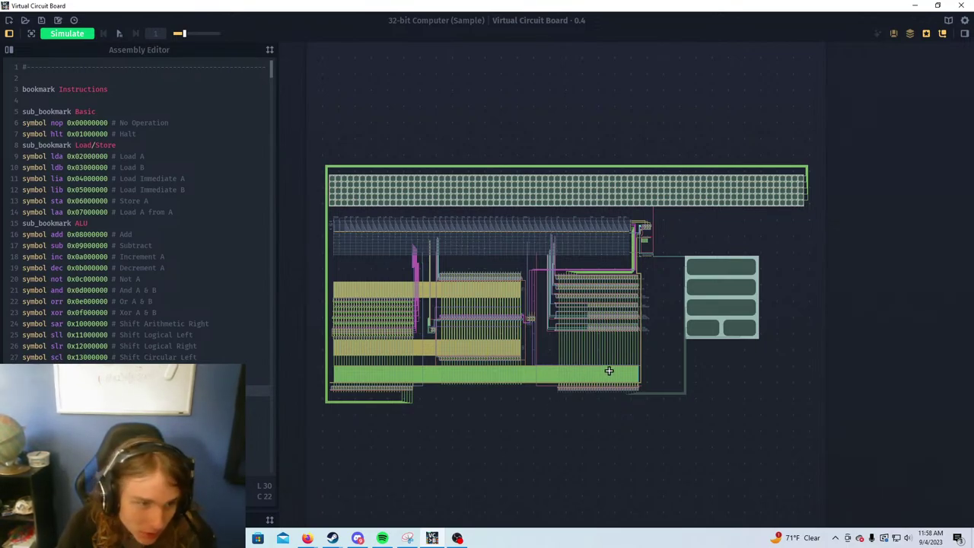
Zoom in on the grid of latches across the upper edge of the board and start the simulation
{"action": "double_click", "coordinate": [89, 268]}
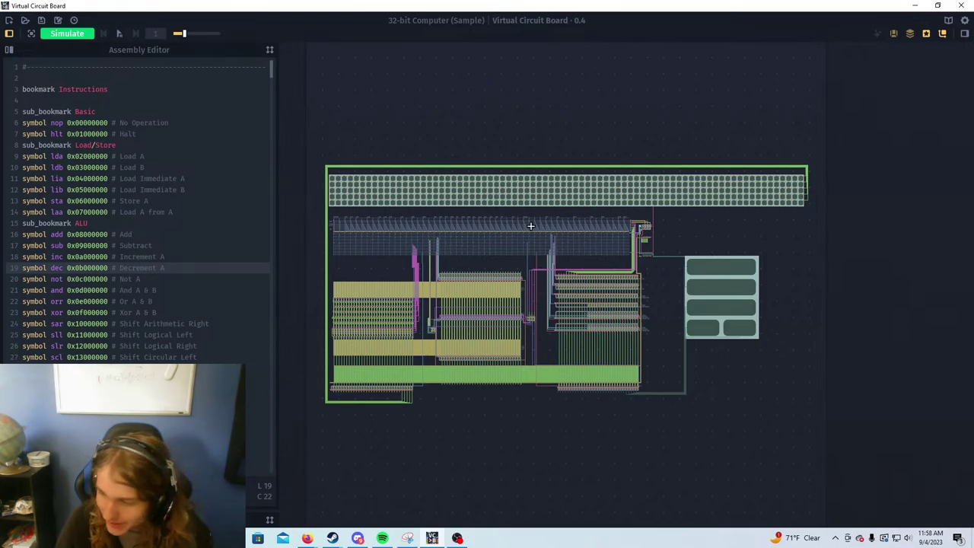
{"action": "scroll", "coordinate": [530, 227], "scroll_direction": "up", "scroll_amount": 5}
{"action": "scroll", "coordinate": [533, 216], "scroll_direction": "down", "scroll_amount": 1}
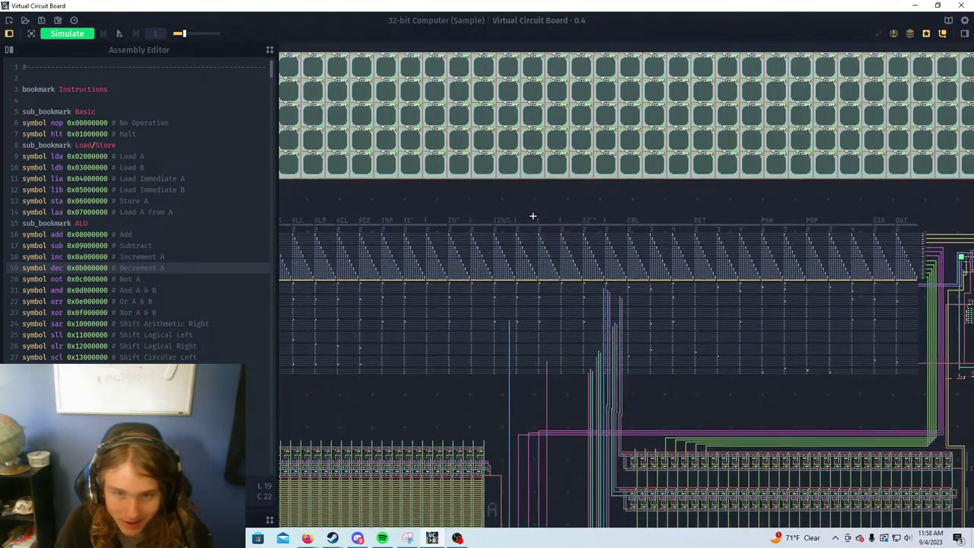
{"action": "left_click_drag", "start_coordinate": [533, 216], "coordinate": [496, 366]}
{"action": "scroll", "coordinate": [489, 270], "scroll_direction": "up", "scroll_amount": 4}
{"action": "scroll", "coordinate": [490, 270], "scroll_direction": "down", "scroll_amount": 2}
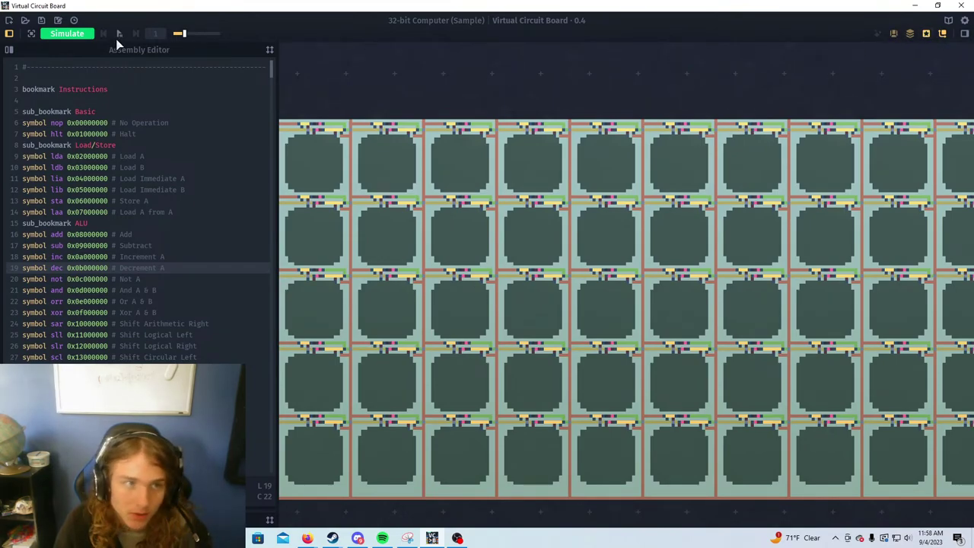
{"action": "left_click", "coordinate": [92, 34]}
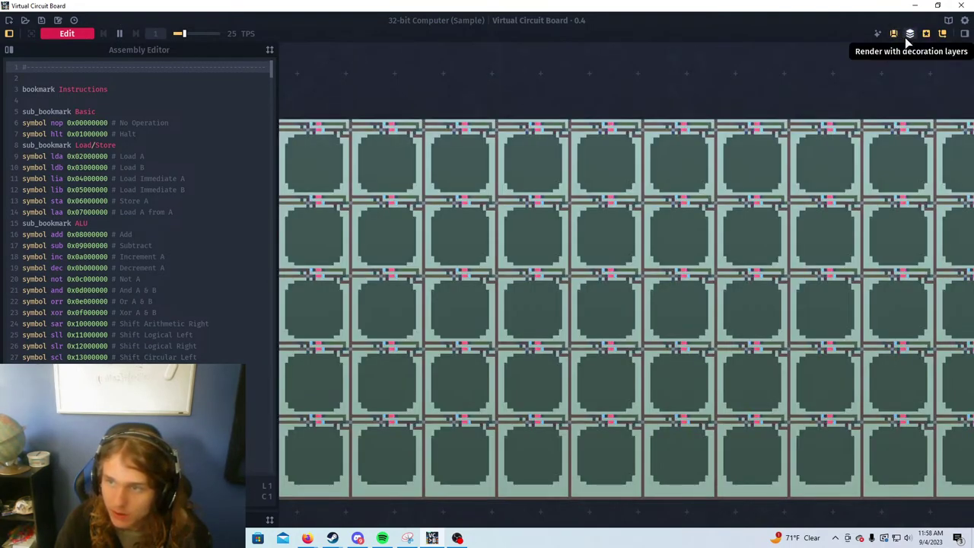
Switch rendering with decoration layers on, off and on again for the running simulation
{"action": "left_click", "coordinate": [915, 33]}
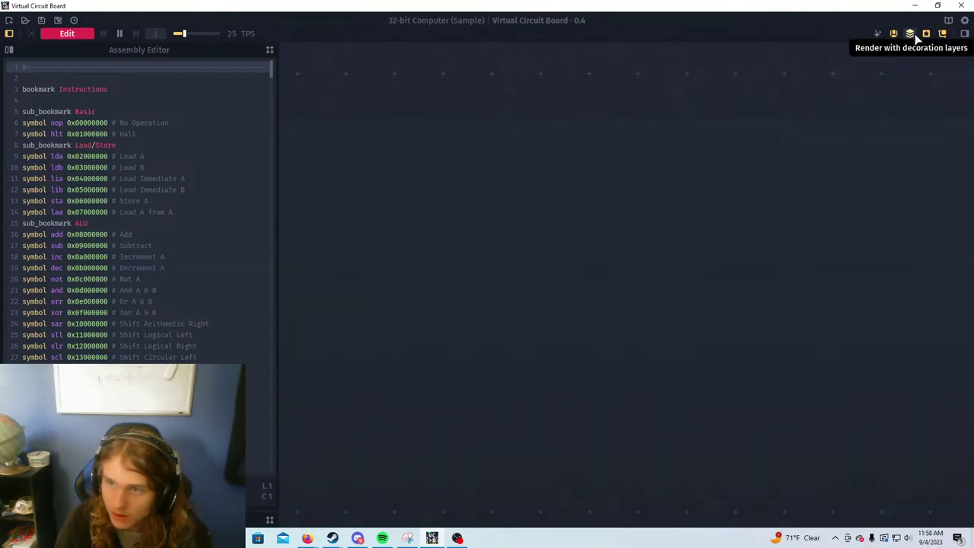
{"action": "left_click", "coordinate": [915, 34]}
{"action": "left_click", "coordinate": [915, 34]}
{"action": "scroll", "coordinate": [813, 185], "scroll_direction": "down", "scroll_amount": 5}
{"action": "scroll", "coordinate": [707, 170], "scroll_direction": "up", "scroll_amount": 2}
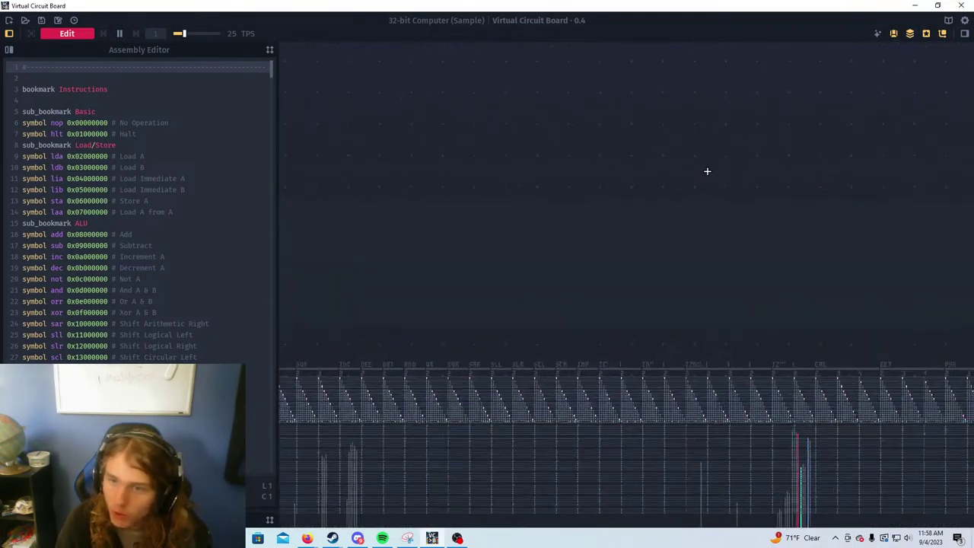
Light a block of display pixels three rows high and up to five columns wide at the display's upper-left corner
{"action": "left_click_drag", "start_coordinate": [723, 246], "coordinate": [535, 249]}
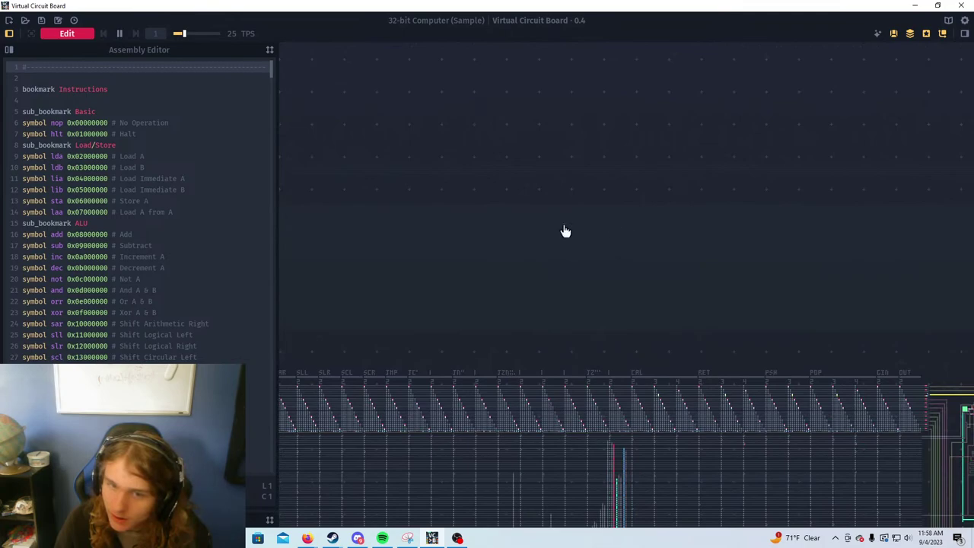
{"action": "left_click_drag", "start_coordinate": [474, 278], "coordinate": [717, 282]}
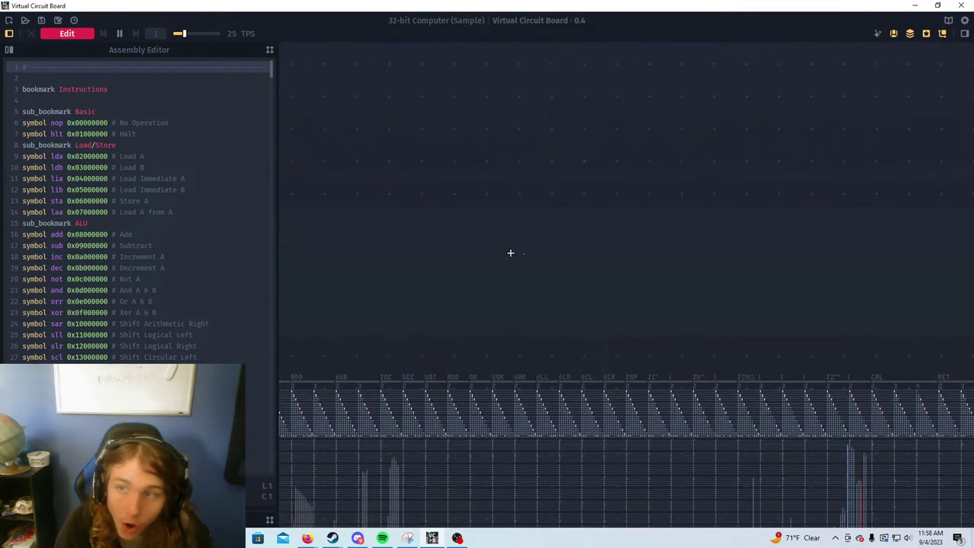
{"action": "left_click_drag", "start_coordinate": [499, 256], "coordinate": [733, 273]}
{"action": "left_click_drag", "start_coordinate": [451, 325], "coordinate": [715, 329]}
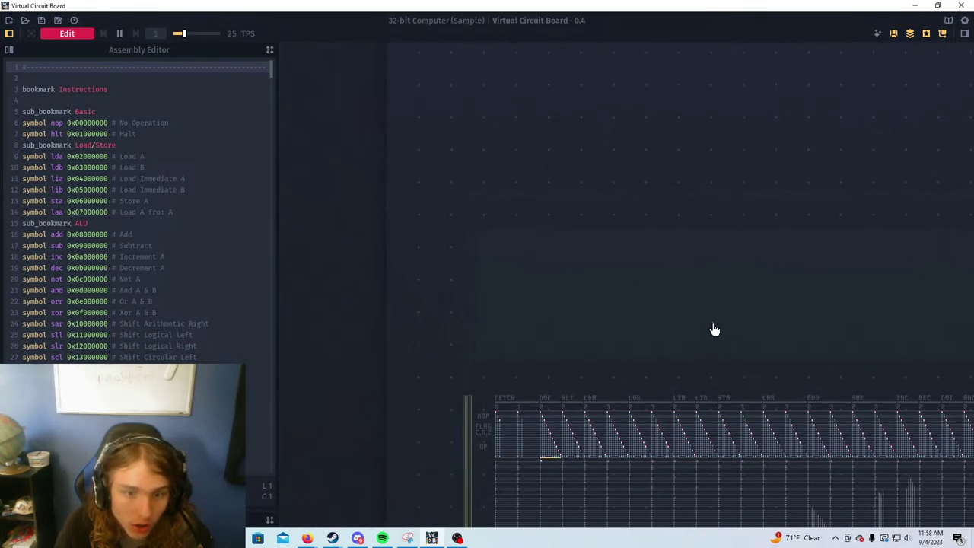
{"action": "left_click", "coordinate": [493, 250]}
{"action": "left_click", "coordinate": [494, 253]}
{"action": "left_click", "coordinate": [495, 272]}
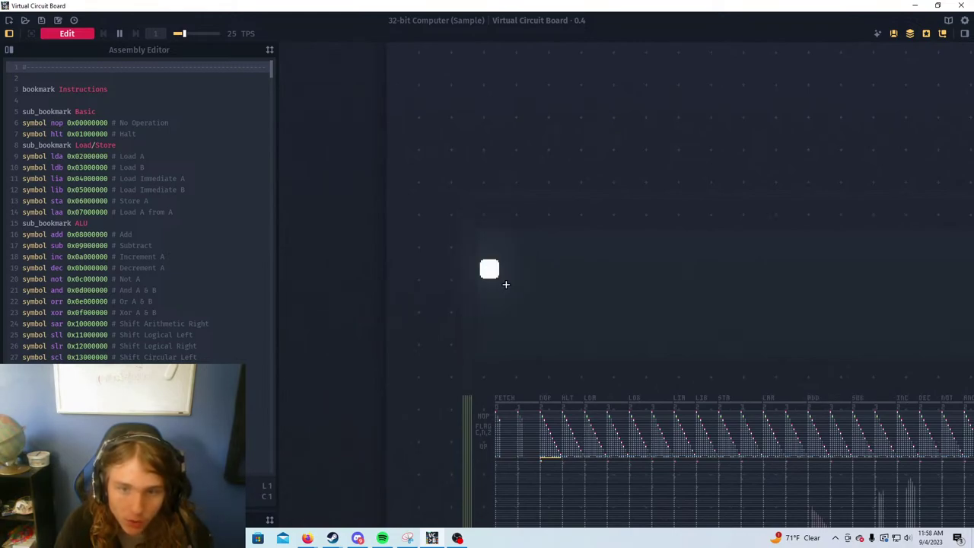
{"action": "left_click", "coordinate": [515, 293]}
{"action": "left_click", "coordinate": [494, 293]}
{"action": "left_click", "coordinate": [540, 293]}
{"action": "left_click", "coordinate": [540, 272]}
{"action": "left_click", "coordinate": [587, 271]}
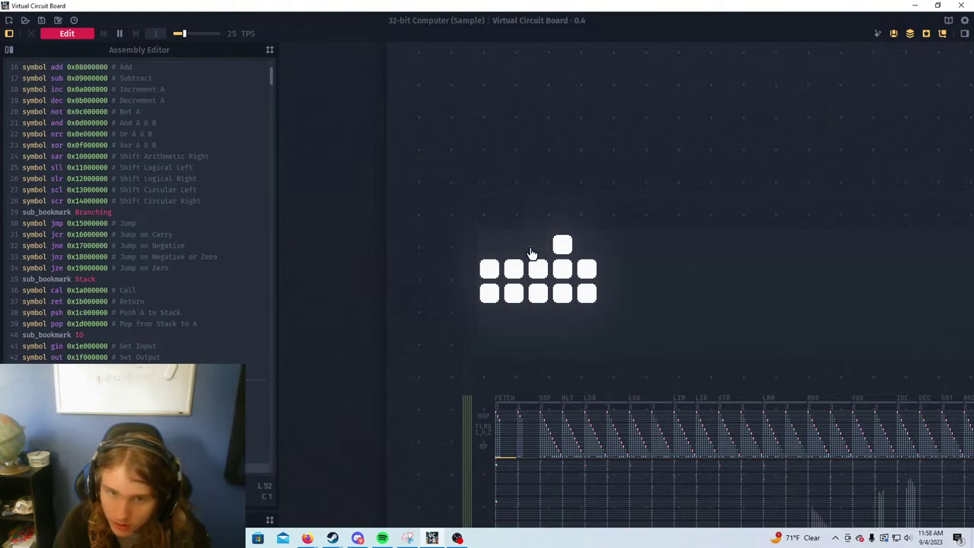
{"action": "left_click", "coordinate": [496, 245]}
Turn off decoration layer rendering and toggle the second and third latches of the display's top row off and on
{"action": "scroll", "coordinate": [518, 255], "scroll_direction": "up", "scroll_amount": 3}
{"action": "left_click", "coordinate": [919, 33]}
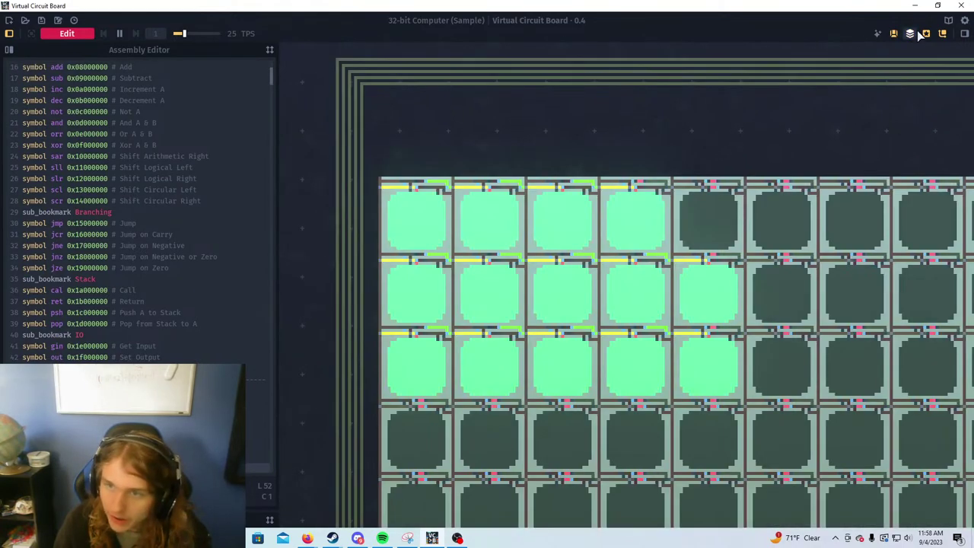
{"action": "left_click", "coordinate": [554, 223]}
{"action": "left_click", "coordinate": [508, 226]}
{"action": "left_click", "coordinate": [565, 224]}
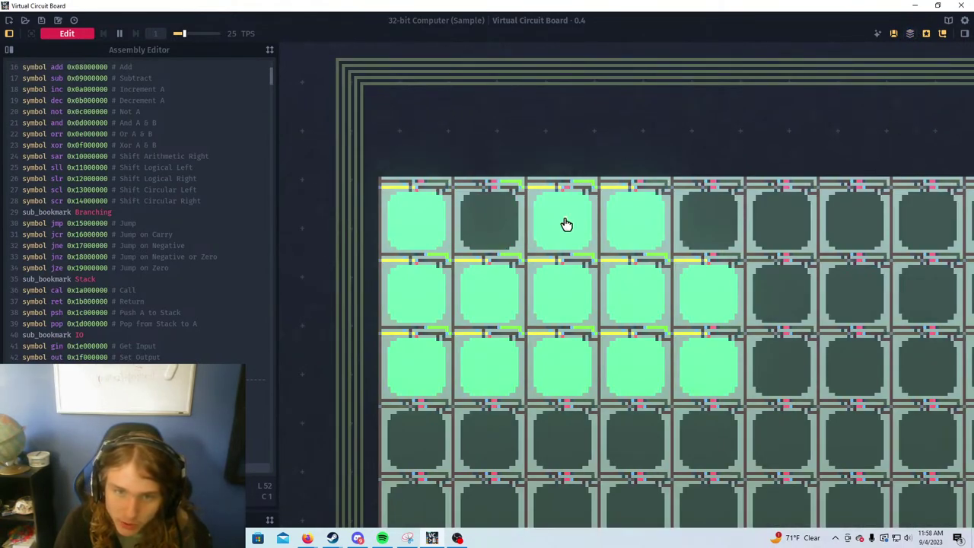
{"action": "left_click", "coordinate": [501, 221]}
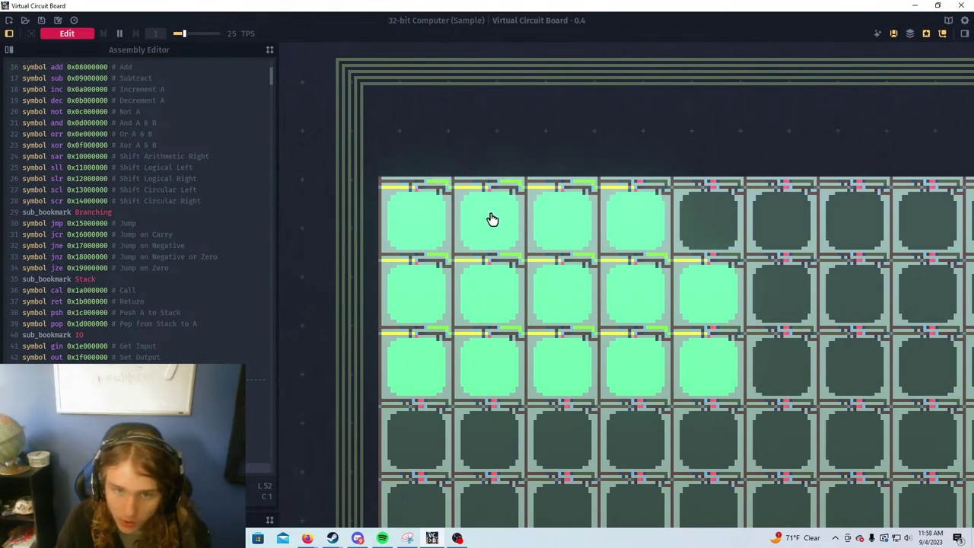
Show the circuit editor's cursor info and simulation statistics while viewing the lit latches up close
{"action": "scroll", "coordinate": [501, 240], "scroll_direction": "up", "scroll_amount": 5}
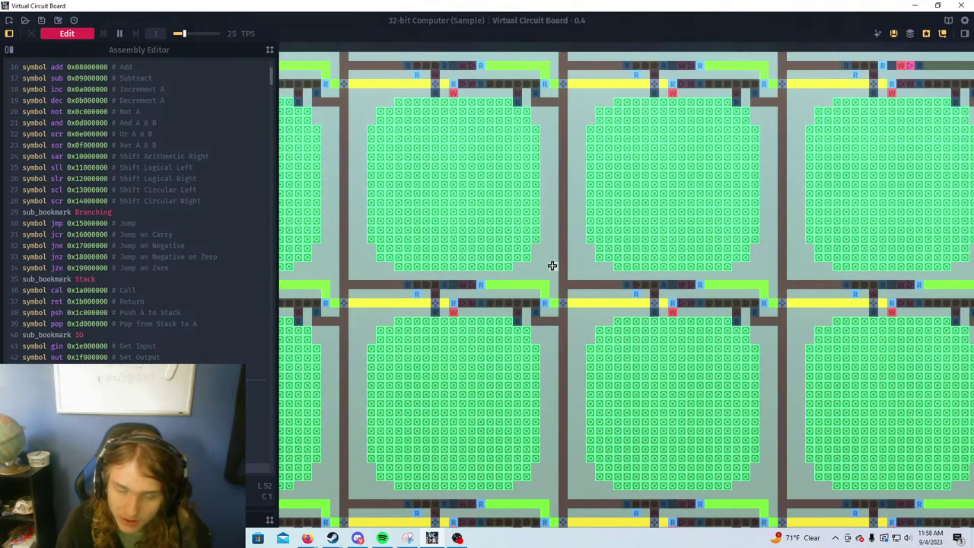
{"action": "left_click", "coordinate": [965, 29]}
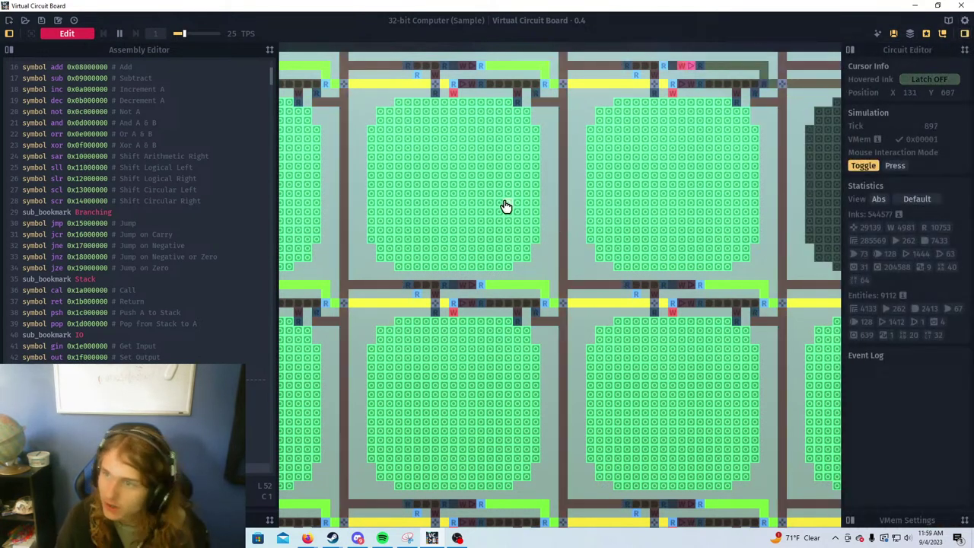
{"action": "key", "text": "ctrl+End"}
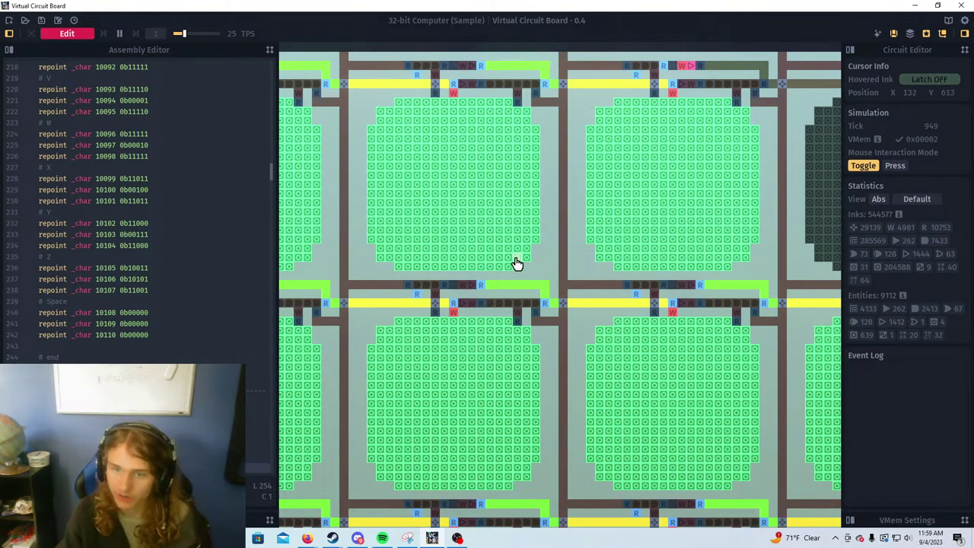
Examine the gates and wiring between neighbouring display latches, comparing lit and unlit cells
{"action": "scroll", "coordinate": [516, 262], "scroll_direction": "down", "scroll_amount": 4}
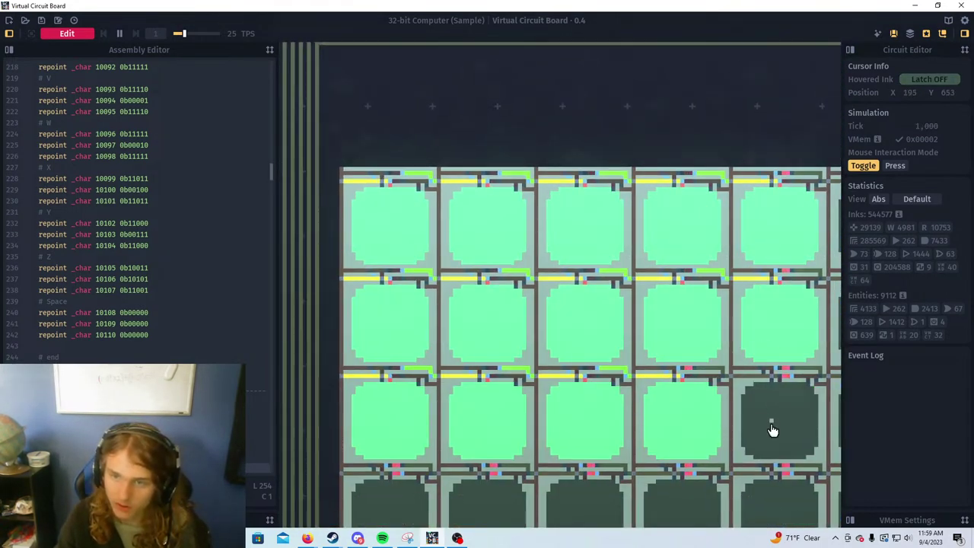
{"action": "scroll", "coordinate": [711, 172], "scroll_direction": "up", "scroll_amount": 2}
{"action": "scroll", "coordinate": [711, 173], "scroll_direction": "down", "scroll_amount": 2}
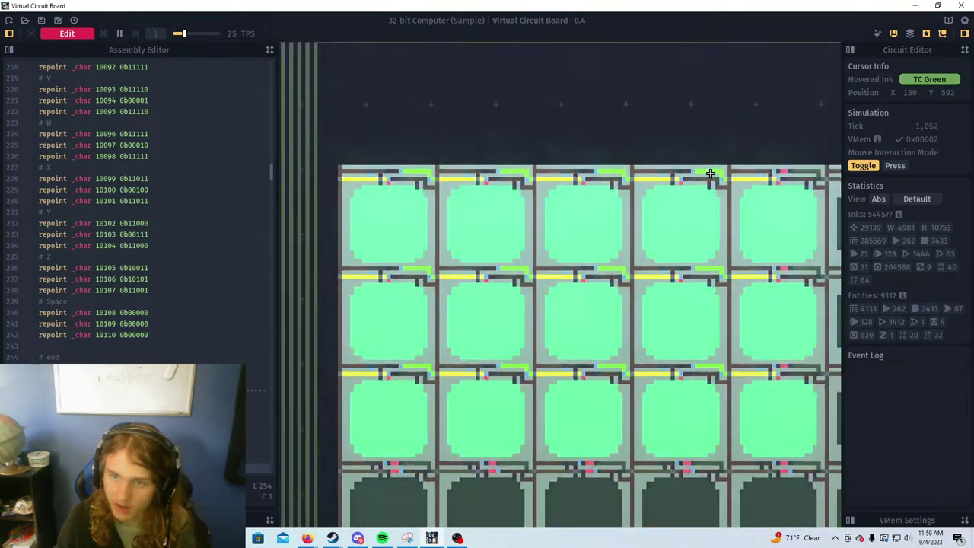
{"action": "scroll", "coordinate": [710, 173], "scroll_direction": "down", "scroll_amount": 1}
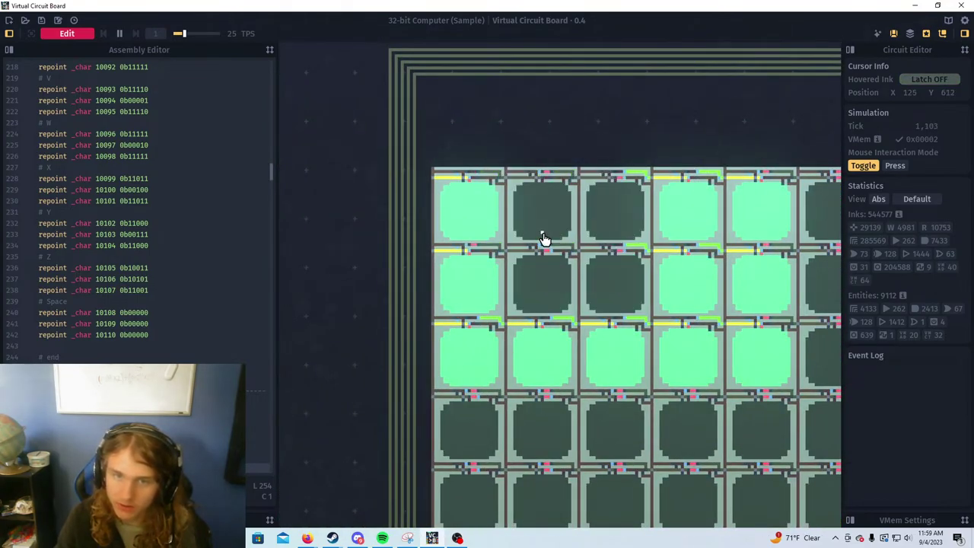
{"action": "scroll", "coordinate": [501, 255], "scroll_direction": "up", "scroll_amount": 3}
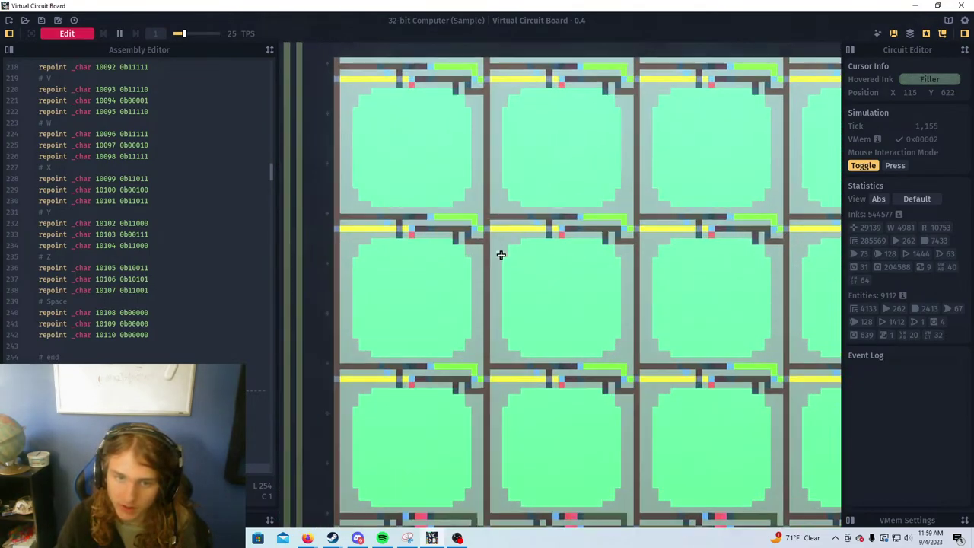
{"action": "scroll", "coordinate": [501, 255], "scroll_direction": "up", "scroll_amount": 3}
{"action": "scroll", "coordinate": [489, 228], "scroll_direction": "down", "scroll_amount": 2}
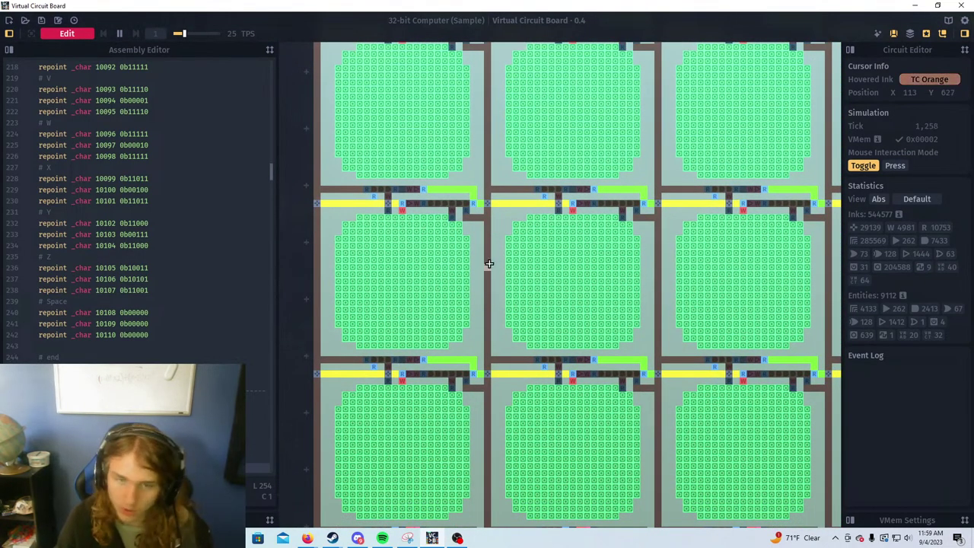
{"action": "left_click_drag", "start_coordinate": [488, 262], "coordinate": [463, 336]}
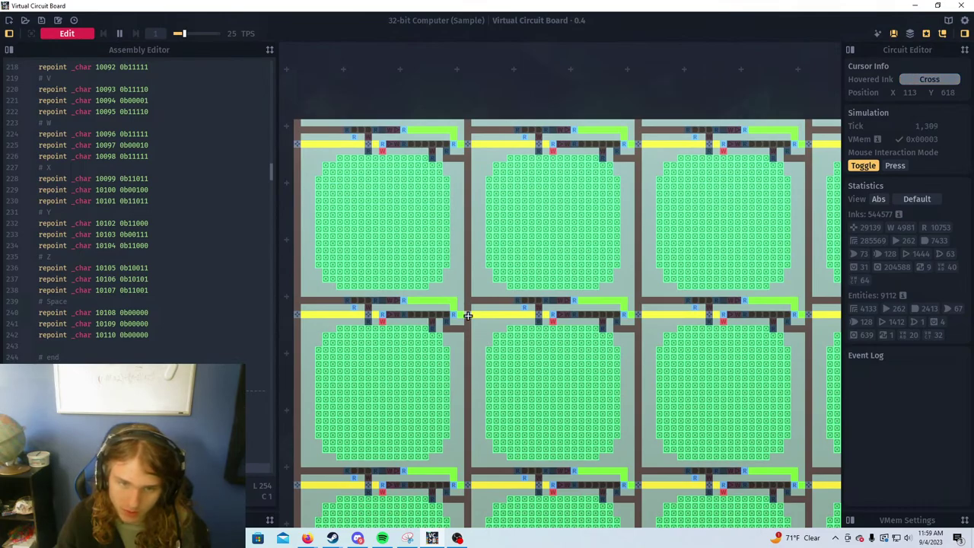
{"action": "scroll", "coordinate": [361, 305], "scroll_direction": "up", "scroll_amount": 5}
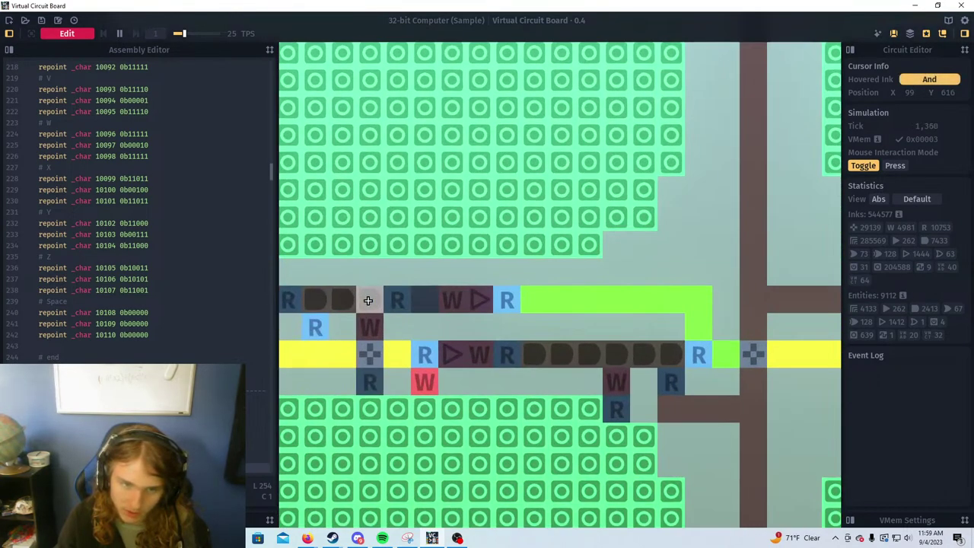
{"action": "scroll", "coordinate": [582, 294], "scroll_direction": "down", "scroll_amount": 5}
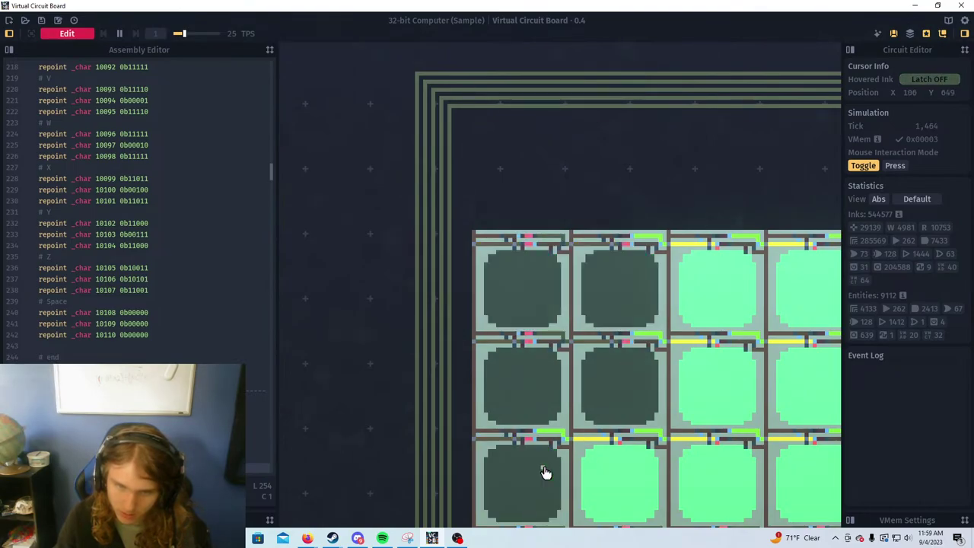
{"action": "scroll", "coordinate": [535, 331], "scroll_direction": "up", "scroll_amount": 5}
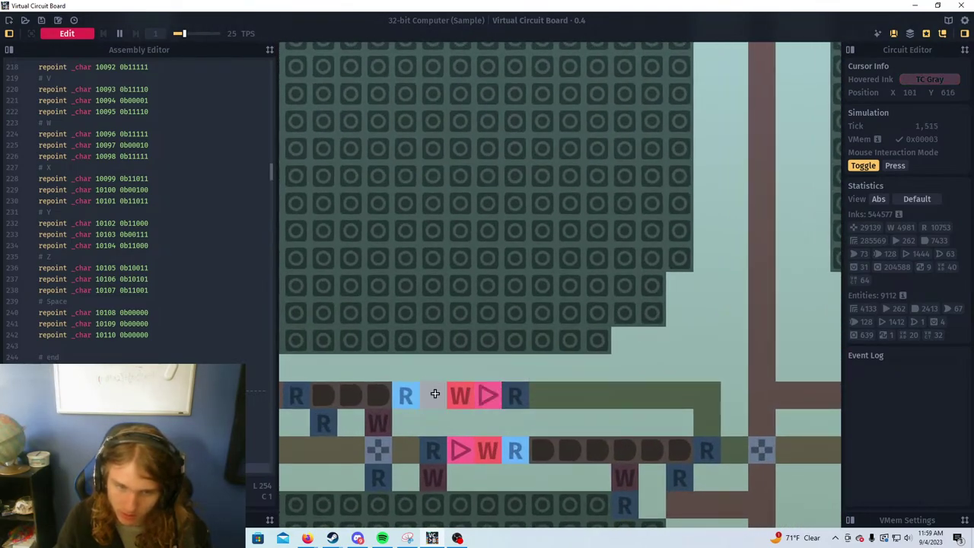
{"action": "scroll", "coordinate": [469, 405], "scroll_direction": "down", "scroll_amount": 5}
{"action": "scroll", "coordinate": [497, 429], "scroll_direction": "down", "scroll_amount": 2}
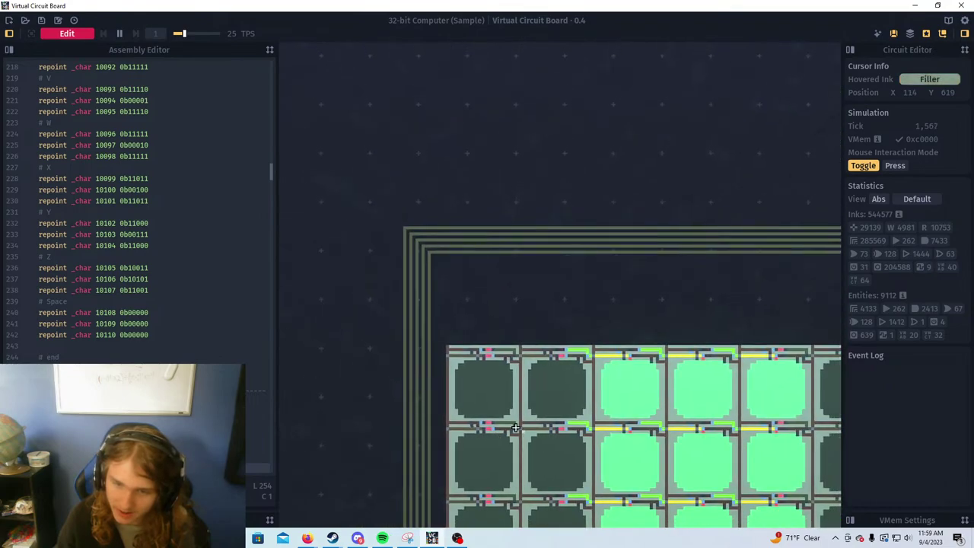
Switch off all remaining lit latches at the display grid's upper-left corner
{"action": "left_click_drag", "start_coordinate": [525, 432], "coordinate": [416, 291]}
{"action": "left_click", "coordinate": [527, 243]}
{"action": "left_click", "coordinate": [524, 313]}
{"action": "left_click", "coordinate": [524, 383]}
{"action": "left_click", "coordinate": [583, 383]}
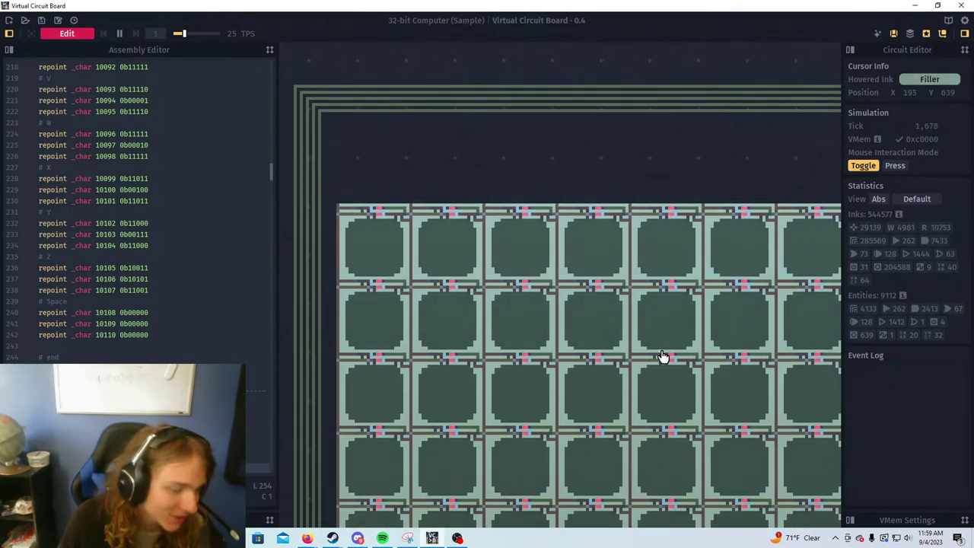
Light a block of latches four columns wide and five rows high near the middle of the display grid
{"action": "scroll", "coordinate": [664, 353], "scroll_direction": "down", "scroll_amount": 3}
{"action": "left_click_drag", "start_coordinate": [625, 343], "coordinate": [392, 300]}
{"action": "left_click_drag", "start_coordinate": [578, 287], "coordinate": [379, 268]}
{"action": "left_click_drag", "start_coordinate": [545, 280], "coordinate": [336, 290]}
{"action": "left_click", "coordinate": [628, 272]}
{"action": "left_click", "coordinate": [602, 347]}
{"action": "left_click", "coordinate": [600, 322]}
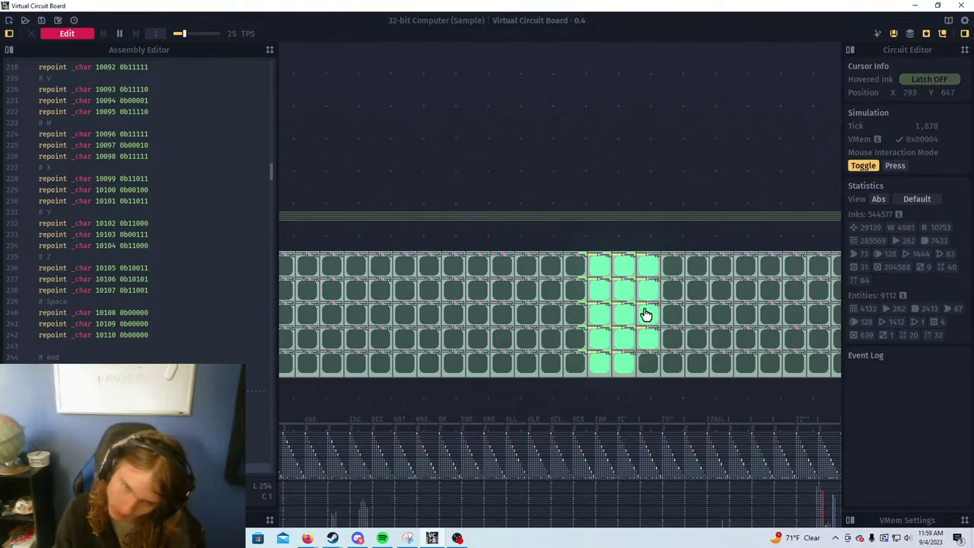
{"action": "left_click", "coordinate": [668, 292]}
{"action": "left_click", "coordinate": [673, 273]}
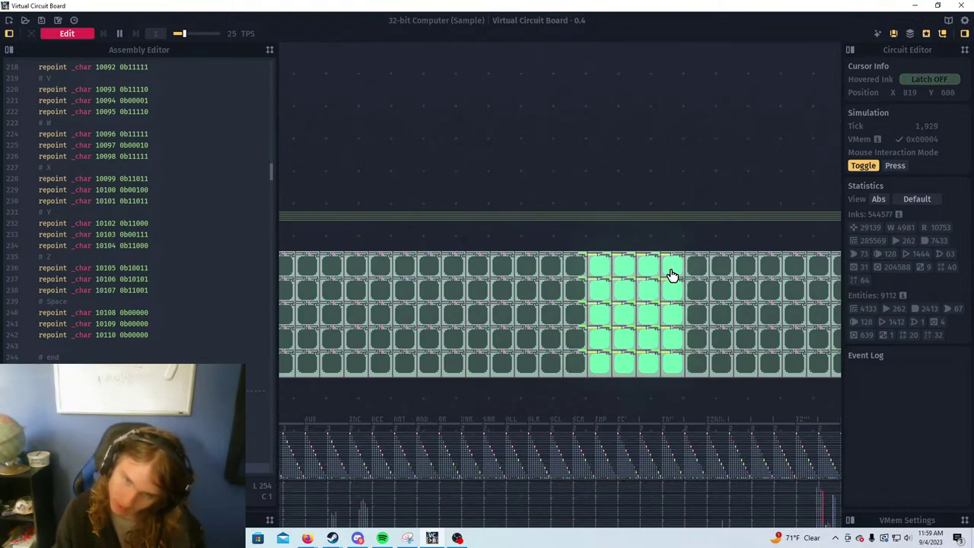
Toggle the topmost large latch of the input pad beside the computer on and off again
{"action": "scroll", "coordinate": [586, 299], "scroll_direction": "down", "scroll_amount": 2}
{"action": "left_click_drag", "start_coordinate": [664, 366], "coordinate": [573, 296]}
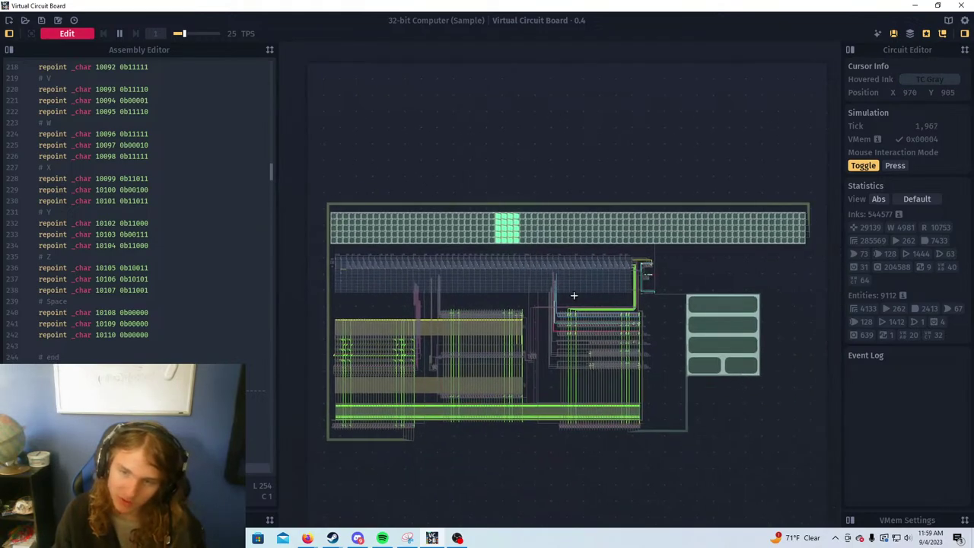
{"action": "left_click", "coordinate": [720, 316]}
{"action": "left_click", "coordinate": [715, 315]}
{"action": "left_click", "coordinate": [714, 314]}
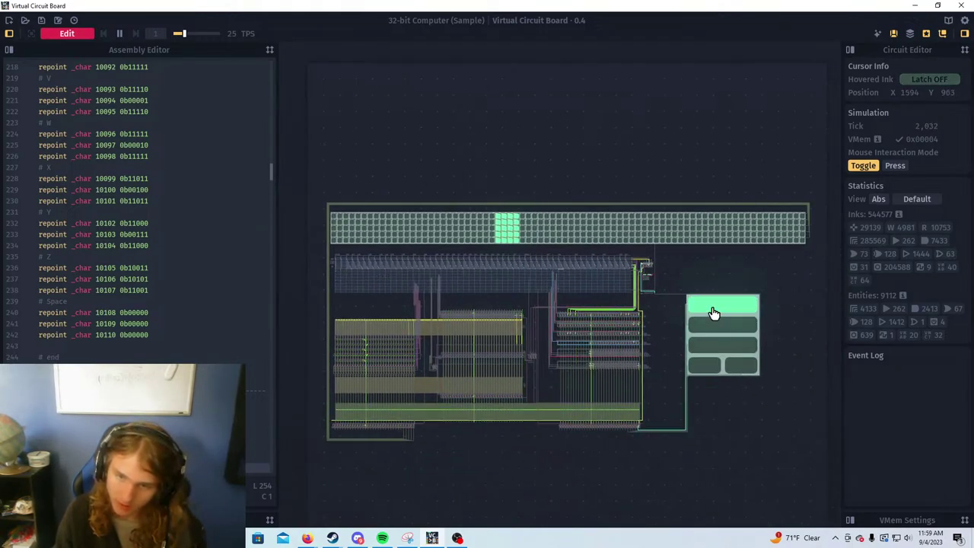
{"action": "left_click", "coordinate": [714, 313]}
Examine the small latch row and the serpentine buffer chain between the GIN/OUT columns and the input pad
{"action": "scroll", "coordinate": [690, 285], "scroll_direction": "up", "scroll_amount": 5}
{"action": "scroll", "coordinate": [398, 210], "scroll_direction": "down", "scroll_amount": 2}
{"action": "left_click_drag", "start_coordinate": [361, 229], "coordinate": [477, 230]}
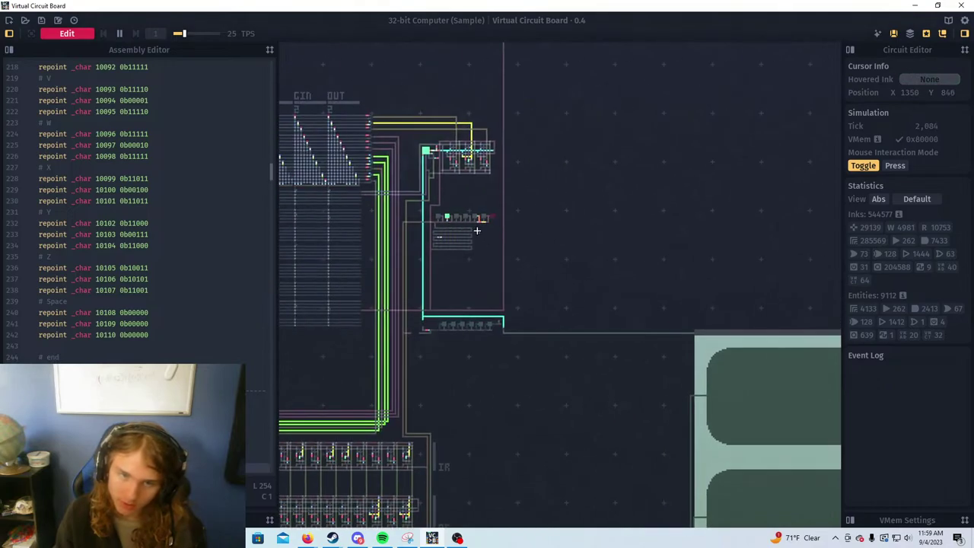
{"action": "scroll", "coordinate": [477, 231], "scroll_direction": "up", "scroll_amount": 4}
{"action": "scroll", "coordinate": [370, 345], "scroll_direction": "up", "scroll_amount": 2}
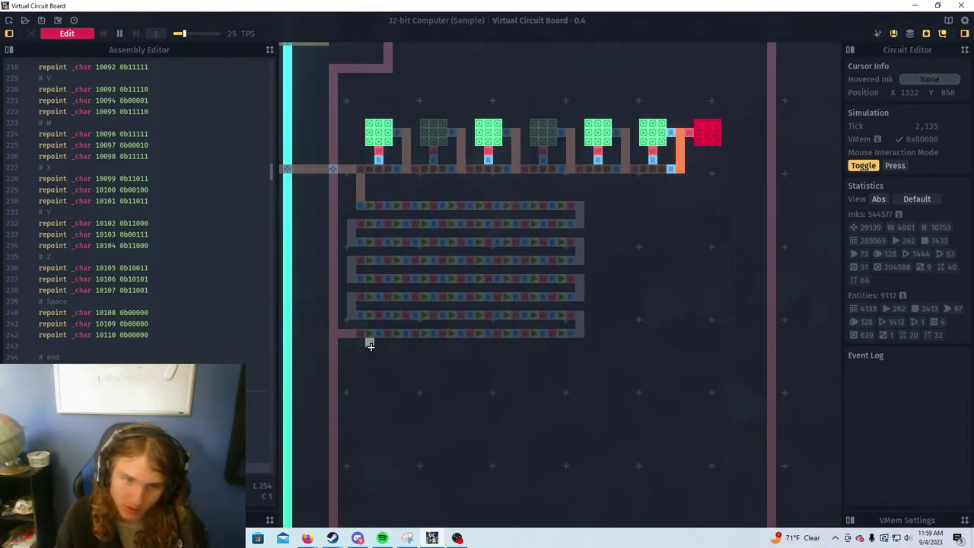
{"action": "scroll", "coordinate": [370, 345], "scroll_direction": "up", "scroll_amount": 2}
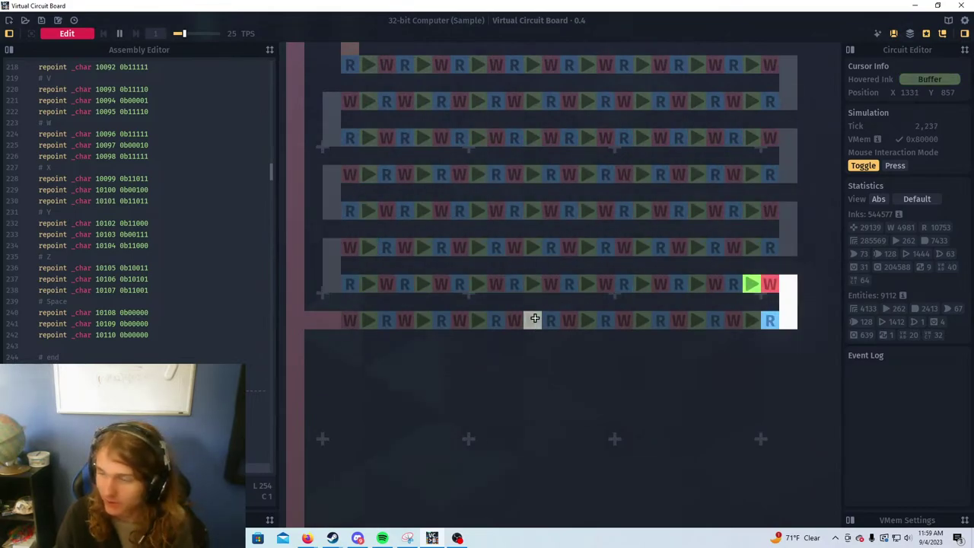
Examine the PSH, POP, GIN and OUT columns together with the PrintStringMem and PrintDecimal routines in the assembly code
{"action": "scroll", "coordinate": [513, 373], "scroll_direction": "down", "scroll_amount": 5}
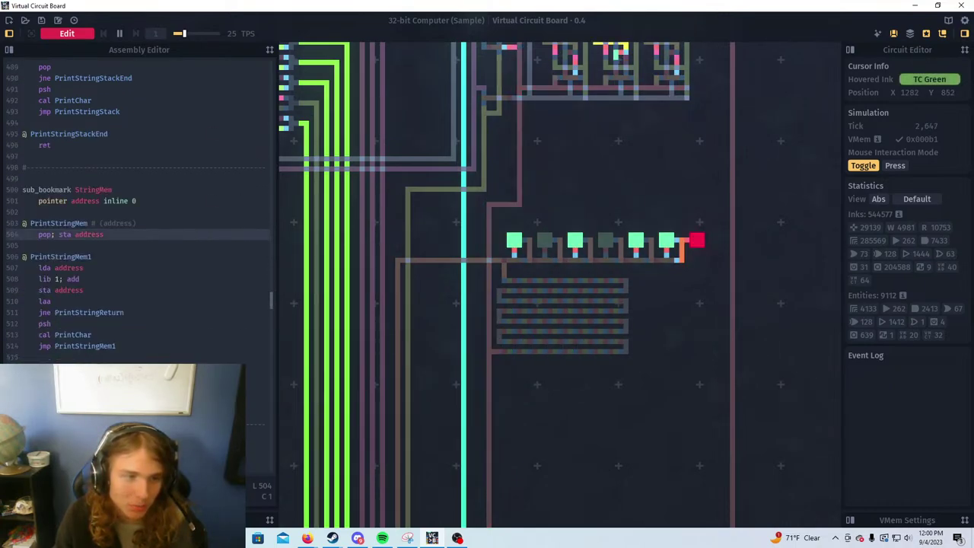
{"action": "scroll", "coordinate": [370, 331], "scroll_direction": "down", "scroll_amount": 3}
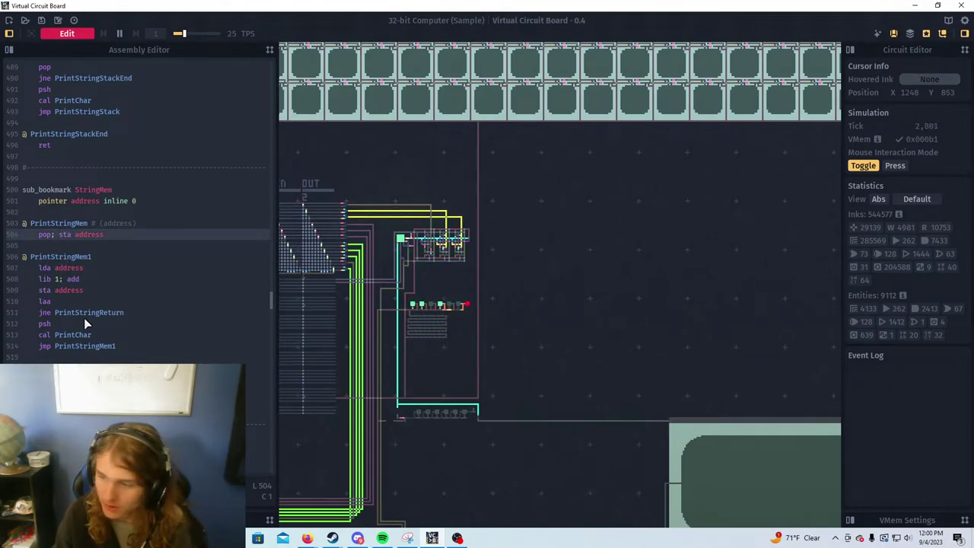
{"action": "left_click_drag", "start_coordinate": [447, 348], "coordinate": [722, 288]}
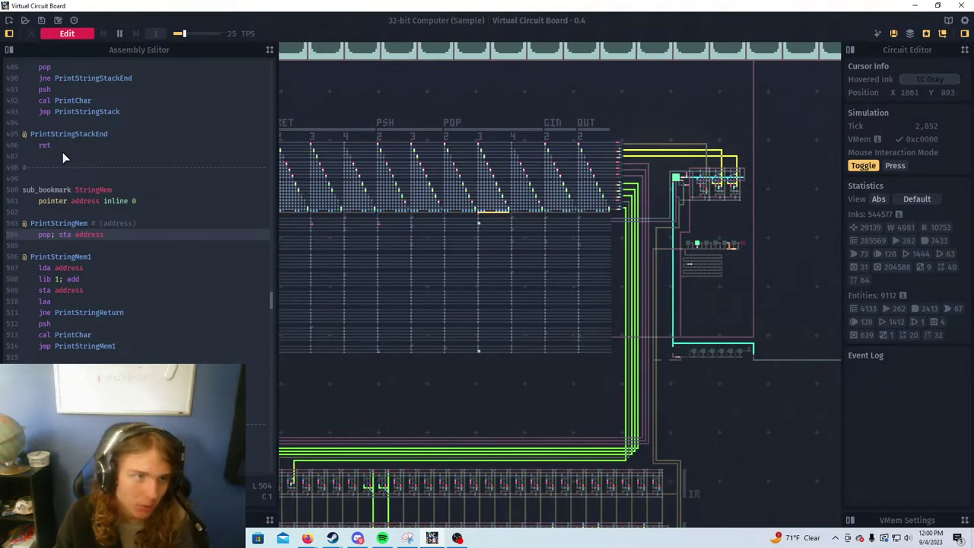
{"action": "scroll", "coordinate": [139, 128], "scroll_direction": "down", "scroll_amount": 5}
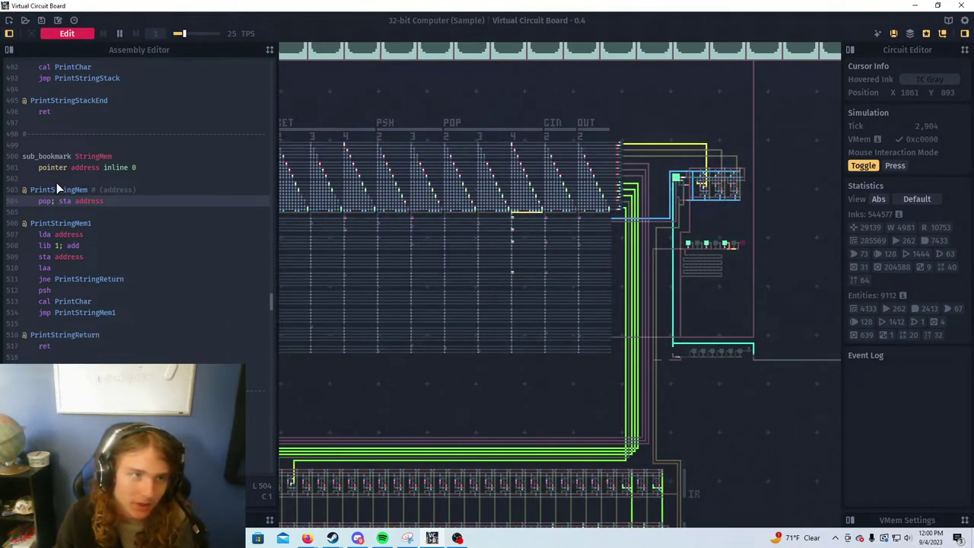
{"action": "scroll", "coordinate": [139, 206], "scroll_direction": "down", "scroll_amount": 9}
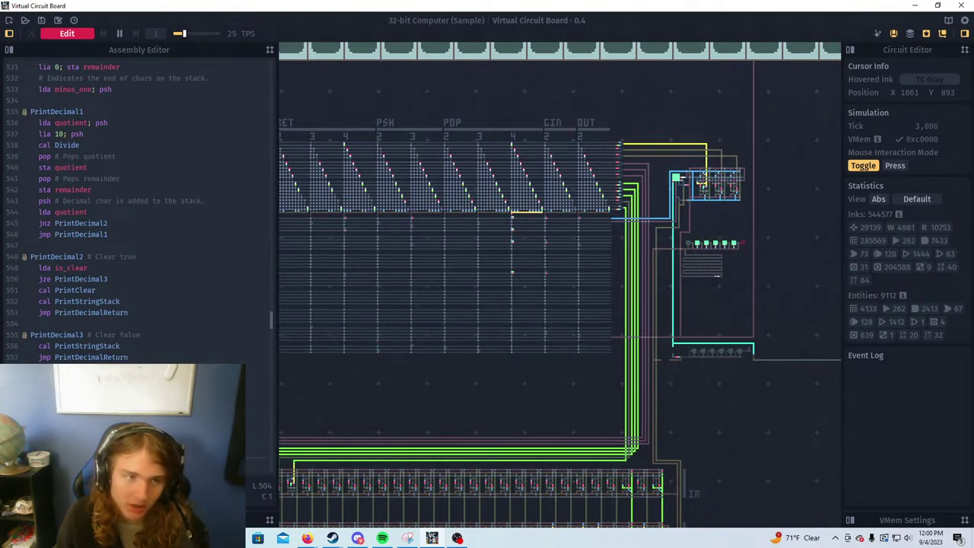
{"action": "scroll", "coordinate": [139, 206], "scroll_direction": "up", "scroll_amount": 7}
{"action": "scroll", "coordinate": [498, 325], "scroll_direction": "down", "scroll_amount": 4}
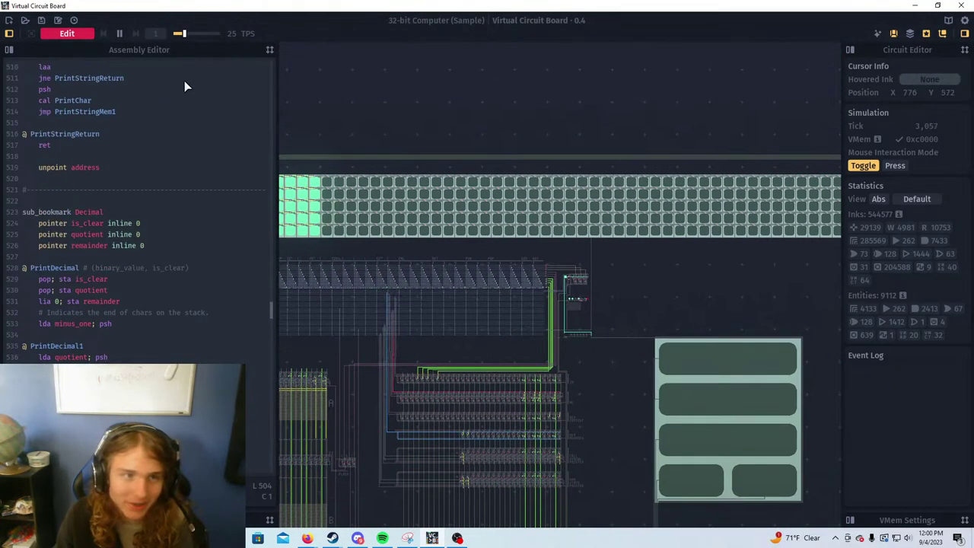
Raise the simulation speed to 2.8k TPS and inspect the computer's circuit blocks beneath the display grid while the program runs
{"action": "left_click_drag", "start_coordinate": [187, 36], "coordinate": [197, 34]}
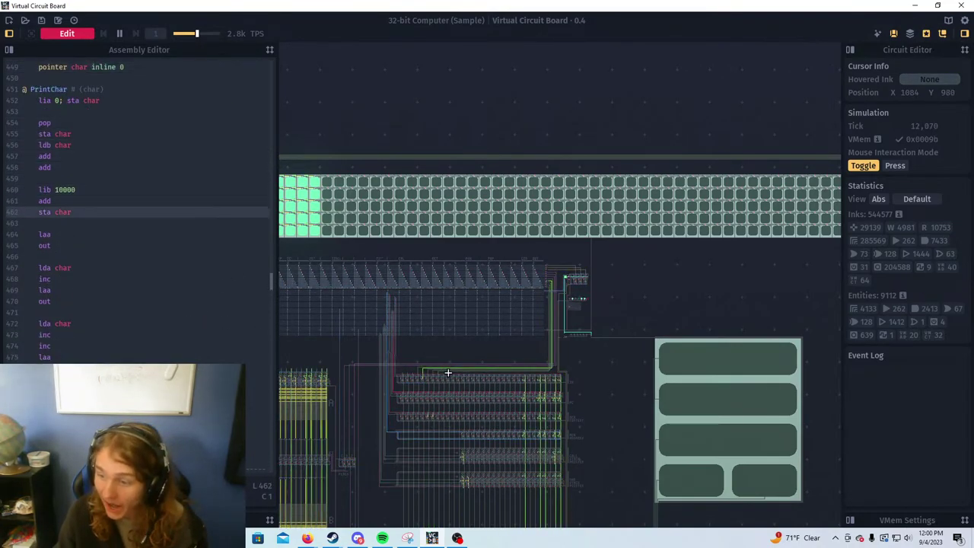
{"action": "left_click_drag", "start_coordinate": [427, 376], "coordinate": [509, 233]}
{"action": "left_click_drag", "start_coordinate": [435, 367], "coordinate": [609, 369]}
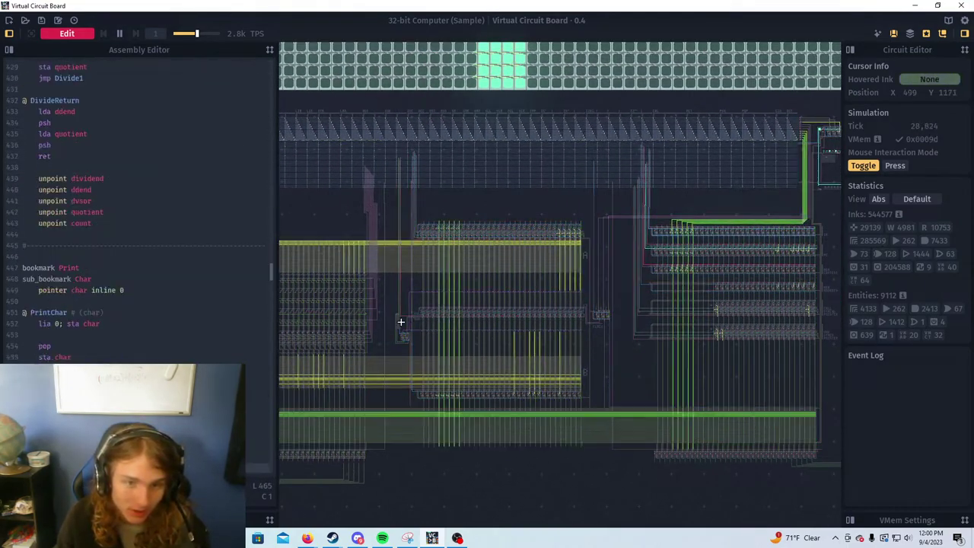
{"action": "left_click_drag", "start_coordinate": [389, 328], "coordinate": [550, 328]}
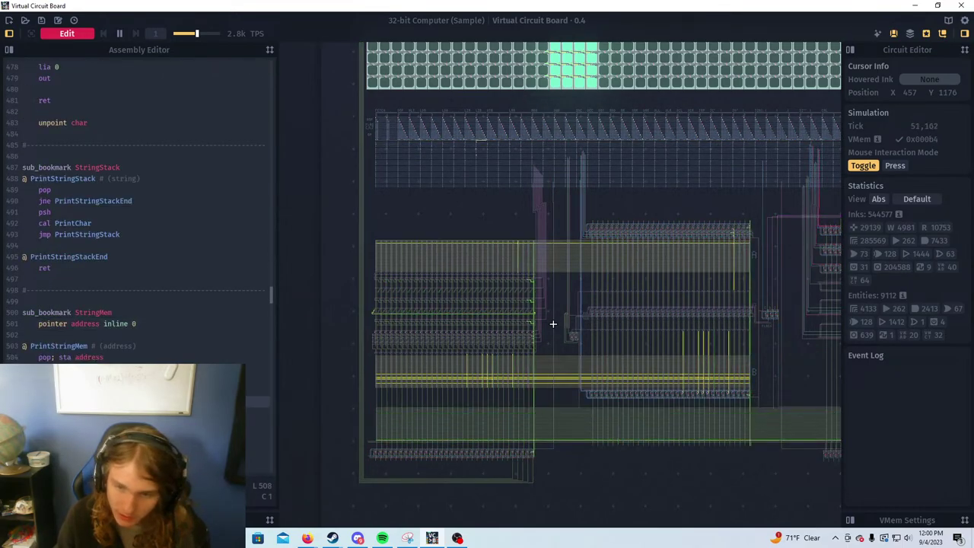
{"action": "left_click_drag", "start_coordinate": [552, 323], "coordinate": [432, 331]}
{"action": "left_click_drag", "start_coordinate": [761, 316], "coordinate": [536, 386]}
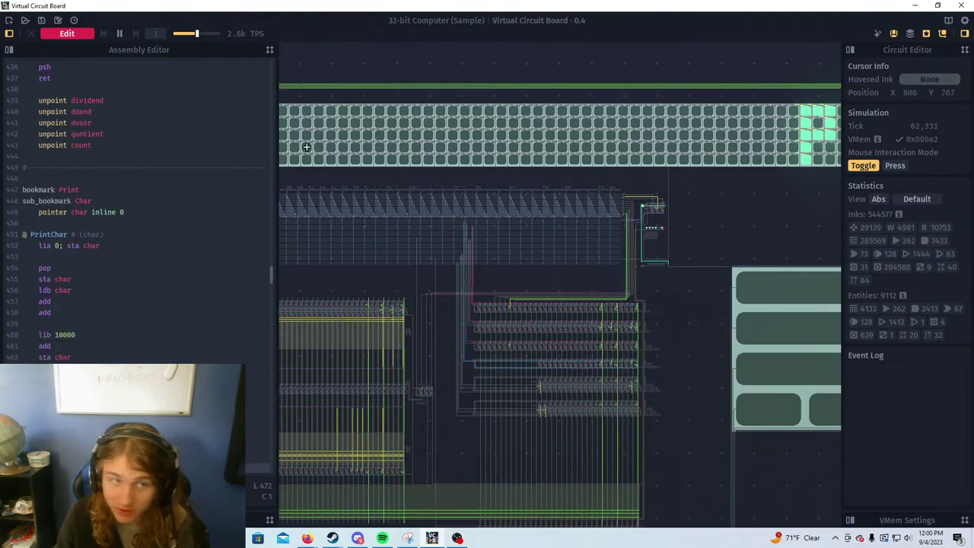
Raise the simulation speed to 1.6m TPS and answer the display's prompt with the accept latch on the input pad
{"action": "left_click_drag", "start_coordinate": [204, 38], "coordinate": [214, 37]}
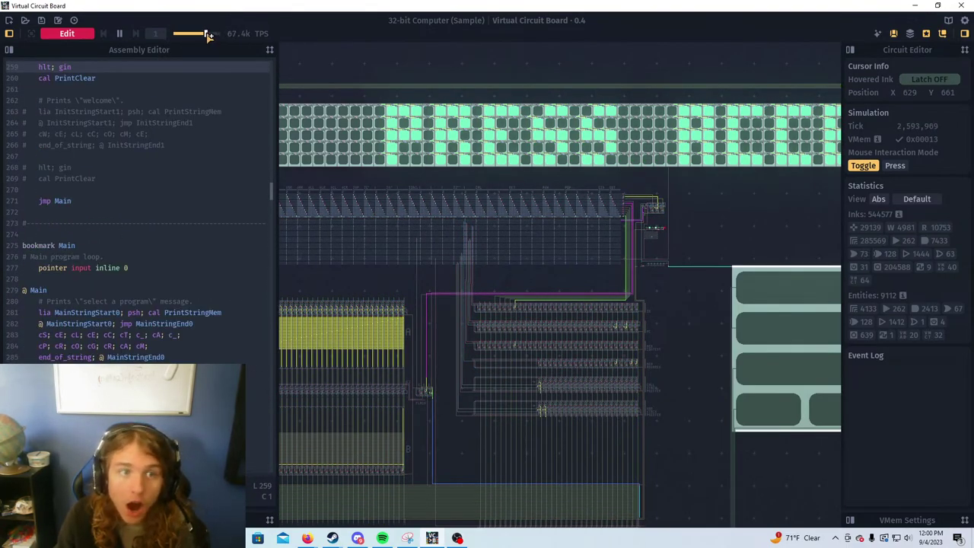
{"action": "scroll", "coordinate": [543, 256], "scroll_direction": "down", "scroll_amount": 3}
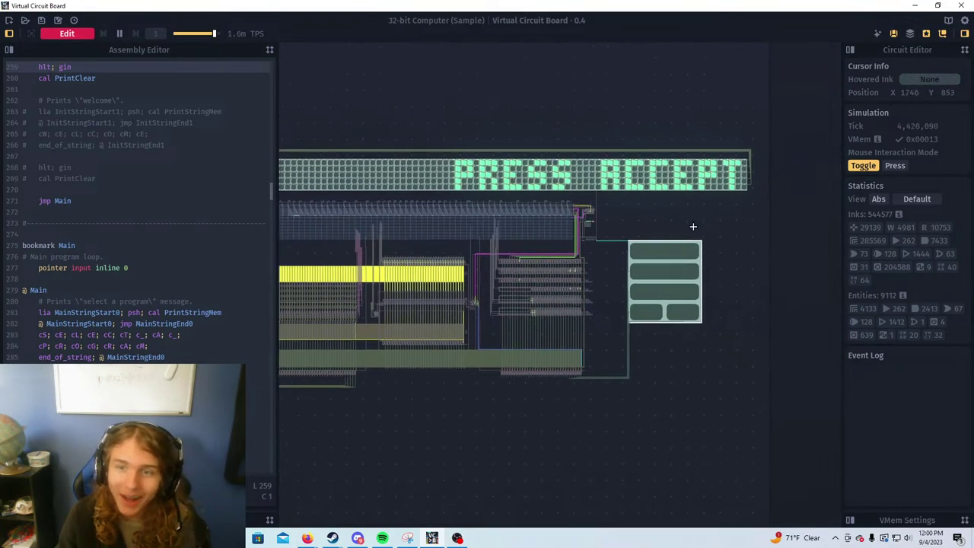
{"action": "left_click", "coordinate": [588, 312]}
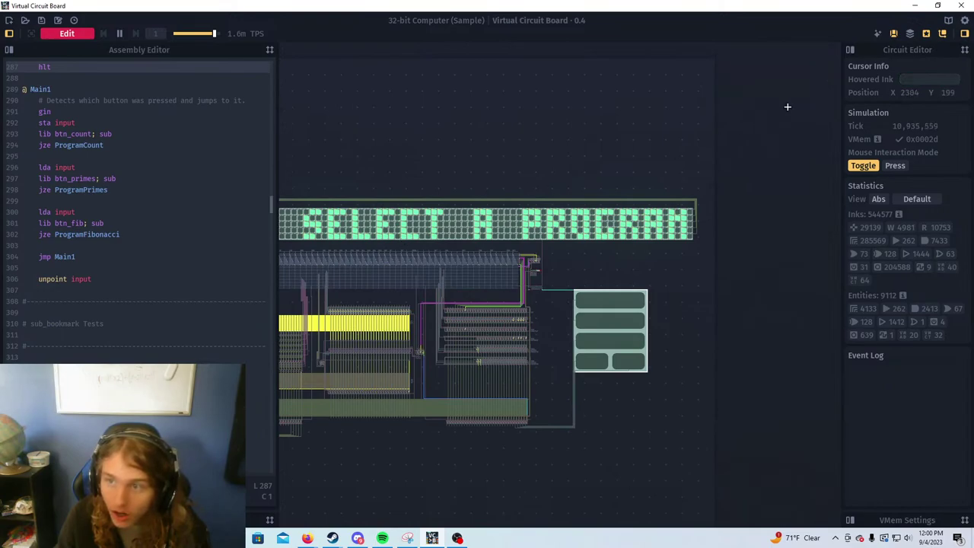
Set the mouse interaction mode to Press and show the decoration layer over the display and the input pad
{"action": "left_click", "coordinate": [895, 166]}
{"action": "left_click_drag", "start_coordinate": [542, 241], "coordinate": [586, 262]}
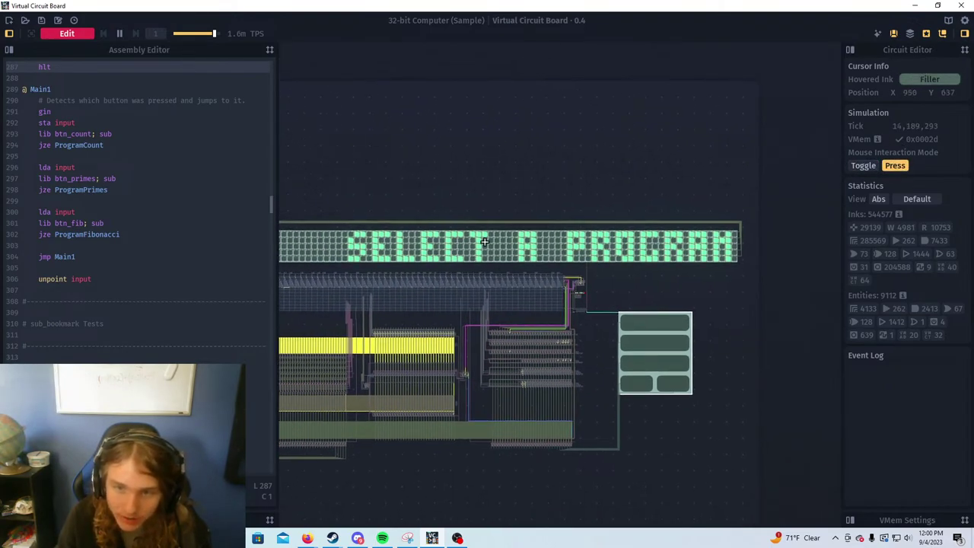
{"action": "left_click_drag", "start_coordinate": [500, 314], "coordinate": [644, 289]}
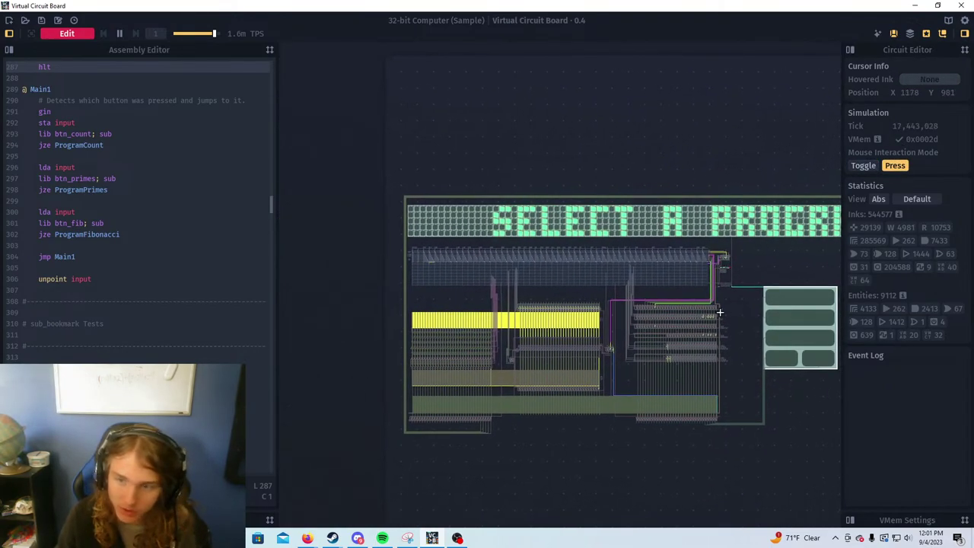
{"action": "left_click", "coordinate": [910, 35]}
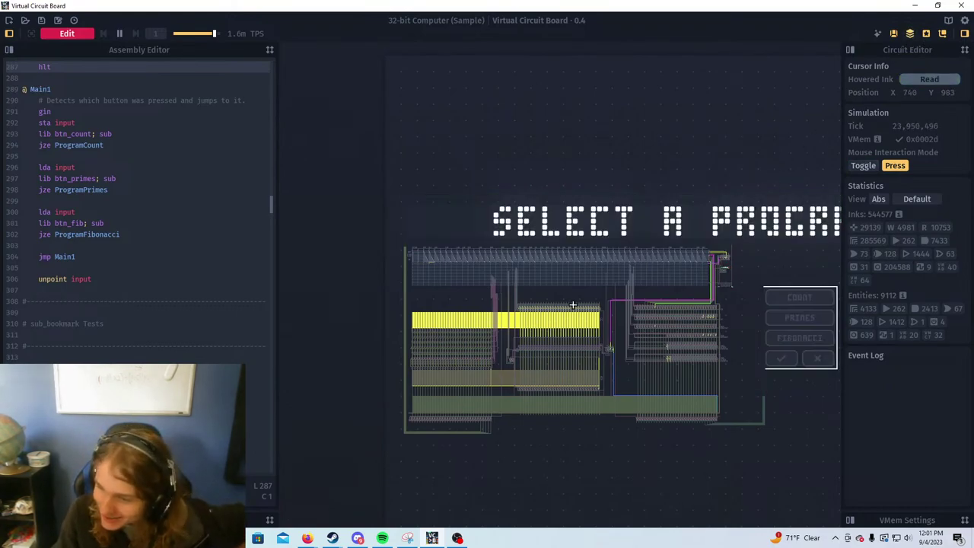
{"action": "left_click_drag", "start_coordinate": [587, 290], "coordinate": [358, 360]}
{"action": "left_click_drag", "start_coordinate": [512, 304], "coordinate": [539, 233]}
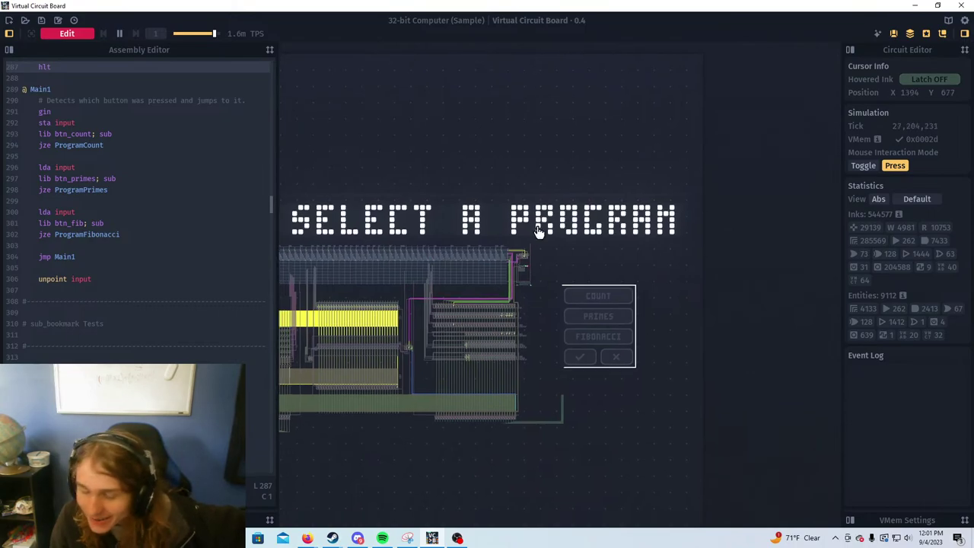
Select the Primes program on the input pad and start it with the check mark button
{"action": "left_click", "coordinate": [587, 316]}
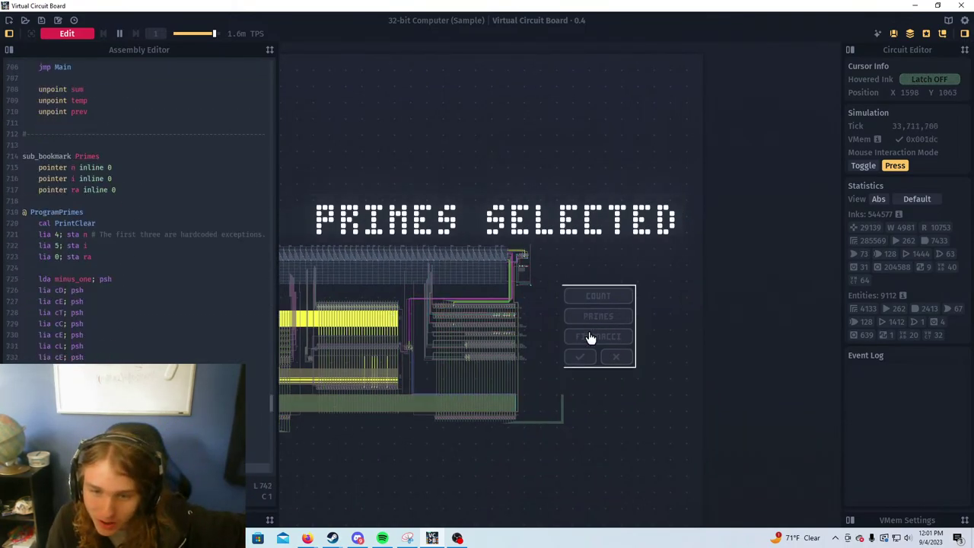
{"action": "left_click", "coordinate": [585, 356]}
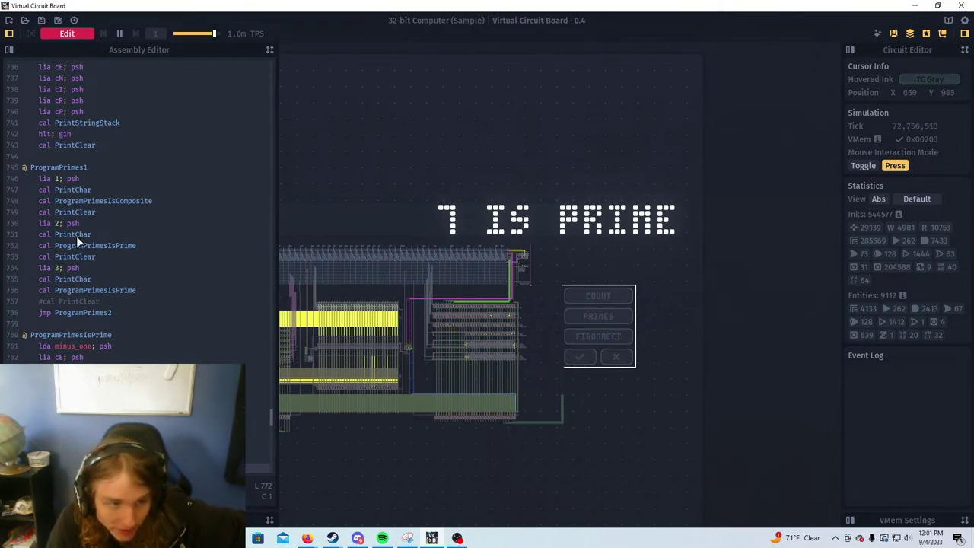
{"action": "scroll", "coordinate": [76, 236], "scroll_direction": "down", "scroll_amount": 1}
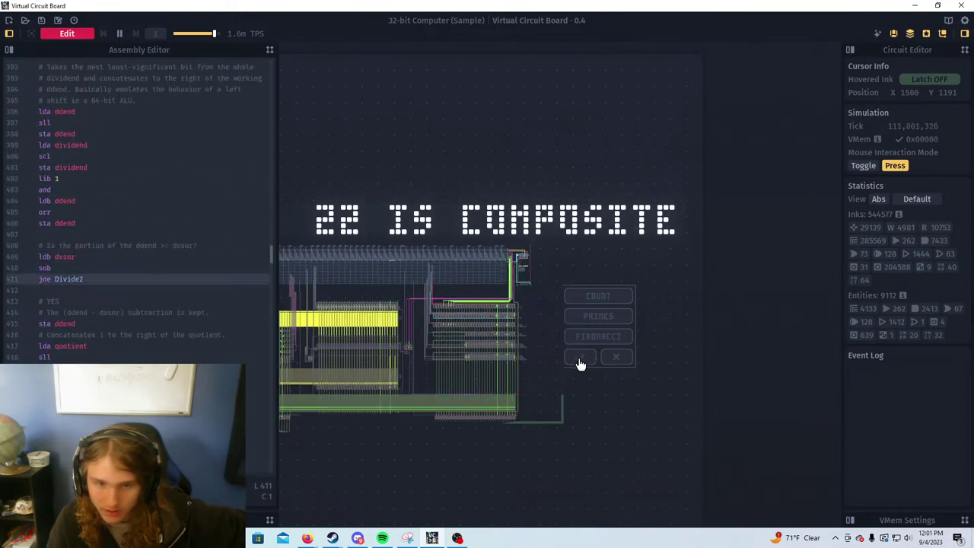
Examine the write, read and NOT gates where the input pad's lines enter beneath the bus
{"action": "scroll", "coordinate": [559, 417], "scroll_direction": "up", "scroll_amount": 4}
{"action": "mouse_move", "coordinate": [500, 373]}
{"action": "left_mouse_down"}
{"action": "mouse_move", "coordinate": [663, 289]}
{"action": "mouse_move", "coordinate": [705, 251]}
{"action": "left_mouse_up"}
{"action": "left_click_drag", "start_coordinate": [532, 352], "coordinate": [837, 318]}
{"action": "left_click_drag", "start_coordinate": [520, 305], "coordinate": [657, 333]}
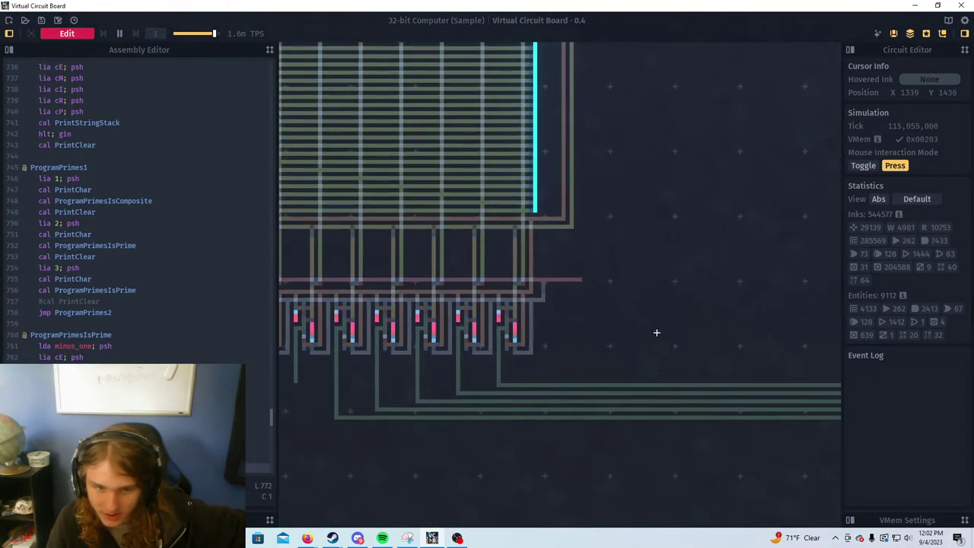
{"action": "scroll", "coordinate": [488, 332], "scroll_direction": "up", "scroll_amount": 4}
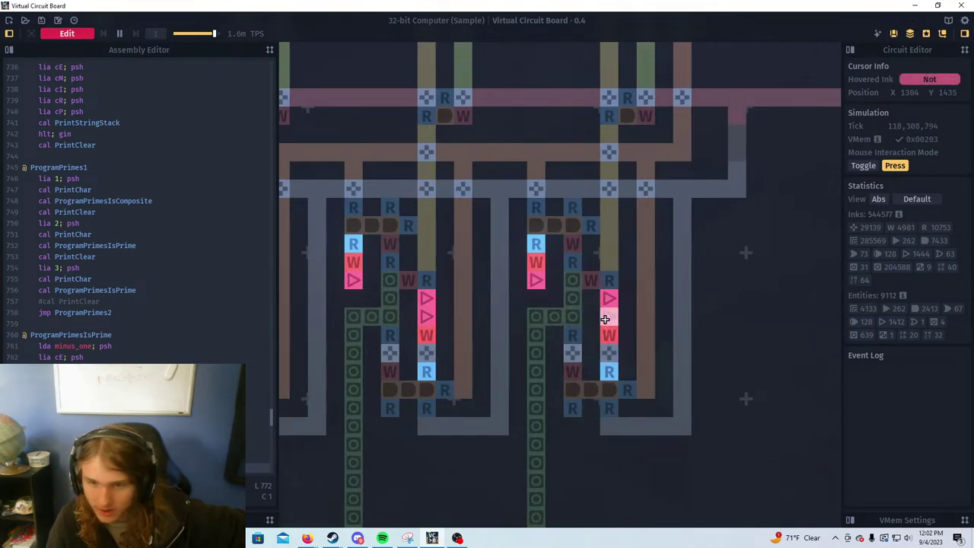
Slow the simulation to about 1 TPS and operate the check mark button to trace its signal along the input lines
{"action": "scroll", "coordinate": [559, 303], "scroll_direction": "down", "scroll_amount": 4}
{"action": "scroll", "coordinate": [571, 293], "scroll_direction": "down", "scroll_amount": 3}
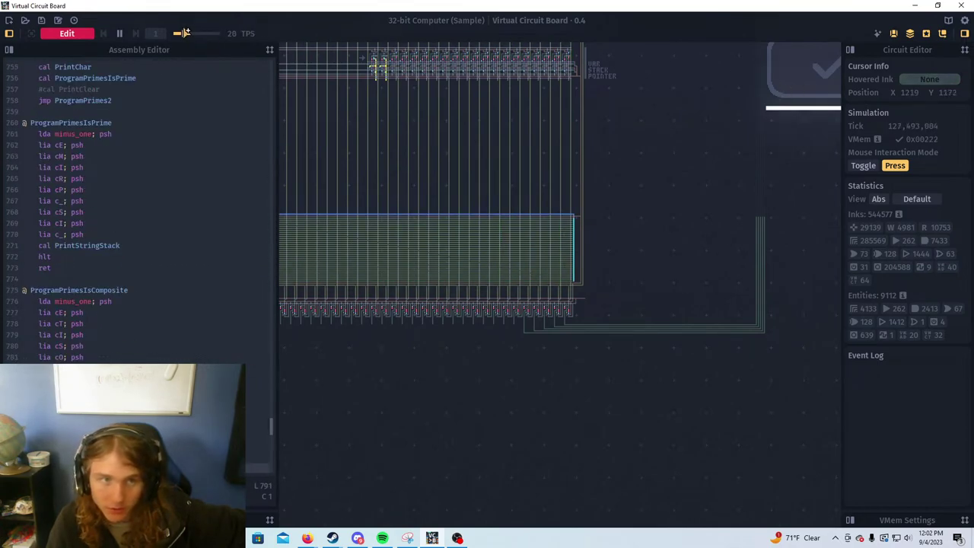
{"action": "left_click", "coordinate": [779, 78]}
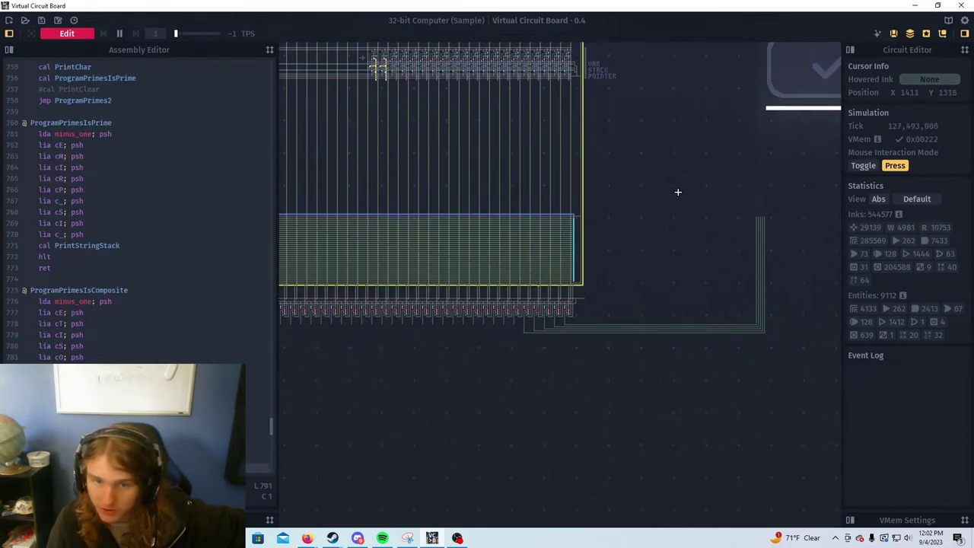
{"action": "left_click", "coordinate": [791, 85]}
{"action": "left_click", "coordinate": [788, 83]}
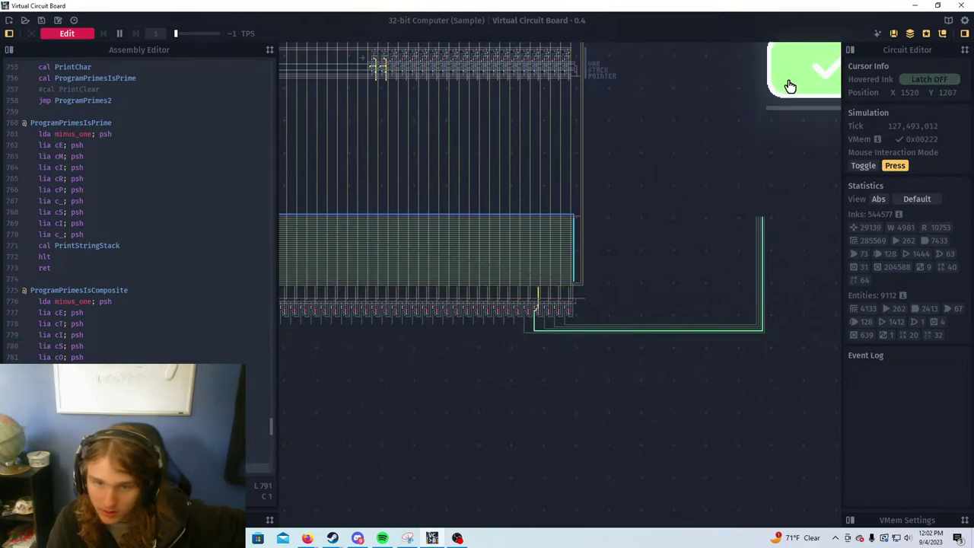
{"action": "left_click", "coordinate": [788, 83]}
{"action": "scroll", "coordinate": [594, 165], "scroll_direction": "down", "scroll_amount": 2}
{"action": "left_click_drag", "start_coordinate": [574, 90], "coordinate": [520, 319]}
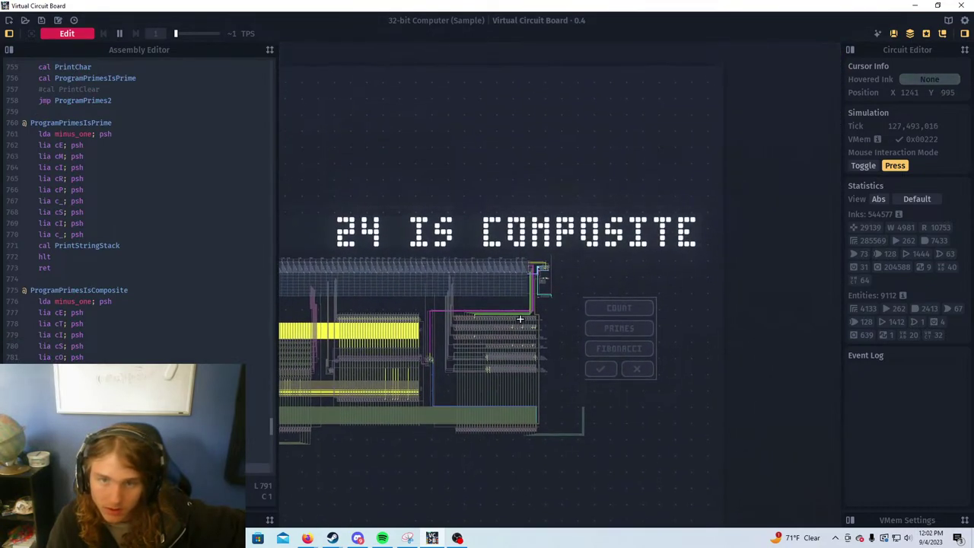
Raise the simulation speed to 207.1k TPS and advance the primes program to the next number with the check mark button
{"action": "scroll", "coordinate": [67, 321], "scroll_direction": "down", "scroll_amount": 1}
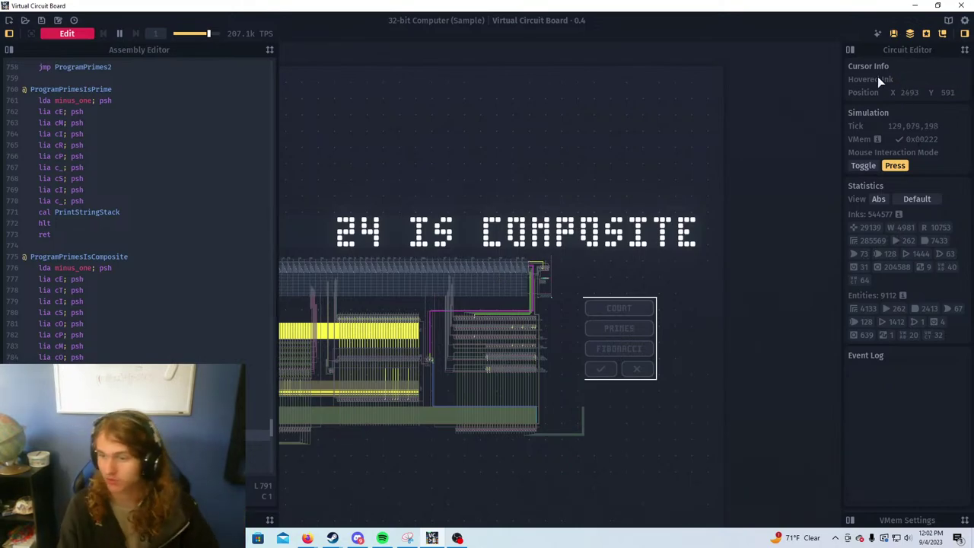
{"action": "left_click_drag", "start_coordinate": [473, 381], "coordinate": [609, 382]}
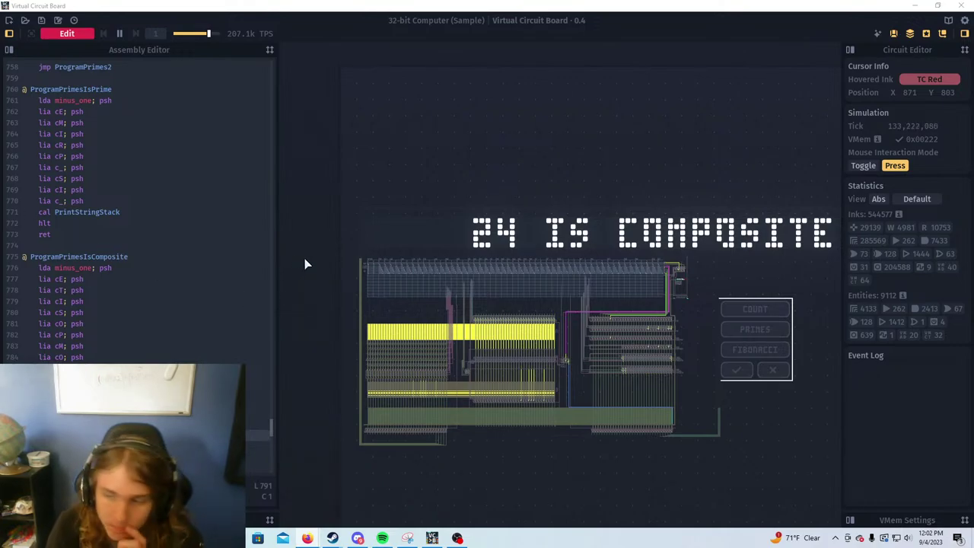
{"action": "left_click_drag", "start_coordinate": [589, 268], "coordinate": [461, 322]}
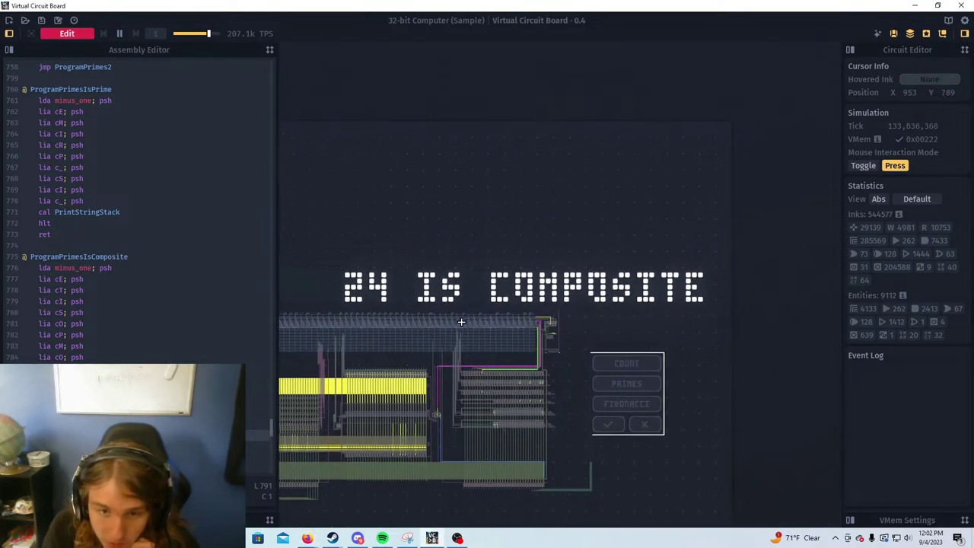
{"action": "left_click", "coordinate": [619, 431]}
{"action": "scroll", "coordinate": [619, 431], "scroll_direction": "up", "scroll_amount": 1}
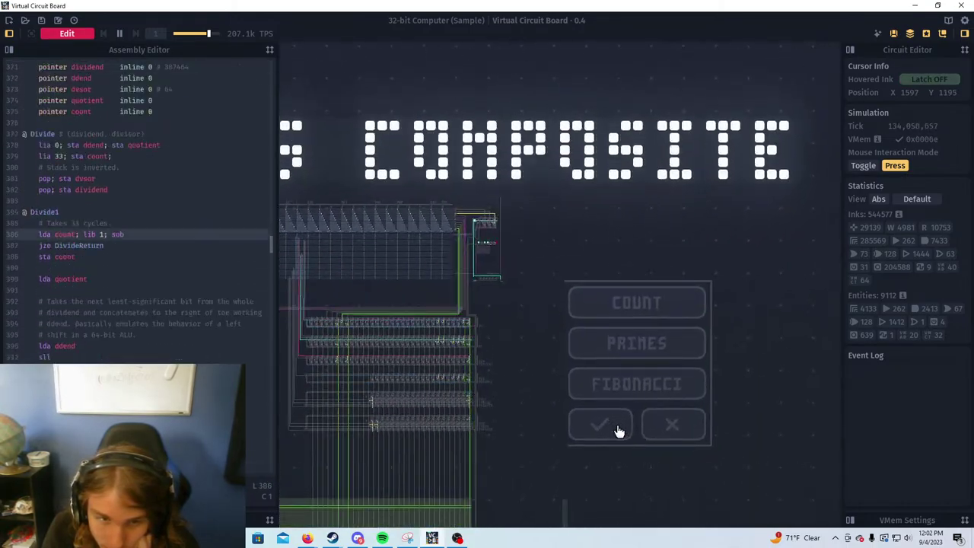
{"action": "scroll", "coordinate": [619, 430], "scroll_direction": "down", "scroll_amount": 1}
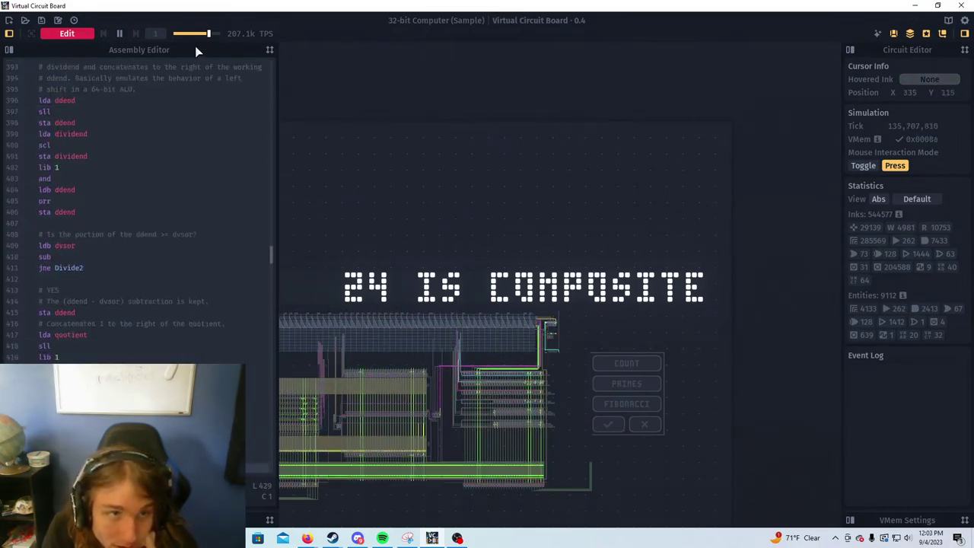
Raise the simulation speed to 5.0m TPS and inspect the small latch row and serpentine buffer chain beside the OUT column
{"action": "left_click_drag", "start_coordinate": [208, 35], "coordinate": [232, 46]}
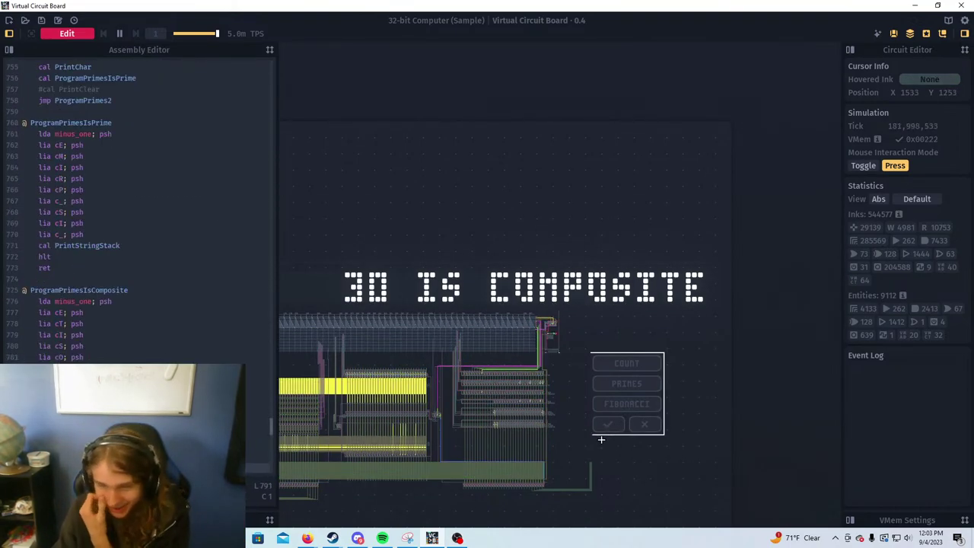
{"action": "scroll", "coordinate": [601, 440], "scroll_direction": "up", "scroll_amount": 5}
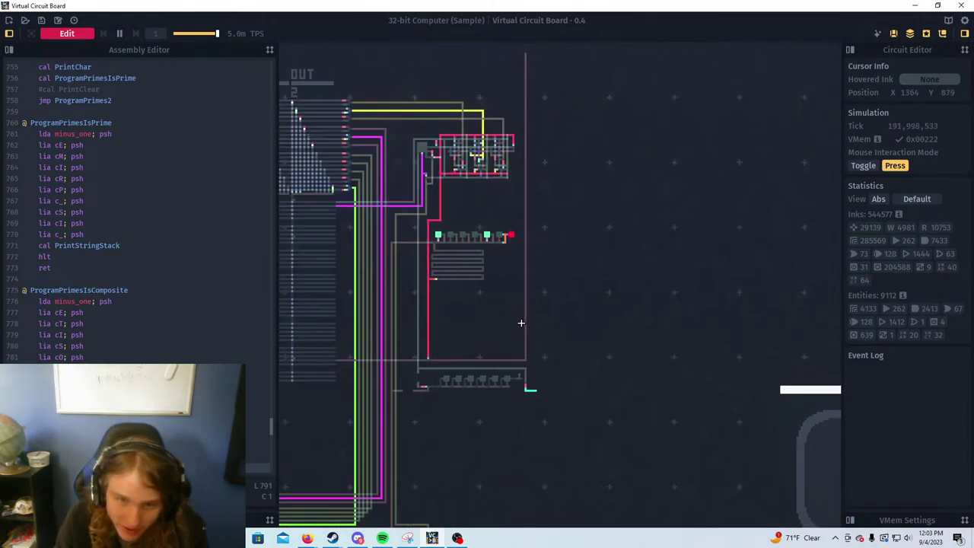
{"action": "scroll", "coordinate": [560, 357], "scroll_direction": "up", "scroll_amount": 4}
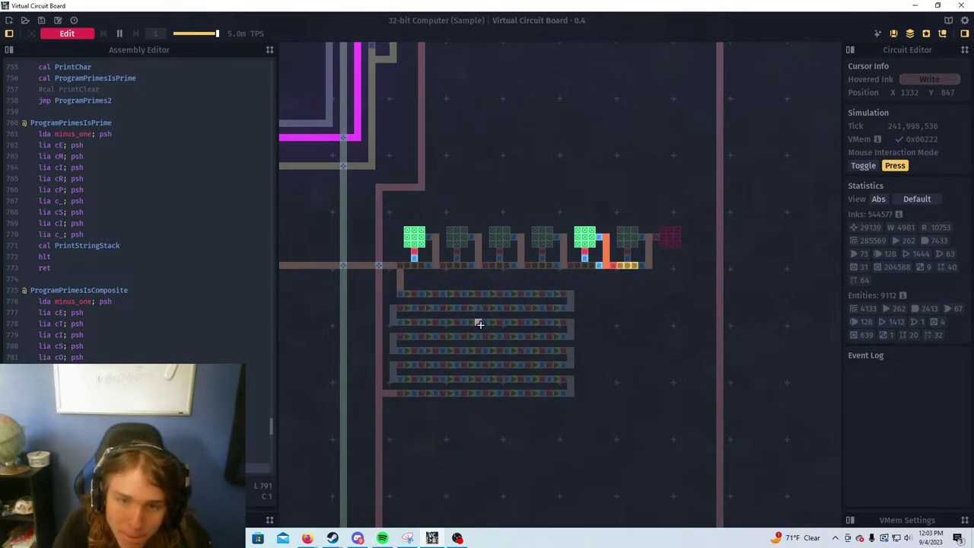
{"action": "left_click_drag", "start_coordinate": [598, 313], "coordinate": [568, 397]}
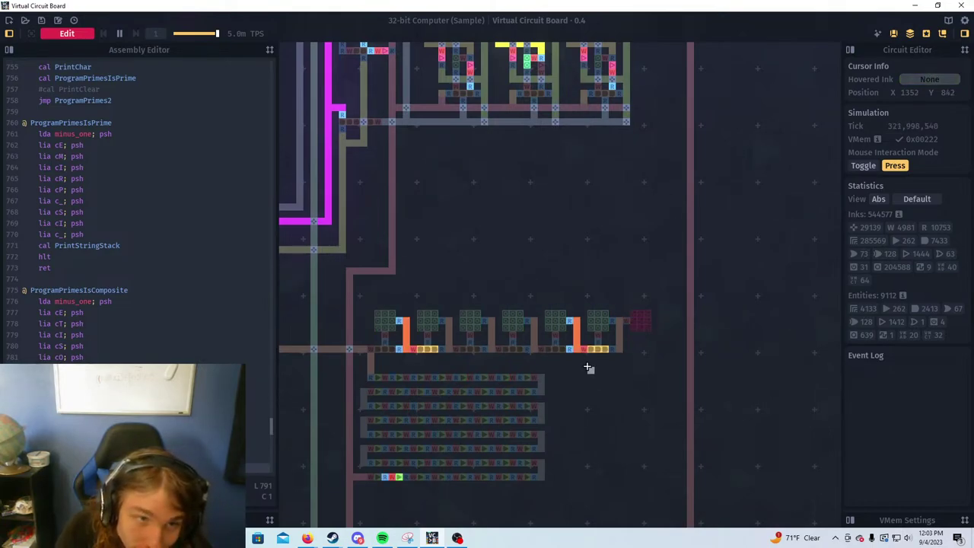
Exit the primes program with the X button and choose the Count program on the input pad
{"action": "scroll", "coordinate": [589, 368], "scroll_direction": "down", "scroll_amount": 8}
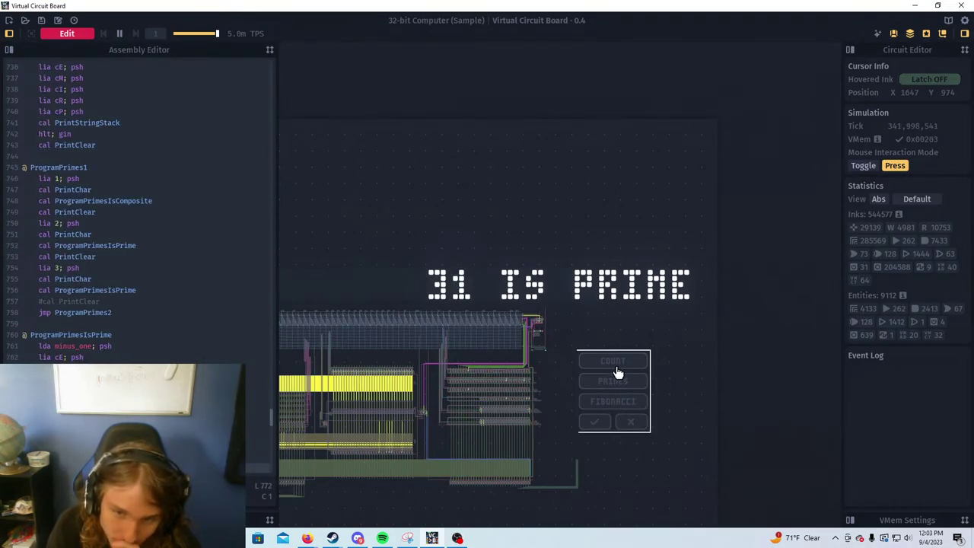
{"action": "left_click", "coordinate": [623, 424]}
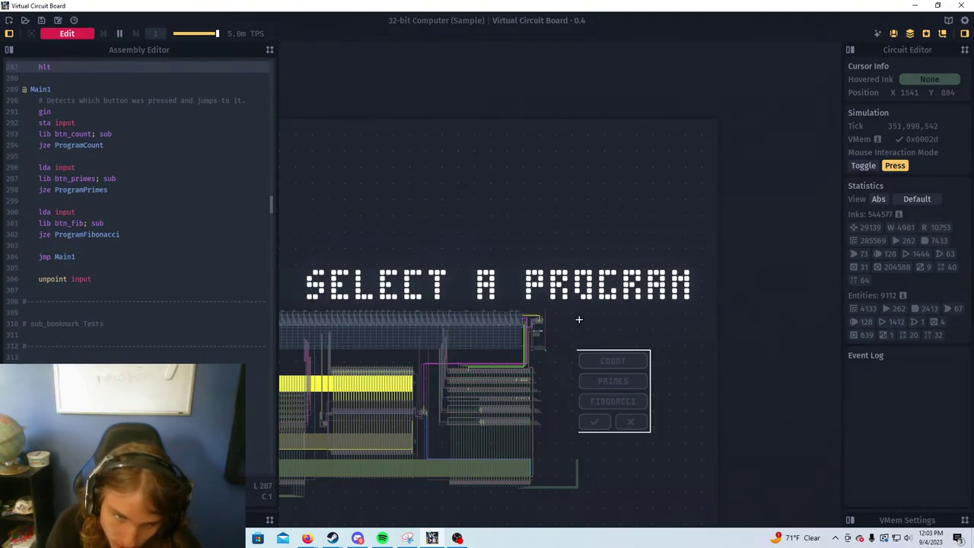
{"action": "left_click", "coordinate": [623, 369]}
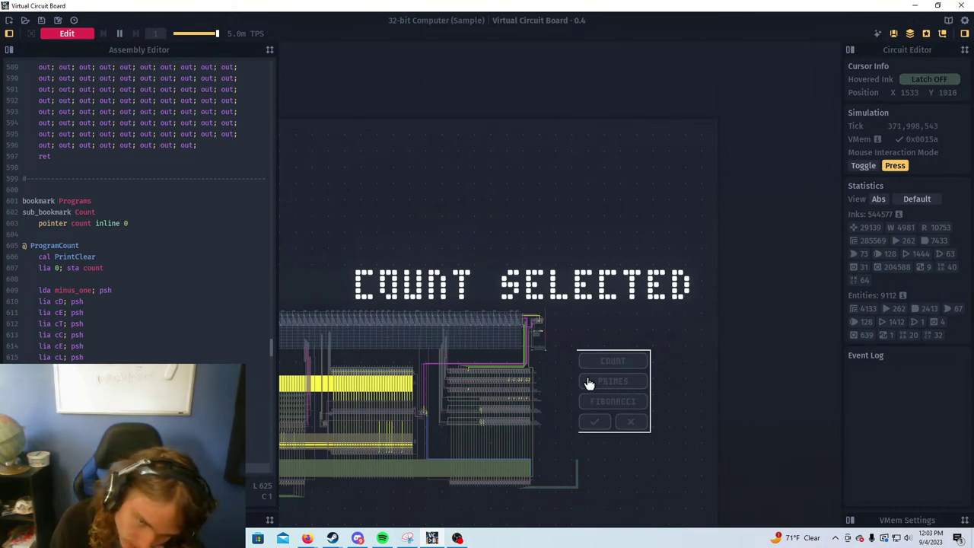
Inspect the lit pixels of the COUNT SELECTED message on the display at close range
{"action": "left_click_drag", "start_coordinate": [484, 318], "coordinate": [589, 341]}
{"action": "scroll", "coordinate": [735, 316], "scroll_direction": "up", "scroll_amount": 5}
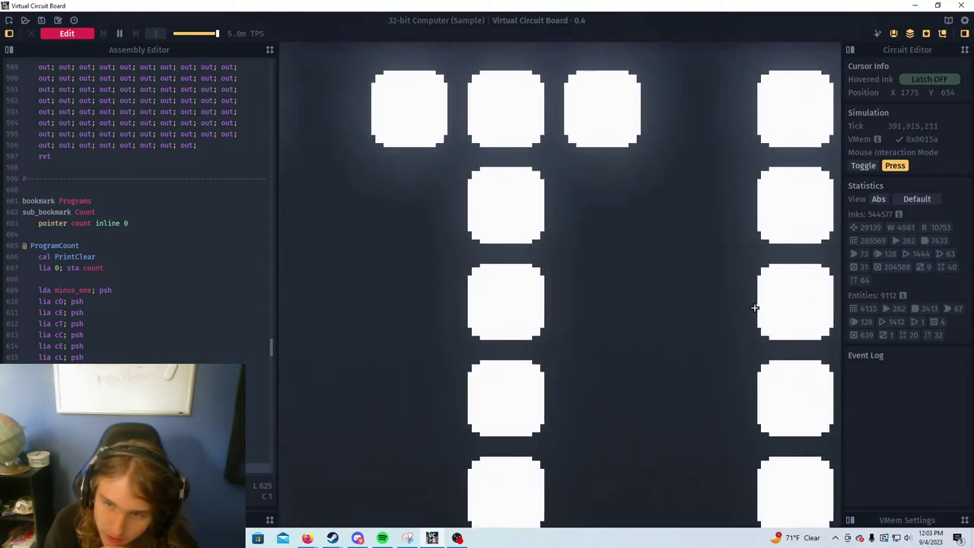
{"action": "scroll", "coordinate": [727, 316], "scroll_direction": "down", "scroll_amount": 5}
{"action": "scroll", "coordinate": [715, 314], "scroll_direction": "down", "scroll_amount": 2}
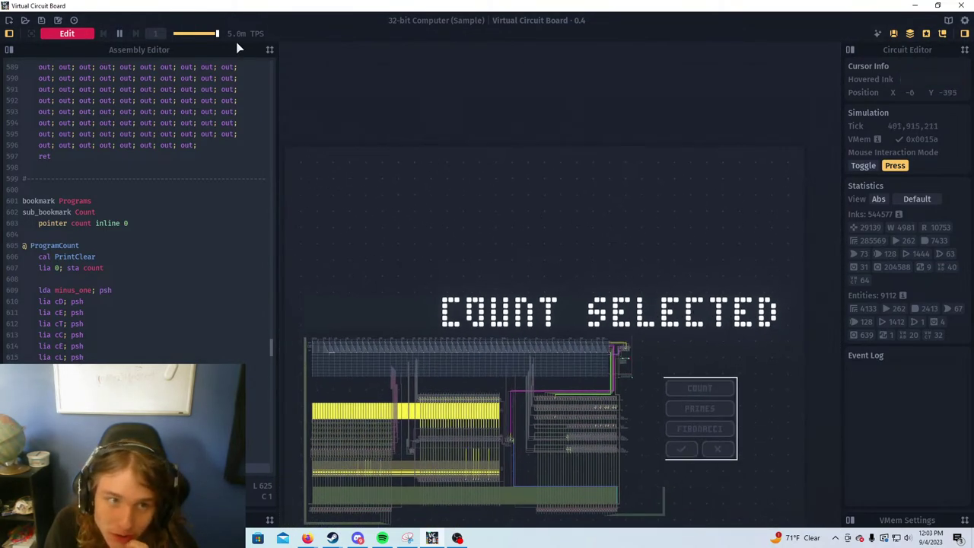
{"action": "left_click_drag", "start_coordinate": [217, 35], "coordinate": [185, 35]}
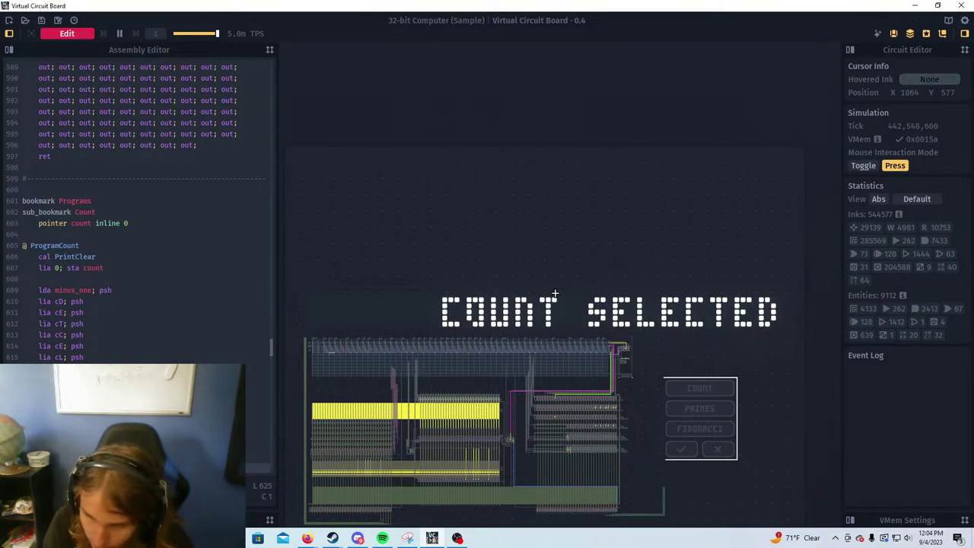
{"action": "scroll", "coordinate": [723, 308], "scroll_direction": "up", "scroll_amount": 5}
{"action": "scroll", "coordinate": [715, 307], "scroll_direction": "down", "scroll_amount": 6}
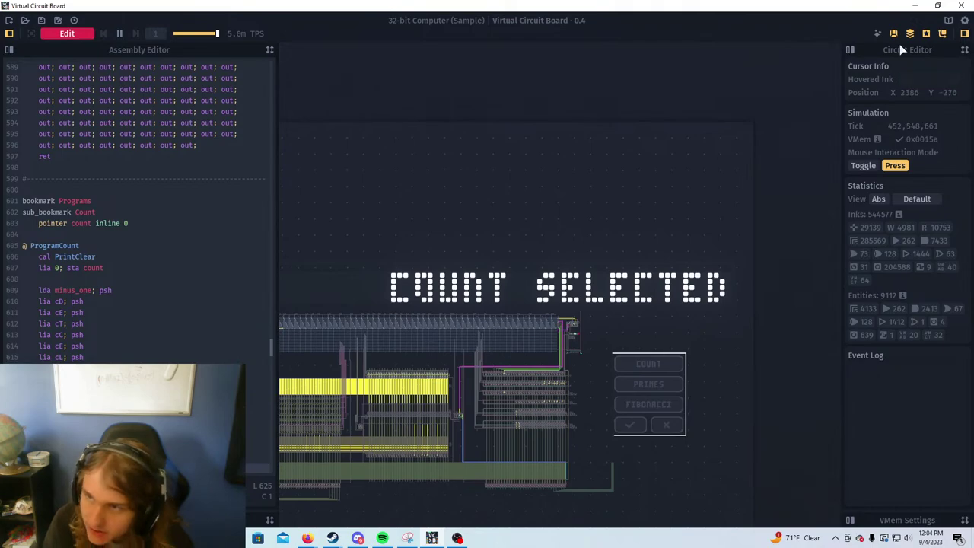
Hide the decorative overlay and examine the rows of latch cells that form the display's characters
{"action": "scroll", "coordinate": [495, 270], "scroll_direction": "up", "scroll_amount": 6}
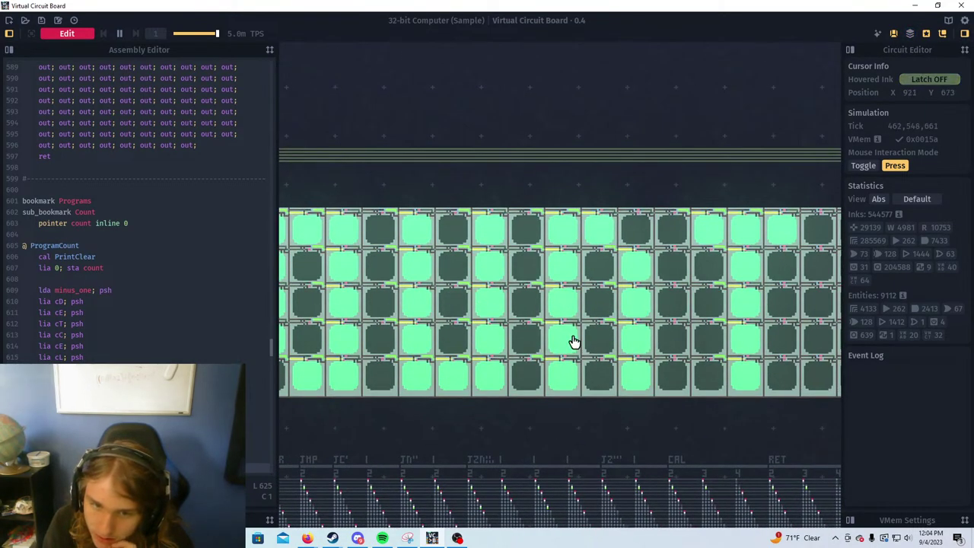
{"action": "left_click_drag", "start_coordinate": [581, 354], "coordinate": [344, 326]}
{"action": "left_click_drag", "start_coordinate": [744, 323], "coordinate": [403, 348]}
{"action": "left_click_drag", "start_coordinate": [664, 325], "coordinate": [587, 387]}
{"action": "mouse_move", "coordinate": [469, 374]}
{"action": "left_mouse_down"}
{"action": "mouse_move", "coordinate": [458, 372]}
{"action": "mouse_move", "coordinate": [444, 321]}
{"action": "left_mouse_up"}
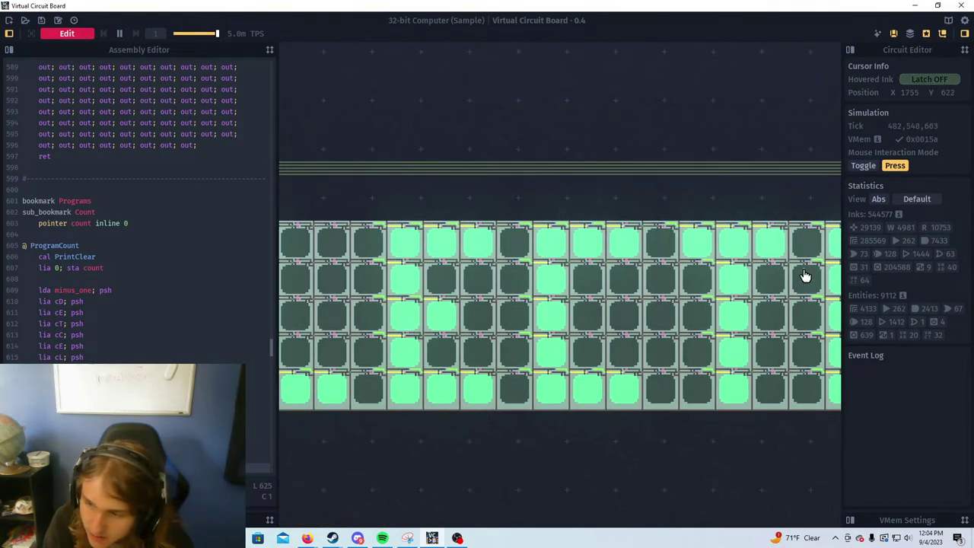
{"action": "left_click_drag", "start_coordinate": [320, 261], "coordinate": [604, 221]}
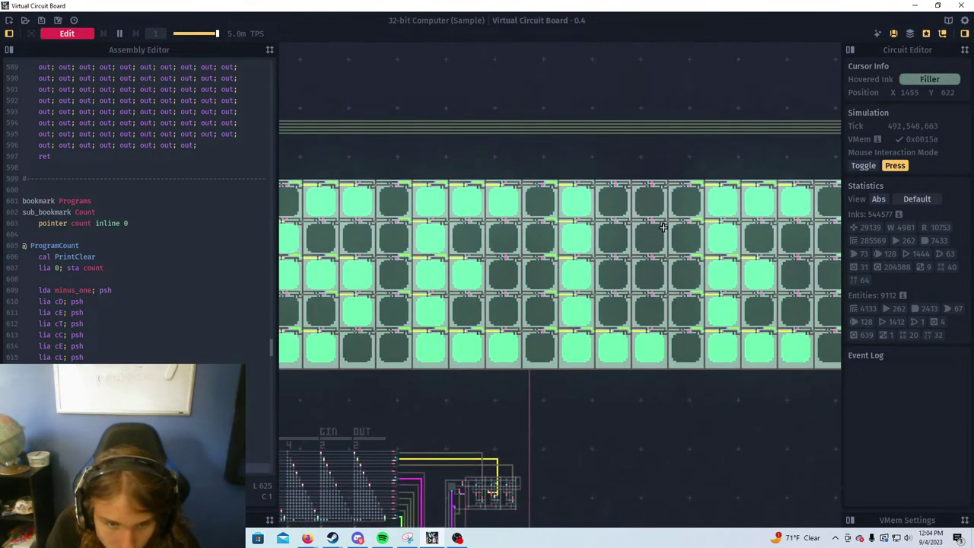
{"action": "left_click_drag", "start_coordinate": [305, 232], "coordinate": [533, 250]}
Examine the TC Red trace meeting the display's lower edge and restore the decorative overlay
{"action": "scroll", "coordinate": [787, 375], "scroll_direction": "up", "scroll_amount": 2}
{"action": "scroll", "coordinate": [786, 376], "scroll_direction": "up", "scroll_amount": 5}
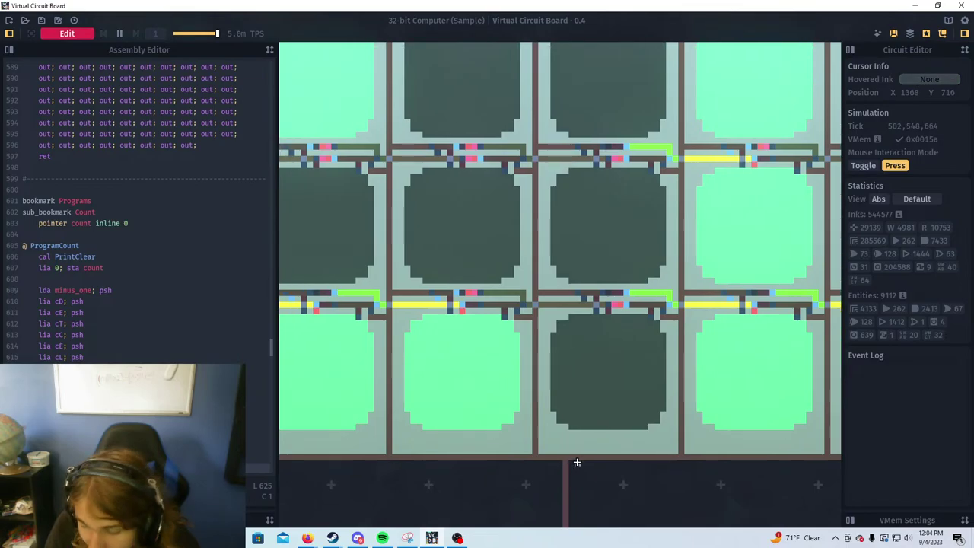
{"action": "scroll", "coordinate": [598, 416], "scroll_direction": "up", "scroll_amount": 5}
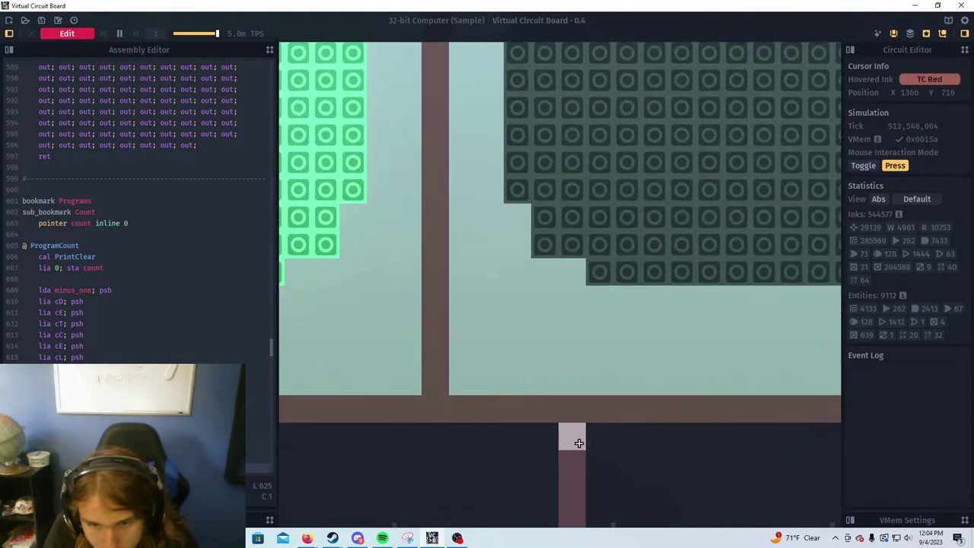
{"action": "scroll", "coordinate": [579, 444], "scroll_direction": "down", "scroll_amount": 3}
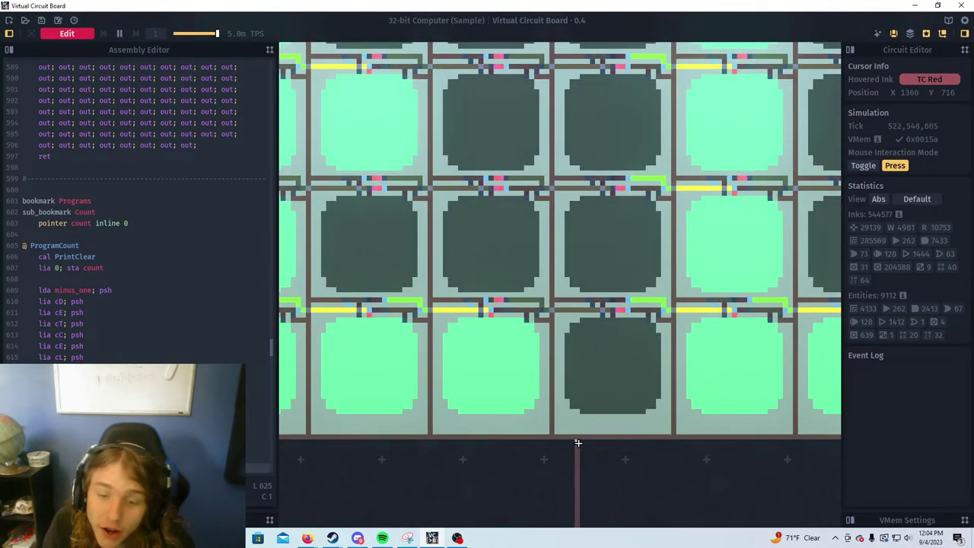
{"action": "scroll", "coordinate": [578, 443], "scroll_direction": "down", "scroll_amount": 6}
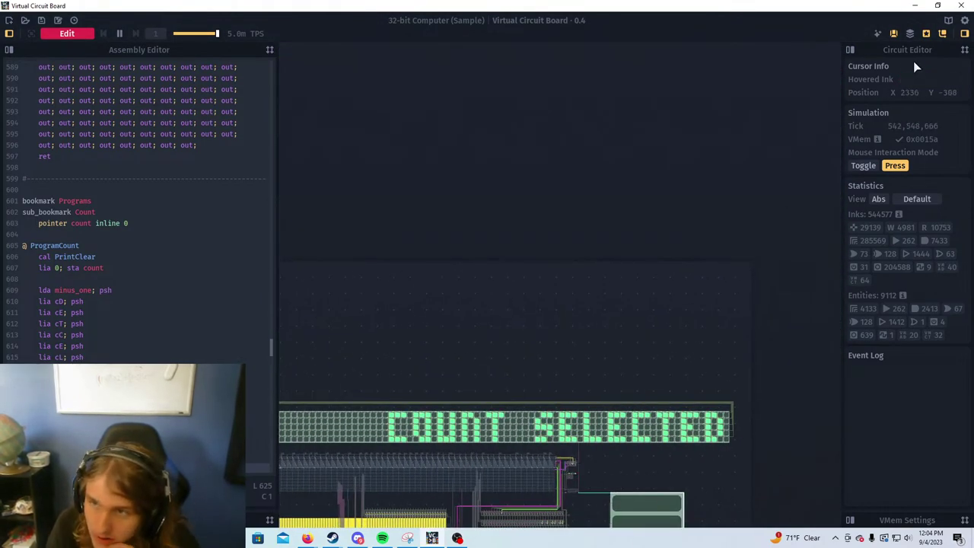
{"action": "left_click", "coordinate": [911, 33]}
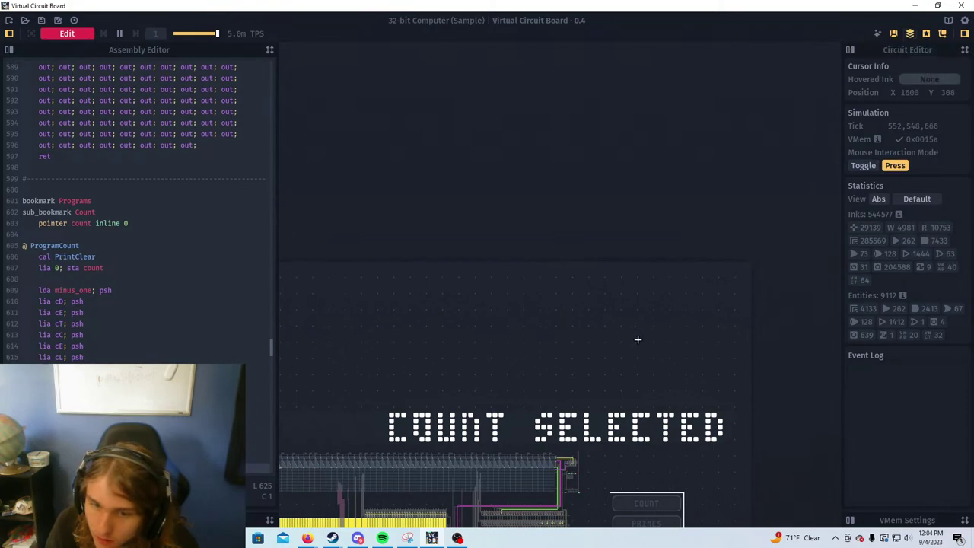
Bring the input pad into view and start the Count program with the check mark button
{"action": "left_click_drag", "start_coordinate": [637, 339], "coordinate": [584, 201]}
{"action": "left_click_drag", "start_coordinate": [565, 276], "coordinate": [573, 202]}
{"action": "scroll", "coordinate": [592, 301], "scroll_direction": "up", "scroll_amount": 3}
{"action": "scroll", "coordinate": [591, 301], "scroll_direction": "down", "scroll_amount": 3}
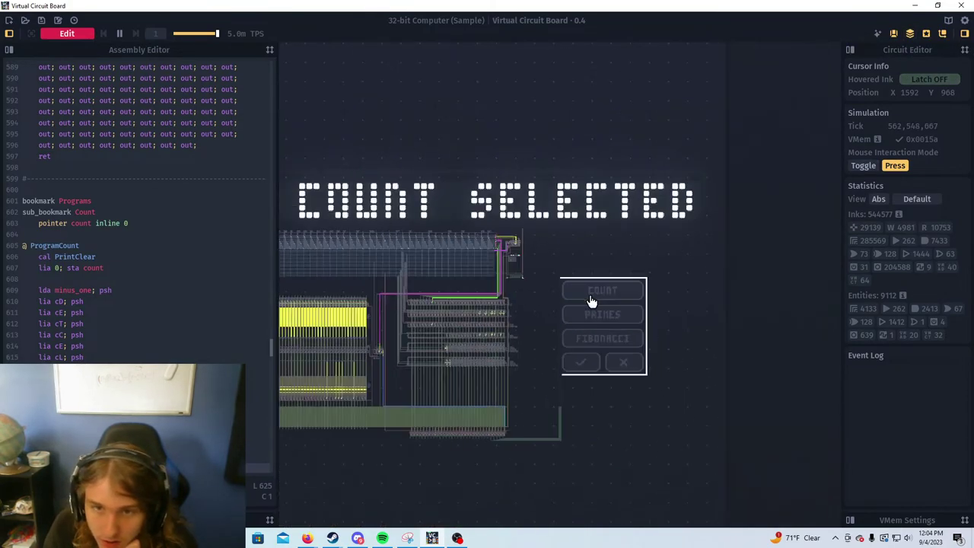
{"action": "left_click", "coordinate": [583, 356]}
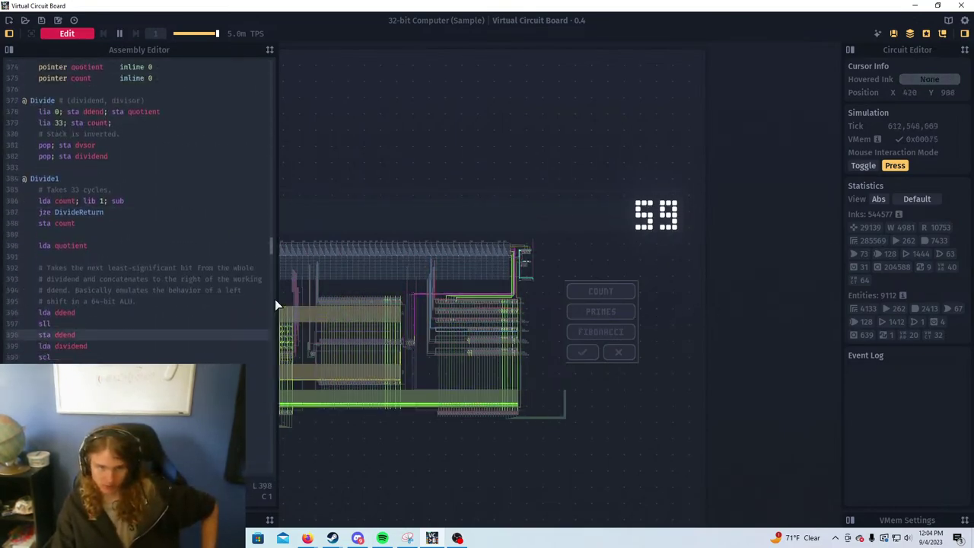
Watch the circuit while Count runs, and return to program selection with the X button
{"action": "left_click_drag", "start_coordinate": [368, 276], "coordinate": [541, 267]}
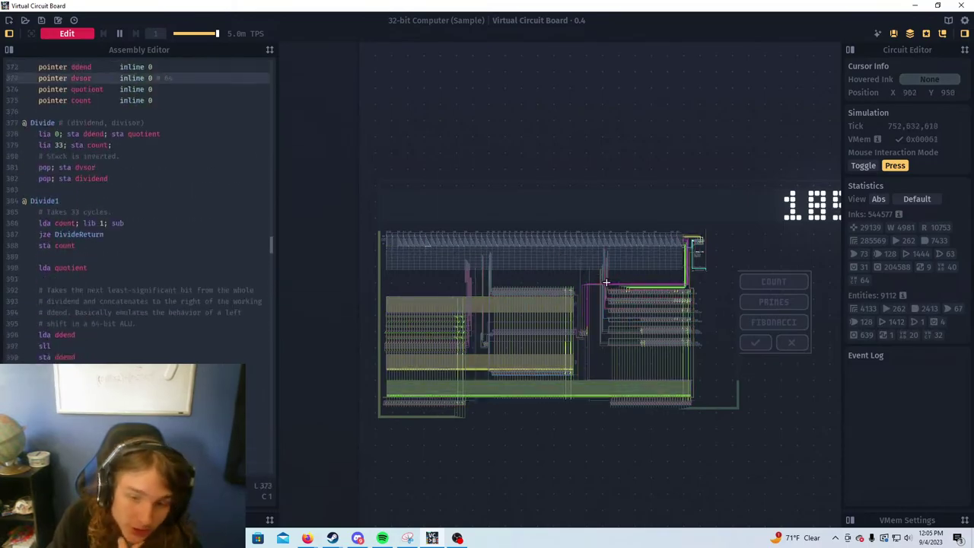
{"action": "left_click_drag", "start_coordinate": [708, 335], "coordinate": [516, 393]}
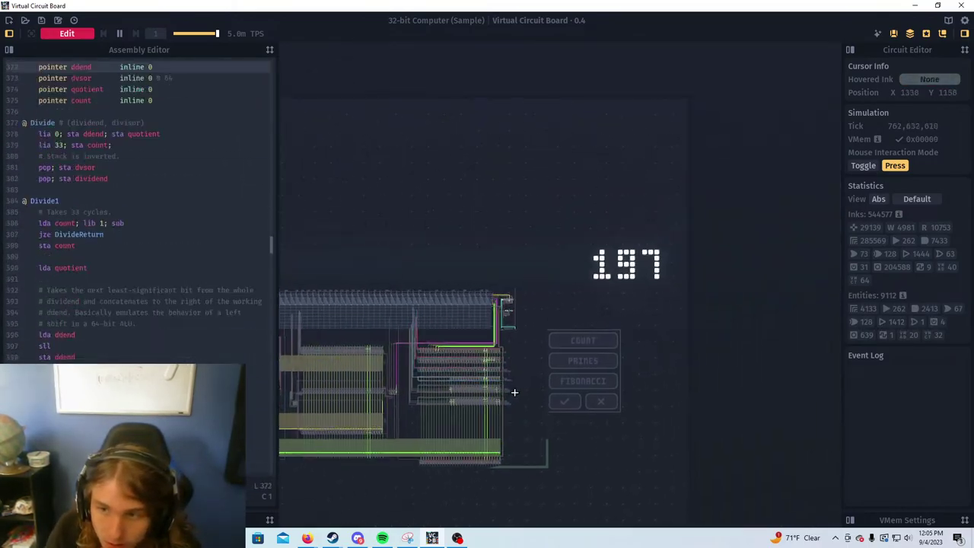
{"action": "left_click", "coordinate": [603, 405]}
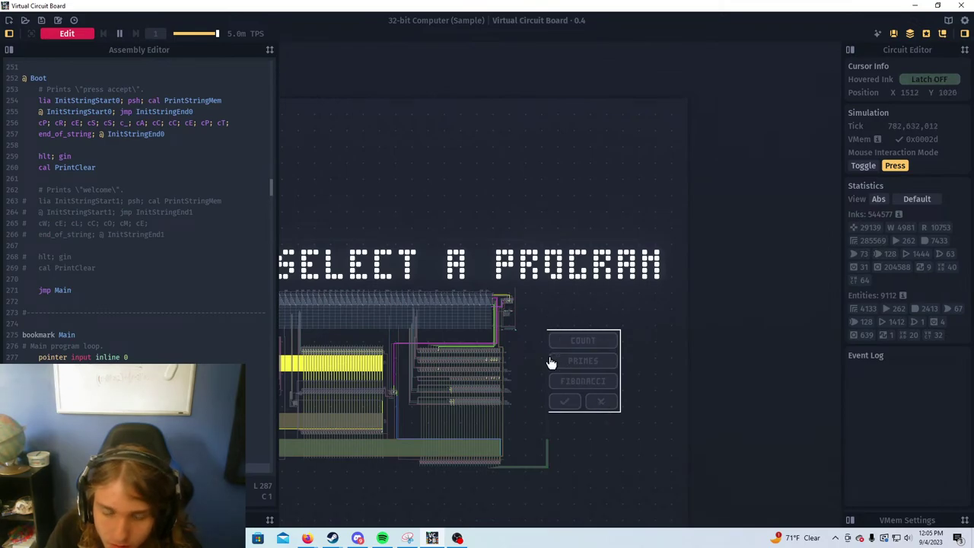
Select the Fibonacci program on the input pad and run it with the check mark button
{"action": "left_click_drag", "start_coordinate": [409, 296], "coordinate": [427, 306]}
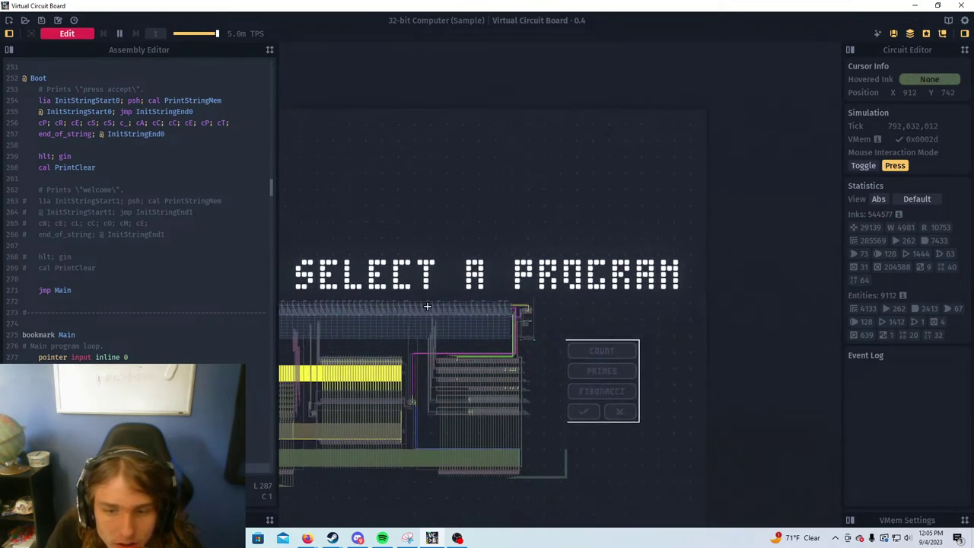
{"action": "left_click", "coordinate": [576, 393]}
{"action": "left_click", "coordinate": [581, 411]}
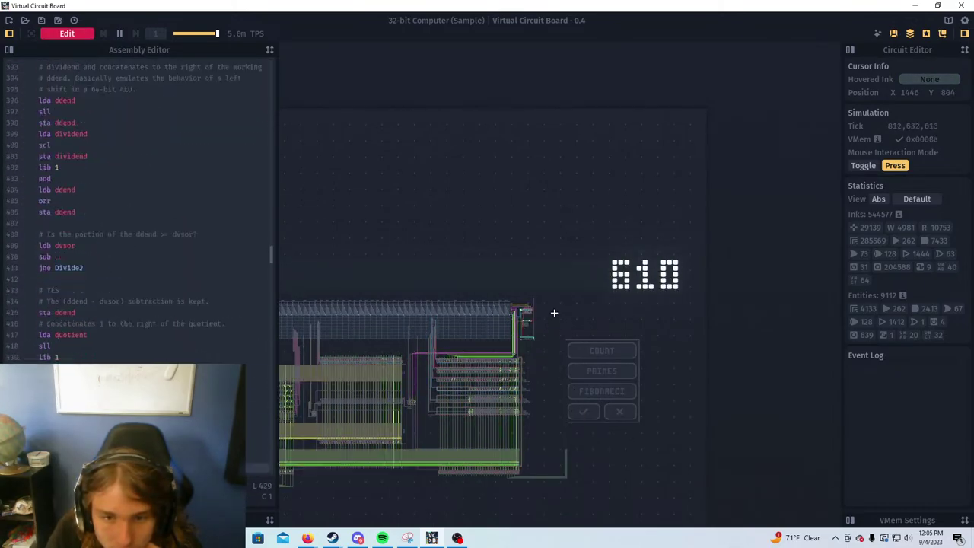
{"action": "left_click_drag", "start_coordinate": [619, 319], "coordinate": [683, 334]}
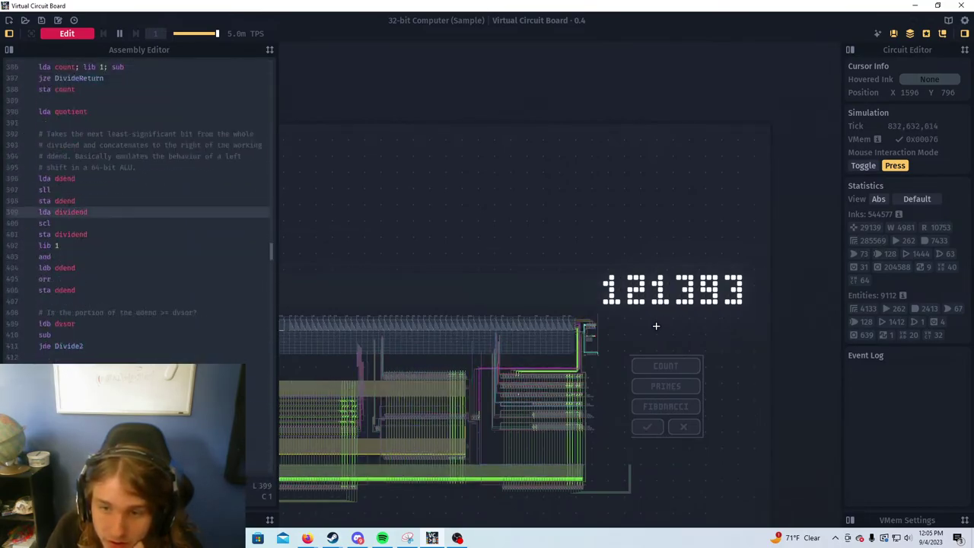
{"action": "left_click_drag", "start_coordinate": [656, 326], "coordinate": [688, 319]}
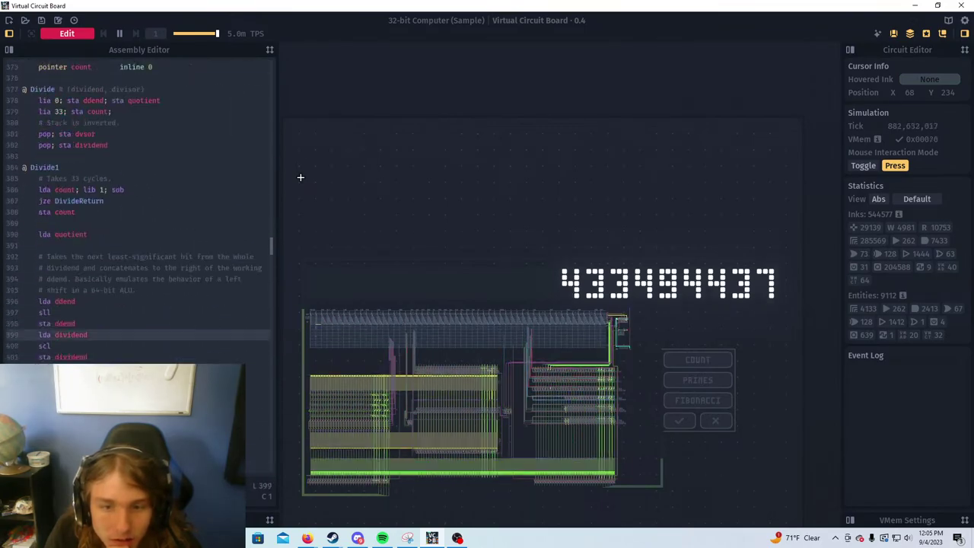
Examine the instruction decoder columns from the LDB and STA entries back to FETCH, with the decorative overlay hidden
{"action": "scroll", "coordinate": [303, 301], "scroll_direction": "up", "scroll_amount": 5}
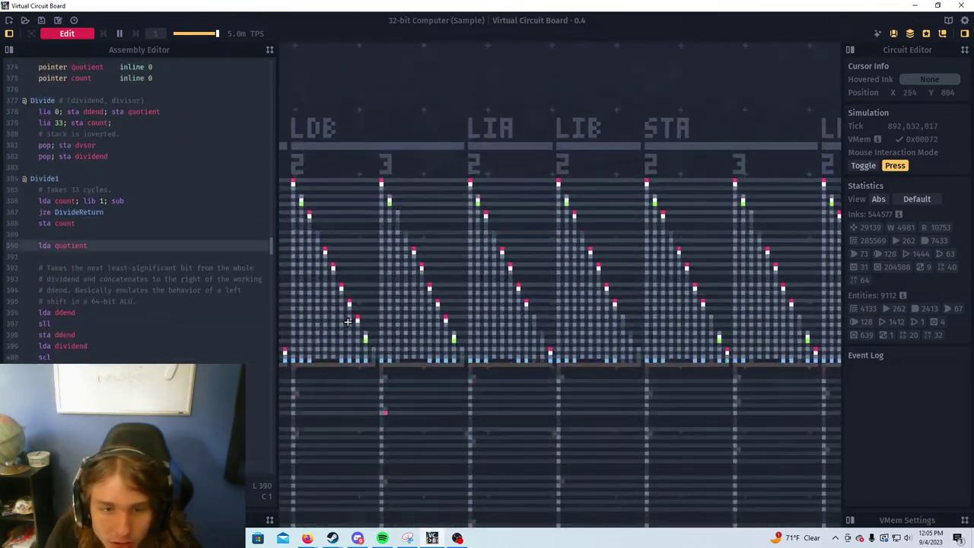
{"action": "scroll", "coordinate": [363, 333], "scroll_direction": "down", "scroll_amount": 1}
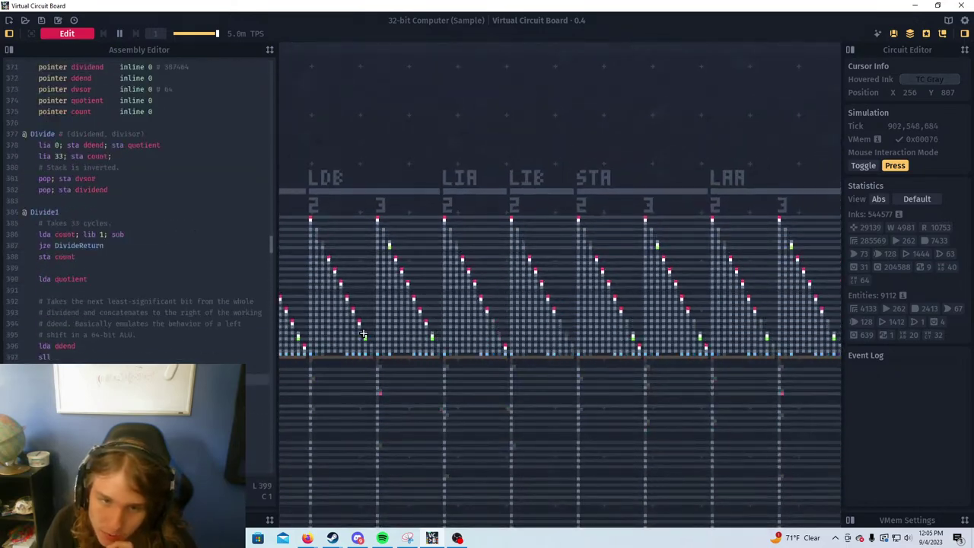
{"action": "left_click_drag", "start_coordinate": [401, 375], "coordinate": [663, 400]}
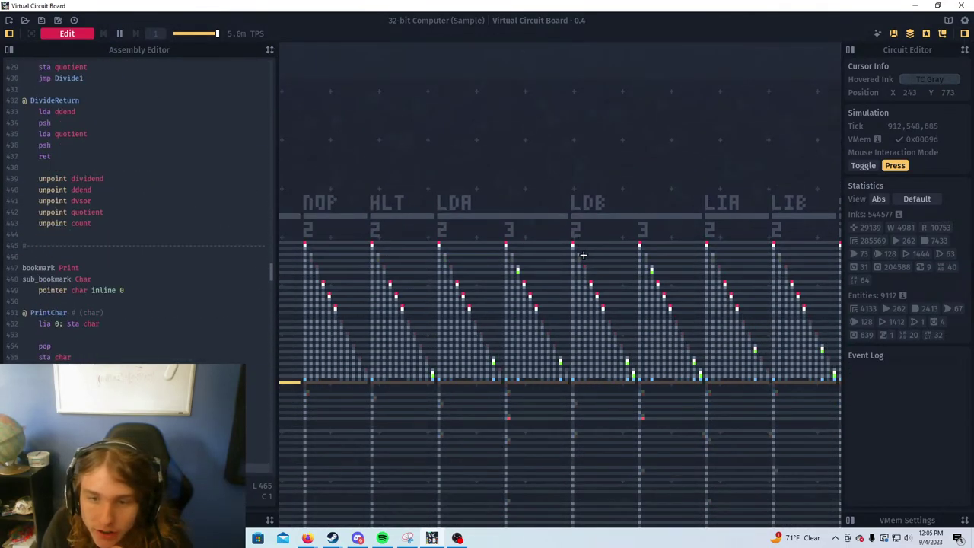
{"action": "left_click_drag", "start_coordinate": [474, 409], "coordinate": [708, 386]}
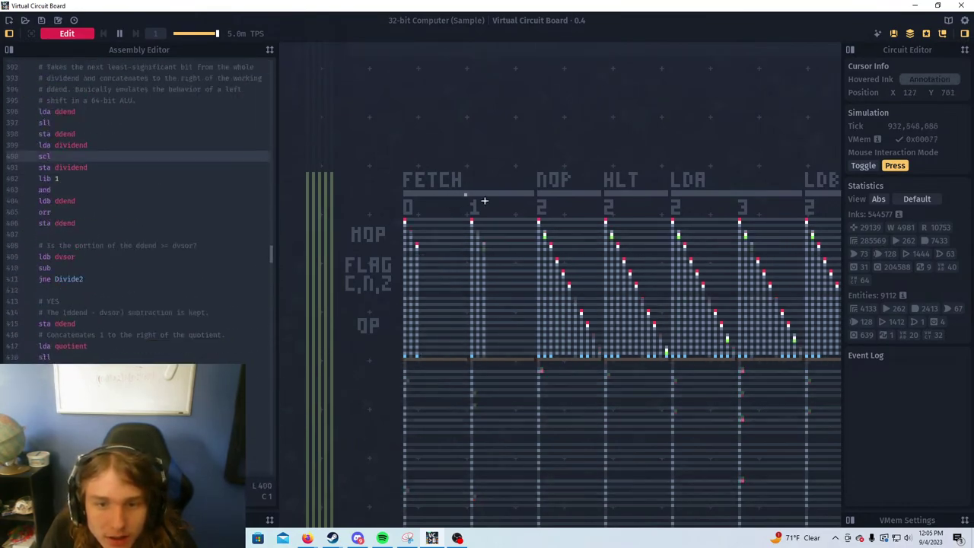
{"action": "scroll", "coordinate": [484, 200], "scroll_direction": "up", "scroll_amount": 5}
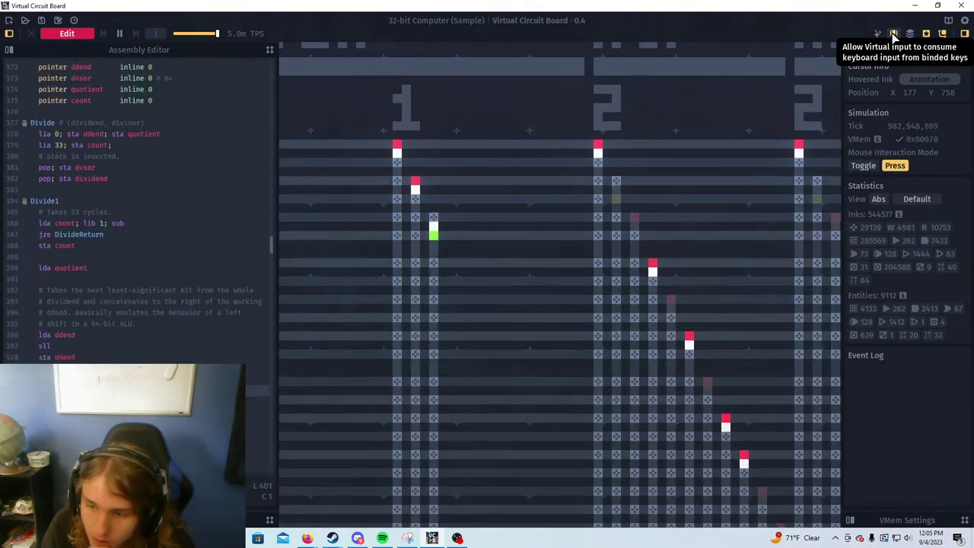
Review the VMem address latch, content latch and persistent memory settings, and return to the circuit information
{"action": "left_click", "coordinate": [962, 521]}
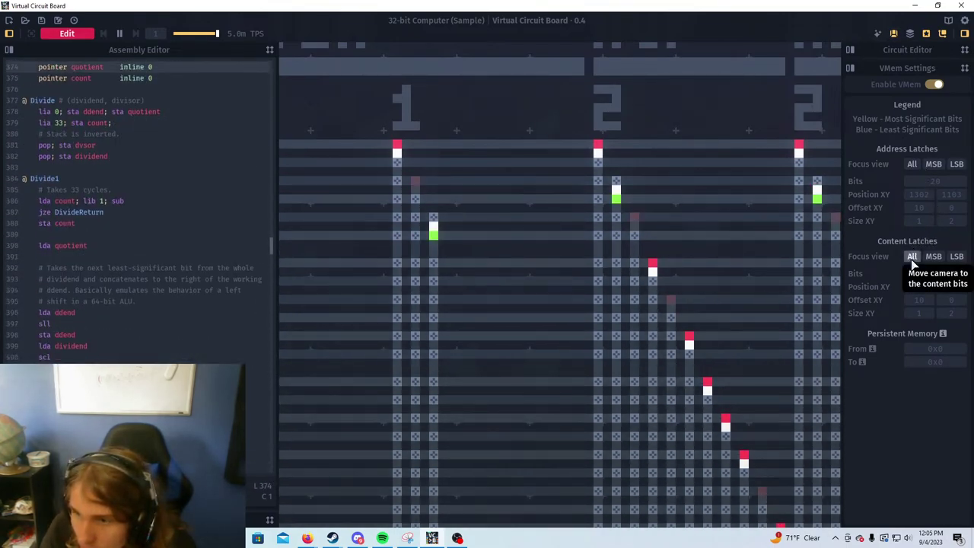
{"action": "mouse_move", "coordinate": [931, 341]}
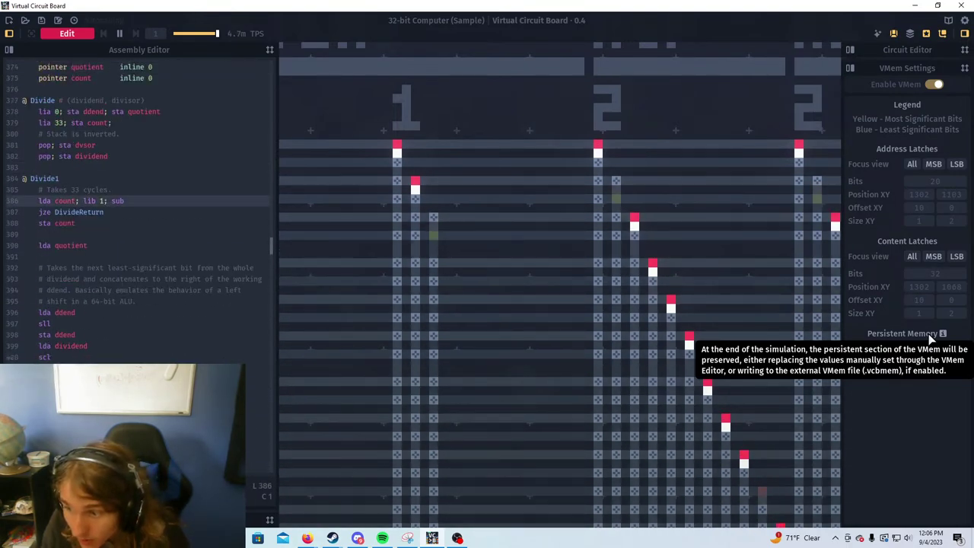
{"action": "left_click", "coordinate": [932, 83]}
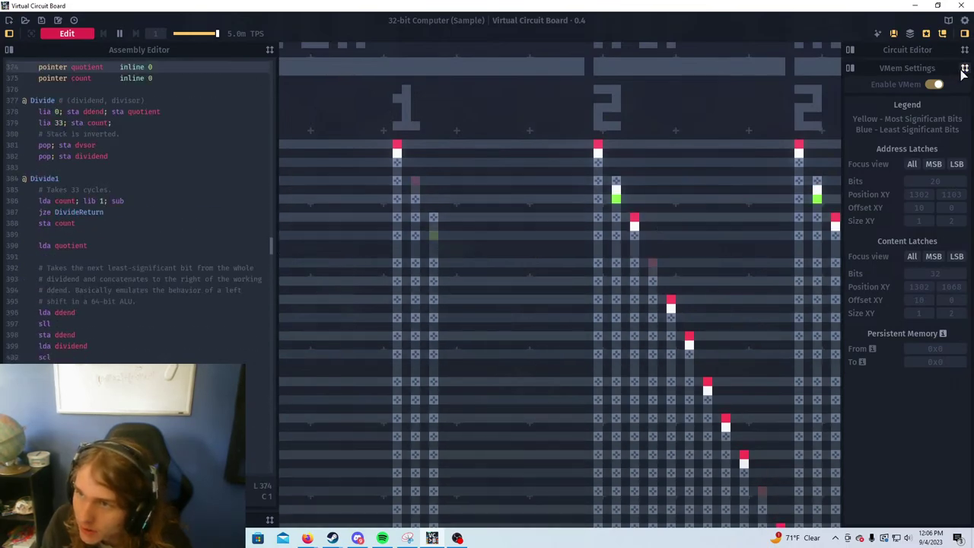
{"action": "left_click", "coordinate": [965, 50]}
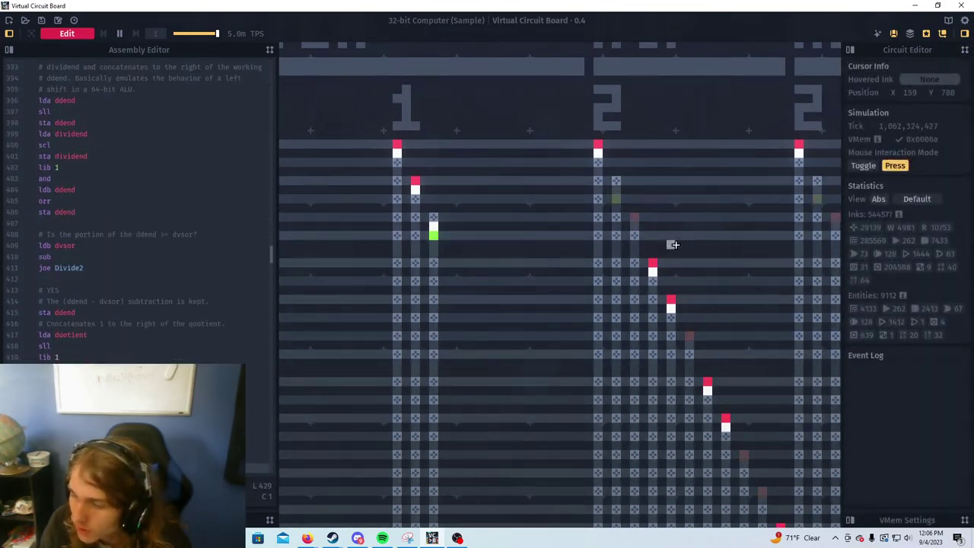
Examine the FETCH columns 0 and 1 of the instruction decoder, including the AND gate row beneath them
{"action": "scroll", "coordinate": [674, 244], "scroll_direction": "down", "scroll_amount": 3}
{"action": "scroll", "coordinate": [517, 281], "scroll_direction": "up", "scroll_amount": 3}
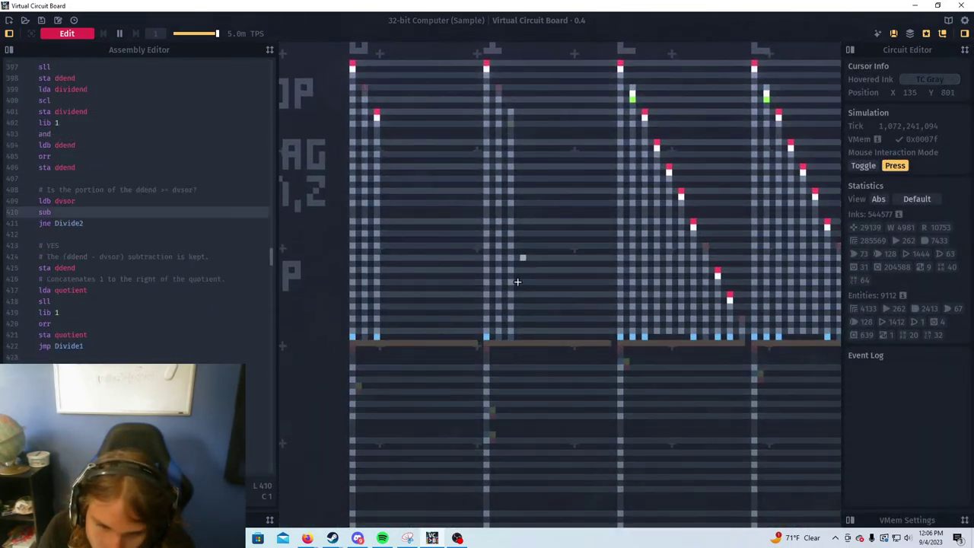
{"action": "scroll", "coordinate": [509, 321], "scroll_direction": "up", "scroll_amount": 3}
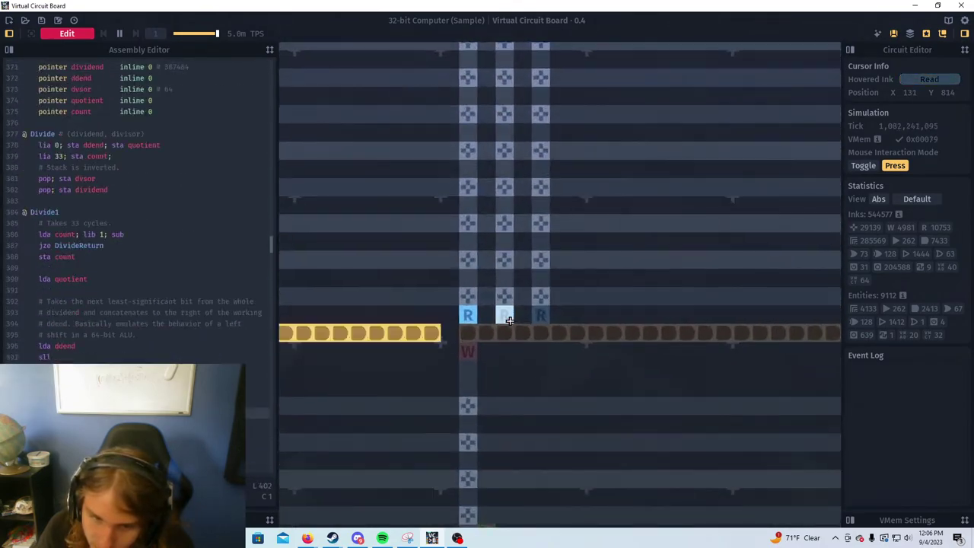
{"action": "scroll", "coordinate": [564, 330], "scroll_direction": "down", "scroll_amount": 2}
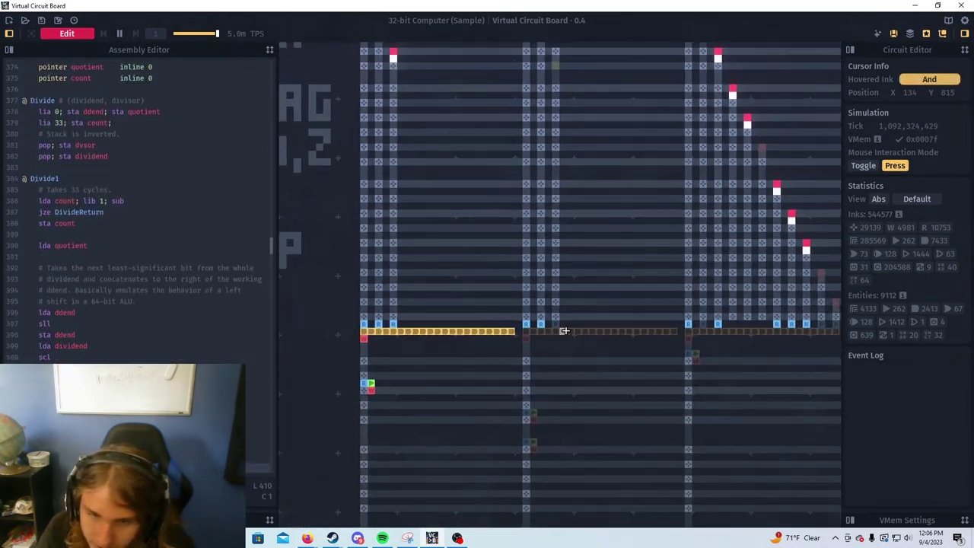
{"action": "scroll", "coordinate": [529, 329], "scroll_direction": "down", "scroll_amount": 1}
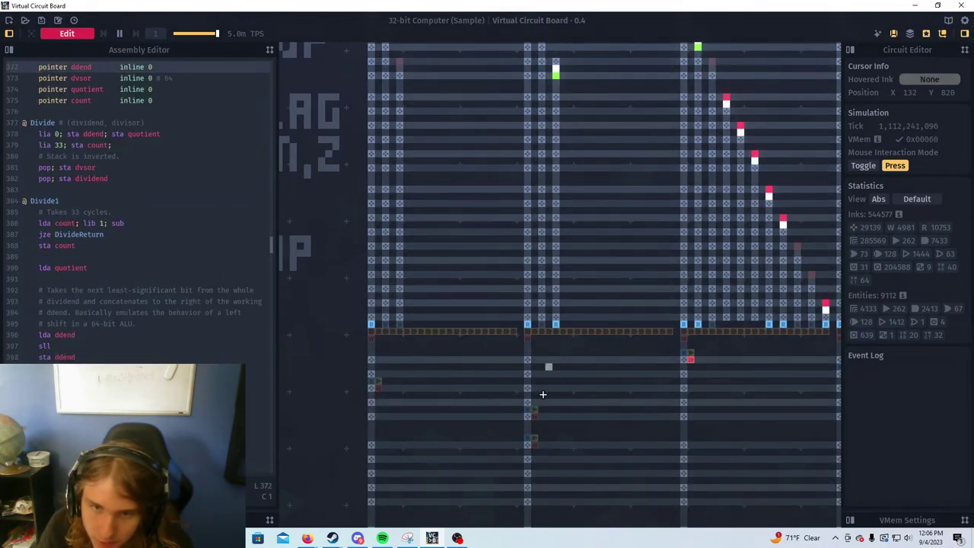
{"action": "left_click_drag", "start_coordinate": [543, 394], "coordinate": [536, 494]}
{"action": "scroll", "coordinate": [536, 480], "scroll_direction": "down", "scroll_amount": 1}
{"action": "left_click_drag", "start_coordinate": [557, 231], "coordinate": [551, 287]}
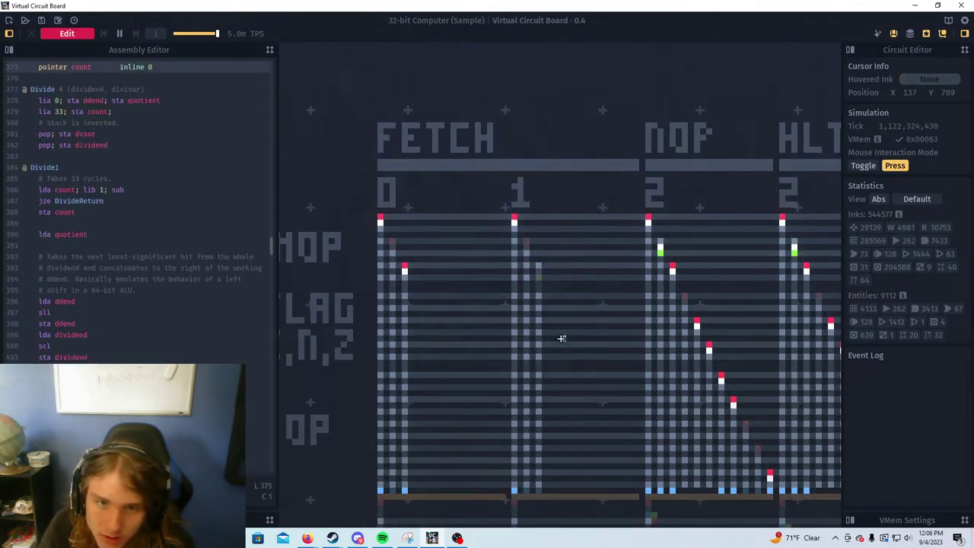
{"action": "scroll", "coordinate": [532, 308], "scroll_direction": "up", "scroll_amount": 5}
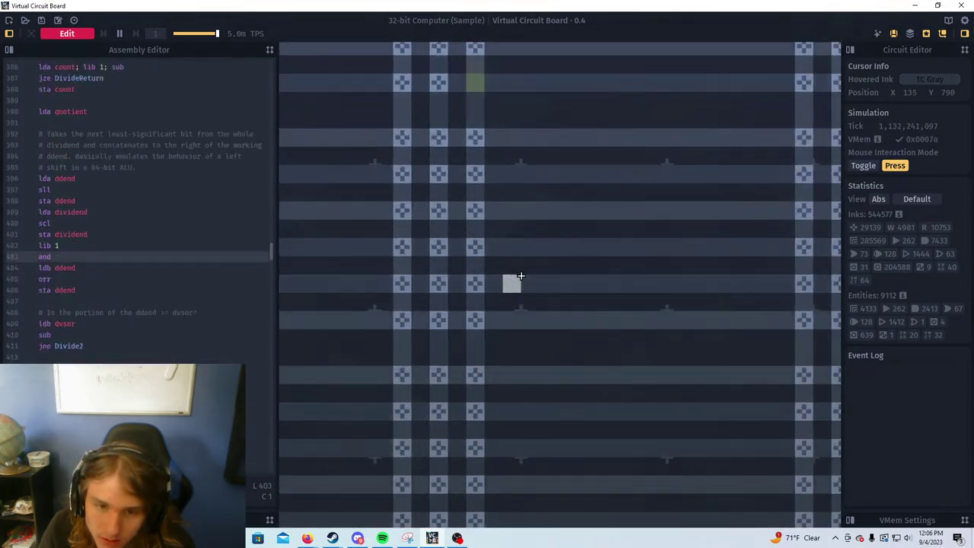
{"action": "scroll", "coordinate": [515, 354], "scroll_direction": "down", "scroll_amount": 5}
{"action": "scroll", "coordinate": [405, 322], "scroll_direction": "up", "scroll_amount": 2}
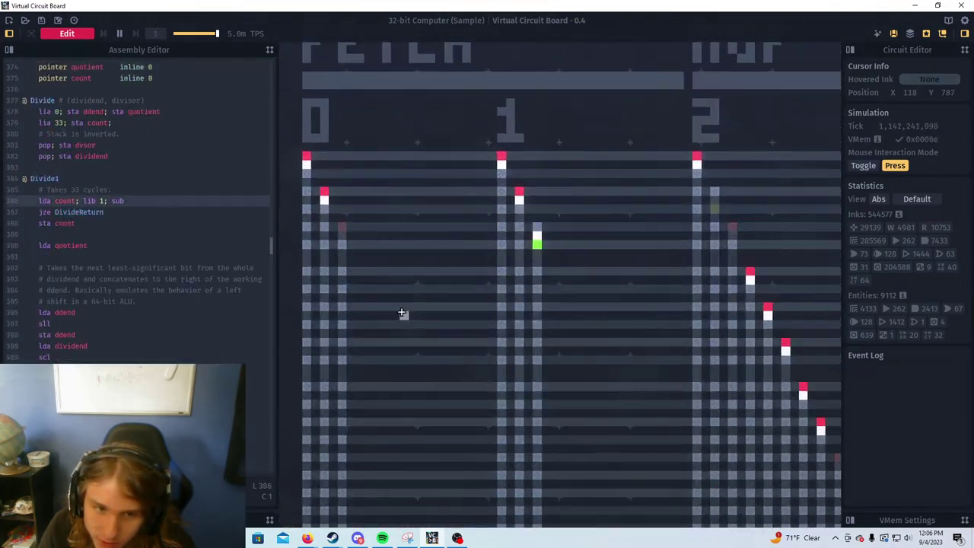
Review the instruction decoder columns in sequence from FETCH past ADD and AND towards the last instructions
{"action": "left_click_drag", "start_coordinate": [641, 346], "coordinate": [343, 352]}
{"action": "left_click_drag", "start_coordinate": [709, 333], "coordinate": [396, 321]}
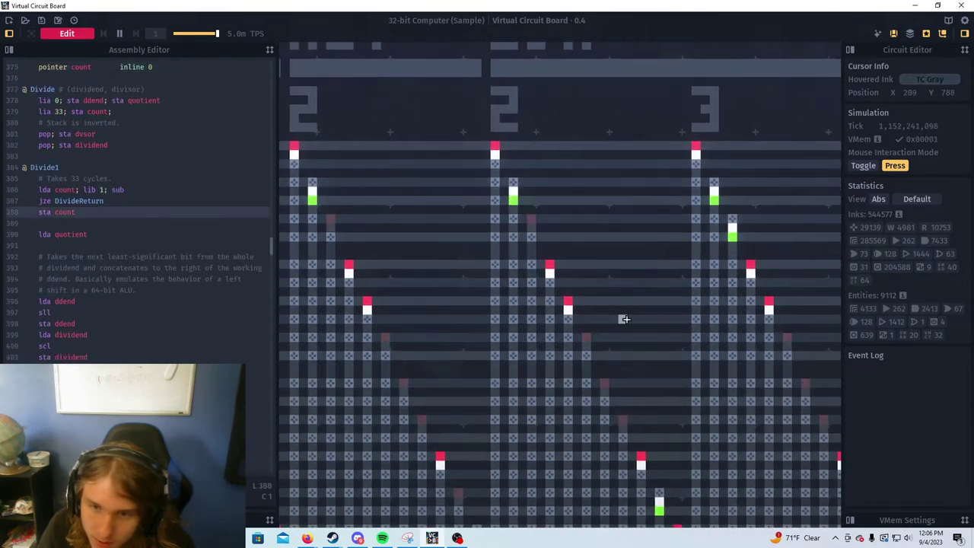
{"action": "scroll", "coordinate": [636, 297], "scroll_direction": "right", "scroll_amount": 8}
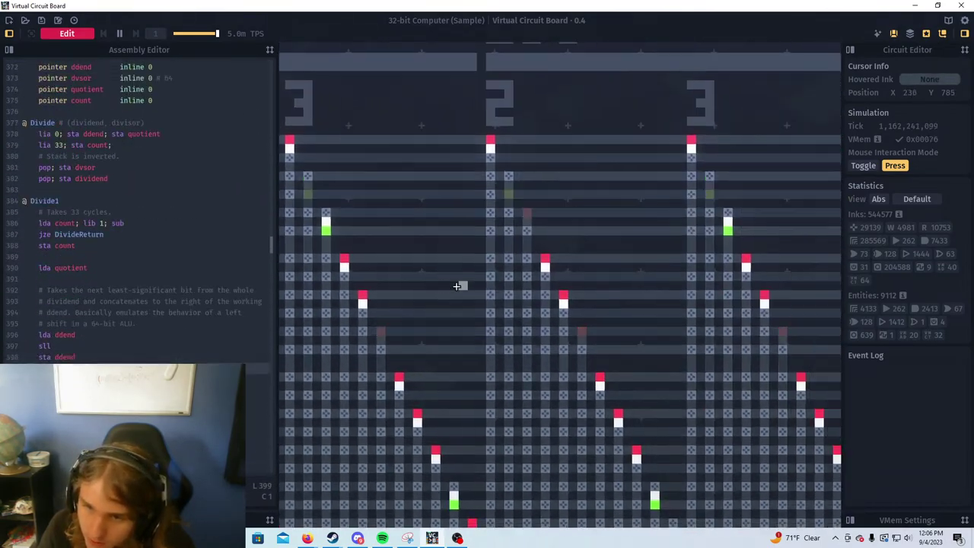
{"action": "scroll", "coordinate": [652, 292], "scroll_direction": "right", "scroll_amount": 10}
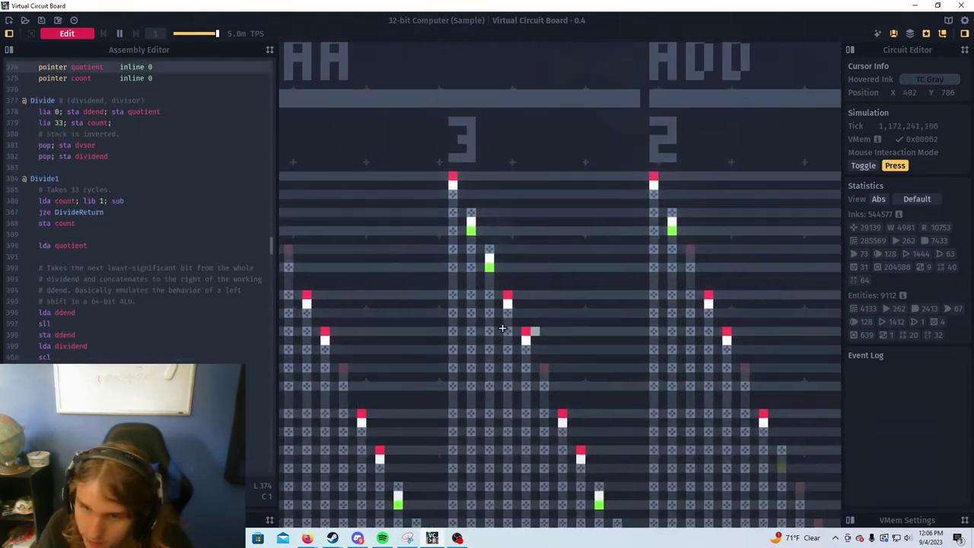
{"action": "scroll", "coordinate": [720, 321], "scroll_direction": "right", "scroll_amount": 9}
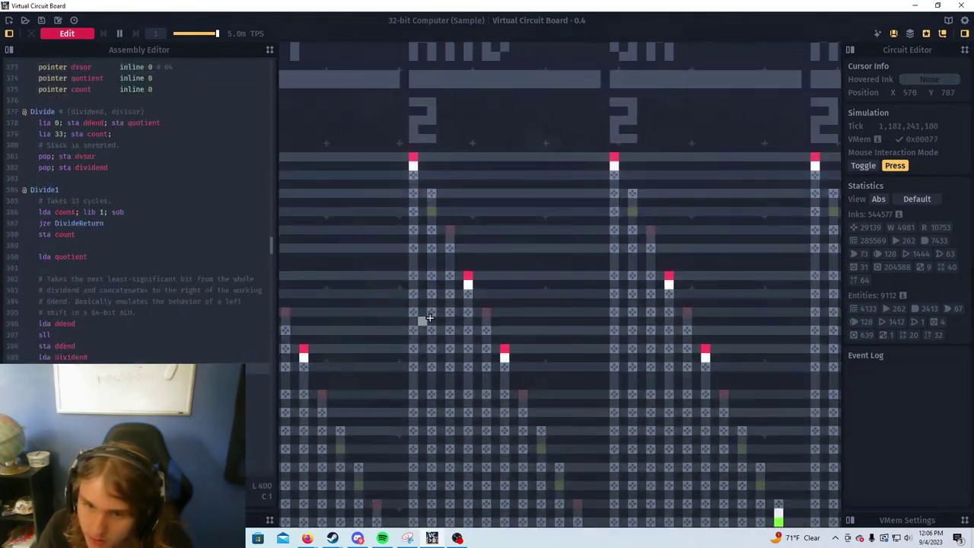
{"action": "scroll", "coordinate": [675, 313], "scroll_direction": "right", "scroll_amount": 9}
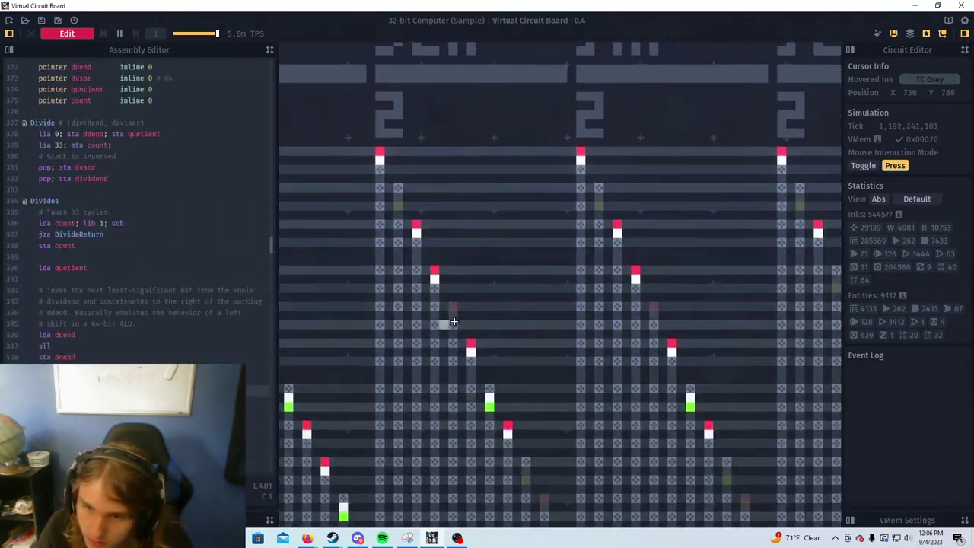
{"action": "scroll", "coordinate": [735, 310], "scroll_direction": "right", "scroll_amount": 9}
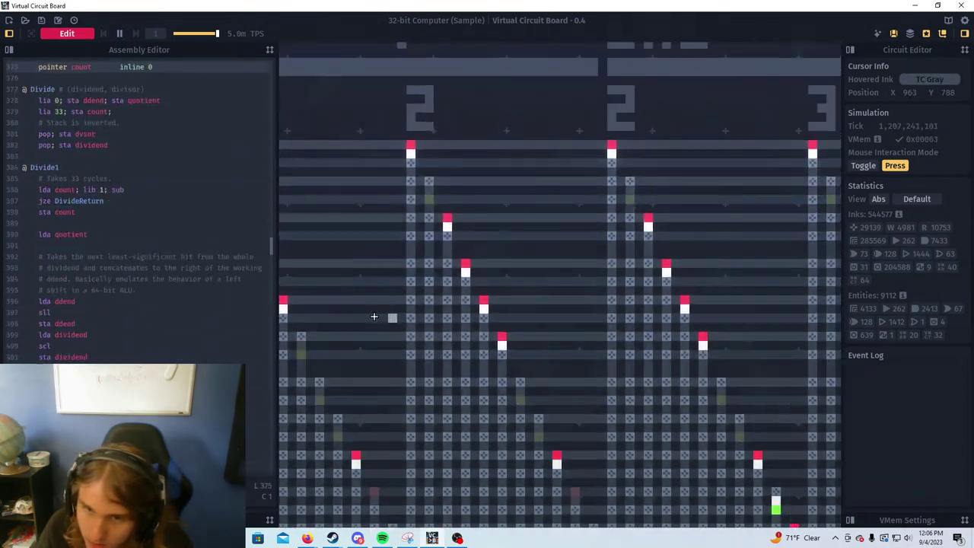
{"action": "left_click_drag", "start_coordinate": [723, 322], "coordinate": [343, 327]}
{"action": "left_click_drag", "start_coordinate": [629, 313], "coordinate": [365, 316]}
{"action": "left_click_drag", "start_coordinate": [647, 314], "coordinate": [578, 314]}
{"action": "scroll", "coordinate": [578, 314], "scroll_direction": "right", "scroll_amount": 6}
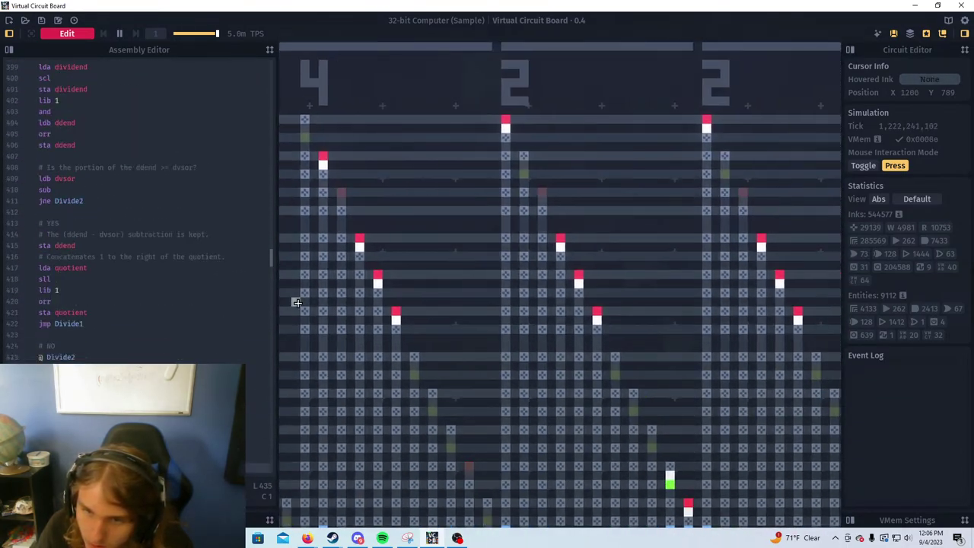
Examine the decoder's final GIN and OUT columns, their AND gates and the write and read cells at the row ends
{"action": "scroll", "coordinate": [472, 292], "scroll_direction": "down", "scroll_amount": 3}
{"action": "scroll", "coordinate": [553, 292], "scroll_direction": "up", "scroll_amount": 3}
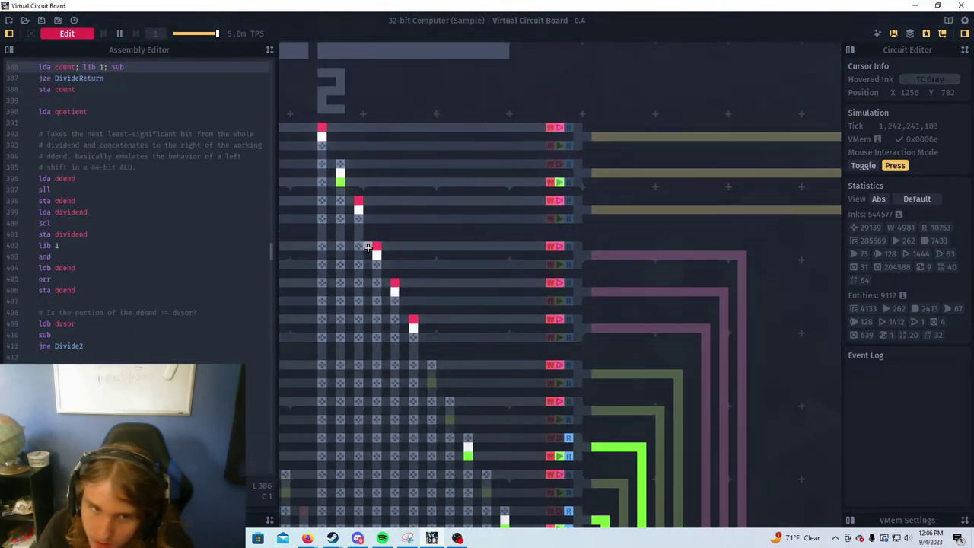
{"action": "scroll", "coordinate": [376, 244], "scroll_direction": "up", "scroll_amount": 3}
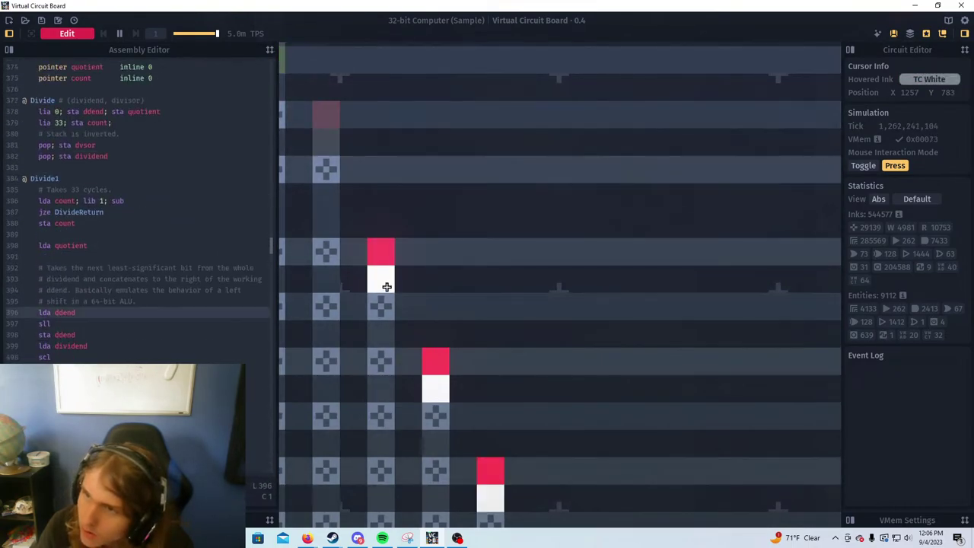
{"action": "scroll", "coordinate": [384, 282], "scroll_direction": "down", "scroll_amount": 3}
{"action": "scroll", "coordinate": [391, 302], "scroll_direction": "down", "scroll_amount": 5}
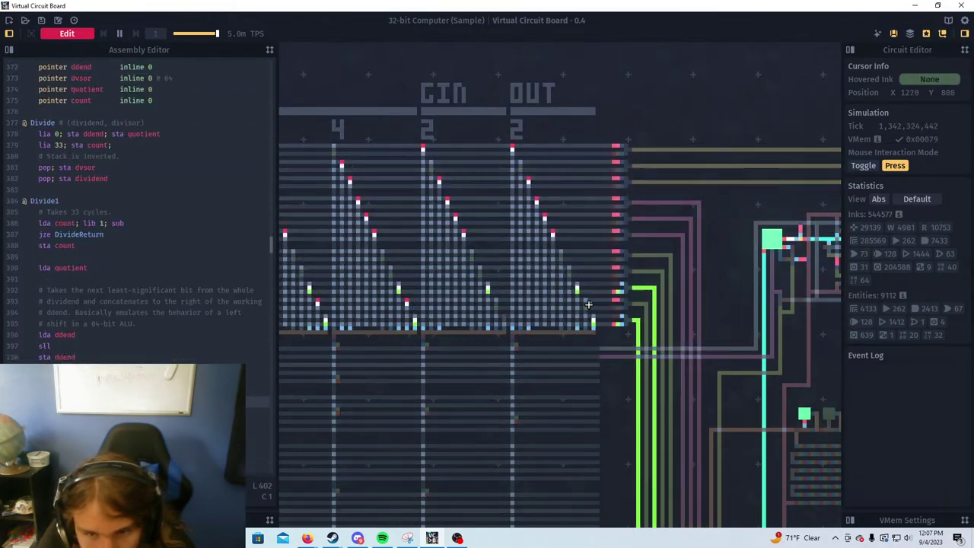
{"action": "scroll", "coordinate": [594, 331], "scroll_direction": "up", "scroll_amount": 6}
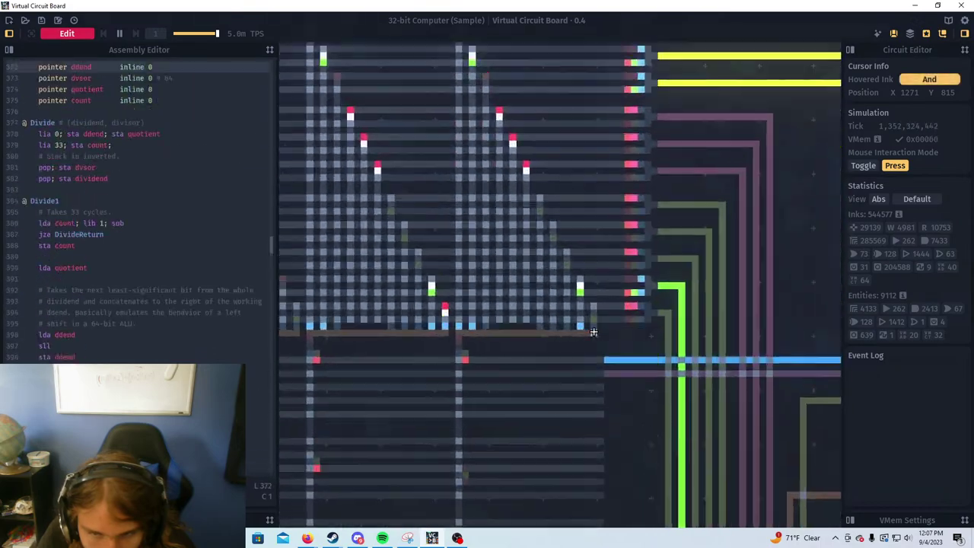
{"action": "scroll", "coordinate": [533, 306], "scroll_direction": "down", "scroll_amount": 6}
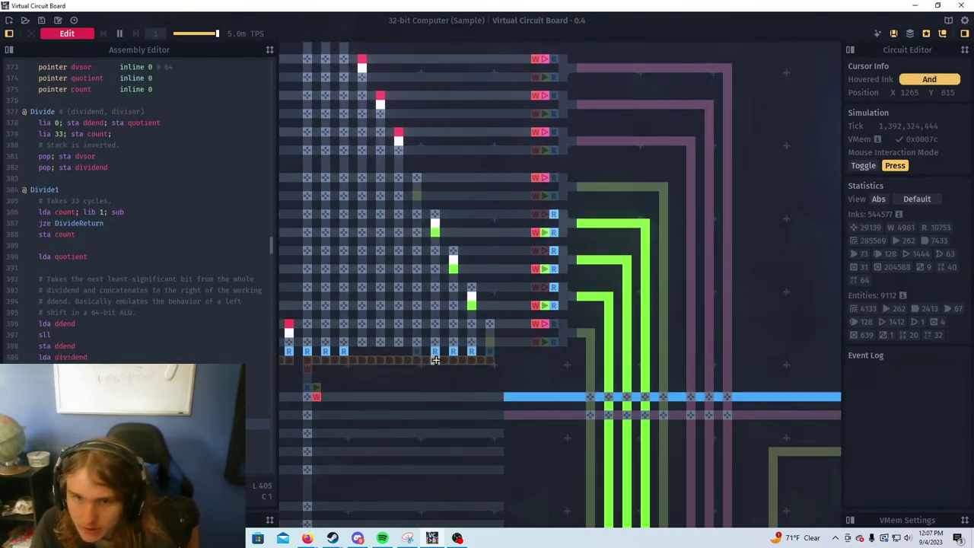
{"action": "scroll", "coordinate": [435, 359], "scroll_direction": "down", "scroll_amount": 2}
{"action": "left_click_drag", "start_coordinate": [449, 394], "coordinate": [557, 364]}
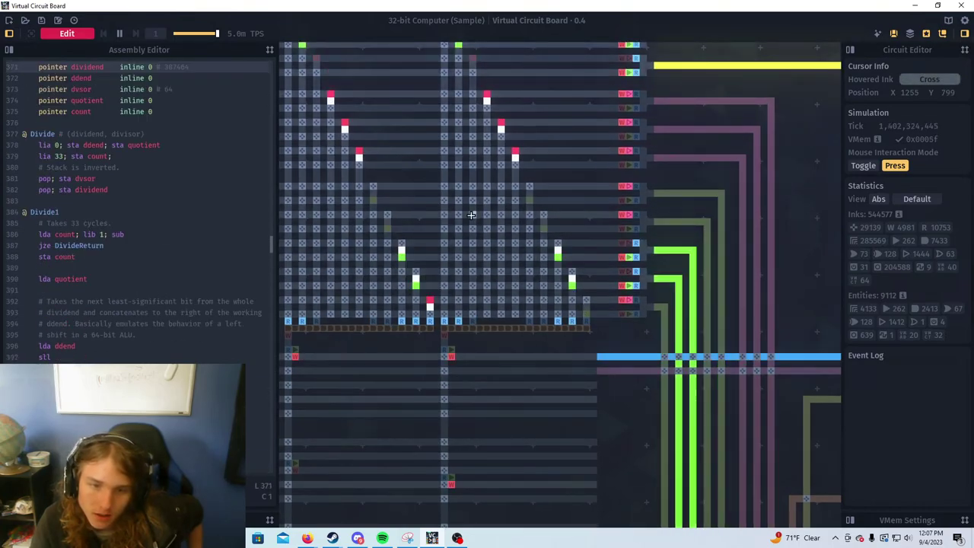
{"action": "scroll", "coordinate": [446, 355], "scroll_direction": "down", "scroll_amount": 2}
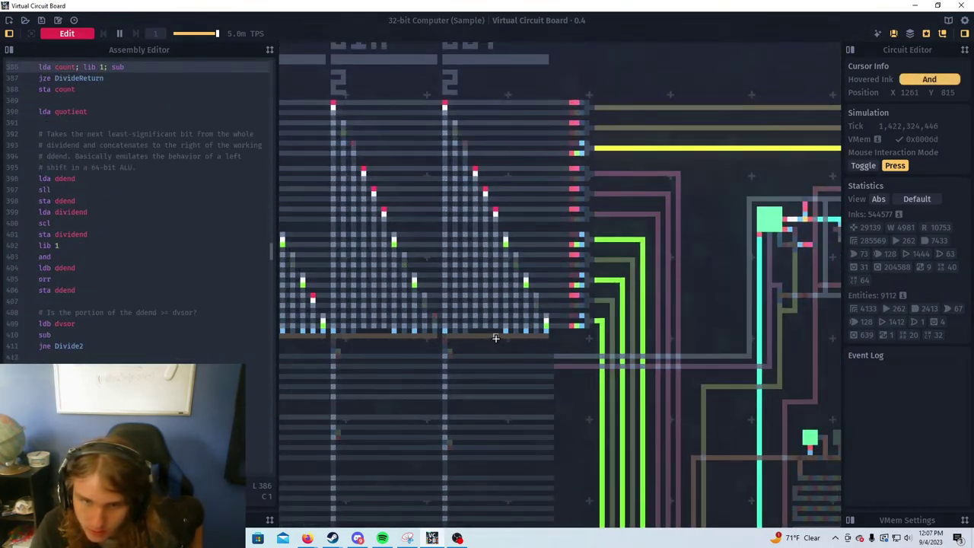
{"action": "scroll", "coordinate": [604, 261], "scroll_direction": "up", "scroll_amount": 5}
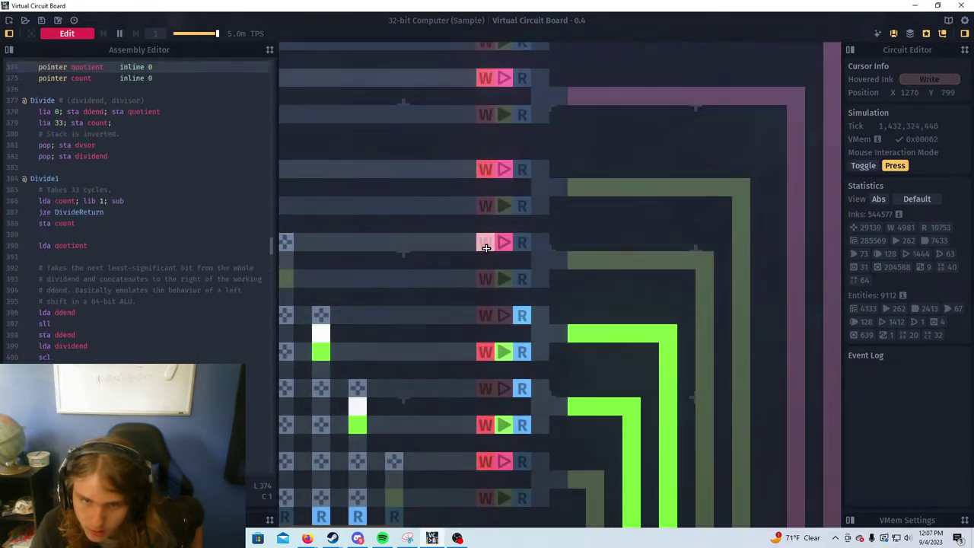
{"action": "scroll", "coordinate": [533, 247], "scroll_direction": "down", "scroll_amount": 6}
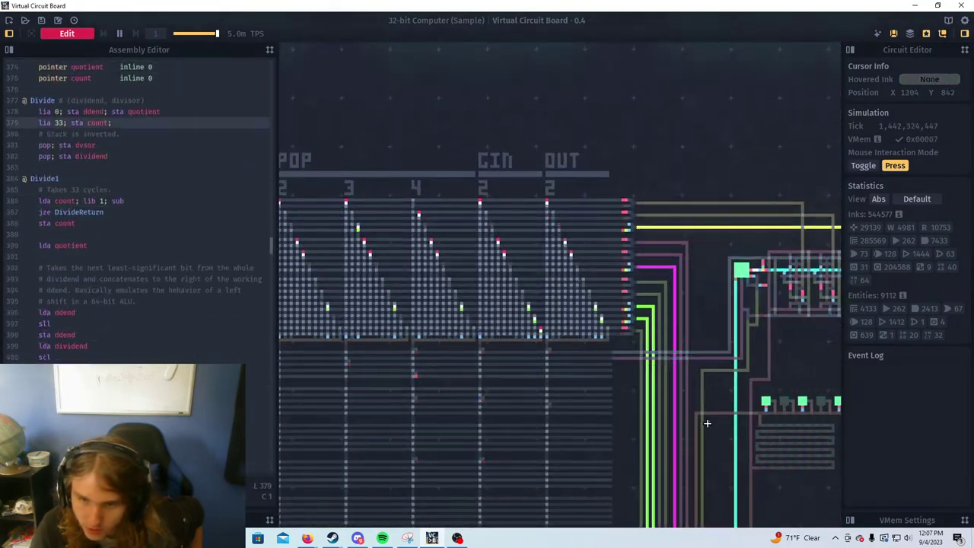
Trace the instruction lines from the decoder's row ends down to the register rows, and inspect their connections
{"action": "scroll", "coordinate": [635, 355], "scroll_direction": "up", "scroll_amount": 5}
{"action": "left_click_drag", "start_coordinate": [638, 397], "coordinate": [574, 180]}
{"action": "left_click_drag", "start_coordinate": [546, 276], "coordinate": [734, 131]}
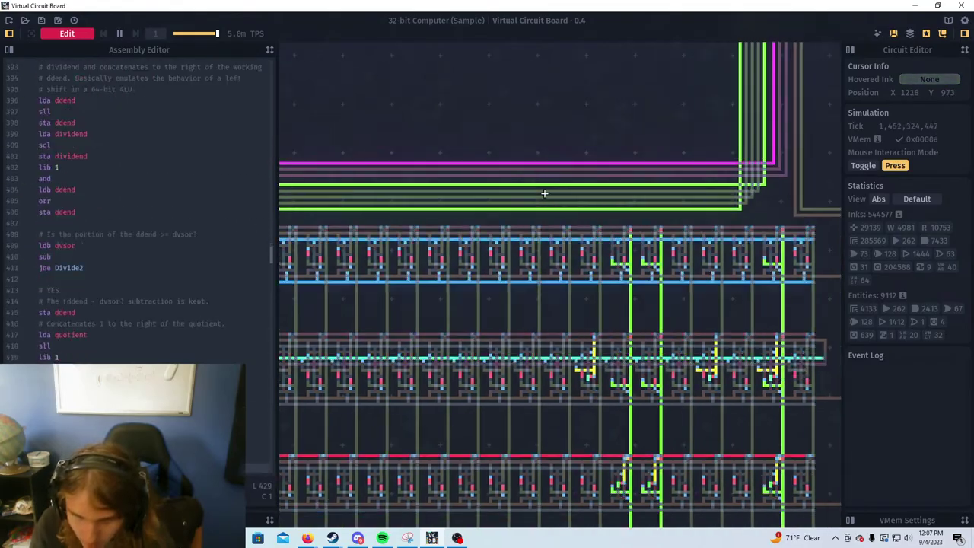
{"action": "left_click_drag", "start_coordinate": [491, 202], "coordinate": [765, 204]}
{"action": "scroll", "coordinate": [523, 282], "scroll_direction": "up", "scroll_amount": 5}
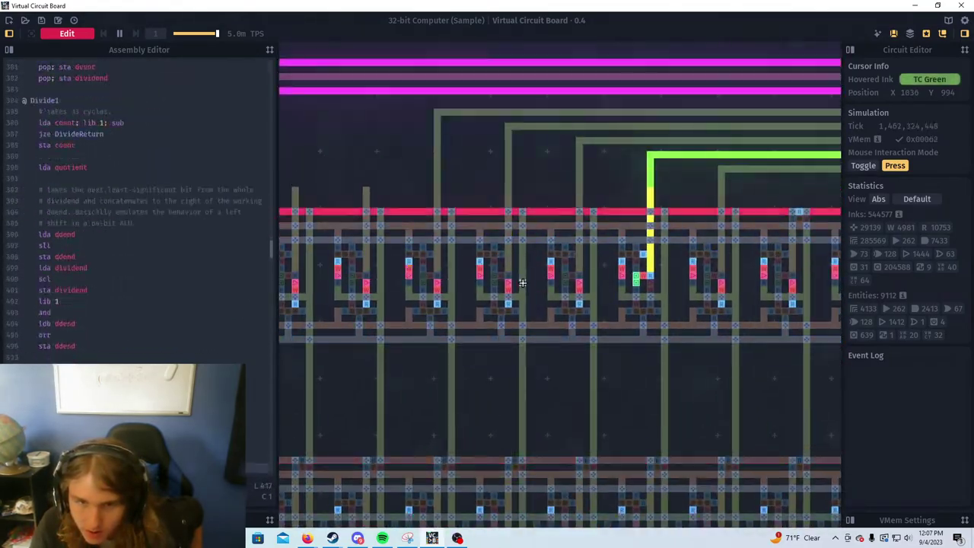
{"action": "scroll", "coordinate": [522, 283], "scroll_direction": "down", "scroll_amount": 5}
{"action": "scroll", "coordinate": [543, 306], "scroll_direction": "up", "scroll_amount": 5}
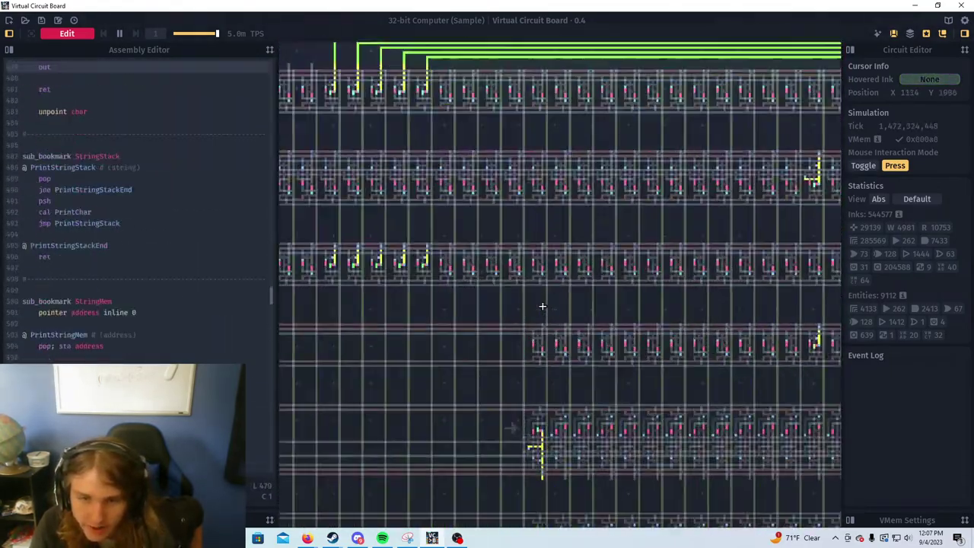
{"action": "scroll", "coordinate": [542, 306], "scroll_direction": "down", "scroll_amount": 4}
{"action": "scroll", "coordinate": [666, 259], "scroll_direction": "up", "scroll_amount": 3}
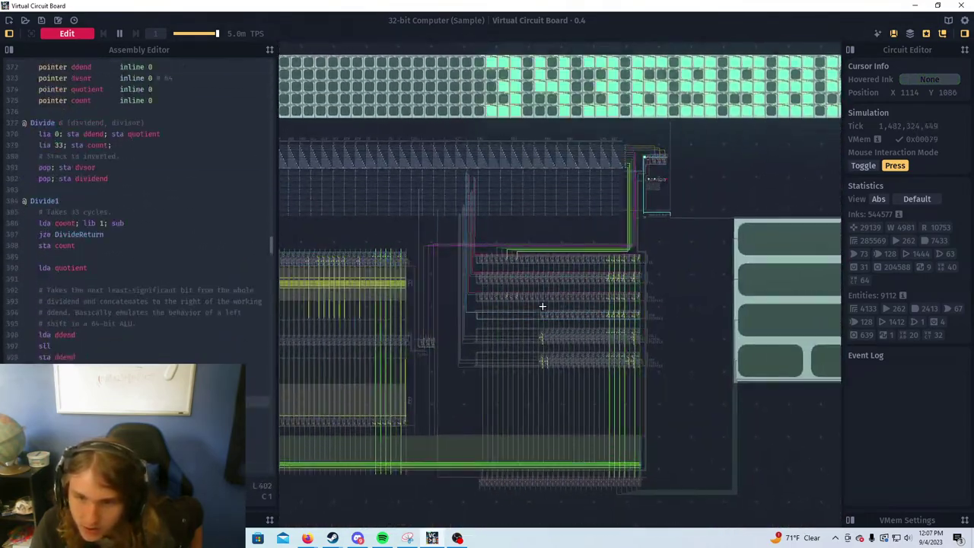
Examine the labelled register rows from IR, PC and MEM CONTENT down to the call and variable stack pointers
{"action": "scroll", "coordinate": [666, 258], "scroll_direction": "up", "scroll_amount": 4}
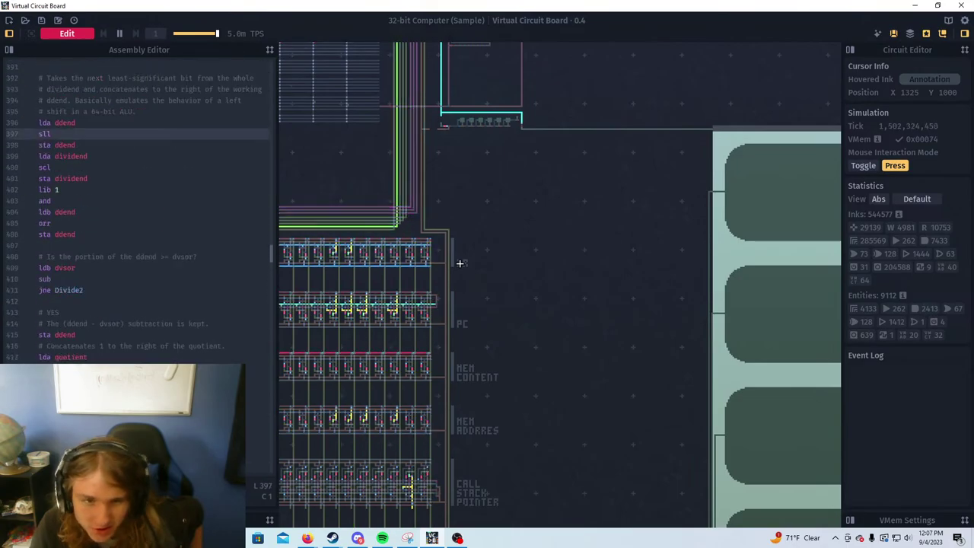
{"action": "left_click_drag", "start_coordinate": [465, 316], "coordinate": [474, 204]}
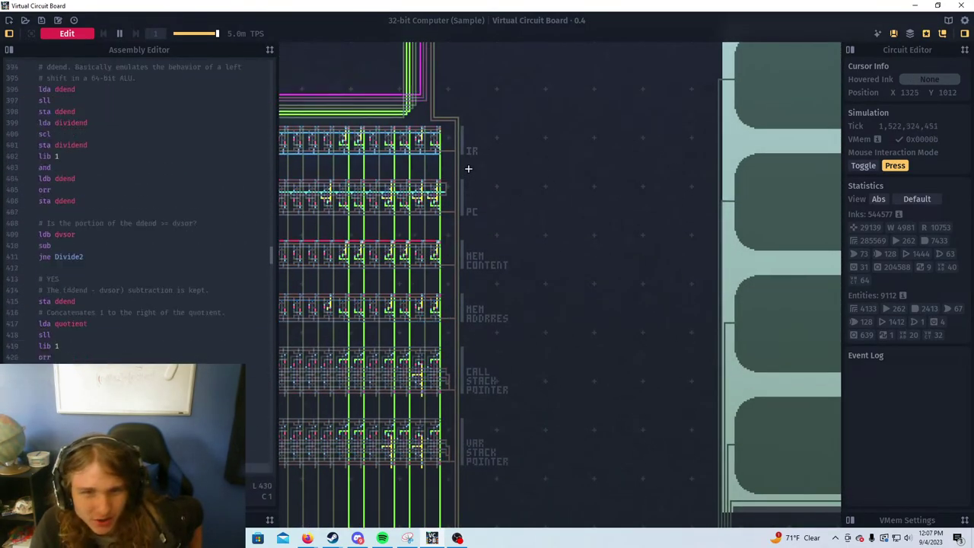
{"action": "left_click_drag", "start_coordinate": [465, 169], "coordinate": [704, 217]}
{"action": "left_click_drag", "start_coordinate": [476, 192], "coordinate": [700, 214]}
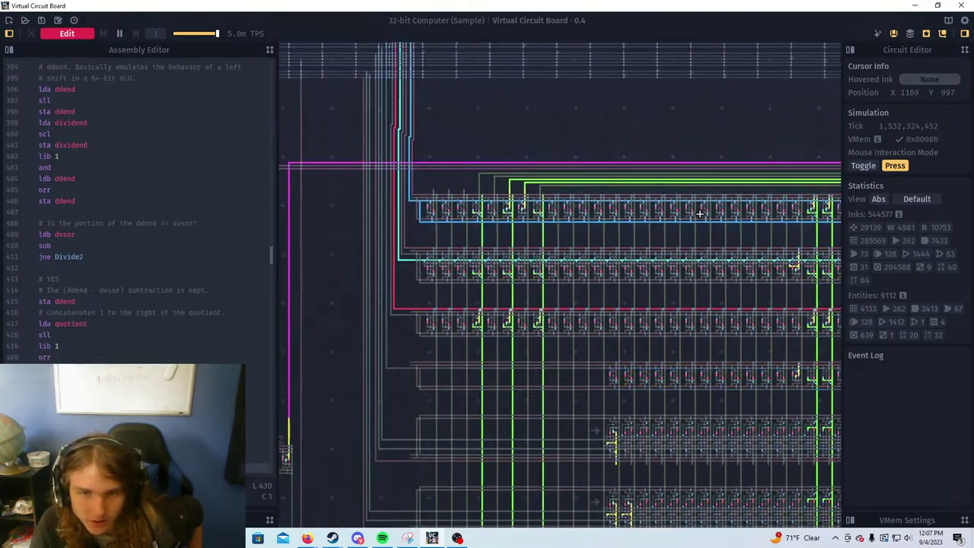
{"action": "left_click_drag", "start_coordinate": [508, 211], "coordinate": [258, 186]}
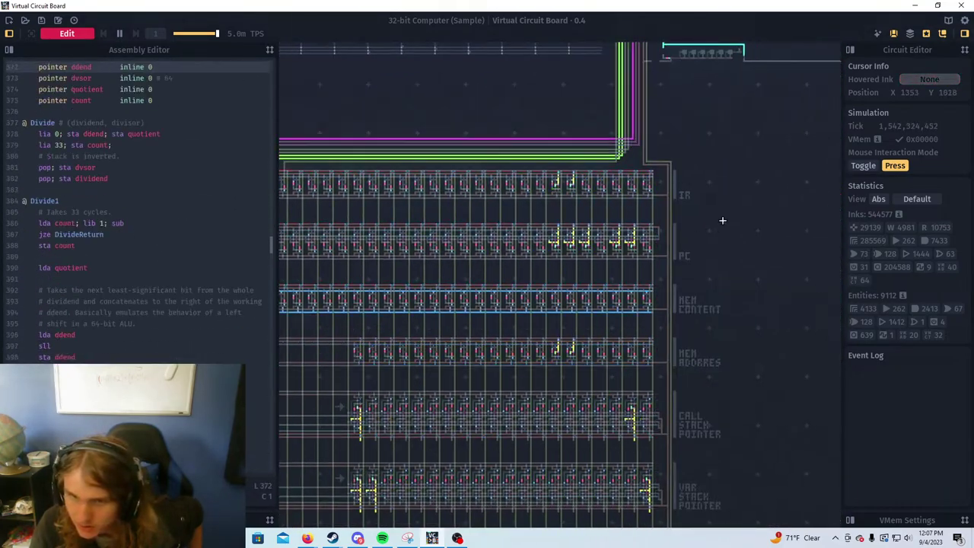
{"action": "left_click_drag", "start_coordinate": [695, 197], "coordinate": [647, 192]}
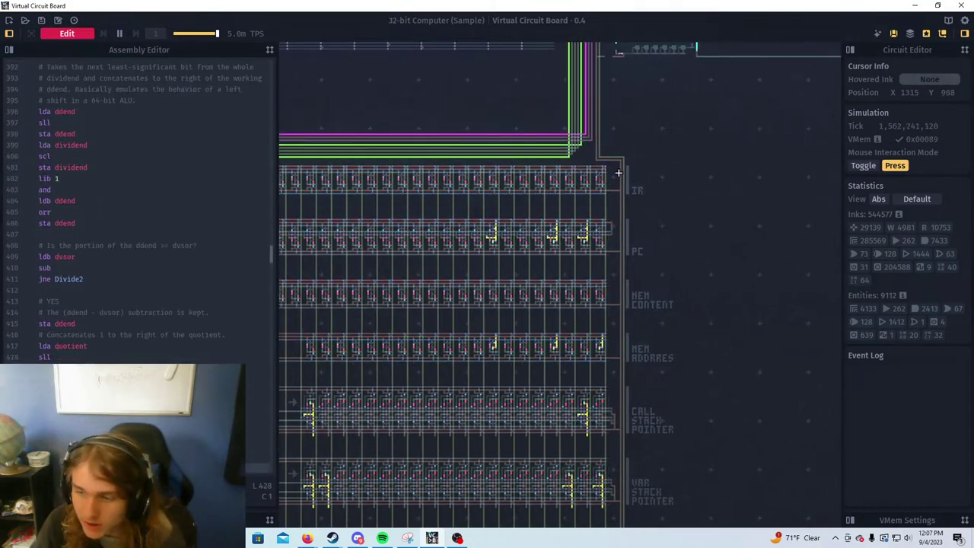
{"action": "left_click_drag", "start_coordinate": [662, 263], "coordinate": [610, 231]}
{"action": "key", "text": "a"}
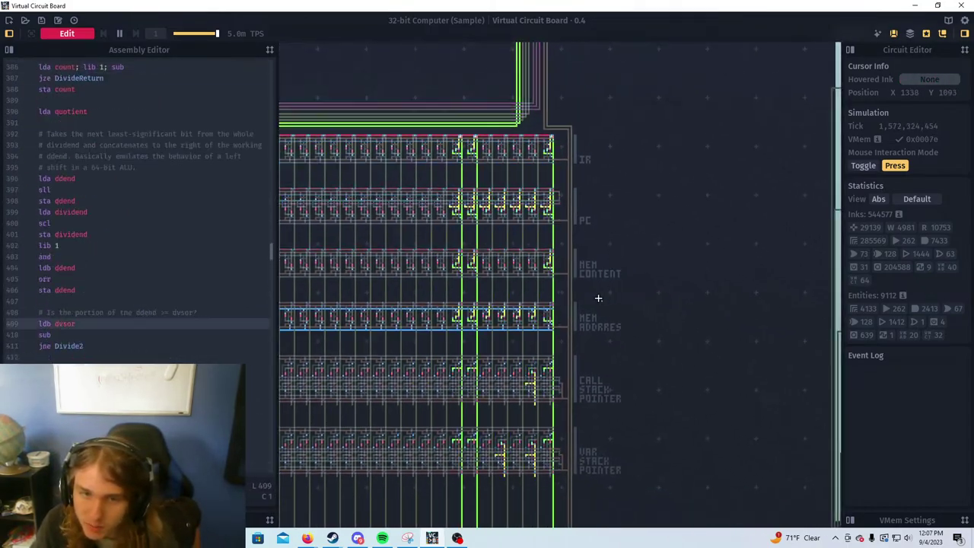
{"action": "left_click_drag", "start_coordinate": [653, 276], "coordinate": [666, 276]}
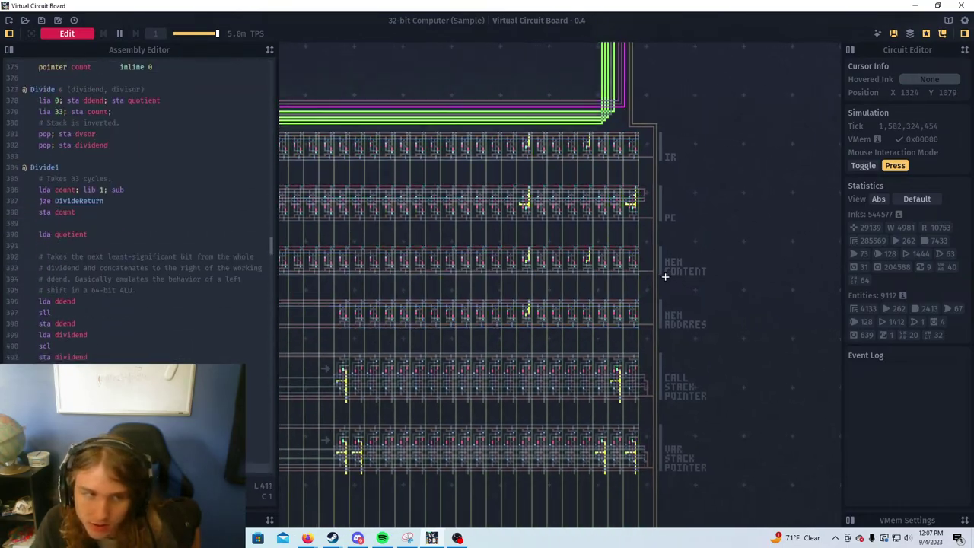
{"action": "left_click_drag", "start_coordinate": [571, 283], "coordinate": [797, 295]}
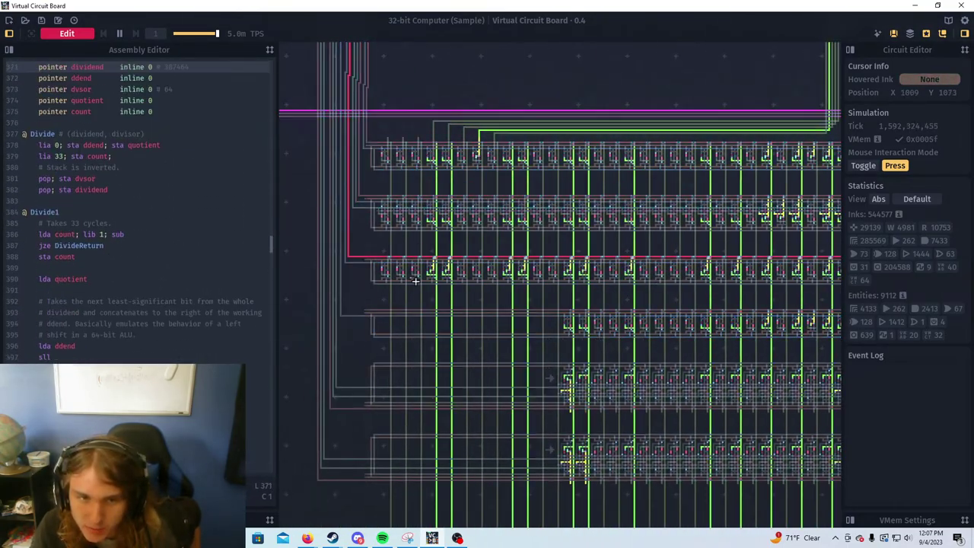
Examine the register rows from IR and PC through MEM CONTENT and MEM ADDRES to the call and variable stack pointers
{"action": "left_click_drag", "start_coordinate": [419, 282], "coordinate": [283, 262]}
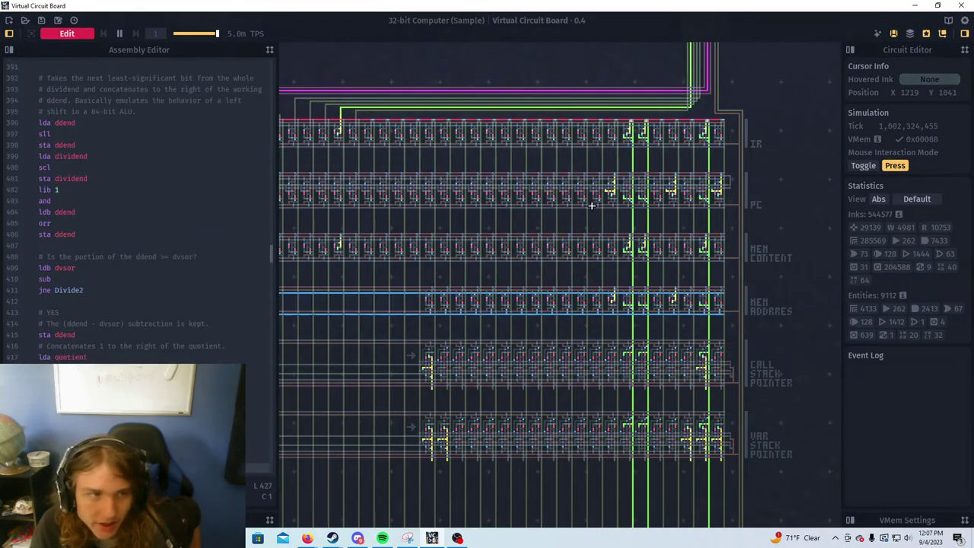
{"action": "key", "text": "Down"}
{"action": "key", "text": "Down"}
{"action": "scroll", "coordinate": [693, 276], "scroll_direction": "down", "scroll_amount": 4}
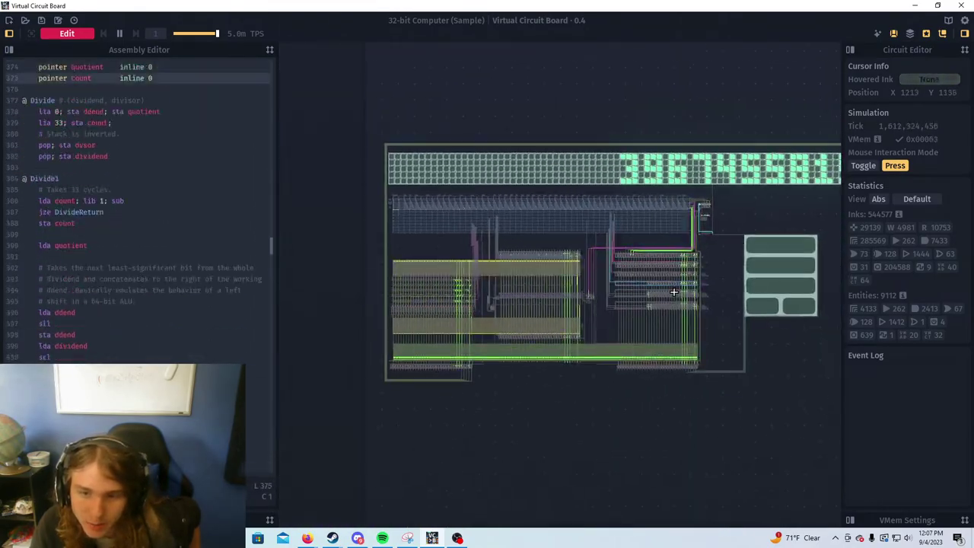
{"action": "scroll", "coordinate": [671, 289], "scroll_direction": "up", "scroll_amount": 3}
{"action": "left_click_drag", "start_coordinate": [675, 273], "coordinate": [595, 260]}
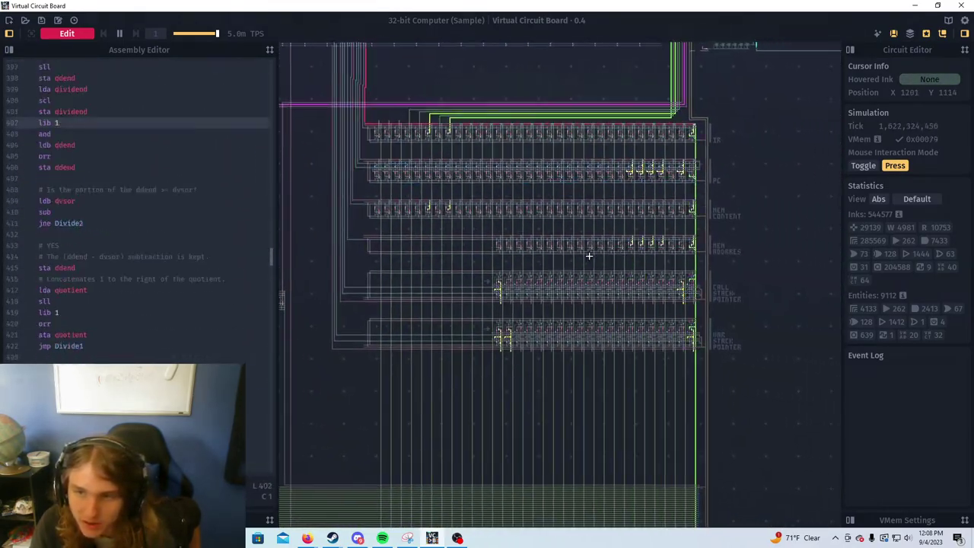
{"action": "key", "text": "Page_Up"}
{"action": "key", "text": "Page_Up"}
{"action": "key", "text": "Page_Up"}
{"action": "key", "text": "Page_Up"}
{"action": "key", "text": "Page_Up"}
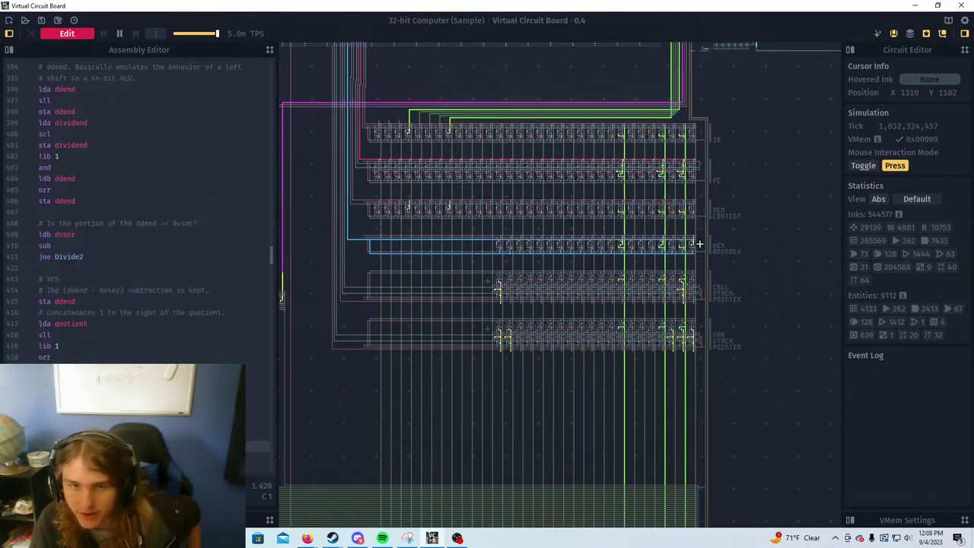
{"action": "key", "text": "Down"}
{"action": "key", "text": "Down"}
{"action": "key", "text": "Down"}
{"action": "key", "text": "Down"}
{"action": "key", "text": "Down"}
{"action": "key", "text": "Down"}
{"action": "key", "text": "Down"}
{"action": "key", "text": "Down"}
{"action": "key", "text": "Down"}
{"action": "key", "text": "Down"}
{"action": "key", "text": "Down"}
{"action": "key", "text": "Down"}
{"action": "key", "text": "Down"}
{"action": "key", "text": "Down"}
{"action": "key", "text": "Down"}
{"action": "key", "text": "Down"}
{"action": "key", "text": "Down"}
{"action": "key", "text": "Down"}
{"action": "key", "text": "Down"}
{"action": "key", "text": "Down"}
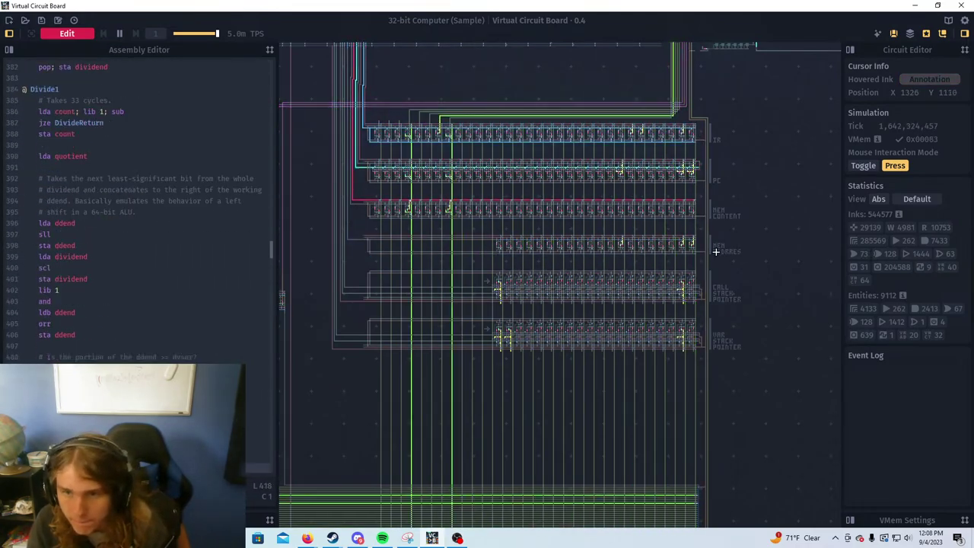
{"action": "key", "text": "Down"}
{"action": "key", "text": "Down"}
{"action": "key", "text": "Down"}
{"action": "key", "text": "Down"}
{"action": "key", "text": "Down"}
{"action": "key", "text": "Down"}
{"action": "key", "text": "Down"}
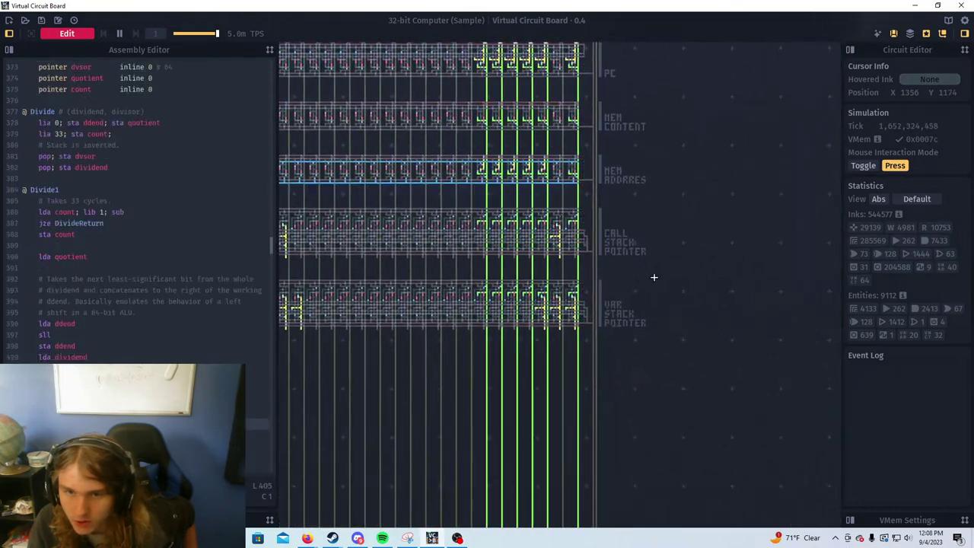
{"action": "key", "text": "Up"}
{"action": "key", "text": "Up"}
{"action": "key", "text": "Up"}
{"action": "key", "text": "Up"}
{"action": "key", "text": "Up"}
{"action": "key", "text": "Up"}
{"action": "key", "text": "Up"}
{"action": "key", "text": "Up"}
{"action": "key", "text": "Up"}
{"action": "key", "text": "Up"}
{"action": "key", "text": "Up"}
{"action": "key", "text": "Up"}
{"action": "key", "text": "Up"}
{"action": "key", "text": "Up"}
{"action": "key", "text": "Up"}
{"action": "key", "text": "Up"}
{"action": "key", "text": "Up"}
{"action": "key", "text": "Up"}
{"action": "key", "text": "Up"}
{"action": "key", "text": "Up"}
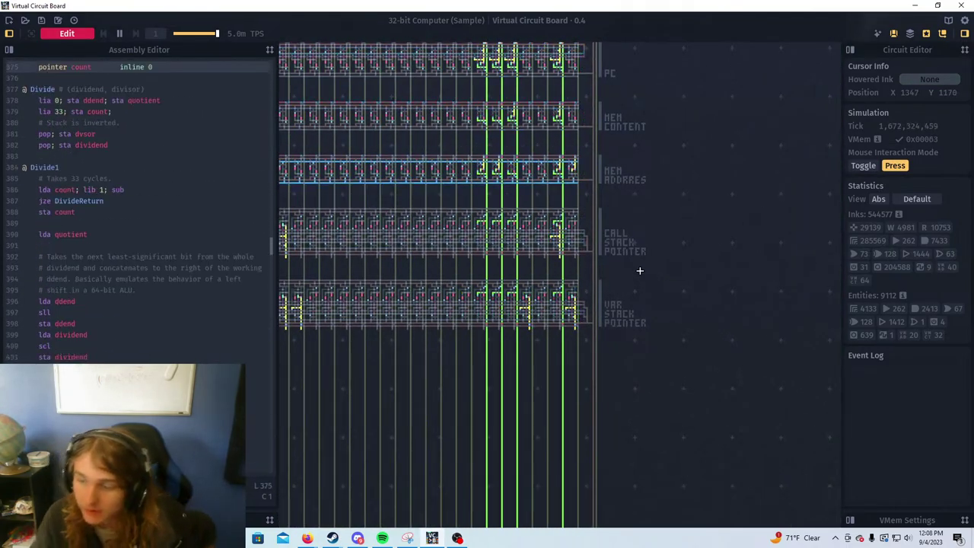
{"action": "key", "text": "Down"}
{"action": "key", "text": "Down"}
{"action": "key", "text": "Down"}
{"action": "key", "text": "Down"}
{"action": "key", "text": "Down"}
{"action": "key", "text": "Down"}
{"action": "key", "text": "Down"}
{"action": "key", "text": "Down"}
{"action": "key", "text": "Down"}
{"action": "key", "text": "Down"}
{"action": "key", "text": "Down"}
{"action": "key", "text": "Down"}
{"action": "key", "text": "Down"}
{"action": "key", "text": "Down"}
{"action": "key", "text": "Down"}
{"action": "key", "text": "Down"}
{"action": "key", "text": "Down"}
{"action": "key", "text": "Down"}
{"action": "key", "text": "Down"}
{"action": "key", "text": "Down"}
{"action": "key", "text": "Down"}
{"action": "key", "text": "Down"}
{"action": "key", "text": "Down"}
{"action": "key", "text": "Down"}
{"action": "key", "text": "Down"}
{"action": "key", "text": "Down"}
{"action": "key", "text": "Down"}
{"action": "key", "text": "Down"}
{"action": "key", "text": "Down"}
{"action": "key", "text": "Down"}
{"action": "key", "text": "Down"}
{"action": "key", "text": "Down"}
{"action": "key", "text": "Down"}
{"action": "key", "text": "Down"}
{"action": "key", "text": "Down"}
{"action": "key", "text": "Down"}
{"action": "key", "text": "Down"}
{"action": "key", "text": "Down"}
{"action": "key", "text": "Down"}
{"action": "key", "text": "Down"}
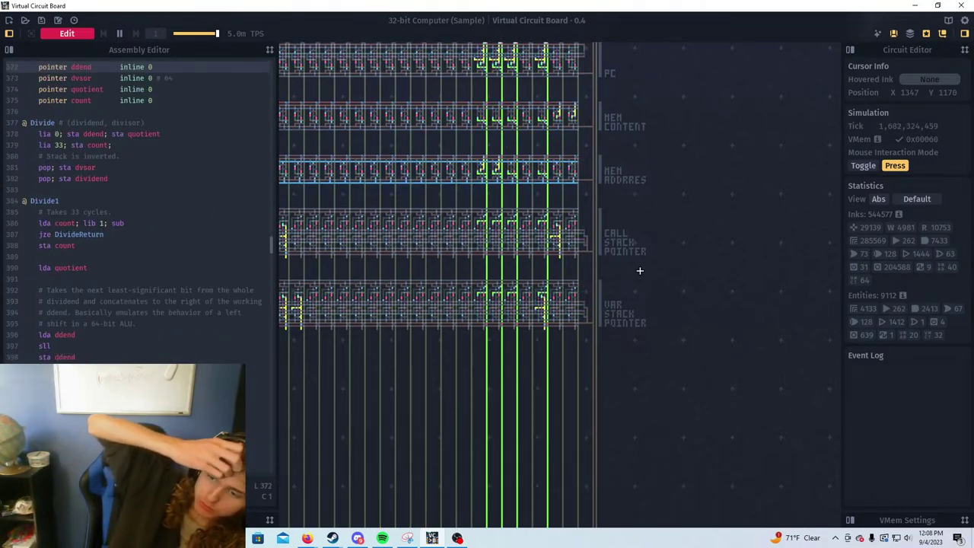
{"action": "key", "text": "Up"}
{"action": "key", "text": "Up"}
{"action": "key", "text": "Up"}
{"action": "key", "text": "Up"}
{"action": "key", "text": "Up"}
{"action": "key", "text": "Up"}
{"action": "key", "text": "Up"}
{"action": "key", "text": "Up"}
{"action": "key", "text": "Up"}
{"action": "key", "text": "Up"}
{"action": "key", "text": "Up"}
{"action": "key", "text": "Up"}
{"action": "key", "text": "Up"}
{"action": "key", "text": "Up"}
{"action": "key", "text": "Up"}
{"action": "key", "text": "Up"}
{"action": "key", "text": "Up"}
{"action": "key", "text": "Up"}
{"action": "key", "text": "Up"}
{"action": "key", "text": "Up"}
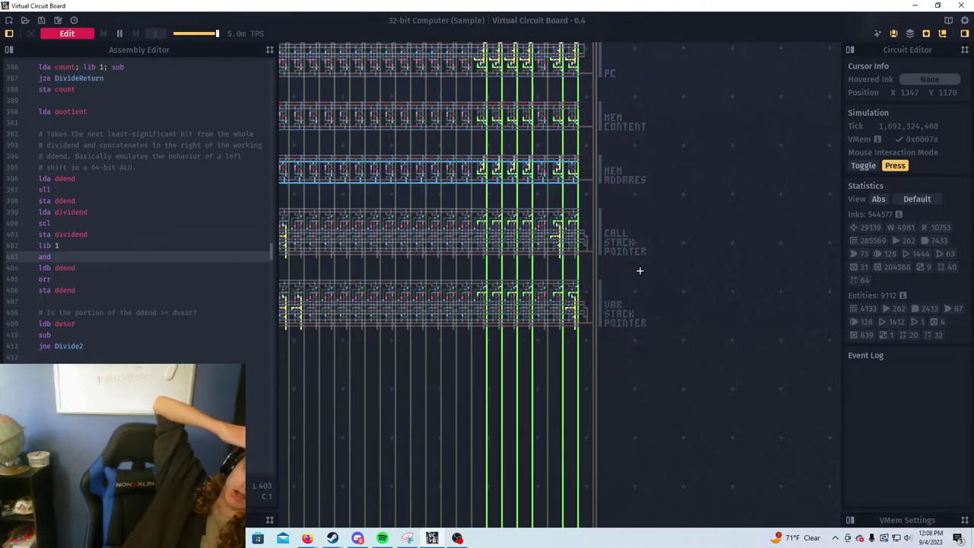
{"action": "key", "text": "Up"}
{"action": "key", "text": "Up"}
{"action": "key", "text": "Up"}
{"action": "key", "text": "Up"}
{"action": "key", "text": "Up"}
{"action": "key", "text": "Up"}
{"action": "key", "text": "Up"}
{"action": "key", "text": "Up"}
{"action": "key", "text": "Up"}
{"action": "key", "text": "Up"}
{"action": "key", "text": "Up"}
{"action": "key", "text": "Up"}
{"action": "key", "text": "Up"}
{"action": "key", "text": "Up"}
{"action": "key", "text": "Up"}
{"action": "key", "text": "Up"}
{"action": "key", "text": "Up"}
{"action": "key", "text": "Up"}
{"action": "key", "text": "Up"}
{"action": "key", "text": "Up"}
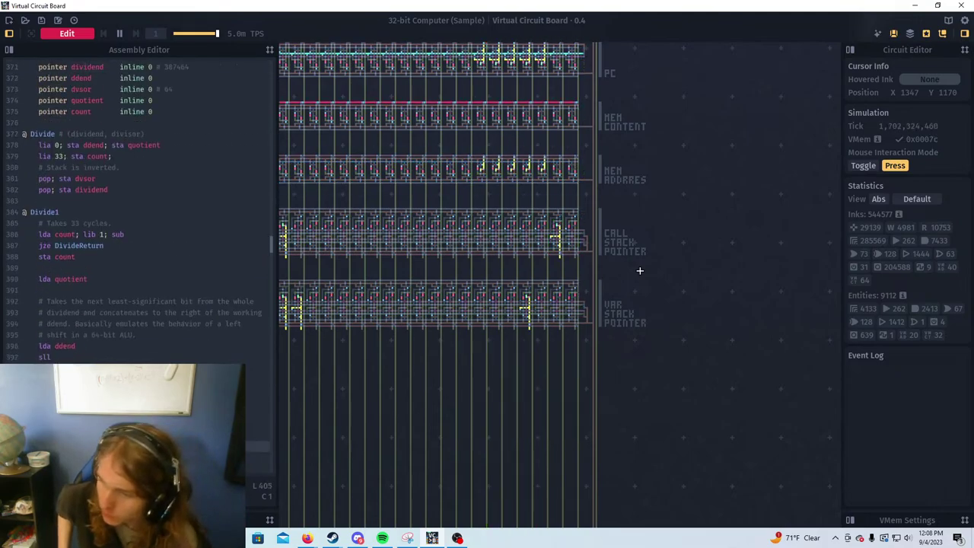
Pause the simulation in step mode and go to the Instructions bookmark at the start of the assembly code
{"action": "left_click", "coordinate": [131, 33]}
{"action": "scroll", "coordinate": [101, 232], "scroll_direction": "up", "scroll_amount": 20}
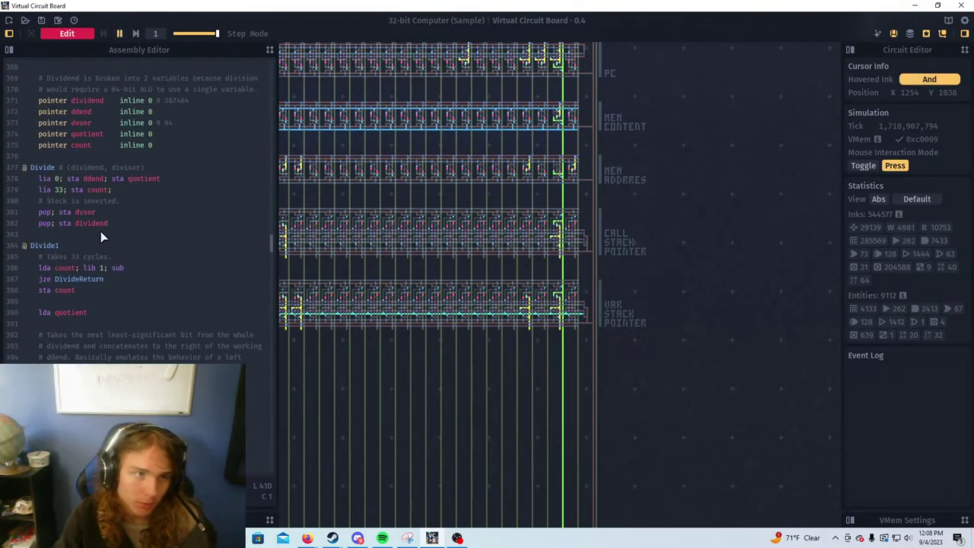
{"action": "scroll", "coordinate": [128, 202], "scroll_direction": "up", "scroll_amount": 20}
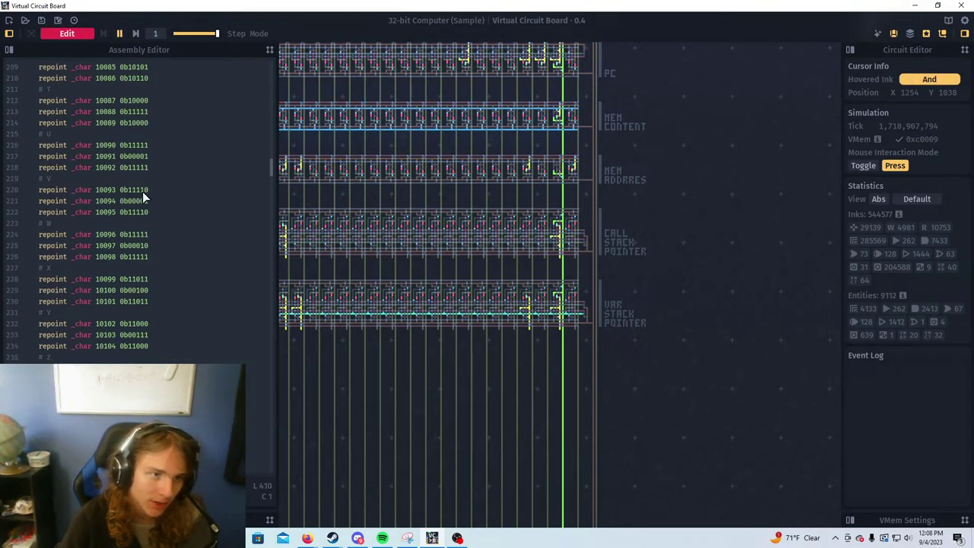
{"action": "left_click", "coordinate": [87, 122]}
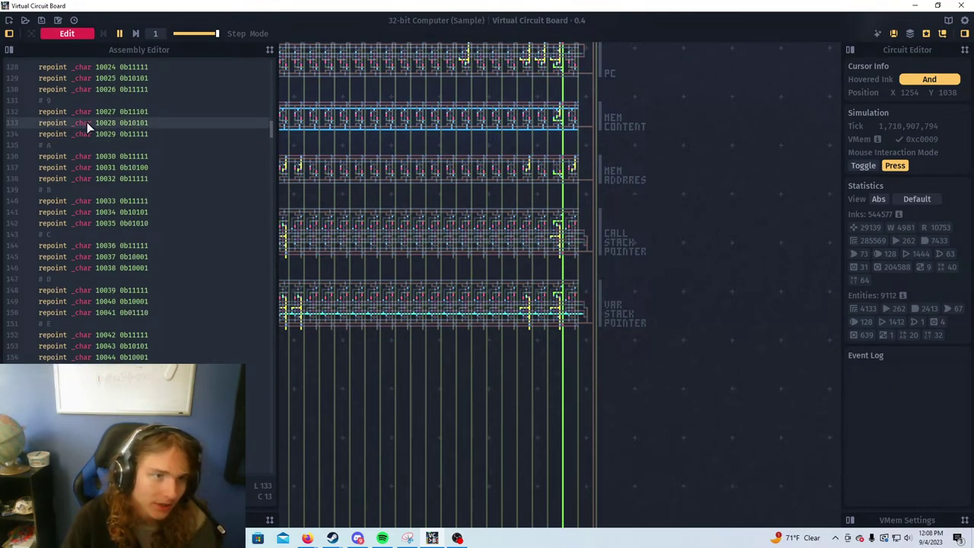
{"action": "left_click_drag", "start_coordinate": [269, 124], "coordinate": [269, 94]}
{"action": "left_click", "coordinate": [228, 113]}
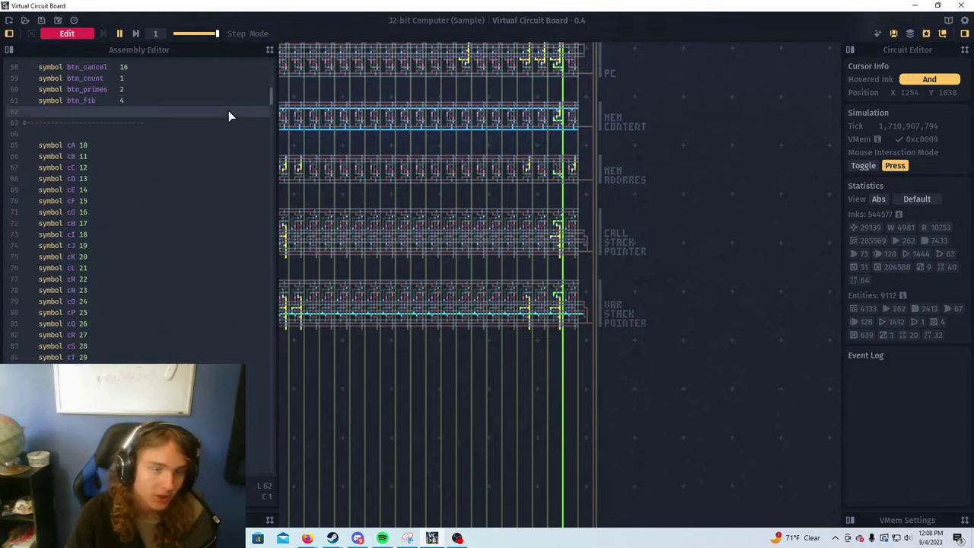
{"action": "scroll", "coordinate": [228, 114], "scroll_direction": "up", "scroll_amount": 19}
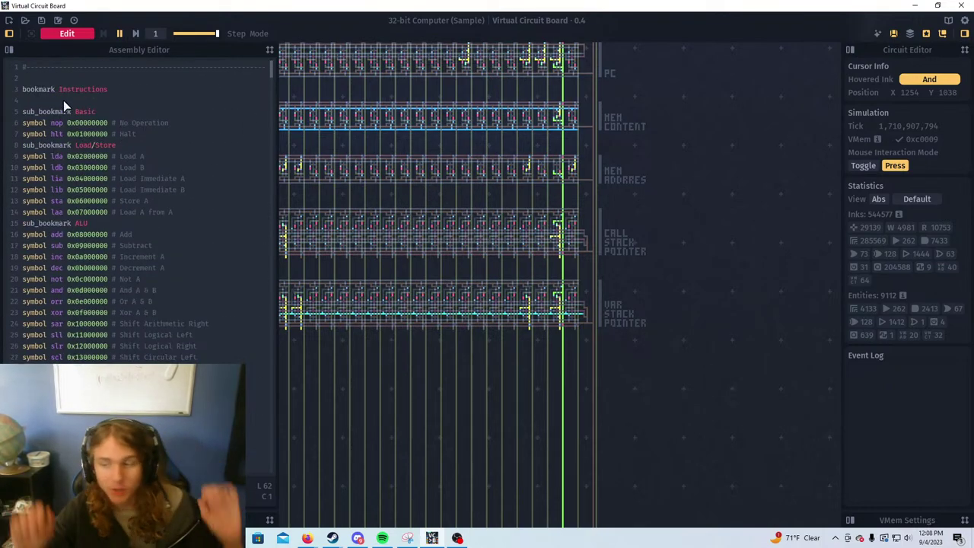
Review the instruction symbols from Basic and Load/Store through ALU to the Branching section and beyond
{"action": "scroll", "coordinate": [122, 264], "scroll_direction": "down", "scroll_amount": 1}
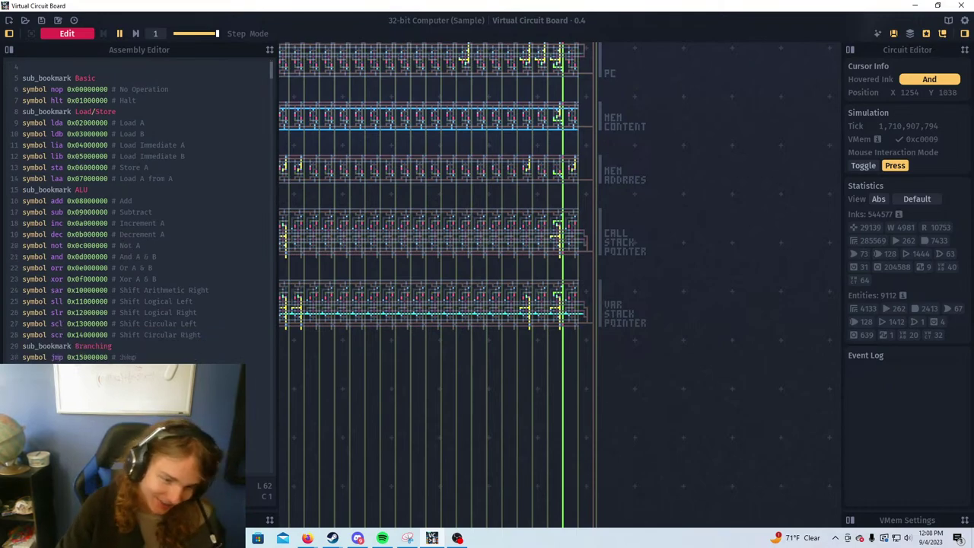
{"action": "left_click_drag", "start_coordinate": [145, 402], "coordinate": [126, 391]}
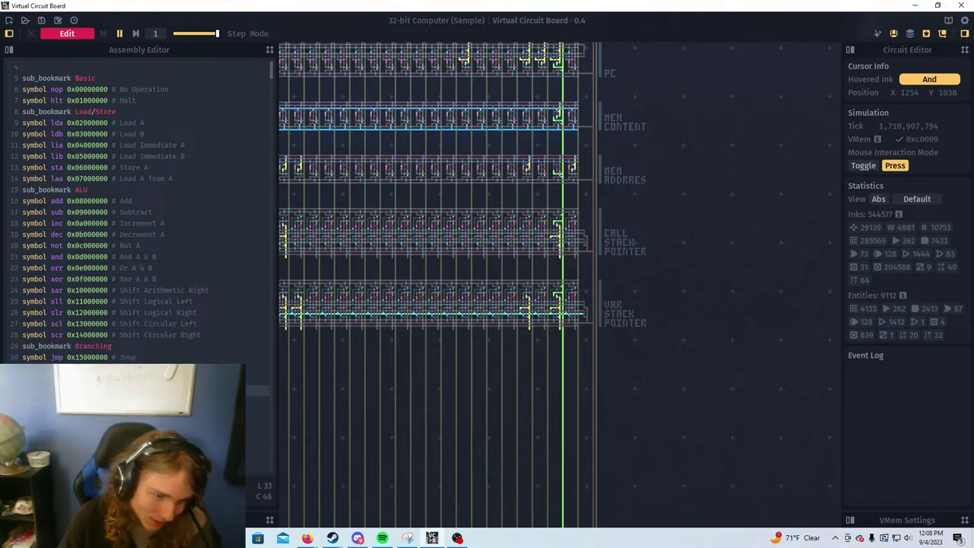
{"action": "left_click", "coordinate": [117, 380]}
{"action": "scroll", "coordinate": [117, 379], "scroll_direction": "down", "scroll_amount": 1}
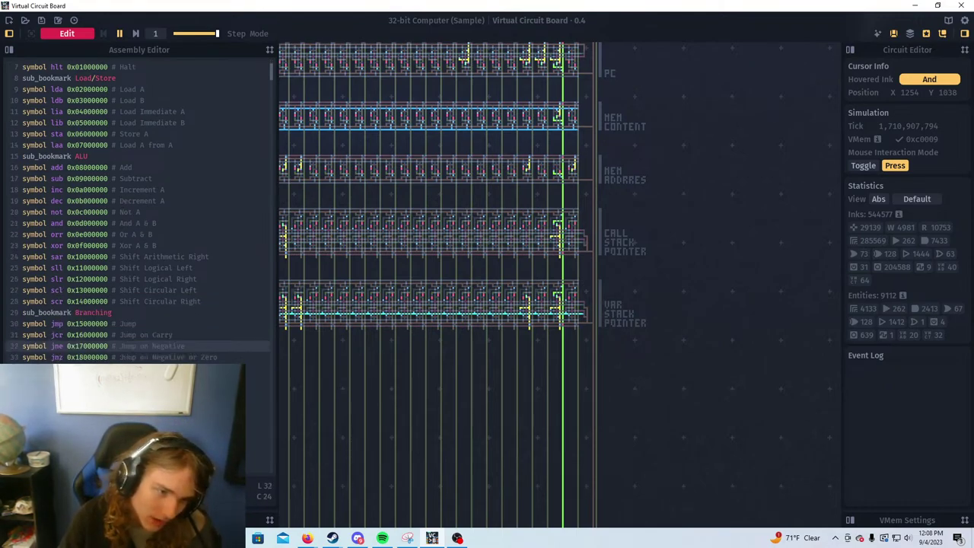
{"action": "left_click", "coordinate": [56, 402]}
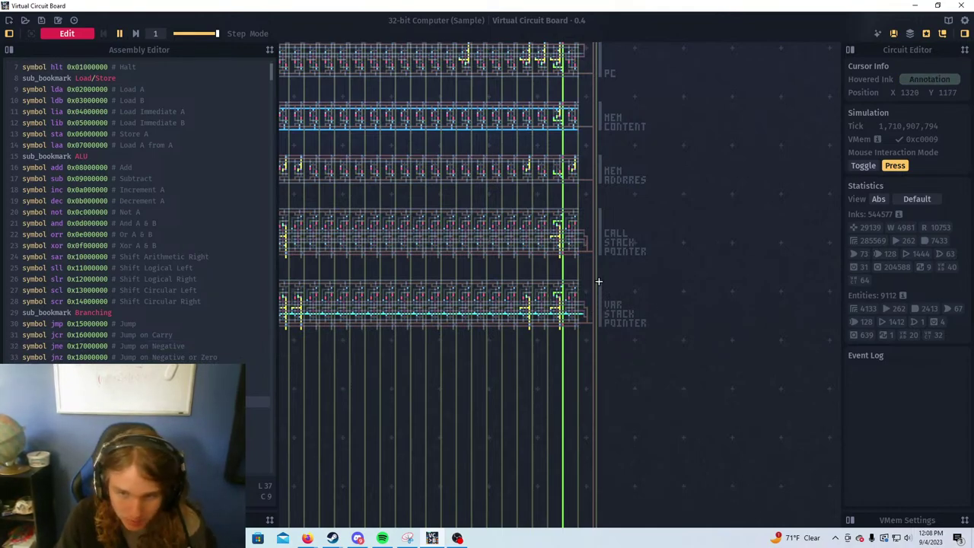
Inspect the ends of the CALL STACK POINTER and VAR STACK POINTER register rows up close
{"action": "left_click_drag", "start_coordinate": [599, 278], "coordinate": [557, 370]}
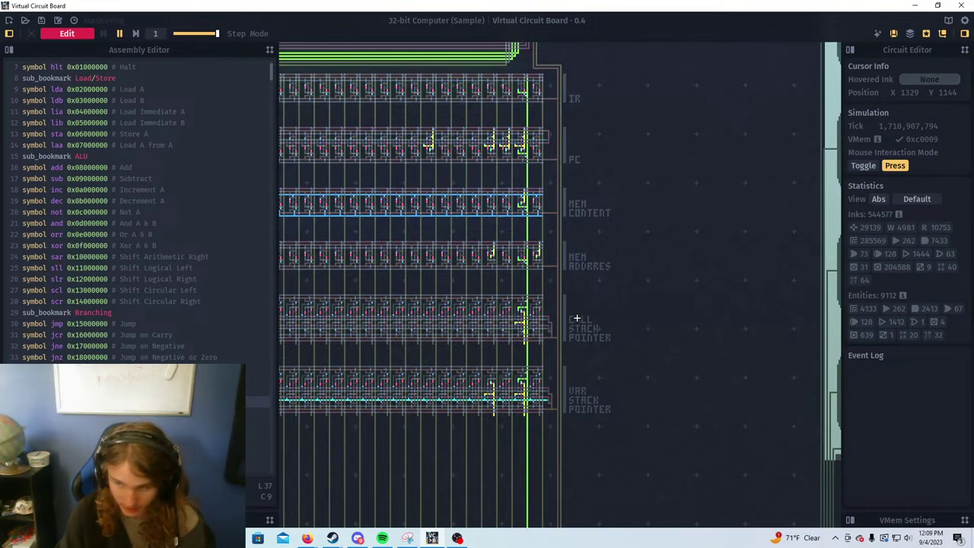
{"action": "scroll", "coordinate": [593, 313], "scroll_direction": "down", "scroll_amount": 1}
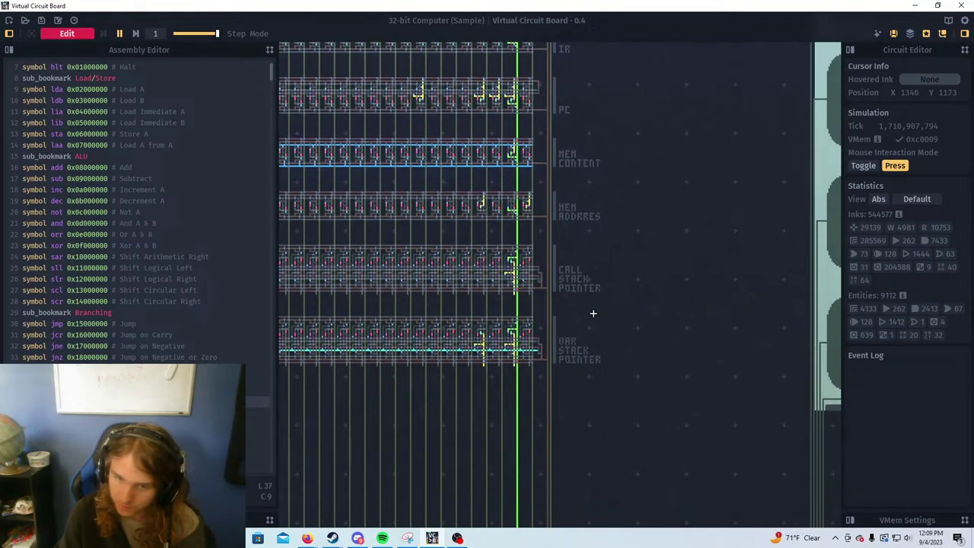
{"action": "scroll", "coordinate": [588, 360], "scroll_direction": "up", "scroll_amount": 3}
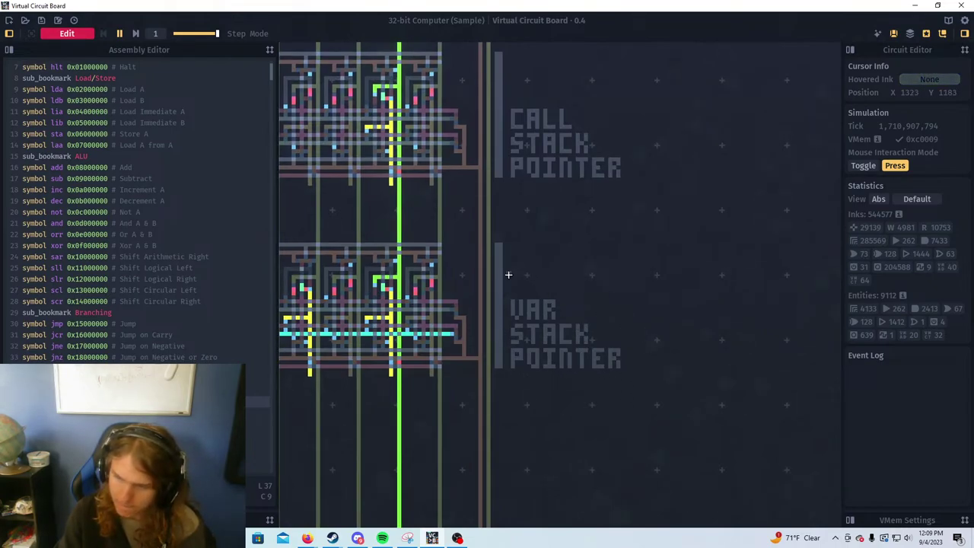
Show the User Guide in place of the assembly editor and look over its contents
{"action": "left_click", "coordinate": [9, 34]}
{"action": "left_click", "coordinate": [9, 33]}
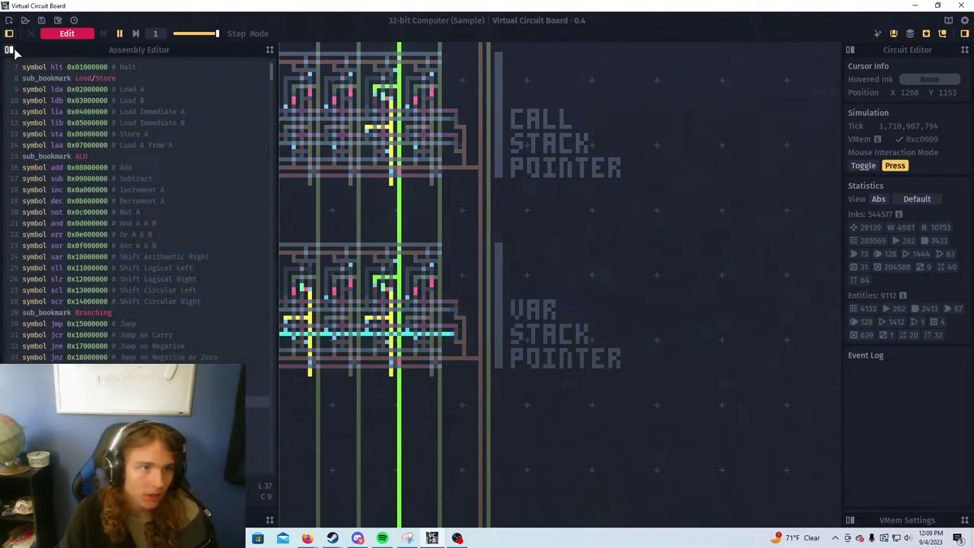
{"action": "left_click", "coordinate": [10, 50]}
{"action": "left_click", "coordinate": [76, 50]}
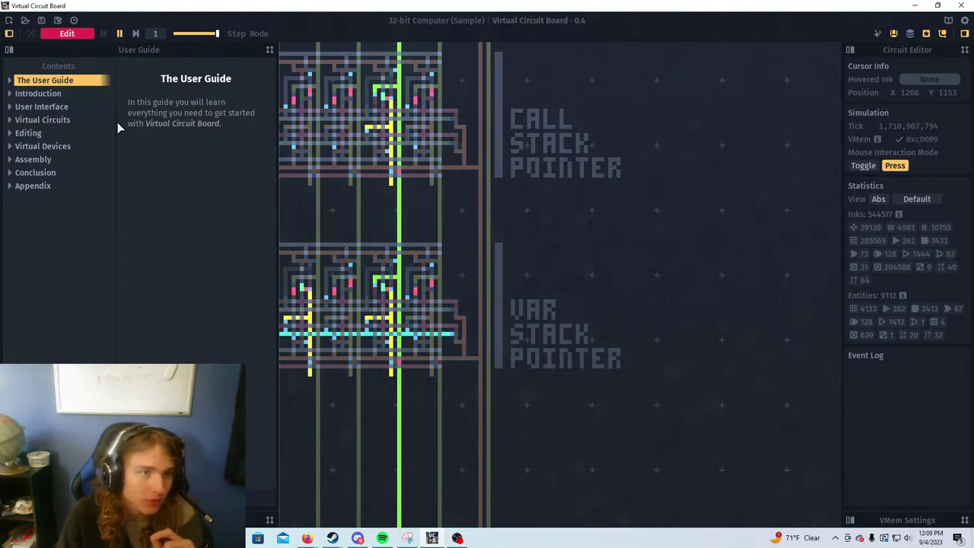
Replace the User Guide with the project's Notes and read the description under the About bookmark
{"action": "left_click", "coordinate": [10, 51]}
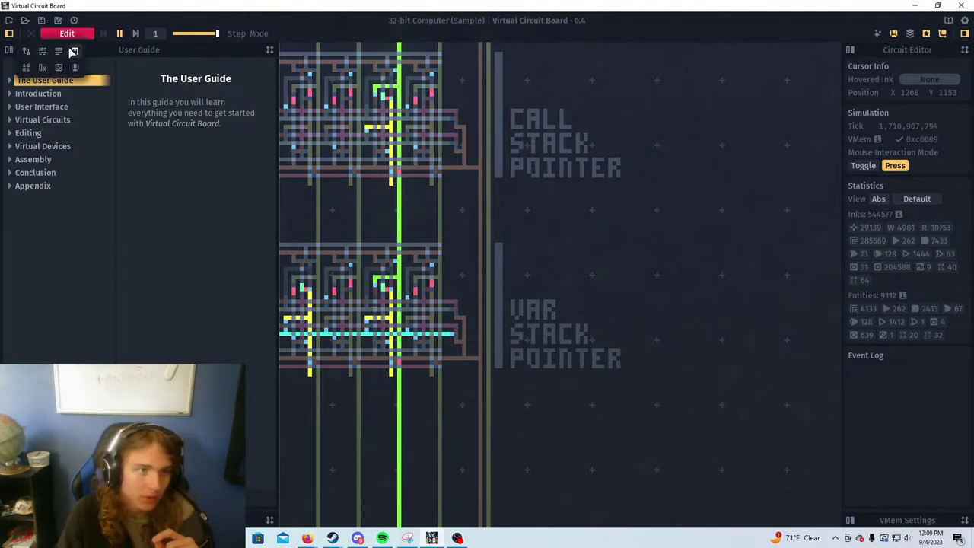
{"action": "left_click", "coordinate": [58, 52]}
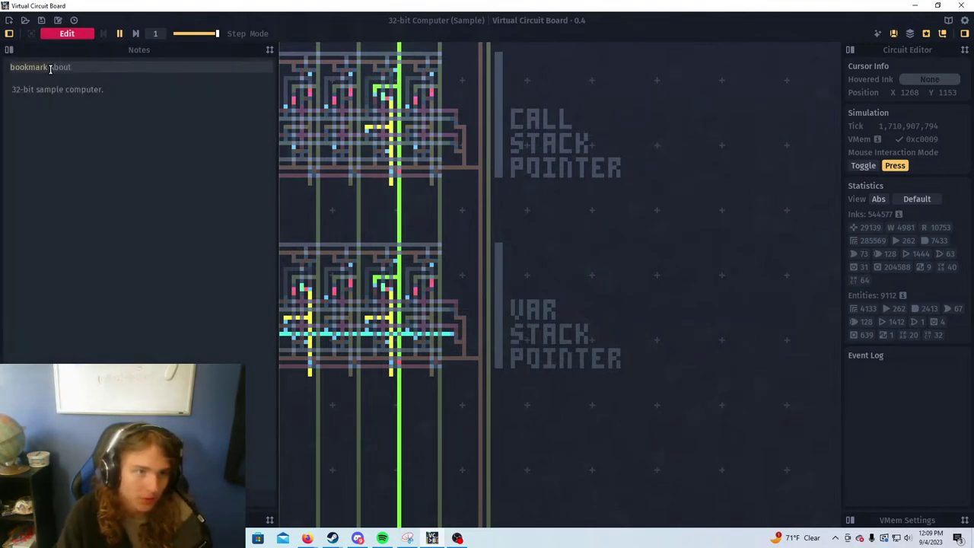
{"action": "left_click", "coordinate": [65, 89]}
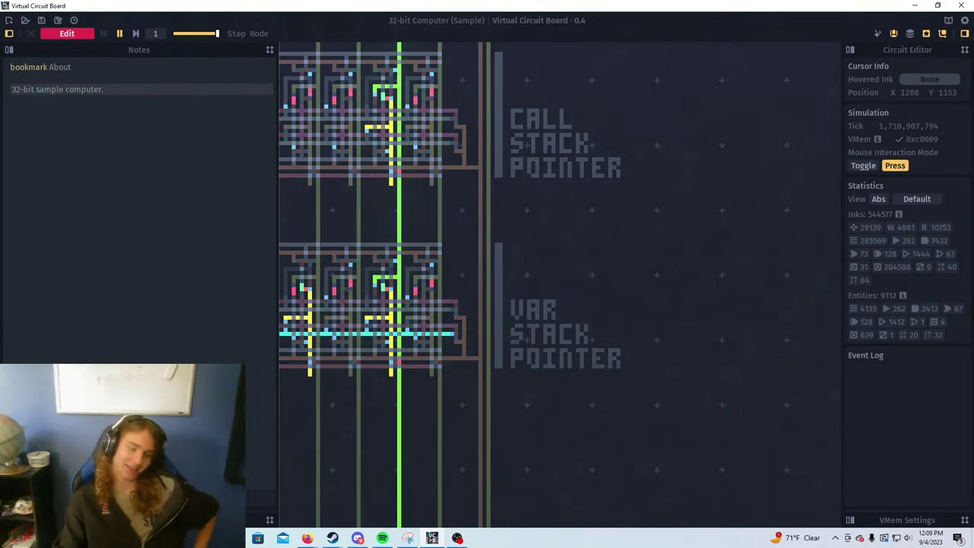
Show the Circuit Editor in the dock that holds the Notes
{"action": "left_click", "coordinate": [34, 67]}
{"action": "left_click", "coordinate": [55, 68]}
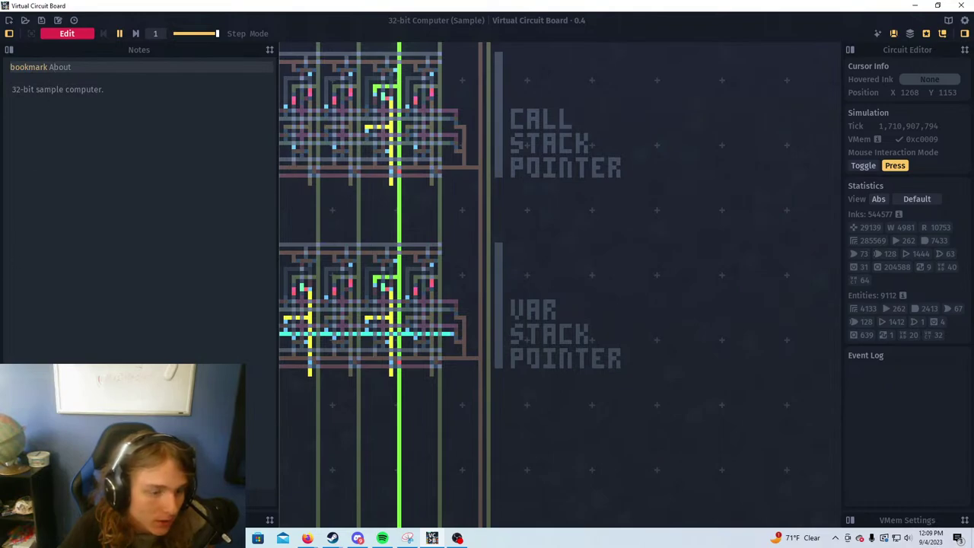
{"action": "left_click", "coordinate": [9, 50]}
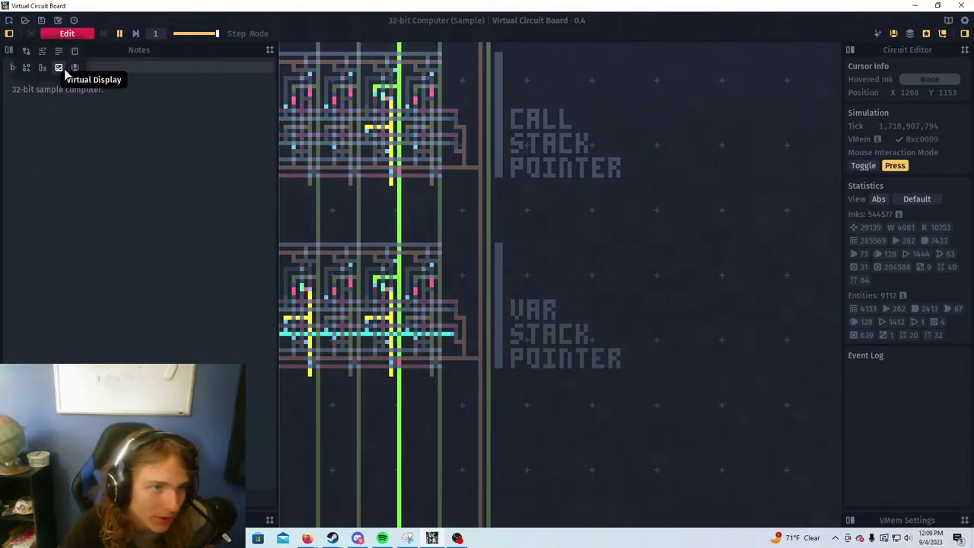
{"action": "left_click", "coordinate": [29, 52]}
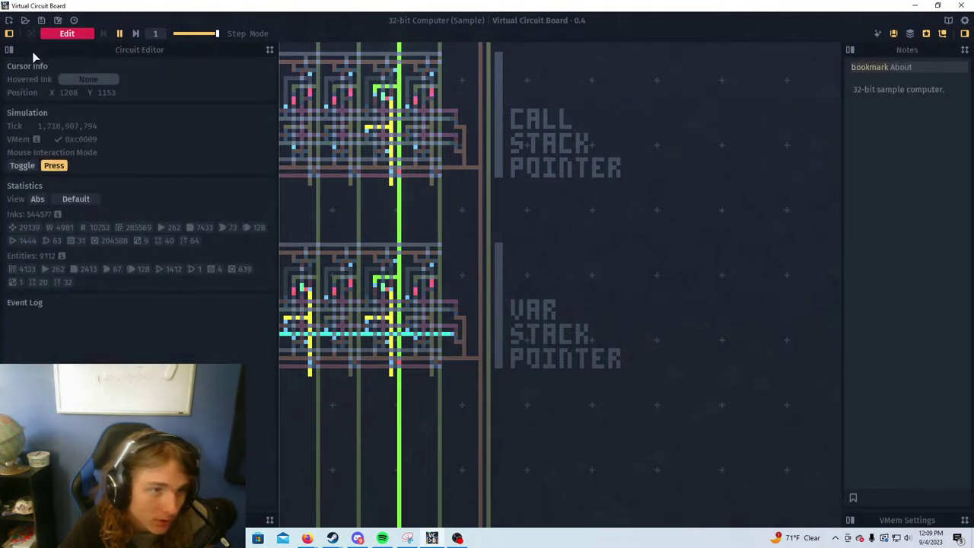
Show the User Guide in place of the relocated Circuit Editor and return the Circuit Editor to its original dock
{"action": "left_click", "coordinate": [9, 51]}
{"action": "left_click", "coordinate": [73, 51]}
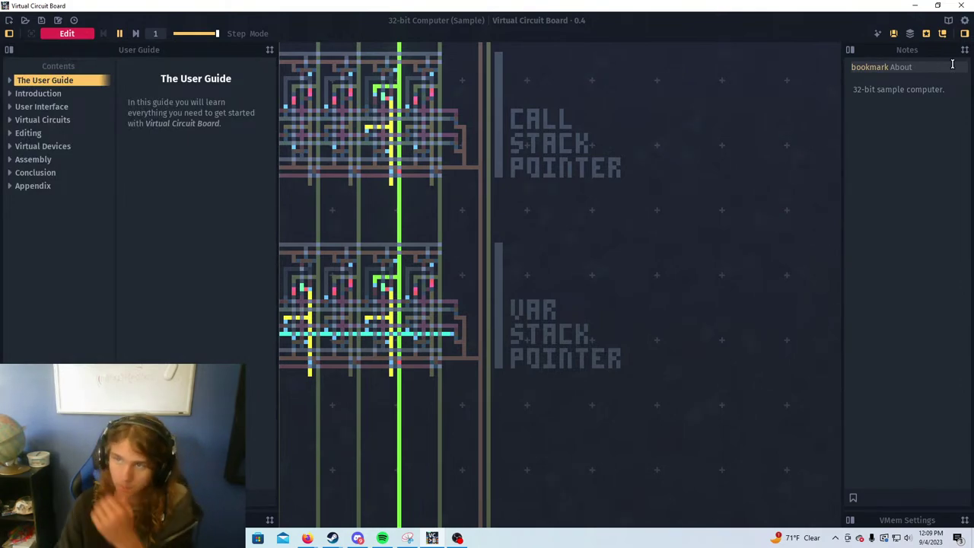
{"action": "left_click", "coordinate": [870, 50]}
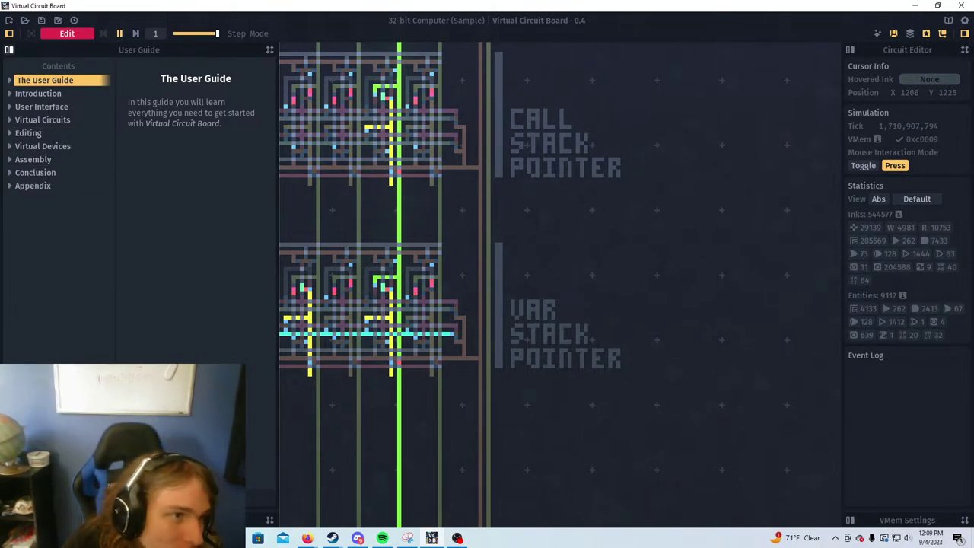
Show the Assembly Editor in place of the User Guide and review the instruction symbols from ALU through Branching, Stack and IO
{"action": "left_click", "coordinate": [13, 49]}
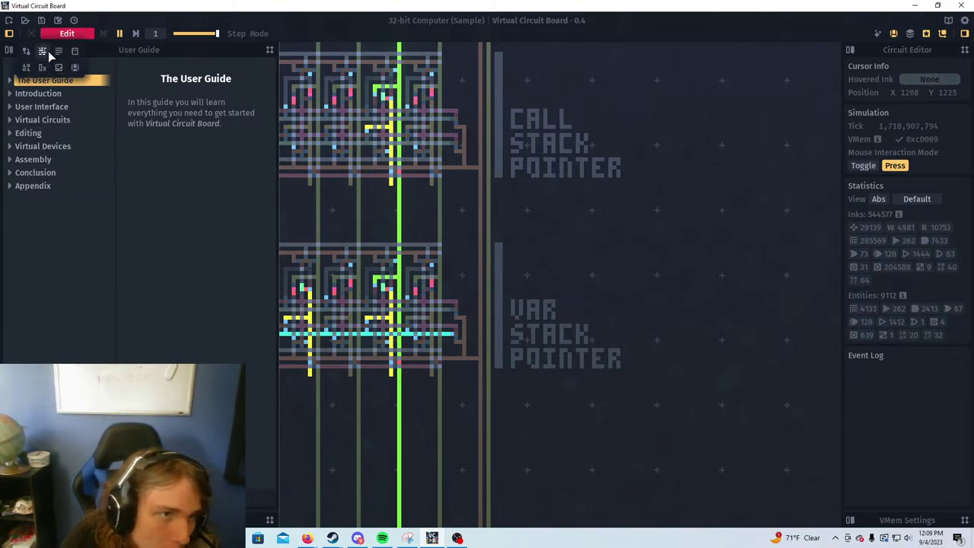
{"action": "left_click", "coordinate": [43, 51]}
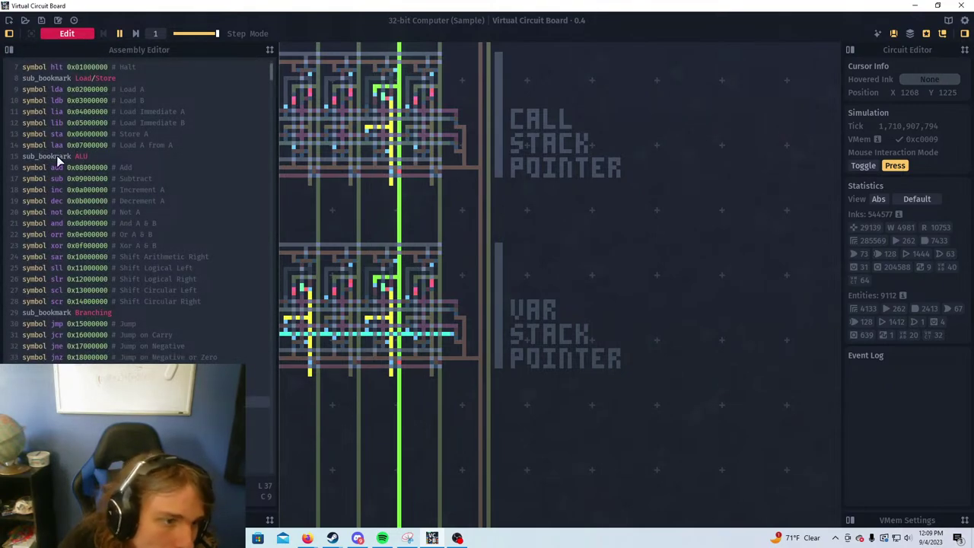
{"action": "left_click", "coordinate": [71, 246]}
{"action": "scroll", "coordinate": [201, 306], "scroll_direction": "down", "scroll_amount": 5}
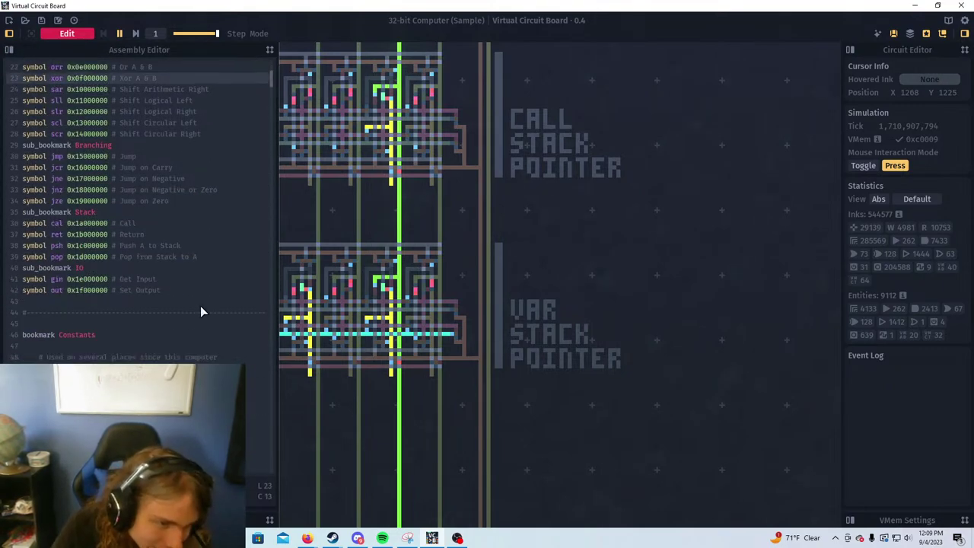
{"action": "scroll", "coordinate": [148, 290], "scroll_direction": "up", "scroll_amount": 1}
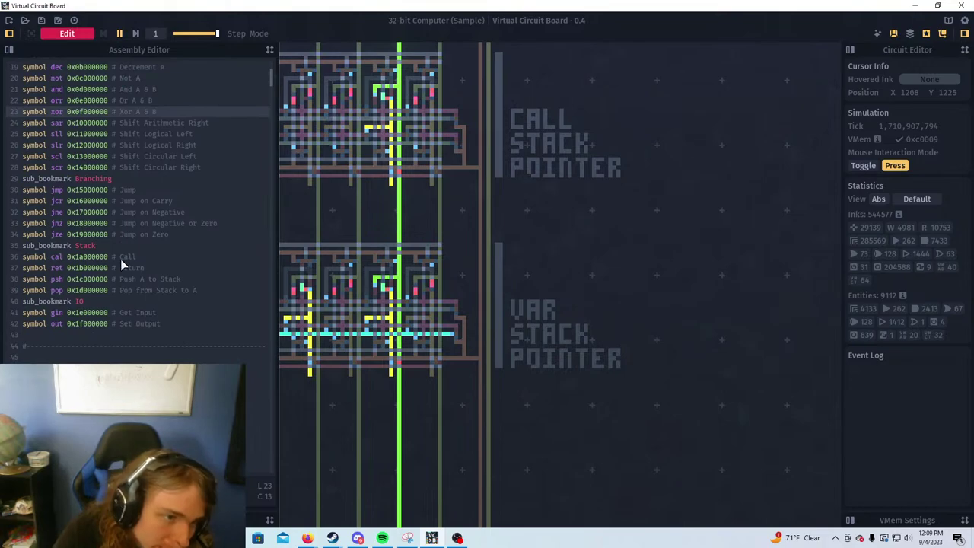
{"action": "scroll", "coordinate": [120, 259], "scroll_direction": "down", "scroll_amount": 4}
Look over the comment under the Constants bookmark and highlight the bookmark's line in the assembly code
{"action": "left_click_drag", "start_coordinate": [46, 256], "coordinate": [108, 266]}
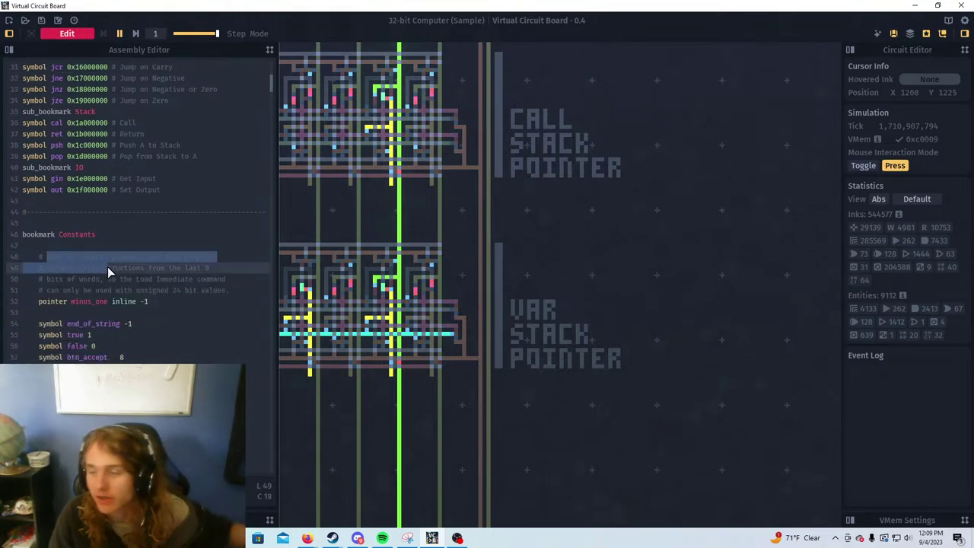
{"action": "left_click", "coordinate": [107, 266]}
{"action": "left_click", "coordinate": [30, 234]}
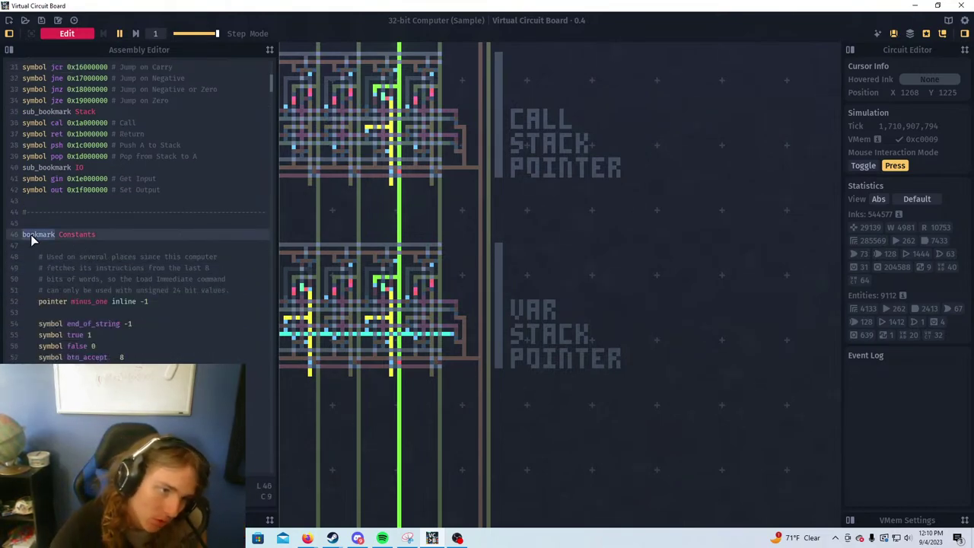
{"action": "key", "text": "shift+Down"}
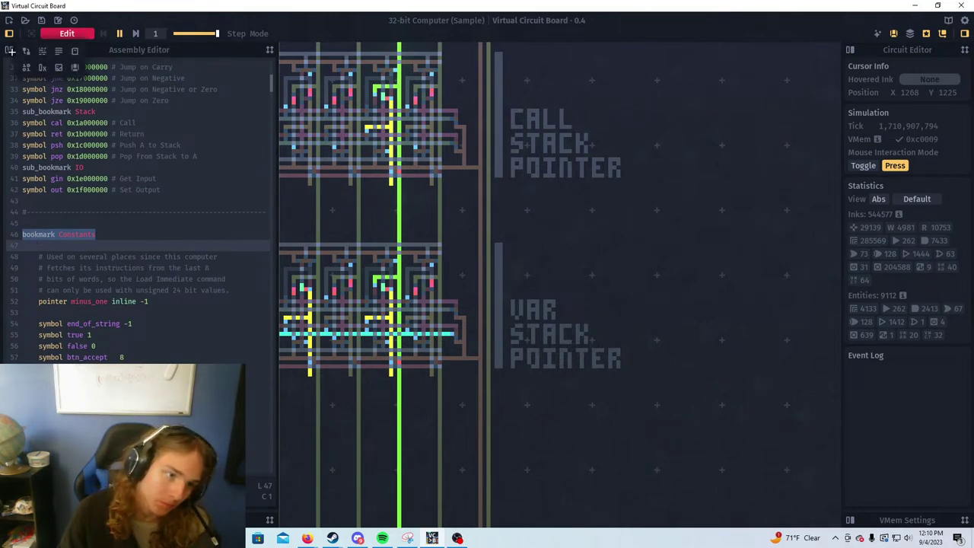
Expand the User Guide dock and read the User Interface pages Navigation and shortcuts, Docking System and Right-click behavior
{"action": "left_click", "coordinate": [268, 520]}
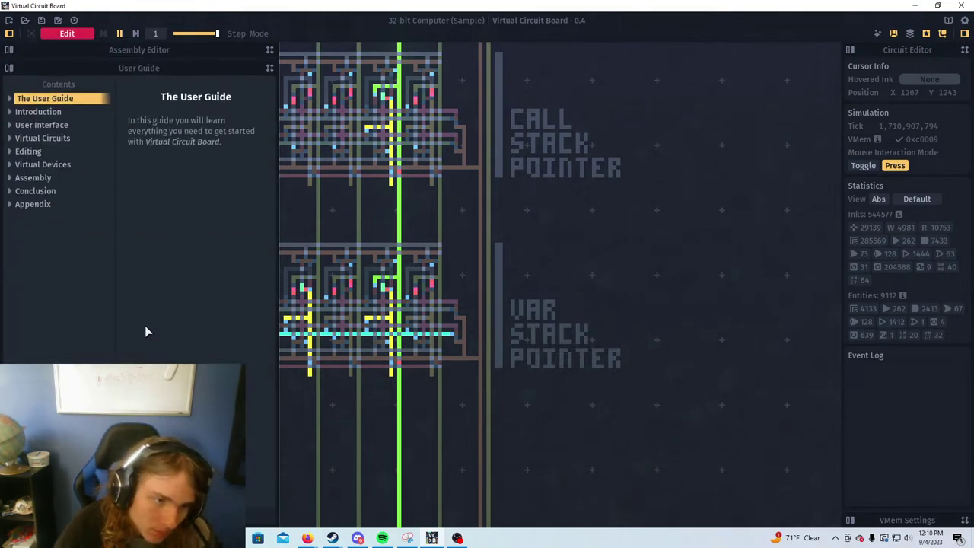
{"action": "left_click", "coordinate": [13, 127]}
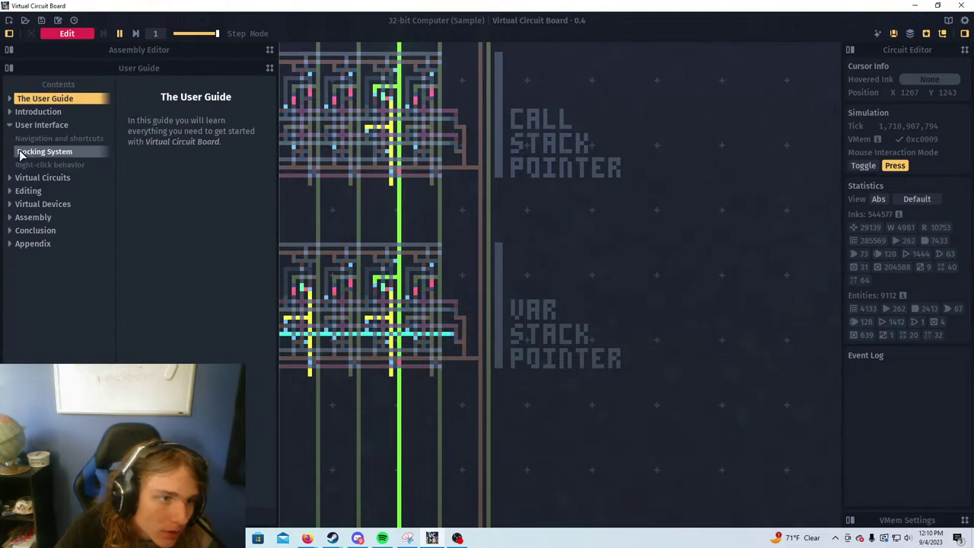
{"action": "left_click", "coordinate": [30, 138]}
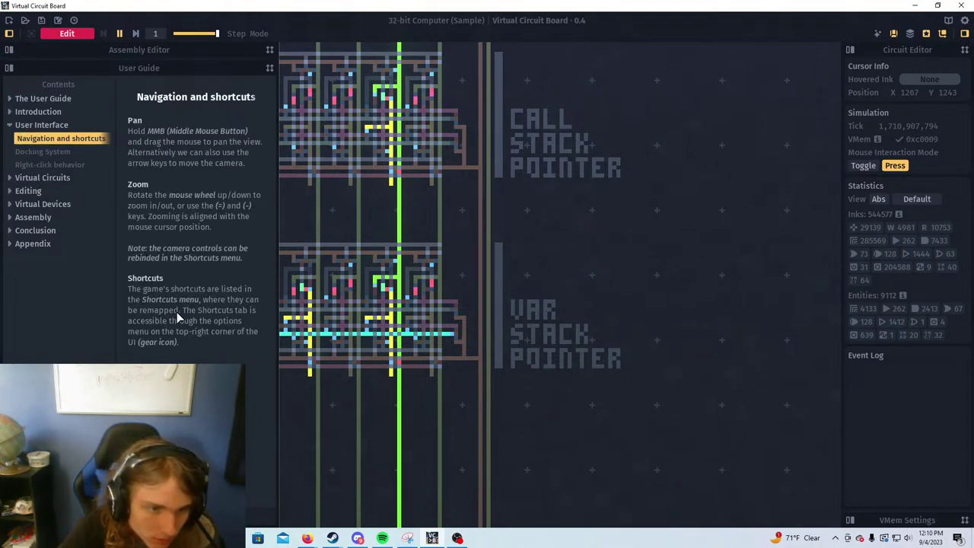
{"action": "left_click", "coordinate": [34, 151]}
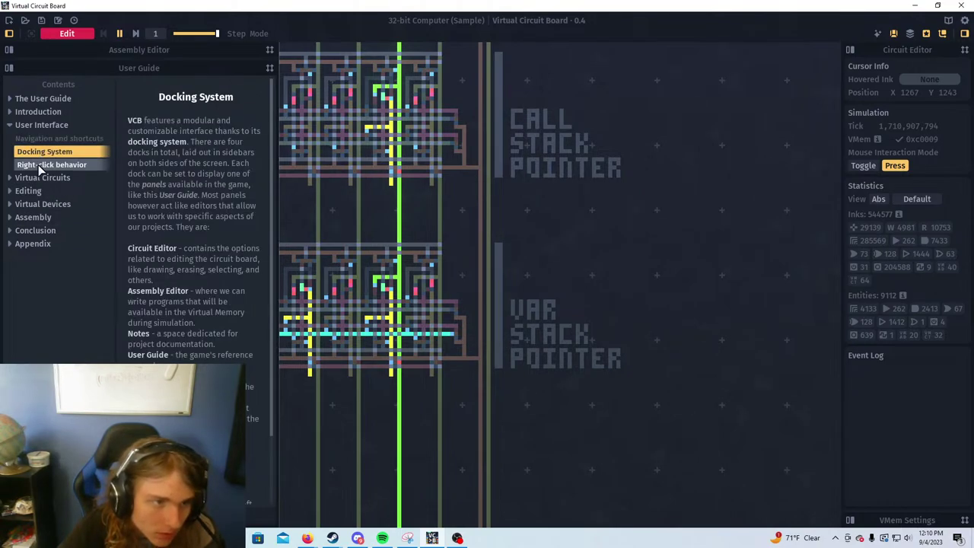
{"action": "left_click", "coordinate": [38, 165]}
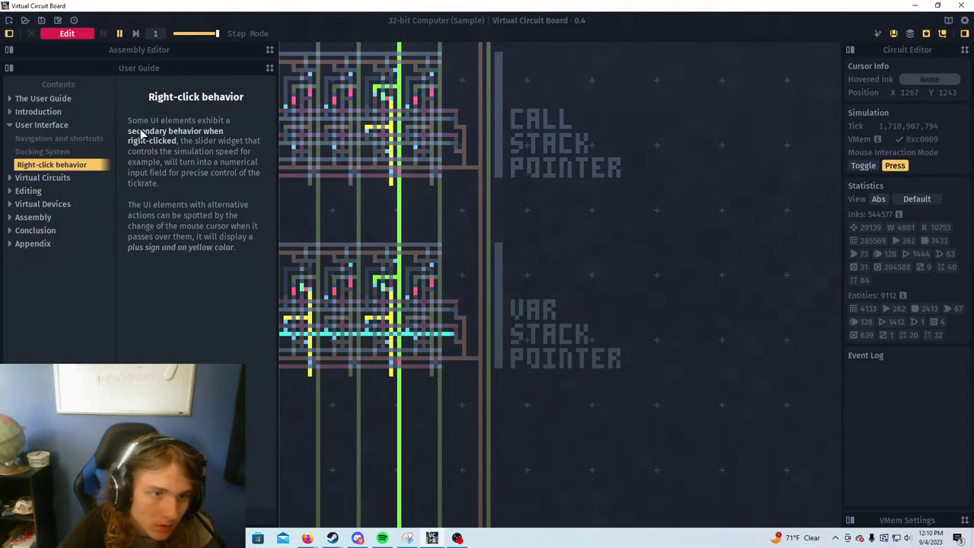
Look through the guide's Virtual Circuits and Virtual Devices topic lists, leaving the opened sections collapsed
{"action": "left_click", "coordinate": [21, 180]}
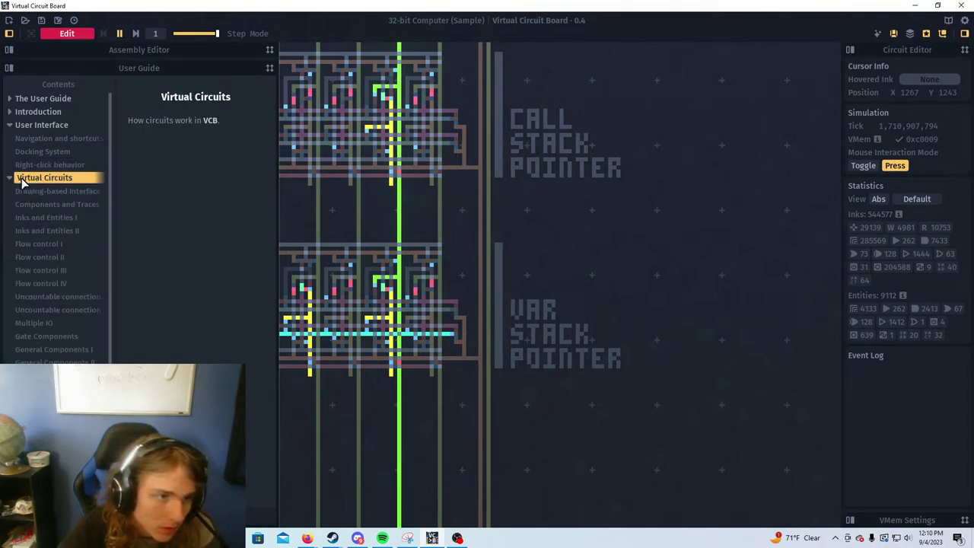
{"action": "left_click", "coordinate": [9, 125]}
{"action": "left_click", "coordinate": [9, 138]}
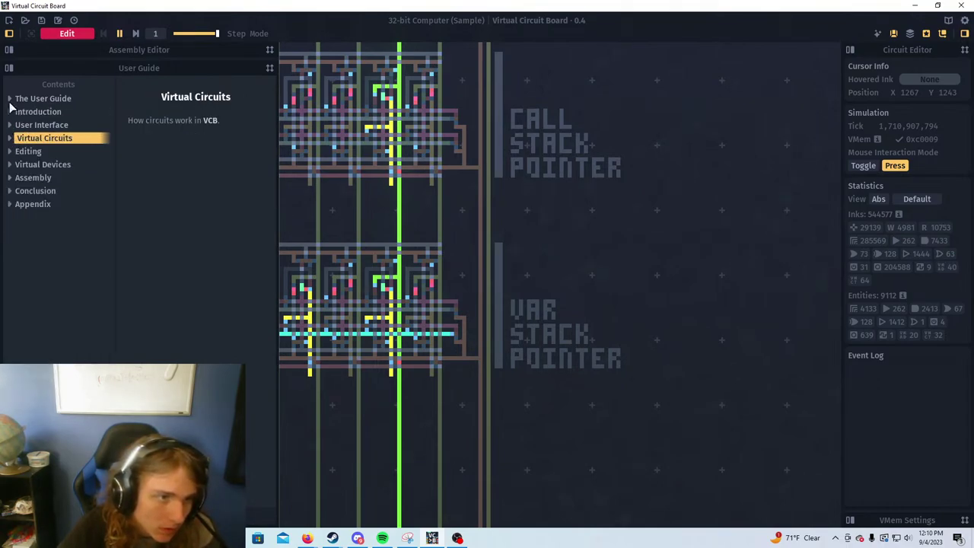
{"action": "left_click", "coordinate": [10, 164]}
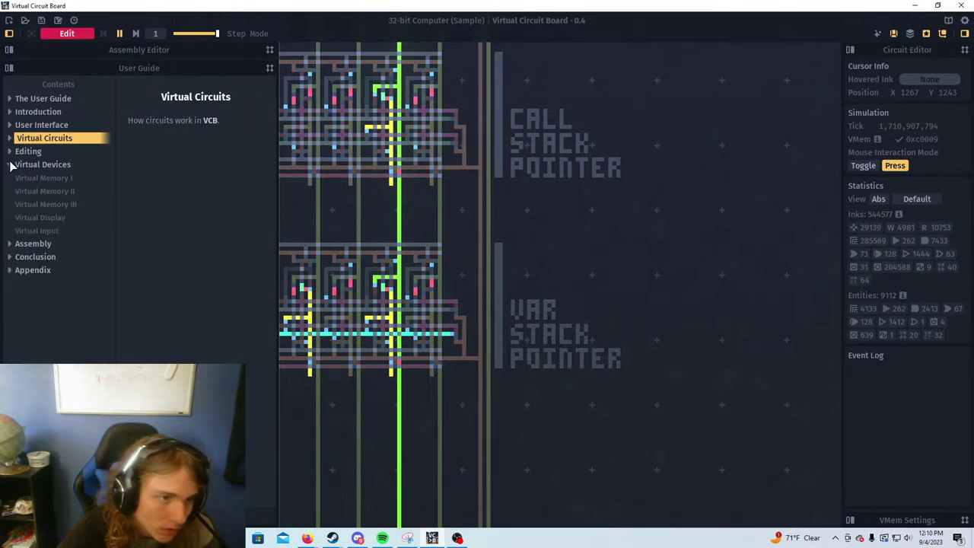
{"action": "left_click", "coordinate": [10, 165]}
Expand the guide's Appendix and view its About and Blueprint Specification pages
{"action": "left_click", "coordinate": [10, 204]}
{"action": "left_click", "coordinate": [22, 231]}
{"action": "left_click", "coordinate": [22, 222]}
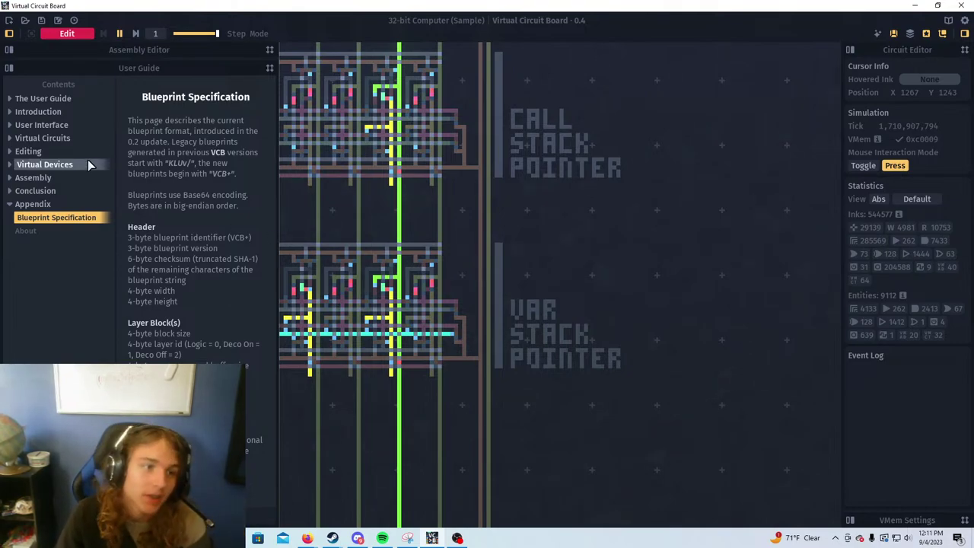
Browse the guide's Virtual Circuits topics and reopen the Navigation and shortcuts page under User Interface
{"action": "left_click", "coordinate": [10, 138]}
{"action": "scroll", "coordinate": [45, 319], "scroll_direction": "down", "scroll_amount": 1}
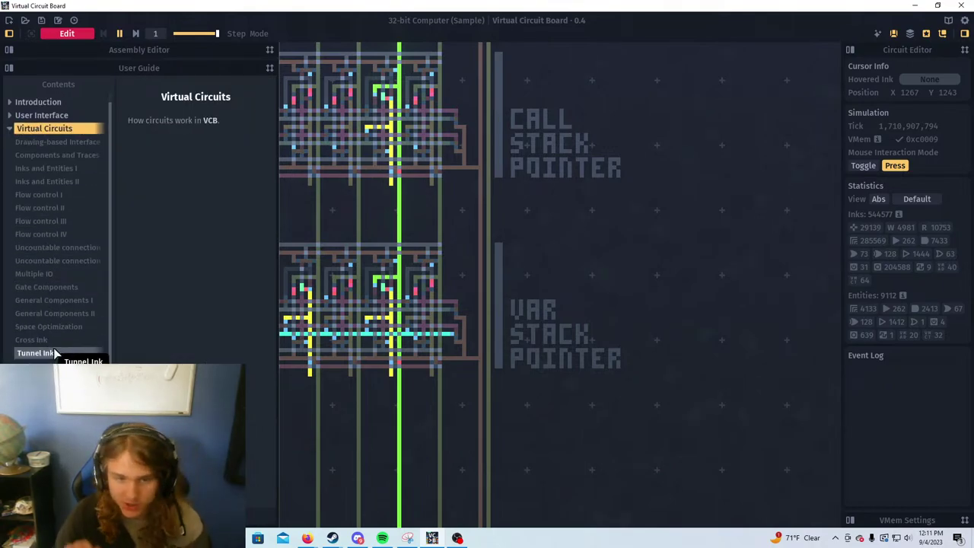
{"action": "left_click", "coordinate": [31, 116]}
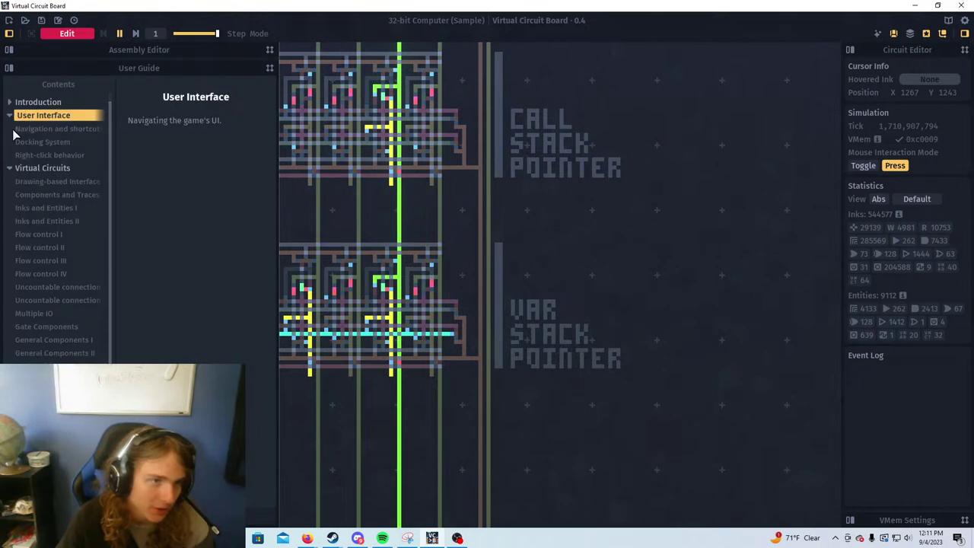
{"action": "left_click", "coordinate": [46, 129]}
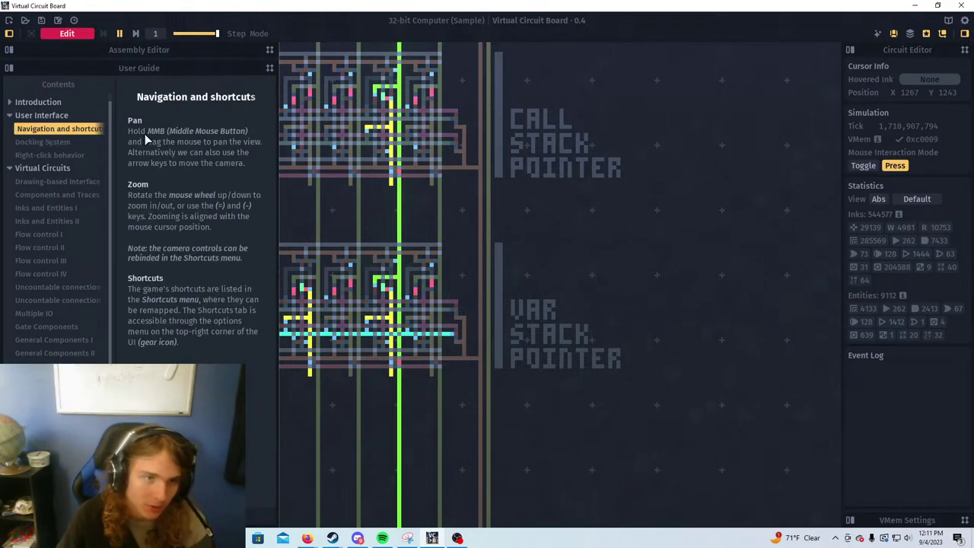
Read the Introduction pages Simulation engine and Editing and simulating, and collapse the Introduction and User Interface sections
{"action": "left_click", "coordinate": [10, 102]}
{"action": "left_click", "coordinate": [21, 128]}
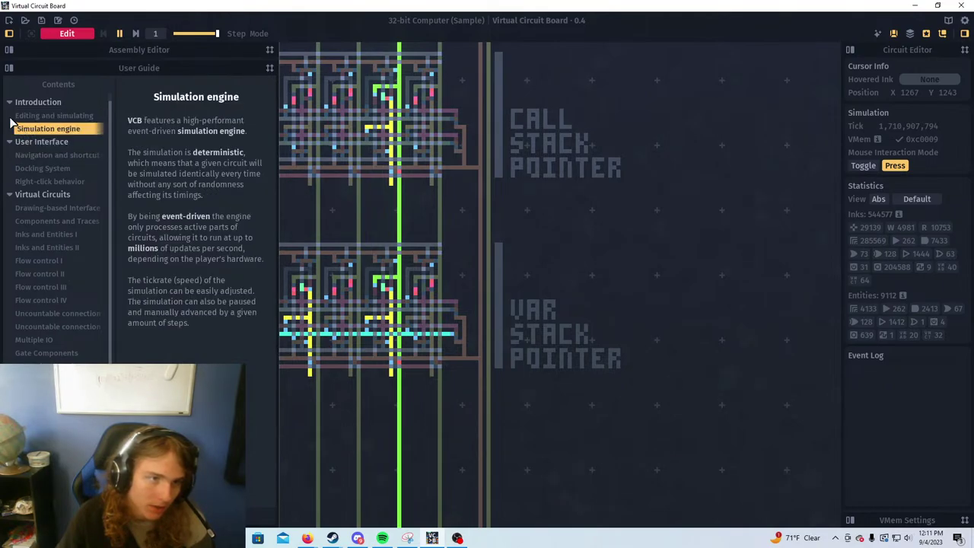
{"action": "left_click", "coordinate": [16, 115]}
{"action": "left_click", "coordinate": [10, 102]}
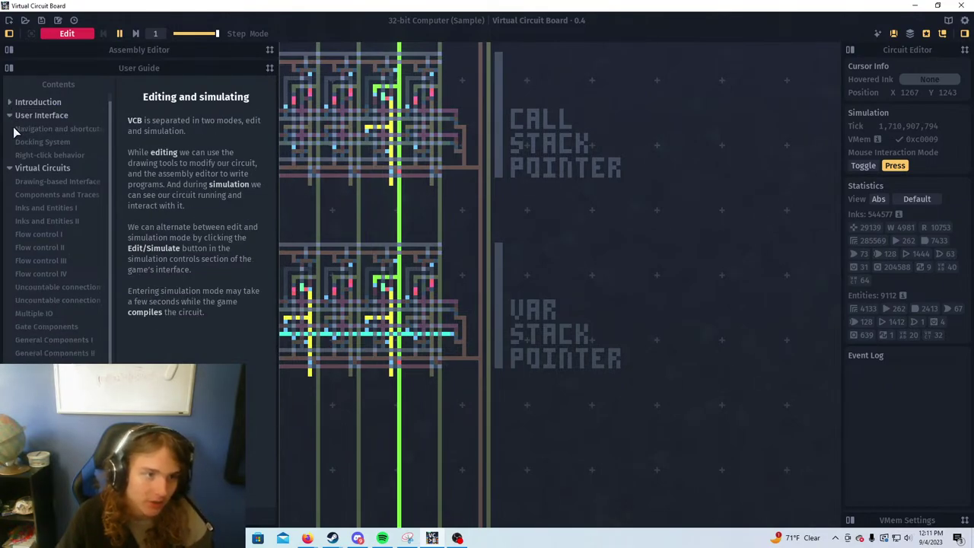
{"action": "left_click", "coordinate": [10, 116]}
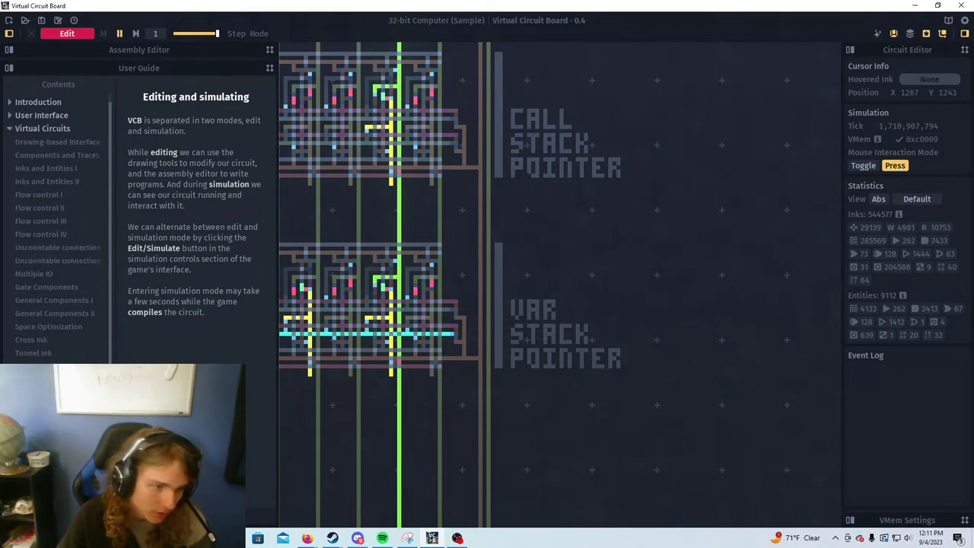
View the guide pages on Mesh Ink, Bus Ink and Annotation Inks, and open the Editing section
{"action": "left_click", "coordinate": [38, 366]}
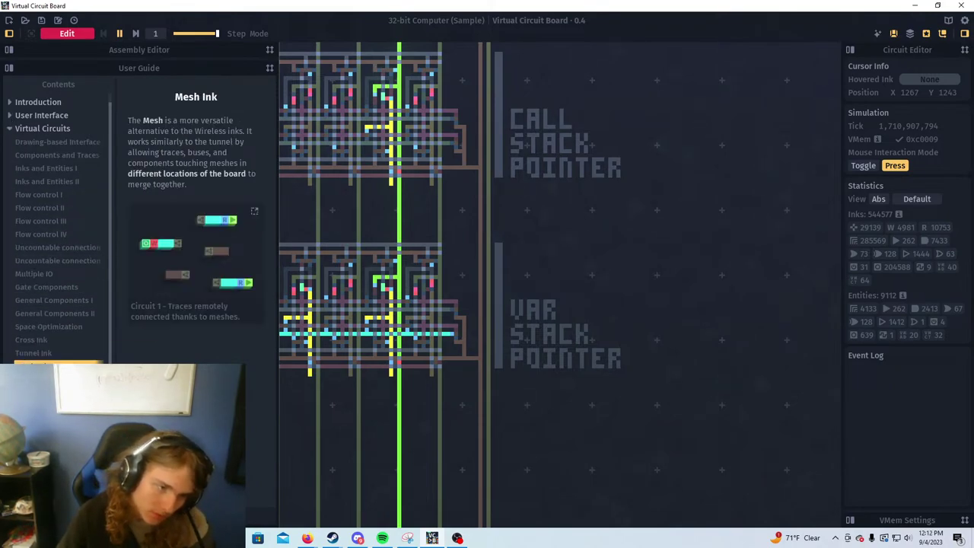
{"action": "left_click", "coordinate": [38, 379]}
{"action": "left_click", "coordinate": [38, 393]}
{"action": "left_click", "coordinate": [38, 406]}
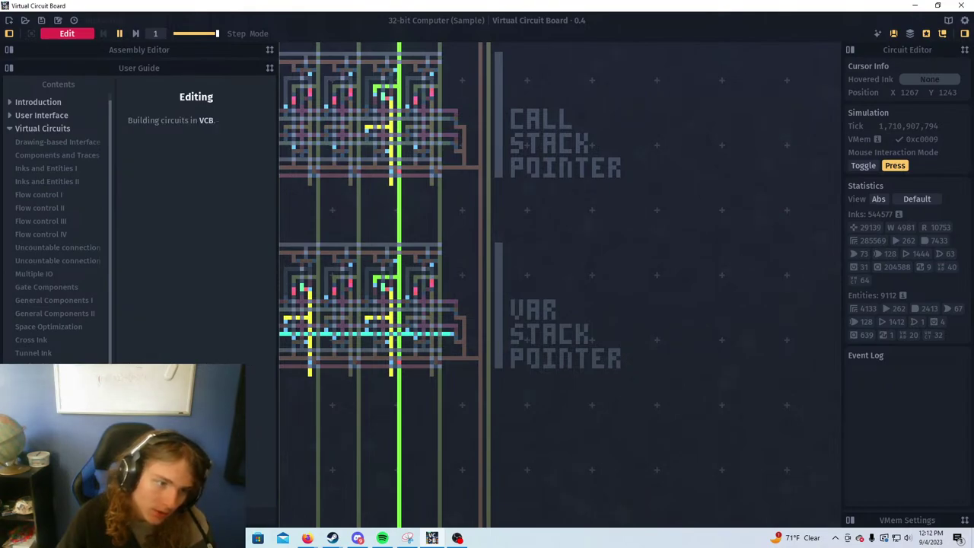
Review the Editing section's pages on Layers, Filter, Array Tool and Edit mode tips
{"action": "scroll", "coordinate": [38, 406], "scroll_direction": "down", "scroll_amount": 2}
{"action": "left_click", "coordinate": [38, 380]}
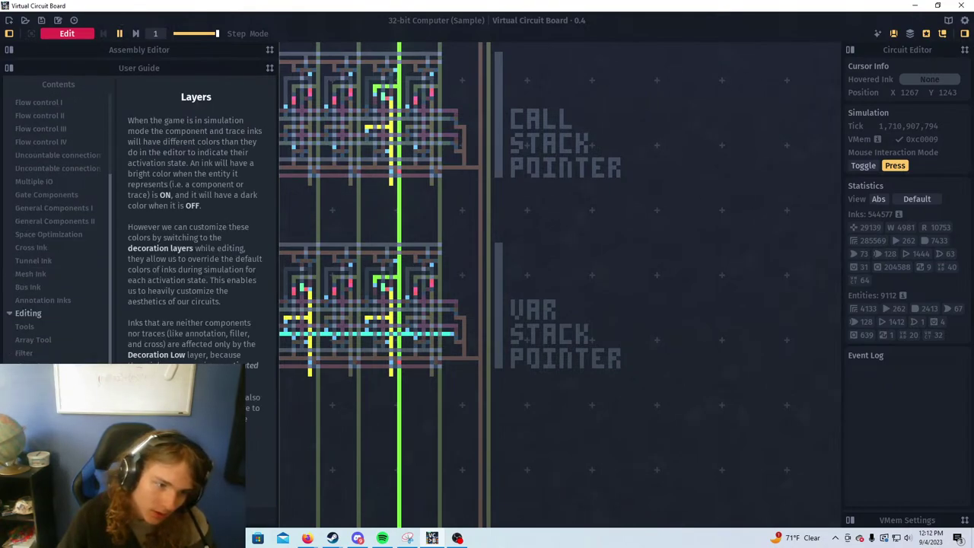
{"action": "left_click", "coordinate": [41, 380]}
{"action": "left_click", "coordinate": [40, 353]}
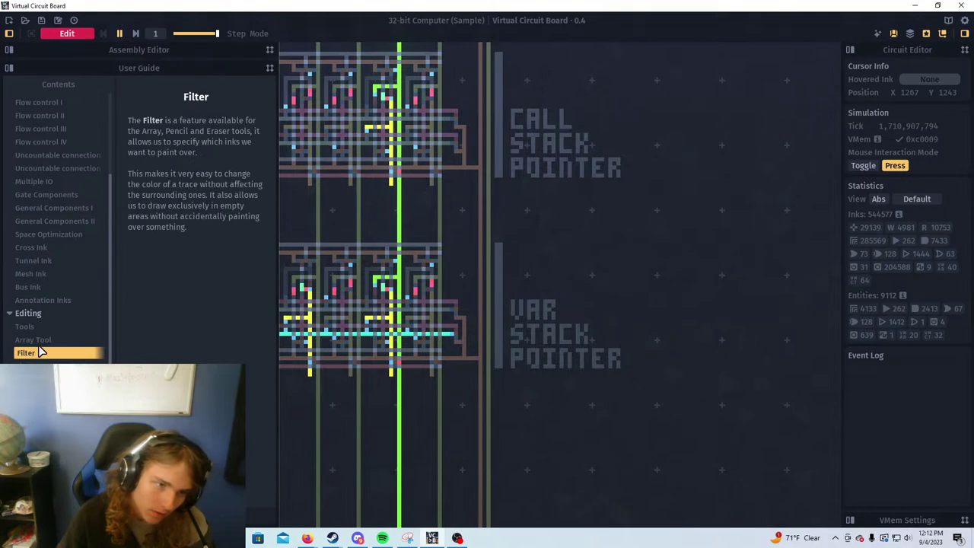
{"action": "left_click", "coordinate": [40, 339]}
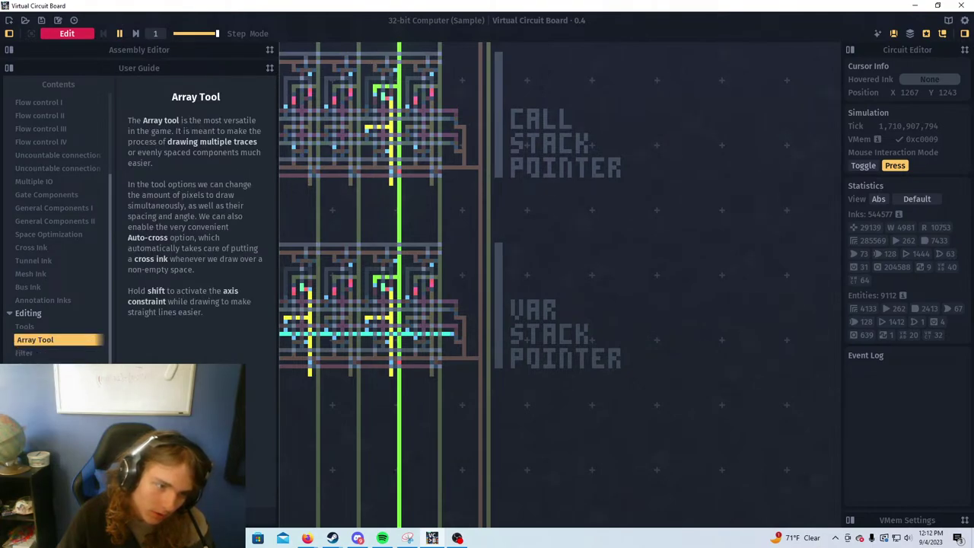
{"action": "left_click", "coordinate": [39, 419]}
{"action": "left_click", "coordinate": [40, 406]}
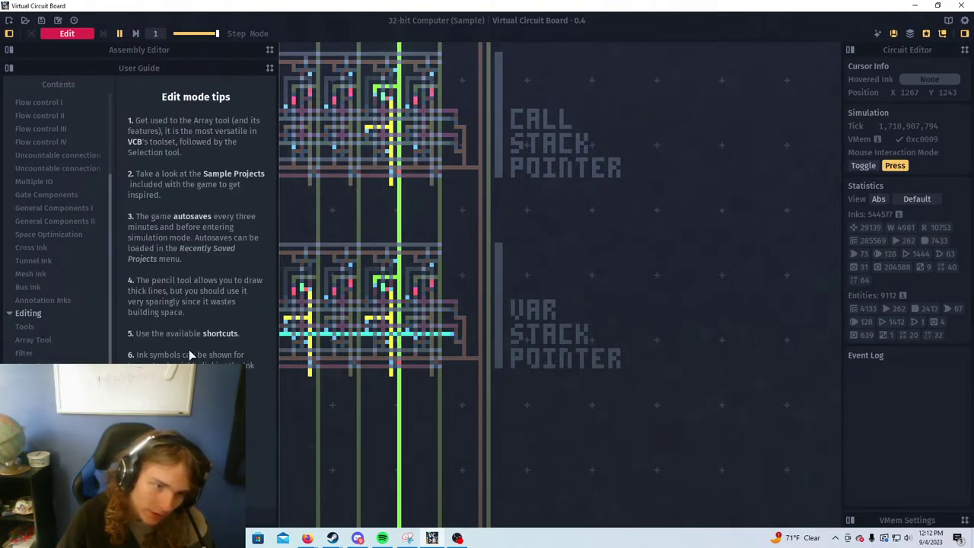
{"action": "left_click", "coordinate": [10, 68]}
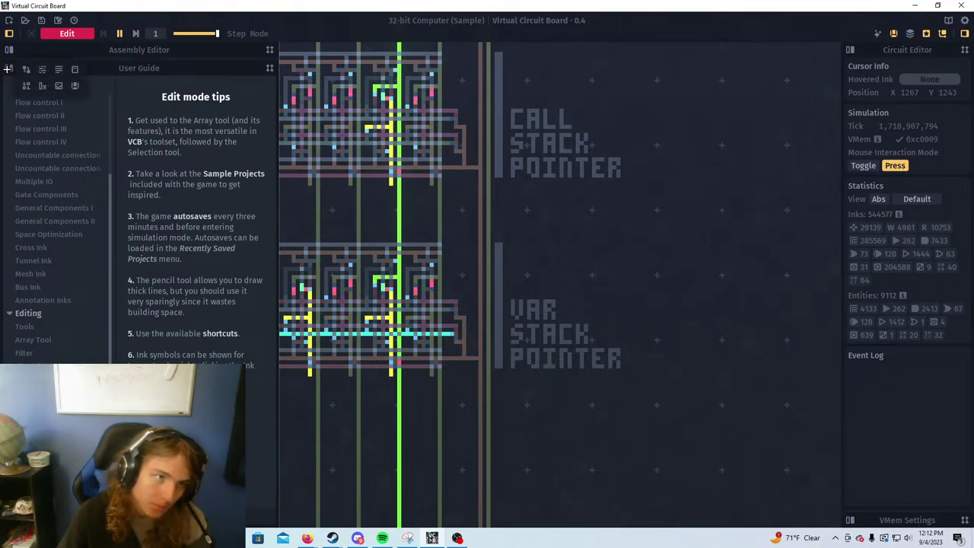
{"action": "left_click", "coordinate": [135, 64]}
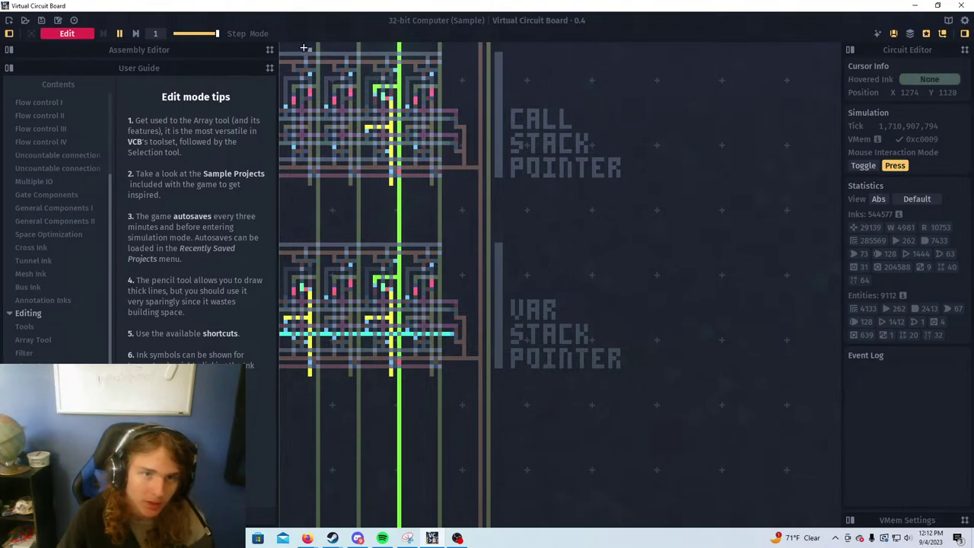
Return from the User Guide to the Assembly Editor and advance the paused simulation by one tick
{"action": "left_click", "coordinate": [270, 50]}
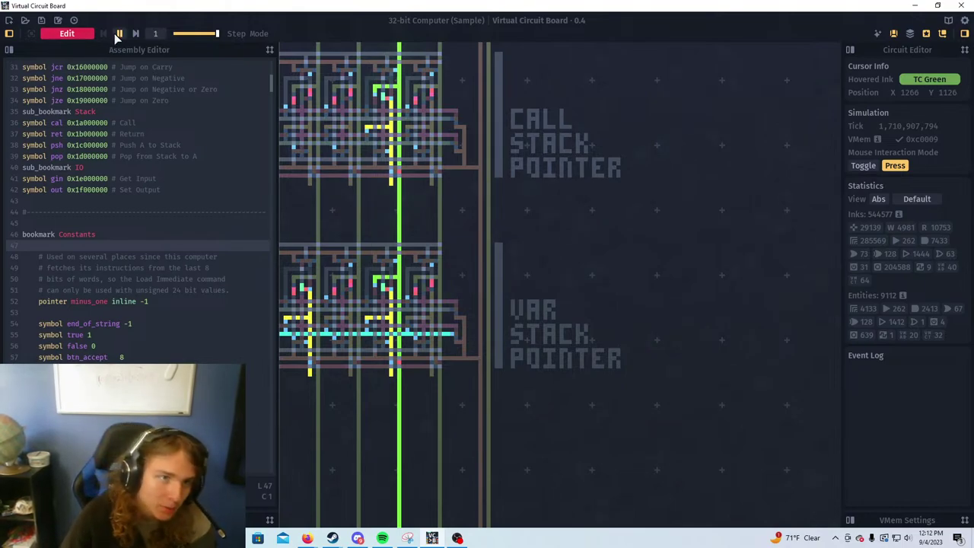
{"action": "left_click", "coordinate": [136, 34]}
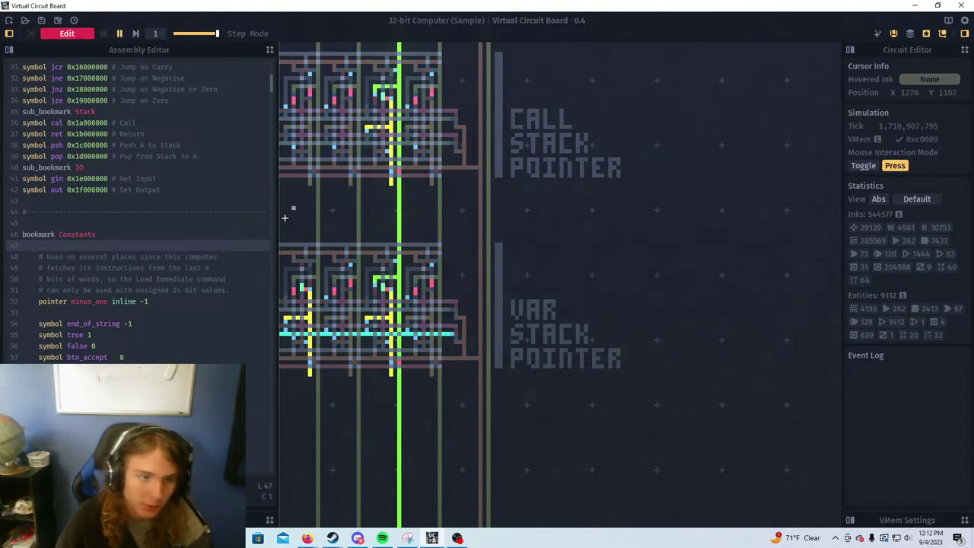
Examine the Constants section of the assembly code, highlighting the end_of_string symbol and the button symbols from btn_accept to btn_fib
{"action": "scroll", "coordinate": [136, 300], "scroll_direction": "down", "scroll_amount": 5}
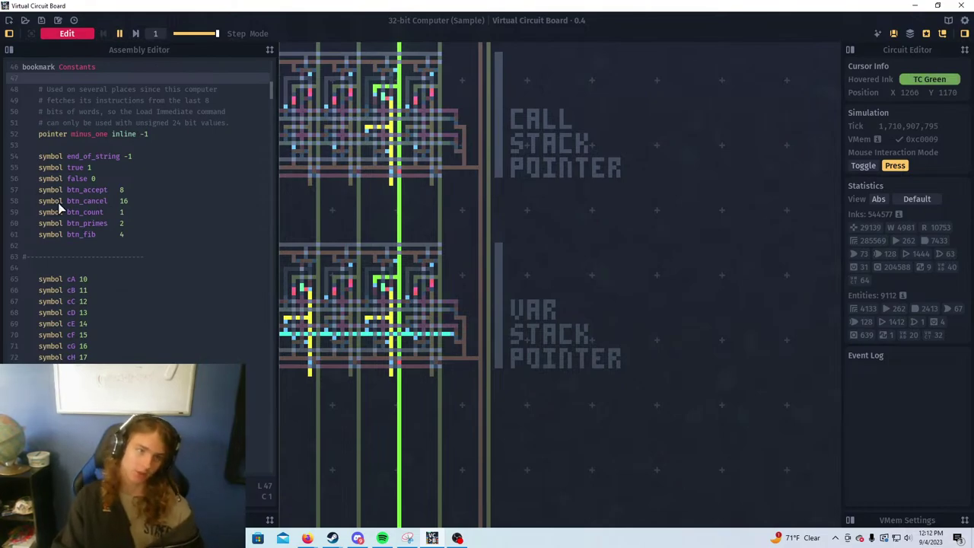
{"action": "scroll", "coordinate": [58, 203], "scroll_direction": "up", "scroll_amount": 1}
{"action": "left_click", "coordinate": [111, 201]}
{"action": "double_click", "coordinate": [85, 189]}
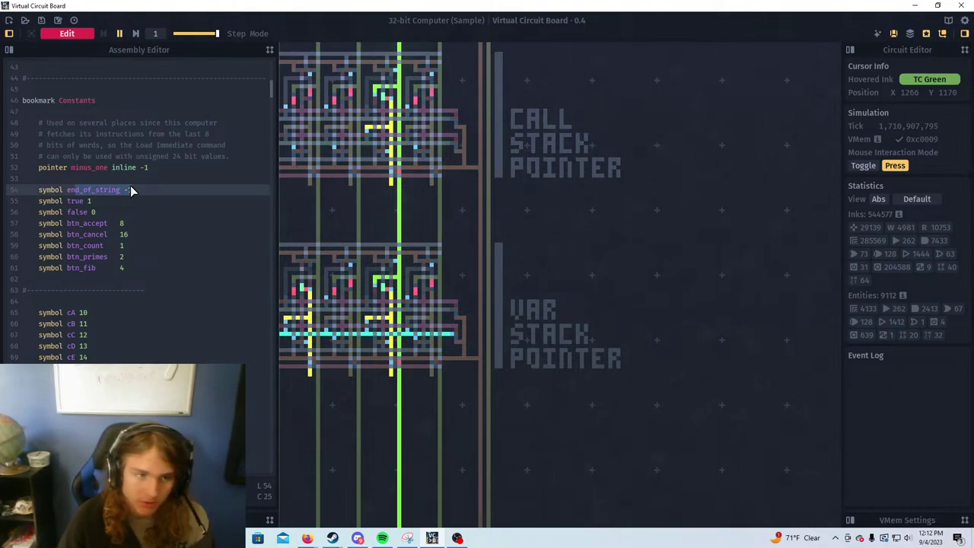
{"action": "left_click_drag", "start_coordinate": [124, 269], "coordinate": [61, 269]}
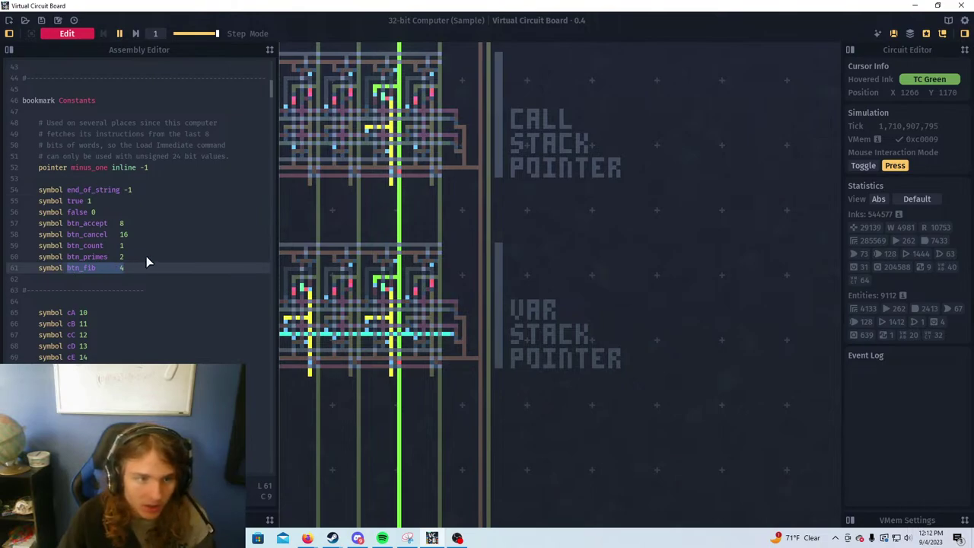
{"action": "left_click_drag", "start_coordinate": [147, 262], "coordinate": [25, 223]}
{"action": "left_click", "coordinate": [222, 233]}
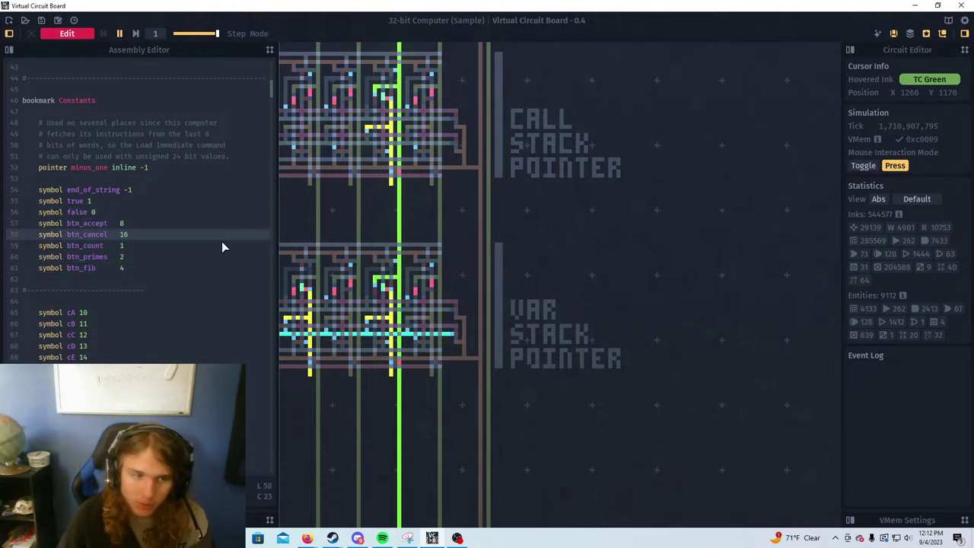
Review the character symbols cA to c_ in the assembly code alongside the circuit's large character display
{"action": "scroll", "coordinate": [190, 258], "scroll_direction": "down", "scroll_amount": 5}
{"action": "left_click_drag", "start_coordinate": [17, 147], "coordinate": [40, 146]}
{"action": "left_click", "coordinate": [91, 435]}
{"action": "scroll", "coordinate": [655, 162], "scroll_direction": "down", "scroll_amount": 4}
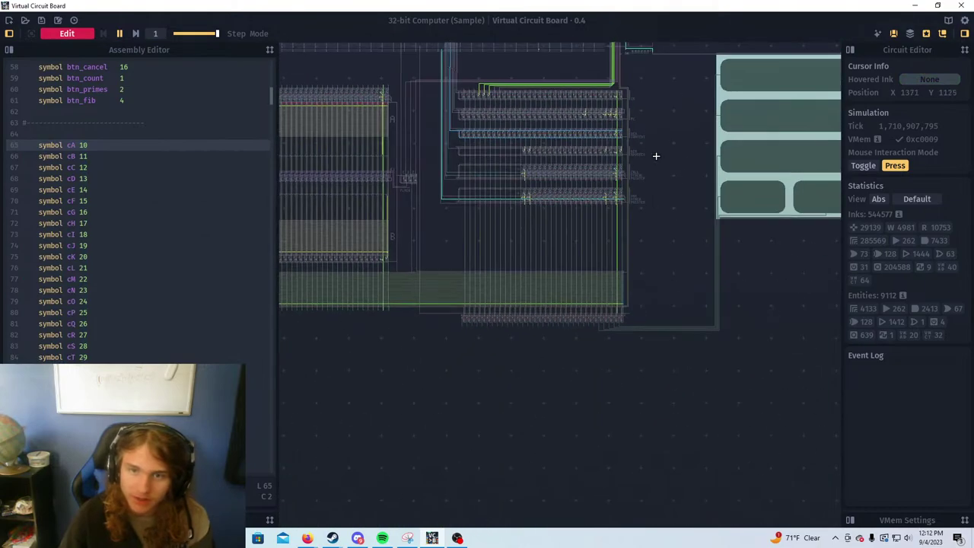
{"action": "left_click_drag", "start_coordinate": [657, 157], "coordinate": [446, 462]}
{"action": "scroll", "coordinate": [547, 383], "scroll_direction": "up", "scroll_amount": 3}
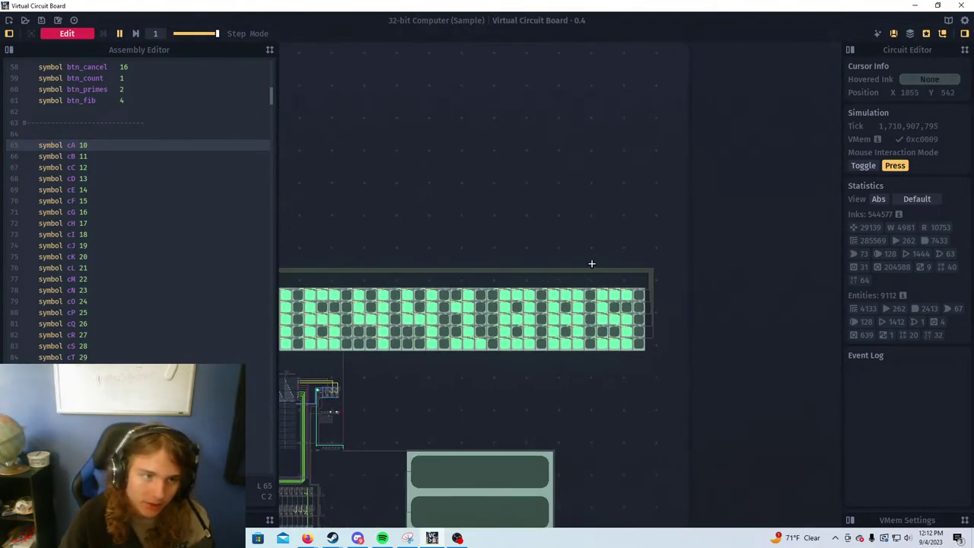
{"action": "left_click_drag", "start_coordinate": [75, 145], "coordinate": [88, 436]}
{"action": "left_click", "coordinate": [89, 436]}
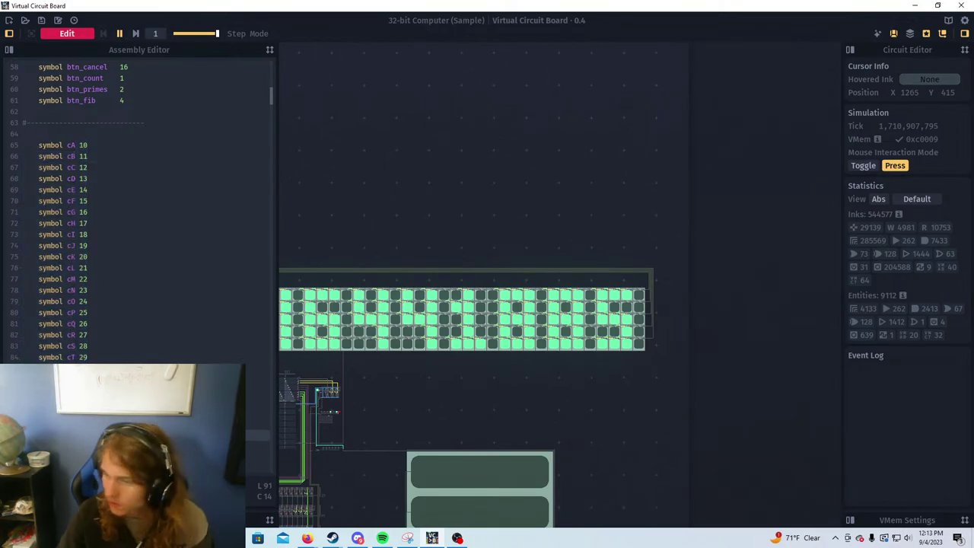
{"action": "scroll", "coordinate": [80, 152], "scroll_direction": "down", "scroll_amount": 4}
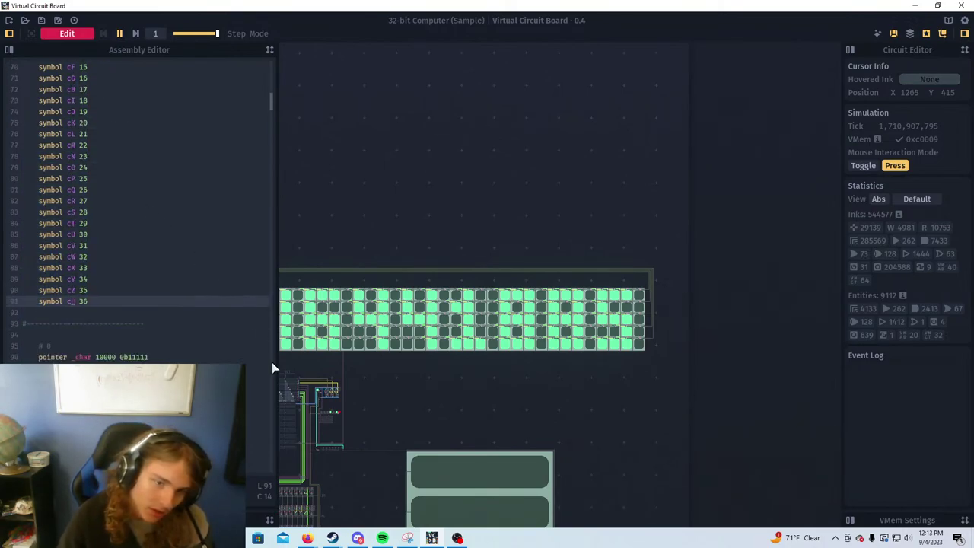
Inspect the instruction decoder columns from CAL to OUT and the wires leaving the end of the decoder
{"action": "left_click_drag", "start_coordinate": [402, 423], "coordinate": [615, 304]}
{"action": "left_click_drag", "start_coordinate": [382, 294], "coordinate": [522, 170]}
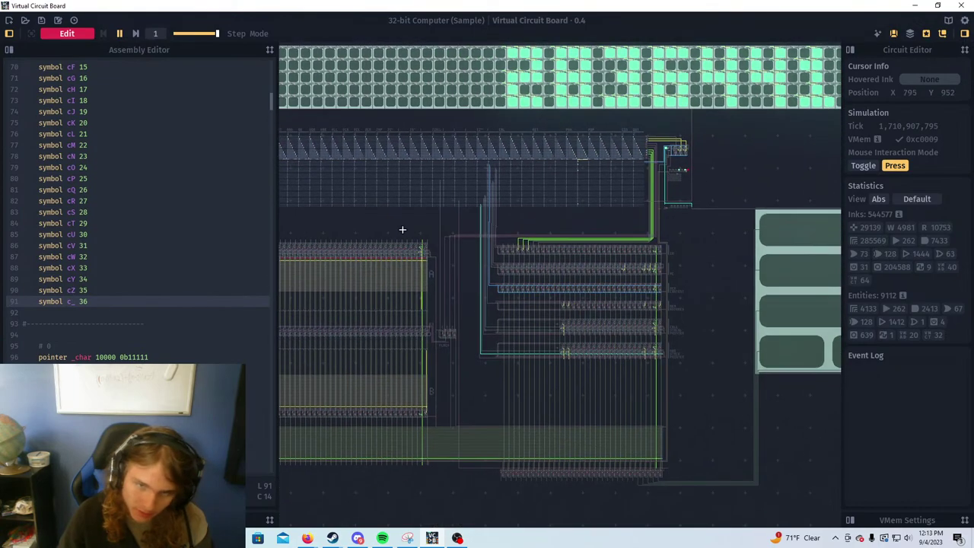
{"action": "left_click_drag", "start_coordinate": [403, 230], "coordinate": [547, 300]}
{"action": "left_click_drag", "start_coordinate": [740, 209], "coordinate": [551, 268]}
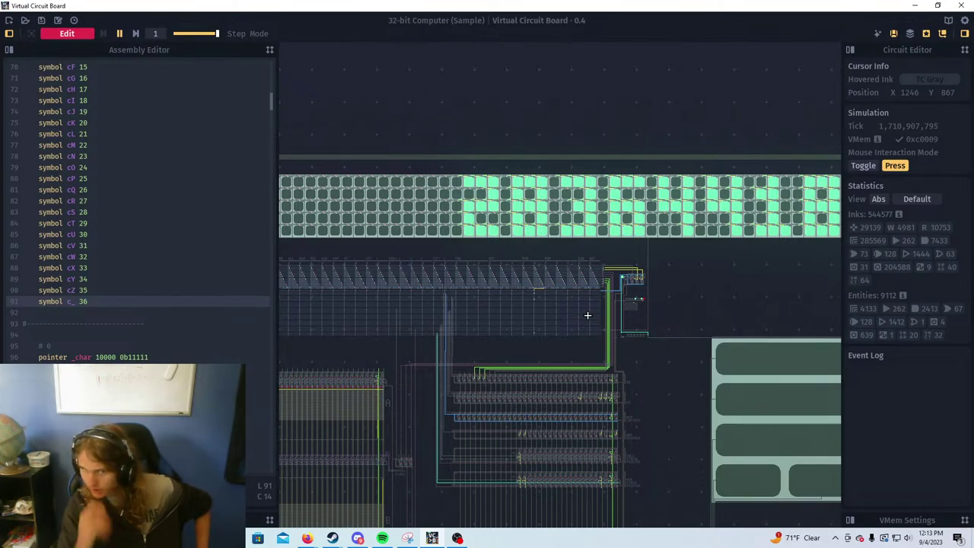
{"action": "scroll", "coordinate": [571, 300], "scroll_direction": "up", "scroll_amount": 5}
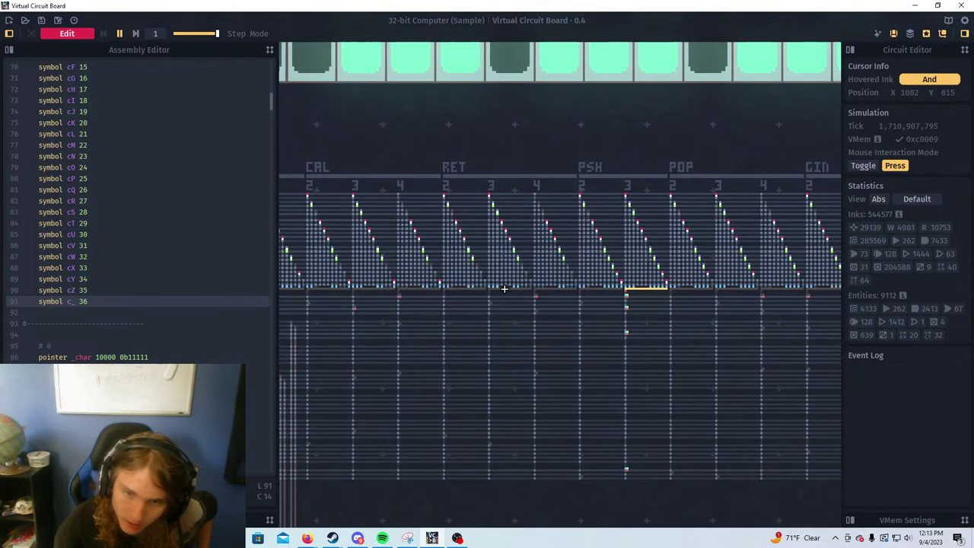
{"action": "scroll", "coordinate": [543, 287], "scroll_direction": "up", "scroll_amount": 2}
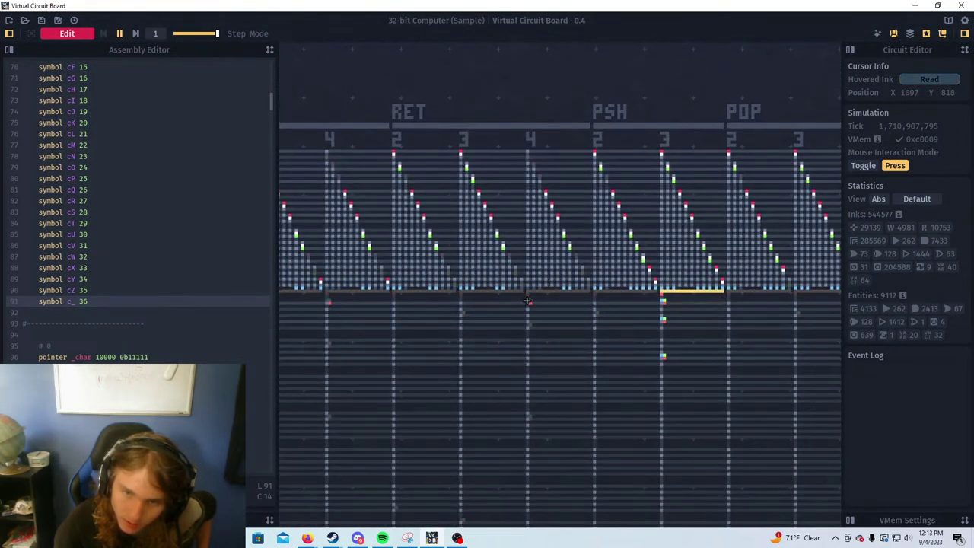
{"action": "left_click_drag", "start_coordinate": [691, 276], "coordinate": [421, 300]}
{"action": "scroll", "coordinate": [543, 287], "scroll_direction": "up", "scroll_amount": 6}
{"action": "scroll", "coordinate": [491, 246], "scroll_direction": "up", "scroll_amount": 1}
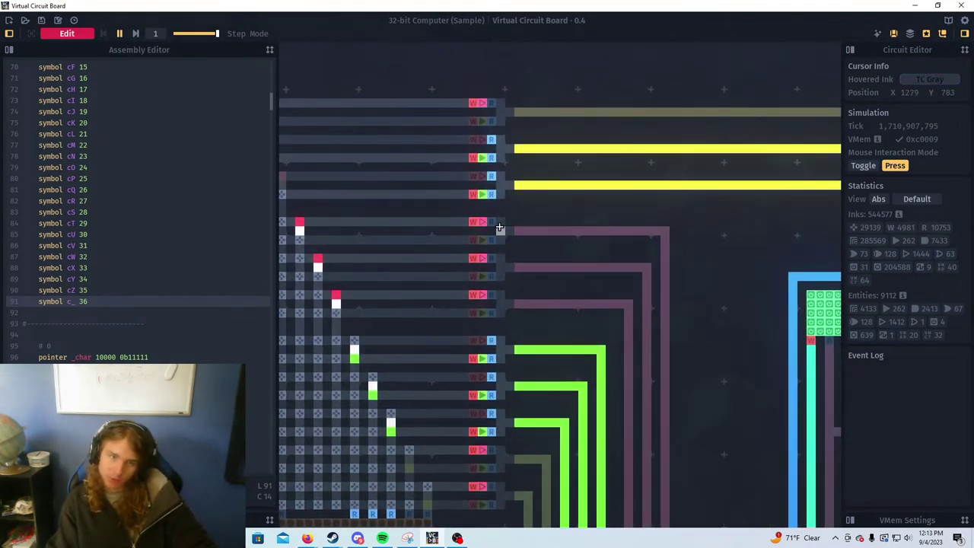
{"action": "scroll", "coordinate": [498, 226], "scroll_direction": "down", "scroll_amount": 2}
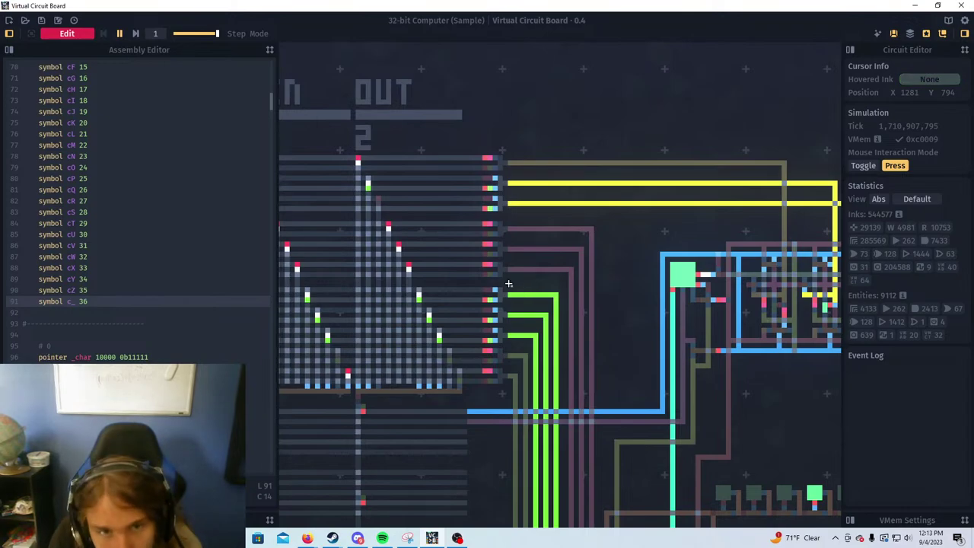
{"action": "scroll", "coordinate": [517, 169], "scroll_direction": "down", "scroll_amount": 1}
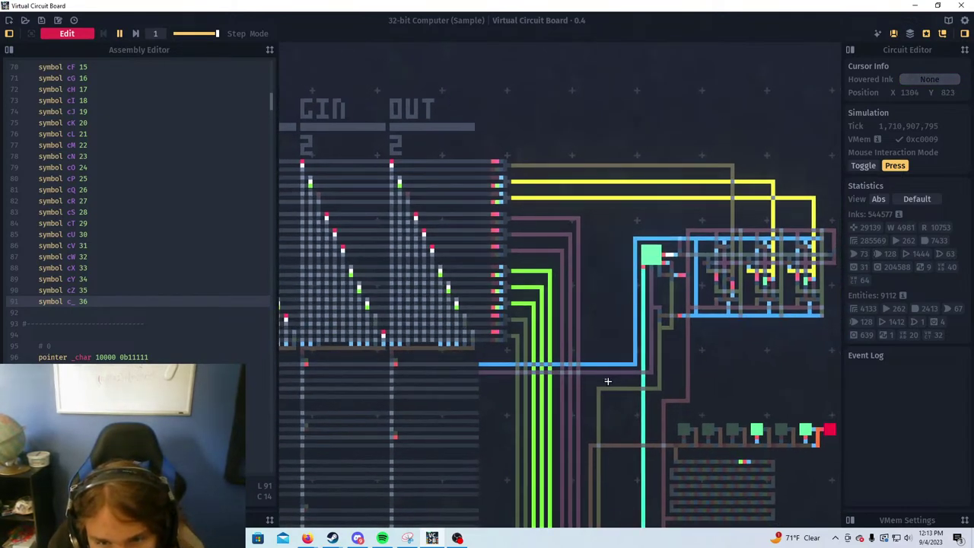
Set the mouse interaction mode to Toggle and switch on the large latch beside the small circuit past the OUT column
{"action": "left_click_drag", "start_coordinate": [800, 247], "coordinate": [606, 284]}
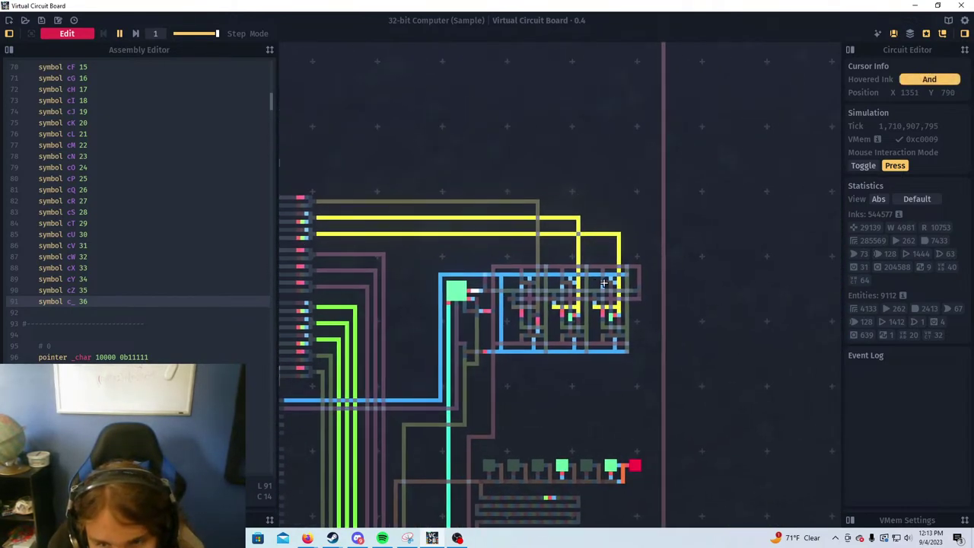
{"action": "scroll", "coordinate": [604, 284], "scroll_direction": "up", "scroll_amount": 1}
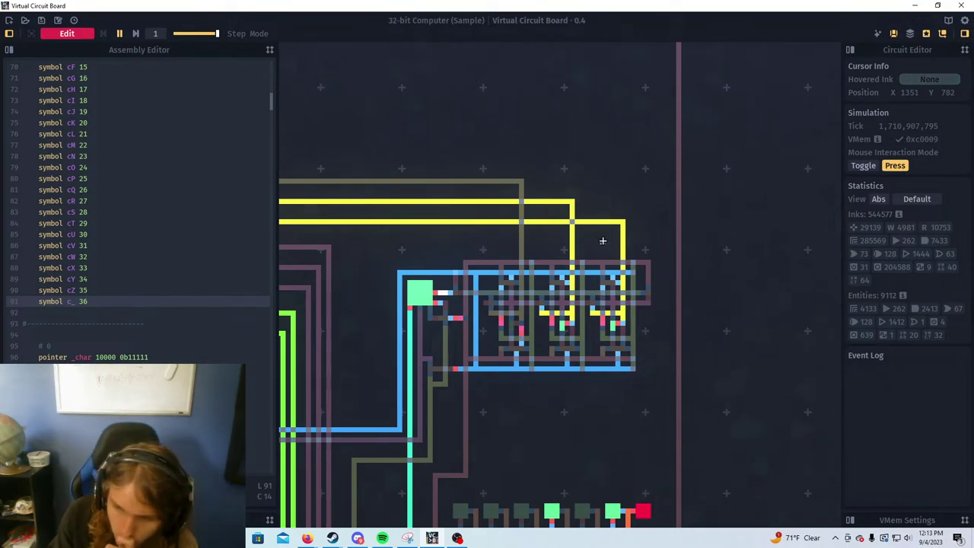
{"action": "scroll", "coordinate": [589, 354], "scroll_direction": "down", "scroll_amount": 1}
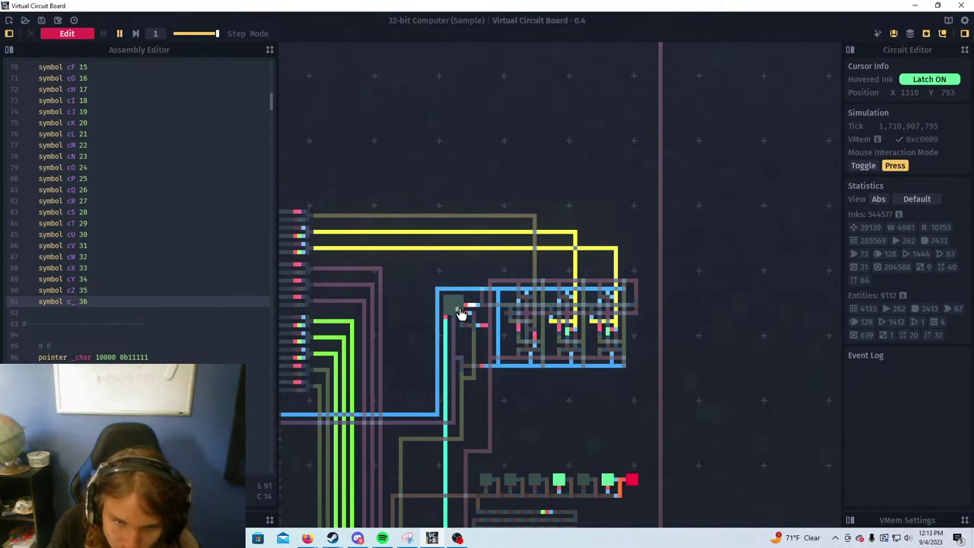
{"action": "left_click", "coordinate": [863, 166]}
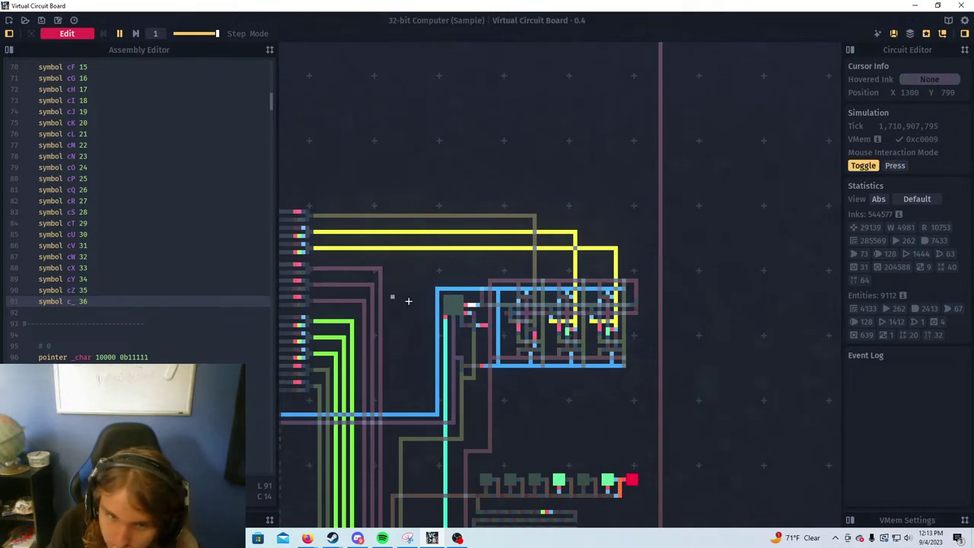
{"action": "left_click", "coordinate": [453, 305]}
Run the simulation while watching the lower row of latches and the gaps in its traces, and pause it again
{"action": "scroll", "coordinate": [601, 207], "scroll_direction": "down", "scroll_amount": 2}
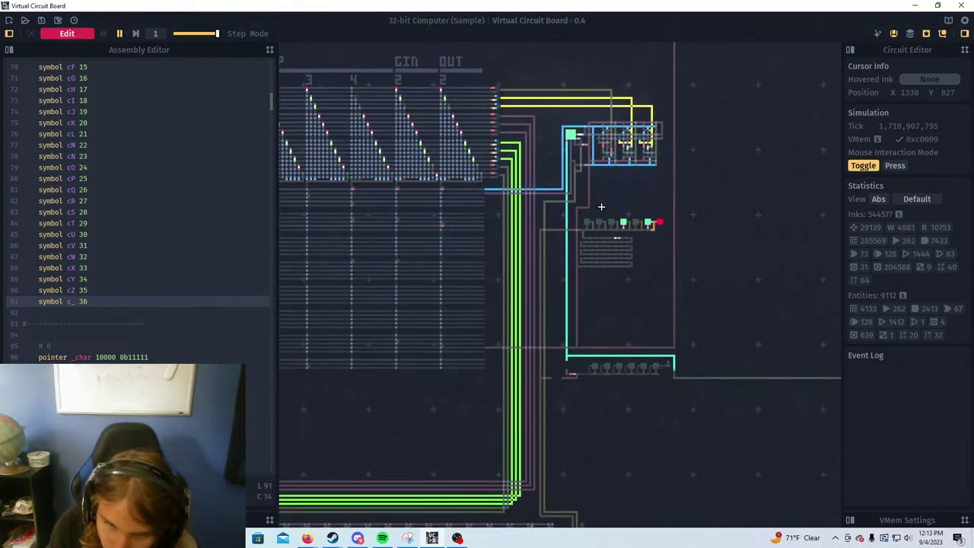
{"action": "scroll", "coordinate": [608, 389], "scroll_direction": "up", "scroll_amount": 4}
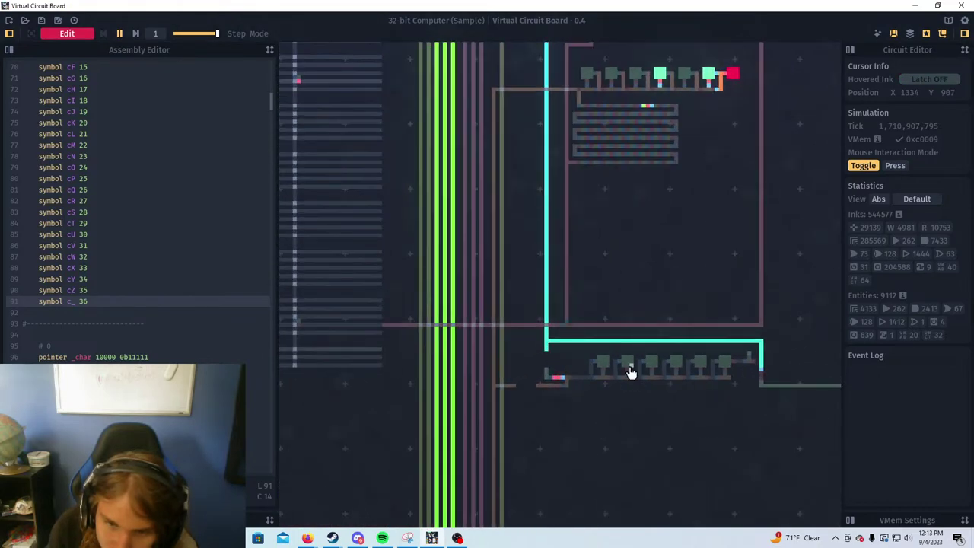
{"action": "scroll", "coordinate": [631, 374], "scroll_direction": "up", "scroll_amount": 2}
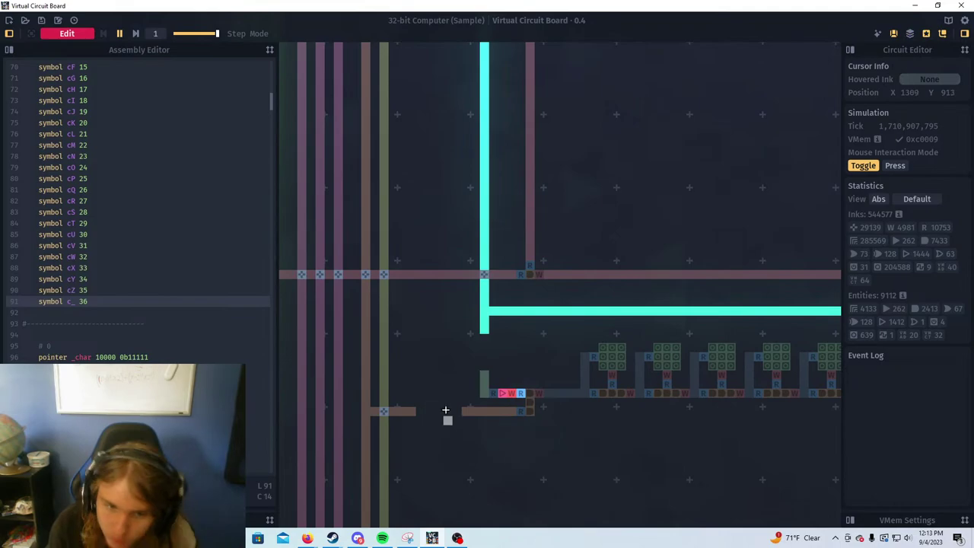
{"action": "key", "text": "space"}
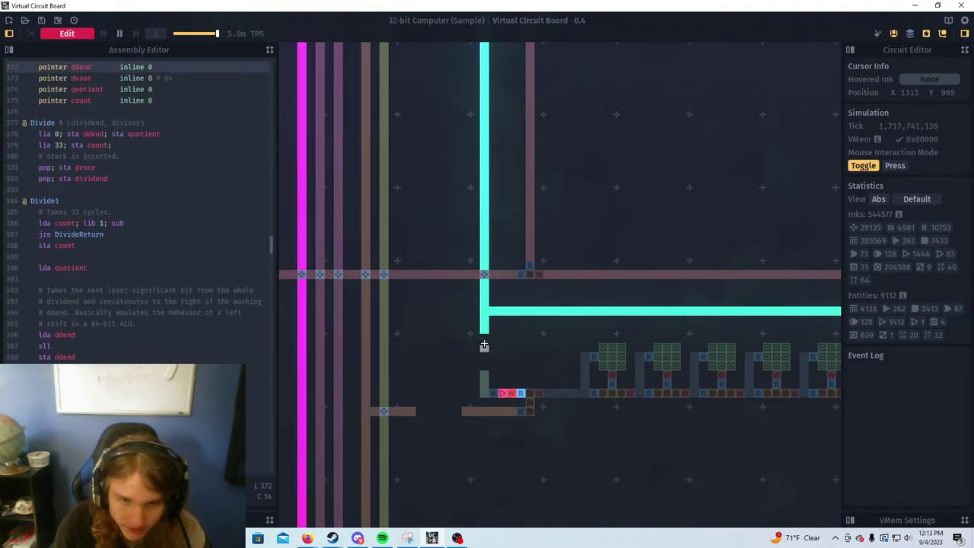
{"action": "scroll", "coordinate": [439, 420], "scroll_direction": "down", "scroll_amount": 5}
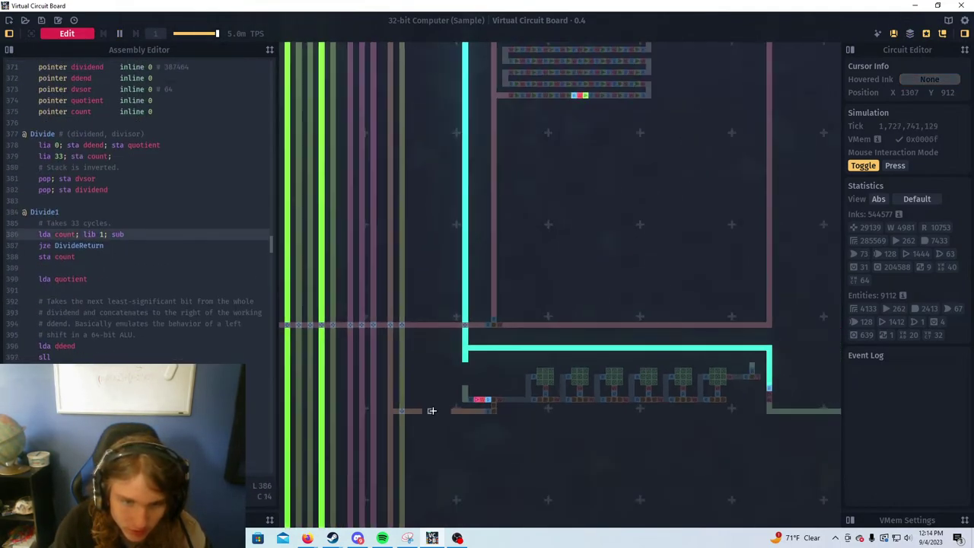
{"action": "scroll", "coordinate": [449, 404], "scroll_direction": "up", "scroll_amount": 5}
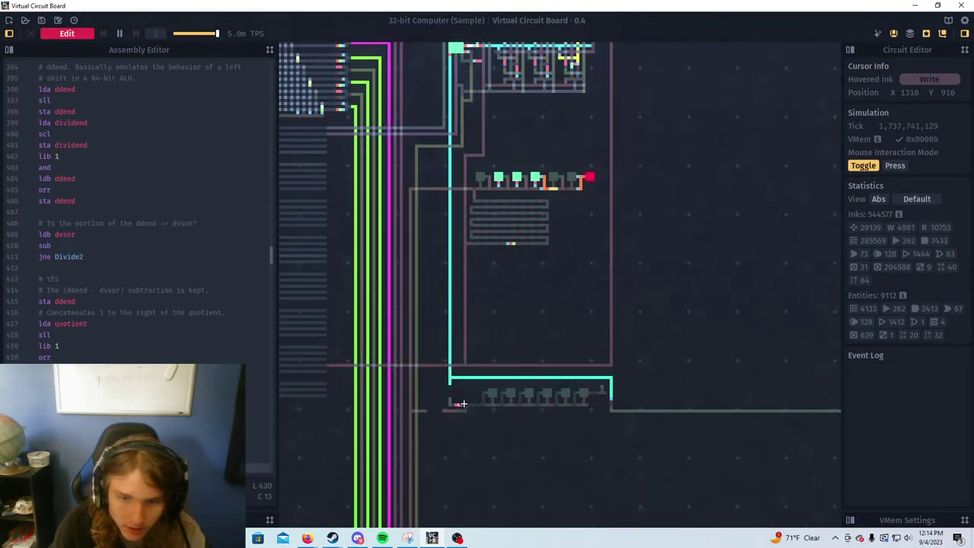
{"action": "scroll", "coordinate": [464, 404], "scroll_direction": "up", "scroll_amount": 2}
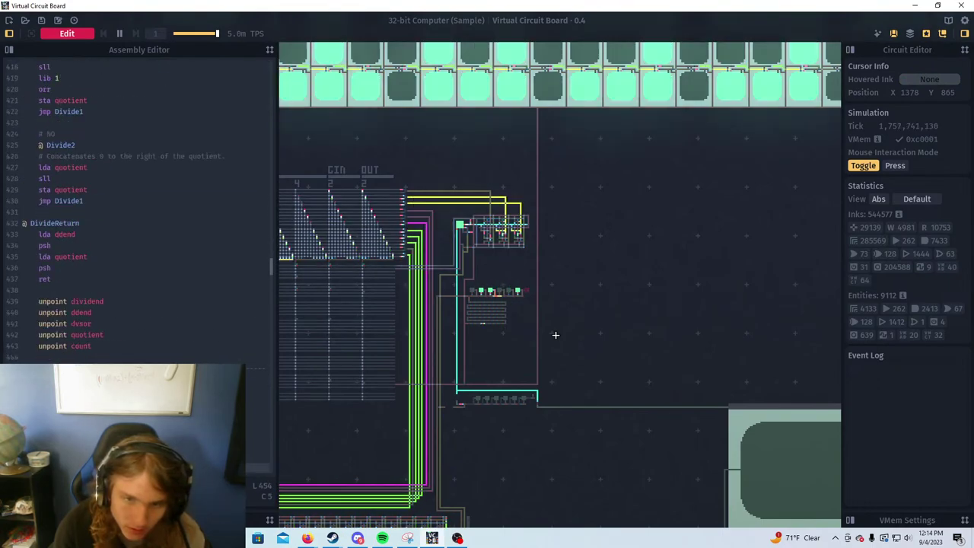
{"action": "key", "text": "space"}
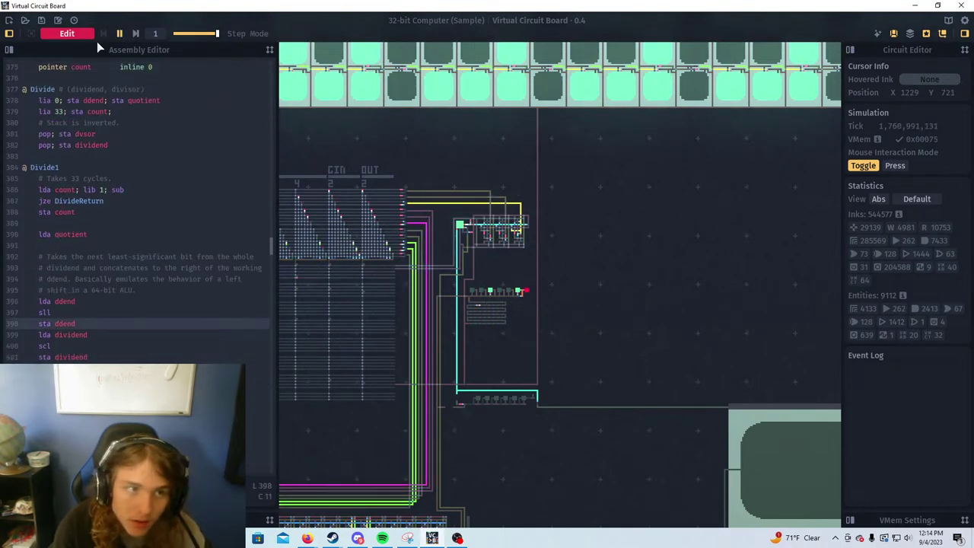
Examine the paused circuitry from the gapped traces and lower latch row up to the small circuit beside the large latch
{"action": "scroll", "coordinate": [524, 435], "scroll_direction": "up", "scroll_amount": 5}
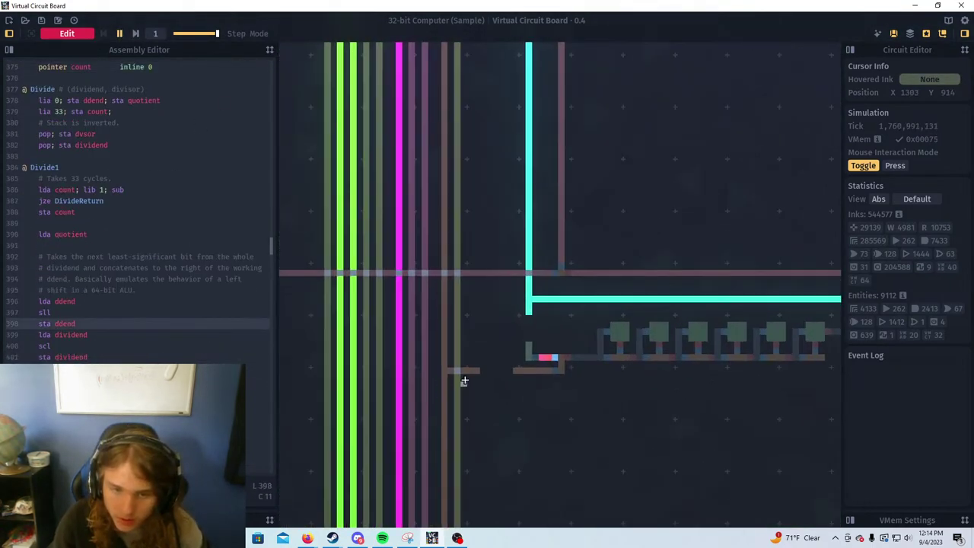
{"action": "scroll", "coordinate": [631, 315], "scroll_direction": "down", "scroll_amount": 3}
{"action": "scroll", "coordinate": [624, 299], "scroll_direction": "up", "scroll_amount": 4}
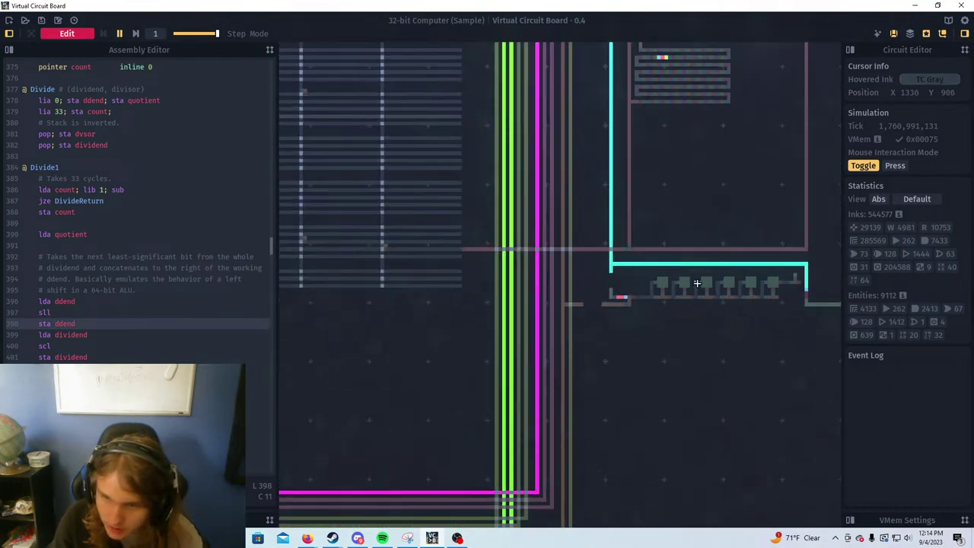
{"action": "scroll", "coordinate": [472, 335], "scroll_direction": "down", "scroll_amount": 5}
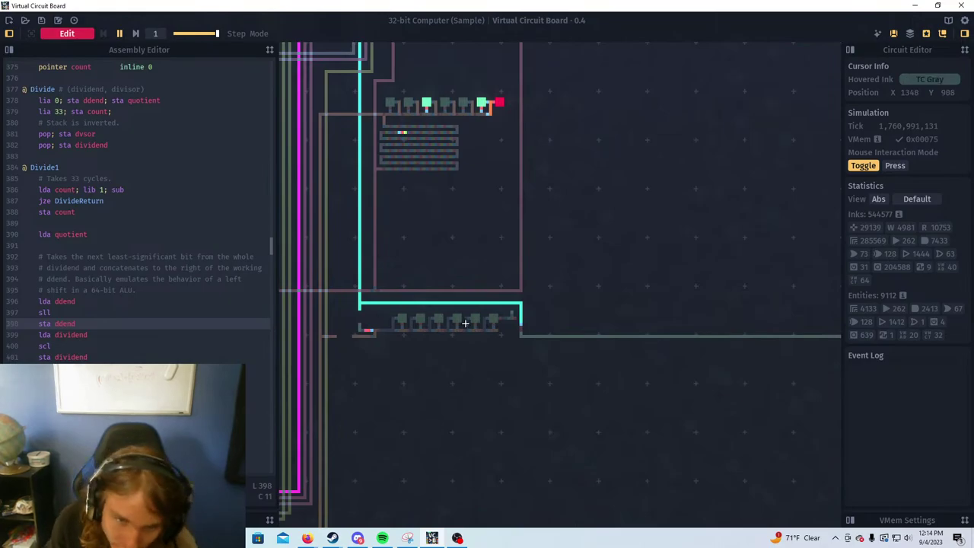
{"action": "left_click_drag", "start_coordinate": [465, 202], "coordinate": [492, 413]}
{"action": "scroll", "coordinate": [488, 249], "scroll_direction": "down", "scroll_amount": 2}
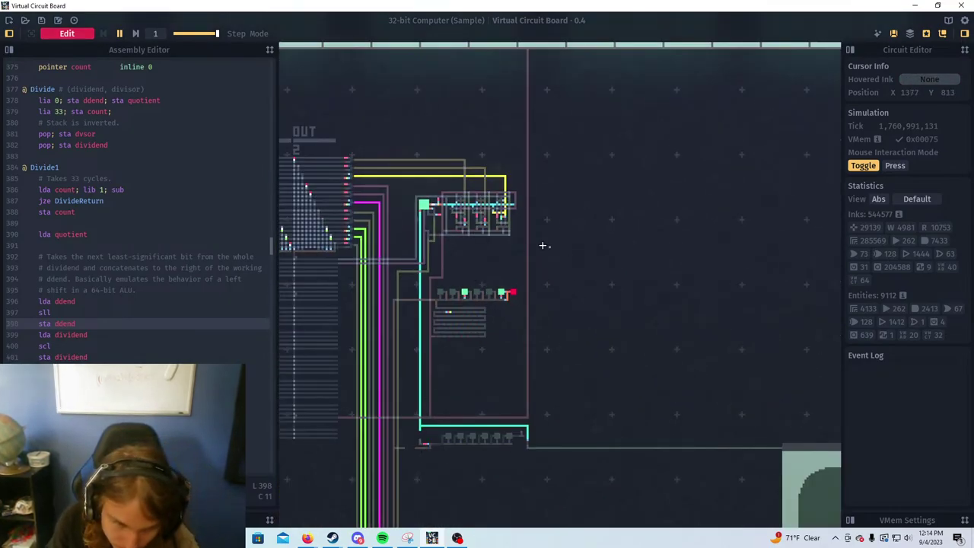
{"action": "scroll", "coordinate": [509, 225], "scroll_direction": "up", "scroll_amount": 1}
{"action": "scroll", "coordinate": [553, 293], "scroll_direction": "down", "scroll_amount": 1}
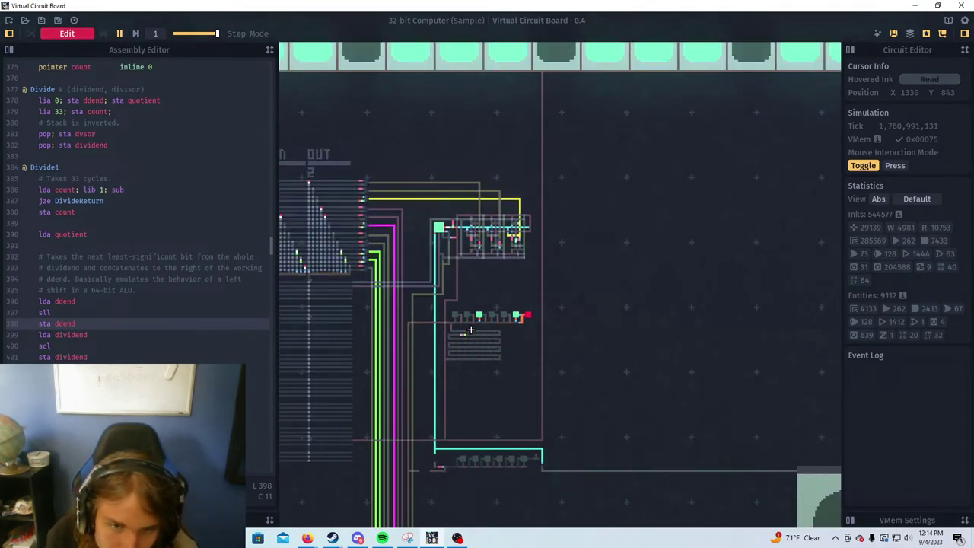
{"action": "scroll", "coordinate": [498, 321], "scroll_direction": "up", "scroll_amount": 2}
{"action": "left_click_drag", "start_coordinate": [518, 349], "coordinate": [543, 449]}
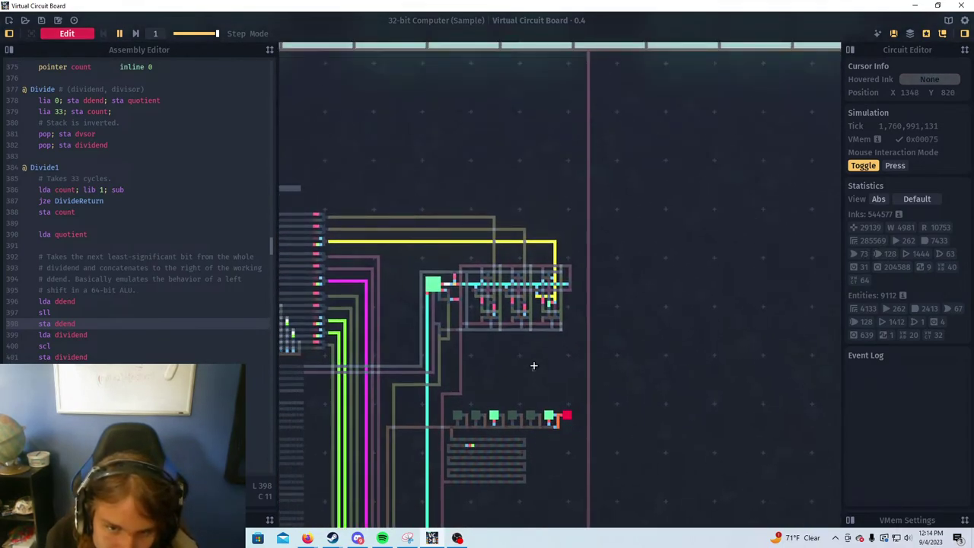
Run the simulation while watching the small three-part circuit beside the large latch, and pause it again
{"action": "scroll", "coordinate": [538, 295], "scroll_direction": "up", "scroll_amount": 4}
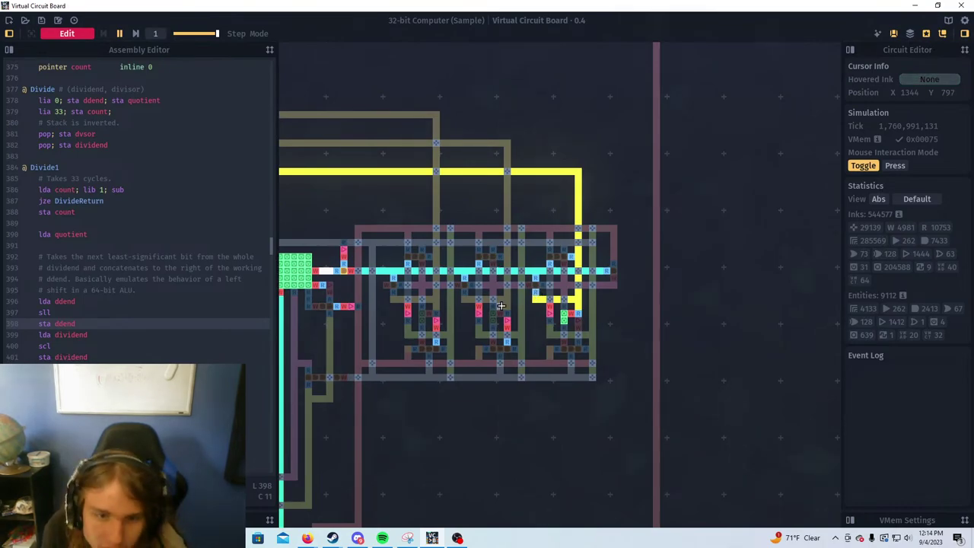
{"action": "left_click_drag", "start_coordinate": [438, 309], "coordinate": [458, 359]}
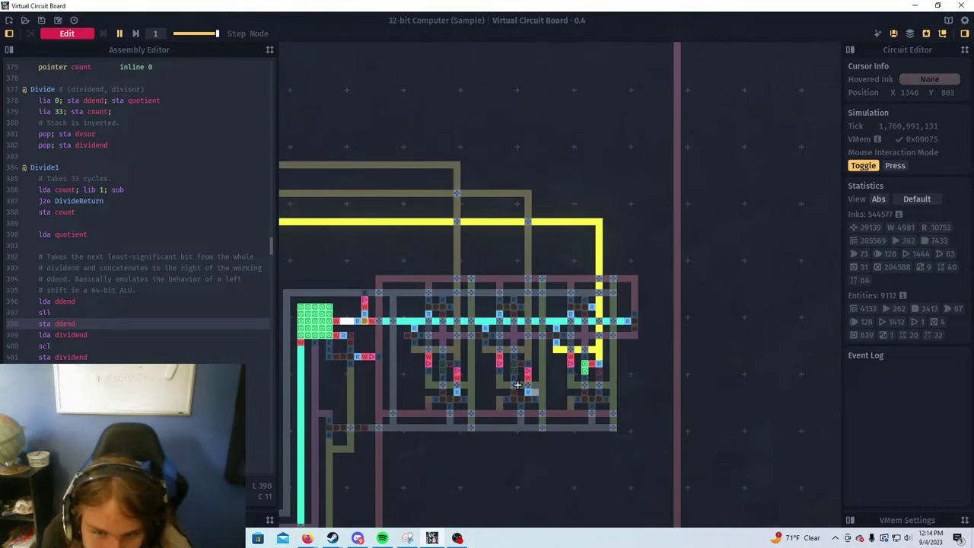
{"action": "key", "text": "space"}
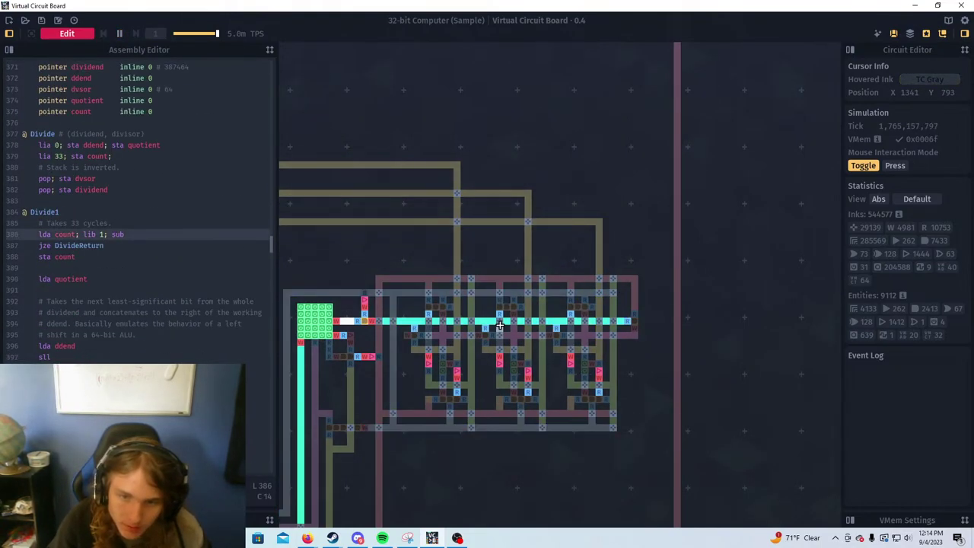
{"action": "scroll", "coordinate": [500, 325], "scroll_direction": "down", "scroll_amount": 2}
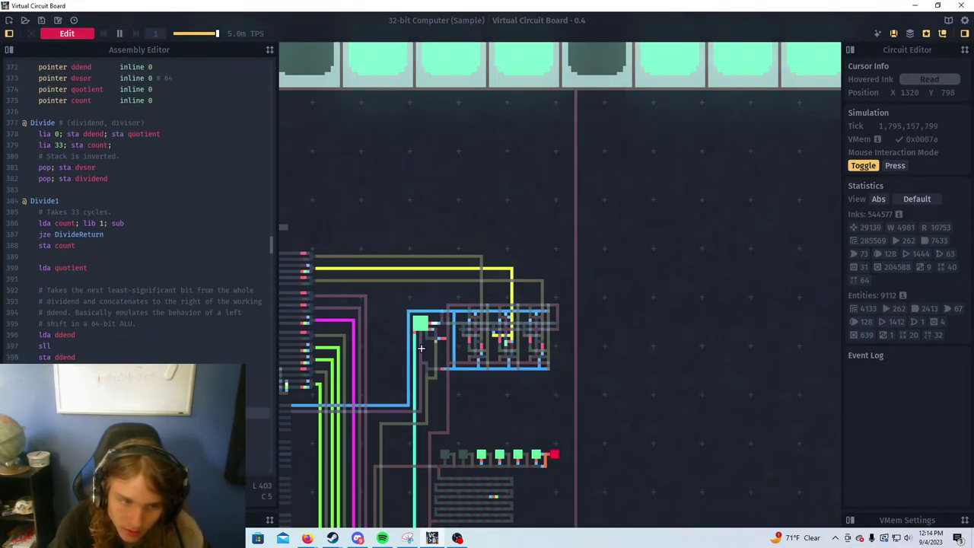
{"action": "left_click", "coordinate": [119, 34]}
Show the decoration layer over the circuit, toggle the X latch on the program keypad and resume the simulation
{"action": "scroll", "coordinate": [523, 337], "scroll_direction": "down", "scroll_amount": 5}
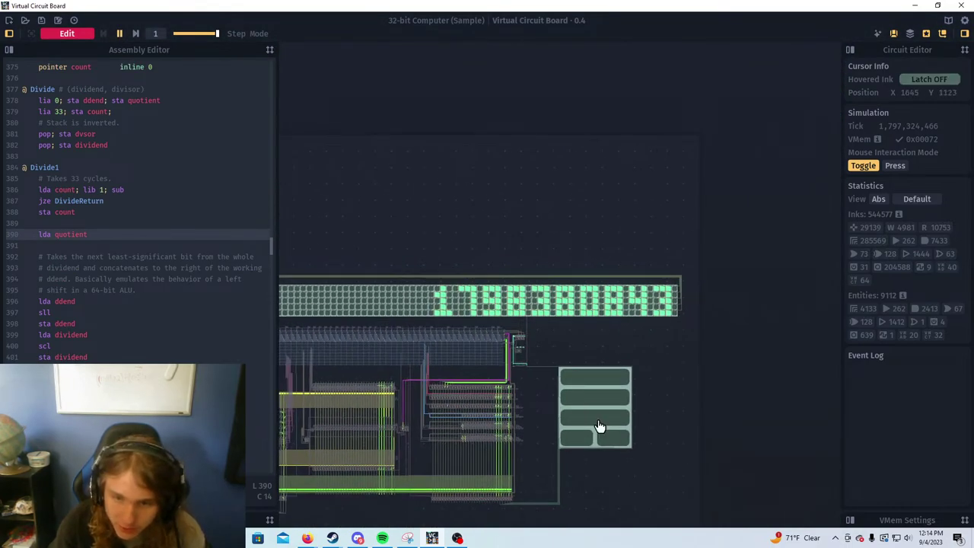
{"action": "left_click", "coordinate": [910, 34]}
{"action": "left_click", "coordinate": [613, 446]}
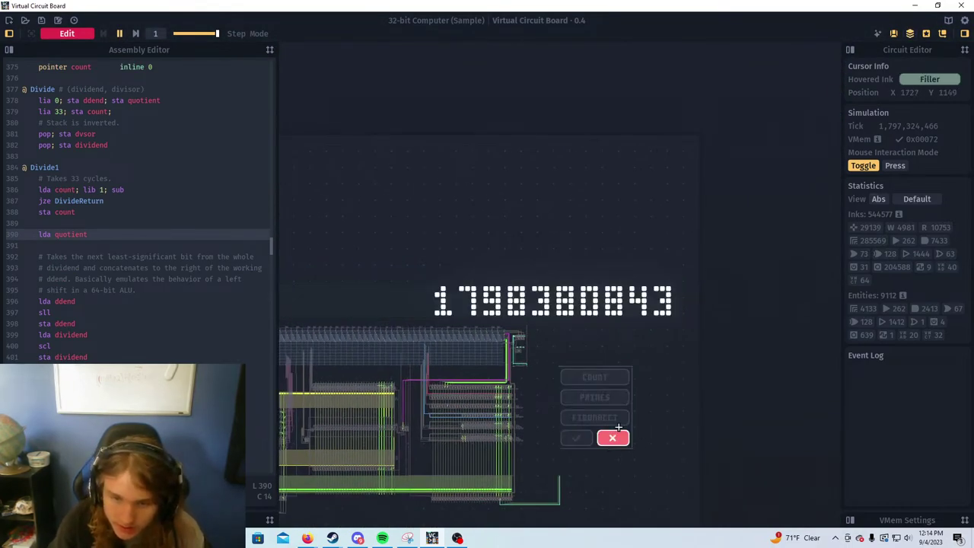
{"action": "key", "text": "space"}
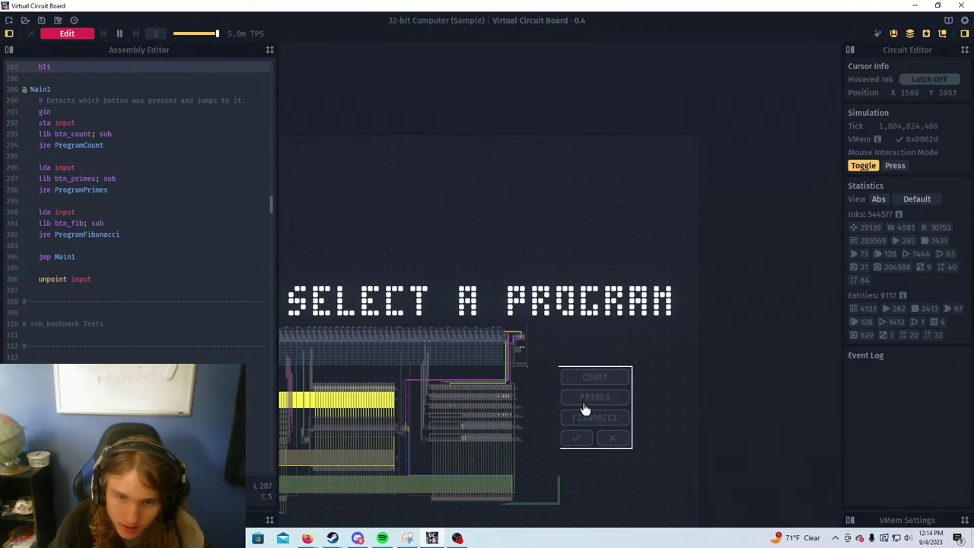
Inspect the running circuitry from the small circuit past the OUT column to the instruction decoder and the registers below
{"action": "scroll", "coordinate": [514, 354], "scroll_direction": "up", "scroll_amount": 6}
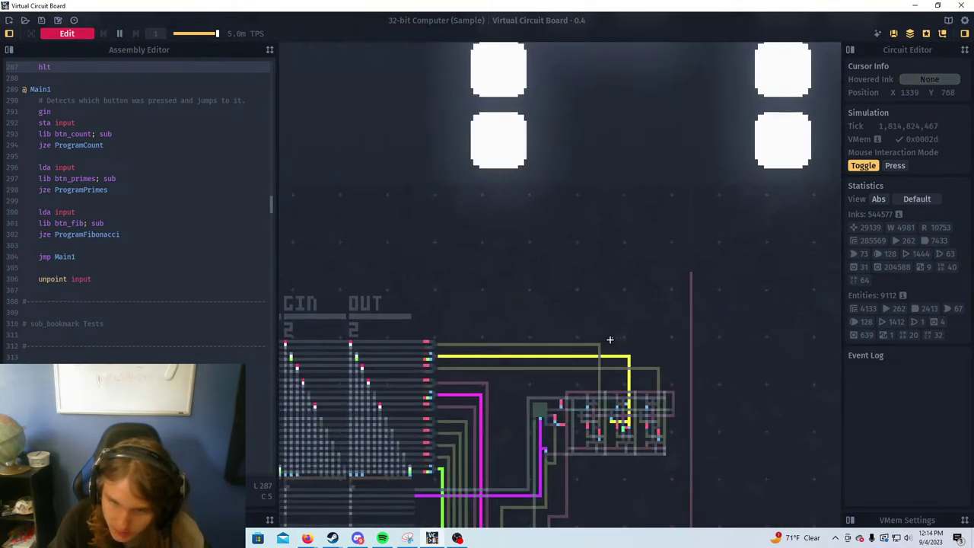
{"action": "scroll", "coordinate": [358, 340], "scroll_direction": "down", "scroll_amount": 1}
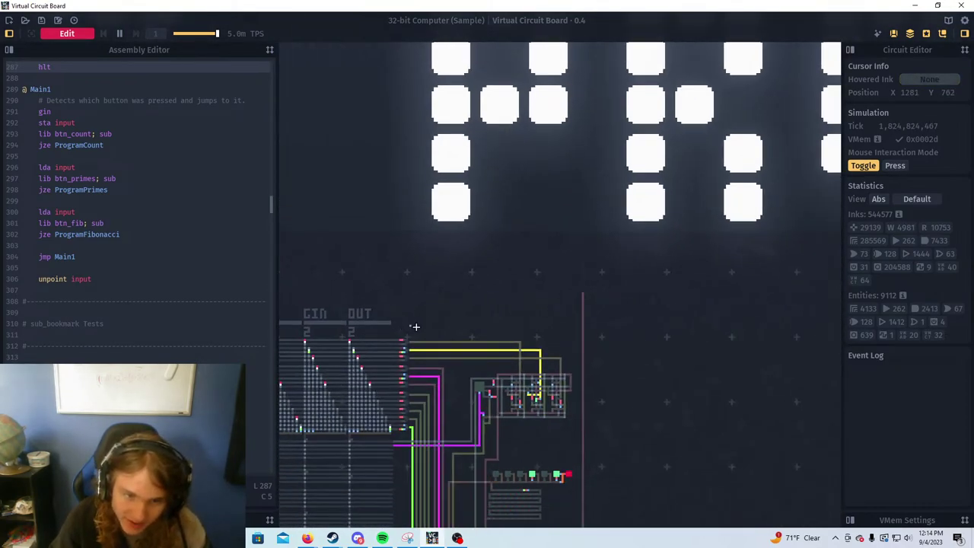
{"action": "left_click_drag", "start_coordinate": [441, 329], "coordinate": [652, 341]}
{"action": "scroll", "coordinate": [609, 360], "scroll_direction": "up", "scroll_amount": 3}
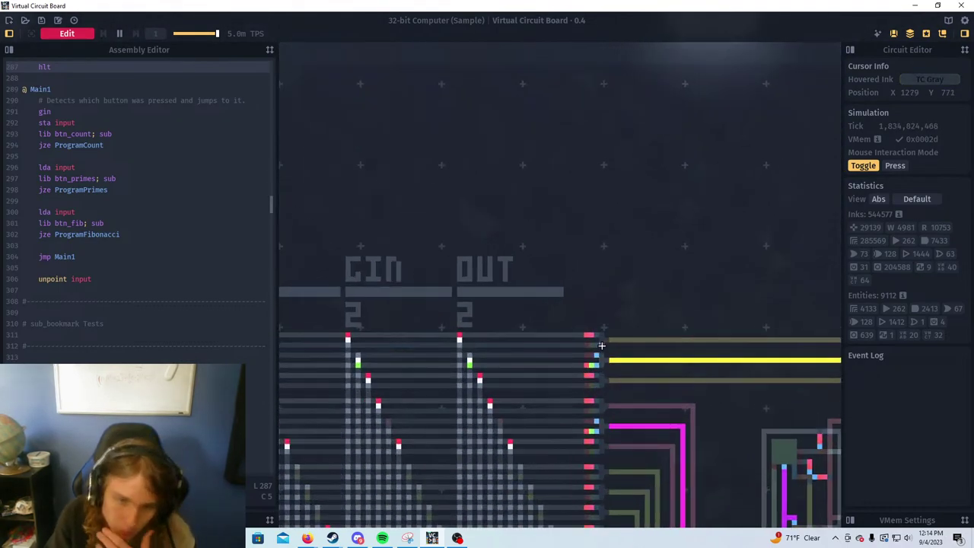
{"action": "scroll", "coordinate": [596, 366], "scroll_direction": "down", "scroll_amount": 5}
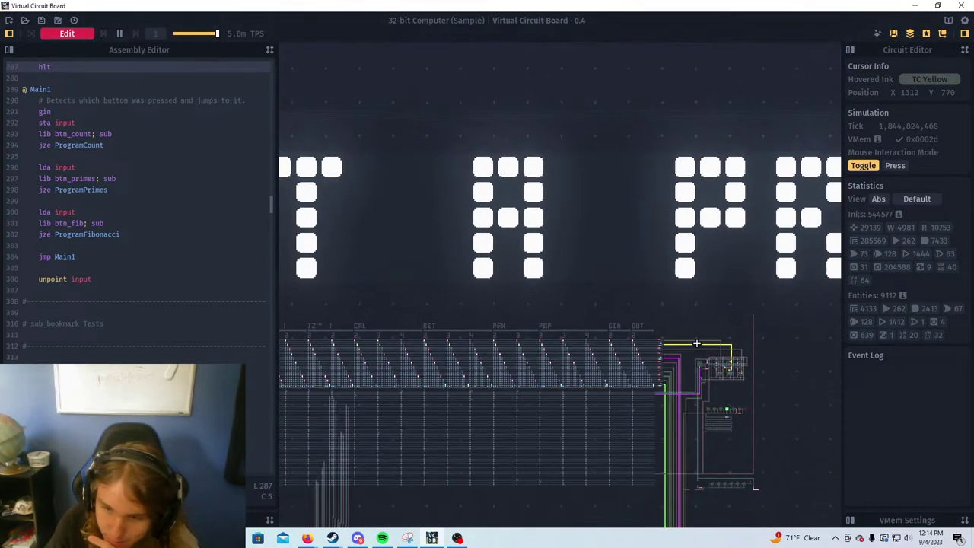
{"action": "left_click_drag", "start_coordinate": [648, 406], "coordinate": [689, 229]}
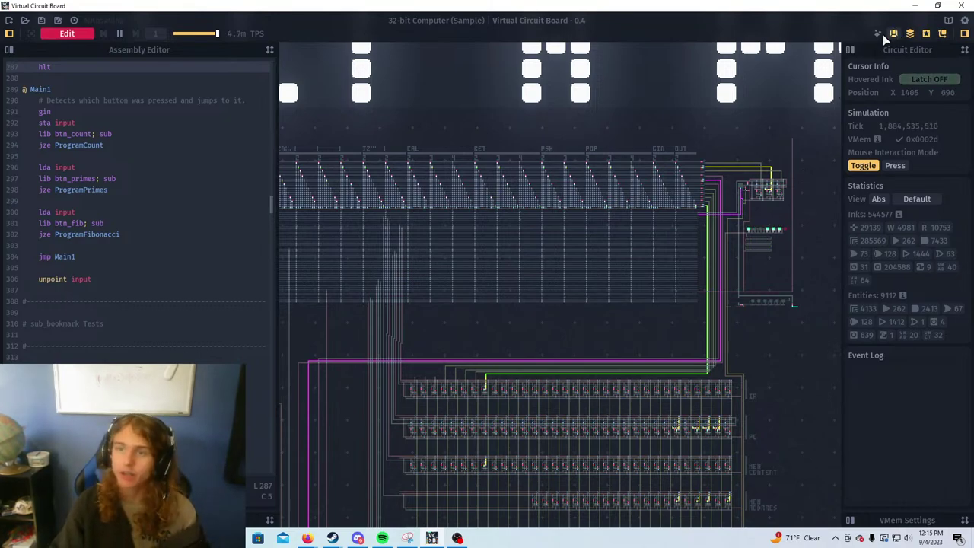
Open the project full_adder.vcb and bring the buffer chain beside the clock into close view
{"action": "left_click", "coordinate": [9, 20]}
{"action": "left_click", "coordinate": [25, 21]}
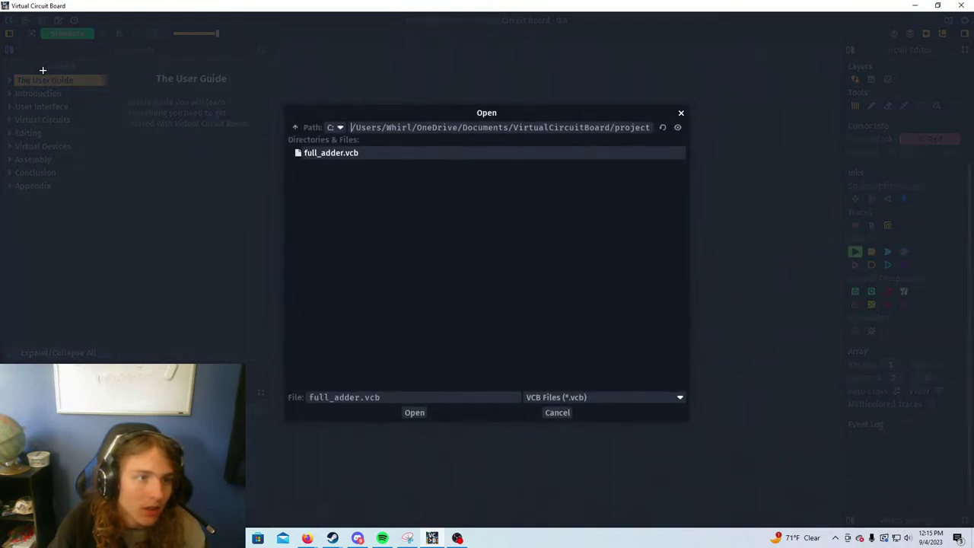
{"action": "double_click", "coordinate": [333, 153]}
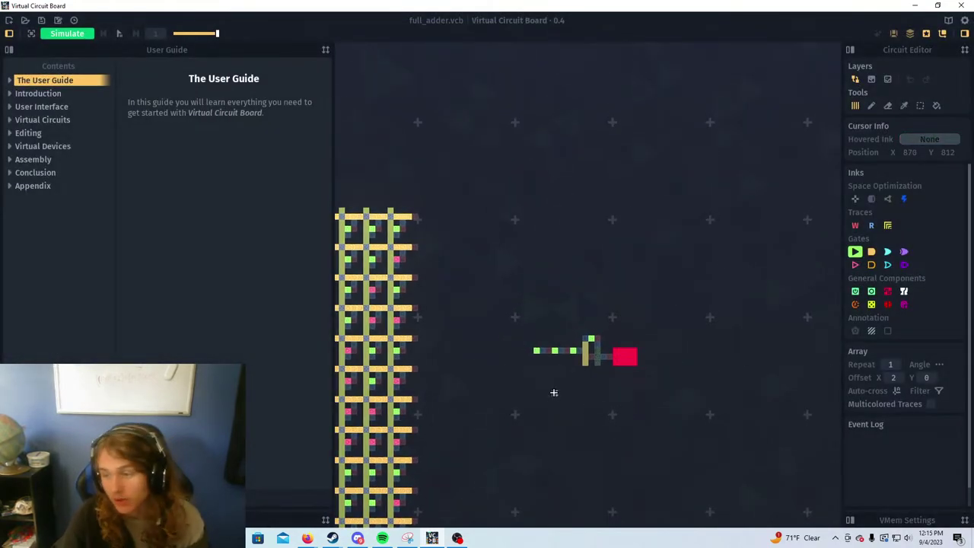
{"action": "scroll", "coordinate": [551, 373], "scroll_direction": "up", "scroll_amount": 3}
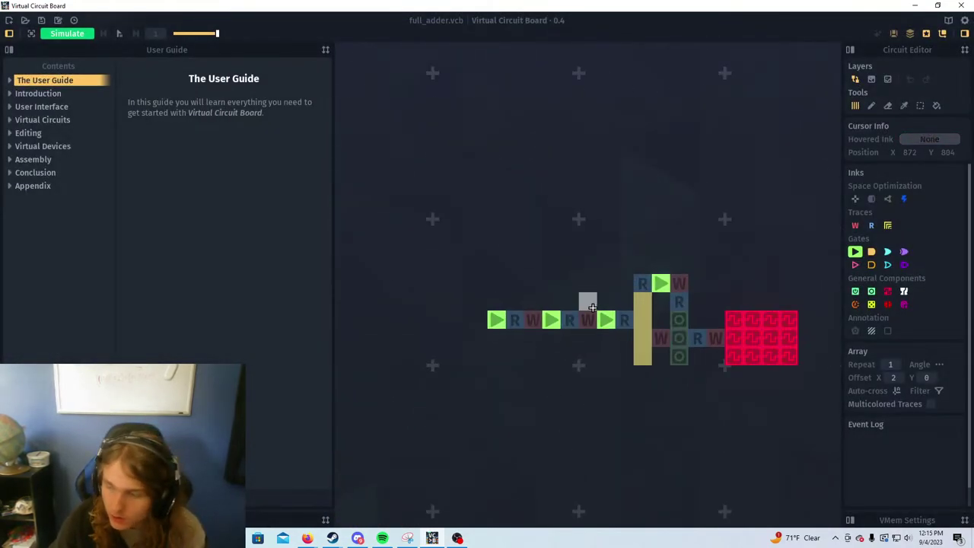
{"action": "scroll", "coordinate": [587, 305], "scroll_direction": "up", "scroll_amount": 1}
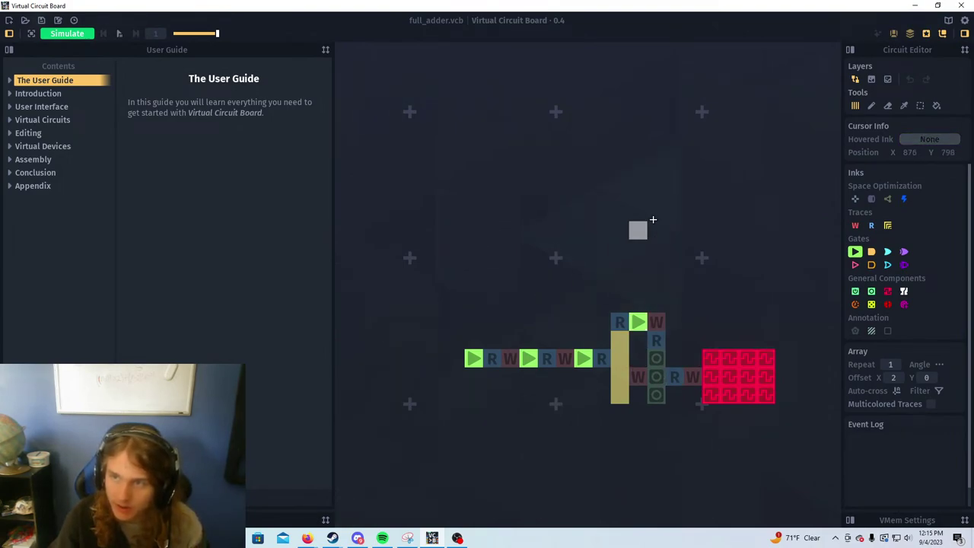
{"action": "scroll", "coordinate": [565, 337], "scroll_direction": "up", "scroll_amount": 1}
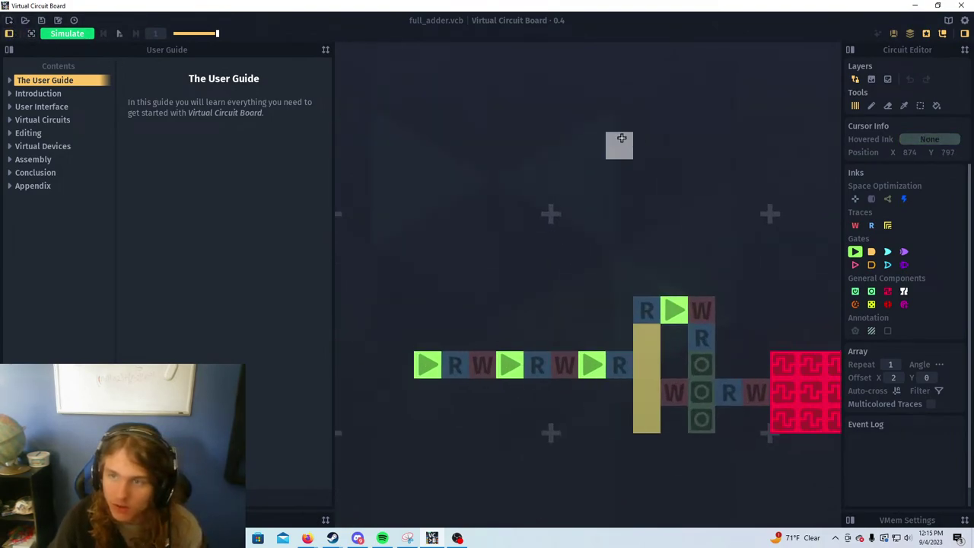
Simulate the full adder project and lower the simulation speed to its slowest setting
{"action": "left_click", "coordinate": [67, 34]}
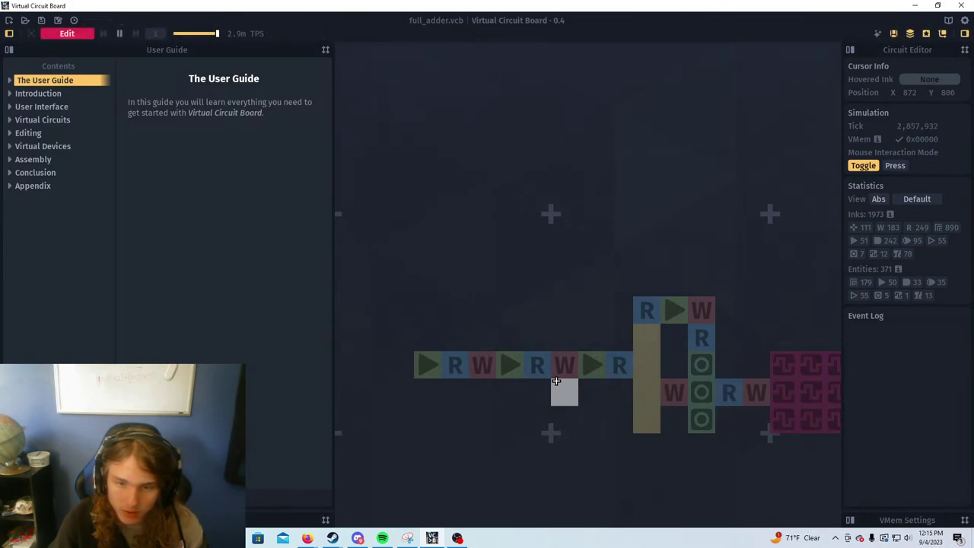
{"action": "key", "text": "space"}
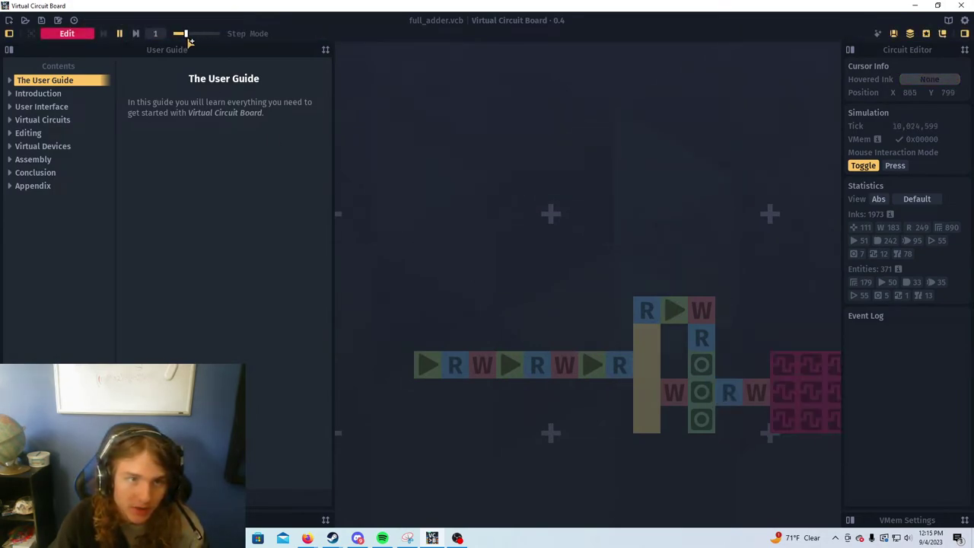
{"action": "key", "text": "space"}
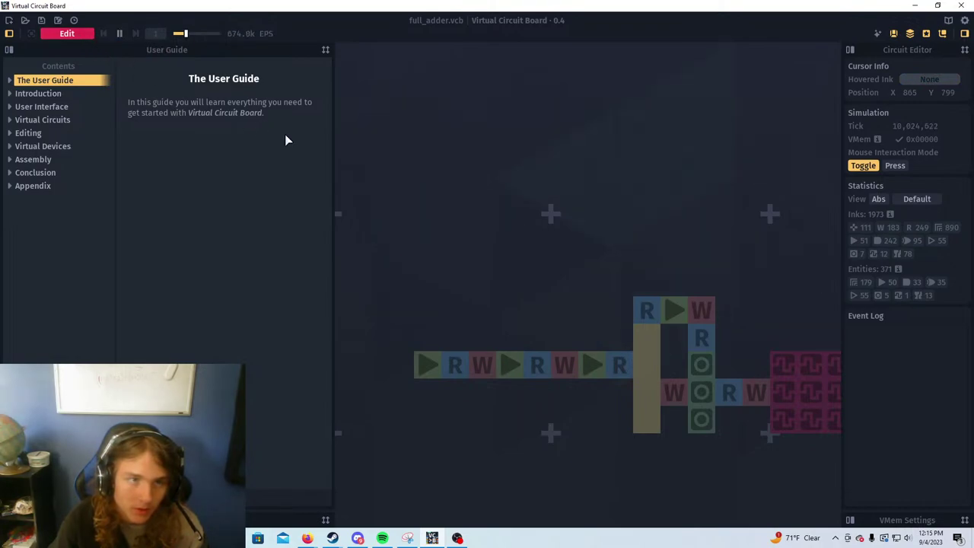
{"action": "left_click_drag", "start_coordinate": [188, 38], "coordinate": [182, 37]}
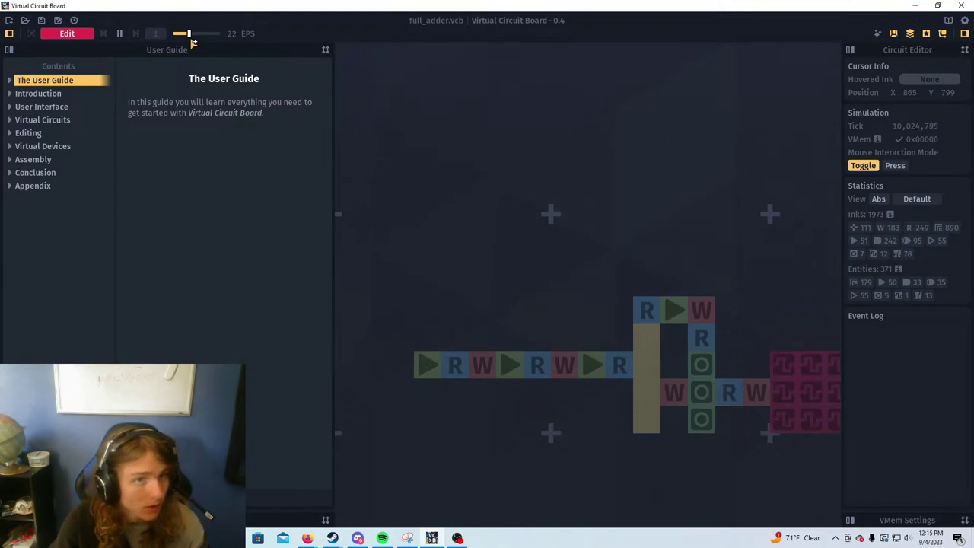
{"action": "left_click_drag", "start_coordinate": [193, 43], "coordinate": [188, 41]}
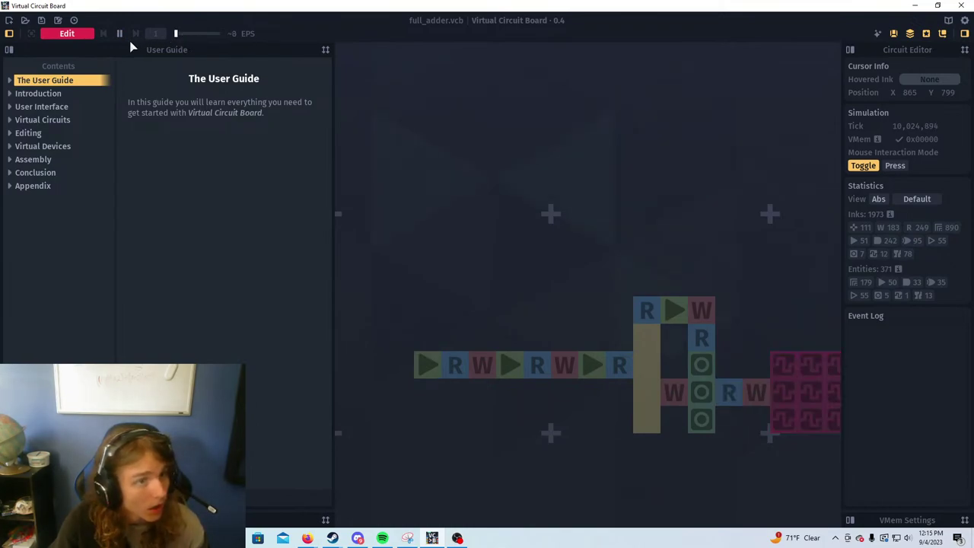
Restart the simulation from the beginning and switch the speed read-out from EPS to TPS
{"action": "left_click", "coordinate": [80, 36]}
{"action": "left_click", "coordinate": [68, 33]}
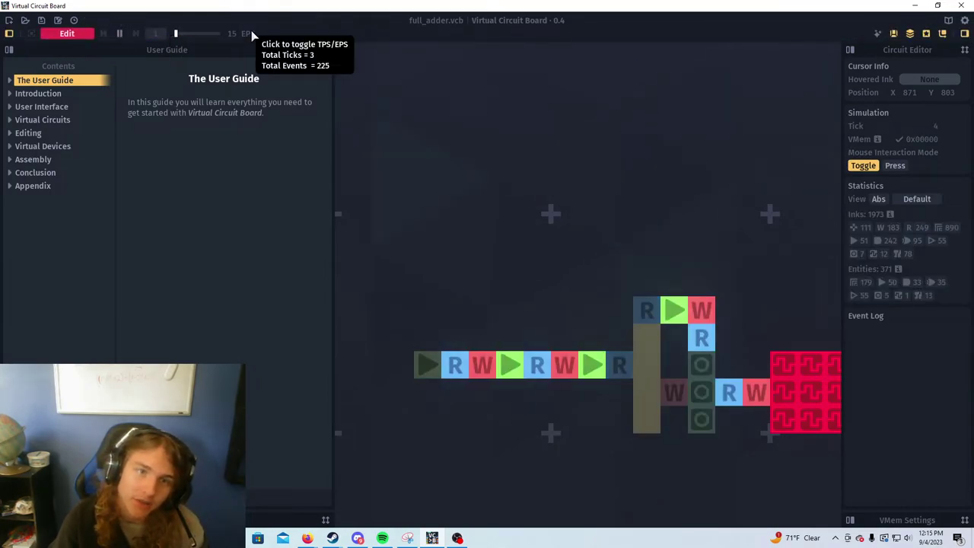
{"action": "left_click", "coordinate": [253, 35]}
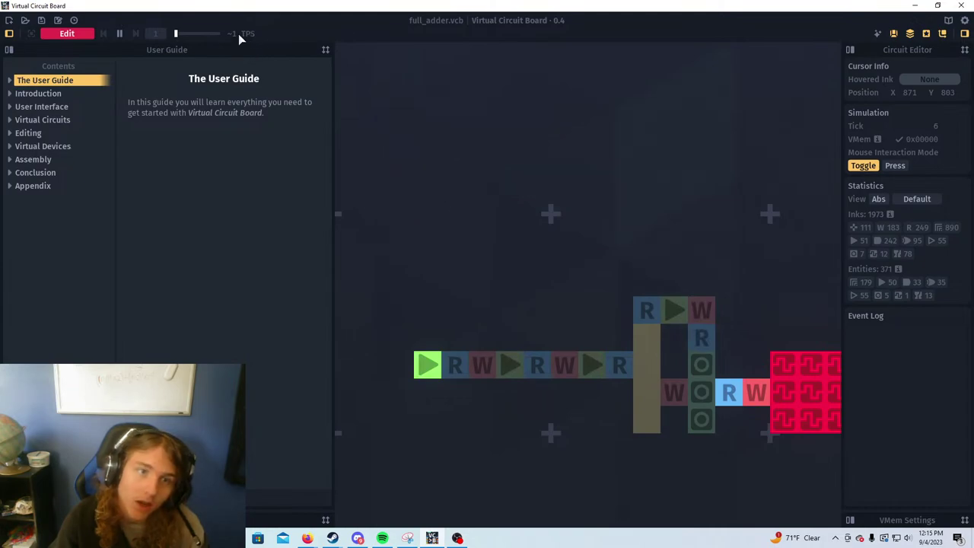
{"action": "left_click", "coordinate": [247, 35]}
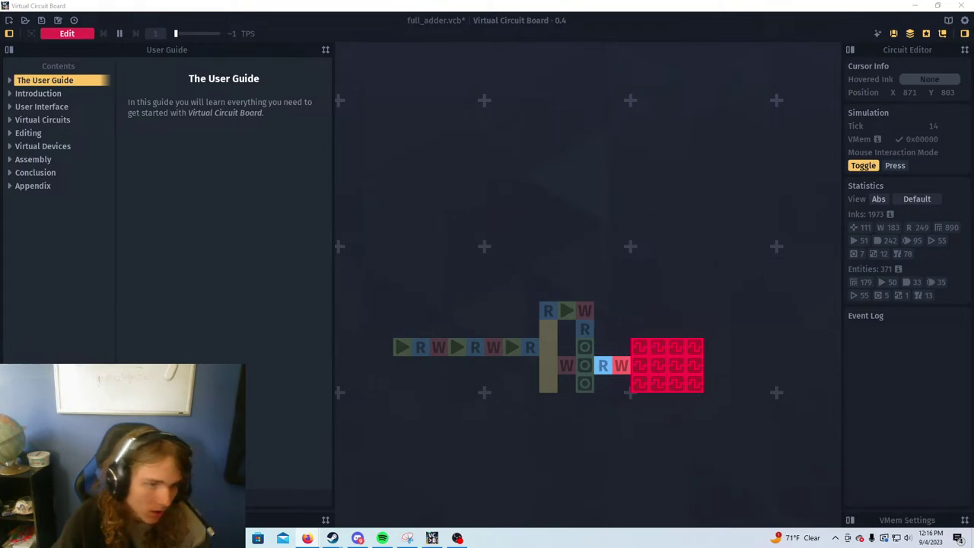
Follow the slow signal from the clock and latch through the trace and along the buffer chain
{"action": "scroll", "coordinate": [505, 285], "scroll_direction": "up", "scroll_amount": 1}
{"action": "left_click_drag", "start_coordinate": [485, 331], "coordinate": [613, 259]}
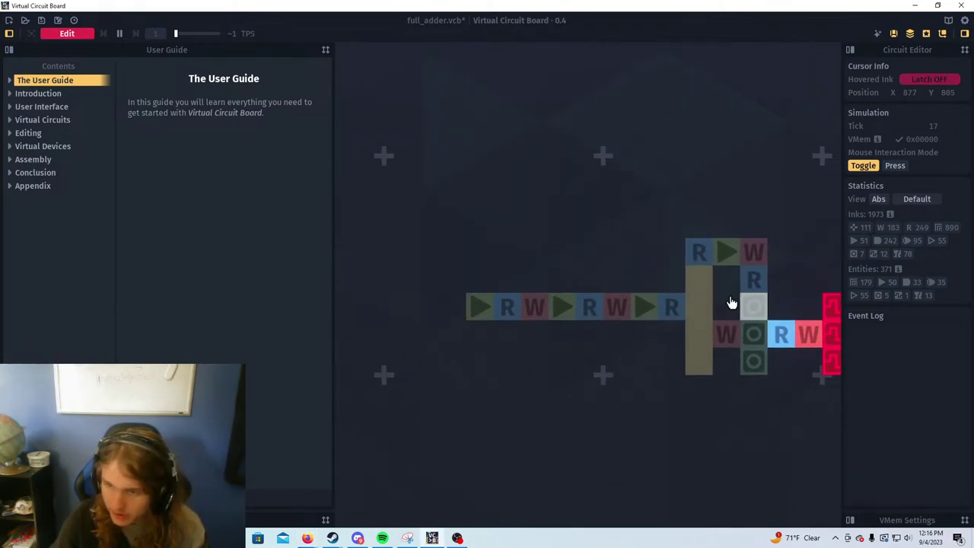
{"action": "left_click_drag", "start_coordinate": [727, 304], "coordinate": [610, 339]}
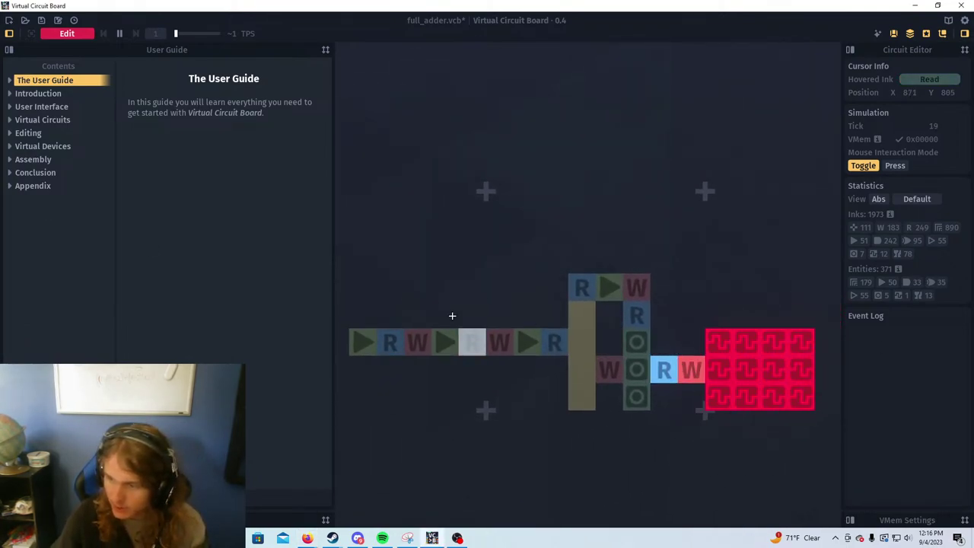
{"action": "left_click_drag", "start_coordinate": [469, 286], "coordinate": [603, 350]}
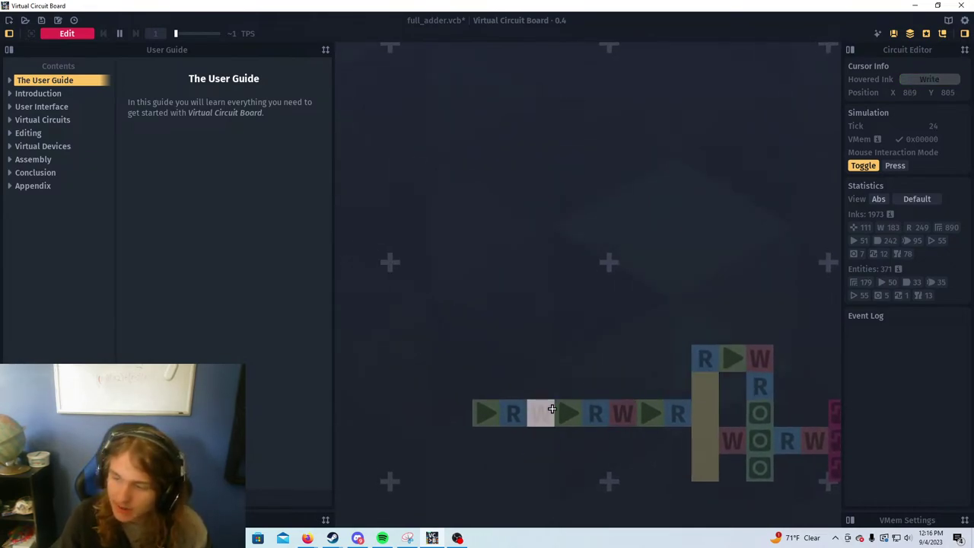
{"action": "left_click_drag", "start_coordinate": [629, 411], "coordinate": [495, 392]}
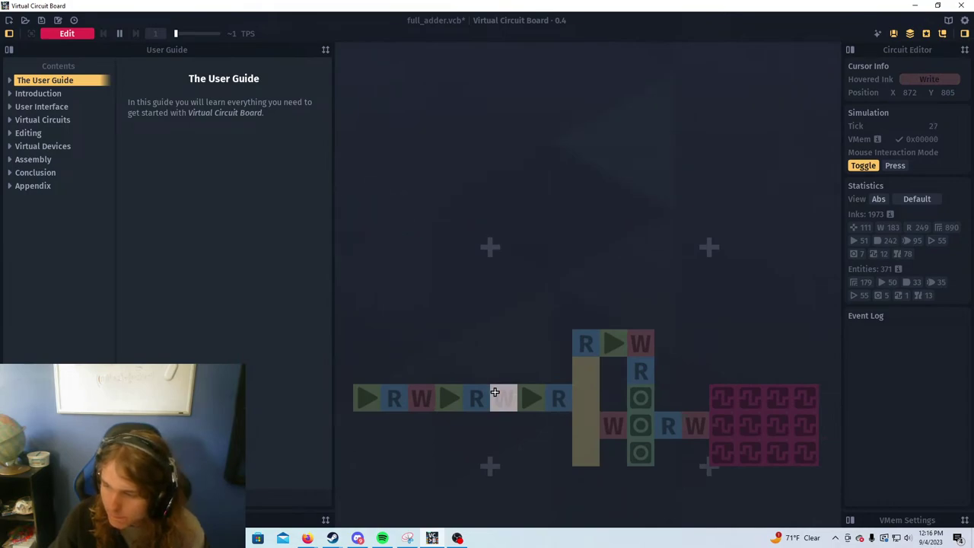
{"action": "left_click_drag", "start_coordinate": [429, 366], "coordinate": [479, 370]}
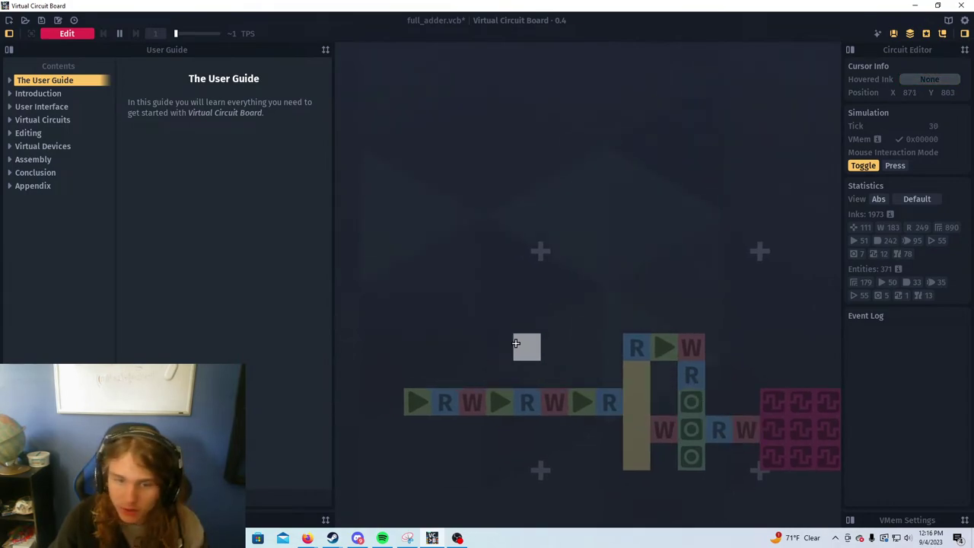
{"action": "left_click_drag", "start_coordinate": [516, 344], "coordinate": [569, 316]}
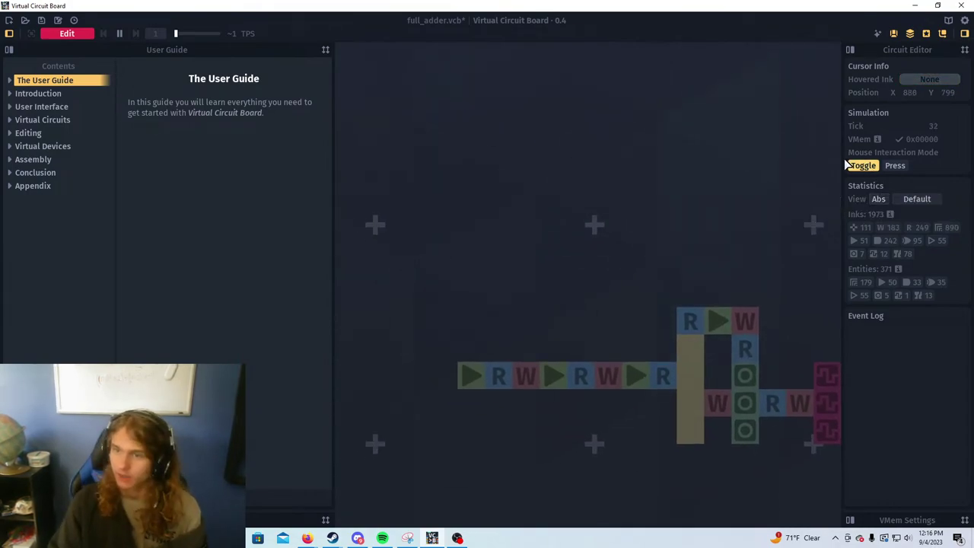
Return to edit mode, draw a seven-cell Latch OFF row beneath the buffer chain and join it to the outermost buffer with Write ink
{"action": "left_click", "coordinate": [88, 38]}
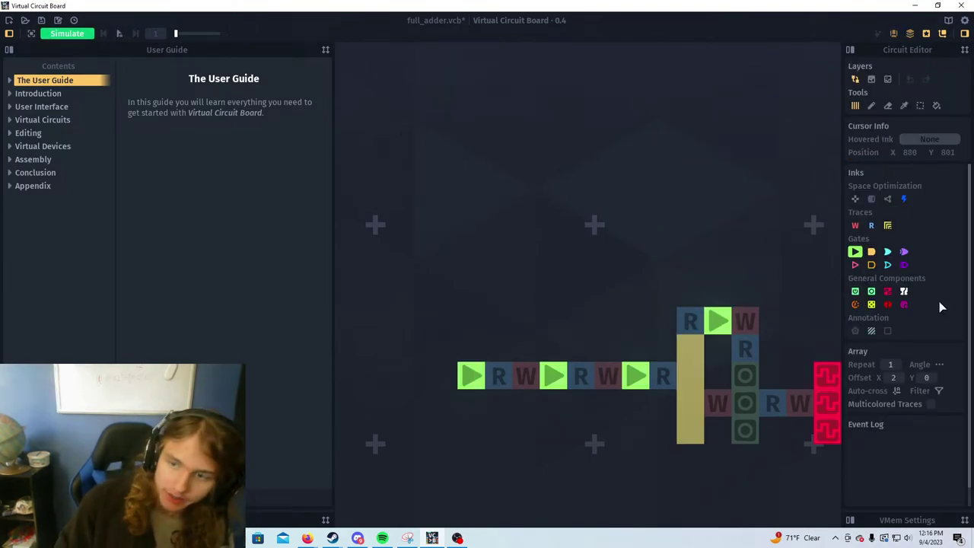
{"action": "left_click", "coordinate": [873, 291]}
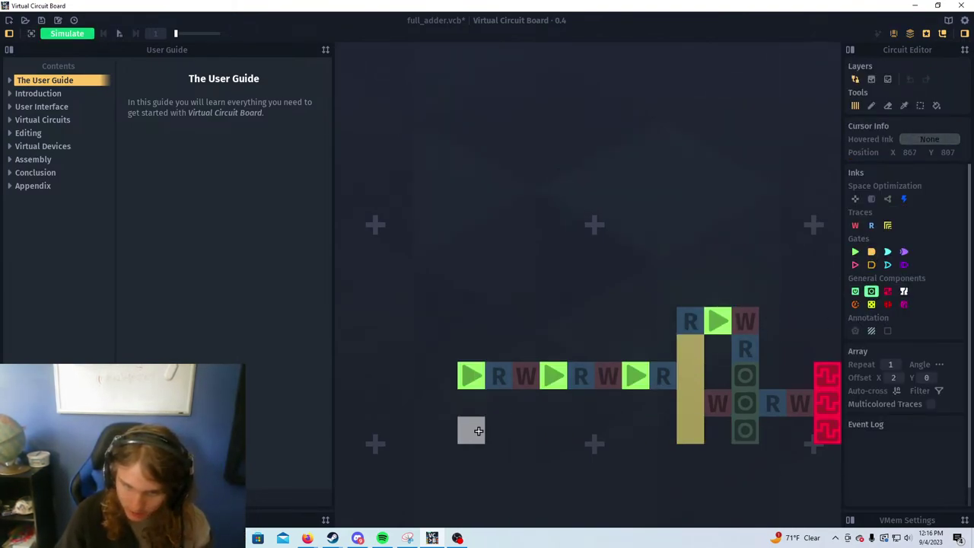
{"action": "left_click_drag", "start_coordinate": [637, 430], "coordinate": [472, 431]}
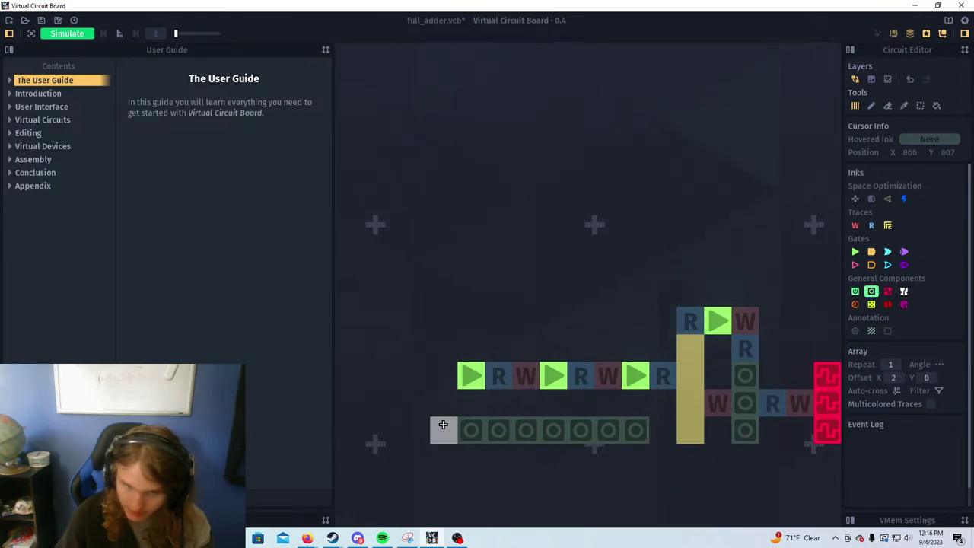
{"action": "left_click", "coordinate": [856, 225]}
{"action": "left_click", "coordinate": [472, 404]}
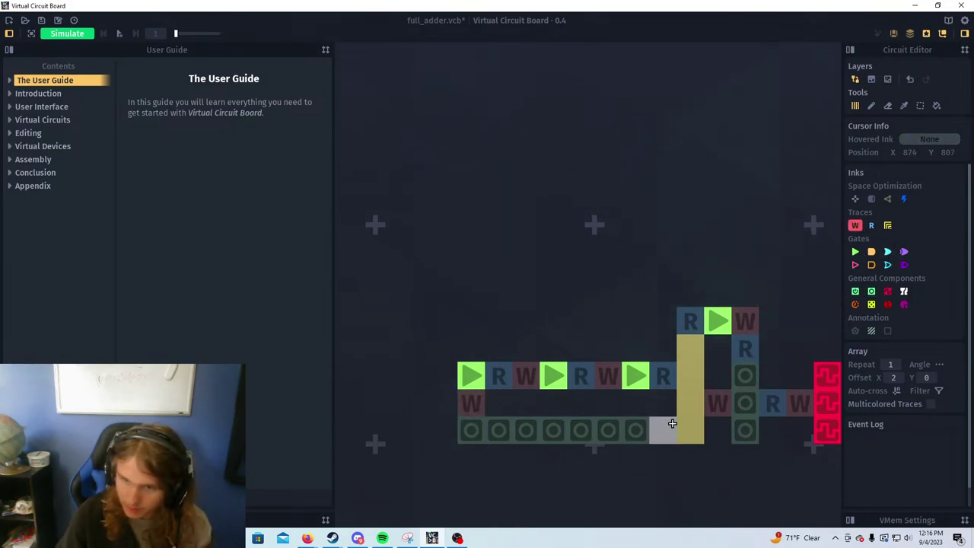
Join the latch row to the yellow trace and the outermost buffer with Read cells, and add a Write cell beneath the row's second cell
{"action": "left_click", "coordinate": [662, 428]}
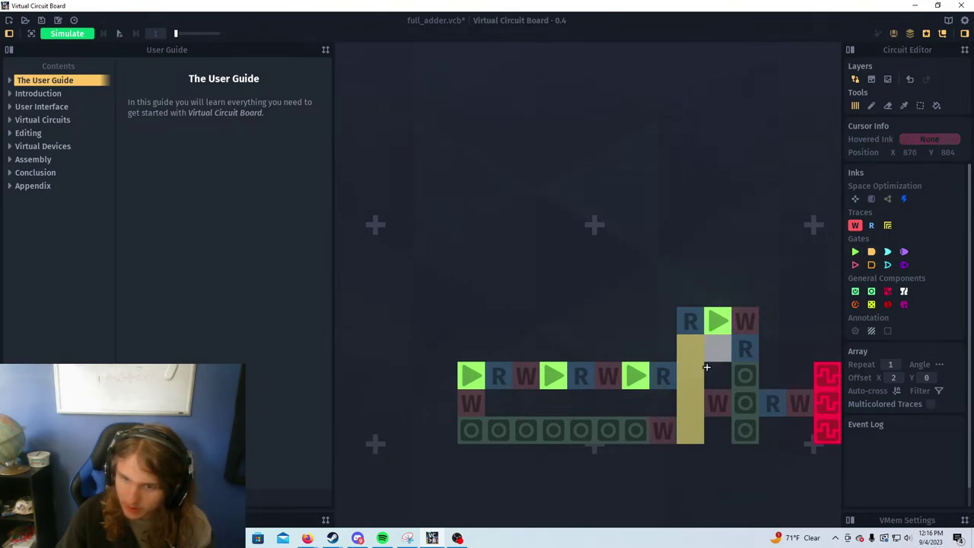
{"action": "left_click_drag", "start_coordinate": [561, 375], "coordinate": [500, 314]}
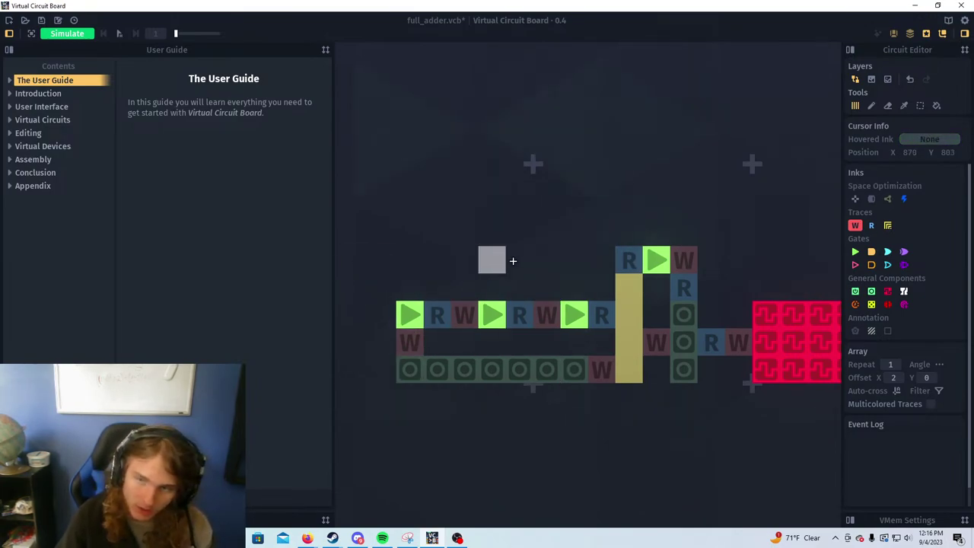
{"action": "left_click", "coordinate": [872, 225]}
{"action": "left_click", "coordinate": [601, 369]}
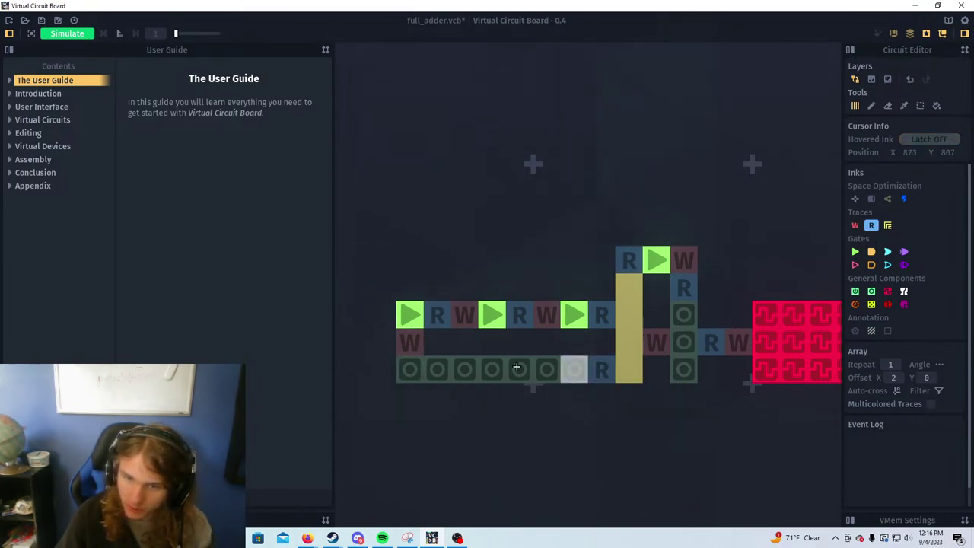
{"action": "left_click", "coordinate": [409, 343]}
{"action": "left_click", "coordinate": [855, 225]}
{"action": "left_click", "coordinate": [449, 398]}
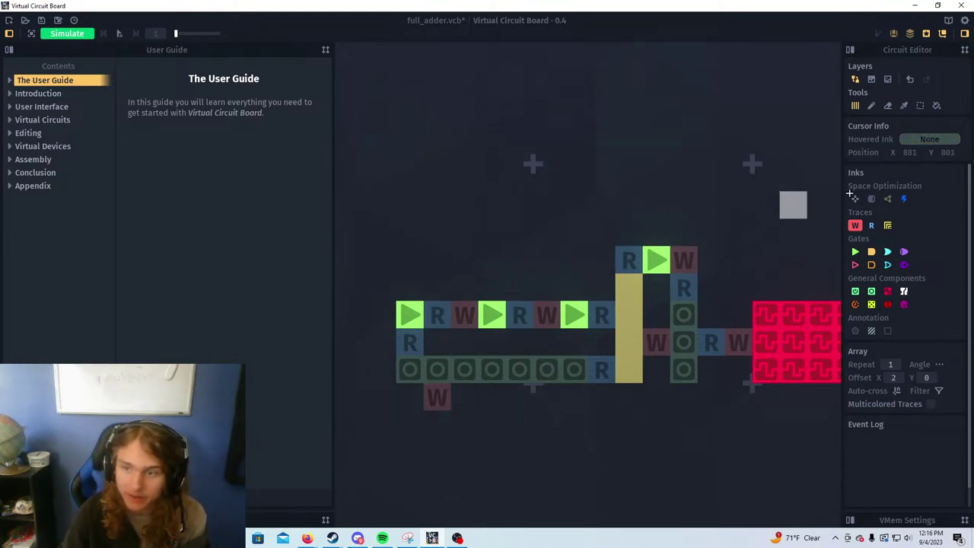
Simulate the rewired circuit to watch how the latch row responds, and return to edit mode
{"action": "left_click", "coordinate": [871, 225]}
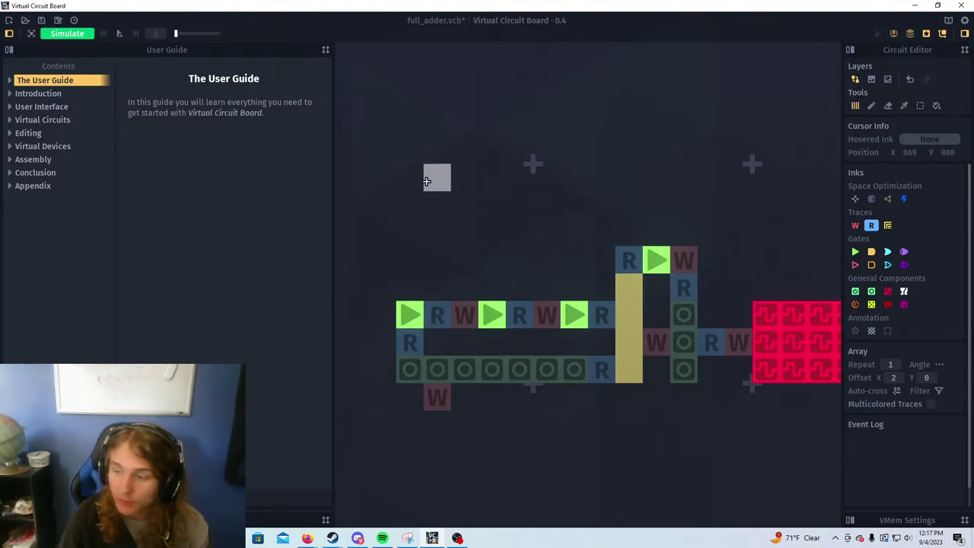
{"action": "key", "text": "Tab"}
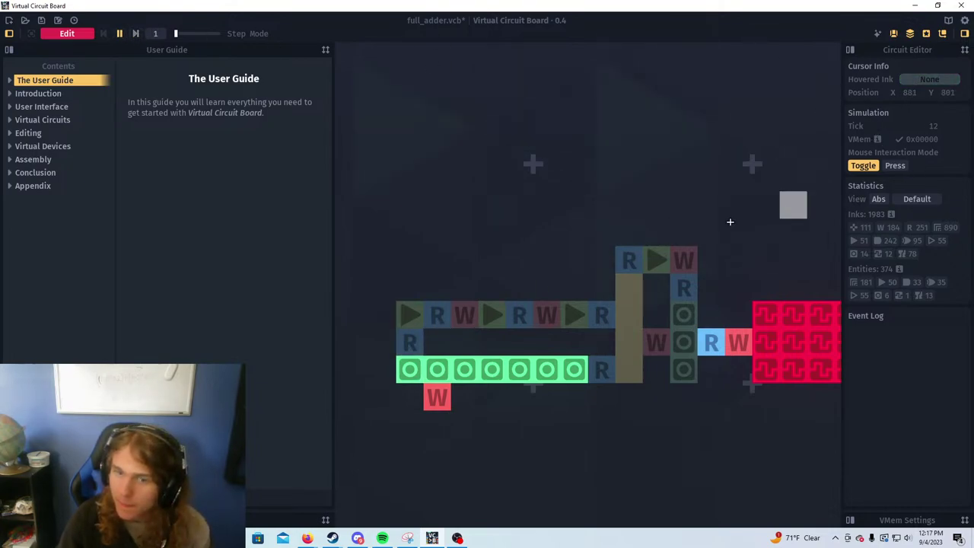
{"action": "left_click", "coordinate": [76, 34]}
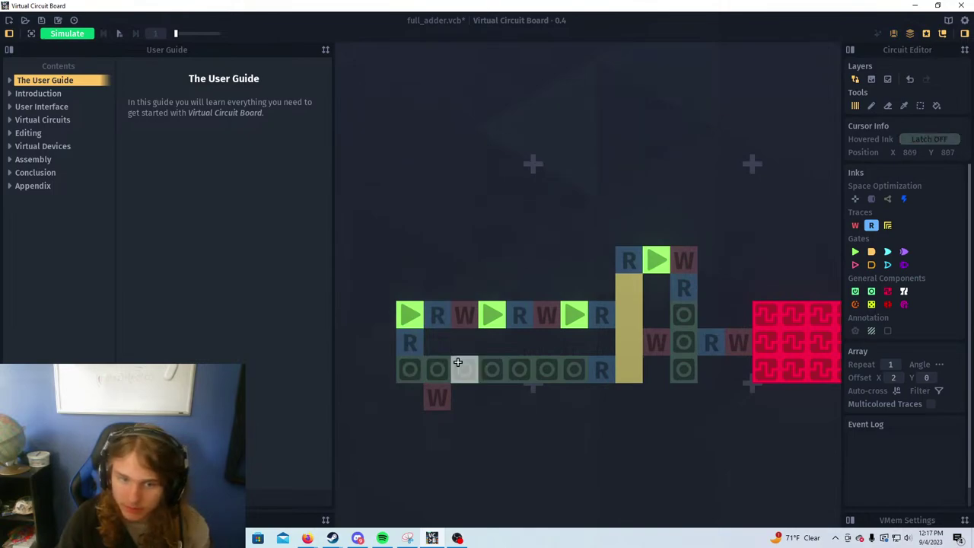
Shorten the latch row to six cells and link it to the outermost buffer through a Write cell followed by a Read cell
{"action": "right_click", "coordinate": [419, 369]}
{"action": "right_click", "coordinate": [437, 369]}
{"action": "left_click", "coordinate": [854, 226]}
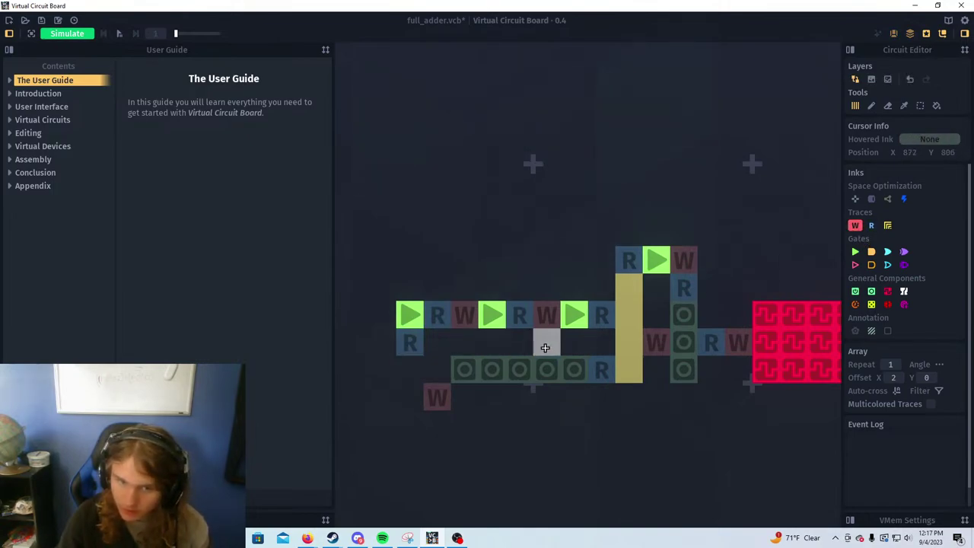
{"action": "left_click", "coordinate": [409, 343]}
{"action": "left_click", "coordinate": [872, 226]}
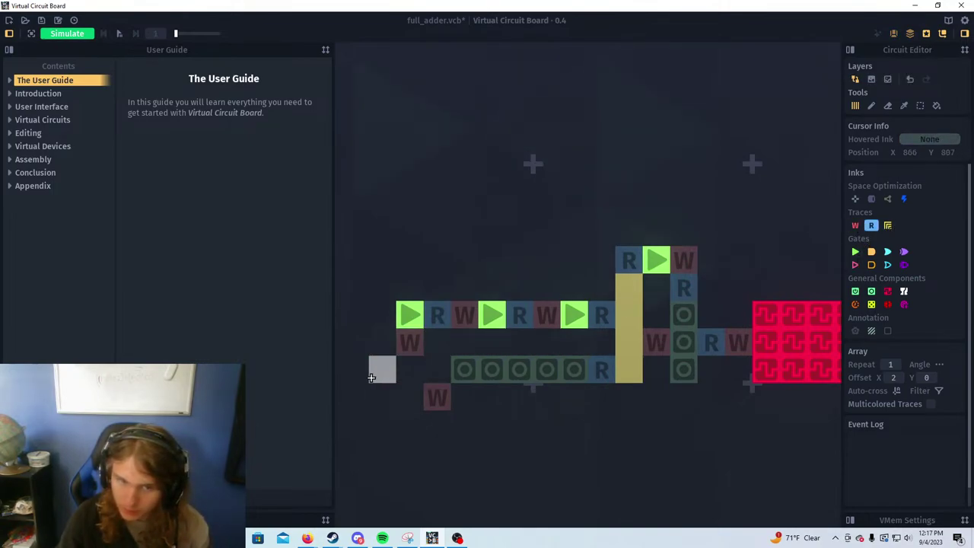
{"action": "left_click", "coordinate": [409, 369]}
{"action": "middle_click", "coordinate": [464, 370]}
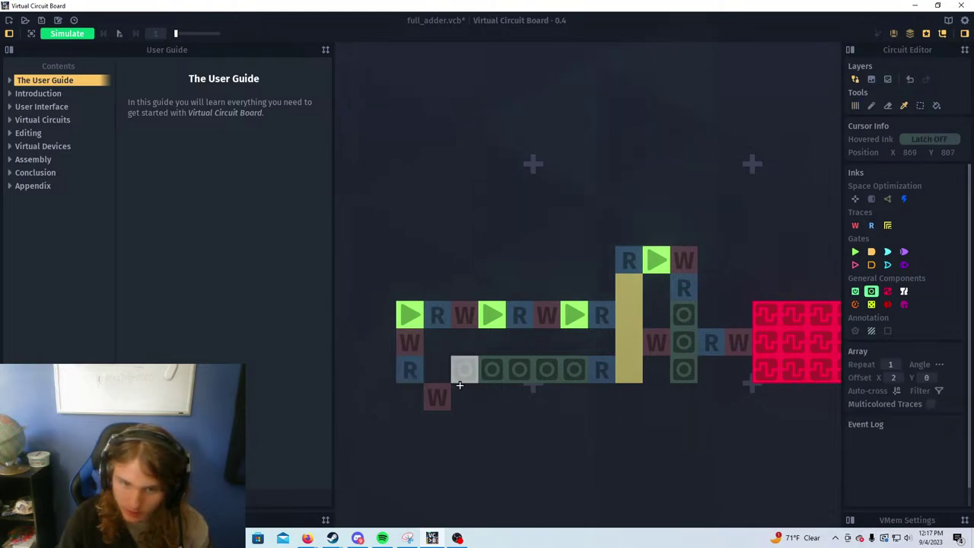
{"action": "left_click", "coordinate": [437, 370]}
Simulate the corrected circuit to follow the signal through the buffers and latch row, and return to edit mode
{"action": "left_click", "coordinate": [76, 34]}
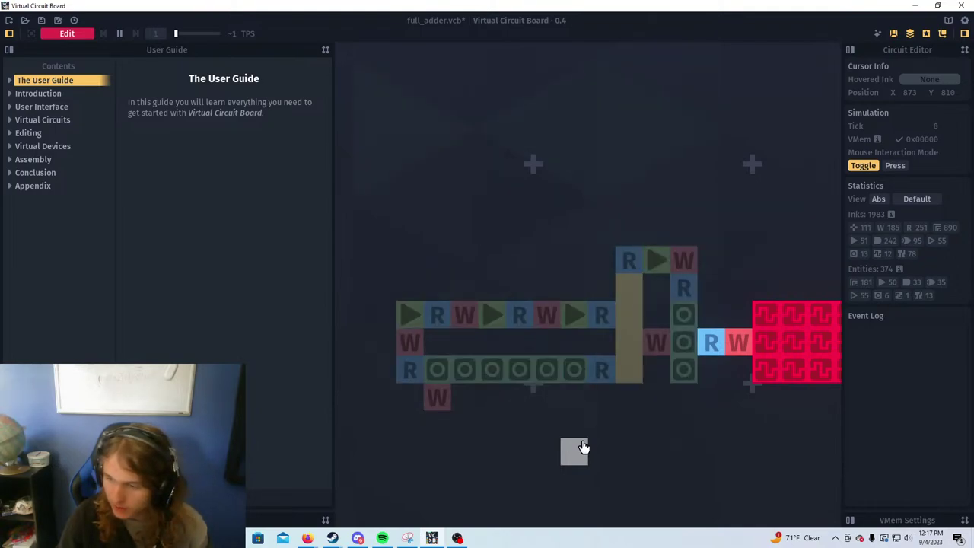
{"action": "scroll", "coordinate": [584, 447], "scroll_direction": "down", "scroll_amount": 5}
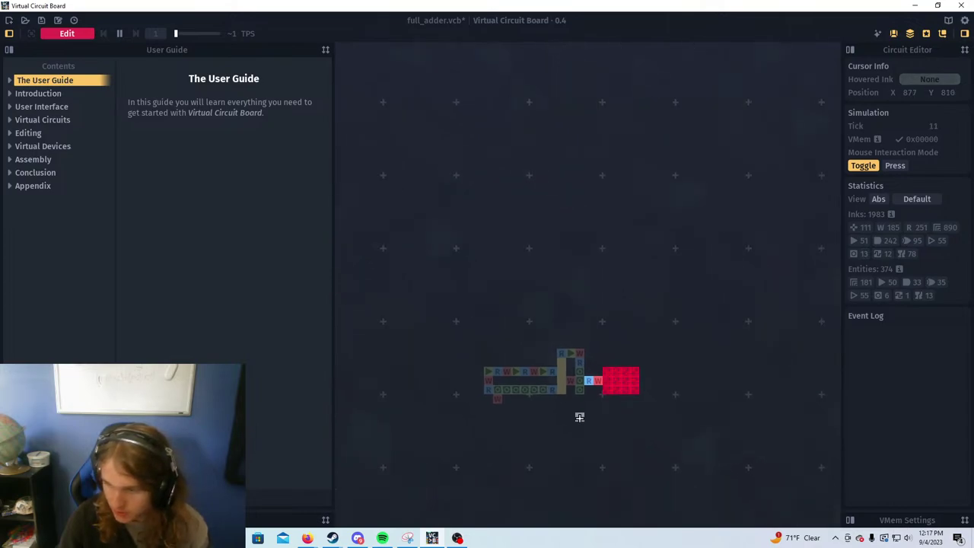
{"action": "scroll", "coordinate": [553, 414], "scroll_direction": "up", "scroll_amount": 3}
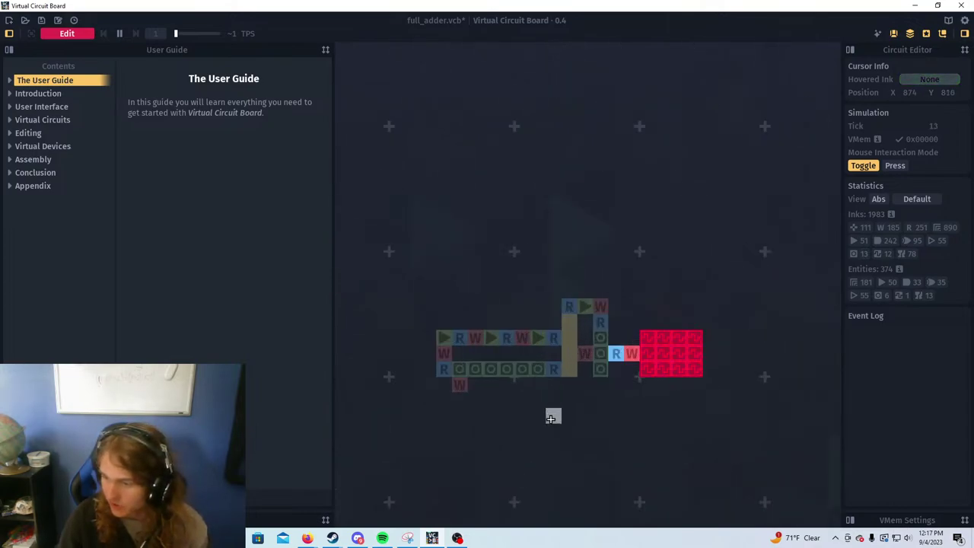
{"action": "scroll", "coordinate": [403, 369], "scroll_direction": "down", "scroll_amount": 1}
{"action": "key", "text": "space"}
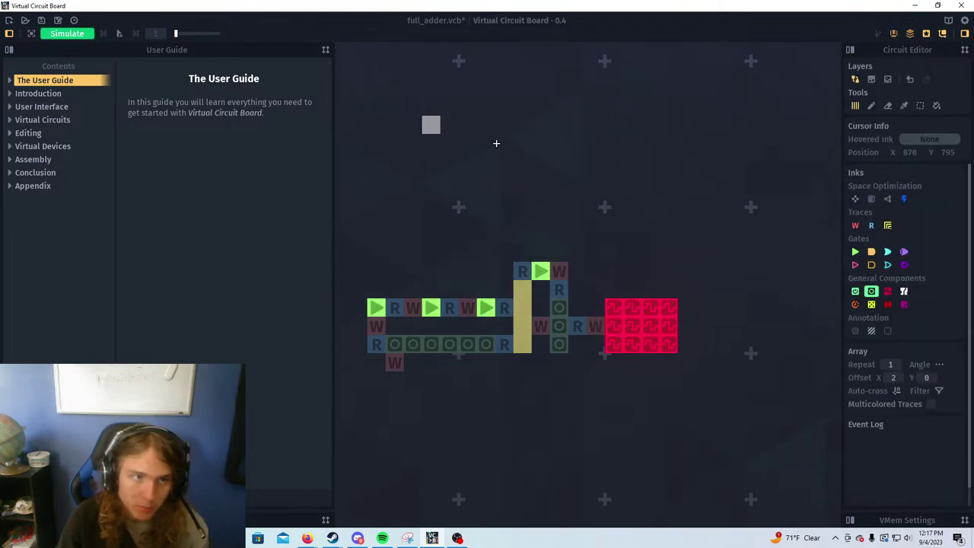
Draw an L-shaped yellow trace from the Write cell beneath the latch row, going down about three cells and across about five more
{"action": "left_click", "coordinate": [887, 226]}
{"action": "left_click_drag", "start_coordinate": [393, 376], "coordinate": [486, 416]}
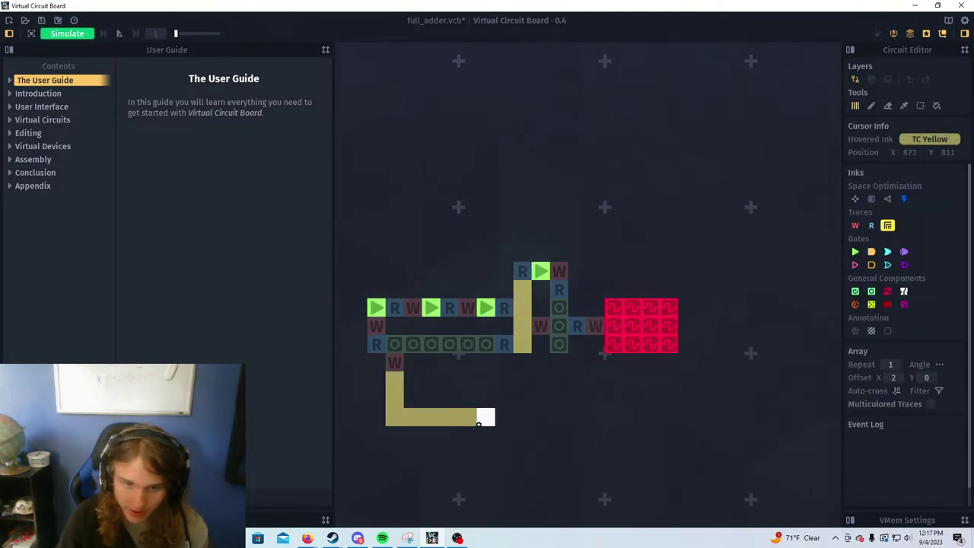
{"action": "scroll", "coordinate": [545, 380], "scroll_direction": "down", "scroll_amount": 2}
{"action": "left_click_drag", "start_coordinate": [535, 384], "coordinate": [574, 320]}
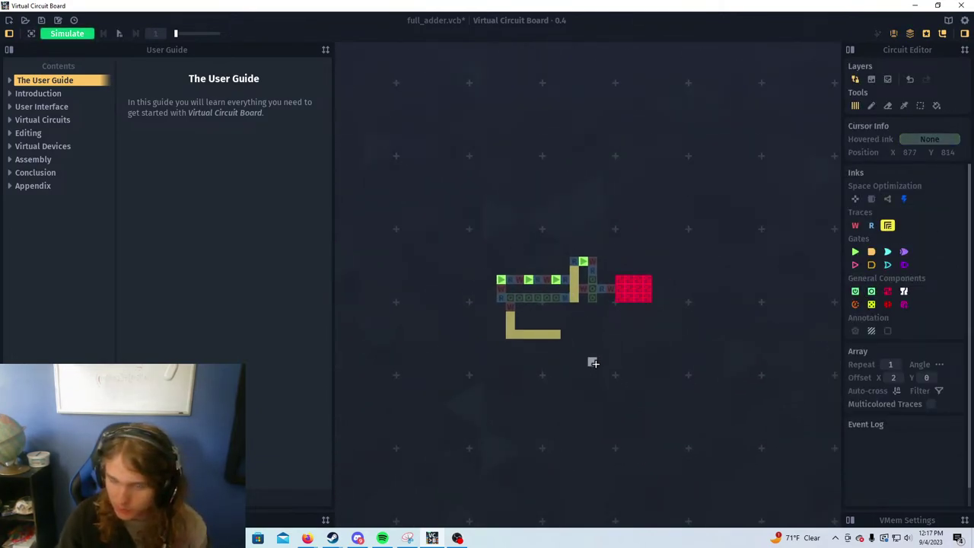
{"action": "scroll", "coordinate": [575, 315], "scroll_direction": "up", "scroll_amount": 3}
{"action": "left_click_drag", "start_coordinate": [477, 275], "coordinate": [570, 370]}
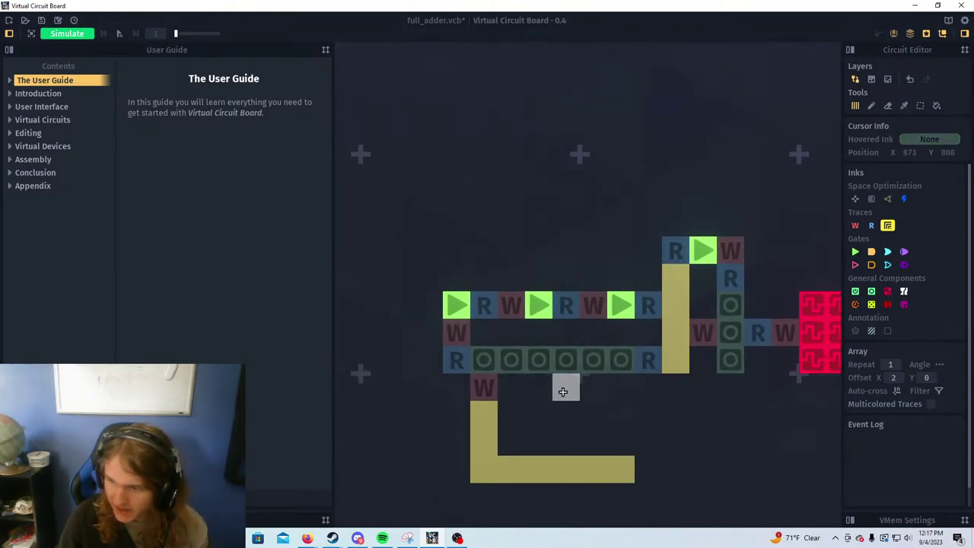
{"action": "scroll", "coordinate": [517, 383], "scroll_direction": "down", "scroll_amount": 1}
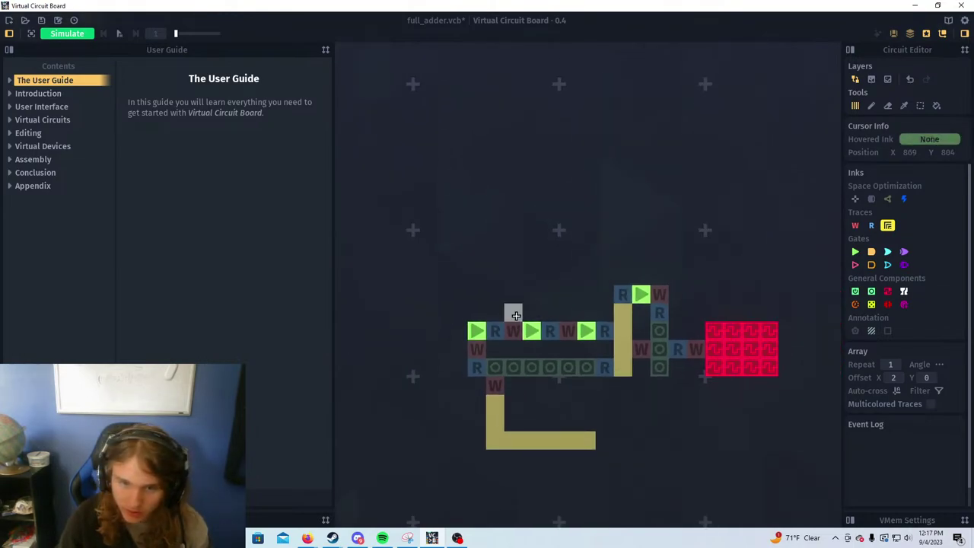
{"action": "scroll", "coordinate": [513, 308], "scroll_direction": "down", "scroll_amount": 4}
{"action": "key", "text": "Up"}
{"action": "key", "text": "Left"}
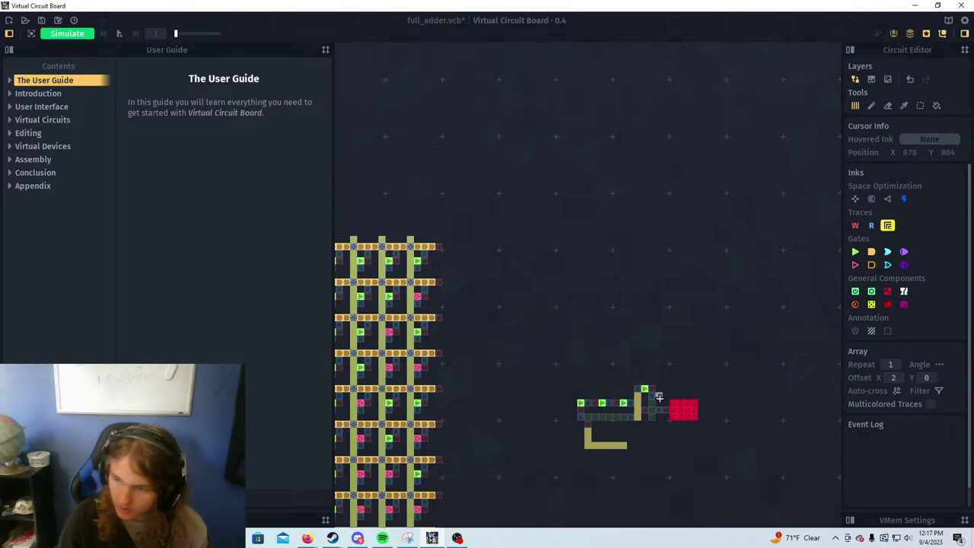
{"action": "key", "text": "s"}
{"action": "key", "text": "d"}
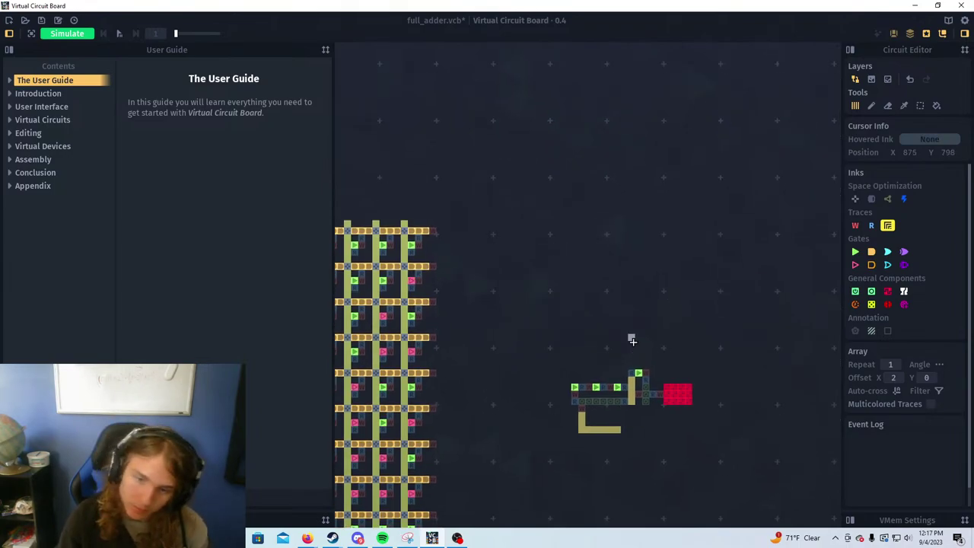
{"action": "scroll", "coordinate": [599, 372], "scroll_direction": "up", "scroll_amount": 4}
{"action": "mouse_move", "coordinate": [678, 402]}
{"action": "left_mouse_down"}
{"action": "mouse_move", "coordinate": [754, 420]}
{"action": "mouse_move", "coordinate": [587, 475]}
{"action": "mouse_move", "coordinate": [613, 367]}
{"action": "mouse_move", "coordinate": [536, 328]}
{"action": "left_mouse_up"}
{"action": "scroll", "coordinate": [536, 329], "scroll_direction": "down", "scroll_amount": 3}
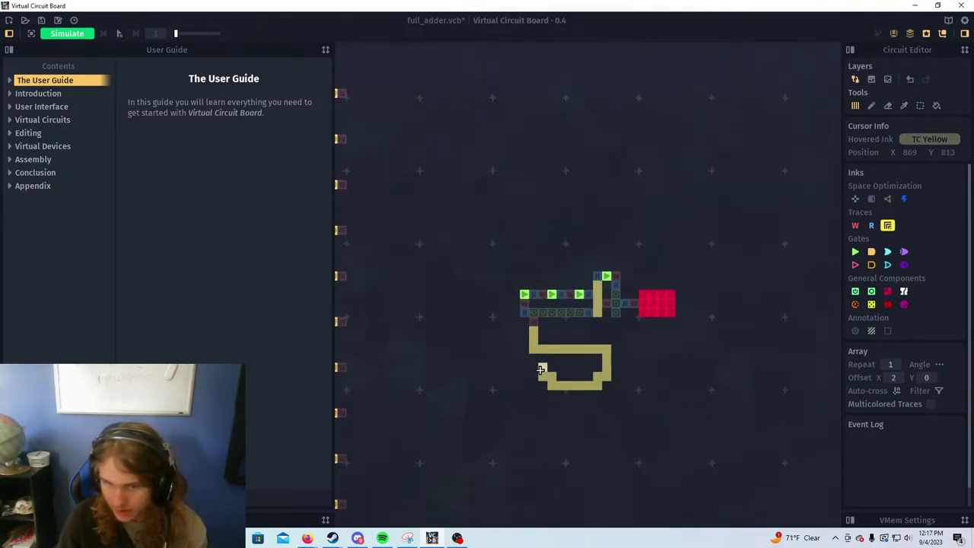
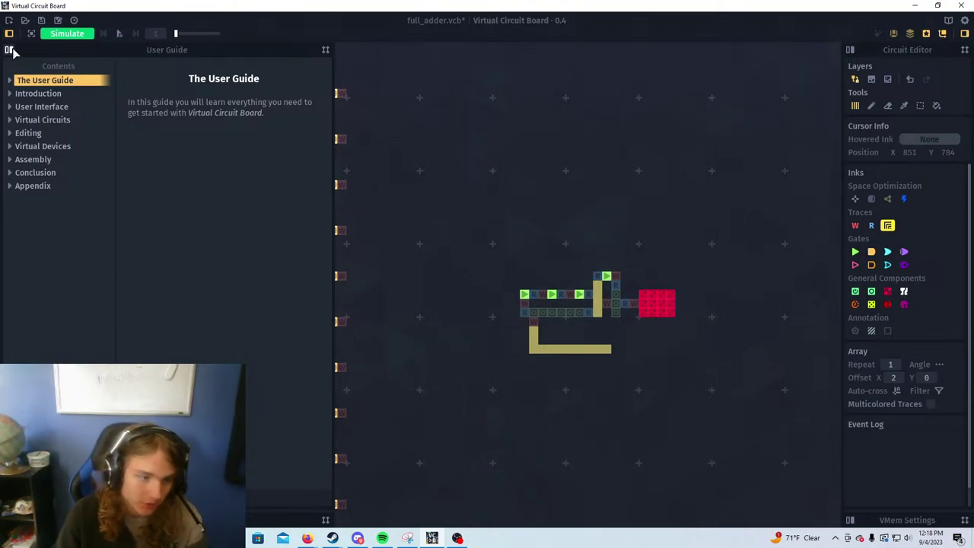
Expand the Assembly Editor and the VMem Settings, and hide the side area holding the User Guide and Assembly Editor
{"action": "left_click", "coordinate": [322, 520]}
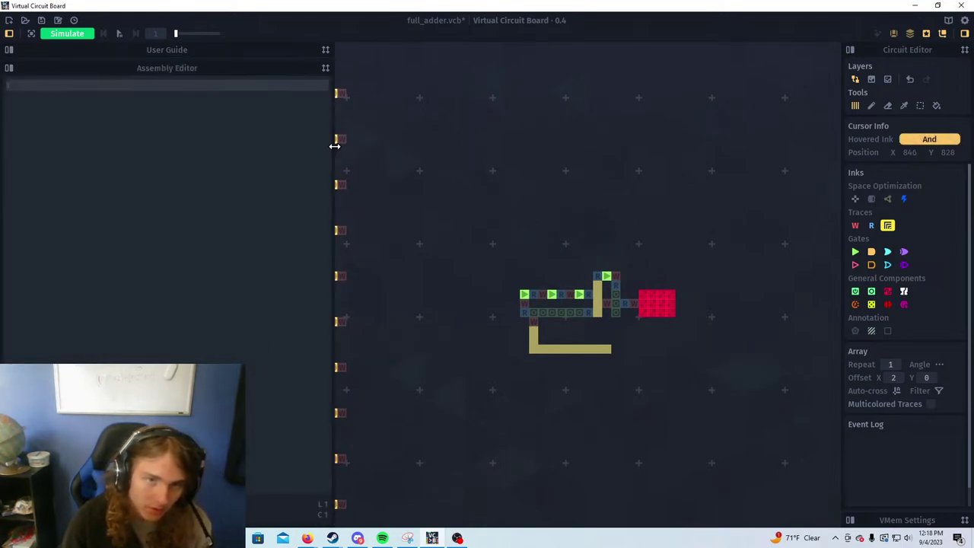
{"action": "left_click_drag", "start_coordinate": [335, 145], "coordinate": [284, 140]}
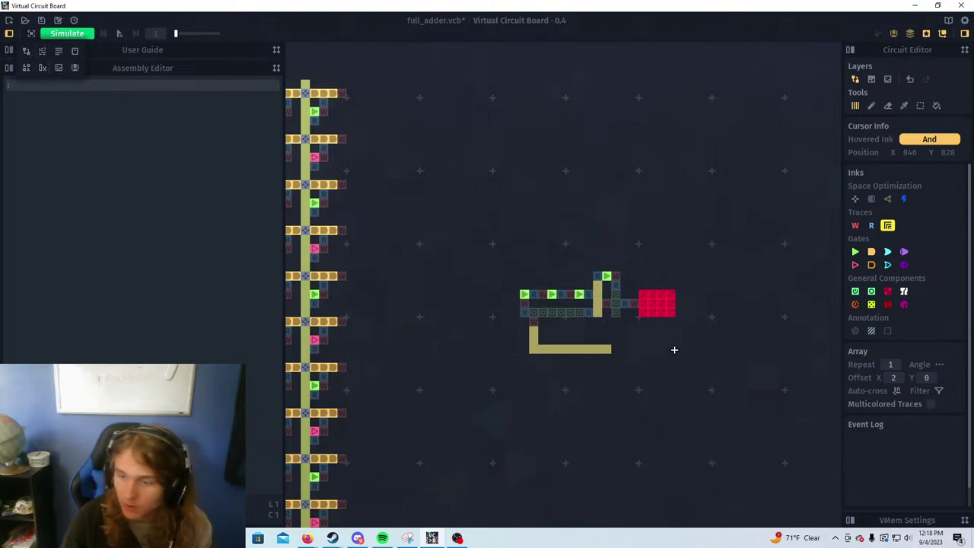
{"action": "left_click", "coordinate": [967, 518]}
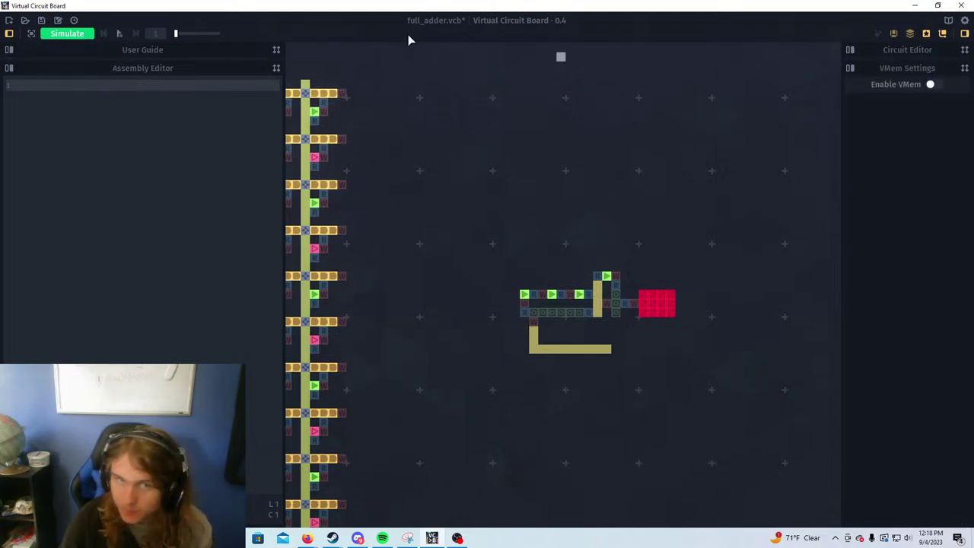
{"action": "left_click", "coordinate": [11, 33]}
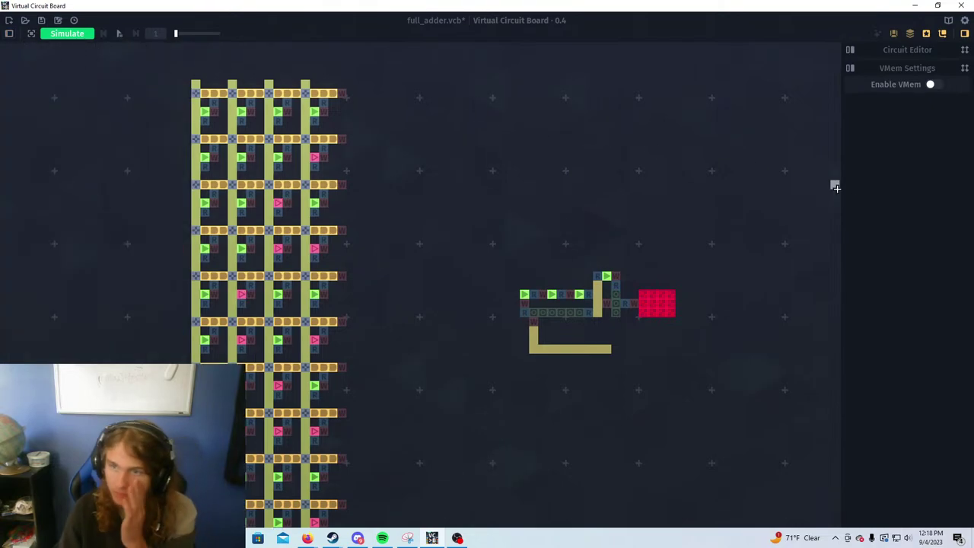
Enable VMem in a widened settings area and review its address latch, content latch and persistent memory options
{"action": "left_click_drag", "start_coordinate": [837, 186], "coordinate": [729, 202]}
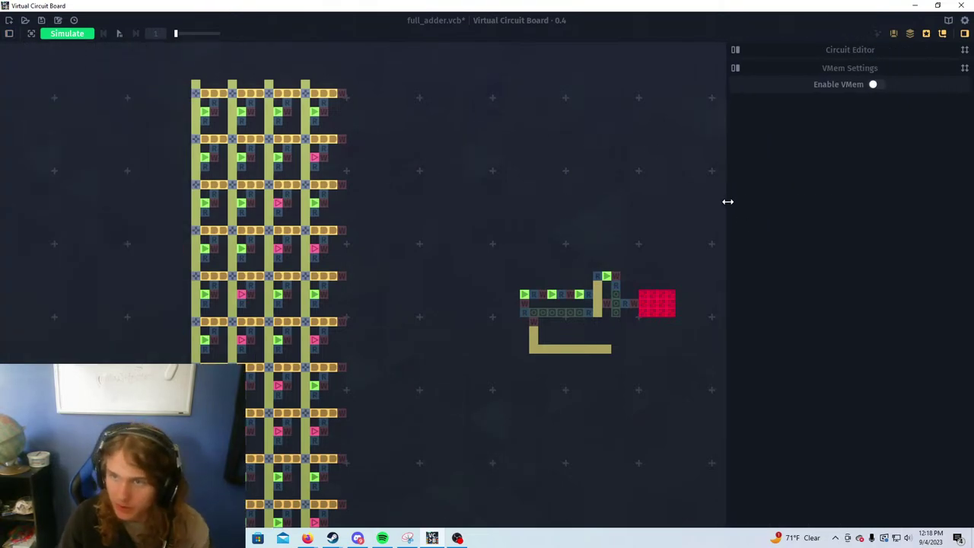
{"action": "left_click", "coordinate": [875, 84]}
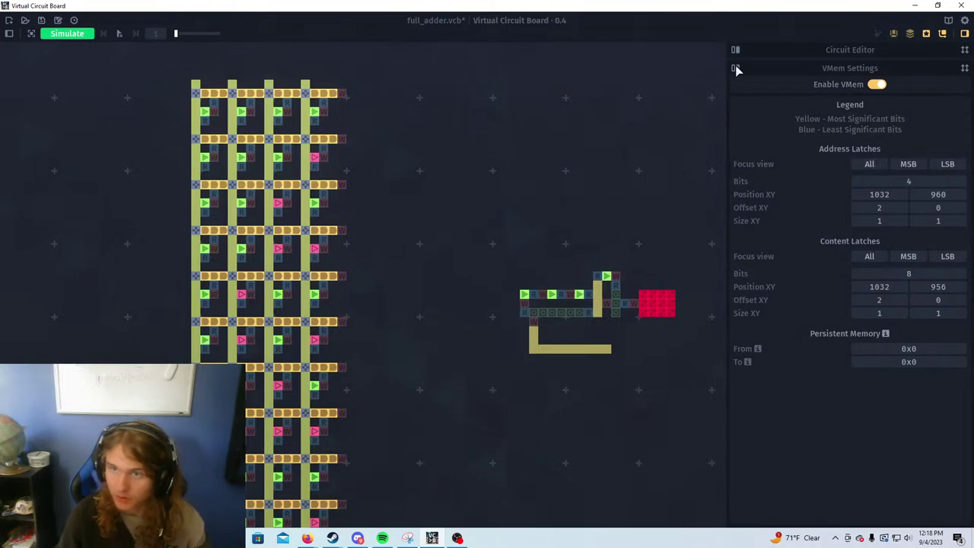
{"action": "left_click", "coordinate": [965, 50]}
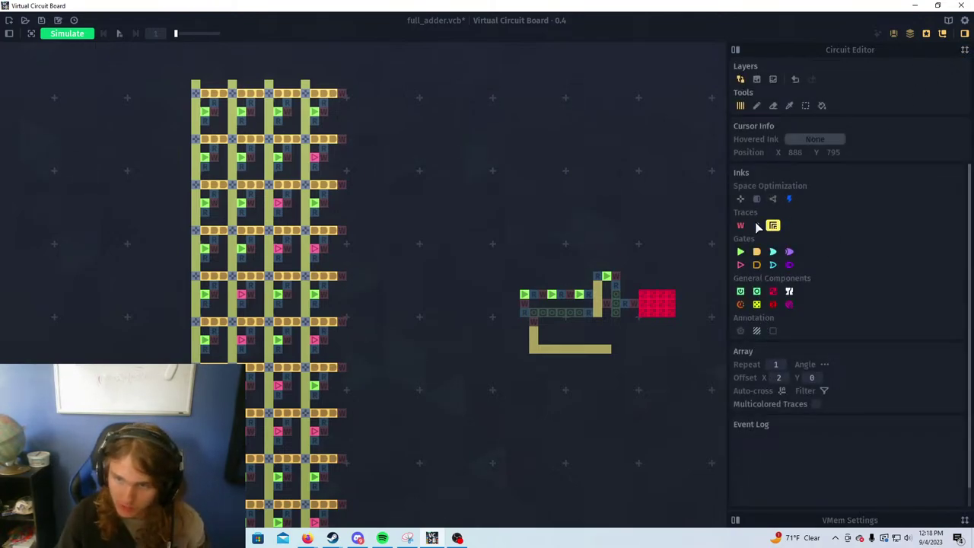
{"action": "left_click", "coordinate": [967, 521]}
{"action": "left_click_drag", "start_coordinate": [583, 226], "coordinate": [450, 297]}
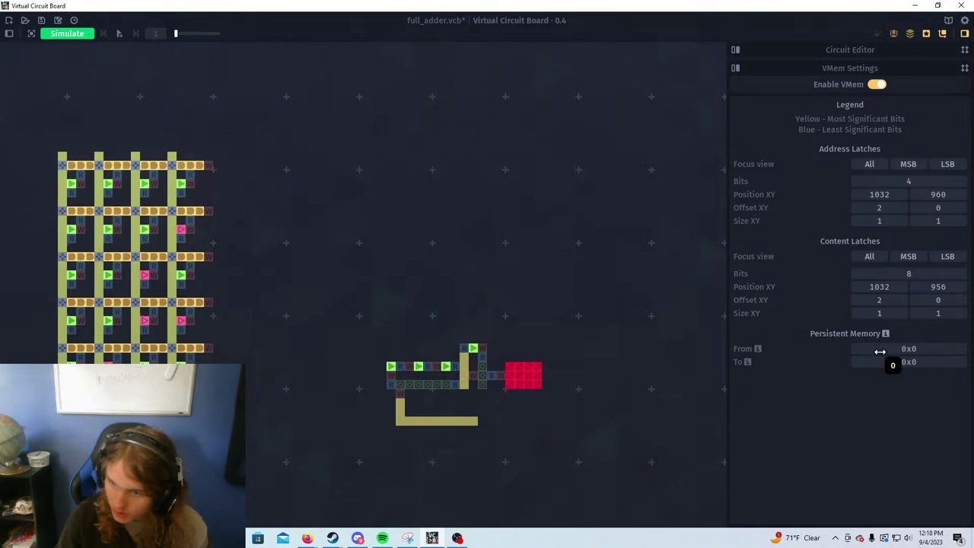
{"action": "mouse_move", "coordinate": [886, 335]}
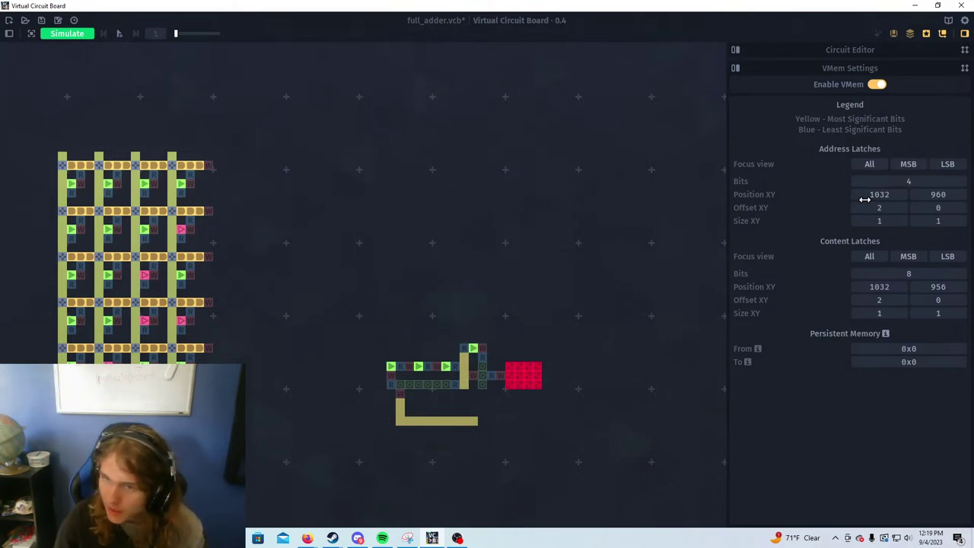
Place a row of four 2×2 Latch OFF blocks, spaced three cells apart, in the empty area above the small buffer circuit
{"action": "left_click_drag", "start_coordinate": [574, 211], "coordinate": [426, 283]}
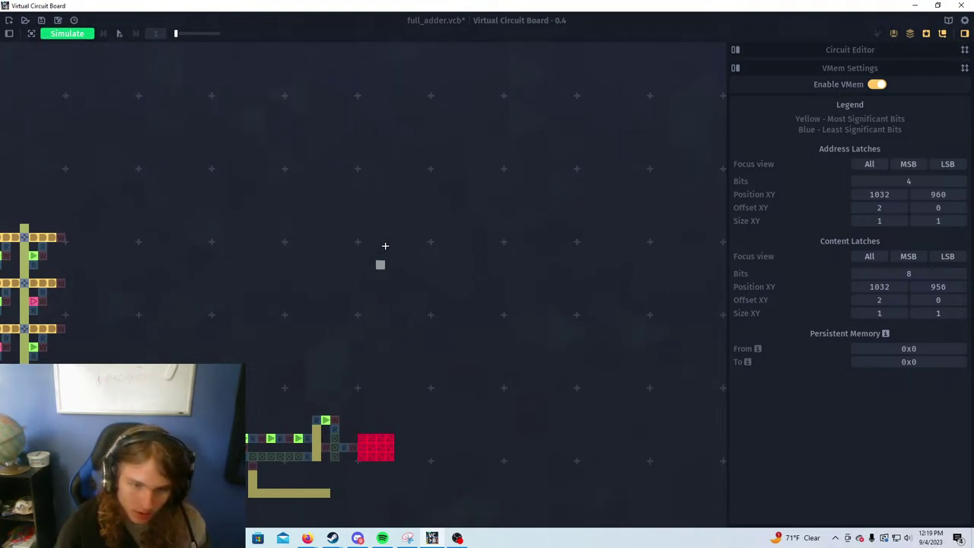
{"action": "mouse_move", "coordinate": [384, 230]}
{"action": "left_mouse_down"}
{"action": "mouse_move", "coordinate": [393, 276]}
{"action": "mouse_move", "coordinate": [400, 247]}
{"action": "mouse_move", "coordinate": [440, 256]}
{"action": "left_mouse_up"}
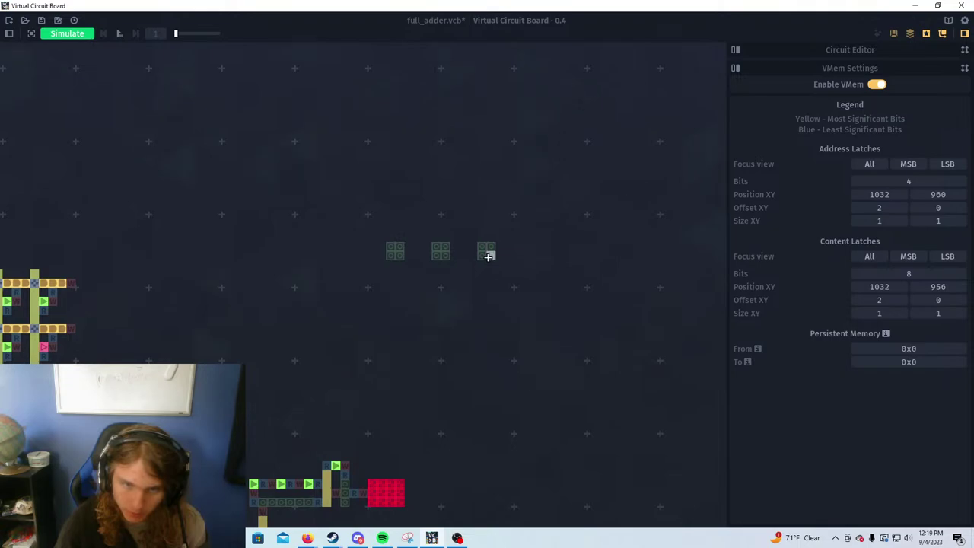
{"action": "left_click", "coordinate": [488, 252]}
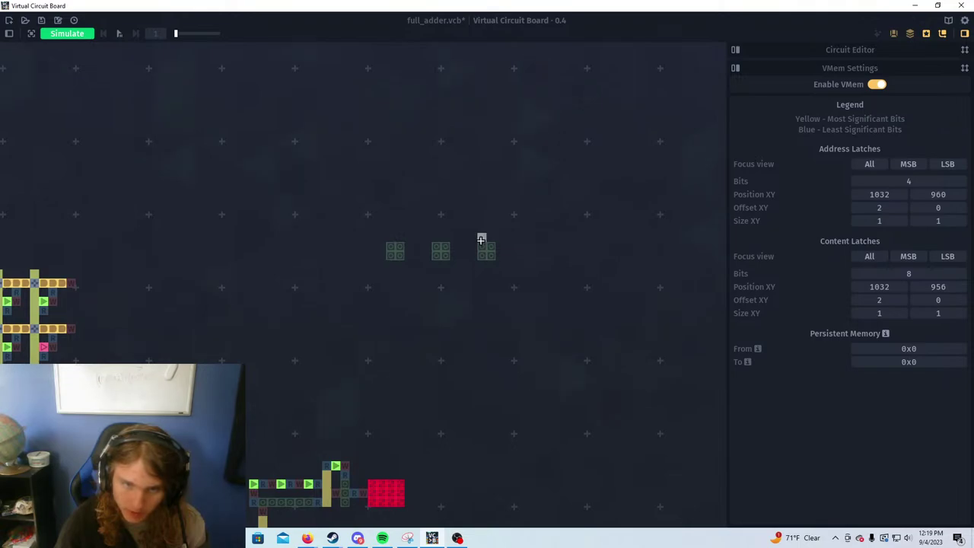
{"action": "left_click", "coordinate": [532, 251]}
{"action": "left_click_drag", "start_coordinate": [620, 200], "coordinate": [569, 248]}
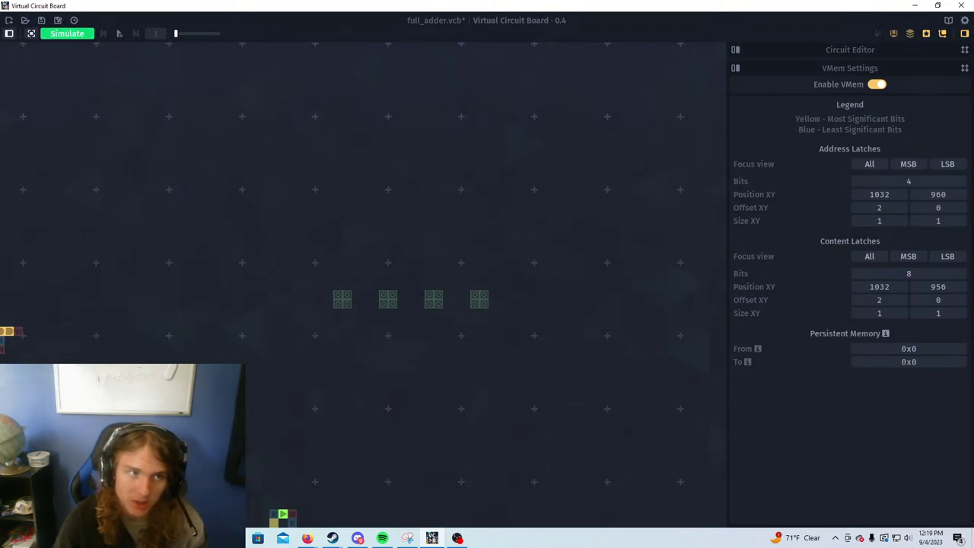
Show the hidden side area, narrow the settings area, and expand the Circuit Editor above a shortened but readable VMem Settings section
{"action": "left_click", "coordinate": [9, 34]}
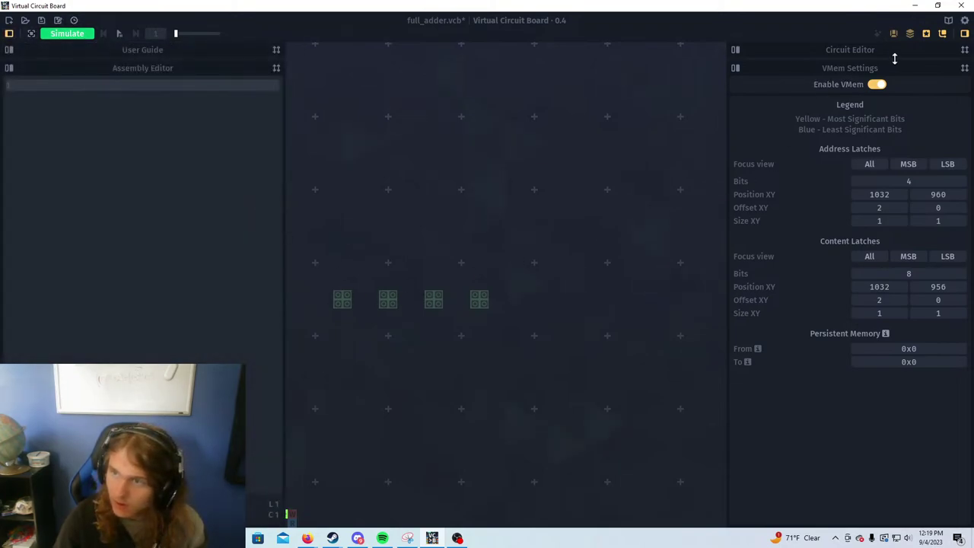
{"action": "left_click_drag", "start_coordinate": [730, 121], "coordinate": [773, 120]}
{"action": "left_click", "coordinate": [964, 50]}
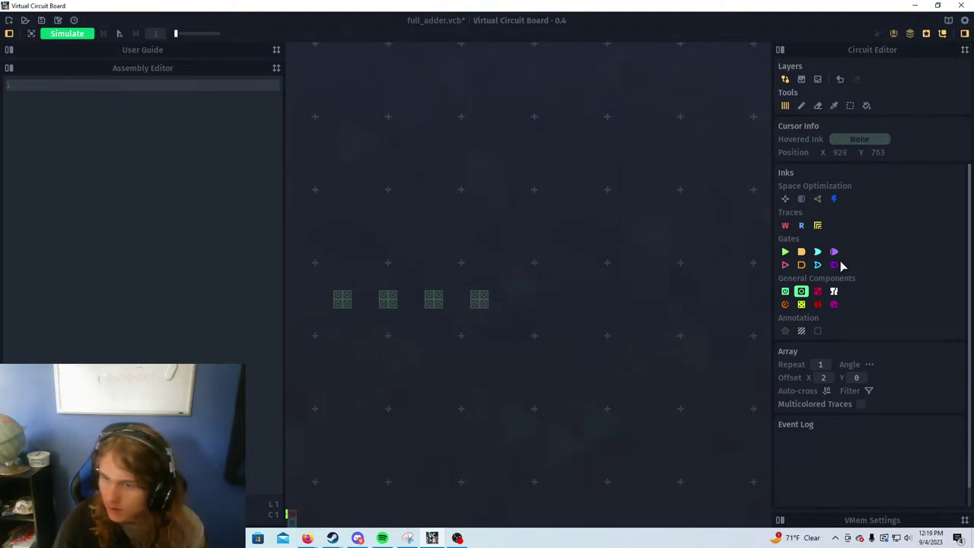
{"action": "left_click_drag", "start_coordinate": [938, 507], "coordinate": [879, 173]}
Set the address latches' position to X 882 and Y 779 in the VMem Settings
{"action": "double_click", "coordinate": [896, 315]}
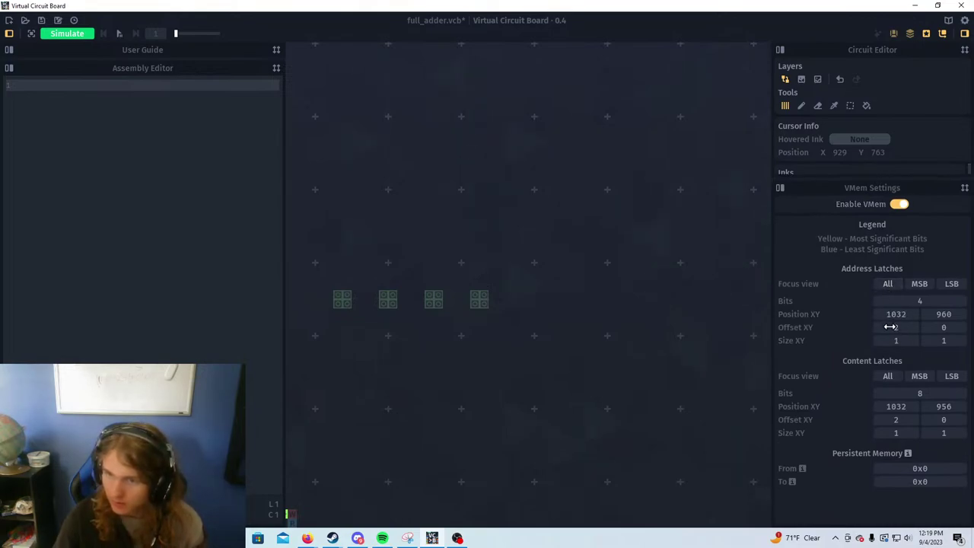
{"action": "type", "text": "88"}
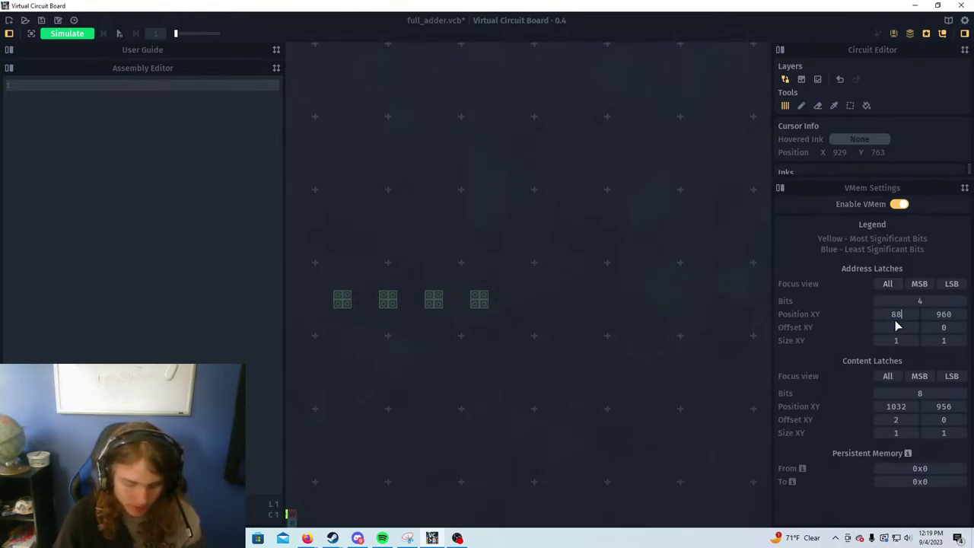
{"action": "type", "text": "2"}
{"action": "double_click", "coordinate": [944, 314]}
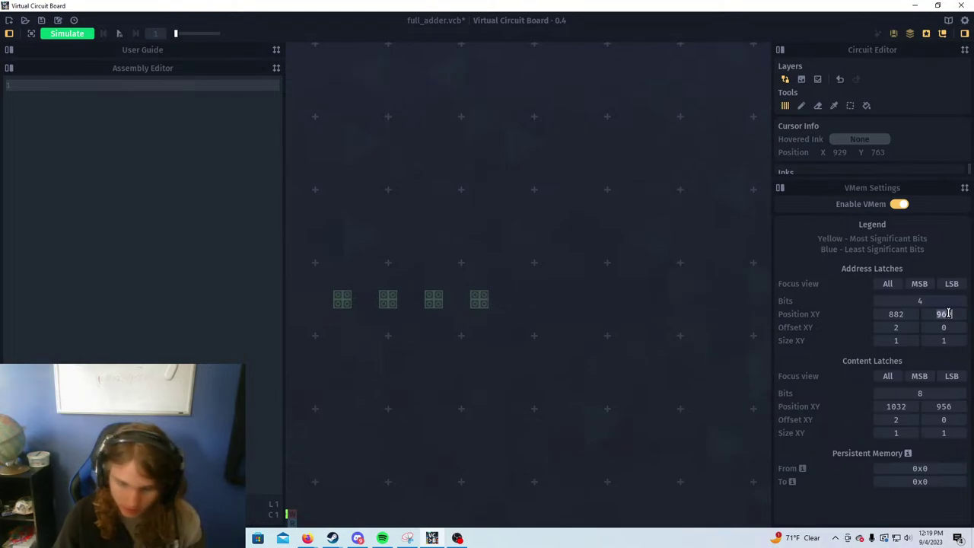
{"action": "type", "text": "779"}
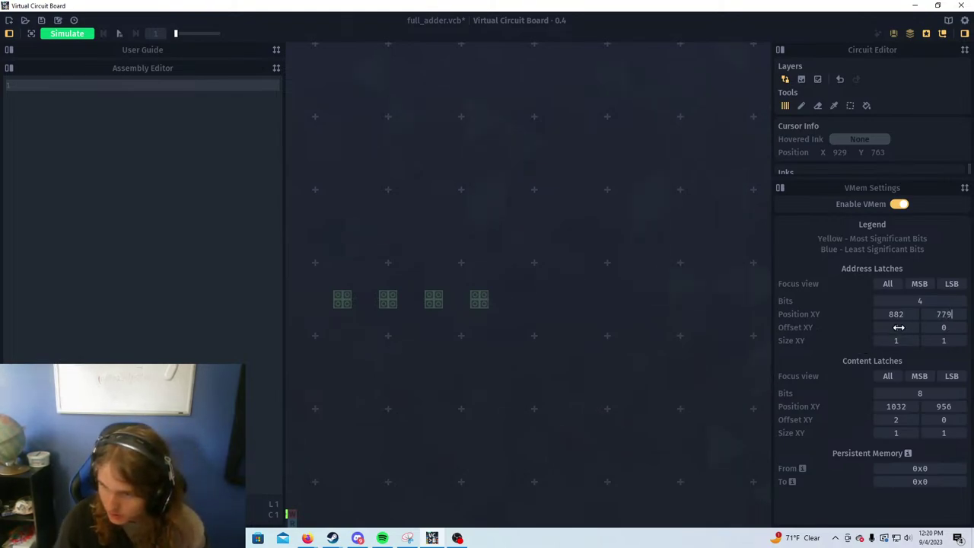
Set the address latches' X offset to -5 and their size to 2 by 2
{"action": "left_click_drag", "start_coordinate": [901, 329], "coordinate": [865, 328]}
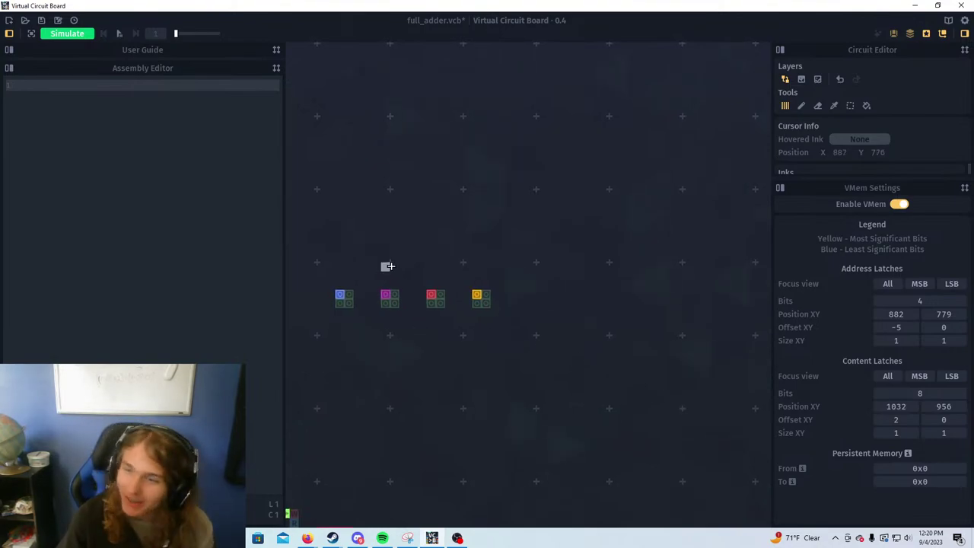
{"action": "left_click_drag", "start_coordinate": [387, 266], "coordinate": [453, 306]}
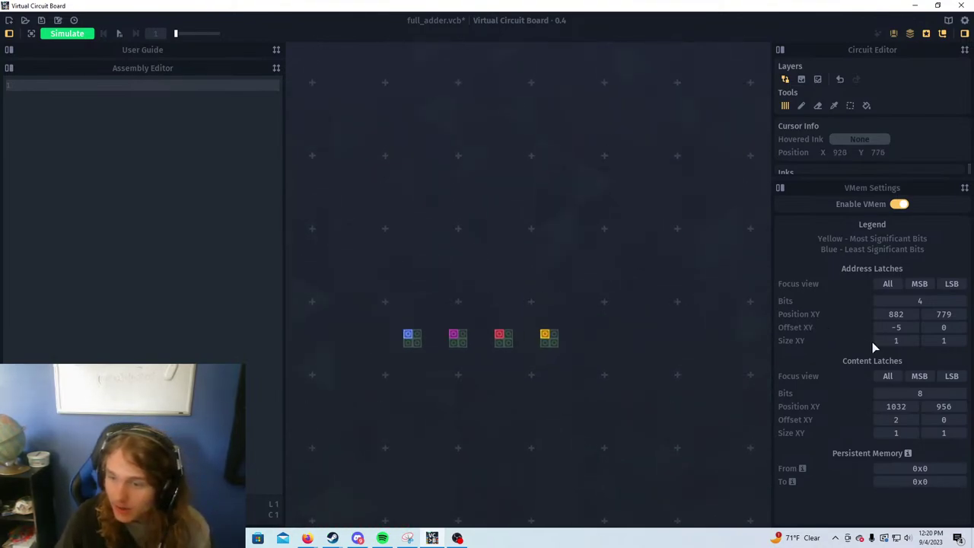
{"action": "left_click_drag", "start_coordinate": [896, 341], "coordinate": [944, 342]}
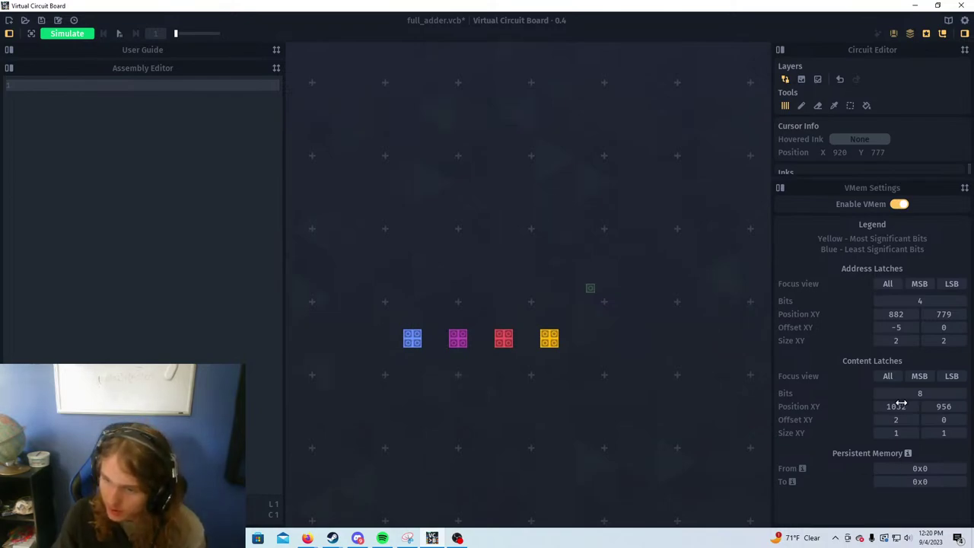
{"action": "left_click_drag", "start_coordinate": [544, 306], "coordinate": [574, 332]}
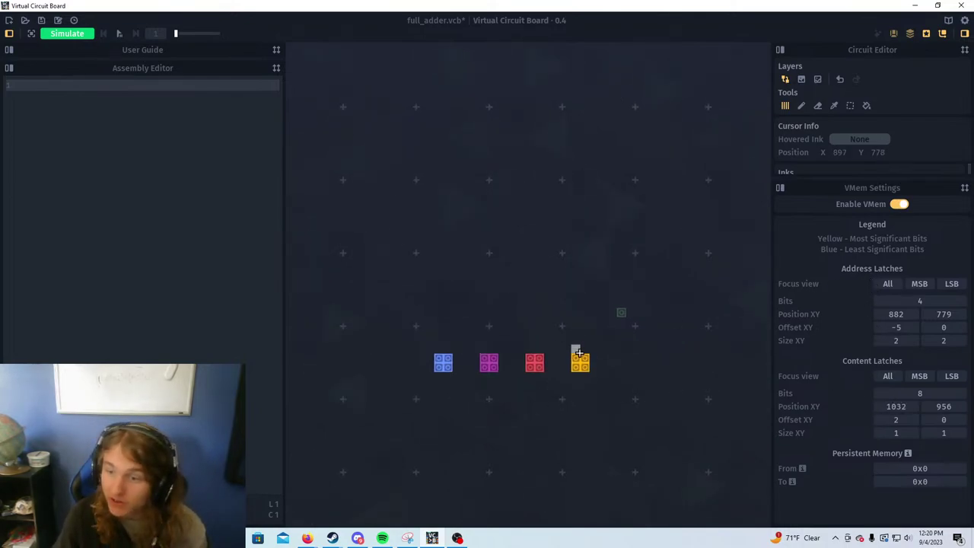
Copy the row of four address latch blocks and place the duplicate 24 cells to the right in the same row
{"action": "mouse_move", "coordinate": [609, 365]}
{"action": "left_mouse_down"}
{"action": "mouse_move", "coordinate": [542, 338]}
{"action": "mouse_move", "coordinate": [491, 341]}
{"action": "left_mouse_up"}
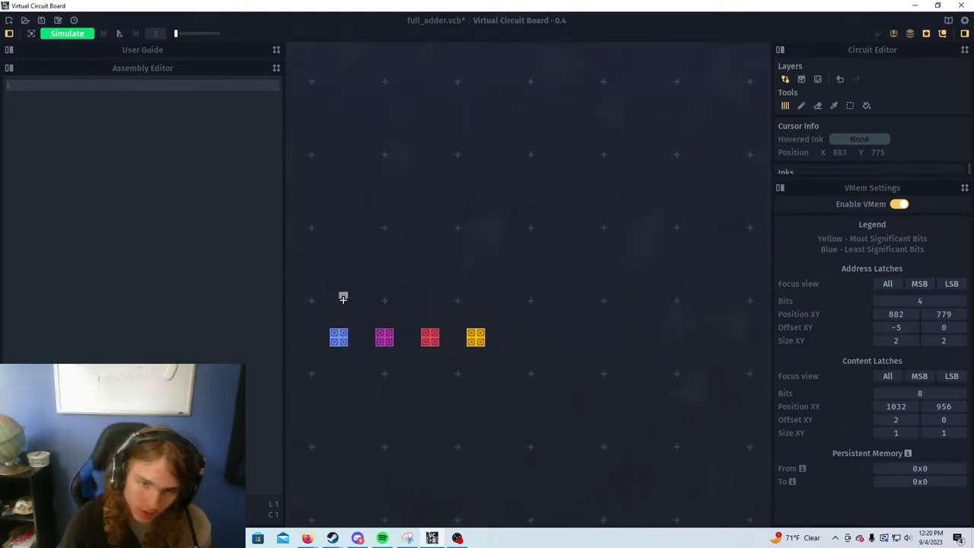
{"action": "key", "text": "s"}
{"action": "left_click_drag", "start_coordinate": [312, 310], "coordinate": [485, 355]}
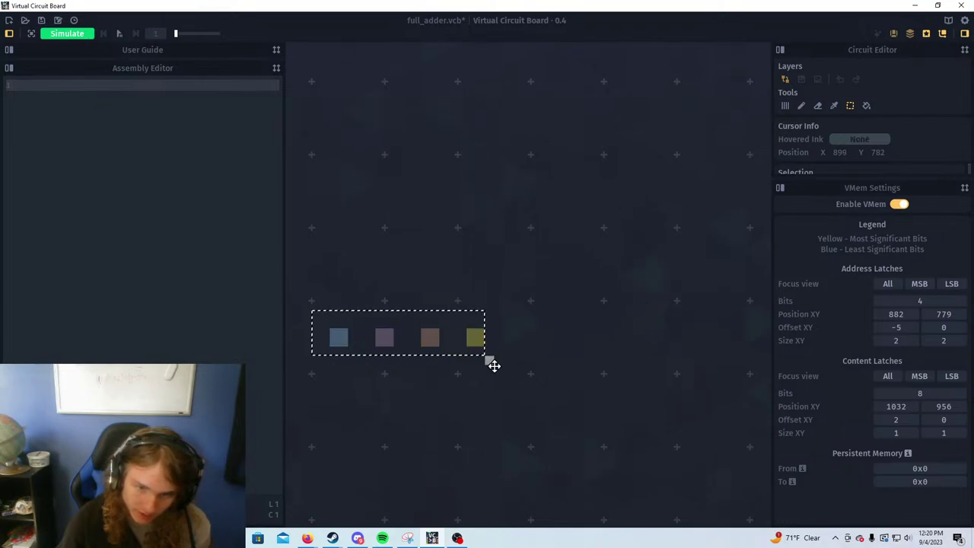
{"action": "left_click_drag", "start_coordinate": [433, 335], "coordinate": [625, 336]}
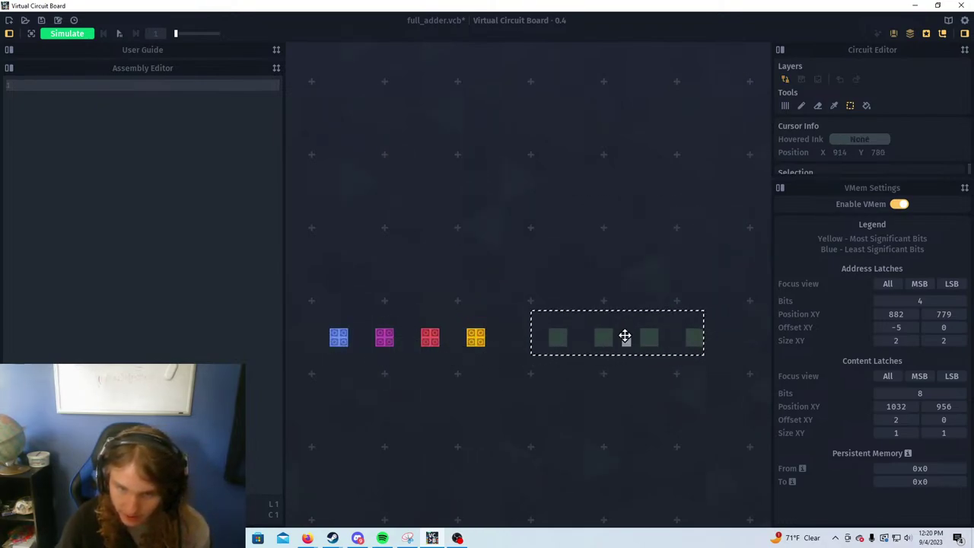
{"action": "left_click", "coordinate": [625, 336]}
Set the content latches' position to X 906 and Y 779 in the VMem Settings
{"action": "mouse_move", "coordinate": [589, 307]}
{"action": "left_mouse_down"}
{"action": "mouse_move", "coordinate": [442, 281]}
{"action": "mouse_move", "coordinate": [466, 312]}
{"action": "left_mouse_up"}
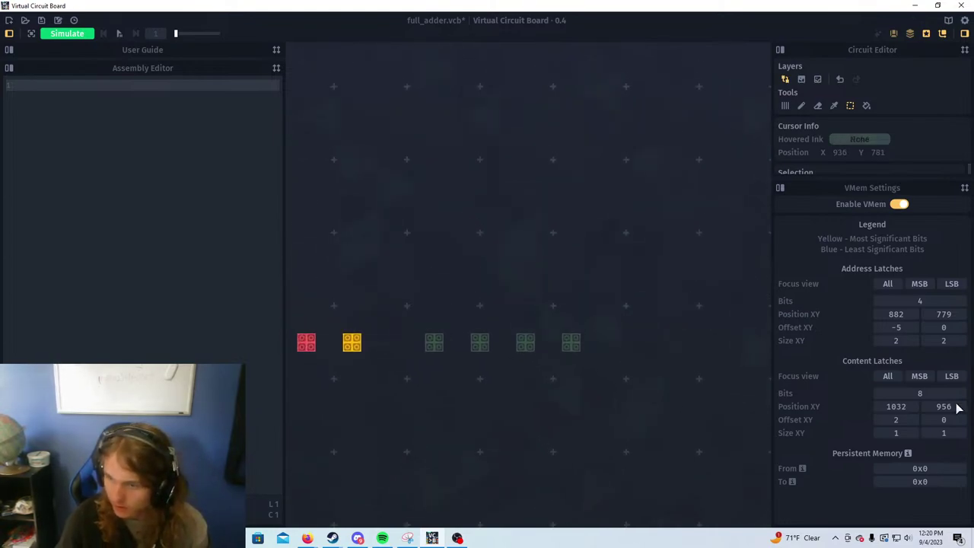
{"action": "left_click", "coordinate": [893, 407]}
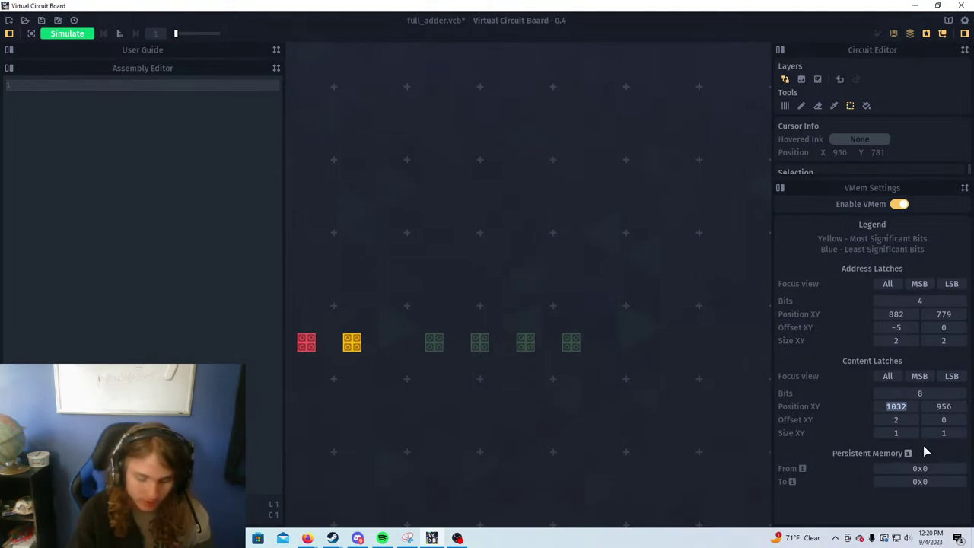
{"action": "type", "text": "906"}
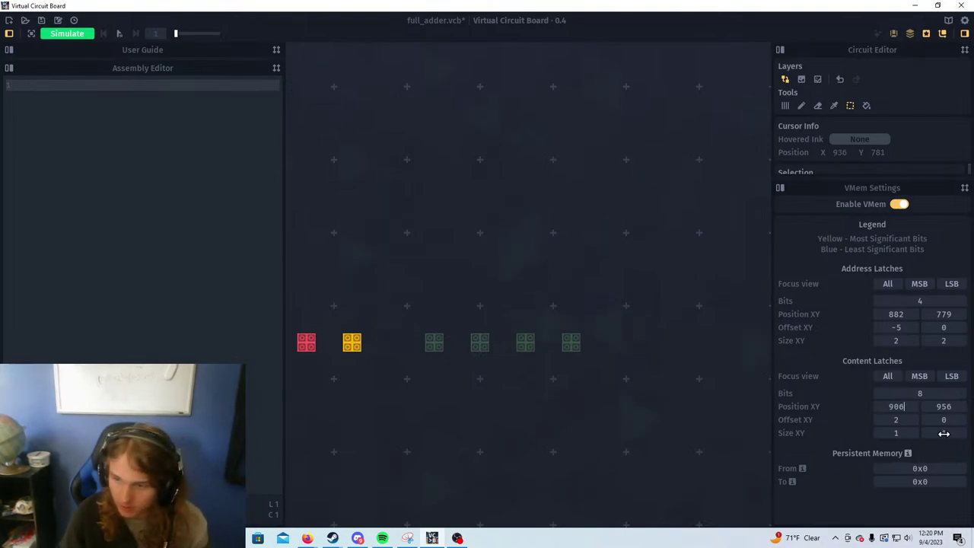
{"action": "left_click", "coordinate": [944, 407]}
{"action": "type", "text": "779"}
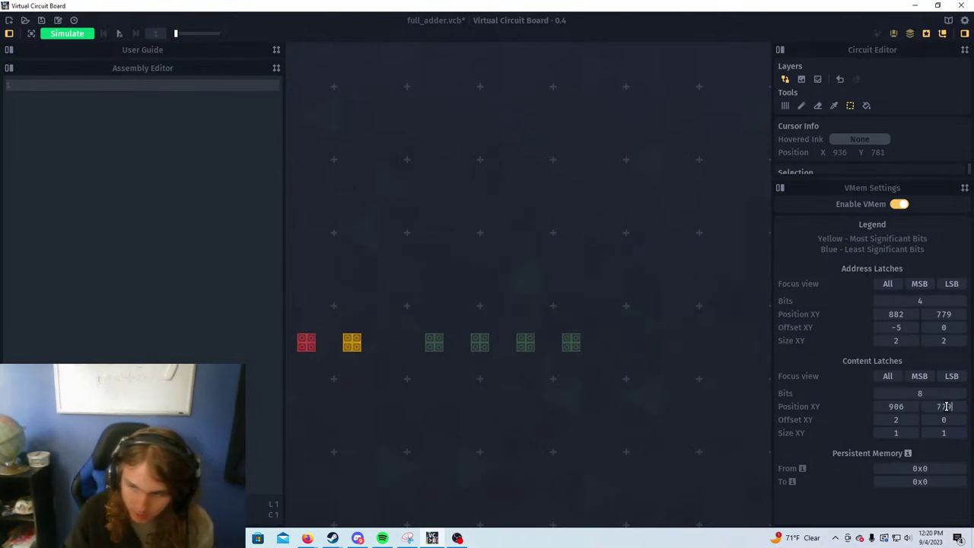
{"action": "key", "text": "Return"}
Configure the content latches with 4 bits, an X offset of -5 and a size of 2 by 2
{"action": "mouse_move", "coordinate": [904, 420]}
{"action": "left_mouse_down"}
{"action": "mouse_move", "coordinate": [926, 420]}
{"action": "mouse_move", "coordinate": [886, 421]}
{"action": "mouse_move", "coordinate": [914, 420]}
{"action": "mouse_move", "coordinate": [912, 394]}
{"action": "mouse_move", "coordinate": [900, 393]}
{"action": "mouse_move", "coordinate": [888, 420]}
{"action": "left_mouse_up"}
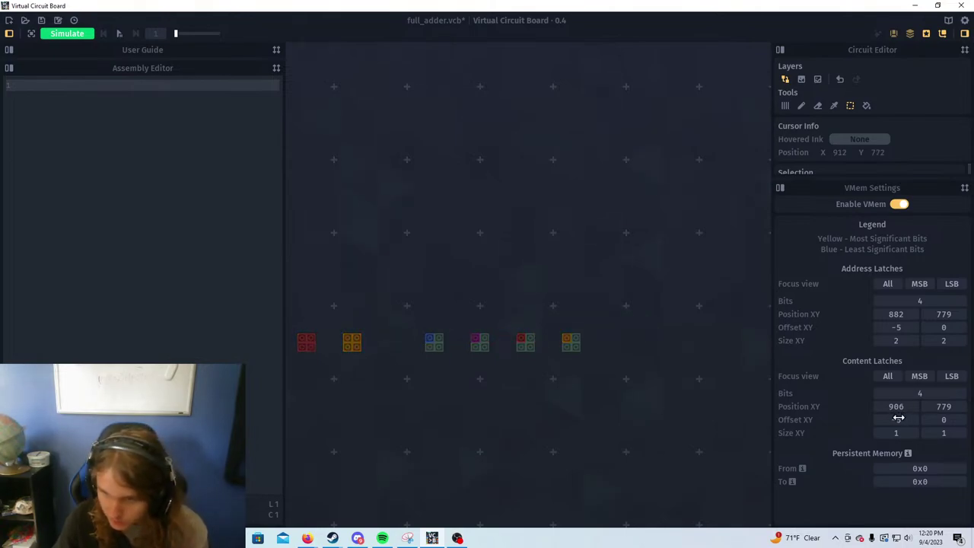
{"action": "left_click_drag", "start_coordinate": [547, 383], "coordinate": [516, 411]}
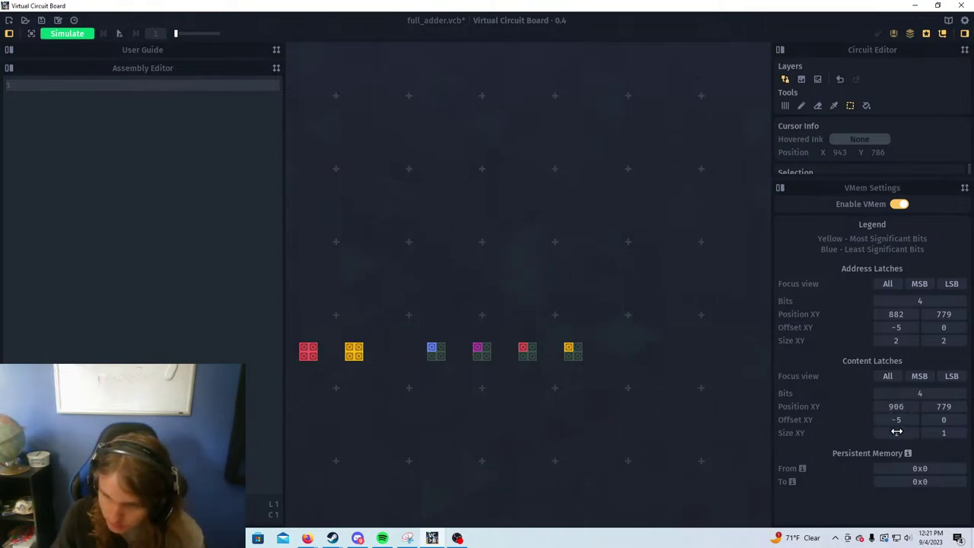
{"action": "left_click_drag", "start_coordinate": [896, 432], "coordinate": [950, 432]}
Skip the background Spotify playback forward several tracks to Girlfriend
{"action": "key", "text": "XF86AudioNext"}
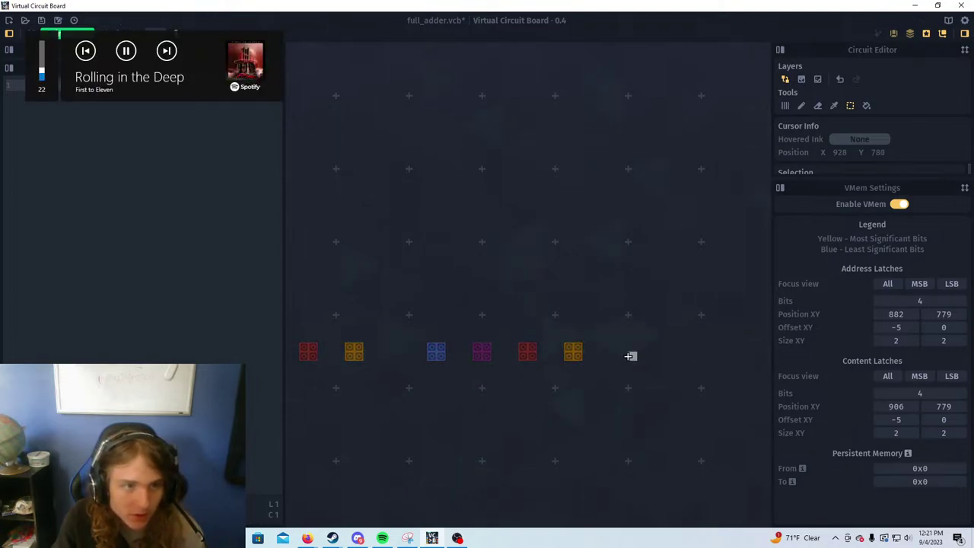
{"action": "key", "text": "XF86AudioNext"}
{"action": "key", "text": "XF86AudioNext"}
{"action": "key", "text": "XF86AudioNext"}
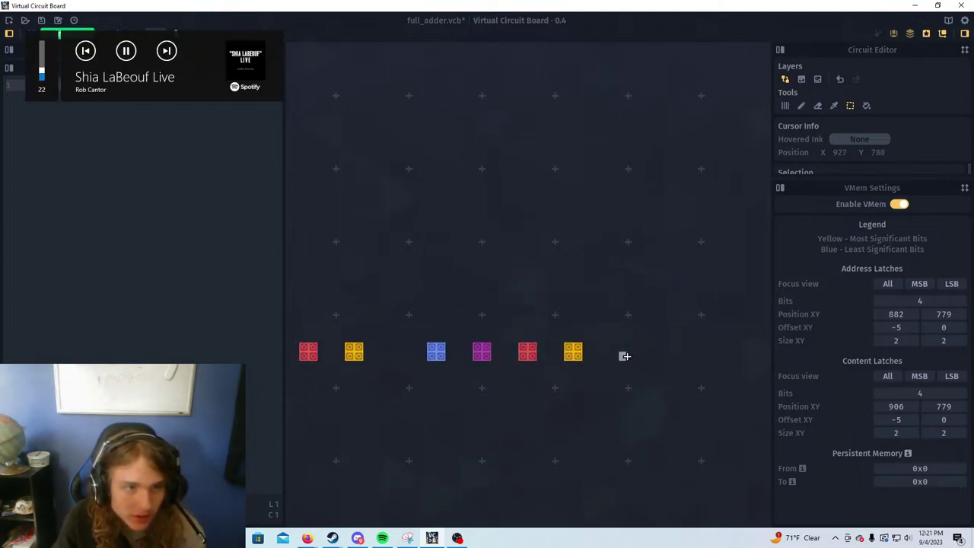
{"action": "key", "text": "XF86AudioNext"}
{"action": "key", "text": "XF86AudioNext"}
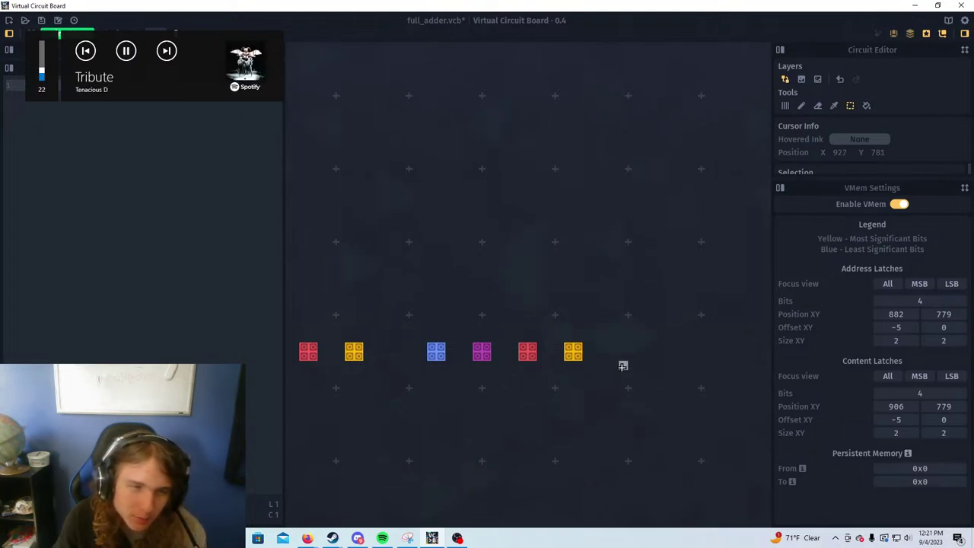
{"action": "key", "text": "XF86AudioNext"}
{"action": "key", "text": "XF86AudioNext"}
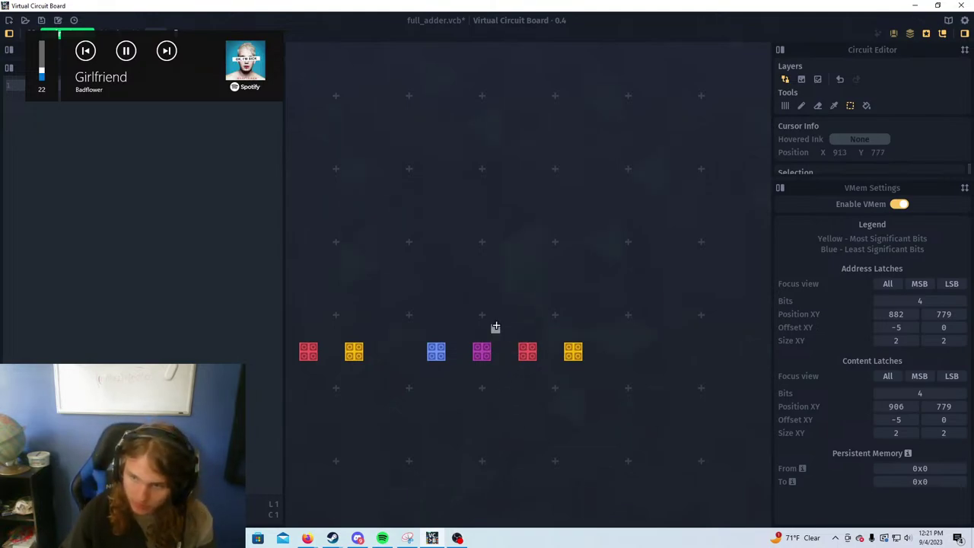
Collapse the VMem Settings in favour of the Circuit Editor, and replace the User Guide with an expanded VMem Editor
{"action": "left_click_drag", "start_coordinate": [495, 326], "coordinate": [547, 378]}
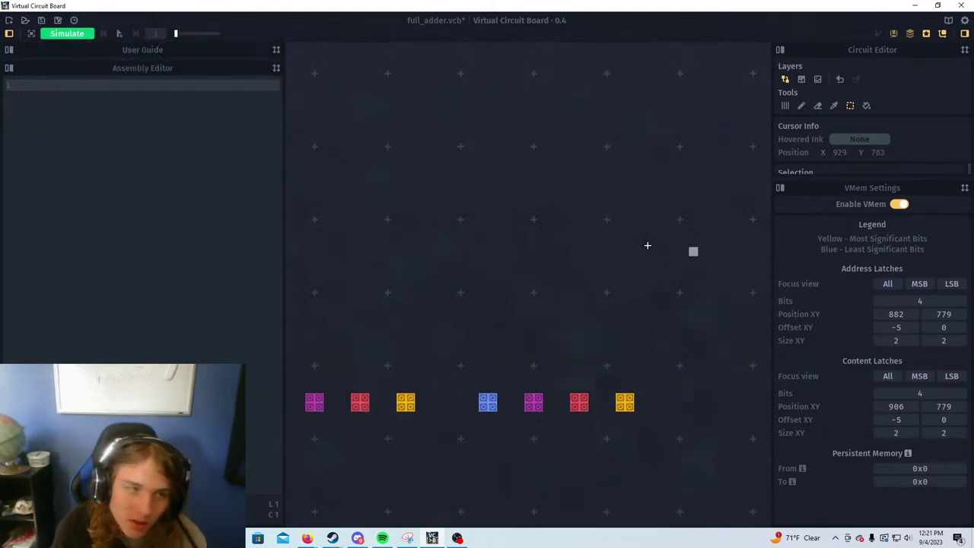
{"action": "left_click", "coordinate": [141, 126]}
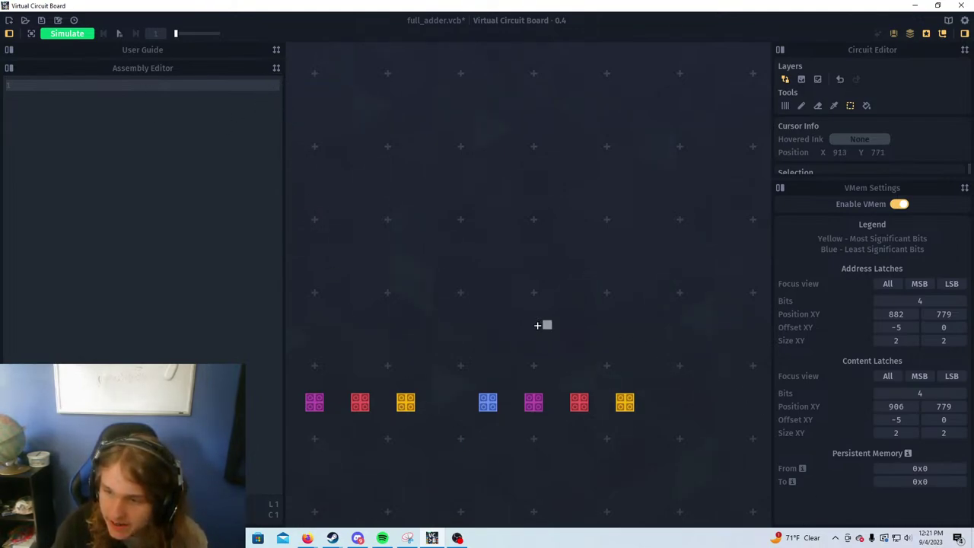
{"action": "left_click", "coordinate": [964, 187]}
{"action": "left_click", "coordinate": [964, 50]}
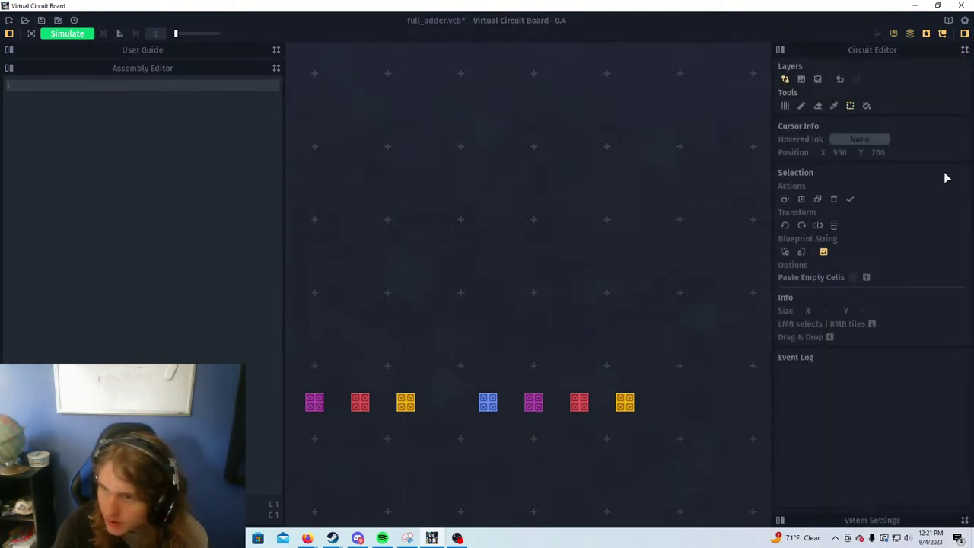
{"action": "left_click", "coordinate": [10, 49]}
{"action": "left_click", "coordinate": [41, 67]}
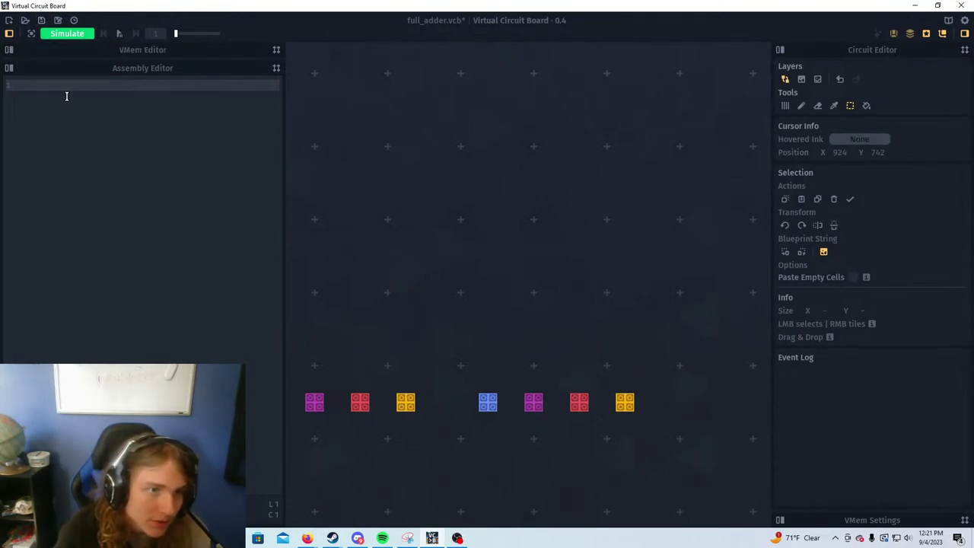
{"action": "left_click", "coordinate": [275, 49]}
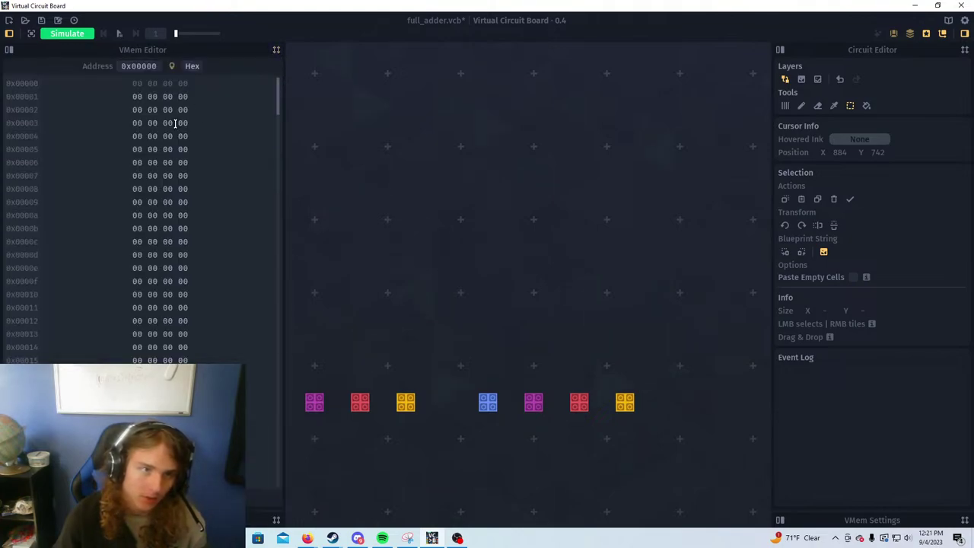
Fill all four bytes at memory address 0x00001 with ff in the VMem Editor
{"action": "left_click", "coordinate": [137, 97]}
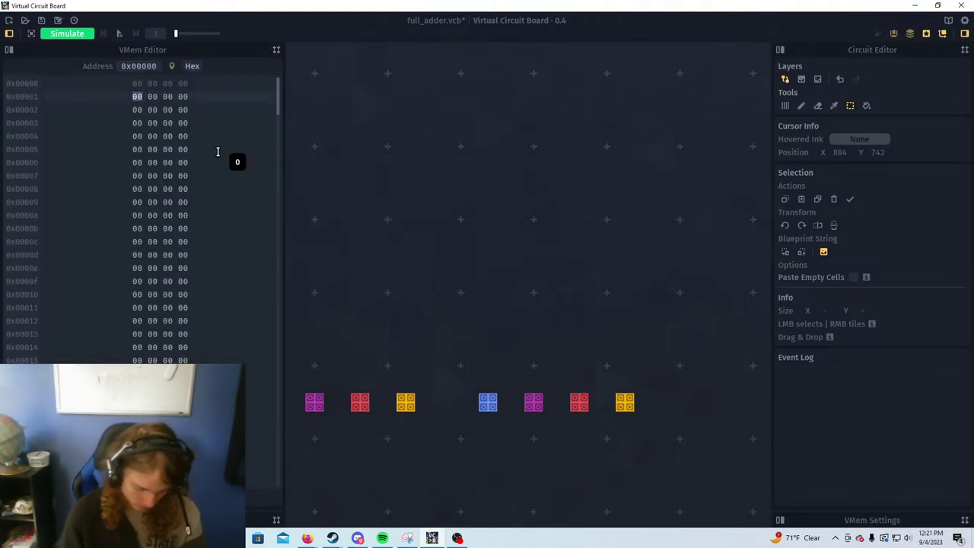
{"action": "type", "text": "ffff"}
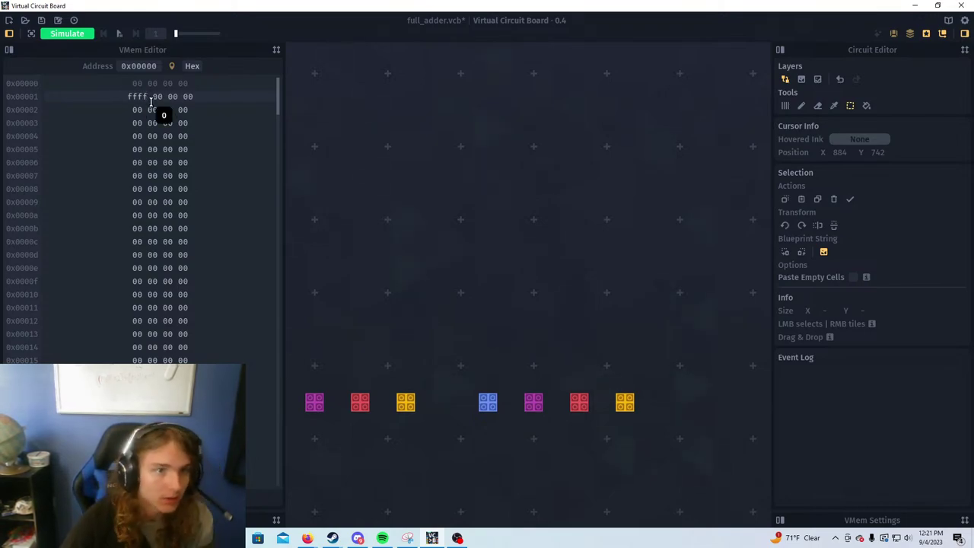
{"action": "key", "text": "BackSpace"}
{"action": "key", "text": "BackSpace"}
{"action": "type", "text": "ff"}
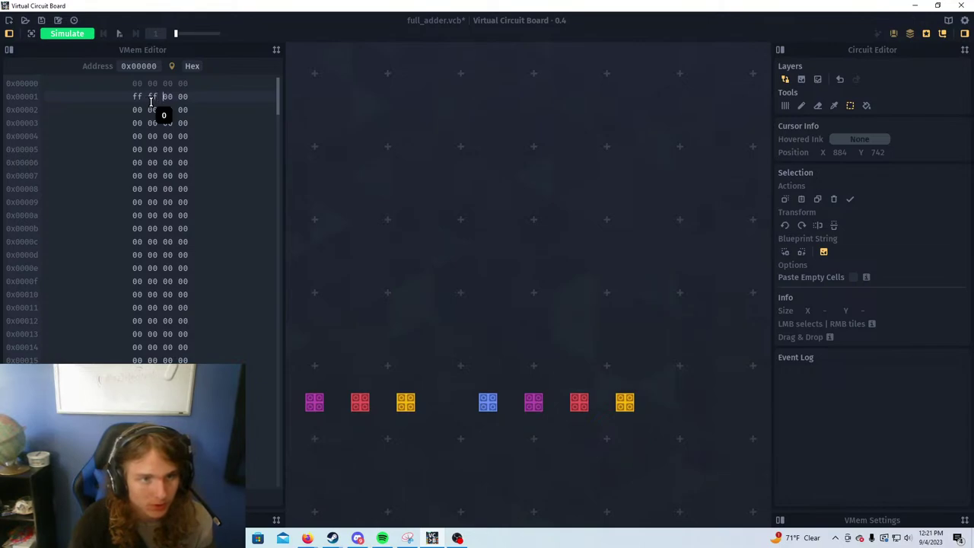
{"action": "key", "text": "Tab"}
{"action": "type", "text": "ff"}
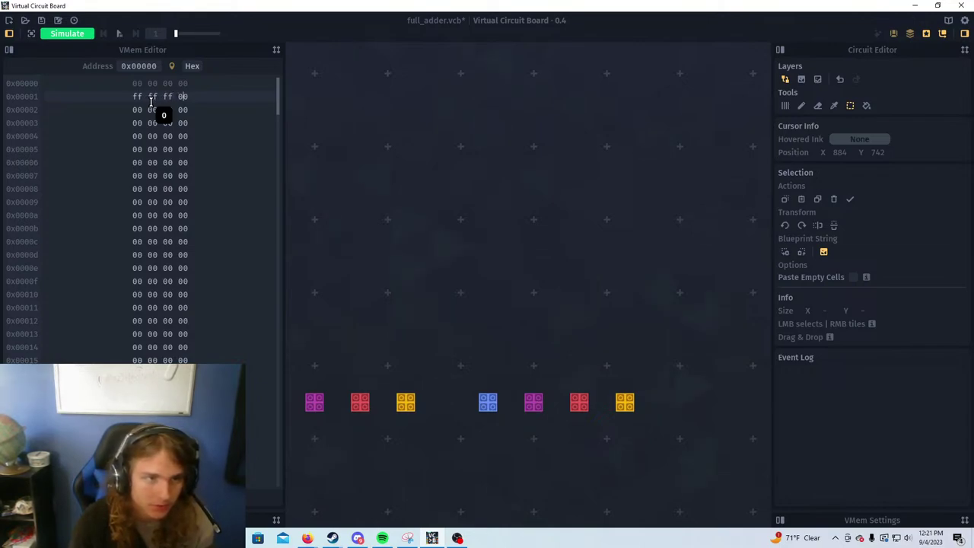
{"action": "key", "text": "Tab"}
{"action": "type", "text": "ff"}
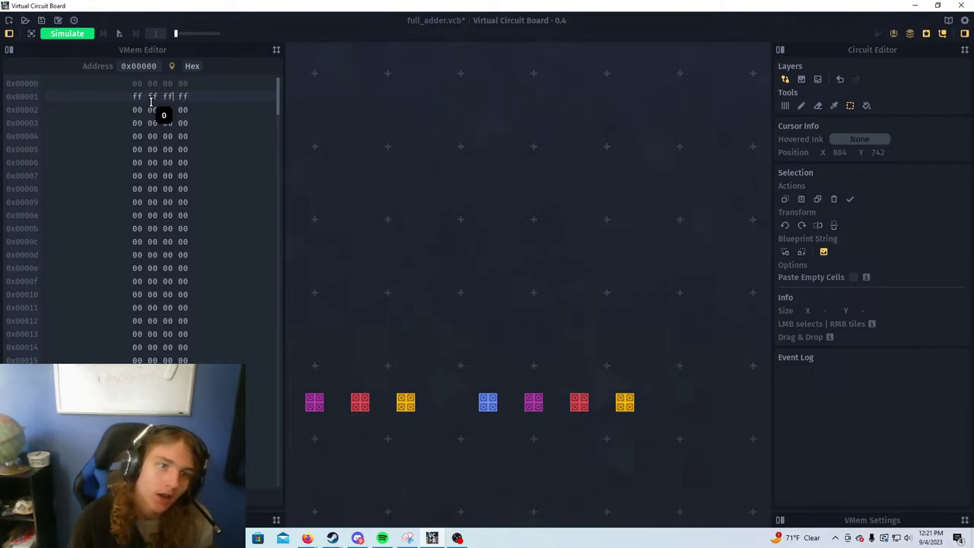
Step back and forth through the individual bytes stored at memory address 0x00001
{"action": "key", "text": "Left"}
{"action": "key", "text": "Left"}
{"action": "key", "text": "Left"}
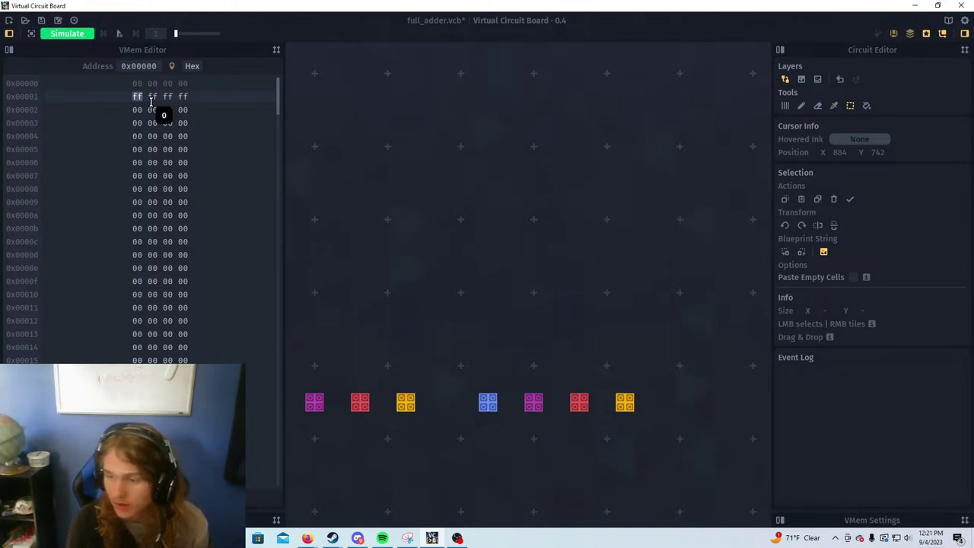
{"action": "key", "text": "Right"}
{"action": "key", "text": "Right"}
{"action": "key", "text": "Right"}
{"action": "key", "text": "shift+Right"}
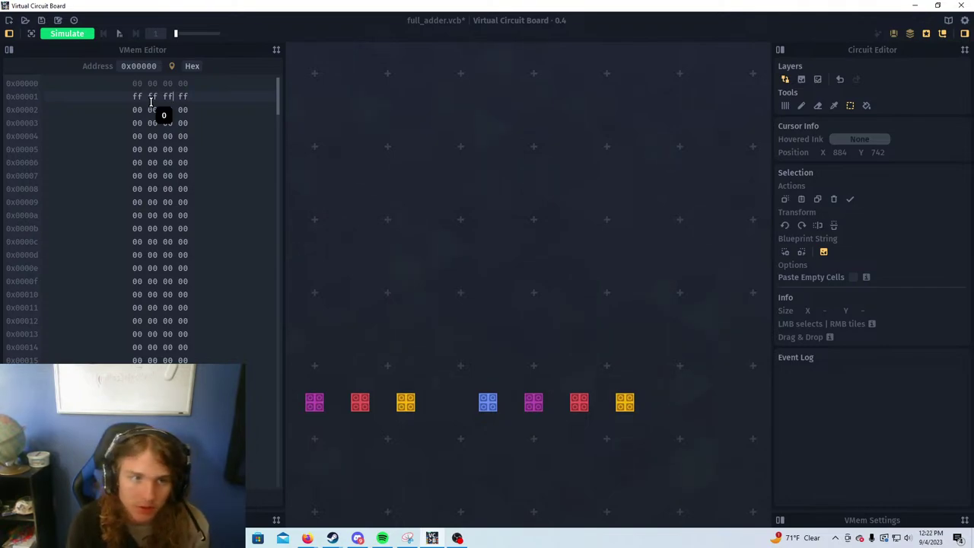
Set the first three bytes at memory address 0x00001 to 00 in the VMem Editor
{"action": "key", "text": "shift+Left"}
{"action": "key", "text": "shift+Left"}
{"action": "type", "text": "00 "}
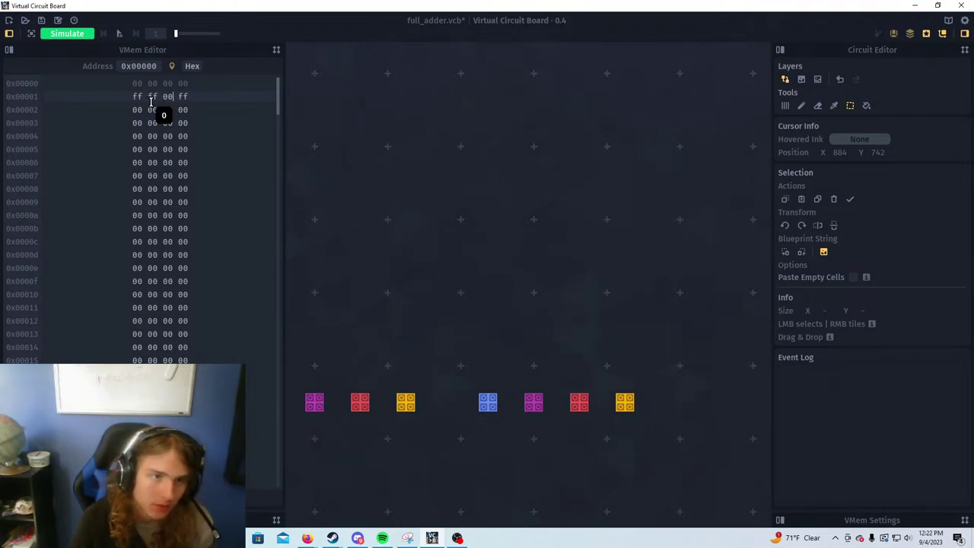
{"action": "type", "text": "00 "}
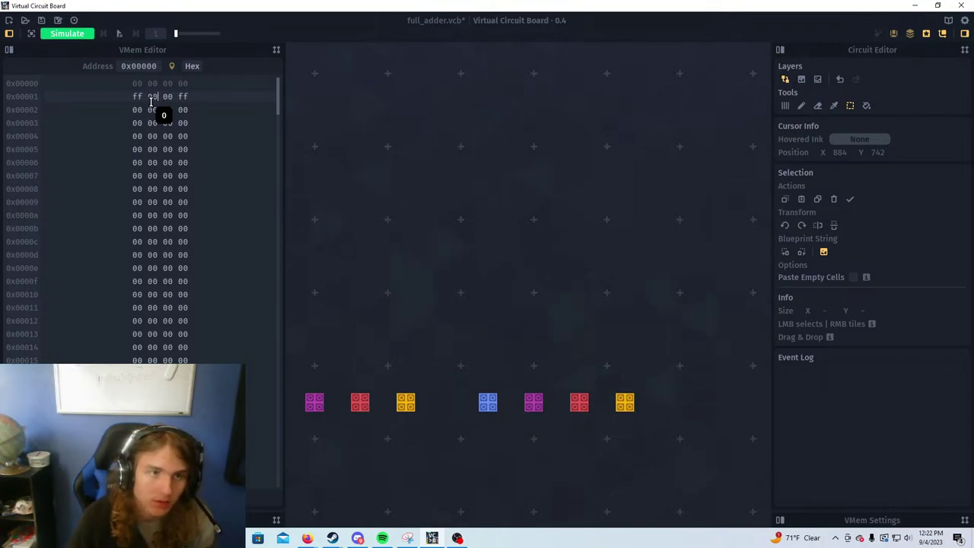
{"action": "type", "text": "00"}
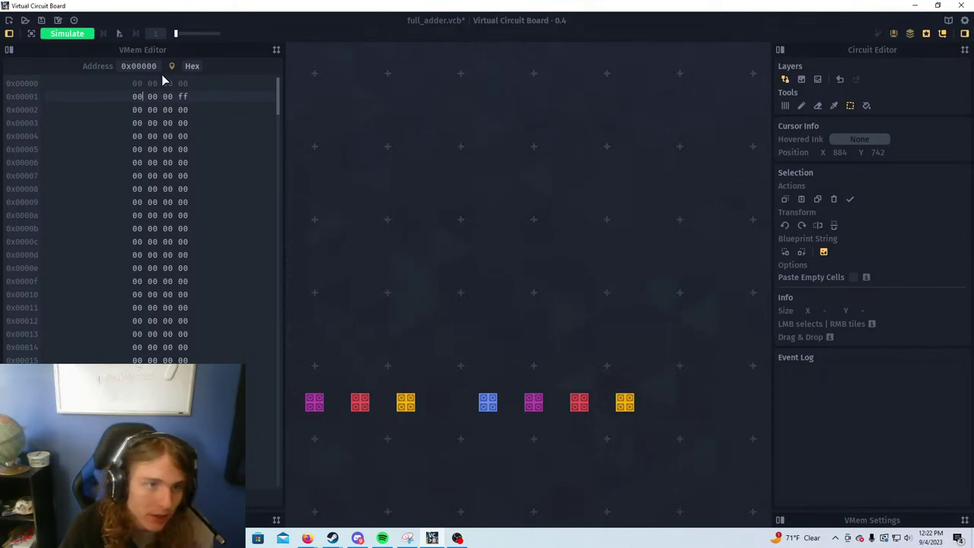
Switch the VMem Editor's number format to binary and compare the byte at address 0x00001 with its hexadecimal form
{"action": "left_click", "coordinate": [192, 66]}
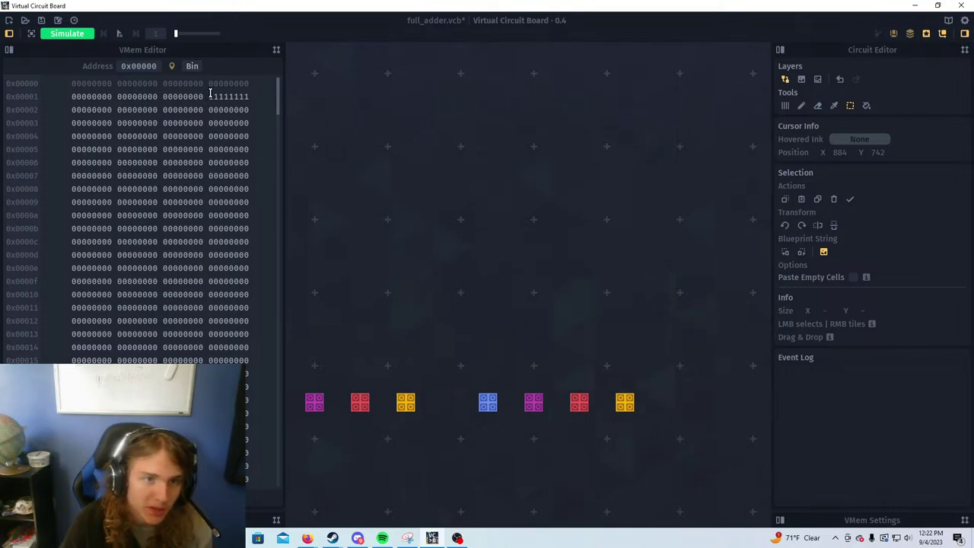
{"action": "left_click_drag", "start_coordinate": [210, 93], "coordinate": [254, 94]}
{"action": "left_click_drag", "start_coordinate": [134, 98], "coordinate": [284, 297]}
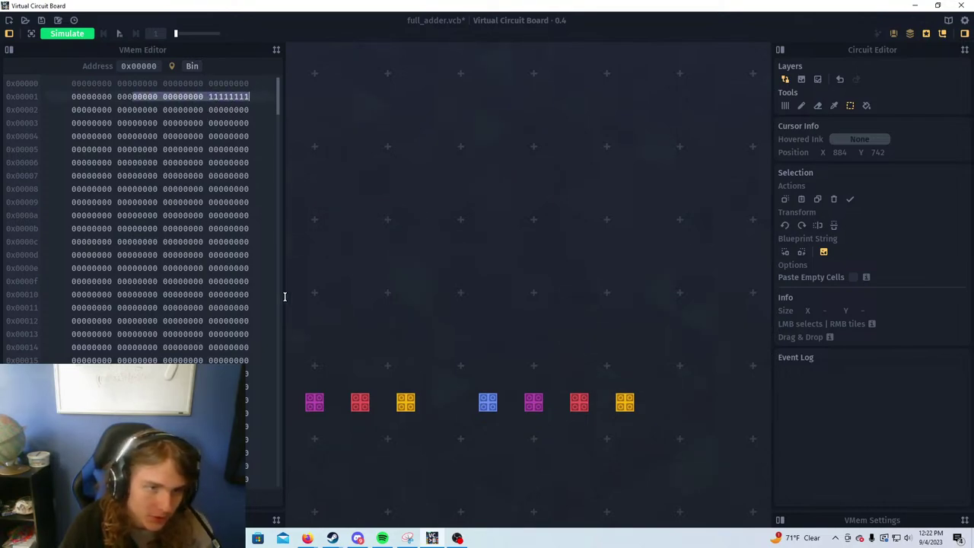
{"action": "left_click", "coordinate": [191, 221]}
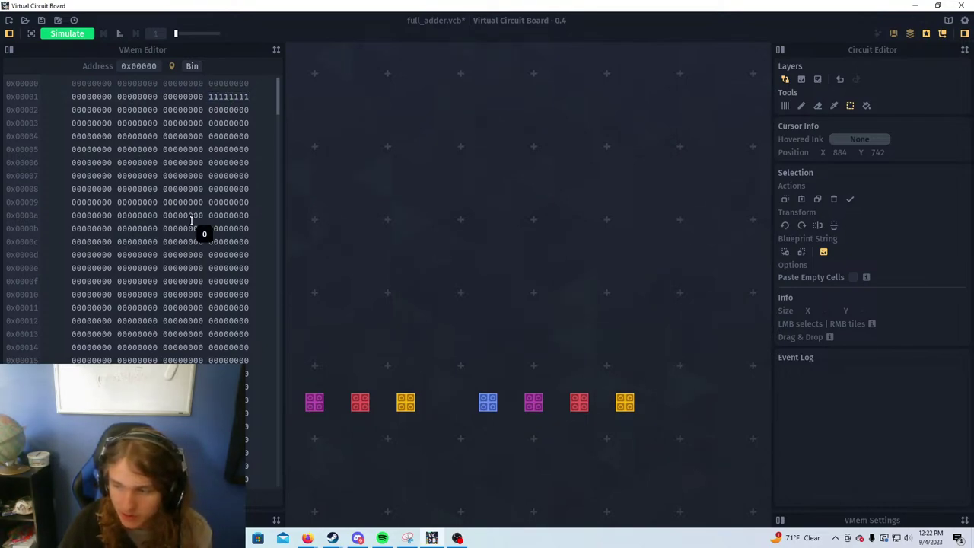
{"action": "left_click", "coordinate": [187, 67]}
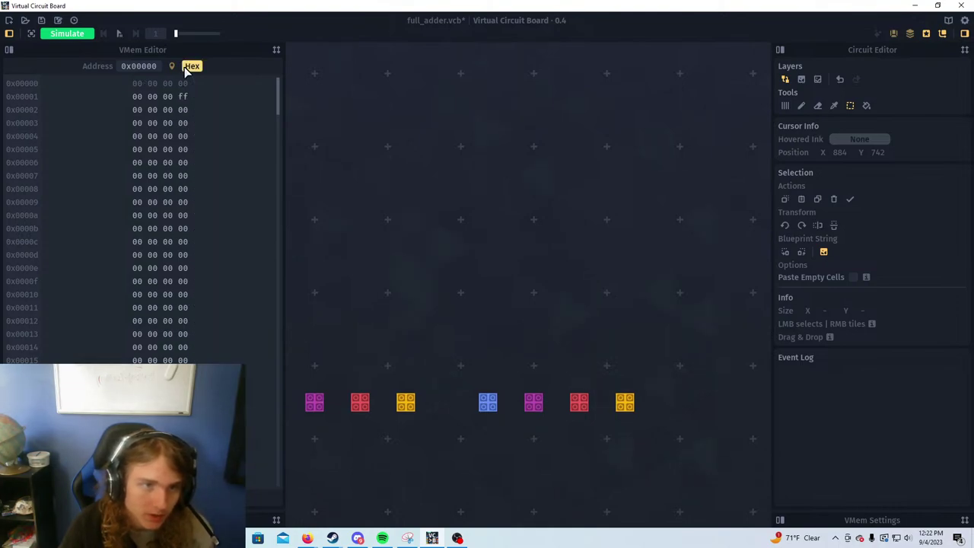
{"action": "left_click", "coordinate": [186, 67]}
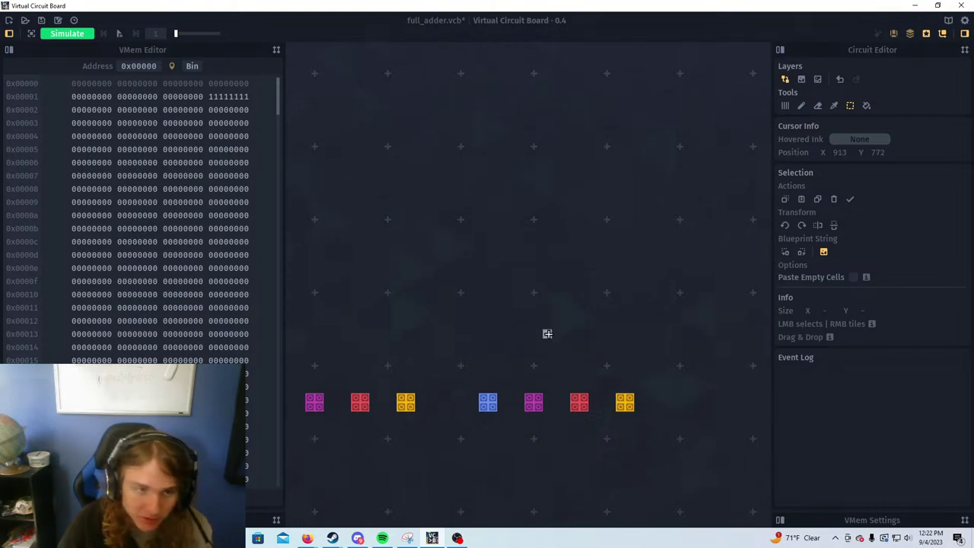
Start simulating the circuit with all four address latches and four content latches in view
{"action": "left_click_drag", "start_coordinate": [450, 268], "coordinate": [397, 208]}
{"action": "left_click_drag", "start_coordinate": [529, 230], "coordinate": [615, 256]}
{"action": "scroll", "coordinate": [583, 233], "scroll_direction": "down", "scroll_amount": 1}
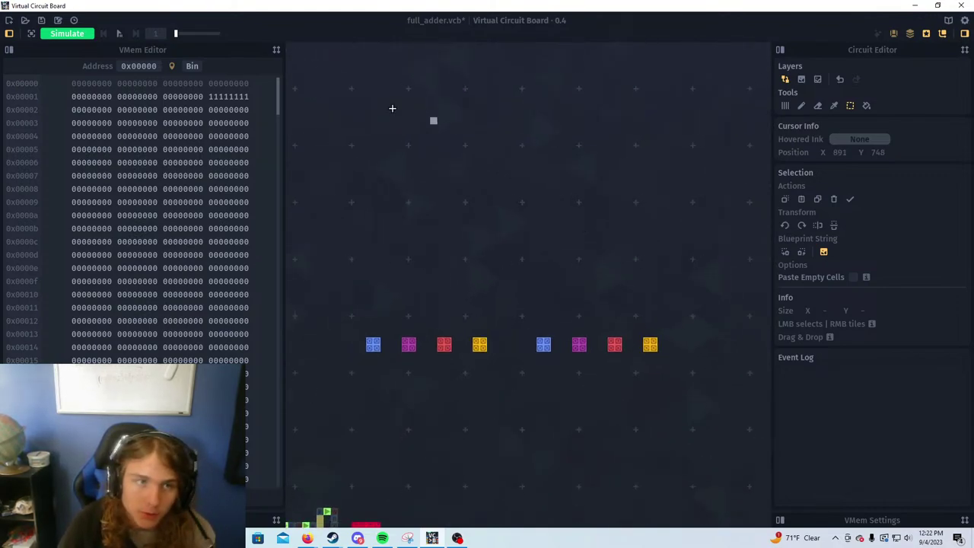
{"action": "left_click", "coordinate": [65, 34]}
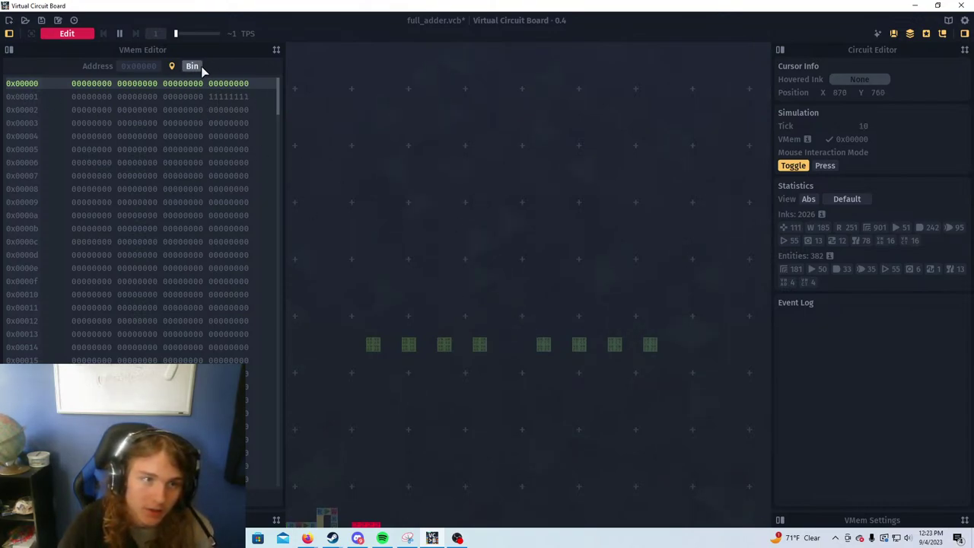
Jump the VMem Editor's view to address 0x00001 and back to 0x00000, and stop the simulation
{"action": "left_click", "coordinate": [154, 67]}
{"action": "key", "text": "BackSpace"}
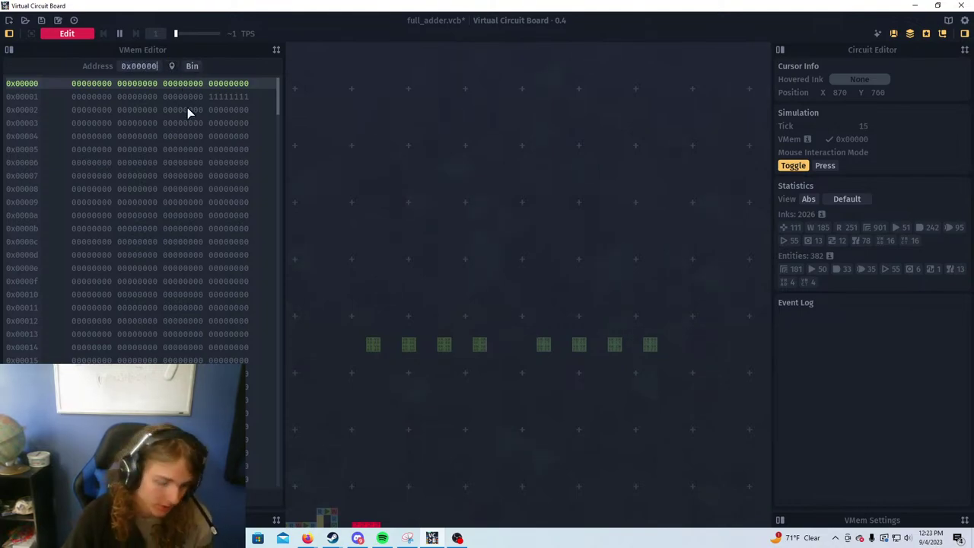
{"action": "key", "text": "BackSpace"}
{"action": "type", "text": "1"}
{"action": "key", "text": "Return"}
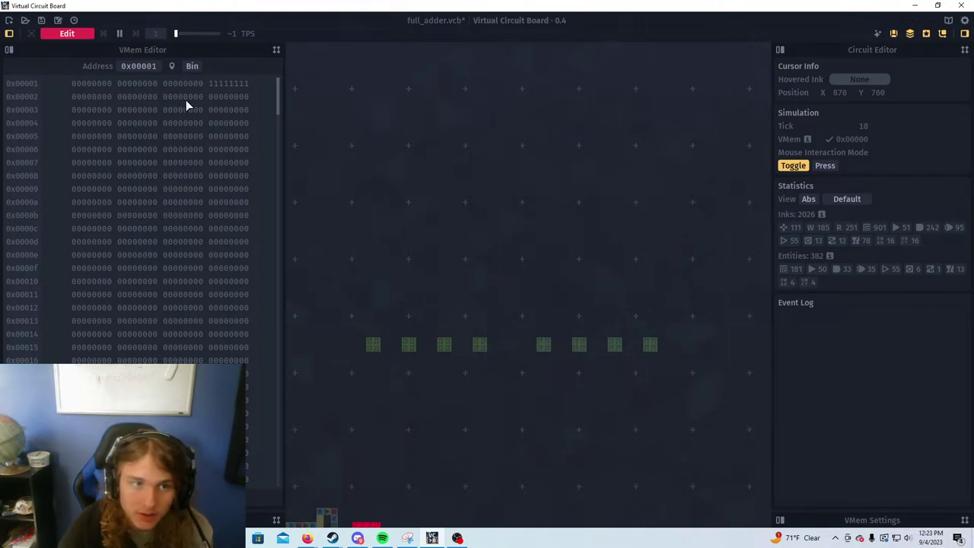
{"action": "scroll", "coordinate": [85, 99], "scroll_direction": "up", "scroll_amount": 1}
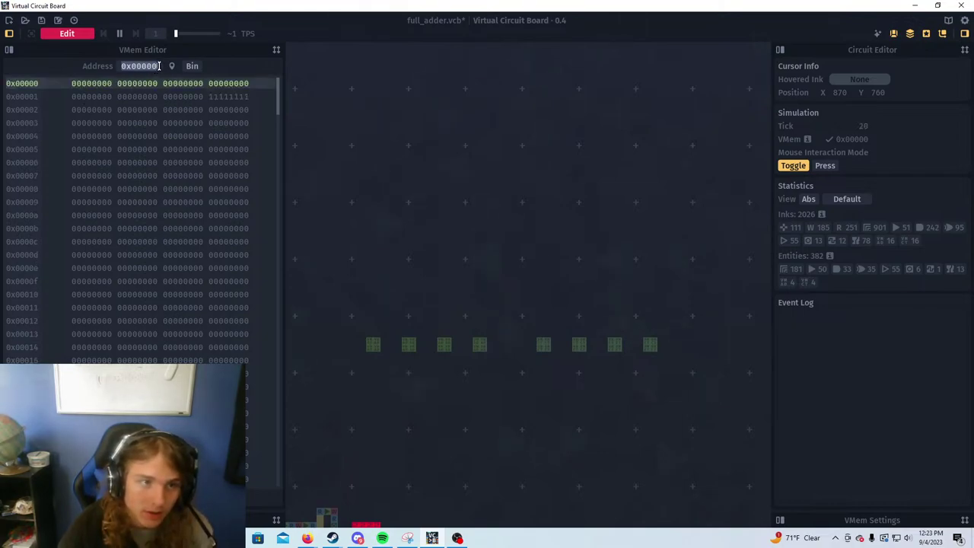
{"action": "left_click_drag", "start_coordinate": [127, 66], "coordinate": [135, 66]}
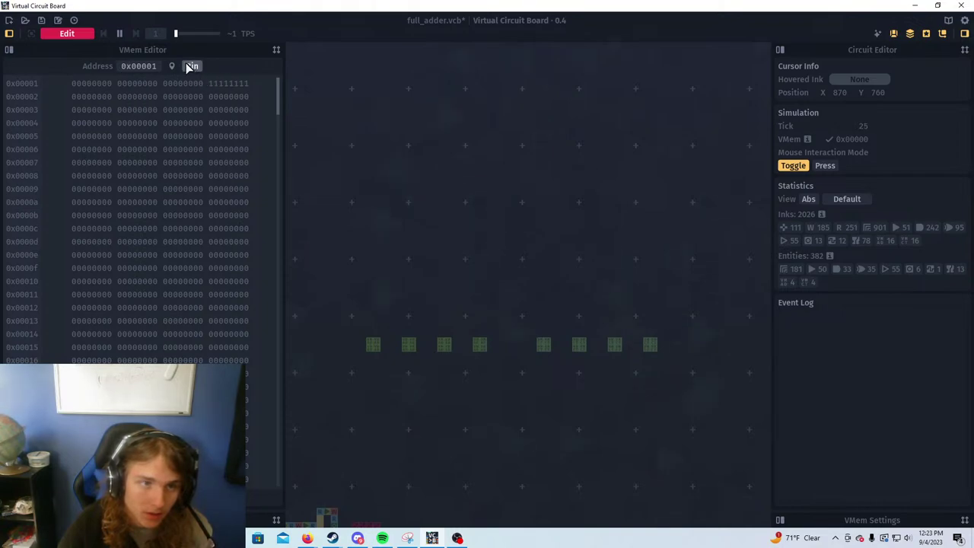
{"action": "scroll", "coordinate": [188, 67], "scroll_direction": "up", "scroll_amount": 1}
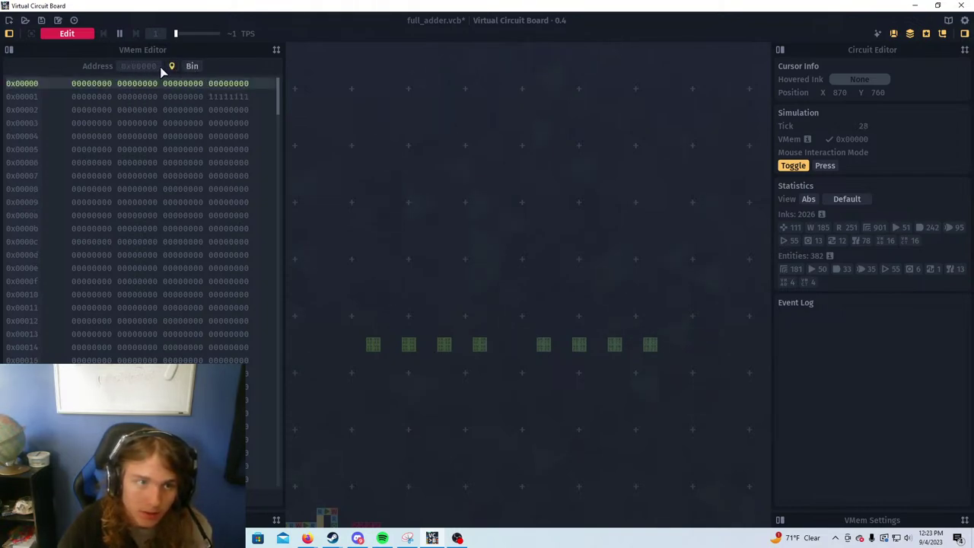
{"action": "left_click", "coordinate": [73, 34]}
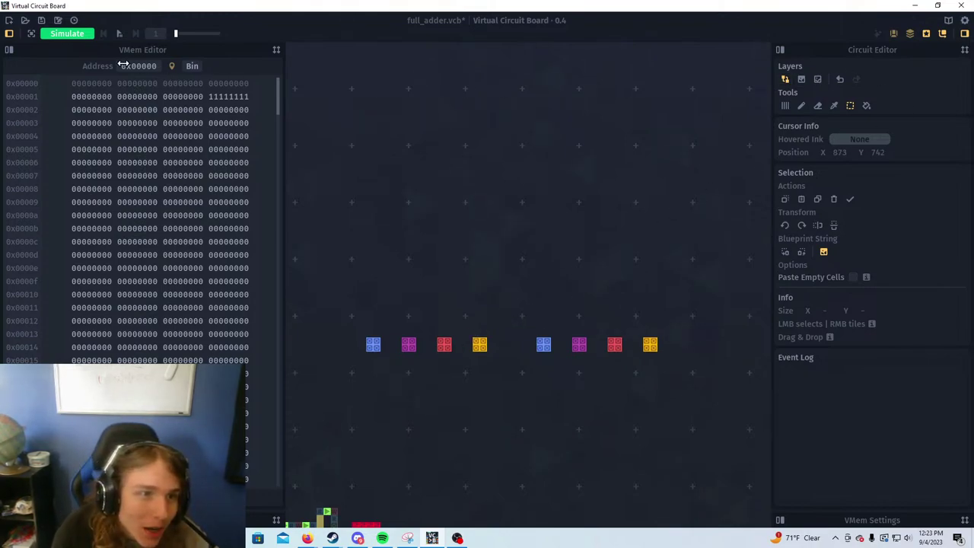
Start the simulation again and try the fourth and first address latches, leaving the first on to select memory address 0x00001
{"action": "left_click", "coordinate": [67, 34]}
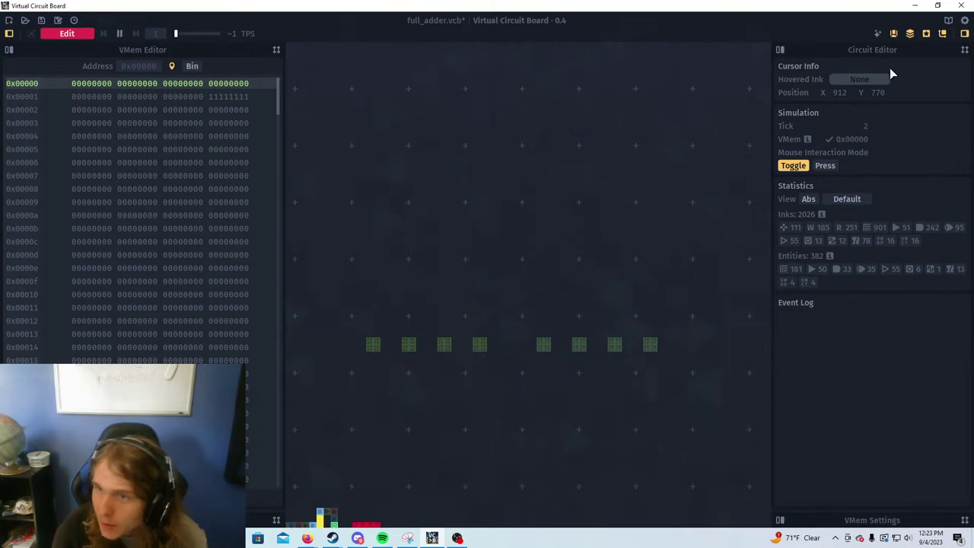
{"action": "left_click", "coordinate": [477, 348]}
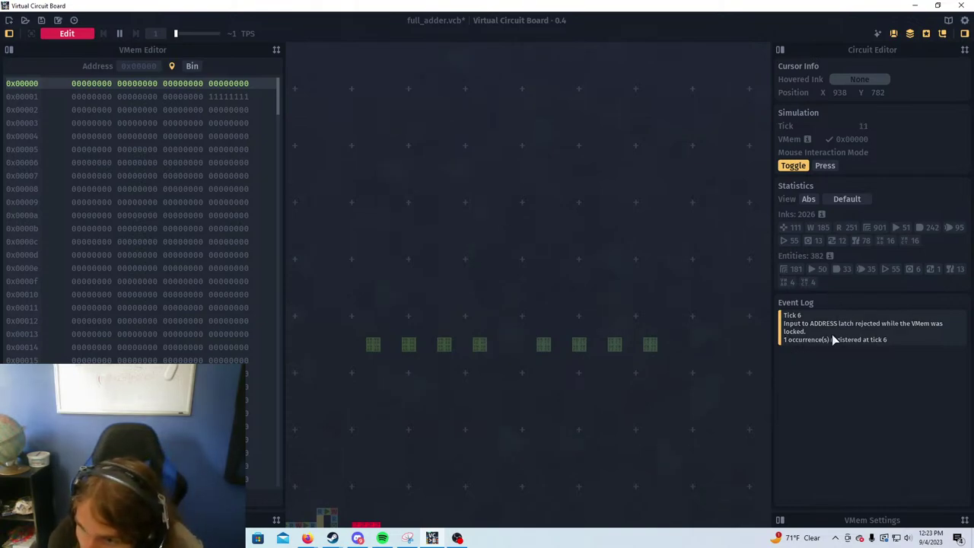
{"action": "left_click", "coordinate": [373, 350]}
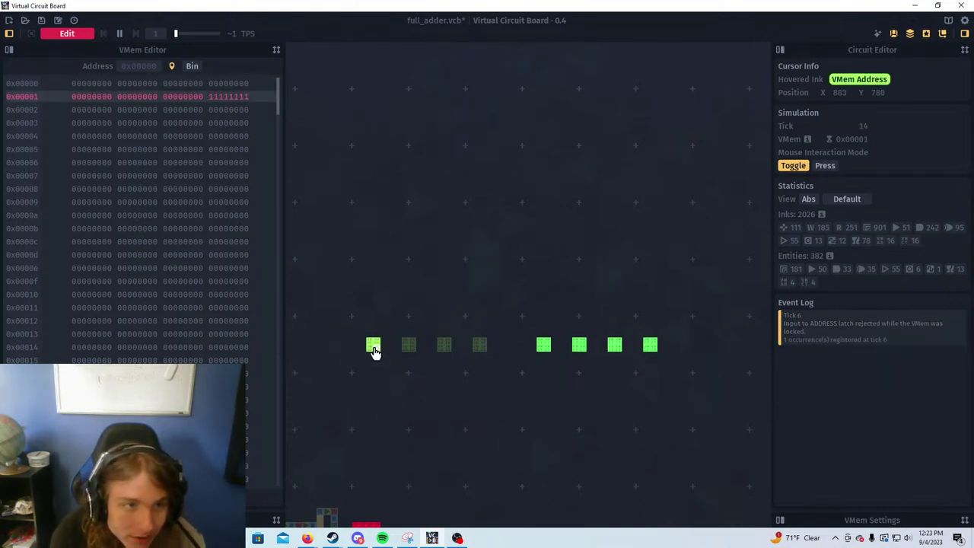
{"action": "left_click", "coordinate": [374, 350]}
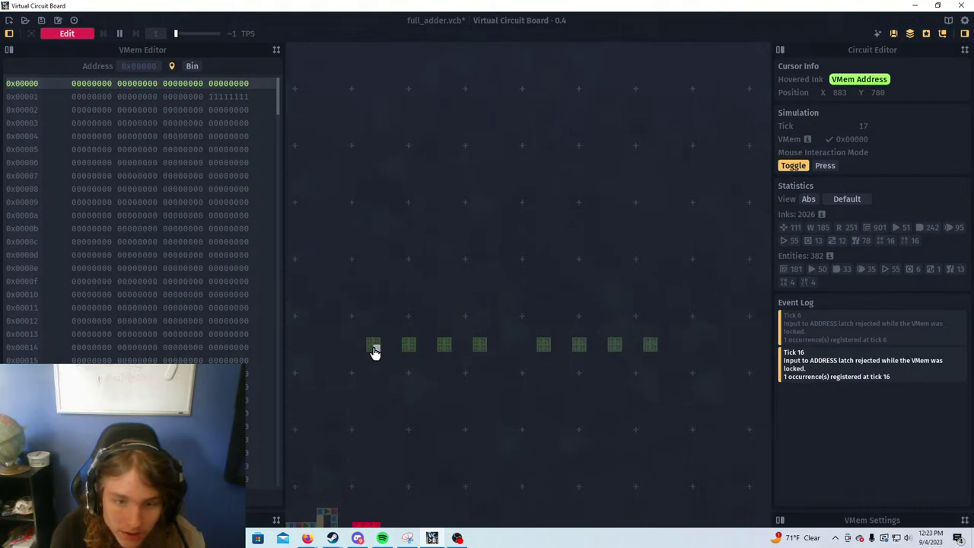
{"action": "left_click", "coordinate": [374, 350]}
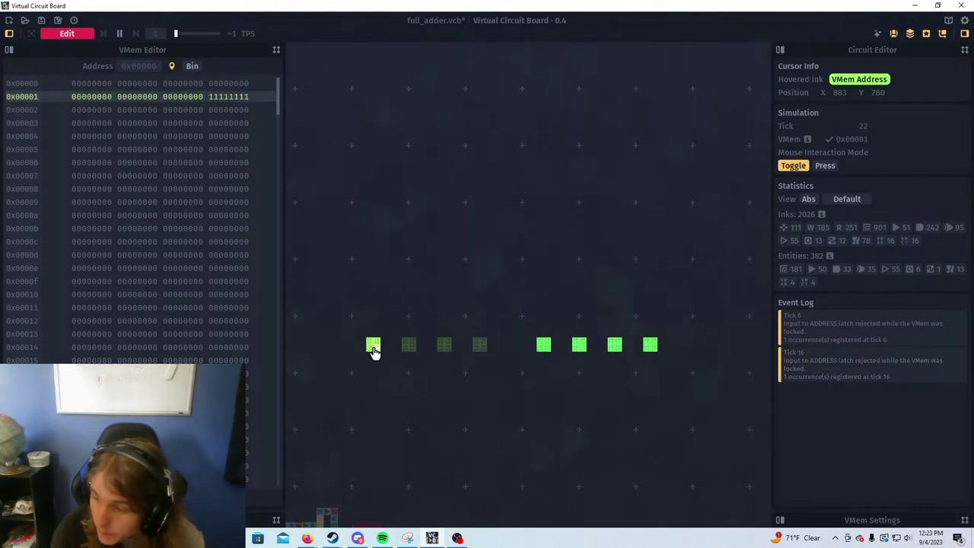
Toggle the second content latch to rewrite the data at 0x00001, and switch between addresses 0x00001 and 0x00000 with the first address latch
{"action": "left_click_drag", "start_coordinate": [347, 306], "coordinate": [296, 330]}
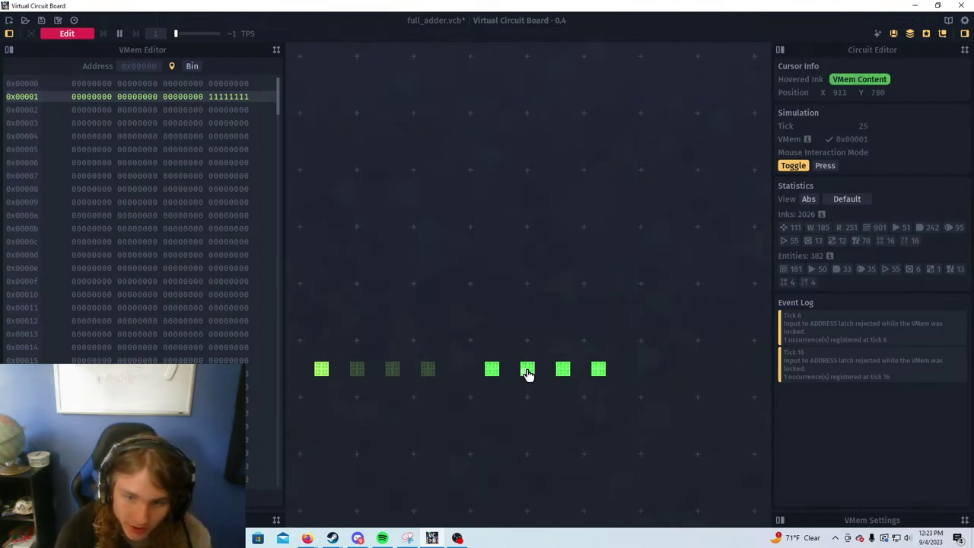
{"action": "left_click", "coordinate": [528, 373]}
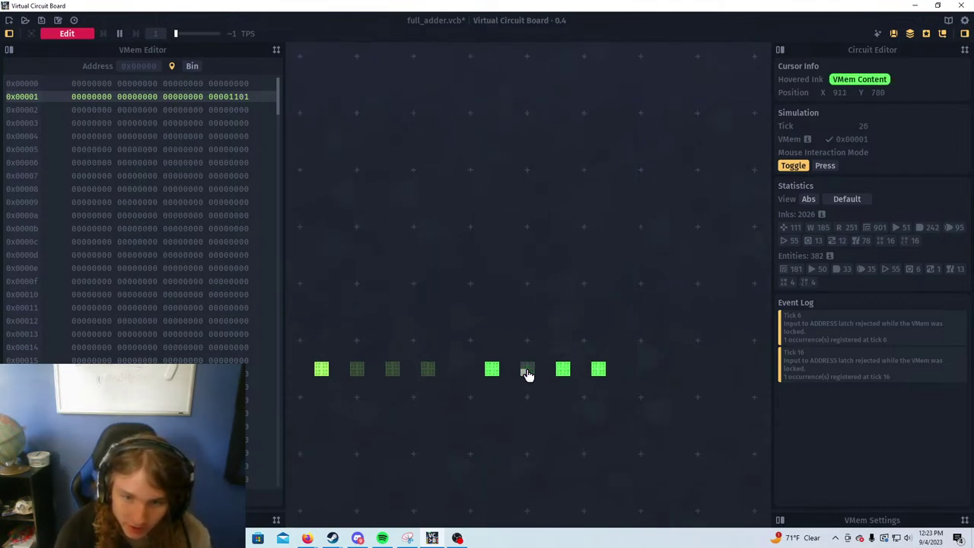
{"action": "left_click", "coordinate": [322, 373]}
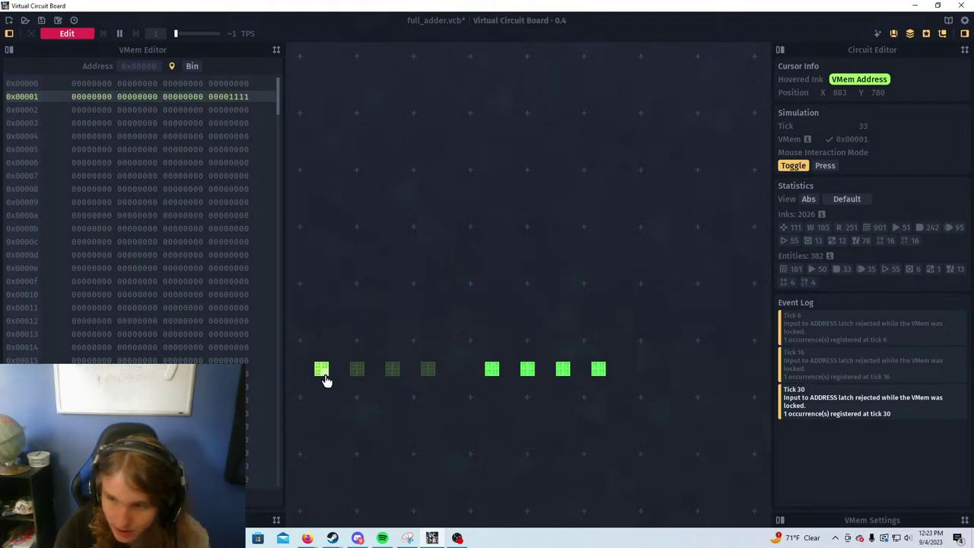
{"action": "left_click", "coordinate": [322, 373]}
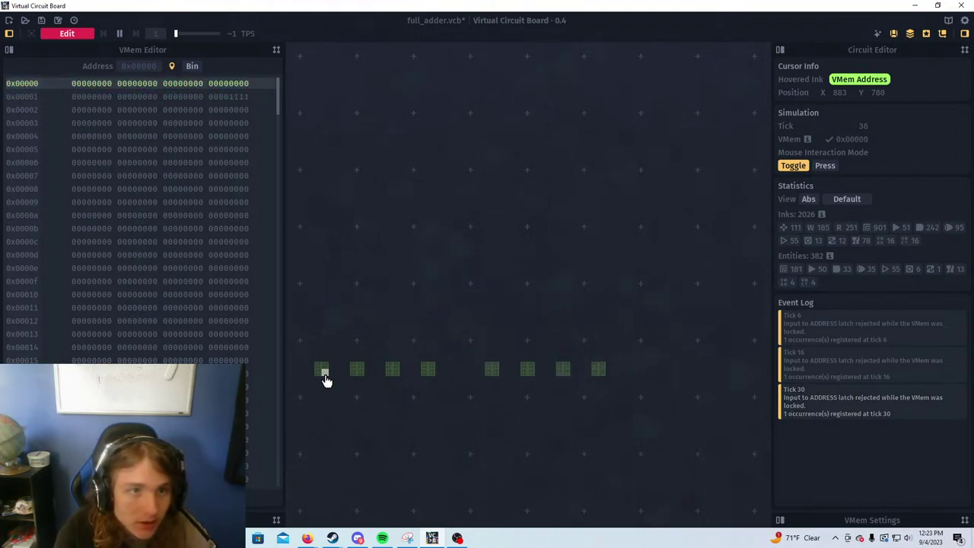
{"action": "left_click", "coordinate": [323, 373]}
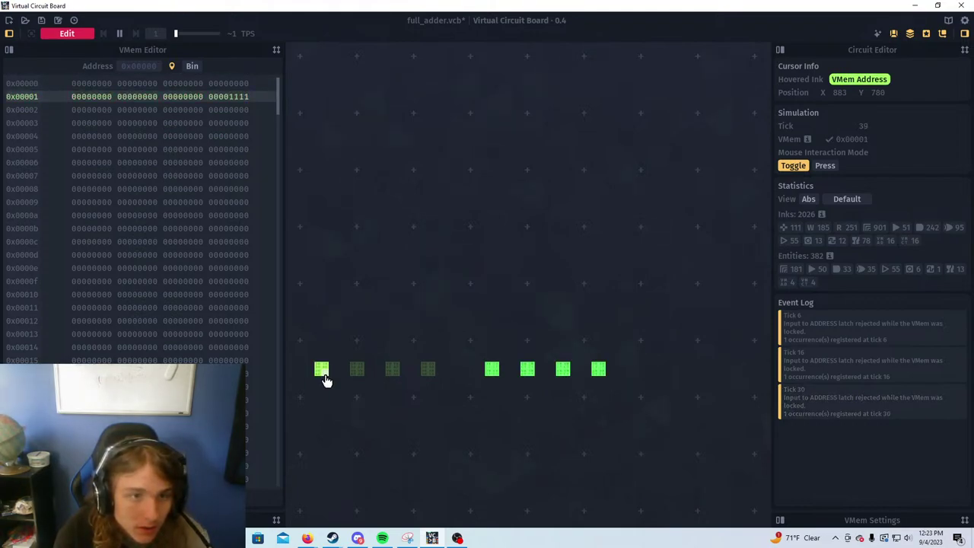
{"action": "left_click", "coordinate": [322, 373]}
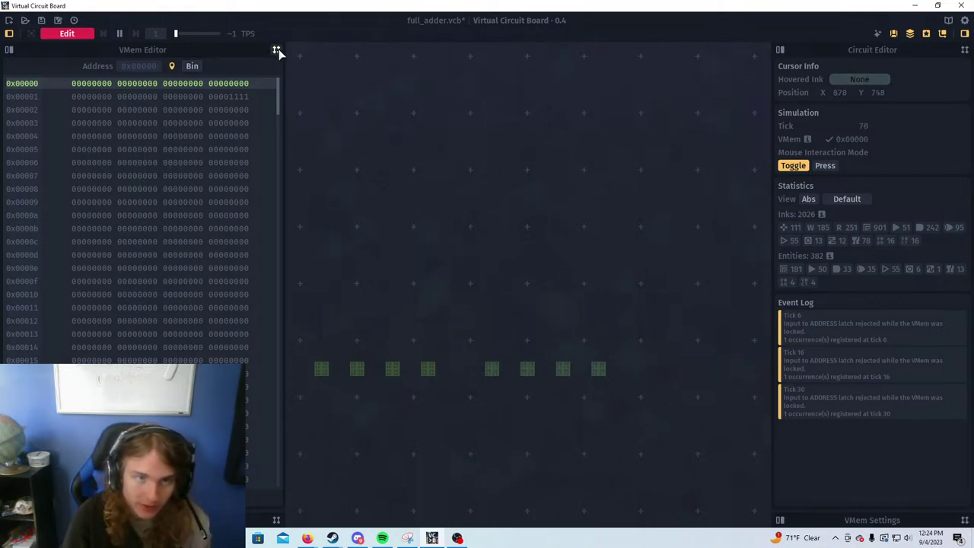
Replace the expanded VMem Editor with the Assembly Editor
{"action": "left_click", "coordinate": [262, 520]}
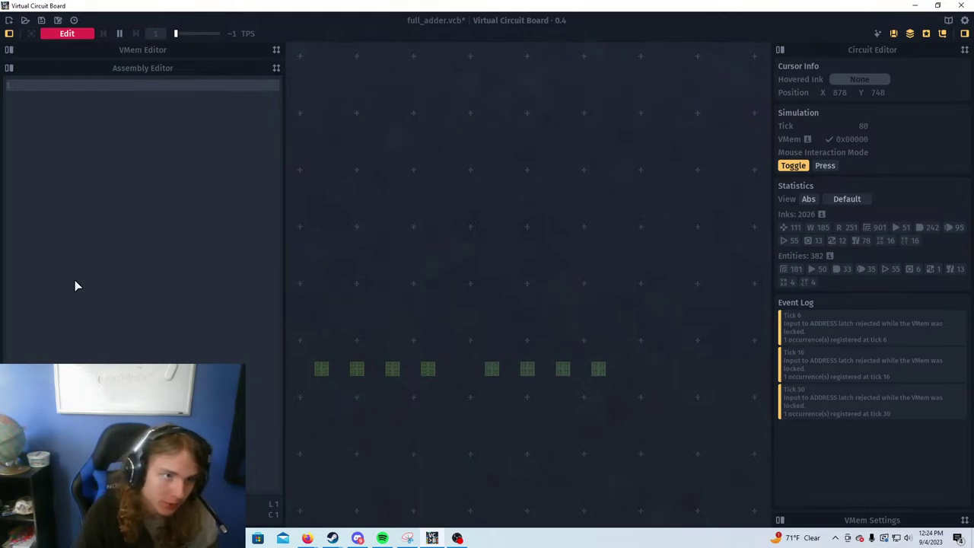
Return to edit mode and enter the assembly line "symbol test 0x000000ff" in the empty program
{"action": "left_click", "coordinate": [73, 33]}
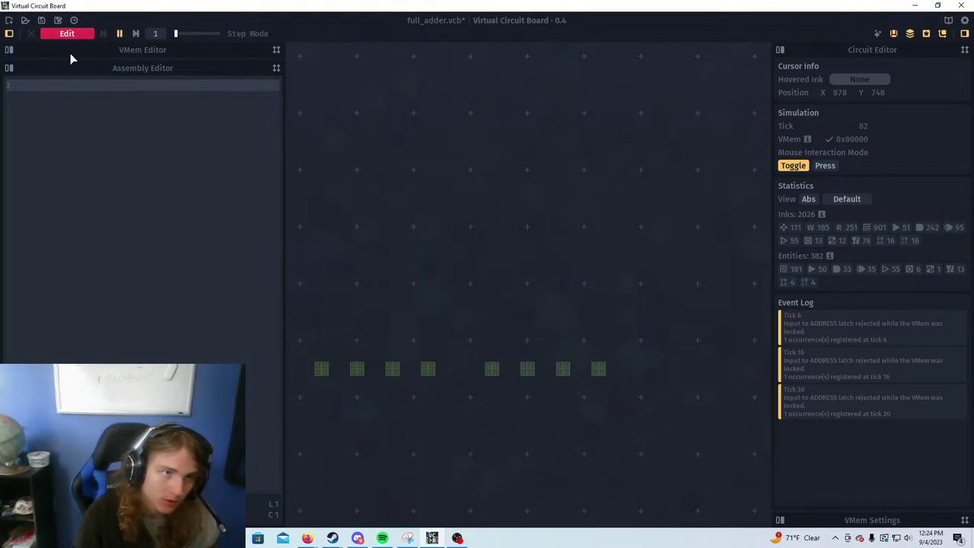
{"action": "left_click", "coordinate": [71, 34]}
{"action": "left_click", "coordinate": [75, 89]}
{"action": "type", "text": "sym"}
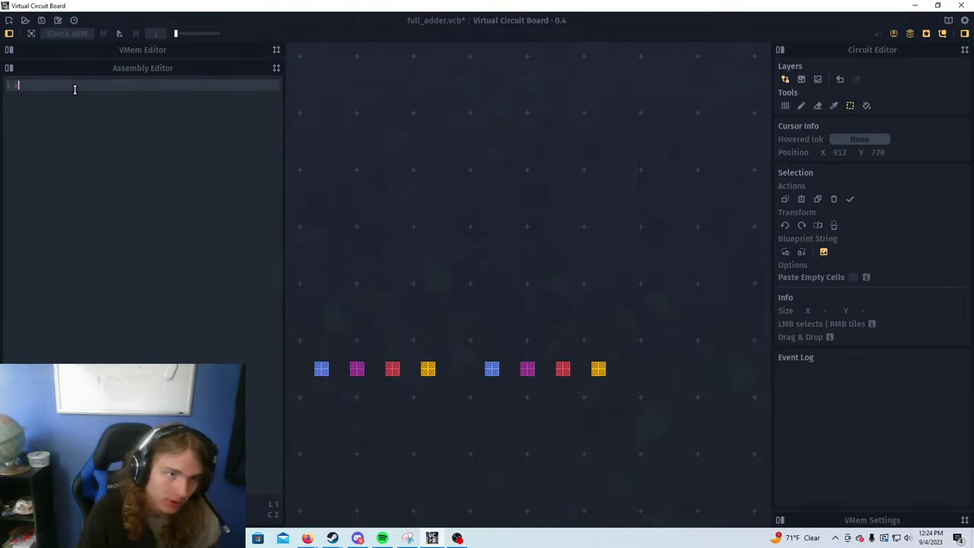
{"action": "type", "text": "bol "}
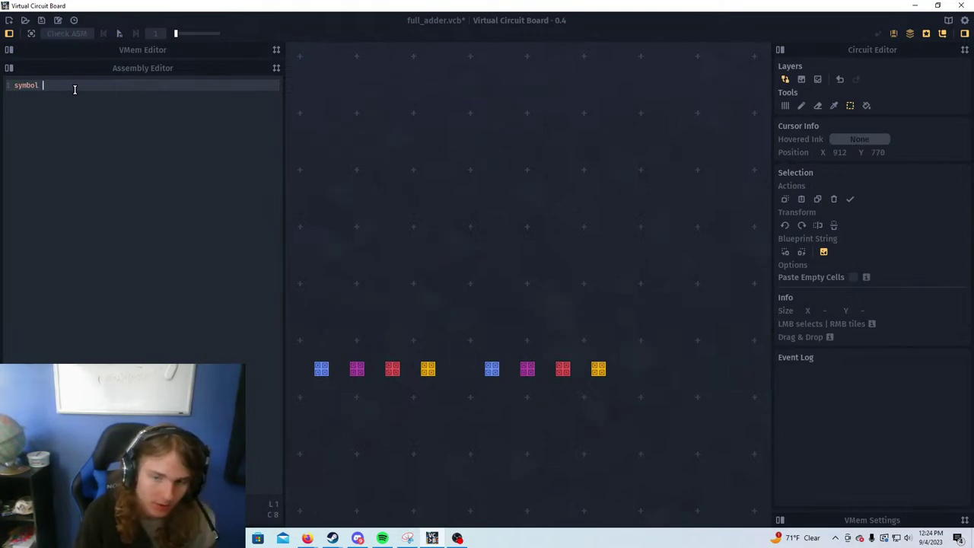
{"action": "type", "text": "'est 0x"}
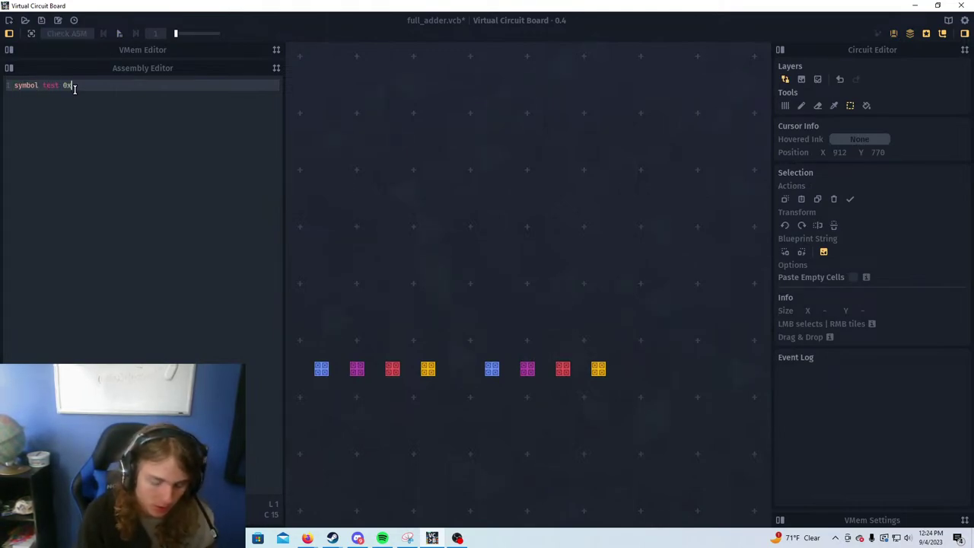
{"action": "type", "text": "ff"}
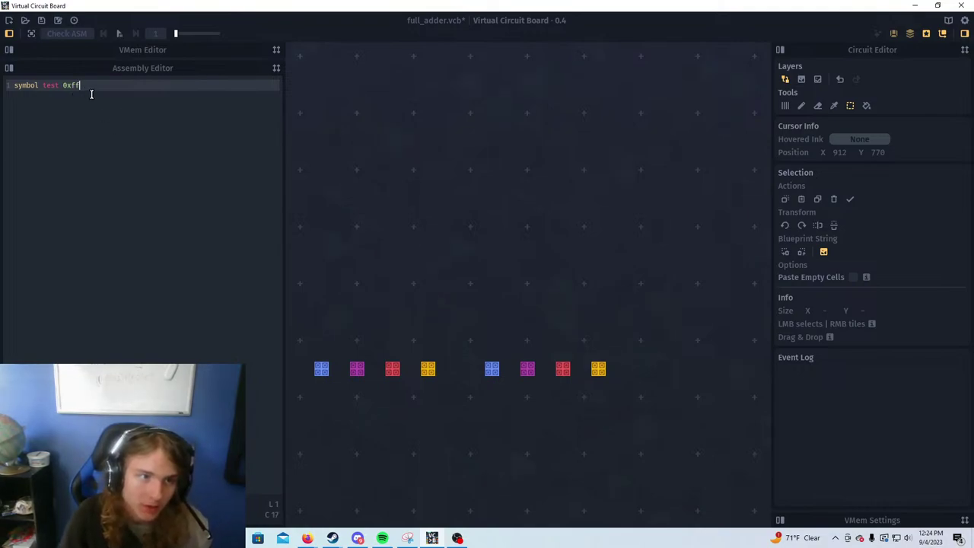
{"action": "key", "text": "Left"}
{"action": "key", "text": "Left"}
{"action": "type", "text": "00000"}
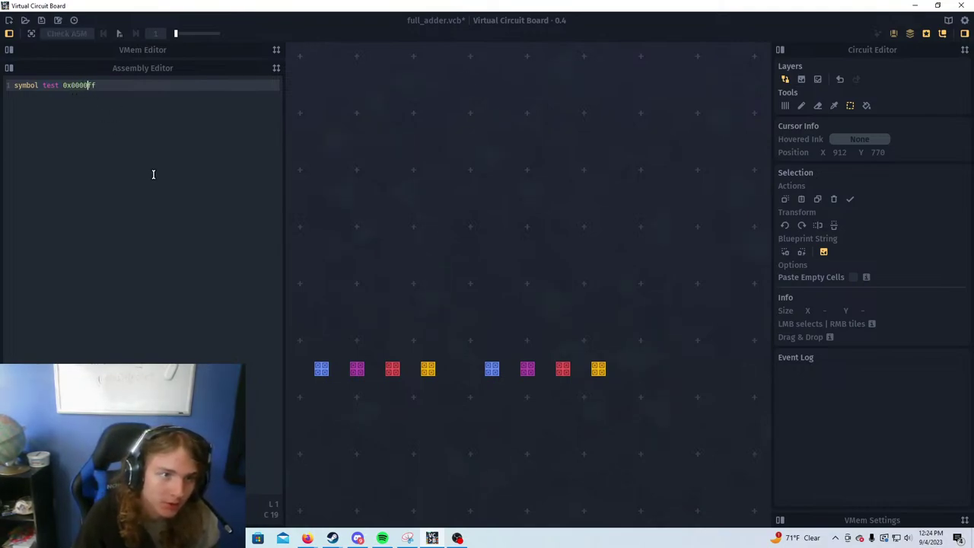
{"action": "type", "text": "0"}
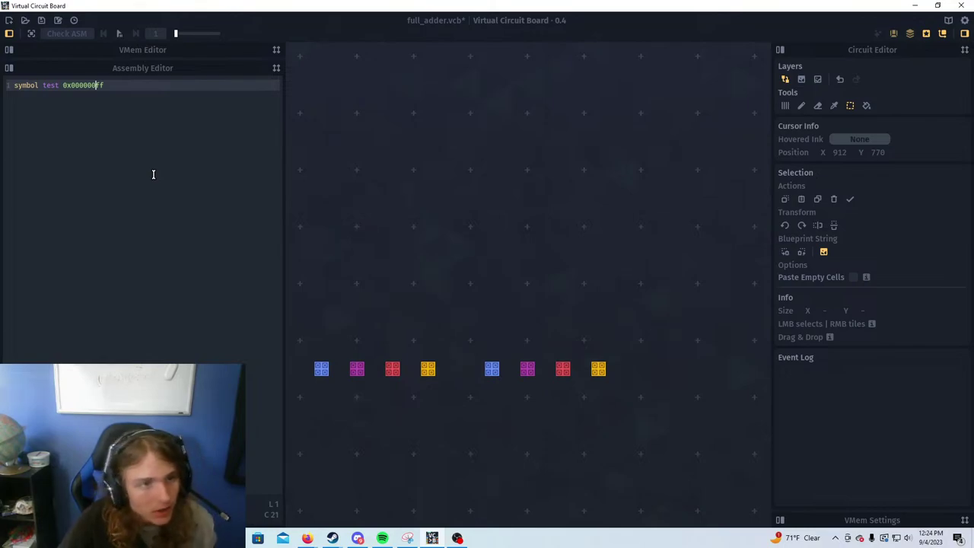
End the symbol test statement with a semicolon, leaving no blank lines below it
{"action": "key", "text": "shift+Left"}
{"action": "key", "text": "shift+Left"}
{"action": "key", "text": "shift+Left"}
{"action": "key", "text": "shift+Left"}
{"action": "key", "text": "shift+Left"}
{"action": "key", "text": "shift+Left"}
{"action": "key", "text": "shift+Left"}
{"action": "key", "text": "shift+Left"}
{"action": "key", "text": "shift+Left"}
{"action": "key", "text": "shift+Left"}
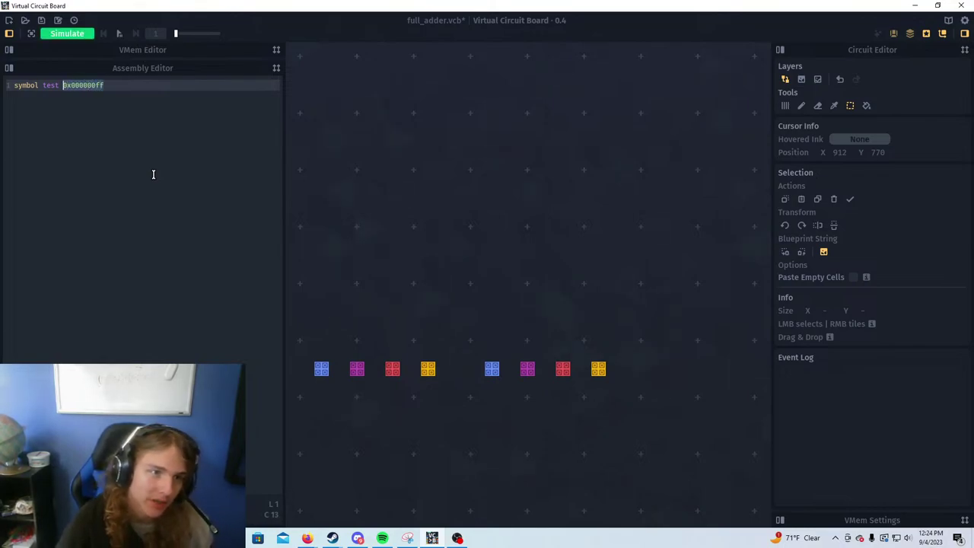
{"action": "key", "text": "Right"}
{"action": "key", "text": "Return"}
{"action": "key", "text": "Return"}
{"action": "key", "text": "BackSpace"}
{"action": "key", "text": "BackSpace"}
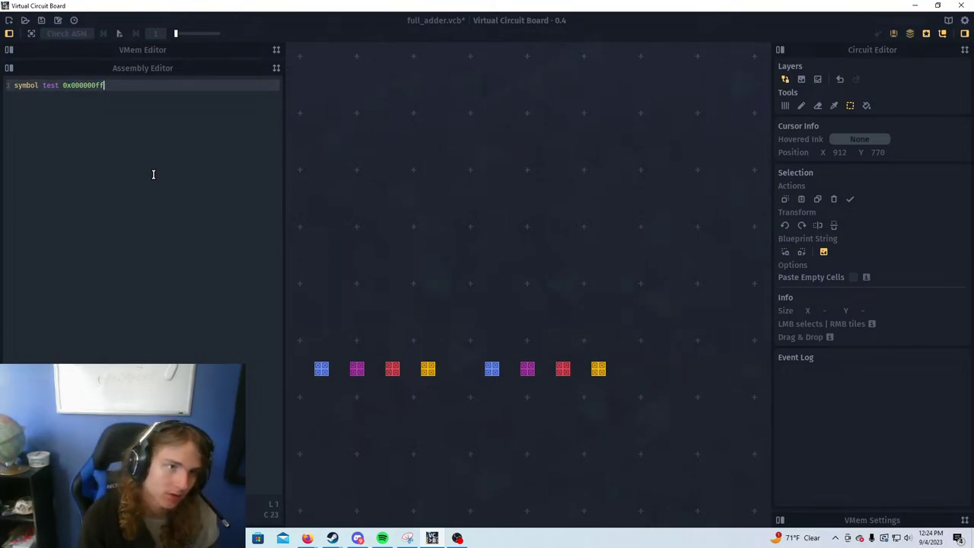
{"action": "type", "text": ";"}
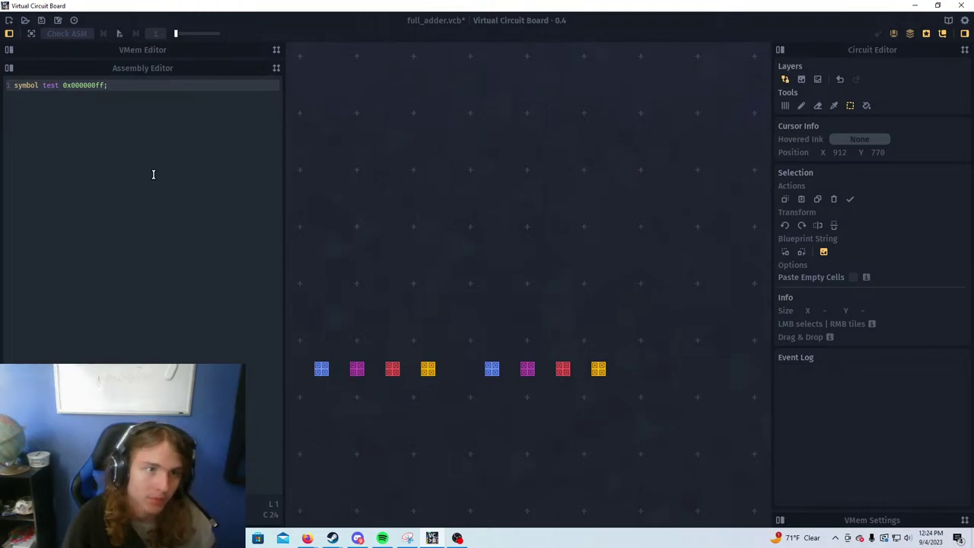
Simulate the circuit, examine the virtual memory contents in binary, and return to edit mode
{"action": "left_click", "coordinate": [71, 34]}
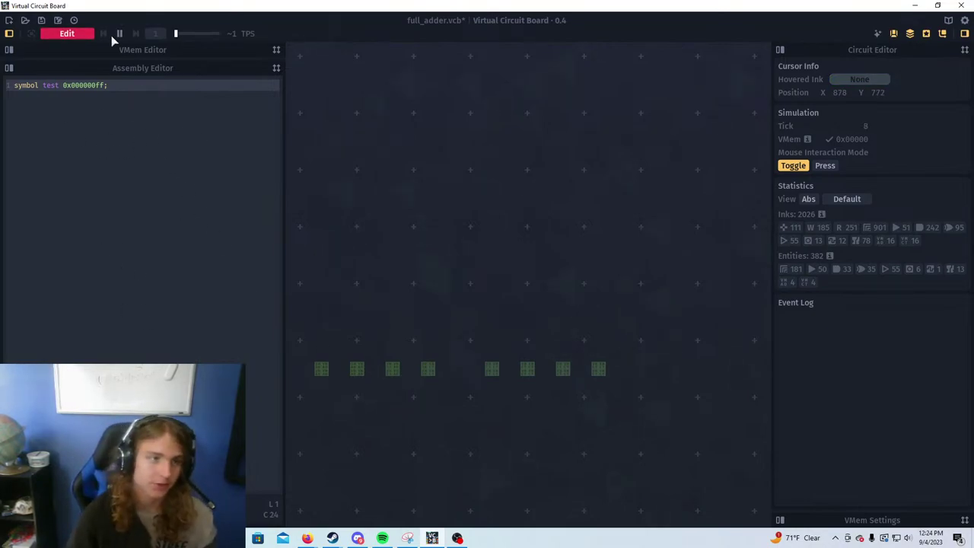
{"action": "left_click", "coordinate": [271, 49]}
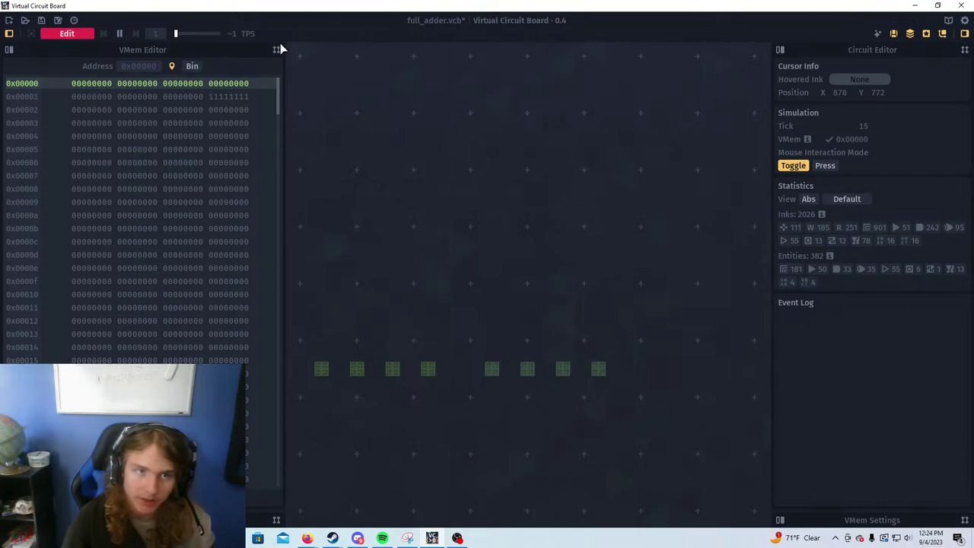
{"action": "left_click", "coordinate": [62, 33]}
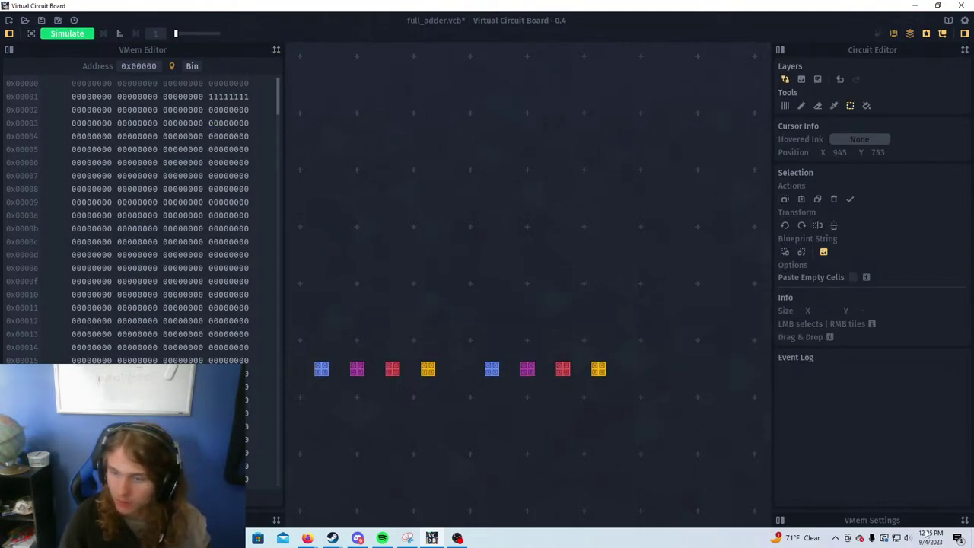
Show the VMem settings and examine the address and content latches on the board
{"action": "left_click", "coordinate": [965, 521]}
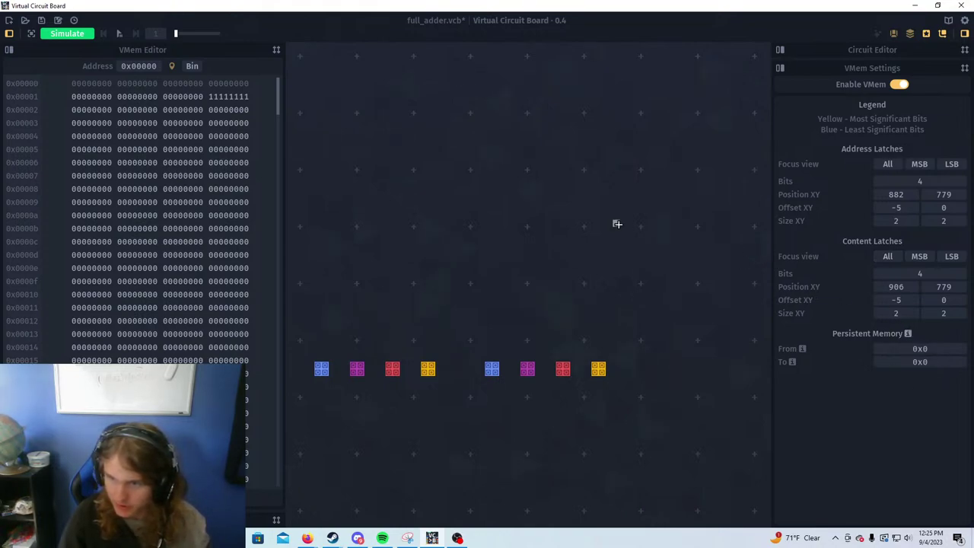
{"action": "left_click_drag", "start_coordinate": [617, 224], "coordinate": [587, 281]}
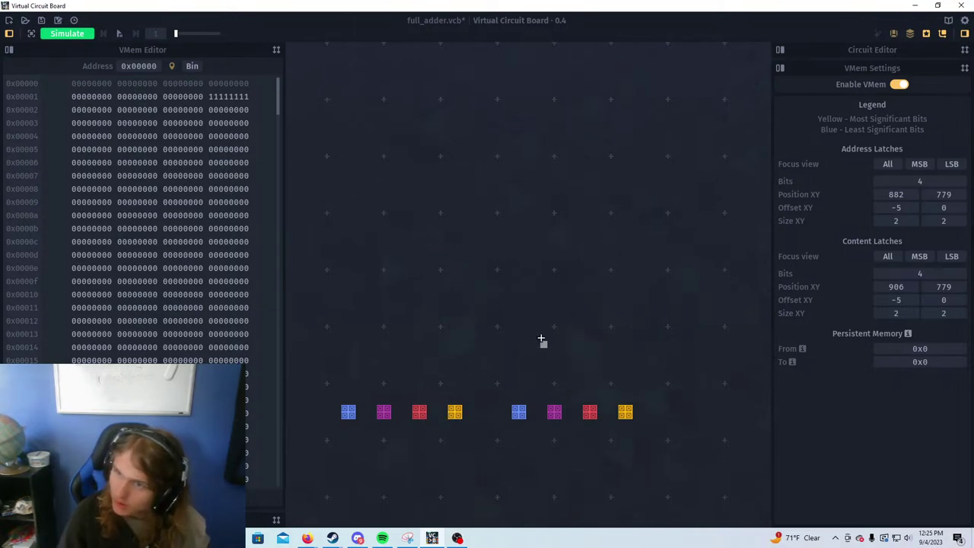
{"action": "left_click_drag", "start_coordinate": [520, 331], "coordinate": [427, 302]}
{"action": "left_click_drag", "start_coordinate": [458, 268], "coordinate": [459, 288]}
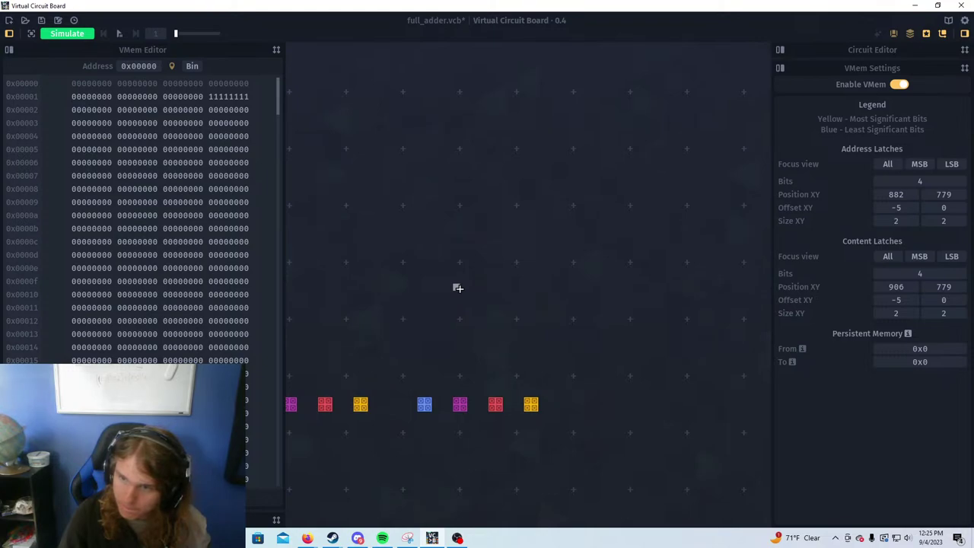
{"action": "mouse_move", "coordinate": [914, 273]}
{"action": "left_mouse_down"}
{"action": "mouse_move", "coordinate": [959, 273]}
{"action": "mouse_move", "coordinate": [914, 273]}
{"action": "left_mouse_up"}
{"action": "left_click_drag", "start_coordinate": [523, 294], "coordinate": [559, 274]}
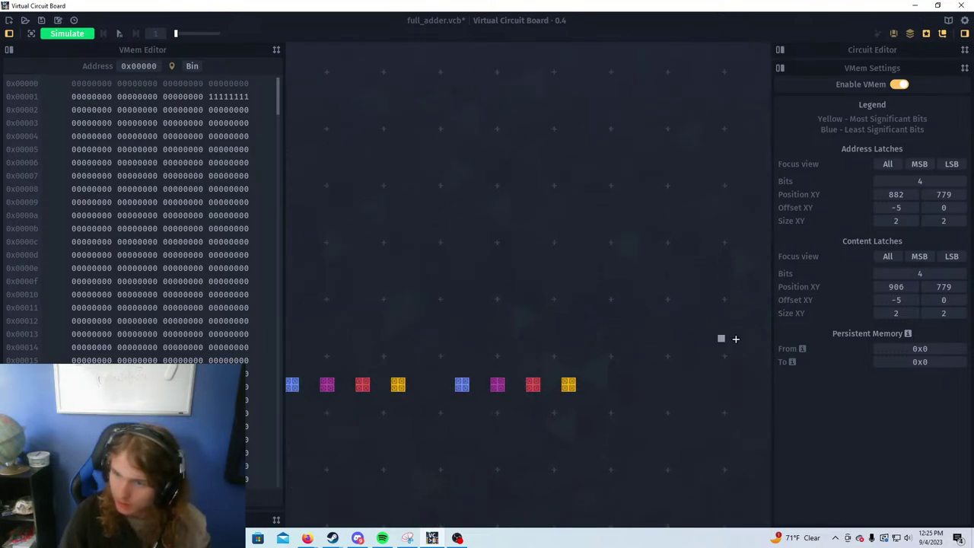
Browse the virtual memory through to its high addresses and return to address 0x00000
{"action": "scroll", "coordinate": [134, 285], "scroll_direction": "down", "scroll_amount": 2}
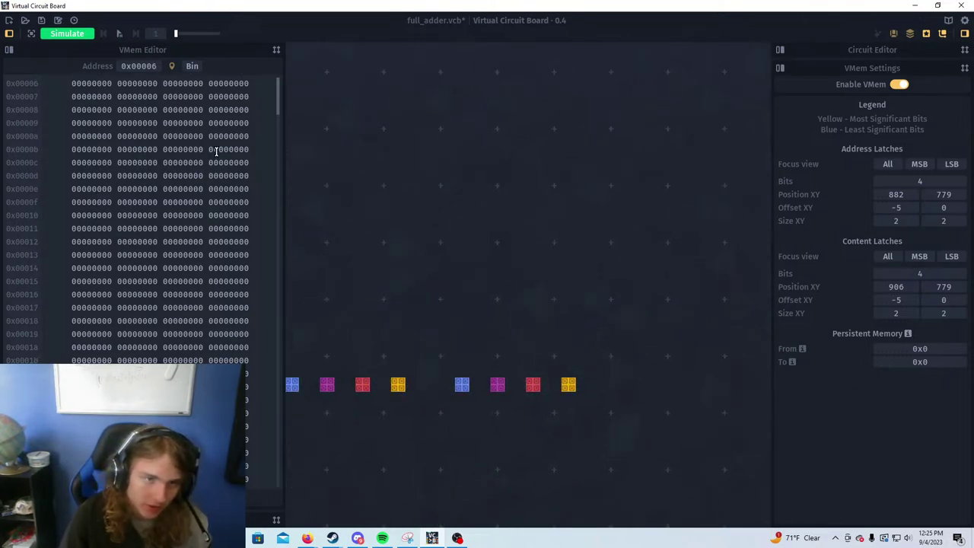
{"action": "left_click_drag", "start_coordinate": [280, 98], "coordinate": [263, 437]}
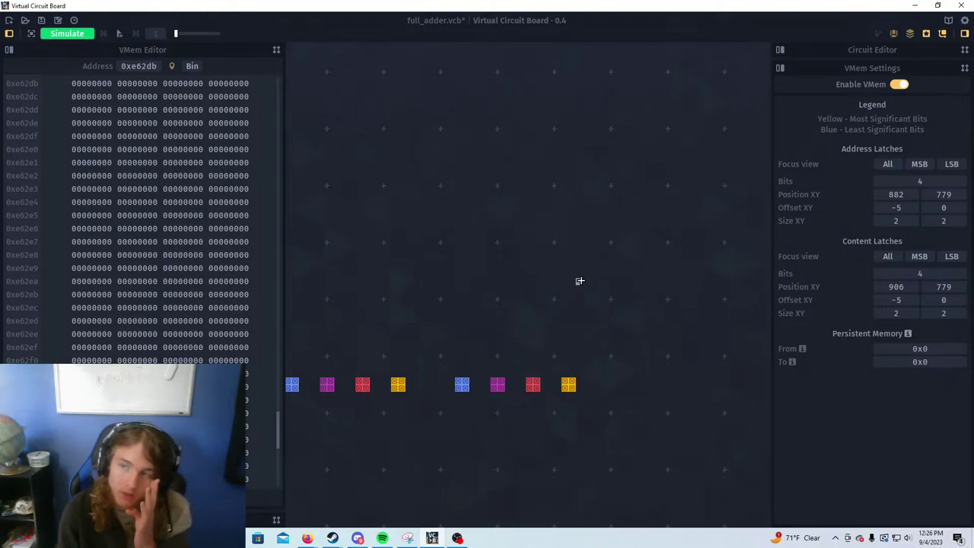
{"action": "scroll", "coordinate": [181, 97], "scroll_direction": "up", "scroll_amount": 2}
{"action": "scroll", "coordinate": [180, 97], "scroll_direction": "up", "scroll_amount": 8}
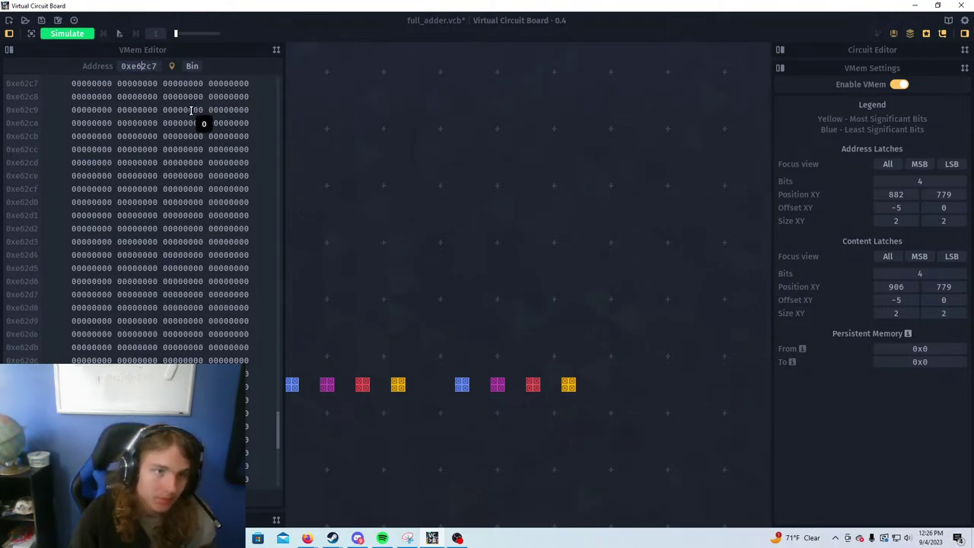
{"action": "key", "text": "shift+End"}
{"action": "type", "text": "00000"}
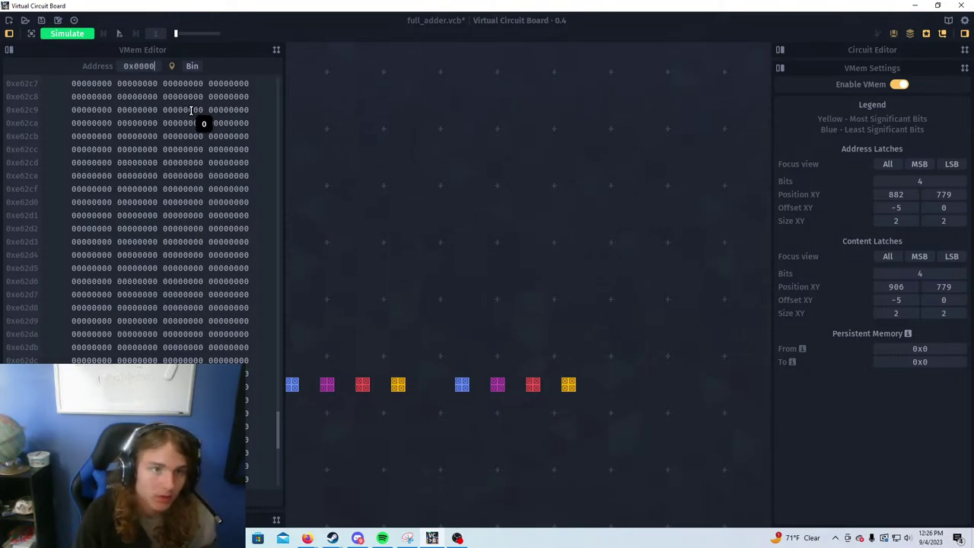
{"action": "key", "text": "Return"}
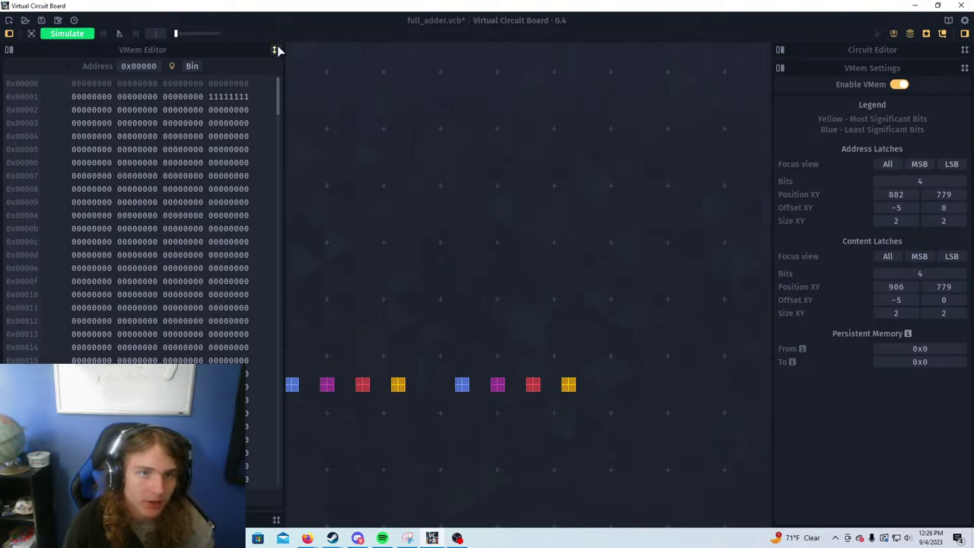
Show the assembly code again and highlight the symbol test statement
{"action": "left_click", "coordinate": [276, 521]}
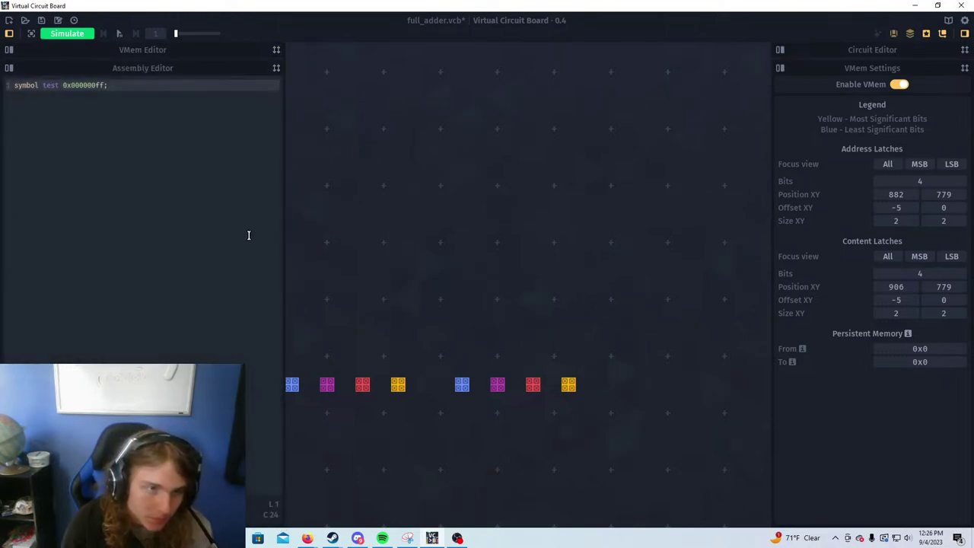
{"action": "left_click_drag", "start_coordinate": [197, 100], "coordinate": [14, 86]}
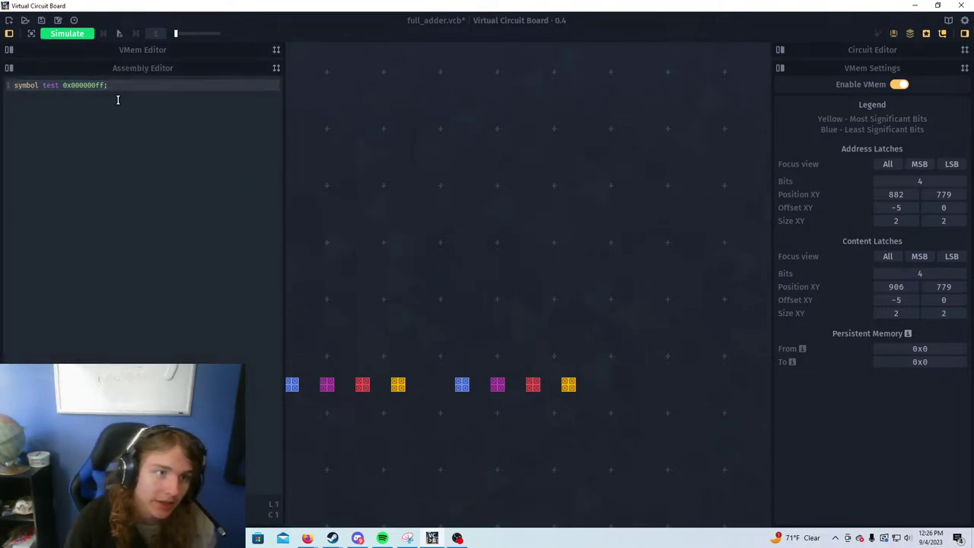
{"action": "left_click_drag", "start_coordinate": [522, 312], "coordinate": [633, 239]}
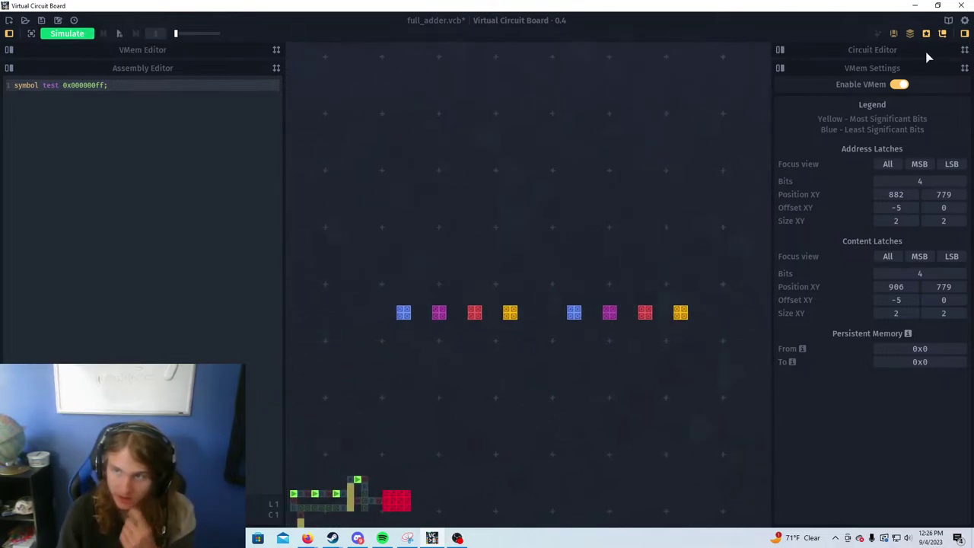
Replace the VMem settings view with the Virtual Display settings and enable the virtual display
{"action": "left_click", "coordinate": [782, 70]}
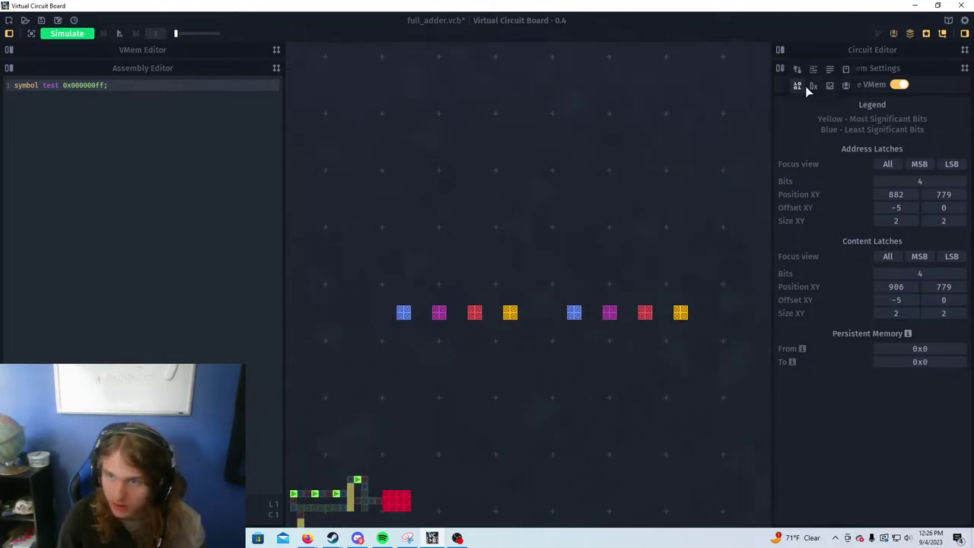
{"action": "left_click", "coordinate": [845, 85]}
{"action": "left_click", "coordinate": [919, 85]}
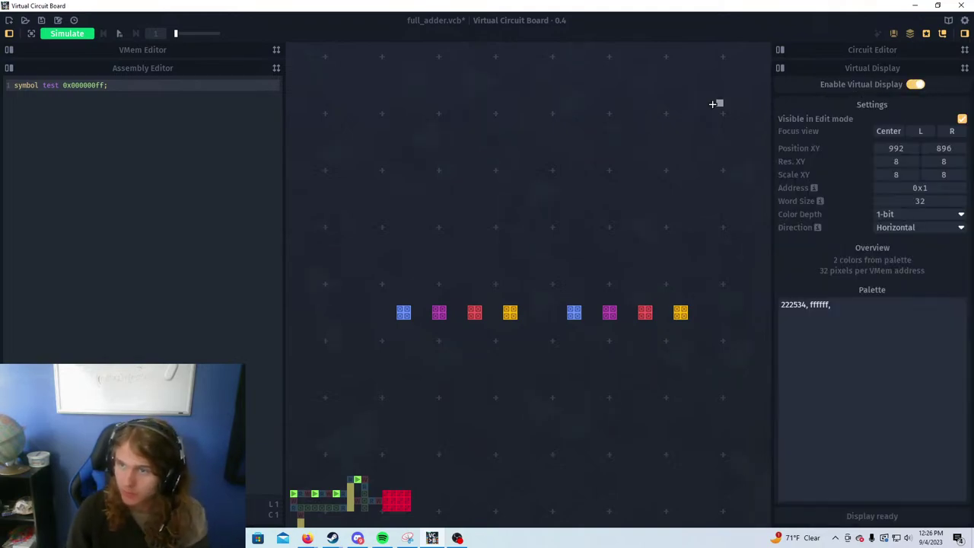
Set the virtual display's color depth to 24-bit (RGB)
{"action": "left_click_drag", "start_coordinate": [670, 102], "coordinate": [520, 222]}
{"action": "scroll", "coordinate": [523, 219], "scroll_direction": "down", "scroll_amount": 3}
{"action": "left_click_drag", "start_coordinate": [508, 154], "coordinate": [535, 185]}
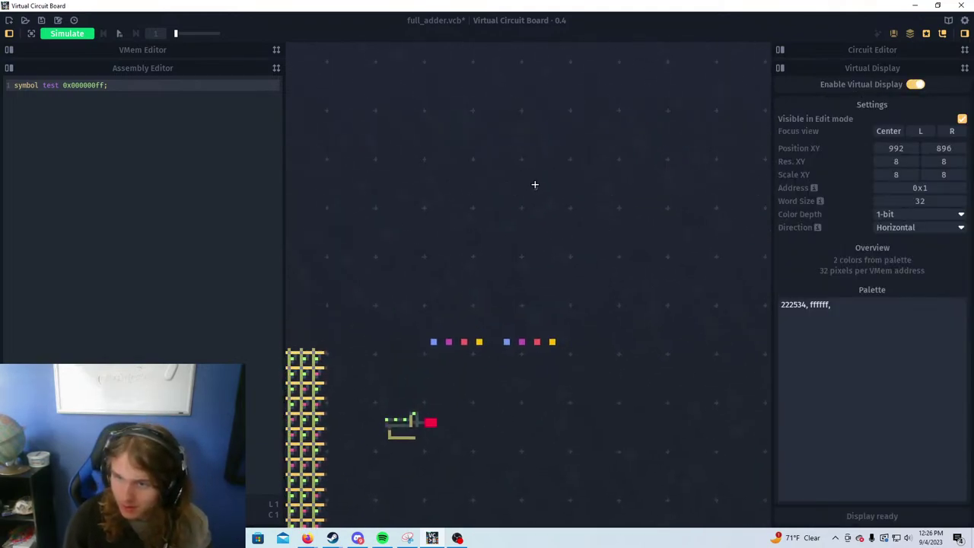
{"action": "left_click", "coordinate": [837, 307]}
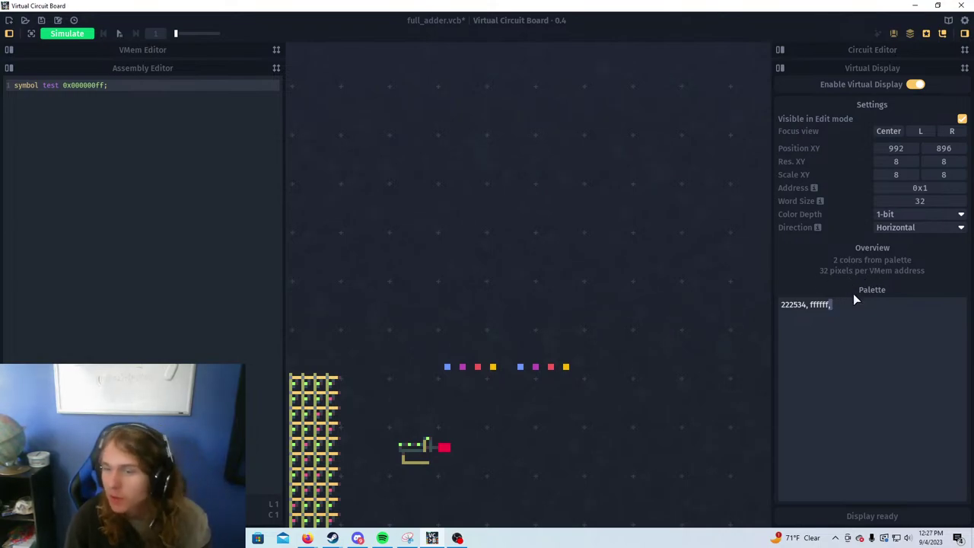
{"action": "left_click", "coordinate": [885, 215]}
{"action": "left_click", "coordinate": [883, 322]}
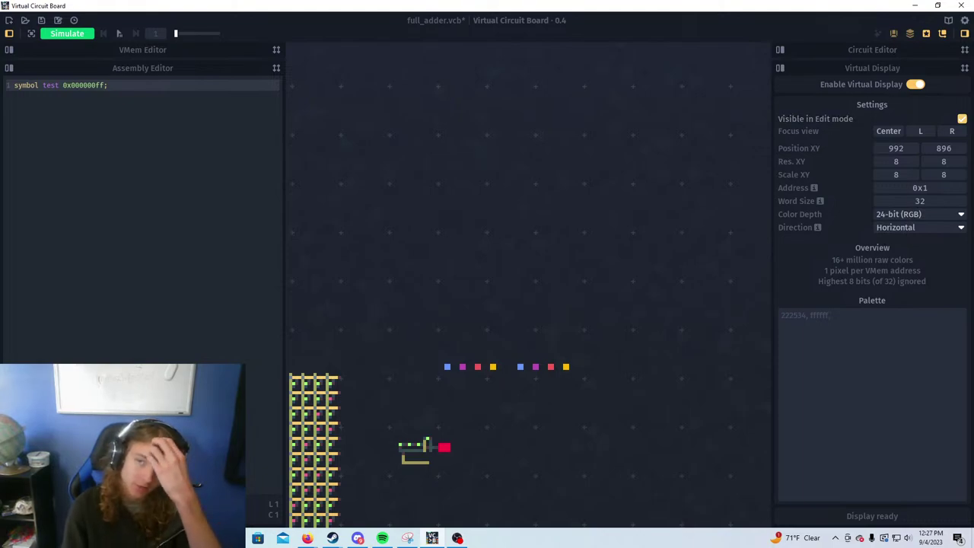
Draw a freehand vertical strip of LED ink in the empty area above the memory latches
{"action": "left_click", "coordinate": [964, 50]}
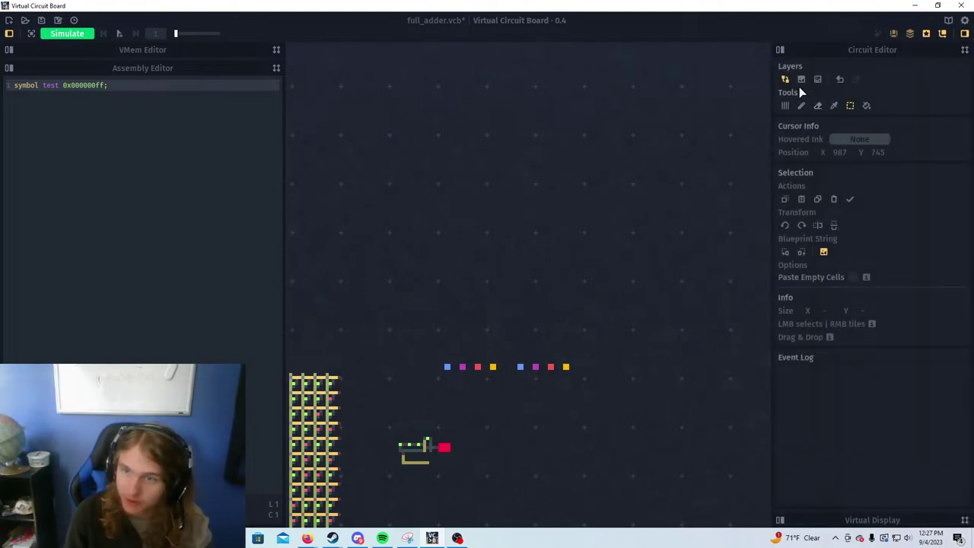
{"action": "left_click", "coordinate": [802, 105]}
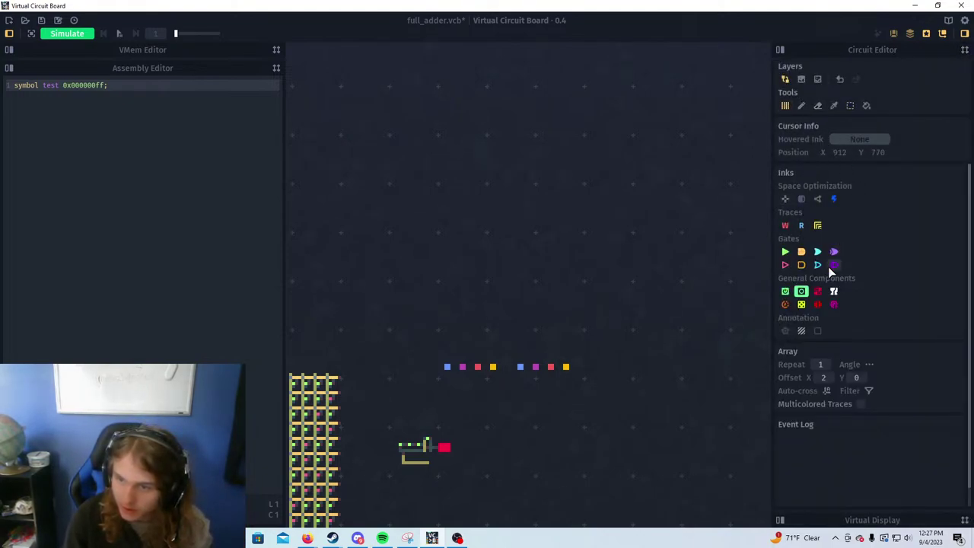
{"action": "left_click", "coordinate": [836, 293]}
{"action": "left_click_drag", "start_coordinate": [521, 196], "coordinate": [574, 270]}
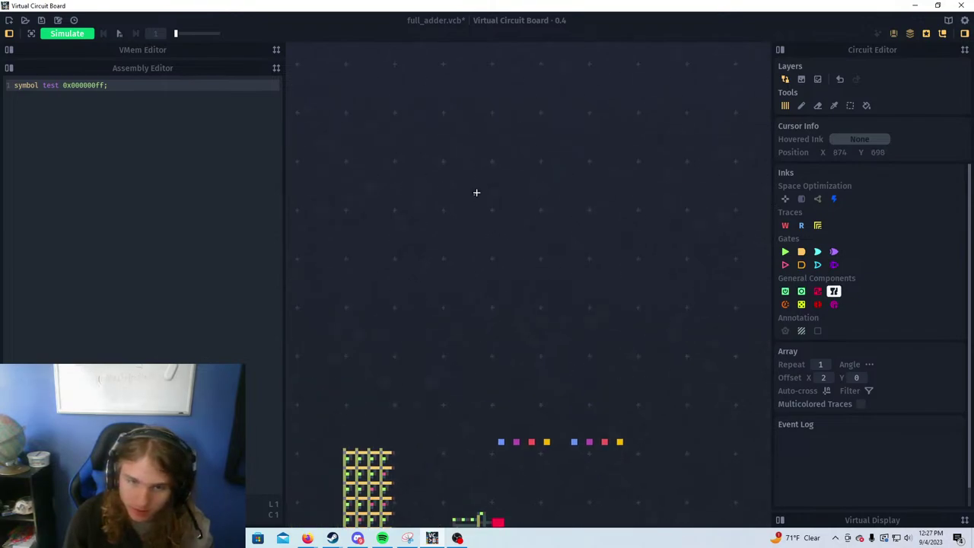
{"action": "left_click_drag", "start_coordinate": [475, 183], "coordinate": [465, 249]}
{"action": "scroll", "coordinate": [481, 185], "scroll_direction": "up", "scroll_amount": 3}
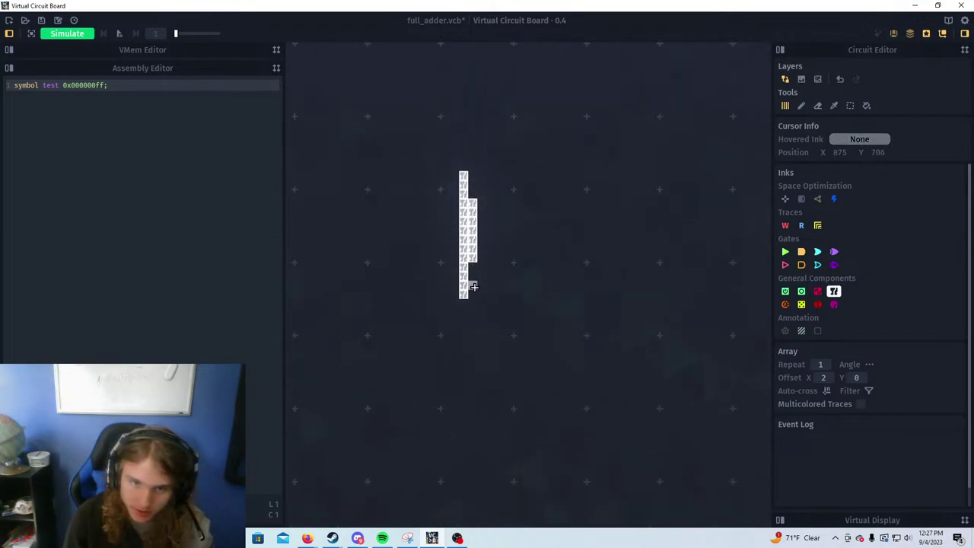
Copy the leftmost column of the LED strip and paste it beside itself to make the strip two columns wide
{"action": "key", "text": "s"}
{"action": "left_click_drag", "start_coordinate": [463, 178], "coordinate": [465, 295]}
{"action": "key", "text": "ctrl+c"}
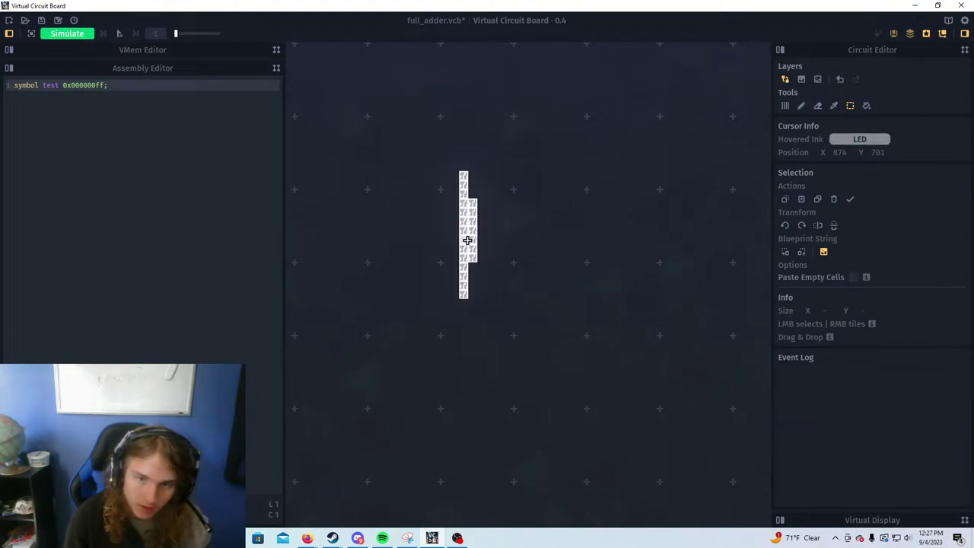
{"action": "key", "text": "ctrl+v"}
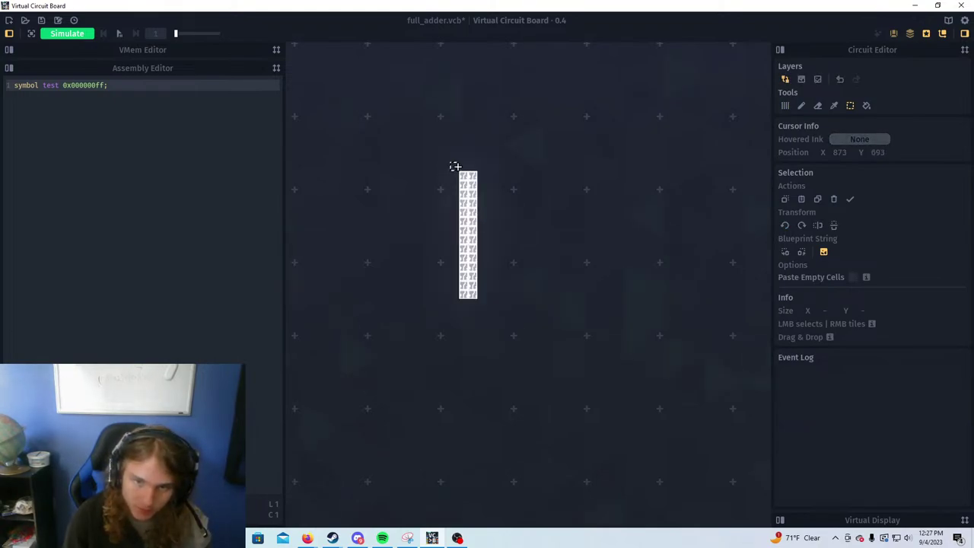
Duplicate the two-column LED strip repeatedly sideways to build a solid LED block 16 cells wide and 14 cells high
{"action": "left_click_drag", "start_coordinate": [453, 164], "coordinate": [483, 294]}
{"action": "mouse_move", "coordinate": [472, 234]}
{"action": "left_mouse_down"}
{"action": "mouse_move", "coordinate": [474, 269]}
{"action": "mouse_move", "coordinate": [491, 234]}
{"action": "left_mouse_up"}
{"action": "left_click", "coordinate": [452, 172]}
{"action": "mouse_move", "coordinate": [454, 158]}
{"action": "left_mouse_down"}
{"action": "mouse_move", "coordinate": [499, 294]}
{"action": "mouse_move", "coordinate": [502, 197]}
{"action": "mouse_move", "coordinate": [472, 181]}
{"action": "mouse_move", "coordinate": [528, 229]}
{"action": "left_mouse_up"}
{"action": "key", "text": "ctrl+v"}
{"action": "left_click", "coordinate": [553, 200]}
{"action": "left_click_drag", "start_coordinate": [464, 165], "coordinate": [526, 292]}
{"action": "left_click_drag", "start_coordinate": [523, 286], "coordinate": [571, 238]}
{"action": "key", "text": "ctrl+c"}
{"action": "key", "text": "ctrl+v"}
{"action": "left_click_drag", "start_coordinate": [472, 176], "coordinate": [466, 175]}
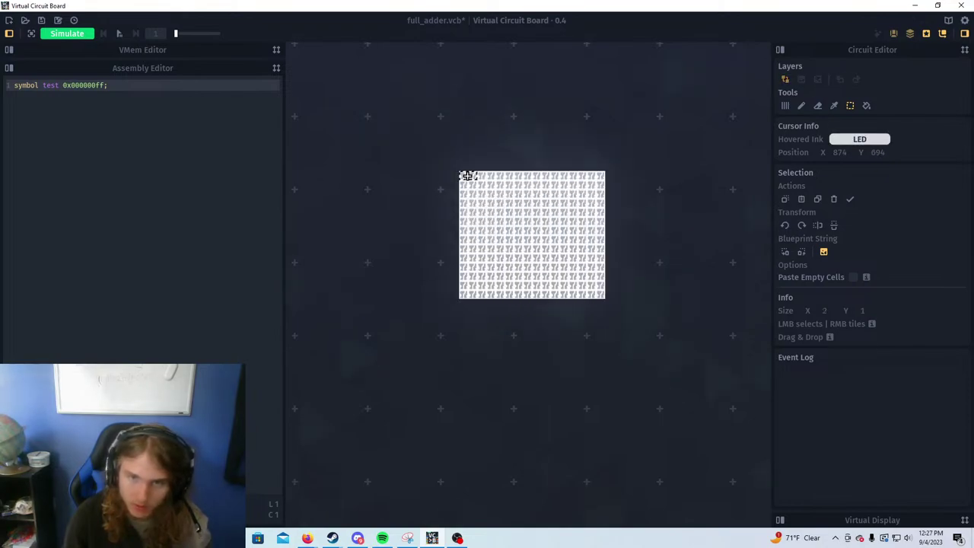
{"action": "left_click", "coordinate": [592, 122]}
{"action": "left_click_drag", "start_coordinate": [611, 185], "coordinate": [554, 203]}
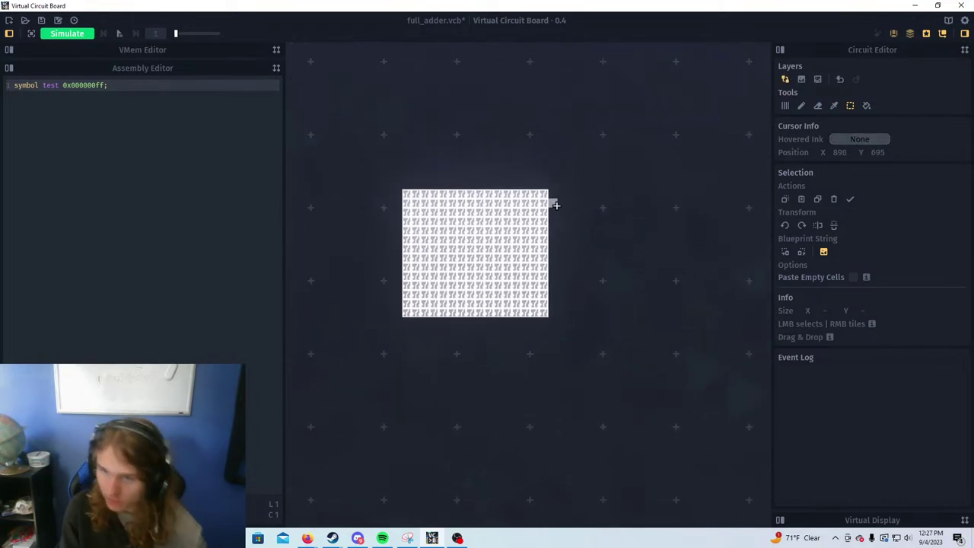
Return to the Array drawing tool and show the Virtual Display settings together with the Circuit Editor
{"action": "left_click", "coordinate": [784, 105]}
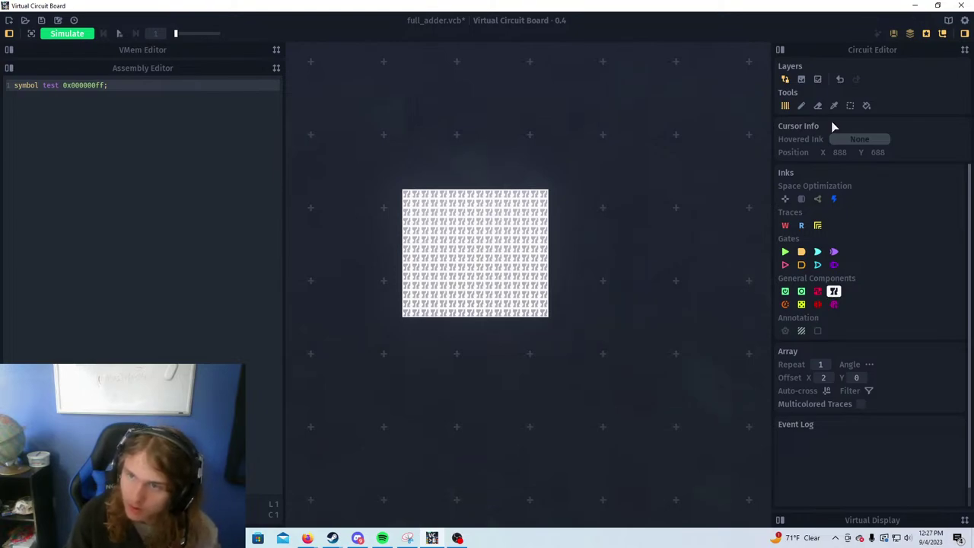
{"action": "left_click", "coordinate": [951, 518]}
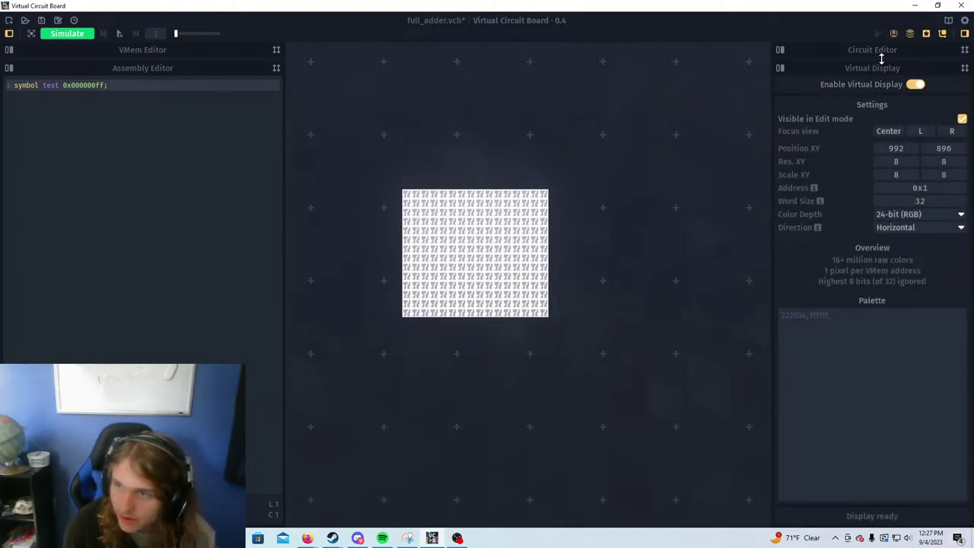
{"action": "left_click_drag", "start_coordinate": [881, 59], "coordinate": [876, 242]}
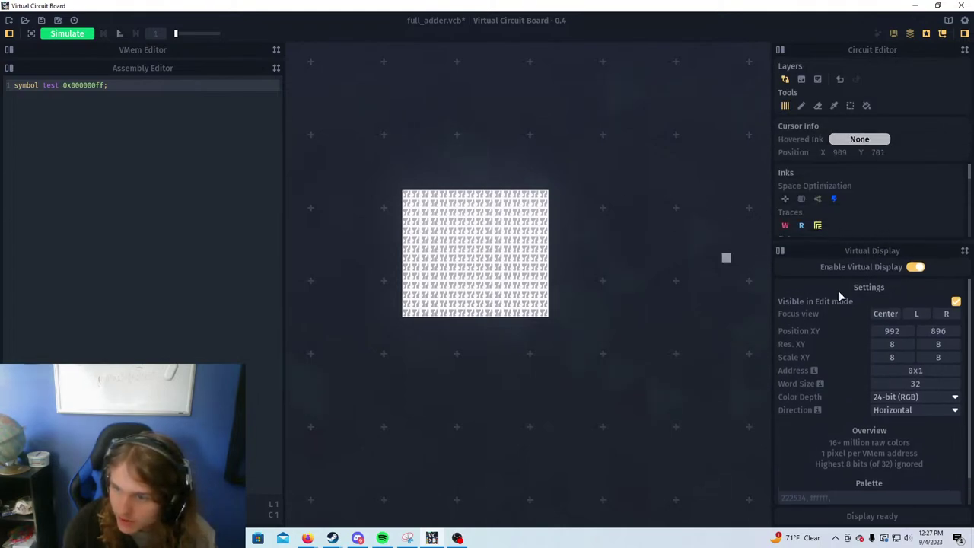
Set the virtual display's position to X 879 and Y 694
{"action": "double_click", "coordinate": [893, 331]}
{"action": "type", "text": "879"}
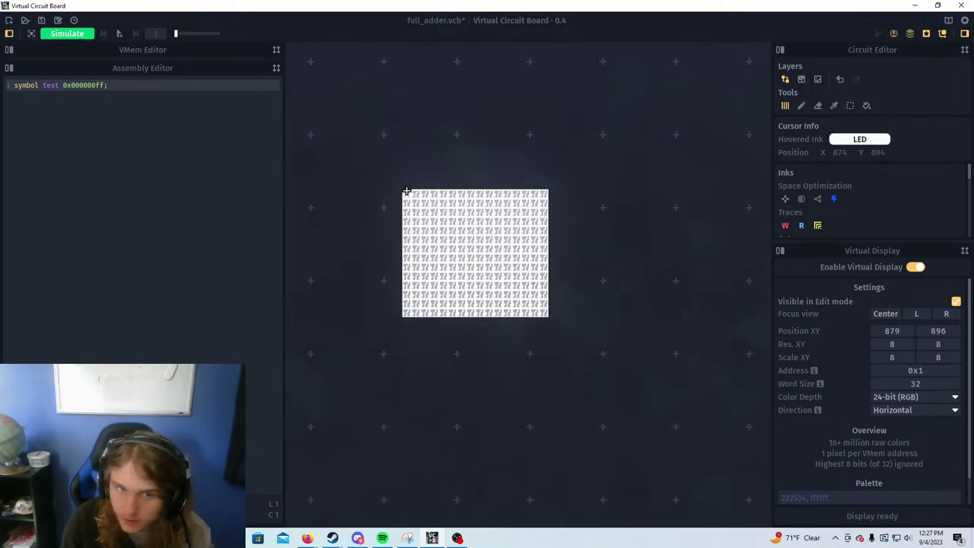
{"action": "key", "text": "Tab"}
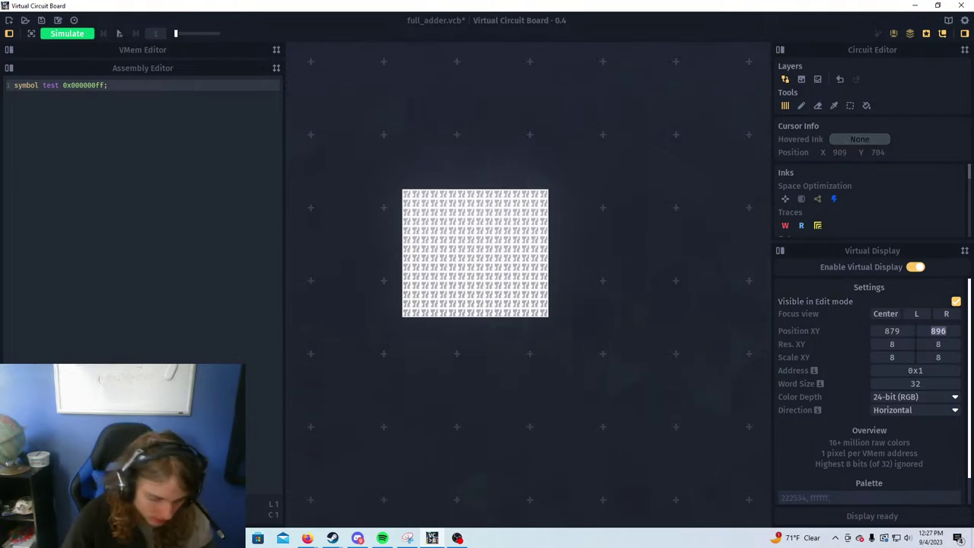
{"action": "type", "text": "694"}
{"action": "key", "text": "Return"}
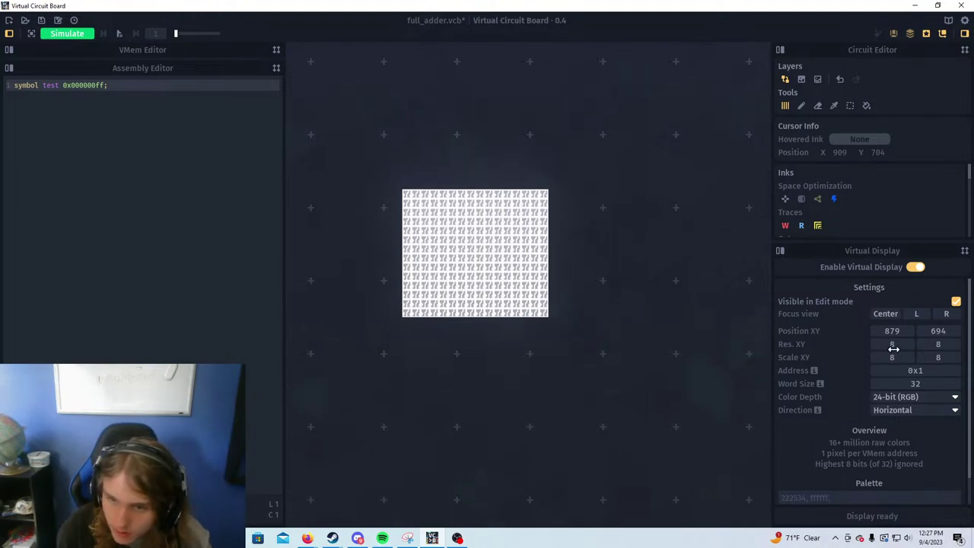
Set the virtual display's scale to 1 by 1 and its horizontal resolution to 20
{"action": "left_click_drag", "start_coordinate": [895, 347], "coordinate": [866, 359]}
{"action": "left_click_drag", "start_coordinate": [938, 357], "coordinate": [933, 357]}
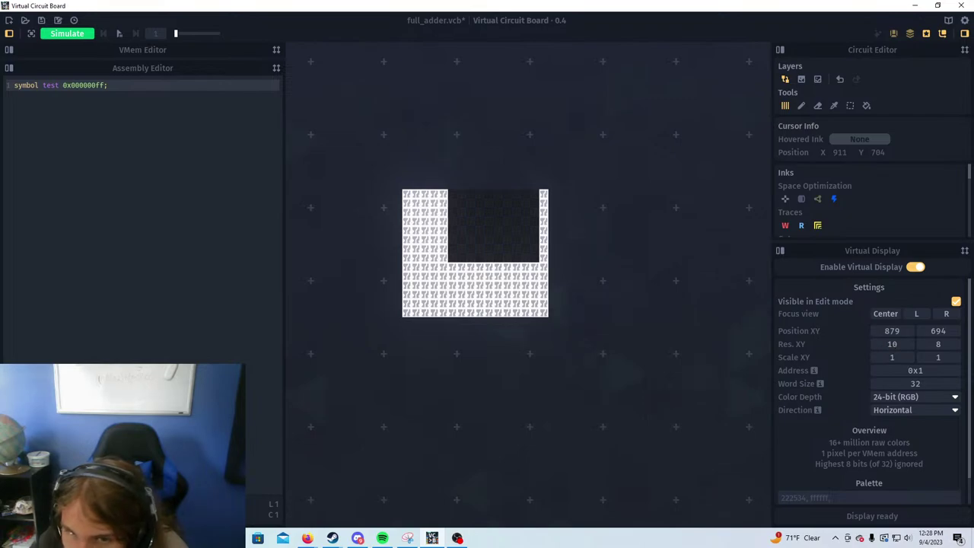
{"action": "left_click_drag", "start_coordinate": [892, 345], "coordinate": [929, 344]}
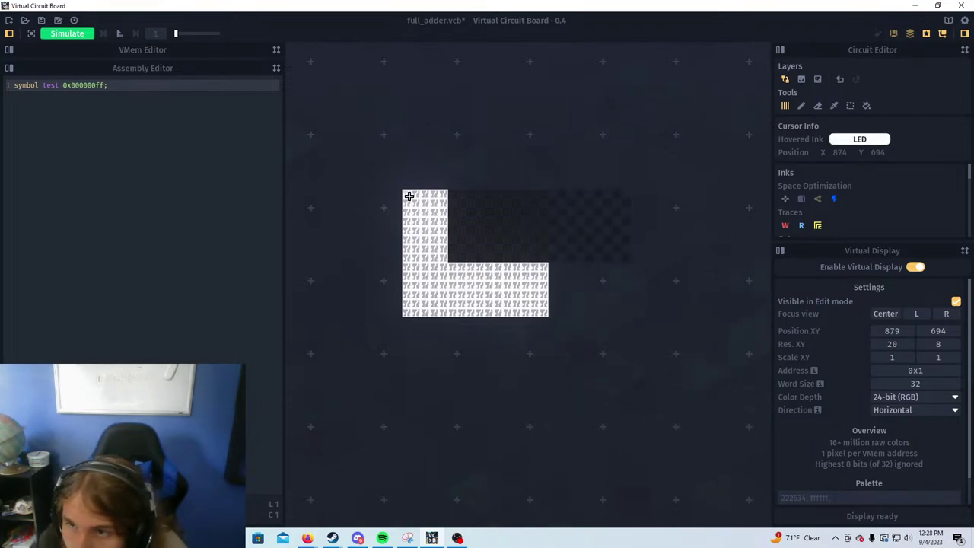
Set the virtual display's X position to 874 to align it with the LED block's left edge
{"action": "double_click", "coordinate": [901, 332]}
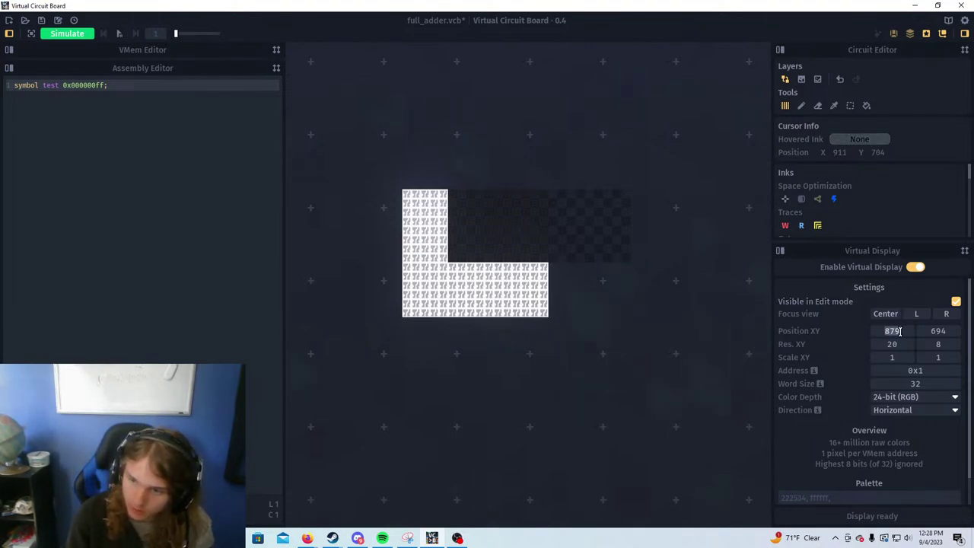
{"action": "key", "text": "Right"}
{"action": "key", "text": "shift+Left"}
{"action": "key", "text": "BackSpace"}
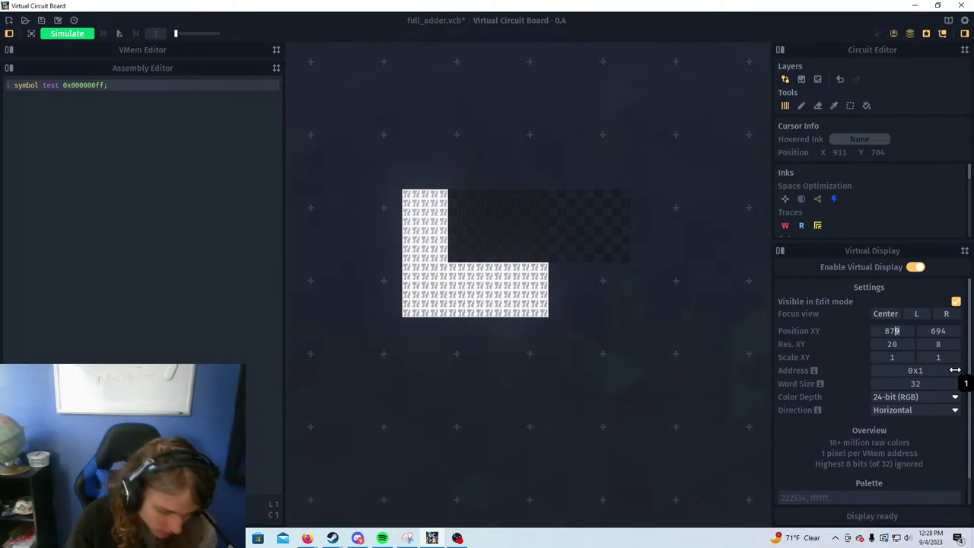
{"action": "type", "text": "4"}
{"action": "key", "text": "Return"}
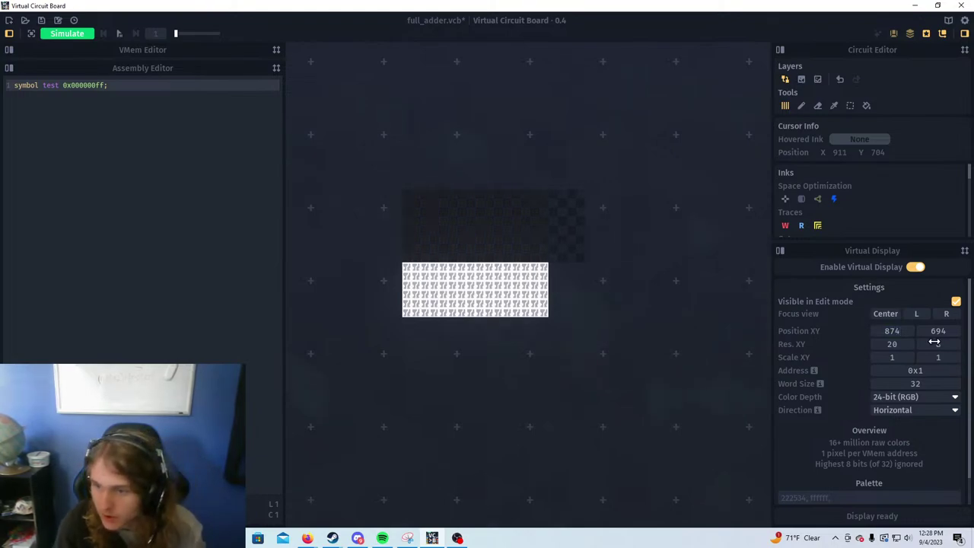
Set the virtual display's resolution to 16 by 14 to cover the whole LED block
{"action": "left_click_drag", "start_coordinate": [892, 344], "coordinate": [944, 344]}
{"action": "scroll", "coordinate": [908, 482], "scroll_direction": "down", "scroll_amount": 1}
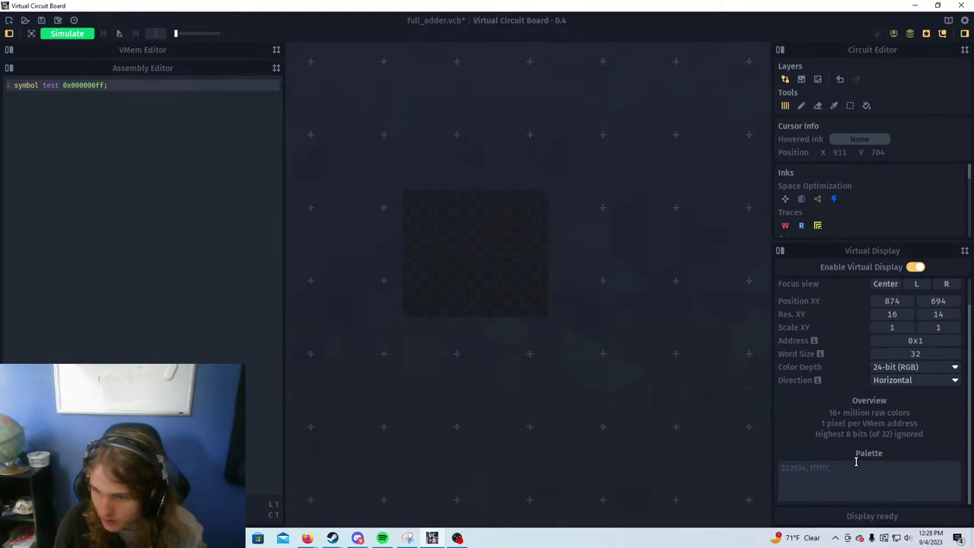
Highlight the placeholder colors in the virtual display's palette and show the VMem Editor's memory contents
{"action": "left_click_drag", "start_coordinate": [838, 466], "coordinate": [783, 466]}
{"action": "left_click", "coordinate": [815, 473]}
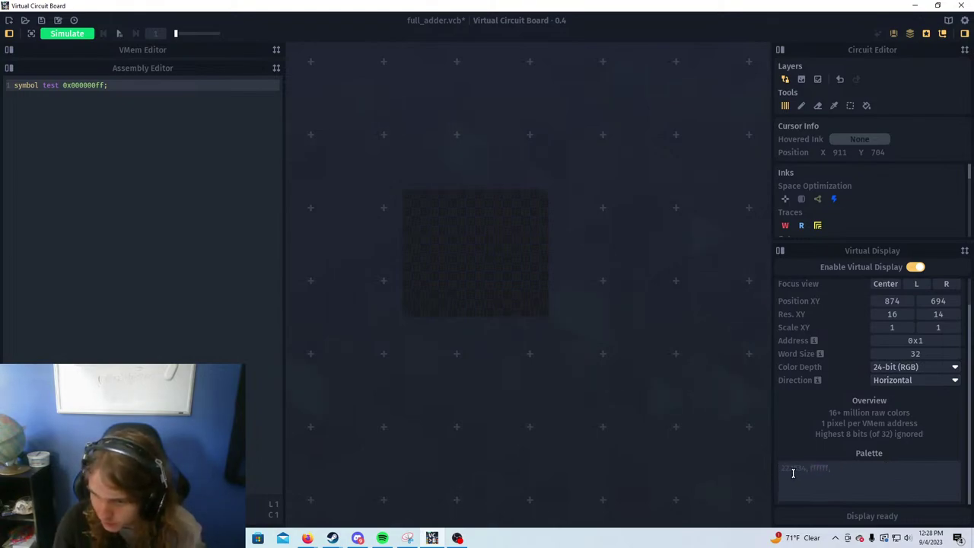
{"action": "double_click", "coordinate": [794, 474]}
{"action": "left_click", "coordinate": [839, 472]}
{"action": "double_click", "coordinate": [815, 465]}
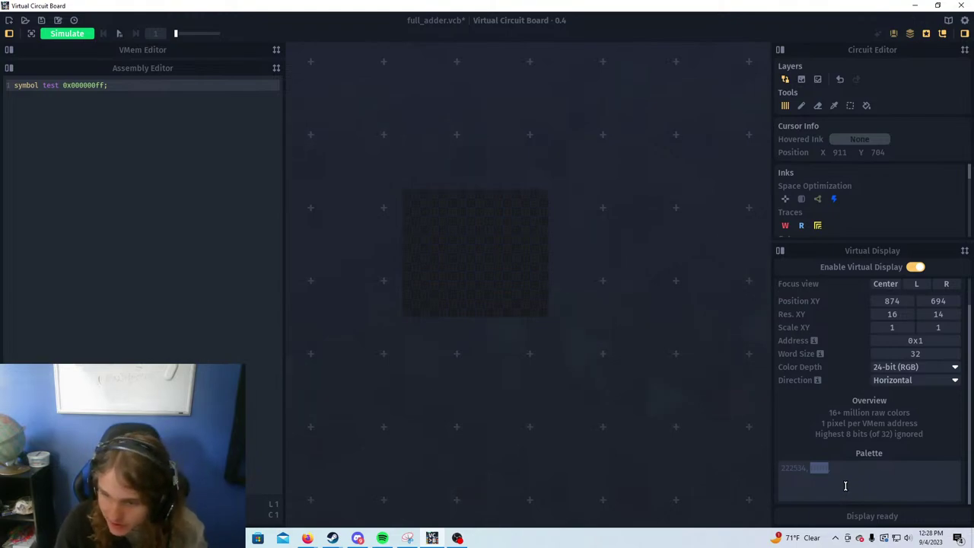
{"action": "left_click", "coordinate": [276, 51]}
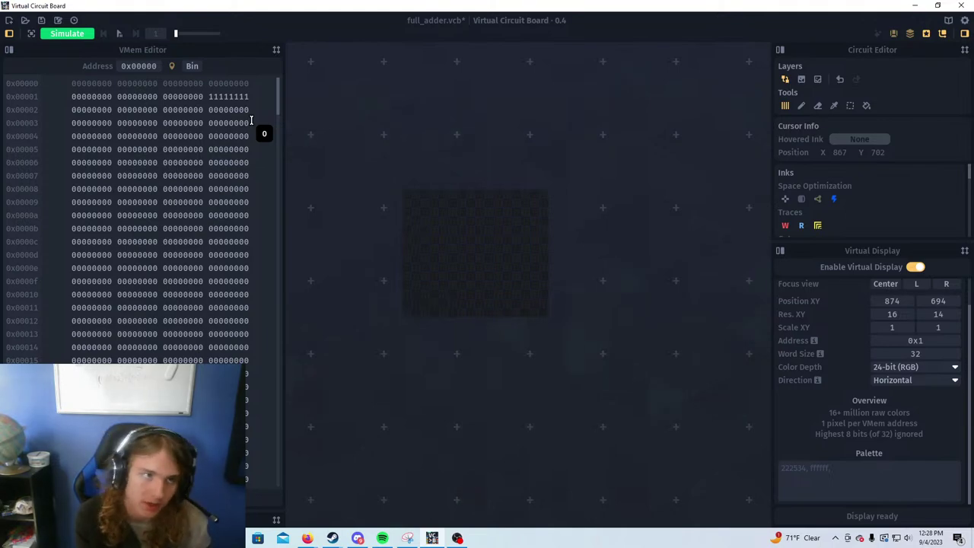
Examine the tall gate column and the small circuit with the red block beside it
{"action": "scroll", "coordinate": [551, 148], "scroll_direction": "down", "scroll_amount": 4}
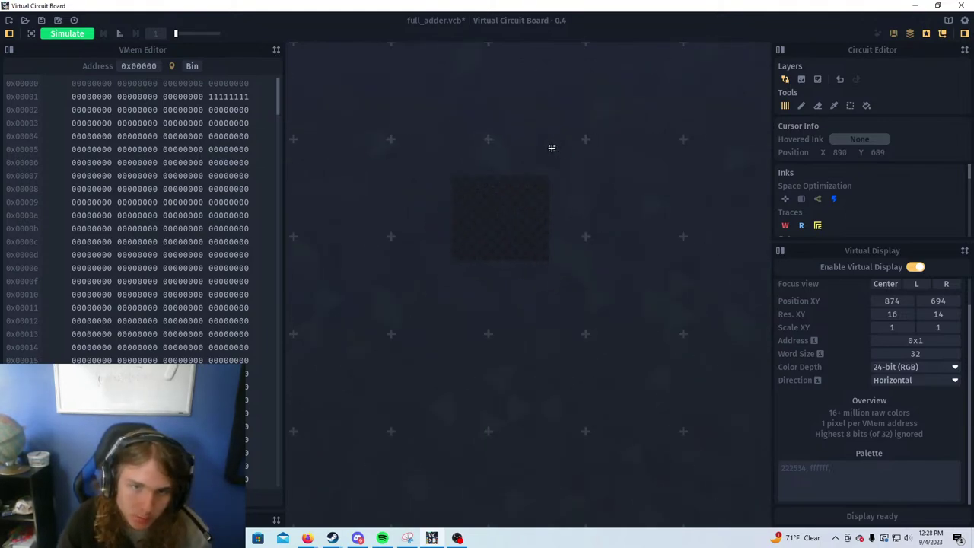
{"action": "scroll", "coordinate": [539, 438], "scroll_direction": "up", "scroll_amount": 2}
{"action": "left_click_drag", "start_coordinate": [439, 385], "coordinate": [559, 226]}
{"action": "scroll", "coordinate": [545, 237], "scroll_direction": "up", "scroll_amount": 1}
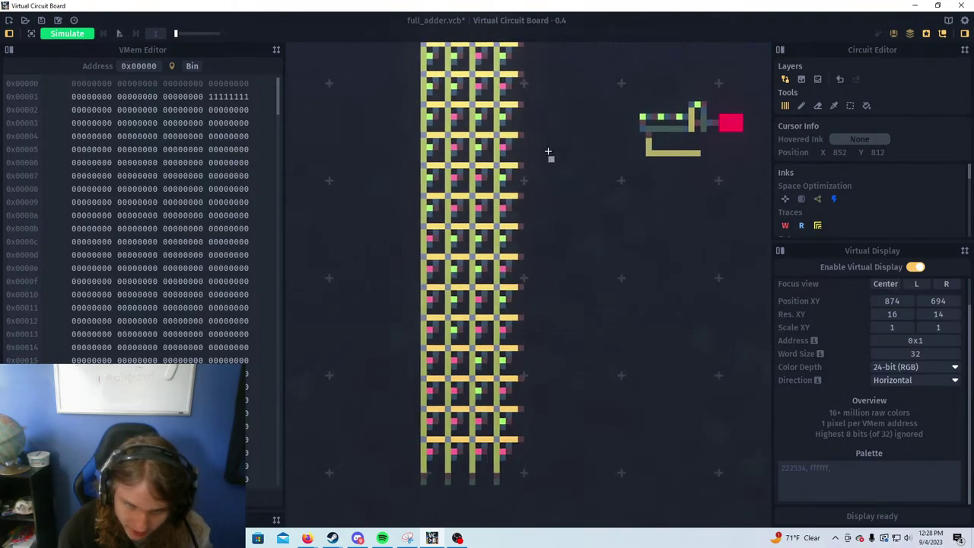
{"action": "left_click_drag", "start_coordinate": [532, 183], "coordinate": [601, 295]}
{"action": "left_click_drag", "start_coordinate": [589, 418], "coordinate": [454, 380]}
{"action": "left_click_drag", "start_coordinate": [424, 255], "coordinate": [502, 292]}
{"action": "left_click_drag", "start_coordinate": [587, 190], "coordinate": [387, 280]}
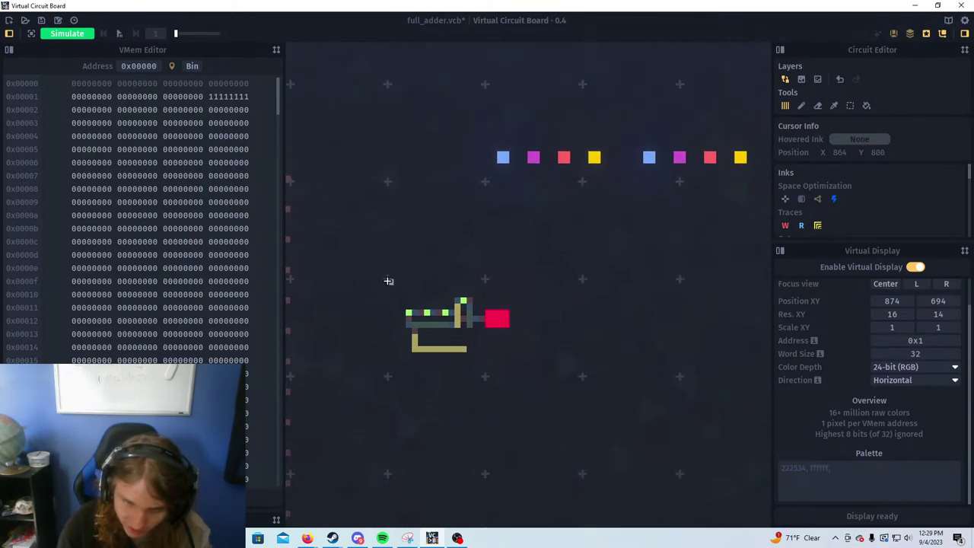
{"action": "scroll", "coordinate": [538, 362], "scroll_direction": "down", "scroll_amount": 5}
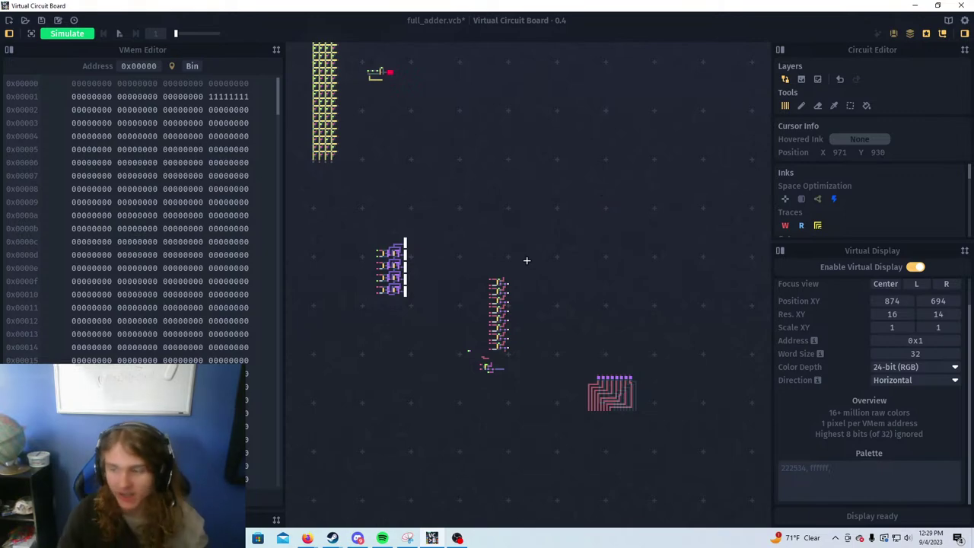
Examine the four-row adder, the eight-row circuit and the rows of colored squares on the board
{"action": "scroll", "coordinate": [415, 248], "scroll_direction": "up", "scroll_amount": 5}
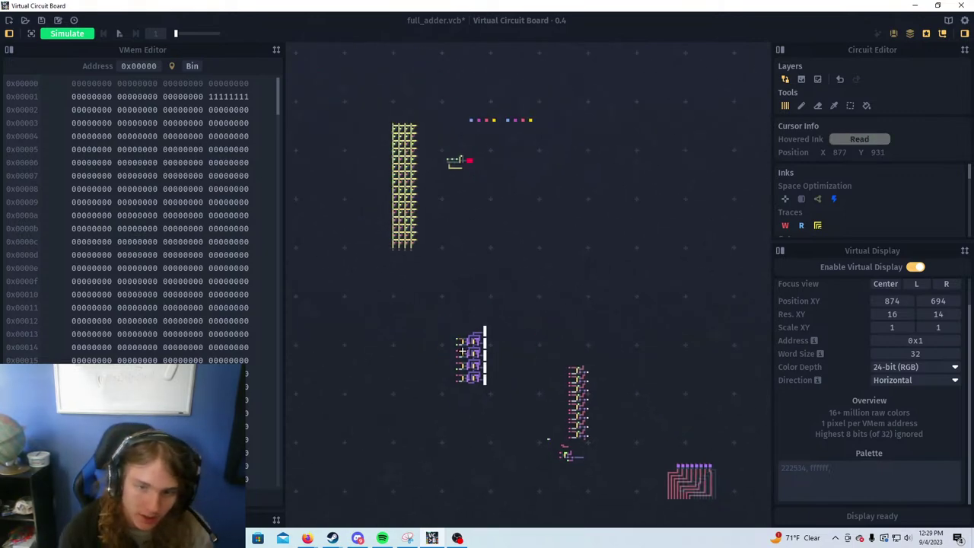
{"action": "left_click_drag", "start_coordinate": [420, 350], "coordinate": [578, 262]}
{"action": "scroll", "coordinate": [601, 259], "scroll_direction": "down", "scroll_amount": 1}
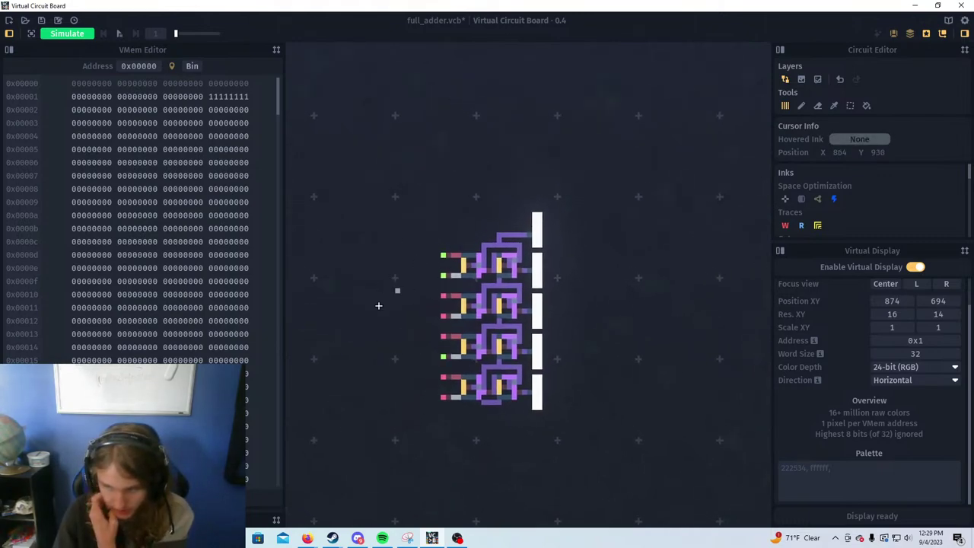
{"action": "left_click_drag", "start_coordinate": [623, 371], "coordinate": [475, 272]}
{"action": "left_click_drag", "start_coordinate": [689, 363], "coordinate": [506, 321]}
{"action": "left_click_drag", "start_coordinate": [607, 374], "coordinate": [311, 326]}
{"action": "scroll", "coordinate": [542, 288], "scroll_direction": "down", "scroll_amount": 1}
{"action": "left_click_drag", "start_coordinate": [525, 240], "coordinate": [581, 313]}
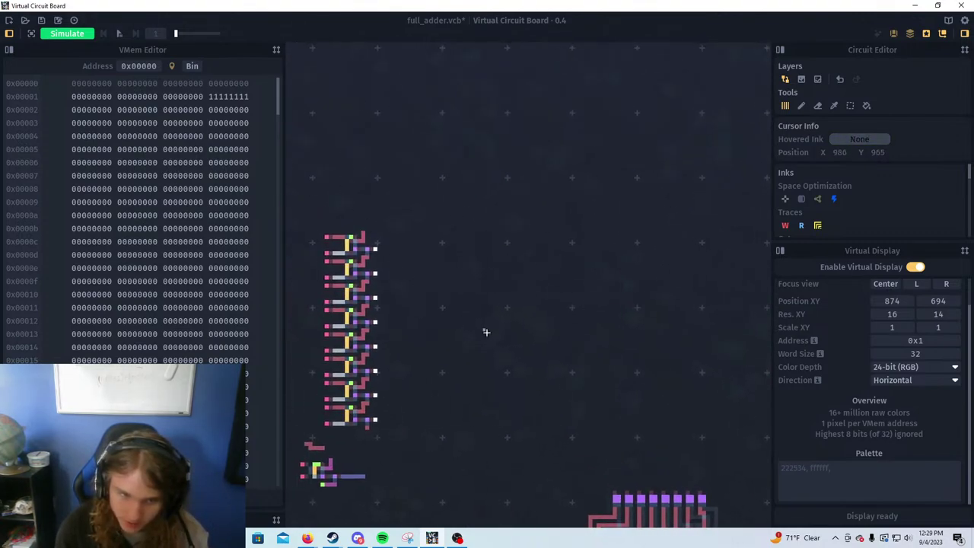
{"action": "left_click_drag", "start_coordinate": [488, 332], "coordinate": [468, 181]}
{"action": "left_click_drag", "start_coordinate": [402, 215], "coordinate": [514, 434]}
{"action": "left_click_drag", "start_coordinate": [447, 99], "coordinate": [533, 418]}
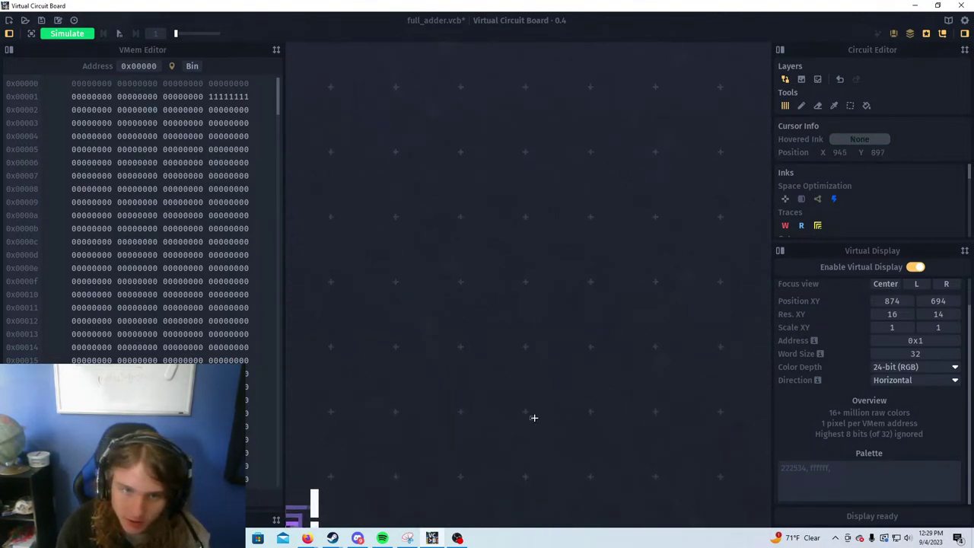
{"action": "left_click_drag", "start_coordinate": [439, 135], "coordinate": [465, 323]}
{"action": "left_click_drag", "start_coordinate": [396, 232], "coordinate": [560, 394]}
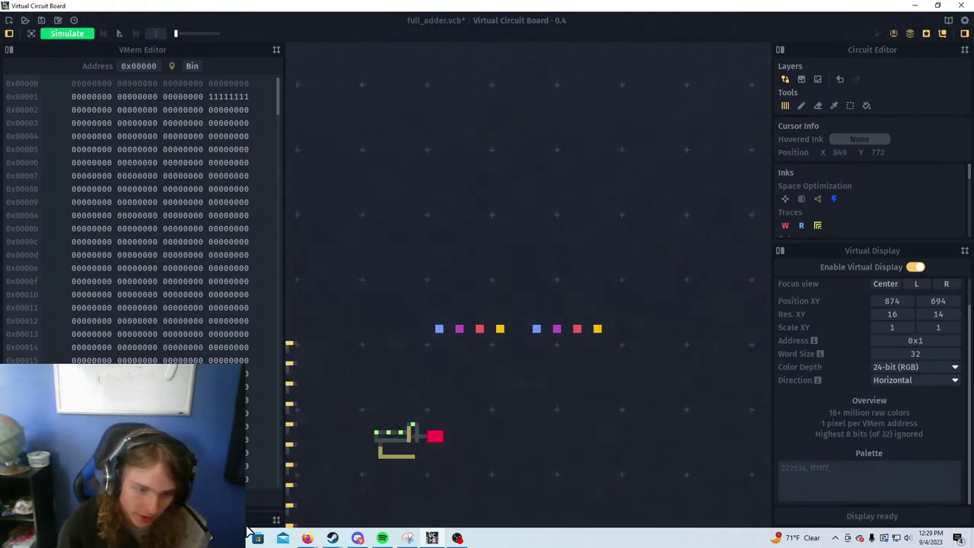
Check the assembly code, restore the VMem Editor contents and bring the virtual display into close view
{"action": "left_click", "coordinate": [277, 520]}
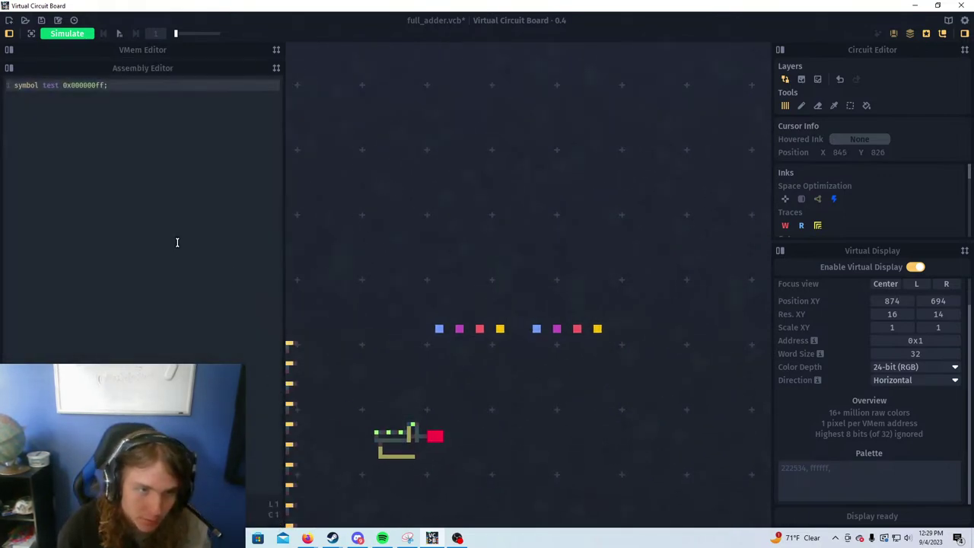
{"action": "left_click", "coordinate": [277, 49]}
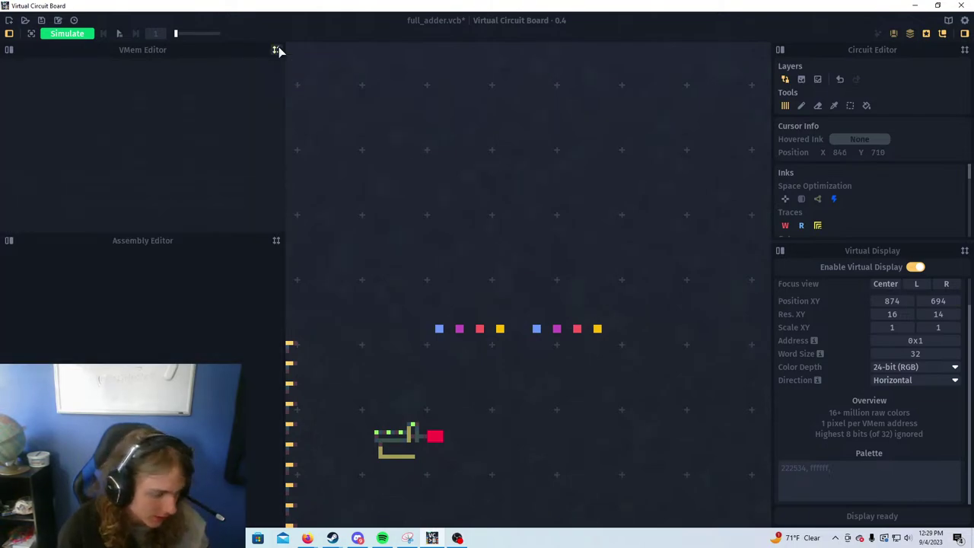
{"action": "left_click_drag", "start_coordinate": [427, 228], "coordinate": [475, 404]}
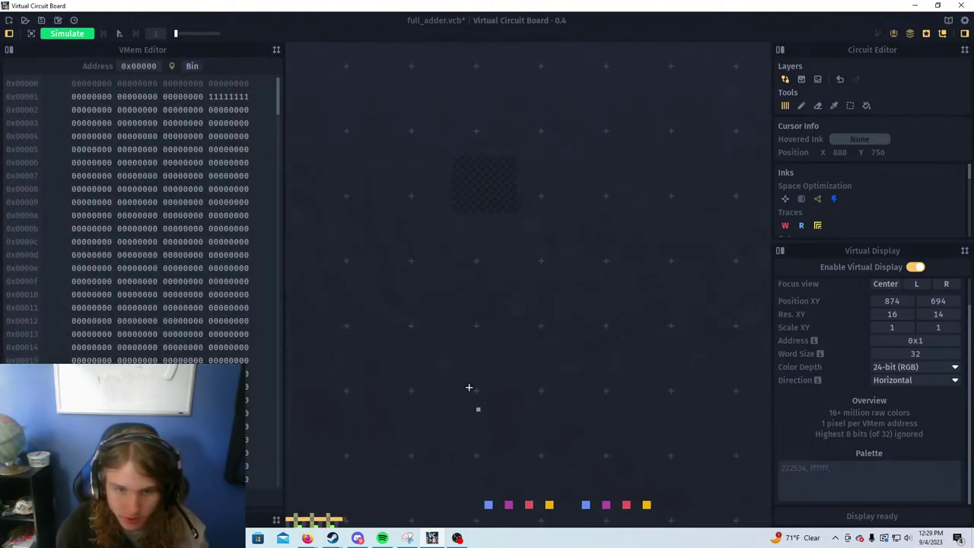
{"action": "mouse_move", "coordinate": [423, 286]}
{"action": "left_mouse_down"}
{"action": "mouse_move", "coordinate": [442, 389]}
{"action": "mouse_move", "coordinate": [446, 366]}
{"action": "left_mouse_up"}
{"action": "scroll", "coordinate": [512, 363], "scroll_direction": "up", "scroll_amount": 8}
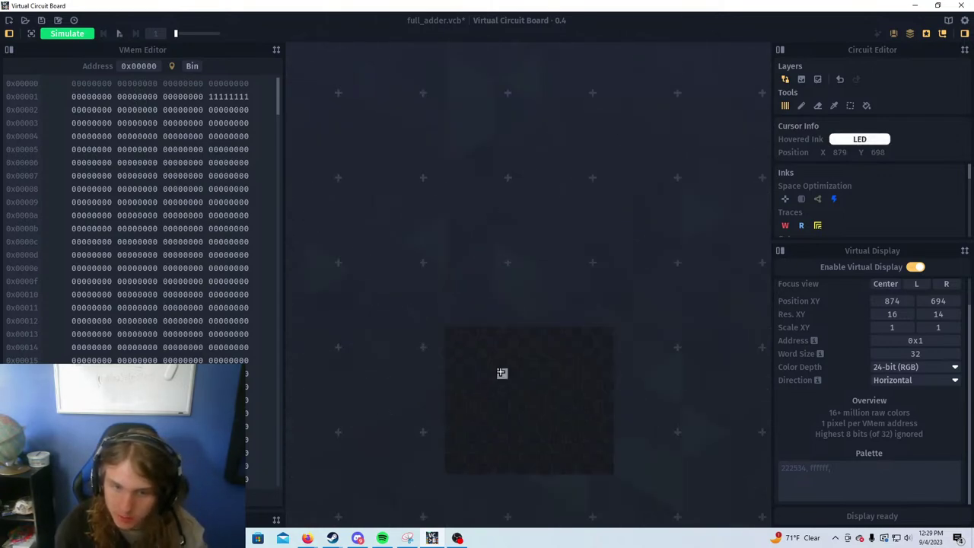
{"action": "scroll", "coordinate": [486, 354], "scroll_direction": "down", "scroll_amount": 2}
{"action": "scroll", "coordinate": [486, 354], "scroll_direction": "down", "scroll_amount": 1}
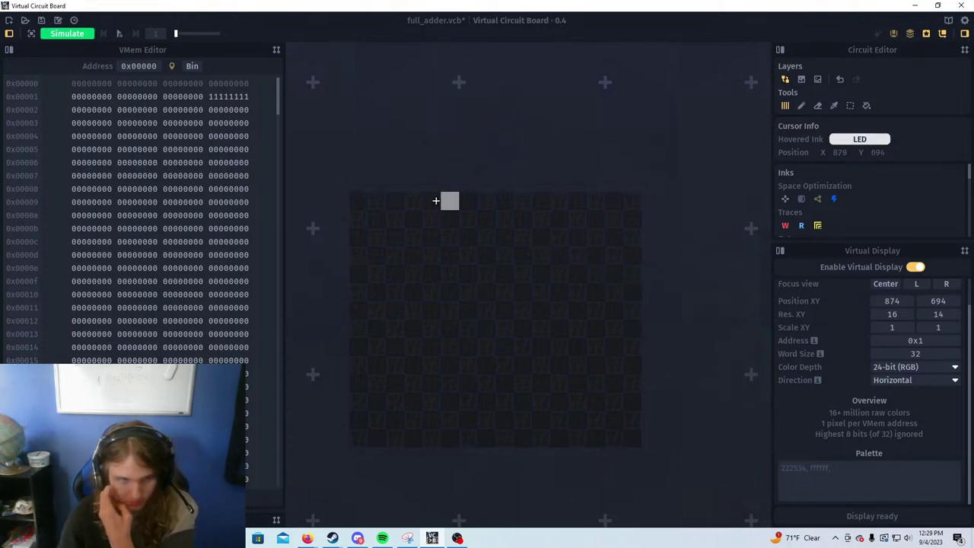
Highlight the second byte at memory address 0x00001 and review the virtual display's direction and color depth options
{"action": "left_click", "coordinate": [154, 96]}
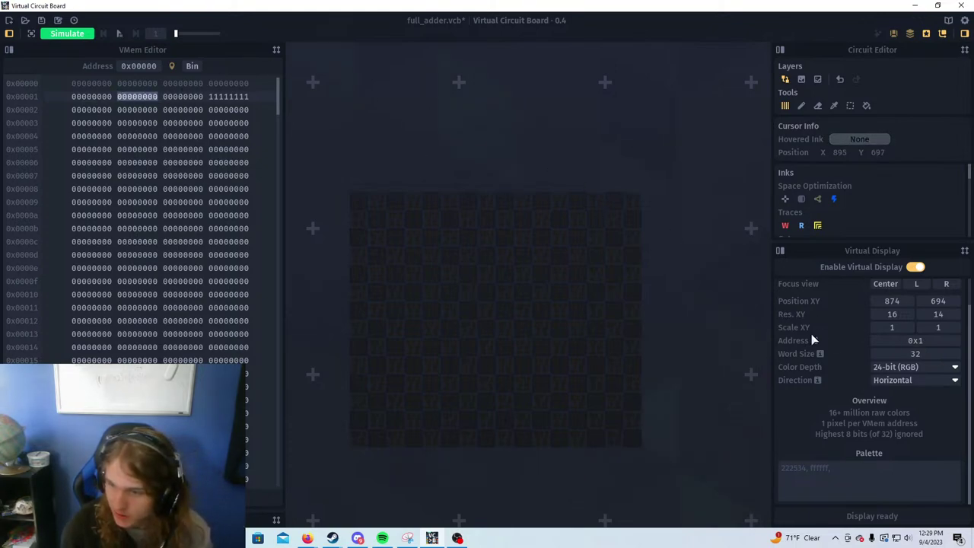
{"action": "left_click", "coordinate": [921, 380]}
{"action": "left_click", "coordinate": [919, 366]}
{"action": "left_click", "coordinate": [919, 366]}
{"action": "left_click", "coordinate": [920, 366]}
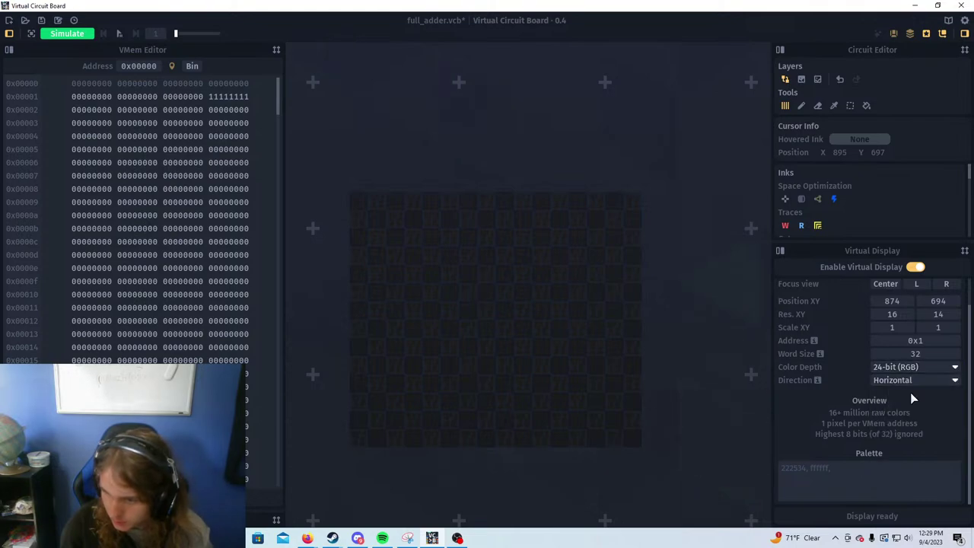
Check the direction options available for the virtual display
{"action": "left_click", "coordinate": [911, 380]}
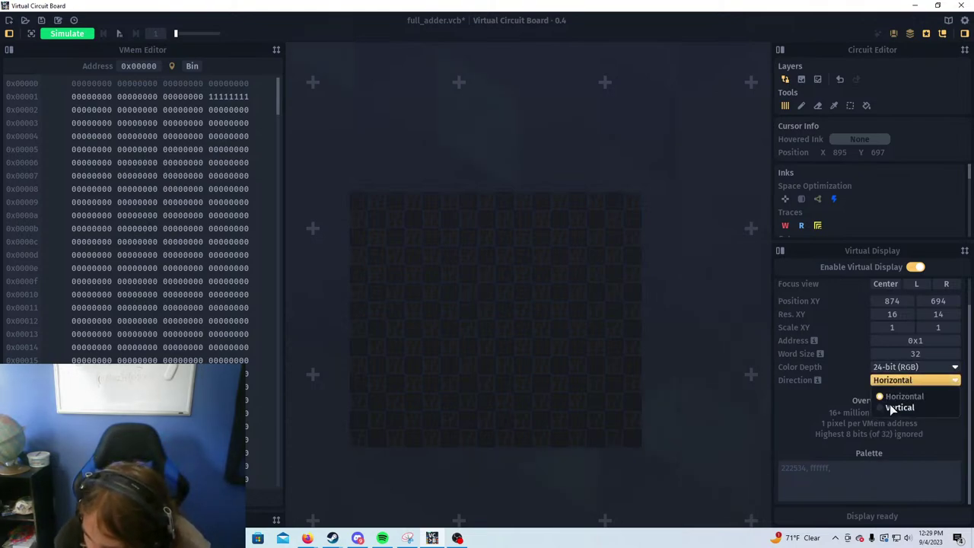
{"action": "left_click", "coordinate": [801, 421]}
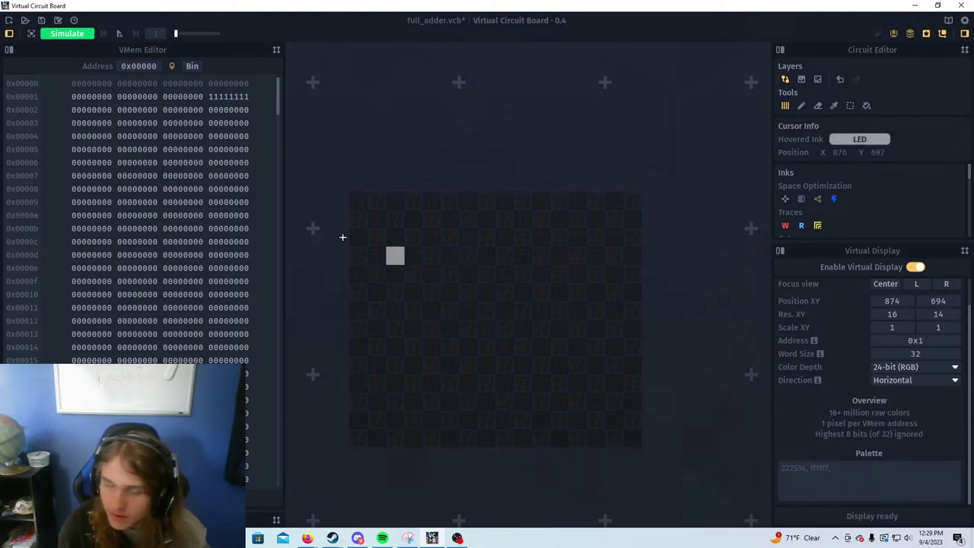
Switch the memory view to hexadecimal and set the word at address 0x00001 to 00 ff ff ff
{"action": "left_click", "coordinate": [134, 98]}
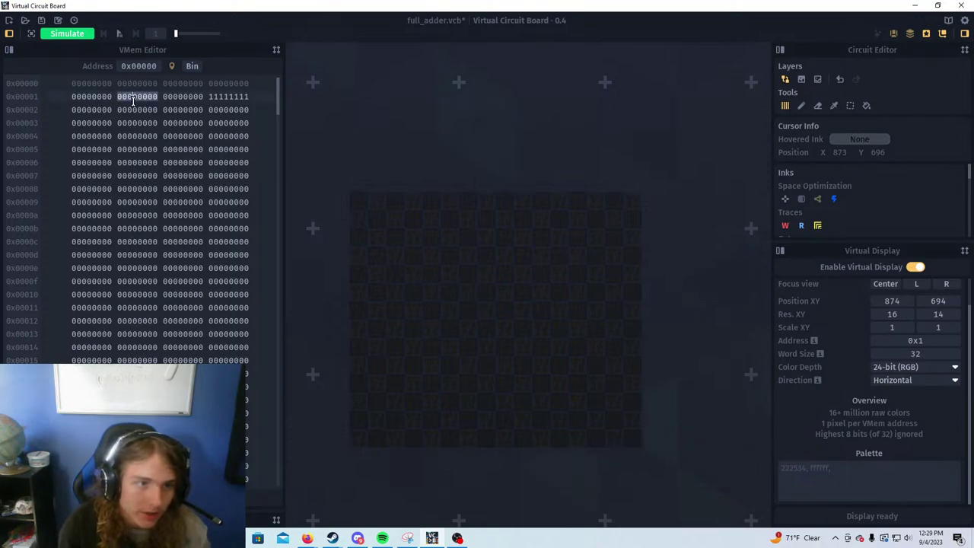
{"action": "left_click", "coordinate": [215, 97]}
{"action": "left_click", "coordinate": [192, 66]}
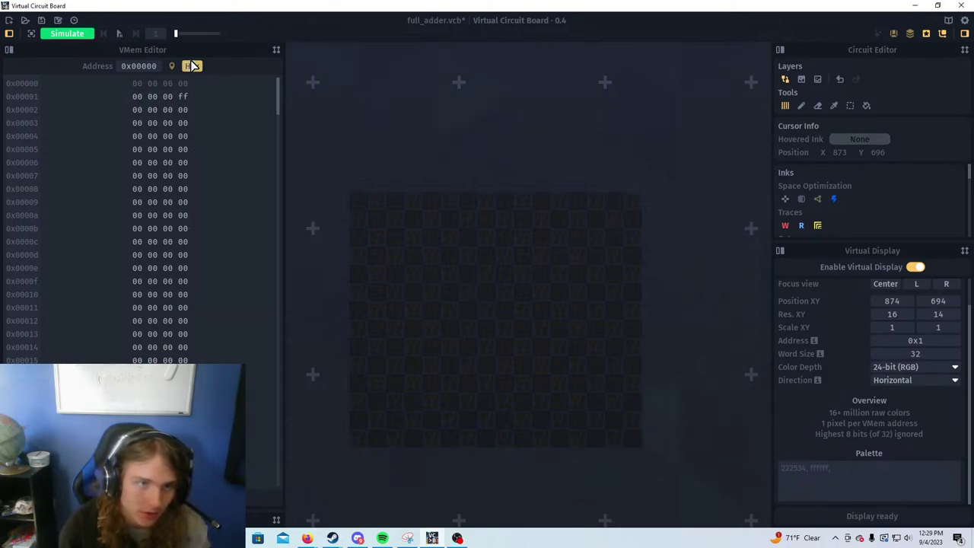
{"action": "type", "text": "ff"}
{"action": "left_click", "coordinate": [168, 99]}
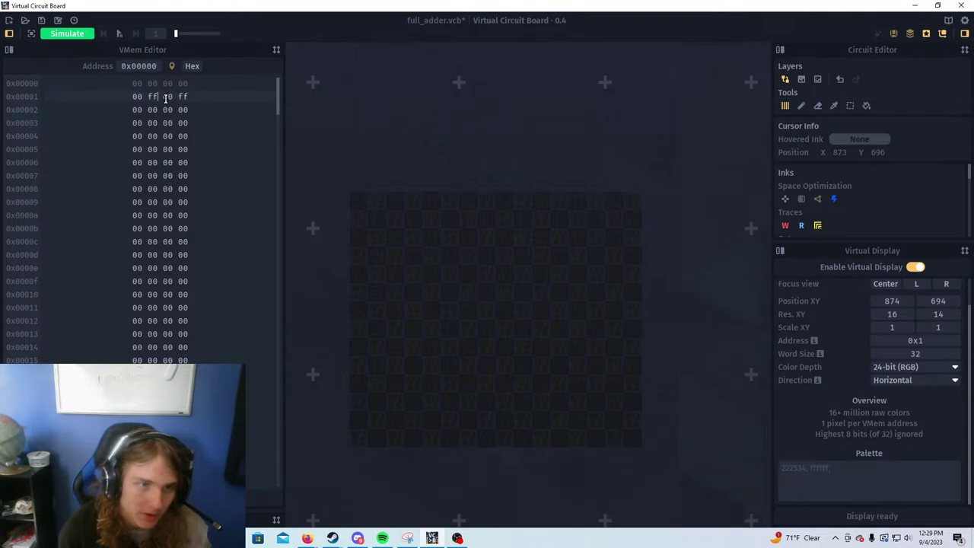
{"action": "type", "text": "f"}
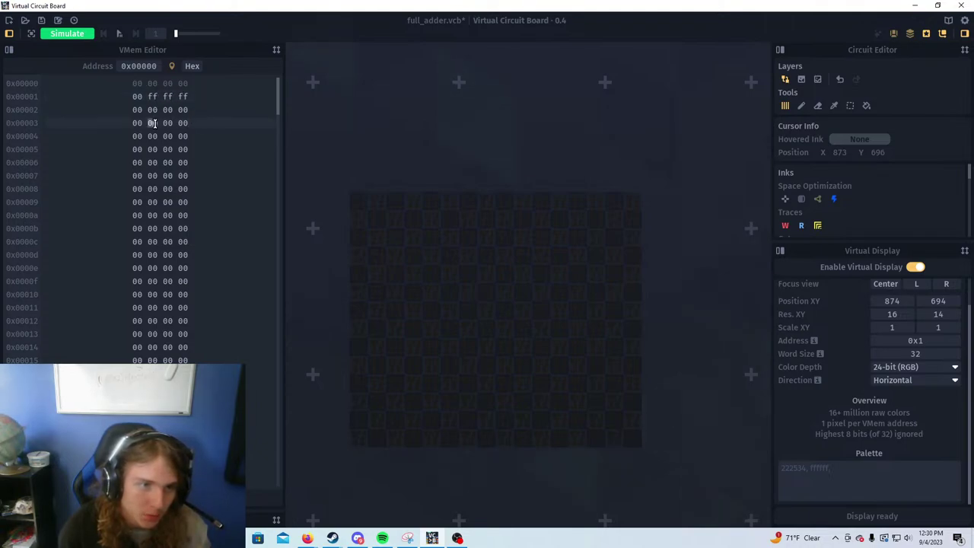
Set the memory word at address 0x00003 to 00 ff ff ff
{"action": "type", "text": "f f"}
{"action": "left_click", "coordinate": [169, 126]}
{"action": "type", "text": "f"}
{"action": "triple_click", "coordinate": [173, 122]}
{"action": "type", "text": "f"}
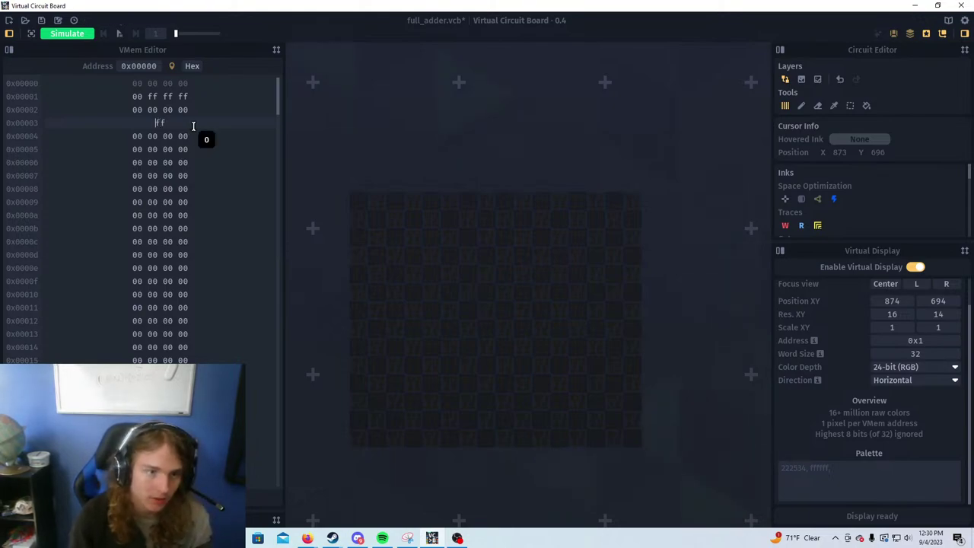
{"action": "type", "text": "ff ff"}
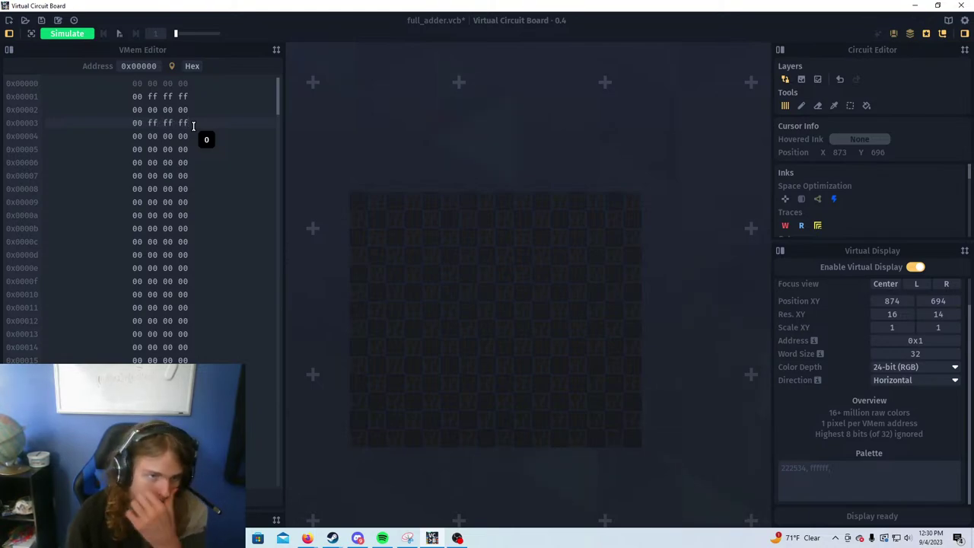
Copy the word at address 0x00003 into addresses 0x00005, 0x00007, 0x00009 and 0x0000b
{"action": "left_click_drag", "start_coordinate": [192, 123], "coordinate": [129, 123]}
{"action": "key", "text": "ctrl+c"}
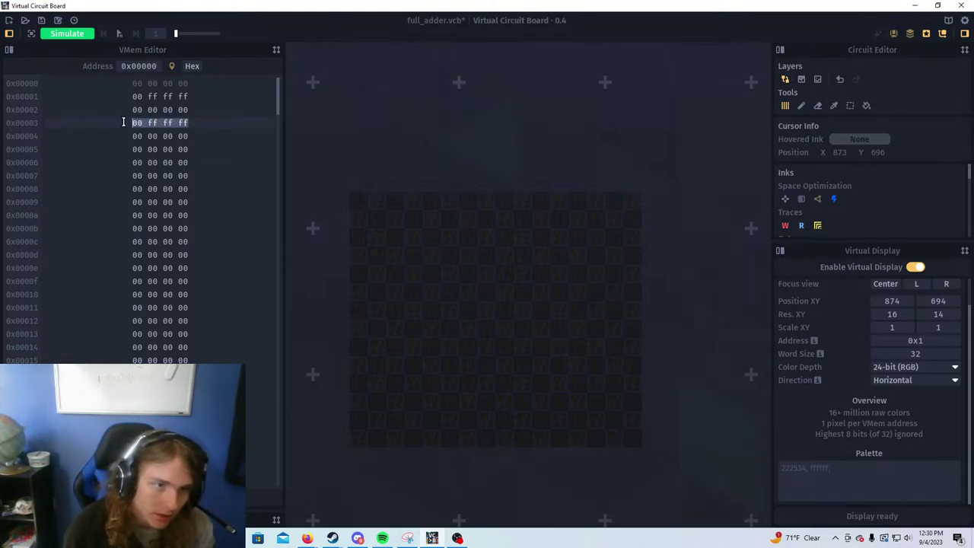
{"action": "left_click", "coordinate": [193, 140]}
{"action": "left_click", "coordinate": [119, 144]}
{"action": "key", "text": "ctrl+v"}
{"action": "left_click", "coordinate": [121, 169]}
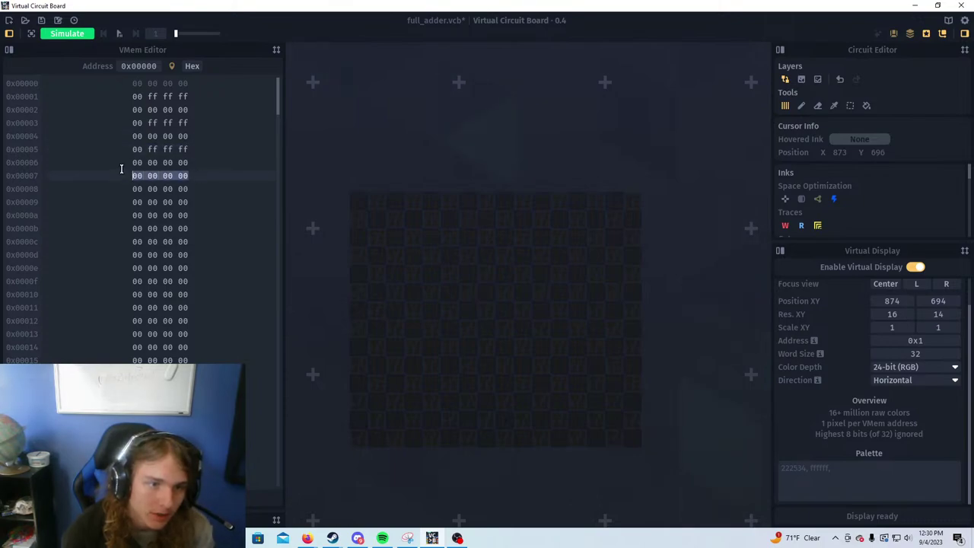
{"action": "key", "text": "ctrl+v"}
{"action": "left_click_drag", "start_coordinate": [198, 199], "coordinate": [99, 193]}
{"action": "key", "text": "ctrl+v"}
{"action": "left_click_drag", "start_coordinate": [188, 227], "coordinate": [108, 221]}
{"action": "key", "text": "ctrl+v"}
Run the simulation to view the virtual display with the edited memory, and return to edit mode
{"action": "left_click", "coordinate": [67, 34]}
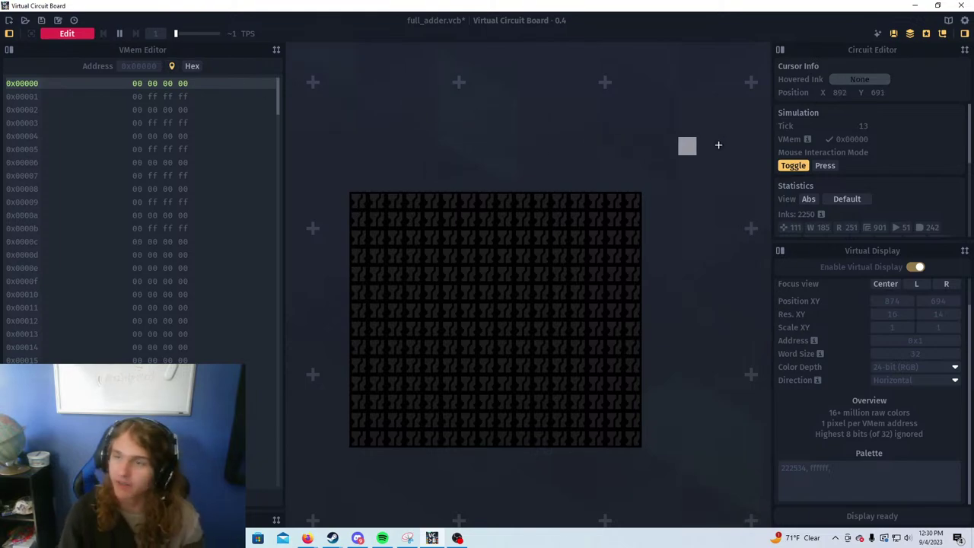
{"action": "left_click", "coordinate": [85, 33]}
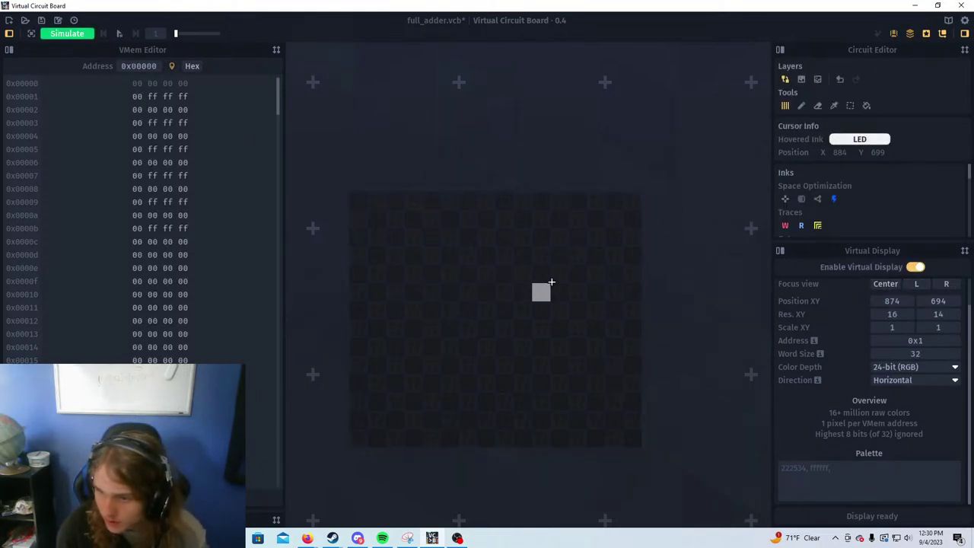
Try re-entering the virtual display's start address with leading zeros, and test the board in simulation again
{"action": "left_click", "coordinate": [930, 341]}
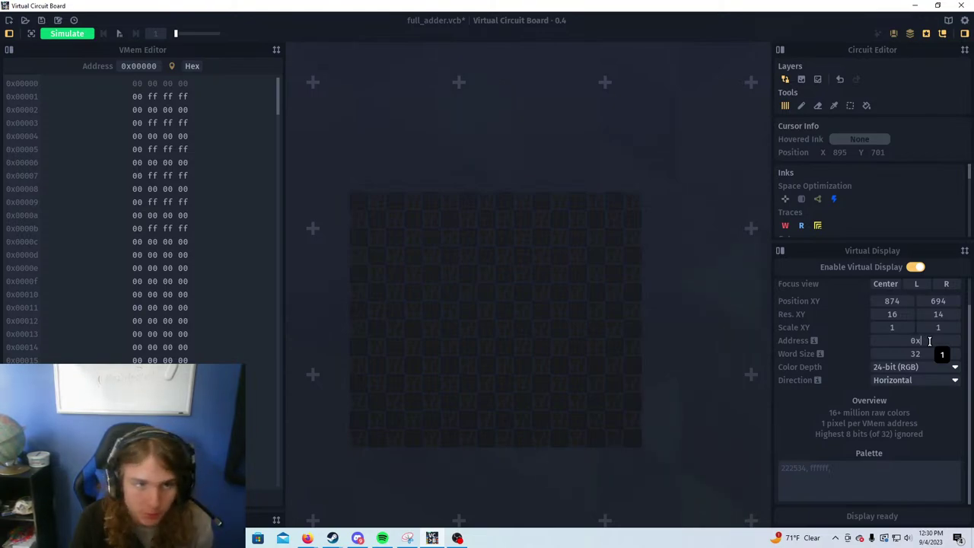
{"action": "type", "text": "0000"}
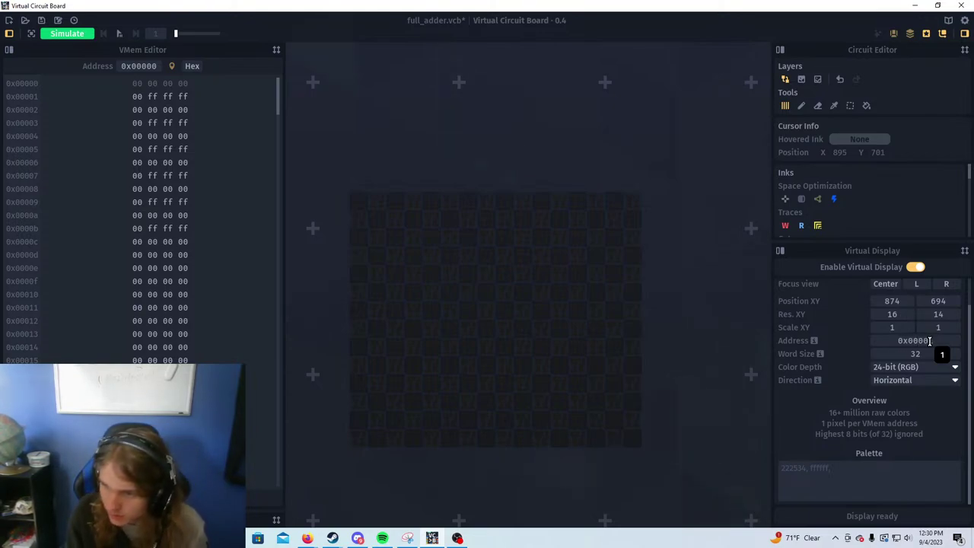
{"action": "left_click", "coordinate": [906, 424]}
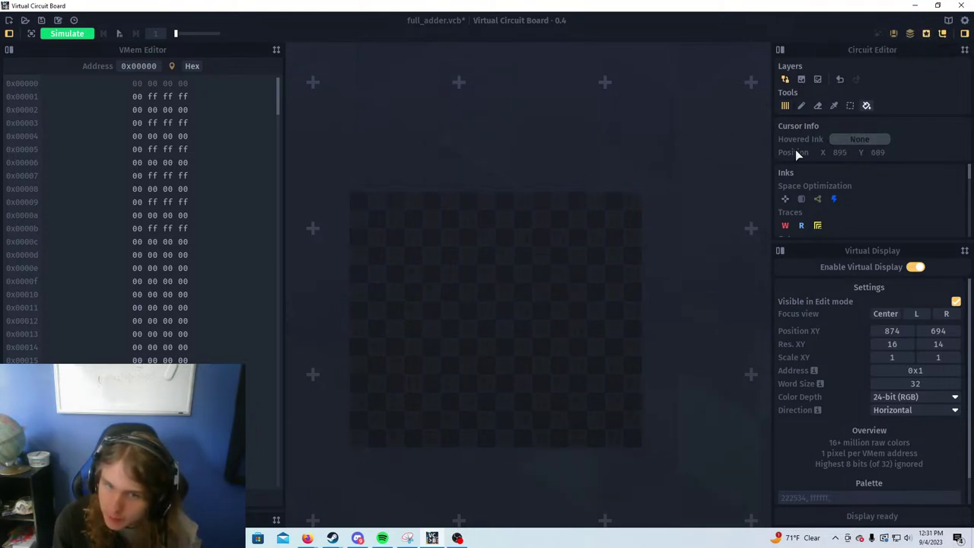
{"action": "left_click", "coordinate": [67, 35]}
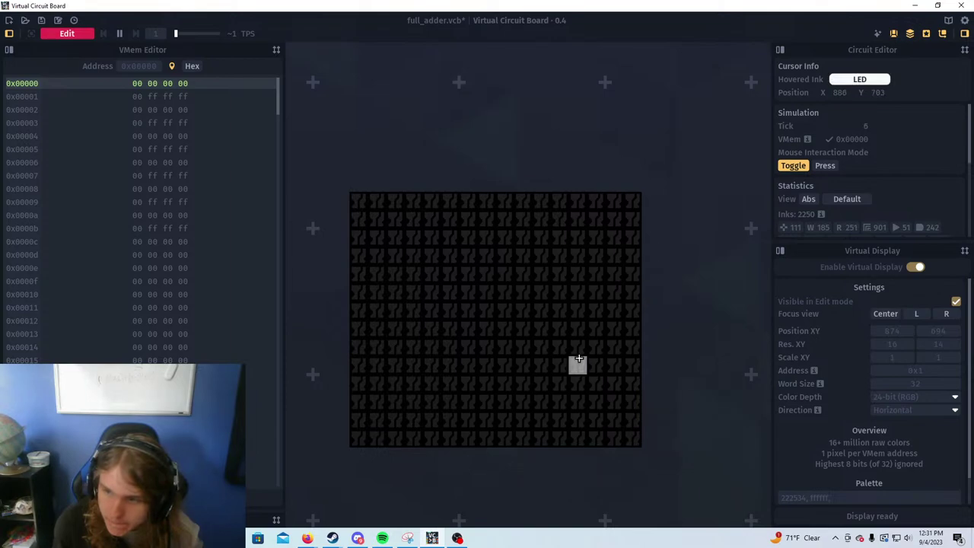
{"action": "left_click", "coordinate": [67, 34]}
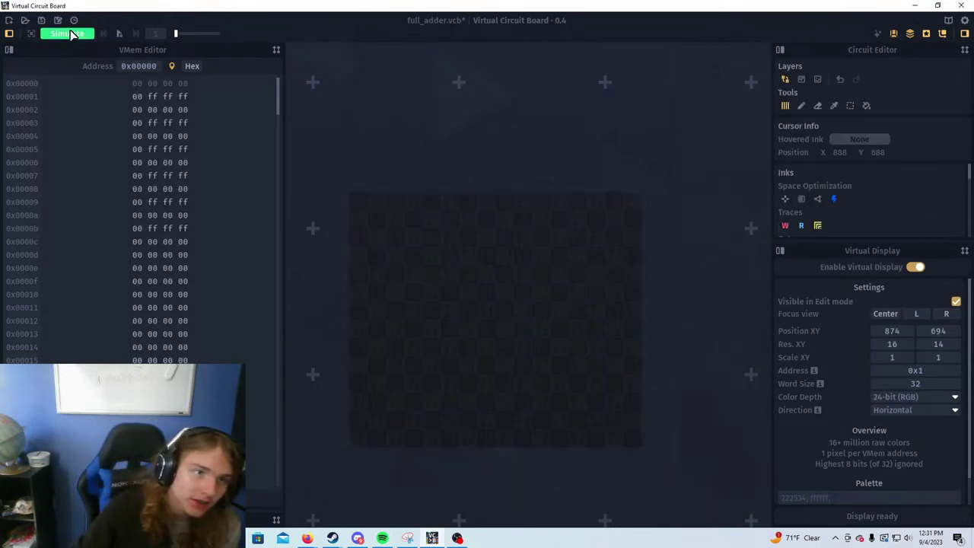
Draw a few Latch cells just above the LED block and erase them again
{"action": "scroll", "coordinate": [333, 380], "scroll_direction": "down", "scroll_amount": 1}
{"action": "scroll", "coordinate": [430, 293], "scroll_direction": "up", "scroll_amount": 2}
{"action": "scroll", "coordinate": [723, 164], "scroll_direction": "down", "scroll_amount": 1}
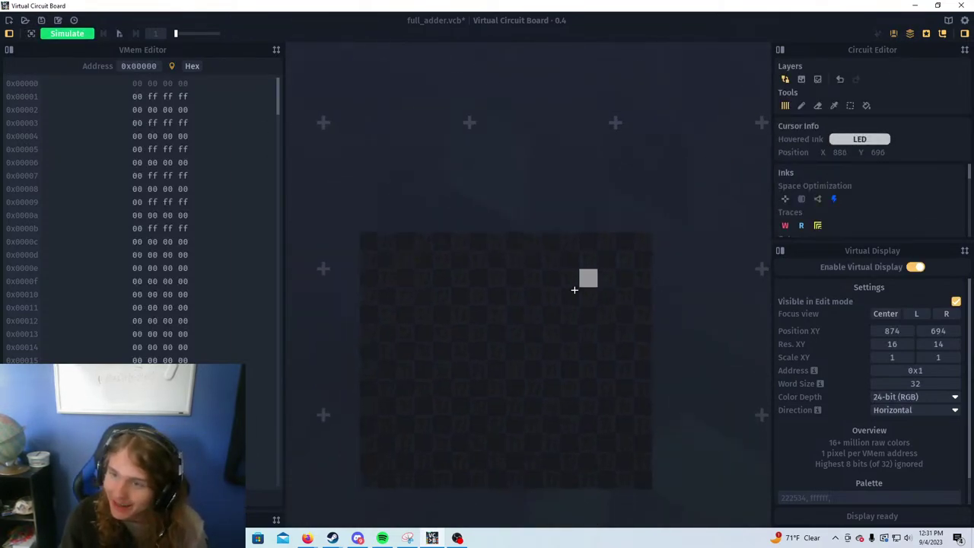
{"action": "left_click_drag", "start_coordinate": [567, 279], "coordinate": [582, 230]}
{"action": "left_click", "coordinate": [964, 50]}
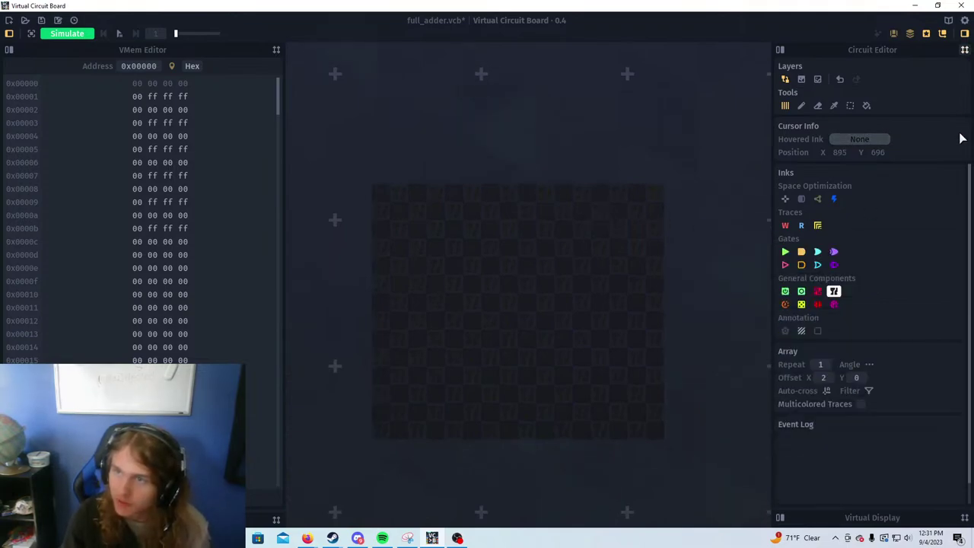
{"action": "left_click", "coordinate": [802, 290]}
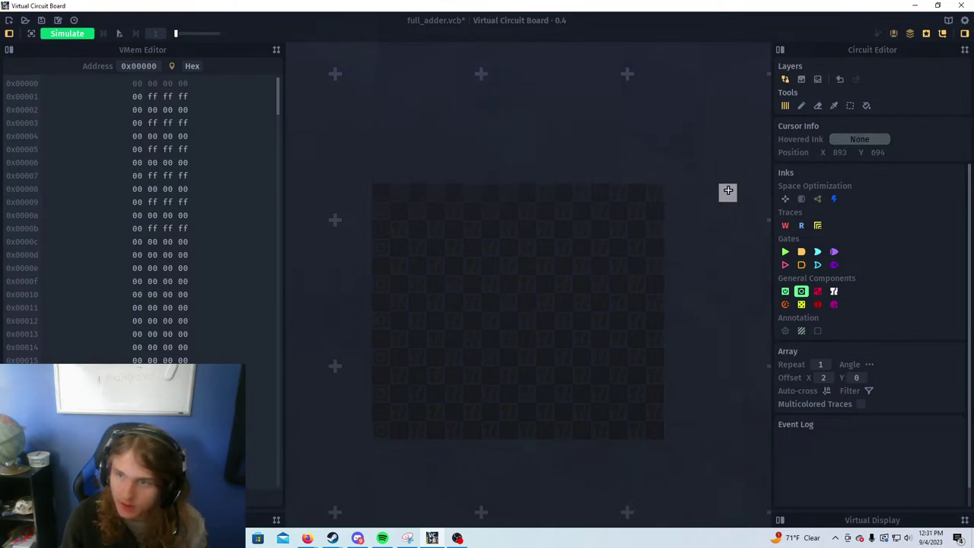
{"action": "left_click_drag", "start_coordinate": [490, 142], "coordinate": [508, 166]}
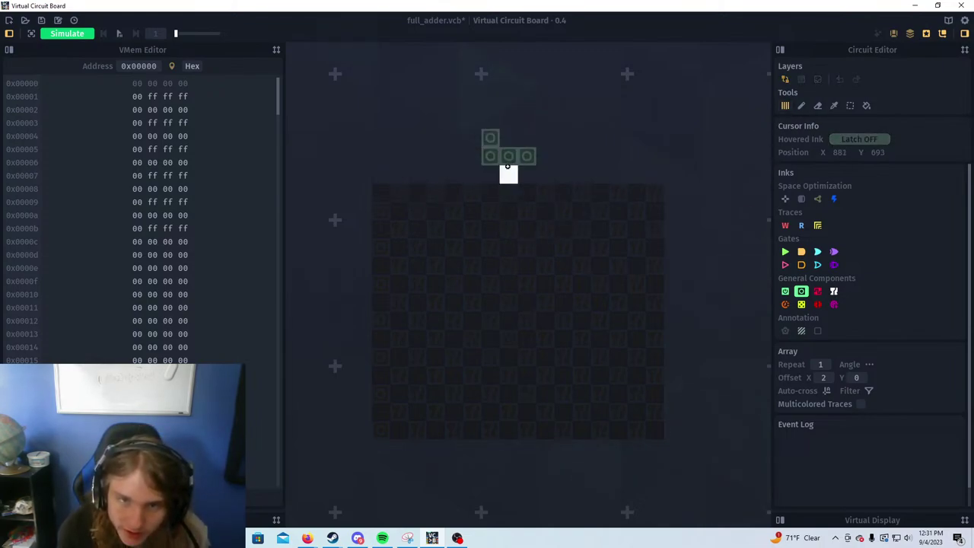
{"action": "right_click", "coordinate": [508, 156]}
{"action": "right_click", "coordinate": [490, 156]}
{"action": "right_click", "coordinate": [527, 156]}
{"action": "right_click", "coordinate": [491, 139]}
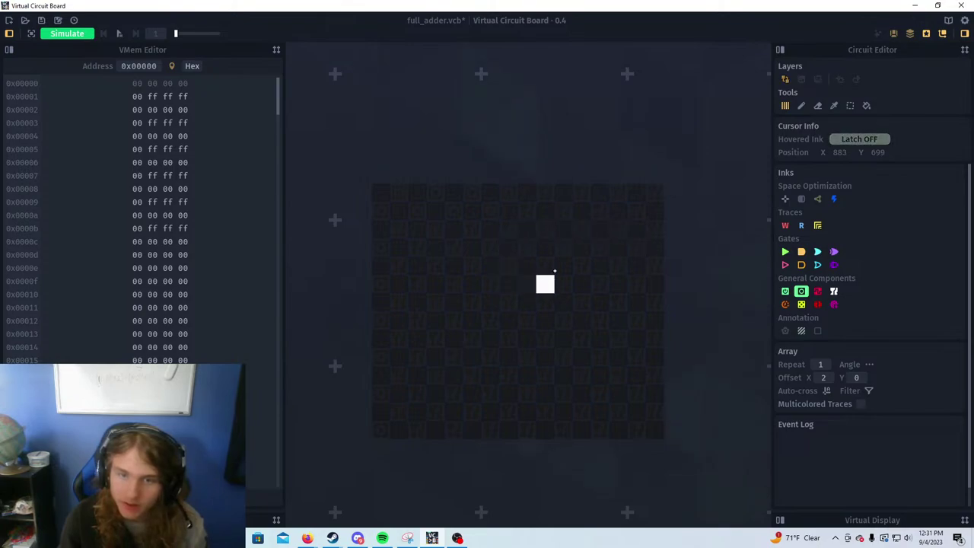
Hide the virtual display in edit mode and replace the entire LED block with Latch ink, filling the remaining area with the Bucket tool
{"action": "left_click", "coordinate": [965, 520]}
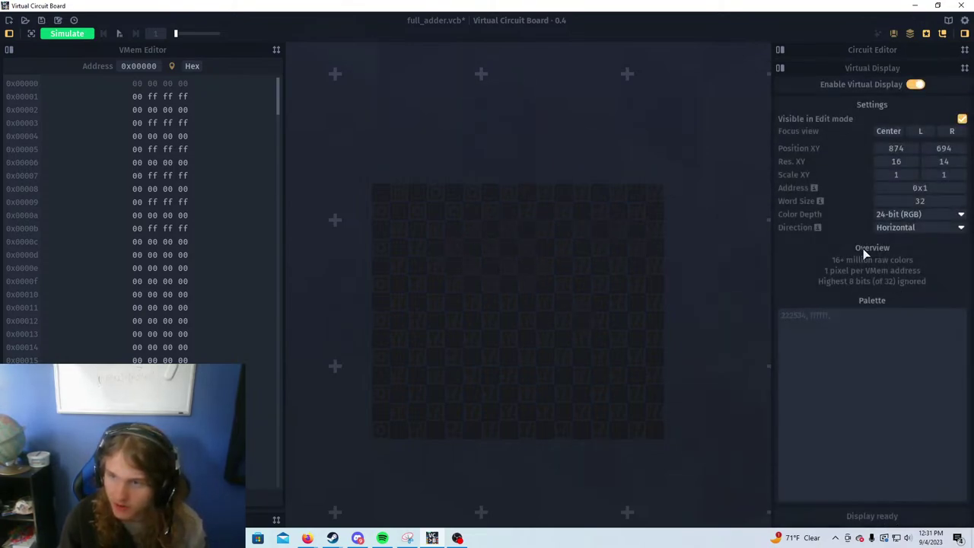
{"action": "left_click", "coordinate": [962, 119]}
{"action": "mouse_move", "coordinate": [413, 206]}
{"action": "left_mouse_down"}
{"action": "mouse_move", "coordinate": [412, 407]}
{"action": "mouse_move", "coordinate": [398, 266]}
{"action": "mouse_move", "coordinate": [446, 228]}
{"action": "mouse_move", "coordinate": [468, 287]}
{"action": "mouse_move", "coordinate": [508, 212]}
{"action": "mouse_move", "coordinate": [564, 193]}
{"action": "mouse_move", "coordinate": [654, 191]}
{"action": "mouse_move", "coordinate": [644, 366]}
{"action": "mouse_move", "coordinate": [653, 379]}
{"action": "mouse_move", "coordinate": [623, 432]}
{"action": "left_mouse_up"}
{"action": "left_click_drag", "start_coordinate": [451, 430], "coordinate": [399, 430]}
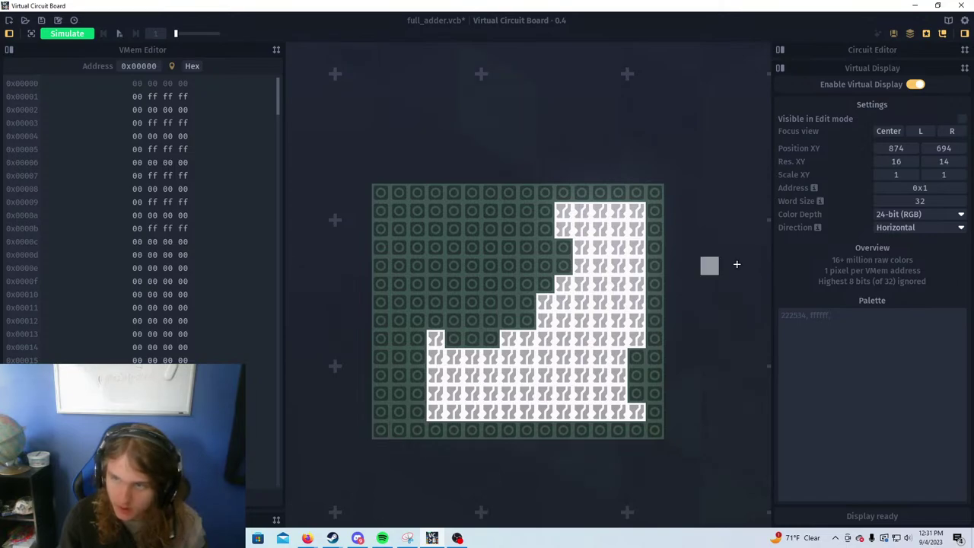
{"action": "left_click", "coordinate": [966, 51]}
{"action": "left_click", "coordinate": [866, 106]}
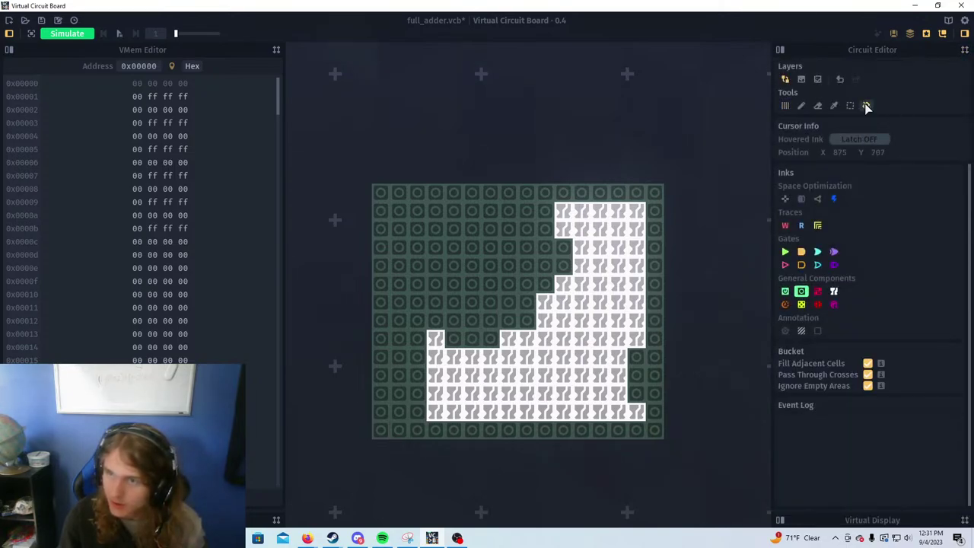
{"action": "left_click", "coordinate": [562, 299]}
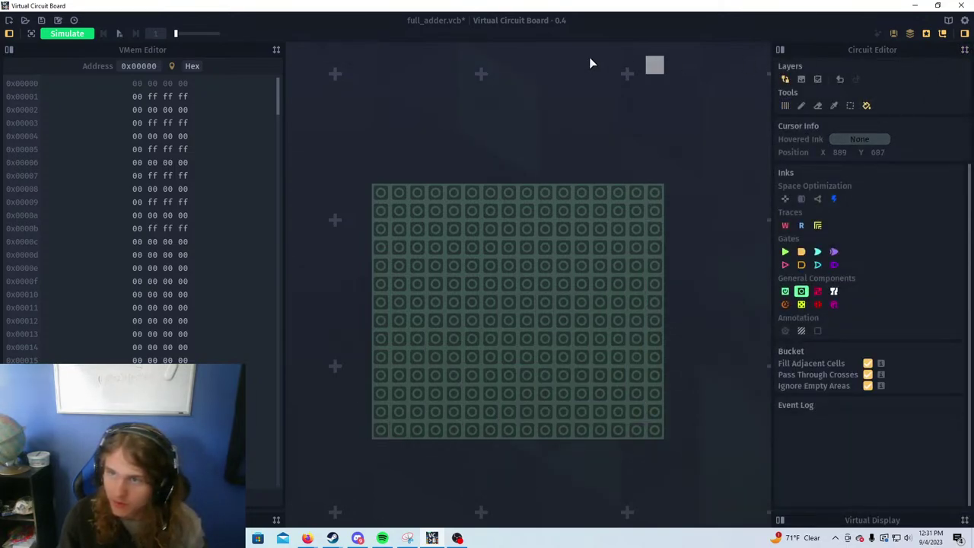
Simulate the Latch block, read the User Guide's Virtual Display page, and return to the VMem Editor in edit mode
{"action": "left_click", "coordinate": [68, 33]}
{"action": "left_click_drag", "start_coordinate": [520, 263], "coordinate": [465, 281]}
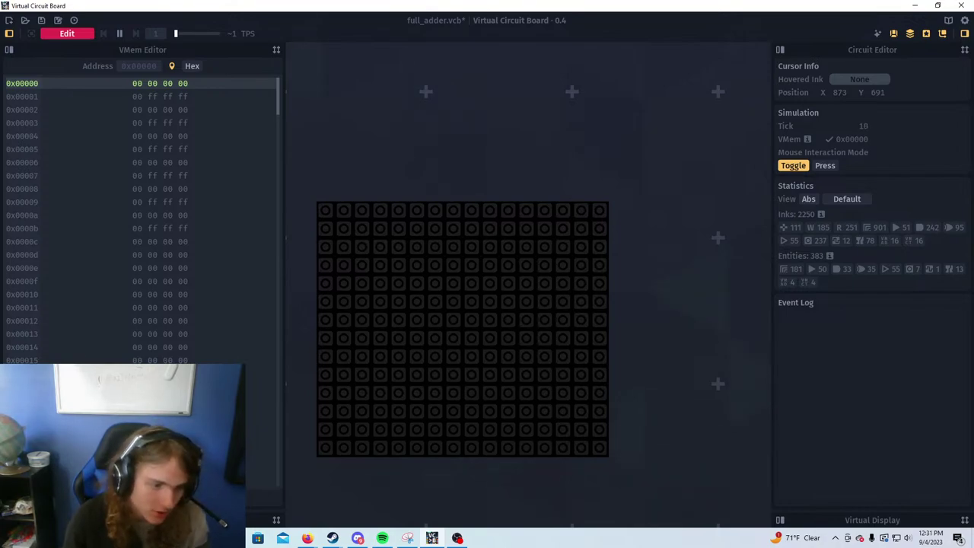
{"action": "left_click", "coordinate": [276, 521]}
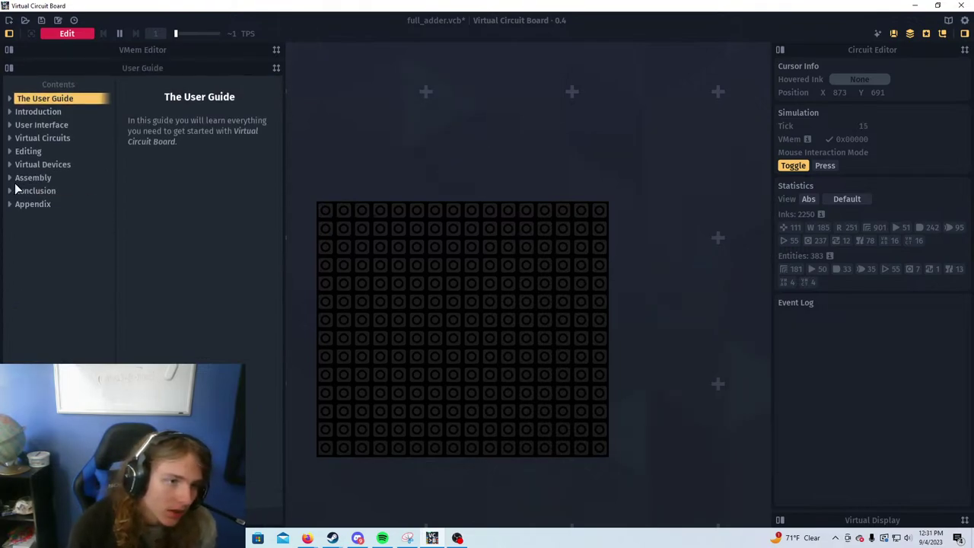
{"action": "left_click", "coordinate": [10, 165]}
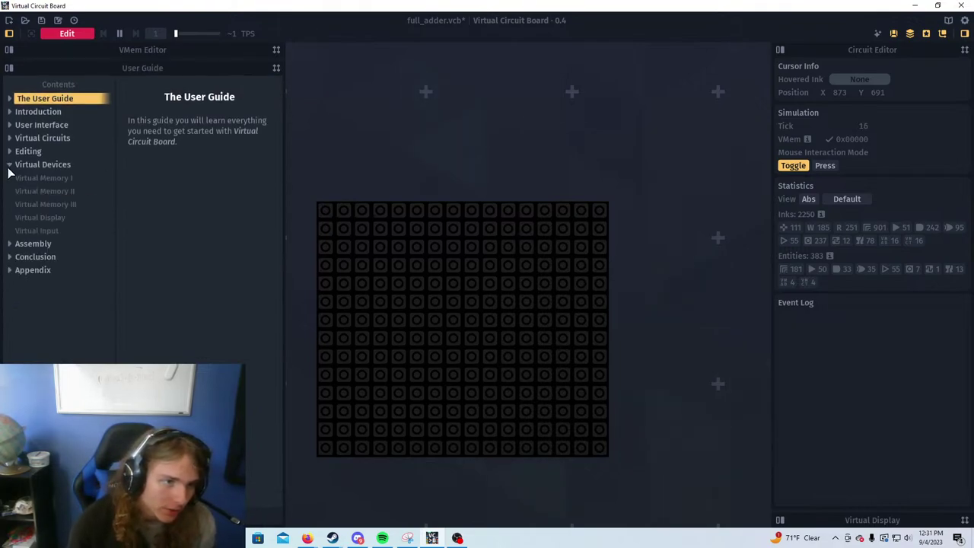
{"action": "left_click", "coordinate": [30, 218]}
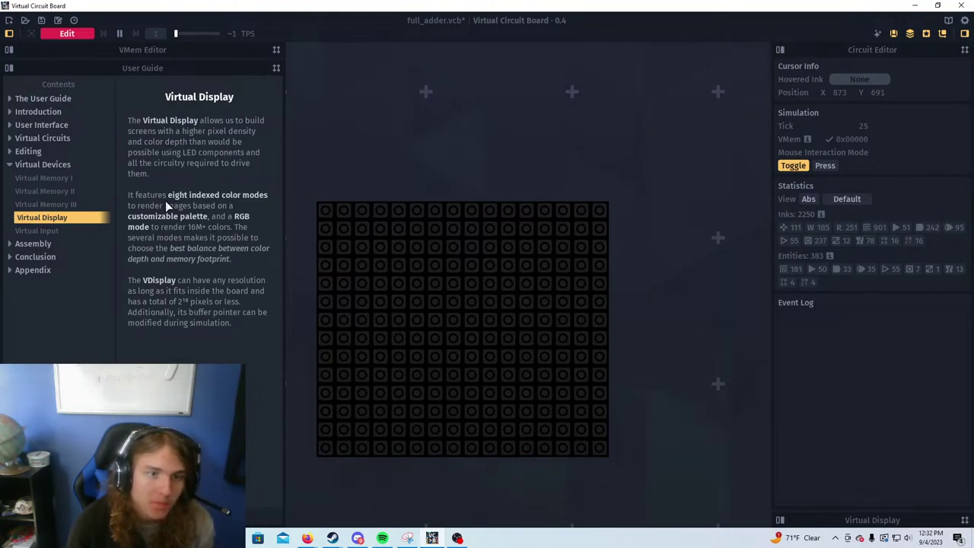
{"action": "left_click", "coordinate": [277, 49]}
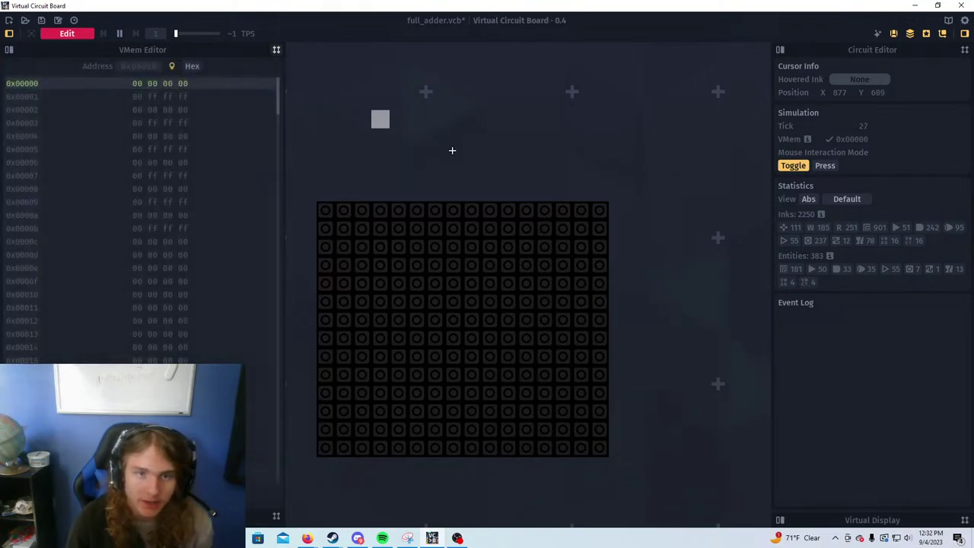
{"action": "key", "text": "space"}
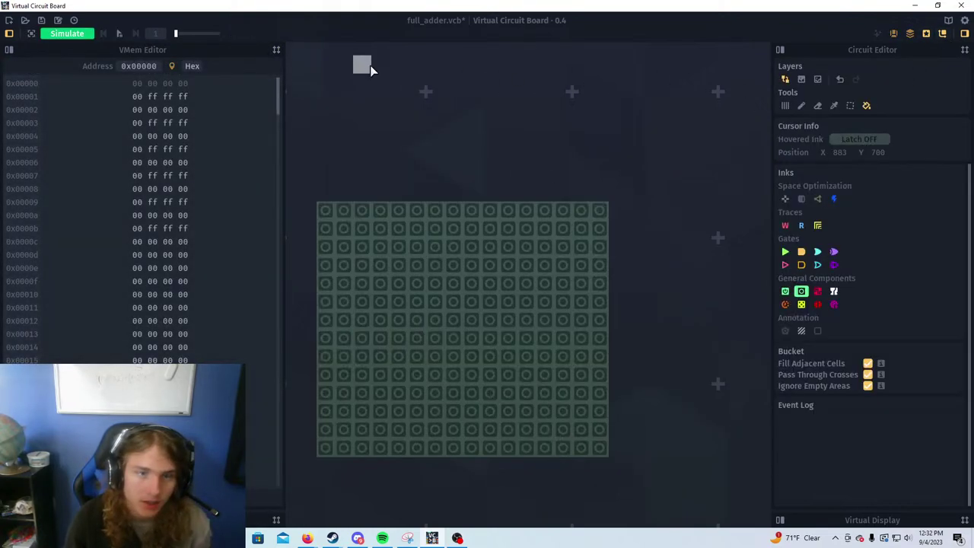
Undo the Latch painting until the whole block is LED ink again
{"action": "key", "text": "ctrl+z"}
{"action": "key", "text": "ctrl+z"}
{"action": "key", "text": "ctrl+z"}
{"action": "key", "text": "ctrl+z"}
{"action": "key", "text": "ctrl+z"}
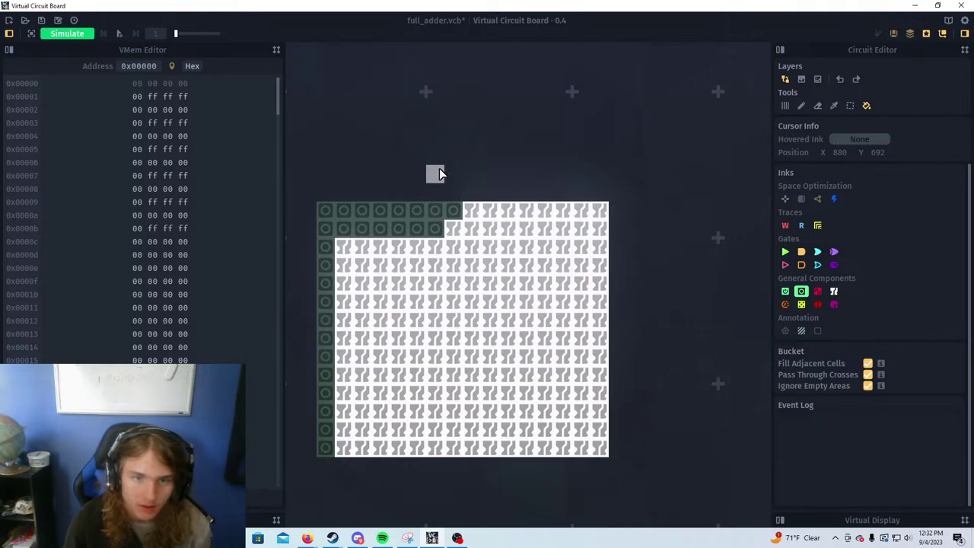
{"action": "key", "text": "ctrl+z"}
{"action": "key", "text": "ctrl+z"}
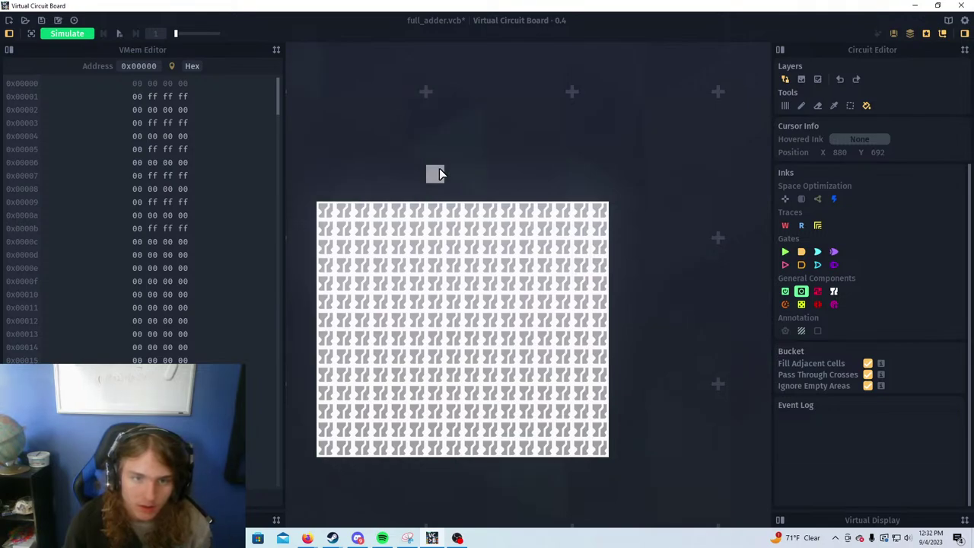
{"action": "right_click", "coordinate": [836, 291]}
{"action": "left_click", "coordinate": [845, 207]}
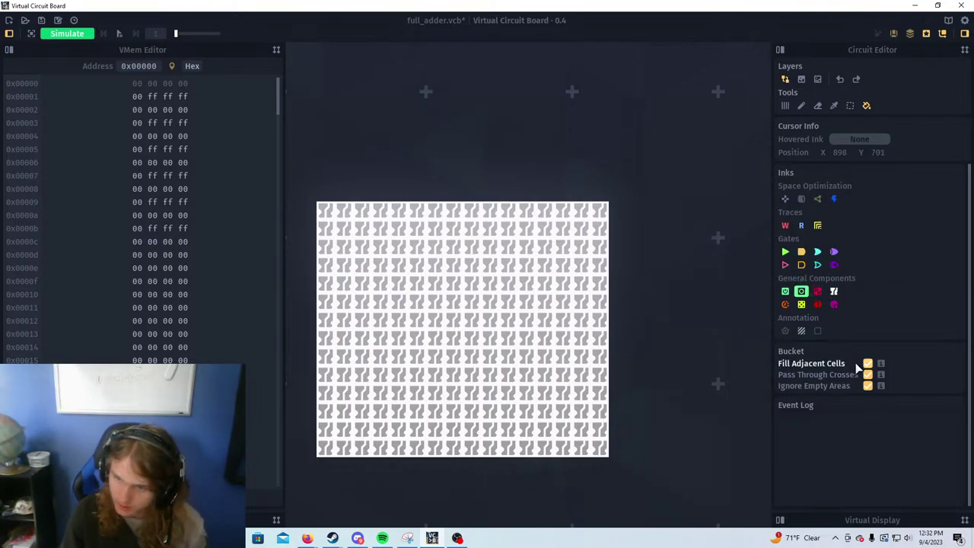
Switch to the Array tool and bring up the Virtual Display settings
{"action": "left_click", "coordinate": [784, 105]}
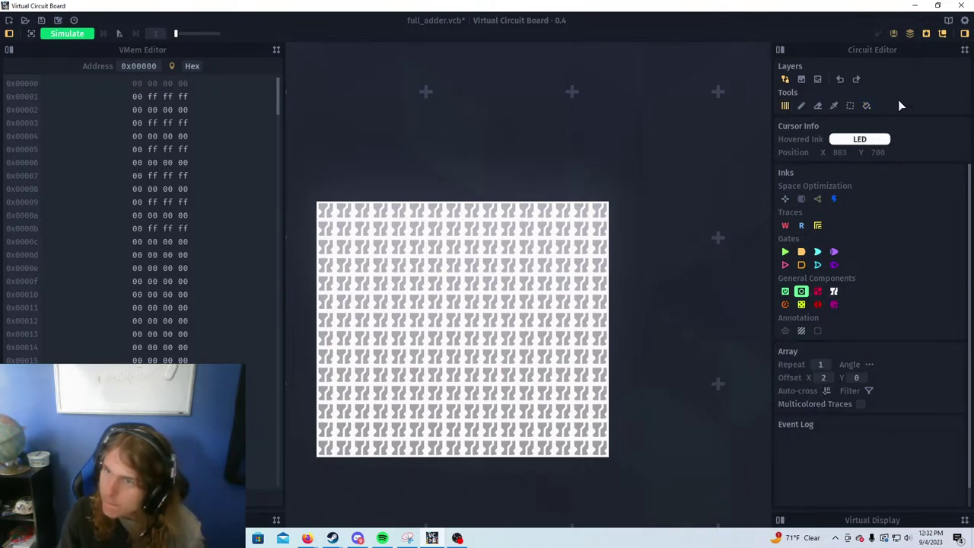
{"action": "left_click", "coordinate": [967, 521]}
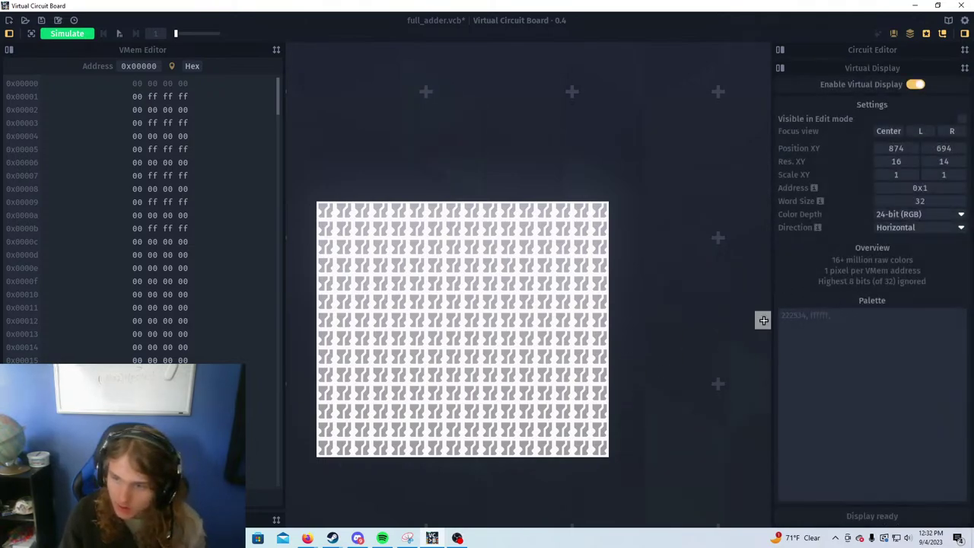
{"action": "left_click", "coordinate": [891, 114]}
{"action": "left_click", "coordinate": [879, 116]}
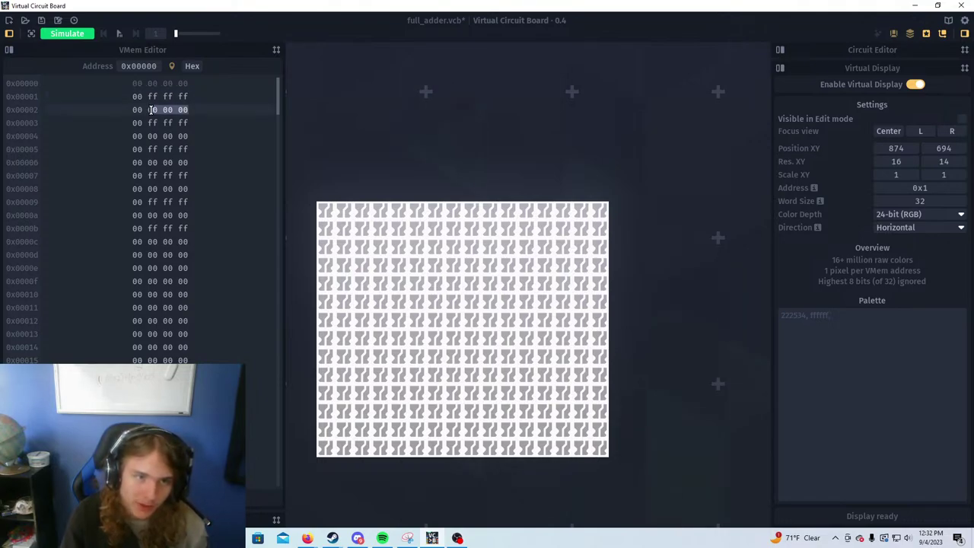
{"action": "left_click", "coordinate": [138, 148]}
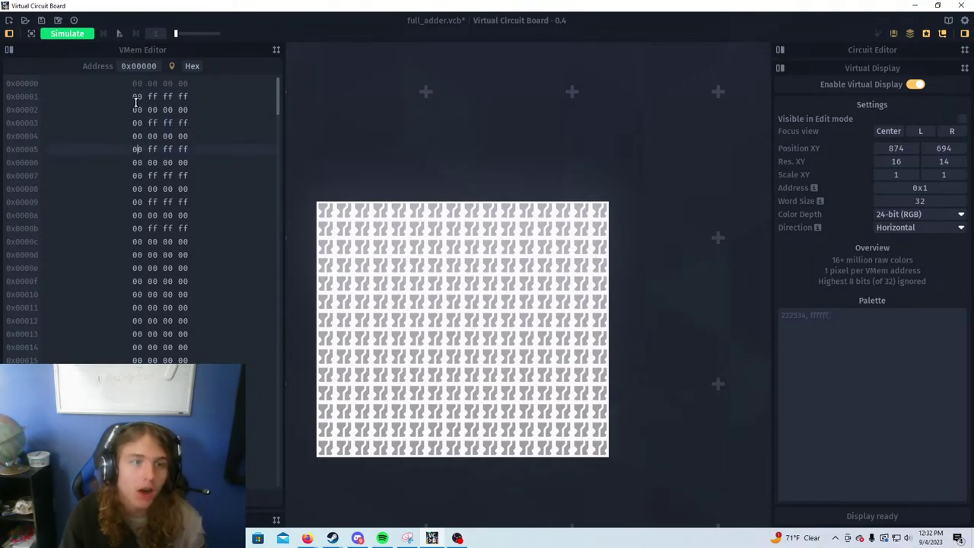
{"action": "double_click", "coordinate": [136, 96]}
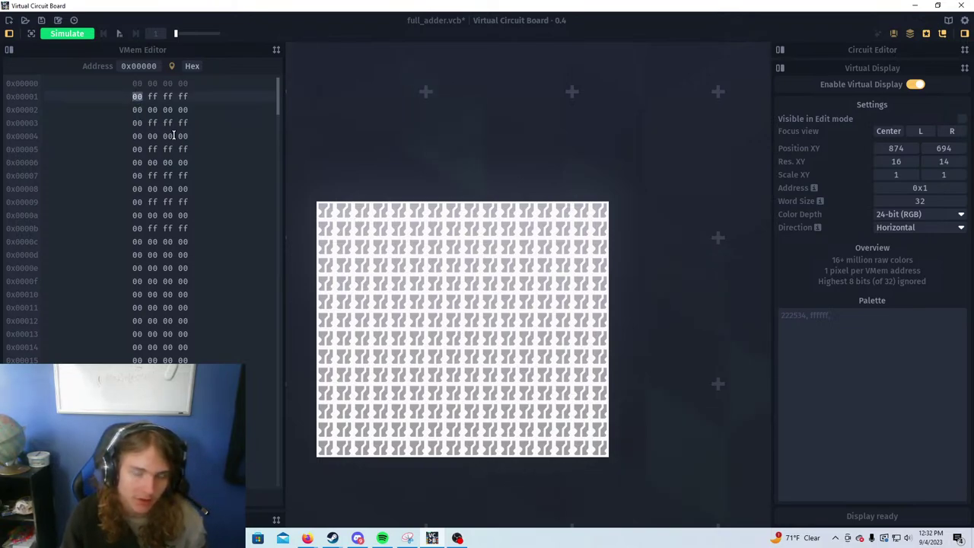
{"action": "left_click", "coordinate": [198, 134]}
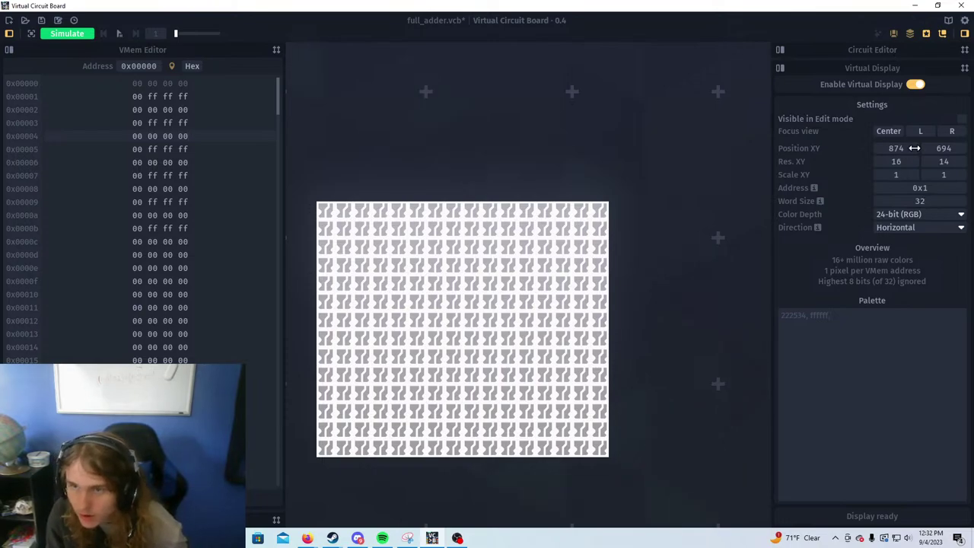
Show the virtual display in edit mode, hide it again, and check the available Direction options
{"action": "left_click", "coordinate": [963, 120]}
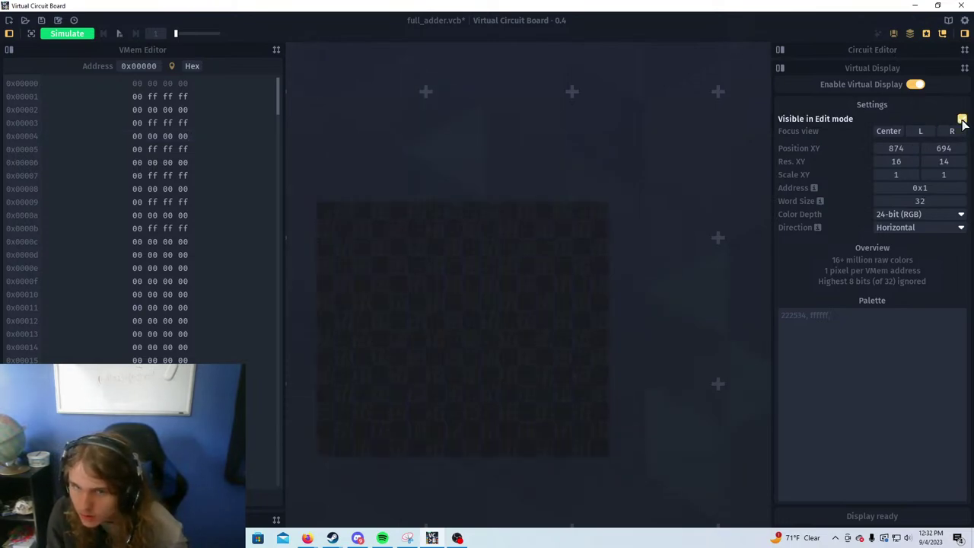
{"action": "left_click", "coordinate": [963, 121]}
{"action": "left_click", "coordinate": [962, 120]}
{"action": "left_click", "coordinate": [962, 120]}
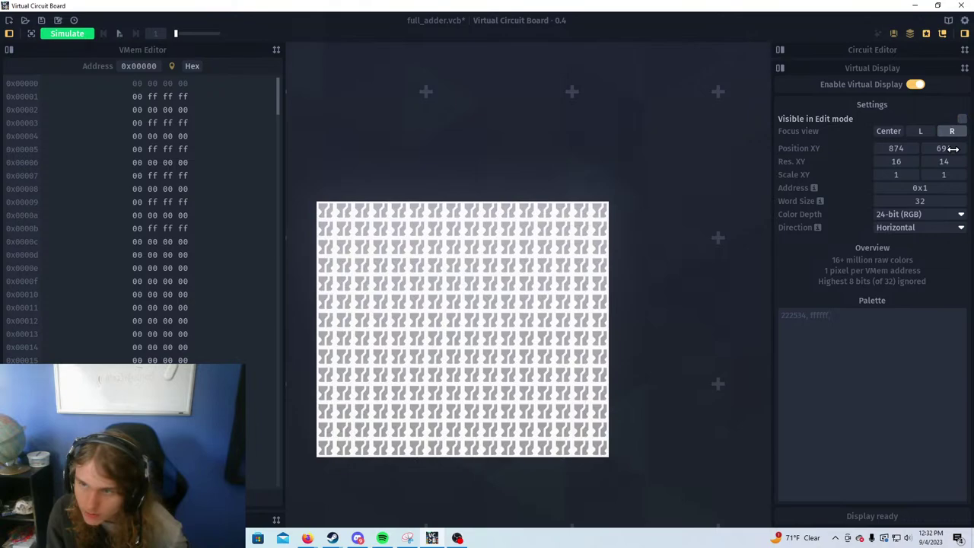
{"action": "left_click", "coordinate": [919, 225]}
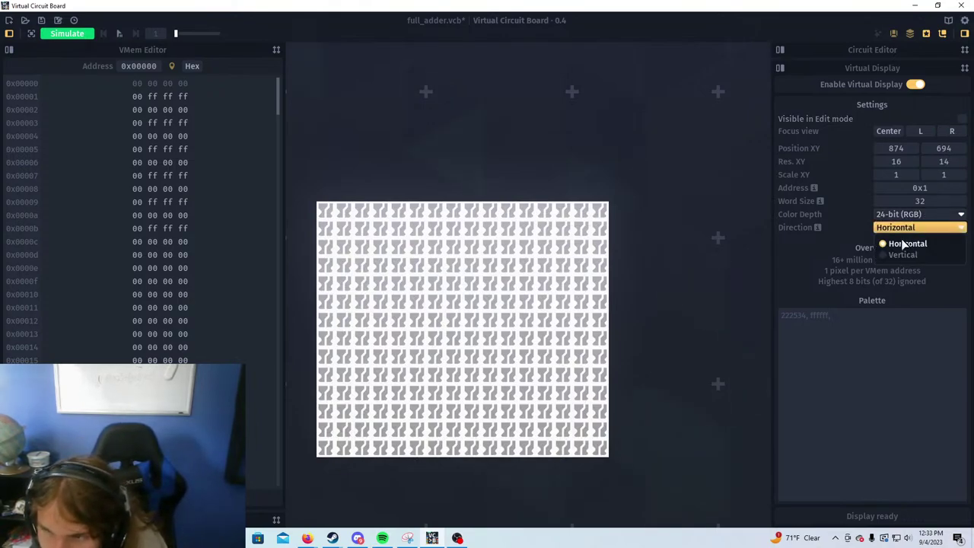
{"action": "left_click", "coordinate": [834, 347]}
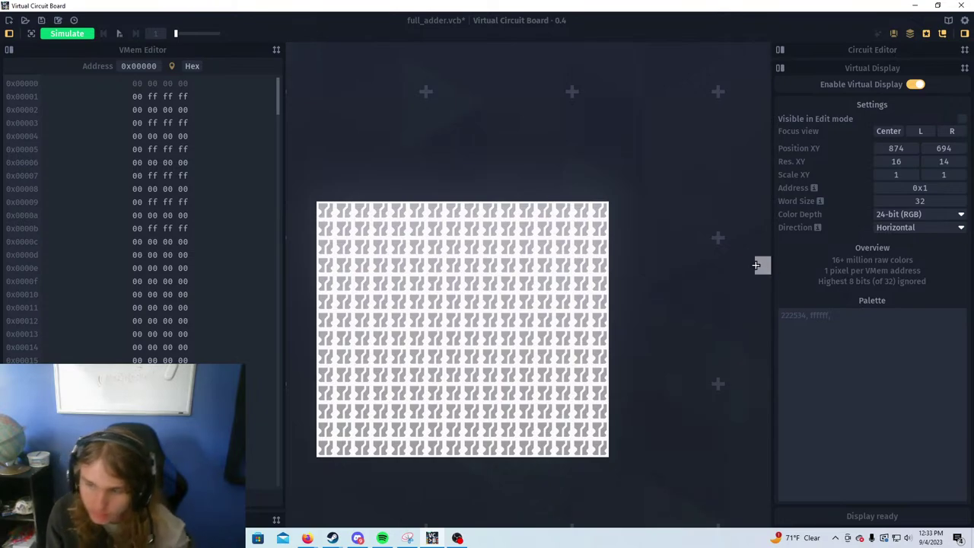
Set the first byte of memory words 0x00001 and 0x00003 to ff
{"action": "double_click", "coordinate": [137, 96]}
{"action": "type", "text": "F"}
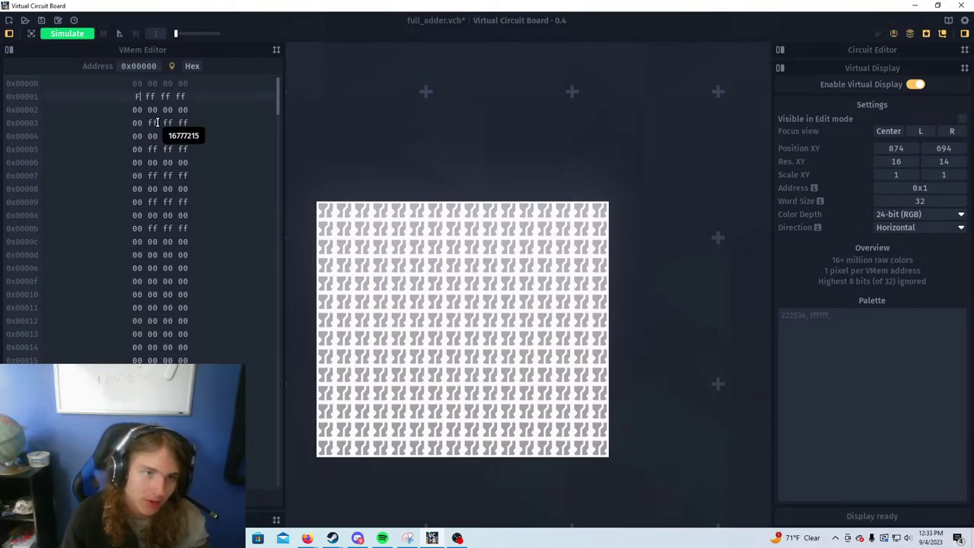
{"action": "type", "text": "f"}
{"action": "double_click", "coordinate": [137, 123]}
{"action": "key", "text": "BackSpace"}
{"action": "type", "text": "F"}
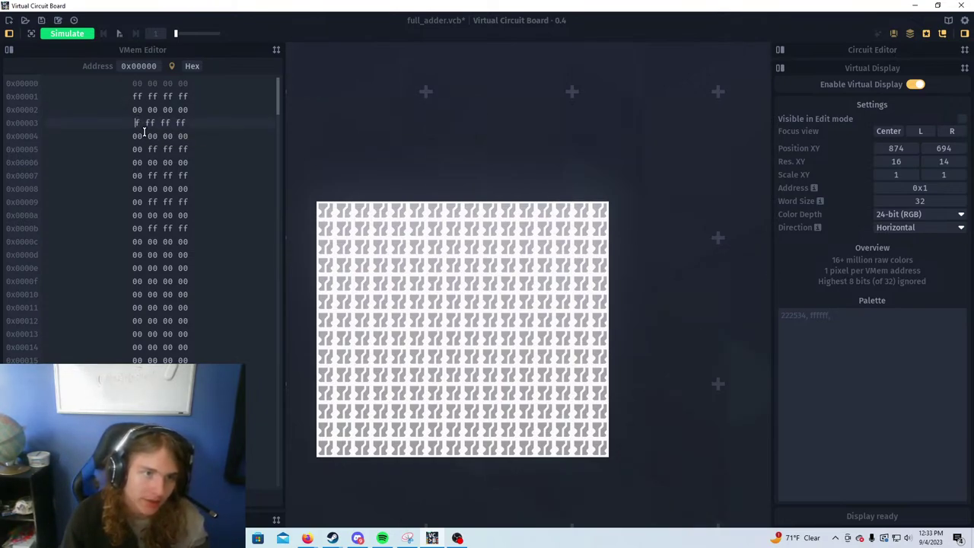
{"action": "type", "text": "f"}
Set the first byte of memory words 0x00005 and 0x00007 to ff
{"action": "double_click", "coordinate": [170, 149]}
{"action": "type", "text": "0"}
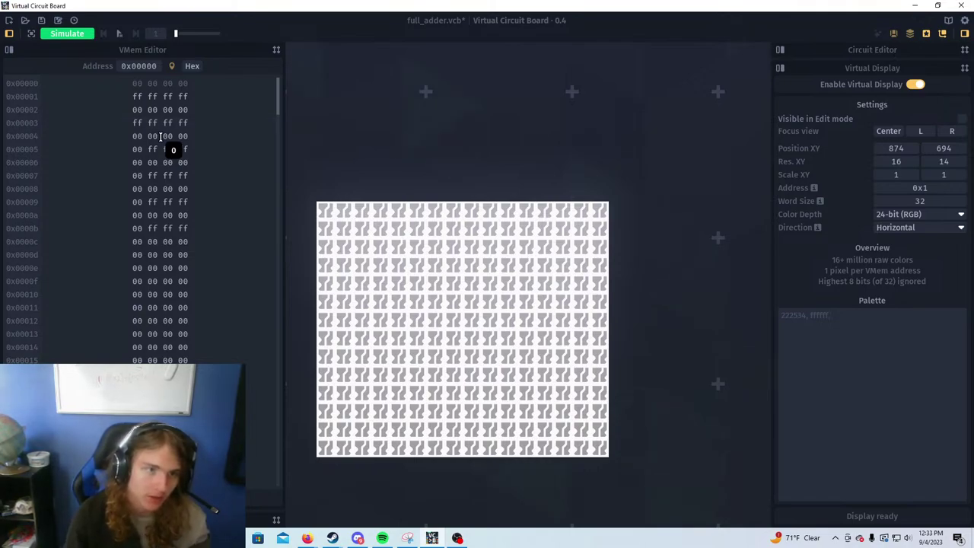
{"action": "key", "text": "BackSpace"}
{"action": "type", "text": "ff"}
{"action": "double_click", "coordinate": [135, 144]}
{"action": "type", "text": "ff"}
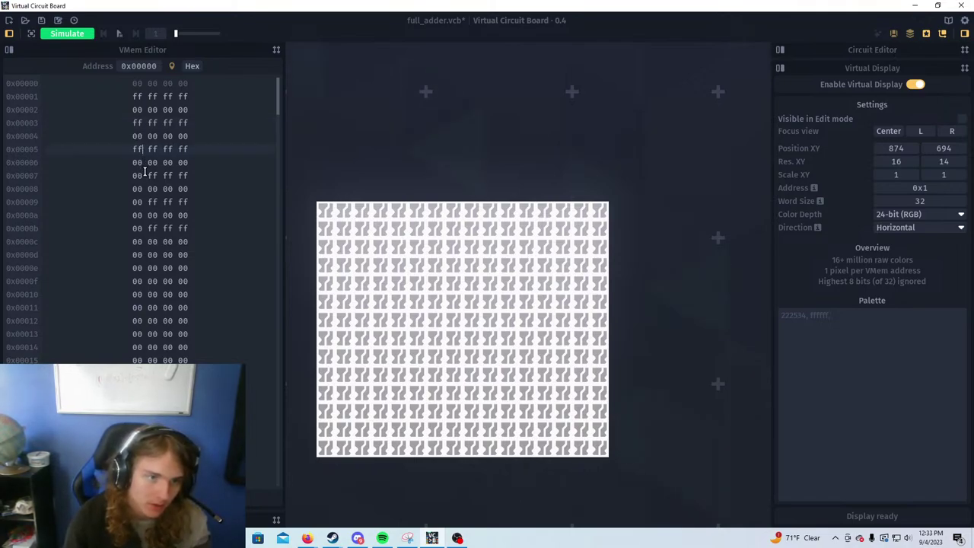
{"action": "double_click", "coordinate": [135, 176]}
{"action": "type", "text": "ff"}
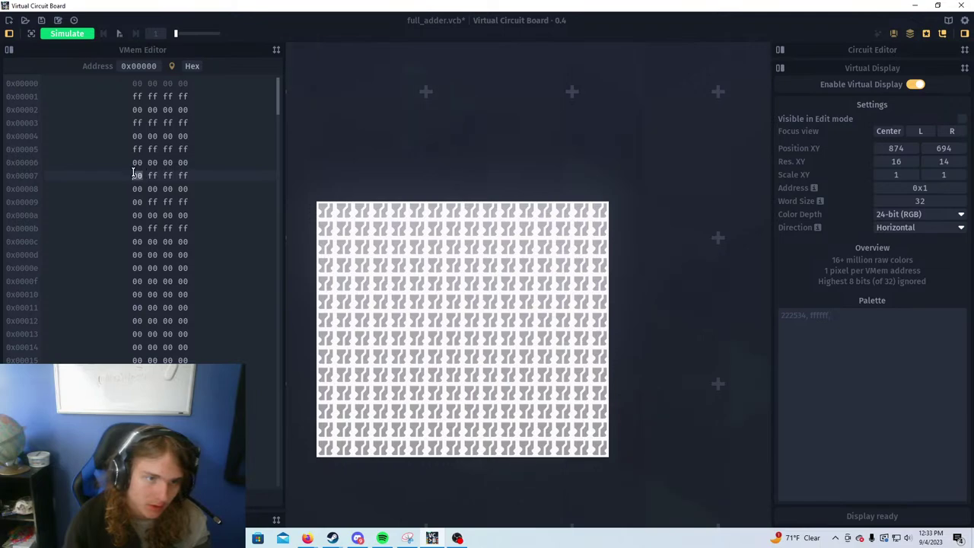
Set the first byte of memory words 0x00009 and 0x0000b to ff
{"action": "double_click", "coordinate": [135, 202]}
{"action": "type", "text": "ff"}
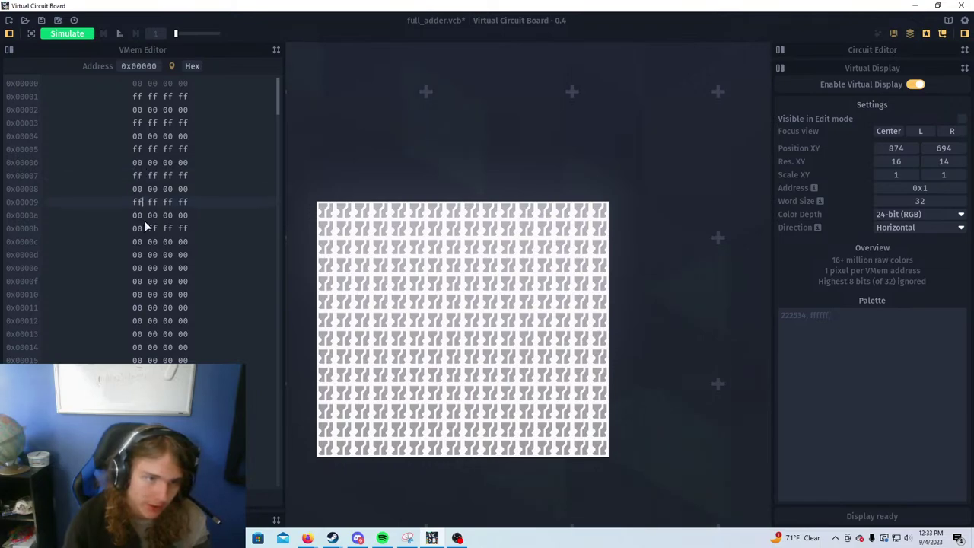
{"action": "double_click", "coordinate": [135, 227]}
{"action": "key", "text": "BackSpace"}
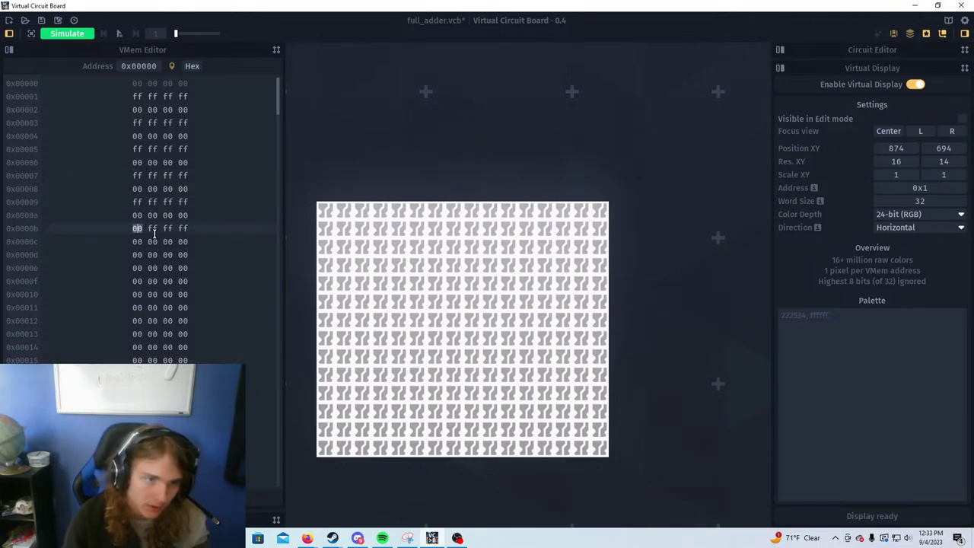
{"action": "type", "text": "ff"}
{"action": "key", "text": "Return"}
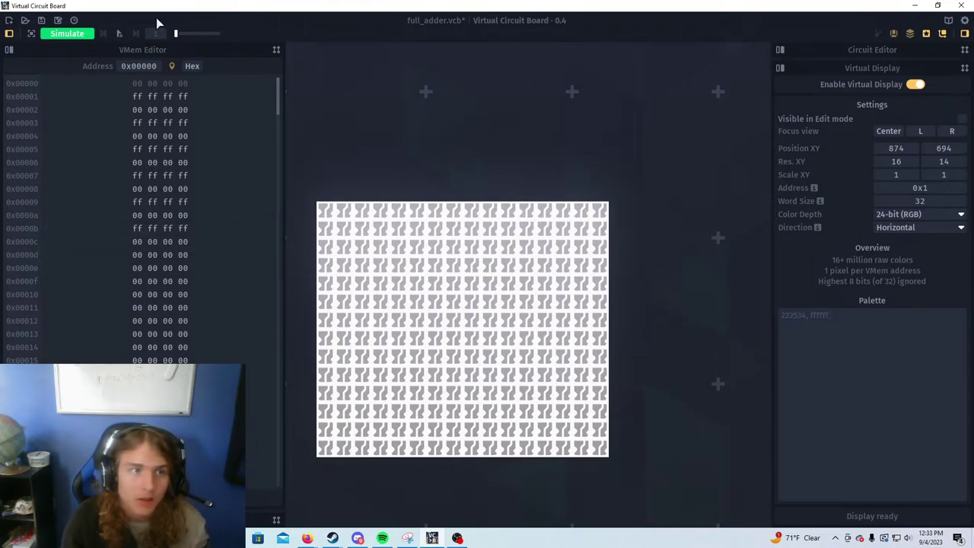
Simulate the board to check the LED block with the edited memory words, and return to edit mode
{"action": "left_click", "coordinate": [67, 33]}
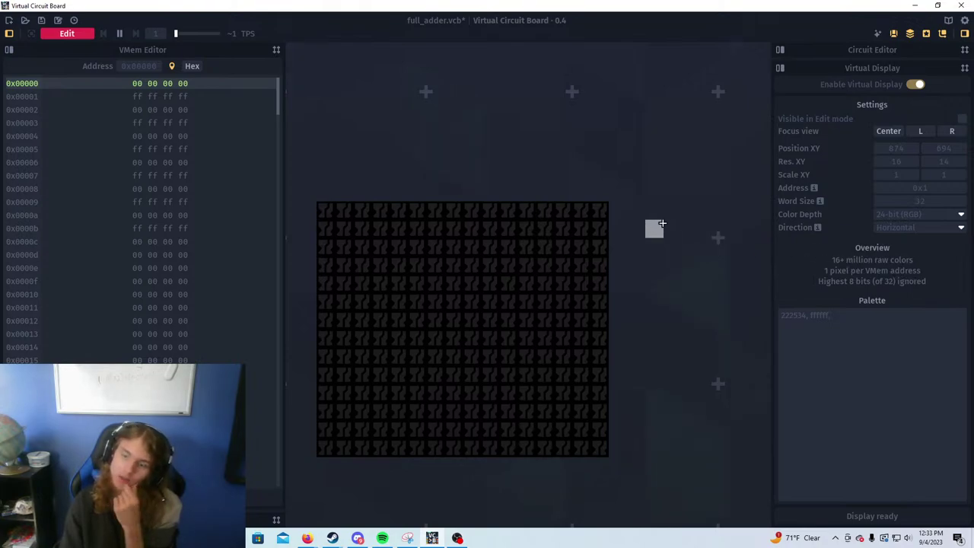
{"action": "left_click", "coordinate": [68, 33]}
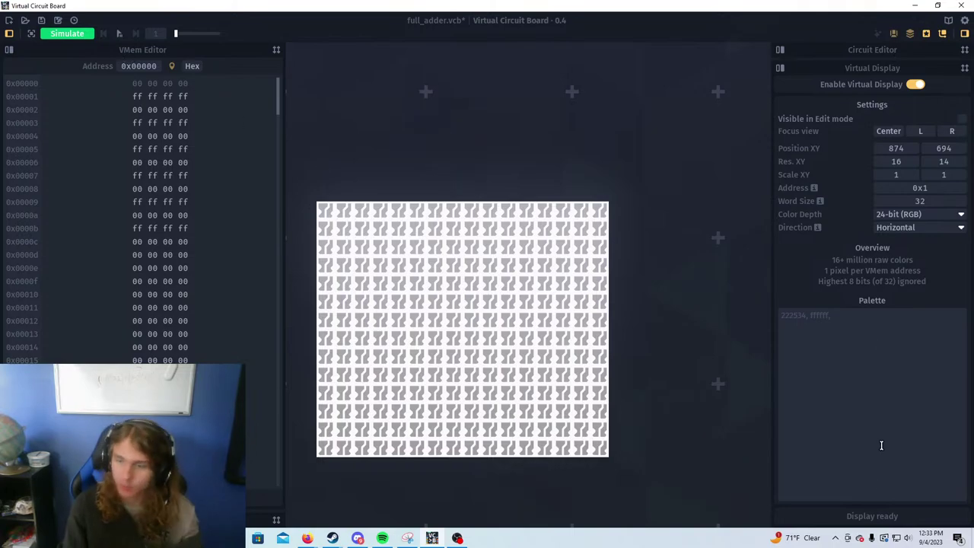
{"action": "scroll", "coordinate": [357, 255], "scroll_direction": "down", "scroll_amount": 3}
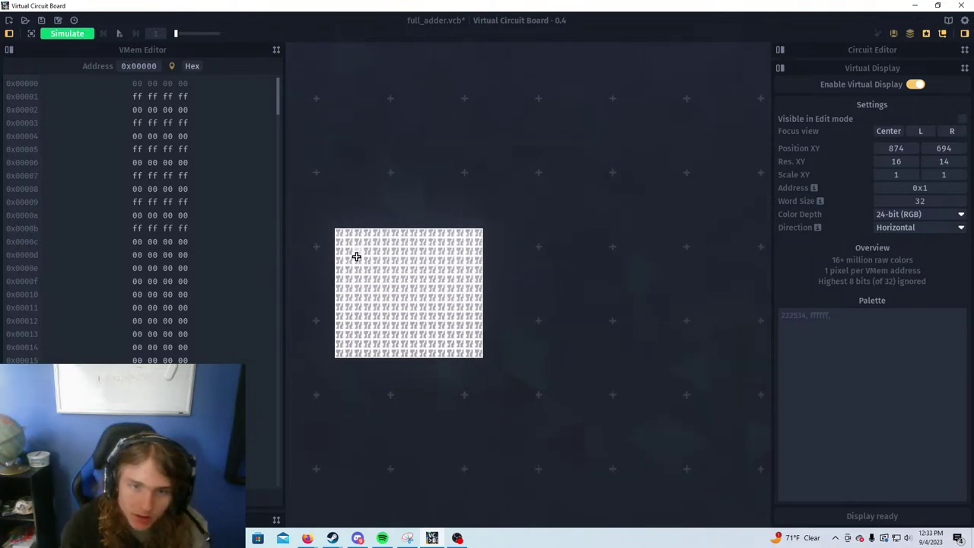
{"action": "scroll", "coordinate": [391, 268], "scroll_direction": "up", "scroll_amount": 2}
{"action": "left_click_drag", "start_coordinate": [392, 267], "coordinate": [522, 213]}
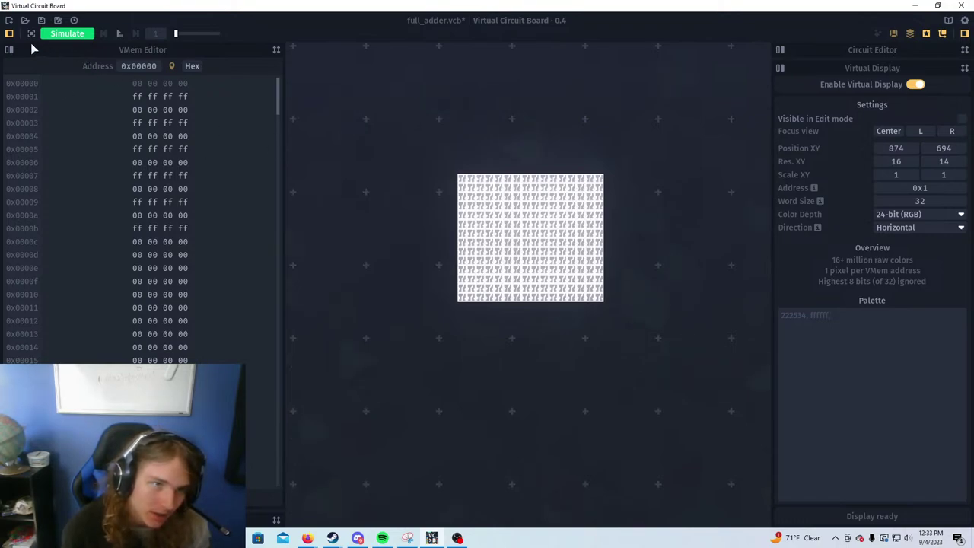
Draw a block of Latch ink 8 cells wide and 3 cells high just below the LED block
{"action": "left_click", "coordinate": [963, 51]}
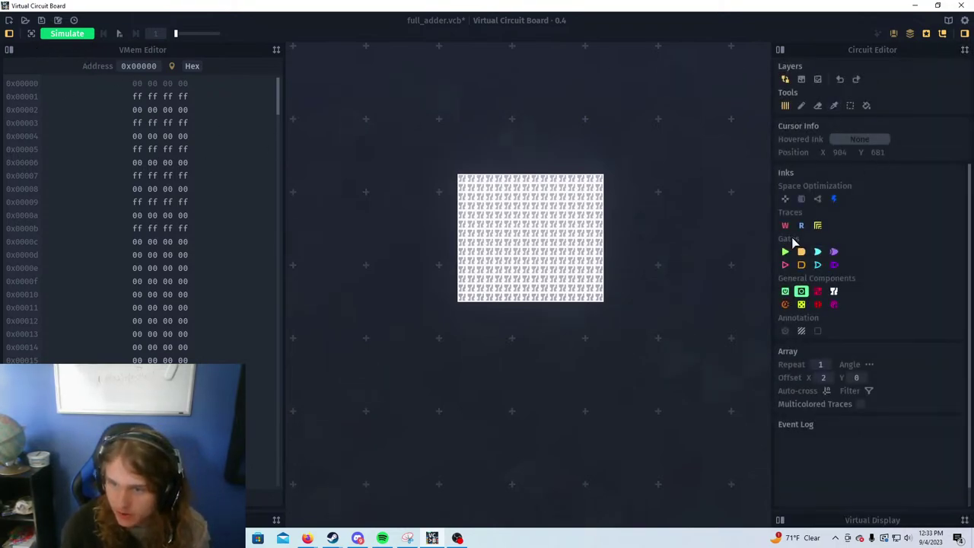
{"action": "left_click", "coordinate": [785, 265]}
{"action": "left_click", "coordinate": [518, 317]}
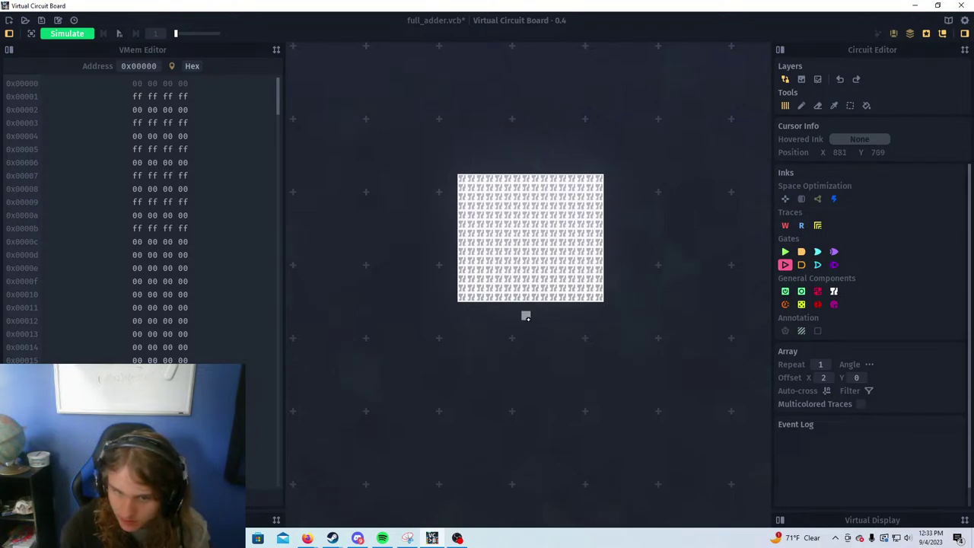
{"action": "scroll", "coordinate": [560, 316], "scroll_direction": "up", "scroll_amount": 3}
{"action": "scroll", "coordinate": [469, 318], "scroll_direction": "down", "scroll_amount": 1}
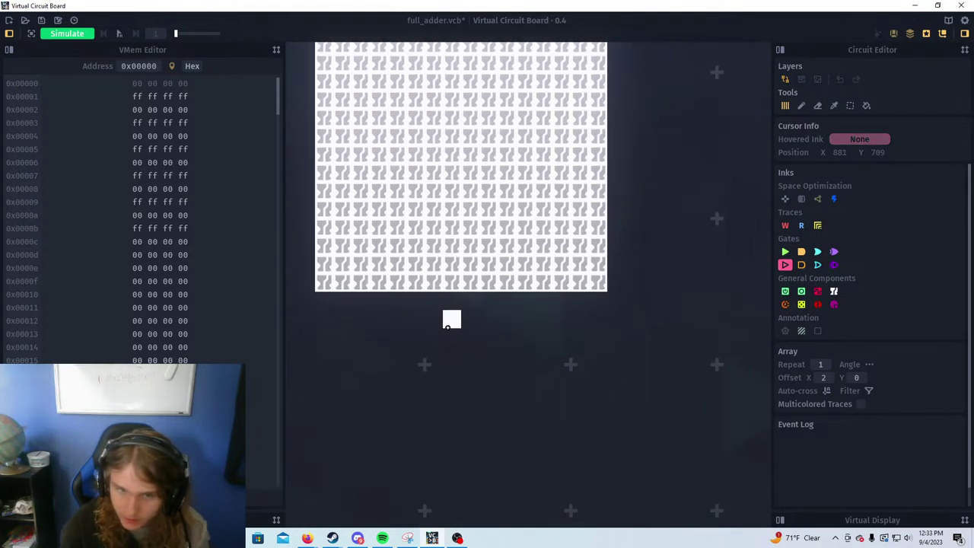
{"action": "left_click", "coordinate": [785, 291]}
{"action": "mouse_move", "coordinate": [415, 337]}
{"action": "left_mouse_down"}
{"action": "mouse_move", "coordinate": [533, 337]}
{"action": "mouse_move", "coordinate": [467, 373]}
{"action": "mouse_move", "coordinate": [542, 371]}
{"action": "mouse_move", "coordinate": [470, 356]}
{"action": "left_mouse_up"}
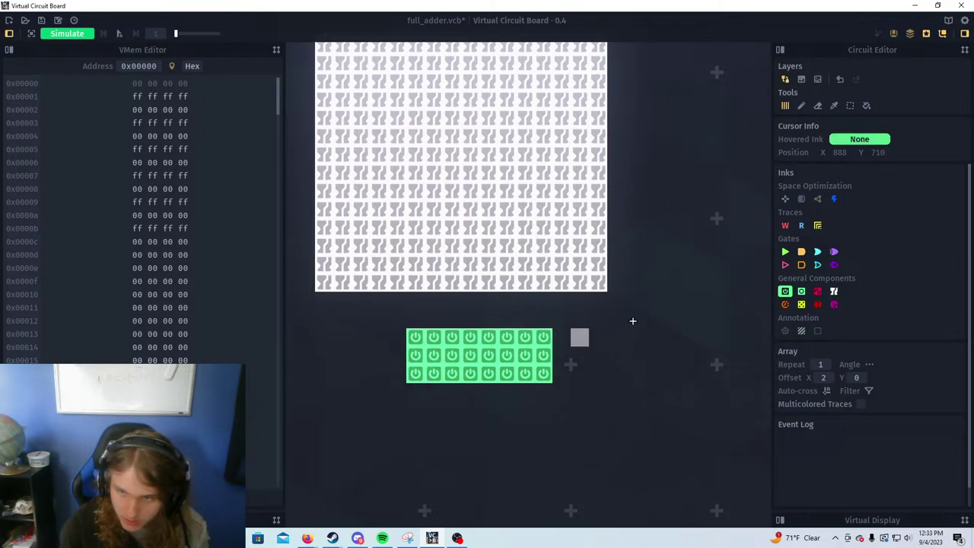
Connect the Latch block to the LED block with one Write cell and one Read cell between them
{"action": "left_click_drag", "start_coordinate": [739, 280], "coordinate": [744, 306]}
{"action": "left_click", "coordinate": [784, 225]}
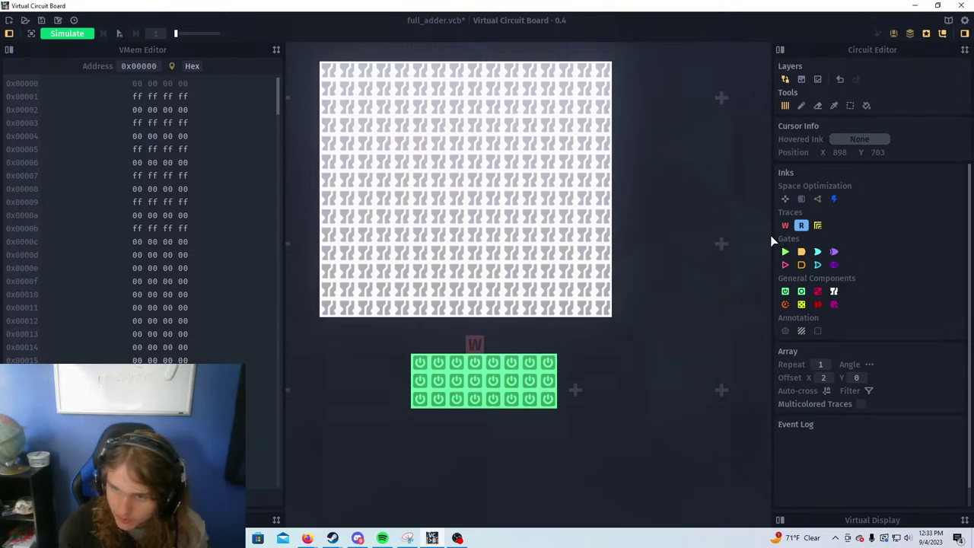
{"action": "scroll", "coordinate": [565, 289], "scroll_direction": "down", "scroll_amount": 2}
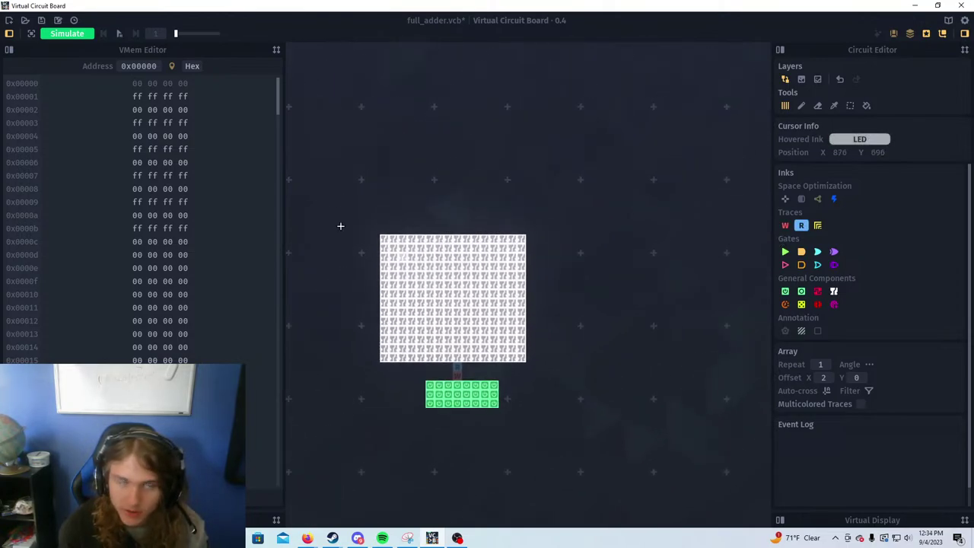
Start the simulation and toggle the Latch block below the LEDs twice
{"action": "left_click", "coordinate": [67, 34]}
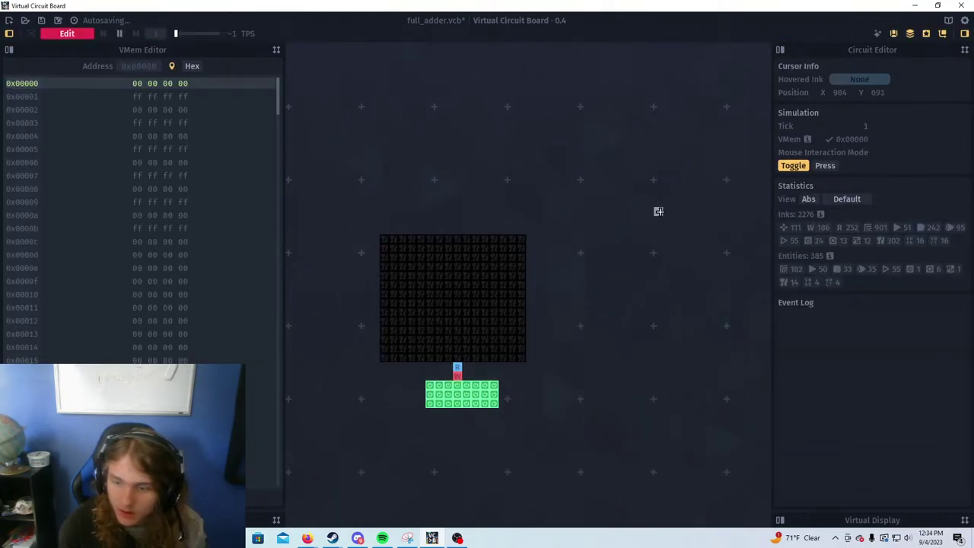
{"action": "left_click", "coordinate": [449, 404]}
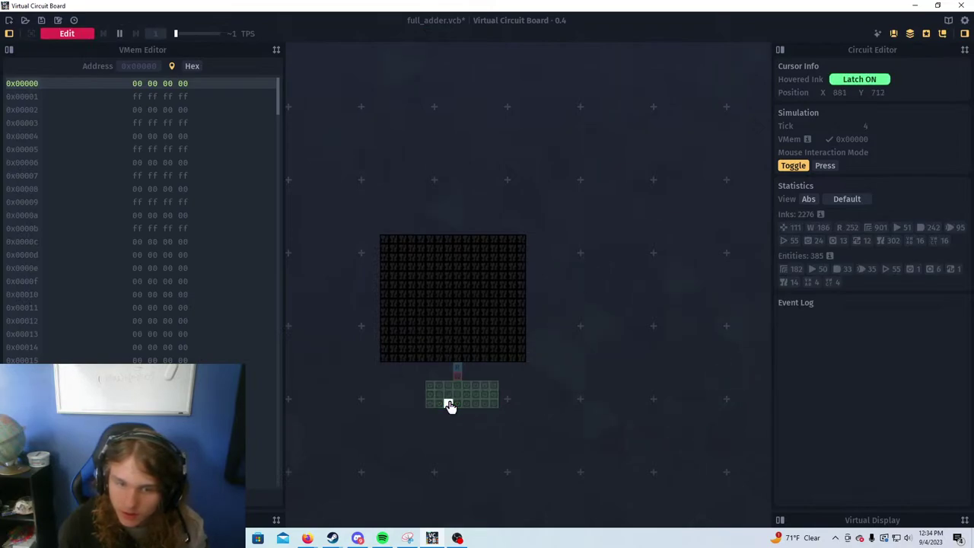
{"action": "left_click", "coordinate": [450, 403]}
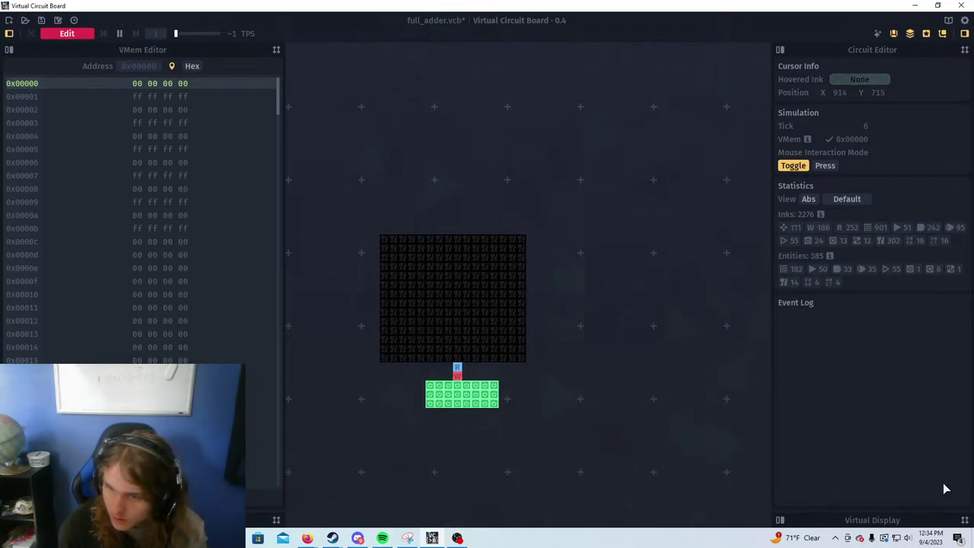
Review the Virtual Display settings and the User Guide's Virtual Input and Virtual Display pages
{"action": "left_click", "coordinate": [965, 520]}
{"action": "left_click", "coordinate": [438, 401]}
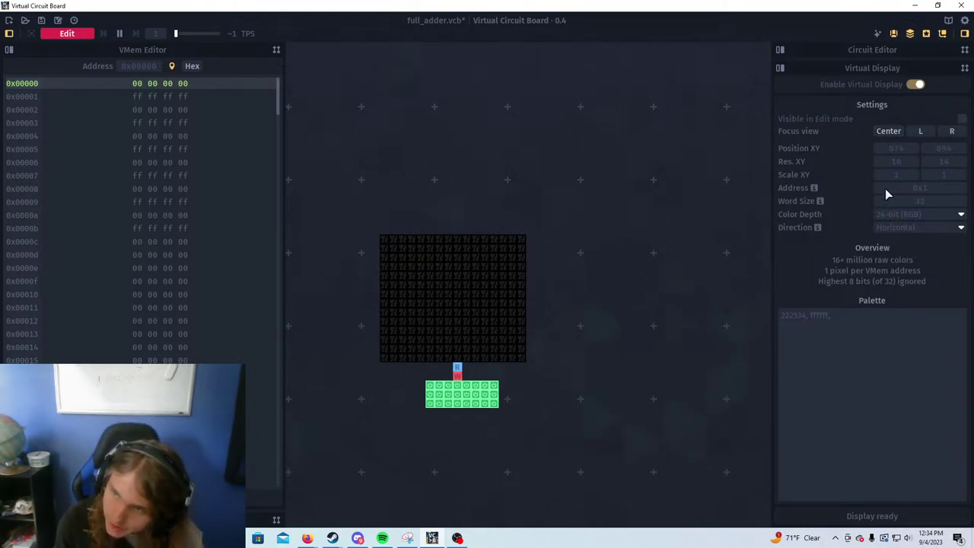
{"action": "left_click", "coordinate": [275, 520]}
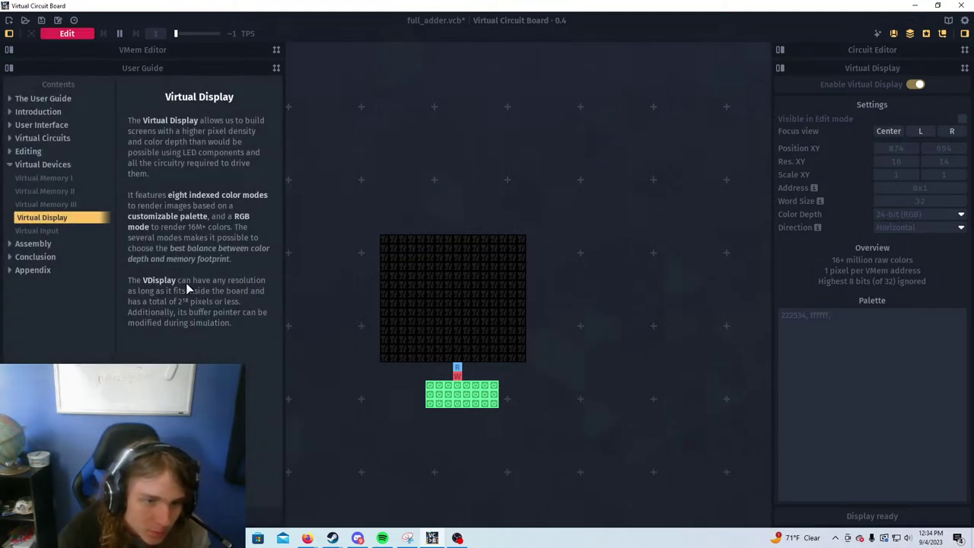
{"action": "left_click", "coordinate": [64, 233]}
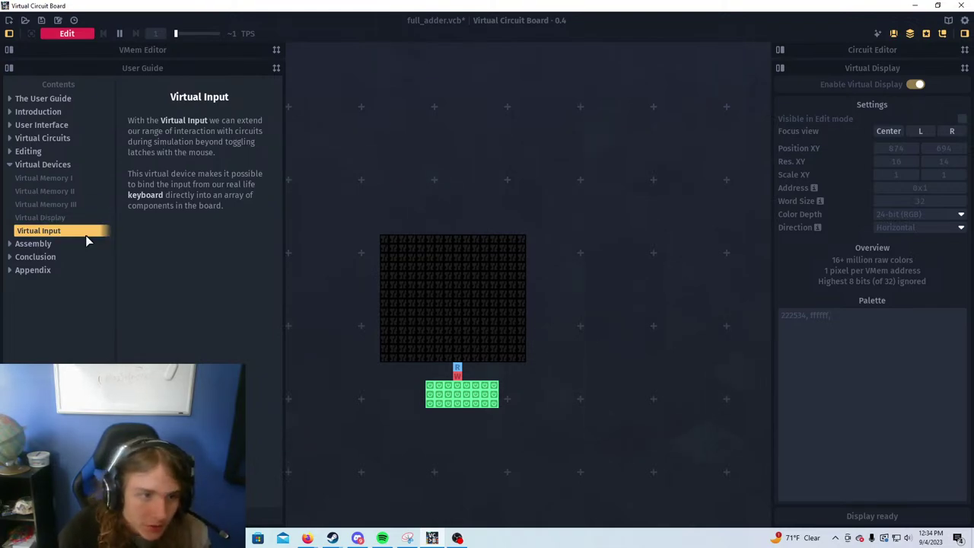
{"action": "left_click", "coordinate": [70, 218]}
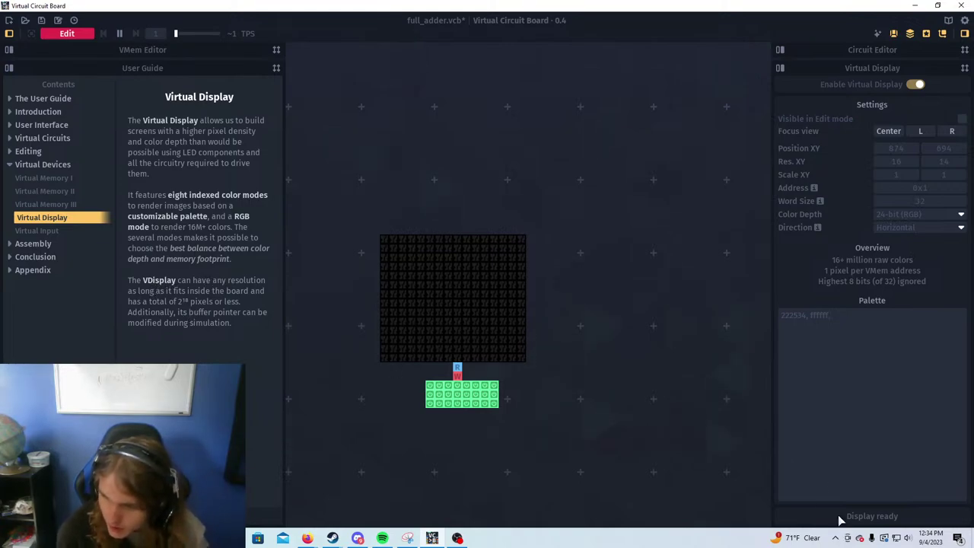
Examine the display area over the LED block in the running simulation and pause the simulation
{"action": "scroll", "coordinate": [431, 335], "scroll_direction": "up", "scroll_amount": 5}
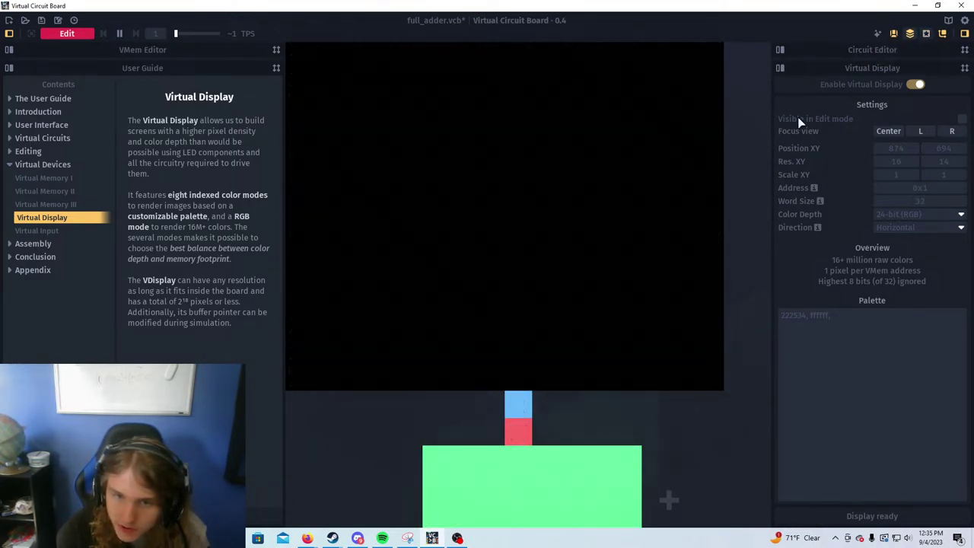
{"action": "scroll", "coordinate": [512, 193], "scroll_direction": "down", "scroll_amount": 5}
{"action": "scroll", "coordinate": [512, 192], "scroll_direction": "up", "scroll_amount": 4}
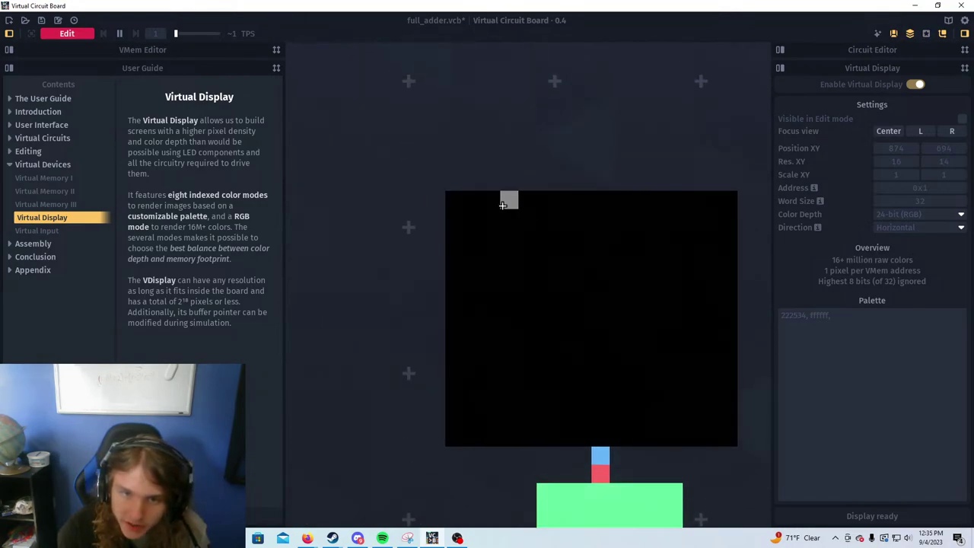
{"action": "key", "text": "space"}
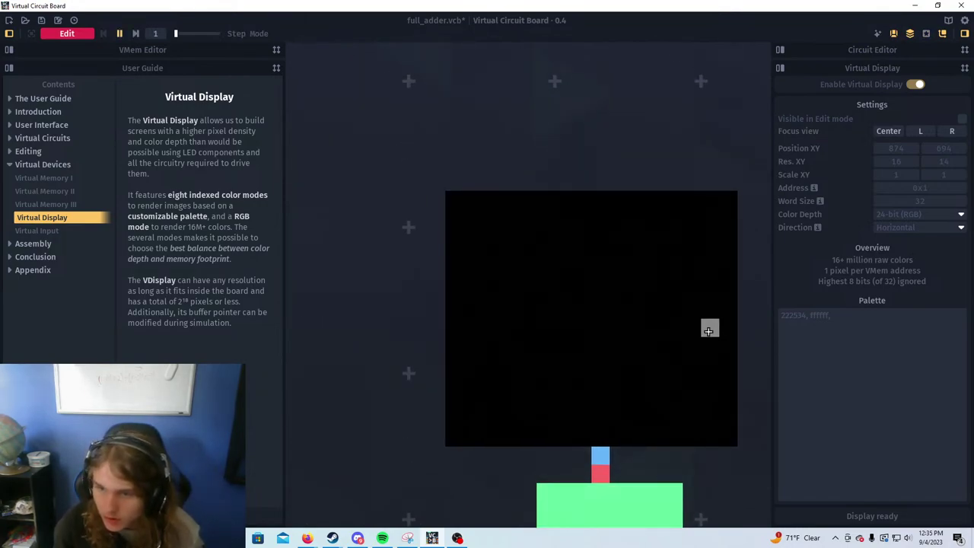
{"action": "left_click_drag", "start_coordinate": [811, 315], "coordinate": [831, 306]}
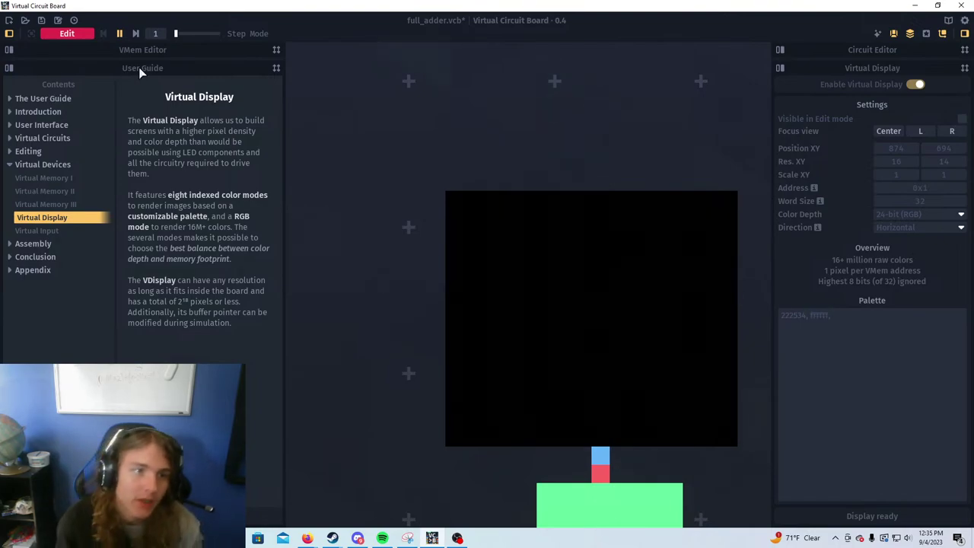
Return to edit mode with the virtual memory contents shown, set address 0x00001 to ff ff ff 00 and copy that word
{"action": "left_click", "coordinate": [276, 50]}
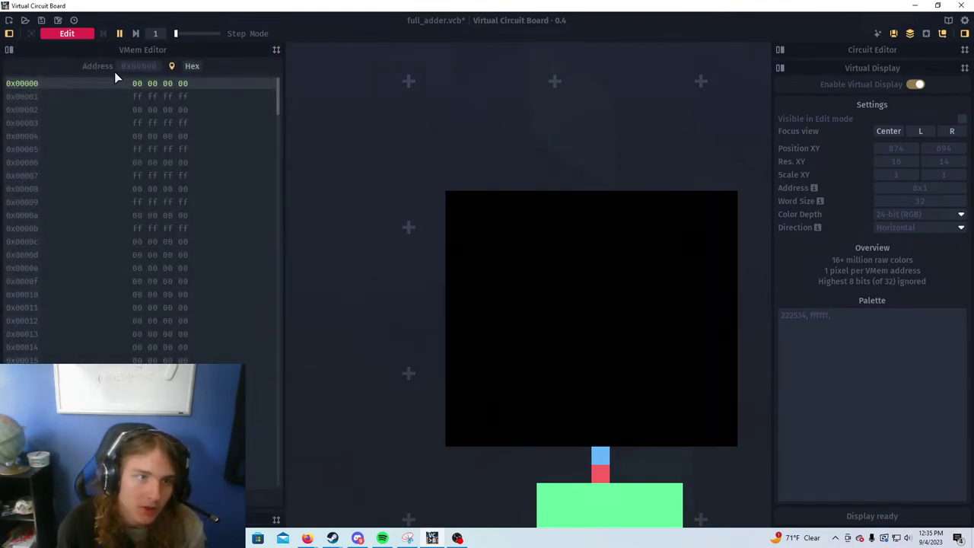
{"action": "left_click", "coordinate": [75, 35]}
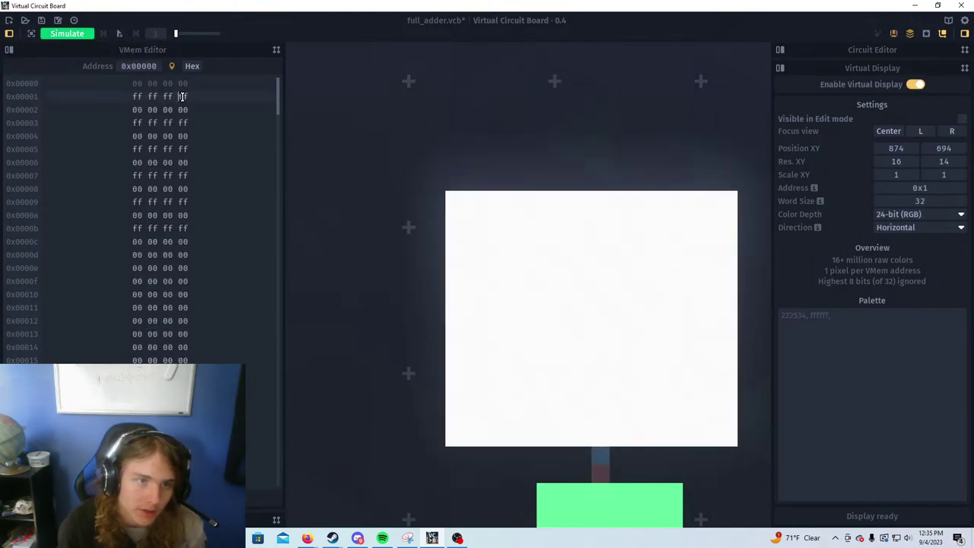
{"action": "mouse_move", "coordinate": [182, 97]}
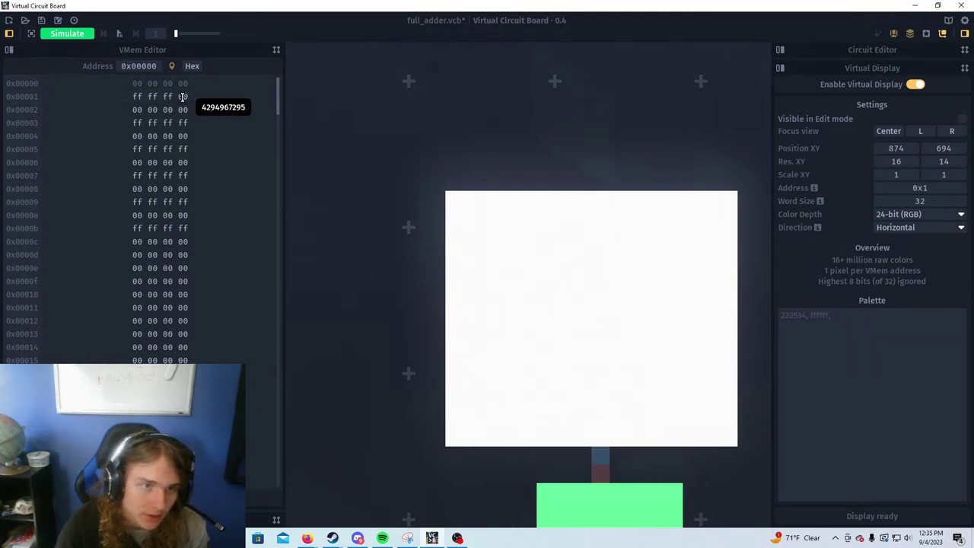
{"action": "left_click_drag", "start_coordinate": [188, 96], "coordinate": [123, 103]}
{"action": "key", "text": "ctrl+c"}
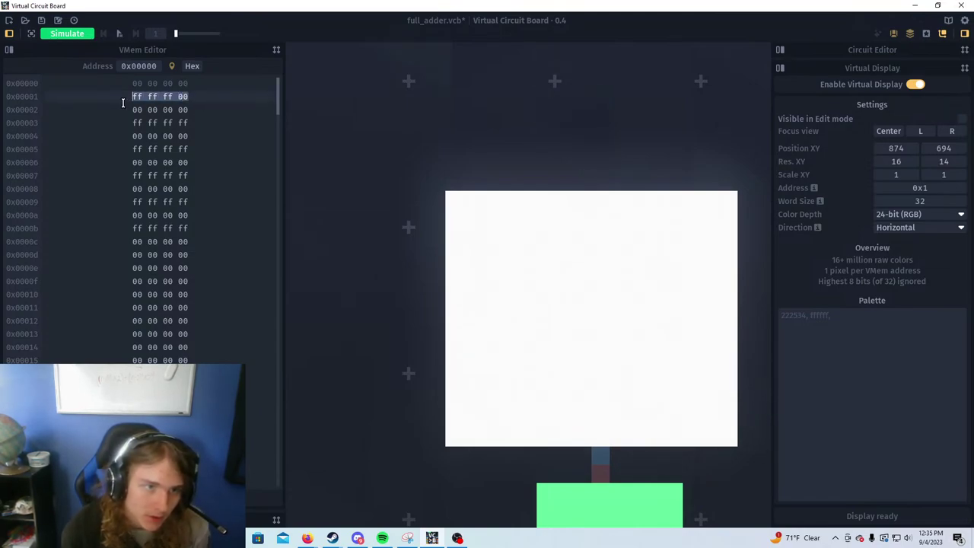
Replace the memory words at addresses 0x00003 and 0x00005 with the copied ff ff ff 00
{"action": "left_click", "coordinate": [187, 120]}
{"action": "key", "text": "ctrl+shift+Left"}
{"action": "key", "text": "ctrl+shift+Left"}
{"action": "key", "text": "ctrl+shift+Left"}
{"action": "key", "text": "ctrl+shift+Left"}
{"action": "key", "text": "ctrl+v"}
{"action": "left_click", "coordinate": [191, 147]}
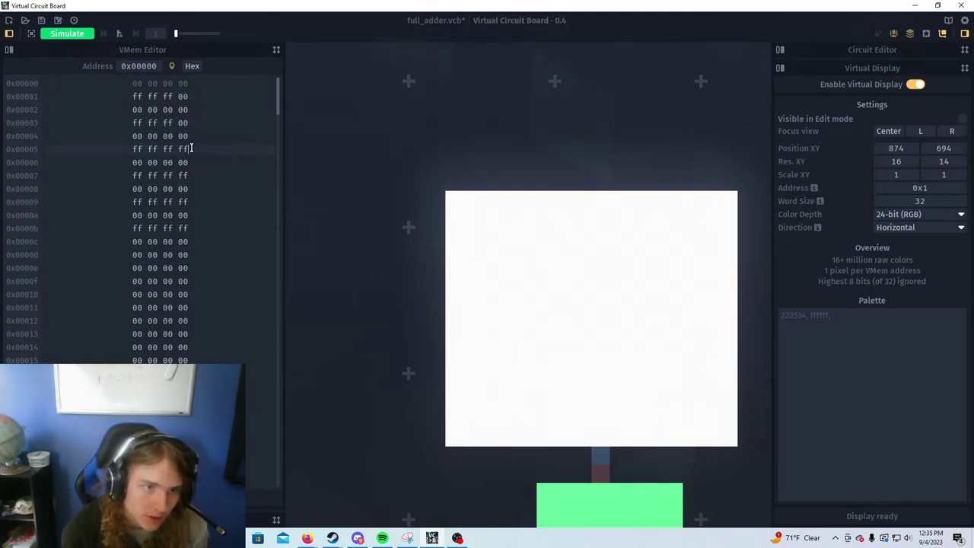
{"action": "left_click", "coordinate": [191, 149]}
{"action": "key", "text": "shift+Home"}
{"action": "key", "text": "ctrl+v"}
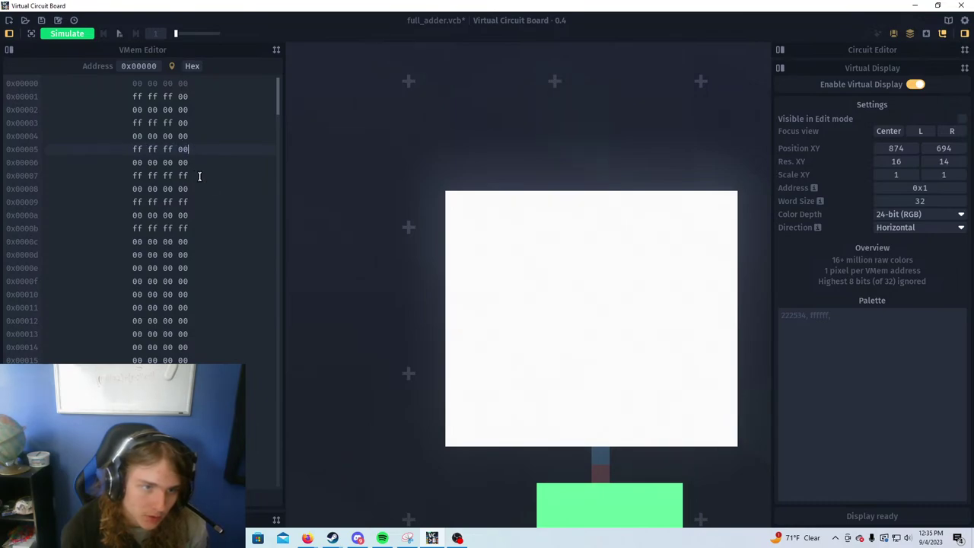
Replace the memory words at addresses 0x00007, 0x00009 and 0x0000b with ff ff ff 00
{"action": "left_click", "coordinate": [191, 176]}
{"action": "key", "text": "shift+Home"}
{"action": "key", "text": "ctrl+v"}
{"action": "left_click", "coordinate": [192, 202]}
{"action": "key", "text": "shift+Home"}
{"action": "key", "text": "ctrl+v"}
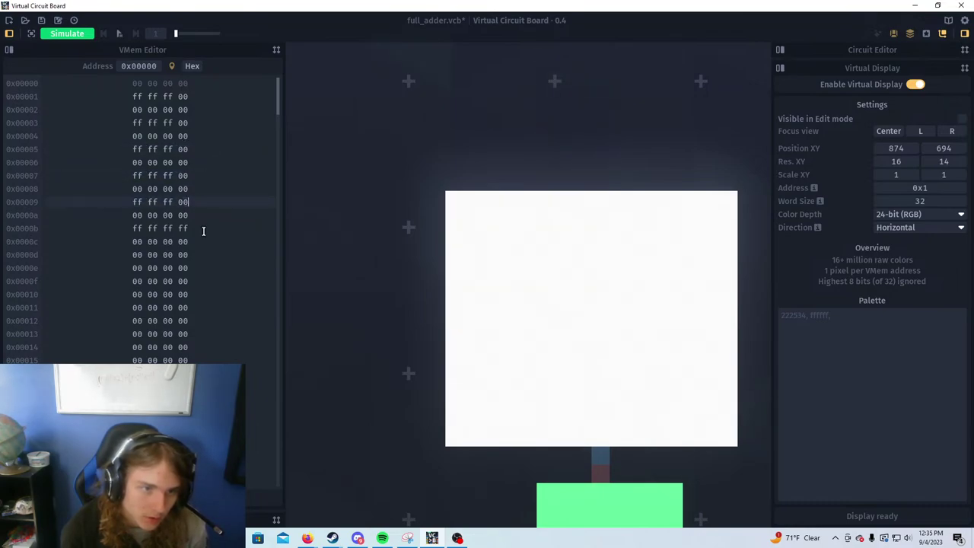
{"action": "left_click", "coordinate": [199, 228]}
{"action": "key", "text": "shift+Home"}
{"action": "key", "text": "ctrl+v"}
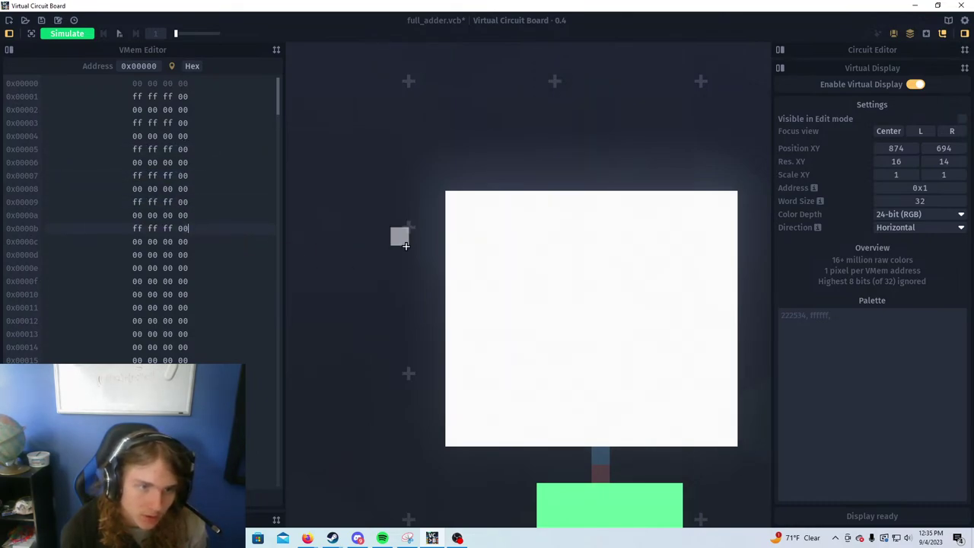
Run the simulation with the edited memory, check the display over the LED block and return to edit mode
{"action": "left_click", "coordinate": [66, 34]}
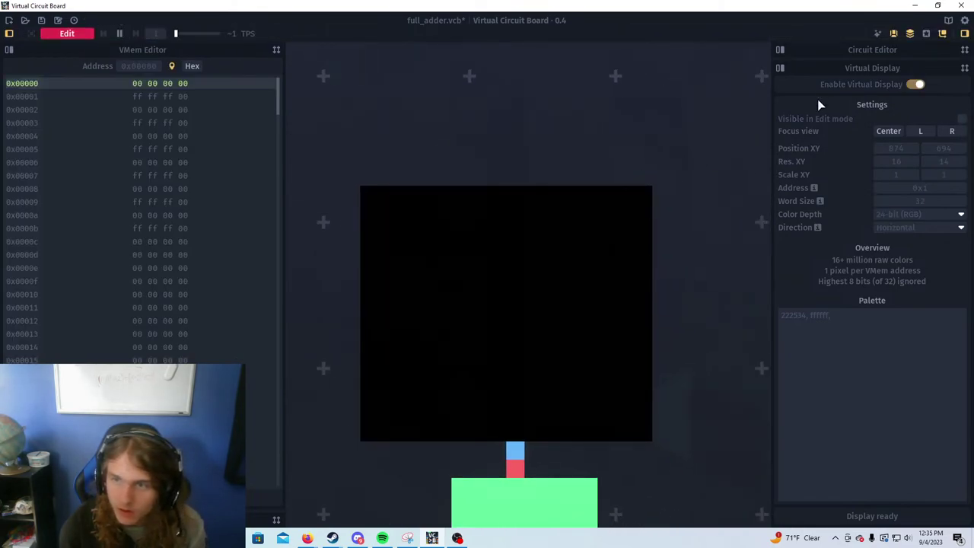
{"action": "left_click", "coordinate": [927, 34]}
{"action": "left_click", "coordinate": [927, 34]}
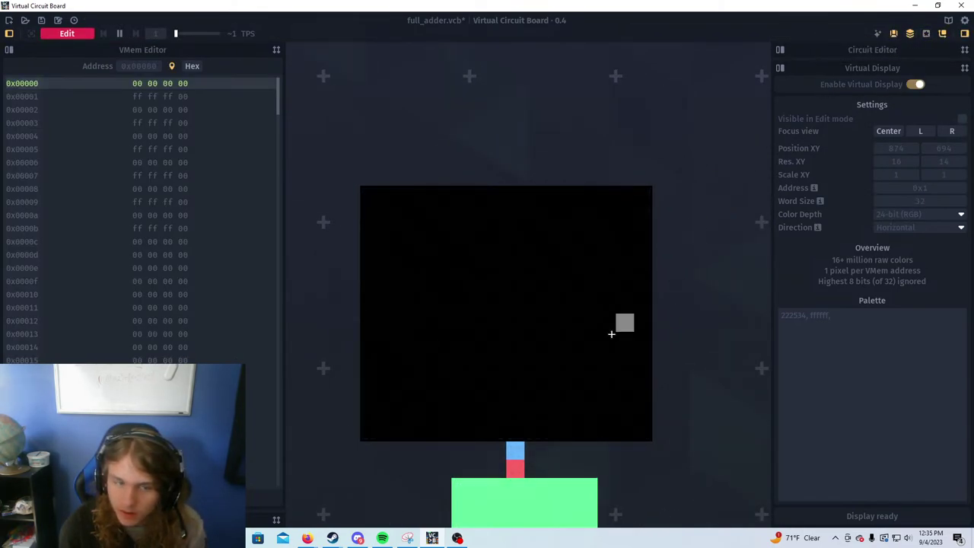
{"action": "left_click_drag", "start_coordinate": [593, 325], "coordinate": [569, 225]}
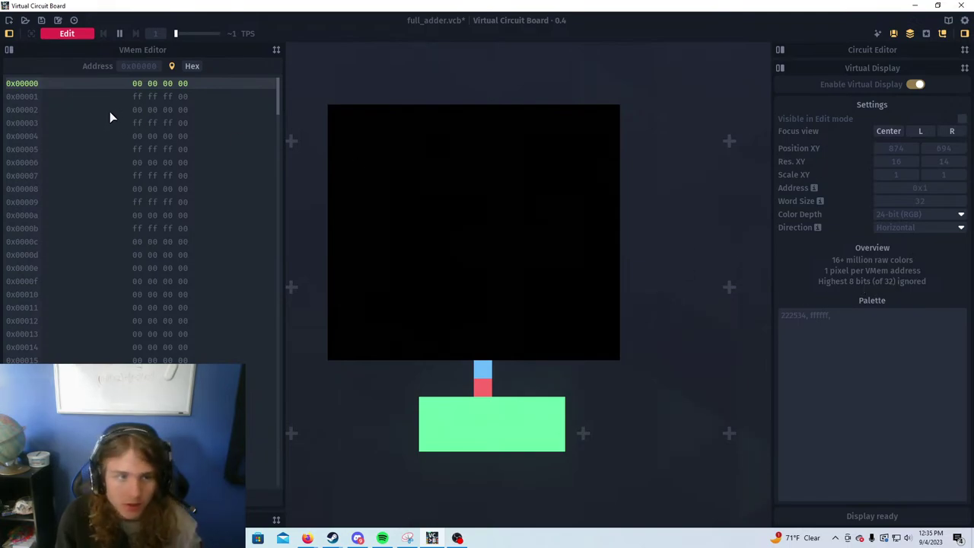
{"action": "key", "text": "Tab"}
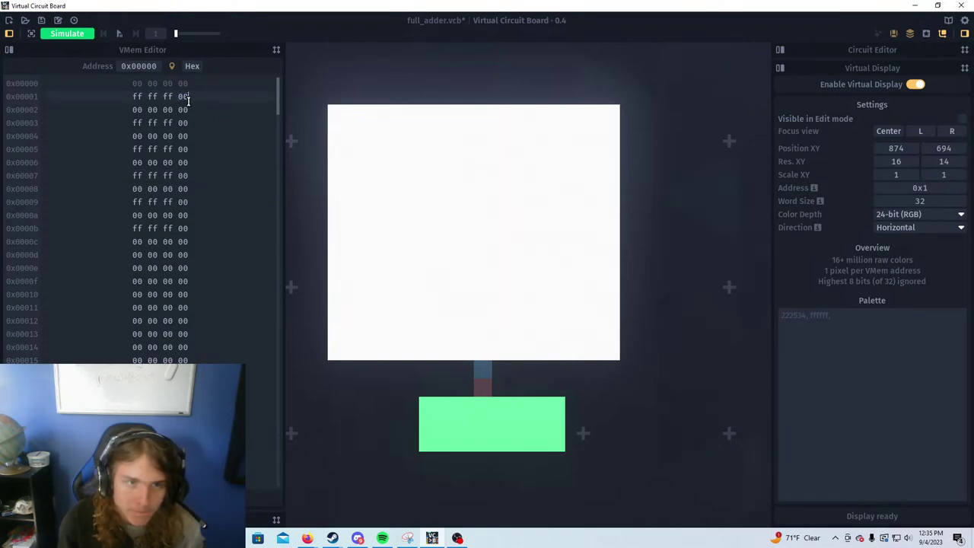
{"action": "mouse_move", "coordinate": [204, 122]}
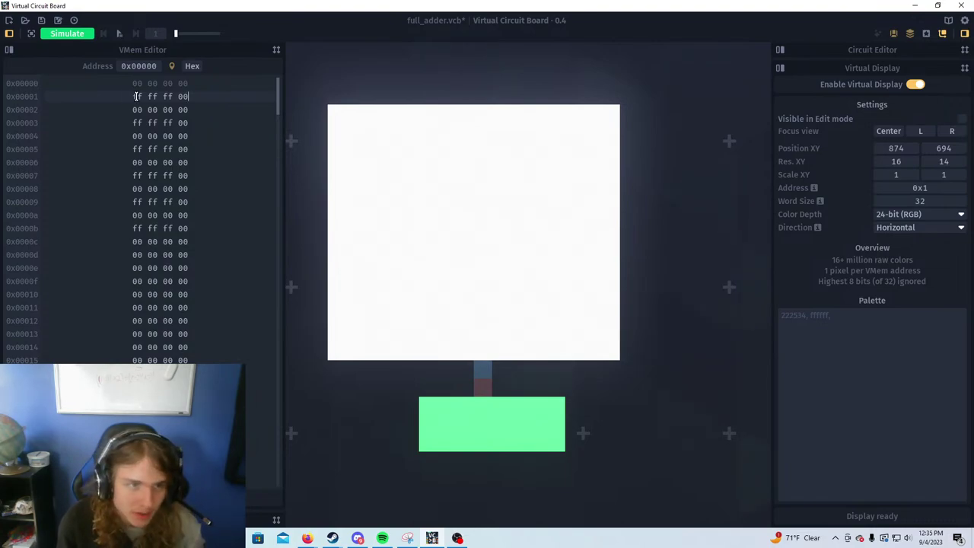
{"action": "triple_click", "coordinate": [166, 97]}
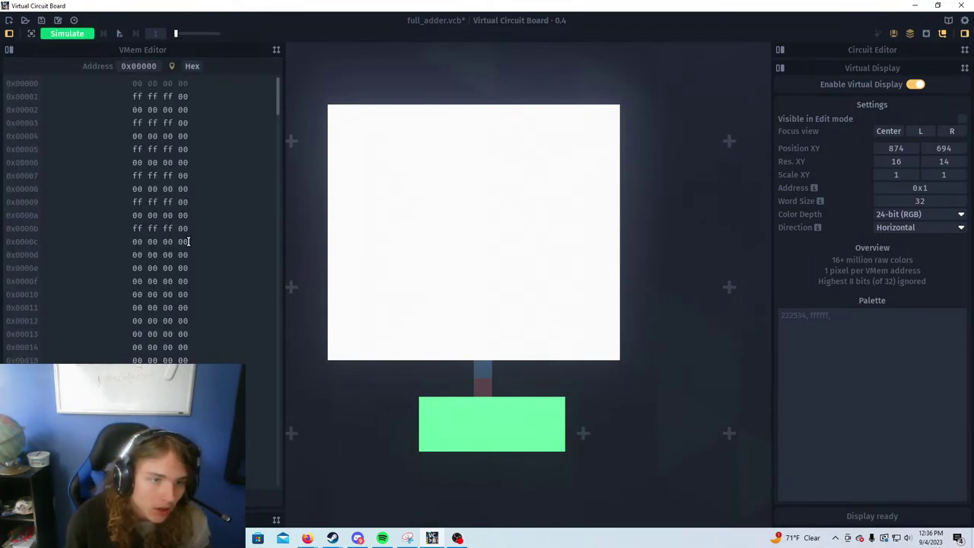
Scribble Read ink freehand across the LED block
{"action": "mouse_move", "coordinate": [373, 111]}
{"action": "left_mouse_down"}
{"action": "mouse_move", "coordinate": [541, 276]}
{"action": "mouse_move", "coordinate": [560, 278]}
{"action": "left_mouse_up"}
{"action": "mouse_move", "coordinate": [416, 145]}
{"action": "left_mouse_down"}
{"action": "mouse_move", "coordinate": [577, 242]}
{"action": "mouse_move", "coordinate": [502, 244]}
{"action": "mouse_move", "coordinate": [500, 166]}
{"action": "mouse_move", "coordinate": [448, 250]}
{"action": "mouse_move", "coordinate": [377, 277]}
{"action": "mouse_move", "coordinate": [463, 224]}
{"action": "left_mouse_up"}
{"action": "scroll", "coordinate": [463, 224], "scroll_direction": "down", "scroll_amount": 5}
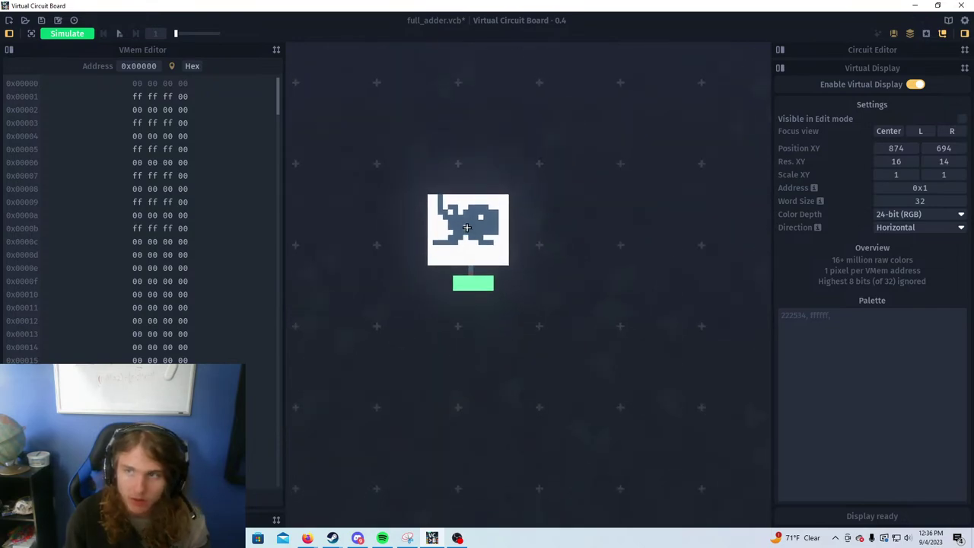
{"action": "scroll", "coordinate": [470, 188], "scroll_direction": "up", "scroll_amount": 5}
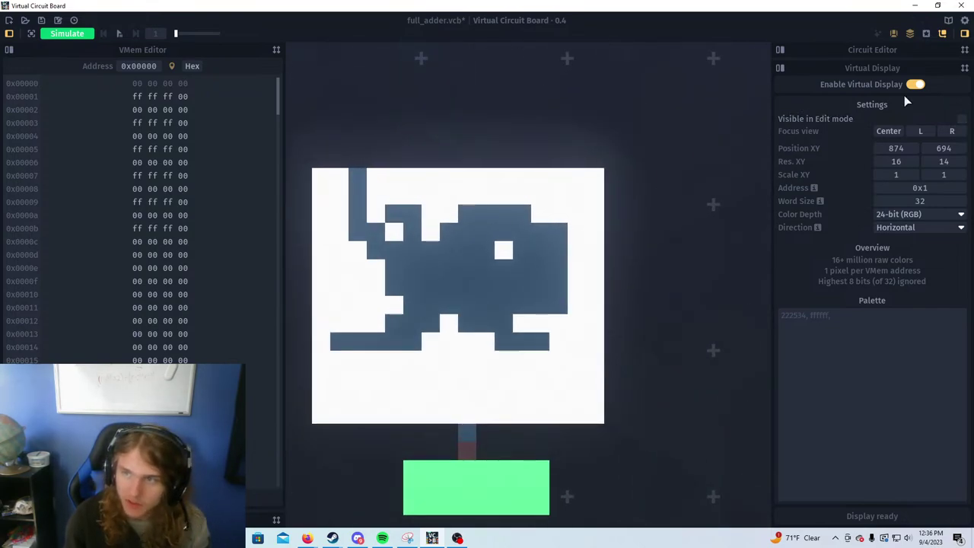
Show the ink symbols on the cells, then select and delete the LED block with the cells connected below it
{"action": "left_click", "coordinate": [926, 36]}
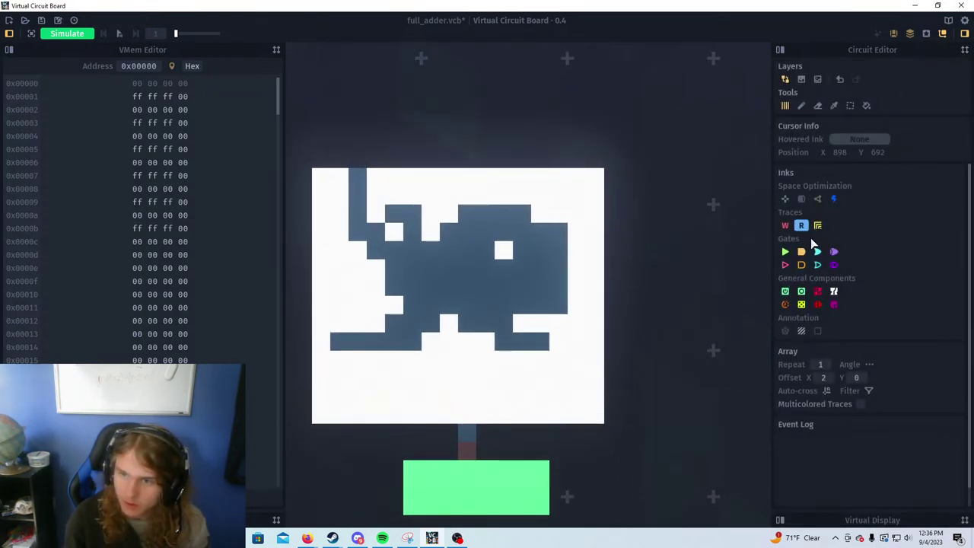
{"action": "left_click", "coordinate": [924, 34]}
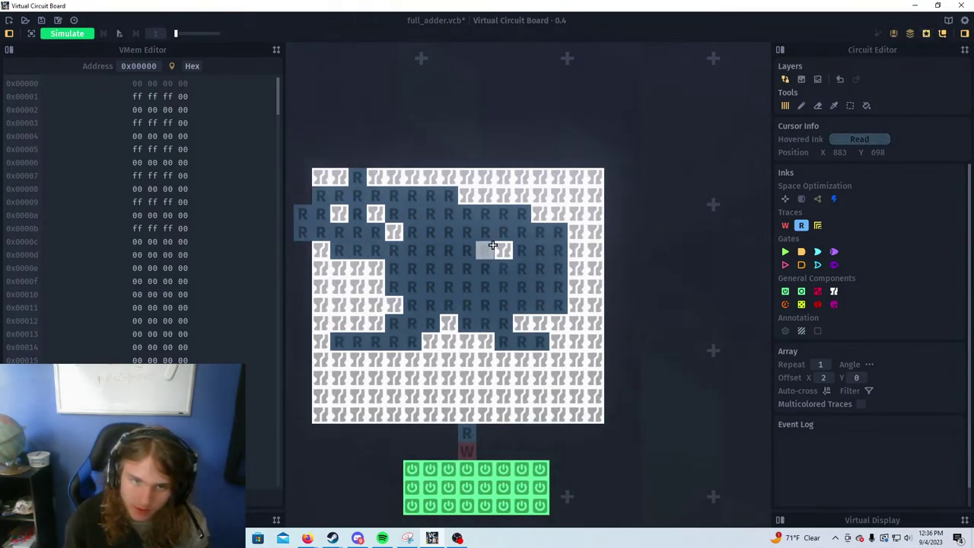
{"action": "scroll", "coordinate": [494, 245], "scroll_direction": "down", "scroll_amount": 4}
{"action": "left_click", "coordinate": [851, 105]}
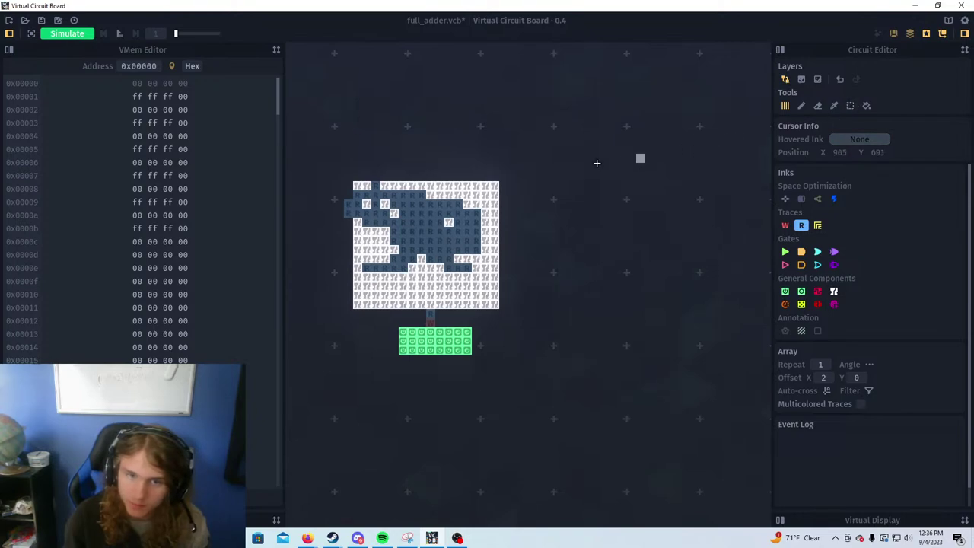
{"action": "left_click_drag", "start_coordinate": [318, 163], "coordinate": [444, 92]}
{"action": "key", "text": "Delete"}
Look over the other circuits on the board with the ink symbols shown
{"action": "scroll", "coordinate": [509, 376], "scroll_direction": "down", "scroll_amount": 5}
{"action": "left_click_drag", "start_coordinate": [429, 162], "coordinate": [454, 166]}
{"action": "scroll", "coordinate": [450, 163], "scroll_direction": "up", "scroll_amount": 4}
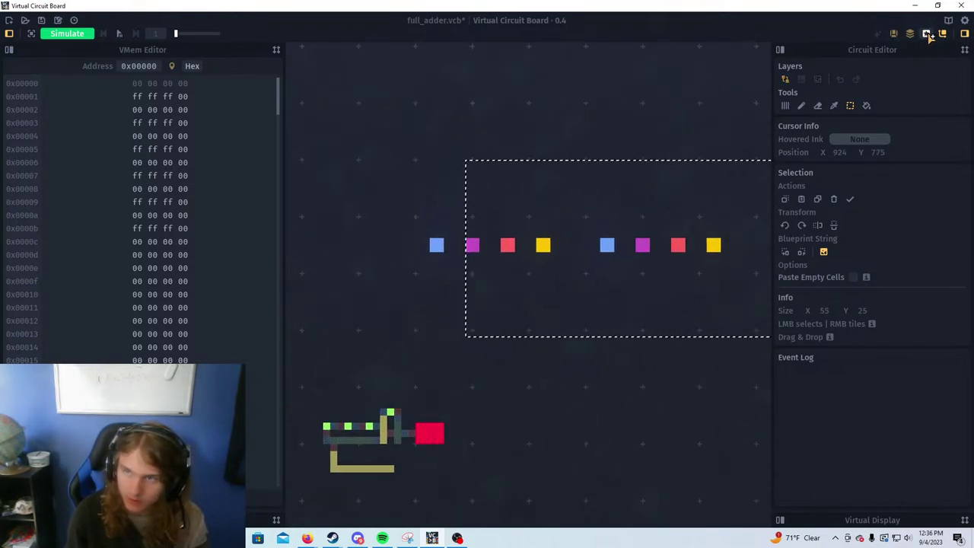
{"action": "left_click", "coordinate": [926, 35]}
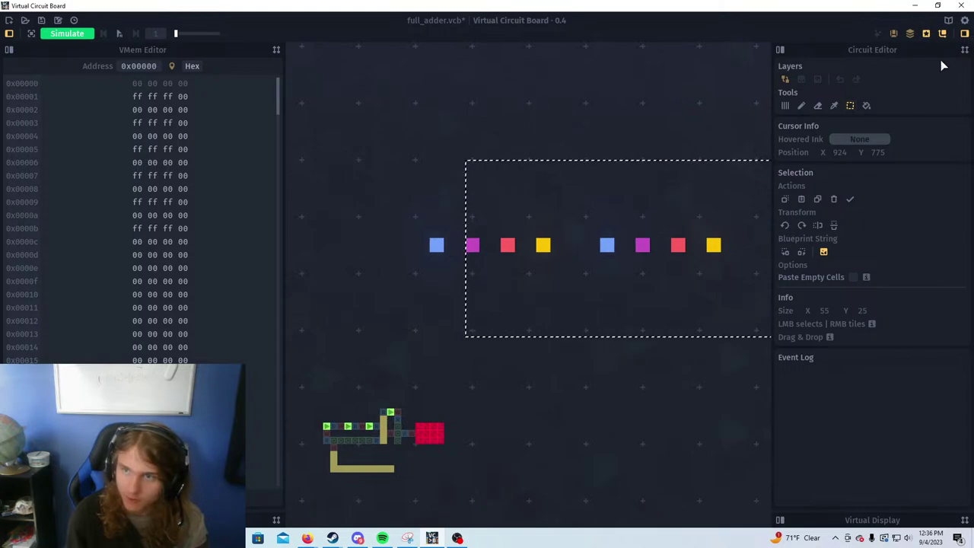
{"action": "scroll", "coordinate": [578, 163], "scroll_direction": "down", "scroll_amount": 2}
{"action": "left_click", "coordinate": [515, 122]}
{"action": "scroll", "coordinate": [432, 214], "scroll_direction": "down", "scroll_amount": 2}
{"action": "scroll", "coordinate": [367, 239], "scroll_direction": "down", "scroll_amount": 3}
{"action": "left_click_drag", "start_coordinate": [411, 271], "coordinate": [481, 203]}
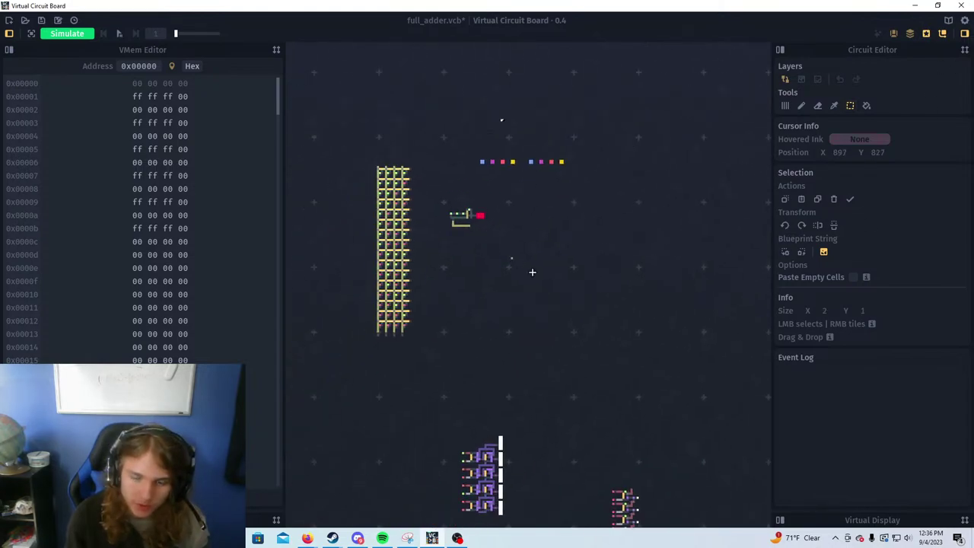
{"action": "left_click_drag", "start_coordinate": [558, 274], "coordinate": [553, 233]}
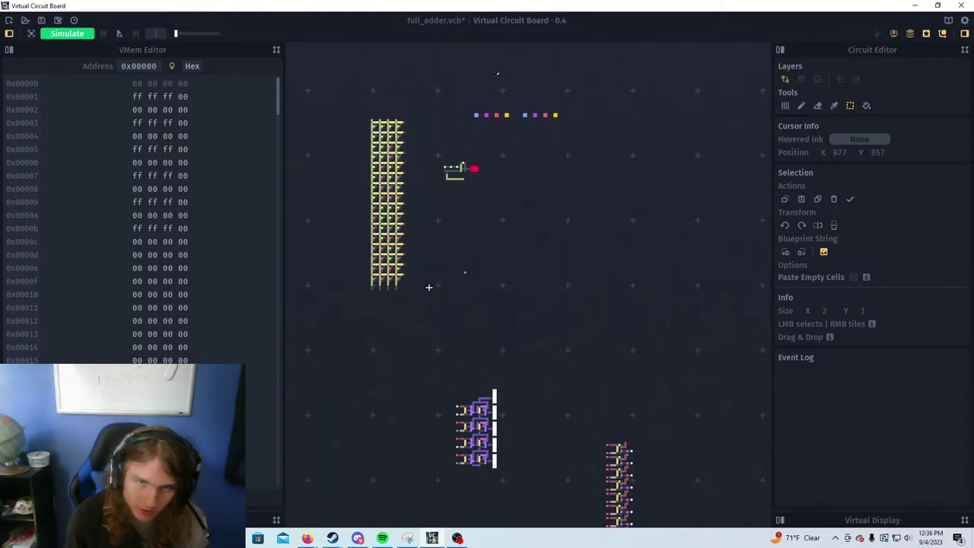
Start a new empty project, discarding the unsaved changes, and narrow the User Guide panel
{"action": "left_click", "coordinate": [10, 21]}
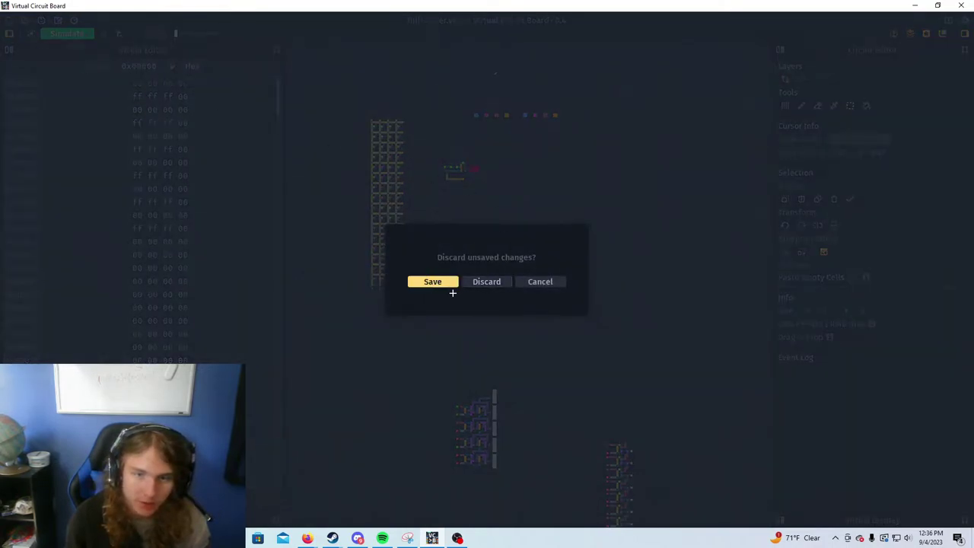
{"action": "left_click", "coordinate": [487, 281]}
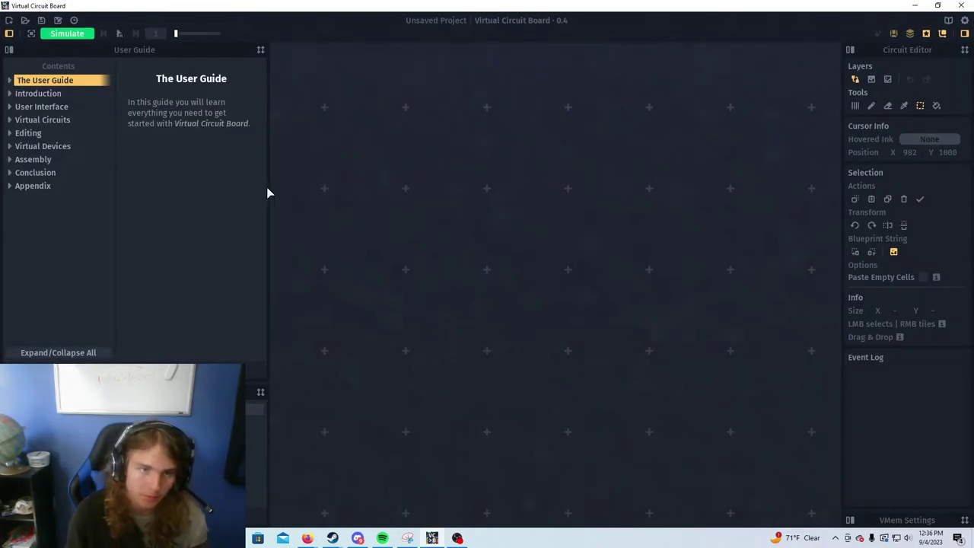
{"action": "left_click_drag", "start_coordinate": [267, 193], "coordinate": [221, 180]}
{"action": "scroll", "coordinate": [553, 218], "scroll_direction": "down", "scroll_amount": 3}
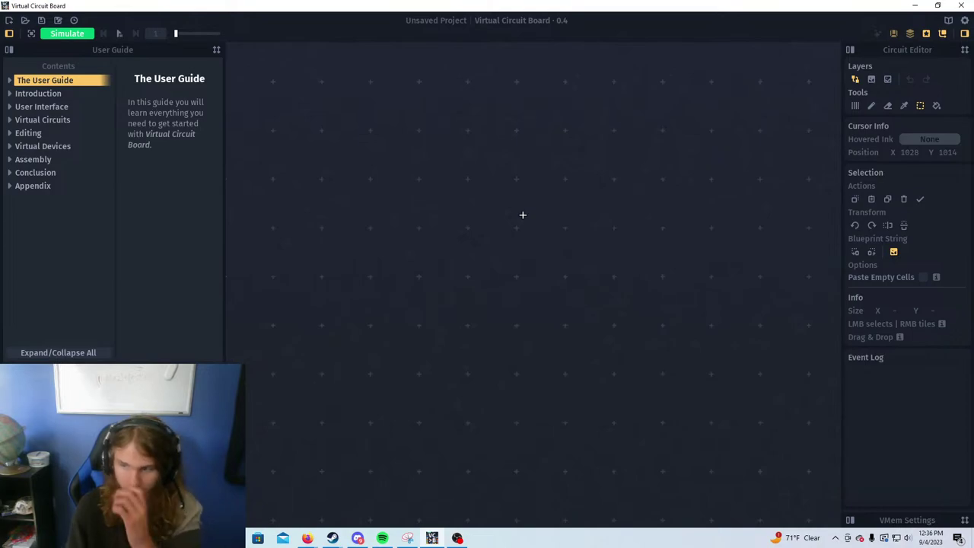
{"action": "left_click_drag", "start_coordinate": [426, 290], "coordinate": [397, 333]}
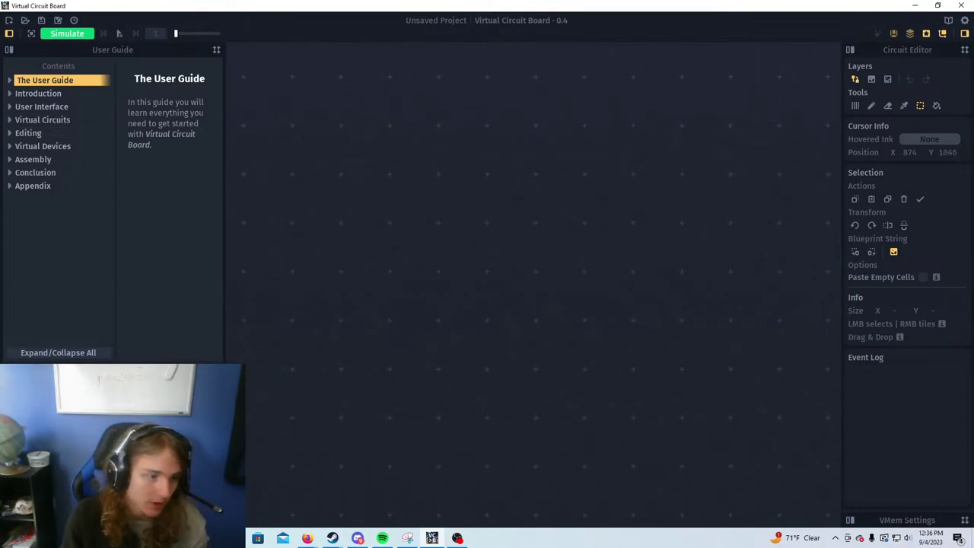
{"action": "key", "text": "alt+Tab"}
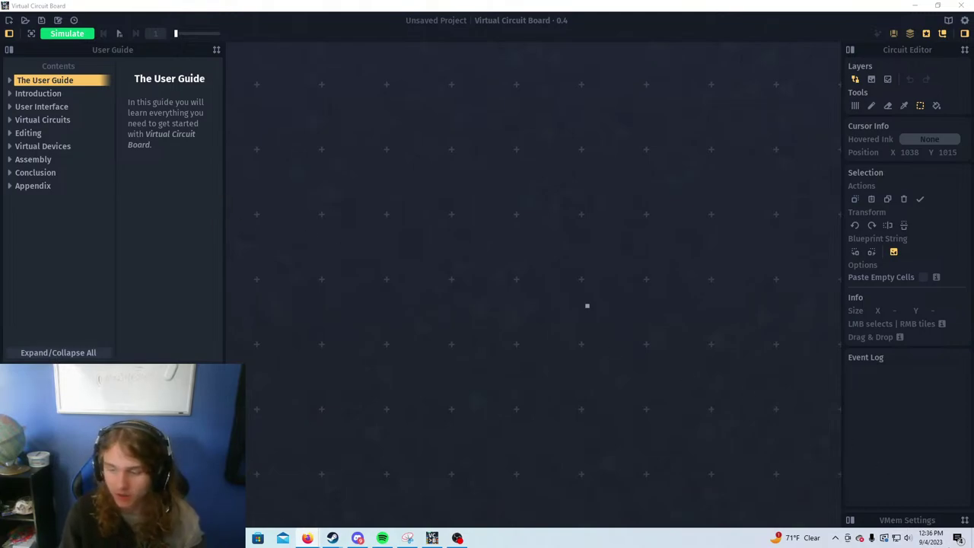
{"action": "key", "text": "alt+Tab"}
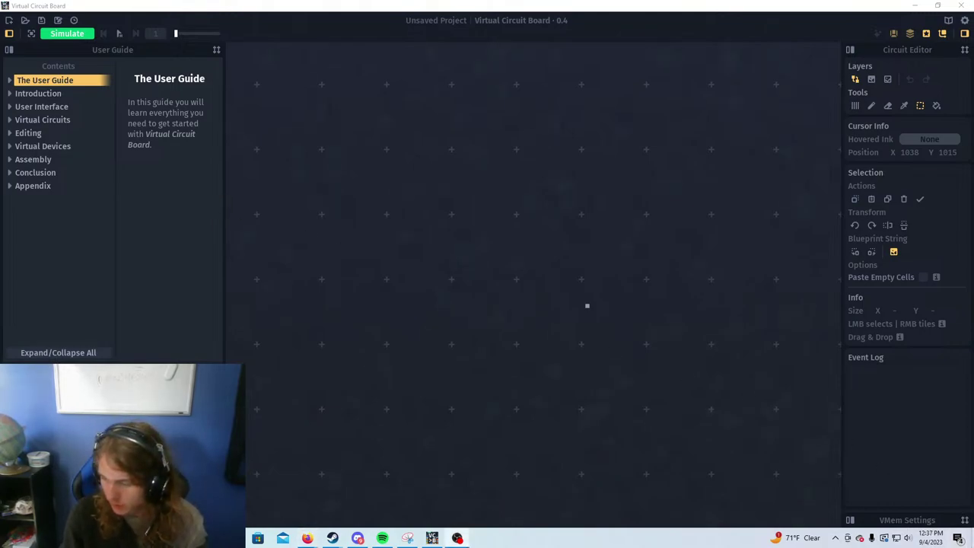
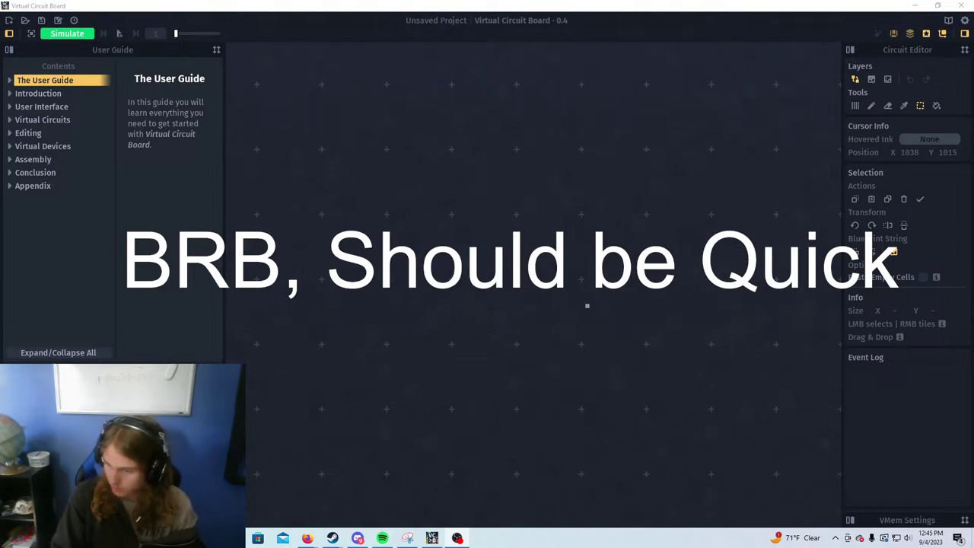
{"action": "key", "text": "XF86AudioPlay"}
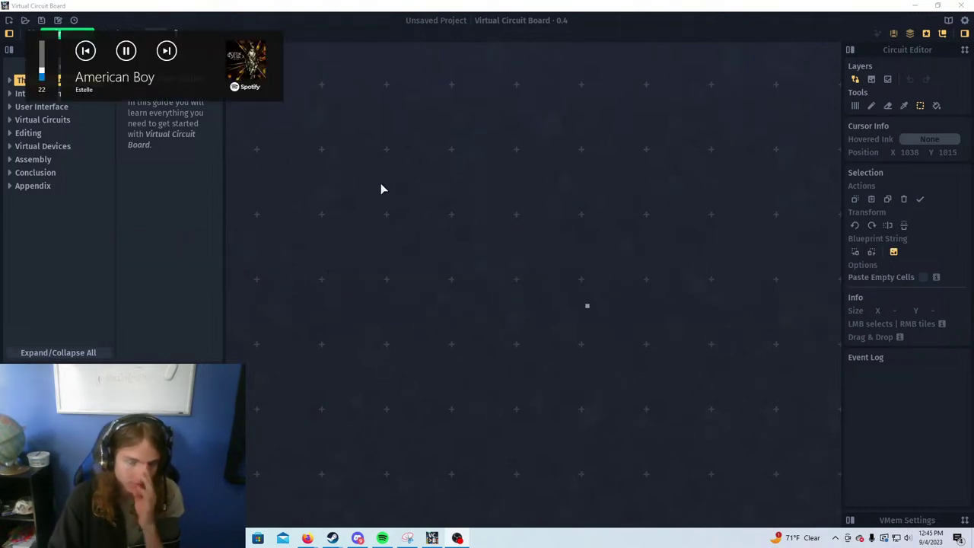
Draw a 2×2 block of Latch OFF ink on the empty board with the Array tool
{"action": "left_click", "coordinate": [403, 213]}
{"action": "left_click", "coordinate": [422, 215]}
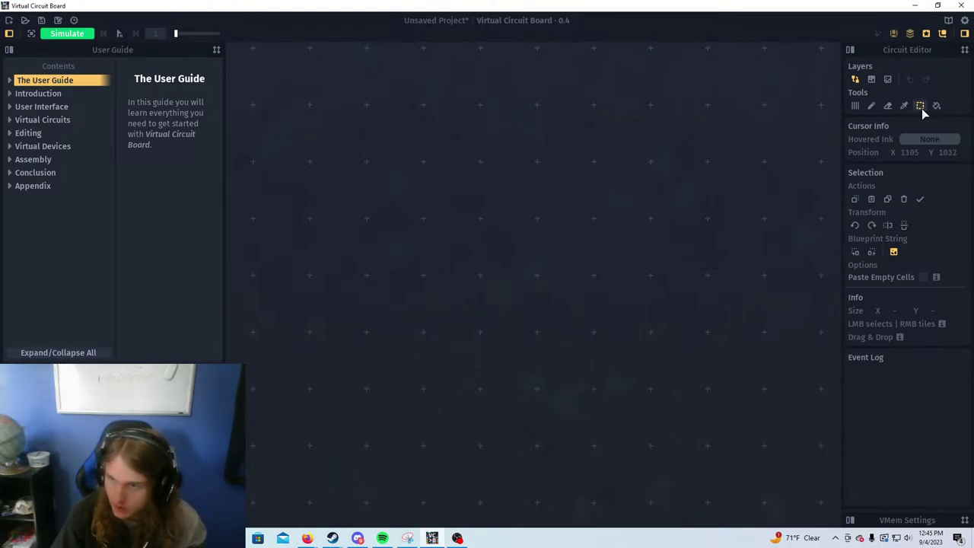
{"action": "left_click", "coordinate": [853, 106]}
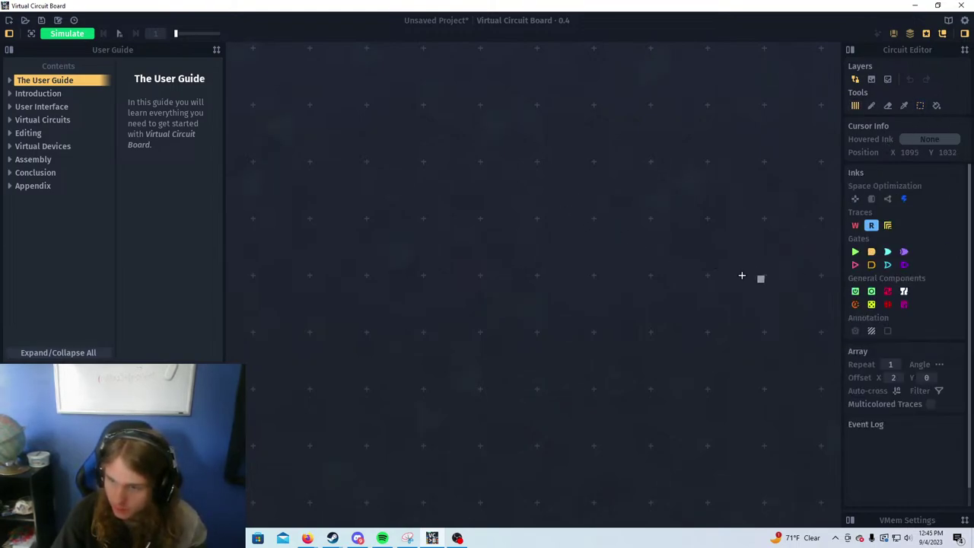
{"action": "left_click", "coordinate": [872, 292]}
{"action": "scroll", "coordinate": [482, 282], "scroll_direction": "up", "scroll_amount": 3}
{"action": "scroll", "coordinate": [418, 235], "scroll_direction": "down", "scroll_amount": 3}
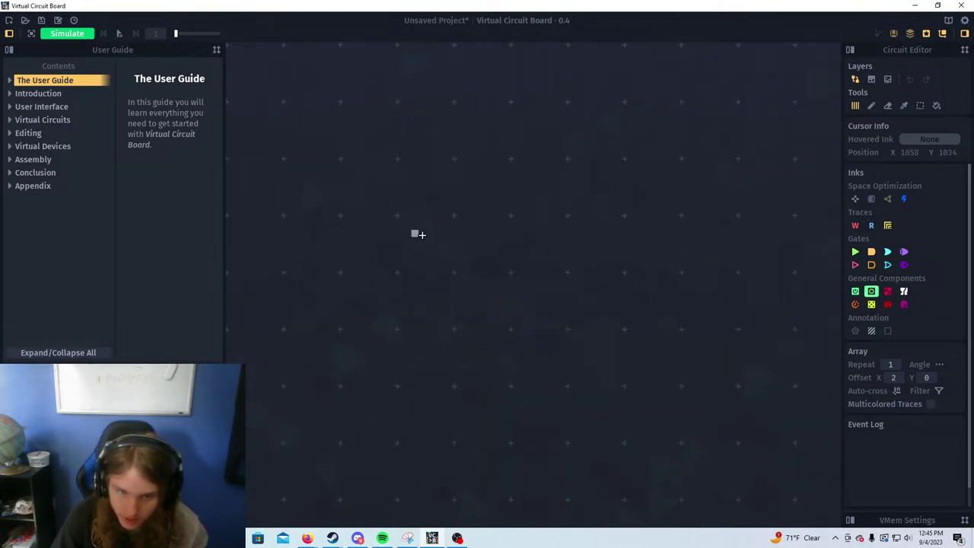
{"action": "scroll", "coordinate": [460, 234], "scroll_direction": "up", "scroll_amount": 1}
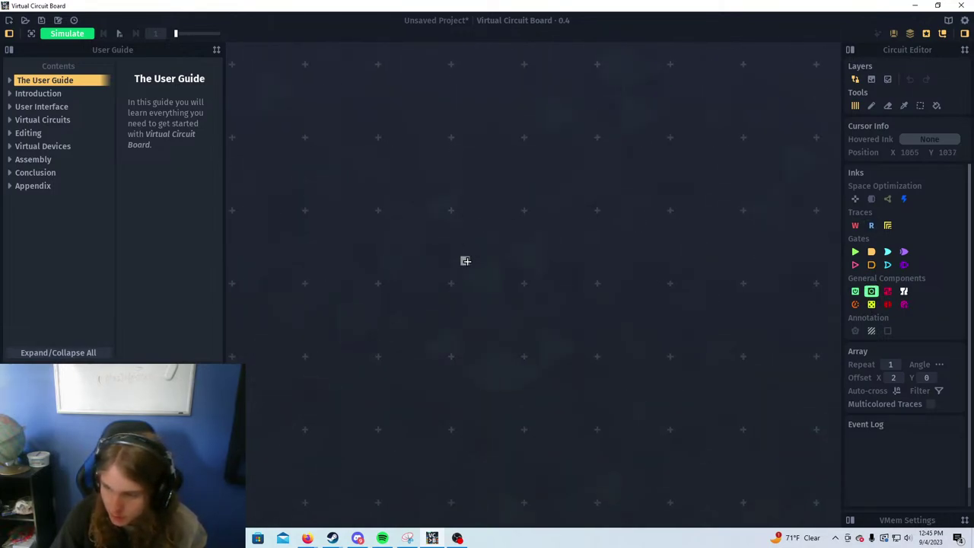
{"action": "scroll", "coordinate": [429, 343], "scroll_direction": "up", "scroll_amount": 3}
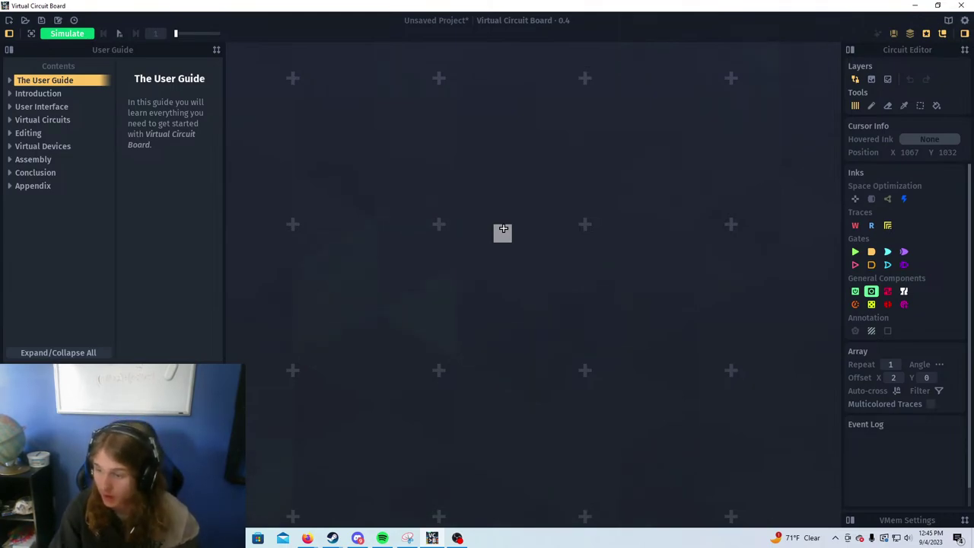
{"action": "left_click", "coordinate": [522, 259]}
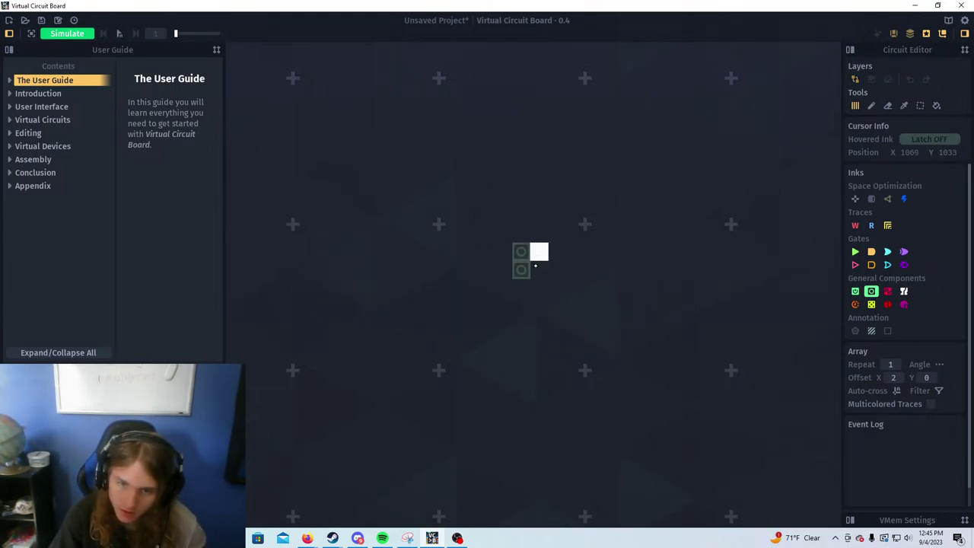
{"action": "scroll", "coordinate": [494, 286], "scroll_direction": "up", "scroll_amount": 2}
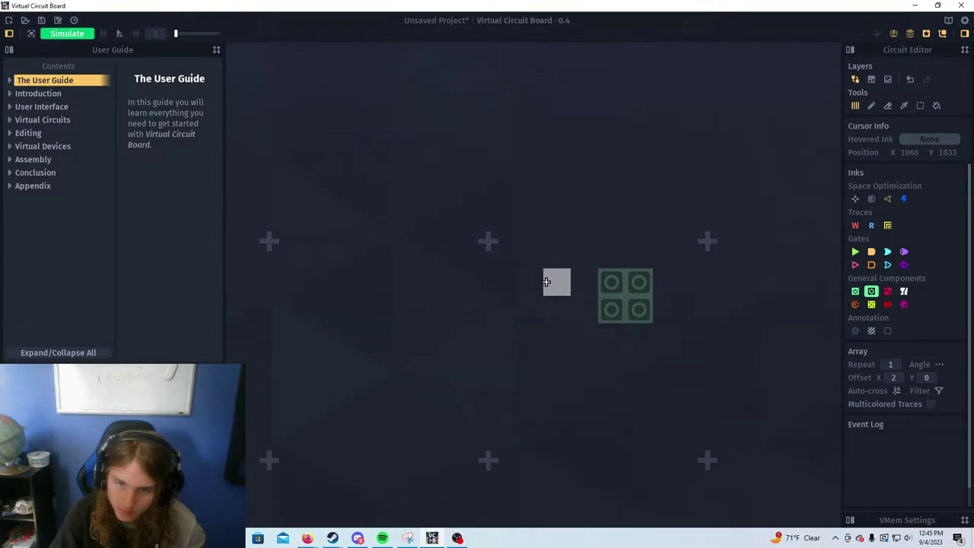
Place an And cell one row below the latch block's right column, and a Cross cell diagonally below and to its left
{"action": "left_click_drag", "start_coordinate": [538, 296], "coordinate": [447, 331]}
{"action": "left_click_drag", "start_coordinate": [506, 308], "coordinate": [476, 264]}
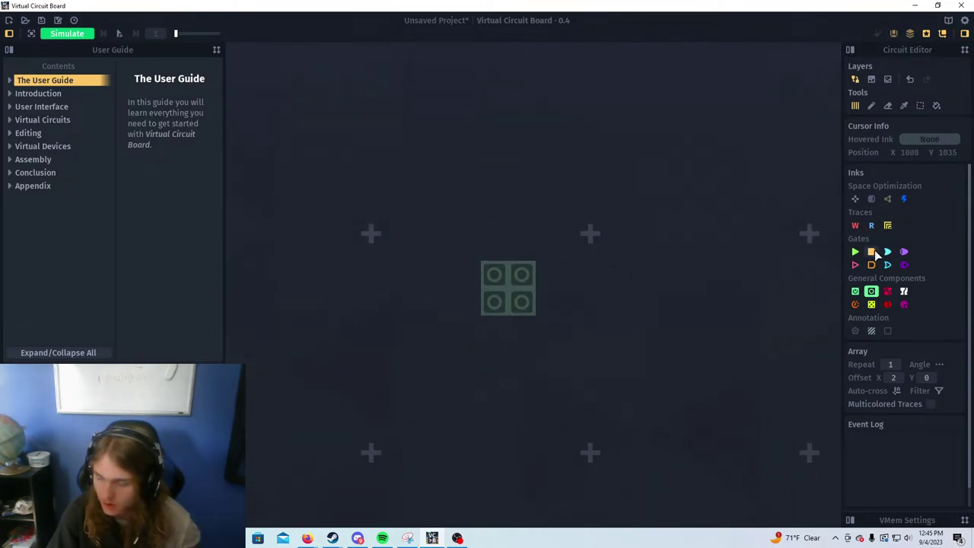
{"action": "left_click", "coordinate": [872, 252]}
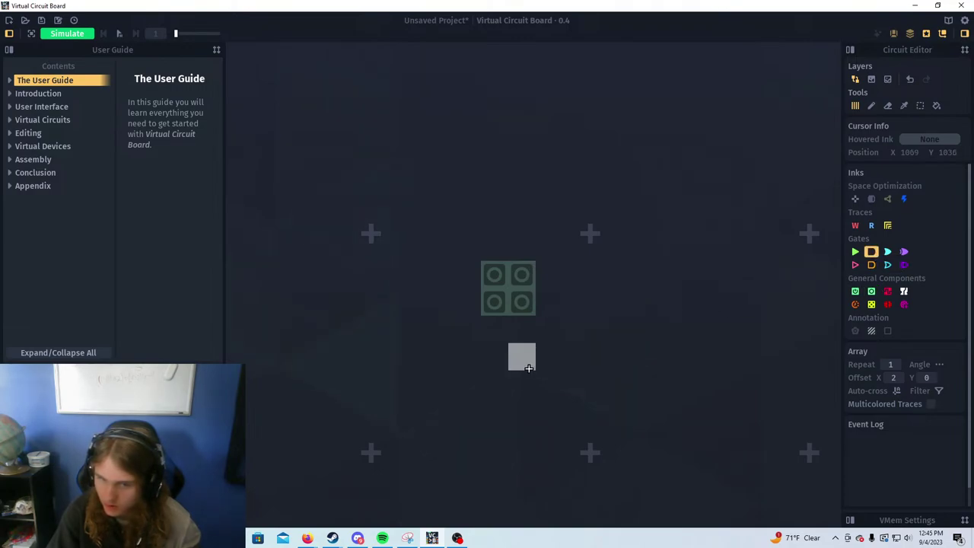
{"action": "left_click", "coordinate": [516, 357]}
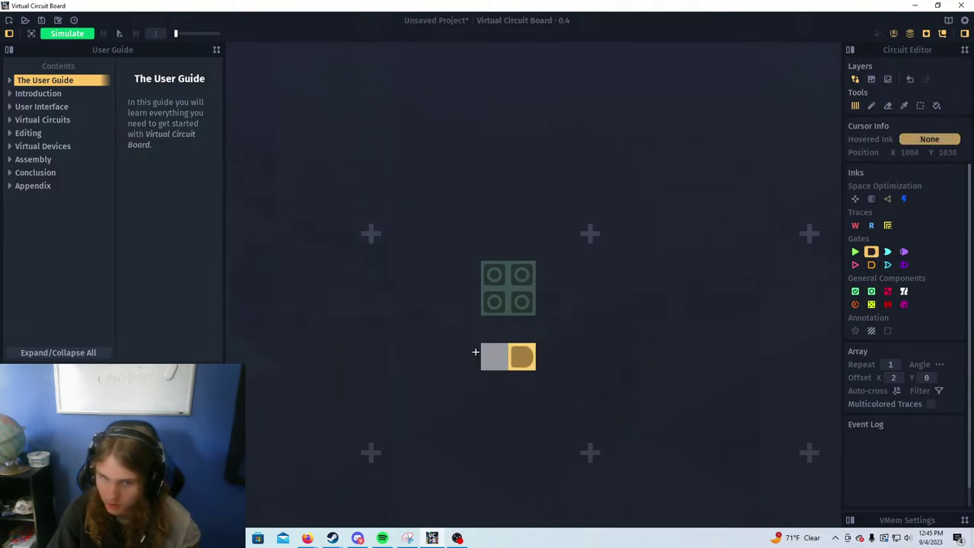
{"action": "left_click", "coordinate": [855, 200]}
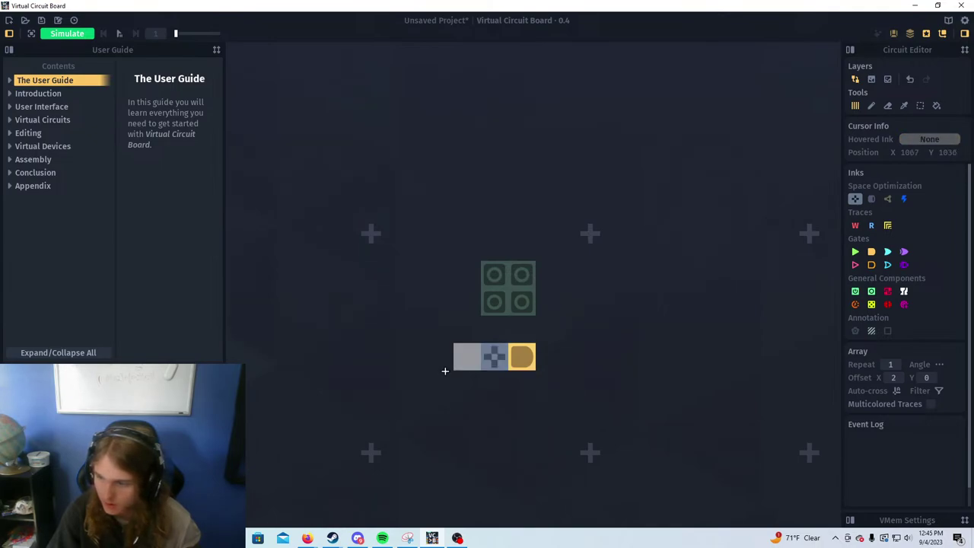
{"action": "left_click", "coordinate": [495, 384]}
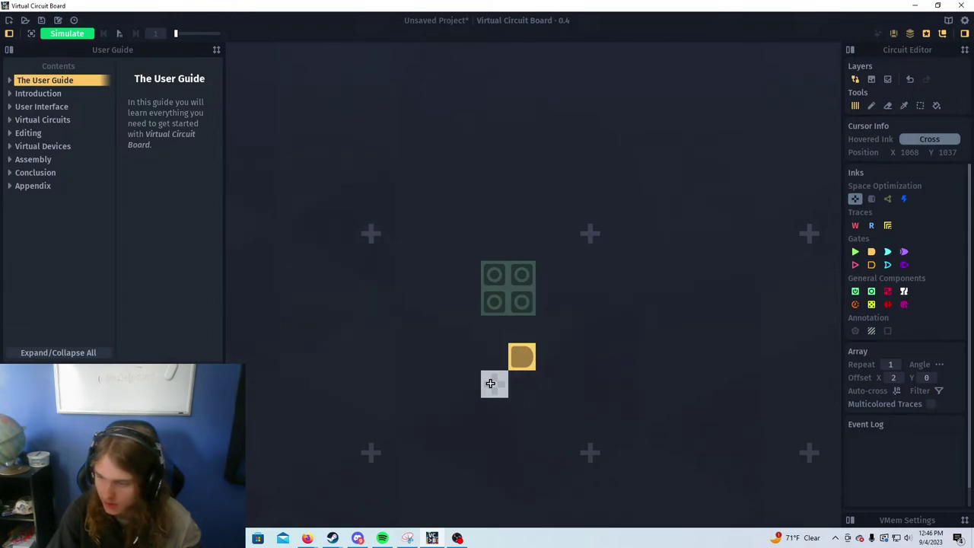
Place Read cells directly left of and directly below the And cell, and erase the Cross cell
{"action": "left_click", "coordinate": [872, 251]}
{"action": "left_click", "coordinate": [871, 225]}
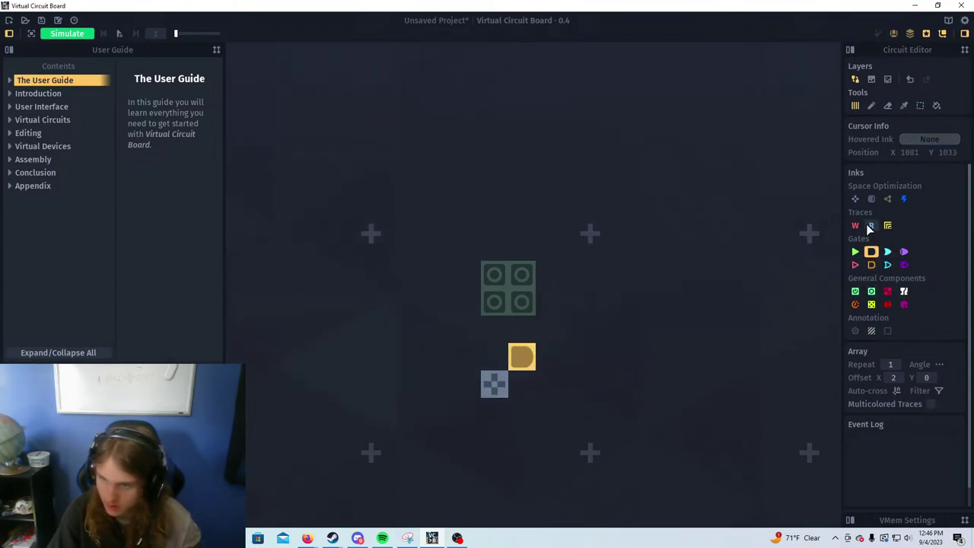
{"action": "left_click", "coordinate": [493, 364]}
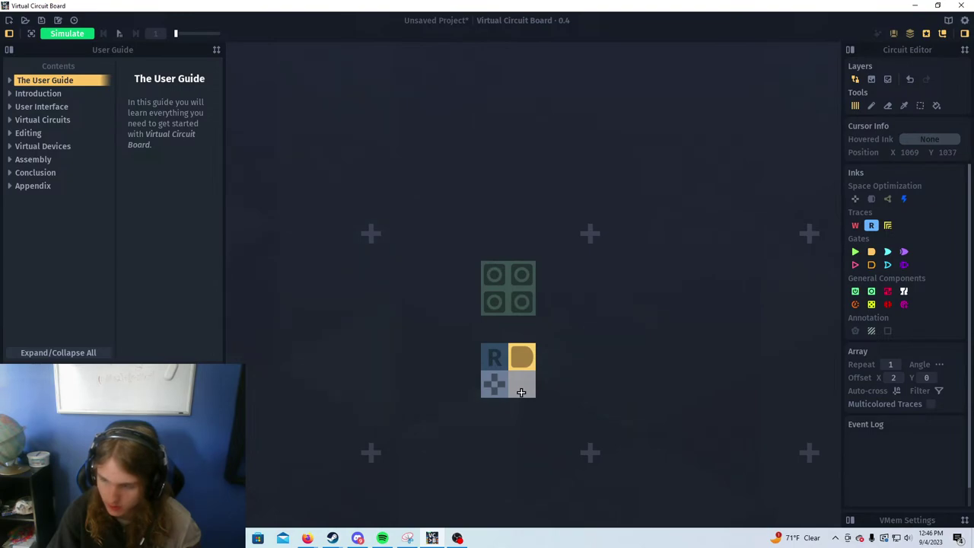
{"action": "left_click", "coordinate": [522, 385]}
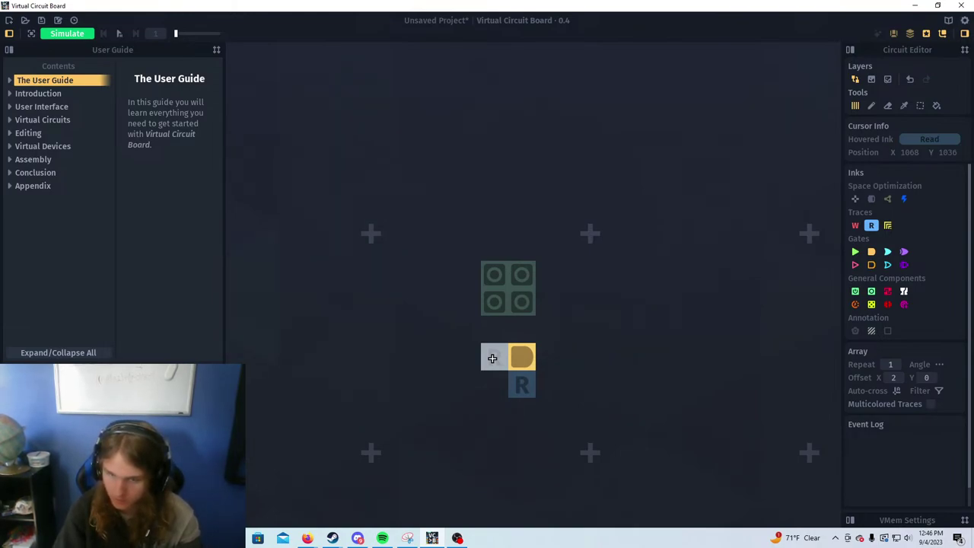
Overwrite the Read cell left of the gate with And ink, and add another And cell beneath it
{"action": "left_click", "coordinate": [872, 252]}
{"action": "left_click", "coordinate": [495, 357]}
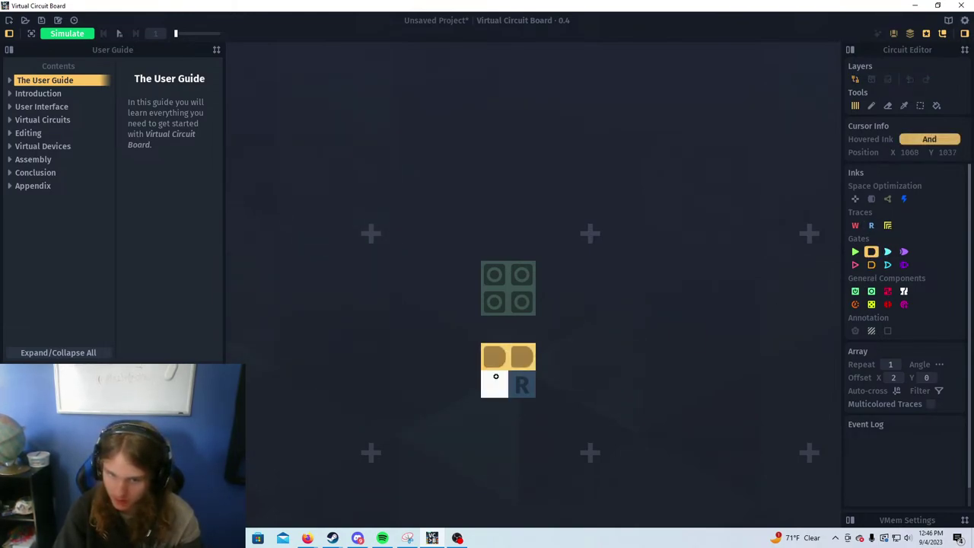
{"action": "left_click", "coordinate": [495, 384]}
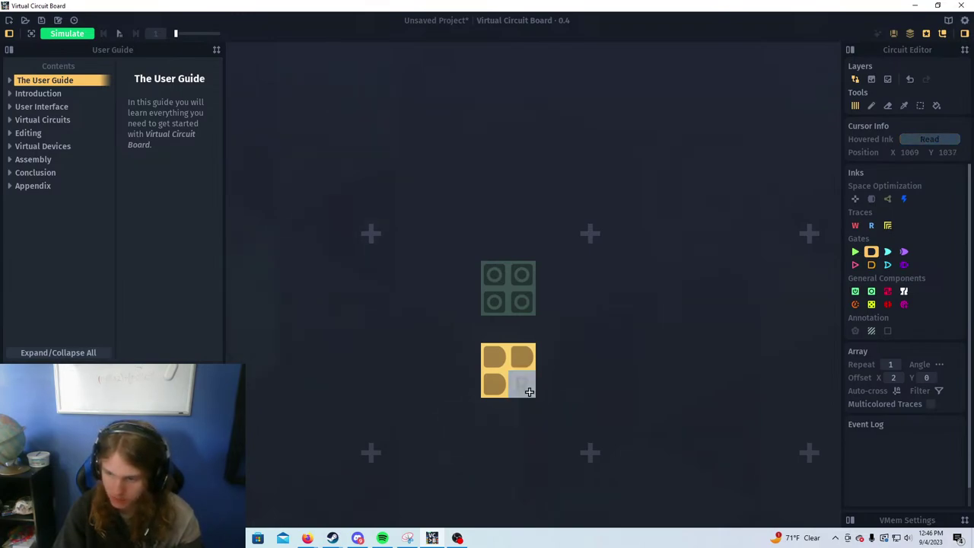
Replace the lower-left And cell with Cross ink, then use Cross instead of Read under the right And cell and clear the lower-left cell
{"action": "left_click", "coordinate": [856, 200]}
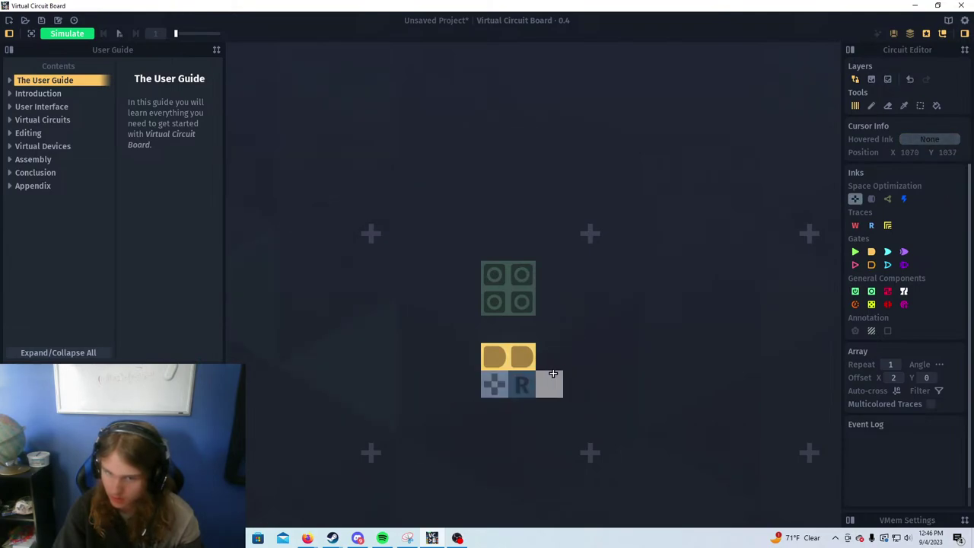
{"action": "right_click", "coordinate": [524, 386]}
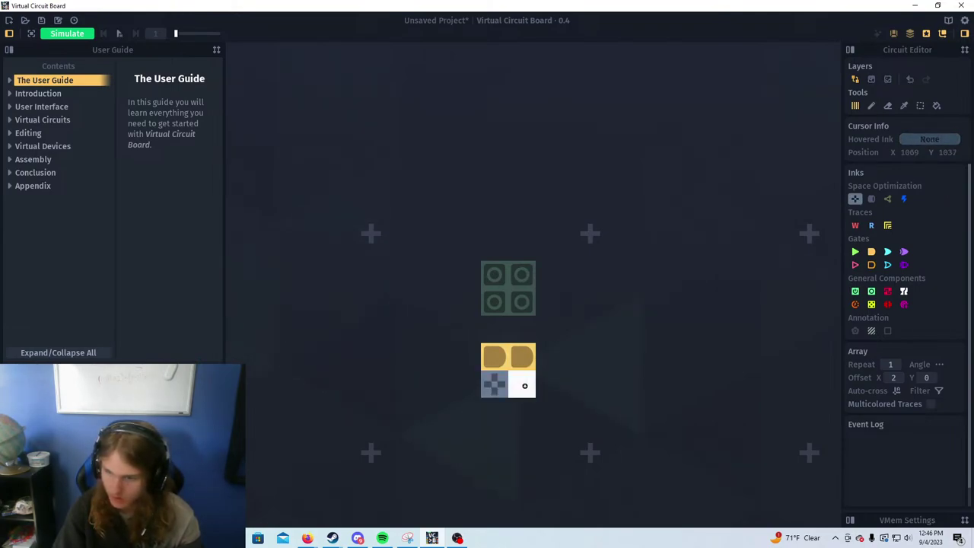
{"action": "left_click", "coordinate": [522, 387]}
{"action": "right_click", "coordinate": [498, 385]}
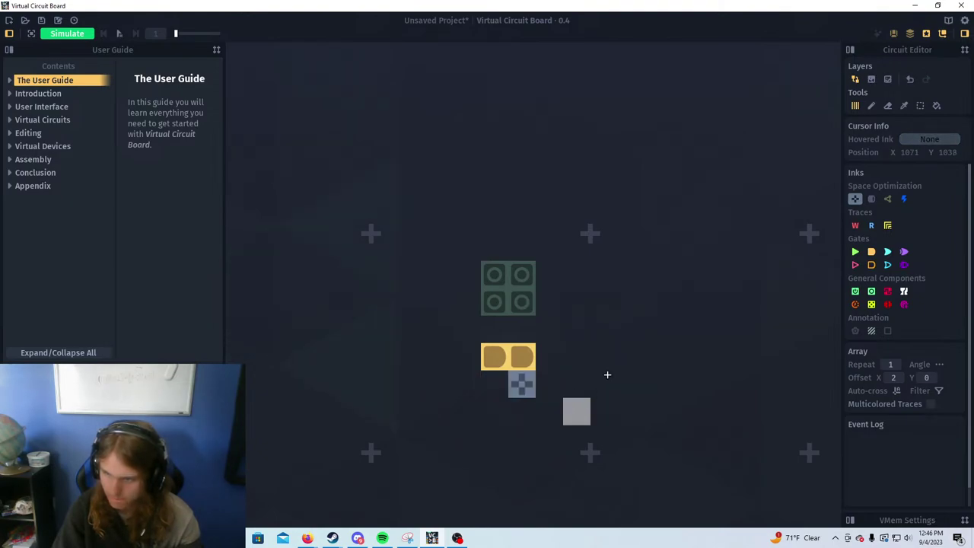
Replace the Cross cell with Read ink, add a second Read cell two columns to its left, and extend the And row to three cells
{"action": "left_click", "coordinate": [872, 226]}
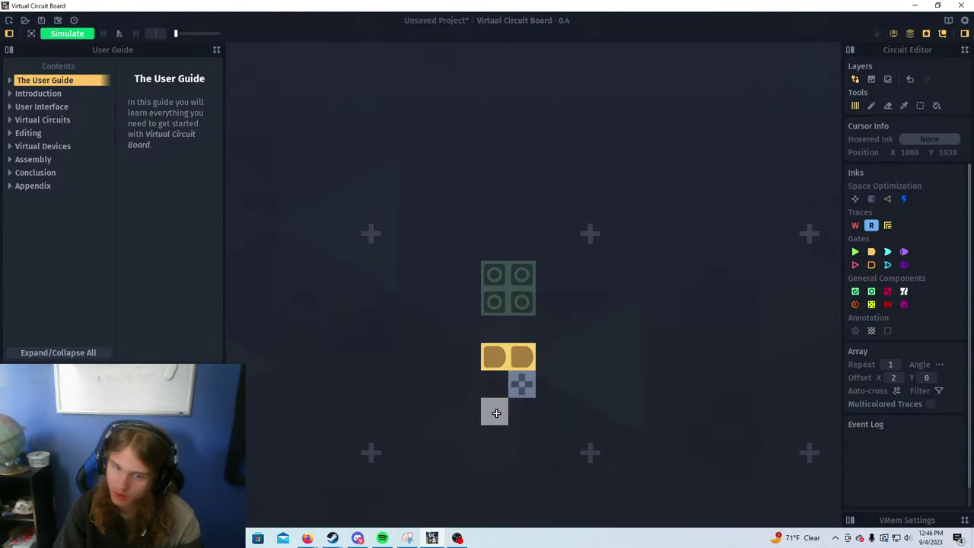
{"action": "right_click", "coordinate": [522, 384]}
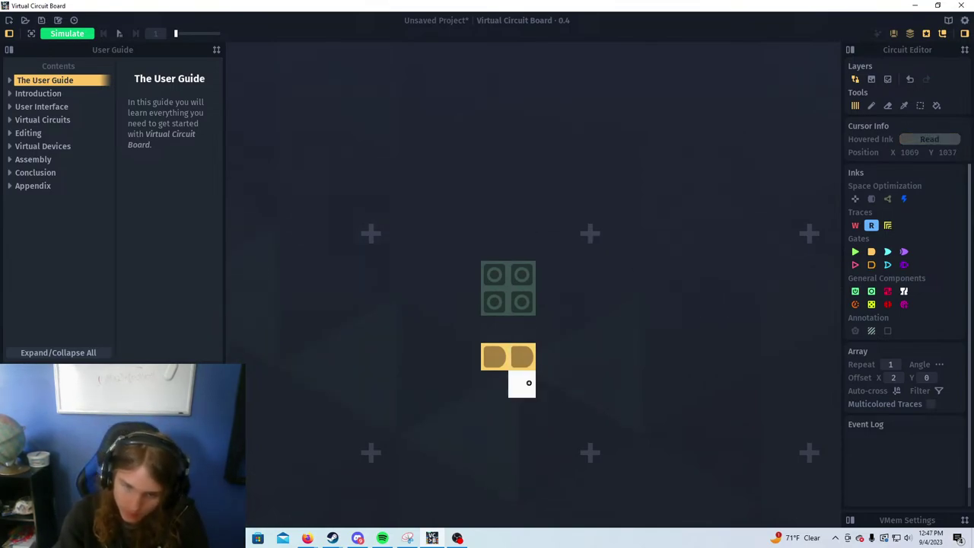
{"action": "left_click", "coordinate": [524, 385]}
{"action": "left_click", "coordinate": [473, 392]}
{"action": "left_click", "coordinate": [872, 253]}
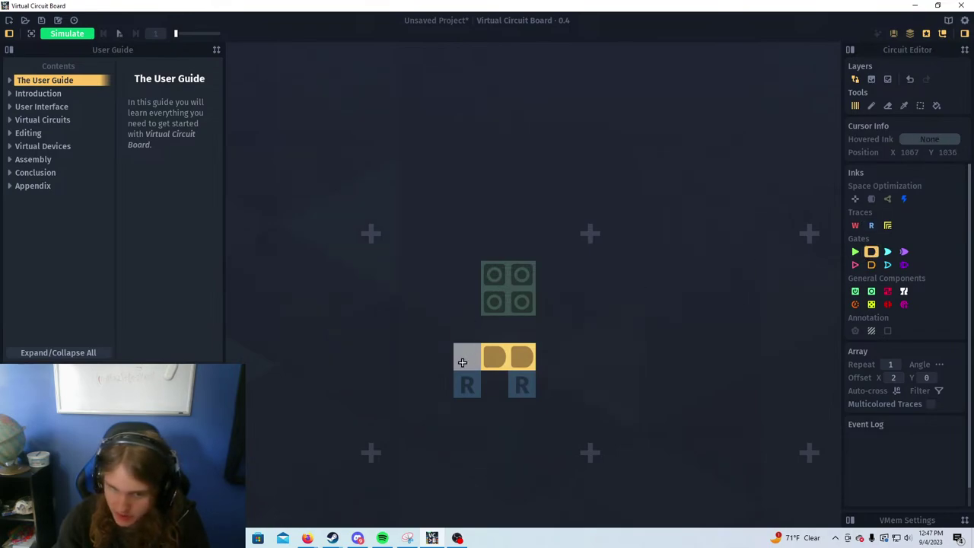
{"action": "left_click", "coordinate": [468, 357]}
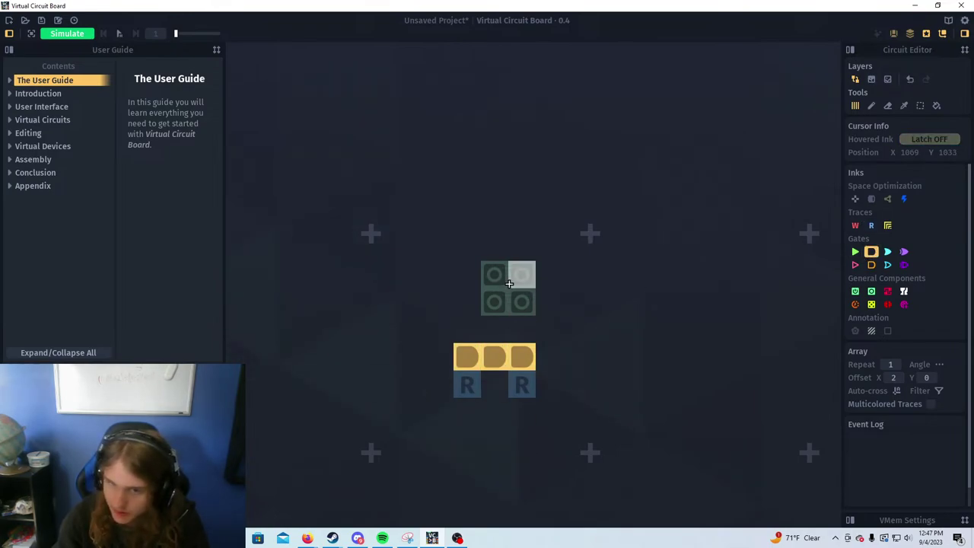
Extend the Latch OFF block to three columns and join it to the And row with a Write cell in the middle column
{"action": "left_click", "coordinate": [855, 252]}
{"action": "mouse_move", "coordinate": [491, 276]}
{"action": "left_mouse_down"}
{"action": "mouse_move", "coordinate": [517, 291]}
{"action": "mouse_move", "coordinate": [467, 302]}
{"action": "mouse_move", "coordinate": [494, 302]}
{"action": "left_mouse_up"}
{"action": "left_click", "coordinate": [872, 292]}
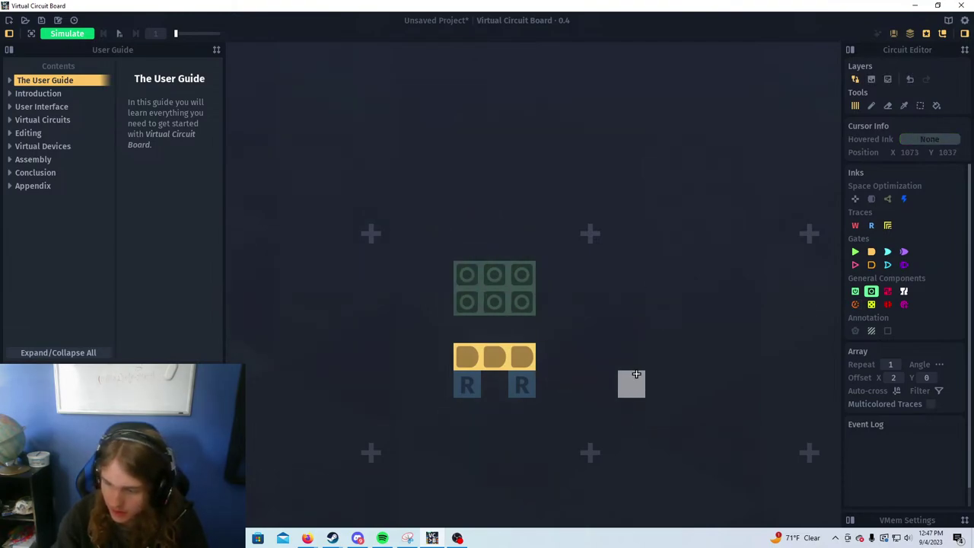
{"action": "left_click", "coordinate": [855, 225]}
{"action": "left_click", "coordinate": [494, 329]}
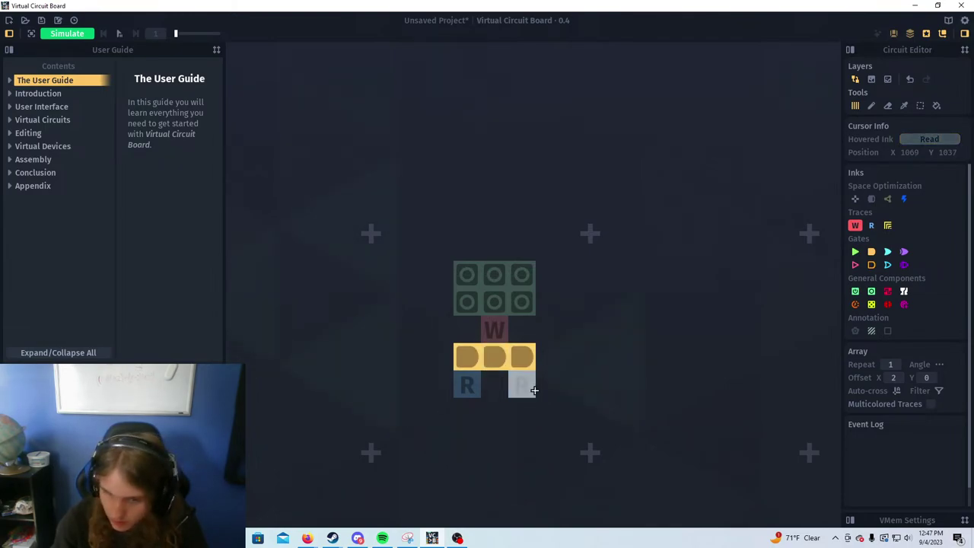
Extend the And row rightward to five cells and place a Read cell below the fifth one
{"action": "scroll", "coordinate": [581, 406], "scroll_direction": "down", "scroll_amount": 2}
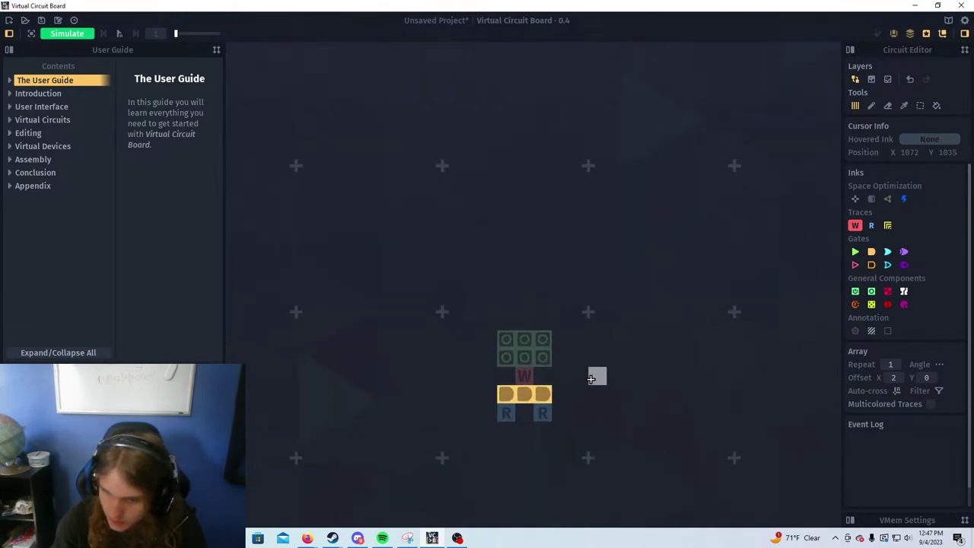
{"action": "scroll", "coordinate": [599, 383], "scroll_direction": "up", "scroll_amount": 2}
{"action": "left_click", "coordinate": [872, 251]}
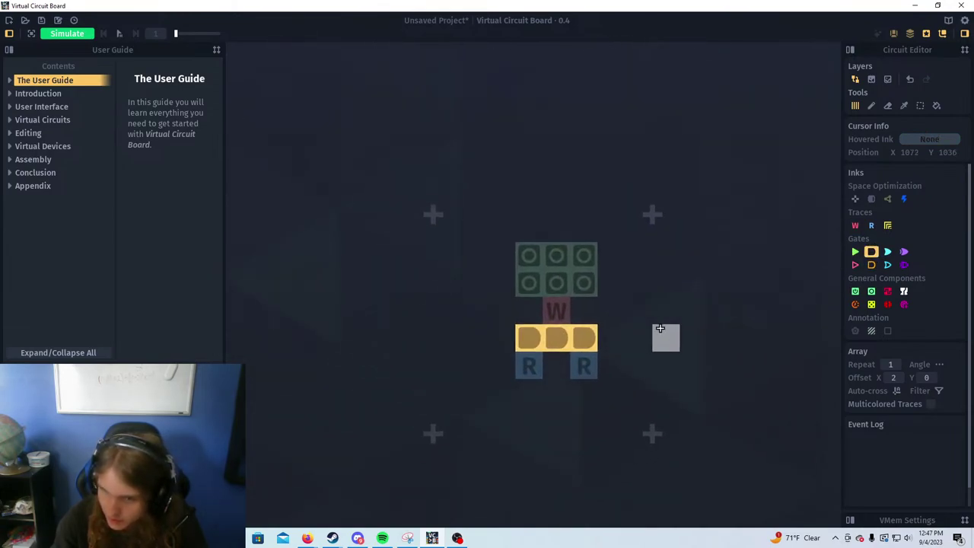
{"action": "left_click", "coordinate": [622, 337]}
{"action": "left_click_drag", "start_coordinate": [622, 336], "coordinate": [647, 338]}
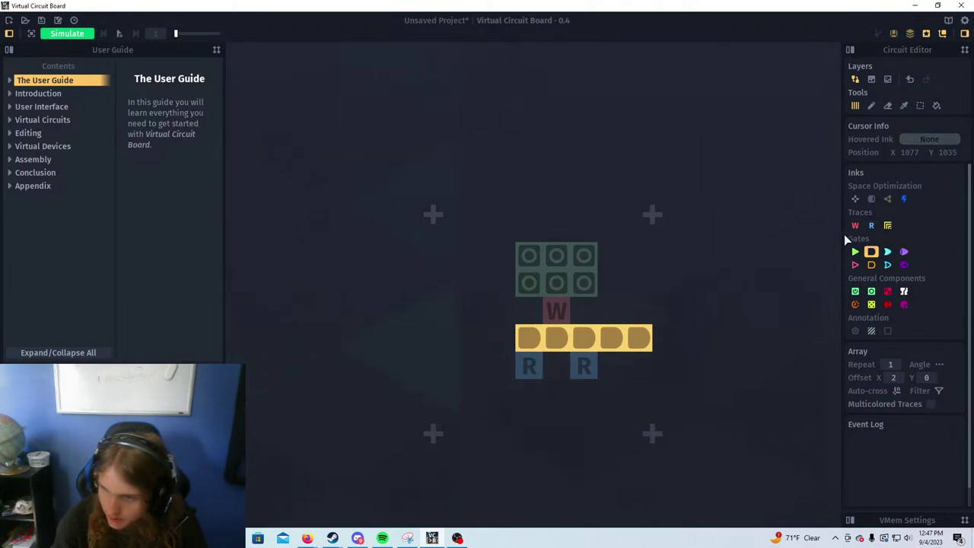
{"action": "left_click", "coordinate": [872, 225]}
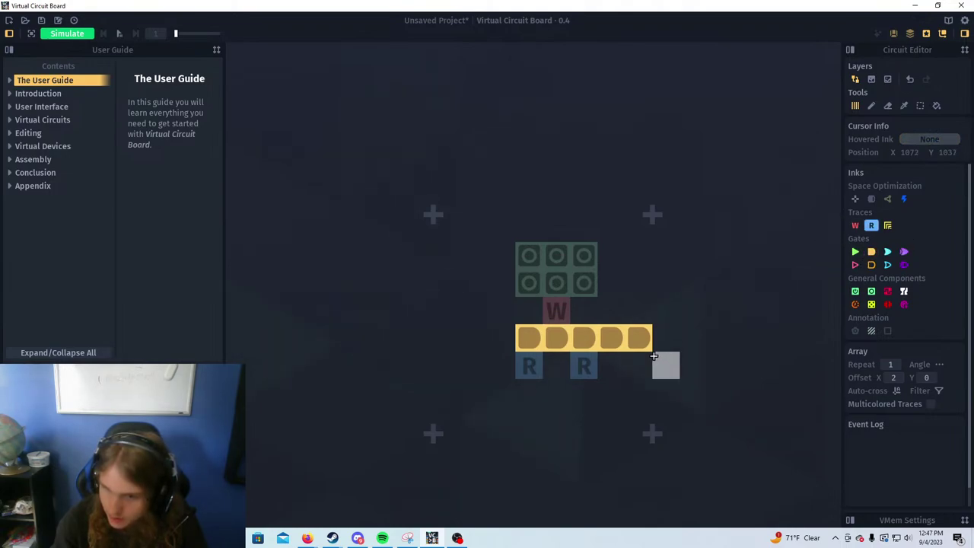
{"action": "left_click", "coordinate": [639, 366]}
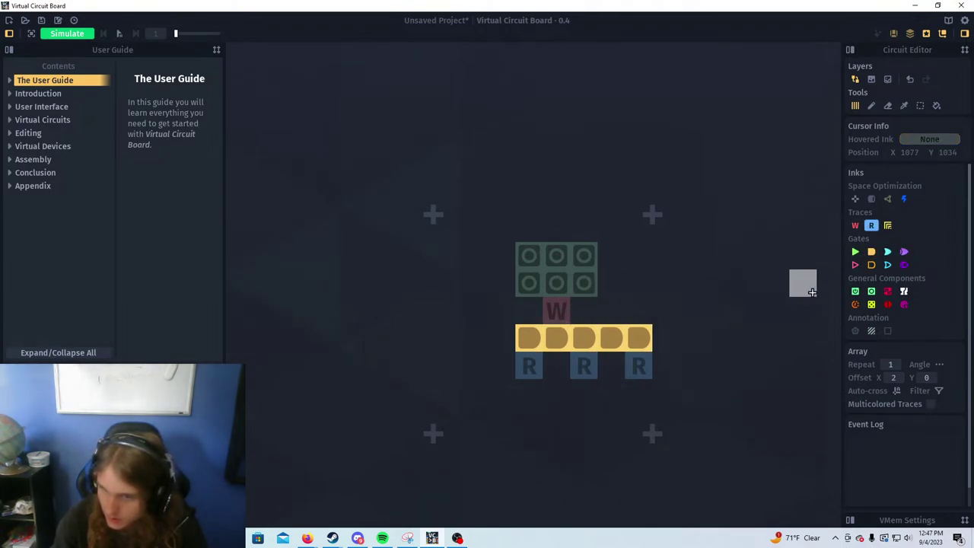
Widen the Latch OFF block to five columns, and erase the stray latch, And and Read cells below its last column
{"action": "left_click", "coordinate": [872, 291]}
{"action": "mouse_move", "coordinate": [625, 271]}
{"action": "left_mouse_down"}
{"action": "mouse_move", "coordinate": [637, 254]}
{"action": "mouse_move", "coordinate": [647, 297]}
{"action": "left_mouse_up"}
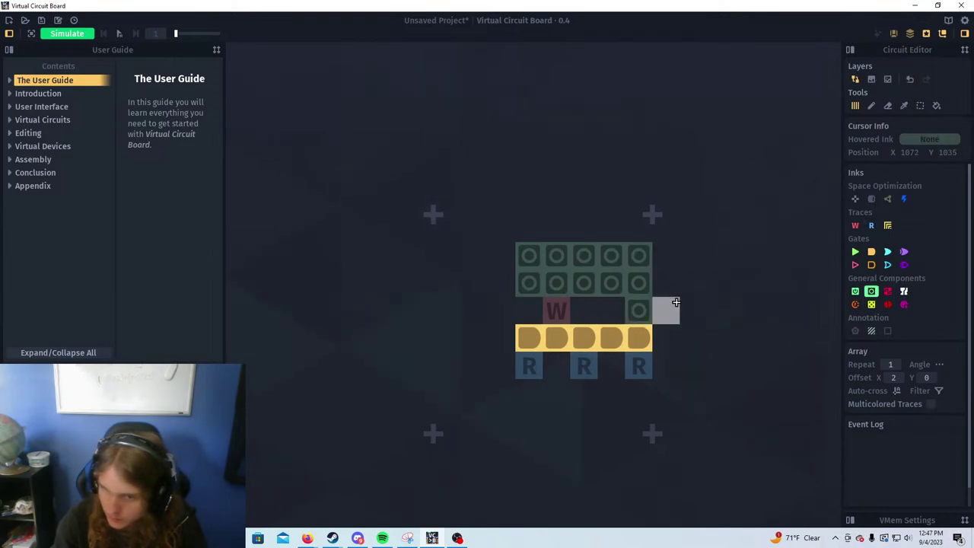
{"action": "right_click", "coordinate": [640, 360]}
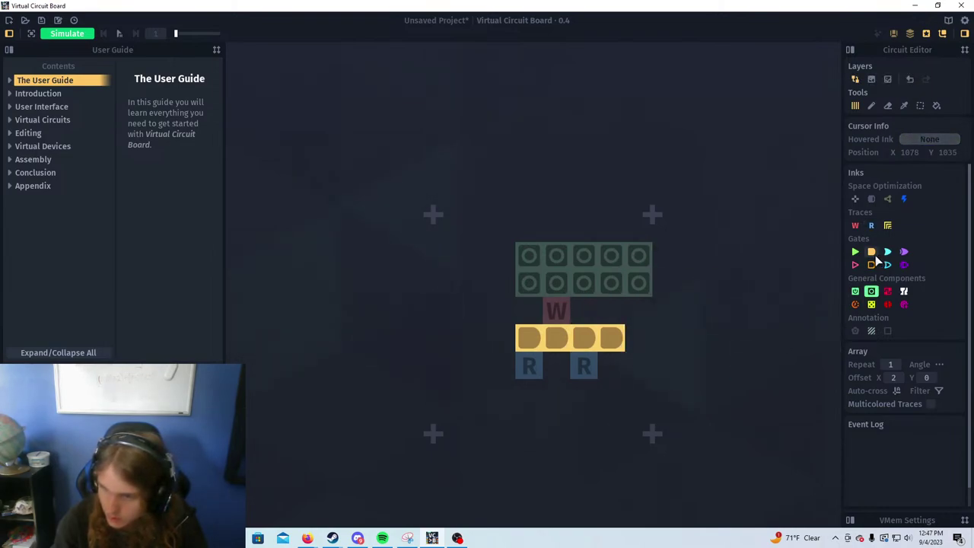
Draw And ink down from the row's fourth cell to form a column six cells tall, leaving the fifth cell of the row empty
{"action": "left_click", "coordinate": [872, 253]}
{"action": "right_click", "coordinate": [615, 333]}
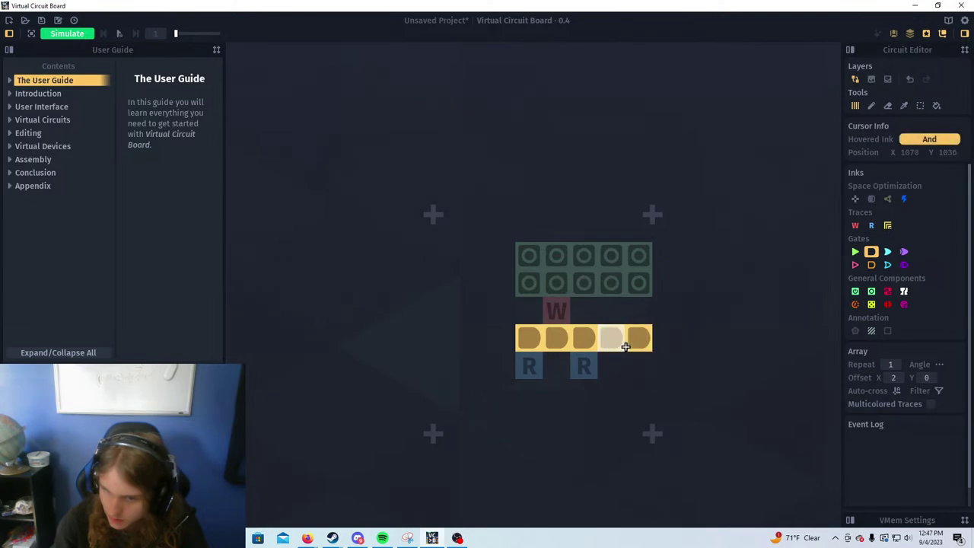
{"action": "left_click_drag", "start_coordinate": [612, 339], "coordinate": [611, 476]}
{"action": "left_click_drag", "start_coordinate": [644, 364], "coordinate": [683, 320]}
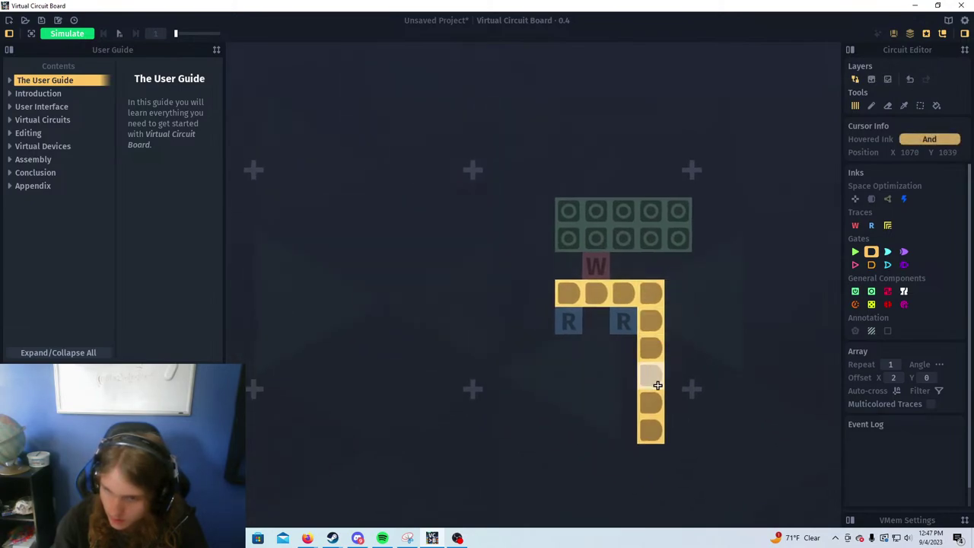
Erase the And column below the row's fourth cell and draw a five-cell And column down from the three-cell row's middle
{"action": "right_click", "coordinate": [659, 300]}
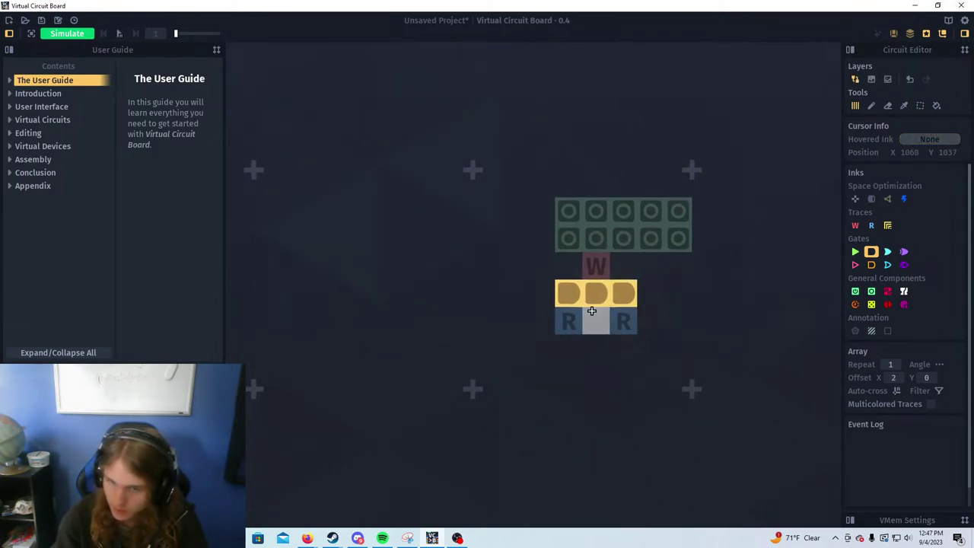
{"action": "left_click_drag", "start_coordinate": [592, 314], "coordinate": [597, 431]}
{"action": "left_click_drag", "start_coordinate": [652, 350], "coordinate": [679, 314]}
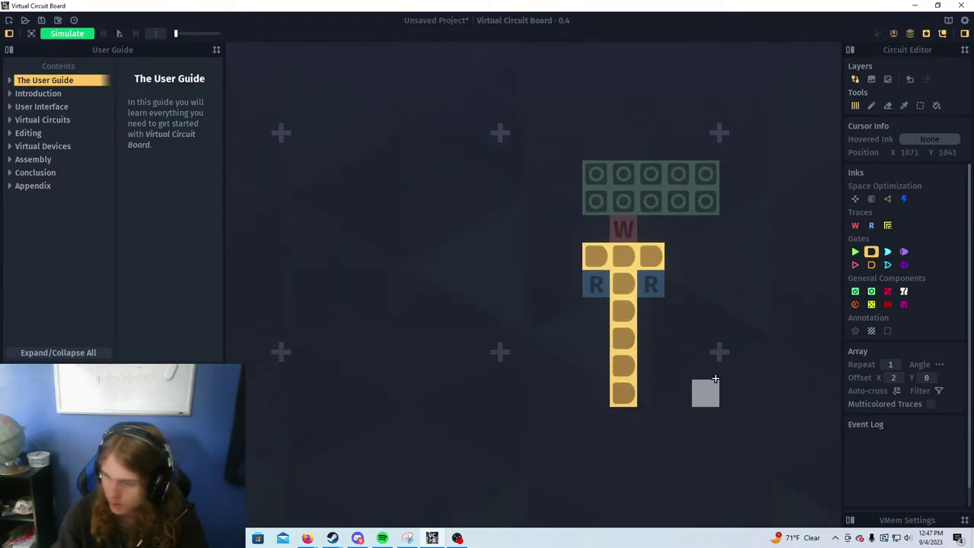
Place a Read cell beside the bottom cell of the And column, on its right
{"action": "left_click_drag", "start_coordinate": [698, 368], "coordinate": [681, 370]}
{"action": "left_click", "coordinate": [871, 226]}
{"action": "left_click", "coordinate": [634, 396]}
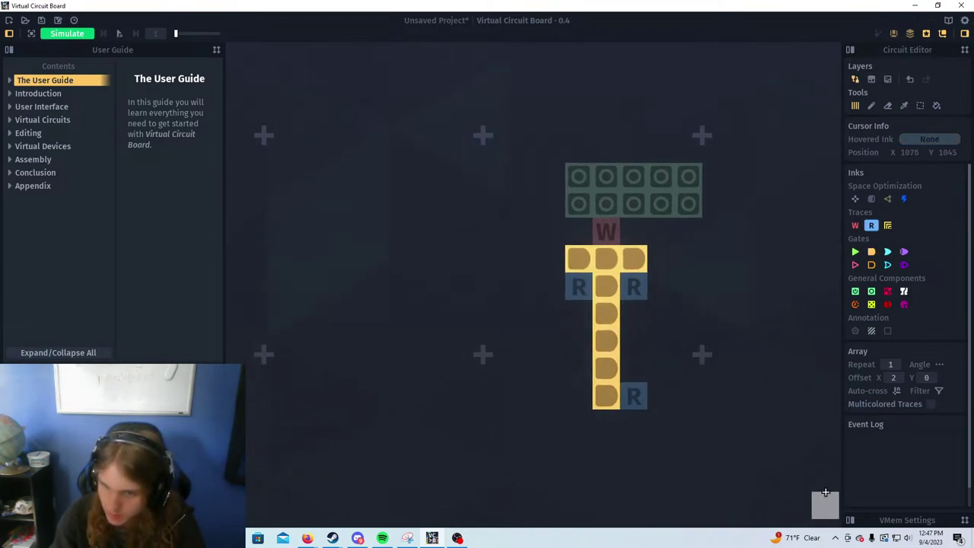
{"action": "key", "text": "d"}
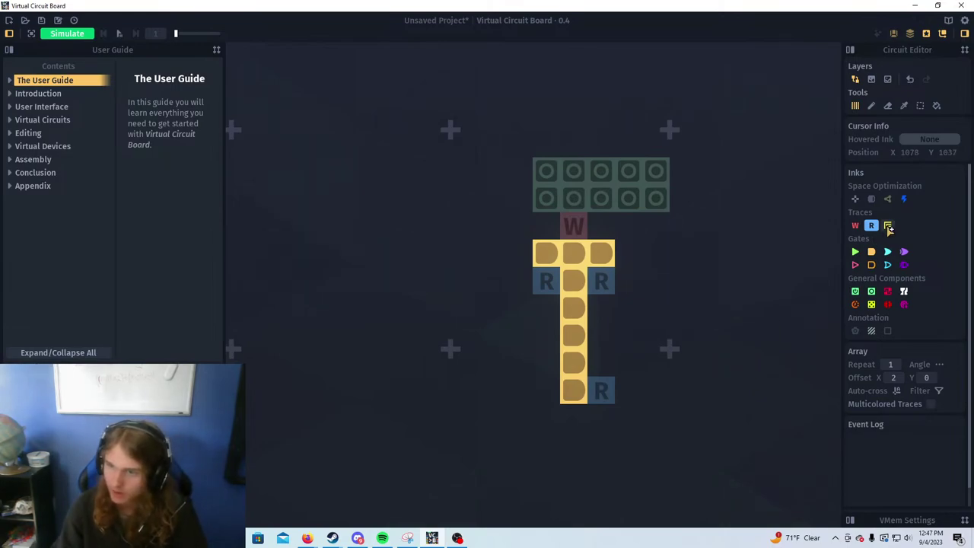
Draw a long horizontal Trace line directly beneath the And column, reaching well past it on both sides
{"action": "left_click", "coordinate": [888, 225]}
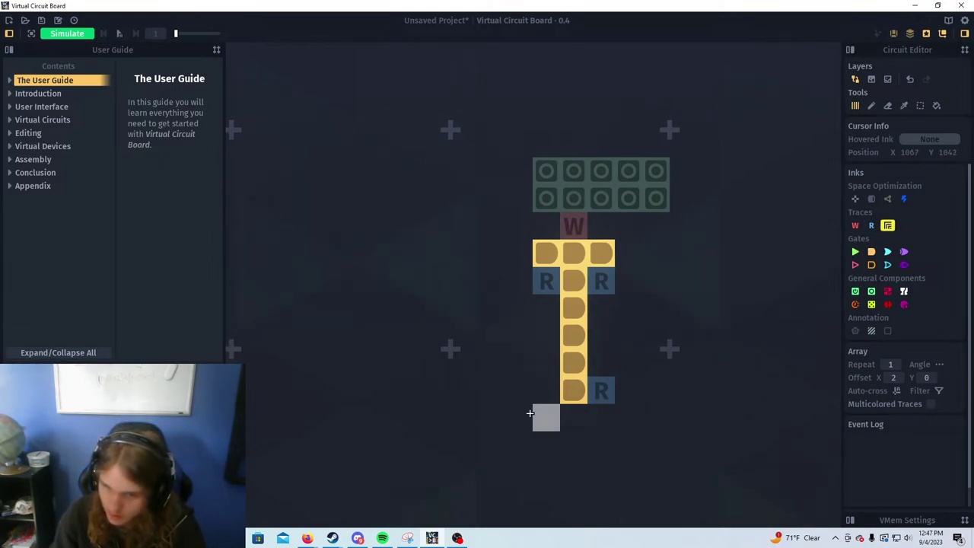
{"action": "left_click_drag", "start_coordinate": [464, 417], "coordinate": [793, 417]}
{"action": "scroll", "coordinate": [681, 363], "scroll_direction": "down", "scroll_amount": 4}
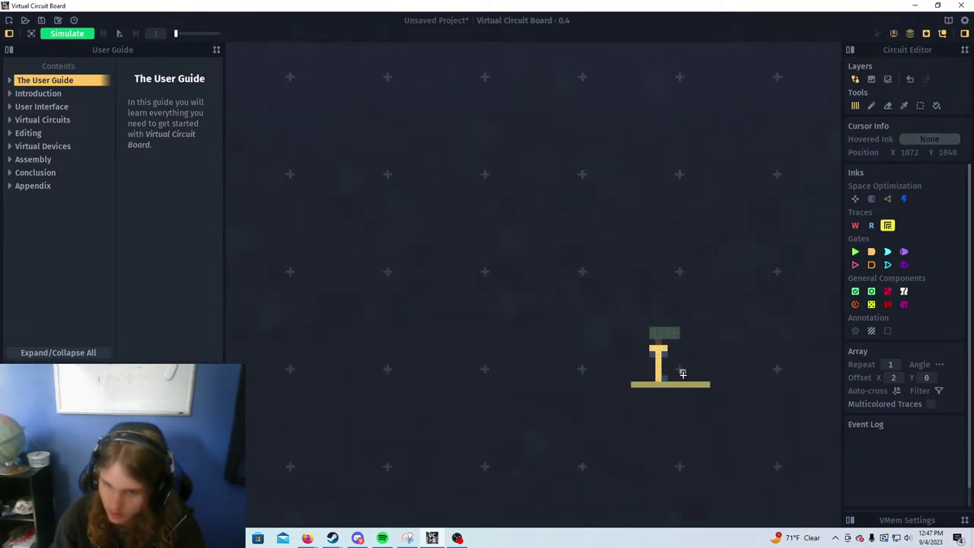
{"action": "scroll", "coordinate": [690, 376], "scroll_direction": "up", "scroll_amount": 4}
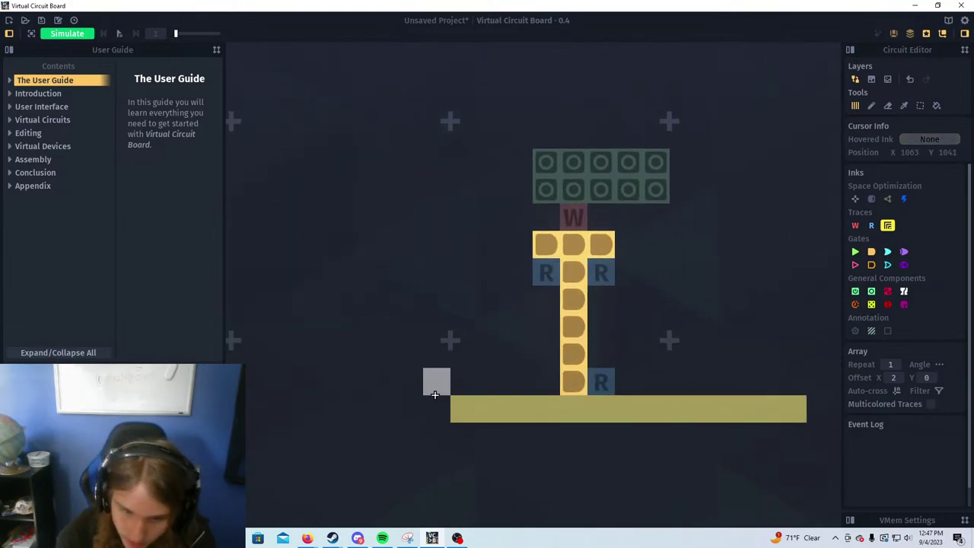
{"action": "left_click_drag", "start_coordinate": [437, 408], "coordinate": [251, 409]}
Draw a Latch OFF column five cells tall beyond the right end of the Trace line
{"action": "left_click_drag", "start_coordinate": [535, 317], "coordinate": [215, 331]}
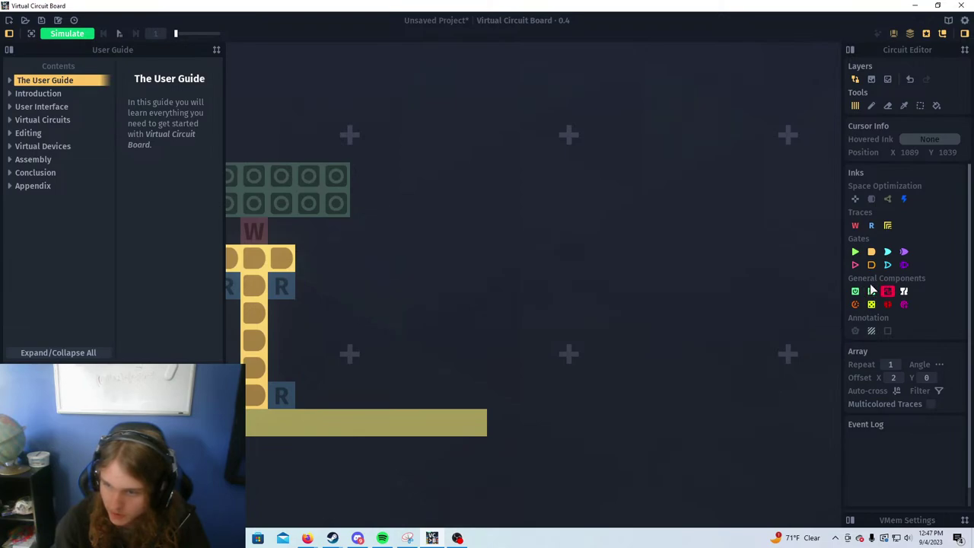
{"action": "left_click", "coordinate": [871, 293]}
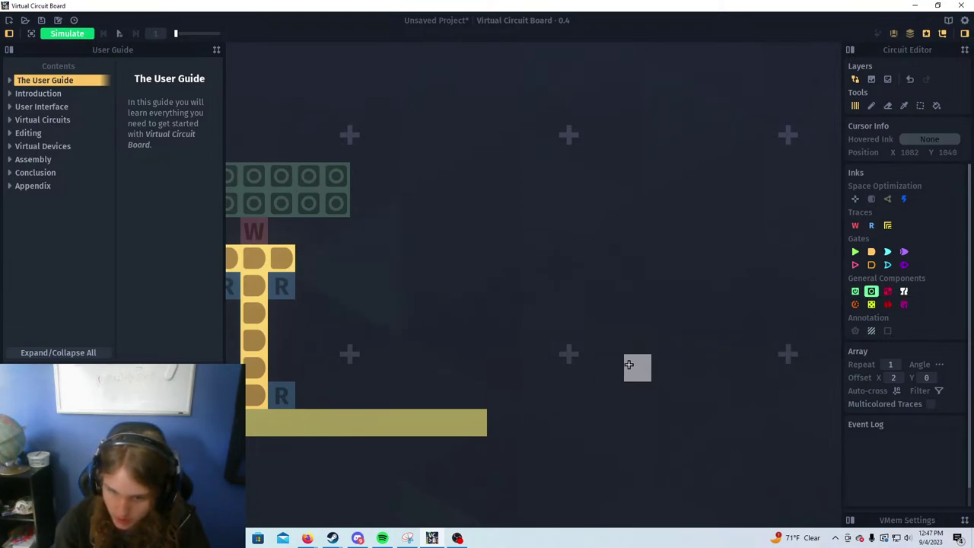
{"action": "left_click_drag", "start_coordinate": [607, 348], "coordinate": [615, 448]}
{"action": "right_click", "coordinate": [639, 426]}
{"action": "mouse_move", "coordinate": [596, 324]}
{"action": "left_mouse_down"}
{"action": "mouse_move", "coordinate": [564, 301]}
{"action": "mouse_move", "coordinate": [563, 280]}
{"action": "left_mouse_up"}
{"action": "left_click_drag", "start_coordinate": [652, 314], "coordinate": [663, 348]}
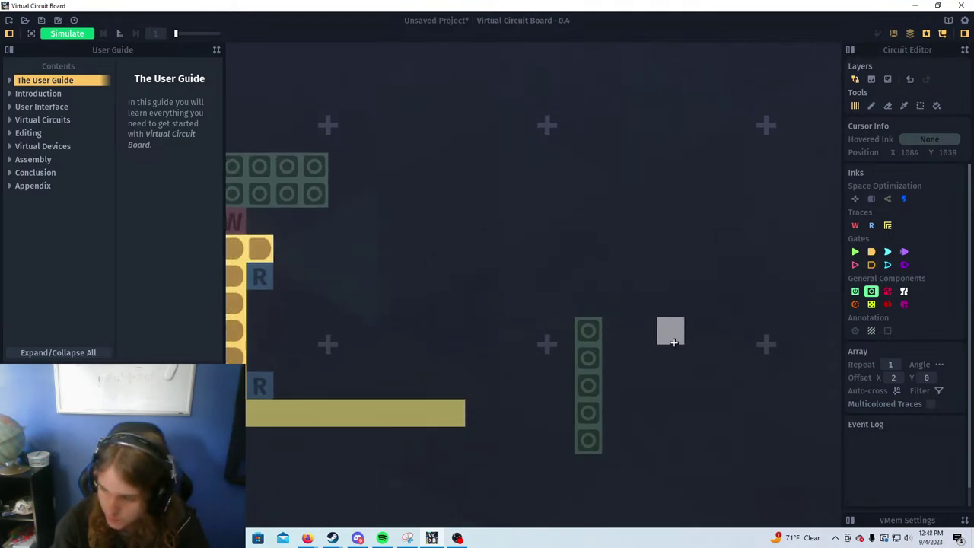
Draw a 3 by 3 Clock block to the right of the Latch OFF column
{"action": "left_click", "coordinate": [888, 292]}
{"action": "left_click", "coordinate": [725, 358]}
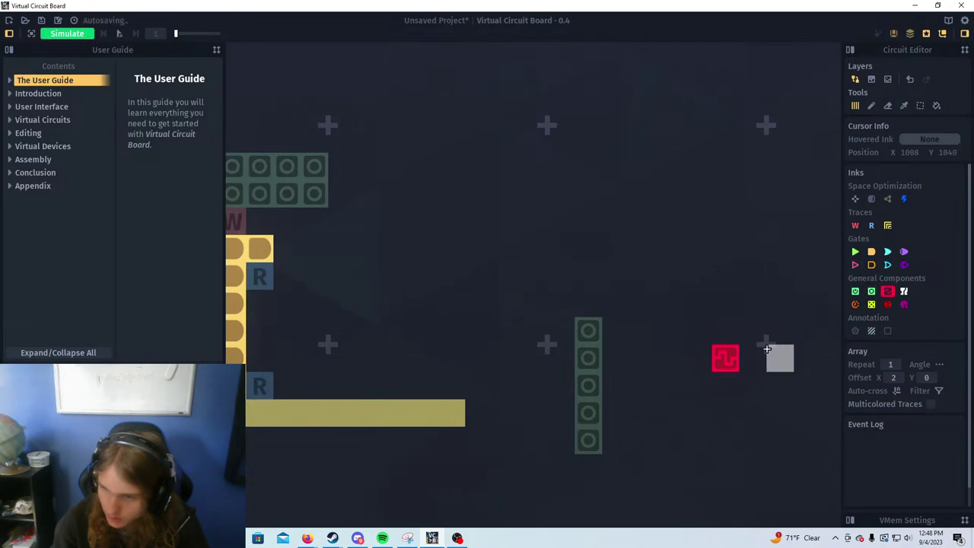
{"action": "mouse_move", "coordinate": [725, 331]}
{"action": "left_mouse_down"}
{"action": "mouse_move", "coordinate": [752, 386]}
{"action": "mouse_move", "coordinate": [773, 376]}
{"action": "mouse_move", "coordinate": [780, 333]}
{"action": "left_mouse_up"}
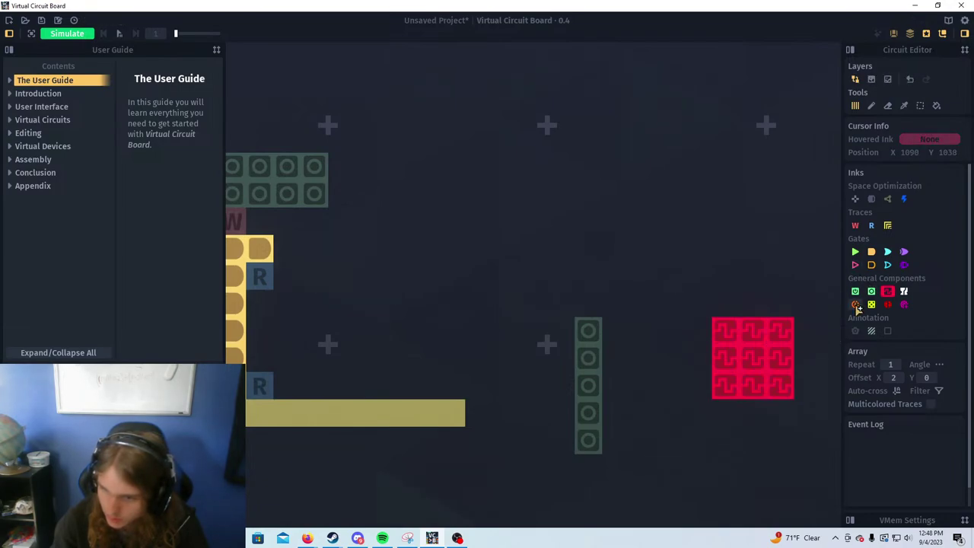
{"action": "mouse_move", "coordinate": [889, 289]}
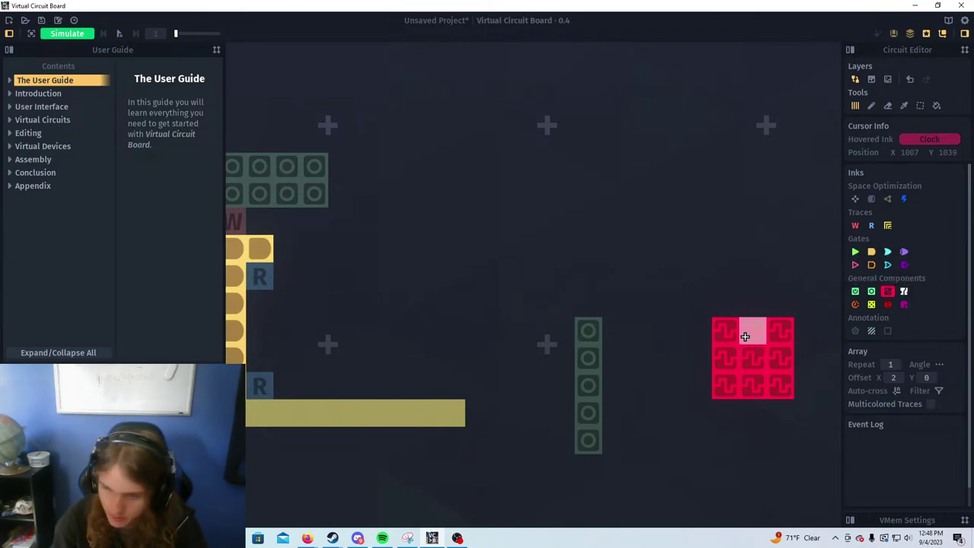
Connect the Clock block to the latch column's second cell with a Write cell, a two-cell Trace and a Read cell
{"action": "left_click", "coordinate": [855, 226]}
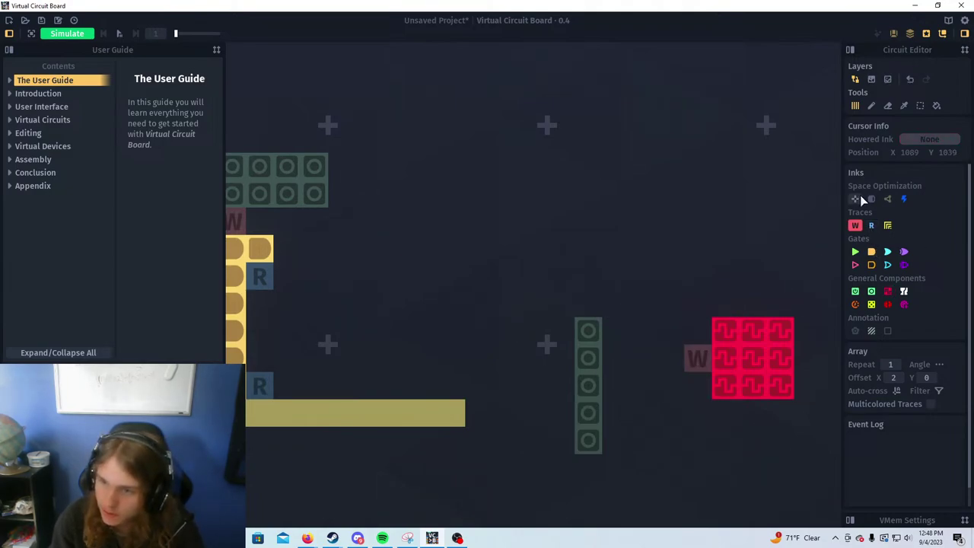
{"action": "left_click_drag", "start_coordinate": [622, 361], "coordinate": [652, 361]}
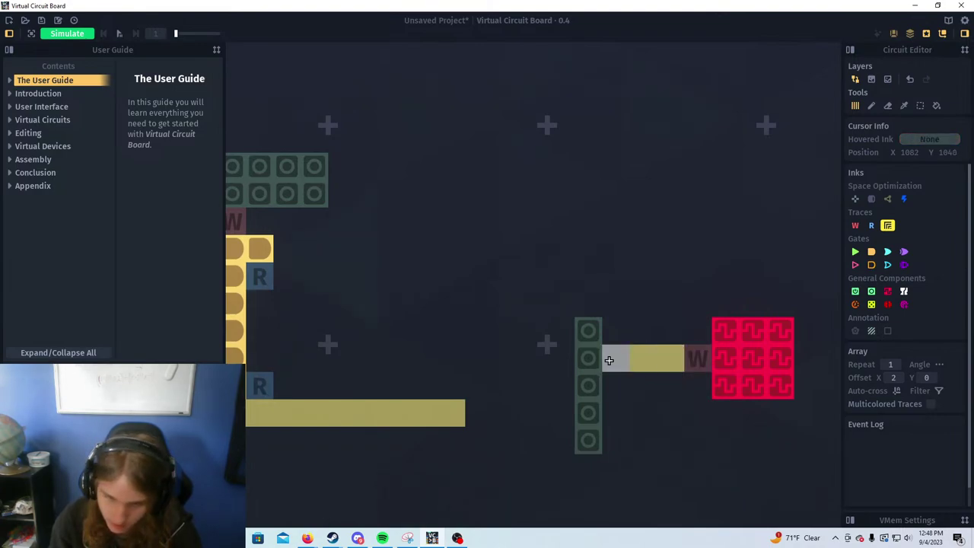
{"action": "left_click", "coordinate": [872, 226]}
{"action": "left_click", "coordinate": [615, 358]}
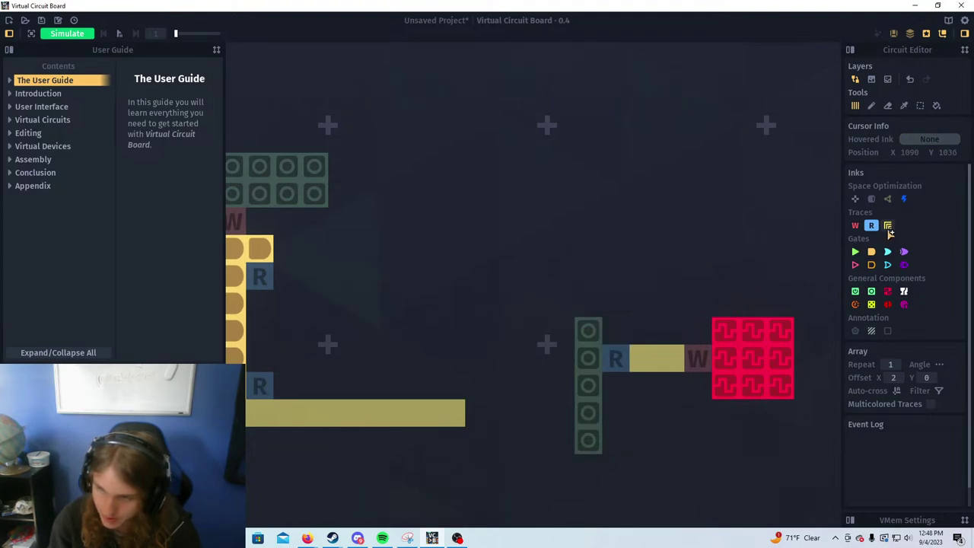
Build a feedback loop from the latch column's left side to its top using Write, a four-cell Read column, Buffer, Write and Read
{"action": "left_click", "coordinate": [857, 226]}
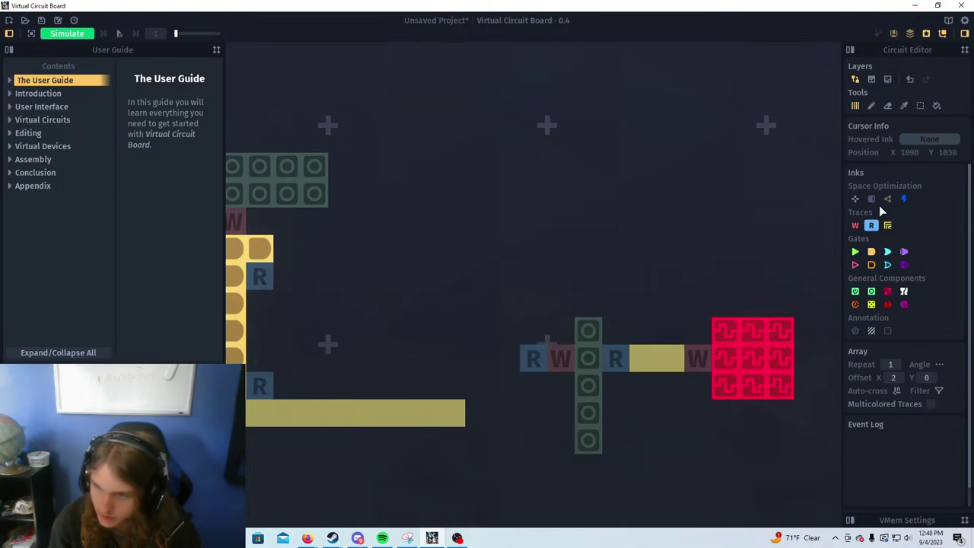
{"action": "left_click_drag", "start_coordinate": [561, 329], "coordinate": [532, 276]}
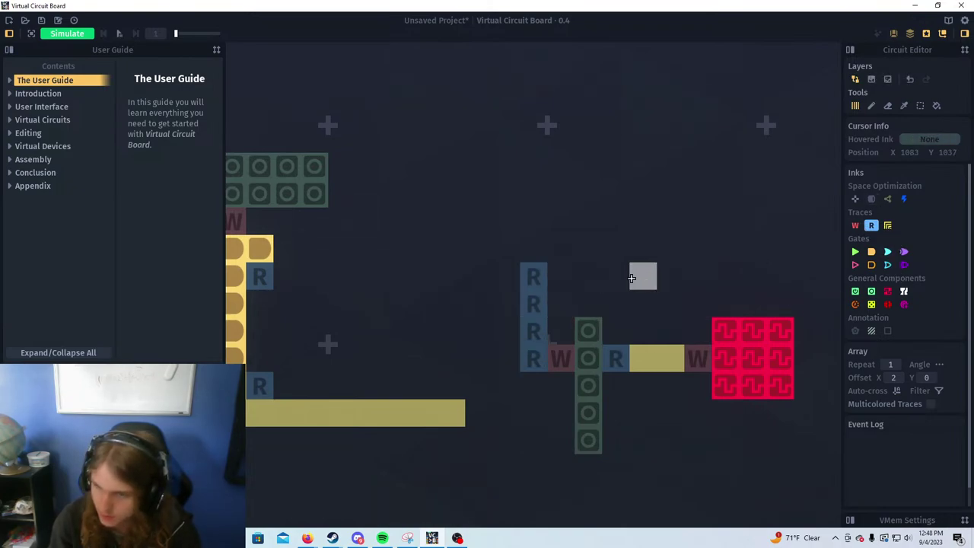
{"action": "left_click", "coordinate": [854, 252]}
{"action": "left_click", "coordinate": [561, 275]}
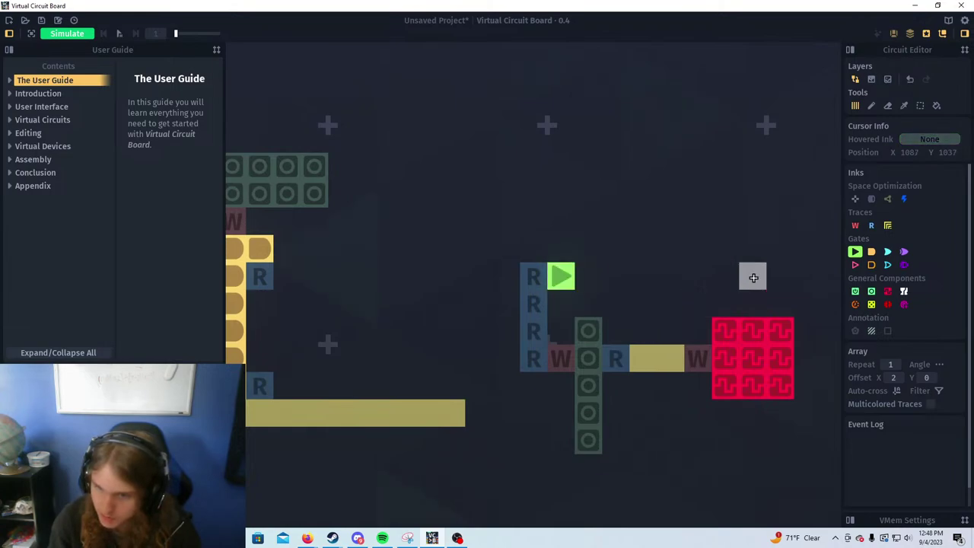
{"action": "left_click", "coordinate": [855, 225]}
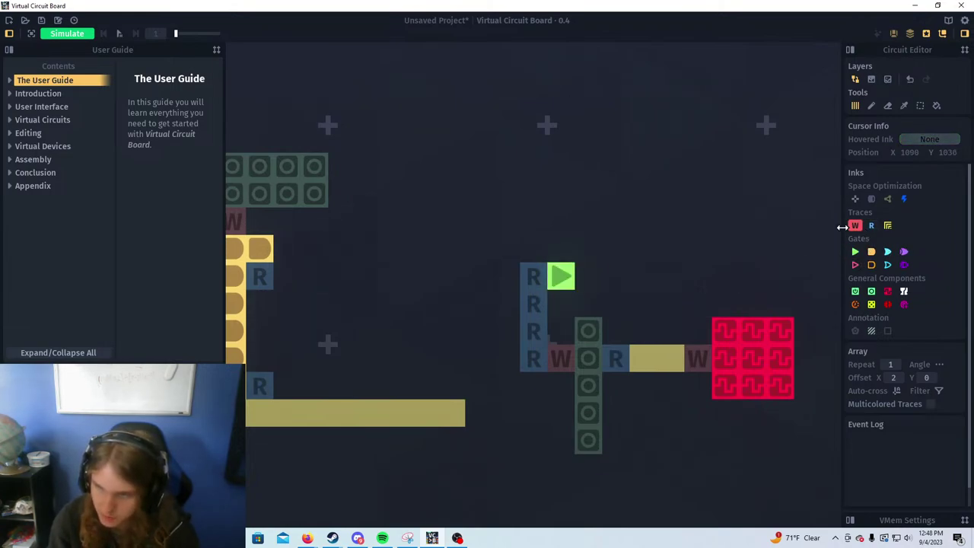
{"action": "left_click", "coordinate": [589, 275]}
{"action": "left_click", "coordinate": [588, 303]}
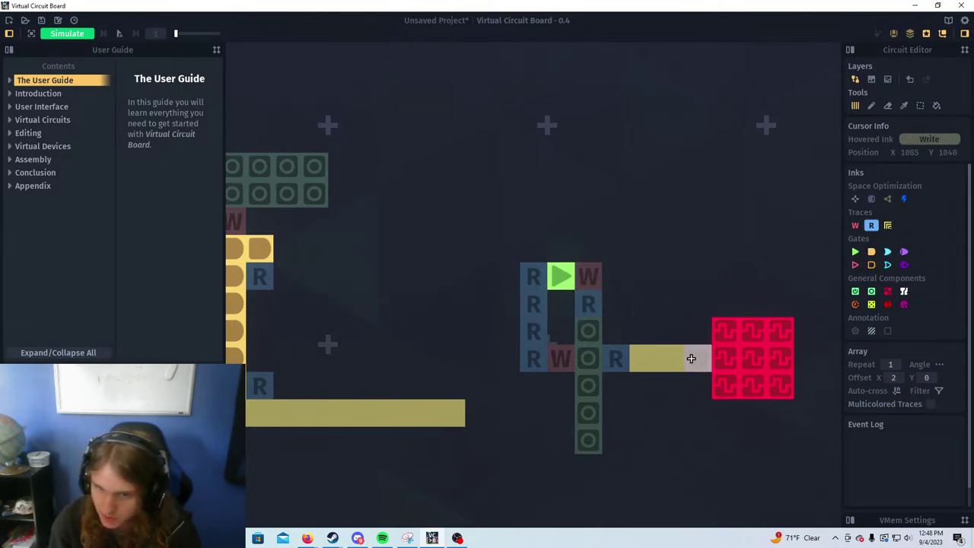
{"action": "mouse_move", "coordinate": [561, 325]}
{"action": "left_mouse_down"}
{"action": "mouse_move", "coordinate": [610, 296]}
{"action": "mouse_move", "coordinate": [606, 278]}
{"action": "mouse_move", "coordinate": [581, 327]}
{"action": "left_mouse_up"}
{"action": "right_click", "coordinate": [580, 322]}
{"action": "right_click", "coordinate": [582, 304]}
{"action": "left_click", "coordinate": [578, 277]}
{"action": "right_click", "coordinate": [611, 277]}
{"action": "right_click", "coordinate": [610, 303]}
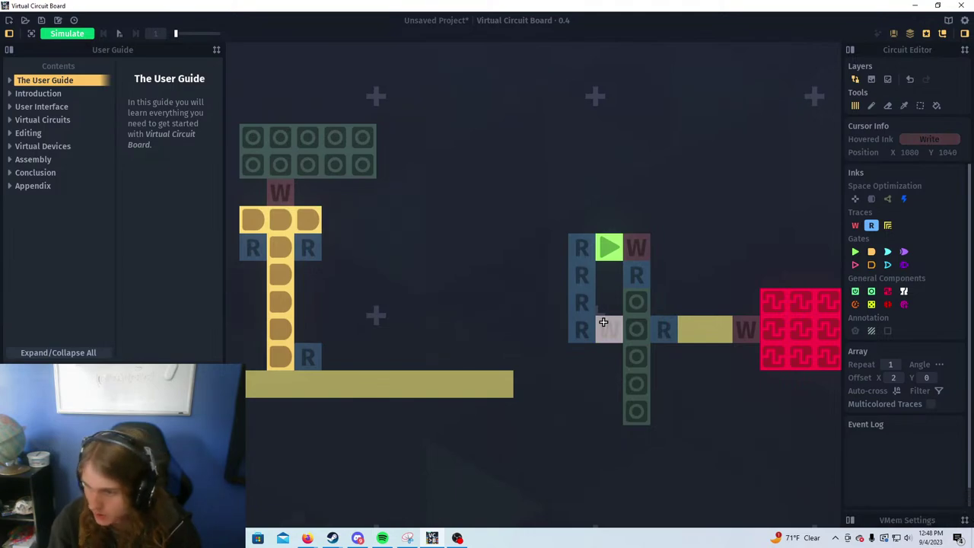
{"action": "scroll", "coordinate": [647, 381], "scroll_direction": "down", "scroll_amount": 2}
{"action": "scroll", "coordinate": [620, 381], "scroll_direction": "up", "scroll_amount": 2}
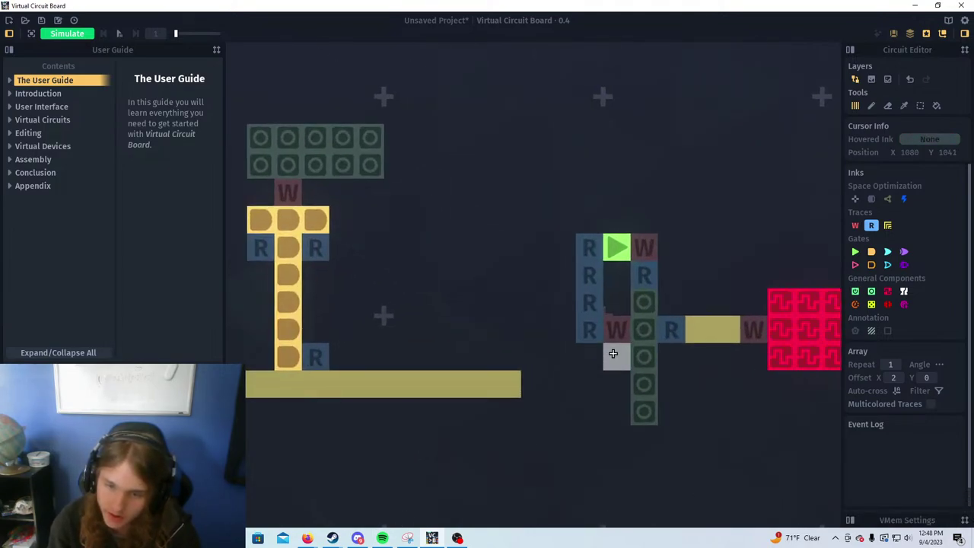
Place a Read cell below the feedback loop's lower Write cell and extend the Trace line to the latch column
{"action": "mouse_move", "coordinate": [611, 355]}
{"action": "left_mouse_down"}
{"action": "mouse_move", "coordinate": [537, 385]}
{"action": "mouse_move", "coordinate": [636, 386]}
{"action": "left_mouse_up"}
{"action": "left_click", "coordinate": [887, 225]}
{"action": "scroll", "coordinate": [510, 361], "scroll_direction": "down", "scroll_amount": 1}
{"action": "left_click_drag", "start_coordinate": [461, 323], "coordinate": [644, 322]}
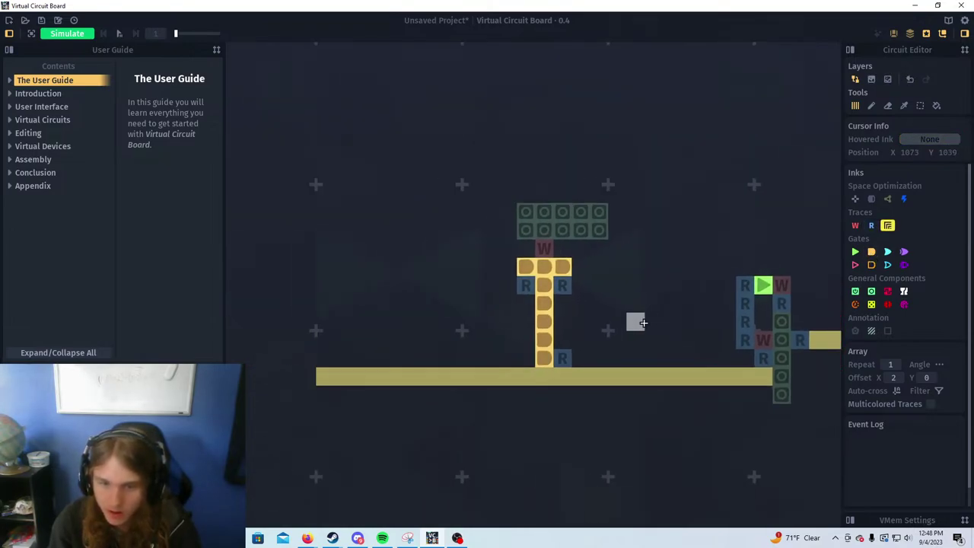
Replace the Read cell beside the latch column and the Trace line's last cell with Write cells stacked under the existing Write
{"action": "right_click", "coordinate": [763, 357]}
{"action": "right_click", "coordinate": [764, 376]}
{"action": "left_click", "coordinate": [855, 225]}
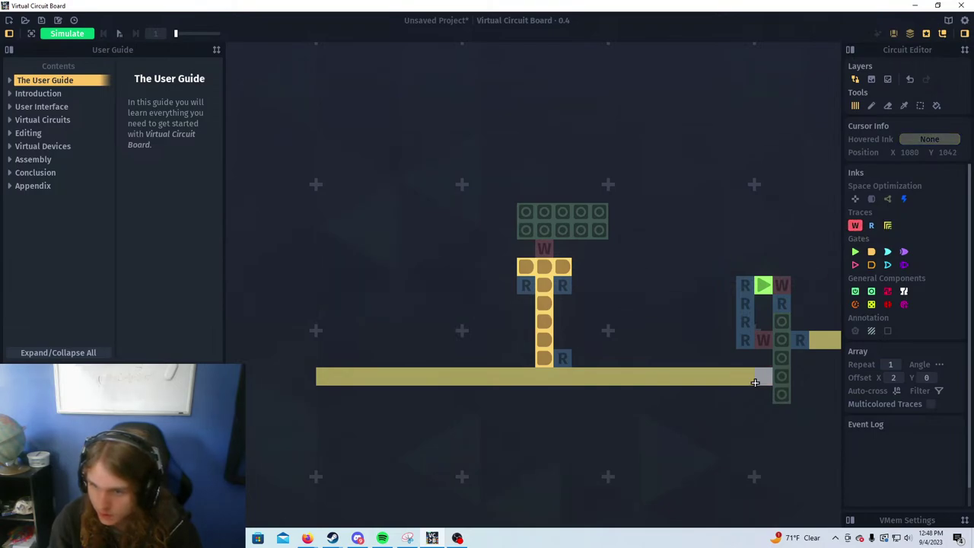
{"action": "left_click_drag", "start_coordinate": [672, 248], "coordinate": [572, 324]}
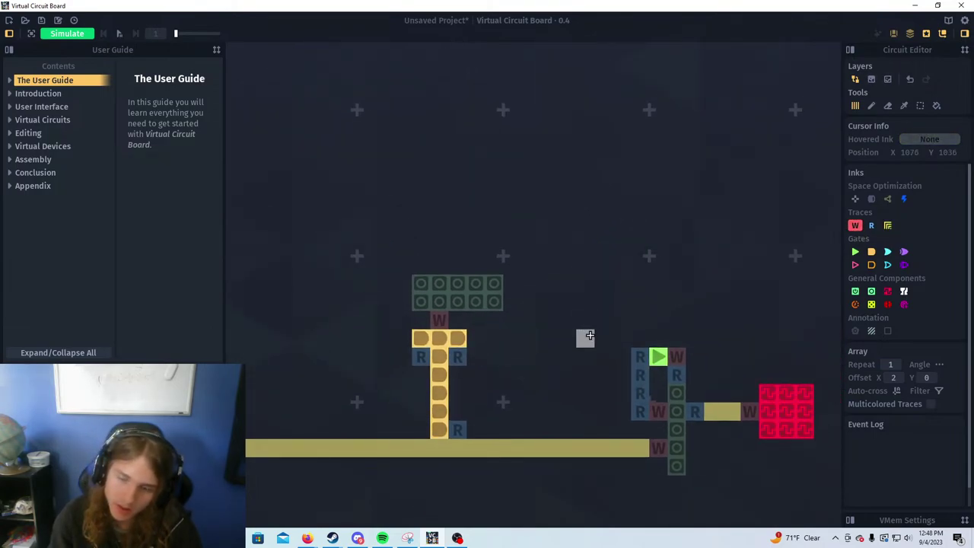
{"action": "left_click_drag", "start_coordinate": [709, 398], "coordinate": [720, 277]}
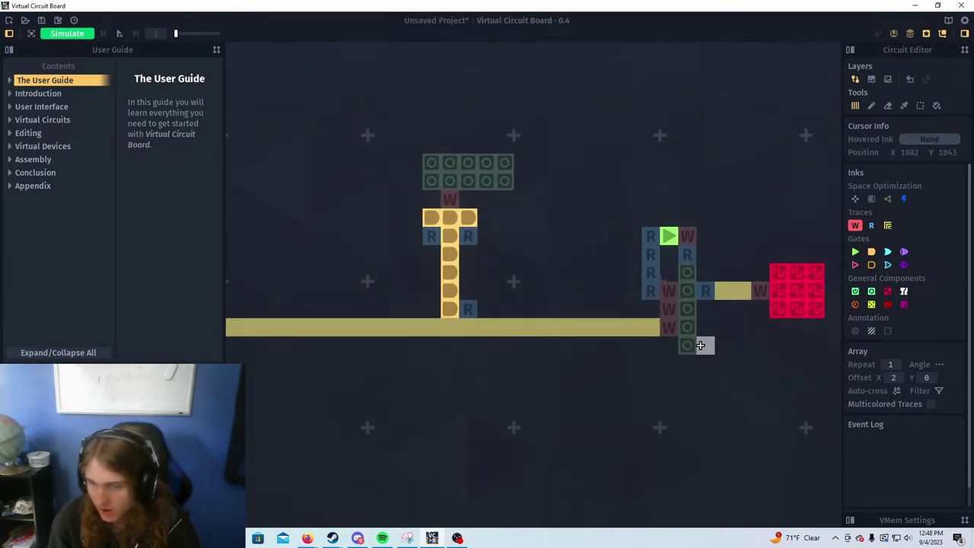
{"action": "left_click_drag", "start_coordinate": [700, 345], "coordinate": [650, 372]}
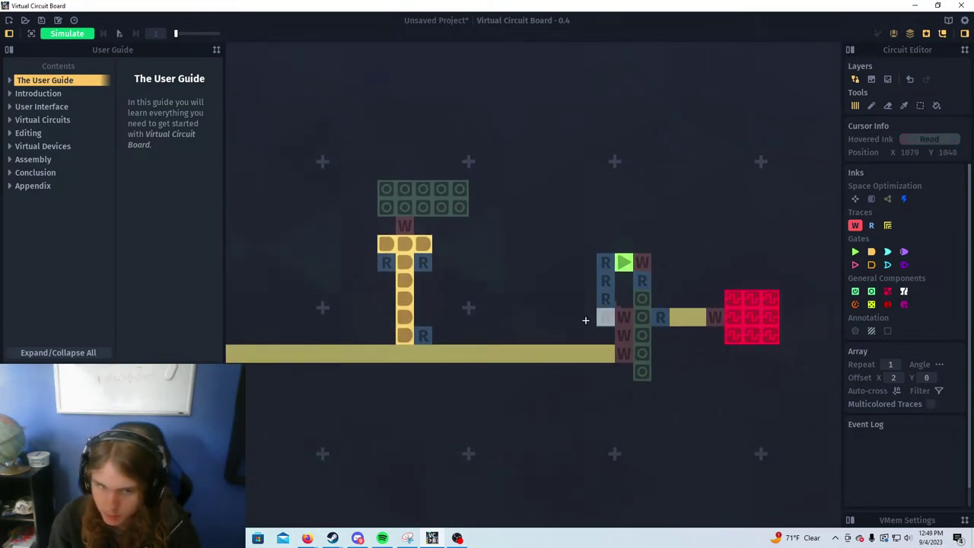
Simulate the circuit with a target speed of 20 TPS and return to editing
{"action": "left_click_drag", "start_coordinate": [585, 320], "coordinate": [593, 358]}
{"action": "left_click", "coordinate": [50, 36]}
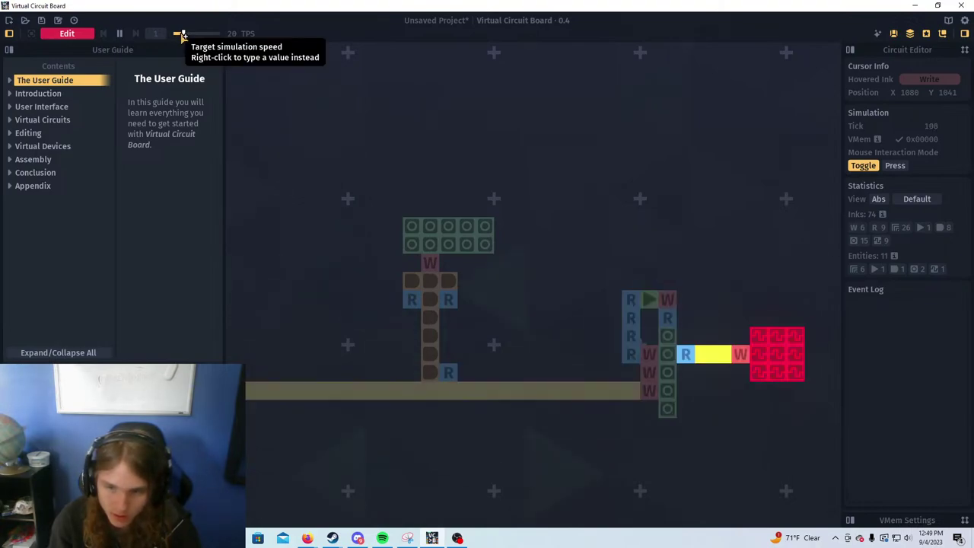
{"action": "left_click", "coordinate": [75, 32]}
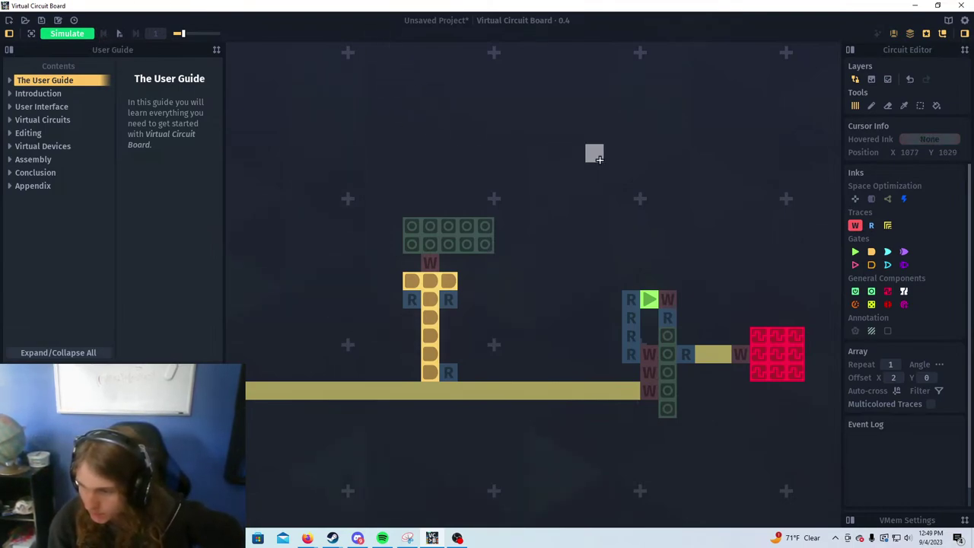
Replace the third cell below the And row in the And column with a Cross cell
{"action": "scroll", "coordinate": [558, 354], "scroll_direction": "up", "scroll_amount": 4}
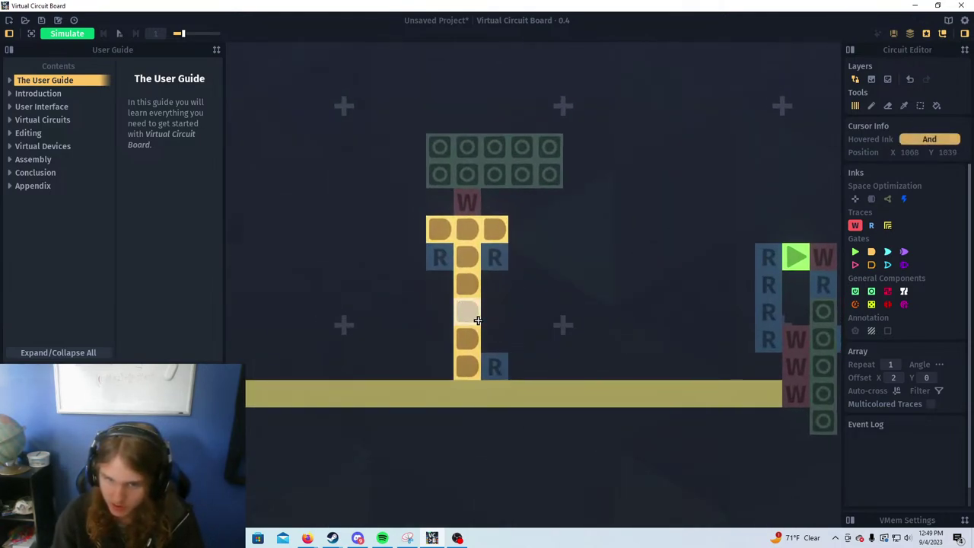
{"action": "left_click_drag", "start_coordinate": [477, 320], "coordinate": [489, 353]}
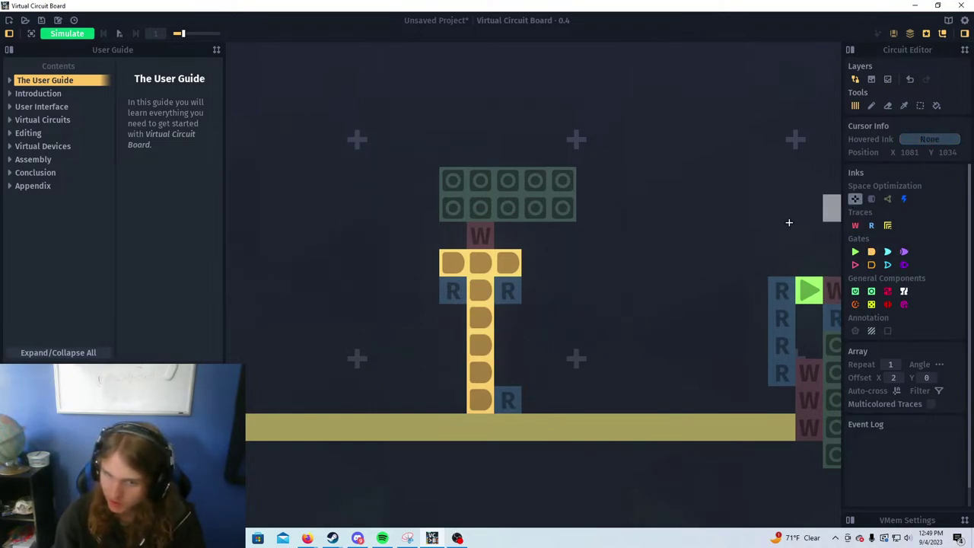
{"action": "left_click", "coordinate": [475, 344]}
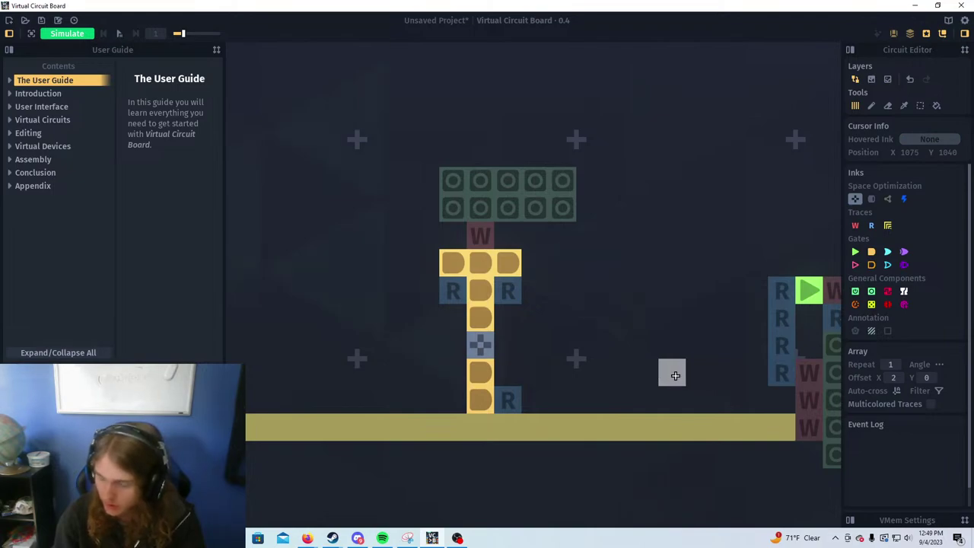
Replace the And cell directly below the Cross with a Read cell and erase the And and Read cells in the row beneath it
{"action": "scroll", "coordinate": [480, 319], "scroll_direction": "down", "scroll_amount": 5}
{"action": "scroll", "coordinate": [480, 327], "scroll_direction": "up", "scroll_amount": 5}
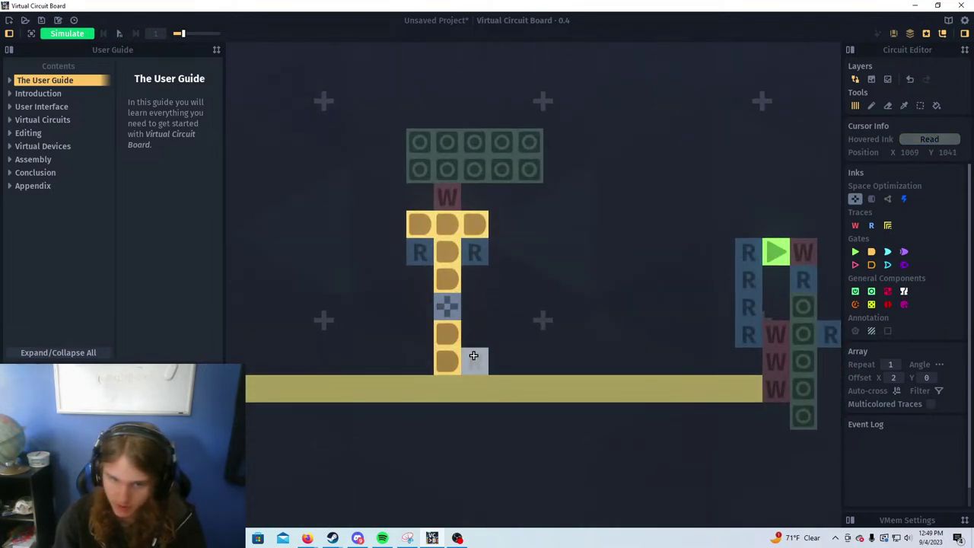
{"action": "left_click", "coordinate": [871, 227]}
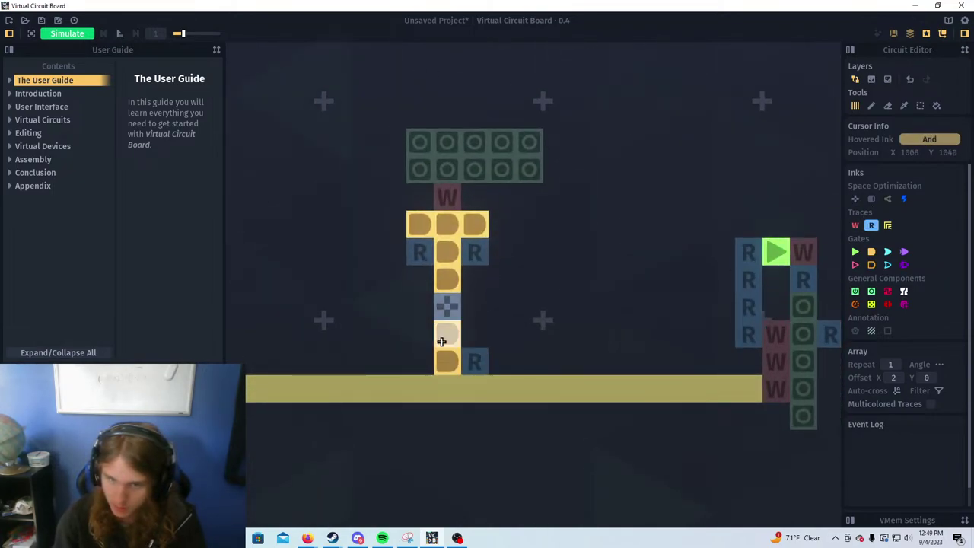
{"action": "left_click", "coordinate": [445, 338]}
{"action": "right_click", "coordinate": [470, 364]}
{"action": "right_click", "coordinate": [449, 362]}
Erase the yellow Trace line running below the And column towards the latch column's lowest Write cell
{"action": "right_click", "coordinate": [448, 386]}
{"action": "right_click", "coordinate": [420, 387]}
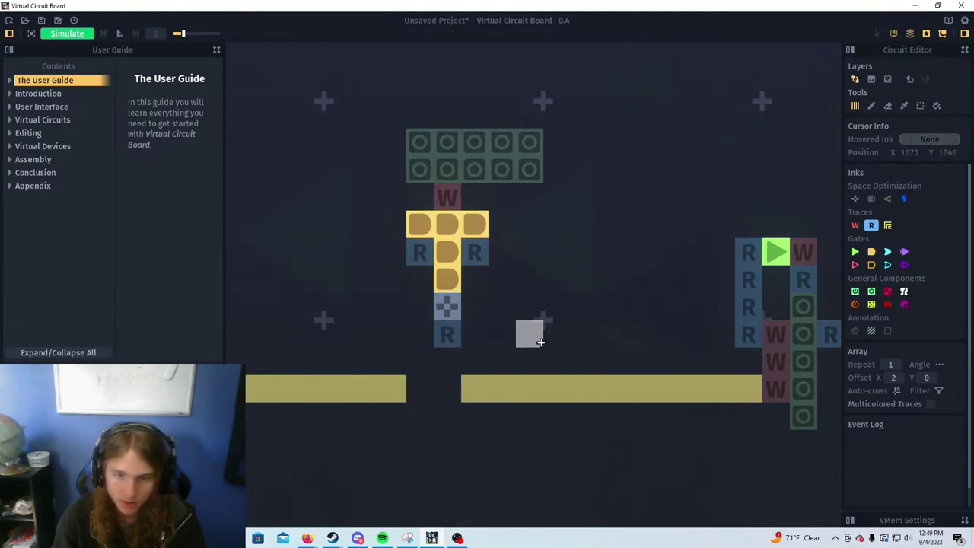
{"action": "left_click_drag", "start_coordinate": [726, 389], "coordinate": [256, 383]}
{"action": "left_click_drag", "start_coordinate": [360, 366], "coordinate": [592, 334]}
{"action": "left_click_drag", "start_coordinate": [464, 358], "coordinate": [341, 365]}
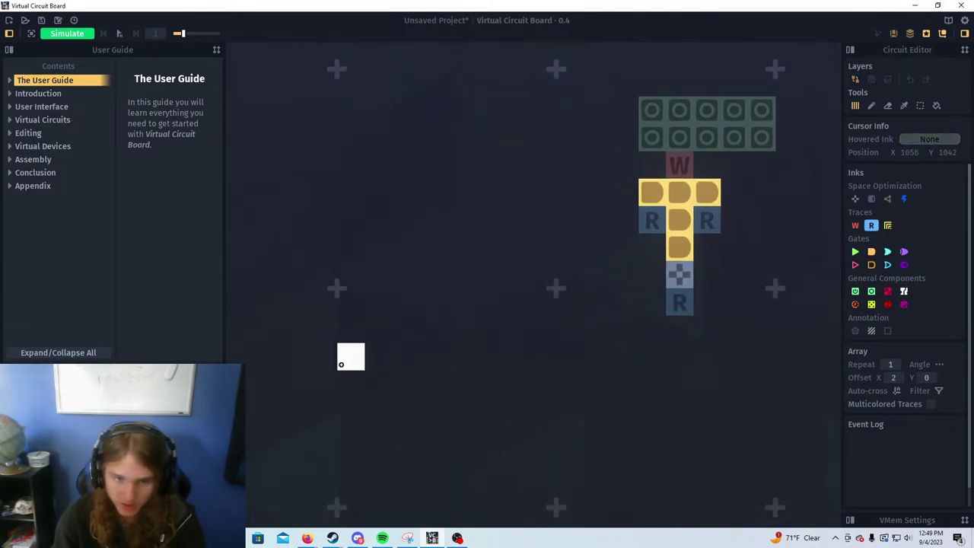
{"action": "left_click_drag", "start_coordinate": [571, 361], "coordinate": [396, 410]}
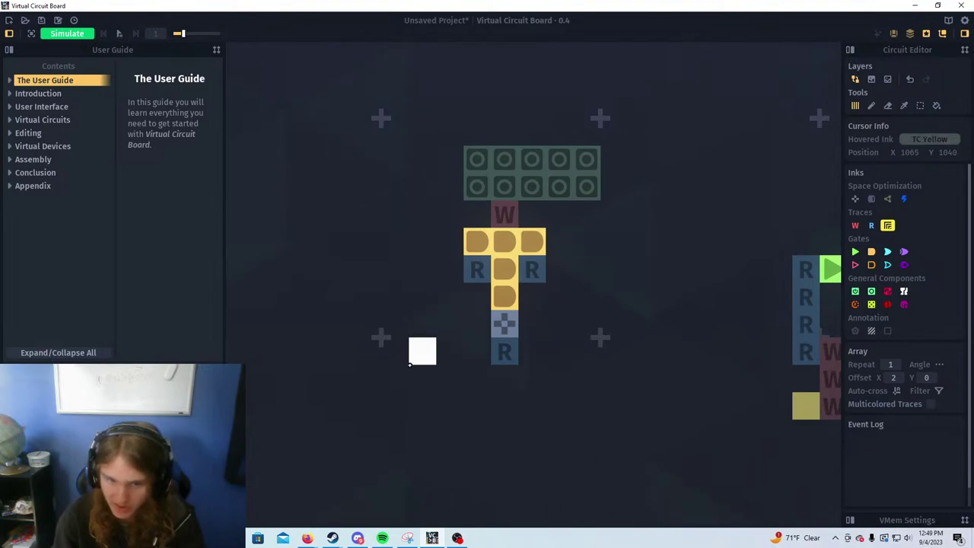
Draw a yellow Trace about 15 cells long directly under the Read cell to the latch column's second stacked Write, removing the lowest Write
{"action": "mouse_move", "coordinate": [422, 378]}
{"action": "left_mouse_down"}
{"action": "mouse_move", "coordinate": [759, 373]}
{"action": "mouse_move", "coordinate": [774, 412]}
{"action": "mouse_move", "coordinate": [790, 402]}
{"action": "left_mouse_up"}
{"action": "left_click", "coordinate": [805, 381]}
{"action": "key", "text": "d"}
{"action": "key", "text": "w"}
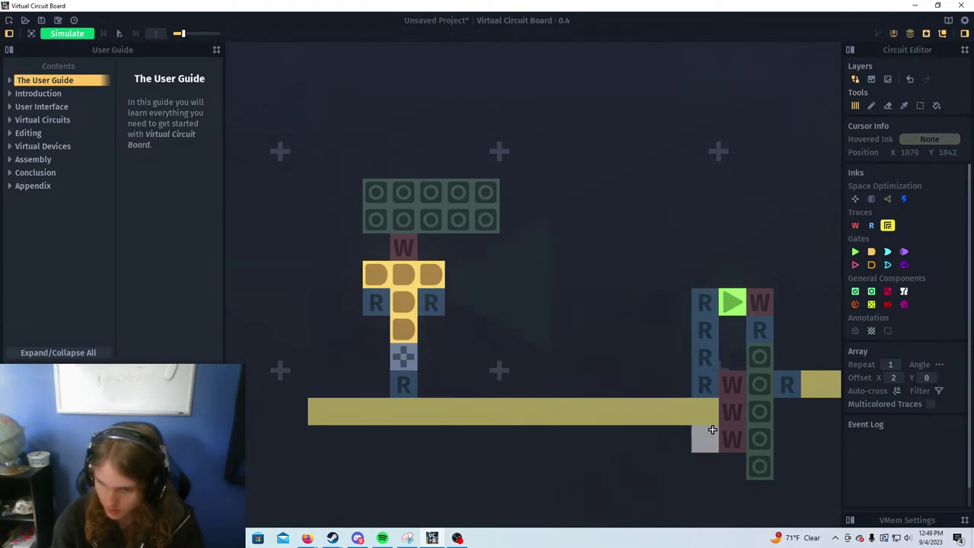
{"action": "key", "text": "a"}
{"action": "key", "text": "w"}
{"action": "left_click_drag", "start_coordinate": [527, 371], "coordinate": [579, 354]}
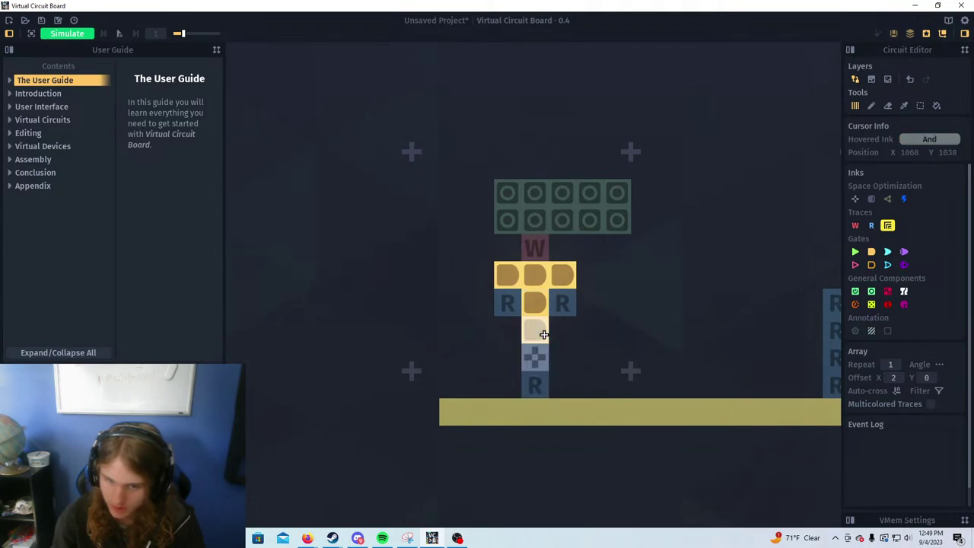
{"action": "key", "text": "d"}
{"action": "key", "text": "s"}
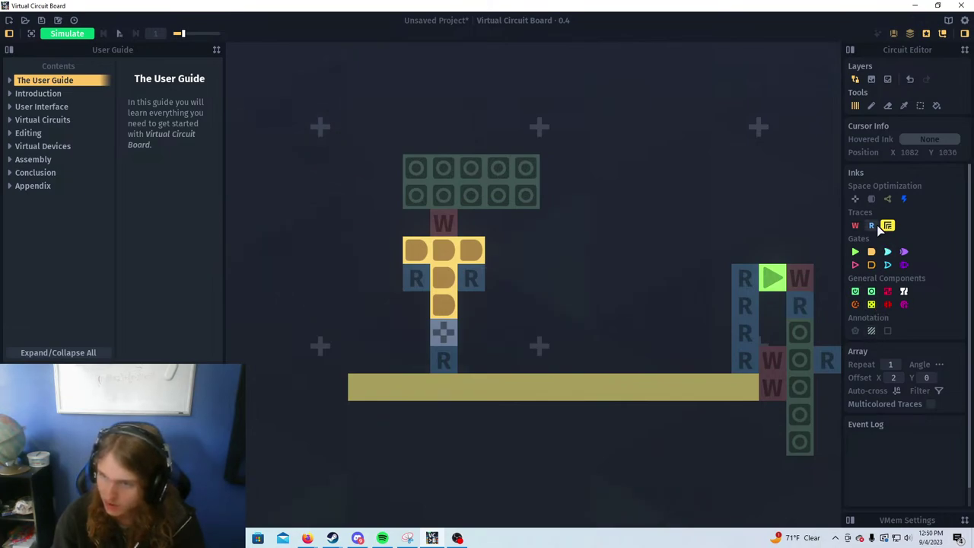
Draw an L-shaped blue Bus through the Cross cell, about 14 cells wide and turning up 10 cells beside the buffer loop
{"action": "left_click", "coordinate": [905, 199]}
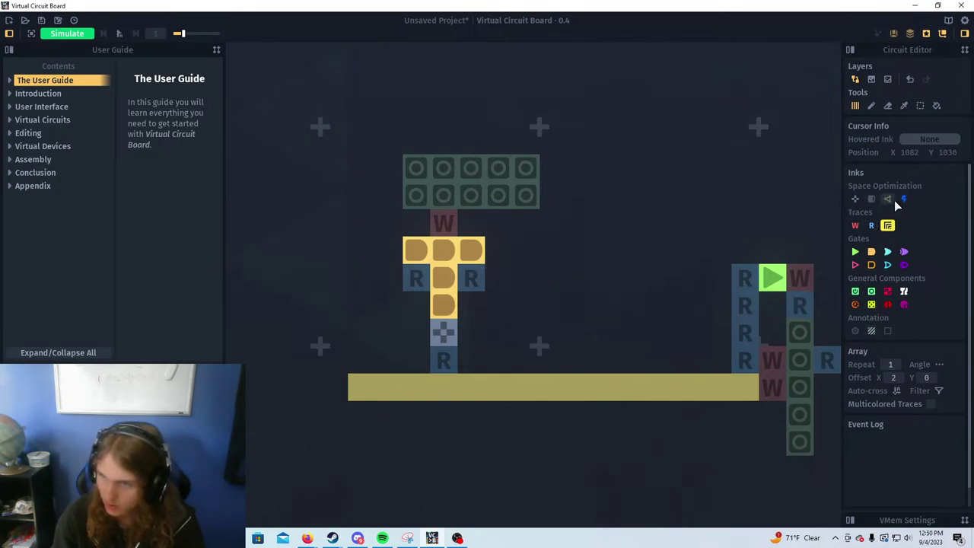
{"action": "mouse_move", "coordinate": [331, 327]}
{"action": "left_mouse_down"}
{"action": "mouse_move", "coordinate": [688, 329]}
{"action": "mouse_move", "coordinate": [719, 216]}
{"action": "mouse_move", "coordinate": [689, 220]}
{"action": "mouse_move", "coordinate": [690, 137]}
{"action": "mouse_move", "coordinate": [656, 133]}
{"action": "mouse_move", "coordinate": [690, 86]}
{"action": "left_mouse_up"}
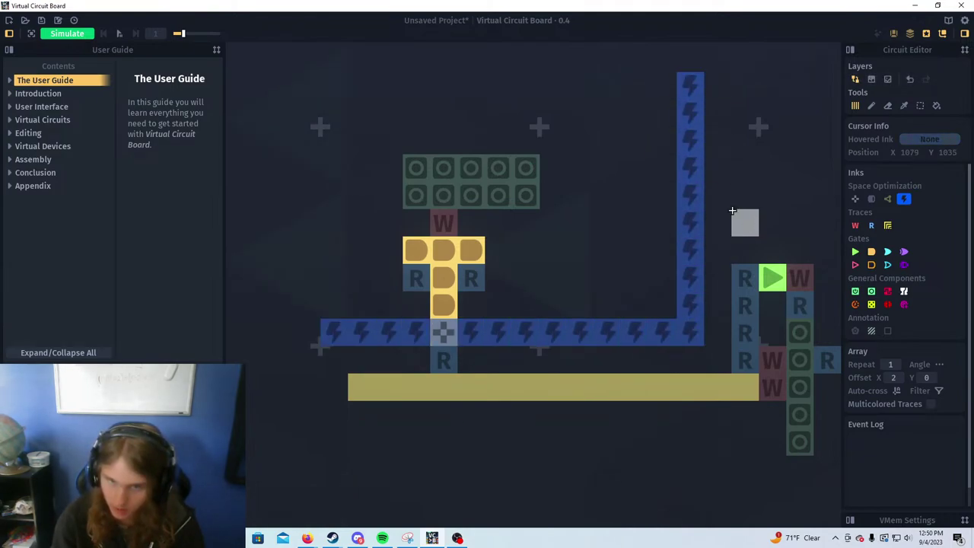
{"action": "scroll", "coordinate": [624, 183], "scroll_direction": "down", "scroll_amount": 4}
{"action": "left_click_drag", "start_coordinate": [629, 150], "coordinate": [571, 238]}
{"action": "scroll", "coordinate": [498, 280], "scroll_direction": "up", "scroll_amount": 4}
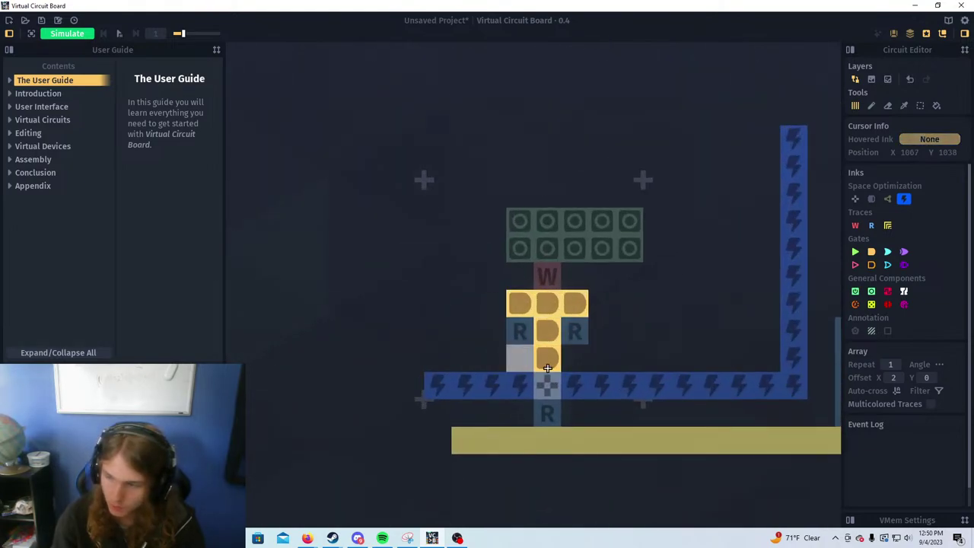
Place a purple Trace cell right of the lowest And cell and draw a six-cell purple Trace rightward from the Bus's upper end
{"action": "left_click", "coordinate": [889, 230]}
{"action": "left_click", "coordinate": [897, 214]}
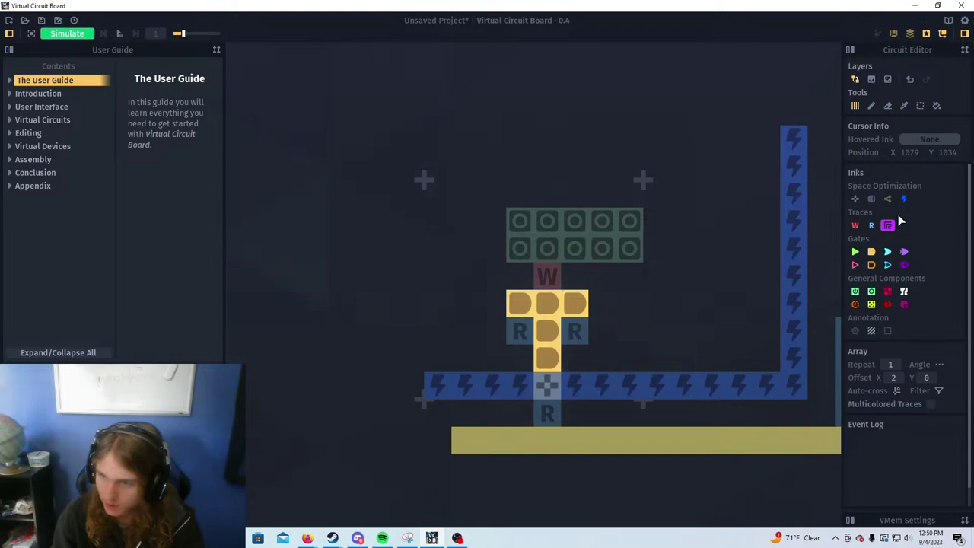
{"action": "left_click", "coordinate": [575, 355]}
{"action": "mouse_move", "coordinate": [663, 307]}
{"action": "left_mouse_down"}
{"action": "mouse_move", "coordinate": [660, 315]}
{"action": "mouse_move", "coordinate": [618, 262]}
{"action": "left_mouse_up"}
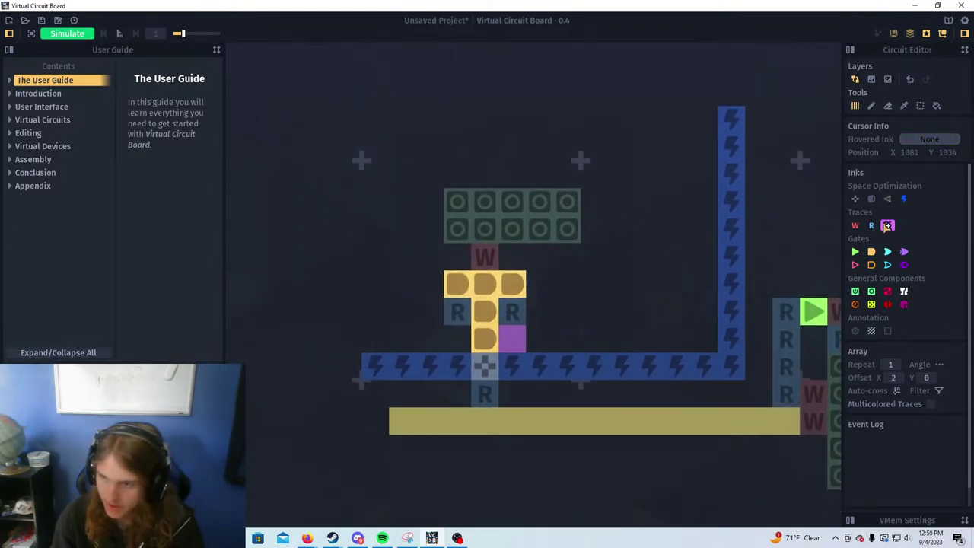
{"action": "left_click_drag", "start_coordinate": [759, 120], "coordinate": [815, 120]}
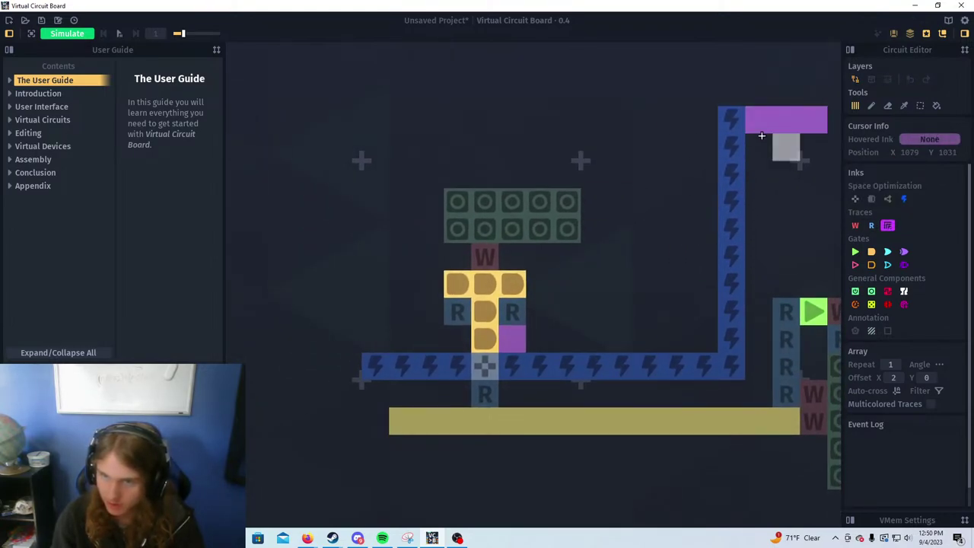
{"action": "left_click_drag", "start_coordinate": [728, 135], "coordinate": [602, 196]}
{"action": "left_click_drag", "start_coordinate": [714, 177], "coordinate": [769, 175]}
{"action": "left_click_drag", "start_coordinate": [574, 295], "coordinate": [601, 297]}
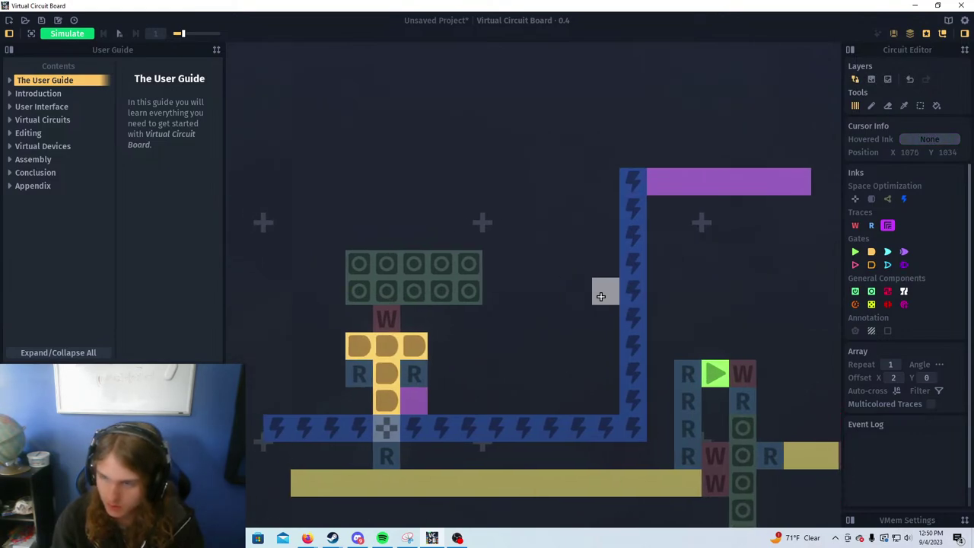
Place a white Trace cell on the Bus, directly left of the lowest And cell
{"action": "key", "text": "a"}
{"action": "key", "text": "s"}
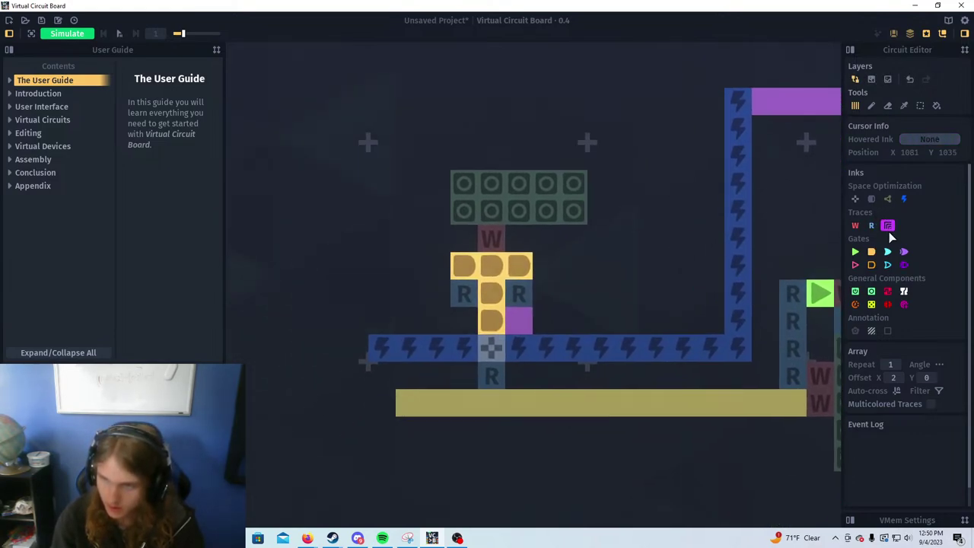
{"action": "mouse_move", "coordinate": [888, 228]}
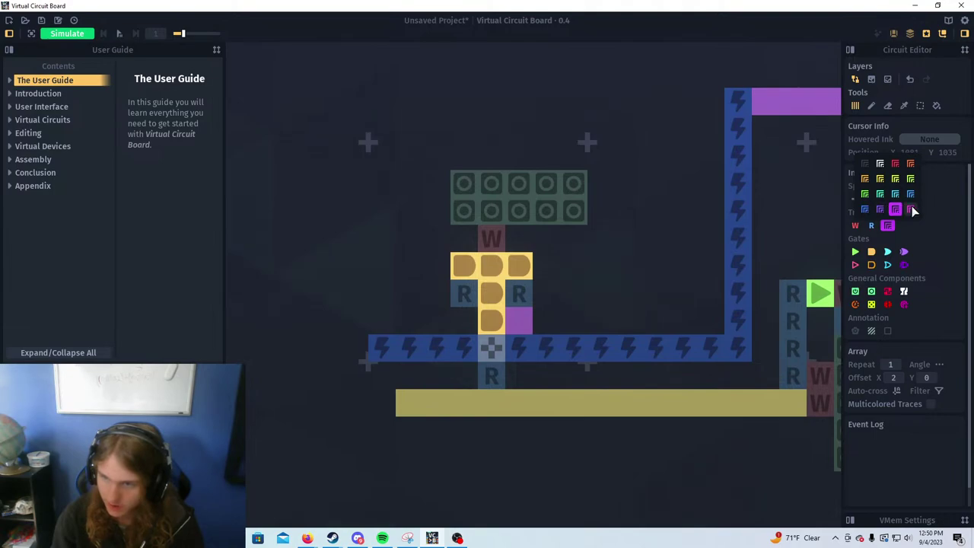
{"action": "left_click", "coordinate": [864, 166]}
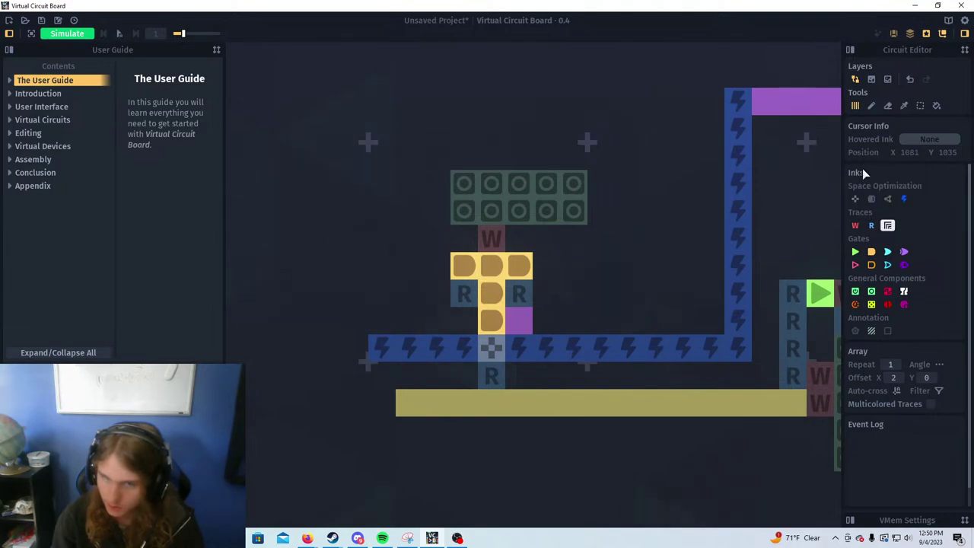
{"action": "left_click", "coordinate": [464, 319]}
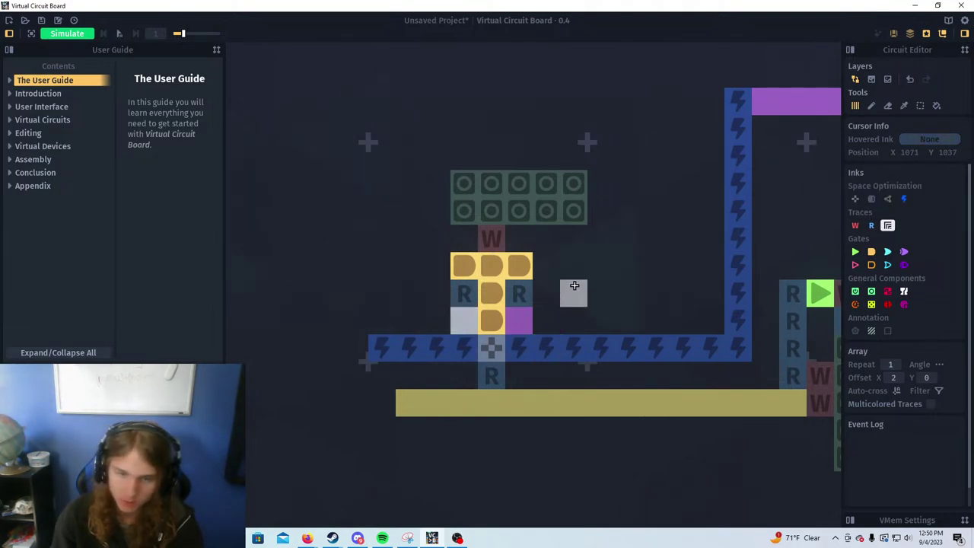
Draw an eight-cell white Trace eight rows above the long purple one and extend the blue Bus up to meet it
{"action": "left_click_drag", "start_coordinate": [574, 286], "coordinate": [511, 347]}
{"action": "left_click_drag", "start_coordinate": [709, 168], "coordinate": [641, 284]}
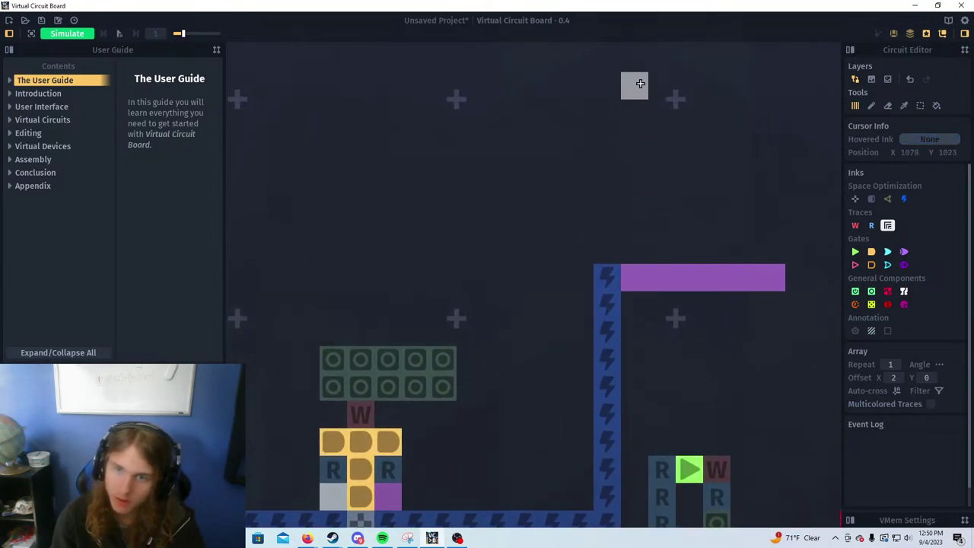
{"action": "left_click_drag", "start_coordinate": [635, 58], "coordinate": [834, 57]}
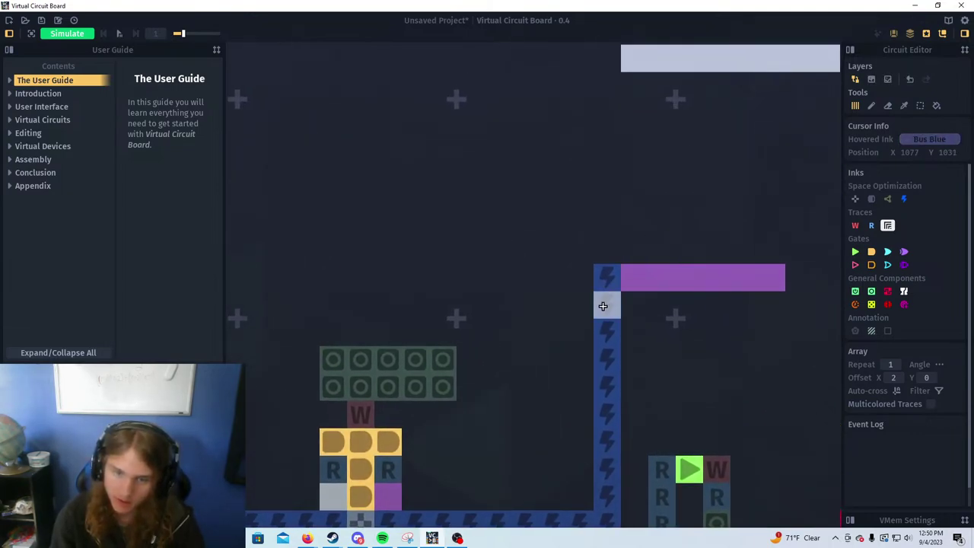
{"action": "middle_click", "coordinate": [602, 279]}
{"action": "left_click_drag", "start_coordinate": [615, 248], "coordinate": [612, 52]}
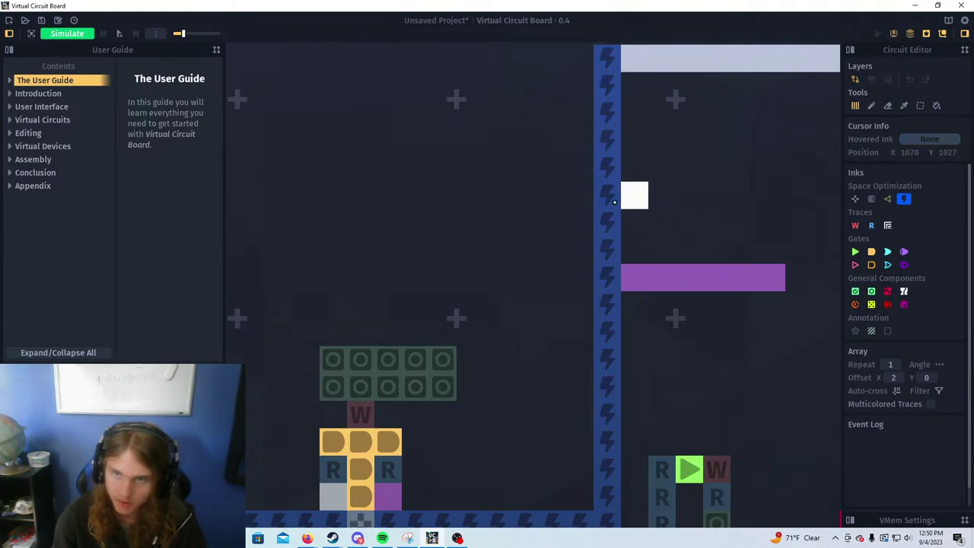
{"action": "key", "text": "w+d"}
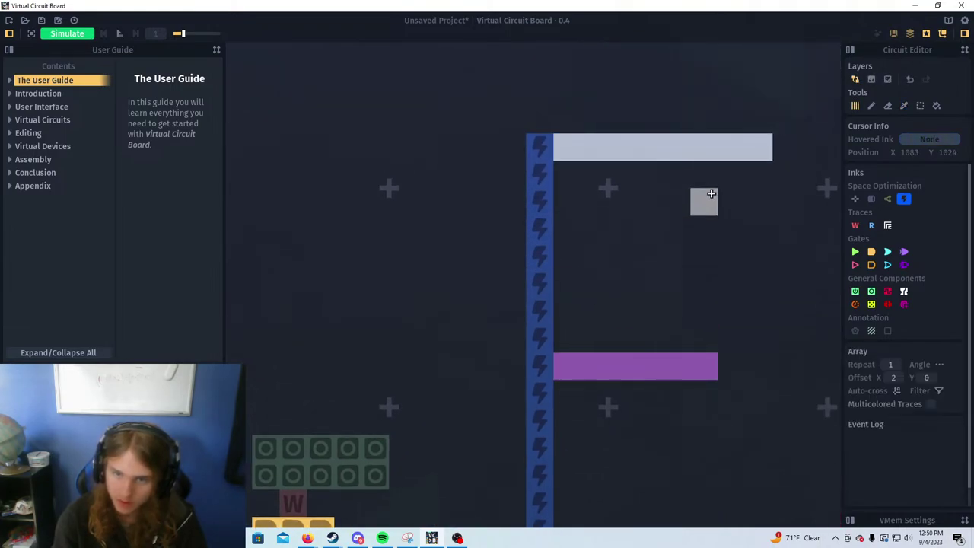
Erase the white Trace's last cell and paint Latch OFF blocks of 3 by 4 and 4 by 4 cells at the white and purple Trace ends
{"action": "right_click", "coordinate": [759, 147]}
{"action": "key", "text": "d"}
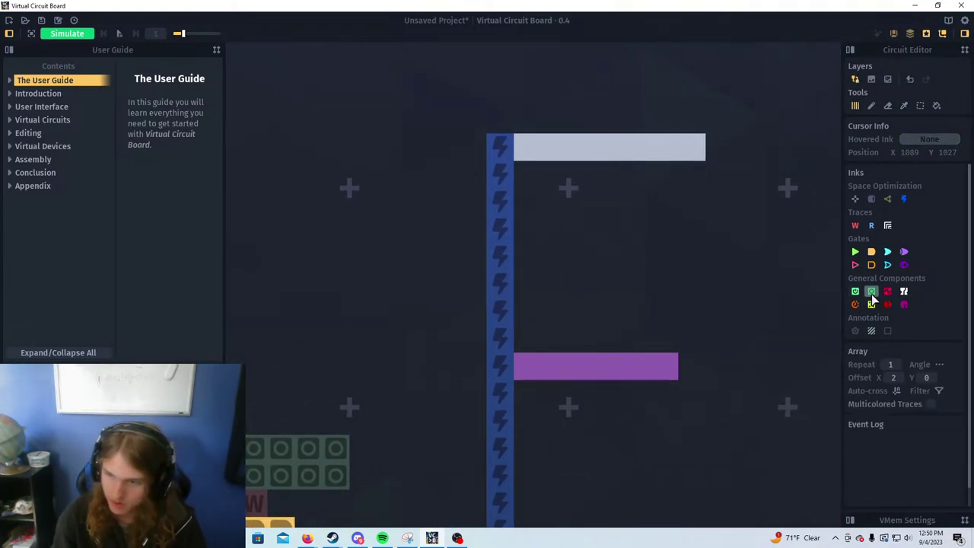
{"action": "mouse_move", "coordinate": [719, 120]}
{"action": "left_mouse_down"}
{"action": "mouse_move", "coordinate": [718, 200]}
{"action": "mouse_move", "coordinate": [746, 119]}
{"action": "mouse_move", "coordinate": [774, 147]}
{"action": "left_mouse_up"}
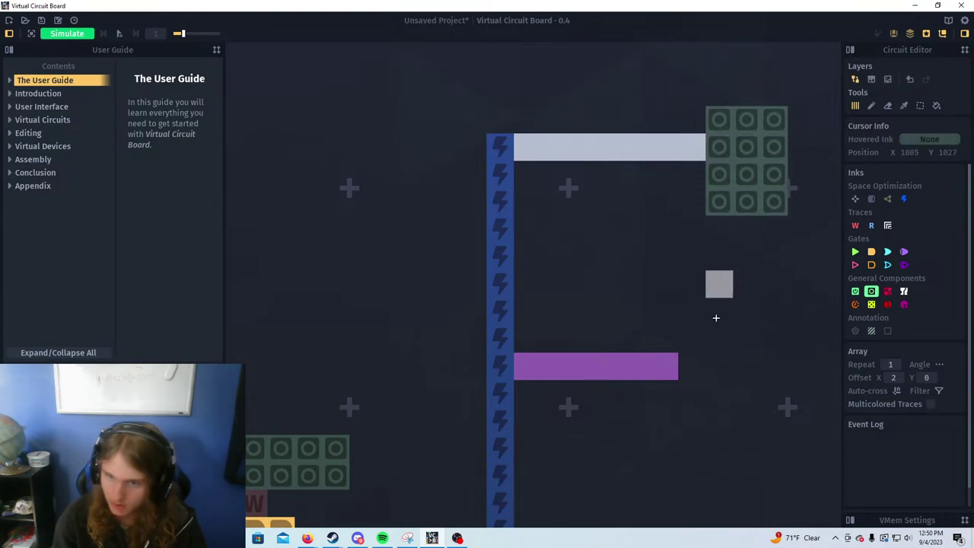
{"action": "mouse_move", "coordinate": [692, 366]}
{"action": "left_mouse_down"}
{"action": "mouse_move", "coordinate": [710, 310]}
{"action": "mouse_move", "coordinate": [747, 366]}
{"action": "mouse_move", "coordinate": [720, 393]}
{"action": "mouse_move", "coordinate": [694, 318]}
{"action": "left_mouse_up"}
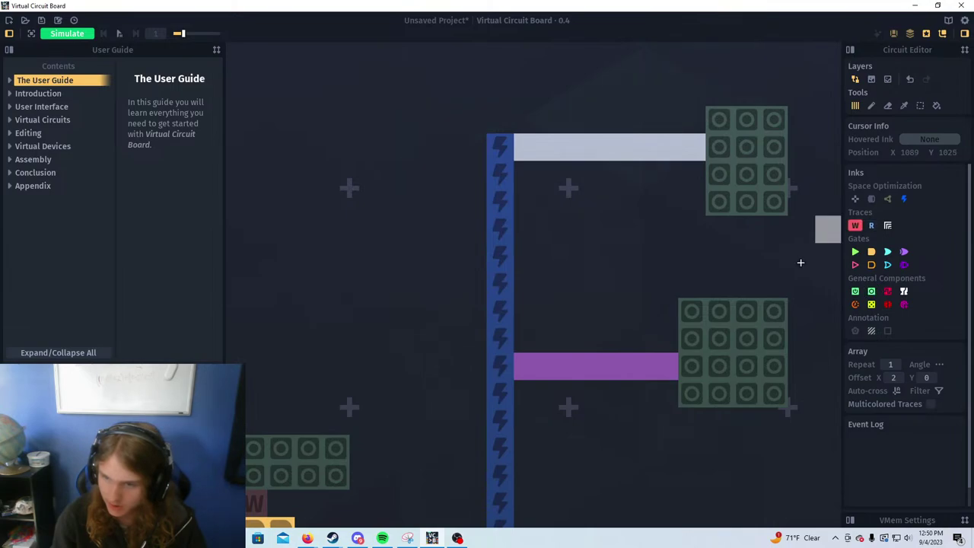
Replace the latch ends of the white and purple Traces with Write cells and their Bus ends with Read cells
{"action": "left_click", "coordinate": [665, 366]}
{"action": "left_click", "coordinate": [692, 147]}
{"action": "scroll", "coordinate": [695, 220], "scroll_direction": "down", "scroll_amount": 3}
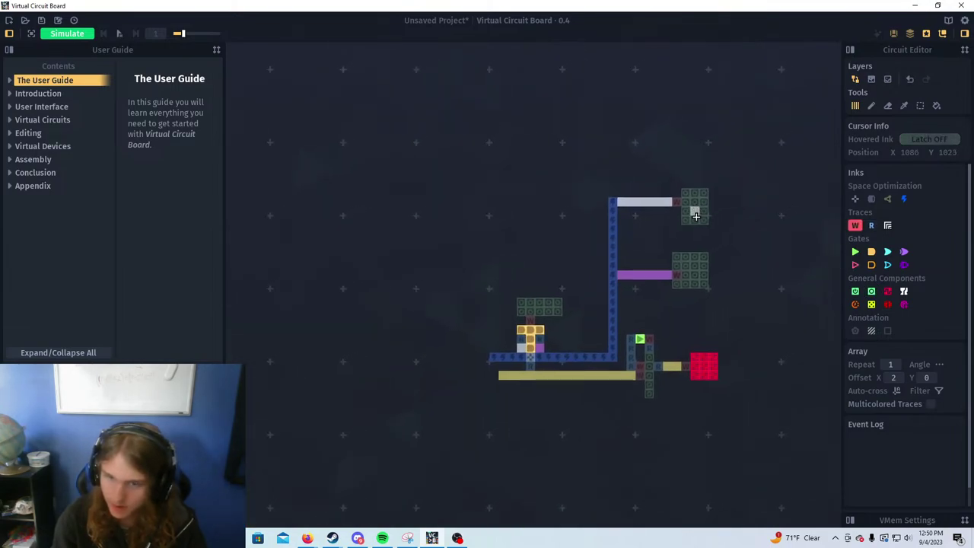
{"action": "scroll", "coordinate": [696, 216], "scroll_direction": "up", "scroll_amount": 3}
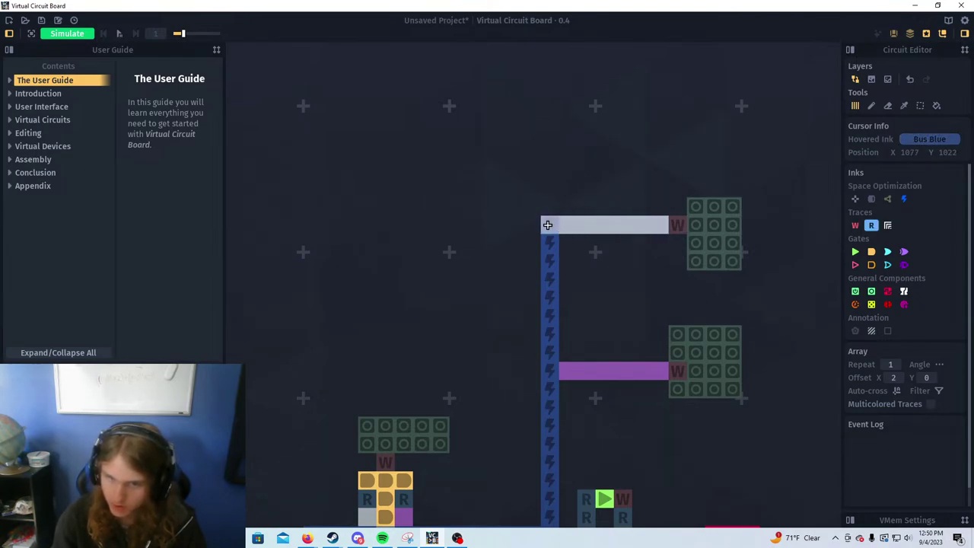
{"action": "left_click_drag", "start_coordinate": [588, 353], "coordinate": [617, 146]}
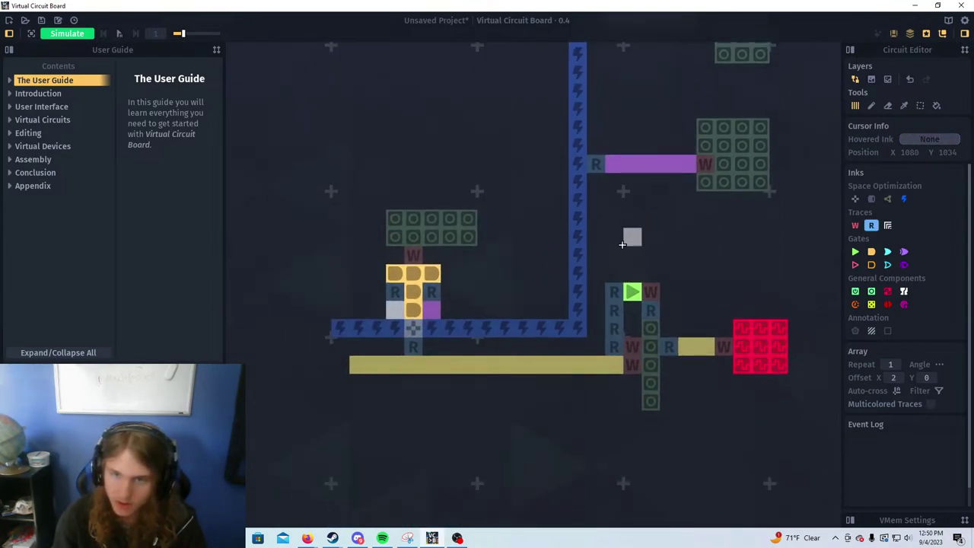
{"action": "left_click_drag", "start_coordinate": [651, 237], "coordinate": [640, 269]}
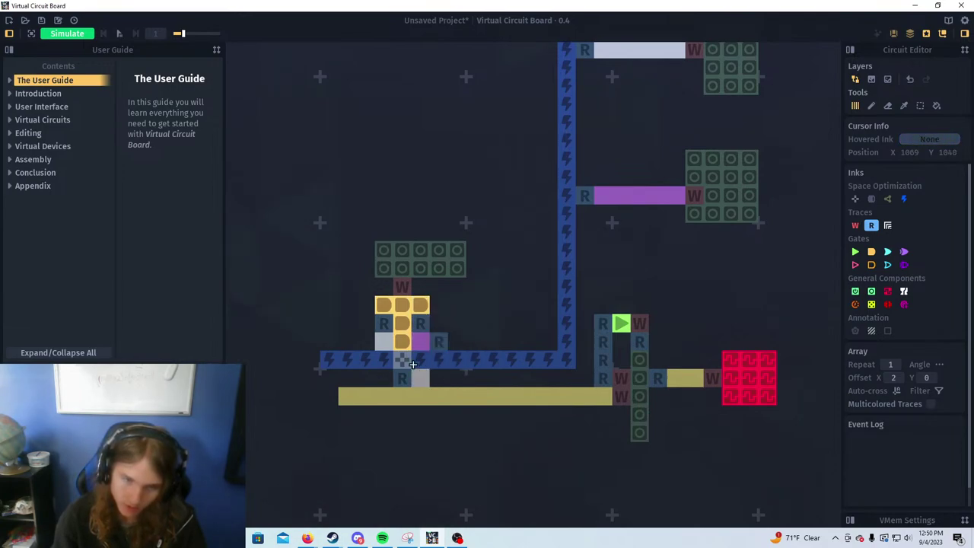
Place Read cells on the outer sides of the single white and purple Trace cells beside the And column
{"action": "left_click_drag", "start_coordinate": [402, 339], "coordinate": [453, 402]}
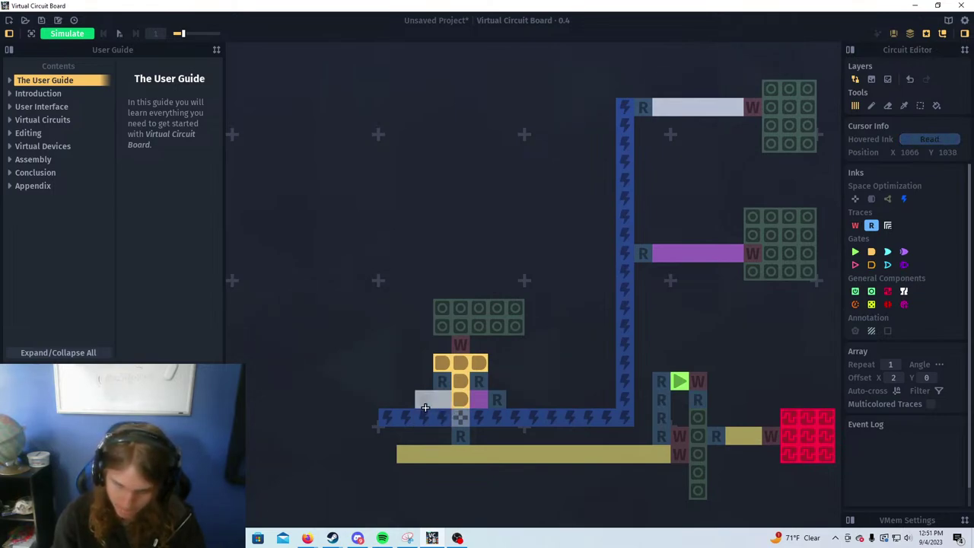
{"action": "scroll", "coordinate": [459, 369], "scroll_direction": "up", "scroll_amount": 2}
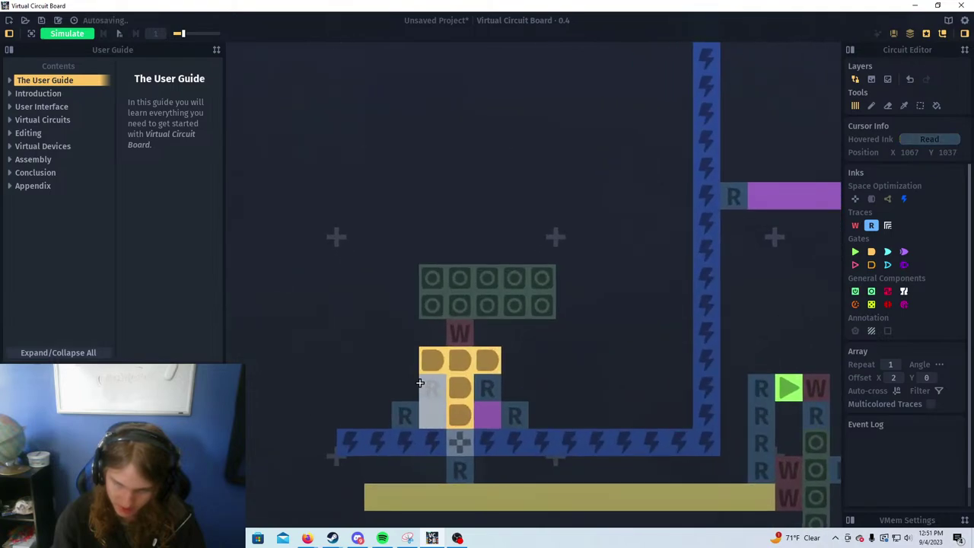
{"action": "left_click_drag", "start_coordinate": [426, 385], "coordinate": [475, 347]}
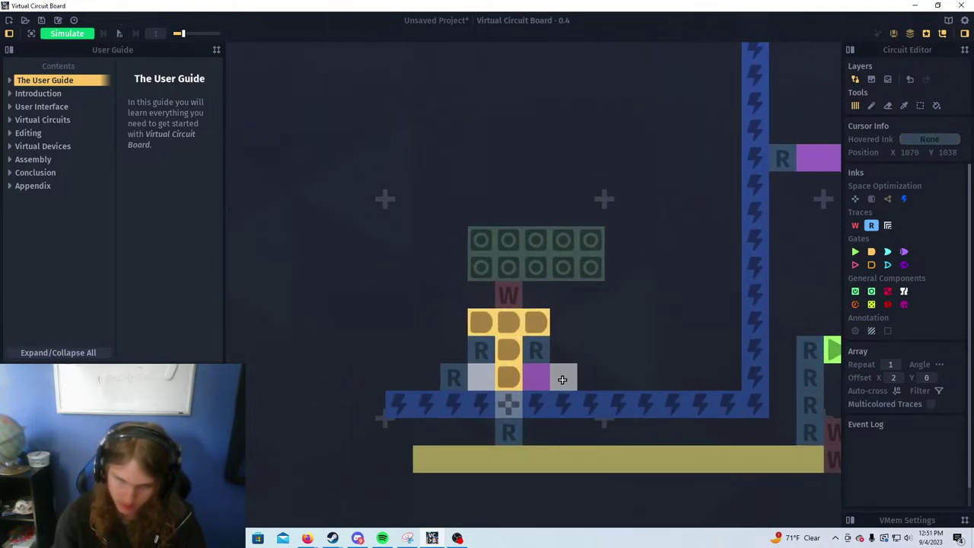
{"action": "left_click", "coordinate": [563, 379]}
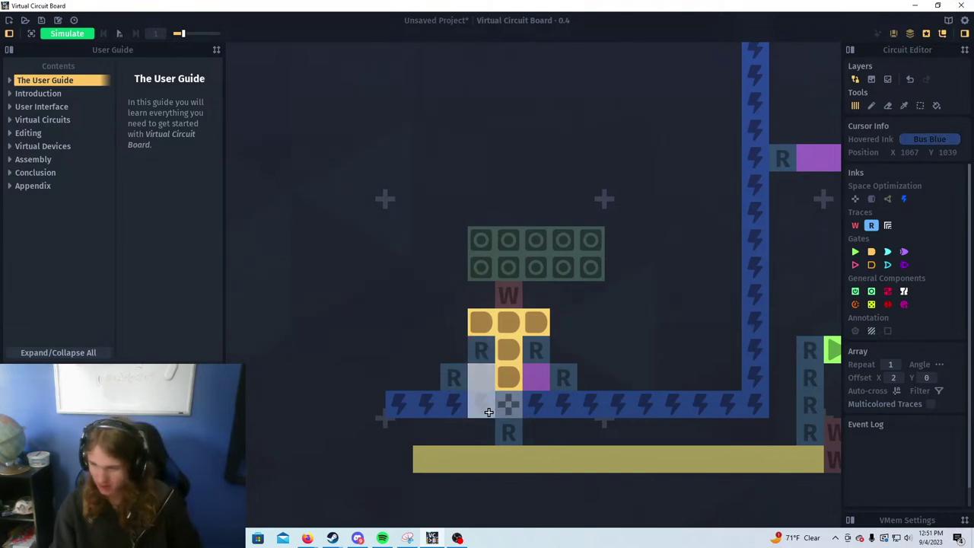
Open the Bus Ink page of the Virtual Circuits chapter in the User Guide
{"action": "left_click", "coordinate": [10, 120]}
{"action": "left_click", "coordinate": [9, 134]}
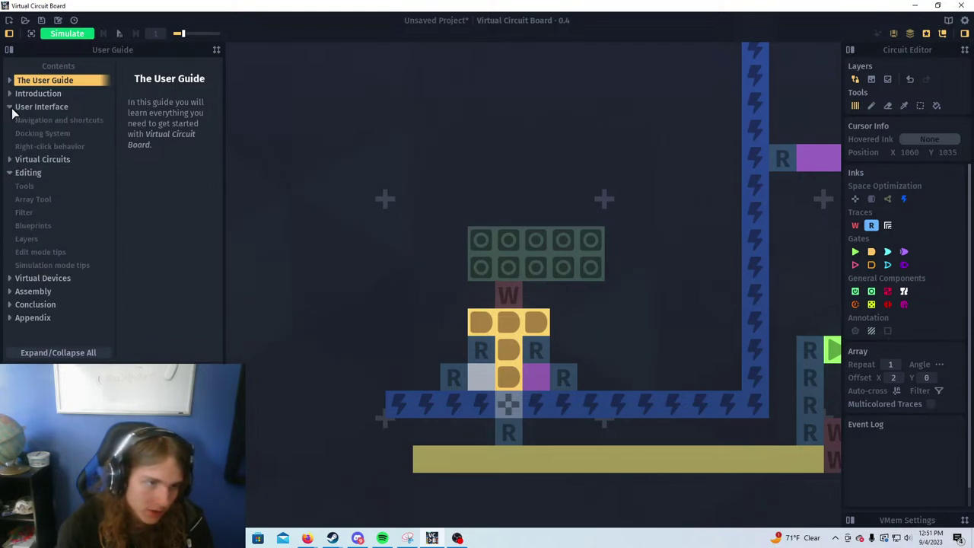
{"action": "left_click", "coordinate": [10, 120]}
{"action": "scroll", "coordinate": [43, 288], "scroll_direction": "down", "scroll_amount": 1}
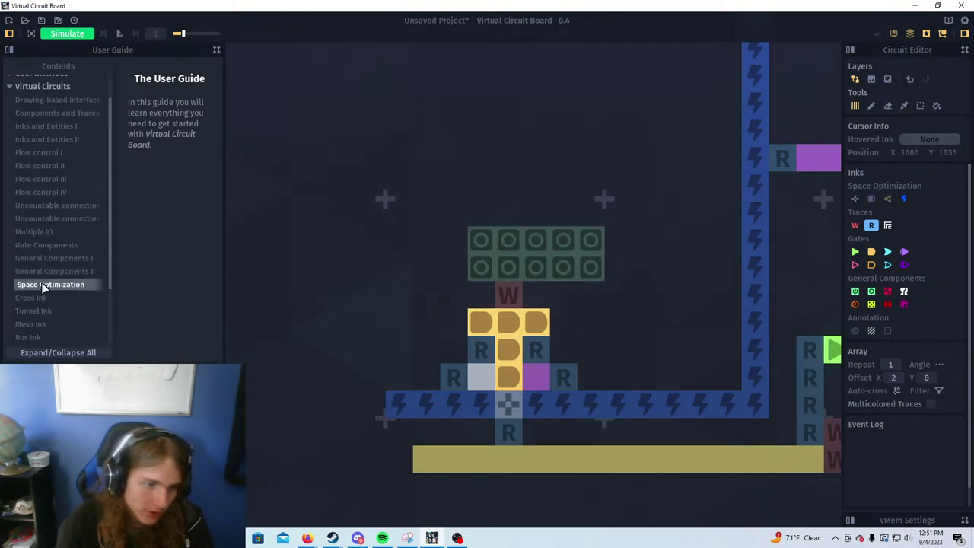
{"action": "left_click", "coordinate": [54, 337]}
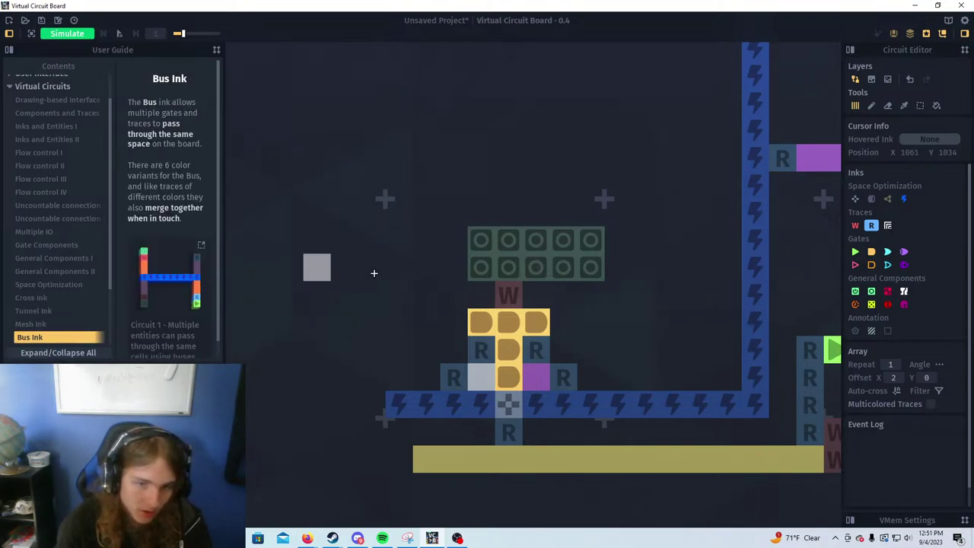
Erase the outer Read cells beside the And column and replace the Bus-end Read cells of the purple and white Traces with matching Trace
{"action": "right_click", "coordinate": [564, 378]}
{"action": "right_click", "coordinate": [454, 377]}
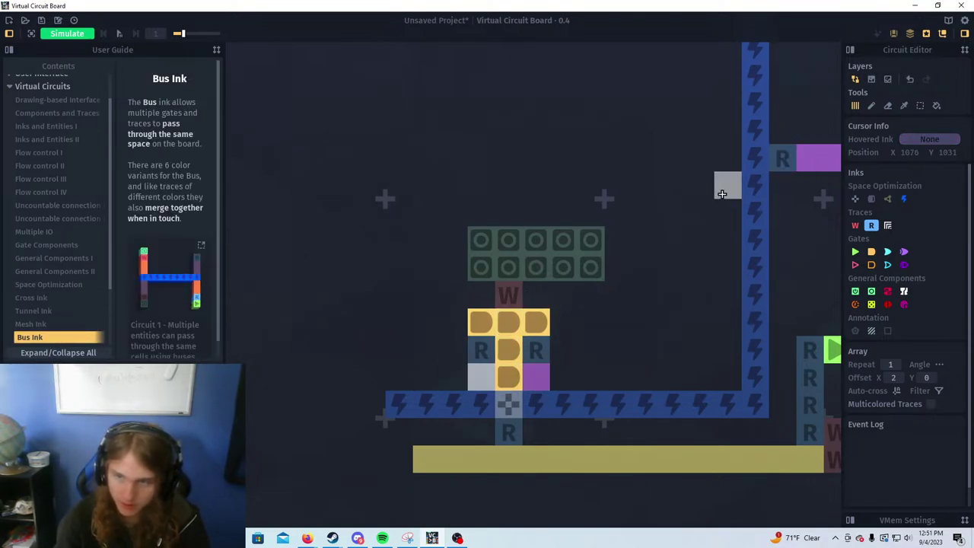
{"action": "left_click_drag", "start_coordinate": [771, 142], "coordinate": [624, 290]}
{"action": "middle_click", "coordinate": [691, 295]}
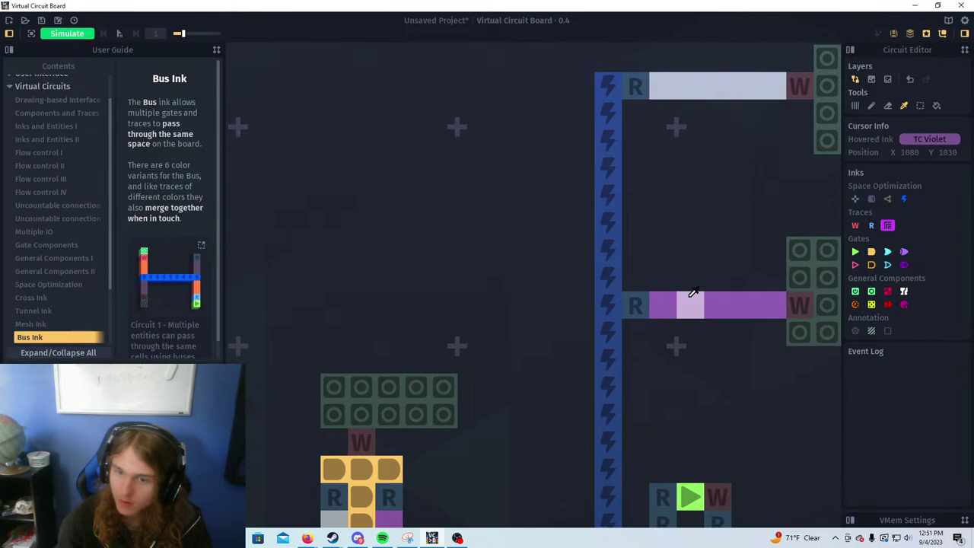
{"action": "left_click", "coordinate": [625, 306]}
{"action": "left_click_drag", "start_coordinate": [643, 194], "coordinate": [622, 281]}
{"action": "middle_click", "coordinate": [653, 175]}
{"action": "left_click", "coordinate": [622, 178]}
Run the simulation and switch on the white and purple Trace latches to check the And gate through the Bus
{"action": "scroll", "coordinate": [584, 348], "scroll_direction": "down", "scroll_amount": 2}
{"action": "left_click_drag", "start_coordinate": [566, 402], "coordinate": [623, 287]}
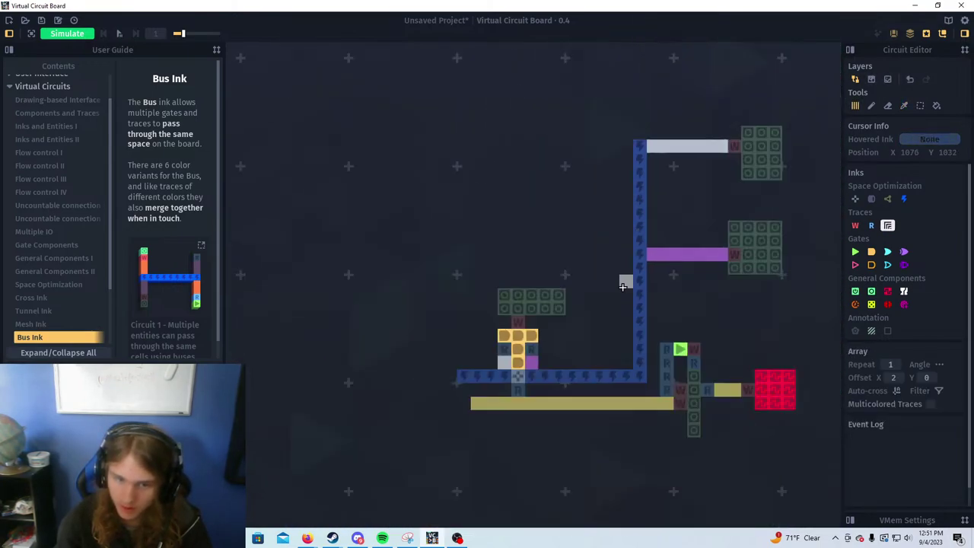
{"action": "scroll", "coordinate": [615, 289], "scroll_direction": "up", "scroll_amount": 1}
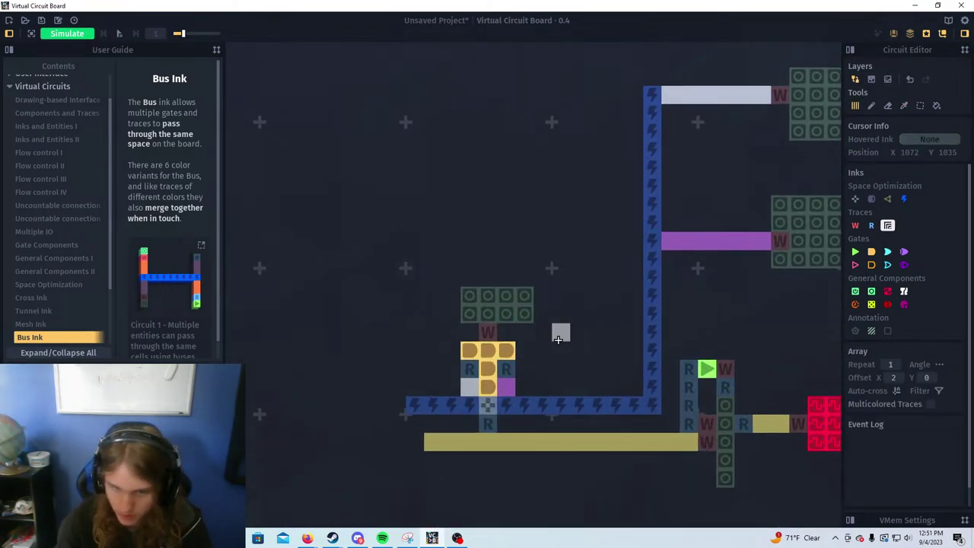
{"action": "scroll", "coordinate": [545, 355], "scroll_direction": "down", "scroll_amount": 2}
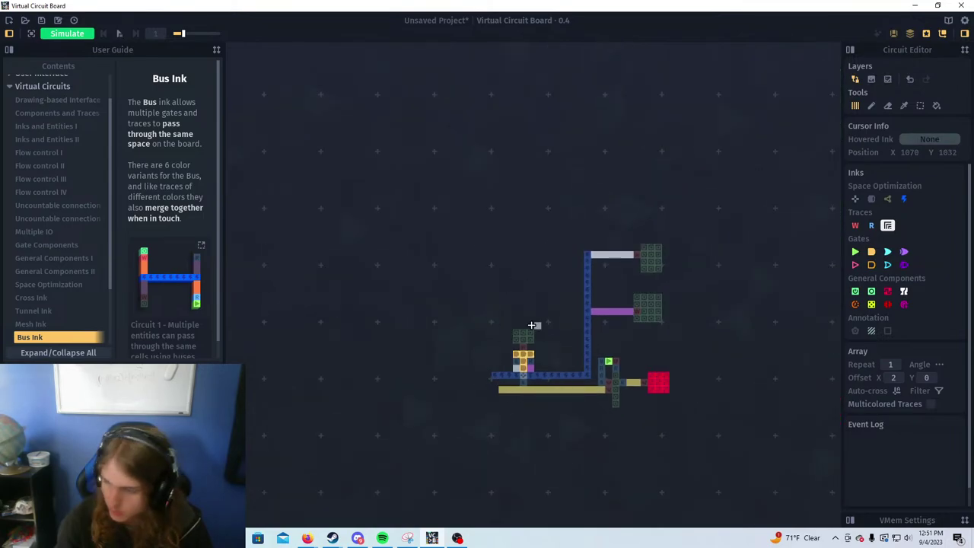
{"action": "scroll", "coordinate": [472, 283], "scroll_direction": "up", "scroll_amount": 3}
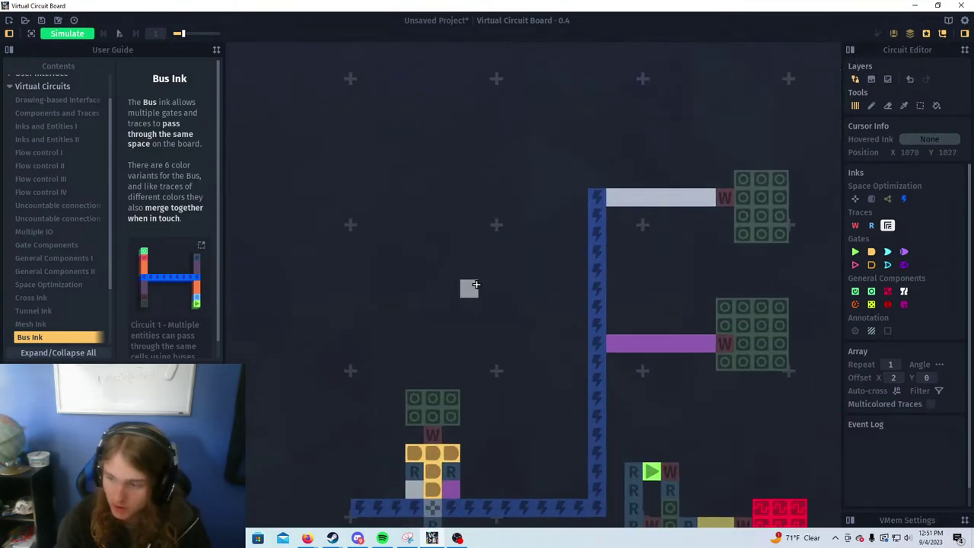
{"action": "left_click_drag", "start_coordinate": [452, 288], "coordinate": [430, 202]}
{"action": "scroll", "coordinate": [411, 216], "scroll_direction": "down", "scroll_amount": 3}
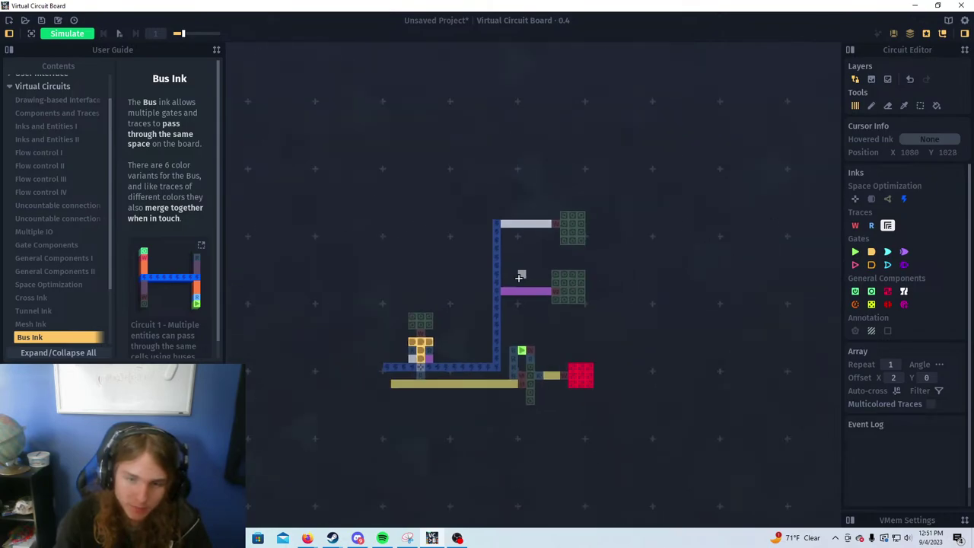
{"action": "left_click", "coordinate": [67, 34]}
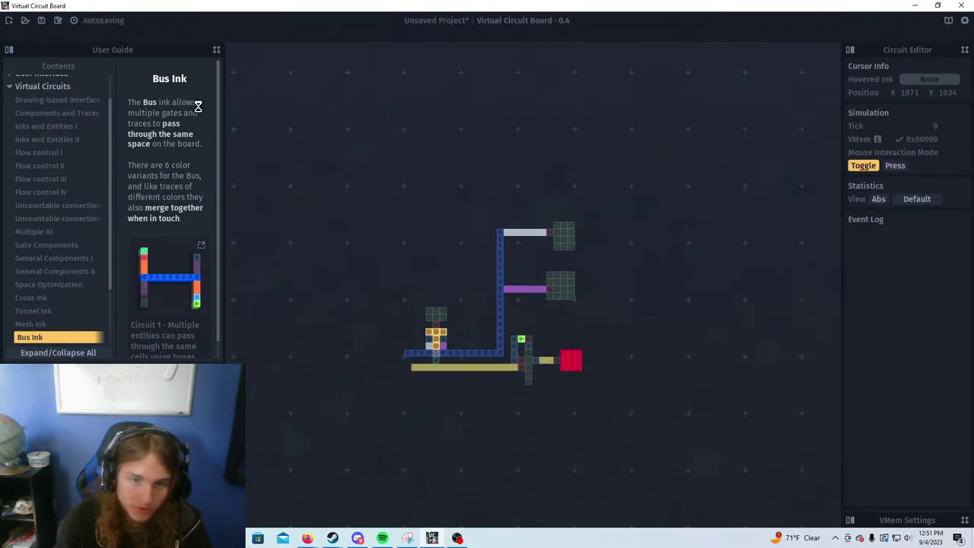
{"action": "left_click", "coordinate": [574, 243]}
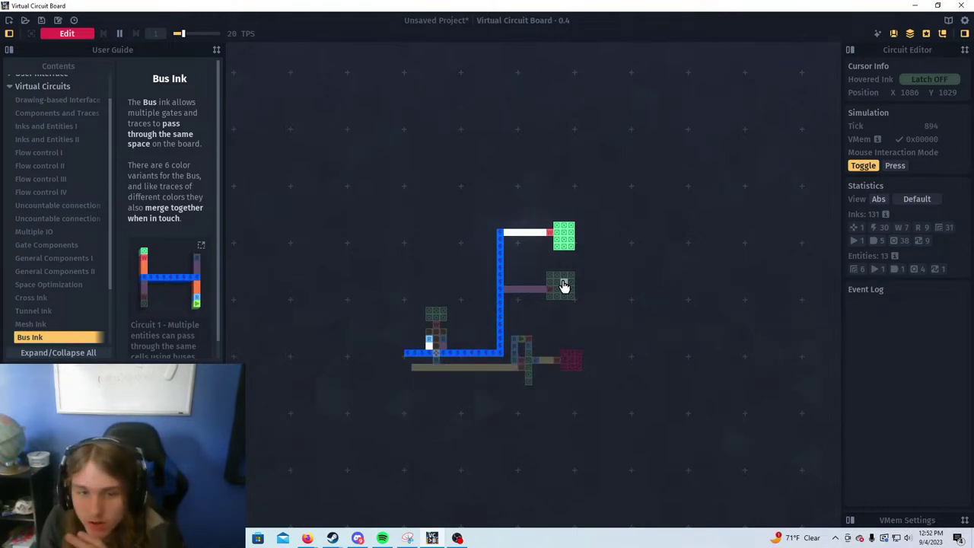
{"action": "left_click", "coordinate": [564, 286]}
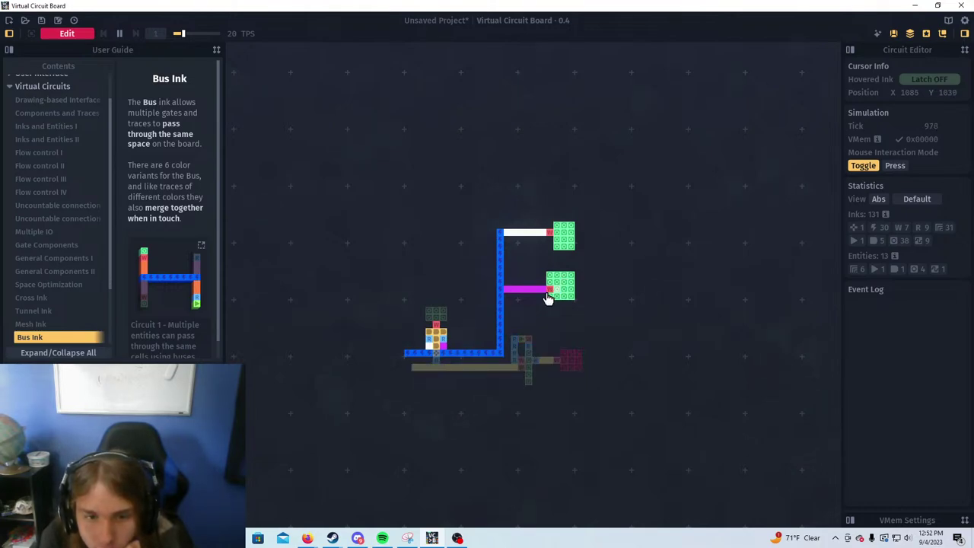
{"action": "scroll", "coordinate": [411, 332], "scroll_direction": "up", "scroll_amount": 5}
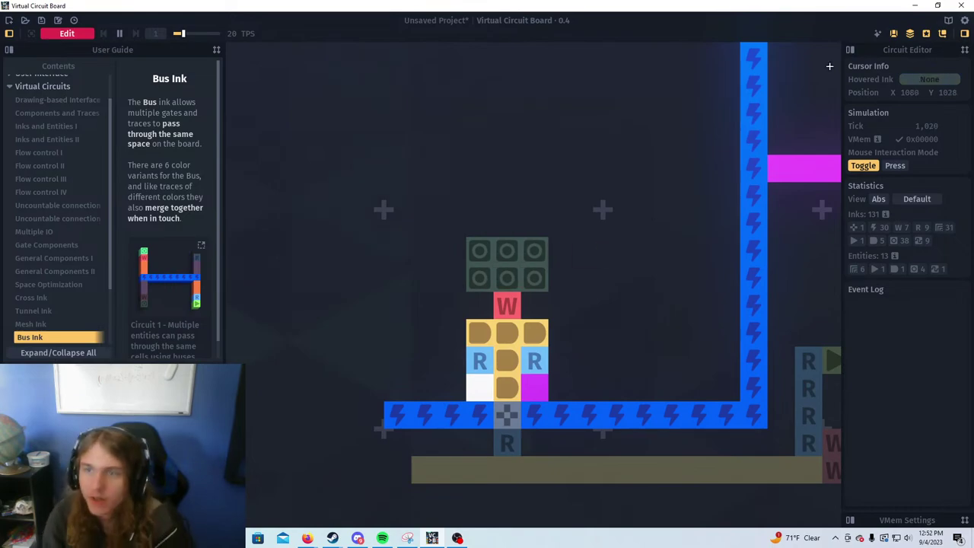
Return to editing and replace the latch cell directly above the And gate's Write cell with a Read cell
{"action": "left_click", "coordinate": [67, 34]}
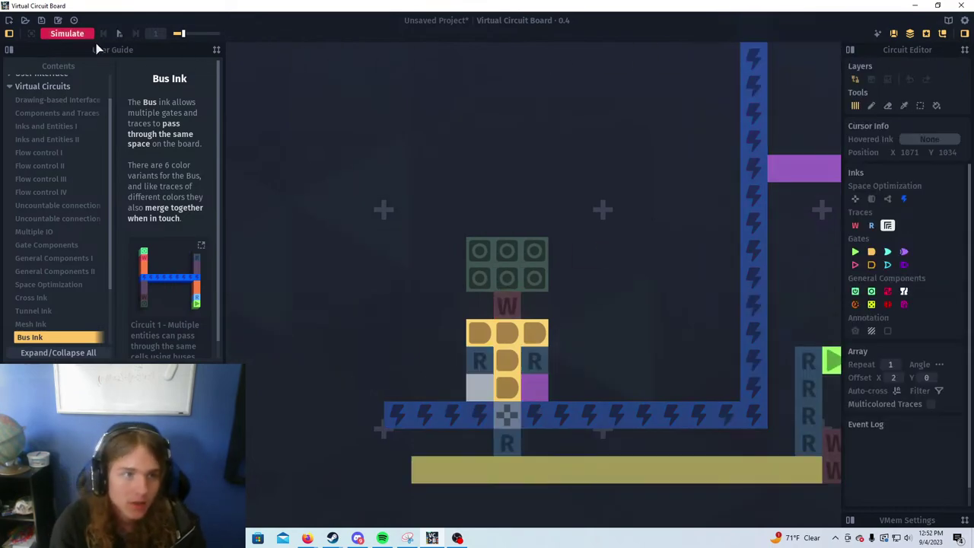
{"action": "left_click", "coordinate": [867, 227]}
{"action": "left_click", "coordinate": [508, 278]}
{"action": "scroll", "coordinate": [624, 237], "scroll_direction": "down", "scroll_amount": 1}
Run the simulation, switch on the purple and white Trace latches, and switch the purple one off again
{"action": "key", "text": "space"}
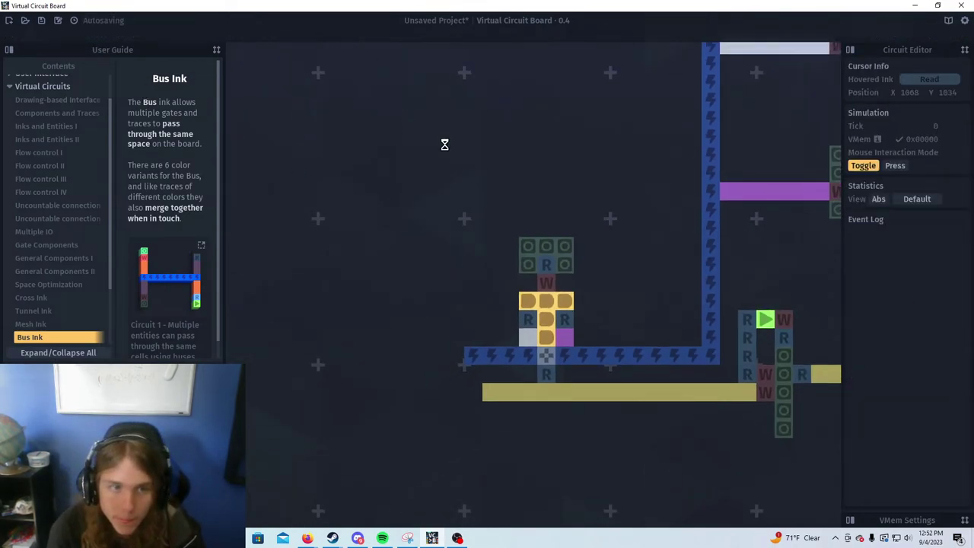
{"action": "left_click_drag", "start_coordinate": [532, 177], "coordinate": [429, 196]}
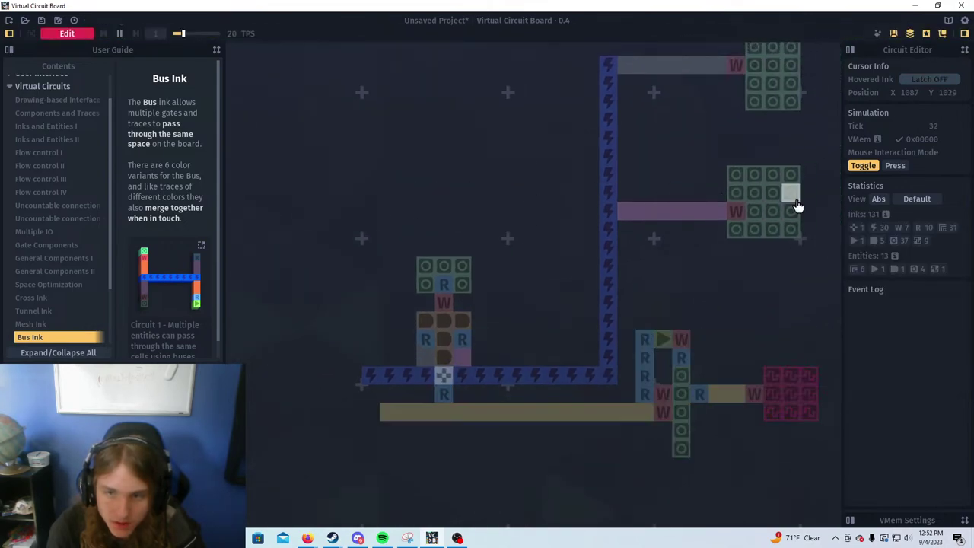
{"action": "left_click", "coordinate": [760, 194]}
{"action": "left_click", "coordinate": [774, 107]}
{"action": "left_click", "coordinate": [790, 180]}
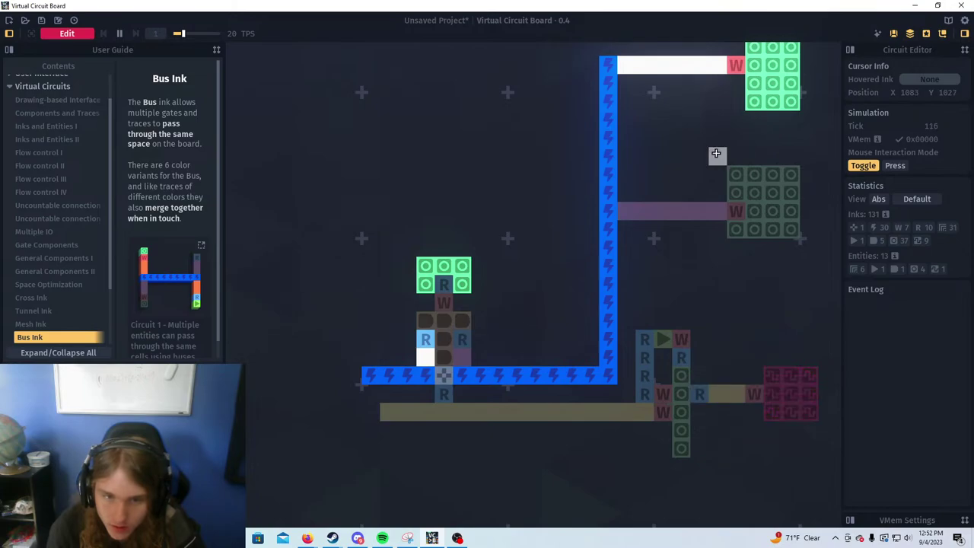
Toggle the white and purple latches until both are on together, switch both off, and inspect the And gate's latch
{"action": "left_click_drag", "start_coordinate": [715, 153], "coordinate": [630, 268]}
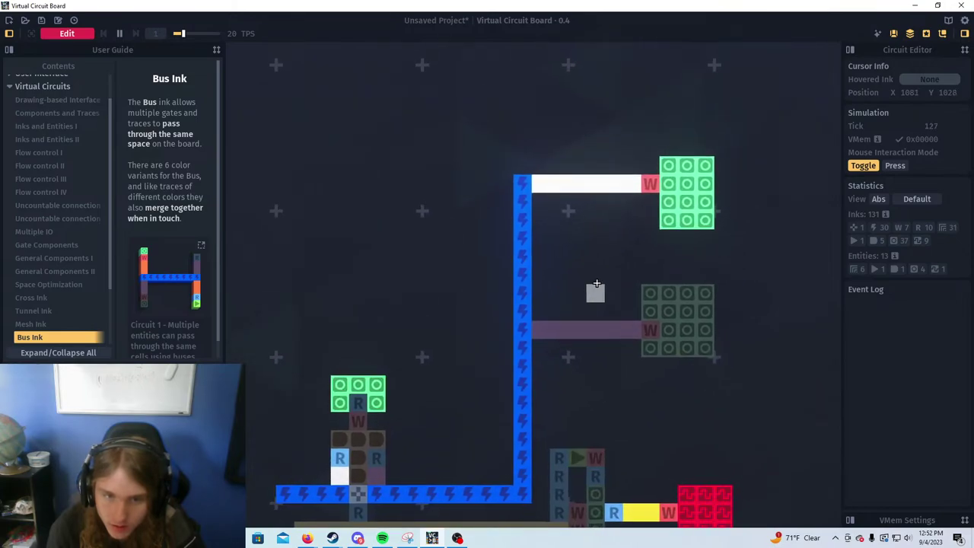
{"action": "left_click", "coordinate": [690, 217]}
{"action": "left_click", "coordinate": [676, 322]}
{"action": "left_click", "coordinate": [682, 197]}
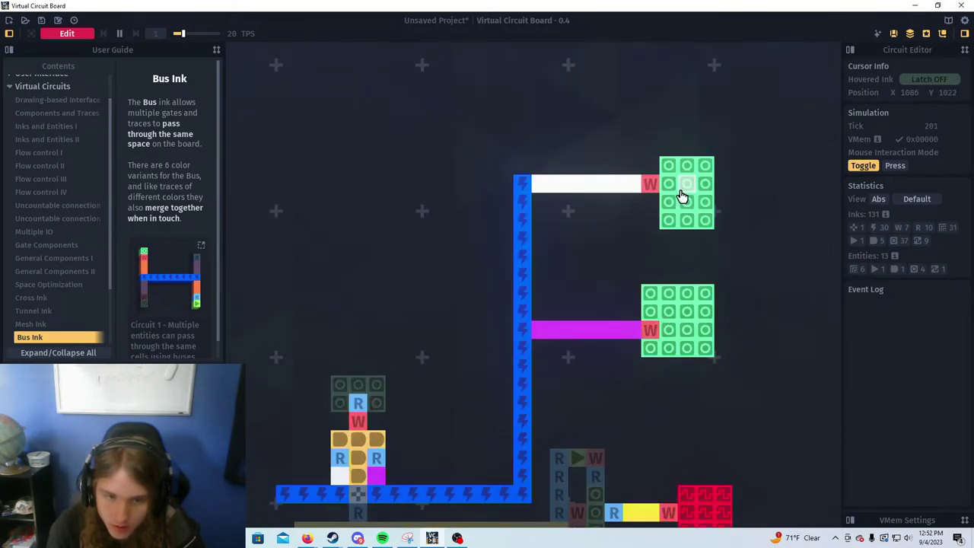
{"action": "left_click", "coordinate": [682, 196]}
{"action": "left_click", "coordinate": [652, 294]}
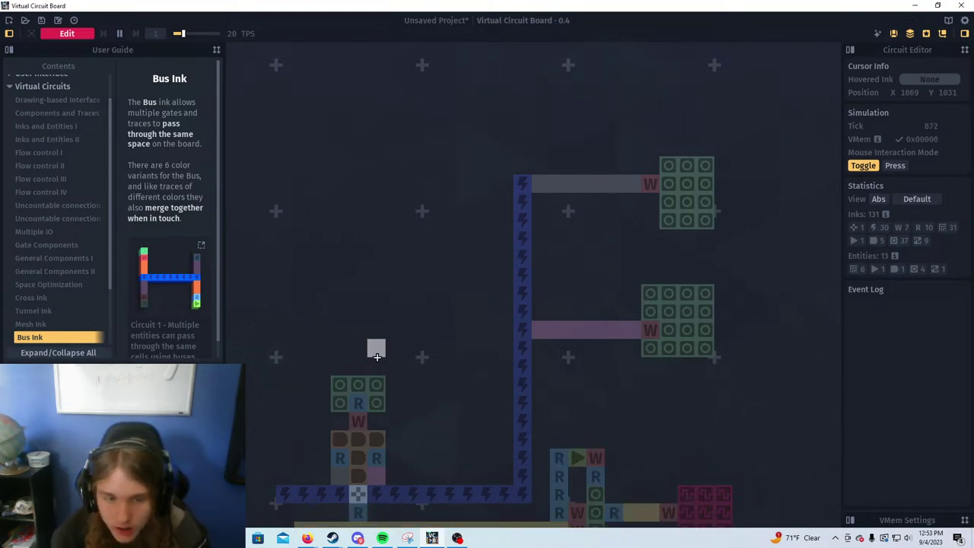
{"action": "scroll", "coordinate": [376, 350], "scroll_direction": "down", "scroll_amount": 1}
{"action": "scroll", "coordinate": [376, 349], "scroll_direction": "up", "scroll_amount": 2}
{"action": "left_click_drag", "start_coordinate": [418, 223], "coordinate": [487, 115]}
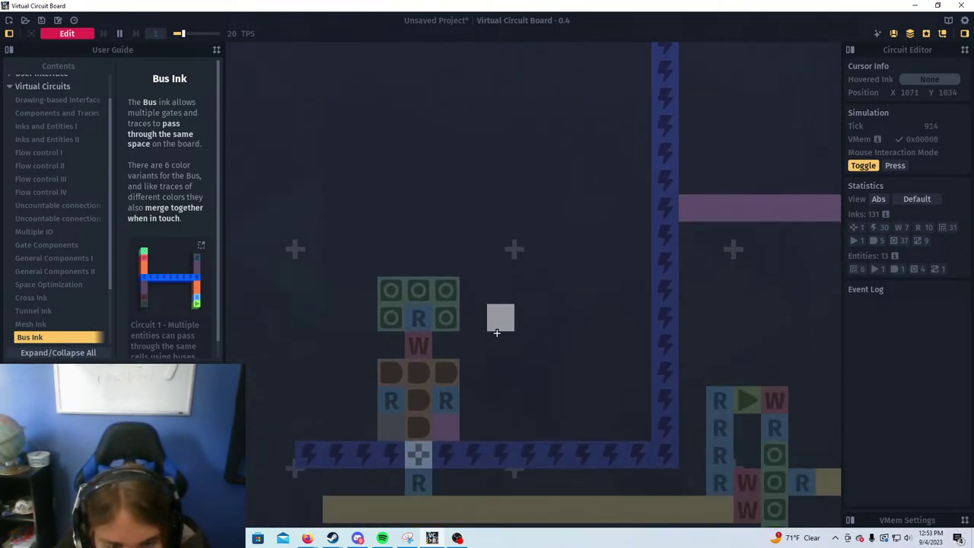
{"action": "scroll", "coordinate": [500, 343], "scroll_direction": "down", "scroll_amount": 2}
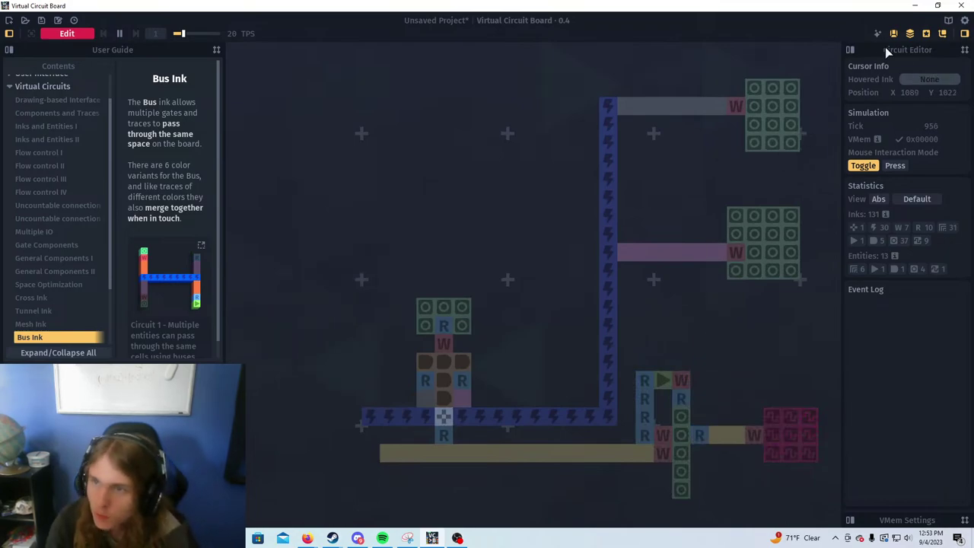
Return to editing and erase the And gate with its latch, Read, Write and single Trace cells above the Bus
{"action": "key", "text": "Tab"}
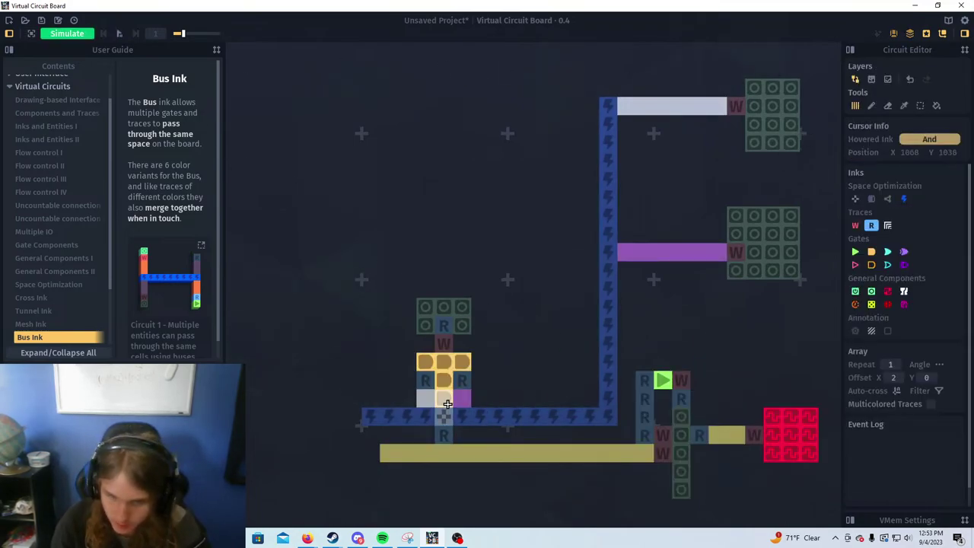
{"action": "mouse_move", "coordinate": [461, 381]}
{"action": "left_mouse_down"}
{"action": "mouse_move", "coordinate": [461, 398]}
{"action": "mouse_move", "coordinate": [444, 383]}
{"action": "mouse_move", "coordinate": [438, 397]}
{"action": "mouse_move", "coordinate": [448, 306]}
{"action": "mouse_move", "coordinate": [438, 323]}
{"action": "left_mouse_up"}
{"action": "left_click_drag", "start_coordinate": [434, 235], "coordinate": [494, 328]}
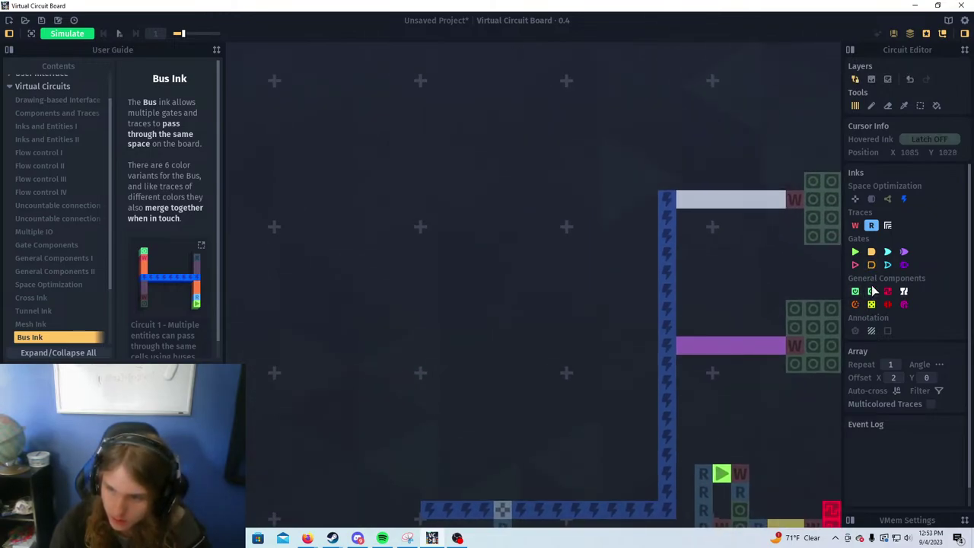
Paint a Latch OFF block 4 cells wide and 6 cells high in the empty area up and left of the Bus
{"action": "left_click", "coordinate": [872, 290]}
{"action": "mouse_move", "coordinate": [465, 177]}
{"action": "left_mouse_down"}
{"action": "mouse_move", "coordinate": [456, 246]}
{"action": "mouse_move", "coordinate": [493, 172]}
{"action": "mouse_move", "coordinate": [496, 230]}
{"action": "mouse_move", "coordinate": [483, 174]}
{"action": "mouse_move", "coordinate": [446, 191]}
{"action": "left_mouse_up"}
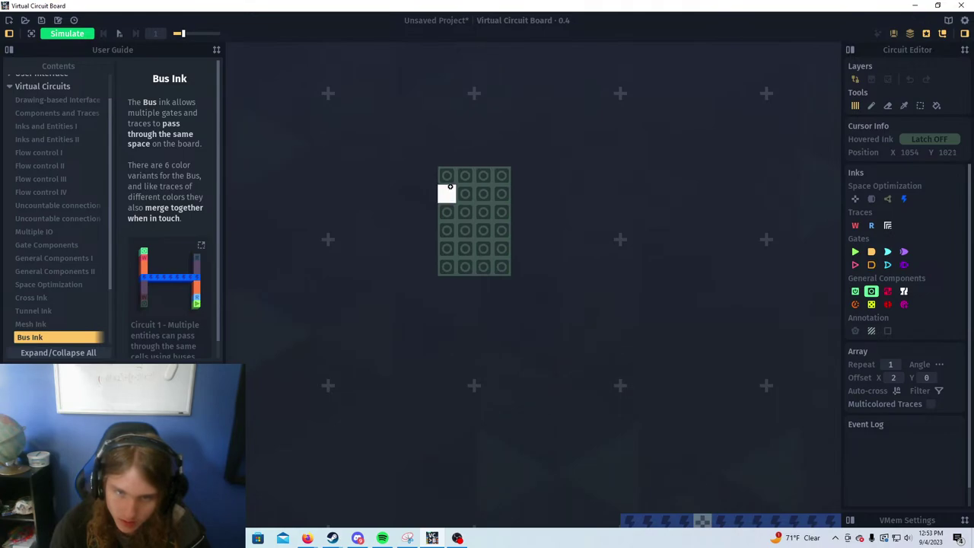
{"action": "scroll", "coordinate": [543, 272], "scroll_direction": "down", "scroll_amount": 2}
{"action": "scroll", "coordinate": [543, 272], "scroll_direction": "up", "scroll_amount": 2}
{"action": "left_click_drag", "start_coordinate": [450, 266], "coordinate": [503, 269]}
{"action": "scroll", "coordinate": [542, 245], "scroll_direction": "down", "scroll_amount": 1}
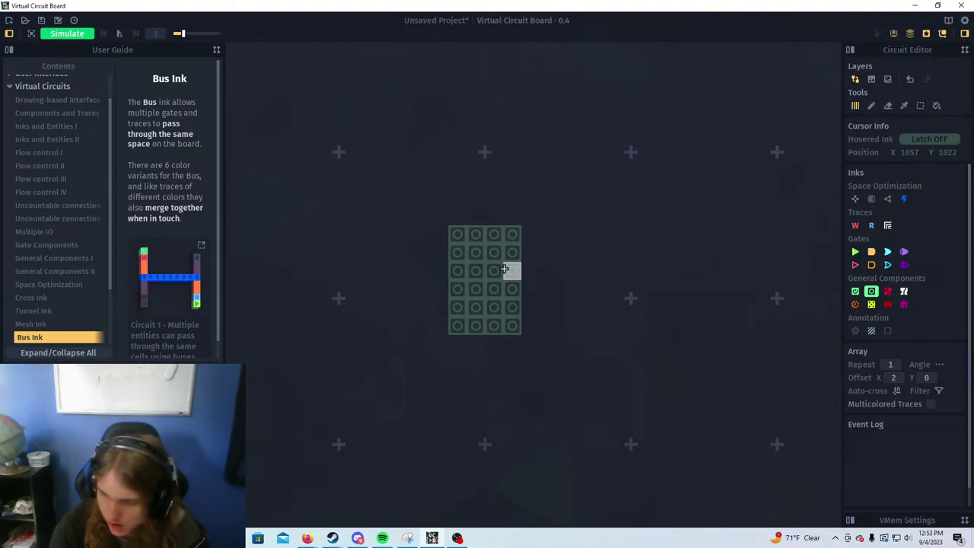
Draw a six-cell vertical And column two cells right of the new latch block, with a Read cell directly below it
{"action": "left_click", "coordinate": [871, 251]}
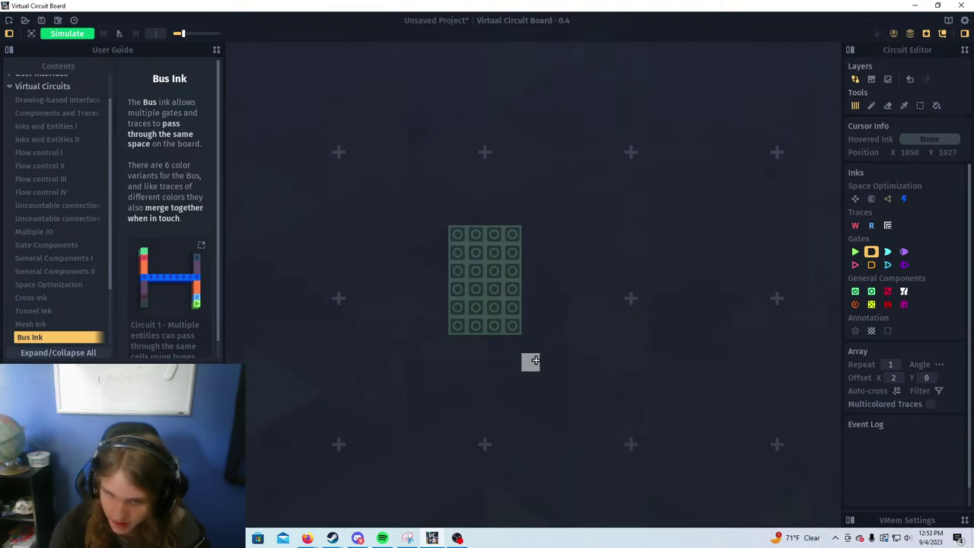
{"action": "mouse_move", "coordinate": [531, 362]}
{"action": "left_mouse_down"}
{"action": "mouse_move", "coordinate": [604, 363]}
{"action": "mouse_move", "coordinate": [513, 362]}
{"action": "left_mouse_up"}
{"action": "left_click_drag", "start_coordinate": [567, 235], "coordinate": [566, 327]}
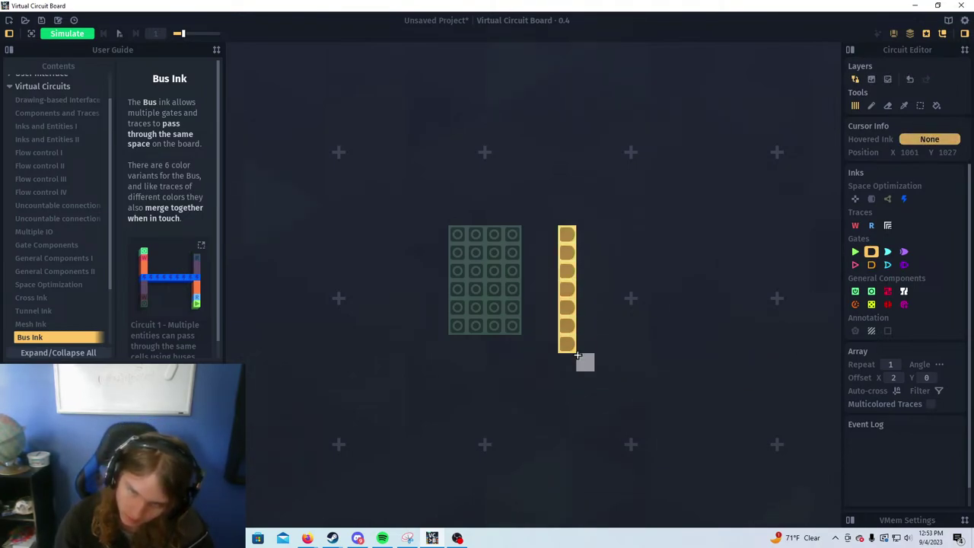
{"action": "left_click", "coordinate": [871, 225]}
{"action": "left_click", "coordinate": [567, 345]}
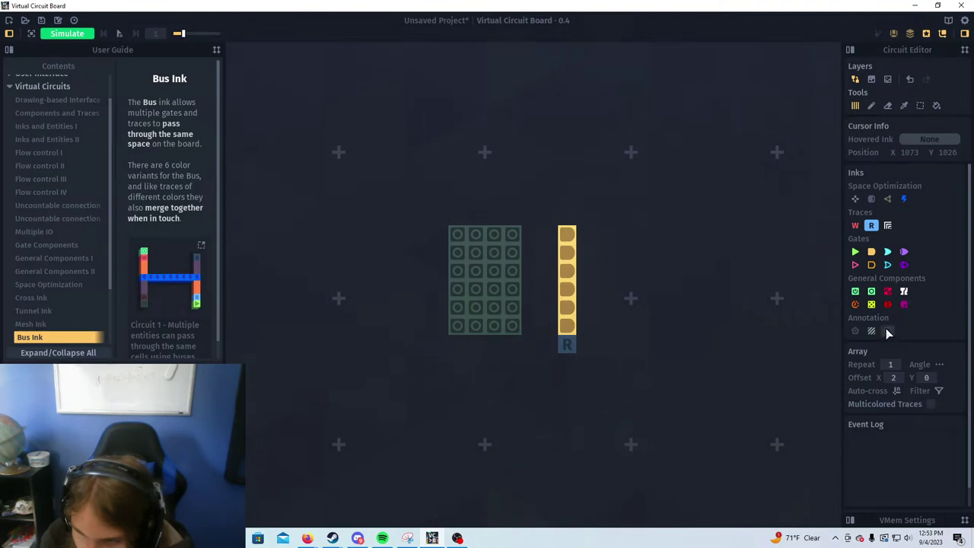
{"action": "left_click_drag", "start_coordinate": [558, 260], "coordinate": [555, 322]}
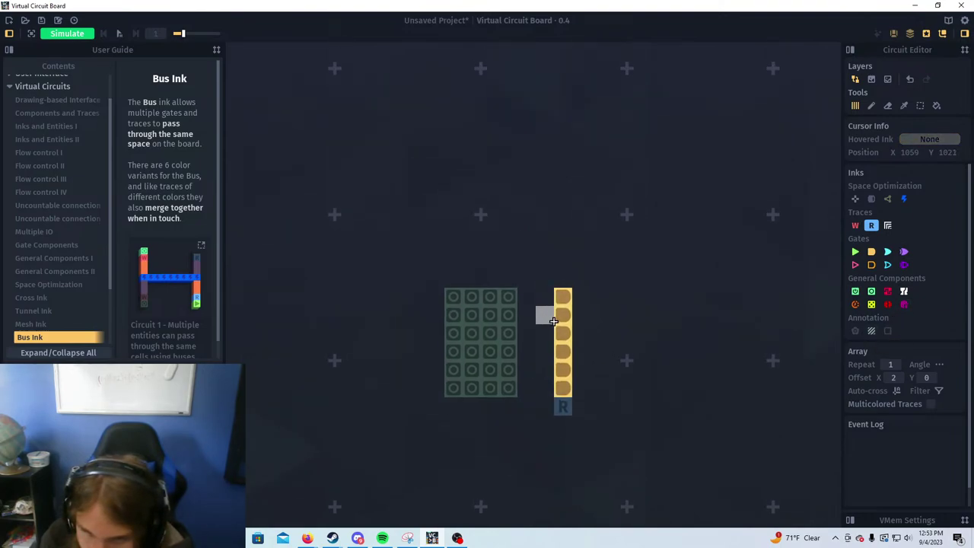
Lower the system volume and skip ahead to another song in Spotify
{"action": "key", "text": "XF86AudioLowerVolume"}
{"action": "key", "text": "XF86AudioNext"}
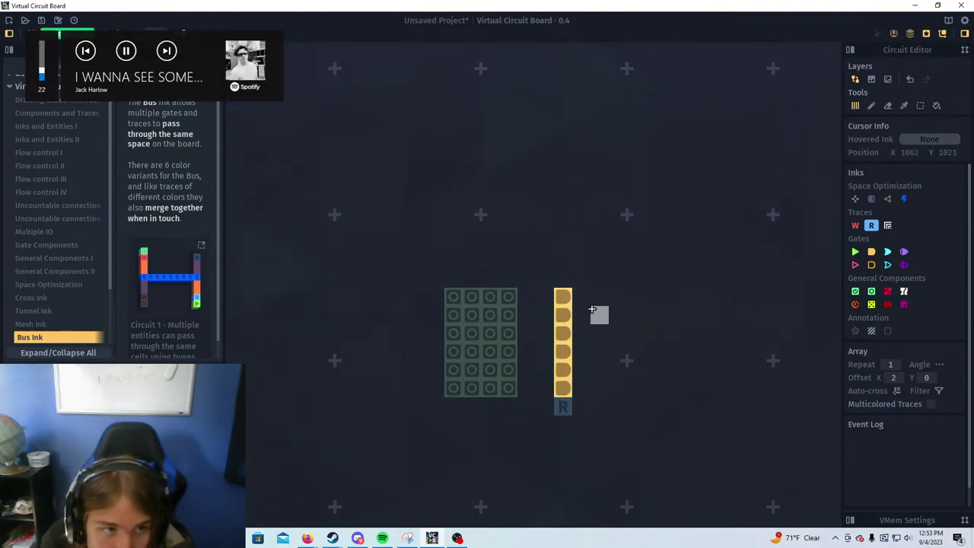
{"action": "key", "text": "XF86AudioNext"}
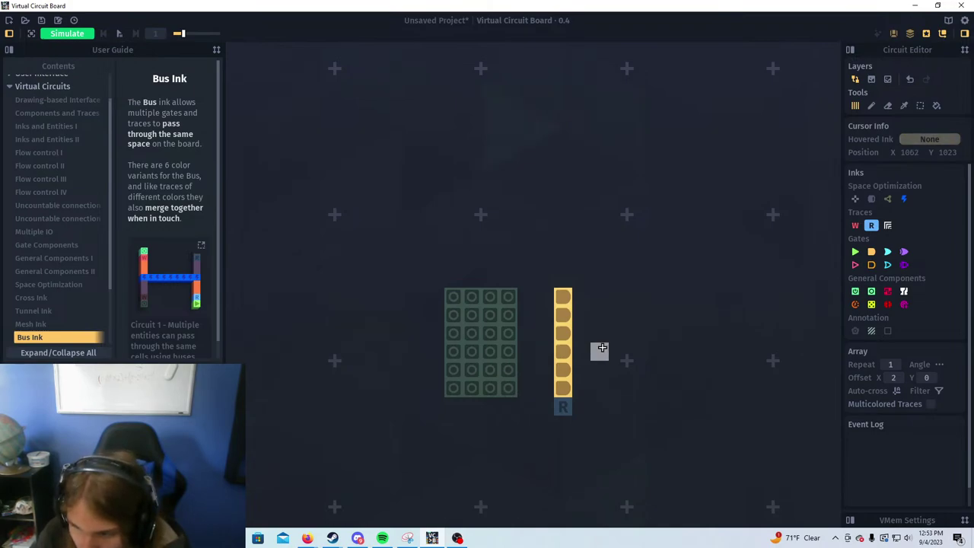
Fill the two-cell gap between latch block and And column with a Read cell at the latch and a Write cell at the And
{"action": "left_click", "coordinate": [856, 226]}
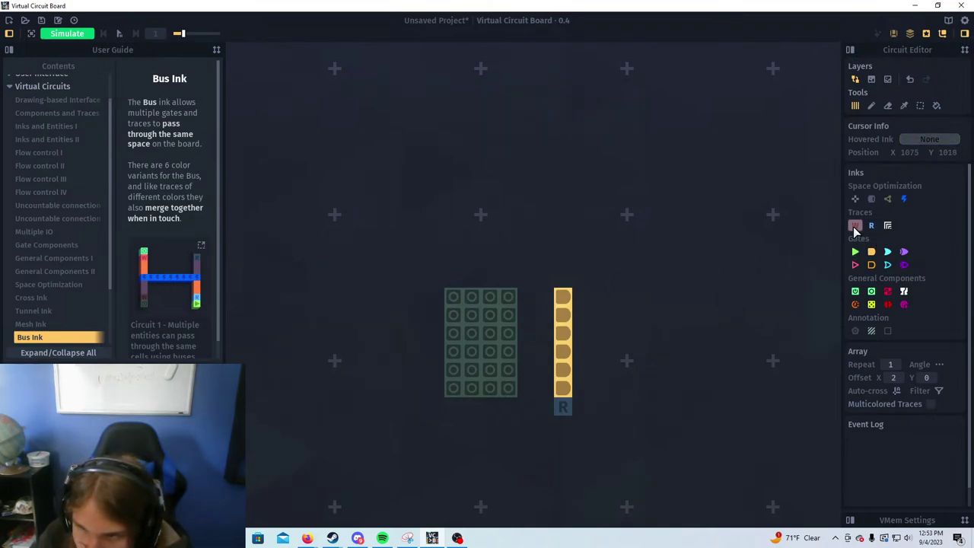
{"action": "left_click", "coordinate": [552, 333]}
{"action": "left_click", "coordinate": [526, 334]}
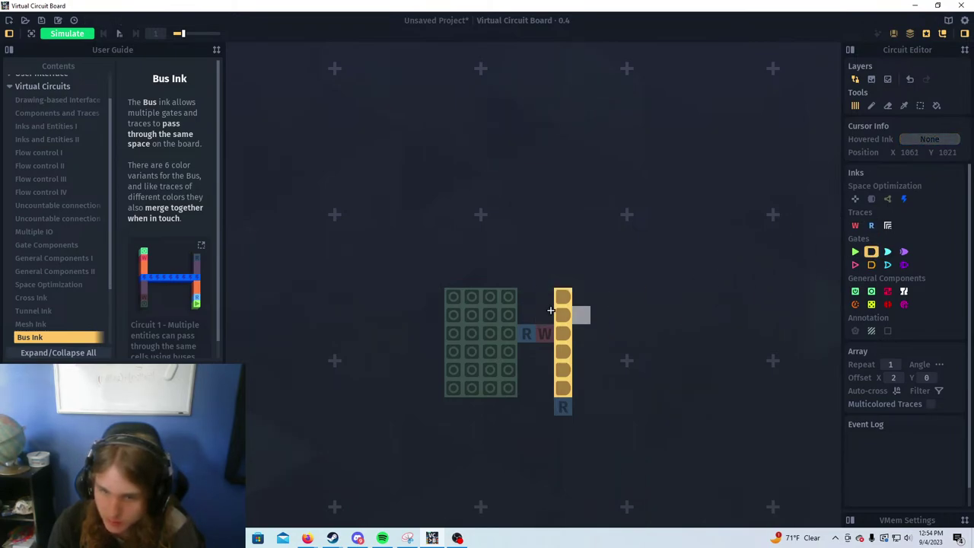
Try shifting the And column one cell closer to the latch block with a Write cell inside it, and undo the attempt
{"action": "left_click_drag", "start_coordinate": [544, 295], "coordinate": [546, 388]}
{"action": "right_click", "coordinate": [546, 333]}
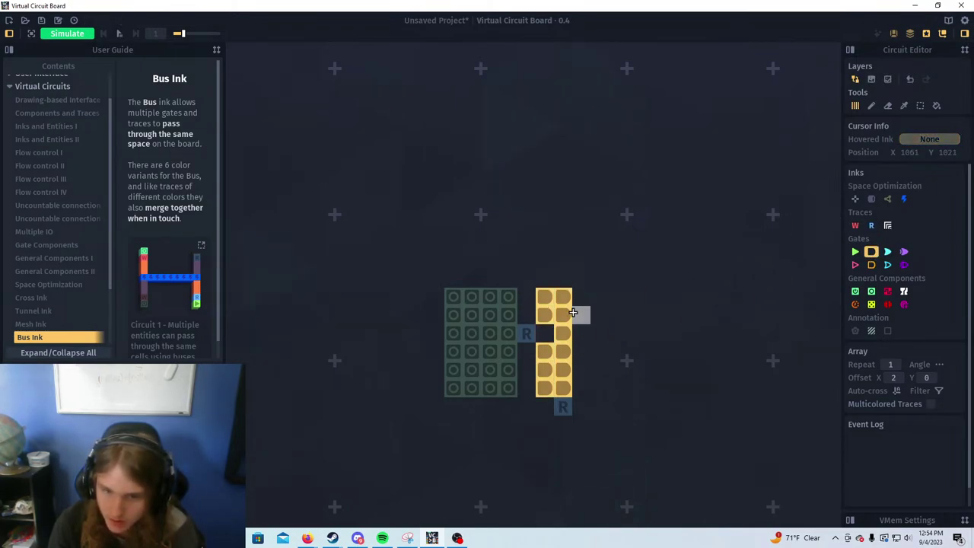
{"action": "left_click_drag", "start_coordinate": [573, 312], "coordinate": [563, 391]}
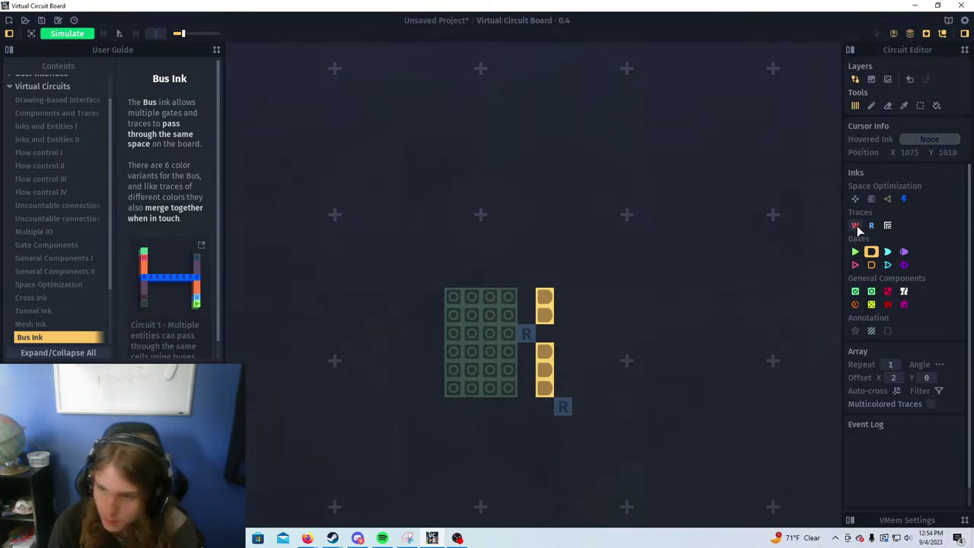
{"action": "left_click", "coordinate": [856, 226]}
{"action": "left_click", "coordinate": [545, 333]}
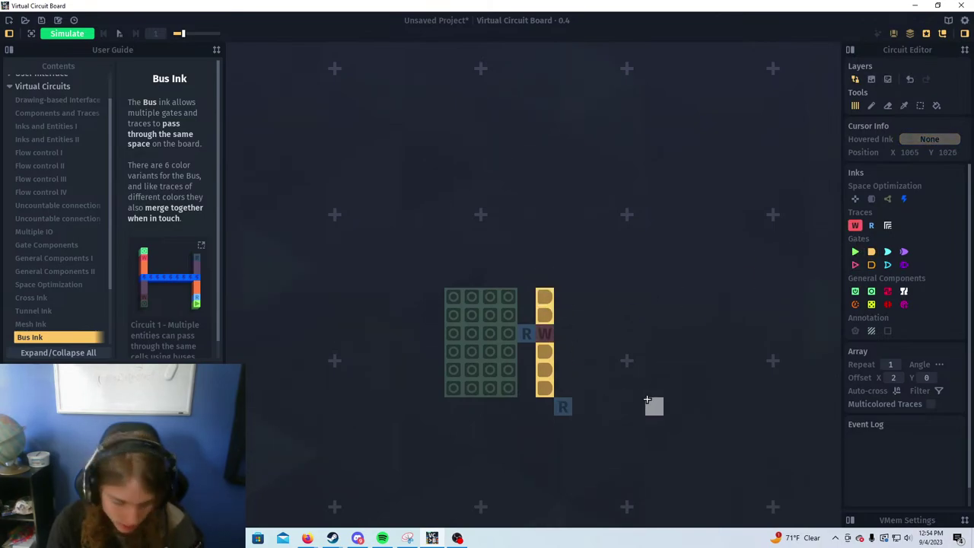
{"action": "key", "text": "ctrl+z"}
{"action": "key", "text": "ctrl+z"}
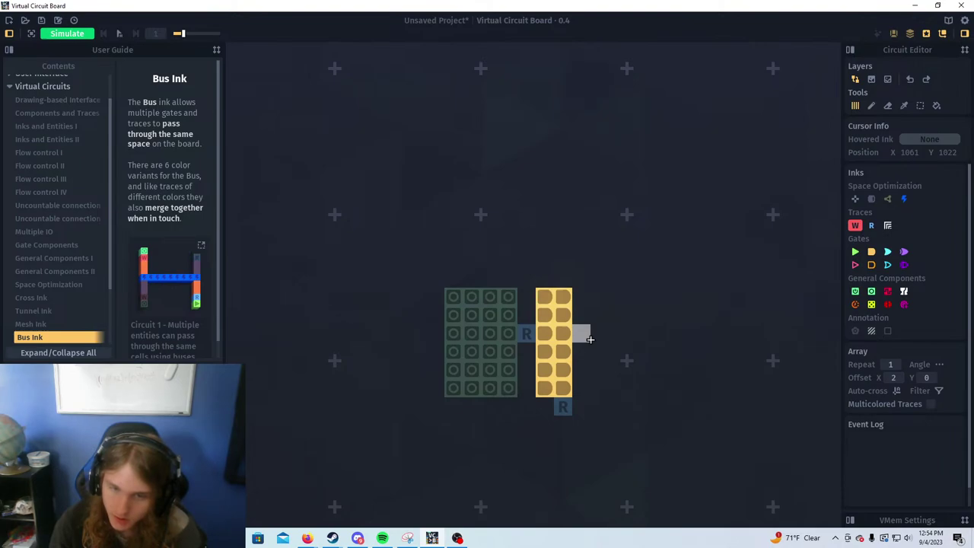
{"action": "key", "text": "ctrl+y"}
{"action": "key", "text": "ctrl+y"}
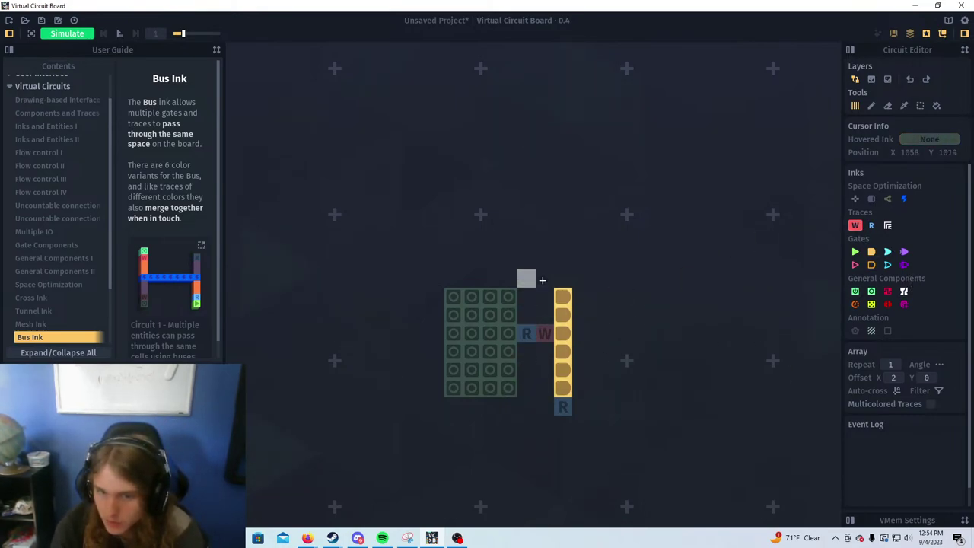
Fill the top row of the gap with a Write cell at the latch block and a Read cell at the And column
{"action": "left_click", "coordinate": [872, 226]}
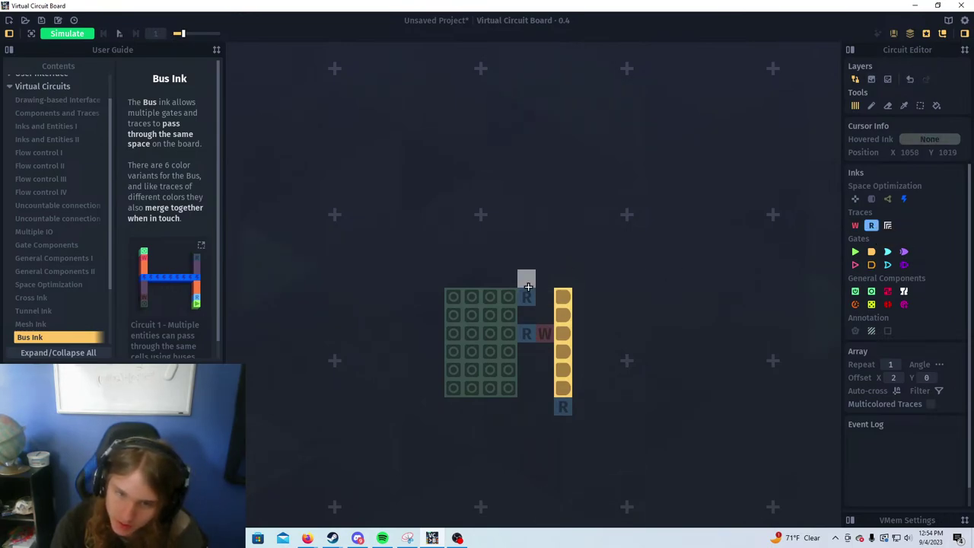
{"action": "left_click", "coordinate": [545, 297]}
{"action": "key", "text": "3"}
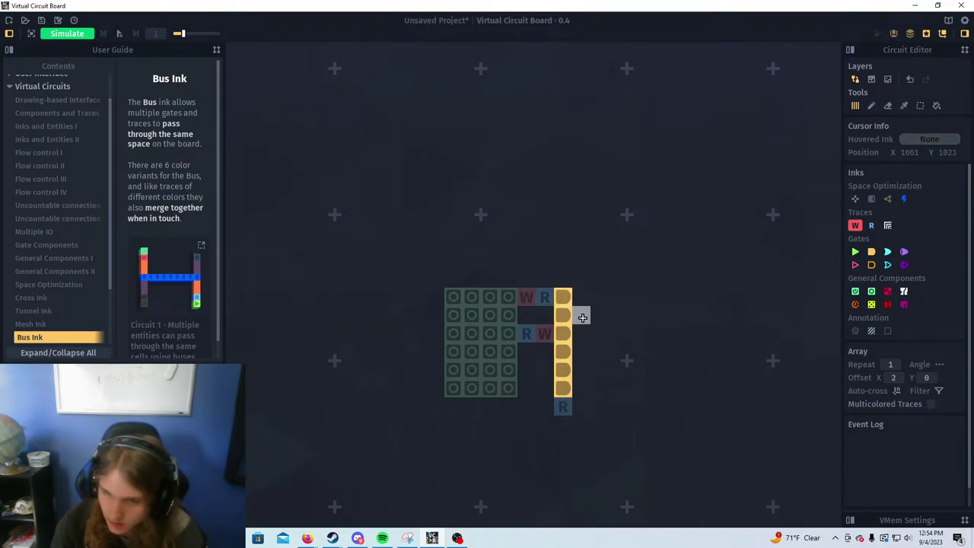
Add a Read cell right of the And column's fifth cell and draw three-cell Traces outward from it and from the Read cell below
{"action": "left_click", "coordinate": [871, 225]}
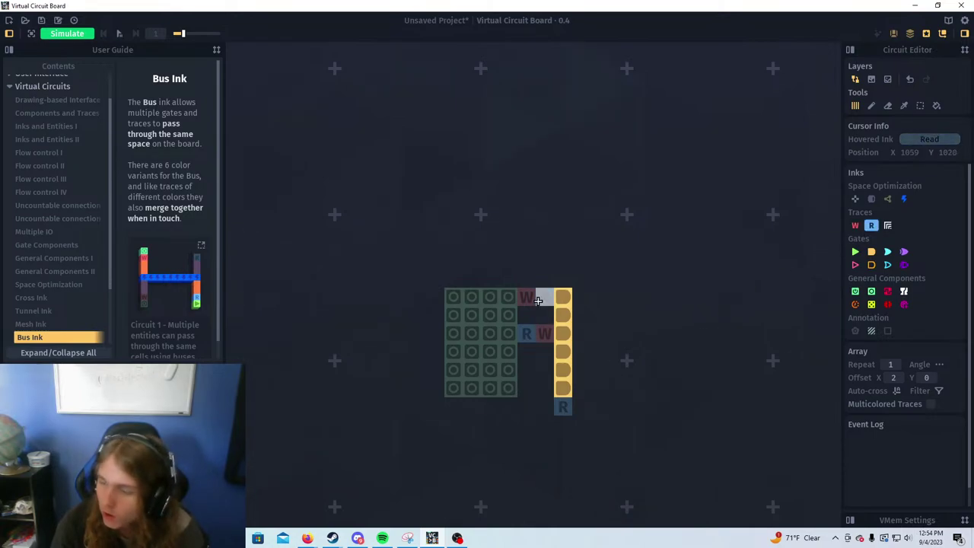
{"action": "left_click", "coordinate": [564, 407]}
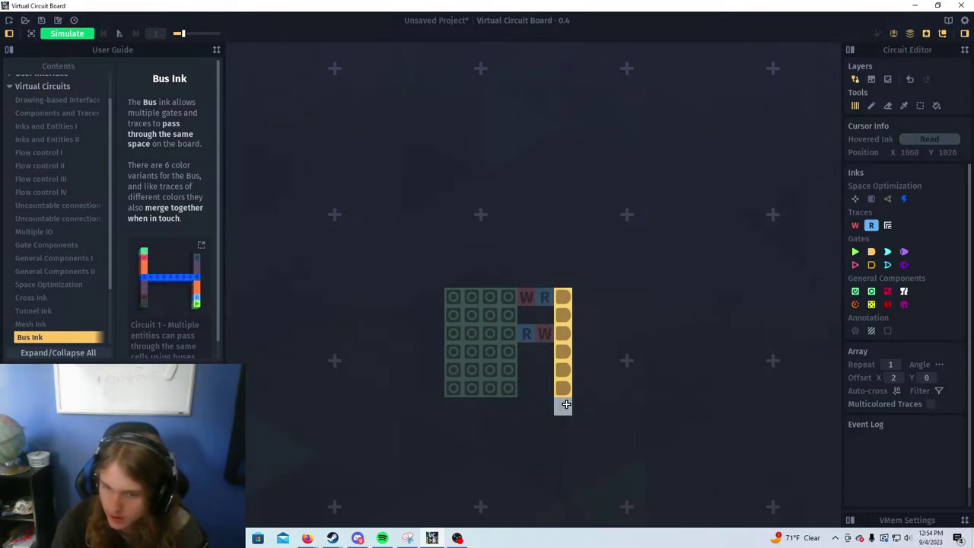
{"action": "left_click", "coordinate": [582, 370]}
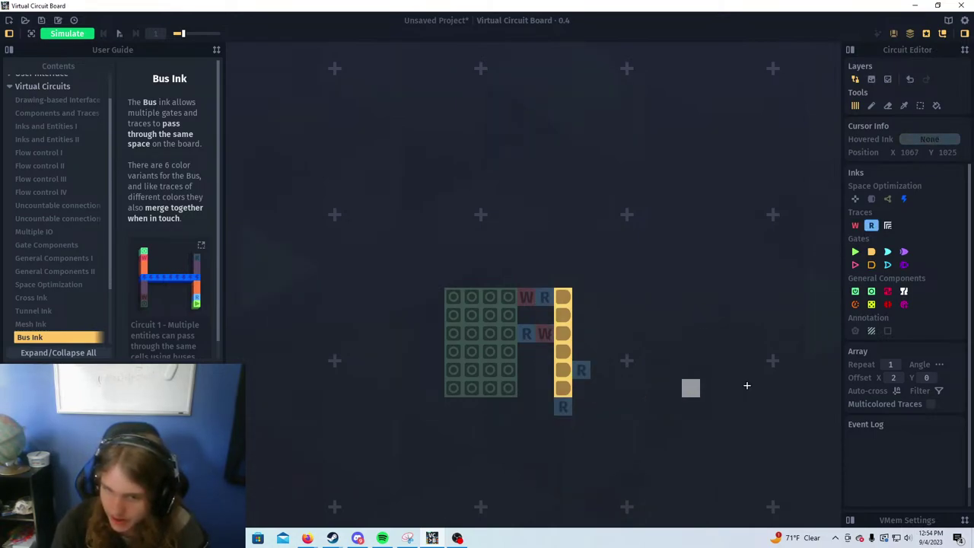
{"action": "left_click", "coordinate": [889, 226]}
{"action": "left_click_drag", "start_coordinate": [600, 370], "coordinate": [638, 370]}
{"action": "left_click_drag", "start_coordinate": [563, 425], "coordinate": [564, 462]}
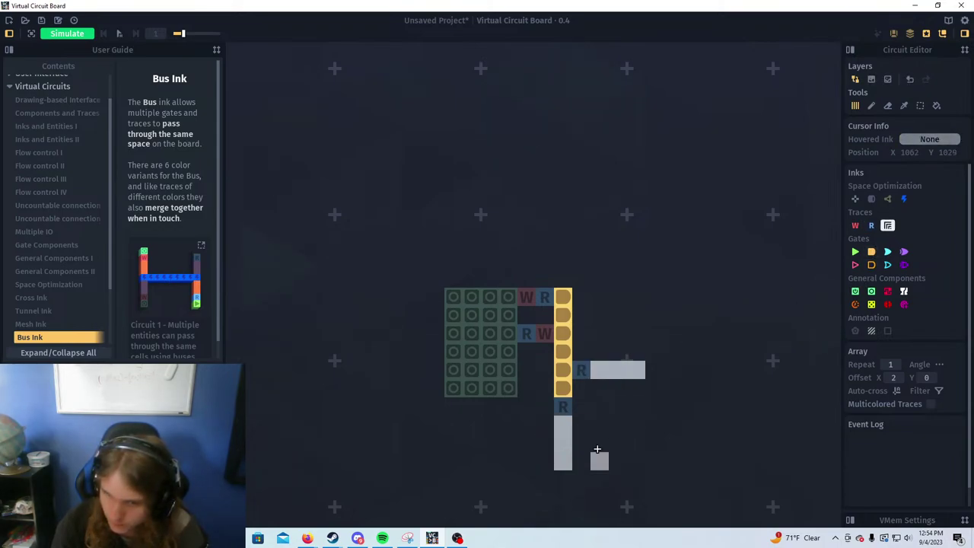
Paint a Latch ON block 2 by 4 cells beyond the horizontal Trace and one 4 by 2 cells below the vertical Trace
{"action": "left_click_drag", "start_coordinate": [635, 368], "coordinate": [655, 352]}
{"action": "left_click", "coordinate": [855, 294]}
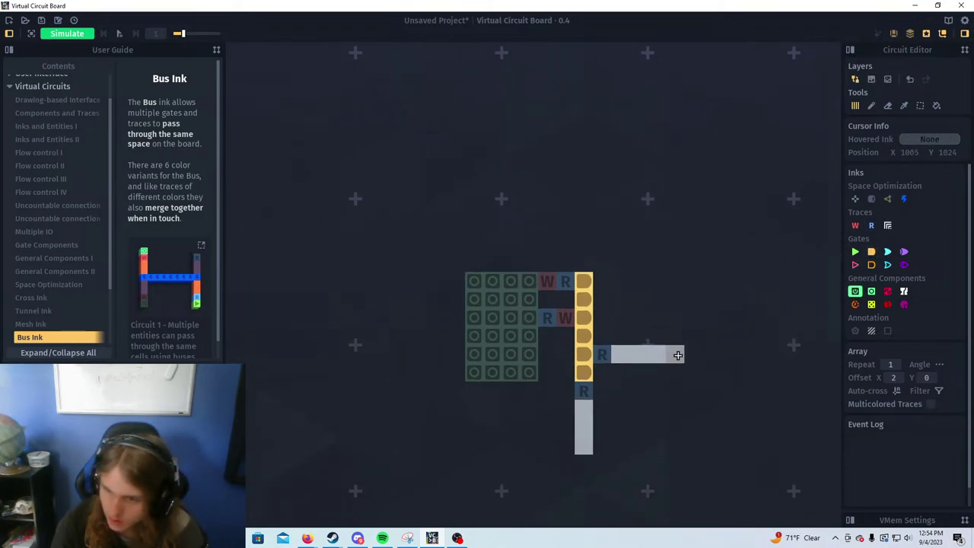
{"action": "left_click_drag", "start_coordinate": [712, 337], "coordinate": [693, 390]}
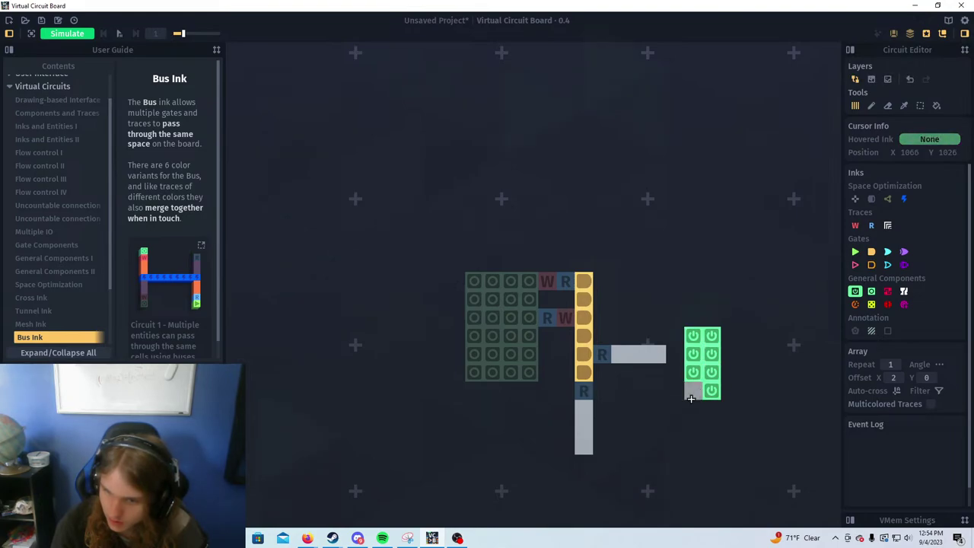
{"action": "mouse_move", "coordinate": [574, 482]}
{"action": "left_mouse_down"}
{"action": "mouse_move", "coordinate": [576, 500]}
{"action": "mouse_move", "coordinate": [565, 500]}
{"action": "left_mouse_up"}
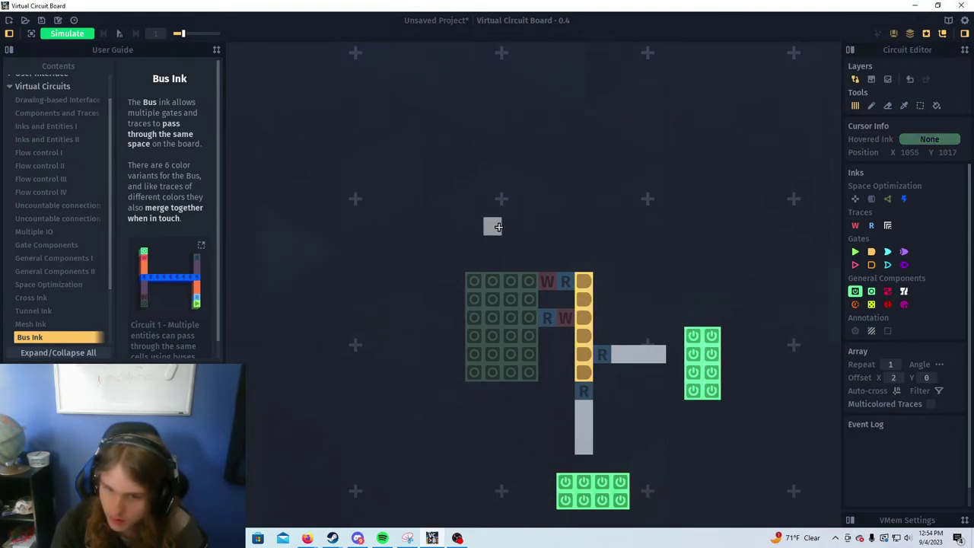
Connect both Traces to their Latch ON blocks with Write cells, extending the lower connection into the block's top row
{"action": "left_click", "coordinate": [61, 34]}
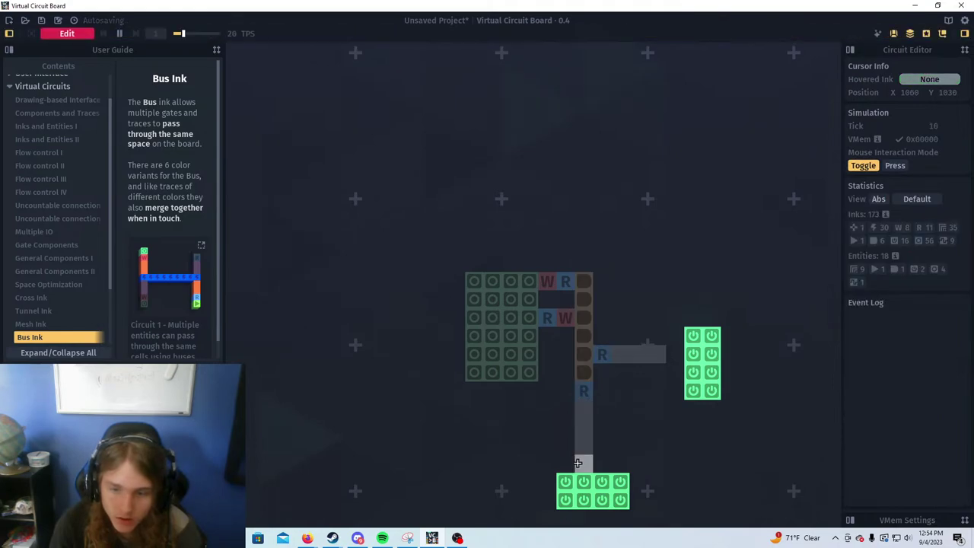
{"action": "key", "text": "space"}
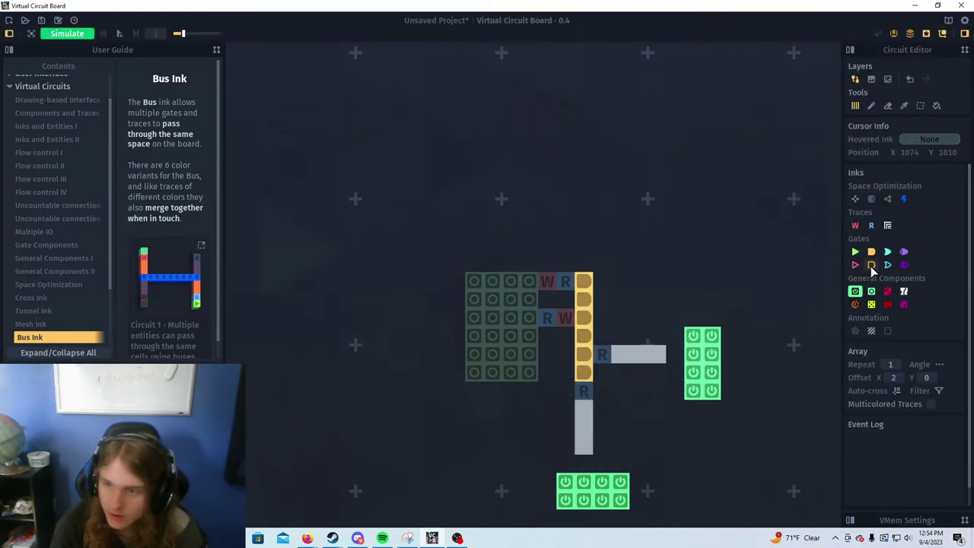
{"action": "left_click", "coordinate": [675, 354]}
{"action": "left_click_drag", "start_coordinate": [583, 464], "coordinate": [583, 482]}
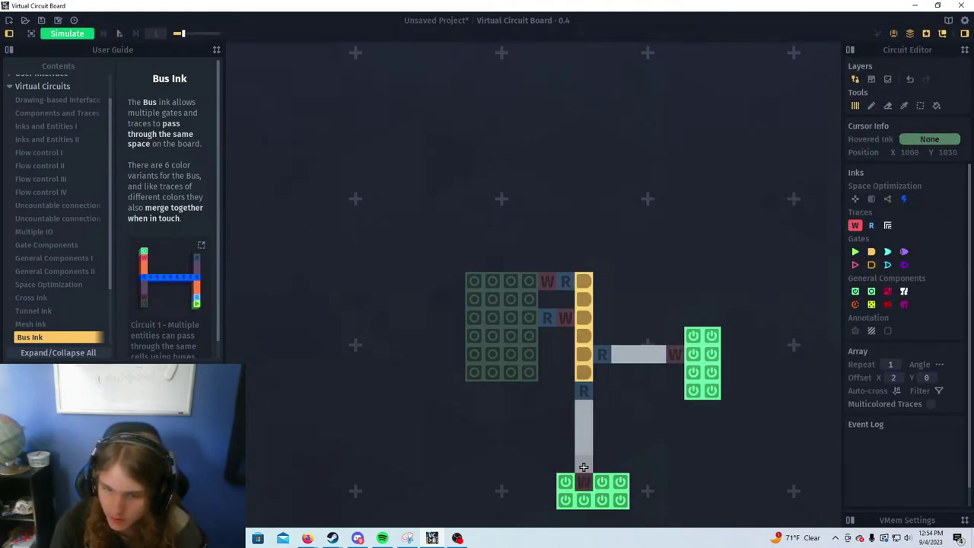
Simulate the circuit and toggle the large latch and the two input latches in varying combinations to test the And gate
{"action": "key", "text": "space"}
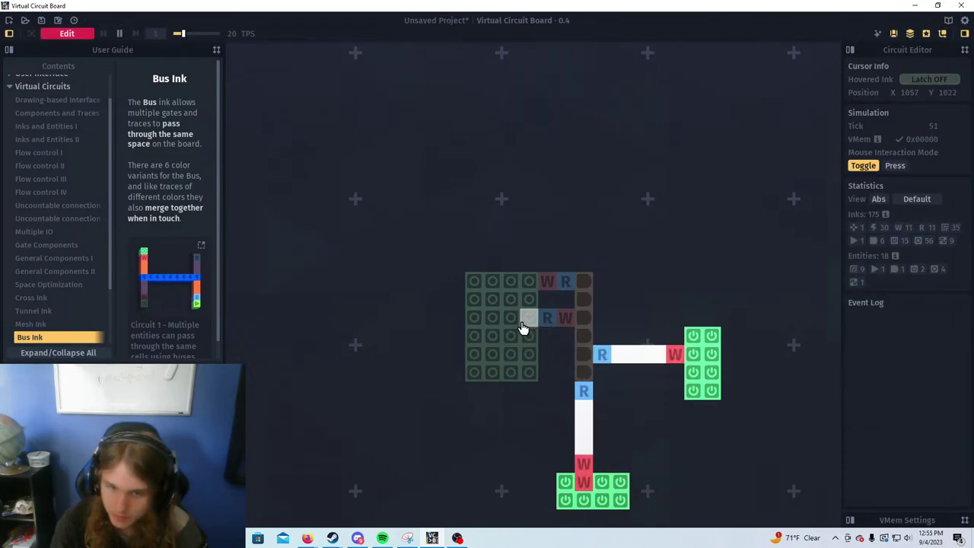
{"action": "left_click", "coordinate": [496, 356]}
{"action": "left_click", "coordinate": [502, 359]}
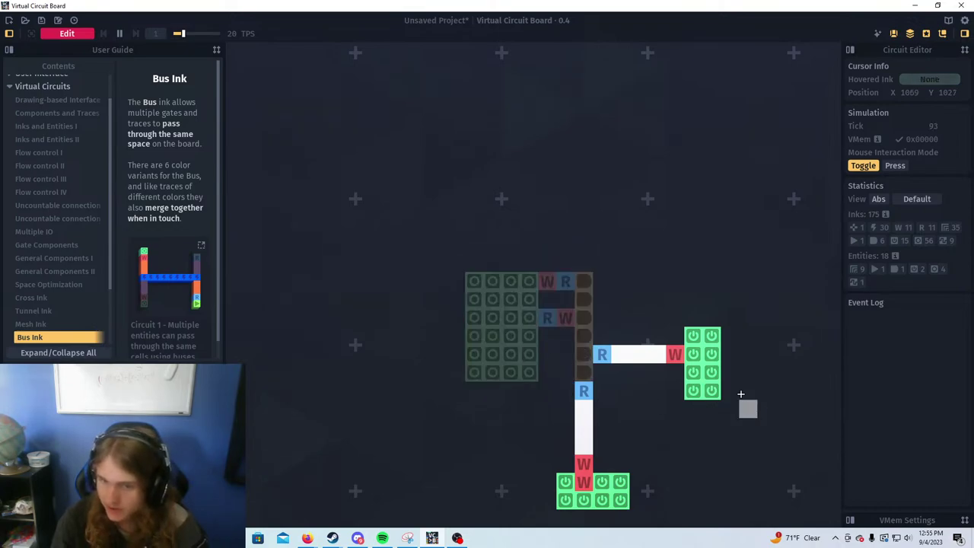
{"action": "left_click", "coordinate": [606, 490]}
{"action": "left_click", "coordinate": [483, 348]}
{"action": "left_click", "coordinate": [484, 348]}
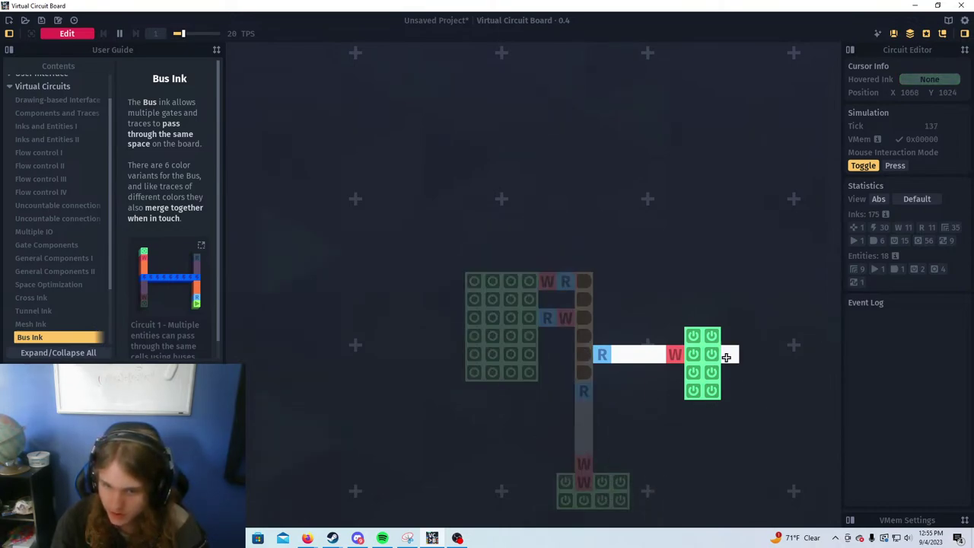
{"action": "left_click", "coordinate": [728, 354]}
{"action": "left_click", "coordinate": [616, 504]}
{"action": "left_click", "coordinate": [483, 355]}
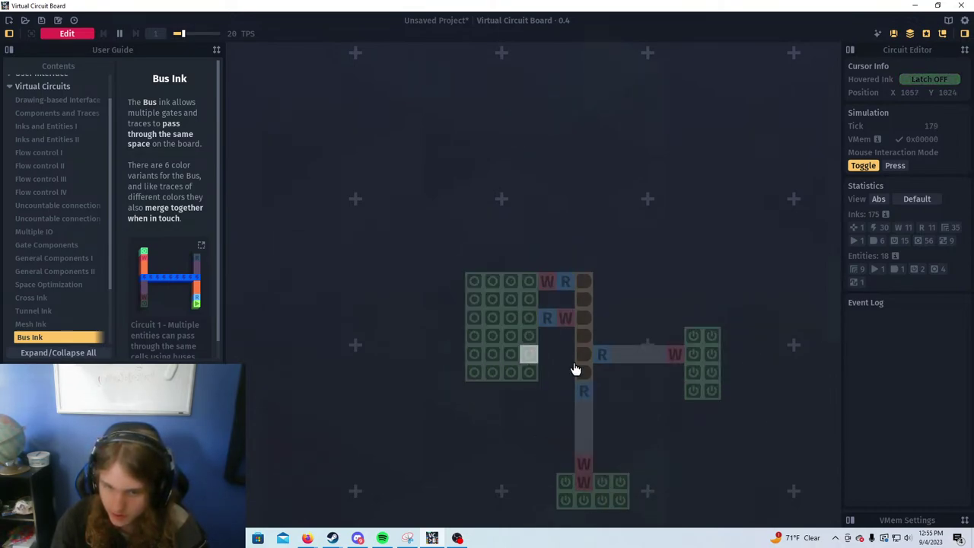
{"action": "left_click", "coordinate": [694, 375]}
{"action": "left_click", "coordinate": [618, 486]}
{"action": "left_click", "coordinate": [511, 344]}
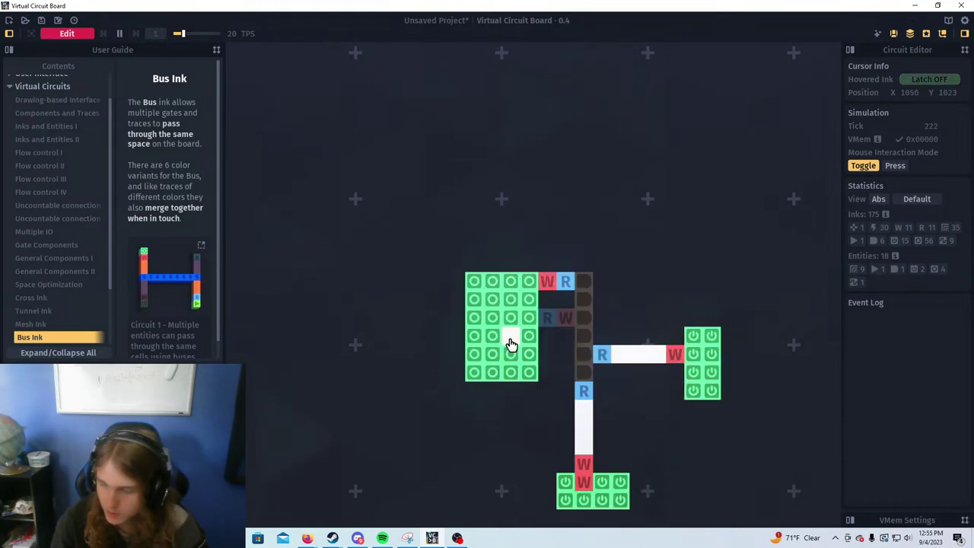
Toggle the large latch repeatedly, switch off both input latches, try the large latch again, and return to editing
{"action": "left_click", "coordinate": [511, 343]}
{"action": "left_click", "coordinate": [511, 343]}
{"action": "left_click", "coordinate": [511, 343]}
{"action": "left_click", "coordinate": [511, 343]}
{"action": "left_click", "coordinate": [511, 344]}
{"action": "left_click", "coordinate": [511, 344]}
{"action": "left_click", "coordinate": [510, 343]}
{"action": "left_click", "coordinate": [511, 343]}
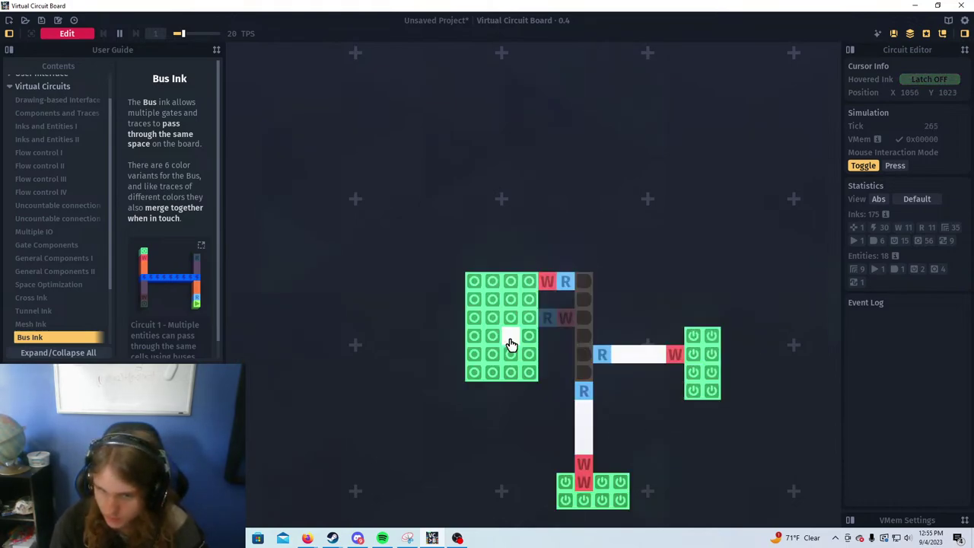
{"action": "left_click", "coordinate": [623, 484]}
{"action": "left_click", "coordinate": [692, 391]}
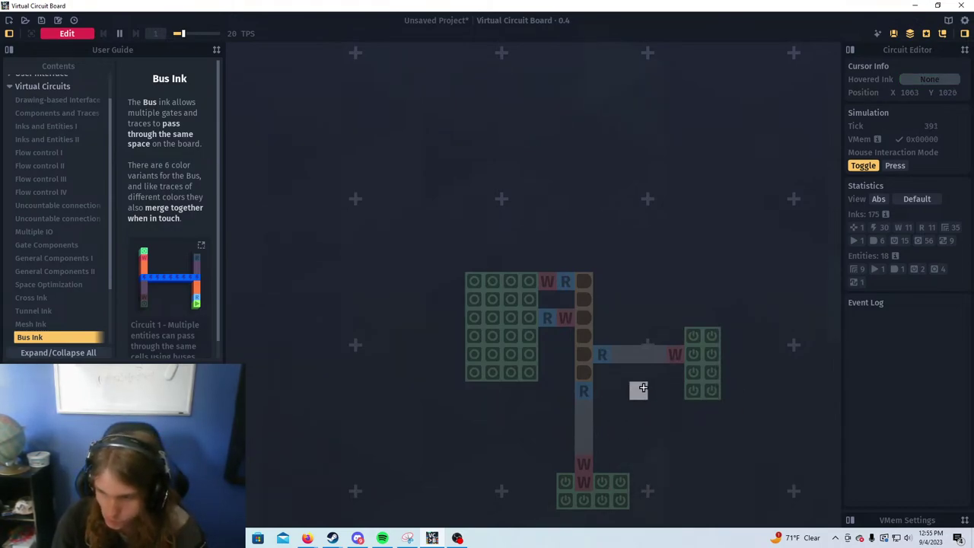
{"action": "left_click", "coordinate": [502, 364]}
{"action": "key", "text": "space"}
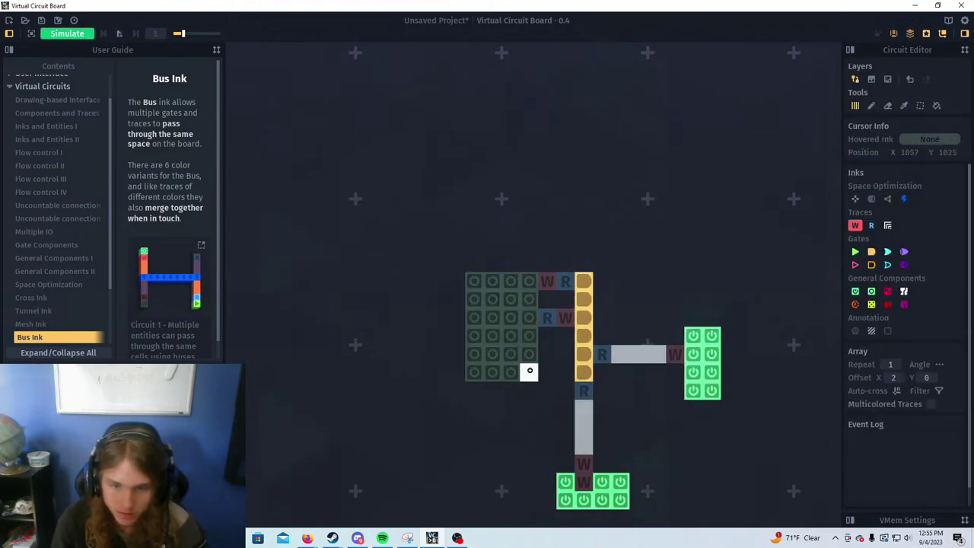
Erase the large latch block's two lowest rows and run a 13-cell Trace leftward from a Cross placed in the And column's fifth cell
{"action": "mouse_move", "coordinate": [528, 372]}
{"action": "left_mouse_down"}
{"action": "mouse_move", "coordinate": [547, 355]}
{"action": "mouse_move", "coordinate": [477, 375]}
{"action": "left_mouse_up"}
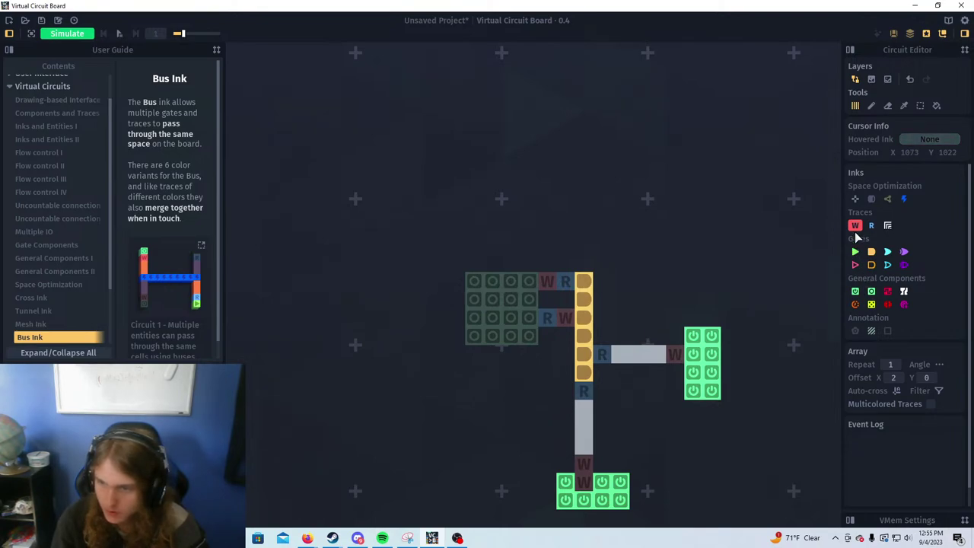
{"action": "left_click", "coordinate": [584, 356]}
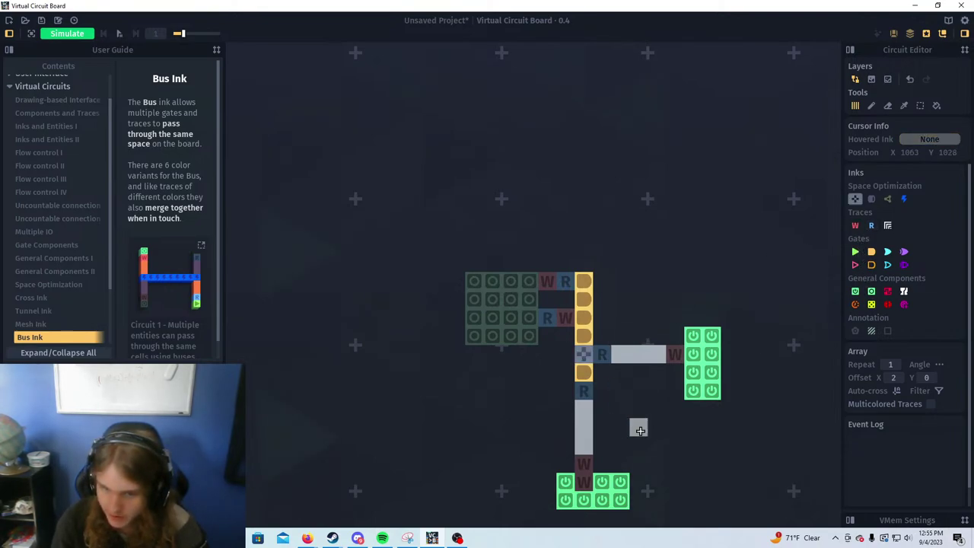
{"action": "left_click", "coordinate": [888, 226]}
{"action": "left_click_drag", "start_coordinate": [561, 357], "coordinate": [419, 355]}
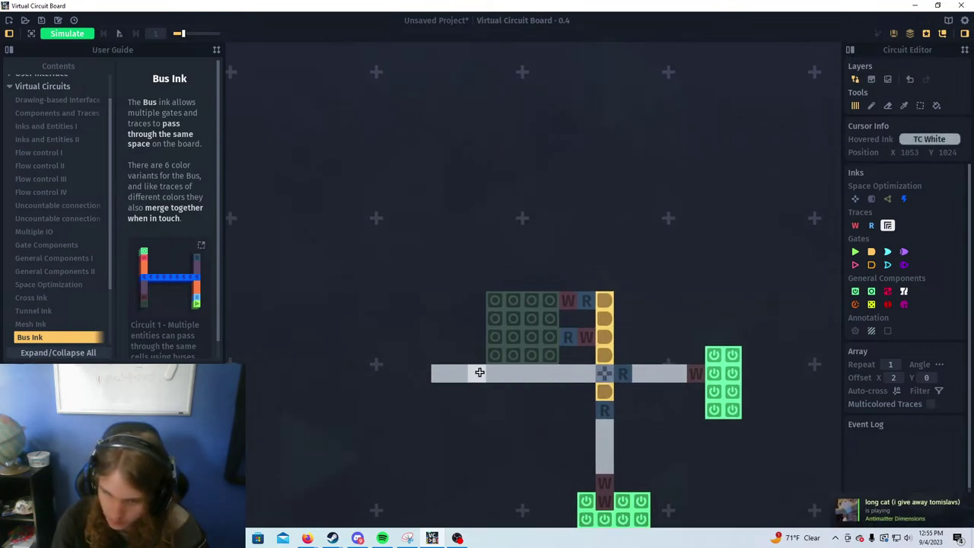
{"action": "left_click_drag", "start_coordinate": [548, 309], "coordinate": [598, 373]}
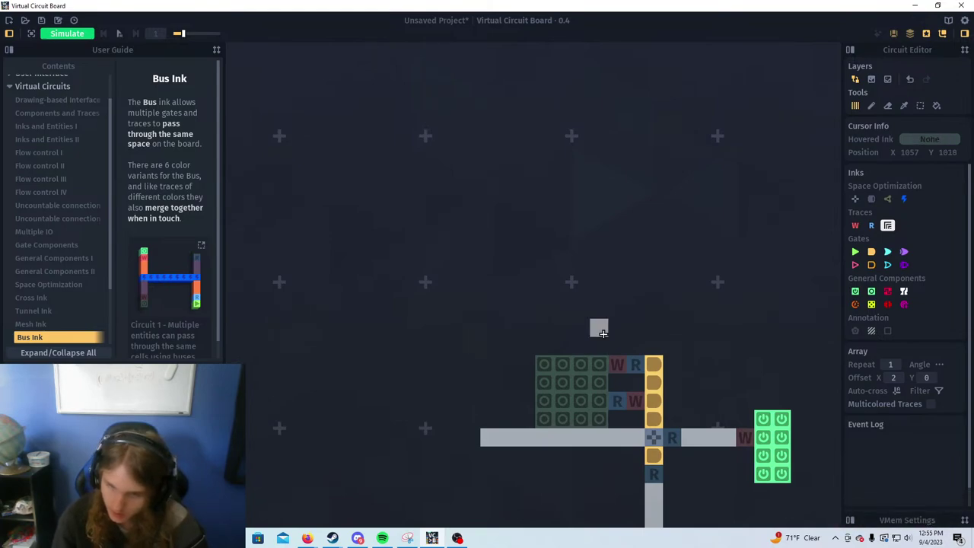
{"action": "left_click_drag", "start_coordinate": [635, 437], "coordinate": [624, 371]}
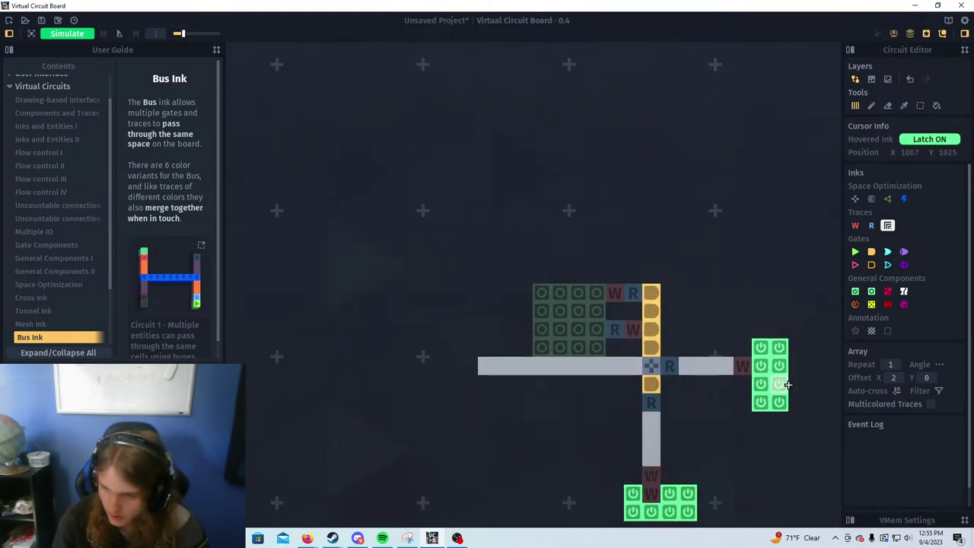
{"action": "left_click_drag", "start_coordinate": [516, 366], "coordinate": [414, 366]}
Place a second Cross on the horizontal Trace, directly right of the Read cell beside the And column
{"action": "left_click_drag", "start_coordinate": [580, 344], "coordinate": [591, 340]}
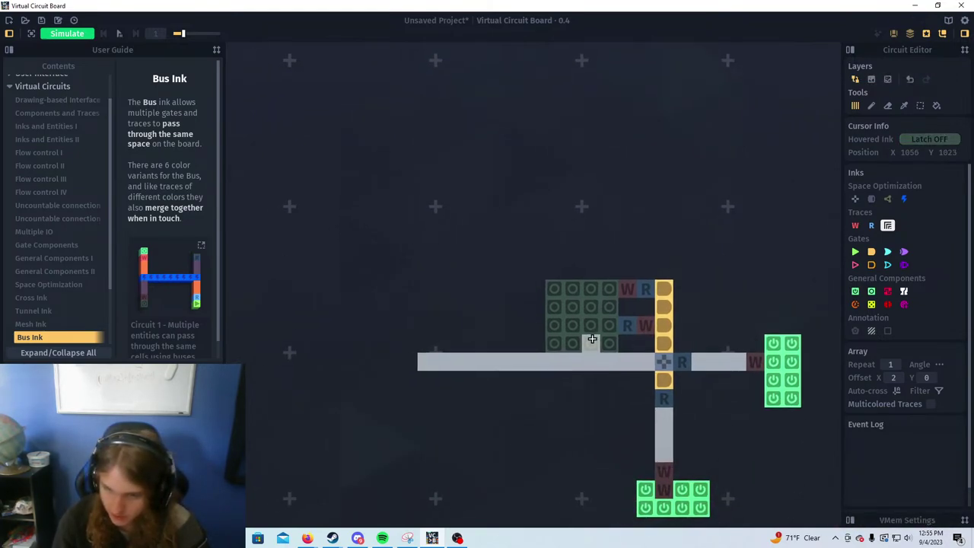
{"action": "mouse_move", "coordinate": [660, 309]}
{"action": "left_mouse_down"}
{"action": "mouse_move", "coordinate": [646, 385]}
{"action": "mouse_move", "coordinate": [646, 302]}
{"action": "left_mouse_up"}
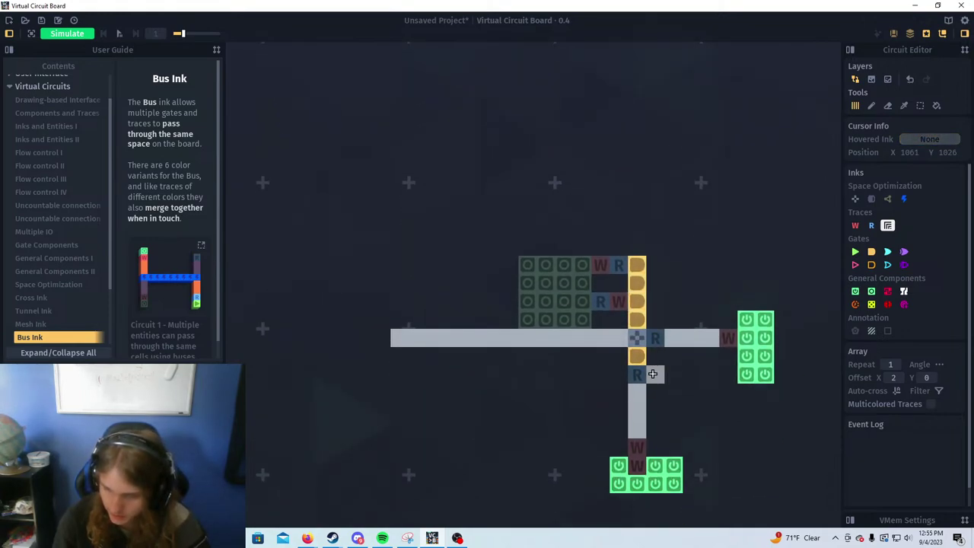
{"action": "left_click", "coordinate": [672, 339]}
{"action": "scroll", "coordinate": [596, 352], "scroll_direction": "up", "scroll_amount": 3}
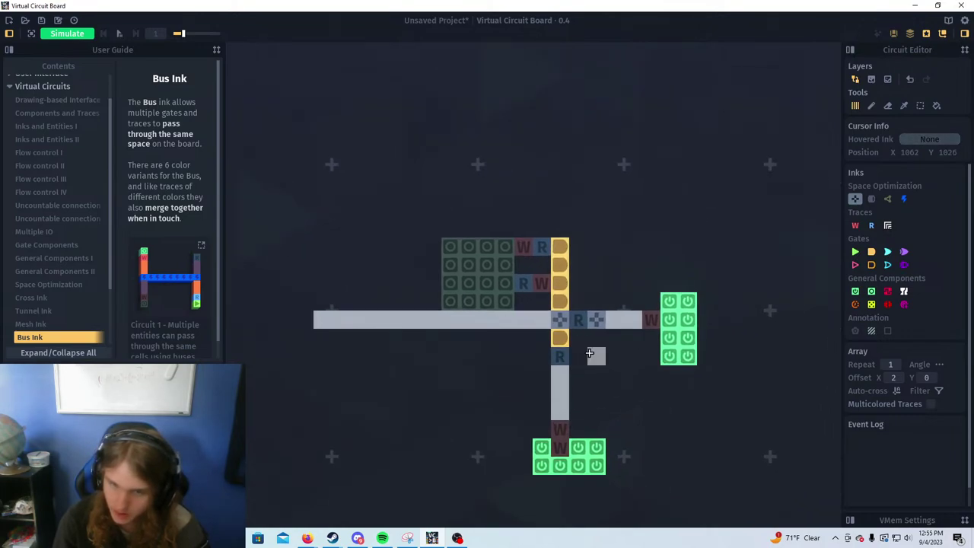
Erase the And column with the connection and latch block beneath it, and draw a ten-cell vertical Trace through the second Cross
{"action": "mouse_move", "coordinate": [497, 196]}
{"action": "left_mouse_down"}
{"action": "mouse_move", "coordinate": [502, 396]}
{"action": "mouse_move", "coordinate": [448, 510]}
{"action": "mouse_move", "coordinate": [554, 486]}
{"action": "mouse_move", "coordinate": [556, 508]}
{"action": "left_mouse_up"}
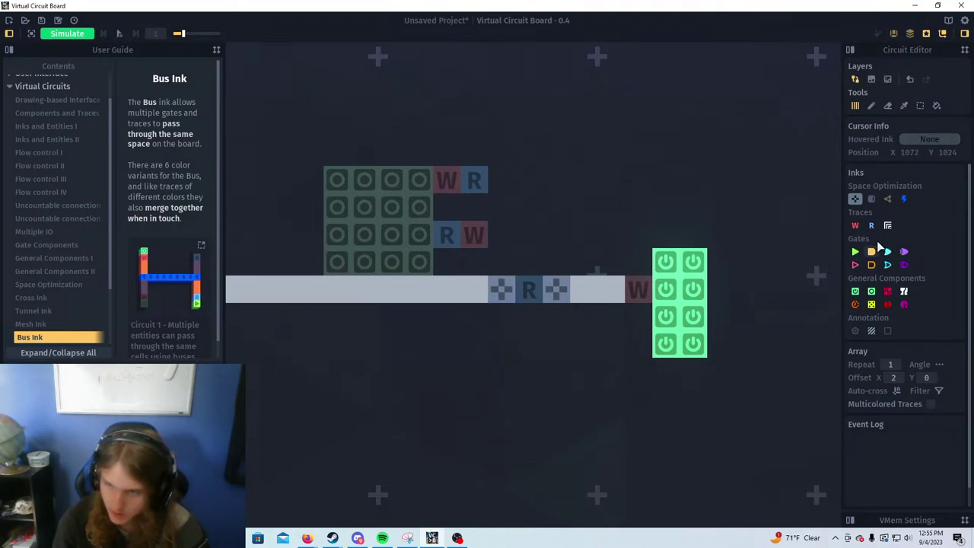
{"action": "left_click", "coordinate": [888, 225]}
{"action": "mouse_move", "coordinate": [556, 285]}
{"action": "left_mouse_down"}
{"action": "mouse_move", "coordinate": [554, 152]}
{"action": "mouse_move", "coordinate": [553, 399]}
{"action": "left_mouse_up"}
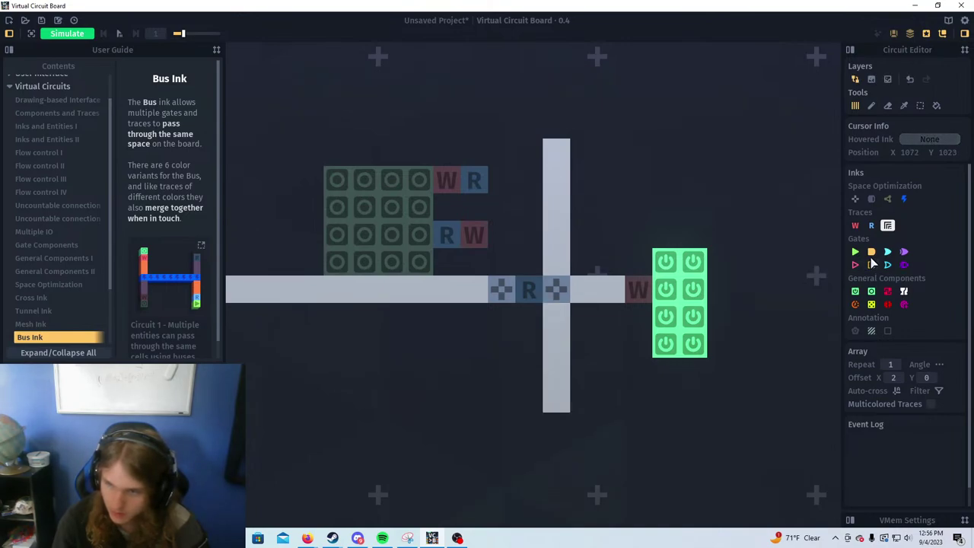
Draw a four-cell And column beside the latch's outer Read cell, add one And cell at its foot toward the vertical Trace, and join its top to the Trace with Read
{"action": "left_click", "coordinate": [872, 251]}
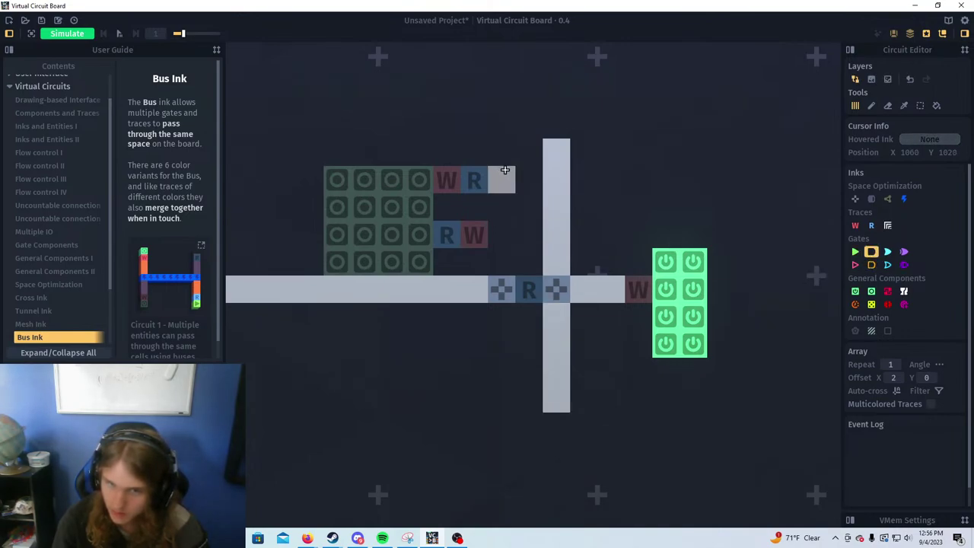
{"action": "mouse_move", "coordinate": [501, 177]}
{"action": "left_mouse_down"}
{"action": "mouse_move", "coordinate": [507, 258]}
{"action": "mouse_move", "coordinate": [529, 261]}
{"action": "left_mouse_up"}
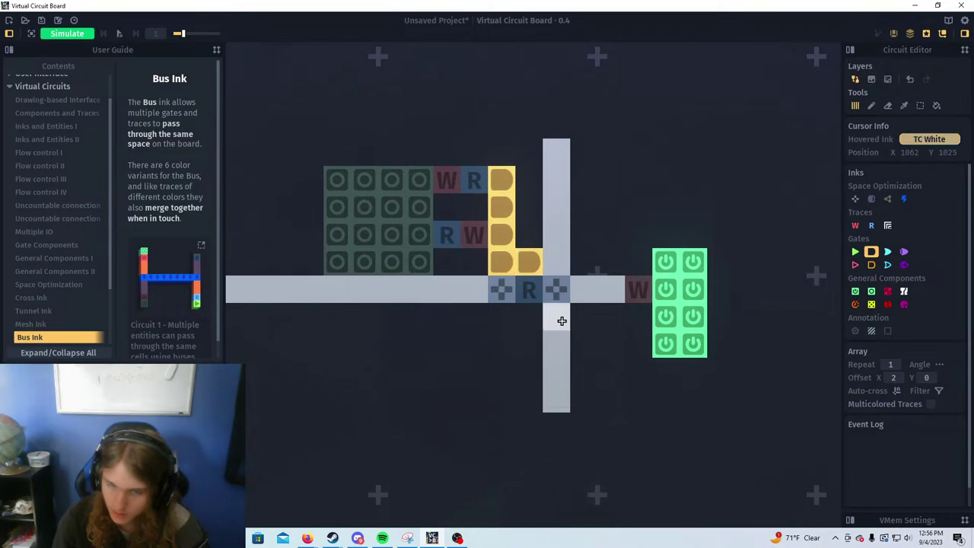
{"action": "left_click", "coordinate": [872, 226]}
{"action": "left_click", "coordinate": [529, 180]}
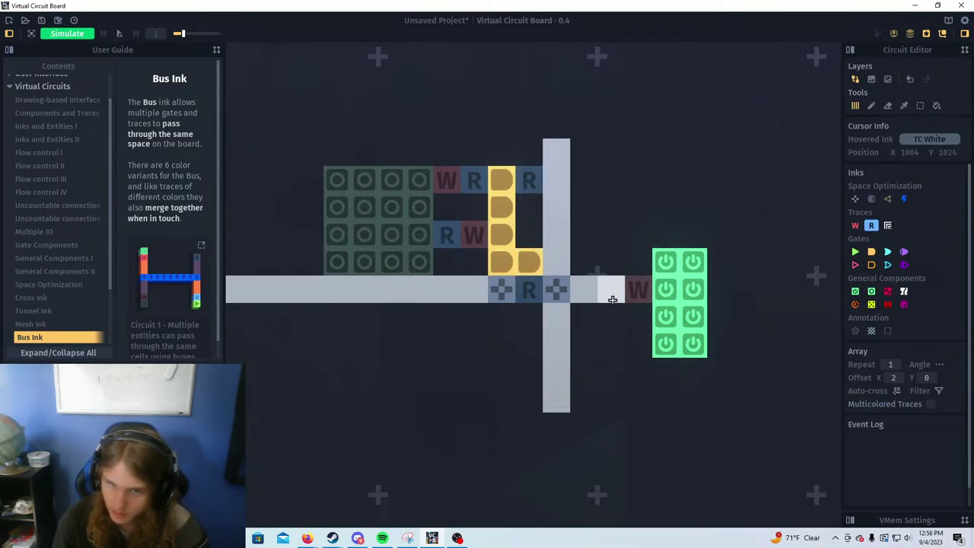
Place a Write cell at the lower end of the vertical Trace and draw a five-by-three Latch OFF block directly beneath it
{"action": "scroll", "coordinate": [584, 344], "scroll_direction": "down", "scroll_amount": 1}
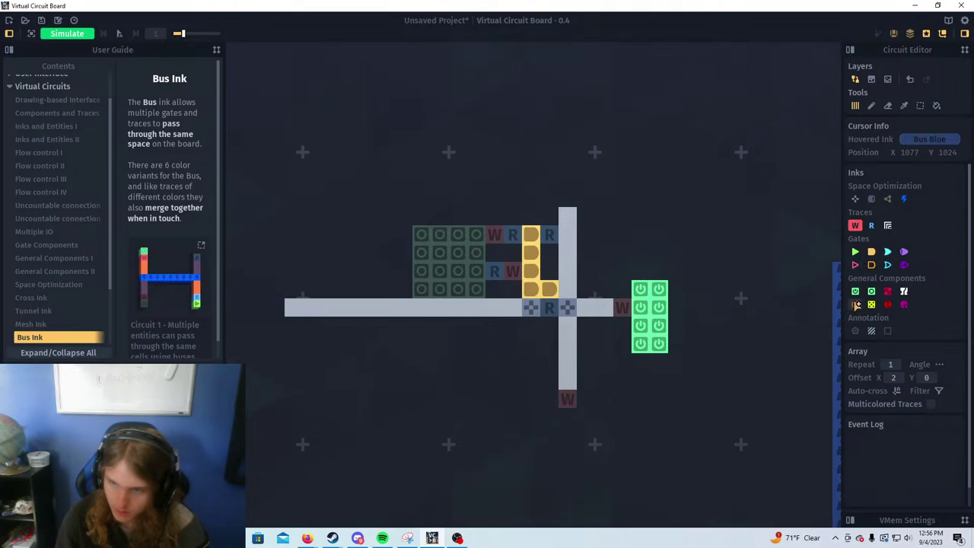
{"action": "left_click", "coordinate": [872, 291]}
{"action": "mouse_move", "coordinate": [532, 418]}
{"action": "left_mouse_down"}
{"action": "mouse_move", "coordinate": [584, 454]}
{"action": "mouse_move", "coordinate": [549, 452]}
{"action": "left_mouse_up"}
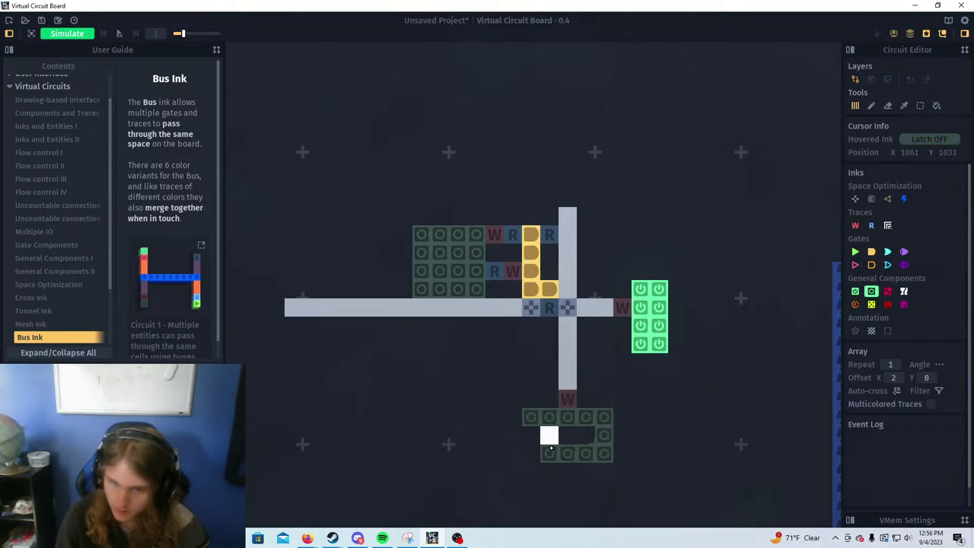
{"action": "scroll", "coordinate": [593, 358], "scroll_direction": "down", "scroll_amount": 3}
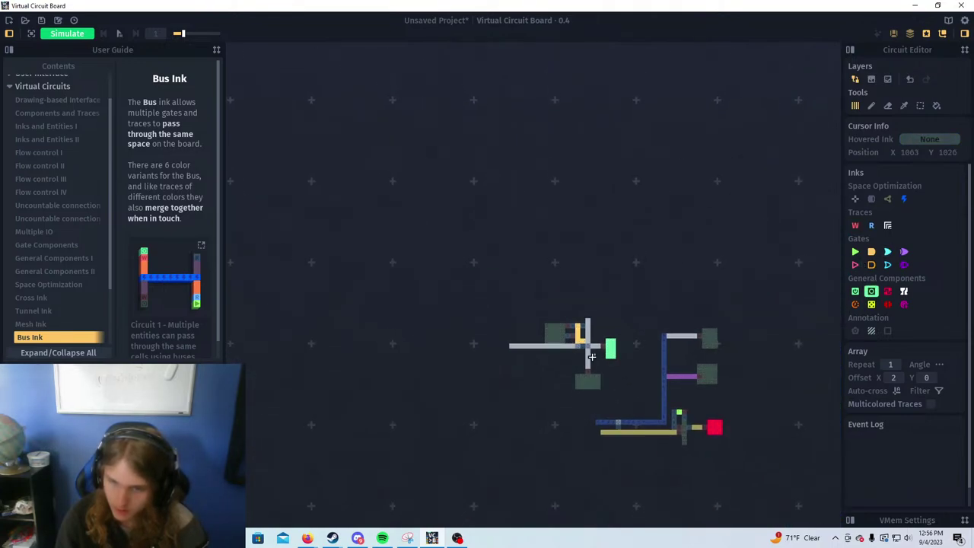
{"action": "scroll", "coordinate": [594, 358], "scroll_direction": "up", "scroll_amount": 3}
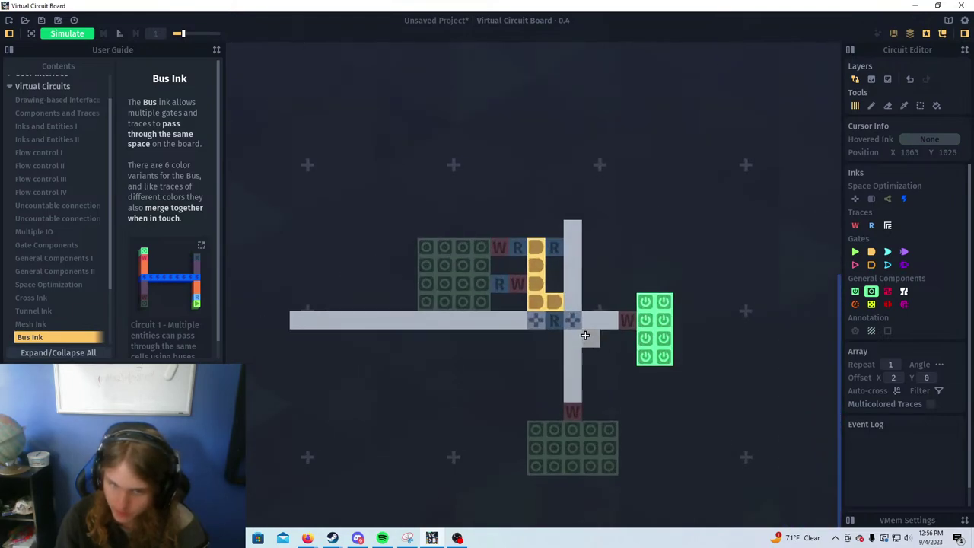
Place a Read cell on top of the four-by-four latch block's leftmost column and a Write cell directly above it
{"action": "left_click_drag", "start_coordinate": [584, 335], "coordinate": [621, 305]}
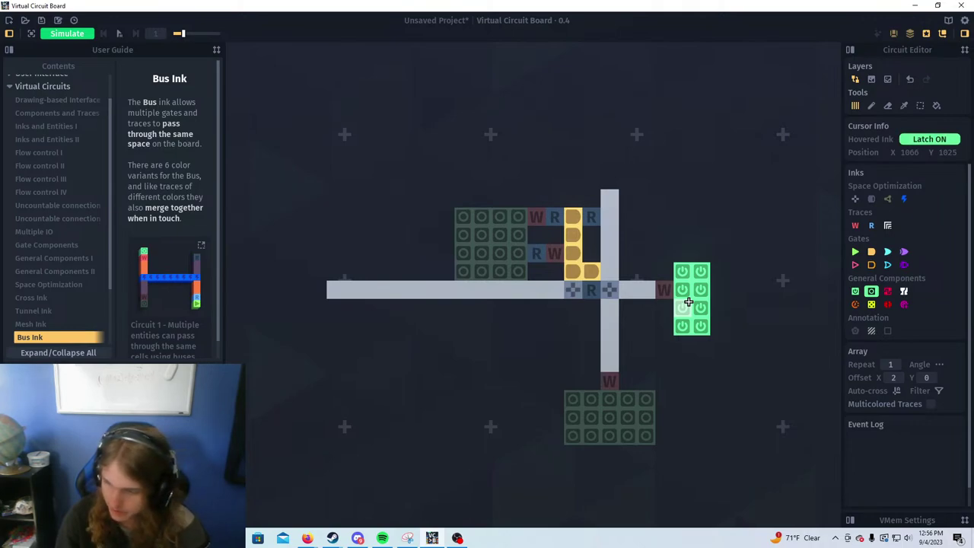
{"action": "left_click_drag", "start_coordinate": [614, 251], "coordinate": [630, 337]}
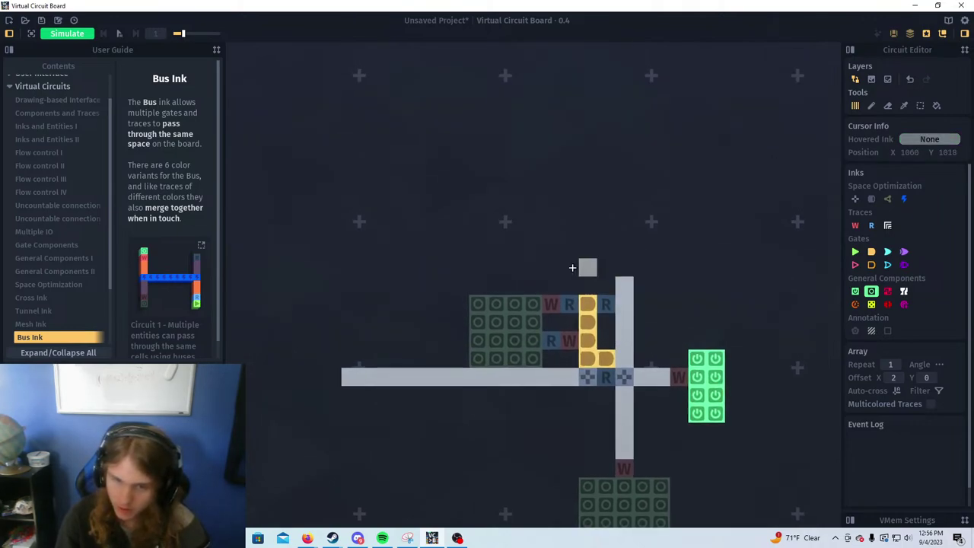
{"action": "left_click_drag", "start_coordinate": [576, 296], "coordinate": [602, 320]}
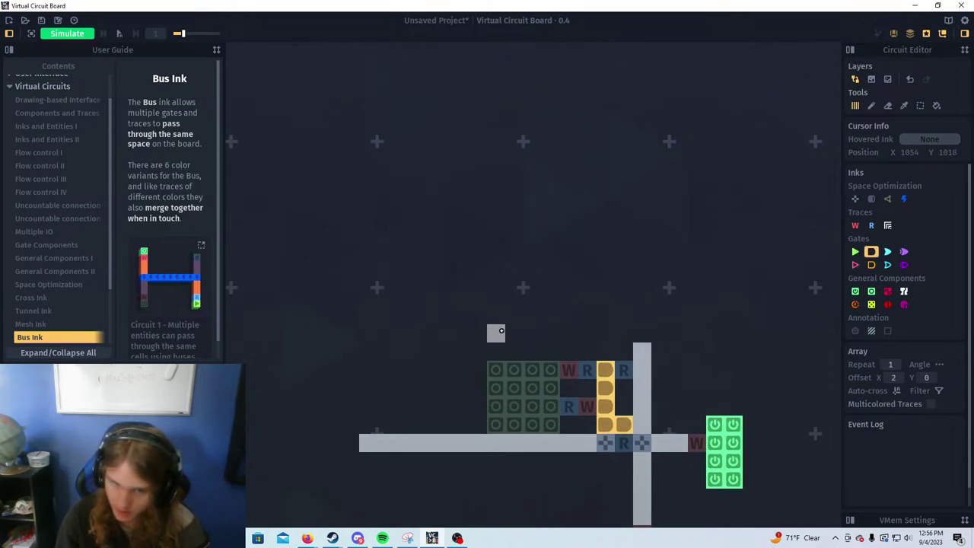
{"action": "left_click_drag", "start_coordinate": [501, 331], "coordinate": [550, 332]}
{"action": "left_click", "coordinate": [869, 225]}
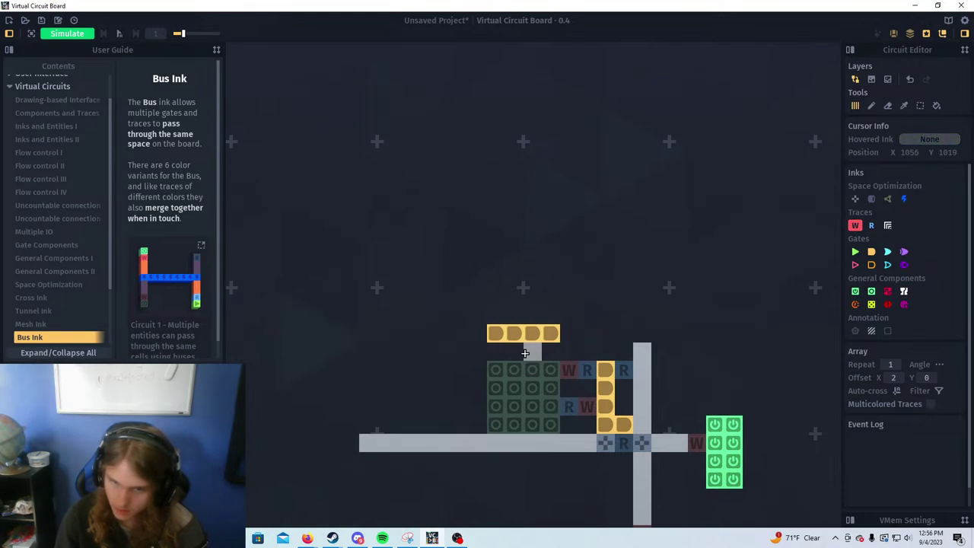
{"action": "left_click_drag", "start_coordinate": [550, 334], "coordinate": [508, 330]}
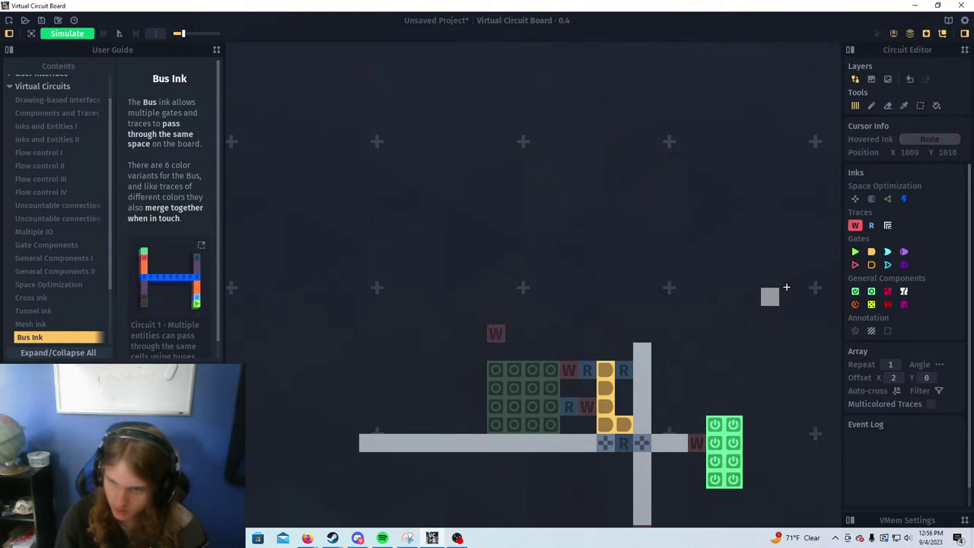
{"action": "left_click", "coordinate": [870, 225]}
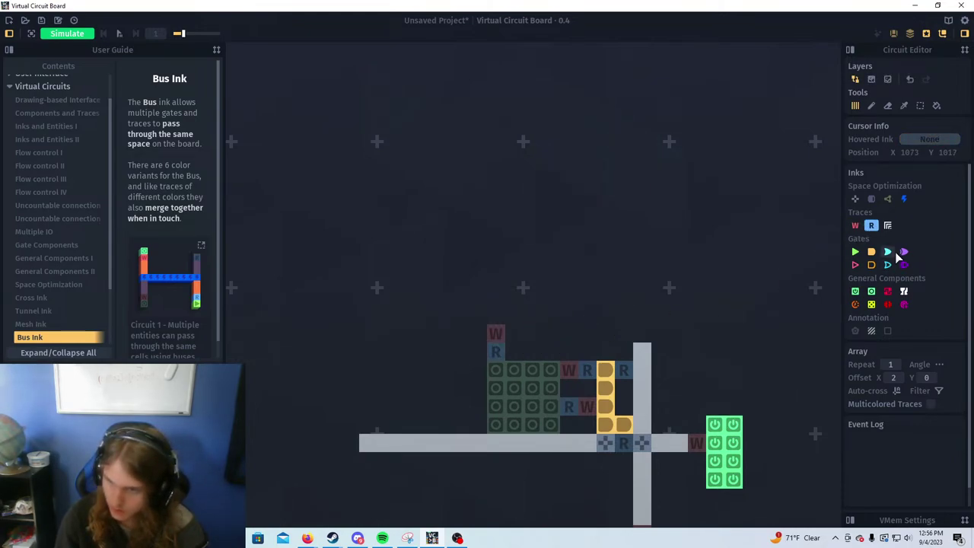
Draw three And cells rightward from the new Write cell and two more beneath them, touching the latch block
{"action": "left_click_drag", "start_coordinate": [513, 332], "coordinate": [554, 333]}
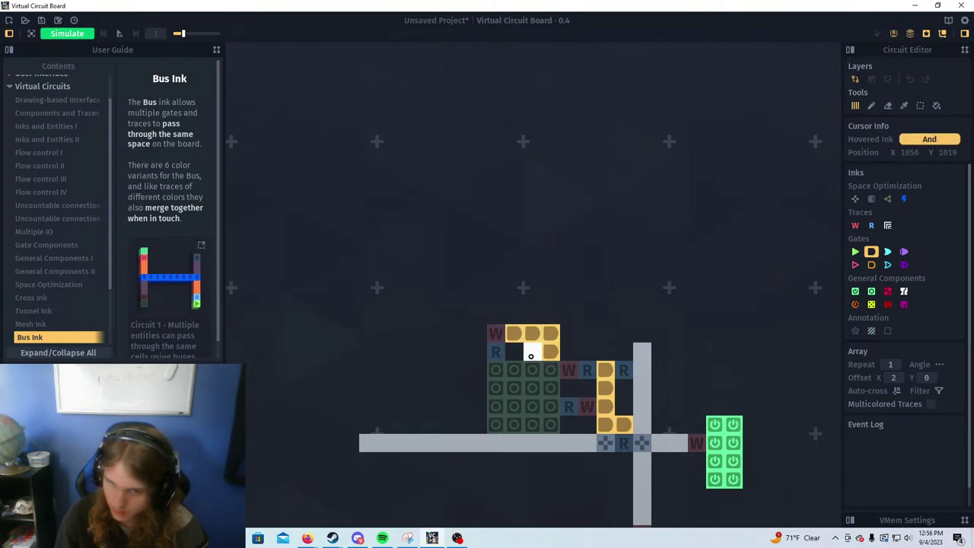
{"action": "left_click", "coordinate": [531, 353]}
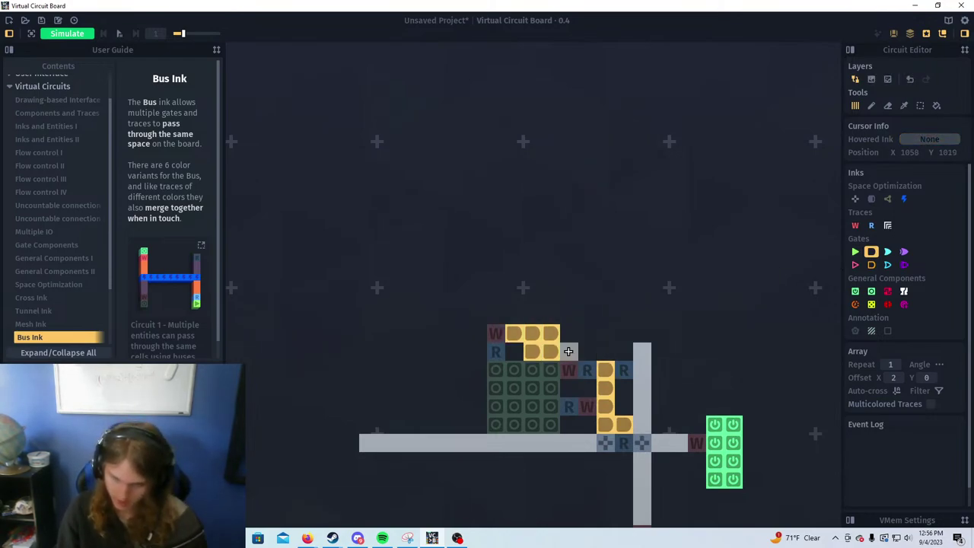
{"action": "scroll", "coordinate": [568, 351], "scroll_direction": "up", "scroll_amount": 1}
{"action": "scroll", "coordinate": [516, 297], "scroll_direction": "up", "scroll_amount": 1}
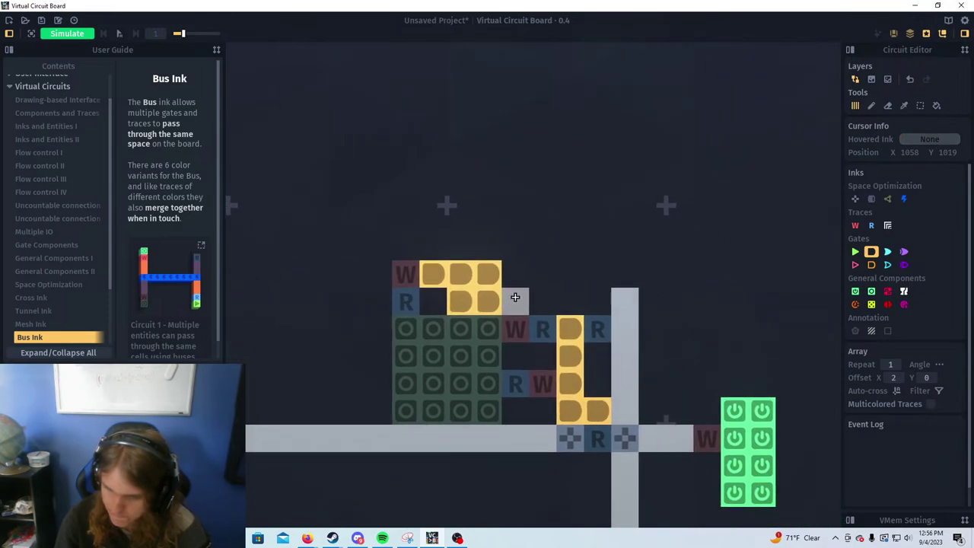
{"action": "left_click_drag", "start_coordinate": [520, 291], "coordinate": [525, 317]}
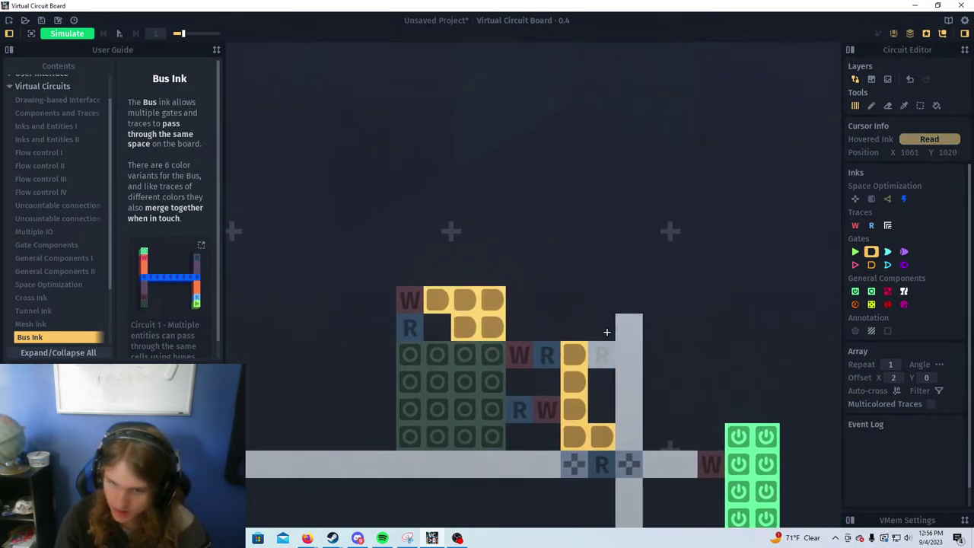
Place a Read cell at the end of the upper And row and link it to the vertical Trace's top with a four-cell Trace
{"action": "left_click", "coordinate": [520, 300]}
{"action": "left_click", "coordinate": [887, 225]}
{"action": "left_click_drag", "start_coordinate": [634, 309], "coordinate": [547, 299]}
Recolor the Trace running from the upper Read cell down through the Cross to the lower latch block yellow
{"action": "scroll", "coordinate": [853, 245], "scroll_direction": "down", "scroll_amount": 1}
{"action": "scroll", "coordinate": [761, 247], "scroll_direction": "down", "scroll_amount": 1}
{"action": "scroll", "coordinate": [753, 351], "scroll_direction": "down", "scroll_amount": 3}
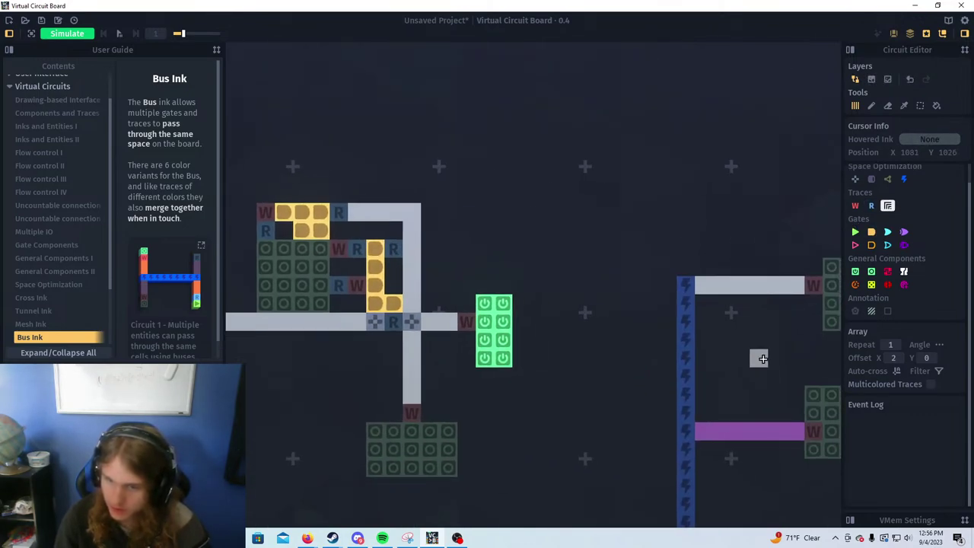
{"action": "scroll", "coordinate": [499, 320], "scroll_direction": "up", "scroll_amount": 4}
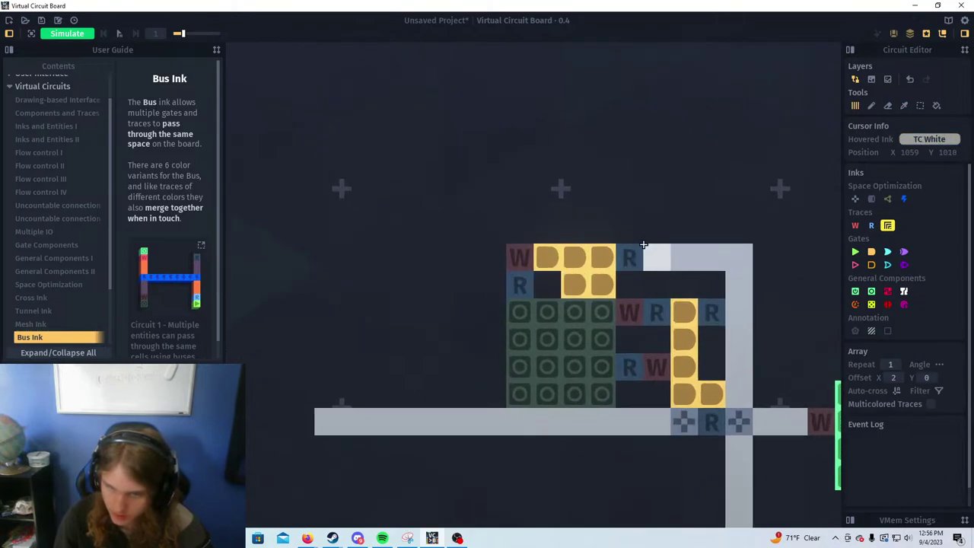
{"action": "mouse_move", "coordinate": [655, 256]}
{"action": "left_mouse_down"}
{"action": "mouse_move", "coordinate": [735, 256]}
{"action": "mouse_move", "coordinate": [735, 386]}
{"action": "left_mouse_up"}
{"action": "left_click_drag", "start_coordinate": [703, 312], "coordinate": [659, 169]}
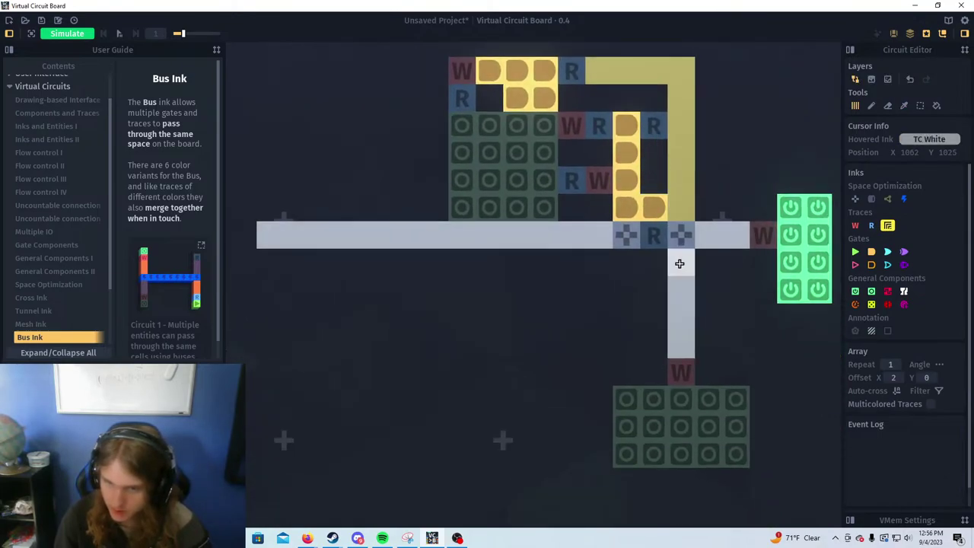
{"action": "left_click_drag", "start_coordinate": [681, 264], "coordinate": [680, 342]}
{"action": "scroll", "coordinate": [626, 157], "scroll_direction": "down", "scroll_amount": 4}
{"action": "scroll", "coordinate": [627, 133], "scroll_direction": "up", "scroll_amount": 1}
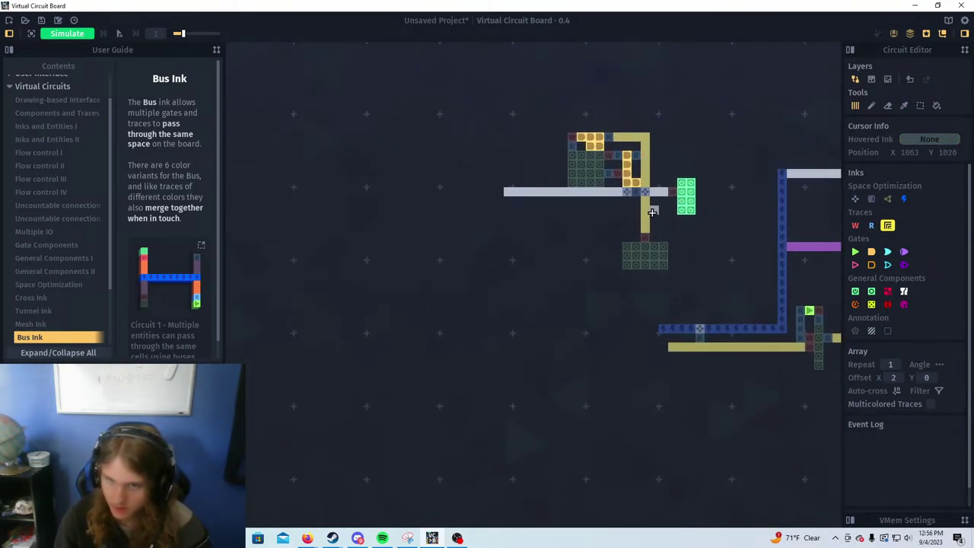
{"action": "scroll", "coordinate": [669, 191], "scroll_direction": "up", "scroll_amount": 3}
{"action": "left_click_drag", "start_coordinate": [598, 146], "coordinate": [641, 243]}
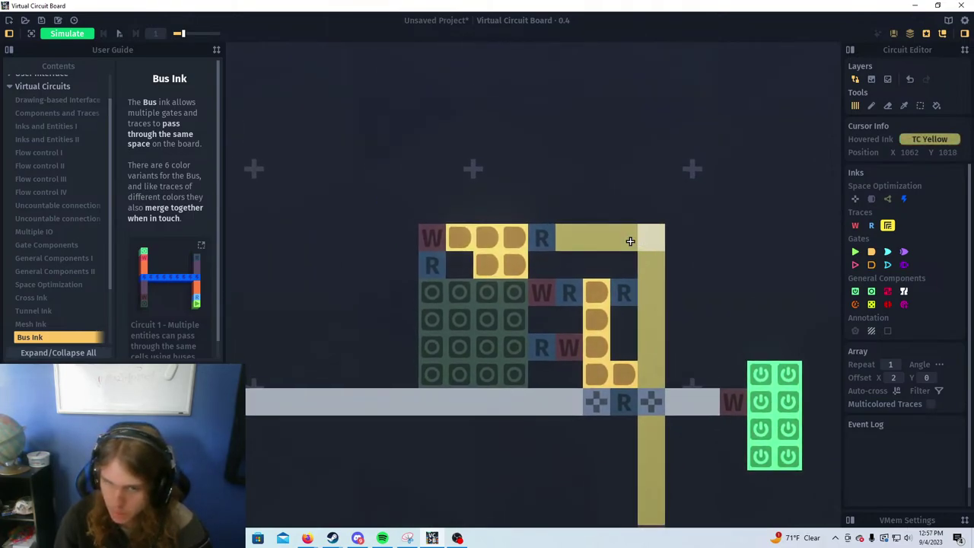
Place a Read cell directly above the middle of the upper And gate
{"action": "left_click_drag", "start_coordinate": [498, 238], "coordinate": [547, 274]}
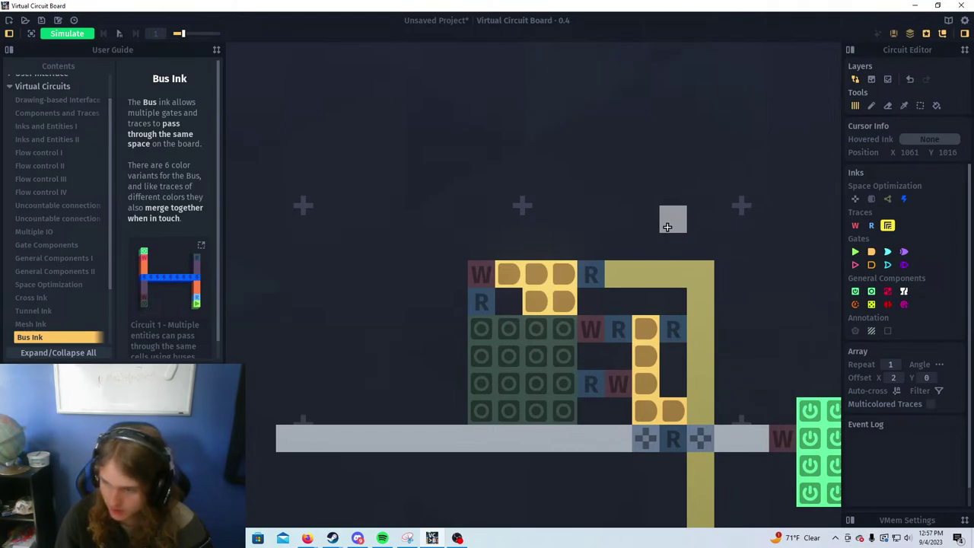
{"action": "scroll", "coordinate": [95, 298], "scroll_direction": "down", "scroll_amount": 1}
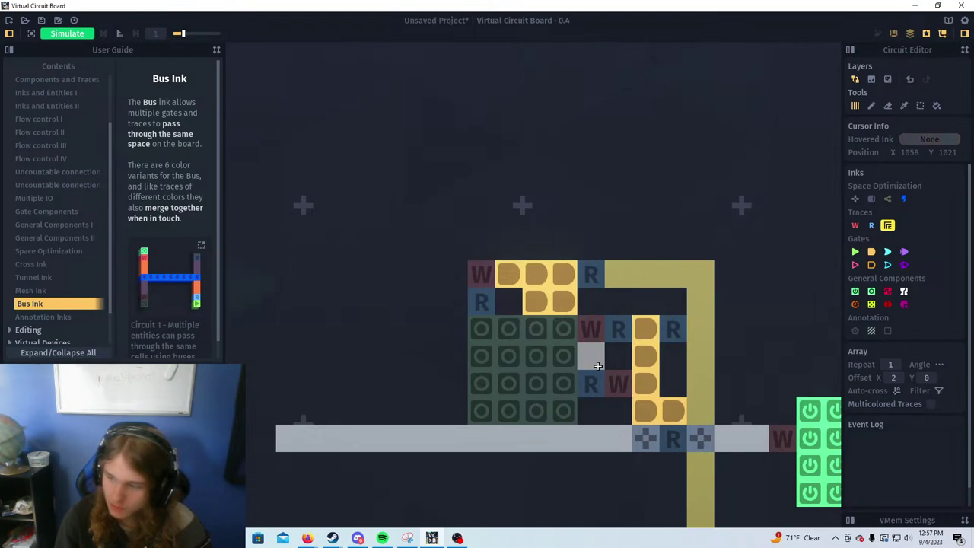
{"action": "left_click_drag", "start_coordinate": [582, 283], "coordinate": [593, 375]}
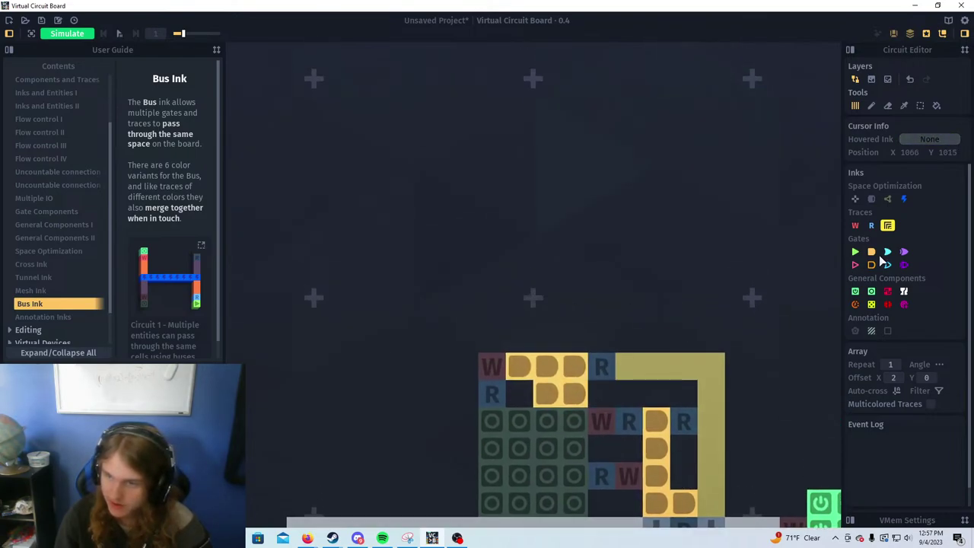
{"action": "left_click", "coordinate": [871, 225]}
{"action": "left_click", "coordinate": [548, 339]}
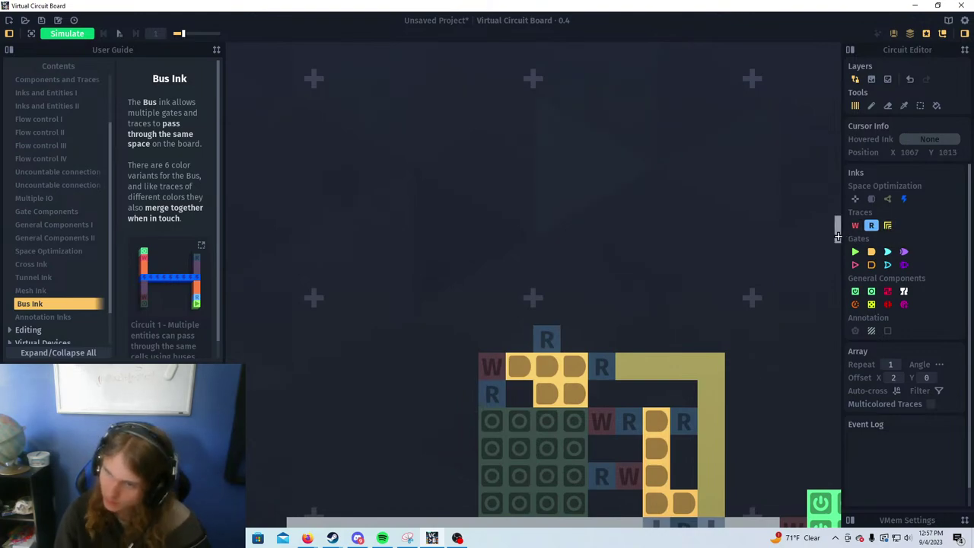
Draw a horizontal blue bus about 29 cells long above the circuit, extending well past its left side
{"action": "scroll", "coordinate": [826, 258], "scroll_direction": "down", "scroll_amount": 2}
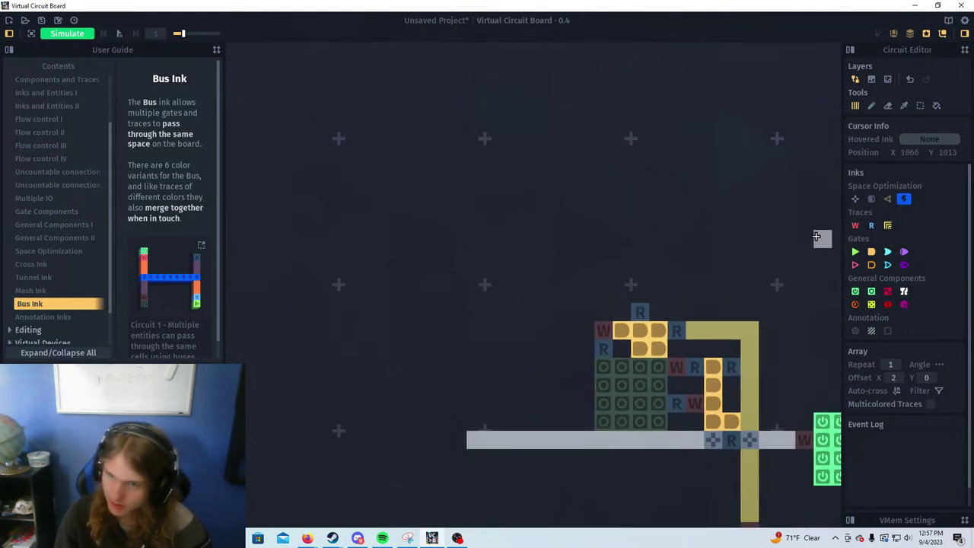
{"action": "left_click_drag", "start_coordinate": [603, 280], "coordinate": [750, 275]}
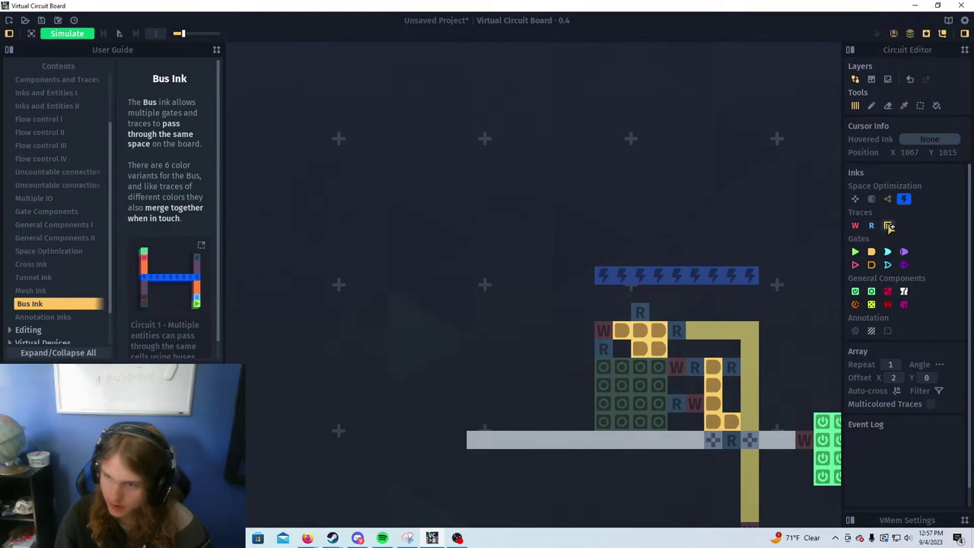
{"action": "mouse_move", "coordinate": [602, 276]}
{"action": "left_mouse_down"}
{"action": "mouse_move", "coordinate": [365, 292]}
{"action": "mouse_move", "coordinate": [302, 280]}
{"action": "left_mouse_up"}
{"action": "scroll", "coordinate": [675, 283], "scroll_direction": "down", "scroll_amount": 3}
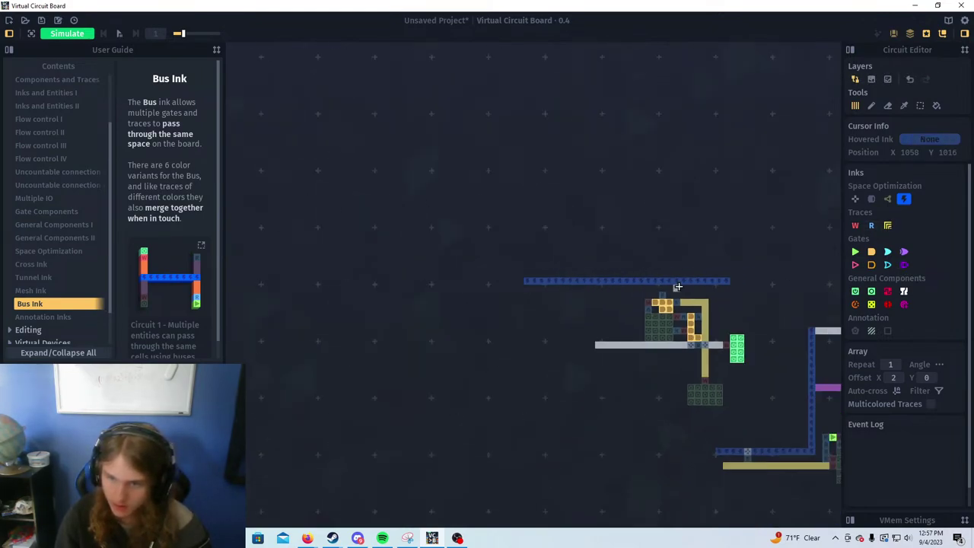
{"action": "scroll", "coordinate": [644, 309], "scroll_direction": "up", "scroll_amount": 3}
{"action": "scroll", "coordinate": [658, 304], "scroll_direction": "up", "scroll_amount": 1}
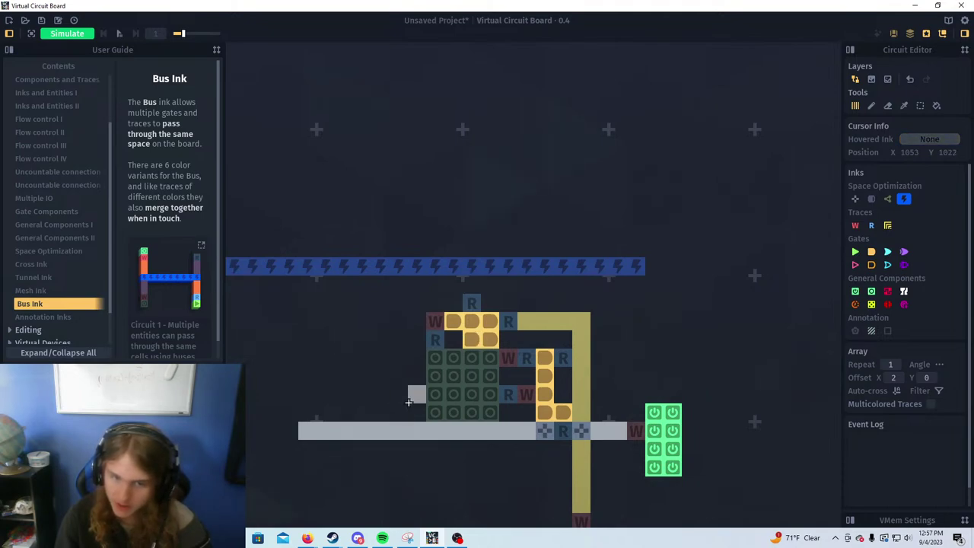
Place a Write cell on the left side of the 4×4 latch, at its second row
{"action": "left_click", "coordinate": [869, 225]}
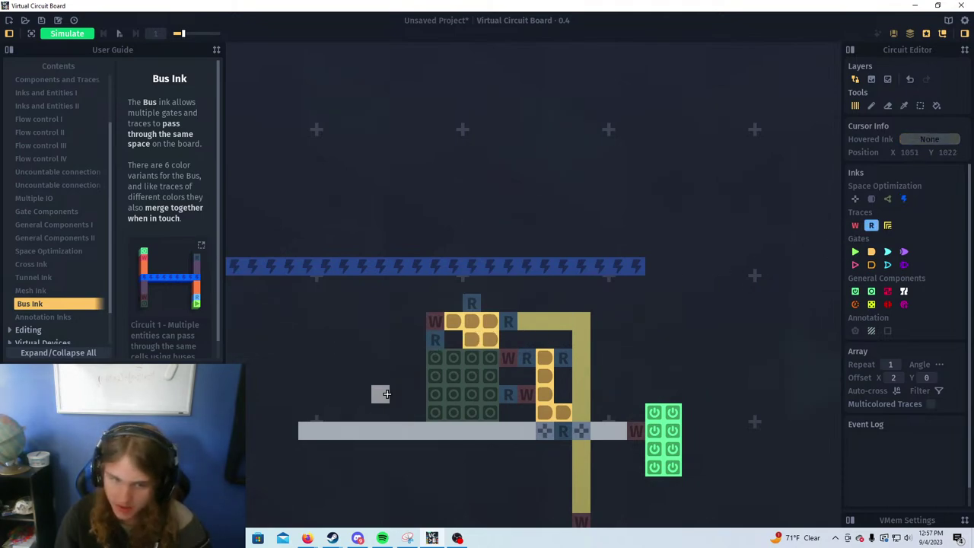
{"action": "left_click", "coordinate": [417, 376]}
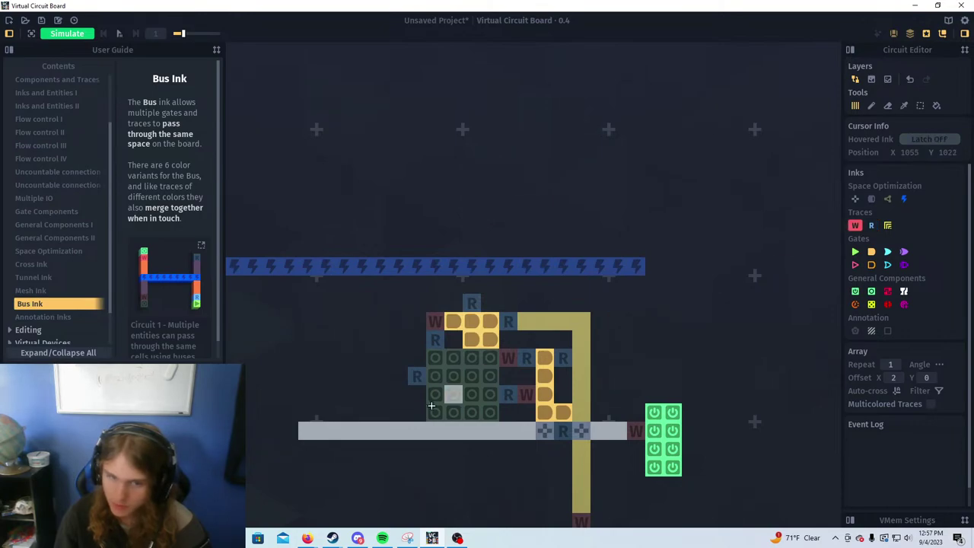
{"action": "left_click", "coordinate": [422, 378]}
Erase the lower half of the Latch ON block and draw a horizontal lime trace below the grey one, with a Cross over the yellow trace
{"action": "left_click", "coordinate": [887, 225]}
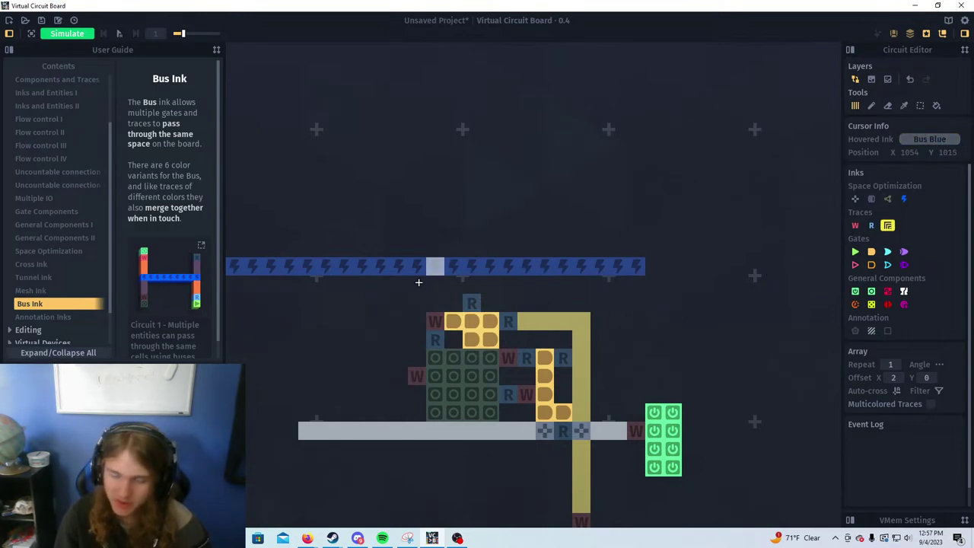
{"action": "left_click_drag", "start_coordinate": [418, 355], "coordinate": [493, 286]}
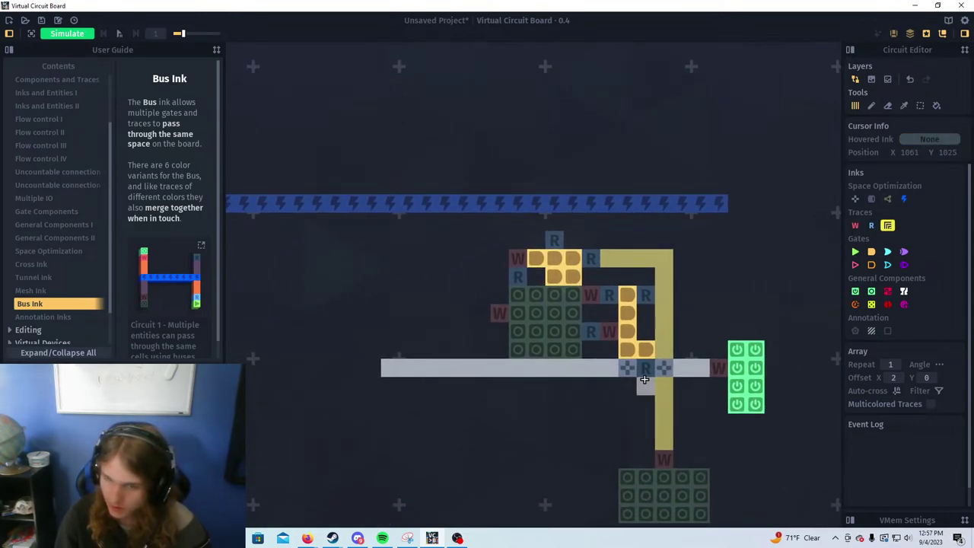
{"action": "right_click", "coordinate": [754, 390]}
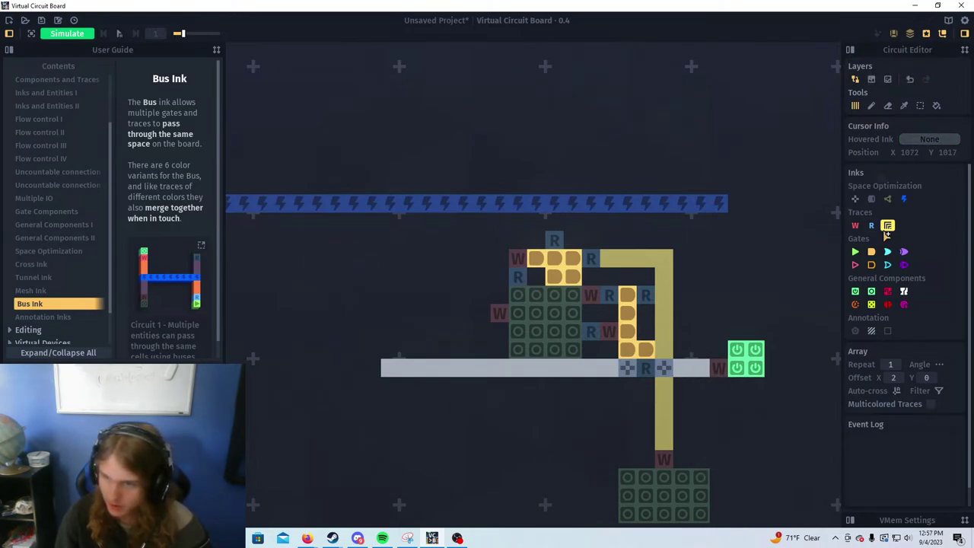
{"action": "mouse_move", "coordinate": [888, 226]}
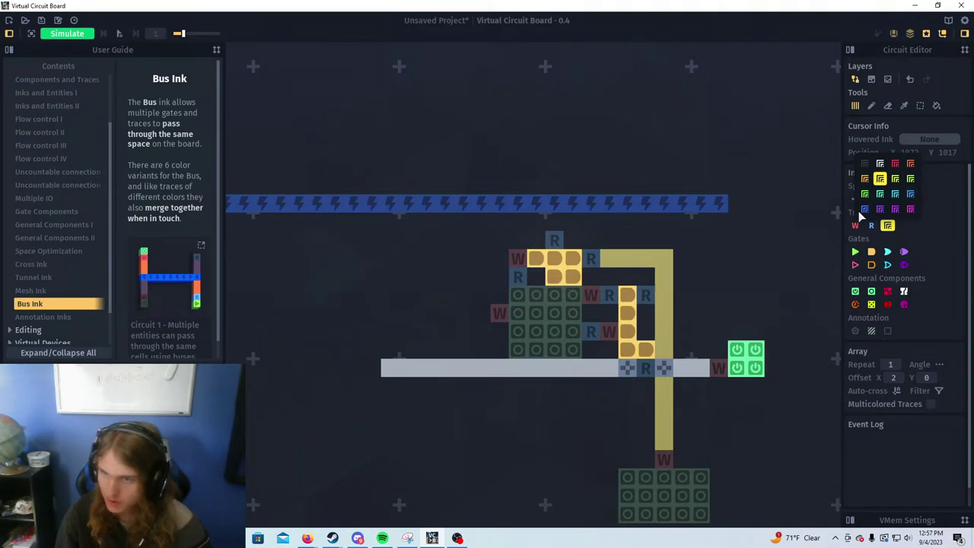
{"action": "left_click_drag", "start_coordinate": [755, 404], "coordinate": [387, 406]}
{"action": "left_click", "coordinate": [664, 405]}
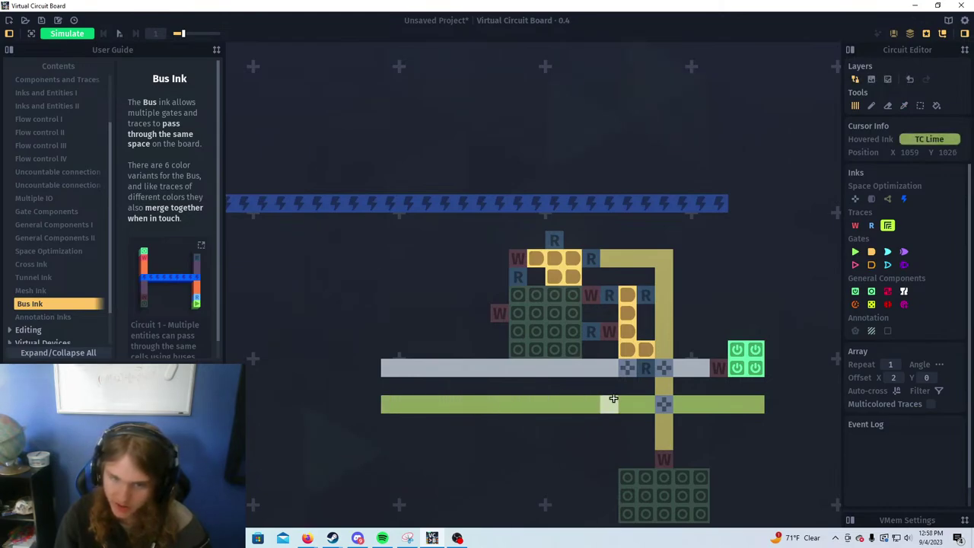
Extend the lime trace to the right and end it with a Write cell and a 2×2 Latch OFF block
{"action": "scroll", "coordinate": [590, 406], "scroll_direction": "down", "scroll_amount": 3}
{"action": "left_click_drag", "start_coordinate": [692, 408], "coordinate": [683, 408]}
{"action": "scroll", "coordinate": [683, 408], "scroll_direction": "up", "scroll_amount": 2}
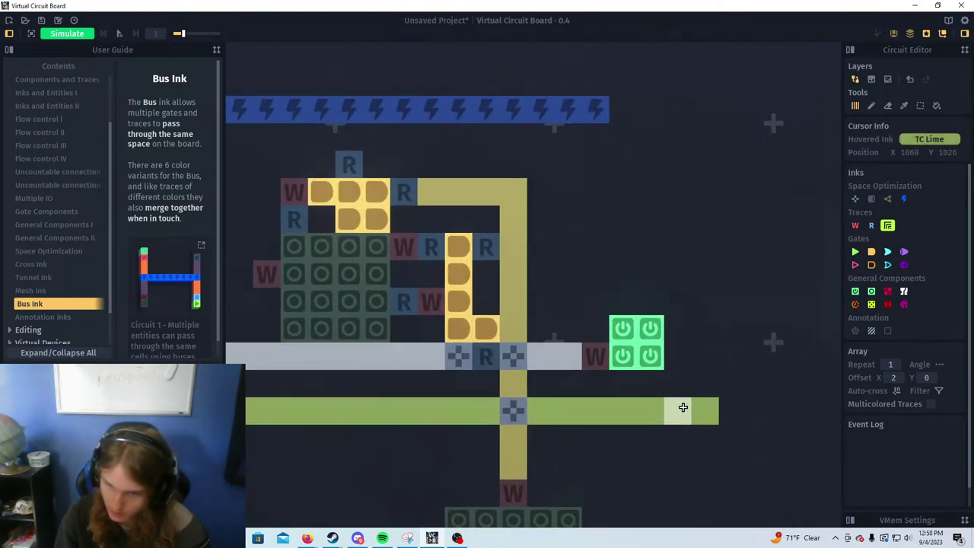
{"action": "left_click", "coordinate": [857, 225]}
{"action": "left_click", "coordinate": [733, 411]}
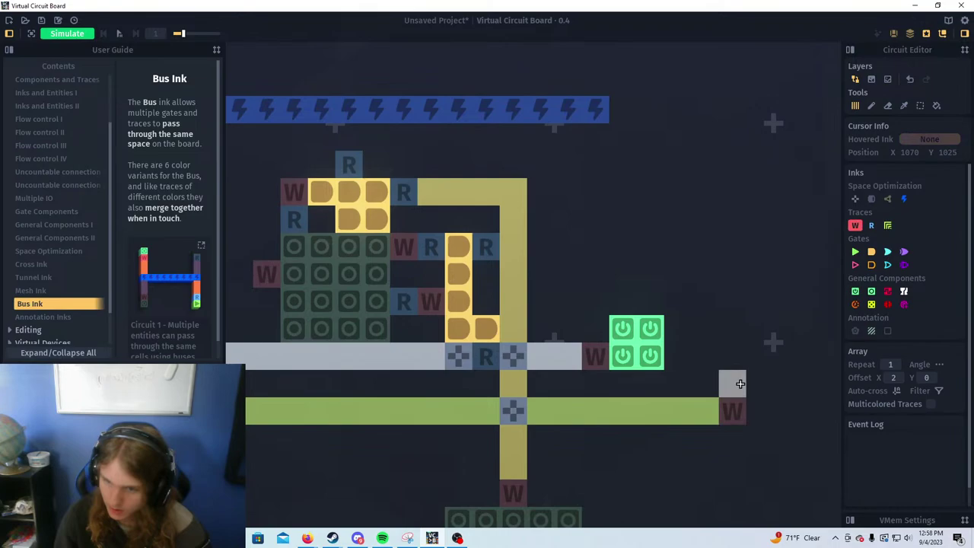
{"action": "left_click", "coordinate": [855, 291]}
{"action": "left_click", "coordinate": [872, 291]}
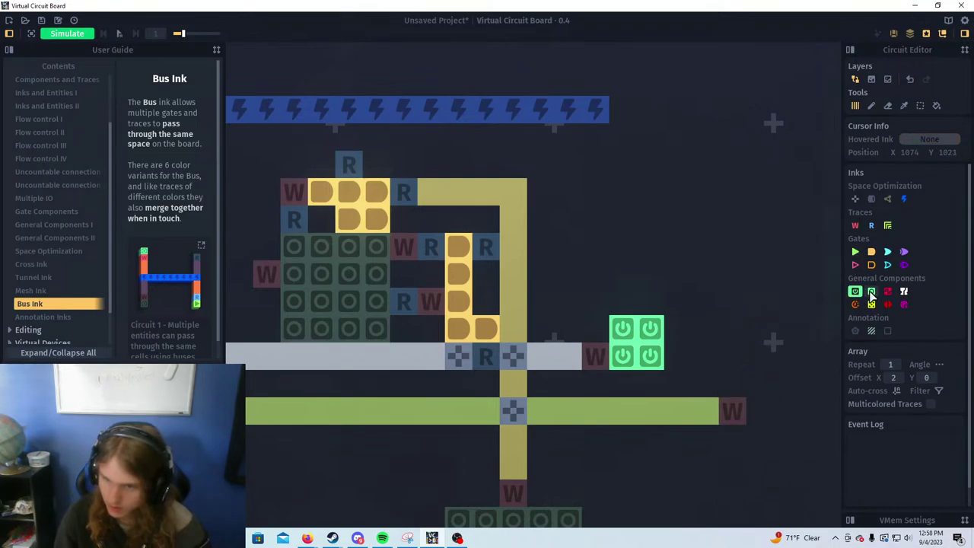
{"action": "left_click", "coordinate": [760, 383]}
{"action": "scroll", "coordinate": [577, 348], "scroll_direction": "down", "scroll_amount": 2}
{"action": "left_click_drag", "start_coordinate": [499, 312], "coordinate": [674, 337]}
{"action": "scroll", "coordinate": [433, 303], "scroll_direction": "down", "scroll_amount": 1}
{"action": "scroll", "coordinate": [629, 317], "scroll_direction": "up", "scroll_amount": 4}
{"action": "scroll", "coordinate": [628, 318], "scroll_direction": "down", "scroll_amount": 1}
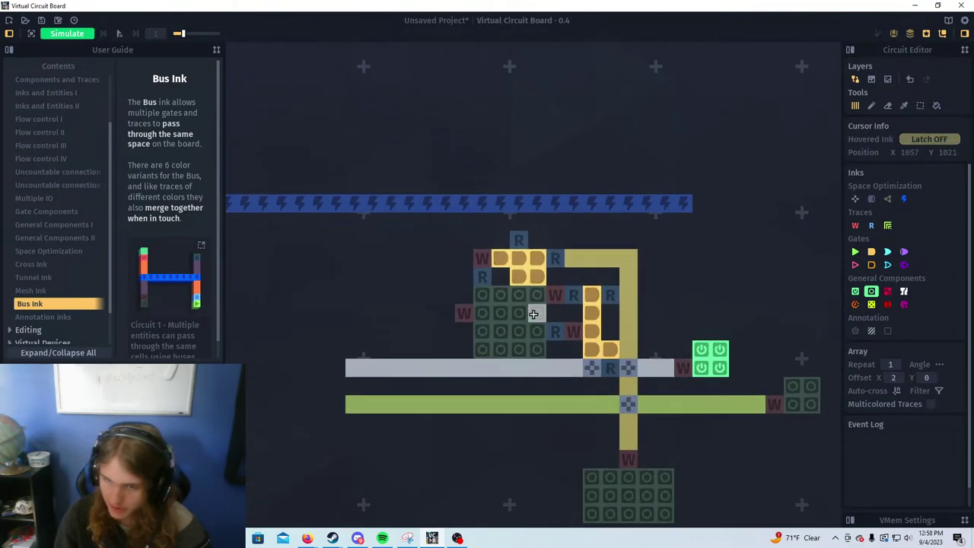
{"action": "scroll", "coordinate": [639, 290], "scroll_direction": "left", "scroll_amount": 2}
{"action": "scroll", "coordinate": [640, 289], "scroll_direction": "up", "scroll_amount": 1}
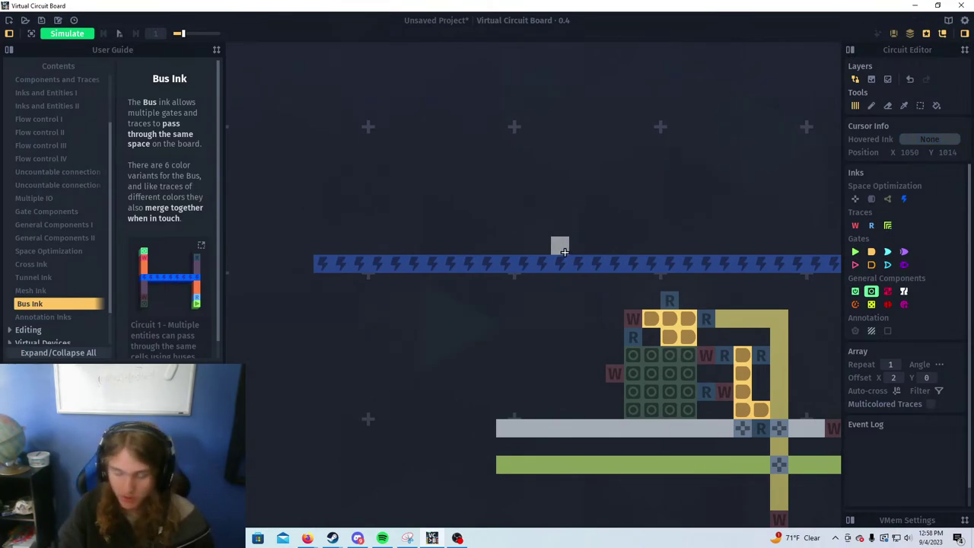
{"action": "left_click_drag", "start_coordinate": [539, 247], "coordinate": [451, 248]}
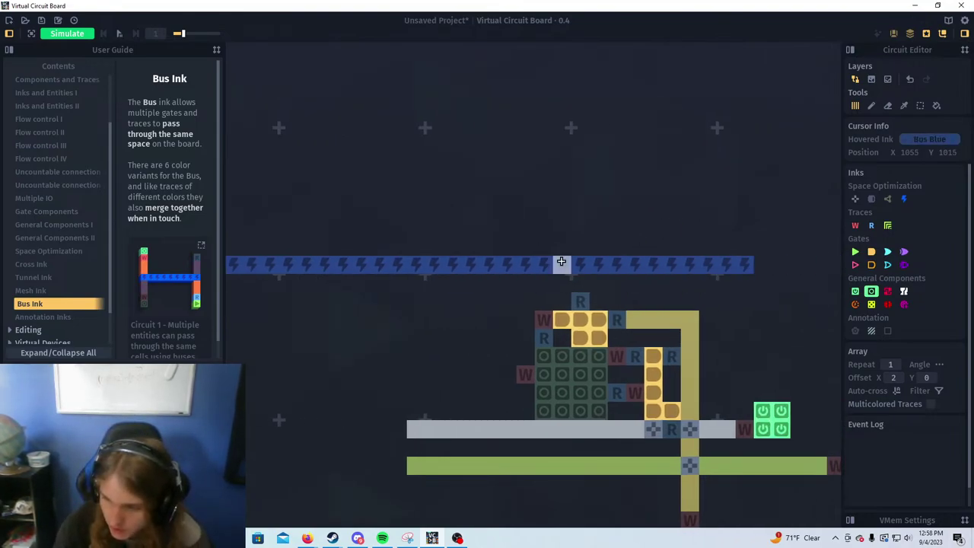
{"action": "left_click_drag", "start_coordinate": [470, 355], "coordinate": [587, 326]}
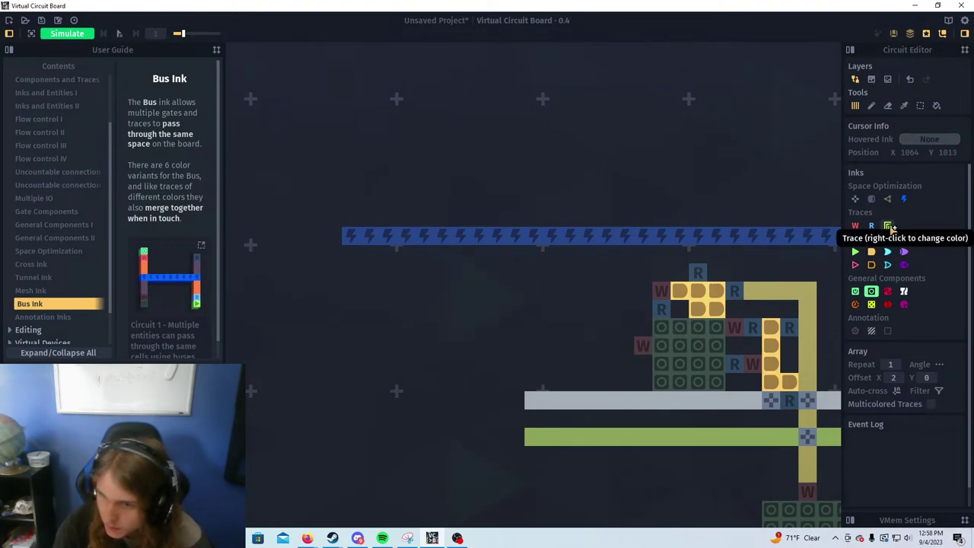
{"action": "left_click", "coordinate": [889, 227]}
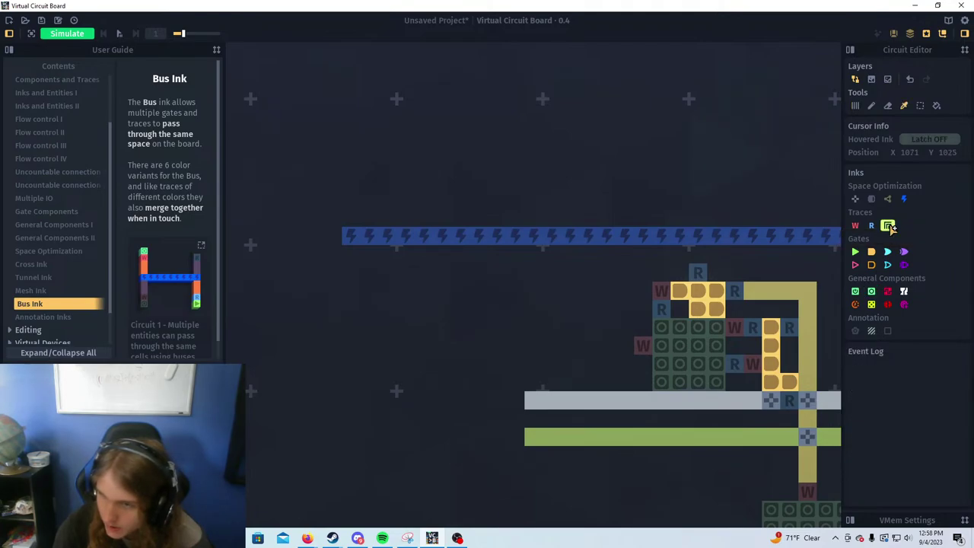
{"action": "right_click", "coordinate": [889, 227]}
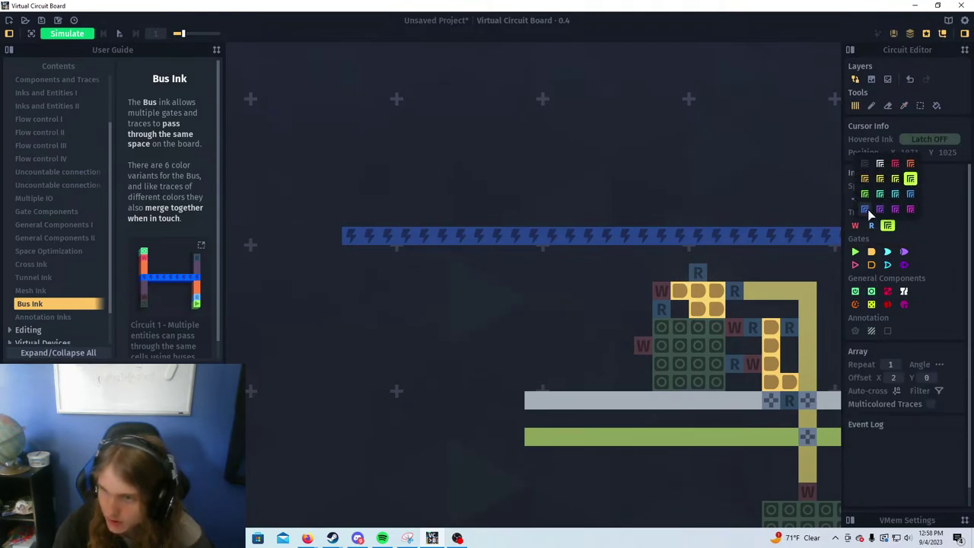
{"action": "left_click", "coordinate": [910, 165]}
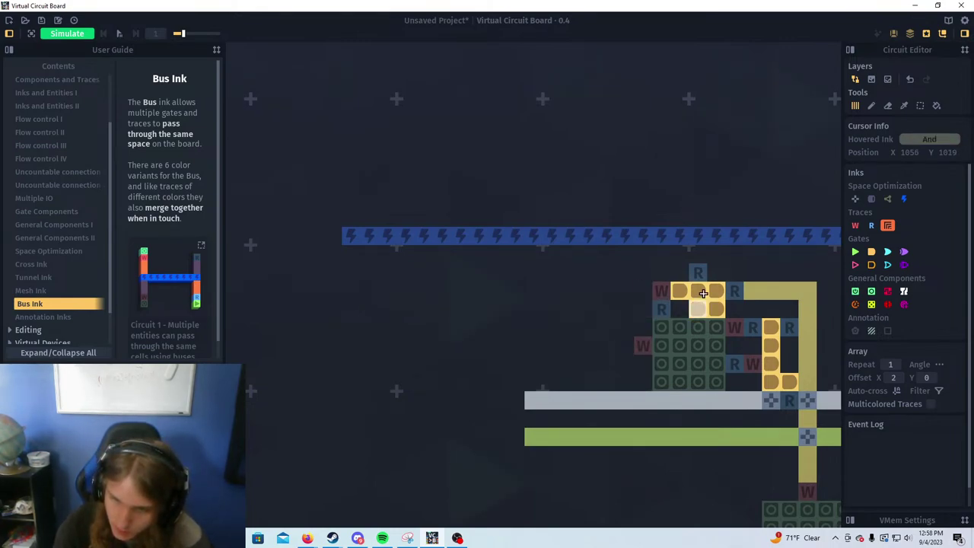
Draw a vertical three-cell And gate left of the 4×4 latch and join it to the latch's Write cell with a Read cell
{"action": "left_click", "coordinate": [872, 254]}
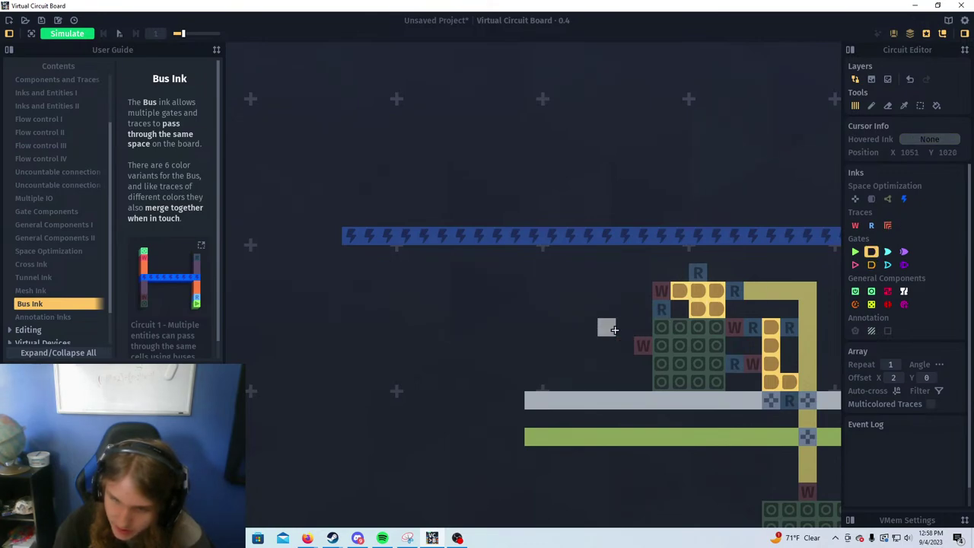
{"action": "left_click_drag", "start_coordinate": [607, 328], "coordinate": [607, 364]}
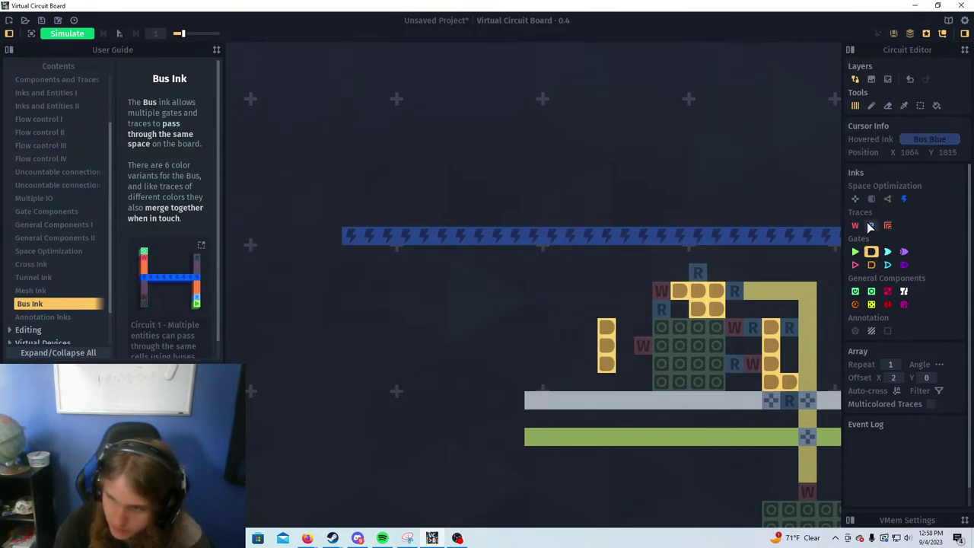
{"action": "left_click", "coordinate": [870, 227]}
{"action": "left_click", "coordinate": [625, 346]}
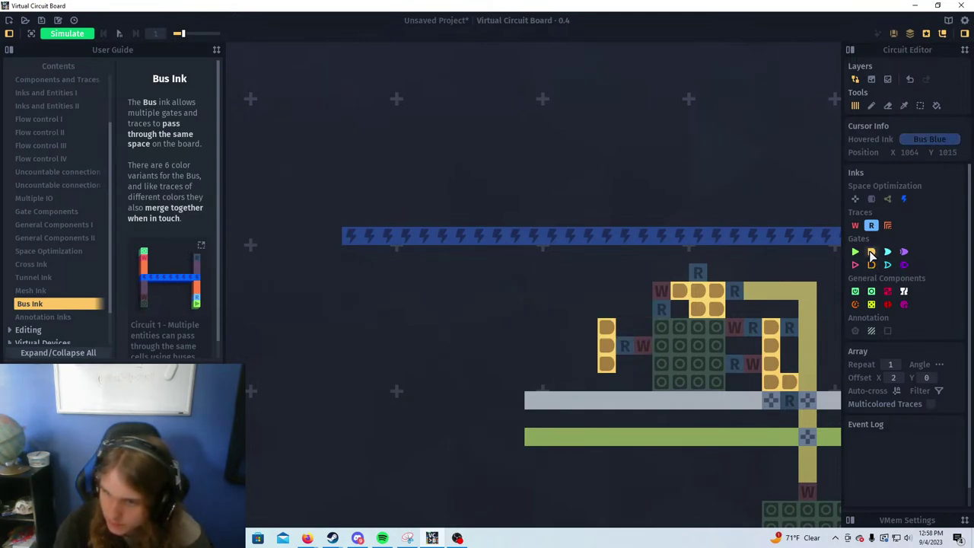
Connect the new And gate's lower end to the lime trace with a Read cell, a Cross over the grey trace and a lime segment
{"action": "left_click", "coordinate": [871, 254]}
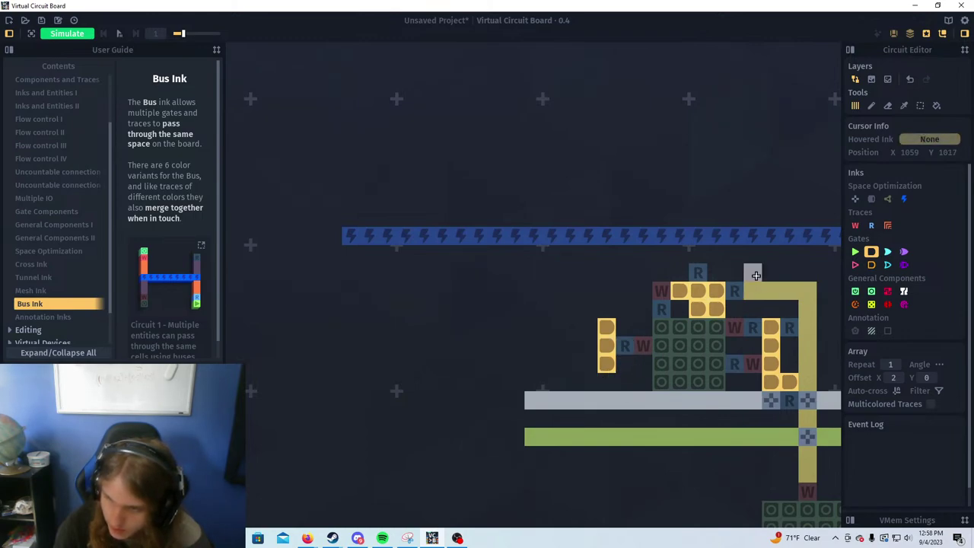
{"action": "left_click", "coordinate": [871, 227]}
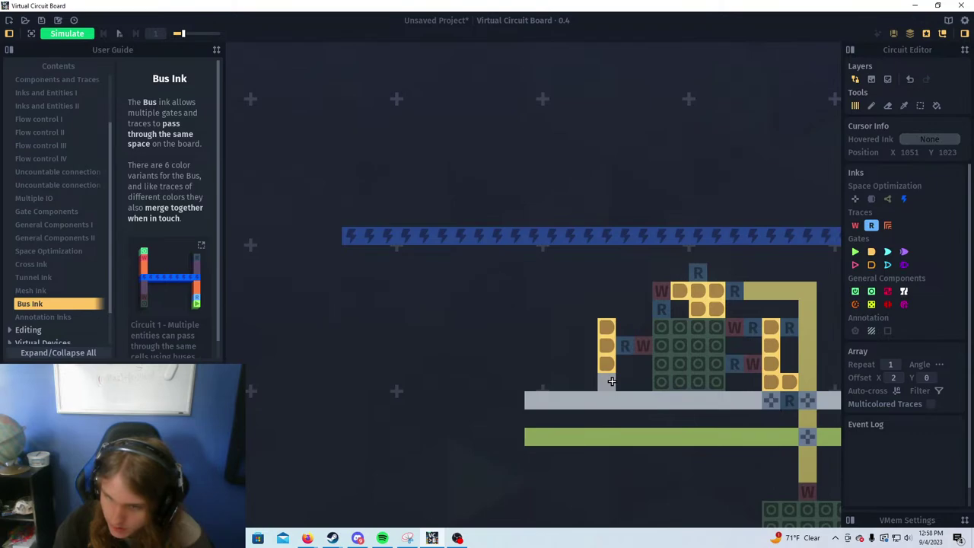
{"action": "left_click", "coordinate": [612, 381]}
{"action": "left_click", "coordinate": [856, 199]}
{"action": "left_click", "coordinate": [611, 396]}
{"action": "key", "text": "i"}
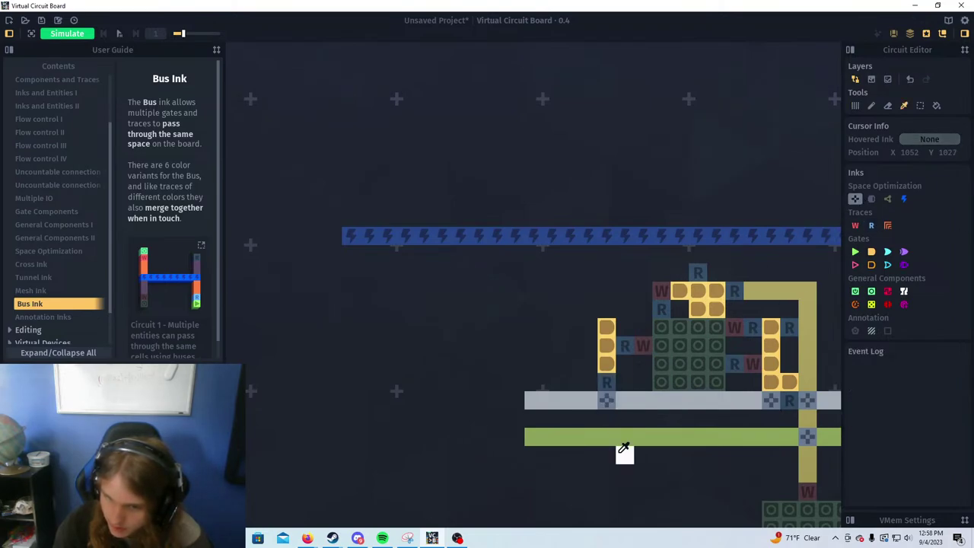
{"action": "left_click", "coordinate": [622, 439]}
Place a Write cell on top of the three-cell And gate left of the latch
{"action": "scroll", "coordinate": [626, 383], "scroll_direction": "down", "scroll_amount": 3}
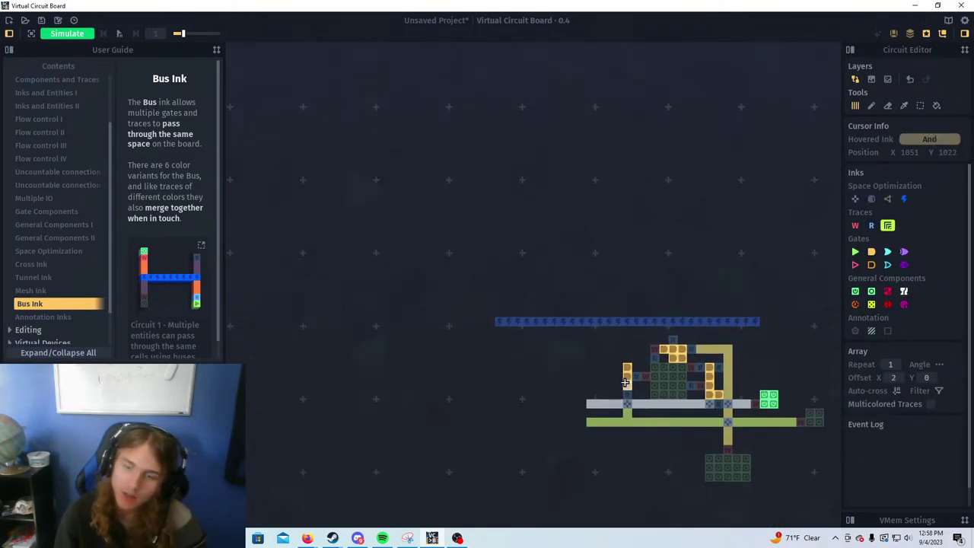
{"action": "scroll", "coordinate": [626, 383], "scroll_direction": "up", "scroll_amount": 3}
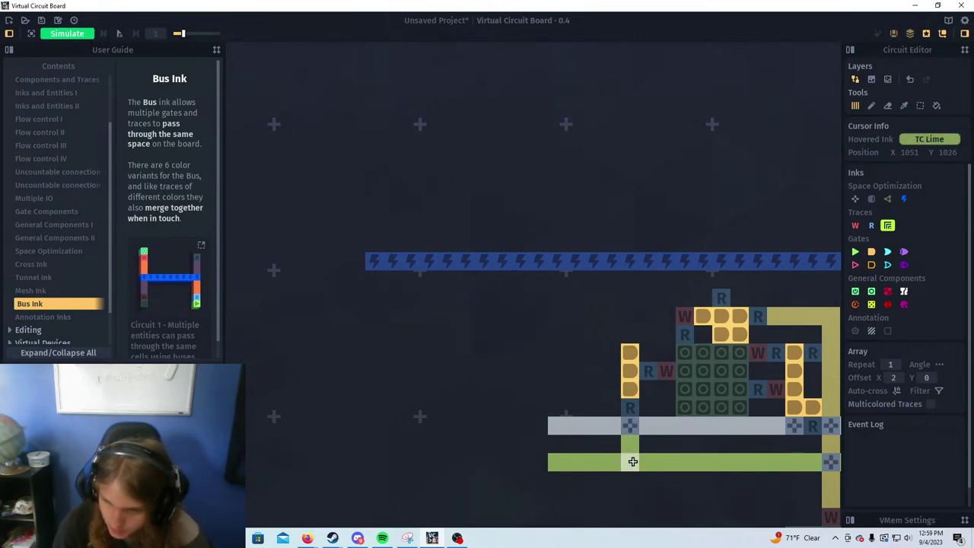
{"action": "left_click_drag", "start_coordinate": [631, 445], "coordinate": [530, 447]}
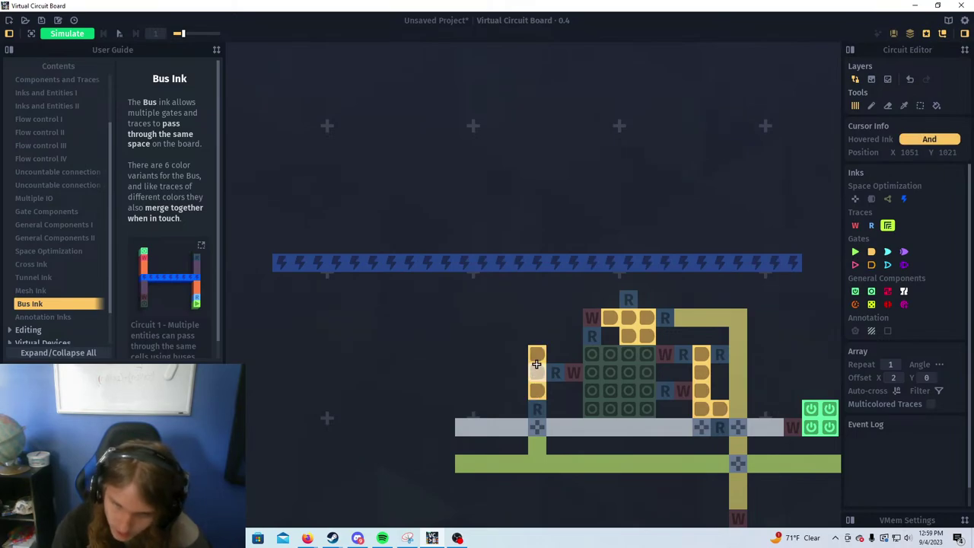
{"action": "left_click", "coordinate": [854, 225]}
{"action": "left_click", "coordinate": [536, 336]}
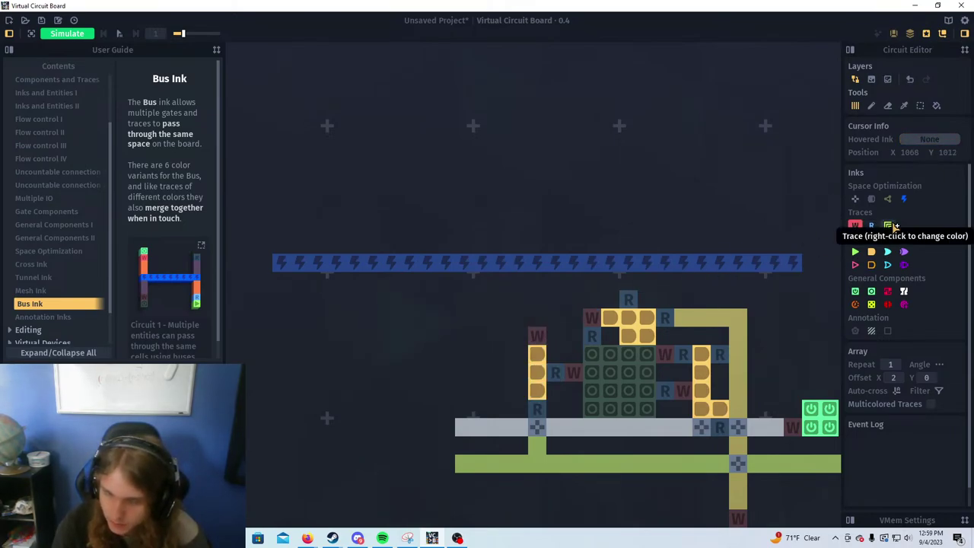
{"action": "left_click", "coordinate": [891, 226]}
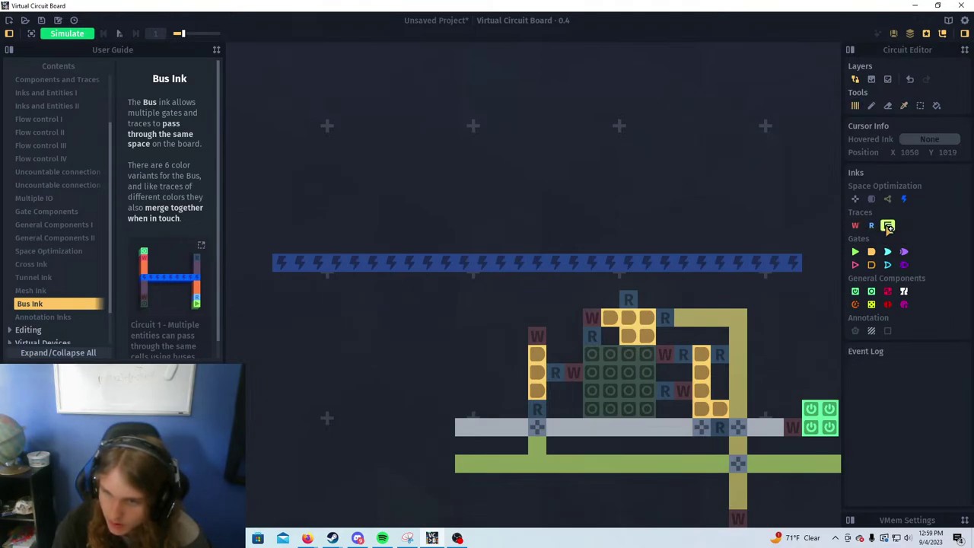
{"action": "right_click", "coordinate": [889, 226]}
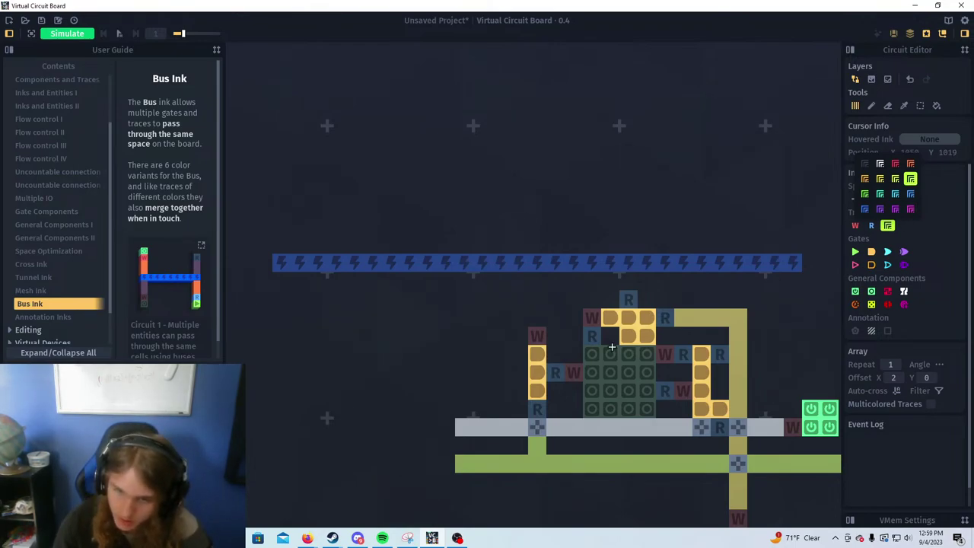
{"action": "left_click", "coordinate": [671, 231]}
{"action": "scroll", "coordinate": [685, 242], "scroll_direction": "down", "scroll_amount": 4}
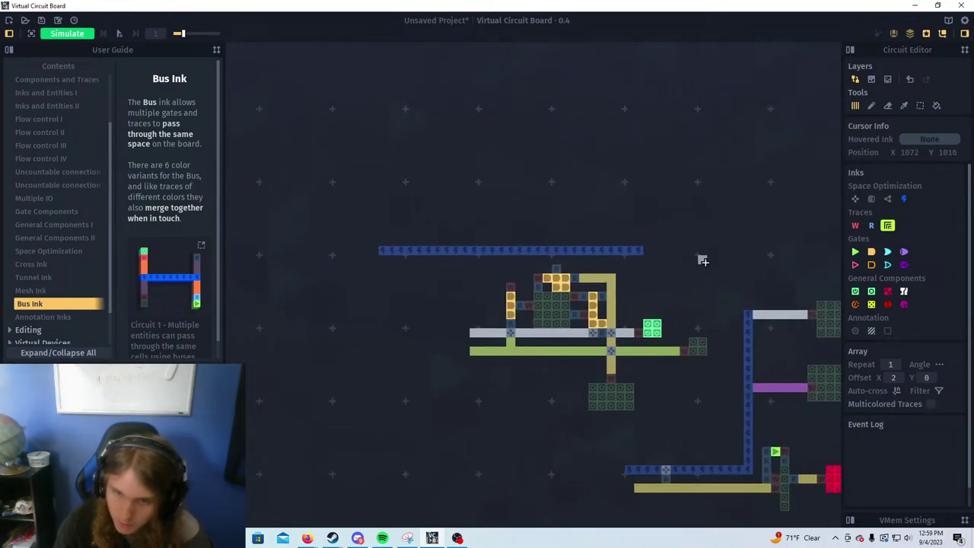
{"action": "scroll", "coordinate": [589, 302], "scroll_direction": "up", "scroll_amount": 4}
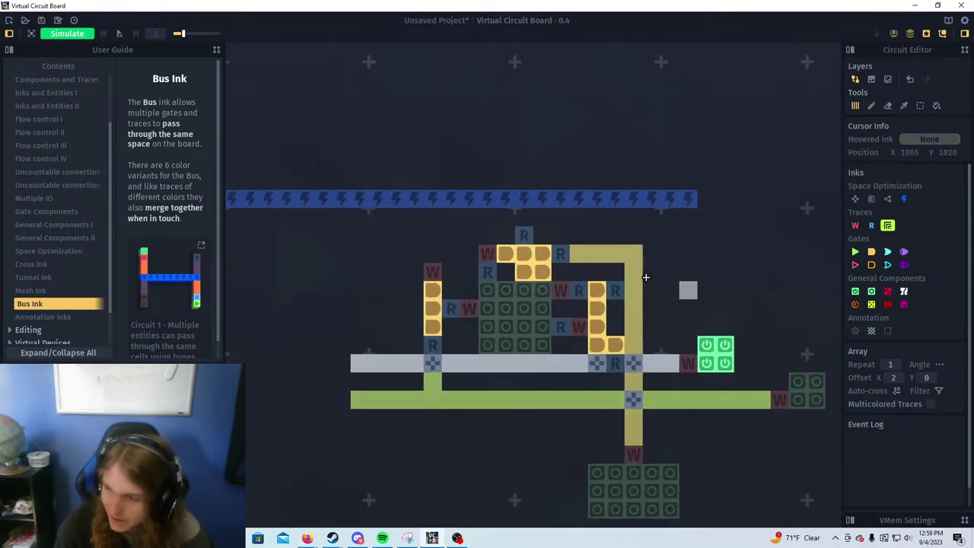
{"action": "scroll", "coordinate": [645, 377], "scroll_direction": "down", "scroll_amount": 4}
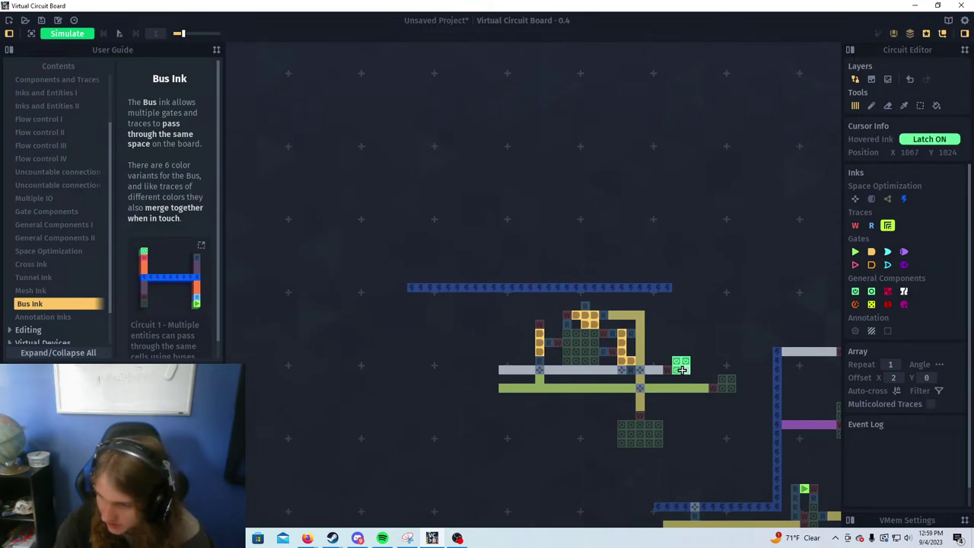
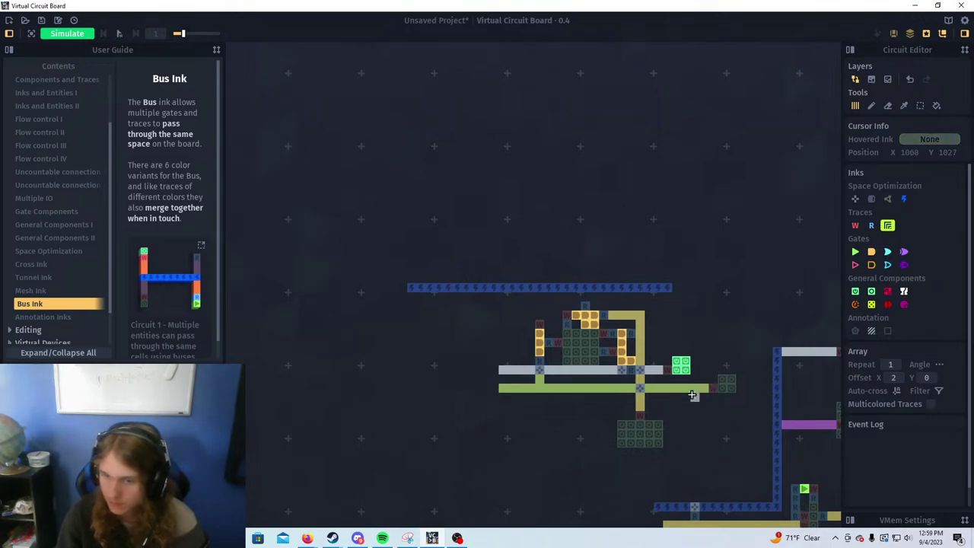
{"action": "scroll", "coordinate": [538, 359], "scroll_direction": "up", "scroll_amount": 2}
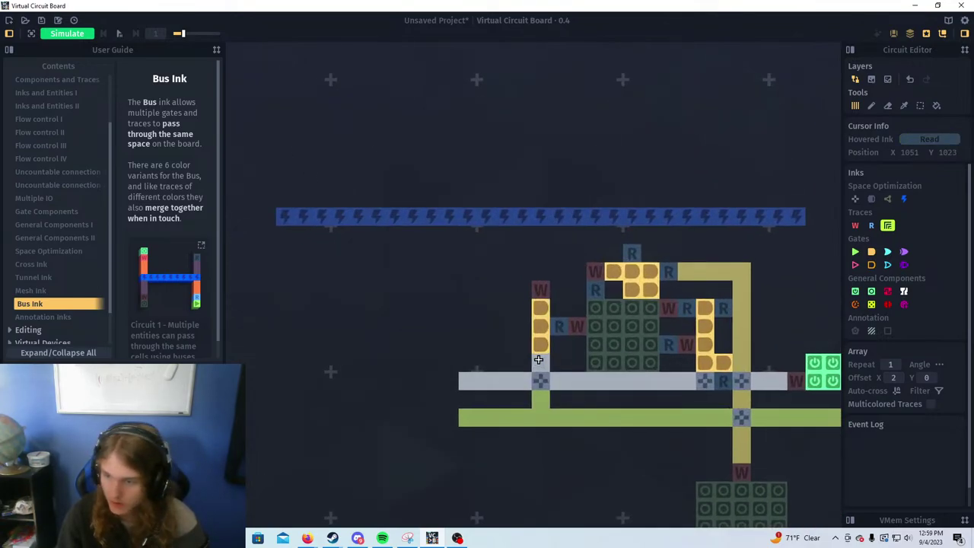
{"action": "left_click_drag", "start_coordinate": [467, 328], "coordinate": [285, 349]}
{"action": "left_click_drag", "start_coordinate": [339, 330], "coordinate": [470, 310]}
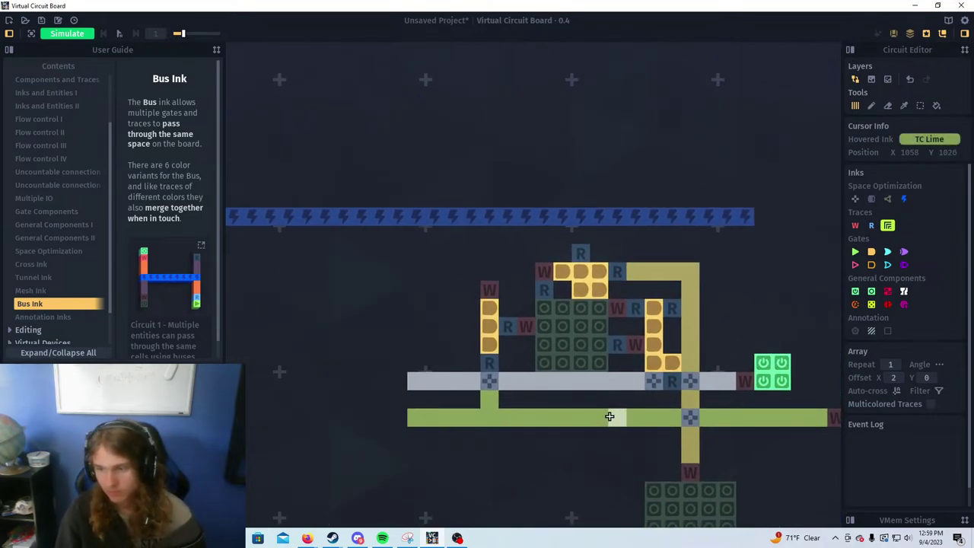
{"action": "left_click_drag", "start_coordinate": [453, 309], "coordinate": [476, 343]}
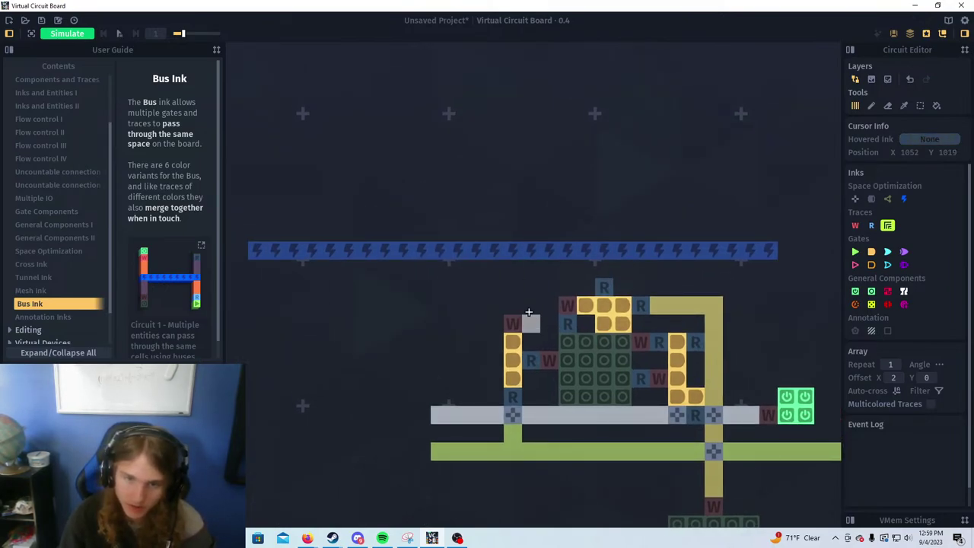
Connect the left And gate's upper Write cell and the top And gate's Read cell to the blue bus with white traces
{"action": "left_click", "coordinate": [888, 225]}
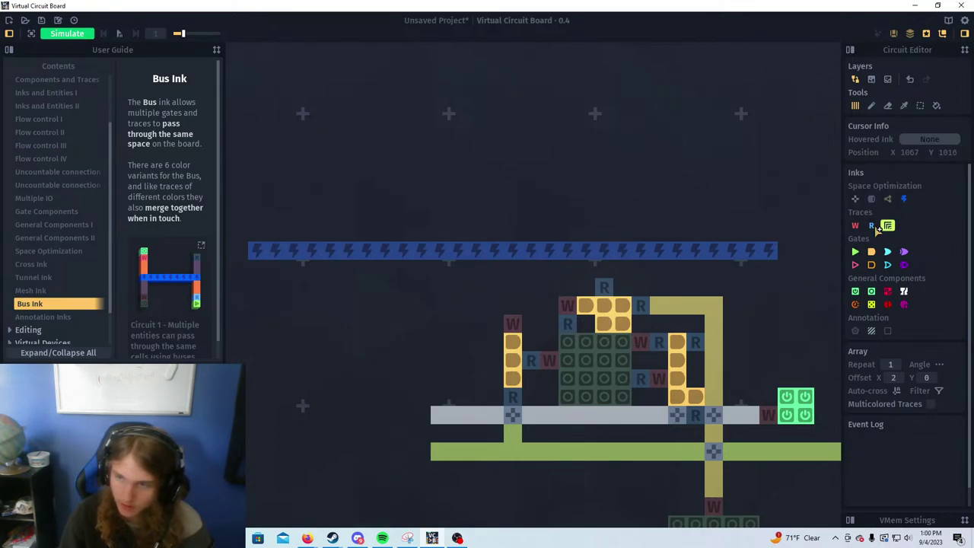
{"action": "mouse_move", "coordinate": [887, 225]}
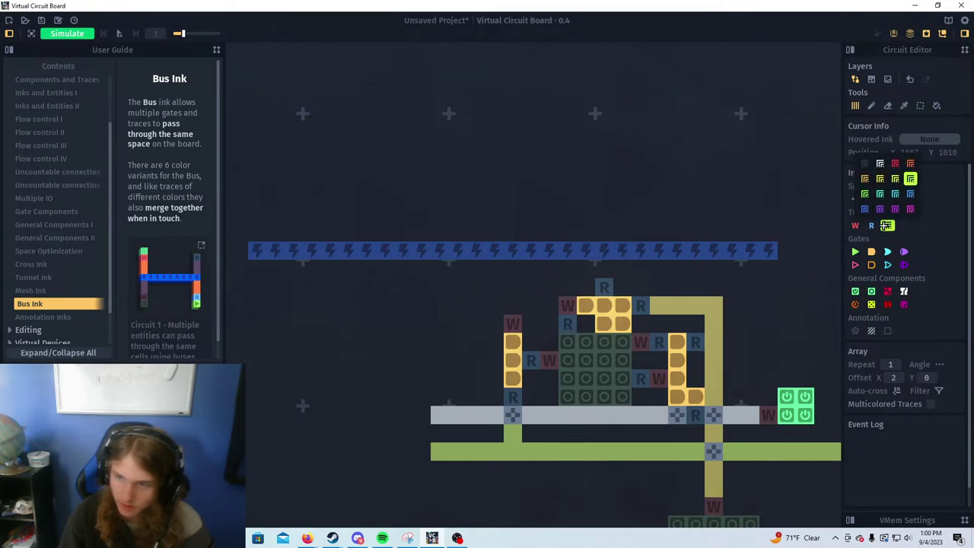
{"action": "left_click", "coordinate": [880, 166]}
{"action": "left_click_drag", "start_coordinate": [512, 306], "coordinate": [513, 266]}
{"action": "mouse_move", "coordinate": [507, 336]}
{"action": "left_mouse_down"}
{"action": "mouse_move", "coordinate": [526, 333]}
{"action": "mouse_move", "coordinate": [513, 339]}
{"action": "left_mouse_up"}
{"action": "left_click", "coordinate": [612, 271]}
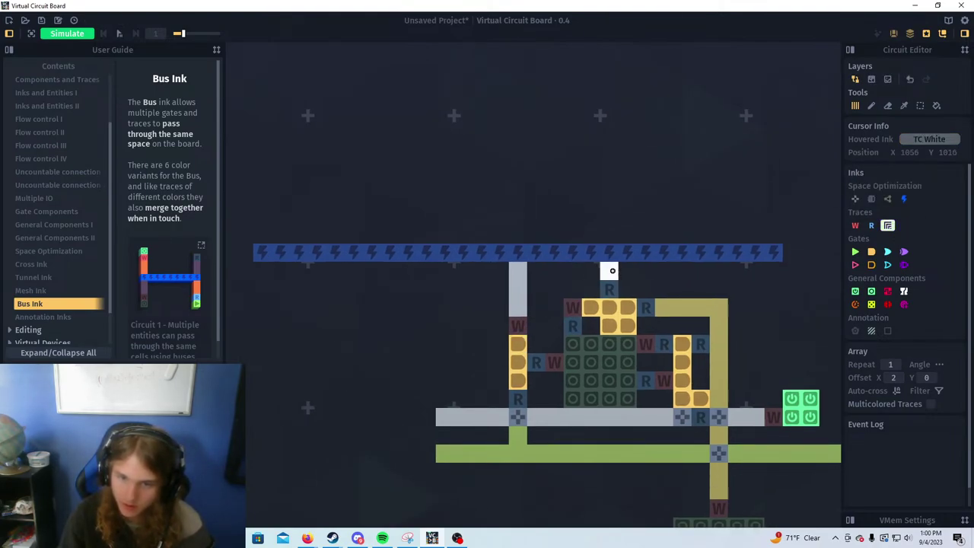
Draw a white vertical trace about ten cells tall up from the bus and extend the blue bus further to the right
{"action": "scroll", "coordinate": [596, 356], "scroll_direction": "down", "scroll_amount": 3}
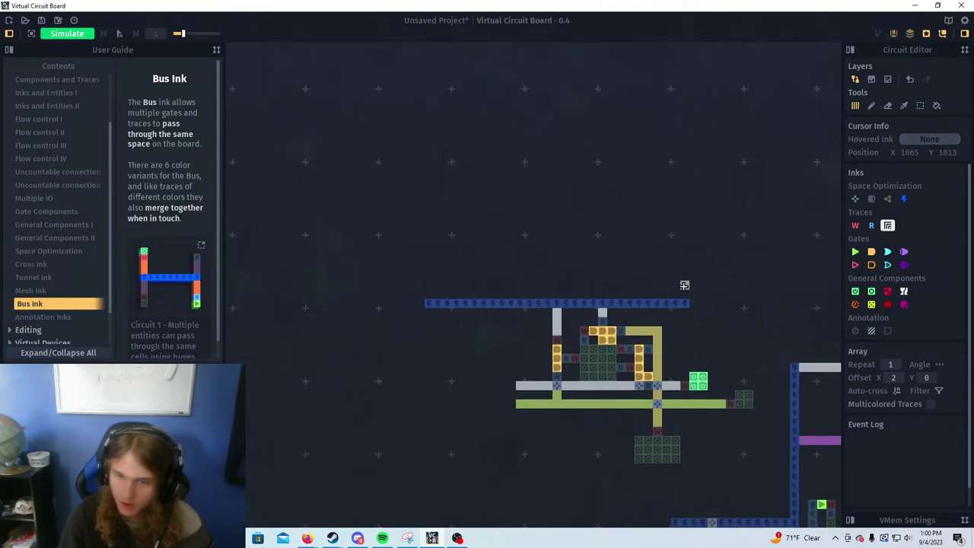
{"action": "mouse_move", "coordinate": [685, 285]}
{"action": "left_mouse_down"}
{"action": "mouse_move", "coordinate": [684, 252]}
{"action": "mouse_move", "coordinate": [702, 220]}
{"action": "mouse_move", "coordinate": [719, 251]}
{"action": "left_mouse_up"}
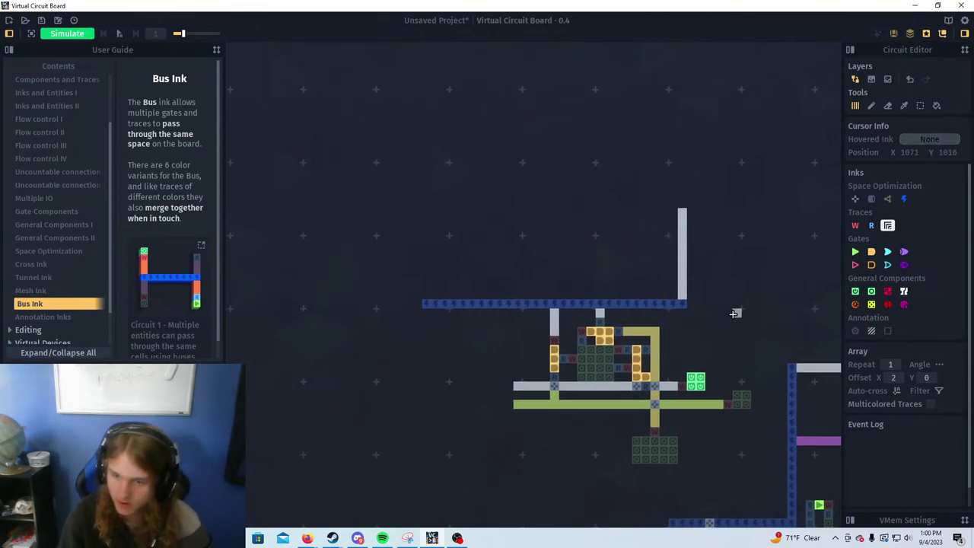
{"action": "mouse_move", "coordinate": [736, 313]}
{"action": "left_mouse_down"}
{"action": "mouse_move", "coordinate": [560, 312]}
{"action": "mouse_move", "coordinate": [570, 301]}
{"action": "mouse_move", "coordinate": [685, 301]}
{"action": "mouse_move", "coordinate": [581, 312]}
{"action": "mouse_move", "coordinate": [669, 293]}
{"action": "left_mouse_up"}
{"action": "left_click", "coordinate": [904, 200]}
{"action": "left_click_drag", "start_coordinate": [551, 292], "coordinate": [610, 291]}
Draw a red and an orange vertical trace up from the bus beside the tall white one, leaving two empty cells between traces
{"action": "left_click", "coordinate": [888, 226]}
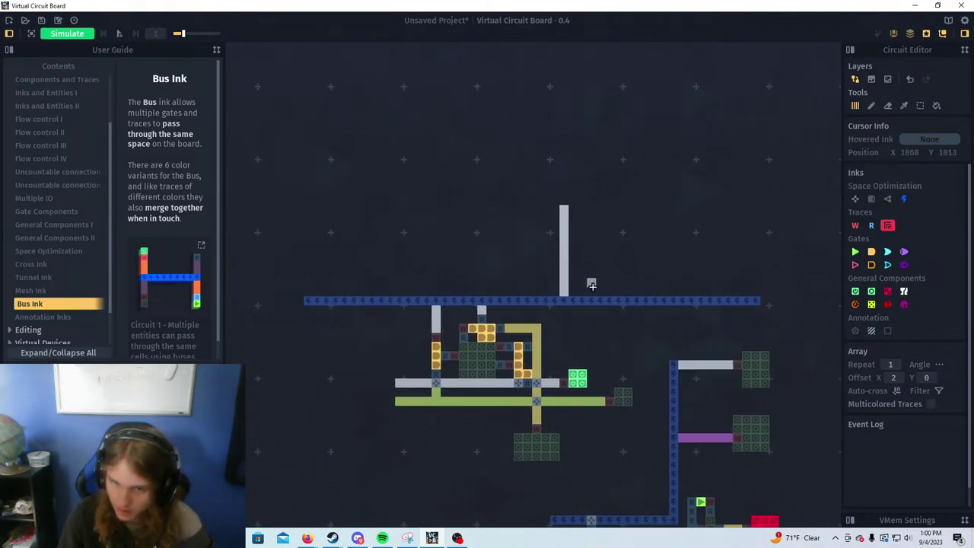
{"action": "left_click_drag", "start_coordinate": [593, 285], "coordinate": [593, 207]}
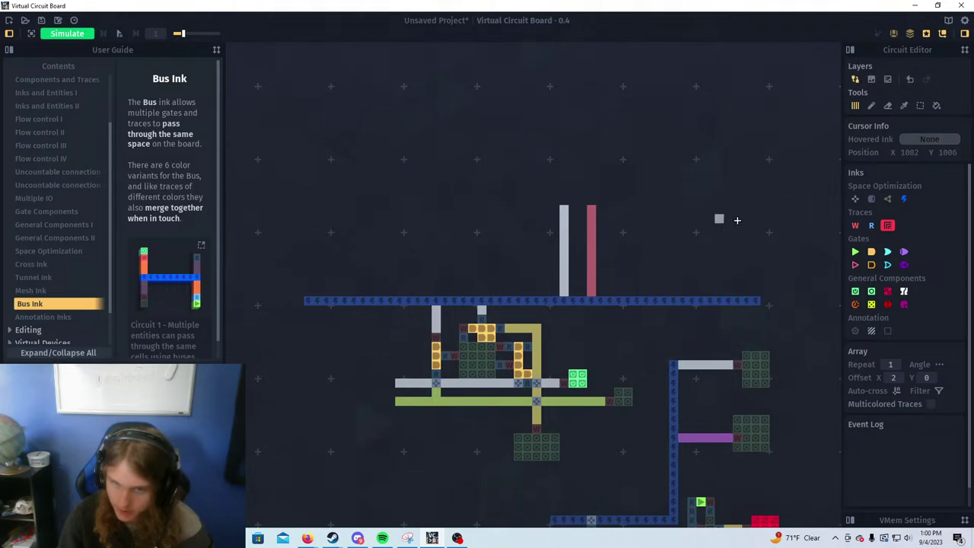
{"action": "left_click", "coordinate": [888, 226]}
{"action": "left_click", "coordinate": [909, 164]}
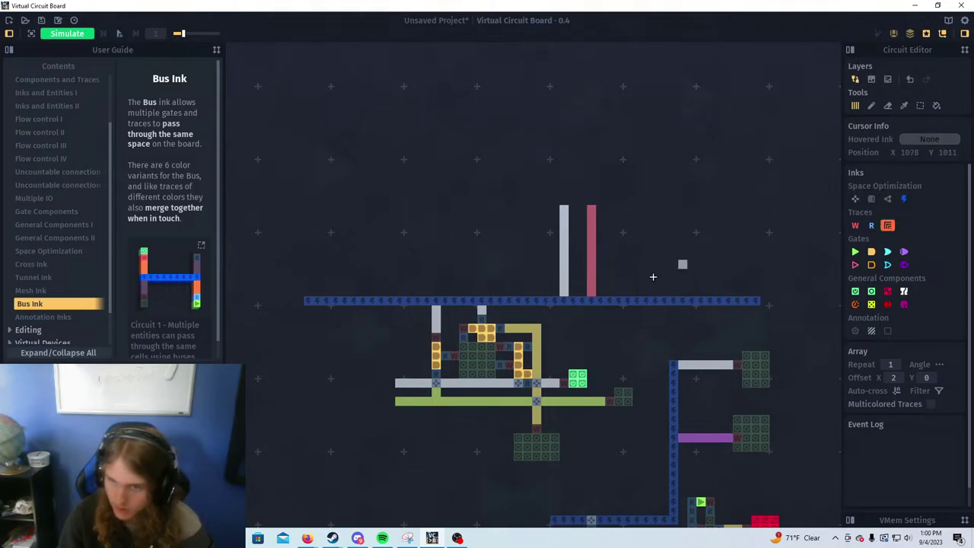
{"action": "left_click_drag", "start_coordinate": [619, 292], "coordinate": [619, 205]}
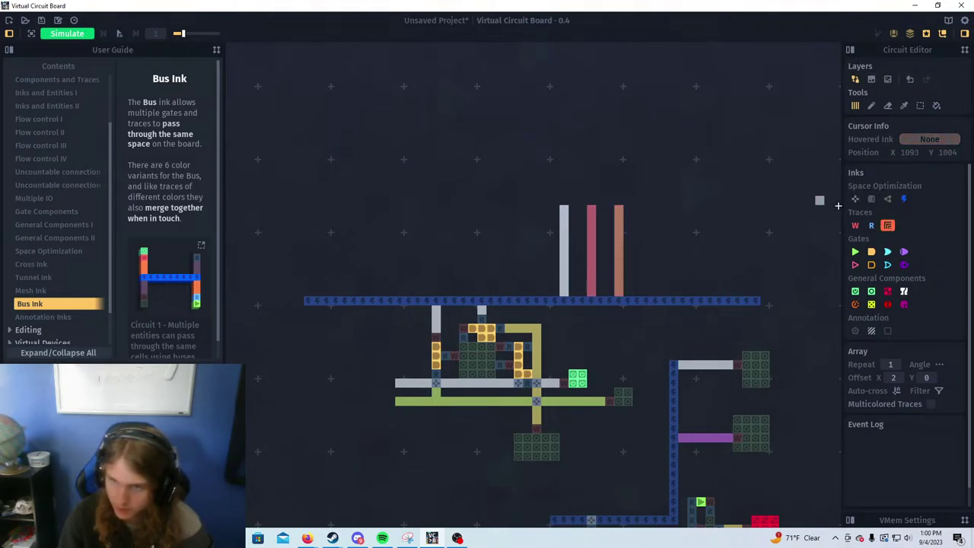
Add an amber and a yellow vertical trace of the same height to the right of the orange one, keeping the spacing
{"action": "left_click", "coordinate": [888, 226]}
{"action": "left_click", "coordinate": [865, 180]}
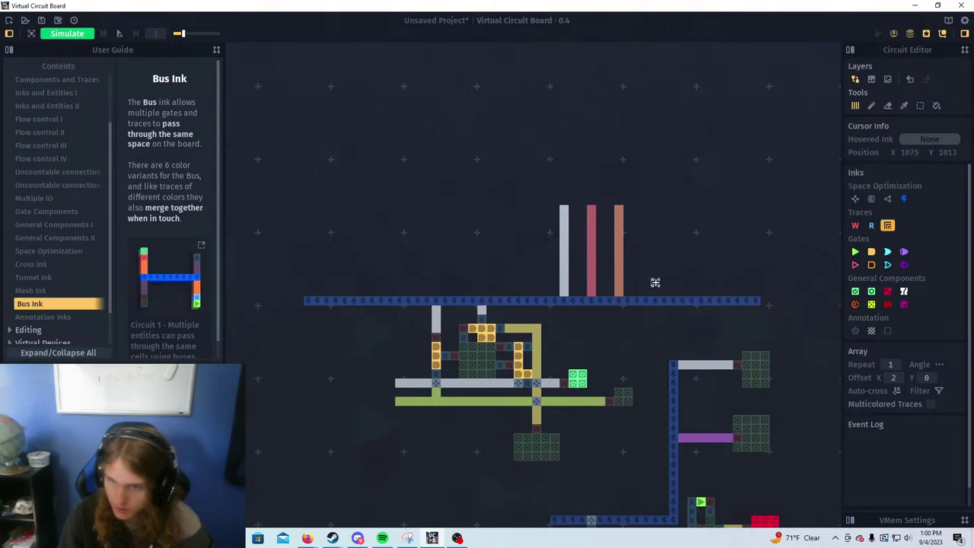
{"action": "left_click", "coordinate": [647, 292]}
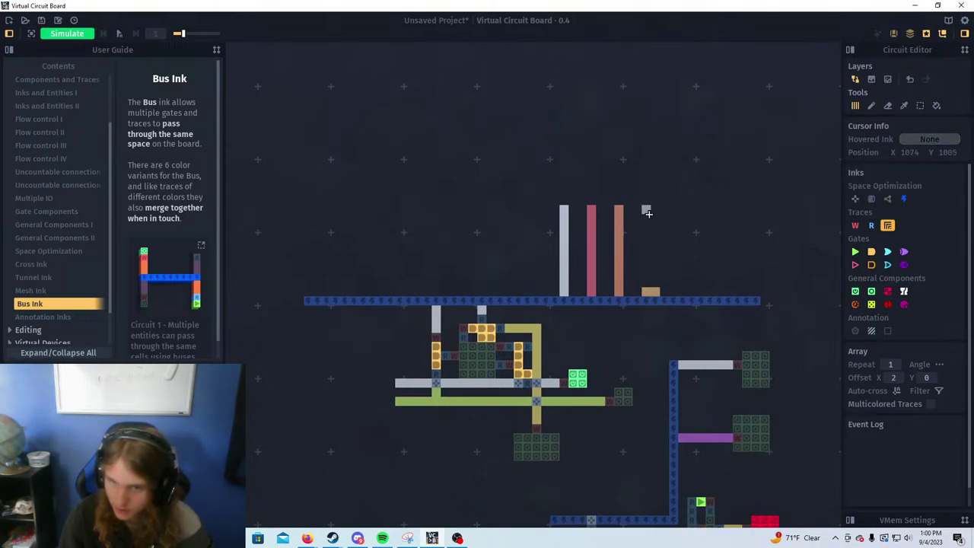
{"action": "left_click_drag", "start_coordinate": [648, 213], "coordinate": [650, 293]}
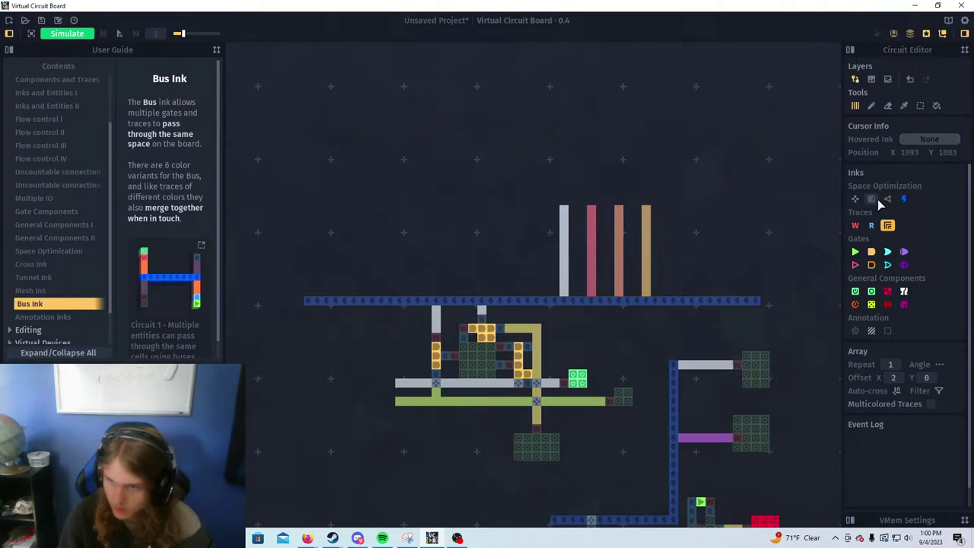
{"action": "left_click", "coordinate": [888, 226]}
{"action": "left_click", "coordinate": [883, 176]}
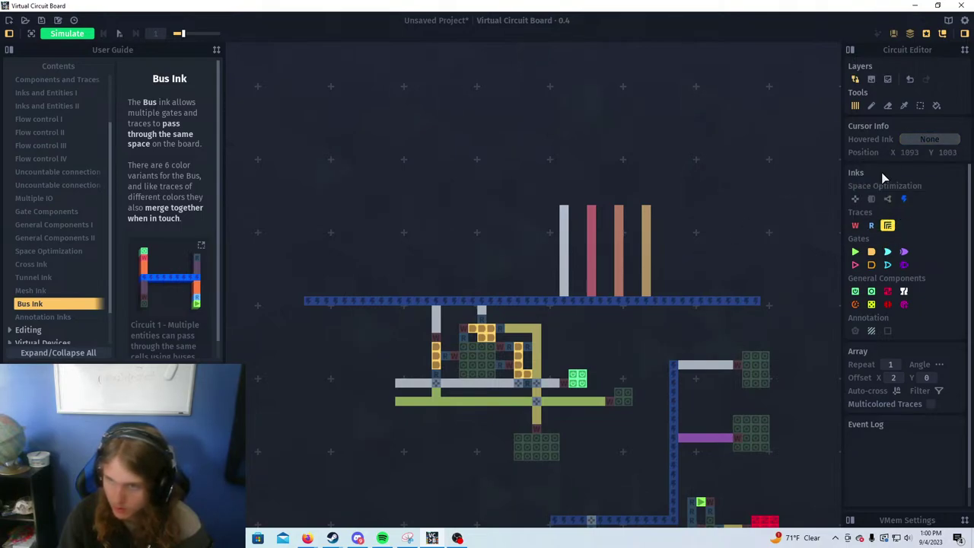
{"action": "left_click_drag", "start_coordinate": [672, 293], "coordinate": [673, 206]}
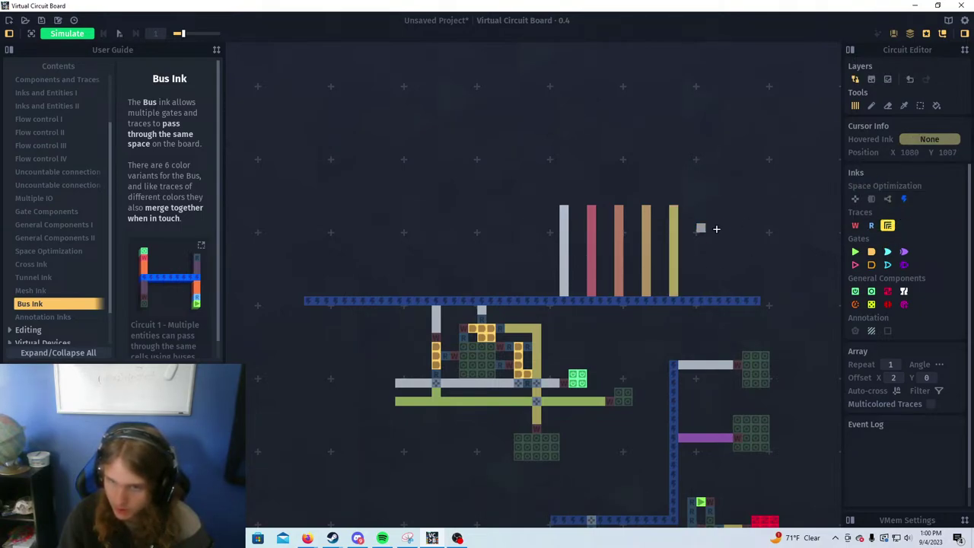
Complete the row above the bus with yellow-green, lime and green vertical traces at the same height and spacing
{"action": "left_click", "coordinate": [889, 226]}
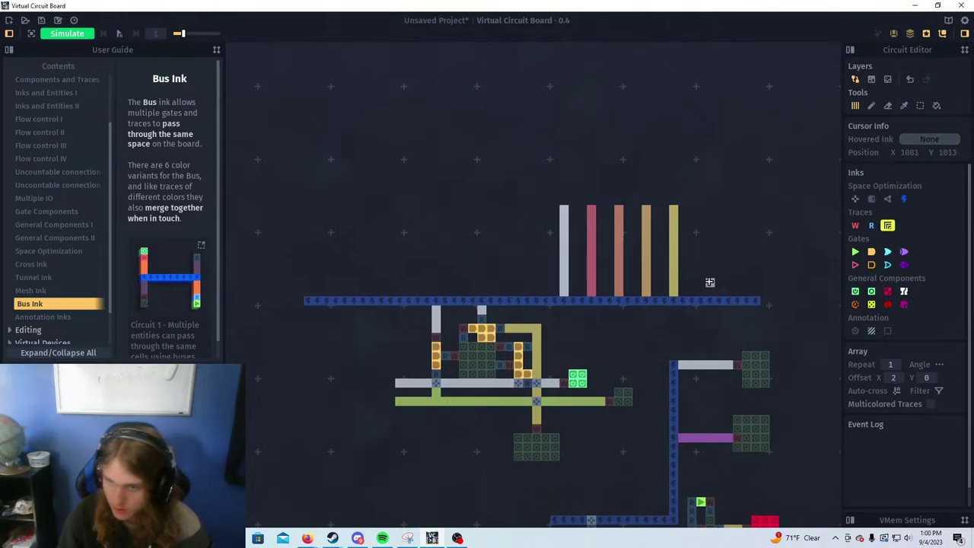
{"action": "left_click_drag", "start_coordinate": [699, 294], "coordinate": [700, 207]}
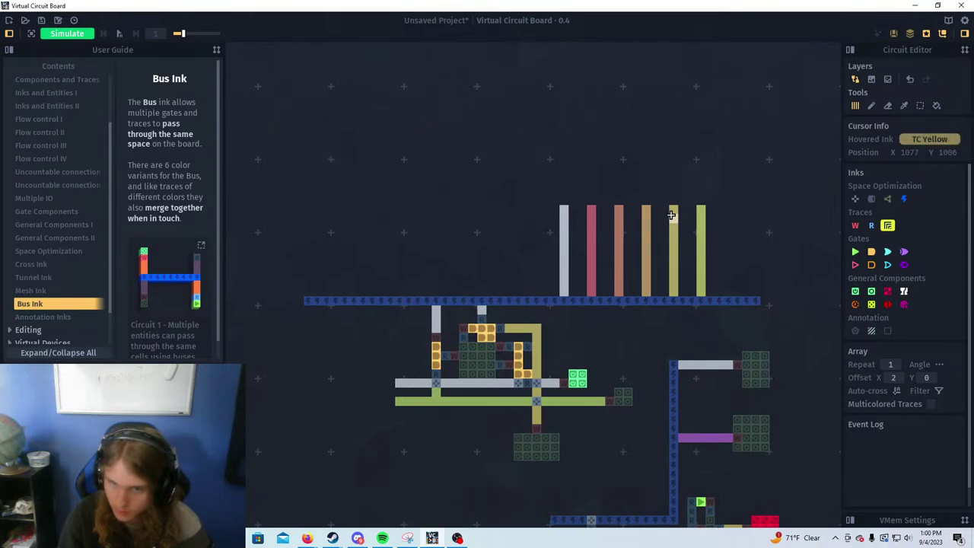
{"action": "mouse_move", "coordinate": [889, 226]}
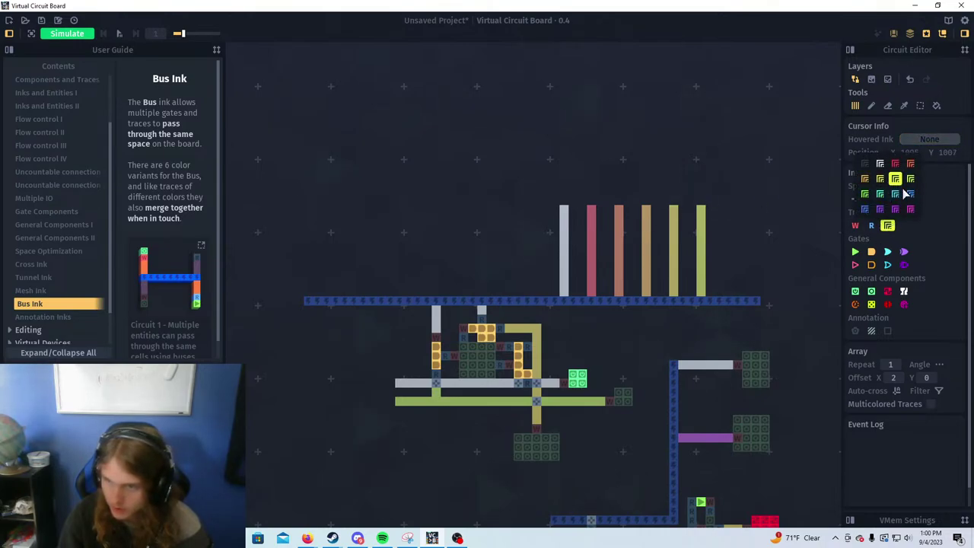
{"action": "left_click_drag", "start_coordinate": [722, 293], "coordinate": [726, 201]}
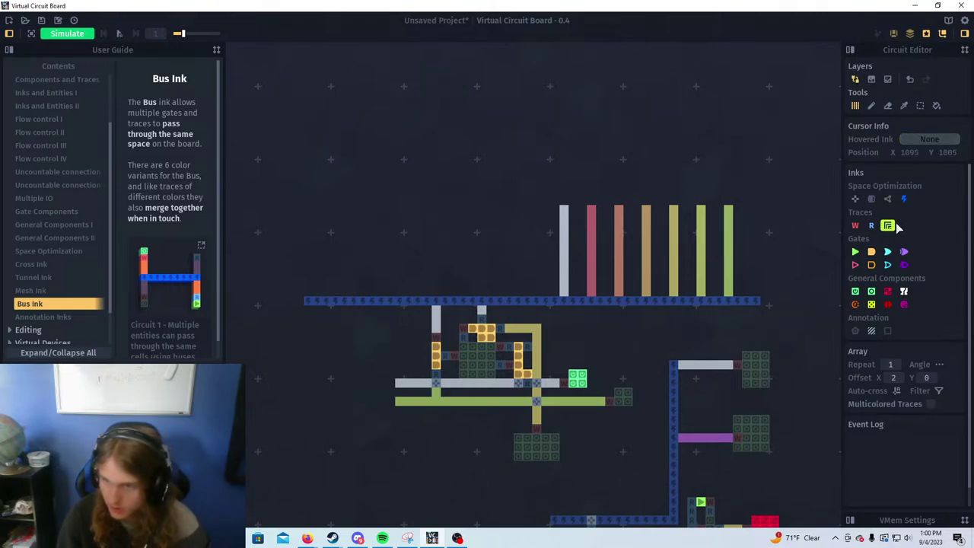
{"action": "mouse_move", "coordinate": [892, 225]}
{"action": "left_click", "coordinate": [865, 195]}
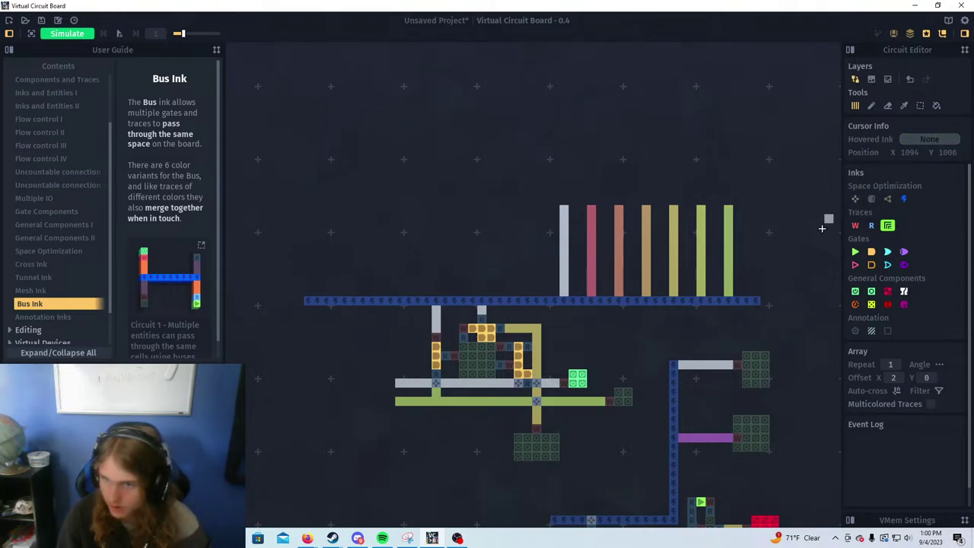
{"action": "left_click_drag", "start_coordinate": [755, 294], "coordinate": [755, 204]}
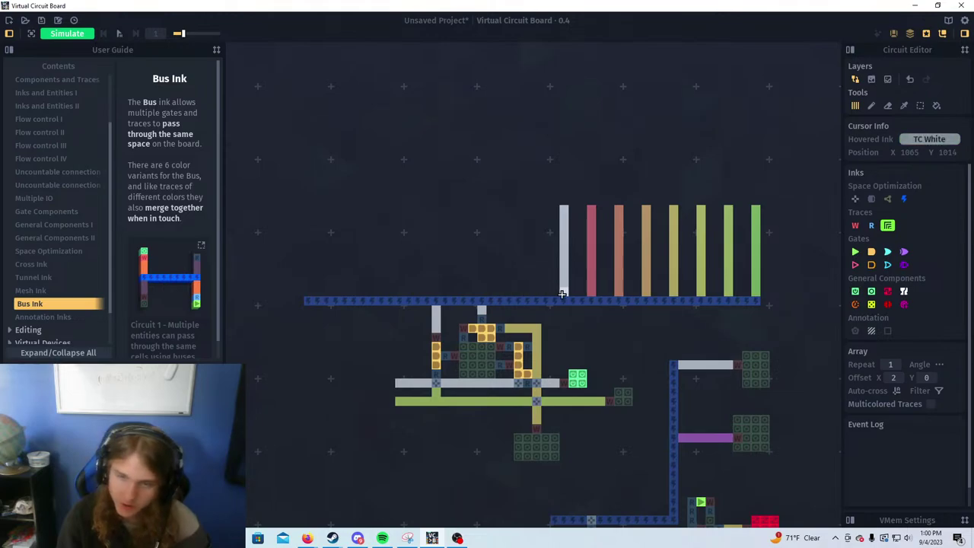
Run the simulation and toggle the 2×2 latch on the white control trace several times to test it
{"action": "left_click_drag", "start_coordinate": [547, 287], "coordinate": [472, 309]}
{"action": "left_click_drag", "start_coordinate": [417, 322], "coordinate": [529, 286]}
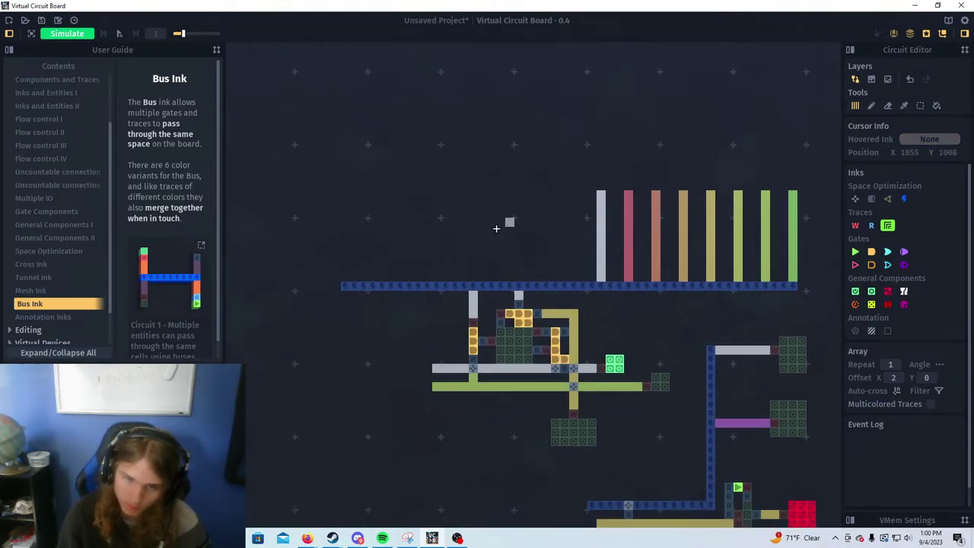
{"action": "left_click", "coordinate": [67, 33]}
{"action": "left_click", "coordinate": [615, 370]}
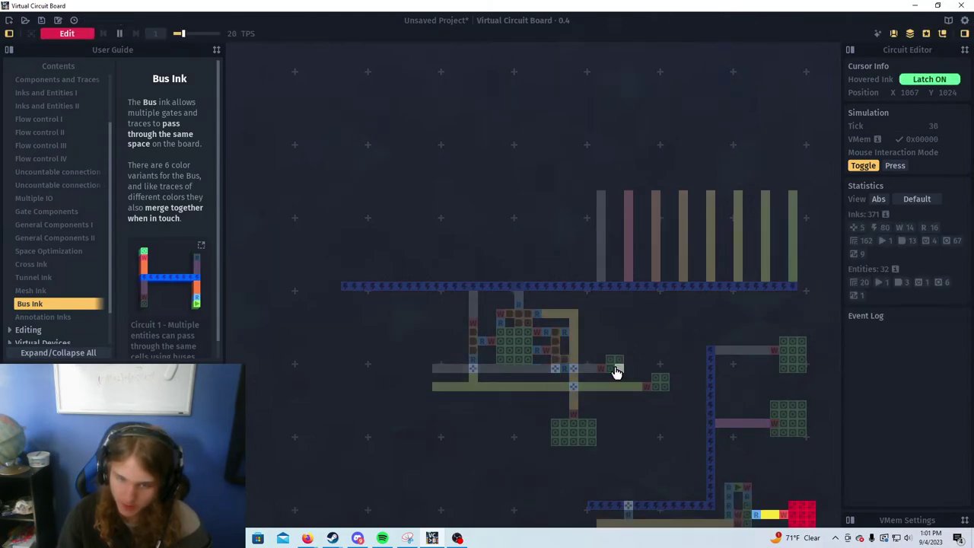
{"action": "left_click", "coordinate": [615, 370]}
{"action": "left_click", "coordinate": [616, 371]}
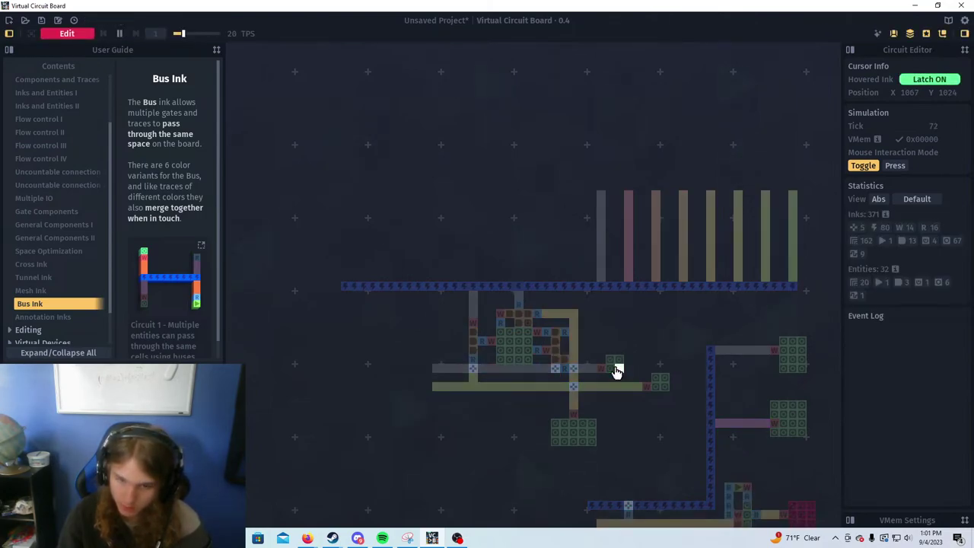
{"action": "left_click", "coordinate": [616, 371]}
{"action": "left_click", "coordinate": [616, 371]}
{"action": "left_click", "coordinate": [616, 370]}
Toggle the large latch block at the lower end of the yellow control trace repeatedly to test the circuit's response
{"action": "left_click", "coordinate": [581, 429]}
{"action": "left_click", "coordinate": [581, 429]}
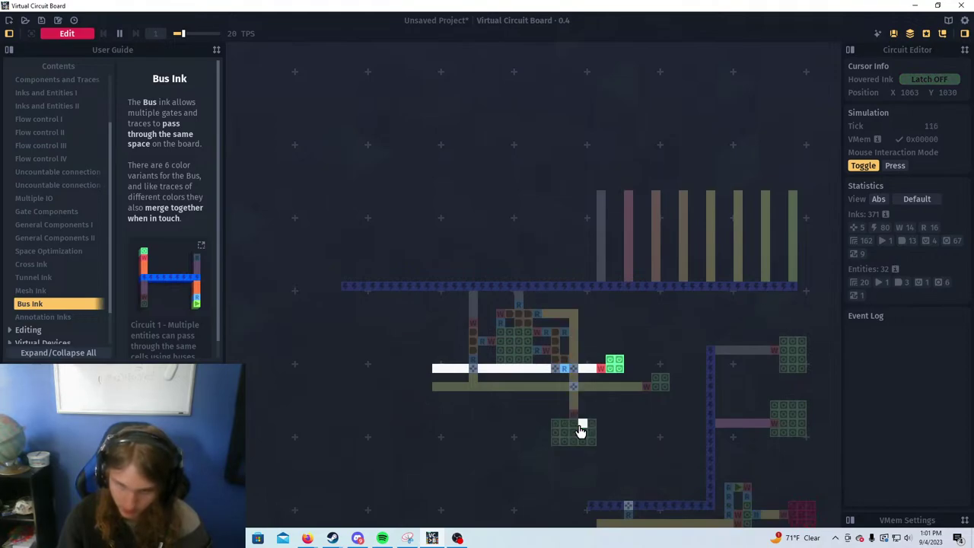
{"action": "left_click", "coordinate": [581, 430]}
{"action": "left_click", "coordinate": [581, 429]}
{"action": "left_click", "coordinate": [581, 430]}
{"action": "left_click", "coordinate": [580, 431]}
{"action": "left_click", "coordinate": [581, 430]}
{"action": "left_click", "coordinate": [581, 430]}
{"action": "left_click", "coordinate": [580, 430]}
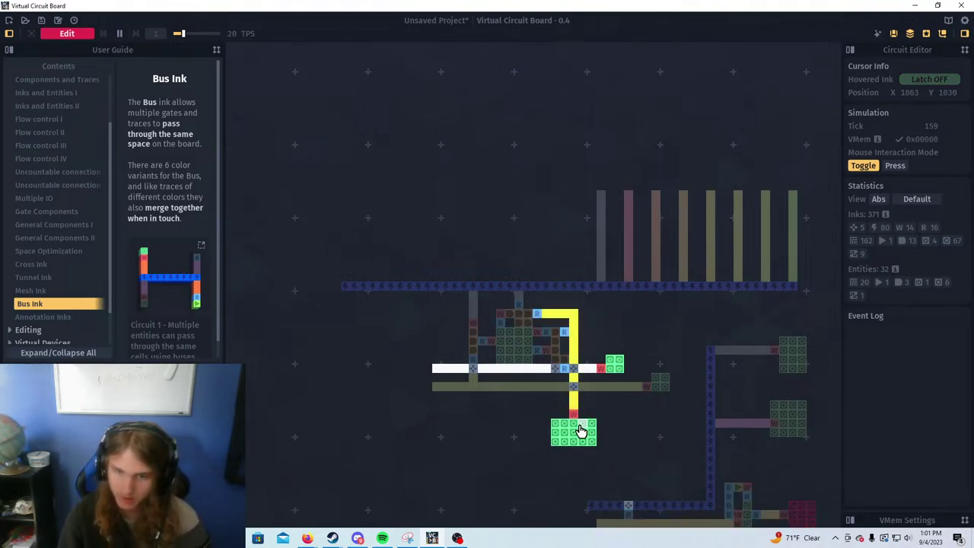
{"action": "left_click", "coordinate": [581, 430]}
{"action": "left_click", "coordinate": [580, 431]}
{"action": "left_click", "coordinate": [581, 430]}
{"action": "left_click", "coordinate": [581, 430]}
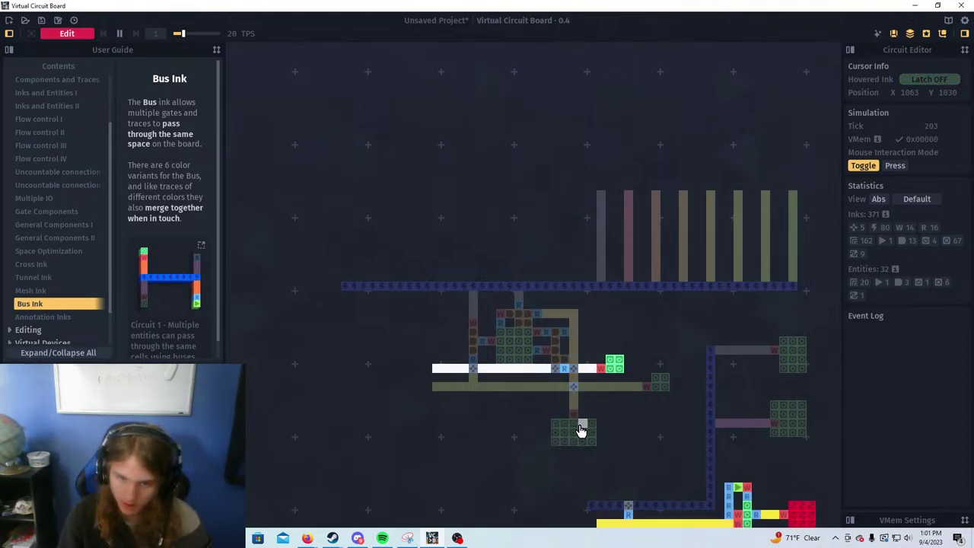
Switch the large latch block below the yellow vertical trace on and off repeatedly while the white control trace stays active
{"action": "left_click", "coordinate": [581, 430]}
{"action": "left_click", "coordinate": [581, 430]}
{"action": "left_click", "coordinate": [580, 430]}
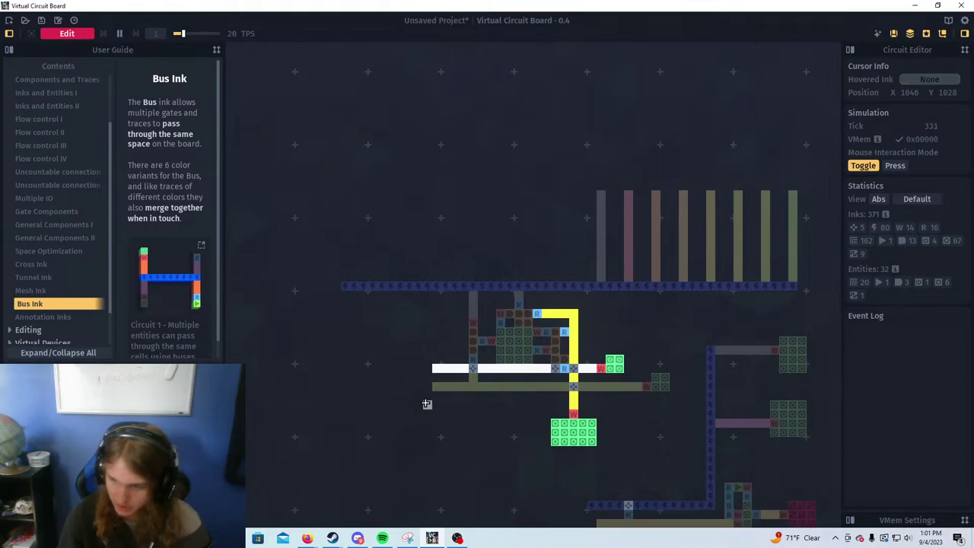
{"action": "left_click", "coordinate": [572, 440]}
{"action": "left_click", "coordinate": [573, 440]}
{"action": "left_click", "coordinate": [573, 440]}
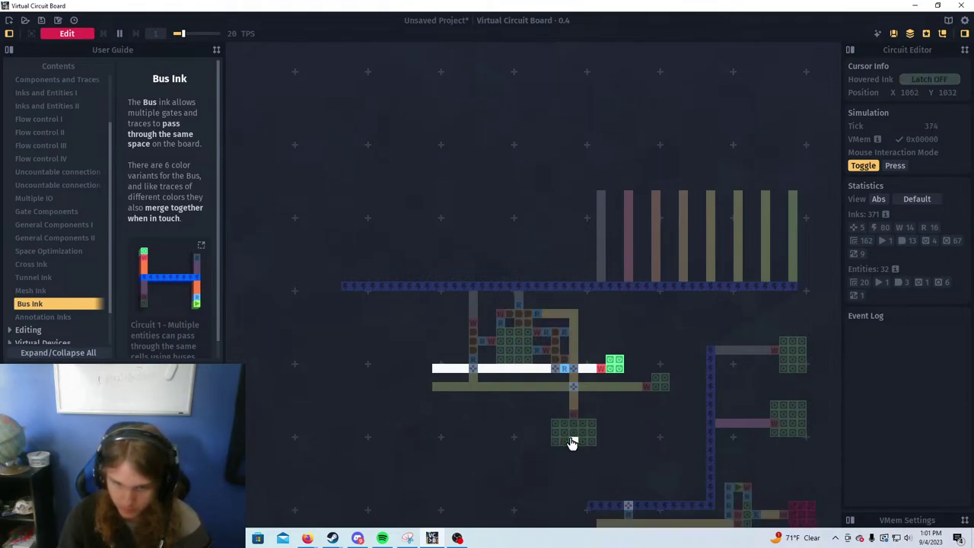
{"action": "left_click", "coordinate": [572, 440]}
{"action": "left_click", "coordinate": [572, 440]}
{"action": "left_click", "coordinate": [573, 440]}
{"action": "left_click", "coordinate": [573, 440]}
{"action": "left_click", "coordinate": [573, 442]}
{"action": "left_click", "coordinate": [573, 441]}
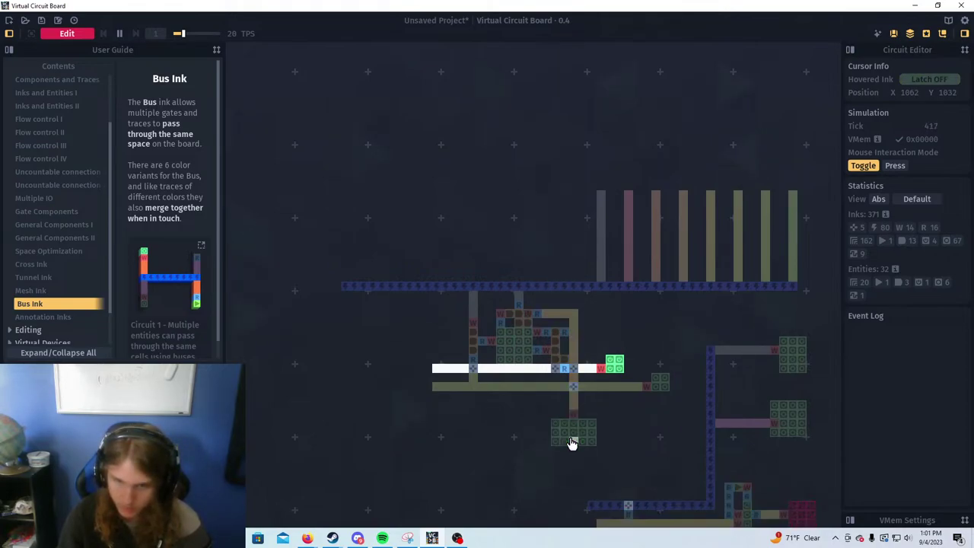
{"action": "left_click", "coordinate": [572, 441]}
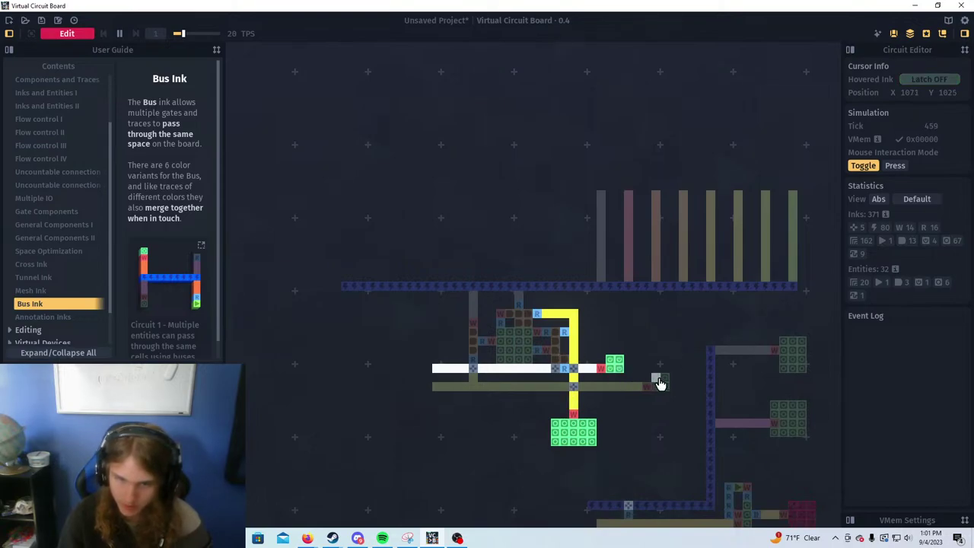
Turn off the white control latch and the large latch block, then toggle the 2×2 latch on the yellow-green trace
{"action": "scroll", "coordinate": [578, 367], "scroll_direction": "up", "scroll_amount": 5}
{"action": "scroll", "coordinate": [579, 366], "scroll_direction": "down", "scroll_amount": 1}
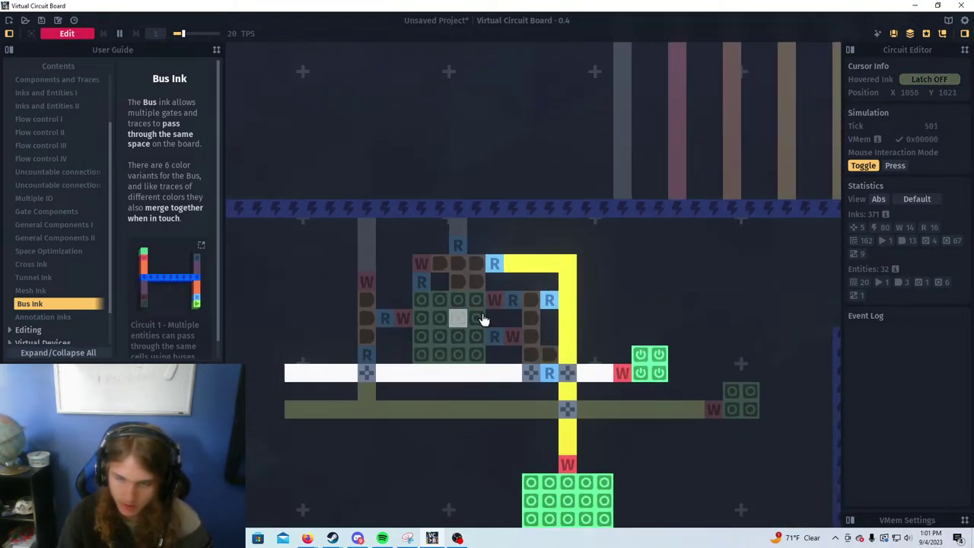
{"action": "left_click", "coordinate": [646, 362]}
{"action": "left_click", "coordinate": [582, 485]}
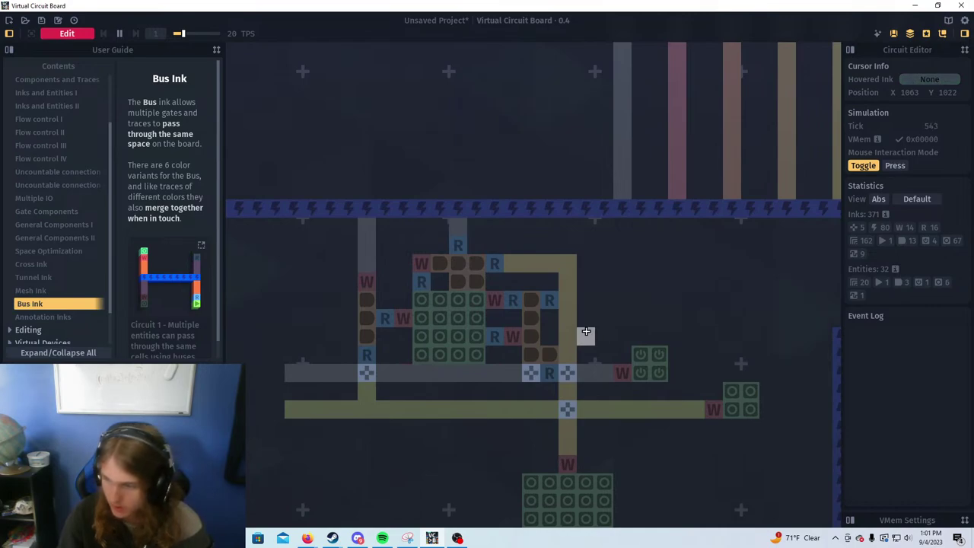
{"action": "left_click_drag", "start_coordinate": [604, 300], "coordinate": [560, 289]}
{"action": "left_click", "coordinate": [703, 386]}
{"action": "left_click", "coordinate": [703, 387]}
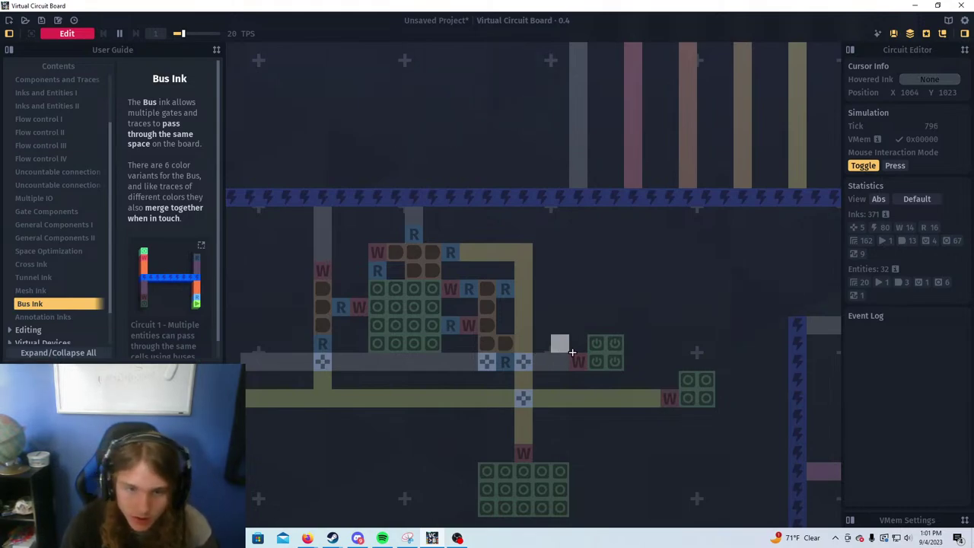
Toggle the 2×2 latch on the white control trace repeatedly with the other control traces off
{"action": "left_click_drag", "start_coordinate": [524, 423], "coordinate": [550, 408]}
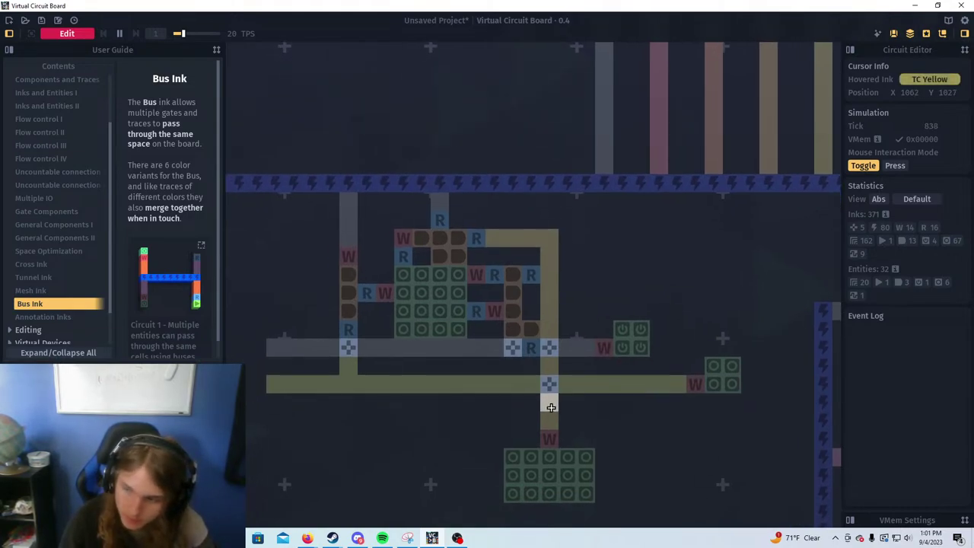
{"action": "left_click", "coordinate": [624, 347]}
{"action": "left_click", "coordinate": [625, 347]}
{"action": "left_click", "coordinate": [624, 347]}
{"action": "left_click", "coordinate": [623, 348]}
{"action": "left_click", "coordinate": [621, 354]}
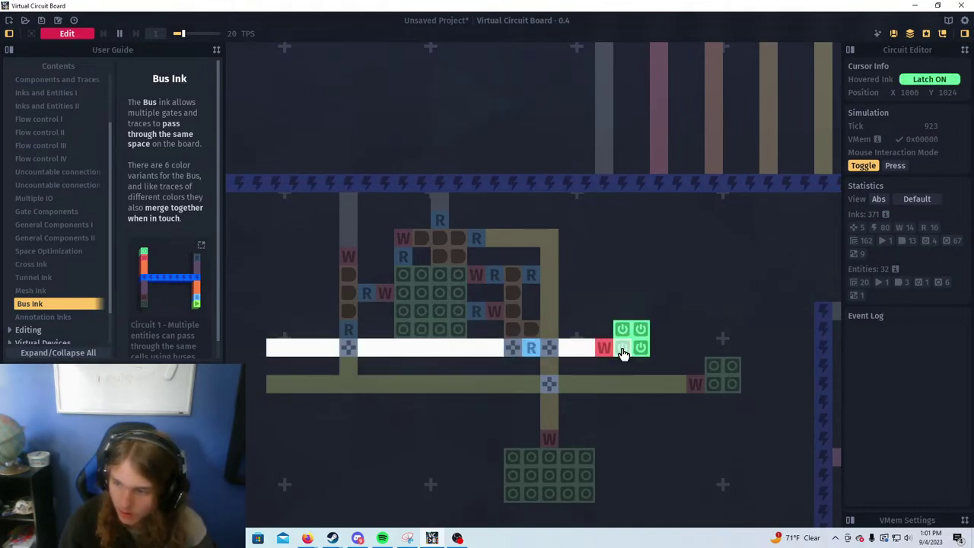
{"action": "left_click", "coordinate": [622, 354]}
{"action": "left_click", "coordinate": [622, 354]}
{"action": "left_click", "coordinate": [623, 353]}
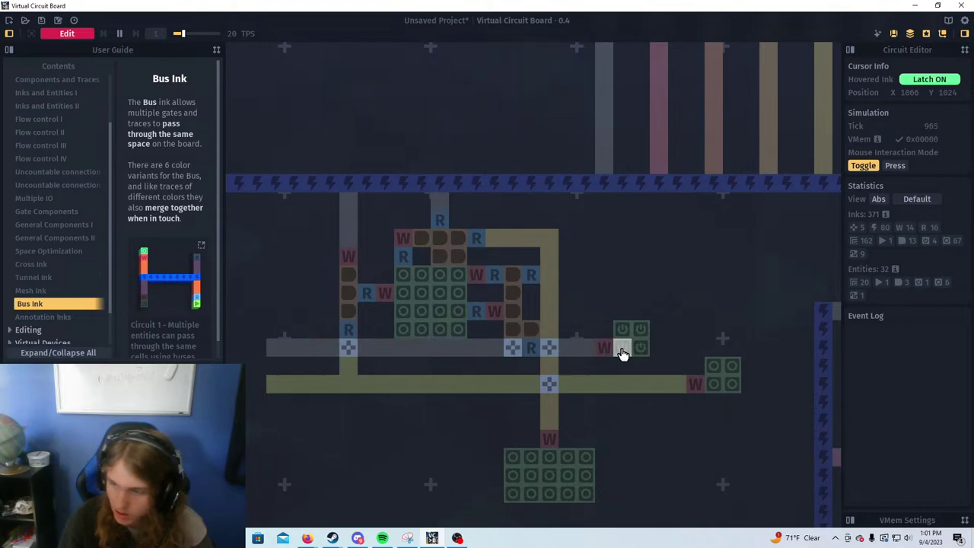
Toggle the 2×2 latch on the yellow-green control trace several times and leave it on
{"action": "left_click", "coordinate": [733, 383]}
{"action": "left_click", "coordinate": [732, 382]}
{"action": "left_click", "coordinate": [732, 382]}
{"action": "left_click", "coordinate": [732, 383]}
{"action": "left_click", "coordinate": [733, 383]}
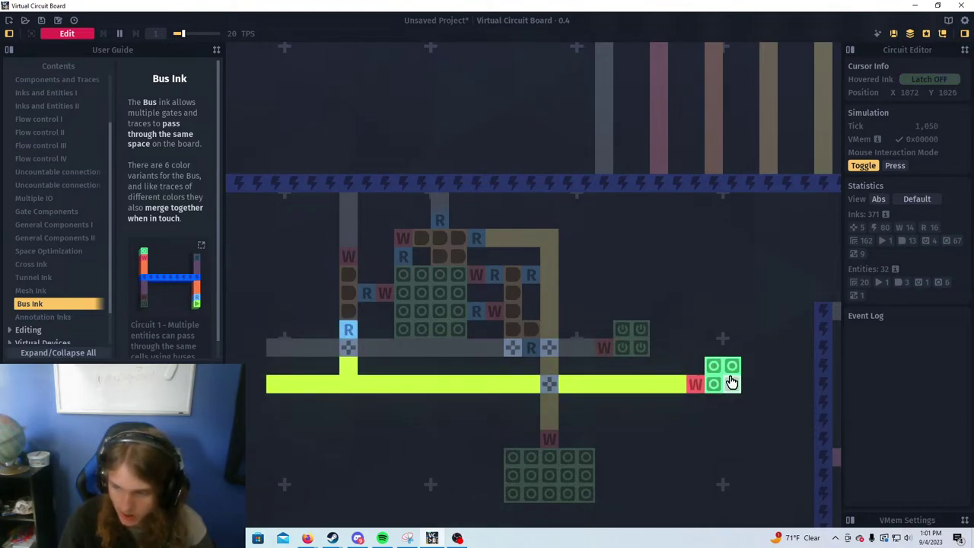
With the yellow-green trace active, toggle the large latch block repeatedly to test how the two control signals combine, and leave it off
{"action": "left_click", "coordinate": [533, 491]}
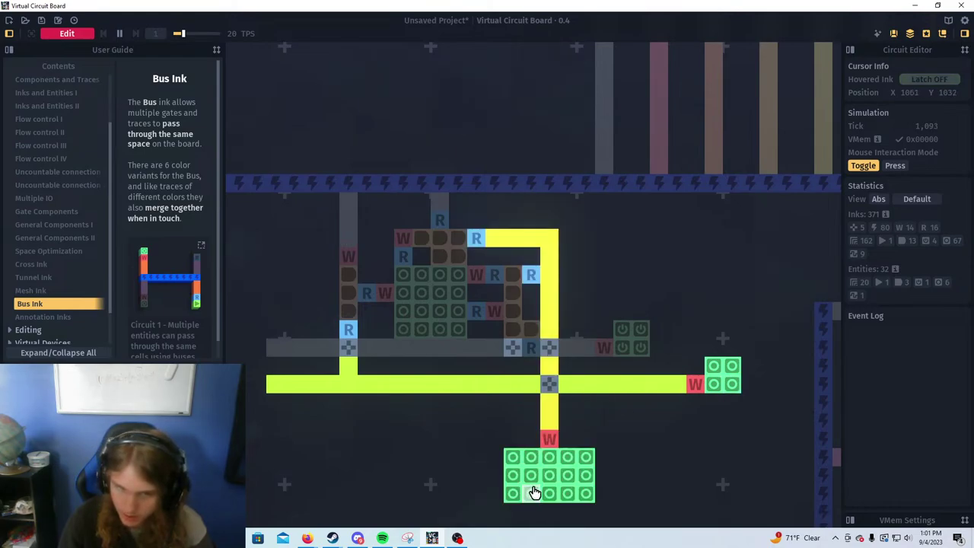
{"action": "left_click", "coordinate": [533, 492]}
{"action": "left_click", "coordinate": [533, 491]}
{"action": "left_click", "coordinate": [534, 493]}
{"action": "left_click", "coordinate": [535, 492]}
{"action": "left_click", "coordinate": [534, 493]}
{"action": "left_click", "coordinate": [535, 492]}
{"action": "left_click", "coordinate": [534, 492]}
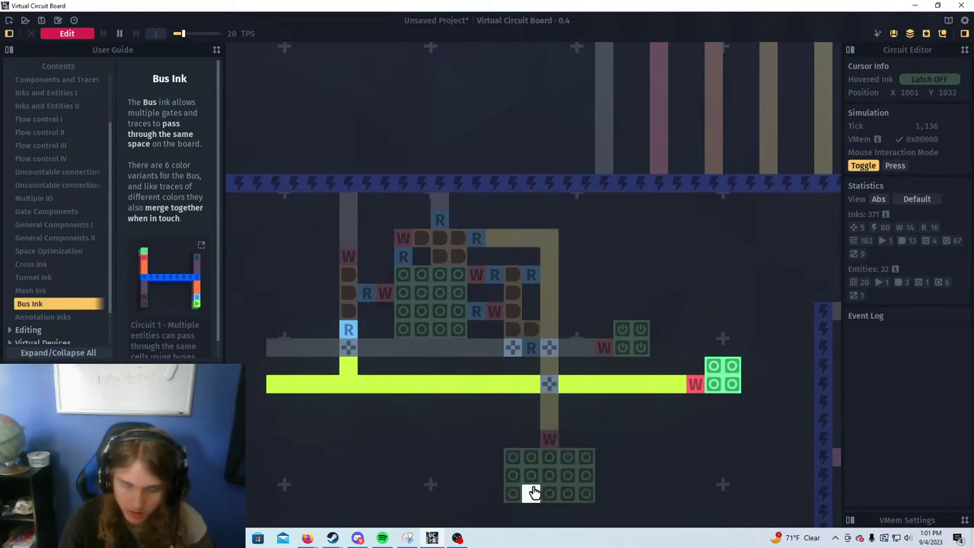
{"action": "left_click", "coordinate": [534, 492]}
{"action": "left_click", "coordinate": [533, 492]}
{"action": "left_click", "coordinate": [534, 492]}
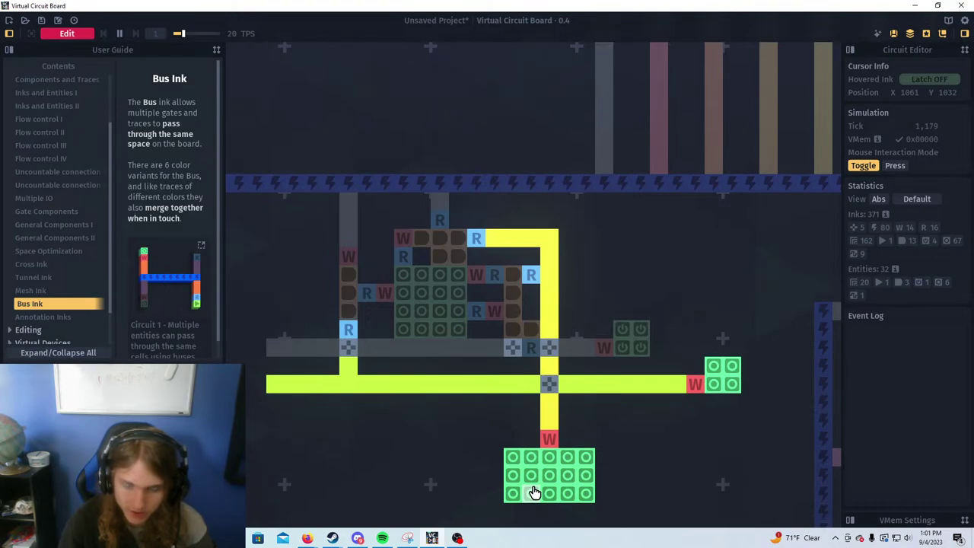
{"action": "left_click", "coordinate": [533, 492]}
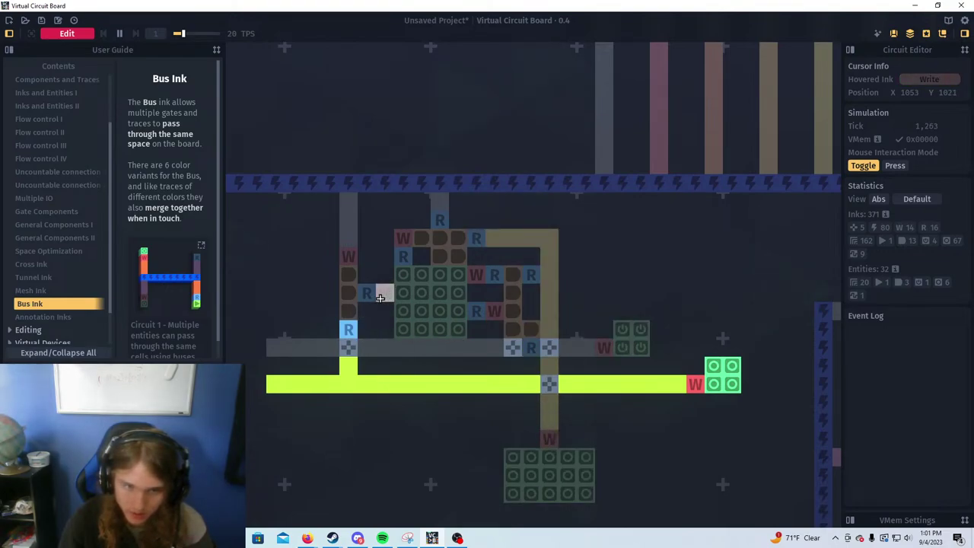
{"action": "left_click", "coordinate": [562, 489]}
{"action": "left_click", "coordinate": [562, 488]}
{"action": "left_click", "coordinate": [562, 489]}
{"action": "left_click", "coordinate": [562, 488]}
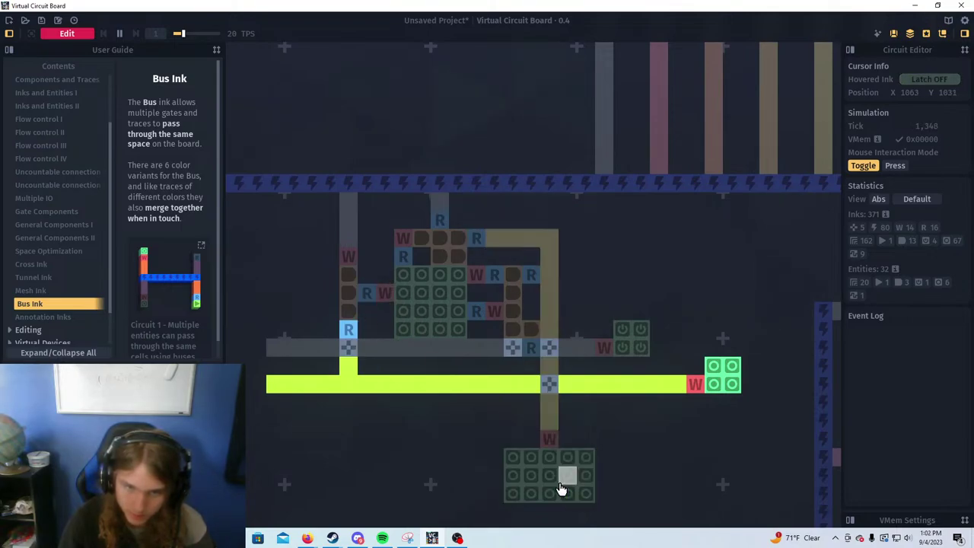
Cycle the yellow-green trace's 2×2 latch several more times with the white and yellow control traces off, ending with it off
{"action": "left_click", "coordinate": [715, 373]}
{"action": "left_click", "coordinate": [715, 373]}
{"action": "left_click", "coordinate": [716, 373]}
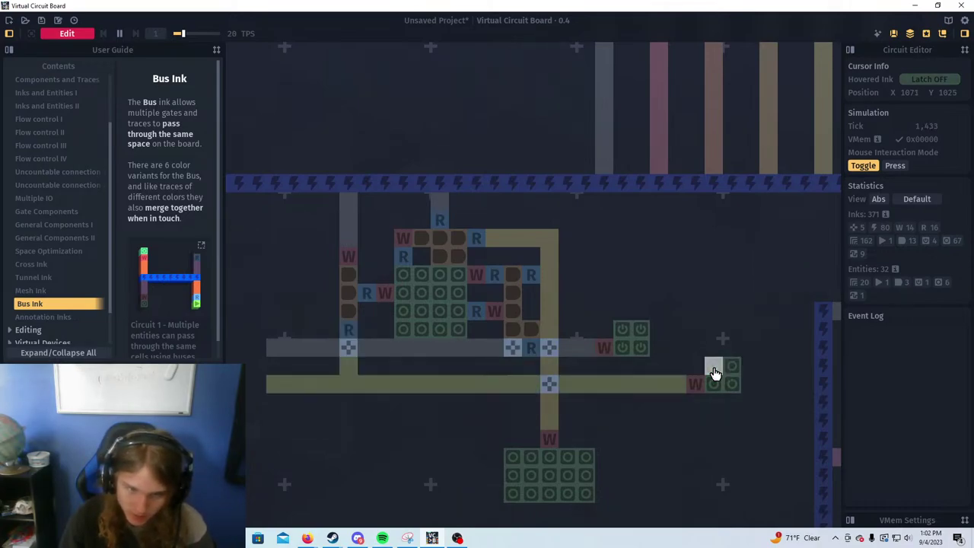
{"action": "left_click", "coordinate": [716, 373]}
{"action": "left_click", "coordinate": [716, 373]}
{"action": "scroll", "coordinate": [674, 293], "scroll_direction": "down", "scroll_amount": 3}
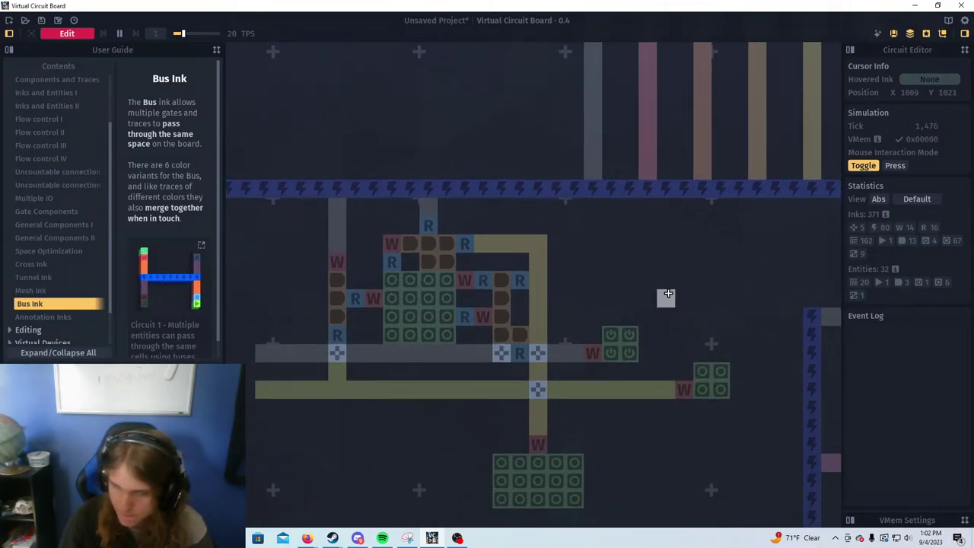
{"action": "left_click_drag", "start_coordinate": [620, 343], "coordinate": [596, 352]}
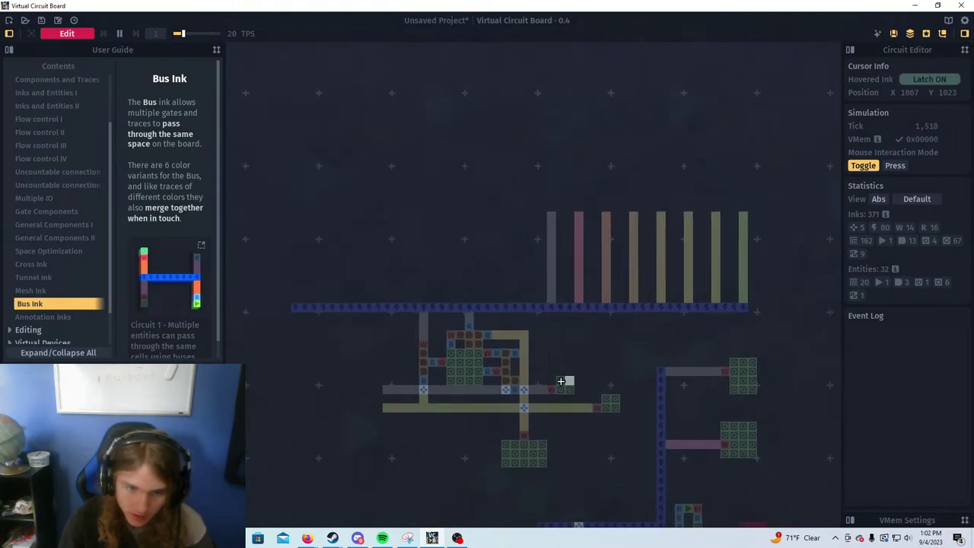
{"action": "left_click", "coordinate": [615, 408]}
{"action": "left_click", "coordinate": [614, 407]}
{"action": "left_click", "coordinate": [614, 408]}
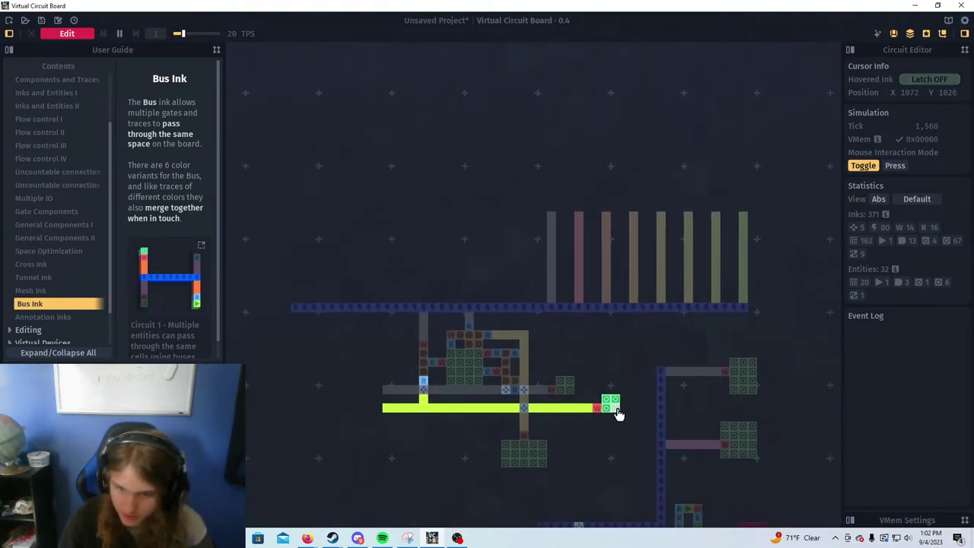
{"action": "left_click", "coordinate": [614, 407]}
{"action": "left_click_drag", "start_coordinate": [589, 352], "coordinate": [568, 403]}
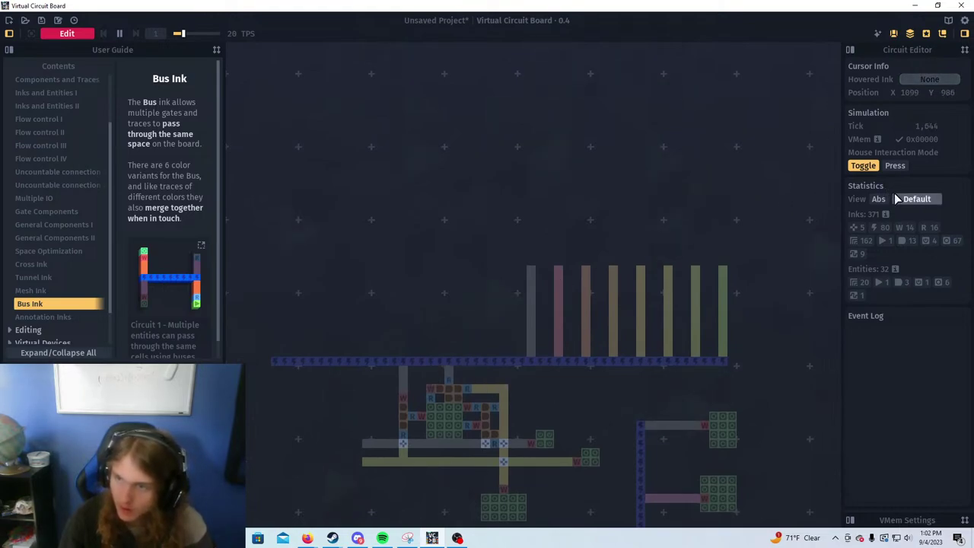
Return to edit mode and place Write ink against the left side of each of the eight vertical traces above the bus
{"action": "left_click", "coordinate": [850, 48]}
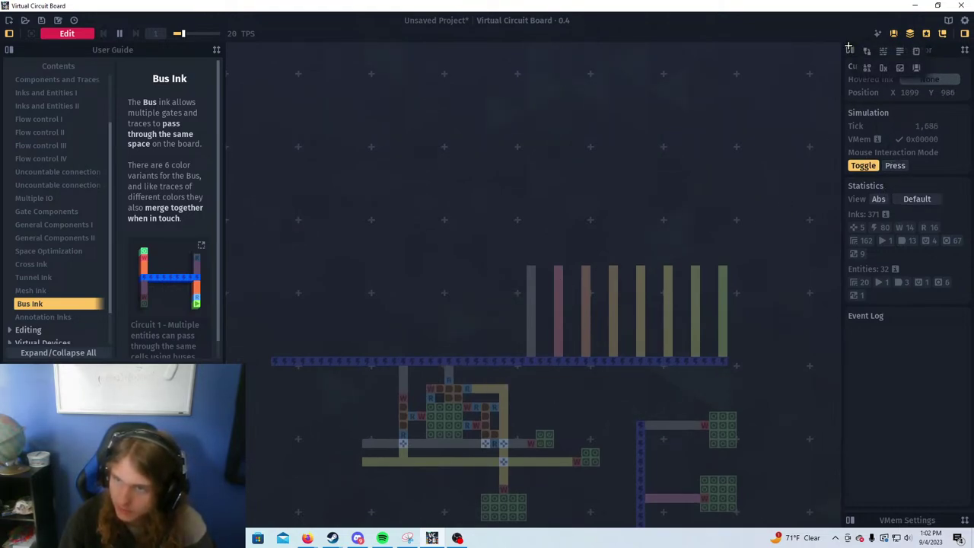
{"action": "key", "text": "Tab"}
{"action": "left_click", "coordinate": [856, 226]}
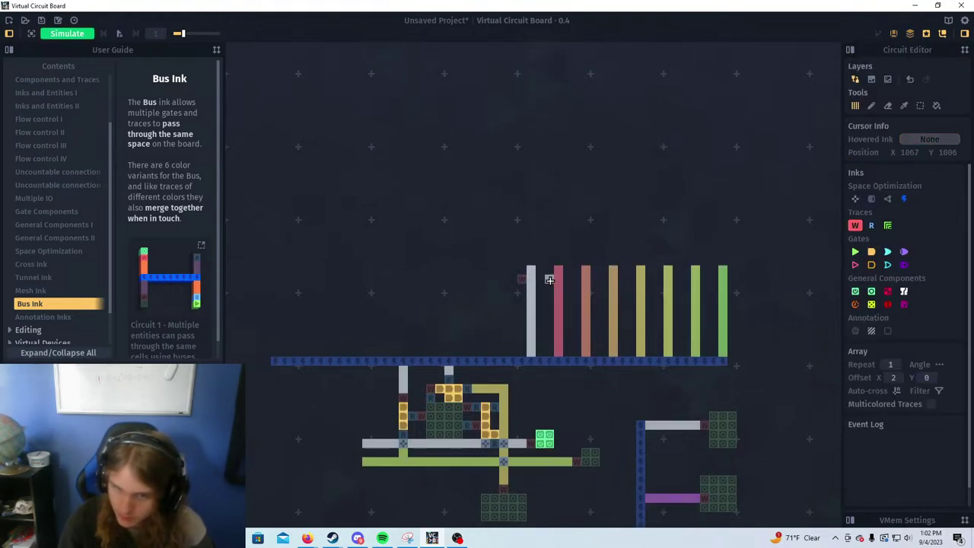
{"action": "left_click_drag", "start_coordinate": [577, 279], "coordinate": [716, 283]}
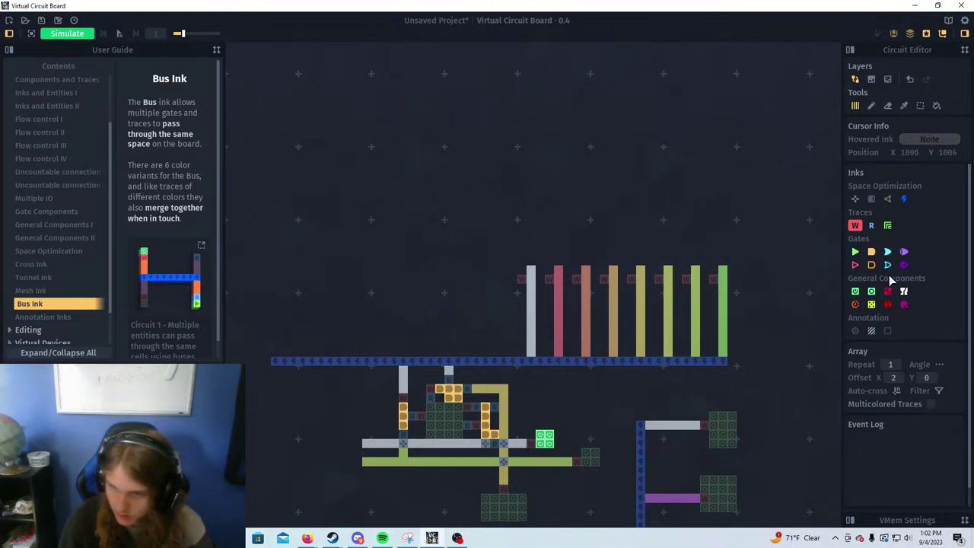
Place a single-cell Latch OFF directly above each of the eight Write inks beside the vertical traces
{"action": "left_click", "coordinate": [856, 292]}
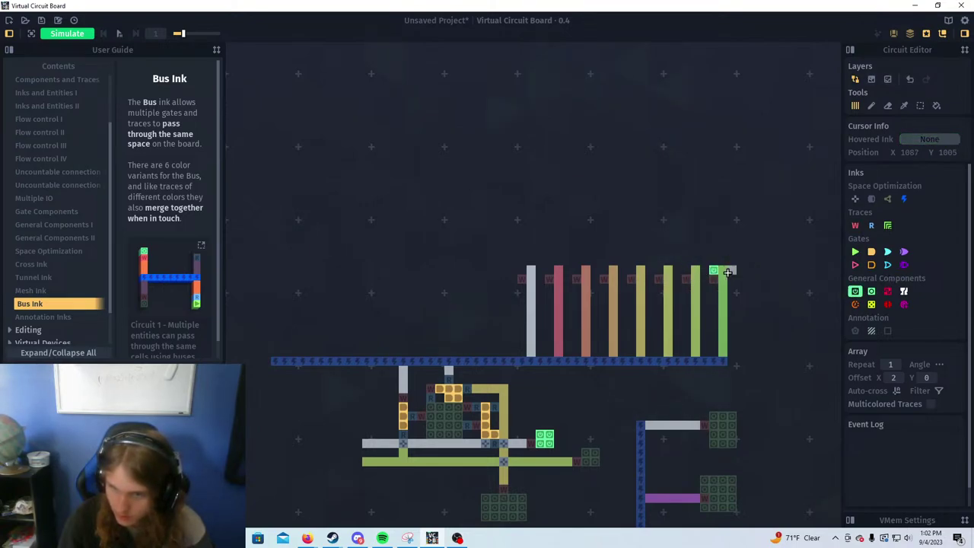
{"action": "left_click", "coordinate": [870, 294]}
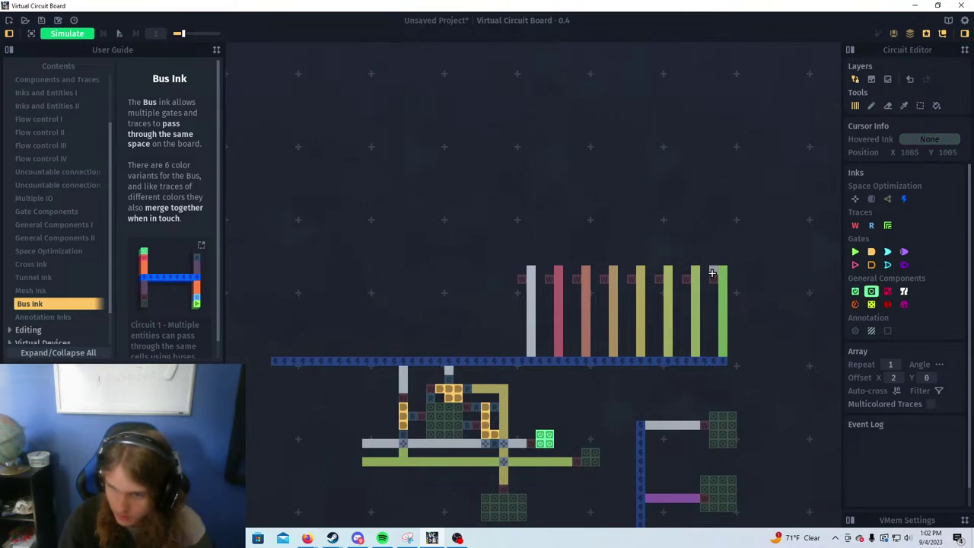
{"action": "left_click_drag", "start_coordinate": [713, 272], "coordinate": [527, 271]}
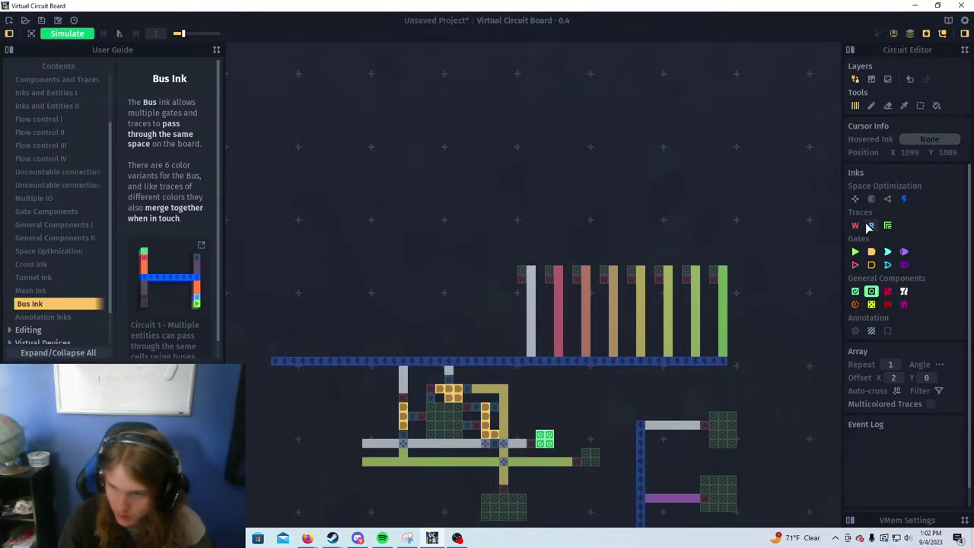
Cap the eight vertical traces with Read ink and add an LED above each, using an array of 8 repeats with X offset 3
{"action": "left_click", "coordinate": [871, 226]}
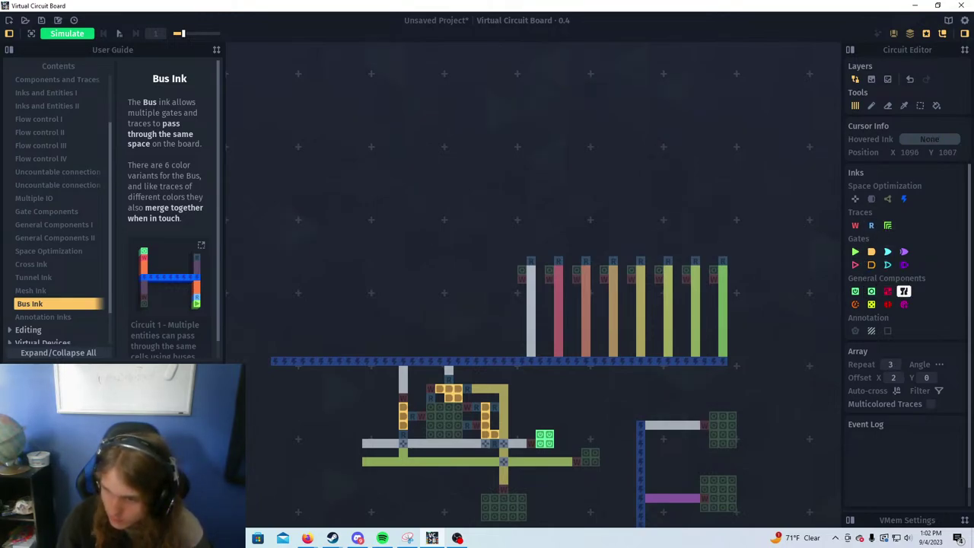
{"action": "left_click_drag", "start_coordinate": [891, 364], "coordinate": [902, 365]}
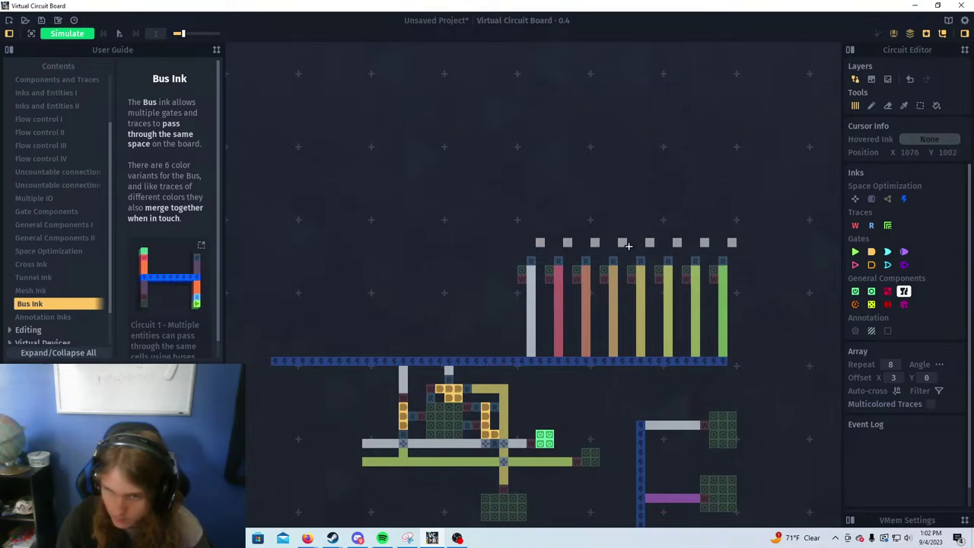
{"action": "left_click", "coordinate": [619, 242]}
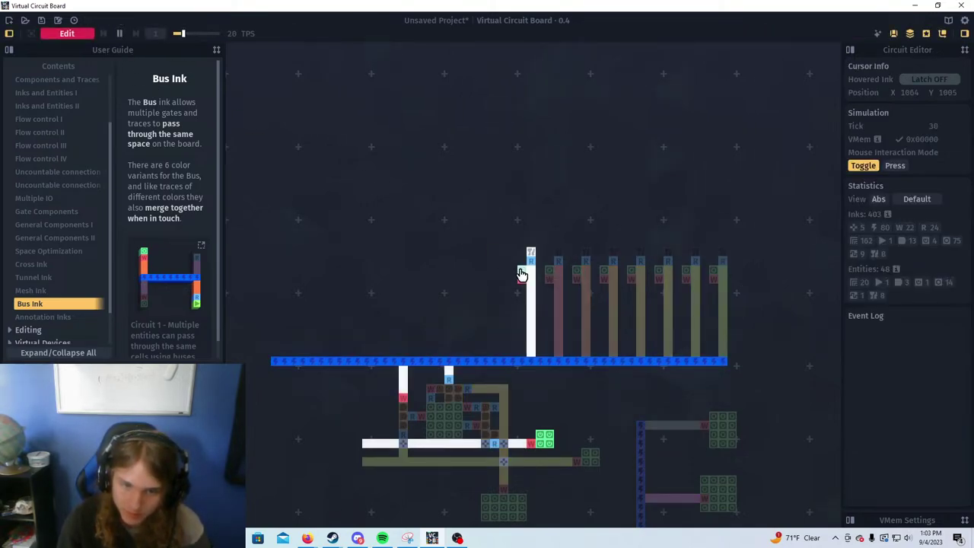
Switch off the white control trace's 2×2 latch in the simulation and examine how the memory block responds to the active white bus trace
{"action": "left_click", "coordinate": [550, 443]}
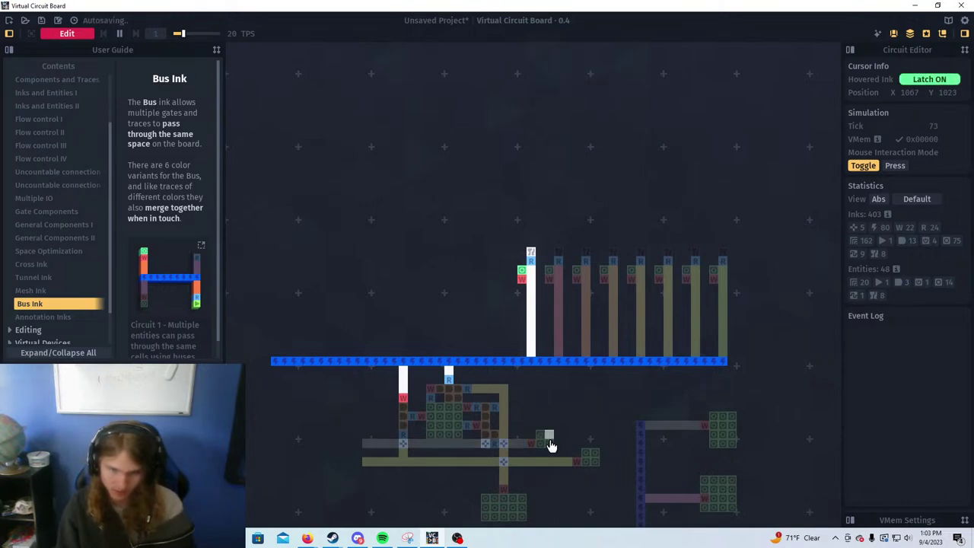
{"action": "left_click_drag", "start_coordinate": [529, 406], "coordinate": [532, 350]}
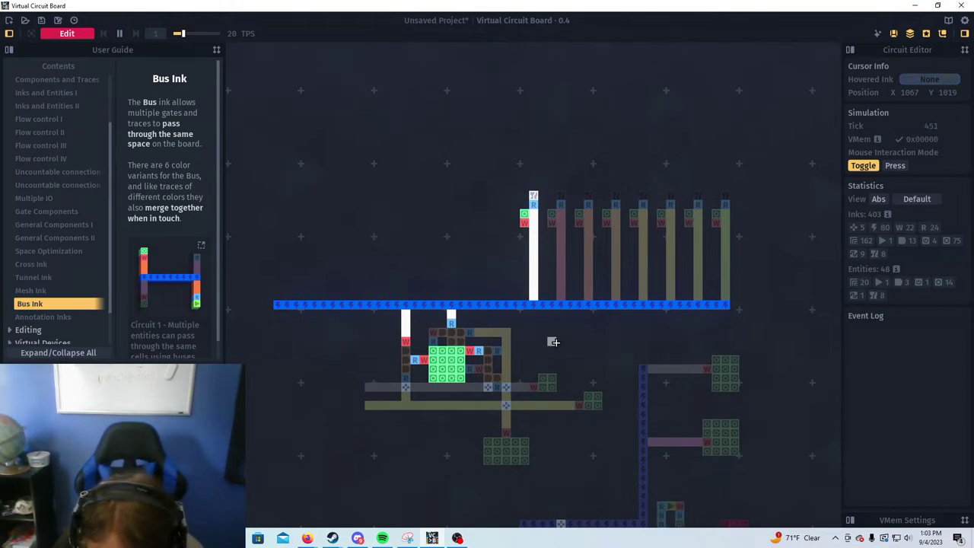
{"action": "scroll", "coordinate": [554, 342], "scroll_direction": "down", "scroll_amount": 2}
{"action": "scroll", "coordinate": [553, 408], "scroll_direction": "up", "scroll_amount": 2}
{"action": "scroll", "coordinate": [550, 408], "scroll_direction": "up", "scroll_amount": 2}
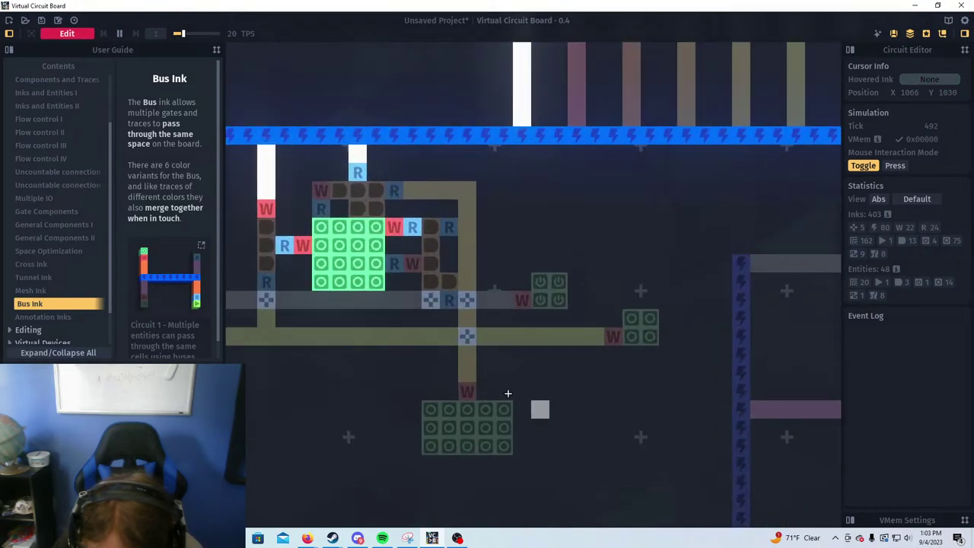
{"action": "left_click_drag", "start_coordinate": [391, 354], "coordinate": [508, 424]}
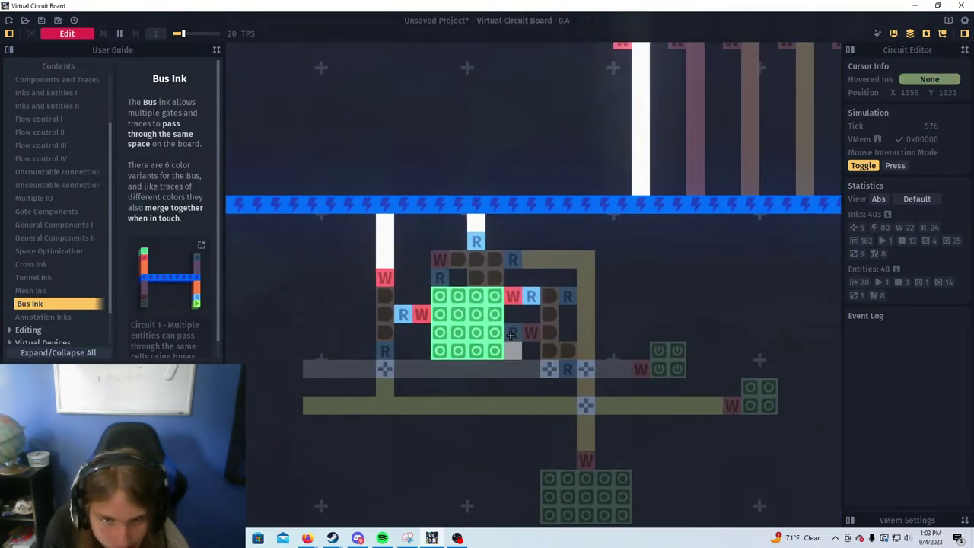
{"action": "scroll", "coordinate": [480, 239], "scroll_direction": "down", "scroll_amount": 2}
{"action": "scroll", "coordinate": [479, 233], "scroll_direction": "up", "scroll_amount": 3}
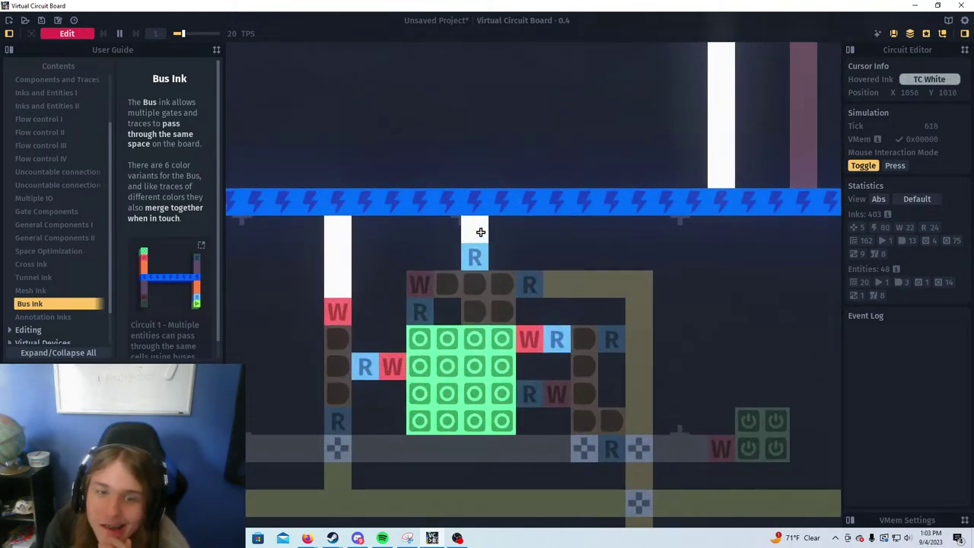
Return to edit mode and draw a gray trace across the eight vertical traces and down through the blue bus above the memory block
{"action": "scroll", "coordinate": [495, 259], "scroll_direction": "down", "scroll_amount": 2}
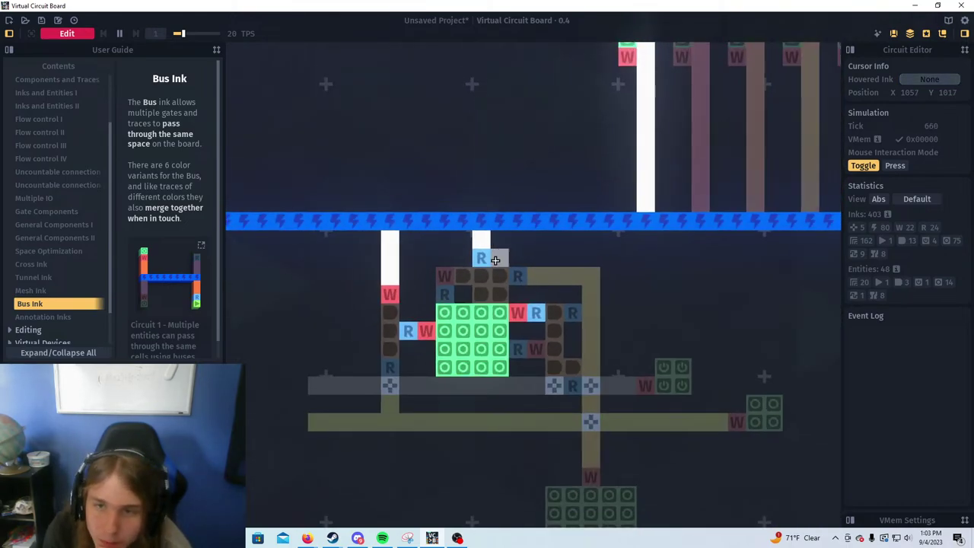
{"action": "left_click_drag", "start_coordinate": [498, 204], "coordinate": [485, 233]}
{"action": "key", "text": "space"}
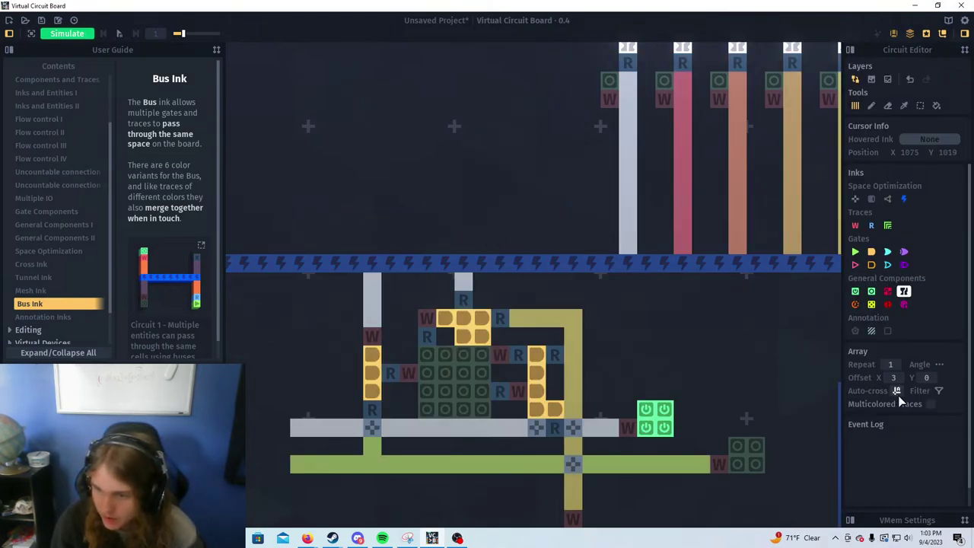
{"action": "left_click", "coordinate": [884, 226]}
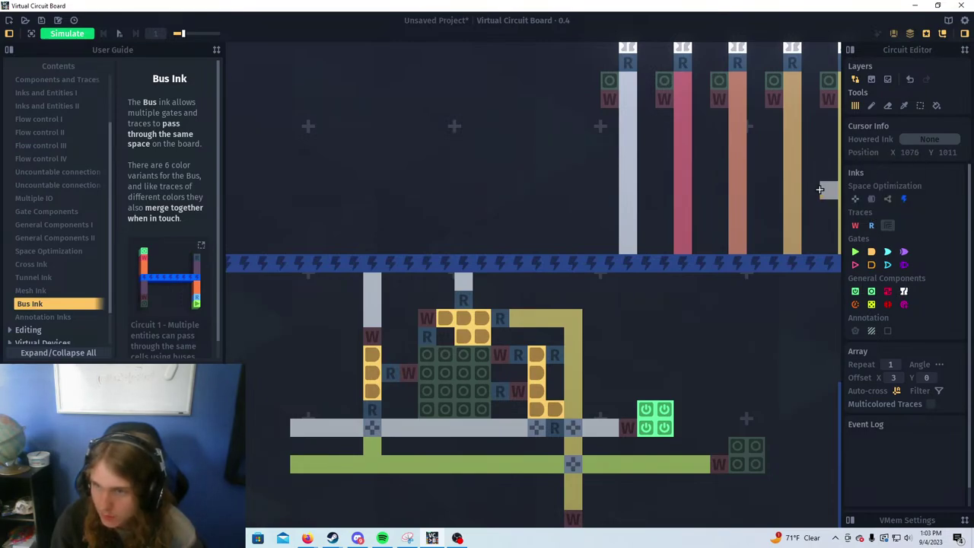
{"action": "scroll", "coordinate": [495, 289], "scroll_direction": "down", "scroll_amount": 3}
{"action": "scroll", "coordinate": [674, 287], "scroll_direction": "up", "scroll_amount": 4}
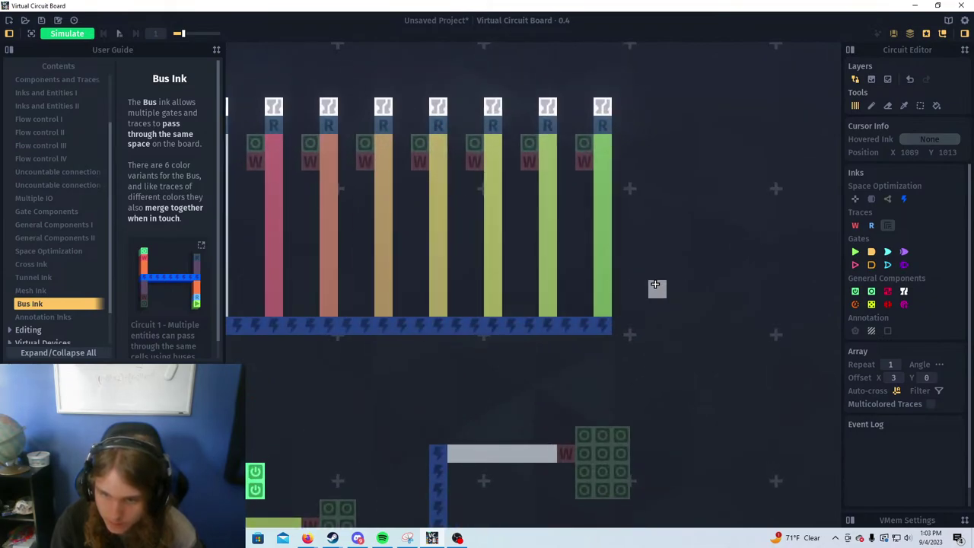
{"action": "scroll", "coordinate": [653, 285], "scroll_direction": "down", "scroll_amount": 3}
{"action": "left_click_drag", "start_coordinate": [621, 285], "coordinate": [362, 286]}
{"action": "scroll", "coordinate": [372, 300], "scroll_direction": "up", "scroll_amount": 3}
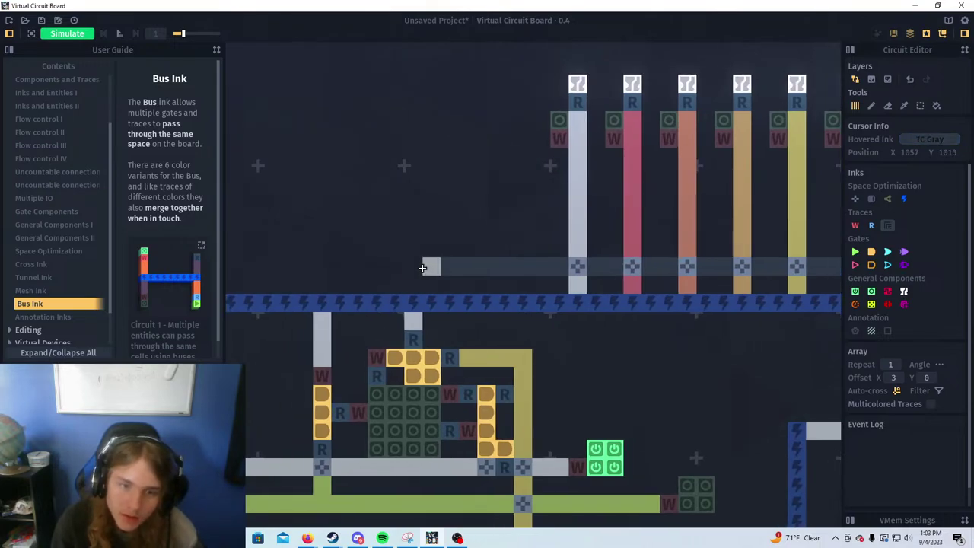
{"action": "left_click_drag", "start_coordinate": [429, 266], "coordinate": [411, 265]}
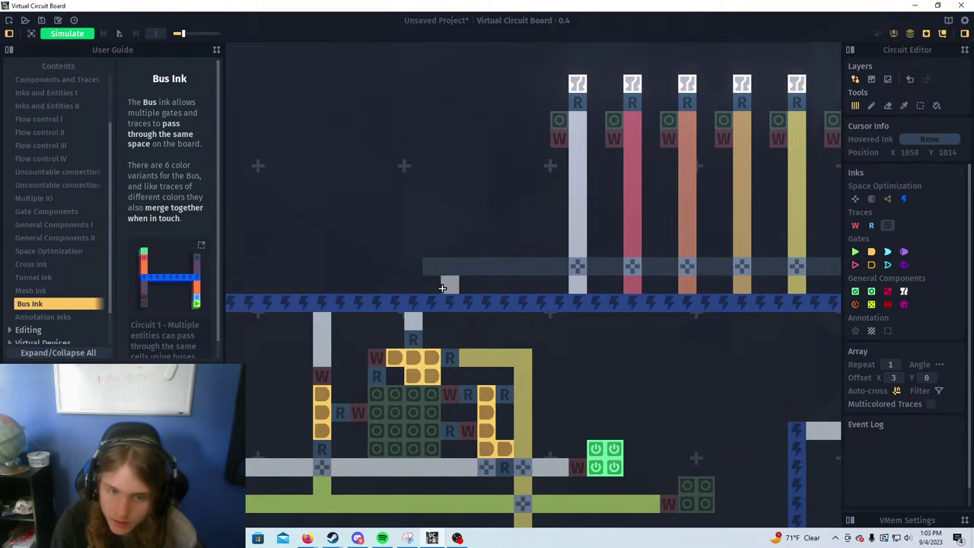
{"action": "left_click_drag", "start_coordinate": [428, 270], "coordinate": [431, 323]}
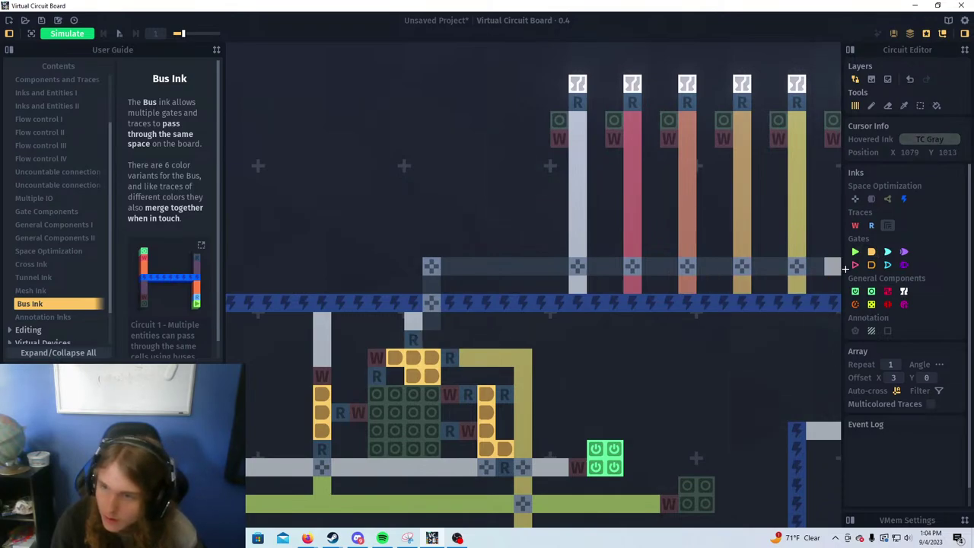
Shift the white stub and its Read ink below the bus one cell left, onto the first upper And gate cell
{"action": "left_click", "coordinate": [871, 226]}
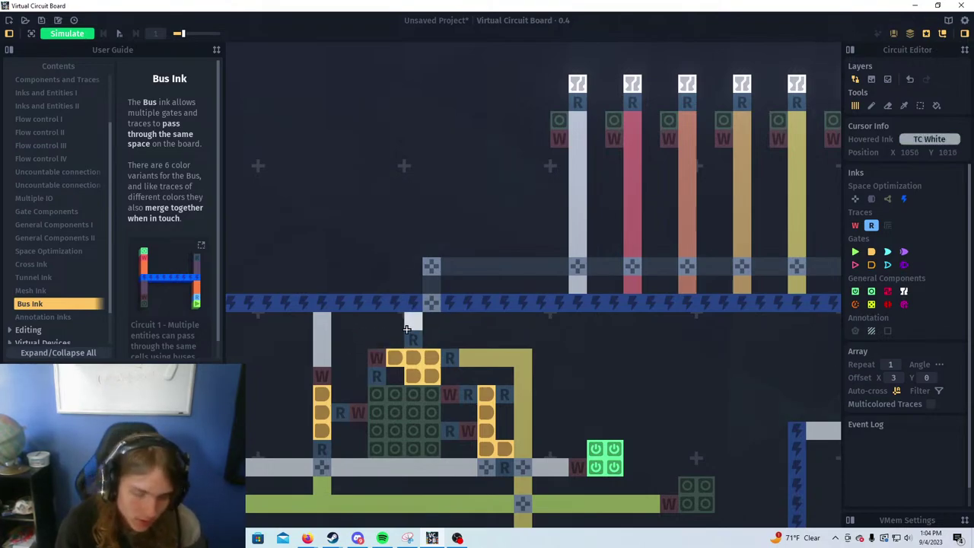
{"action": "key", "text": "s"}
{"action": "mouse_move", "coordinate": [411, 321]}
{"action": "left_mouse_down"}
{"action": "mouse_move", "coordinate": [412, 339]}
{"action": "mouse_move", "coordinate": [394, 331]}
{"action": "left_mouse_up"}
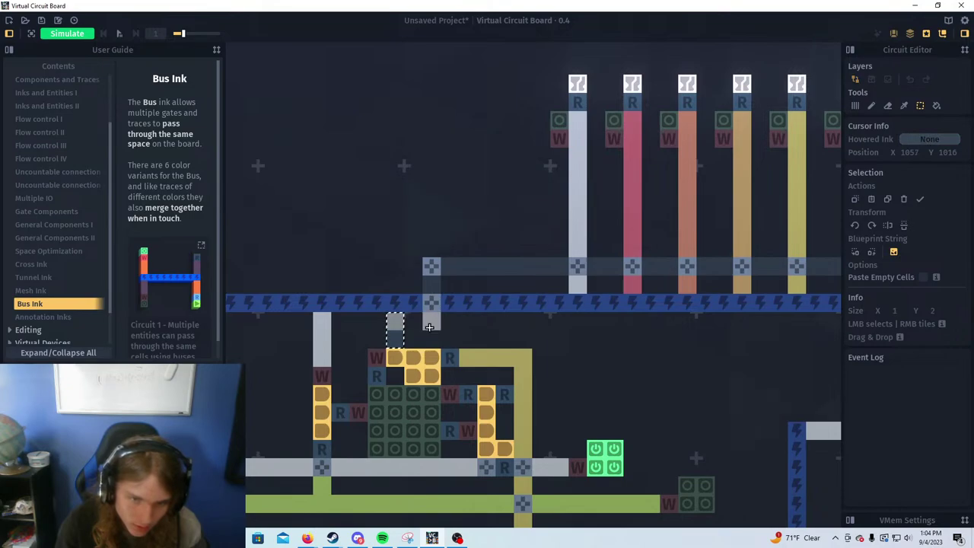
{"action": "left_click", "coordinate": [430, 325]}
Place Read ink on top of the And gate beneath the gray trace, keeping a gray trace cell between it and the bus
{"action": "key", "text": "a"}
{"action": "left_click", "coordinate": [428, 320]}
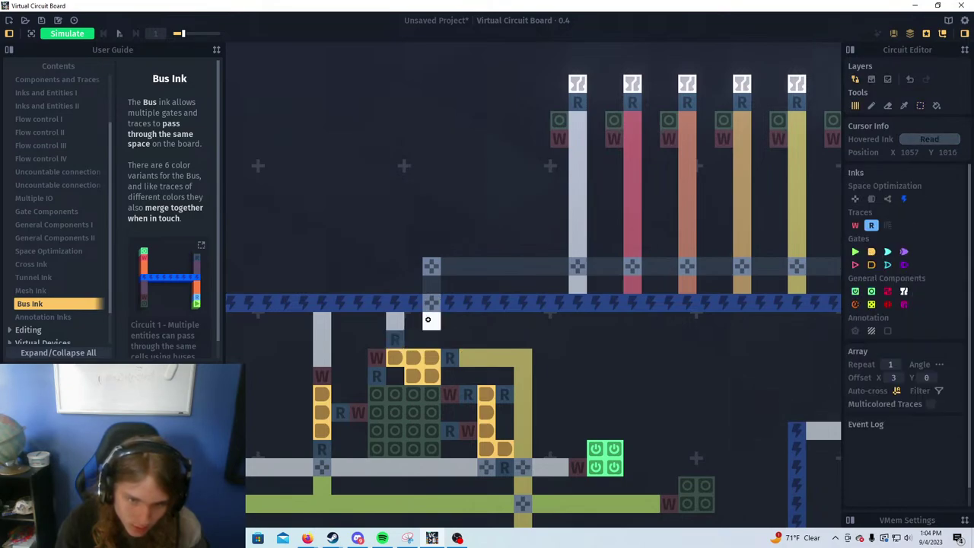
{"action": "left_click", "coordinate": [431, 335]}
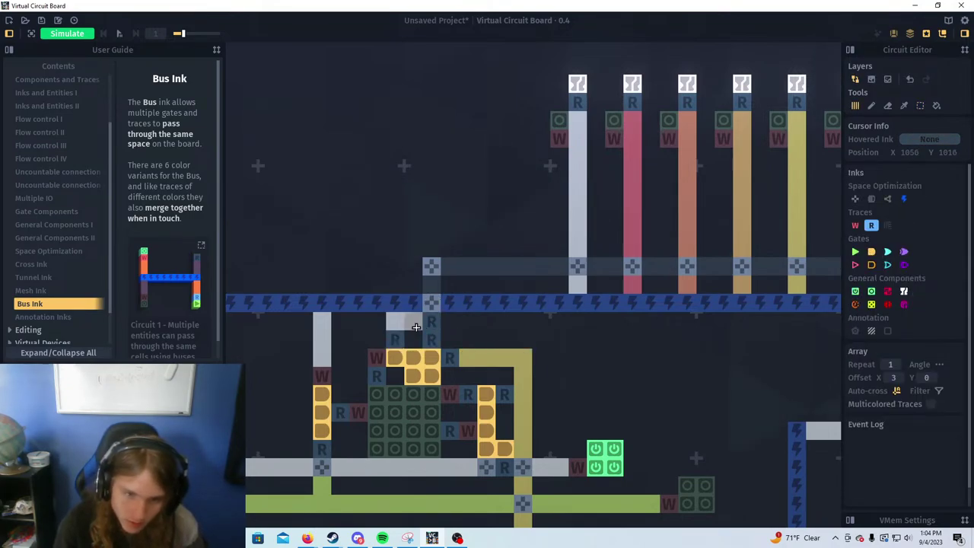
{"action": "right_click", "coordinate": [432, 323]}
{"action": "middle_click", "coordinate": [432, 283]}
{"action": "left_click", "coordinate": [432, 323]}
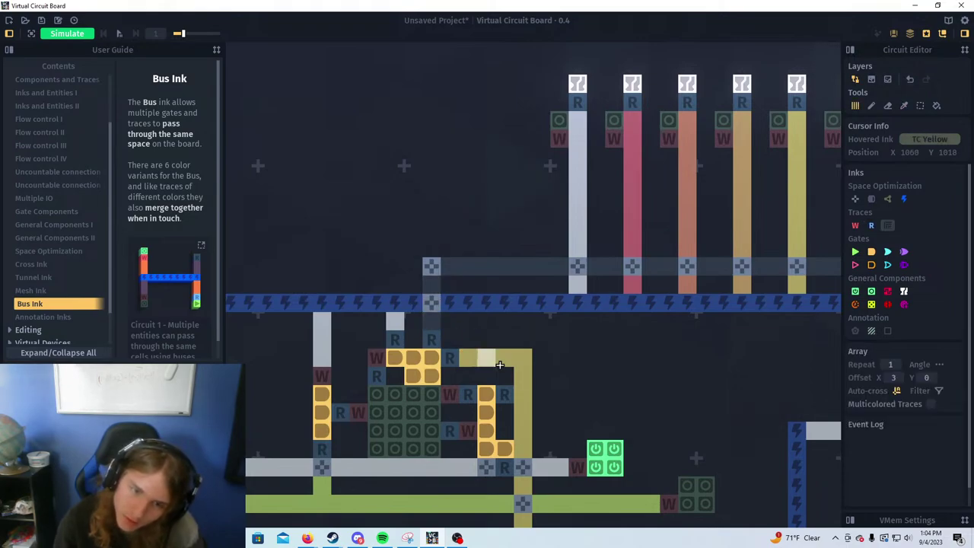
Add a 3×3 Latch OFF with Write ink at the right end of the gray trace
{"action": "scroll", "coordinate": [500, 366], "scroll_direction": "down", "scroll_amount": 4}
{"action": "scroll", "coordinate": [768, 315], "scroll_direction": "up", "scroll_amount": 1}
{"action": "left_click_drag", "start_coordinate": [712, 313], "coordinate": [670, 340]}
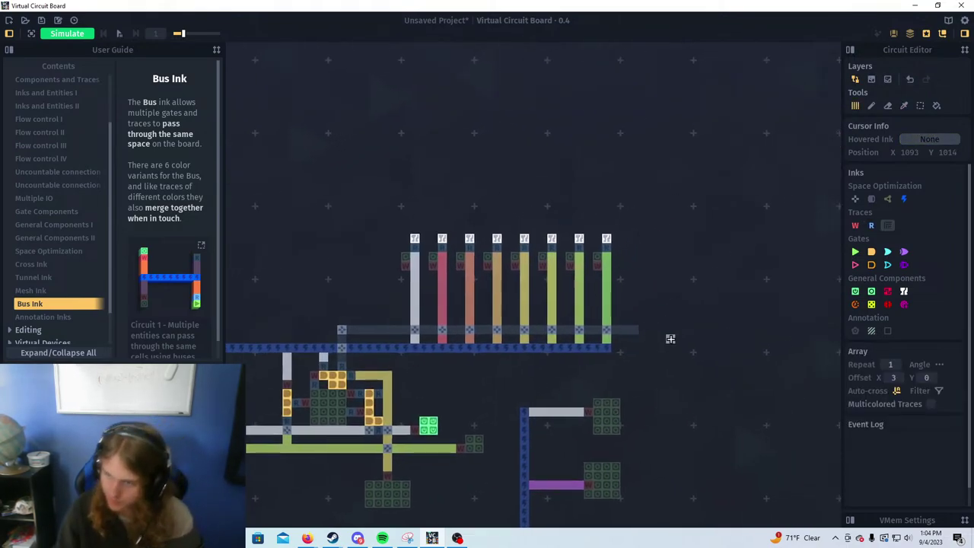
{"action": "left_click", "coordinate": [871, 292]}
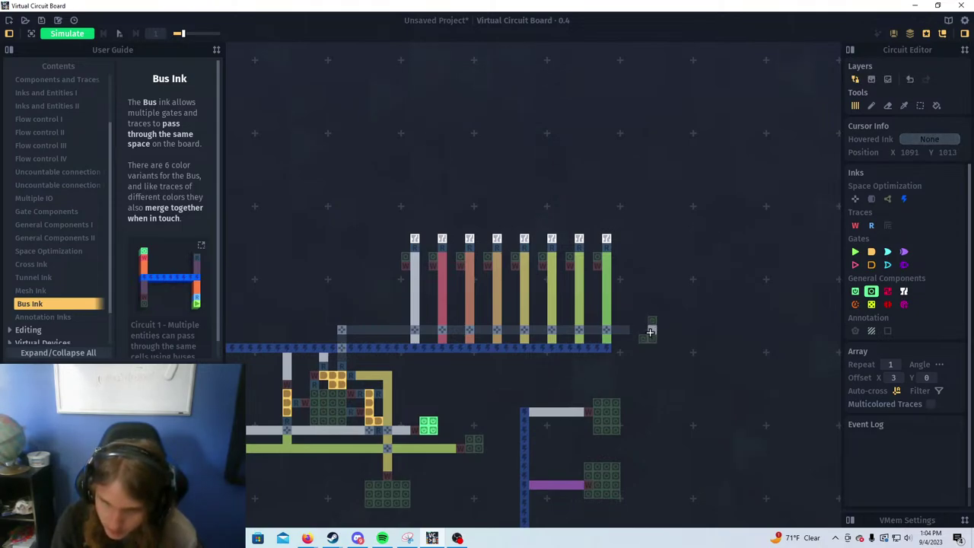
{"action": "left_click", "coordinate": [651, 332]}
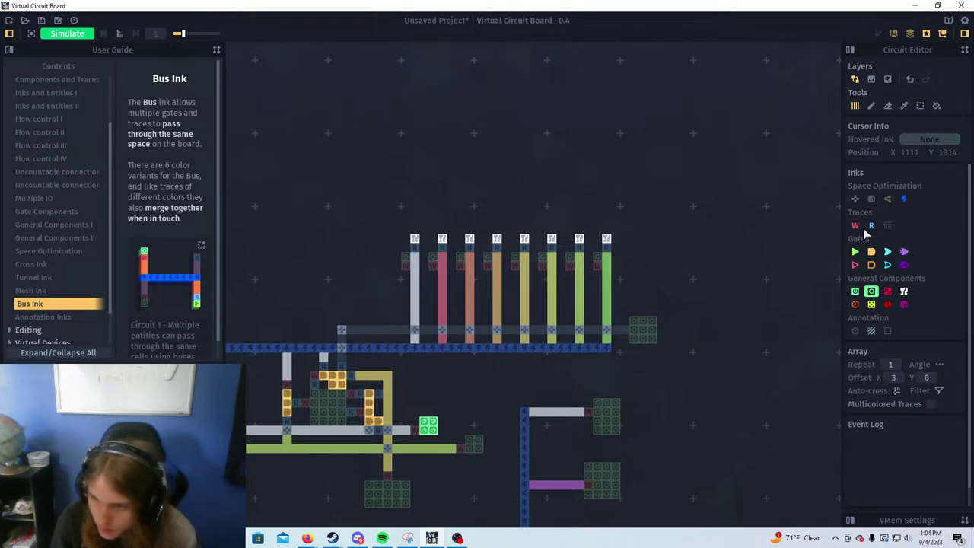
{"action": "left_click", "coordinate": [856, 226]}
{"action": "scroll", "coordinate": [583, 361], "scroll_direction": "down", "scroll_amount": 1}
{"action": "left_click_drag", "start_coordinate": [513, 350], "coordinate": [614, 320]}
Simulate the circuit and switch on the latches of the white bus trace, gray trace and yellow trace to test the memory block
{"action": "left_click", "coordinate": [84, 36]}
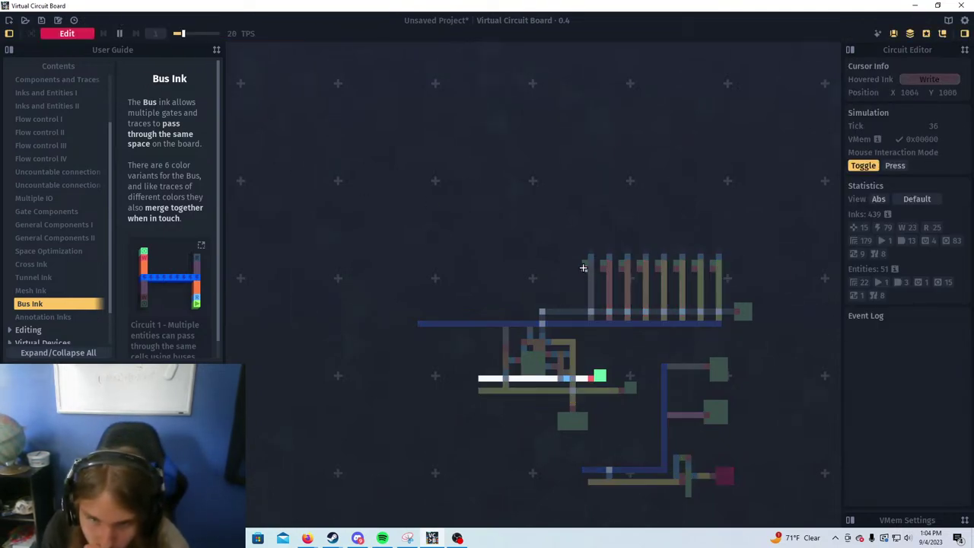
{"action": "left_click", "coordinate": [585, 264]}
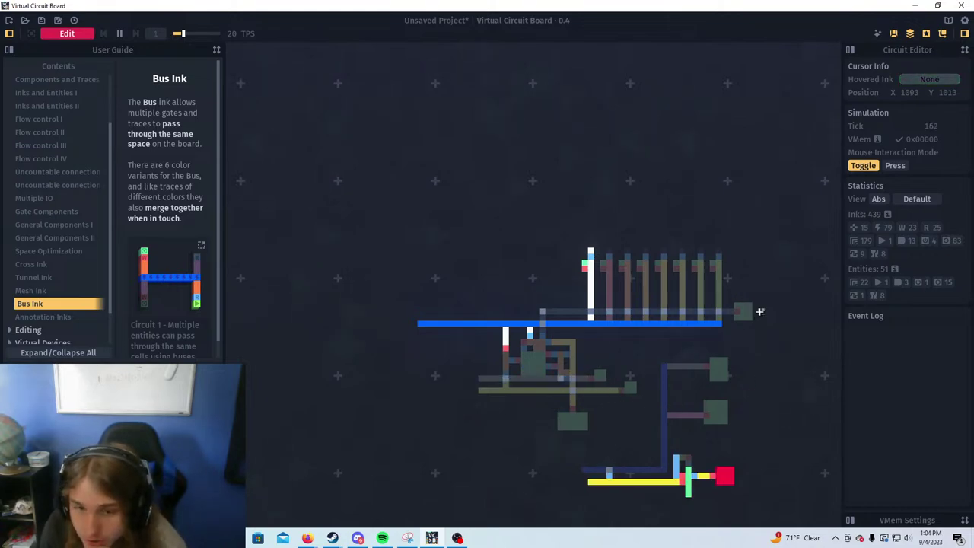
{"action": "left_click", "coordinate": [749, 313]}
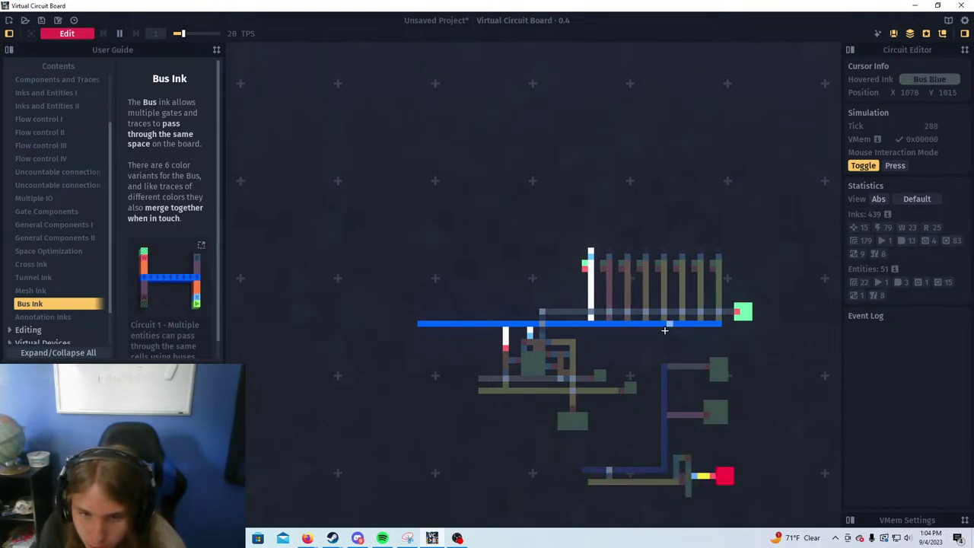
{"action": "left_click", "coordinate": [567, 425]}
{"action": "left_click", "coordinate": [567, 425]}
{"action": "left_click", "coordinate": [567, 425]}
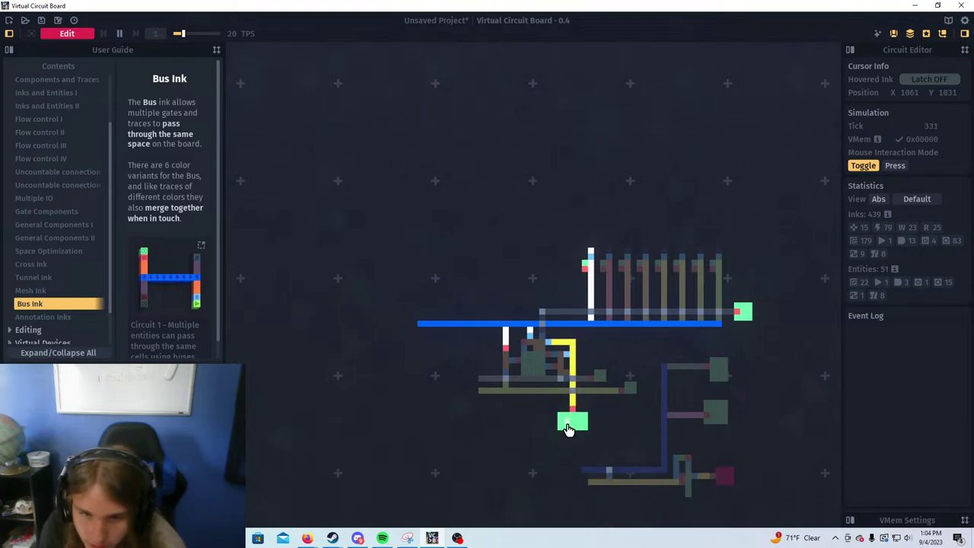
Return to edit mode and replace the Cross at the gray trace's upper corner with plain gray trace
{"action": "scroll", "coordinate": [742, 312], "scroll_direction": "up", "scroll_amount": 2}
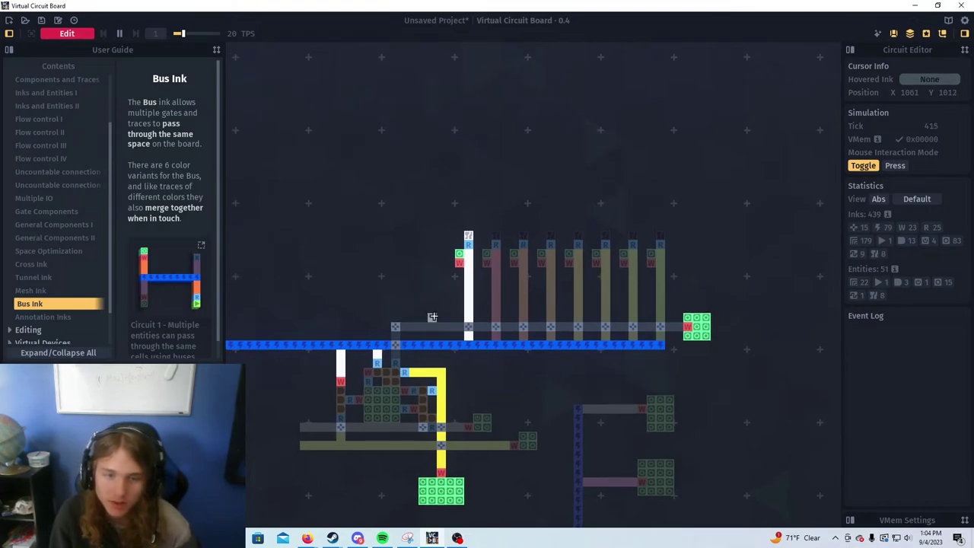
{"action": "scroll", "coordinate": [409, 324], "scroll_direction": "up", "scroll_amount": 2}
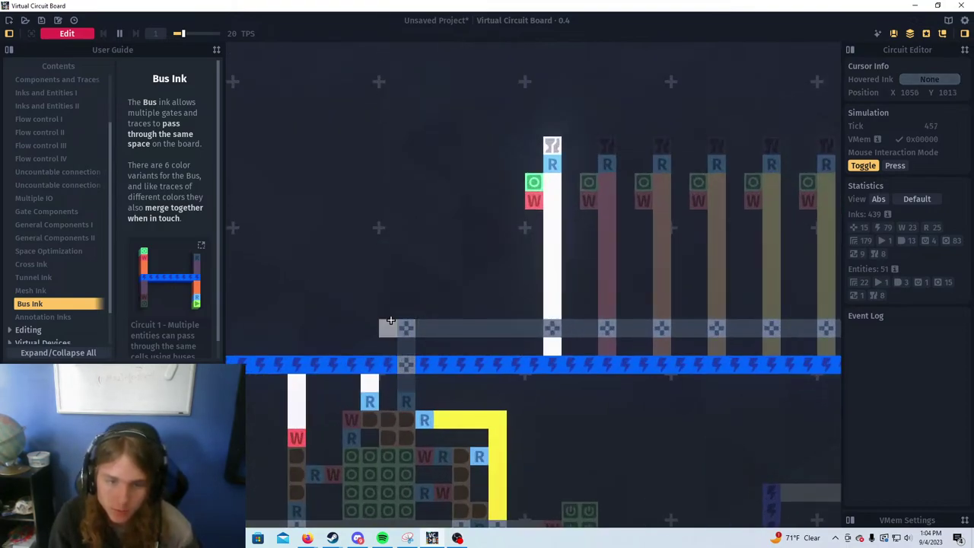
{"action": "key", "text": "space"}
{"action": "left_click", "coordinate": [444, 329]}
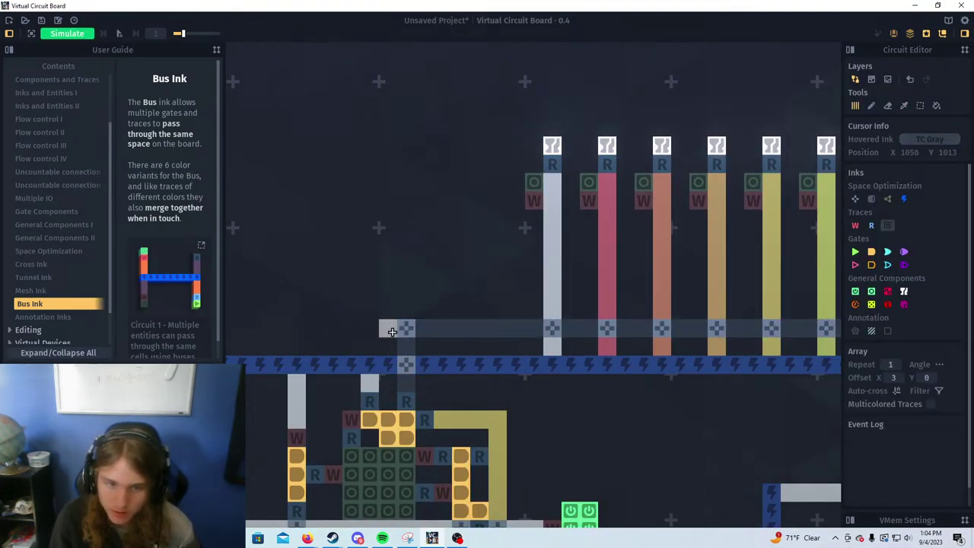
{"action": "left_click_drag", "start_coordinate": [389, 329], "coordinate": [407, 328]}
Rerun the simulation, activate the white bus trace and gray trace latches, toggle the yellow trace's latch, and examine how the memory latch responds
{"action": "key", "text": "Tab"}
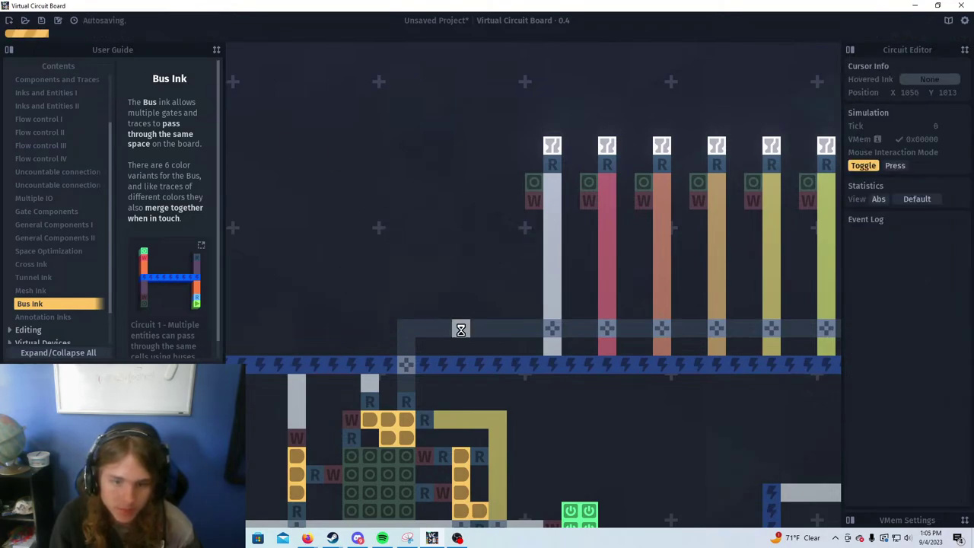
{"action": "scroll", "coordinate": [554, 403], "scroll_direction": "down", "scroll_amount": 3}
{"action": "left_click_drag", "start_coordinate": [601, 411], "coordinate": [519, 376]}
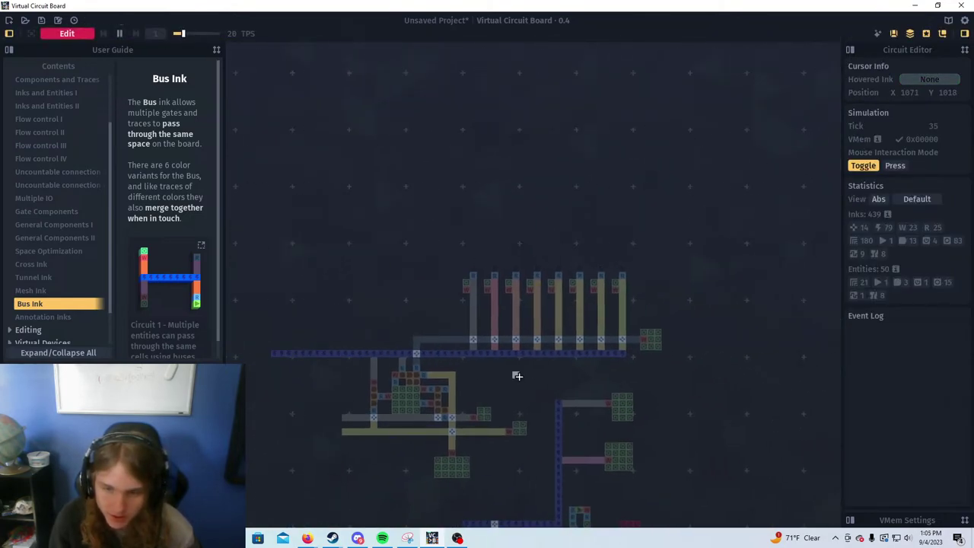
{"action": "left_click", "coordinate": [469, 283]}
{"action": "left_click", "coordinate": [649, 341]}
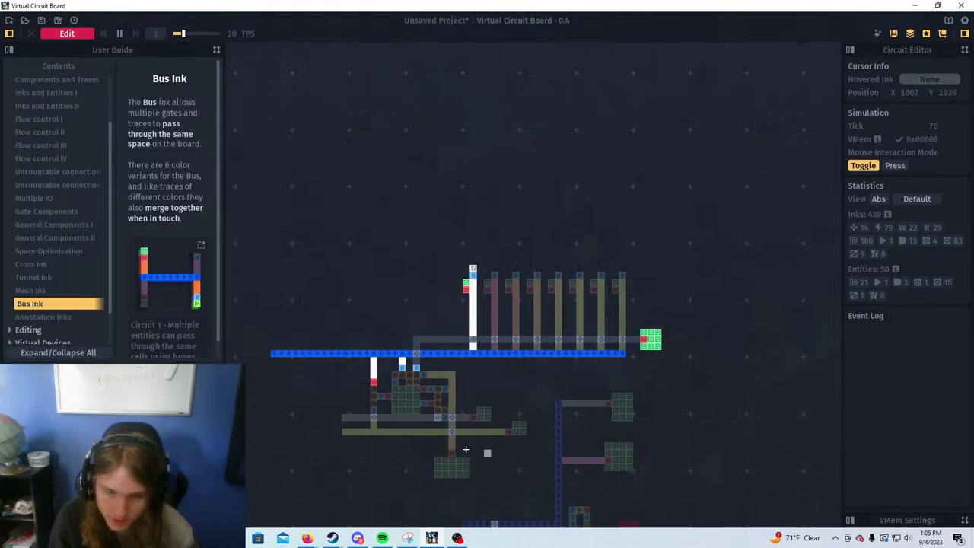
{"action": "left_click_drag", "start_coordinate": [466, 360], "coordinate": [552, 318]}
{"action": "double_click", "coordinate": [543, 428]}
{"action": "left_click", "coordinate": [545, 428]}
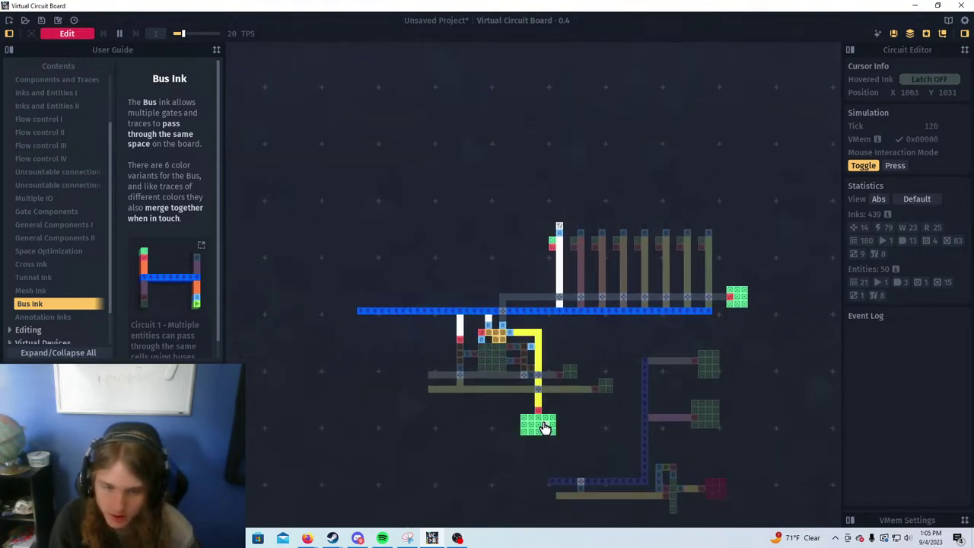
{"action": "left_click", "coordinate": [545, 427]}
{"action": "left_click", "coordinate": [545, 428]}
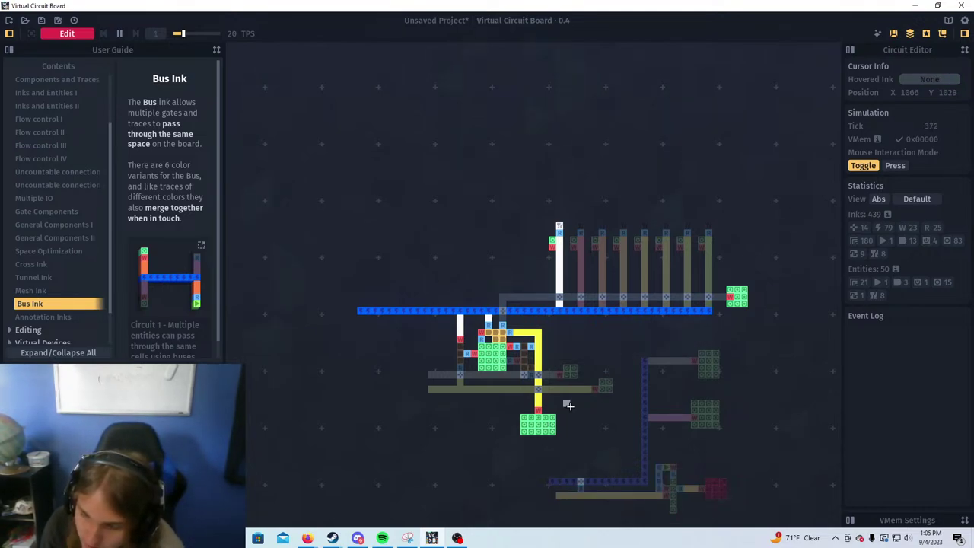
{"action": "scroll", "coordinate": [568, 406], "scroll_direction": "down", "scroll_amount": 2}
{"action": "scroll", "coordinate": [504, 370], "scroll_direction": "up", "scroll_amount": 5}
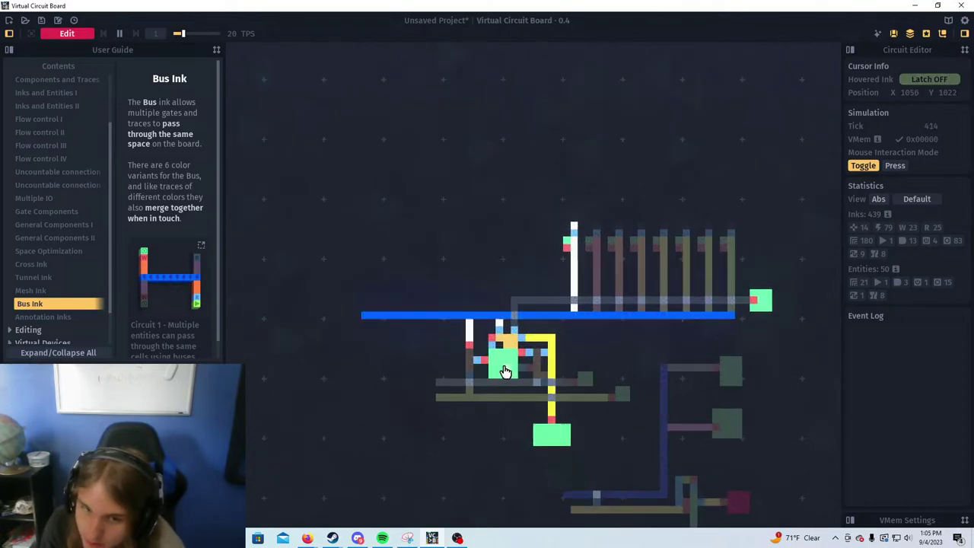
Return to edit mode, clear the yellow trace beside the upper And gate, place a Not gate there and extend the And gate over it
{"action": "key", "text": "Escape"}
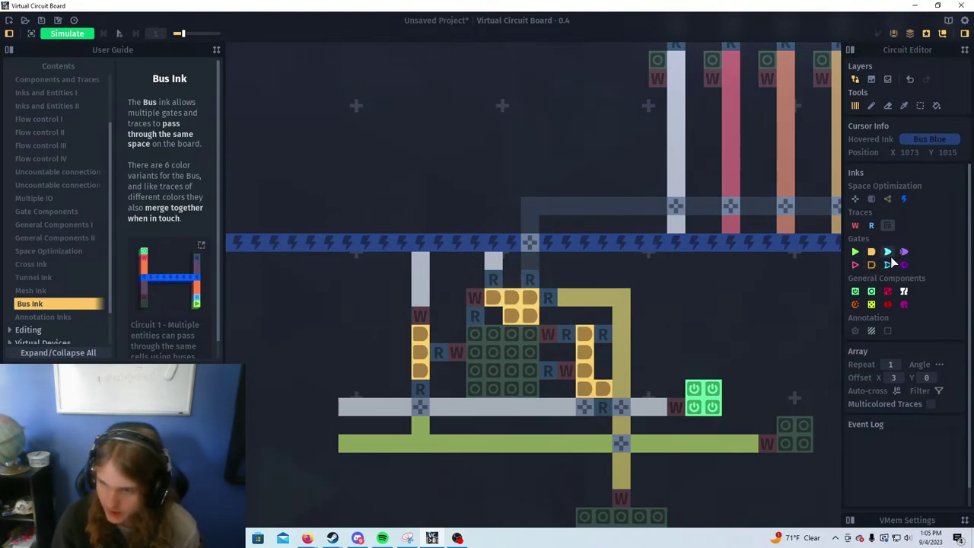
{"action": "left_click", "coordinate": [856, 265]}
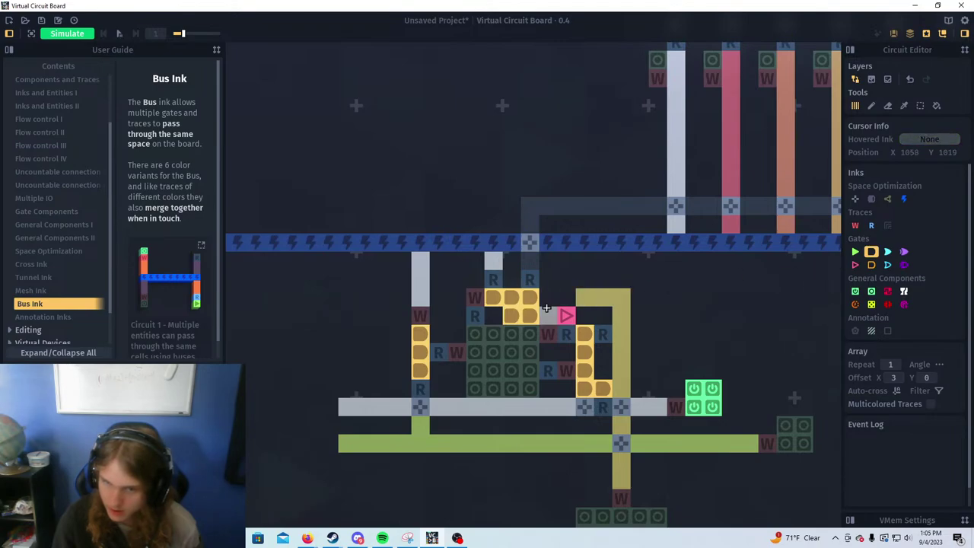
{"action": "mouse_move", "coordinate": [555, 290]}
{"action": "left_mouse_down"}
{"action": "mouse_move", "coordinate": [565, 282]}
{"action": "mouse_move", "coordinate": [550, 305]}
{"action": "left_mouse_up"}
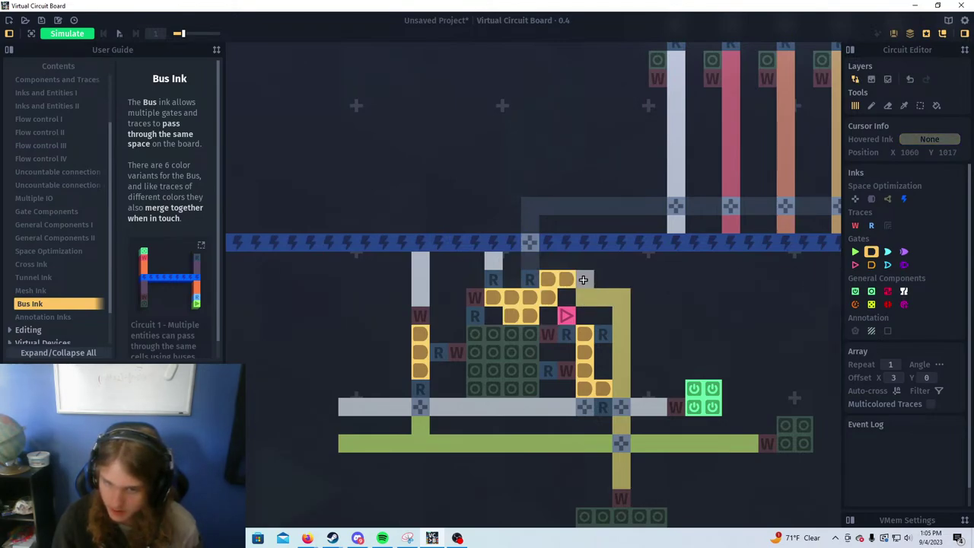
{"action": "left_click", "coordinate": [583, 281]}
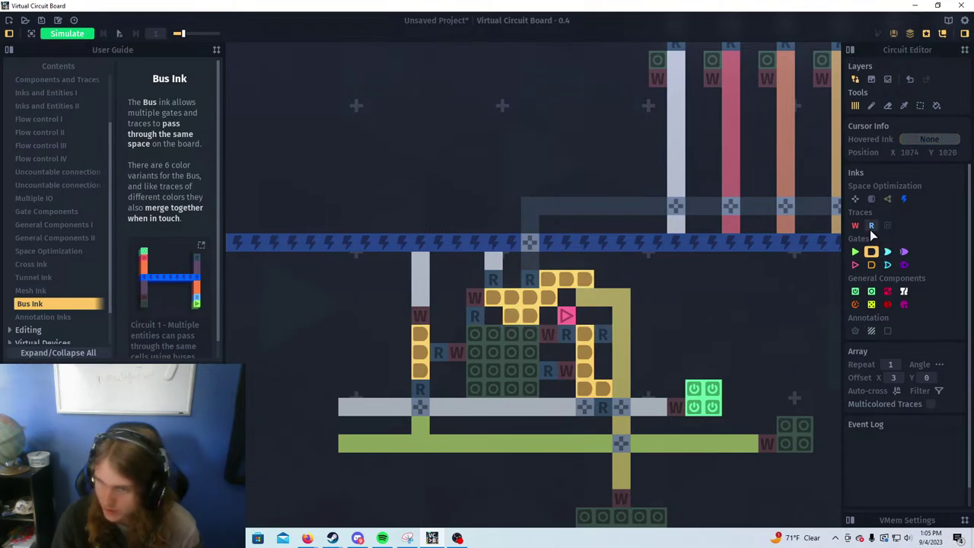
Place Reads above the Not gate and beside the upper And gate, clear the yellow trace's side cell and extend its vertical run up to the Read
{"action": "left_click", "coordinate": [871, 227]}
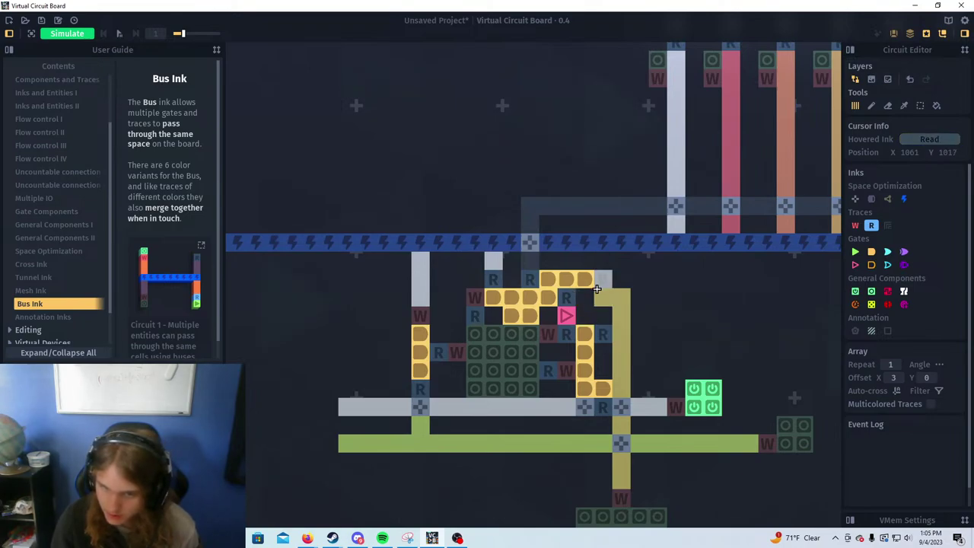
{"action": "right_click", "coordinate": [602, 298]}
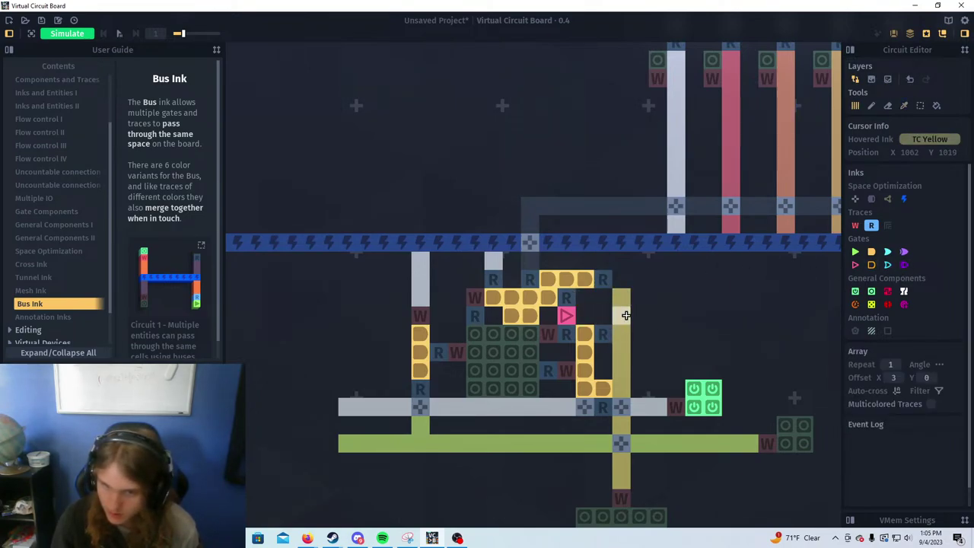
{"action": "left_click", "coordinate": [621, 315]}
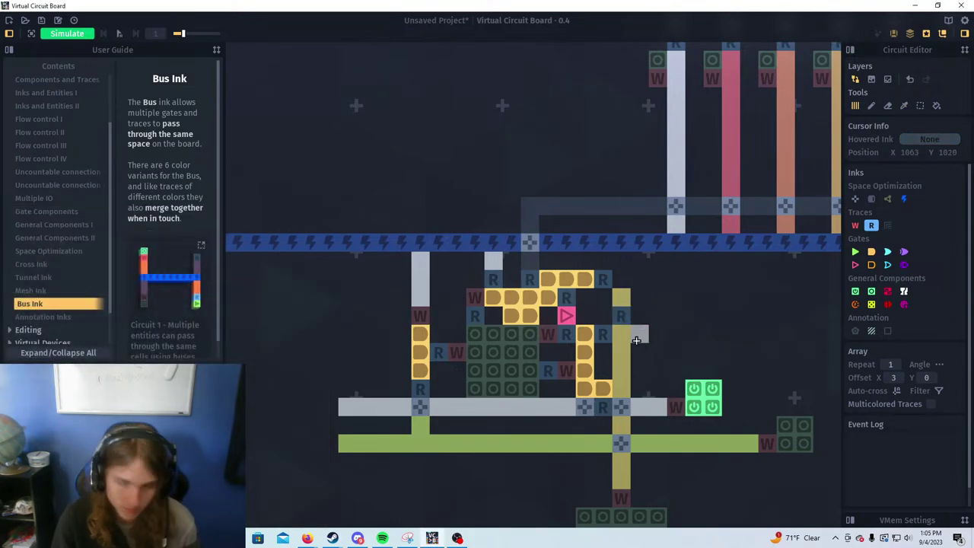
{"action": "key", "text": "ctrl+z"}
{"action": "left_click", "coordinate": [627, 333], "text": "alt"}
{"action": "left_click", "coordinate": [621, 279]}
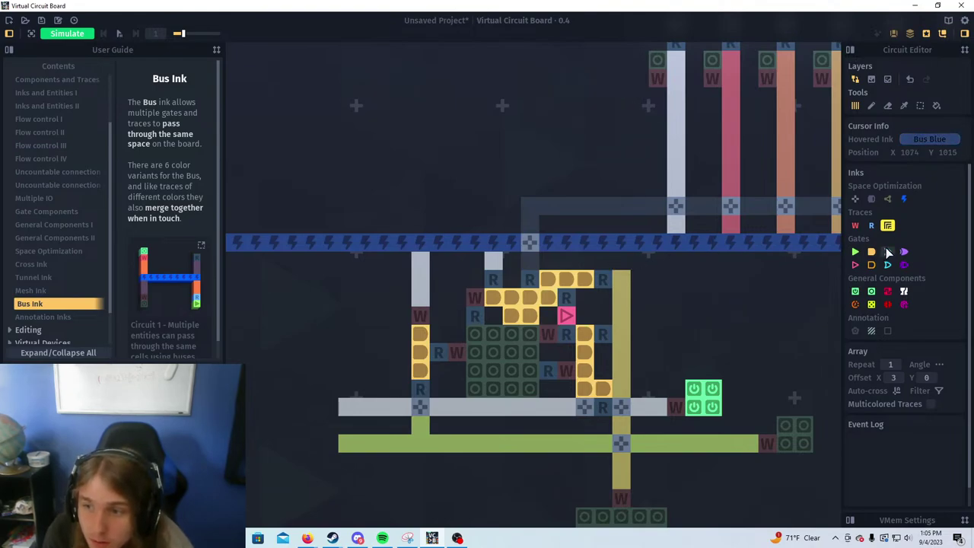
Replace the Read above the Not gate with a Write and place a Read directly beside it
{"action": "left_click", "coordinate": [870, 252]}
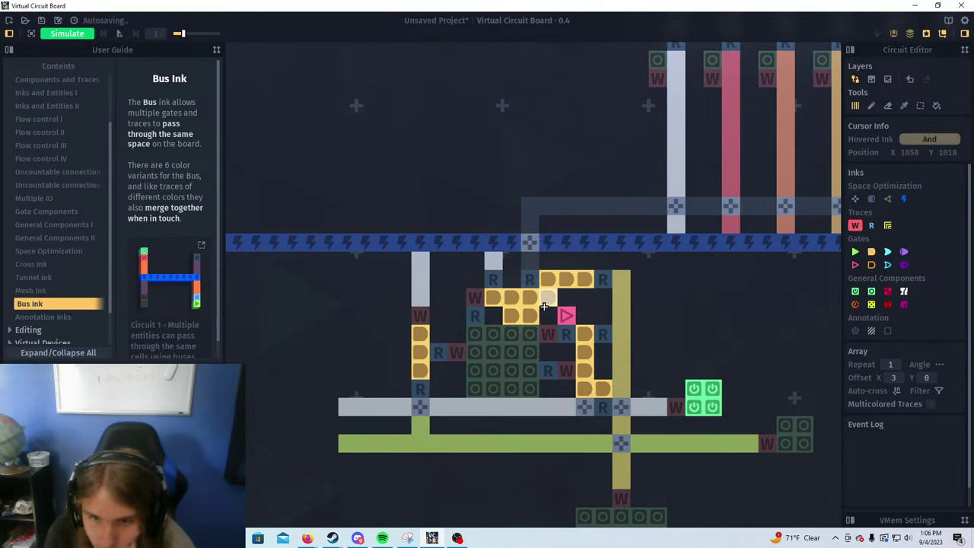
{"action": "left_click", "coordinate": [567, 299]}
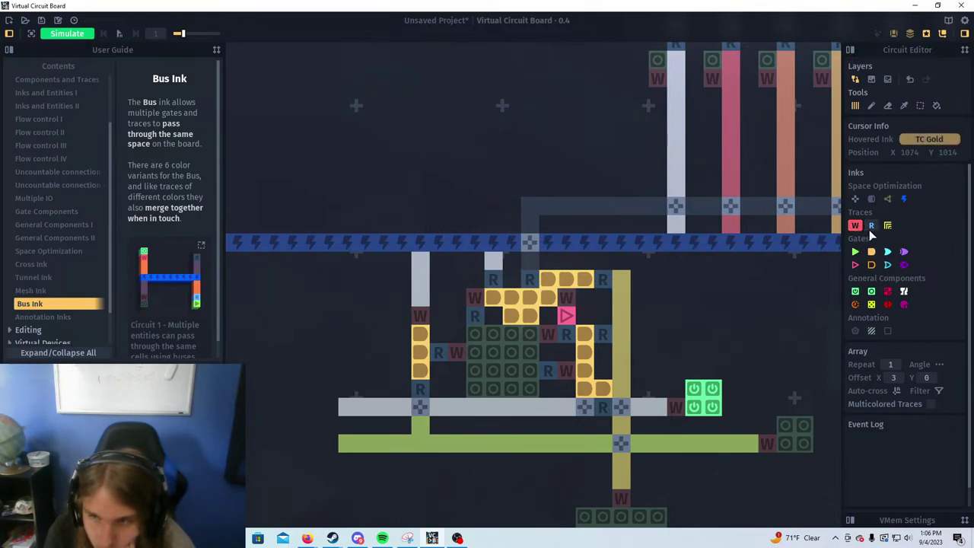
{"action": "left_click", "coordinate": [872, 225]}
{"action": "left_click", "coordinate": [586, 298]}
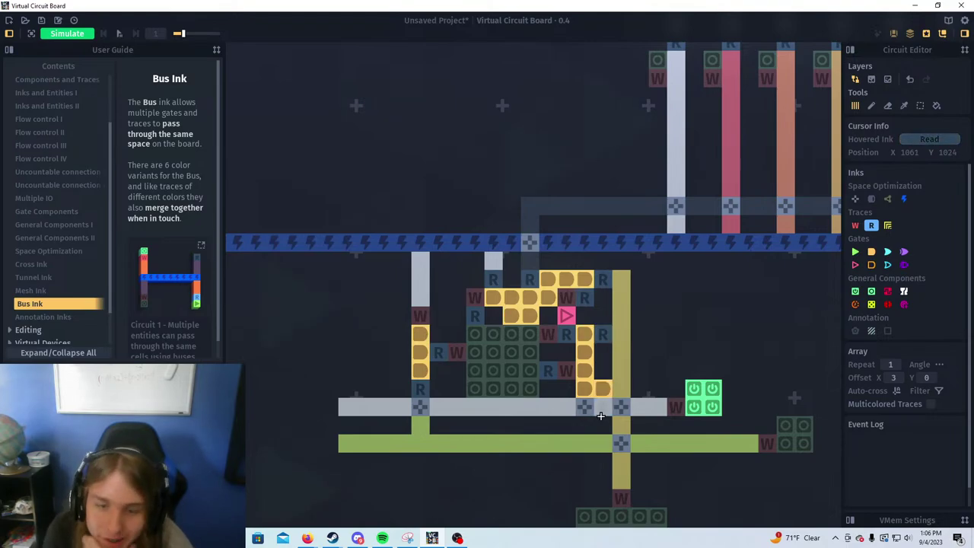
Run the simulation and switch on the latches of the gray trace and the white bus trace
{"action": "scroll", "coordinate": [613, 349], "scroll_direction": "down", "scroll_amount": 2}
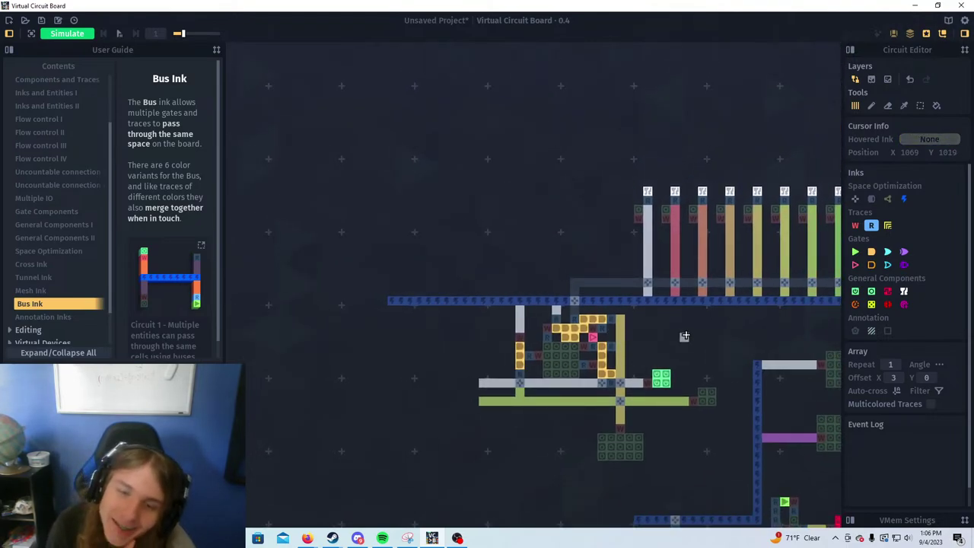
{"action": "scroll", "coordinate": [684, 336], "scroll_direction": "up", "scroll_amount": 2}
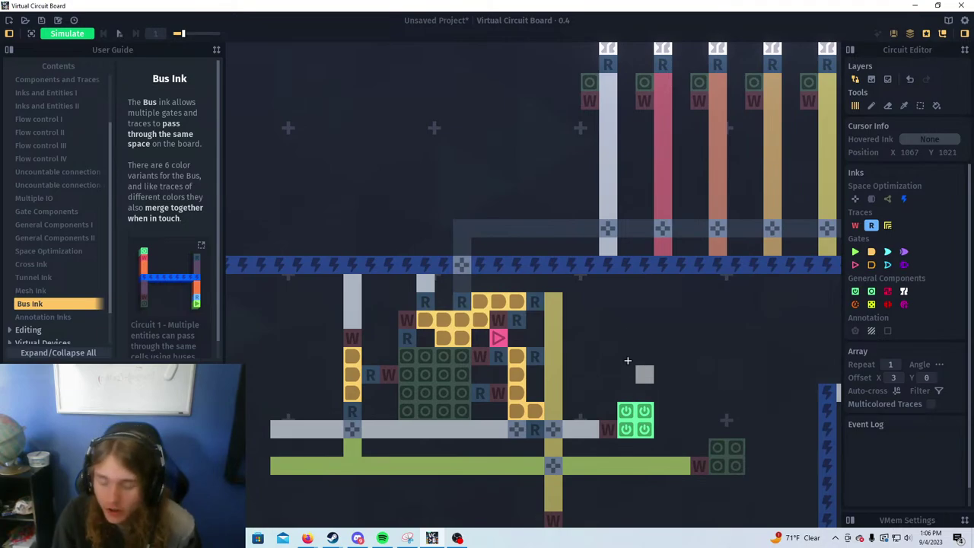
{"action": "left_click", "coordinate": [67, 33]}
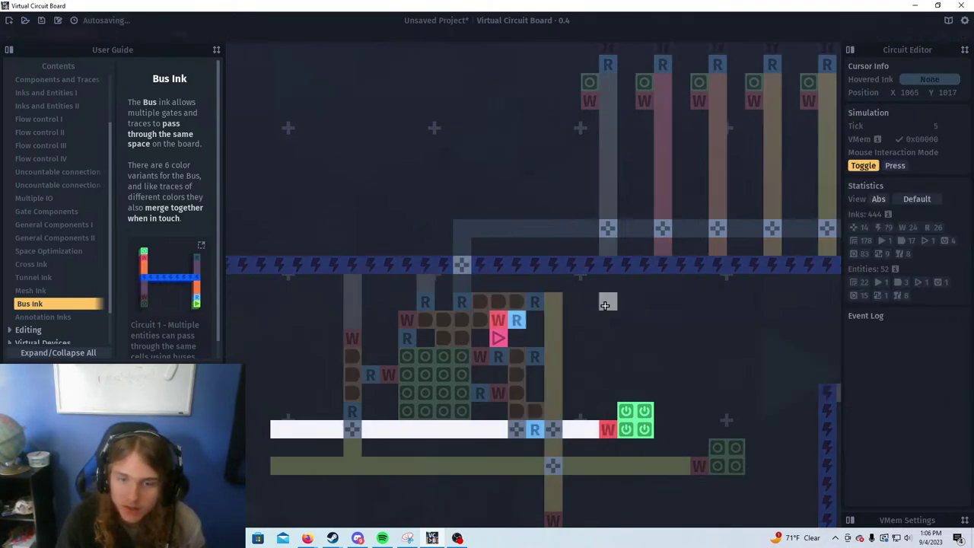
{"action": "scroll", "coordinate": [606, 304], "scroll_direction": "down", "scroll_amount": 4}
{"action": "scroll", "coordinate": [632, 312], "scroll_direction": "up", "scroll_amount": 1}
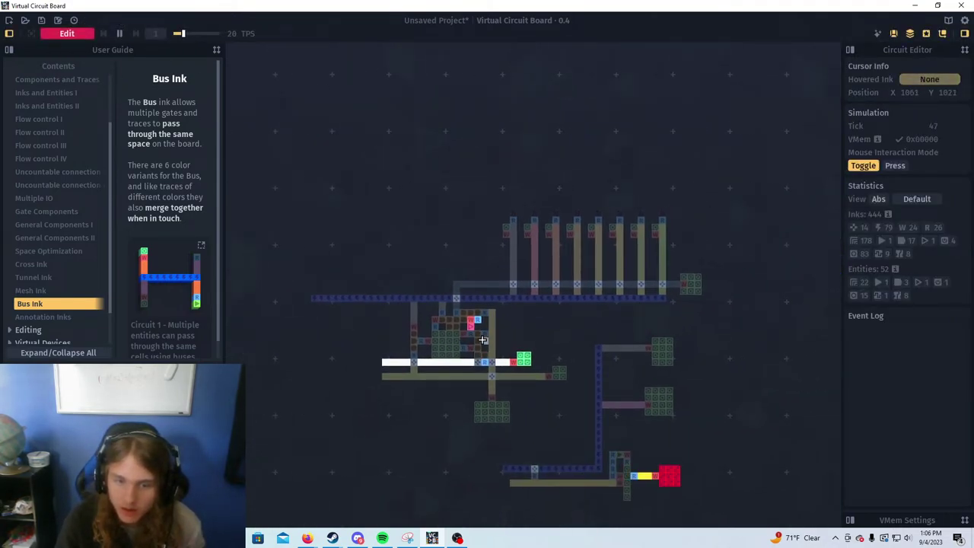
{"action": "left_click", "coordinate": [690, 293]}
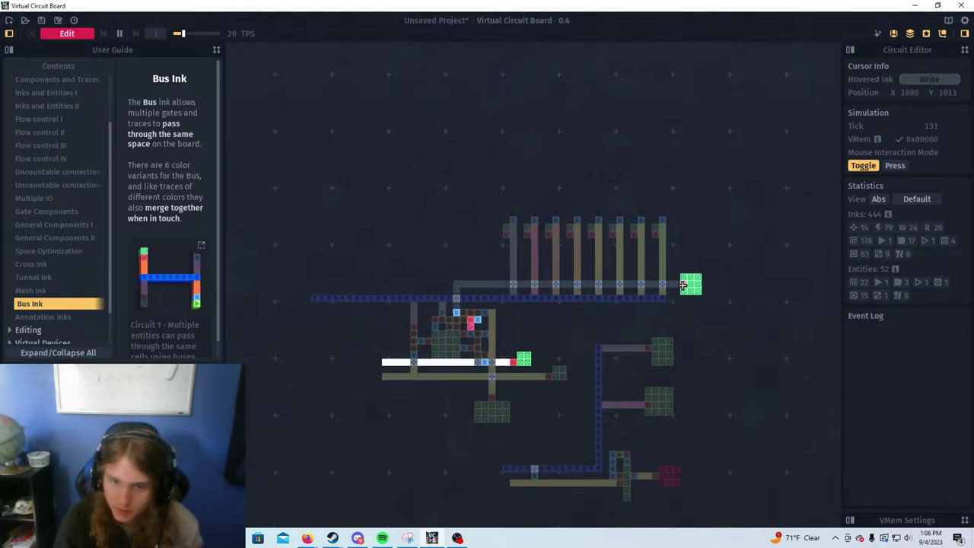
{"action": "left_click", "coordinate": [506, 227]}
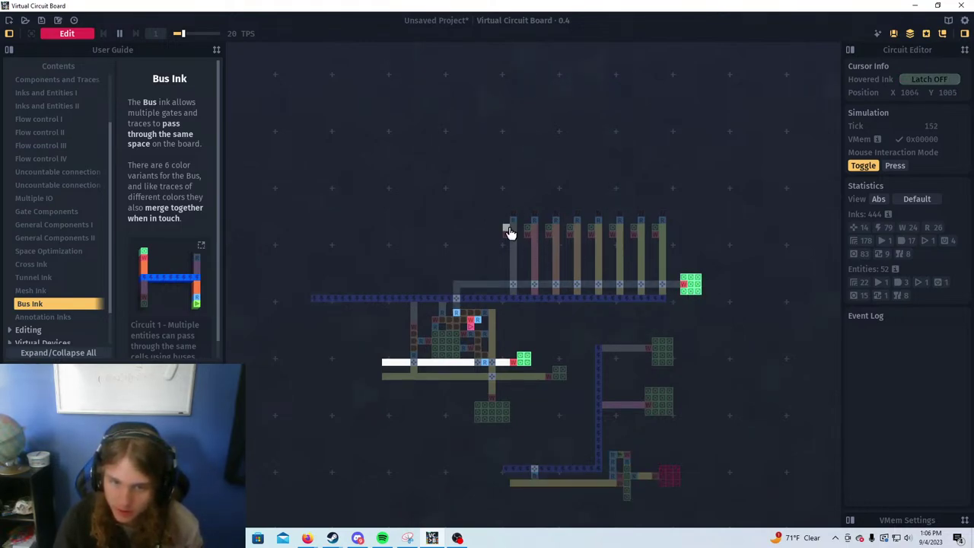
Toggle the yellow trace's latch on and off repeatedly and examine how the memory latch responds
{"action": "left_click", "coordinate": [499, 413]}
{"action": "left_click", "coordinate": [499, 414]}
{"action": "left_click", "coordinate": [500, 413]}
{"action": "left_click", "coordinate": [500, 414]}
{"action": "left_click", "coordinate": [500, 413]}
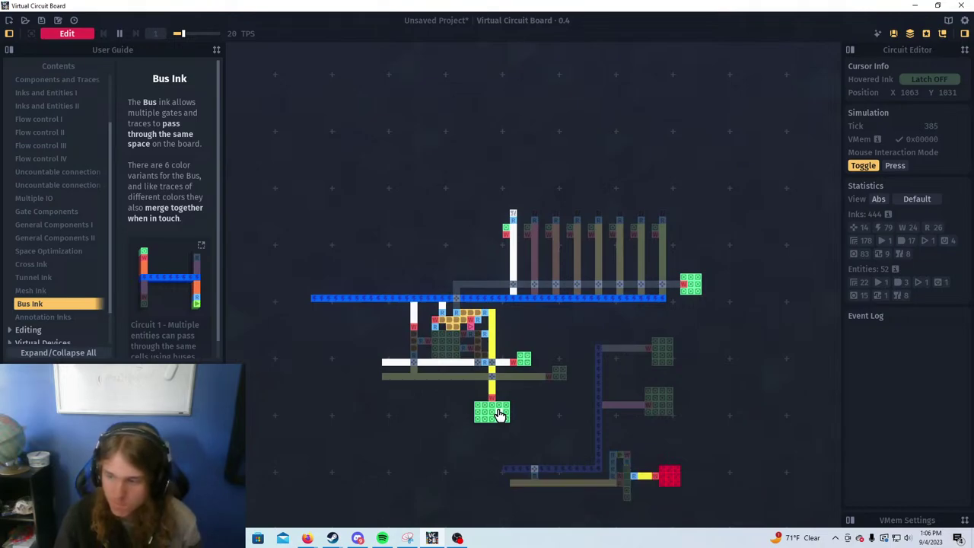
{"action": "left_click", "coordinate": [499, 415]}
{"action": "left_click", "coordinate": [500, 415]}
{"action": "left_click", "coordinate": [500, 415]}
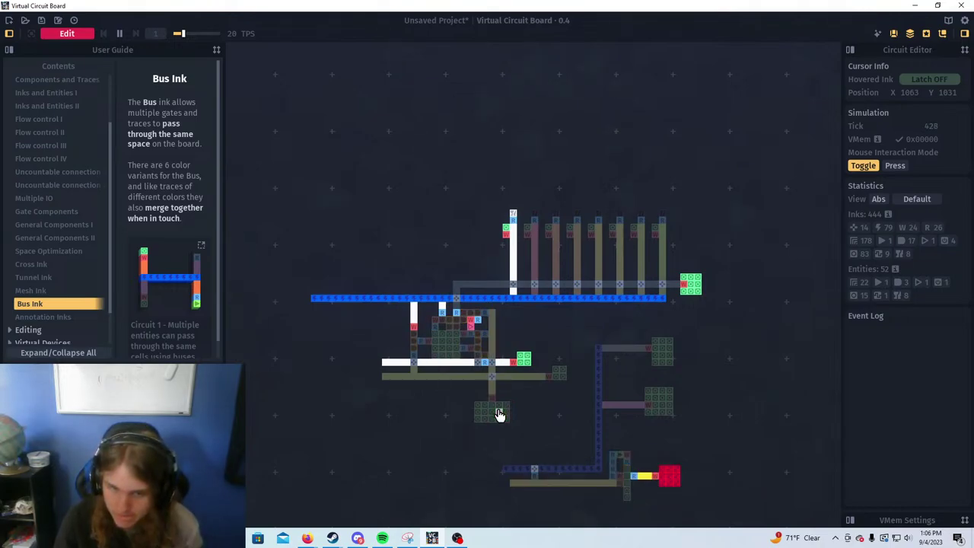
{"action": "left_click", "coordinate": [499, 415]}
{"action": "left_click", "coordinate": [499, 415]}
{"action": "left_click", "coordinate": [500, 414]}
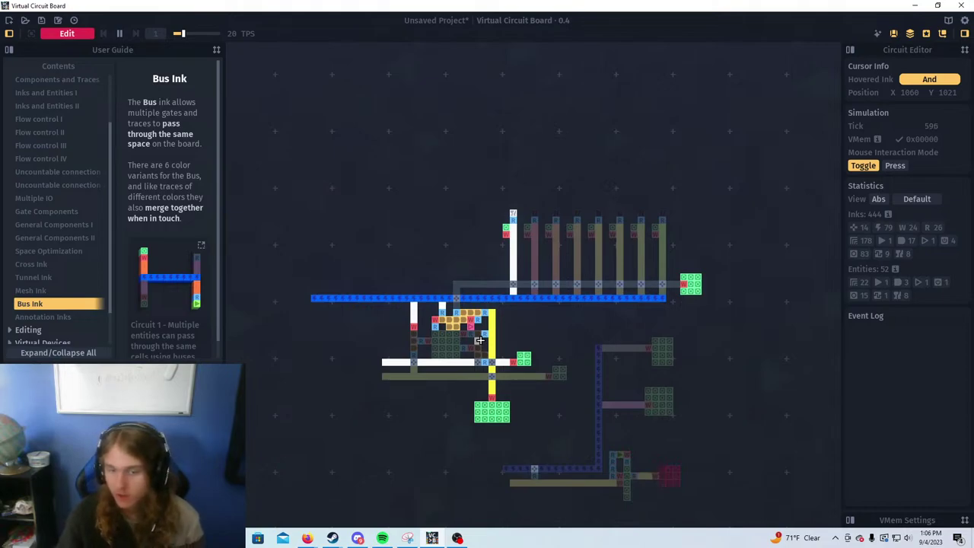
{"action": "left_click", "coordinate": [496, 419]}
{"action": "left_click", "coordinate": [496, 419]}
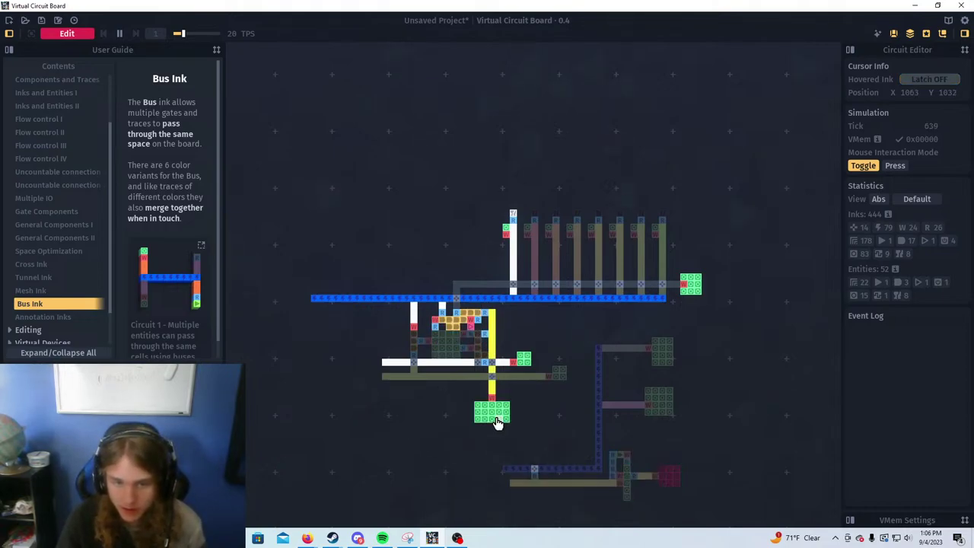
{"action": "left_click", "coordinate": [496, 421]}
{"action": "left_click", "coordinate": [496, 421]}
{"action": "left_click", "coordinate": [496, 419]}
{"action": "left_click", "coordinate": [495, 419]}
{"action": "left_click", "coordinate": [495, 420]}
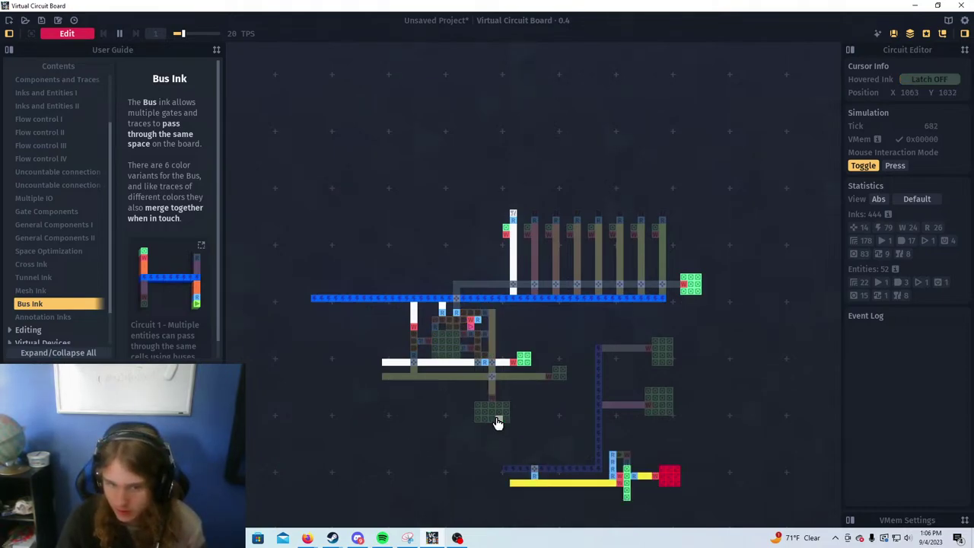
{"action": "left_click", "coordinate": [496, 419]}
{"action": "left_click", "coordinate": [496, 420]}
{"action": "left_click", "coordinate": [496, 420]}
{"action": "left_click", "coordinate": [495, 419]}
{"action": "left_click", "coordinate": [496, 419]}
{"action": "left_click", "coordinate": [496, 419]}
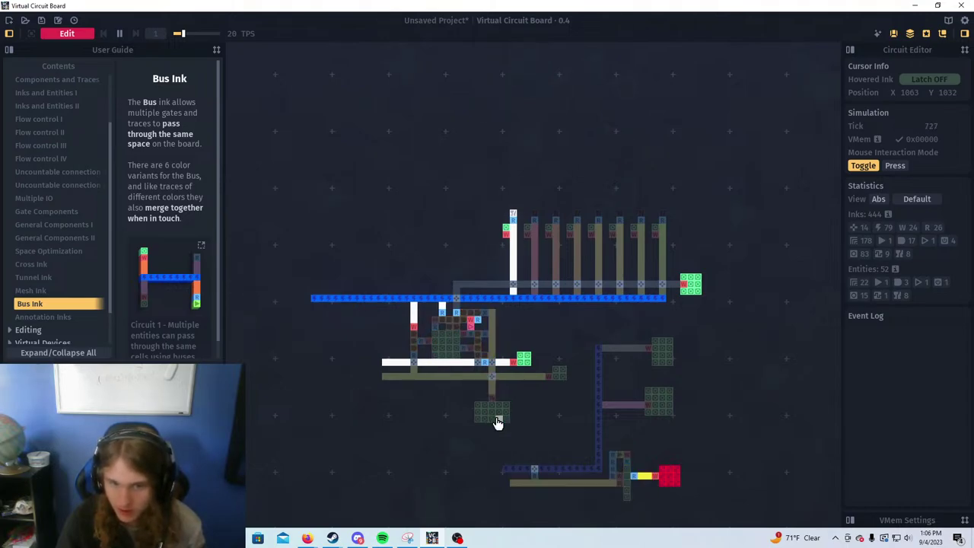
{"action": "left_click", "coordinate": [495, 419]}
{"action": "left_click", "coordinate": [495, 419]}
{"action": "left_click", "coordinate": [496, 420]}
{"action": "left_click", "coordinate": [495, 419]}
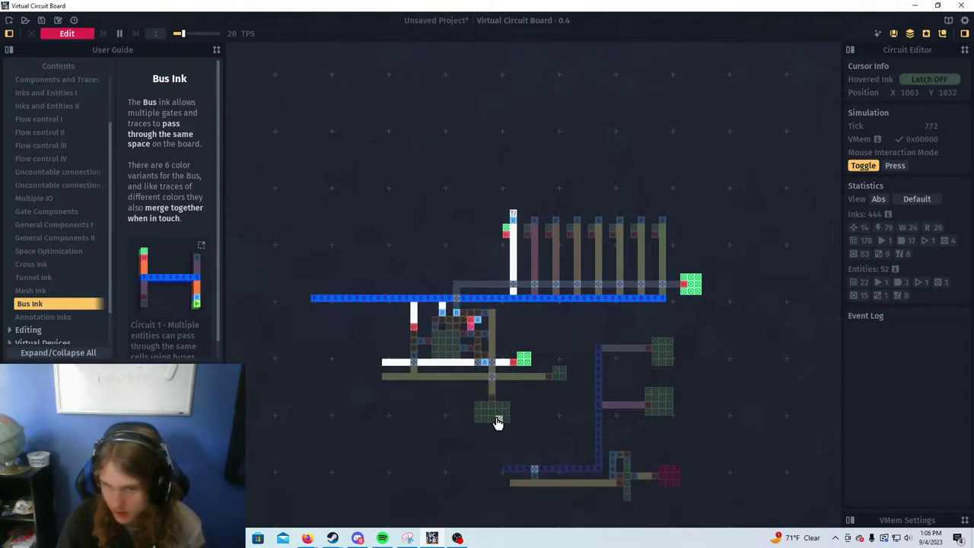
{"action": "left_click", "coordinate": [496, 420]}
{"action": "left_click", "coordinate": [496, 420]}
{"action": "left_click", "coordinate": [496, 420]}
{"action": "left_click", "coordinate": [495, 419]}
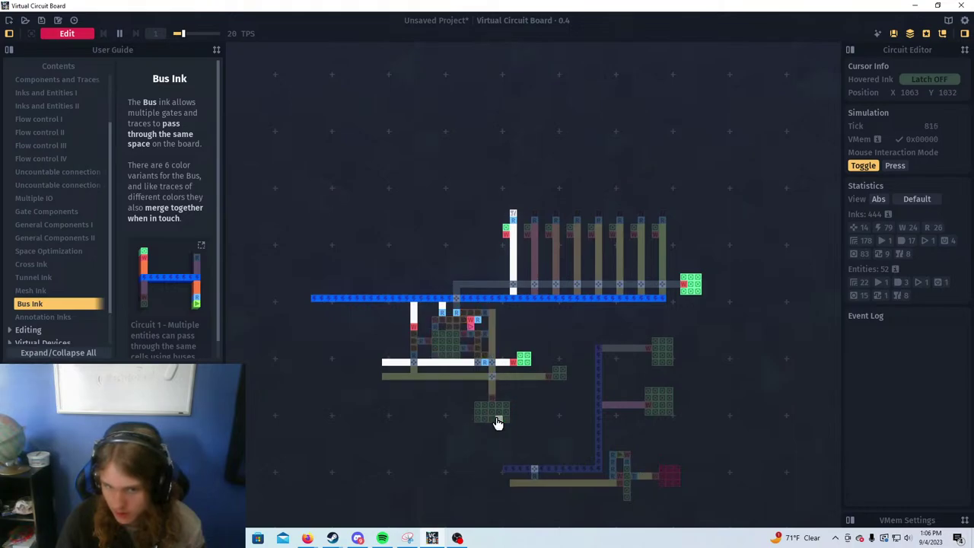
{"action": "left_click", "coordinate": [495, 419]}
{"action": "left_click", "coordinate": [495, 419]}
{"action": "left_click", "coordinate": [496, 419]}
{"action": "left_click", "coordinate": [495, 420]}
{"action": "left_click", "coordinate": [496, 419]}
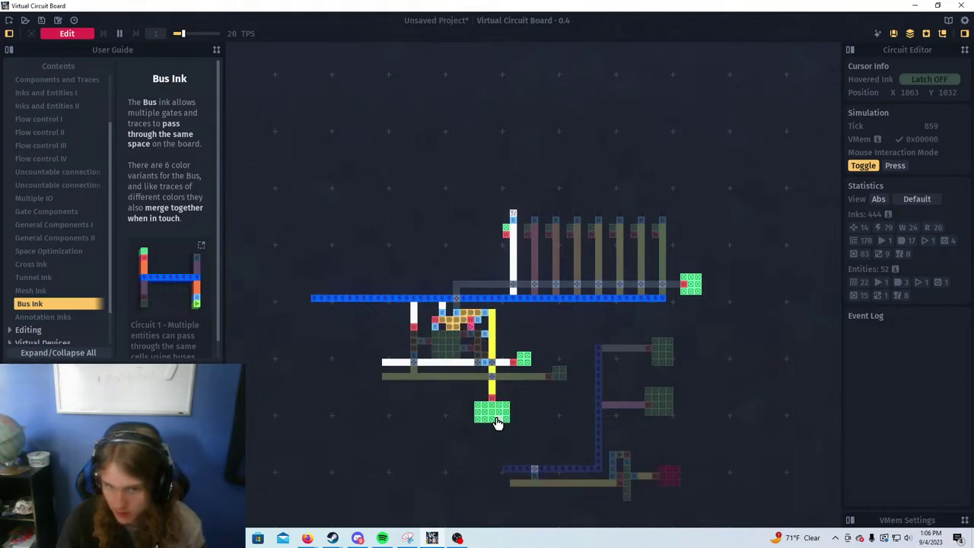
{"action": "left_click", "coordinate": [495, 420]}
{"action": "left_click", "coordinate": [495, 419]}
{"action": "left_click", "coordinate": [496, 420]}
{"action": "left_click", "coordinate": [496, 419]}
{"action": "left_click", "coordinate": [495, 419]}
{"action": "left_click", "coordinate": [496, 419]}
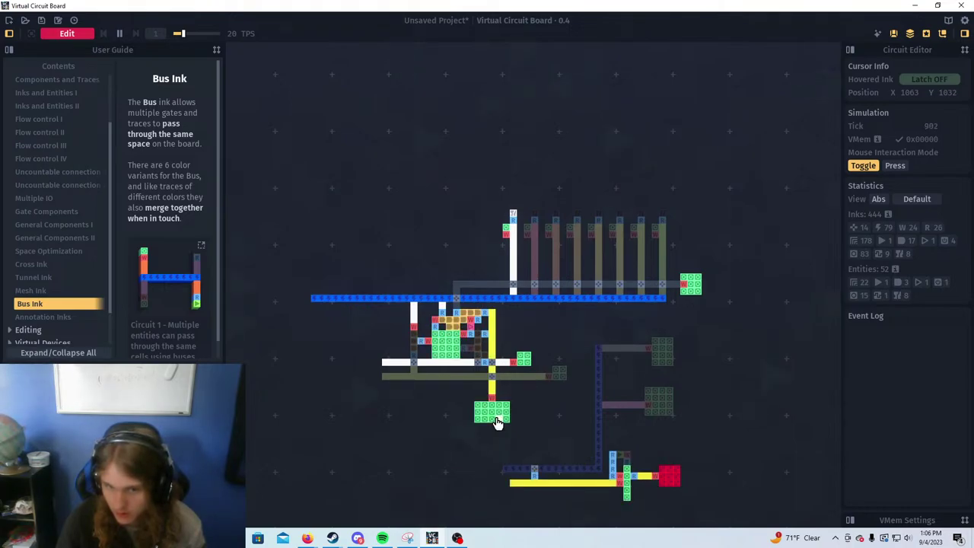
{"action": "left_click", "coordinate": [495, 420]}
{"action": "left_click", "coordinate": [495, 420]}
{"action": "left_click", "coordinate": [495, 419]}
{"action": "left_click", "coordinate": [496, 419]}
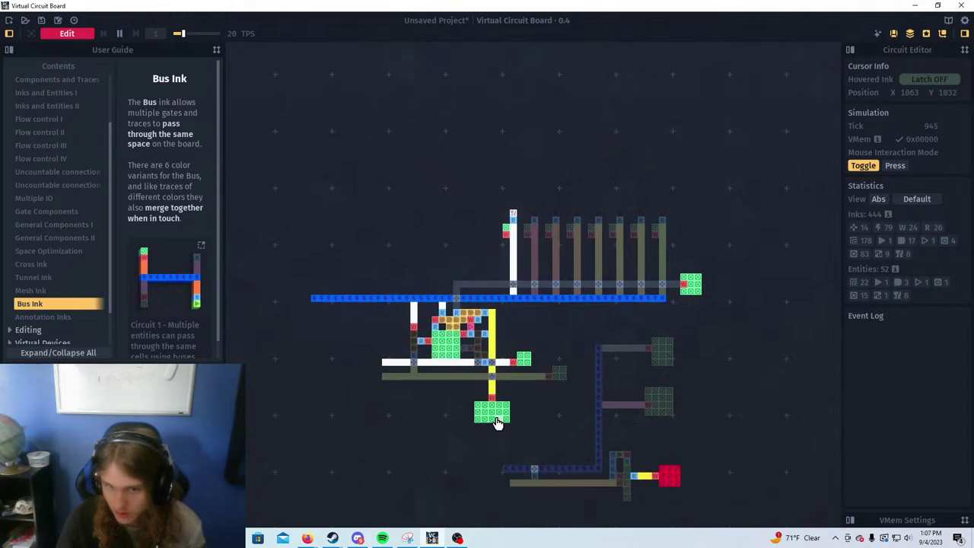
{"action": "left_click", "coordinate": [495, 419]}
{"action": "left_click", "coordinate": [496, 420]}
{"action": "left_click", "coordinate": [496, 420]}
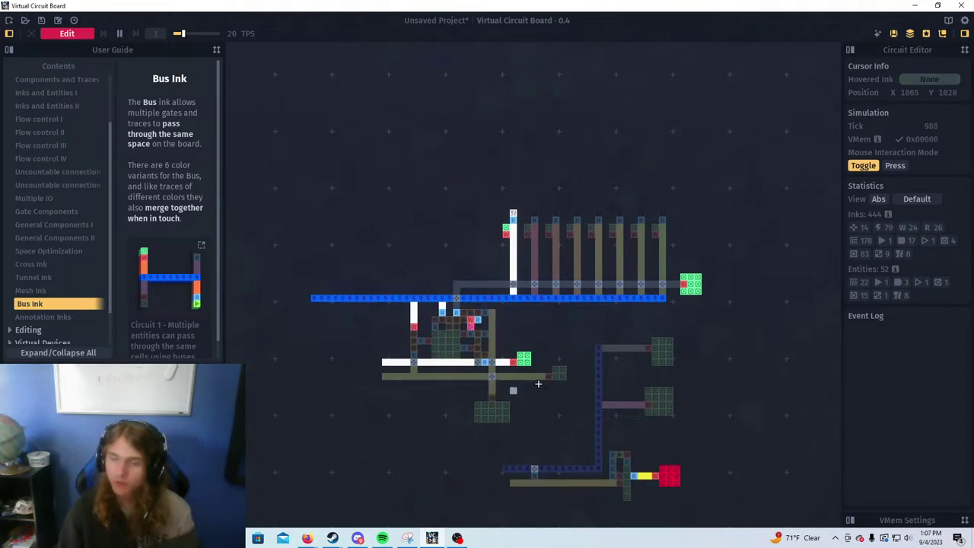
{"action": "scroll", "coordinate": [430, 293], "scroll_direction": "up", "scroll_amount": 5}
{"action": "scroll", "coordinate": [753, 417], "scroll_direction": "down", "scroll_amount": 5}
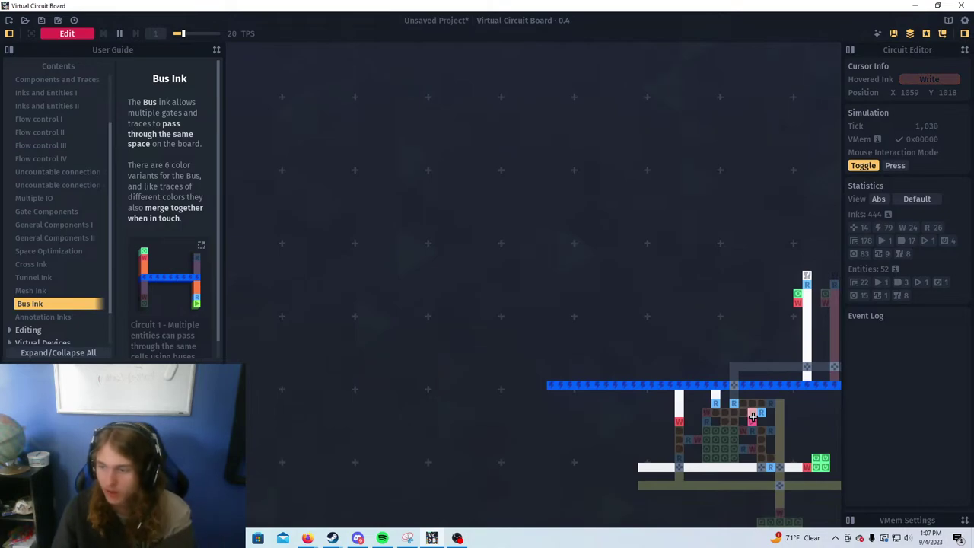
Return to edit mode, erase the Not gate and the And extension above it, and reconnect the And gate to the yellow trace through a Read
{"action": "left_click_drag", "start_coordinate": [624, 367], "coordinate": [383, 330]}
{"action": "key", "text": "Return"}
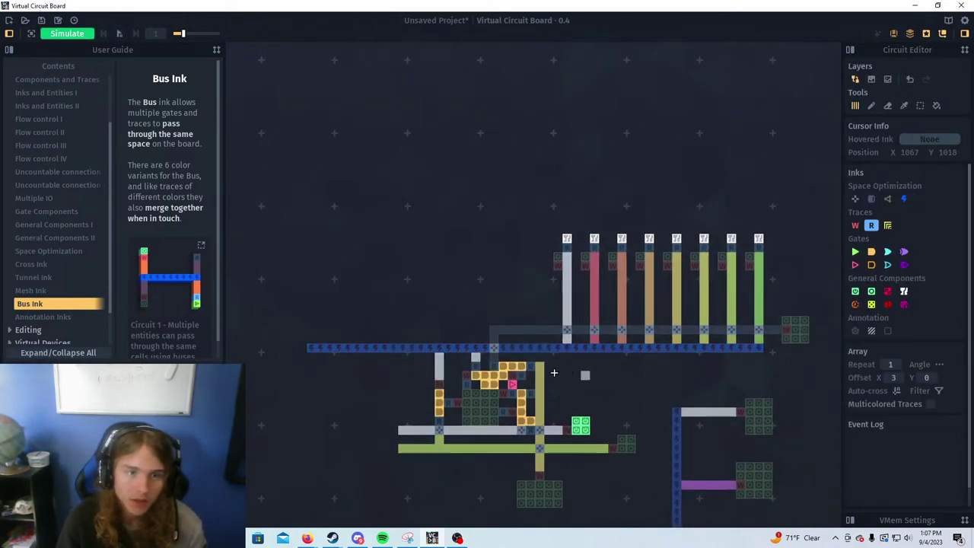
{"action": "scroll", "coordinate": [514, 379], "scroll_direction": "up", "scroll_amount": 5}
{"action": "right_click", "coordinate": [511, 394]}
{"action": "right_click", "coordinate": [510, 371]}
{"action": "right_click", "coordinate": [528, 376]}
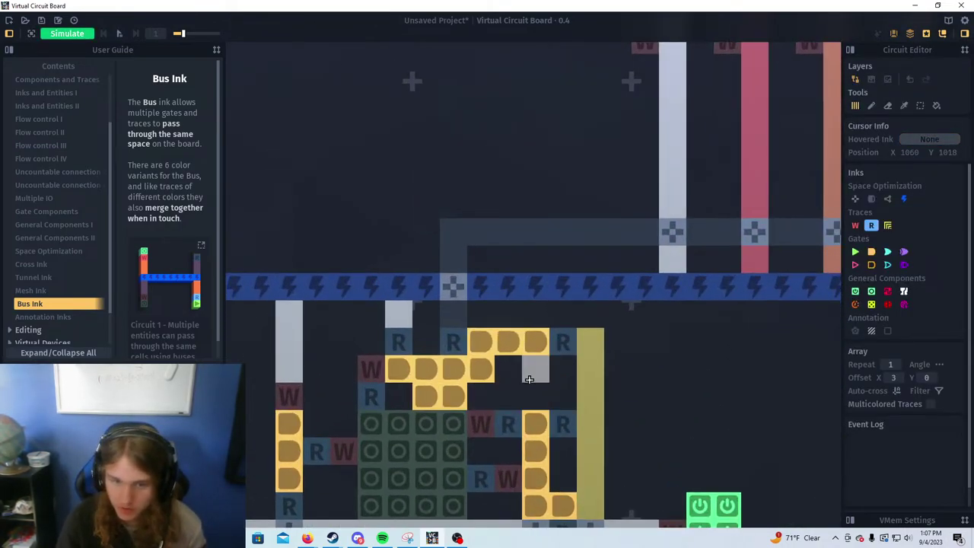
{"action": "mouse_move", "coordinate": [567, 345]}
{"action": "left_mouse_down"}
{"action": "mouse_move", "coordinate": [500, 341]}
{"action": "mouse_move", "coordinate": [564, 369]}
{"action": "left_mouse_up"}
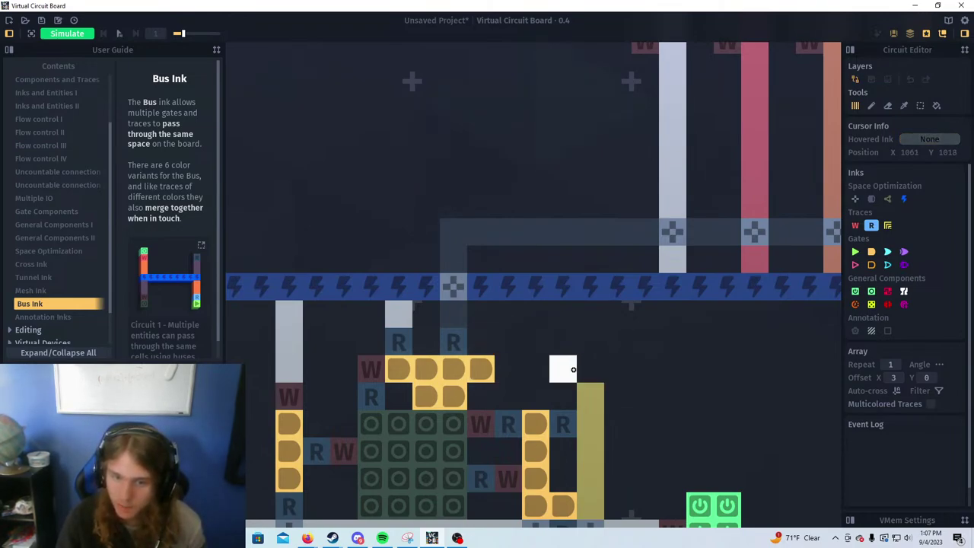
{"action": "left_click", "coordinate": [509, 369]}
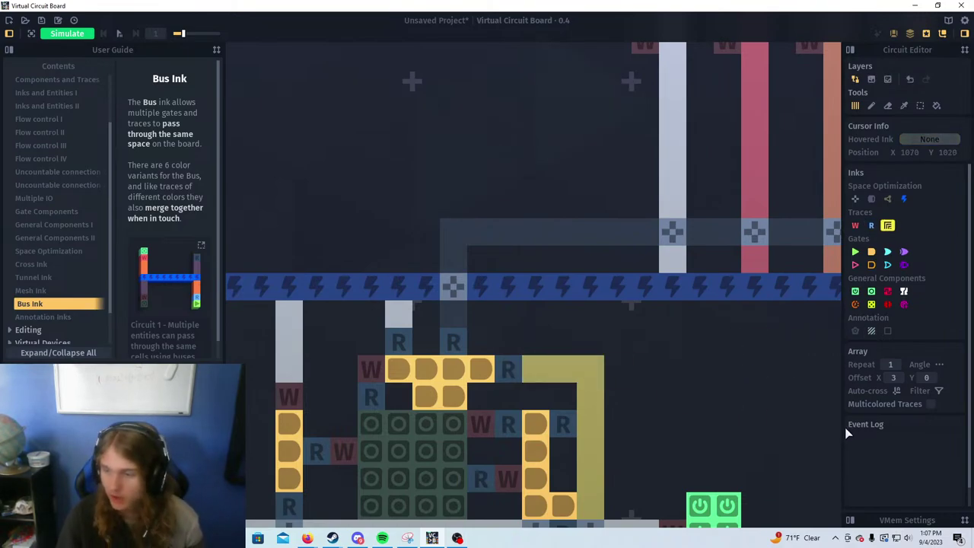
Delete the separate lower blue bus together with its white and purple traces and their latches
{"action": "scroll", "coordinate": [795, 342], "scroll_direction": "down", "scroll_amount": 3}
{"action": "scroll", "coordinate": [685, 326], "scroll_direction": "down", "scroll_amount": 1}
{"action": "left_click_drag", "start_coordinate": [543, 350], "coordinate": [313, 388]}
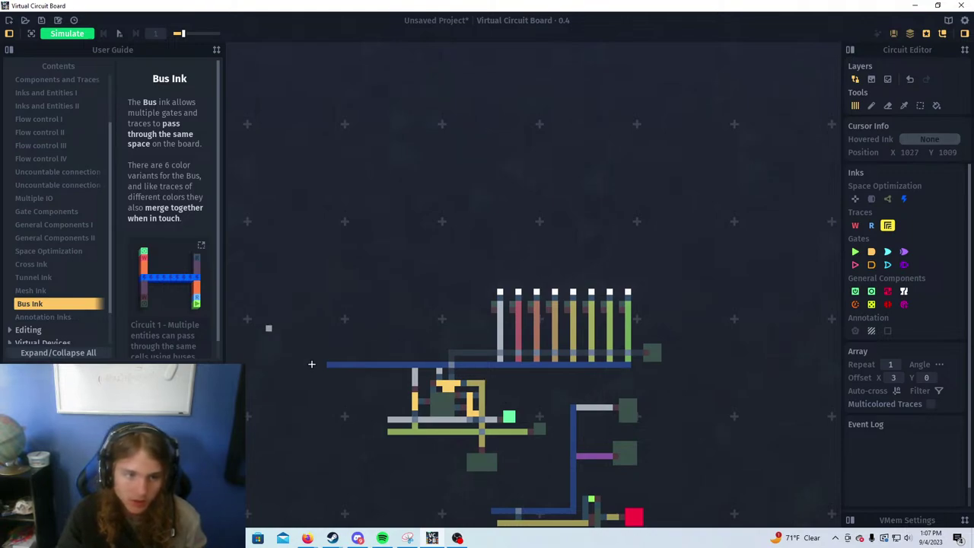
{"action": "scroll", "coordinate": [514, 416], "scroll_direction": "up", "scroll_amount": 2}
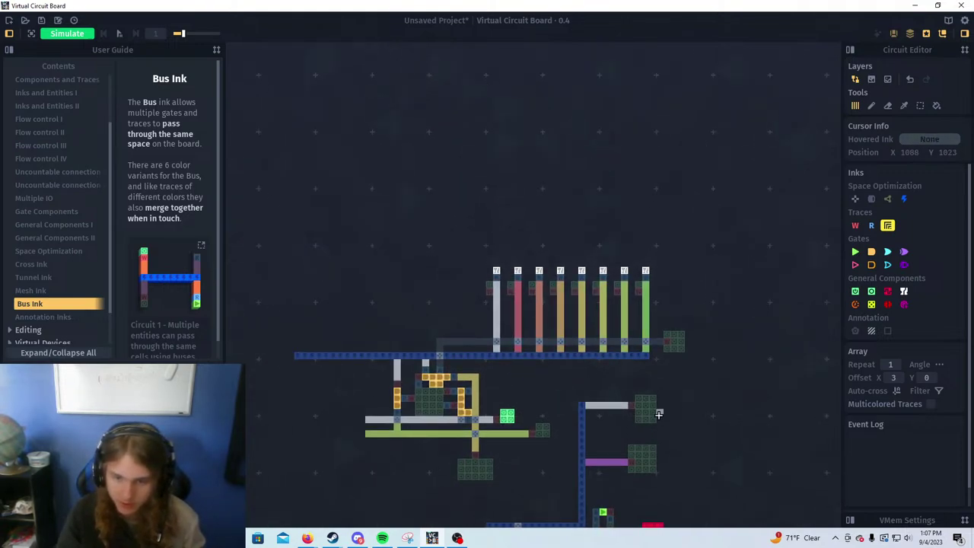
{"action": "left_click_drag", "start_coordinate": [659, 413], "coordinate": [619, 304]}
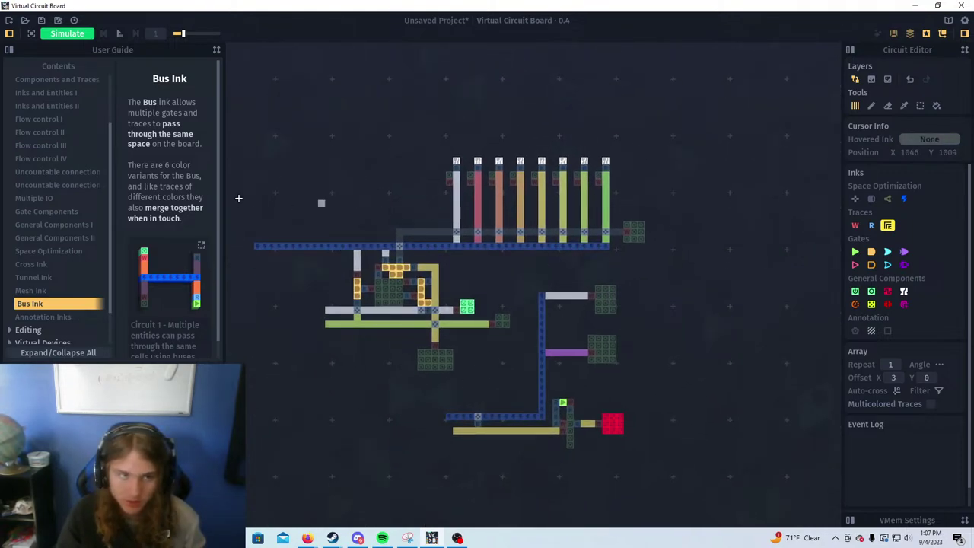
{"action": "key", "text": "s"}
{"action": "left_click_drag", "start_coordinate": [530, 280], "coordinate": [651, 378]}
{"action": "key", "text": "Delete"}
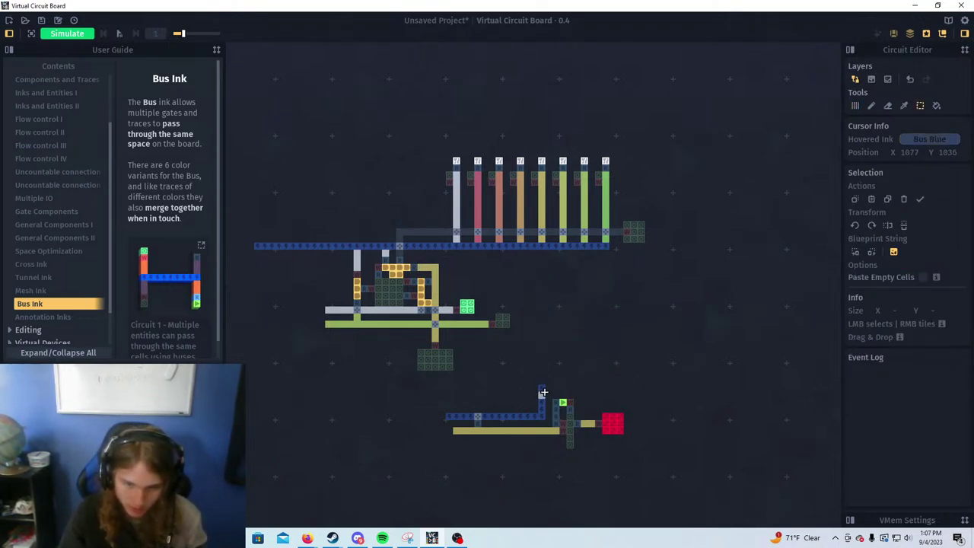
{"action": "left_click_drag", "start_coordinate": [553, 384], "coordinate": [437, 428]}
{"action": "key", "text": "Delete"}
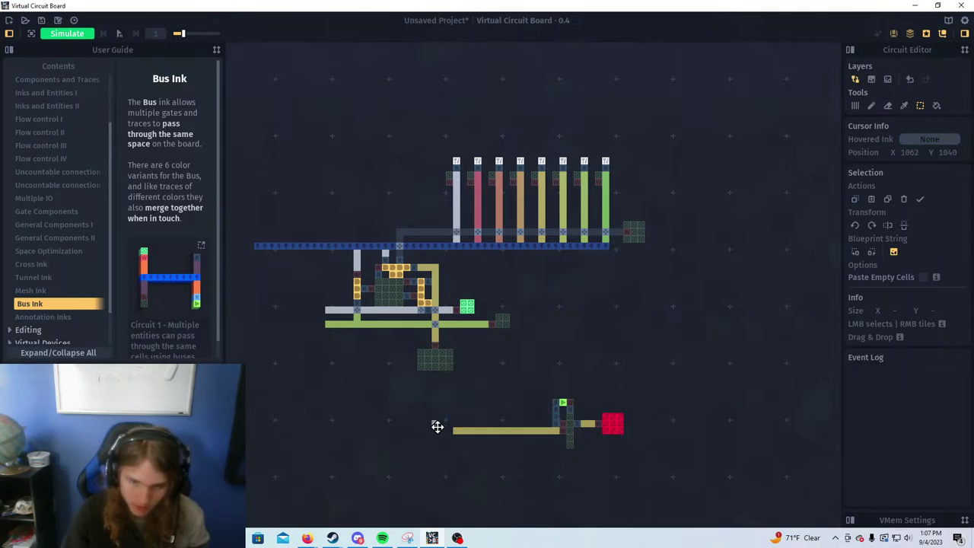
Move the clock and buffer circuit up against the large latch below the yellow trace and briefly run the simulation
{"action": "left_click_drag", "start_coordinate": [546, 393], "coordinate": [587, 455]}
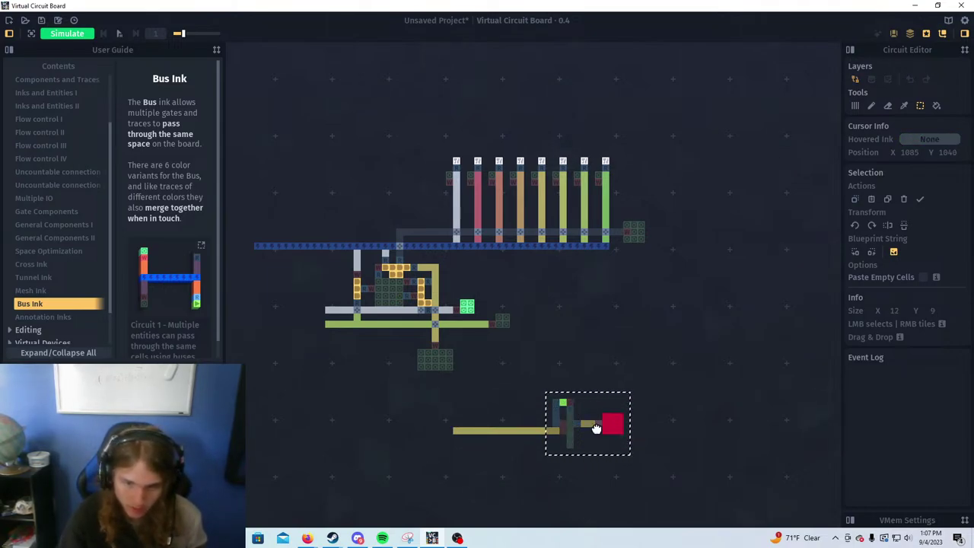
{"action": "mouse_move", "coordinate": [599, 428]}
{"action": "left_mouse_down"}
{"action": "mouse_move", "coordinate": [577, 341]}
{"action": "mouse_move", "coordinate": [539, 368]}
{"action": "mouse_move", "coordinate": [510, 367]}
{"action": "left_mouse_up"}
{"action": "scroll", "coordinate": [406, 348], "scroll_direction": "up", "scroll_amount": 5}
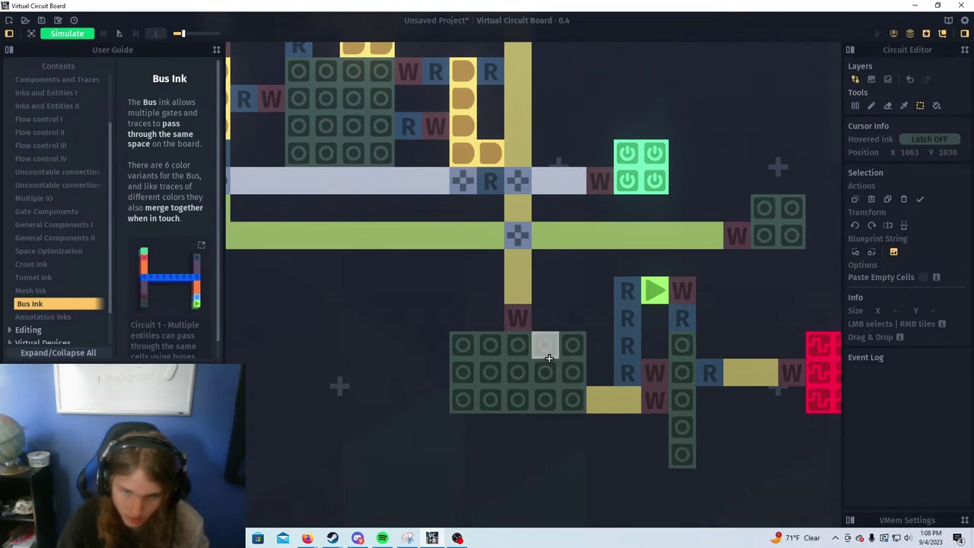
{"action": "key", "text": "space"}
{"action": "key", "text": "space"}
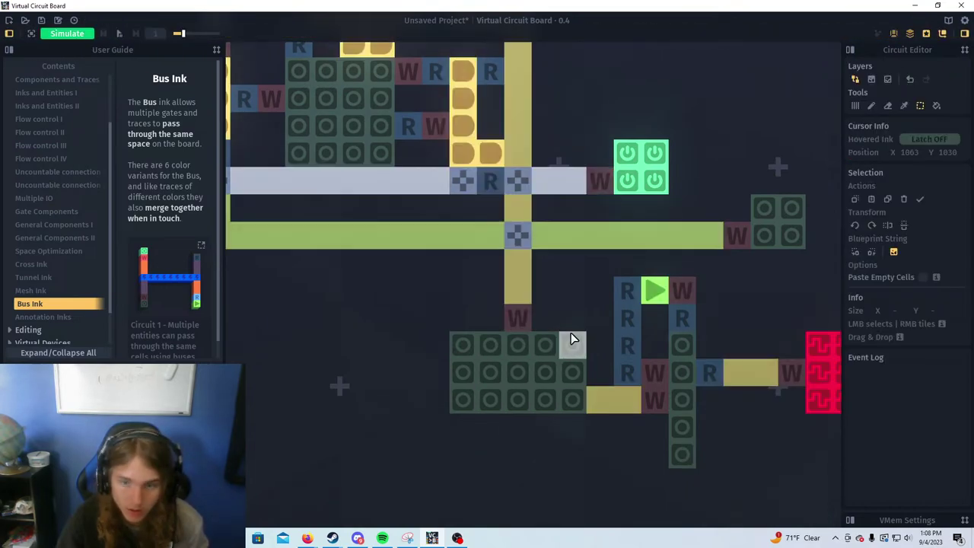
{"action": "key", "text": "space"}
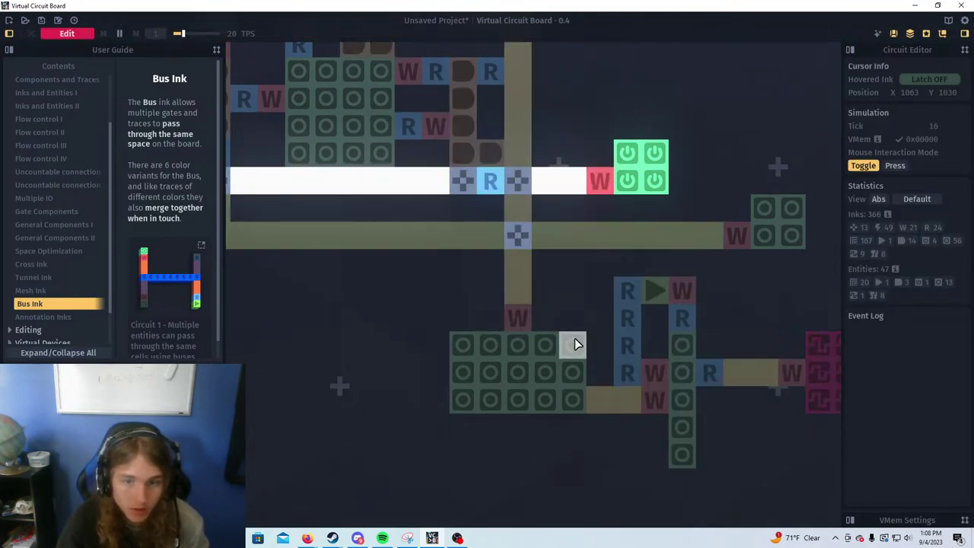
{"action": "key", "text": "space"}
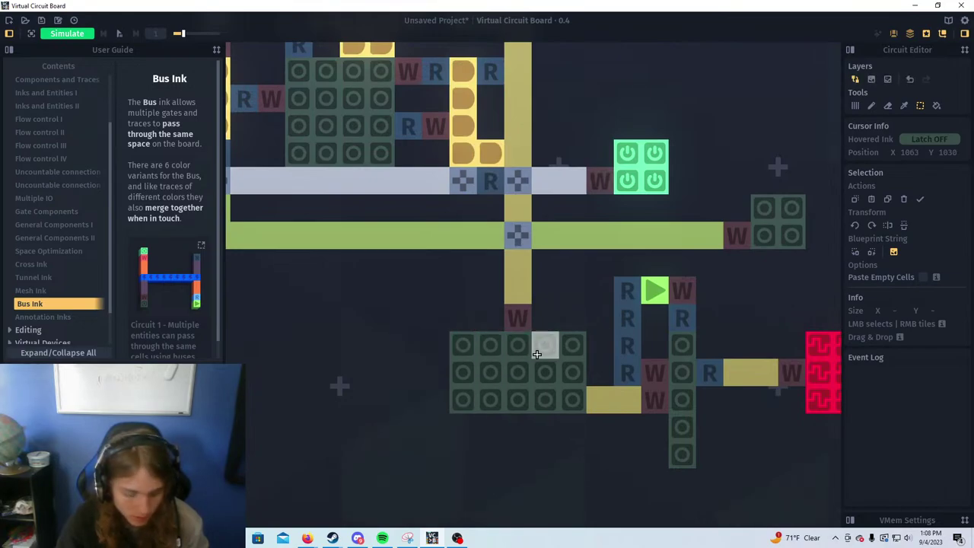
Erase the large latch and its Write below the yellow trace, and extend the yellow trace to the clock circuit
{"action": "key", "text": "a"}
{"action": "mouse_move", "coordinate": [474, 355]}
{"action": "left_mouse_down"}
{"action": "mouse_move", "coordinate": [498, 343]}
{"action": "mouse_move", "coordinate": [570, 398]}
{"action": "mouse_move", "coordinate": [515, 343]}
{"action": "mouse_move", "coordinate": [552, 374]}
{"action": "left_mouse_up"}
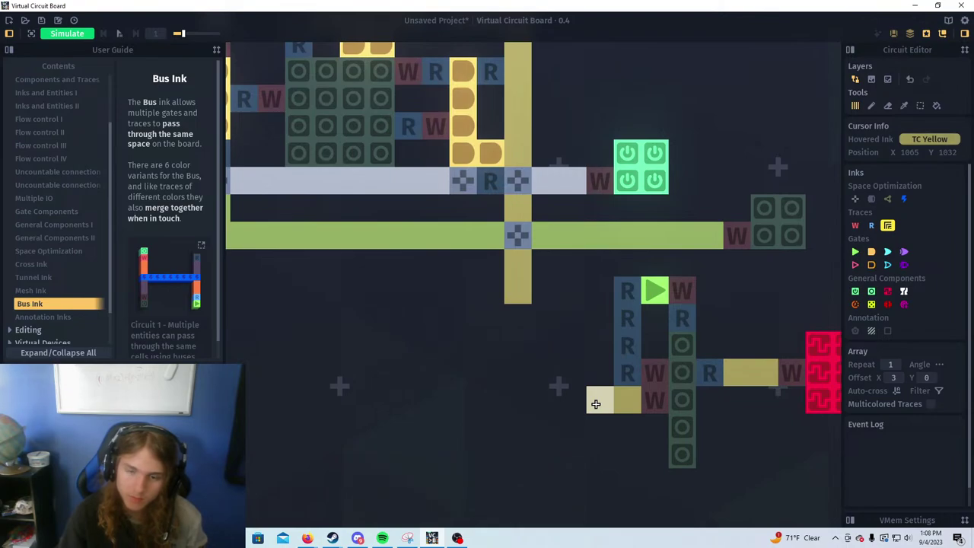
{"action": "mouse_move", "coordinate": [600, 401]}
{"action": "left_mouse_down"}
{"action": "mouse_move", "coordinate": [563, 391]}
{"action": "mouse_move", "coordinate": [524, 316]}
{"action": "mouse_move", "coordinate": [525, 389]}
{"action": "left_mouse_up"}
{"action": "right_click", "coordinate": [544, 379]}
{"action": "scroll", "coordinate": [589, 381], "scroll_direction": "down", "scroll_amount": 3}
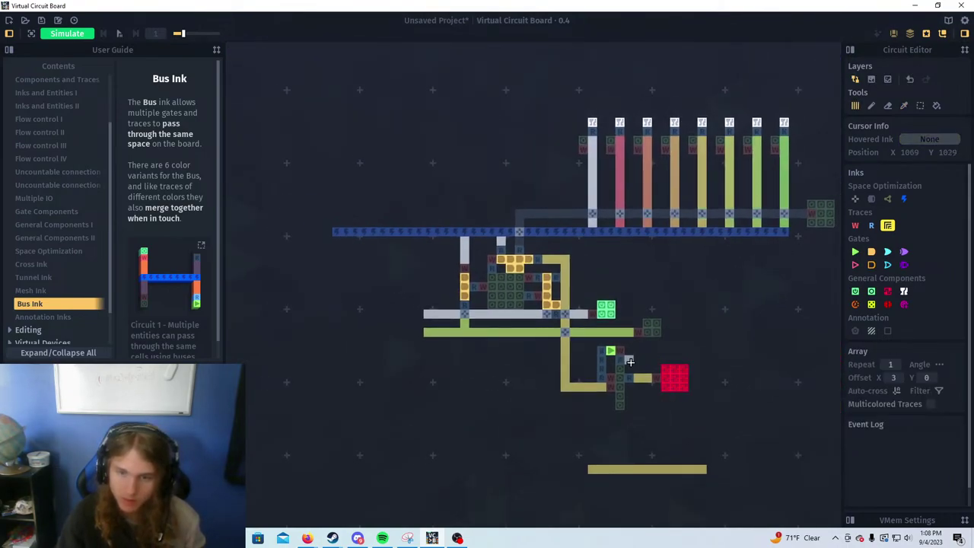
Shift the clock and buffer circuit two cells closer to the vertical yellow trace
{"action": "key", "text": "s"}
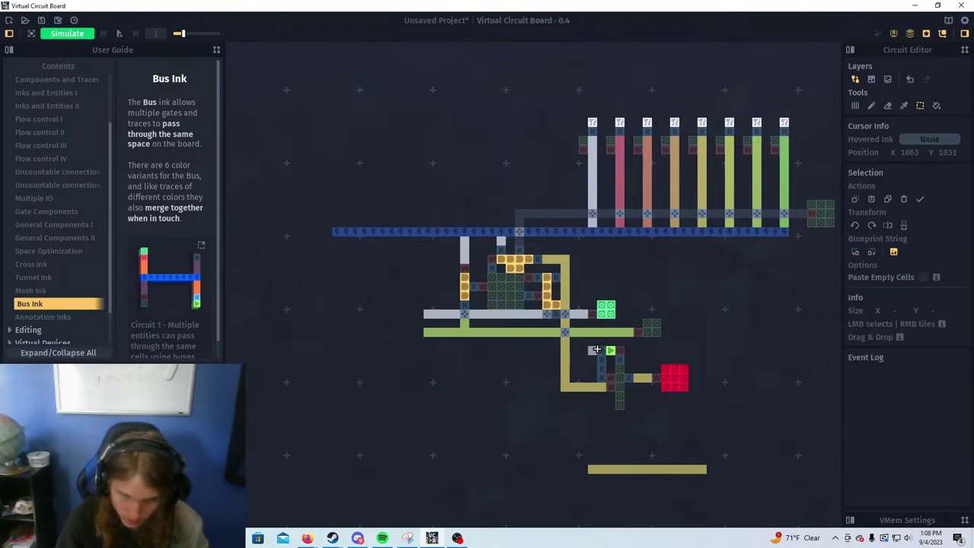
{"action": "left_click_drag", "start_coordinate": [589, 337], "coordinate": [697, 409]}
{"action": "left_click_drag", "start_coordinate": [614, 379], "coordinate": [591, 374]}
{"action": "left_click", "coordinate": [574, 424]}
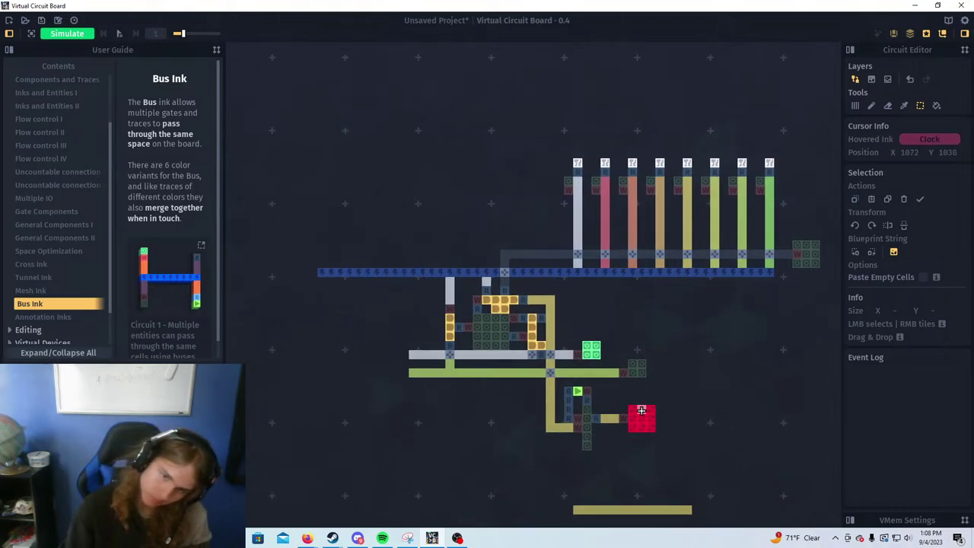
{"action": "scroll", "coordinate": [642, 411], "scroll_direction": "up", "scroll_amount": 3}
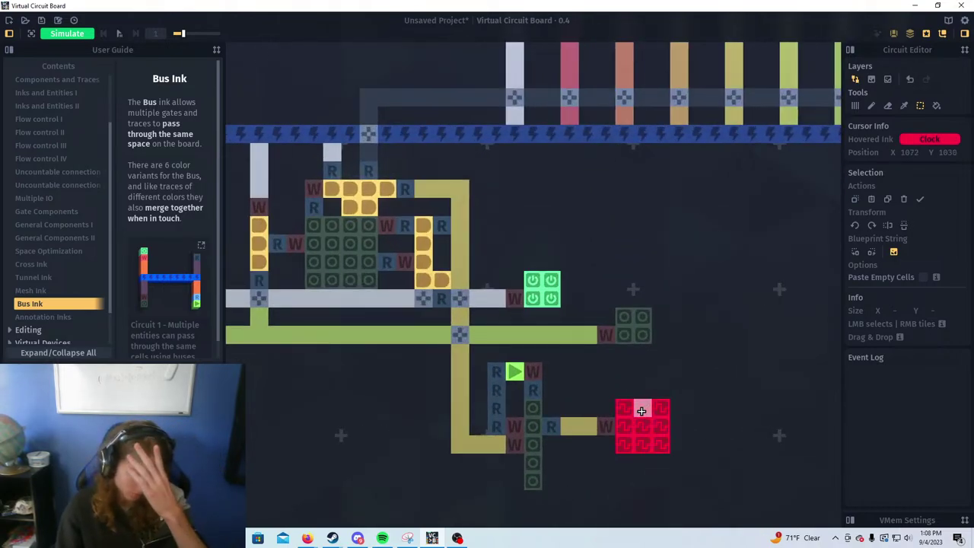
{"action": "scroll", "coordinate": [642, 411], "scroll_direction": "down", "scroll_amount": 5}
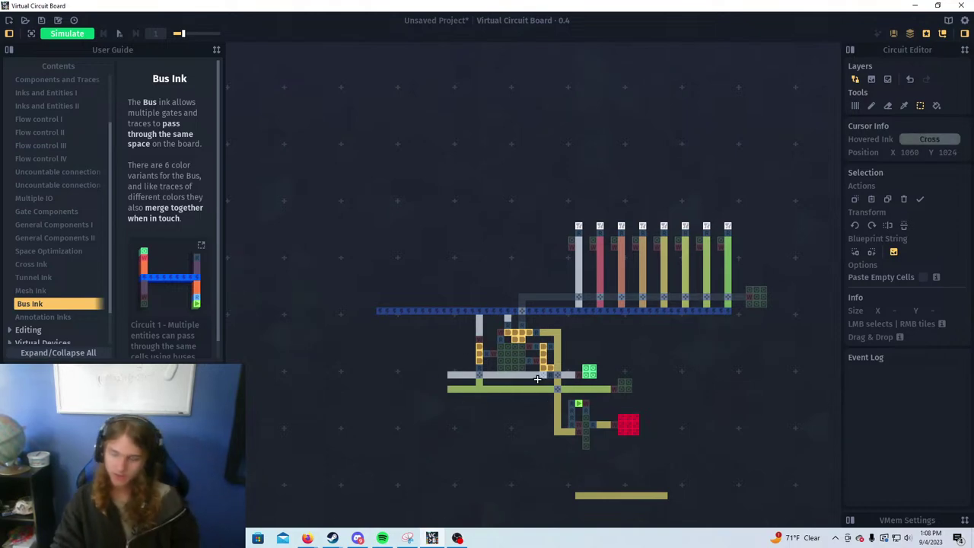
{"action": "left_click_drag", "start_coordinate": [474, 368], "coordinate": [395, 376]}
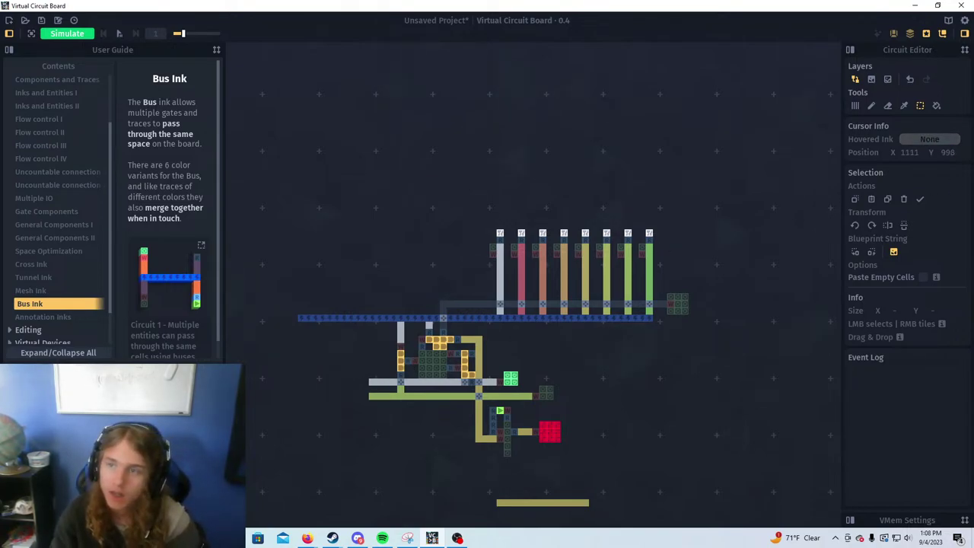
Examine the two decoration layers and their color palette, and return to the logic layer
{"action": "left_click", "coordinate": [873, 79]}
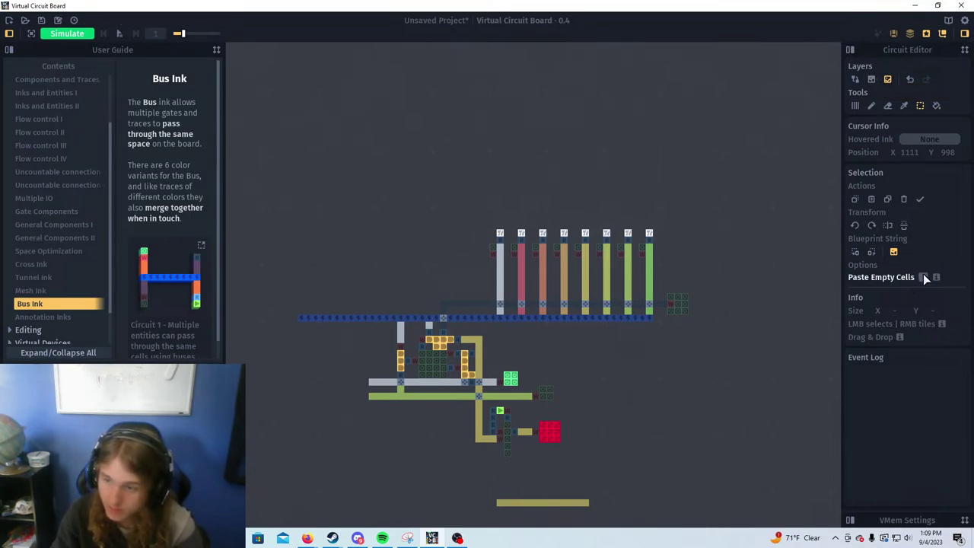
{"action": "left_click", "coordinate": [856, 107]}
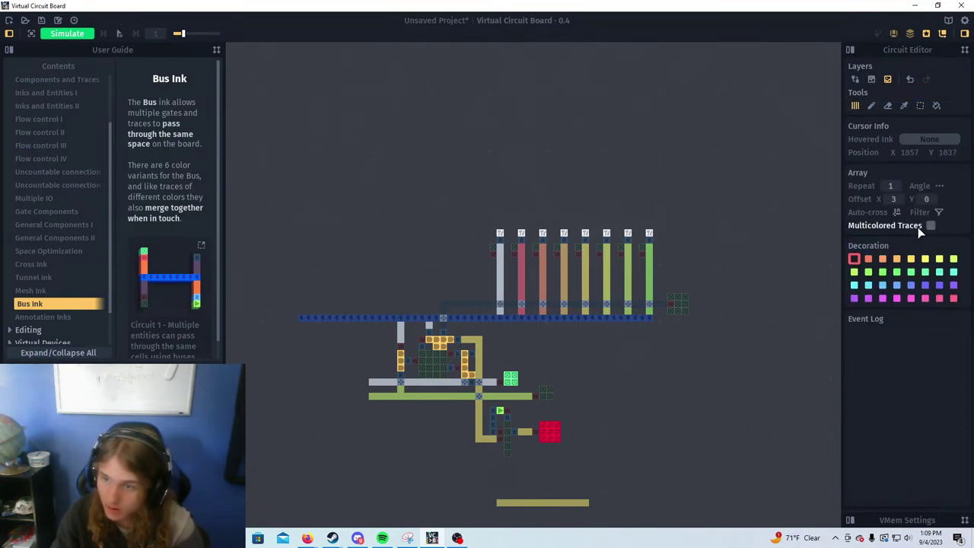
{"action": "right_click", "coordinate": [953, 299]}
{"action": "left_click", "coordinate": [927, 387]}
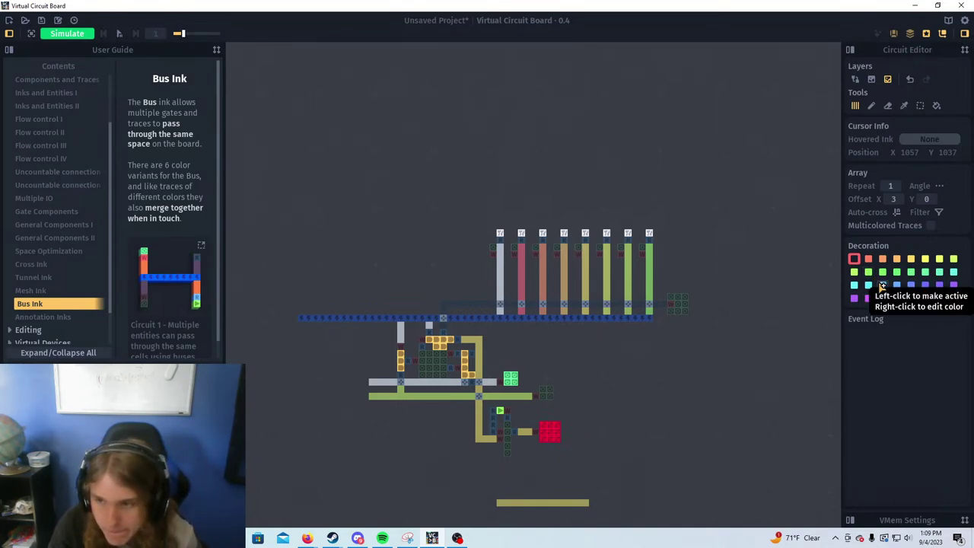
{"action": "left_click", "coordinate": [872, 81]}
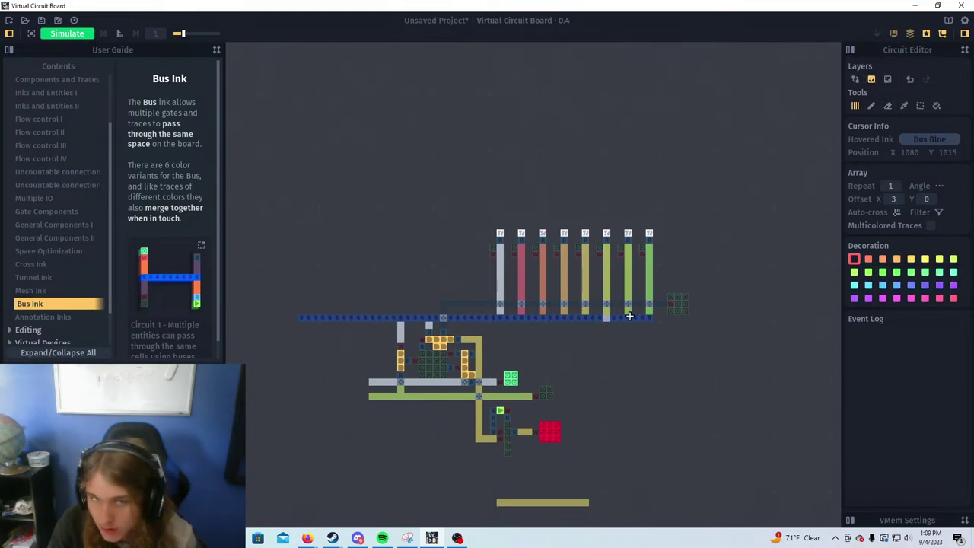
{"action": "key", "text": "XF86AudioLowerVolume"}
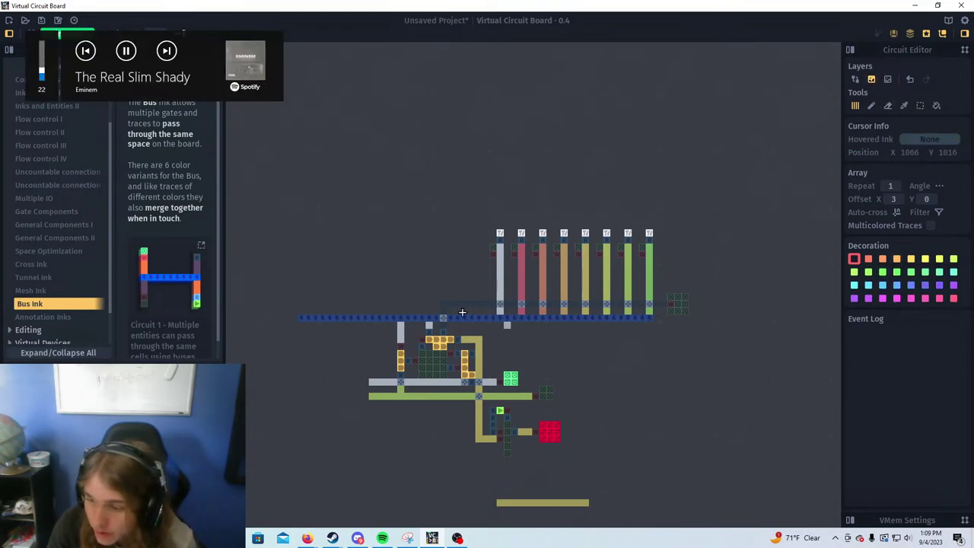
{"action": "scroll", "coordinate": [381, 335], "scroll_direction": "up", "scroll_amount": 4}
{"action": "left_click_drag", "start_coordinate": [449, 288], "coordinate": [562, 245]}
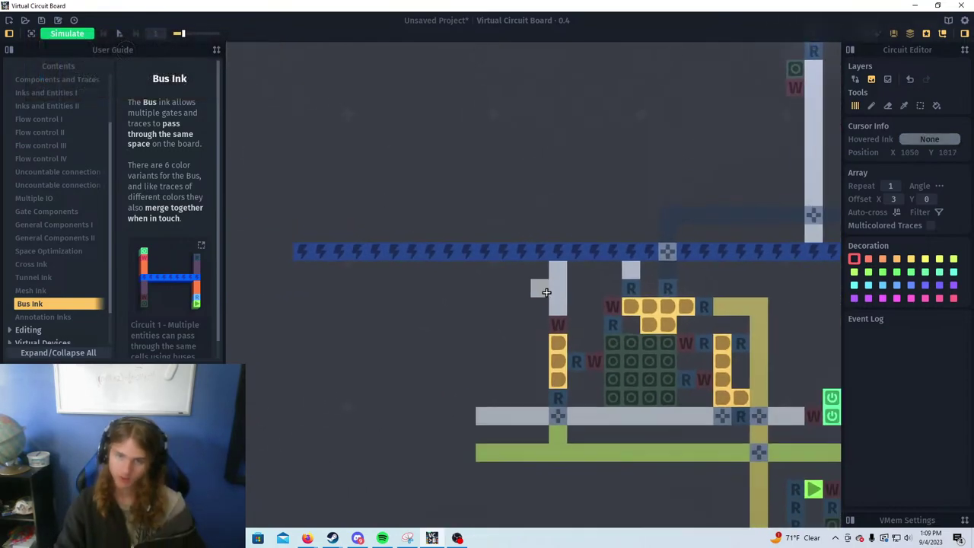
{"action": "left_click_drag", "start_coordinate": [466, 293], "coordinate": [347, 348]}
{"action": "scroll", "coordinate": [573, 308], "scroll_direction": "down", "scroll_amount": 4}
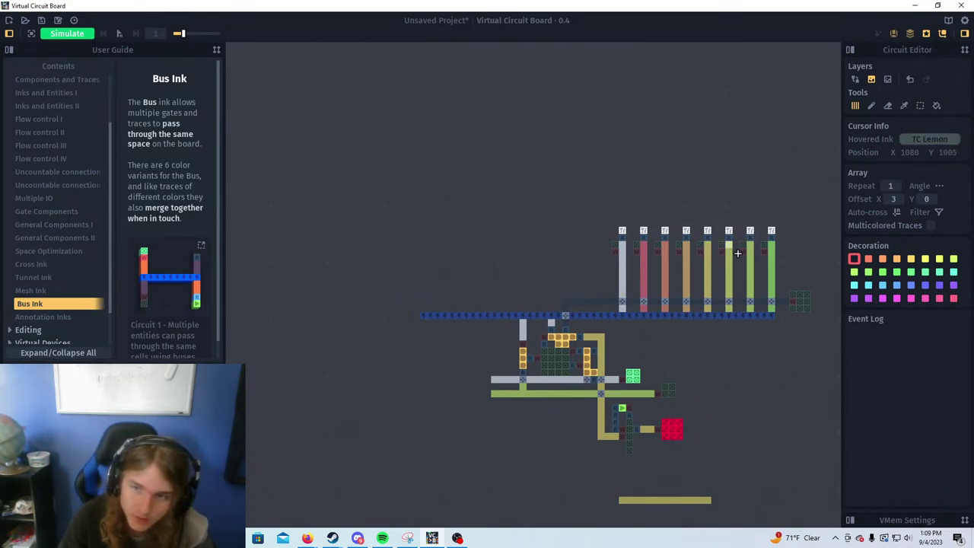
{"action": "left_click", "coordinate": [855, 79]}
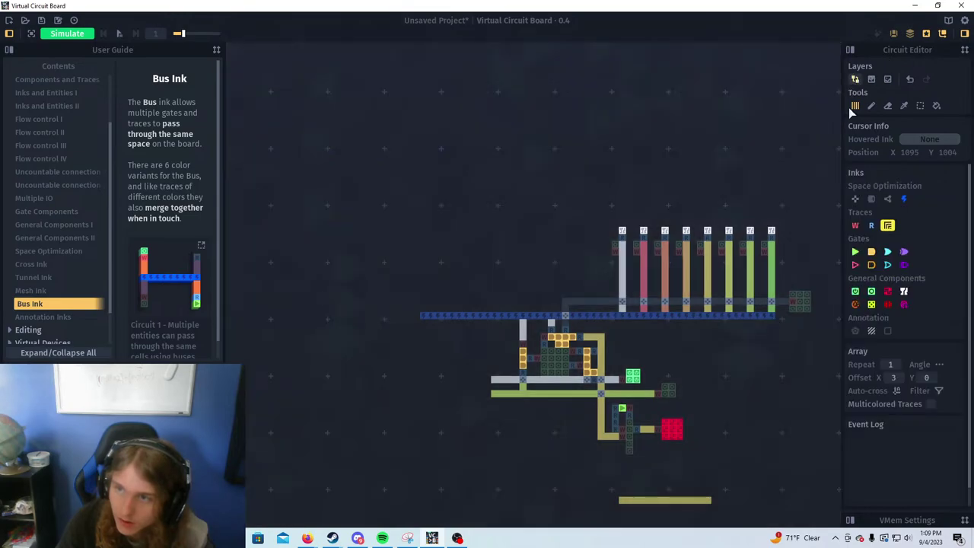
{"action": "scroll", "coordinate": [558, 349], "scroll_direction": "up", "scroll_amount": 5}
{"action": "scroll", "coordinate": [509, 310], "scroll_direction": "down", "scroll_amount": 5}
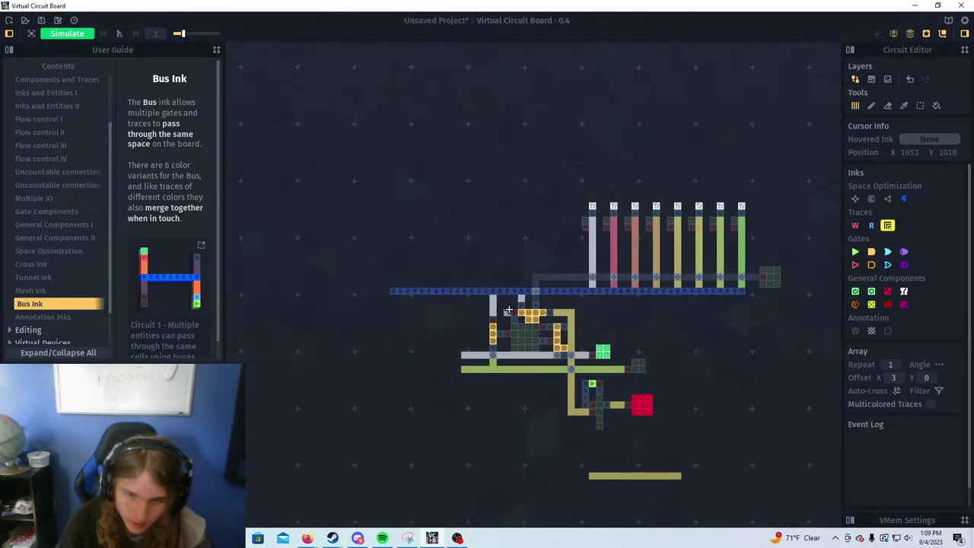
{"action": "scroll", "coordinate": [491, 301], "scroll_direction": "up", "scroll_amount": 2}
Copy the 14 × 12 memory cell below the blue bus and place a duplicate directly to its left, joining the traces
{"action": "key", "text": "s"}
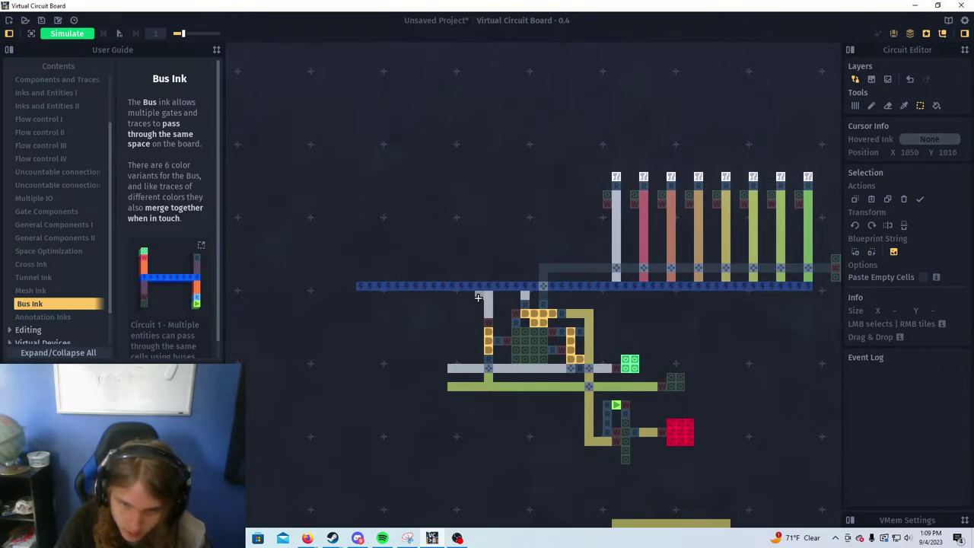
{"action": "left_click_drag", "start_coordinate": [478, 298], "coordinate": [597, 402]}
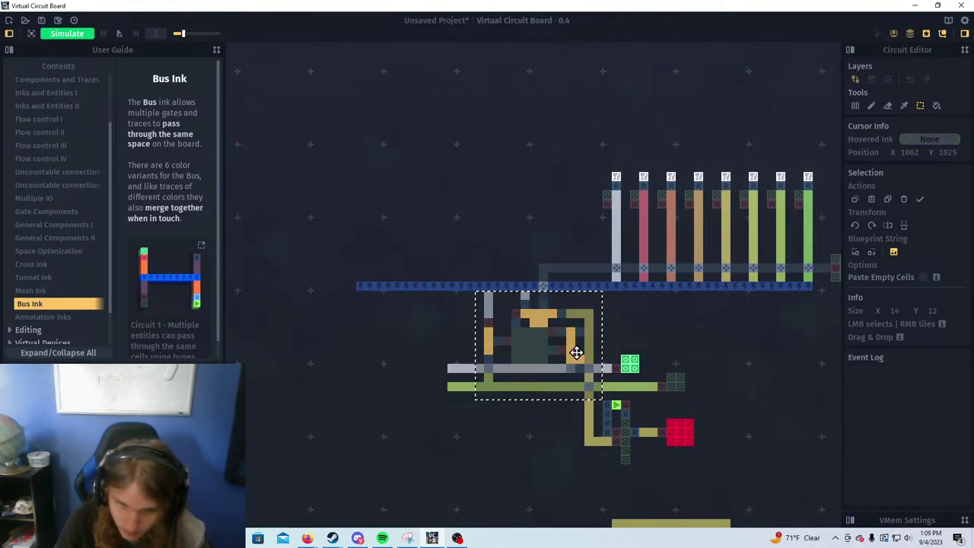
{"action": "key", "text": "ctrl+c"}
{"action": "key", "text": "ctrl+v"}
{"action": "left_click_drag", "start_coordinate": [484, 343], "coordinate": [412, 361]}
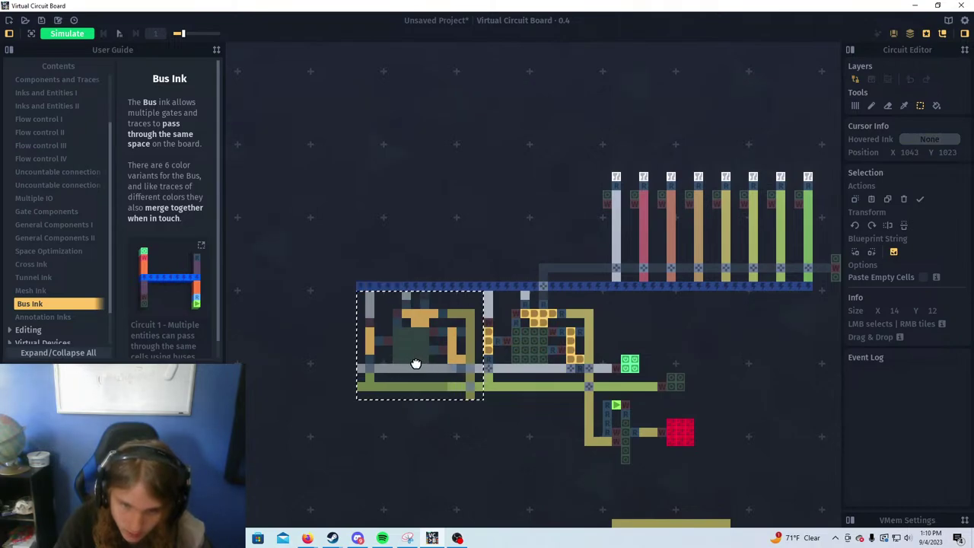
{"action": "left_click", "coordinate": [427, 275]}
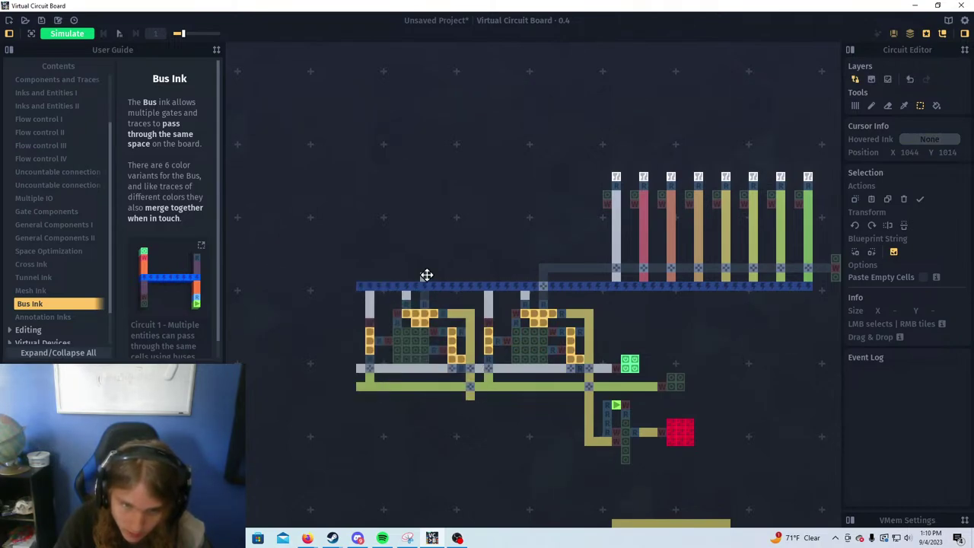
Paste four more copies of the memory cell side by side, extending the row leftward to six cells
{"action": "left_click_drag", "start_coordinate": [387, 312], "coordinate": [488, 297]}
{"action": "key", "text": "ctrl+v"}
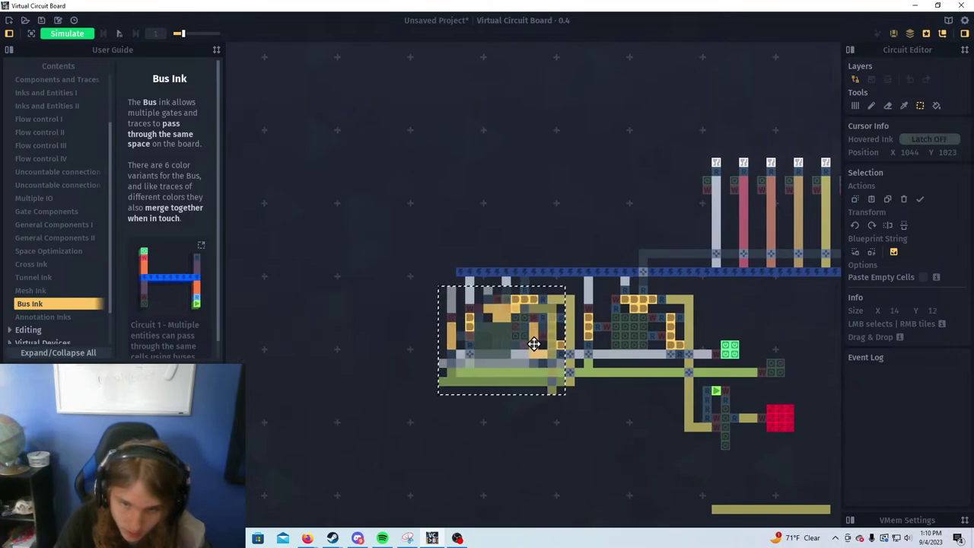
{"action": "left_click_drag", "start_coordinate": [539, 344], "coordinate": [378, 341]}
{"action": "left_click", "coordinate": [466, 461]}
{"action": "key", "text": "ctrl+v"}
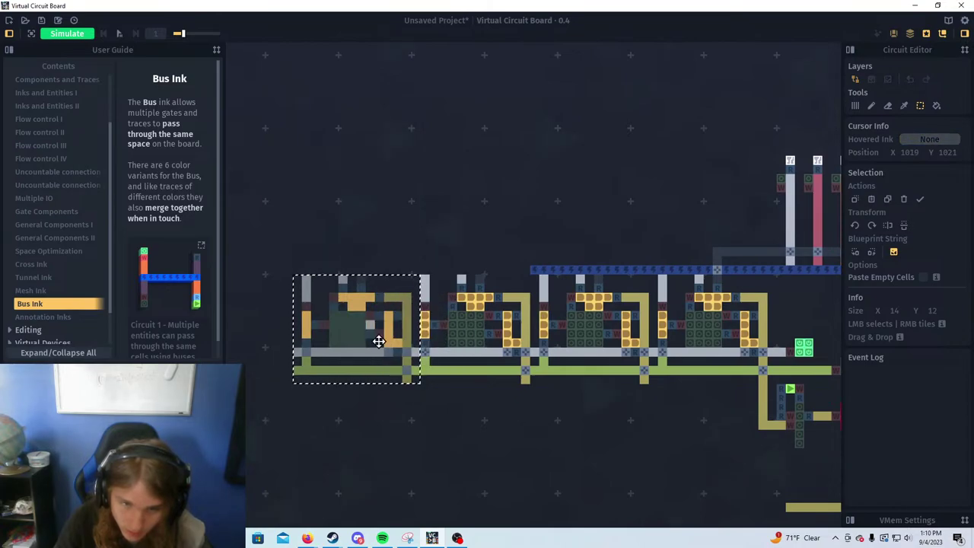
{"action": "left_click", "coordinate": [391, 385]}
{"action": "left_click_drag", "start_coordinate": [401, 379], "coordinate": [573, 417]}
{"action": "key", "text": "ctrl+v"}
{"action": "left_click_drag", "start_coordinate": [559, 375], "coordinate": [480, 328]}
{"action": "key", "text": "ctrl+v"}
{"action": "left_click", "coordinate": [509, 431]}
{"action": "left_click_drag", "start_coordinate": [592, 397], "coordinate": [359, 383]}
{"action": "scroll", "coordinate": [360, 383], "scroll_direction": "down", "scroll_amount": 1}
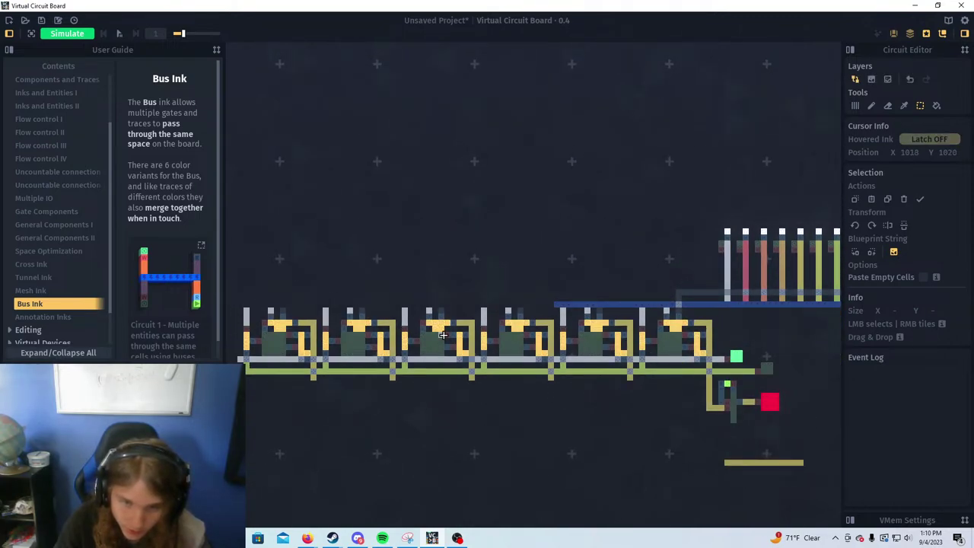
{"action": "left_click_drag", "start_coordinate": [337, 345], "coordinate": [731, 335]}
Add two more memory cell copies at the left end to complete a row of eight
{"action": "scroll", "coordinate": [730, 335], "scroll_direction": "up", "scroll_amount": 2}
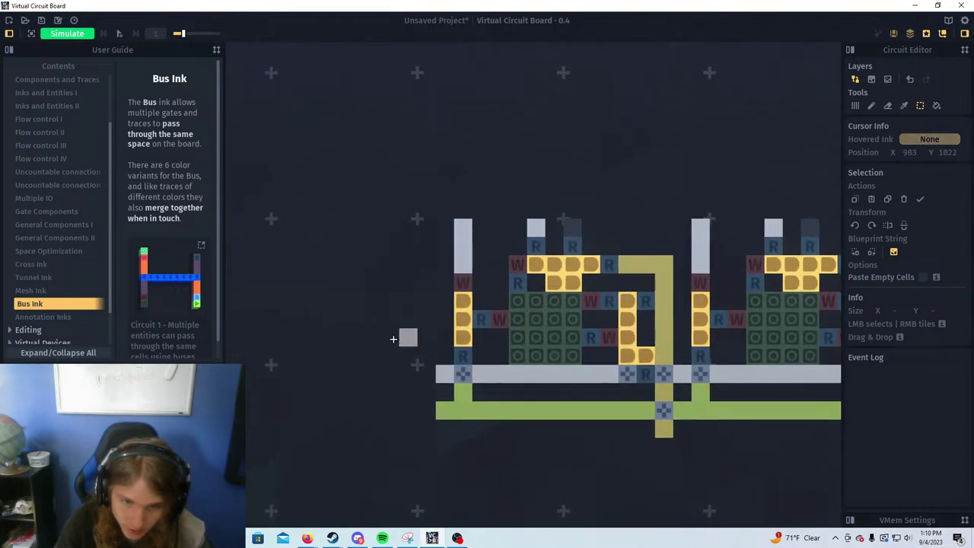
{"action": "key", "text": "ctrl+v"}
{"action": "left_click_drag", "start_coordinate": [450, 330], "coordinate": [400, 322]}
{"action": "left_click", "coordinate": [443, 495]}
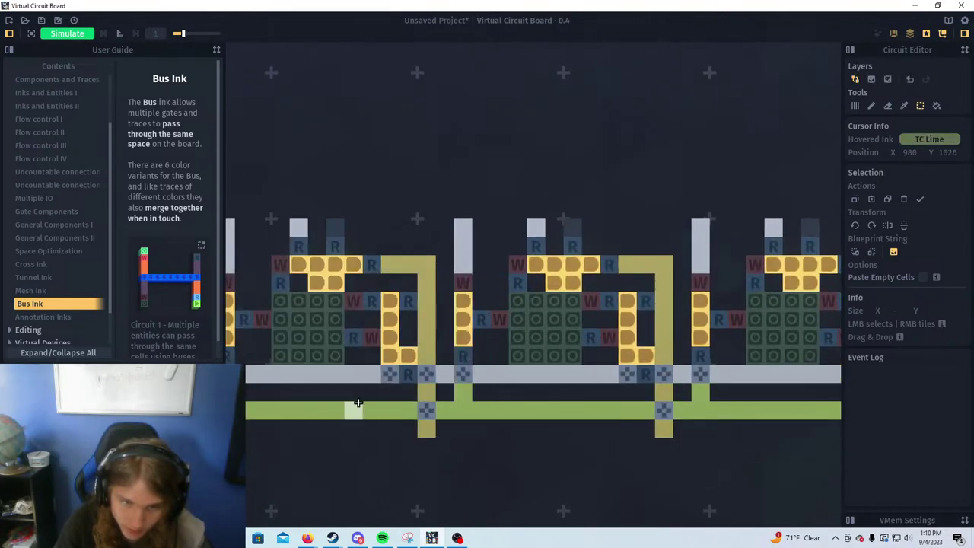
{"action": "left_click_drag", "start_coordinate": [353, 406], "coordinate": [636, 363]}
{"action": "key", "text": "ctrl+v"}
{"action": "left_click_drag", "start_coordinate": [596, 313], "coordinate": [360, 270]}
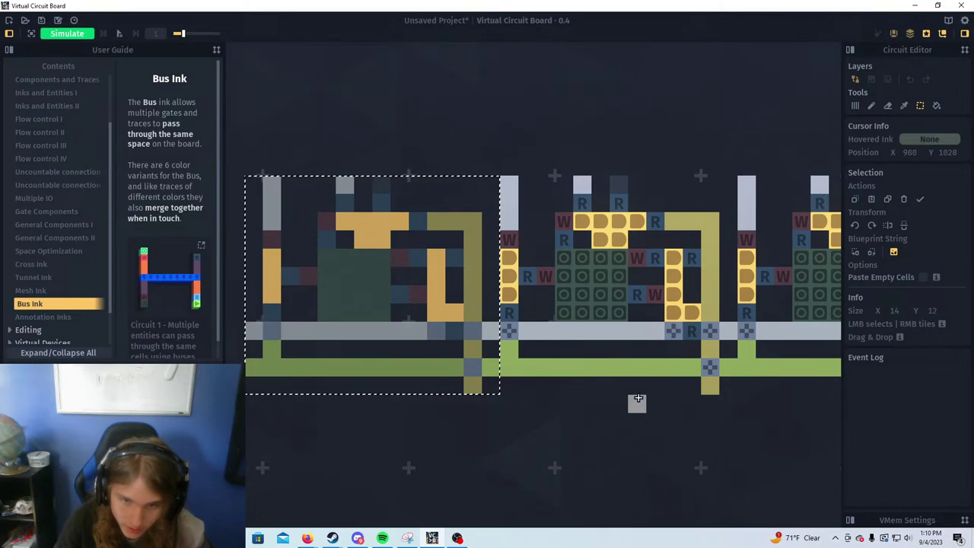
{"action": "left_click", "coordinate": [655, 477]}
Extend the yellow trace leftward from the rightmost cell beneath the row, joining the yellow outputs of all eight cells
{"action": "scroll", "coordinate": [693, 481], "scroll_direction": "down", "scroll_amount": 2}
{"action": "left_click_drag", "start_coordinate": [668, 434], "coordinate": [451, 306]}
{"action": "scroll", "coordinate": [467, 315], "scroll_direction": "up", "scroll_amount": 5}
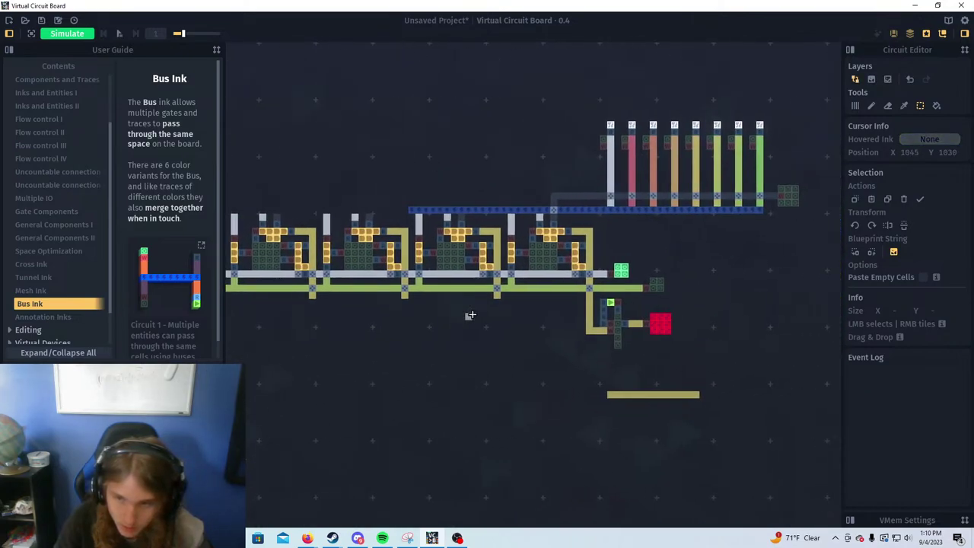
{"action": "scroll", "coordinate": [588, 298], "scroll_direction": "up", "scroll_amount": 1}
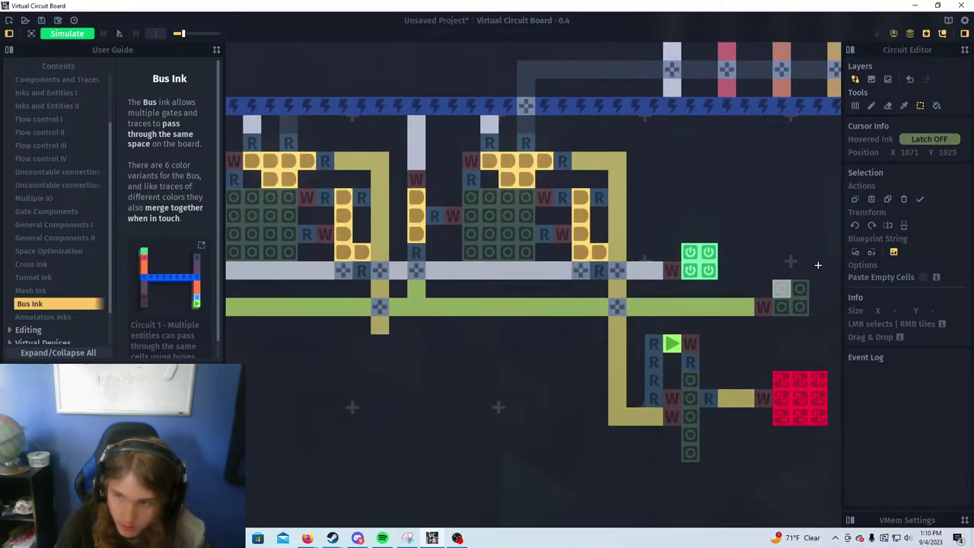
{"action": "middle_click", "coordinate": [616, 334]}
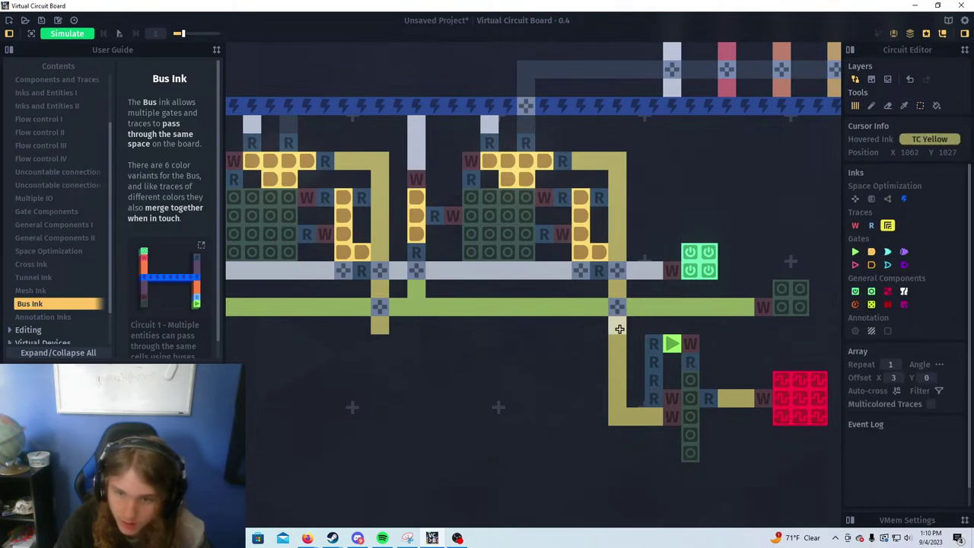
{"action": "left_click_drag", "start_coordinate": [602, 341], "coordinate": [251, 347]}
{"action": "mouse_move", "coordinate": [367, 351]}
{"action": "left_mouse_down"}
{"action": "mouse_move", "coordinate": [617, 326]}
{"action": "mouse_move", "coordinate": [674, 335]}
{"action": "mouse_move", "coordinate": [246, 333]}
{"action": "left_mouse_up"}
{"action": "scroll", "coordinate": [675, 335], "scroll_direction": "down", "scroll_amount": 3}
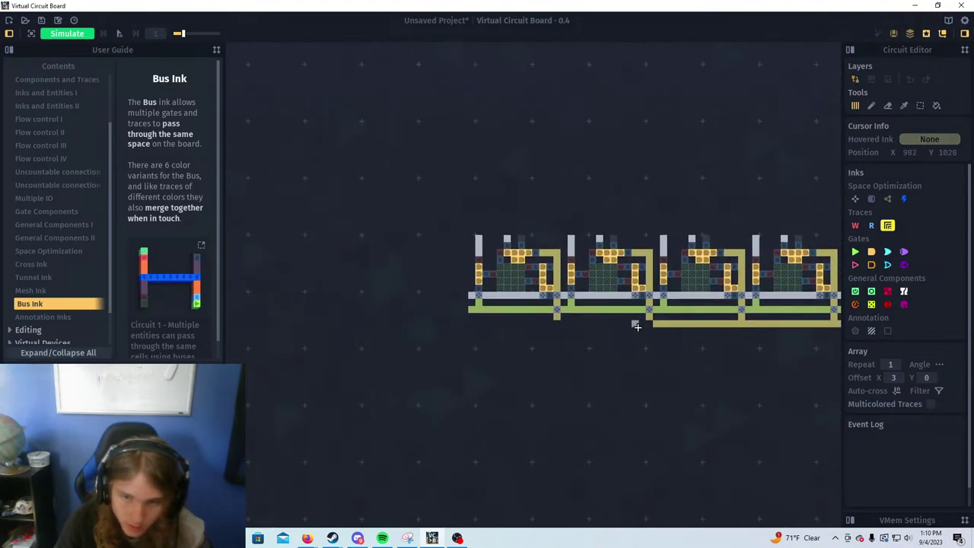
{"action": "left_click_drag", "start_coordinate": [649, 323], "coordinate": [464, 323]}
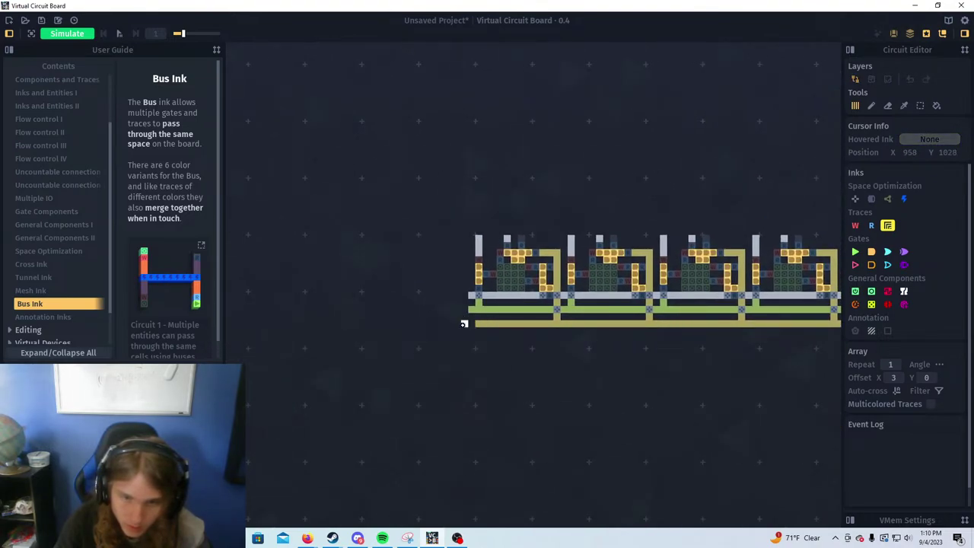
Erase the surplus ends of the gray, lime and yellow shared traces at the leftmost memory cell
{"action": "mouse_move", "coordinate": [528, 330]}
{"action": "left_mouse_down"}
{"action": "mouse_move", "coordinate": [472, 324]}
{"action": "mouse_move", "coordinate": [472, 295]}
{"action": "left_mouse_up"}
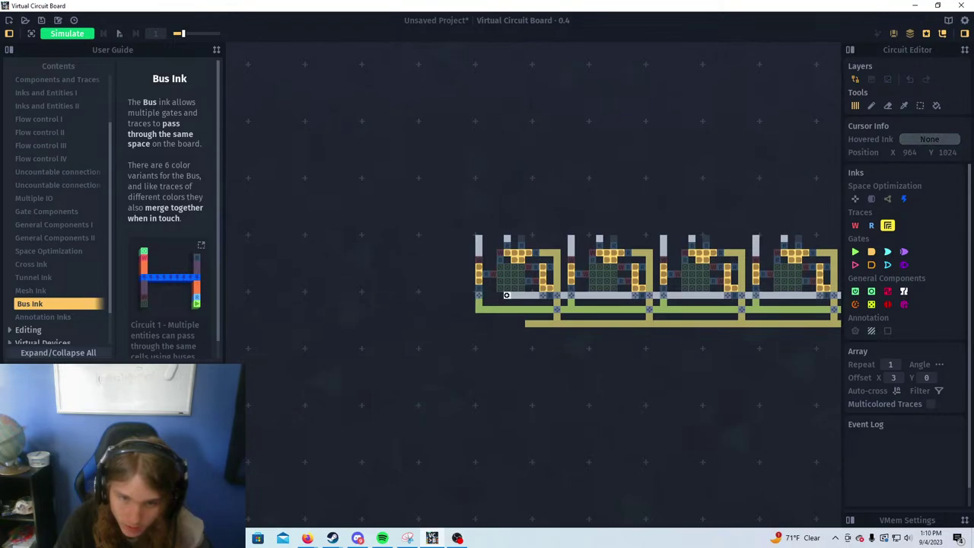
{"action": "scroll", "coordinate": [533, 295], "scroll_direction": "up", "scroll_amount": 3}
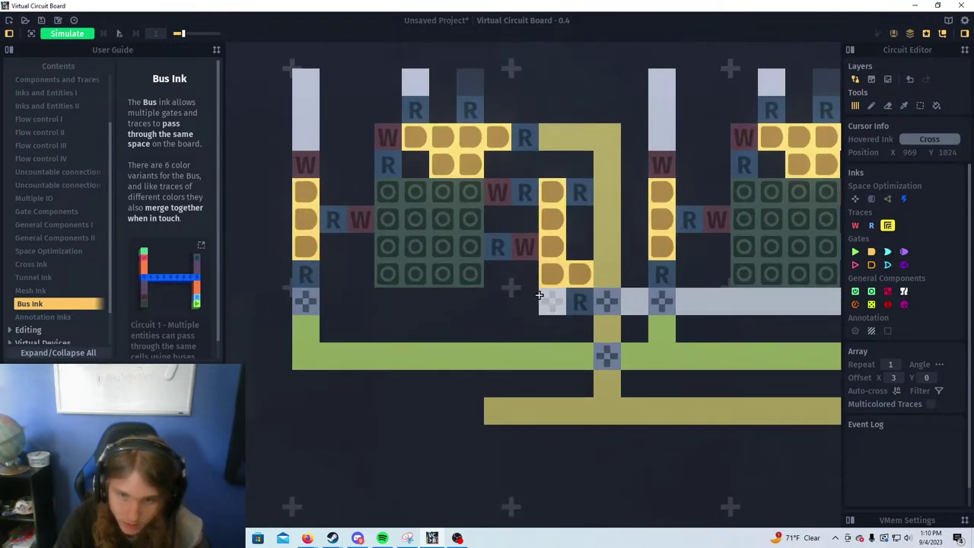
{"action": "scroll", "coordinate": [518, 320], "scroll_direction": "down", "scroll_amount": 2}
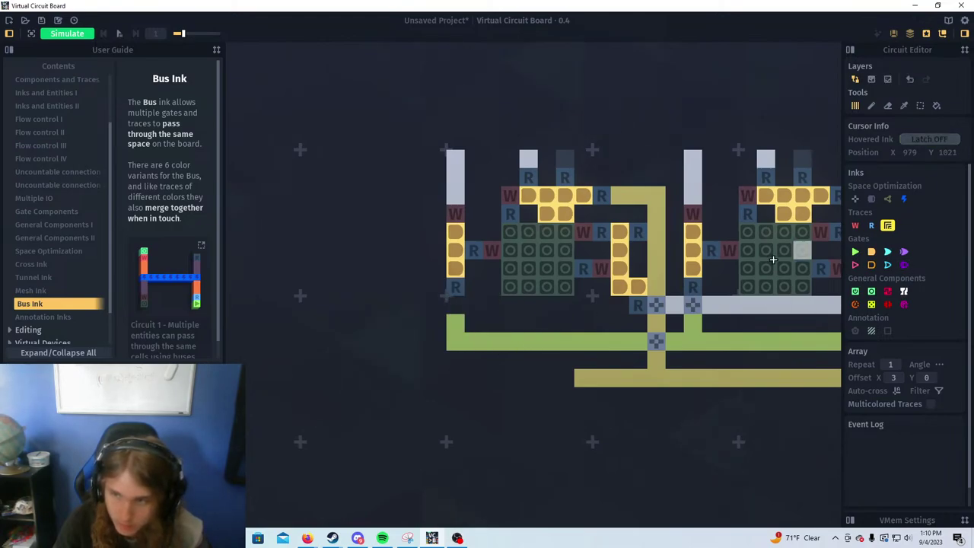
{"action": "left_click_drag", "start_coordinate": [583, 378], "coordinate": [639, 379]}
Examine the row of eight memory cells, its shared traces and the clock pulse circuit
{"action": "scroll", "coordinate": [667, 408], "scroll_direction": "down", "scroll_amount": 3}
{"action": "left_click_drag", "start_coordinate": [709, 338], "coordinate": [310, 288]}
{"action": "left_click_drag", "start_coordinate": [659, 333], "coordinate": [424, 373]}
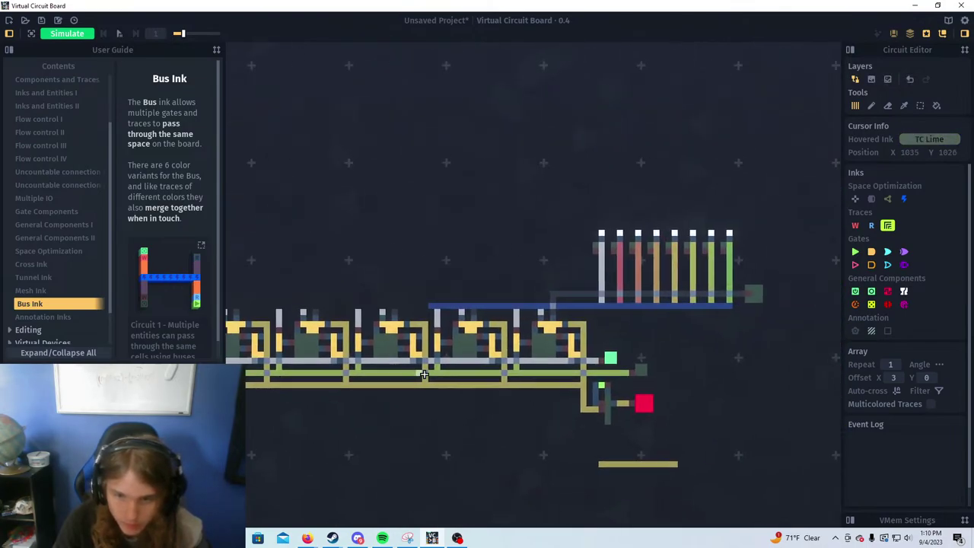
{"action": "scroll", "coordinate": [573, 364], "scroll_direction": "down", "scroll_amount": 1}
{"action": "left_click_drag", "start_coordinate": [355, 389], "coordinate": [561, 378]}
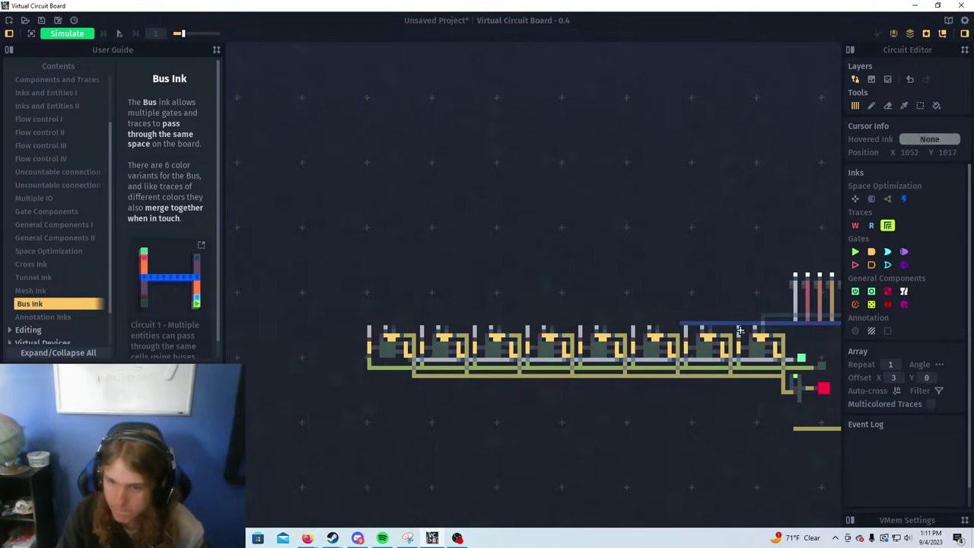
{"action": "left_click_drag", "start_coordinate": [537, 290], "coordinate": [439, 287]}
{"action": "scroll", "coordinate": [445, 292], "scroll_direction": "down", "scroll_amount": 5}
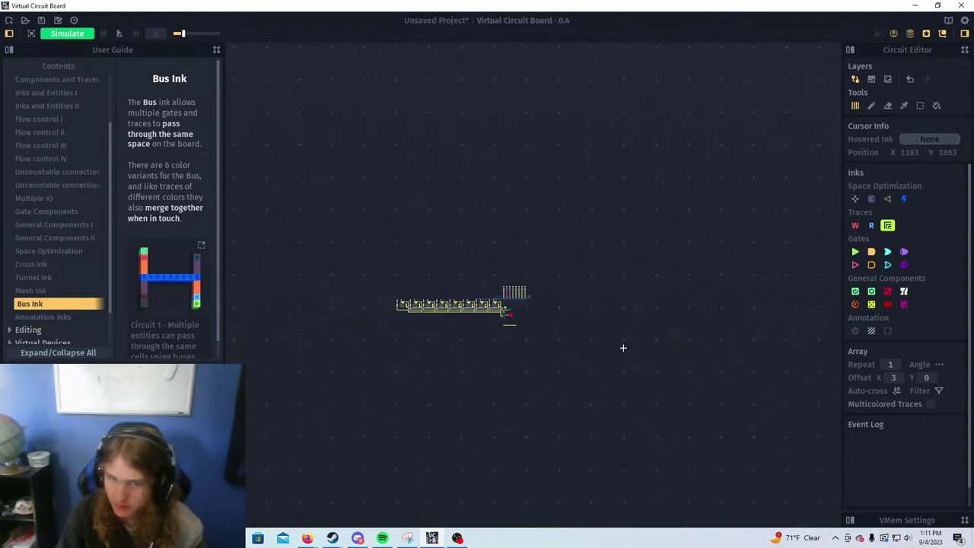
{"action": "scroll", "coordinate": [622, 345], "scroll_direction": "up", "scroll_amount": 5}
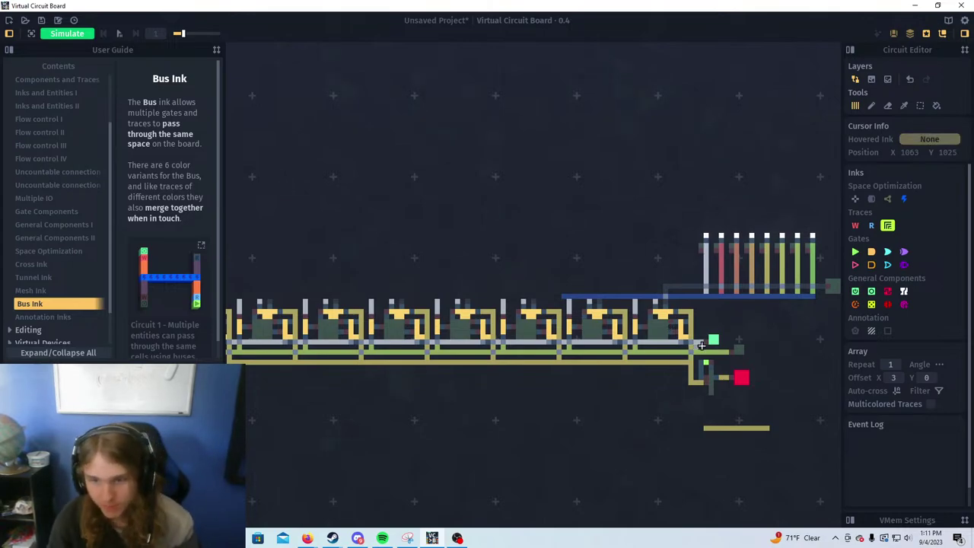
{"action": "scroll", "coordinate": [710, 358], "scroll_direction": "up", "scroll_amount": 2}
{"action": "scroll", "coordinate": [710, 357], "scroll_direction": "up", "scroll_amount": 3}
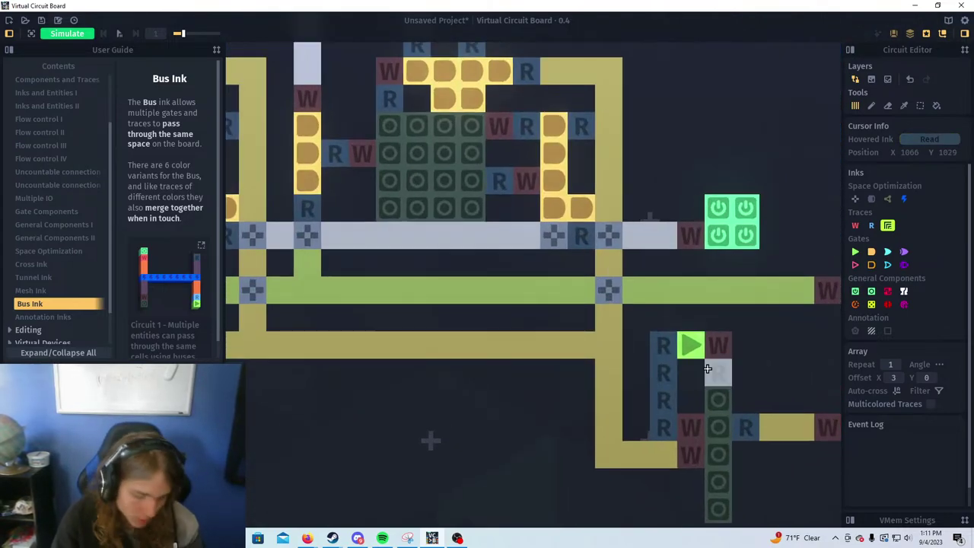
Save the project as 8bit_computer.vcb
{"action": "key", "text": "ctrl+s"}
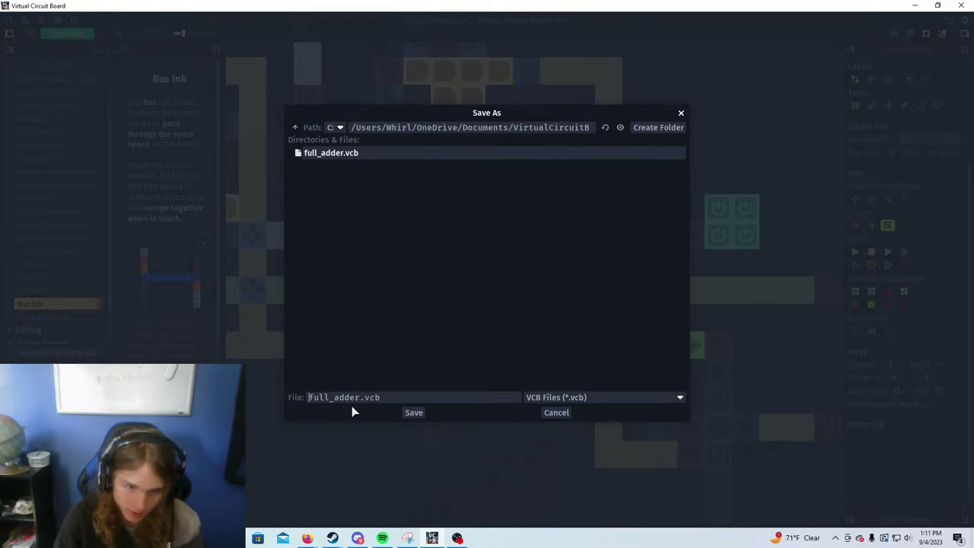
{"action": "left_click_drag", "start_coordinate": [359, 397], "coordinate": [277, 401]}
{"action": "type", "text": "8bit_comput"}
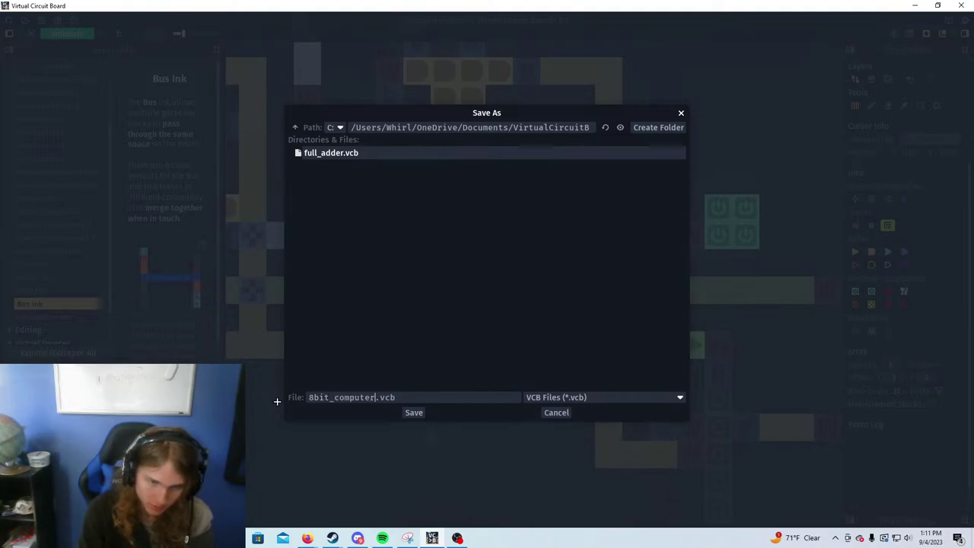
{"action": "key", "text": "Return"}
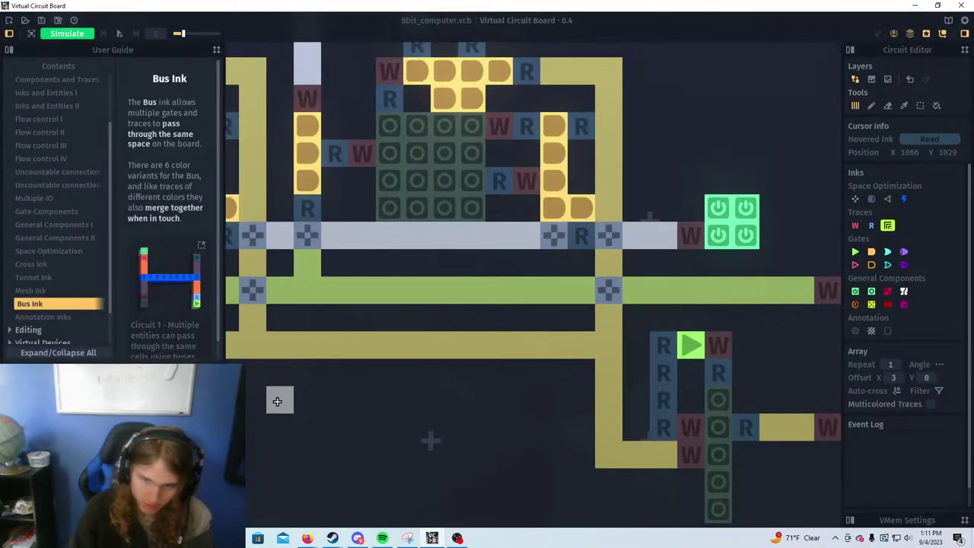
Extend the blue bus leftward above the row so it spans all eight memory cells
{"action": "scroll", "coordinate": [475, 335], "scroll_direction": "down", "scroll_amount": 2}
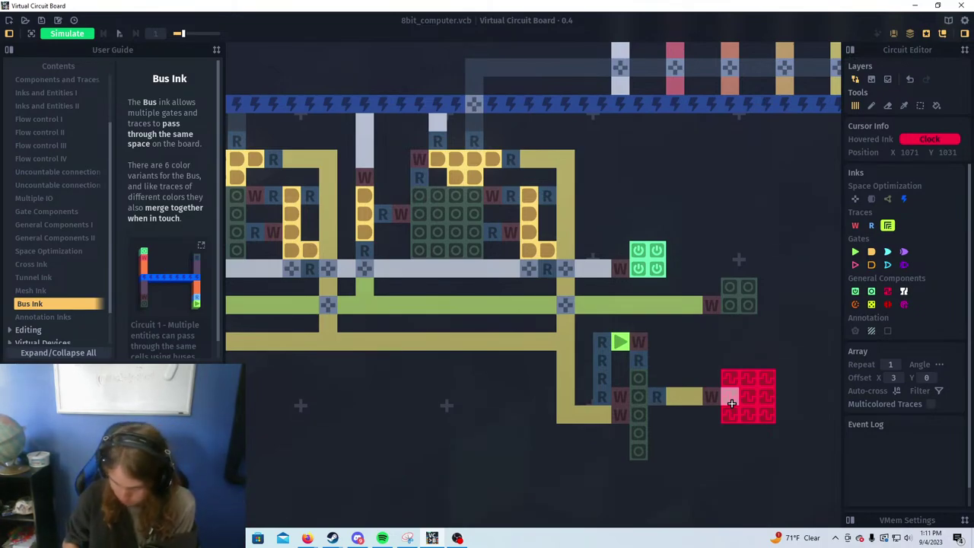
{"action": "scroll", "coordinate": [731, 404], "scroll_direction": "down", "scroll_amount": 3}
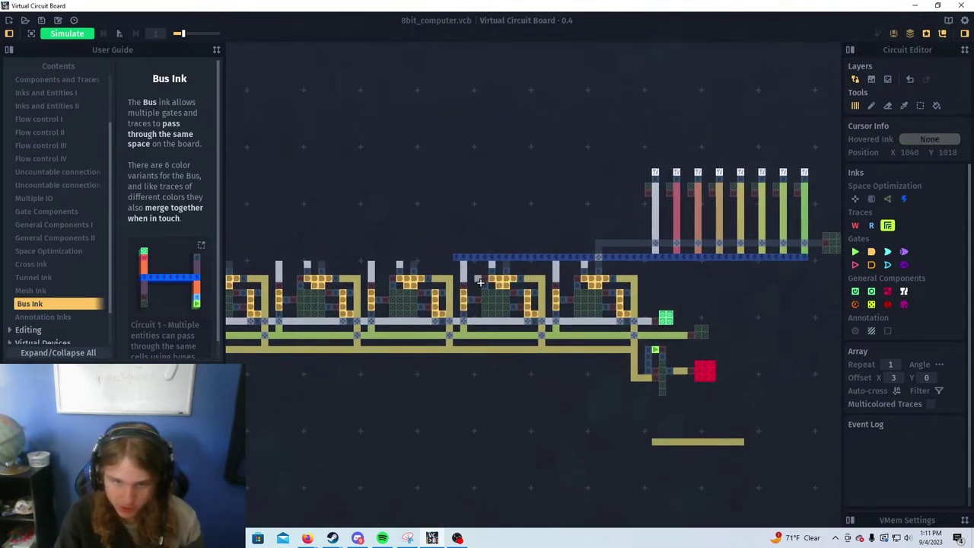
{"action": "left_click_drag", "start_coordinate": [491, 281], "coordinate": [538, 281]}
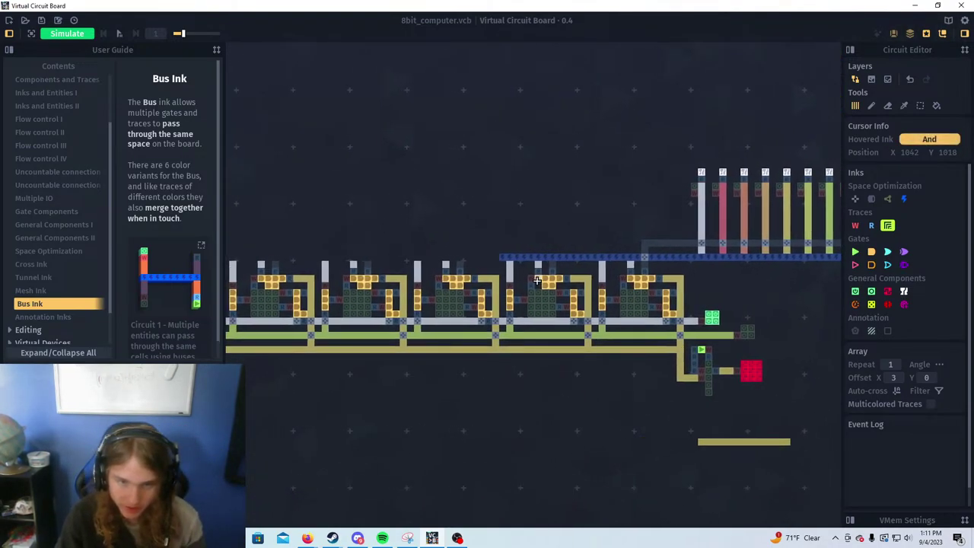
{"action": "middle_click", "coordinate": [503, 257]}
{"action": "mouse_move", "coordinate": [496, 257]}
{"action": "left_mouse_down"}
{"action": "mouse_move", "coordinate": [291, 258]}
{"action": "mouse_move", "coordinate": [688, 278]}
{"action": "mouse_move", "coordinate": [334, 266]}
{"action": "left_mouse_up"}
Recolor the two bus connection traces of the second memory cell from the right with the second switch's red ink
{"action": "left_click_drag", "start_coordinate": [631, 214], "coordinate": [367, 267]}
{"action": "left_click_drag", "start_coordinate": [676, 262], "coordinate": [481, 263]}
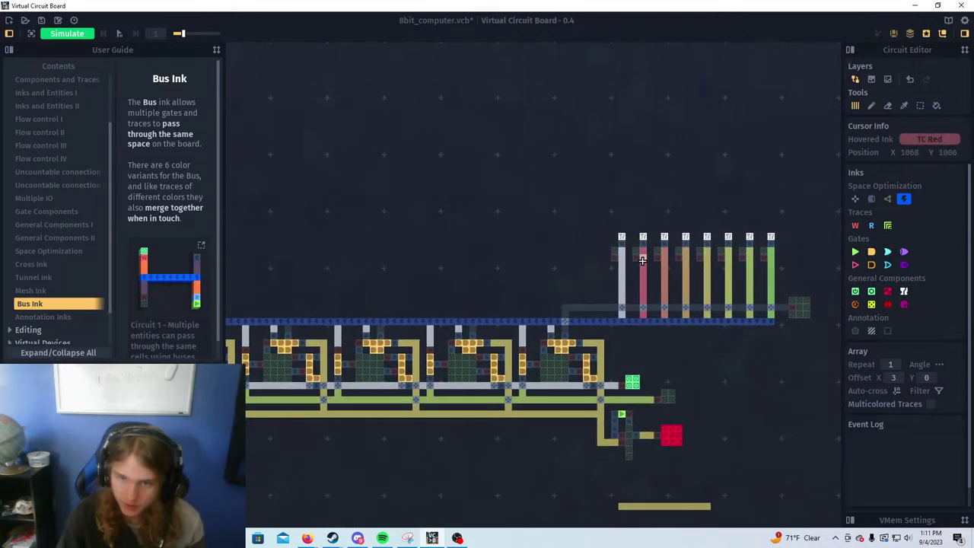
{"action": "key", "text": "ctrl+z"}
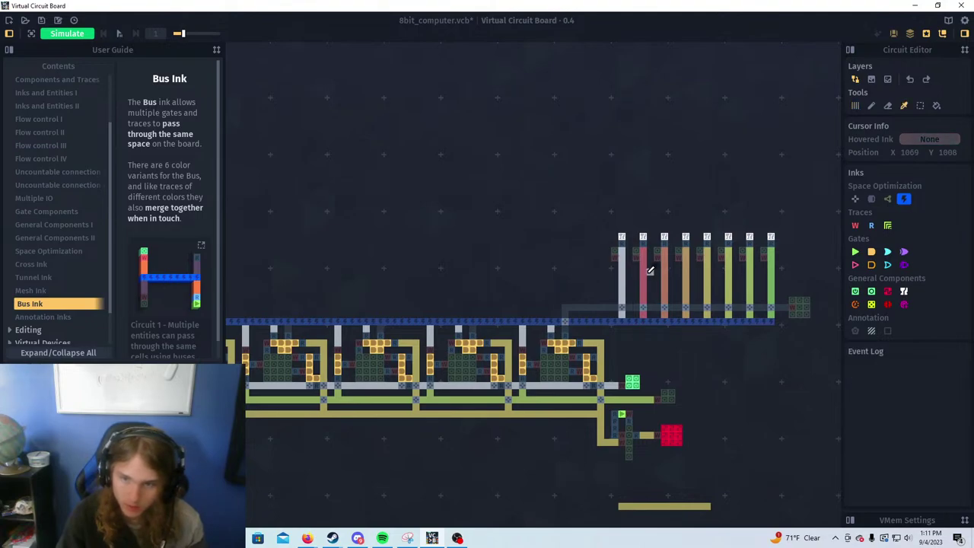
{"action": "scroll", "coordinate": [495, 335], "scroll_direction": "up", "scroll_amount": 1}
{"action": "mouse_move", "coordinate": [503, 327]}
{"action": "left_mouse_down"}
{"action": "mouse_move", "coordinate": [520, 326]}
{"action": "mouse_move", "coordinate": [481, 335]}
{"action": "mouse_move", "coordinate": [481, 345]}
{"action": "left_mouse_up"}
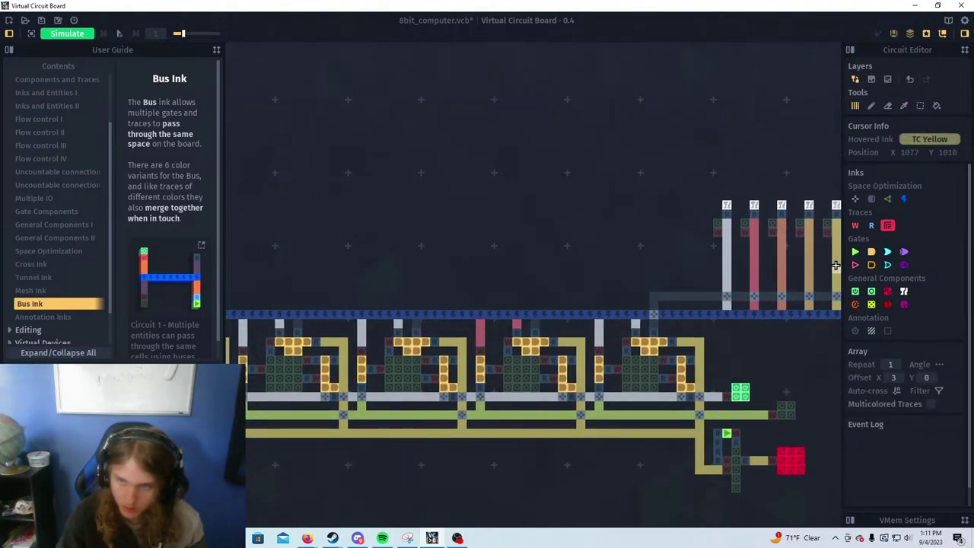
Recolor the bus connection traces of the third cell from the right orange and those of the fourth gold, matching their switches
{"action": "key", "text": "q"}
{"action": "left_click", "coordinate": [781, 255]}
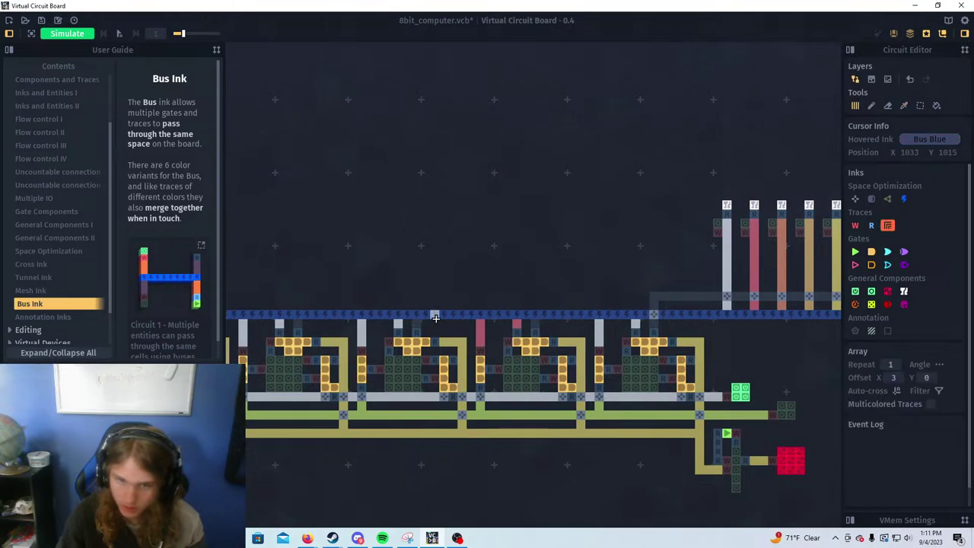
{"action": "left_click", "coordinate": [391, 325]}
{"action": "key", "text": "q"}
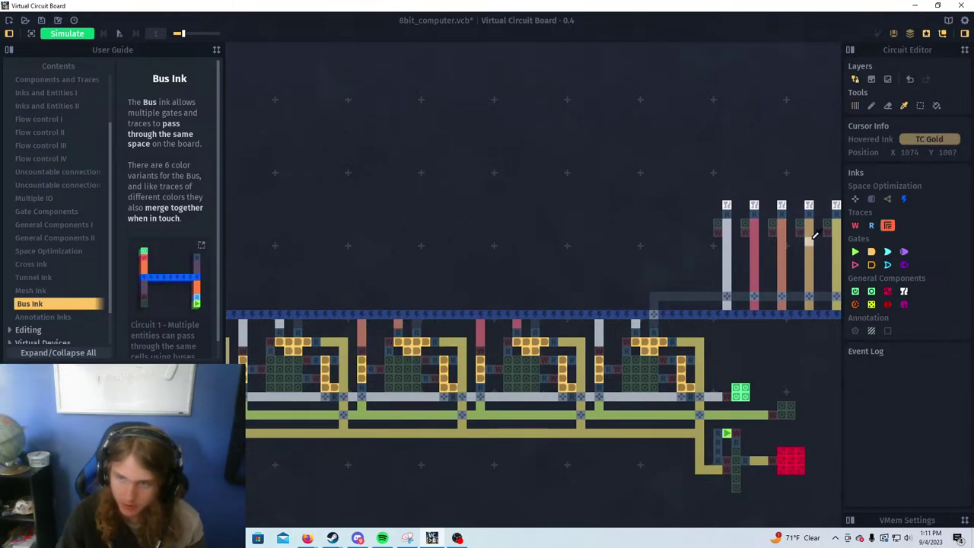
{"action": "left_click", "coordinate": [813, 237]}
{"action": "left_click_drag", "start_coordinate": [368, 317], "coordinate": [476, 321]}
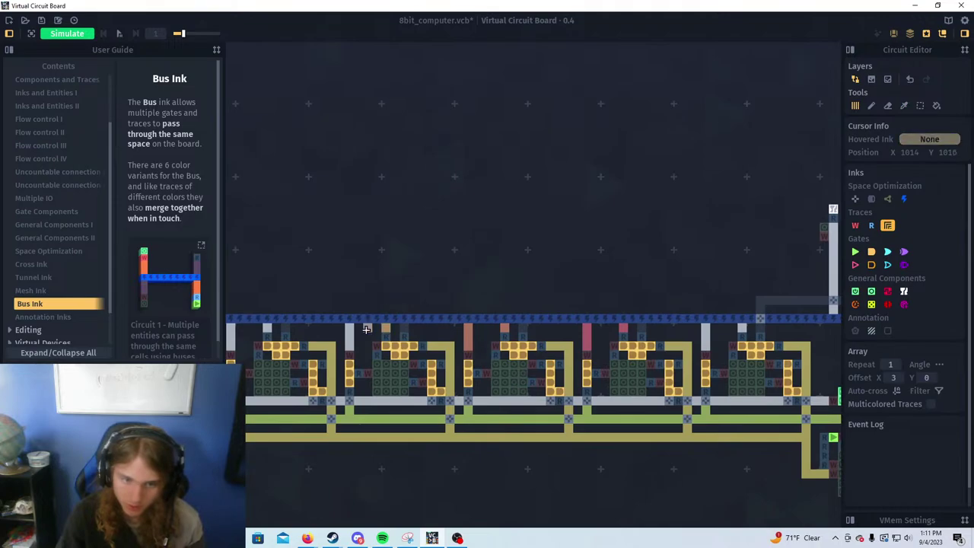
Recolor the two bus connection traces of the fifth memory cell from the right with the fifth switch's yellow ink
{"action": "left_click_drag", "start_coordinate": [485, 227], "coordinate": [315, 259]}
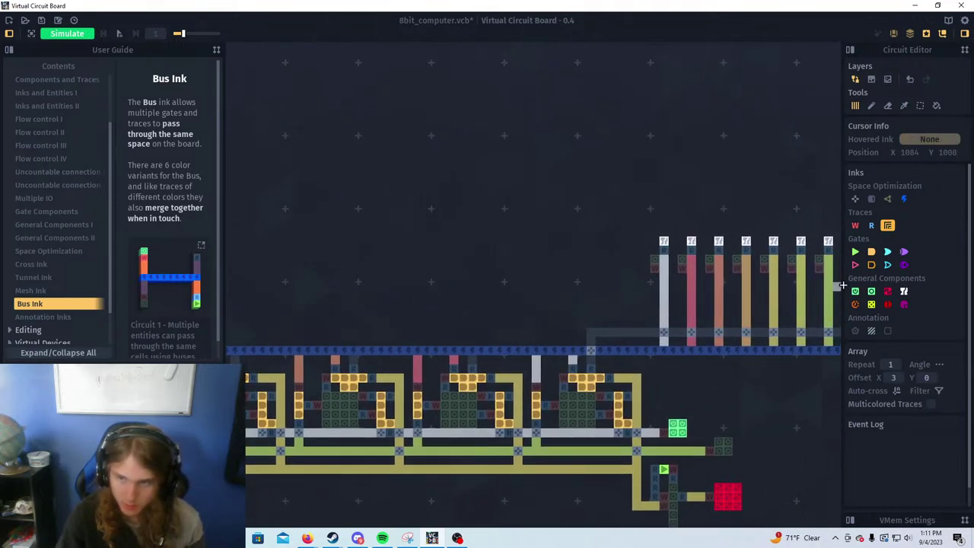
{"action": "key", "text": "q"}
{"action": "left_click", "coordinate": [773, 295]}
{"action": "left_click_drag", "start_coordinate": [545, 341], "coordinate": [784, 349]}
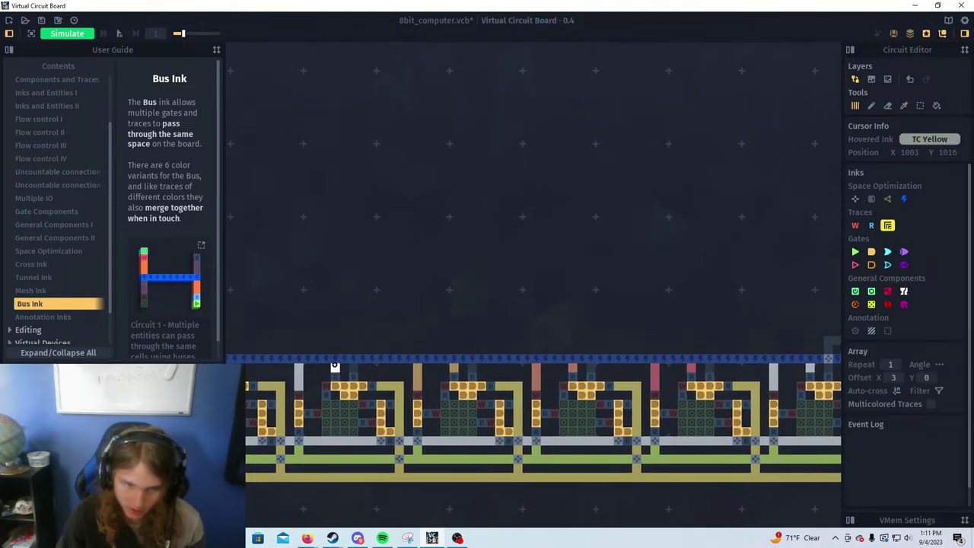
{"action": "left_click_drag", "start_coordinate": [298, 367], "coordinate": [299, 386]}
Recolor the two bus connection traces of the sixth memory cell from the right with the sixth switch's lemon ink
{"action": "scroll", "coordinate": [455, 277], "scroll_direction": "down", "scroll_amount": 1}
{"action": "mouse_move", "coordinate": [585, 277]}
{"action": "left_mouse_down"}
{"action": "mouse_move", "coordinate": [526, 271]}
{"action": "mouse_move", "coordinate": [416, 286]}
{"action": "left_mouse_up"}
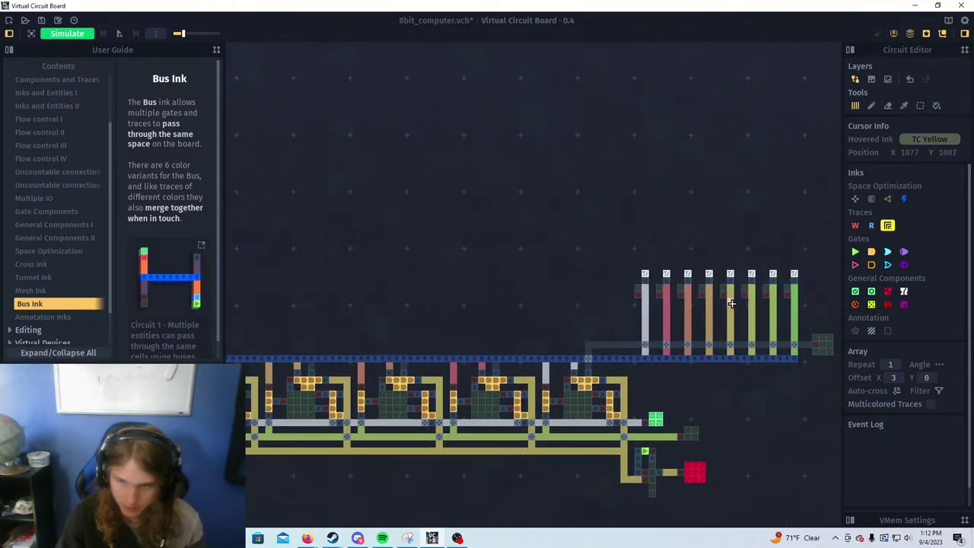
{"action": "key", "text": "q"}
{"action": "left_click", "coordinate": [751, 309]}
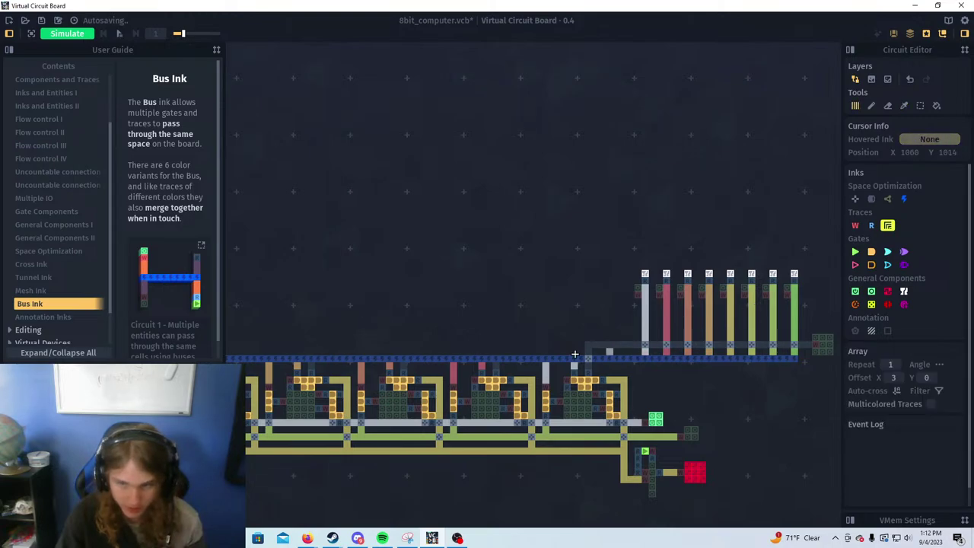
{"action": "left_click_drag", "start_coordinate": [478, 331], "coordinate": [665, 332]}
{"action": "left_click_drag", "start_coordinate": [394, 371], "coordinate": [543, 346]}
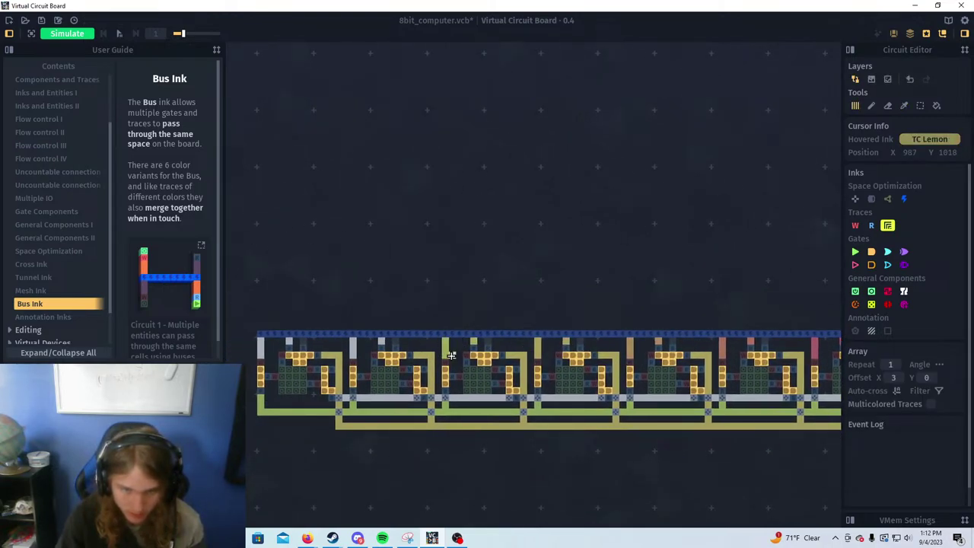
Recolor the two bus connection traces of the seventh memory cell from the right with the seventh switch's lime ink
{"action": "scroll", "coordinate": [533, 299], "scroll_direction": "down", "scroll_amount": 3}
{"action": "left_click_drag", "start_coordinate": [670, 273], "coordinate": [553, 279]}
{"action": "scroll", "coordinate": [708, 284], "scroll_direction": "up", "scroll_amount": 1}
{"action": "key", "text": "q"}
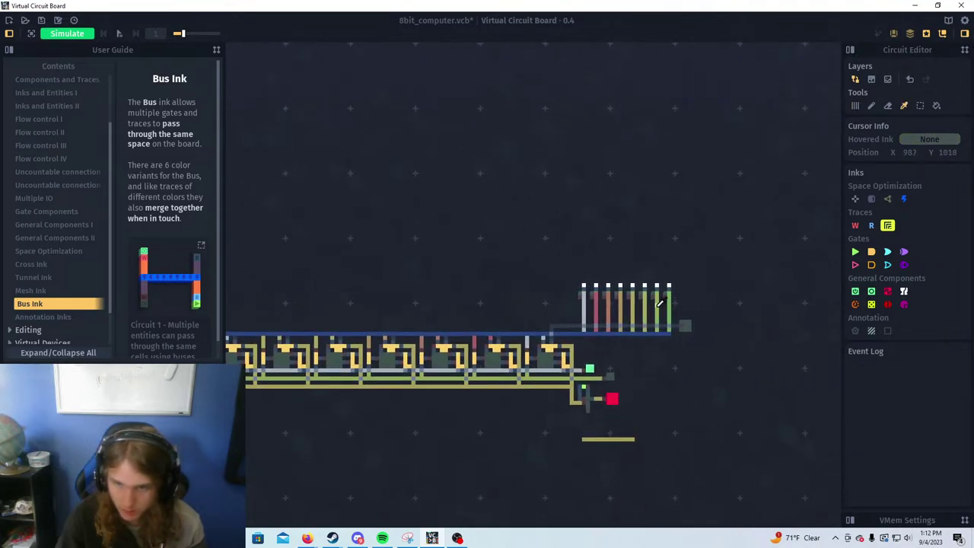
{"action": "left_click", "coordinate": [658, 306]}
{"action": "mouse_move", "coordinate": [394, 314]}
{"action": "left_mouse_down"}
{"action": "mouse_move", "coordinate": [437, 304]}
{"action": "mouse_move", "coordinate": [754, 312]}
{"action": "left_mouse_up"}
{"action": "scroll", "coordinate": [533, 341], "scroll_direction": "up", "scroll_amount": 1}
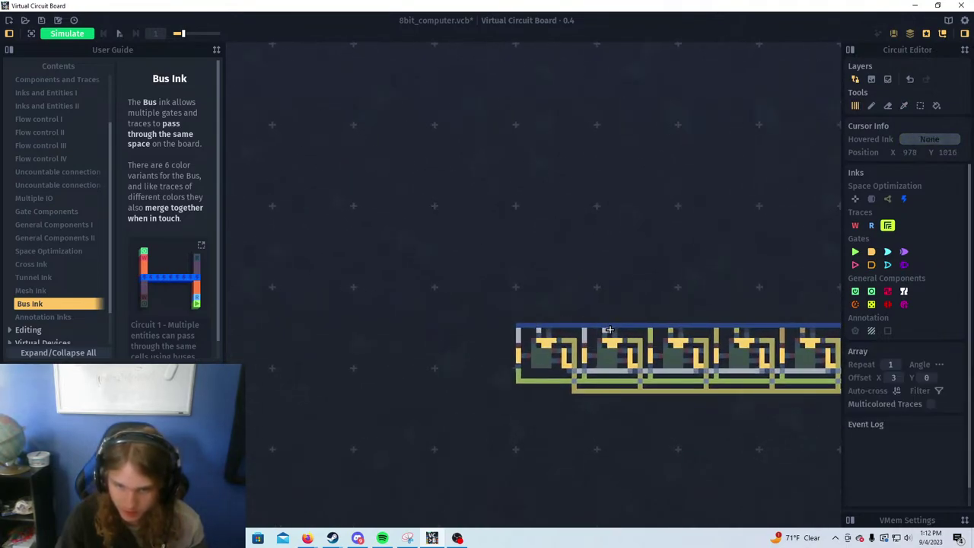
{"action": "scroll", "coordinate": [607, 330], "scroll_direction": "up", "scroll_amount": 4}
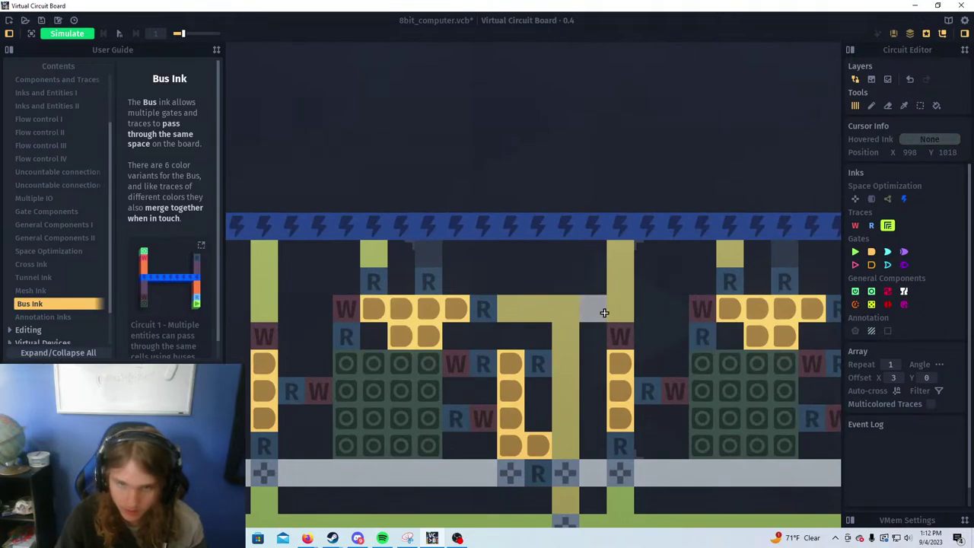
{"action": "scroll", "coordinate": [350, 255], "scroll_direction": "down", "scroll_amount": 2}
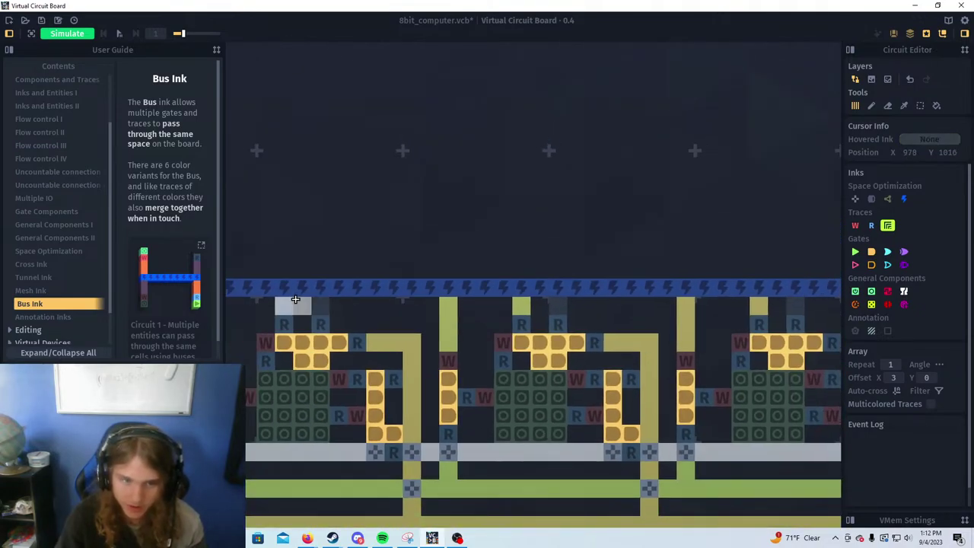
{"action": "left_click_drag", "start_coordinate": [356, 324], "coordinate": [537, 326]}
{"action": "left_click_drag", "start_coordinate": [391, 308], "coordinate": [391, 329]}
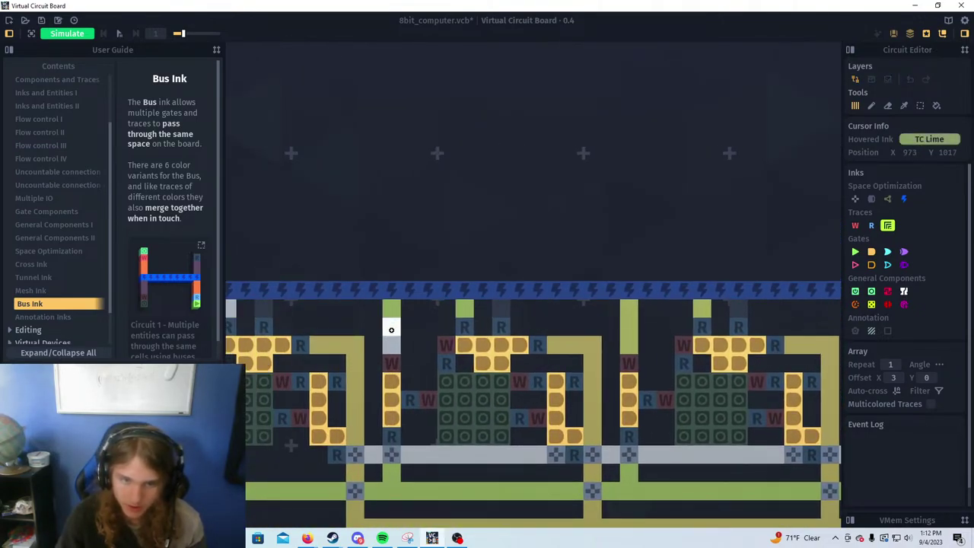
{"action": "scroll", "coordinate": [559, 293], "scroll_direction": "down", "scroll_amount": 3}
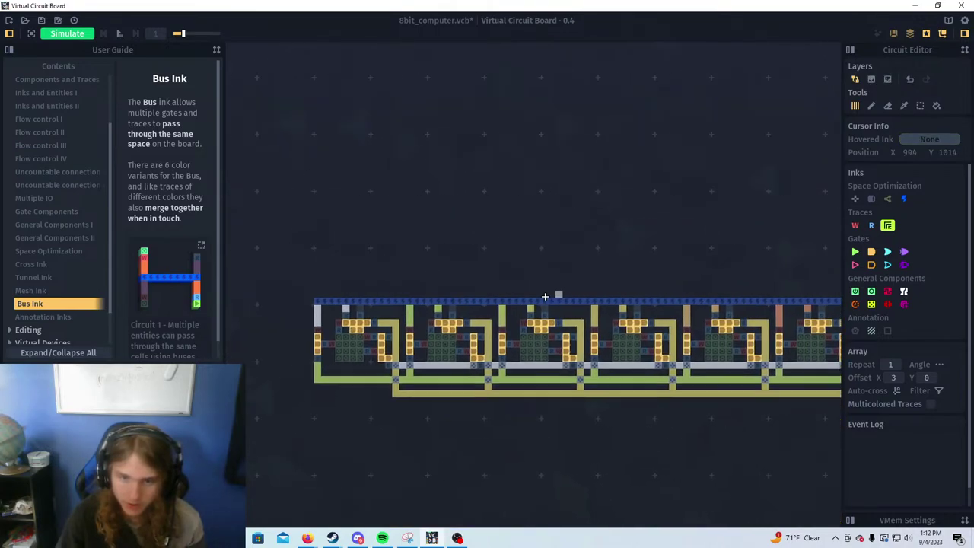
Recolor the two bus connection traces of the leftmost memory cell with the eighth switch's green ink
{"action": "scroll", "coordinate": [571, 288], "scroll_direction": "down", "scroll_amount": 2}
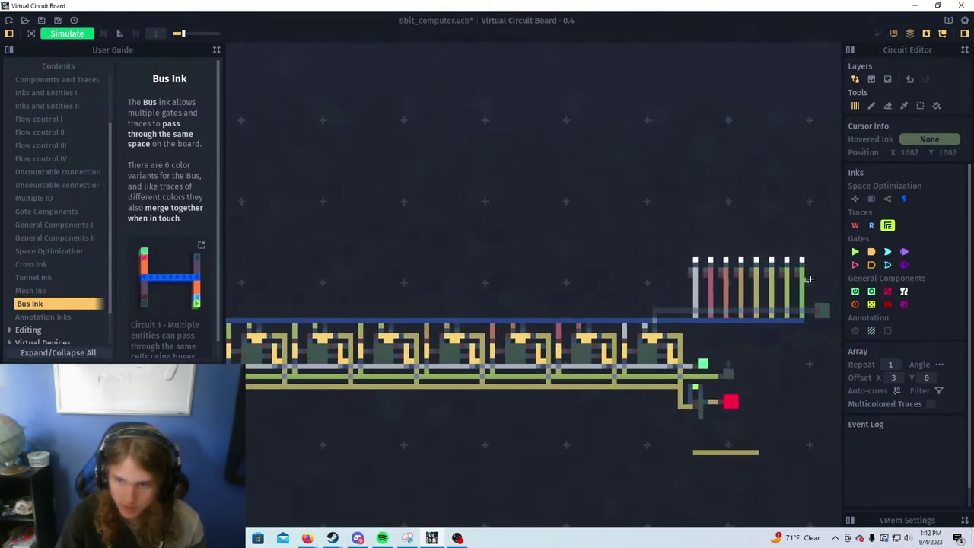
{"action": "left_click_drag", "start_coordinate": [540, 280], "coordinate": [807, 274]}
{"action": "scroll", "coordinate": [408, 311], "scroll_direction": "up", "scroll_amount": 2}
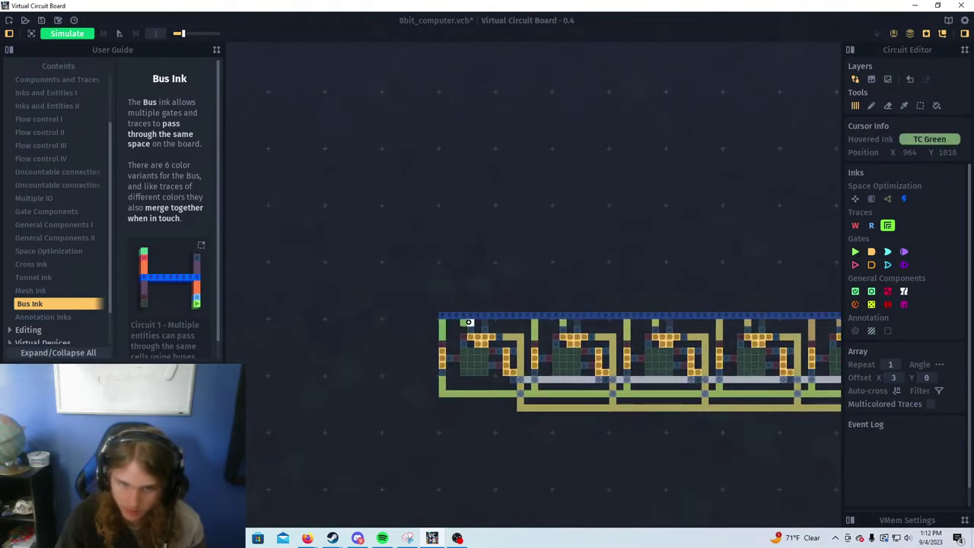
{"action": "scroll", "coordinate": [619, 273], "scroll_direction": "down", "scroll_amount": 2}
{"action": "left_click_drag", "start_coordinate": [756, 296], "coordinate": [457, 309]}
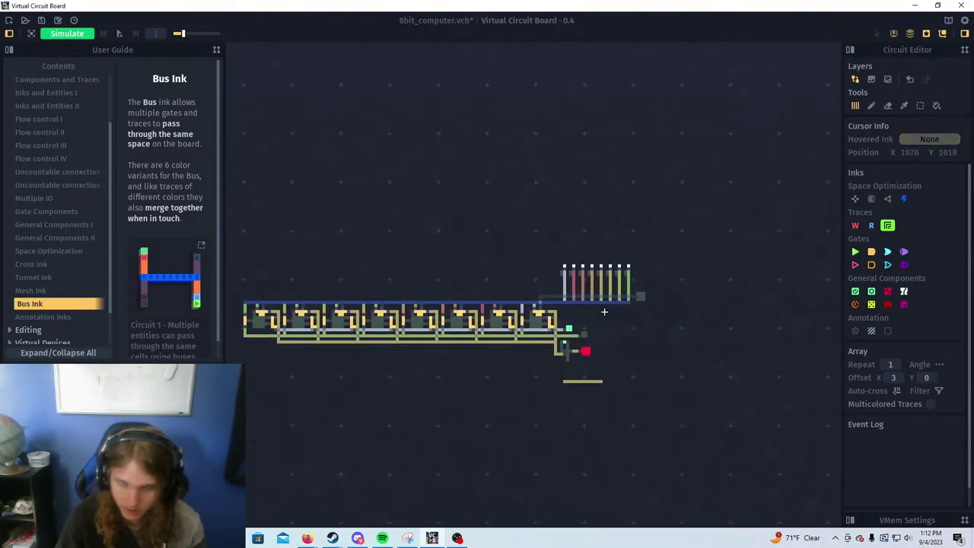
Review the eight-cell memory row, its color-matched bus connections, the switch bank and the clock-driven pulse circuit
{"action": "scroll", "coordinate": [604, 311], "scroll_direction": "down", "scroll_amount": 2}
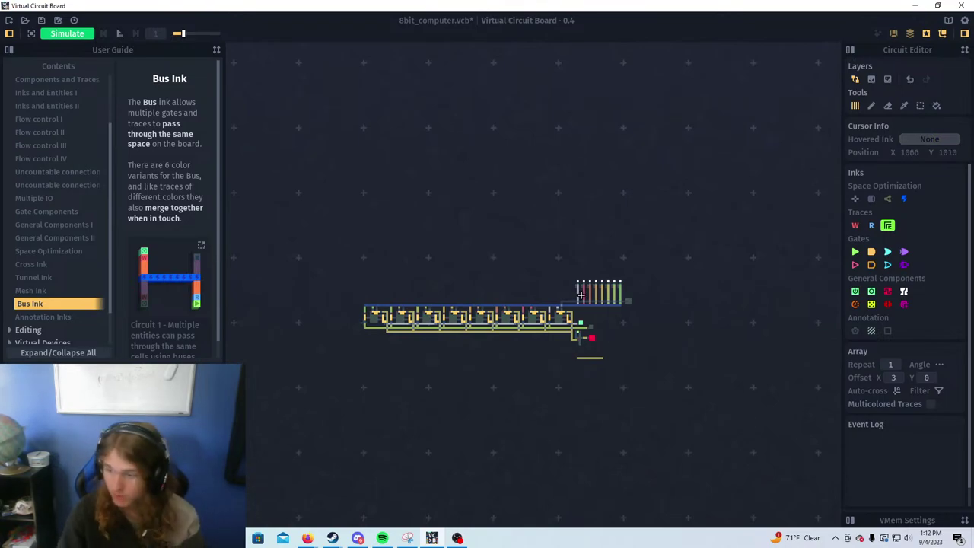
{"action": "scroll", "coordinate": [580, 358], "scroll_direction": "up", "scroll_amount": 5}
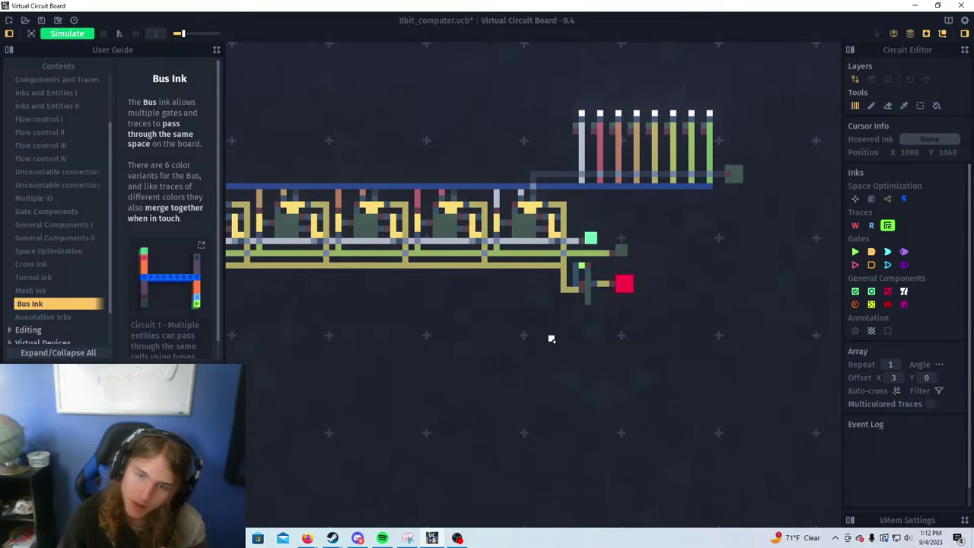
{"action": "scroll", "coordinate": [617, 341], "scroll_direction": "down", "scroll_amount": 6}
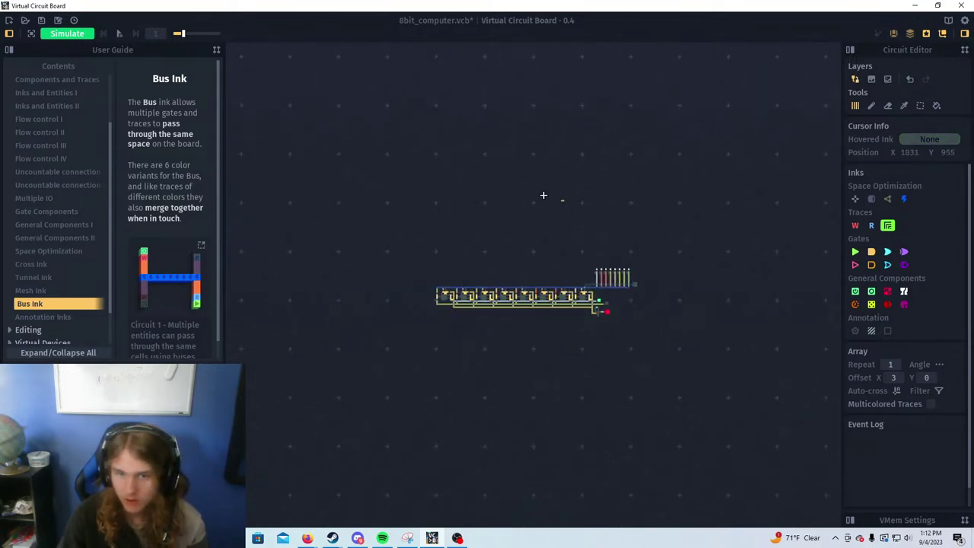
{"action": "scroll", "coordinate": [543, 195], "scroll_direction": "up", "scroll_amount": 4}
{"action": "scroll", "coordinate": [652, 242], "scroll_direction": "down", "scroll_amount": 5}
{"action": "left_click_drag", "start_coordinate": [698, 317], "coordinate": [596, 299]}
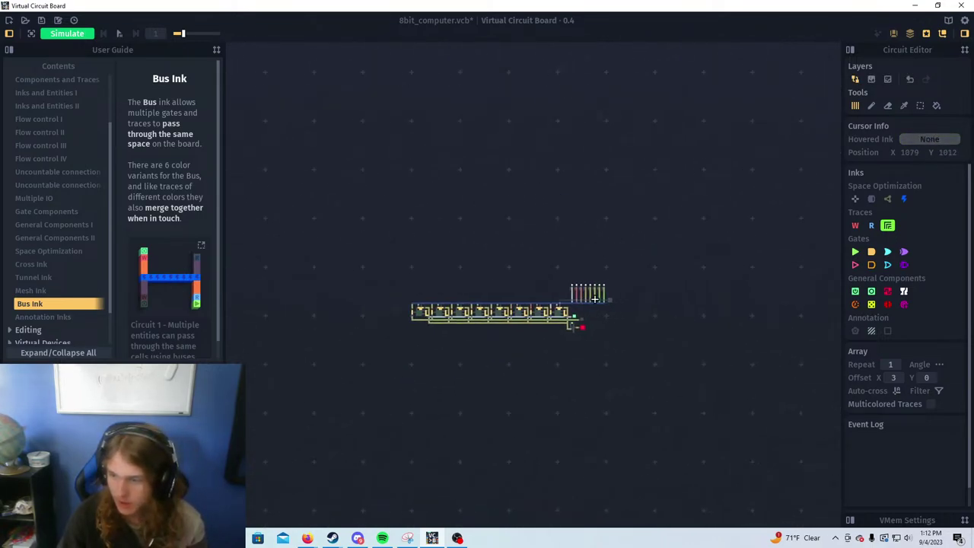
{"action": "scroll", "coordinate": [595, 299], "scroll_direction": "up", "scroll_amount": 3}
{"action": "scroll", "coordinate": [577, 319], "scroll_direction": "up", "scroll_amount": 3}
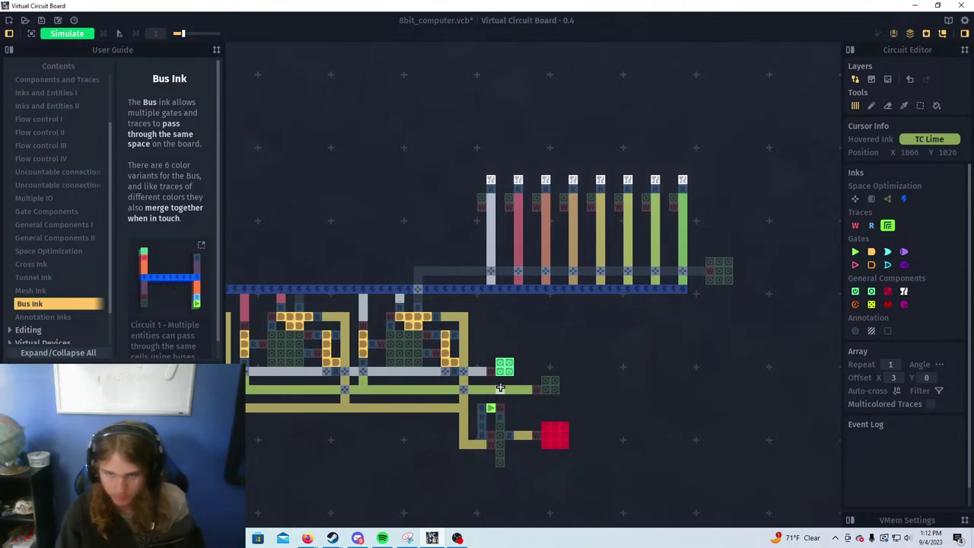
{"action": "scroll", "coordinate": [500, 388], "scroll_direction": "down", "scroll_amount": 5}
{"action": "scroll", "coordinate": [451, 359], "scroll_direction": "down", "scroll_amount": 1}
{"action": "left_click_drag", "start_coordinate": [452, 359], "coordinate": [605, 325]}
{"action": "scroll", "coordinate": [605, 324], "scroll_direction": "up", "scroll_amount": 1}
{"action": "scroll", "coordinate": [604, 325], "scroll_direction": "up", "scroll_amount": 2}
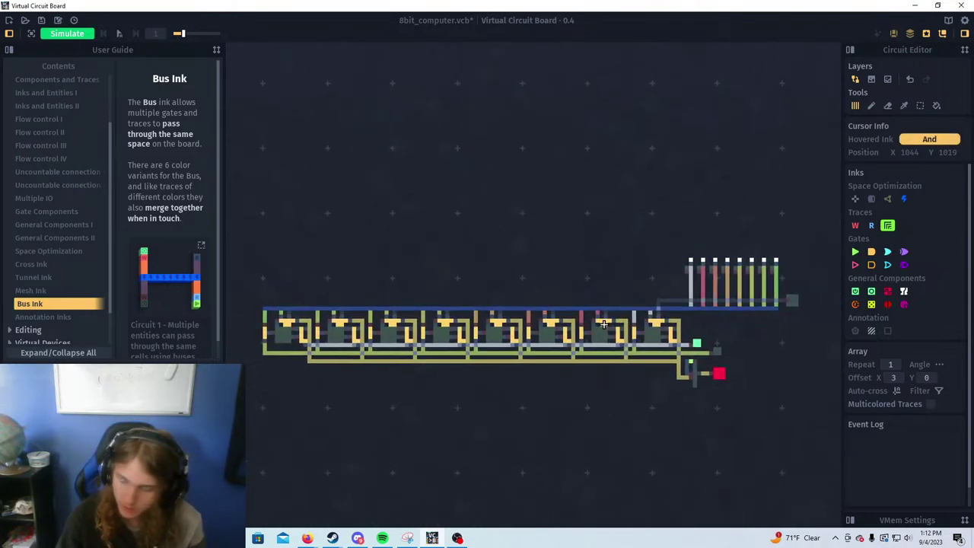
{"action": "scroll", "coordinate": [603, 325], "scroll_direction": "down", "scroll_amount": 1}
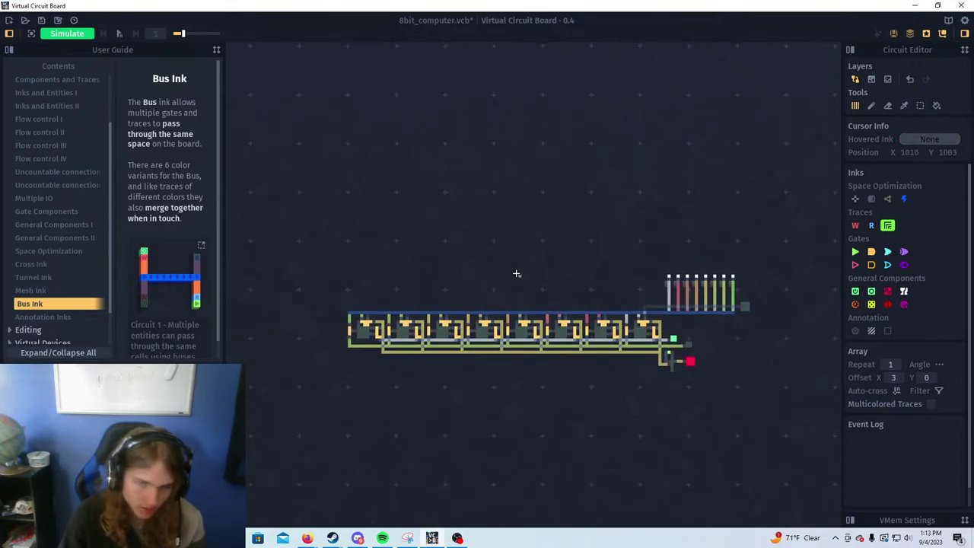
Duplicate the whole memory row with its bus, control latches and clock pulse circuit, placing the copy directly below the original
{"action": "key", "text": "s"}
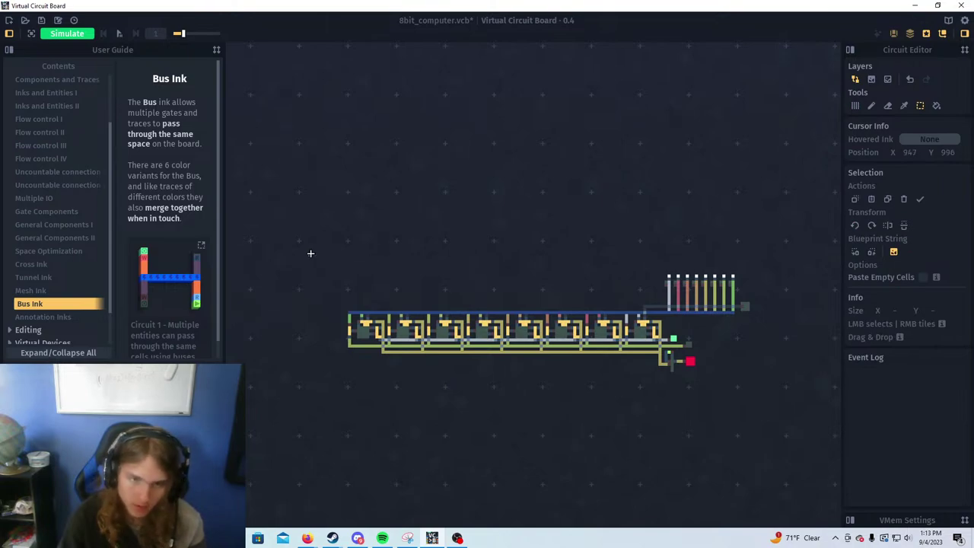
{"action": "left_click_drag", "start_coordinate": [342, 309], "coordinate": [736, 383]}
{"action": "left_click", "coordinate": [344, 308]}
{"action": "left_click_drag", "start_coordinate": [347, 304], "coordinate": [755, 375]}
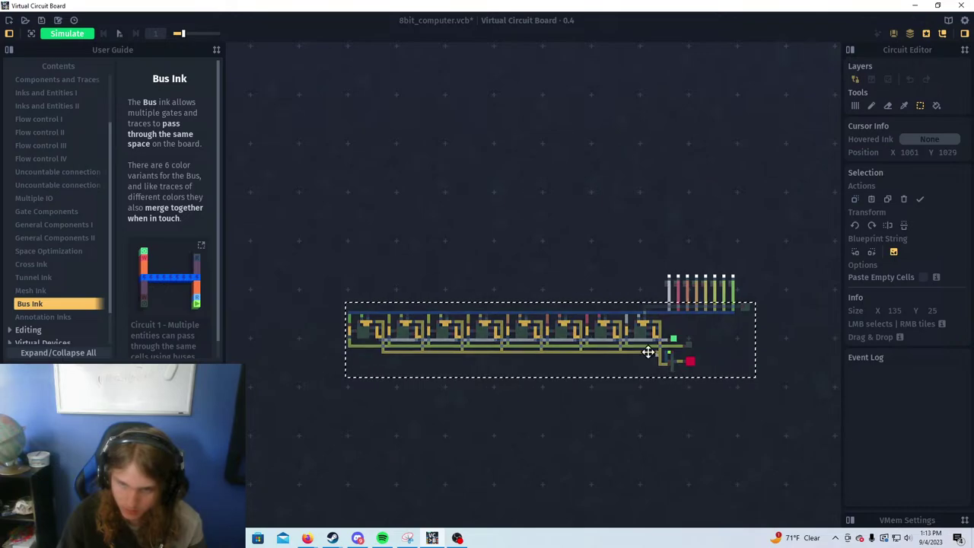
{"action": "key", "text": "ctrl+c"}
{"action": "key", "text": "ctrl+v"}
{"action": "left_click_drag", "start_coordinate": [646, 351], "coordinate": [581, 418]}
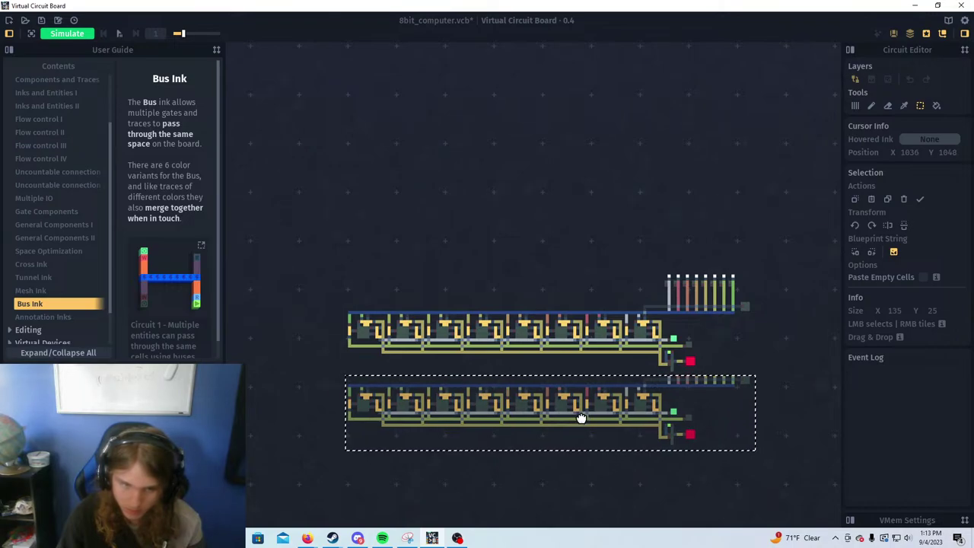
Shift the copied memory row one cell closer to the original row and commit its placement
{"action": "scroll", "coordinate": [305, 355], "scroll_direction": "up", "scroll_amount": 5}
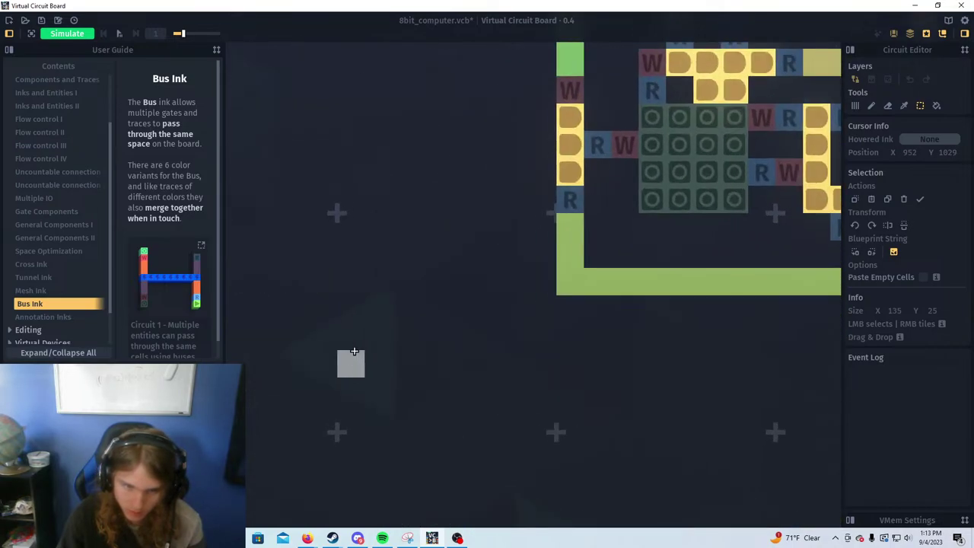
{"action": "scroll", "coordinate": [363, 345], "scroll_direction": "down", "scroll_amount": 1}
{"action": "left_click_drag", "start_coordinate": [444, 315], "coordinate": [416, 172]}
{"action": "scroll", "coordinate": [632, 274], "scroll_direction": "down", "scroll_amount": 5}
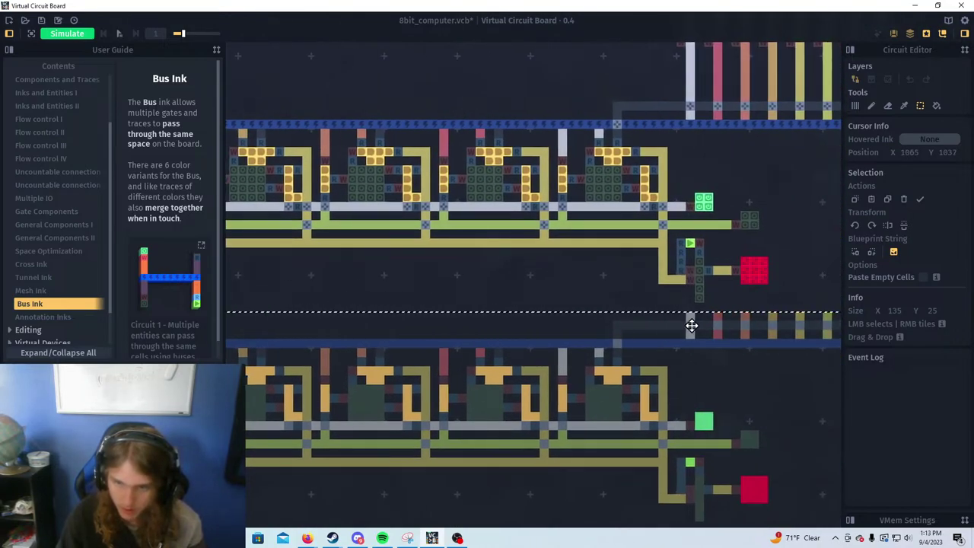
{"action": "left_click_drag", "start_coordinate": [700, 317], "coordinate": [629, 339]}
{"action": "left_click", "coordinate": [627, 333]}
Erase the colored switch trace stubs above the copied row's control trace and the two lowest latch cells of the upper pulse circuit
{"action": "scroll", "coordinate": [632, 335], "scroll_direction": "up", "scroll_amount": 4}
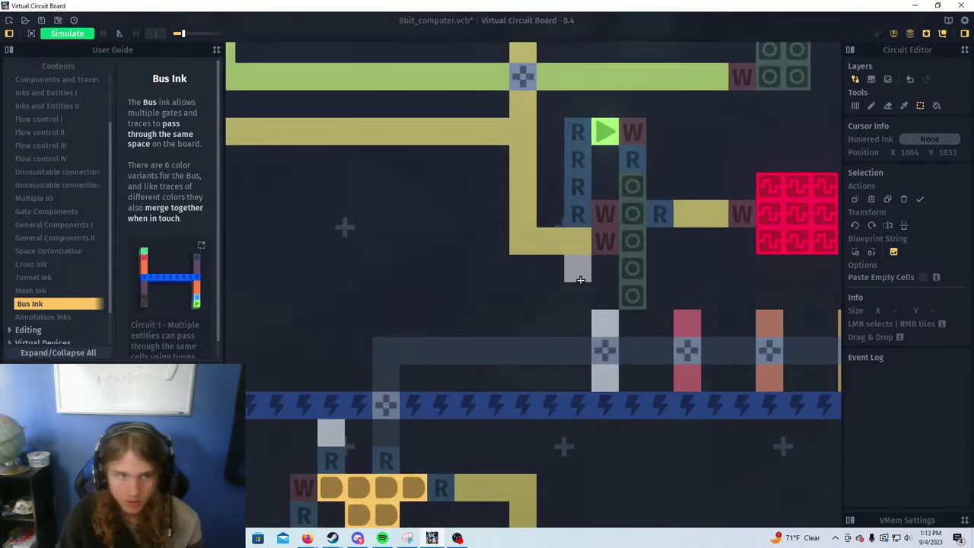
{"action": "key", "text": "a"}
{"action": "right_click", "coordinate": [609, 319]}
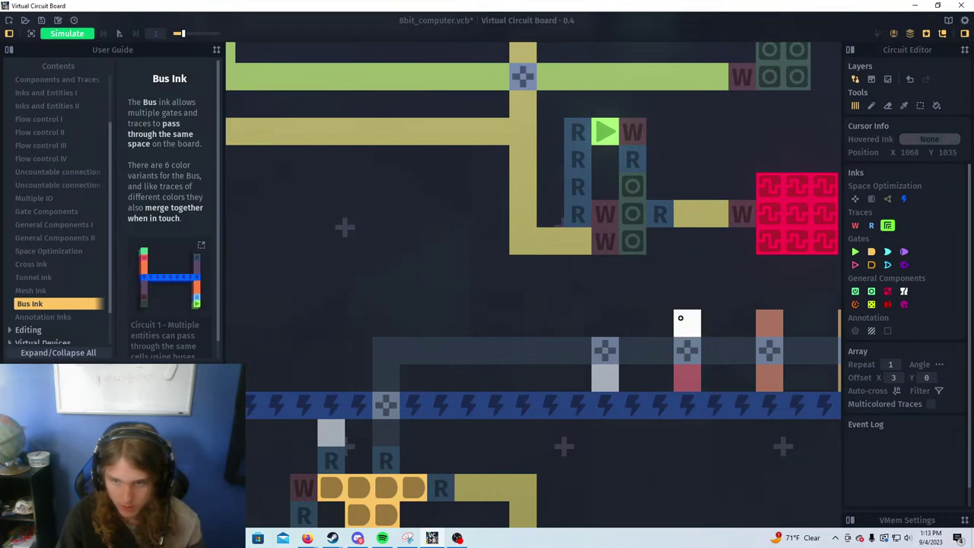
{"action": "scroll", "coordinate": [752, 310], "scroll_direction": "down", "scroll_amount": 4}
{"action": "left_click_drag", "start_coordinate": [752, 310], "coordinate": [583, 322]}
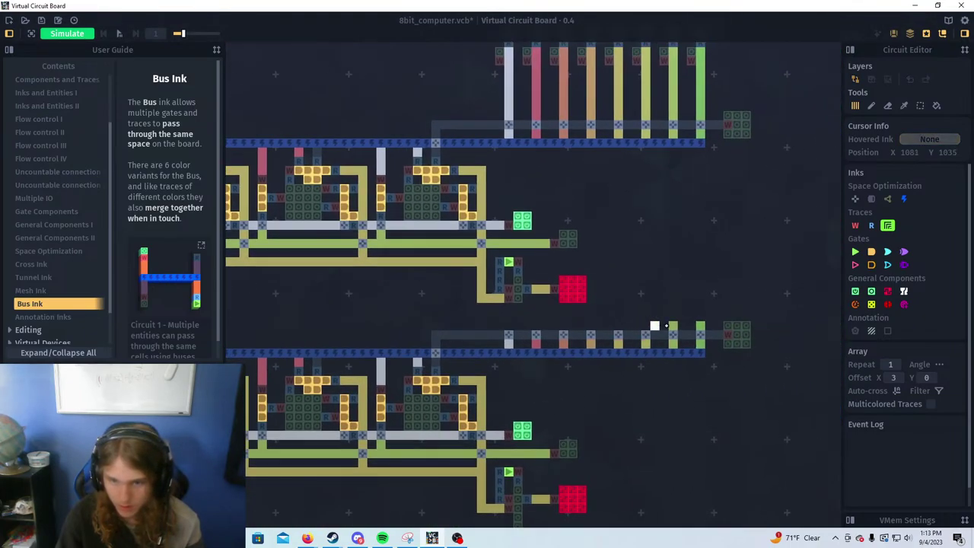
{"action": "scroll", "coordinate": [564, 316], "scroll_direction": "down", "scroll_amount": 2}
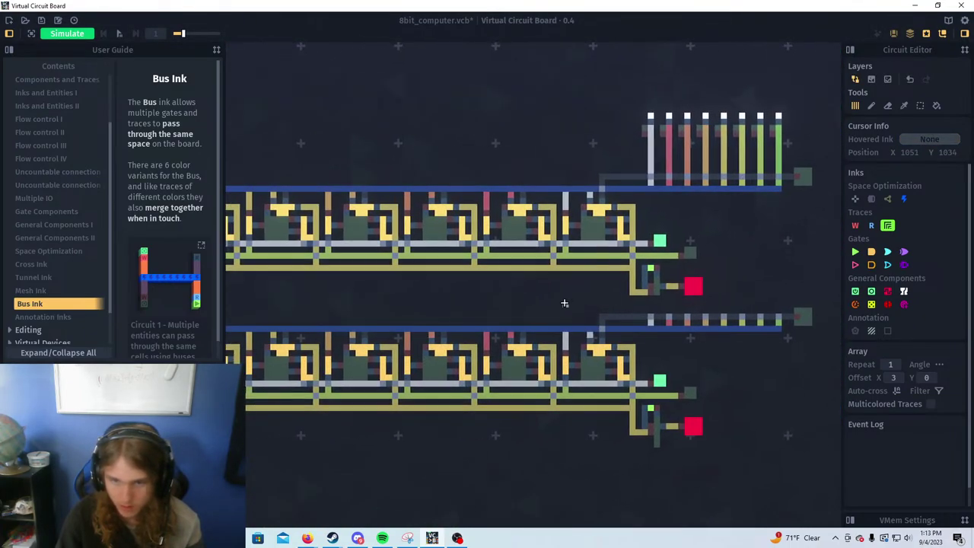
{"action": "scroll", "coordinate": [682, 312], "scroll_direction": "up", "scroll_amount": 2}
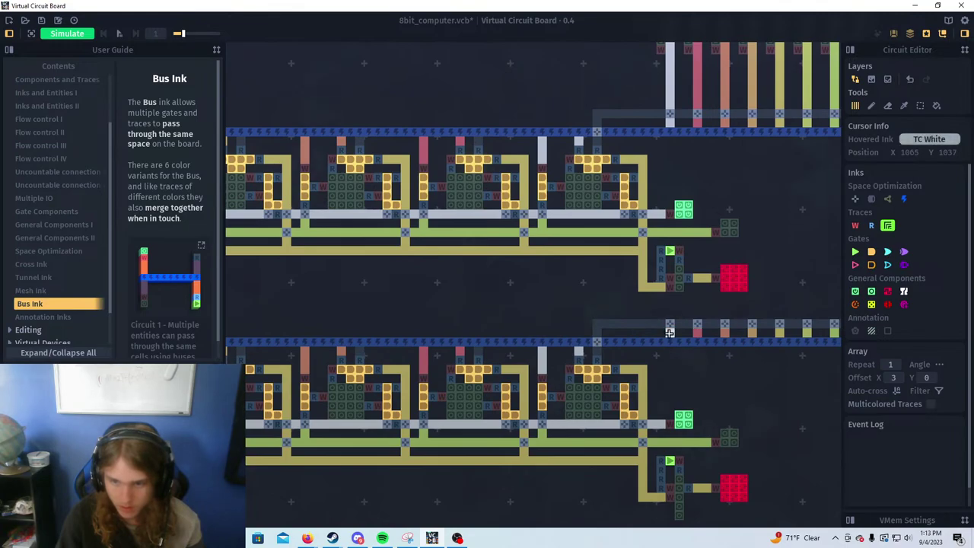
{"action": "scroll", "coordinate": [692, 315], "scroll_direction": "down", "scroll_amount": 2}
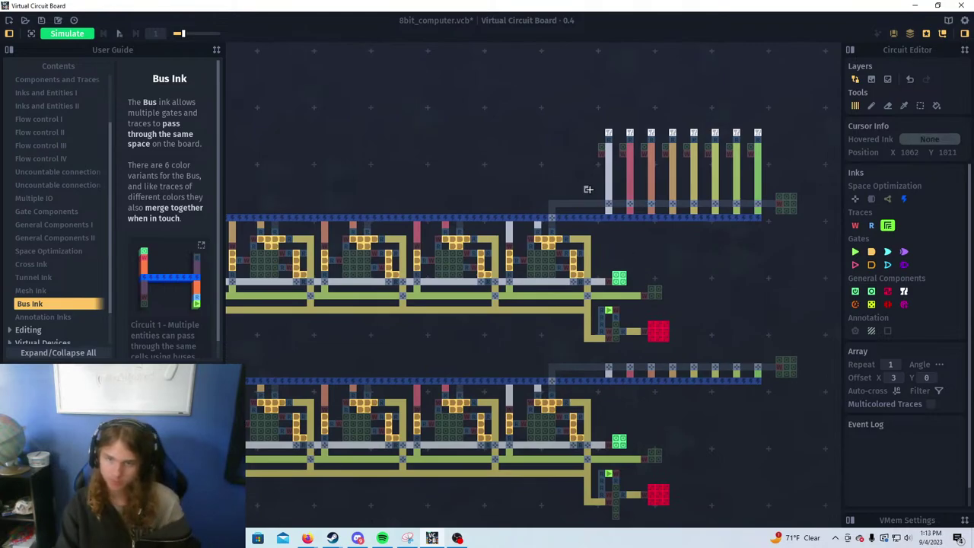
Move the eight-switch bank with its bus section and control latch about 23 cells to the right
{"action": "left_click_drag", "start_coordinate": [626, 211], "coordinate": [496, 263]}
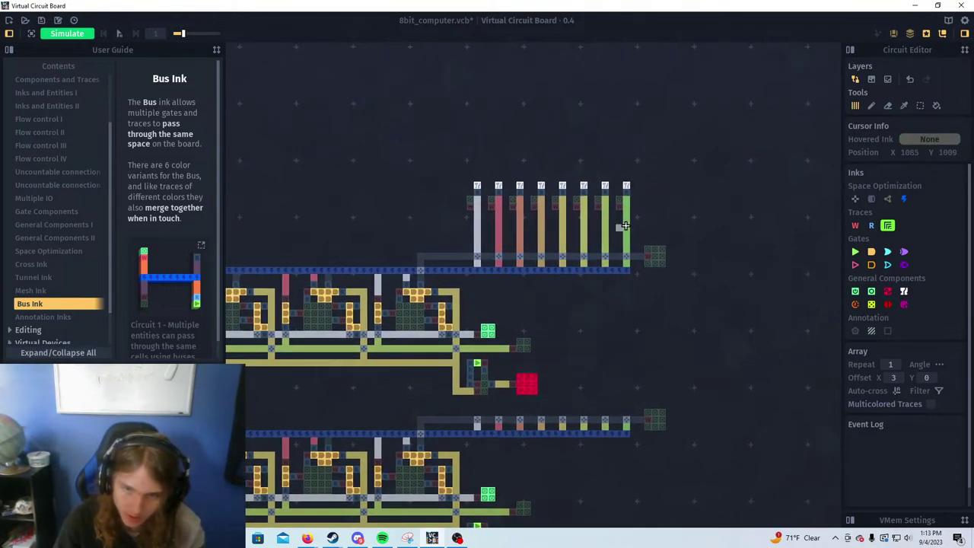
{"action": "left_click_drag", "start_coordinate": [621, 231], "coordinate": [473, 248]}
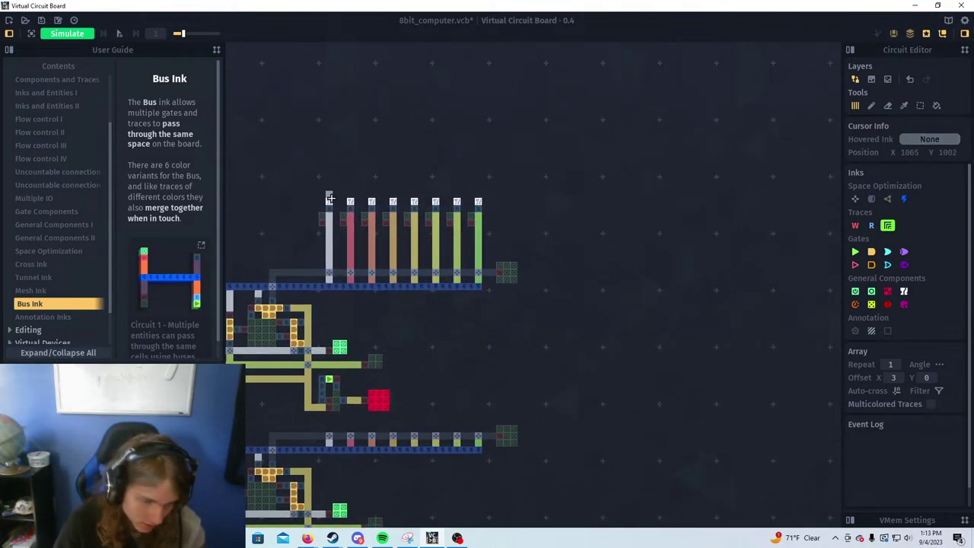
{"action": "key", "text": "s"}
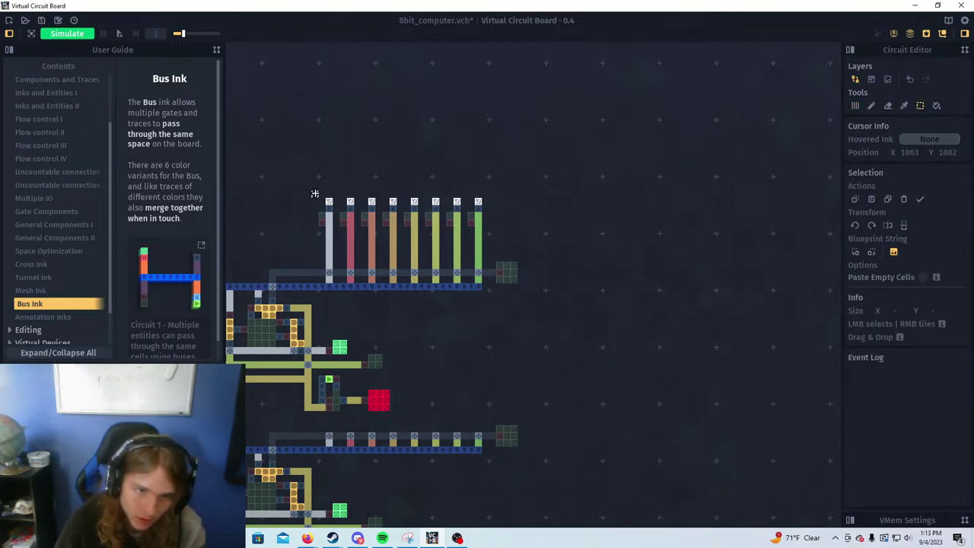
{"action": "left_click_drag", "start_coordinate": [312, 191], "coordinate": [531, 297]}
{"action": "left_click_drag", "start_coordinate": [389, 234], "coordinate": [551, 241]}
{"action": "left_click", "coordinate": [445, 246]}
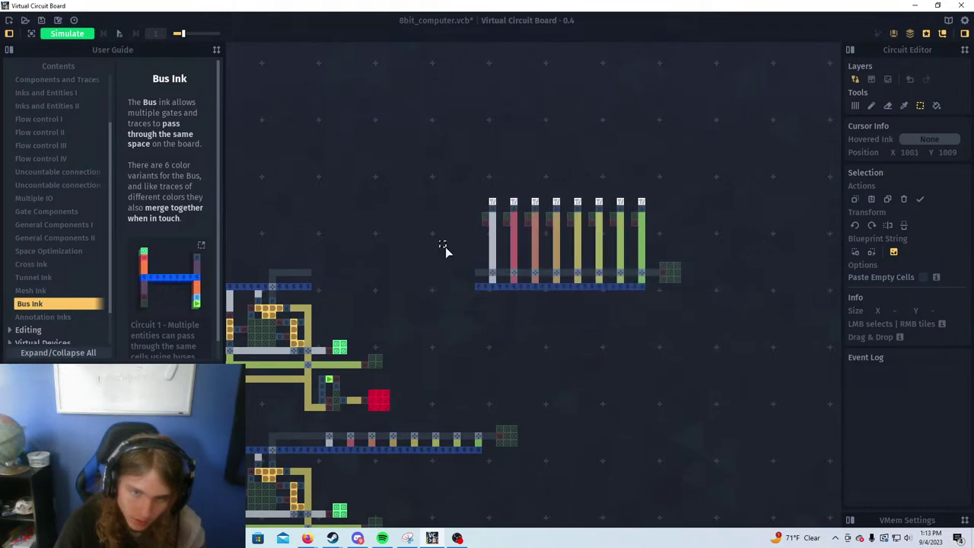
Bridge the gap to the moved switch bank by extending the blue bus and the gray control trace above it
{"action": "key", "text": "a"}
{"action": "left_click", "coordinate": [300, 286], "text": "alt"}
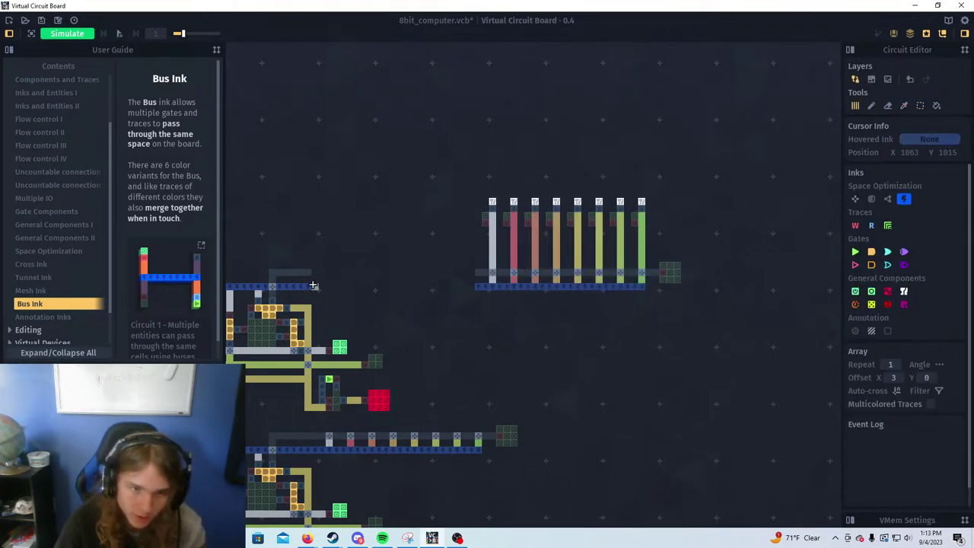
{"action": "left_click_drag", "start_coordinate": [315, 286], "coordinate": [365, 280]}
{"action": "right_click", "coordinate": [333, 281]}
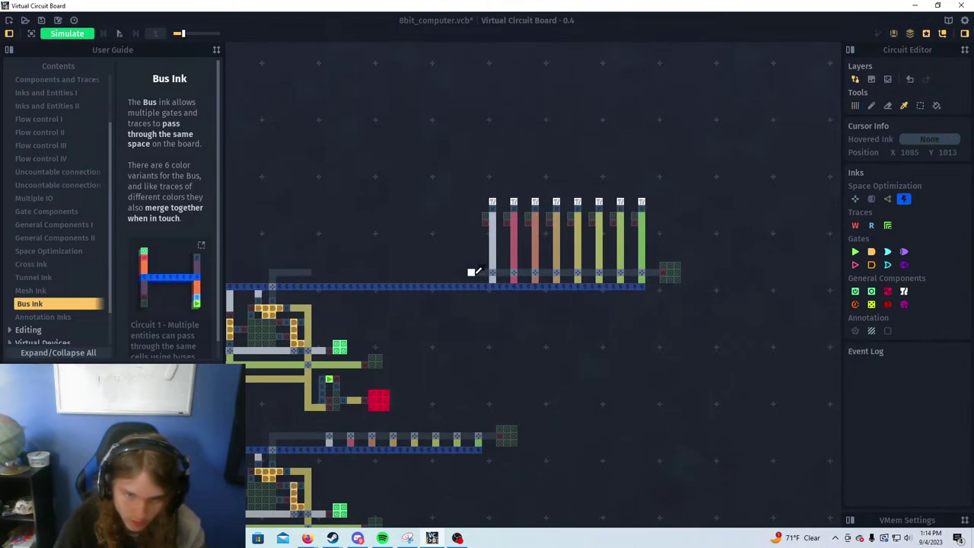
{"action": "middle_click", "coordinate": [478, 272]}
{"action": "left_click_drag", "start_coordinate": [478, 272], "coordinate": [303, 280]}
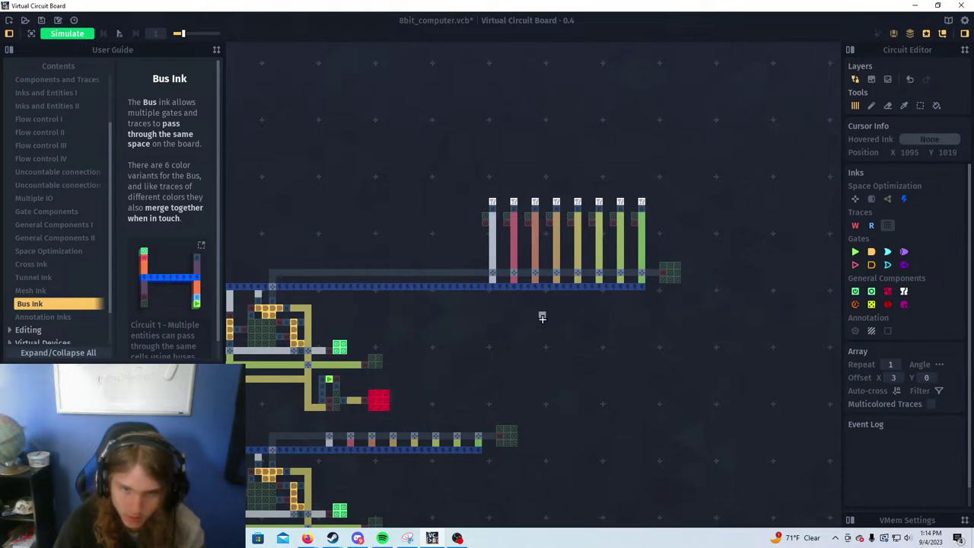
{"action": "left_click_drag", "start_coordinate": [510, 350], "coordinate": [522, 272]}
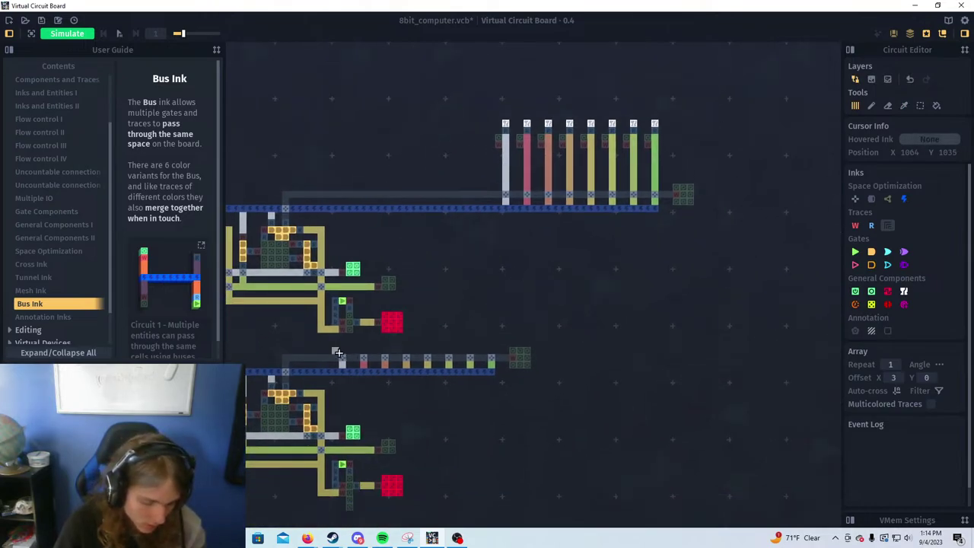
{"action": "key", "text": "s"}
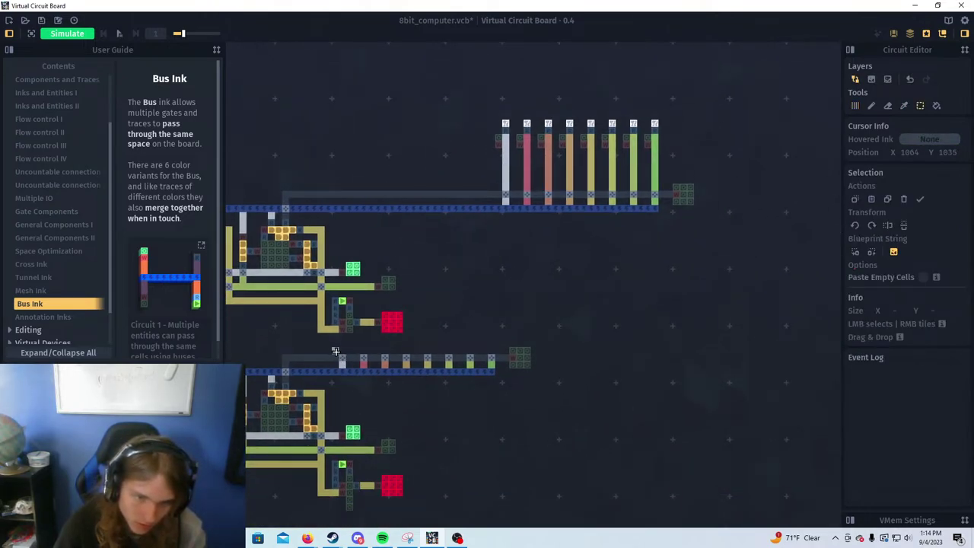
{"action": "left_click_drag", "start_coordinate": [335, 351], "coordinate": [525, 382]}
{"action": "mouse_move", "coordinate": [382, 373]}
{"action": "left_mouse_down"}
{"action": "mouse_move", "coordinate": [520, 372]}
{"action": "mouse_move", "coordinate": [391, 383]}
{"action": "mouse_move", "coordinate": [455, 372]}
{"action": "mouse_move", "coordinate": [379, 370]}
{"action": "left_mouse_up"}
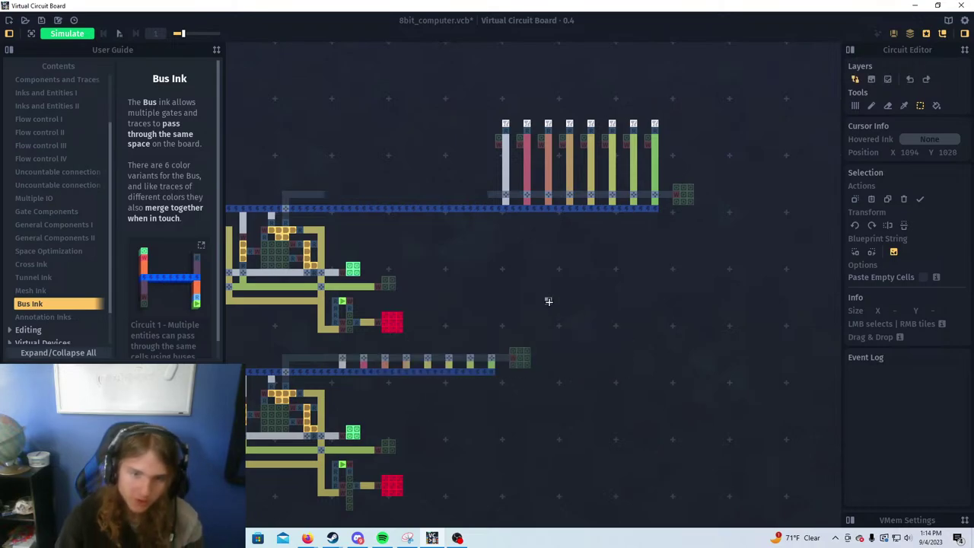
Undo the blue bus and gray trace extensions and the relocation of the eight-switch bank
{"action": "key", "text": "ctrl+z"}
{"action": "key", "text": "ctrl+z"}
{"action": "key", "text": "ctrl+z"}
{"action": "key", "text": "ctrl+z"}
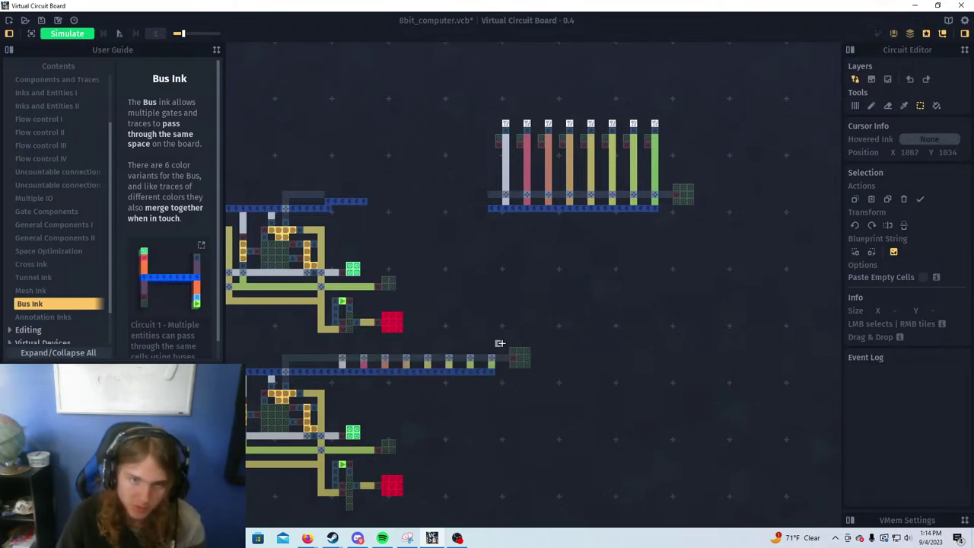
{"action": "left_click_drag", "start_coordinate": [539, 332], "coordinate": [311, 389]}
{"action": "left_click", "coordinate": [570, 376]}
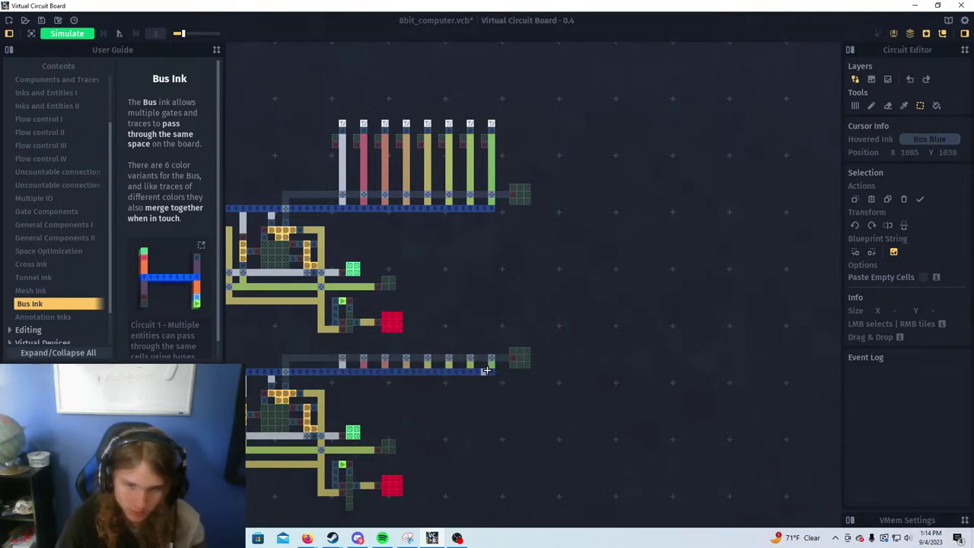
Delete the colored trace stubs and the bus section beneath the copied row's gray control trace
{"action": "left_click_drag", "start_coordinate": [492, 365], "coordinate": [300, 385]}
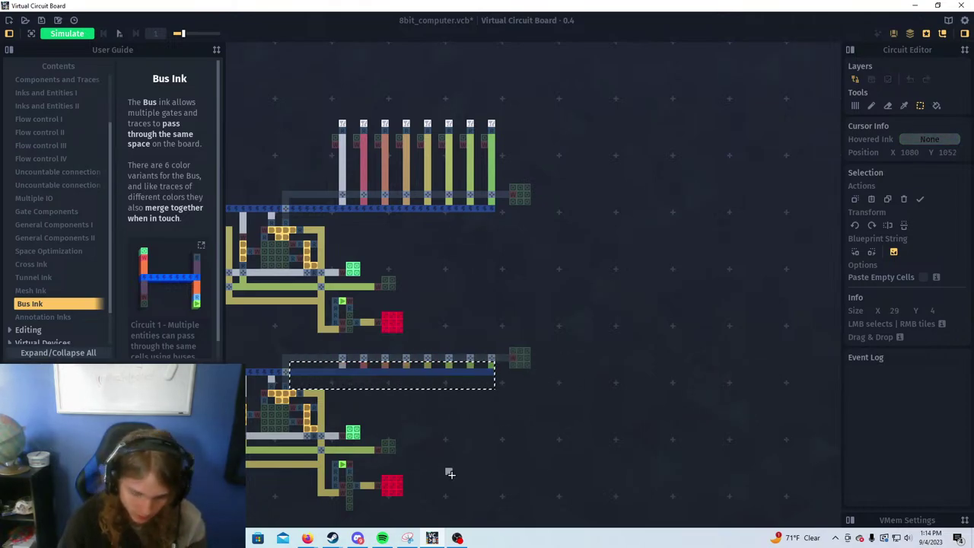
{"action": "key", "text": "Delete"}
{"action": "scroll", "coordinate": [280, 373], "scroll_direction": "up", "scroll_amount": 2}
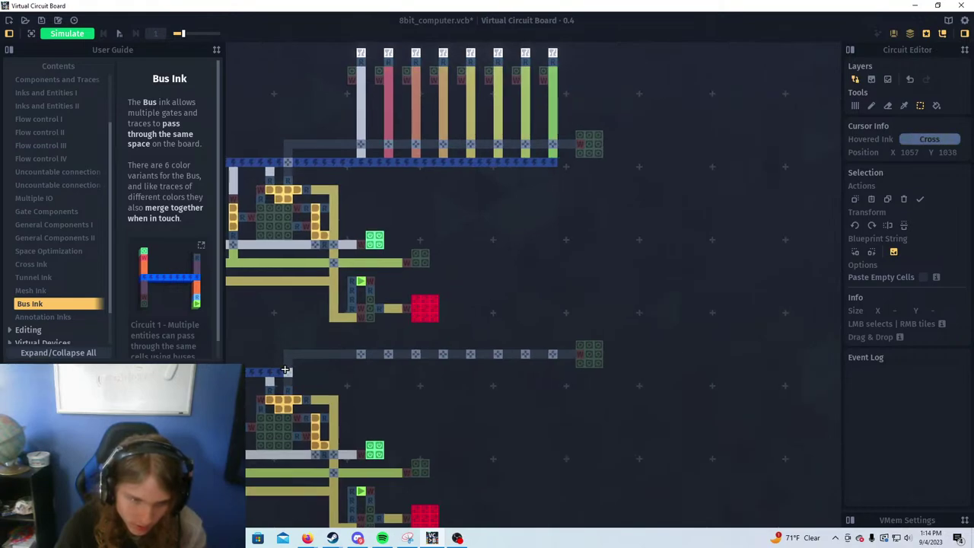
Replace the leftover crosses along the copied row's gray control trace and at its bus end with plain gray trace
{"action": "scroll", "coordinate": [293, 375], "scroll_direction": "up", "scroll_amount": 4}
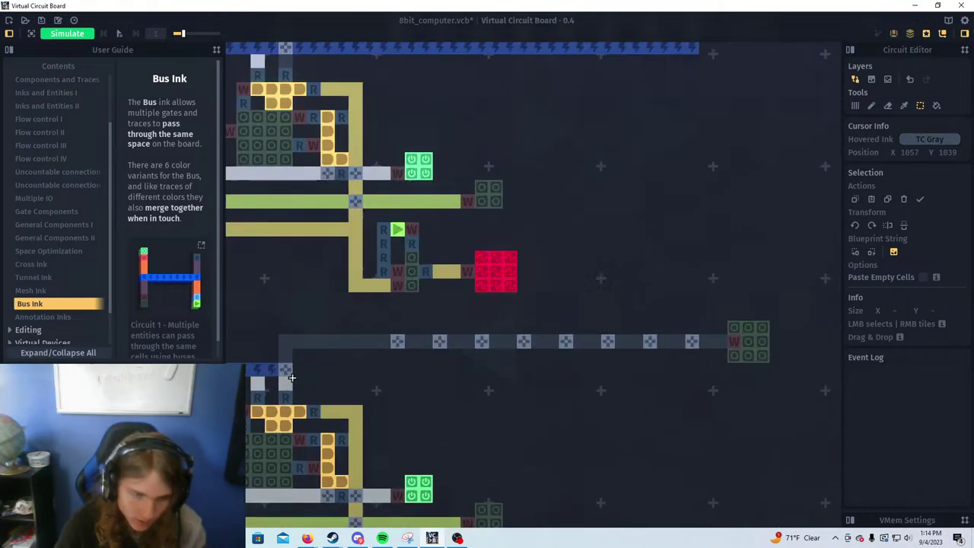
{"action": "key", "text": "a"}
{"action": "right_click", "coordinate": [396, 359]}
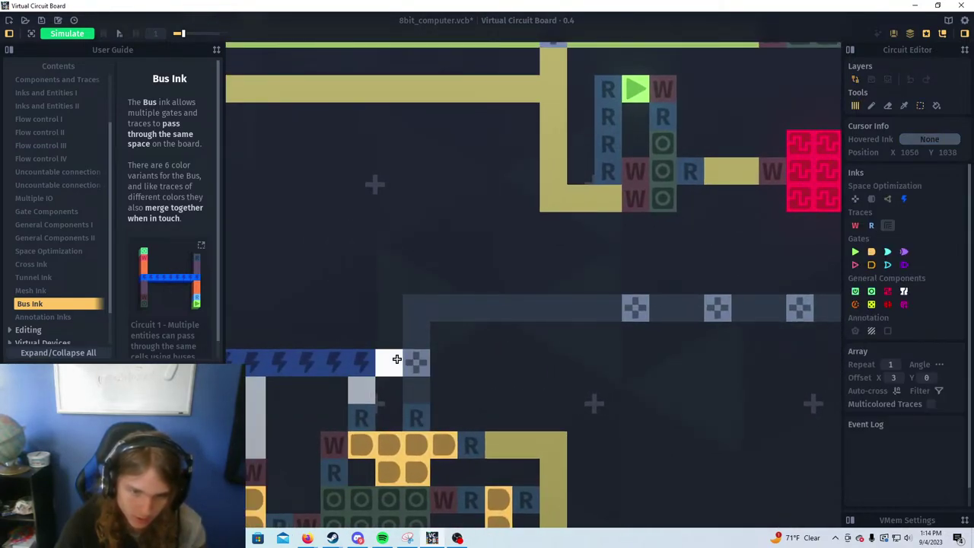
{"action": "right_click", "coordinate": [416, 361]}
{"action": "key", "text": "i"}
{"action": "left_click", "coordinate": [422, 335]}
{"action": "left_click", "coordinate": [418, 361]}
{"action": "left_click_drag", "start_coordinate": [639, 340], "coordinate": [448, 383]}
{"action": "scroll", "coordinate": [475, 385], "scroll_direction": "down", "scroll_amount": 5}
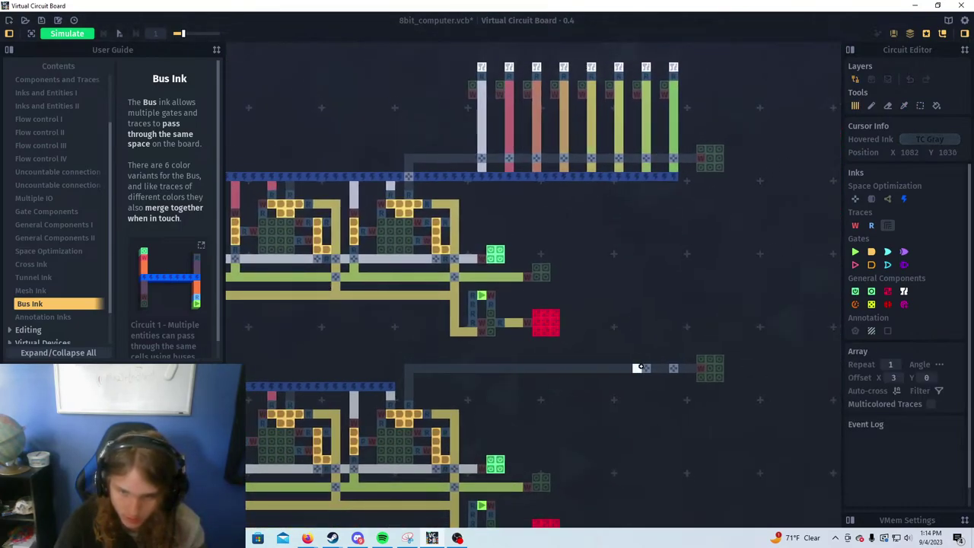
{"action": "scroll", "coordinate": [533, 374], "scroll_direction": "down", "scroll_amount": 1}
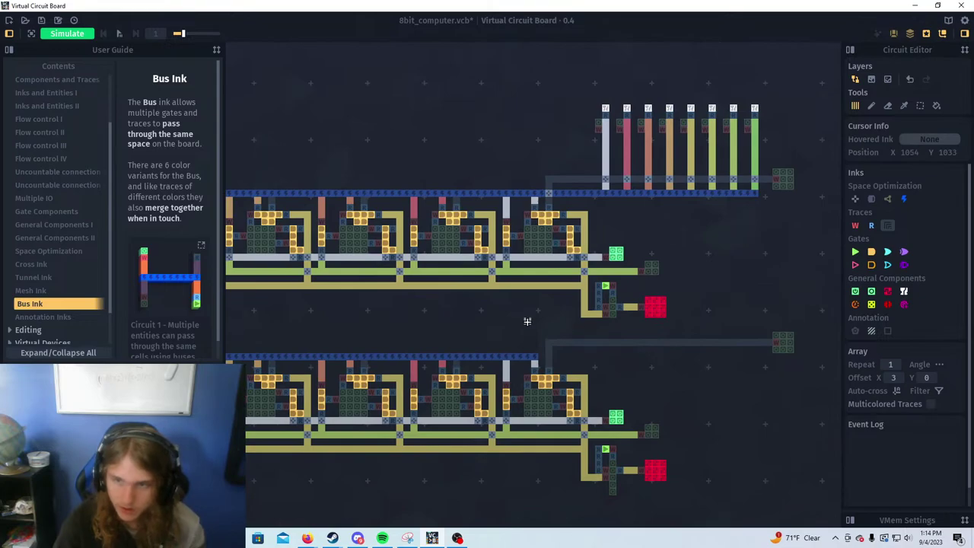
Join the blue buses of the two memory rows with a vertical blue bus just beyond their first cells
{"action": "scroll", "coordinate": [527, 322], "scroll_direction": "down", "scroll_amount": 1}
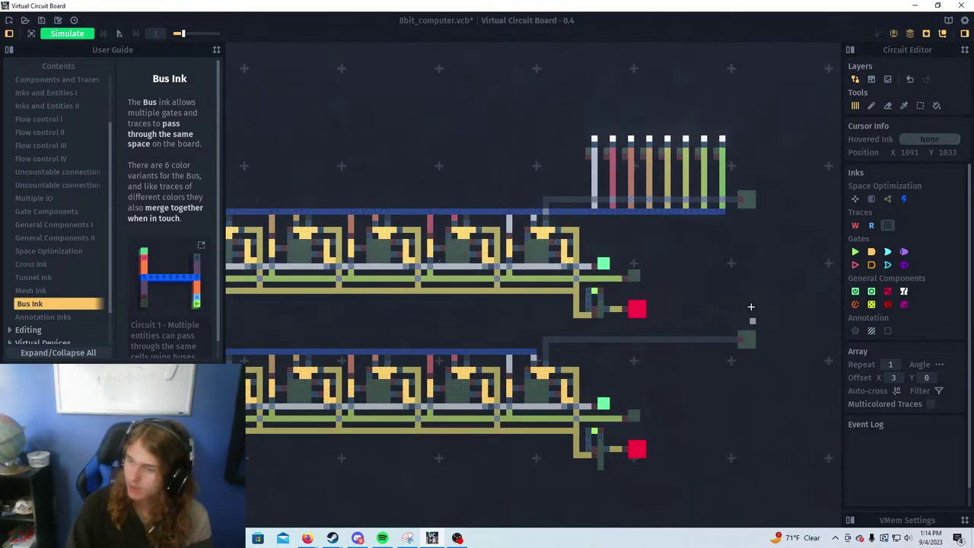
{"action": "scroll", "coordinate": [563, 346], "scroll_direction": "down", "scroll_amount": 2}
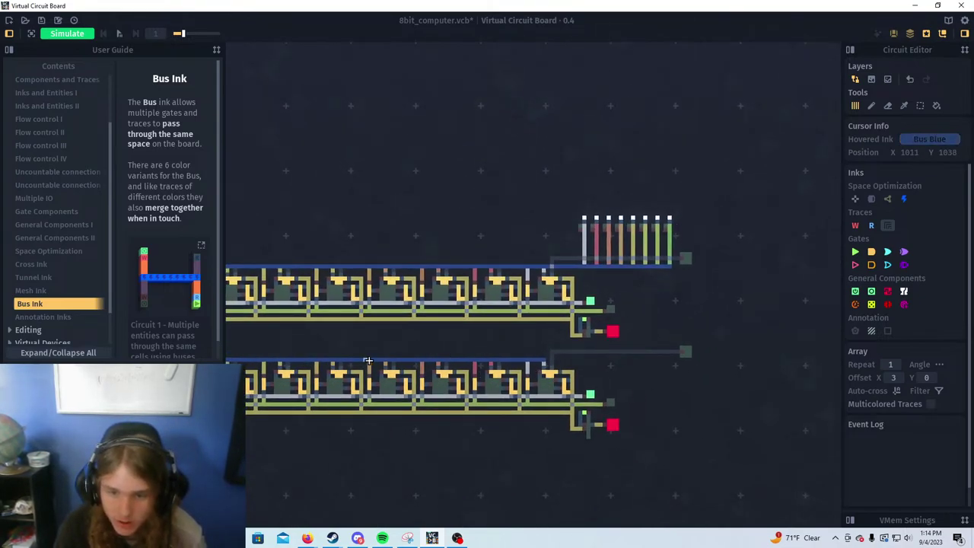
{"action": "left_click_drag", "start_coordinate": [368, 360], "coordinate": [505, 368]}
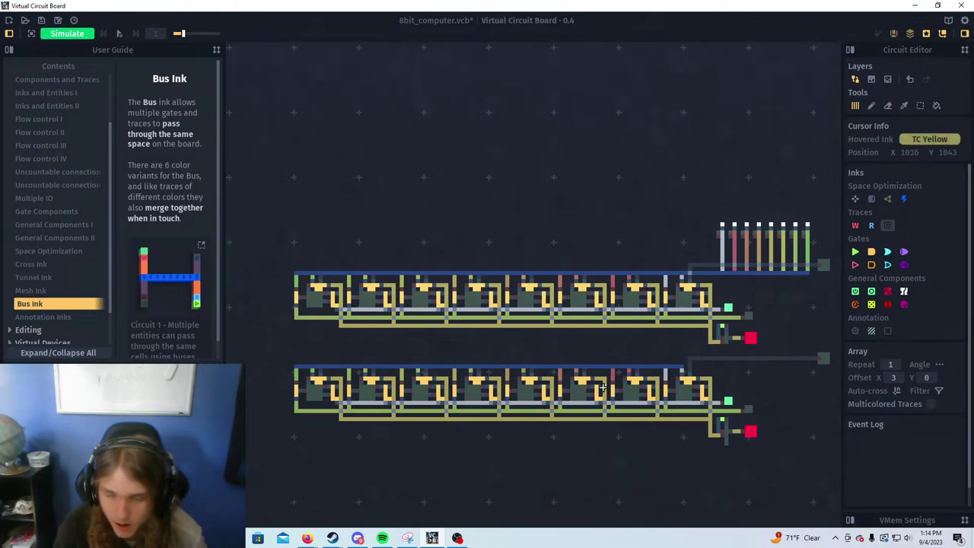
{"action": "scroll", "coordinate": [403, 365], "scroll_direction": "up", "scroll_amount": 4}
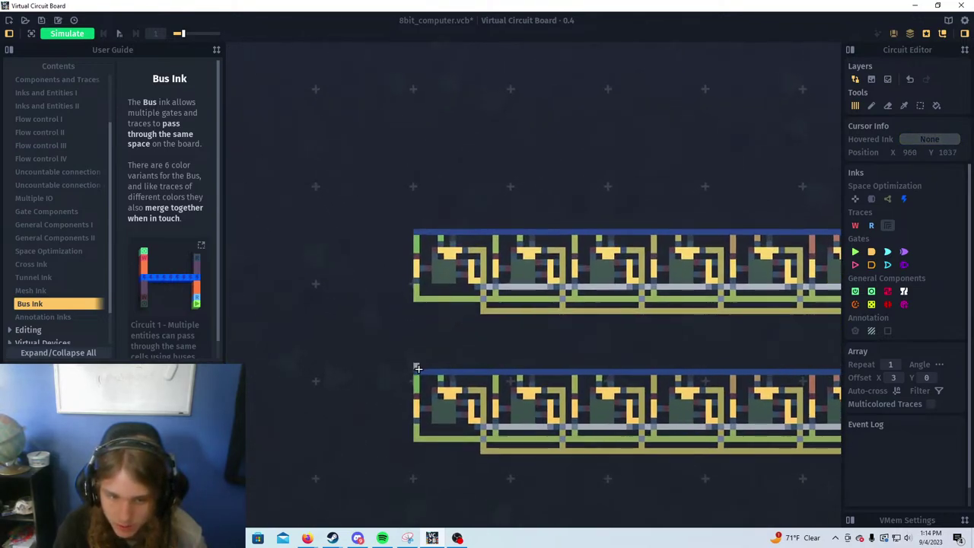
{"action": "left_click", "coordinate": [412, 373]}
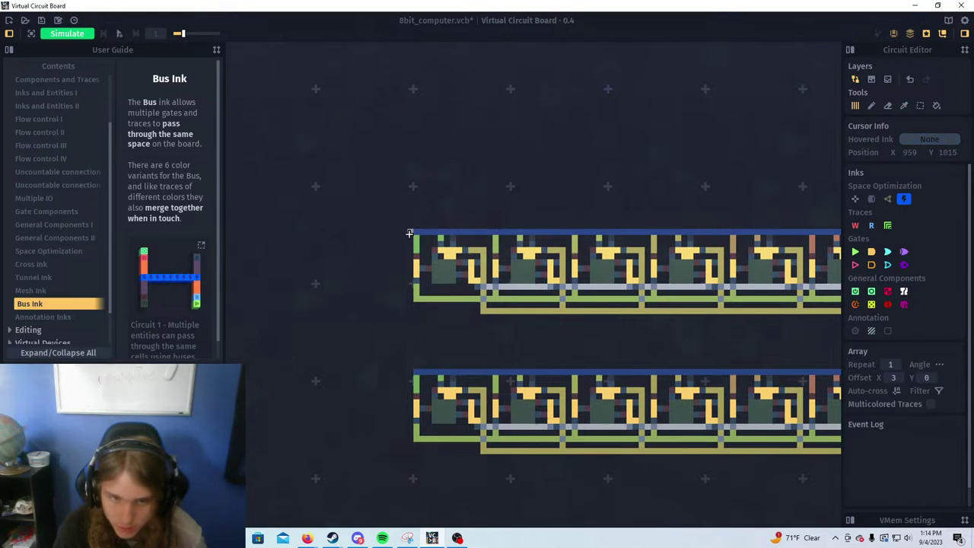
{"action": "left_click_drag", "start_coordinate": [410, 234], "coordinate": [404, 233]}
{"action": "key", "text": "ctrl+z"}
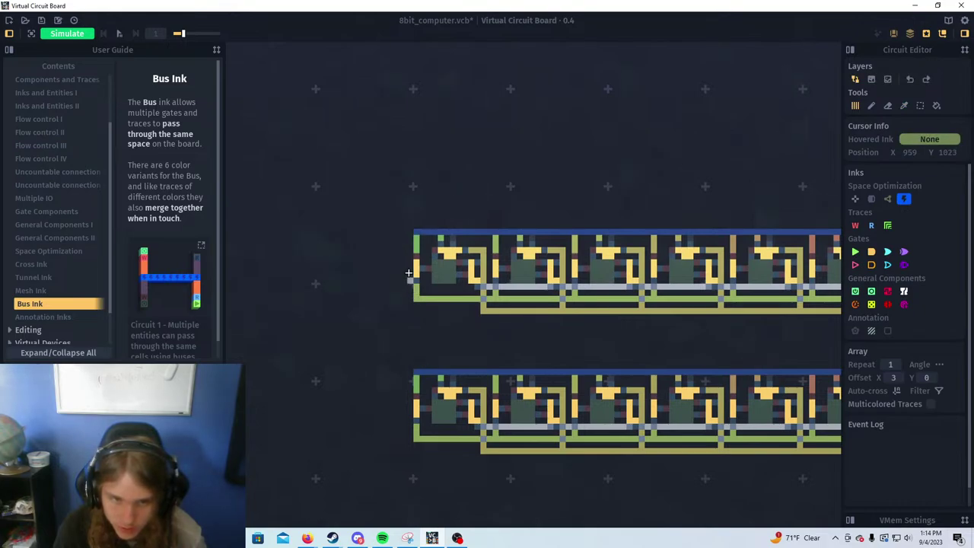
{"action": "left_click_drag", "start_coordinate": [405, 231], "coordinate": [404, 355]}
{"action": "scroll", "coordinate": [464, 370], "scroll_direction": "down", "scroll_amount": 1}
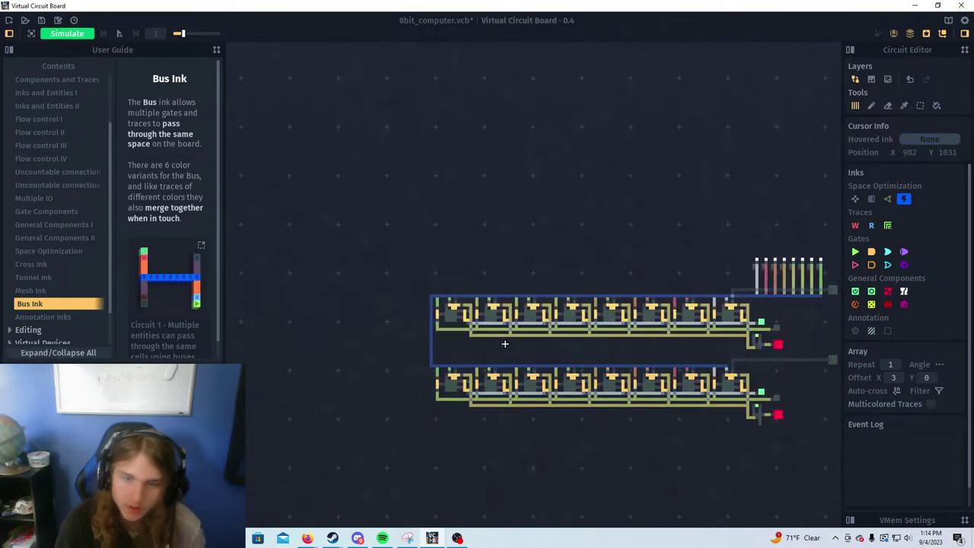
Move the copied memory row with its gray control trace and control latch two cells up toward the original row
{"action": "left_click_drag", "start_coordinate": [757, 357], "coordinate": [578, 427]}
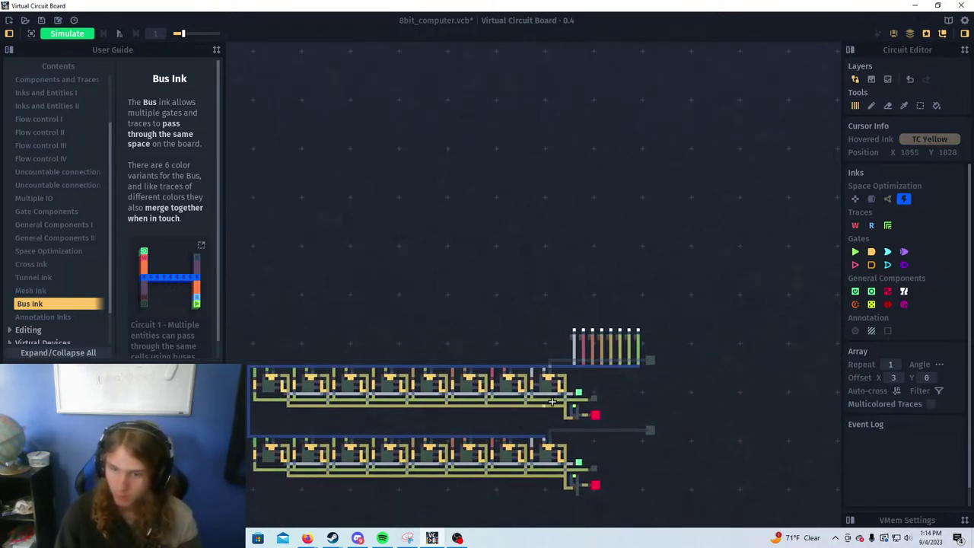
{"action": "scroll", "coordinate": [533, 403], "scroll_direction": "down", "scroll_amount": 2}
{"action": "scroll", "coordinate": [504, 401], "scroll_direction": "up", "scroll_amount": 2}
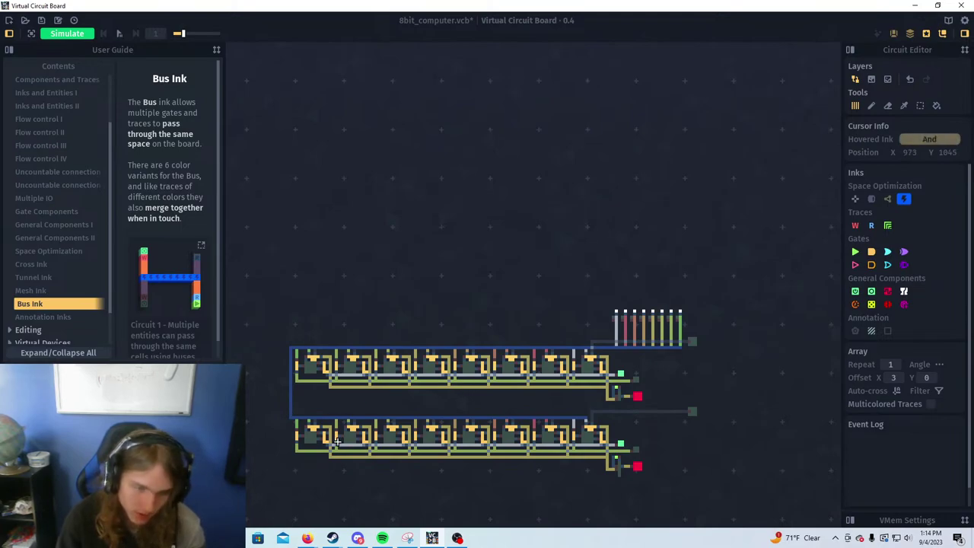
{"action": "key", "text": "s"}
{"action": "left_click_drag", "start_coordinate": [281, 408], "coordinate": [651, 488]}
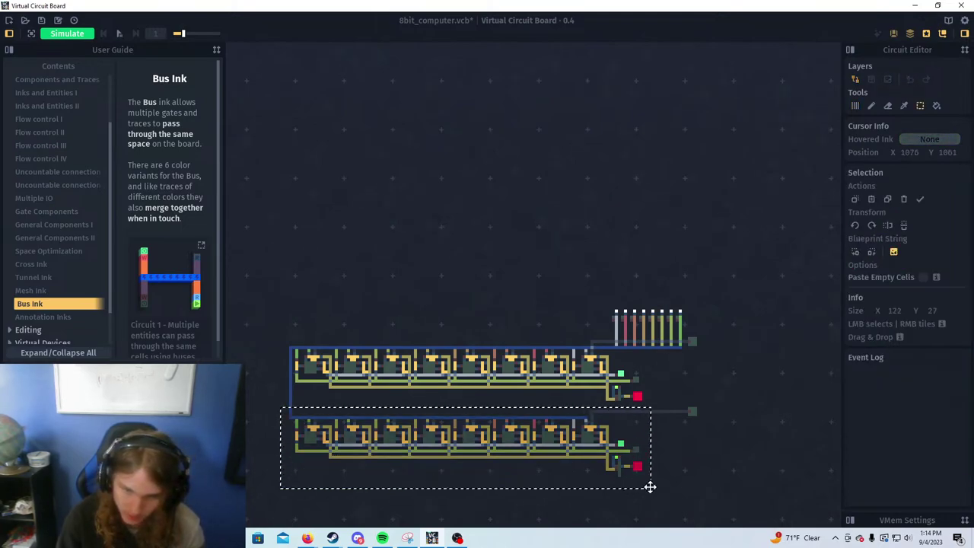
{"action": "left_click", "coordinate": [671, 442]}
{"action": "left_click_drag", "start_coordinate": [712, 400], "coordinate": [513, 457]}
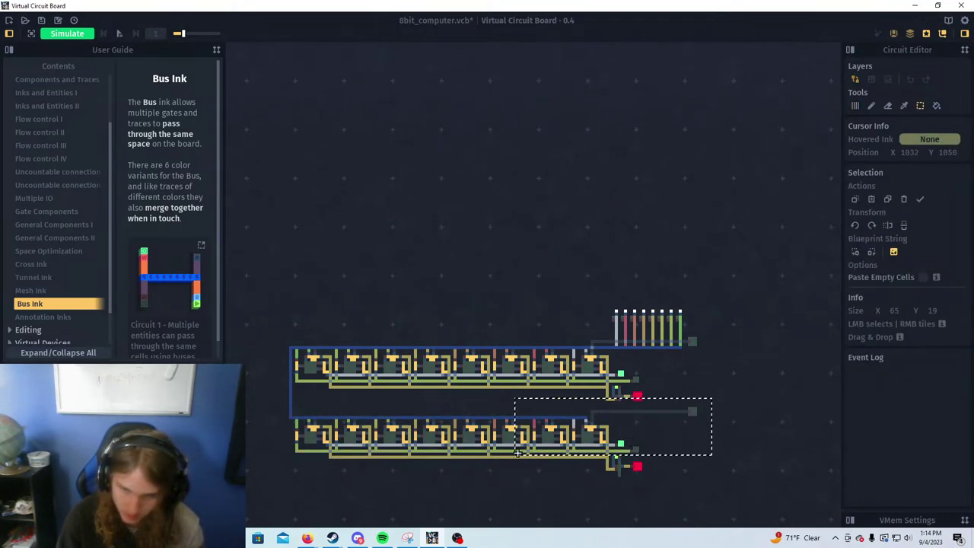
{"action": "left_click", "coordinate": [292, 408]}
{"action": "left_click_drag", "start_coordinate": [286, 408], "coordinate": [710, 485]}
{"action": "scroll", "coordinate": [700, 437], "scroll_direction": "up", "scroll_amount": 4}
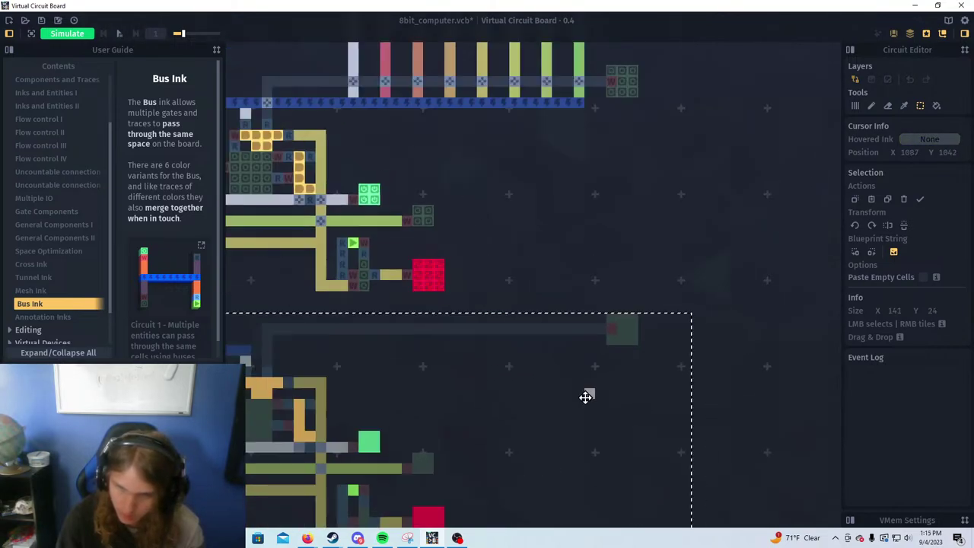
{"action": "scroll", "coordinate": [585, 394], "scroll_direction": "down", "scroll_amount": 2}
{"action": "left_click_drag", "start_coordinate": [444, 379], "coordinate": [446, 373]}
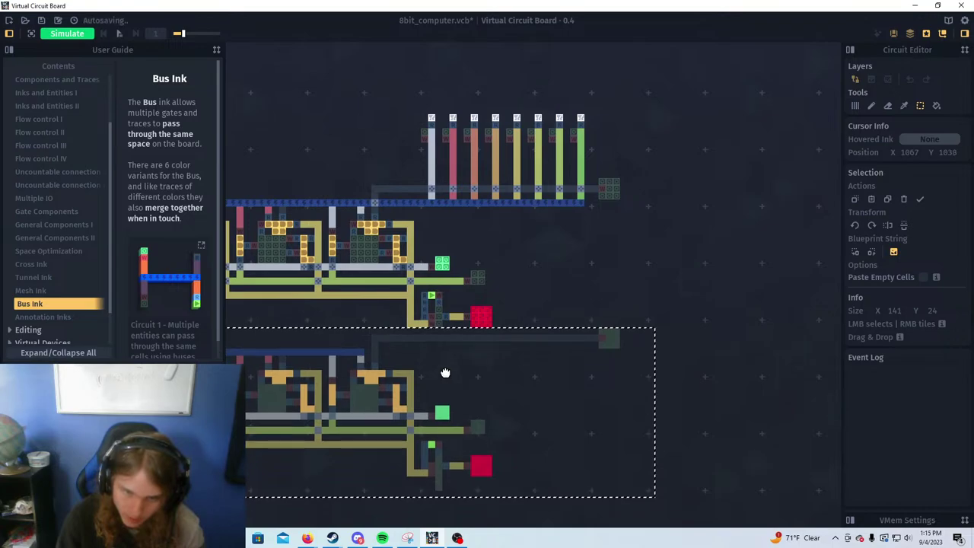
{"action": "scroll", "coordinate": [449, 367], "scroll_direction": "down", "scroll_amount": 4}
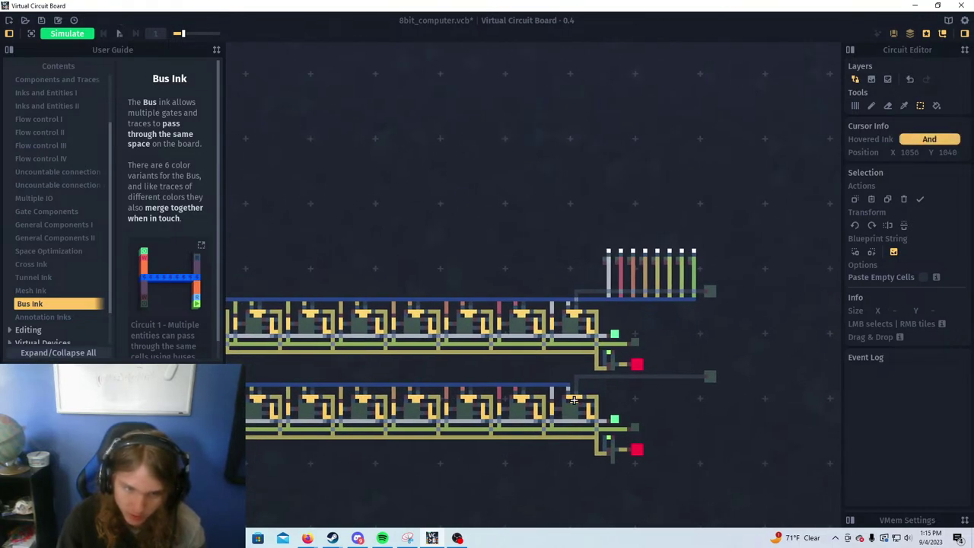
Erase the copied row's entire pulse circuit, including its clock block and the yellow trace stub leading to it
{"action": "scroll", "coordinate": [580, 405], "scroll_direction": "up", "scroll_amount": 2}
{"action": "scroll", "coordinate": [503, 396], "scroll_direction": "down", "scroll_amount": 2}
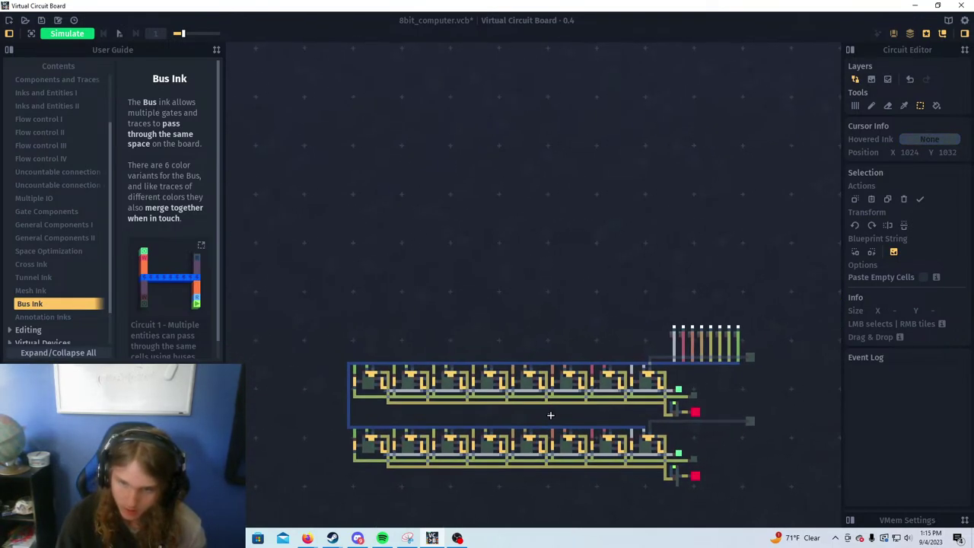
{"action": "left_click_drag", "start_coordinate": [619, 424], "coordinate": [495, 426]}
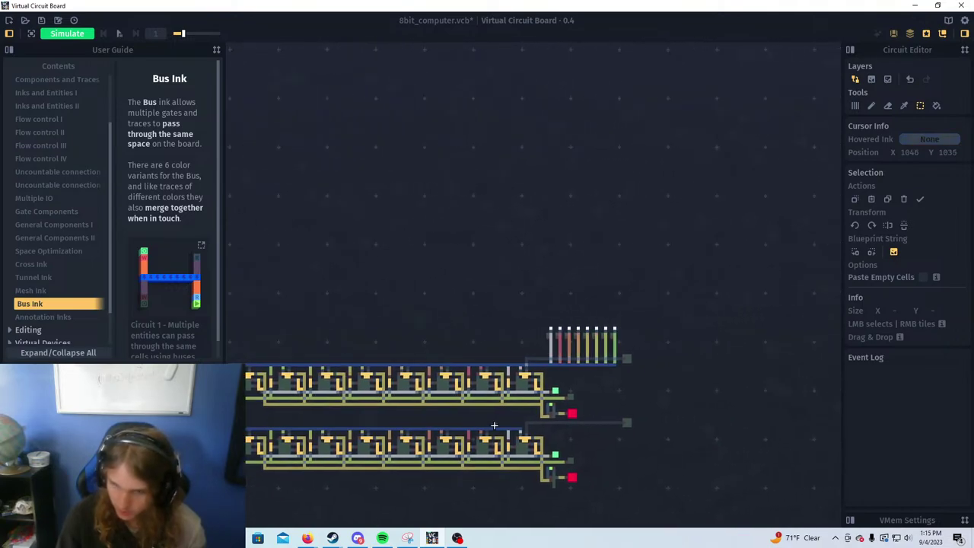
{"action": "scroll", "coordinate": [381, 372], "scroll_direction": "down", "scroll_amount": 2}
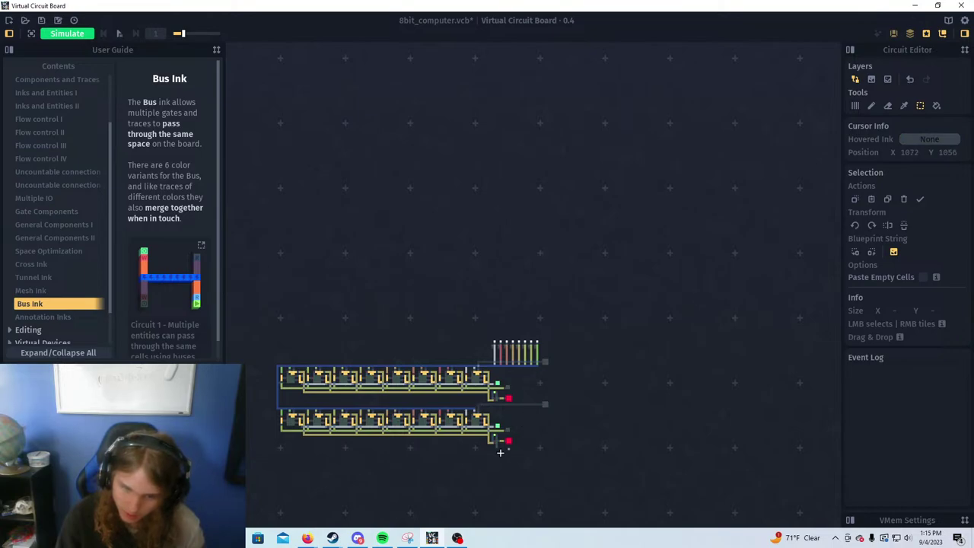
{"action": "scroll", "coordinate": [500, 452], "scroll_direction": "up", "scroll_amount": 5}
{"action": "scroll", "coordinate": [507, 452], "scroll_direction": "down", "scroll_amount": 3}
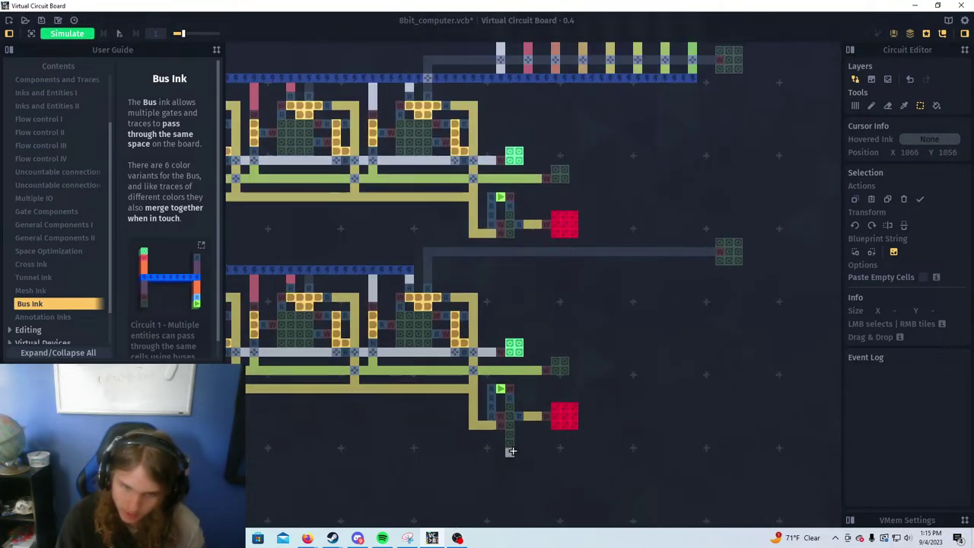
{"action": "scroll", "coordinate": [511, 452], "scroll_direction": "up", "scroll_amount": 3}
{"action": "key", "text": "b"}
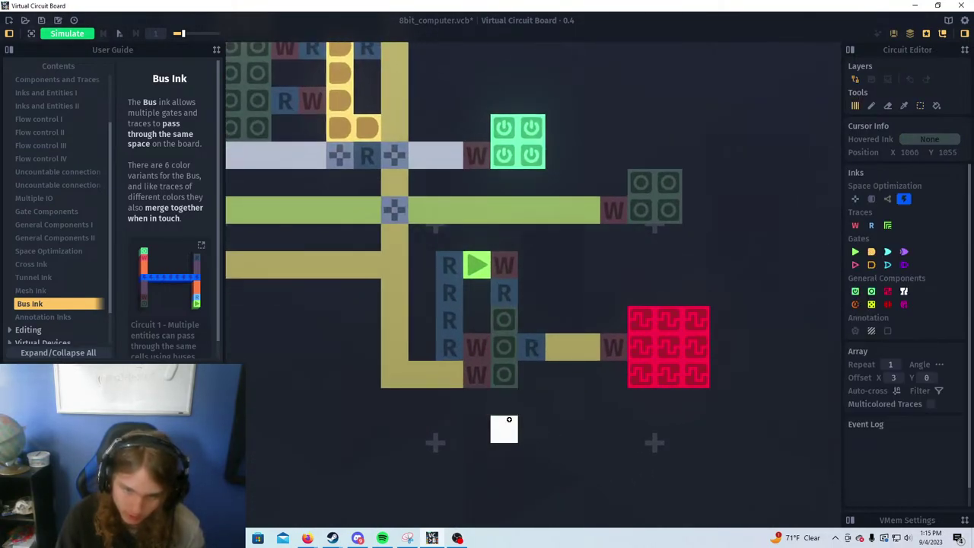
{"action": "scroll", "coordinate": [510, 419], "scroll_direction": "down", "scroll_amount": 4}
{"action": "scroll", "coordinate": [523, 270], "scroll_direction": "down", "scroll_amount": 2}
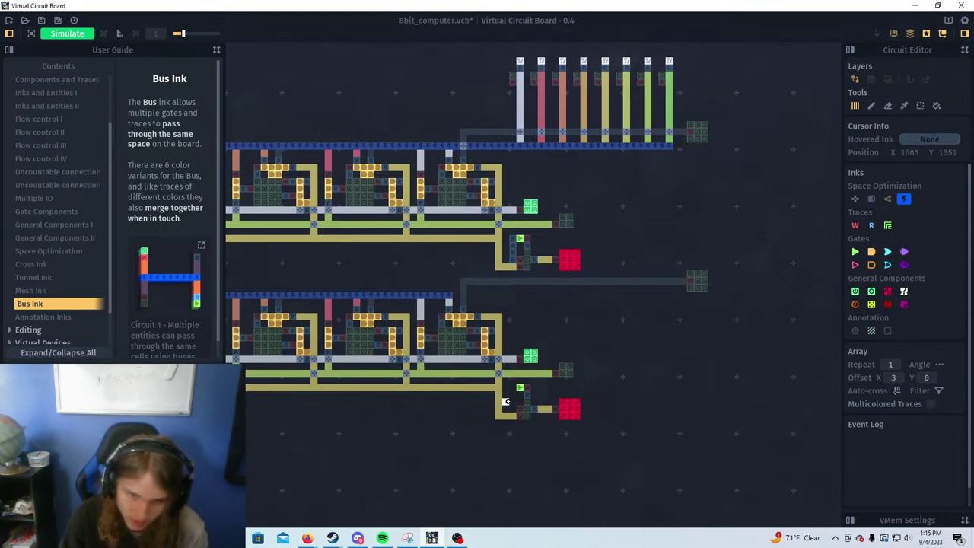
{"action": "mouse_move", "coordinate": [526, 415]}
{"action": "left_mouse_down"}
{"action": "mouse_move", "coordinate": [513, 402]}
{"action": "mouse_move", "coordinate": [541, 415]}
{"action": "left_mouse_up"}
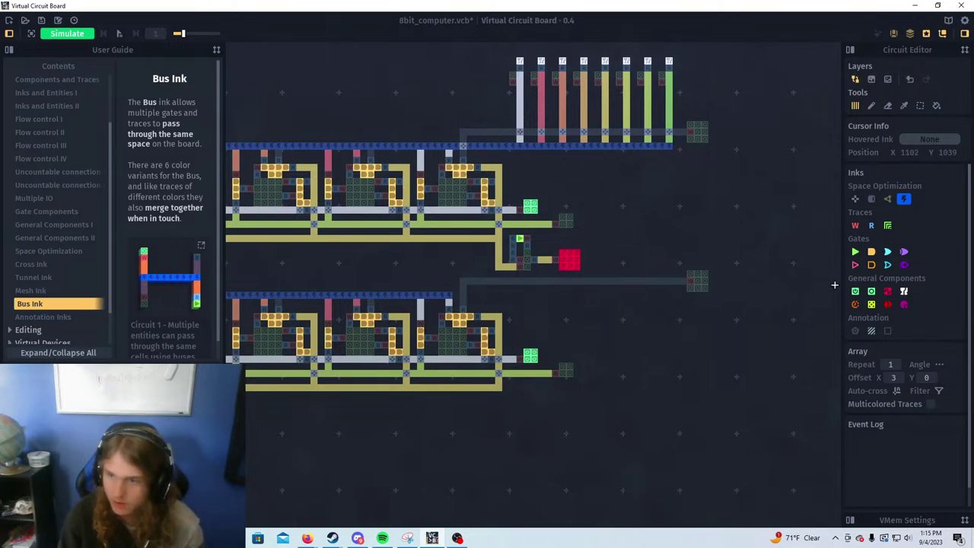
Extend the shared yellow trace from the pulse circuit's output down to the copied row's yellow trace, auto-crossing the gray control trace
{"action": "scroll", "coordinate": [579, 373], "scroll_direction": "up", "scroll_amount": 1}
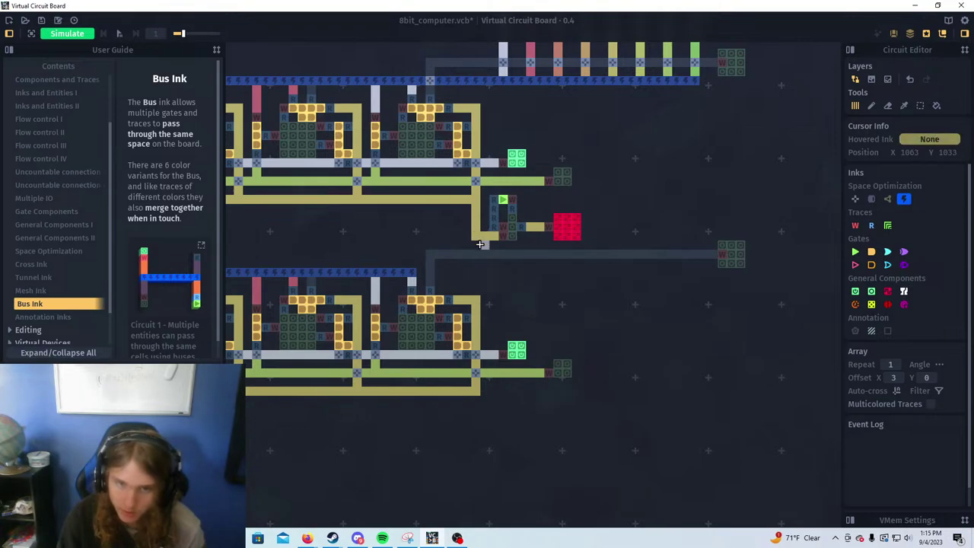
{"action": "scroll", "coordinate": [483, 247], "scroll_direction": "down", "scroll_amount": 2}
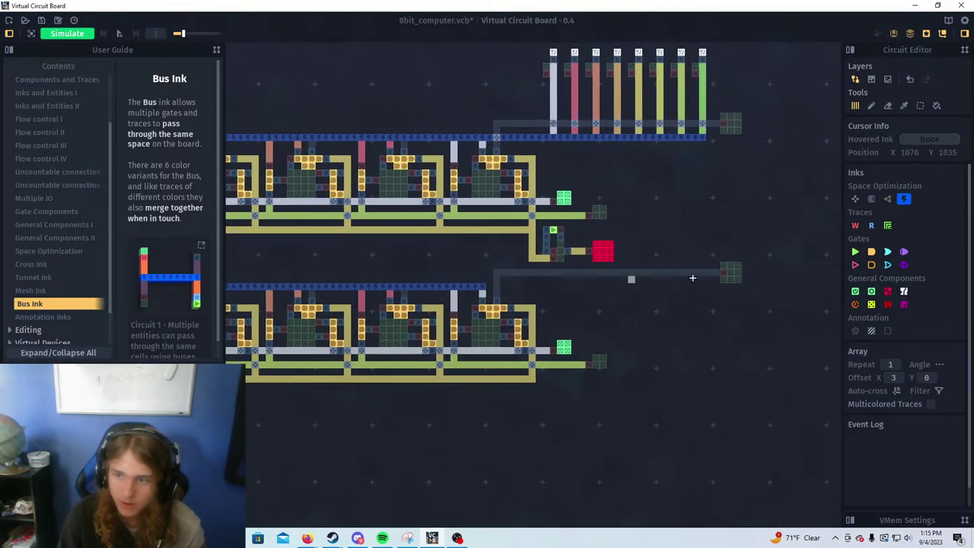
{"action": "middle_click", "coordinate": [532, 258]}
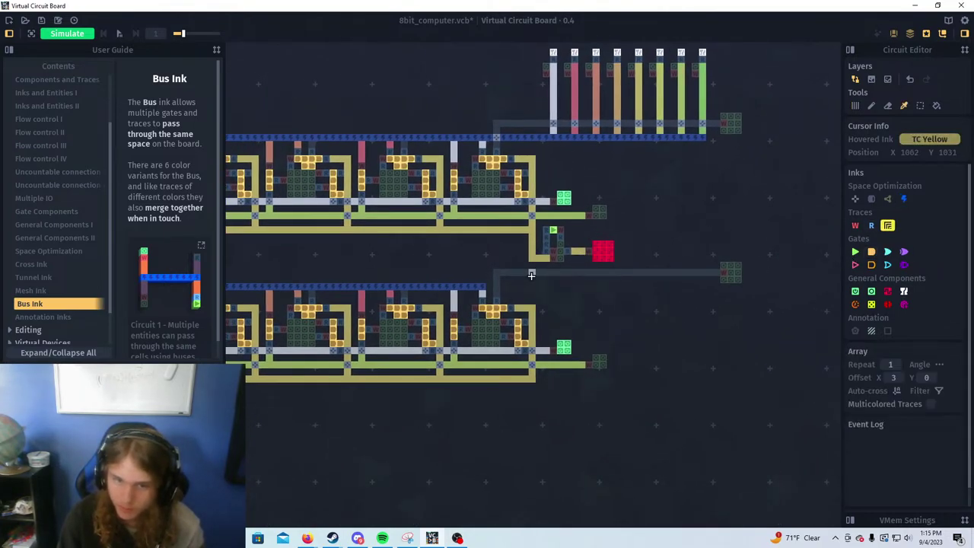
{"action": "left_click", "coordinate": [898, 391]}
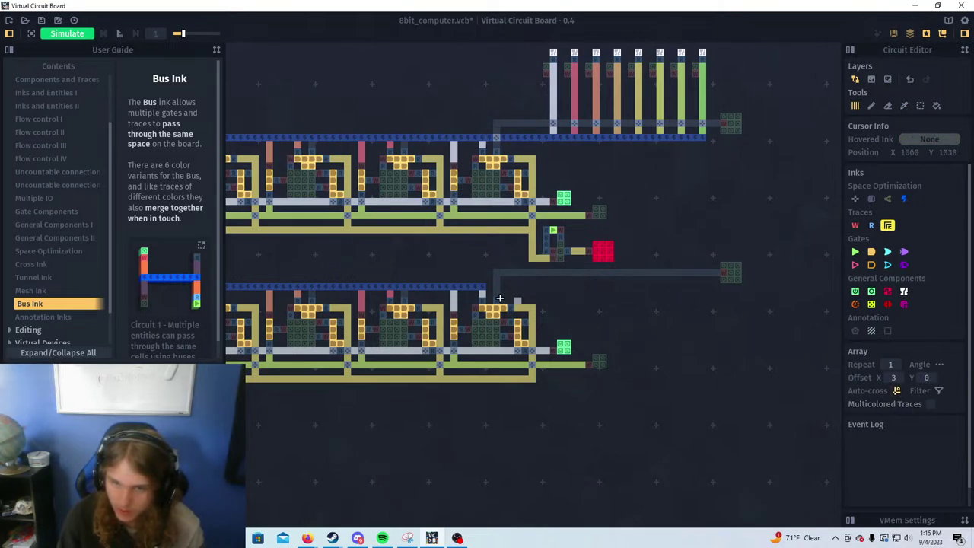
{"action": "left_click_drag", "start_coordinate": [532, 259], "coordinate": [532, 309]}
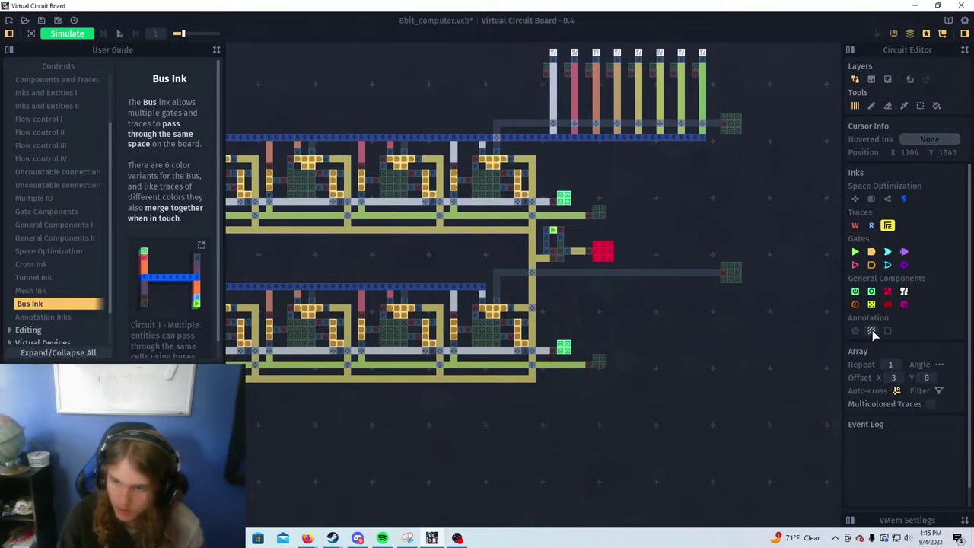
{"action": "left_click", "coordinate": [896, 391]}
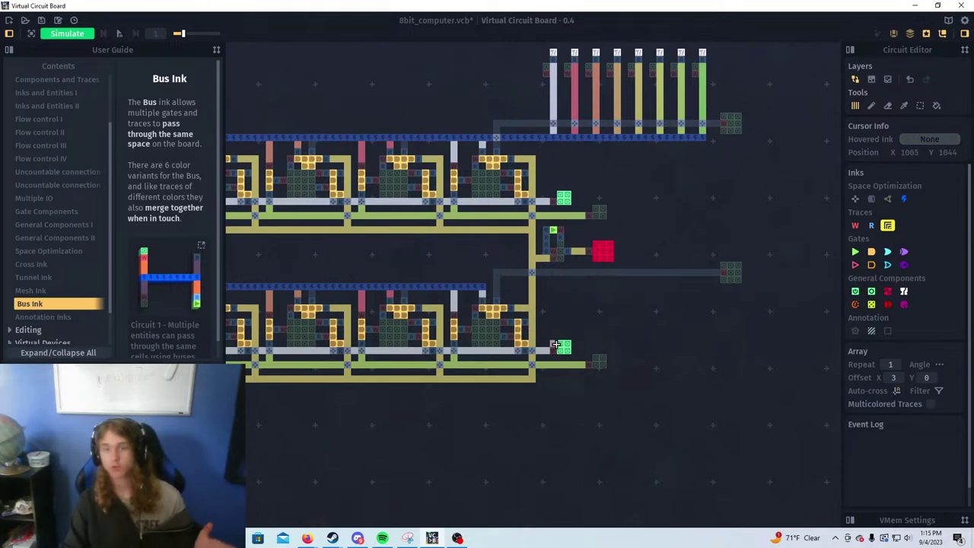
Examine the joined bus, the shared pulse circuit and the cell wiring across both memory rows
{"action": "mouse_move", "coordinate": [527, 284]}
{"action": "left_mouse_down"}
{"action": "mouse_move", "coordinate": [580, 333]}
{"action": "mouse_move", "coordinate": [586, 386]}
{"action": "left_mouse_up"}
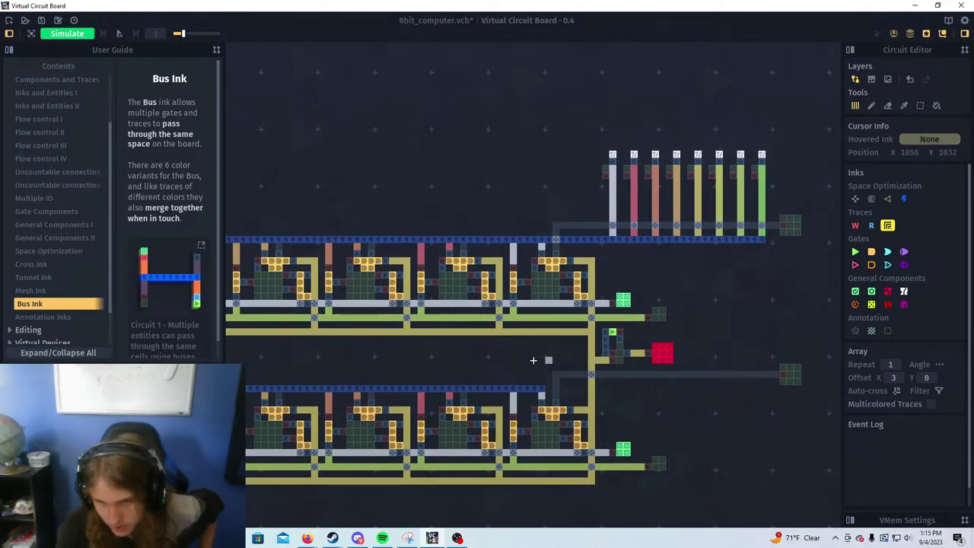
{"action": "scroll", "coordinate": [605, 337], "scroll_direction": "down", "scroll_amount": 3}
{"action": "left_click_drag", "start_coordinate": [370, 340], "coordinate": [616, 332]}
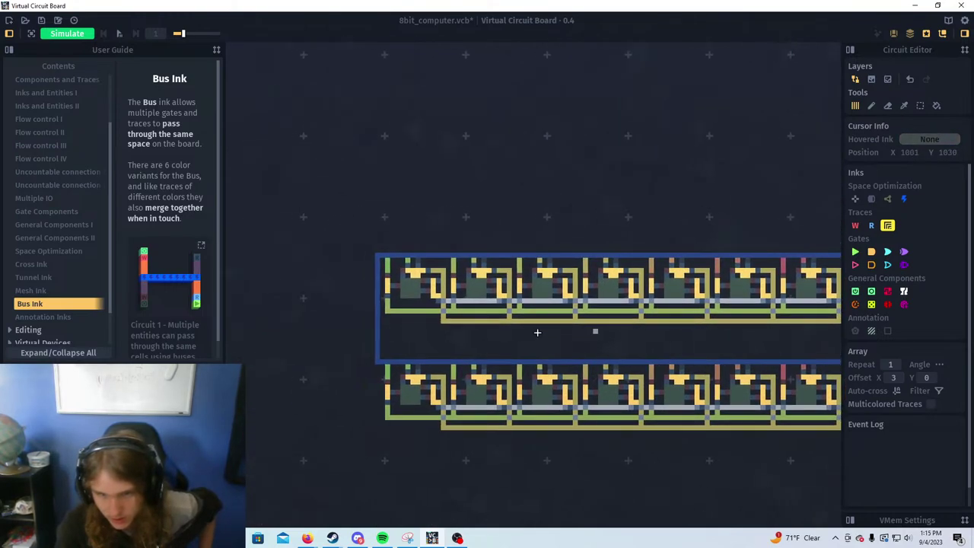
{"action": "scroll", "coordinate": [449, 358], "scroll_direction": "down", "scroll_amount": 3}
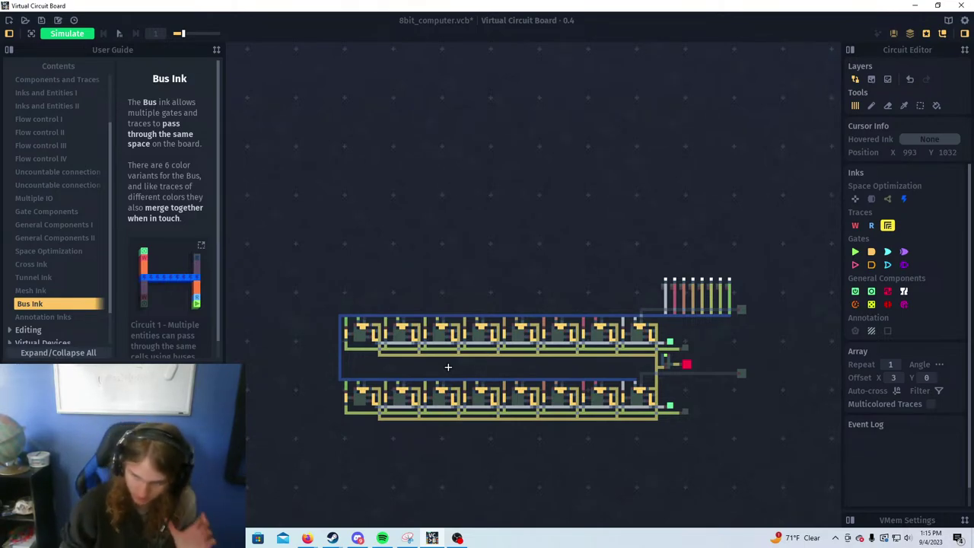
{"action": "left_click_drag", "start_coordinate": [641, 388], "coordinate": [548, 395]}
{"action": "scroll", "coordinate": [468, 403], "scroll_direction": "down", "scroll_amount": 1}
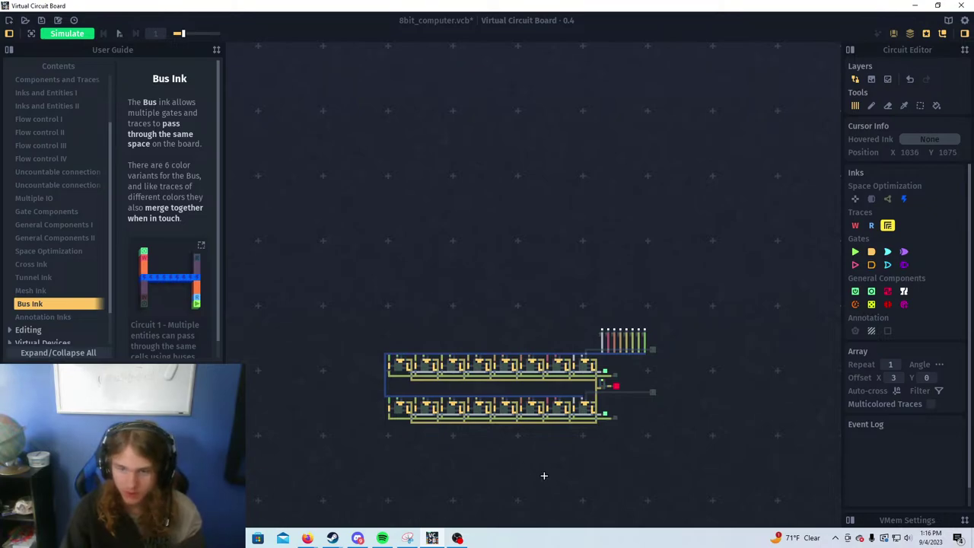
{"action": "scroll", "coordinate": [611, 387], "scroll_direction": "up", "scroll_amount": 8}
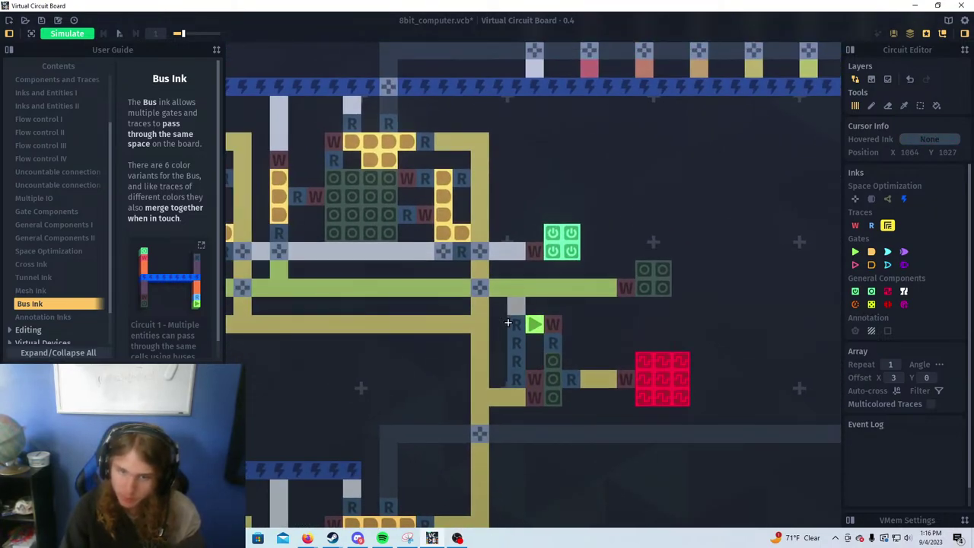
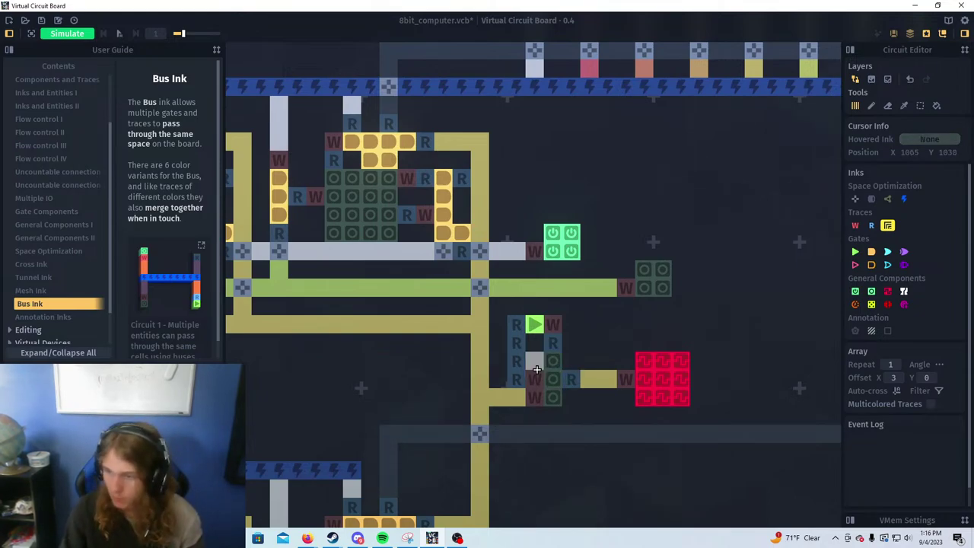
{"action": "scroll", "coordinate": [536, 370], "scroll_direction": "down", "scroll_amount": 6}
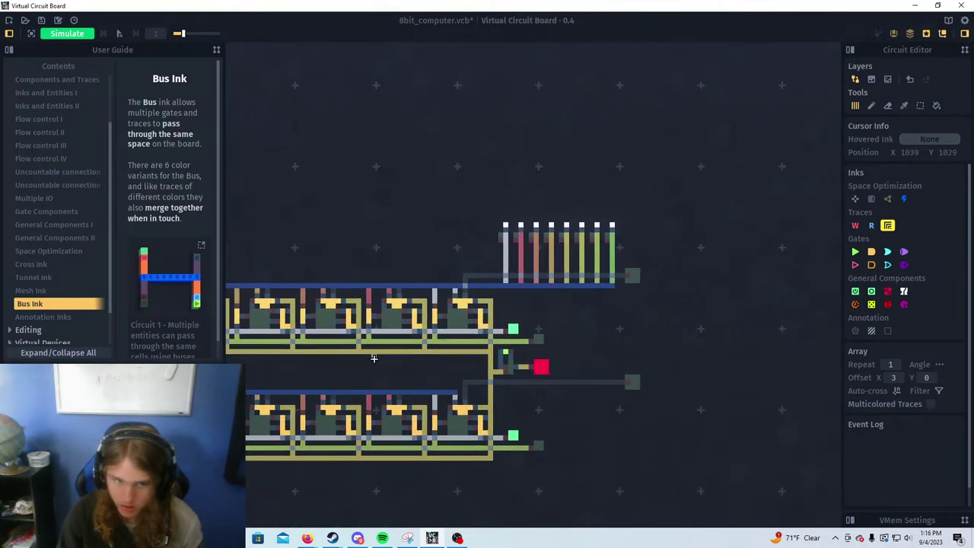
{"action": "scroll", "coordinate": [374, 359], "scroll_direction": "down", "scroll_amount": 2}
{"action": "left_click_drag", "start_coordinate": [355, 371], "coordinate": [570, 356]}
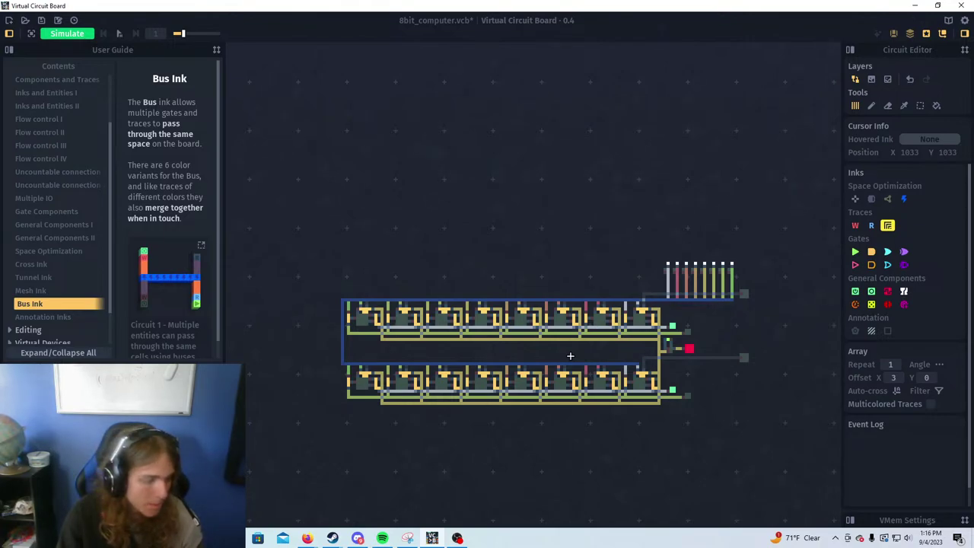
{"action": "scroll", "coordinate": [624, 346], "scroll_direction": "down", "scroll_amount": 2}
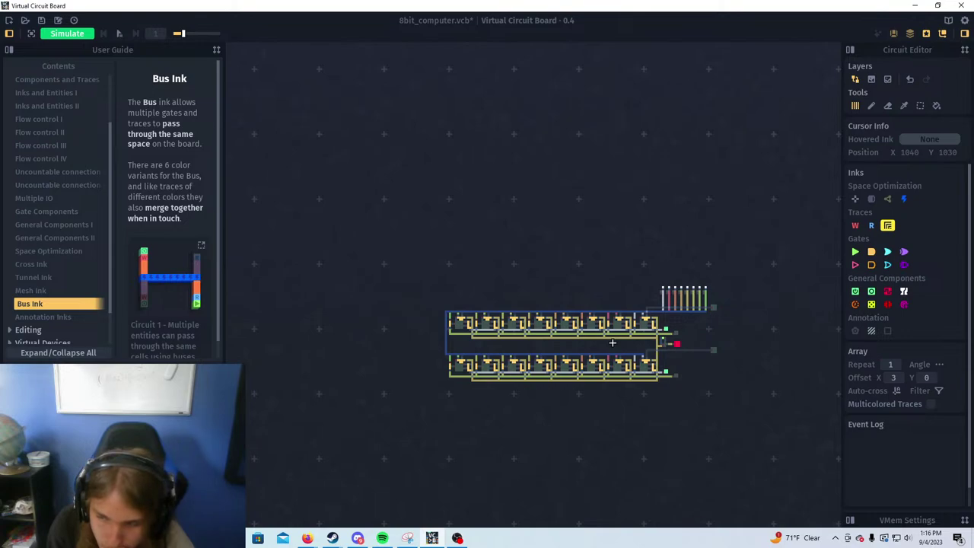
{"action": "scroll", "coordinate": [612, 343], "scroll_direction": "down", "scroll_amount": 2}
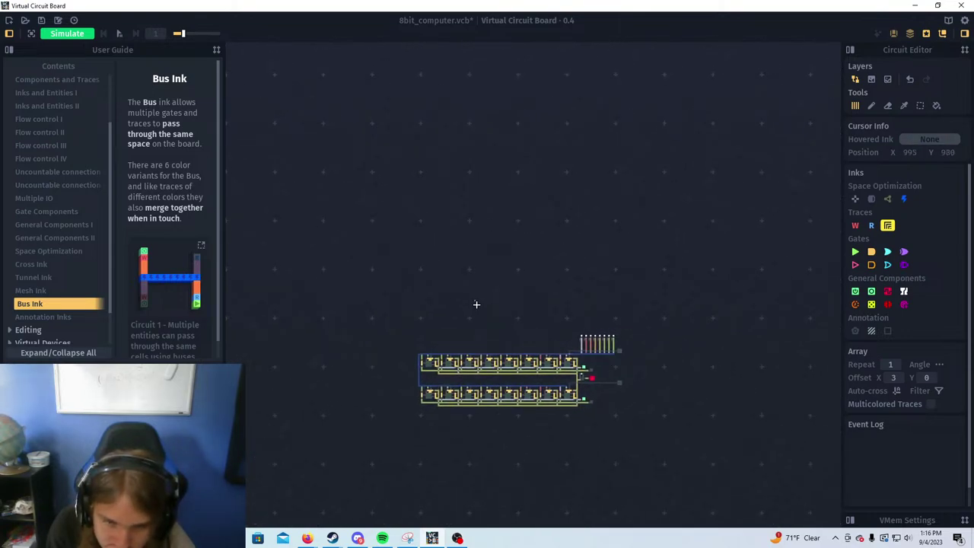
{"action": "scroll", "coordinate": [400, 362], "scroll_direction": "up", "scroll_amount": 5}
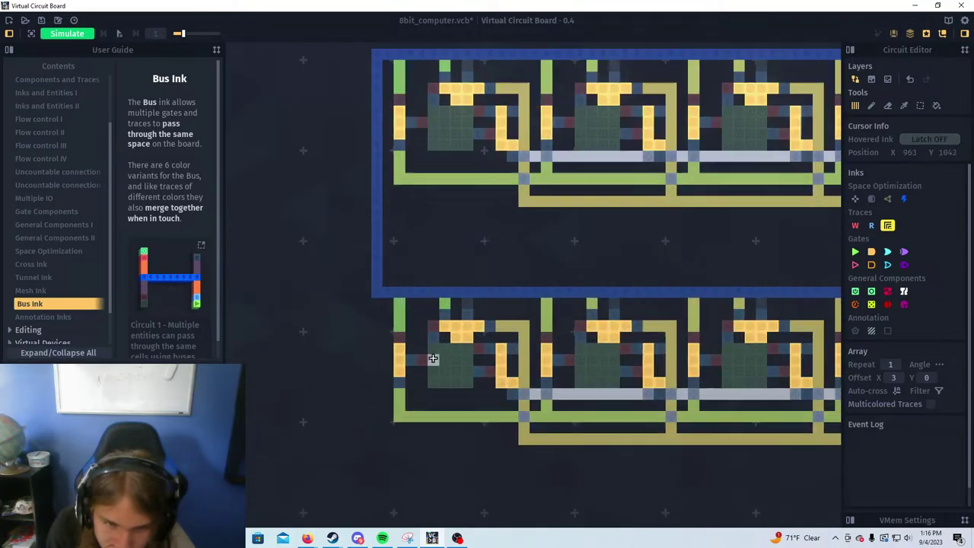
{"action": "scroll", "coordinate": [433, 358], "scroll_direction": "down", "scroll_amount": 6}
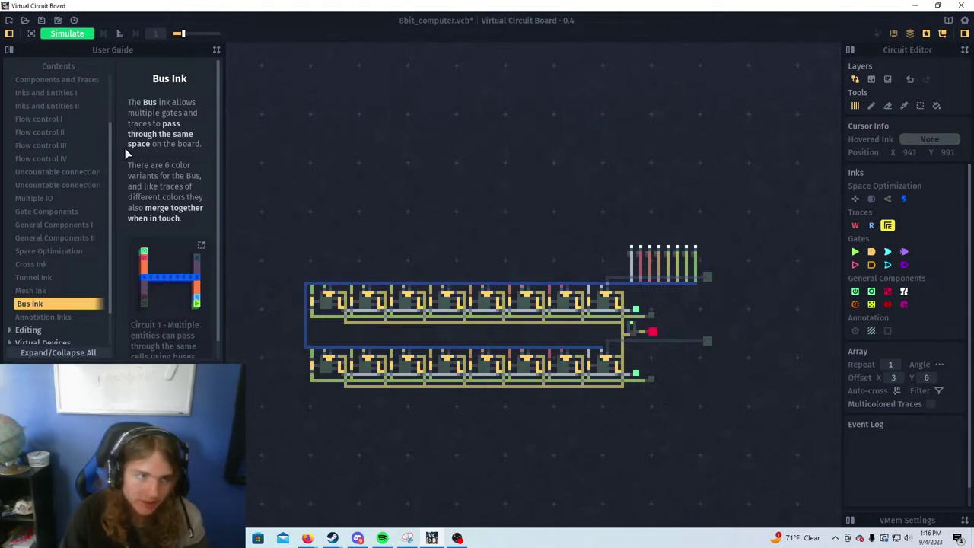
Simulate the circuit, switching off both rows' white-trace latches and briefly switching on the upper row's green-trace latch
{"action": "left_click", "coordinate": [67, 33]}
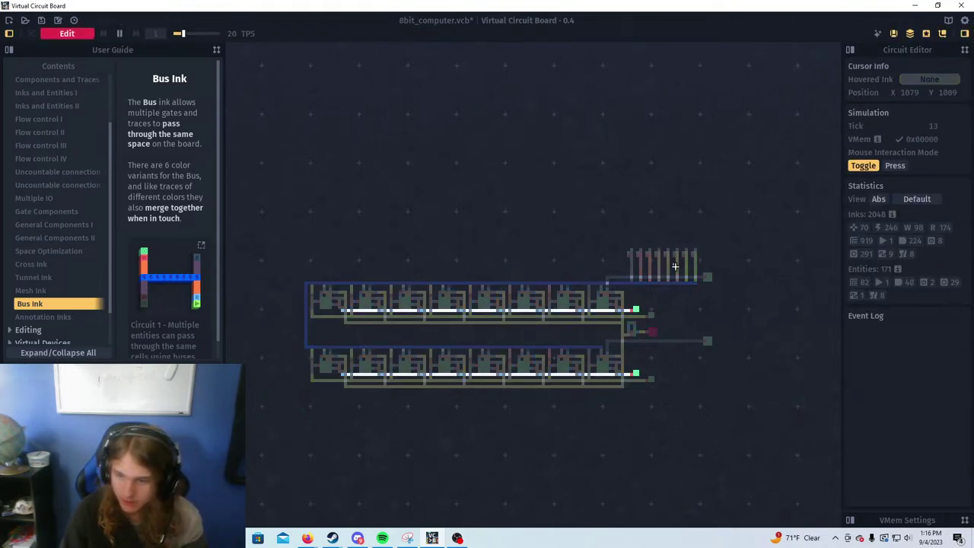
{"action": "scroll", "coordinate": [687, 219], "scroll_direction": "up", "scroll_amount": 2}
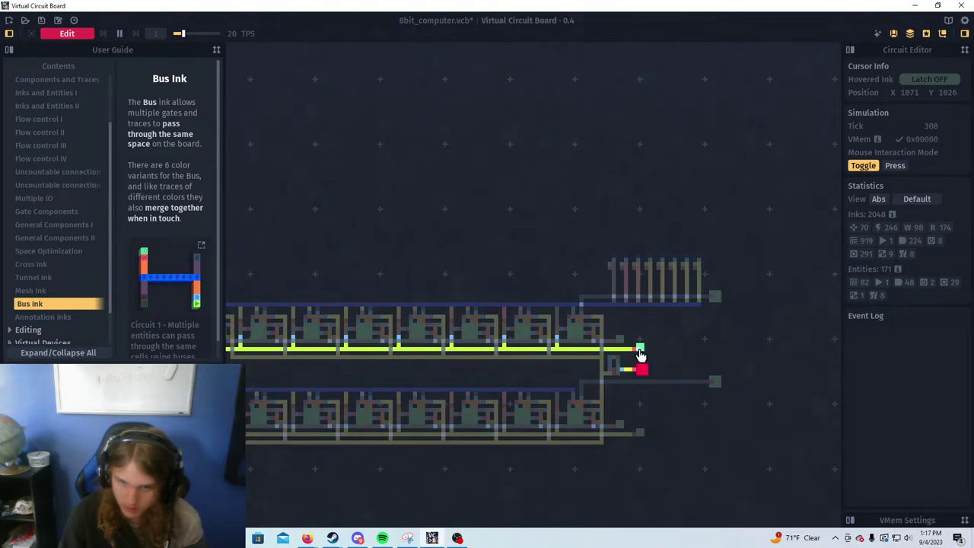
{"action": "scroll", "coordinate": [573, 330], "scroll_direction": "up", "scroll_amount": 2}
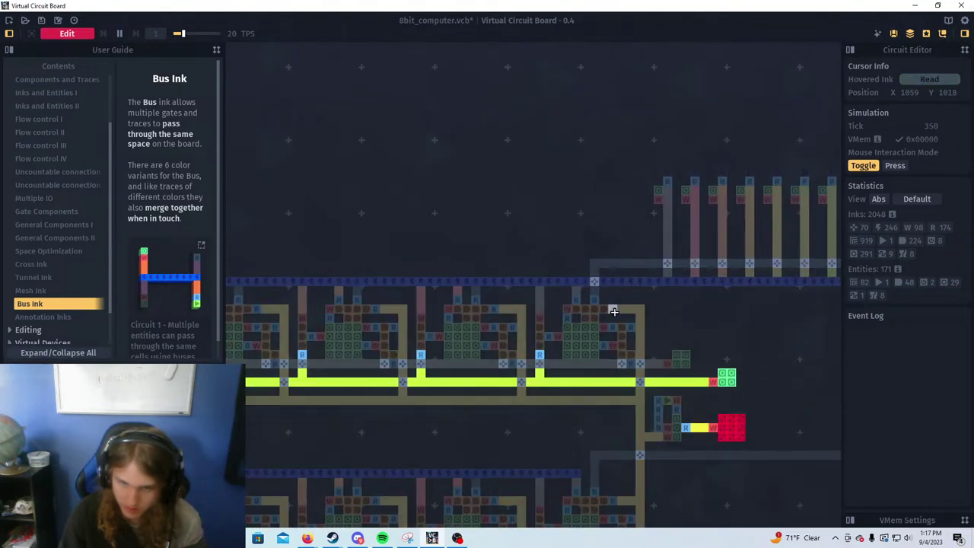
{"action": "scroll", "coordinate": [613, 307], "scroll_direction": "down", "scroll_amount": 1}
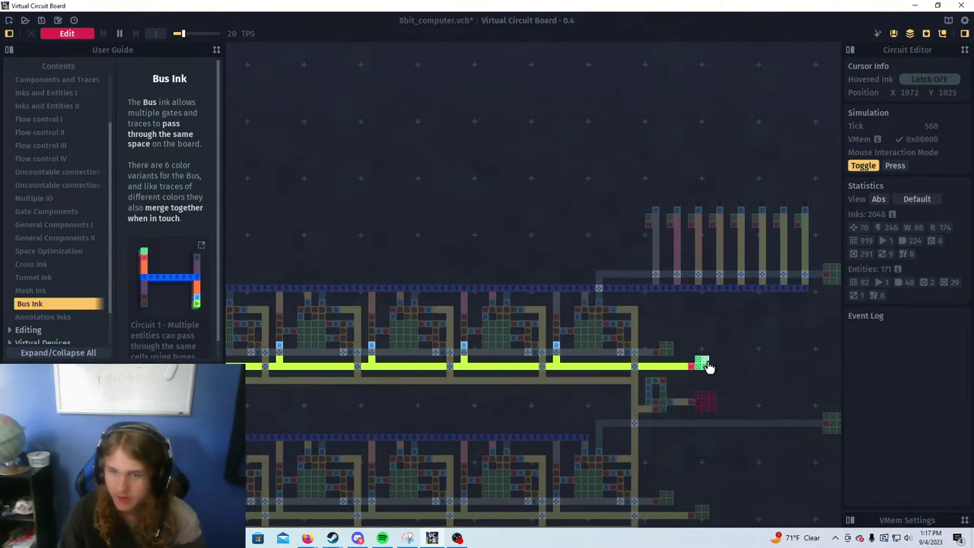
{"action": "scroll", "coordinate": [682, 322], "scroll_direction": "down", "scroll_amount": 2}
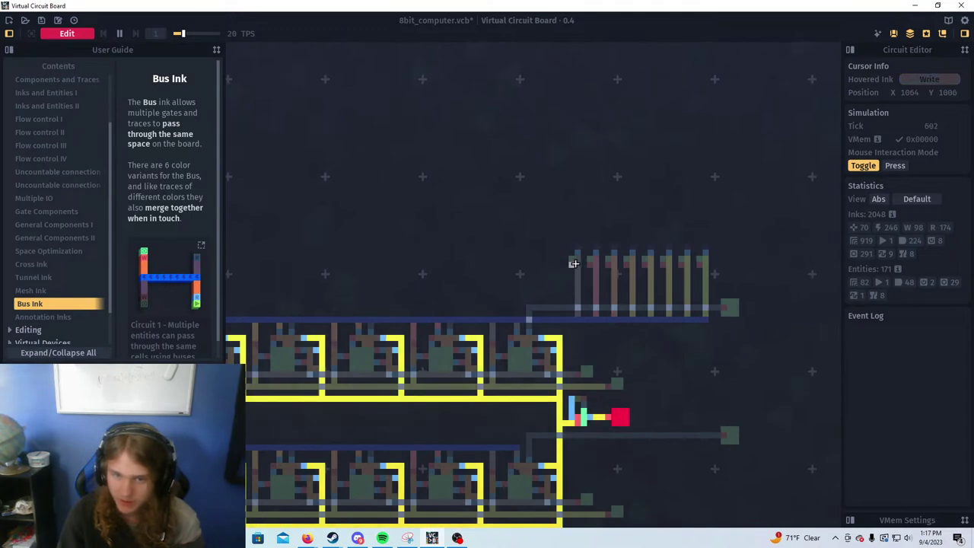
Switch on the first, fourth and sixth latches of the bus switch bank
{"action": "left_click", "coordinate": [572, 262]}
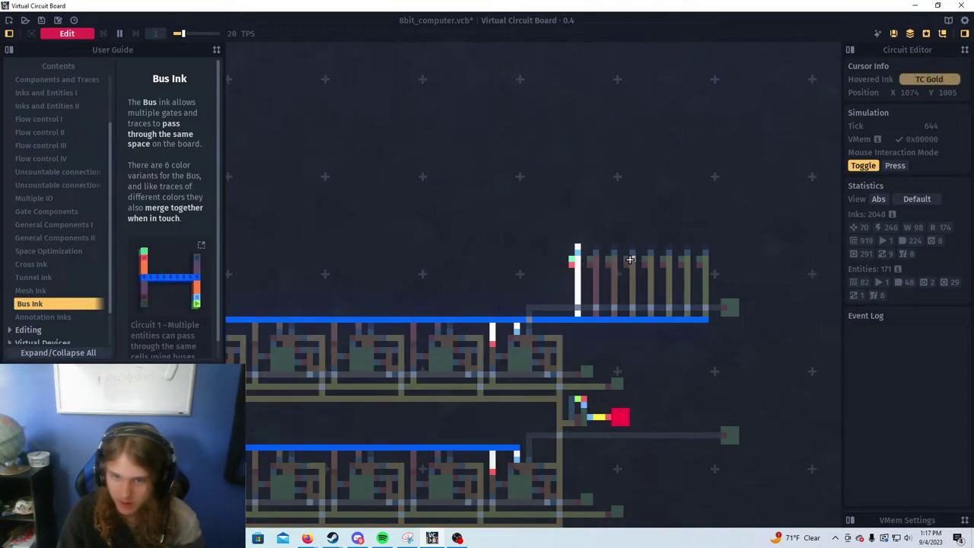
{"action": "left_click", "coordinate": [631, 259]}
{"action": "left_click", "coordinate": [668, 259]}
{"action": "scroll", "coordinate": [640, 343], "scroll_direction": "down", "scroll_amount": 1}
{"action": "scroll", "coordinate": [639, 343], "scroll_direction": "down", "scroll_amount": 2}
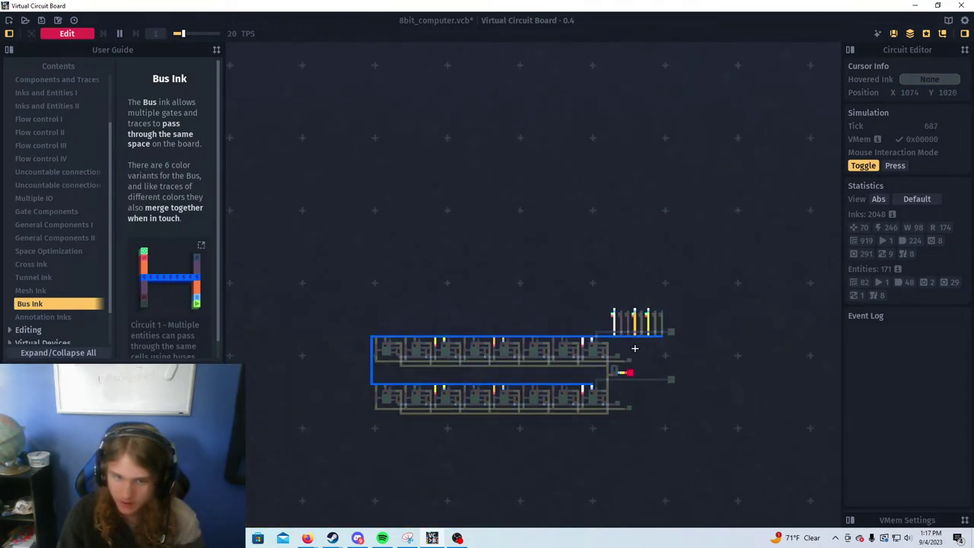
Inspect the upper row's cells on the active bus lines during the clock pulses to check which latches store their bits
{"action": "scroll", "coordinate": [647, 342], "scroll_direction": "up", "scroll_amount": 1}
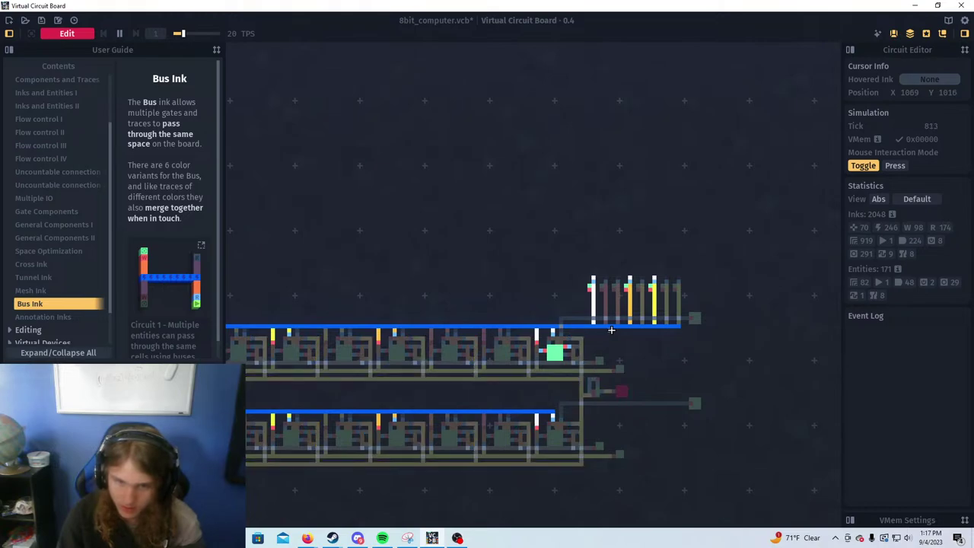
{"action": "left_click_drag", "start_coordinate": [611, 330], "coordinate": [659, 343]}
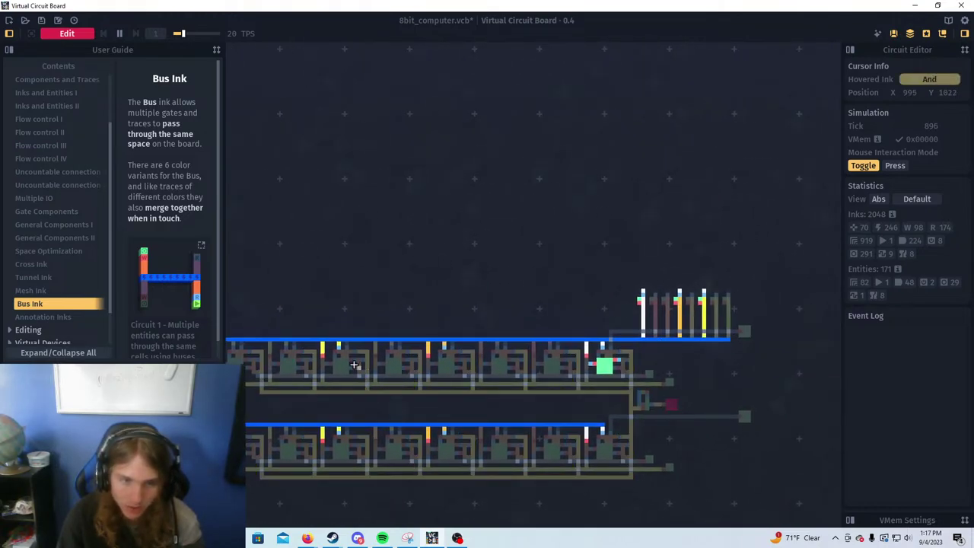
{"action": "scroll", "coordinate": [354, 366], "scroll_direction": "up", "scroll_amount": 2}
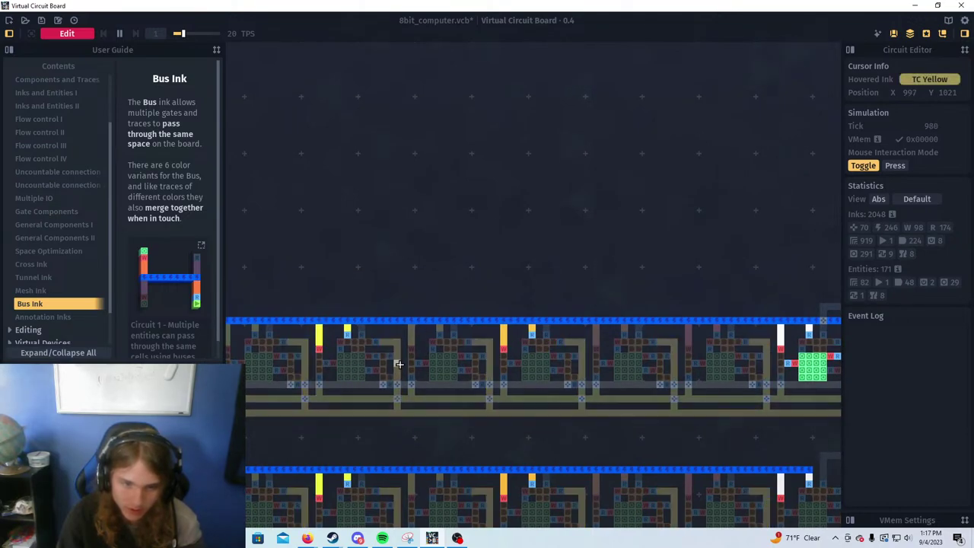
{"action": "scroll", "coordinate": [399, 364], "scroll_direction": "down", "scroll_amount": 2}
{"action": "scroll", "coordinate": [380, 345], "scroll_direction": "up", "scroll_amount": 4}
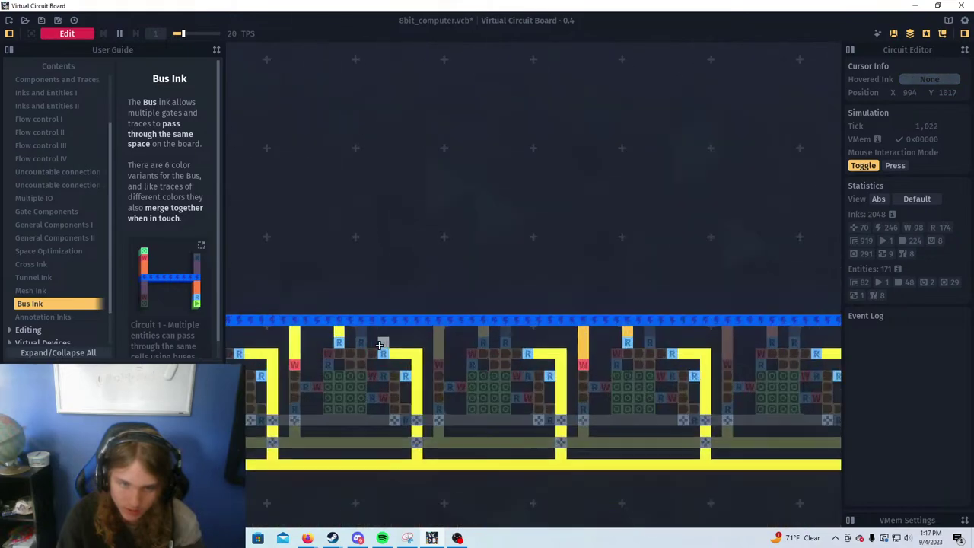
{"action": "scroll", "coordinate": [380, 345], "scroll_direction": "up", "scroll_amount": 1}
{"action": "scroll", "coordinate": [387, 337], "scroll_direction": "down", "scroll_amount": 5}
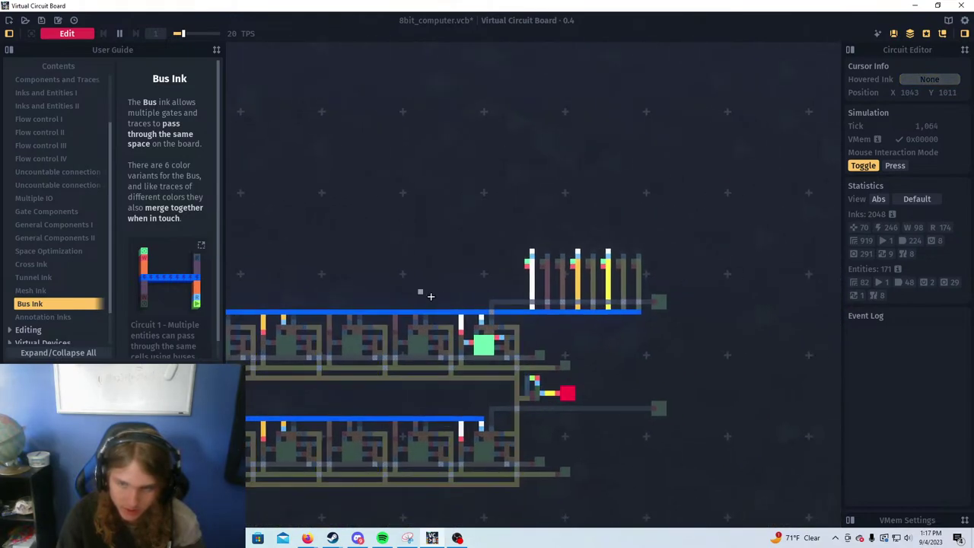
Switch on the upper row's gray control latch and inspect the cell fed by the gold bus line
{"action": "left_click", "coordinate": [661, 304]}
{"action": "scroll", "coordinate": [471, 331], "scroll_direction": "down", "scroll_amount": 1}
{"action": "left_click_drag", "start_coordinate": [376, 333], "coordinate": [495, 341]}
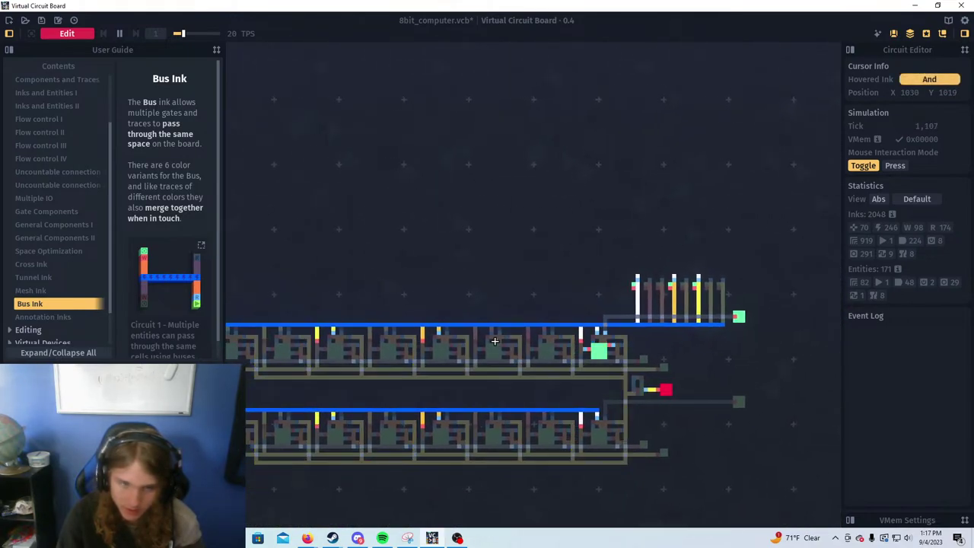
{"action": "scroll", "coordinate": [495, 342], "scroll_direction": "up", "scroll_amount": 3}
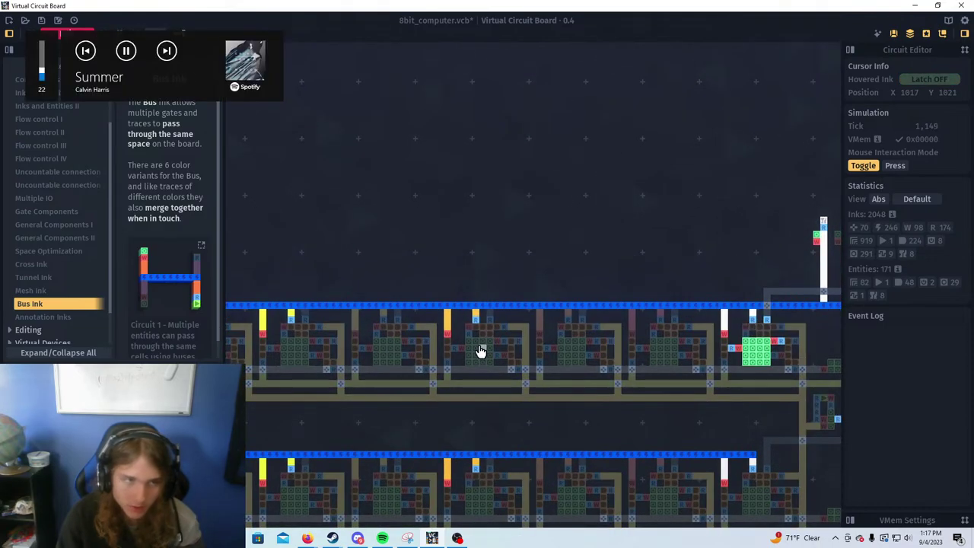
{"action": "key", "text": "XF86AudioNext"}
{"action": "key", "text": "XF86AudioNext"}
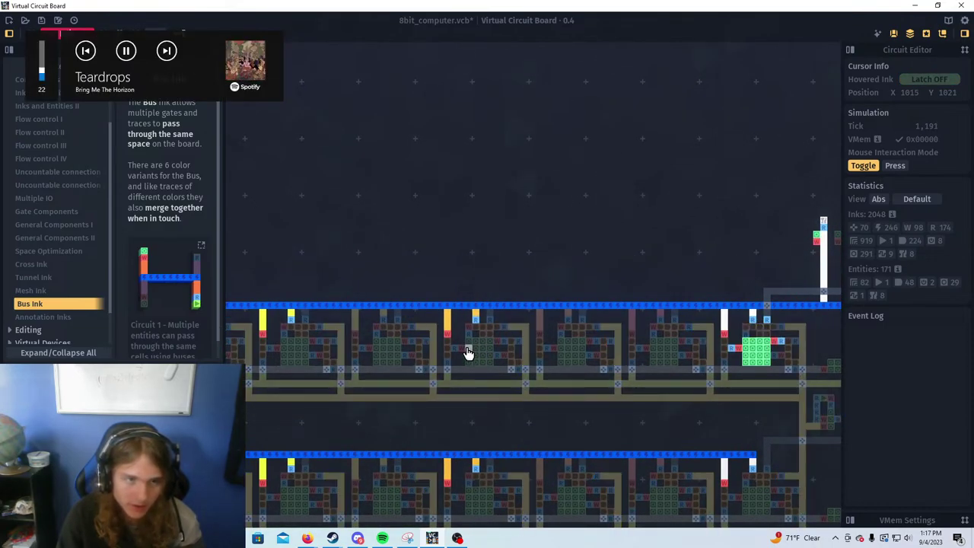
{"action": "scroll", "coordinate": [482, 348], "scroll_direction": "up", "scroll_amount": 4}
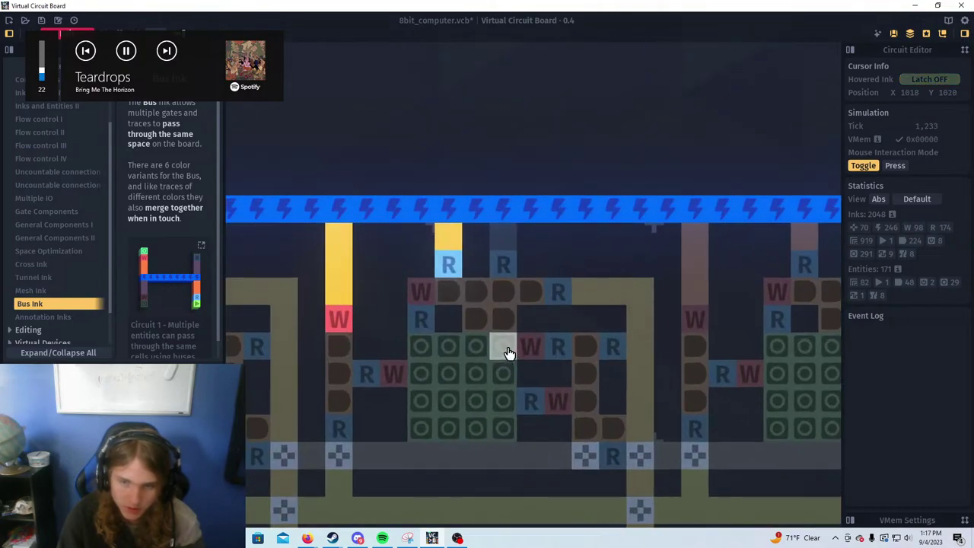
{"action": "scroll", "coordinate": [508, 352], "scroll_direction": "down", "scroll_amount": 3}
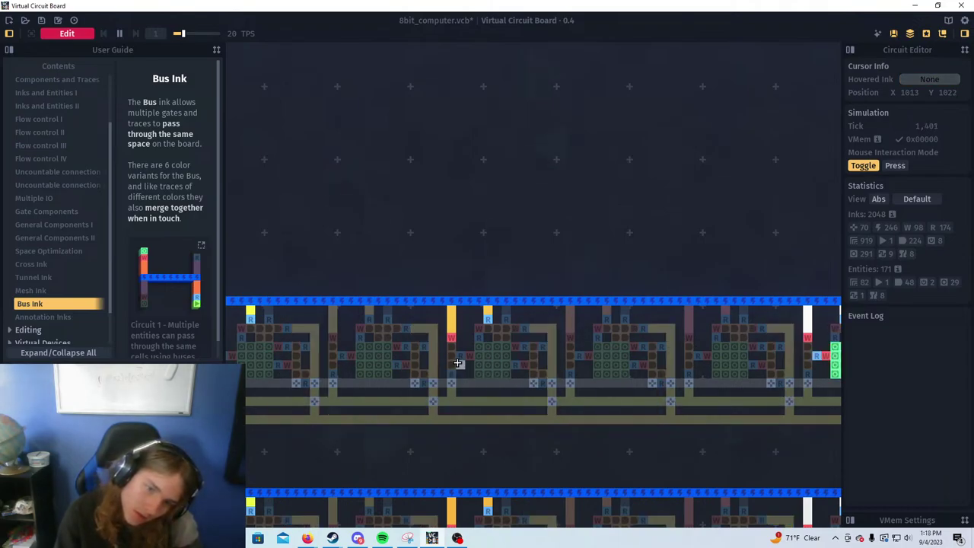
Inspect the upper row's cells and the gray control trace over several clock pulses to see which cells the trace reaches
{"action": "scroll", "coordinate": [457, 363], "scroll_direction": "down", "scroll_amount": 1}
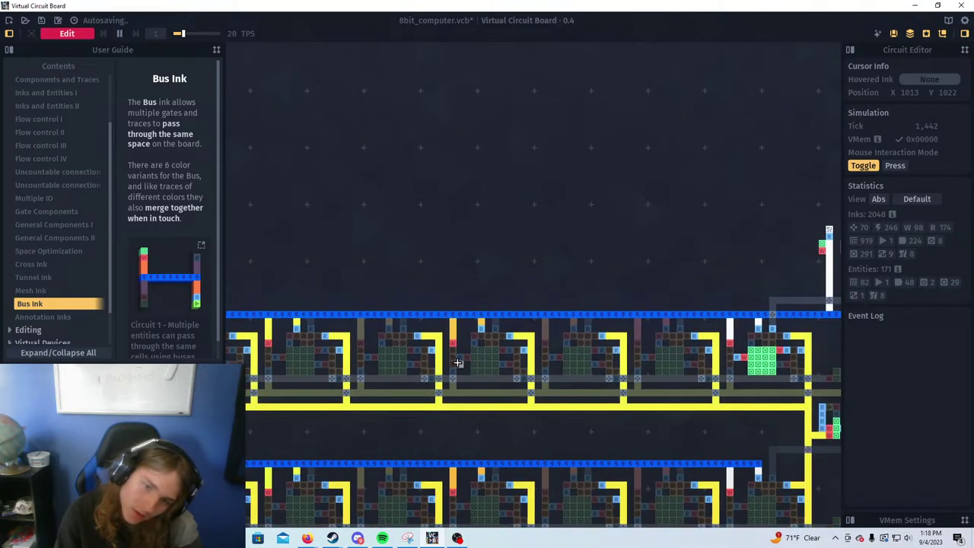
{"action": "scroll", "coordinate": [458, 363], "scroll_direction": "up", "scroll_amount": 3}
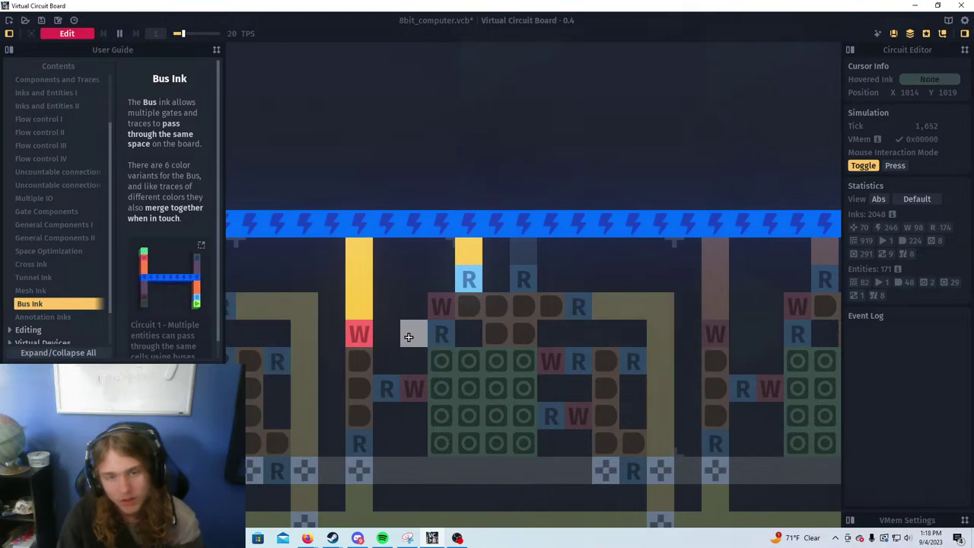
{"action": "scroll", "coordinate": [533, 314], "scroll_direction": "down", "scroll_amount": 3}
{"action": "scroll", "coordinate": [541, 318], "scroll_direction": "down", "scroll_amount": 3}
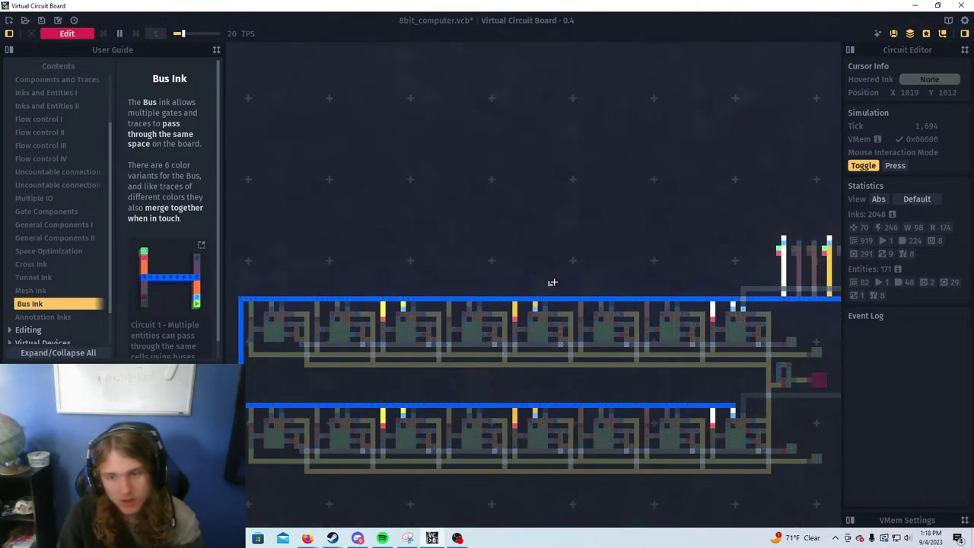
{"action": "left_click_drag", "start_coordinate": [554, 282], "coordinate": [460, 273]}
{"action": "left_click_drag", "start_coordinate": [561, 261], "coordinate": [476, 268]}
{"action": "scroll", "coordinate": [555, 314], "scroll_direction": "up", "scroll_amount": 1}
{"action": "scroll", "coordinate": [554, 314], "scroll_direction": "up", "scroll_amount": 5}
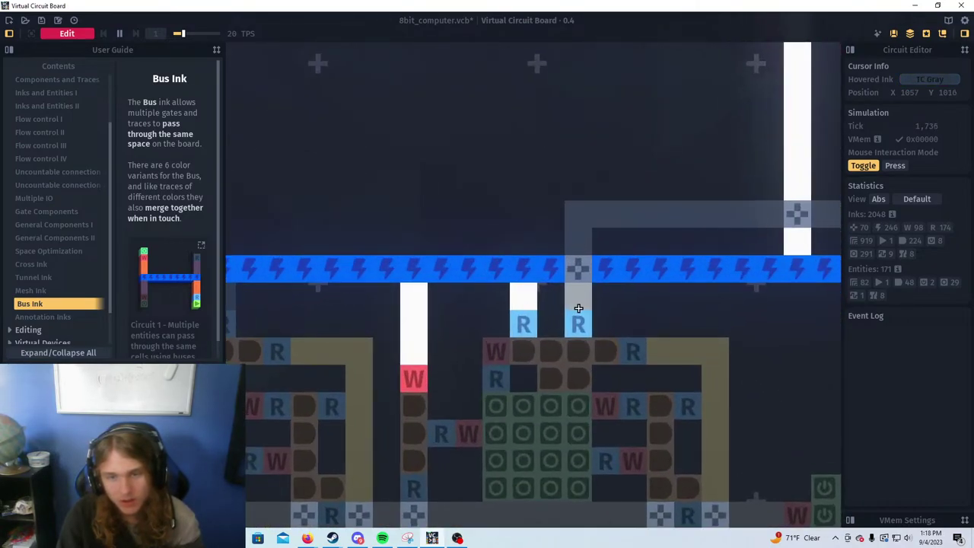
{"action": "scroll", "coordinate": [482, 318], "scroll_direction": "down", "scroll_amount": 4}
{"action": "scroll", "coordinate": [502, 313], "scroll_direction": "up", "scroll_amount": 5}
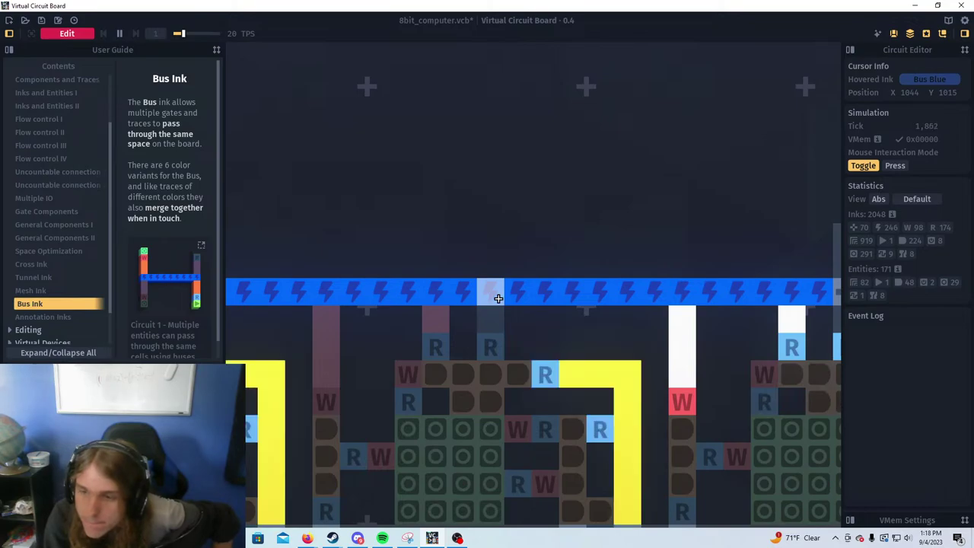
{"action": "left_click_drag", "start_coordinate": [554, 285], "coordinate": [337, 290]}
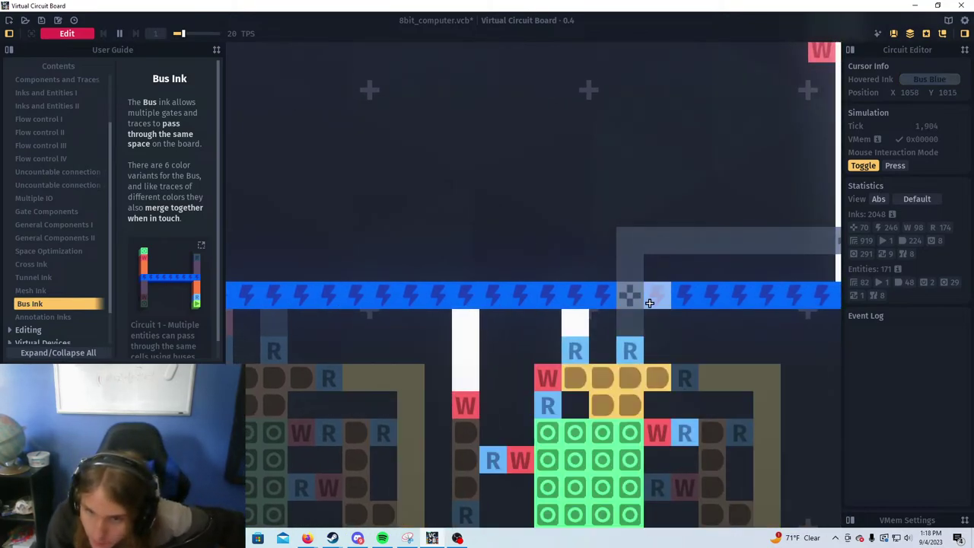
{"action": "scroll", "coordinate": [626, 294], "scroll_direction": "down", "scroll_amount": 5}
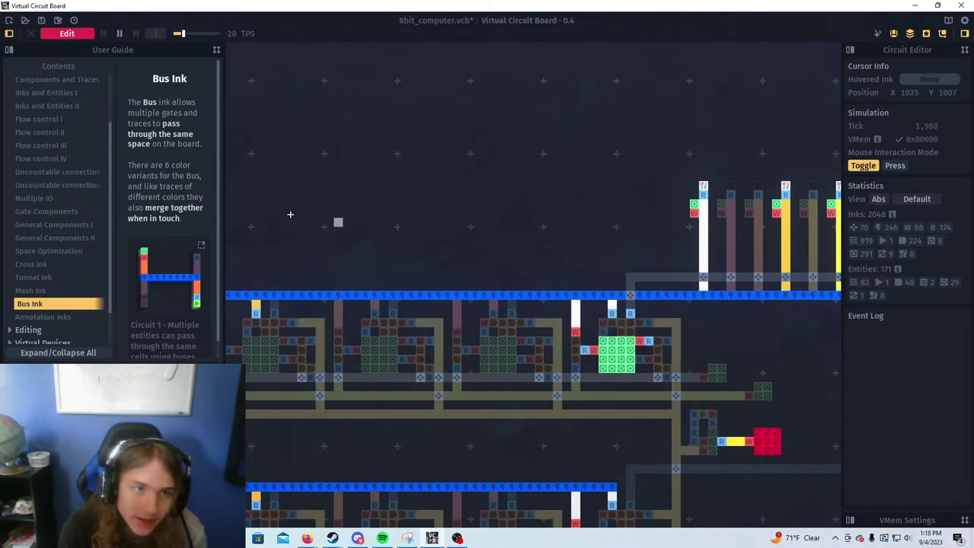
Stop the simulation and extend the upper row's gray control trace to the second cell from the switch-bank end, placing a Cross over the bus
{"action": "key", "text": "Tab"}
{"action": "left_click_drag", "start_coordinate": [621, 277], "coordinate": [502, 277]}
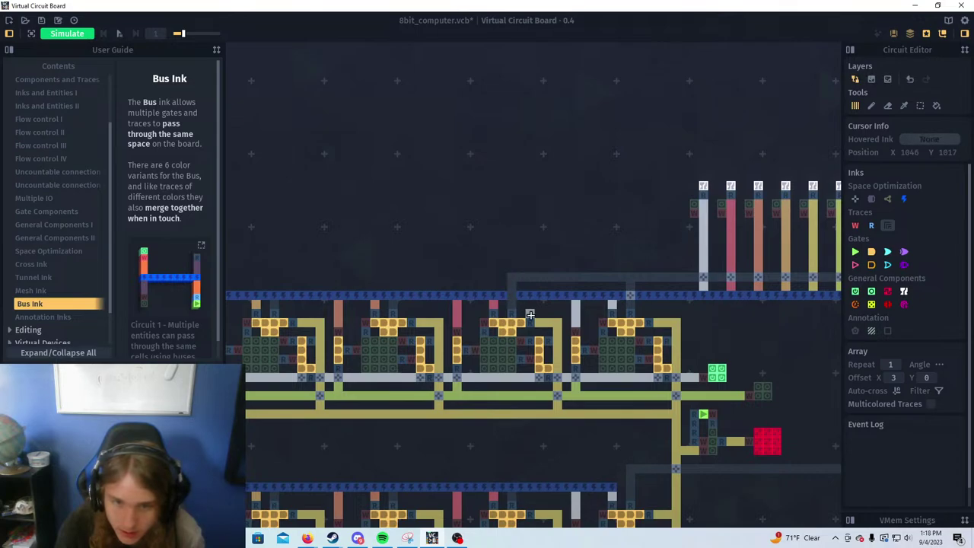
{"action": "right_click", "coordinate": [513, 296]}
{"action": "left_click", "coordinate": [630, 296]}
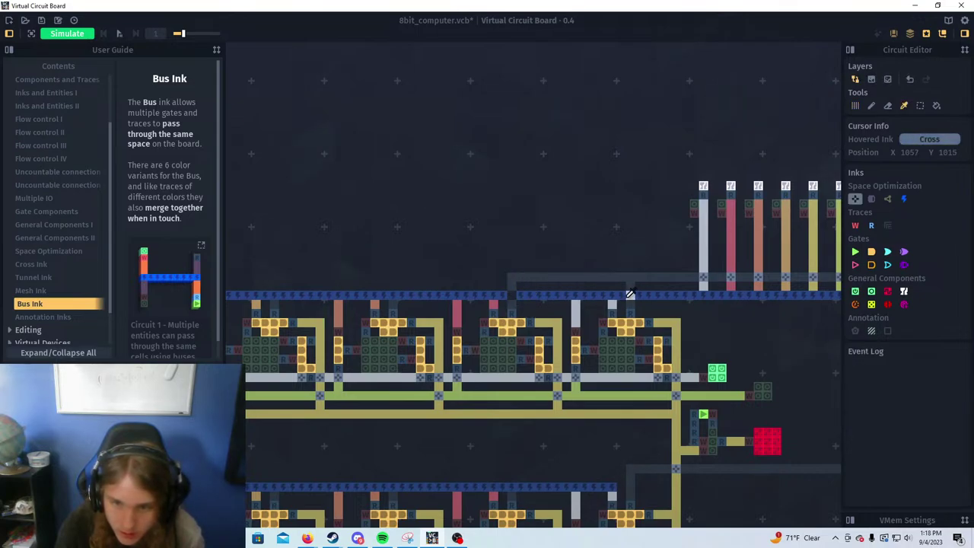
{"action": "left_click", "coordinate": [511, 296]}
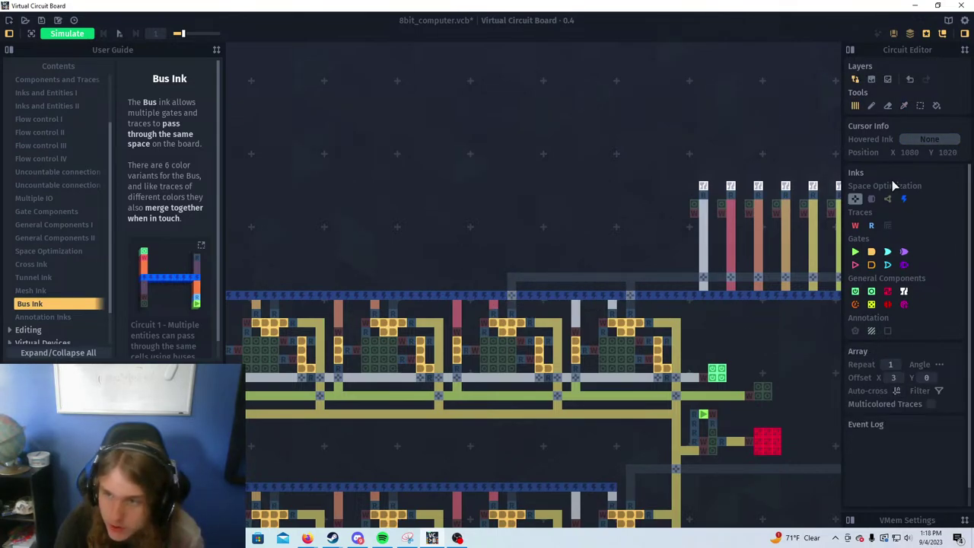
Turn on Auto-cross and extend the gray control trace across the bus to the third and fourth upper-row cells from the switch-bank end
{"action": "left_click", "coordinate": [518, 278], "text": "alt"}
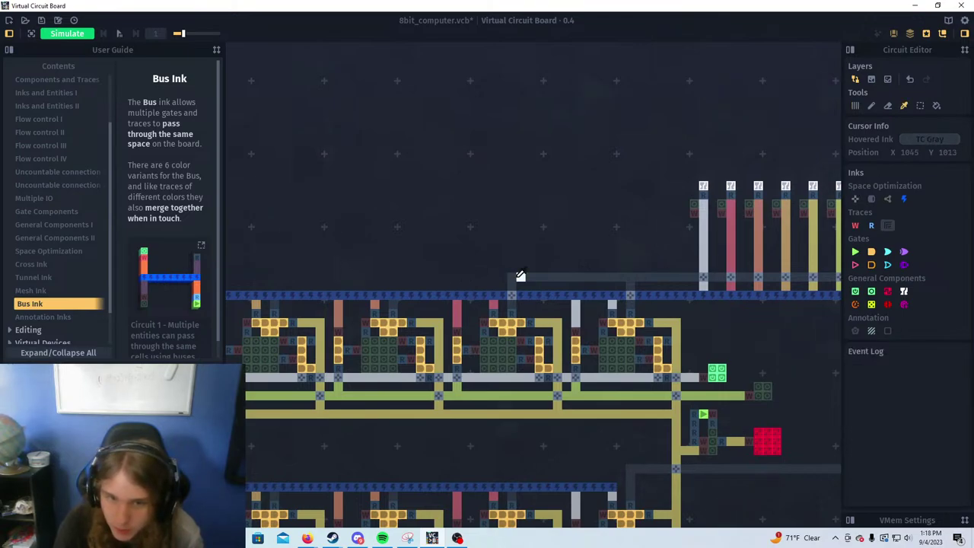
{"action": "left_click", "coordinate": [521, 276]}
{"action": "mouse_move", "coordinate": [493, 274]}
{"action": "left_mouse_down"}
{"action": "mouse_move", "coordinate": [394, 277]}
{"action": "mouse_move", "coordinate": [393, 295]}
{"action": "left_mouse_up"}
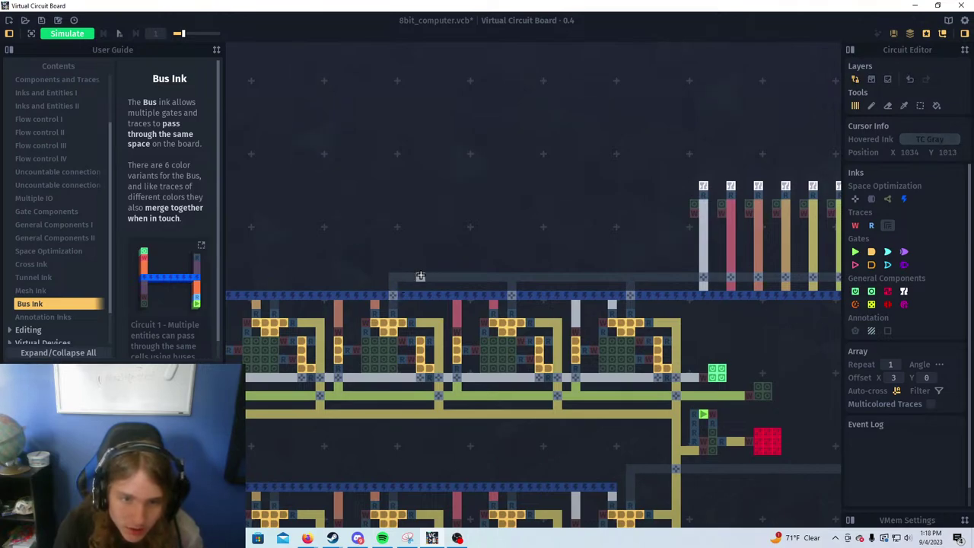
{"action": "left_click_drag", "start_coordinate": [286, 268], "coordinate": [436, 302]}
{"action": "mouse_move", "coordinate": [522, 310]}
{"action": "left_mouse_down"}
{"action": "mouse_move", "coordinate": [423, 310]}
{"action": "mouse_move", "coordinate": [477, 340]}
{"action": "left_mouse_up"}
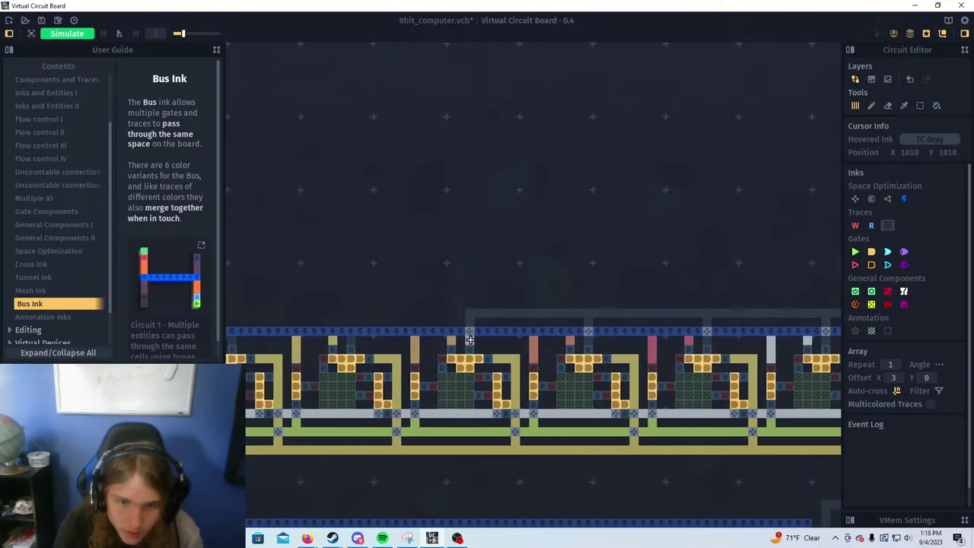
Extend the gray control trace across the bus to the fifth and sixth upper-row cells from the switch-bank end
{"action": "scroll", "coordinate": [463, 339], "scroll_direction": "up", "scroll_amount": 5}
{"action": "scroll", "coordinate": [411, 333], "scroll_direction": "down", "scroll_amount": 2}
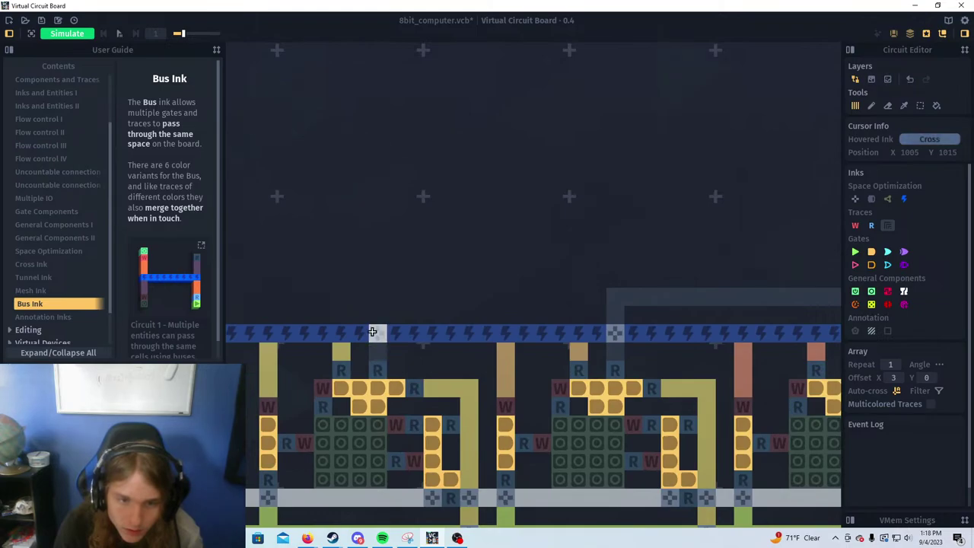
{"action": "mouse_move", "coordinate": [373, 332]}
{"action": "left_mouse_down"}
{"action": "mouse_move", "coordinate": [376, 297]}
{"action": "mouse_move", "coordinate": [600, 304]}
{"action": "left_mouse_up"}
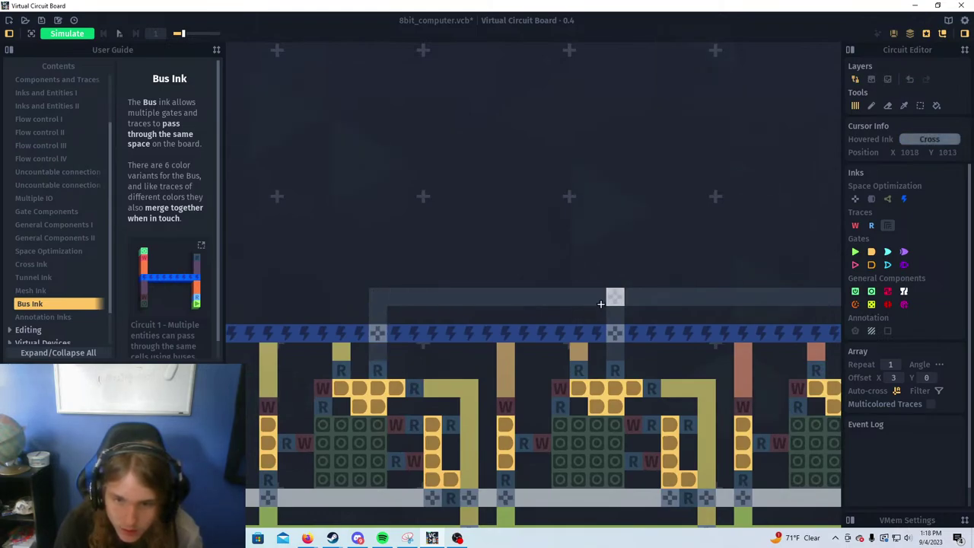
{"action": "left_click_drag", "start_coordinate": [417, 300], "coordinate": [672, 307]}
{"action": "mouse_move", "coordinate": [600, 308]}
{"action": "left_mouse_down"}
{"action": "mouse_move", "coordinate": [416, 313]}
{"action": "mouse_move", "coordinate": [425, 309]}
{"action": "mouse_move", "coordinate": [453, 306]}
{"action": "mouse_move", "coordinate": [409, 322]}
{"action": "mouse_move", "coordinate": [398, 341]}
{"action": "left_mouse_up"}
{"action": "left_click", "coordinate": [415, 304]}
{"action": "left_click", "coordinate": [451, 307]}
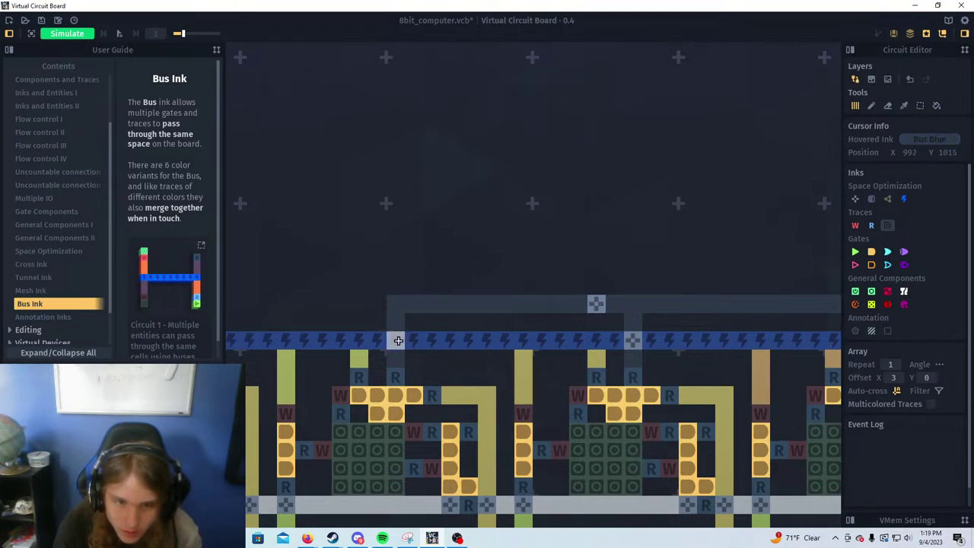
Connect the two upper-row cells farthest from the switch bank across the bus and join them to the gray control trace
{"action": "left_click_drag", "start_coordinate": [328, 355], "coordinate": [539, 356]}
{"action": "left_click", "coordinate": [371, 342]}
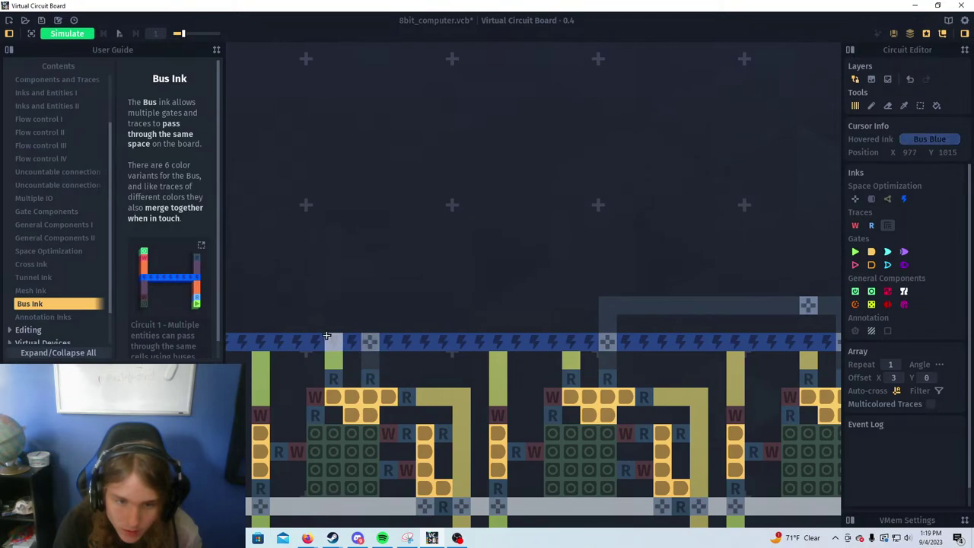
{"action": "scroll", "coordinate": [328, 340], "scroll_direction": "down", "scroll_amount": 3}
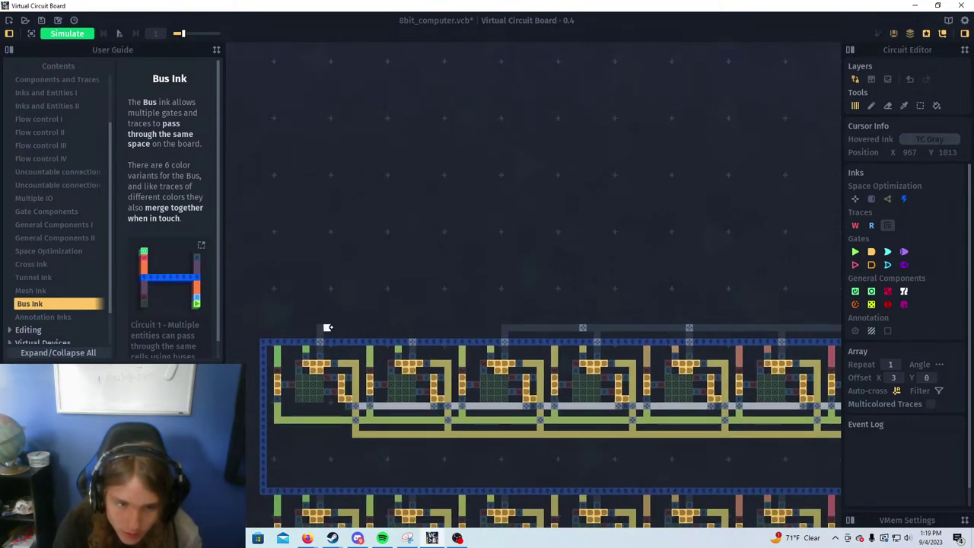
{"action": "left_click_drag", "start_coordinate": [327, 328], "coordinate": [504, 328]}
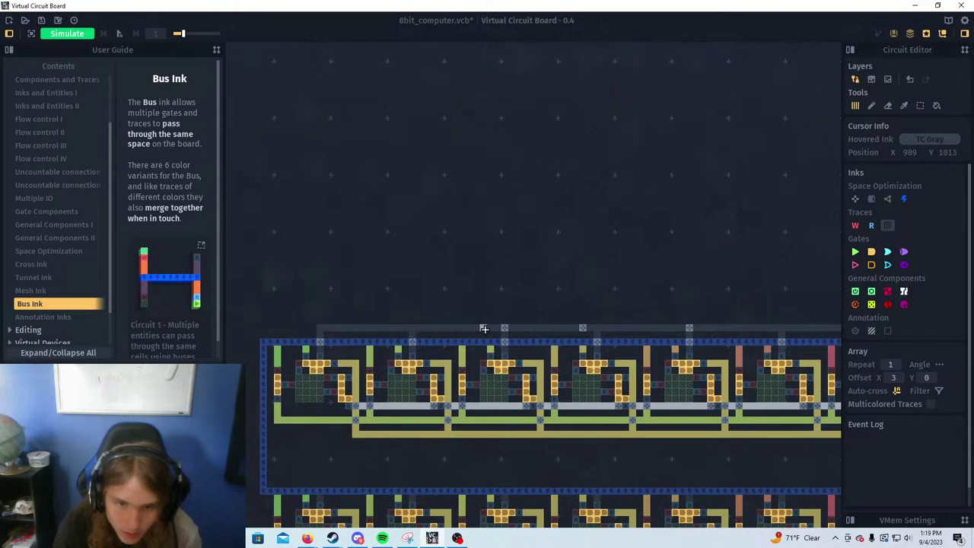
Examine the space above the lower row's bus and its cells' read inputs that lack a gray control connection
{"action": "scroll", "coordinate": [443, 311], "scroll_direction": "down", "scroll_amount": 1}
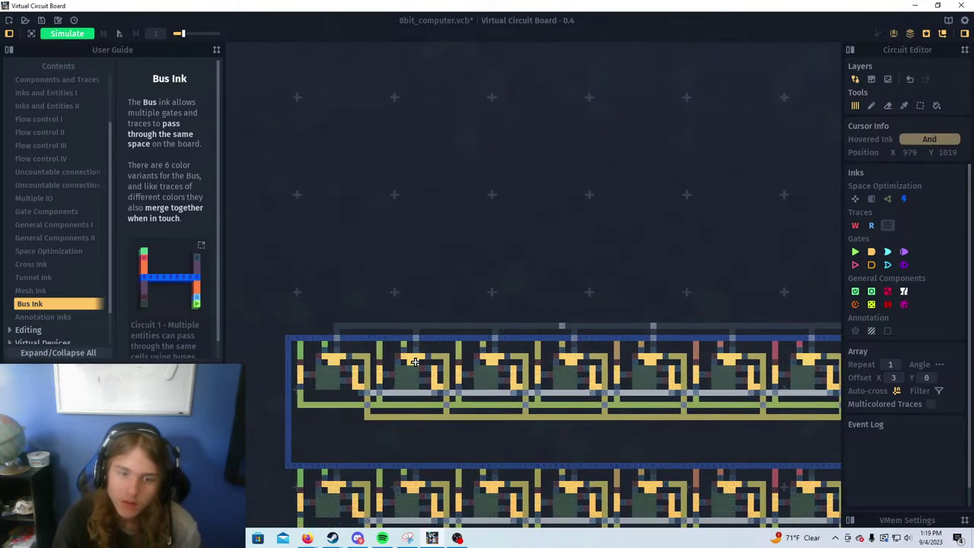
{"action": "scroll", "coordinate": [467, 411], "scroll_direction": "down", "scroll_amount": 1}
{"action": "left_click_drag", "start_coordinate": [467, 414], "coordinate": [473, 283]}
{"action": "scroll", "coordinate": [358, 315], "scroll_direction": "up", "scroll_amount": 4}
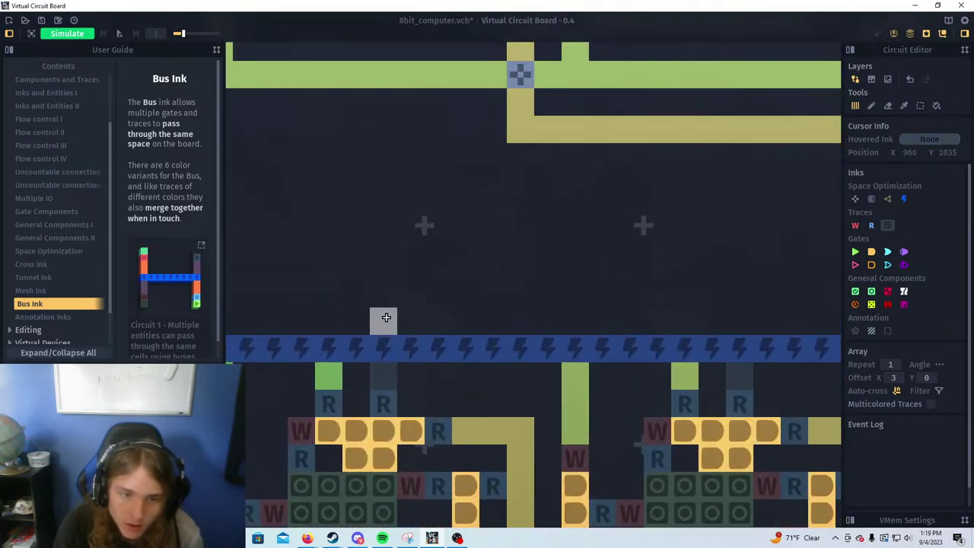
{"action": "scroll", "coordinate": [385, 320], "scroll_direction": "down", "scroll_amount": 3}
{"action": "scroll", "coordinate": [385, 318], "scroll_direction": "up", "scroll_amount": 5}
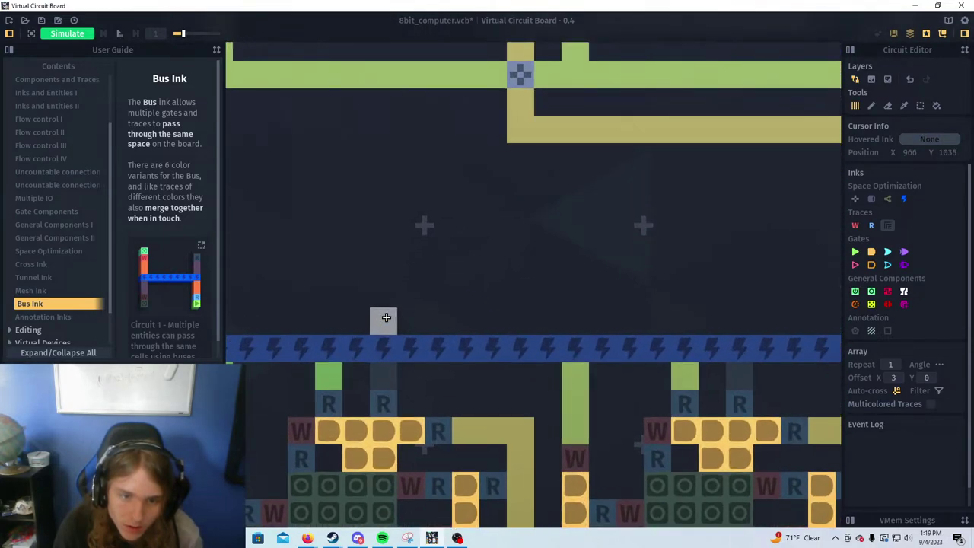
{"action": "scroll", "coordinate": [385, 316], "scroll_direction": "down", "scroll_amount": 2}
{"action": "scroll", "coordinate": [385, 315], "scroll_direction": "up", "scroll_amount": 1}
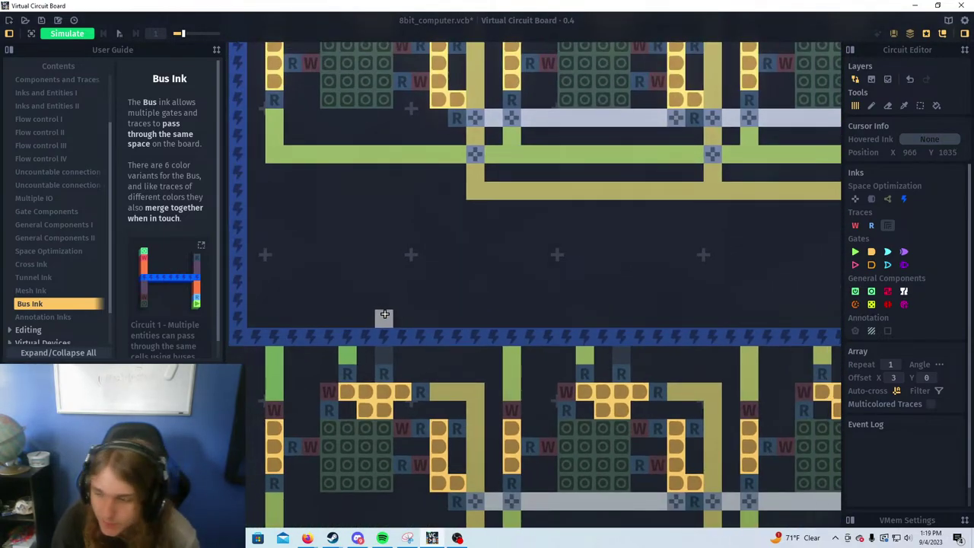
{"action": "scroll", "coordinate": [441, 263], "scroll_direction": "down", "scroll_amount": 4}
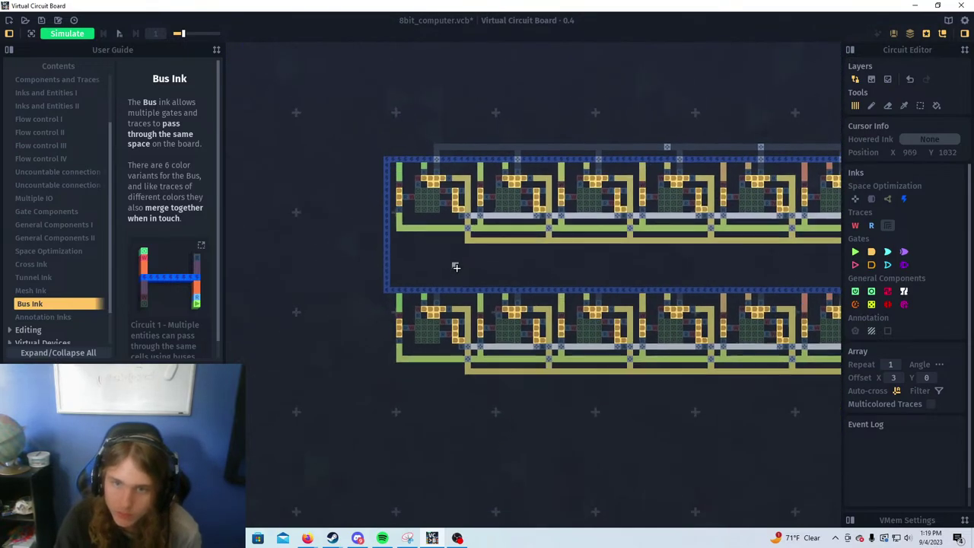
{"action": "scroll", "coordinate": [515, 262], "scroll_direction": "down", "scroll_amount": 2}
{"action": "left_click_drag", "start_coordinate": [669, 280], "coordinate": [413, 325]}
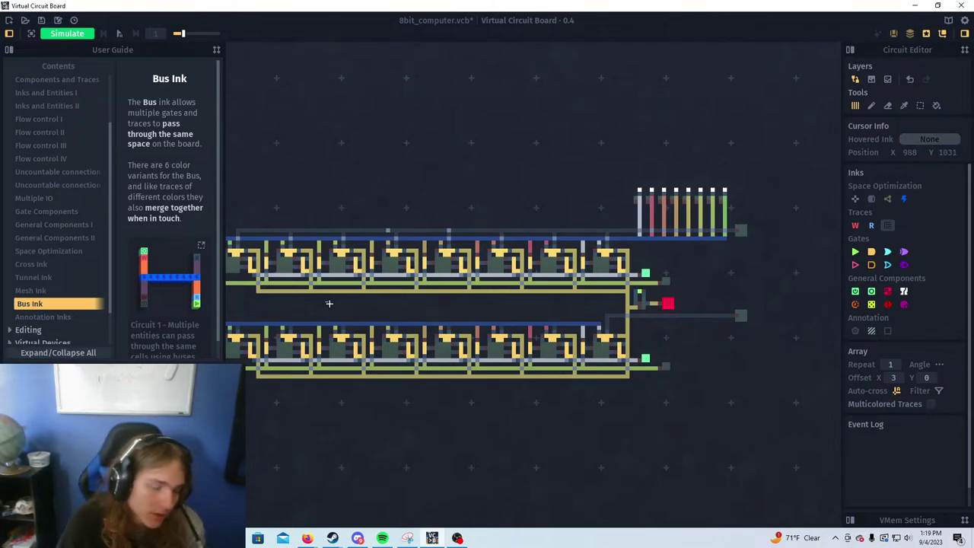
{"action": "scroll", "coordinate": [328, 303], "scroll_direction": "up", "scroll_amount": 5}
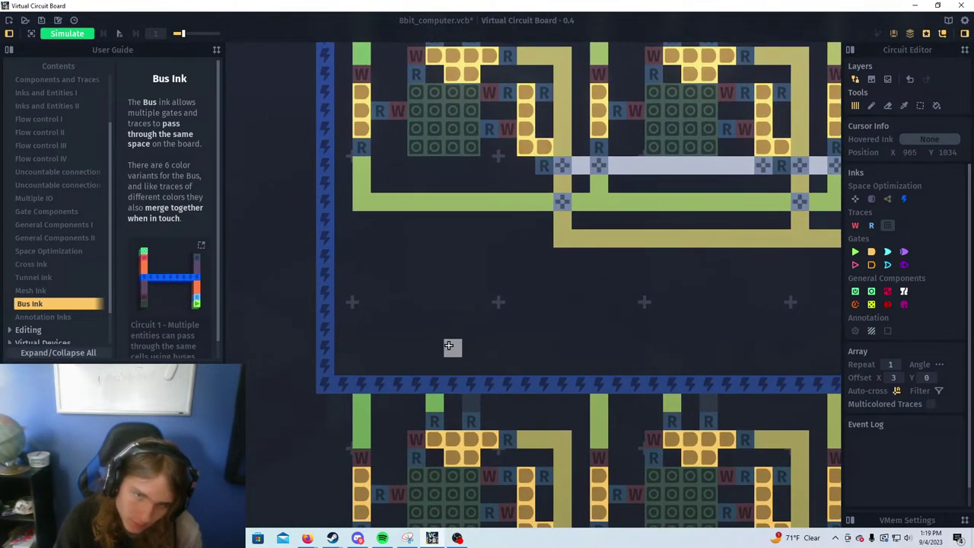
{"action": "scroll", "coordinate": [449, 346], "scroll_direction": "down", "scroll_amount": 5}
{"action": "scroll", "coordinate": [426, 364], "scroll_direction": "up", "scroll_amount": 5}
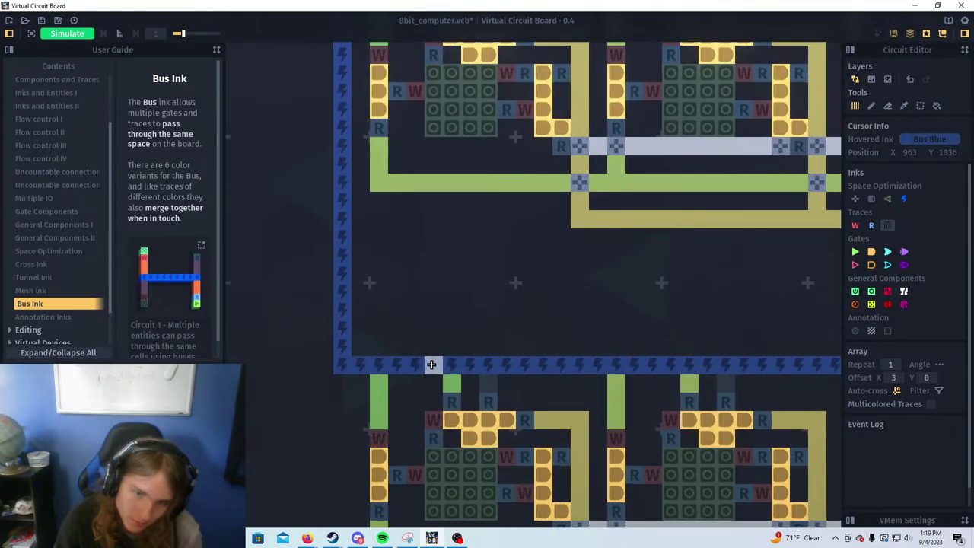
Carry gray traces across the lower bus from the two cells farthest from the switch bank and join them above the bus
{"action": "left_click", "coordinate": [489, 362]}
{"action": "left_click_drag", "start_coordinate": [656, 377], "coordinate": [473, 373]}
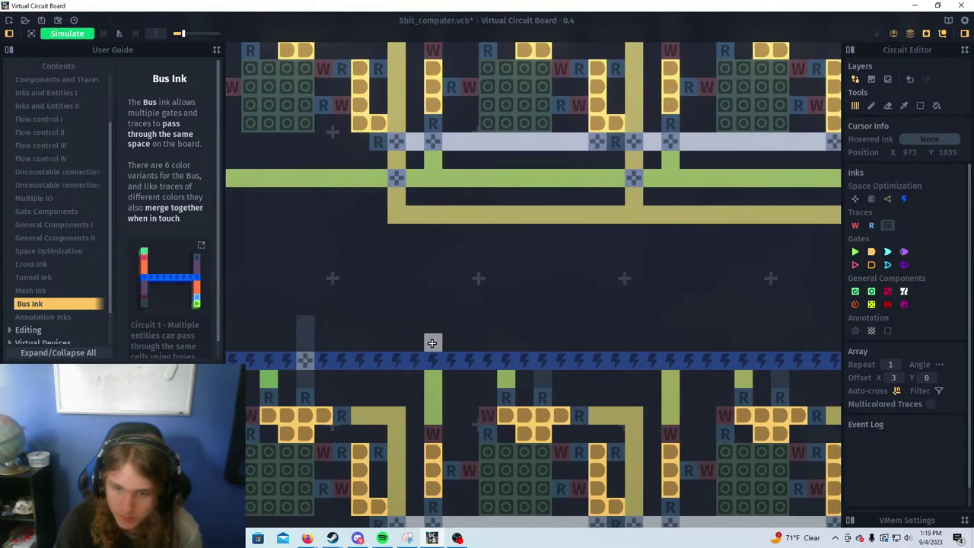
{"action": "left_click_drag", "start_coordinate": [543, 362], "coordinate": [544, 344]}
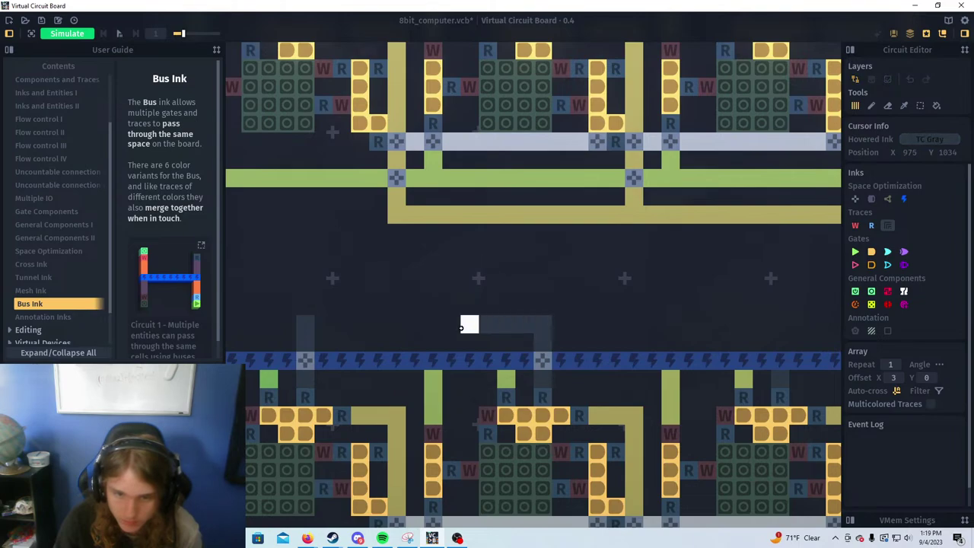
{"action": "scroll", "coordinate": [685, 335], "scroll_direction": "down", "scroll_amount": 3}
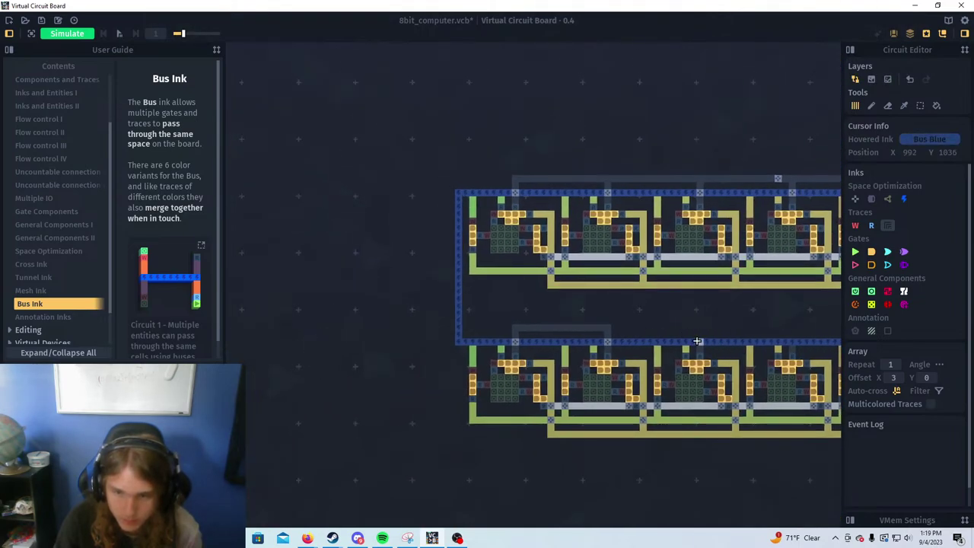
Carry gray traces across the lower bus from the remaining unconnected cells and link them with a gray line above the bus
{"action": "left_click_drag", "start_coordinate": [698, 342], "coordinate": [419, 317]}
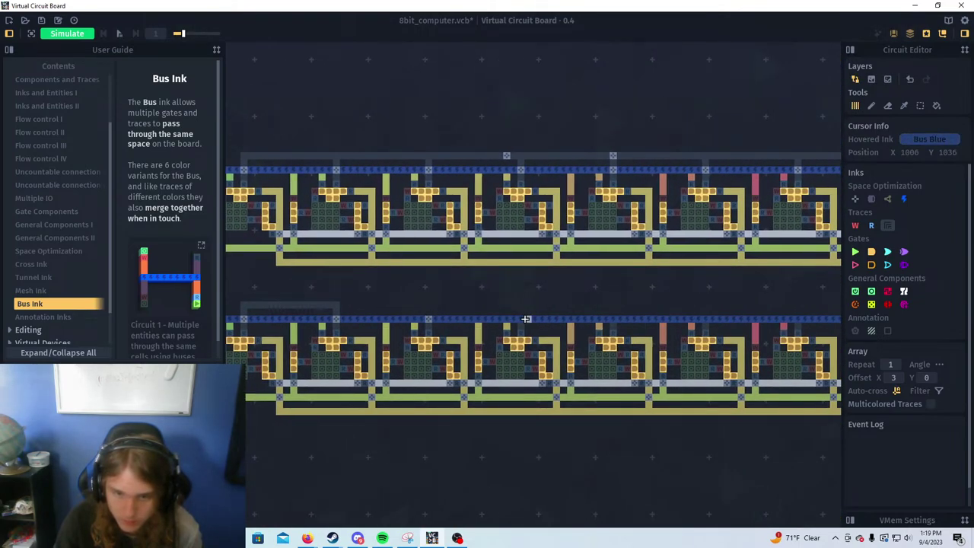
{"action": "left_click", "coordinate": [613, 319]}
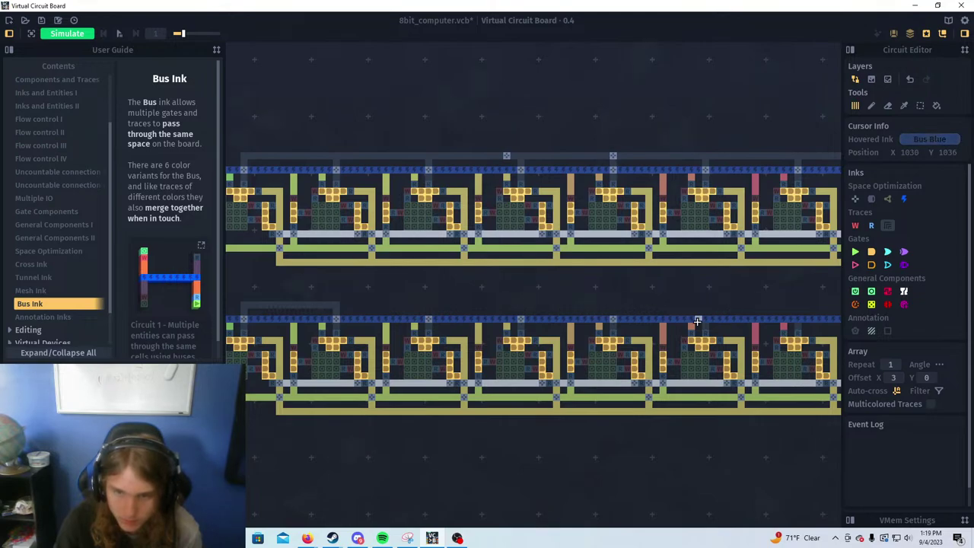
{"action": "left_click", "coordinate": [706, 319]}
{"action": "left_click_drag", "start_coordinate": [673, 307], "coordinate": [437, 326]}
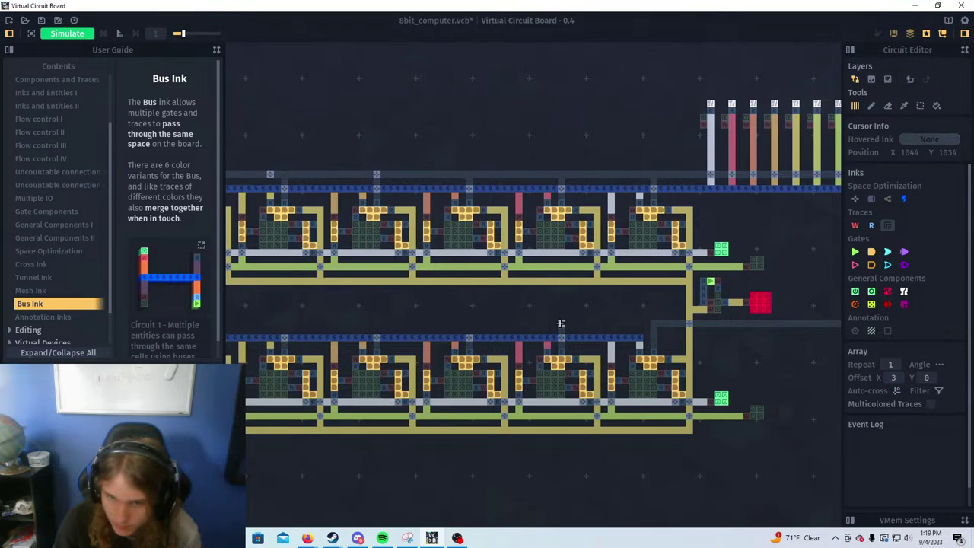
{"action": "left_click_drag", "start_coordinate": [304, 326], "coordinate": [546, 345]}
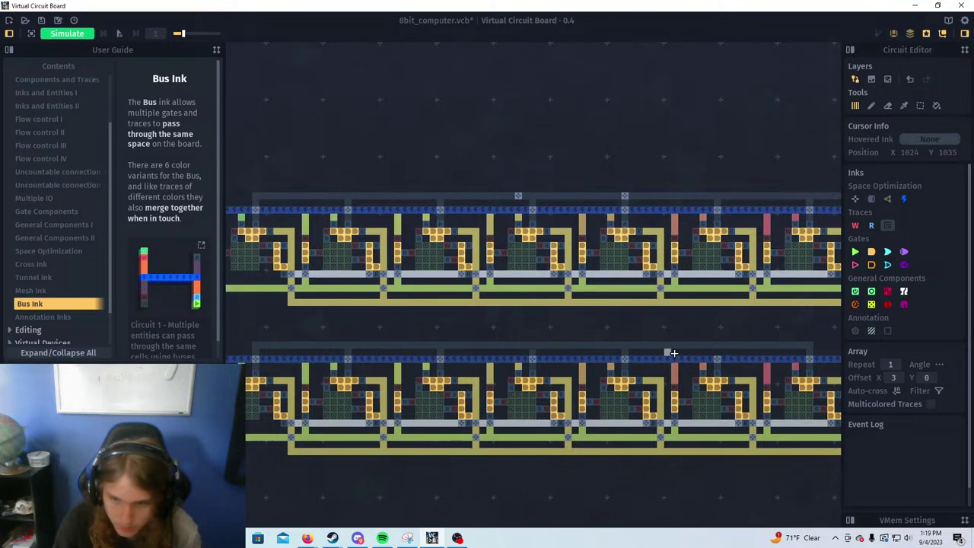
Look over both eight-bit registers and their control lines, then save the board
{"action": "left_click_drag", "start_coordinate": [717, 353], "coordinate": [485, 386]}
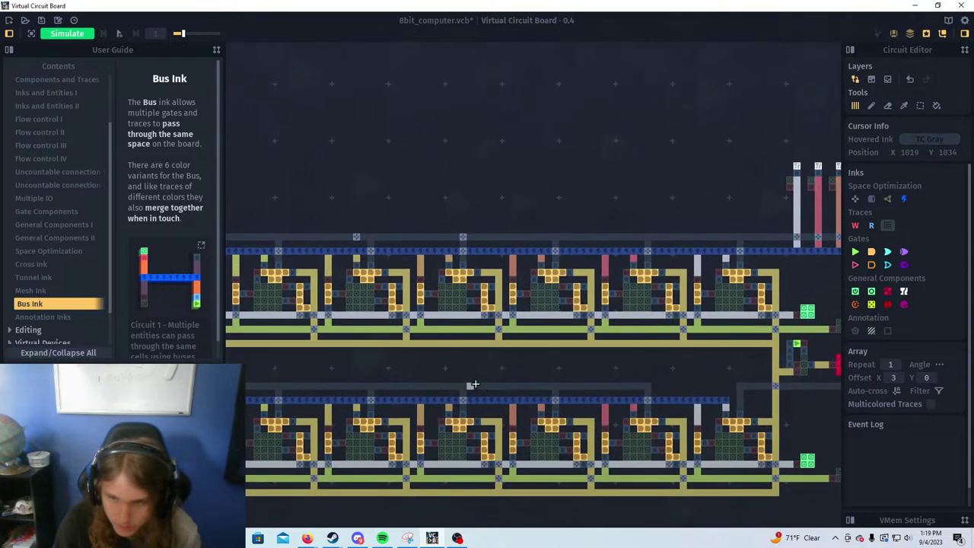
{"action": "left_click_drag", "start_coordinate": [639, 386], "coordinate": [491, 377]}
{"action": "left_click_drag", "start_coordinate": [593, 378], "coordinate": [579, 377]}
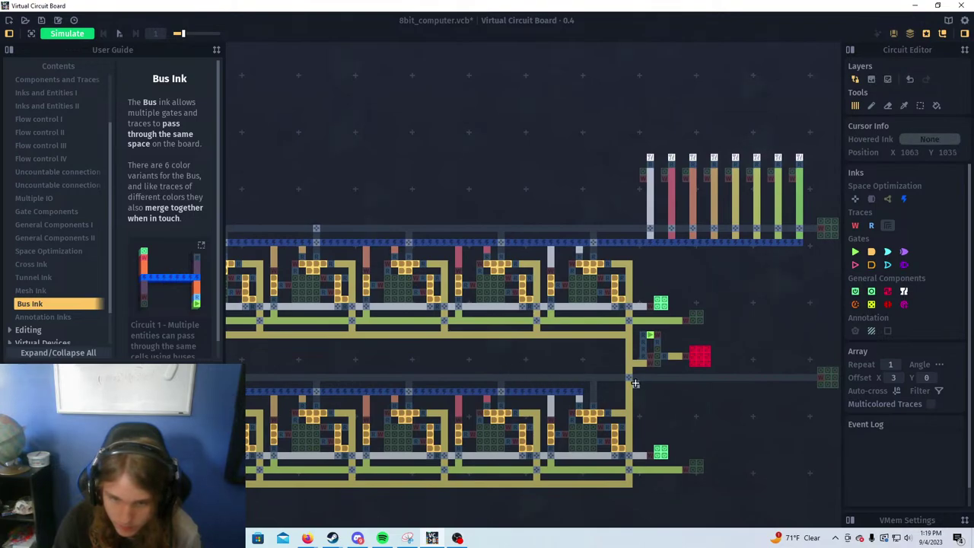
{"action": "scroll", "coordinate": [632, 383], "scroll_direction": "down", "scroll_amount": 5}
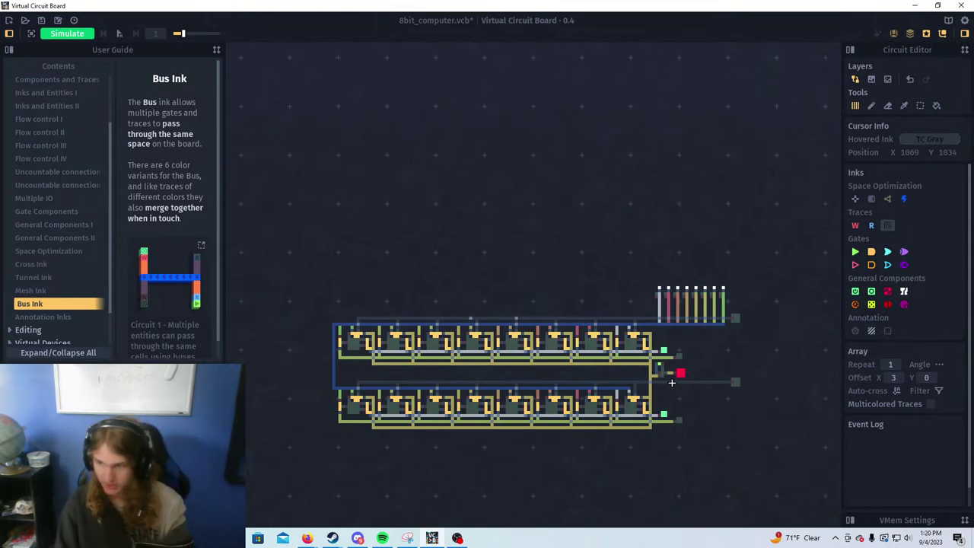
{"action": "key", "text": "ctrl+s"}
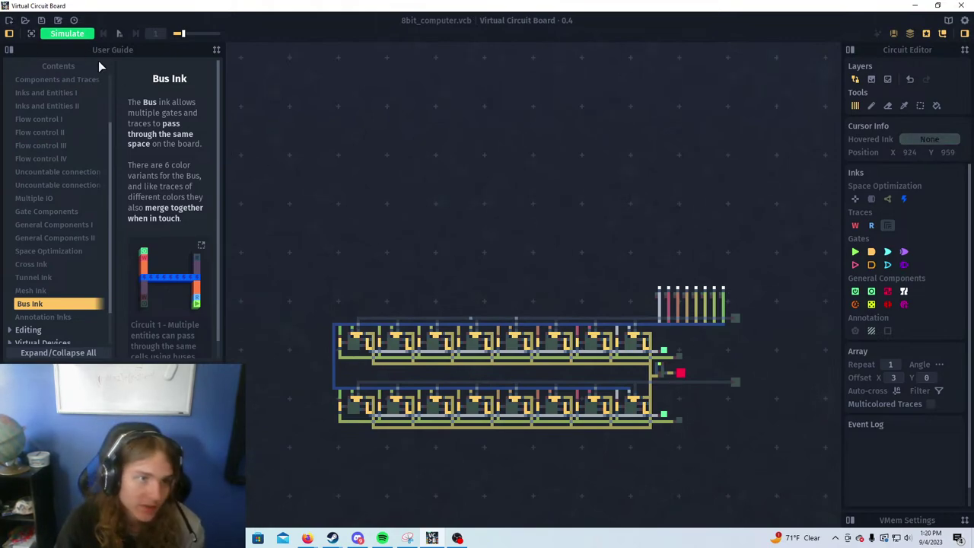
Start the simulation and switch on the first, fourth and sixth input latches feeding the blue bus
{"action": "left_click", "coordinate": [65, 32]}
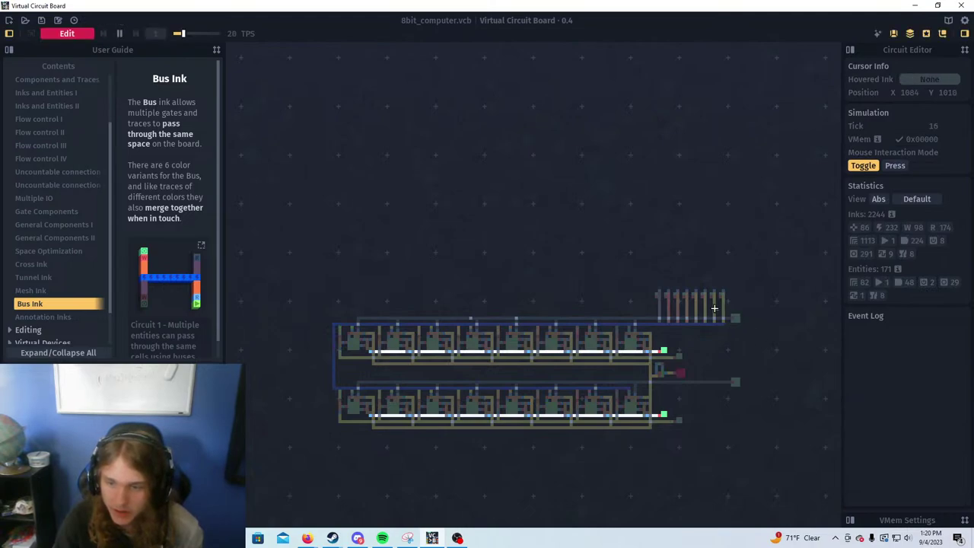
{"action": "scroll", "coordinate": [714, 307], "scroll_direction": "up", "scroll_amount": 3}
{"action": "left_click", "coordinate": [603, 283]}
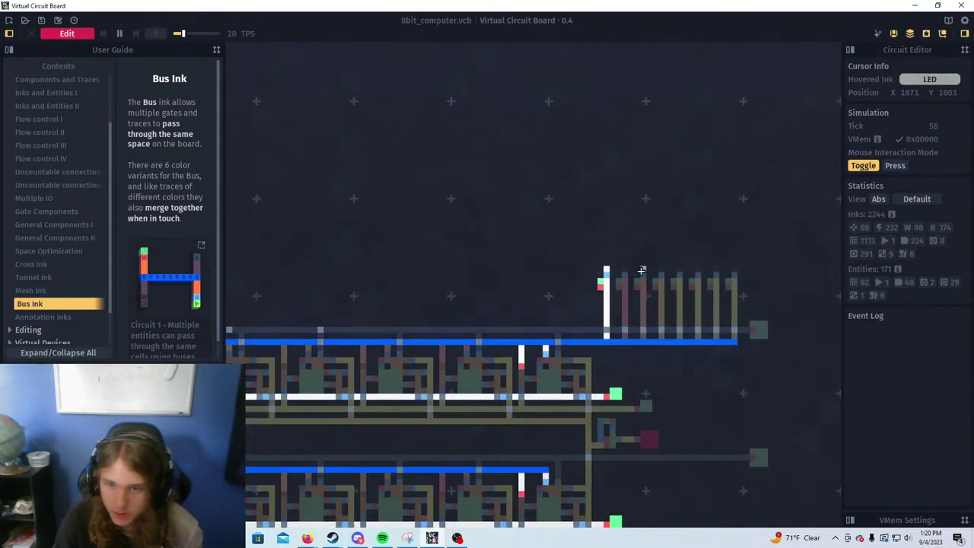
{"action": "left_click", "coordinate": [659, 288]}
{"action": "left_click", "coordinate": [696, 284]}
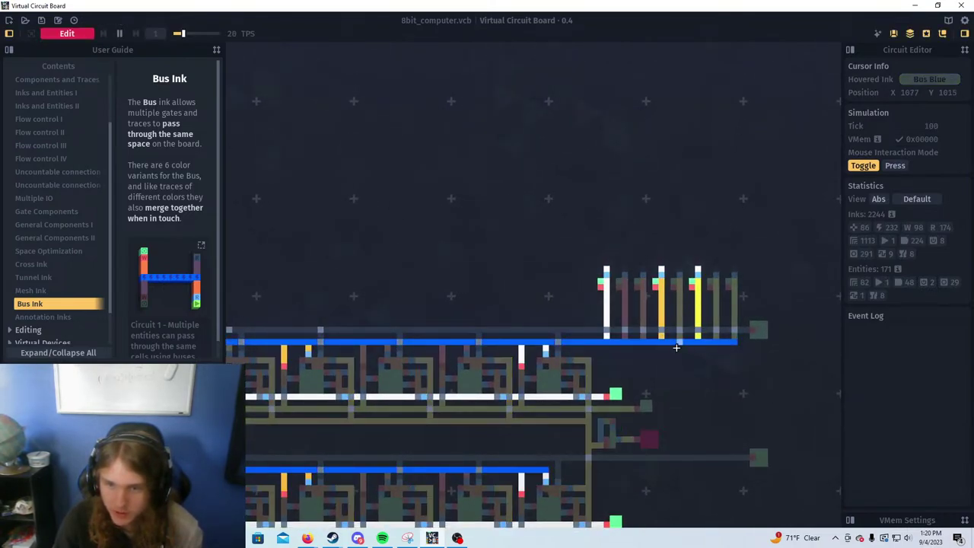
Switch on the upper register's gray load-line latch and examine which cells store the bus inputs
{"action": "scroll", "coordinate": [714, 335], "scroll_direction": "down", "scroll_amount": 2}
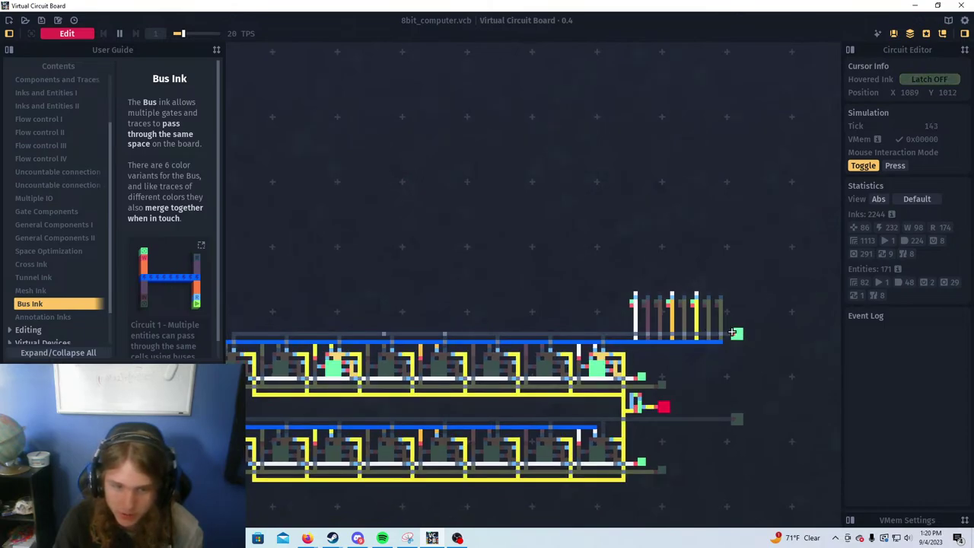
{"action": "scroll", "coordinate": [622, 351], "scroll_direction": "down", "scroll_amount": 2}
{"action": "scroll", "coordinate": [622, 351], "scroll_direction": "up", "scroll_amount": 4}
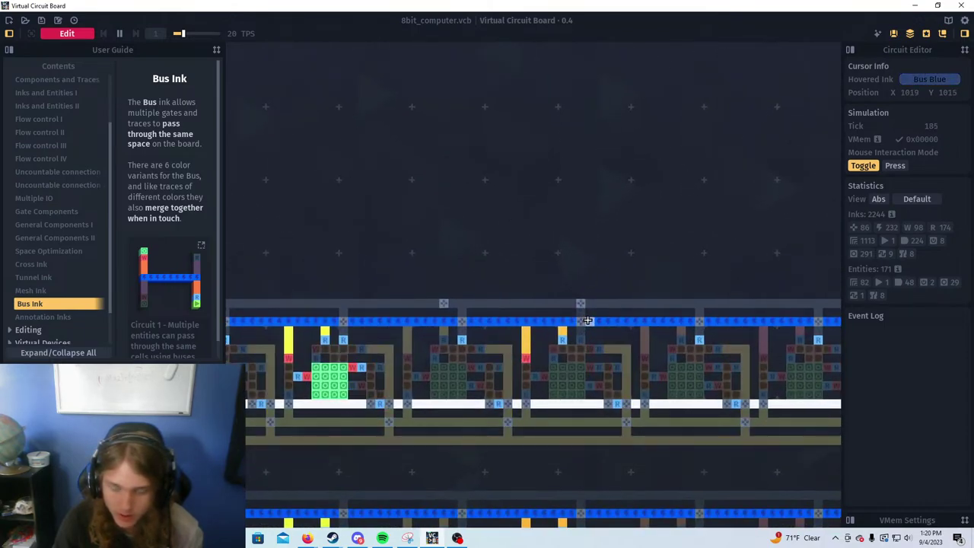
{"action": "scroll", "coordinate": [584, 351], "scroll_direction": "down", "scroll_amount": 4}
Return to editing and replace the two stray crosses on the upper register's gray load line with plain trace
{"action": "key", "text": "Tab"}
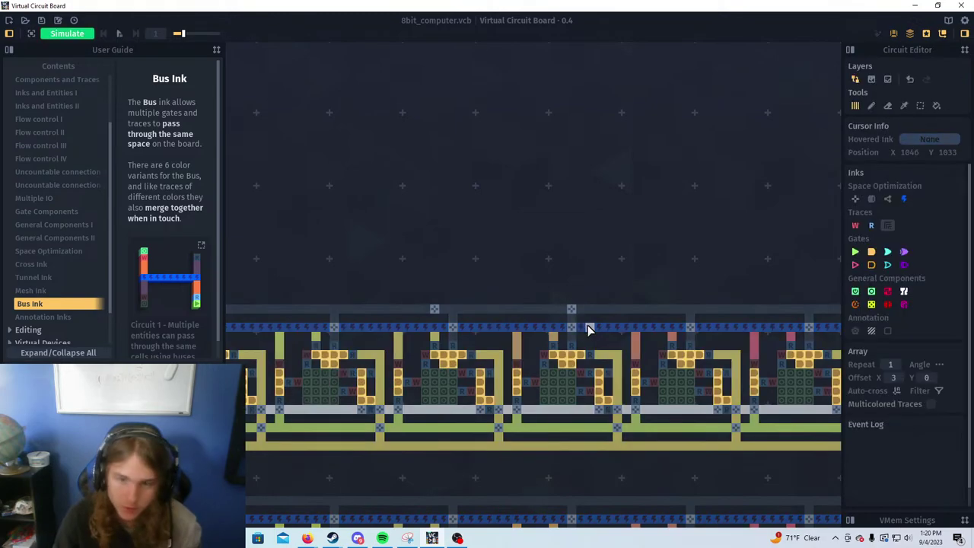
{"action": "left_click", "coordinate": [583, 309]}
{"action": "left_click", "coordinate": [572, 311]}
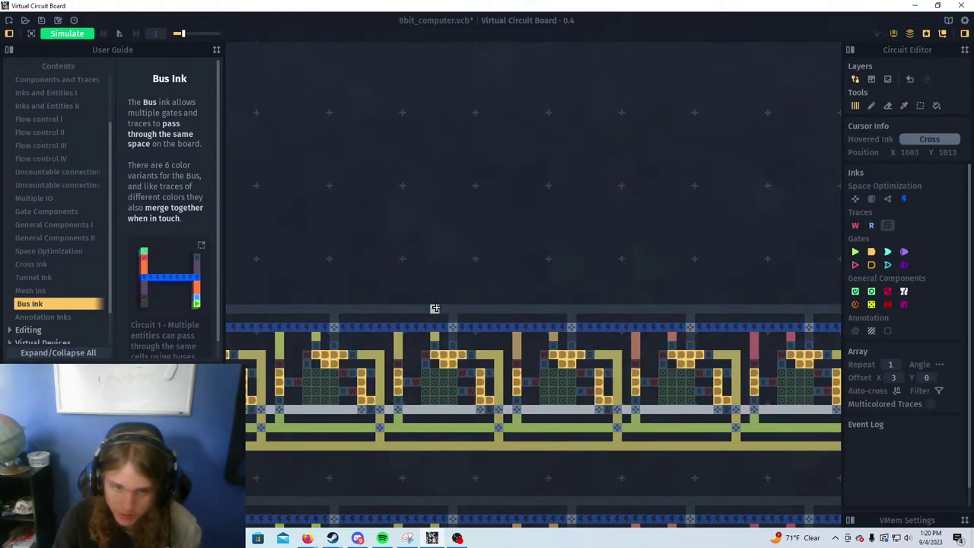
{"action": "scroll", "coordinate": [607, 325], "scroll_direction": "down", "scroll_amount": 2}
{"action": "left_click_drag", "start_coordinate": [620, 311], "coordinate": [417, 306]}
Restart the simulation, switch on the first, third and fifth bus inputs, and pulse the upper register's gray load latch
{"action": "key", "text": "Tab"}
{"action": "left_click", "coordinate": [616, 271]}
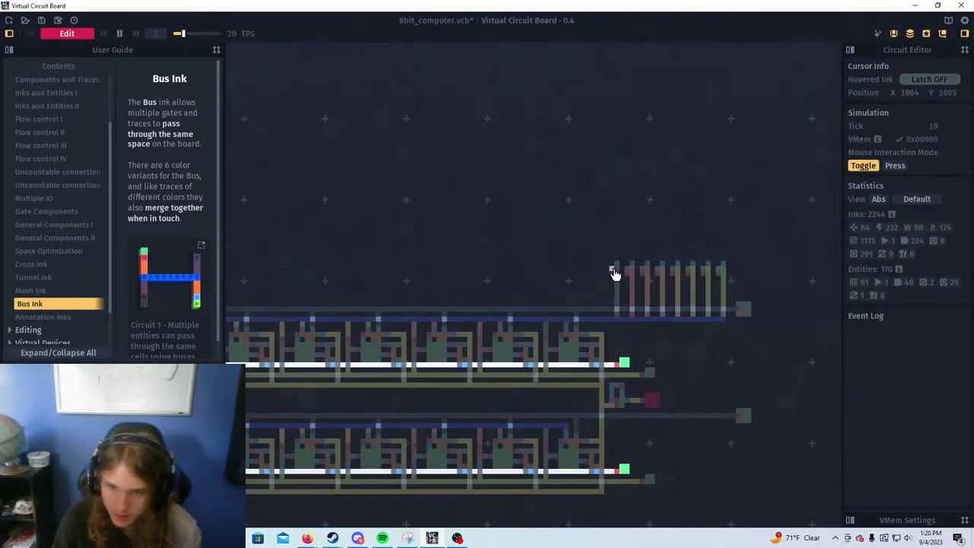
{"action": "left_click", "coordinate": [675, 270]}
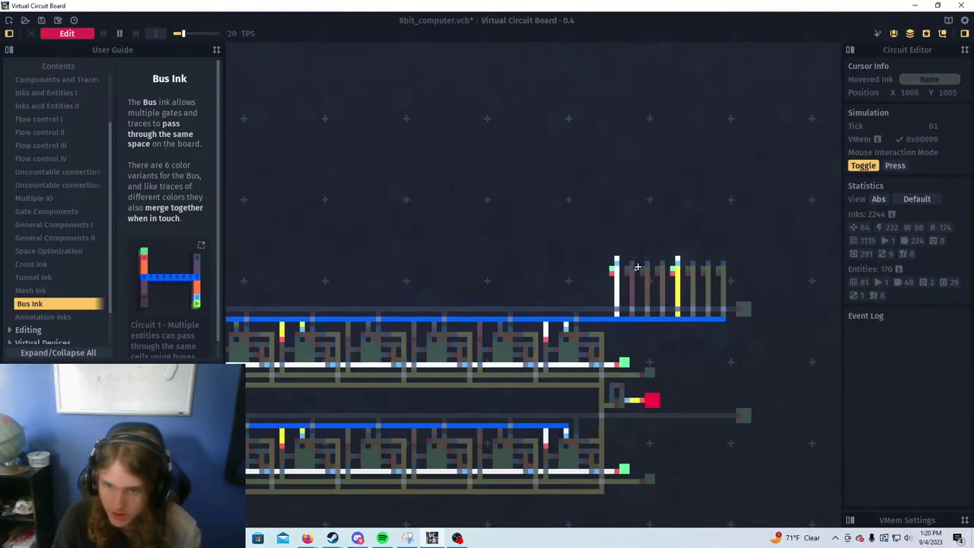
{"action": "left_click", "coordinate": [645, 270]}
{"action": "scroll", "coordinate": [586, 338], "scroll_direction": "down", "scroll_amount": 1}
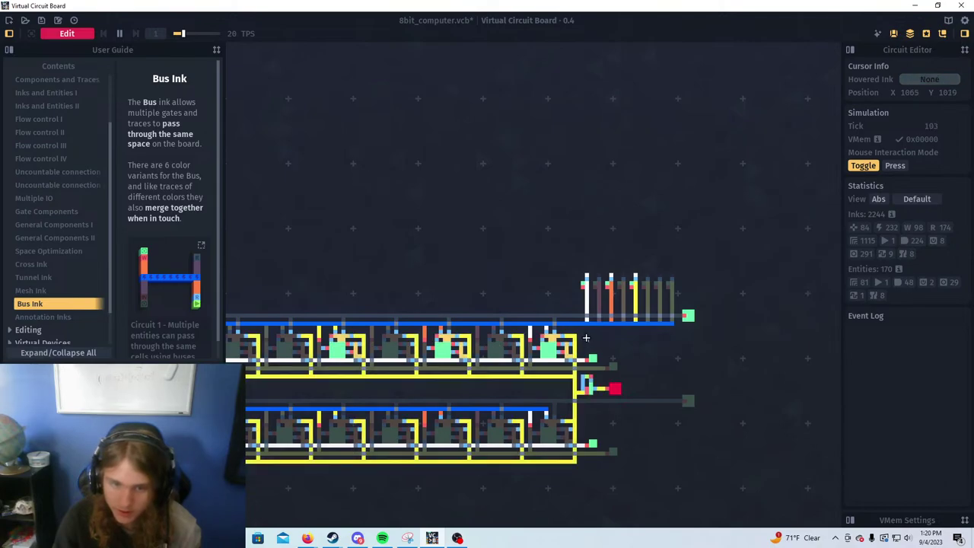
{"action": "left_click", "coordinate": [688, 315]}
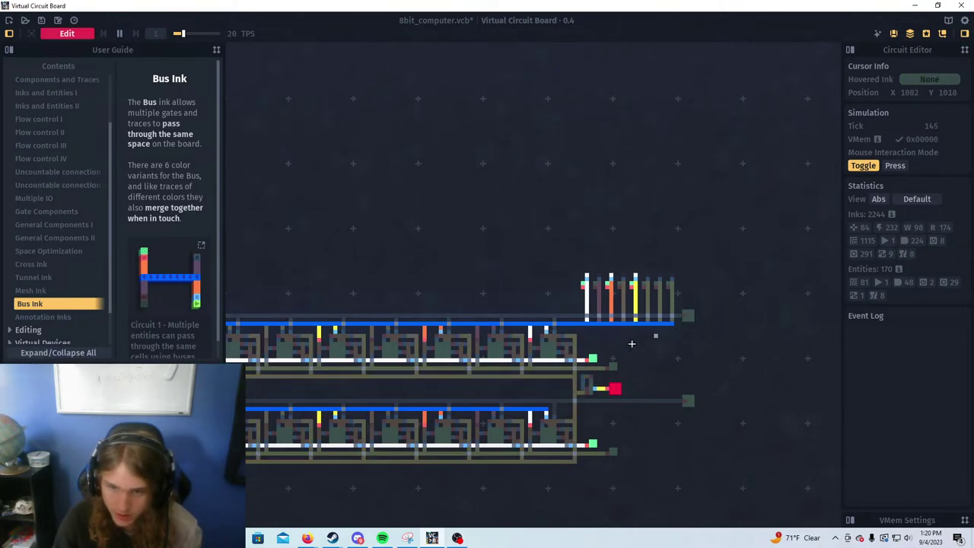
Switch off the first, third and fifth bus inputs, and toggle the first input on and off again
{"action": "left_click", "coordinate": [586, 284]}
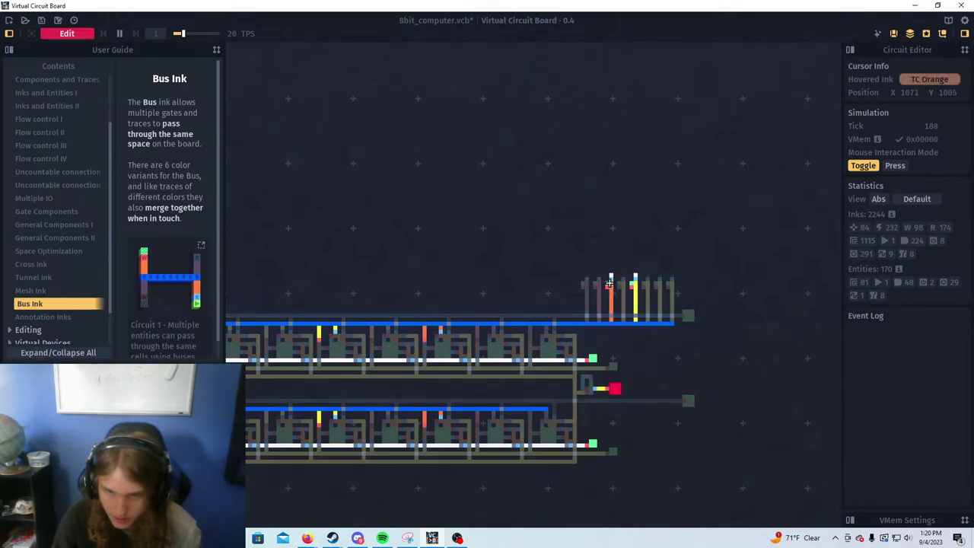
{"action": "left_click", "coordinate": [610, 283]}
{"action": "left_click", "coordinate": [634, 286]}
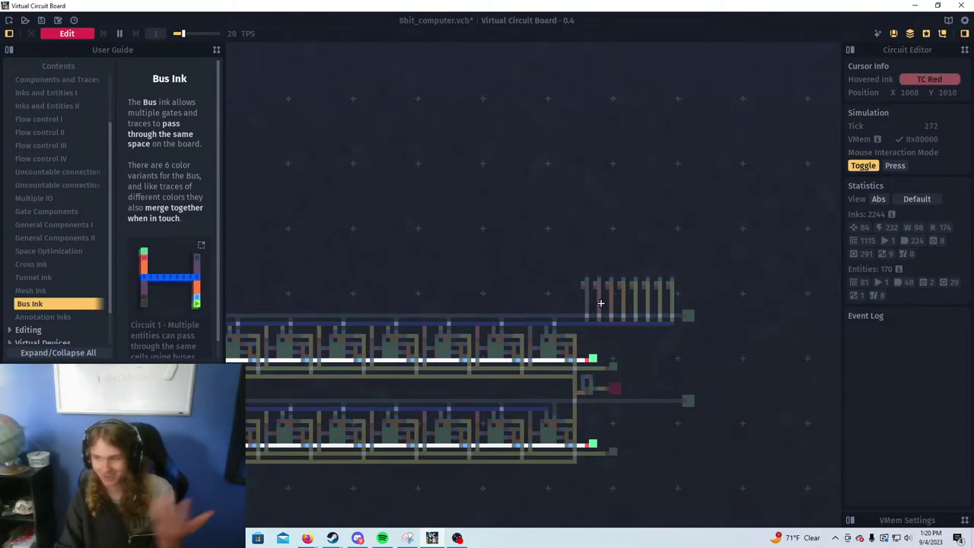
{"action": "scroll", "coordinate": [572, 304], "scroll_direction": "up", "scroll_amount": 3}
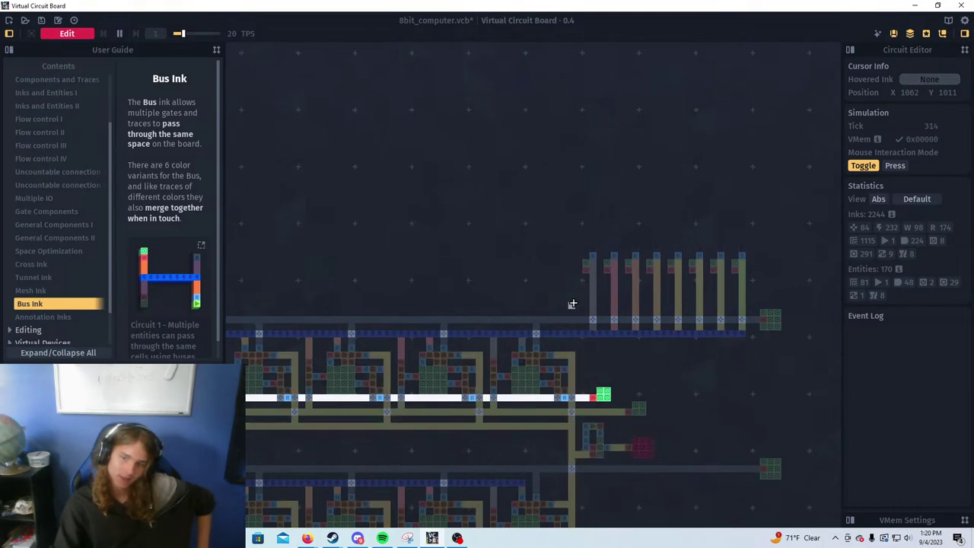
{"action": "left_click", "coordinate": [586, 266]}
{"action": "left_click", "coordinate": [585, 266]}
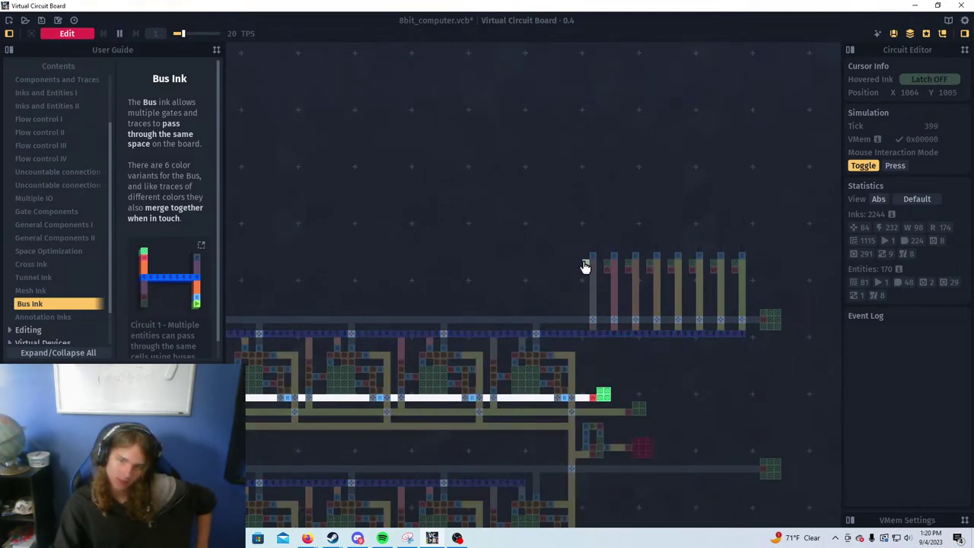
{"action": "scroll", "coordinate": [533, 376], "scroll_direction": "up", "scroll_amount": 3}
{"action": "scroll", "coordinate": [569, 312], "scroll_direction": "down", "scroll_amount": 5}
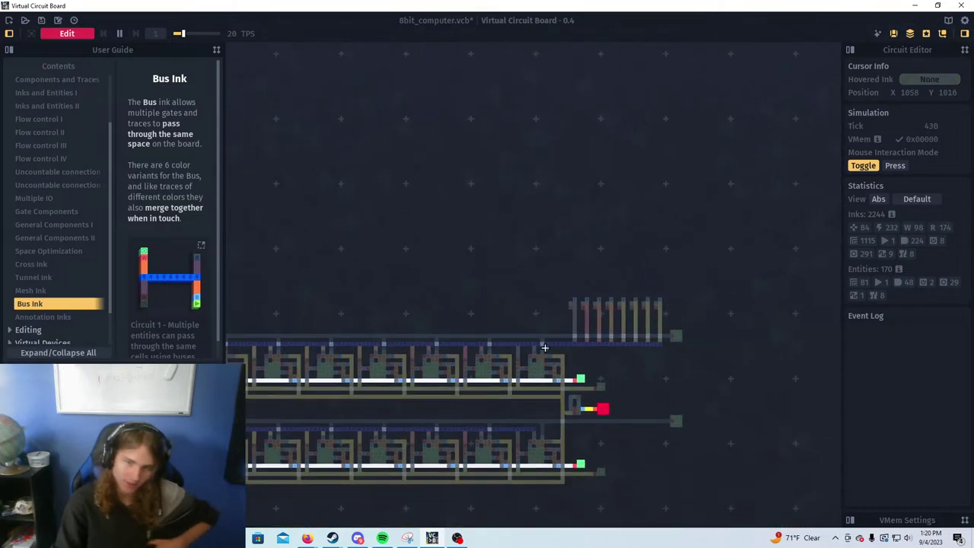
Switch off both registers' white-line latches and store bus inputs one, three and five in the upper register, clearing the inputs
{"action": "left_click", "coordinate": [574, 308]}
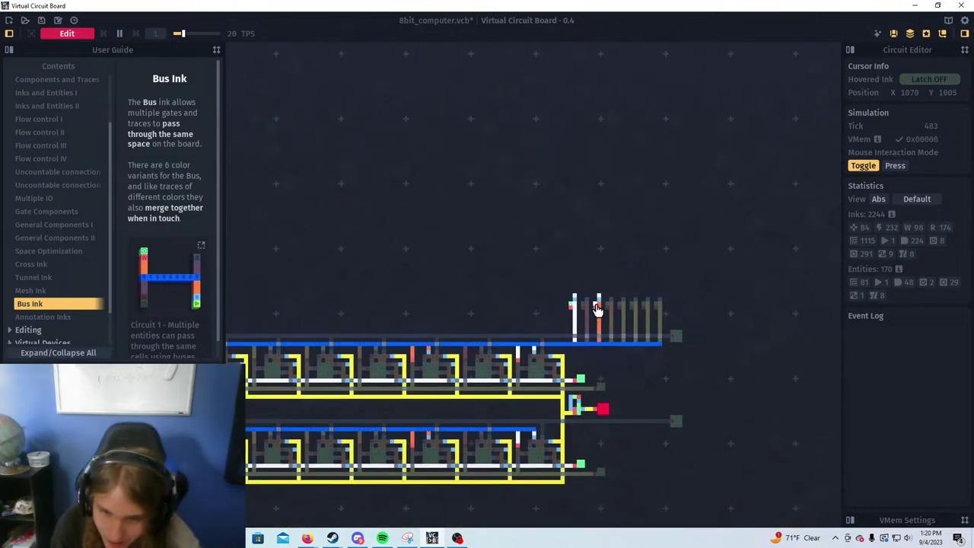
{"action": "left_click", "coordinate": [676, 337]}
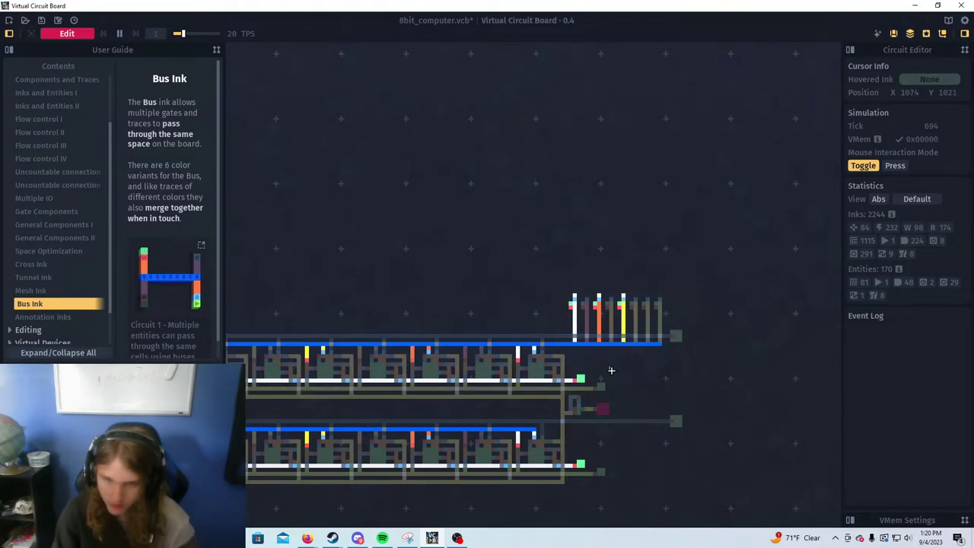
{"action": "left_click", "coordinate": [581, 378]}
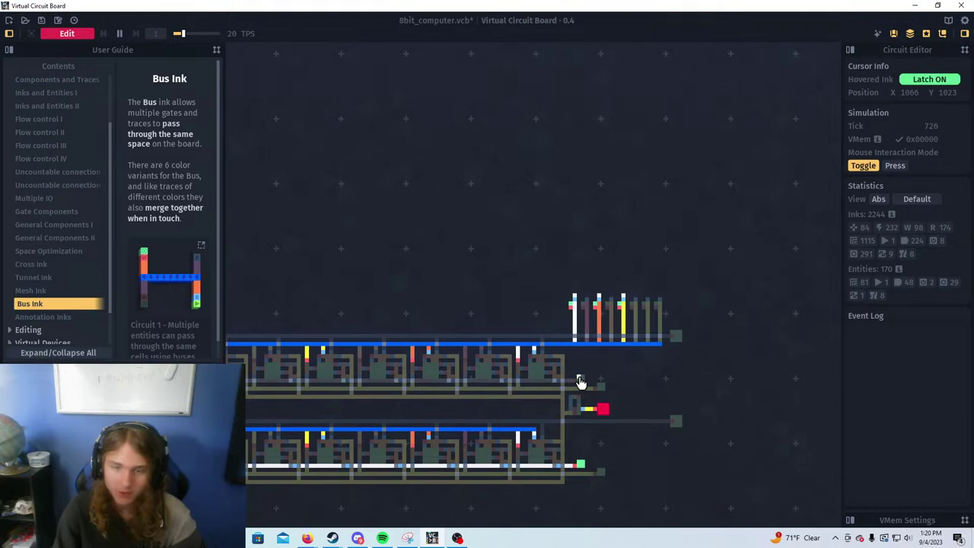
{"action": "left_click", "coordinate": [582, 466]}
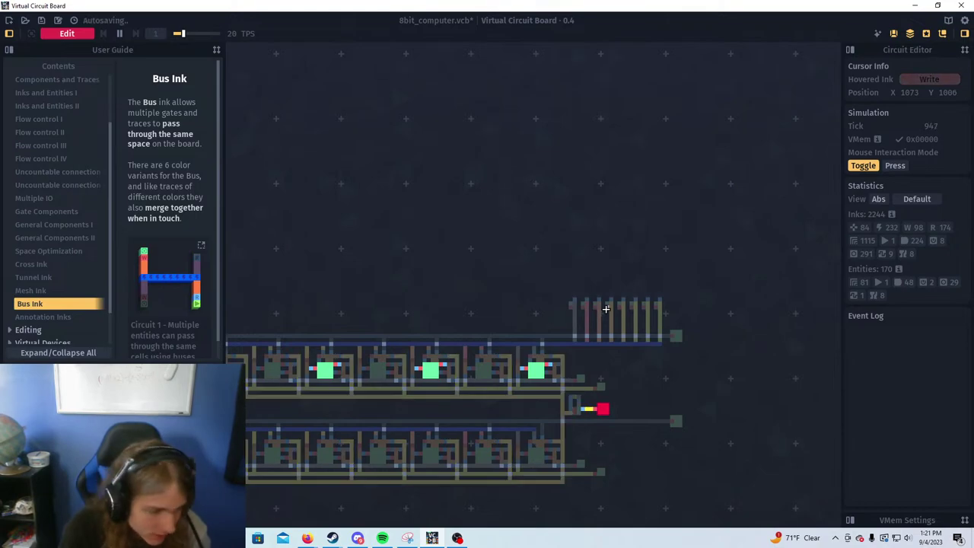
{"action": "scroll", "coordinate": [639, 326], "scroll_direction": "down", "scroll_amount": 2}
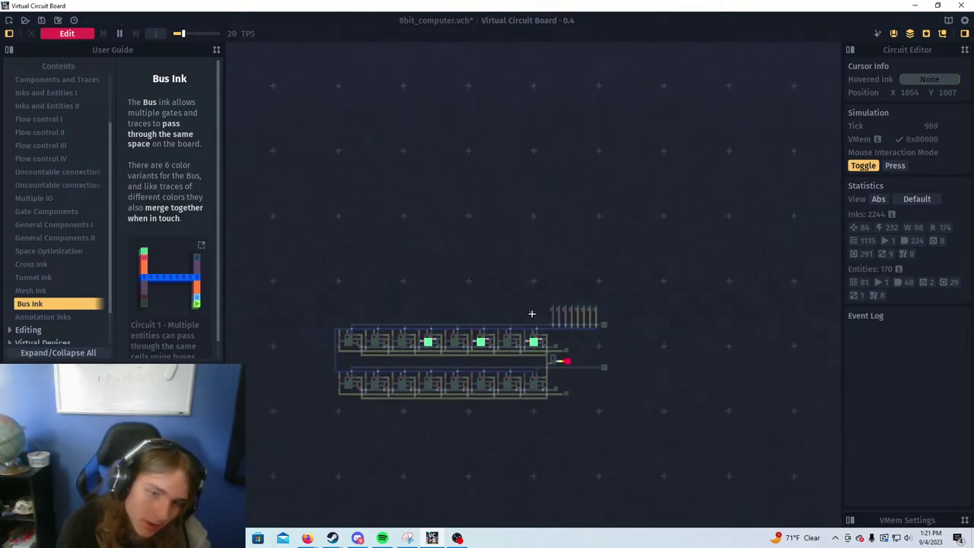
{"action": "scroll", "coordinate": [591, 362], "scroll_direction": "up", "scroll_amount": 3}
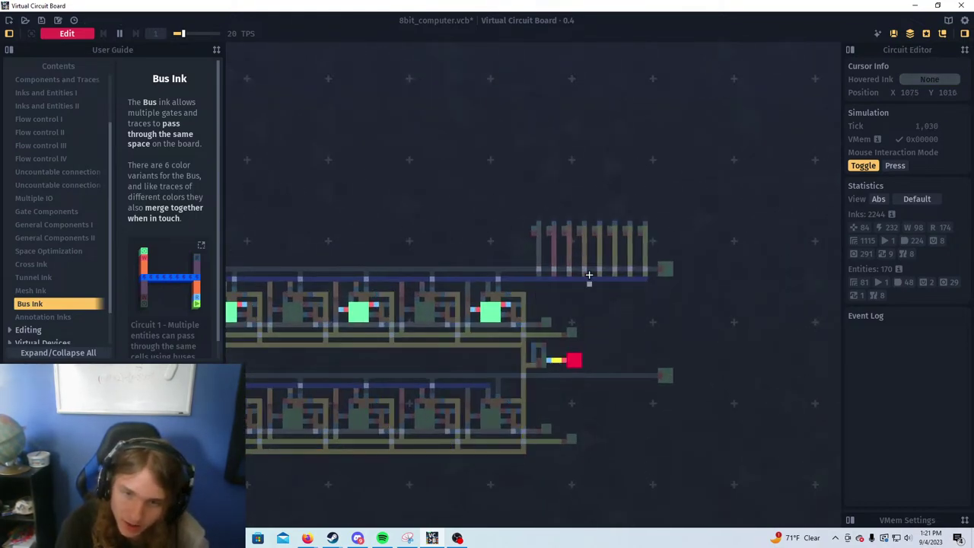
Switch on the third, fifth, seventh and eighth bus inputs and load them into the lower register with its gray-line latch
{"action": "left_click", "coordinate": [568, 229]}
{"action": "left_click", "coordinate": [630, 228]}
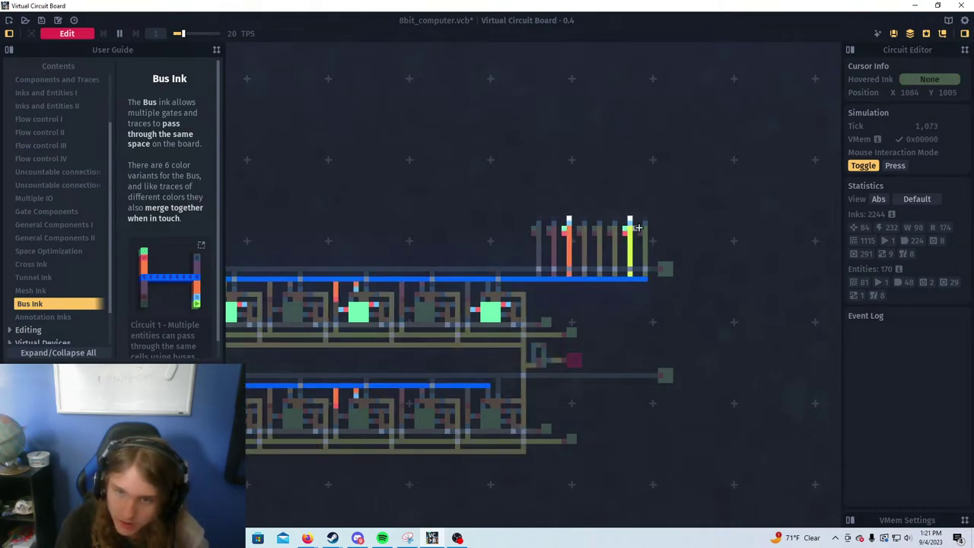
{"action": "scroll", "coordinate": [609, 289], "scroll_direction": "down", "scroll_amount": 1}
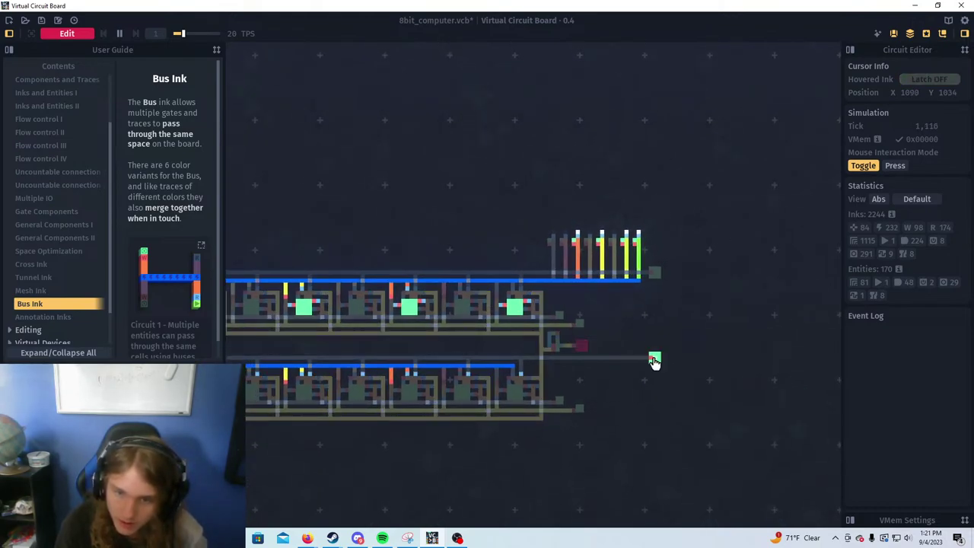
{"action": "scroll", "coordinate": [609, 358], "scroll_direction": "down", "scroll_amount": 2}
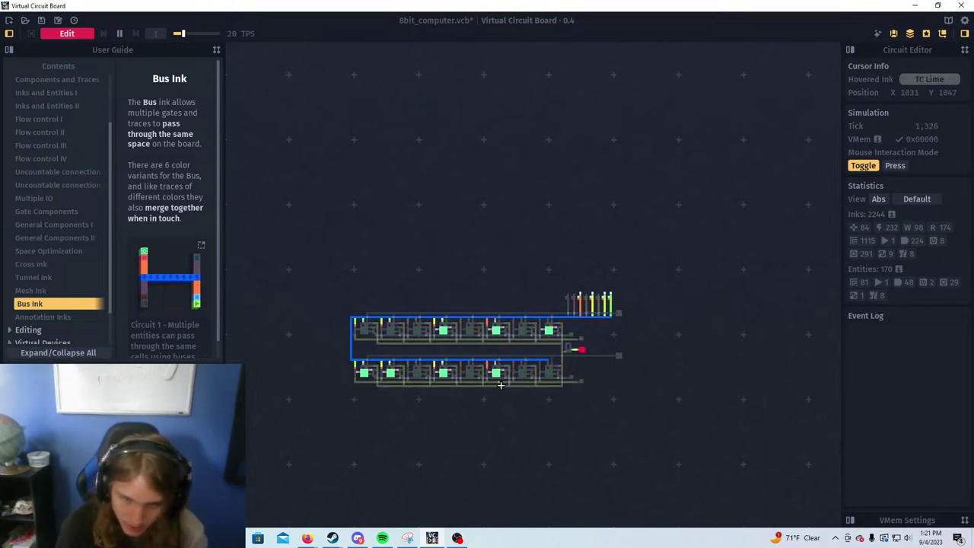
Switch off all bus inputs and pulse the upper register's lime output line to put its stored value on the bus
{"action": "scroll", "coordinate": [556, 383], "scroll_direction": "up", "scroll_amount": 1}
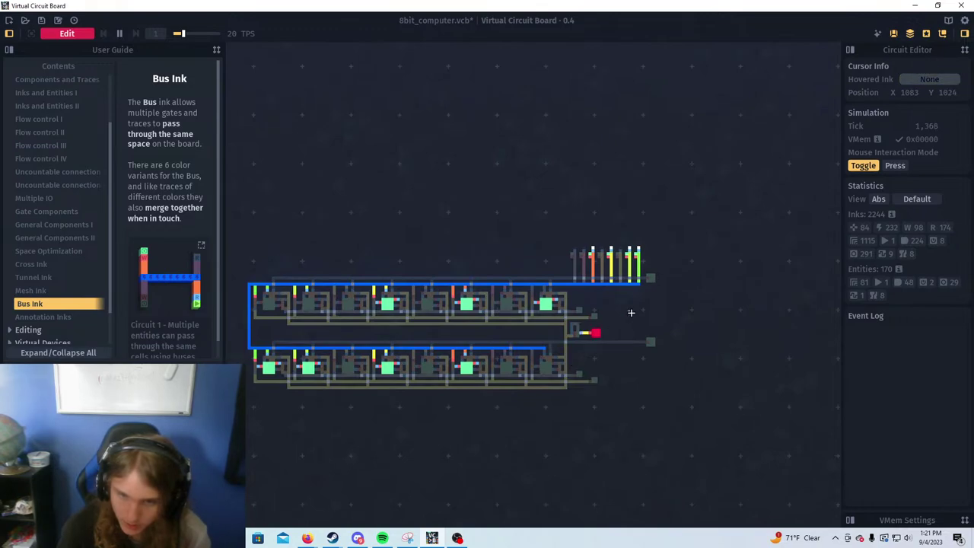
{"action": "left_click_drag", "start_coordinate": [630, 320], "coordinate": [621, 355]}
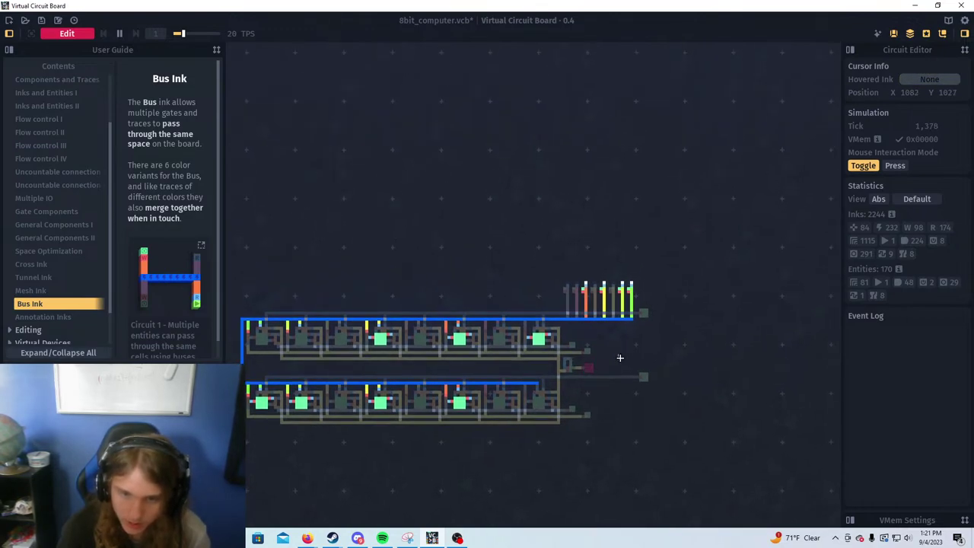
{"action": "left_click", "coordinate": [605, 288]}
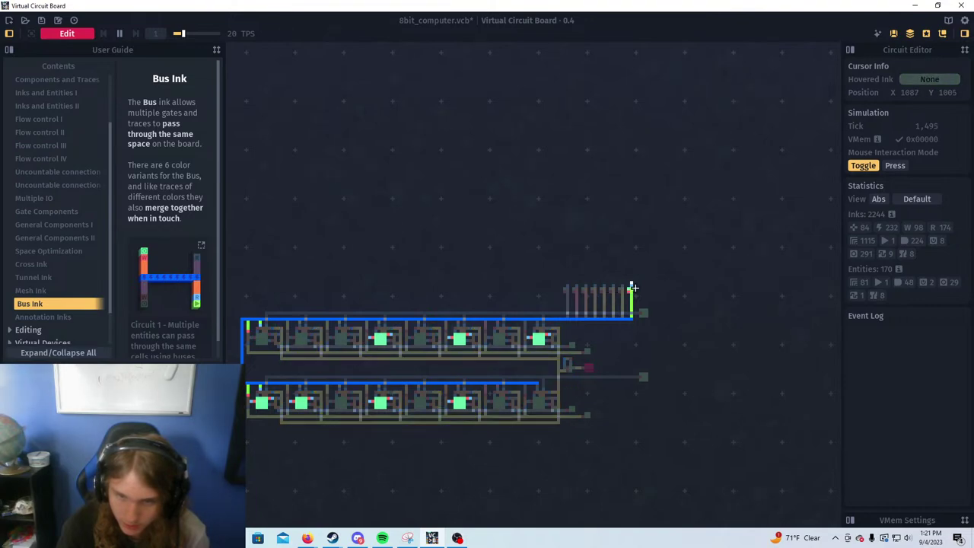
{"action": "left_click", "coordinate": [631, 293]}
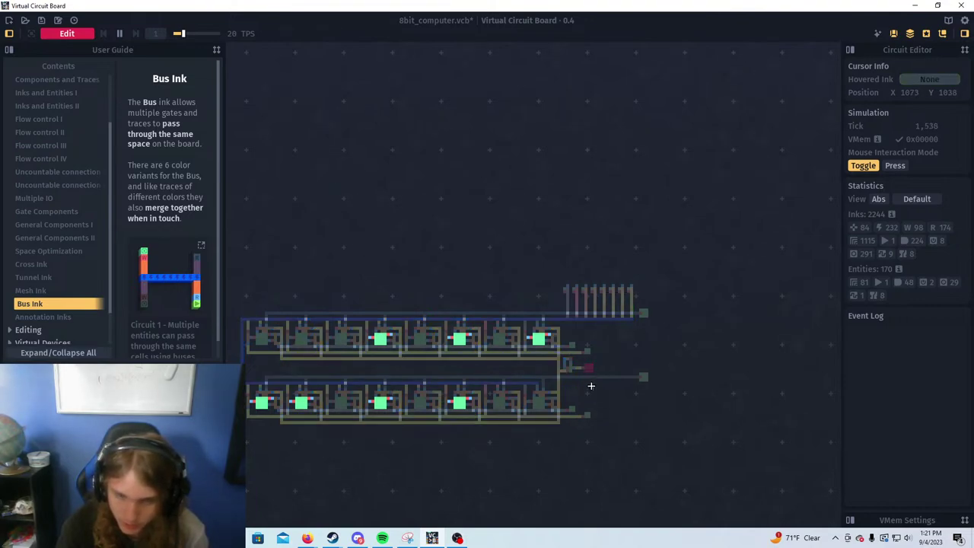
{"action": "left_click", "coordinate": [587, 354]}
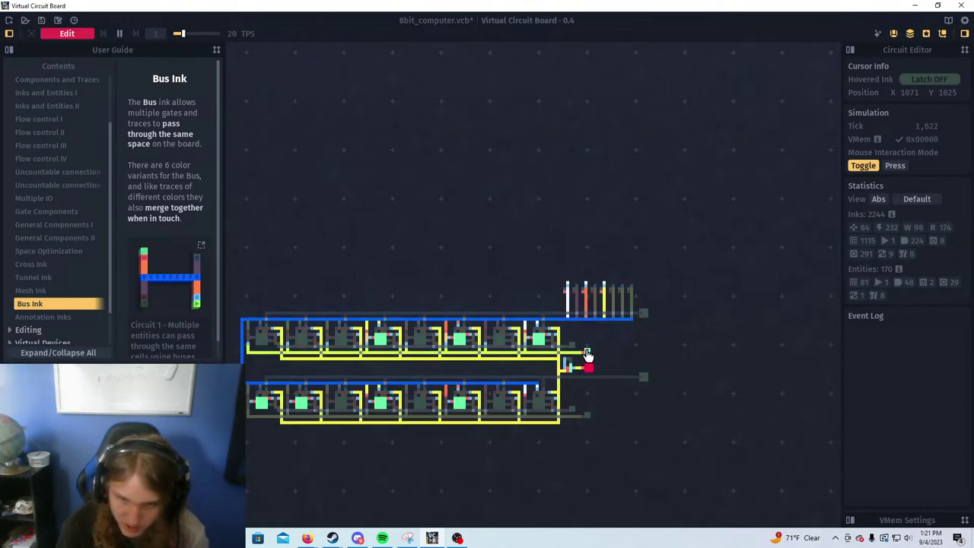
{"action": "left_click", "coordinate": [587, 353]}
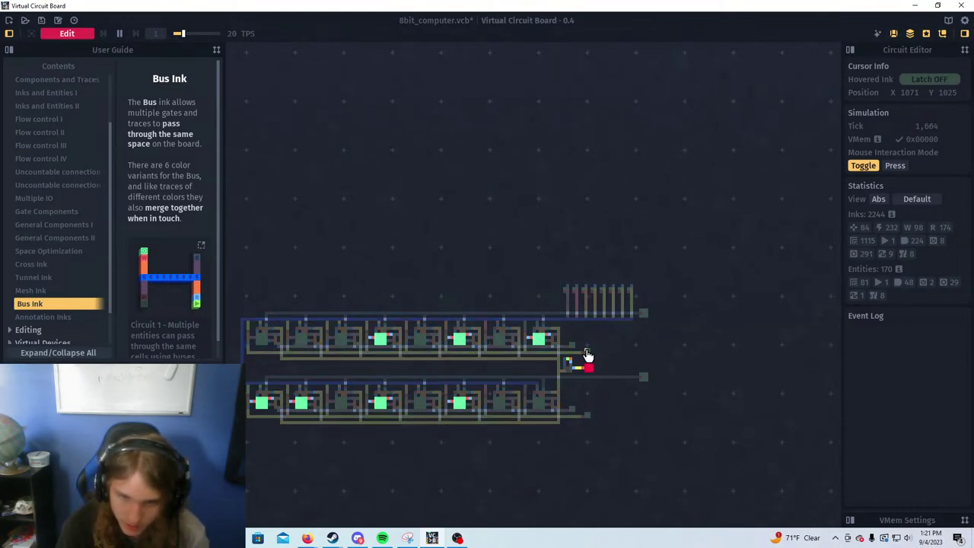
Pulse the upper register's lime output latch on and off once more and save the circuit
{"action": "left_click", "coordinate": [587, 353]}
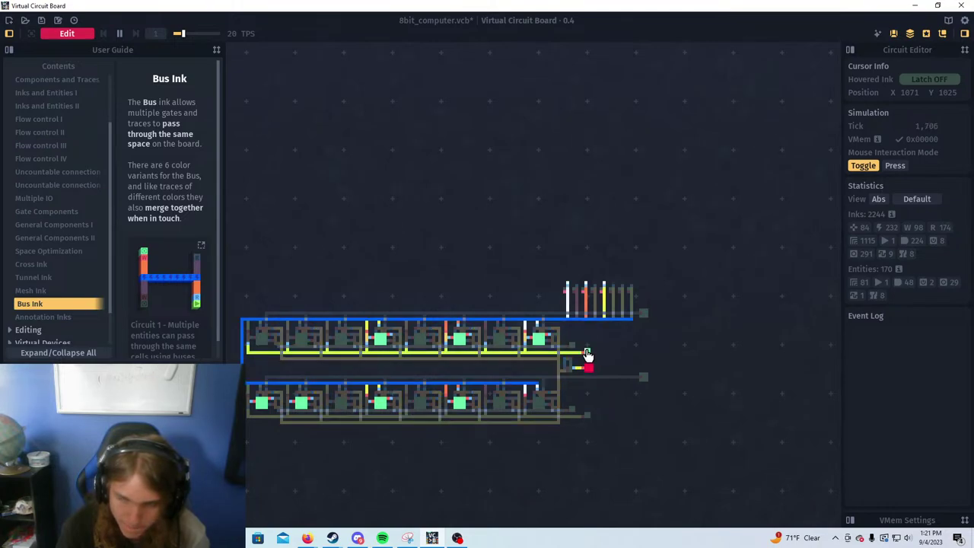
{"action": "left_click", "coordinate": [587, 353]}
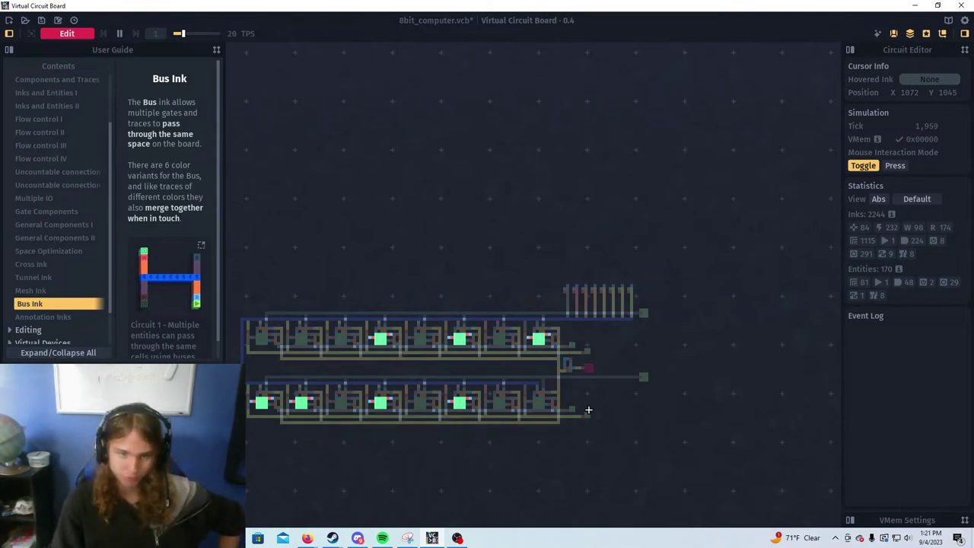
{"action": "left_click_drag", "start_coordinate": [333, 249], "coordinate": [443, 265]}
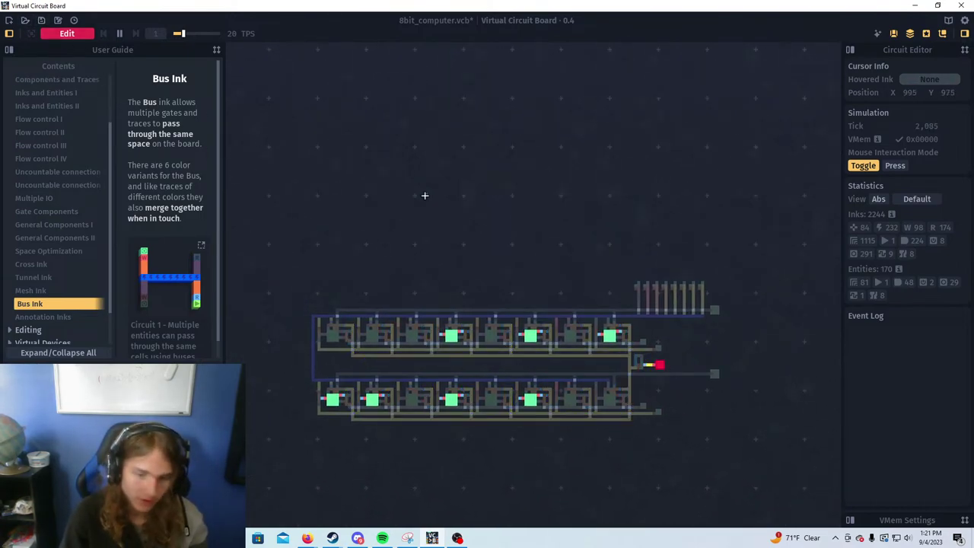
{"action": "key", "text": "ctrl+s"}
Switch to Snipping Tool, capture both registers with their bus inputs in a new snip, and minimize the snip window
{"action": "left_click", "coordinate": [408, 538]}
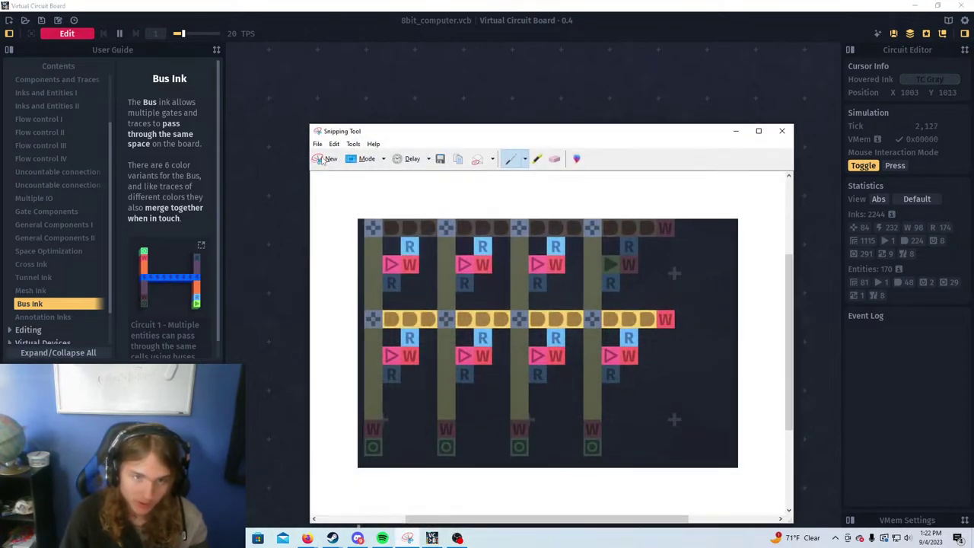
{"action": "left_click", "coordinate": [324, 158]}
{"action": "left_click_drag", "start_coordinate": [290, 248], "coordinate": [748, 448]}
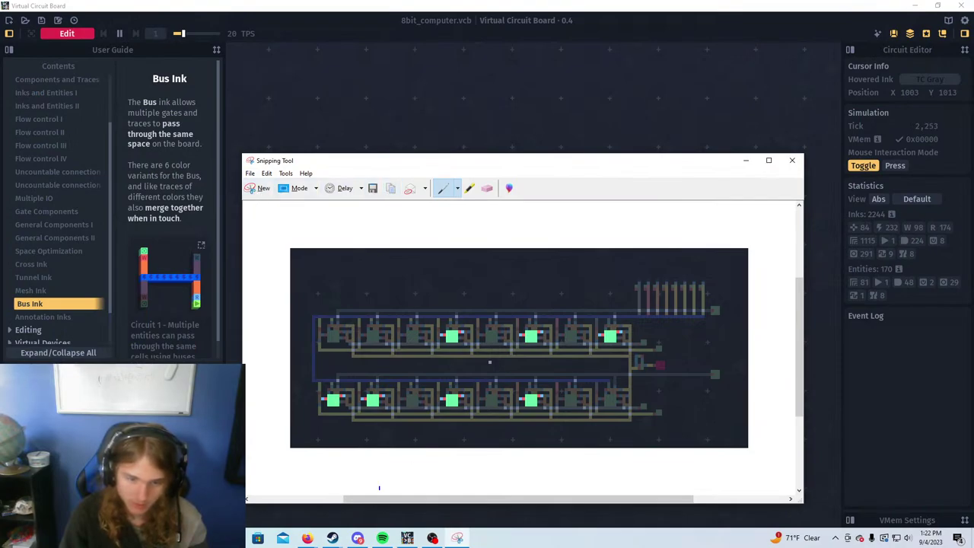
{"action": "left_click", "coordinate": [355, 539]}
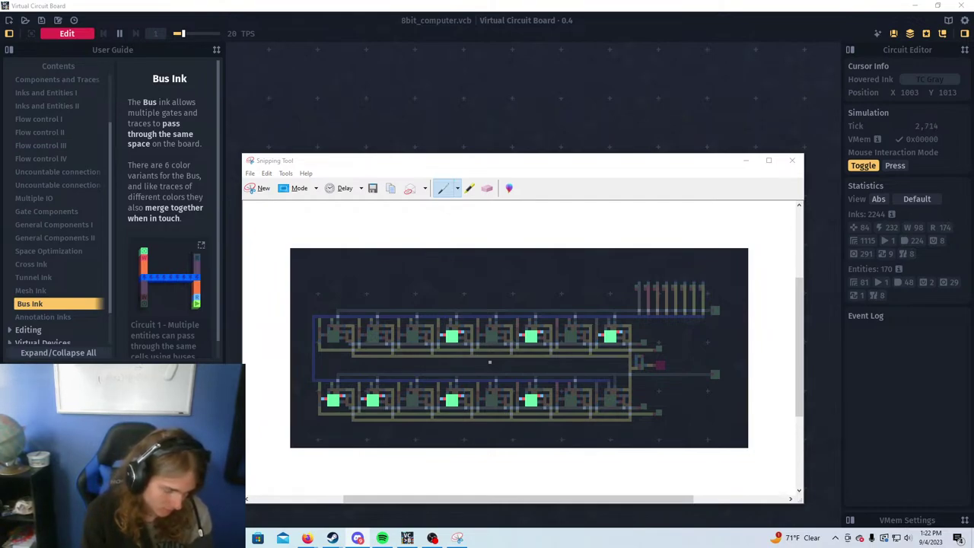
{"action": "left_click", "coordinate": [769, 159]}
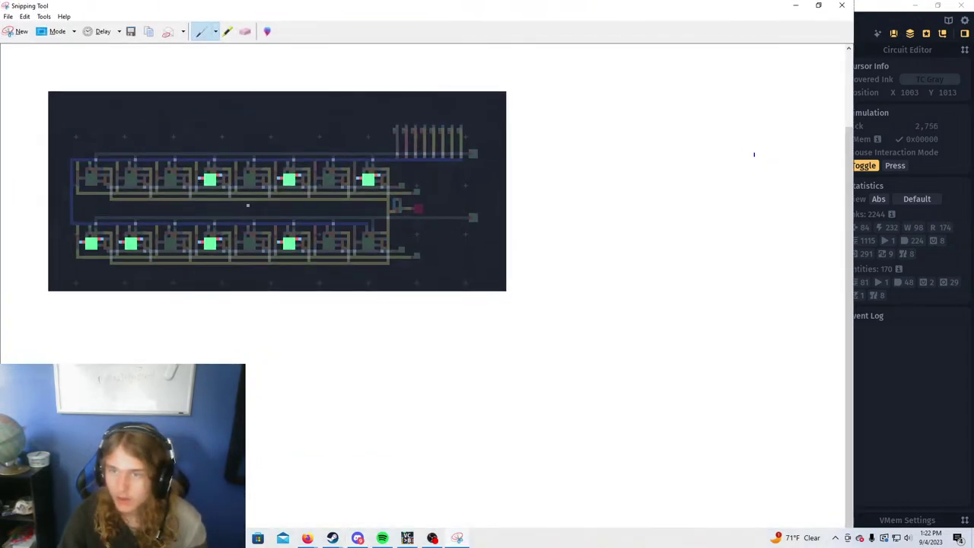
{"action": "left_click", "coordinate": [796, 6]}
Examine the stored bits across both registers, from the bus inputs to the farthest cells
{"action": "left_click_drag", "start_coordinate": [498, 182], "coordinate": [426, 186]}
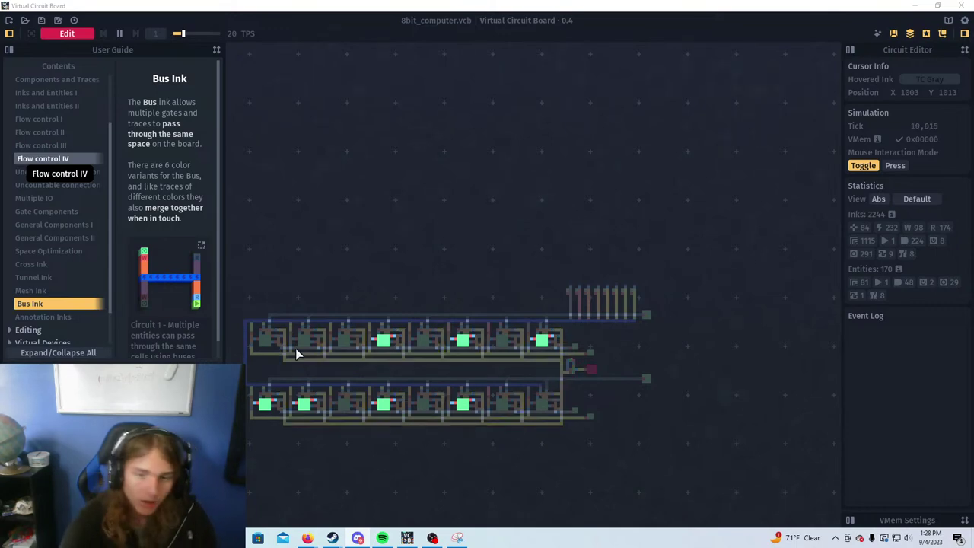
{"action": "scroll", "coordinate": [549, 239], "scroll_direction": "down", "scroll_amount": 1}
{"action": "left_click_drag", "start_coordinate": [497, 229], "coordinate": [488, 277]}
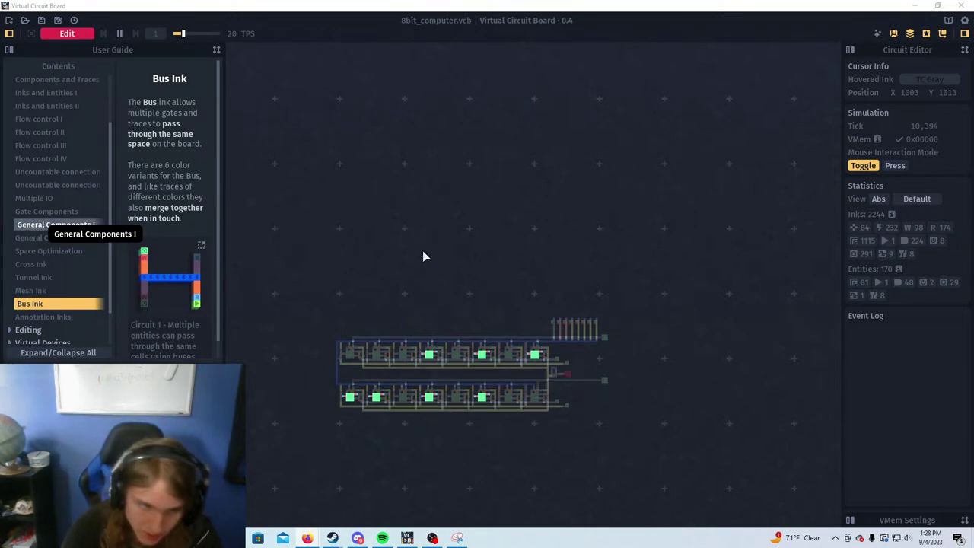
{"action": "scroll", "coordinate": [431, 303], "scroll_direction": "up", "scroll_amount": 5}
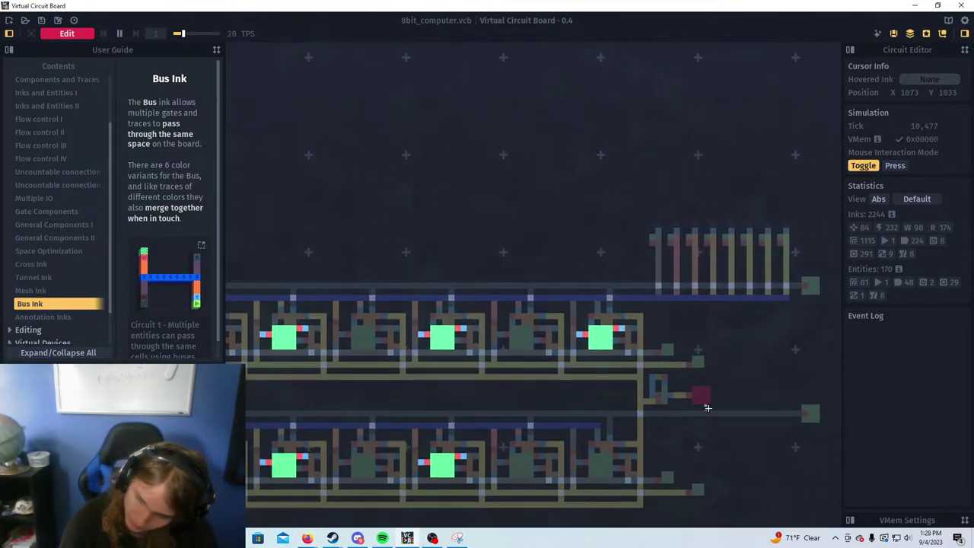
{"action": "scroll", "coordinate": [559, 367], "scroll_direction": "down", "scroll_amount": 2}
{"action": "left_click_drag", "start_coordinate": [559, 367], "coordinate": [759, 386]}
{"action": "key", "text": "a"}
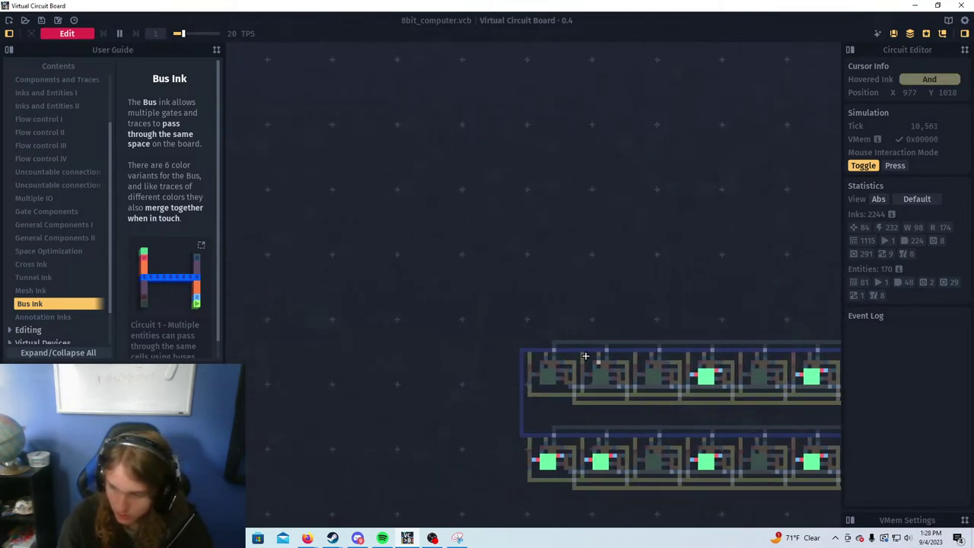
{"action": "left_click_drag", "start_coordinate": [471, 382], "coordinate": [434, 299]}
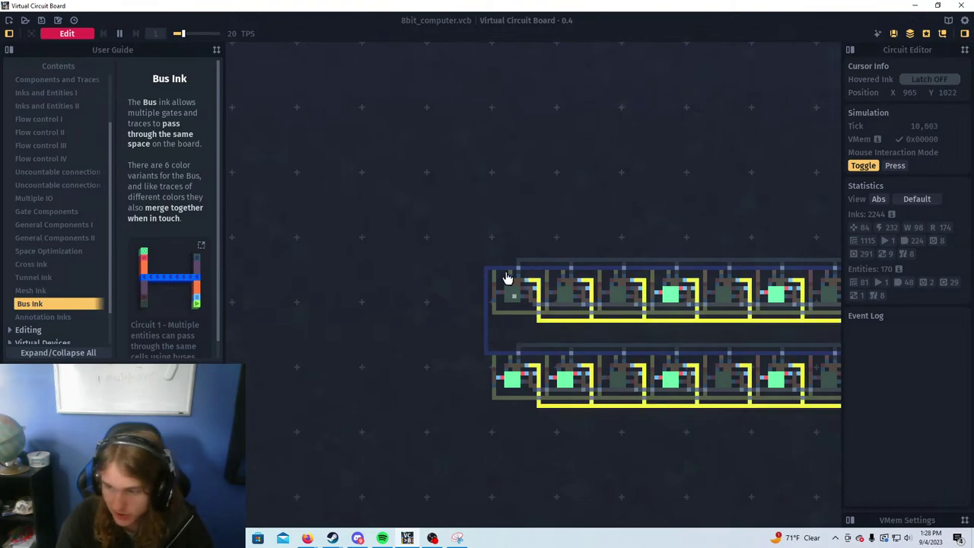
{"action": "key", "text": "w"}
{"action": "key", "text": "a"}
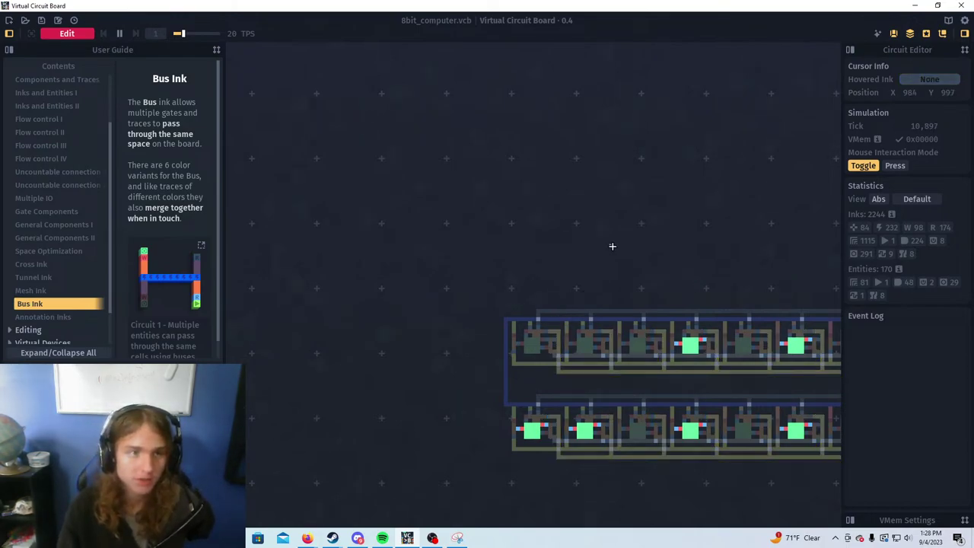
Skip ahead four tracks in the Spotify playback
{"action": "key", "text": "XF86AudioNext"}
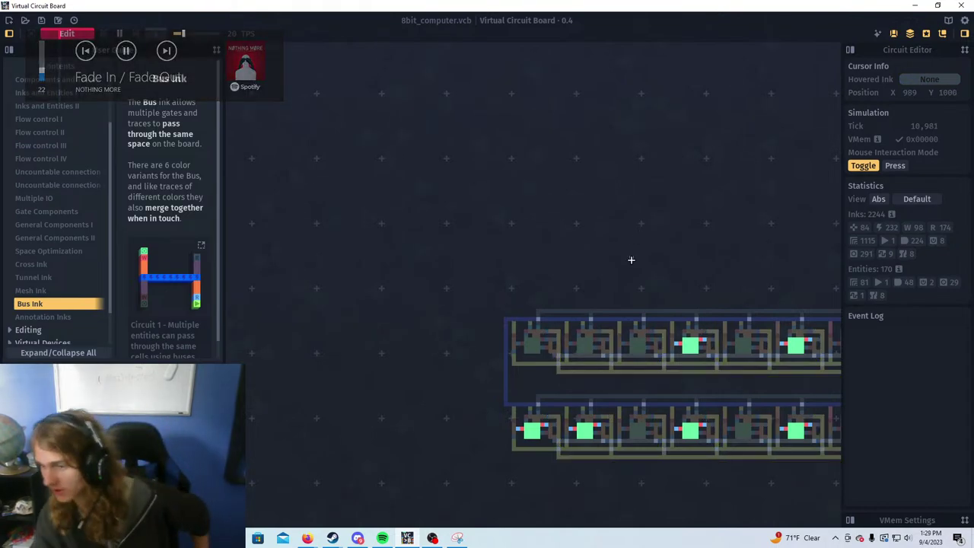
{"action": "key", "text": "XF86AudioNext"}
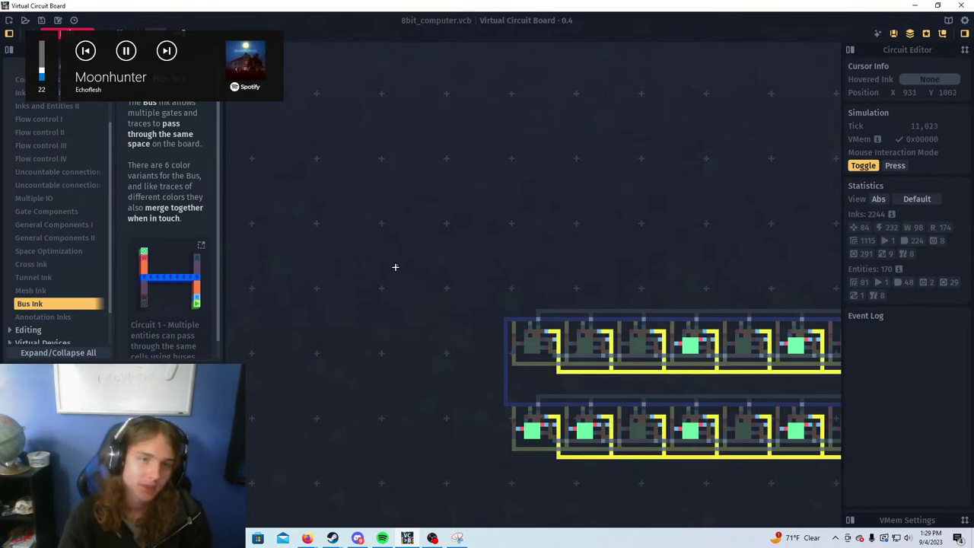
{"action": "key", "text": "XF86AudioNext"}
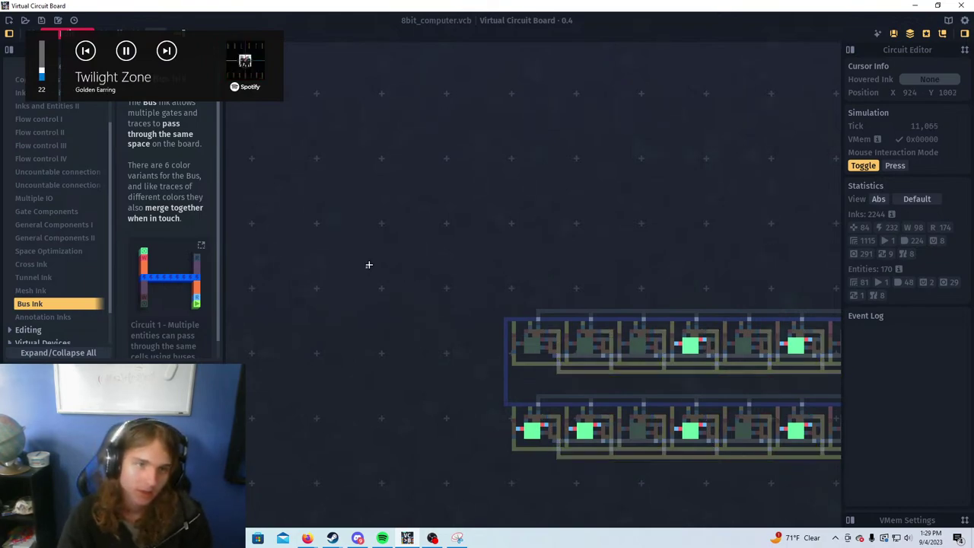
{"action": "key", "text": "XF86AudioNext"}
Examine the cell wiring along the shared bus up to the clock line and the control latches
{"action": "scroll", "coordinate": [367, 262], "scroll_direction": "up", "scroll_amount": 4}
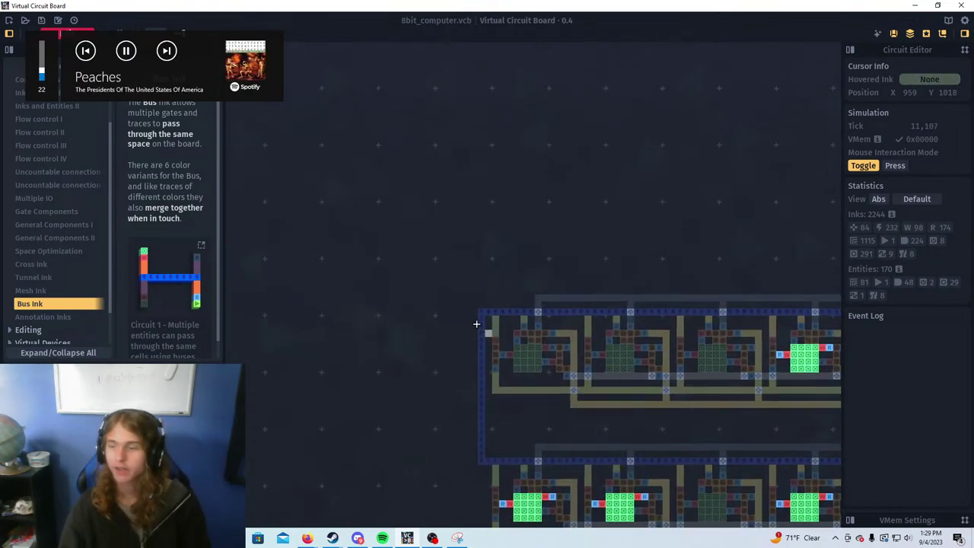
{"action": "scroll", "coordinate": [396, 293], "scroll_direction": "up", "scroll_amount": 2}
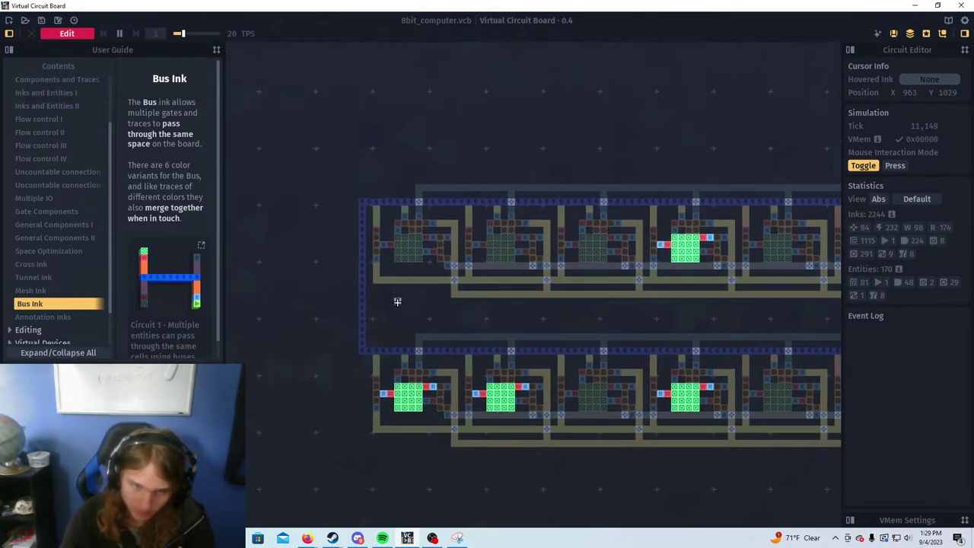
{"action": "left_click_drag", "start_coordinate": [501, 289], "coordinate": [267, 335]}
{"action": "left_click_drag", "start_coordinate": [650, 335], "coordinate": [315, 323]}
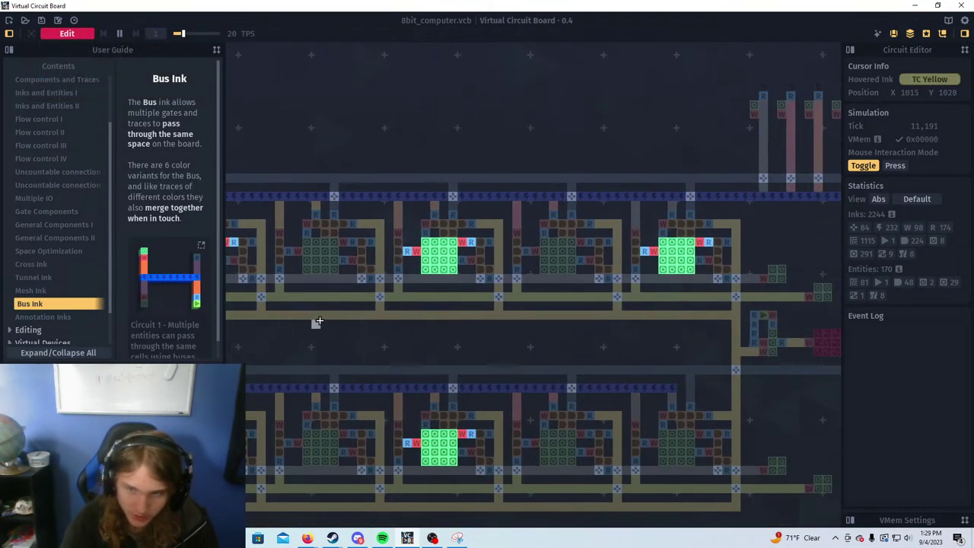
{"action": "scroll", "coordinate": [570, 306], "scroll_direction": "down", "scroll_amount": 2}
{"action": "left_click_drag", "start_coordinate": [684, 243], "coordinate": [687, 272]}
{"action": "scroll", "coordinate": [687, 272], "scroll_direction": "down", "scroll_amount": 2}
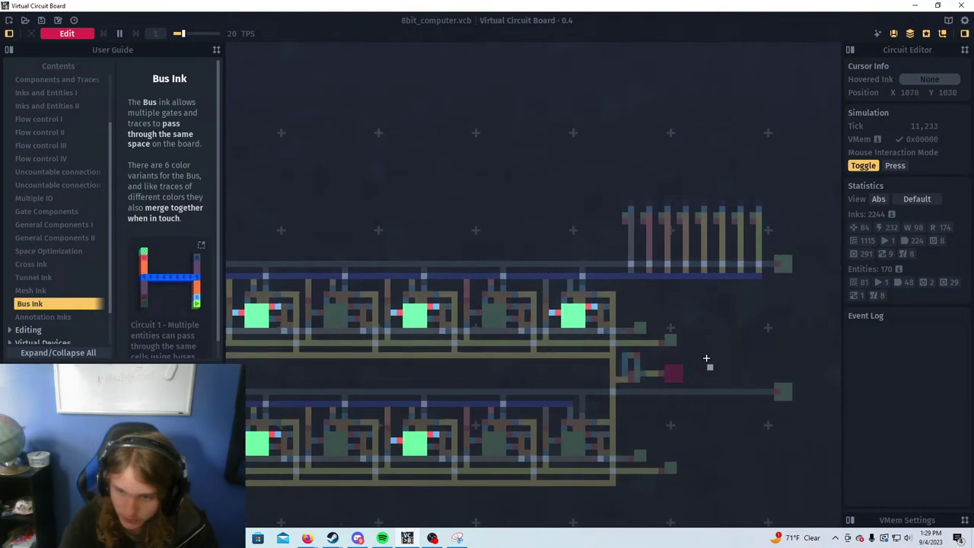
{"action": "scroll", "coordinate": [715, 308], "scroll_direction": "down", "scroll_amount": 1}
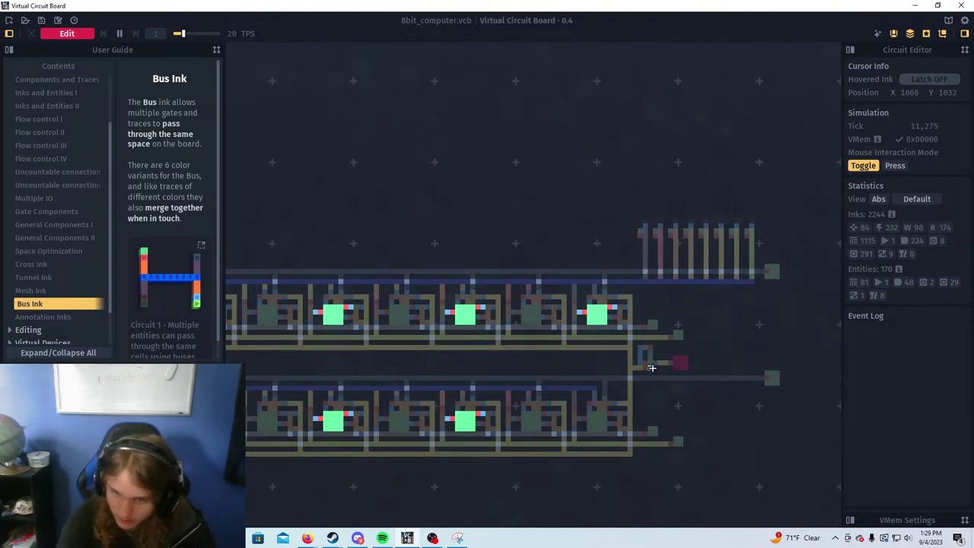
{"action": "left_click_drag", "start_coordinate": [626, 356], "coordinate": [512, 414]}
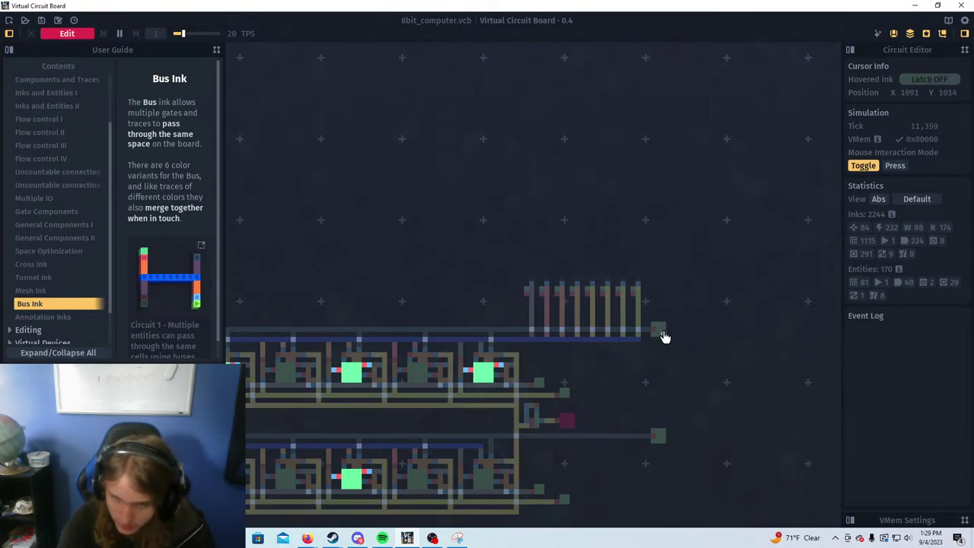
Clear the lower register by toggling the small latch beside its lime output latch while the bus is empty
{"action": "left_click_drag", "start_coordinate": [626, 417], "coordinate": [708, 366]}
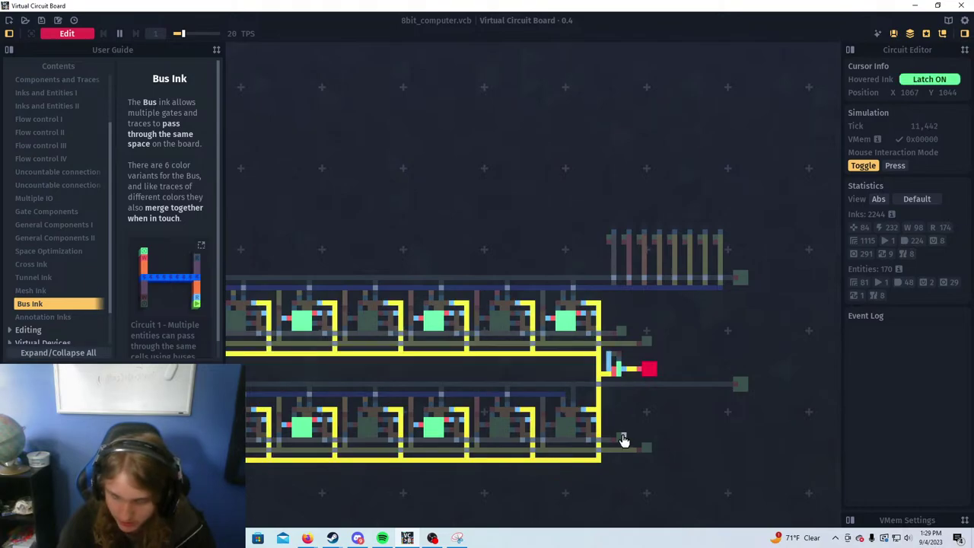
{"action": "scroll", "coordinate": [612, 426], "scroll_direction": "down", "scroll_amount": 1}
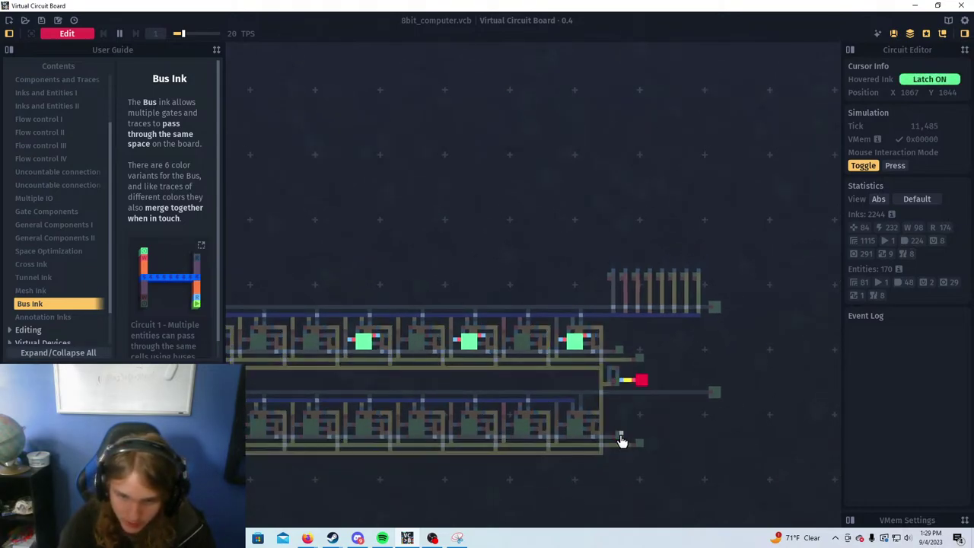
{"action": "scroll", "coordinate": [542, 383], "scroll_direction": "down", "scroll_amount": 2}
{"action": "scroll", "coordinate": [542, 409], "scroll_direction": "up", "scroll_amount": 3}
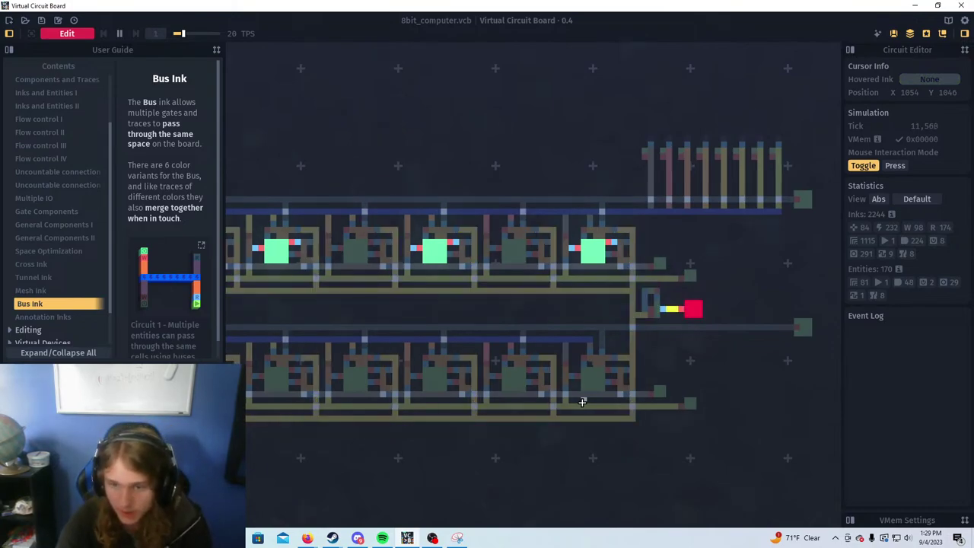
Pulse the lower register's output latch and the upper register's output latch in turn to read their values onto the bus
{"action": "left_click", "coordinate": [690, 406]}
{"action": "left_click", "coordinate": [690, 405]}
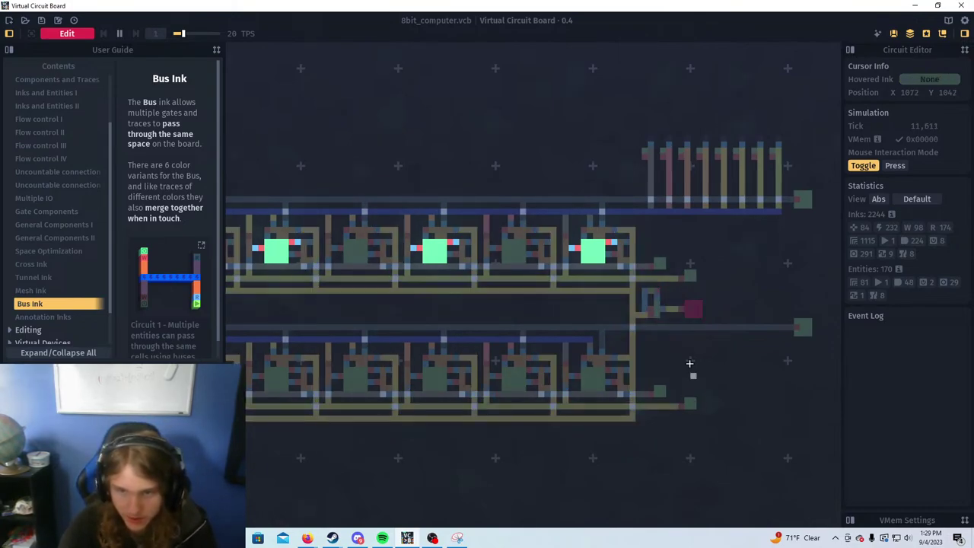
{"action": "left_click", "coordinate": [690, 278]}
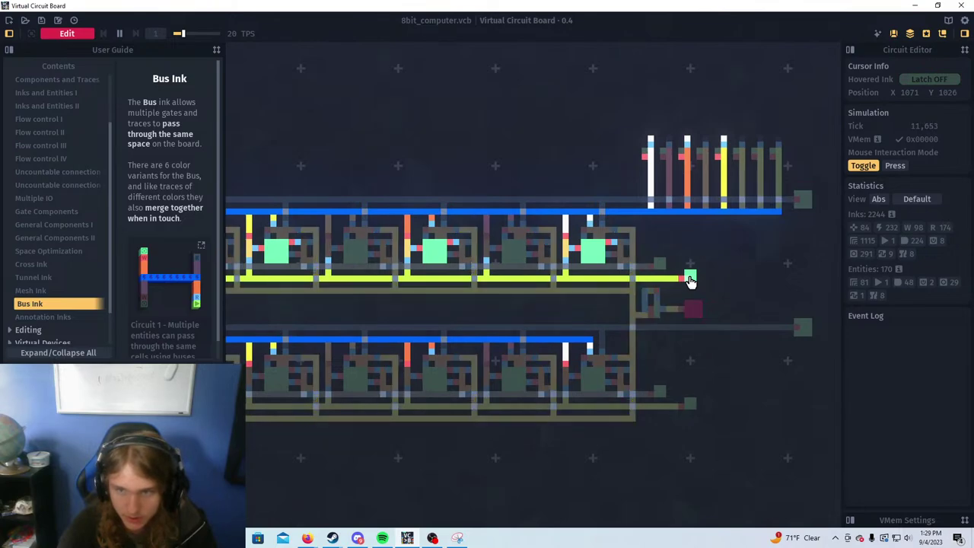
{"action": "left_click", "coordinate": [690, 280]}
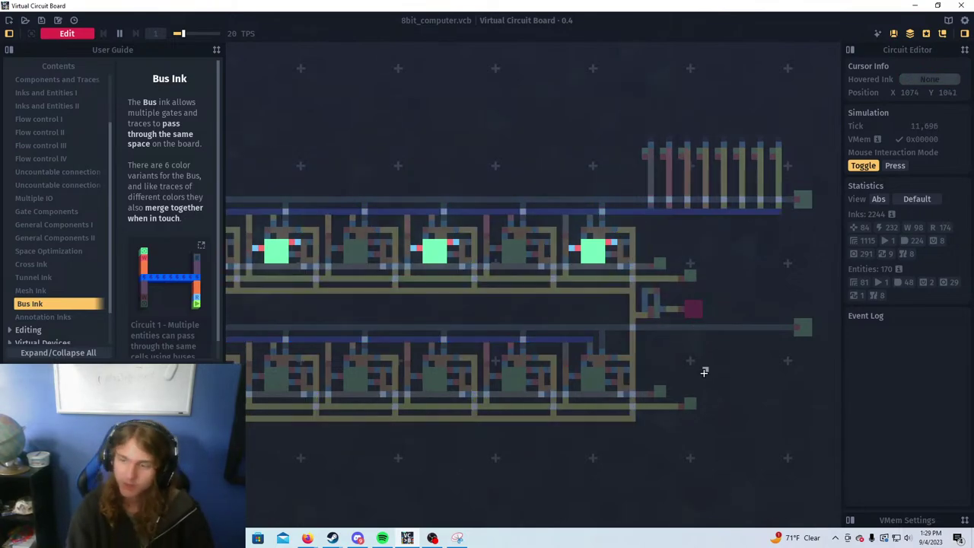
Examine the upper register's cells, the cleared lower register and the bus connections up to the eight inputs
{"action": "scroll", "coordinate": [691, 374], "scroll_direction": "down", "scroll_amount": 2}
{"action": "left_click_drag", "start_coordinate": [621, 299], "coordinate": [695, 351]}
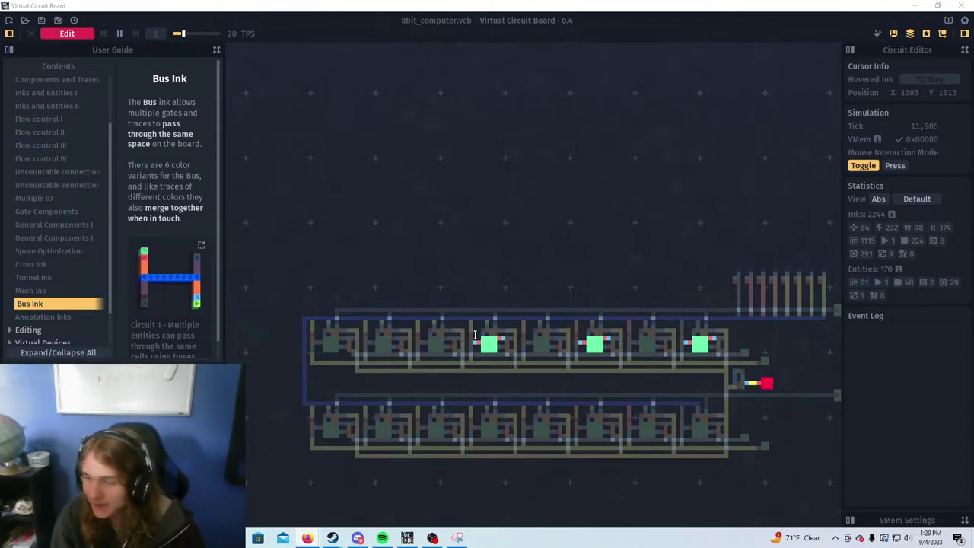
{"action": "left_click_drag", "start_coordinate": [444, 383], "coordinate": [576, 365]}
{"action": "scroll", "coordinate": [578, 370], "scroll_direction": "down", "scroll_amount": 2}
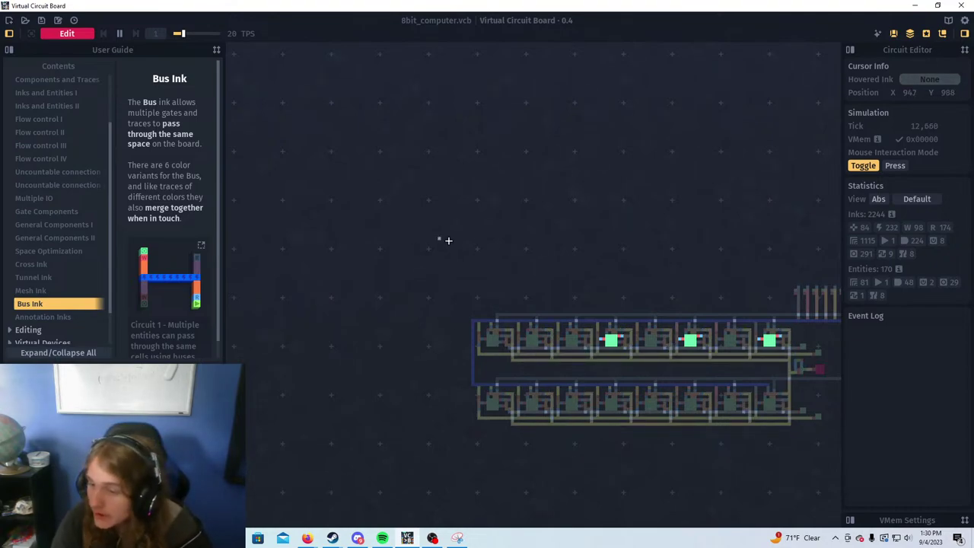
{"action": "left_click_drag", "start_coordinate": [563, 227], "coordinate": [413, 251]}
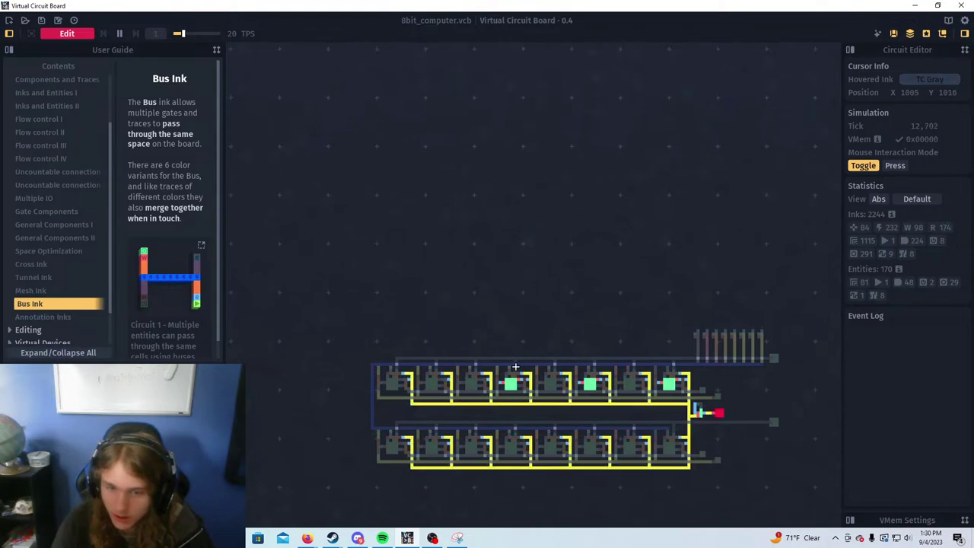
{"action": "scroll", "coordinate": [525, 365], "scroll_direction": "up", "scroll_amount": 2}
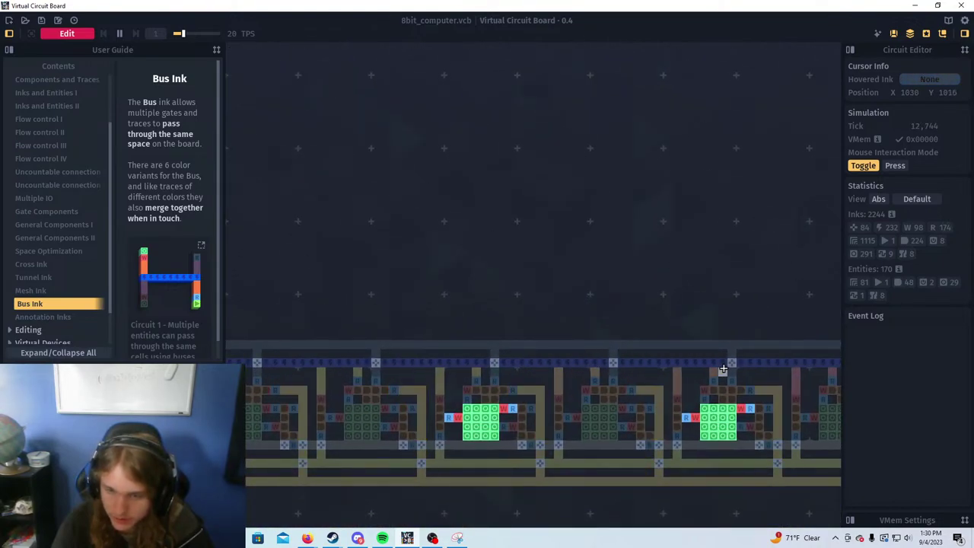
{"action": "scroll", "coordinate": [720, 370], "scroll_direction": "down", "scroll_amount": 2}
{"action": "left_click_drag", "start_coordinate": [724, 348], "coordinate": [375, 332]}
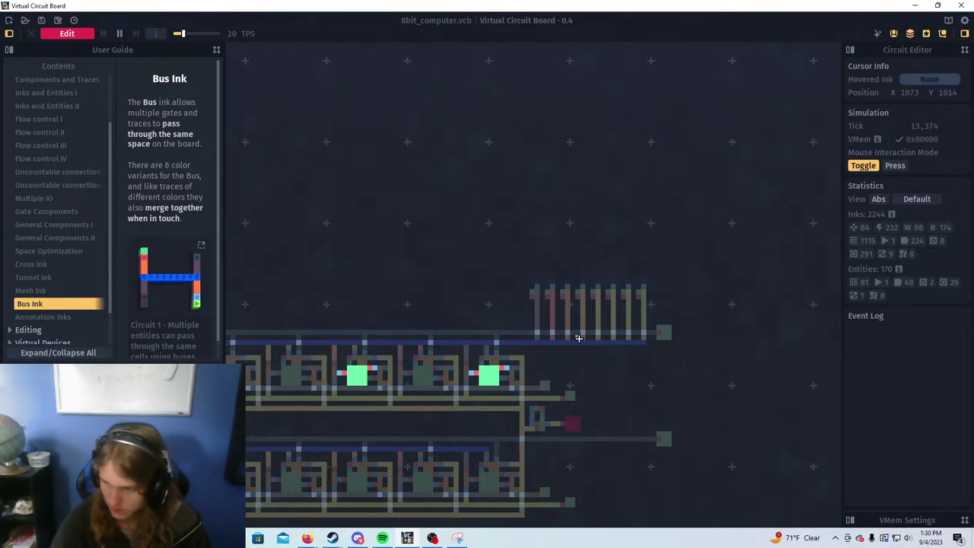
{"action": "scroll", "coordinate": [537, 406], "scroll_direction": "up", "scroll_amount": 3}
{"action": "scroll", "coordinate": [457, 297], "scroll_direction": "down", "scroll_amount": 3}
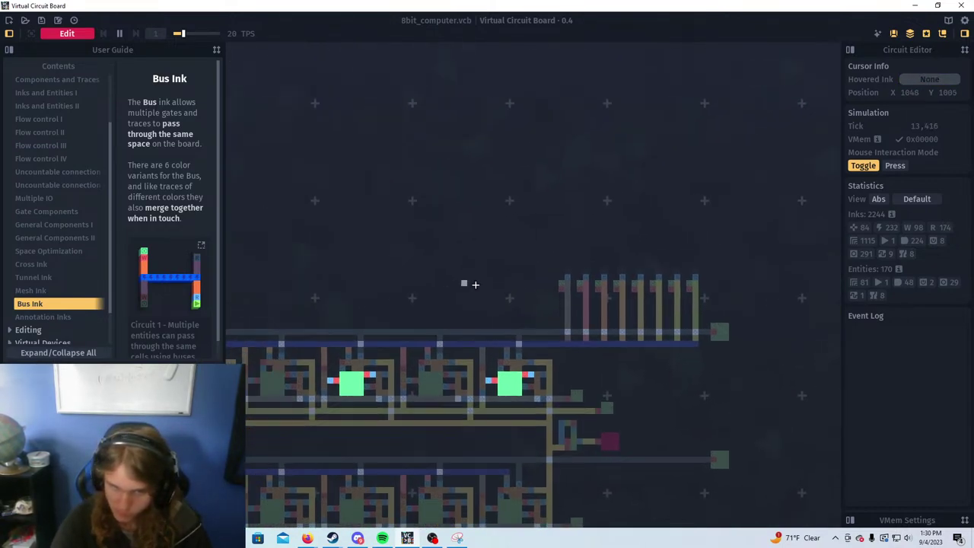
{"action": "left_click_drag", "start_coordinate": [476, 285], "coordinate": [642, 281]}
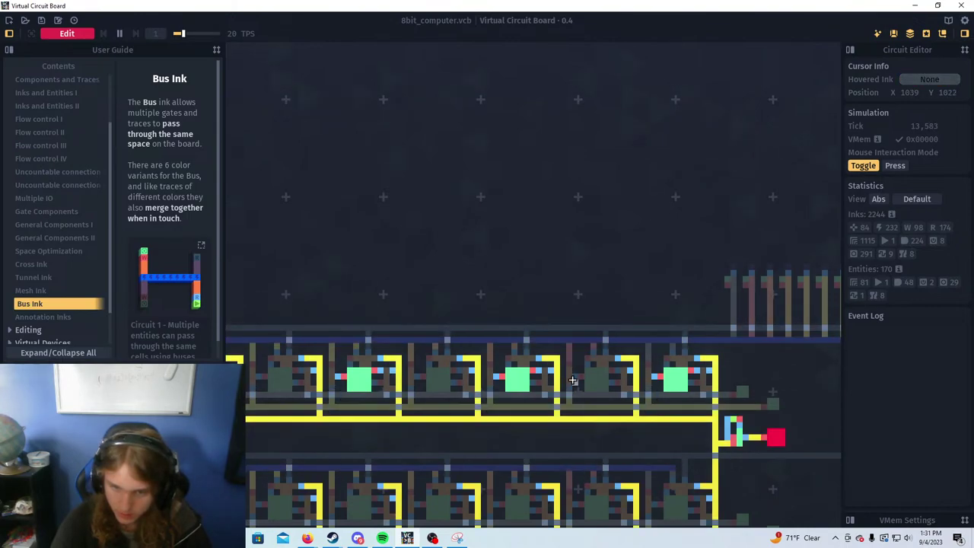
Examine both registers' stored bits, the blue bus joining them, the lower register's grey line and the eight inputs
{"action": "left_click", "coordinate": [521, 381]}
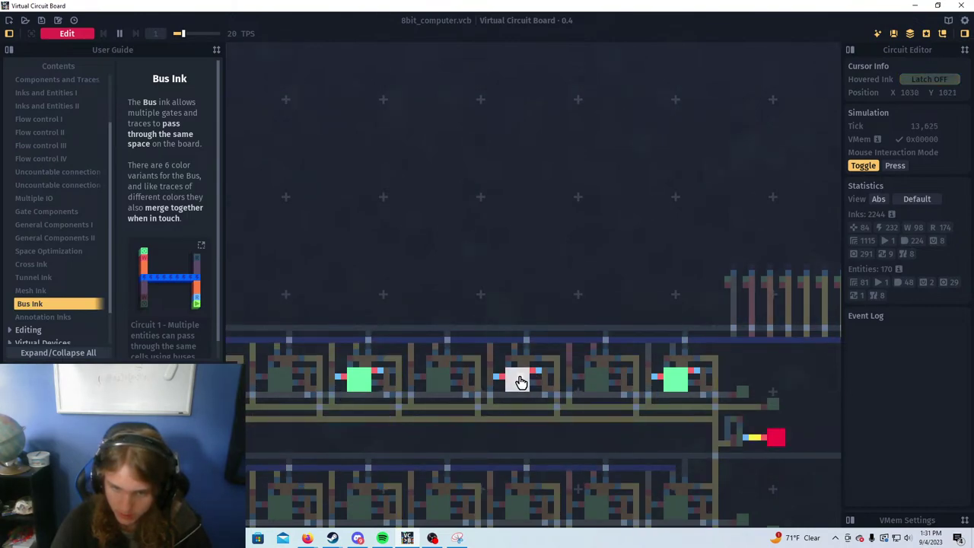
{"action": "scroll", "coordinate": [521, 380], "scroll_direction": "down", "scroll_amount": 5}
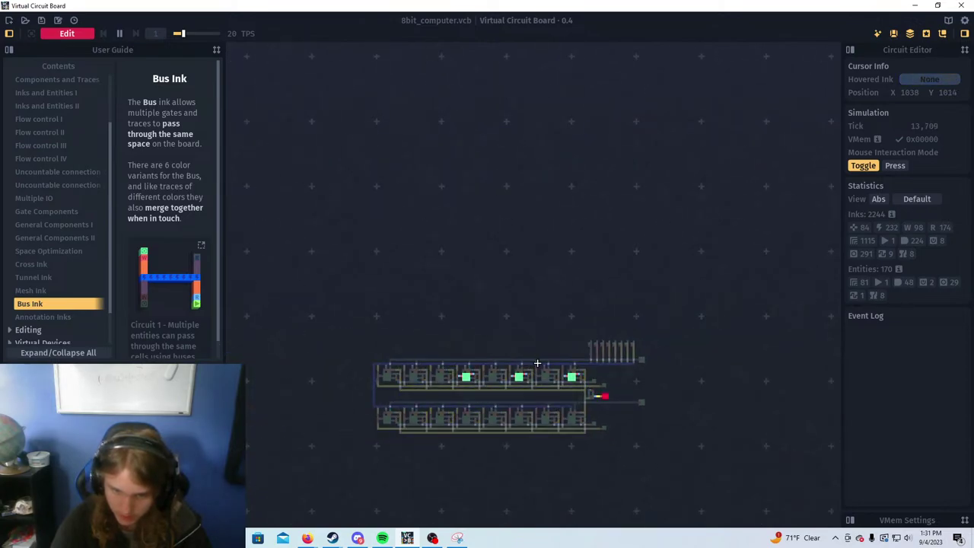
{"action": "scroll", "coordinate": [552, 366], "scroll_direction": "up", "scroll_amount": 5}
{"action": "scroll", "coordinate": [552, 366], "scroll_direction": "down", "scroll_amount": 5}
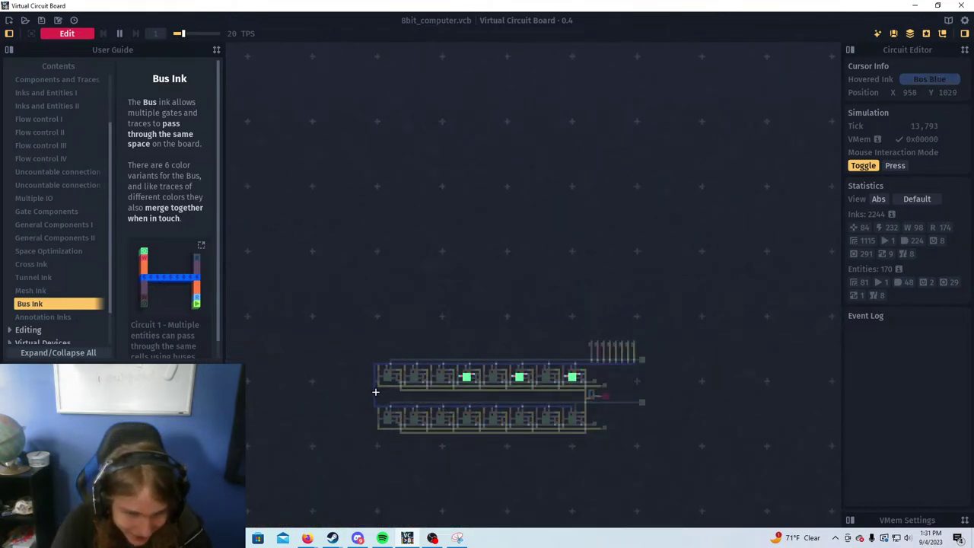
{"action": "scroll", "coordinate": [373, 392], "scroll_direction": "up", "scroll_amount": 5}
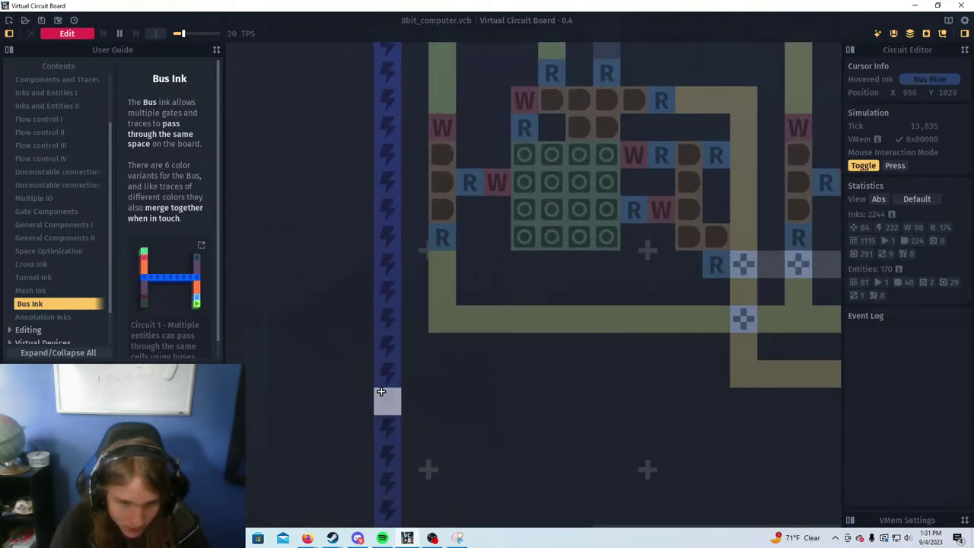
{"action": "scroll", "coordinate": [373, 392], "scroll_direction": "down", "scroll_amount": 4}
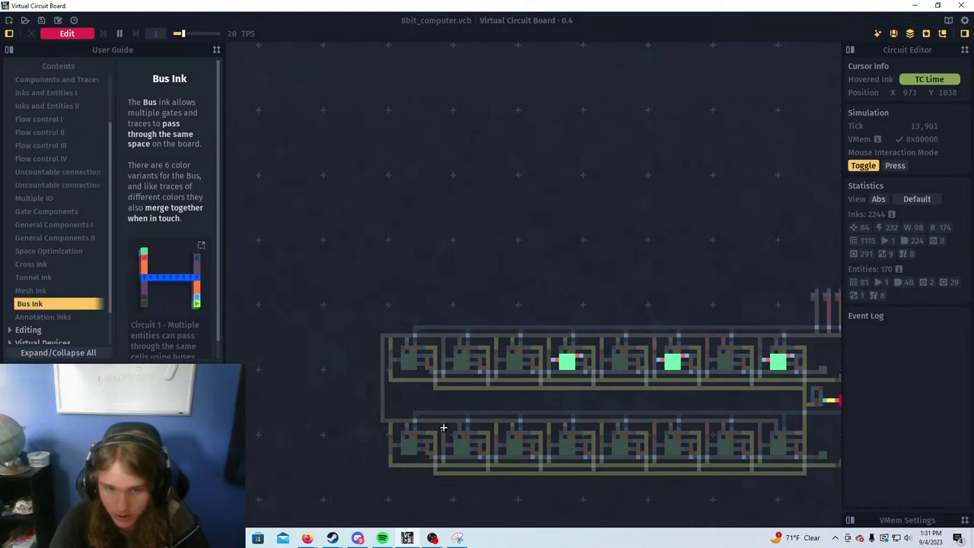
{"action": "scroll", "coordinate": [443, 428], "scroll_direction": "down", "scroll_amount": 2}
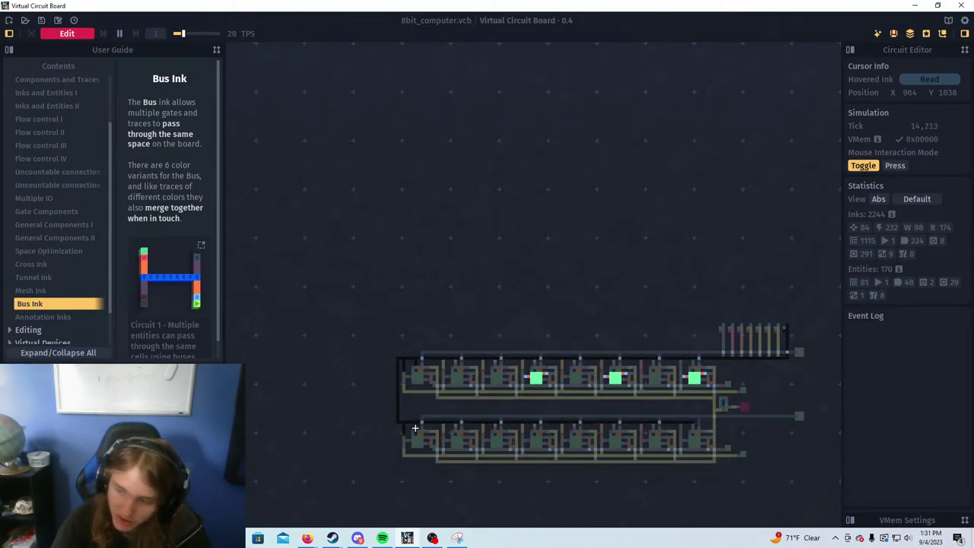
{"action": "scroll", "coordinate": [426, 423], "scroll_direction": "up", "scroll_amount": 5}
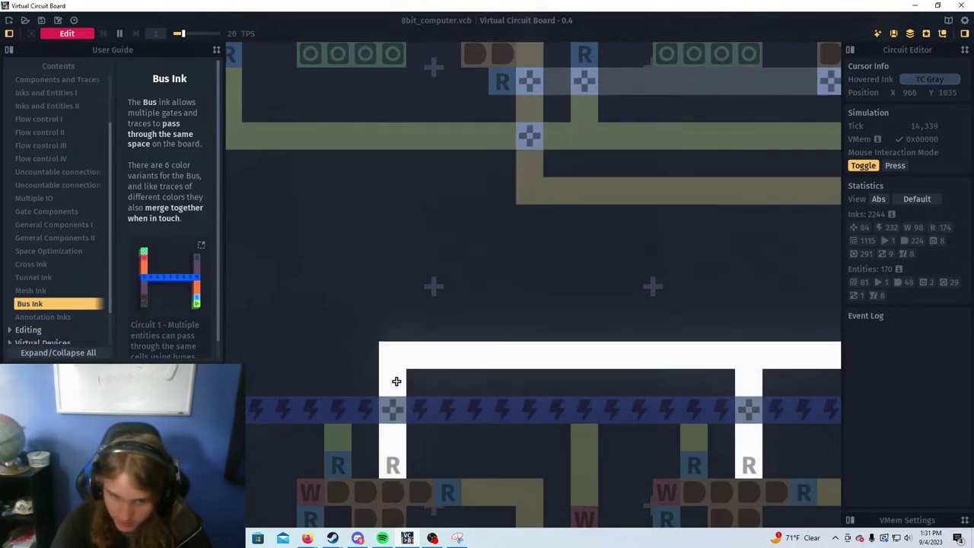
{"action": "scroll", "coordinate": [392, 384], "scroll_direction": "down", "scroll_amount": 5}
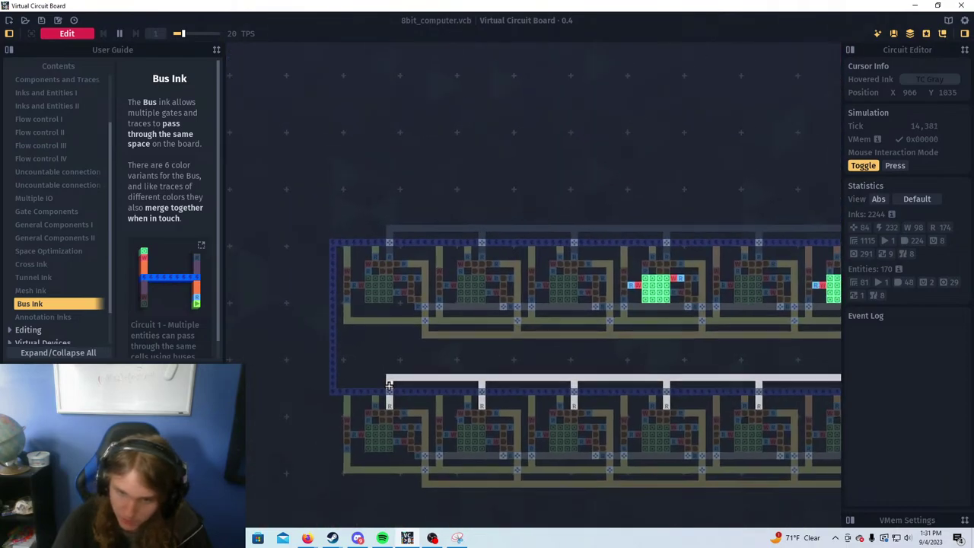
{"action": "scroll", "coordinate": [389, 386], "scroll_direction": "down", "scroll_amount": 2}
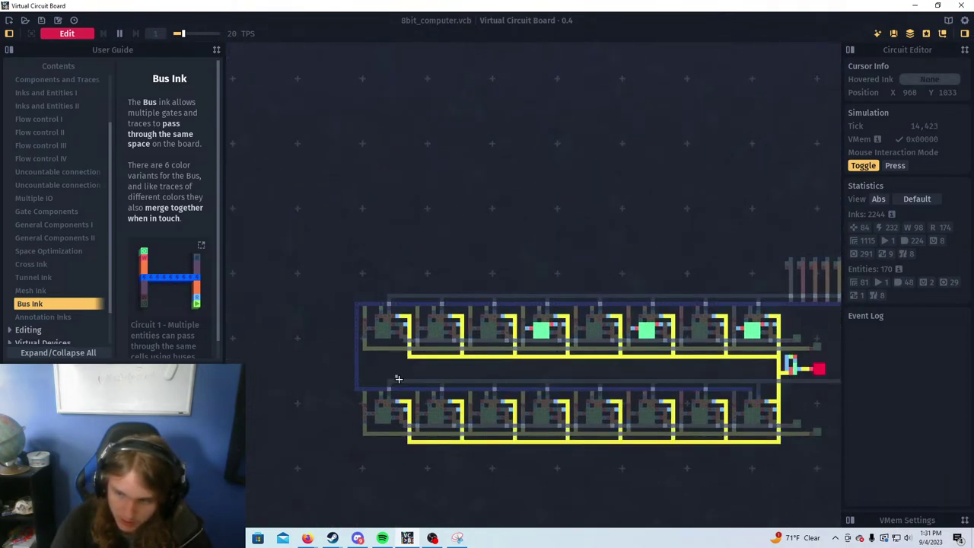
{"action": "left_click_drag", "start_coordinate": [672, 223], "coordinate": [453, 255]}
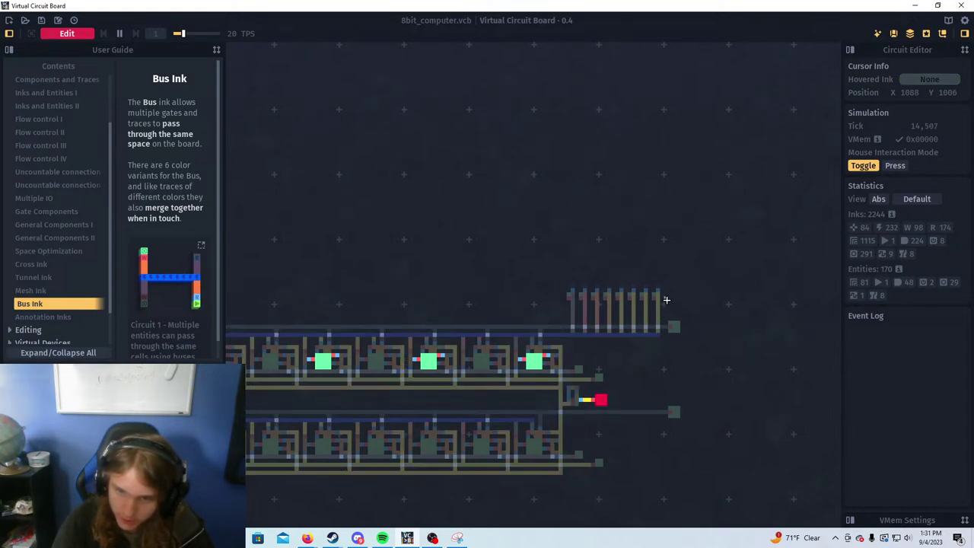
{"action": "left_click_drag", "start_coordinate": [523, 379], "coordinate": [804, 337]}
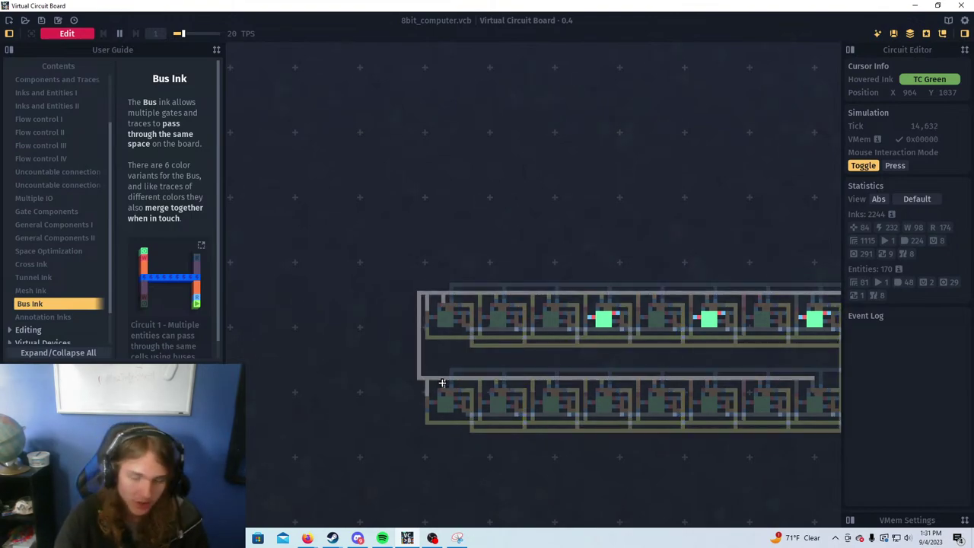
{"action": "key", "text": "d"}
{"action": "key", "text": "w"}
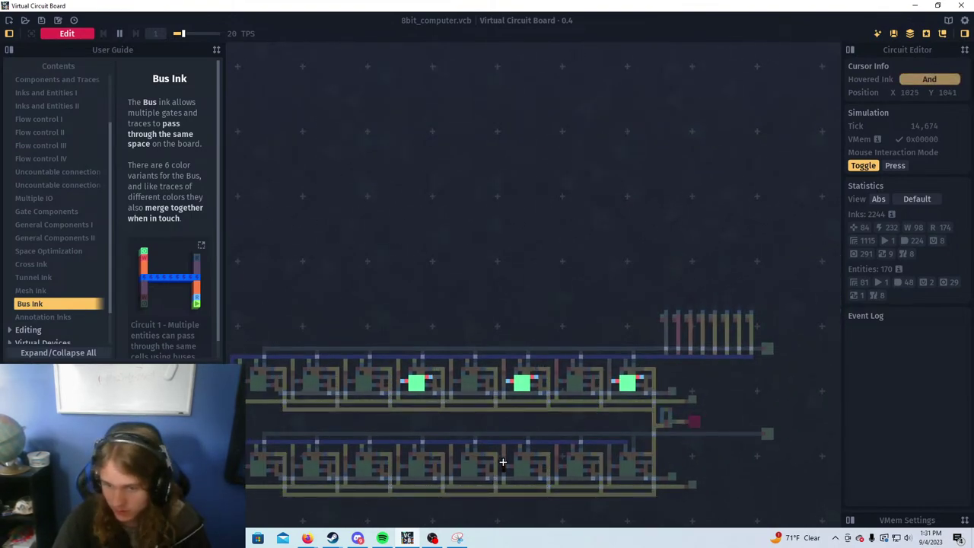
{"action": "scroll", "coordinate": [470, 430], "scroll_direction": "up", "scroll_amount": 1}
{"action": "key", "text": "a"}
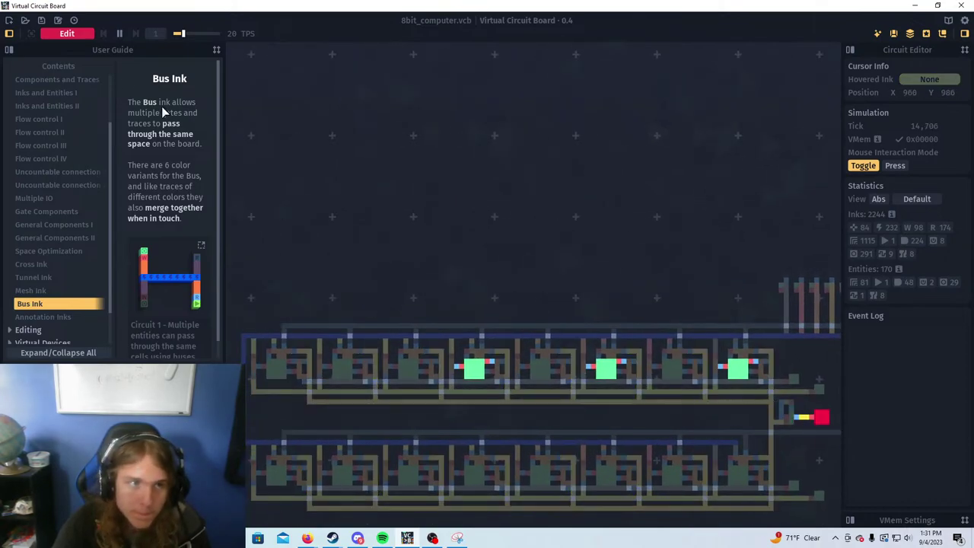
Return to editing and repaint the small latch at the end of each register's white trace with Latch OFF ink
{"action": "left_click", "coordinate": [71, 34]}
{"action": "scroll", "coordinate": [512, 375], "scroll_direction": "down", "scroll_amount": 1}
{"action": "key", "text": "d"}
{"action": "key", "text": "w"}
{"action": "left_click_drag", "start_coordinate": [512, 367], "coordinate": [556, 269]}
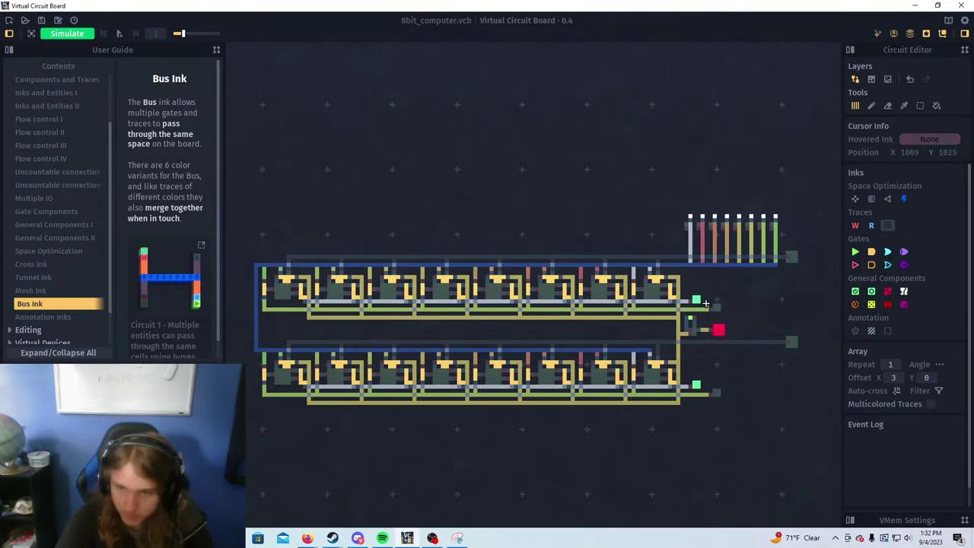
{"action": "left_click", "coordinate": [872, 292]}
{"action": "scroll", "coordinate": [753, 330], "scroll_direction": "up", "scroll_amount": 2}
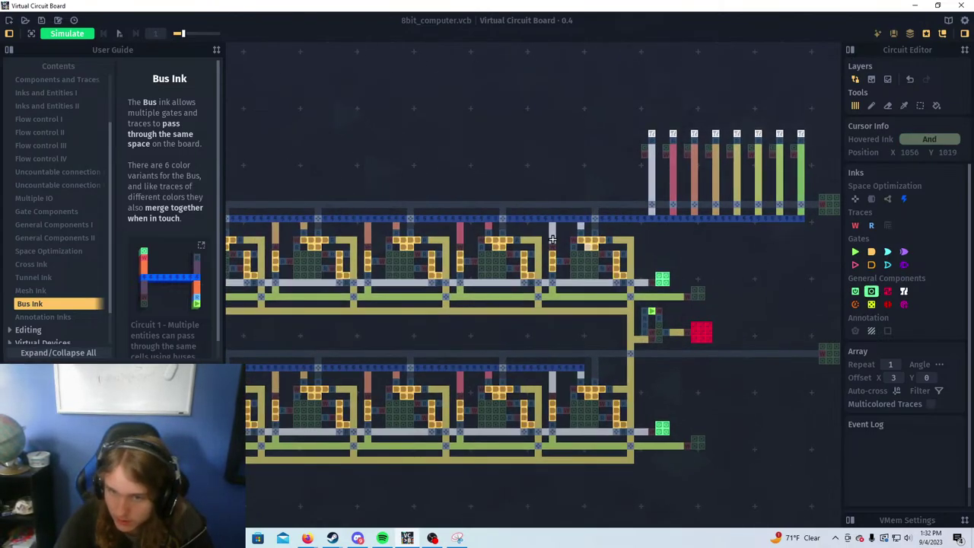
{"action": "scroll", "coordinate": [666, 279], "scroll_direction": "up", "scroll_amount": 6}
{"action": "mouse_move", "coordinate": [629, 265]}
{"action": "left_mouse_down"}
{"action": "mouse_move", "coordinate": [629, 291]}
{"action": "mouse_move", "coordinate": [657, 265]}
{"action": "left_mouse_up"}
{"action": "scroll", "coordinate": [682, 378], "scroll_direction": "down", "scroll_amount": 5}
{"action": "mouse_move", "coordinate": [683, 458]}
{"action": "left_mouse_down"}
{"action": "mouse_move", "coordinate": [675, 297]}
{"action": "mouse_move", "coordinate": [632, 276]}
{"action": "left_mouse_up"}
{"action": "scroll", "coordinate": [678, 368], "scroll_direction": "up", "scroll_amount": 6}
{"action": "scroll", "coordinate": [674, 323], "scroll_direction": "down", "scroll_amount": 6}
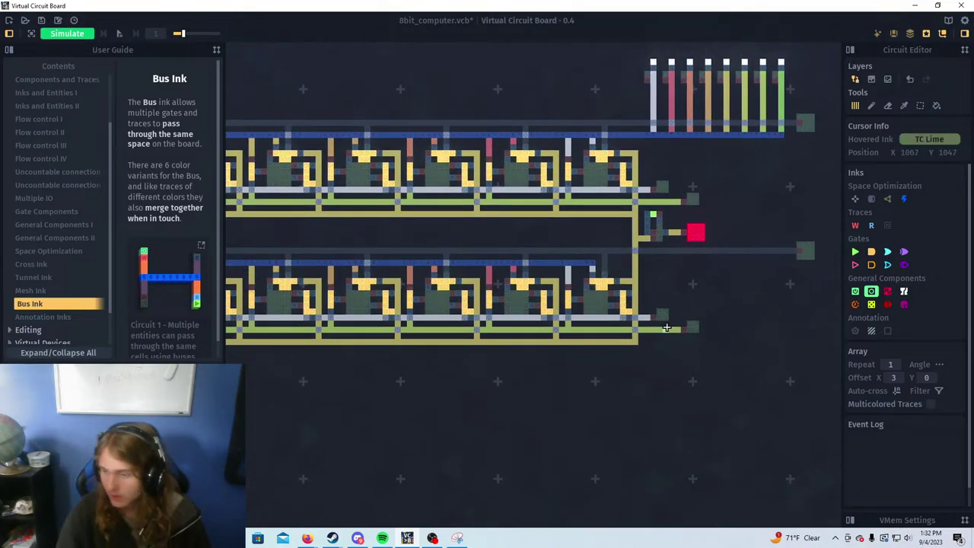
Duplicate the lower register with its control latches and place the copy directly below it as a third register
{"action": "scroll", "coordinate": [665, 328], "scroll_direction": "down", "scroll_amount": 1}
{"action": "left_click_drag", "start_coordinate": [563, 283], "coordinate": [684, 293]}
{"action": "mouse_move", "coordinate": [601, 291]}
{"action": "left_mouse_down"}
{"action": "mouse_move", "coordinate": [519, 284]}
{"action": "mouse_move", "coordinate": [597, 259]}
{"action": "mouse_move", "coordinate": [604, 272]}
{"action": "left_mouse_up"}
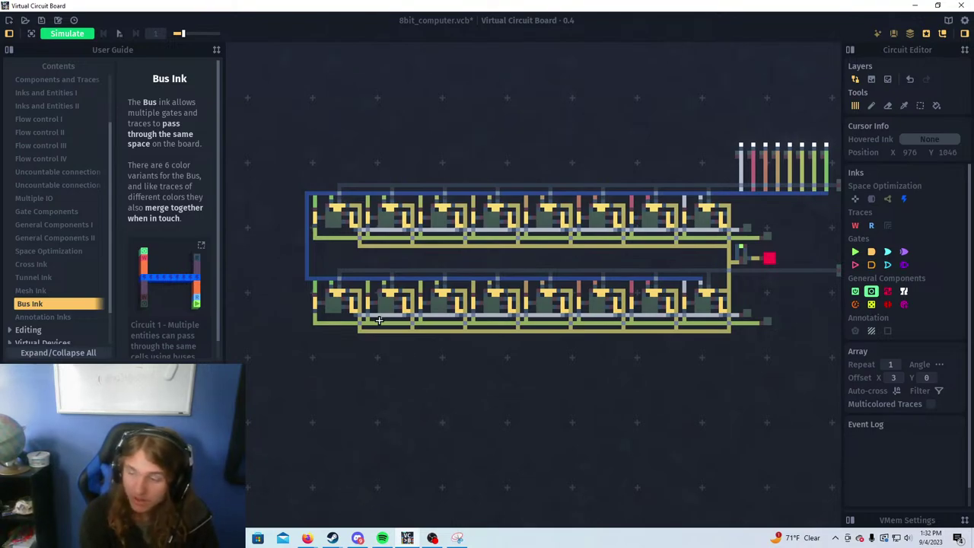
{"action": "scroll", "coordinate": [274, 339], "scroll_direction": "up", "scroll_amount": 2}
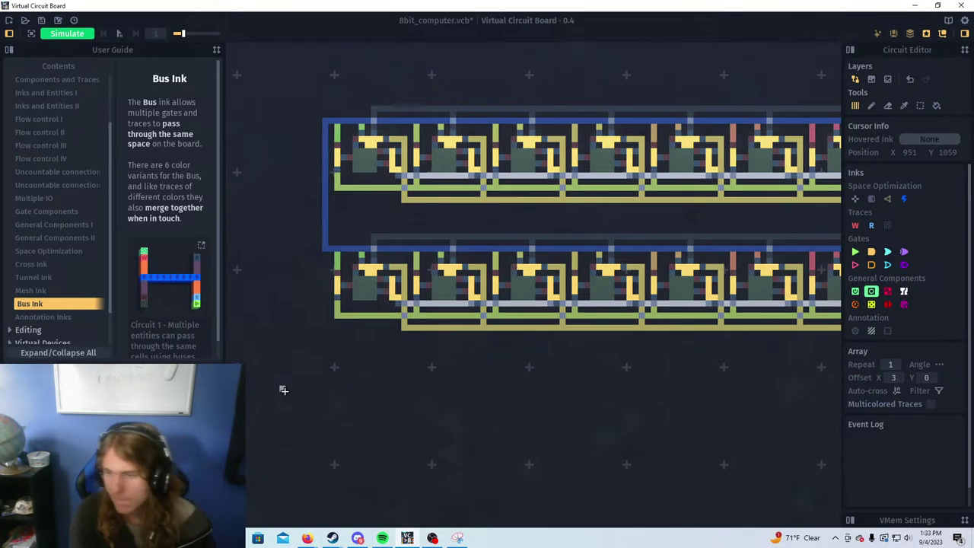
{"action": "scroll", "coordinate": [281, 389], "scroll_direction": "down", "scroll_amount": 2}
{"action": "left_click_drag", "start_coordinate": [372, 320], "coordinate": [369, 330]}
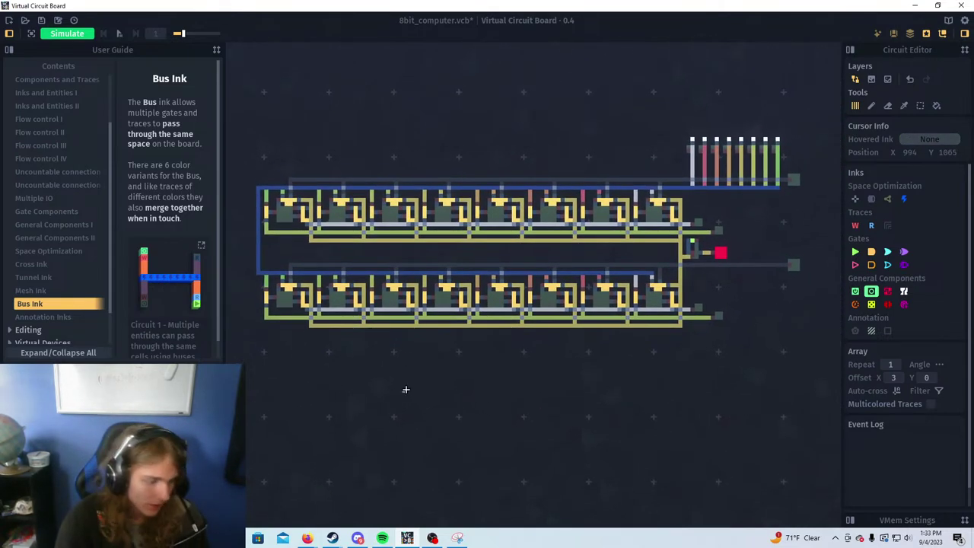
{"action": "key", "text": "s"}
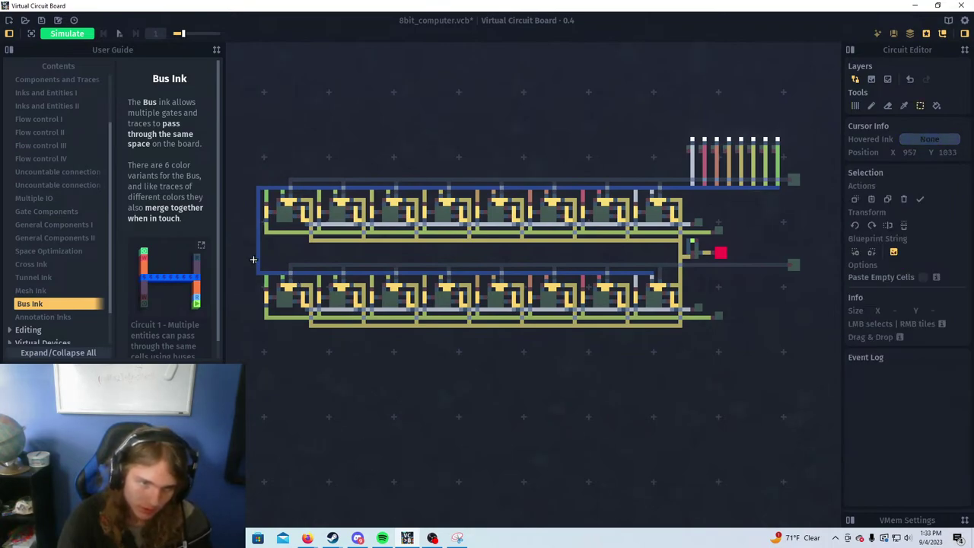
{"action": "left_click_drag", "start_coordinate": [253, 260], "coordinate": [804, 328]}
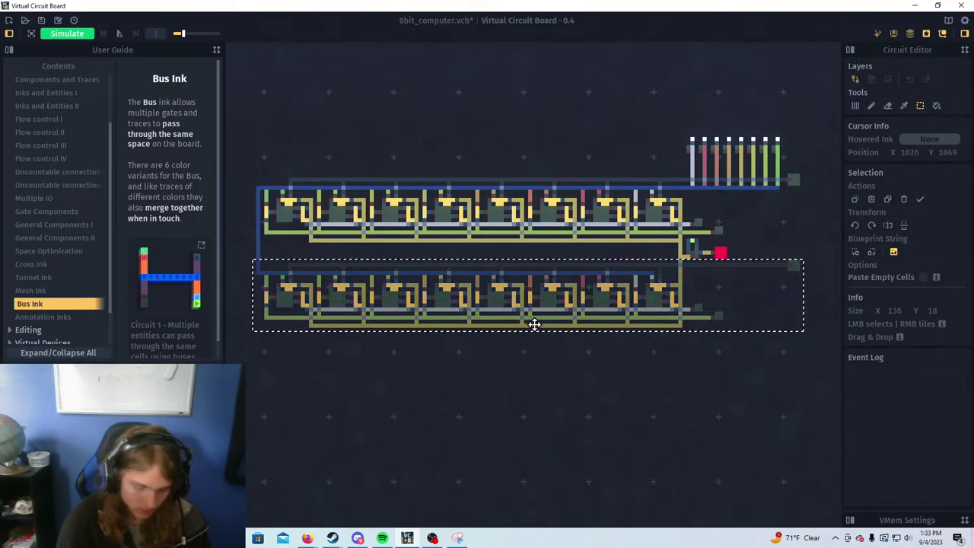
{"action": "left_click_drag", "start_coordinate": [530, 320], "coordinate": [523, 368]}
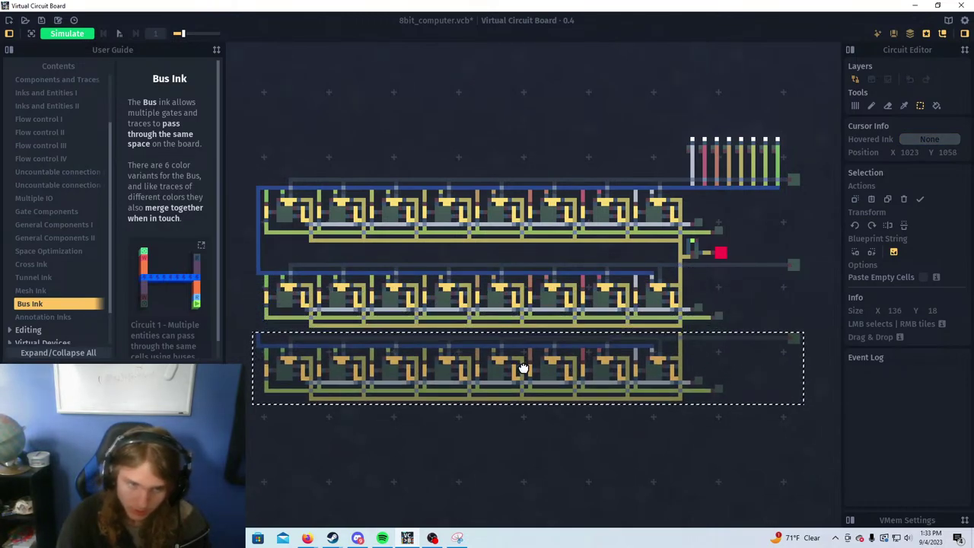
{"action": "left_click", "coordinate": [572, 431]}
Bridge the gap in the shared vertical line between the second and third registers with TC Yellow trace
{"action": "scroll", "coordinate": [668, 317], "scroll_direction": "up", "scroll_amount": 1}
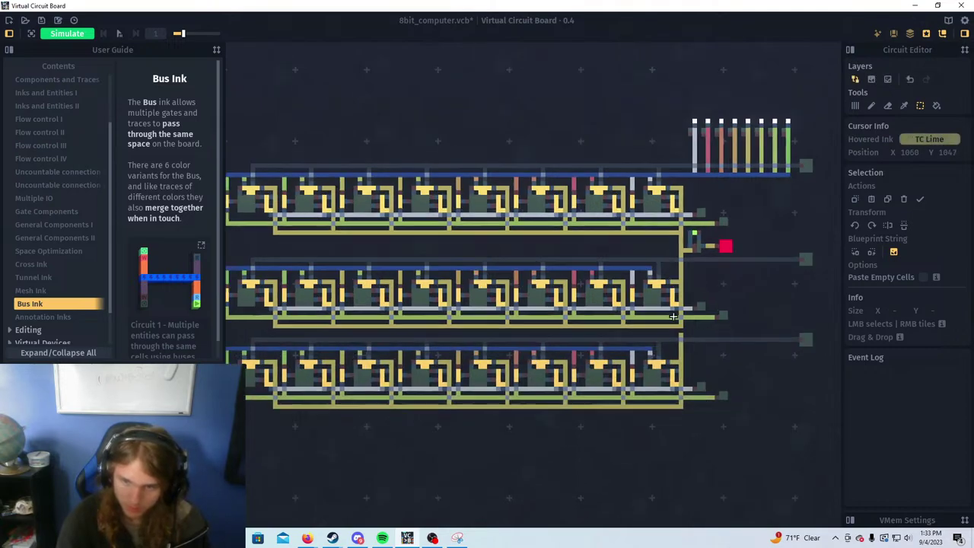
{"action": "scroll", "coordinate": [673, 316], "scroll_direction": "up", "scroll_amount": 3}
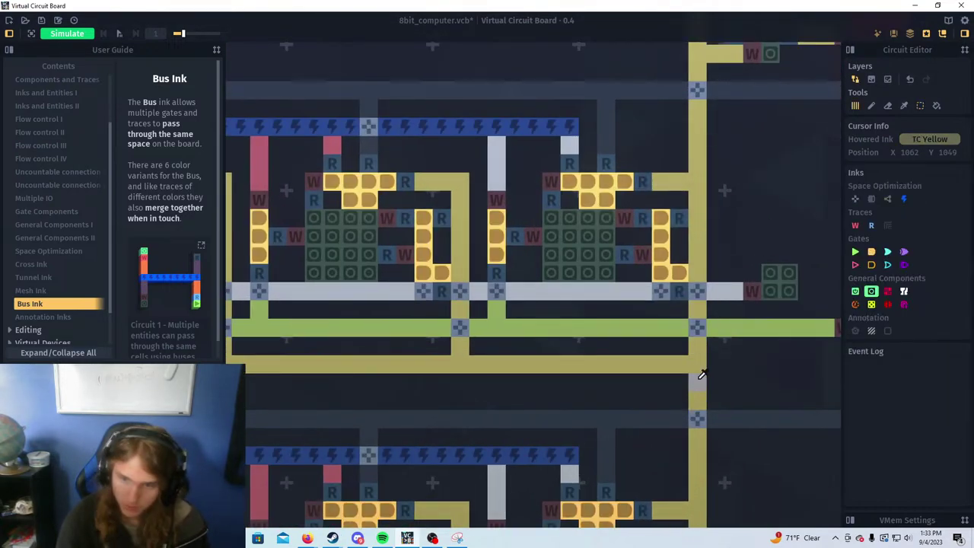
{"action": "scroll", "coordinate": [348, 345], "scroll_direction": "down", "scroll_amount": 4}
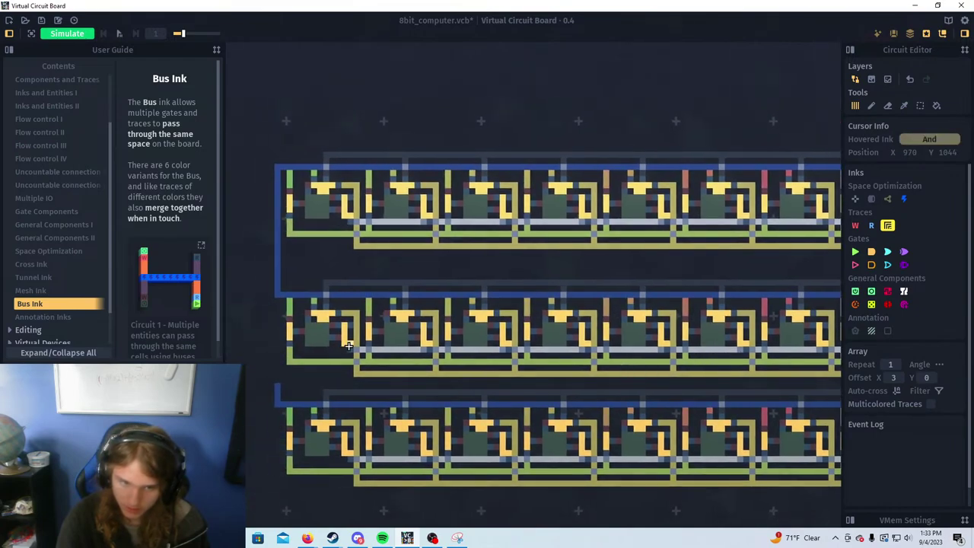
Extend the vertical Bus Blue line from the second register down to the third register's bus
{"action": "scroll", "coordinate": [414, 283], "scroll_direction": "up", "scroll_amount": 1}
{"action": "mouse_move", "coordinate": [278, 295]}
{"action": "left_mouse_down"}
{"action": "mouse_move", "coordinate": [413, 283]}
{"action": "mouse_move", "coordinate": [414, 419]}
{"action": "left_mouse_up"}
{"action": "middle_click", "coordinate": [413, 283]}
{"action": "right_click", "coordinate": [424, 311]}
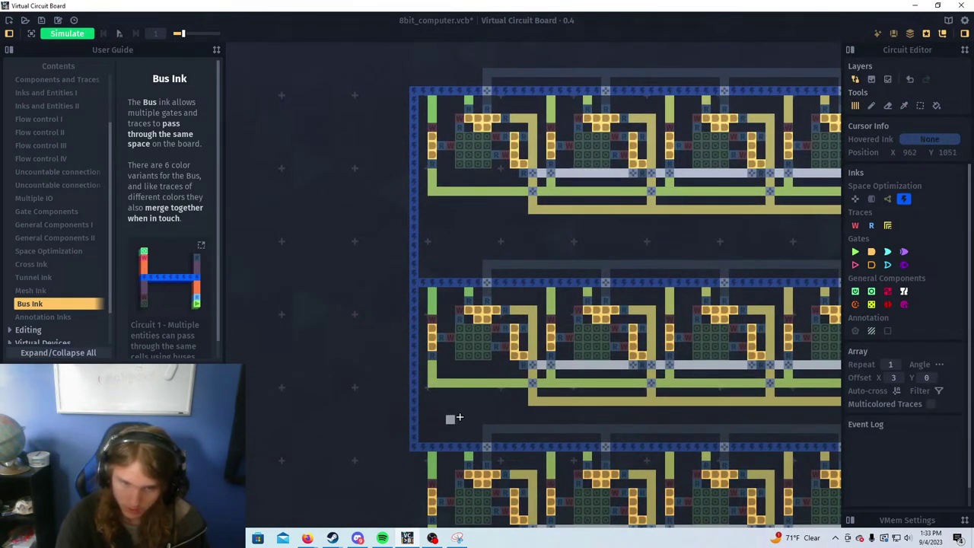
Paint a round blob in Annotation ink beside the top register with a size 8 circular brush, and erase its inner part to leave a crescent
{"action": "scroll", "coordinate": [452, 418], "scroll_direction": "down", "scroll_amount": 3}
{"action": "left_click_drag", "start_coordinate": [732, 376], "coordinate": [527, 348]}
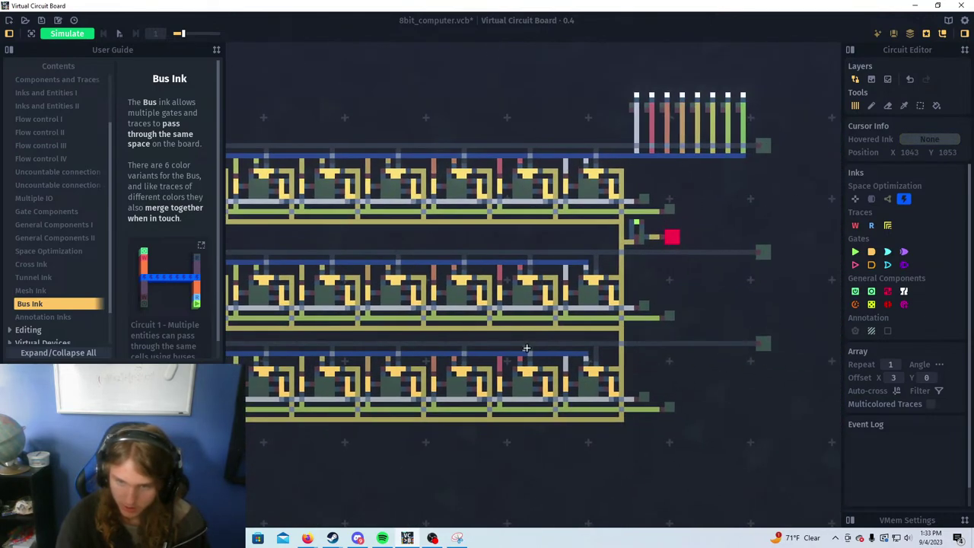
{"action": "scroll", "coordinate": [711, 362], "scroll_direction": "down", "scroll_amount": 4}
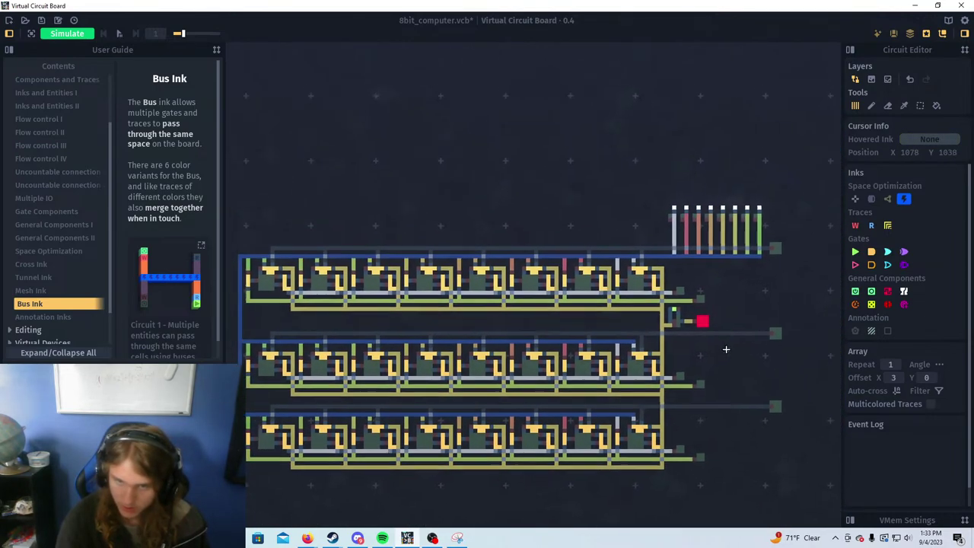
{"action": "scroll", "coordinate": [724, 345], "scroll_direction": "up", "scroll_amount": 2}
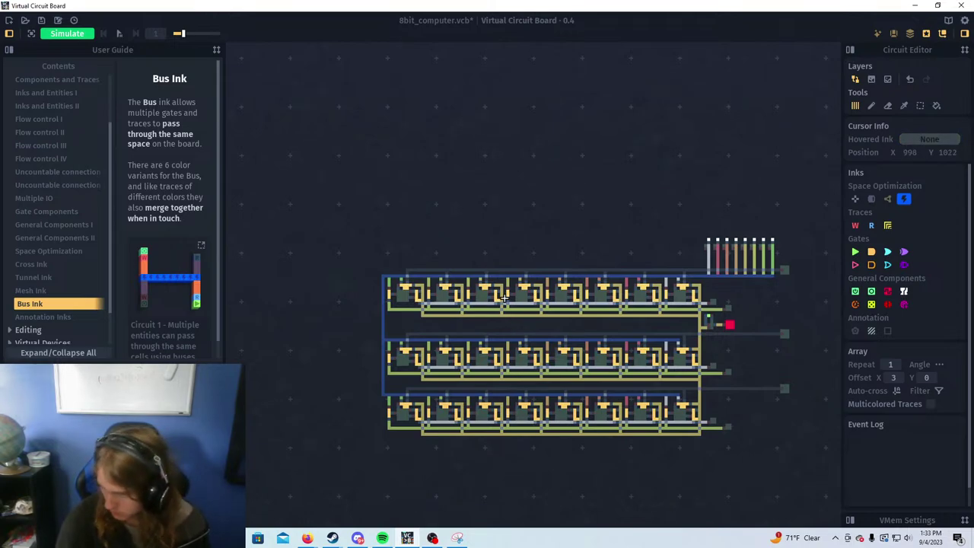
{"action": "left_click_drag", "start_coordinate": [359, 298], "coordinate": [522, 289]}
{"action": "scroll", "coordinate": [522, 289], "scroll_direction": "up", "scroll_amount": 1}
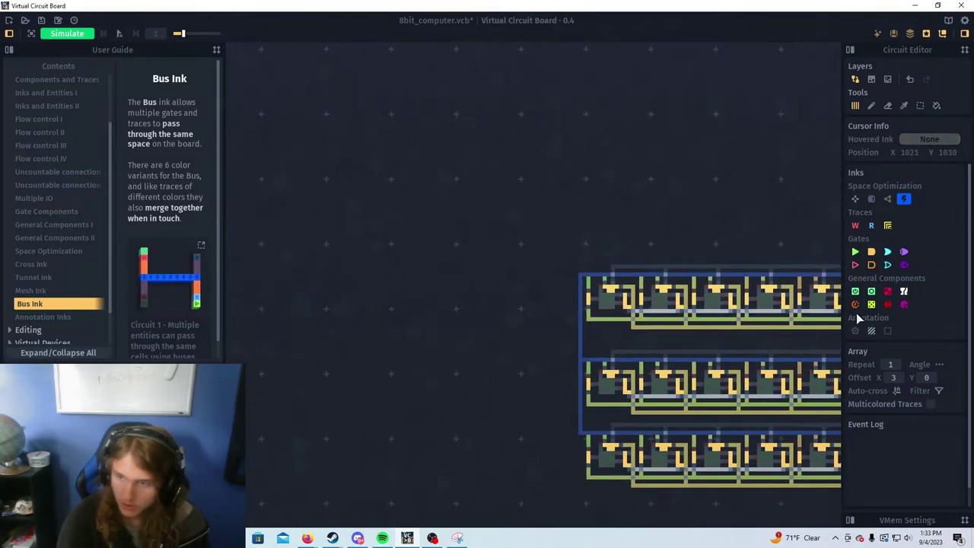
{"action": "left_click", "coordinate": [855, 331]}
{"action": "scroll", "coordinate": [543, 306], "scroll_direction": "up", "scroll_amount": 5}
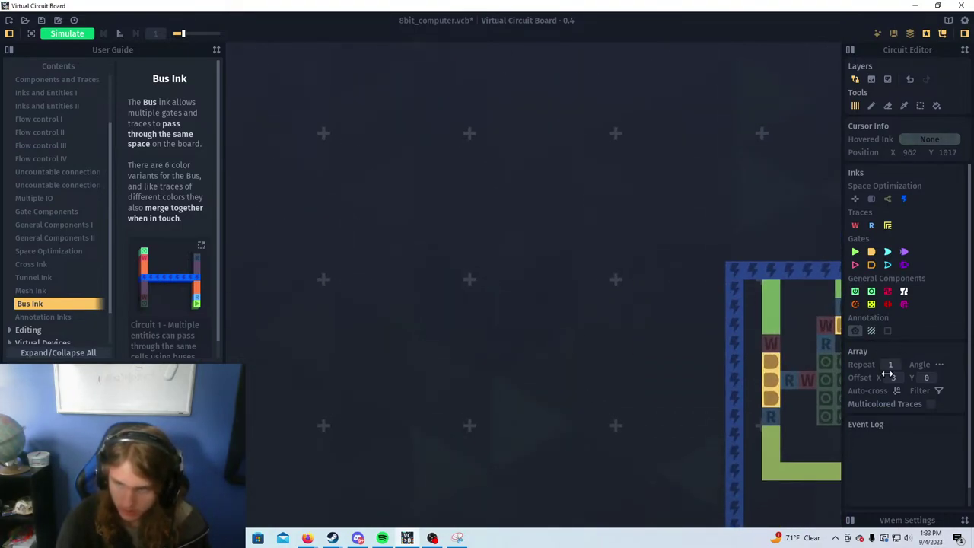
{"action": "left_click", "coordinate": [870, 108]}
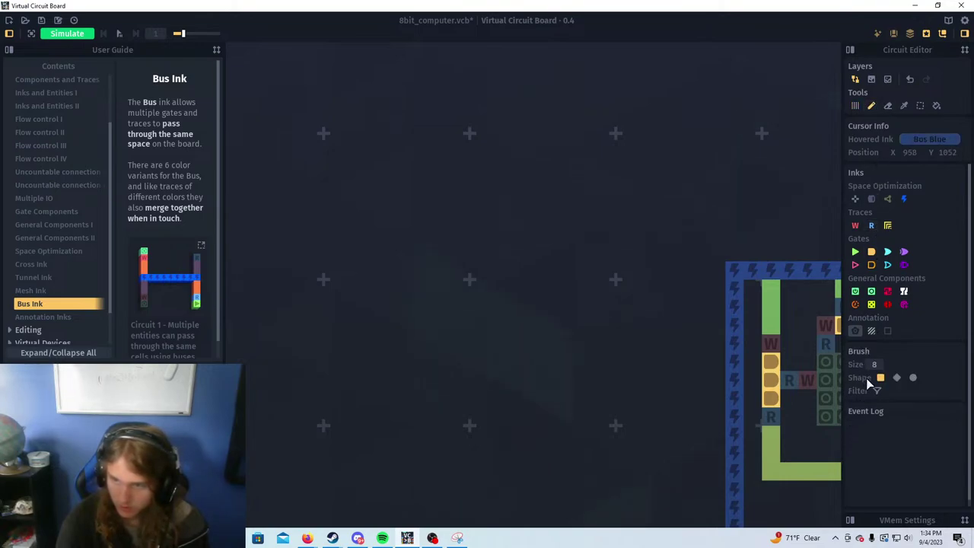
{"action": "left_click", "coordinate": [912, 378]}
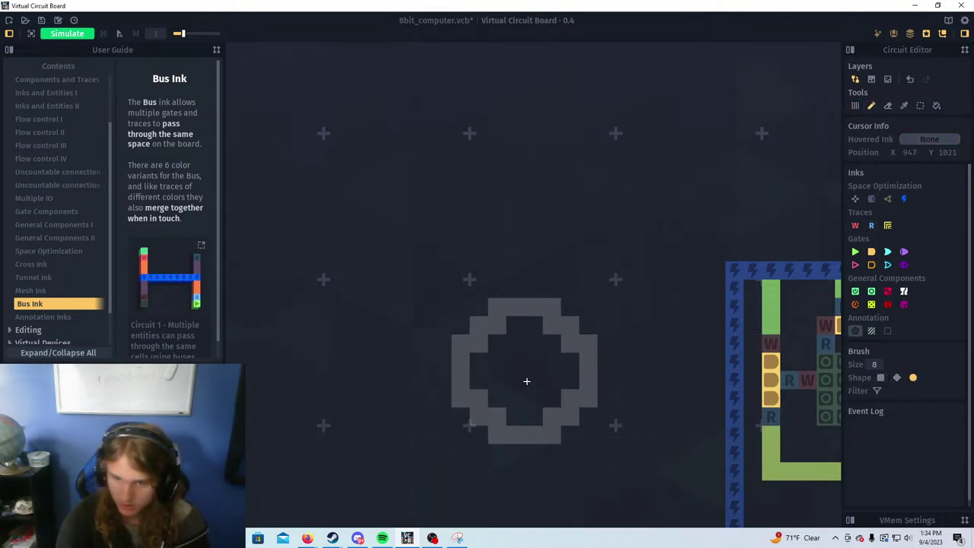
{"action": "left_click", "coordinate": [594, 374]}
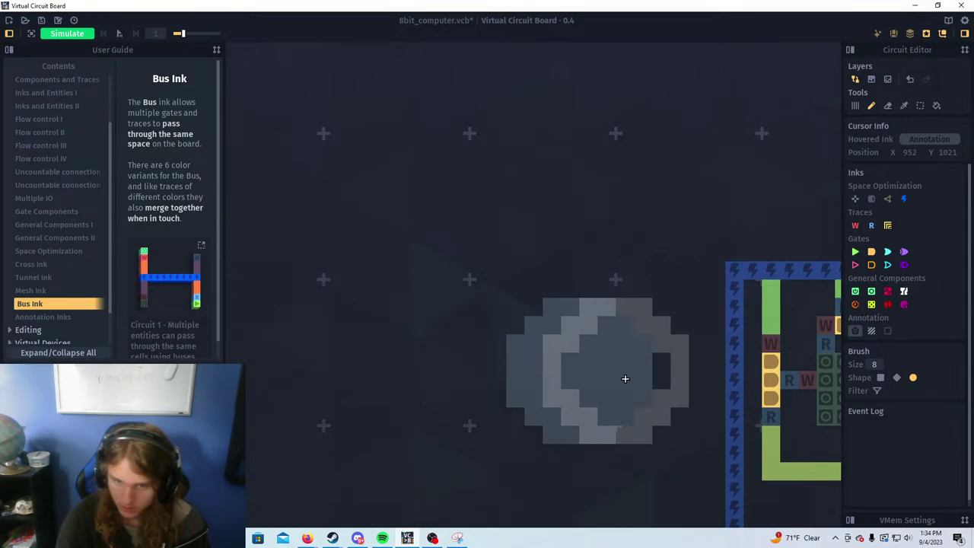
{"action": "right_click", "coordinate": [625, 379]}
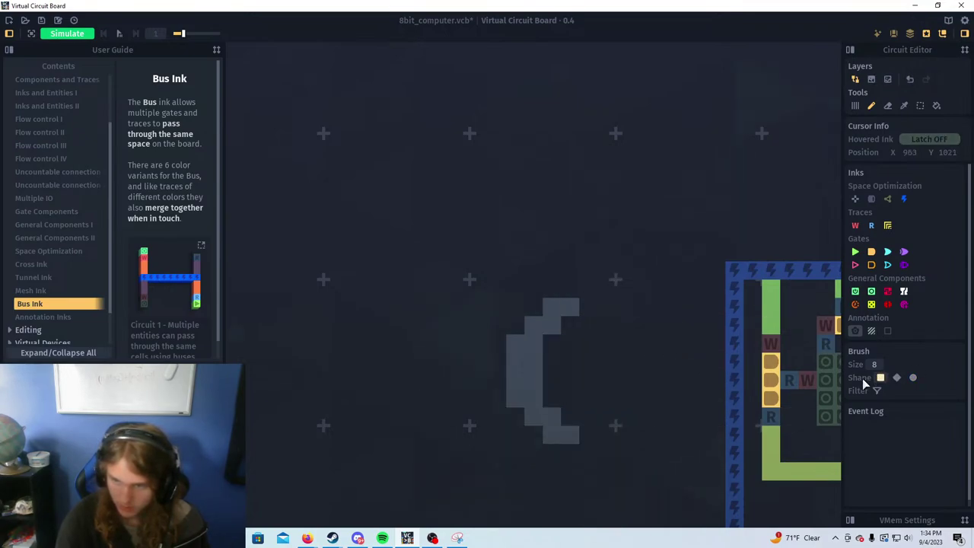
Extend both ends of the crescent with Annotation ink and thin its spine to one cell to form a letter C
{"action": "left_click", "coordinate": [855, 105]}
{"action": "left_click_drag", "start_coordinate": [589, 306], "coordinate": [608, 306]}
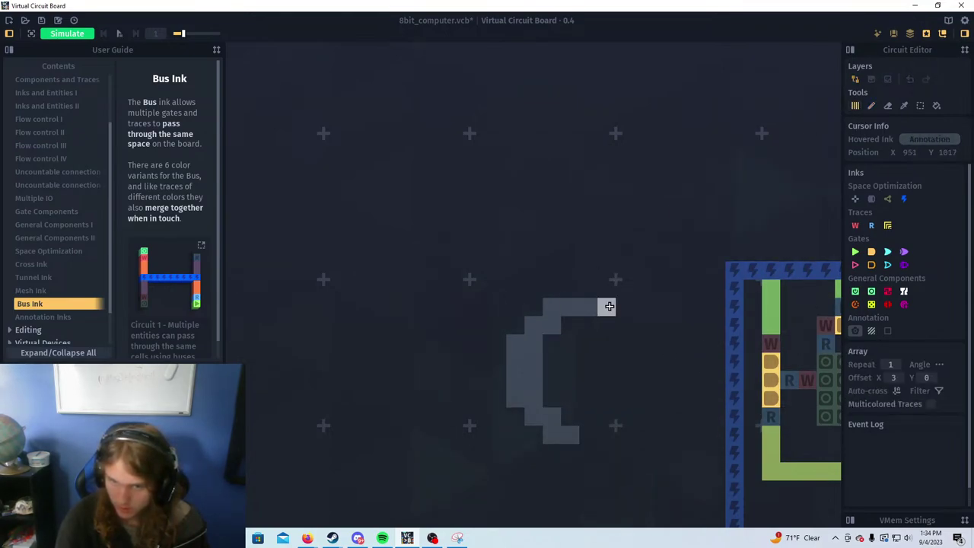
{"action": "left_click_drag", "start_coordinate": [588, 434], "coordinate": [608, 435]}
{"action": "left_click_drag", "start_coordinate": [533, 354], "coordinate": [531, 380]}
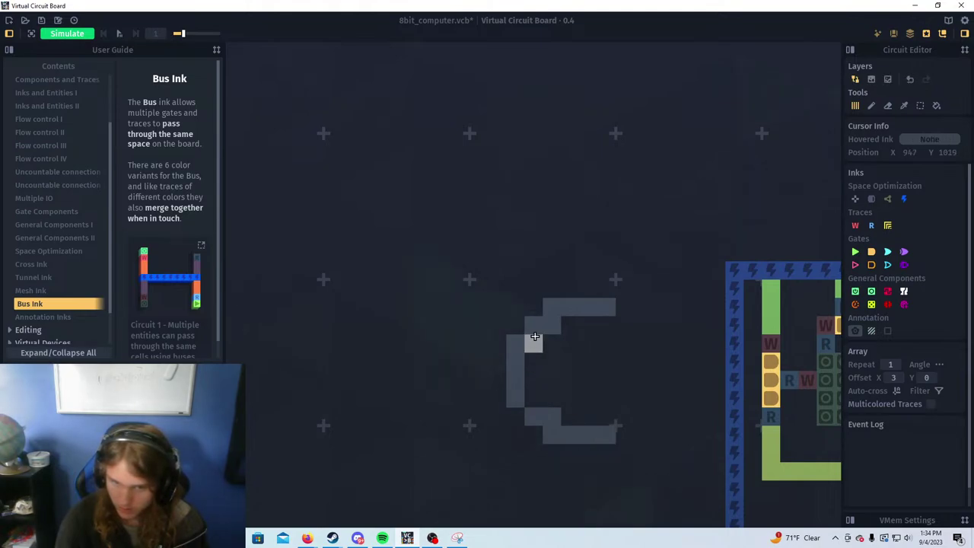
{"action": "scroll", "coordinate": [472, 365], "scroll_direction": "down", "scroll_amount": 5}
Draw a letter P in Annotation ink just before the C so the top register's label reads PC
{"action": "scroll", "coordinate": [566, 385], "scroll_direction": "up", "scroll_amount": 7}
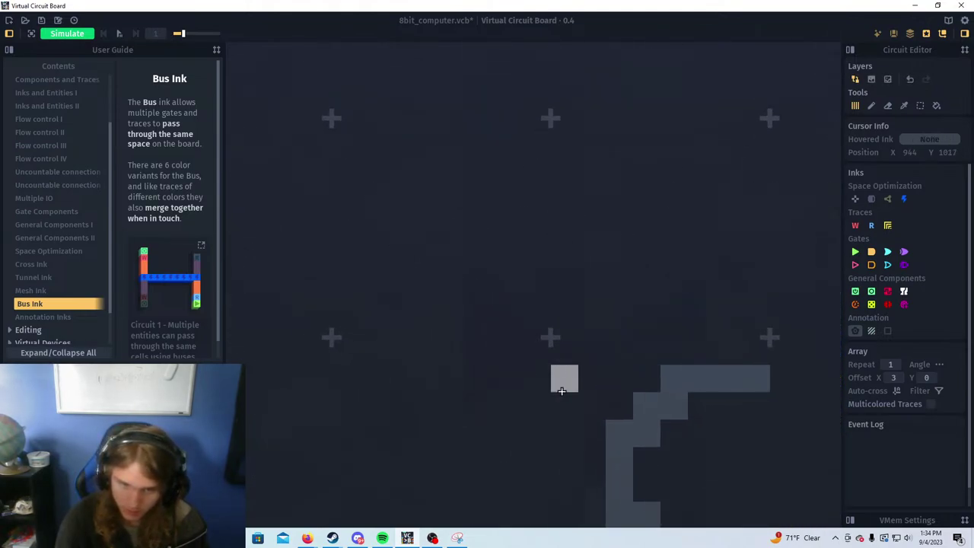
{"action": "mouse_move", "coordinate": [584, 223]}
{"action": "left_mouse_down"}
{"action": "mouse_move", "coordinate": [564, 278]}
{"action": "mouse_move", "coordinate": [623, 246]}
{"action": "mouse_move", "coordinate": [612, 290]}
{"action": "mouse_move", "coordinate": [532, 239]}
{"action": "mouse_move", "coordinate": [588, 295]}
{"action": "mouse_move", "coordinate": [586, 236]}
{"action": "mouse_move", "coordinate": [522, 215]}
{"action": "mouse_move", "coordinate": [536, 354]}
{"action": "mouse_move", "coordinate": [586, 263]}
{"action": "mouse_move", "coordinate": [559, 240]}
{"action": "mouse_move", "coordinate": [599, 267]}
{"action": "mouse_move", "coordinate": [563, 246]}
{"action": "mouse_move", "coordinate": [571, 263]}
{"action": "left_mouse_up"}
{"action": "scroll", "coordinate": [570, 262], "scroll_direction": "down", "scroll_amount": 5}
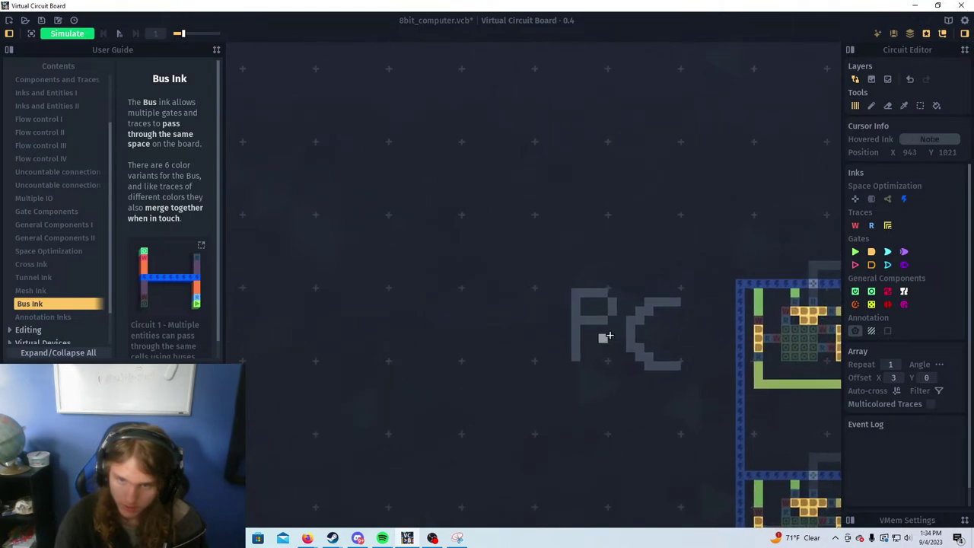
Round the P by filling the inner corners of its bowl along the stem and erasing its outer upper corner cell
{"action": "scroll", "coordinate": [589, 333], "scroll_direction": "up", "scroll_amount": 3}
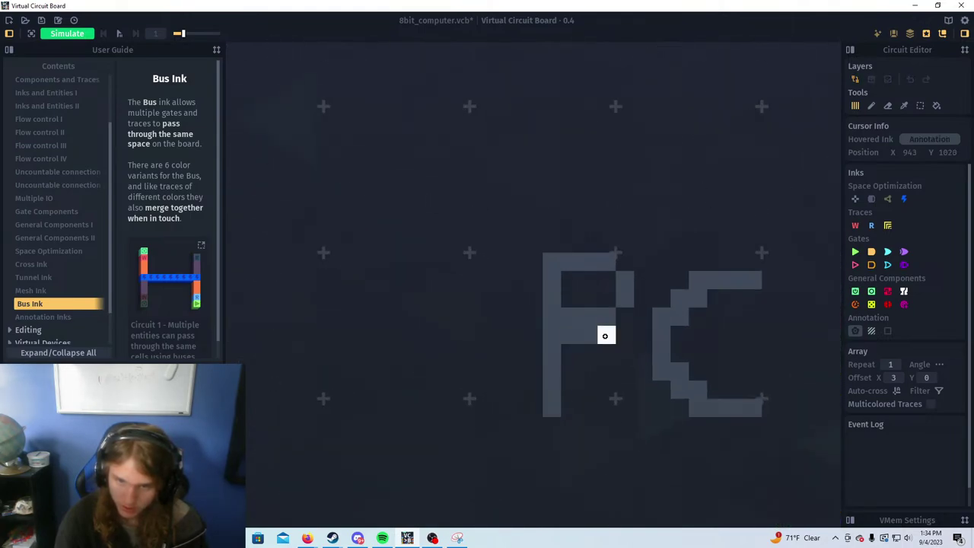
{"action": "left_click", "coordinate": [571, 281]}
{"action": "left_click", "coordinate": [571, 317]}
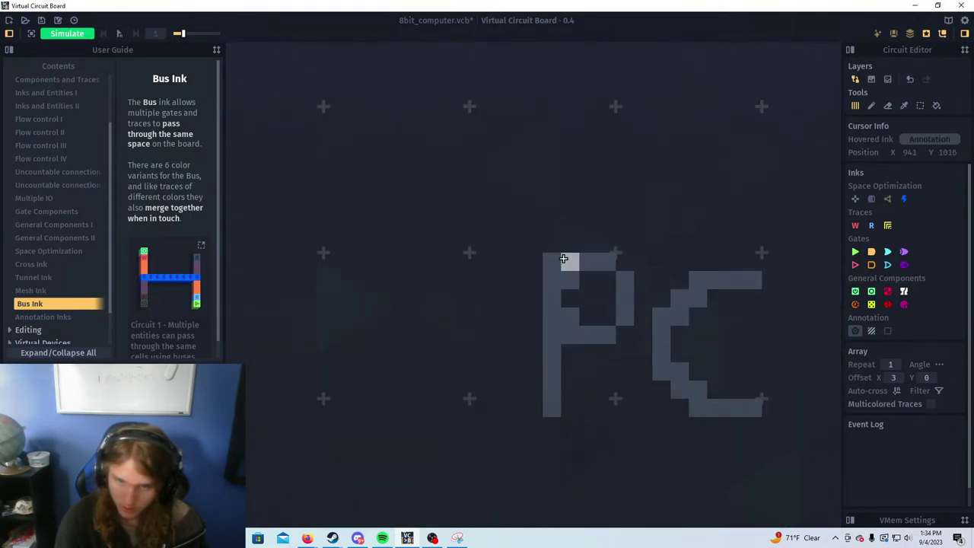
{"action": "right_click", "coordinate": [554, 263]}
{"action": "right_click", "coordinate": [571, 334]}
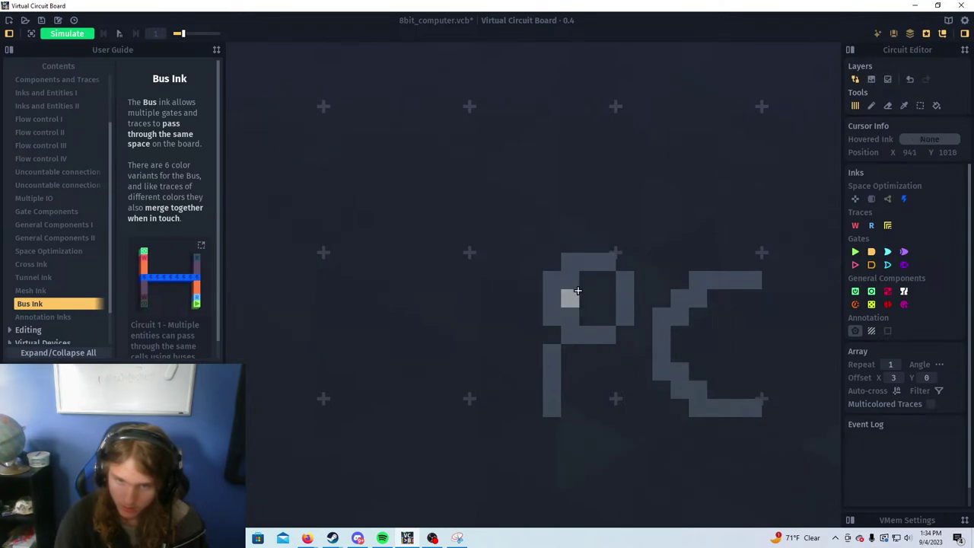
{"action": "left_click", "coordinate": [570, 333]}
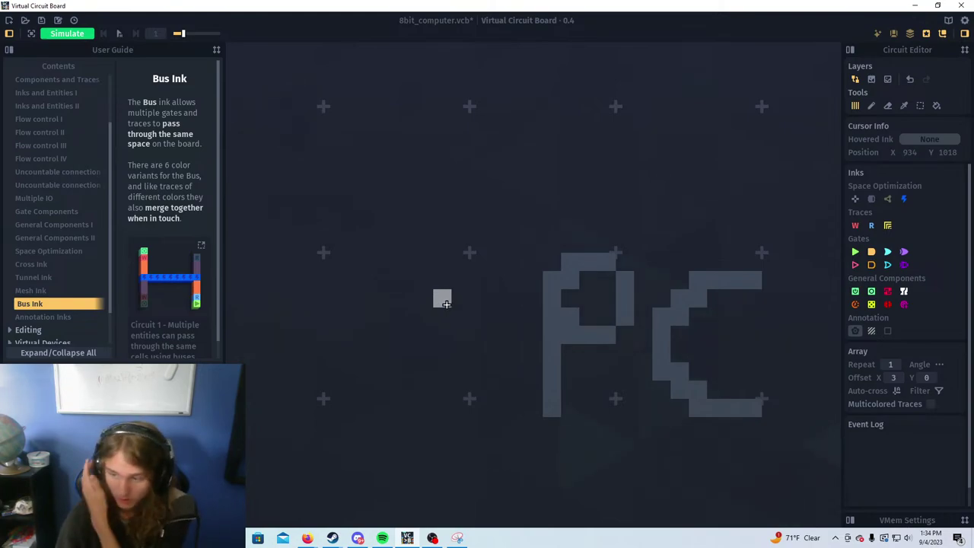
Redraw the bowl of the P narrower, with a two-cell top and a straight one-cell-wide outer side
{"action": "mouse_move", "coordinate": [568, 298]}
{"action": "left_mouse_down"}
{"action": "mouse_move", "coordinate": [460, 309]}
{"action": "mouse_move", "coordinate": [500, 289]}
{"action": "mouse_move", "coordinate": [501, 345]}
{"action": "mouse_move", "coordinate": [518, 364]}
{"action": "mouse_move", "coordinate": [517, 289]}
{"action": "mouse_move", "coordinate": [521, 312]}
{"action": "left_mouse_up"}
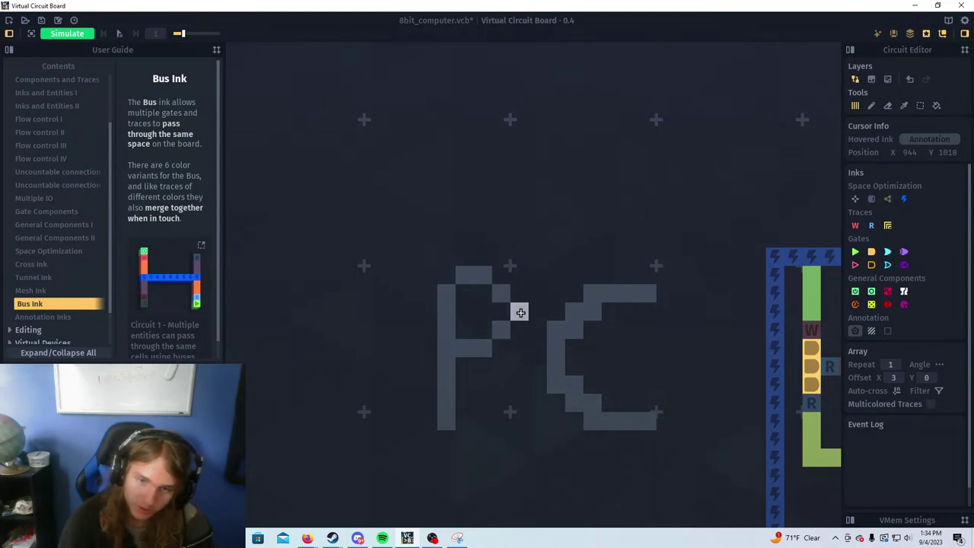
{"action": "scroll", "coordinate": [516, 347], "scroll_direction": "down", "scroll_amount": 2}
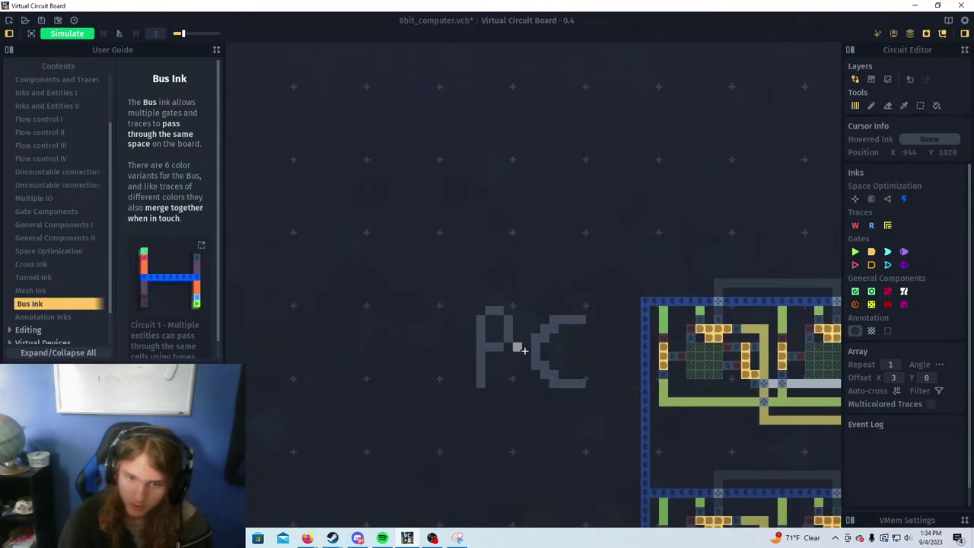
{"action": "scroll", "coordinate": [524, 351], "scroll_direction": "up", "scroll_amount": 3}
{"action": "scroll", "coordinate": [516, 363], "scroll_direction": "down", "scroll_amount": 1}
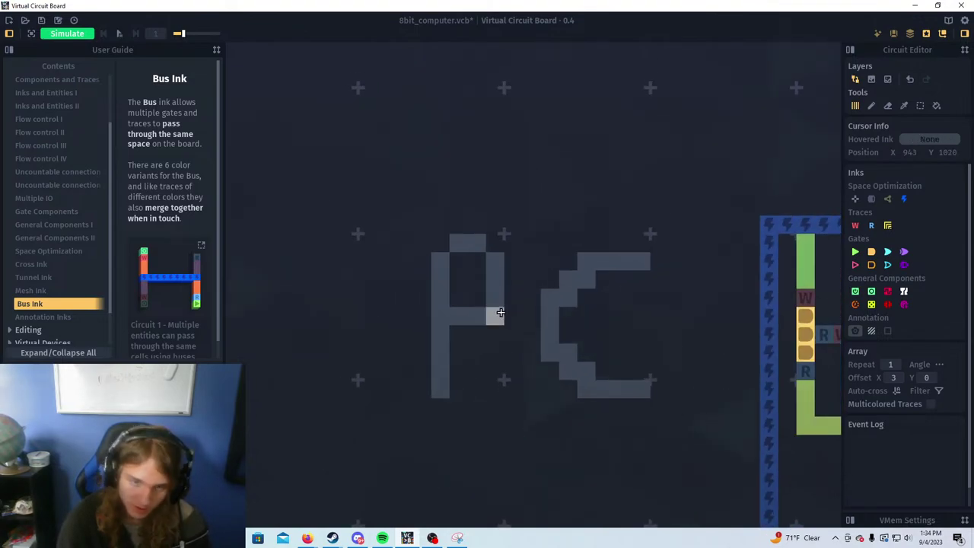
{"action": "left_click_drag", "start_coordinate": [501, 313], "coordinate": [439, 325]}
Select the letter P and move it one cell closer to the C, then return to the trace drawing tool
{"action": "key", "text": "s"}
{"action": "left_click_drag", "start_coordinate": [358, 254], "coordinate": [440, 409]}
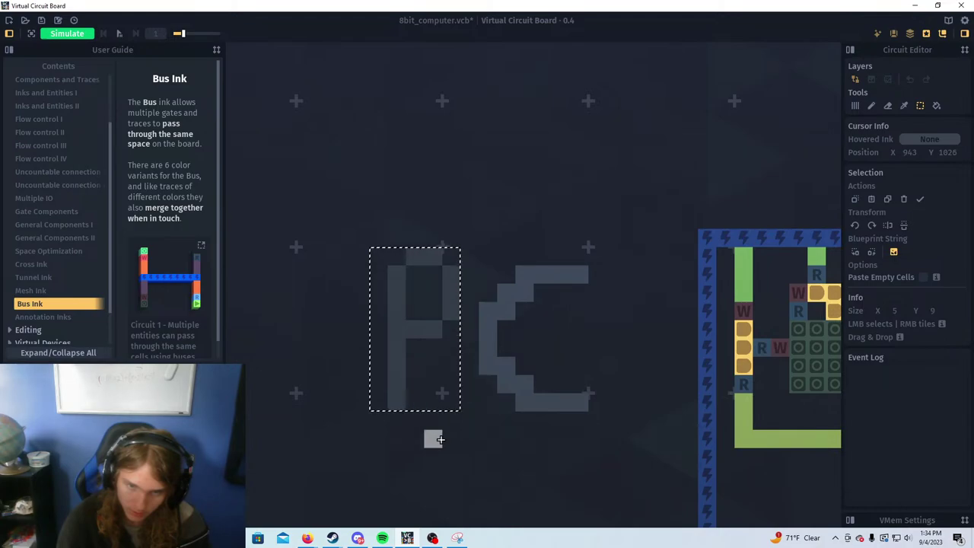
{"action": "left_click", "coordinate": [435, 440]}
{"action": "scroll", "coordinate": [499, 304], "scroll_direction": "down", "scroll_amount": 3}
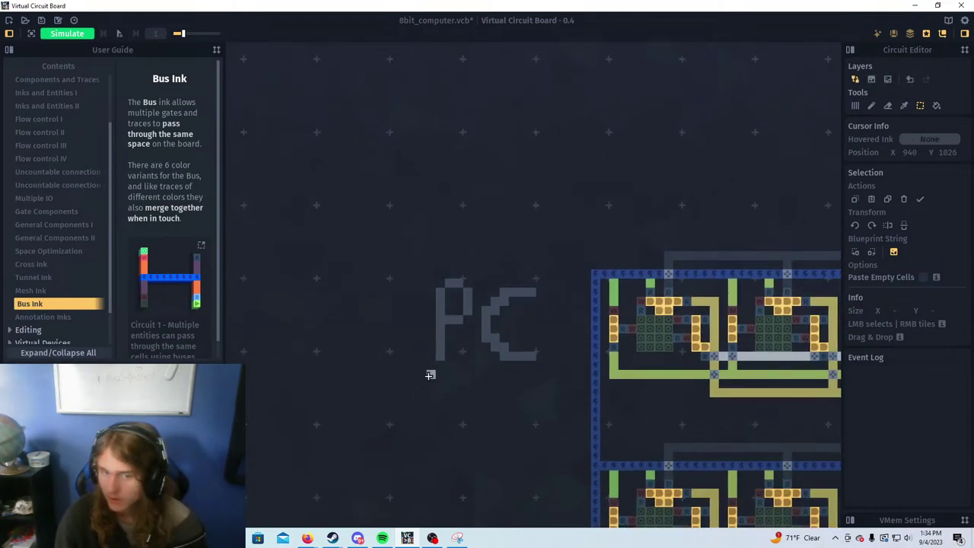
{"action": "scroll", "coordinate": [503, 418], "scroll_direction": "down", "scroll_amount": 1}
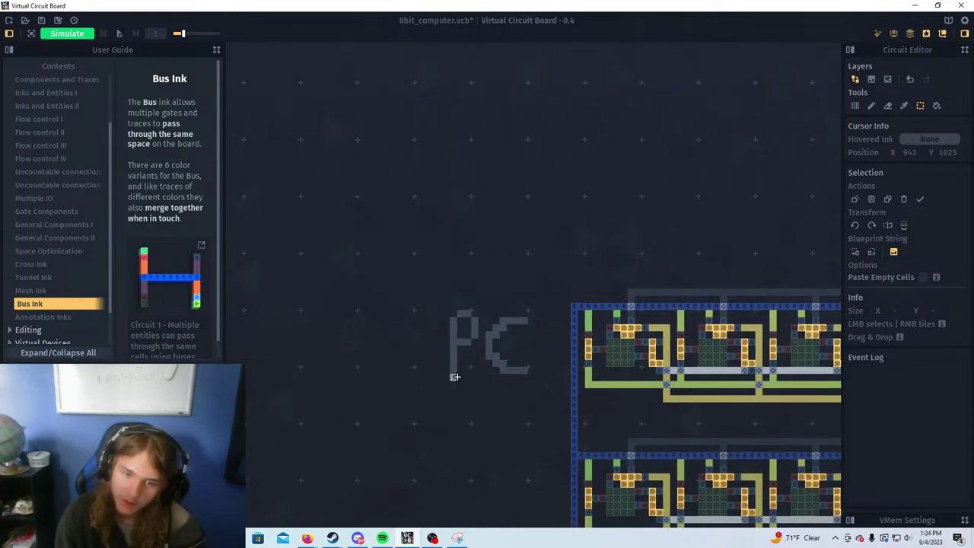
{"action": "scroll", "coordinate": [491, 390], "scroll_direction": "up", "scroll_amount": 2}
{"action": "key", "text": "a"}
{"action": "scroll", "coordinate": [527, 412], "scroll_direction": "down", "scroll_amount": 1}
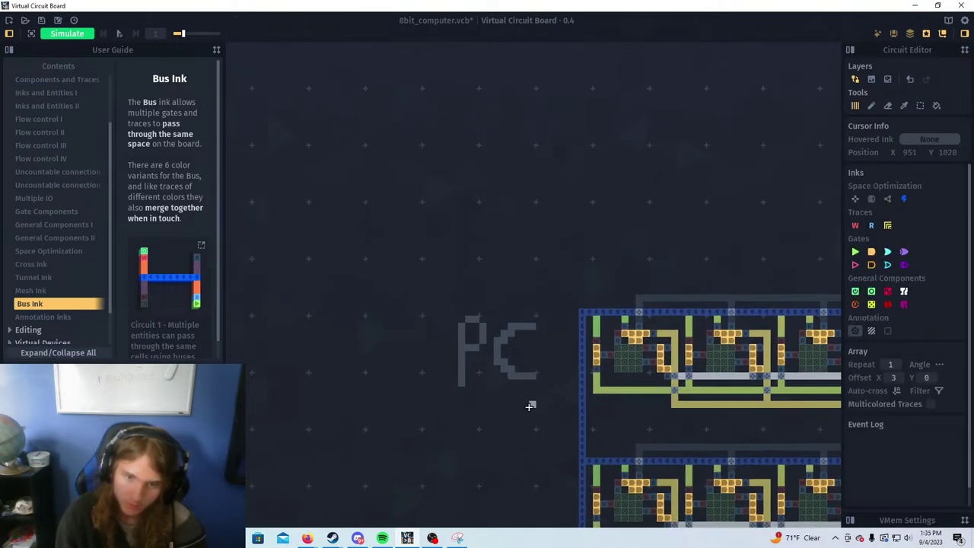
{"action": "left_click_drag", "start_coordinate": [528, 404], "coordinate": [377, 386]}
{"action": "scroll", "coordinate": [501, 404], "scroll_direction": "down", "scroll_amount": 2}
{"action": "left_click_drag", "start_coordinate": [515, 418], "coordinate": [472, 399]}
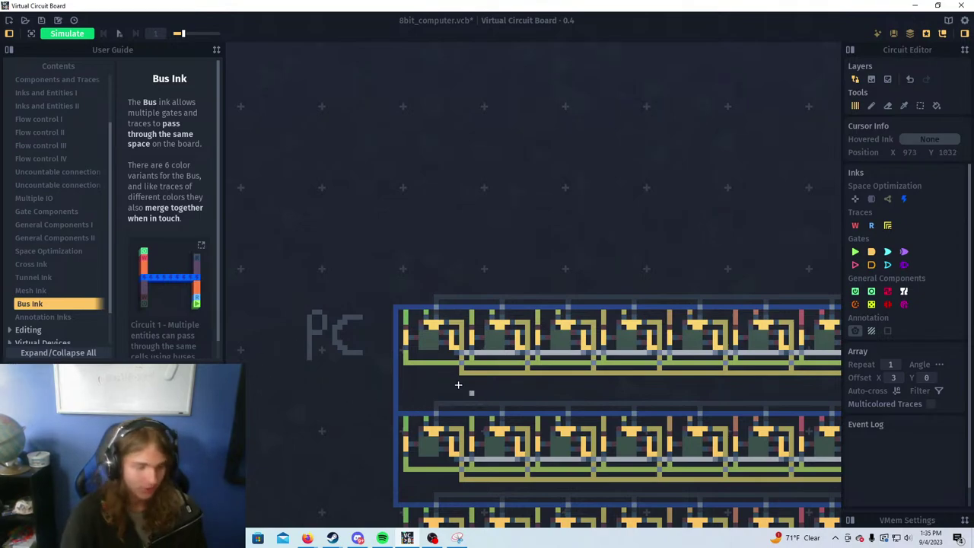
{"action": "scroll", "coordinate": [503, 351], "scroll_direction": "down", "scroll_amount": 1}
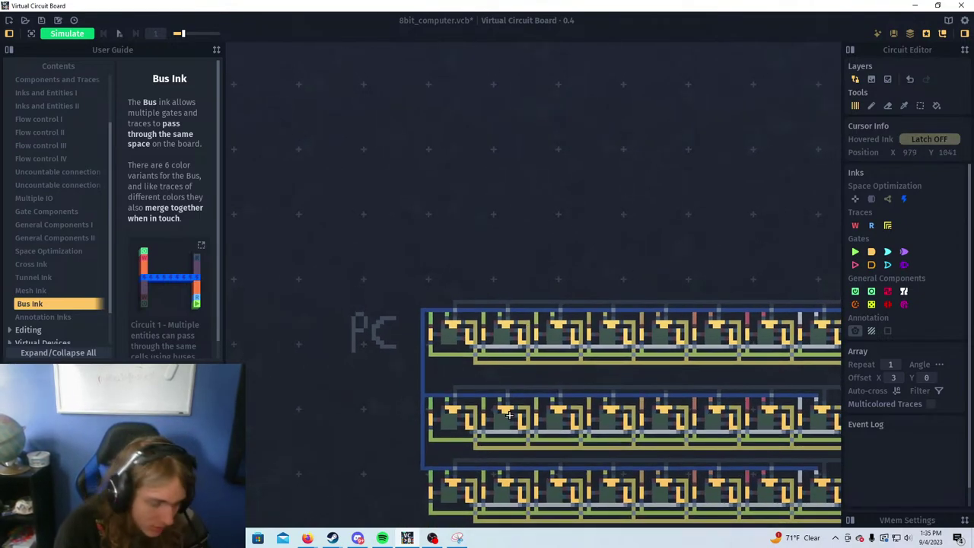
{"action": "left_click_drag", "start_coordinate": [520, 405], "coordinate": [406, 384]}
{"action": "left_click_drag", "start_coordinate": [574, 347], "coordinate": [405, 388]}
Lower the music volume and skip the current track
{"action": "key", "text": "XF86AudioLowerVolume"}
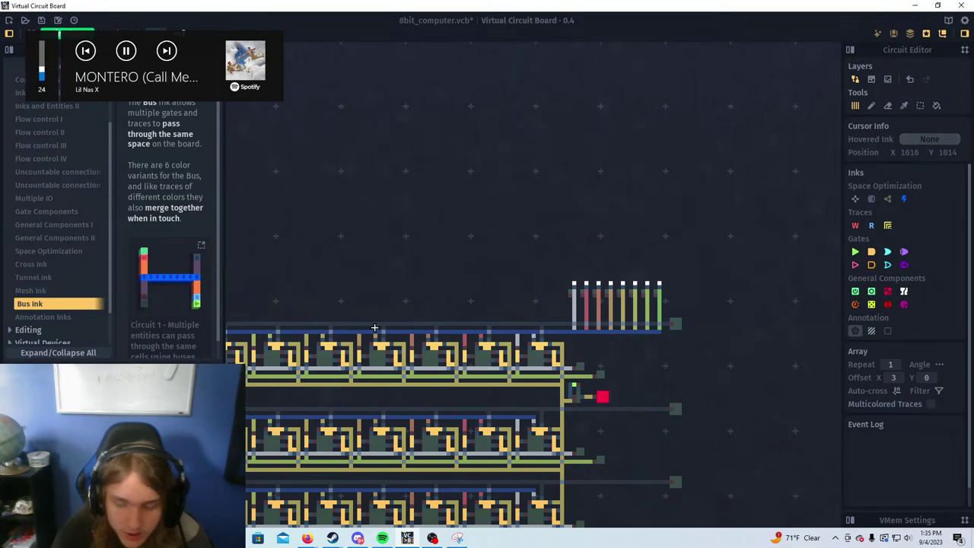
{"action": "key", "text": "XF86AudioNext"}
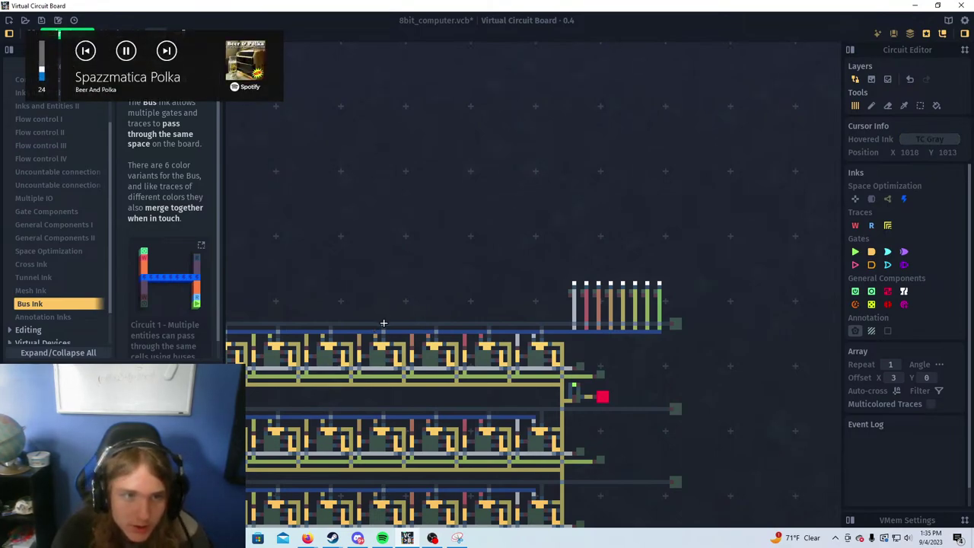
{"action": "key", "text": "XF86AudioNext"}
{"action": "key", "text": "XF86AudioPrev"}
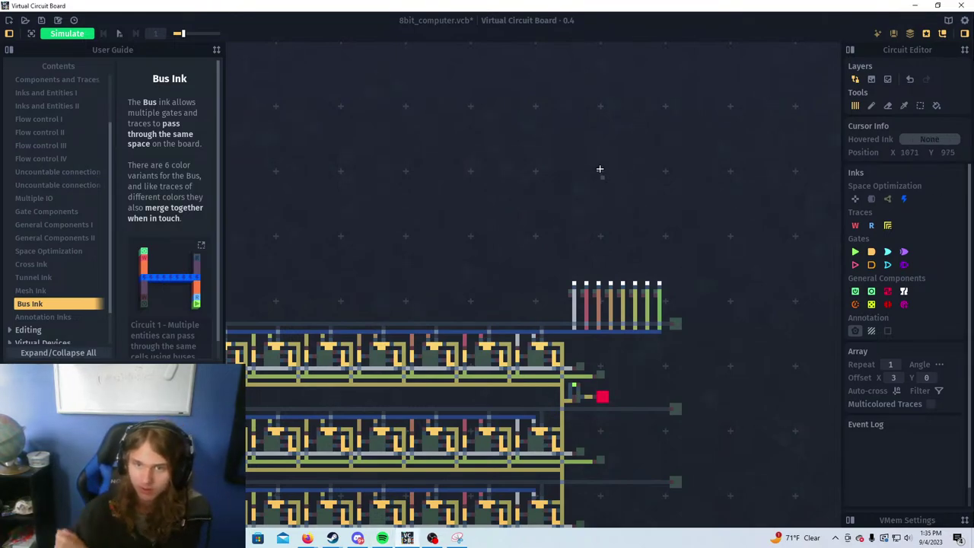
Draw a letter A in Annotation ink beside the second register, below the PC label
{"action": "left_click_drag", "start_coordinate": [429, 254], "coordinate": [736, 191]}
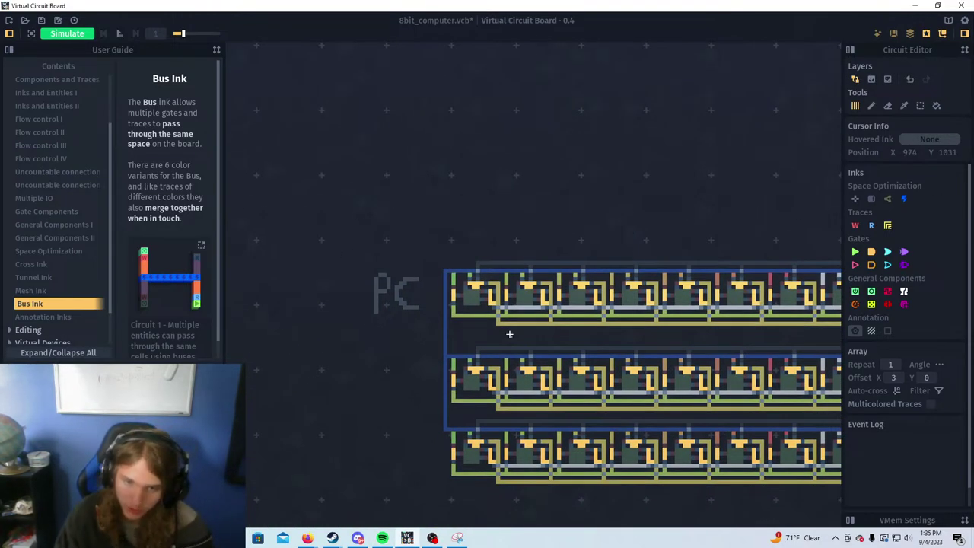
{"action": "scroll", "coordinate": [384, 399], "scroll_direction": "up", "scroll_amount": 2}
{"action": "mouse_move", "coordinate": [367, 408]}
{"action": "left_mouse_down"}
{"action": "mouse_move", "coordinate": [409, 337]}
{"action": "mouse_move", "coordinate": [429, 409]}
{"action": "left_mouse_up"}
{"action": "mouse_move", "coordinate": [399, 376]}
{"action": "left_mouse_down"}
{"action": "mouse_move", "coordinate": [423, 378]}
{"action": "mouse_move", "coordinate": [433, 307]}
{"action": "mouse_move", "coordinate": [400, 424]}
{"action": "left_mouse_up"}
{"action": "mouse_move", "coordinate": [402, 367]}
{"action": "left_mouse_down"}
{"action": "mouse_move", "coordinate": [450, 365]}
{"action": "mouse_move", "coordinate": [413, 424]}
{"action": "mouse_move", "coordinate": [400, 424]}
{"action": "left_mouse_up"}
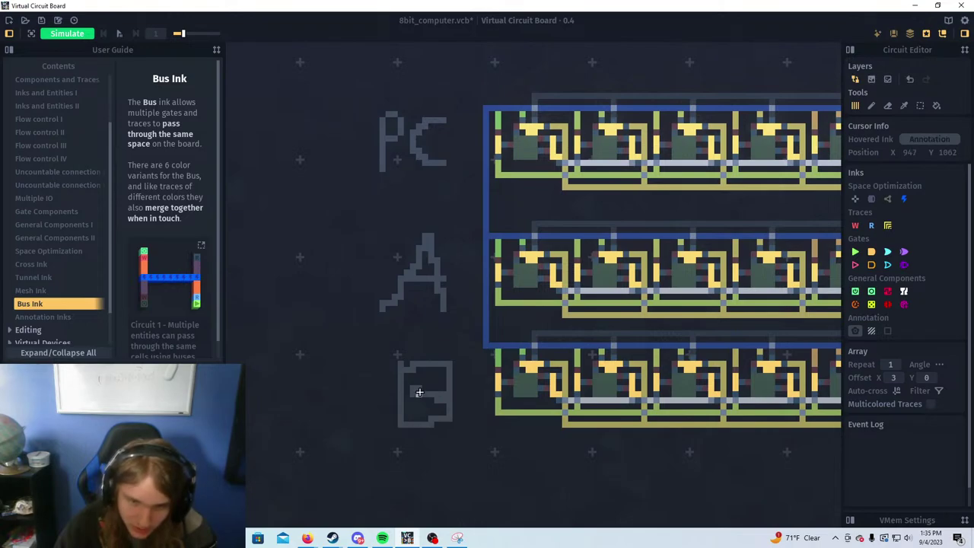
{"action": "left_click_drag", "start_coordinate": [454, 376], "coordinate": [442, 440]}
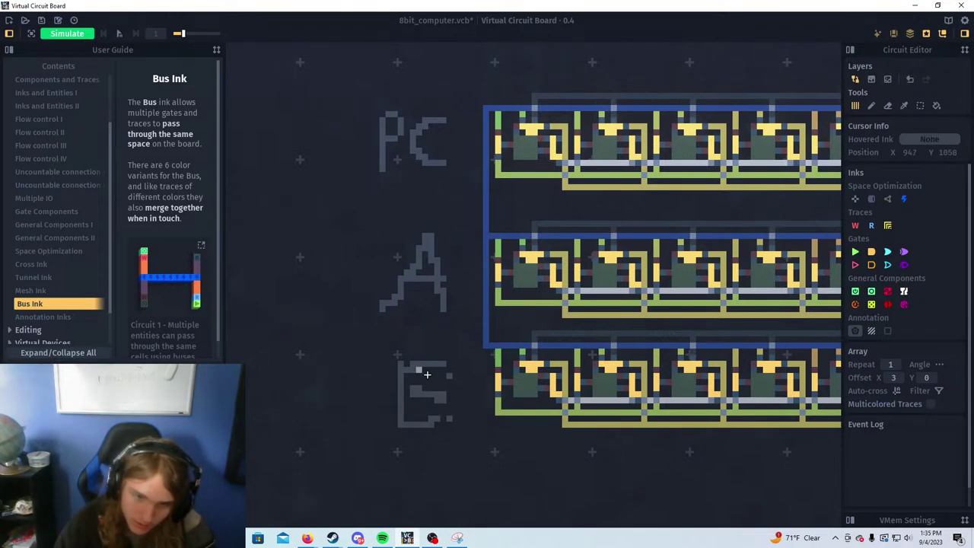
{"action": "key", "text": "ctrl+z"}
{"action": "key", "text": "ctrl+z"}
Draw a letter B with two rounded bowls in Annotation ink beside the third register, below the A
{"action": "mouse_move", "coordinate": [400, 359]}
{"action": "left_mouse_down"}
{"action": "mouse_move", "coordinate": [450, 421]}
{"action": "mouse_move", "coordinate": [400, 431]}
{"action": "left_mouse_up"}
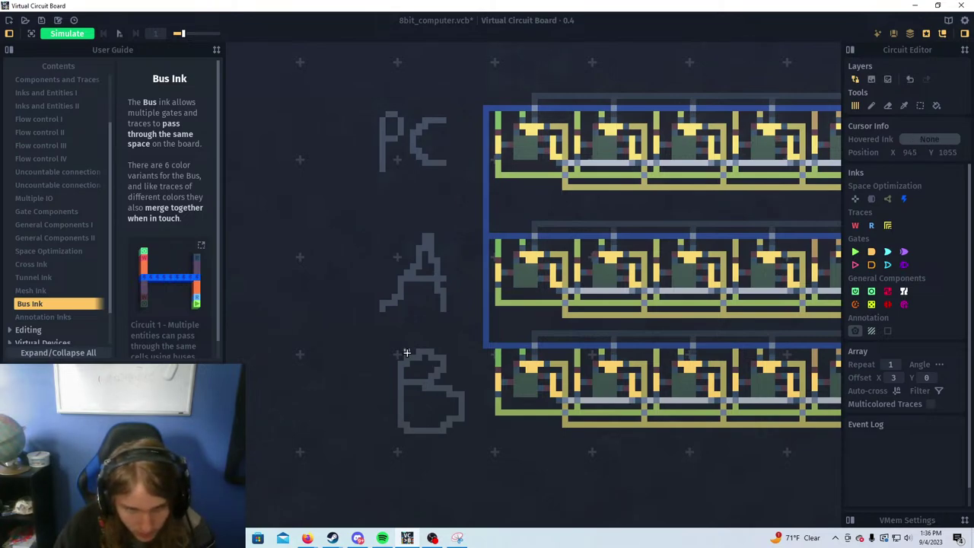
{"action": "scroll", "coordinate": [418, 373], "scroll_direction": "down", "scroll_amount": 3}
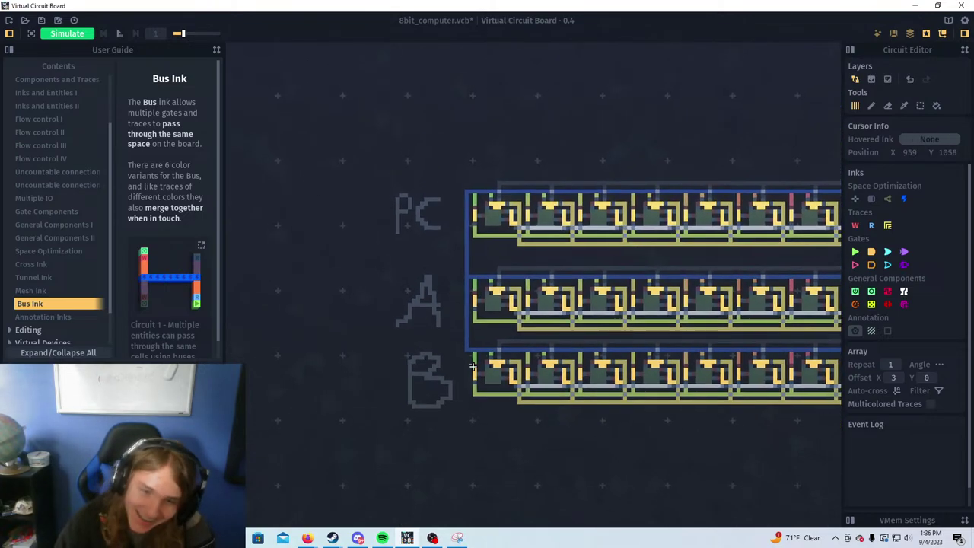
{"action": "scroll", "coordinate": [410, 377], "scroll_direction": "up", "scroll_amount": 2}
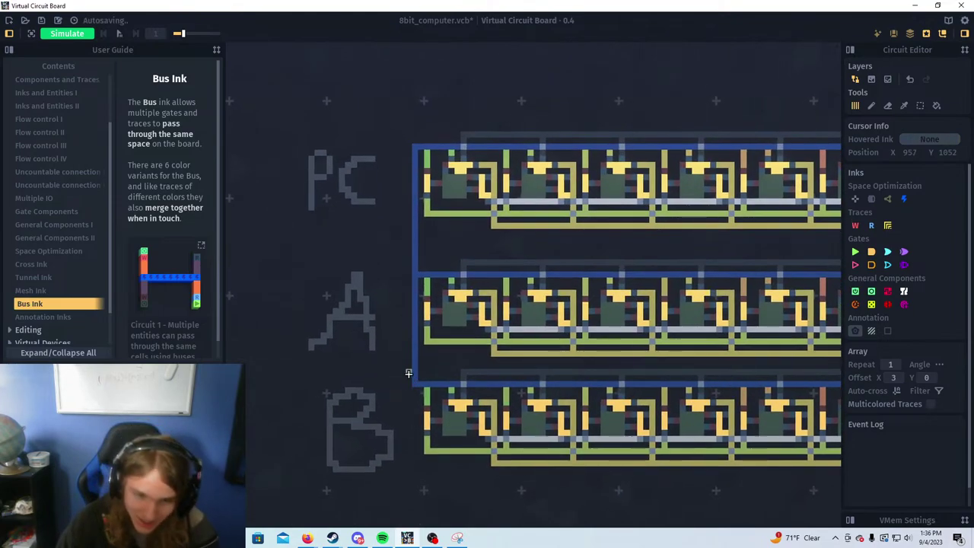
Draw horizontal Annotation ink divider lines between the PC and A labels and between the A and B labels, with their outer ends aligned
{"action": "left_click_drag", "start_coordinate": [409, 373], "coordinate": [272, 371]}
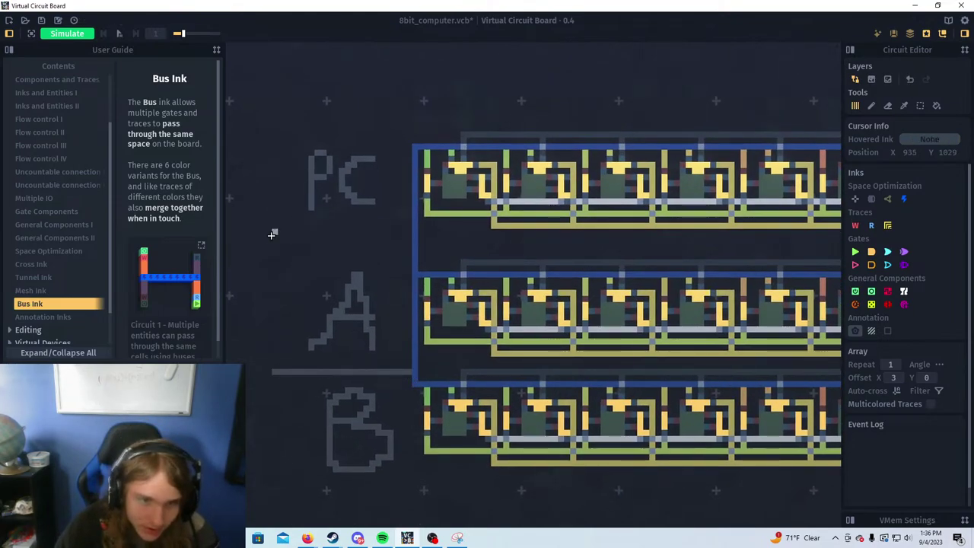
{"action": "left_click_drag", "start_coordinate": [262, 238], "coordinate": [410, 238]}
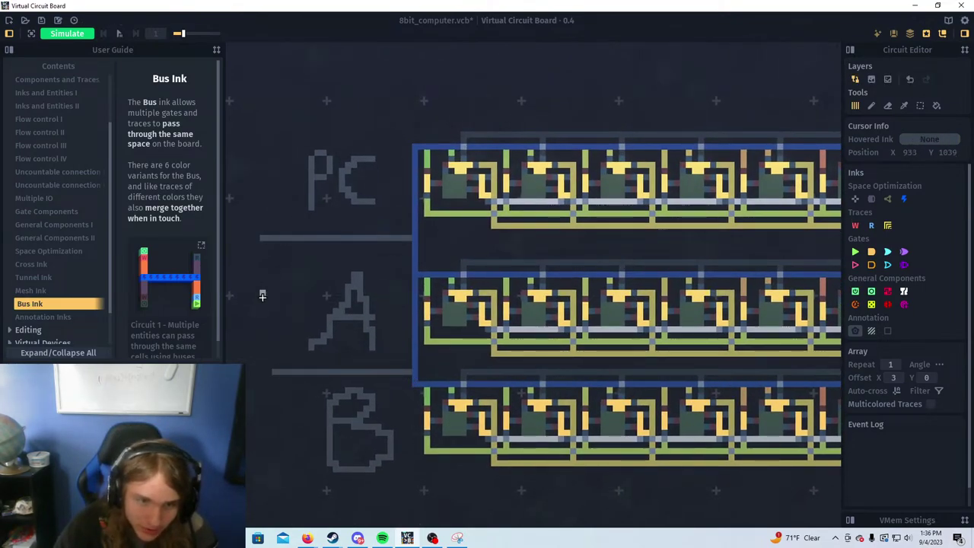
{"action": "left_click_drag", "start_coordinate": [268, 371], "coordinate": [260, 372]}
{"action": "scroll", "coordinate": [334, 349], "scroll_direction": "down", "scroll_amount": 3}
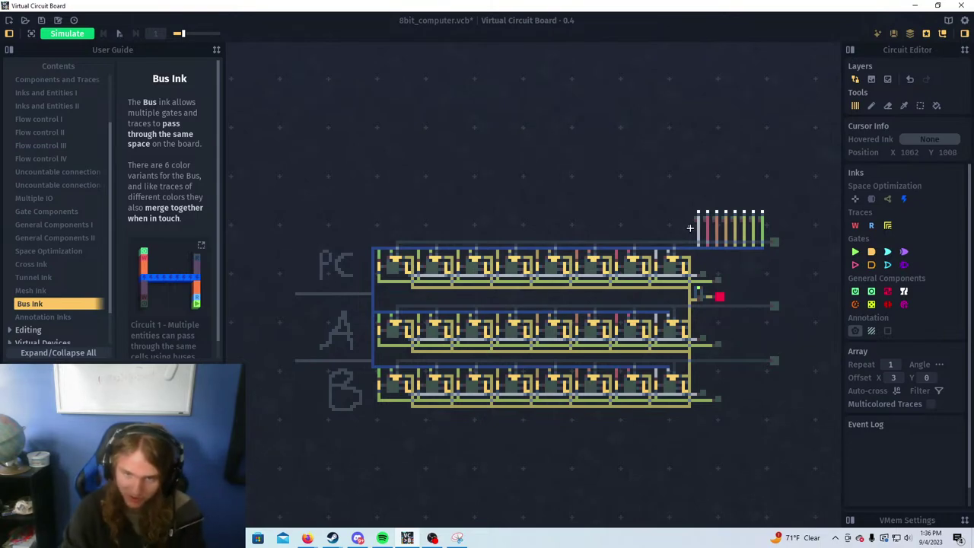
{"action": "left_click", "coordinate": [870, 252]}
{"action": "scroll", "coordinate": [587, 224], "scroll_direction": "up", "scroll_amount": 5}
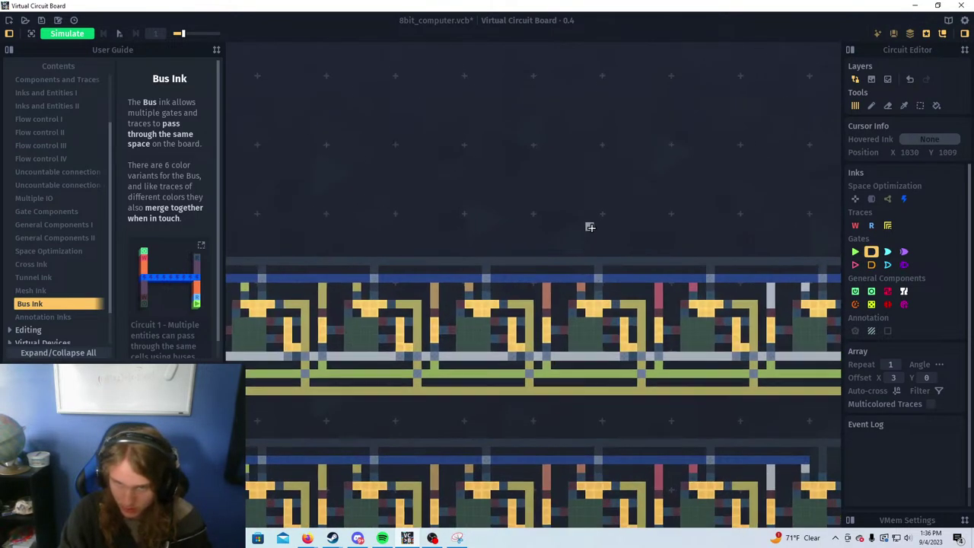
{"action": "scroll", "coordinate": [499, 335], "scroll_direction": "down", "scroll_amount": 2}
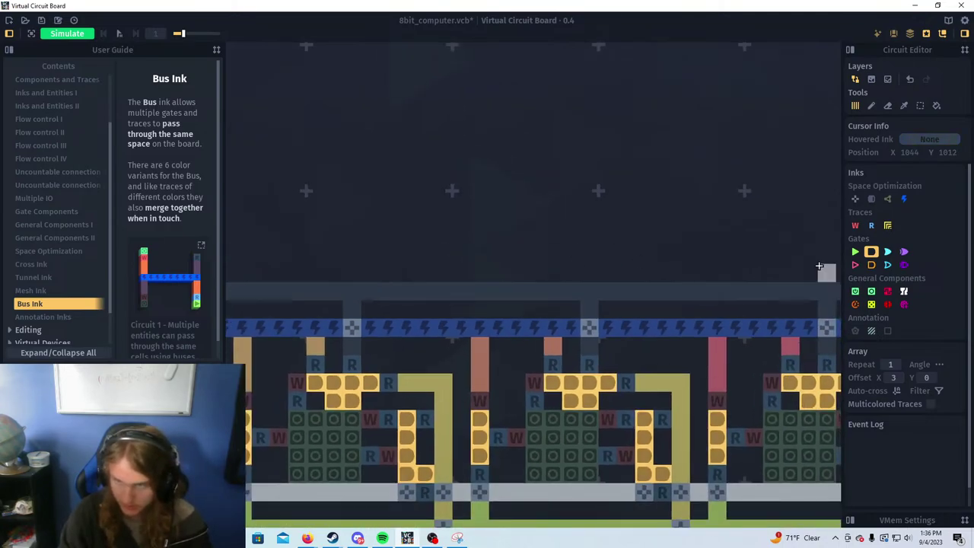
{"action": "scroll", "coordinate": [545, 209], "scroll_direction": "down", "scroll_amount": 3}
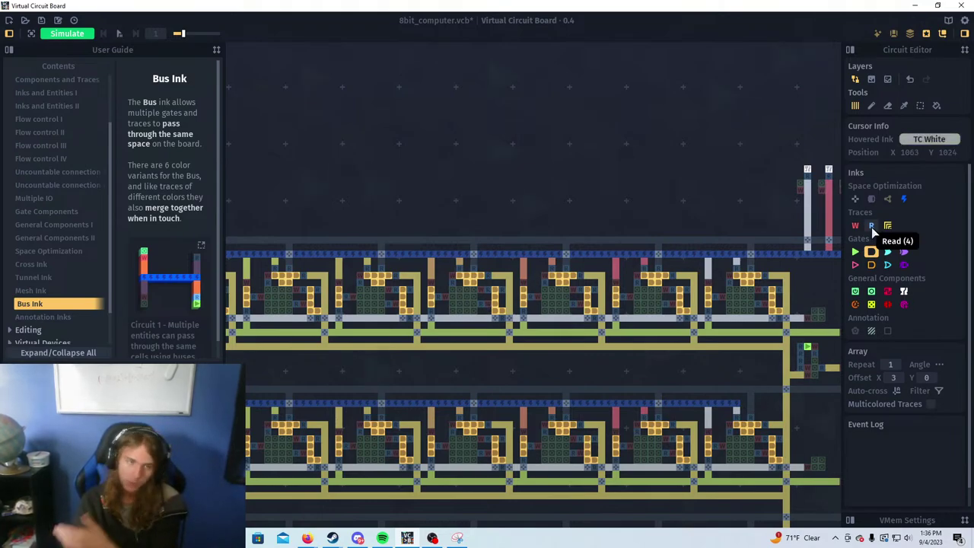
Widen the User Guide and read its Flow control I to IV pages about Write and Read inks
{"action": "left_click", "coordinate": [66, 147]}
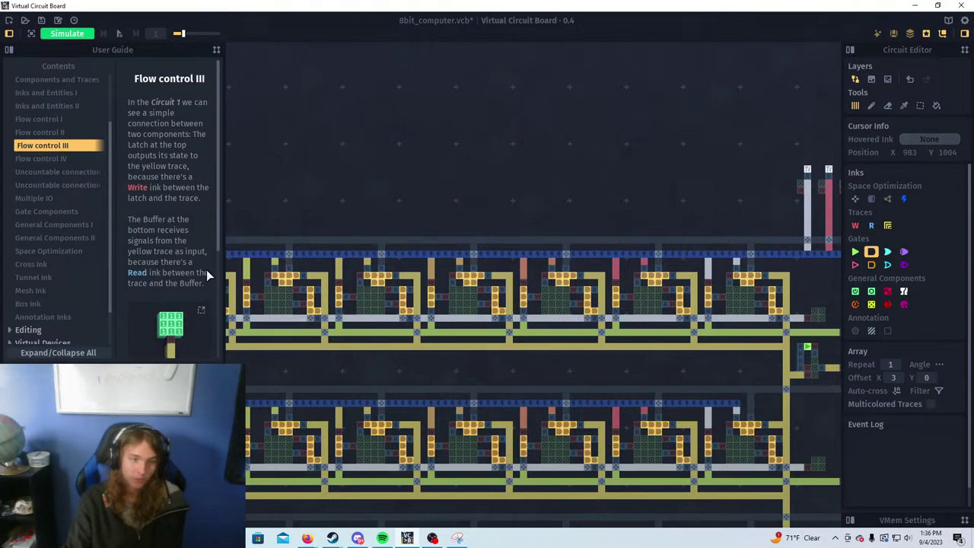
{"action": "left_click_drag", "start_coordinate": [223, 280], "coordinate": [357, 312]}
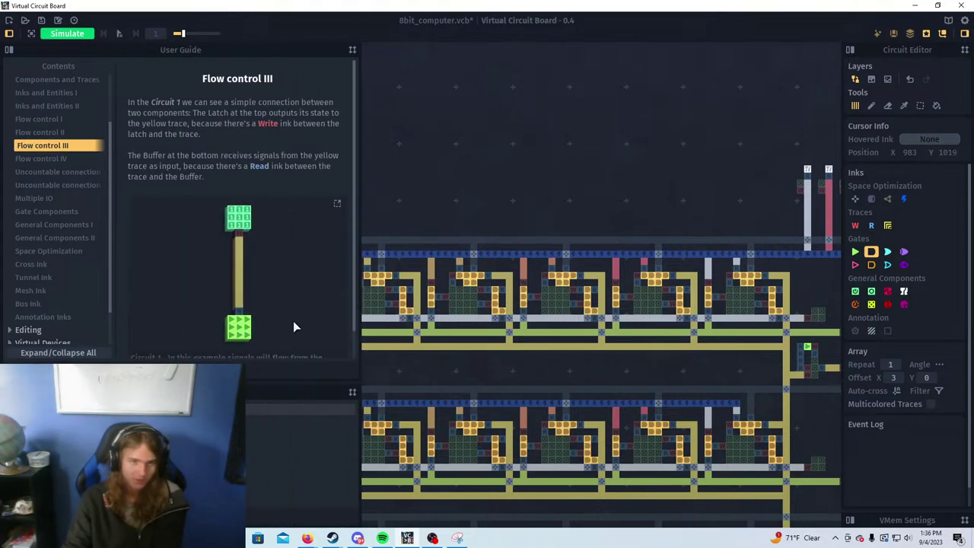
{"action": "scroll", "coordinate": [290, 312], "scroll_direction": "down", "scroll_amount": 1}
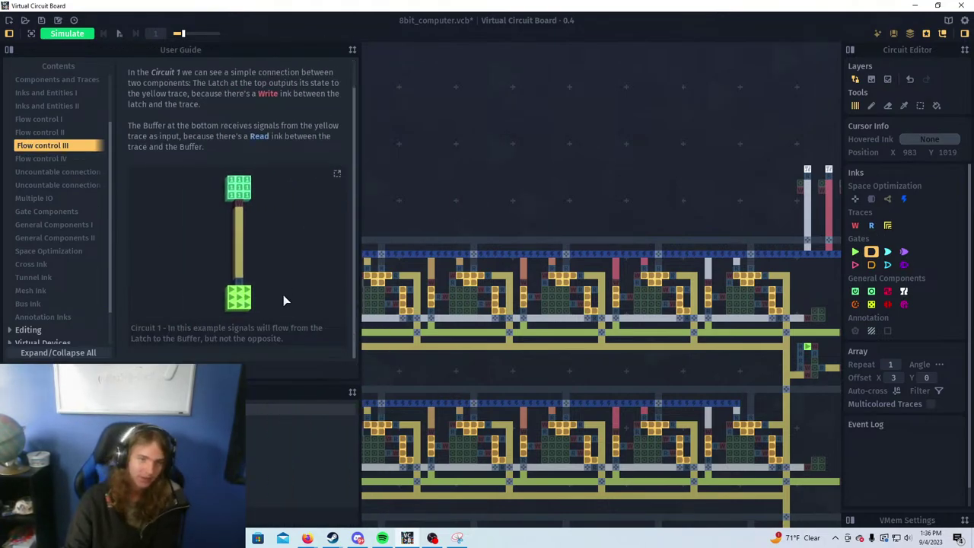
{"action": "left_click", "coordinate": [54, 131]}
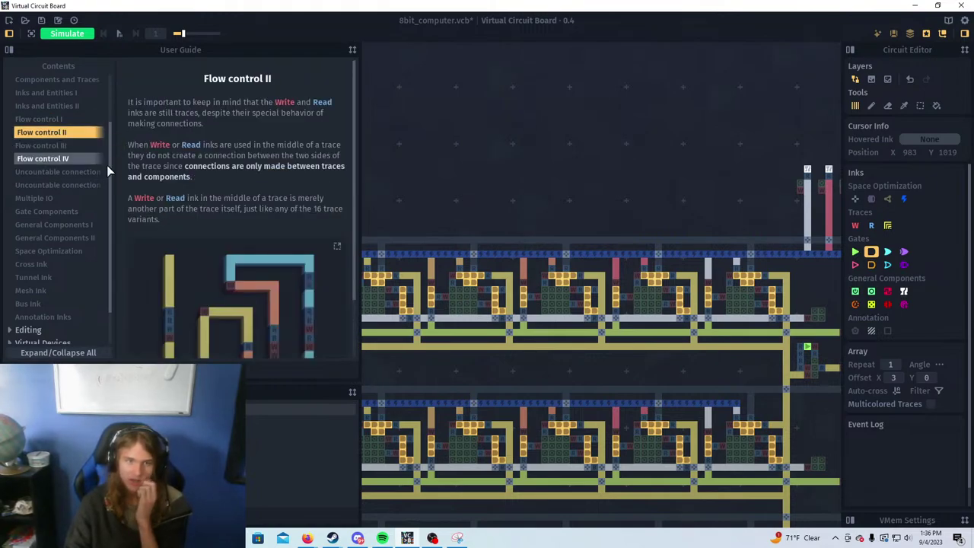
{"action": "left_click", "coordinate": [47, 120]}
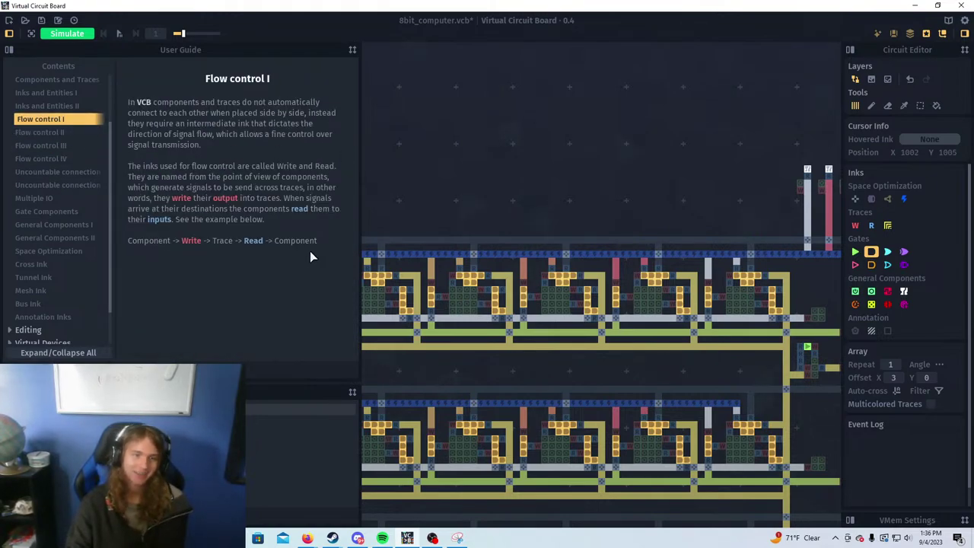
{"action": "left_click", "coordinate": [54, 134]}
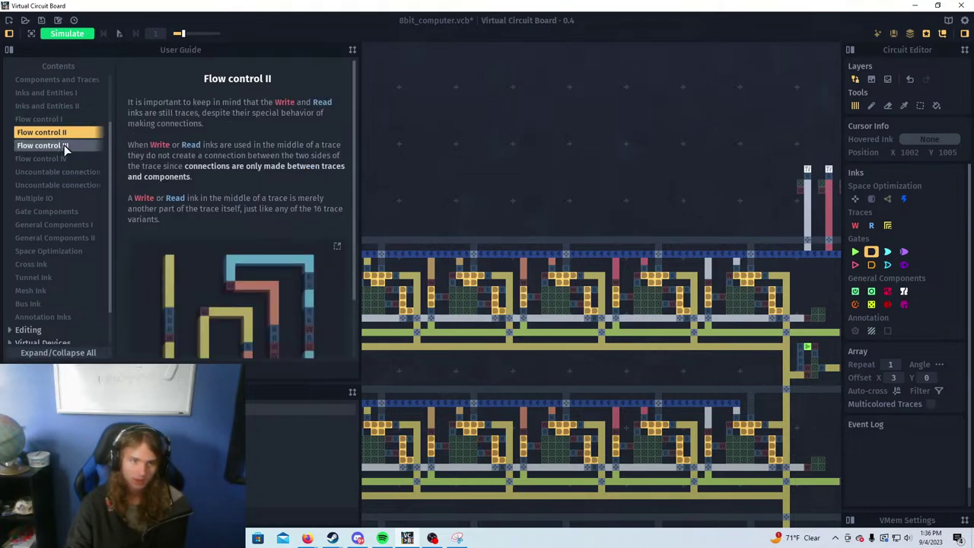
{"action": "scroll", "coordinate": [161, 239], "scroll_direction": "down", "scroll_amount": 3}
{"action": "left_click", "coordinate": [31, 146]}
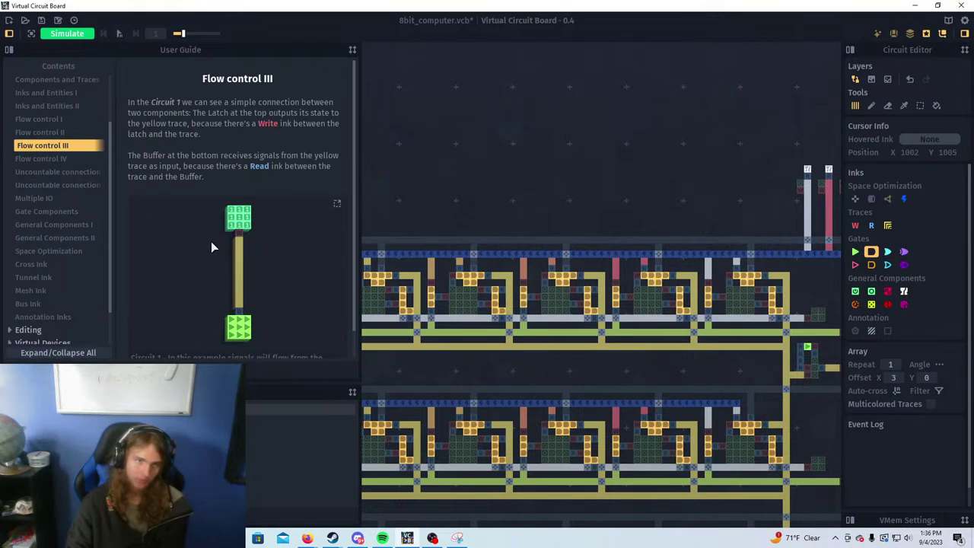
{"action": "scroll", "coordinate": [211, 247], "scroll_direction": "down", "scroll_amount": 2}
{"action": "left_click", "coordinate": [46, 159]}
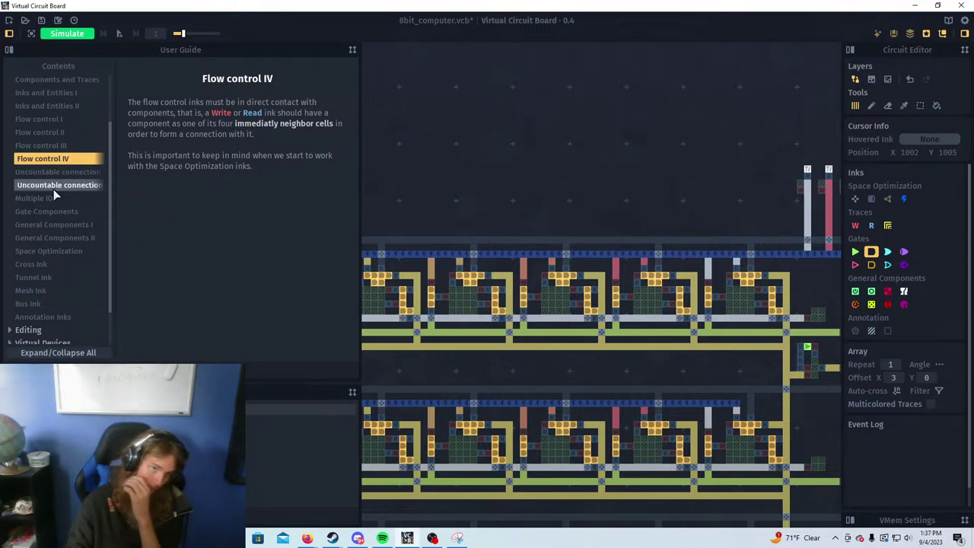
Read the guide pages Uncountable connection I, Uncountable connection II and Multiple IO
{"action": "left_click", "coordinate": [43, 173]}
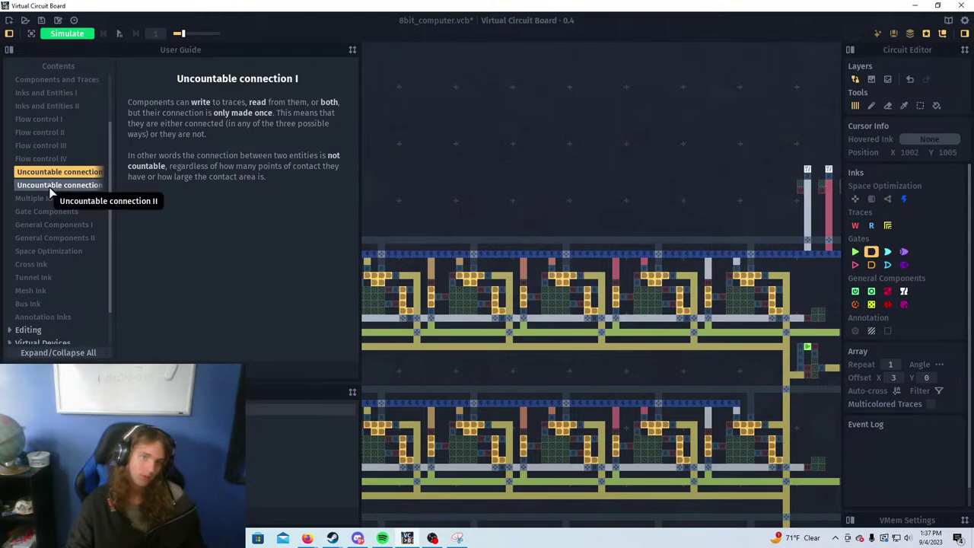
{"action": "left_click", "coordinate": [53, 186]}
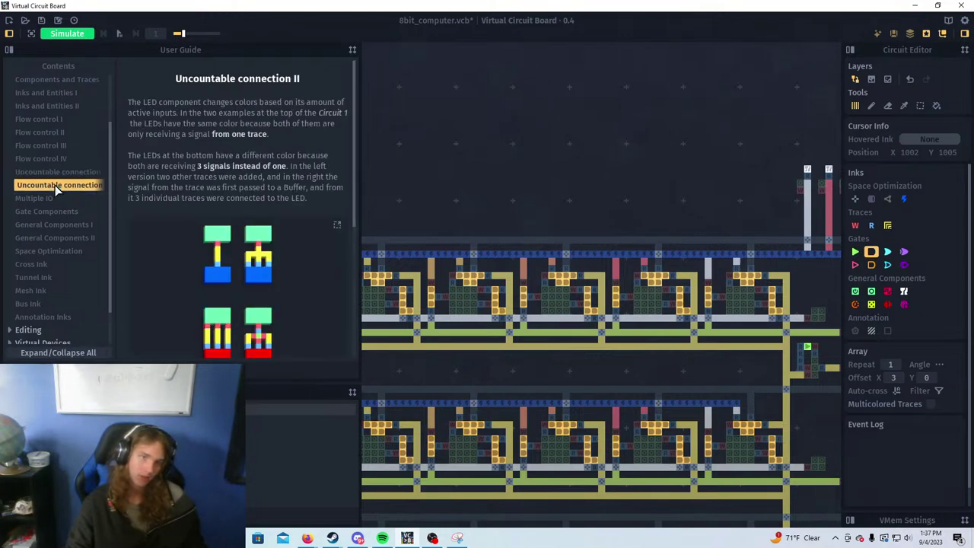
{"action": "left_click", "coordinate": [40, 173]}
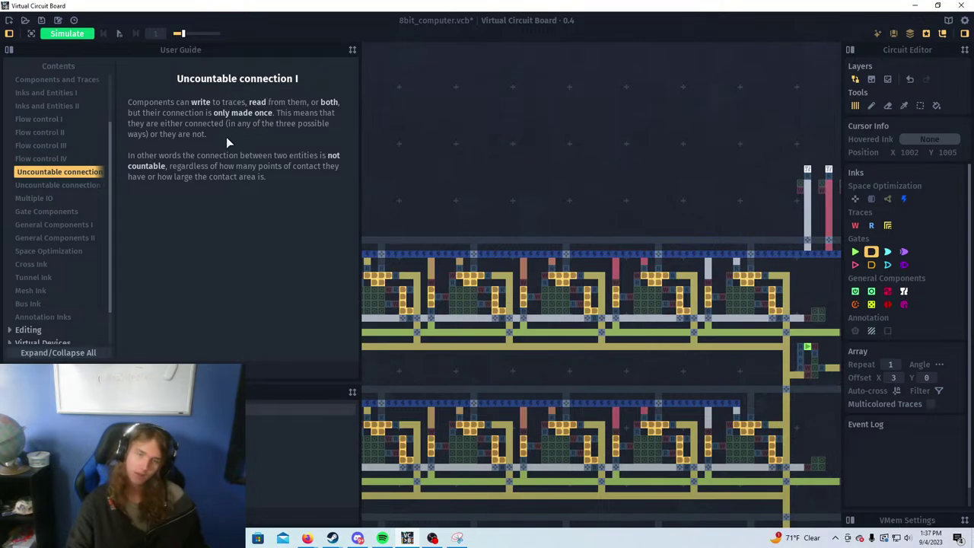
{"action": "left_click", "coordinate": [75, 195]}
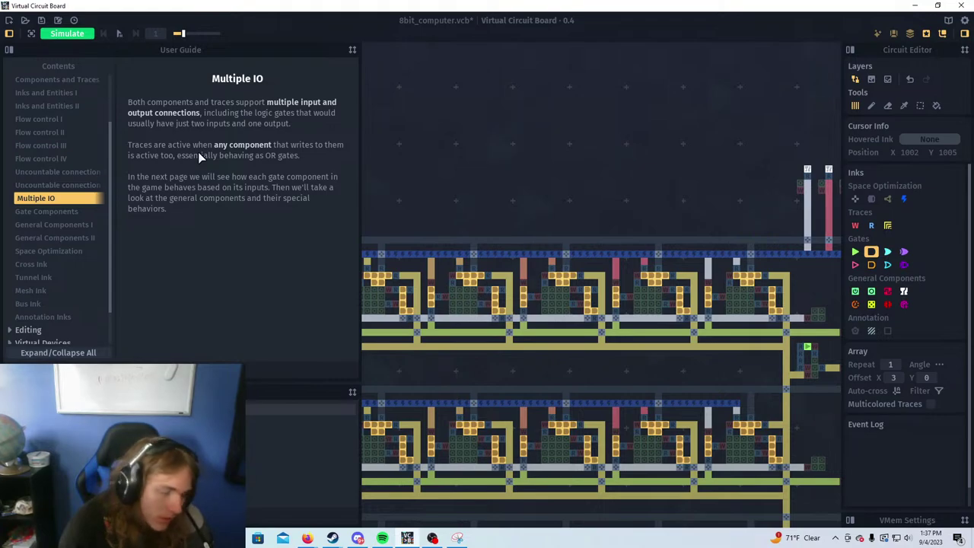
Read the guide's Gate Components page and the General Components I page down to its end
{"action": "left_click", "coordinate": [39, 213]}
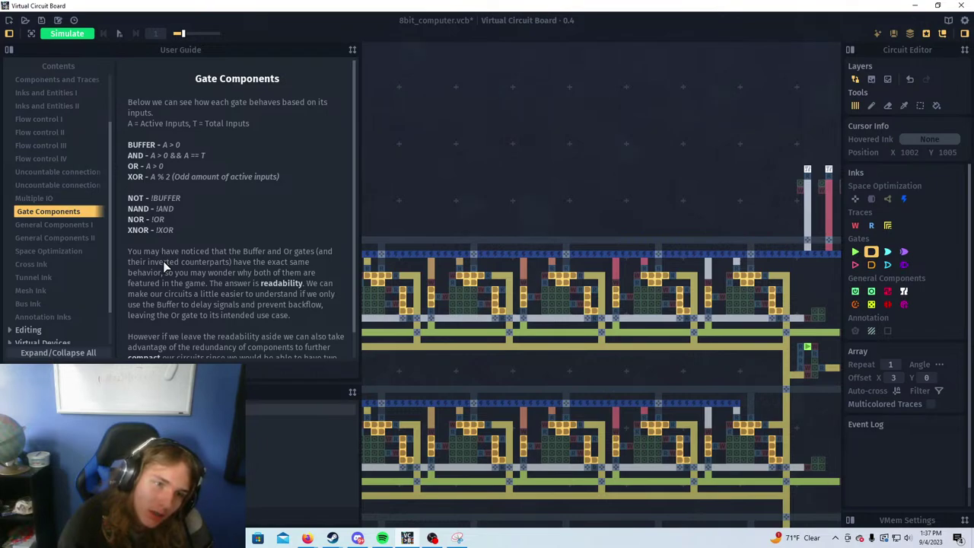
{"action": "left_click", "coordinate": [44, 224]}
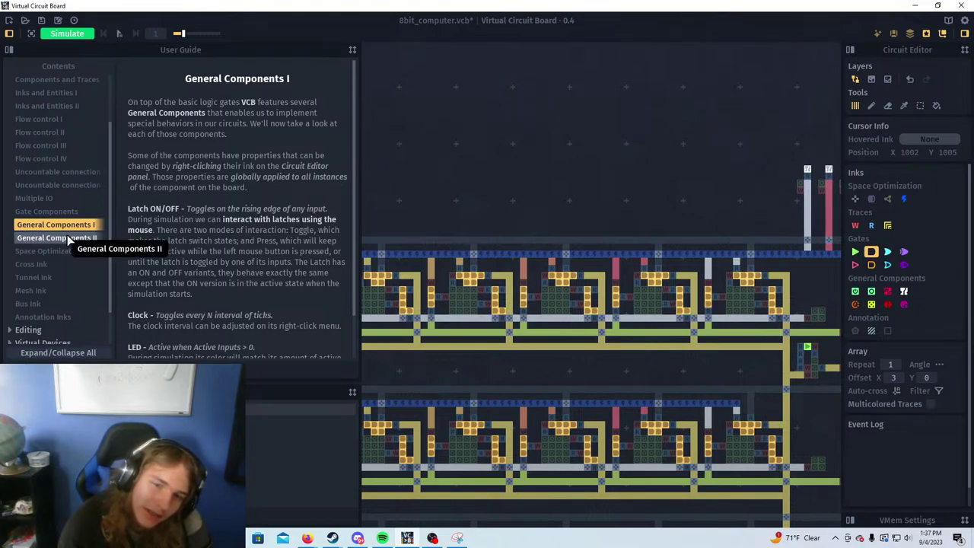
{"action": "scroll", "coordinate": [174, 241], "scroll_direction": "down", "scroll_amount": 2}
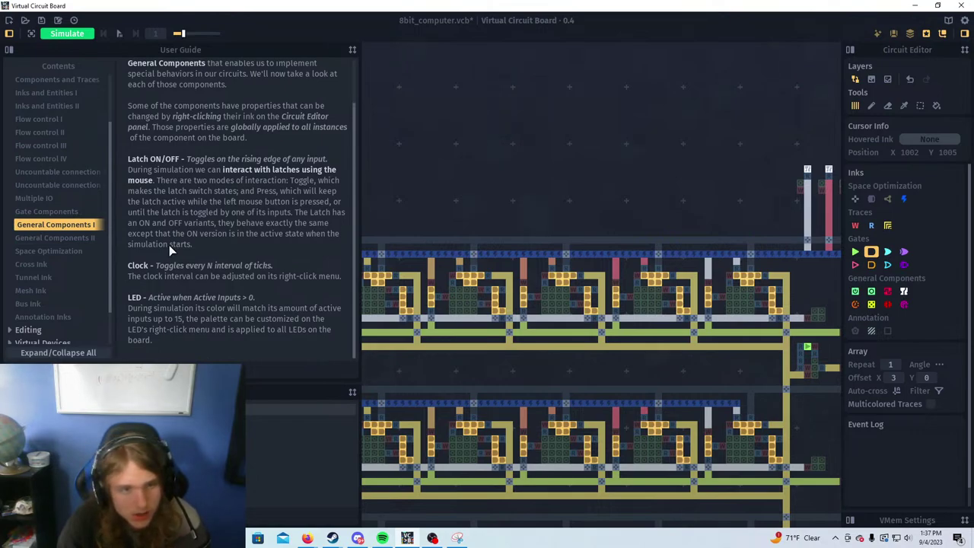
Select the yellow dice-patterned ink from the General Components group for drawing
{"action": "left_click", "coordinate": [872, 304]}
{"action": "scroll", "coordinate": [615, 377], "scroll_direction": "down", "scroll_amount": 3}
{"action": "left_click_drag", "start_coordinate": [616, 381], "coordinate": [598, 188]}
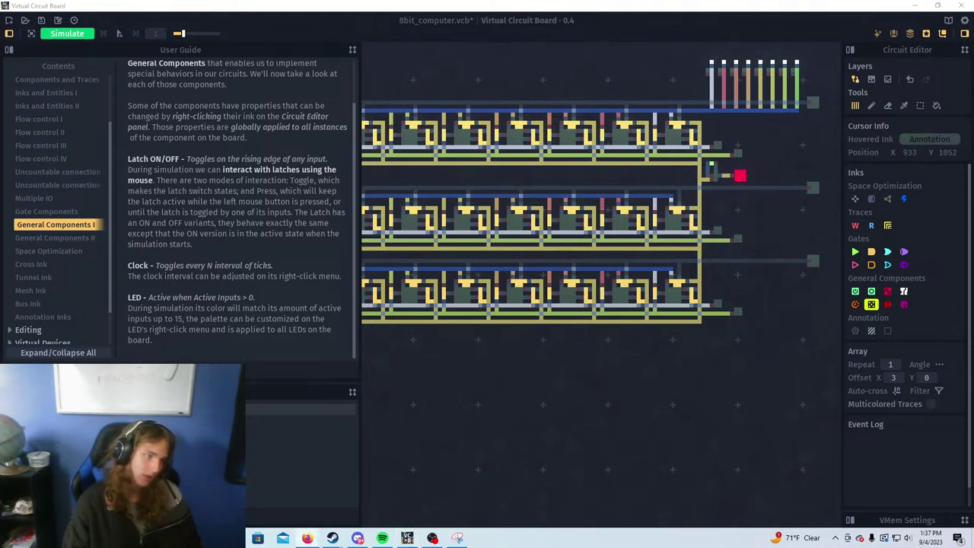
{"action": "left_click", "coordinate": [358, 539]}
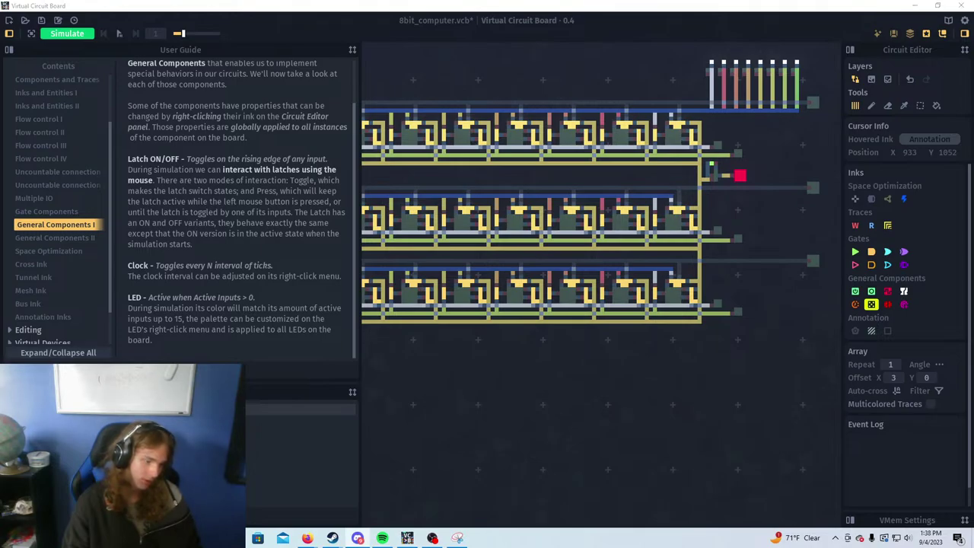
{"action": "key", "text": "super+d"}
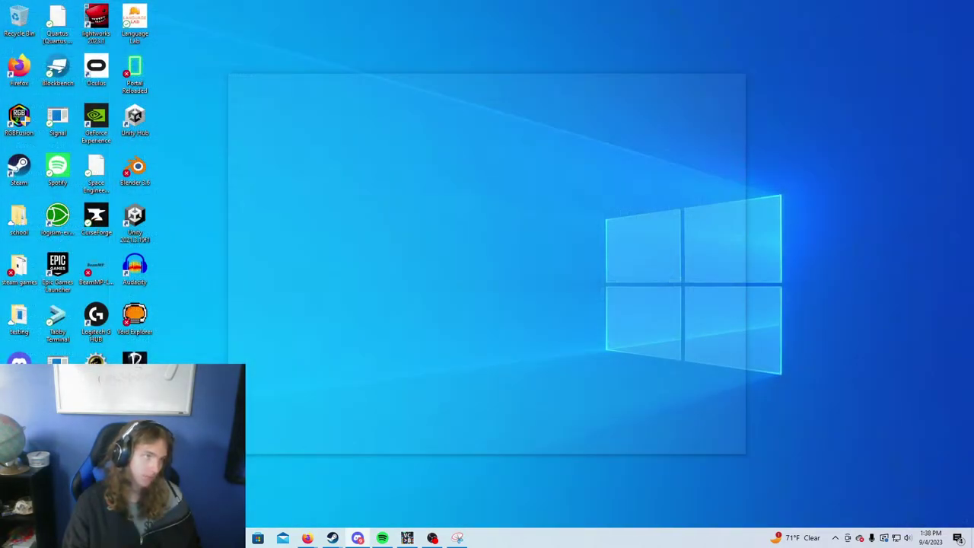
{"action": "key", "text": "alt+Tab"}
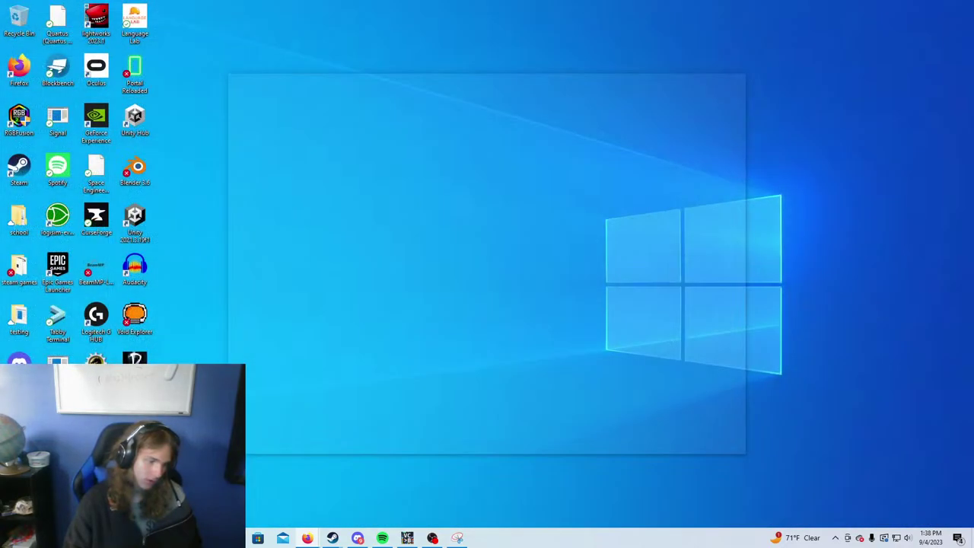
{"action": "scroll", "coordinate": [503, 336], "scroll_direction": "down", "scroll_amount": 3}
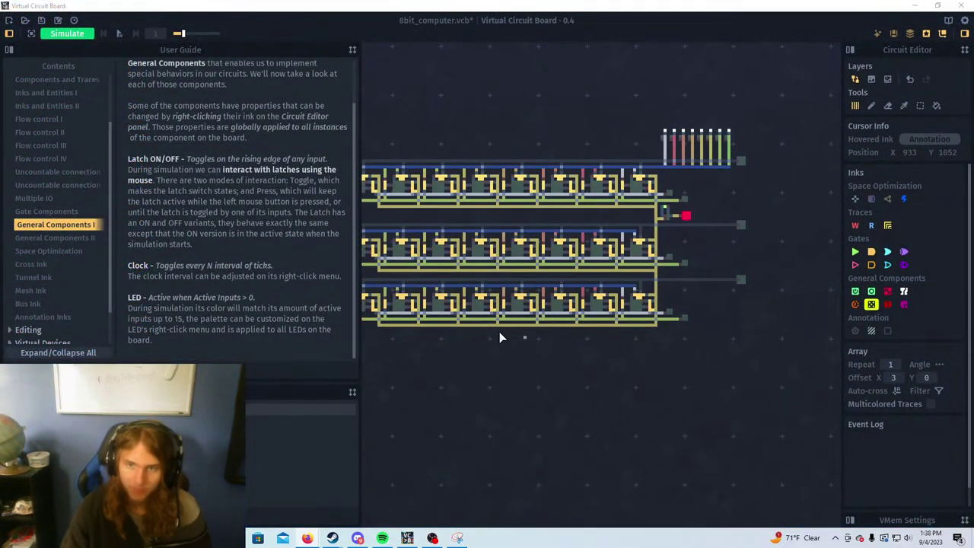
Inspect the three labelled registers, their shared bus and control lines, and the empty board area beneath them
{"action": "left_click_drag", "start_coordinate": [501, 337], "coordinate": [577, 321]}
{"action": "scroll", "coordinate": [524, 349], "scroll_direction": "up", "scroll_amount": 2}
{"action": "scroll", "coordinate": [563, 363], "scroll_direction": "up", "scroll_amount": 5}
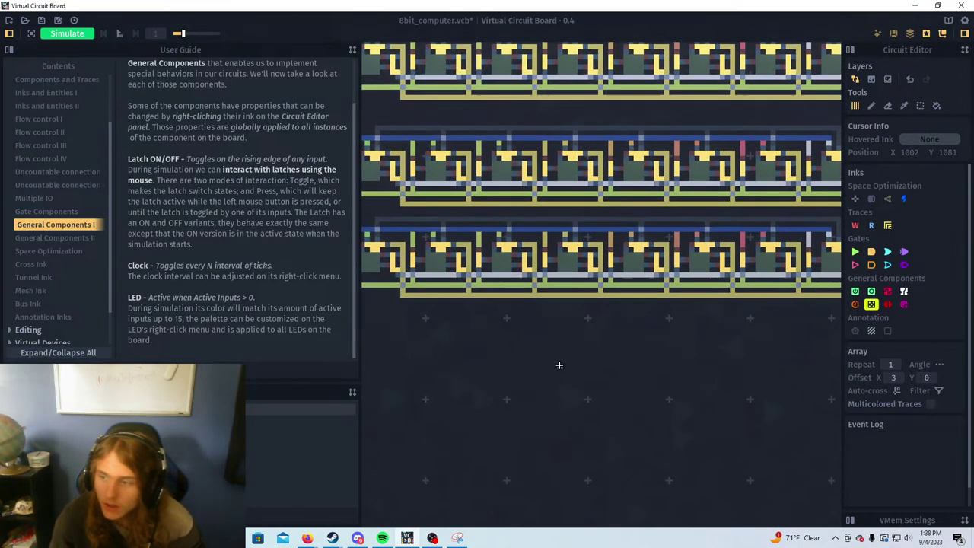
{"action": "left_click", "coordinate": [870, 304]}
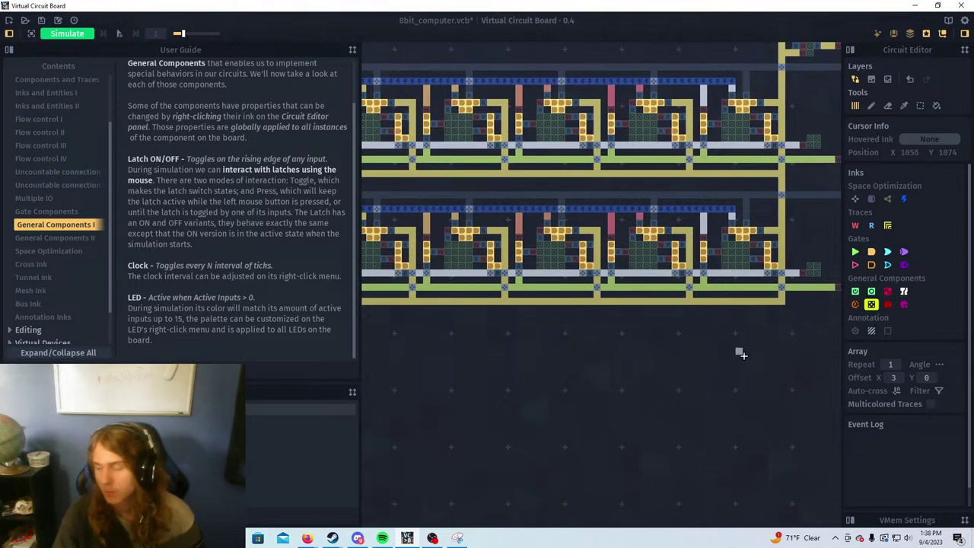
{"action": "scroll", "coordinate": [726, 325], "scroll_direction": "up", "scroll_amount": 2}
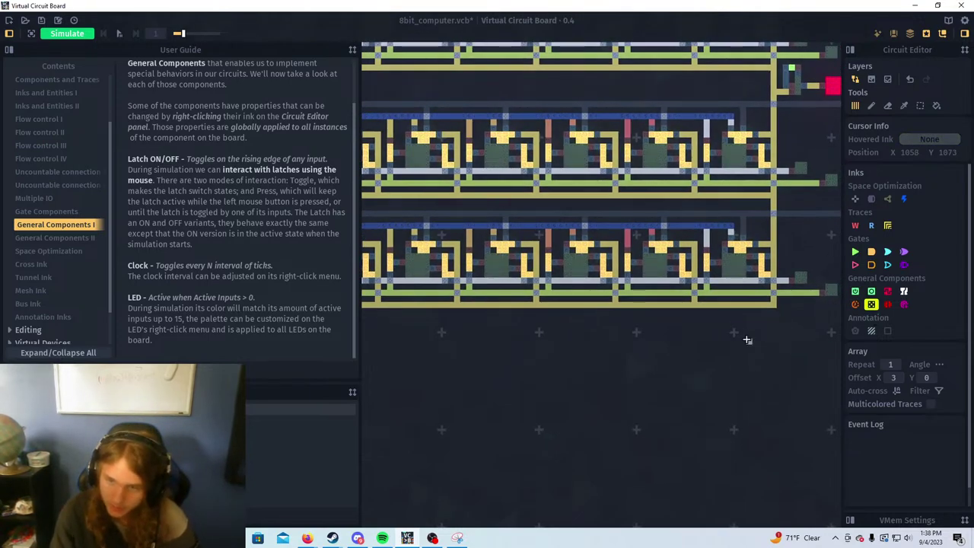
{"action": "left_click_drag", "start_coordinate": [748, 340], "coordinate": [751, 371]}
{"action": "left_click_drag", "start_coordinate": [674, 357], "coordinate": [728, 458]}
{"action": "scroll", "coordinate": [492, 430], "scroll_direction": "down", "scroll_amount": 1}
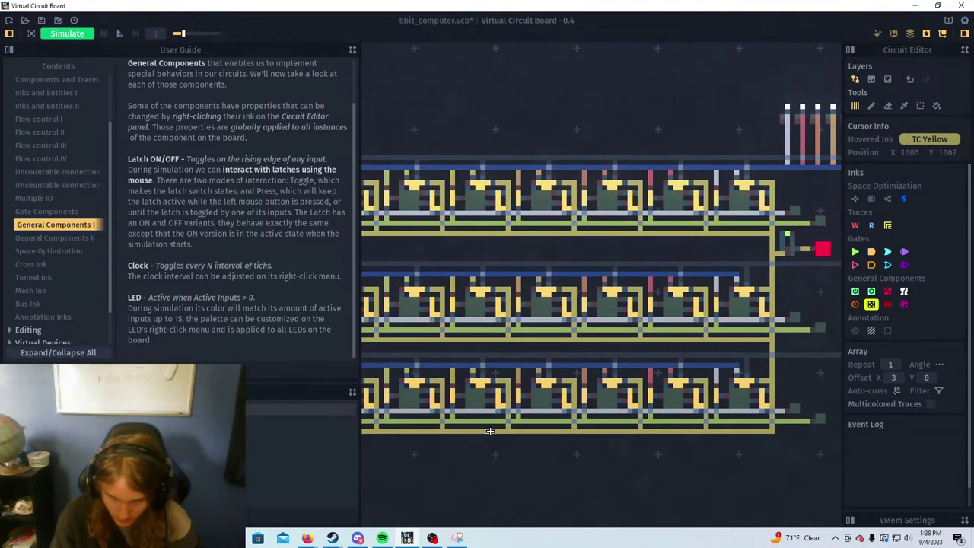
{"action": "left_click_drag", "start_coordinate": [549, 412], "coordinate": [733, 343]}
{"action": "left_click_drag", "start_coordinate": [471, 354], "coordinate": [572, 346]}
{"action": "key", "text": "w"}
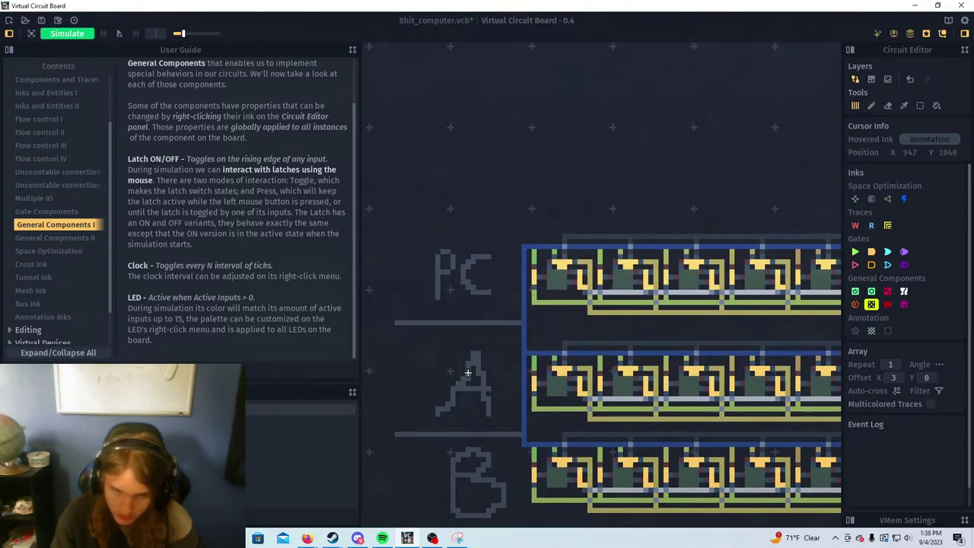
{"action": "scroll", "coordinate": [533, 423], "scroll_direction": "down", "scroll_amount": 2}
{"action": "key", "text": "s"}
{"action": "key", "text": "d"}
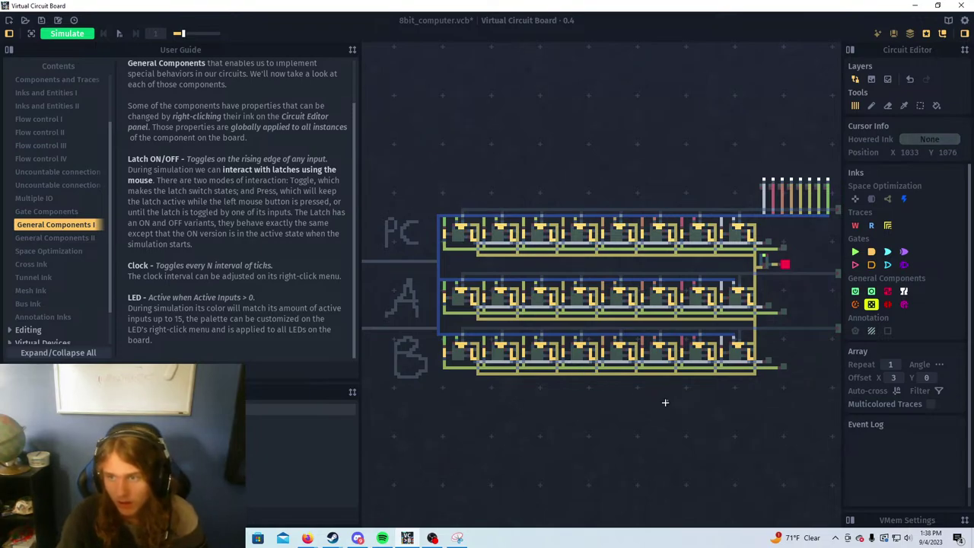
{"action": "scroll", "coordinate": [553, 394], "scroll_direction": "up", "scroll_amount": 2}
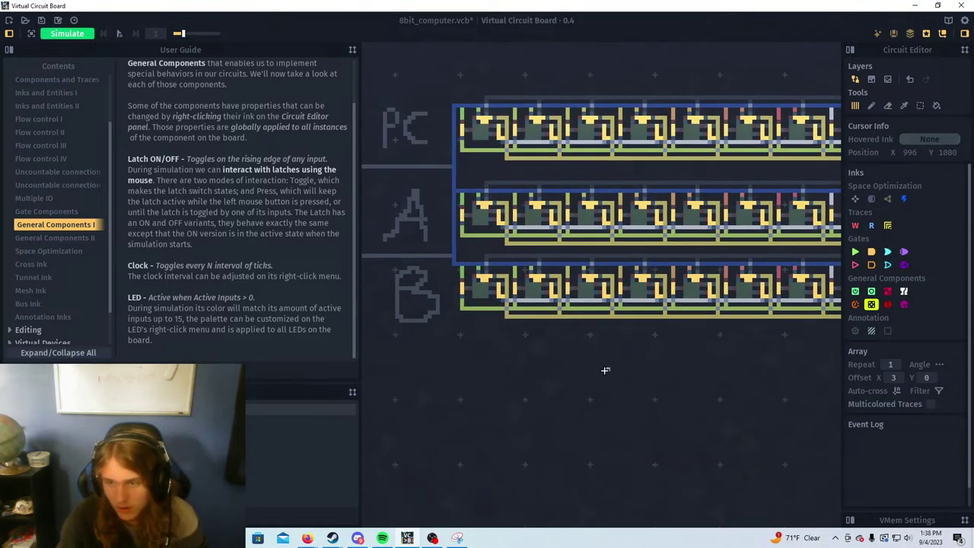
{"action": "left_click_drag", "start_coordinate": [605, 370], "coordinate": [630, 354]}
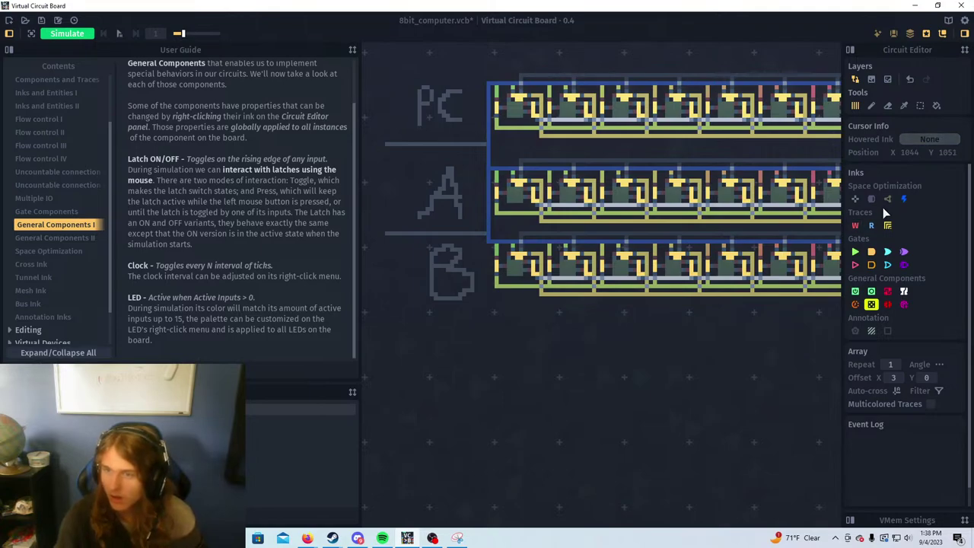
{"action": "scroll", "coordinate": [711, 286], "scroll_direction": "down", "scroll_amount": 2}
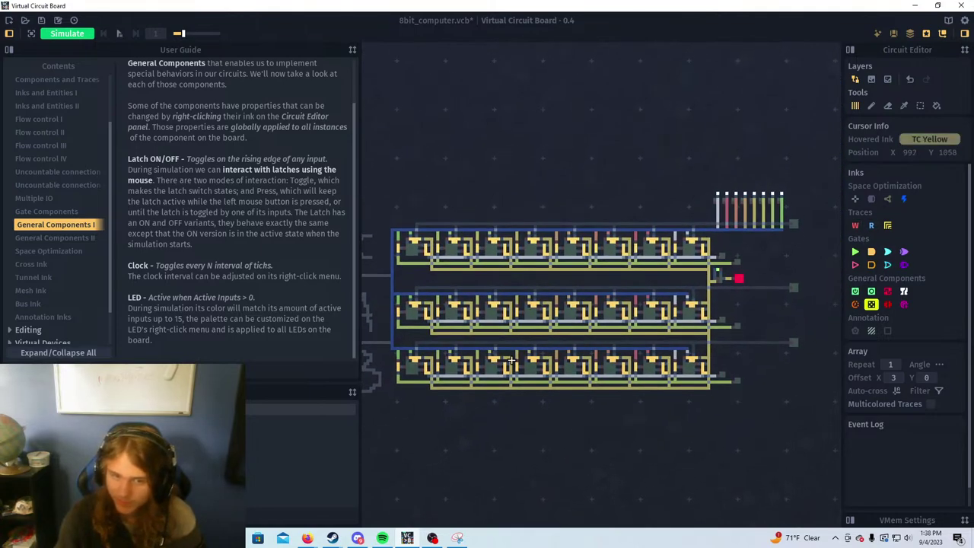
Review the PC, A and B labels, their separator lines and the register rows beside them
{"action": "scroll", "coordinate": [631, 289], "scroll_direction": "up", "scroll_amount": 1}
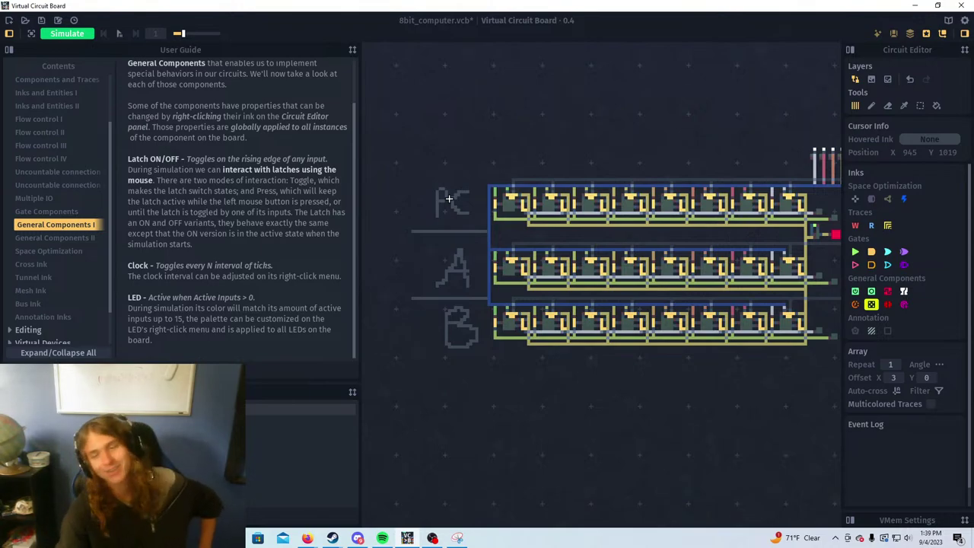
{"action": "left_click_drag", "start_coordinate": [453, 137], "coordinate": [398, 184]}
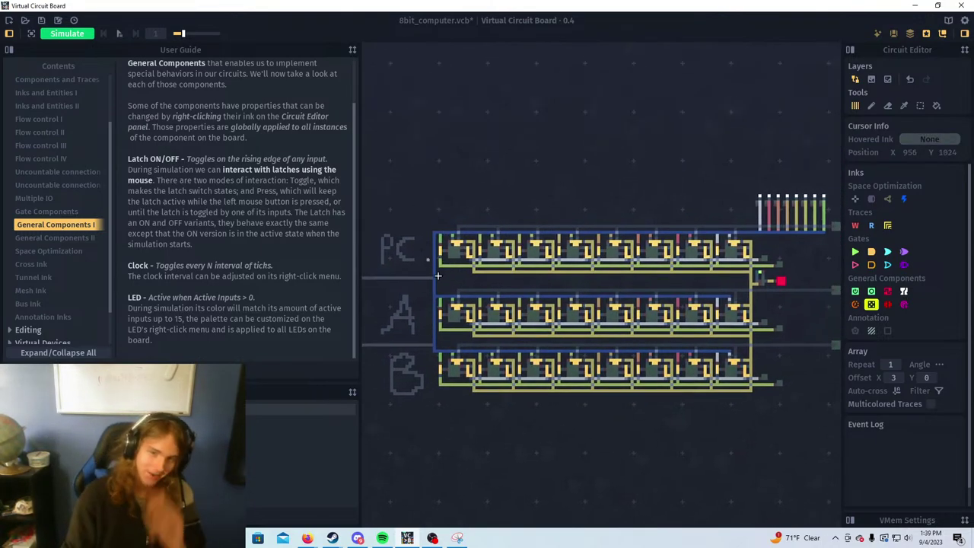
{"action": "scroll", "coordinate": [455, 356], "scroll_direction": "up", "scroll_amount": 1}
{"action": "left_click_drag", "start_coordinate": [417, 336], "coordinate": [572, 337]}
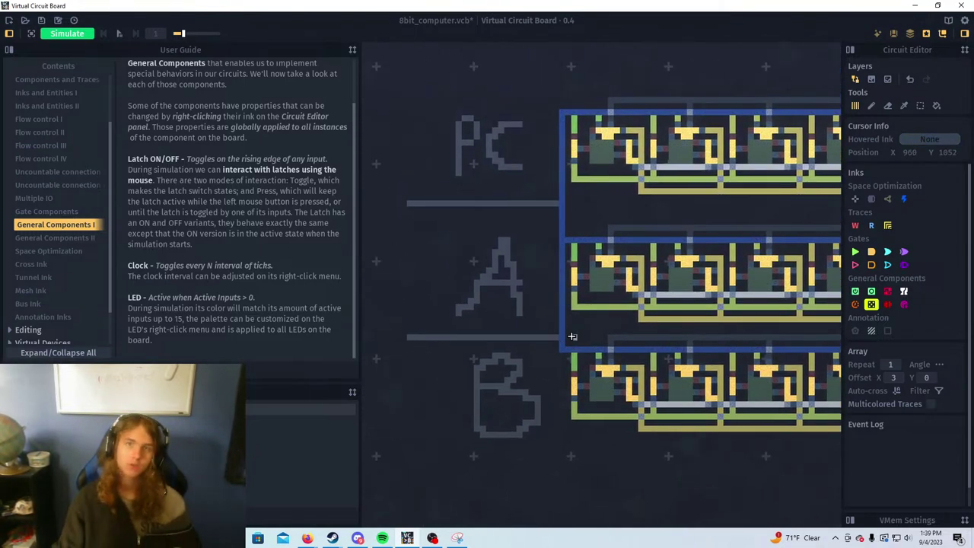
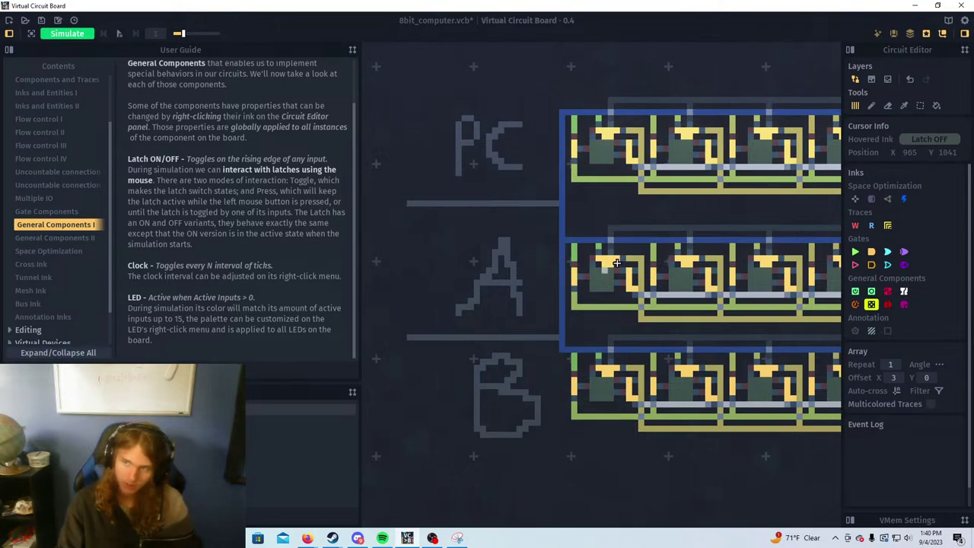
{"action": "left_click_drag", "start_coordinate": [618, 247], "coordinate": [463, 264]}
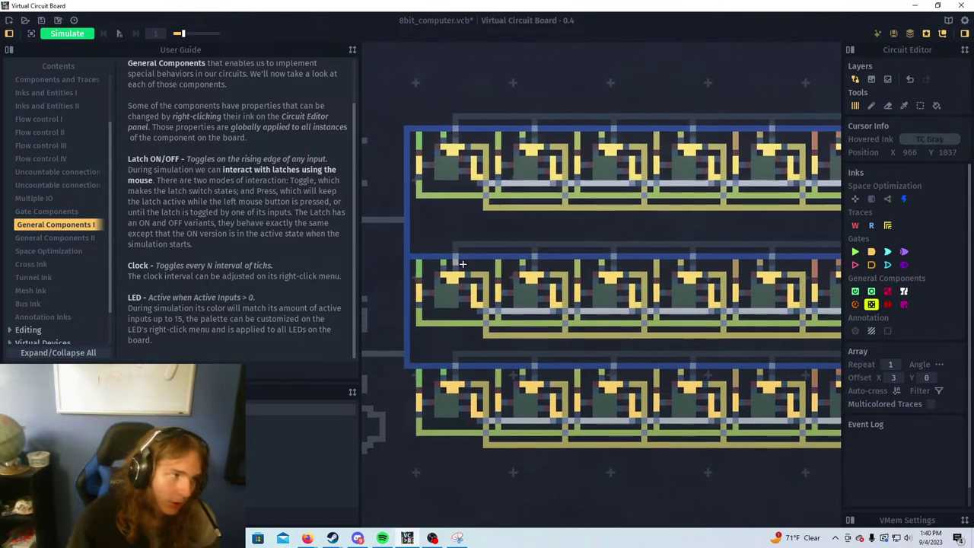
{"action": "scroll", "coordinate": [476, 271], "scroll_direction": "down", "scroll_amount": 2}
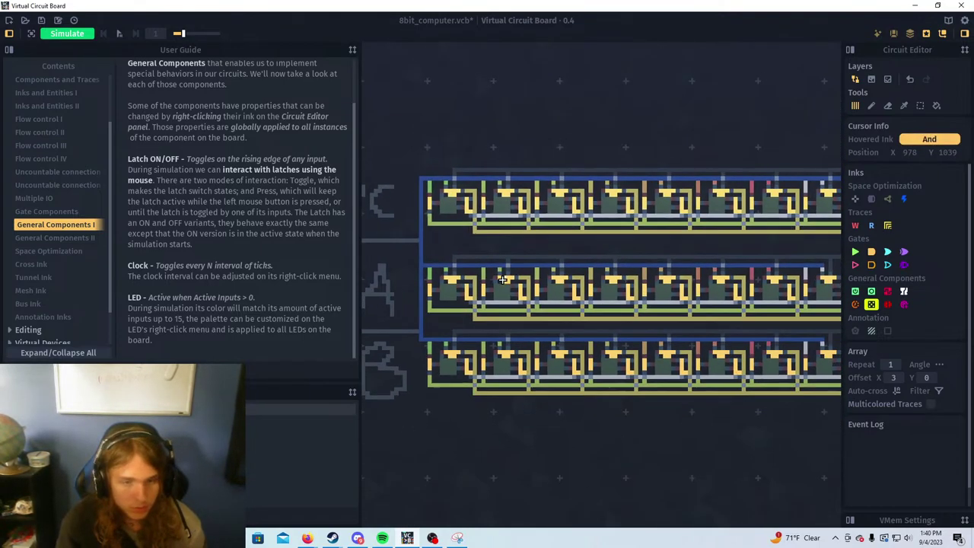
{"action": "scroll", "coordinate": [503, 280], "scroll_direction": "up", "scroll_amount": 4}
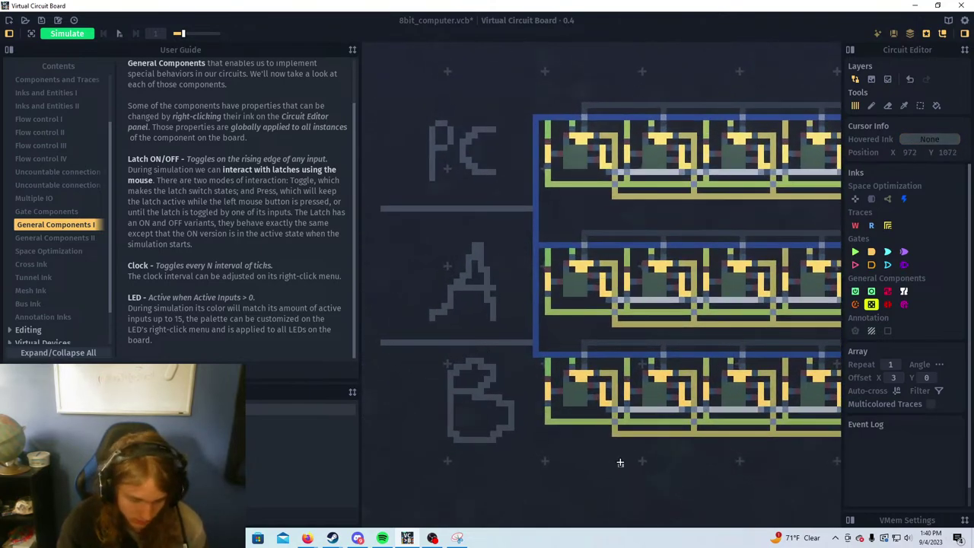
Paste the copied eight-bit register row directly beneath the B register, aligned with the rows above and joined to the yellow vertical trace
{"action": "key", "text": "s"}
{"action": "key", "text": "ctrl+v"}
{"action": "scroll", "coordinate": [500, 354], "scroll_direction": "down", "scroll_amount": 3}
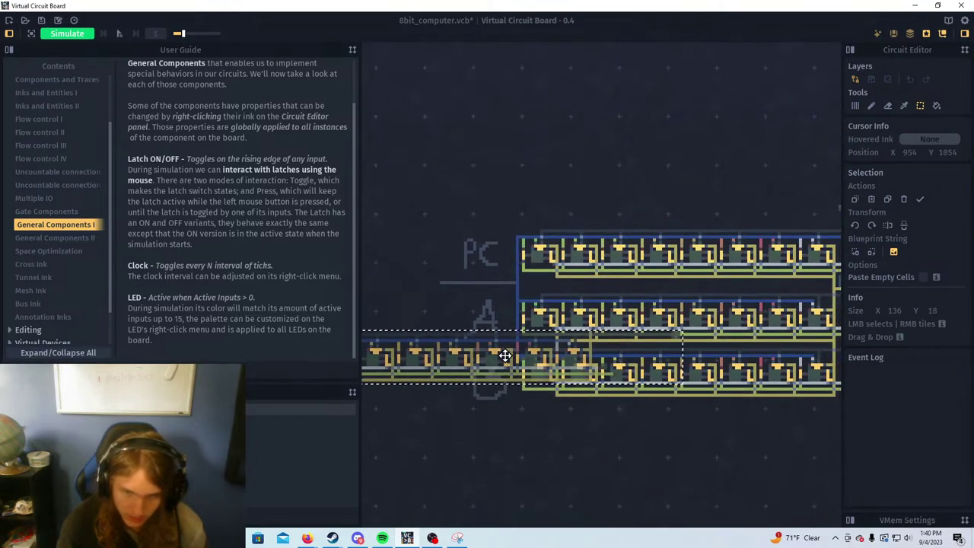
{"action": "left_click_drag", "start_coordinate": [688, 423], "coordinate": [716, 423]}
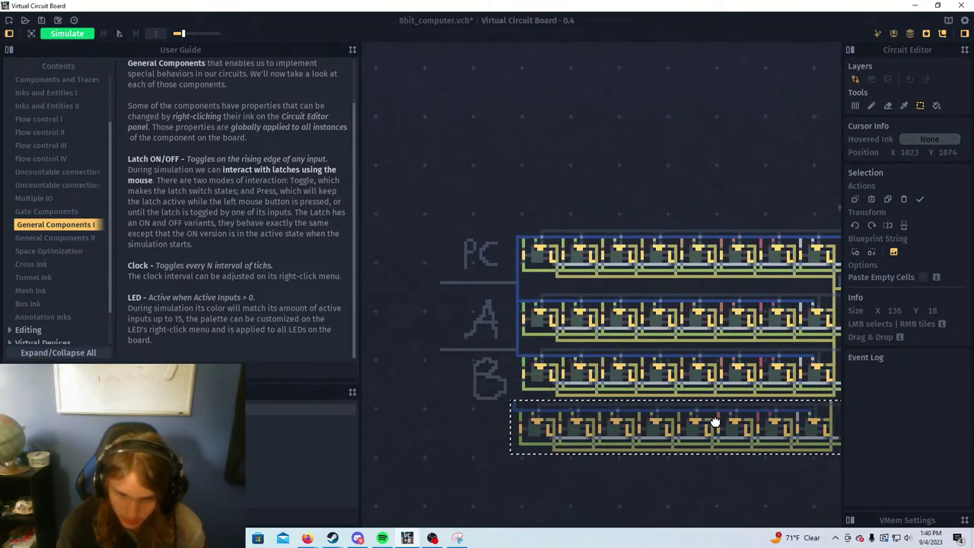
{"action": "left_click_drag", "start_coordinate": [833, 376], "coordinate": [545, 347]}
{"action": "scroll", "coordinate": [545, 347], "scroll_direction": "down", "scroll_amount": 1}
{"action": "scroll", "coordinate": [545, 346], "scroll_direction": "up", "scroll_amount": 3}
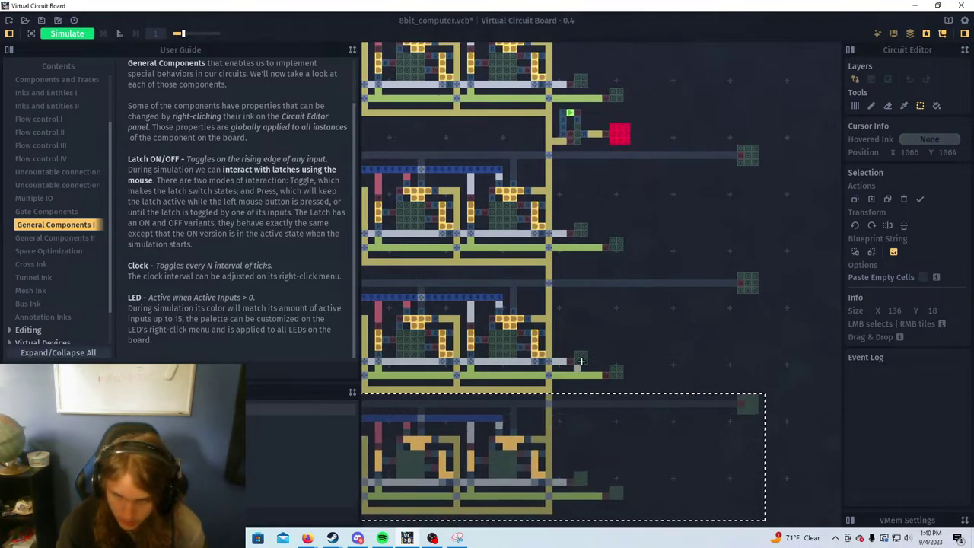
{"action": "left_click", "coordinate": [604, 355]}
{"action": "mouse_move", "coordinate": [496, 368]}
{"action": "left_mouse_down"}
{"action": "mouse_move", "coordinate": [836, 379]}
{"action": "mouse_move", "coordinate": [764, 365]}
{"action": "mouse_move", "coordinate": [598, 365]}
{"action": "left_mouse_up"}
{"action": "mouse_move", "coordinate": [833, 372]}
{"action": "left_mouse_down"}
{"action": "mouse_move", "coordinate": [677, 378]}
{"action": "mouse_move", "coordinate": [549, 403]}
{"action": "left_mouse_up"}
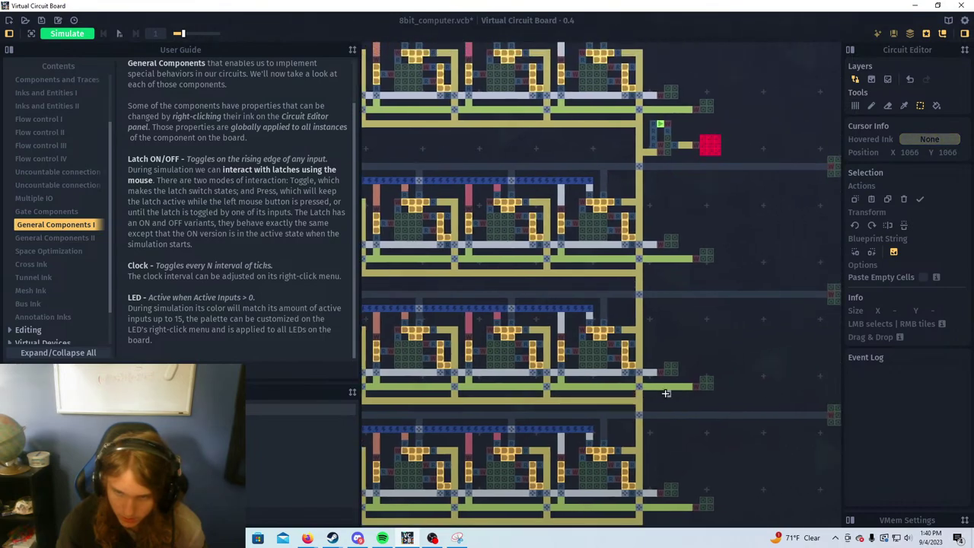
Extend the shared Bus Blue line from the third register down to the pasted fourth register
{"action": "scroll", "coordinate": [654, 401], "scroll_direction": "down", "scroll_amount": 1}
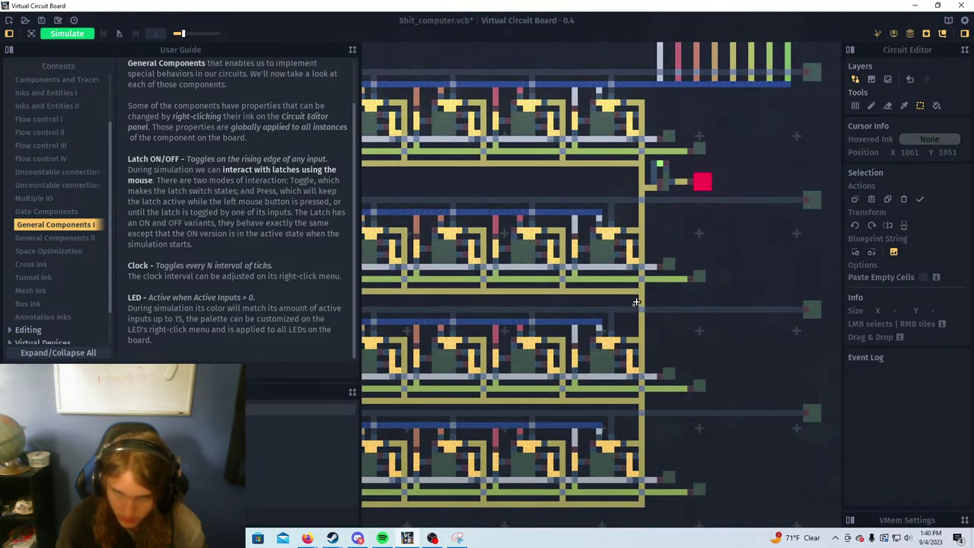
{"action": "key", "text": "Left"}
{"action": "key", "text": "Left"}
{"action": "key", "text": "Left"}
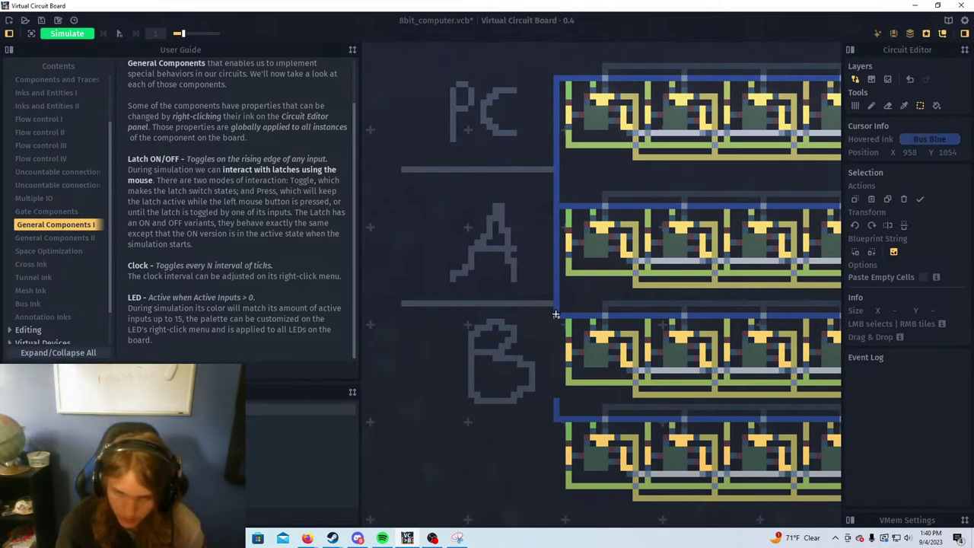
{"action": "key", "text": "a"}
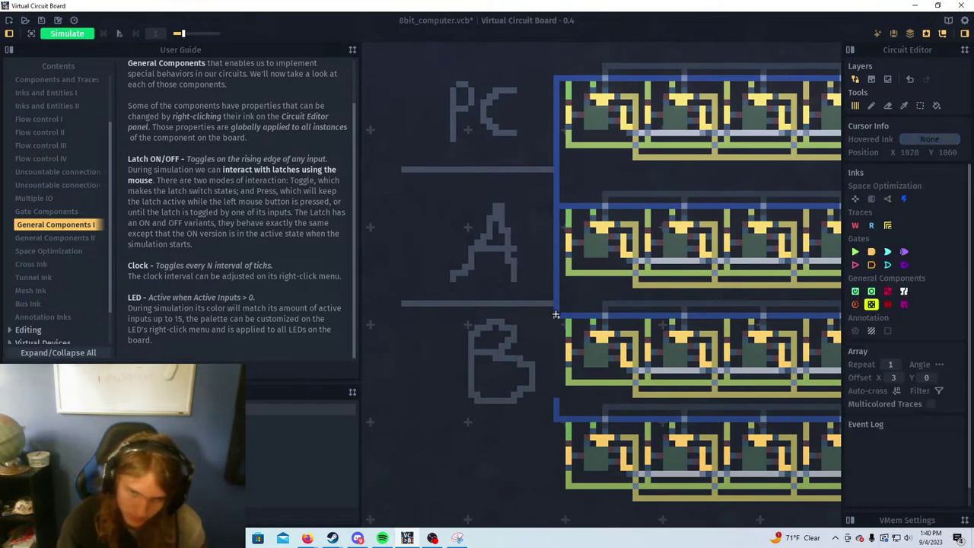
{"action": "left_click", "coordinate": [555, 303], "text": "alt"}
{"action": "mouse_move", "coordinate": [555, 303]}
{"action": "left_mouse_down"}
{"action": "mouse_move", "coordinate": [553, 404]}
{"action": "mouse_move", "coordinate": [555, 340]}
{"action": "left_mouse_up"}
Erase the A label and the separator line above it, and choose the Annotation ink for drawing
{"action": "scroll", "coordinate": [555, 339], "scroll_direction": "down", "scroll_amount": 5}
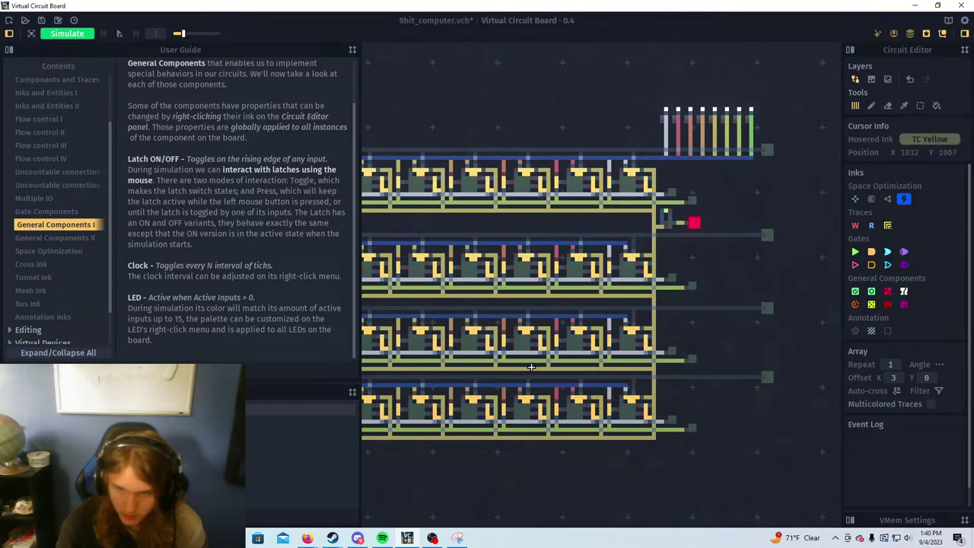
{"action": "left_click_drag", "start_coordinate": [491, 361], "coordinate": [698, 372]}
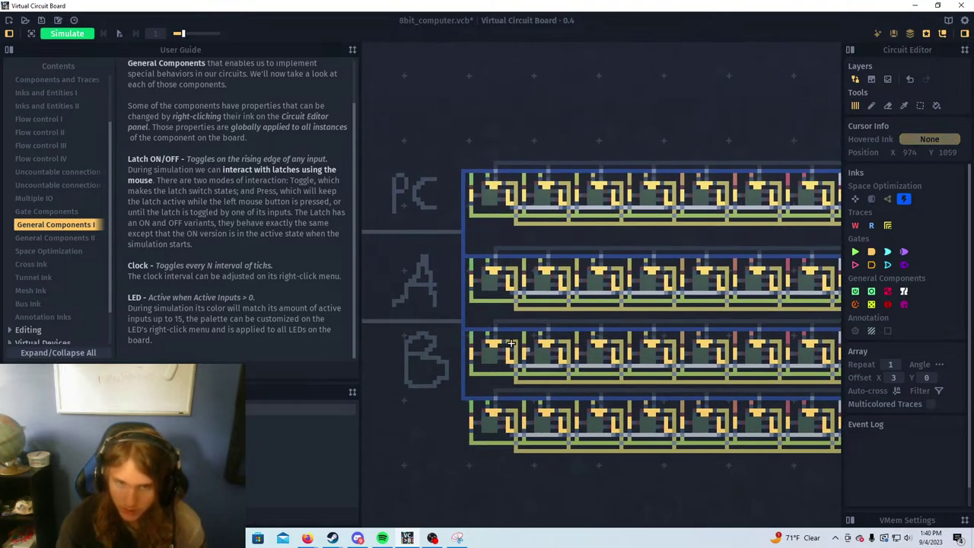
{"action": "scroll", "coordinate": [417, 312], "scroll_direction": "up", "scroll_amount": 2}
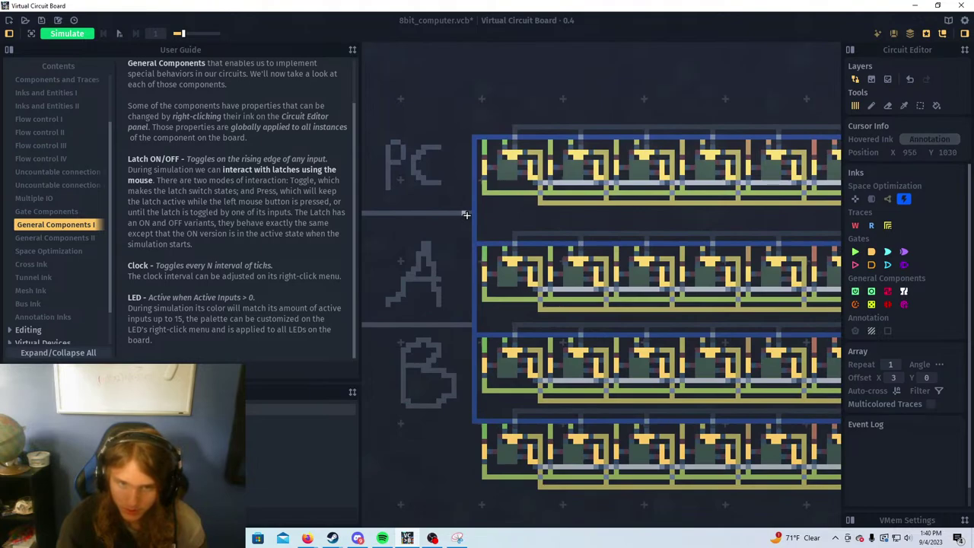
{"action": "mouse_move", "coordinate": [442, 211]}
{"action": "left_mouse_down"}
{"action": "mouse_move", "coordinate": [429, 215]}
{"action": "mouse_move", "coordinate": [538, 240]}
{"action": "mouse_move", "coordinate": [473, 224]}
{"action": "mouse_move", "coordinate": [528, 293]}
{"action": "mouse_move", "coordinate": [536, 260]}
{"action": "mouse_move", "coordinate": [552, 254]}
{"action": "mouse_move", "coordinate": [551, 279]}
{"action": "mouse_move", "coordinate": [514, 301]}
{"action": "left_mouse_up"}
{"action": "left_click", "coordinate": [856, 331]}
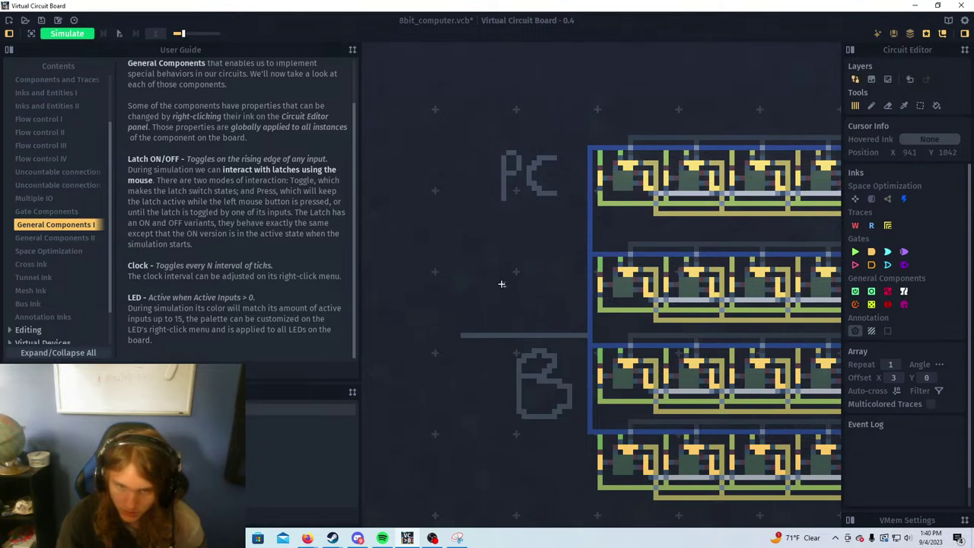
Draw the label IR in Annotation ink beside the second register
{"action": "left_click_drag", "start_coordinate": [474, 267], "coordinate": [463, 320]}
{"action": "key", "text": "ctrl+z"}
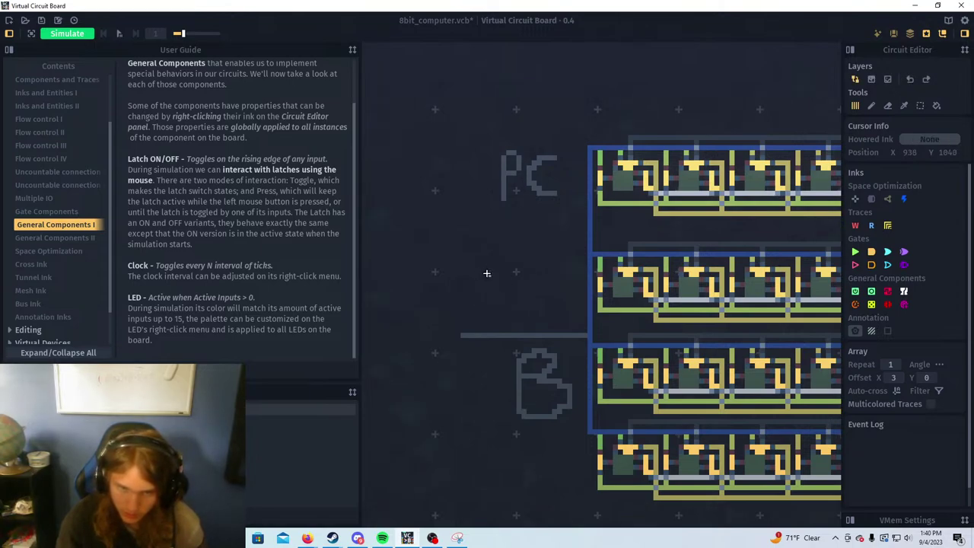
{"action": "left_click", "coordinate": [483, 265]}
{"action": "mouse_move", "coordinate": [483, 314]}
{"action": "left_mouse_down"}
{"action": "mouse_move", "coordinate": [483, 259]}
{"action": "mouse_move", "coordinate": [506, 260]}
{"action": "left_mouse_up"}
{"action": "left_click_drag", "start_coordinate": [471, 321], "coordinate": [506, 320]}
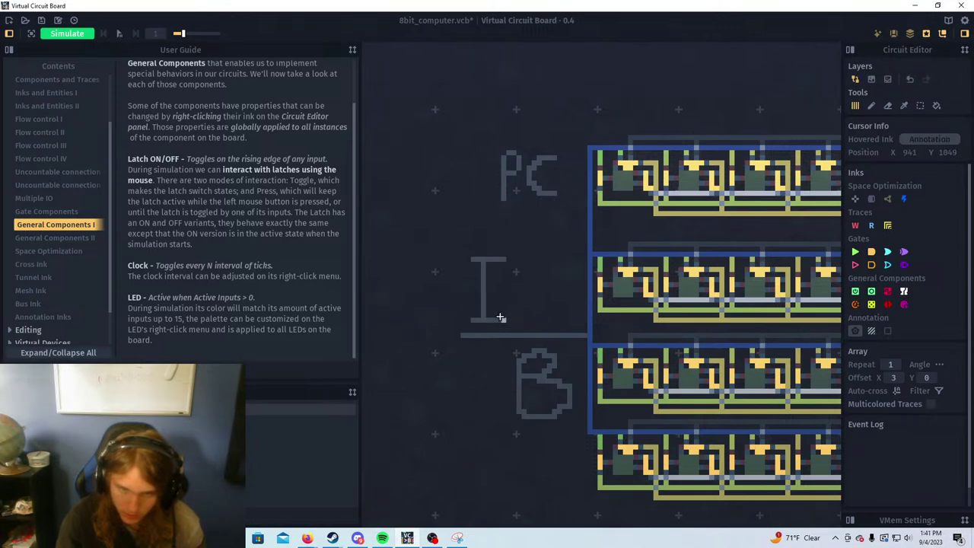
{"action": "mouse_move", "coordinate": [466, 259]}
{"action": "left_mouse_down"}
{"action": "mouse_move", "coordinate": [477, 260]}
{"action": "mouse_move", "coordinate": [526, 331]}
{"action": "left_mouse_up"}
{"action": "mouse_move", "coordinate": [530, 254]}
{"action": "left_mouse_down"}
{"action": "mouse_move", "coordinate": [570, 275]}
{"action": "mouse_move", "coordinate": [558, 255]}
{"action": "mouse_move", "coordinate": [548, 255]}
{"action": "mouse_move", "coordinate": [565, 270]}
{"action": "mouse_move", "coordinate": [532, 295]}
{"action": "left_mouse_up"}
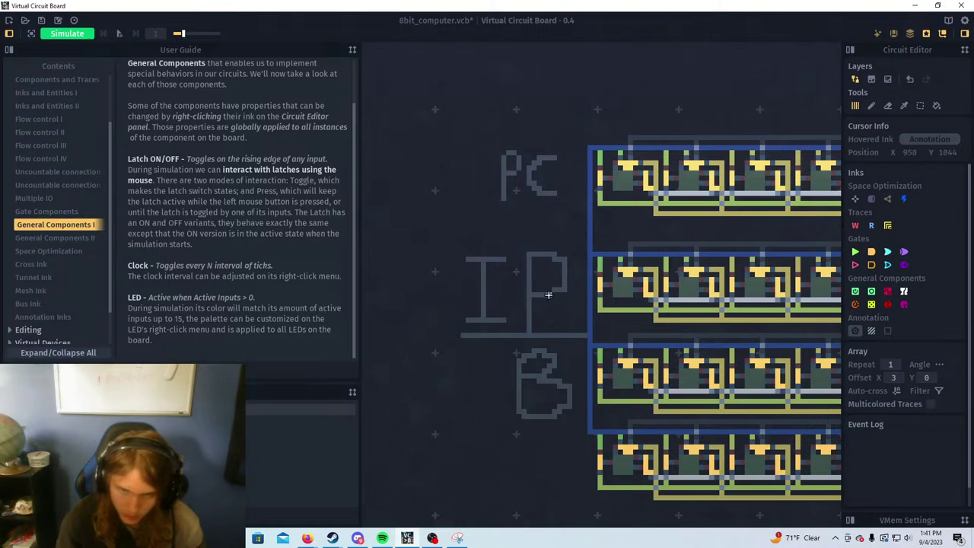
{"action": "left_click_drag", "start_coordinate": [548, 294], "coordinate": [576, 332]}
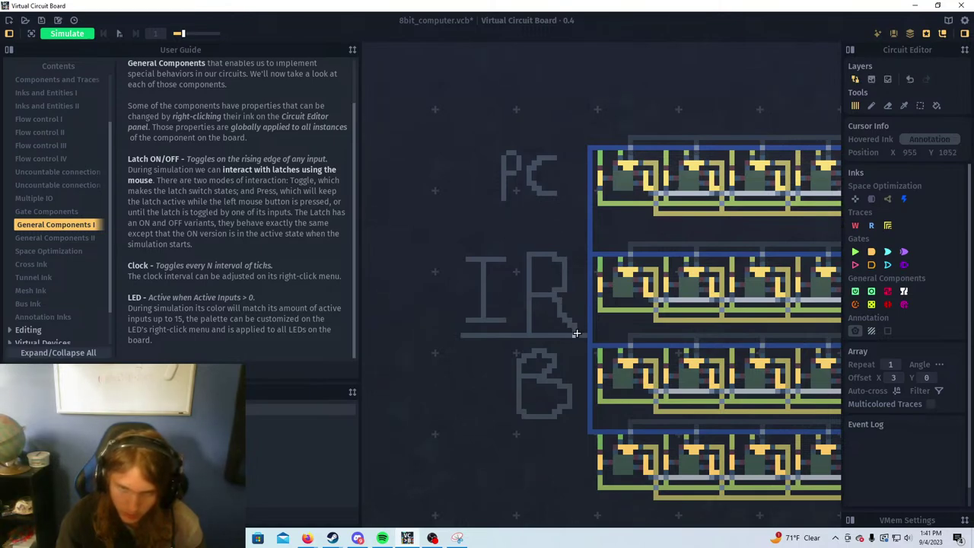
Replace the third register's B label with an A, and draw a B beside the fourth register in Annotation ink
{"action": "scroll", "coordinate": [545, 292], "scroll_direction": "down", "scroll_amount": 2}
{"action": "scroll", "coordinate": [538, 334], "scroll_direction": "up", "scroll_amount": 3}
{"action": "scroll", "coordinate": [589, 301], "scroll_direction": "down", "scroll_amount": 2}
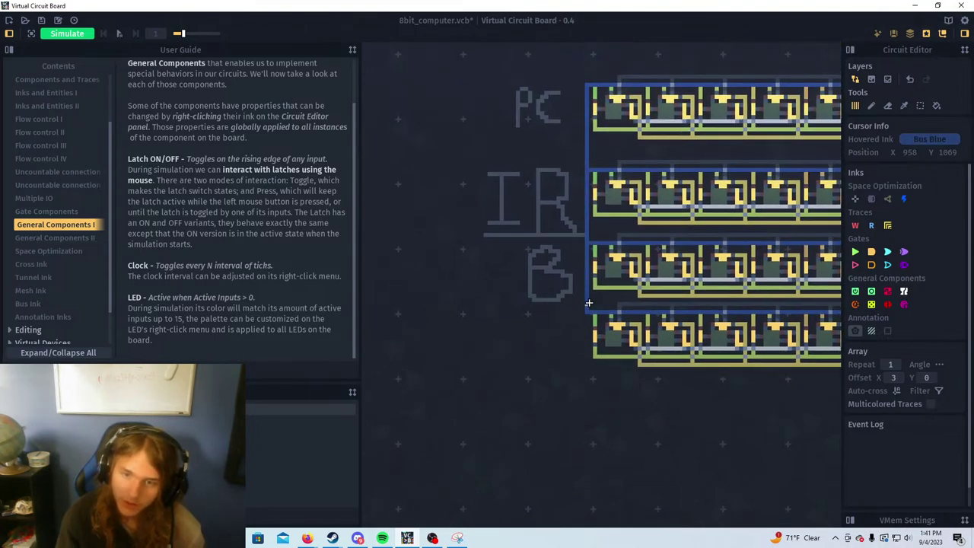
{"action": "mouse_move", "coordinate": [533, 322]}
{"action": "left_mouse_down"}
{"action": "mouse_move", "coordinate": [544, 278]}
{"action": "mouse_move", "coordinate": [559, 280]}
{"action": "mouse_move", "coordinate": [545, 253]}
{"action": "left_mouse_up"}
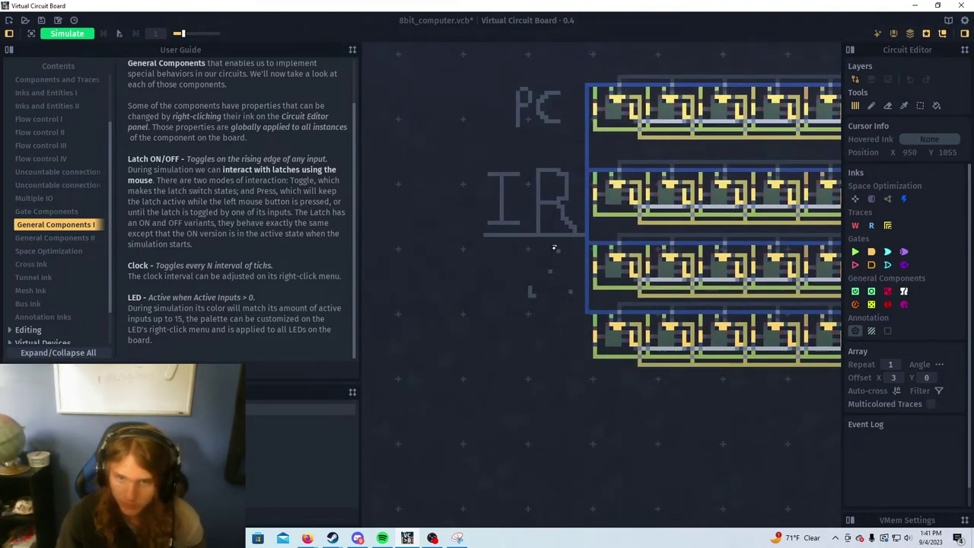
{"action": "mouse_move", "coordinate": [575, 288]}
{"action": "left_mouse_down"}
{"action": "mouse_move", "coordinate": [567, 292]}
{"action": "mouse_move", "coordinate": [550, 255]}
{"action": "mouse_move", "coordinate": [554, 283]}
{"action": "mouse_move", "coordinate": [555, 268]}
{"action": "left_mouse_up"}
{"action": "mouse_move", "coordinate": [534, 323]}
{"action": "left_mouse_down"}
{"action": "mouse_move", "coordinate": [535, 347]}
{"action": "mouse_move", "coordinate": [548, 330]}
{"action": "mouse_move", "coordinate": [533, 356]}
{"action": "left_mouse_up"}
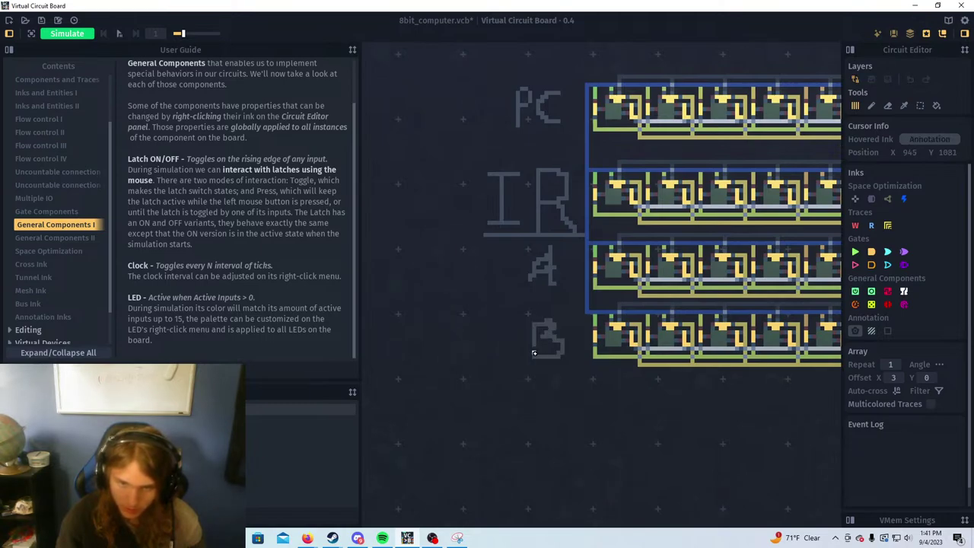
Inspect the four labelled register rows, their clock and control lines, and the empty board areas above and beside them
{"action": "scroll", "coordinate": [483, 326], "scroll_direction": "down", "scroll_amount": 5}
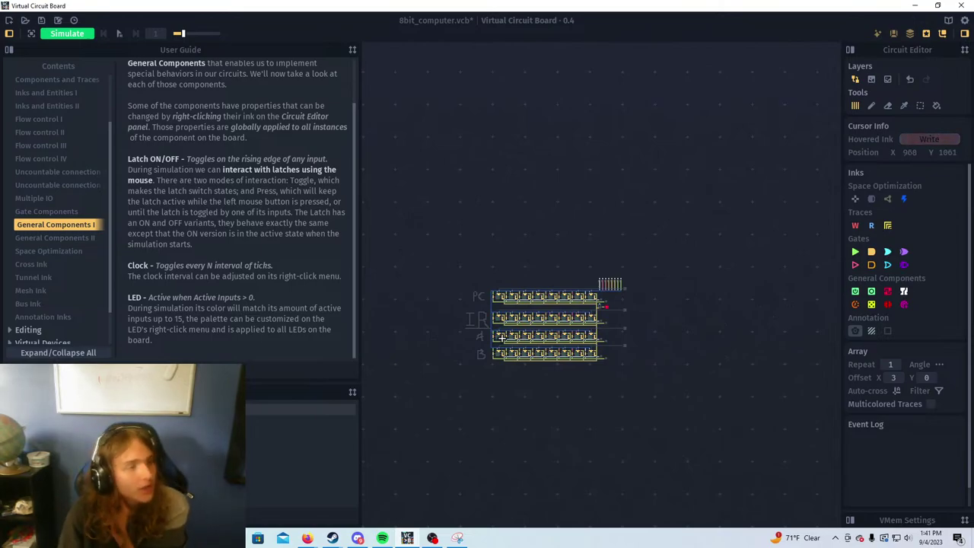
{"action": "scroll", "coordinate": [544, 360], "scroll_direction": "up", "scroll_amount": 2}
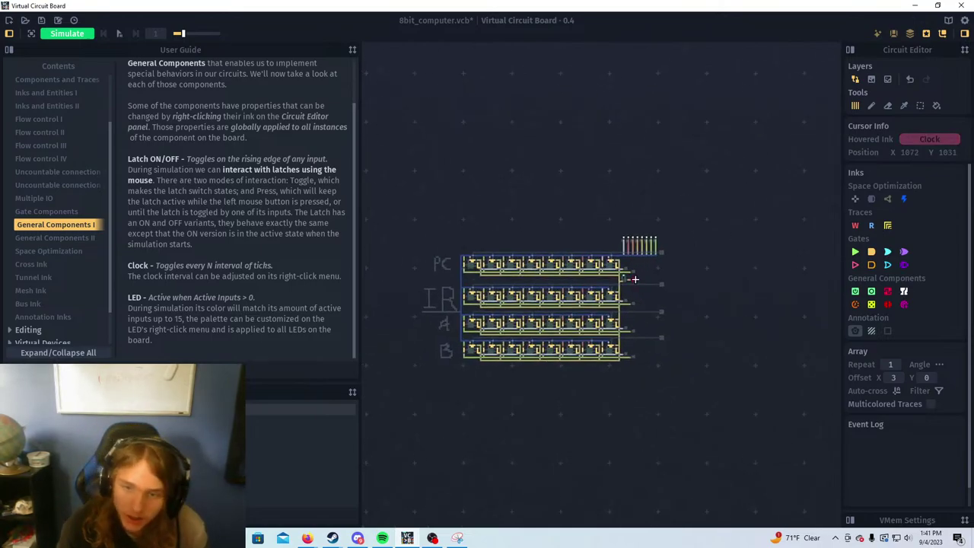
{"action": "scroll", "coordinate": [635, 280], "scroll_direction": "up", "scroll_amount": 1}
{"action": "left_click_drag", "start_coordinate": [555, 263], "coordinate": [620, 314]}
{"action": "left_click_drag", "start_coordinate": [467, 352], "coordinate": [529, 357]}
{"action": "left_click_drag", "start_coordinate": [640, 326], "coordinate": [570, 348]}
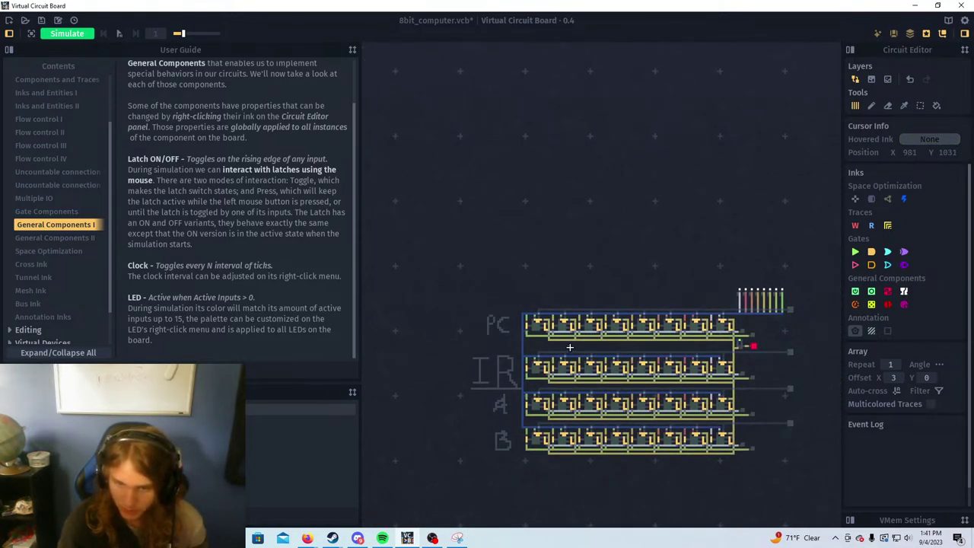
{"action": "left_click_drag", "start_coordinate": [730, 300], "coordinate": [642, 330]}
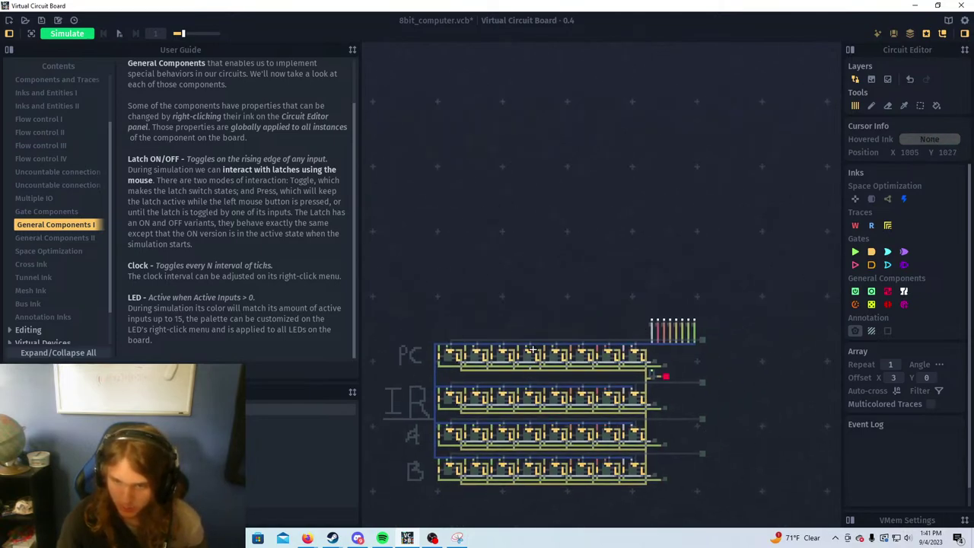
{"action": "left_click_drag", "start_coordinate": [521, 304], "coordinate": [551, 387]}
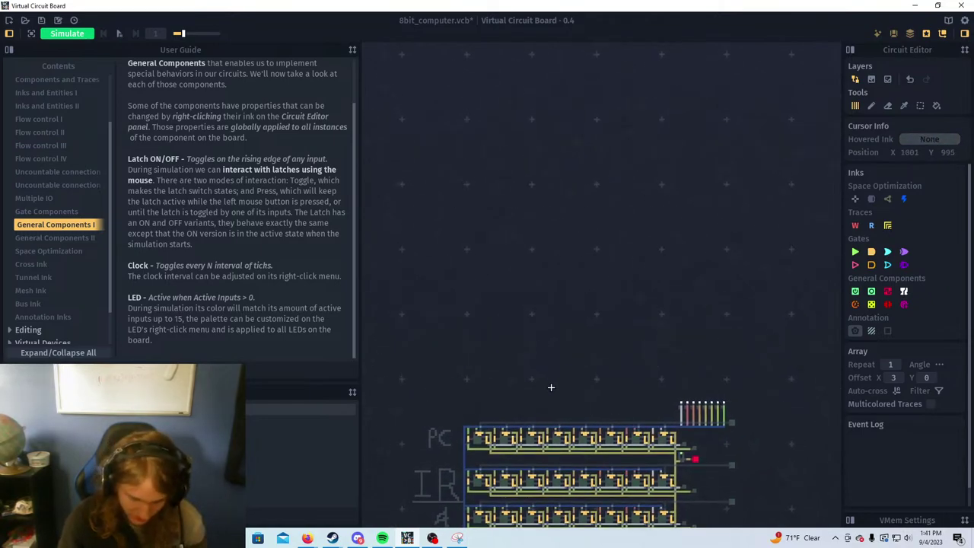
{"action": "left_click_drag", "start_coordinate": [578, 418], "coordinate": [582, 321]}
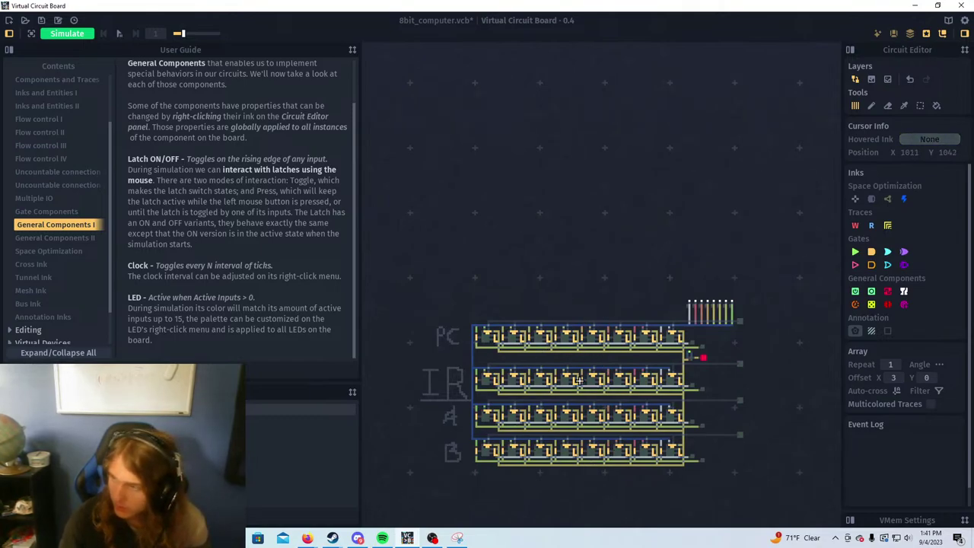
{"action": "left_click_drag", "start_coordinate": [551, 288], "coordinate": [563, 358]}
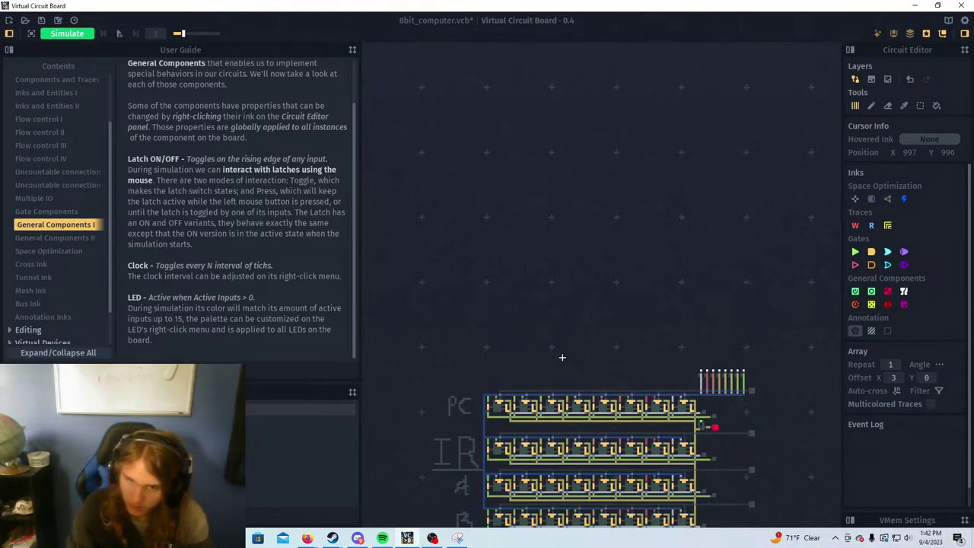
{"action": "scroll", "coordinate": [543, 320], "scroll_direction": "up", "scroll_amount": 3}
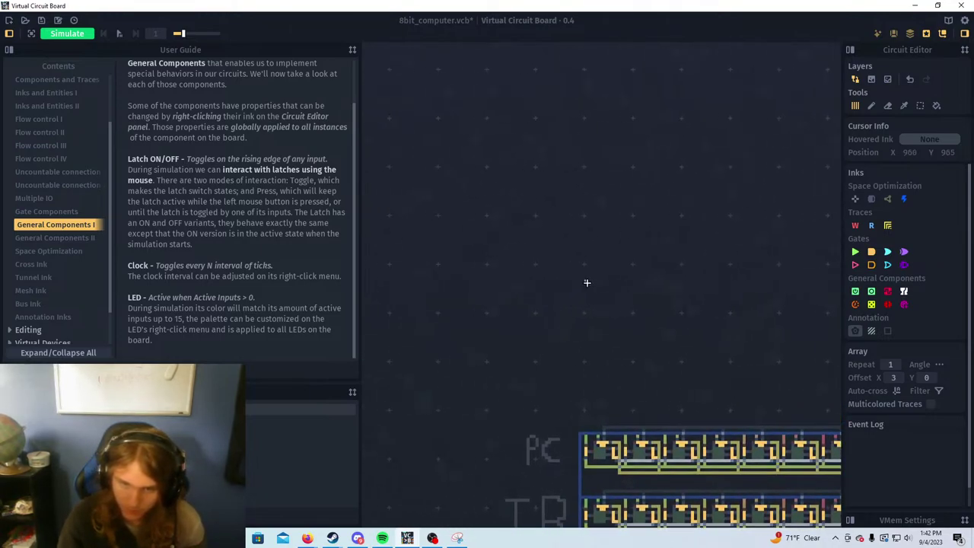
{"action": "left_click_drag", "start_coordinate": [496, 280], "coordinate": [792, 192]}
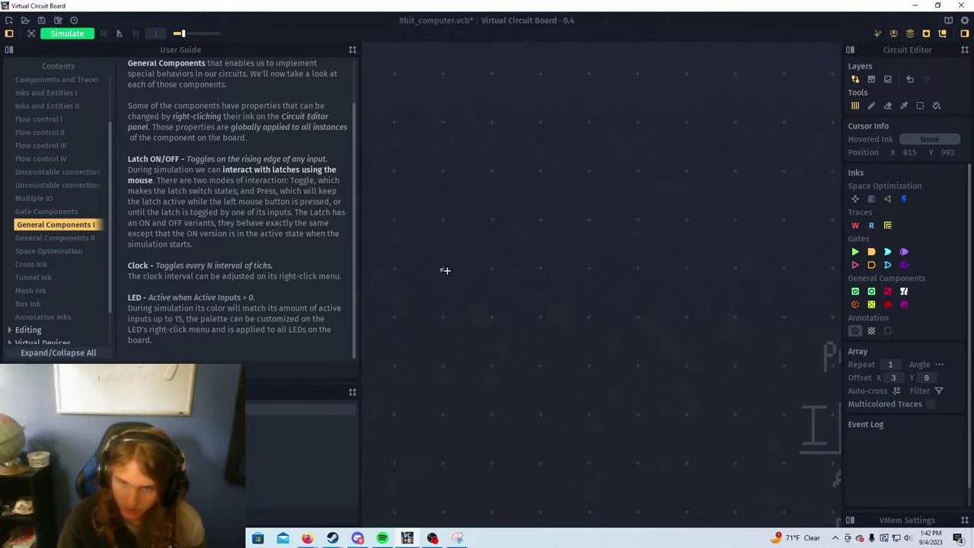
{"action": "left_click_drag", "start_coordinate": [446, 270], "coordinate": [630, 247]}
{"action": "scroll", "coordinate": [589, 241], "scroll_direction": "down", "scroll_amount": 3}
{"action": "scroll", "coordinate": [542, 271], "scroll_direction": "up", "scroll_amount": 3}
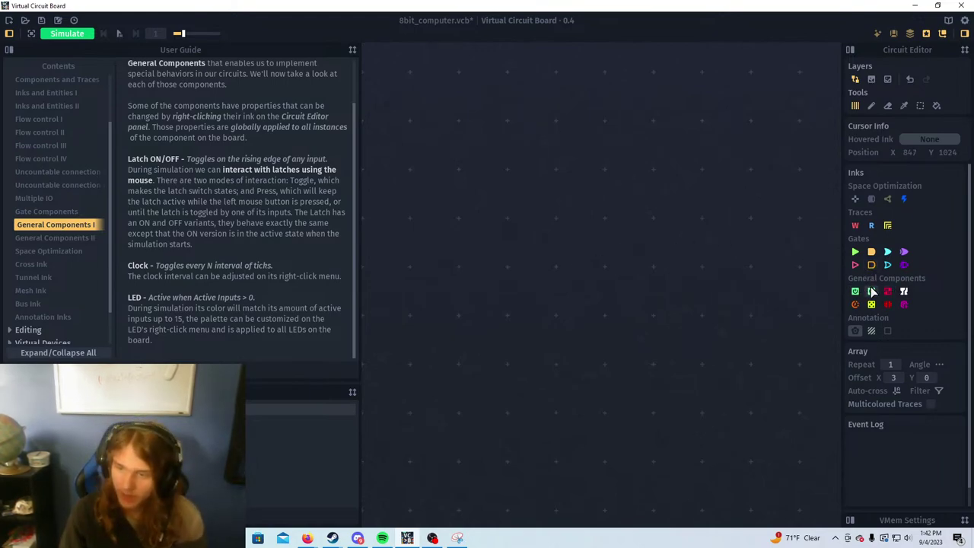
Draw a Latch OFF block three cells wide and two cells high in the empty board area
{"action": "scroll", "coordinate": [519, 244], "scroll_direction": "up", "scroll_amount": 8}
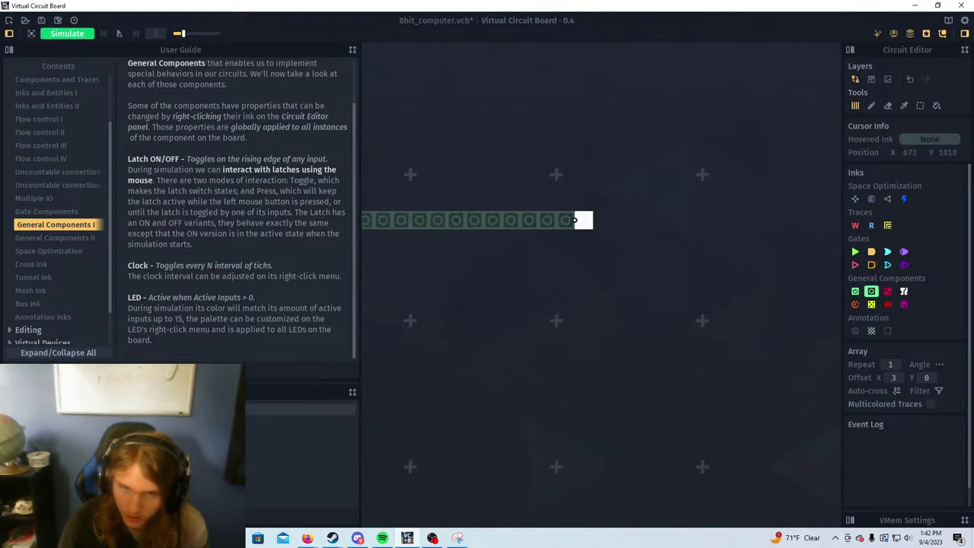
{"action": "mouse_move", "coordinate": [581, 219]}
{"action": "left_mouse_down"}
{"action": "mouse_move", "coordinate": [631, 222]}
{"action": "mouse_move", "coordinate": [473, 219]}
{"action": "left_mouse_up"}
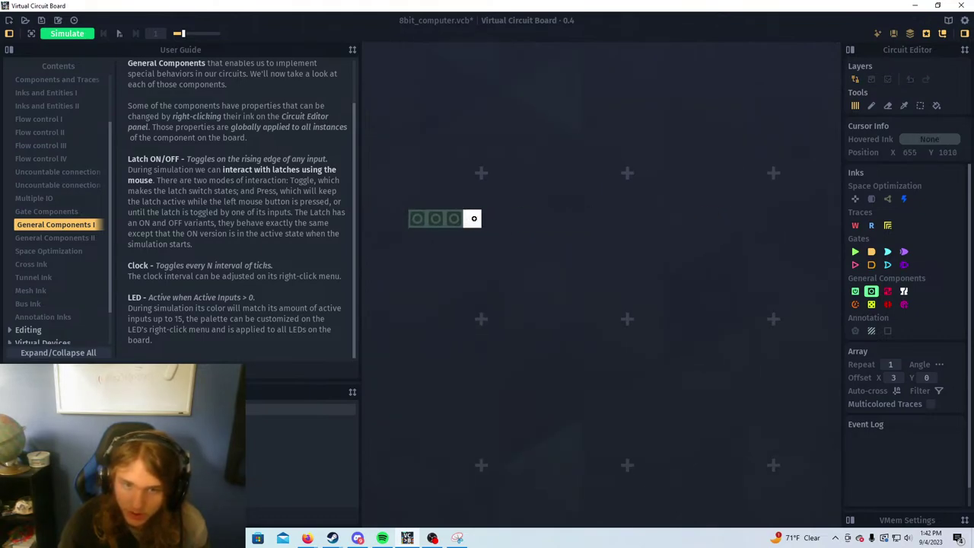
{"action": "mouse_move", "coordinate": [417, 235]}
{"action": "left_mouse_down"}
{"action": "mouse_move", "coordinate": [452, 236]}
{"action": "mouse_move", "coordinate": [562, 313]}
{"action": "left_mouse_up"}
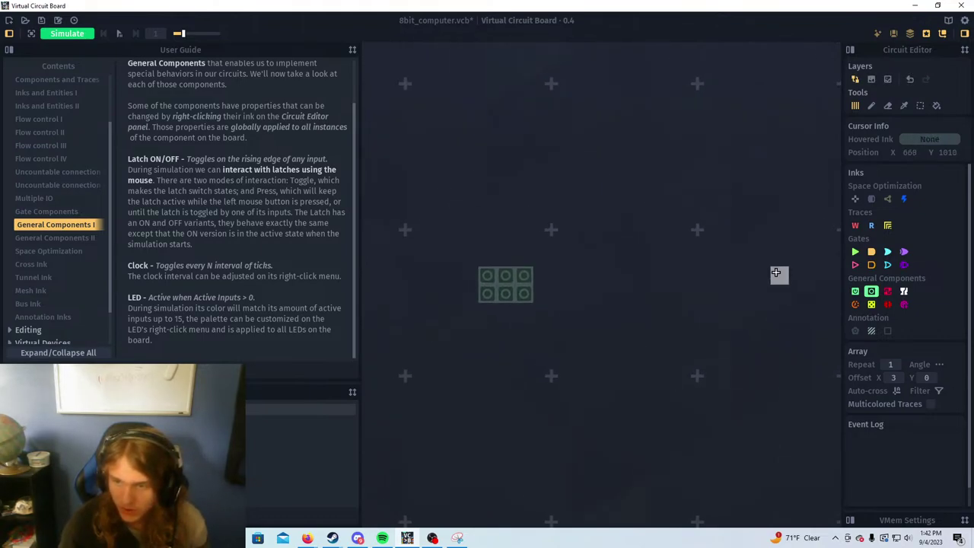
{"action": "left_click_drag", "start_coordinate": [638, 240], "coordinate": [680, 271]}
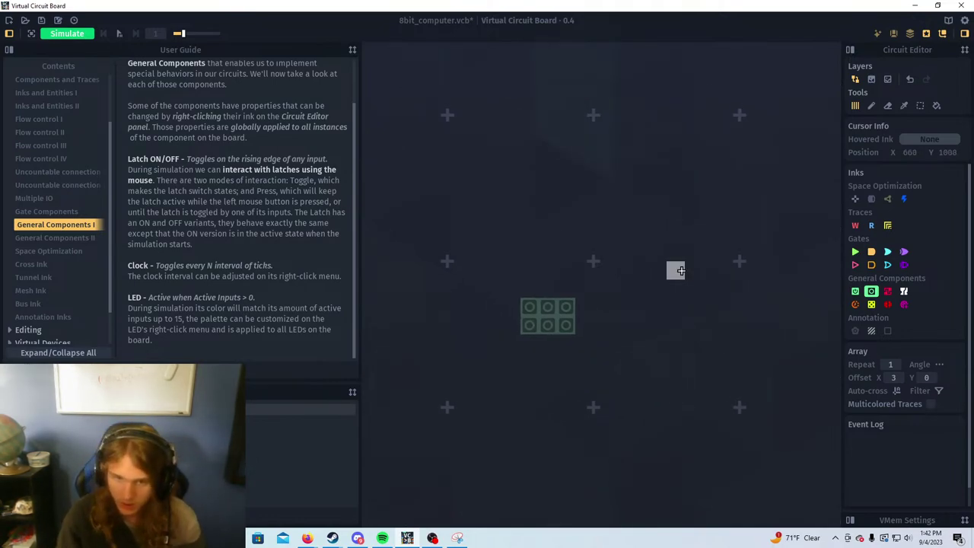
Paste the copied register row, flip it vertically, and place it so its right end sits beside the new six-cell latch block
{"action": "scroll", "coordinate": [595, 301], "scroll_direction": "down", "scroll_amount": 3}
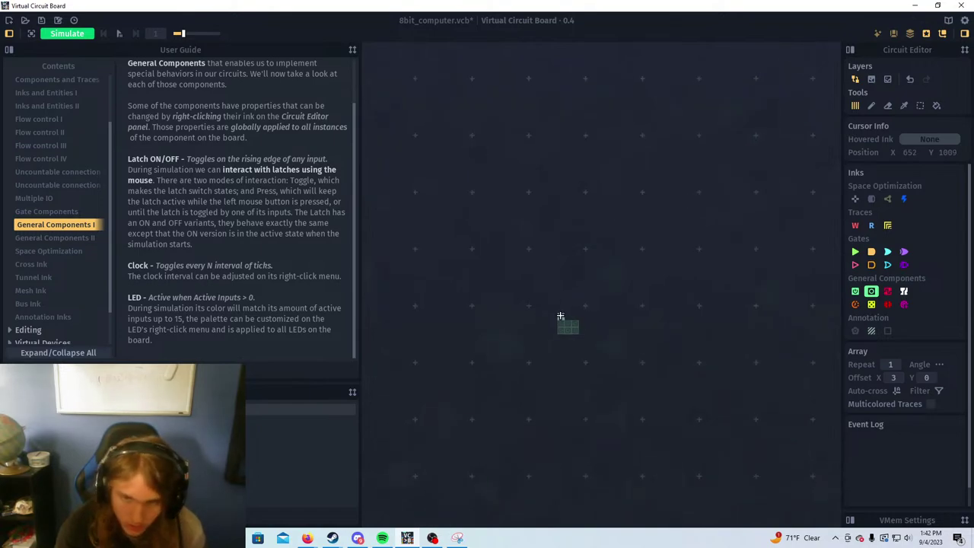
{"action": "key", "text": "ctrl+v"}
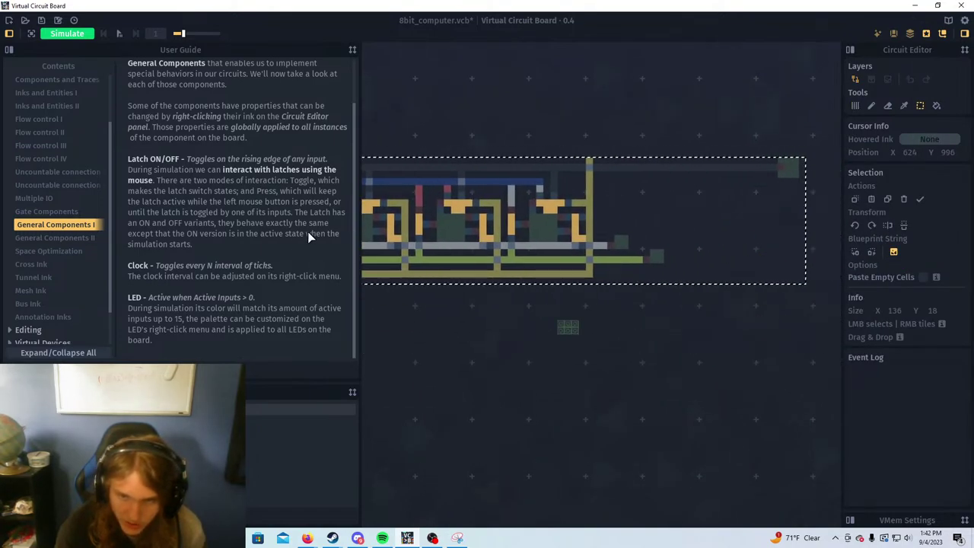
{"action": "scroll", "coordinate": [571, 341], "scroll_direction": "up", "scroll_amount": 3}
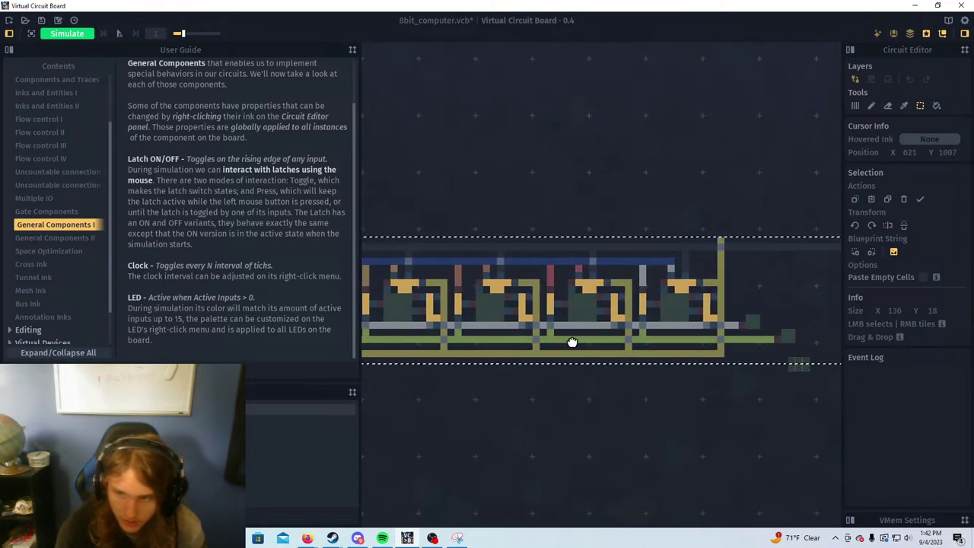
{"action": "left_click_drag", "start_coordinate": [561, 343], "coordinate": [591, 341]}
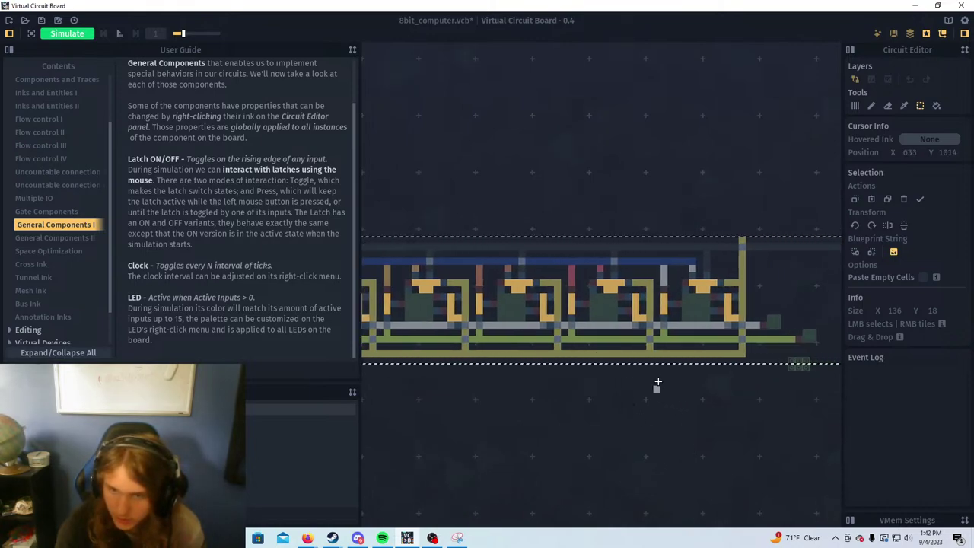
{"action": "key", "text": "s"}
{"action": "key", "text": "w"}
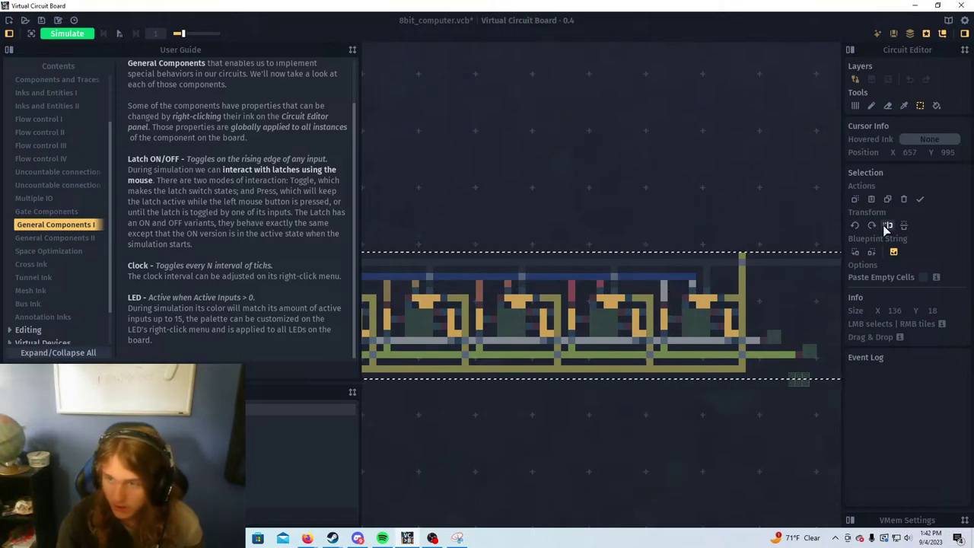
{"action": "left_click", "coordinate": [903, 225]}
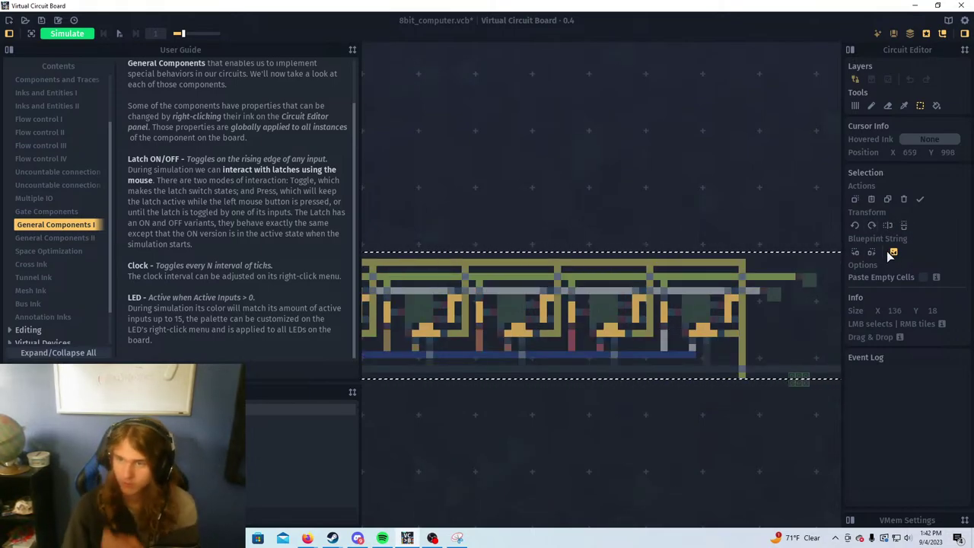
{"action": "scroll", "coordinate": [724, 312], "scroll_direction": "down", "scroll_amount": 1}
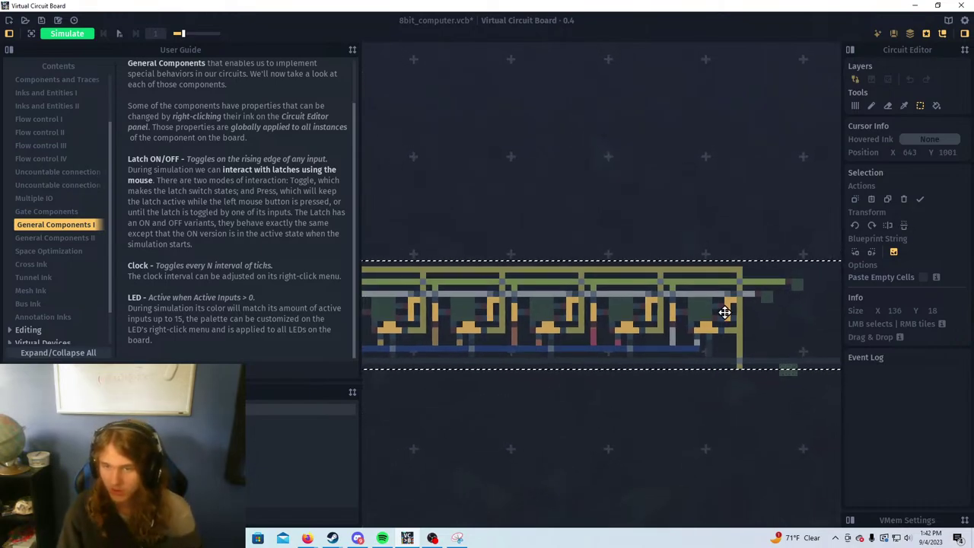
{"action": "left_click_drag", "start_coordinate": [725, 312], "coordinate": [736, 360]}
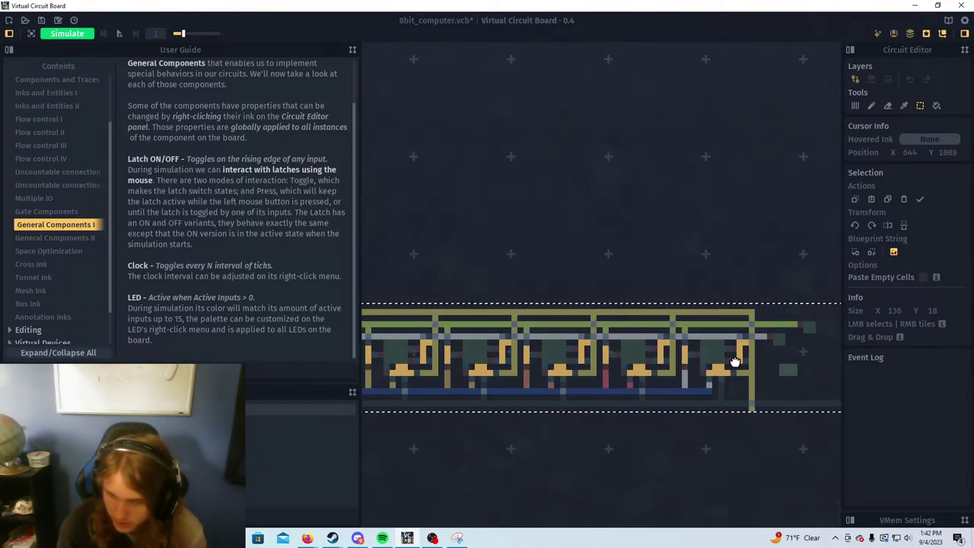
{"action": "scroll", "coordinate": [688, 340], "scroll_direction": "down", "scroll_amount": 1}
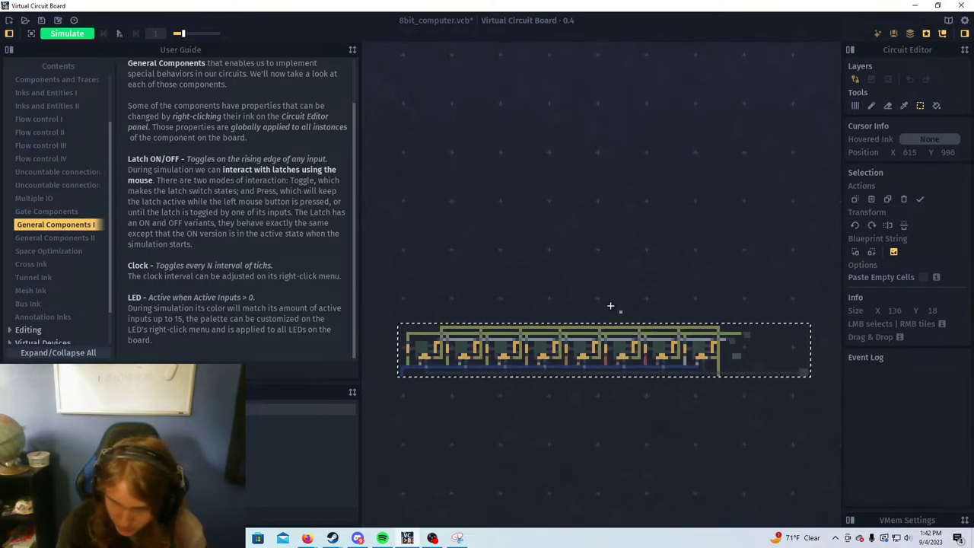
{"action": "left_click", "coordinate": [596, 260]}
{"action": "left_click_drag", "start_coordinate": [681, 335], "coordinate": [584, 321]}
Link the light grey line's 2x2 latch to the six-cell latch block with a Read cell, a one-cell yellow trace and a Write cell
{"action": "scroll", "coordinate": [679, 344], "scroll_direction": "up", "scroll_amount": 3}
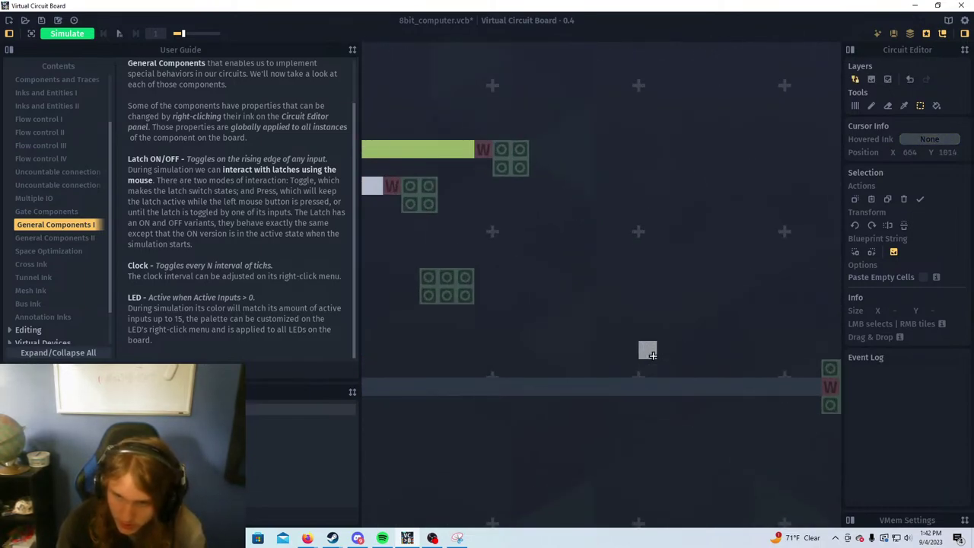
{"action": "scroll", "coordinate": [687, 356], "scroll_direction": "down", "scroll_amount": 1}
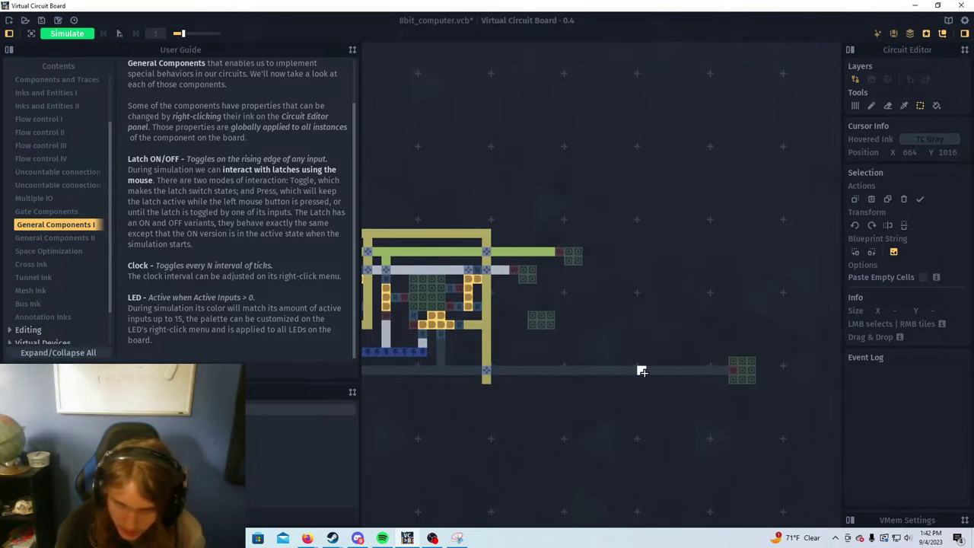
{"action": "left_click", "coordinate": [714, 388]}
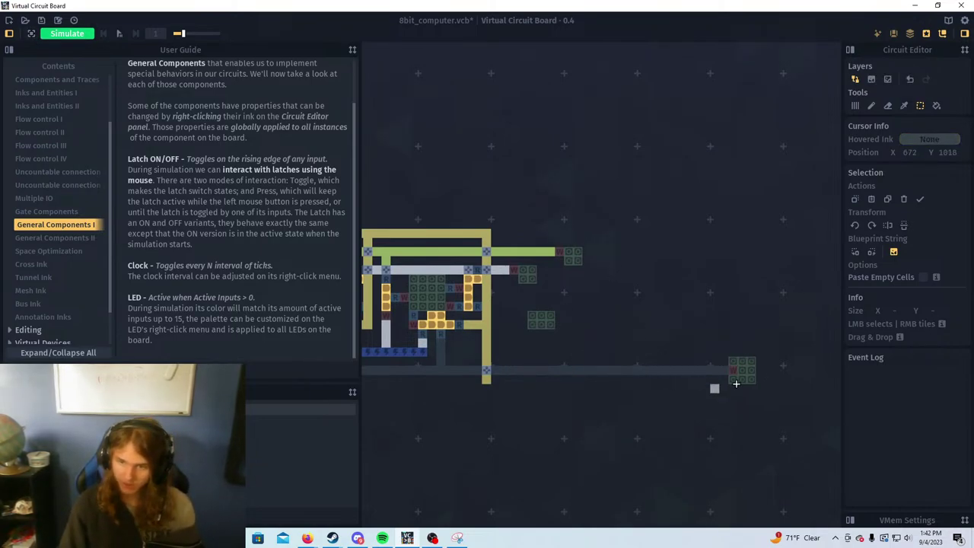
{"action": "scroll", "coordinate": [563, 366], "scroll_direction": "up", "scroll_amount": 3}
{"action": "scroll", "coordinate": [640, 302], "scroll_direction": "down", "scroll_amount": 1}
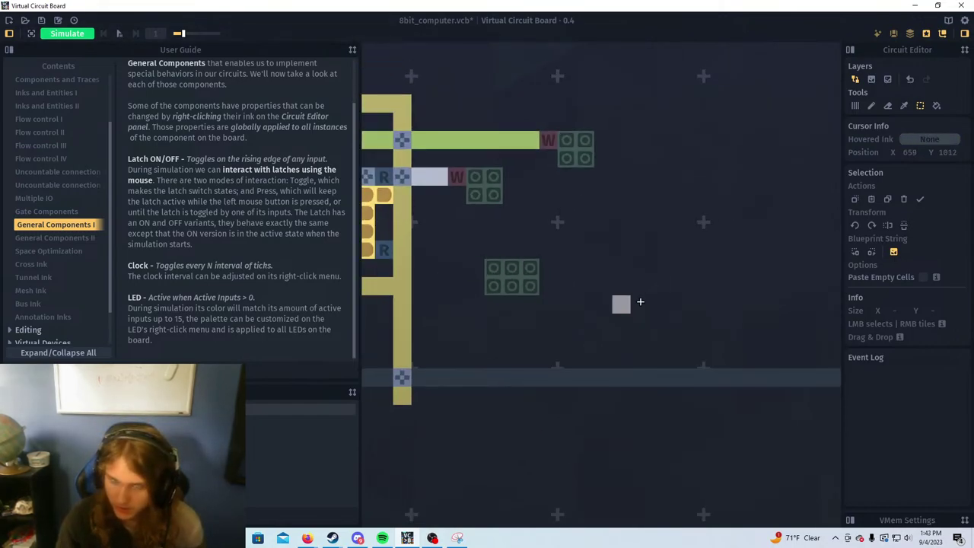
{"action": "left_click_drag", "start_coordinate": [494, 268], "coordinate": [640, 348]}
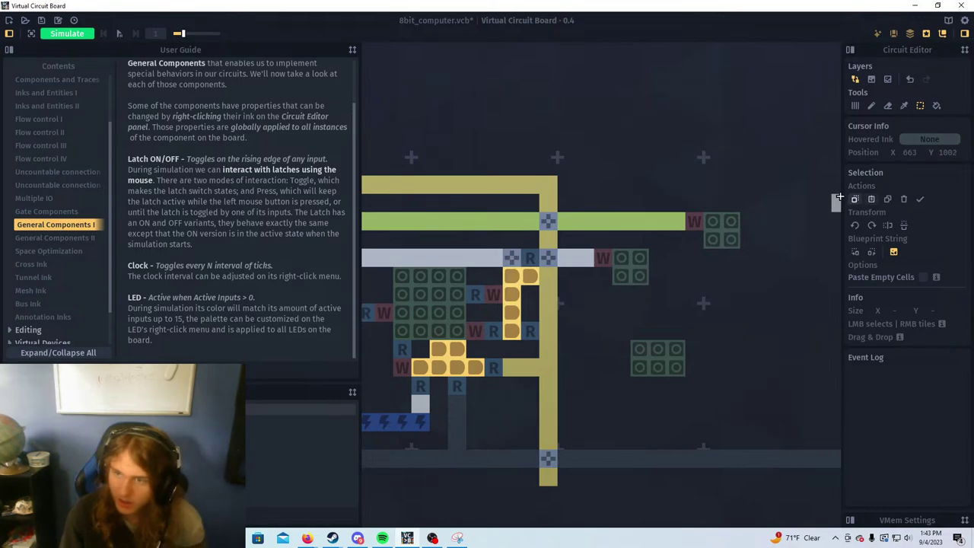
{"action": "left_click", "coordinate": [856, 106]}
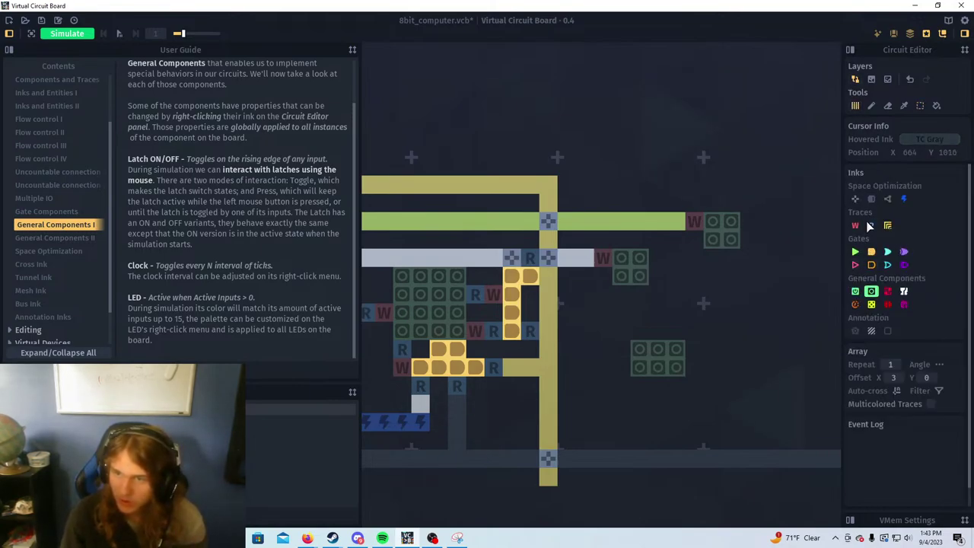
{"action": "left_click", "coordinate": [855, 226]}
{"action": "left_click", "coordinate": [639, 330]}
{"action": "left_click", "coordinate": [872, 225]}
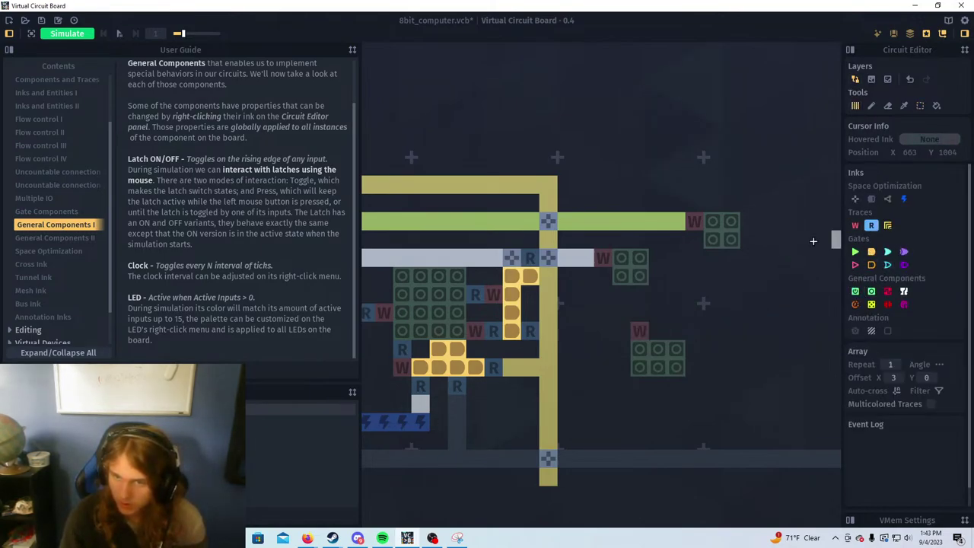
{"action": "left_click", "coordinate": [640, 296]}
{"action": "left_click", "coordinate": [887, 225]}
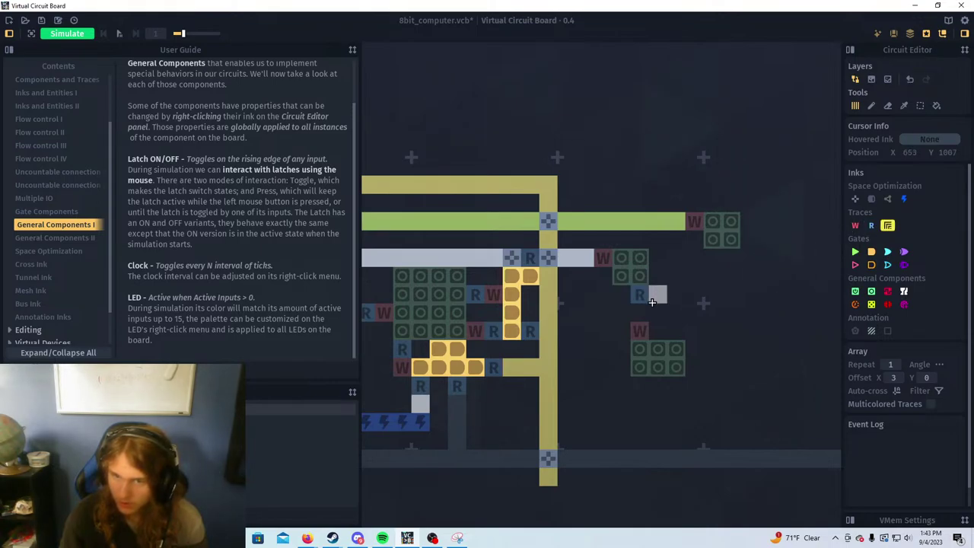
{"action": "left_click", "coordinate": [641, 312]}
Extend the vertical yellow trace at the flipped register's end a few cells further below the dark grey line
{"action": "scroll", "coordinate": [600, 275], "scroll_direction": "down", "scroll_amount": 4}
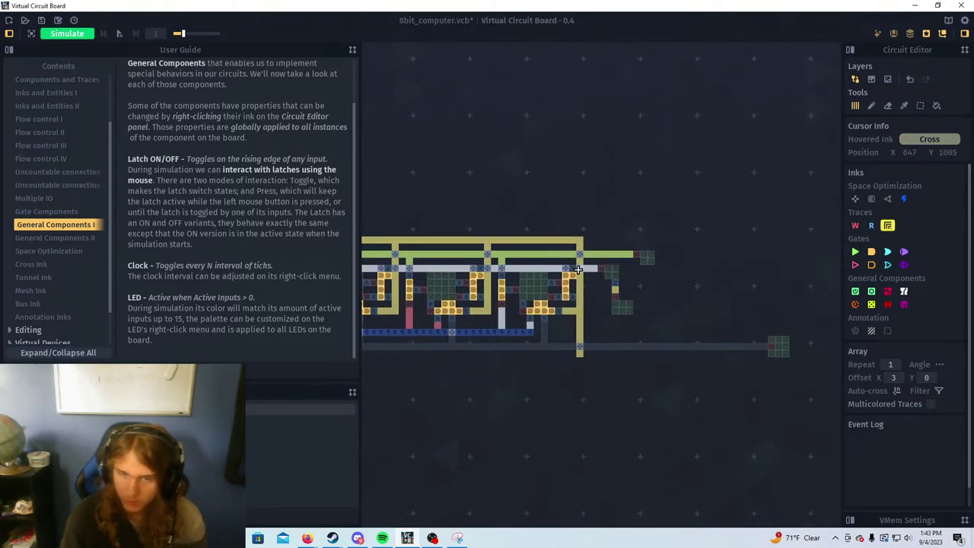
{"action": "scroll", "coordinate": [657, 266], "scroll_direction": "up", "scroll_amount": 2}
{"action": "scroll", "coordinate": [637, 260], "scroll_direction": "down", "scroll_amount": 2}
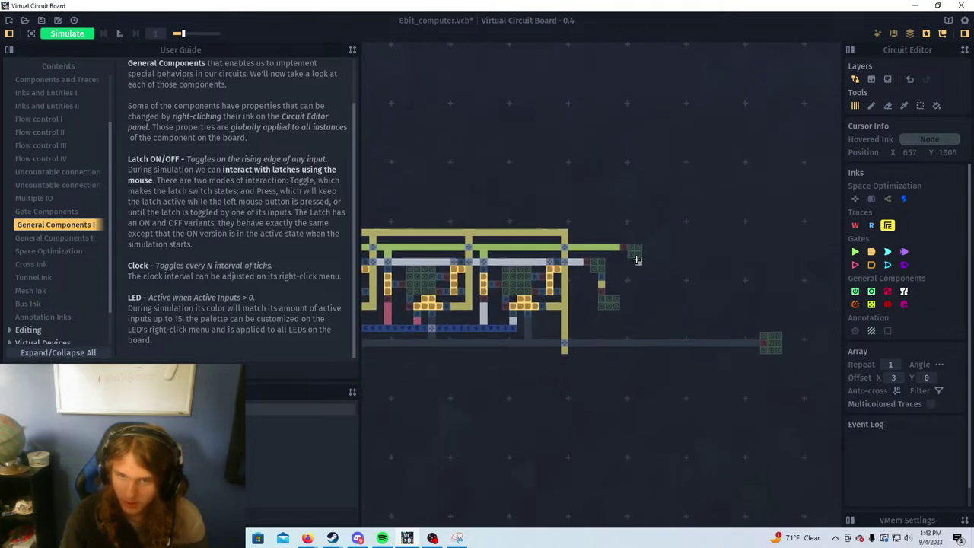
{"action": "scroll", "coordinate": [637, 261], "scroll_direction": "down", "scroll_amount": 4}
{"action": "scroll", "coordinate": [607, 306], "scroll_direction": "up", "scroll_amount": 5}
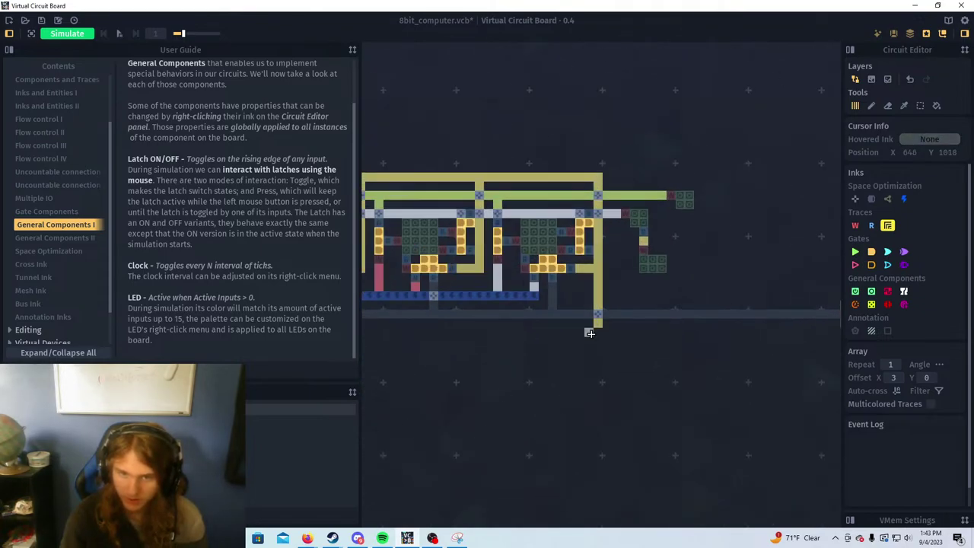
{"action": "scroll", "coordinate": [668, 337], "scroll_direction": "down", "scroll_amount": 4}
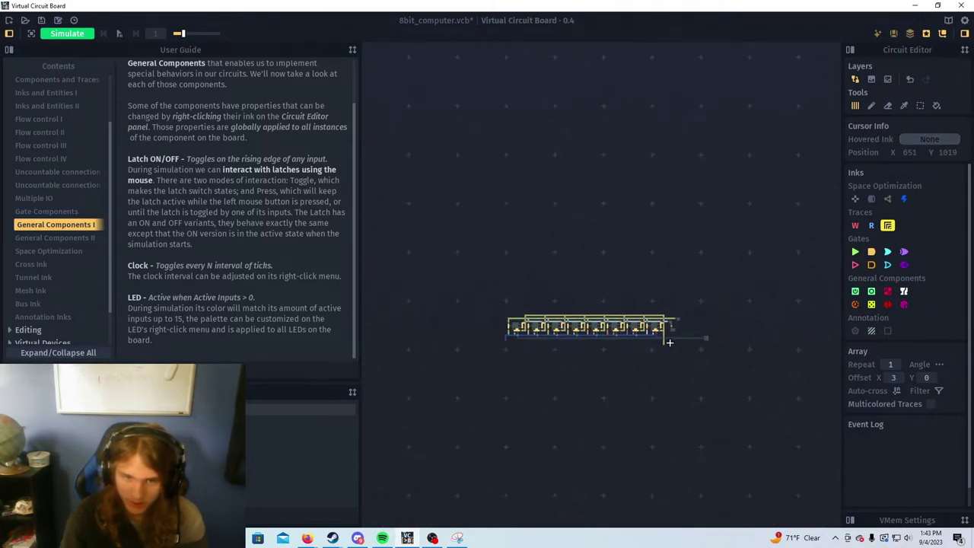
{"action": "scroll", "coordinate": [669, 343], "scroll_direction": "up", "scroll_amount": 4}
{"action": "left_click_drag", "start_coordinate": [670, 290], "coordinate": [650, 330]}
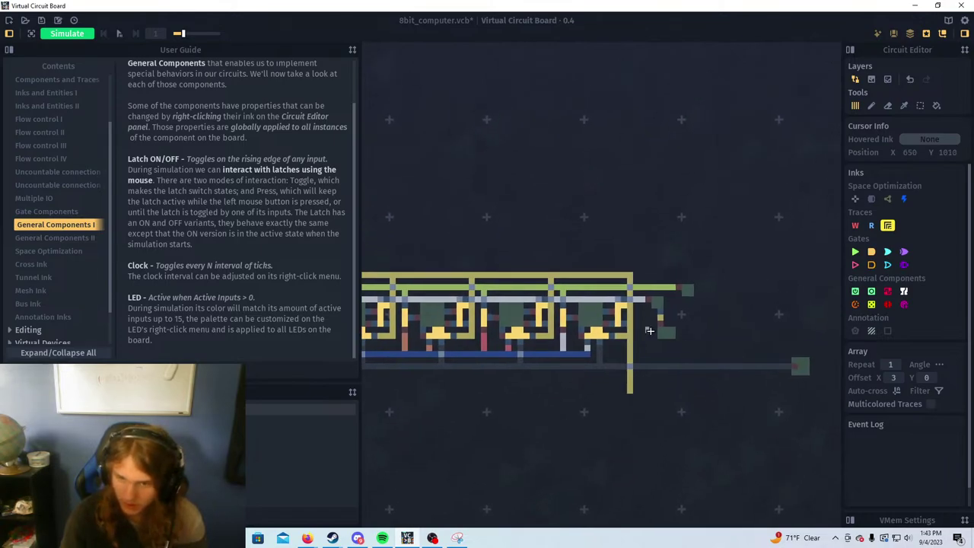
{"action": "scroll", "coordinate": [649, 330], "scroll_direction": "up", "scroll_amount": 1}
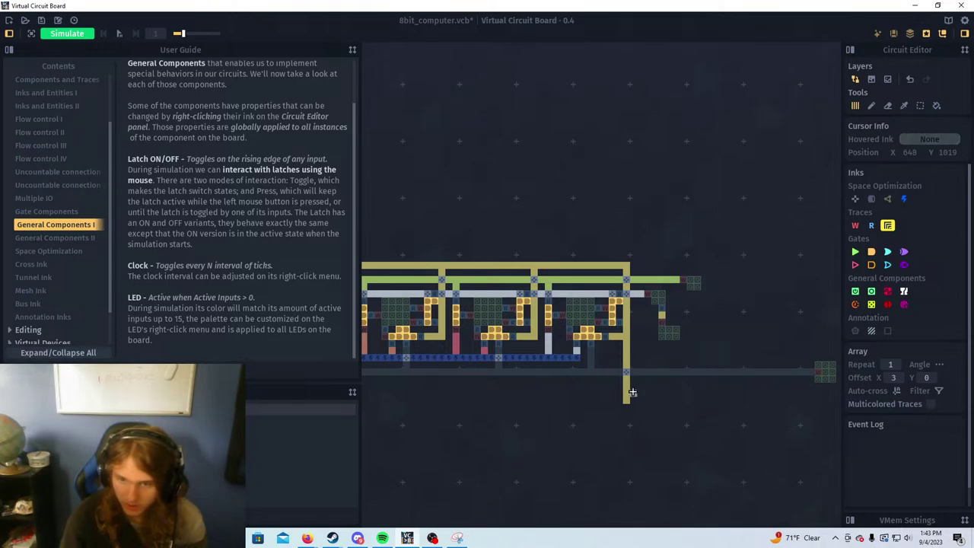
{"action": "left_click_drag", "start_coordinate": [675, 328], "coordinate": [588, 344]}
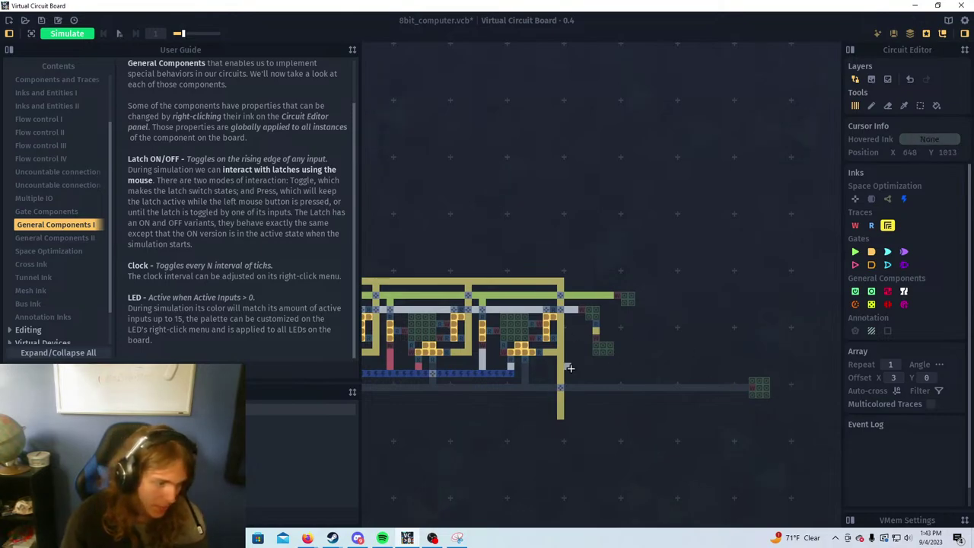
Draw a three-cell branch off the vertical yellow trace and a three-cell And gate in the same row below the six-cell latch block
{"action": "scroll", "coordinate": [570, 369], "scroll_direction": "up", "scroll_amount": 4}
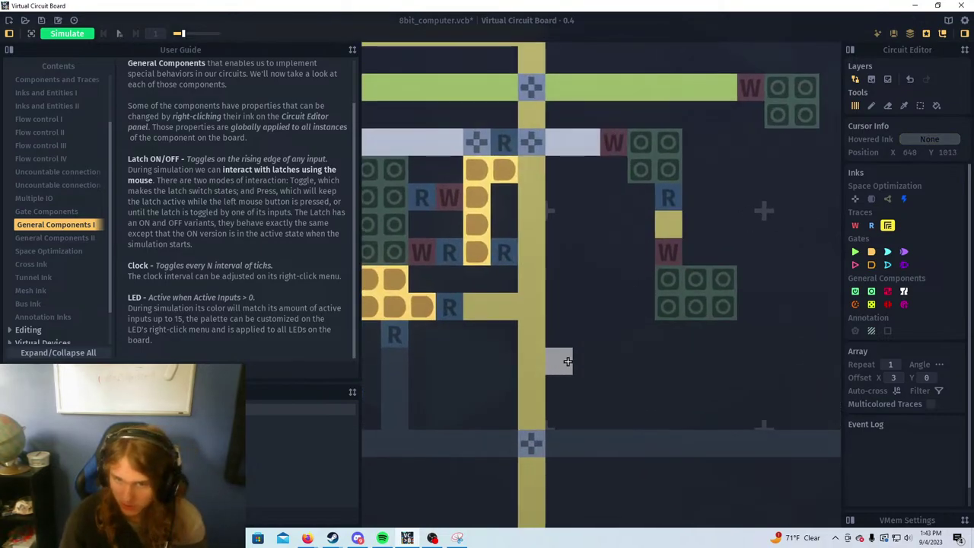
{"action": "left_click_drag", "start_coordinate": [568, 362], "coordinate": [621, 363]}
{"action": "left_click", "coordinate": [872, 253]}
{"action": "left_click", "coordinate": [675, 350]}
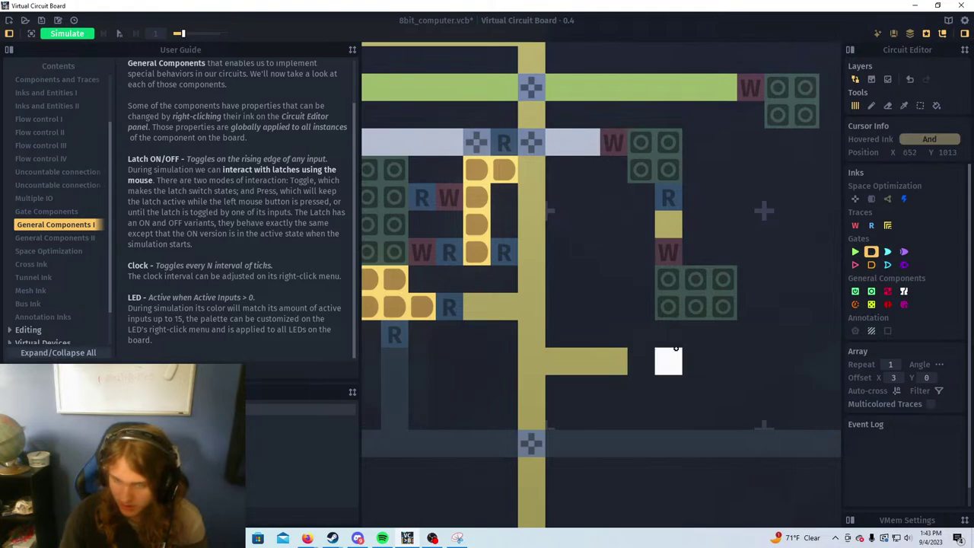
{"action": "mouse_move", "coordinate": [676, 348]}
{"action": "left_mouse_down"}
{"action": "mouse_move", "coordinate": [721, 361]}
{"action": "mouse_move", "coordinate": [696, 362]}
{"action": "left_mouse_up"}
{"action": "right_click", "coordinate": [722, 337]}
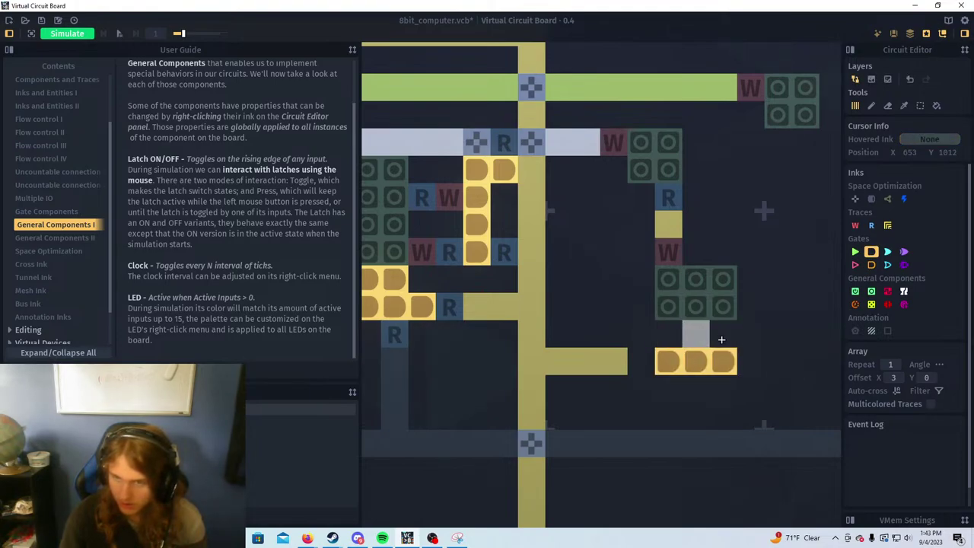
Add Read cells at the And gate's left end and below its middle, and join the lower one to the dark grey line
{"action": "left_click", "coordinate": [872, 225]}
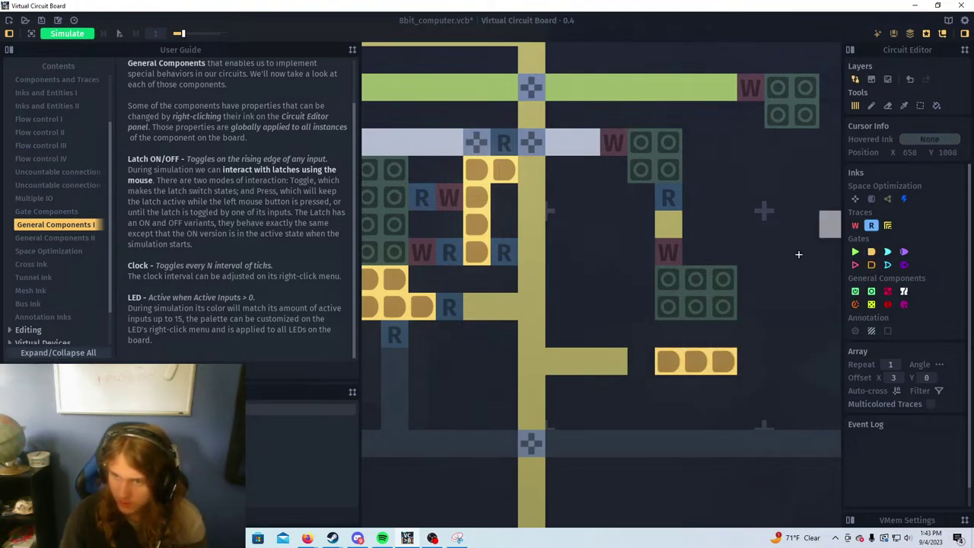
{"action": "left_click", "coordinate": [641, 361]}
{"action": "left_click_drag", "start_coordinate": [752, 362], "coordinate": [653, 345]}
{"action": "left_click", "coordinate": [594, 368]}
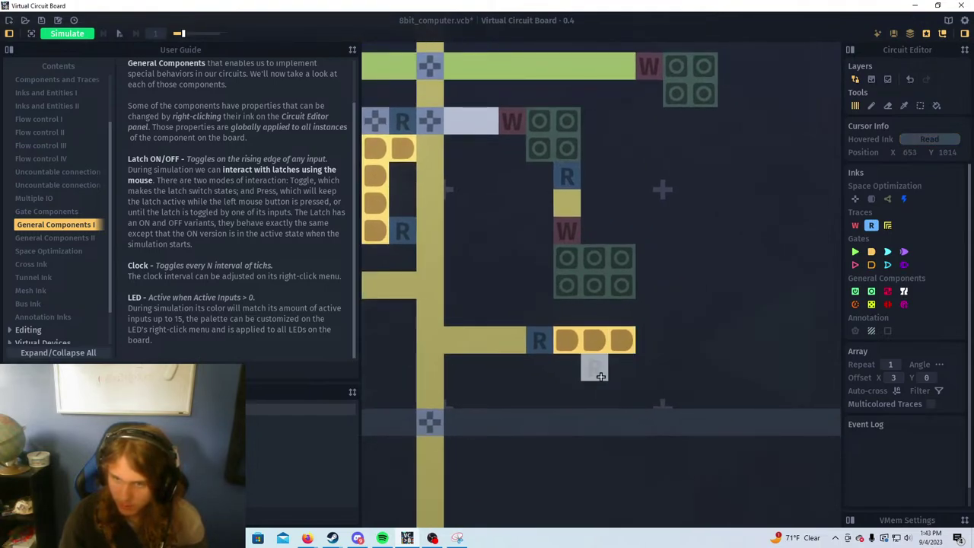
{"action": "left_click", "coordinate": [623, 419], "text": "ctrl"}
{"action": "left_click", "coordinate": [594, 395]}
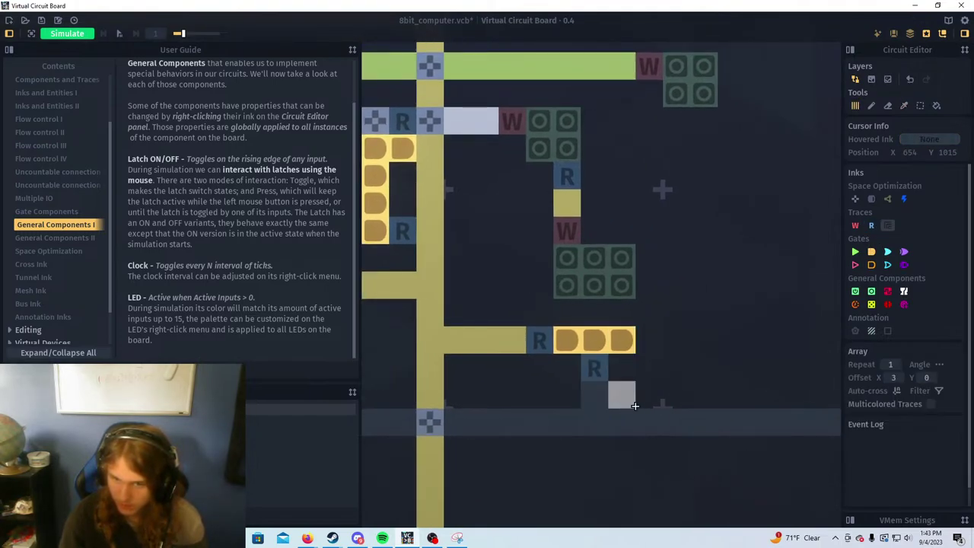
Add a Write cell above the And gate's middle and a Read cell directly above it in the latch block's lower row
{"action": "left_click_drag", "start_coordinate": [729, 281], "coordinate": [748, 334]}
{"action": "left_click", "coordinate": [851, 222]}
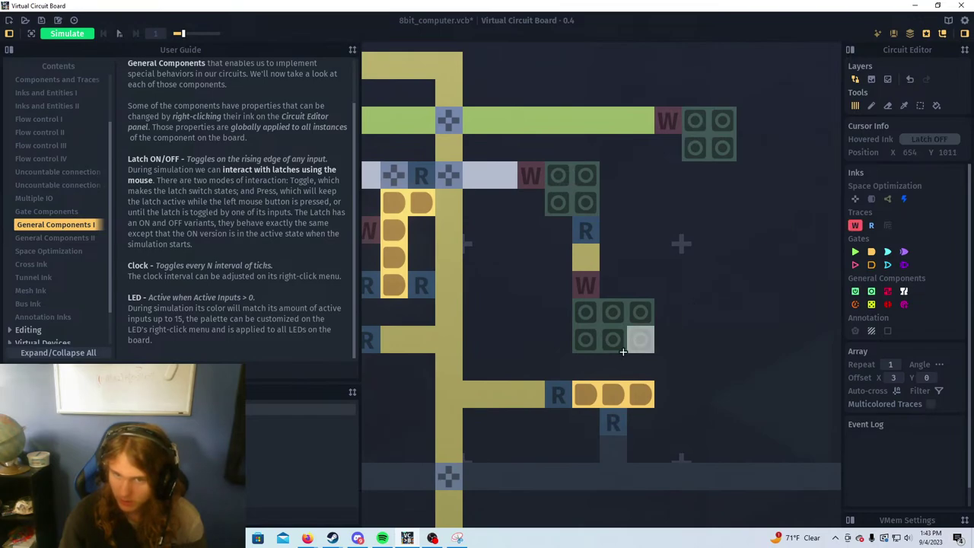
{"action": "left_click", "coordinate": [616, 360]}
{"action": "right_click", "coordinate": [634, 337]}
{"action": "right_click", "coordinate": [615, 338]}
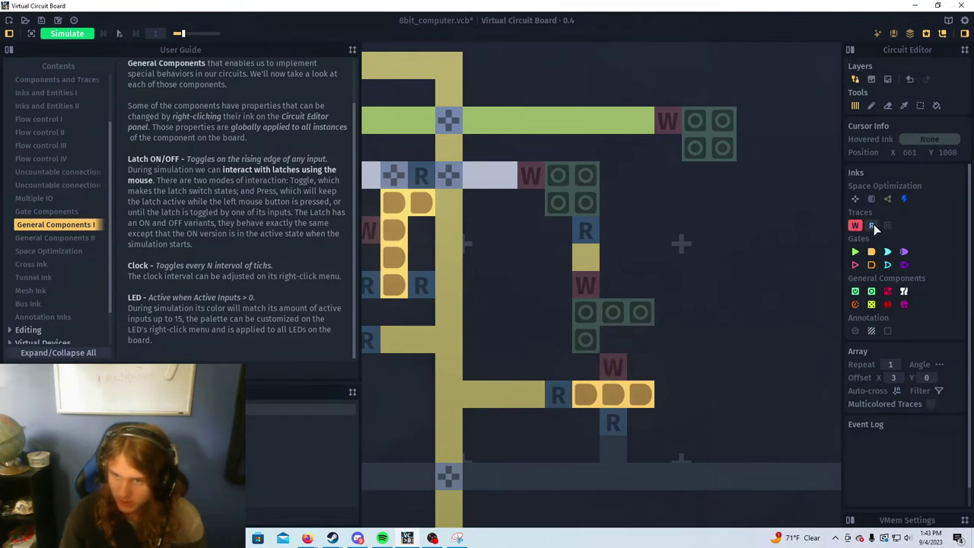
{"action": "left_click", "coordinate": [871, 225]}
{"action": "left_click", "coordinate": [613, 339]}
{"action": "left_click", "coordinate": [872, 291]}
{"action": "left_click", "coordinate": [640, 340]}
{"action": "left_click_drag", "start_coordinate": [640, 258], "coordinate": [629, 304]}
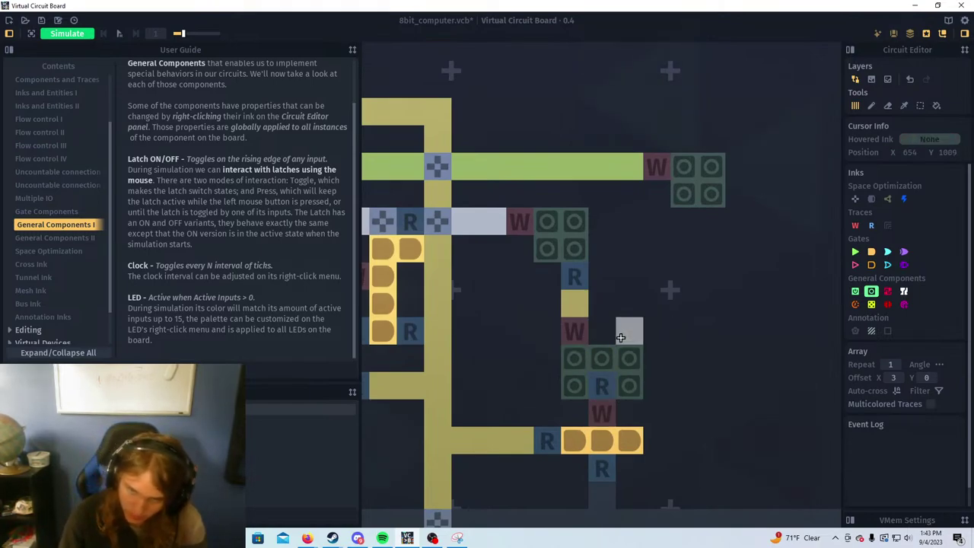
Draw a grey trace four cells from the latch block's Write cell and two cells down, and recolour the one-cell yellow trace grey
{"action": "left_click", "coordinate": [854, 225]}
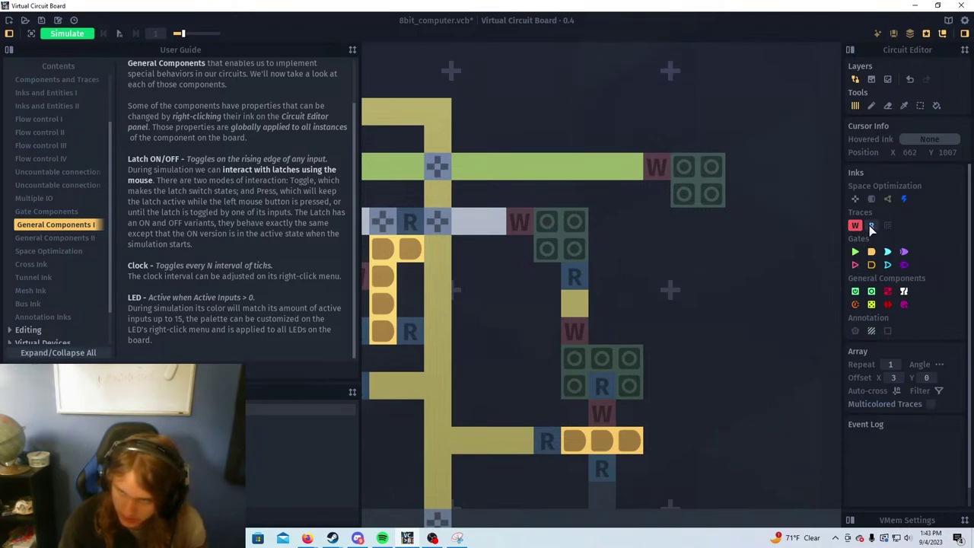
{"action": "left_click", "coordinate": [889, 227]}
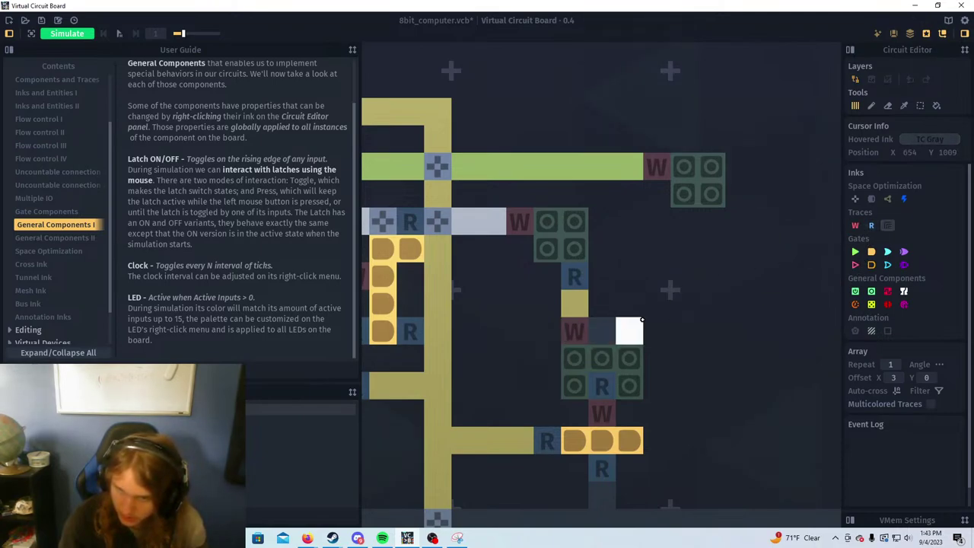
{"action": "mouse_move", "coordinate": [600, 330]}
{"action": "left_mouse_down"}
{"action": "mouse_move", "coordinate": [647, 327]}
{"action": "mouse_move", "coordinate": [592, 308]}
{"action": "mouse_move", "coordinate": [604, 344]}
{"action": "left_mouse_up"}
{"action": "left_click", "coordinate": [580, 309]}
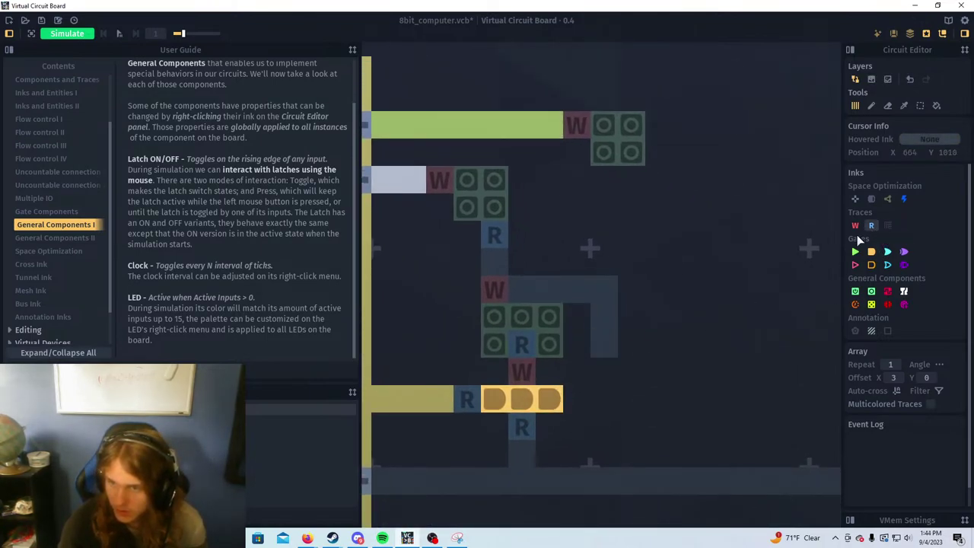
Complete a feedback path from the grey trace's bend to the latch block with a Read cell, a Buffer and a Write cell
{"action": "left_click", "coordinate": [871, 227]}
{"action": "left_click", "coordinate": [606, 320]}
{"action": "right_click", "coordinate": [606, 347]}
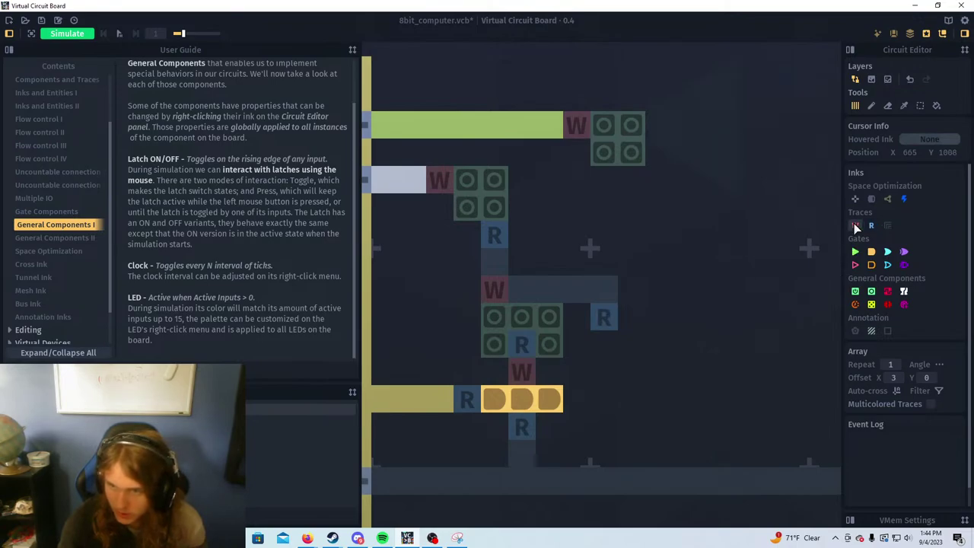
{"action": "left_click", "coordinate": [856, 225]}
{"action": "left_click", "coordinate": [577, 344]}
{"action": "left_click", "coordinate": [855, 251]}
{"action": "left_click", "coordinate": [605, 344]}
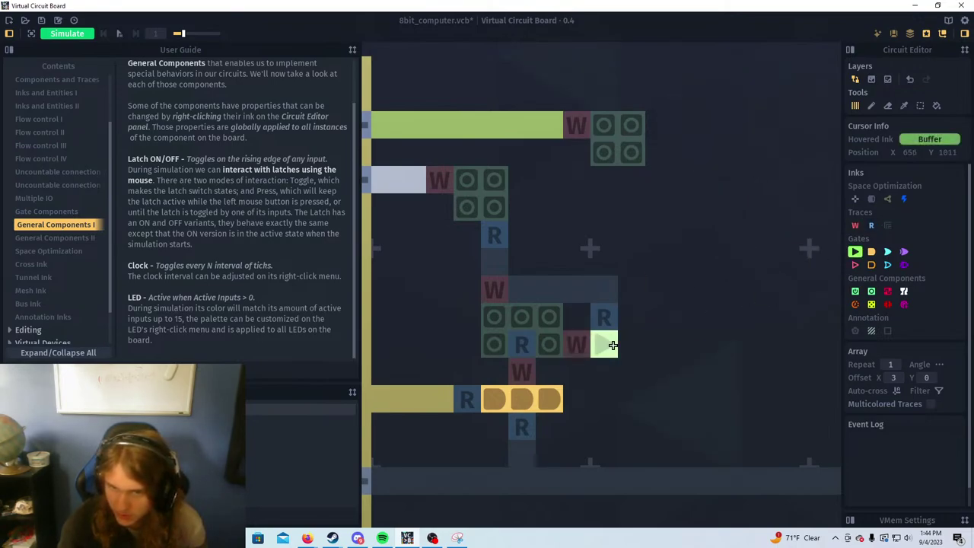
Draw a 3x3 Latch OFF block one cell below the end of the vertical yellow trace
{"action": "scroll", "coordinate": [612, 346], "scroll_direction": "down", "scroll_amount": 3}
{"action": "scroll", "coordinate": [556, 325], "scroll_direction": "down", "scroll_amount": 2}
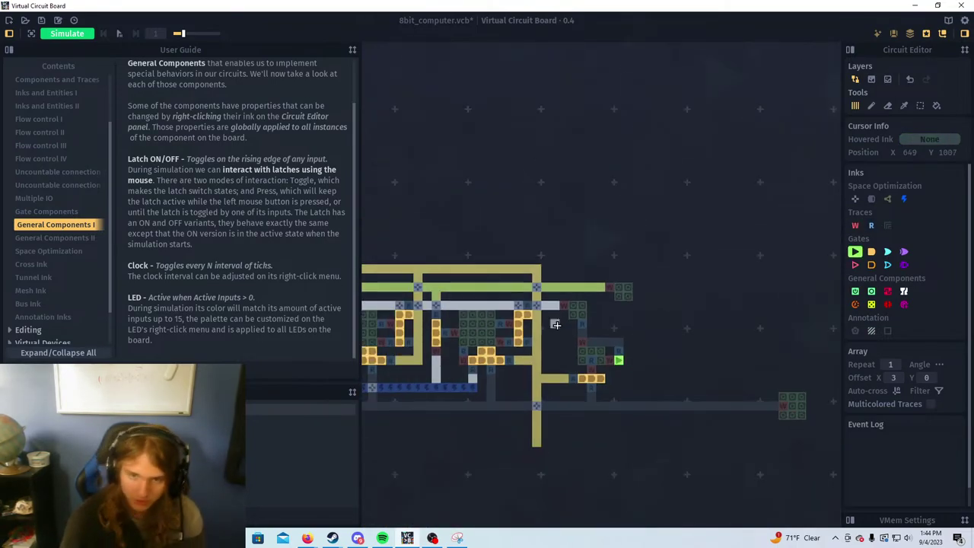
{"action": "scroll", "coordinate": [689, 330], "scroll_direction": "down", "scroll_amount": 2}
{"action": "scroll", "coordinate": [648, 348], "scroll_direction": "up", "scroll_amount": 2}
{"action": "scroll", "coordinate": [593, 251], "scroll_direction": "down", "scroll_amount": 1}
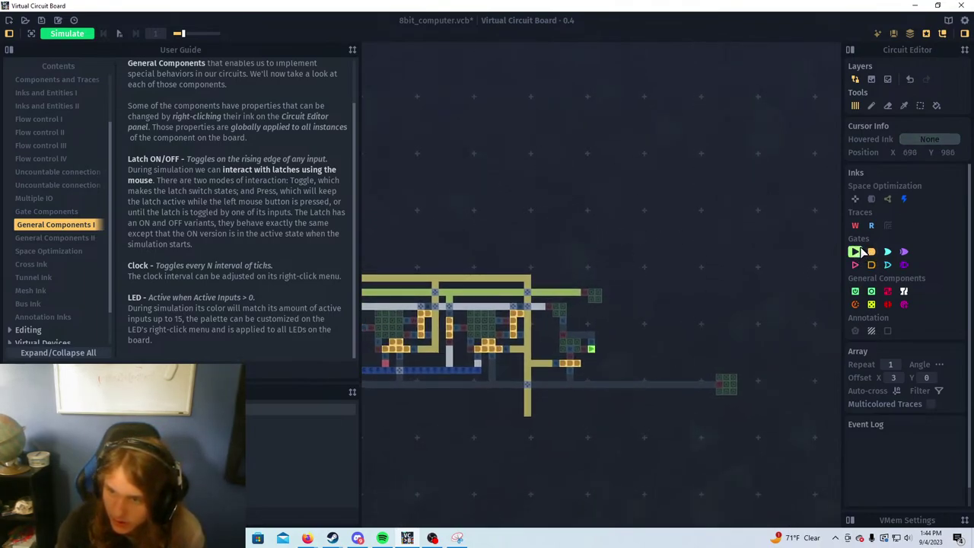
{"action": "left_click", "coordinate": [870, 292]}
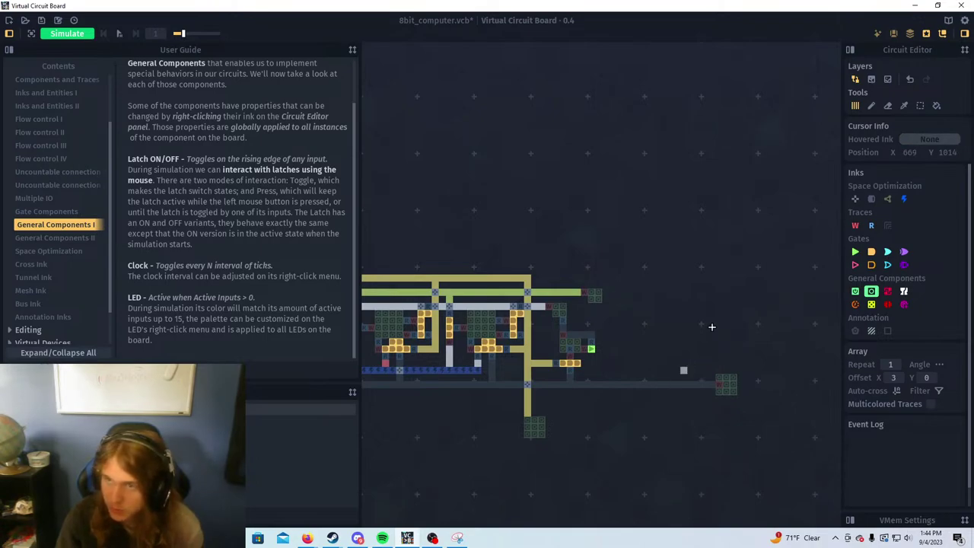
{"action": "scroll", "coordinate": [664, 194], "scroll_direction": "up", "scroll_amount": 4}
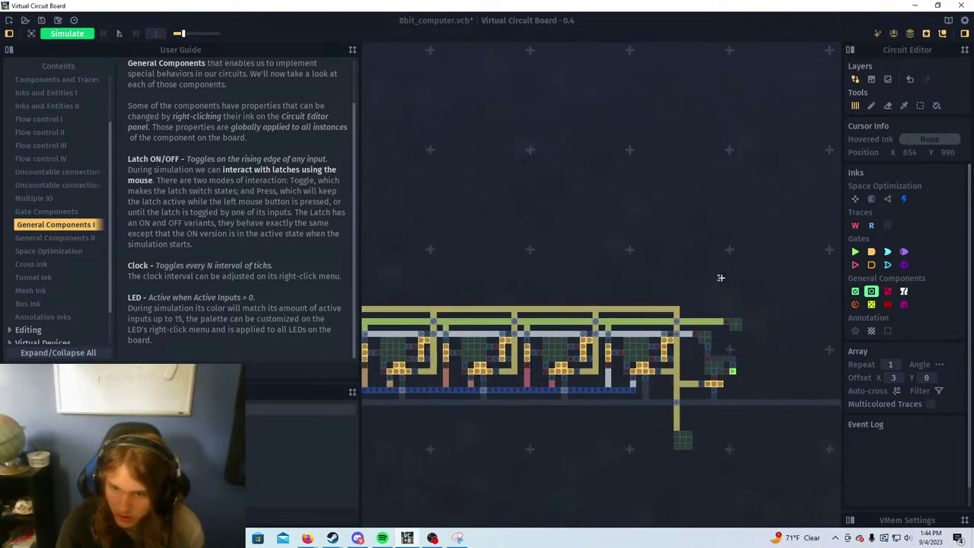
{"action": "scroll", "coordinate": [638, 283], "scroll_direction": "down", "scroll_amount": 2}
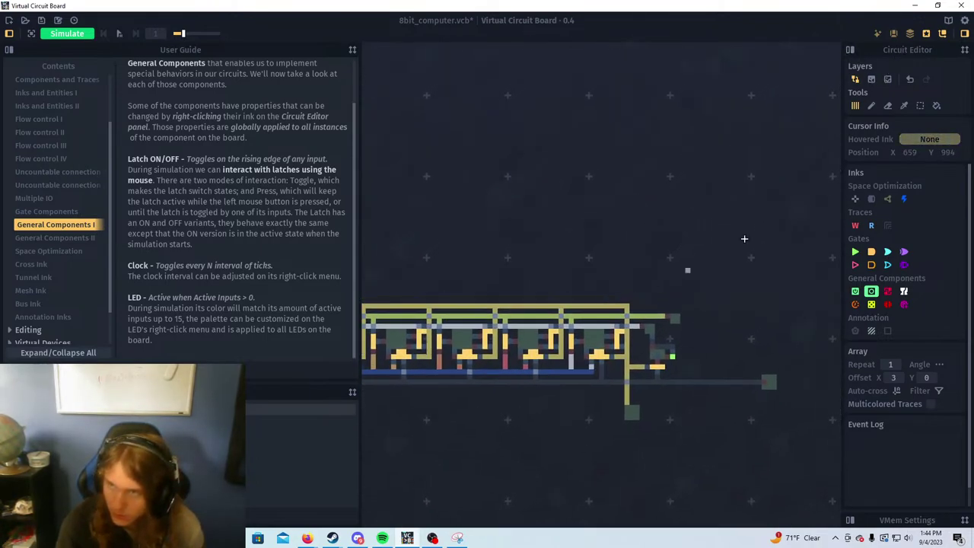
Simulate the circuit, toggle the latch at the dark grey line's end, and check the 3x3 latch below the yellow trace
{"action": "key", "text": "Tab"}
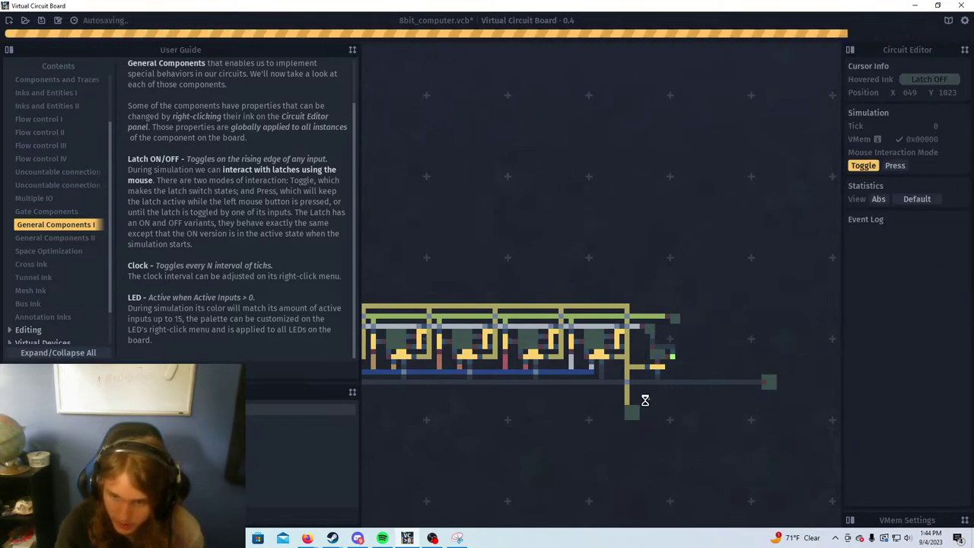
{"action": "left_click", "coordinate": [770, 386]}
{"action": "left_click", "coordinate": [770, 387]}
{"action": "left_click", "coordinate": [771, 387]}
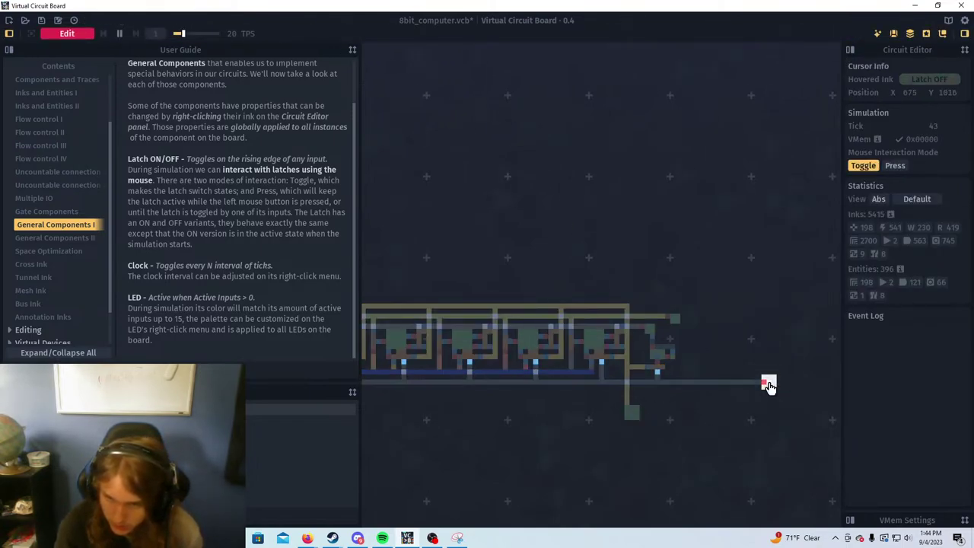
{"action": "left_click", "coordinate": [768, 383]}
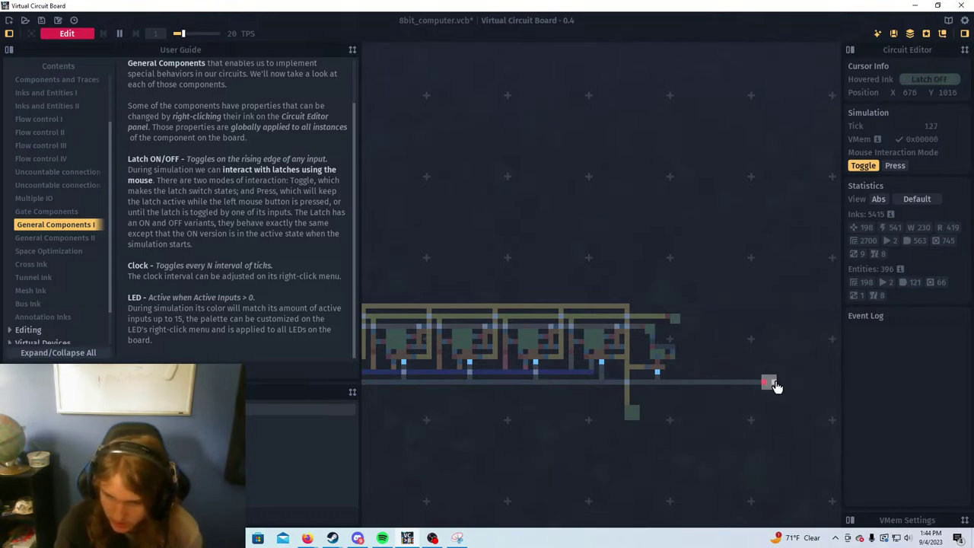
{"action": "left_click", "coordinate": [774, 384]}
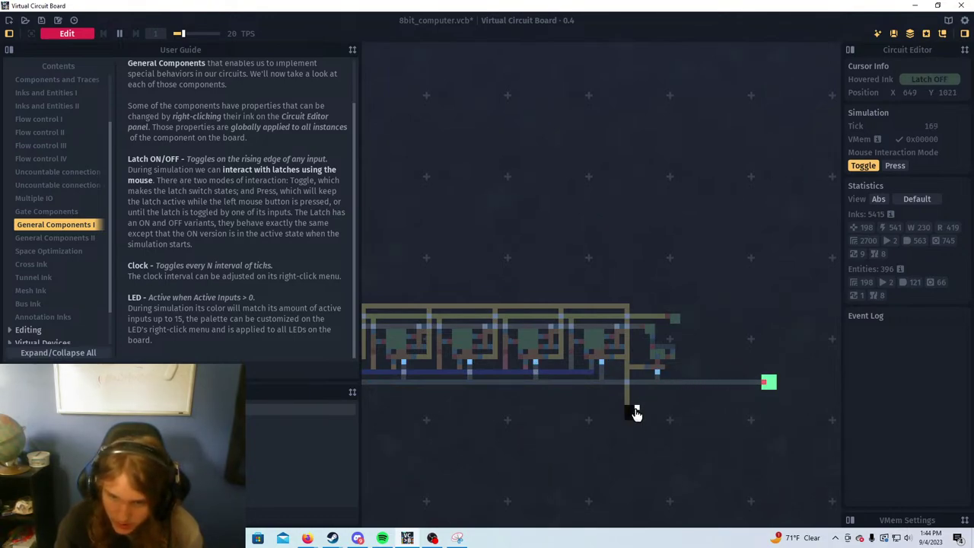
{"action": "scroll", "coordinate": [636, 412], "scroll_direction": "up", "scroll_amount": 5}
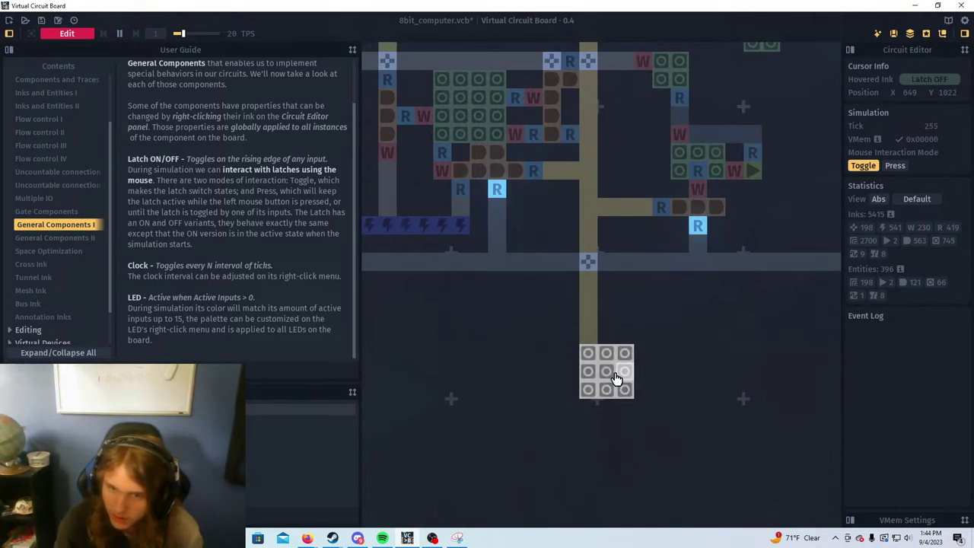
Return to editing and bridge the gap between the vertical yellow trace and its 3x3 latch with a Write cell
{"action": "key", "text": "Tab"}
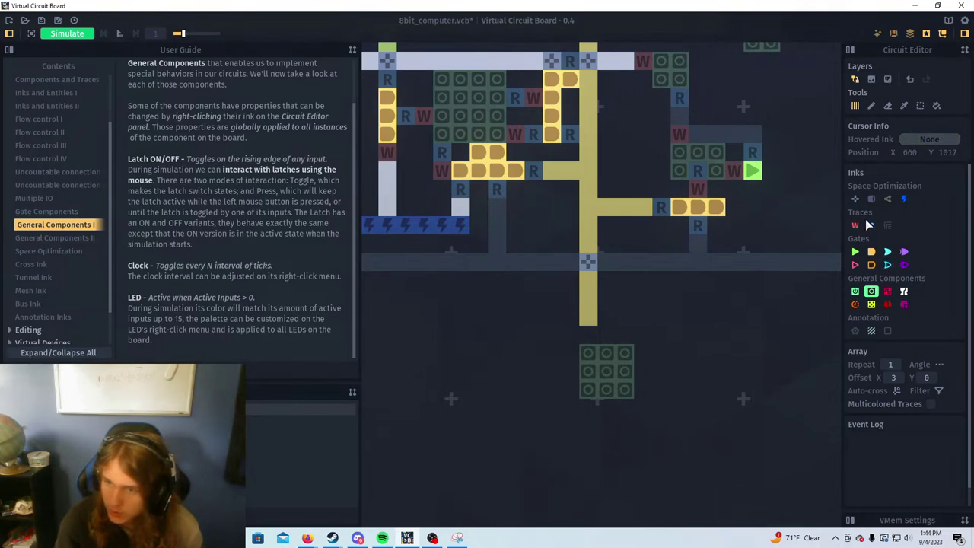
{"action": "left_click", "coordinate": [856, 225]}
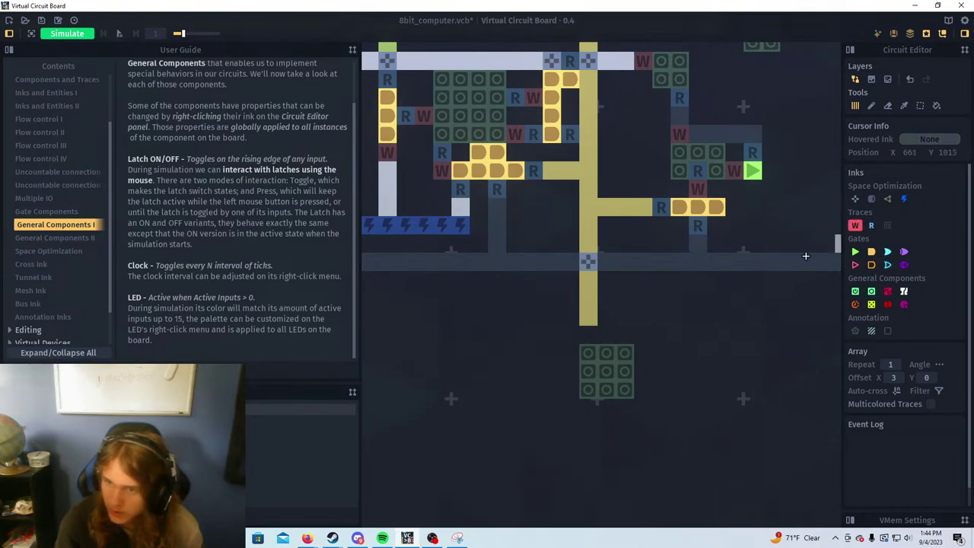
{"action": "left_click", "coordinate": [587, 329]}
Simulate with the yellow trace's and dark grey line's latches switched, and examine the Buffer feedback into the six-cell latch block
{"action": "key", "text": "Tab"}
{"action": "scroll", "coordinate": [642, 358], "scroll_direction": "down", "scroll_amount": 2}
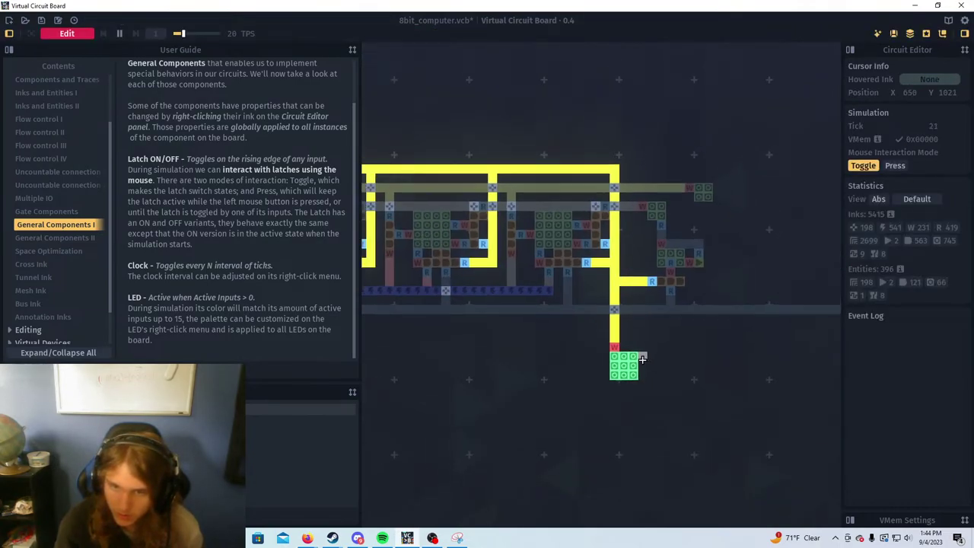
{"action": "scroll", "coordinate": [642, 358], "scroll_direction": "down", "scroll_amount": 1}
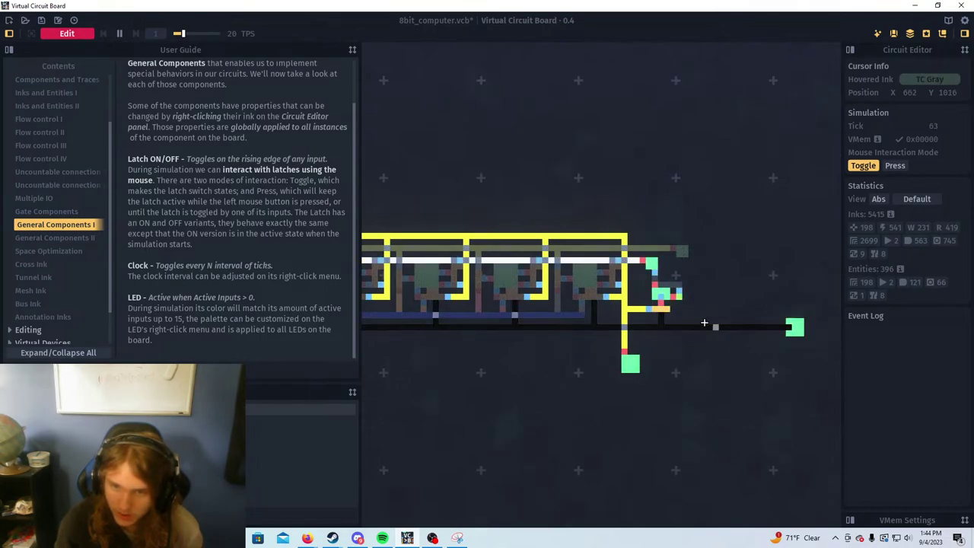
{"action": "scroll", "coordinate": [704, 322], "scroll_direction": "up", "scroll_amount": 3}
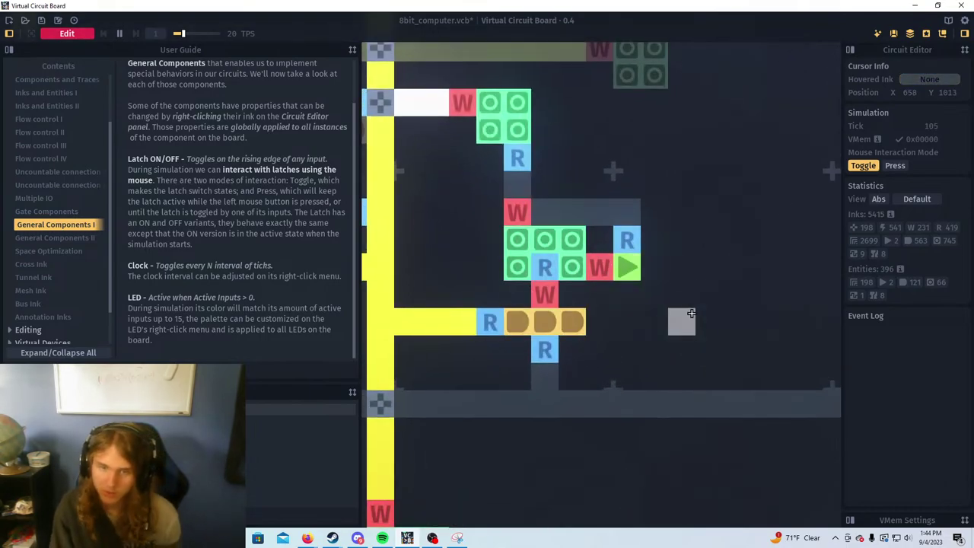
{"action": "left_click", "coordinate": [632, 264]}
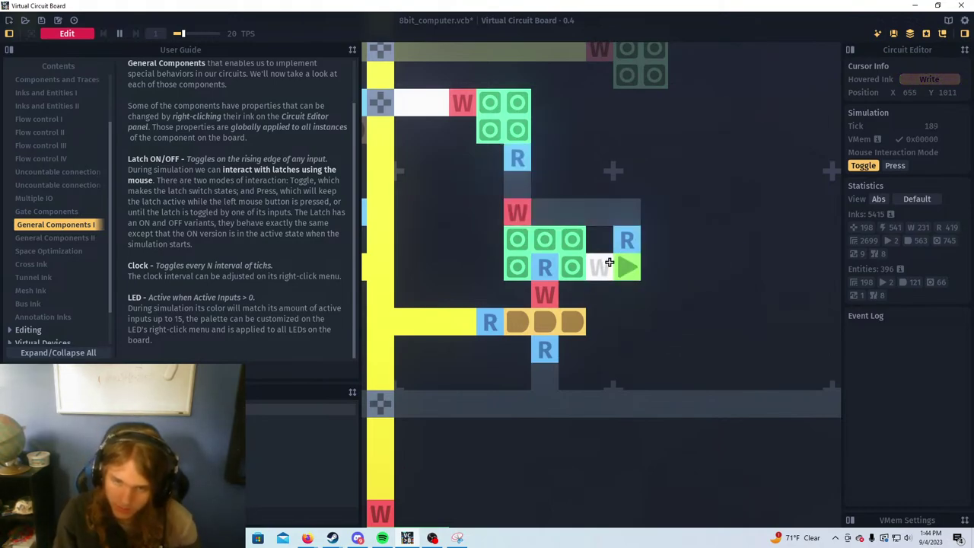
Return to editing and replace the latch cell beside the Buffer's Write cell with a Read cell
{"action": "key", "text": "space"}
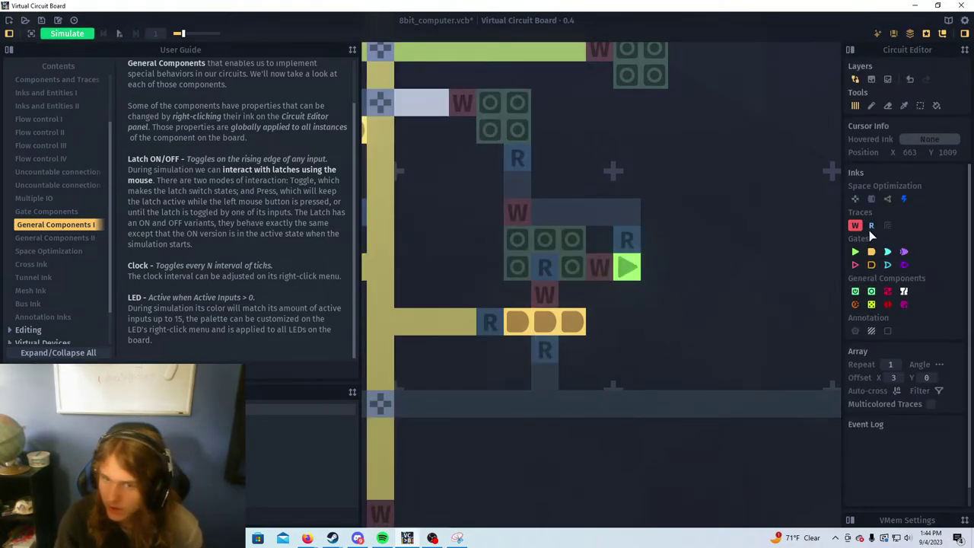
{"action": "left_click", "coordinate": [871, 226]}
{"action": "left_click", "coordinate": [572, 266]}
Simulate again with the yellow trace's and dark grey line's latches toggled, and inspect the signals around the latch block's feedback path
{"action": "key", "text": "Tab"}
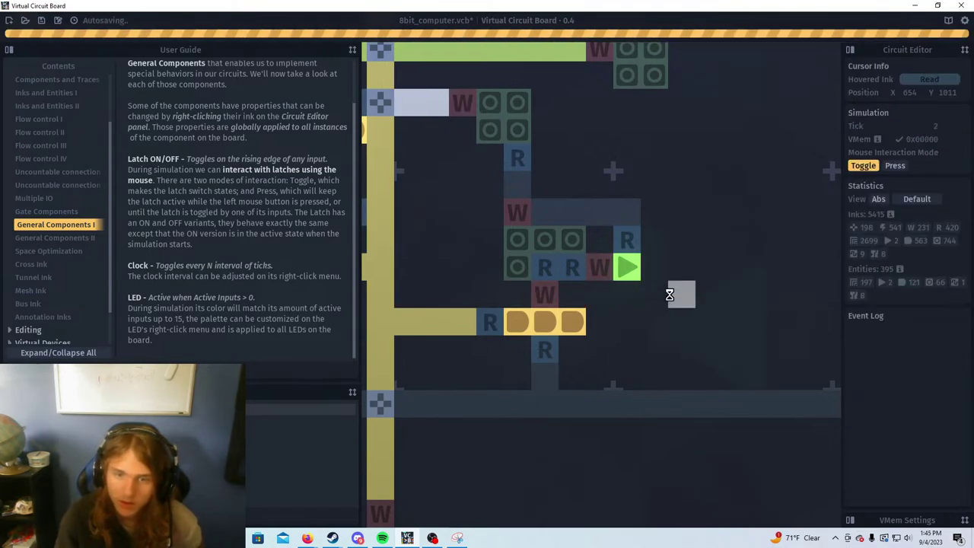
{"action": "scroll", "coordinate": [583, 319], "scroll_direction": "down", "scroll_amount": 3}
{"action": "left_click_drag", "start_coordinate": [559, 361], "coordinate": [601, 308]}
{"action": "scroll", "coordinate": [620, 288], "scroll_direction": "up", "scroll_amount": 3}
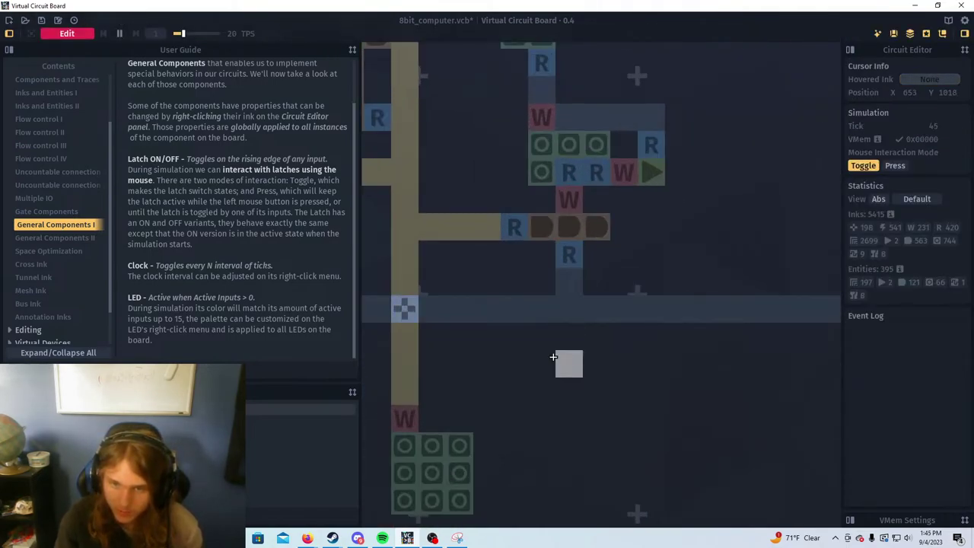
{"action": "scroll", "coordinate": [554, 357], "scroll_direction": "down", "scroll_amount": 5}
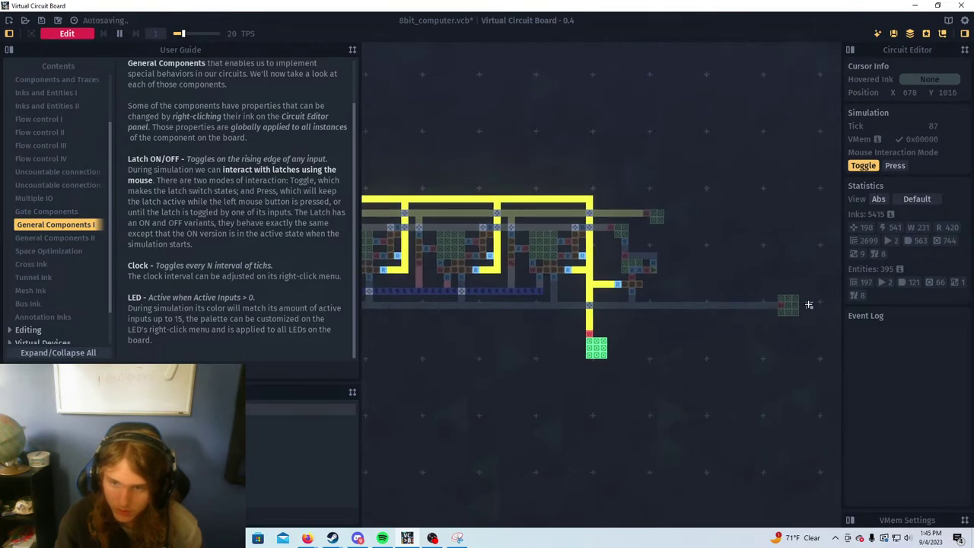
{"action": "left_click", "coordinate": [795, 307]}
{"action": "scroll", "coordinate": [796, 310], "scroll_direction": "up", "scroll_amount": 5}
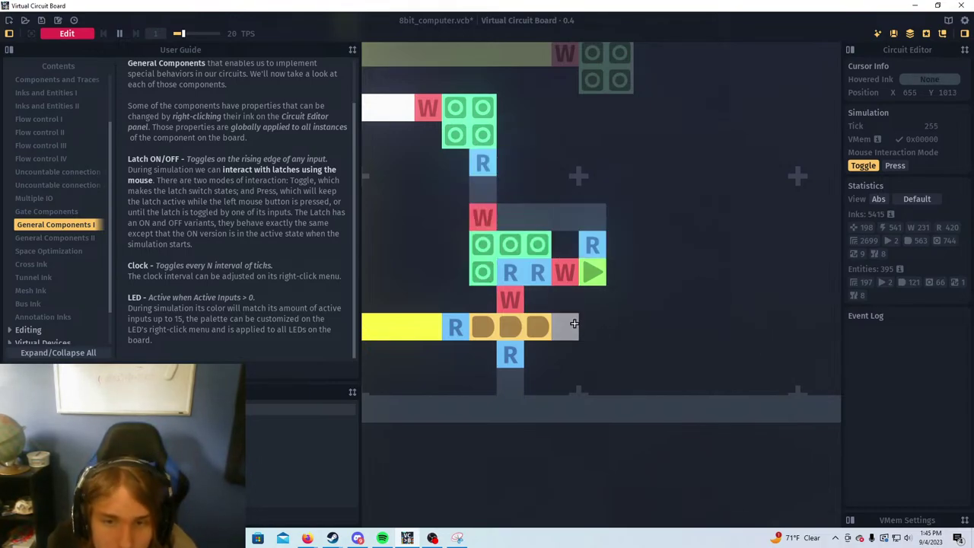
{"action": "scroll", "coordinate": [574, 324], "scroll_direction": "down", "scroll_amount": 2}
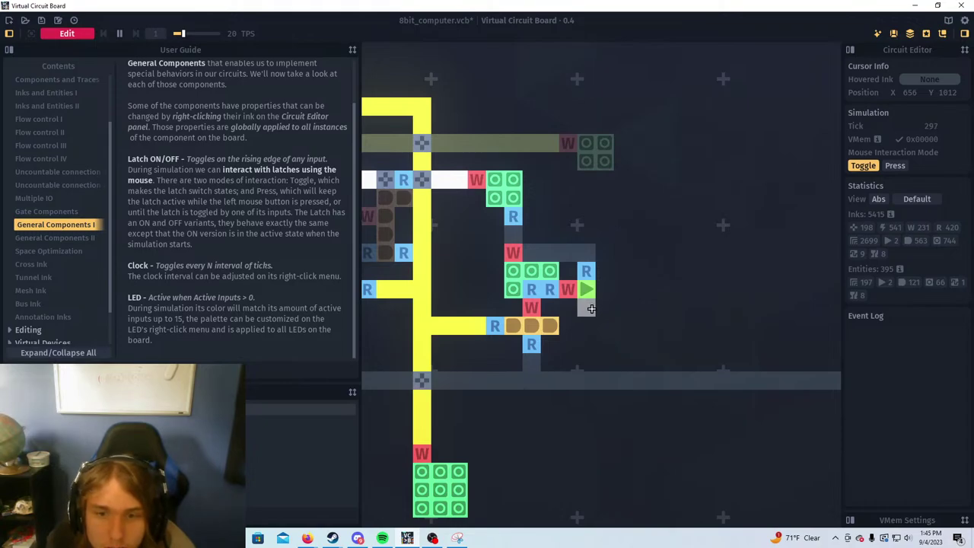
{"action": "scroll", "coordinate": [607, 295], "scroll_direction": "up", "scroll_amount": 2}
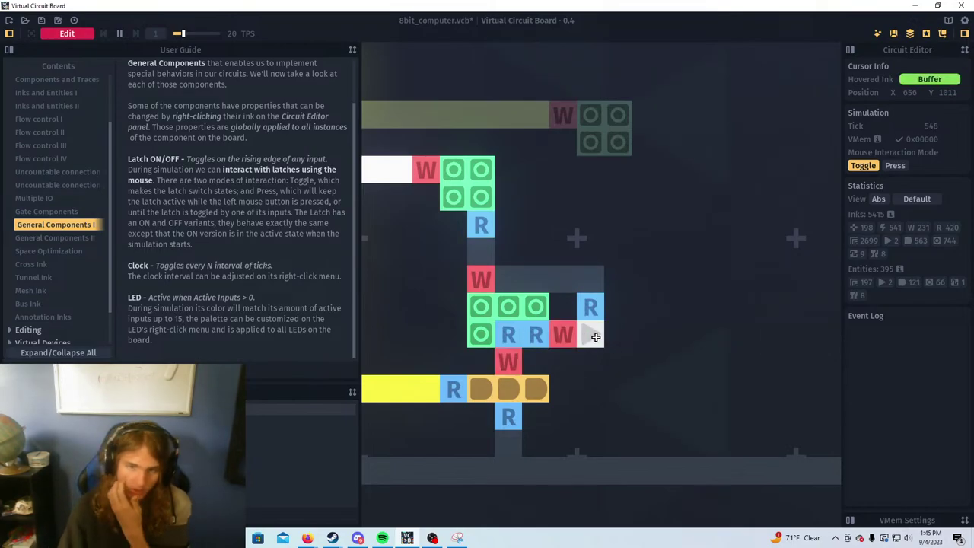
Rebuild the latch block's feedback path with two Buffers in series, each with its own Read and Write cell
{"action": "key", "text": "Tab"}
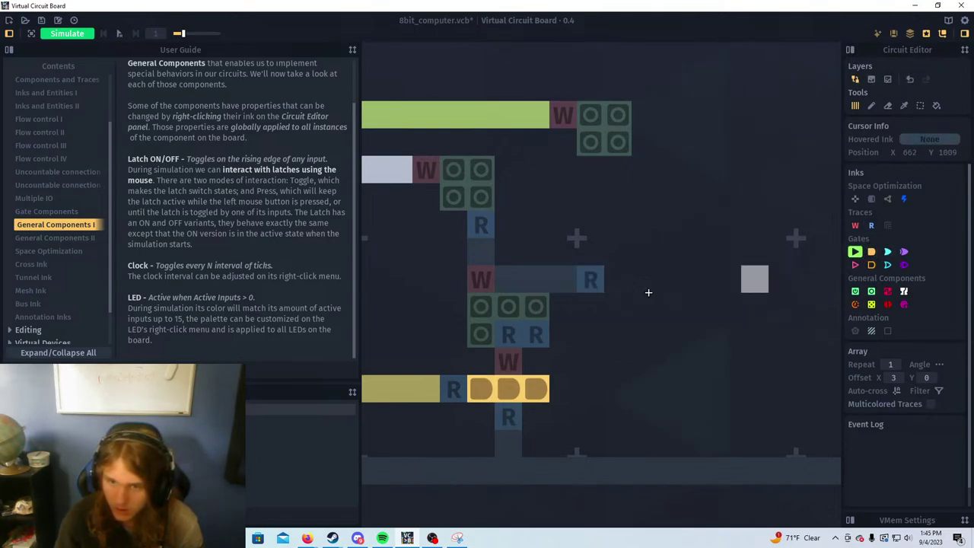
{"action": "left_click", "coordinate": [854, 226]}
{"action": "left_click", "coordinate": [591, 335]}
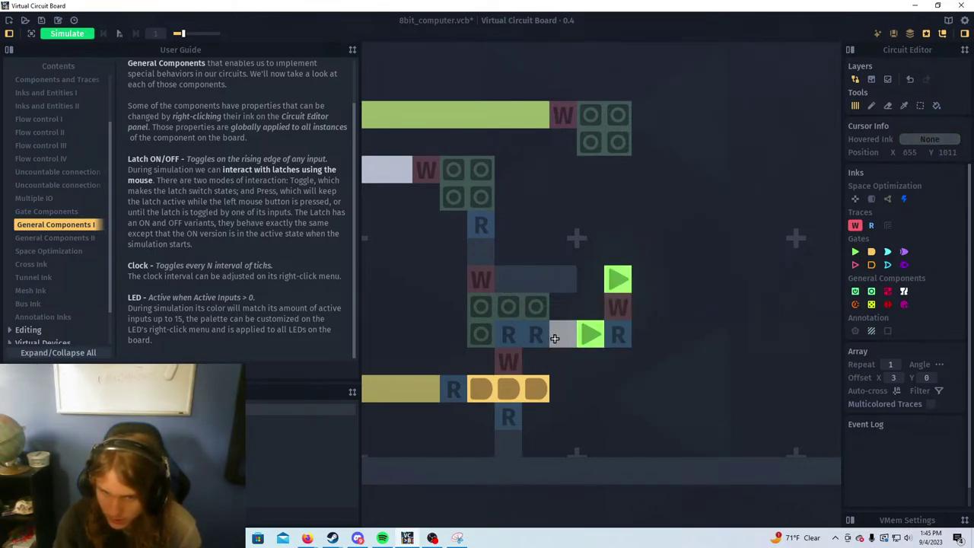
{"action": "middle_click", "coordinate": [617, 328]}
{"action": "left_click", "coordinate": [592, 280]}
Simulate the two-Buffer feedback loop and switch the yellow trace's latch on and off repeatedly
{"action": "scroll", "coordinate": [620, 351], "scroll_direction": "down", "scroll_amount": 4}
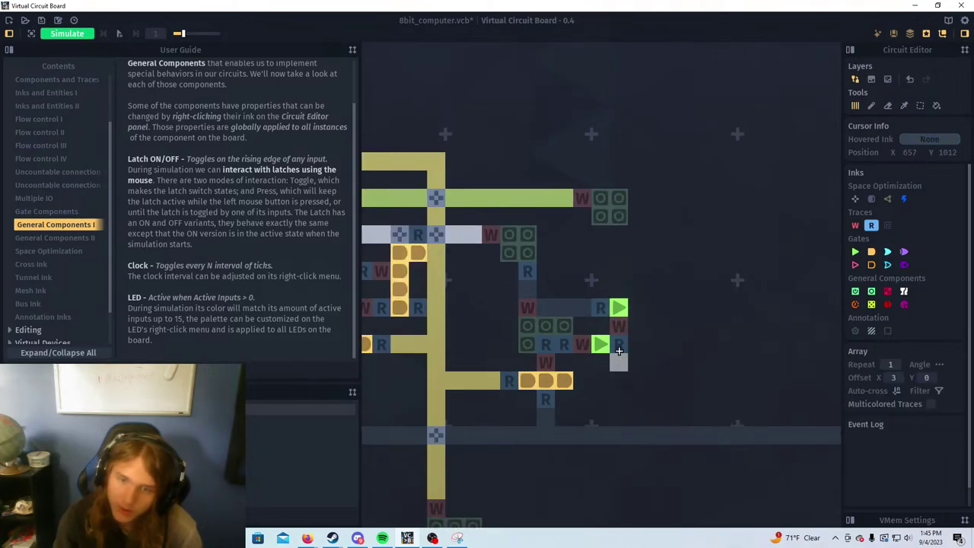
{"action": "left_click_drag", "start_coordinate": [647, 357], "coordinate": [649, 316]}
{"action": "key", "text": "Tab"}
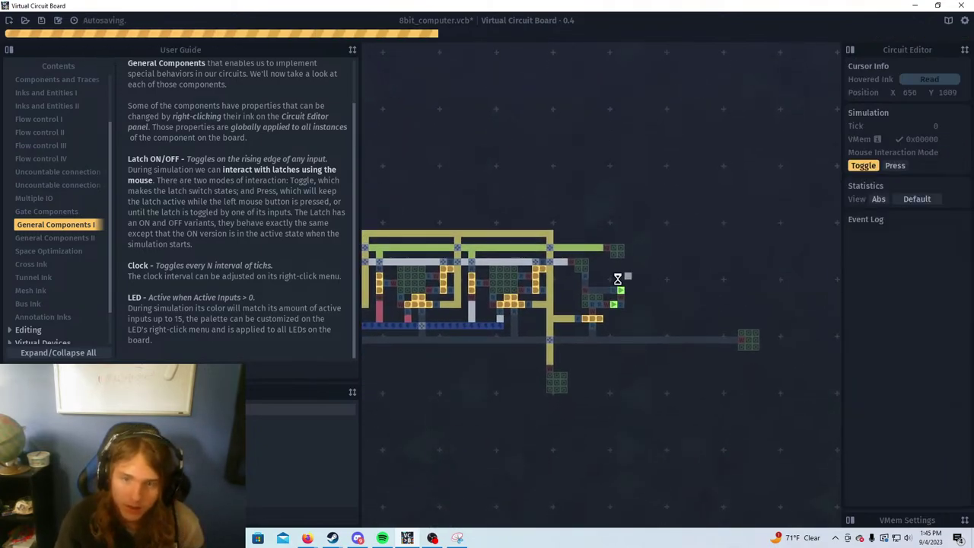
{"action": "left_click", "coordinate": [557, 389]}
{"action": "left_click", "coordinate": [558, 389]}
{"action": "left_click", "coordinate": [558, 389]}
{"action": "left_click", "coordinate": [558, 389]}
{"action": "left_click", "coordinate": [559, 389]}
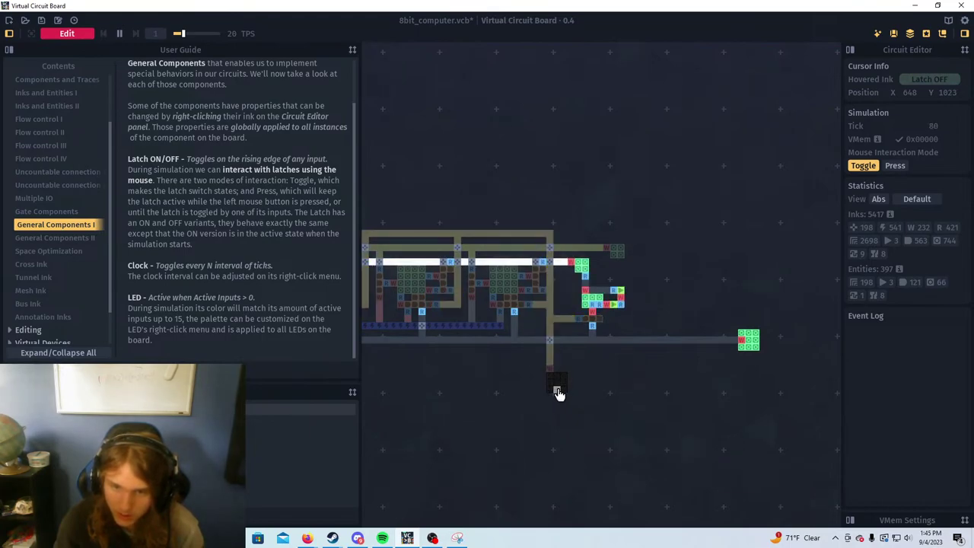
{"action": "left_click", "coordinate": [559, 389]}
{"action": "left_click", "coordinate": [559, 389]}
{"action": "left_click", "coordinate": [560, 388]}
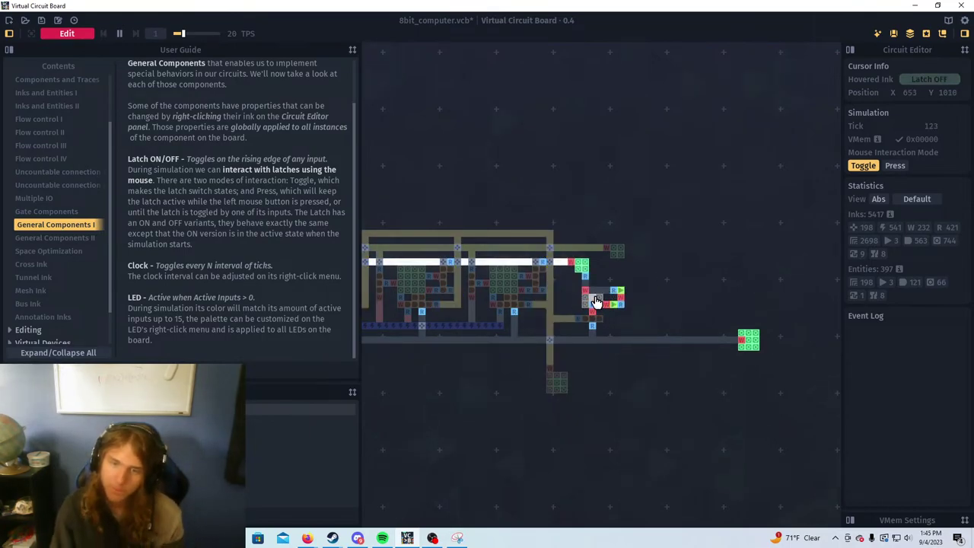
Remove the 2x2 latch with its Write and Read cells from the white trace and extend that trace down to the grey line above the latch block
{"action": "scroll", "coordinate": [696, 317], "scroll_direction": "up", "scroll_amount": 5}
{"action": "scroll", "coordinate": [696, 317], "scroll_direction": "down", "scroll_amount": 4}
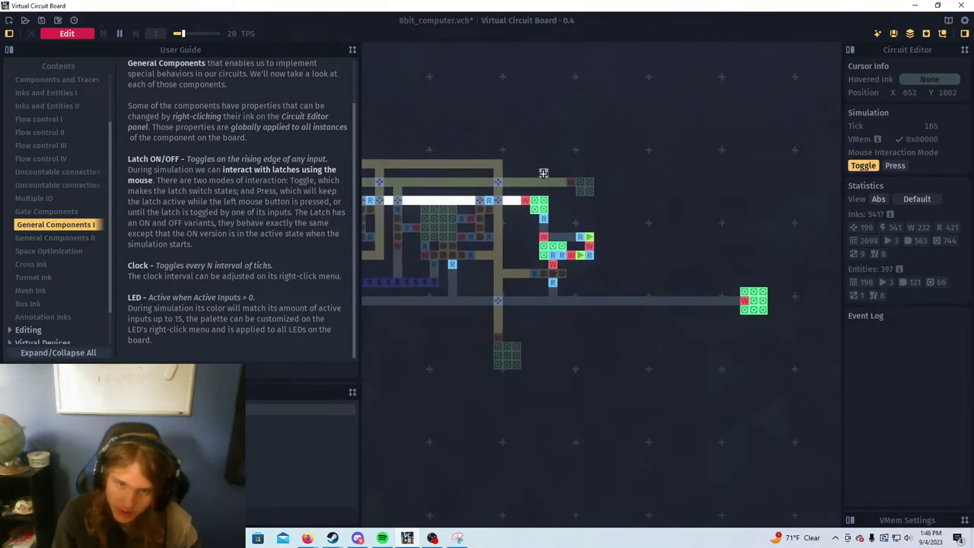
{"action": "left_click_drag", "start_coordinate": [581, 212], "coordinate": [645, 245]}
{"action": "scroll", "coordinate": [638, 254], "scroll_direction": "down", "scroll_amount": 2}
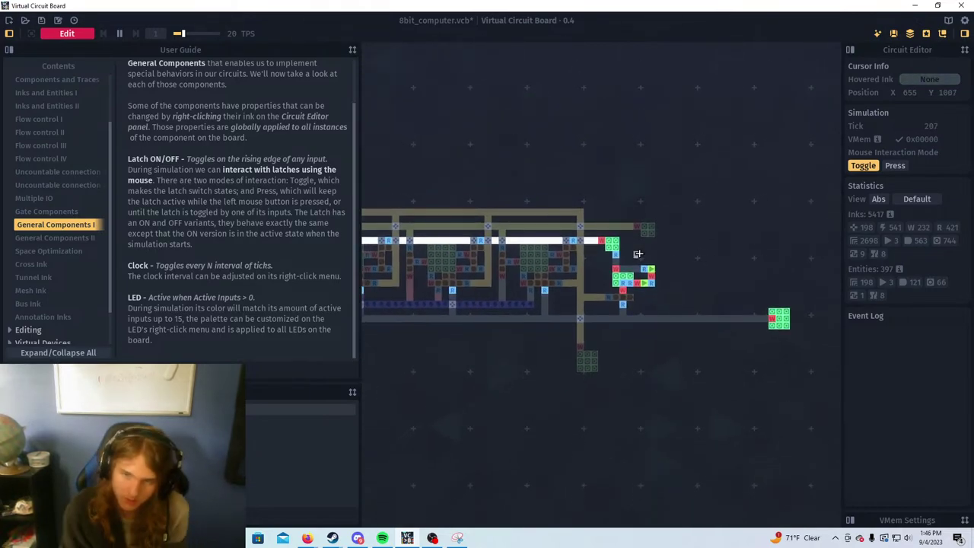
{"action": "scroll", "coordinate": [638, 254], "scroll_direction": "up", "scroll_amount": 2}
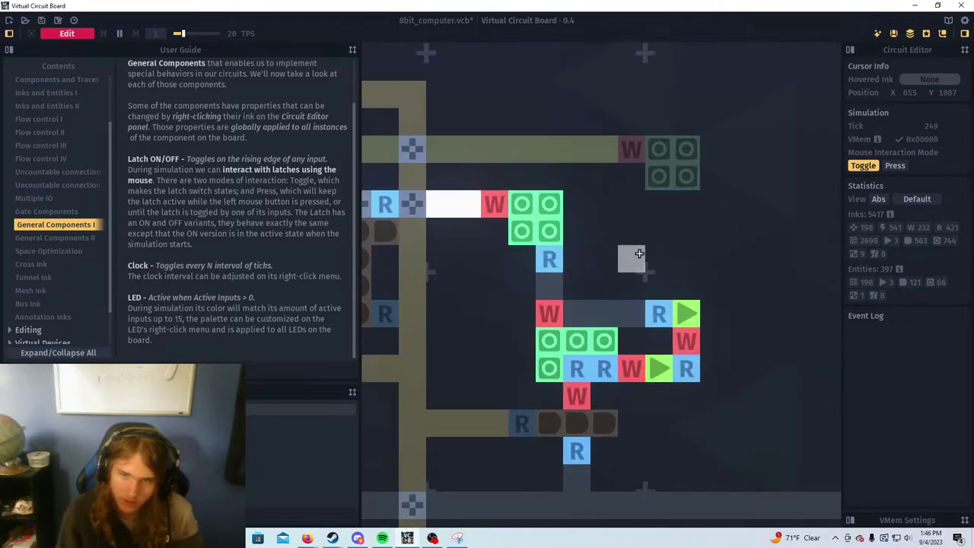
{"action": "left_click", "coordinate": [586, 242]}
{"action": "mouse_move", "coordinate": [526, 205]}
{"action": "left_mouse_down"}
{"action": "mouse_move", "coordinate": [582, 241]}
{"action": "mouse_move", "coordinate": [606, 238]}
{"action": "left_mouse_up"}
{"action": "key", "text": "space"}
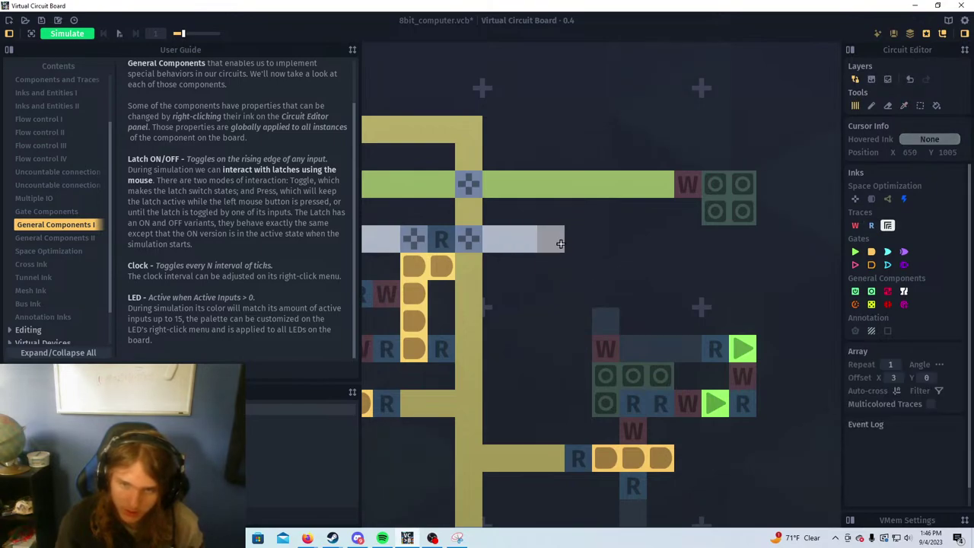
{"action": "mouse_move", "coordinate": [551, 240]}
{"action": "left_mouse_down"}
{"action": "mouse_move", "coordinate": [606, 266]}
{"action": "mouse_move", "coordinate": [606, 294]}
{"action": "left_mouse_up"}
Simulate with the yellow trace's latch on and the dark grey line's latch off, and examine the Buffer-reset latch column beside the Clock block
{"action": "scroll", "coordinate": [650, 274], "scroll_direction": "down", "scroll_amount": 3}
{"action": "scroll", "coordinate": [650, 275], "scroll_direction": "down", "scroll_amount": 4}
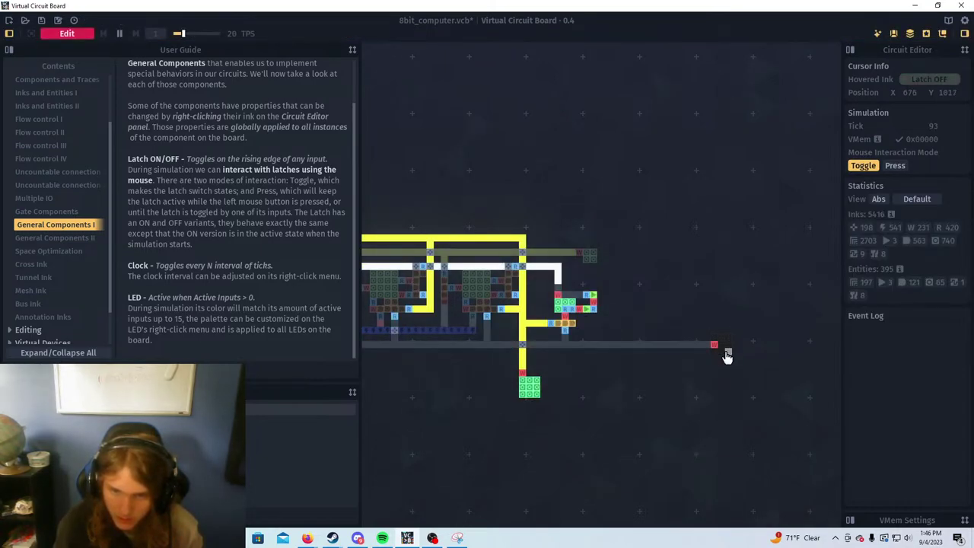
{"action": "scroll", "coordinate": [672, 309], "scroll_direction": "down", "scroll_amount": 3}
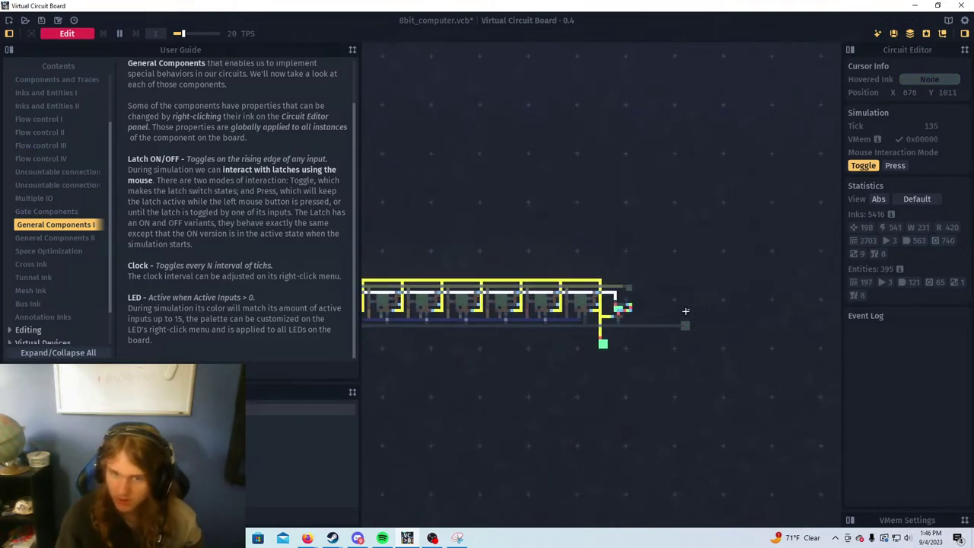
{"action": "left_click_drag", "start_coordinate": [685, 311], "coordinate": [373, 347]}
{"action": "left_click_drag", "start_coordinate": [791, 327], "coordinate": [396, 305]}
{"action": "left_click_drag", "start_coordinate": [728, 300], "coordinate": [524, 264]}
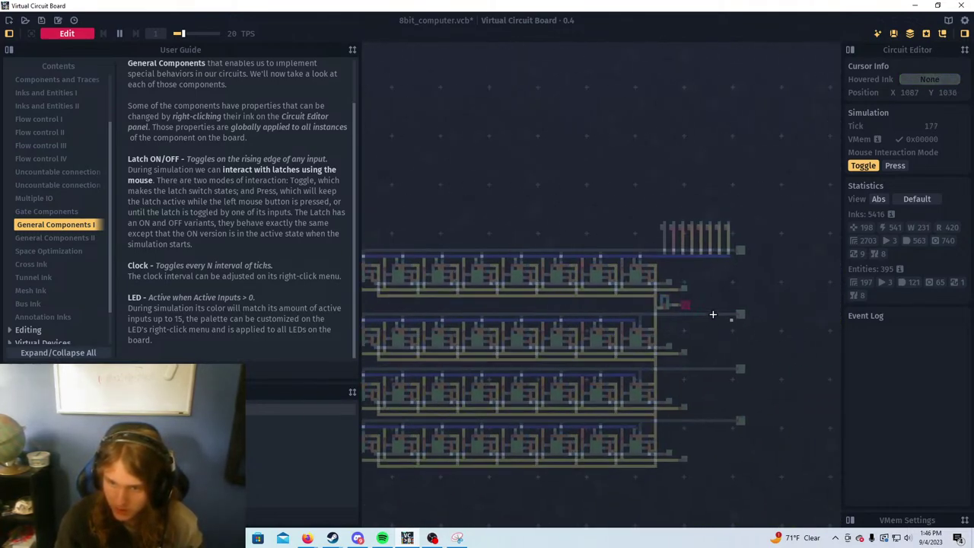
{"action": "scroll", "coordinate": [635, 270], "scroll_direction": "up", "scroll_amount": 6}
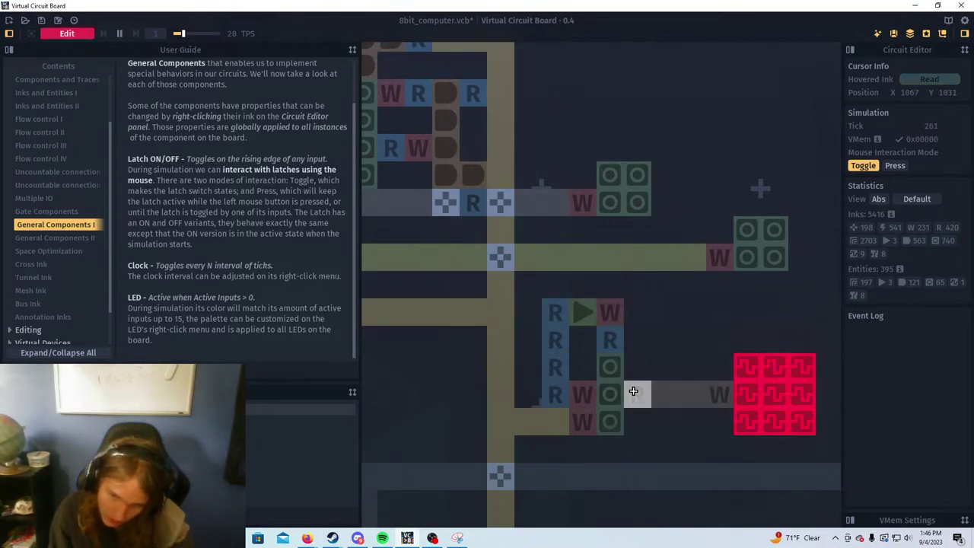
{"action": "left_click", "coordinate": [599, 411]}
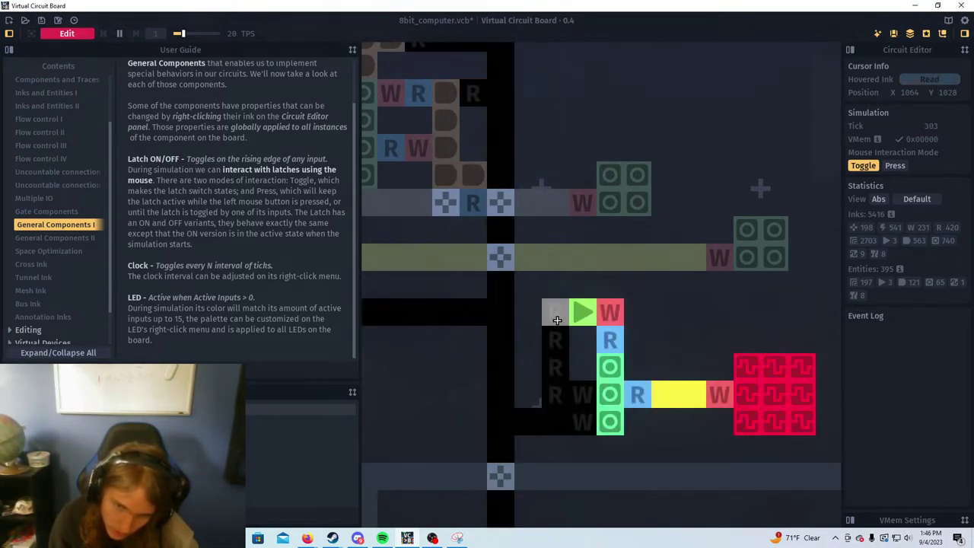
{"action": "scroll", "coordinate": [533, 412], "scroll_direction": "down", "scroll_amount": 6}
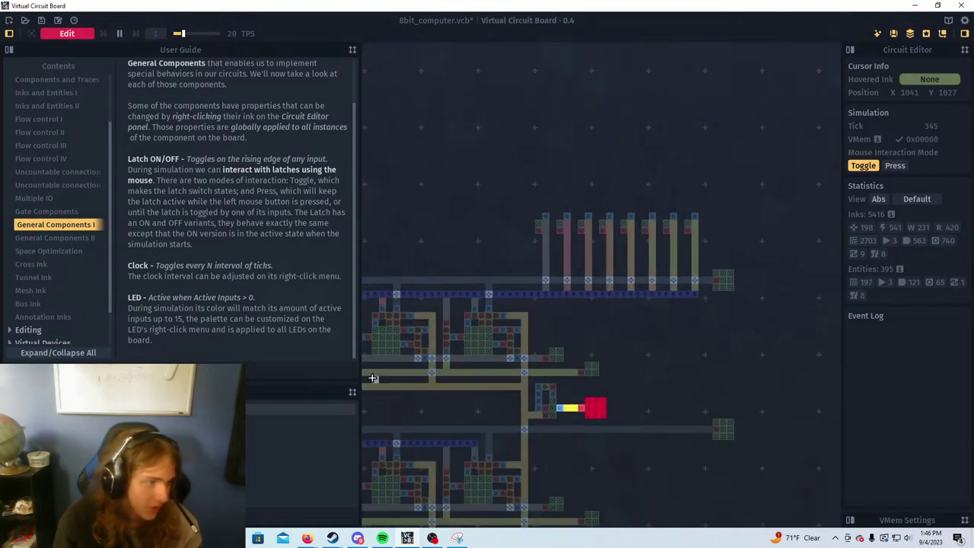
Go back to the flipped register row and switch the dark grey line's latch on to check the And gate's inputs
{"action": "left_click_drag", "start_coordinate": [399, 373], "coordinate": [750, 364]}
{"action": "left_click_drag", "start_coordinate": [426, 394], "coordinate": [754, 377]}
{"action": "left_click_drag", "start_coordinate": [533, 354], "coordinate": [804, 351]}
{"action": "mouse_move", "coordinate": [365, 342]}
{"action": "left_mouse_down"}
{"action": "mouse_move", "coordinate": [596, 303]}
{"action": "mouse_move", "coordinate": [825, 209]}
{"action": "left_mouse_up"}
{"action": "scroll", "coordinate": [568, 259], "scroll_direction": "down", "scroll_amount": 8}
{"action": "left_click_drag", "start_coordinate": [459, 317], "coordinate": [624, 315]}
{"action": "scroll", "coordinate": [609, 271], "scroll_direction": "up", "scroll_amount": 10}
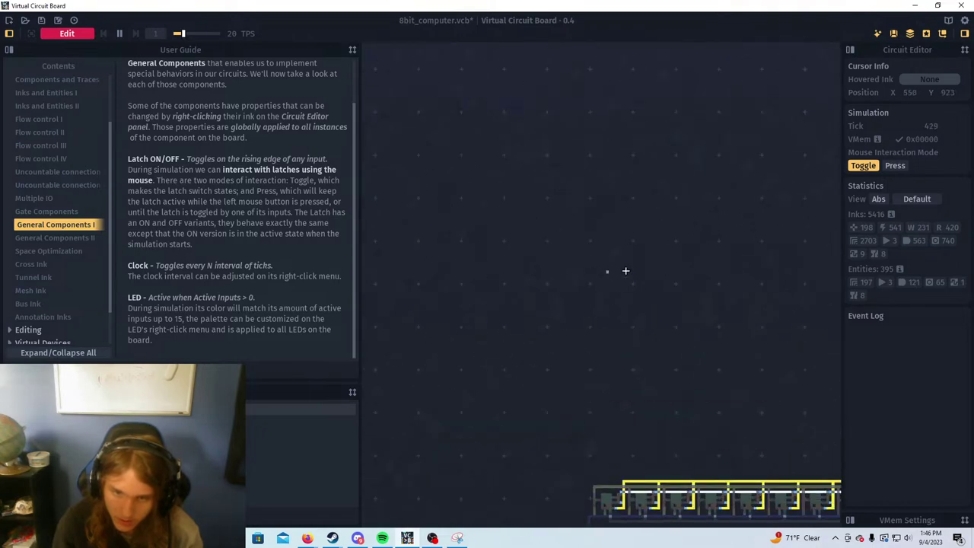
{"action": "scroll", "coordinate": [650, 285], "scroll_direction": "down", "scroll_amount": 3}
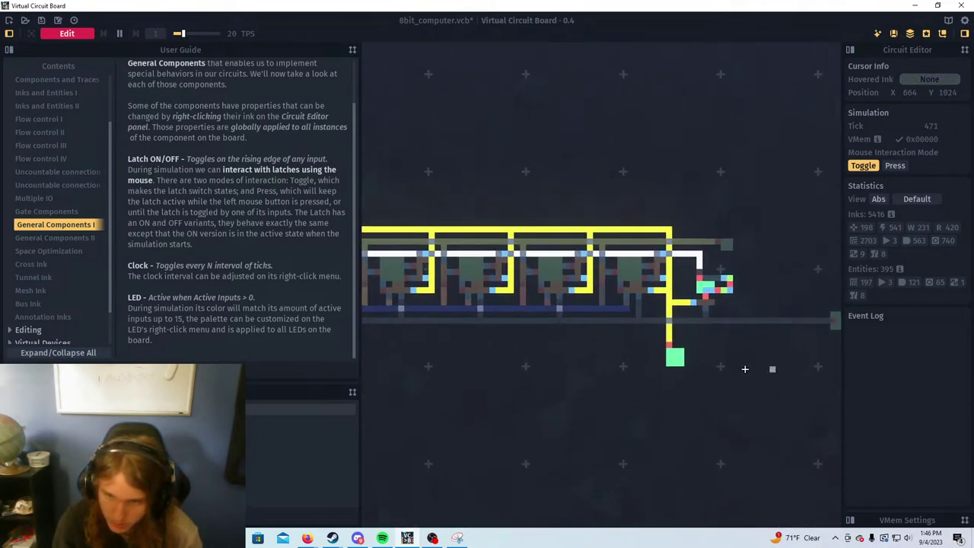
{"action": "scroll", "coordinate": [714, 329], "scroll_direction": "up", "scroll_amount": 4}
{"action": "left_click_drag", "start_coordinate": [674, 220], "coordinate": [634, 334]}
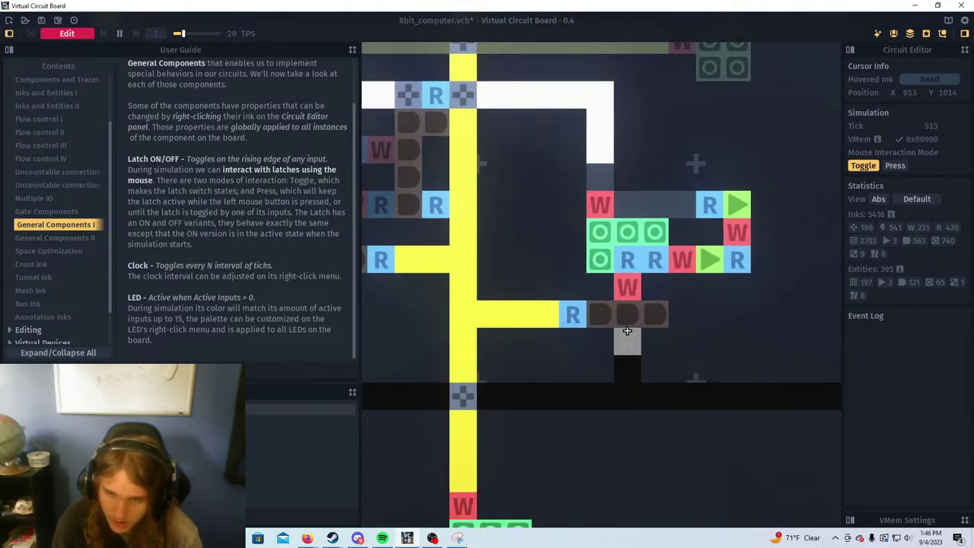
{"action": "scroll", "coordinate": [579, 308], "scroll_direction": "down", "scroll_amount": 4}
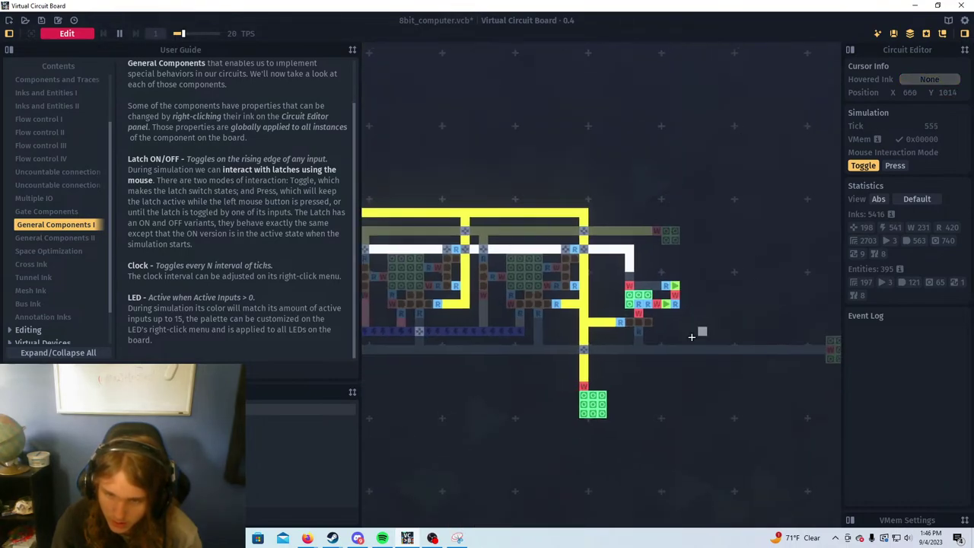
{"action": "left_click", "coordinate": [812, 371]}
{"action": "scroll", "coordinate": [595, 386], "scroll_direction": "up", "scroll_amount": 3}
{"action": "left_click_drag", "start_coordinate": [592, 259], "coordinate": [546, 358]}
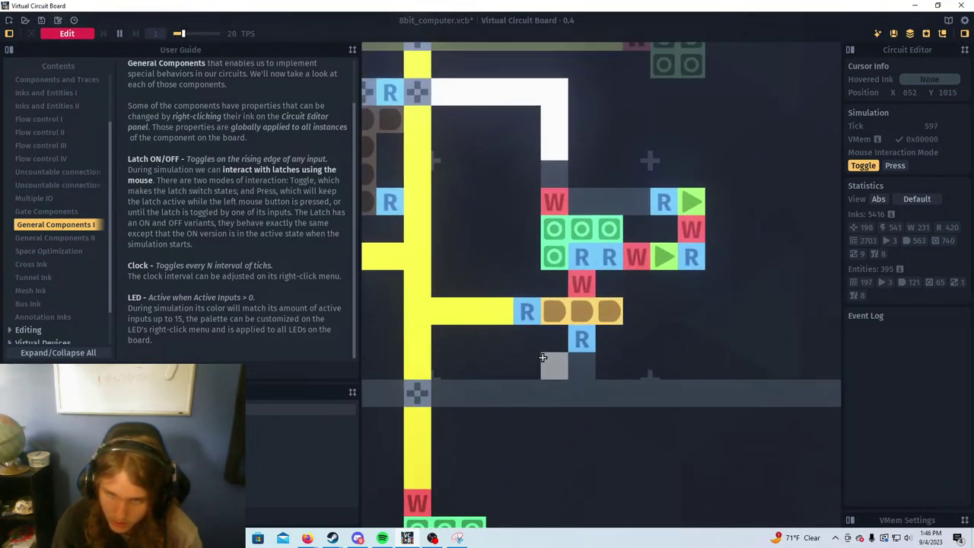
Toggle the four-cell latch block several times and examine the signals through its two-Buffer feedback path
{"action": "left_click", "coordinate": [545, 276]}
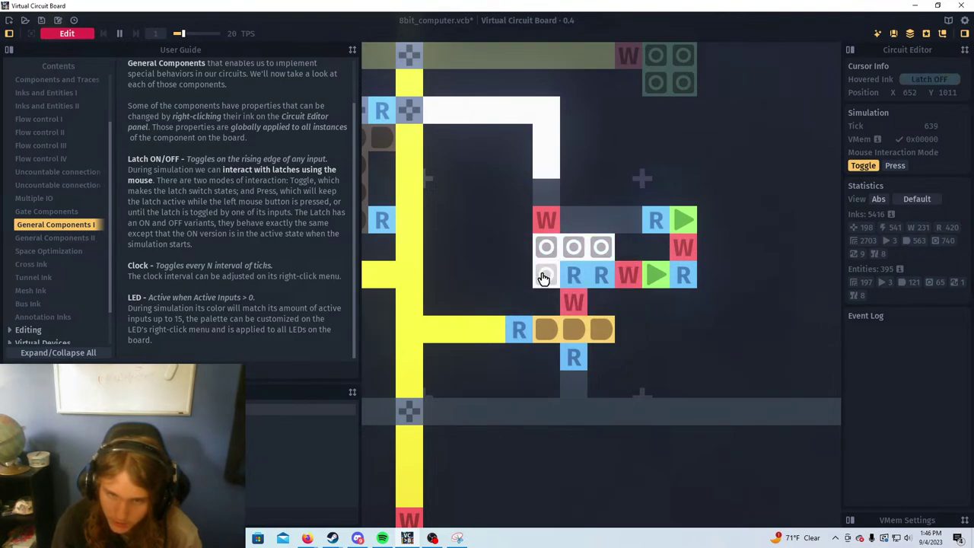
{"action": "left_click", "coordinate": [548, 275]}
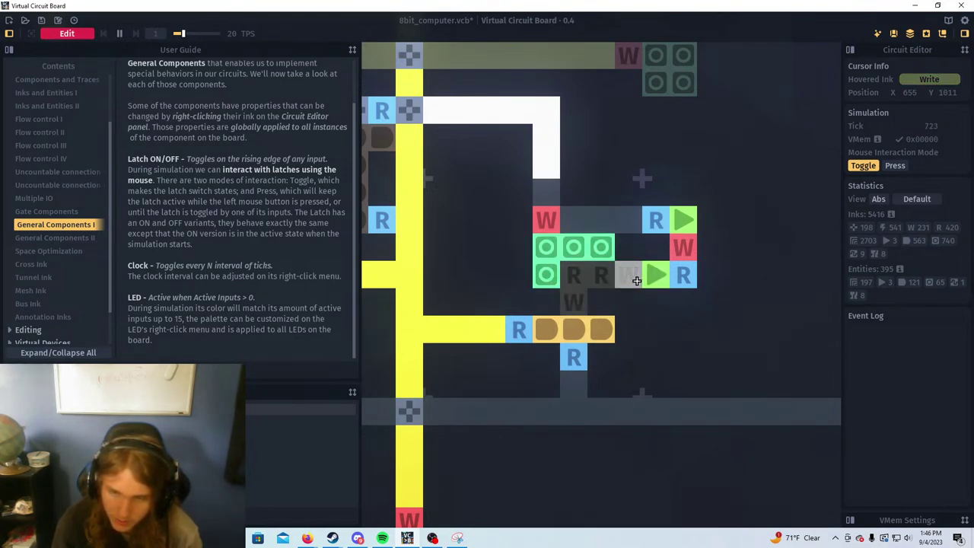
{"action": "left_click", "coordinate": [565, 253]}
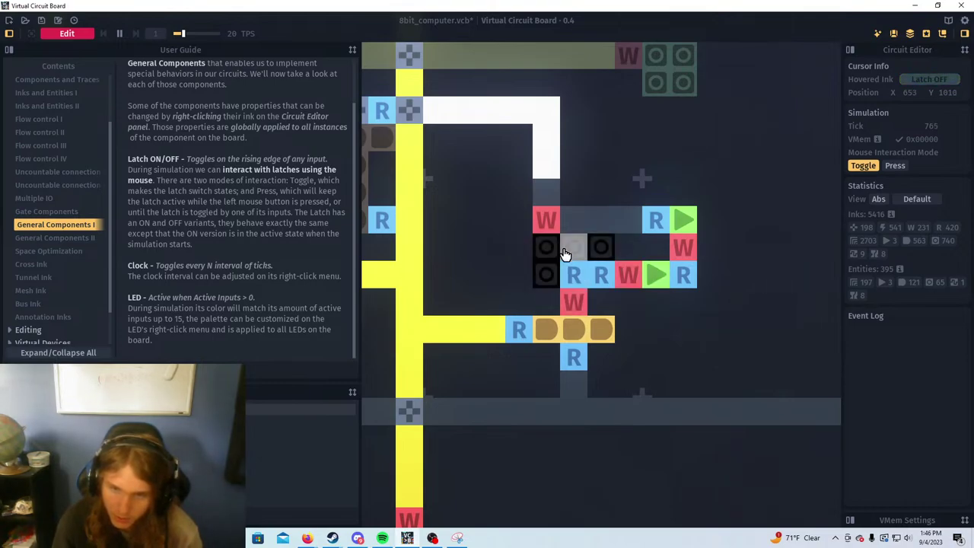
{"action": "left_click", "coordinate": [566, 254]}
{"action": "left_click_drag", "start_coordinate": [685, 303], "coordinate": [634, 397]}
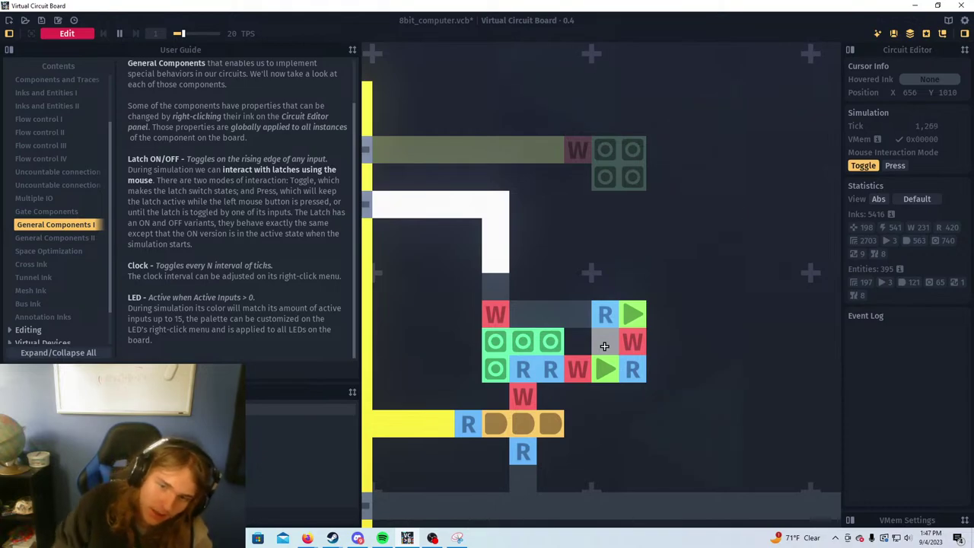
Restart the simulation, switch the yellow trace's latch and the four-cell latch block, and inspect the Buffer feedback again
{"action": "key", "text": "space"}
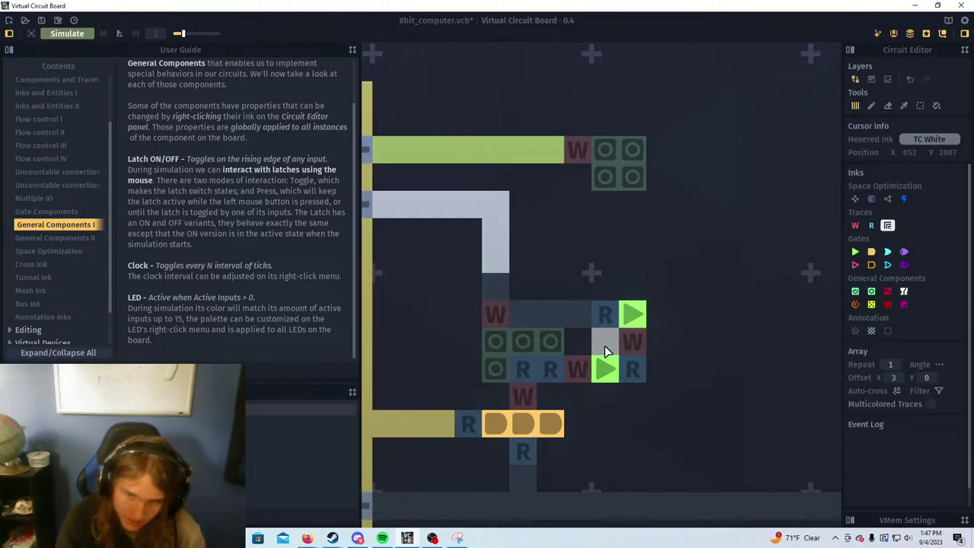
{"action": "scroll", "coordinate": [632, 335], "scroll_direction": "down", "scroll_amount": 6}
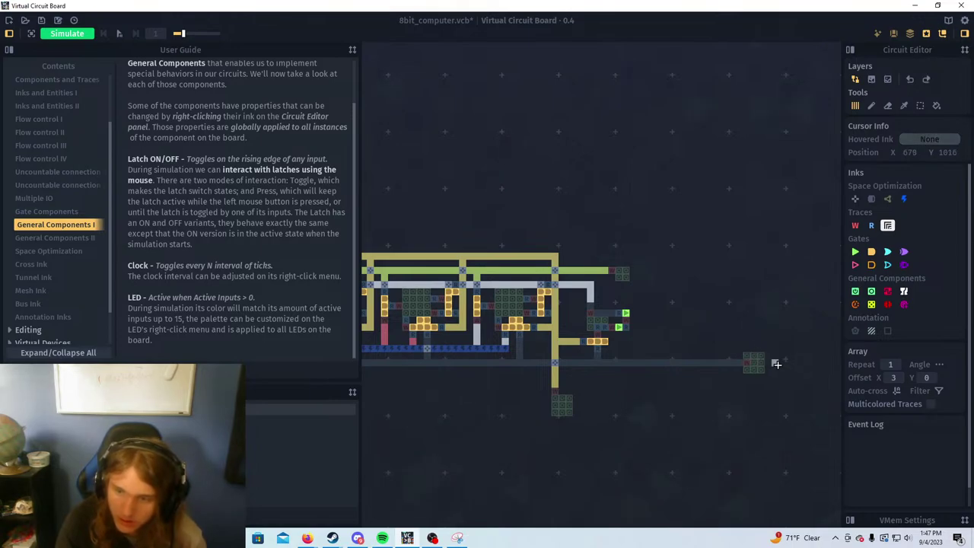
{"action": "key", "text": "space"}
{"action": "scroll", "coordinate": [718, 388], "scroll_direction": "up", "scroll_amount": 6}
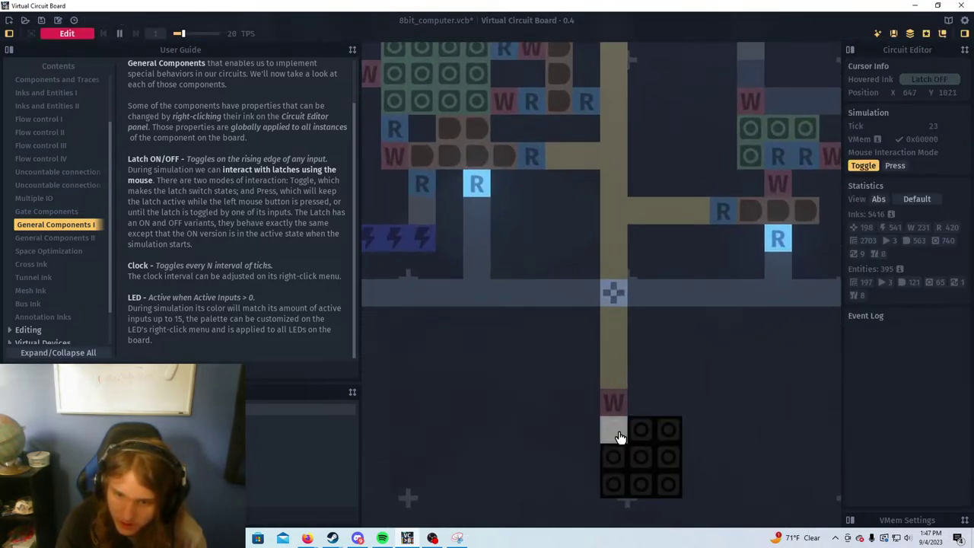
{"action": "left_click", "coordinate": [620, 437]}
{"action": "scroll", "coordinate": [641, 460], "scroll_direction": "down", "scroll_amount": 2}
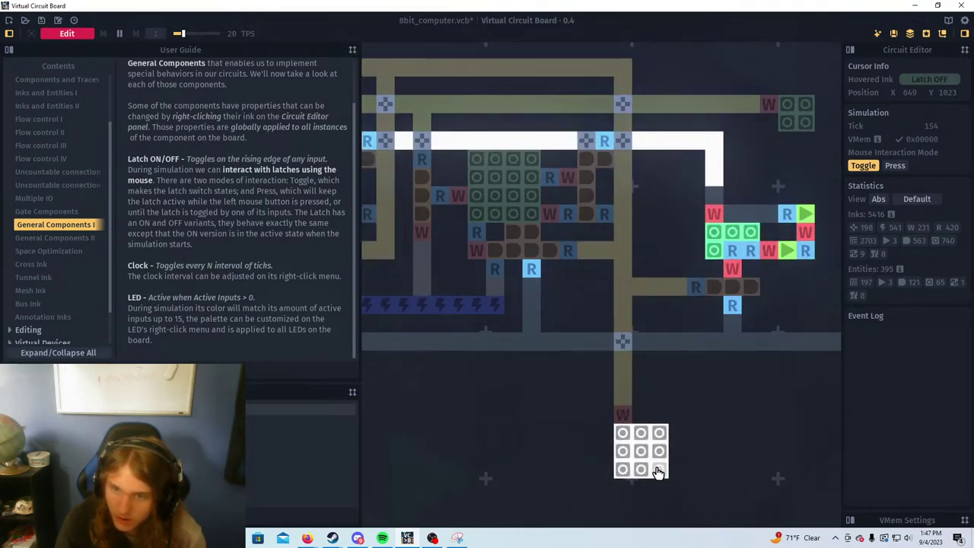
{"action": "left_click", "coordinate": [716, 252]}
{"action": "left_click_drag", "start_coordinate": [733, 303], "coordinate": [696, 330]}
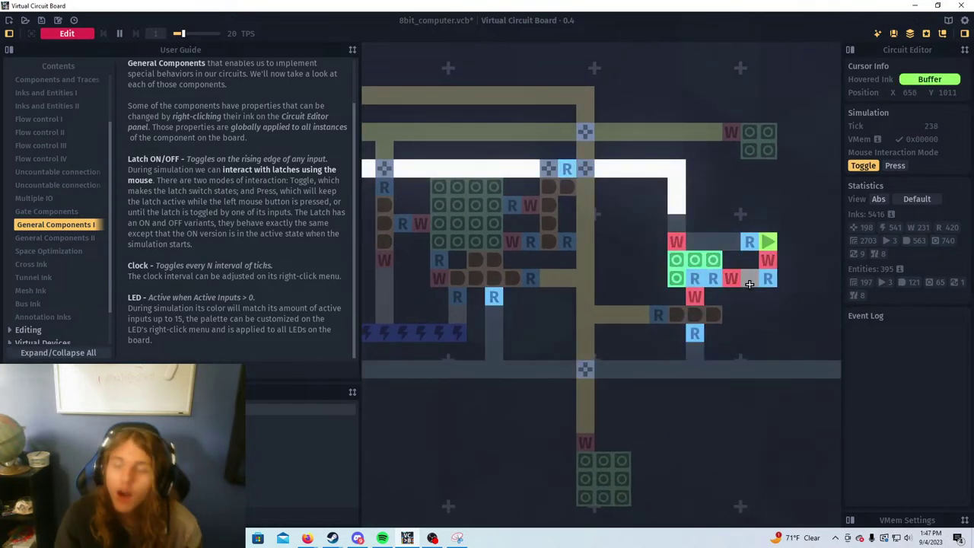
Return to editing and study the Clock block's latch column and Buffer reset loop beside the stacked register rows for comparison
{"action": "scroll", "coordinate": [750, 282], "scroll_direction": "down", "scroll_amount": 3}
{"action": "key", "text": "space"}
{"action": "scroll", "coordinate": [786, 274], "scroll_direction": "down", "scroll_amount": 2}
{"action": "left_click_drag", "start_coordinate": [799, 273], "coordinate": [365, 256]}
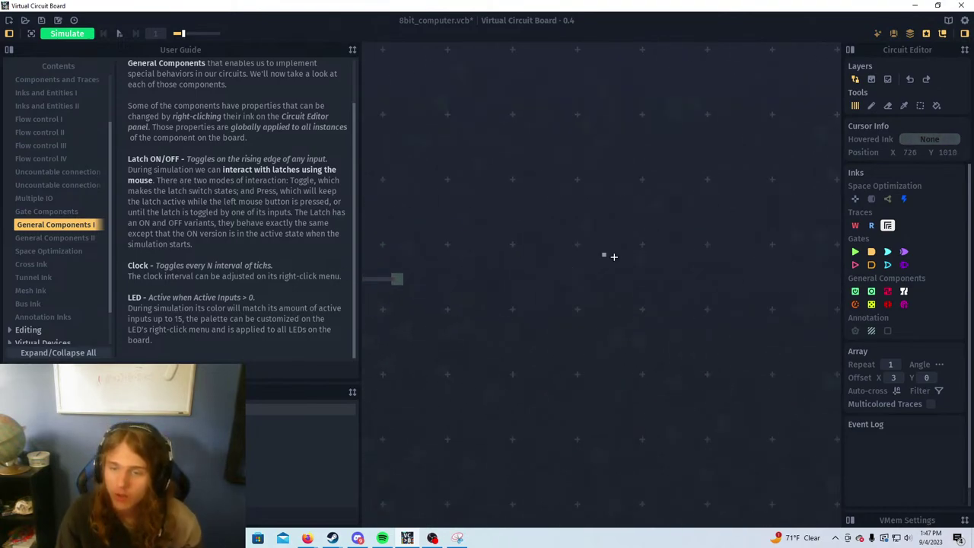
{"action": "left_click_drag", "start_coordinate": [826, 279], "coordinate": [476, 220]}
{"action": "left_click_drag", "start_coordinate": [769, 209], "coordinate": [533, 190]}
{"action": "scroll", "coordinate": [704, 185], "scroll_direction": "up", "scroll_amount": 5}
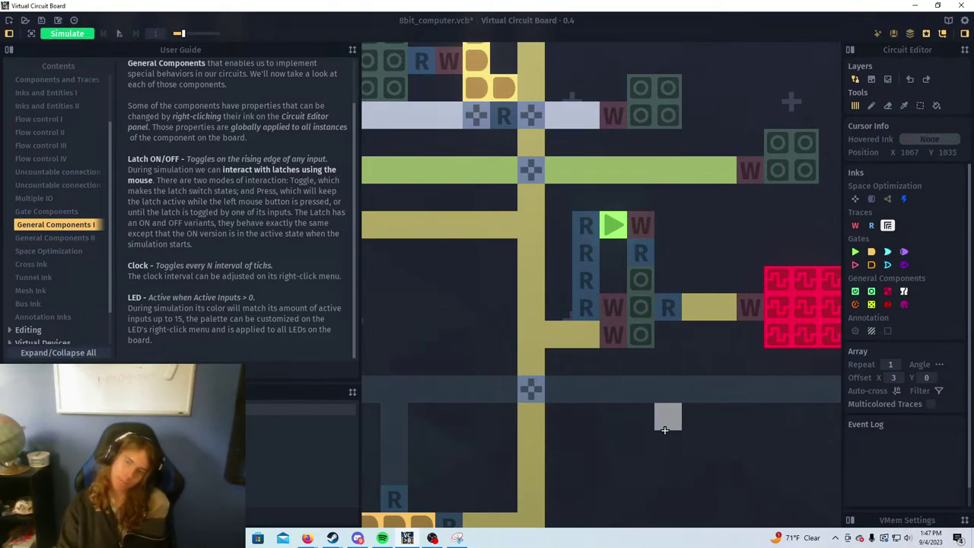
{"action": "scroll", "coordinate": [586, 370], "scroll_direction": "down", "scroll_amount": 5}
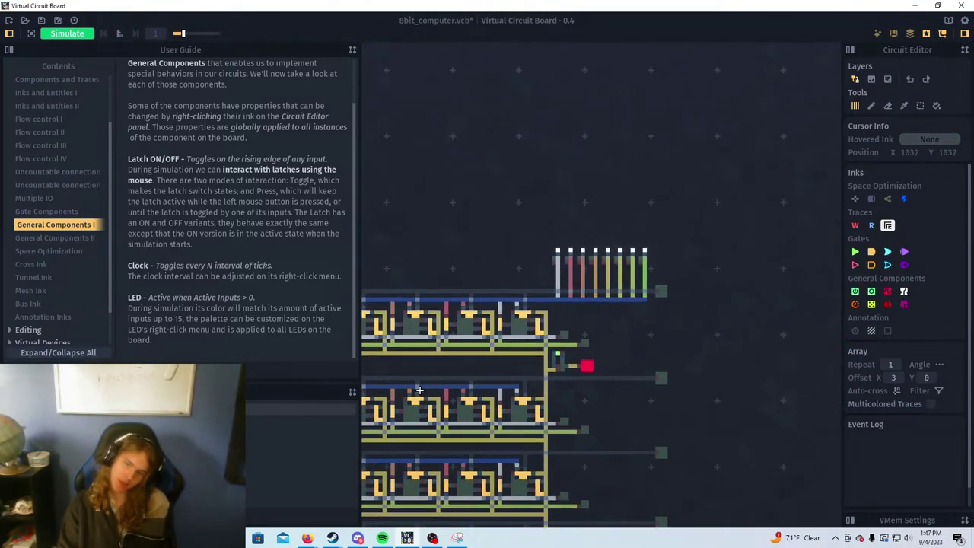
Reroute the flipped row's feedback with a Read cell beside the latch block's upper row and a white trace above the upper Buffer's Read cell, and simulate
{"action": "key", "text": "a"}
{"action": "left_click_drag", "start_coordinate": [425, 343], "coordinate": [726, 349]}
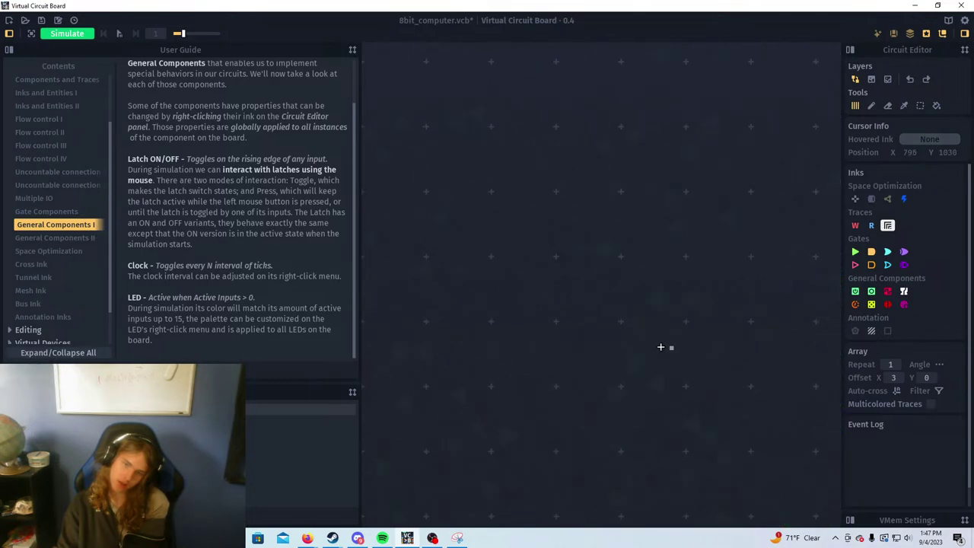
{"action": "left_click_drag", "start_coordinate": [408, 321], "coordinate": [765, 322]}
{"action": "scroll", "coordinate": [644, 292], "scroll_direction": "up", "scroll_amount": 6}
{"action": "left_click_drag", "start_coordinate": [662, 239], "coordinate": [579, 329]}
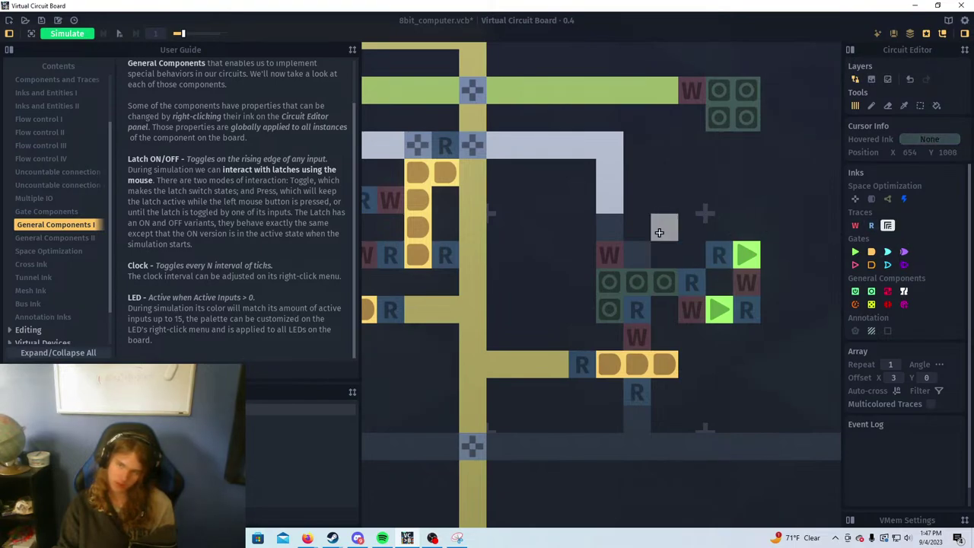
{"action": "left_click_drag", "start_coordinate": [642, 234], "coordinate": [714, 232]}
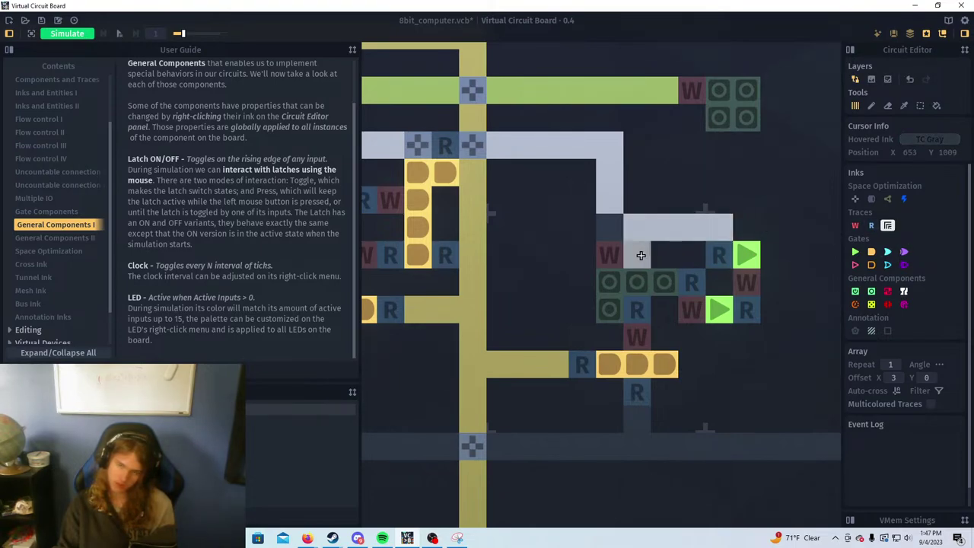
{"action": "key", "text": "Tab"}
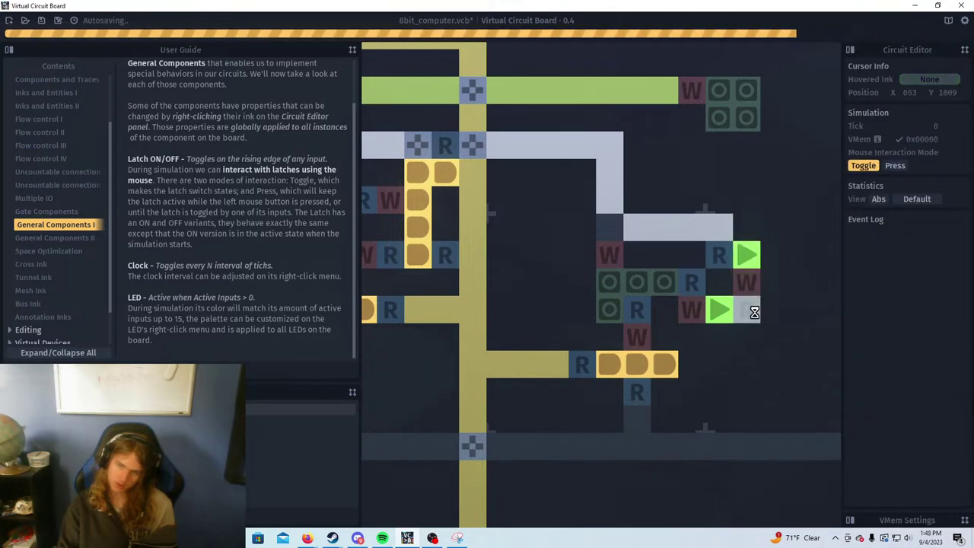
Switch the nine-cell latch block on the yellow trace on and off repeatedly and watch the flipped row's response
{"action": "scroll", "coordinate": [728, 363], "scroll_direction": "down", "scroll_amount": 5}
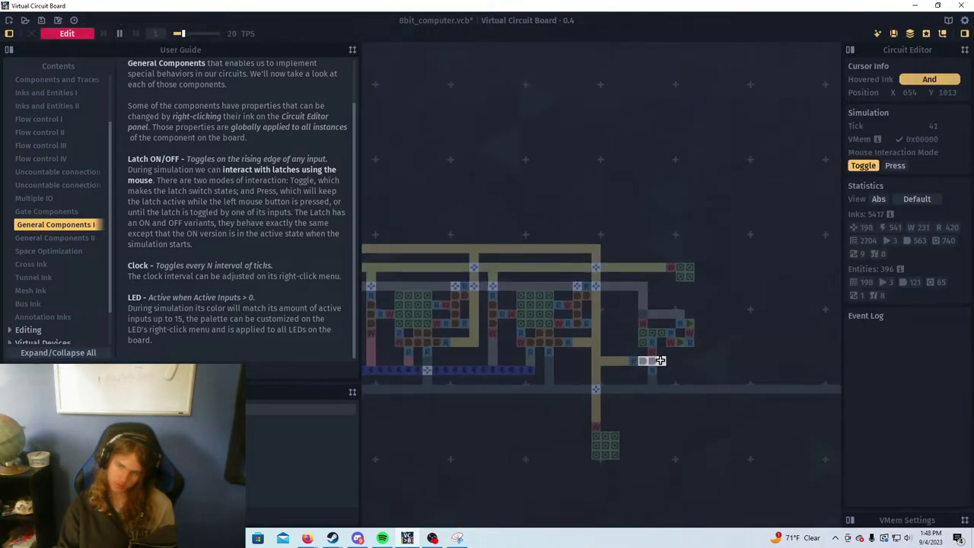
{"action": "scroll", "coordinate": [669, 365], "scroll_direction": "up", "scroll_amount": 3}
{"action": "left_click", "coordinate": [543, 416]}
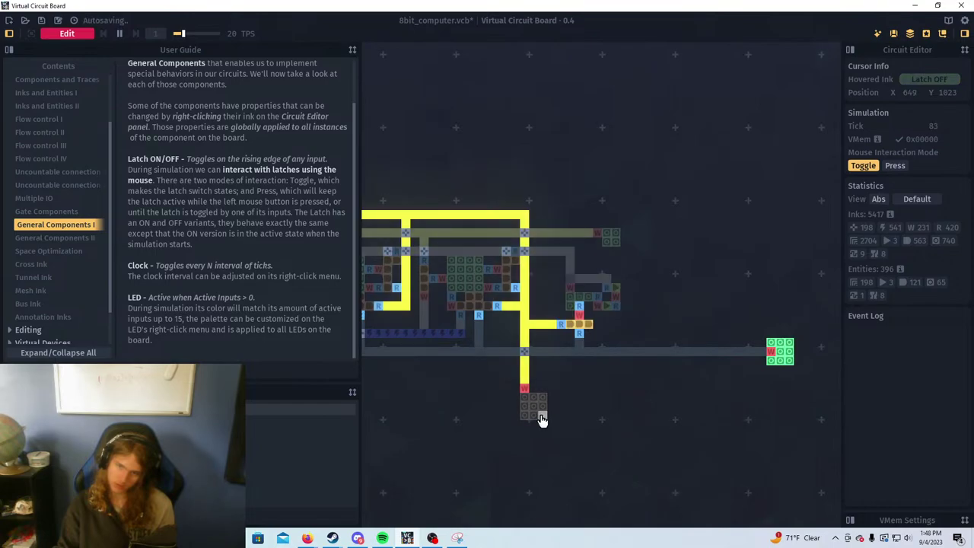
{"action": "left_click", "coordinate": [542, 415]}
{"action": "left_click", "coordinate": [542, 416]}
{"action": "left_click", "coordinate": [543, 416]}
{"action": "left_click", "coordinate": [543, 416]}
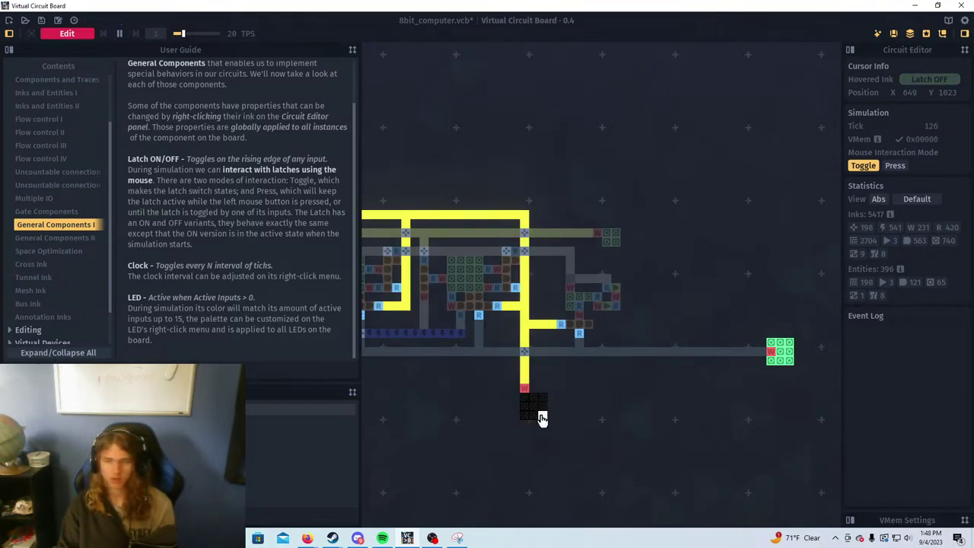
{"action": "left_click", "coordinate": [543, 417]}
{"action": "left_click", "coordinate": [543, 417]}
{"action": "left_click", "coordinate": [542, 419]}
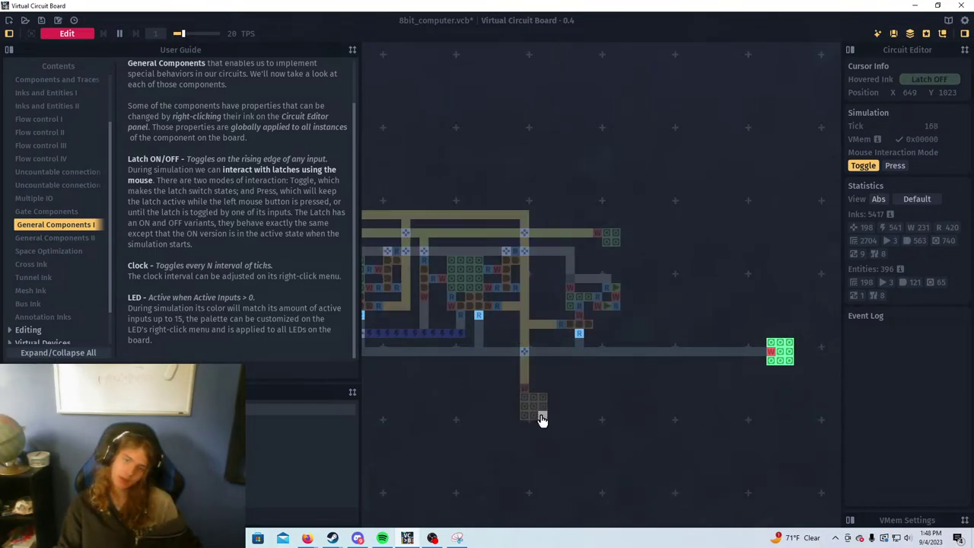
{"action": "left_click", "coordinate": [542, 418]}
{"action": "left_click", "coordinate": [542, 419]}
{"action": "left_click", "coordinate": [542, 418]}
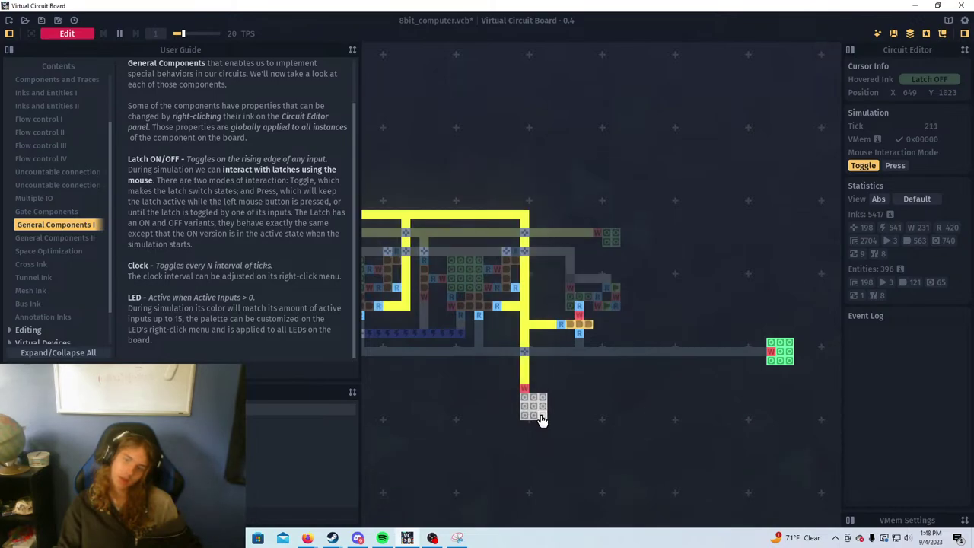
{"action": "left_click", "coordinate": [542, 418]}
{"action": "left_click", "coordinate": [542, 419]}
{"action": "left_click", "coordinate": [542, 418]}
{"action": "left_click", "coordinate": [542, 418]}
{"action": "left_click", "coordinate": [542, 419]}
{"action": "left_click", "coordinate": [542, 419]}
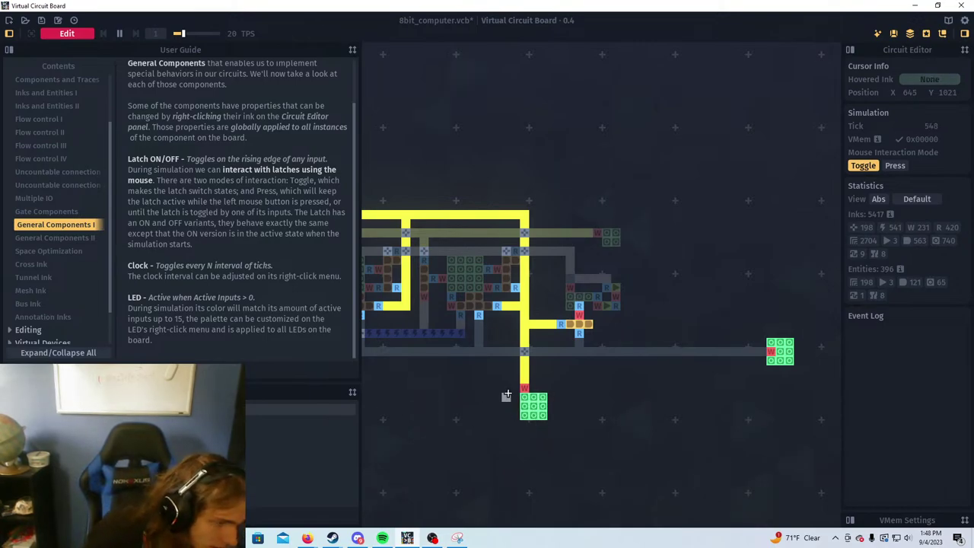
Return to editing and erase the upper Buffer with its Read cell, plus the Write and Read cells linking it to the lower Buffer
{"action": "scroll", "coordinate": [536, 374], "scroll_direction": "up", "scroll_amount": 5}
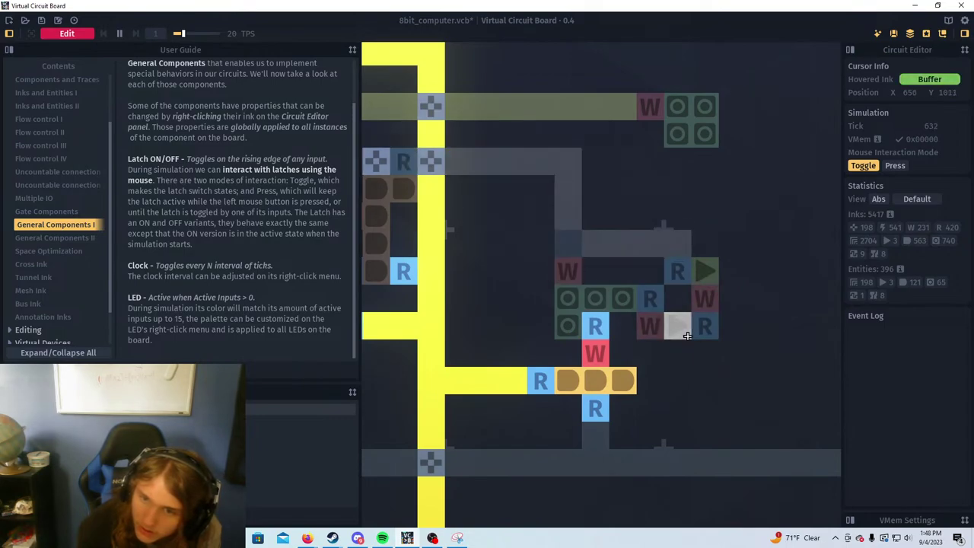
{"action": "key", "text": "space"}
{"action": "right_click", "coordinate": [704, 298]}
{"action": "right_click", "coordinate": [705, 325]}
{"action": "right_click", "coordinate": [708, 276]}
{"action": "right_click", "coordinate": [687, 277]}
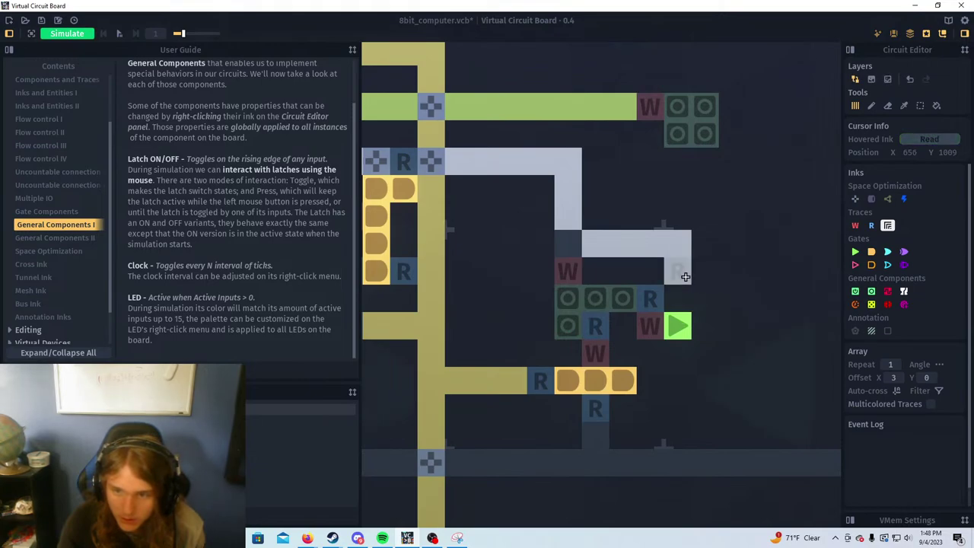
Try to link the white trace's end to the lower Buffer with a four-cell column of Read ink
{"action": "left_click", "coordinate": [855, 252]}
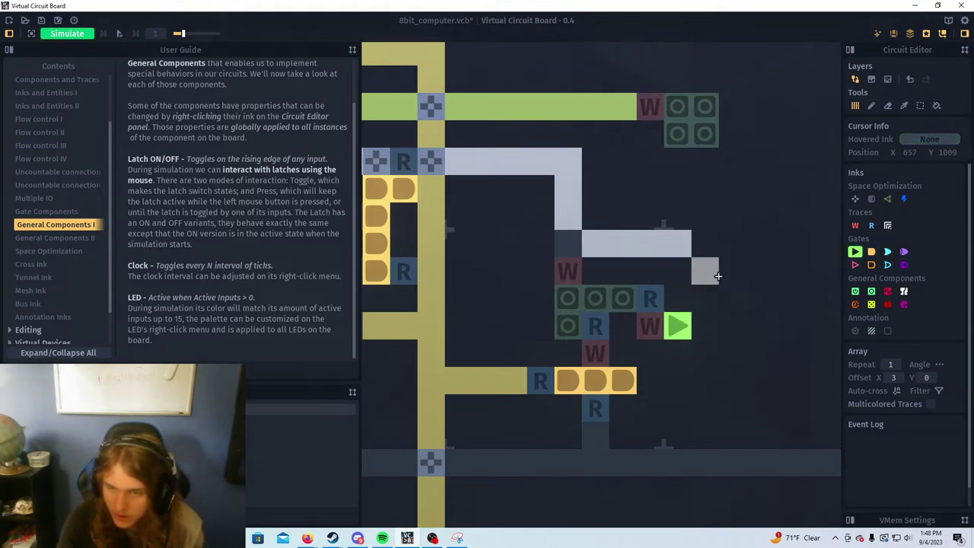
{"action": "left_click", "coordinate": [871, 226]}
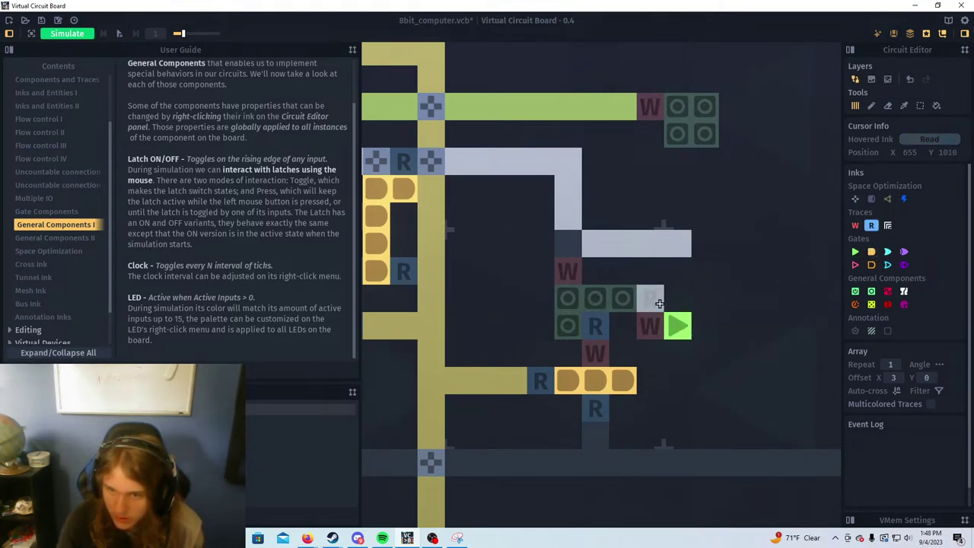
{"action": "left_click_drag", "start_coordinate": [705, 243], "coordinate": [708, 335]}
{"action": "left_click", "coordinate": [708, 337]}
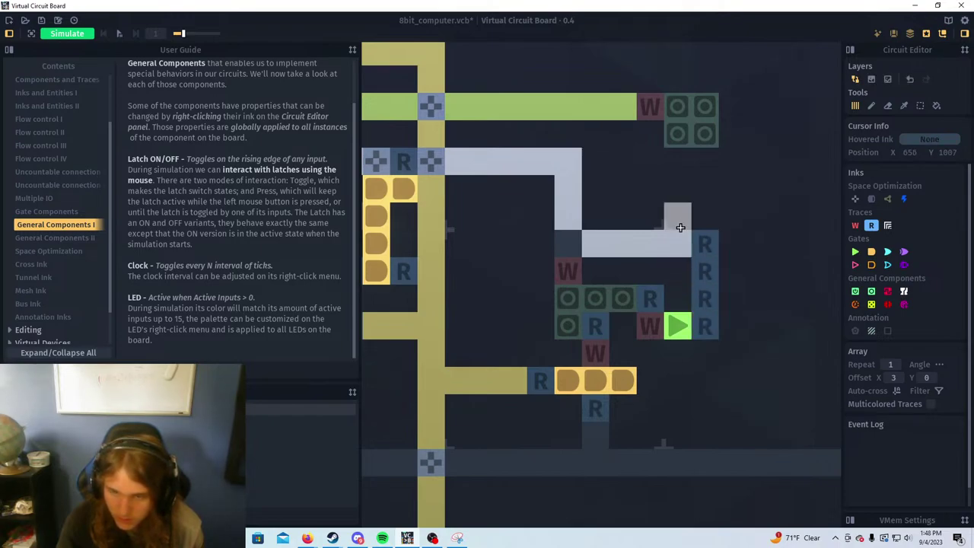
Shorten the latch block's upper row to two cells followed by a Read cell, and clear the old feedback cells and excess white trace
{"action": "right_click", "coordinate": [623, 297]}
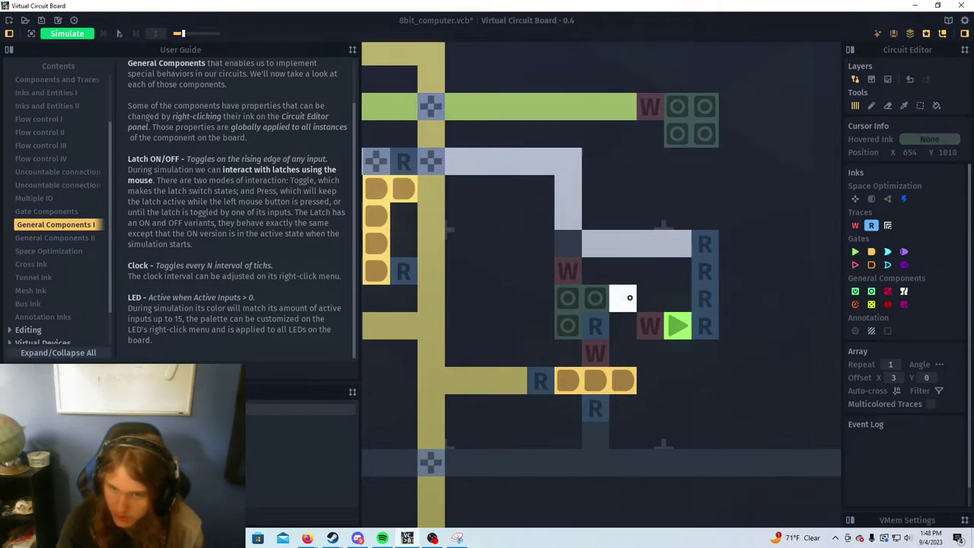
{"action": "left_click", "coordinate": [622, 295]}
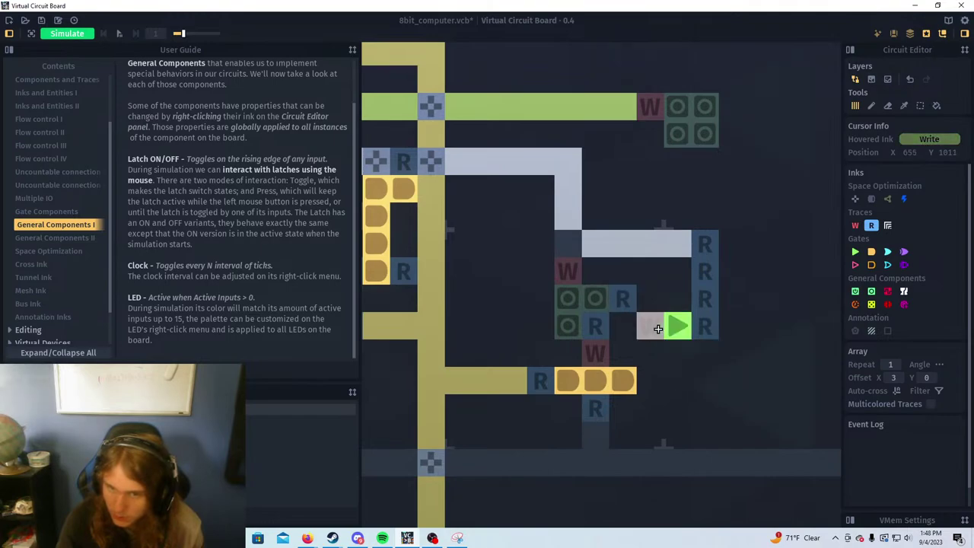
{"action": "right_click", "coordinate": [657, 327]}
{"action": "left_click_drag", "start_coordinate": [685, 327], "coordinate": [705, 283]}
{"action": "left_click", "coordinate": [854, 252]}
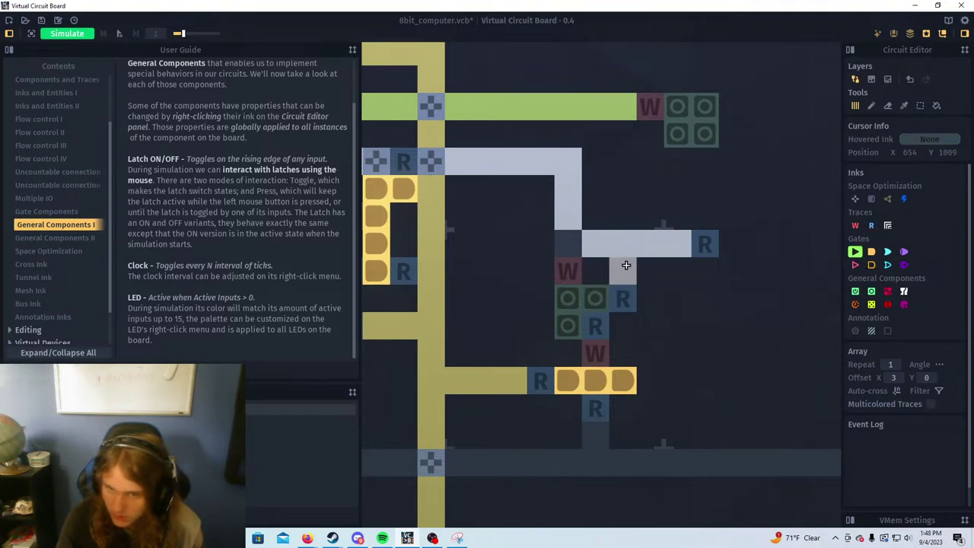
{"action": "left_click", "coordinate": [627, 266]}
{"action": "left_click_drag", "start_coordinate": [702, 240], "coordinate": [625, 244]}
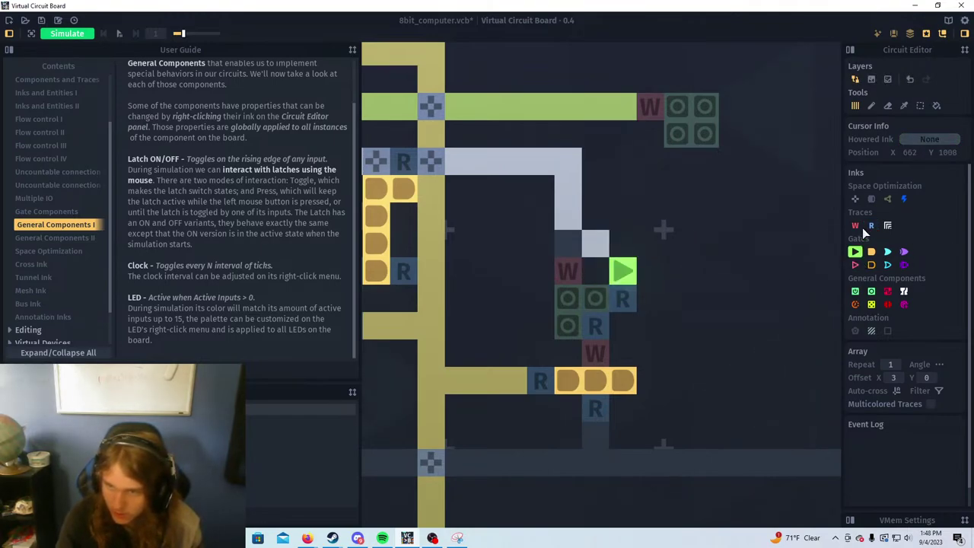
Build a compact feedback path with a Write cell above the latch's Read cell, a Buffer above it, and a Read cell beside the white trace
{"action": "left_click", "coordinate": [856, 225]}
{"action": "left_click", "coordinate": [623, 271]}
{"action": "left_click", "coordinate": [854, 252]}
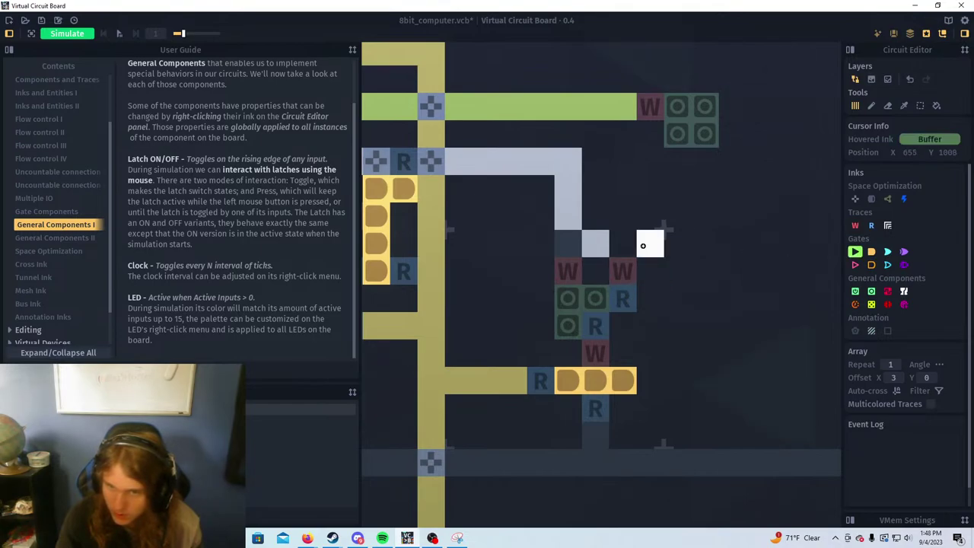
{"action": "left_click", "coordinate": [623, 244]}
{"action": "right_click", "coordinate": [595, 243]}
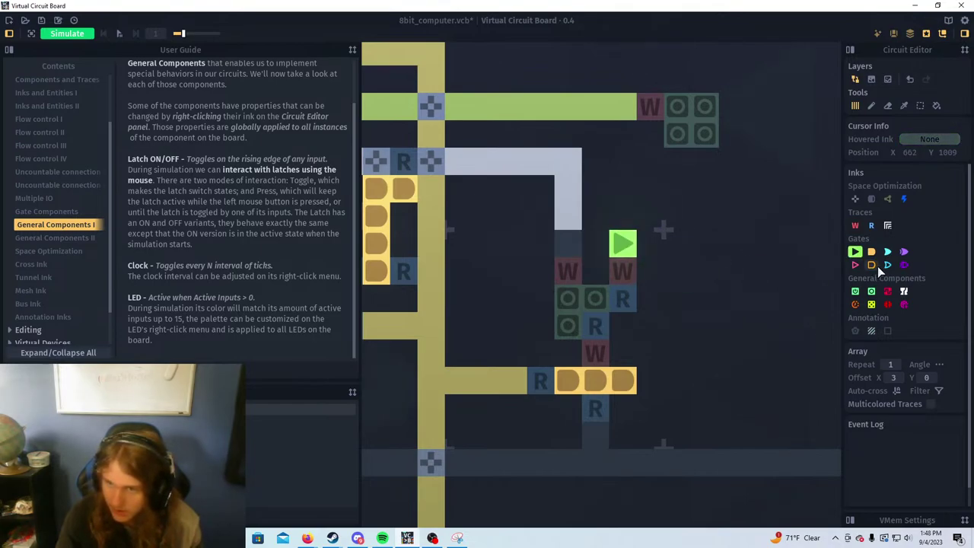
{"action": "left_click", "coordinate": [871, 229]}
{"action": "left_click", "coordinate": [601, 247]}
Simulate, toggle the latches on the dark bottom trace and the yellow trace, and inspect the compact Buffer feedback
{"action": "key", "text": "space"}
{"action": "scroll", "coordinate": [737, 328], "scroll_direction": "down", "scroll_amount": 4}
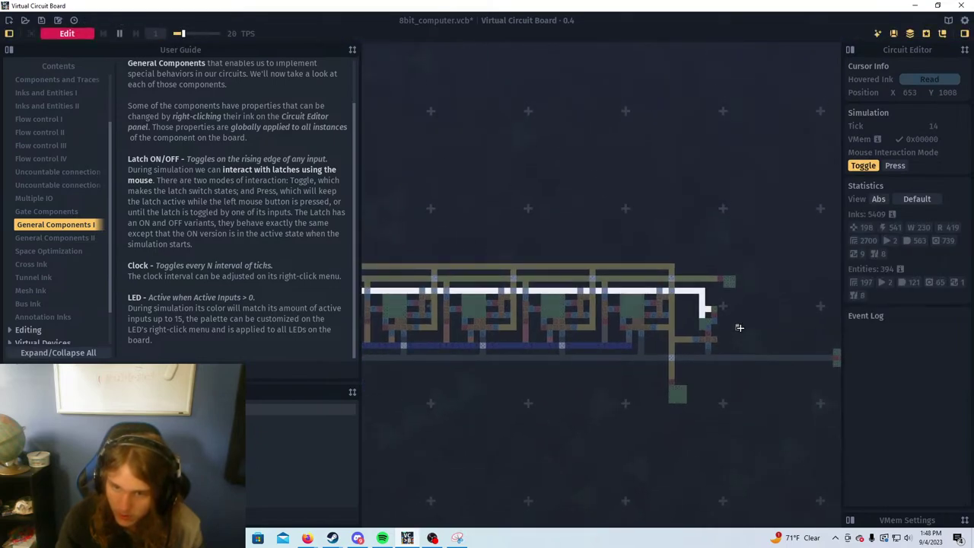
{"action": "left_click_drag", "start_coordinate": [837, 356], "coordinate": [725, 335]}
{"action": "left_click", "coordinate": [724, 343]}
{"action": "left_click", "coordinate": [724, 343]}
{"action": "left_click", "coordinate": [566, 380]}
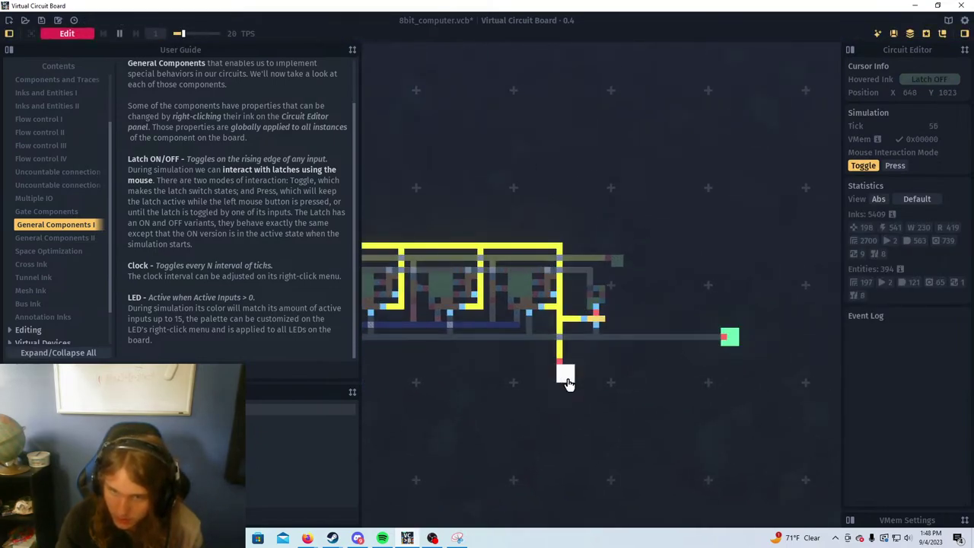
{"action": "left_click", "coordinate": [570, 382]}
{"action": "left_click", "coordinate": [569, 382]}
{"action": "scroll", "coordinate": [567, 384], "scroll_direction": "up", "scroll_amount": 4}
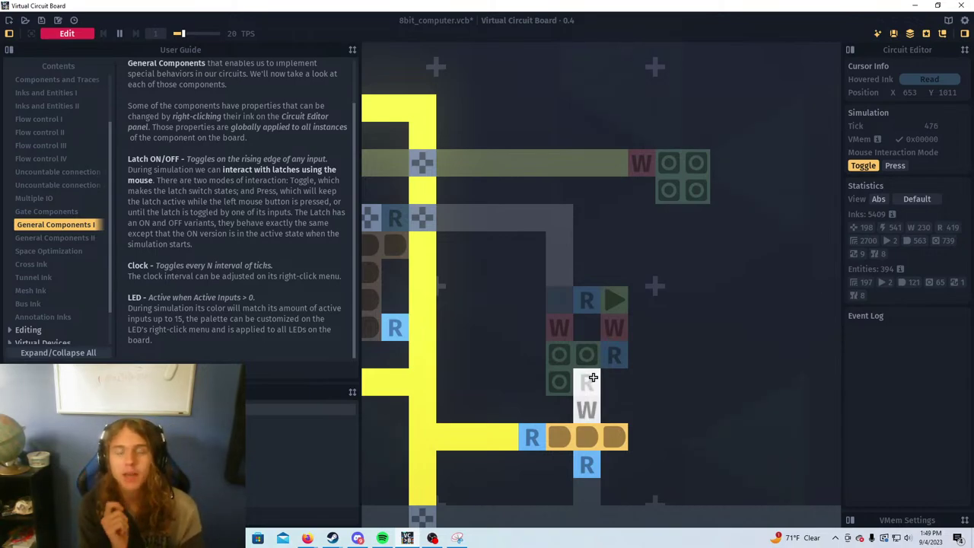
{"action": "scroll", "coordinate": [593, 378], "scroll_direction": "down", "scroll_amount": 3}
{"action": "scroll", "coordinate": [499, 381], "scroll_direction": "up", "scroll_amount": 3}
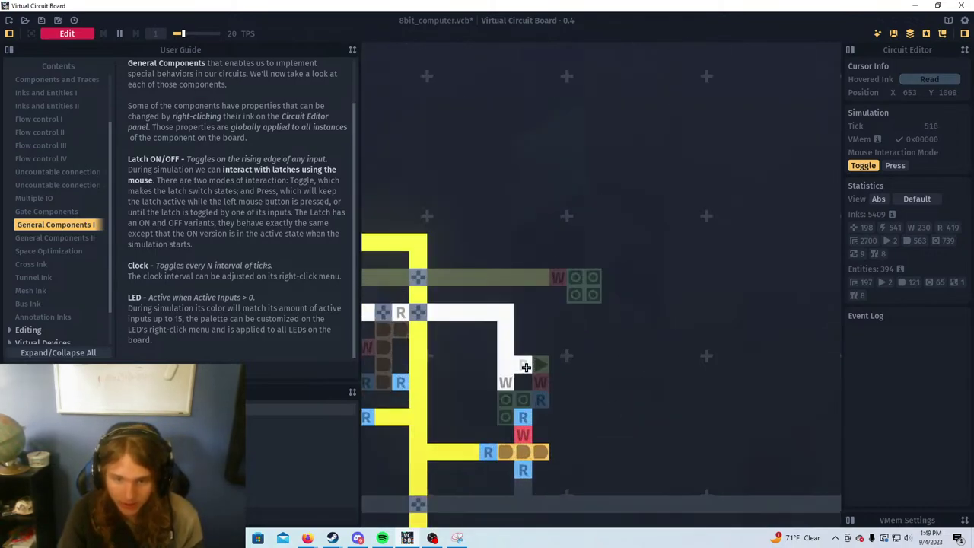
Return to editing and erase the lower cell of the feedback latch block, keeping its two-cell upper row
{"action": "key", "text": "Return"}
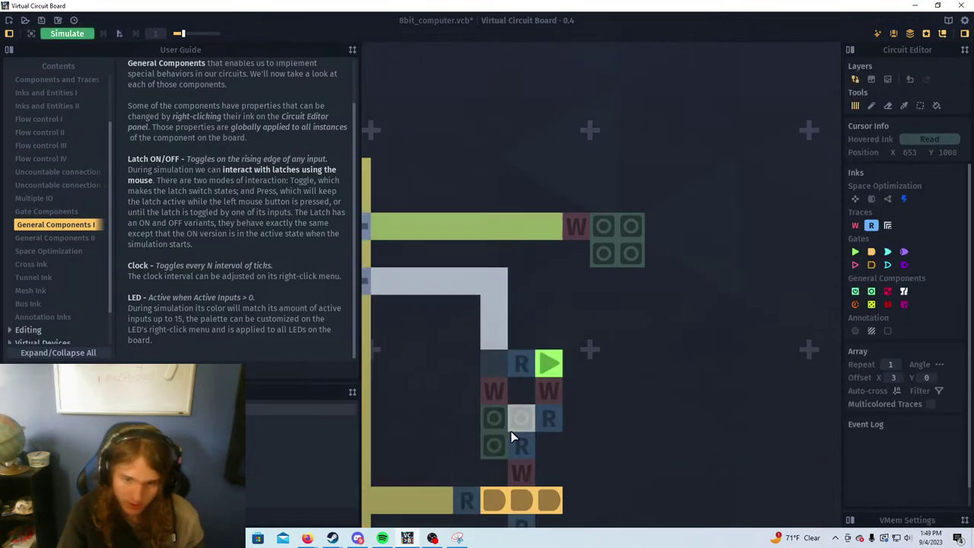
{"action": "left_click", "coordinate": [495, 445]}
{"action": "scroll", "coordinate": [523, 456], "scroll_direction": "down", "scroll_amount": 2}
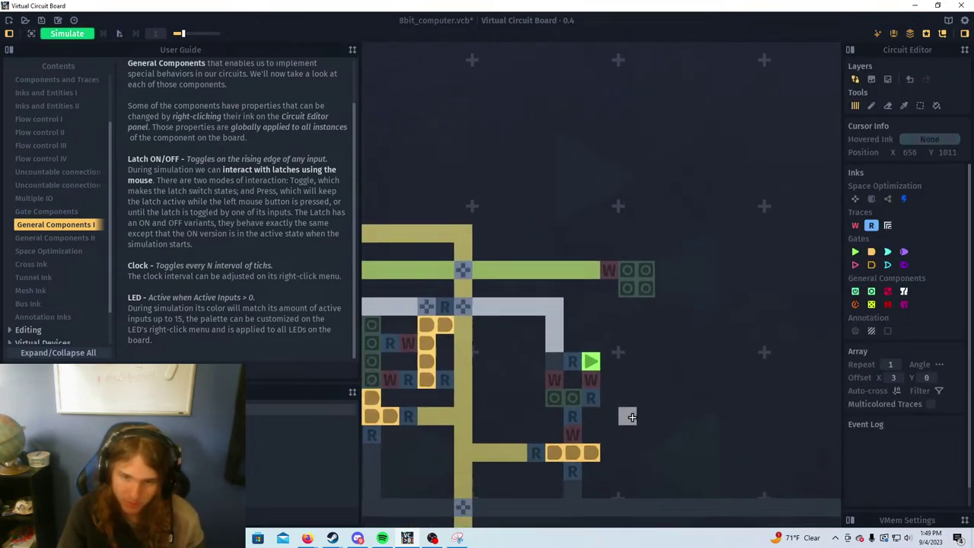
{"action": "scroll", "coordinate": [617, 407], "scroll_direction": "down", "scroll_amount": 2}
{"action": "left_click_drag", "start_coordinate": [552, 381], "coordinate": [675, 326]}
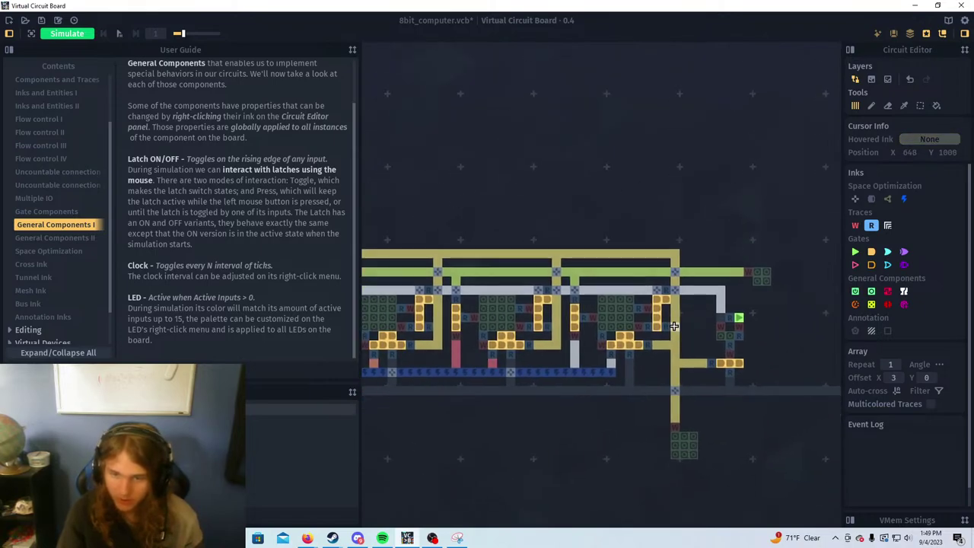
Simulate and test the flipped register row by switching the latches on the dark bottom trace and the yellow trace
{"action": "key", "text": "Return"}
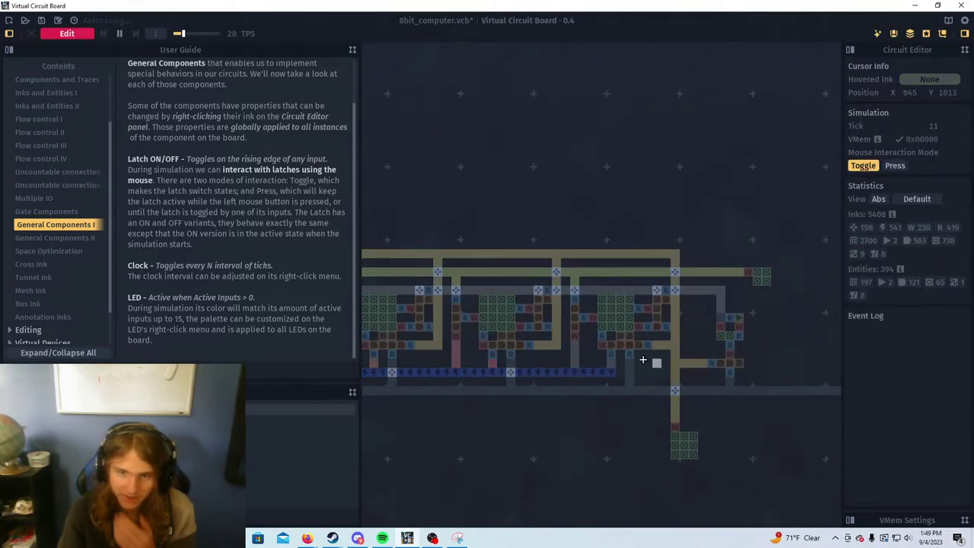
{"action": "scroll", "coordinate": [624, 361], "scroll_direction": "down", "scroll_amount": 1}
{"action": "left_click_drag", "start_coordinate": [625, 365], "coordinate": [602, 381]}
{"action": "left_click", "coordinate": [572, 333]}
{"action": "left_click", "coordinate": [488, 340]}
{"action": "left_click_drag", "start_coordinate": [494, 361], "coordinate": [364, 308]}
{"action": "left_click", "coordinate": [523, 340]}
{"action": "left_click", "coordinate": [430, 345]}
{"action": "left_click", "coordinate": [709, 353]}
{"action": "scroll", "coordinate": [522, 362], "scroll_direction": "down", "scroll_amount": 1}
{"action": "left_click_drag", "start_coordinate": [479, 387], "coordinate": [562, 392]}
{"action": "left_click", "coordinate": [599, 389]}
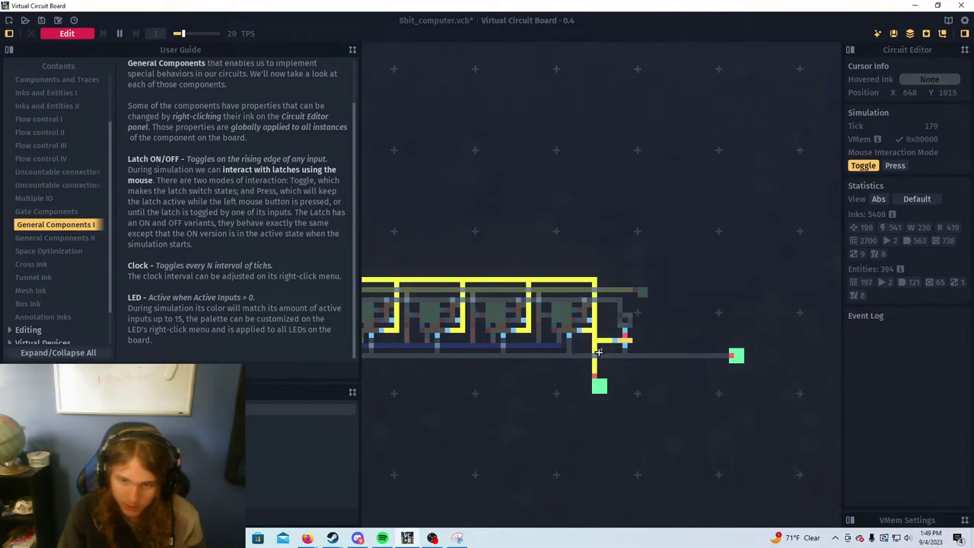
Examine the signals in the register cells along the flipped row, from the feedback latch to the far bus end and back
{"action": "scroll", "coordinate": [638, 325], "scroll_direction": "up", "scroll_amount": 5}
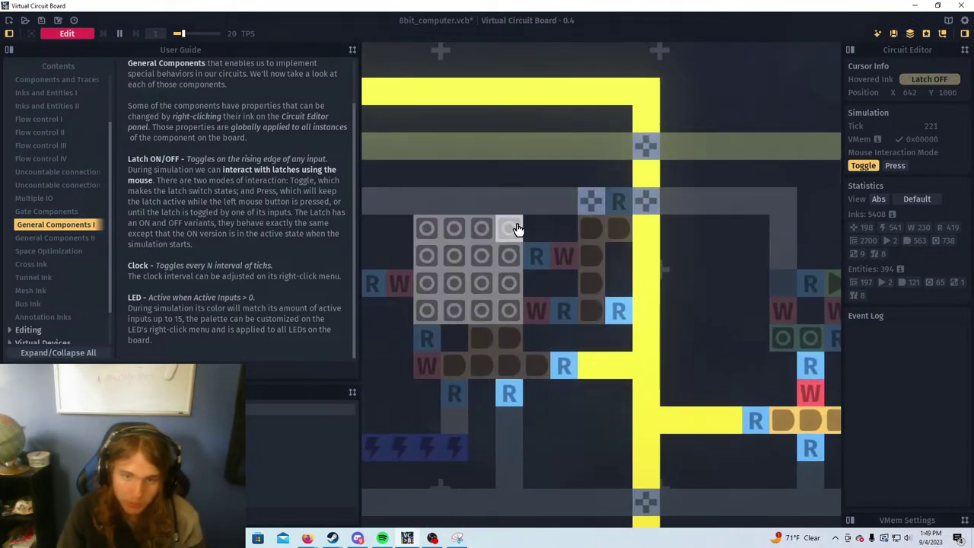
{"action": "scroll", "coordinate": [515, 228], "scroll_direction": "down", "scroll_amount": 5}
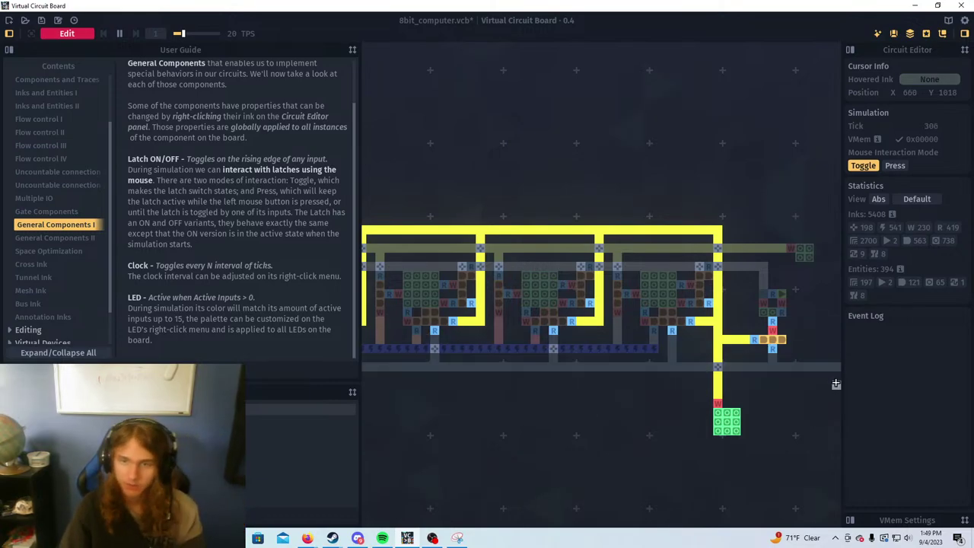
{"action": "left_click_drag", "start_coordinate": [743, 266], "coordinate": [538, 314]}
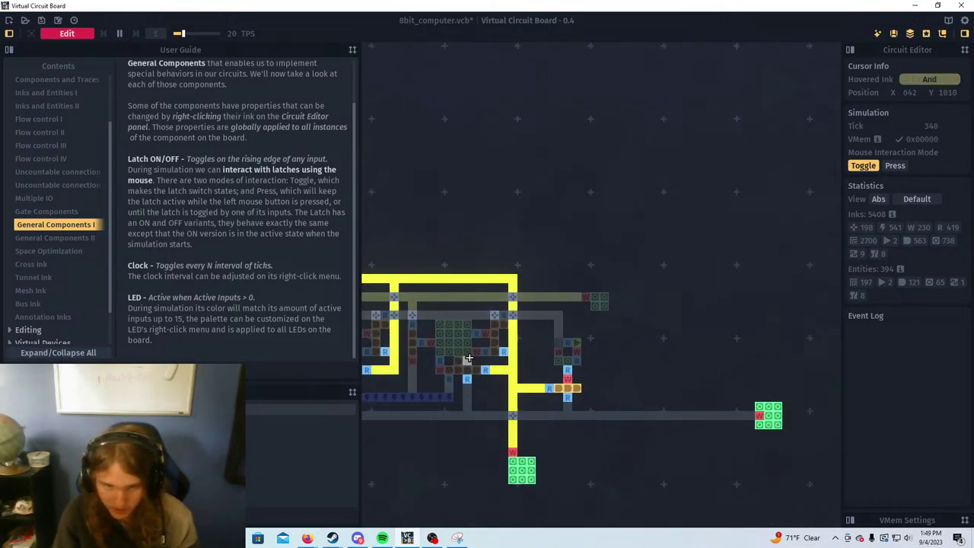
{"action": "left_click_drag", "start_coordinate": [469, 358], "coordinate": [707, 342]}
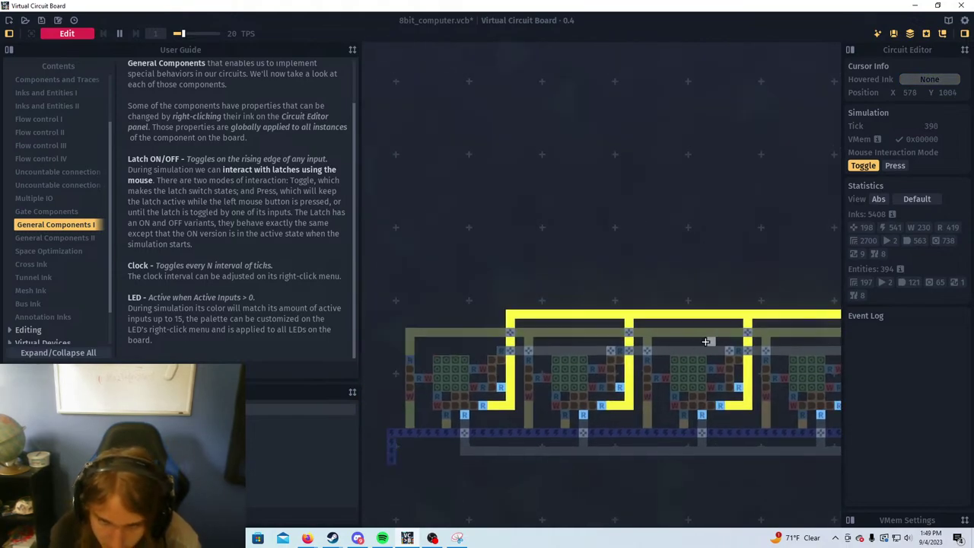
{"action": "scroll", "coordinate": [521, 350], "scroll_direction": "down", "scroll_amount": 1}
{"action": "left_click_drag", "start_coordinate": [605, 408], "coordinate": [586, 373]}
{"action": "left_click_drag", "start_coordinate": [592, 330], "coordinate": [583, 389]}
{"action": "left_click_drag", "start_coordinate": [656, 359], "coordinate": [473, 372]}
{"action": "left_click_drag", "start_coordinate": [700, 361], "coordinate": [535, 360]}
{"action": "left_click_drag", "start_coordinate": [727, 354], "coordinate": [562, 372]}
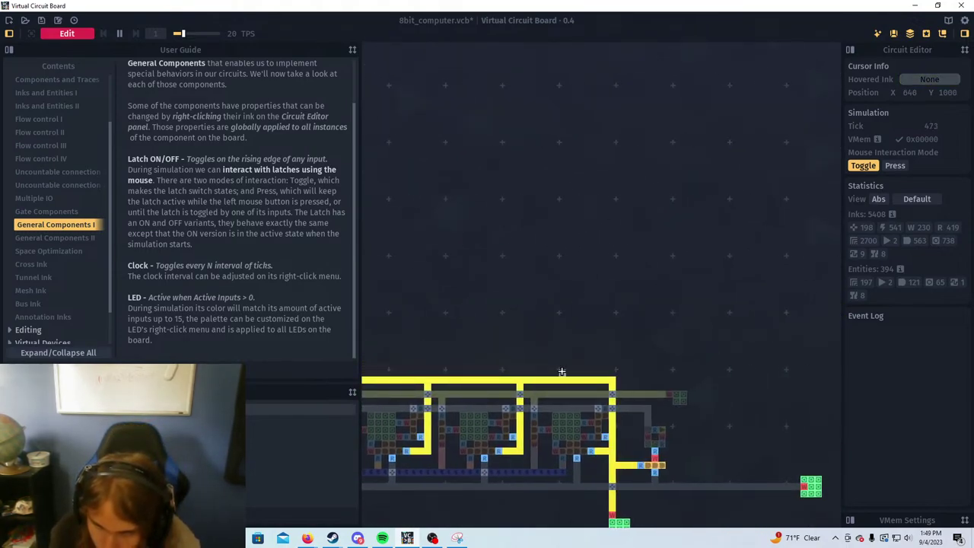
{"action": "left_click_drag", "start_coordinate": [549, 425], "coordinate": [583, 339]}
{"action": "left_click_drag", "start_coordinate": [455, 374], "coordinate": [775, 392]}
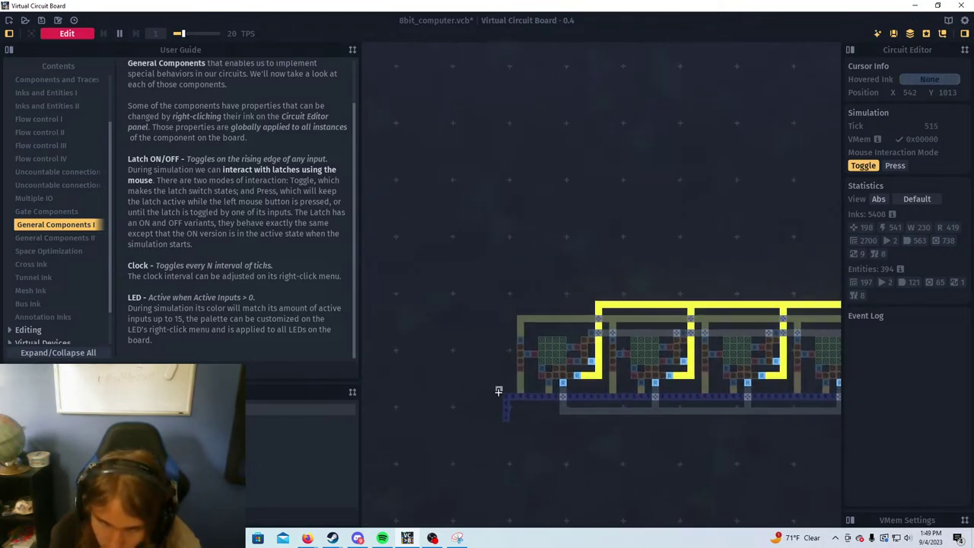
{"action": "mouse_move", "coordinate": [499, 391]}
{"action": "left_mouse_down"}
{"action": "mouse_move", "coordinate": [617, 396]}
{"action": "mouse_move", "coordinate": [610, 431]}
{"action": "left_mouse_up"}
Return to editing and place a vertical four-cell And gate in the empty area below the flipped register row
{"action": "key", "text": "space"}
{"action": "scroll", "coordinate": [604, 393], "scroll_direction": "up", "scroll_amount": 5}
{"action": "scroll", "coordinate": [612, 403], "scroll_direction": "down", "scroll_amount": 4}
{"action": "scroll", "coordinate": [613, 396], "scroll_direction": "down", "scroll_amount": 1}
{"action": "left_click_drag", "start_coordinate": [672, 331], "coordinate": [631, 244]}
{"action": "left_click_drag", "start_coordinate": [687, 349], "coordinate": [532, 212]}
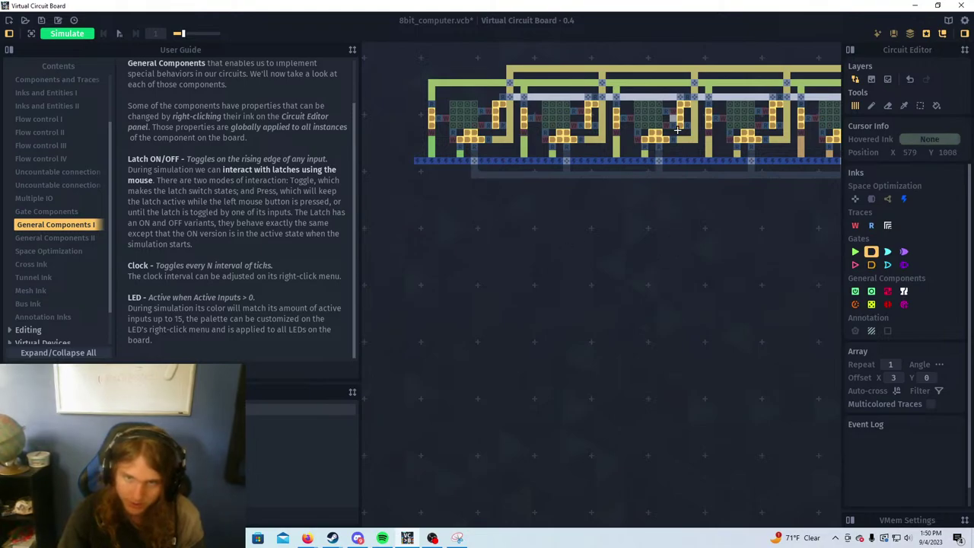
{"action": "scroll", "coordinate": [489, 326], "scroll_direction": "up", "scroll_amount": 3}
{"action": "scroll", "coordinate": [487, 282], "scroll_direction": "down", "scroll_amount": 1}
{"action": "left_click_drag", "start_coordinate": [473, 255], "coordinate": [544, 294]}
{"action": "scroll", "coordinate": [543, 294], "scroll_direction": "up", "scroll_amount": 5}
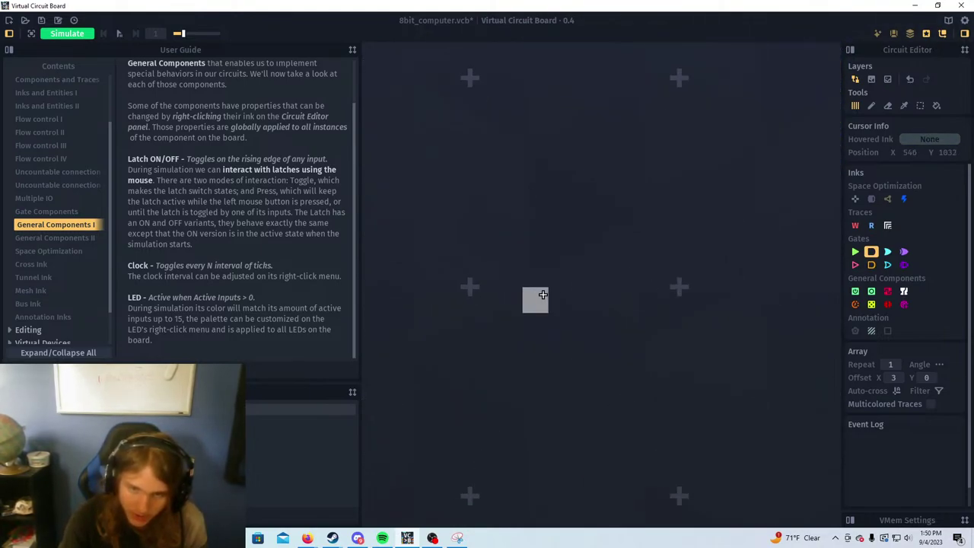
{"action": "mouse_move", "coordinate": [563, 245]}
{"action": "left_mouse_down"}
{"action": "mouse_move", "coordinate": [563, 381]}
{"action": "mouse_move", "coordinate": [563, 328]}
{"action": "left_mouse_up"}
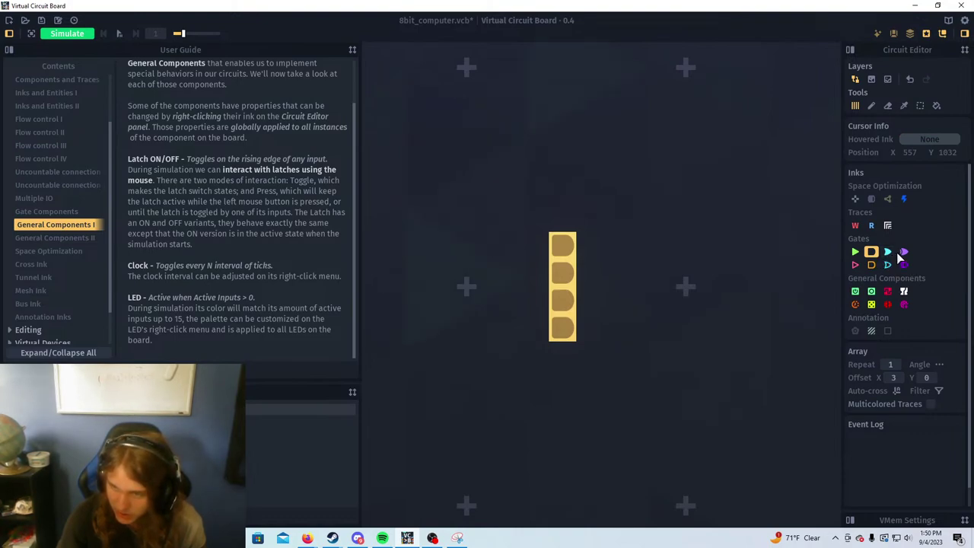
Place a vertical eight-cell Xor gate beside the four-cell And gate, leaving one empty column between them
{"action": "left_click_drag", "start_coordinate": [645, 190], "coordinate": [647, 370]}
{"action": "left_click", "coordinate": [646, 174]}
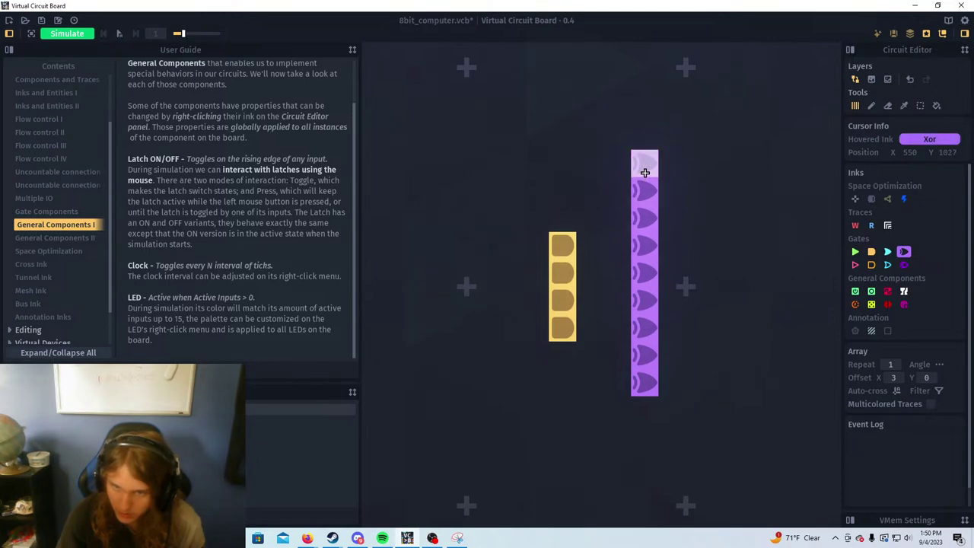
{"action": "mouse_move", "coordinate": [645, 172]}
{"action": "left_mouse_down"}
{"action": "mouse_move", "coordinate": [646, 359]}
{"action": "mouse_move", "coordinate": [592, 127]}
{"action": "mouse_move", "coordinate": [593, 199]}
{"action": "left_mouse_up"}
{"action": "right_click", "coordinate": [645, 383]}
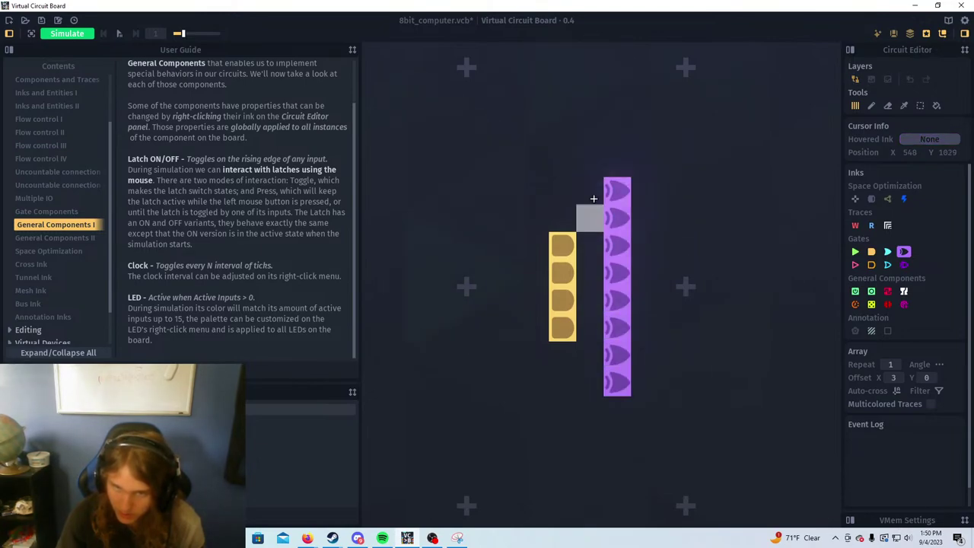
Place a Write trace beside the And gate's top cell and a Cross in the adjoining Xor cell
{"action": "left_click_drag", "start_coordinate": [714, 255], "coordinate": [681, 303]}
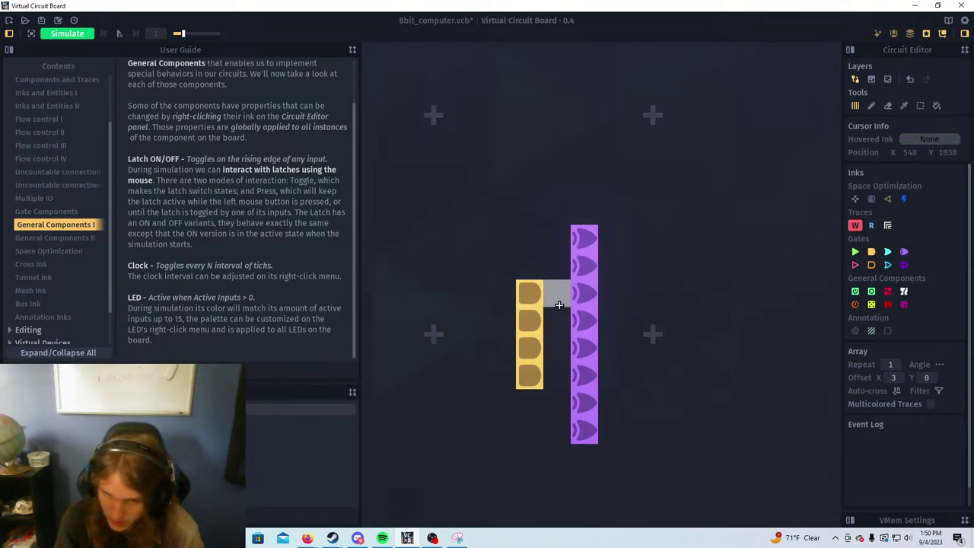
{"action": "left_click_drag", "start_coordinate": [583, 293], "coordinate": [566, 289]}
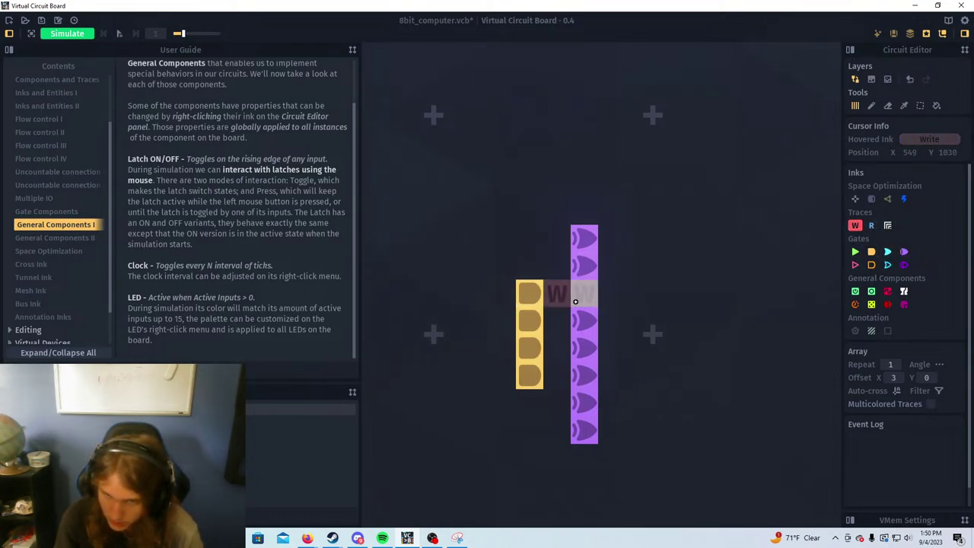
{"action": "left_click", "coordinate": [854, 198]}
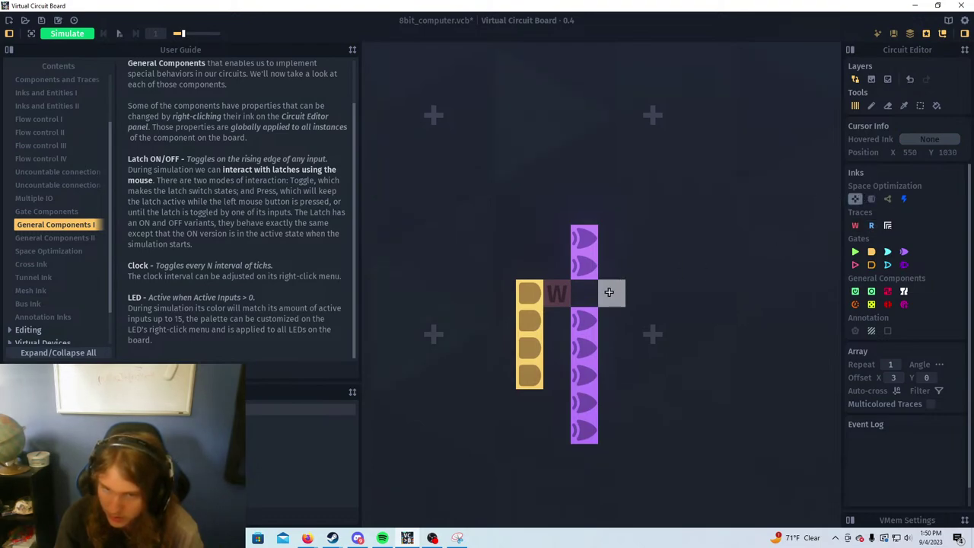
Add Read traces above and below the And gate, leading across to the Xor column
{"action": "left_click", "coordinate": [872, 226]}
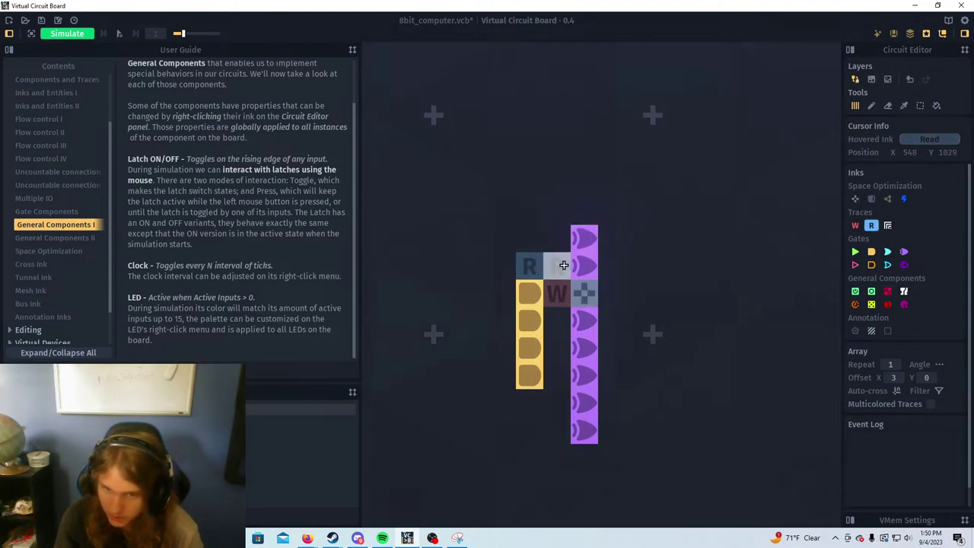
{"action": "left_click_drag", "start_coordinate": [530, 241], "coordinate": [555, 252]}
{"action": "left_click_drag", "start_coordinate": [530, 403], "coordinate": [557, 404]}
{"action": "left_click", "coordinate": [540, 267]}
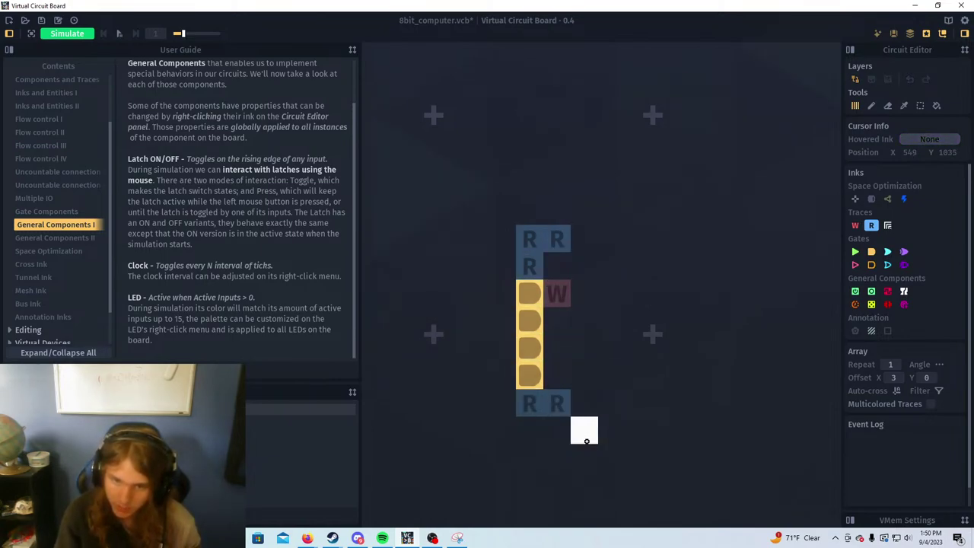
Undo the last change and move the whole Xor column one cell farther from the And gate
{"action": "key", "text": "ctrl+z"}
{"action": "key", "text": "s"}
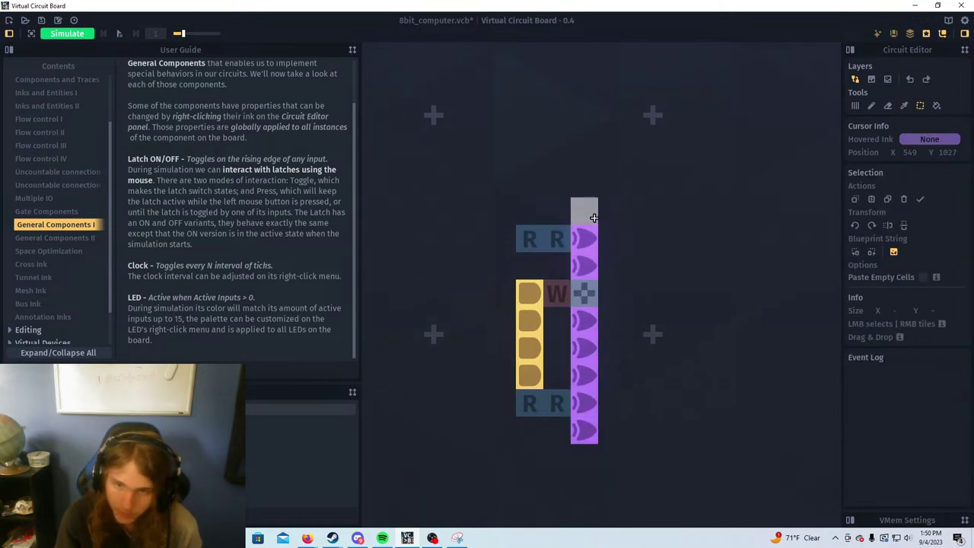
{"action": "left_click_drag", "start_coordinate": [592, 217], "coordinate": [585, 431]}
{"action": "left_click_drag", "start_coordinate": [586, 343], "coordinate": [617, 279]}
{"action": "key", "text": "a"}
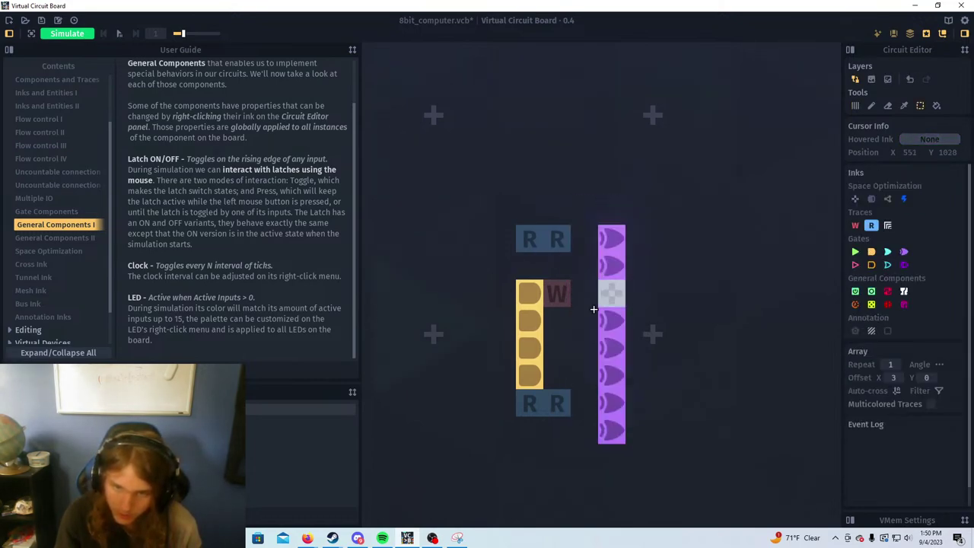
Replace the upper Read traces with a three-cell row directly above the And gate, and erase the Write and Cross cells
{"action": "left_click", "coordinate": [531, 266]}
{"action": "right_click", "coordinate": [556, 237]}
{"action": "right_click", "coordinate": [532, 239]}
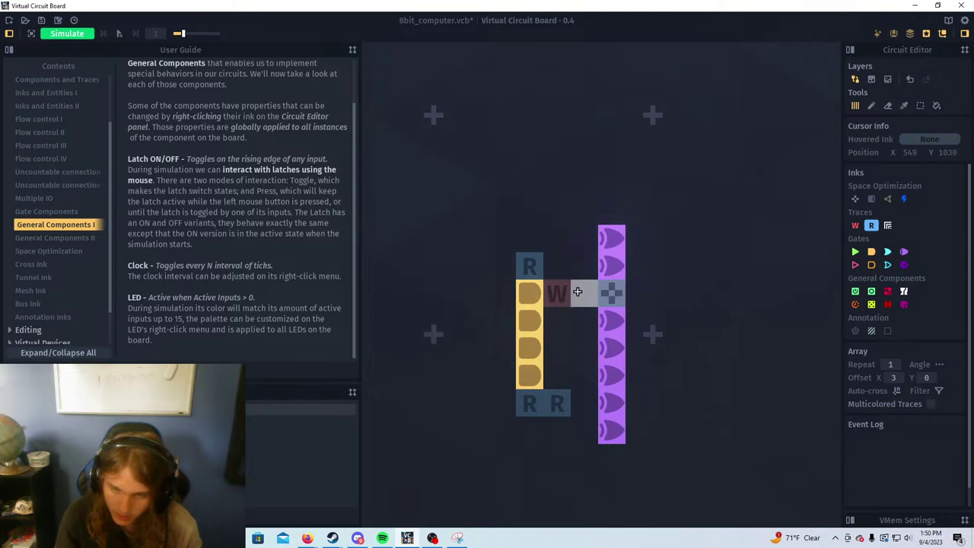
{"action": "right_click", "coordinate": [565, 291]}
{"action": "left_click_drag", "start_coordinate": [561, 268], "coordinate": [589, 269]}
{"action": "right_click", "coordinate": [612, 293]}
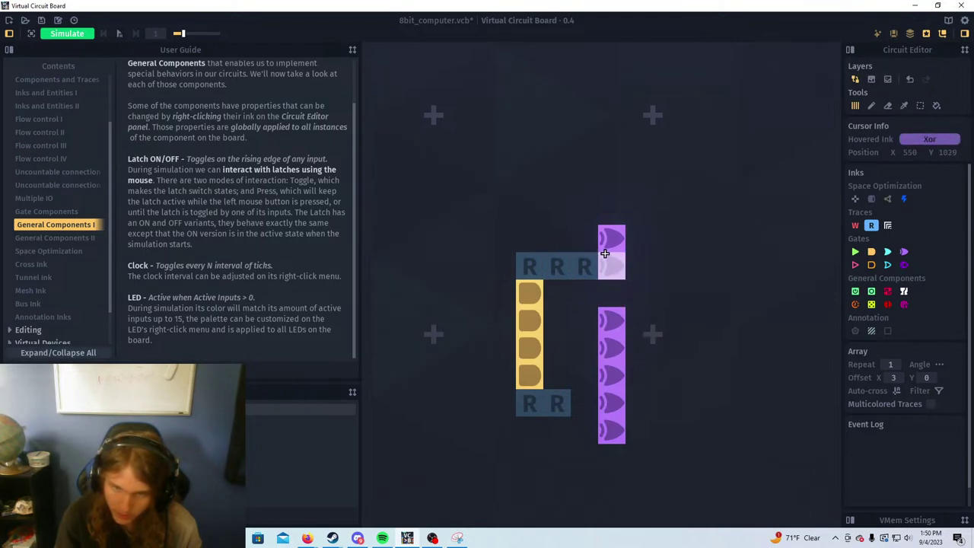
Move the Xor column back against the Read traces as one unbroken seven-cell gate, erasing its leftover bottom cell
{"action": "key", "text": "s"}
{"action": "mouse_move", "coordinate": [612, 244]}
{"action": "left_mouse_down"}
{"action": "mouse_move", "coordinate": [602, 461]}
{"action": "mouse_move", "coordinate": [612, 402]}
{"action": "mouse_move", "coordinate": [587, 402]}
{"action": "left_mouse_up"}
{"action": "left_click", "coordinate": [618, 429]}
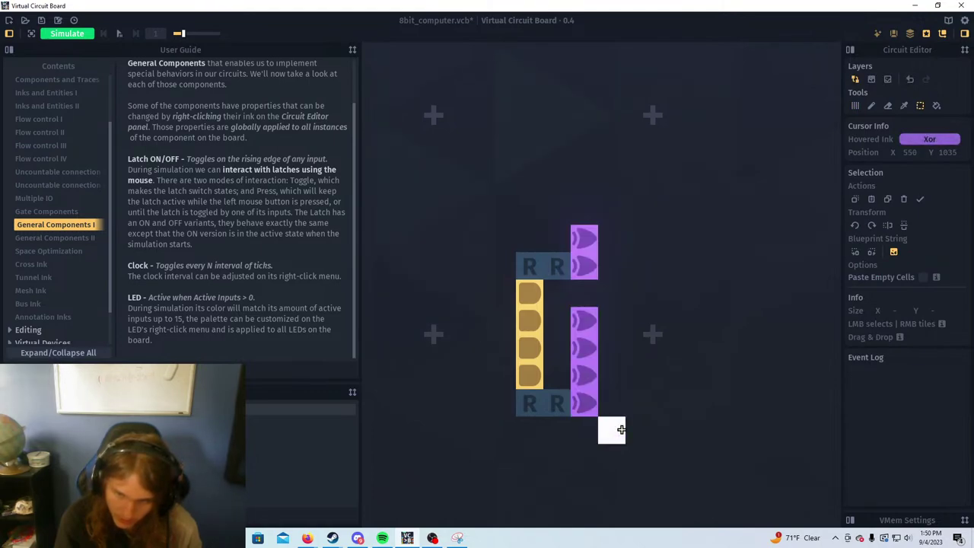
{"action": "key", "text": "a"}
{"action": "right_click", "coordinate": [610, 429]}
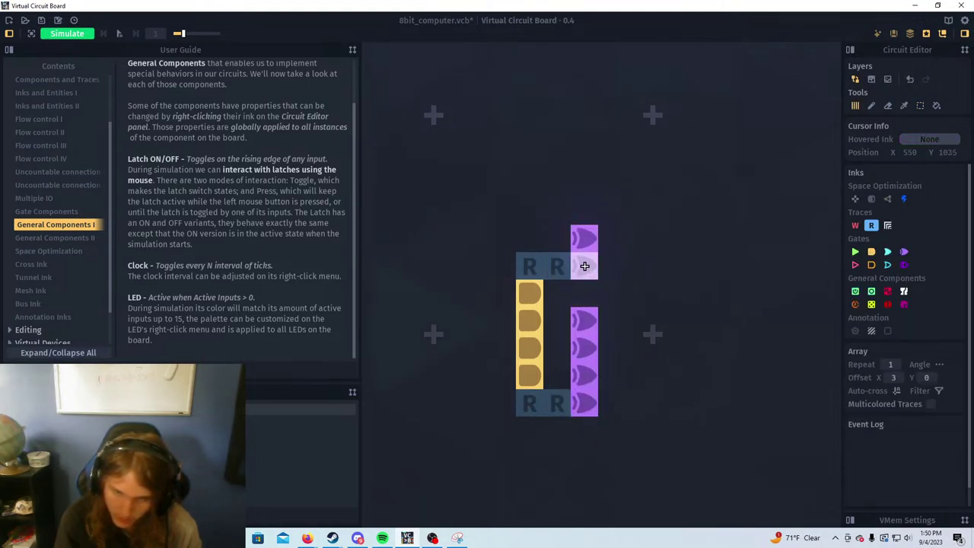
{"action": "middle_click", "coordinate": [585, 266]}
{"action": "left_click", "coordinate": [586, 295]}
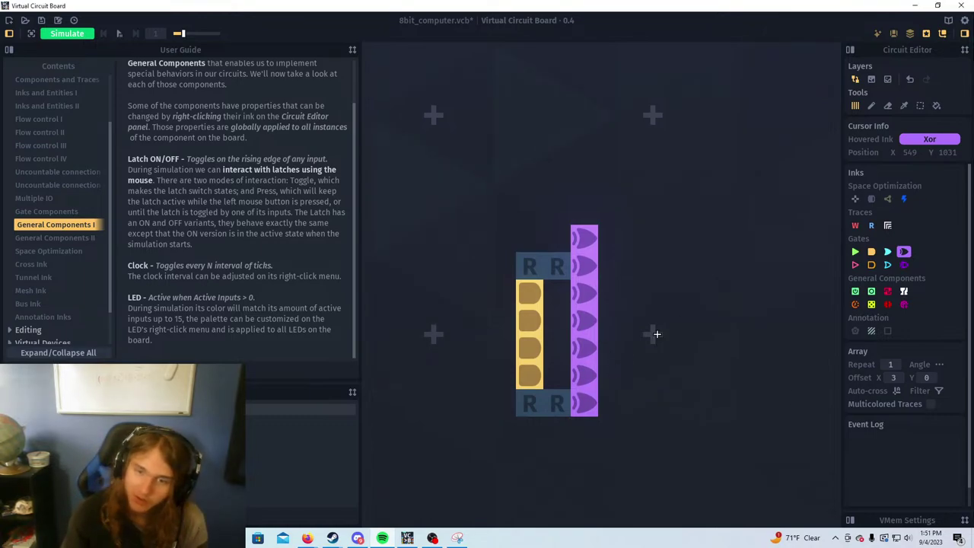
Place a Write trace beside the And gate's second cell with a Cross through the adjoining Xor cell, and save the circuit
{"action": "left_click", "coordinate": [857, 226]}
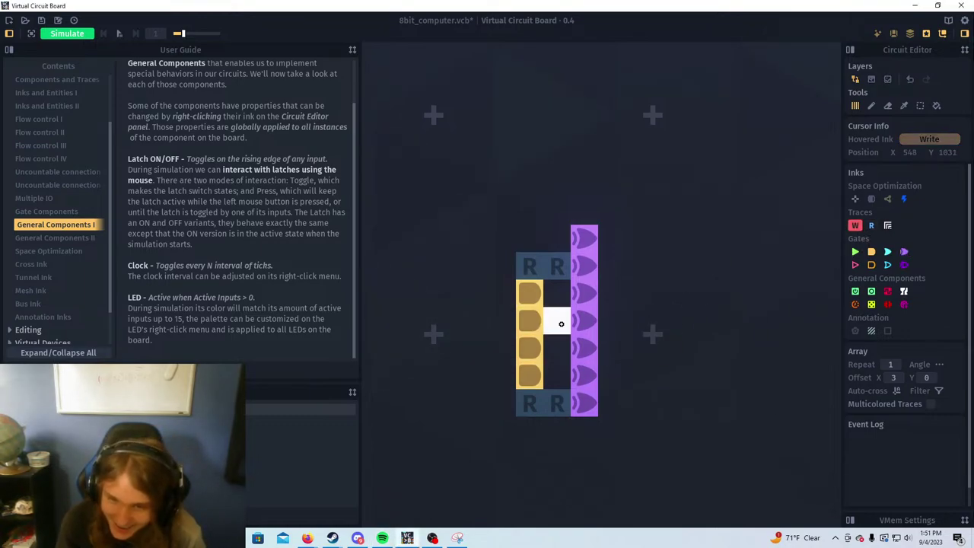
{"action": "left_click", "coordinate": [855, 199]}
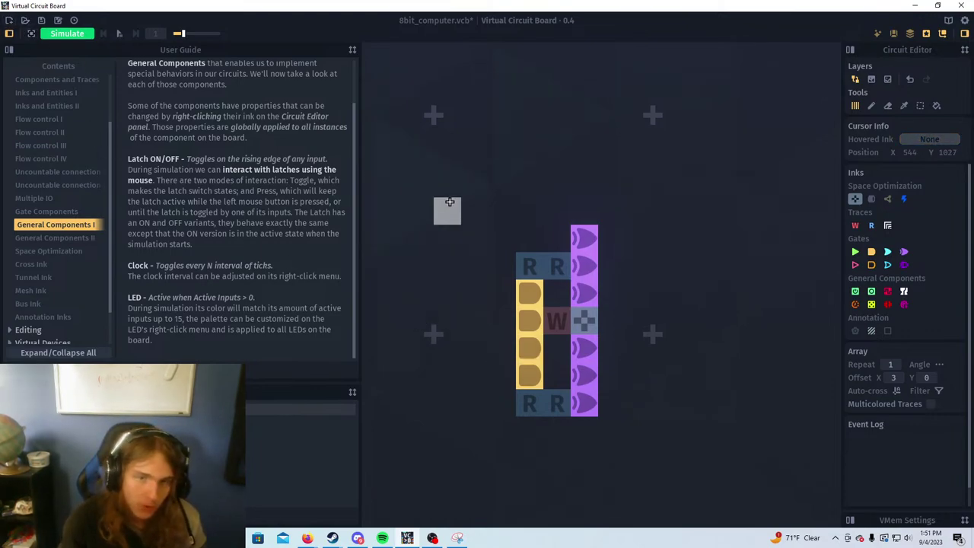
{"action": "key", "text": "ctrl+s"}
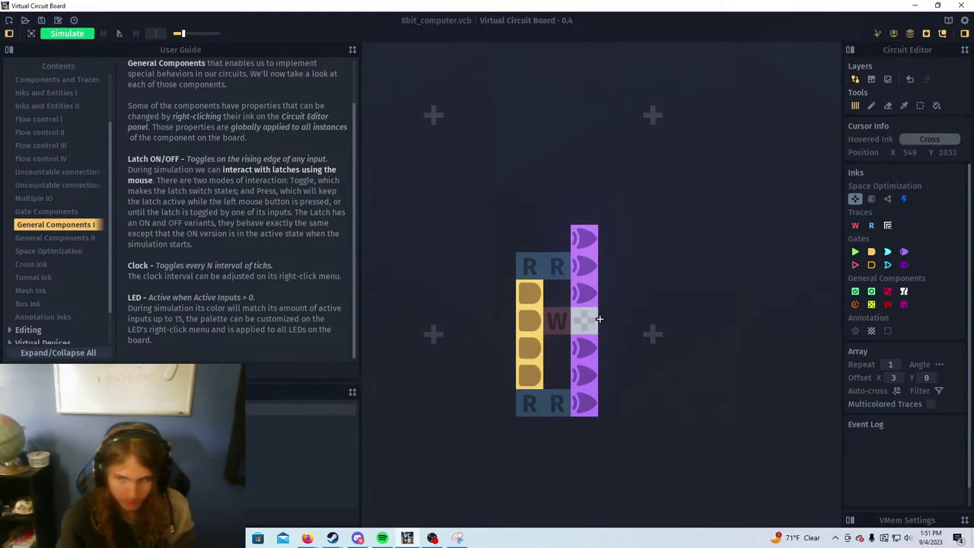
Draw a three-cell light grey trace out from the upper Read input and a three-cell pink trace from the lower one
{"action": "scroll", "coordinate": [685, 285], "scroll_direction": "down", "scroll_amount": 1}
{"action": "left_click_drag", "start_coordinate": [561, 376], "coordinate": [622, 335]}
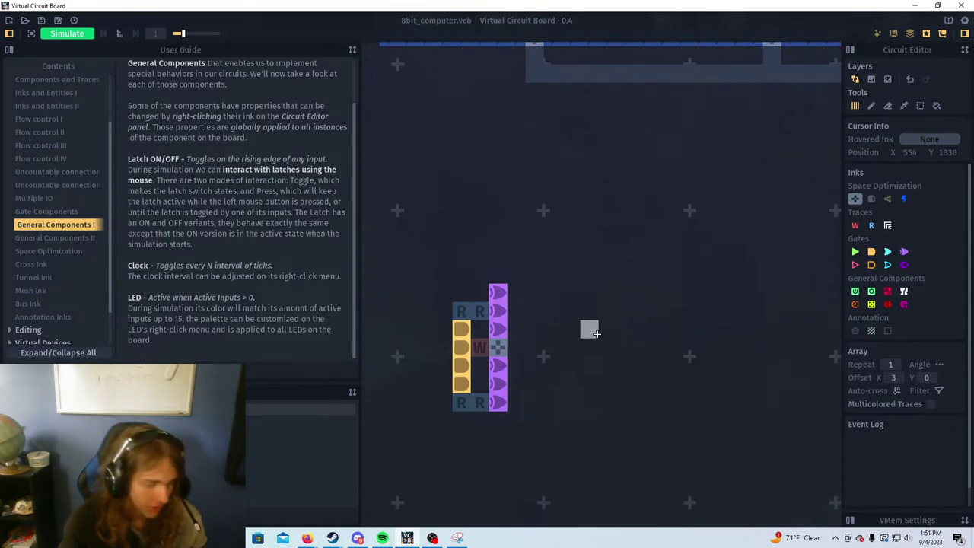
{"action": "scroll", "coordinate": [517, 334], "scroll_direction": "up", "scroll_amount": 2}
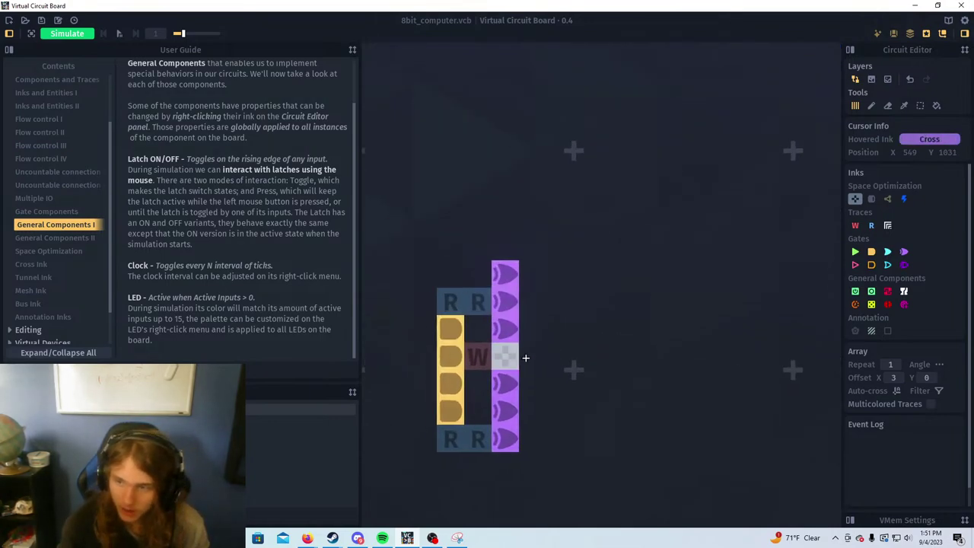
{"action": "left_click_drag", "start_coordinate": [522, 358], "coordinate": [606, 304]}
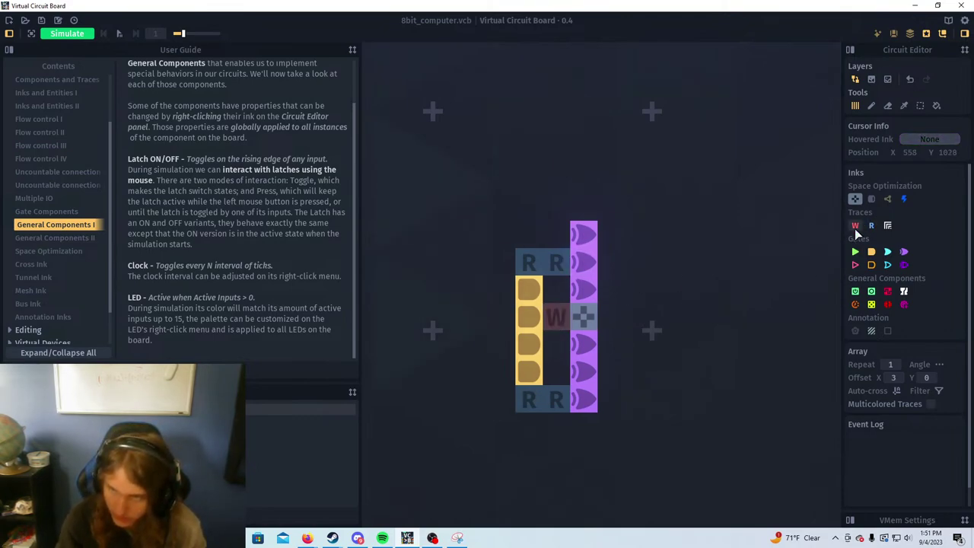
{"action": "left_click", "coordinate": [887, 226]}
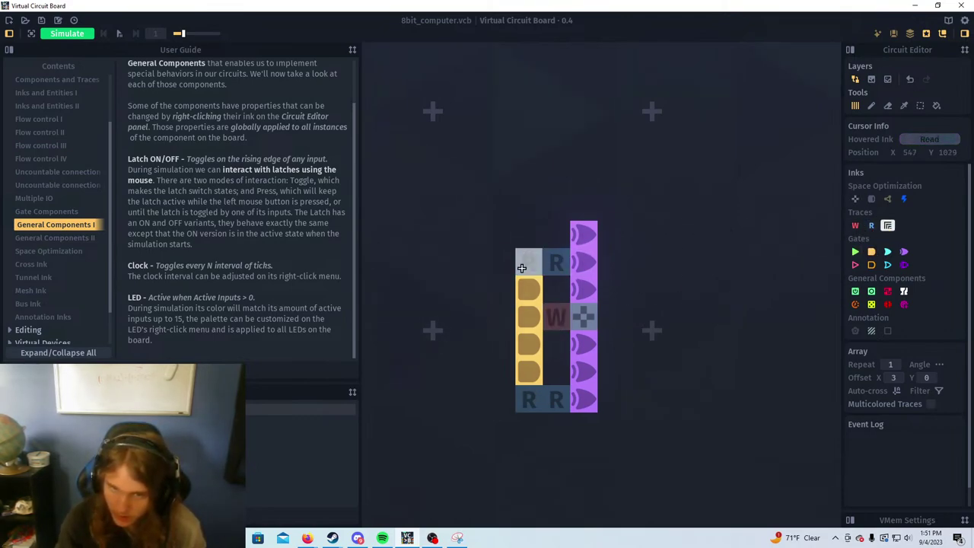
{"action": "left_click_drag", "start_coordinate": [502, 261], "coordinate": [445, 262]}
{"action": "left_click", "coordinate": [511, 400]}
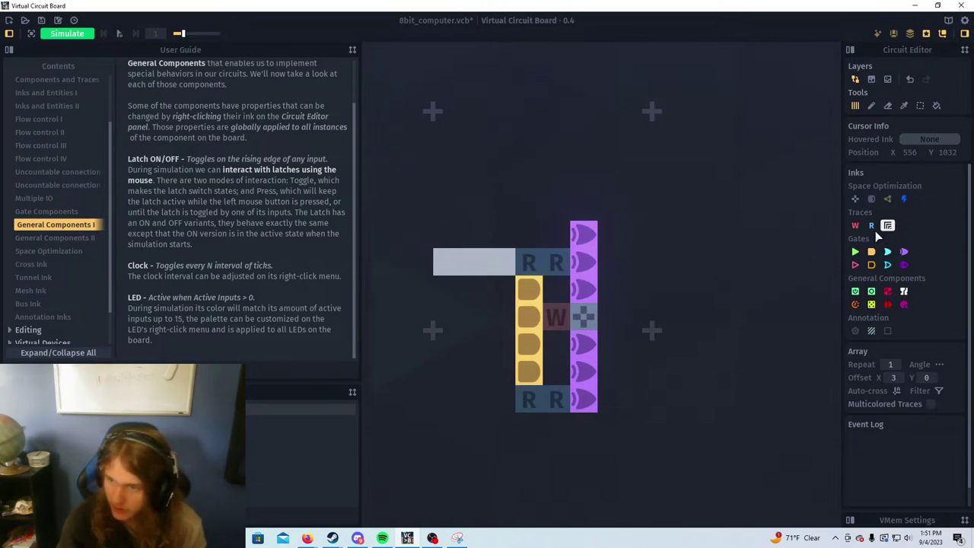
{"action": "left_click", "coordinate": [888, 226]}
{"action": "left_click", "coordinate": [910, 209]}
{"action": "left_click_drag", "start_coordinate": [506, 398], "coordinate": [446, 398]}
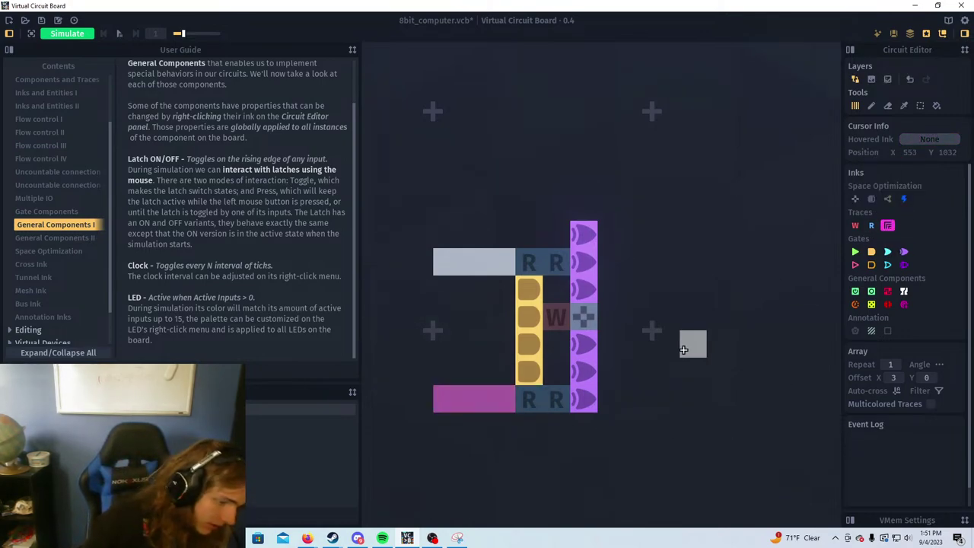
Place one pink trace cell on the far side of the Cross to carry the And gate's output
{"action": "left_click_drag", "start_coordinate": [562, 269], "coordinate": [529, 263]}
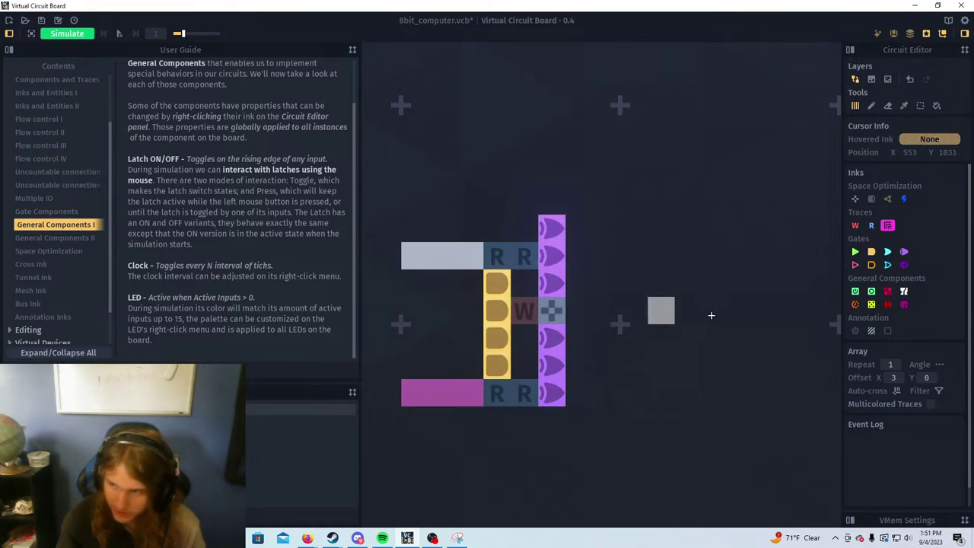
{"action": "left_click_drag", "start_coordinate": [557, 329], "coordinate": [578, 319]}
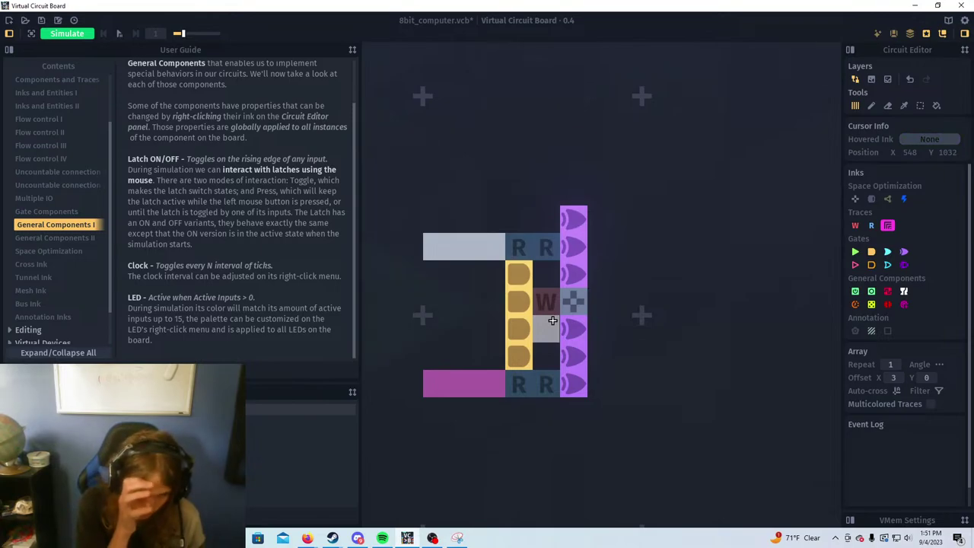
{"action": "key", "text": "d"}
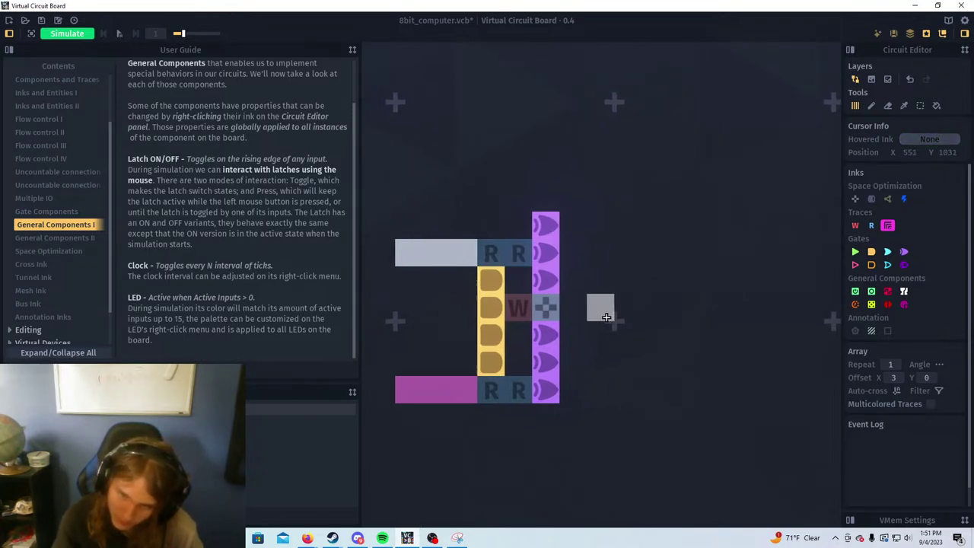
{"action": "key", "text": "w"}
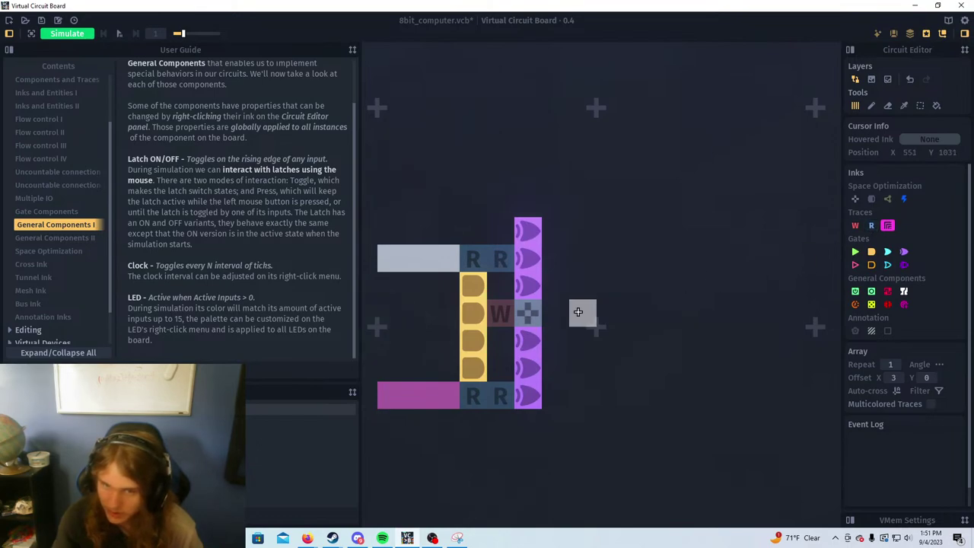
{"action": "left_click", "coordinate": [556, 313]}
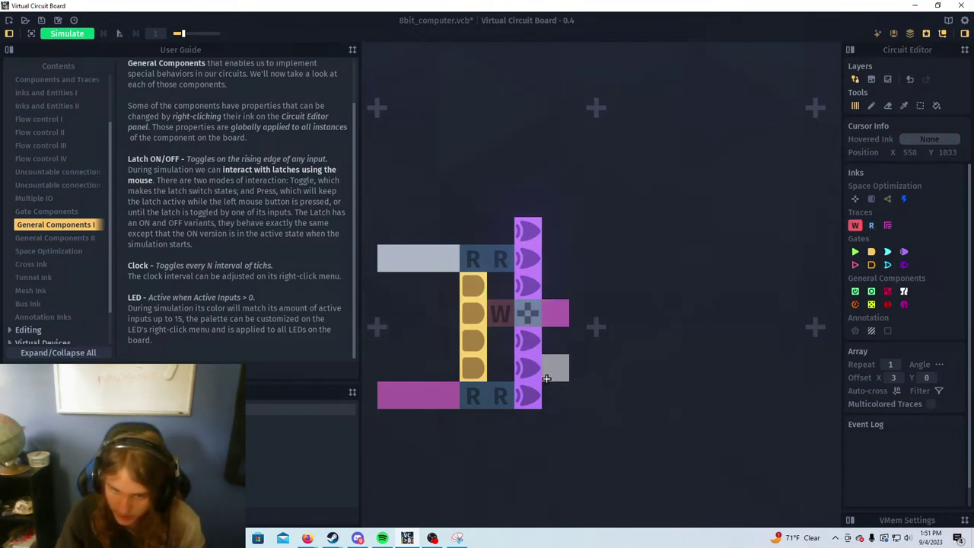
Add a Write cell beside the Xor gate's second-lowest cell, and extend the pink And output trace upward past the Xor column's top
{"action": "left_click", "coordinate": [555, 369]}
{"action": "key", "text": "d"}
{"action": "key", "text": "w"}
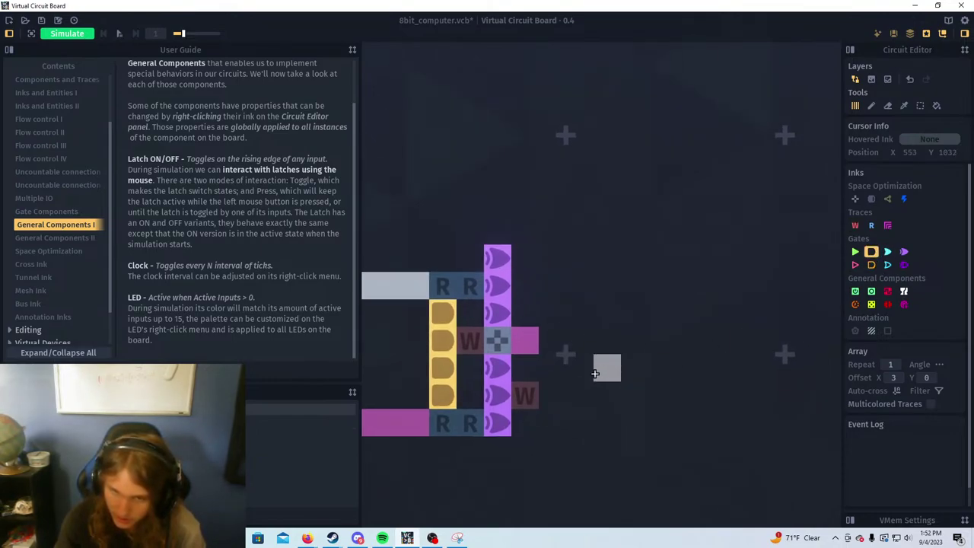
{"action": "left_click", "coordinate": [888, 225]}
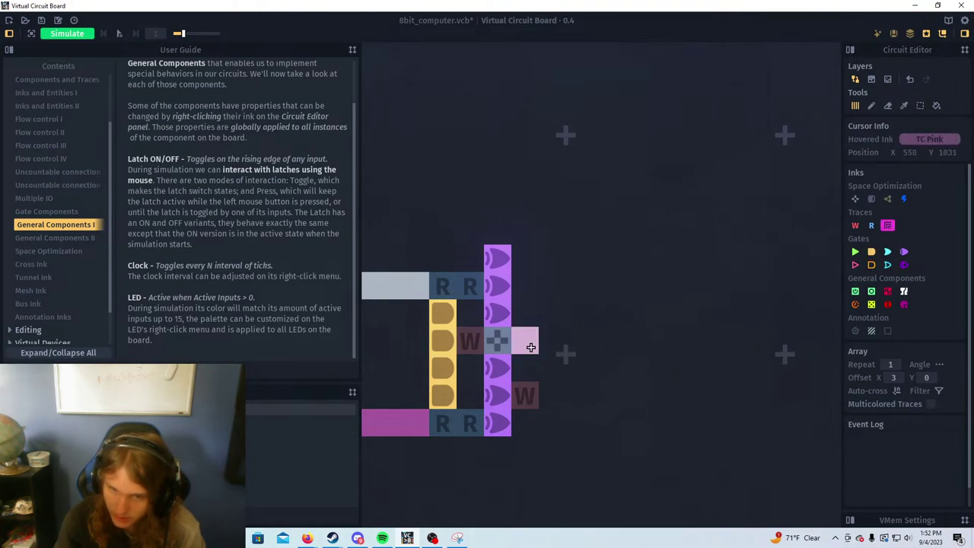
{"action": "mouse_move", "coordinate": [525, 340]}
{"action": "left_mouse_down"}
{"action": "mouse_move", "coordinate": [552, 312]}
{"action": "mouse_move", "coordinate": [554, 203]}
{"action": "left_mouse_up"}
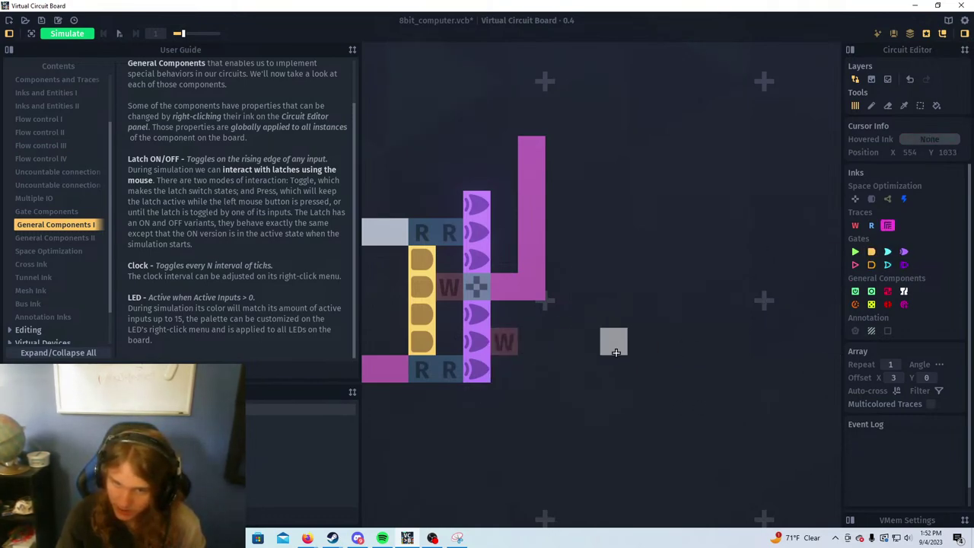
Draw a pink corner trace below the gates and a two-cell turquoise trace from the lower Write cell on the existing XOR gate
{"action": "mouse_move", "coordinate": [546, 399]}
{"action": "left_mouse_down"}
{"action": "mouse_move", "coordinate": [532, 423]}
{"action": "mouse_move", "coordinate": [559, 404]}
{"action": "mouse_move", "coordinate": [531, 424]}
{"action": "left_mouse_up"}
{"action": "left_click_drag", "start_coordinate": [570, 271], "coordinate": [557, 322]}
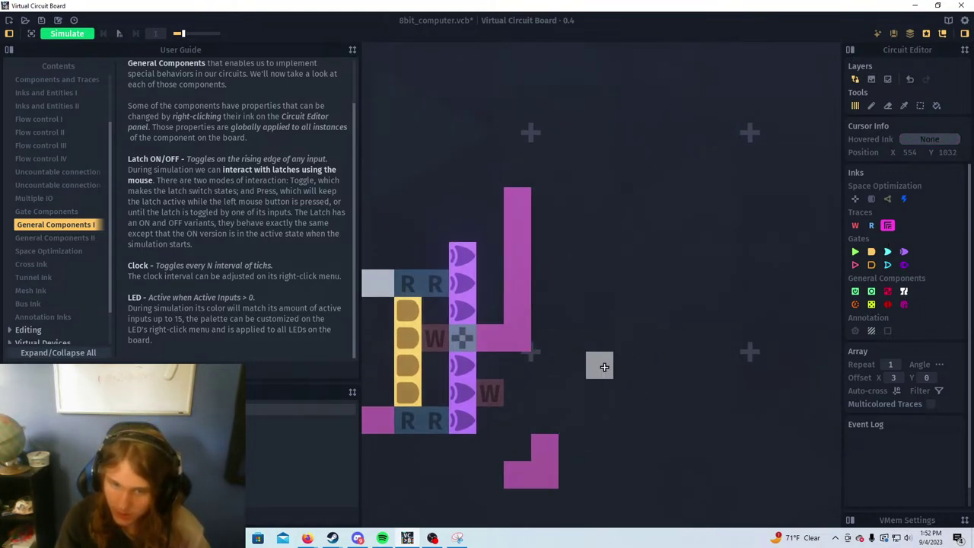
{"action": "left_click_drag", "start_coordinate": [517, 393], "coordinate": [600, 393]}
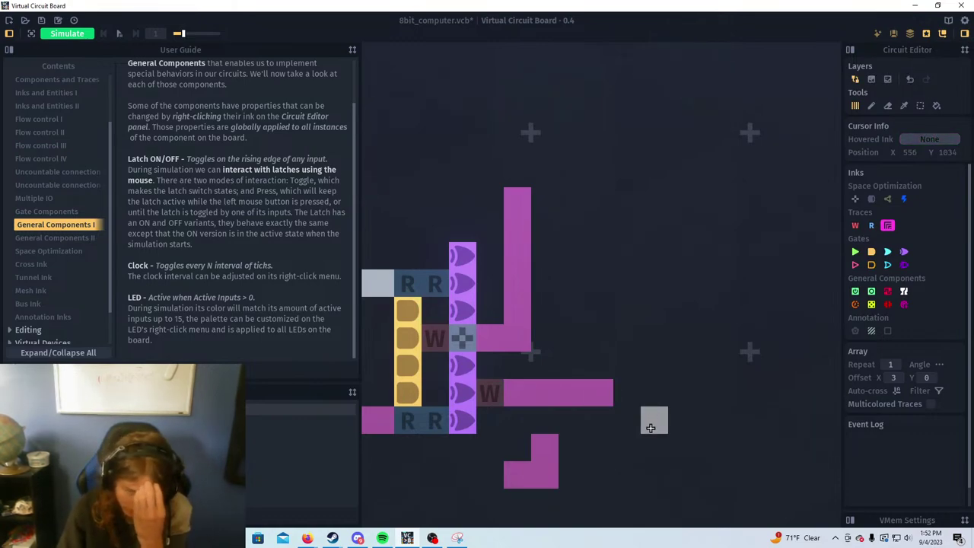
{"action": "left_click", "coordinate": [888, 231]}
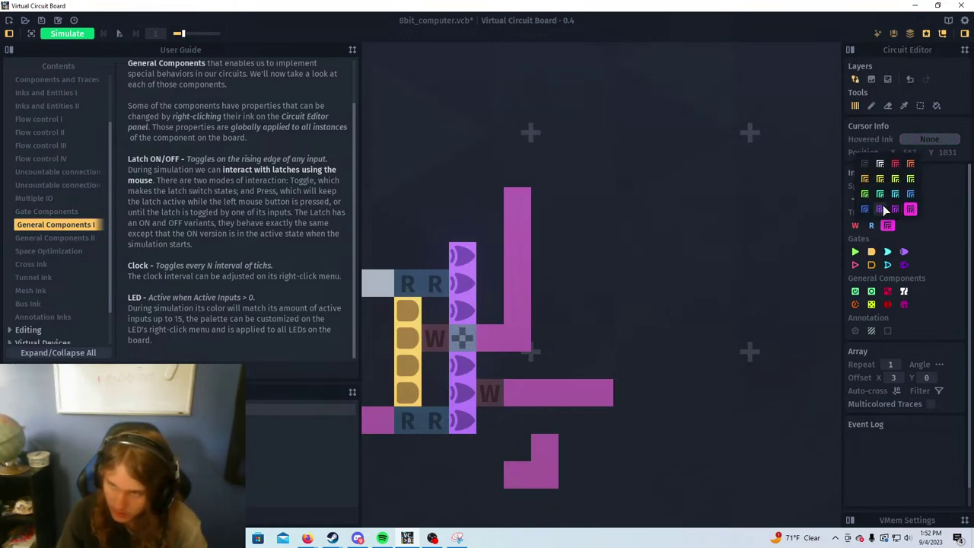
{"action": "left_click_drag", "start_coordinate": [518, 393], "coordinate": [613, 393]}
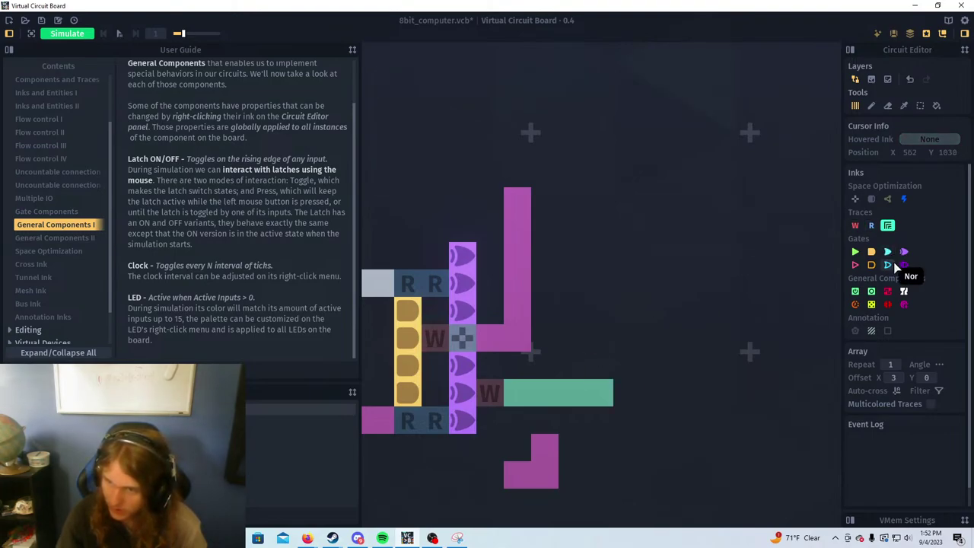
{"action": "left_click_drag", "start_coordinate": [609, 392], "coordinate": [563, 393]}
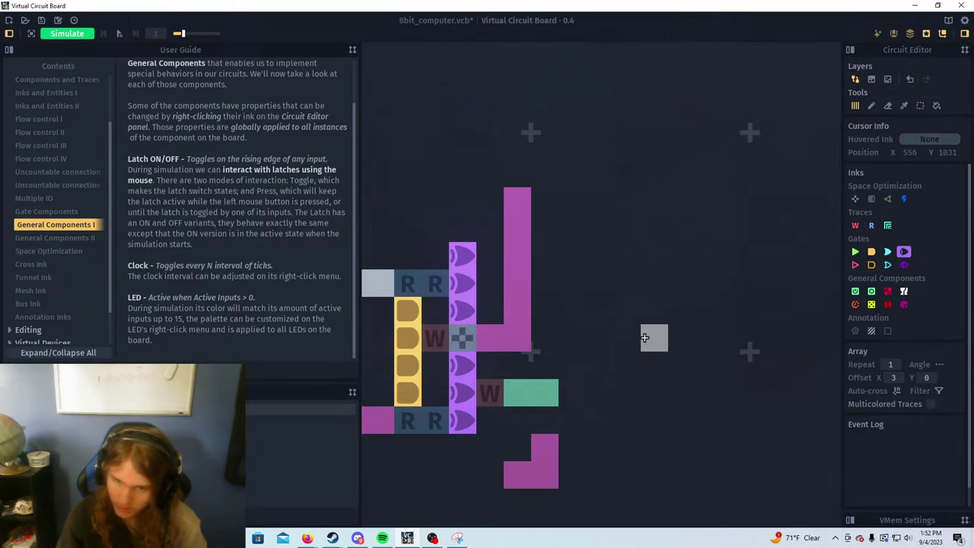
Draw a five-cell vertical XOR gate beyond the turquoise trace and a three-cell AND gate between them
{"action": "left_click_drag", "start_coordinate": [648, 335], "coordinate": [647, 449]}
{"action": "left_click", "coordinate": [872, 251]}
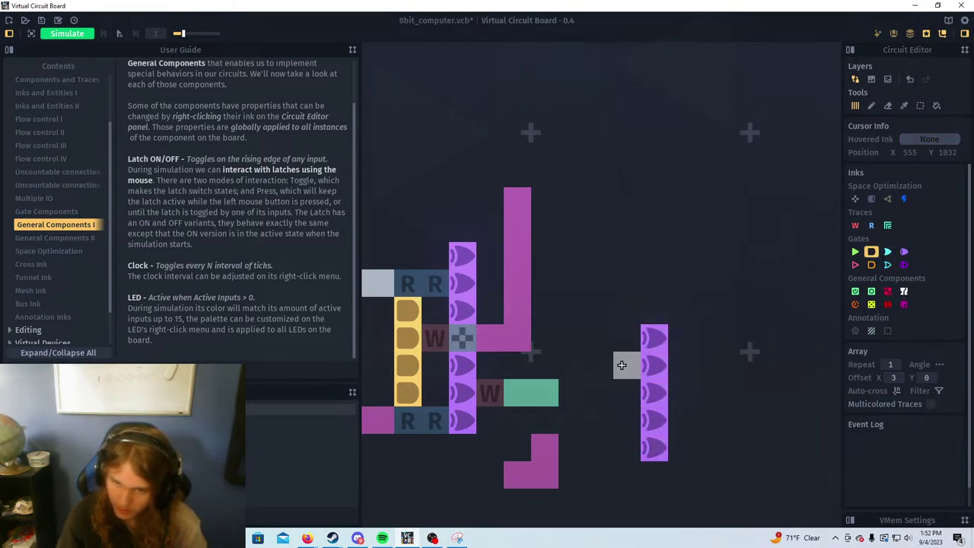
{"action": "left_click_drag", "start_coordinate": [602, 355], "coordinate": [600, 424]}
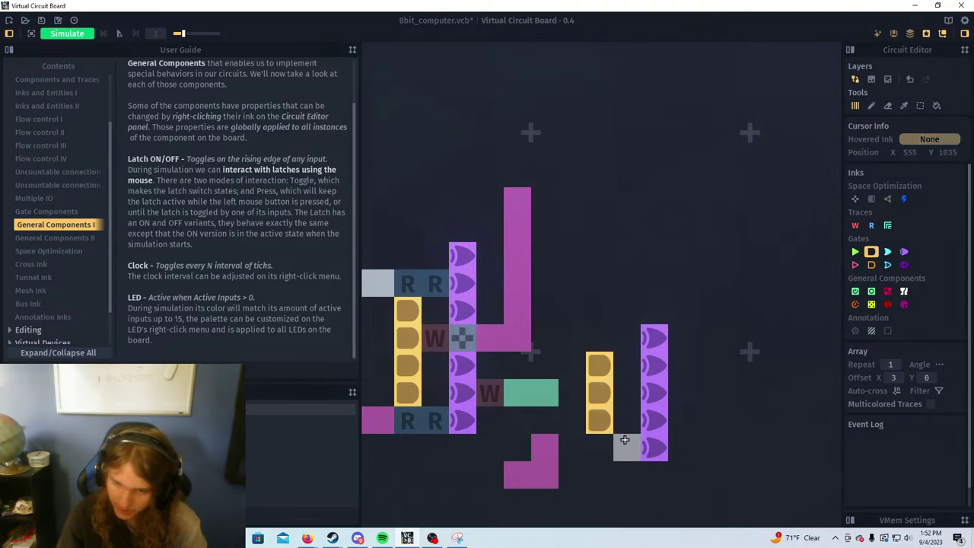
Place Read cells leading into the top and bottom cells of the new AND gate
{"action": "left_click", "coordinate": [872, 225]}
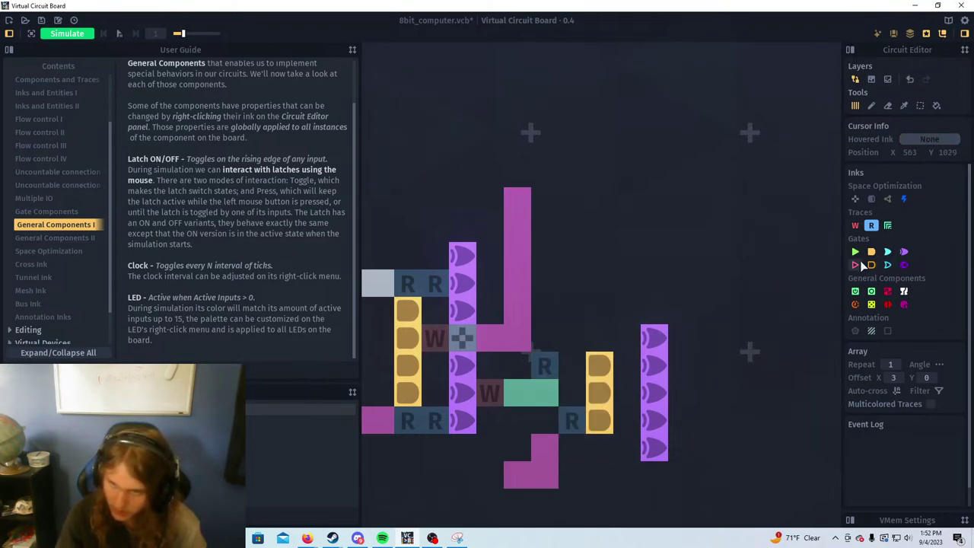
{"action": "left_click", "coordinate": [889, 225]}
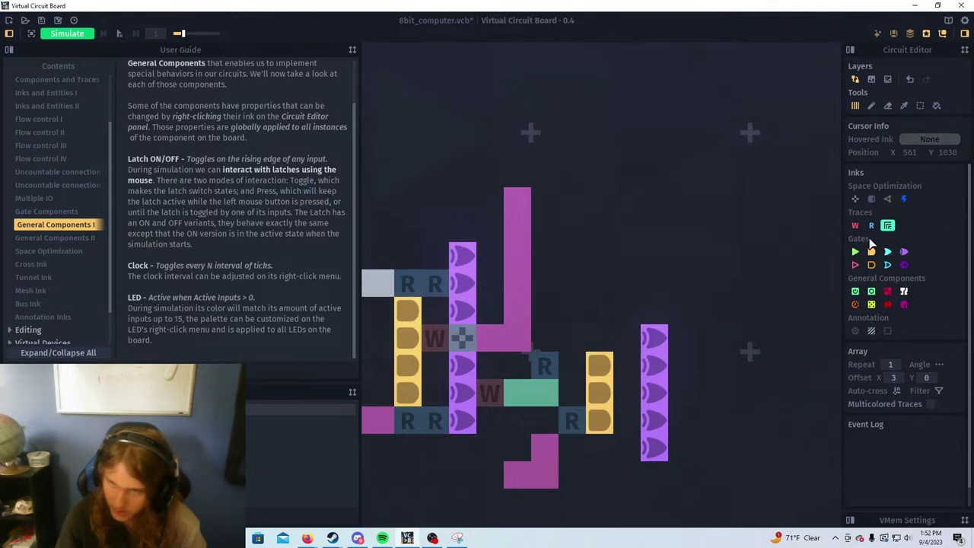
{"action": "left_click", "coordinate": [569, 365]}
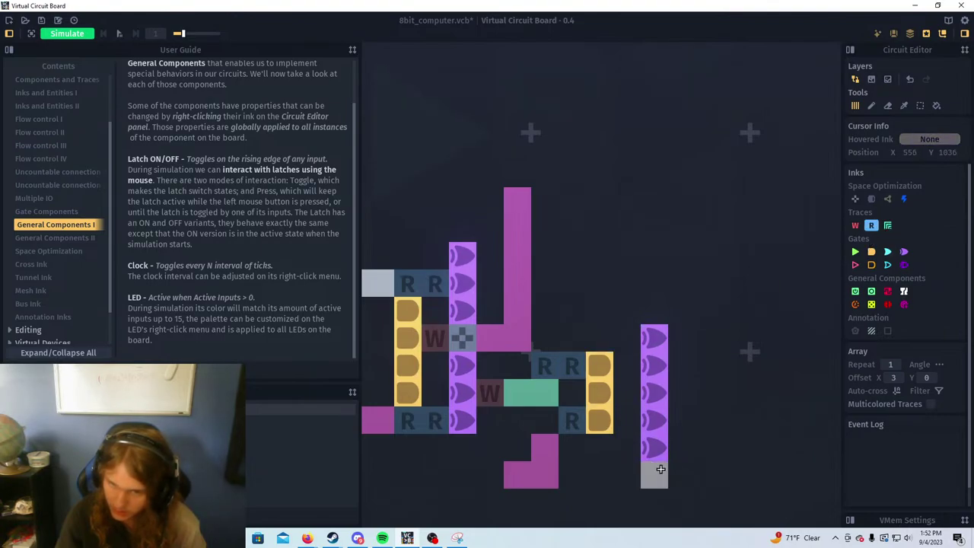
{"action": "left_click", "coordinate": [571, 453]}
Put a Read cell on the vertical pink trace and redraw the lower pink corner trace closer to the new AND gate
{"action": "mouse_move", "coordinate": [547, 470]}
{"action": "left_mouse_down"}
{"action": "mouse_move", "coordinate": [514, 467]}
{"action": "mouse_move", "coordinate": [537, 480]}
{"action": "left_mouse_up"}
{"action": "left_click", "coordinate": [516, 305]}
{"action": "left_click", "coordinate": [534, 455]}
{"action": "right_click", "coordinate": [543, 473]}
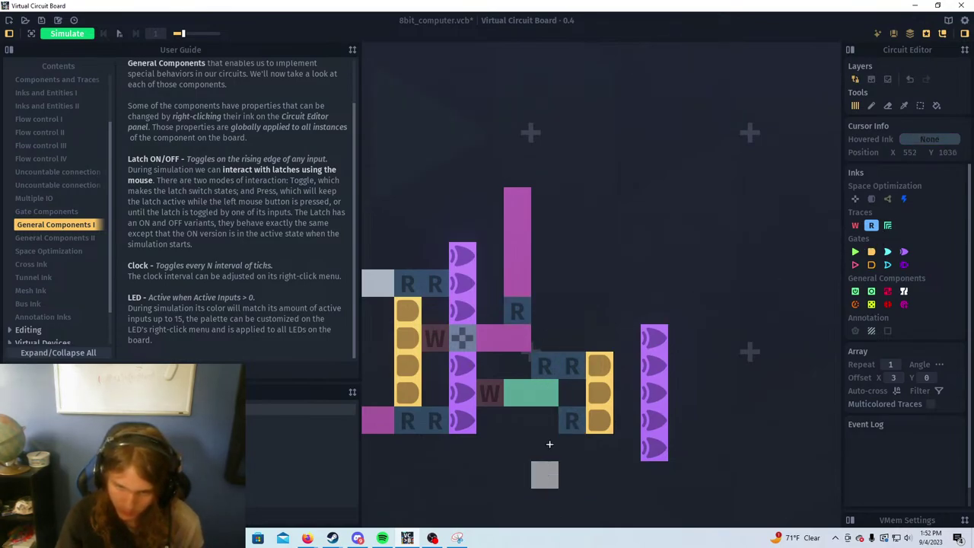
{"action": "middle_click", "coordinate": [514, 257]}
{"action": "mouse_move", "coordinate": [571, 445]}
{"action": "left_mouse_down"}
{"action": "mouse_move", "coordinate": [544, 450]}
{"action": "mouse_move", "coordinate": [544, 473]}
{"action": "left_mouse_up"}
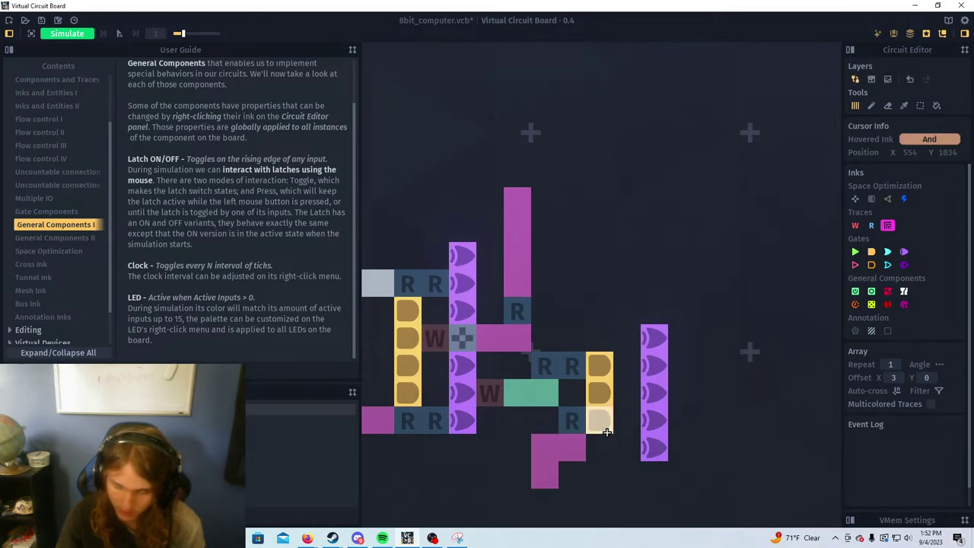
Place a row of three Read cells above the new AND gate and extend the lower pink trace
{"action": "mouse_move", "coordinate": [562, 344]}
{"action": "left_mouse_down"}
{"action": "mouse_move", "coordinate": [566, 376]}
{"action": "mouse_move", "coordinate": [587, 315]}
{"action": "left_mouse_up"}
{"action": "right_click", "coordinate": [545, 452]}
{"action": "left_click_drag", "start_coordinate": [523, 431], "coordinate": [522, 459]}
{"action": "mouse_move", "coordinate": [588, 317]}
{"action": "left_mouse_down"}
{"action": "mouse_move", "coordinate": [566, 356]}
{"action": "mouse_move", "coordinate": [556, 338]}
{"action": "mouse_move", "coordinate": [600, 342]}
{"action": "left_mouse_up"}
Replace the AND gate's bottom cell with Read cells reaching the new XOR gate and connect the lower pink trace up to them
{"action": "left_click", "coordinate": [872, 226]}
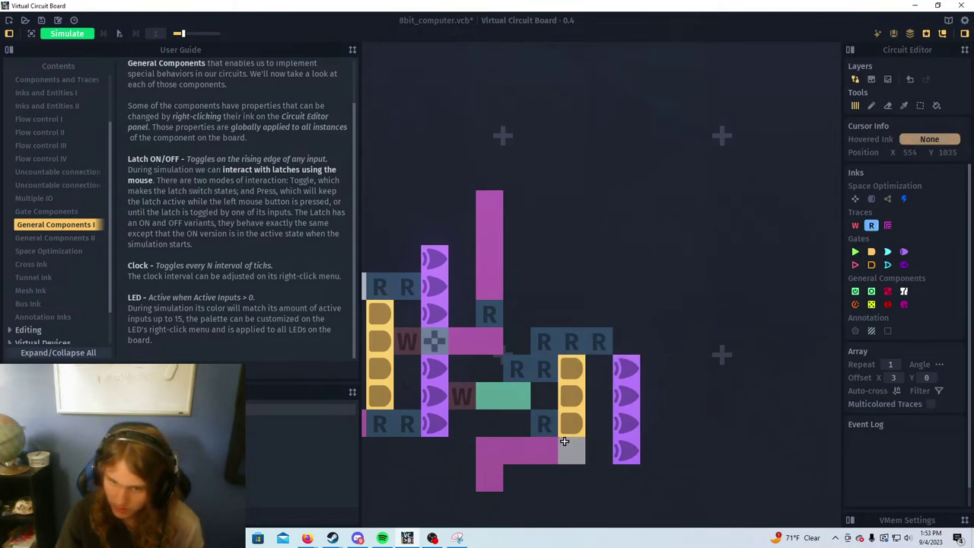
{"action": "left_click_drag", "start_coordinate": [574, 422], "coordinate": [600, 423]}
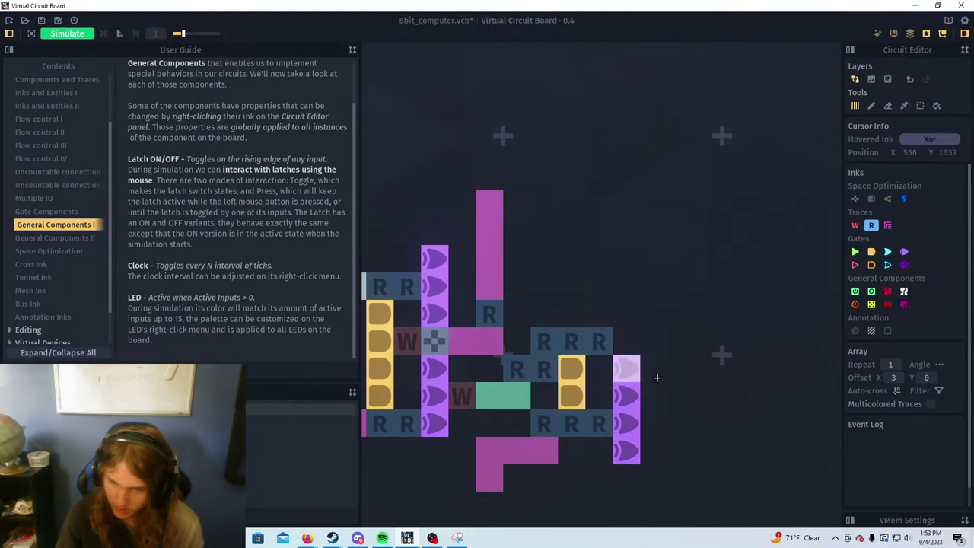
{"action": "right_click", "coordinate": [545, 423]}
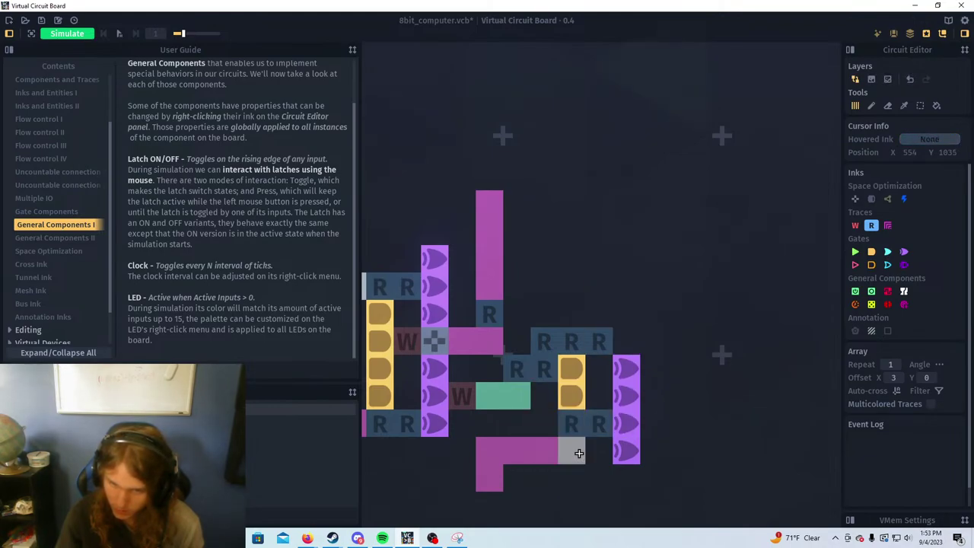
{"action": "left_click", "coordinate": [556, 411]}
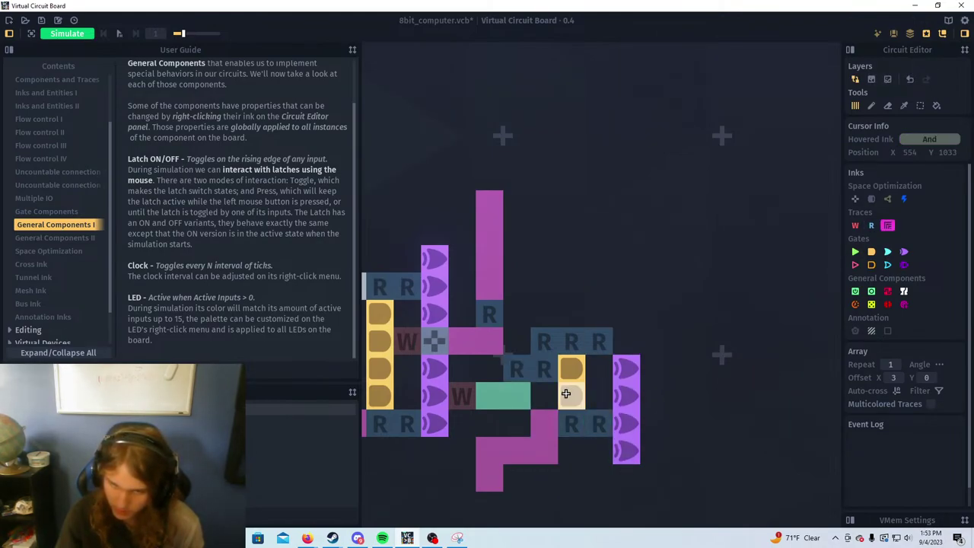
Erase the new XOR gate and redraw it four cells tall, level with the two rows of Read cells
{"action": "left_click_drag", "start_coordinate": [631, 444], "coordinate": [630, 379]}
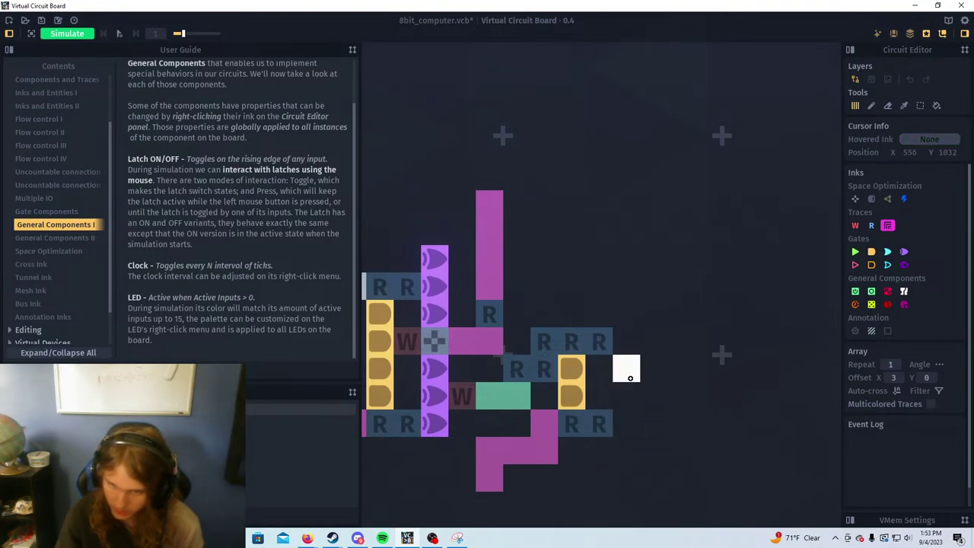
{"action": "left_click", "coordinate": [903, 255]}
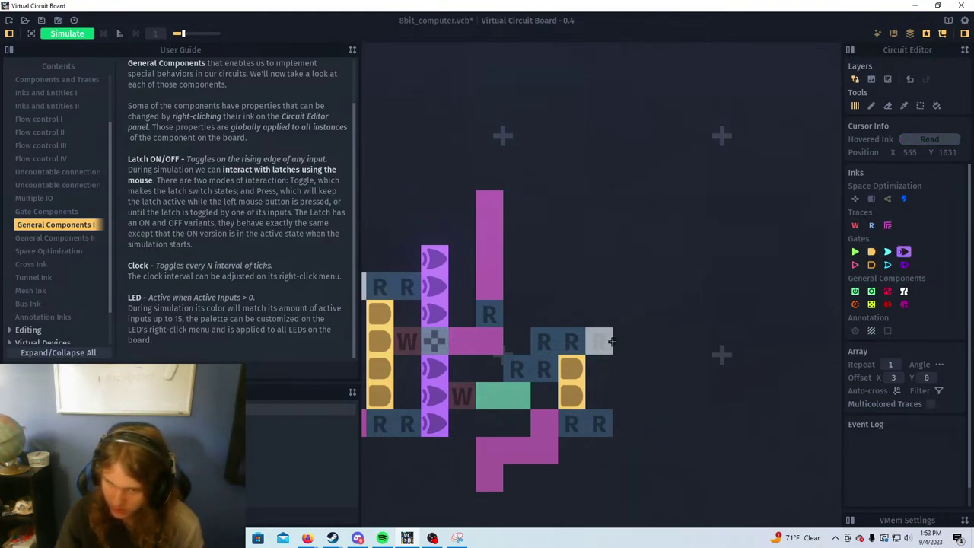
{"action": "left_click_drag", "start_coordinate": [611, 342], "coordinate": [618, 431]}
Replace the Read cells before the AND gate with a stepped turquoise trace, keeping two Read cells from it to the XOR gate's top
{"action": "right_click", "coordinate": [602, 342]}
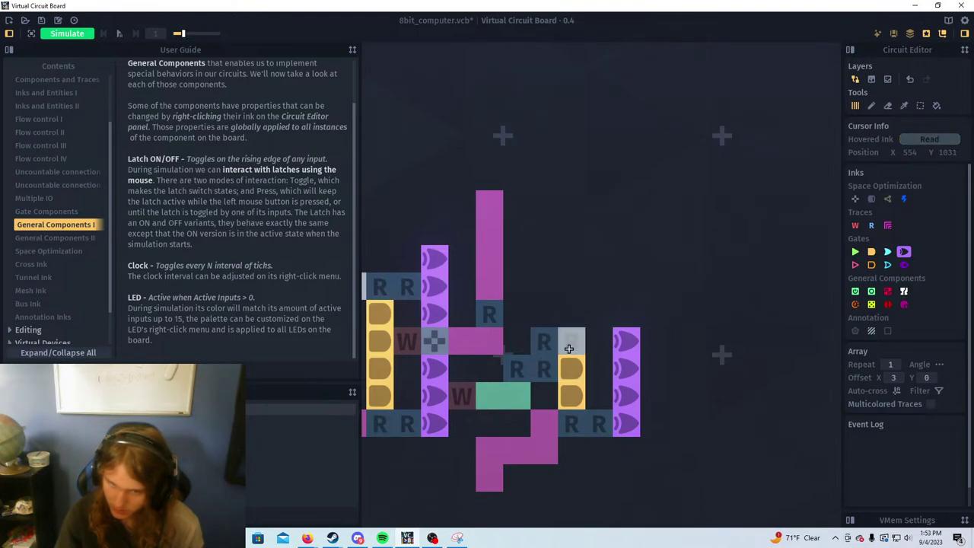
{"action": "mouse_move", "coordinate": [520, 370]}
{"action": "left_mouse_down"}
{"action": "mouse_move", "coordinate": [544, 368]}
{"action": "mouse_move", "coordinate": [573, 343]}
{"action": "left_mouse_up"}
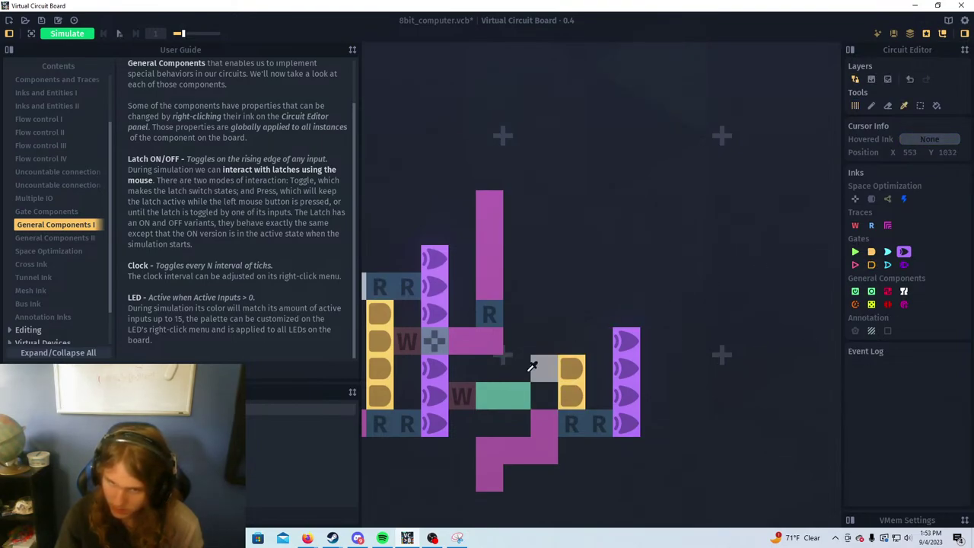
{"action": "left_click", "coordinate": [887, 226]}
{"action": "mouse_move", "coordinate": [517, 369]}
{"action": "left_mouse_down"}
{"action": "mouse_move", "coordinate": [530, 369]}
{"action": "mouse_move", "coordinate": [548, 342]}
{"action": "left_mouse_up"}
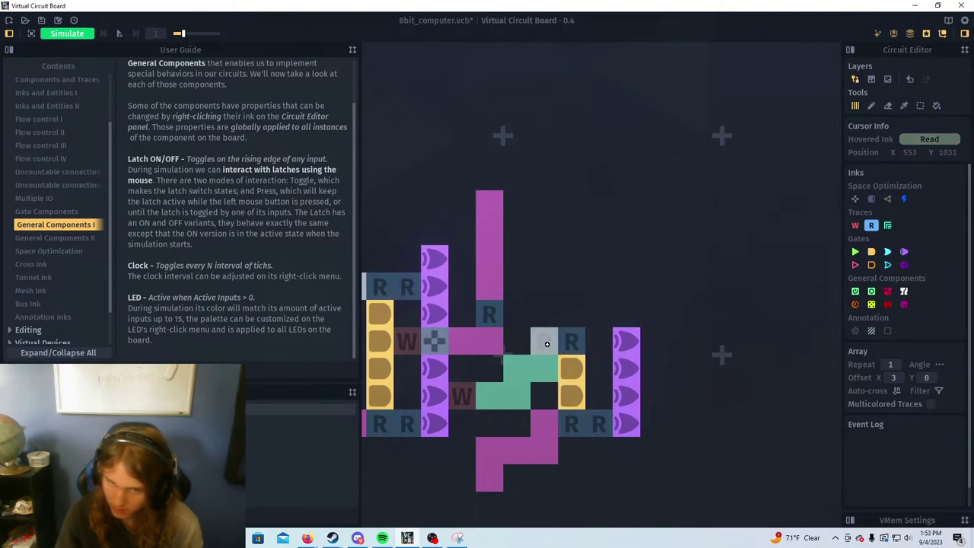
{"action": "middle_click", "coordinate": [552, 363]}
{"action": "left_click", "coordinate": [549, 347]}
{"action": "middle_click", "coordinate": [572, 341]}
{"action": "left_click", "coordinate": [599, 341]}
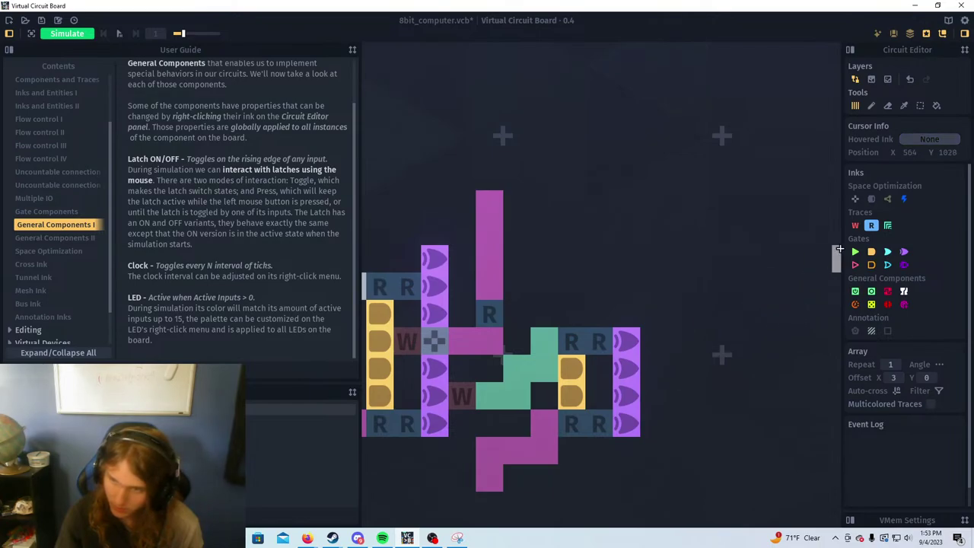
Place Write cells above the new XOR gate and on the AND gate's output, and a Cross cell in the XOR column beside it
{"action": "left_click", "coordinate": [626, 313]}
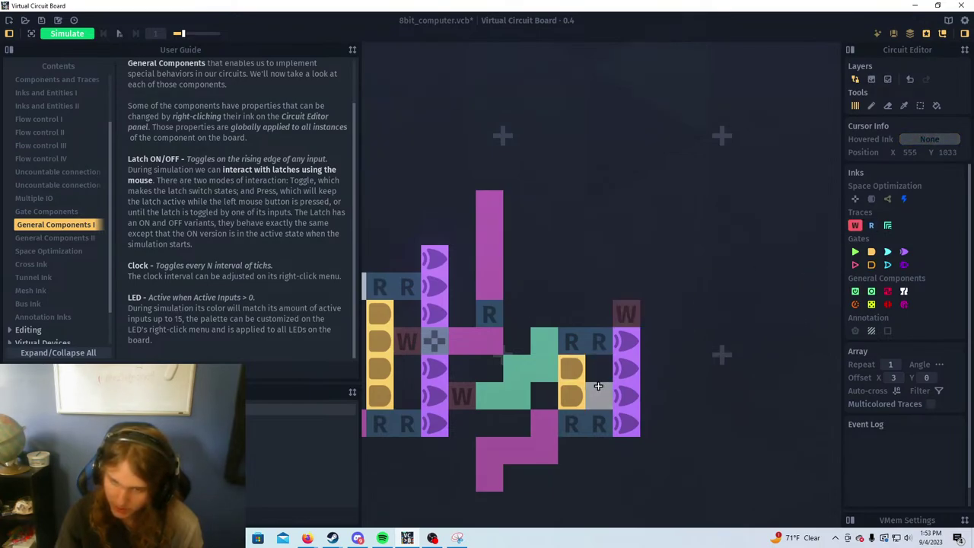
{"action": "left_click", "coordinate": [599, 395]}
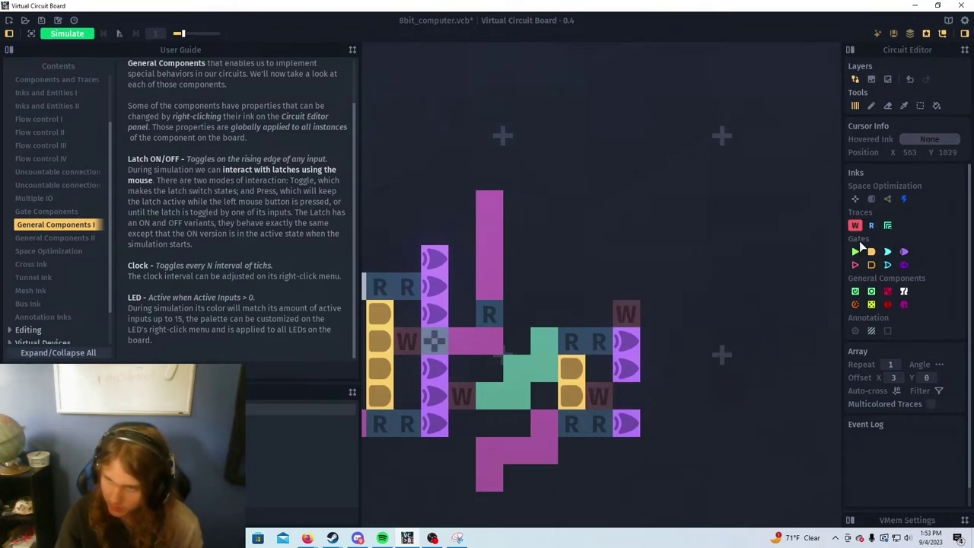
{"action": "left_click", "coordinate": [856, 199]}
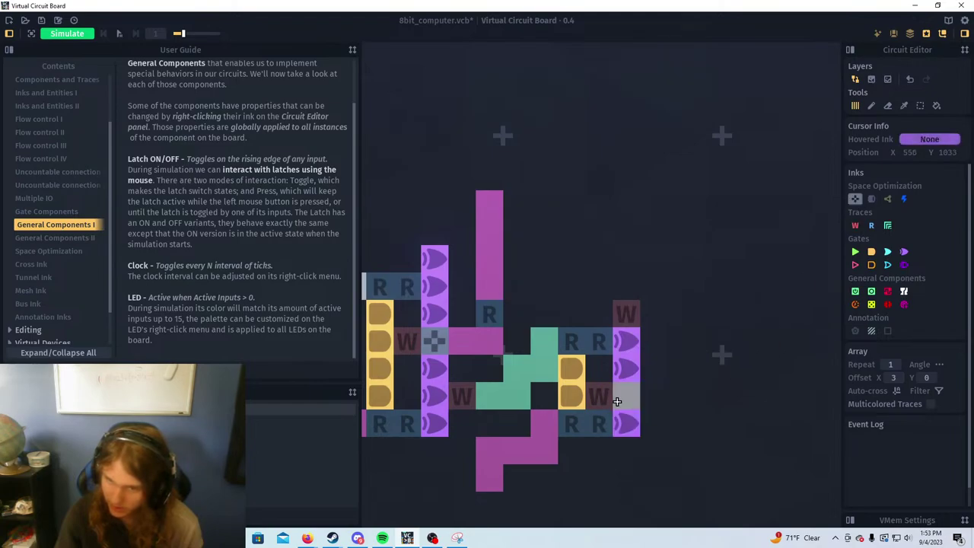
Route a pink trace from the Cross up and over to the vertical pink trace, with another Cross beside the upper Write cell
{"action": "left_click", "coordinate": [888, 226]}
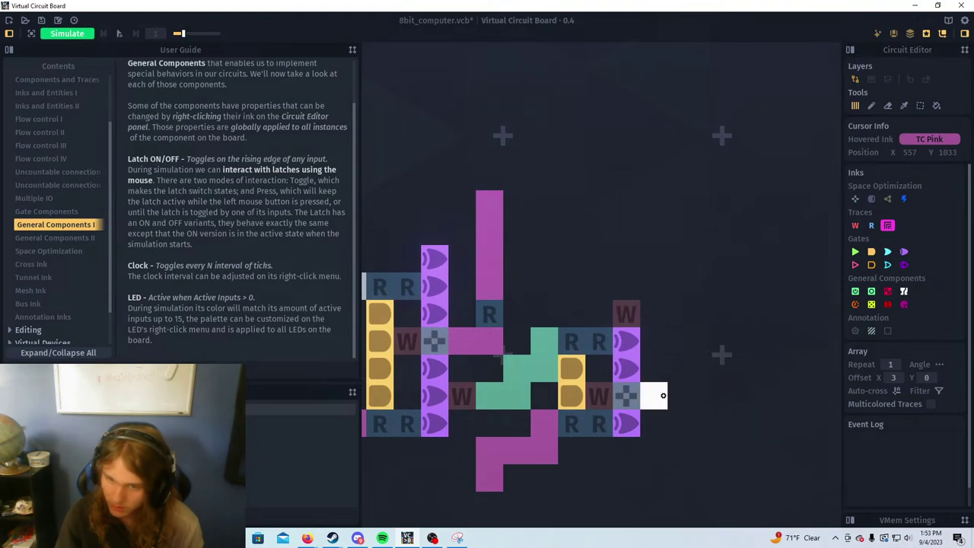
{"action": "mouse_move", "coordinate": [663, 395]}
{"action": "left_mouse_down"}
{"action": "mouse_move", "coordinate": [659, 341]}
{"action": "mouse_move", "coordinate": [680, 286]}
{"action": "mouse_move", "coordinate": [599, 260]}
{"action": "mouse_move", "coordinate": [518, 259]}
{"action": "left_mouse_up"}
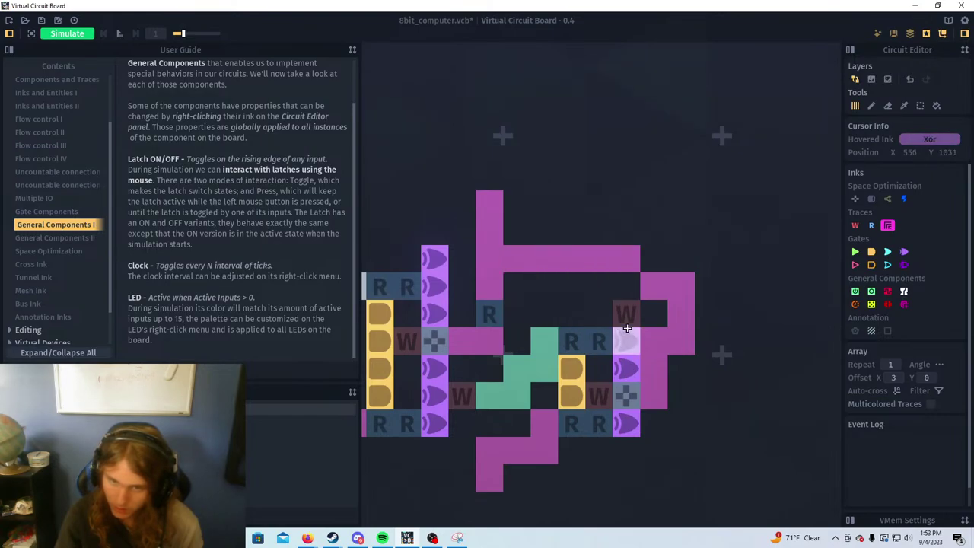
{"action": "left_click", "coordinate": [855, 198]}
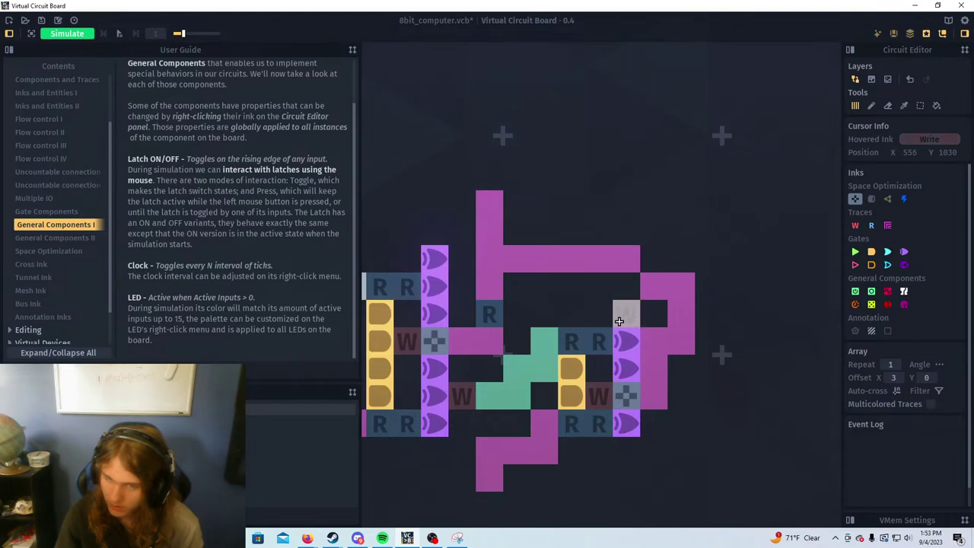
{"action": "right_click", "coordinate": [685, 318]}
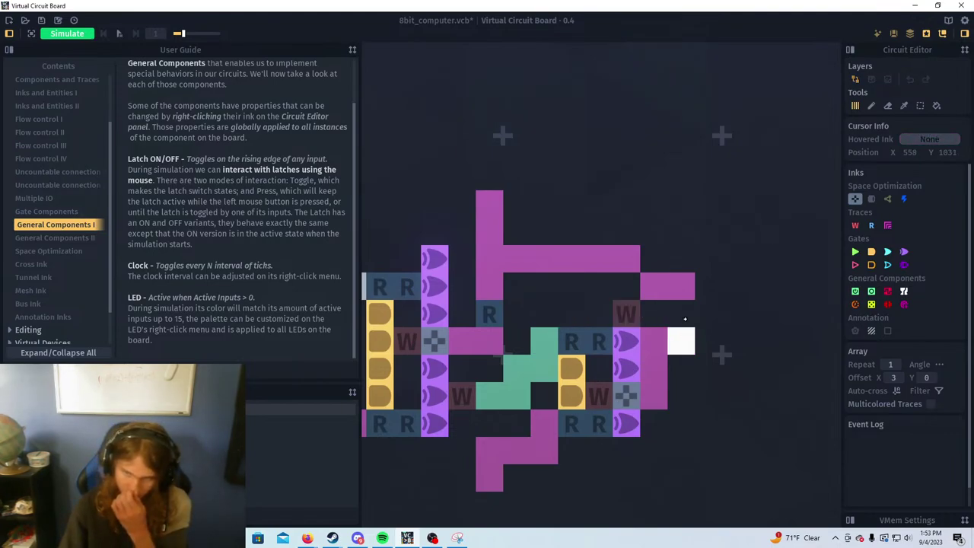
{"action": "left_click", "coordinate": [652, 316]}
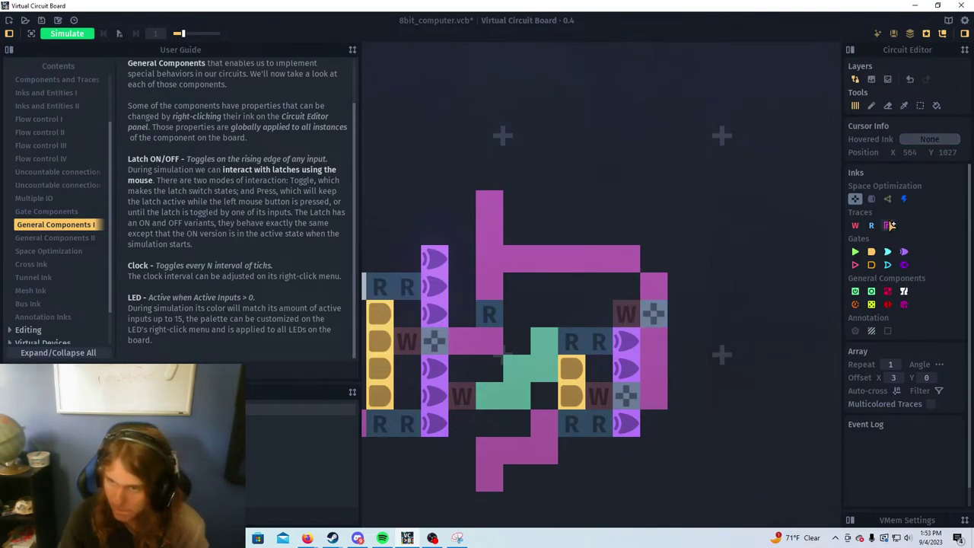
{"action": "left_click", "coordinate": [654, 259]}
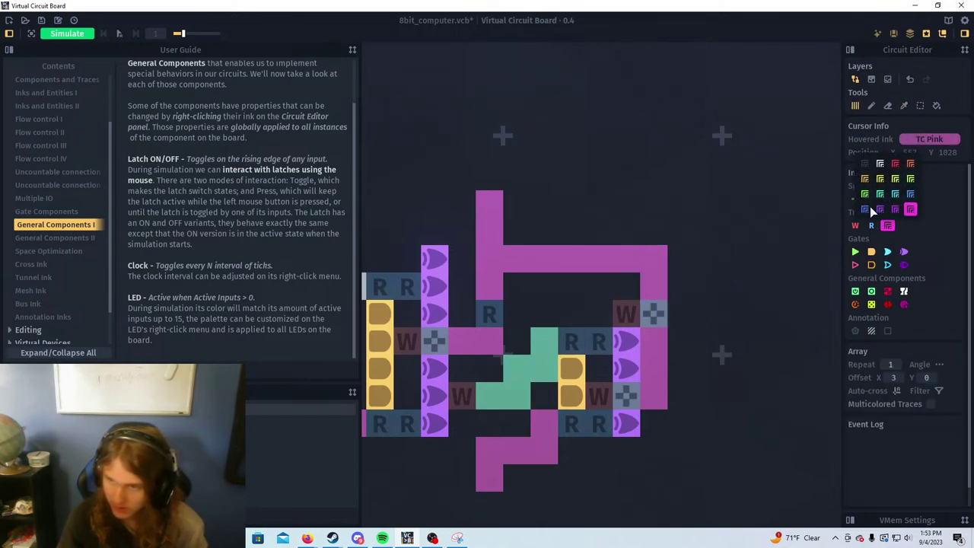
Draw a red output trace outward from the upper Cross and put Write cells on the outer ends of the white and pink input traces
{"action": "scroll", "coordinate": [689, 390], "scroll_direction": "down", "scroll_amount": 5}
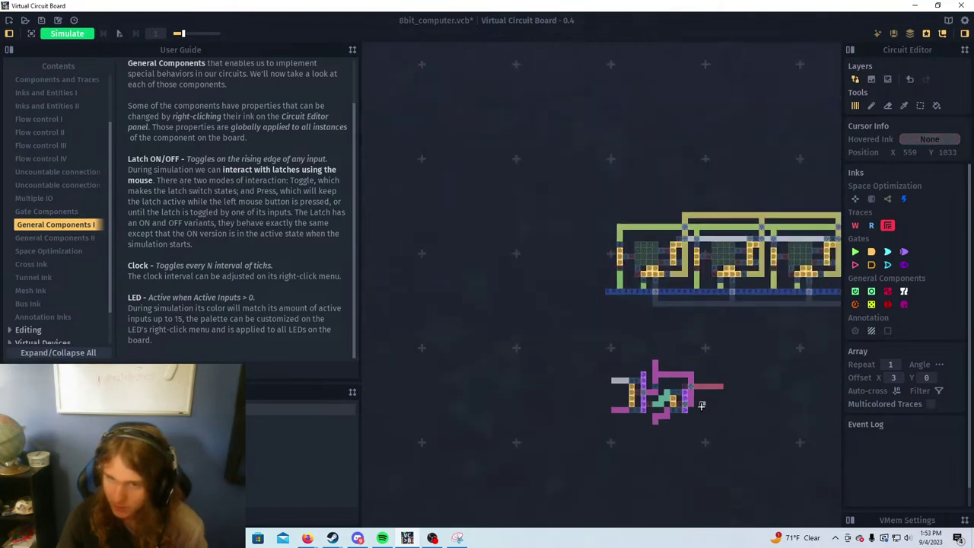
{"action": "scroll", "coordinate": [688, 388], "scroll_direction": "up", "scroll_amount": 4}
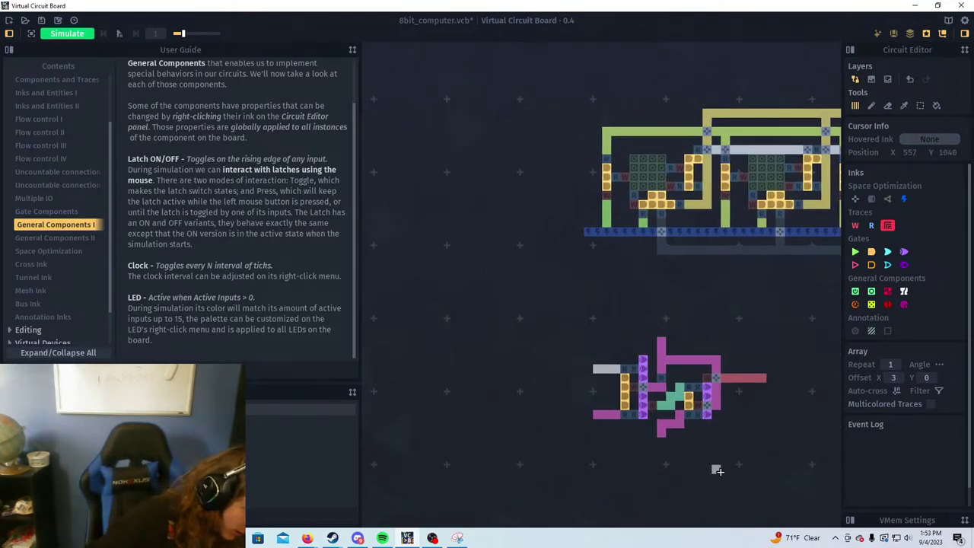
{"action": "scroll", "coordinate": [685, 388], "scroll_direction": "up", "scroll_amount": 4}
{"action": "scroll", "coordinate": [677, 370], "scroll_direction": "down", "scroll_amount": 2}
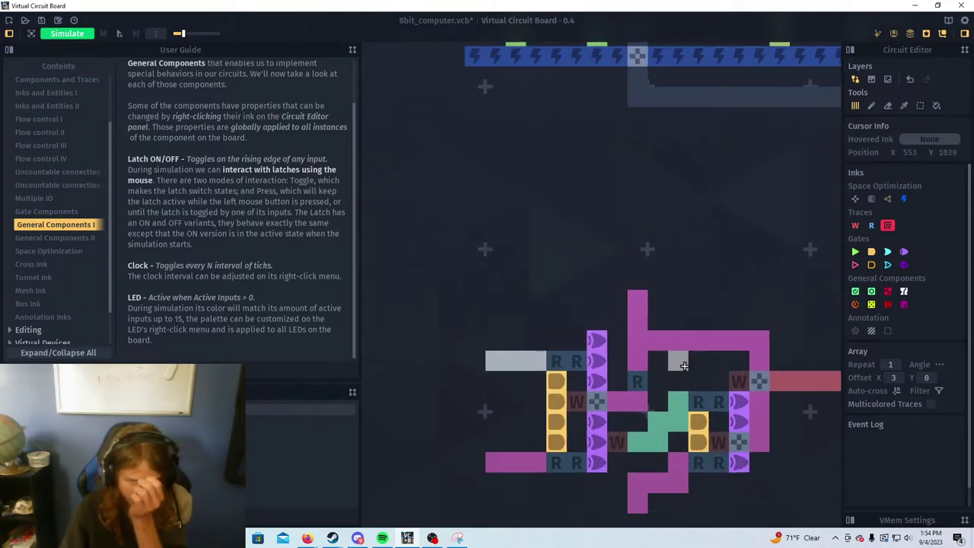
{"action": "left_click_drag", "start_coordinate": [677, 379], "coordinate": [660, 336]}
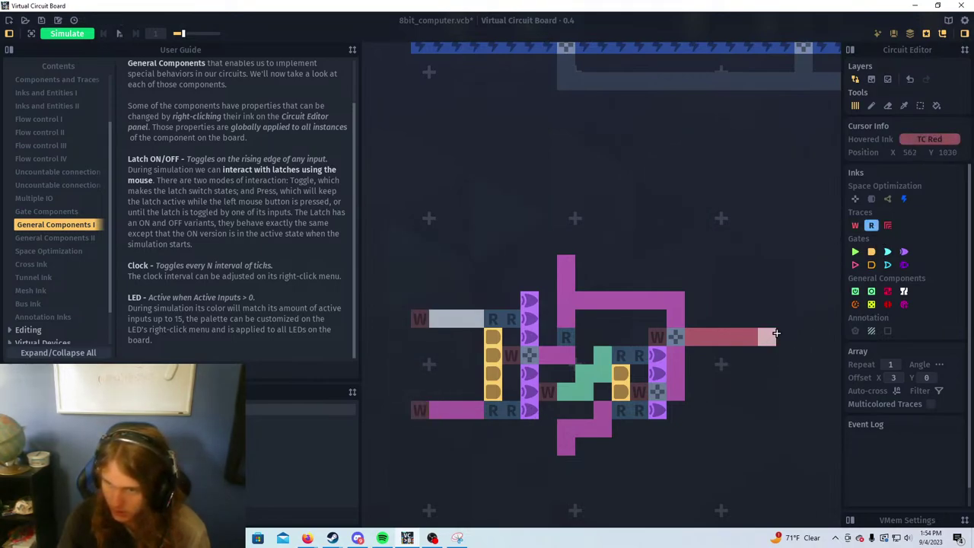
End the red output trace with a Read cell and three LED cells, and attach 2×2 Latch OFF blocks to both input Write cells
{"action": "left_click_drag", "start_coordinate": [803, 333], "coordinate": [839, 336]}
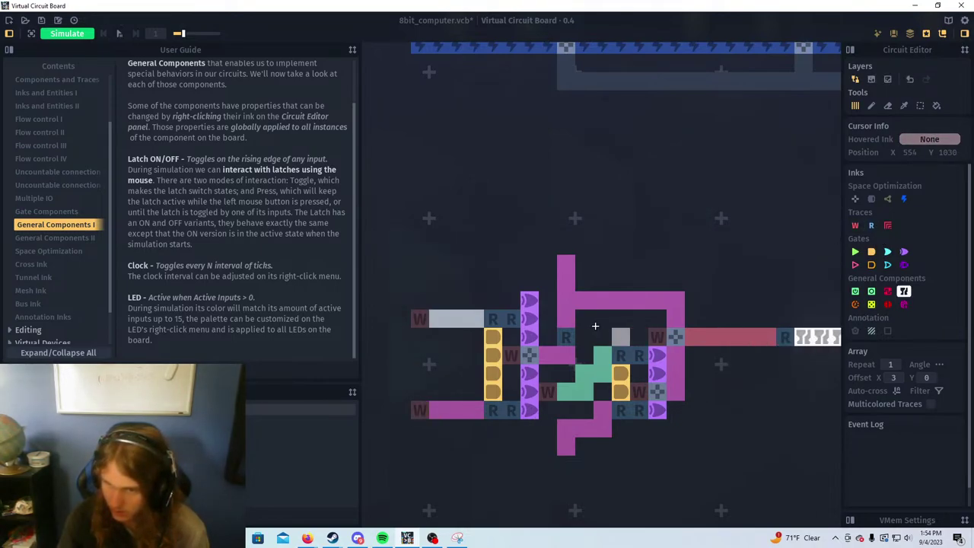
{"action": "left_click_drag", "start_coordinate": [682, 318], "coordinate": [841, 311]}
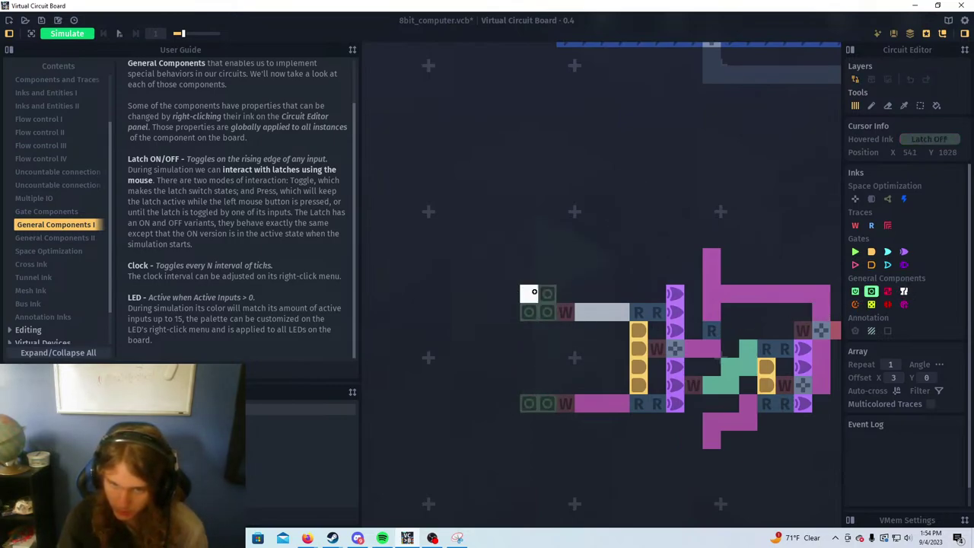
Simulate the adder with the upper input latch on, add the lower latch, and examine the traces around the second XOR gate
{"action": "key", "text": "space"}
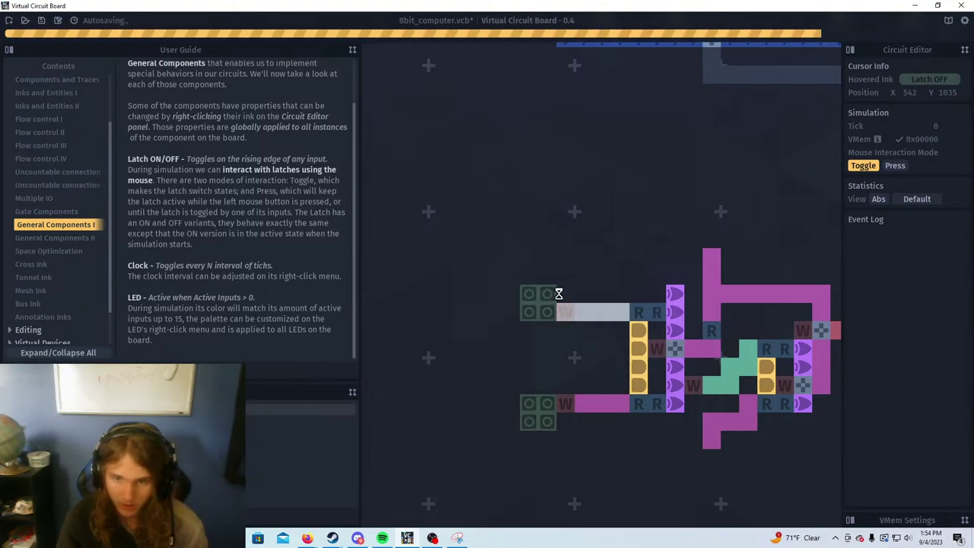
{"action": "left_click_drag", "start_coordinate": [585, 259], "coordinate": [477, 227]}
{"action": "left_click", "coordinate": [429, 284]}
{"action": "scroll", "coordinate": [426, 280], "scroll_direction": "down", "scroll_amount": 3}
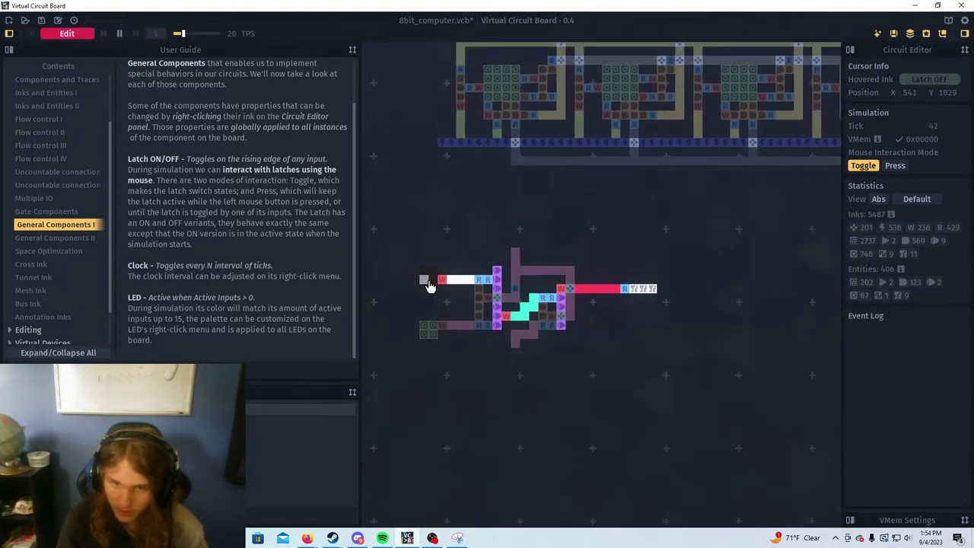
{"action": "scroll", "coordinate": [548, 297], "scroll_direction": "up", "scroll_amount": 4}
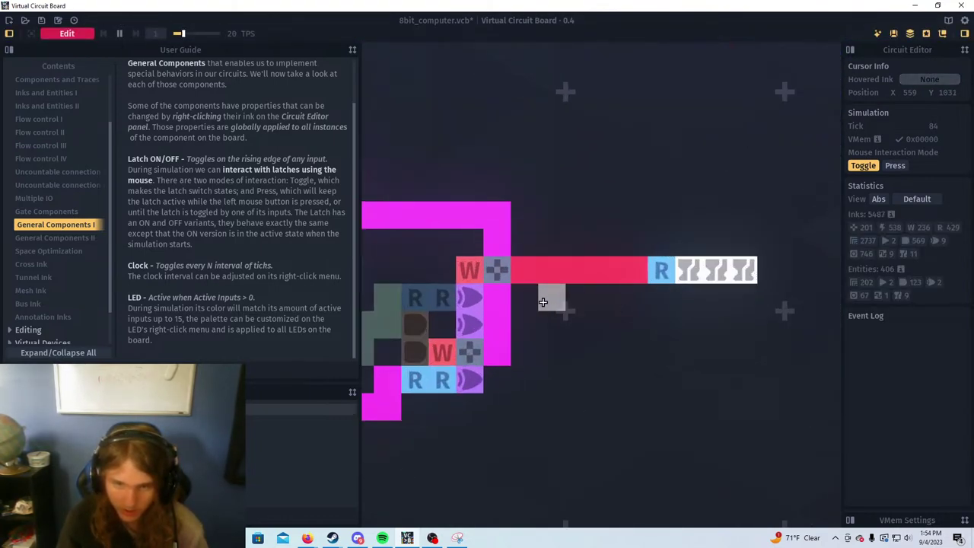
{"action": "scroll", "coordinate": [518, 322], "scroll_direction": "down", "scroll_amount": 4}
{"action": "scroll", "coordinate": [428, 346], "scroll_direction": "up", "scroll_amount": 2}
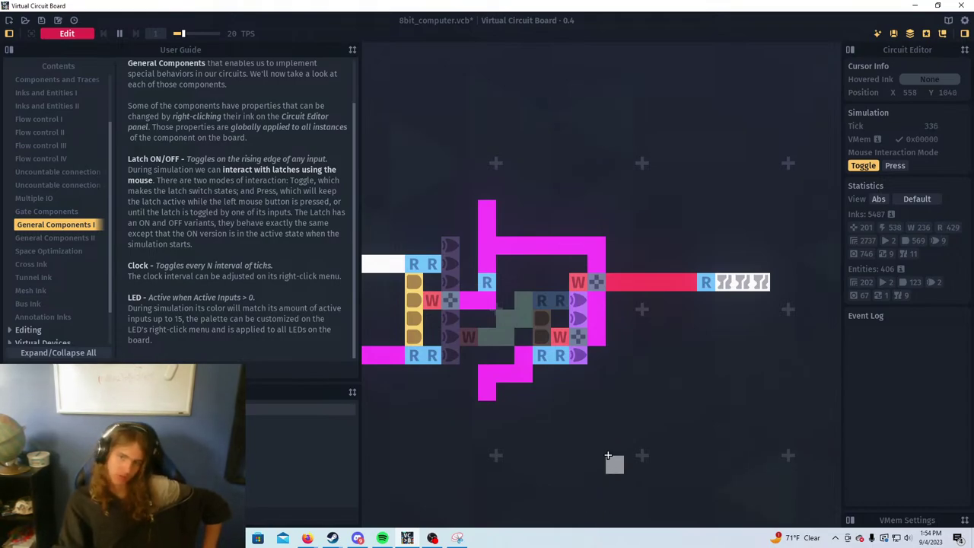
{"action": "scroll", "coordinate": [620, 397], "scroll_direction": "up", "scroll_amount": 2}
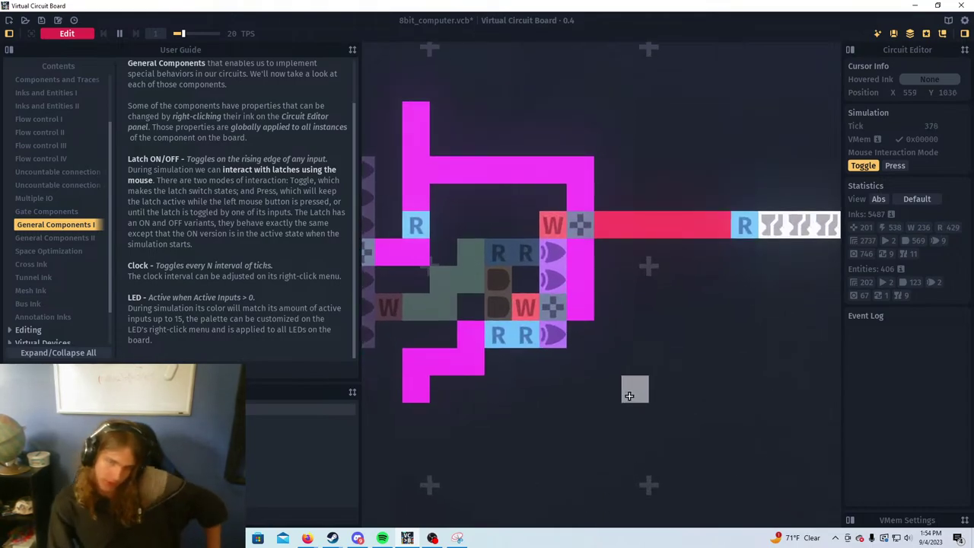
{"action": "scroll", "coordinate": [612, 358], "scroll_direction": "down", "scroll_amount": 2}
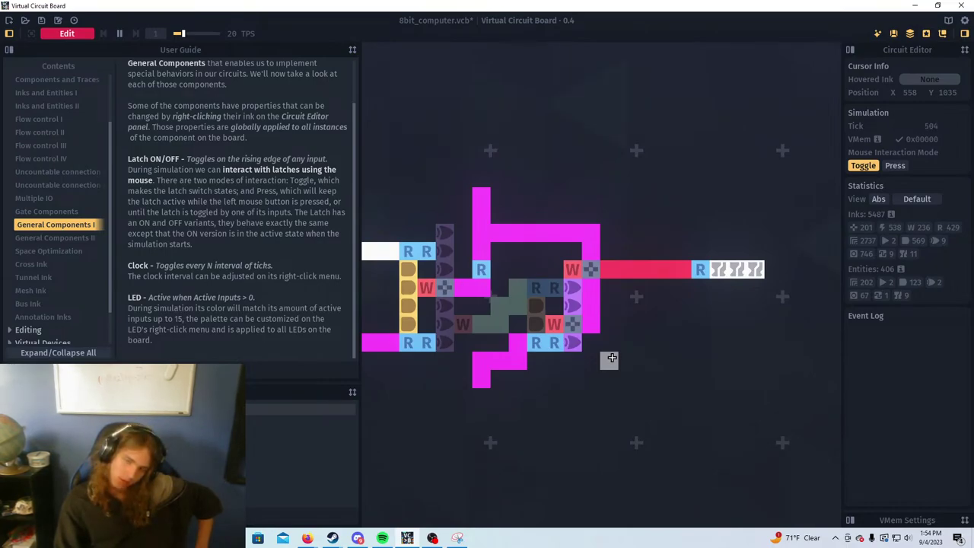
Replace the Read cell in the vertical pink trace with TC Pink ink, and rerun the simulation with both input latches on
{"action": "key", "text": "space"}
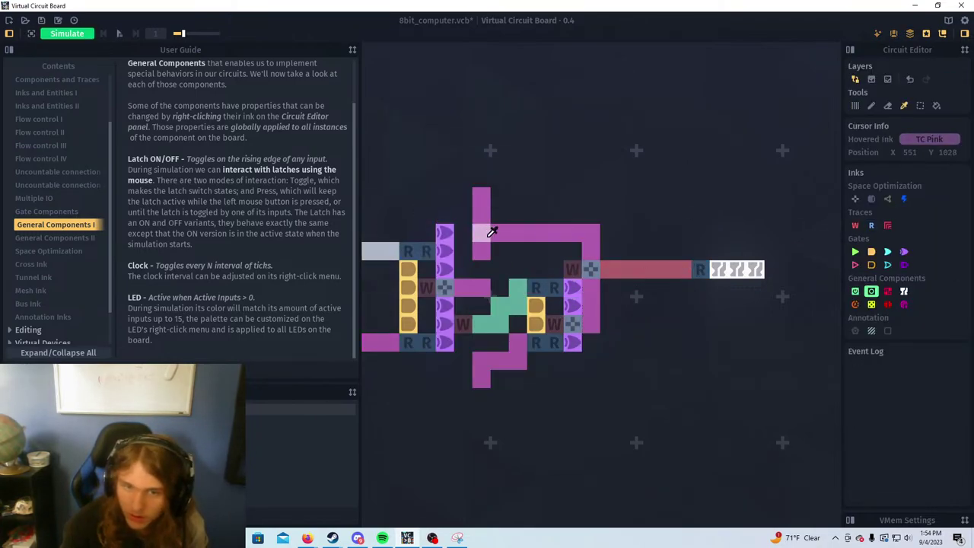
{"action": "key", "text": "Tab"}
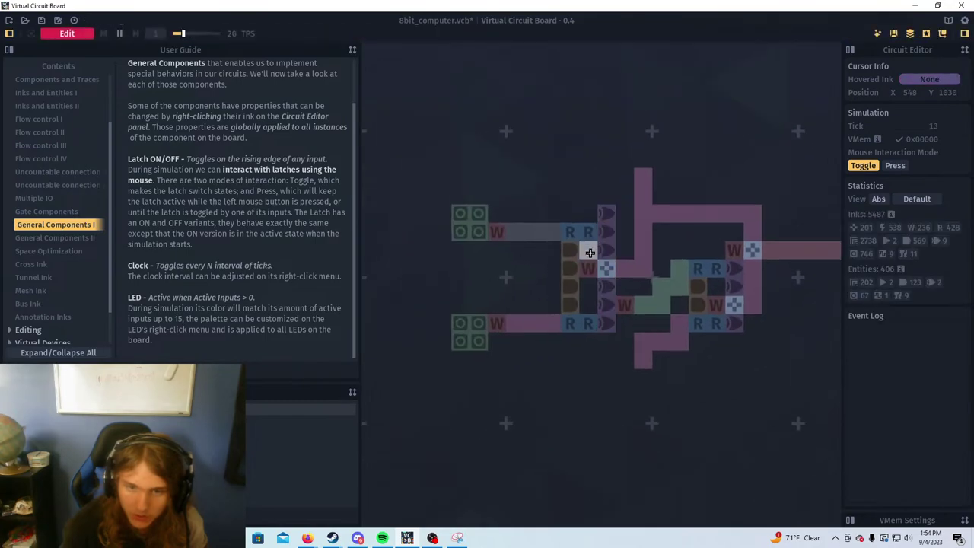
{"action": "left_click_drag", "start_coordinate": [770, 323], "coordinate": [636, 349]}
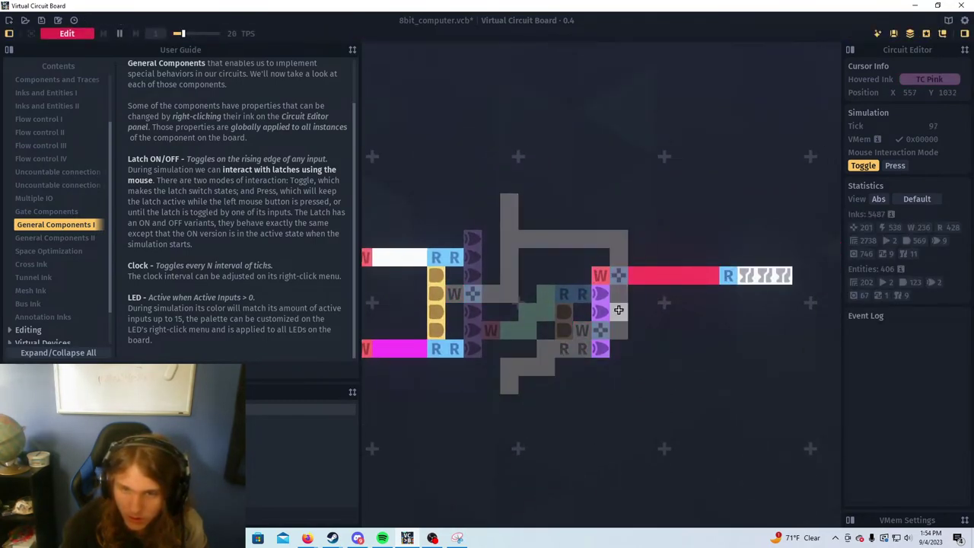
{"action": "left_click", "coordinate": [613, 275]}
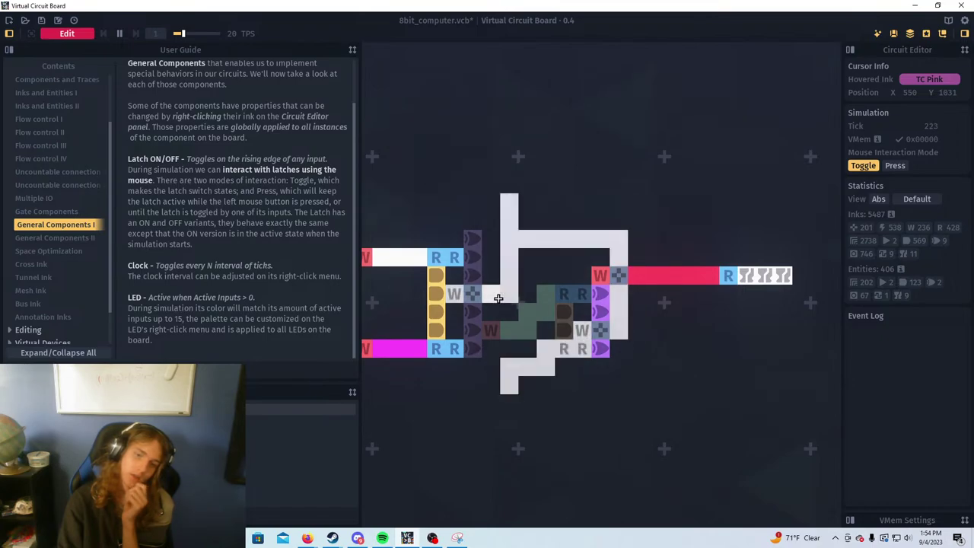
{"action": "left_click", "coordinate": [607, 276]}
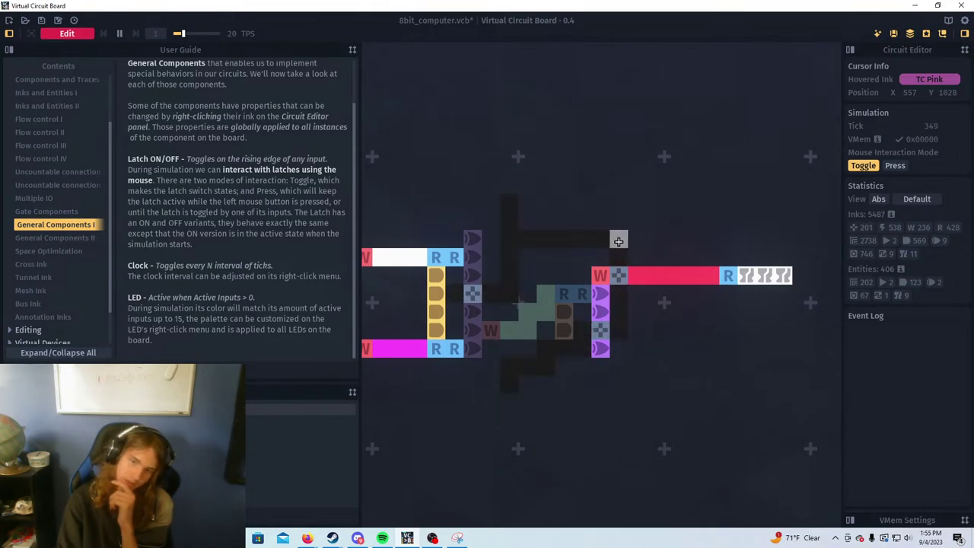
Reroute the lower pink trace beneath the AND gate to a Read cell under the second XOR, keeping only the AND's own Read above it
{"action": "key", "text": "Tab"}
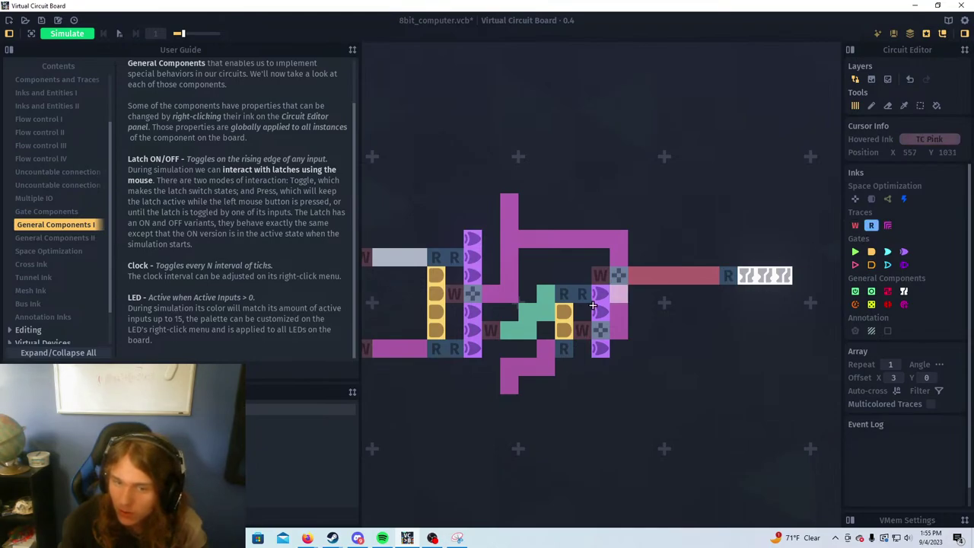
{"action": "mouse_move", "coordinate": [571, 366]}
{"action": "left_mouse_down"}
{"action": "mouse_move", "coordinate": [600, 367]}
{"action": "mouse_move", "coordinate": [562, 362]}
{"action": "left_mouse_up"}
{"action": "right_click", "coordinate": [569, 366]}
{"action": "right_click", "coordinate": [582, 367]}
{"action": "middle_click", "coordinate": [548, 367]}
{"action": "key", "text": "space"}
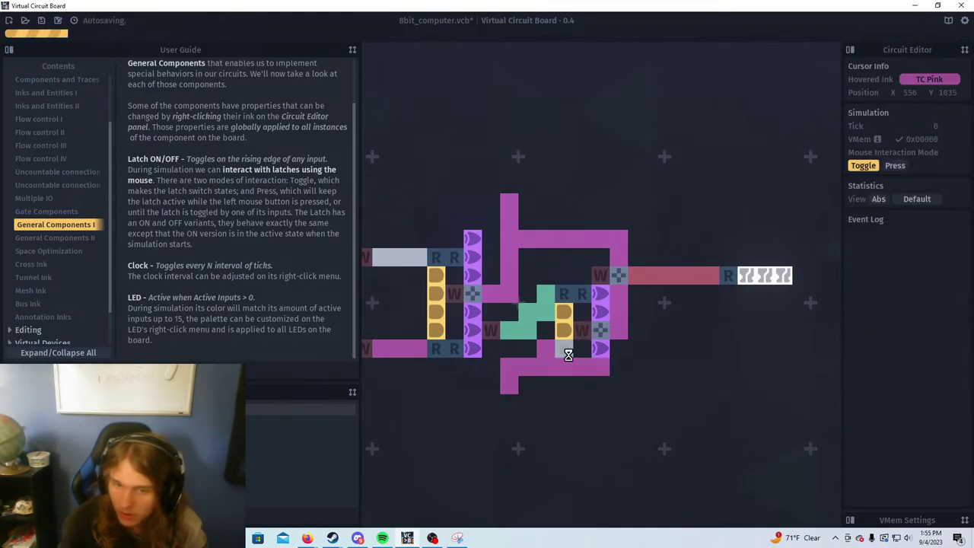
{"action": "key", "text": "space"}
{"action": "middle_click", "coordinate": [565, 352]}
{"action": "left_click", "coordinate": [604, 371]}
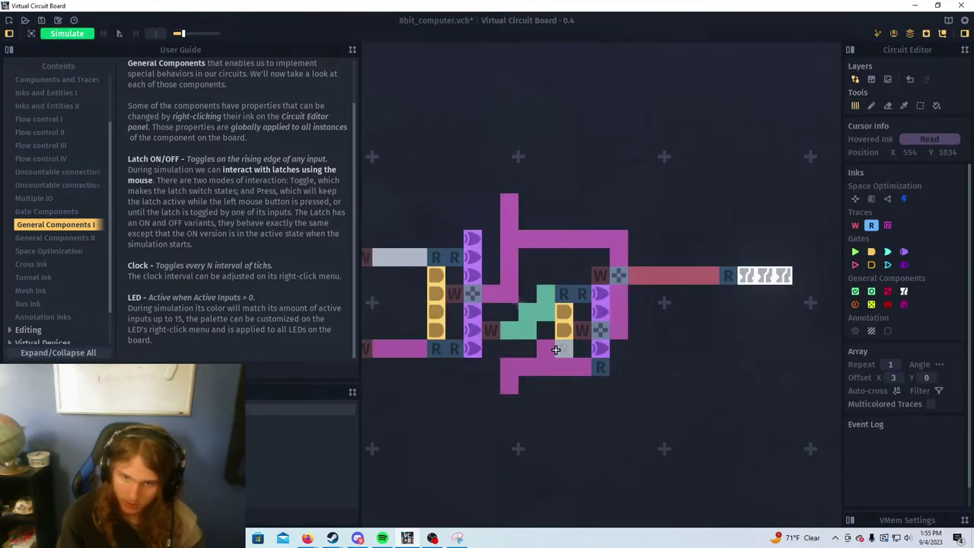
{"action": "right_click", "coordinate": [548, 351]}
{"action": "left_click_drag", "start_coordinate": [598, 349], "coordinate": [622, 364]}
Simulate the revised adder and switch both input latches on and off again to check its outputs
{"action": "key", "text": "space"}
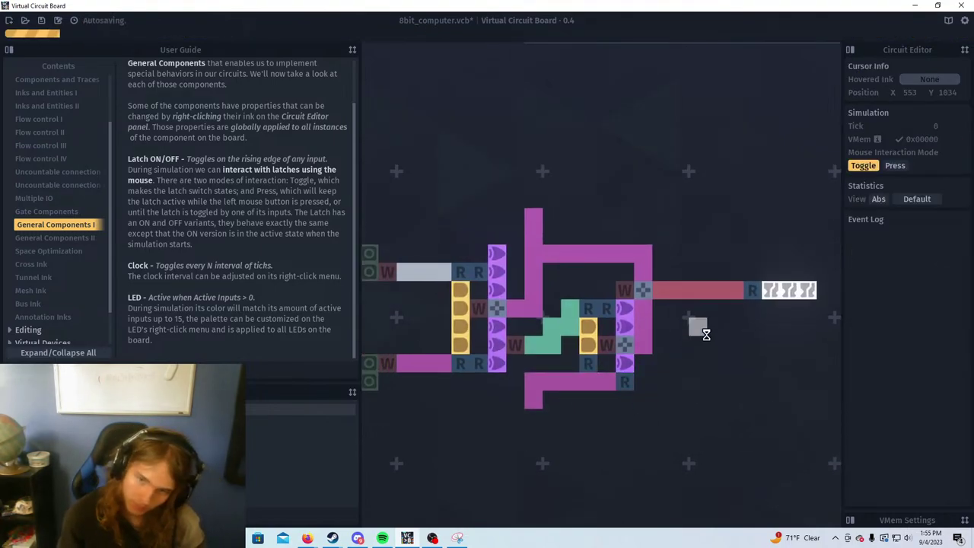
{"action": "scroll", "coordinate": [700, 326], "scroll_direction": "down", "scroll_amount": 1}
{"action": "scroll", "coordinate": [675, 321], "scroll_direction": "up", "scroll_amount": 1}
{"action": "left_click", "coordinate": [388, 268]}
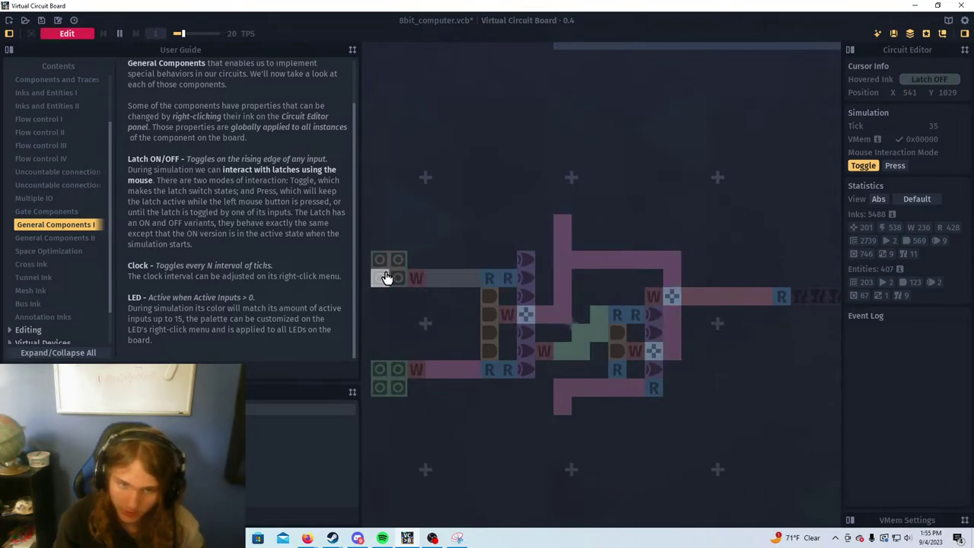
{"action": "left_click", "coordinate": [390, 372]}
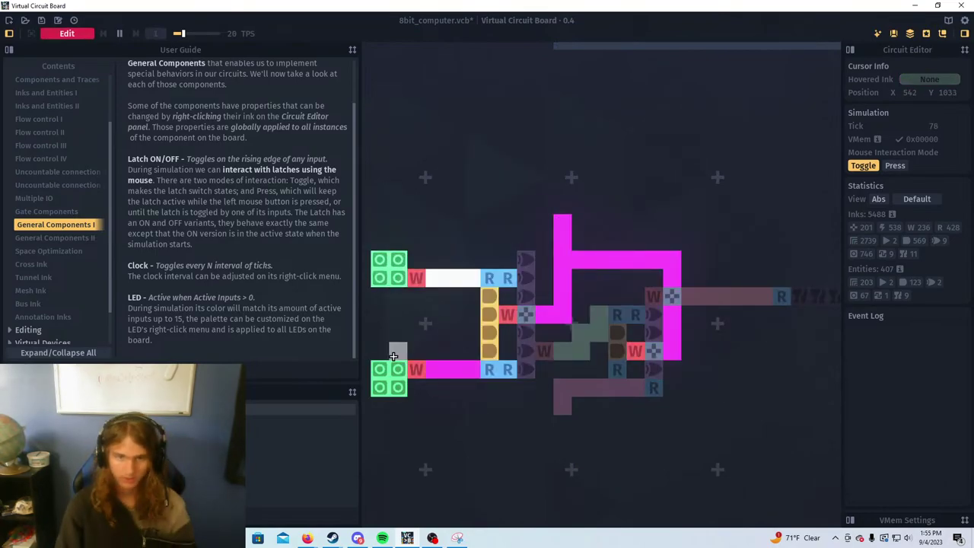
{"action": "left_click", "coordinate": [397, 366]}
{"action": "left_click", "coordinate": [399, 279]}
{"action": "scroll", "coordinate": [532, 297], "scroll_direction": "down", "scroll_amount": 3}
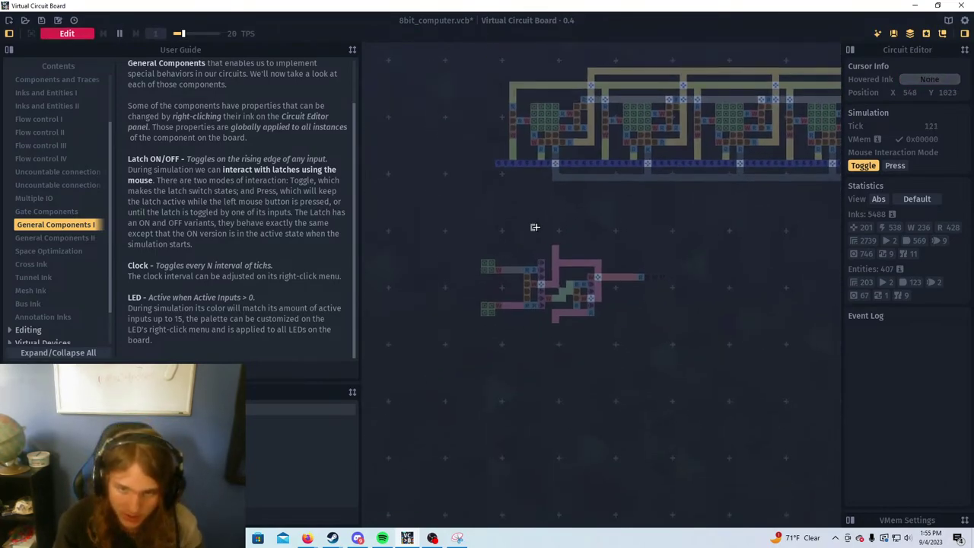
{"action": "scroll", "coordinate": [513, 256], "scroll_direction": "up", "scroll_amount": 4}
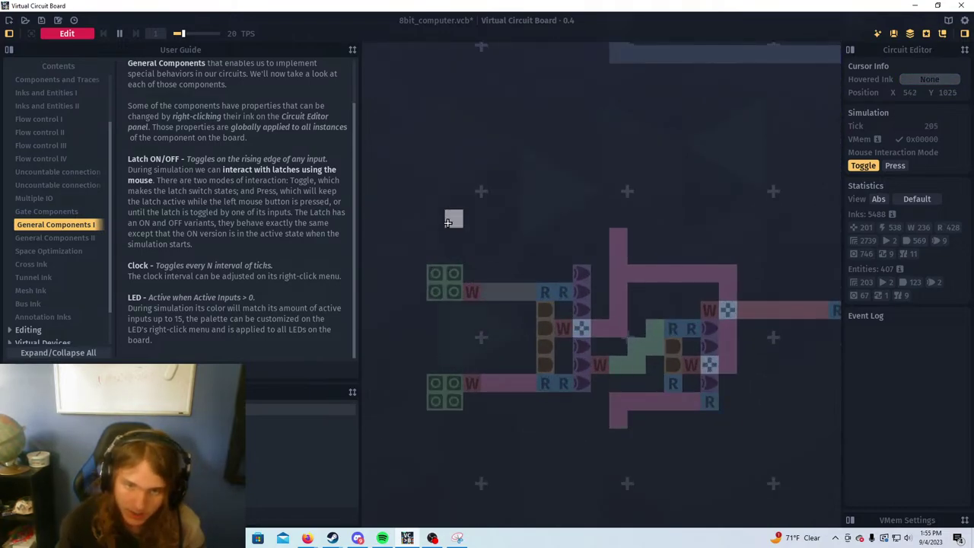
Duplicate the whole adder with its latches and LEDs directly below, joining the copy's upper pink trace to the original's lower one
{"action": "key", "text": "Tab"}
{"action": "left_click_drag", "start_coordinate": [408, 210], "coordinate": [810, 482]}
{"action": "left_click_drag", "start_coordinate": [698, 385], "coordinate": [523, 326]}
{"action": "left_click", "coordinate": [732, 289]}
{"action": "scroll", "coordinate": [732, 289], "scroll_direction": "down", "scroll_amount": 2}
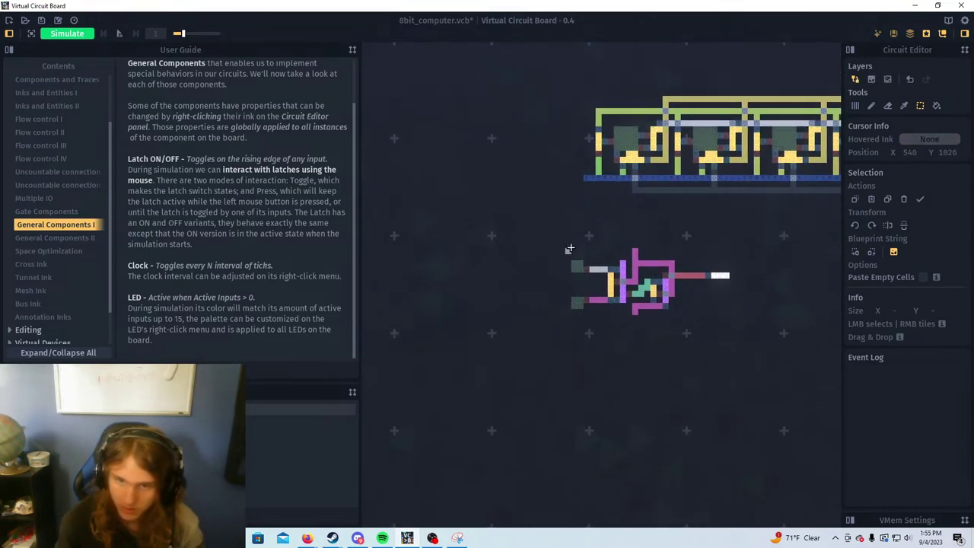
{"action": "scroll", "coordinate": [685, 316], "scroll_direction": "up", "scroll_amount": 2}
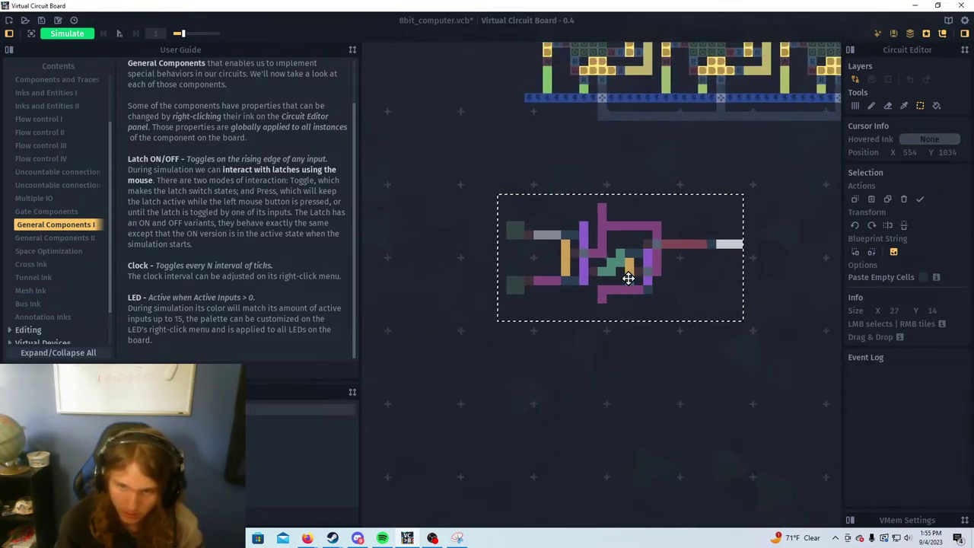
{"action": "left_click_drag", "start_coordinate": [636, 294], "coordinate": [628, 357]}
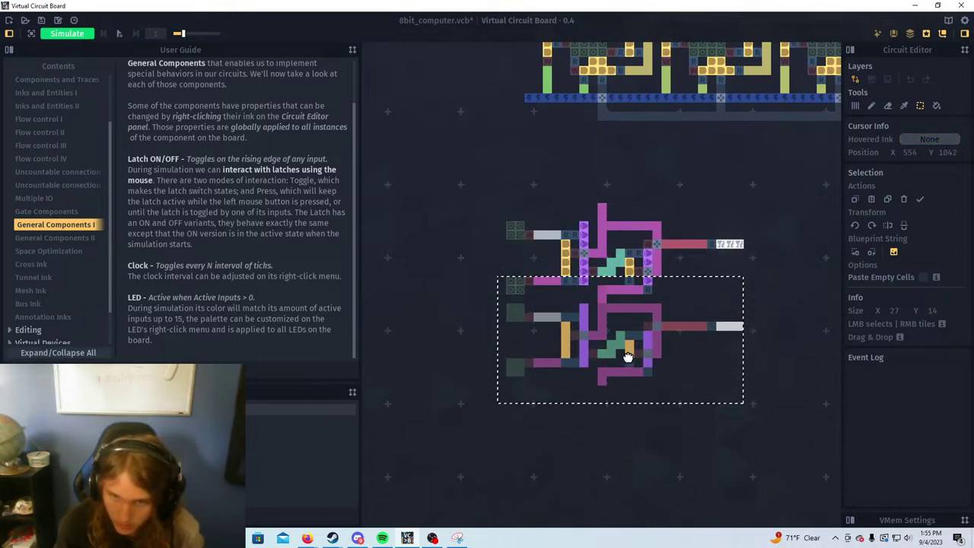
{"action": "left_click", "coordinate": [757, 296]}
Simulate the two chained adders and toggle their input latches in different combinations to test the sum and carry
{"action": "left_click_drag", "start_coordinate": [587, 278], "coordinate": [469, 318]}
{"action": "left_click", "coordinate": [75, 35]}
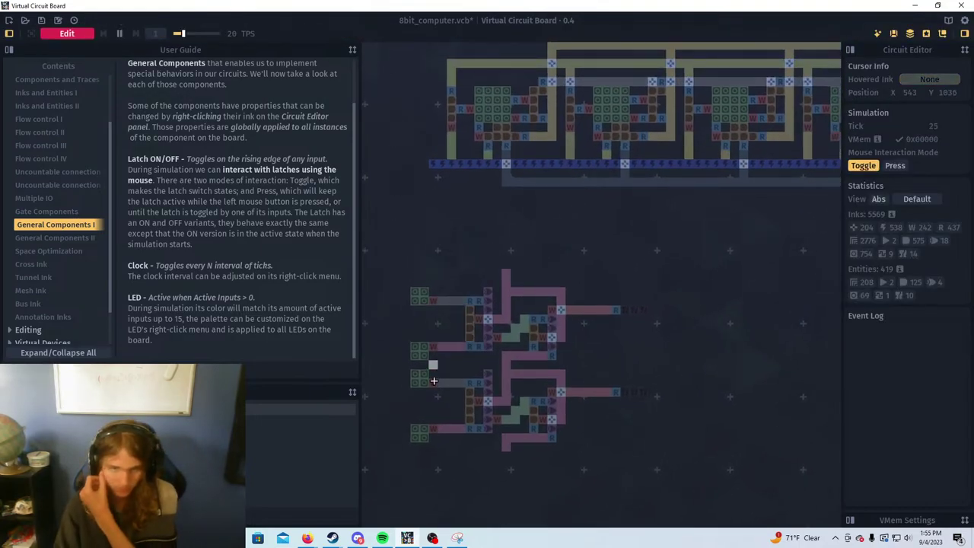
{"action": "left_click", "coordinate": [420, 431]}
{"action": "left_click", "coordinate": [419, 378]}
{"action": "left_click", "coordinate": [419, 350]}
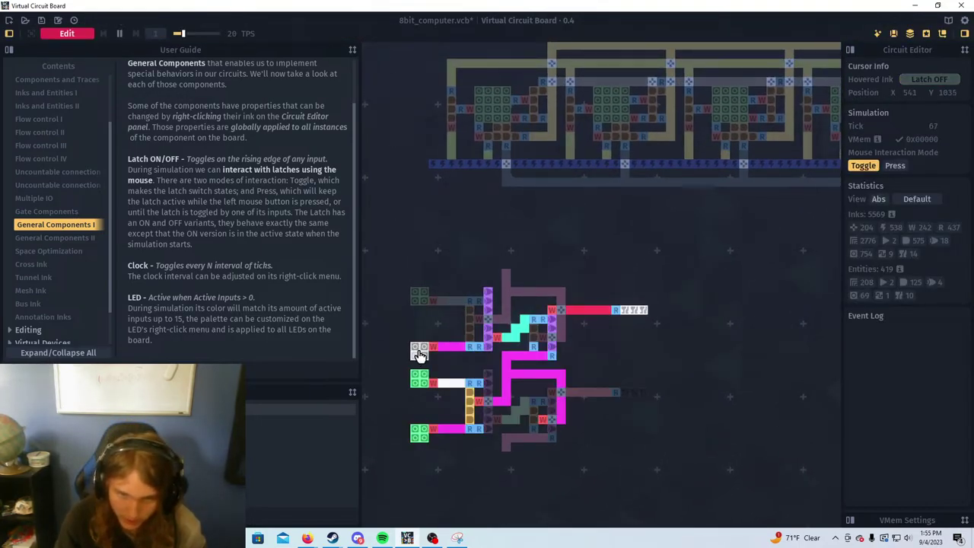
{"action": "left_click", "coordinate": [419, 350]}
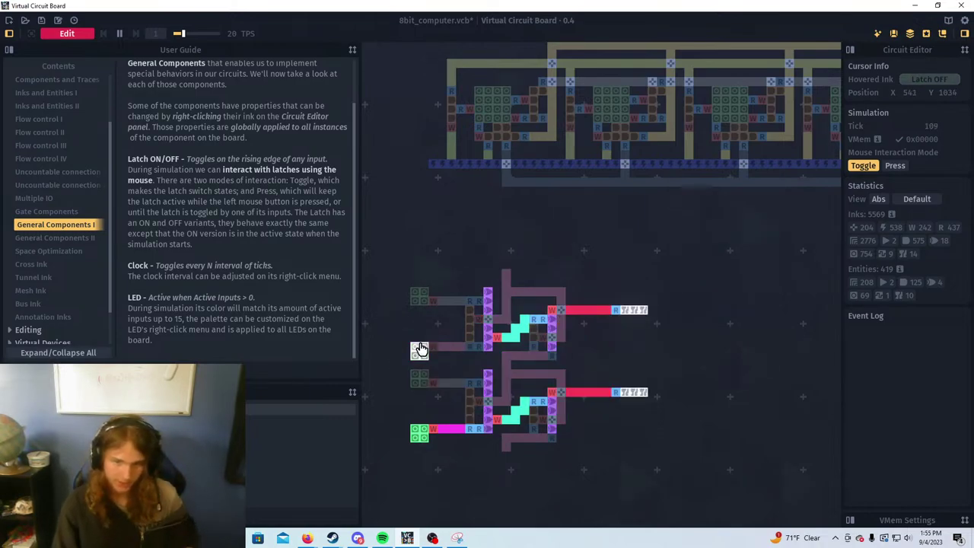
{"action": "left_click", "coordinate": [419, 431]}
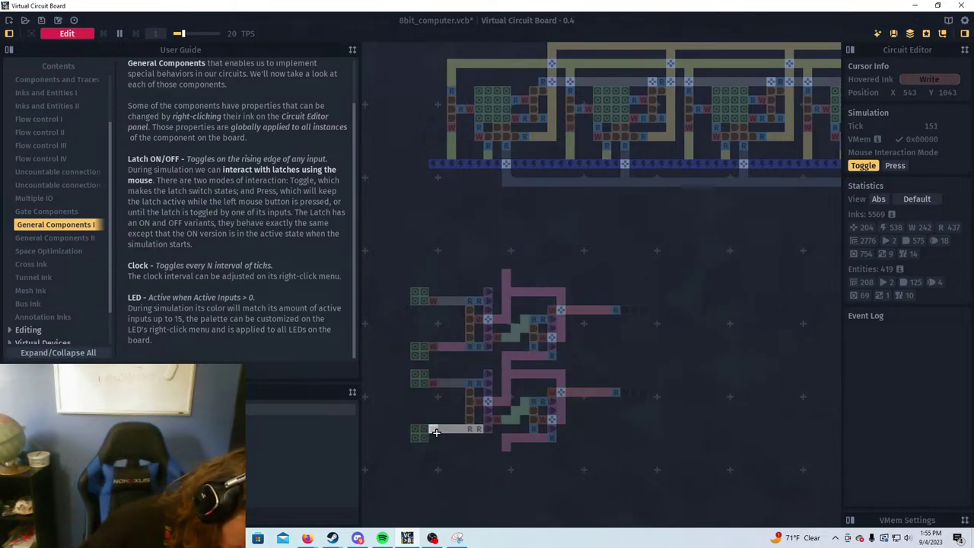
{"action": "left_click_drag", "start_coordinate": [529, 327], "coordinate": [565, 303]}
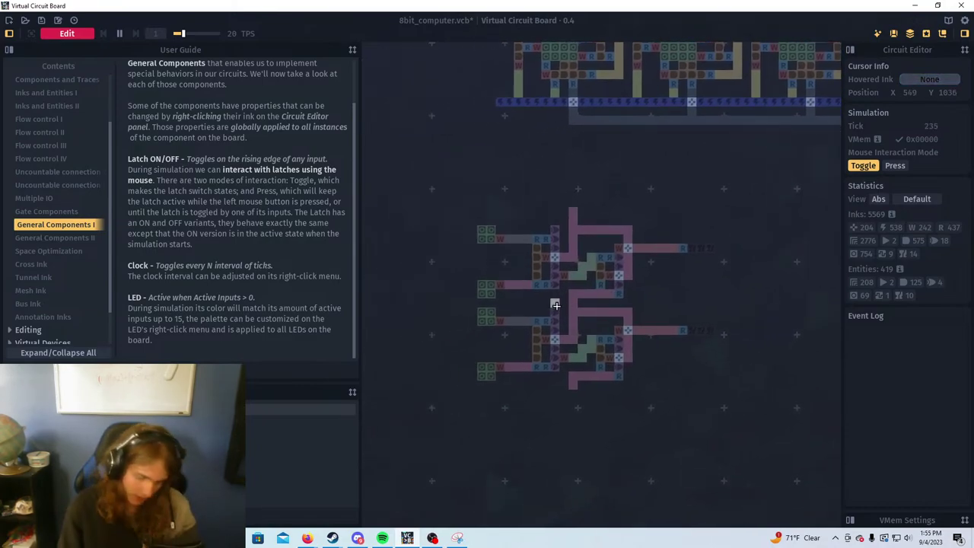
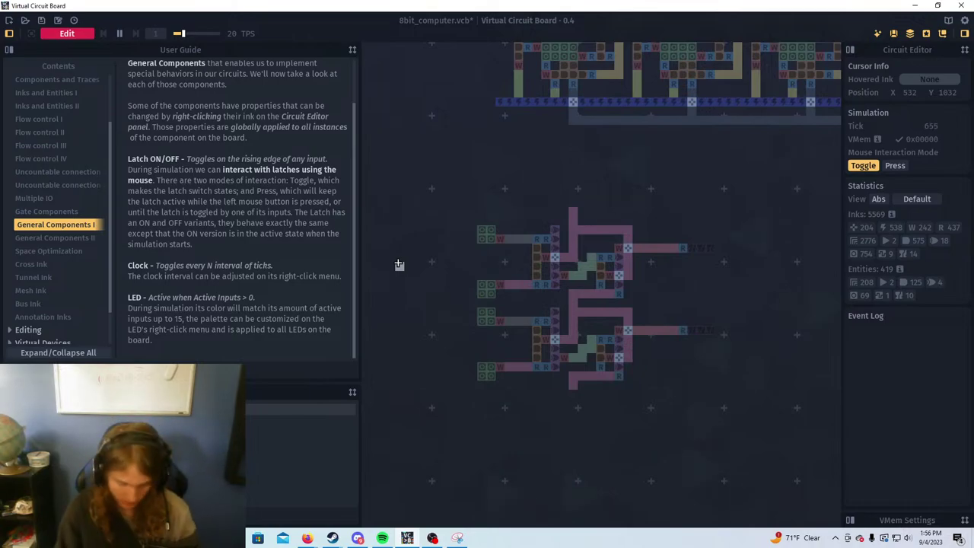
{"action": "scroll", "coordinate": [499, 297], "scroll_direction": "up", "scroll_amount": 5}
{"action": "scroll", "coordinate": [479, 343], "scroll_direction": "down", "scroll_amount": 3}
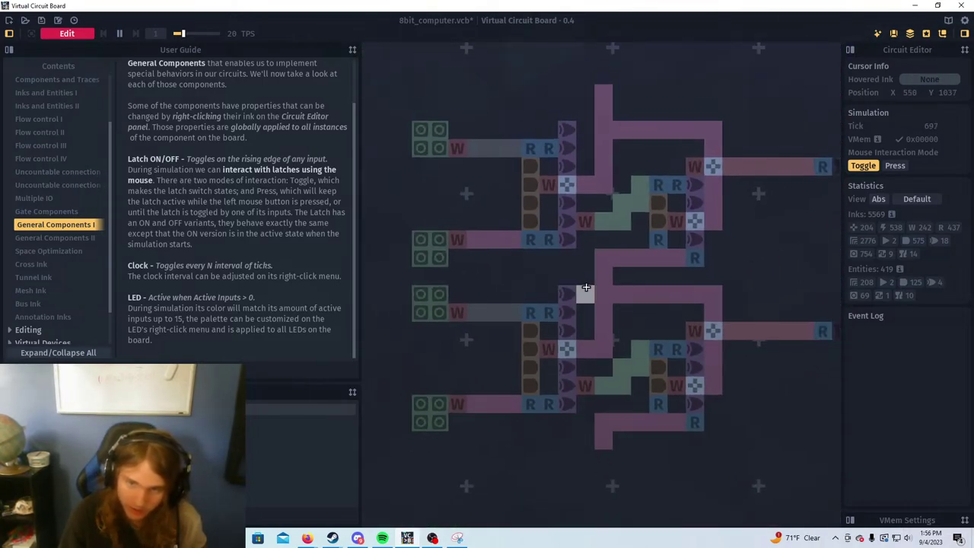
Tile the lower adder downward twice more to form a connected chain of four adders
{"action": "key", "text": "Tab"}
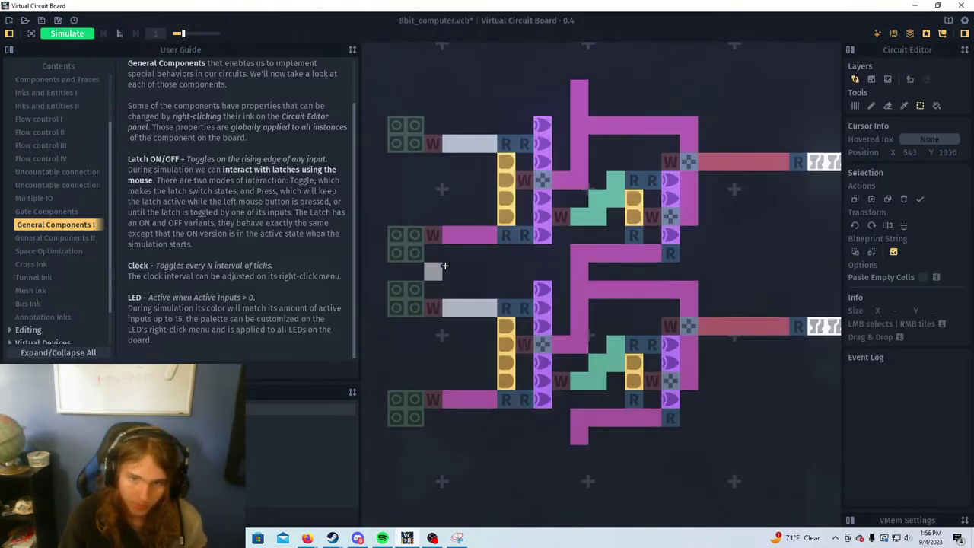
{"action": "scroll", "coordinate": [411, 268], "scroll_direction": "down", "scroll_amount": 2}
{"action": "left_click_drag", "start_coordinate": [417, 269], "coordinate": [655, 352]}
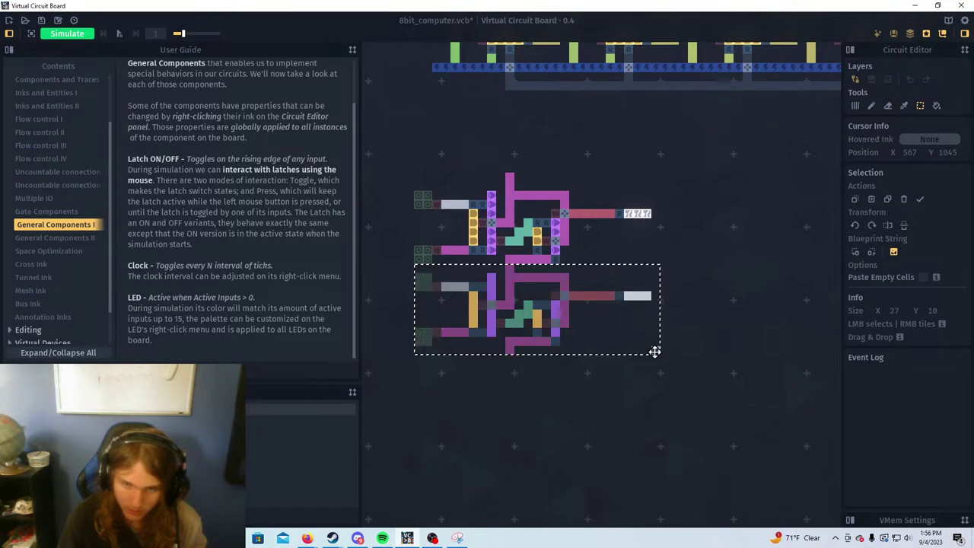
{"action": "left_click_drag", "start_coordinate": [568, 309], "coordinate": [541, 486]}
{"action": "left_click", "coordinate": [654, 336]}
{"action": "scroll", "coordinate": [609, 304], "scroll_direction": "down", "scroll_amount": 2}
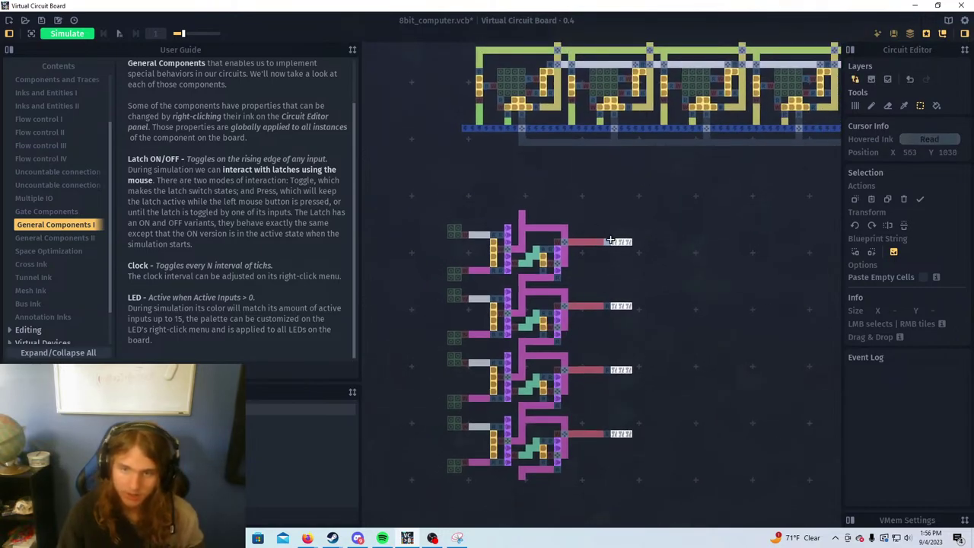
{"action": "left_click_drag", "start_coordinate": [559, 228], "coordinate": [586, 224]}
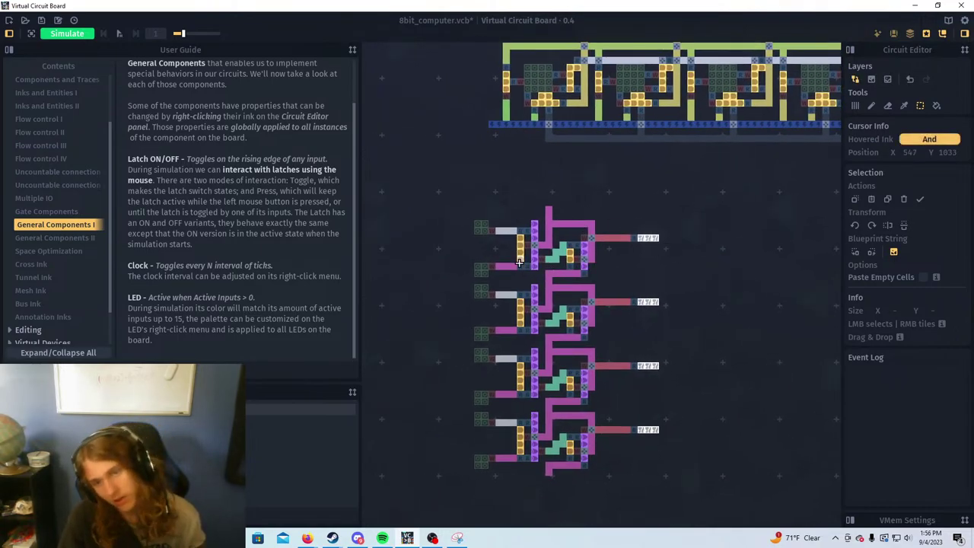
{"action": "scroll", "coordinate": [507, 343], "scroll_direction": "up", "scroll_amount": 2}
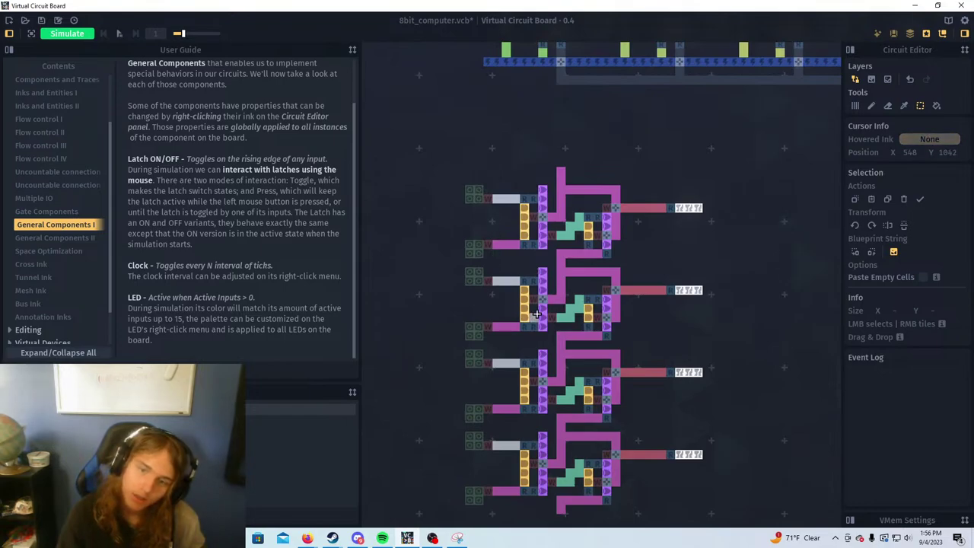
{"action": "left_click_drag", "start_coordinate": [549, 295], "coordinate": [501, 342]}
{"action": "scroll", "coordinate": [500, 340], "scroll_direction": "down", "scroll_amount": 1}
{"action": "scroll", "coordinate": [518, 263], "scroll_direction": "down", "scroll_amount": 2}
{"action": "left_click_drag", "start_coordinate": [645, 244], "coordinate": [620, 284]}
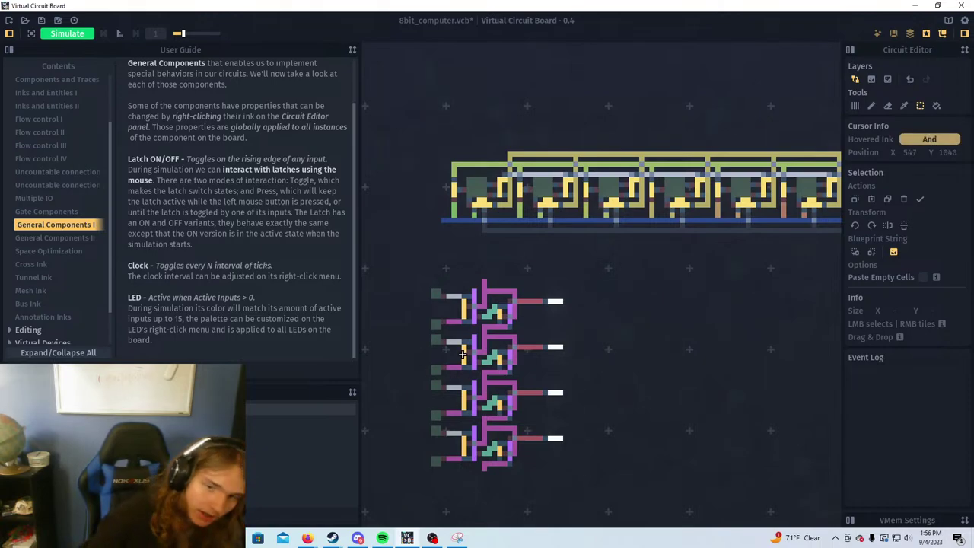
{"action": "scroll", "coordinate": [572, 333], "scroll_direction": "up", "scroll_amount": 1}
{"action": "scroll", "coordinate": [572, 333], "scroll_direction": "up", "scroll_amount": 2}
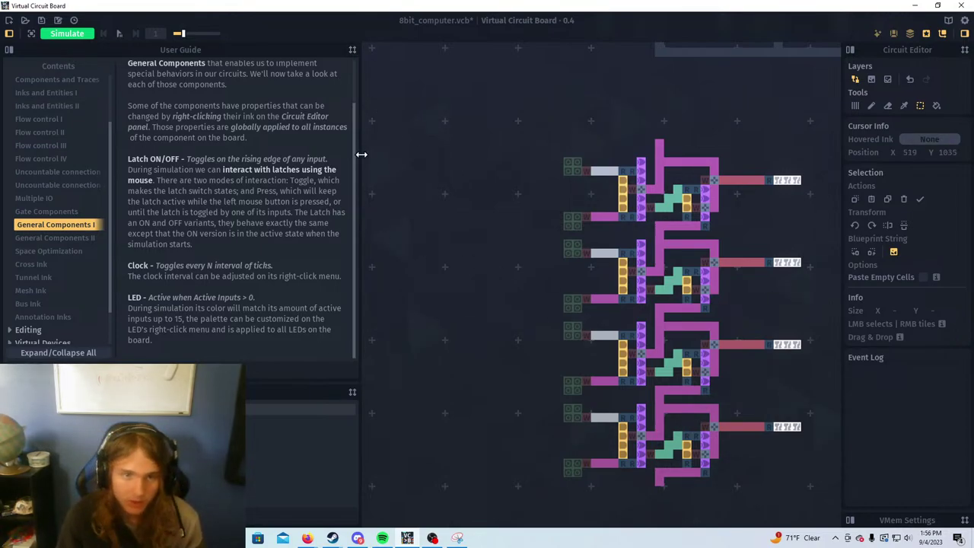
Hide the user guide and remove the input latches from all four adders, keeping their Write cells
{"action": "left_click_drag", "start_coordinate": [361, 155], "coordinate": [257, 164]}
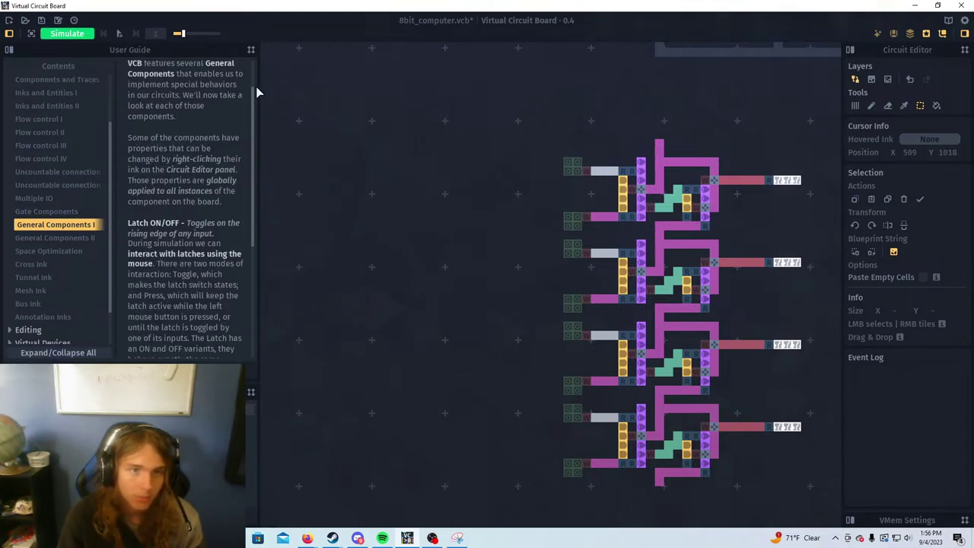
{"action": "left_click", "coordinate": [856, 107]}
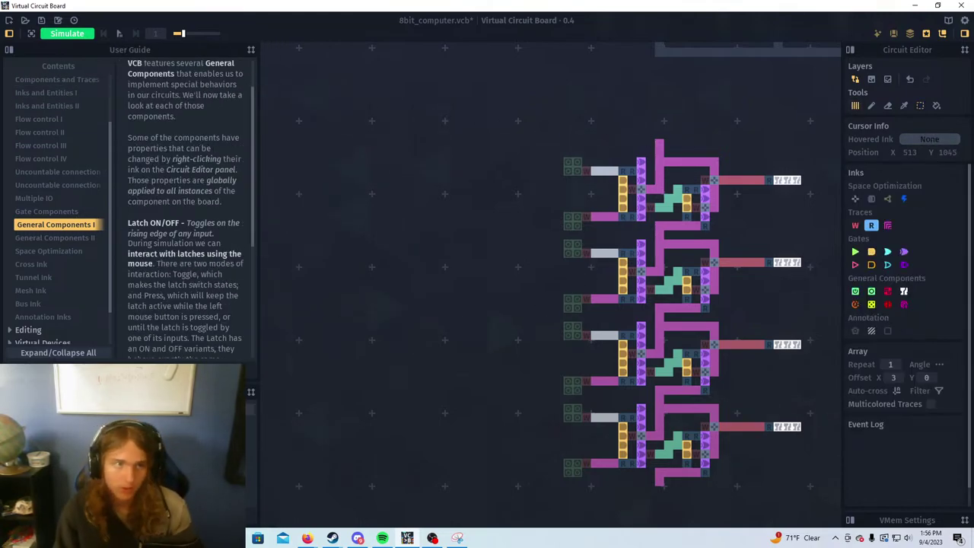
{"action": "left_click", "coordinate": [10, 34]}
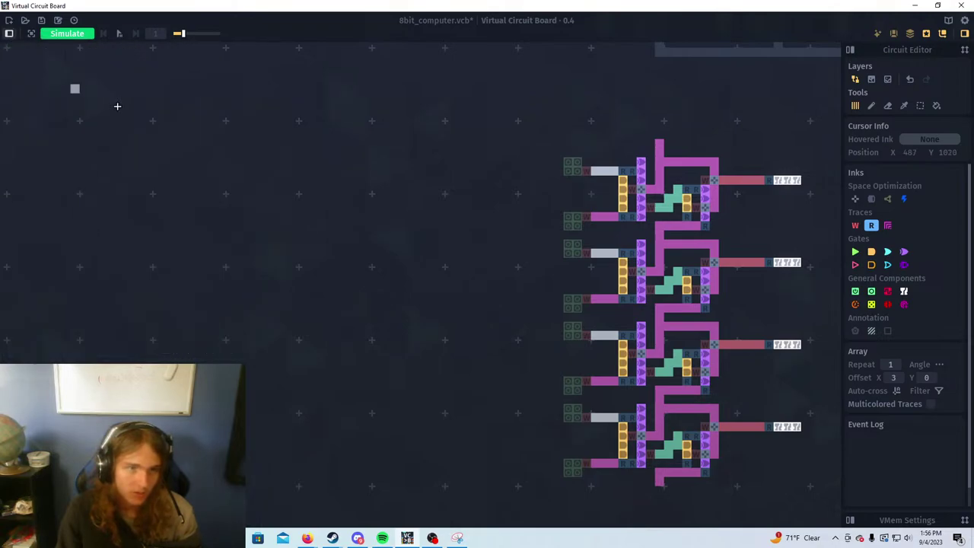
{"action": "left_click_drag", "start_coordinate": [716, 347], "coordinate": [539, 284]}
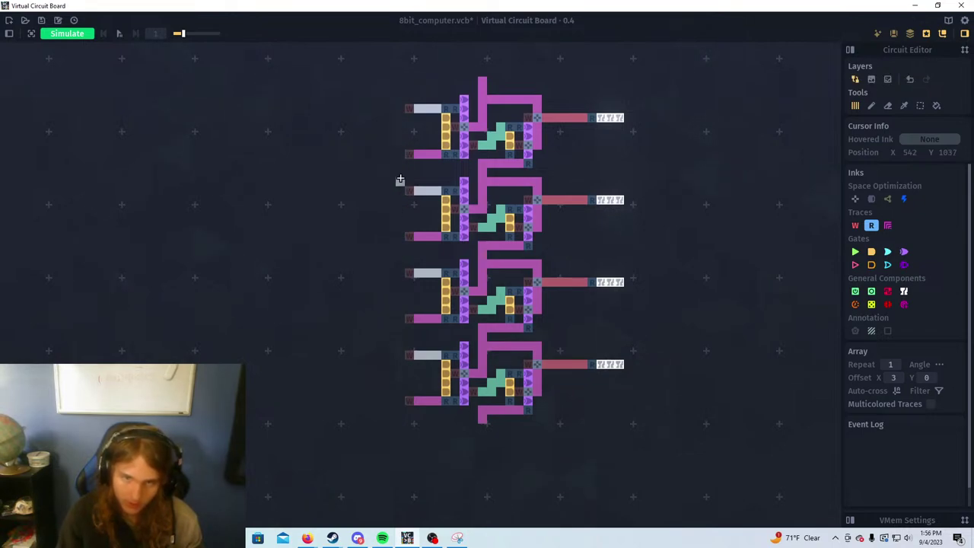
{"action": "left_click_drag", "start_coordinate": [649, 198], "coordinate": [668, 256]}
Draw a three-cell XOR gate against each Write cell of the top three adders, centred on the input
{"action": "scroll", "coordinate": [668, 257], "scroll_direction": "up", "scroll_amount": 1}
{"action": "left_click_drag", "start_coordinate": [316, 206], "coordinate": [579, 313]}
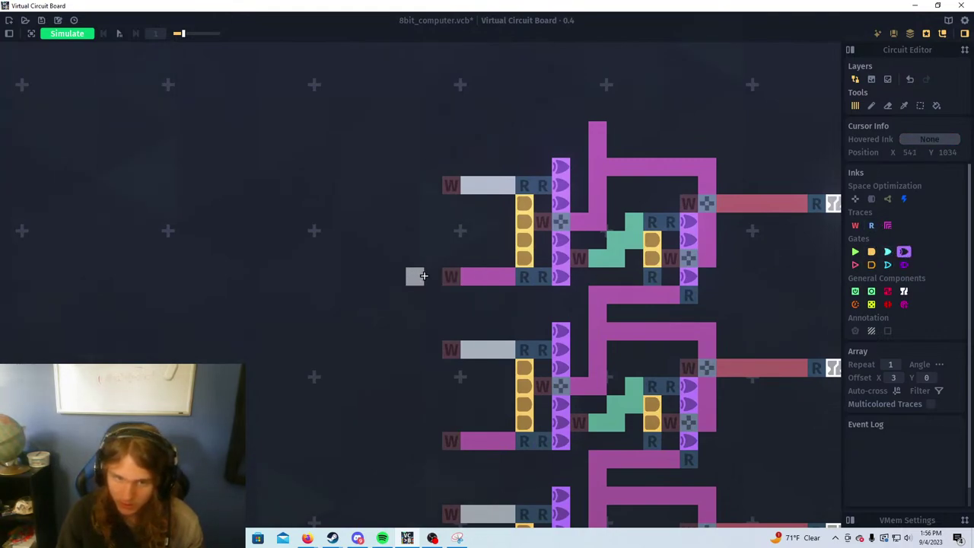
{"action": "left_click_drag", "start_coordinate": [424, 276], "coordinate": [444, 226]}
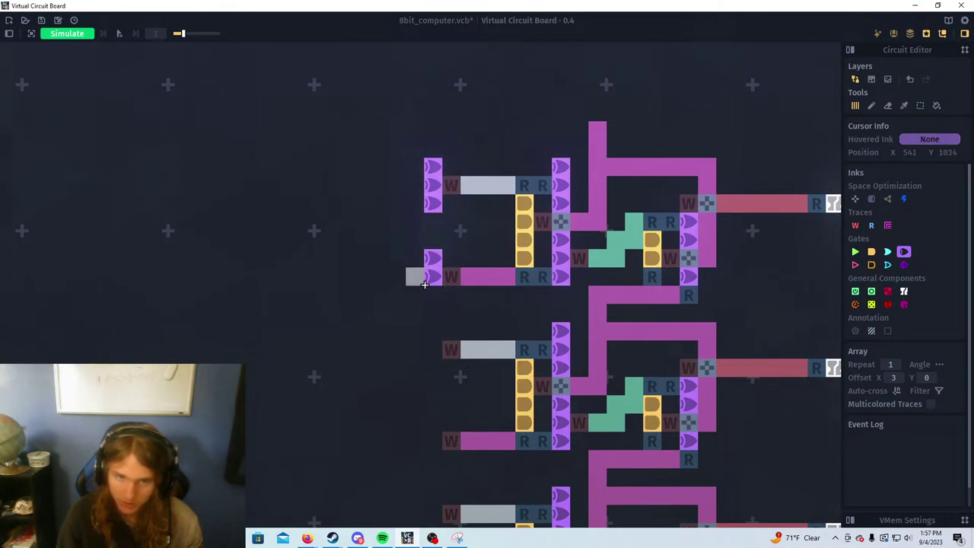
{"action": "left_click_drag", "start_coordinate": [433, 332], "coordinate": [430, 373]}
{"action": "mouse_move", "coordinate": [470, 404]}
{"action": "left_mouse_down"}
{"action": "mouse_move", "coordinate": [492, 283]}
{"action": "mouse_move", "coordinate": [459, 329]}
{"action": "mouse_move", "coordinate": [459, 340]}
{"action": "mouse_move", "coordinate": [489, 263]}
{"action": "left_mouse_up"}
{"action": "left_click_drag", "start_coordinate": [486, 296], "coordinate": [486, 335]}
{"action": "mouse_move", "coordinate": [501, 367]}
{"action": "left_mouse_down"}
{"action": "mouse_move", "coordinate": [511, 264]}
{"action": "mouse_move", "coordinate": [495, 306]}
{"action": "mouse_move", "coordinate": [511, 257]}
{"action": "left_mouse_up"}
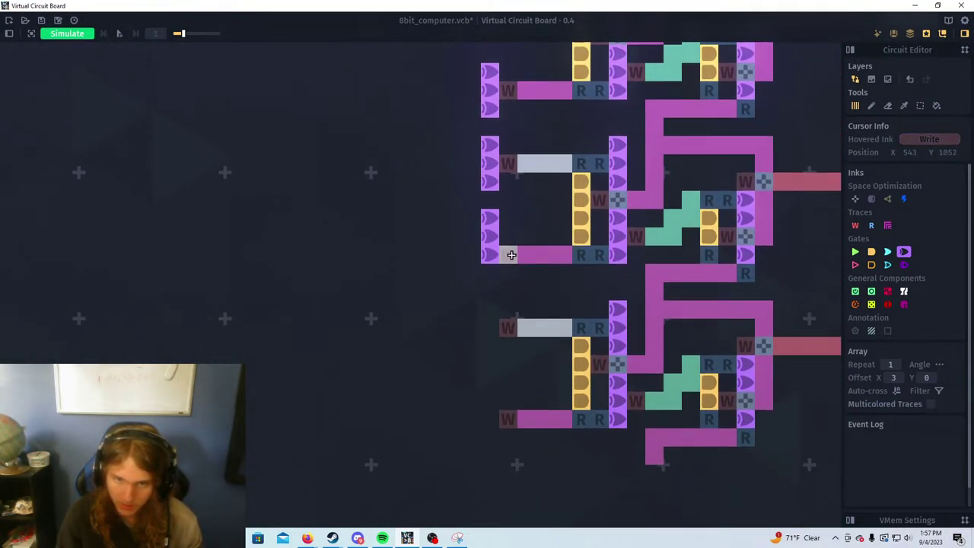
{"action": "right_click", "coordinate": [493, 224]}
{"action": "left_click", "coordinate": [493, 277]}
{"action": "left_click_drag", "start_coordinate": [509, 219], "coordinate": [507, 355]}
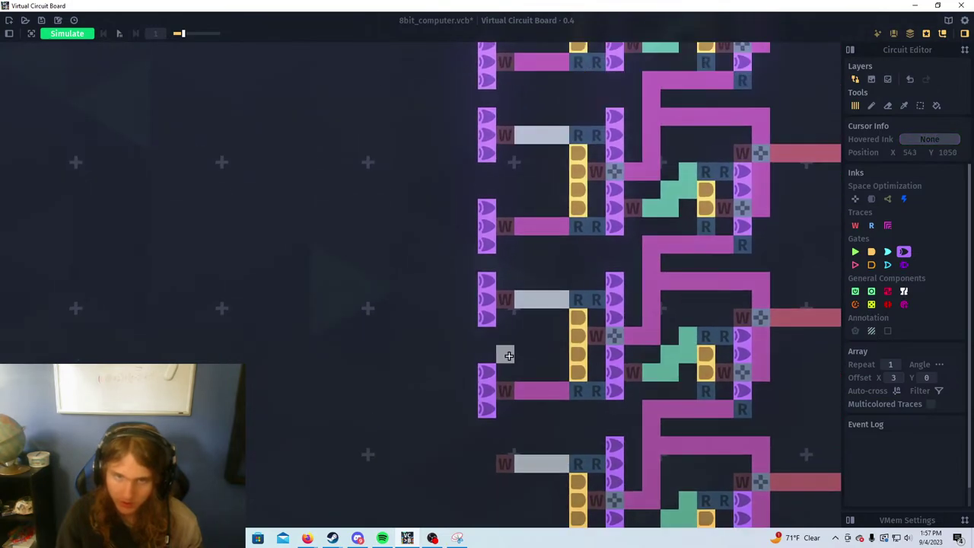
Draw matching three-cell XOR gates against the two input Write cells of the bottom adder
{"action": "left_click_drag", "start_coordinate": [520, 307], "coordinate": [545, 141]}
{"action": "left_click_drag", "start_coordinate": [511, 280], "coordinate": [511, 316]}
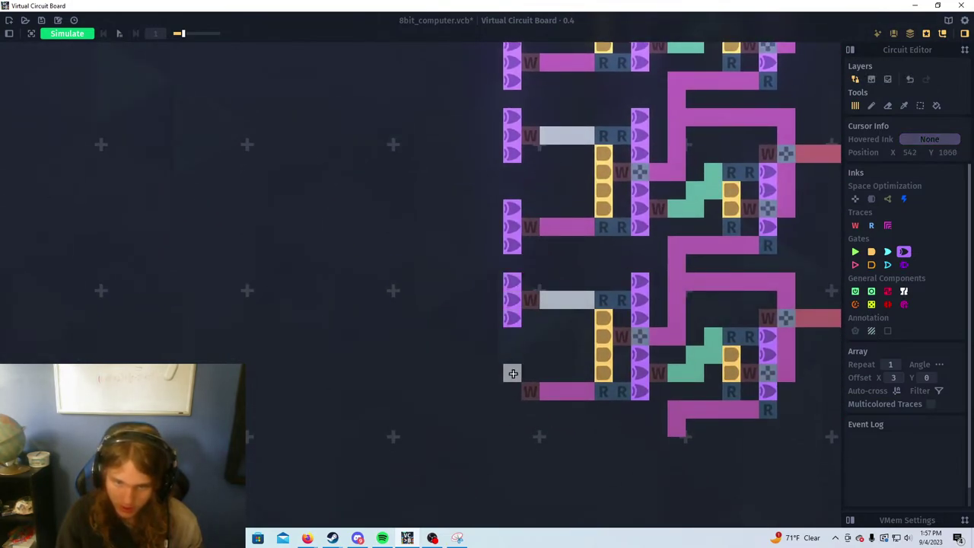
{"action": "left_click_drag", "start_coordinate": [513, 370], "coordinate": [513, 409]}
{"action": "scroll", "coordinate": [522, 313], "scroll_direction": "down", "scroll_amount": 5}
{"action": "left_click_drag", "start_coordinate": [618, 317], "coordinate": [528, 377]}
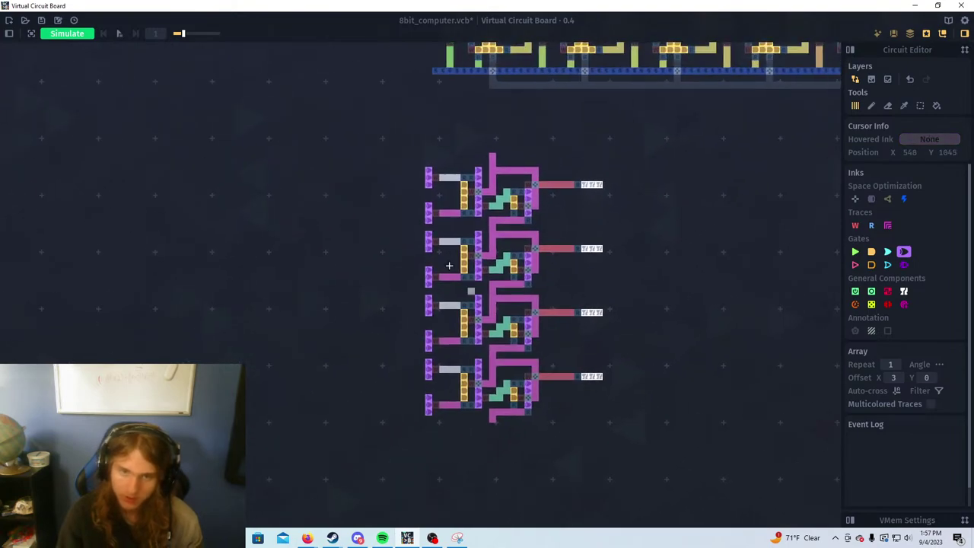
Draw a vertical blue trace alongside the bottom adder's input XOR gates, with branches to their lowest cells
{"action": "scroll", "coordinate": [446, 272], "scroll_direction": "up", "scroll_amount": 1}
{"action": "left_click_drag", "start_coordinate": [396, 323], "coordinate": [526, 256]}
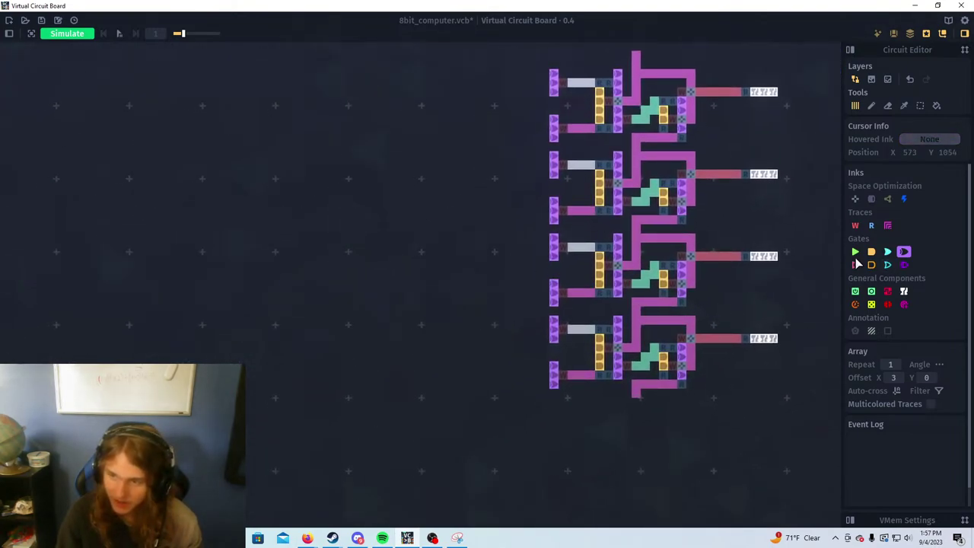
{"action": "left_click", "coordinate": [888, 226]}
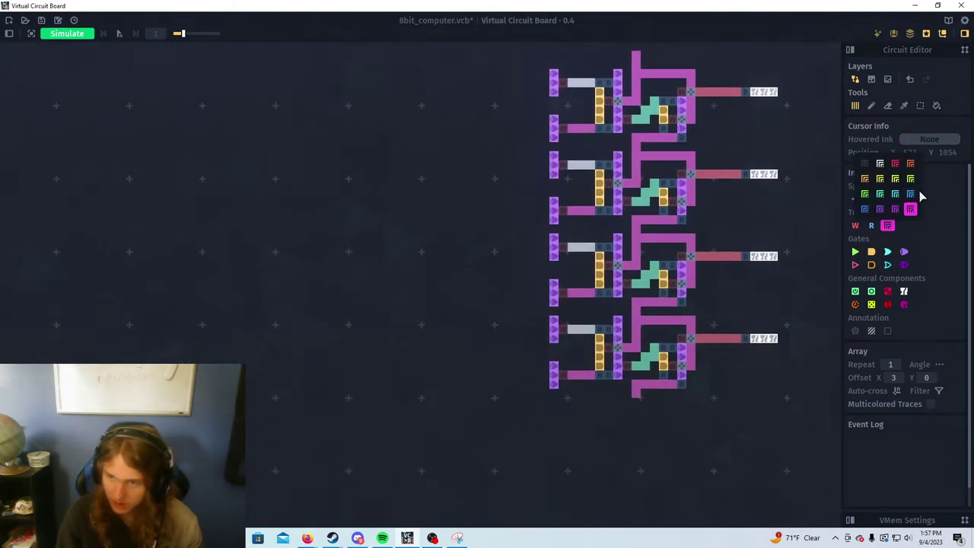
{"action": "scroll", "coordinate": [518, 373], "scroll_direction": "up", "scroll_amount": 3}
{"action": "left_click", "coordinate": [590, 414]}
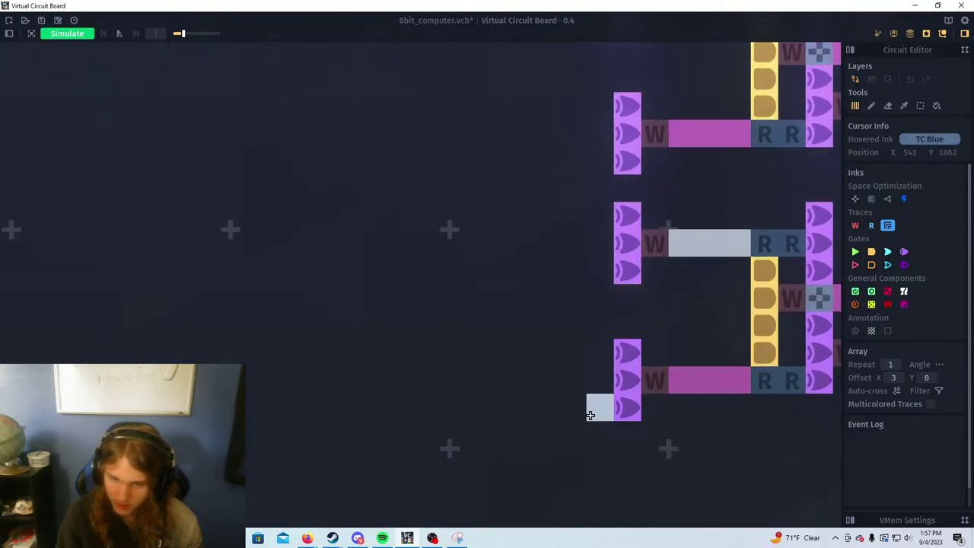
{"action": "mouse_move", "coordinate": [583, 421]}
{"action": "left_mouse_down"}
{"action": "mouse_move", "coordinate": [573, 433]}
{"action": "mouse_move", "coordinate": [578, 97]}
{"action": "left_mouse_up"}
{"action": "left_click", "coordinate": [601, 270]}
{"action": "left_click_drag", "start_coordinate": [591, 220], "coordinate": [575, 385]}
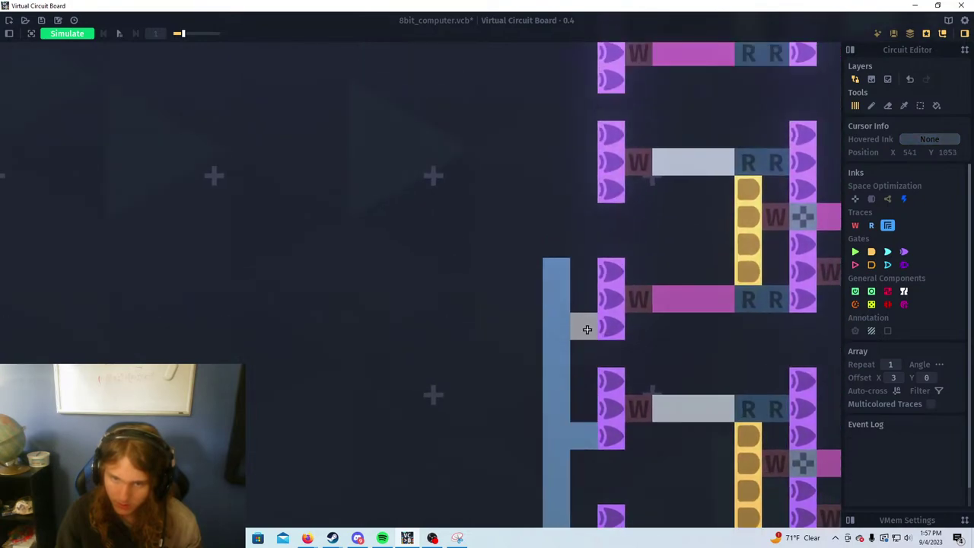
Extend the blue trace up to the top adder, branching to the lowest cell of each remaining input XOR gate
{"action": "left_click", "coordinate": [586, 327]}
{"action": "mouse_move", "coordinate": [563, 239]}
{"action": "left_mouse_down"}
{"action": "mouse_move", "coordinate": [576, 185]}
{"action": "mouse_move", "coordinate": [554, 105]}
{"action": "left_mouse_up"}
{"action": "left_click_drag", "start_coordinate": [547, 154], "coordinate": [538, 424]}
{"action": "left_click", "coordinate": [544, 347]}
{"action": "left_click_drag", "start_coordinate": [543, 347], "coordinate": [545, 296]}
{"action": "scroll", "coordinate": [546, 268], "scroll_direction": "down", "scroll_amount": 3}
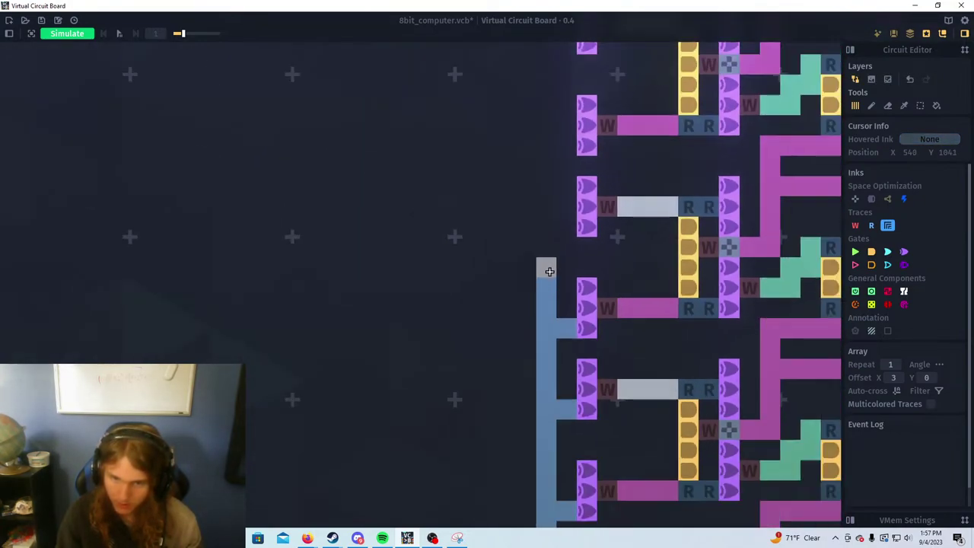
{"action": "left_click_drag", "start_coordinate": [579, 341], "coordinate": [575, 394]}
{"action": "scroll", "coordinate": [578, 333], "scroll_direction": "up", "scroll_amount": 5}
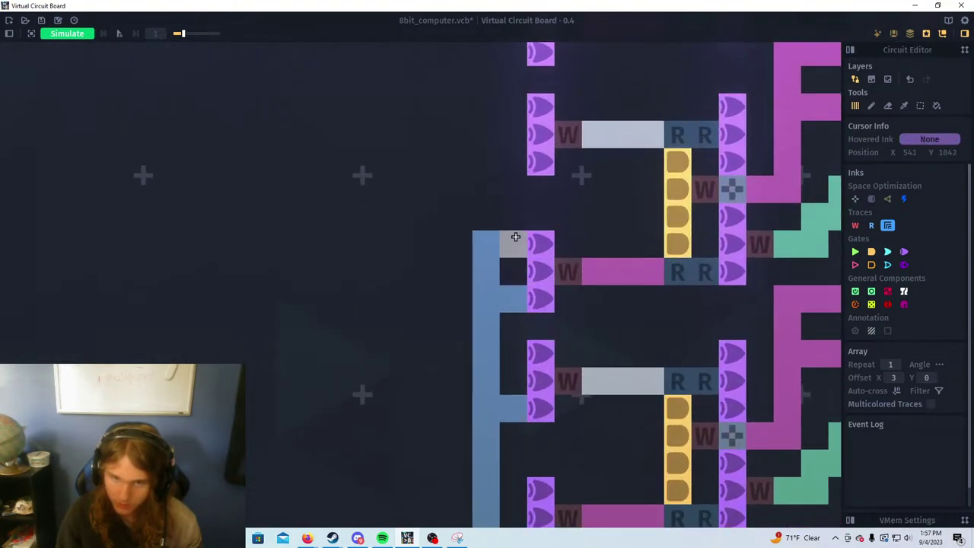
{"action": "mouse_move", "coordinate": [515, 235]}
{"action": "left_mouse_down"}
{"action": "mouse_move", "coordinate": [487, 188]}
{"action": "mouse_move", "coordinate": [512, 163]}
{"action": "mouse_move", "coordinate": [509, 141]}
{"action": "mouse_move", "coordinate": [504, 304]}
{"action": "mouse_move", "coordinate": [487, 216]}
{"action": "mouse_move", "coordinate": [513, 214]}
{"action": "mouse_move", "coordinate": [485, 274]}
{"action": "mouse_move", "coordinate": [488, 143]}
{"action": "mouse_move", "coordinate": [507, 144]}
{"action": "left_mouse_up"}
Replace the blue branches with Read ink at the lowest cell of all eight input XOR gates
{"action": "left_click", "coordinate": [872, 226]}
{"action": "left_click", "coordinate": [518, 145]}
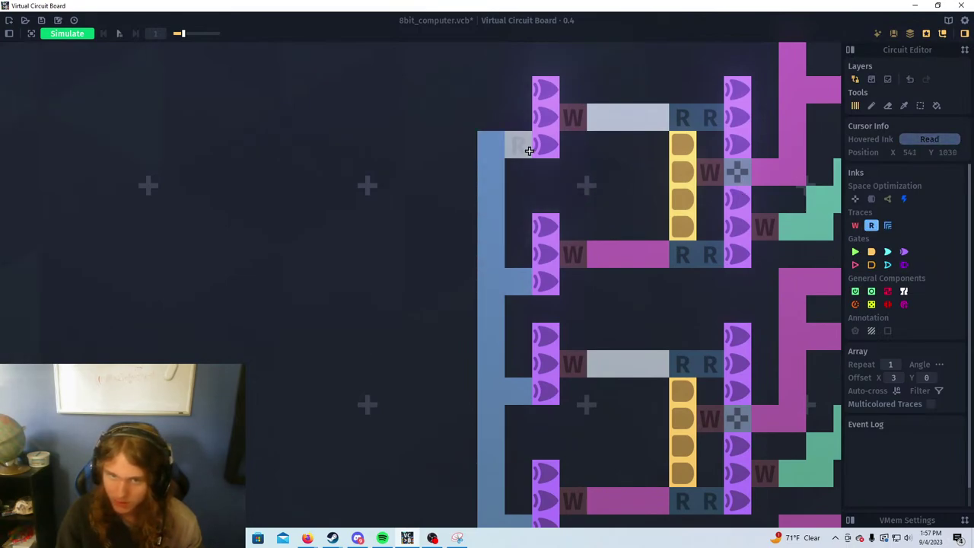
{"action": "left_click", "coordinate": [518, 281]}
{"action": "left_click", "coordinate": [518, 391]}
{"action": "left_click_drag", "start_coordinate": [524, 391], "coordinate": [564, 210]}
{"action": "left_click", "coordinate": [533, 339]}
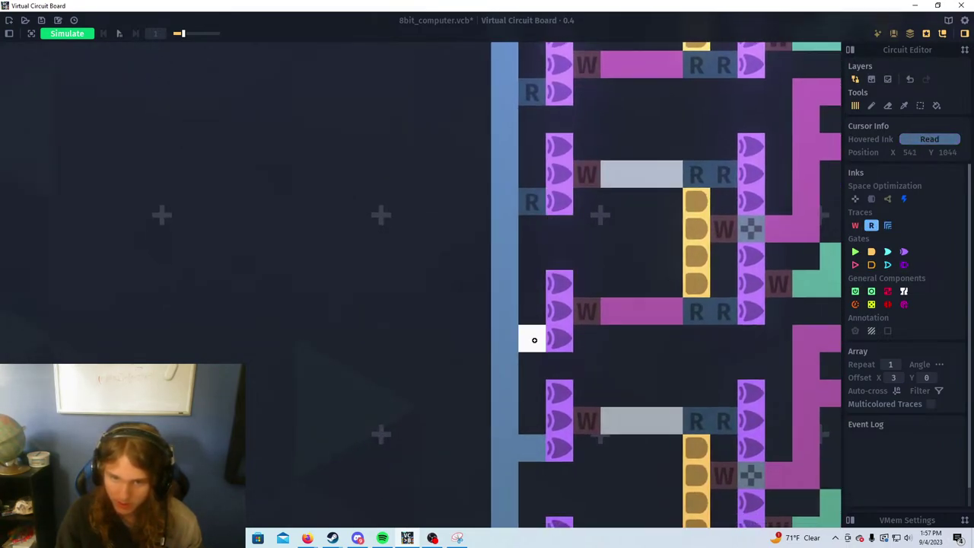
{"action": "left_click", "coordinate": [537, 455]}
{"action": "left_click_drag", "start_coordinate": [558, 369], "coordinate": [585, 158]}
{"action": "left_click", "coordinate": [555, 380]}
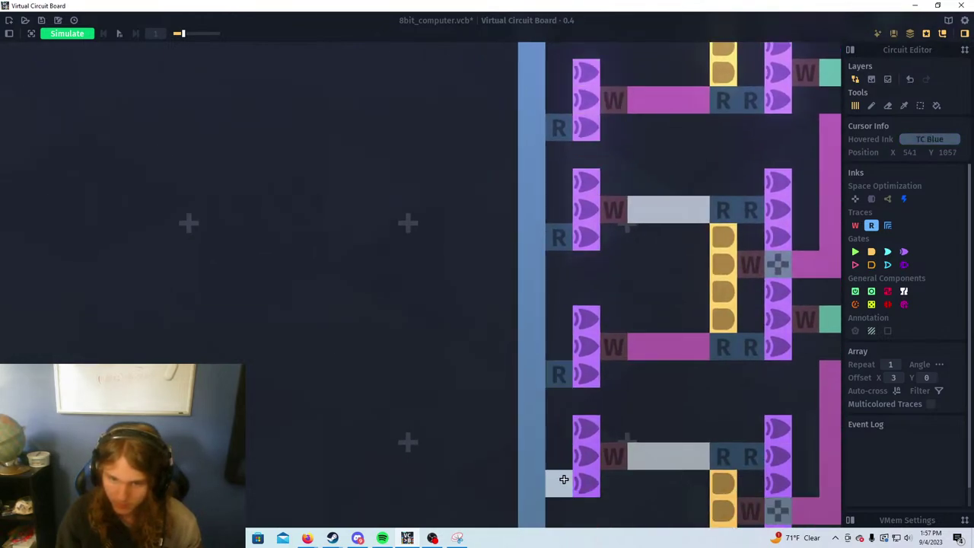
{"action": "left_click", "coordinate": [563, 479]}
{"action": "left_click_drag", "start_coordinate": [562, 458], "coordinate": [534, 178]}
{"action": "left_click", "coordinate": [523, 333]}
Place Read ink beside the top cells of the bottom adder's two input XOR gates and the third adder's lower one
{"action": "left_click_drag", "start_coordinate": [513, 238], "coordinate": [587, 313]}
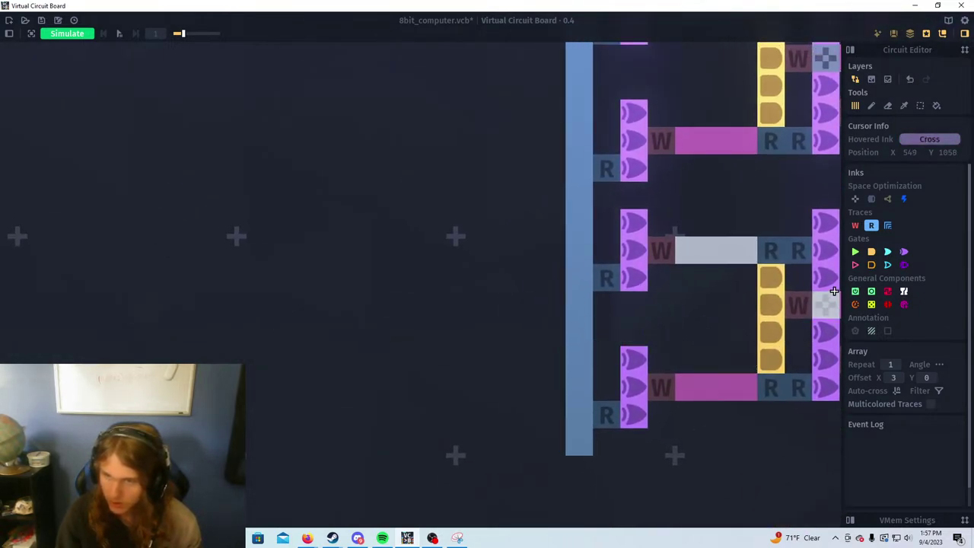
{"action": "left_click", "coordinate": [606, 359]}
{"action": "left_click", "coordinate": [610, 223]}
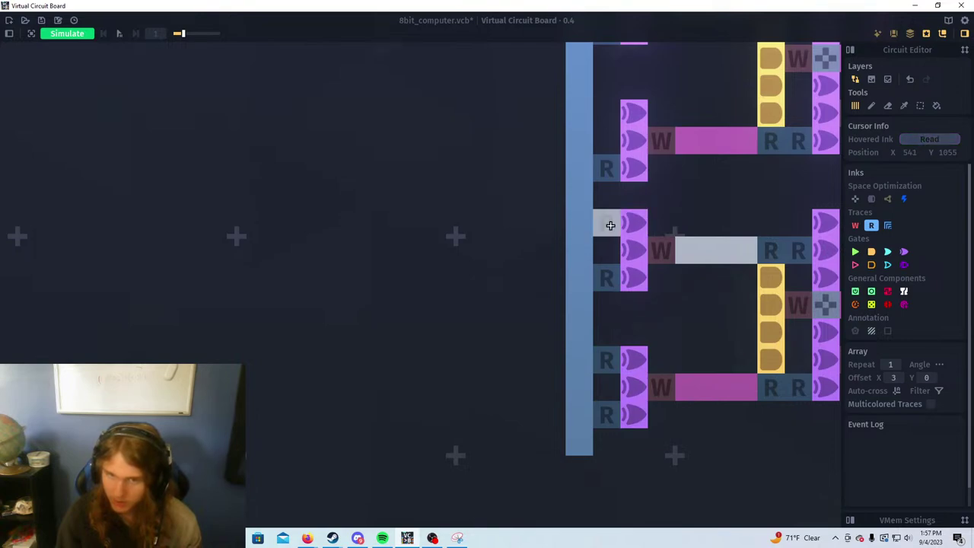
{"action": "left_click_drag", "start_coordinate": [582, 172], "coordinate": [593, 312]}
{"action": "left_click", "coordinate": [611, 254]}
{"action": "left_click_drag", "start_coordinate": [610, 139], "coordinate": [595, 250]}
Place Read ink beside the top cells of the remaining input XOR gates up to the top adder, erasing the misplaced cell
{"action": "left_click", "coordinate": [598, 202]}
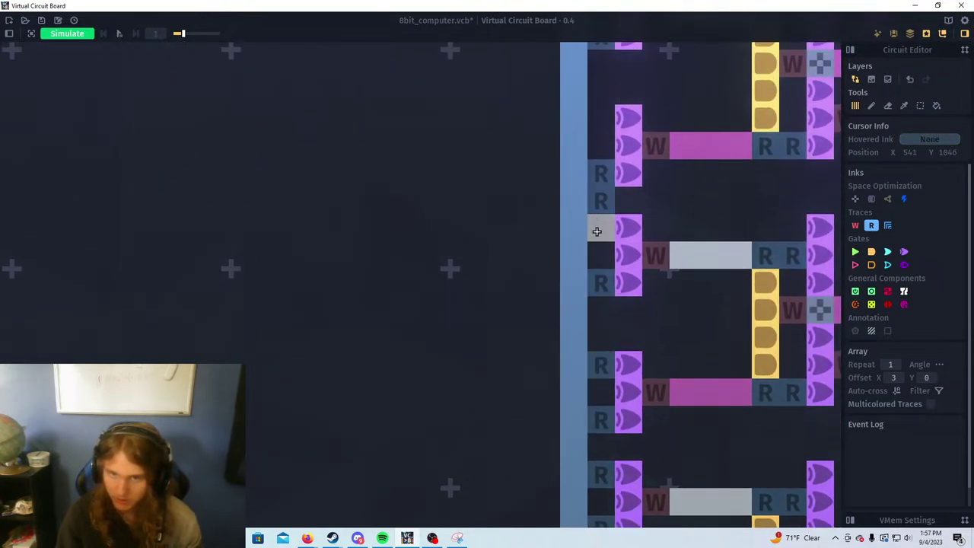
{"action": "left_click", "coordinate": [596, 230]}
{"action": "right_click", "coordinate": [606, 208]}
{"action": "left_click_drag", "start_coordinate": [595, 162], "coordinate": [564, 294]}
{"action": "left_click", "coordinate": [577, 255]}
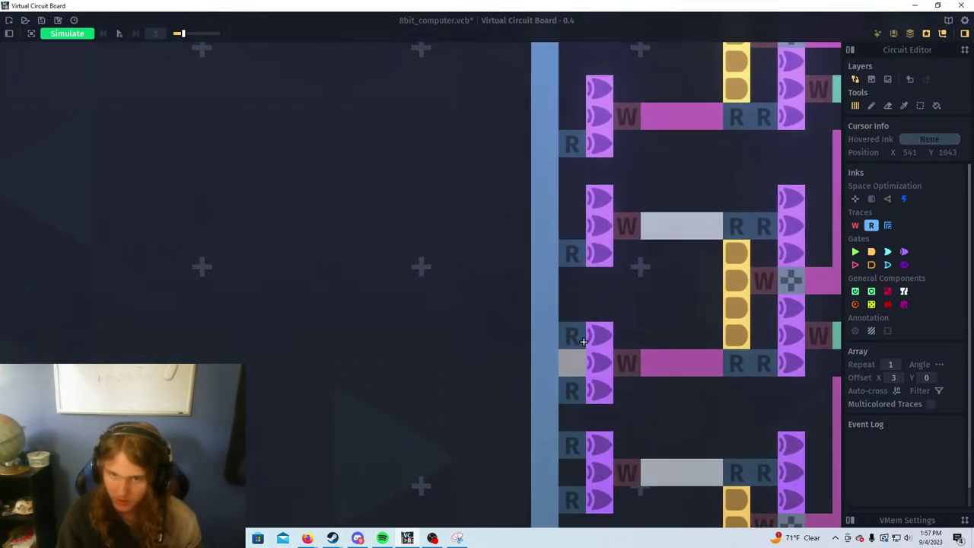
{"action": "scroll", "coordinate": [577, 255], "scroll_direction": "up", "scroll_amount": 2}
{"action": "scroll", "coordinate": [579, 201], "scroll_direction": "up", "scroll_amount": 5}
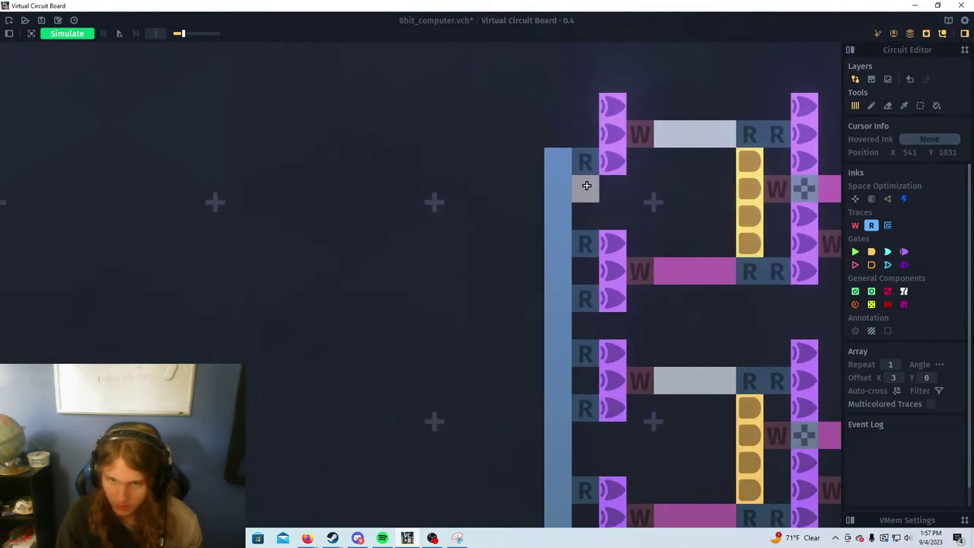
{"action": "left_click", "coordinate": [585, 105]}
Set the trace ink to orange and look over the four-adder chain and the circuit row above it
{"action": "left_click", "coordinate": [887, 226]}
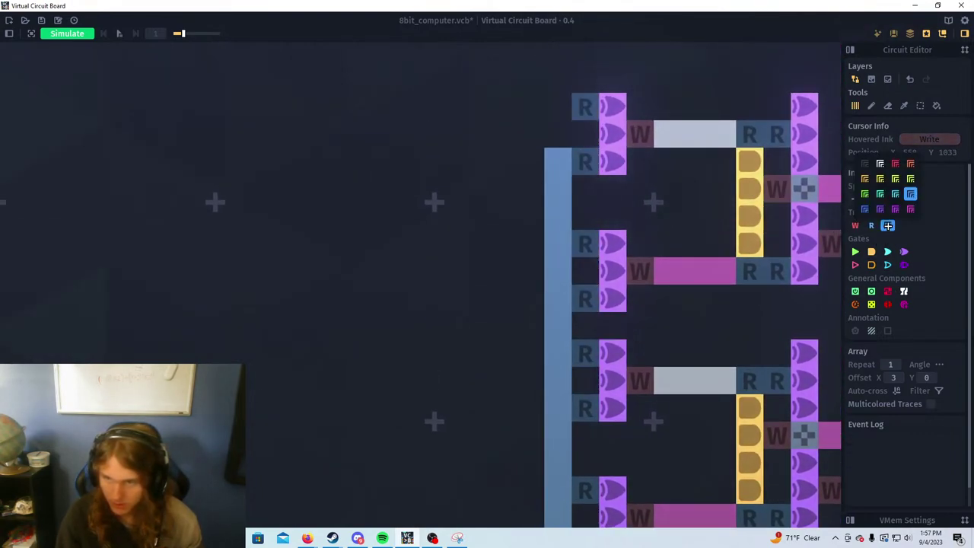
{"action": "left_click", "coordinate": [911, 164]}
{"action": "scroll", "coordinate": [762, 213], "scroll_direction": "down", "scroll_amount": 5}
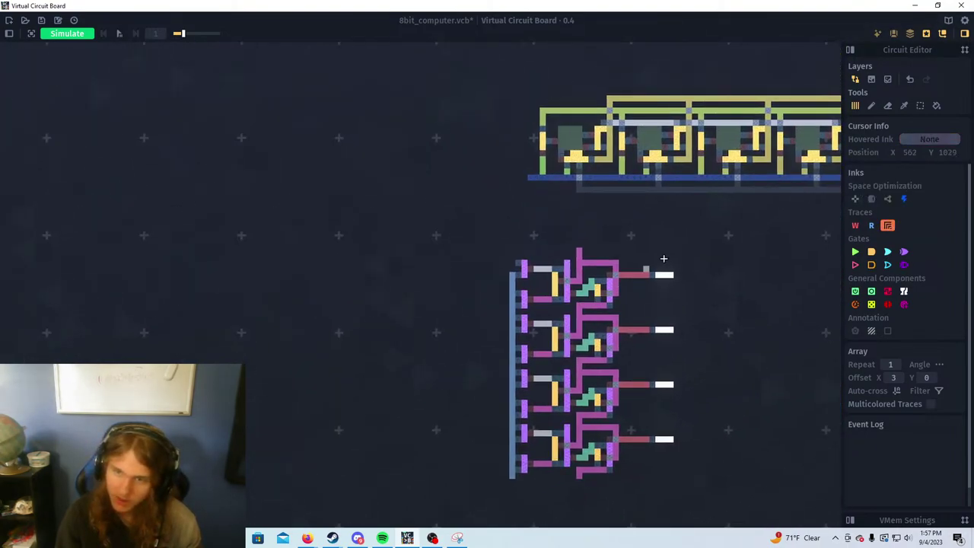
{"action": "scroll", "coordinate": [664, 259], "scroll_direction": "down", "scroll_amount": 3}
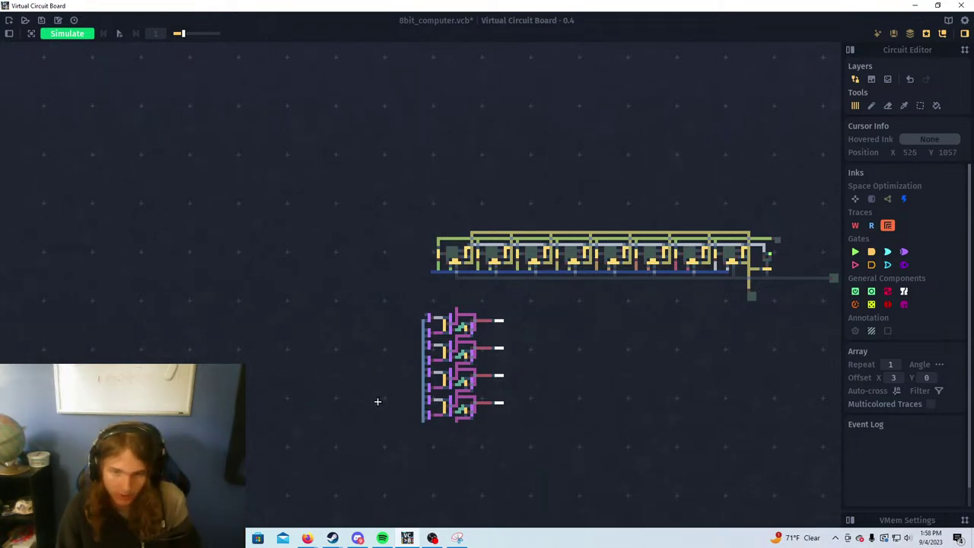
{"action": "scroll", "coordinate": [378, 401], "scroll_direction": "up", "scroll_amount": 3}
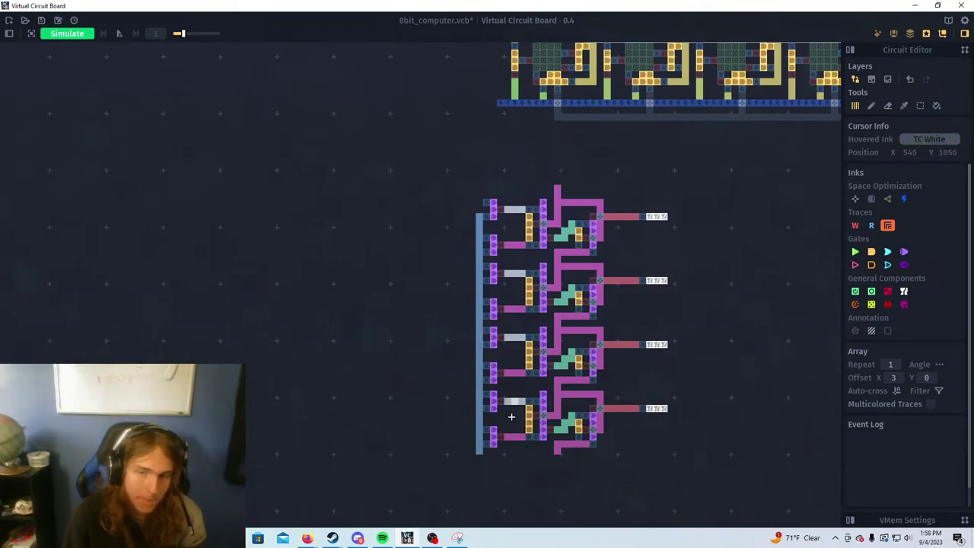
Copy the four-adder block with its control line and paste it directly below the original, continuing the carry chain
{"action": "scroll", "coordinate": [512, 417], "scroll_direction": "up", "scroll_amount": 2}
{"action": "scroll", "coordinate": [506, 385], "scroll_direction": "down", "scroll_amount": 6}
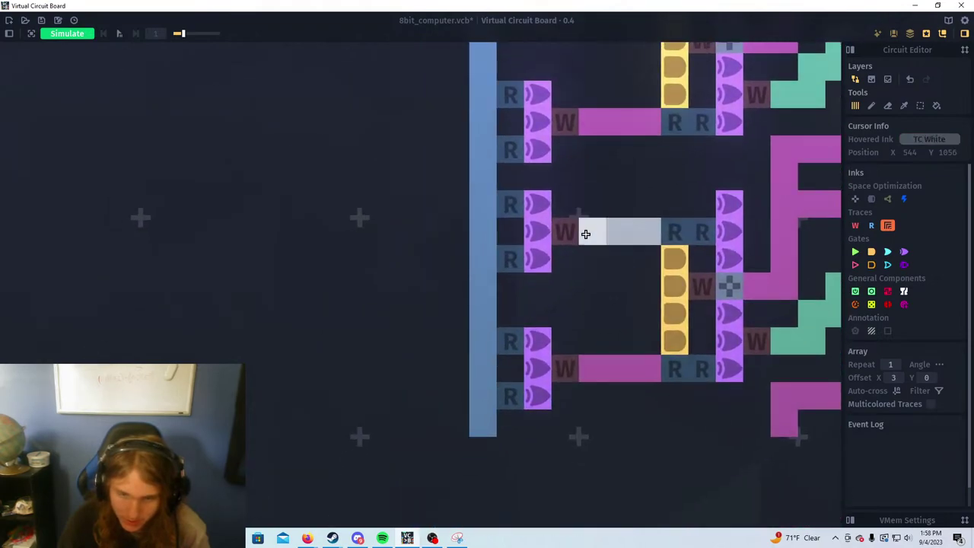
{"action": "left_click_drag", "start_coordinate": [591, 338], "coordinate": [541, 264]}
{"action": "left_click_drag", "start_coordinate": [650, 309], "coordinate": [605, 306]}
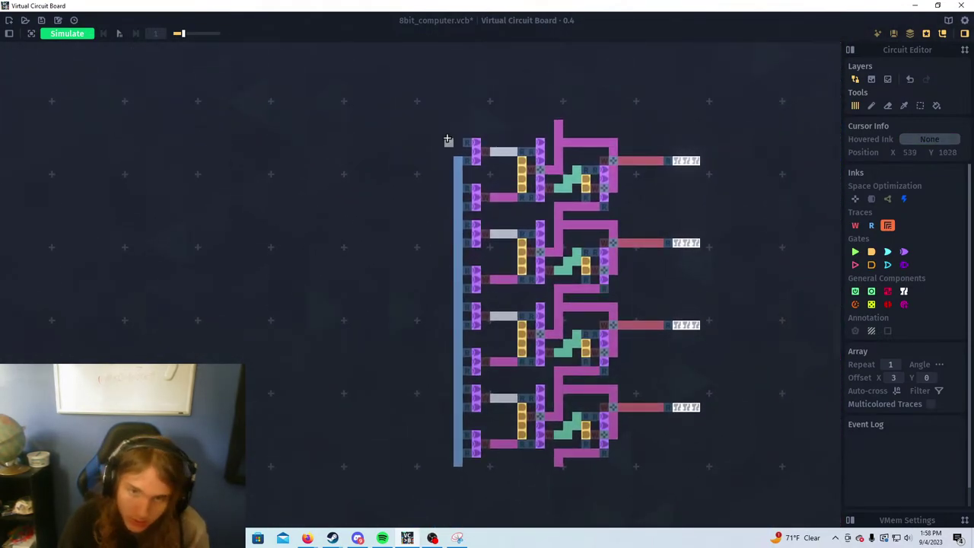
{"action": "key", "text": "s"}
{"action": "left_click_drag", "start_coordinate": [450, 133], "coordinate": [727, 466]}
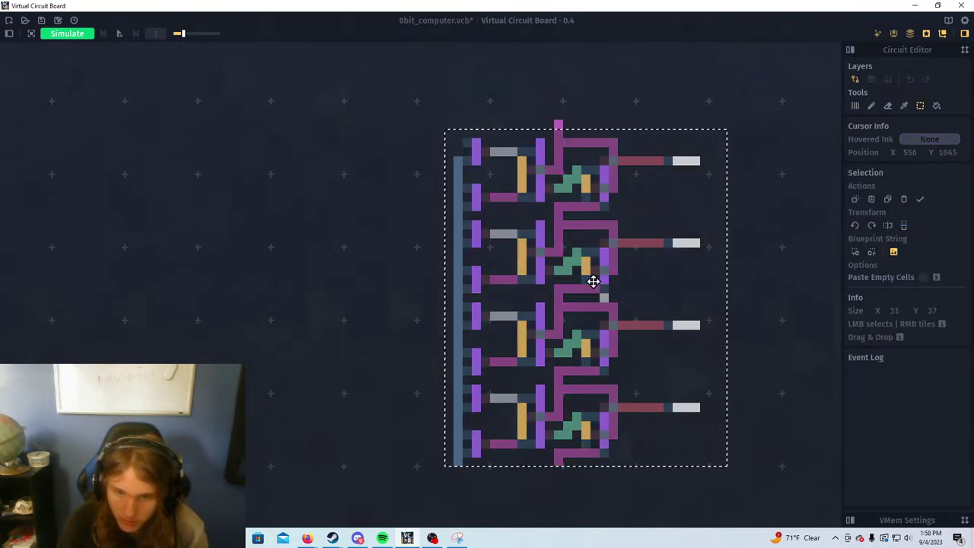
{"action": "key", "text": "ctrl+c"}
{"action": "key", "text": "ctrl+v"}
{"action": "left_click_drag", "start_coordinate": [585, 216], "coordinate": [588, 544]}
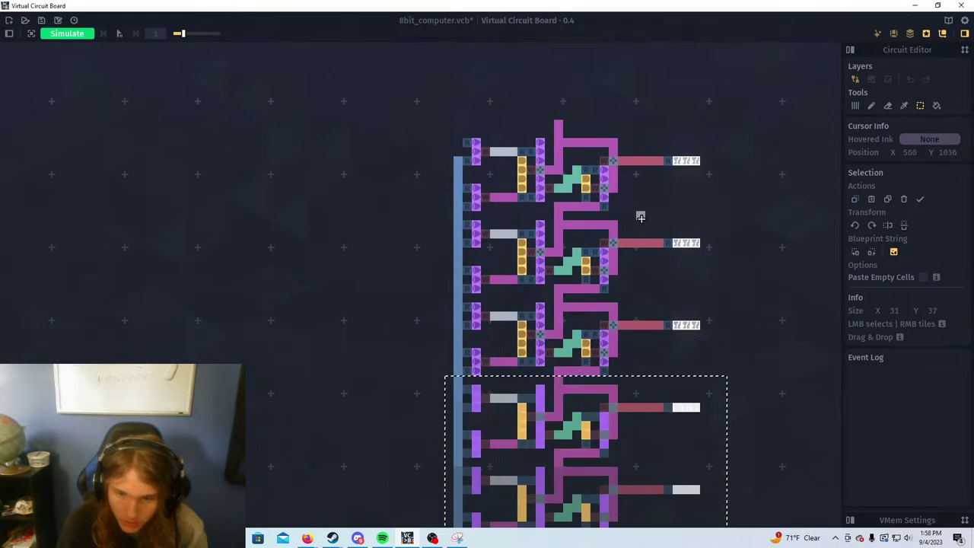
{"action": "left_click_drag", "start_coordinate": [615, 373], "coordinate": [632, 322]}
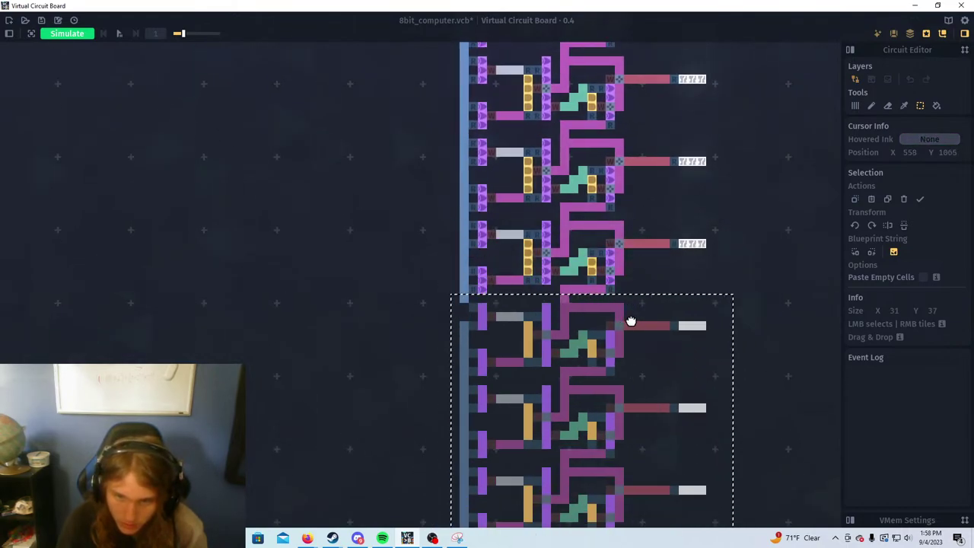
{"action": "left_click", "coordinate": [739, 249]}
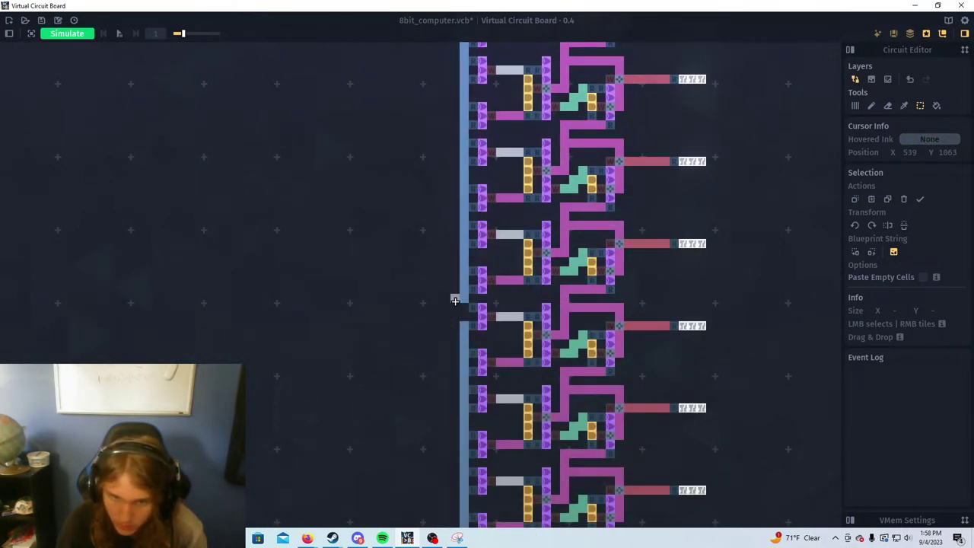
Fill the gap in the blue control line between the fourth and fifth adders with matching blue trace
{"action": "scroll", "coordinate": [455, 300], "scroll_direction": "up", "scroll_amount": 3}
{"action": "left_click_drag", "start_coordinate": [466, 307], "coordinate": [473, 344]}
{"action": "left_click", "coordinate": [527, 293]}
{"action": "key", "text": "a"}
{"action": "key", "text": "c"}
{"action": "left_click", "coordinate": [472, 295]}
{"action": "key", "text": "a"}
{"action": "scroll", "coordinate": [495, 327], "scroll_direction": "down", "scroll_amount": 2}
{"action": "left_click_drag", "start_coordinate": [464, 272], "coordinate": [478, 417]}
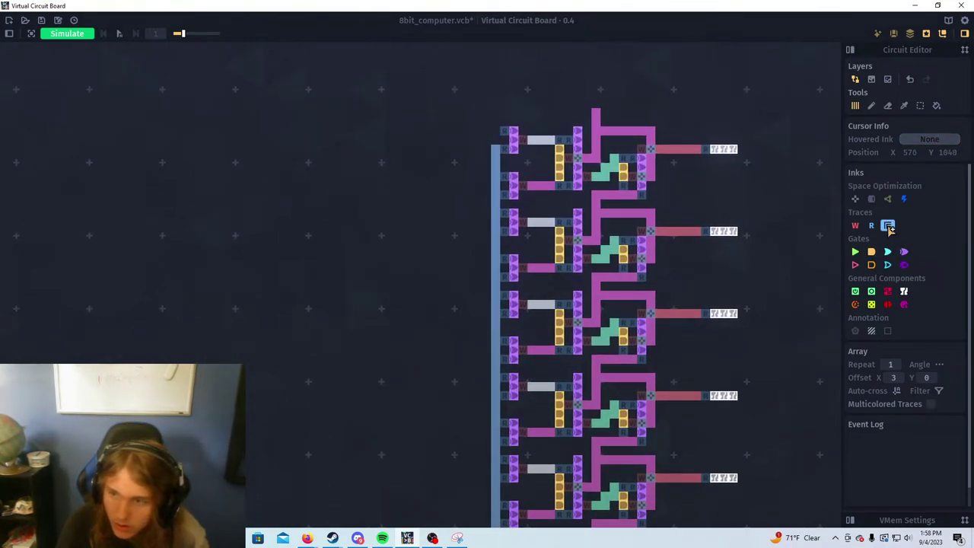
Look over the full eight-adder column, the circuit row above it and the rest of the board
{"action": "scroll", "coordinate": [649, 354], "scroll_direction": "down", "scroll_amount": 1}
{"action": "left_click_drag", "start_coordinate": [673, 323], "coordinate": [632, 106]}
{"action": "left_click_drag", "start_coordinate": [571, 297], "coordinate": [608, 234]}
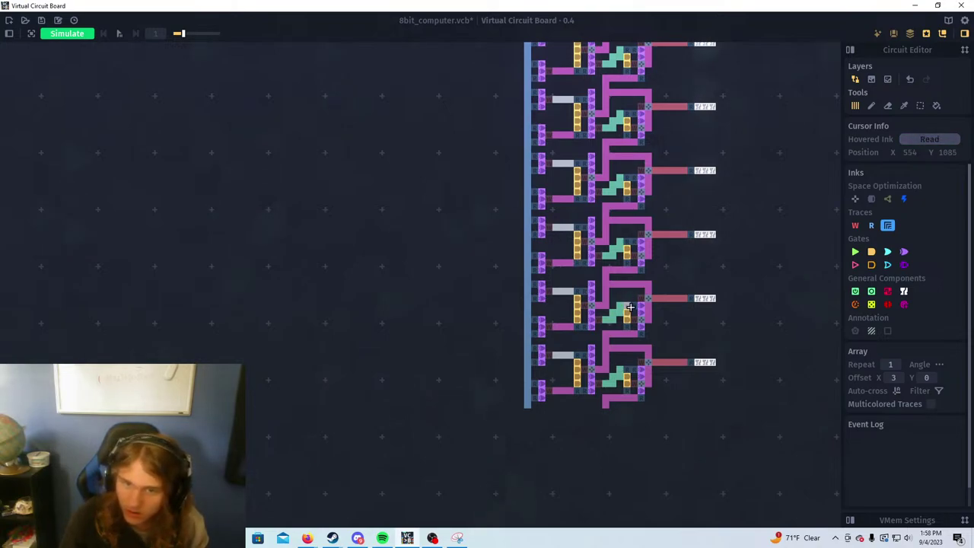
{"action": "scroll", "coordinate": [601, 271], "scroll_direction": "down", "scroll_amount": 1}
{"action": "left_click_drag", "start_coordinate": [574, 389], "coordinate": [575, 460]}
{"action": "left_click_drag", "start_coordinate": [594, 224], "coordinate": [566, 403]}
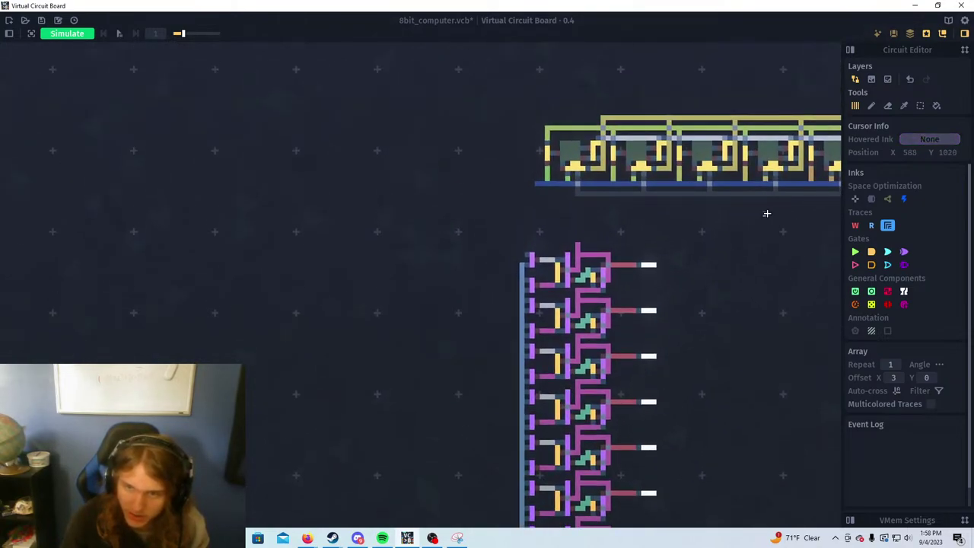
{"action": "left_click_drag", "start_coordinate": [664, 222], "coordinate": [375, 291]}
{"action": "scroll", "coordinate": [596, 286], "scroll_direction": "down", "scroll_amount": 4}
{"action": "left_click_drag", "start_coordinate": [707, 317], "coordinate": [493, 244]}
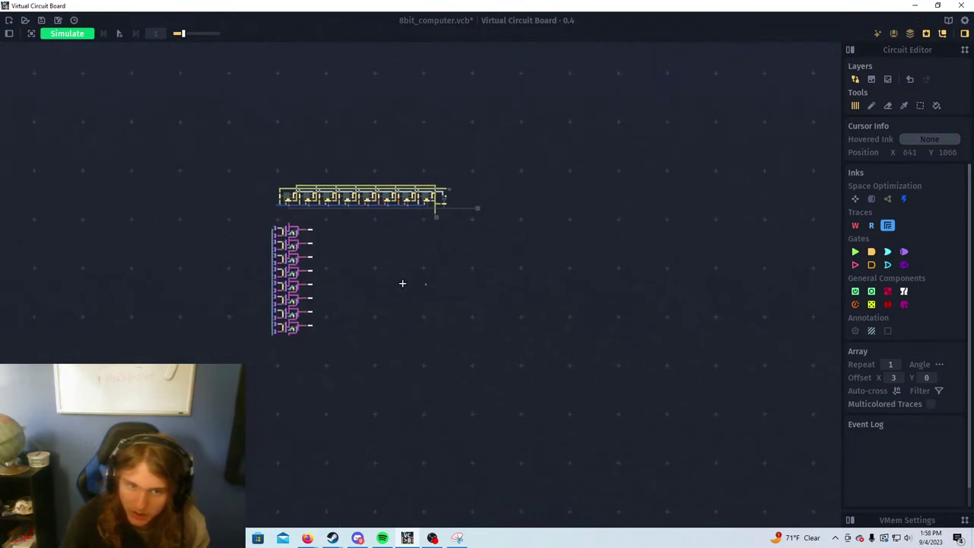
{"action": "left_click_drag", "start_coordinate": [376, 283], "coordinate": [470, 235]}
{"action": "scroll", "coordinate": [471, 235], "scroll_direction": "down", "scroll_amount": 4}
{"action": "scroll", "coordinate": [471, 235], "scroll_direction": "down", "scroll_amount": 1}
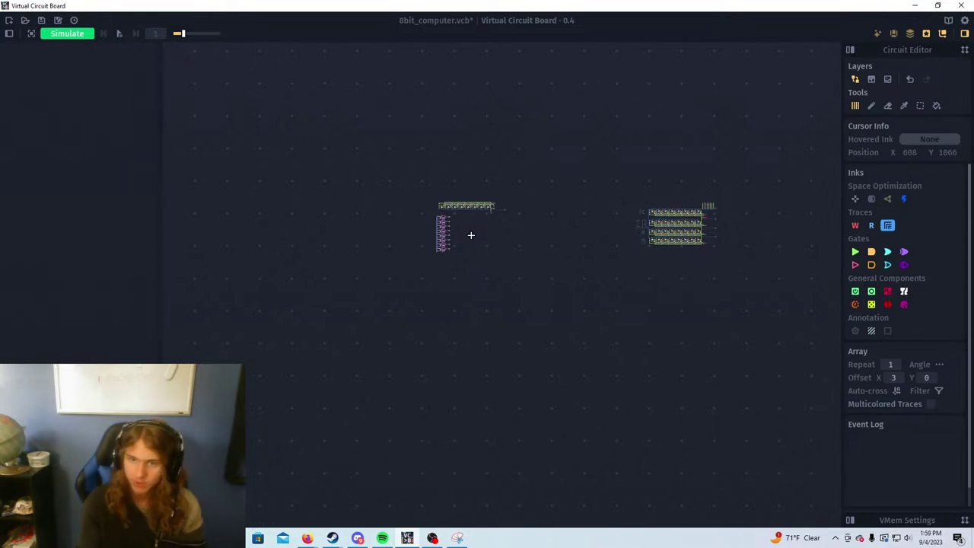
{"action": "scroll", "coordinate": [471, 235], "scroll_direction": "up", "scroll_amount": 5}
{"action": "scroll", "coordinate": [500, 239], "scroll_direction": "down", "scroll_amount": 3}
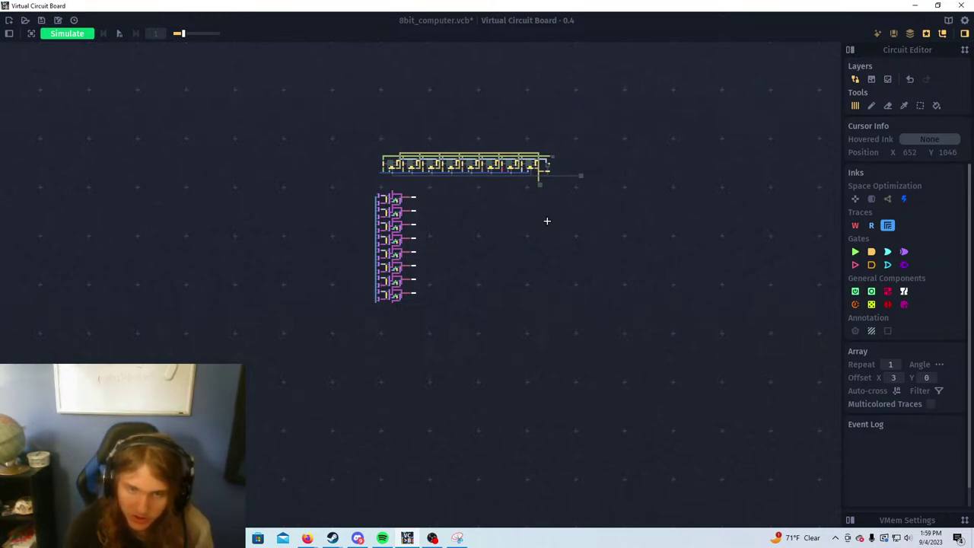
{"action": "left_click_drag", "start_coordinate": [546, 221], "coordinate": [477, 258]}
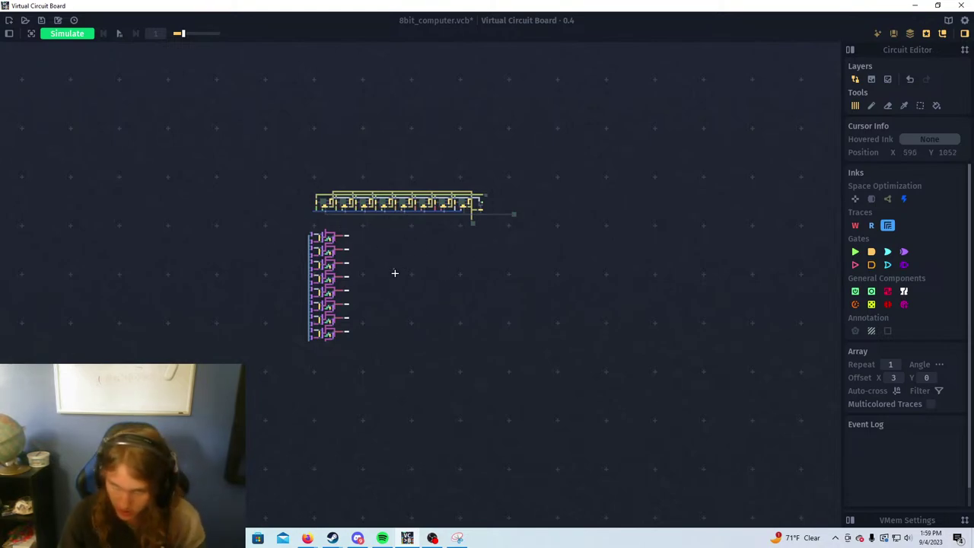
{"action": "scroll", "coordinate": [429, 243], "scroll_direction": "up", "scroll_amount": 1}
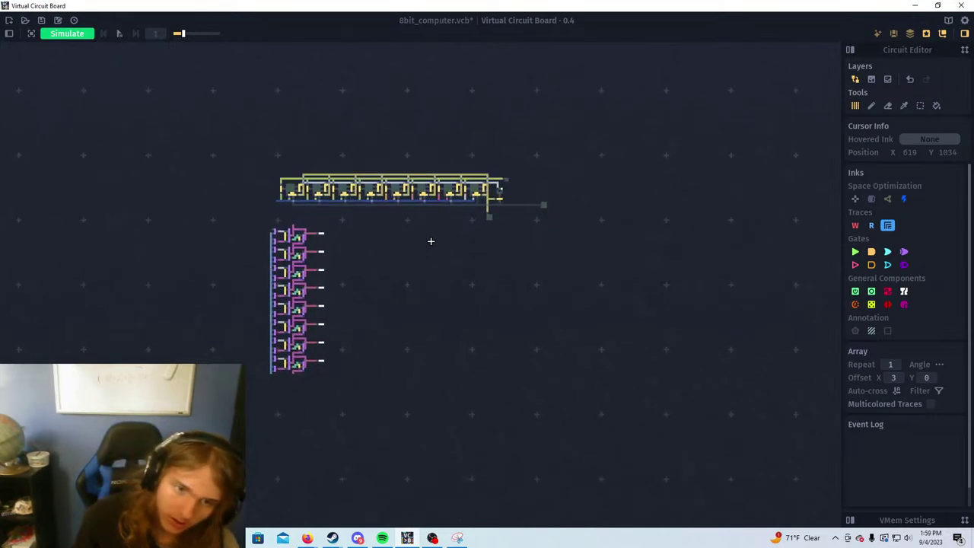
{"action": "mouse_move", "coordinate": [395, 276]}
{"action": "left_mouse_down"}
{"action": "mouse_move", "coordinate": [400, 191]}
{"action": "mouse_move", "coordinate": [406, 261]}
{"action": "left_mouse_up"}
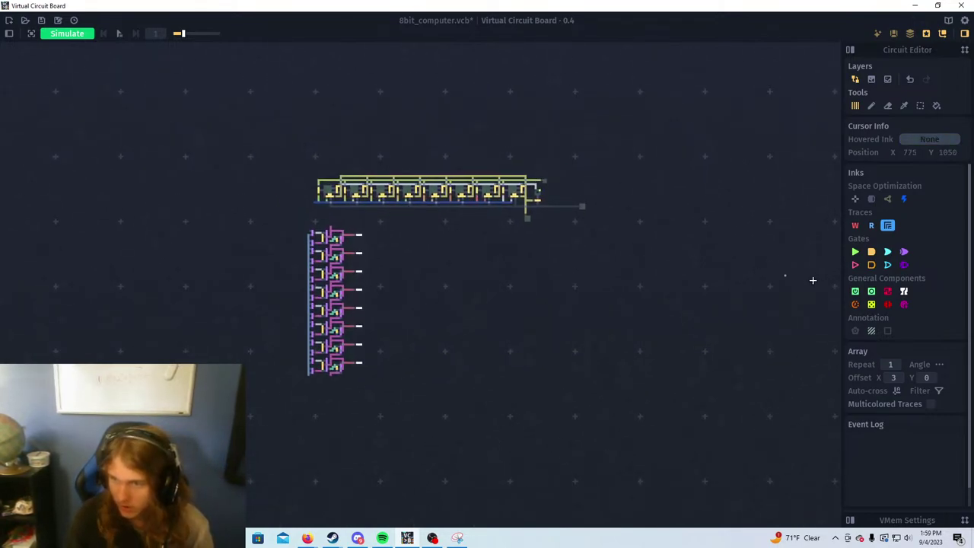
Write a freehand AC label in Annotation ink beside the start of the circuit row above the adders
{"action": "left_click_drag", "start_coordinate": [398, 216], "coordinate": [515, 306]}
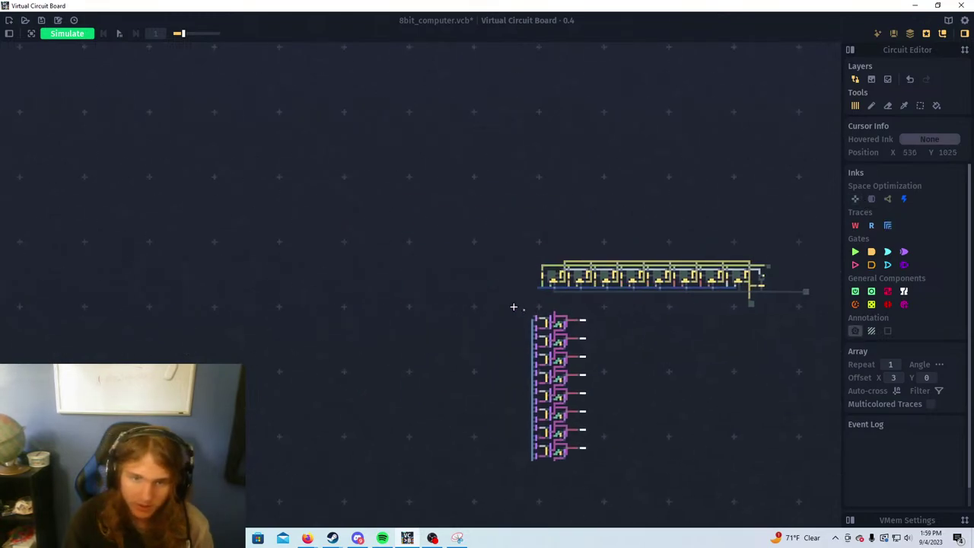
{"action": "scroll", "coordinate": [490, 242], "scroll_direction": "up", "scroll_amount": 2}
{"action": "left_click_drag", "start_coordinate": [461, 271], "coordinate": [503, 283]}
{"action": "left_click_drag", "start_coordinate": [469, 252], "coordinate": [510, 250]}
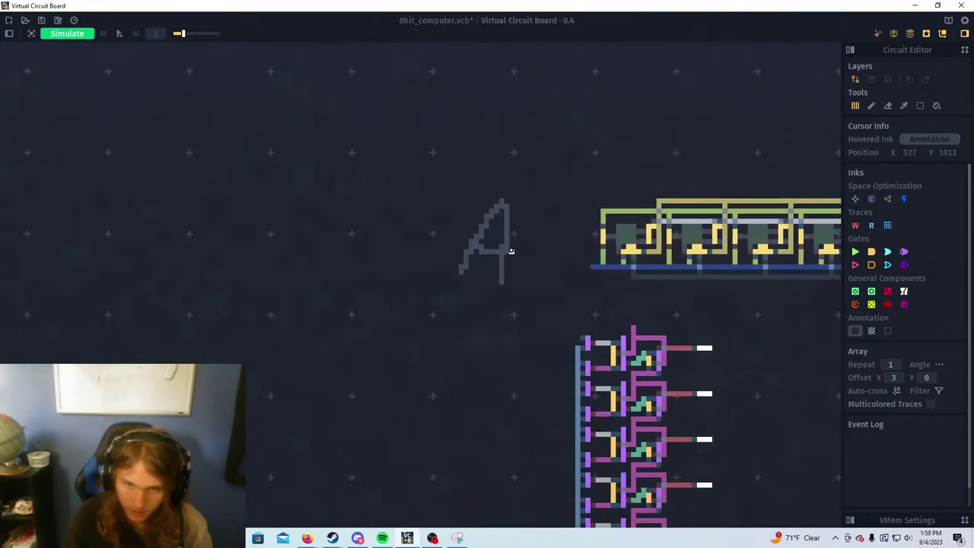
{"action": "left_click_drag", "start_coordinate": [564, 224], "coordinate": [572, 291]}
{"action": "scroll", "coordinate": [641, 202], "scroll_direction": "down", "scroll_amount": 3}
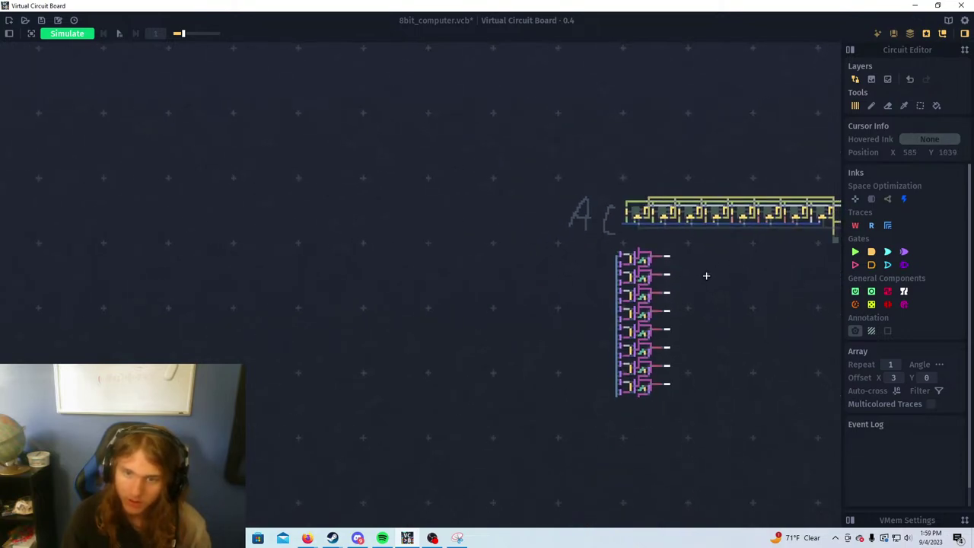
Place Cross ink on the blue control line beside the top Read cells of the first adder's lower XOR gate and second adder's upper one
{"action": "left_click_drag", "start_coordinate": [707, 274], "coordinate": [500, 241]}
{"action": "left_click_drag", "start_coordinate": [587, 275], "coordinate": [539, 293]}
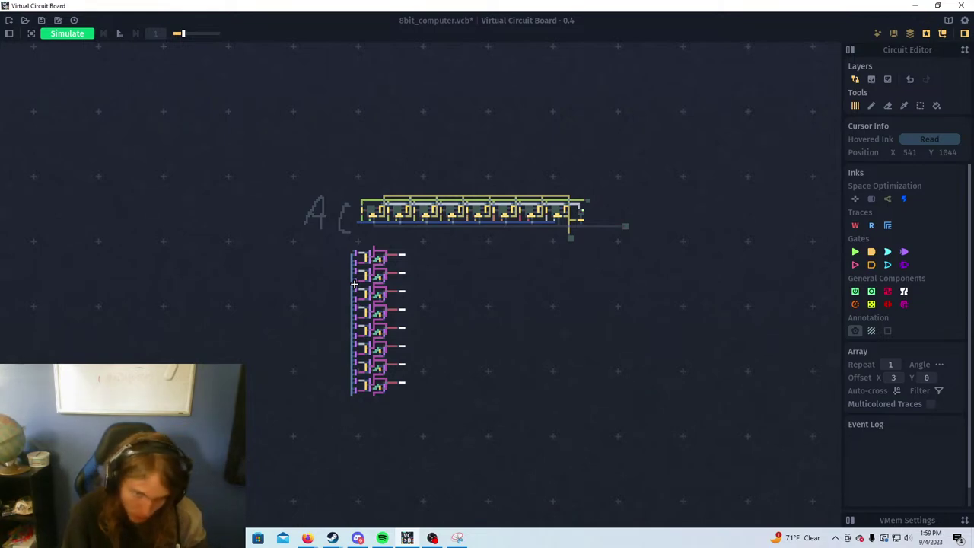
{"action": "left_click_drag", "start_coordinate": [369, 277], "coordinate": [450, 295]}
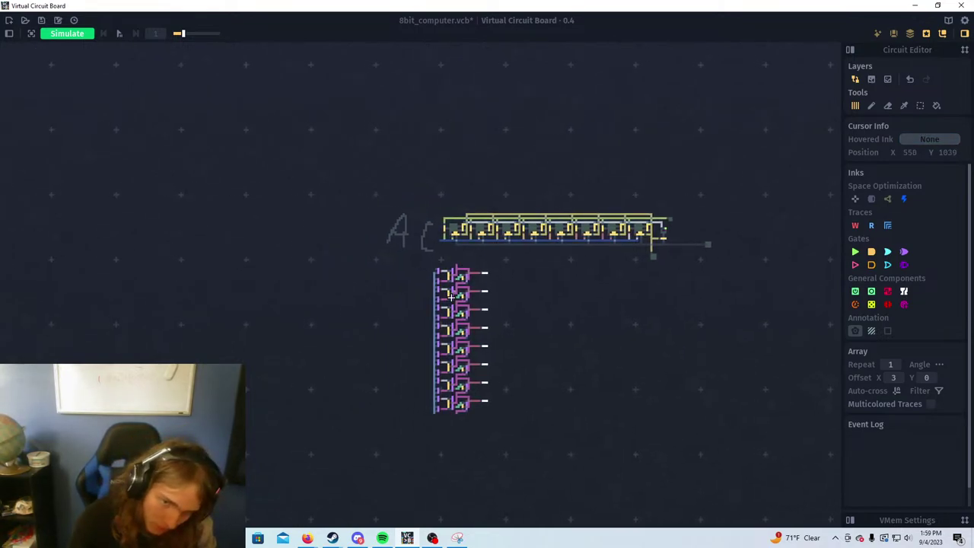
{"action": "scroll", "coordinate": [434, 315], "scroll_direction": "up", "scroll_amount": 1}
{"action": "scroll", "coordinate": [438, 228], "scroll_direction": "up", "scroll_amount": 5}
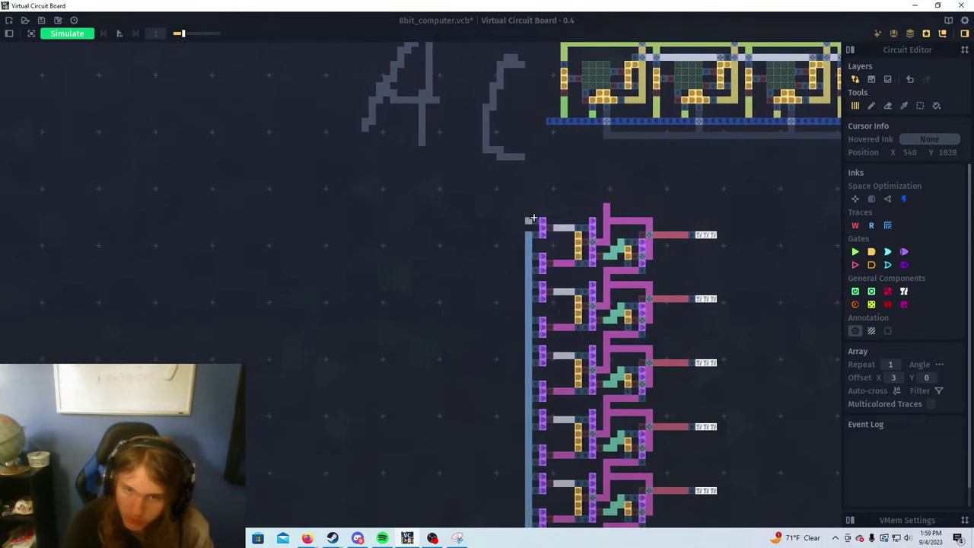
{"action": "left_click_drag", "start_coordinate": [537, 214], "coordinate": [510, 191]}
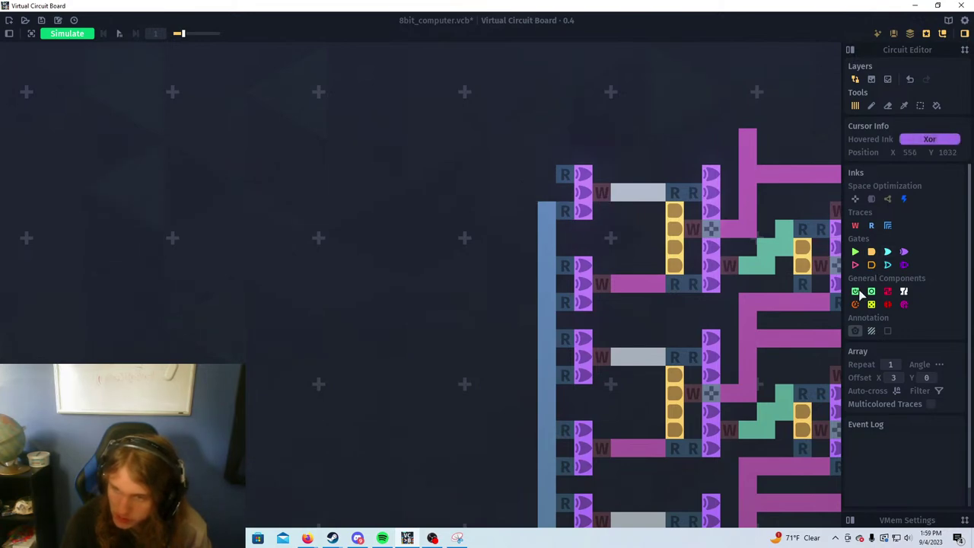
{"action": "left_click", "coordinate": [855, 199]}
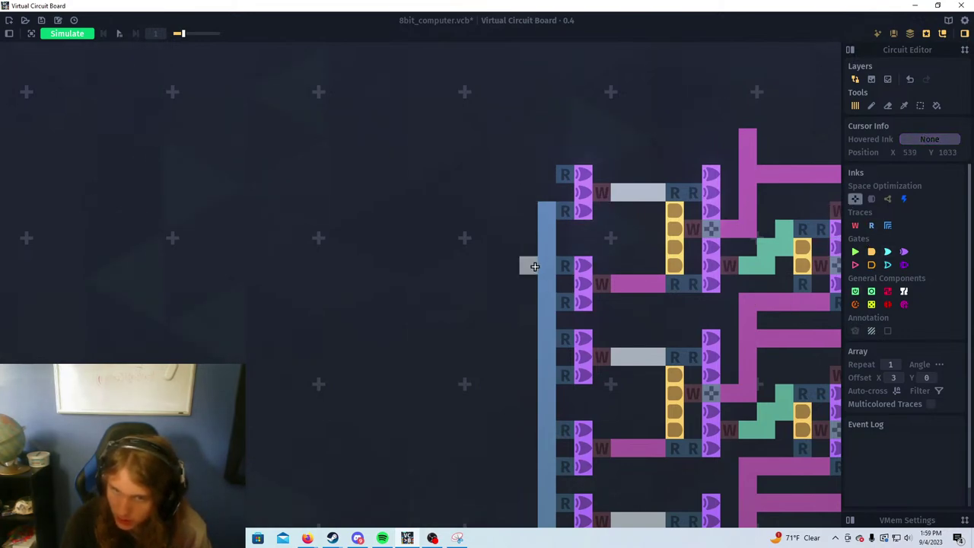
{"action": "left_click", "coordinate": [546, 265]}
{"action": "left_click", "coordinate": [547, 338]}
{"action": "left_click_drag", "start_coordinate": [555, 410], "coordinate": [556, 291]}
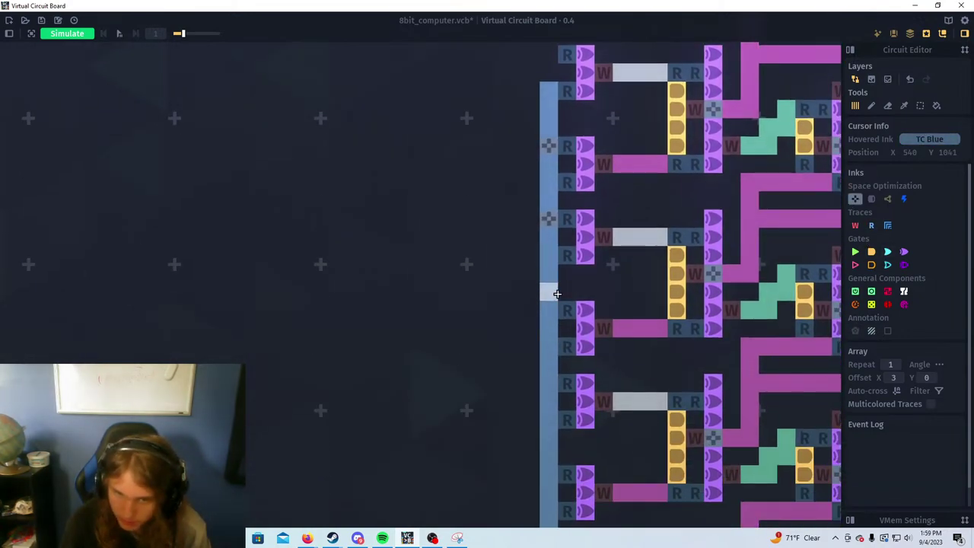
Add crosses on the control line for the input XOR gates from the second adder's lower one to the fourth adder's upper one
{"action": "left_click", "coordinate": [549, 310]}
{"action": "left_click", "coordinate": [549, 383]}
{"action": "left_click_drag", "start_coordinate": [562, 348], "coordinate": [550, 195]}
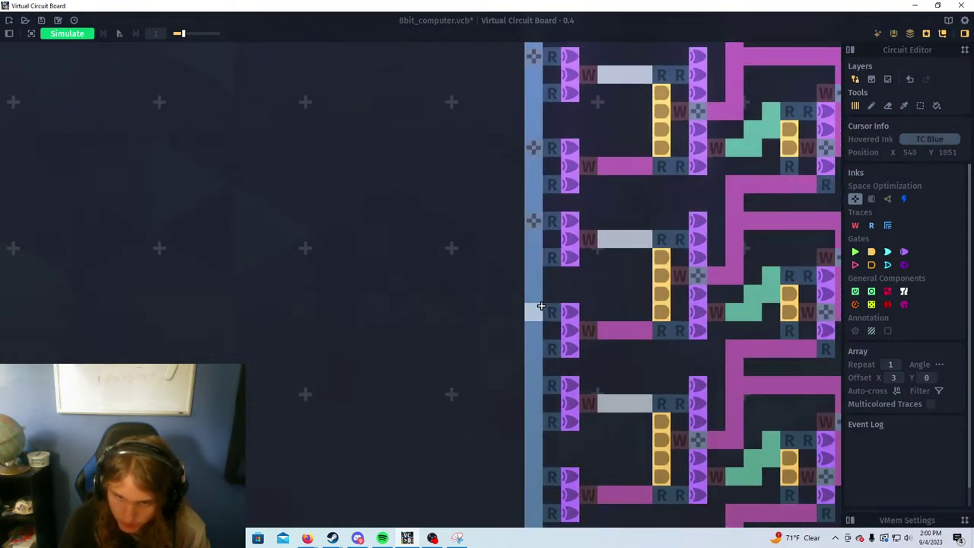
{"action": "left_click", "coordinate": [537, 312]}
{"action": "left_click", "coordinate": [538, 385]}
Add crosses on the control line for the input XOR gates from the fourth adder's lower one to the sixth adder's upper one
{"action": "key", "text": "s"}
{"action": "left_click", "coordinate": [540, 335]}
{"action": "left_click_drag", "start_coordinate": [546, 390], "coordinate": [560, 282]}
{"action": "left_click", "coordinate": [549, 300]}
{"action": "left_click", "coordinate": [551, 388]}
{"action": "left_click_drag", "start_coordinate": [577, 404], "coordinate": [554, 257]}
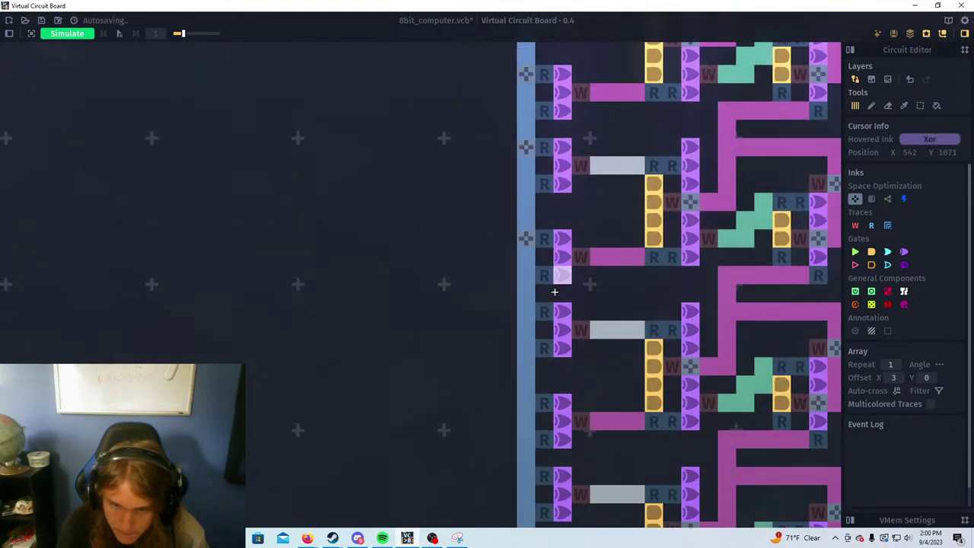
{"action": "left_click", "coordinate": [527, 312]}
Add crosses on the control line for the remaining input XOR gates, from the sixth adder's lower one to the bottom adder's lower one
{"action": "left_click_drag", "start_coordinate": [559, 370], "coordinate": [510, 226]}
{"action": "left_click", "coordinate": [479, 260]}
{"action": "left_click", "coordinate": [478, 333]}
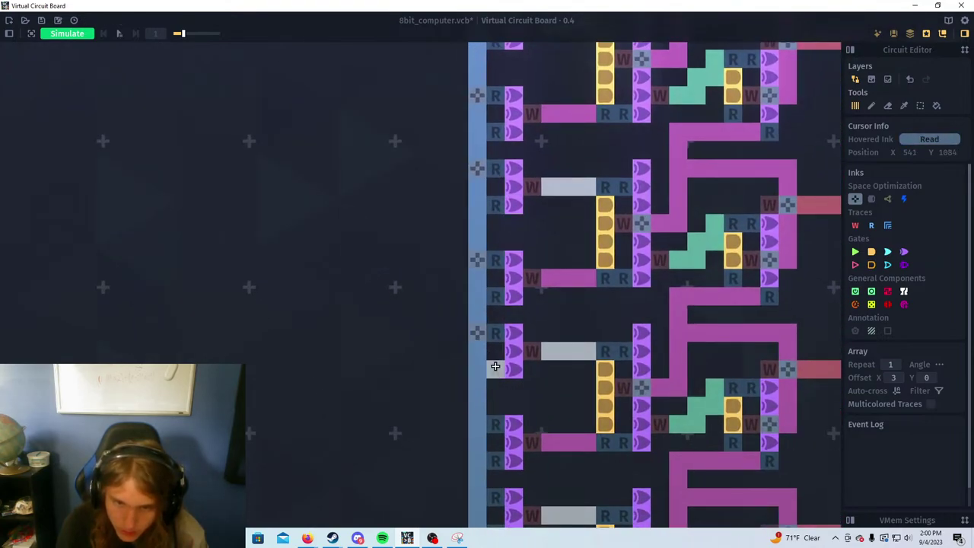
{"action": "key", "text": "w"}
{"action": "key", "text": "d"}
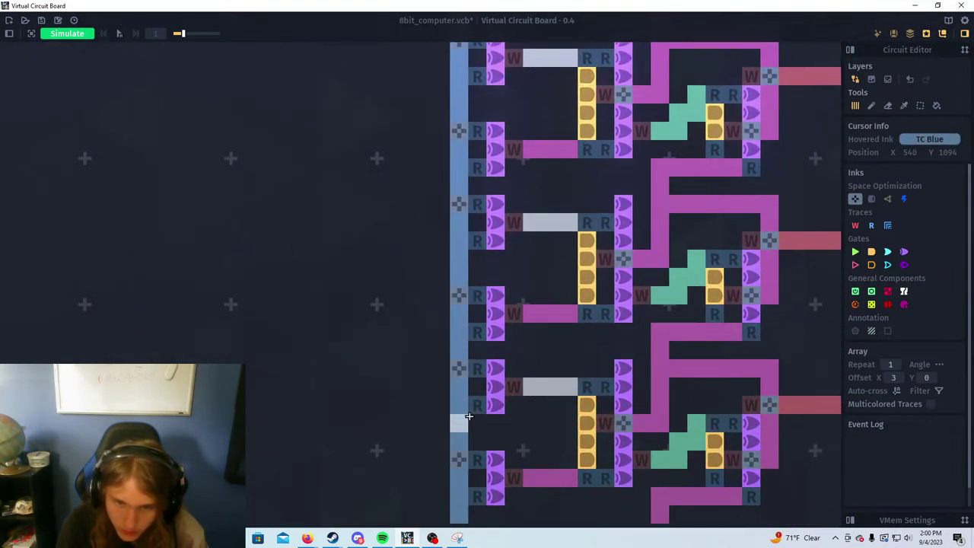
Examine the crossed control line and the space between the adder inputs and the AC row
{"action": "scroll", "coordinate": [484, 261], "scroll_direction": "down", "scroll_amount": 3}
{"action": "left_click_drag", "start_coordinate": [471, 179], "coordinate": [472, 332]}
{"action": "scroll", "coordinate": [474, 209], "scroll_direction": "down", "scroll_amount": 2}
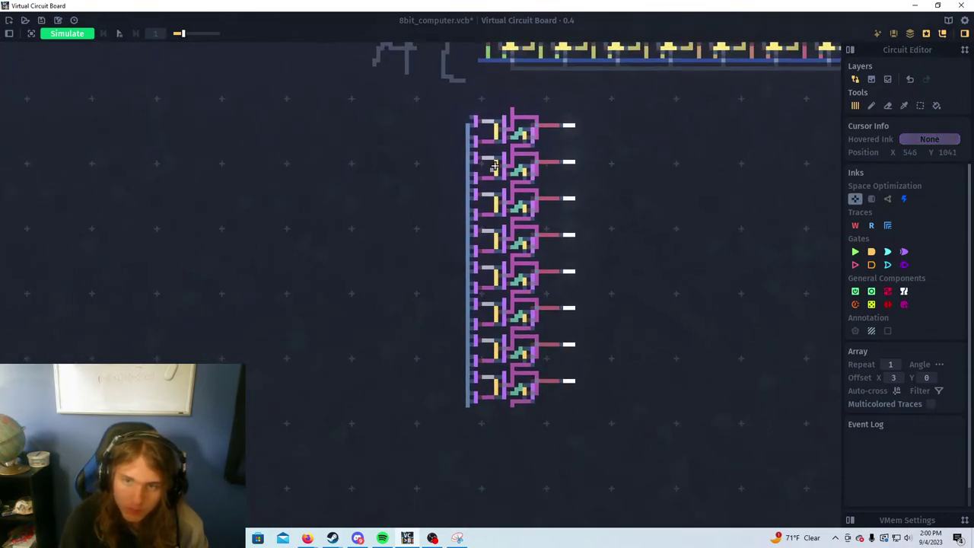
{"action": "left_click_drag", "start_coordinate": [496, 167], "coordinate": [484, 249]}
{"action": "left_click_drag", "start_coordinate": [496, 141], "coordinate": [499, 196]}
{"action": "scroll", "coordinate": [540, 239], "scroll_direction": "up", "scroll_amount": 2}
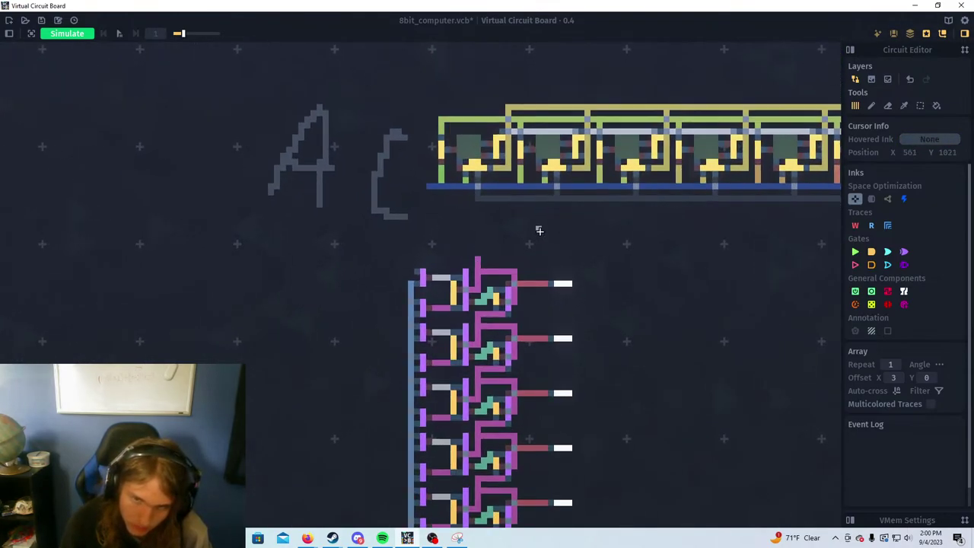
{"action": "scroll", "coordinate": [561, 279], "scroll_direction": "up", "scroll_amount": 3}
{"action": "scroll", "coordinate": [469, 265], "scroll_direction": "down", "scroll_amount": 3}
{"action": "scroll", "coordinate": [461, 259], "scroll_direction": "up", "scroll_amount": 2}
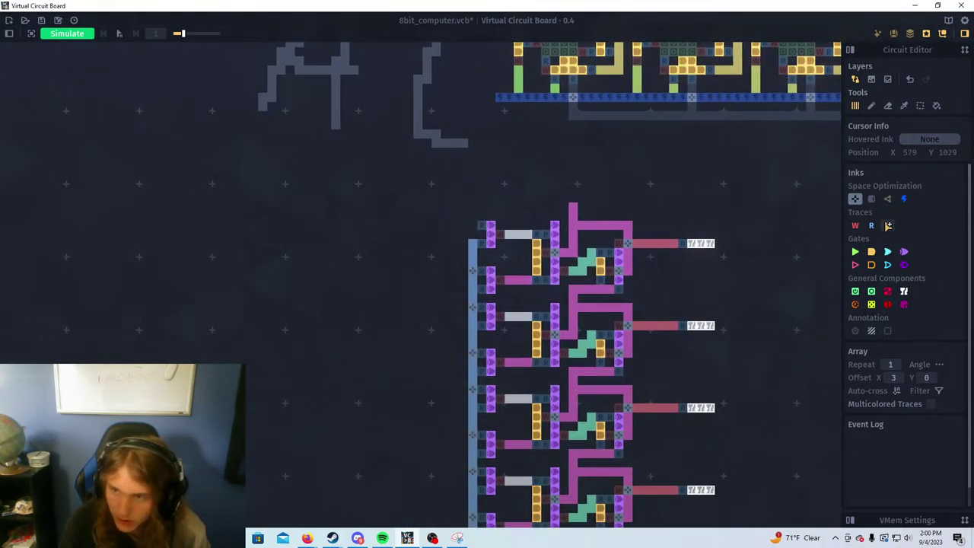
Sample the white trace ink from the AC row's last bit and draw a three-cell input trace to the top adder's upper XOR gate
{"action": "left_click", "coordinate": [887, 225]}
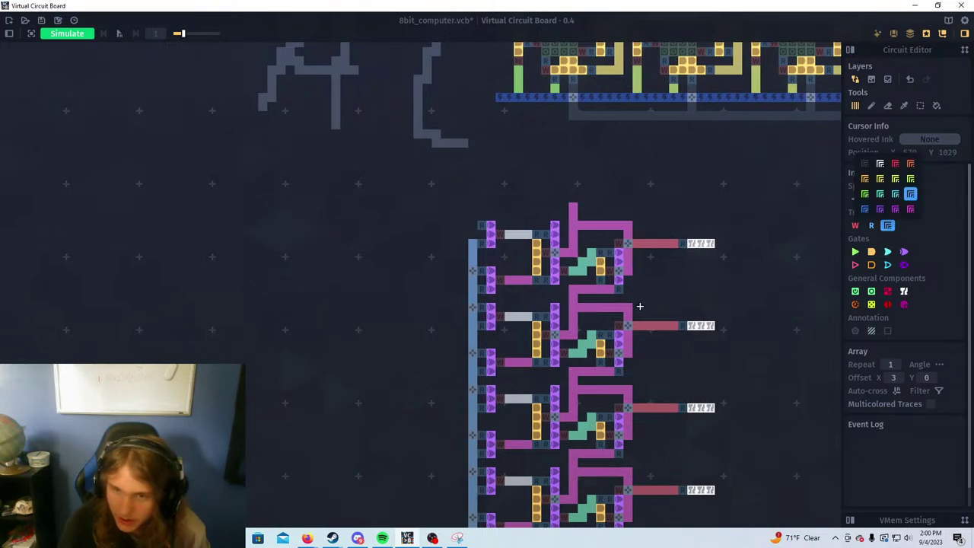
{"action": "left_click_drag", "start_coordinate": [644, 294], "coordinate": [601, 206]}
{"action": "left_click_drag", "start_coordinate": [584, 48], "coordinate": [485, 281]}
{"action": "scroll", "coordinate": [509, 259], "scroll_direction": "down", "scroll_amount": 2}
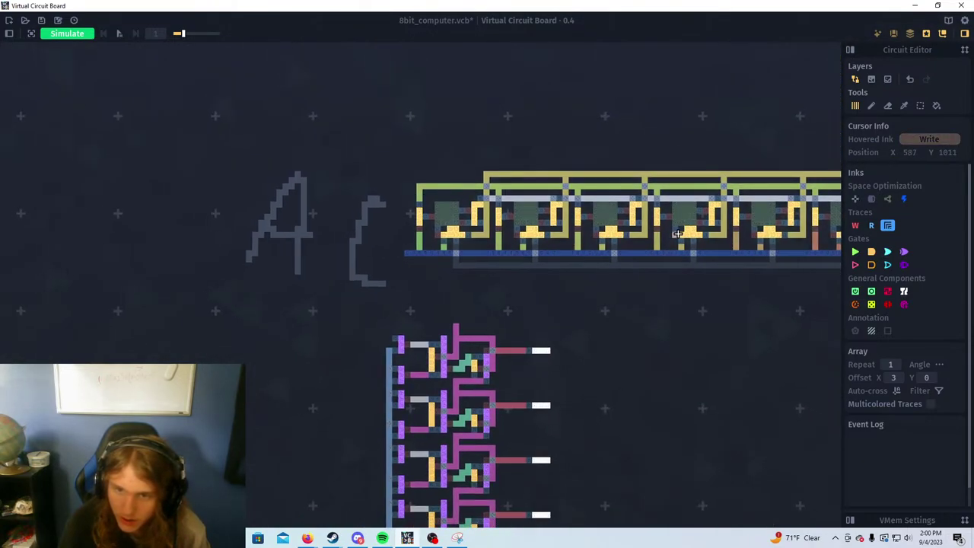
{"action": "left_click_drag", "start_coordinate": [678, 233], "coordinate": [419, 231]}
{"action": "scroll", "coordinate": [749, 234], "scroll_direction": "up", "scroll_amount": 1}
{"action": "key", "text": "i"}
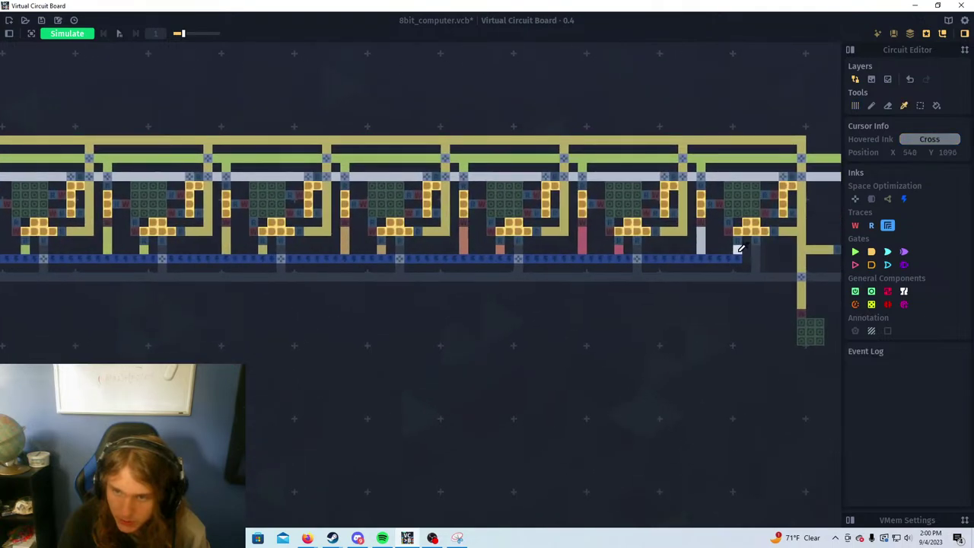
{"action": "left_click", "coordinate": [739, 249]}
{"action": "left_click_drag", "start_coordinate": [335, 275], "coordinate": [663, 243]}
{"action": "left_click_drag", "start_coordinate": [279, 274], "coordinate": [528, 221]}
{"action": "left_click_drag", "start_coordinate": [401, 302], "coordinate": [378, 302]}
{"action": "key", "text": "a"}
{"action": "key", "text": "s"}
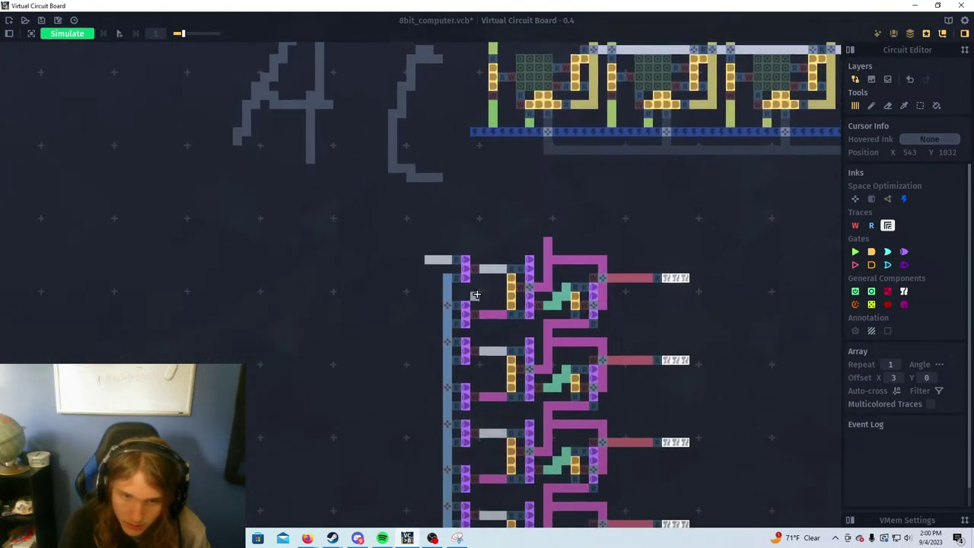
Draw an eight-cell white input trace to the top adder's lower XOR gate and lengthen its upper input trace by one cell
{"action": "key", "text": "a"}
{"action": "key", "text": "s"}
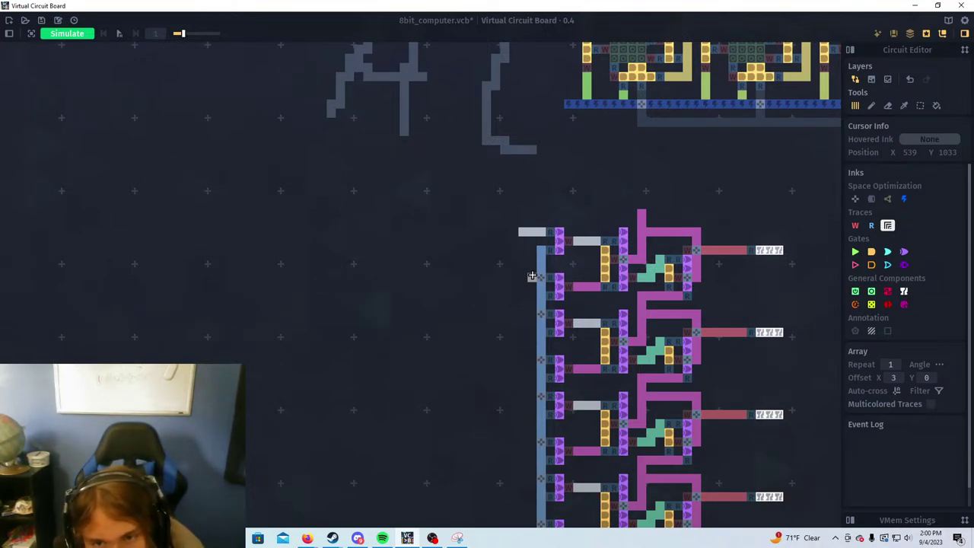
{"action": "left_click_drag", "start_coordinate": [532, 276], "coordinate": [472, 277]}
{"action": "left_click", "coordinate": [514, 232]}
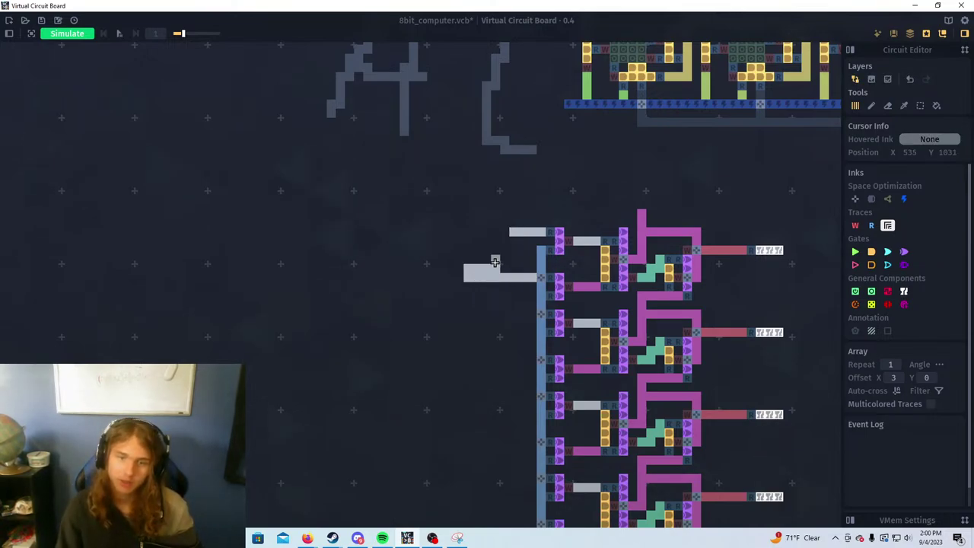
Enable auto-cross and draw a blue bus line from the top adder's upper input trace down past the bottom adder
{"action": "left_click", "coordinate": [904, 197]}
{"action": "left_click_drag", "start_coordinate": [514, 231], "coordinate": [514, 248]}
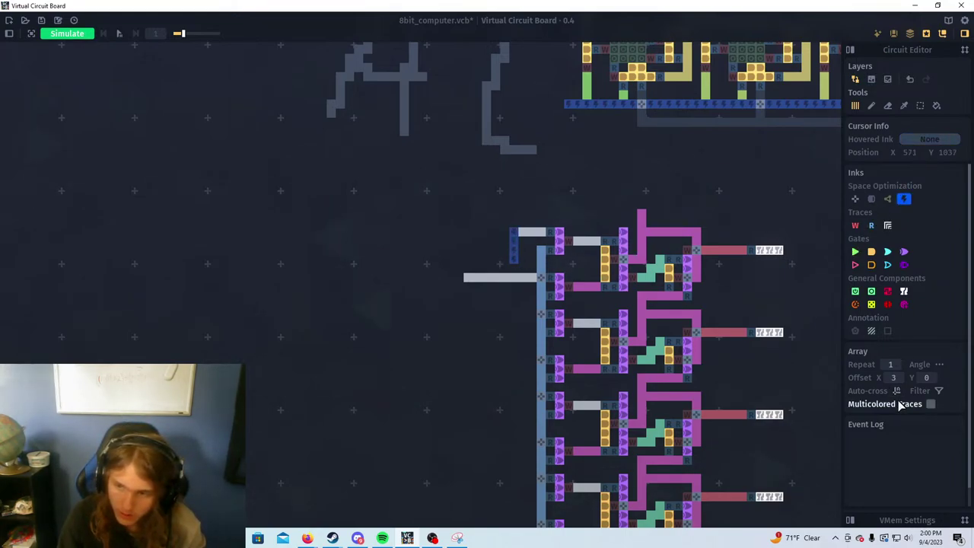
{"action": "left_click_drag", "start_coordinate": [516, 266], "coordinate": [523, 361]}
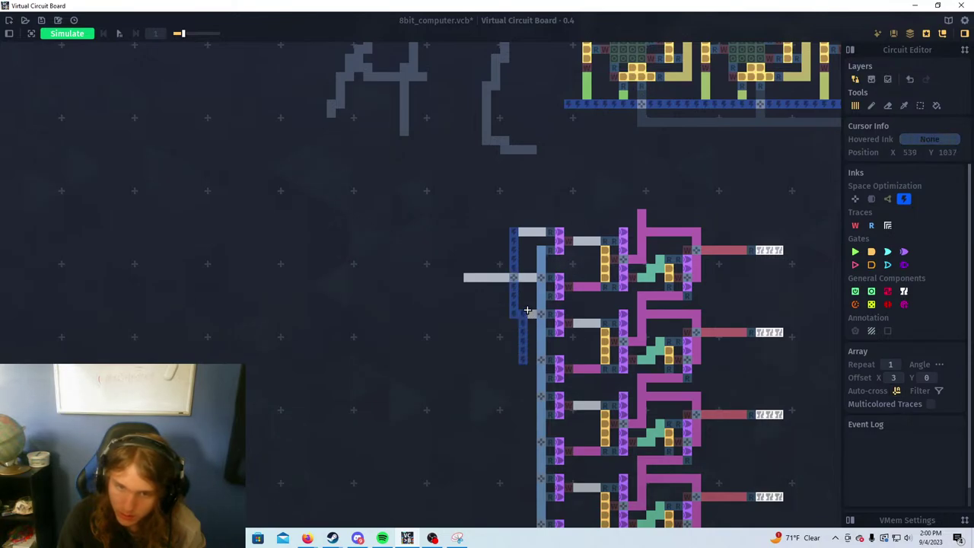
{"action": "left_click_drag", "start_coordinate": [529, 314], "coordinate": [523, 387]}
{"action": "scroll", "coordinate": [540, 324], "scroll_direction": "down", "scroll_amount": 3}
{"action": "left_click_drag", "start_coordinate": [550, 327], "coordinate": [526, 175]}
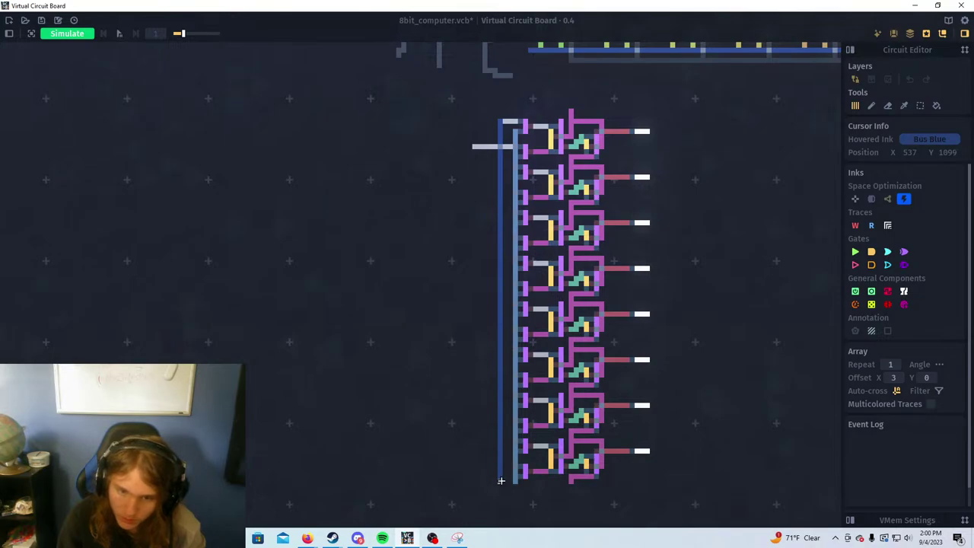
Draw a second parallel blue bus line down past all eight adders, crossing the end of the top adder's lower input trace
{"action": "scroll", "coordinate": [492, 386], "scroll_direction": "down", "scroll_amount": 1}
{"action": "scroll", "coordinate": [495, 206], "scroll_direction": "up", "scroll_amount": 5}
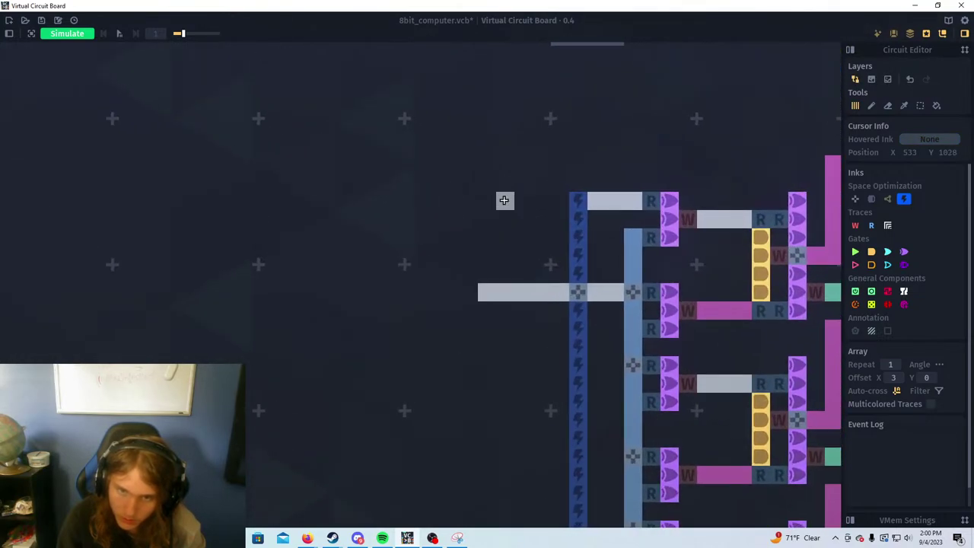
{"action": "mouse_move", "coordinate": [504, 200]}
{"action": "left_mouse_down"}
{"action": "mouse_move", "coordinate": [504, 392]}
{"action": "mouse_move", "coordinate": [535, 153]}
{"action": "mouse_move", "coordinate": [493, 398]}
{"action": "left_mouse_up"}
{"action": "left_click_drag", "start_coordinate": [538, 228], "coordinate": [557, 20]}
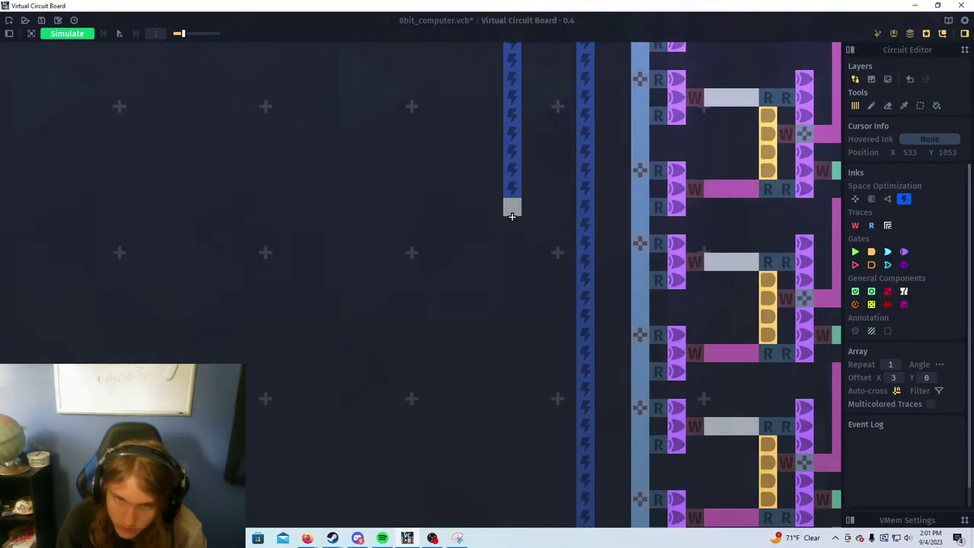
{"action": "left_click_drag", "start_coordinate": [512, 216], "coordinate": [511, 411]}
{"action": "scroll", "coordinate": [510, 244], "scroll_direction": "down", "scroll_amount": 3}
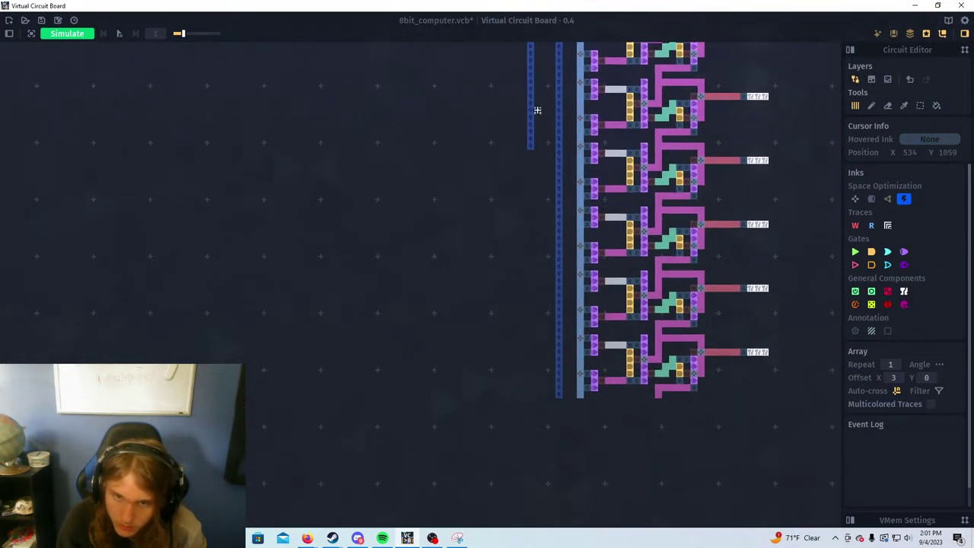
{"action": "left_click_drag", "start_coordinate": [531, 194], "coordinate": [521, 360]}
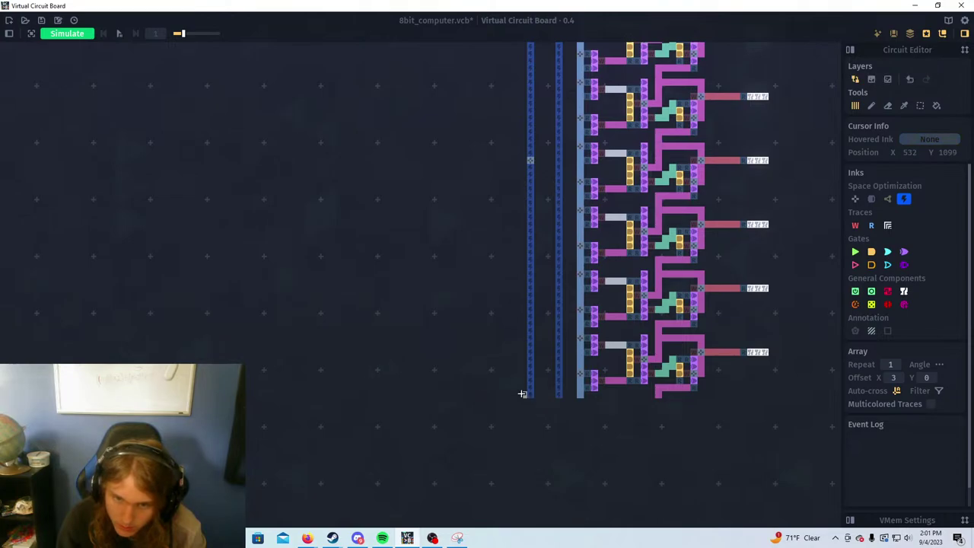
{"action": "scroll", "coordinate": [525, 304], "scroll_direction": "down", "scroll_amount": 2}
{"action": "left_click_drag", "start_coordinate": [529, 192], "coordinate": [510, 363]}
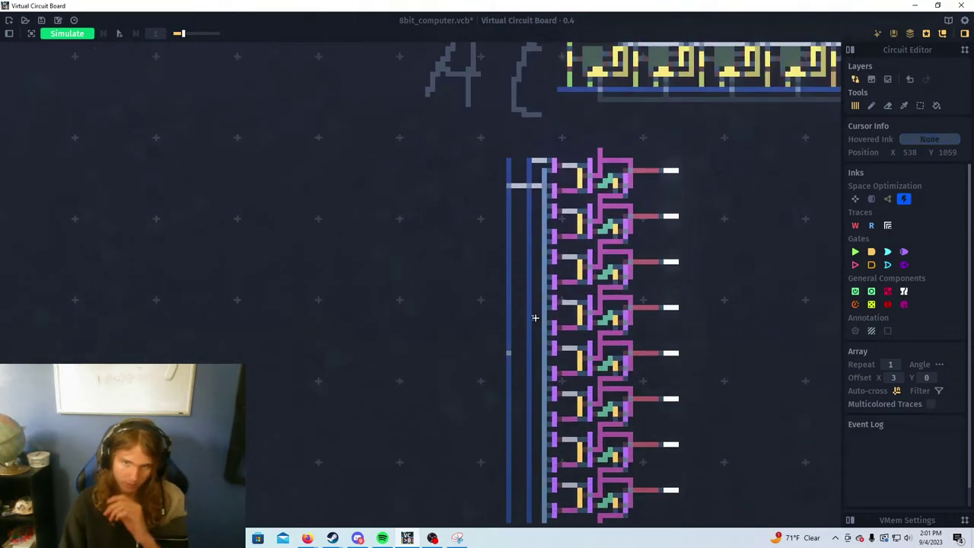
{"action": "scroll", "coordinate": [525, 184], "scroll_direction": "up", "scroll_amount": 3}
{"action": "left_click_drag", "start_coordinate": [539, 172], "coordinate": [541, 246]}
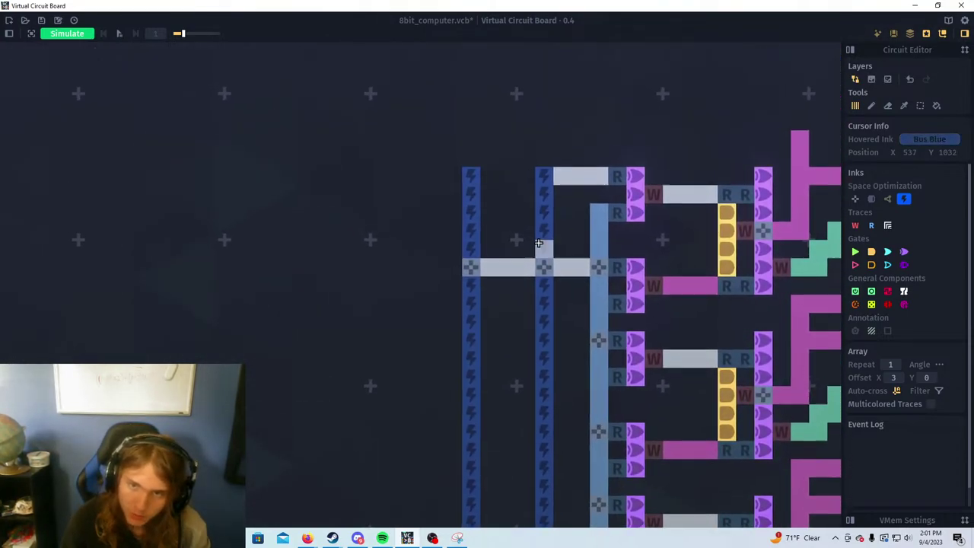
Sample the red trace ink from the AC row's seventh bit and draw the second adder's upper and lower input traces to the two bus lines
{"action": "left_click_drag", "start_coordinate": [598, 201], "coordinate": [531, 179]}
{"action": "scroll", "coordinate": [531, 178], "scroll_direction": "down", "scroll_amount": 3}
{"action": "key", "text": "d"}
{"action": "key", "text": "w"}
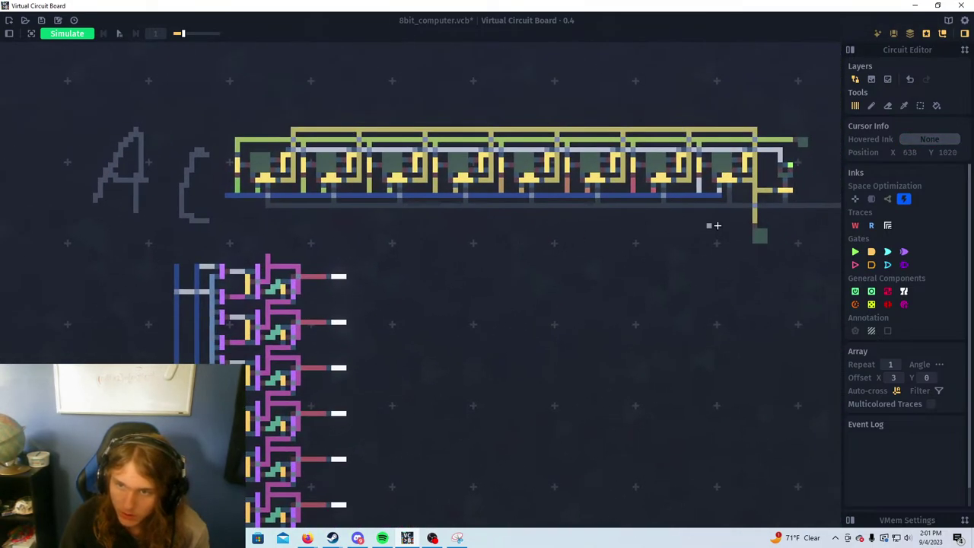
{"action": "left_click", "coordinate": [548, 203]}
{"action": "left_click_drag", "start_coordinate": [213, 298], "coordinate": [463, 280]}
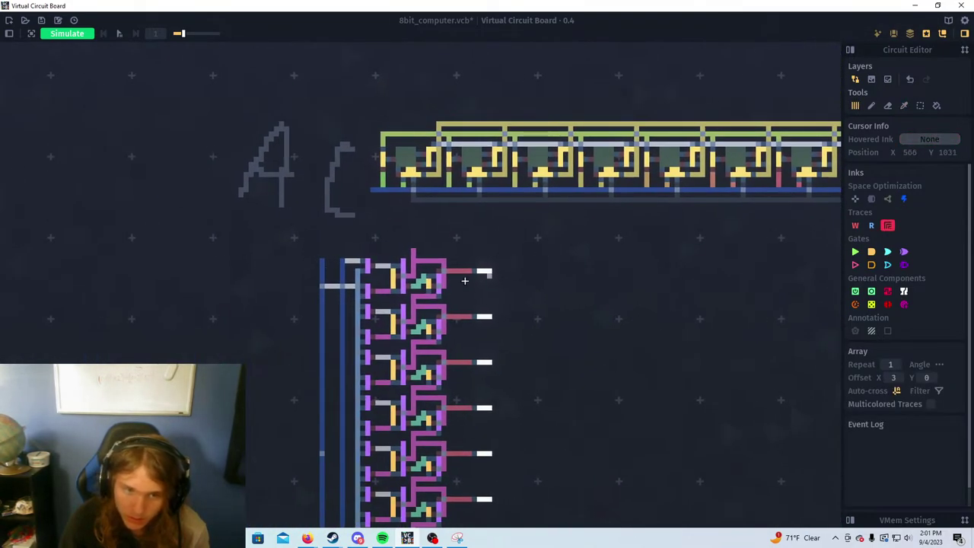
{"action": "scroll", "coordinate": [354, 309], "scroll_direction": "up", "scroll_amount": 1}
{"action": "left_click_drag", "start_coordinate": [366, 299], "coordinate": [439, 260]}
{"action": "scroll", "coordinate": [439, 259], "scroll_direction": "up", "scroll_amount": 3}
{"action": "left_click_drag", "start_coordinate": [426, 311], "coordinate": [391, 311]}
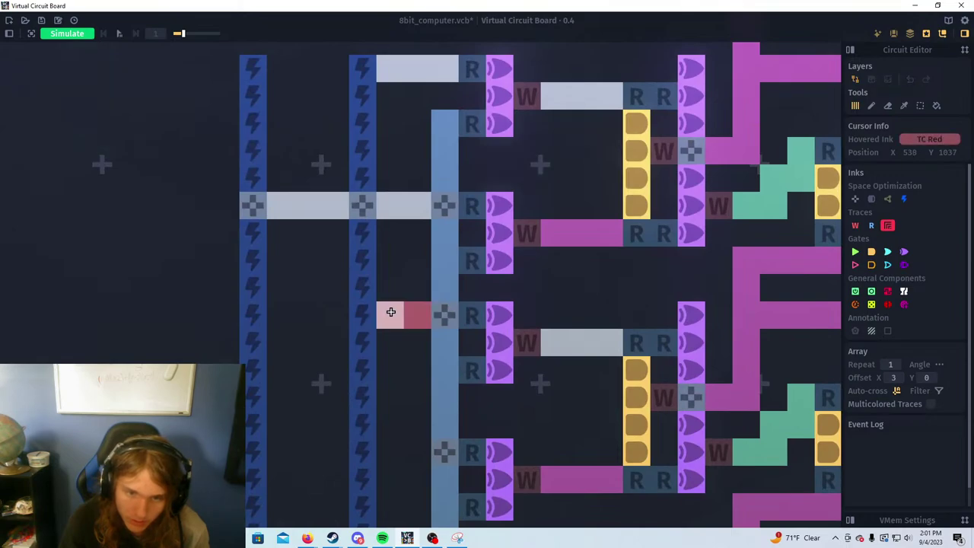
{"action": "scroll", "coordinate": [387, 337], "scroll_direction": "down", "scroll_amount": 2}
{"action": "left_click_drag", "start_coordinate": [407, 401], "coordinate": [361, 401]}
Sample the orange ink from the AC row's sixth bit and draw the third adder's two input traces, repairing the overdrawn bus cell
{"action": "mouse_move", "coordinate": [436, 416]}
{"action": "left_mouse_down"}
{"action": "mouse_move", "coordinate": [478, 266]}
{"action": "mouse_move", "coordinate": [260, 428]}
{"action": "left_mouse_up"}
{"action": "left_click_drag", "start_coordinate": [472, 349], "coordinate": [311, 408]}
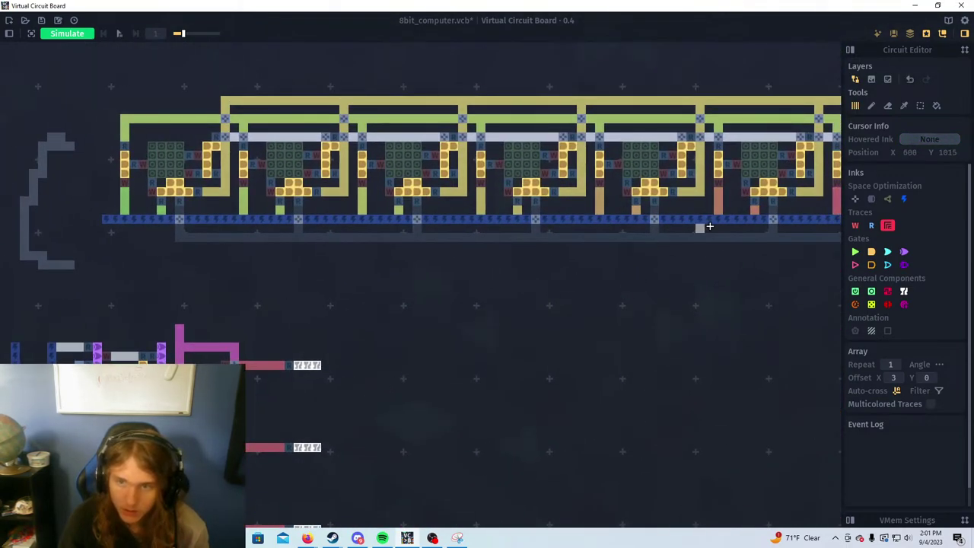
{"action": "mouse_move", "coordinate": [522, 329]}
{"action": "left_mouse_down"}
{"action": "mouse_move", "coordinate": [450, 362]}
{"action": "mouse_move", "coordinate": [320, 394]}
{"action": "left_mouse_up"}
{"action": "key", "text": "alt"}
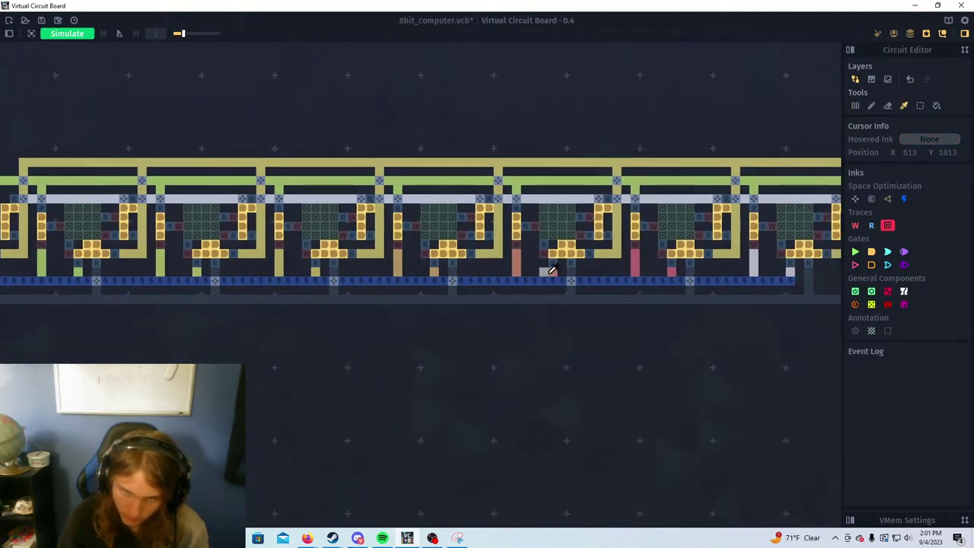
{"action": "left_click", "coordinate": [552, 273], "text": "alt"}
{"action": "left_click_drag", "start_coordinate": [378, 401], "coordinate": [613, 290]}
{"action": "left_click_drag", "start_coordinate": [340, 381], "coordinate": [600, 261]}
{"action": "scroll", "coordinate": [363, 335], "scroll_direction": "up", "scroll_amount": 3}
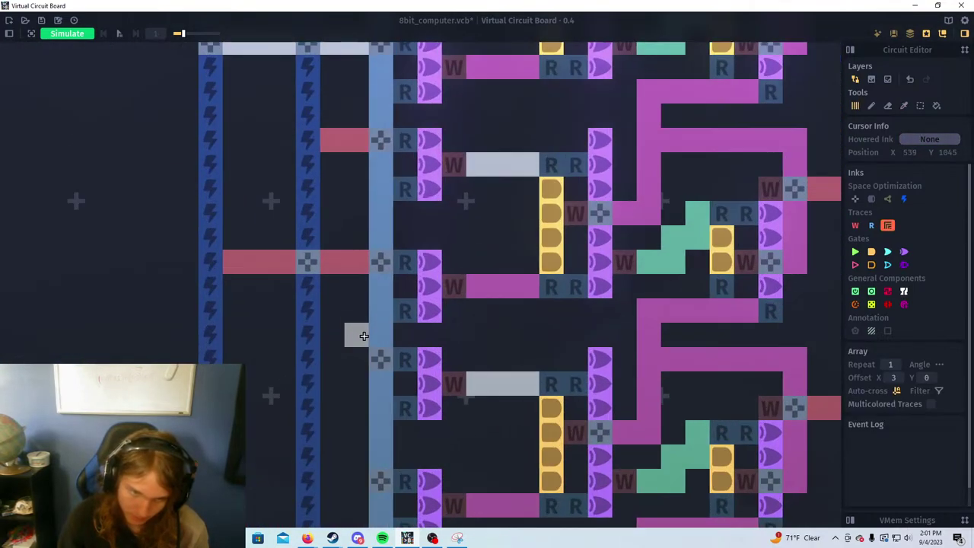
{"action": "scroll", "coordinate": [370, 364], "scroll_direction": "down", "scroll_amount": 1}
{"action": "mouse_move", "coordinate": [370, 364]}
{"action": "left_mouse_down"}
{"action": "mouse_move", "coordinate": [458, 290]}
{"action": "mouse_move", "coordinate": [417, 294]}
{"action": "left_mouse_up"}
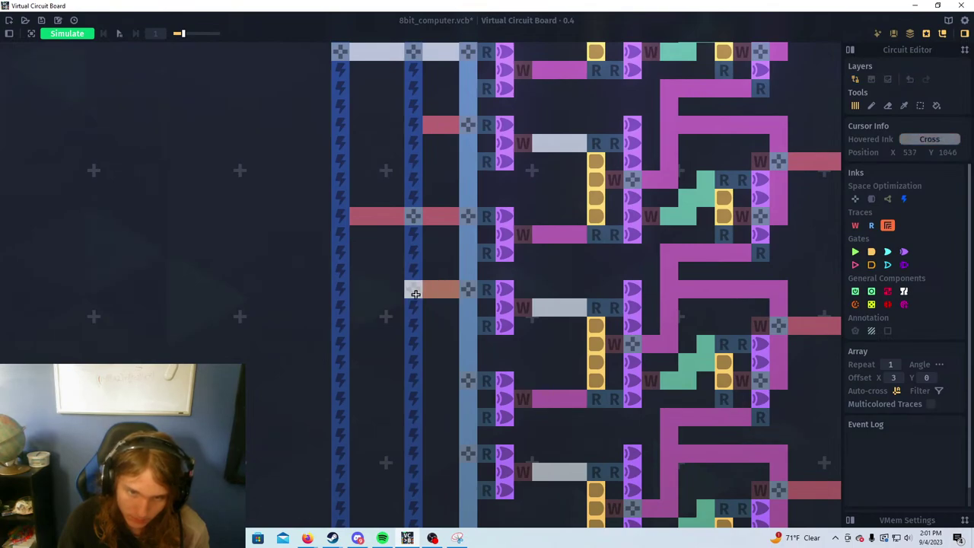
{"action": "right_click", "coordinate": [417, 293]}
{"action": "left_click_drag", "start_coordinate": [450, 382], "coordinate": [359, 380]}
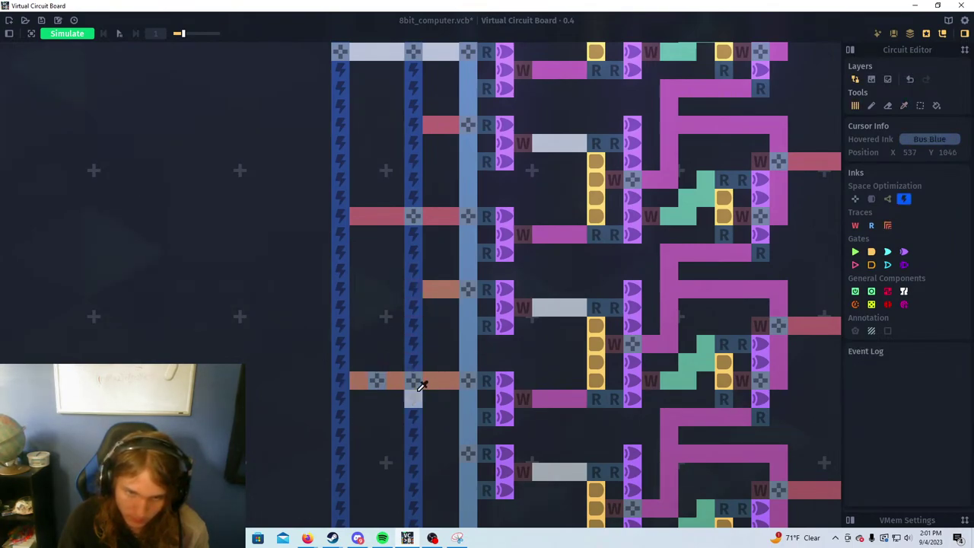
Sample the gold ink from the AC row's fifth bit and draw the fourth adder's two input traces to the bus lines
{"action": "scroll", "coordinate": [462, 361], "scroll_direction": "down", "scroll_amount": 4}
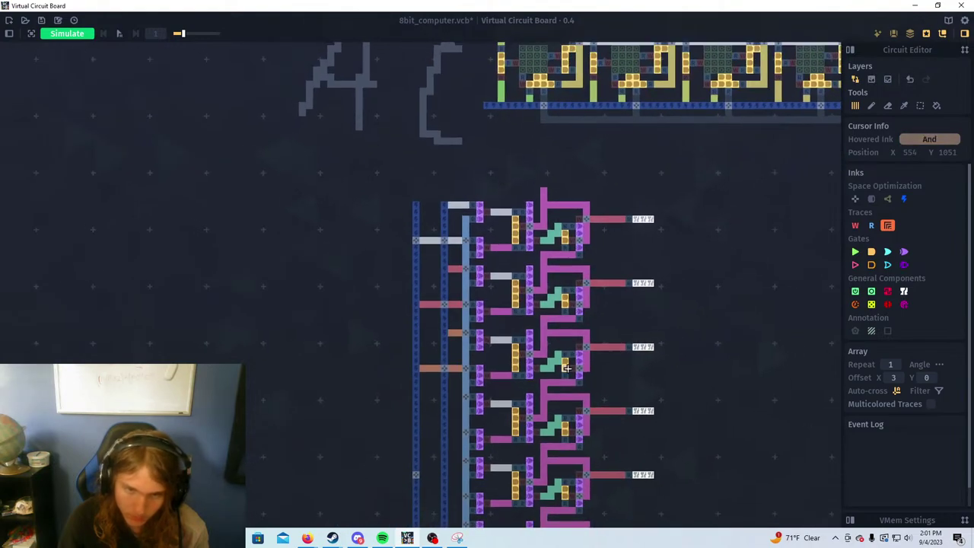
{"action": "left_click_drag", "start_coordinate": [784, 259], "coordinate": [386, 389]}
{"action": "left_click", "coordinate": [492, 230], "text": "alt"}
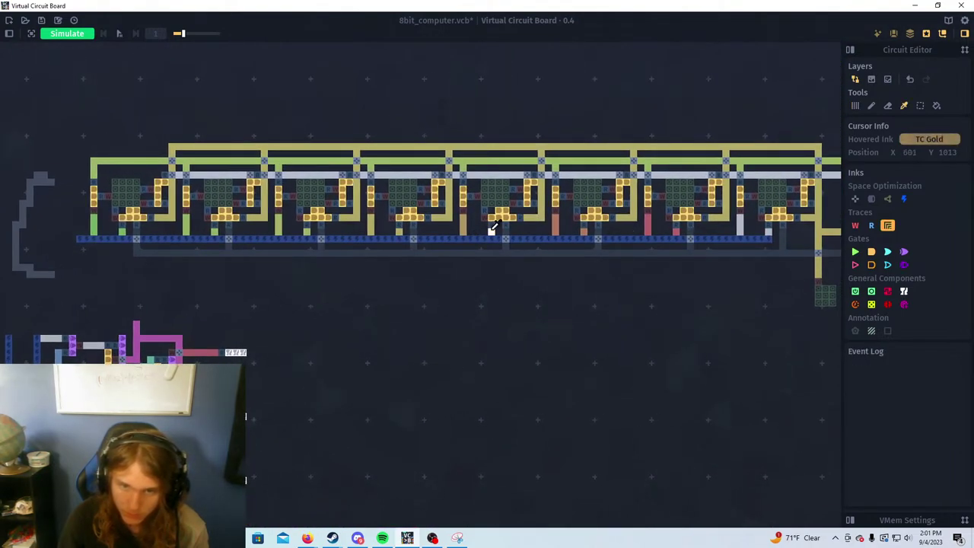
{"action": "left_click_drag", "start_coordinate": [277, 349], "coordinate": [621, 145]}
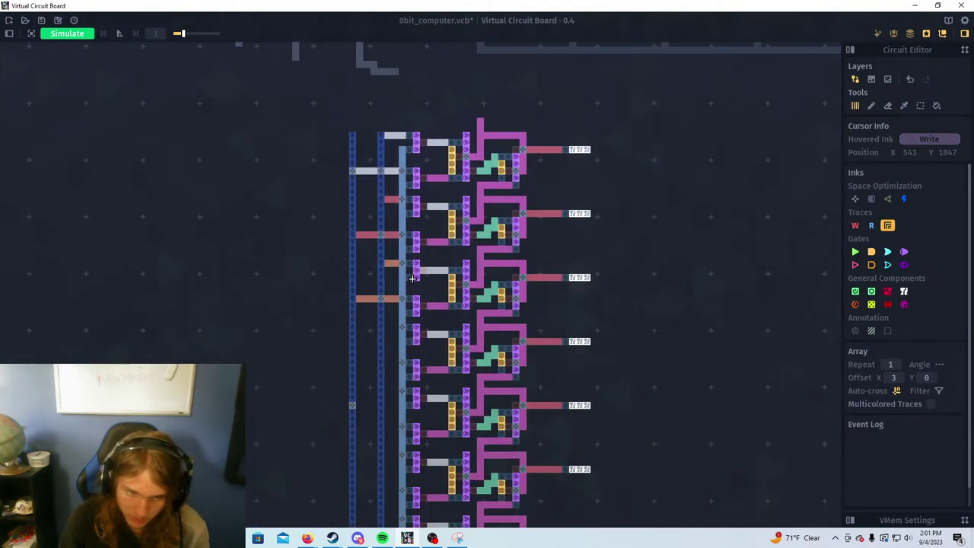
{"action": "left_click", "coordinate": [396, 345]}
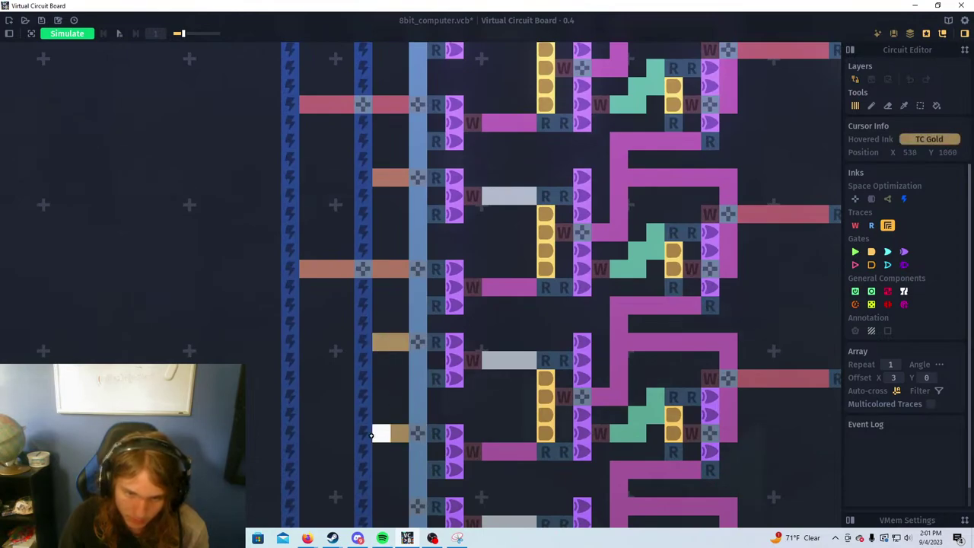
{"action": "left_click_drag", "start_coordinate": [371, 436], "coordinate": [300, 434]}
Sample the yellow ink from the AC row's fourth bit and draw the fifth adder's two input traces to the bus lines
{"action": "scroll", "coordinate": [472, 364], "scroll_direction": "down", "scroll_amount": 2}
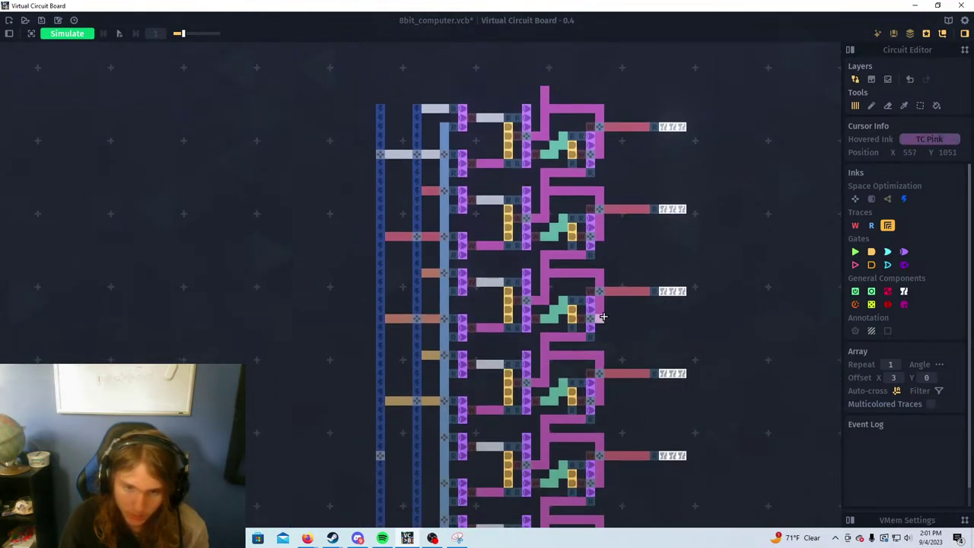
{"action": "scroll", "coordinate": [646, 265], "scroll_direction": "down", "scroll_amount": 1}
{"action": "left_click_drag", "start_coordinate": [708, 171], "coordinate": [494, 324]}
{"action": "left_click_drag", "start_coordinate": [612, 187], "coordinate": [543, 295]}
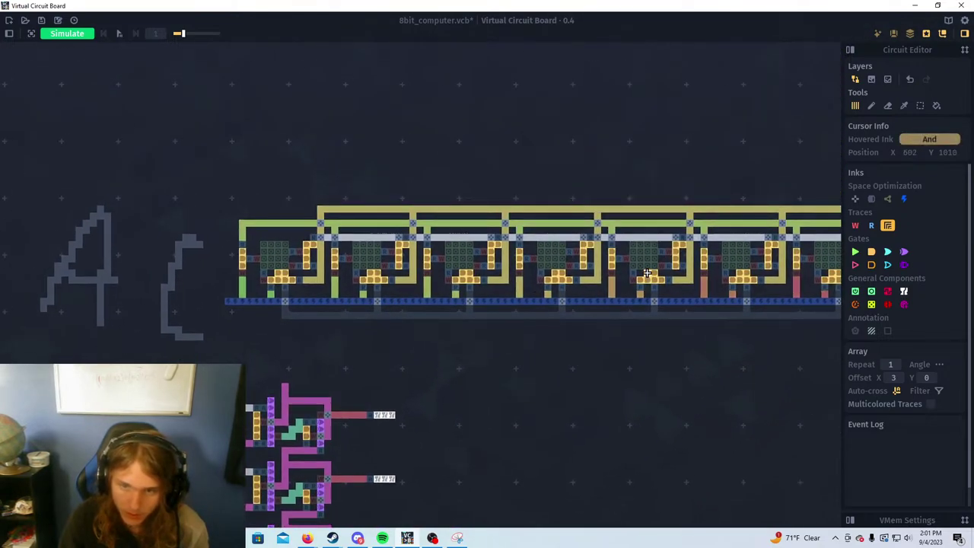
{"action": "left_click_drag", "start_coordinate": [773, 272], "coordinate": [659, 286]}
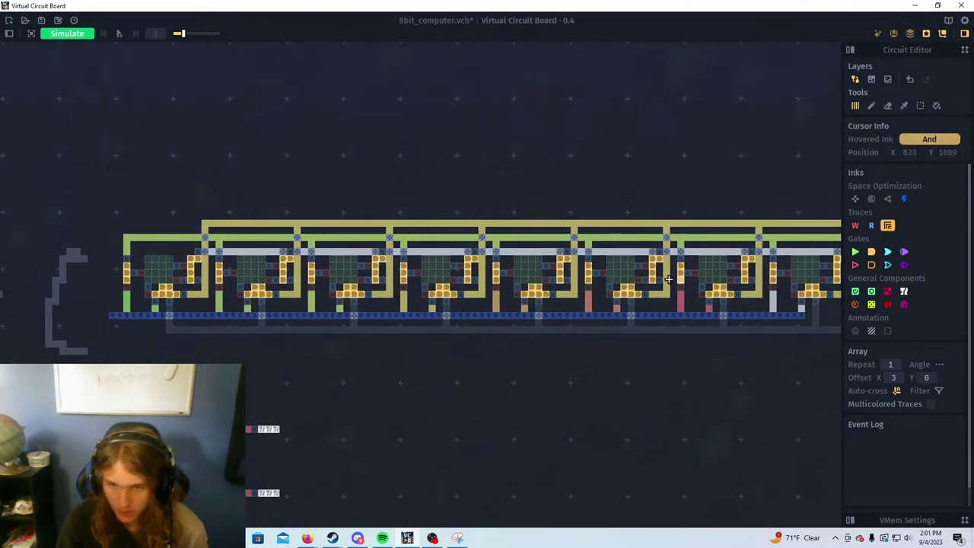
{"action": "left_click_drag", "start_coordinate": [418, 377], "coordinate": [371, 328]}
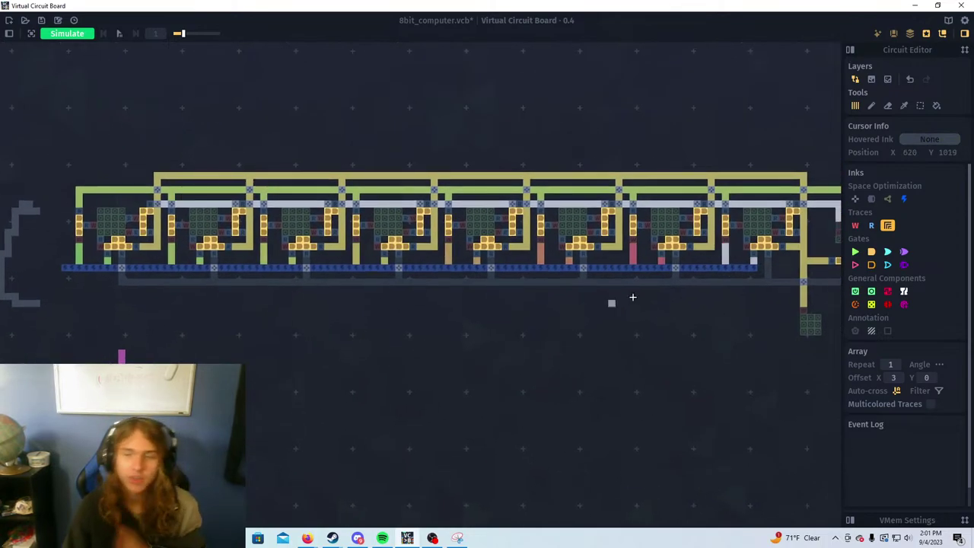
{"action": "left_click", "coordinate": [386, 261], "text": "alt"}
{"action": "left_click_drag", "start_coordinate": [304, 362], "coordinate": [552, 215]}
{"action": "left_click_drag", "start_coordinate": [325, 287], "coordinate": [449, 195]}
{"action": "left_click_drag", "start_coordinate": [397, 361], "coordinate": [524, 243]}
{"action": "scroll", "coordinate": [571, 226], "scroll_direction": "up", "scroll_amount": 1}
{"action": "scroll", "coordinate": [520, 224], "scroll_direction": "up", "scroll_amount": 4}
{"action": "left_click_drag", "start_coordinate": [550, 162], "coordinate": [531, 162]}
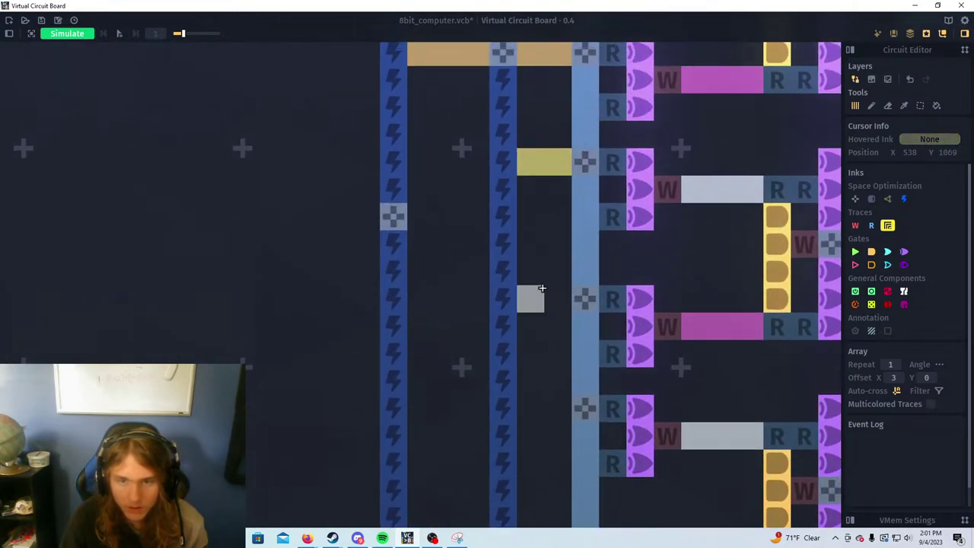
{"action": "left_click_drag", "start_coordinate": [558, 298], "coordinate": [421, 298]}
Sample the yellow-green ink from the AC row's third bit and draw the sixth adder's two input traces to the bus lines
{"action": "scroll", "coordinate": [449, 283], "scroll_direction": "down", "scroll_amount": 2}
{"action": "scroll", "coordinate": [466, 273], "scroll_direction": "down", "scroll_amount": 2}
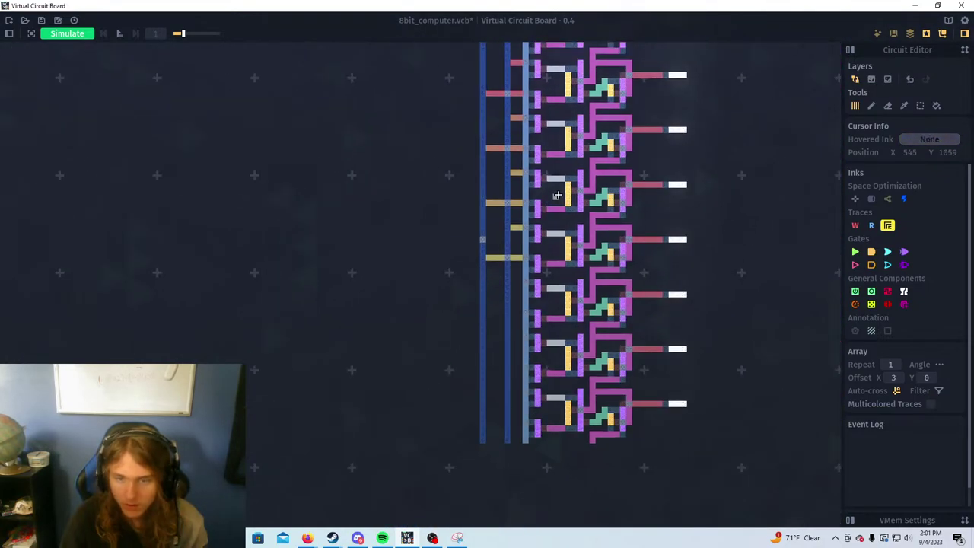
{"action": "left_click_drag", "start_coordinate": [707, 146], "coordinate": [513, 397]}
{"action": "left_click_drag", "start_coordinate": [660, 176], "coordinate": [487, 262]}
{"action": "scroll", "coordinate": [509, 254], "scroll_direction": "down", "scroll_amount": 1}
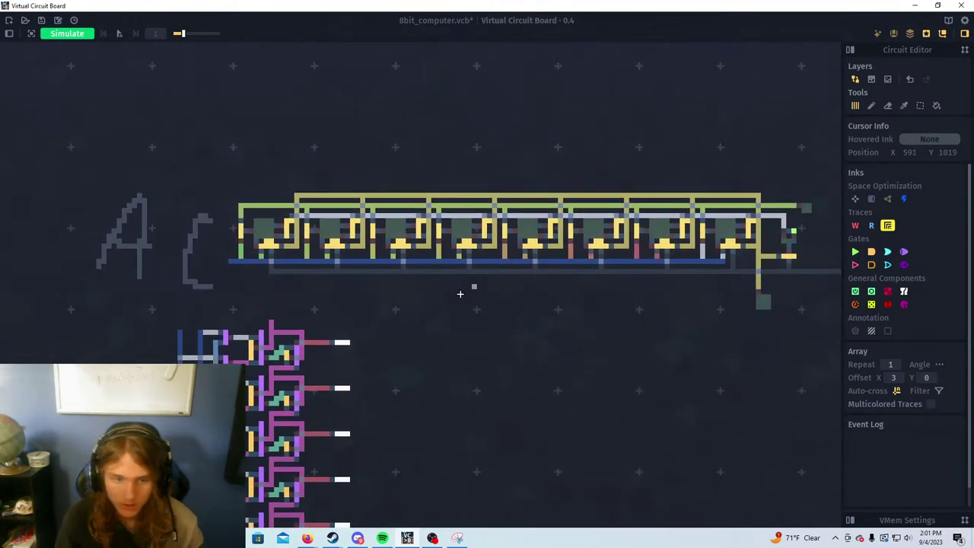
{"action": "left_click_drag", "start_coordinate": [323, 343], "coordinate": [381, 271]}
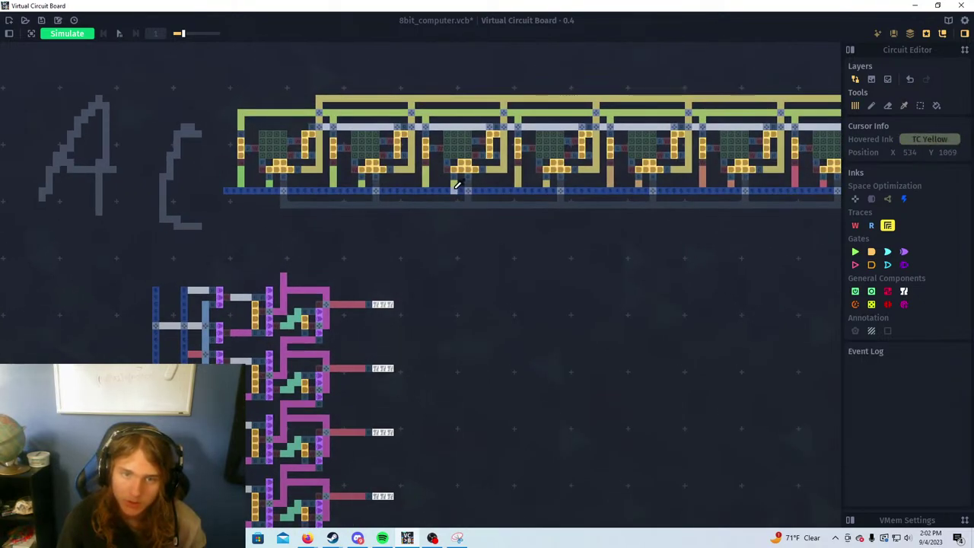
{"action": "scroll", "coordinate": [361, 325], "scroll_direction": "up", "scroll_amount": 2}
{"action": "scroll", "coordinate": [528, 328], "scroll_direction": "up", "scroll_amount": 3}
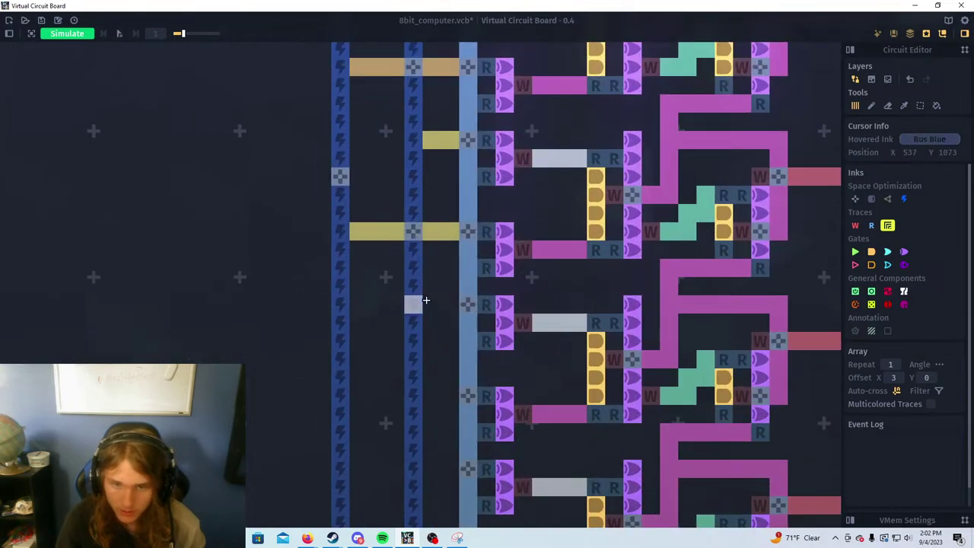
{"action": "left_click_drag", "start_coordinate": [431, 305], "coordinate": [450, 304]}
{"action": "left_click_drag", "start_coordinate": [450, 395], "coordinate": [360, 398]}
Sample the light-green ink from the AC row's second bit and draw the seventh adder's two input traces to the bus lines
{"action": "scroll", "coordinate": [360, 398], "scroll_direction": "down", "scroll_amount": 4}
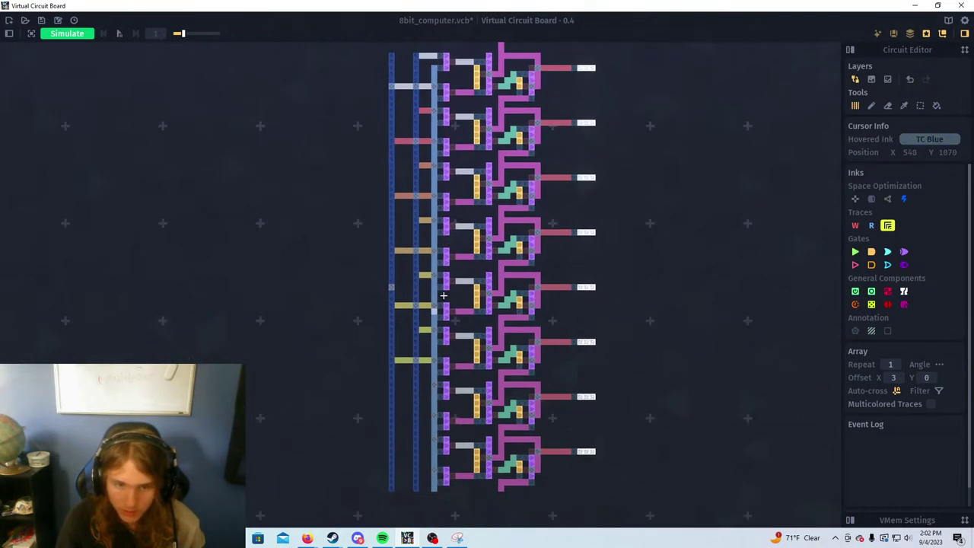
{"action": "scroll", "coordinate": [490, 365], "scroll_direction": "up", "scroll_amount": 2}
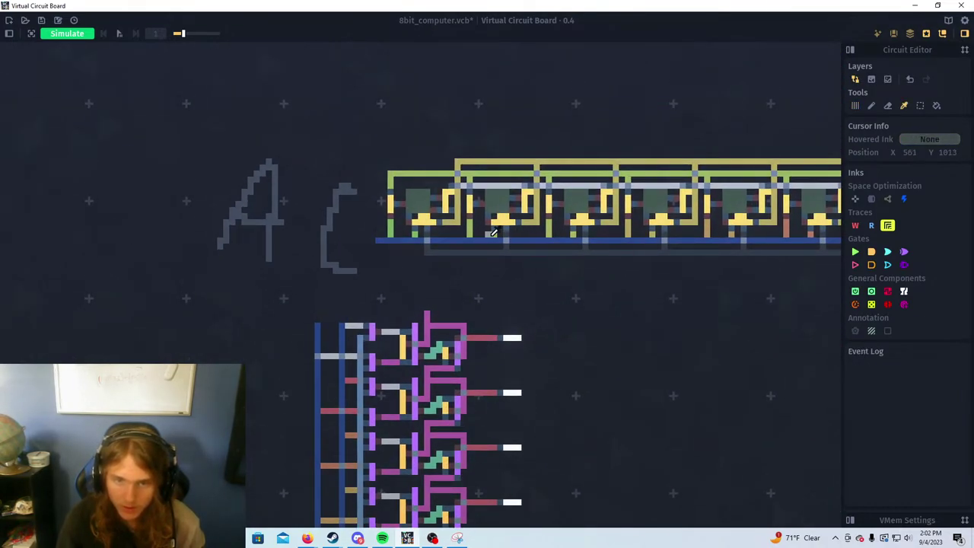
{"action": "left_click", "coordinate": [492, 234], "text": "alt"}
{"action": "left_click_drag", "start_coordinate": [331, 367], "coordinate": [459, 160]}
{"action": "left_click_drag", "start_coordinate": [519, 278], "coordinate": [551, 140]}
{"action": "scroll", "coordinate": [492, 329], "scroll_direction": "up", "scroll_amount": 5}
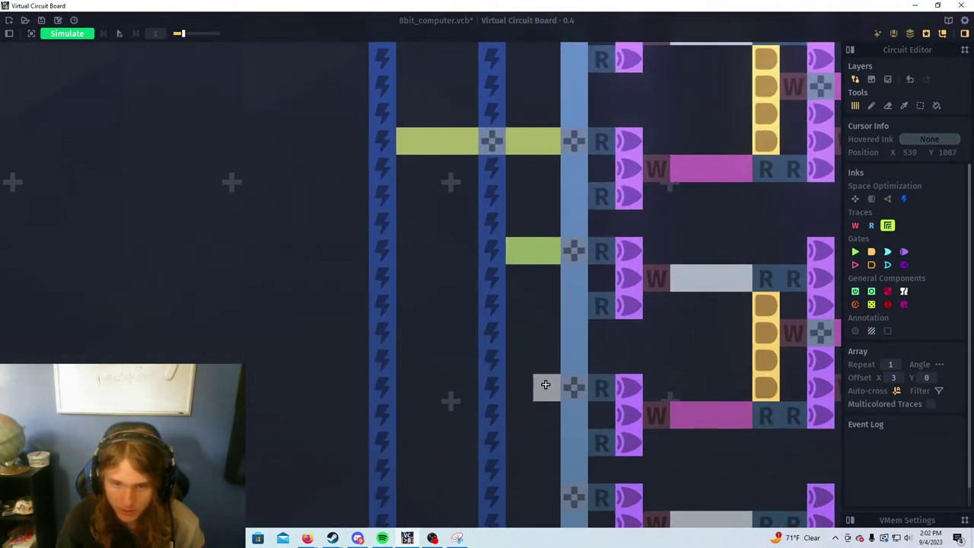
{"action": "left_click_drag", "start_coordinate": [543, 386], "coordinate": [409, 385]}
Sample the green ink from the AC row's first bit and draw the eighth adder's two input traces to the bus lines
{"action": "scroll", "coordinate": [520, 455], "scroll_direction": "down", "scroll_amount": 5}
{"action": "left_click_drag", "start_coordinate": [553, 124], "coordinate": [535, 368]}
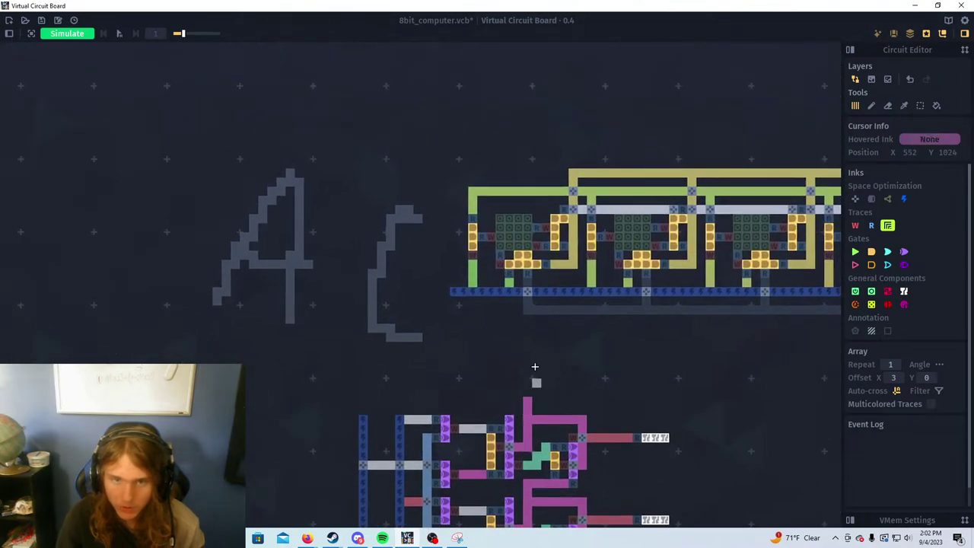
{"action": "left_click", "coordinate": [510, 281], "text": "alt"}
{"action": "left_click_drag", "start_coordinate": [488, 487], "coordinate": [581, 153]}
{"action": "scroll", "coordinate": [584, 347], "scroll_direction": "down", "scroll_amount": 1}
{"action": "left_click_drag", "start_coordinate": [583, 348], "coordinate": [577, 107]}
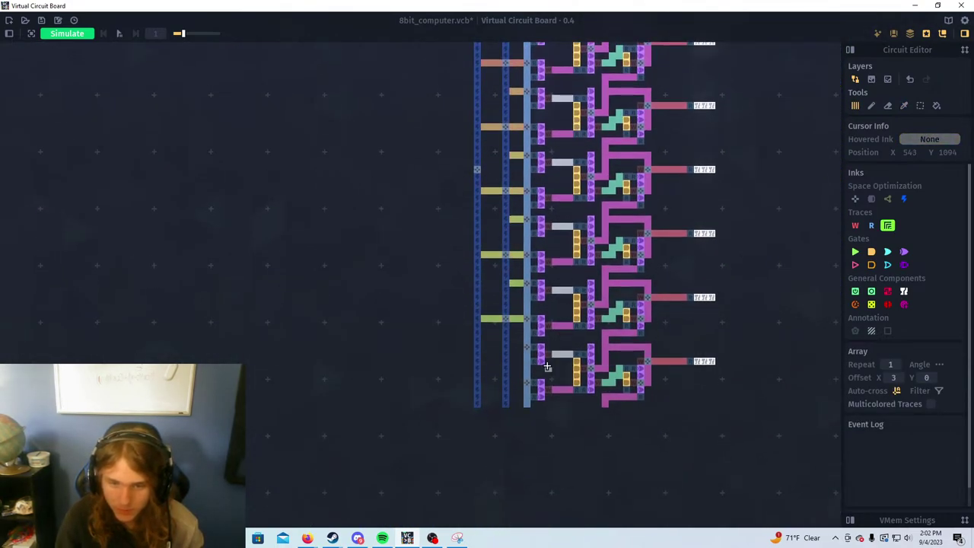
{"action": "scroll", "coordinate": [547, 365], "scroll_direction": "up", "scroll_amount": 4}
{"action": "left_click_drag", "start_coordinate": [487, 411], "coordinate": [383, 411]}
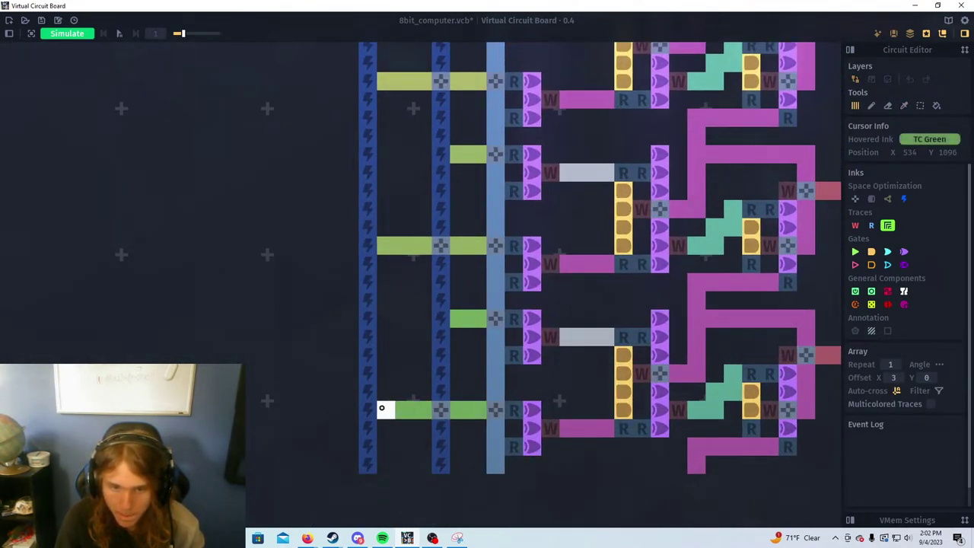
Extend the light-blue control trace upward across the first adder's upper input trace, ending two cells above it
{"action": "scroll", "coordinate": [422, 411], "scroll_direction": "down", "scroll_amount": 5}
{"action": "scroll", "coordinate": [550, 329], "scroll_direction": "up", "scroll_amount": 2}
{"action": "left_click_drag", "start_coordinate": [551, 329], "coordinate": [529, 405]}
{"action": "scroll", "coordinate": [572, 315], "scroll_direction": "down", "scroll_amount": 1}
{"action": "left_click_drag", "start_coordinate": [572, 315], "coordinate": [579, 284]}
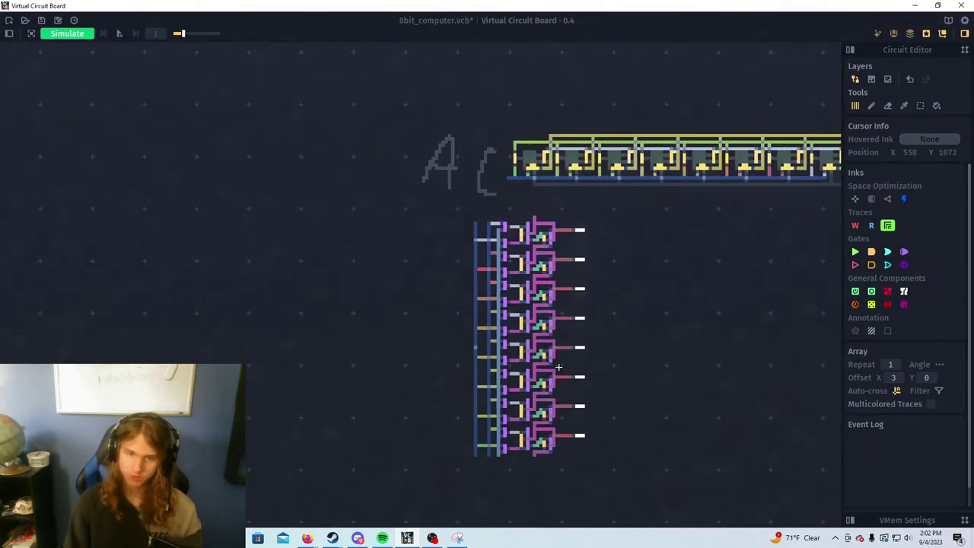
{"action": "scroll", "coordinate": [545, 366], "scroll_direction": "up", "scroll_amount": 2}
{"action": "key", "text": "w"}
{"action": "scroll", "coordinate": [468, 257], "scroll_direction": "up", "scroll_amount": 2}
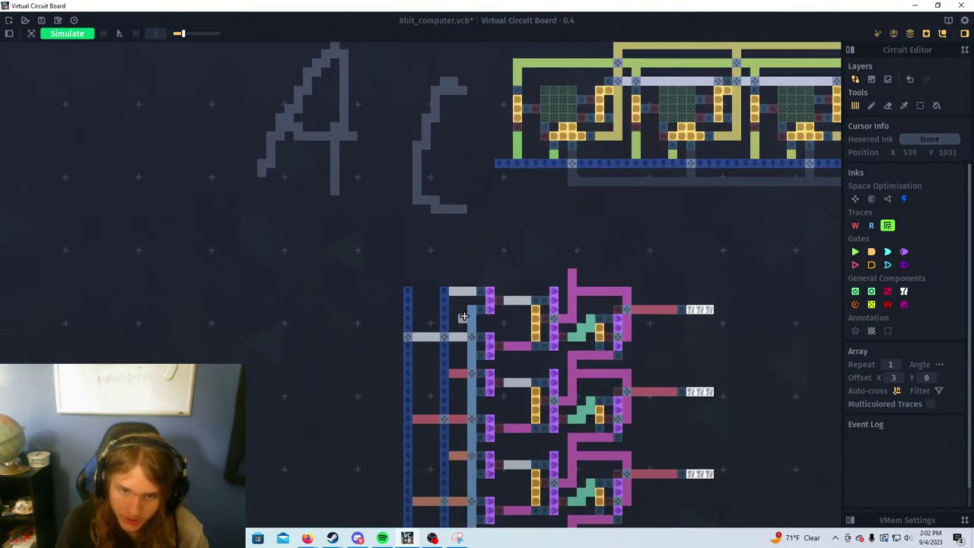
{"action": "scroll", "coordinate": [459, 319], "scroll_direction": "up", "scroll_amount": 2}
{"action": "mouse_move", "coordinate": [455, 296]}
{"action": "left_mouse_down"}
{"action": "mouse_move", "coordinate": [452, 272]}
{"action": "mouse_move", "coordinate": [476, 252]}
{"action": "mouse_move", "coordinate": [463, 224]}
{"action": "left_mouse_up"}
{"action": "left_click", "coordinate": [854, 292]}
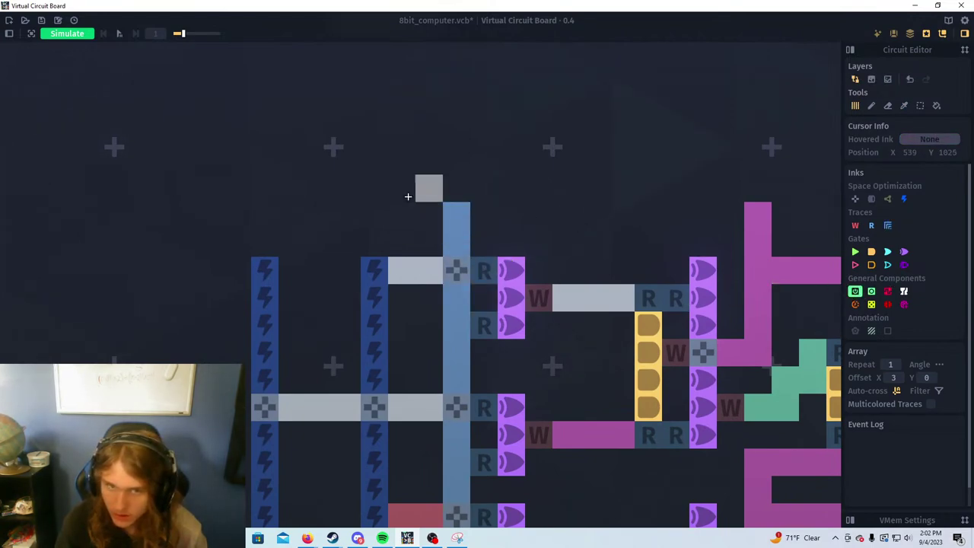
{"action": "mouse_move", "coordinate": [401, 143]}
{"action": "left_mouse_down"}
{"action": "mouse_move", "coordinate": [429, 138]}
{"action": "mouse_move", "coordinate": [378, 138]}
{"action": "left_mouse_up"}
{"action": "mouse_move", "coordinate": [447, 156]}
{"action": "left_mouse_down"}
{"action": "mouse_move", "coordinate": [400, 135]}
{"action": "mouse_move", "coordinate": [373, 149]}
{"action": "left_mouse_up"}
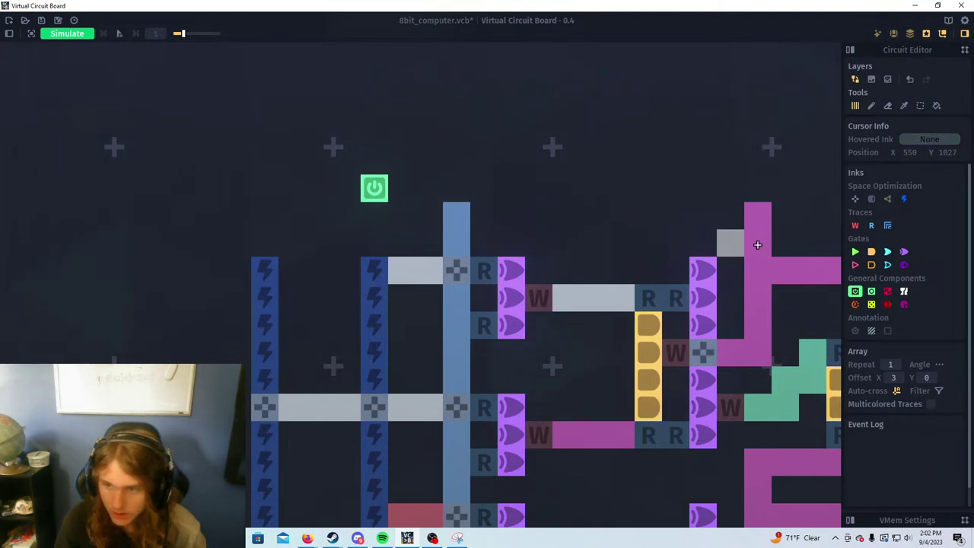
Place a 3 by 3 off-state latch above the bus lines and connect it through a write cell to the extended light-blue trace
{"action": "left_click", "coordinate": [872, 291]}
{"action": "mouse_move", "coordinate": [426, 166]}
{"action": "left_mouse_down"}
{"action": "mouse_move", "coordinate": [394, 144]}
{"action": "mouse_move", "coordinate": [435, 168]}
{"action": "mouse_move", "coordinate": [390, 185]}
{"action": "mouse_move", "coordinate": [385, 172]}
{"action": "mouse_move", "coordinate": [420, 172]}
{"action": "mouse_move", "coordinate": [437, 135]}
{"action": "mouse_move", "coordinate": [438, 163]}
{"action": "left_mouse_up"}
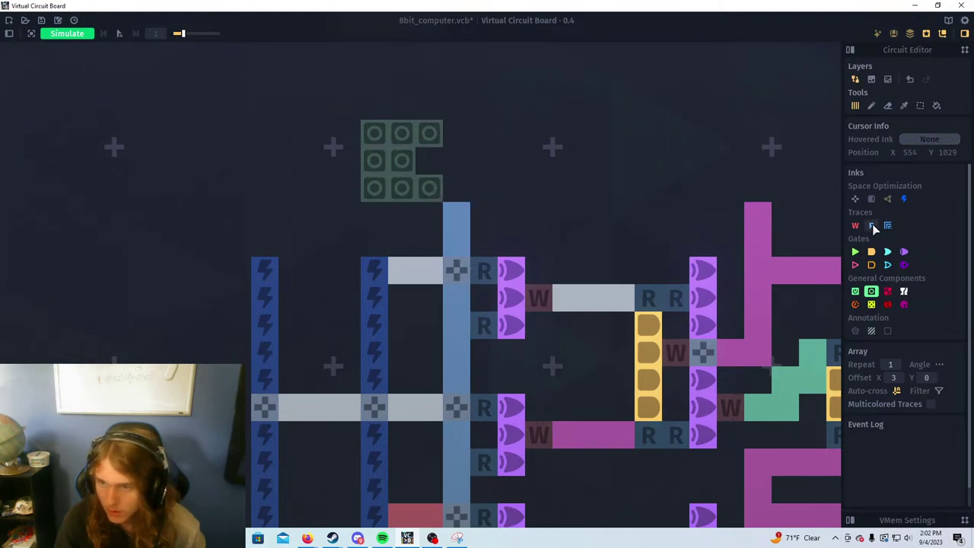
{"action": "left_click", "coordinate": [873, 226]}
{"action": "left_click", "coordinate": [857, 227]}
{"action": "left_click", "coordinate": [430, 162]}
{"action": "middle_click", "coordinate": [459, 216]}
{"action": "left_click_drag", "start_coordinate": [460, 193], "coordinate": [458, 167]}
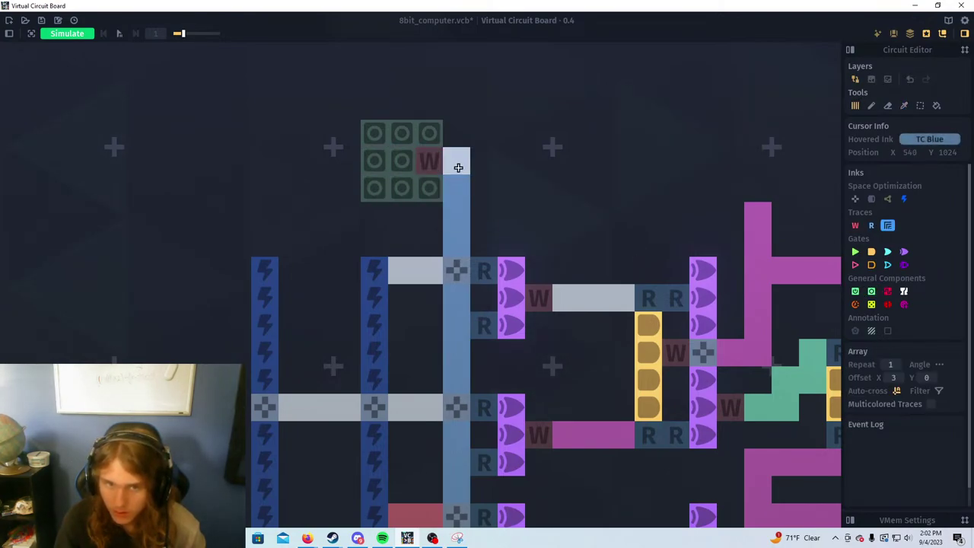
{"action": "scroll", "coordinate": [459, 168], "scroll_direction": "down", "scroll_amount": 6}
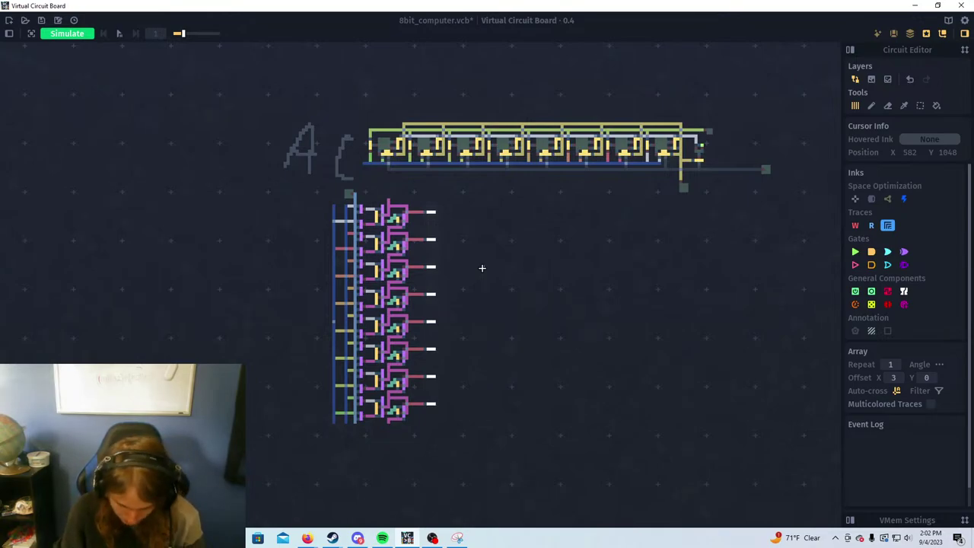
{"action": "scroll", "coordinate": [481, 267], "scroll_direction": "down", "scroll_amount": 2}
{"action": "left_click_drag", "start_coordinate": [524, 238], "coordinate": [483, 235]}
{"action": "scroll", "coordinate": [363, 380], "scroll_direction": "up", "scroll_amount": 1}
{"action": "scroll", "coordinate": [337, 301], "scroll_direction": "up", "scroll_amount": 1}
{"action": "scroll", "coordinate": [549, 225], "scroll_direction": "up", "scroll_amount": 1}
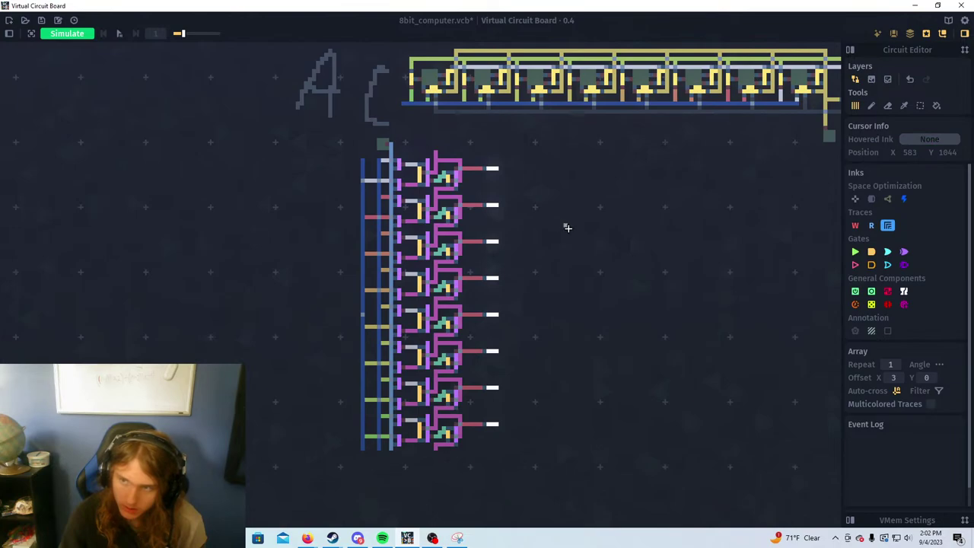
{"action": "scroll", "coordinate": [568, 228], "scroll_direction": "down", "scroll_amount": 1}
{"action": "left_click_drag", "start_coordinate": [524, 270], "coordinate": [494, 281]}
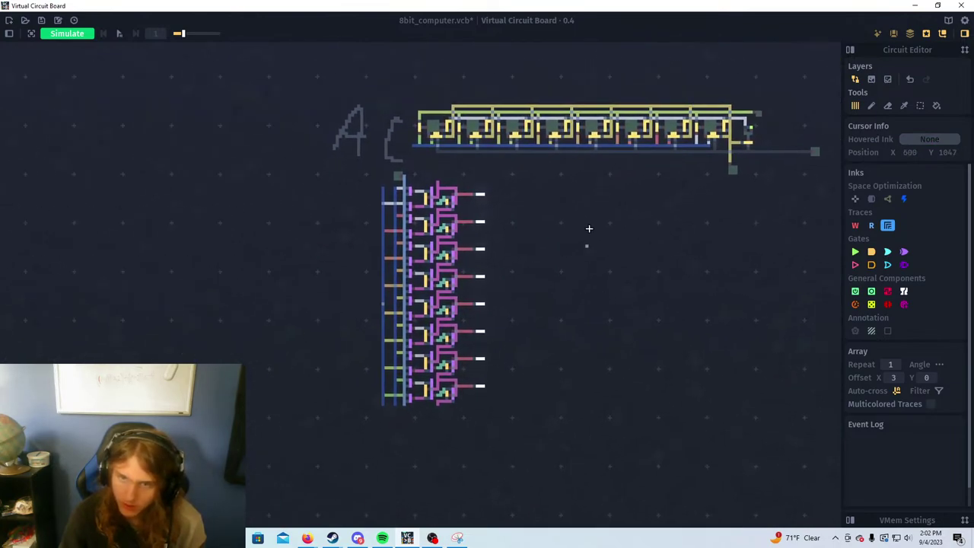
{"action": "scroll", "coordinate": [560, 286], "scroll_direction": "down", "scroll_amount": 1}
{"action": "scroll", "coordinate": [544, 293], "scroll_direction": "up", "scroll_amount": 1}
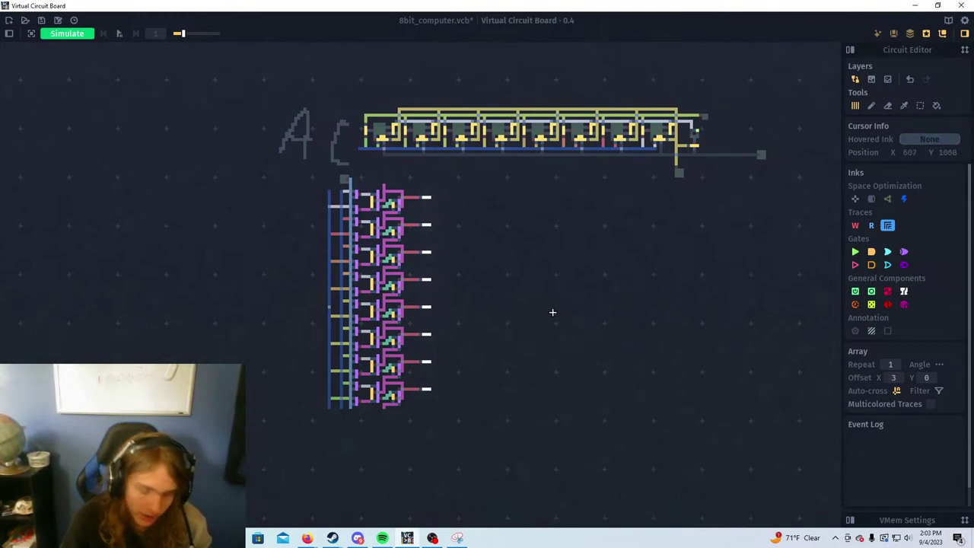
Select the whole adder with its bus lines and latch and move it below the far end of the AC row
{"action": "key", "text": "s"}
{"action": "left_click_drag", "start_coordinate": [323, 173], "coordinate": [457, 415]}
{"action": "left_click_drag", "start_coordinate": [410, 289], "coordinate": [752, 300]}
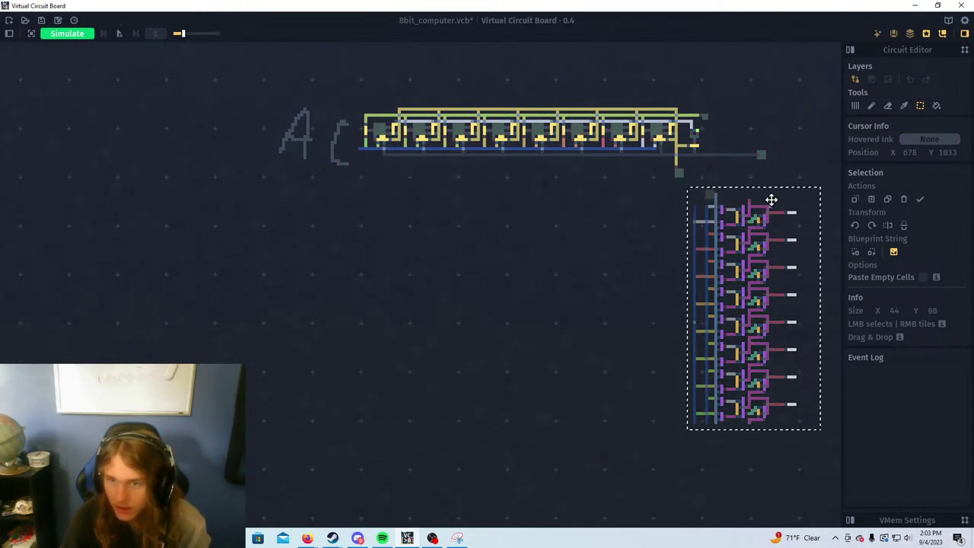
{"action": "left_click", "coordinate": [776, 169]}
Choose the pink trace ink and draw the last adder's carry output down and back beneath the adders to between the bus lines
{"action": "scroll", "coordinate": [742, 268], "scroll_direction": "up", "scroll_amount": 5}
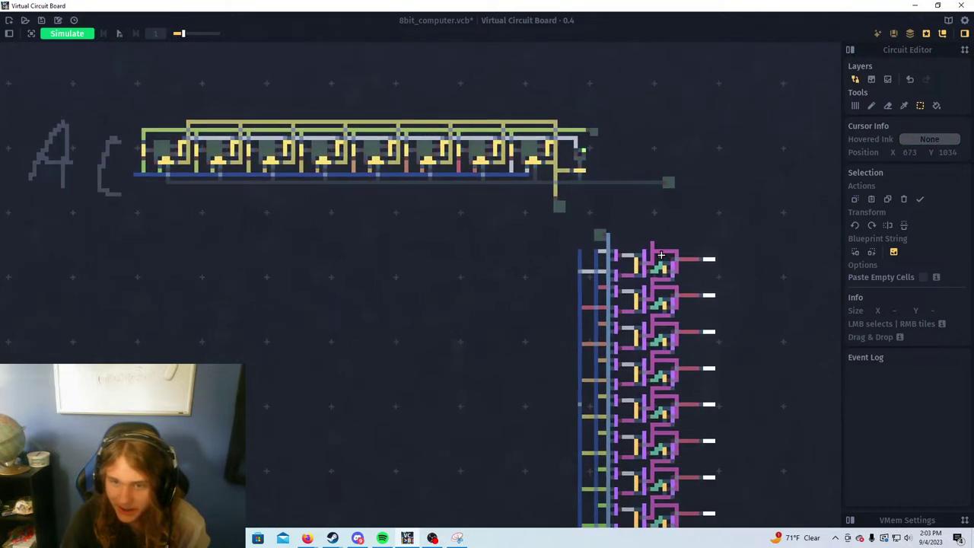
{"action": "left_click_drag", "start_coordinate": [676, 377], "coordinate": [616, 224]}
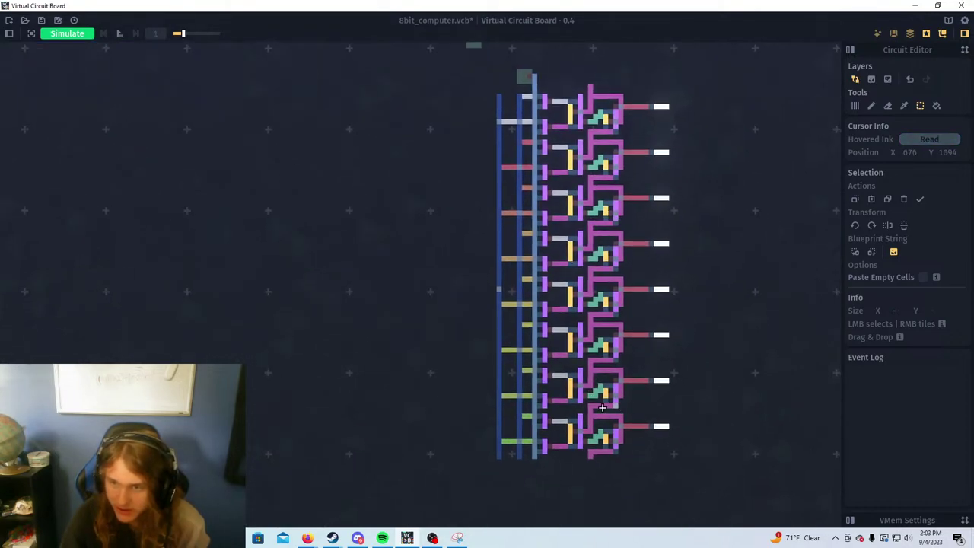
{"action": "left_click_drag", "start_coordinate": [602, 388], "coordinate": [613, 432]}
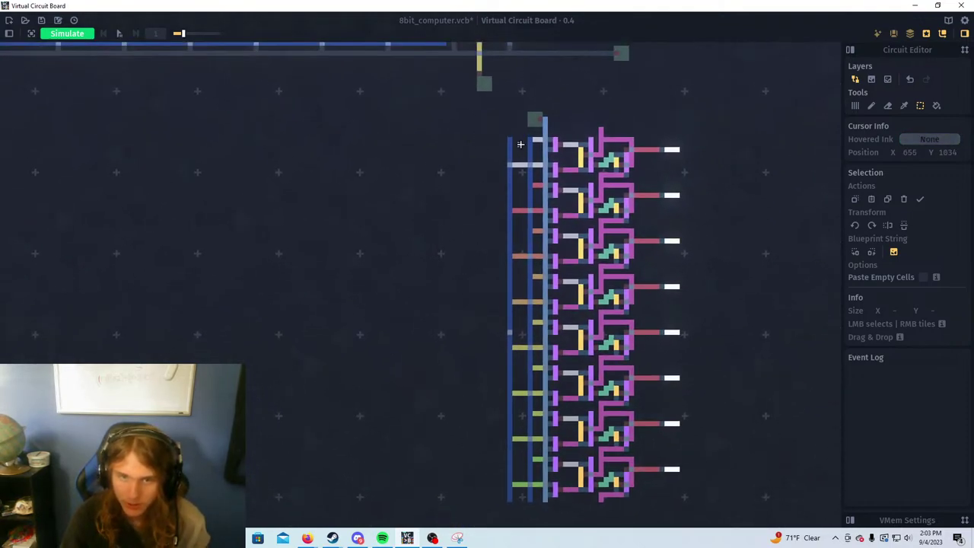
{"action": "scroll", "coordinate": [518, 160], "scroll_direction": "up", "scroll_amount": 3}
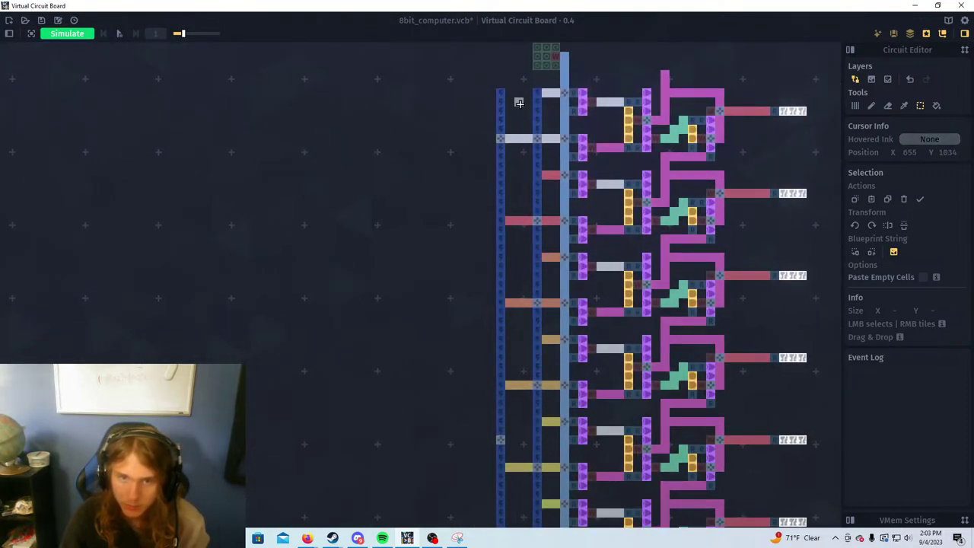
{"action": "left_click_drag", "start_coordinate": [590, 377], "coordinate": [532, 234]}
{"action": "left_click", "coordinate": [856, 107]}
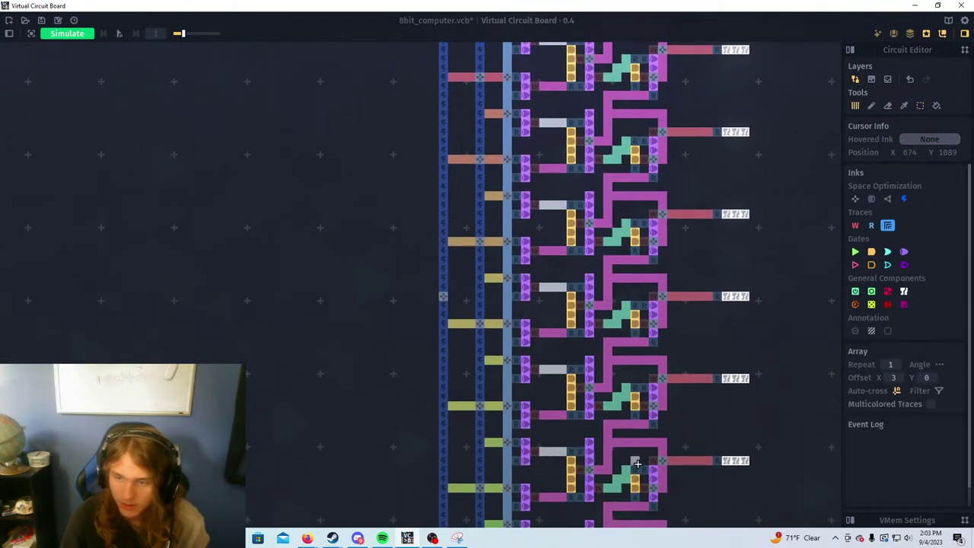
{"action": "key", "text": "a"}
{"action": "key", "text": "s"}
{"action": "left_click", "coordinate": [886, 226]}
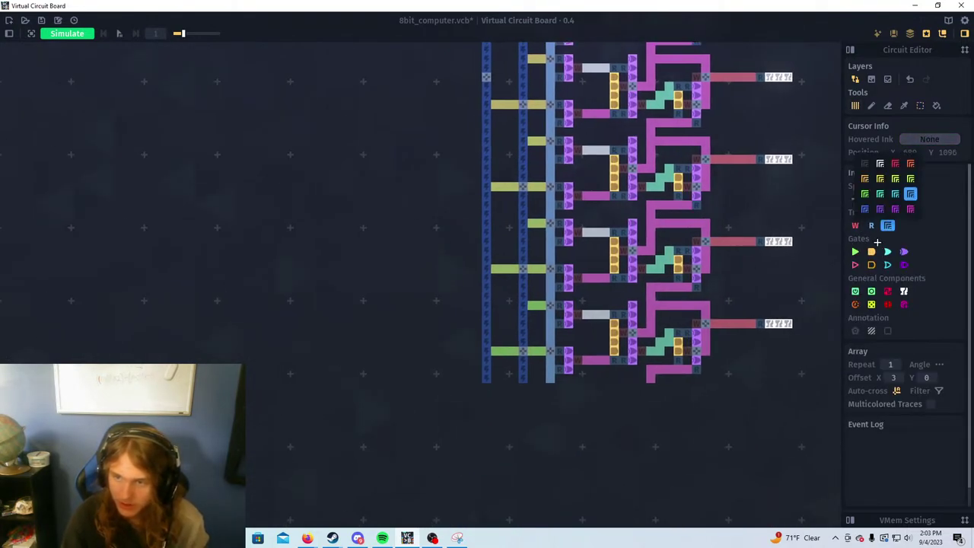
{"action": "left_click", "coordinate": [909, 210]}
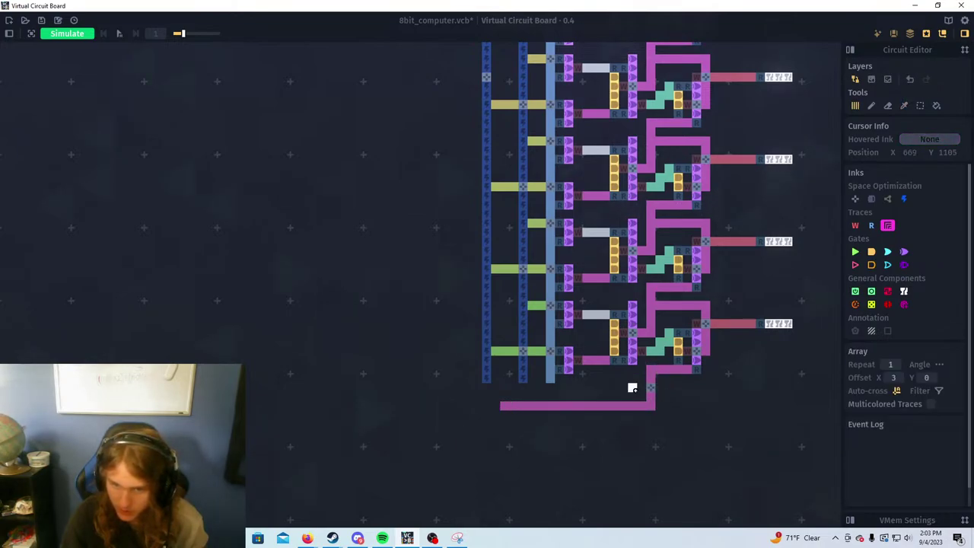
{"action": "left_click_drag", "start_coordinate": [651, 390], "coordinate": [651, 391]}
Route the pink carry trace up between the two bus lines, past the latch, and across above the adders
{"action": "left_click_drag", "start_coordinate": [506, 284], "coordinate": [499, 413]}
{"action": "scroll", "coordinate": [493, 395], "scroll_direction": "down", "scroll_amount": 2}
{"action": "scroll", "coordinate": [493, 412], "scroll_direction": "up", "scroll_amount": 2}
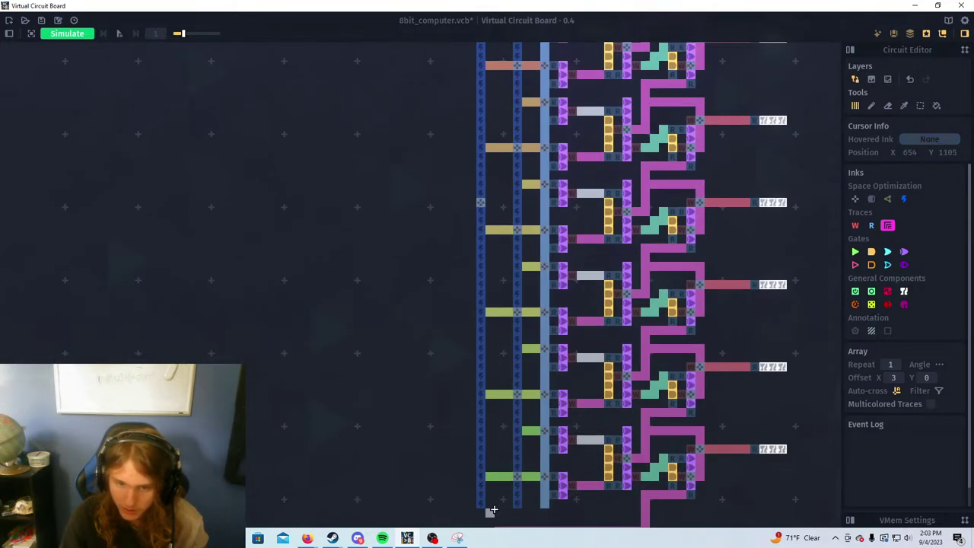
{"action": "scroll", "coordinate": [499, 504], "scroll_direction": "down", "scroll_amount": 1}
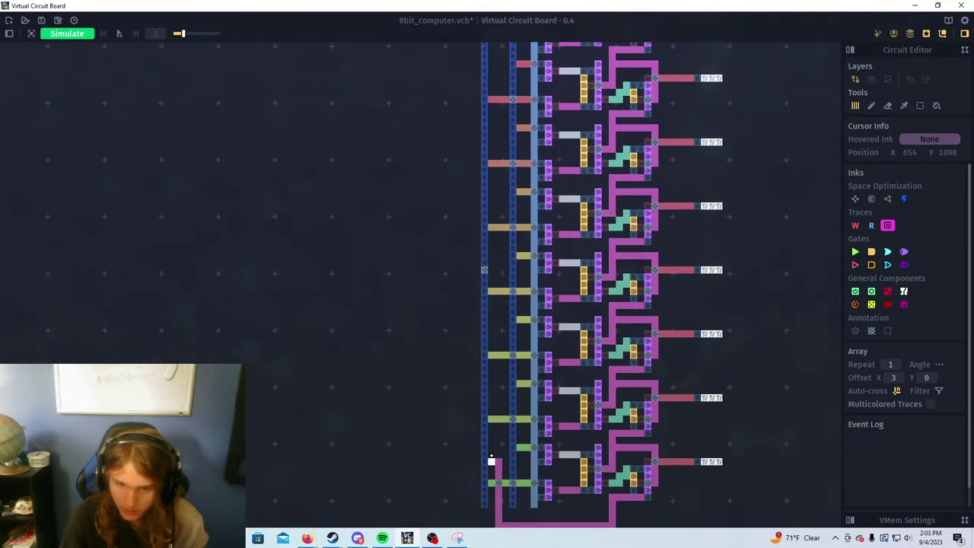
{"action": "left_click_drag", "start_coordinate": [489, 424], "coordinate": [504, 47]}
{"action": "left_click_drag", "start_coordinate": [497, 114], "coordinate": [487, 335]}
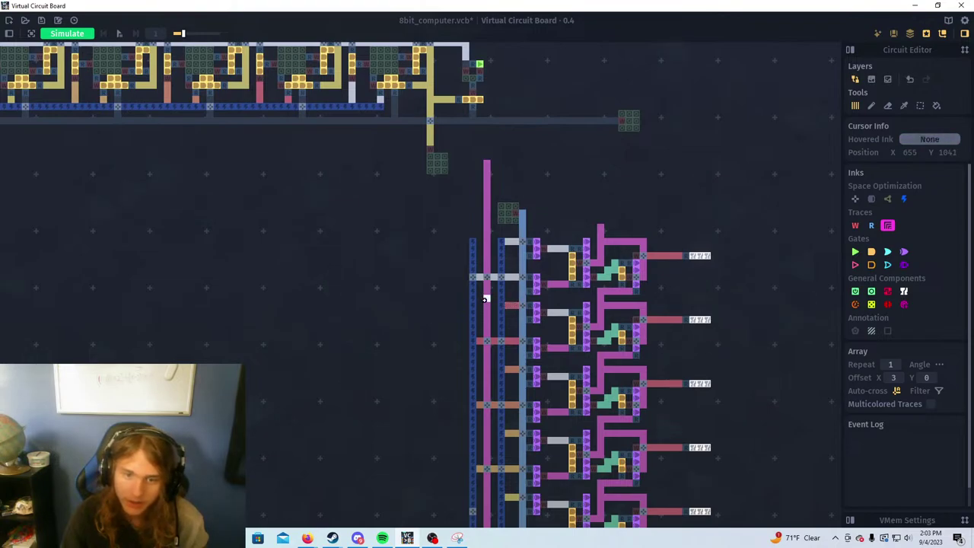
{"action": "mouse_move", "coordinate": [518, 175]}
{"action": "left_mouse_down"}
{"action": "mouse_move", "coordinate": [509, 230]}
{"action": "mouse_move", "coordinate": [654, 220]}
{"action": "left_mouse_up"}
{"action": "key", "text": "w"}
{"action": "key", "text": "d"}
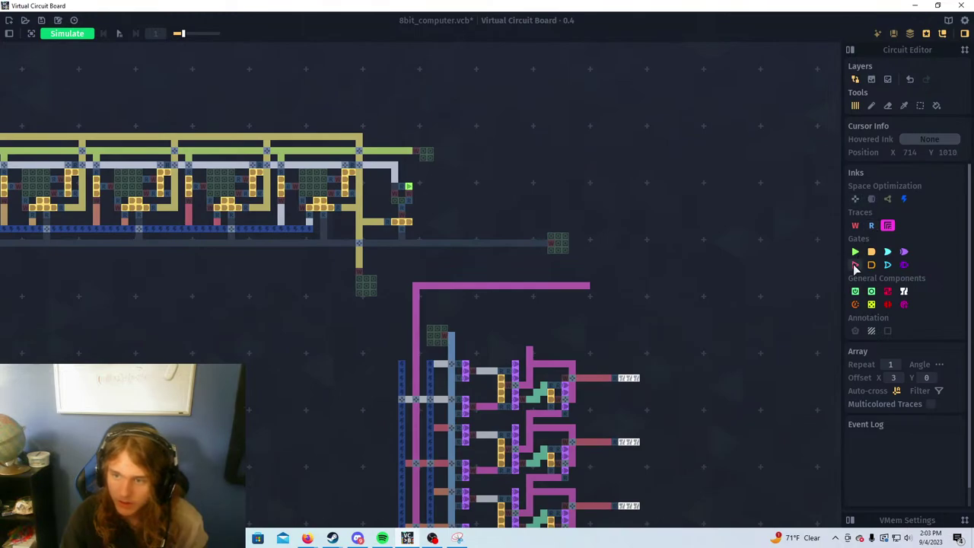
Fill a rectangle about 12 by 7 cells with filler ink directly beneath the end of the pink carry trace
{"action": "left_click", "coordinate": [873, 79]}
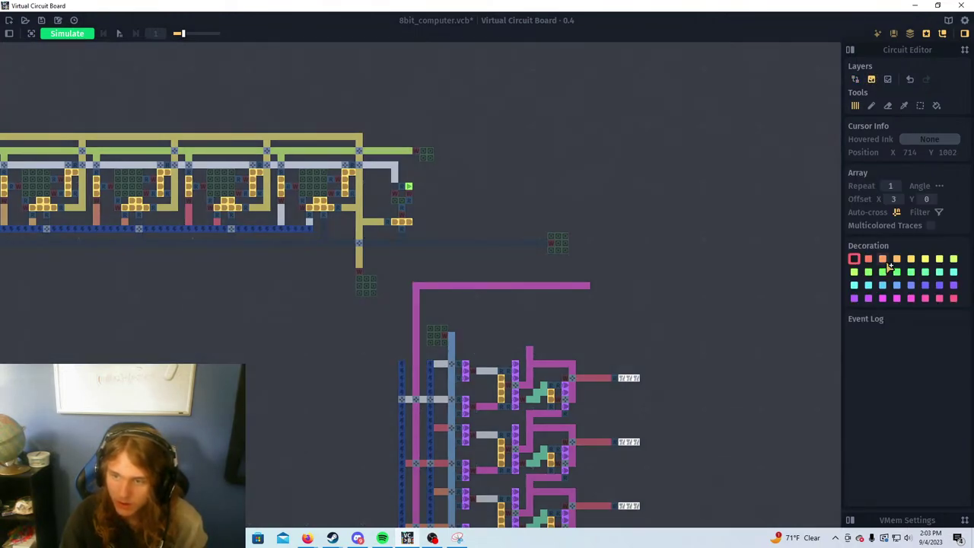
{"action": "scroll", "coordinate": [558, 306], "scroll_direction": "up", "scroll_amount": 5}
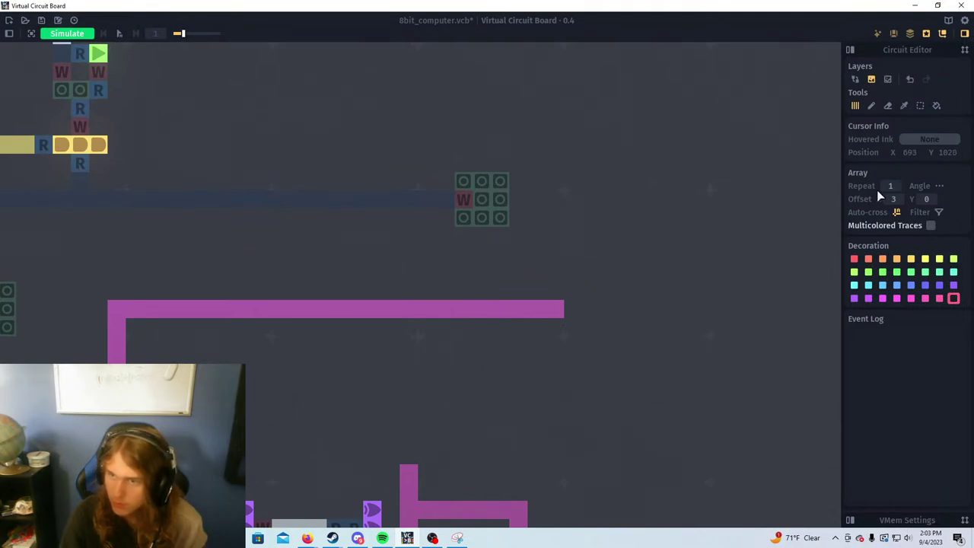
{"action": "left_click", "coordinate": [856, 80]}
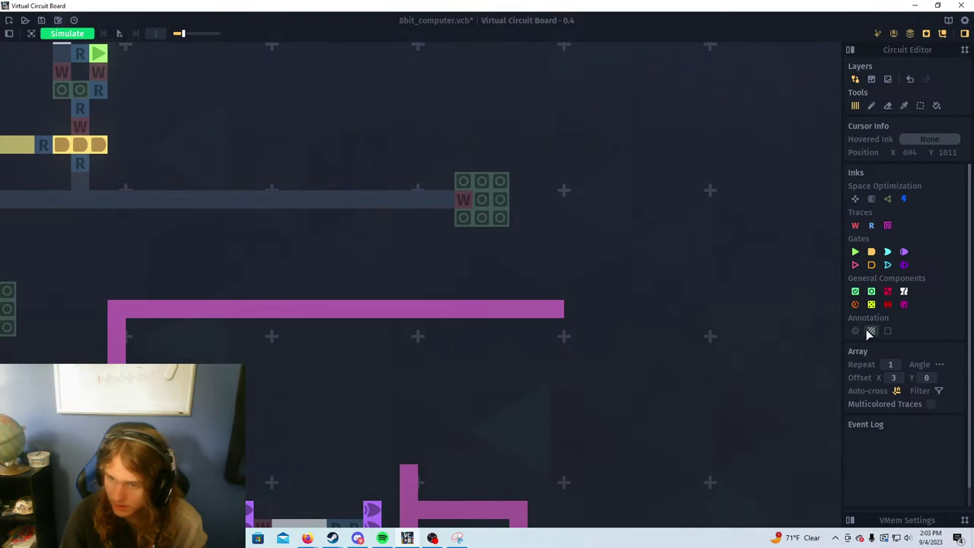
{"action": "mouse_move", "coordinate": [432, 370]}
{"action": "left_mouse_down"}
{"action": "mouse_move", "coordinate": [555, 361]}
{"action": "mouse_move", "coordinate": [555, 418]}
{"action": "mouse_move", "coordinate": [446, 416]}
{"action": "mouse_move", "coordinate": [454, 403]}
{"action": "mouse_move", "coordinate": [444, 401]}
{"action": "mouse_move", "coordinate": [477, 416]}
{"action": "mouse_move", "coordinate": [450, 399]}
{"action": "mouse_move", "coordinate": [463, 383]}
{"action": "mouse_move", "coordinate": [484, 433]}
{"action": "mouse_move", "coordinate": [537, 383]}
{"action": "mouse_move", "coordinate": [553, 343]}
{"action": "mouse_move", "coordinate": [501, 327]}
{"action": "mouse_move", "coordinate": [371, 350]}
{"action": "mouse_move", "coordinate": [353, 344]}
{"action": "mouse_move", "coordinate": [372, 328]}
{"action": "mouse_move", "coordinate": [517, 361]}
{"action": "mouse_move", "coordinate": [367, 361]}
{"action": "mouse_move", "coordinate": [373, 434]}
{"action": "mouse_move", "coordinate": [384, 397]}
{"action": "mouse_move", "coordinate": [409, 382]}
{"action": "left_mouse_up"}
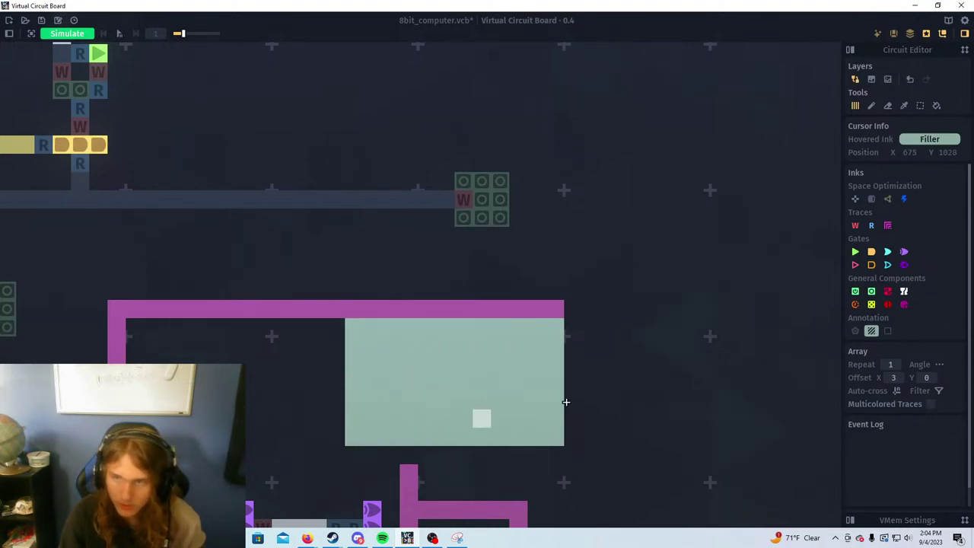
On the last decoration layer, choose the violet colour and rough out a blocky letter C on the filler rectangle
{"action": "left_click", "coordinate": [871, 79]}
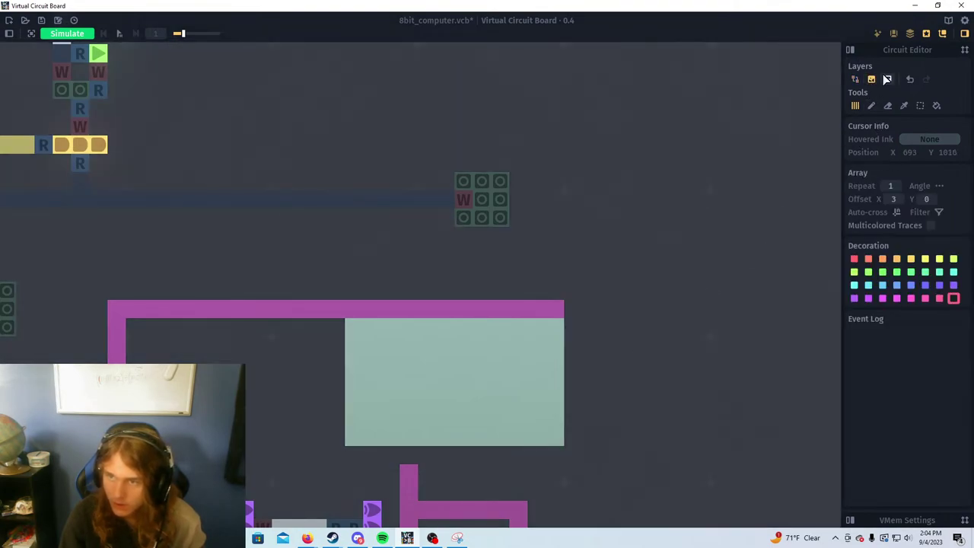
{"action": "left_click", "coordinate": [940, 285]}
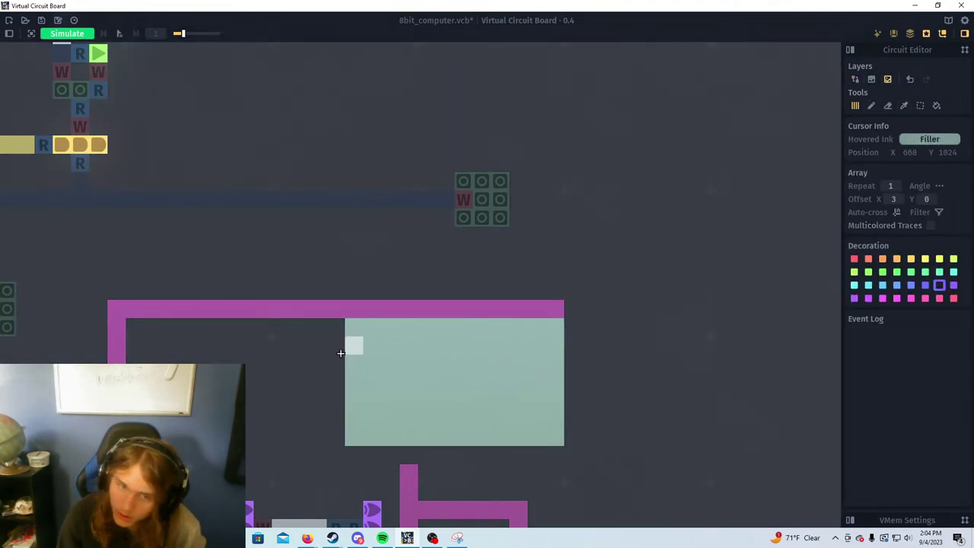
{"action": "mouse_move", "coordinate": [389, 343]}
{"action": "left_mouse_down"}
{"action": "mouse_move", "coordinate": [428, 400]}
{"action": "mouse_move", "coordinate": [420, 342]}
{"action": "mouse_move", "coordinate": [391, 329]}
{"action": "mouse_move", "coordinate": [399, 349]}
{"action": "left_mouse_up"}
{"action": "right_click", "coordinate": [409, 348]}
{"action": "right_click", "coordinate": [425, 349]}
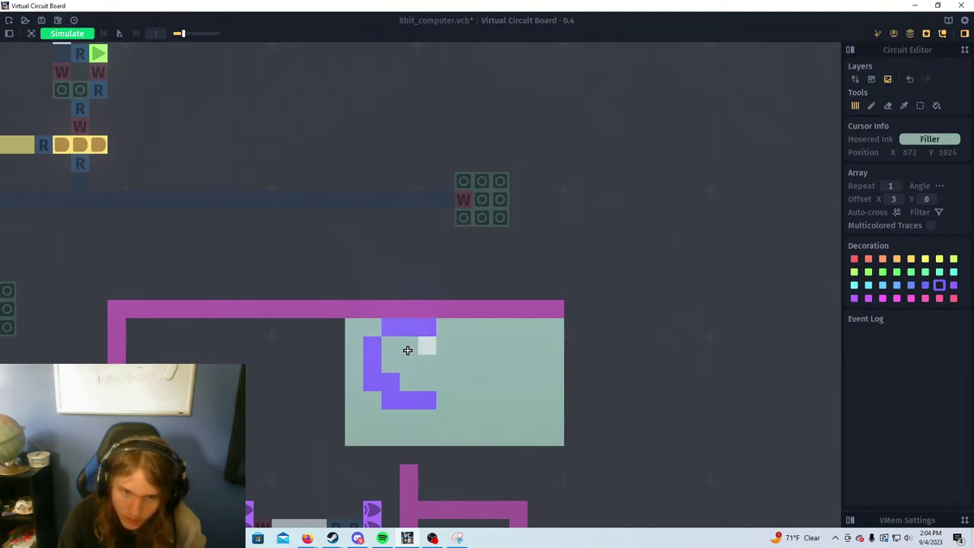
{"action": "left_click", "coordinate": [392, 348]}
{"action": "mouse_move", "coordinate": [426, 418]}
{"action": "left_mouse_down"}
{"action": "mouse_move", "coordinate": [389, 417]}
{"action": "mouse_move", "coordinate": [373, 401]}
{"action": "left_mouse_up"}
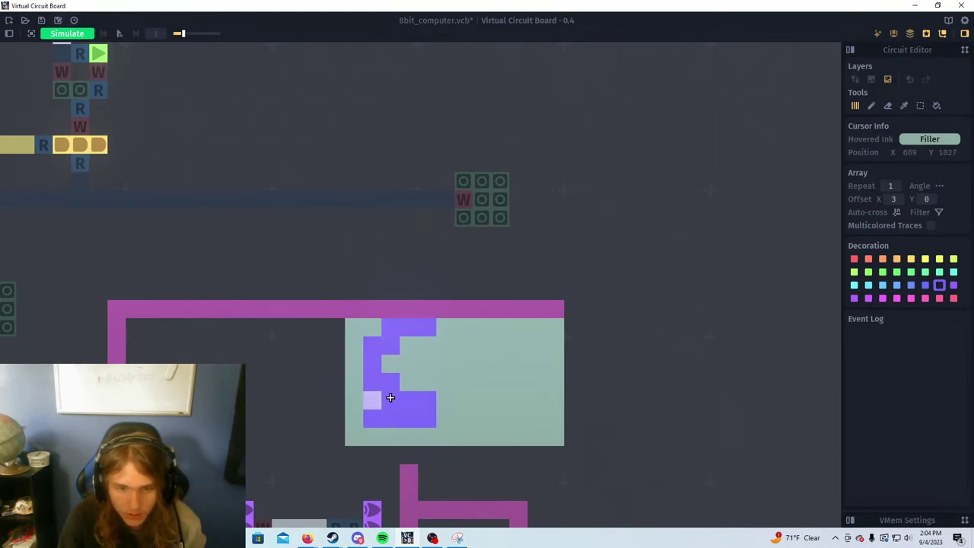
Square off the violet C by erasing its stray inner cells, and paint a letter I beside it
{"action": "right_click", "coordinate": [408, 400]}
{"action": "right_click", "coordinate": [392, 399]}
{"action": "right_click", "coordinate": [393, 382]}
{"action": "right_click", "coordinate": [426, 400]}
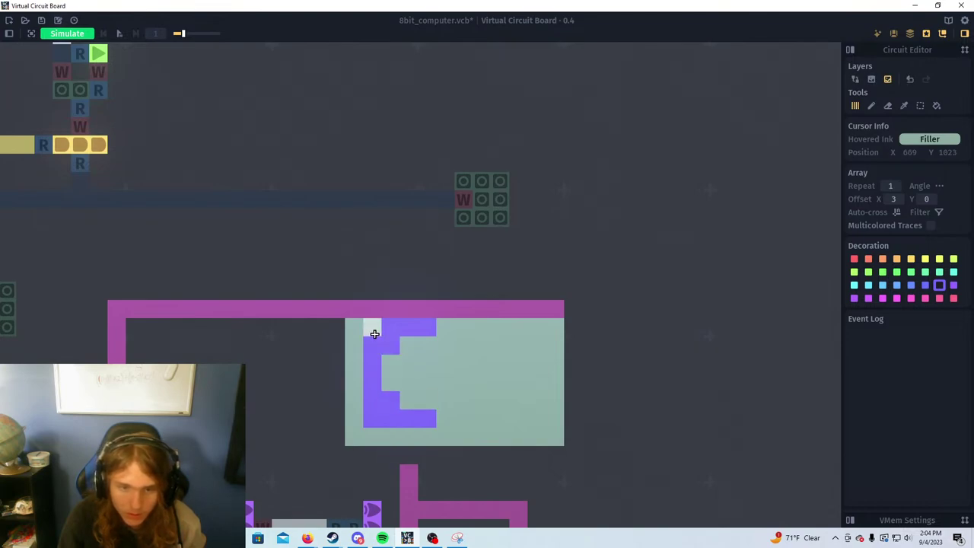
{"action": "left_click_drag", "start_coordinate": [375, 333], "coordinate": [384, 354]}
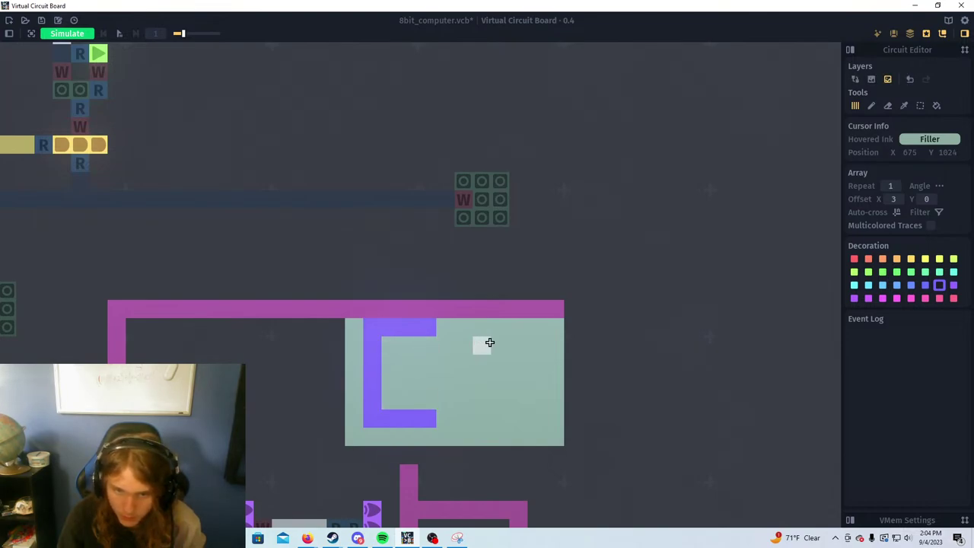
{"action": "mouse_move", "coordinate": [494, 331]}
{"action": "left_mouse_down"}
{"action": "mouse_move", "coordinate": [526, 342]}
{"action": "mouse_move", "coordinate": [517, 398]}
{"action": "mouse_move", "coordinate": [483, 418]}
{"action": "mouse_move", "coordinate": [565, 421]}
{"action": "left_mouse_up"}
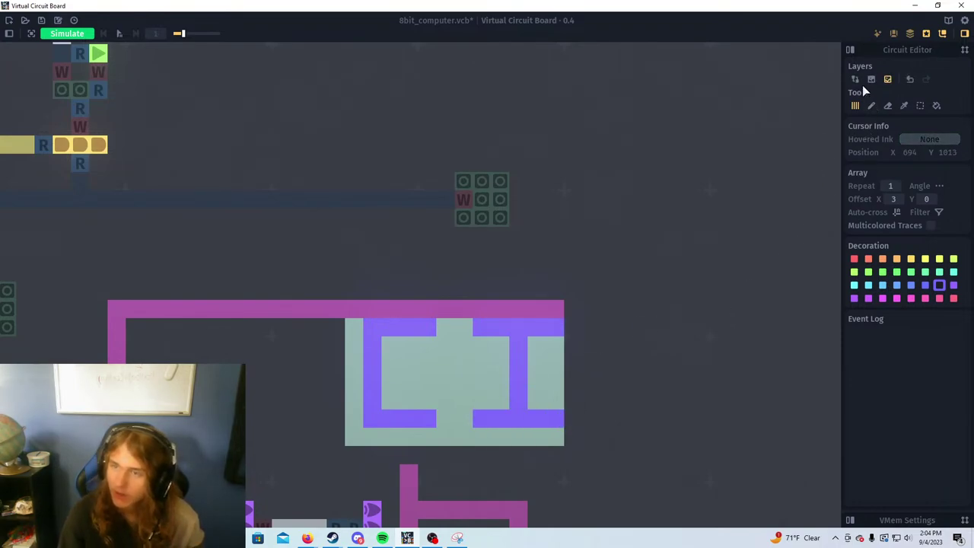
Return to the circuit layer, test the label in simulation, and erase the filler's spare column before the C and its bottom row
{"action": "left_click", "coordinate": [854, 79]}
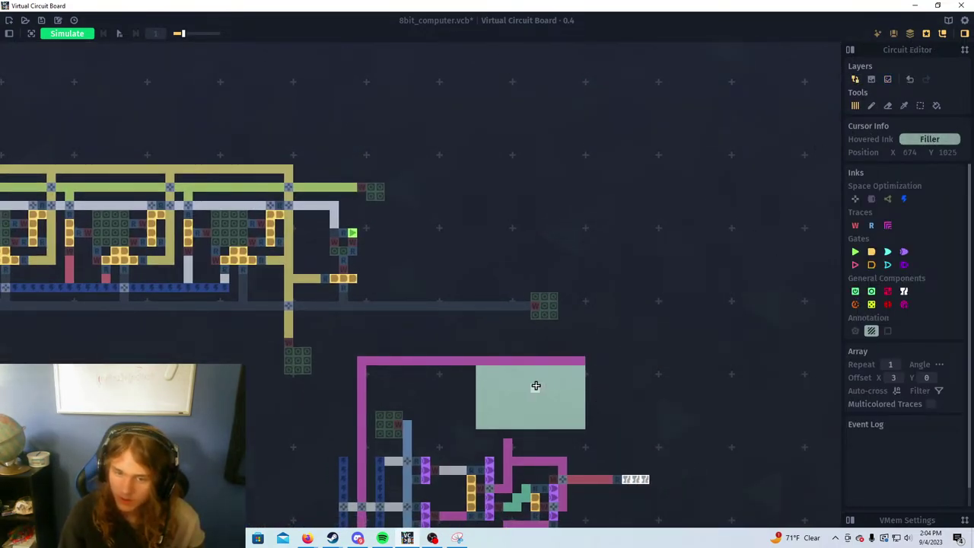
{"action": "key", "text": "space"}
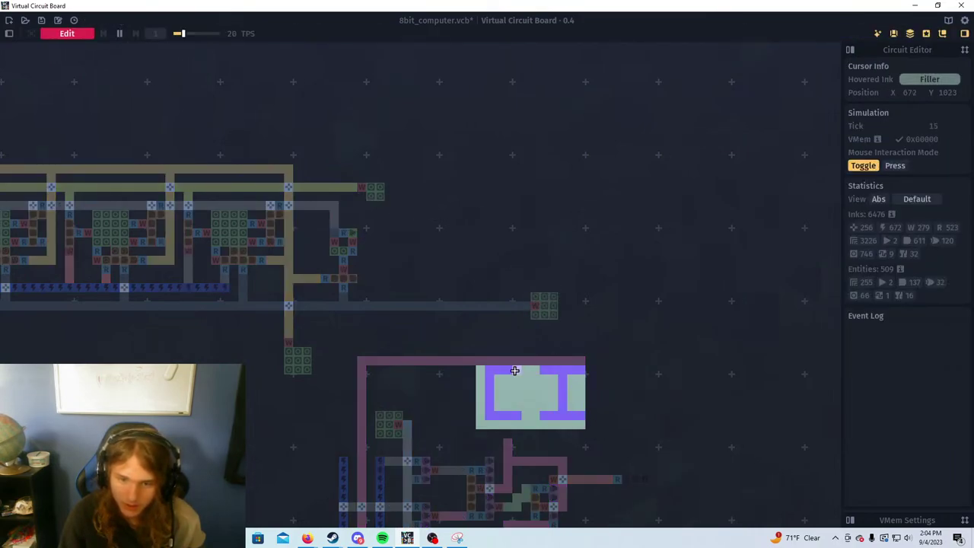
{"action": "key", "text": "Tab"}
{"action": "left_click_drag", "start_coordinate": [481, 370], "coordinate": [480, 421]}
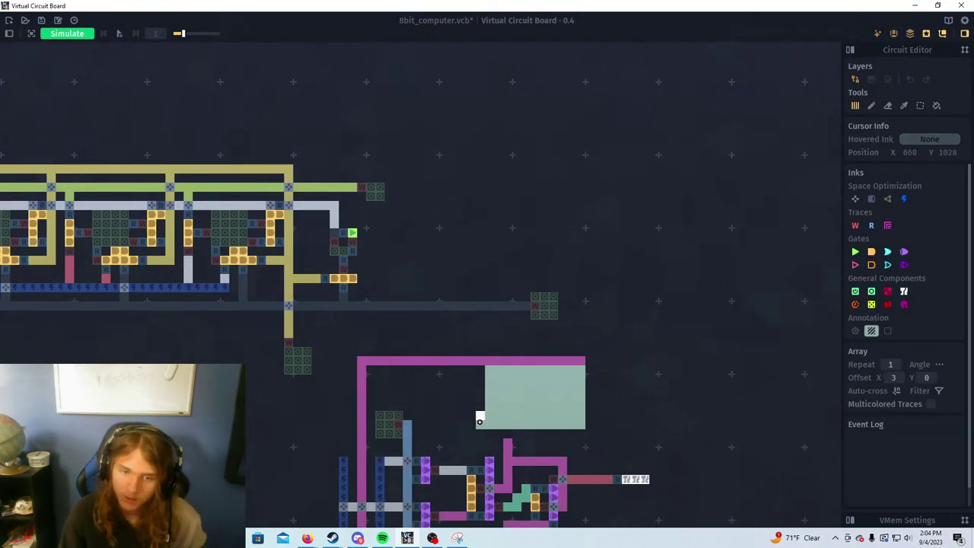
{"action": "left_click_drag", "start_coordinate": [563, 424], "coordinate": [550, 322]}
Choose annotation ink and redraw the C over the filler so that it matches the violet letter seen in simulation
{"action": "scroll", "coordinate": [550, 322], "scroll_direction": "down", "scroll_amount": 2}
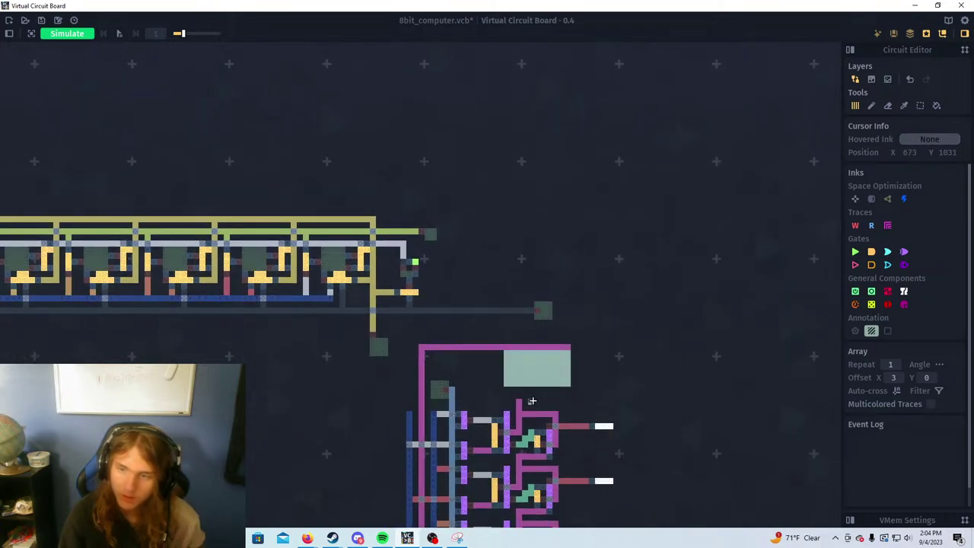
{"action": "left_click", "coordinate": [855, 330]}
{"action": "scroll", "coordinate": [481, 364], "scroll_direction": "up", "scroll_amount": 3}
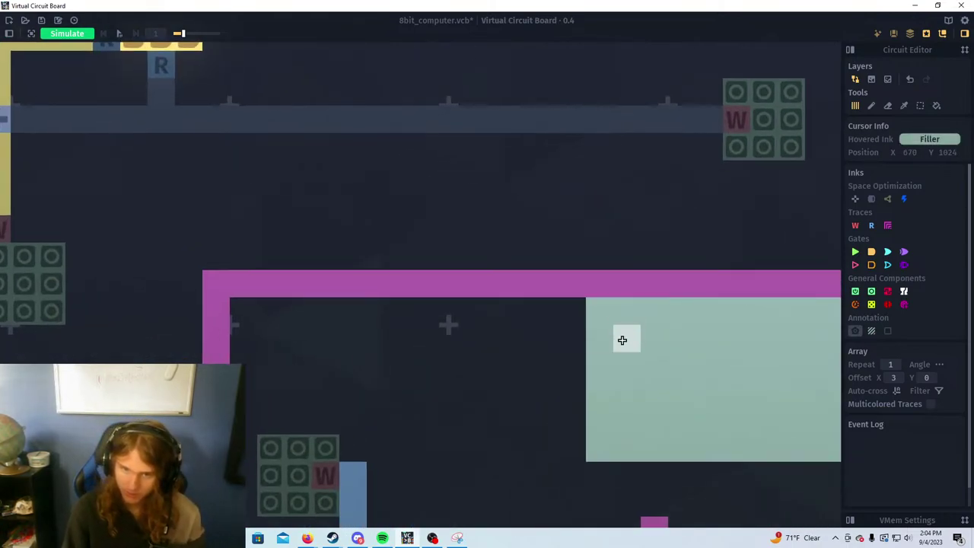
{"action": "left_click_drag", "start_coordinate": [623, 340], "coordinate": [598, 346]}
{"action": "key", "text": "Return"}
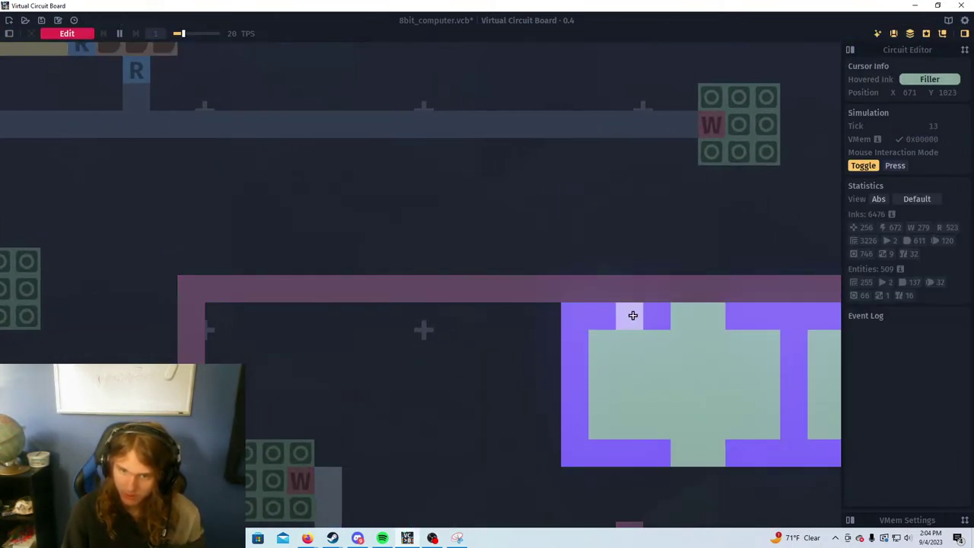
{"action": "key", "text": "Return"}
{"action": "mouse_move", "coordinate": [653, 318]}
{"action": "left_mouse_down"}
{"action": "mouse_move", "coordinate": [595, 313]}
{"action": "mouse_move", "coordinate": [574, 342]}
{"action": "mouse_move", "coordinate": [574, 453]}
{"action": "mouse_move", "coordinate": [656, 454]}
{"action": "left_mouse_up"}
{"action": "left_click_drag", "start_coordinate": [685, 345], "coordinate": [565, 357]}
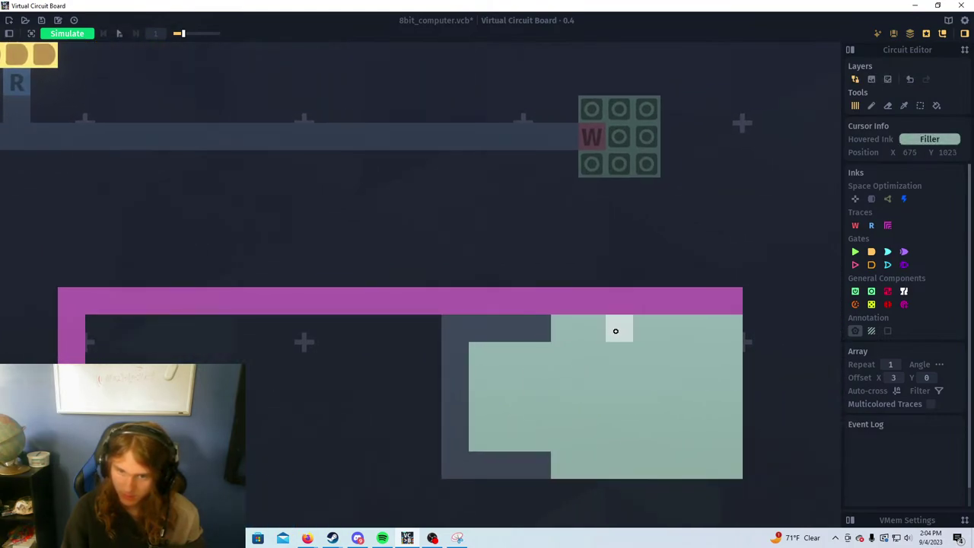
Redraw the I over the filler in annotation ink and check the finished label in simulation
{"action": "left_click_drag", "start_coordinate": [616, 331], "coordinate": [729, 330]}
{"action": "mouse_move", "coordinate": [674, 359]}
{"action": "left_mouse_down"}
{"action": "mouse_move", "coordinate": [670, 464]}
{"action": "mouse_move", "coordinate": [730, 464]}
{"action": "left_mouse_up"}
{"action": "key", "text": "Return"}
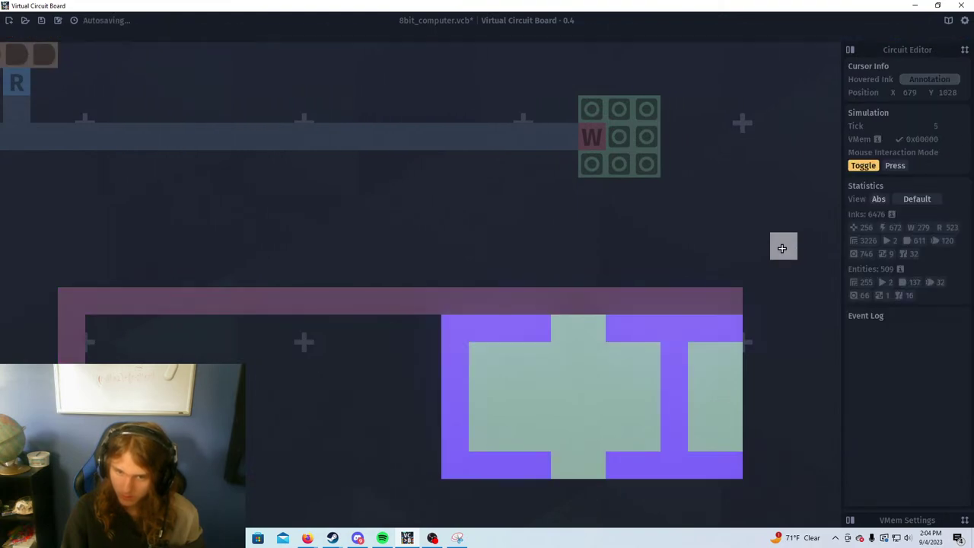
{"action": "scroll", "coordinate": [746, 299], "scroll_direction": "down", "scroll_amount": 3}
{"action": "key", "text": "Return"}
{"action": "left_click_drag", "start_coordinate": [677, 291], "coordinate": [458, 290]}
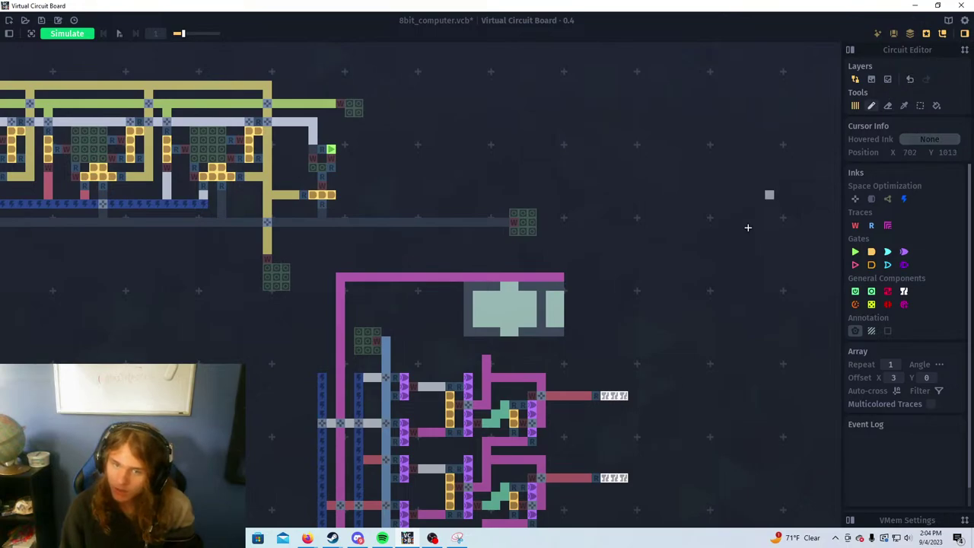
{"action": "left_click_drag", "start_coordinate": [478, 399], "coordinate": [599, 274]}
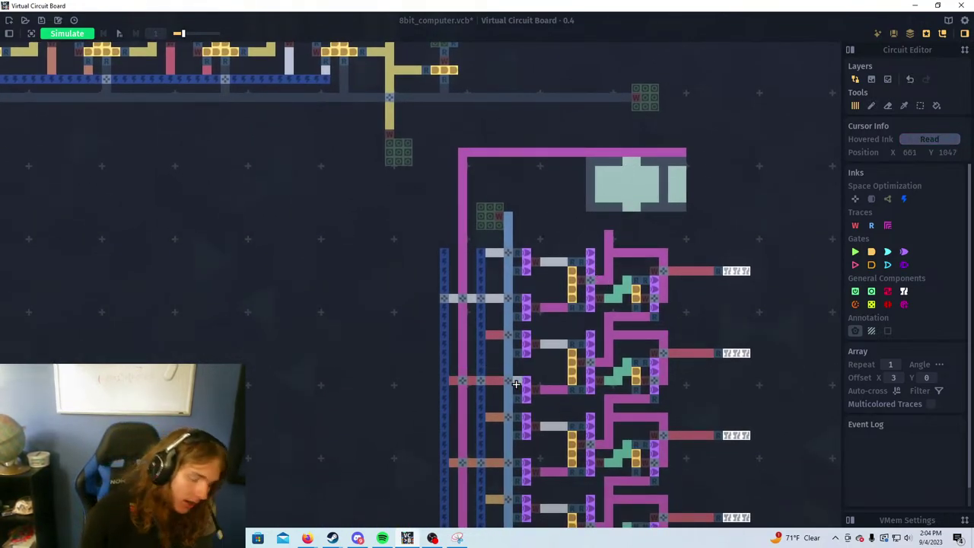
{"action": "scroll", "coordinate": [517, 384], "scroll_direction": "down", "scroll_amount": 3}
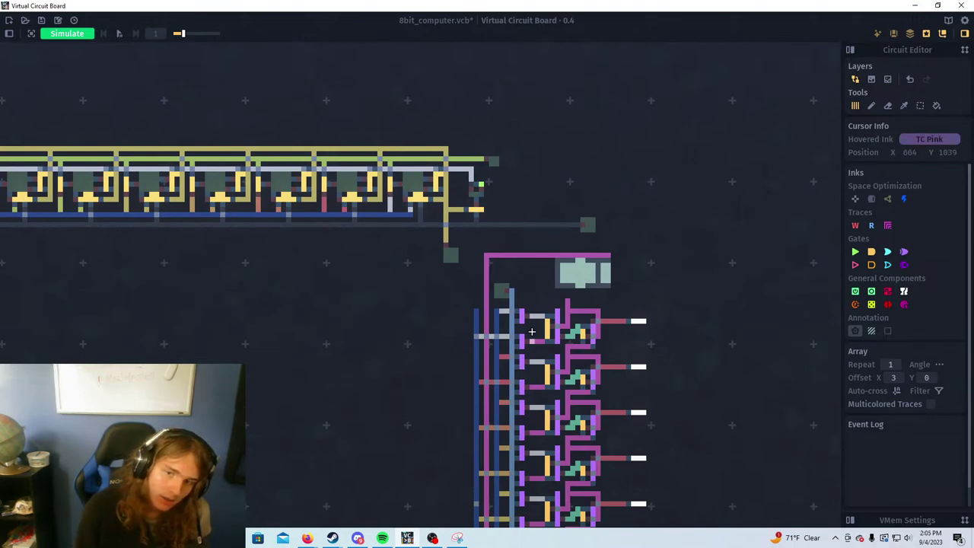
{"action": "key", "text": "s"}
{"action": "key", "text": "a"}
{"action": "key", "text": "w"}
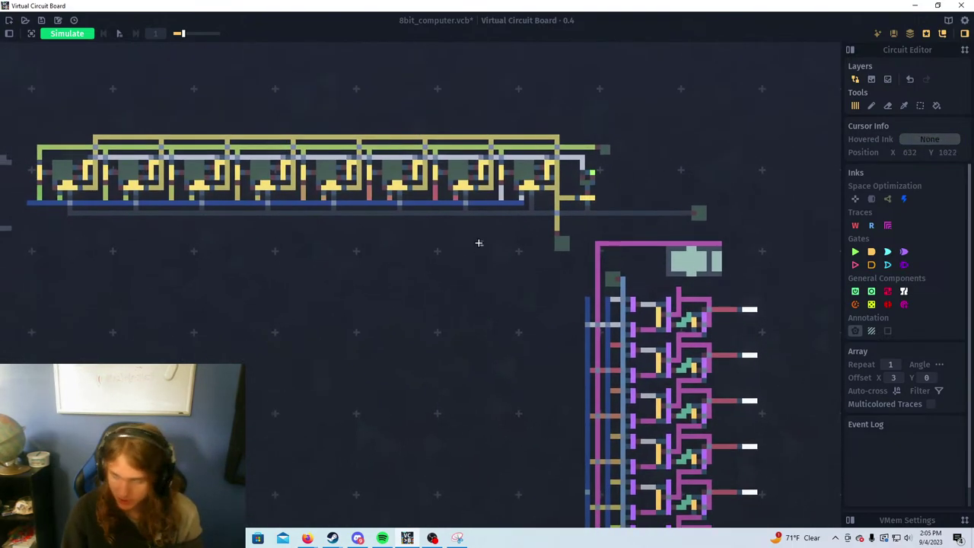
{"action": "scroll", "coordinate": [479, 243], "scroll_direction": "down", "scroll_amount": 2}
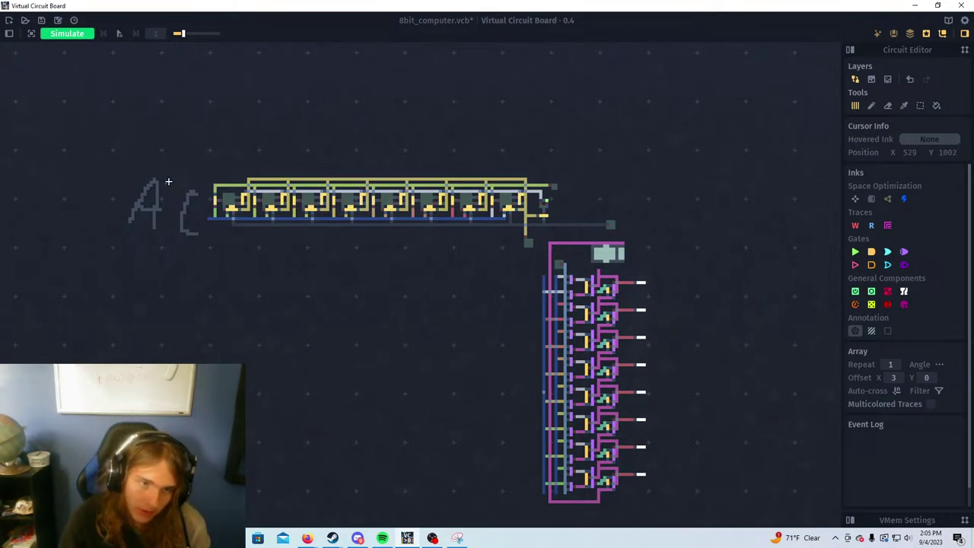
Copy the whole AC register row, about 135 by 19 cells, and paste it into the empty area well below the original
{"action": "key", "text": "s"}
{"action": "left_click_drag", "start_coordinate": [209, 176], "coordinate": [617, 230]}
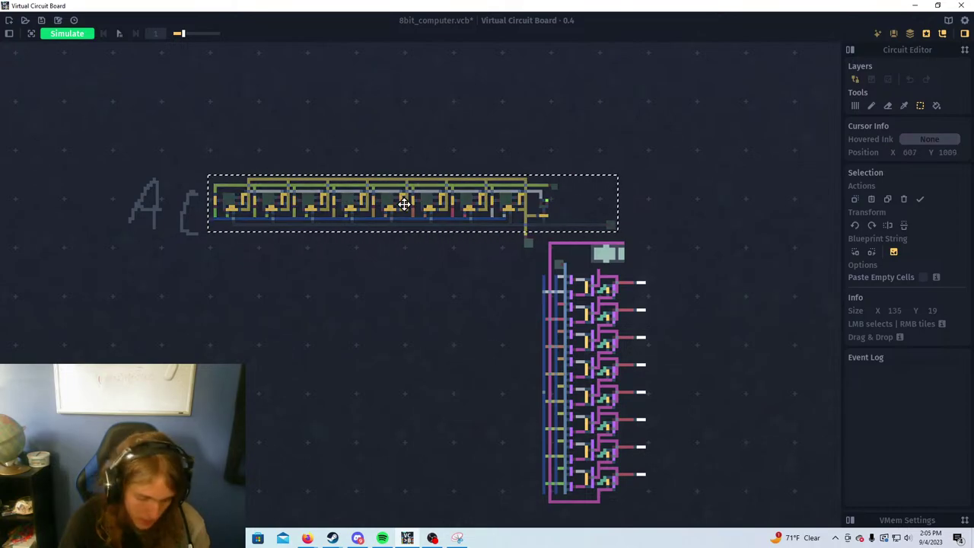
{"action": "key", "text": "ctrl+c"}
{"action": "key", "text": "ctrl+v"}
{"action": "left_click_drag", "start_coordinate": [261, 399], "coordinate": [185, 448]}
{"action": "left_click_drag", "start_coordinate": [241, 381], "coordinate": [442, 294]}
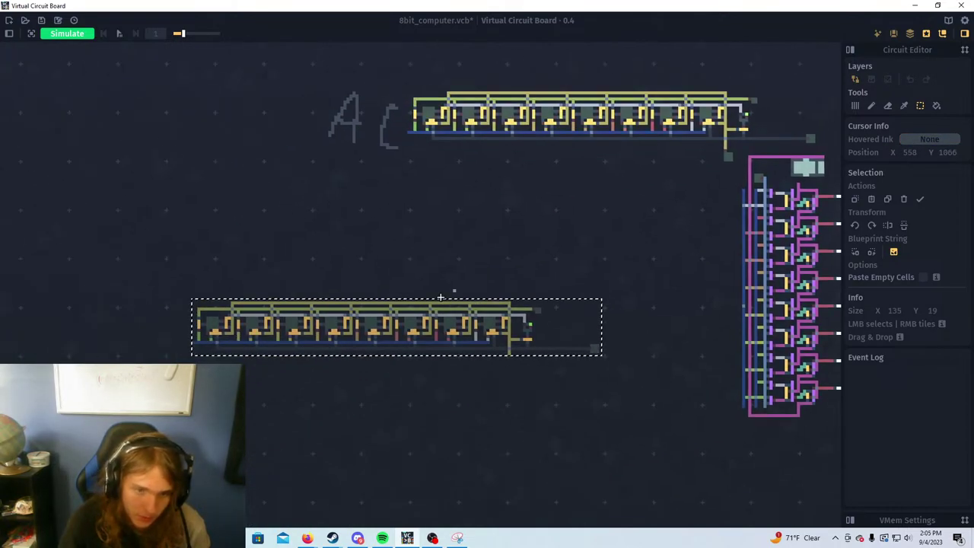
{"action": "scroll", "coordinate": [415, 297], "scroll_direction": "up", "scroll_amount": 1}
{"action": "left_click", "coordinate": [422, 241]}
{"action": "left_click_drag", "start_coordinate": [293, 321], "coordinate": [507, 275]}
Examine how the copied register's cells connect to its blue bus line and the grey line beneath
{"action": "scroll", "coordinate": [507, 276], "scroll_direction": "up", "scroll_amount": 4}
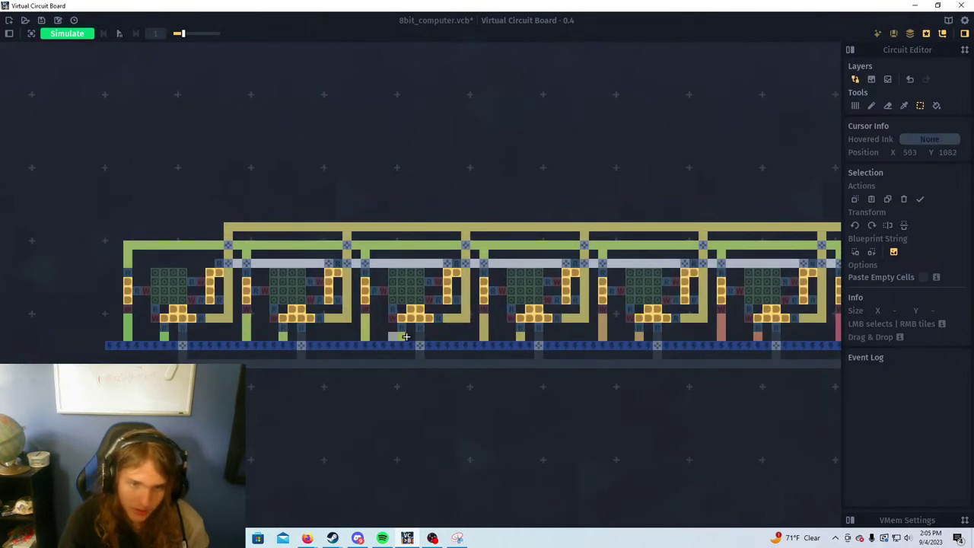
{"action": "scroll", "coordinate": [449, 341], "scroll_direction": "up", "scroll_amount": 3}
{"action": "scroll", "coordinate": [431, 350], "scroll_direction": "down", "scroll_amount": 6}
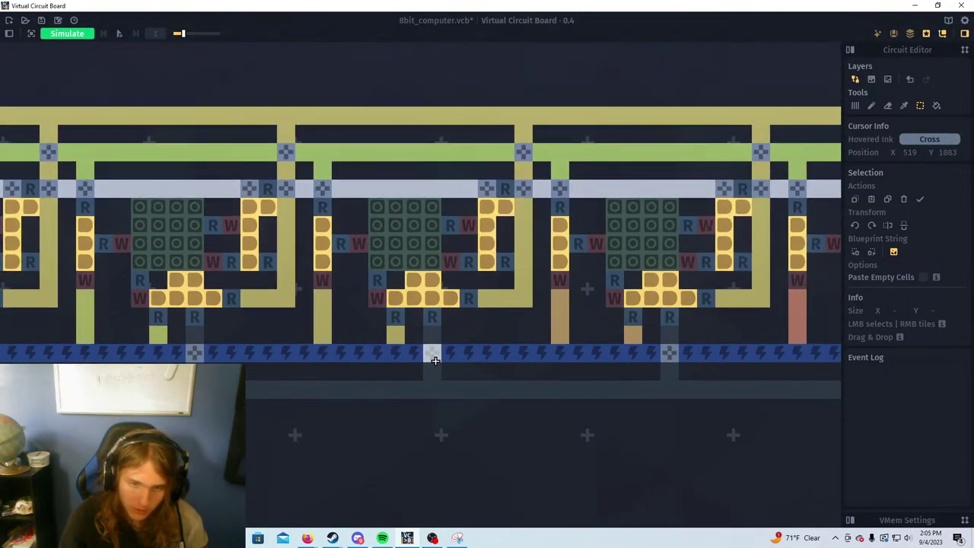
{"action": "scroll", "coordinate": [439, 359], "scroll_direction": "up", "scroll_amount": 1}
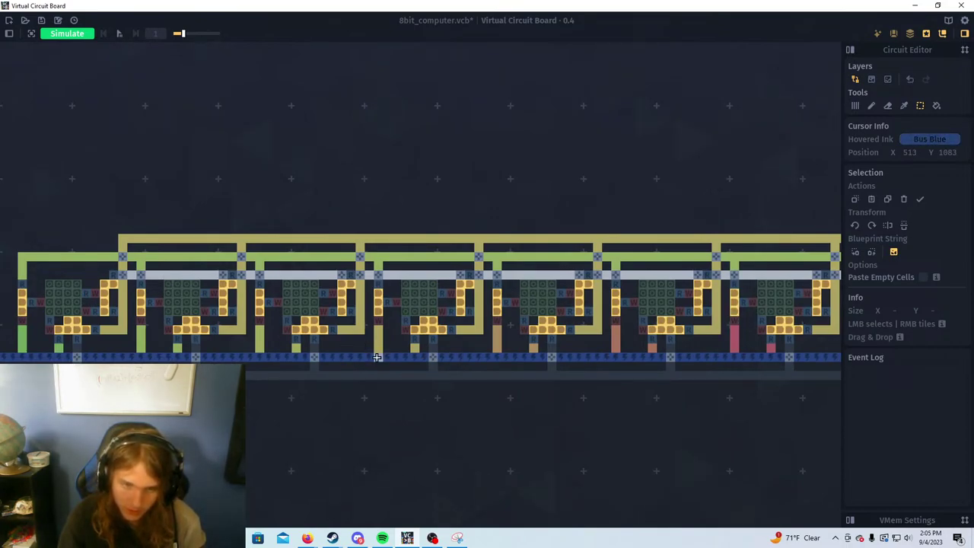
{"action": "scroll", "coordinate": [400, 355], "scroll_direction": "up", "scroll_amount": 3}
{"action": "scroll", "coordinate": [401, 355], "scroll_direction": "down", "scroll_amount": 4}
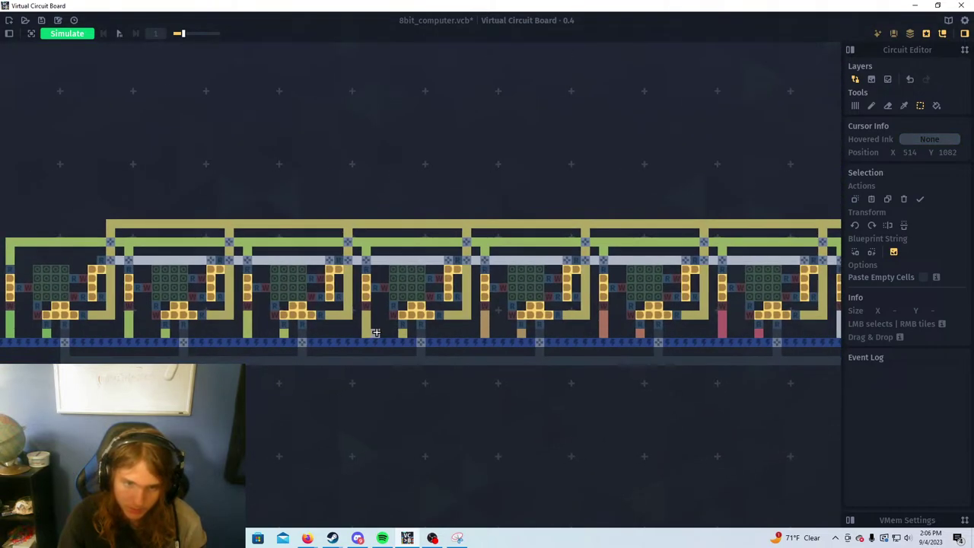
{"action": "scroll", "coordinate": [179, 352], "scroll_direction": "up", "scroll_amount": 2}
{"action": "scroll", "coordinate": [179, 352], "scroll_direction": "down", "scroll_amount": 1}
Select the copied register's blue bus line, 99 by 1 cells, and place a duplicate four cells below it, under the grey line
{"action": "left_click_drag", "start_coordinate": [97, 350], "coordinate": [182, 353]}
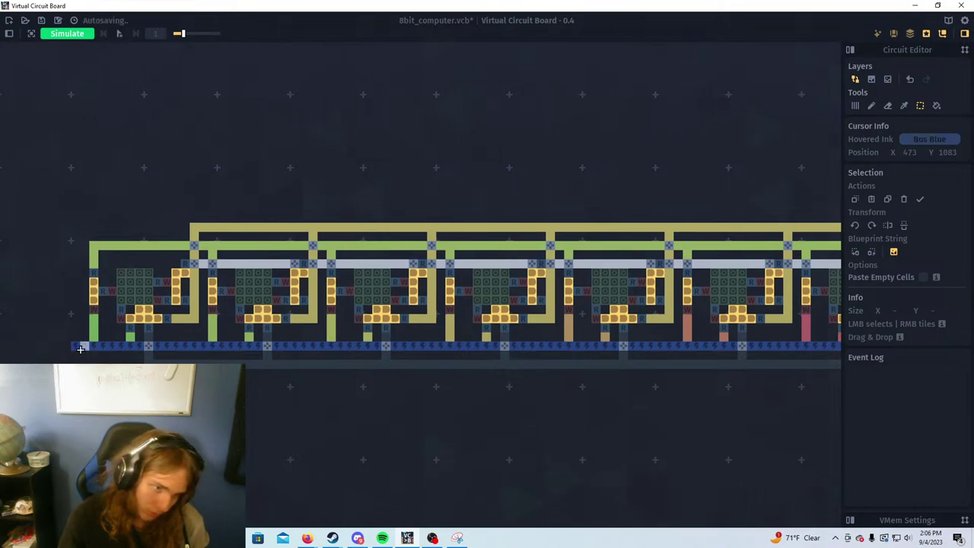
{"action": "left_click_drag", "start_coordinate": [75, 345], "coordinate": [820, 347]}
{"action": "left_click_drag", "start_coordinate": [752, 345], "coordinate": [427, 363]}
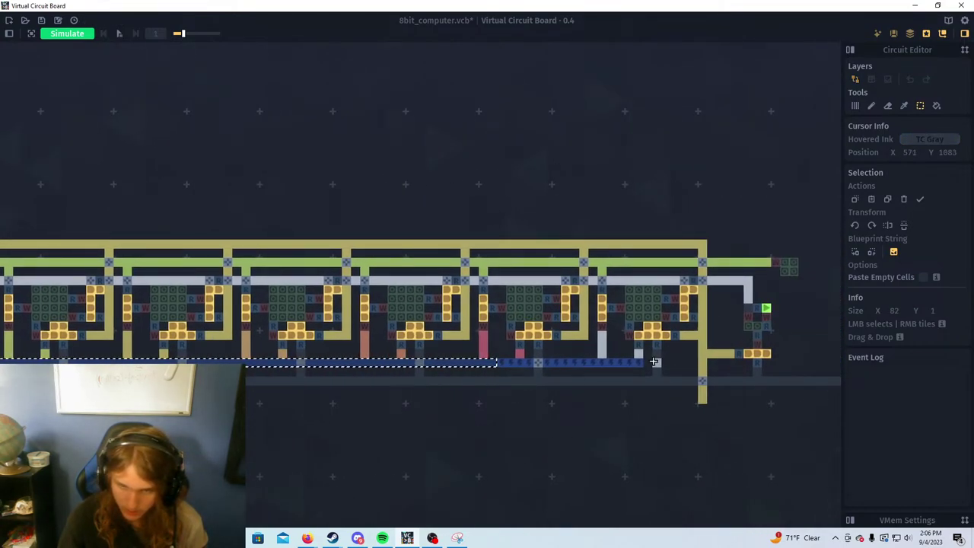
{"action": "left_click_drag", "start_coordinate": [649, 363], "coordinate": [199, 363]}
{"action": "scroll", "coordinate": [320, 363], "scroll_direction": "down", "scroll_amount": 2}
{"action": "scroll", "coordinate": [337, 403], "scroll_direction": "up", "scroll_amount": 3}
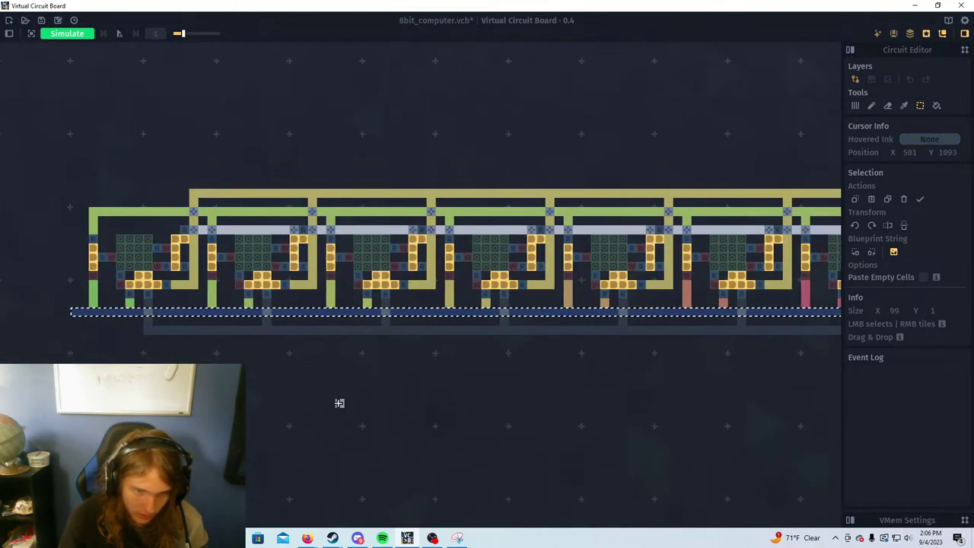
{"action": "left_click_drag", "start_coordinate": [330, 311], "coordinate": [512, 352]}
{"action": "left_click_drag", "start_coordinate": [504, 402], "coordinate": [261, 443]}
{"action": "left_click", "coordinate": [632, 445]}
Erase the last four cells at the far end of the duplicated bus line
{"action": "left_click_drag", "start_coordinate": [574, 408], "coordinate": [589, 411]}
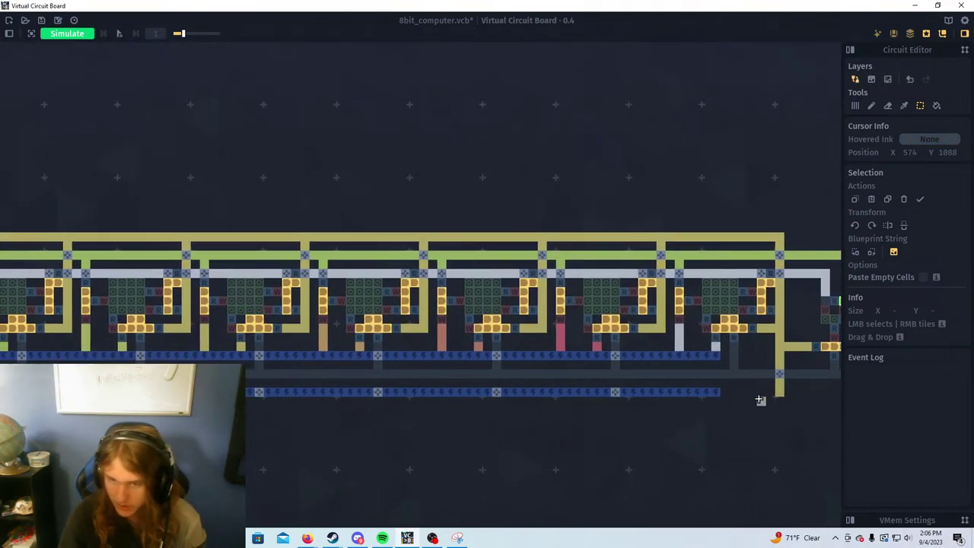
{"action": "key", "text": "a"}
{"action": "left_click_drag", "start_coordinate": [716, 392], "coordinate": [692, 394]}
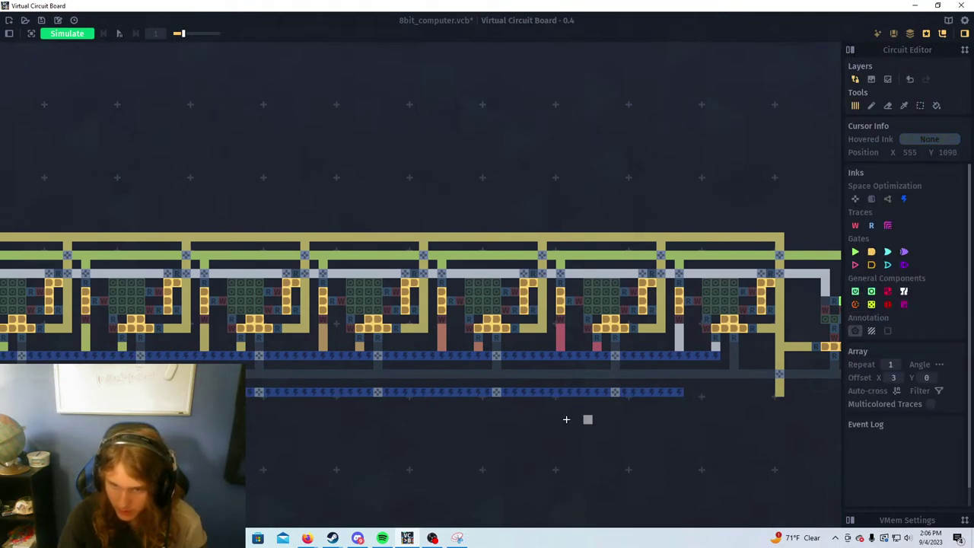
Extend the first register cell's green input trace down past the upper blue bus line
{"action": "left_click_drag", "start_coordinate": [457, 415], "coordinate": [570, 404]}
{"action": "left_click_drag", "start_coordinate": [399, 356], "coordinate": [615, 367]}
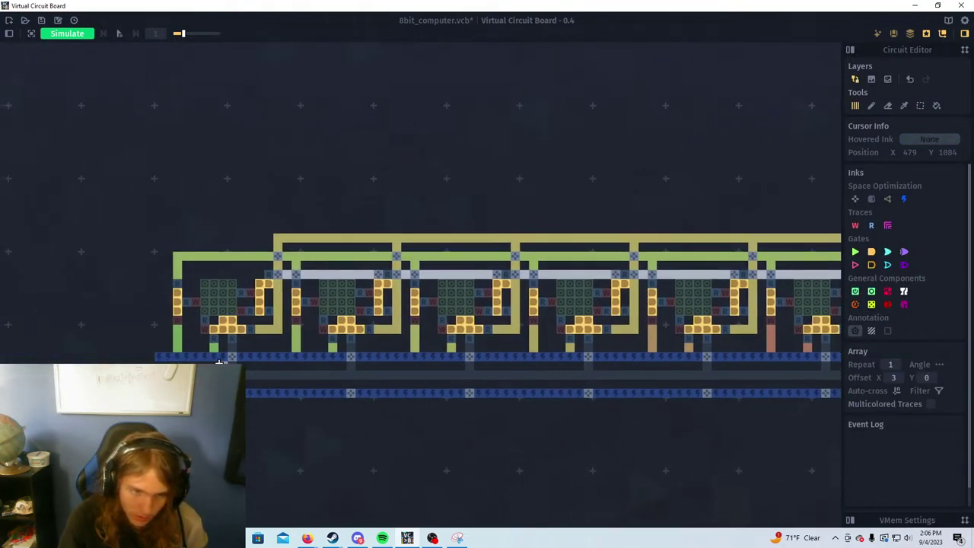
{"action": "mouse_move", "coordinate": [141, 364]}
{"action": "left_mouse_down"}
{"action": "mouse_move", "coordinate": [187, 361]}
{"action": "mouse_move", "coordinate": [226, 381]}
{"action": "left_mouse_up"}
{"action": "left_click", "coordinate": [225, 329], "text": "alt"}
Place Cross ink where the register cells' input traces run into the upper blue bus line, up to the red trace
{"action": "left_click", "coordinate": [272, 354], "text": "alt"}
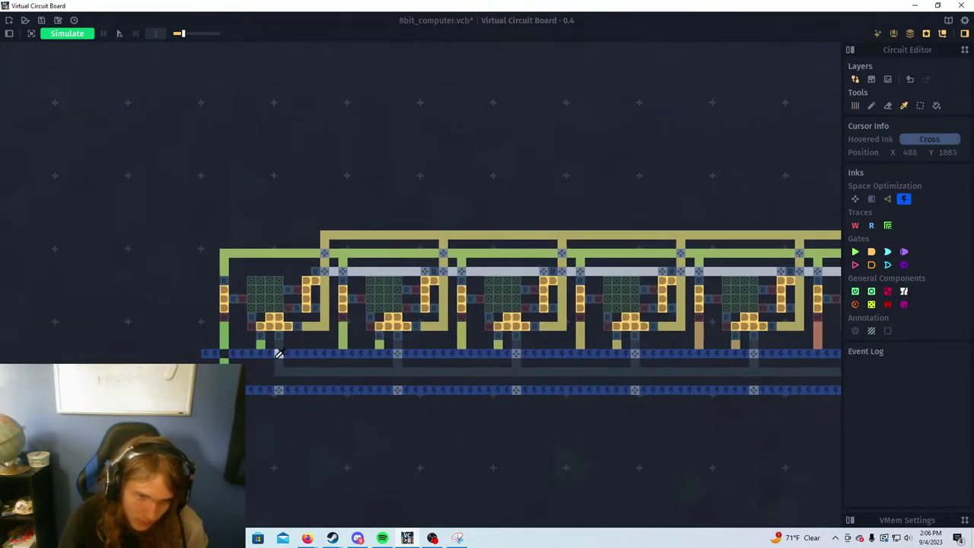
{"action": "left_click", "coordinate": [280, 345], "text": "alt"}
{"action": "left_click", "coordinate": [279, 353], "text": "alt"}
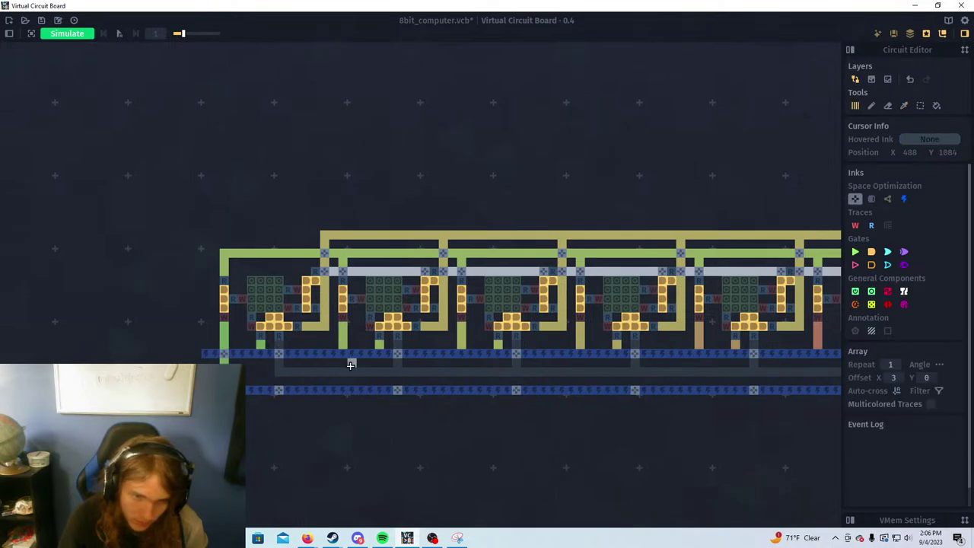
{"action": "left_click", "coordinate": [462, 353]}
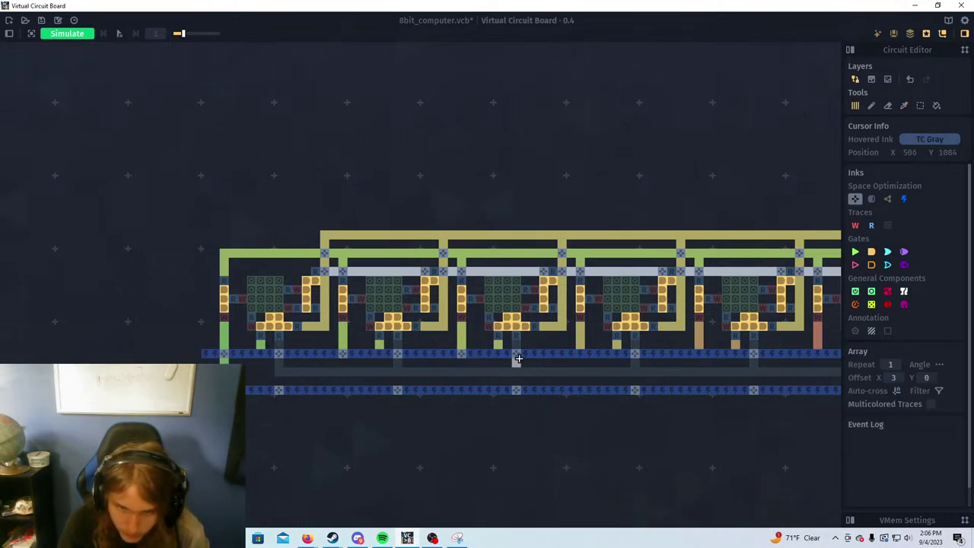
{"action": "left_click", "coordinate": [580, 353]}
{"action": "left_click_drag", "start_coordinate": [671, 350], "coordinate": [559, 385]}
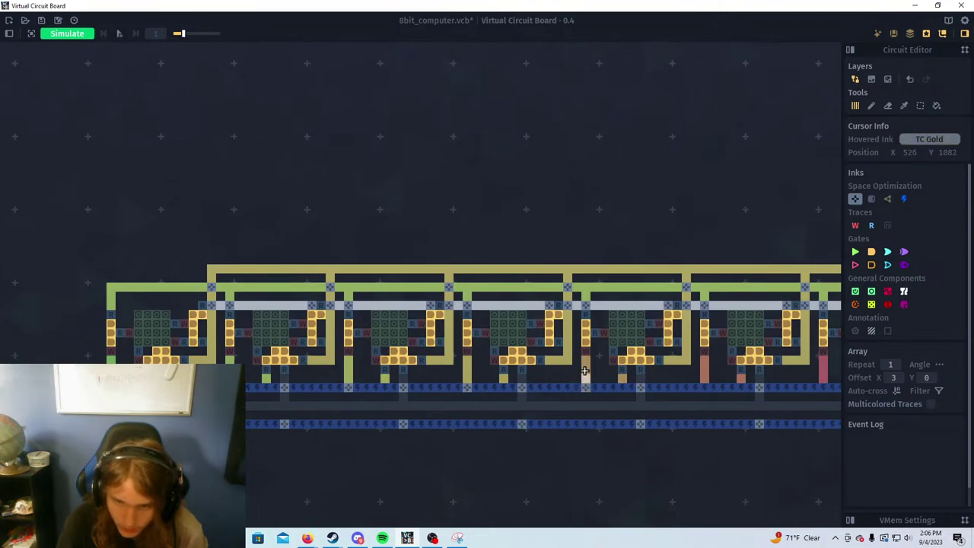
{"action": "key", "text": "d"}
{"action": "left_click_drag", "start_coordinate": [636, 379], "coordinate": [539, 389]}
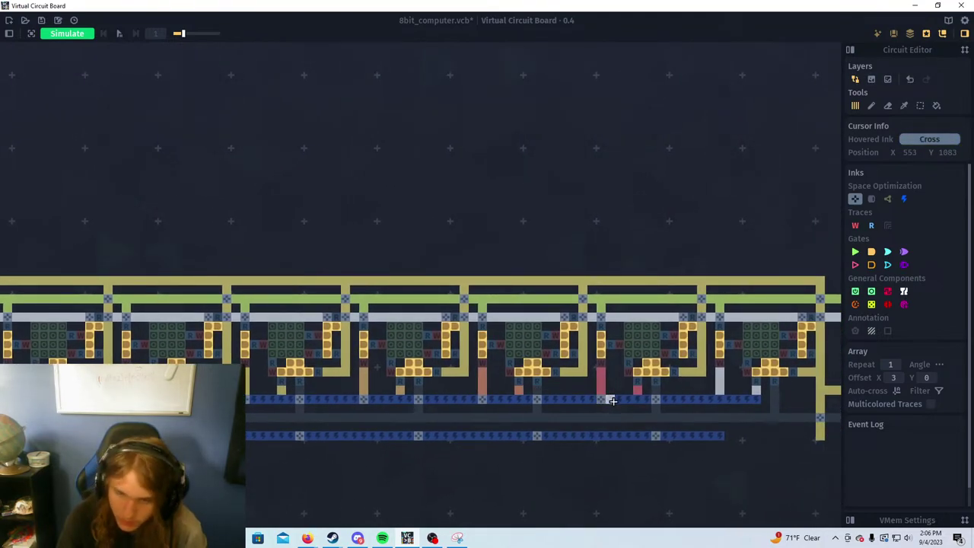
Repaint the stray cross beside the red trace with Bus Blue and add a cross under the last cell's white input trace
{"action": "left_click", "coordinate": [618, 402], "text": "alt"}
{"action": "right_click", "coordinate": [610, 400]}
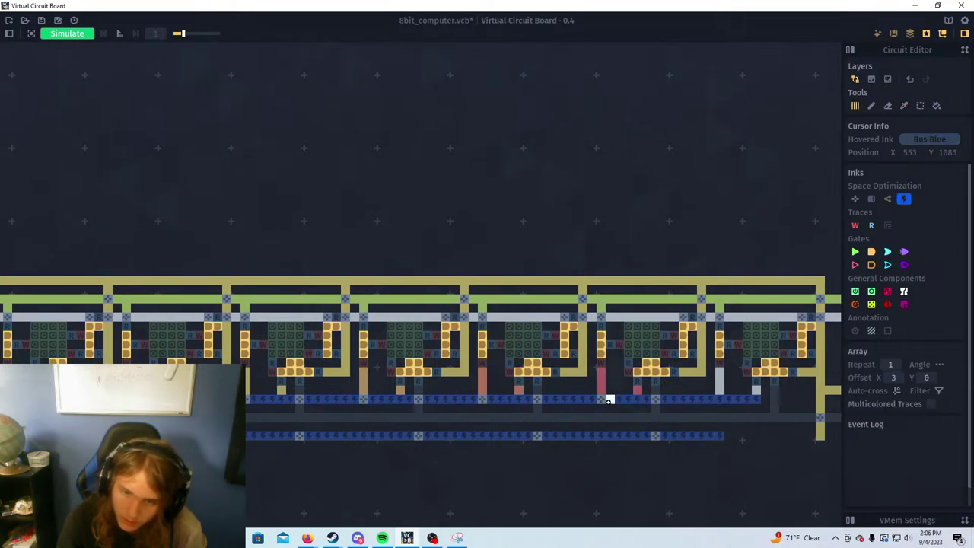
{"action": "left_click", "coordinate": [655, 436], "text": "alt"}
{"action": "left_click_drag", "start_coordinate": [606, 424], "coordinate": [533, 426]}
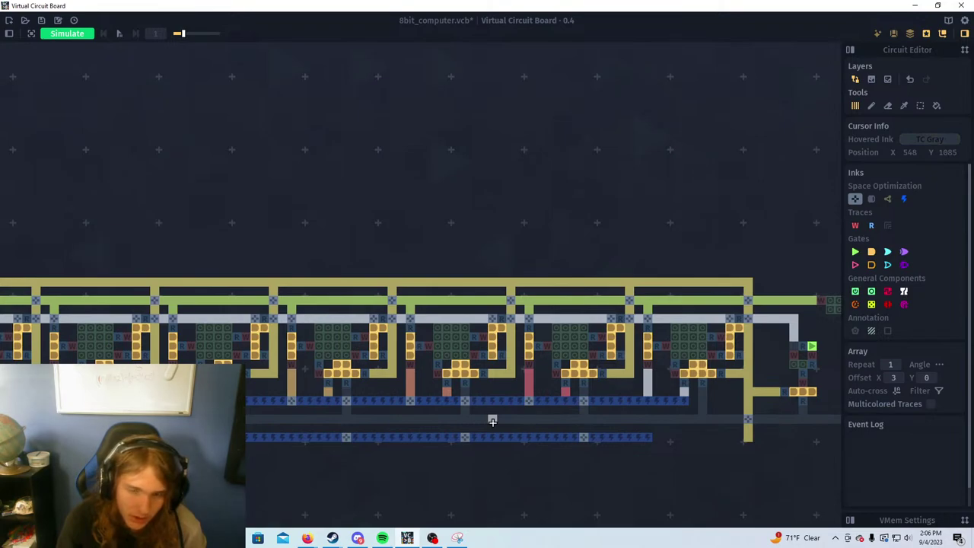
{"action": "scroll", "coordinate": [493, 420], "scroll_direction": "down", "scroll_amount": 2}
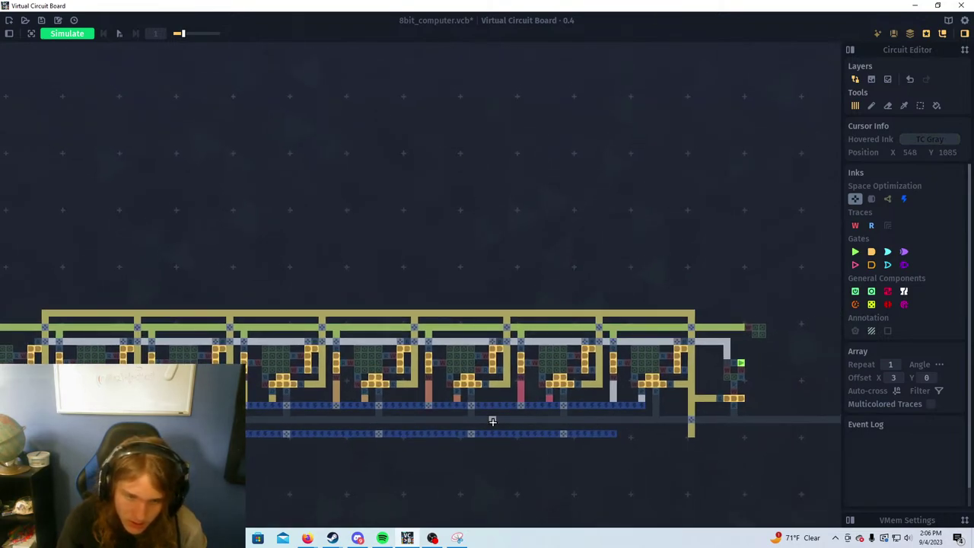
{"action": "scroll", "coordinate": [520, 407], "scroll_direction": "up", "scroll_amount": 2}
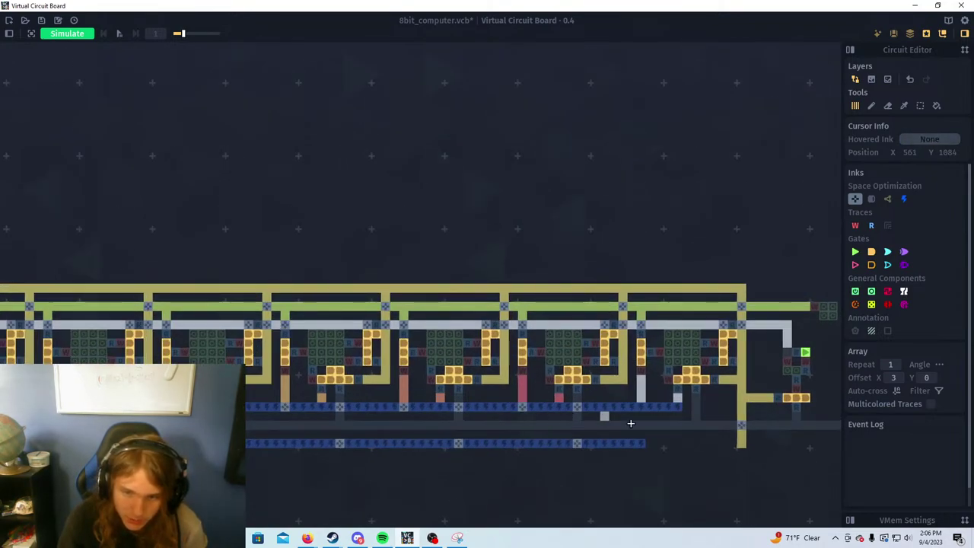
{"action": "scroll", "coordinate": [694, 453], "scroll_direction": "down", "scroll_amount": 2}
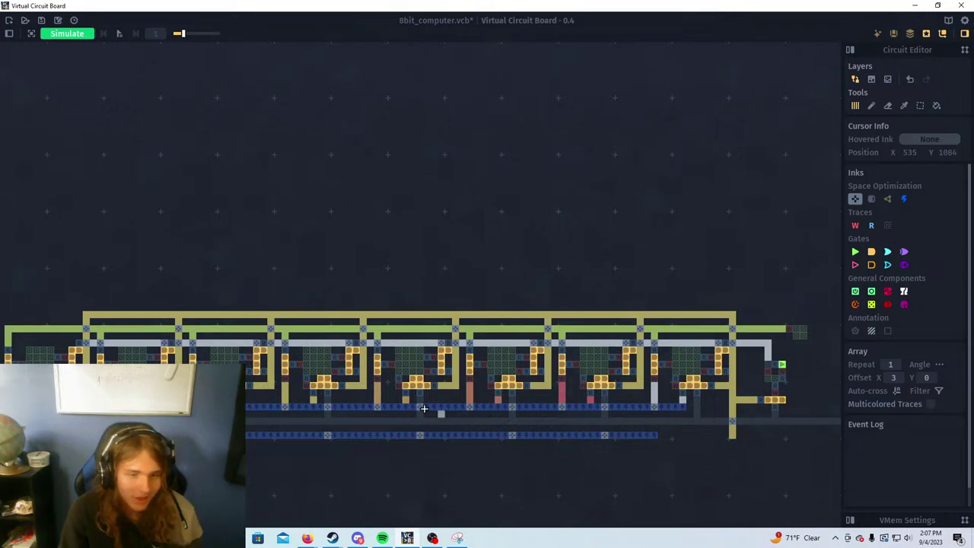
{"action": "left_click_drag", "start_coordinate": [424, 409], "coordinate": [467, 380]}
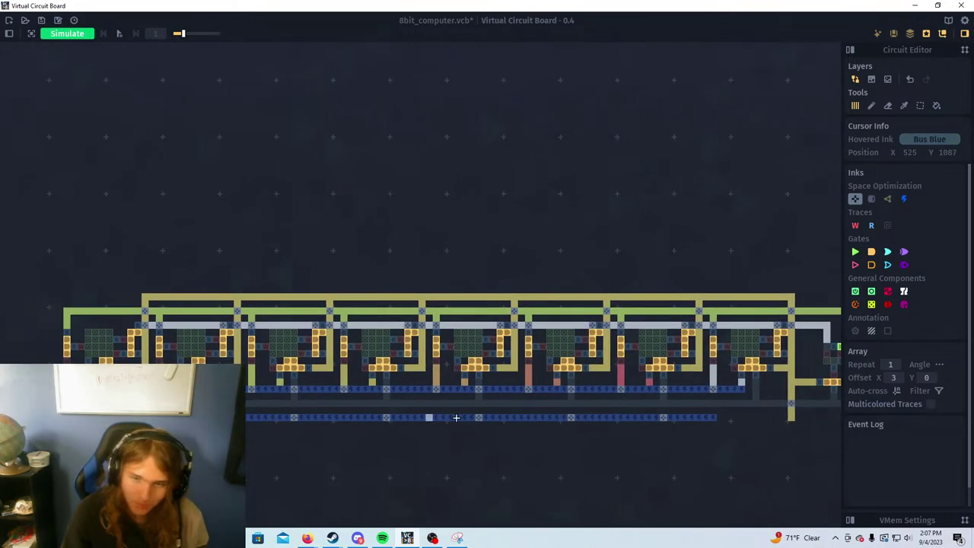
Extend the second cell's green input trace below the upper bus line, leaving off at the lower blue bus line
{"action": "left_click_drag", "start_coordinate": [456, 418], "coordinate": [411, 424]}
{"action": "scroll", "coordinate": [701, 404], "scroll_direction": "up", "scroll_amount": 3}
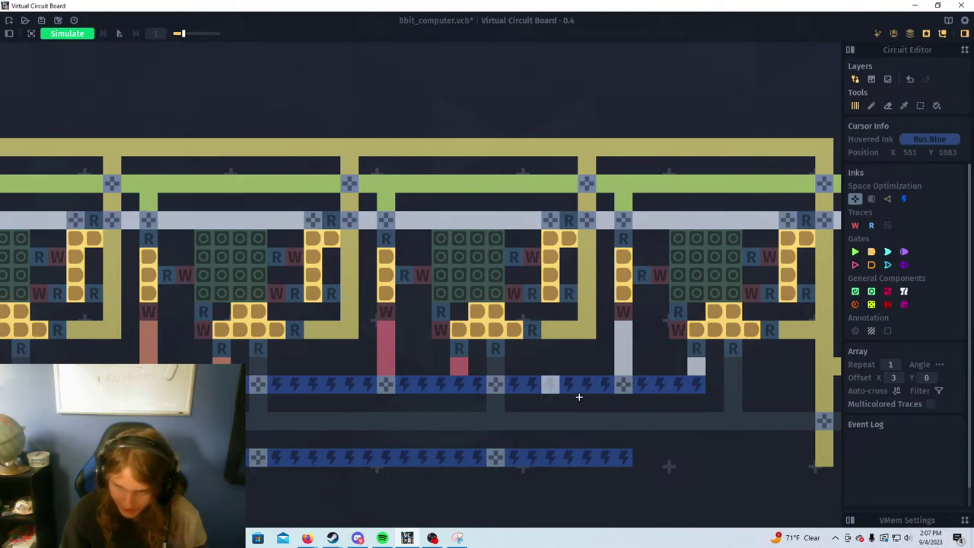
{"action": "scroll", "coordinate": [611, 382], "scroll_direction": "down", "scroll_amount": 1}
{"action": "mouse_move", "coordinate": [276, 368]}
{"action": "left_mouse_down"}
{"action": "mouse_move", "coordinate": [348, 360]}
{"action": "mouse_move", "coordinate": [342, 427]}
{"action": "left_mouse_up"}
{"action": "scroll", "coordinate": [300, 363], "scroll_direction": "up", "scroll_amount": 1}
{"action": "left_click", "coordinate": [347, 338], "text": "alt"}
{"action": "right_click", "coordinate": [342, 406]}
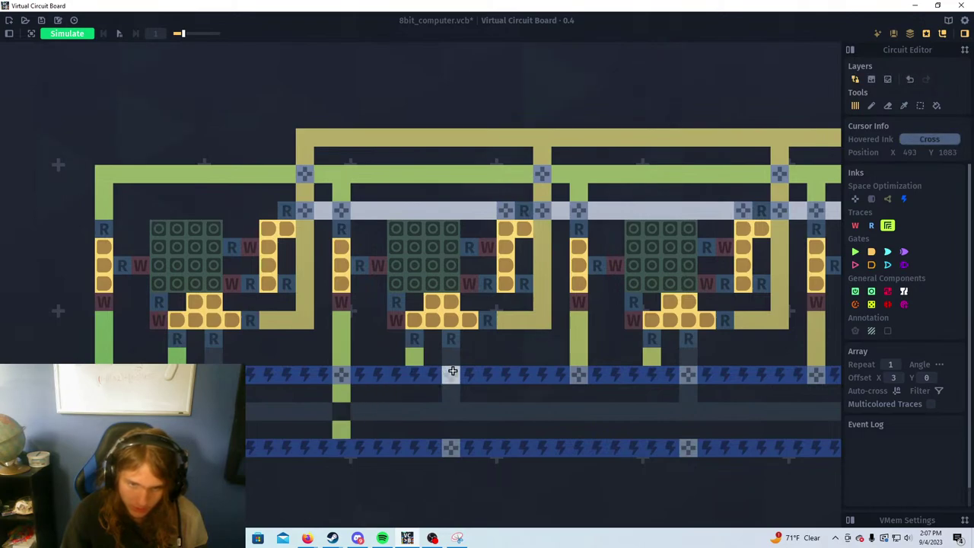
Place a cross where the second cell's extended trace meets the grey line and repaint the stray cross beside it with TC Gray
{"action": "left_click", "coordinate": [453, 373], "text": "alt"}
{"action": "left_click", "coordinate": [342, 410]}
{"action": "left_click", "coordinate": [373, 411], "text": "alt"}
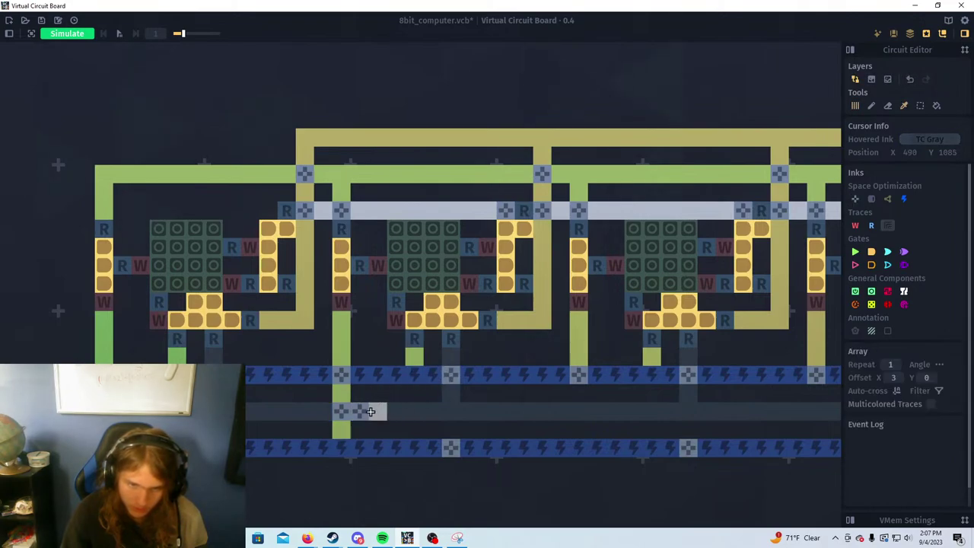
{"action": "left_click", "coordinate": [343, 410], "text": "alt"}
Place crosses on the grey line directly under the input traces of the third through last register cells
{"action": "left_click_drag", "start_coordinate": [448, 410], "coordinate": [318, 418]}
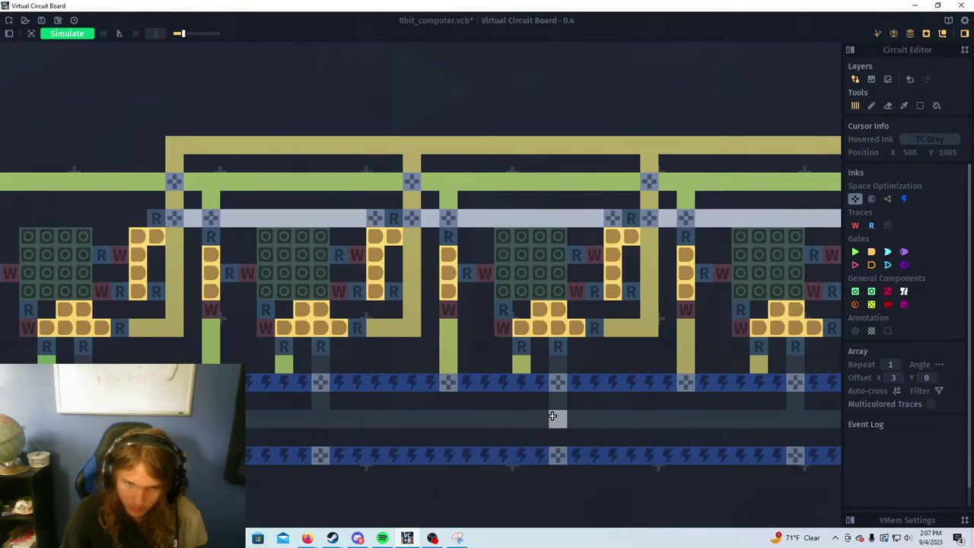
{"action": "left_click", "coordinate": [447, 416]}
{"action": "left_click_drag", "start_coordinate": [594, 416], "coordinate": [386, 420]}
{"action": "left_click", "coordinate": [479, 423]}
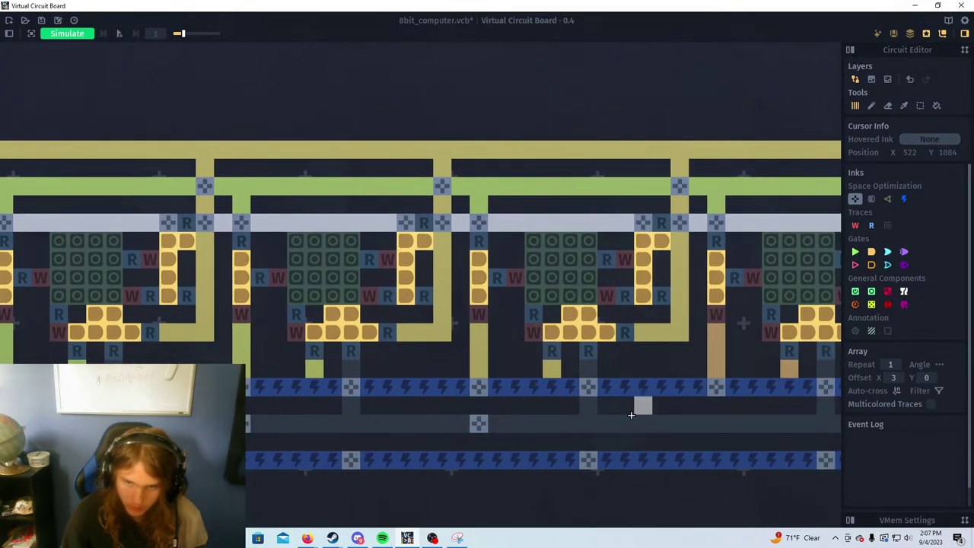
{"action": "left_click_drag", "start_coordinate": [629, 416], "coordinate": [391, 427]}
{"action": "left_click", "coordinate": [479, 431]}
{"action": "left_click_drag", "start_coordinate": [679, 432], "coordinate": [517, 434]}
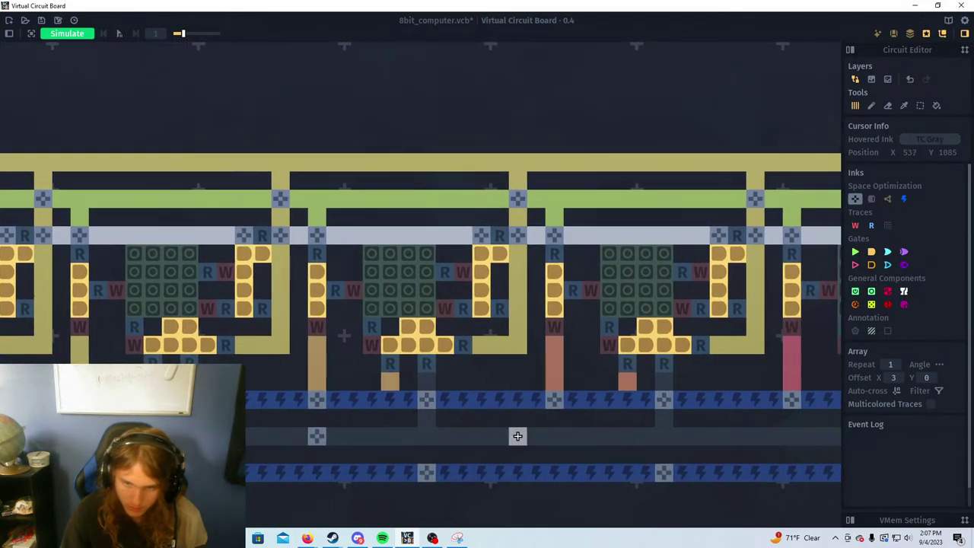
{"action": "left_click", "coordinate": [556, 434]}
{"action": "key", "text": "a"}
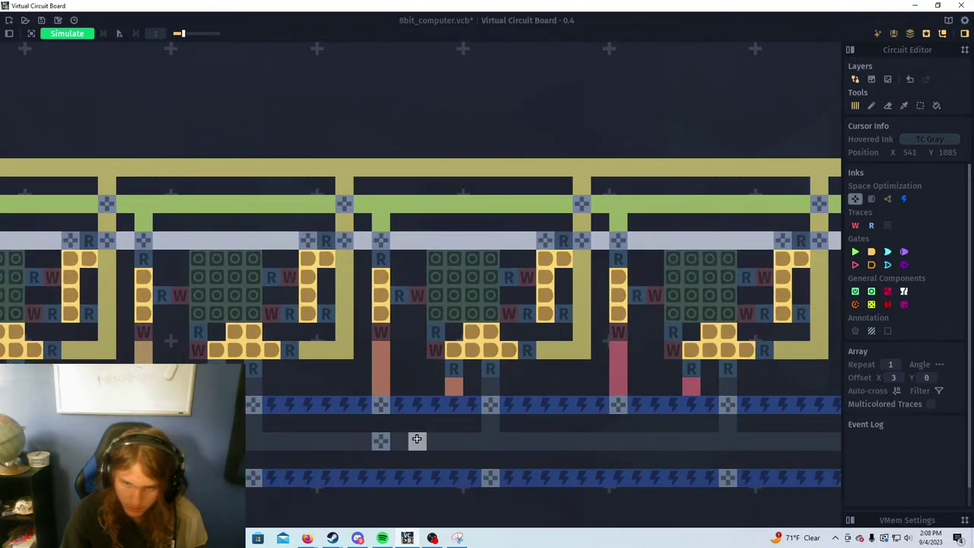
{"action": "key", "text": "d"}
{"action": "key", "text": "s"}
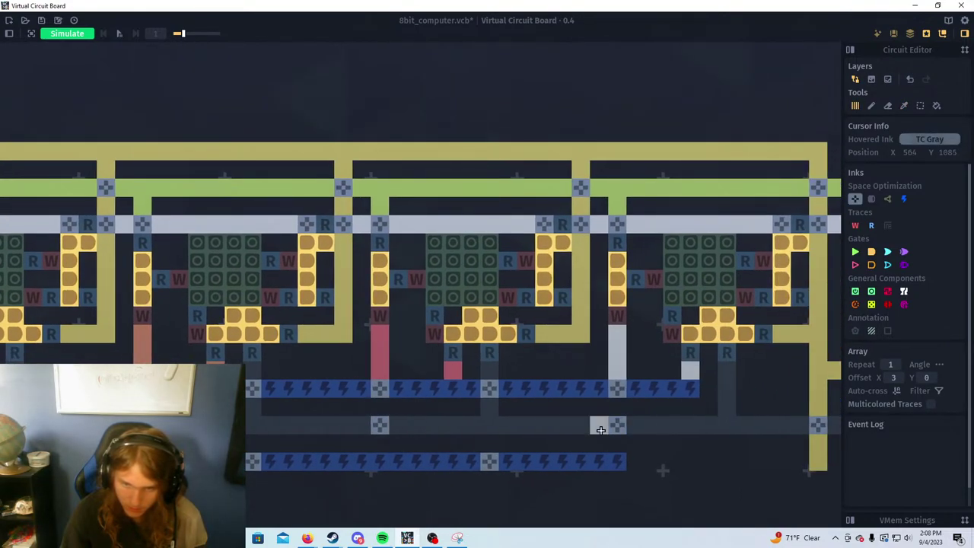
Extend the last cell's white input trace through the grey-line cross down to the lower blue bus line
{"action": "left_click", "coordinate": [617, 366], "text": "alt"}
{"action": "left_click", "coordinate": [614, 408]}
{"action": "left_click", "coordinate": [617, 444]}
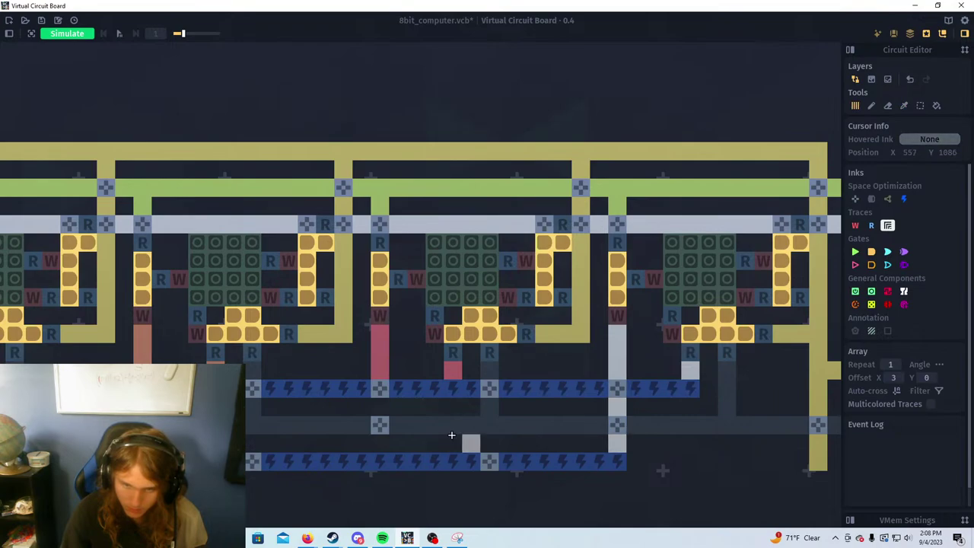
Extend the red and orange input traces of the two preceding cells down to the lower bus line in their own colours
{"action": "left_click", "coordinate": [385, 413]}
{"action": "left_click", "coordinate": [379, 444]}
{"action": "key", "text": "a"}
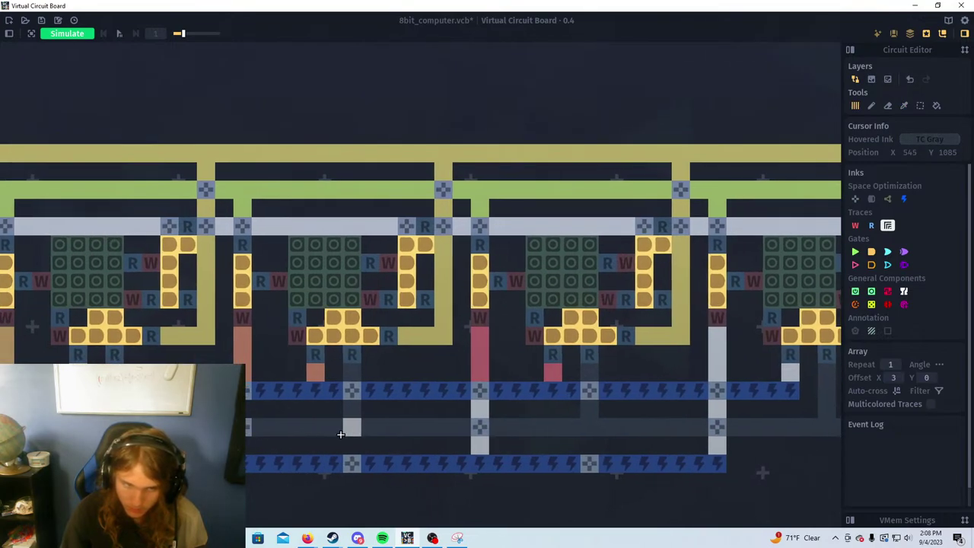
{"action": "middle_click", "coordinate": [484, 351]}
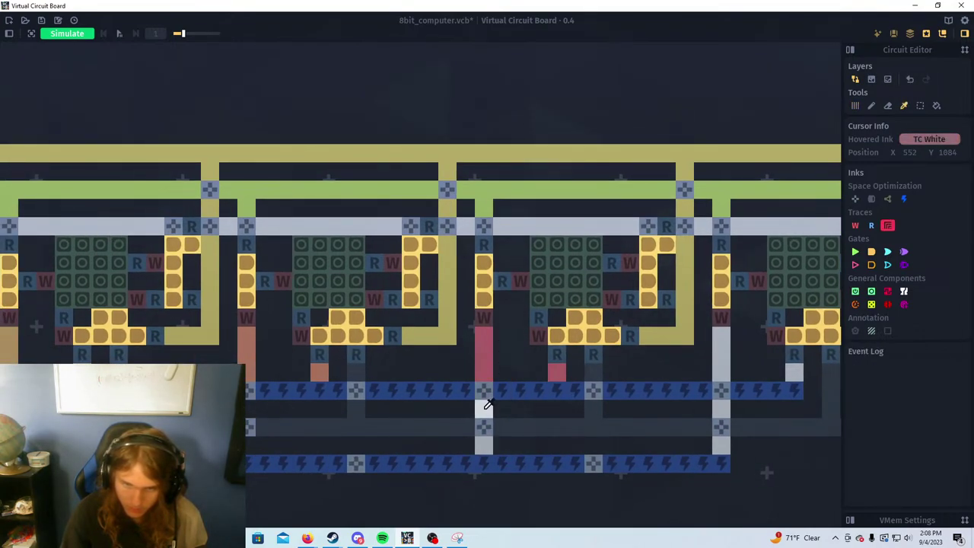
{"action": "left_click", "coordinate": [484, 408]}
{"action": "left_click", "coordinate": [488, 445]}
{"action": "left_click", "coordinate": [248, 350], "text": "alt"}
{"action": "left_click", "coordinate": [250, 409]}
{"action": "left_click", "coordinate": [250, 445]}
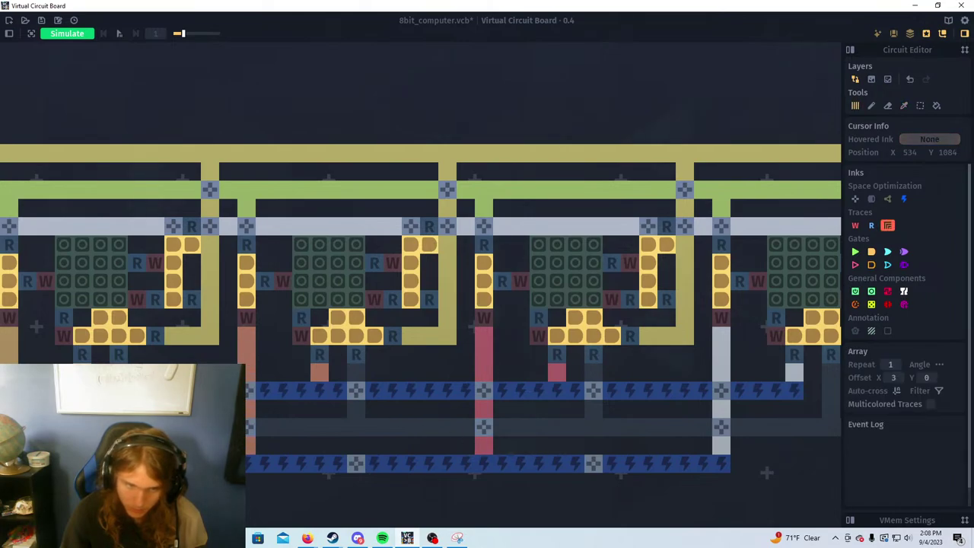
Extend the TC Gold, TC Yellow and TC Lemon input traces past the grey line to the lower blue bus line
{"action": "left_click_drag", "start_coordinate": [155, 410], "coordinate": [386, 428]}
{"action": "left_click", "coordinate": [240, 373], "text": "alt"}
{"action": "left_click", "coordinate": [240, 428]}
{"action": "left_click", "coordinate": [240, 464]}
{"action": "mouse_move", "coordinate": [240, 464]}
{"action": "left_mouse_down"}
{"action": "mouse_move", "coordinate": [281, 481]}
{"action": "mouse_move", "coordinate": [403, 480]}
{"action": "left_mouse_up"}
{"action": "left_click", "coordinate": [167, 399], "text": "alt"}
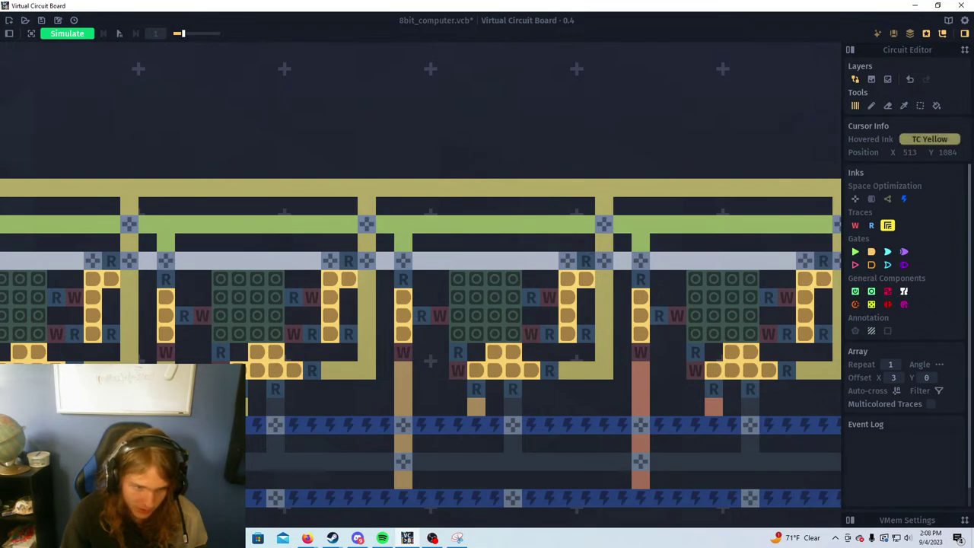
{"action": "left_click_drag", "start_coordinate": [166, 443], "coordinate": [394, 434]}
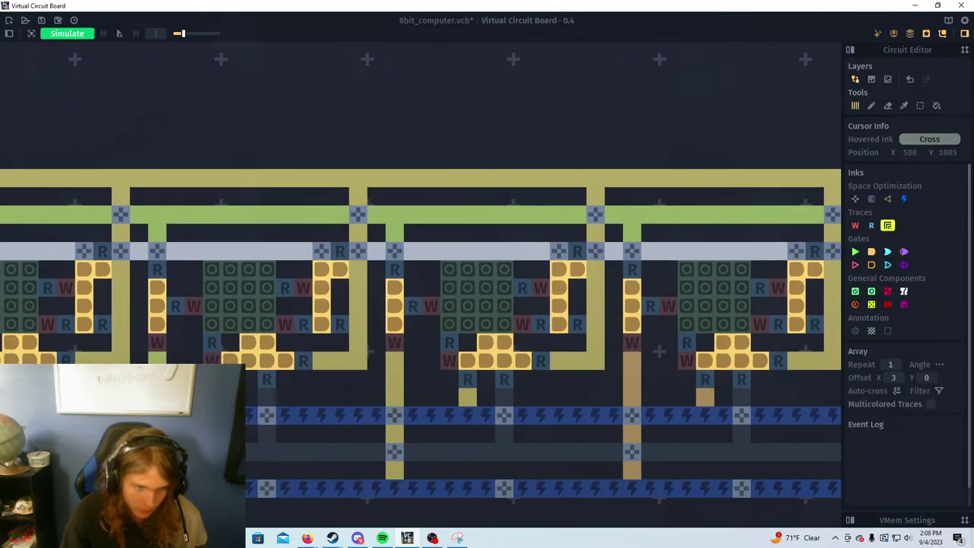
{"action": "left_click_drag", "start_coordinate": [229, 411], "coordinate": [493, 389]}
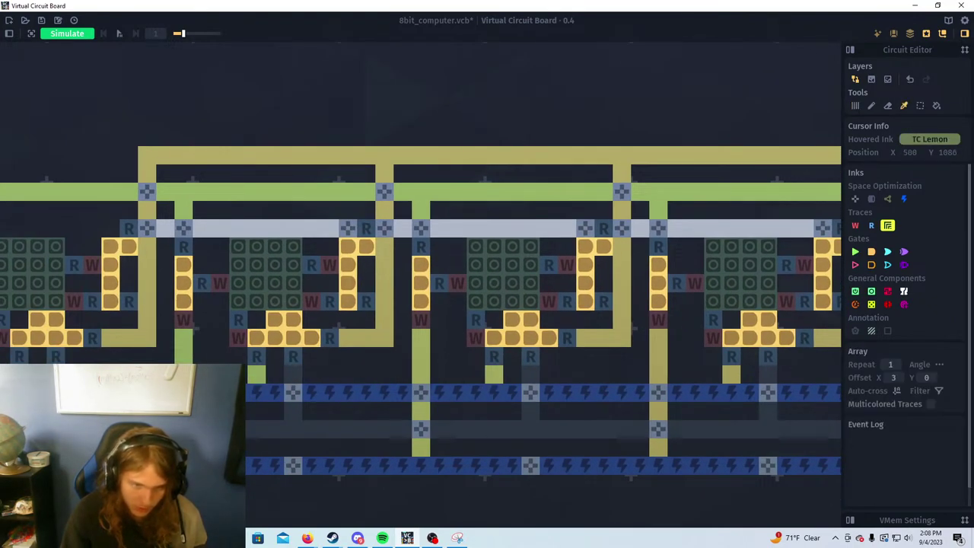
{"action": "left_click_drag", "start_coordinate": [183, 403], "coordinate": [428, 387]}
Start the simulation and toggle the latch at the far end of the register's grey line
{"action": "scroll", "coordinate": [522, 377], "scroll_direction": "down", "scroll_amount": 3}
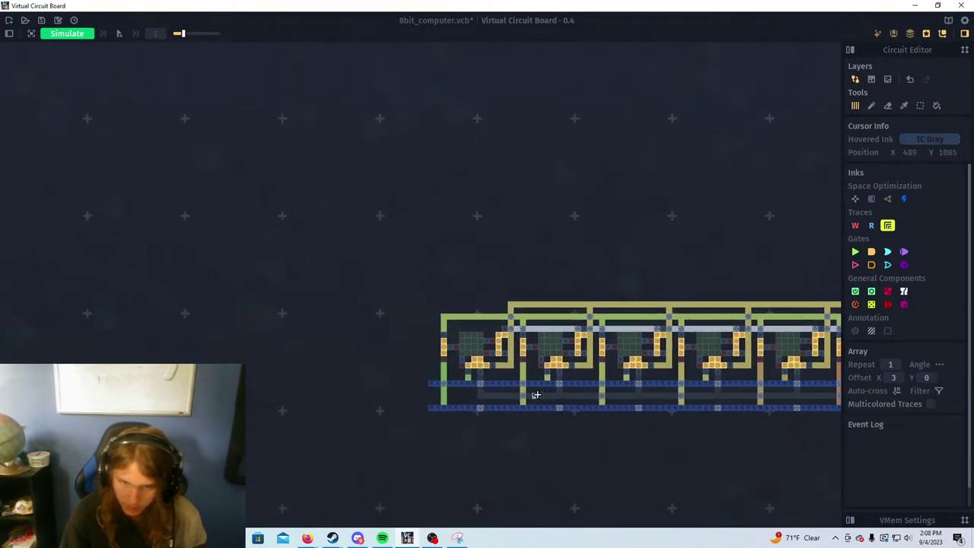
{"action": "left_click_drag", "start_coordinate": [638, 365], "coordinate": [457, 332]}
{"action": "left_click_drag", "start_coordinate": [685, 340], "coordinate": [553, 339]}
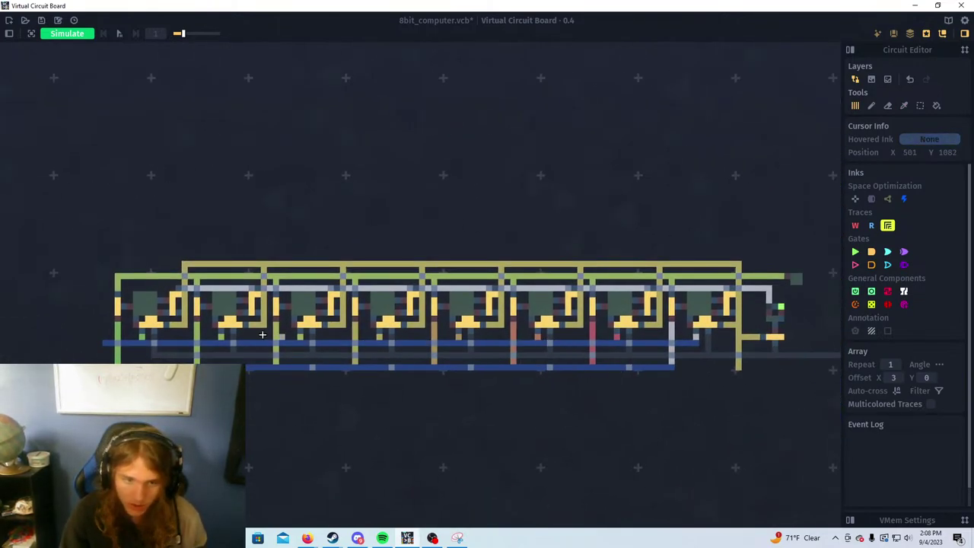
{"action": "scroll", "coordinate": [398, 345], "scroll_direction": "down", "scroll_amount": 2}
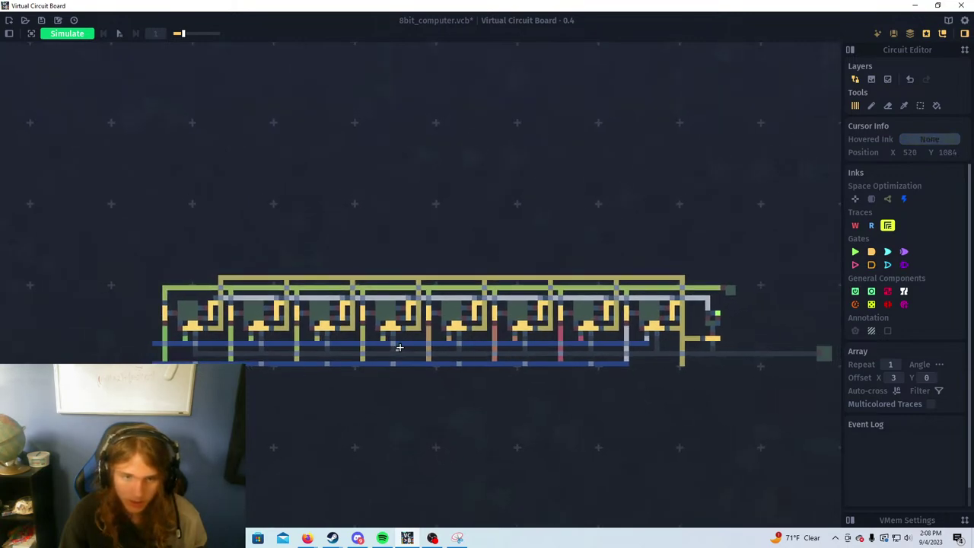
{"action": "left_click_drag", "start_coordinate": [585, 336], "coordinate": [369, 375]}
{"action": "scroll", "coordinate": [501, 373], "scroll_direction": "up", "scroll_amount": 2}
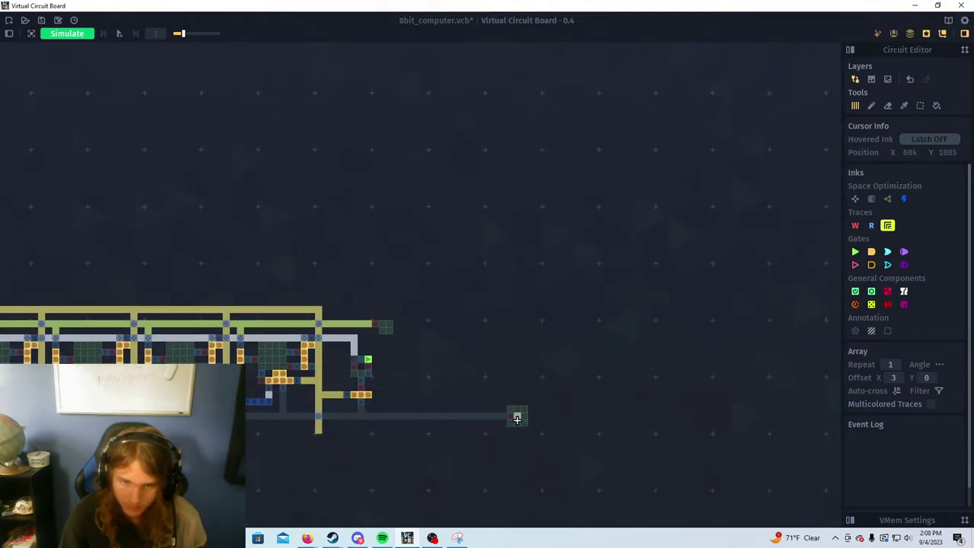
{"action": "left_click", "coordinate": [59, 34]}
{"action": "left_click", "coordinate": [518, 415]}
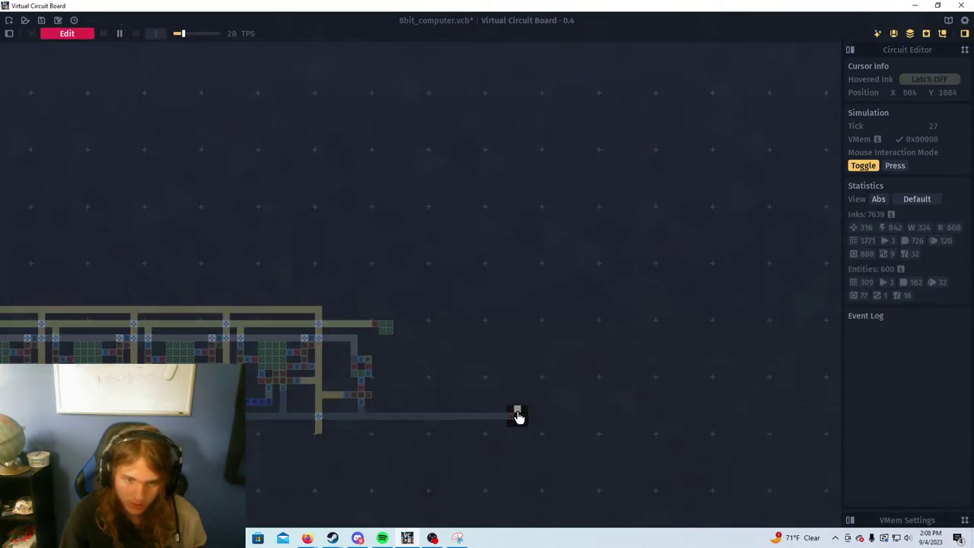
{"action": "scroll", "coordinate": [521, 416], "scroll_direction": "down", "scroll_amount": 1}
{"action": "left_click", "coordinate": [512, 414]}
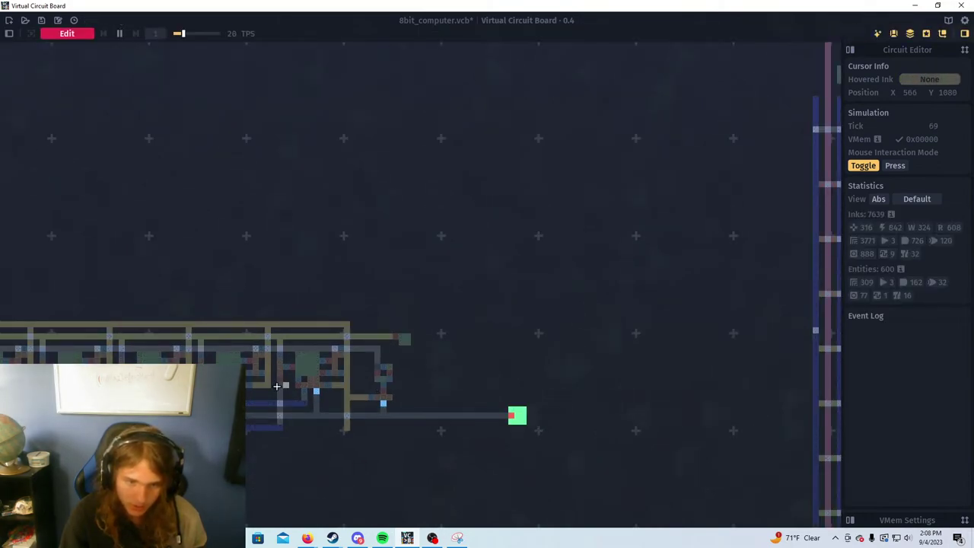
Examine the last register cell's gates and the rest of the register in the running simulation, with the grey line's latch switched off
{"action": "scroll", "coordinate": [427, 403], "scroll_direction": "up", "scroll_amount": 4}
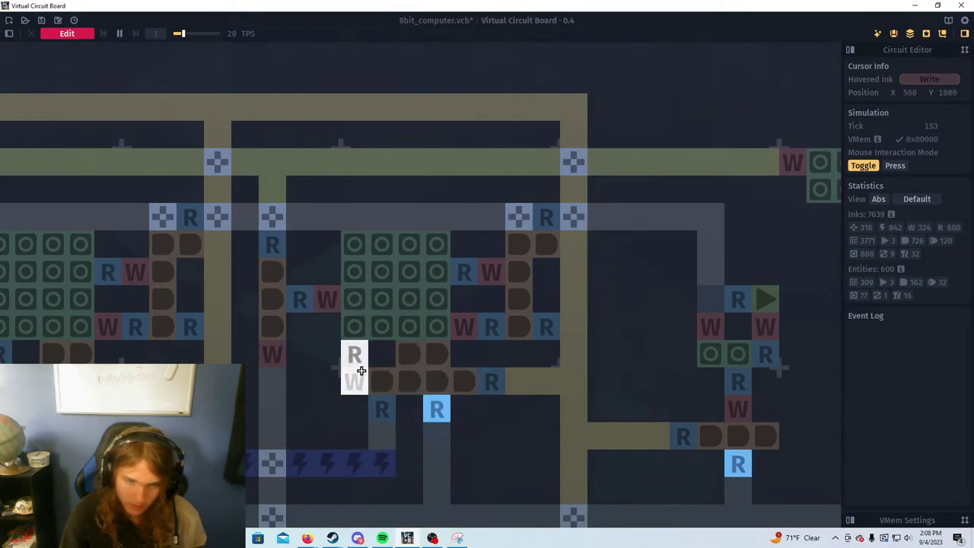
{"action": "scroll", "coordinate": [368, 307], "scroll_direction": "down", "scroll_amount": 5}
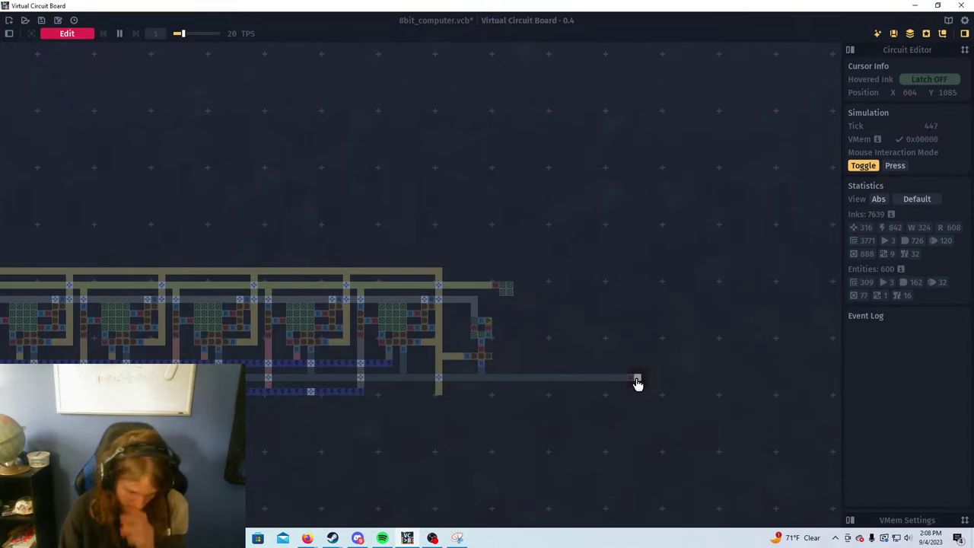
{"action": "scroll", "coordinate": [632, 382], "scroll_direction": "down", "scroll_amount": 1}
{"action": "left_click_drag", "start_coordinate": [632, 383], "coordinate": [576, 354]}
{"action": "left_click_drag", "start_coordinate": [317, 348], "coordinate": [398, 351]}
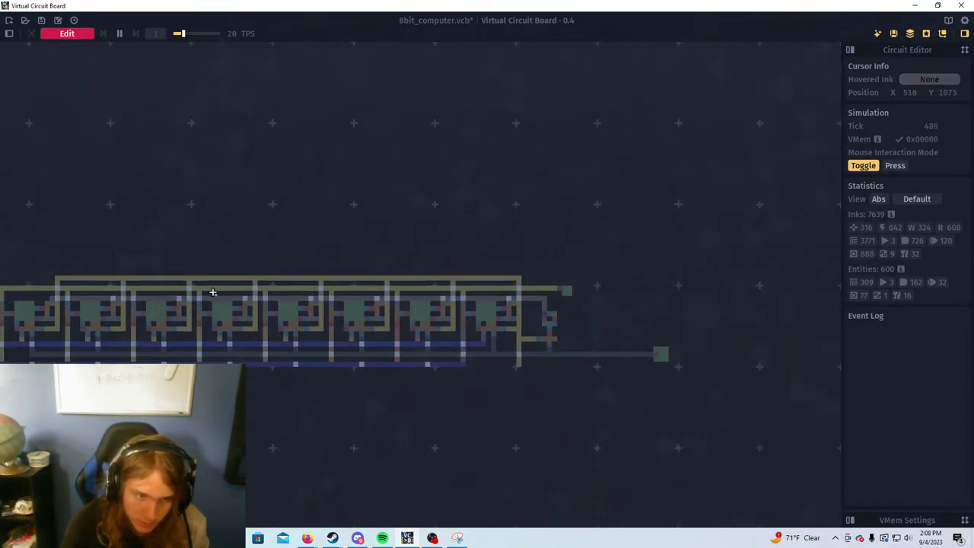
Stop the simulation and return to editing the circuit
{"action": "left_click_drag", "start_coordinate": [238, 289], "coordinate": [436, 309]}
{"action": "left_click", "coordinate": [67, 33]}
{"action": "scroll", "coordinate": [233, 293], "scroll_direction": "down", "scroll_amount": 2}
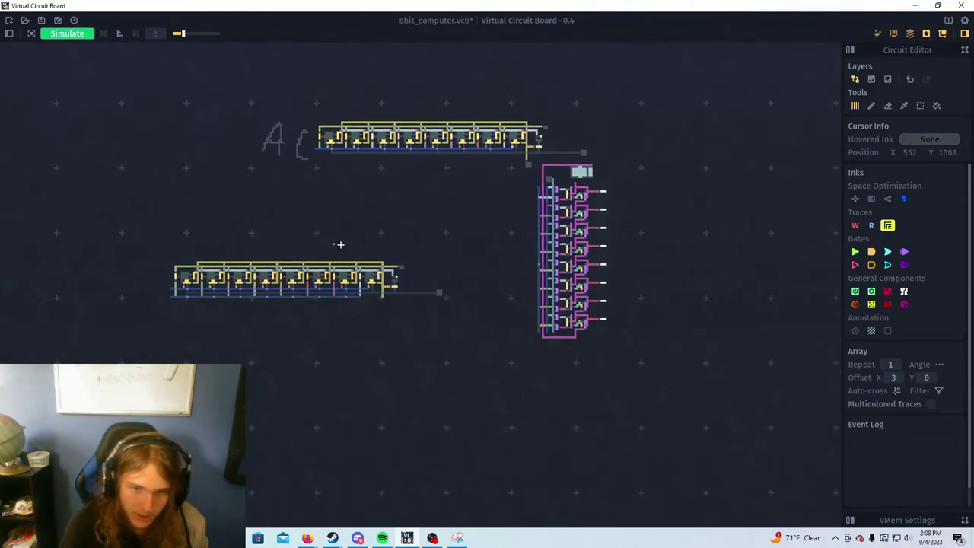
{"action": "scroll", "coordinate": [365, 254], "scroll_direction": "up", "scroll_amount": 1}
{"action": "left_click_drag", "start_coordinate": [67, 251], "coordinate": [480, 359]}
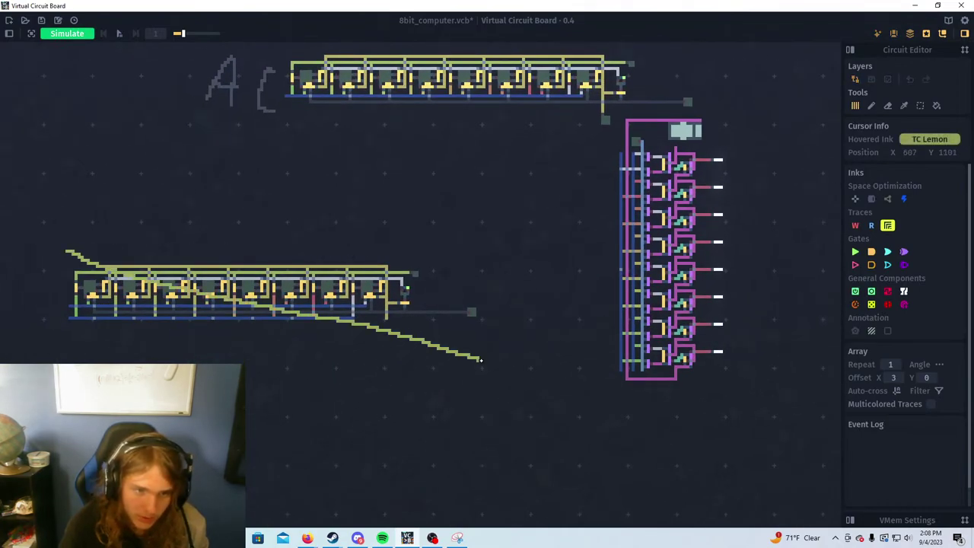
{"action": "key", "text": "ctrl+z"}
Select the whole copied register, mirror it horizontally and place it below the AC register, beside the adder's vertical bus lines
{"action": "key", "text": "s"}
{"action": "mouse_move", "coordinate": [70, 260]}
{"action": "left_mouse_down"}
{"action": "mouse_move", "coordinate": [361, 331]}
{"action": "mouse_move", "coordinate": [494, 332]}
{"action": "left_mouse_up"}
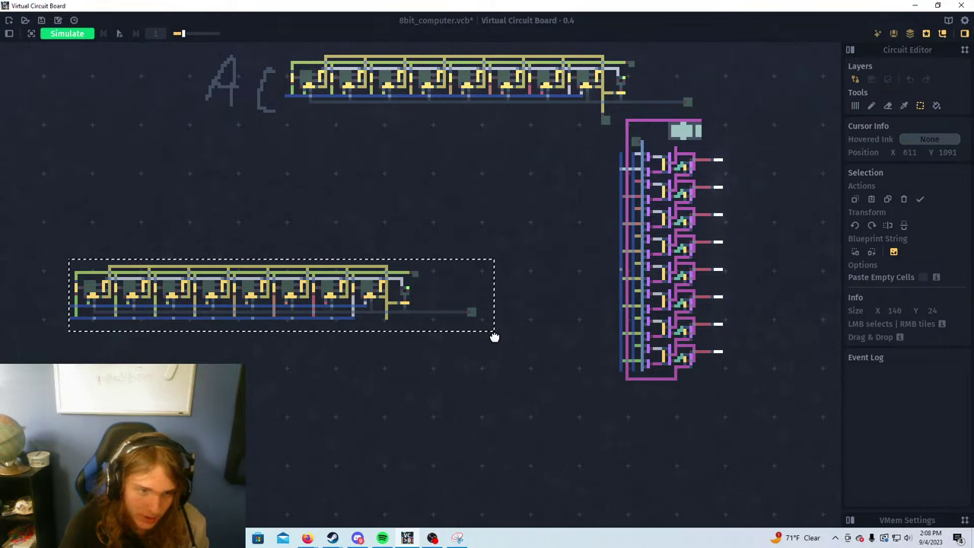
{"action": "left_click", "coordinate": [888, 226]}
{"action": "left_click_drag", "start_coordinate": [262, 312], "coordinate": [384, 166]}
{"action": "left_click", "coordinate": [401, 274]}
{"action": "left_click_drag", "start_coordinate": [555, 224], "coordinate": [445, 277]}
Place a Cross on each of the adder's two vertical bus lines, level with the mirrored register's lower bus line
{"action": "scroll", "coordinate": [475, 221], "scroll_direction": "up", "scroll_amount": 2}
{"action": "scroll", "coordinate": [504, 265], "scroll_direction": "up", "scroll_amount": 5}
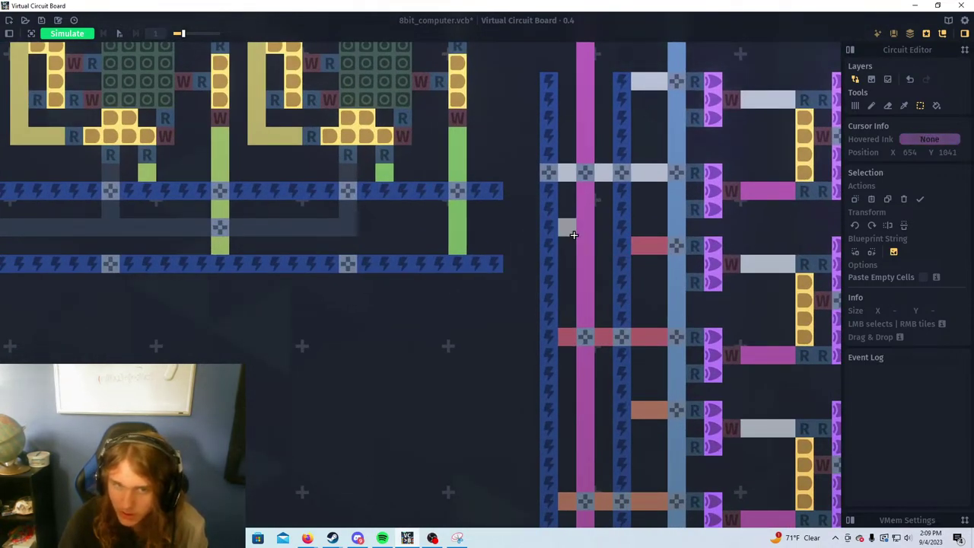
{"action": "scroll", "coordinate": [578, 232], "scroll_direction": "down", "scroll_amount": 3}
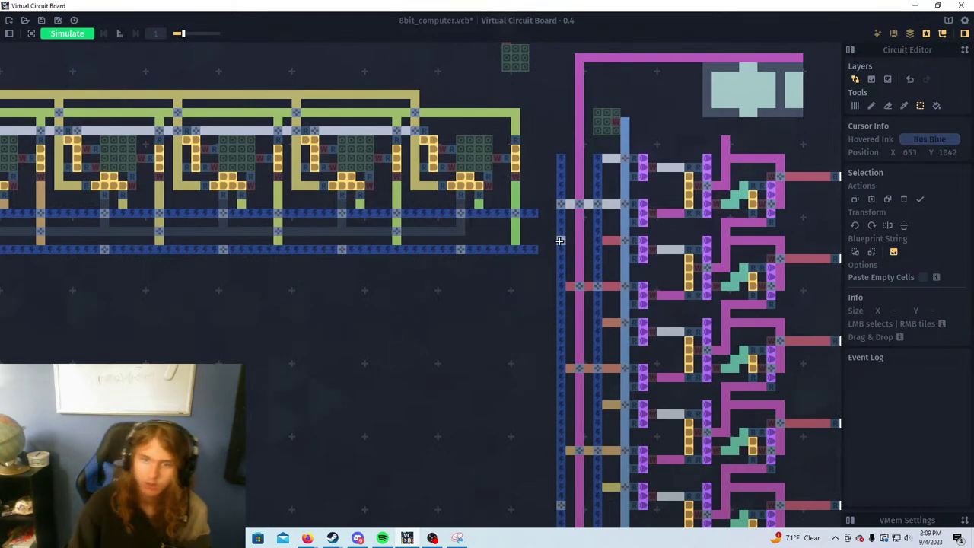
{"action": "scroll", "coordinate": [536, 248], "scroll_direction": "up", "scroll_amount": 5}
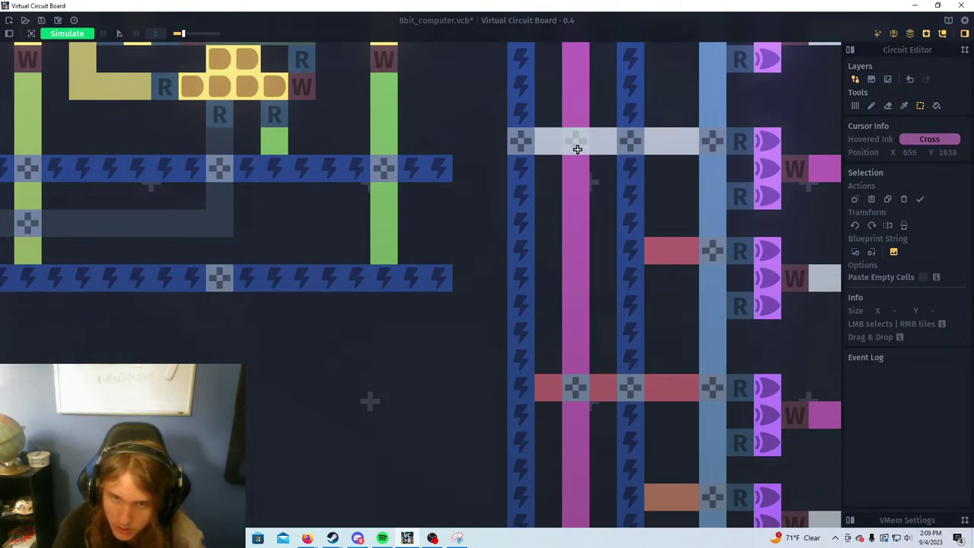
{"action": "left_click", "coordinate": [516, 274]}
{"action": "key", "text": "a"}
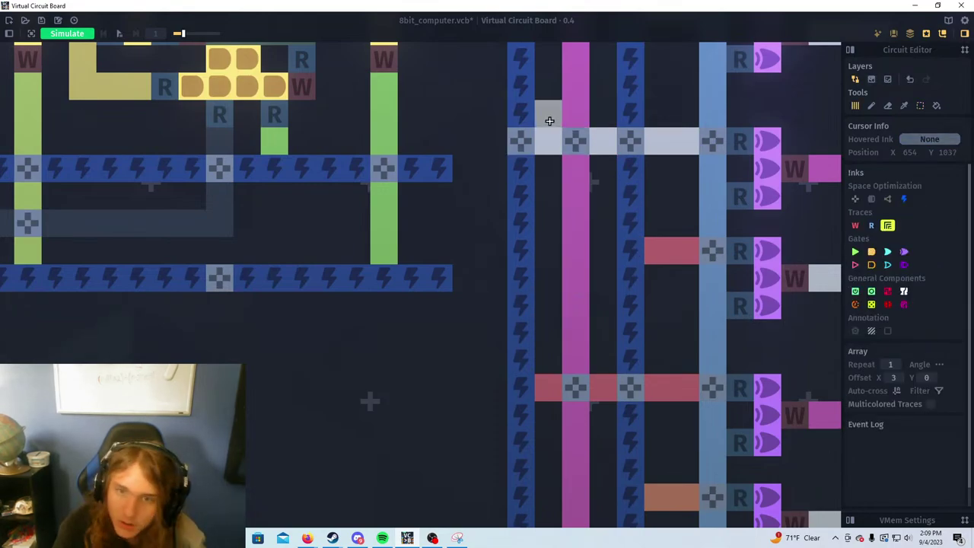
{"action": "left_click", "coordinate": [576, 141], "text": "alt"}
{"action": "left_click", "coordinate": [525, 271]}
{"action": "left_click", "coordinate": [630, 278]}
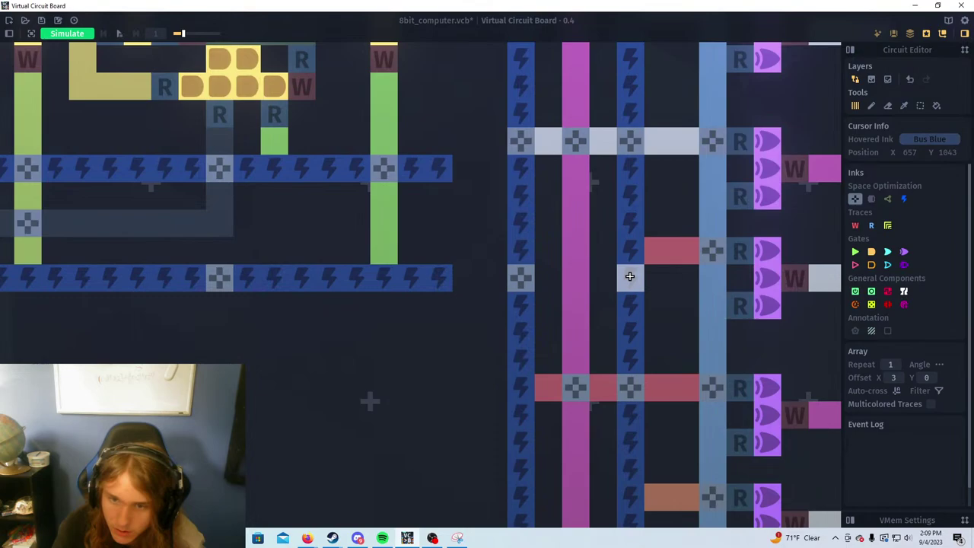
Extend the mirrored register's lower bus line in Bus Blue to the adder's second vertical bus line, with a Cross over the pink trace
{"action": "left_click", "coordinate": [421, 177], "text": "alt"}
{"action": "left_click_drag", "start_coordinate": [471, 277], "coordinate": [497, 278]}
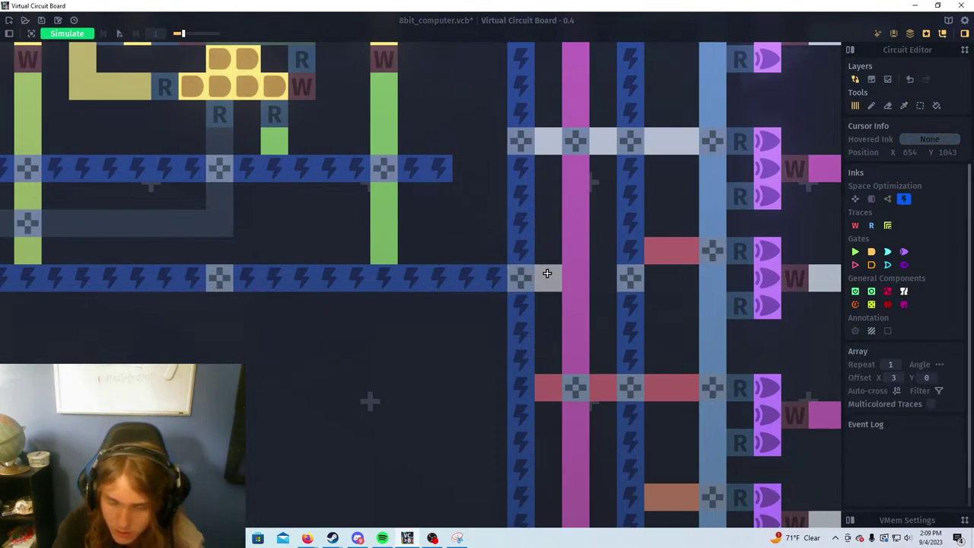
{"action": "left_click", "coordinate": [625, 277], "text": "alt"}
{"action": "left_click", "coordinate": [580, 278]}
{"action": "left_click", "coordinate": [501, 277], "text": "alt"}
{"action": "left_click", "coordinate": [549, 278]}
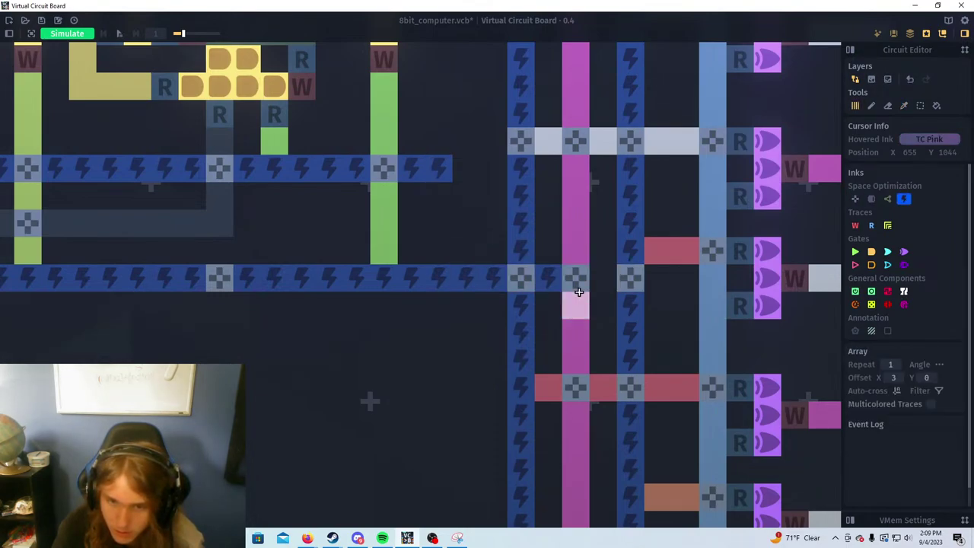
{"action": "left_click", "coordinate": [600, 286]}
{"action": "left_click_drag", "start_coordinate": [647, 284], "coordinate": [597, 312]}
{"action": "scroll", "coordinate": [604, 324], "scroll_direction": "down", "scroll_amount": 1}
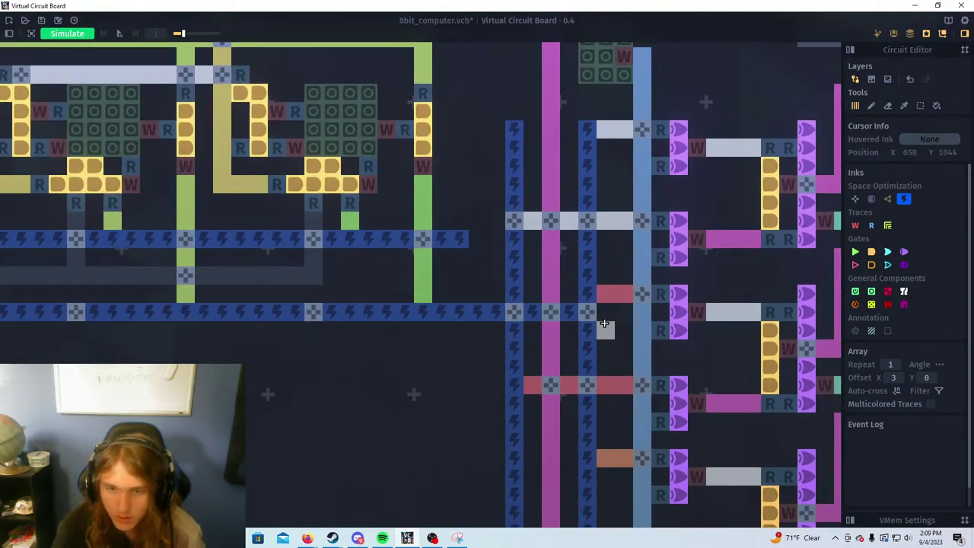
Run a Bus Blue line from the adder-side end of the mirrored register's upper bus line up and back over its nearest cell
{"action": "scroll", "coordinate": [605, 324], "scroll_direction": "down", "scroll_amount": 4}
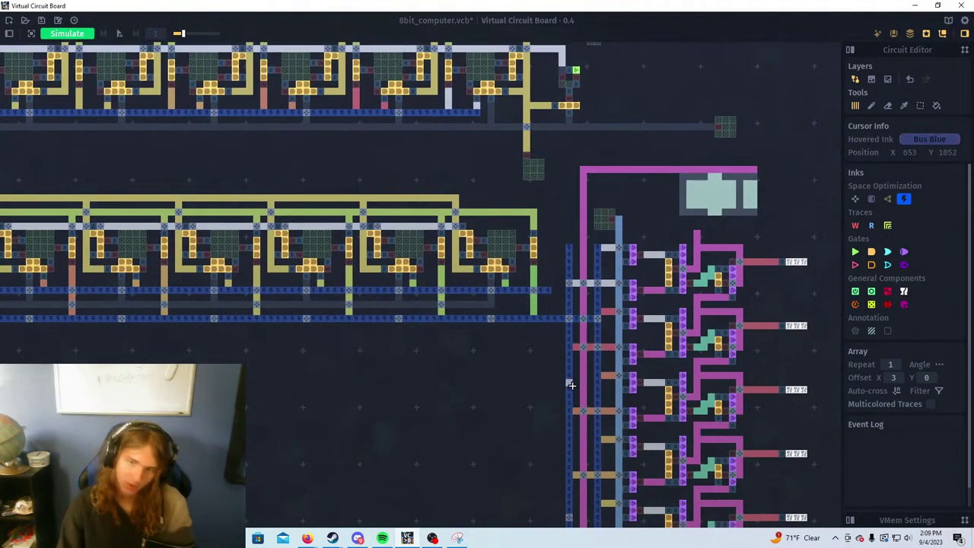
{"action": "left_click_drag", "start_coordinate": [509, 364], "coordinate": [616, 397]}
{"action": "left_click_drag", "start_coordinate": [292, 360], "coordinate": [526, 363]}
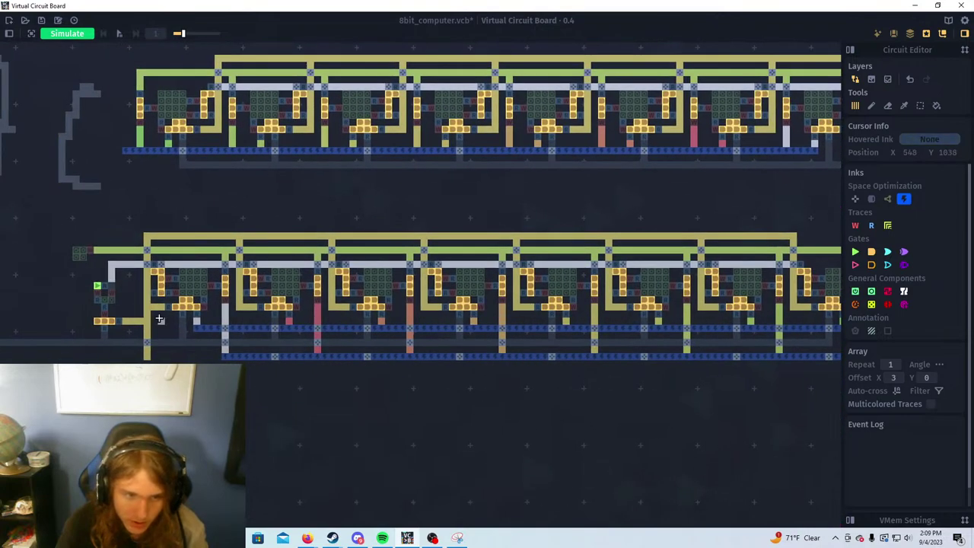
{"action": "left_click_drag", "start_coordinate": [160, 321], "coordinate": [306, 328]}
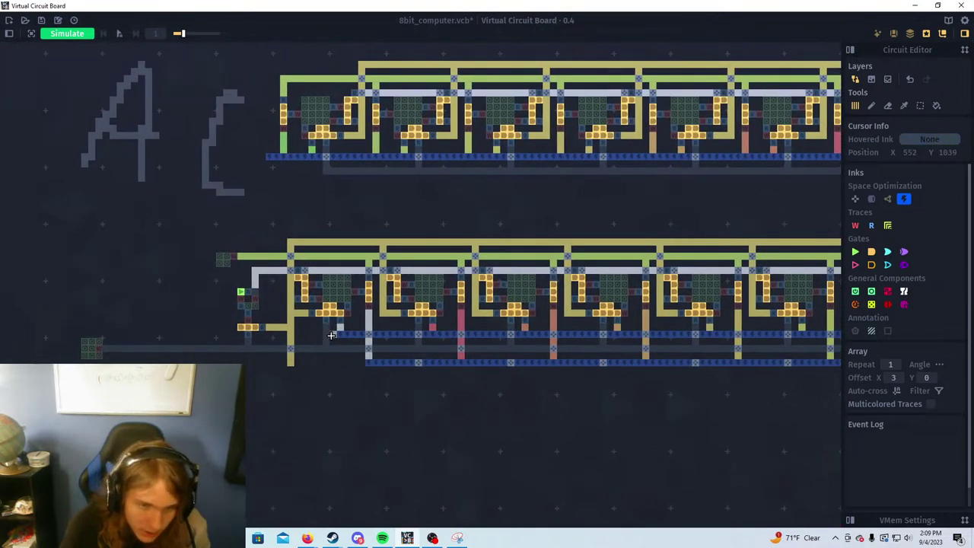
{"action": "key", "text": "d"}
{"action": "key", "text": "w"}
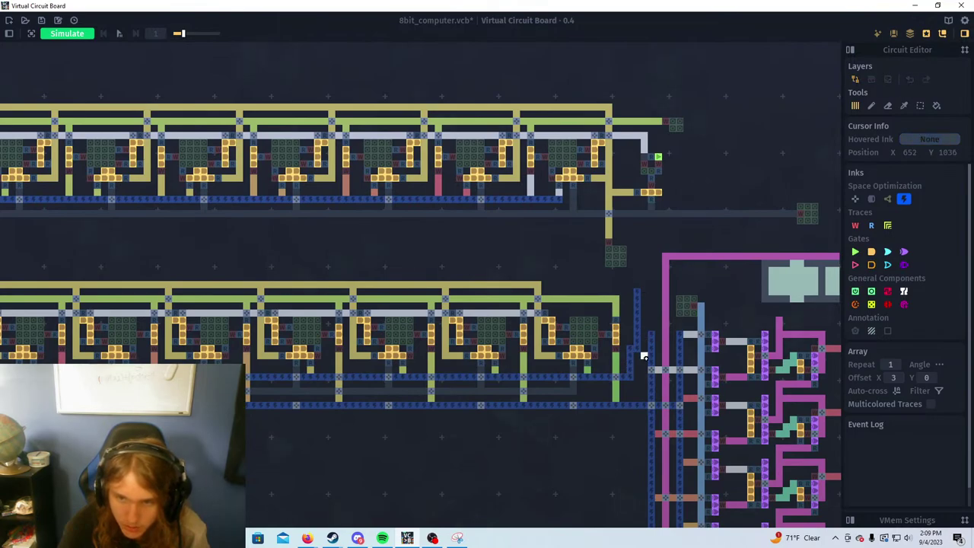
{"action": "left_click_drag", "start_coordinate": [630, 349], "coordinate": [630, 277]}
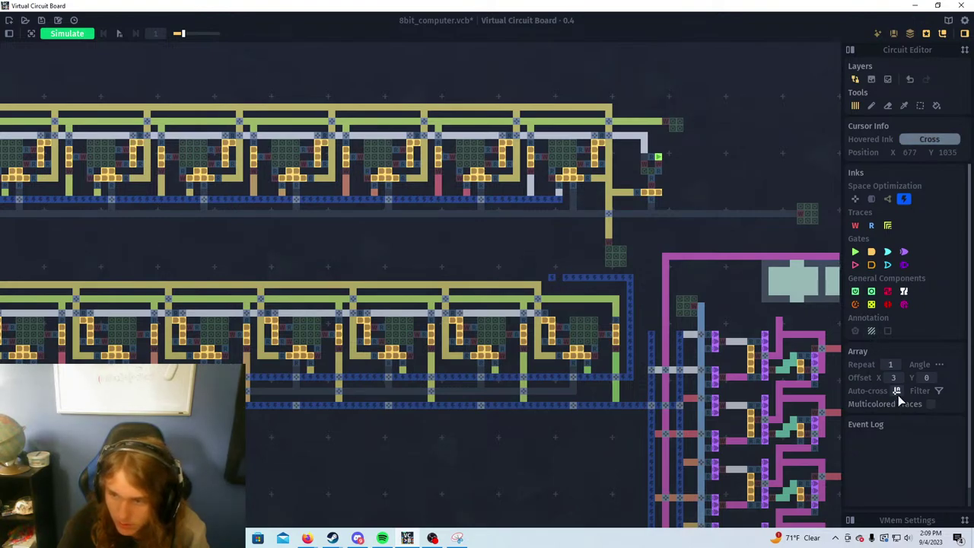
Turn on Auto-cross and continue the new bus line up across the grey line to the AC register's bus line
{"action": "scroll", "coordinate": [571, 290], "scroll_direction": "up", "scroll_amount": 3}
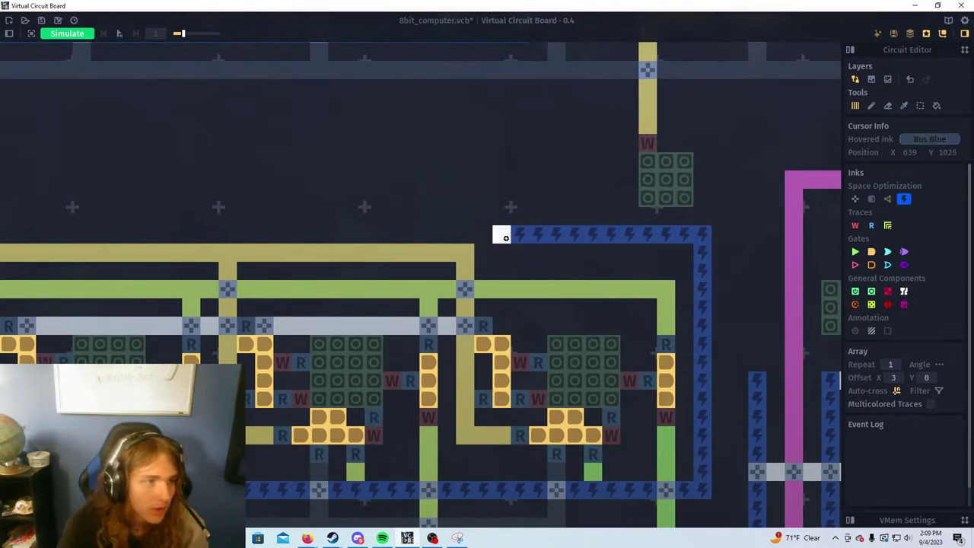
{"action": "left_click_drag", "start_coordinate": [502, 216], "coordinate": [510, 317]}
{"action": "left_click_drag", "start_coordinate": [491, 262], "coordinate": [491, 292]}
{"action": "left_click_drag", "start_coordinate": [512, 349], "coordinate": [512, 168]}
{"action": "scroll", "coordinate": [561, 275], "scroll_direction": "down", "scroll_amount": 3}
Replace the Cross where the new line meets the AC register's bus line with Bus Blue to join the two
{"action": "scroll", "coordinate": [535, 207], "scroll_direction": "up", "scroll_amount": 4}
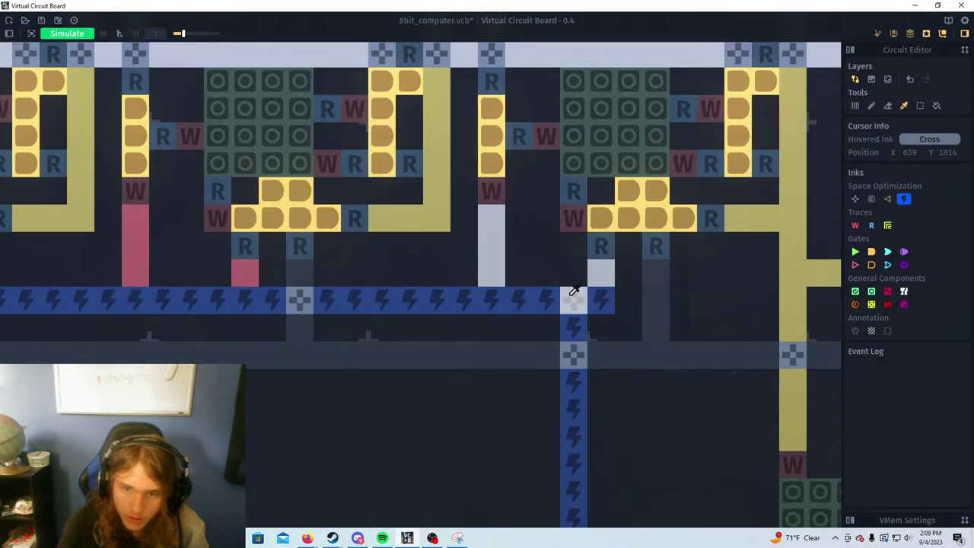
{"action": "left_click", "coordinate": [557, 300]}
{"action": "left_click", "coordinate": [574, 301]}
{"action": "scroll", "coordinate": [594, 351], "scroll_direction": "down", "scroll_amount": 3}
{"action": "right_click", "coordinate": [579, 334]}
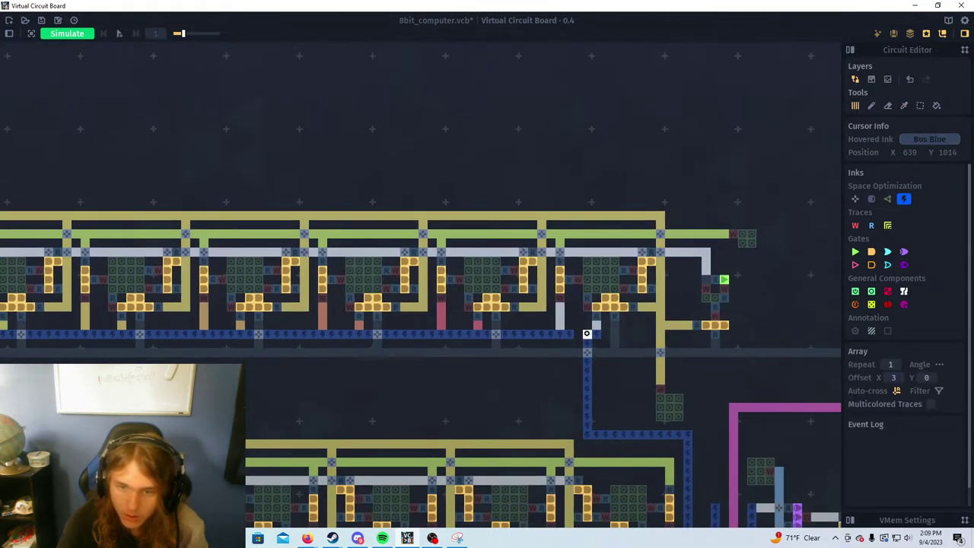
Trim the overhanging end of the AC register's bus line flush with its outermost cell, next to the AC label
{"action": "scroll", "coordinate": [609, 365], "scroll_direction": "down", "scroll_amount": 3}
{"action": "left_click_drag", "start_coordinate": [620, 379], "coordinate": [522, 354]}
{"action": "scroll", "coordinate": [545, 316], "scroll_direction": "down", "scroll_amount": 1}
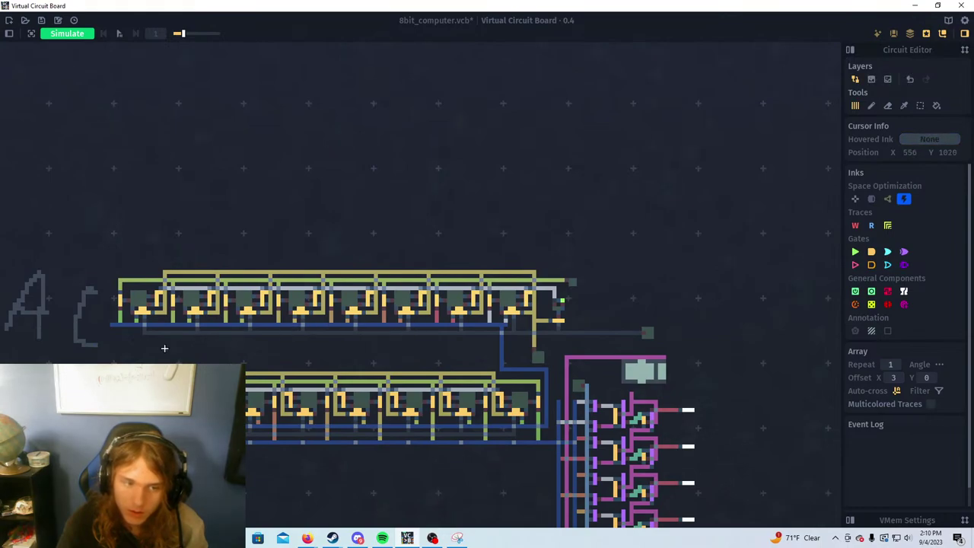
{"action": "left_click_drag", "start_coordinate": [165, 348], "coordinate": [251, 342]}
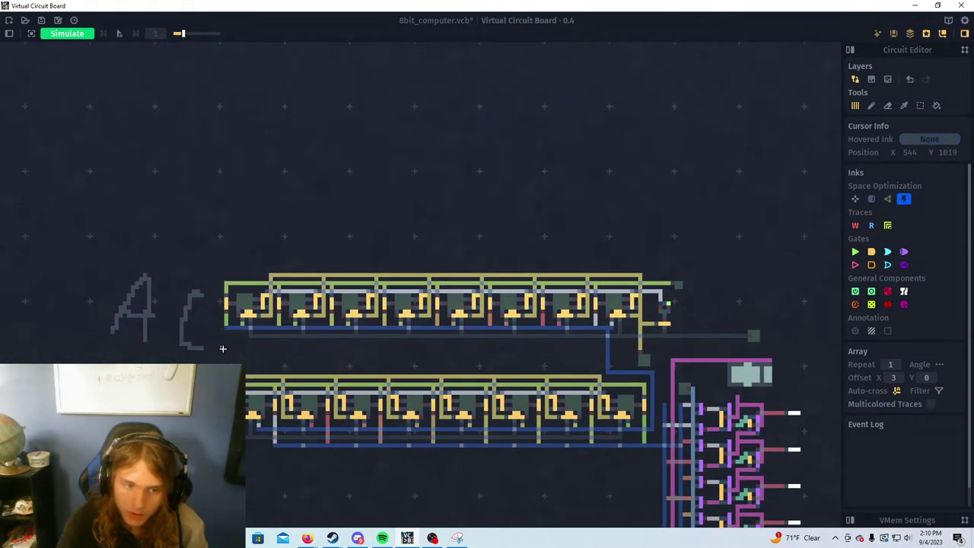
Examine the AC register's cells and the bus wiring between both registers and the adder
{"action": "scroll", "coordinate": [223, 348], "scroll_direction": "up", "scroll_amount": 3}
{"action": "scroll", "coordinate": [459, 337], "scroll_direction": "down", "scroll_amount": 1}
{"action": "left_click_drag", "start_coordinate": [472, 335], "coordinate": [305, 340]}
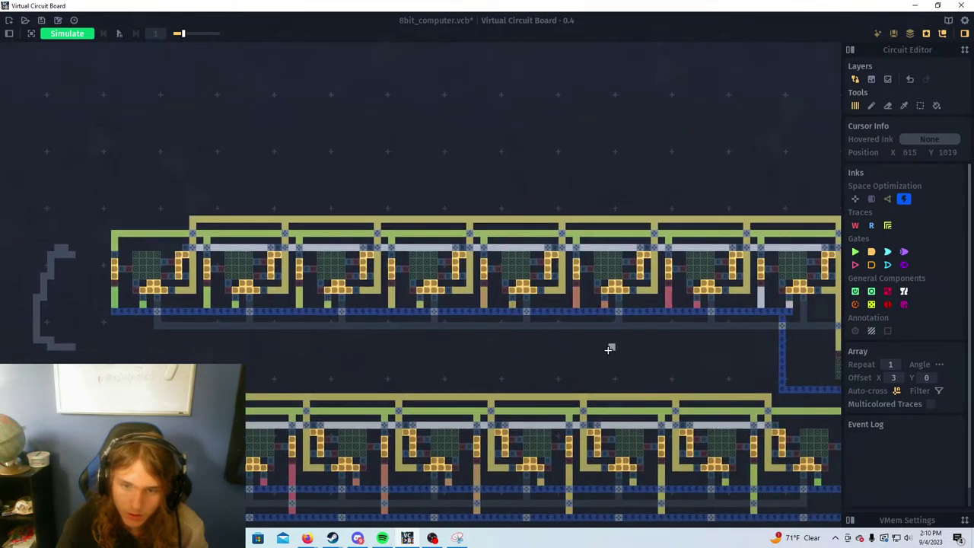
{"action": "left_click_drag", "start_coordinate": [611, 348], "coordinate": [520, 339]}
{"action": "left_click_drag", "start_coordinate": [427, 330], "coordinate": [598, 300]}
{"action": "scroll", "coordinate": [387, 307], "scroll_direction": "down", "scroll_amount": 2}
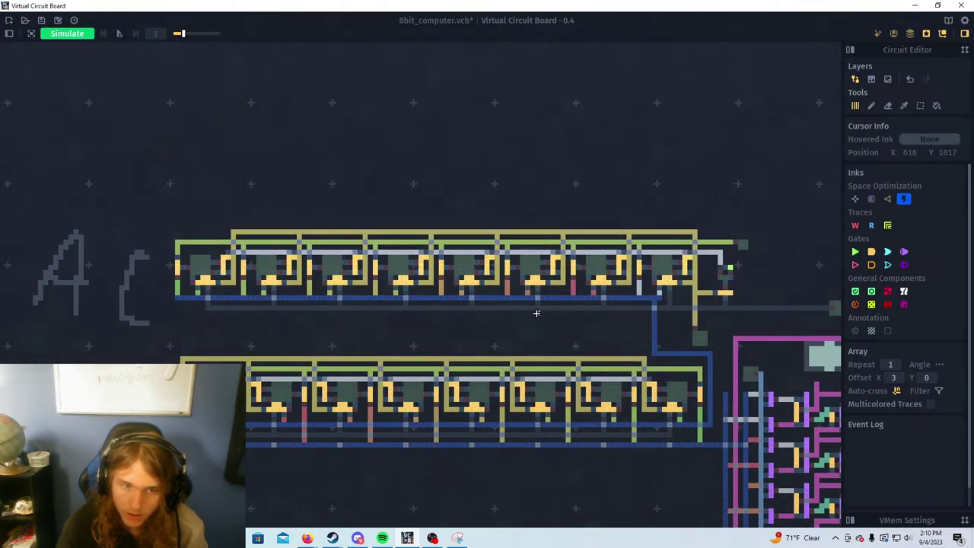
{"action": "scroll", "coordinate": [532, 314], "scroll_direction": "down", "scroll_amount": 3}
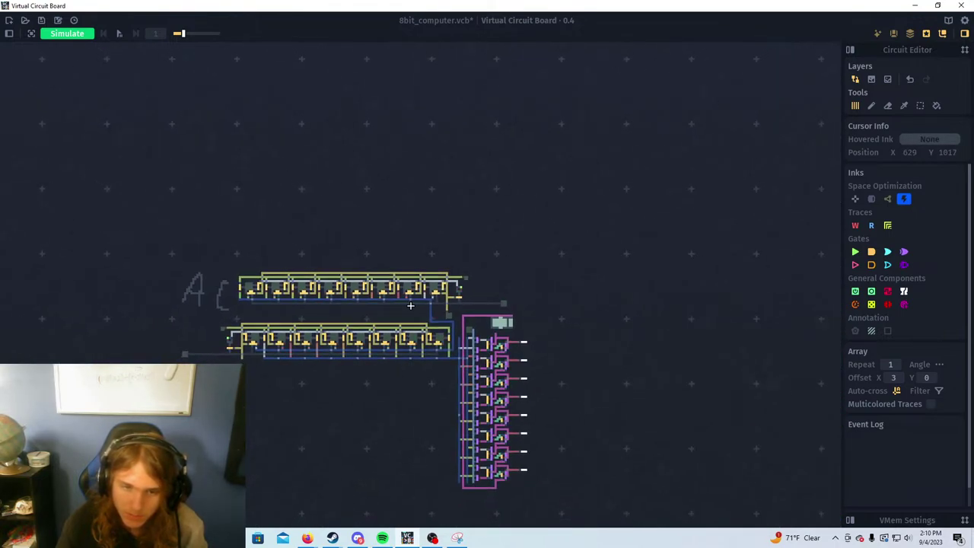
{"action": "scroll", "coordinate": [438, 308], "scroll_direction": "up", "scroll_amount": 2}
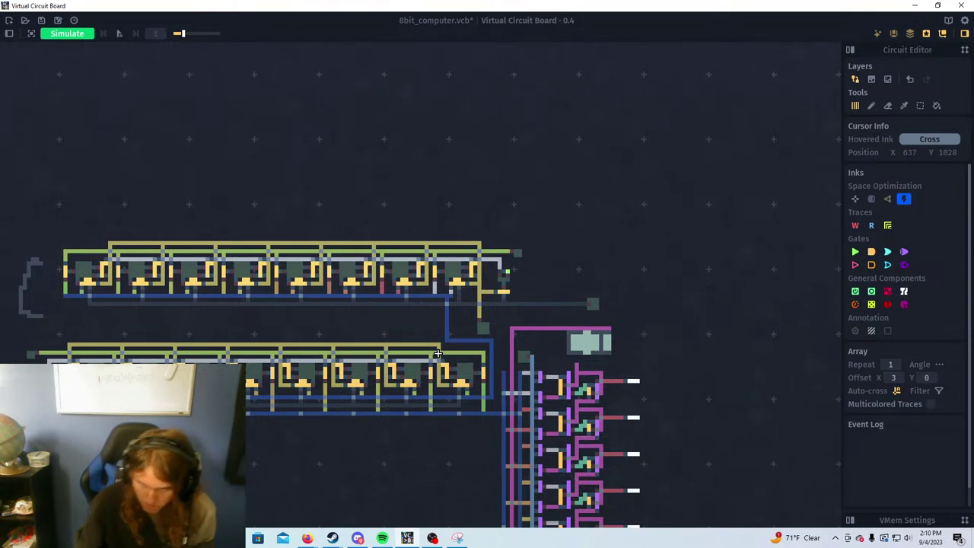
Branch a Bus Blue line off the registers' connecting bus across the pink trace, and erase the pink stub above the top adder cell
{"action": "scroll", "coordinate": [471, 314], "scroll_direction": "up", "scroll_amount": 5}
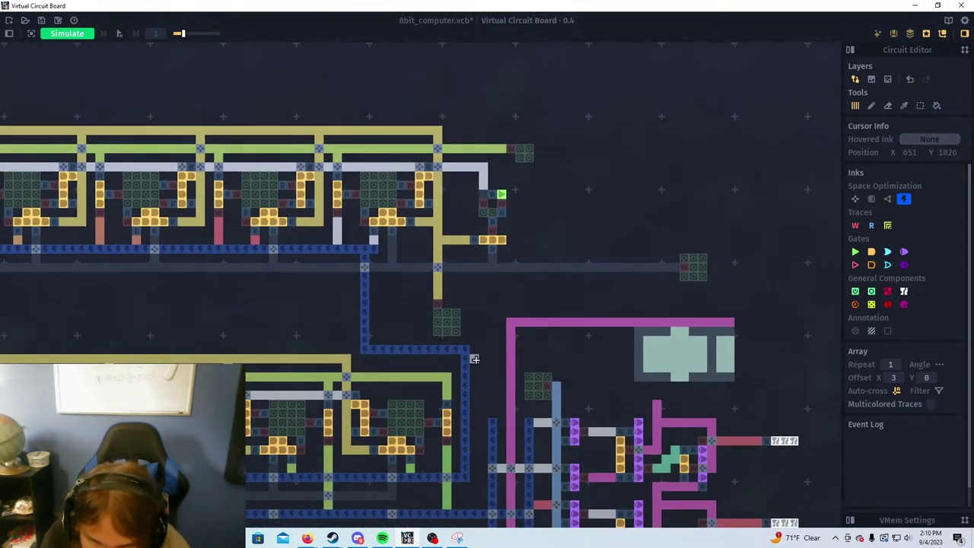
{"action": "left_click_drag", "start_coordinate": [493, 357], "coordinate": [566, 360]}
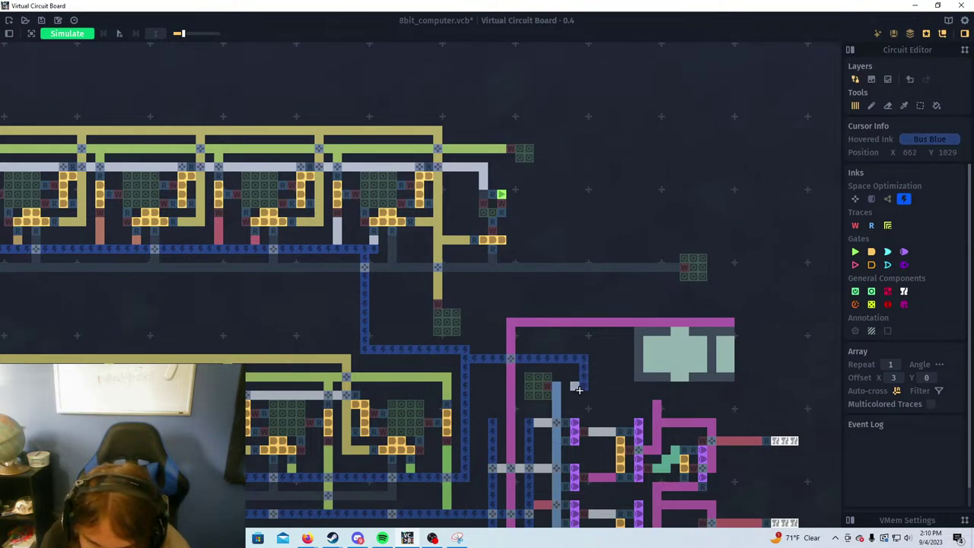
{"action": "left_click_drag", "start_coordinate": [612, 395], "coordinate": [623, 395]}
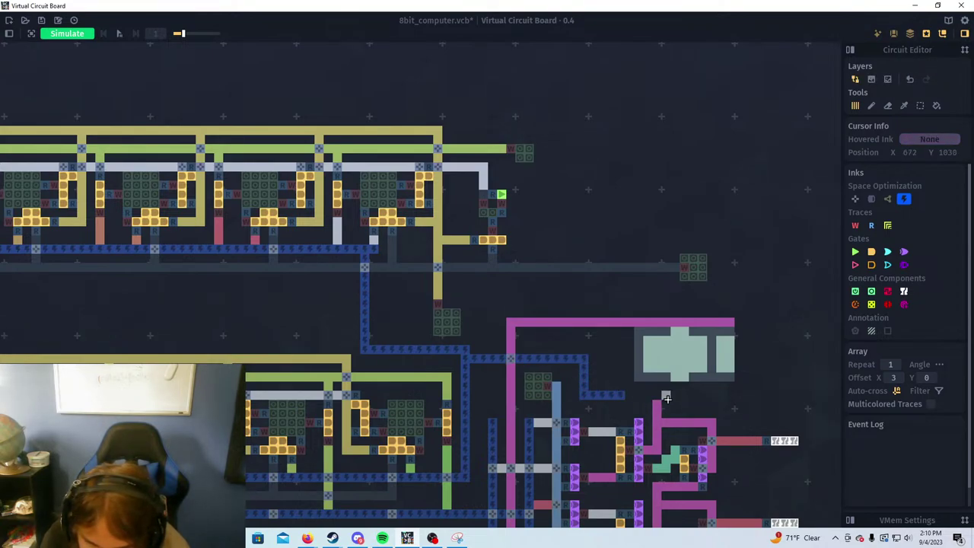
{"action": "right_click", "coordinate": [658, 405]}
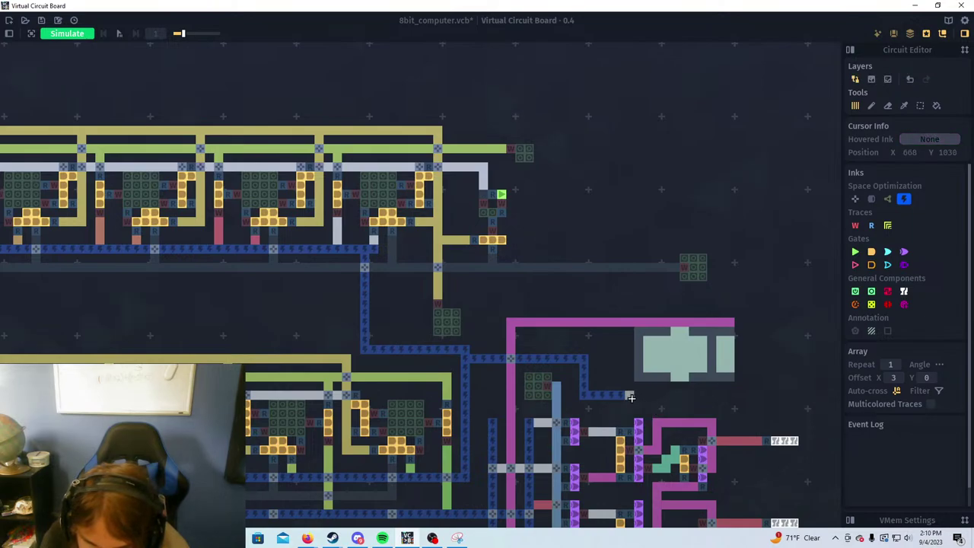
Continue the branched bus line beneath the plus-minus symbol and down to just above the white cells of the adder's first output
{"action": "scroll", "coordinate": [775, 396], "scroll_direction": "up", "scroll_amount": 4}
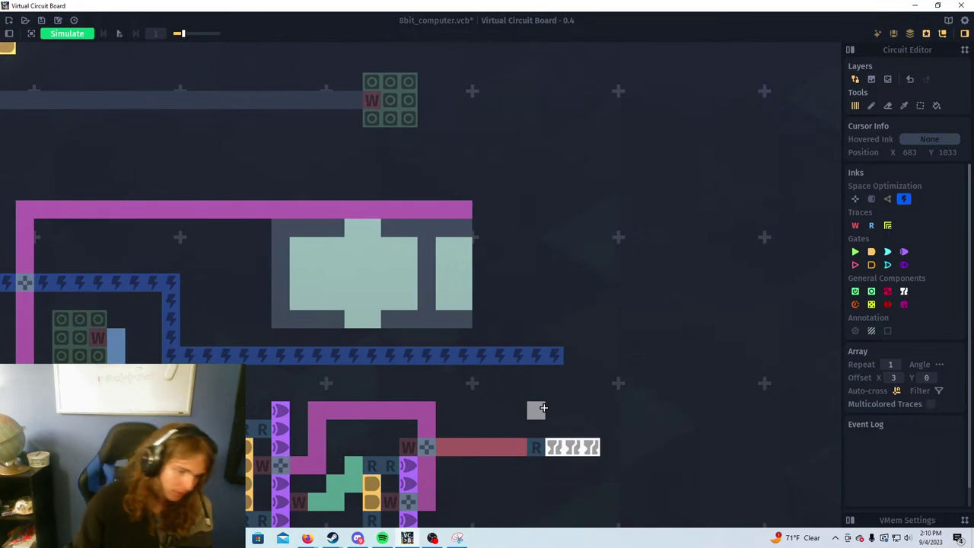
{"action": "scroll", "coordinate": [524, 339], "scroll_direction": "up", "scroll_amount": 2}
{"action": "scroll", "coordinate": [524, 335], "scroll_direction": "down", "scroll_amount": 2}
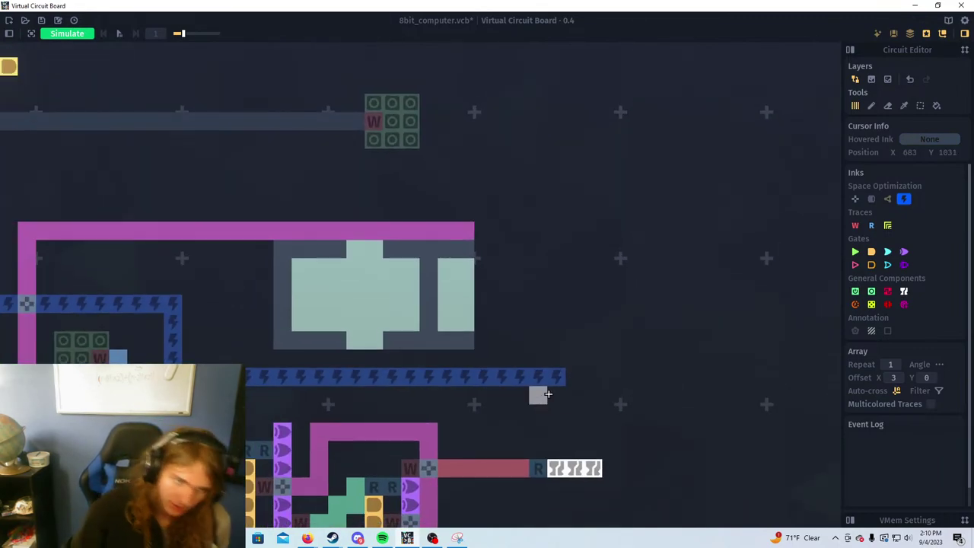
{"action": "scroll", "coordinate": [535, 392], "scroll_direction": "up", "scroll_amount": 2}
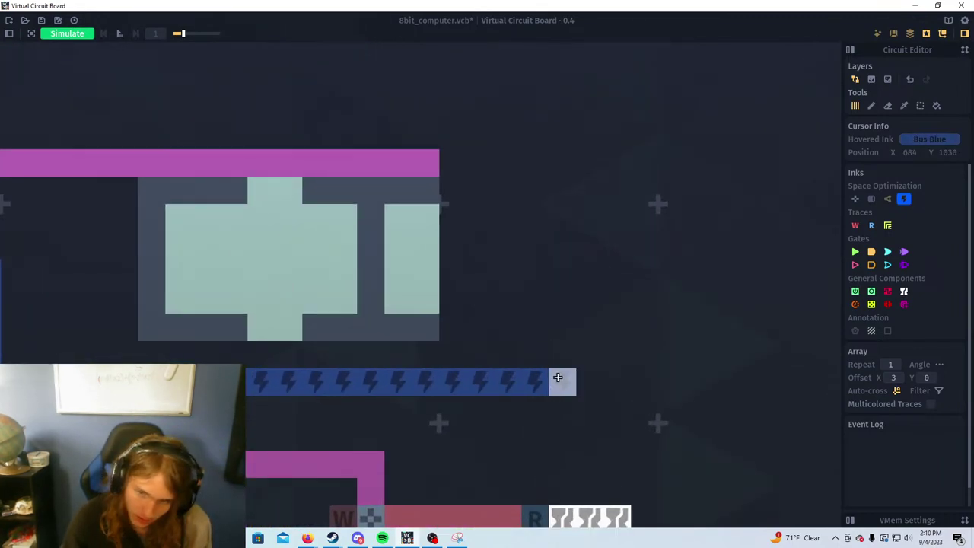
{"action": "scroll", "coordinate": [558, 431], "scroll_direction": "down", "scroll_amount": 2}
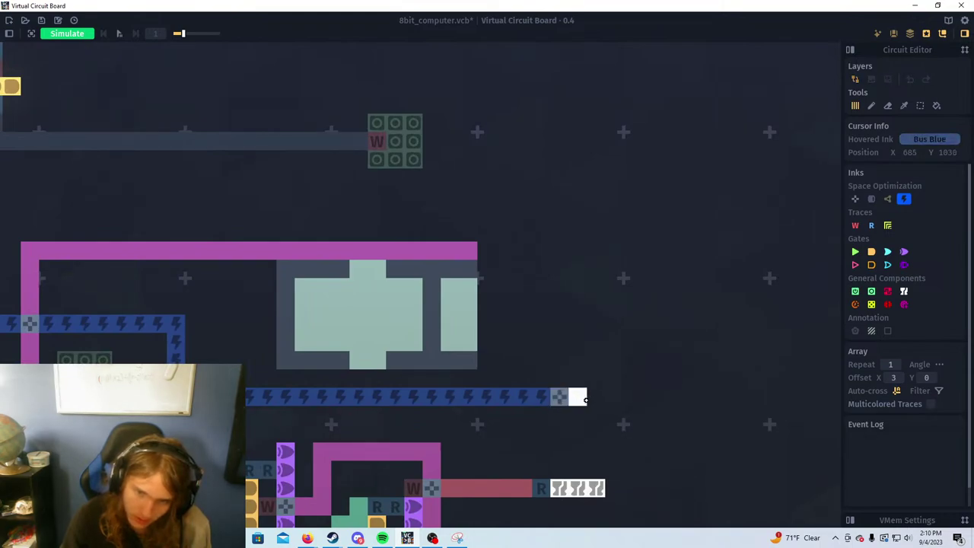
{"action": "mouse_move", "coordinate": [559, 398]}
{"action": "left_mouse_down"}
{"action": "mouse_move", "coordinate": [598, 397]}
{"action": "mouse_move", "coordinate": [596, 452]}
{"action": "left_mouse_up"}
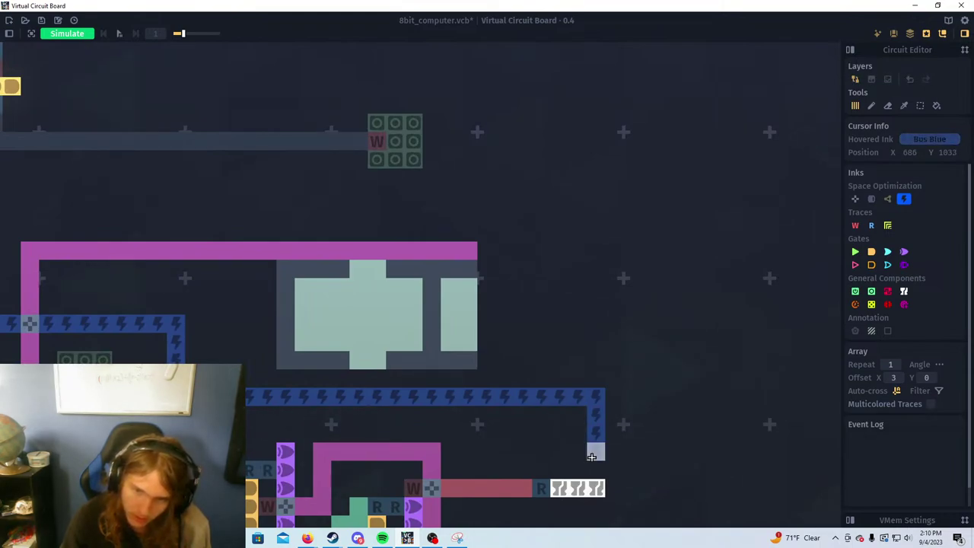
{"action": "scroll", "coordinate": [611, 452], "scroll_direction": "down", "scroll_amount": 4}
{"action": "left_click_drag", "start_coordinate": [667, 438], "coordinate": [650, 342]}
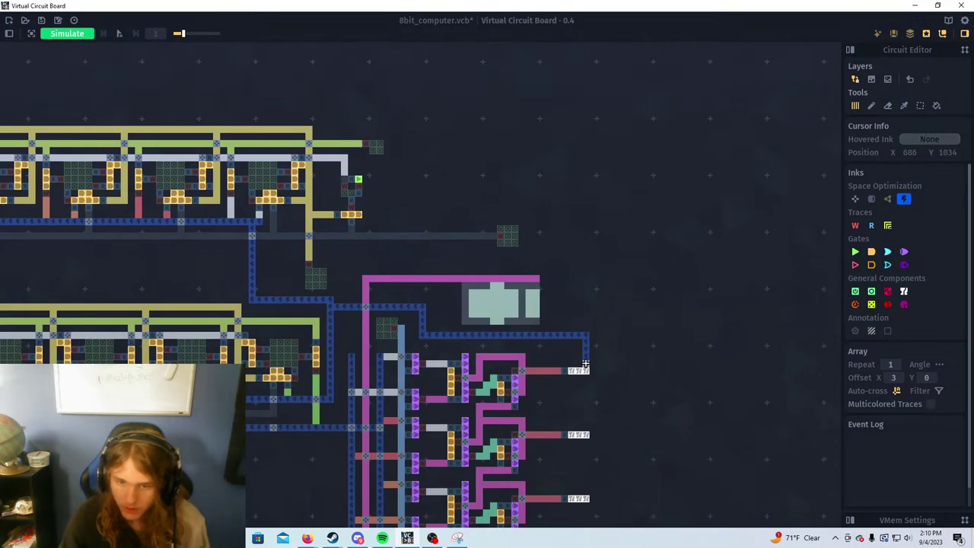
Erase the outermost white cell from each of the adder's outputs, leaving two cells per row beside the Read cell
{"action": "right_click", "coordinate": [586, 498]}
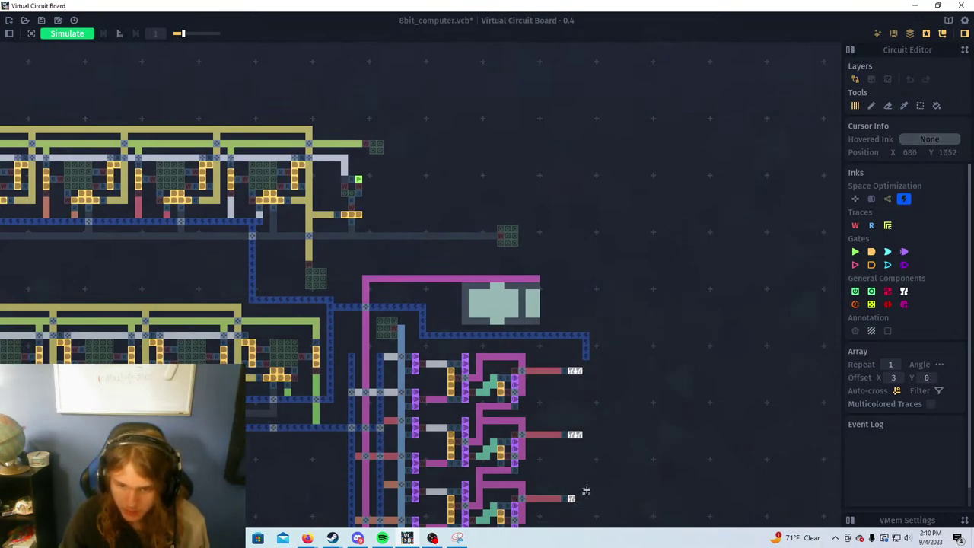
{"action": "scroll", "coordinate": [589, 437], "scroll_direction": "down", "scroll_amount": 2}
{"action": "left_click_drag", "start_coordinate": [593, 439], "coordinate": [592, 369]}
{"action": "left_click_drag", "start_coordinate": [585, 440], "coordinate": [586, 541]}
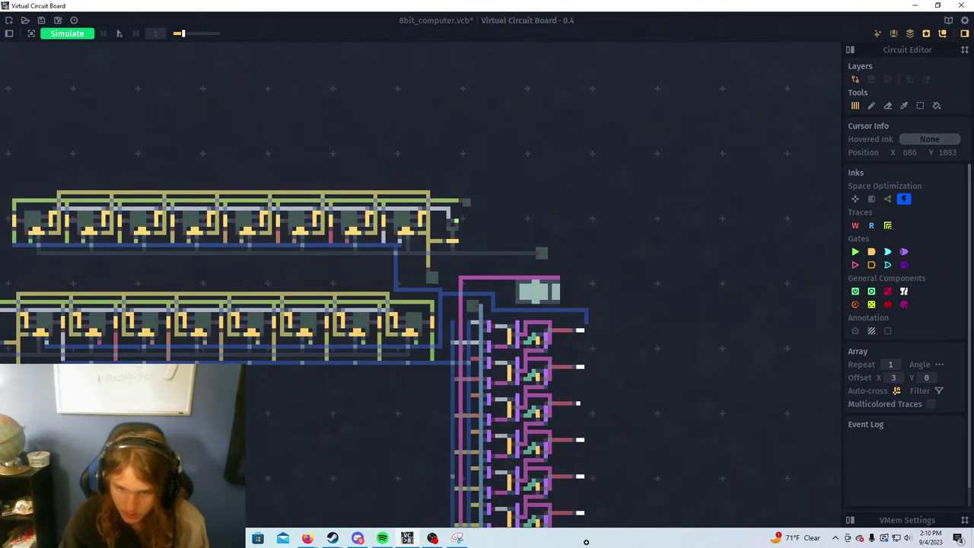
Continue the branched Bus Blue line down alongside all the adder outputs, ending level with the last output
{"action": "mouse_move", "coordinate": [600, 425]}
{"action": "left_mouse_down"}
{"action": "mouse_move", "coordinate": [591, 399]}
{"action": "mouse_move", "coordinate": [597, 264]}
{"action": "left_mouse_up"}
{"action": "left_click_drag", "start_coordinate": [584, 384], "coordinate": [584, 416]}
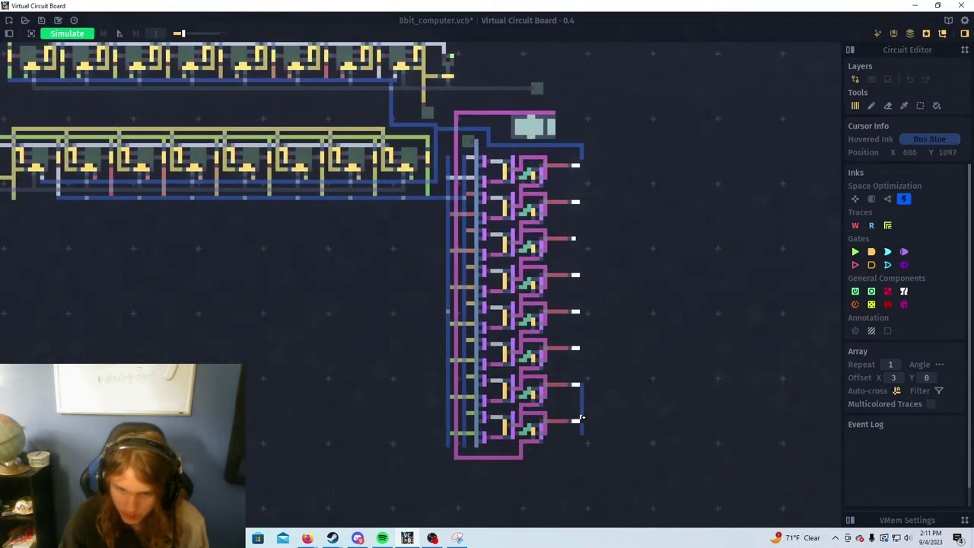
{"action": "scroll", "coordinate": [585, 422], "scroll_direction": "up", "scroll_amount": 2}
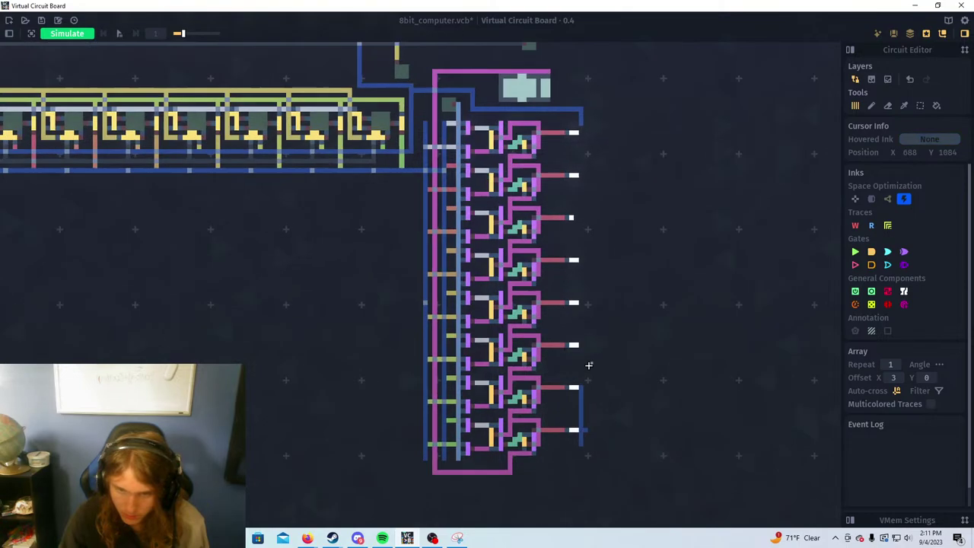
{"action": "mouse_move", "coordinate": [585, 288]}
{"action": "left_mouse_down"}
{"action": "mouse_move", "coordinate": [583, 148]}
{"action": "mouse_move", "coordinate": [596, 60]}
{"action": "left_mouse_up"}
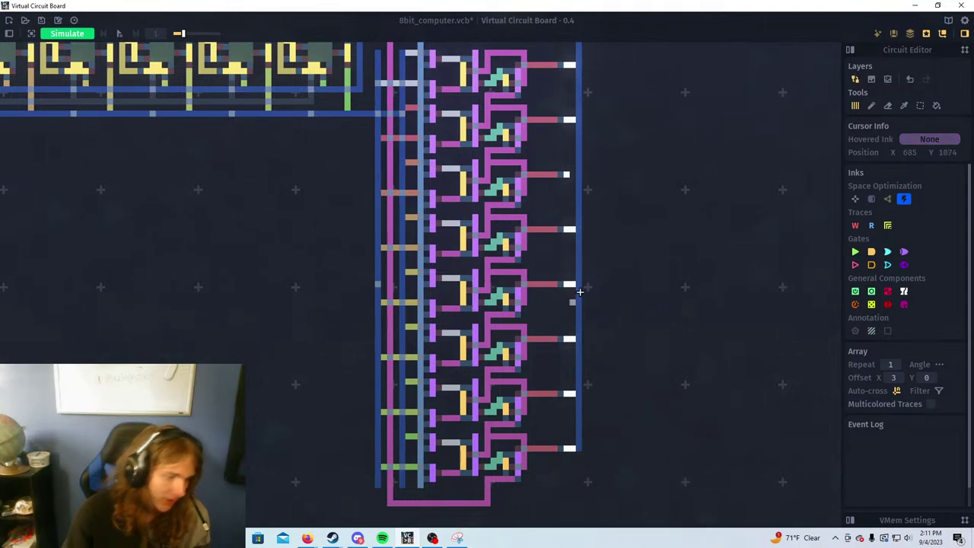
Replace the Read and white cells of the adder's first two outputs with TC White and TC Red traces reaching the bus
{"action": "left_click_drag", "start_coordinate": [589, 337], "coordinate": [608, 496]}
{"action": "scroll", "coordinate": [608, 497], "scroll_direction": "down", "scroll_amount": 1}
{"action": "scroll", "coordinate": [593, 273], "scroll_direction": "up", "scroll_amount": 7}
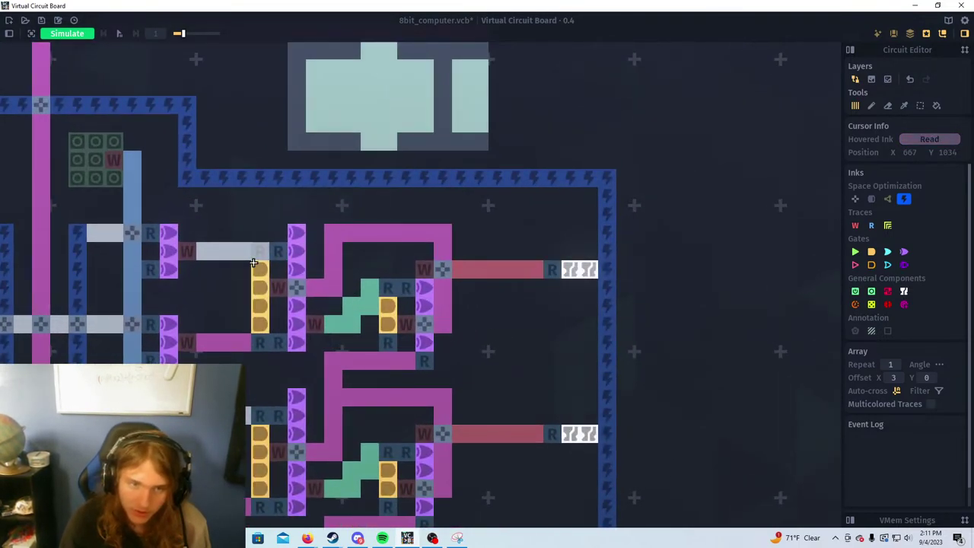
{"action": "left_click", "coordinate": [223, 252], "text": "alt"}
{"action": "left_click", "coordinate": [430, 257]}
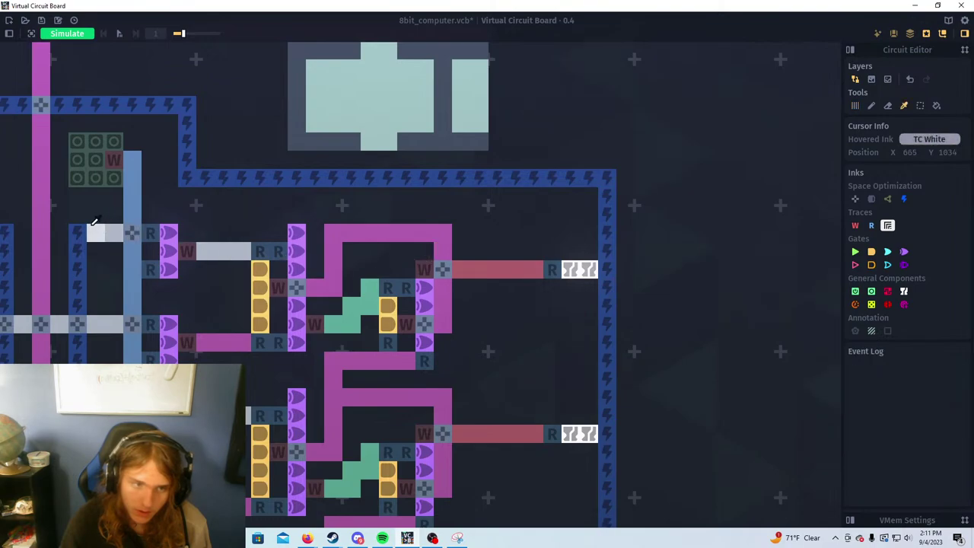
{"action": "left_click", "coordinate": [93, 228], "text": "alt"}
{"action": "left_click_drag", "start_coordinate": [556, 270], "coordinate": [590, 270]}
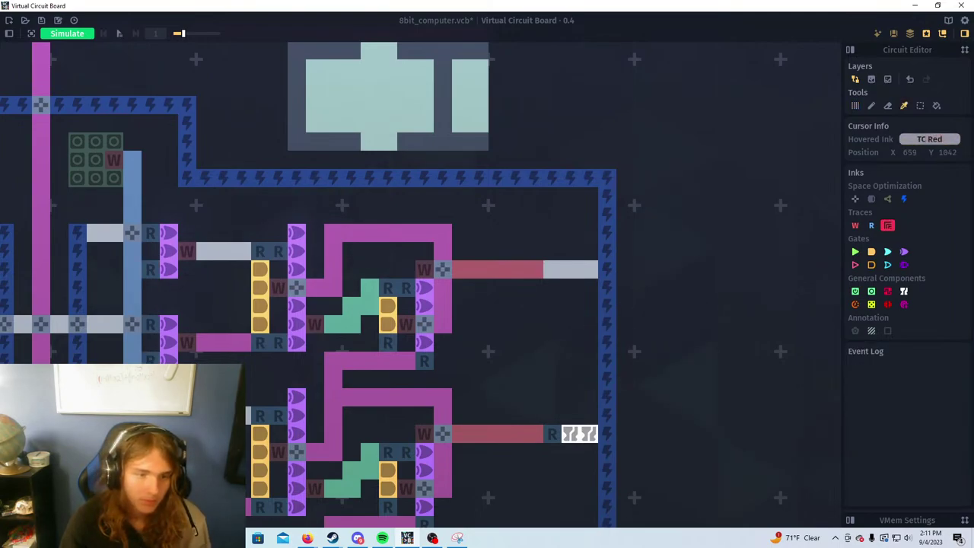
{"action": "mouse_move", "coordinate": [553, 433]}
{"action": "left_mouse_down"}
{"action": "mouse_move", "coordinate": [591, 433]}
{"action": "mouse_move", "coordinate": [580, 420]}
{"action": "left_mouse_up"}
Replace the end cells of the third and fourth adder outputs with traces to the bus, matching those bits' input trace colours
{"action": "scroll", "coordinate": [553, 359], "scroll_direction": "down", "scroll_amount": 5}
{"action": "left_click_drag", "start_coordinate": [258, 435], "coordinate": [332, 265]}
{"action": "key", "text": "alt"}
{"action": "left_click", "coordinate": [179, 375], "text": "alt"}
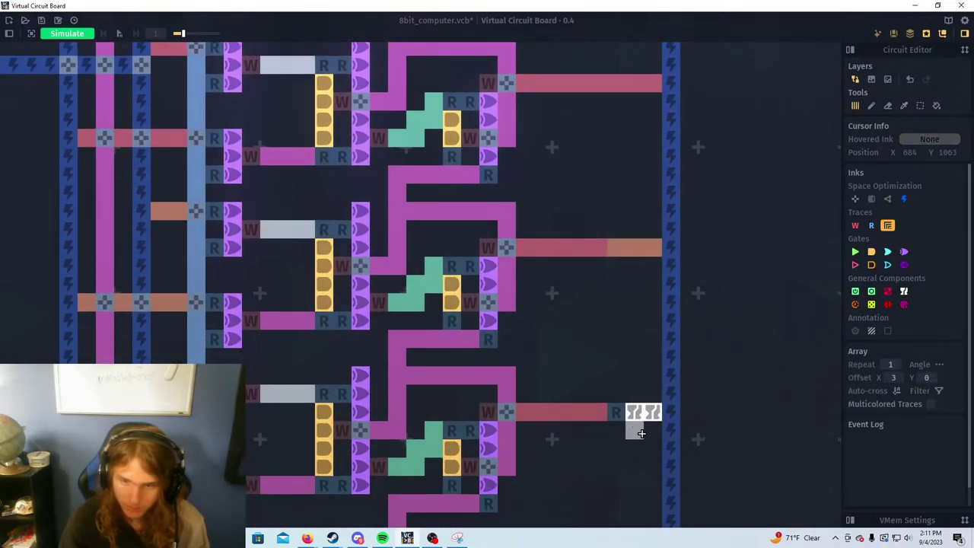
{"action": "mouse_move", "coordinate": [635, 414]}
{"action": "left_mouse_down"}
{"action": "mouse_move", "coordinate": [622, 411]}
{"action": "mouse_move", "coordinate": [653, 412]}
{"action": "left_mouse_up"}
Connect the fifth and sixth adder outputs to the bus with traces in their input trace colours, replacing the Read and white cells
{"action": "left_click_drag", "start_coordinate": [510, 438], "coordinate": [513, 271]}
{"action": "key", "text": "alt"}
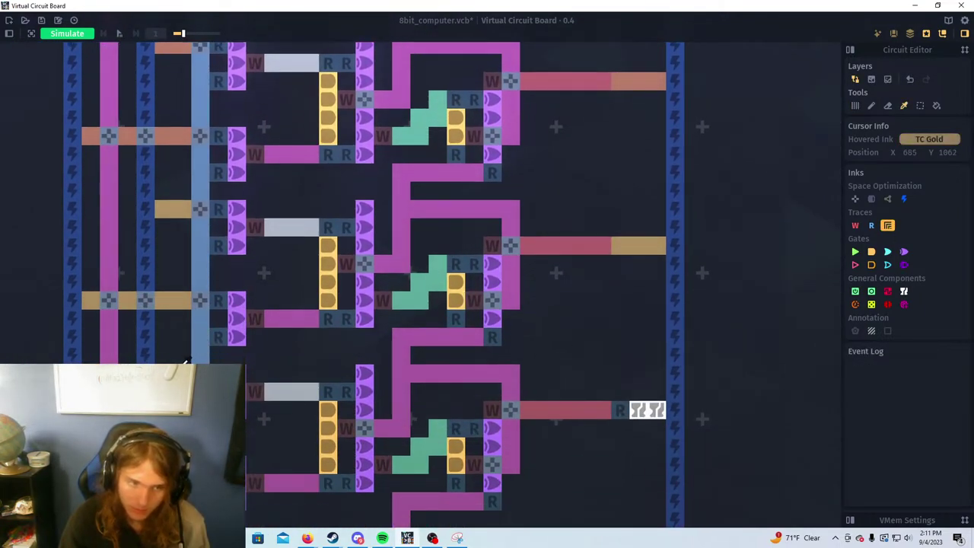
{"action": "mouse_move", "coordinate": [621, 408]}
{"action": "left_mouse_down"}
{"action": "mouse_move", "coordinate": [657, 410]}
{"action": "mouse_move", "coordinate": [592, 220]}
{"action": "left_mouse_up"}
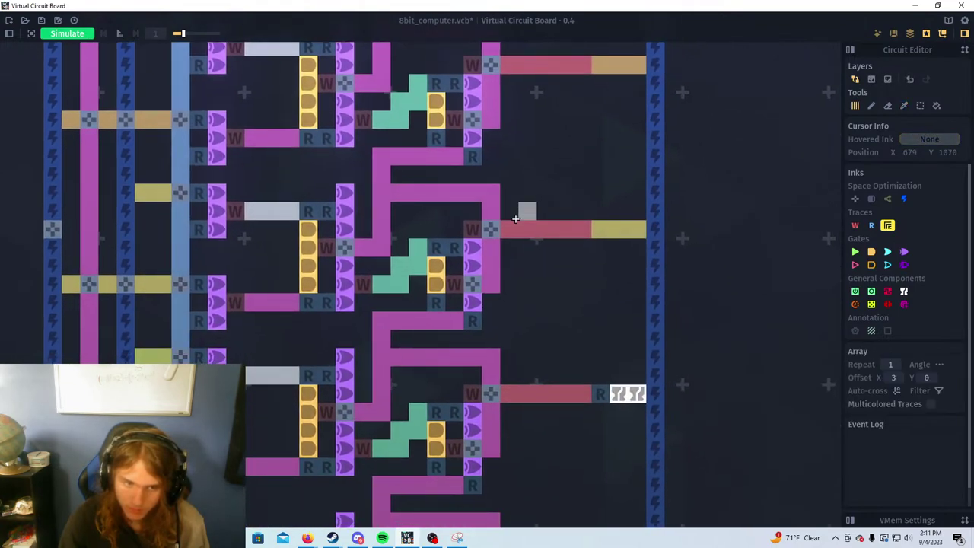
{"action": "key", "text": "alt"}
{"action": "left_click", "coordinate": [148, 357], "text": "alt"}
{"action": "left_click_drag", "start_coordinate": [599, 395], "coordinate": [638, 393]}
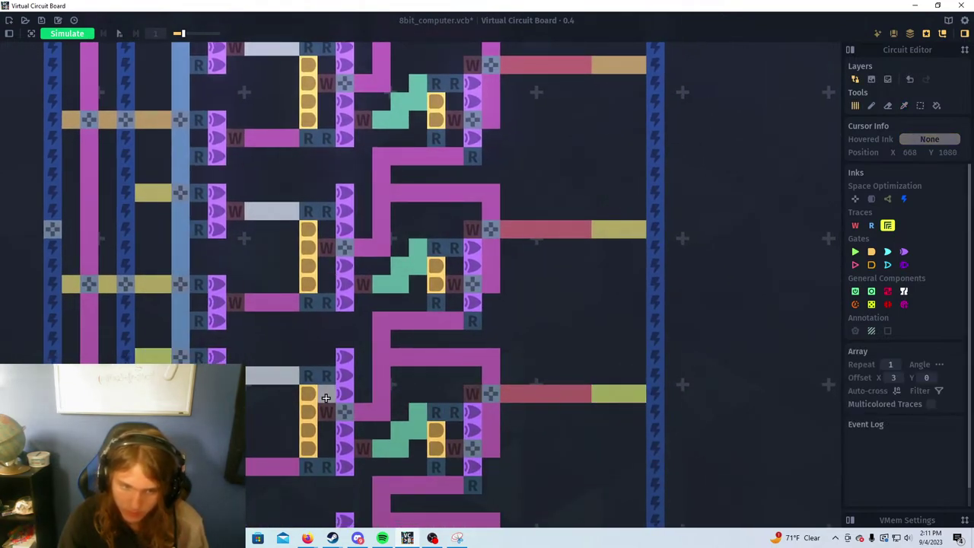
Connect the seventh and eighth adder outputs to the bus the same way, using the colours of their input traces
{"action": "left_click_drag", "start_coordinate": [322, 404], "coordinate": [345, 258]}
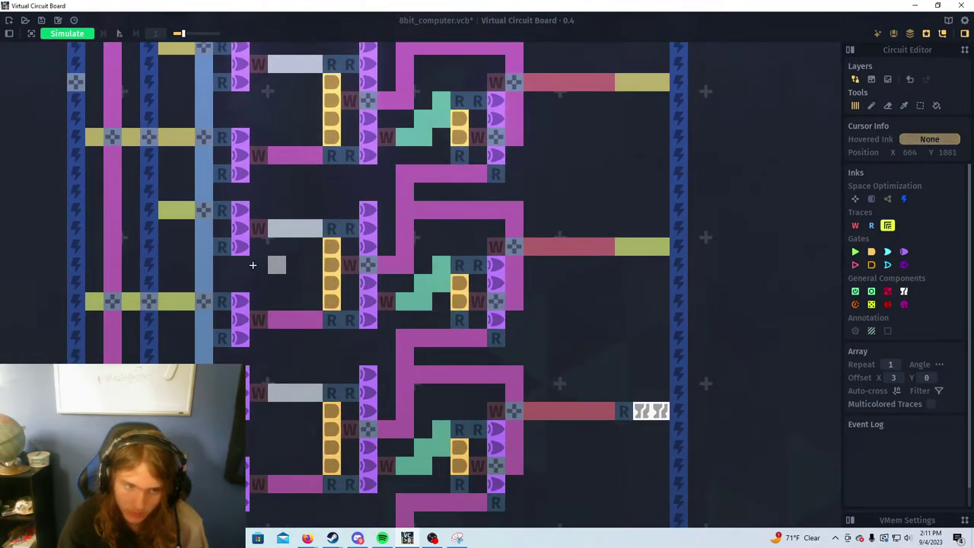
{"action": "left_click", "coordinate": [169, 373]}
{"action": "left_click_drag", "start_coordinate": [639, 410], "coordinate": [661, 411]}
{"action": "left_click_drag", "start_coordinate": [575, 404], "coordinate": [539, 270]}
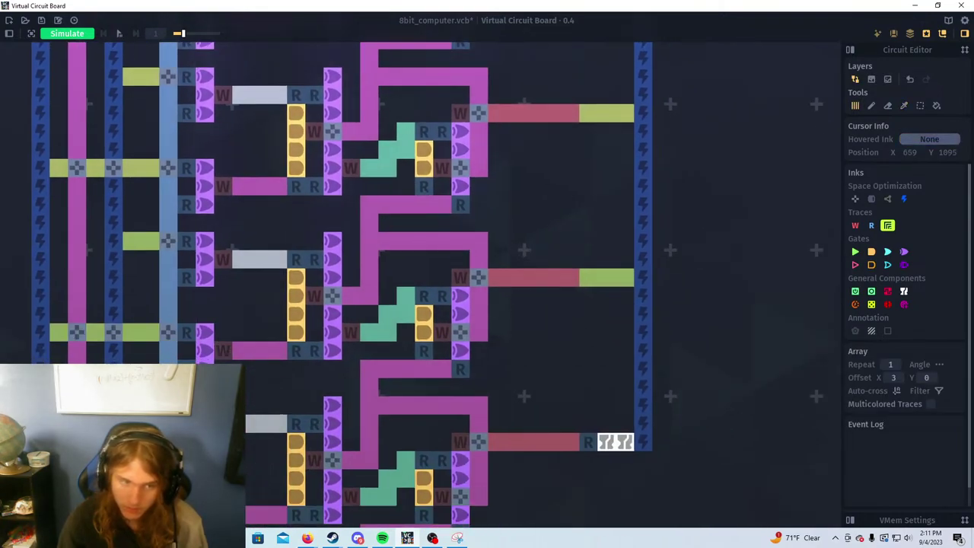
{"action": "left_click", "coordinate": [137, 405], "text": "alt"}
{"action": "left_click_drag", "start_coordinate": [589, 442], "coordinate": [625, 442]}
Examine the wiring of the AC register, its mirrored copy and the adder, including the registers' outer ends near the AC label
{"action": "scroll", "coordinate": [558, 313], "scroll_direction": "down", "scroll_amount": 6}
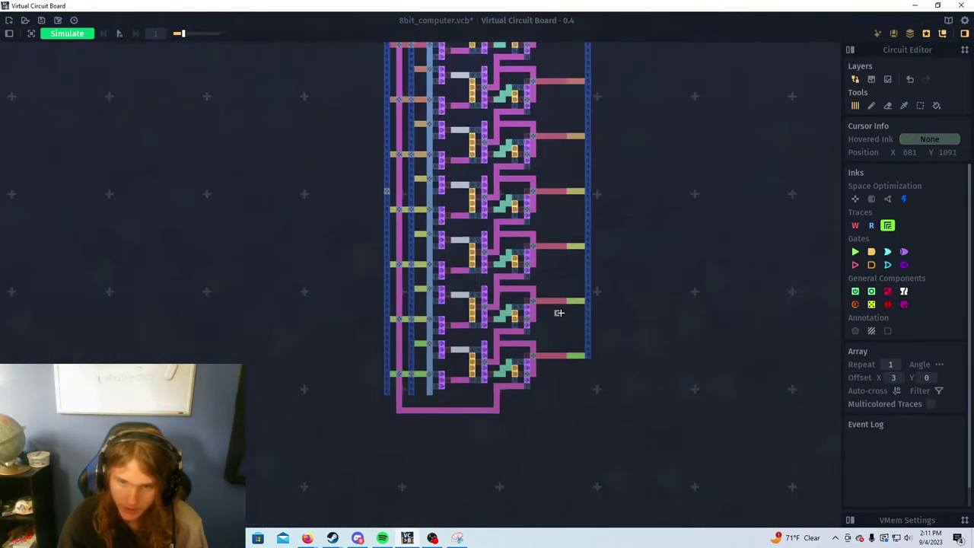
{"action": "left_click_drag", "start_coordinate": [511, 181], "coordinate": [500, 429]}
{"action": "left_click_drag", "start_coordinate": [412, 267], "coordinate": [482, 380]}
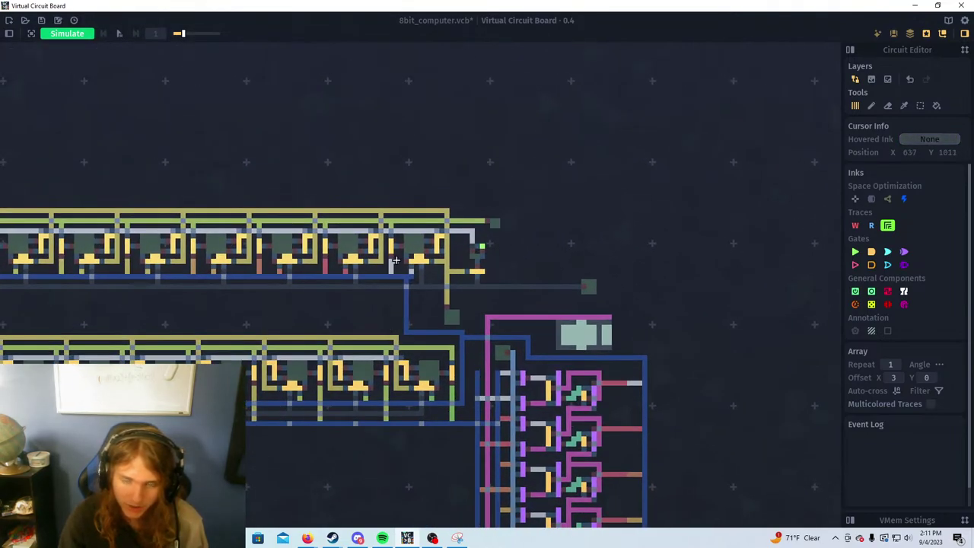
{"action": "scroll", "coordinate": [581, 338], "scroll_direction": "down", "scroll_amount": 5}
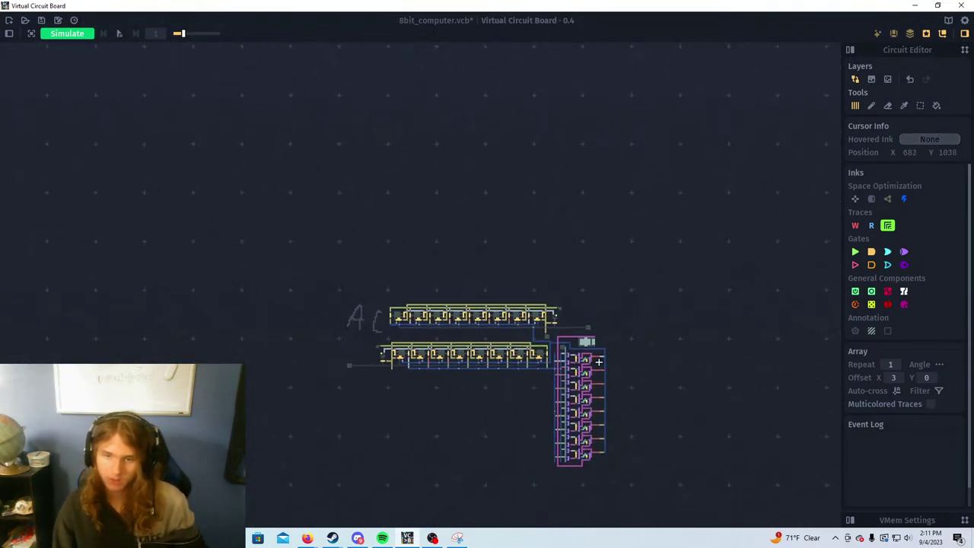
{"action": "scroll", "coordinate": [599, 362], "scroll_direction": "up", "scroll_amount": 3}
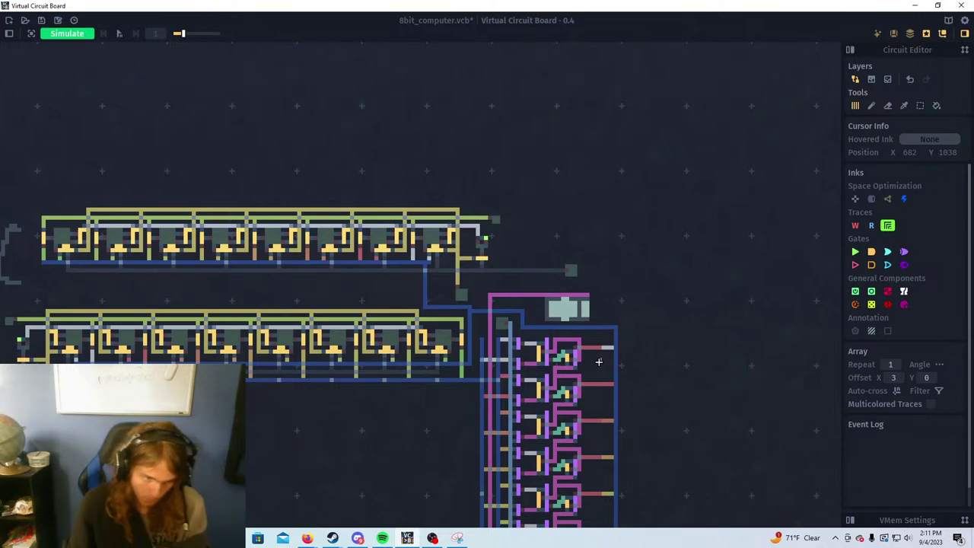
{"action": "left_click_drag", "start_coordinate": [223, 268], "coordinate": [356, 296]}
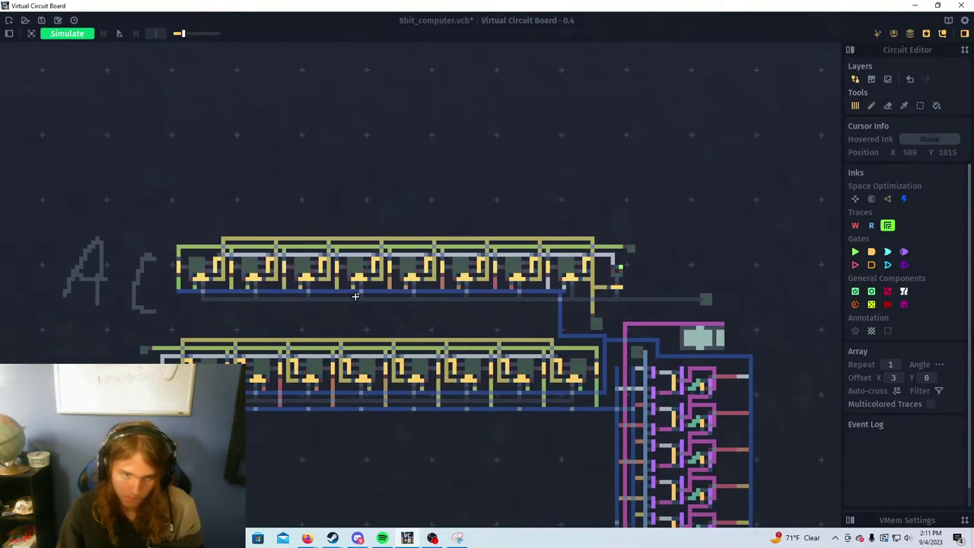
{"action": "left_click_drag", "start_coordinate": [169, 378], "coordinate": [238, 403]}
{"action": "scroll", "coordinate": [238, 403], "scroll_direction": "up", "scroll_amount": 1}
{"action": "scroll", "coordinate": [237, 400], "scroll_direction": "up", "scroll_amount": 1}
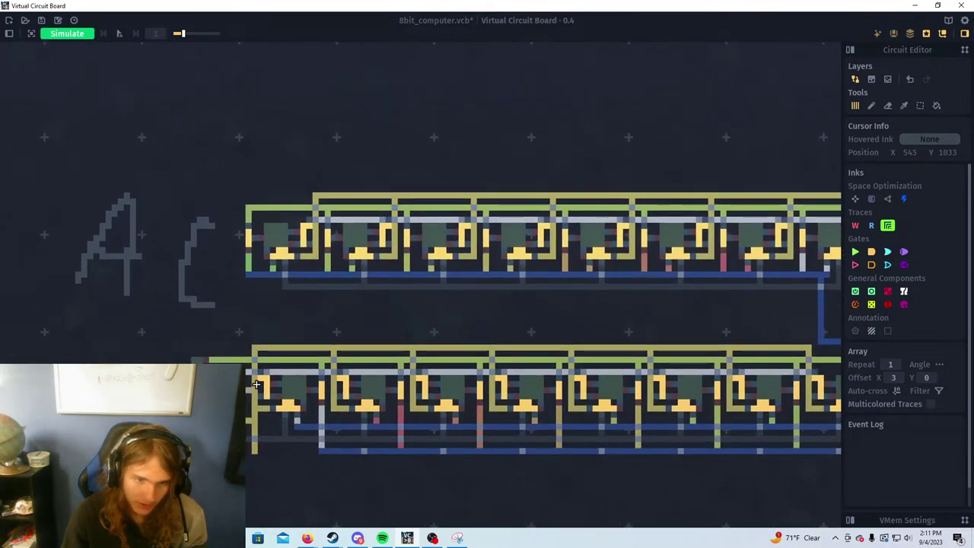
{"action": "left_click_drag", "start_coordinate": [683, 369], "coordinate": [439, 360]}
{"action": "left_click_drag", "start_coordinate": [291, 379], "coordinate": [565, 385]}
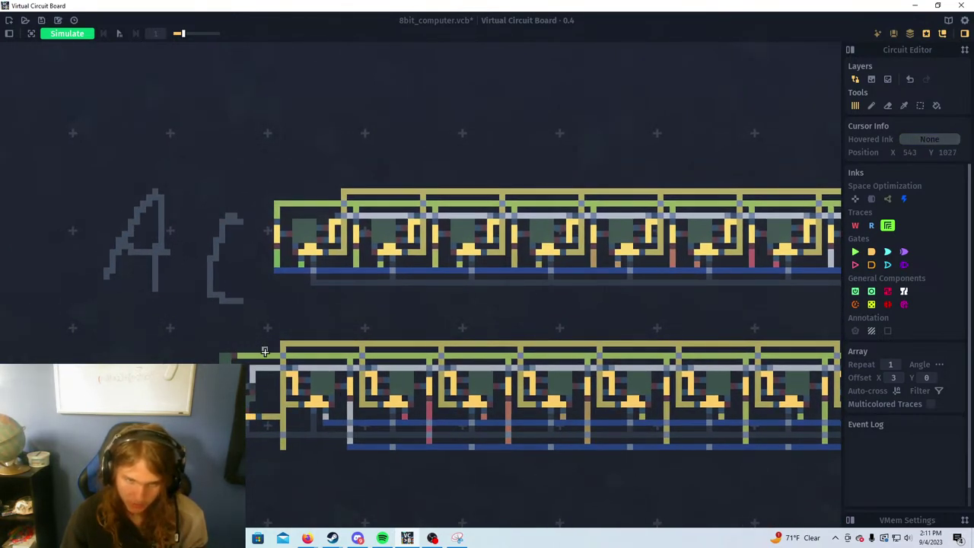
{"action": "left_click_drag", "start_coordinate": [310, 296], "coordinate": [326, 311]}
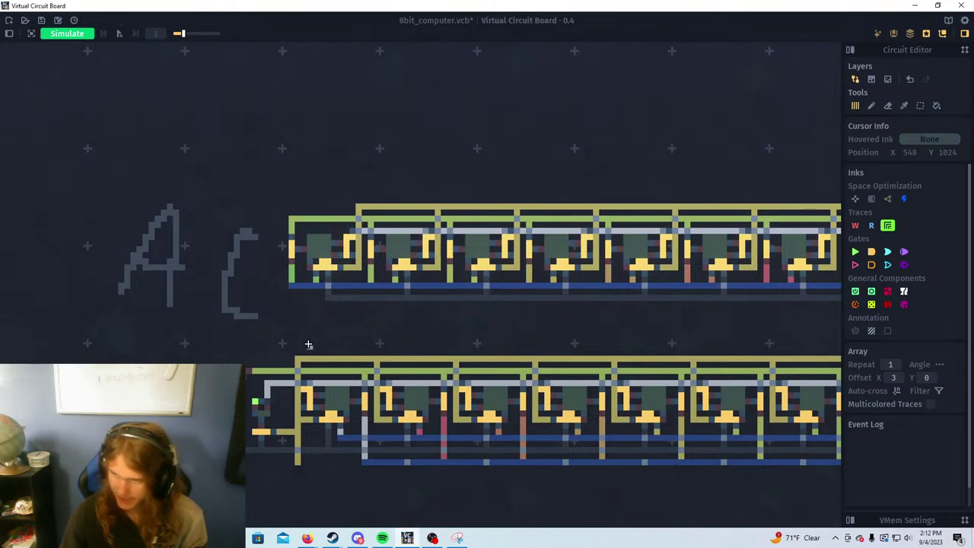
Extend the TC Gray line beneath the AC register outward past its last cell, and down to the mirrored register's green line
{"action": "scroll", "coordinate": [257, 317], "scroll_direction": "up", "scroll_amount": 5}
{"action": "scroll", "coordinate": [274, 297], "scroll_direction": "down", "scroll_amount": 1}
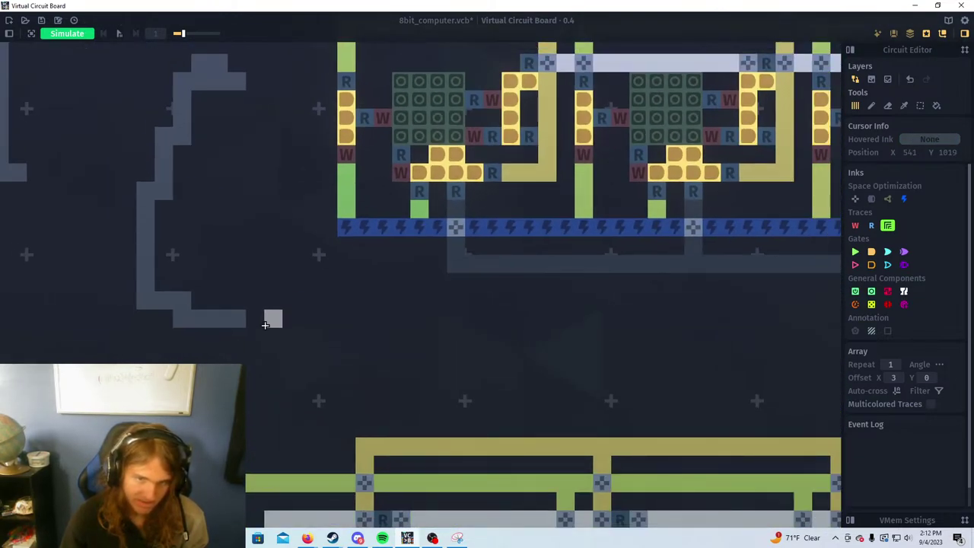
{"action": "left_click_drag", "start_coordinate": [272, 318], "coordinate": [435, 297]}
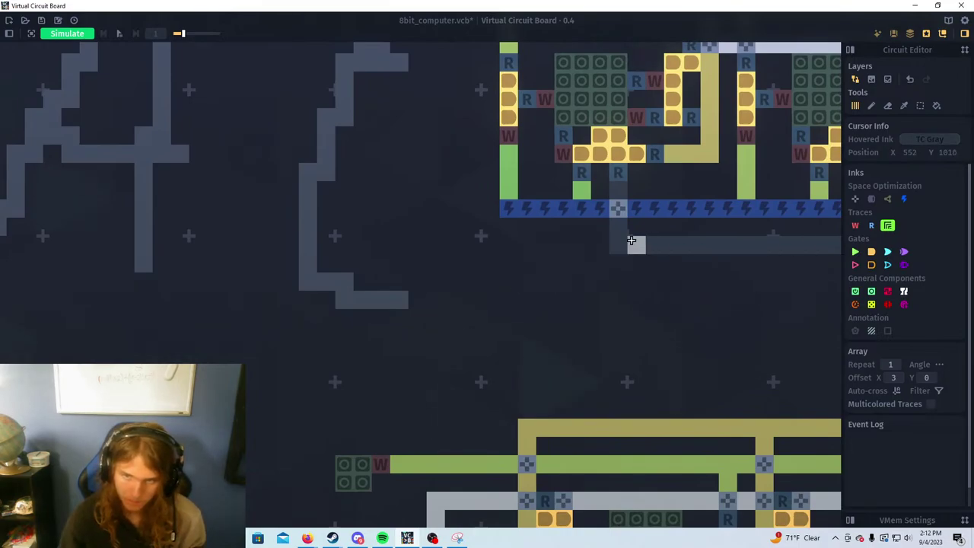
{"action": "mouse_move", "coordinate": [597, 245]}
{"action": "left_mouse_down"}
{"action": "mouse_move", "coordinate": [459, 244]}
{"action": "mouse_move", "coordinate": [435, 374]}
{"action": "mouse_move", "coordinate": [452, 446]}
{"action": "left_mouse_up"}
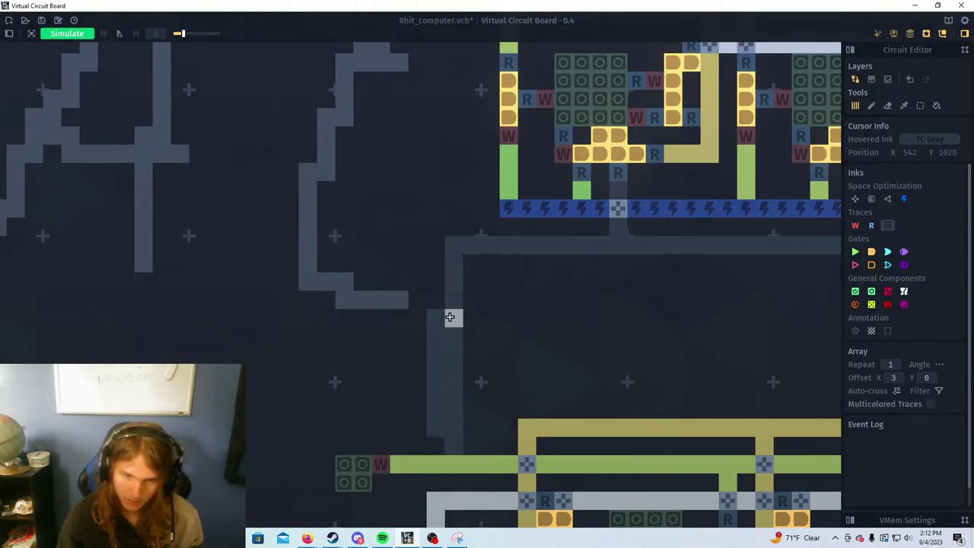
Examine the extended gray line and the connections between both registers, the shared bus and the adder
{"action": "scroll", "coordinate": [472, 389], "scroll_direction": "down", "scroll_amount": 3}
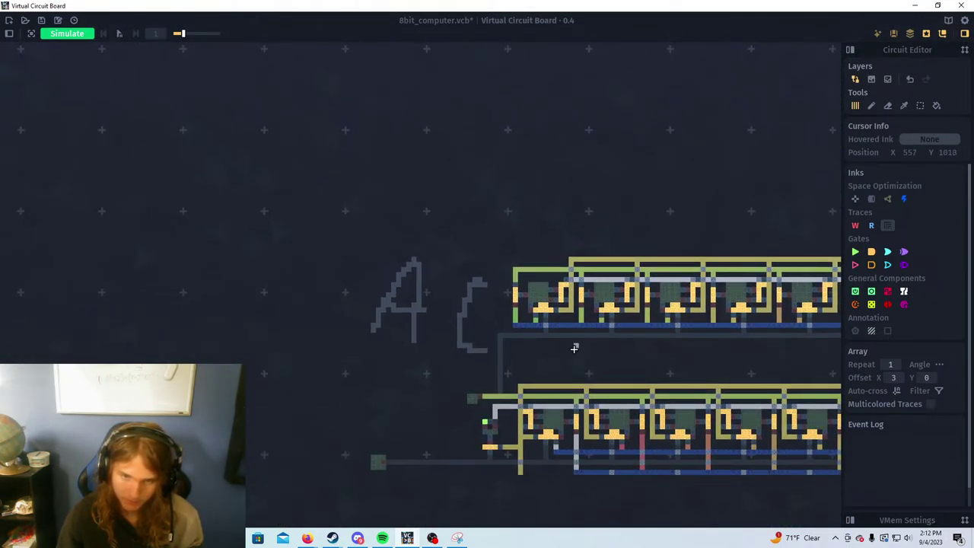
{"action": "scroll", "coordinate": [502, 376], "scroll_direction": "up", "scroll_amount": 2}
{"action": "scroll", "coordinate": [591, 309], "scroll_direction": "up", "scroll_amount": 2}
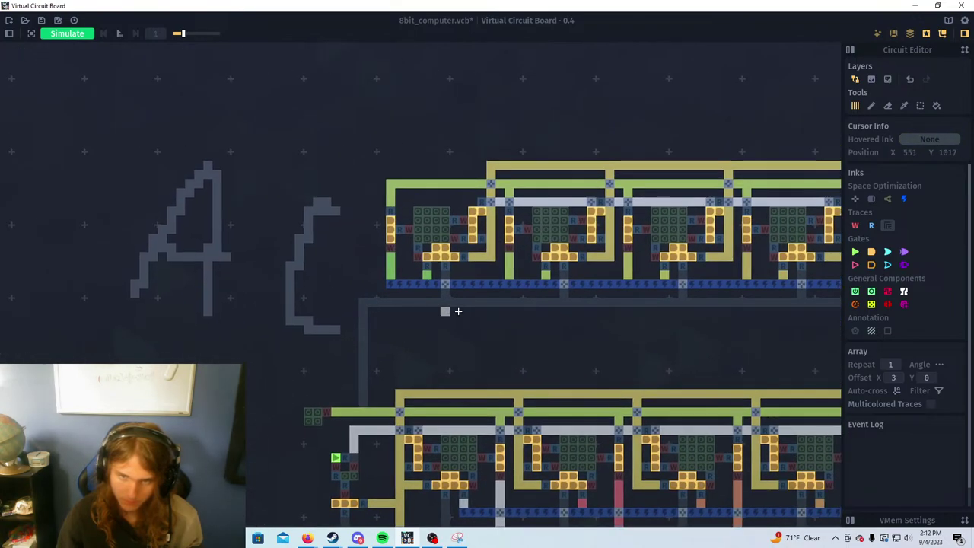
{"action": "scroll", "coordinate": [558, 304], "scroll_direction": "down", "scroll_amount": 1}
{"action": "left_click_drag", "start_coordinate": [668, 301], "coordinate": [458, 331]}
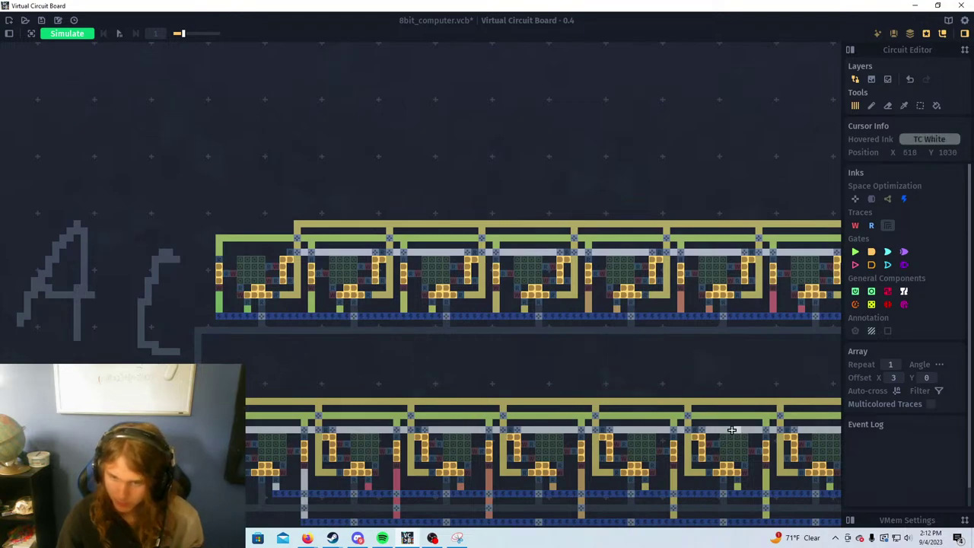
{"action": "left_click_drag", "start_coordinate": [613, 351], "coordinate": [512, 302]}
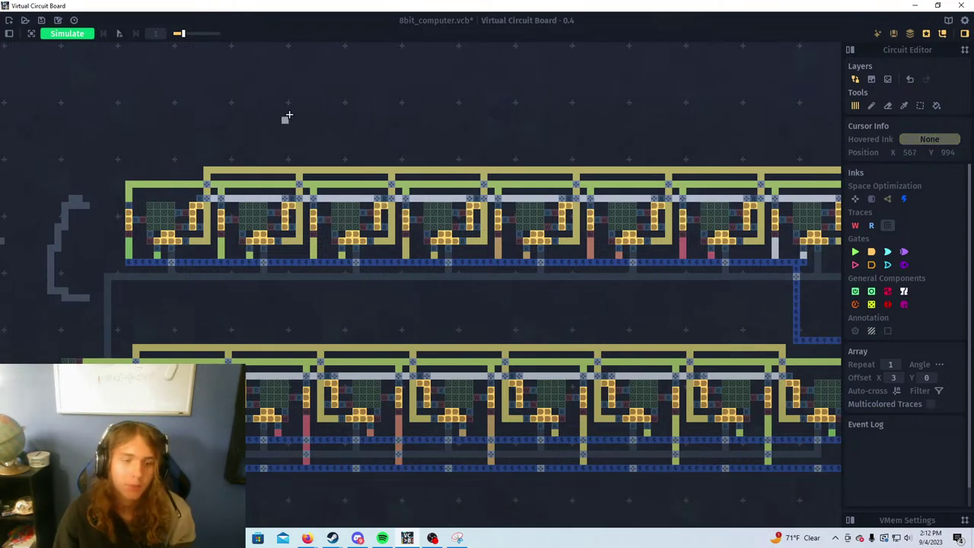
{"action": "left_click_drag", "start_coordinate": [263, 321], "coordinate": [571, 275]}
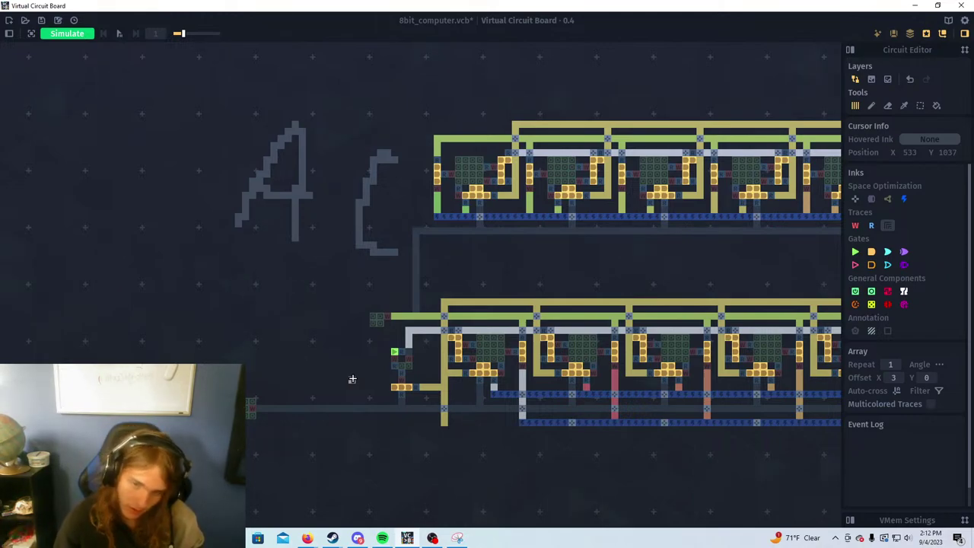
{"action": "mouse_move", "coordinate": [705, 464]}
{"action": "left_mouse_down"}
{"action": "mouse_move", "coordinate": [574, 436]}
{"action": "mouse_move", "coordinate": [350, 438]}
{"action": "left_mouse_up"}
{"action": "scroll", "coordinate": [485, 407], "scroll_direction": "down", "scroll_amount": 2}
{"action": "mouse_move", "coordinate": [583, 459]}
{"action": "left_mouse_down"}
{"action": "mouse_move", "coordinate": [305, 440]}
{"action": "mouse_move", "coordinate": [428, 390]}
{"action": "left_mouse_up"}
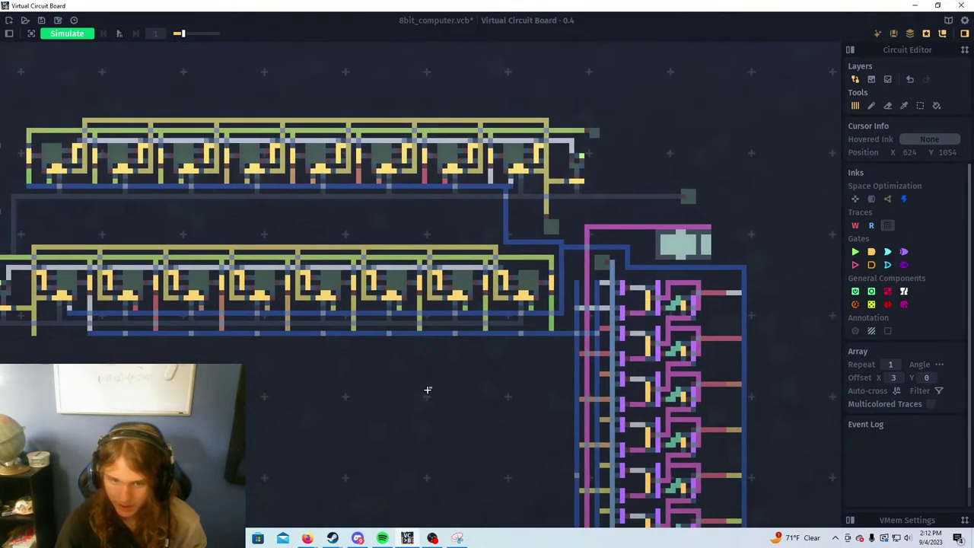
{"action": "scroll", "coordinate": [427, 390], "scroll_direction": "down", "scroll_amount": 2}
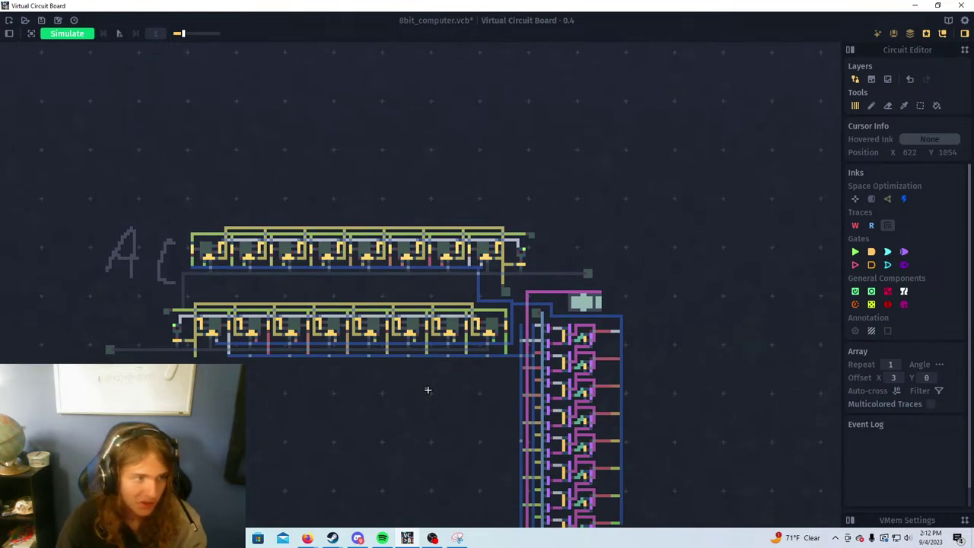
{"action": "mouse_move", "coordinate": [490, 401]}
{"action": "left_mouse_down"}
{"action": "mouse_move", "coordinate": [372, 409]}
{"action": "mouse_move", "coordinate": [401, 396]}
{"action": "mouse_move", "coordinate": [425, 402]}
{"action": "left_mouse_up"}
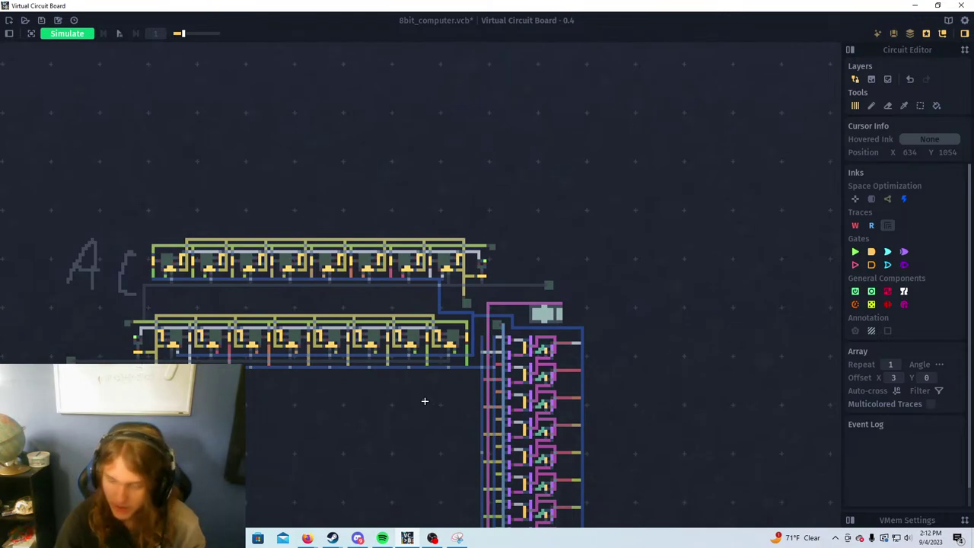
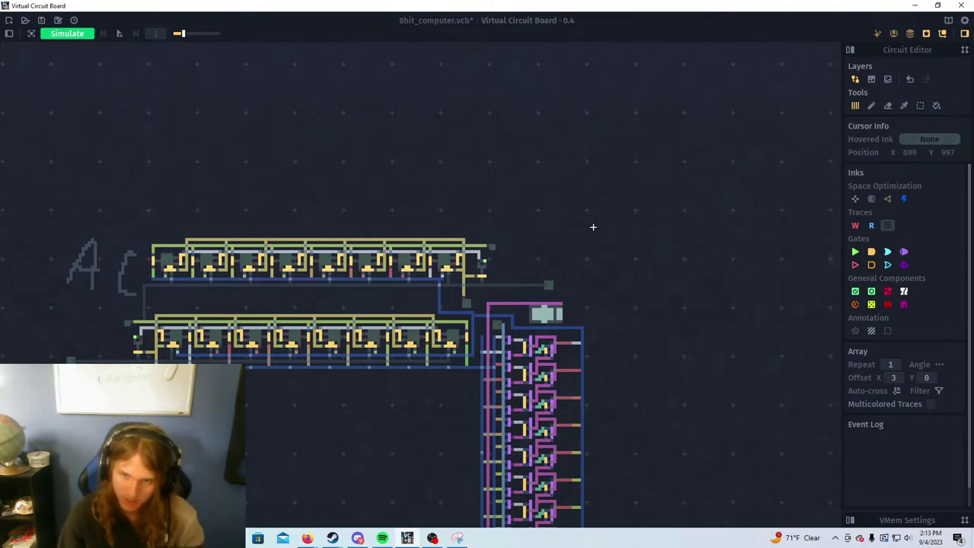
Locate the PC, IR, A and B registers elsewhere on the board
{"action": "left_click_drag", "start_coordinate": [785, 252], "coordinate": [563, 244]}
{"action": "scroll", "coordinate": [563, 244], "scroll_direction": "down", "scroll_amount": 5}
{"action": "scroll", "coordinate": [679, 288], "scroll_direction": "up", "scroll_amount": 5}
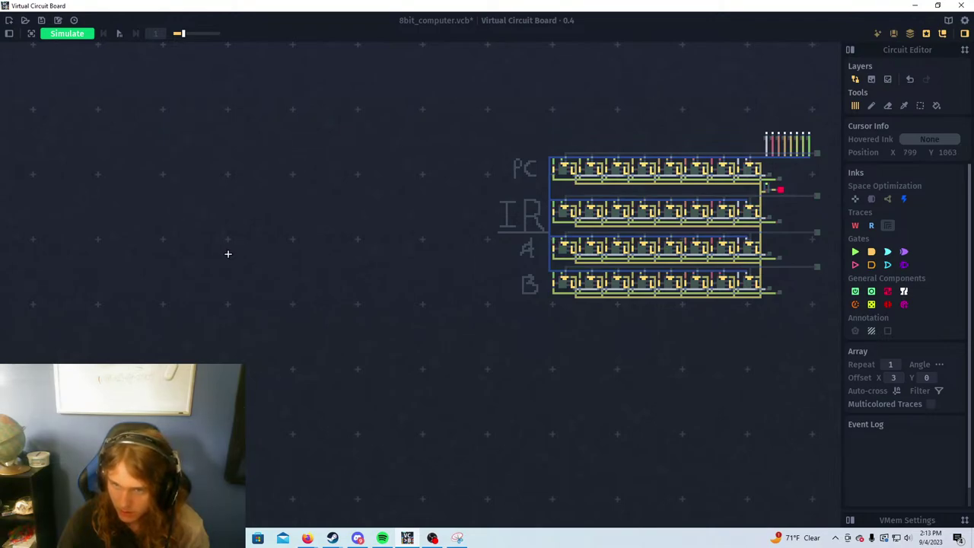
Return to the AC register and examine its mirrored copy, the registers' outer ends and the wiring toward the adder
{"action": "mouse_move", "coordinate": [308, 262]}
{"action": "left_mouse_down"}
{"action": "mouse_move", "coordinate": [431, 285]}
{"action": "mouse_move", "coordinate": [689, 295]}
{"action": "left_mouse_up"}
{"action": "left_click_drag", "start_coordinate": [457, 287], "coordinate": [641, 299]}
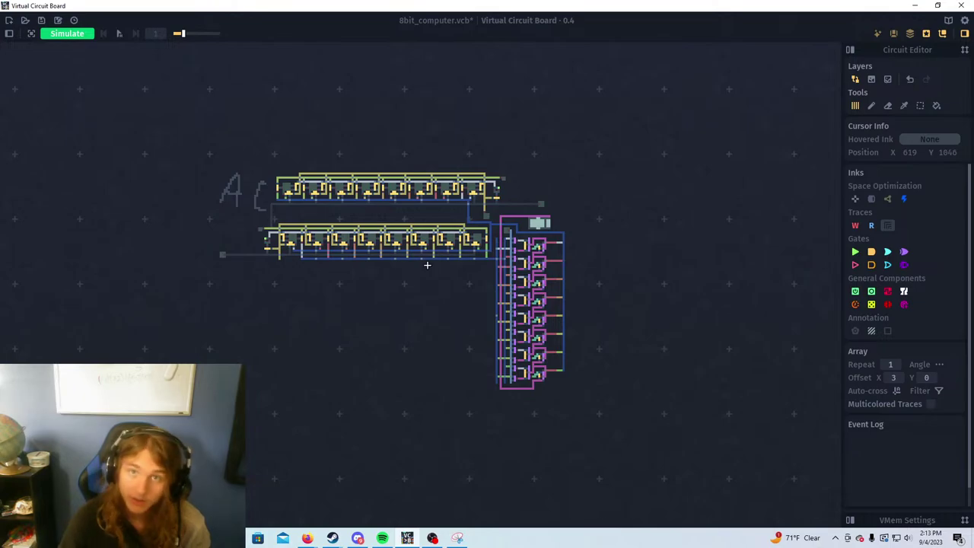
{"action": "scroll", "coordinate": [358, 174], "scroll_direction": "up", "scroll_amount": 3}
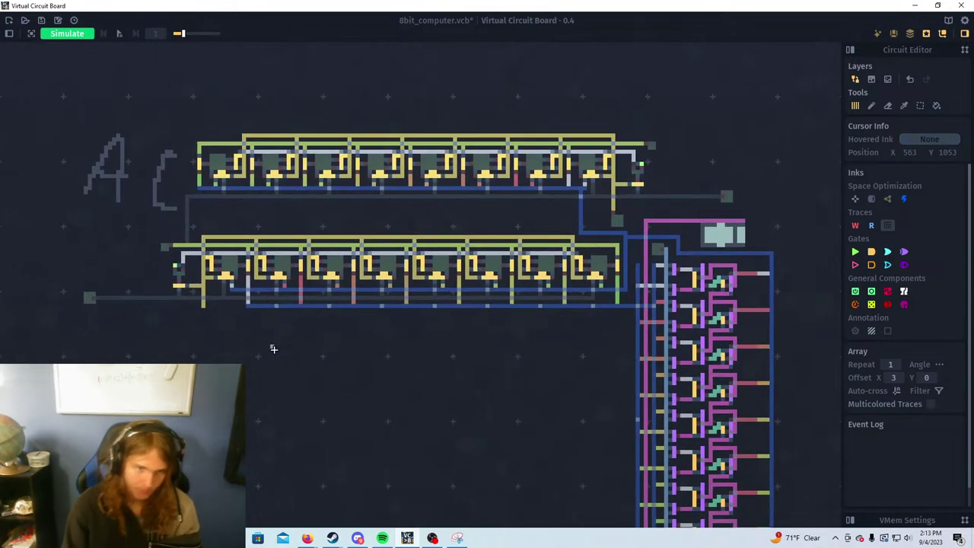
{"action": "scroll", "coordinate": [633, 394], "scroll_direction": "up", "scroll_amount": 1}
{"action": "scroll", "coordinate": [386, 374], "scroll_direction": "down", "scroll_amount": 1}
{"action": "left_click_drag", "start_coordinate": [386, 374], "coordinate": [699, 389]}
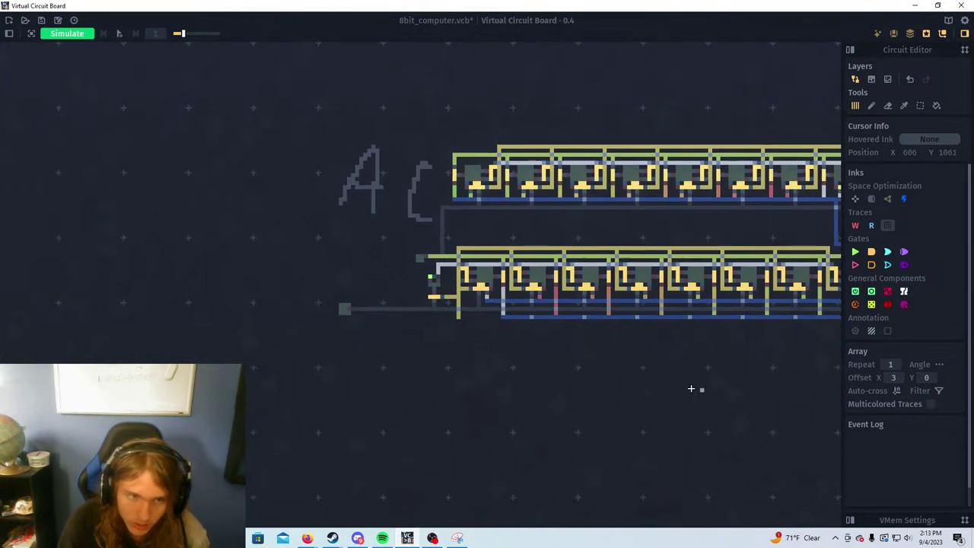
{"action": "left_click_drag", "start_coordinate": [453, 371], "coordinate": [462, 462]}
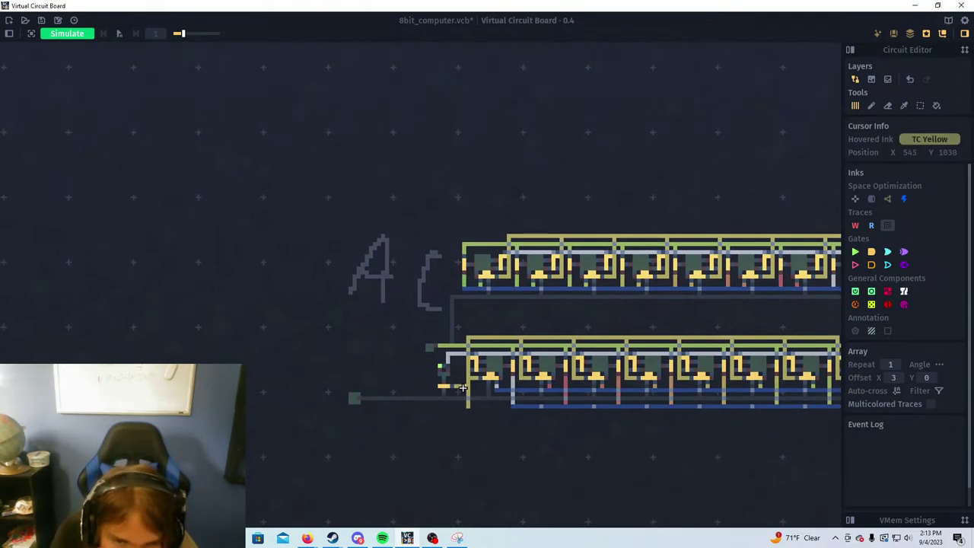
{"action": "key", "text": "d"}
{"action": "left_click_drag", "start_coordinate": [567, 440], "coordinate": [415, 418]}
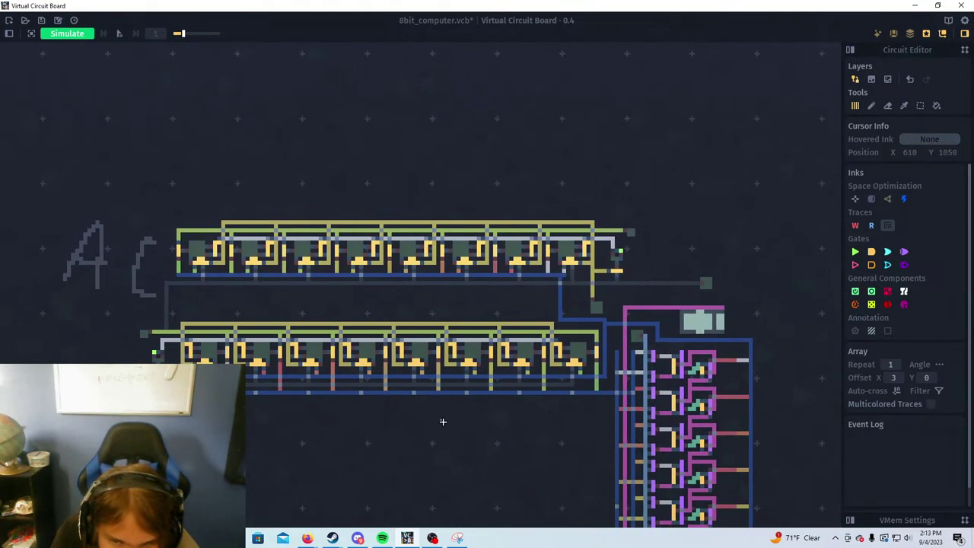
{"action": "left_click_drag", "start_coordinate": [158, 378], "coordinate": [262, 357]}
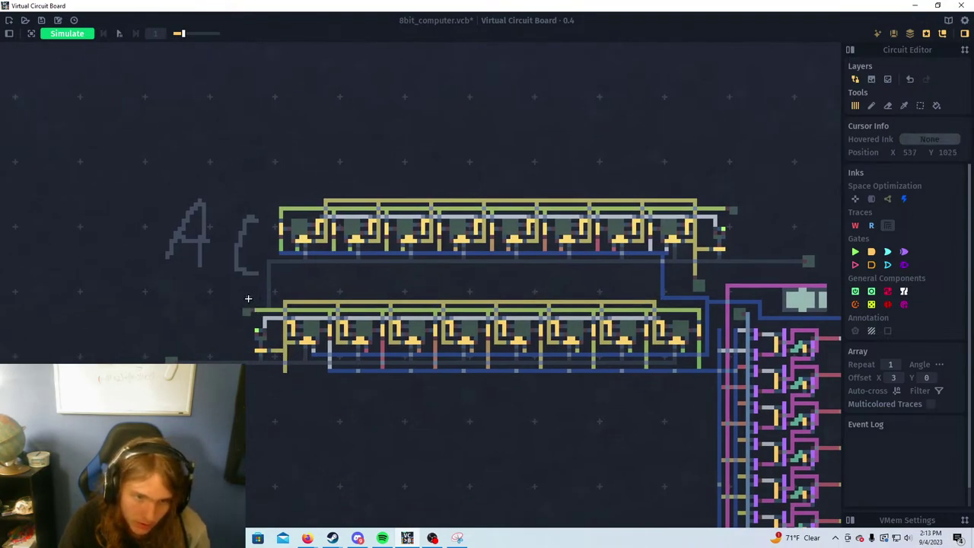
Duplicate the mirrored register with its control logic and place the copy directly beneath it, aligned with the original
{"action": "key", "text": "s"}
{"action": "left_click_drag", "start_coordinate": [241, 296], "coordinate": [715, 383]}
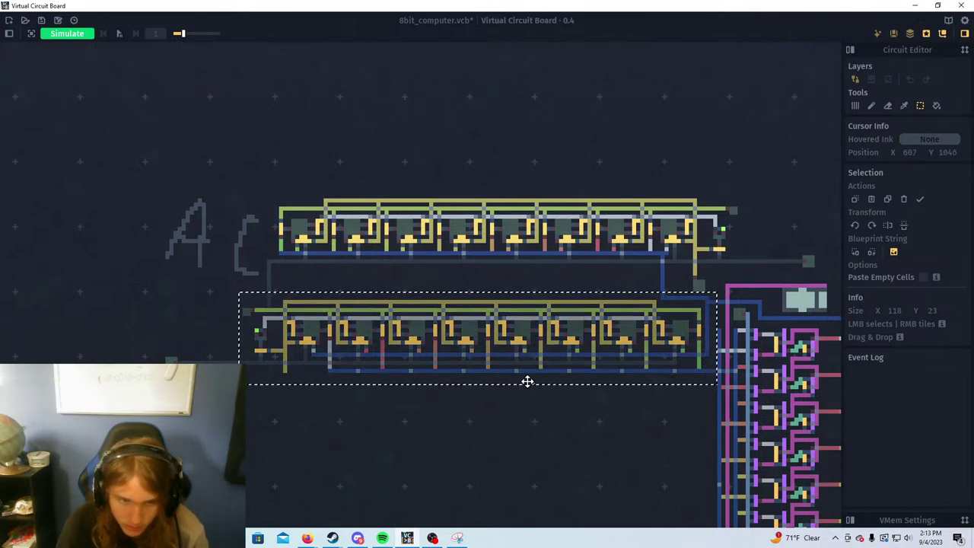
{"action": "left_click", "coordinate": [389, 339]}
{"action": "key", "text": "ctrl+v"}
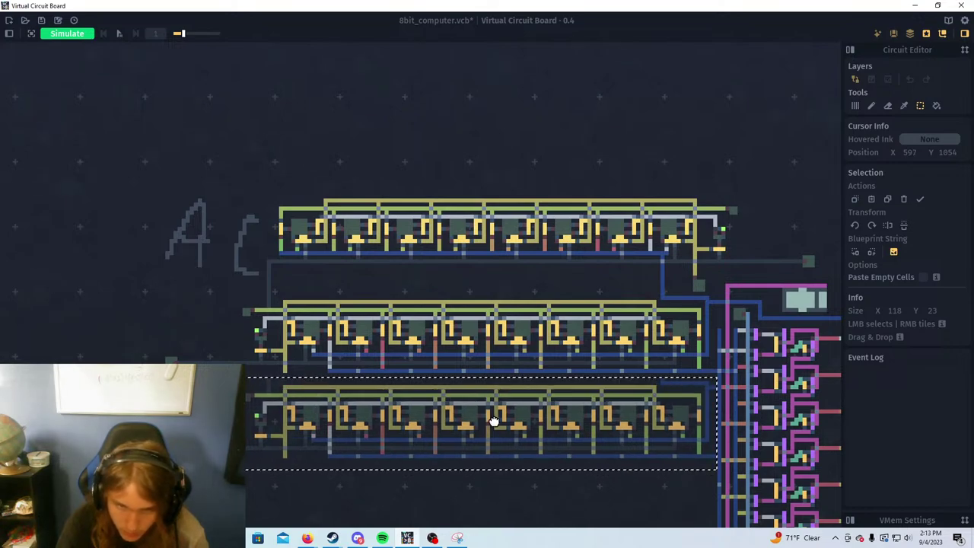
{"action": "left_click", "coordinate": [454, 462]}
{"action": "scroll", "coordinate": [449, 383], "scroll_direction": "up", "scroll_amount": 2}
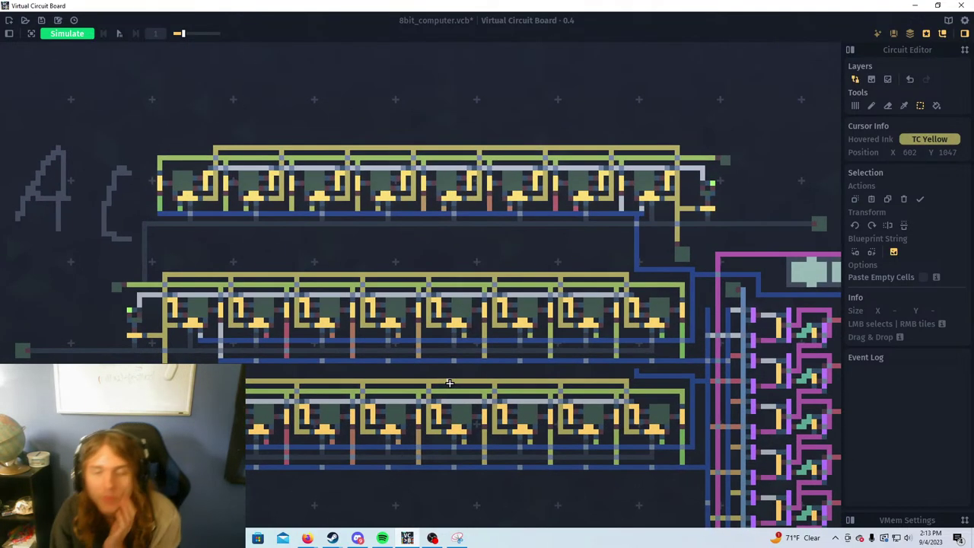
Erase the loose blue bus stub above the new register's last cell, near the adder
{"action": "scroll", "coordinate": [659, 367], "scroll_direction": "up", "scroll_amount": 2}
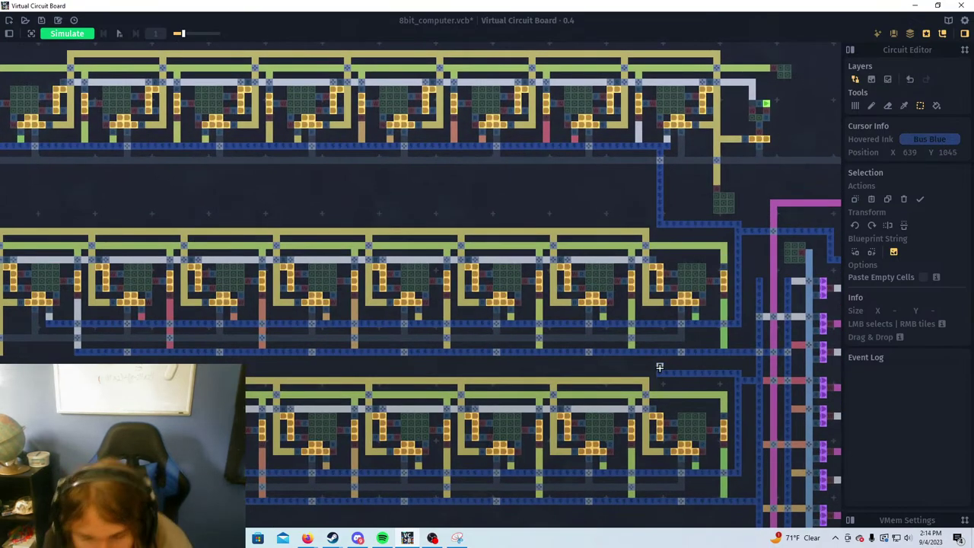
{"action": "key", "text": "a"}
{"action": "mouse_move", "coordinate": [660, 369]}
{"action": "left_mouse_down"}
{"action": "mouse_move", "coordinate": [687, 378]}
{"action": "mouse_move", "coordinate": [682, 371]}
{"action": "mouse_move", "coordinate": [716, 367]}
{"action": "left_mouse_up"}
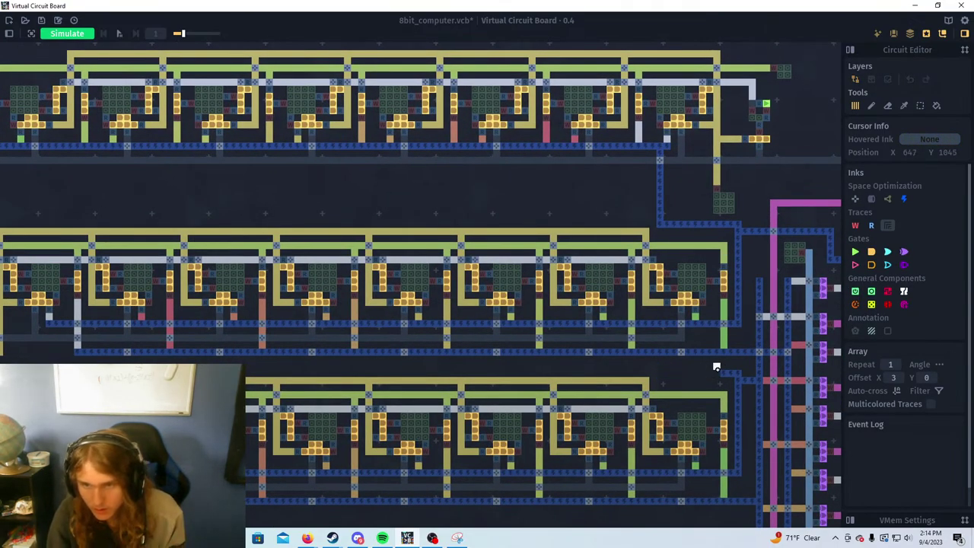
Extend the mirrored register's Bus Blue line down to the new register's bus with a cross over the line between, and erase the link toward the adder
{"action": "scroll", "coordinate": [715, 373], "scroll_direction": "up", "scroll_amount": 2}
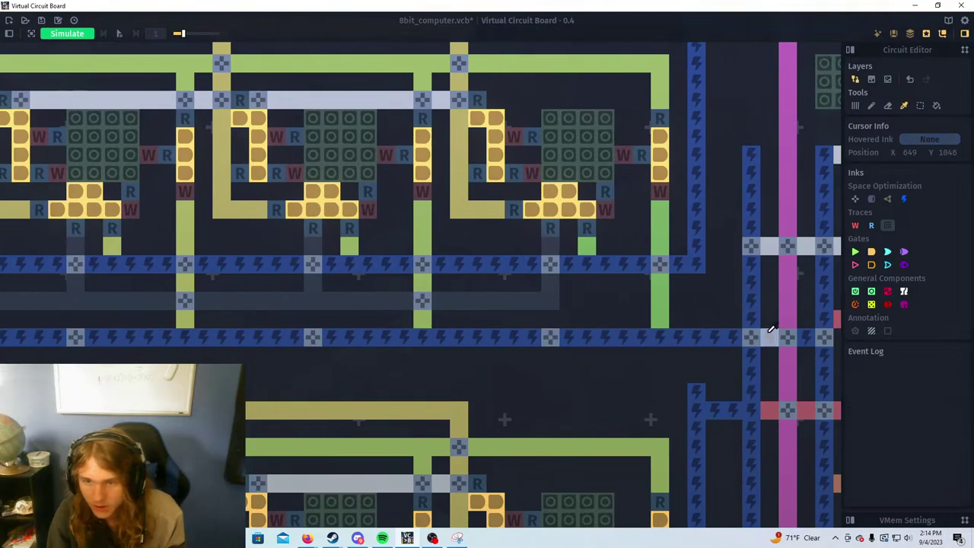
{"action": "left_click", "coordinate": [697, 340]}
{"action": "middle_click", "coordinate": [700, 246]}
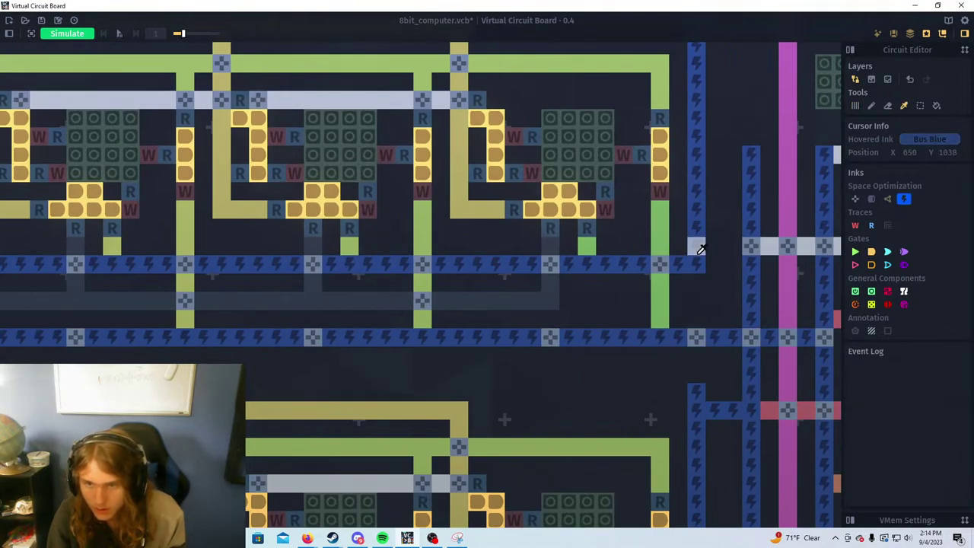
{"action": "mouse_move", "coordinate": [698, 259]}
{"action": "left_mouse_down"}
{"action": "mouse_move", "coordinate": [696, 373]}
{"action": "mouse_move", "coordinate": [678, 382]}
{"action": "mouse_move", "coordinate": [577, 355]}
{"action": "left_mouse_up"}
{"action": "scroll", "coordinate": [696, 373], "scroll_direction": "down", "scroll_amount": 2}
{"action": "scroll", "coordinate": [694, 382], "scroll_direction": "up", "scroll_amount": 1}
{"action": "scroll", "coordinate": [685, 383], "scroll_direction": "down", "scroll_amount": 1}
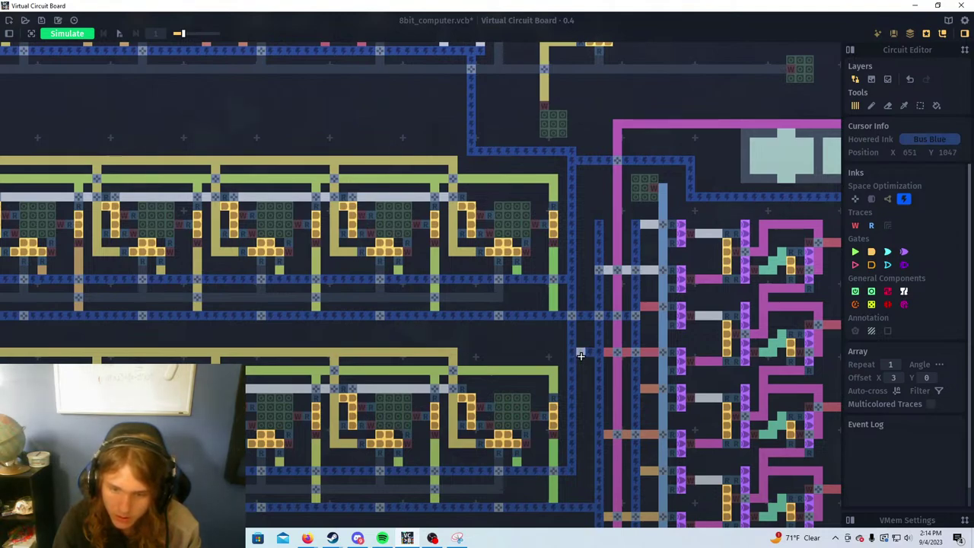
{"action": "right_click", "coordinate": [589, 353]}
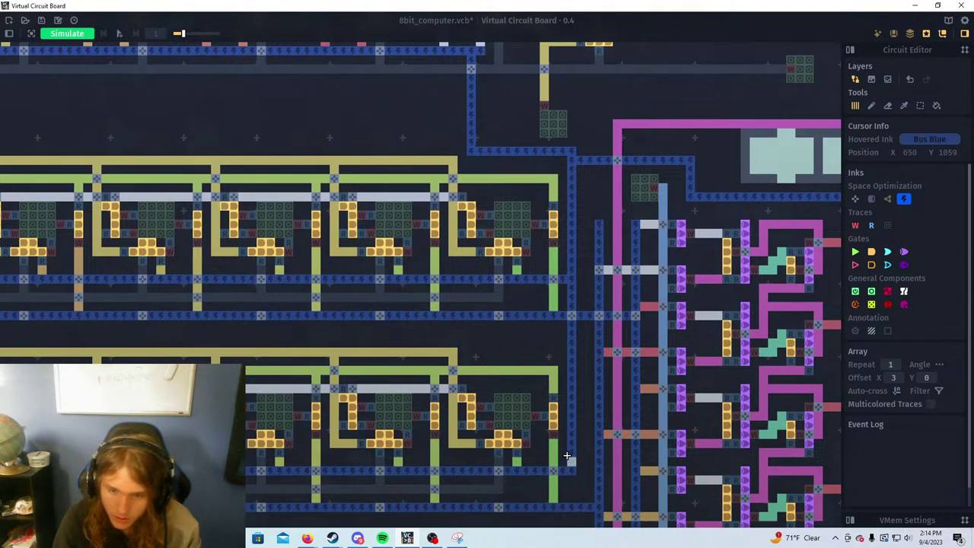
{"action": "left_click_drag", "start_coordinate": [570, 459], "coordinate": [556, 419]}
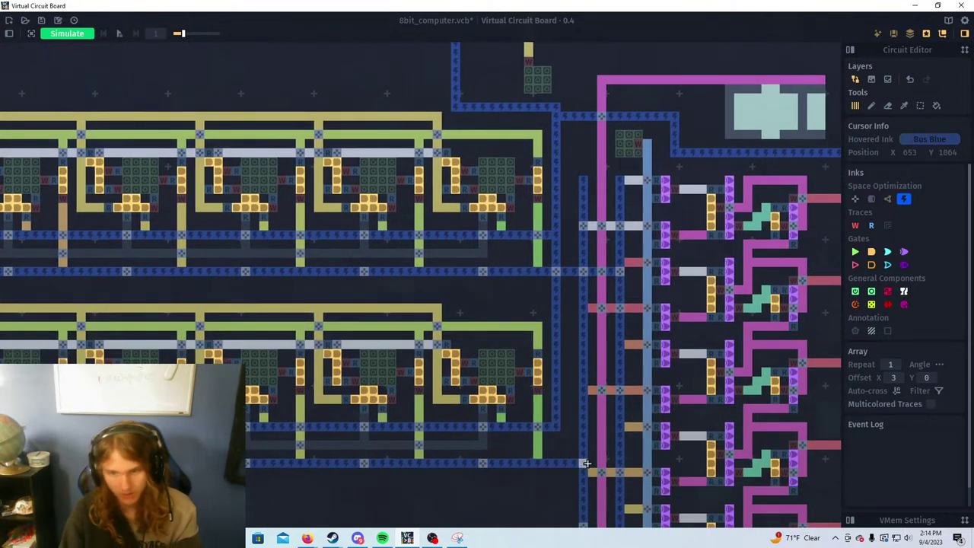
Examine the new register's bus connections to the adder and the control logic at both lower registers' outer ends
{"action": "key", "text": "s"}
{"action": "key", "text": "d"}
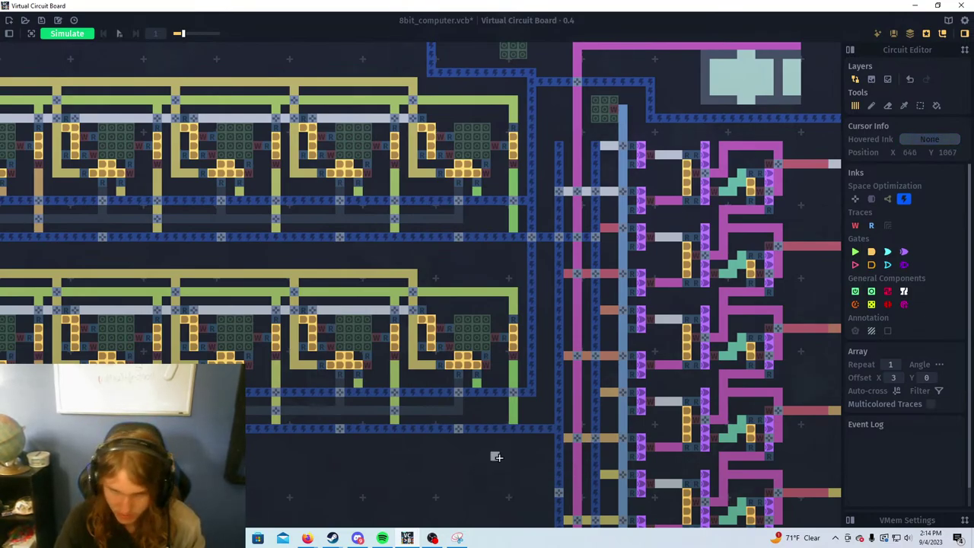
{"action": "scroll", "coordinate": [496, 457], "scroll_direction": "down", "scroll_amount": 5}
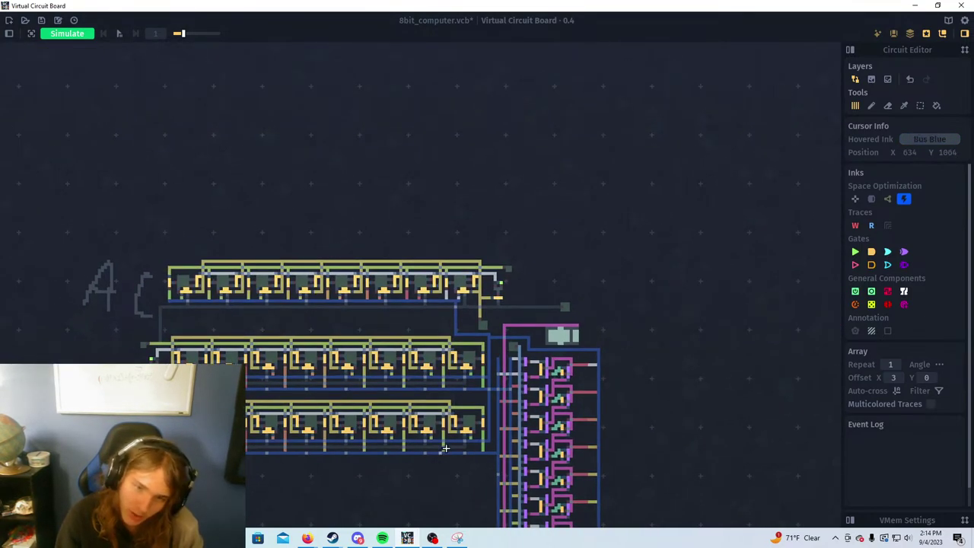
{"action": "scroll", "coordinate": [445, 449], "scroll_direction": "up", "scroll_amount": 5}
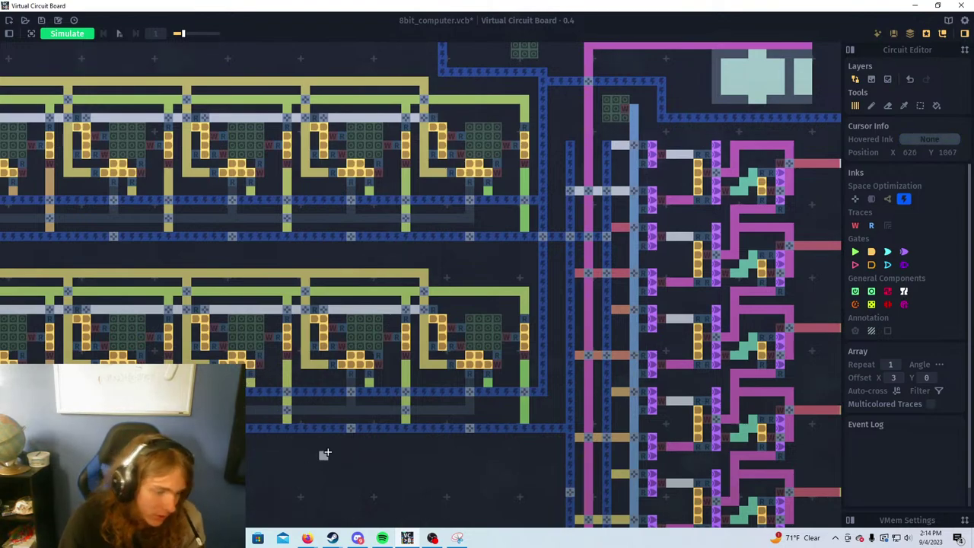
{"action": "left_click_drag", "start_coordinate": [503, 443], "coordinate": [453, 415]}
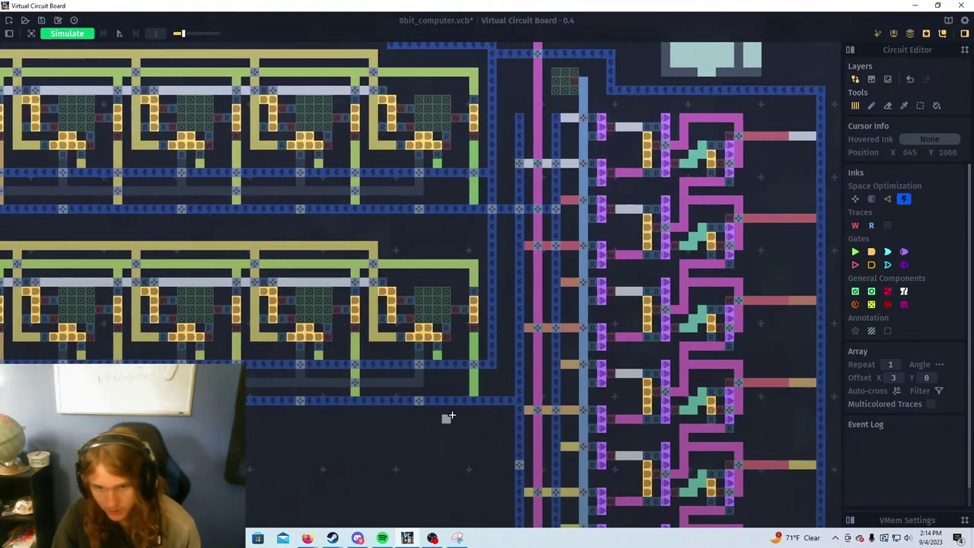
{"action": "scroll", "coordinate": [439, 426], "scroll_direction": "down", "scroll_amount": 5}
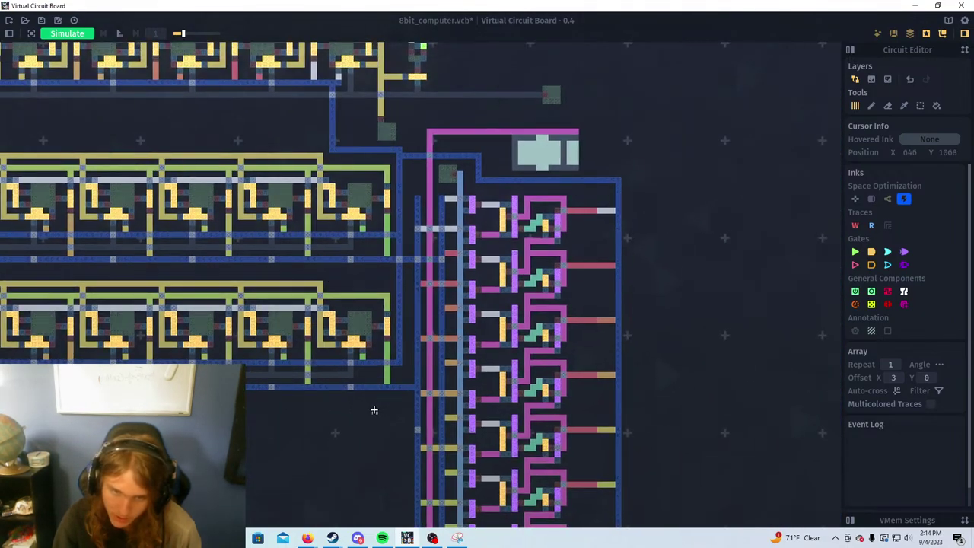
{"action": "scroll", "coordinate": [374, 410], "scroll_direction": "down", "scroll_amount": 5}
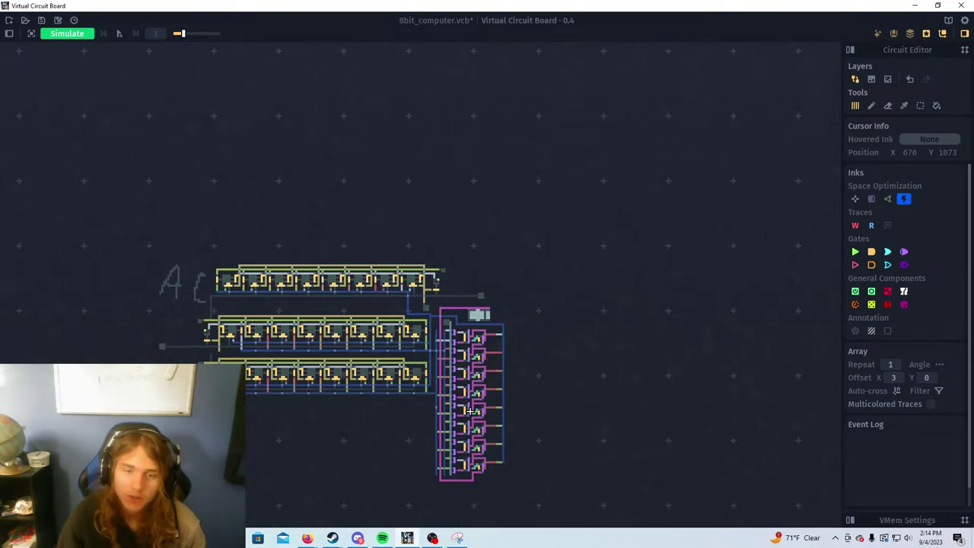
{"action": "scroll", "coordinate": [469, 411], "scroll_direction": "up", "scroll_amount": 4}
{"action": "left_click_drag", "start_coordinate": [288, 406], "coordinate": [537, 416]}
{"action": "scroll", "coordinate": [188, 338], "scroll_direction": "up", "scroll_amount": 1}
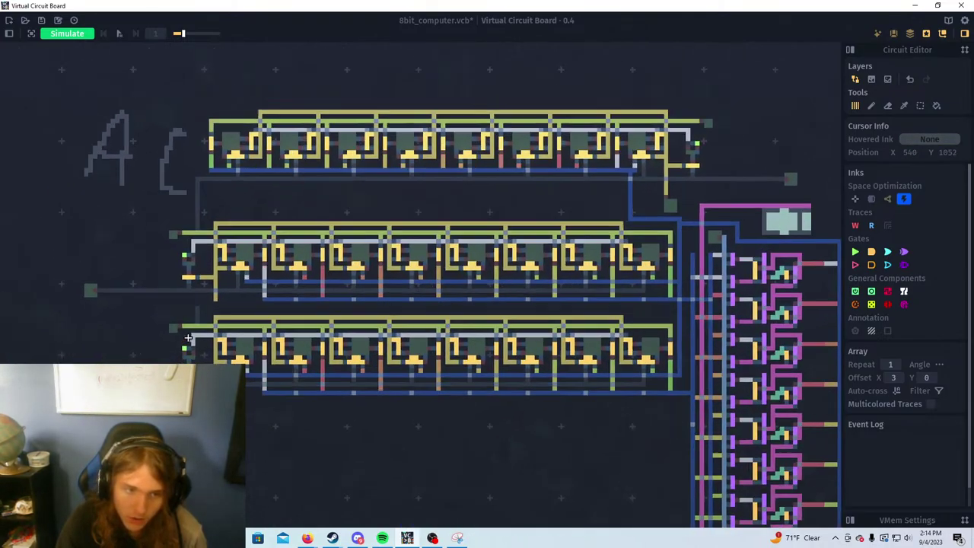
{"action": "scroll", "coordinate": [188, 338], "scroll_direction": "up", "scroll_amount": 2}
{"action": "scroll", "coordinate": [284, 253], "scroll_direction": "up", "scroll_amount": 2}
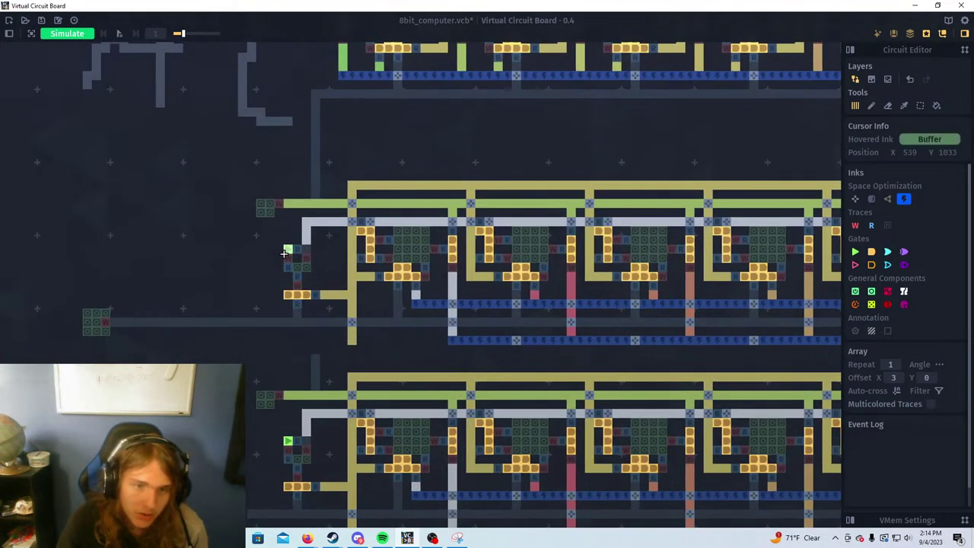
Route a TC Gray line from the mirrored register's green line down to the new register's green line, crossing the lines between, and erase the excess trace
{"action": "left_click_drag", "start_coordinate": [284, 253], "coordinate": [366, 250]}
{"action": "key", "text": "p"}
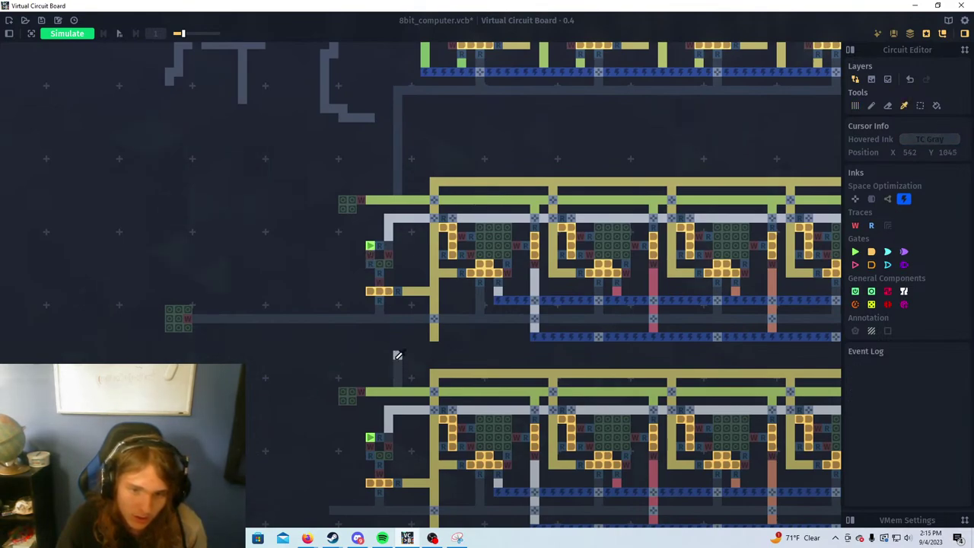
{"action": "left_click", "coordinate": [398, 355]}
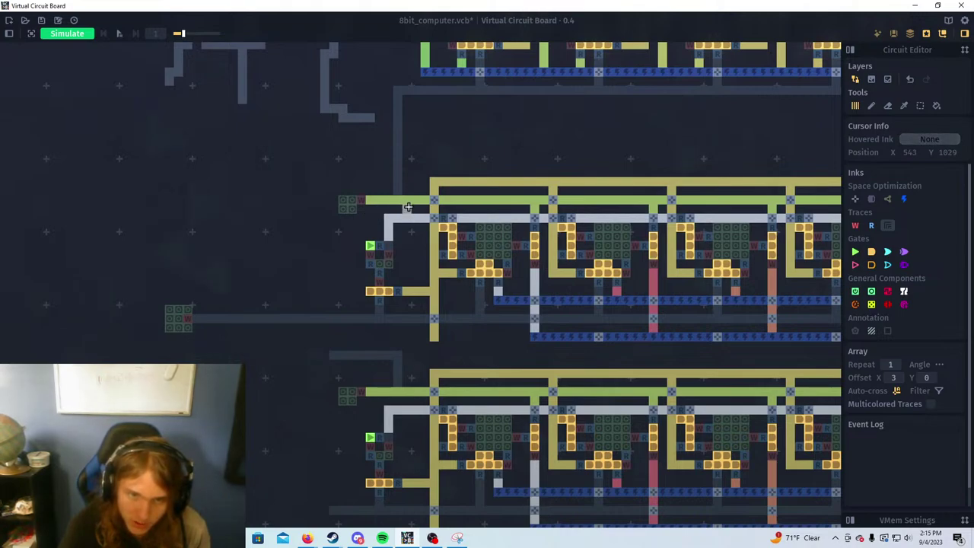
{"action": "left_click_drag", "start_coordinate": [413, 206], "coordinate": [415, 236]}
{"action": "mouse_move", "coordinate": [415, 273]}
{"action": "left_mouse_down"}
{"action": "mouse_move", "coordinate": [416, 343]}
{"action": "mouse_move", "coordinate": [335, 355]}
{"action": "mouse_move", "coordinate": [417, 360]}
{"action": "mouse_move", "coordinate": [387, 337]}
{"action": "mouse_move", "coordinate": [399, 354]}
{"action": "mouse_move", "coordinate": [389, 363]}
{"action": "left_mouse_up"}
{"action": "right_click", "coordinate": [397, 349]}
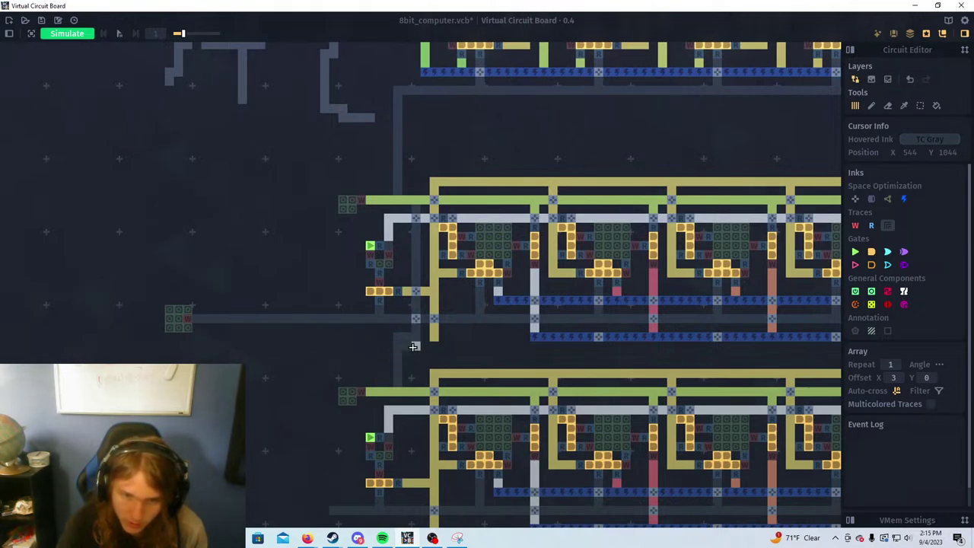
{"action": "key", "text": "XF86AudioNext"}
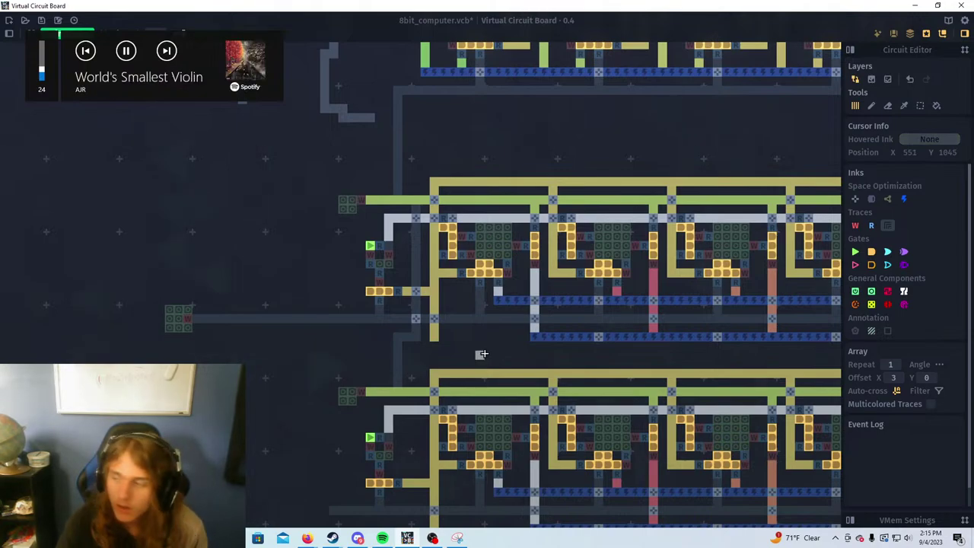
{"action": "key", "text": "XF86AudioNext"}
{"action": "key", "text": "XF86AudioNext"}
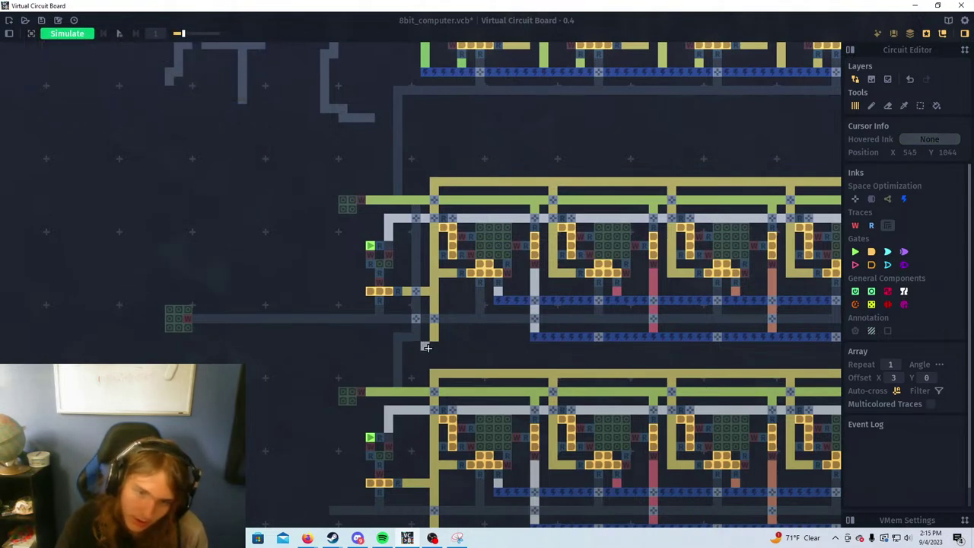
{"action": "scroll", "coordinate": [427, 347], "scroll_direction": "down", "scroll_amount": 2}
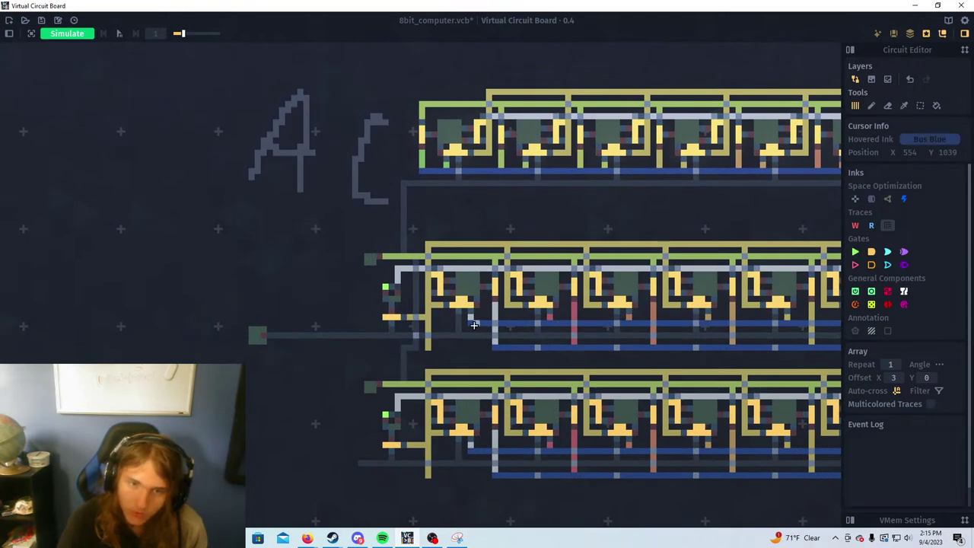
{"action": "scroll", "coordinate": [434, 276], "scroll_direction": "up", "scroll_amount": 4}
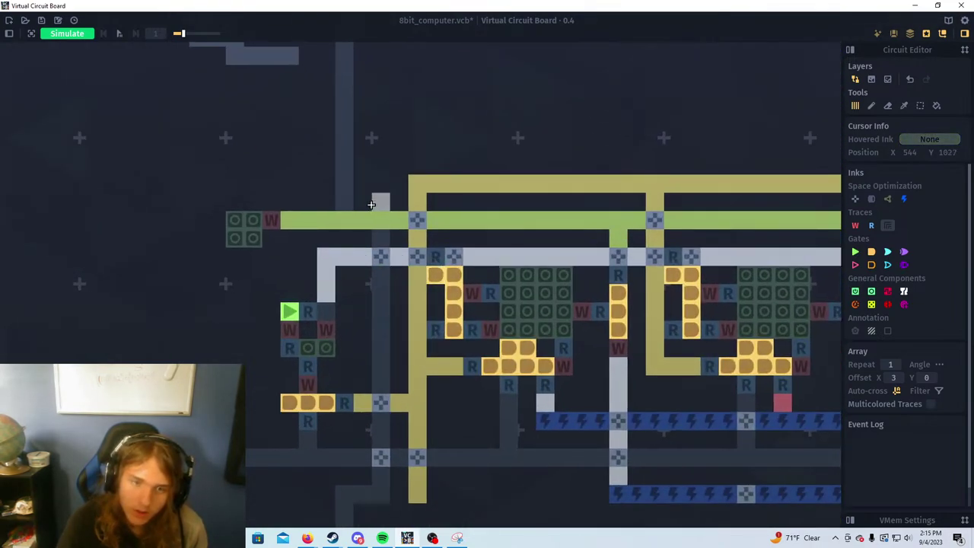
Erase the latch block and the leftover stretch of gray control trace feeding the middle register row
{"action": "scroll", "coordinate": [380, 243], "scroll_direction": "down", "scroll_amount": 4}
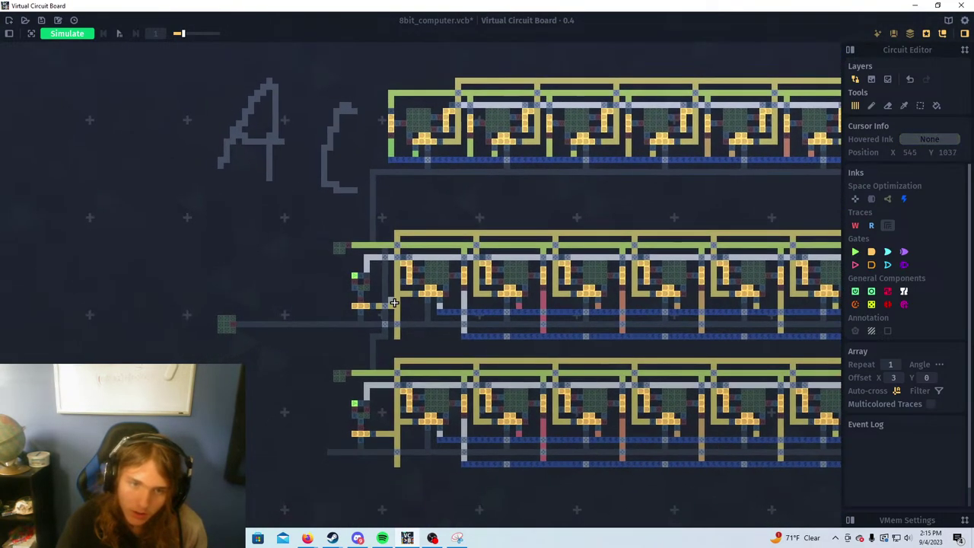
{"action": "scroll", "coordinate": [387, 295], "scroll_direction": "down", "scroll_amount": 1}
{"action": "left_click_drag", "start_coordinate": [515, 259], "coordinate": [314, 264]}
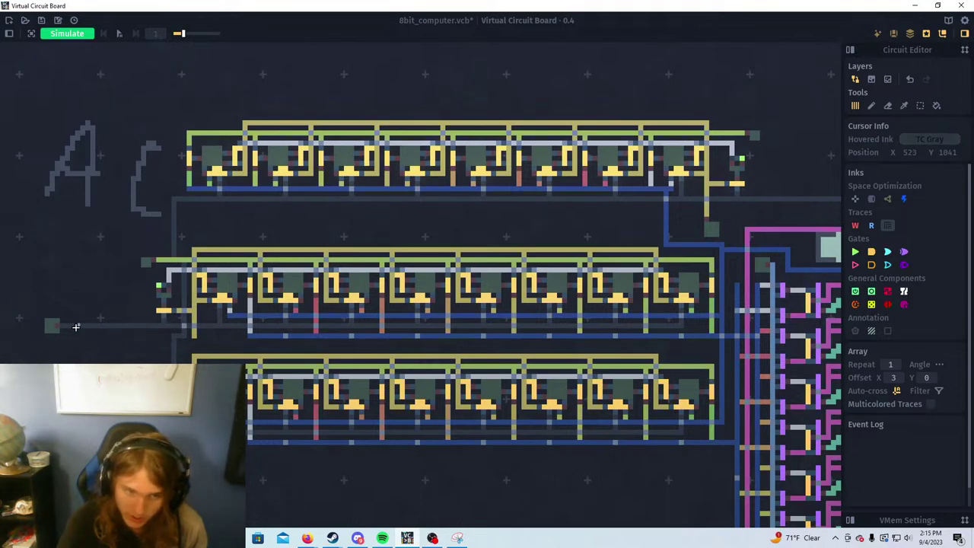
{"action": "left_click_drag", "start_coordinate": [76, 328], "coordinate": [330, 338]}
{"action": "left_click_drag", "start_coordinate": [389, 444], "coordinate": [340, 443]}
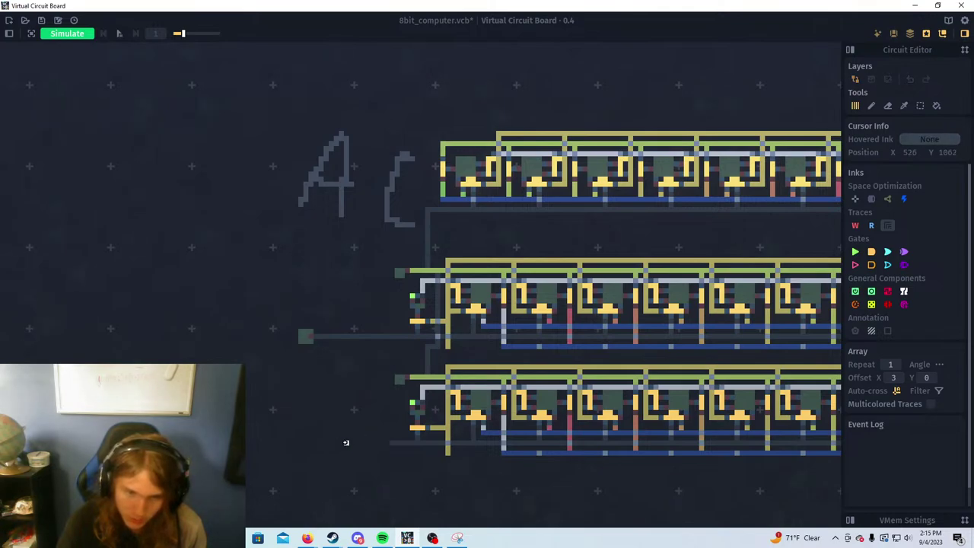
{"action": "scroll", "coordinate": [385, 430], "scroll_direction": "up", "scroll_amount": 1}
{"action": "scroll", "coordinate": [387, 325], "scroll_direction": "up", "scroll_amount": 5}
{"action": "scroll", "coordinate": [405, 409], "scroll_direction": "down", "scroll_amount": 5}
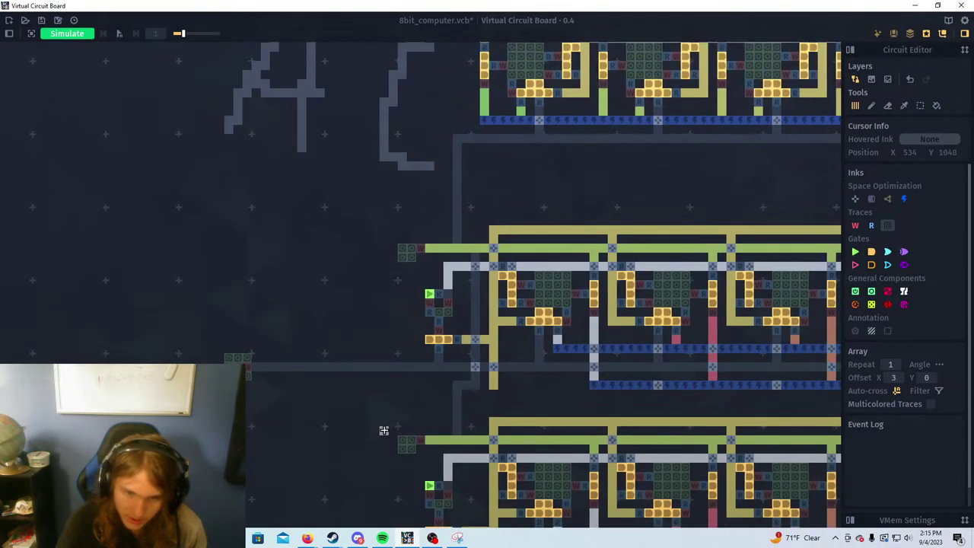
{"action": "scroll", "coordinate": [382, 429], "scroll_direction": "up", "scroll_amount": 2}
{"action": "left_click_drag", "start_coordinate": [391, 290], "coordinate": [263, 290]}
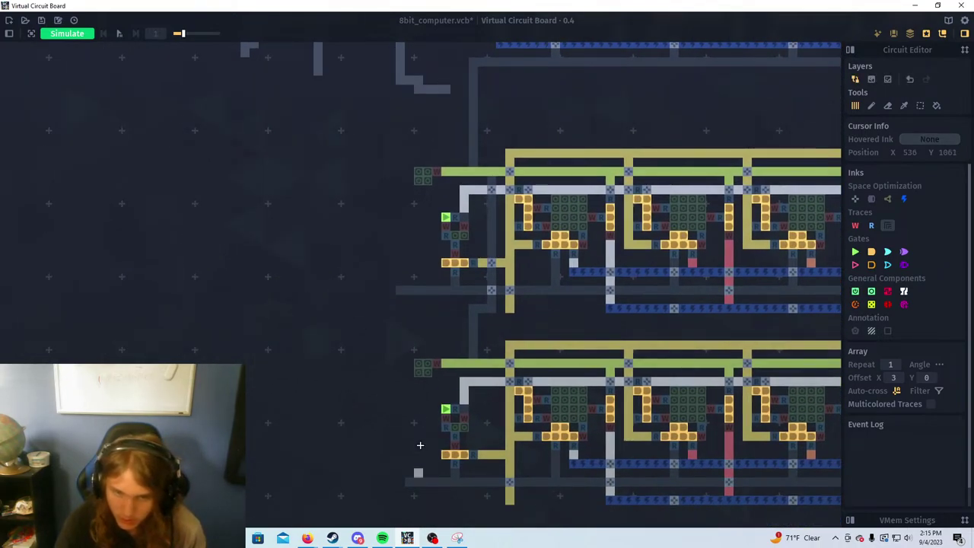
Recolor the outer end of the bottom register row's gray control trace with a short white trace segment
{"action": "left_click", "coordinate": [891, 226]}
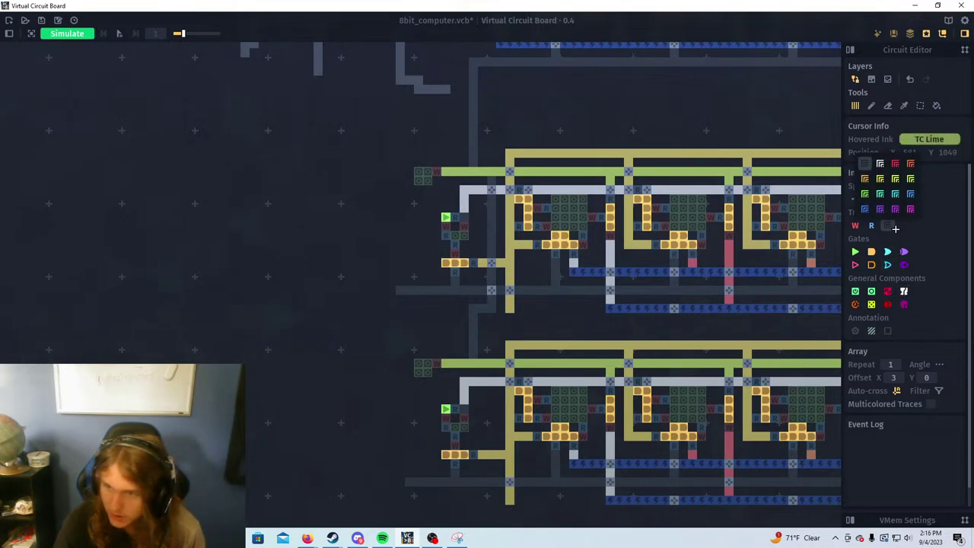
{"action": "left_click", "coordinate": [880, 164]}
{"action": "left_click_drag", "start_coordinate": [404, 424], "coordinate": [422, 336]}
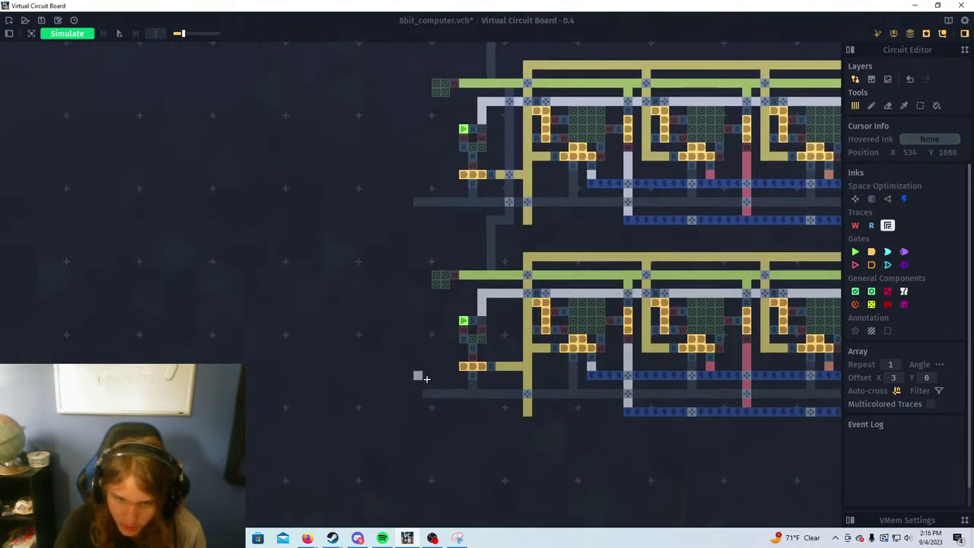
{"action": "scroll", "coordinate": [518, 392], "scroll_direction": "up", "scroll_amount": 3}
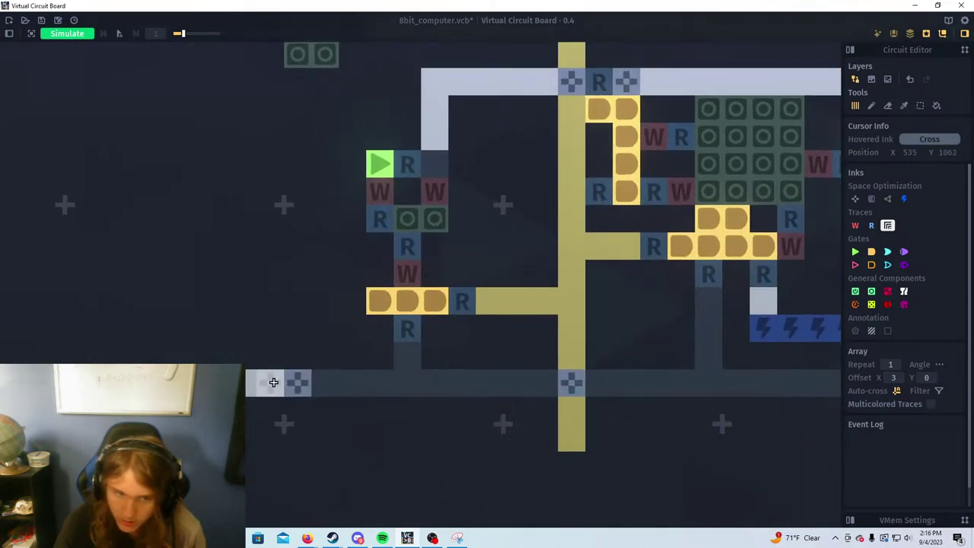
{"action": "left_click", "coordinate": [285, 380]}
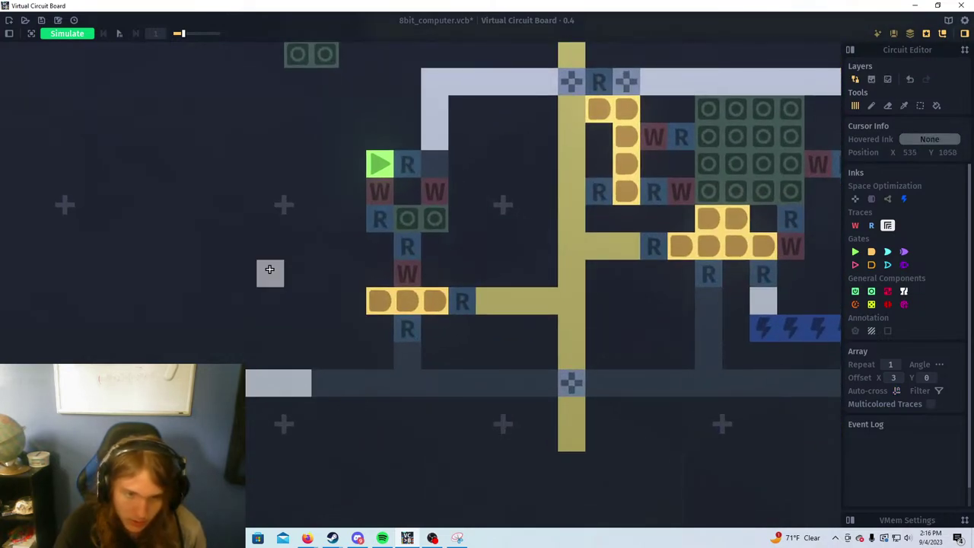
Draw a vertical blue bus joining the control traces of the bottom and middle register rows, extending above the middle row
{"action": "scroll", "coordinate": [320, 320], "scroll_direction": "down", "scroll_amount": 2}
{"action": "scroll", "coordinate": [352, 350], "scroll_direction": "down", "scroll_amount": 1}
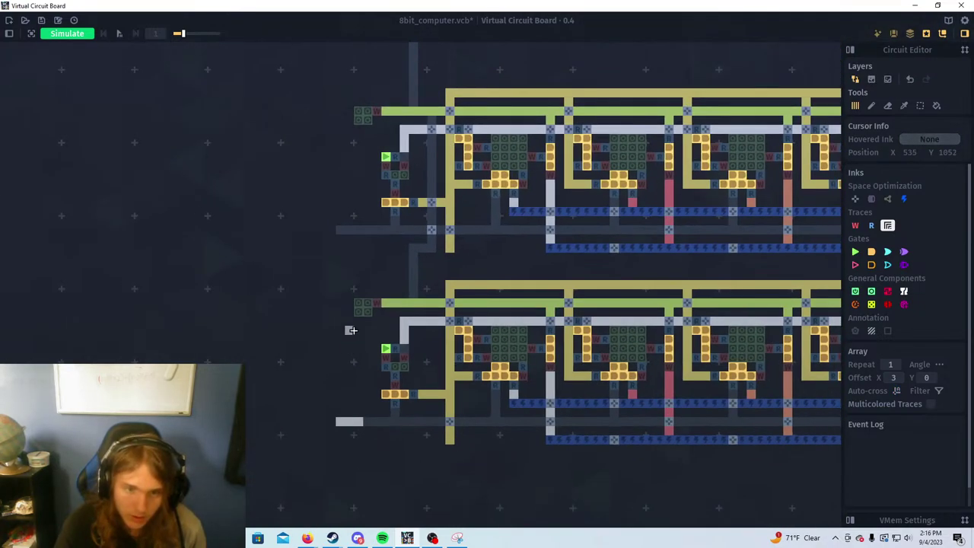
{"action": "left_click", "coordinate": [905, 199]}
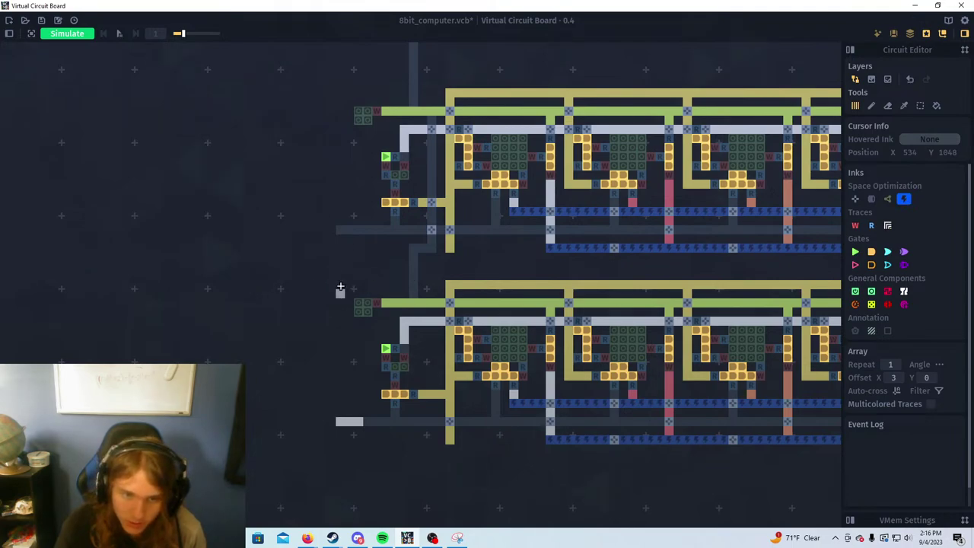
{"action": "left_click_drag", "start_coordinate": [340, 229], "coordinate": [324, 401]}
{"action": "mouse_move", "coordinate": [335, 355]}
{"action": "left_mouse_down"}
{"action": "mouse_move", "coordinate": [344, 191]}
{"action": "mouse_move", "coordinate": [342, 246]}
{"action": "mouse_move", "coordinate": [335, 230]}
{"action": "left_mouse_up"}
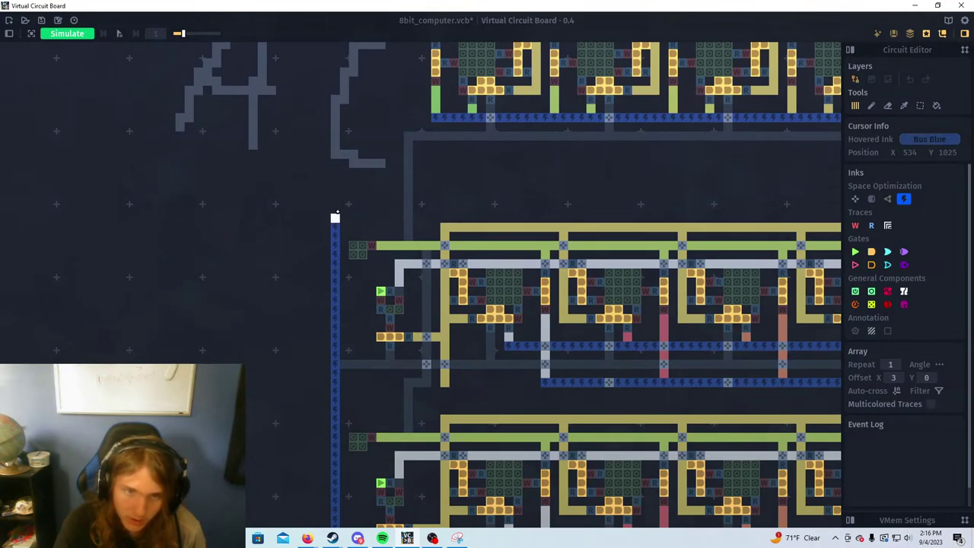
Run the blue bus horizontally through the gap between the top and middle register rows, crossing the vertical gray trace
{"action": "scroll", "coordinate": [337, 213], "scroll_direction": "down", "scroll_amount": 6}
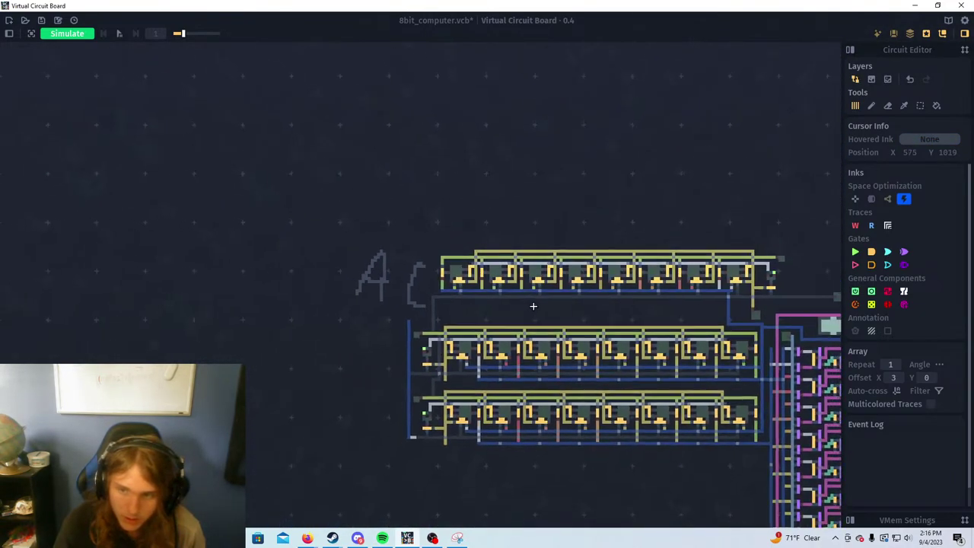
{"action": "scroll", "coordinate": [457, 312], "scroll_direction": "up", "scroll_amount": 3}
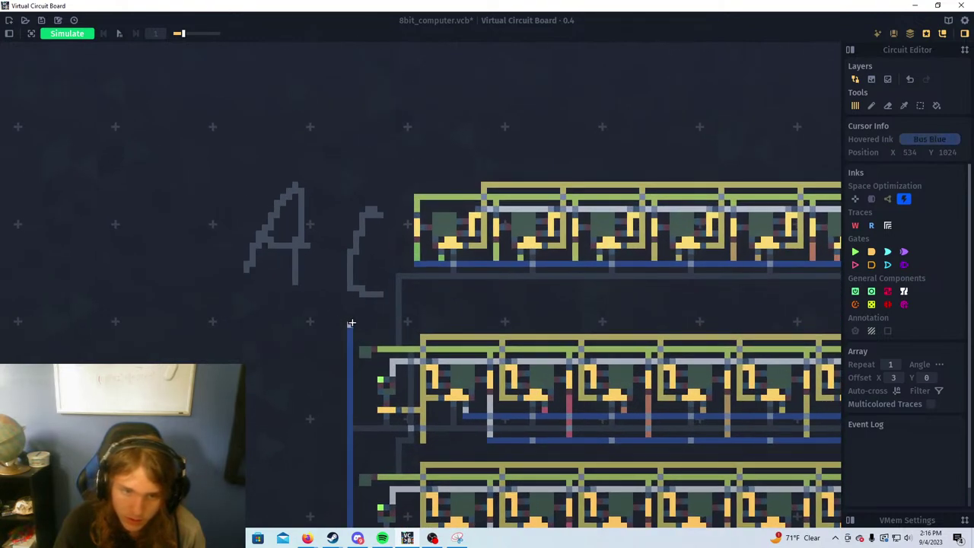
{"action": "left_click_drag", "start_coordinate": [349, 312], "coordinate": [569, 320]}
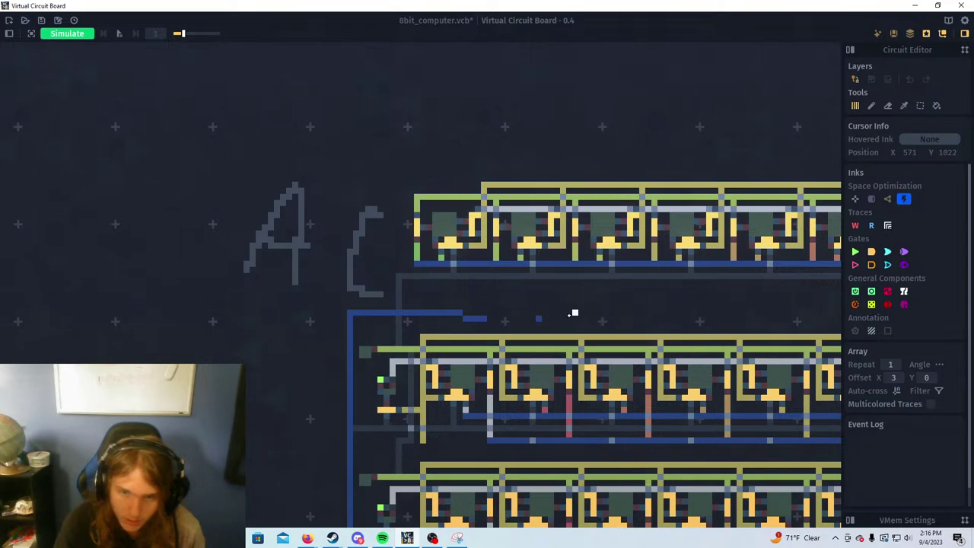
{"action": "left_click_drag", "start_coordinate": [464, 312], "coordinate": [818, 304]}
{"action": "scroll", "coordinate": [485, 311], "scroll_direction": "up", "scroll_amount": 3}
{"action": "scroll", "coordinate": [484, 311], "scroll_direction": "up", "scroll_amount": 1}
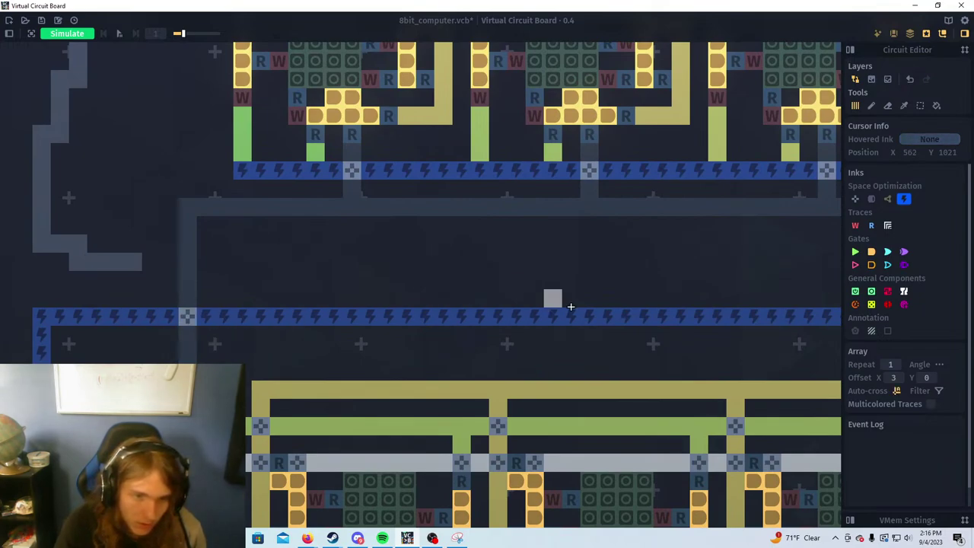
{"action": "left_click_drag", "start_coordinate": [661, 305], "coordinate": [390, 329]}
{"action": "left_click_drag", "start_coordinate": [620, 328], "coordinate": [332, 330]}
{"action": "left_click_drag", "start_coordinate": [706, 342], "coordinate": [353, 325]}
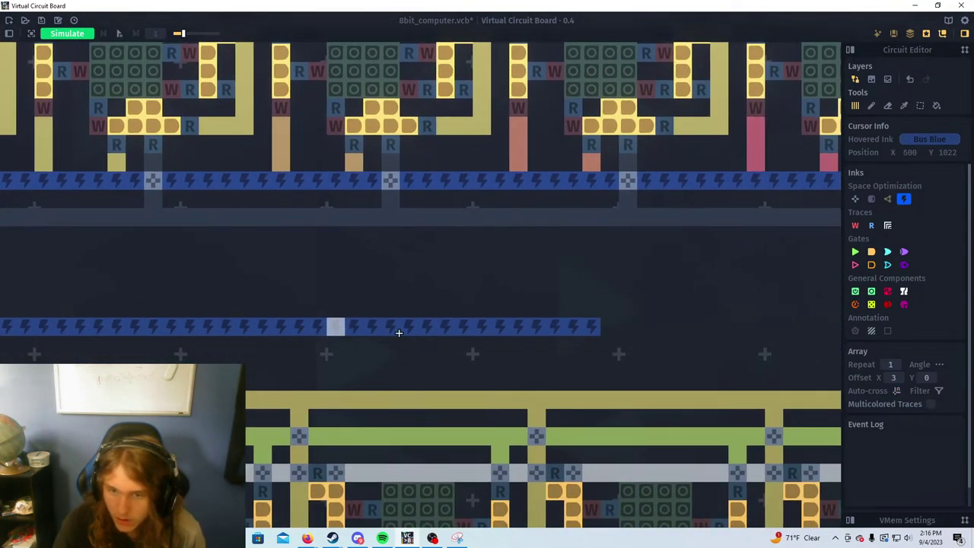
{"action": "mouse_move", "coordinate": [611, 324]}
{"action": "left_mouse_down"}
{"action": "mouse_move", "coordinate": [683, 327]}
{"action": "mouse_move", "coordinate": [594, 319]}
{"action": "mouse_move", "coordinate": [451, 334]}
{"action": "left_mouse_up"}
{"action": "scroll", "coordinate": [450, 335], "scroll_direction": "down", "scroll_amount": 4}
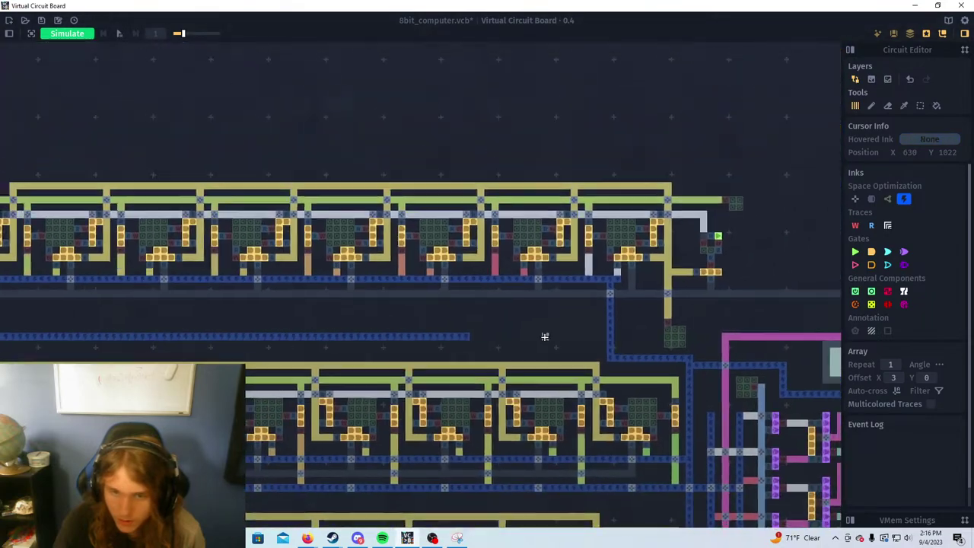
Route the blue bus across the existing vertical bus, beneath the gray control trace, and up across it near its latch block
{"action": "left_click_drag", "start_coordinate": [574, 327], "coordinate": [404, 332]}
{"action": "scroll", "coordinate": [417, 344], "scroll_direction": "up", "scroll_amount": 4}
{"action": "mouse_move", "coordinate": [137, 328]}
{"action": "left_mouse_down"}
{"action": "mouse_move", "coordinate": [126, 329]}
{"action": "mouse_move", "coordinate": [455, 328]}
{"action": "mouse_move", "coordinate": [440, 324]}
{"action": "mouse_move", "coordinate": [324, 402]}
{"action": "left_mouse_up"}
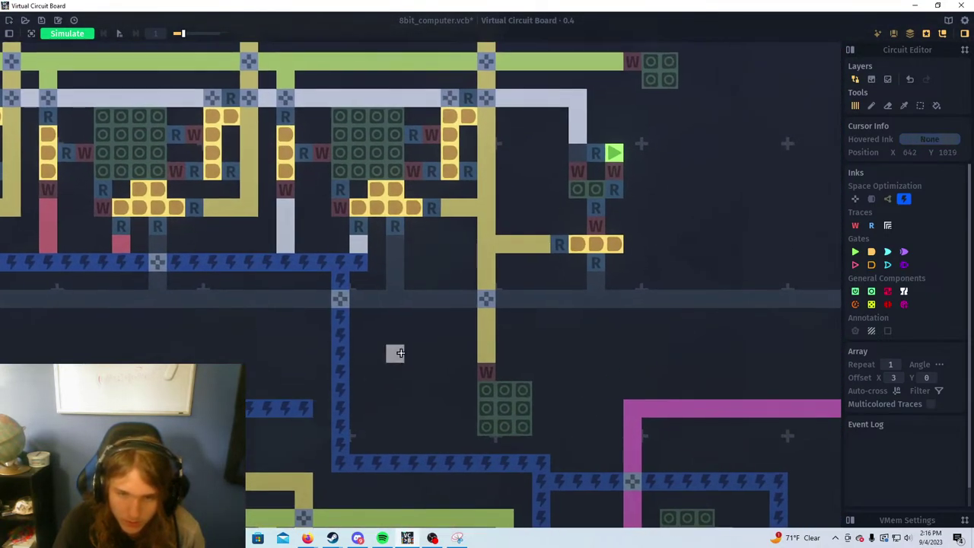
{"action": "left_click_drag", "start_coordinate": [398, 353], "coordinate": [346, 409]}
{"action": "mouse_move", "coordinate": [247, 463]}
{"action": "left_mouse_down"}
{"action": "mouse_move", "coordinate": [251, 408]}
{"action": "mouse_move", "coordinate": [269, 391]}
{"action": "mouse_move", "coordinate": [546, 389]}
{"action": "mouse_move", "coordinate": [282, 401]}
{"action": "mouse_move", "coordinate": [513, 414]}
{"action": "mouse_move", "coordinate": [513, 305]}
{"action": "mouse_move", "coordinate": [570, 287]}
{"action": "mouse_move", "coordinate": [515, 287]}
{"action": "mouse_move", "coordinate": [532, 288]}
{"action": "left_mouse_up"}
{"action": "right_click", "coordinate": [532, 287]}
{"action": "mouse_move", "coordinate": [622, 288]}
{"action": "left_mouse_down"}
{"action": "mouse_move", "coordinate": [474, 324]}
{"action": "mouse_move", "coordinate": [398, 318]}
{"action": "mouse_move", "coordinate": [484, 337]}
{"action": "left_mouse_up"}
Draw a white trace six cells long from the bus and a parallel gray trace six cells long above it
{"action": "left_click", "coordinate": [888, 225]}
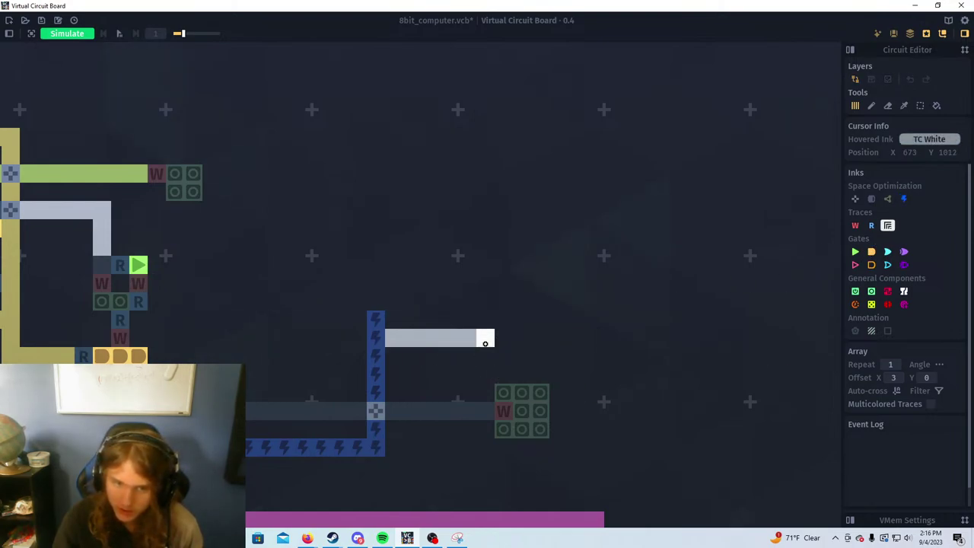
{"action": "left_click", "coordinate": [891, 228]}
{"action": "left_click", "coordinate": [864, 165]}
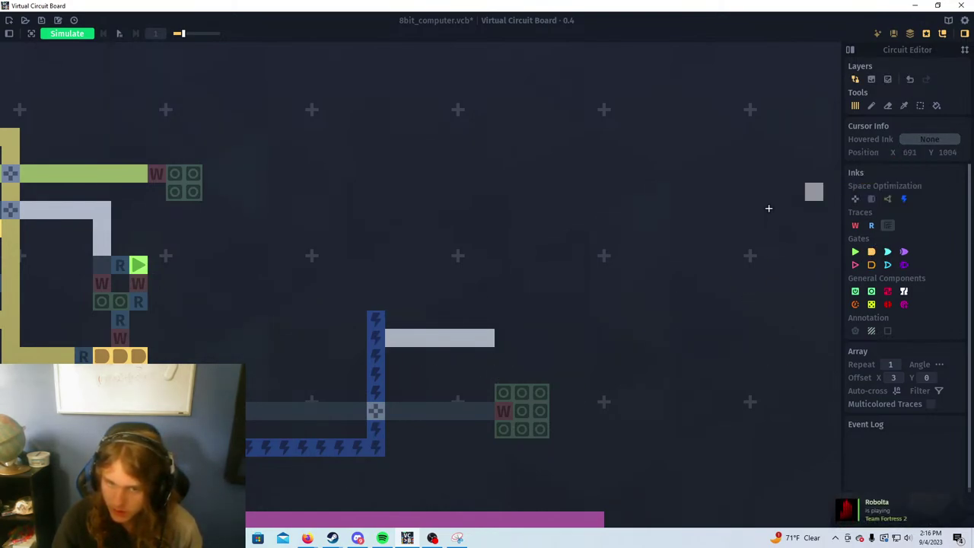
{"action": "left_click_drag", "start_coordinate": [395, 285], "coordinate": [486, 284]}
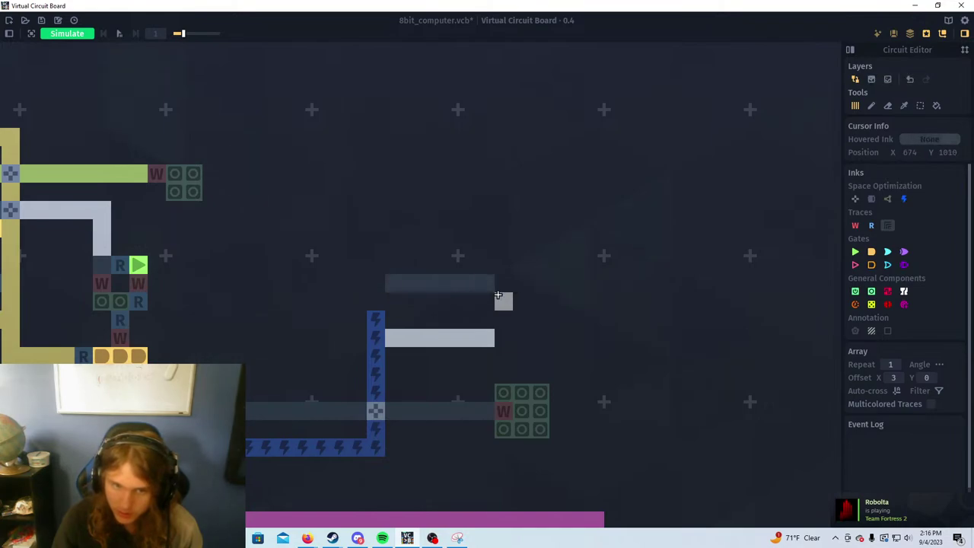
Extend the blue bus upward to connect it to the new gray trace
{"action": "key", "text": "x"}
{"action": "left_click", "coordinate": [374, 323]}
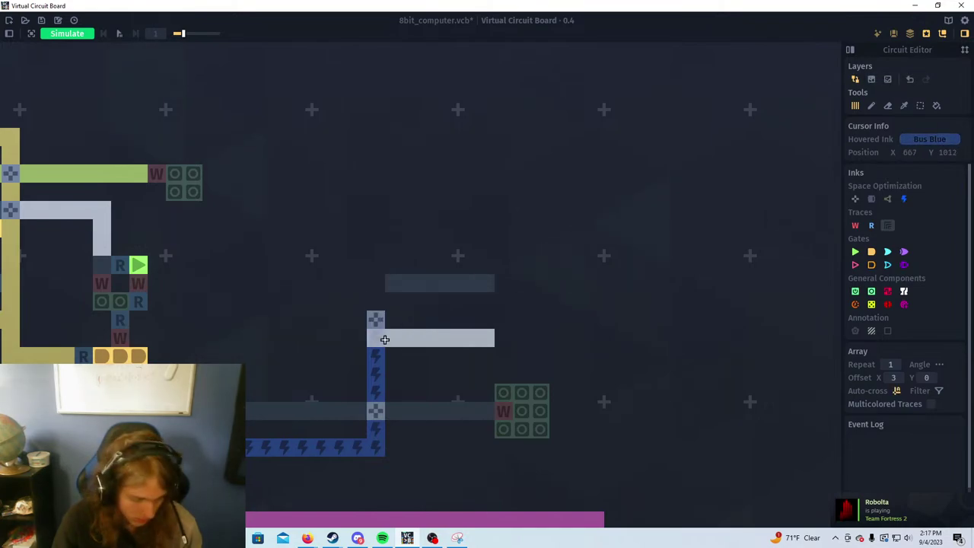
{"action": "left_click", "coordinate": [378, 355], "text": "alt"}
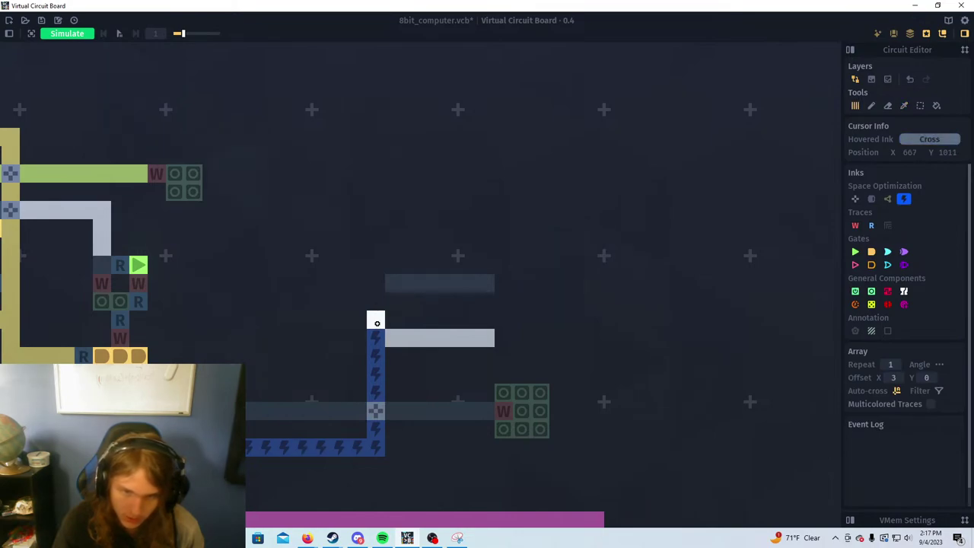
{"action": "left_click_drag", "start_coordinate": [376, 323], "coordinate": [377, 284]}
{"action": "right_click", "coordinate": [376, 320]}
Place Write ink at the outer ends of the new white and gray traces
{"action": "scroll", "coordinate": [463, 302], "scroll_direction": "down", "scroll_amount": 2}
{"action": "left_click_drag", "start_coordinate": [457, 285], "coordinate": [361, 290]}
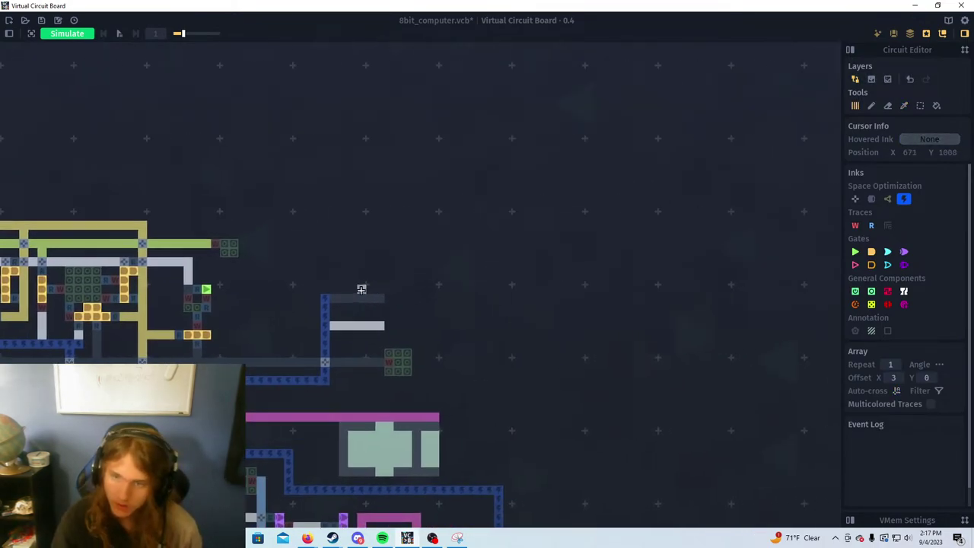
{"action": "scroll", "coordinate": [362, 289], "scroll_direction": "up", "scroll_amount": 3}
{"action": "middle_click", "coordinate": [389, 360]}
{"action": "left_click", "coordinate": [389, 325]}
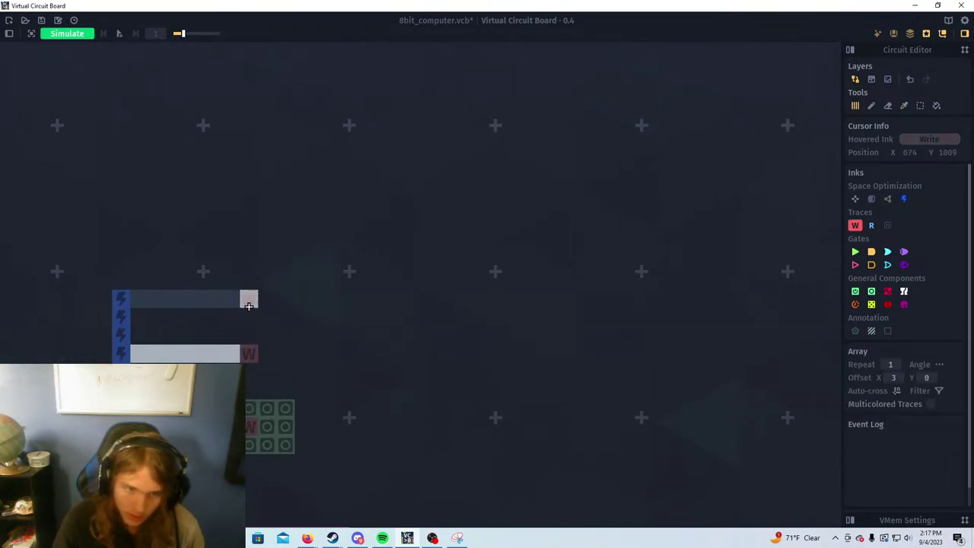
Add Latch OFF blocks around both Write cells, then remove the white trace's upper latch row to separate the two blocks
{"action": "middle_click", "coordinate": [267, 408]}
{"action": "mouse_move", "coordinate": [267, 353]}
{"action": "left_mouse_down"}
{"action": "mouse_move", "coordinate": [298, 353]}
{"action": "mouse_move", "coordinate": [252, 367]}
{"action": "mouse_move", "coordinate": [272, 337]}
{"action": "mouse_move", "coordinate": [285, 336]}
{"action": "left_mouse_up"}
{"action": "right_click", "coordinate": [300, 352]}
{"action": "left_click_drag", "start_coordinate": [252, 281], "coordinate": [289, 294]}
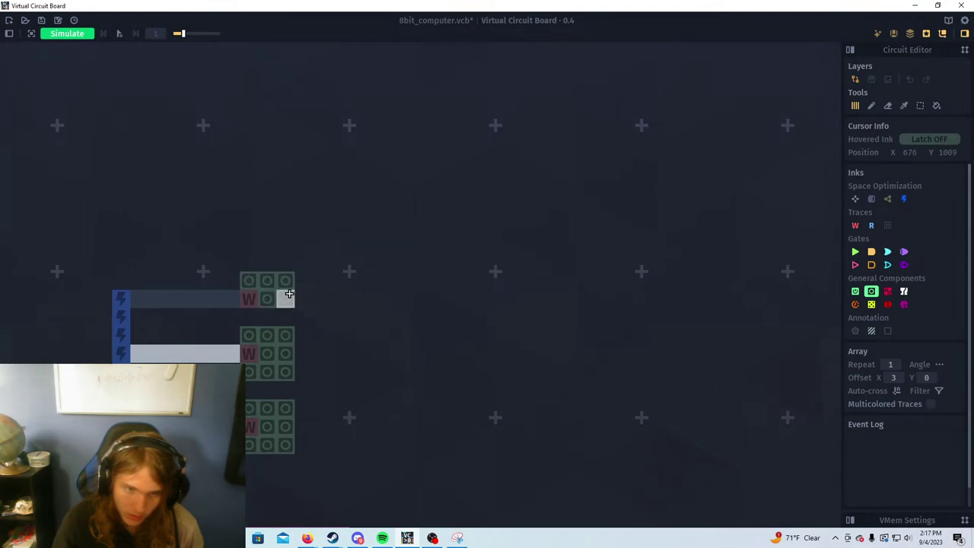
{"action": "right_click", "coordinate": [286, 336]}
{"action": "right_click", "coordinate": [267, 335]}
{"action": "right_click", "coordinate": [251, 336]}
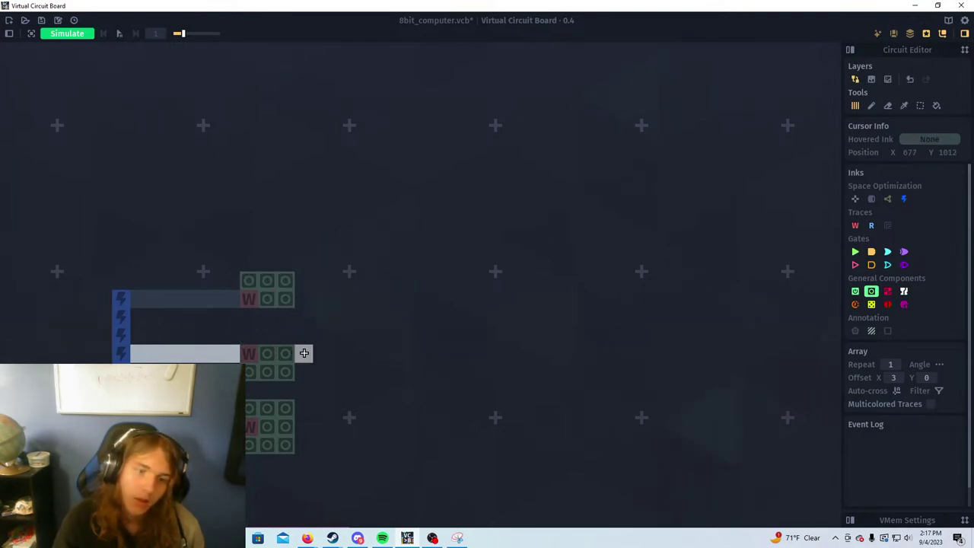
Inspect the completed bus routing and the control wiring of the middle and bottom register rows
{"action": "scroll", "coordinate": [327, 370], "scroll_direction": "down", "scroll_amount": 6}
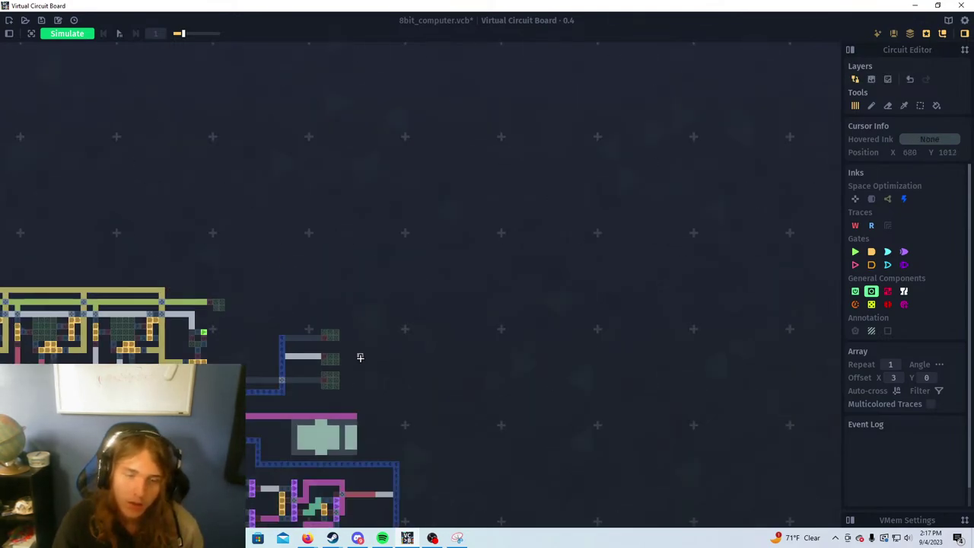
{"action": "left_click_drag", "start_coordinate": [359, 357], "coordinate": [503, 333]}
{"action": "left_click_drag", "start_coordinate": [292, 371], "coordinate": [498, 331]}
{"action": "scroll", "coordinate": [415, 388], "scroll_direction": "down", "scroll_amount": 2}
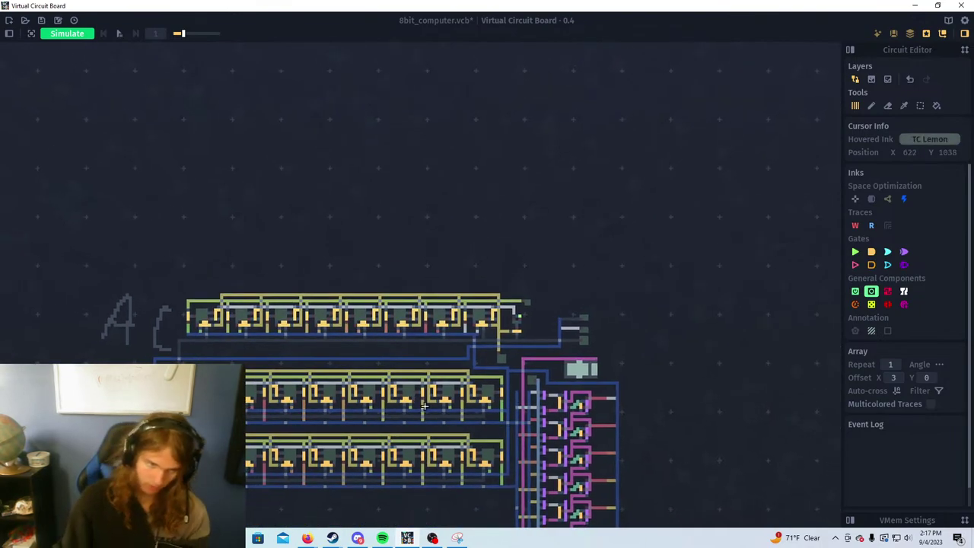
{"action": "left_click_drag", "start_coordinate": [426, 408], "coordinate": [416, 361]}
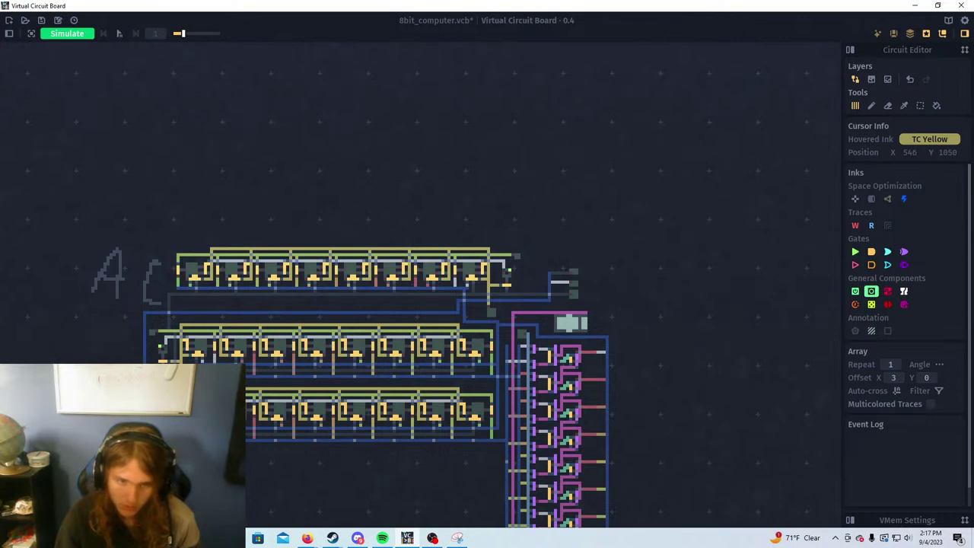
{"action": "scroll", "coordinate": [204, 389], "scroll_direction": "up", "scroll_amount": 2}
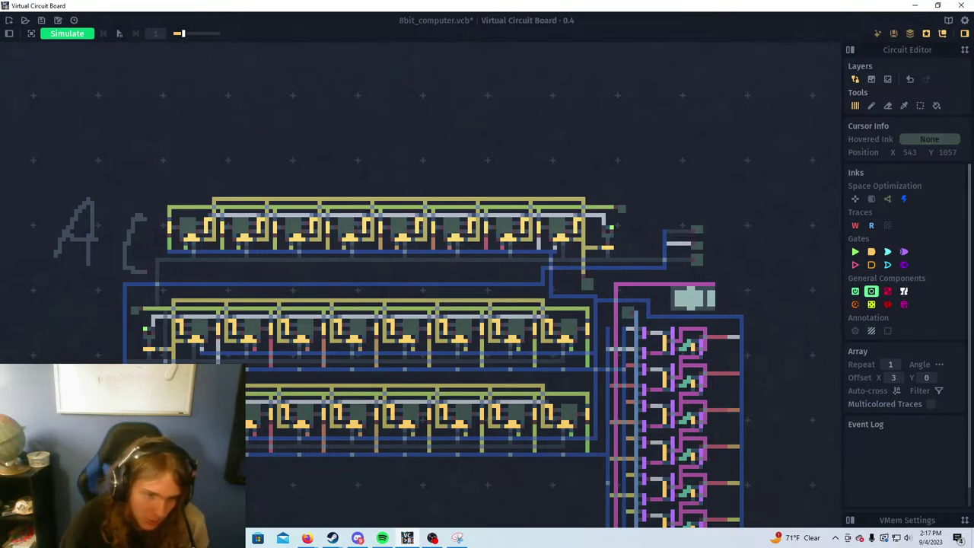
{"action": "scroll", "coordinate": [137, 465], "scroll_direction": "up", "scroll_amount": 10}
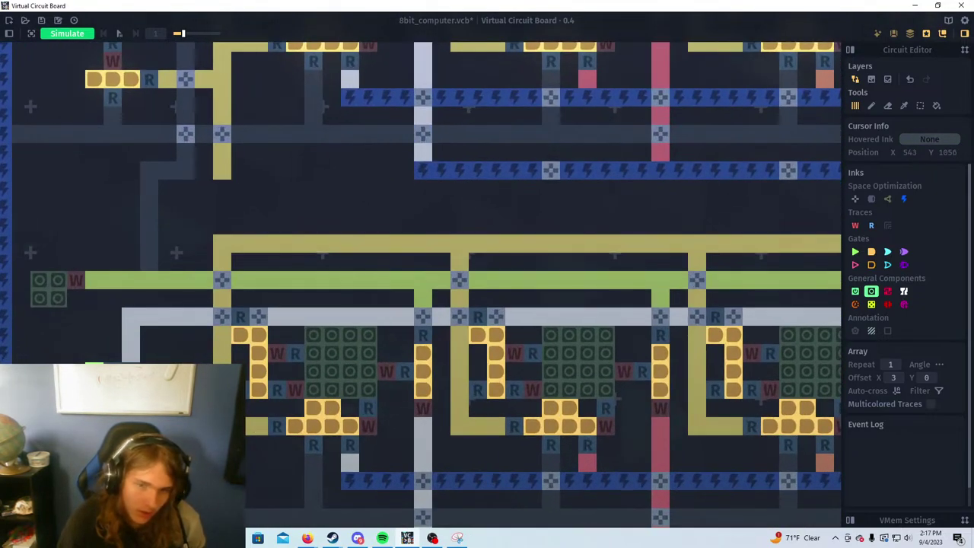
{"action": "left_click_drag", "start_coordinate": [145, 391], "coordinate": [255, 369]}
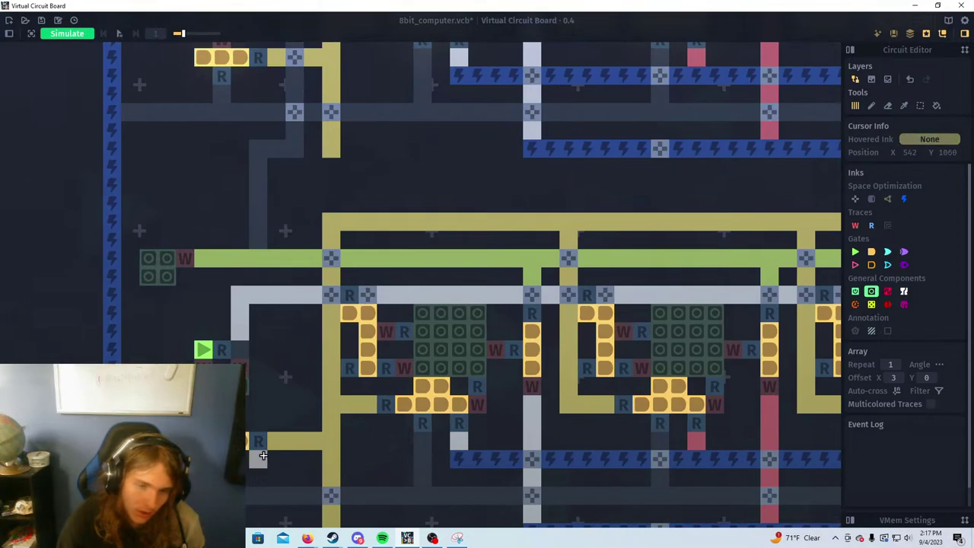
{"action": "scroll", "coordinate": [241, 464], "scroll_direction": "down", "scroll_amount": 5}
{"action": "scroll", "coordinate": [251, 472], "scroll_direction": "down", "scroll_amount": 1}
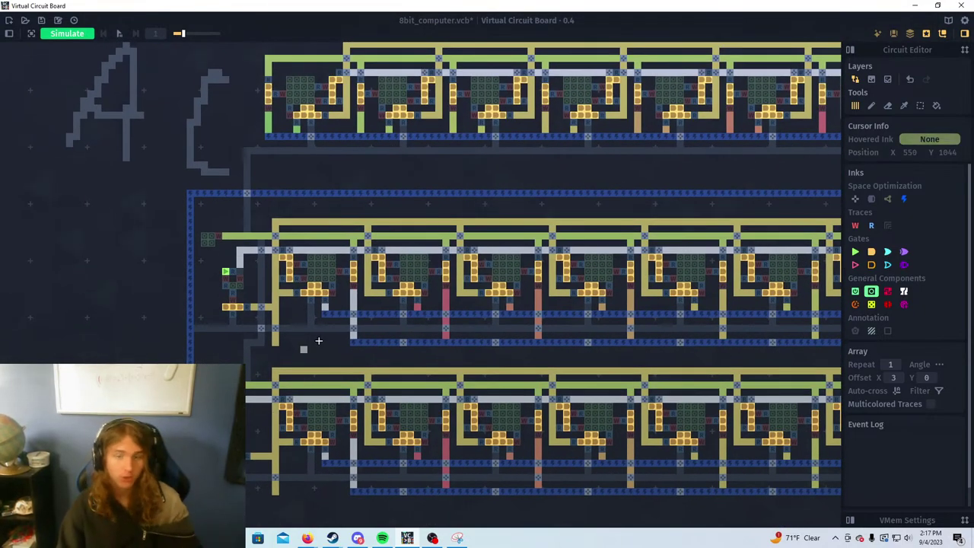
Review the layout of the register rows, adder column and control latches
{"action": "left_click_drag", "start_coordinate": [622, 350], "coordinate": [193, 403]}
{"action": "scroll", "coordinate": [193, 403], "scroll_direction": "down", "scroll_amount": 1}
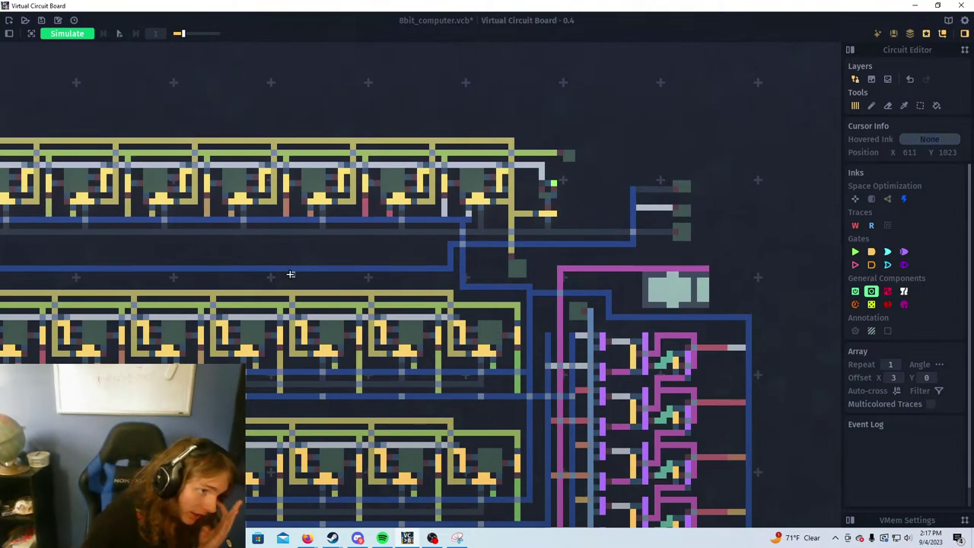
{"action": "left_click_drag", "start_coordinate": [735, 259], "coordinate": [725, 276]}
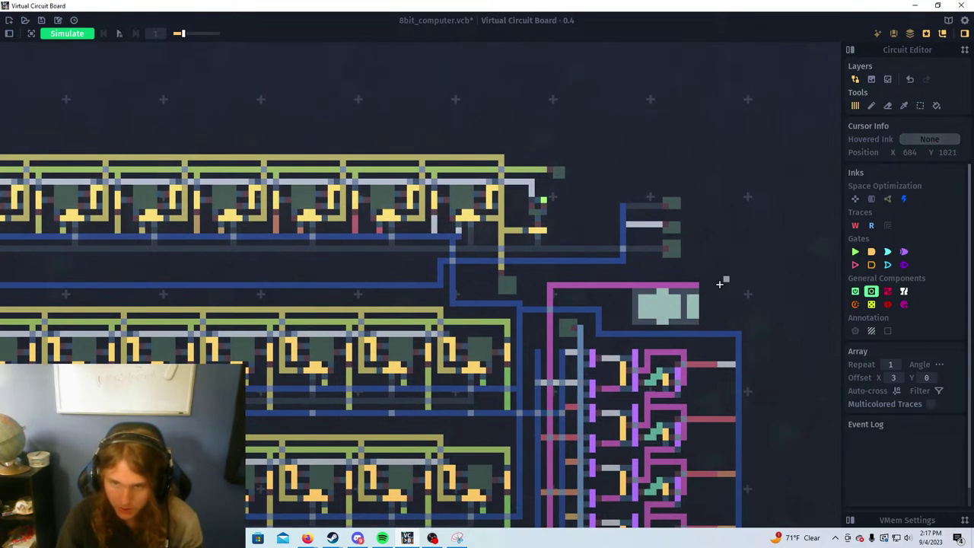
{"action": "scroll", "coordinate": [493, 308], "scroll_direction": "down", "scroll_amount": 4}
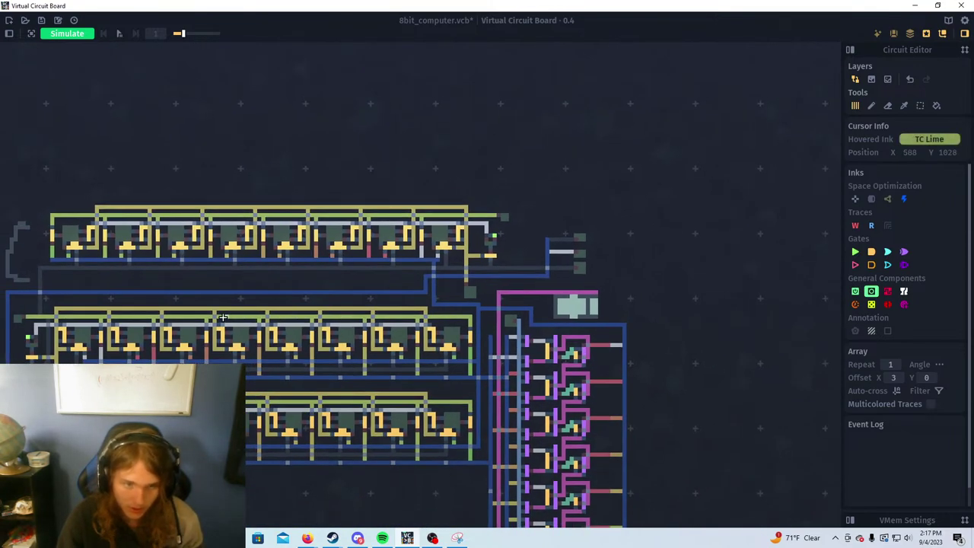
{"action": "left_click_drag", "start_coordinate": [402, 367], "coordinate": [400, 259]}
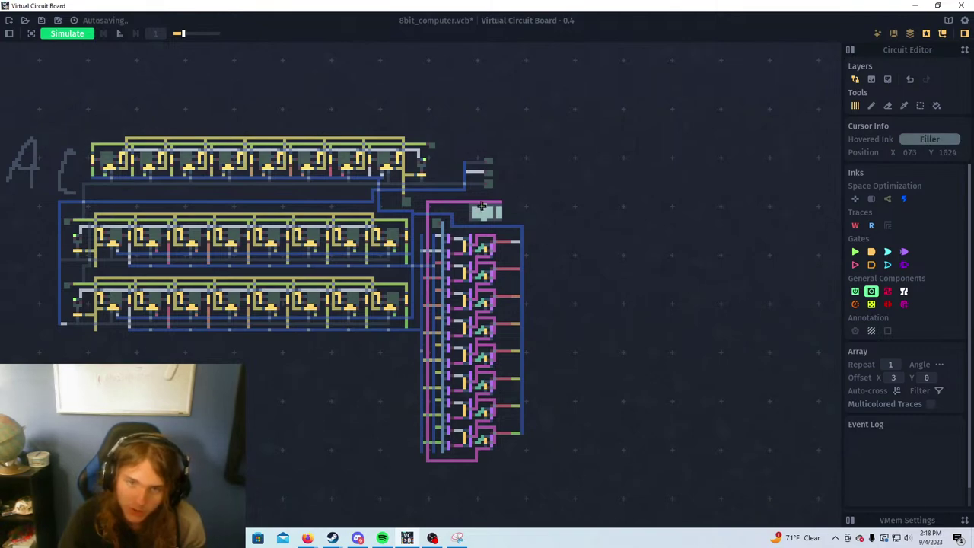
{"action": "scroll", "coordinate": [462, 261], "scroll_direction": "up", "scroll_amount": 2}
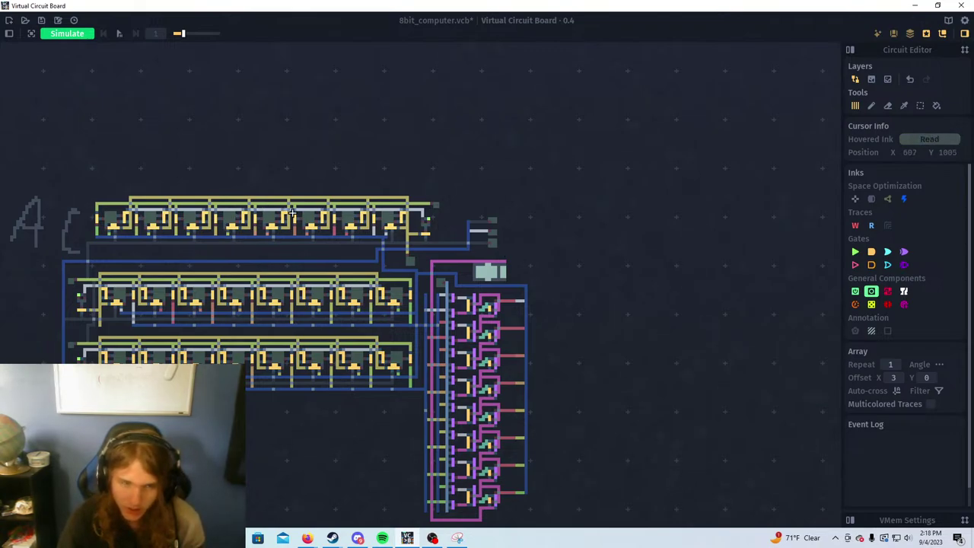
{"action": "left_click_drag", "start_coordinate": [337, 209], "coordinate": [292, 305]}
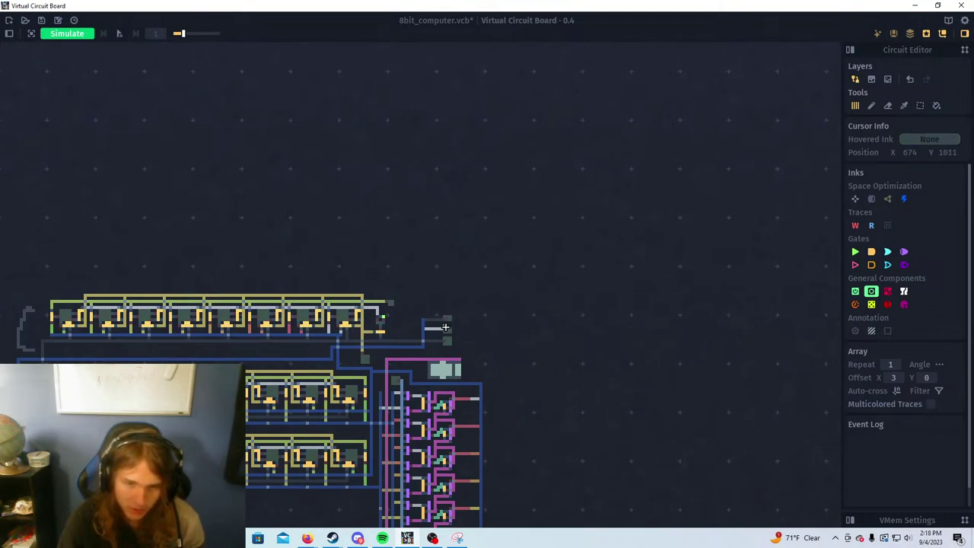
Start the simulation, switch on the middle row's rightmost latch and the bottom row's two rightmost latches, and activate the lowest control latch
{"action": "left_click", "coordinate": [74, 35]}
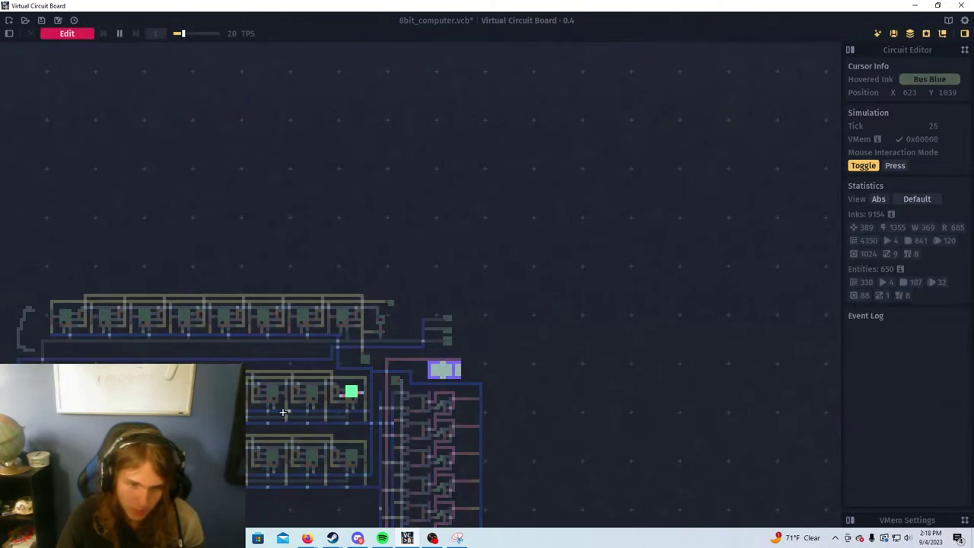
{"action": "left_click", "coordinate": [348, 459]}
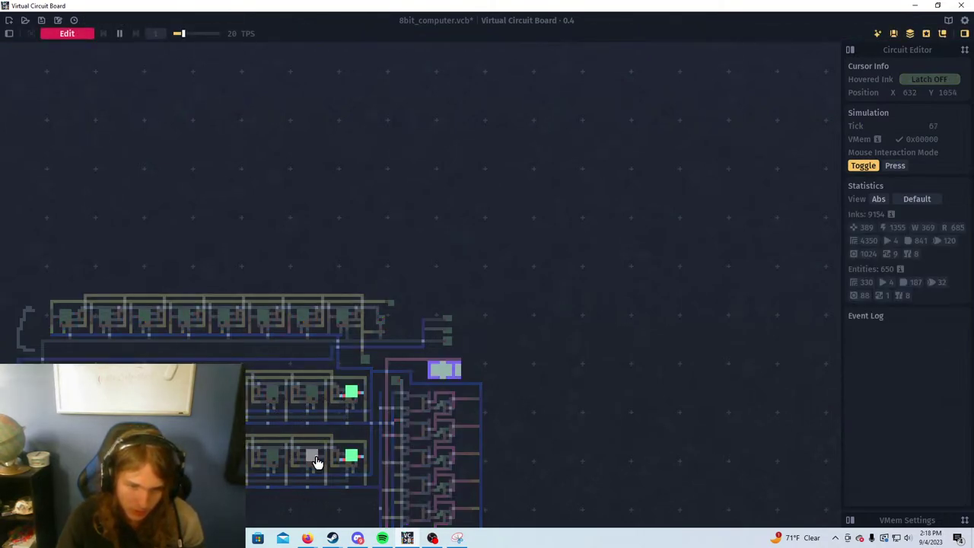
{"action": "left_click", "coordinate": [316, 460]}
{"action": "left_click_drag", "start_coordinate": [590, 409], "coordinate": [611, 354]}
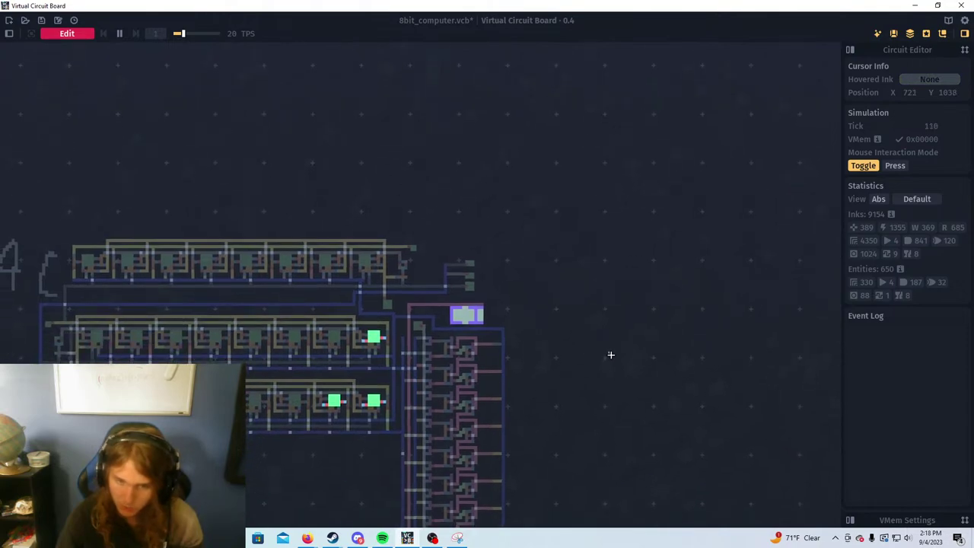
{"action": "left_click_drag", "start_coordinate": [602, 294], "coordinate": [625, 211]}
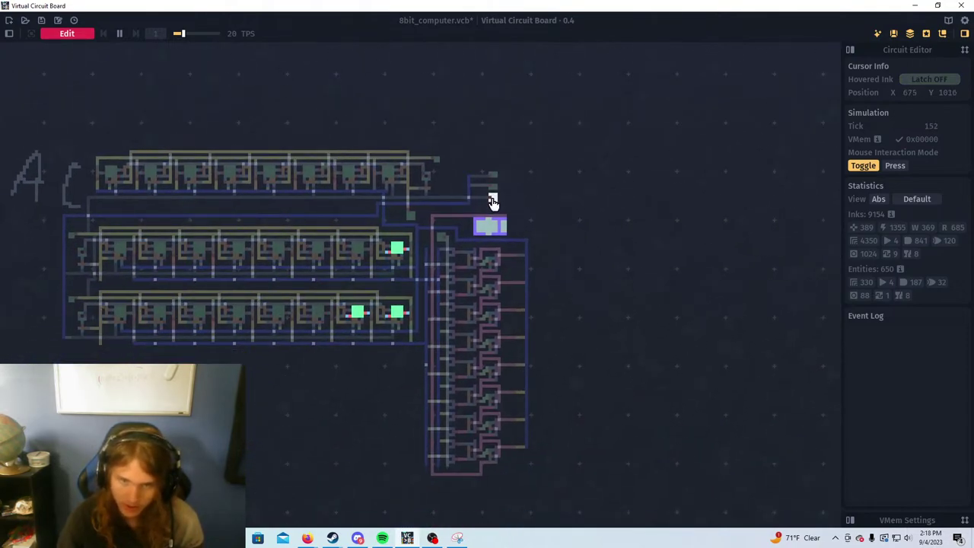
{"action": "left_click", "coordinate": [493, 201]}
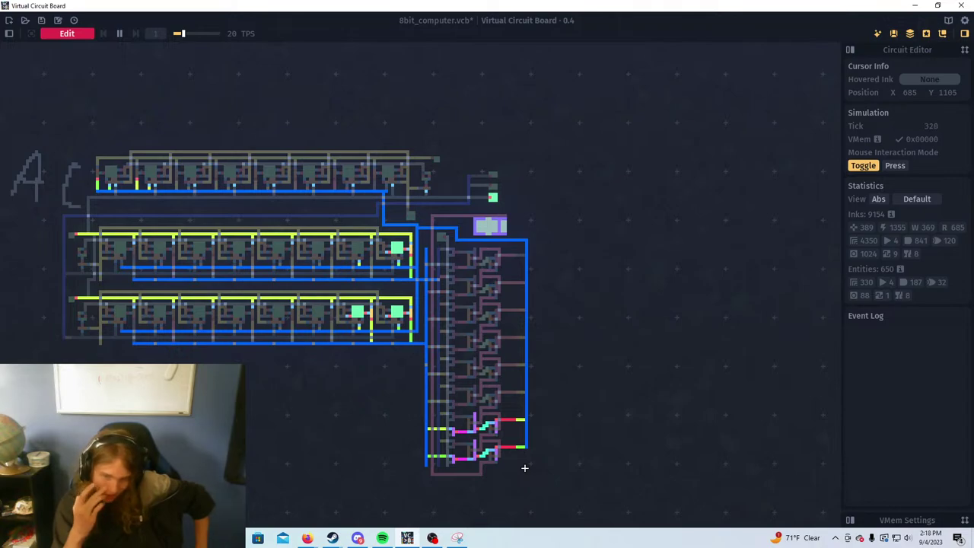
Examine the active signals through the lower adder stages and along the buses leading from the middle and bottom register rows
{"action": "scroll", "coordinate": [522, 457], "scroll_direction": "up", "scroll_amount": 5}
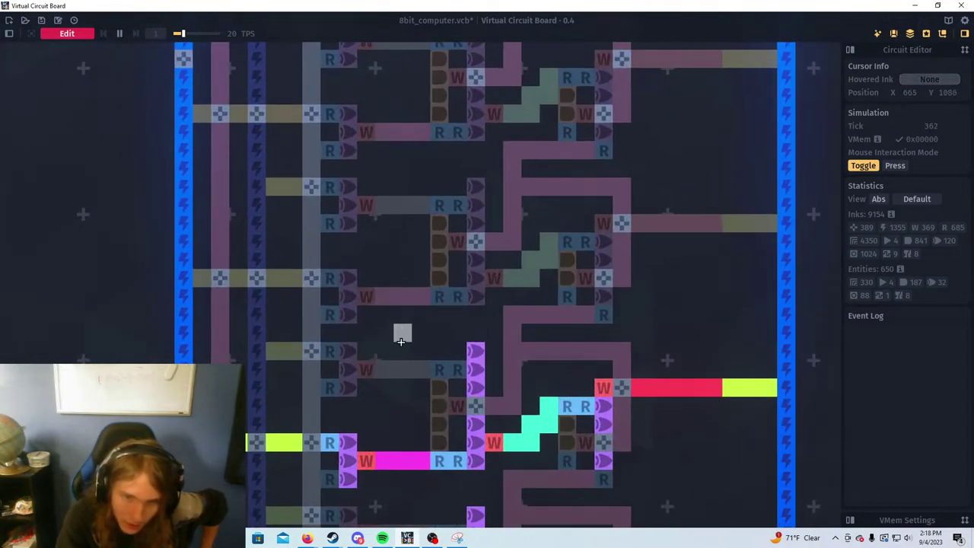
{"action": "scroll", "coordinate": [402, 341], "scroll_direction": "down", "scroll_amount": 3}
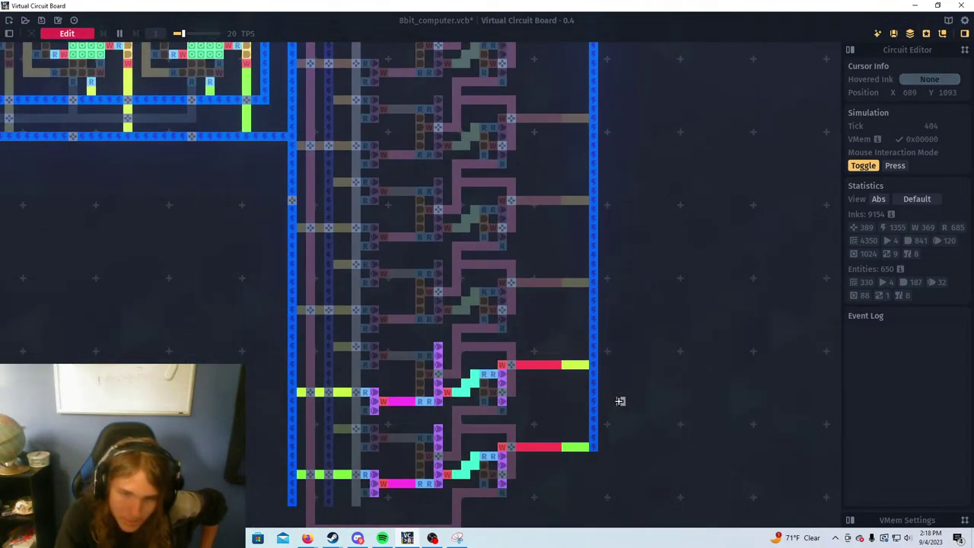
{"action": "scroll", "coordinate": [425, 417], "scroll_direction": "down", "scroll_amount": 2}
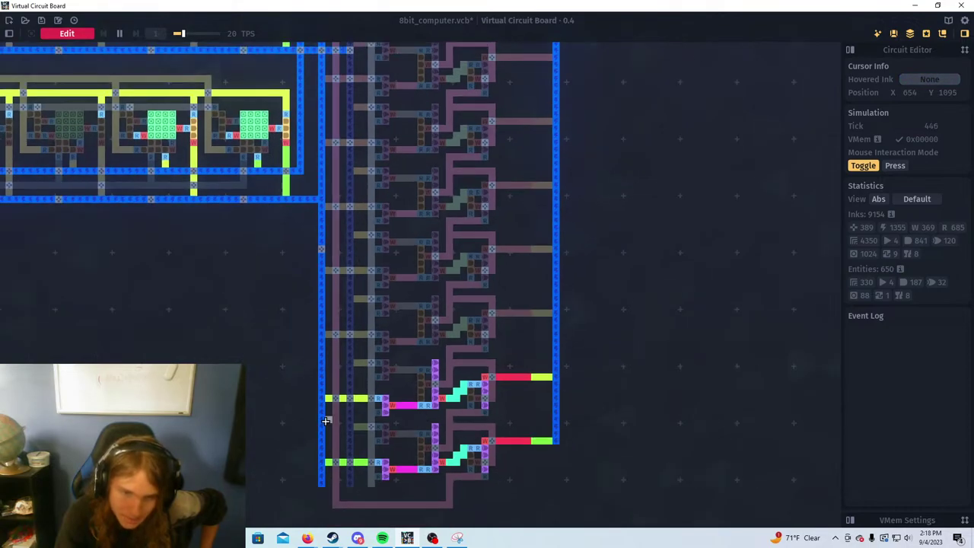
{"action": "scroll", "coordinate": [202, 415], "scroll_direction": "down", "scroll_amount": 1}
{"action": "left_click_drag", "start_coordinate": [171, 345], "coordinate": [455, 444]}
{"action": "scroll", "coordinate": [330, 426], "scroll_direction": "down", "scroll_amount": 1}
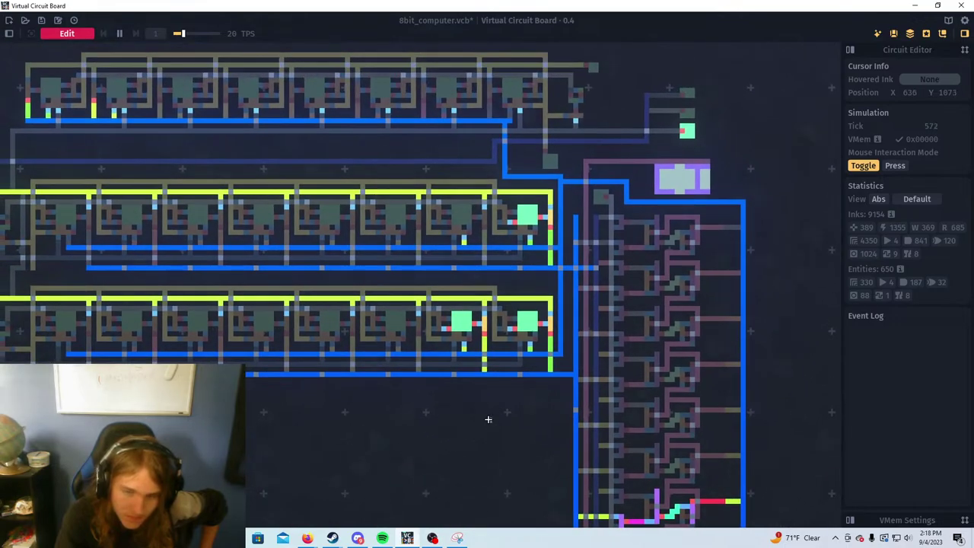
{"action": "scroll", "coordinate": [489, 419], "scroll_direction": "up", "scroll_amount": 5}
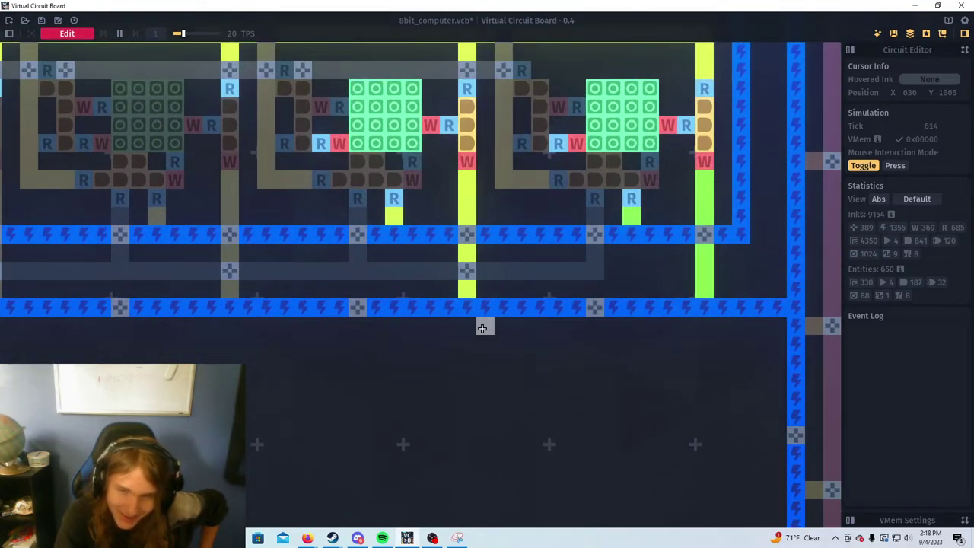
{"action": "scroll", "coordinate": [487, 335], "scroll_direction": "down", "scroll_amount": 1}
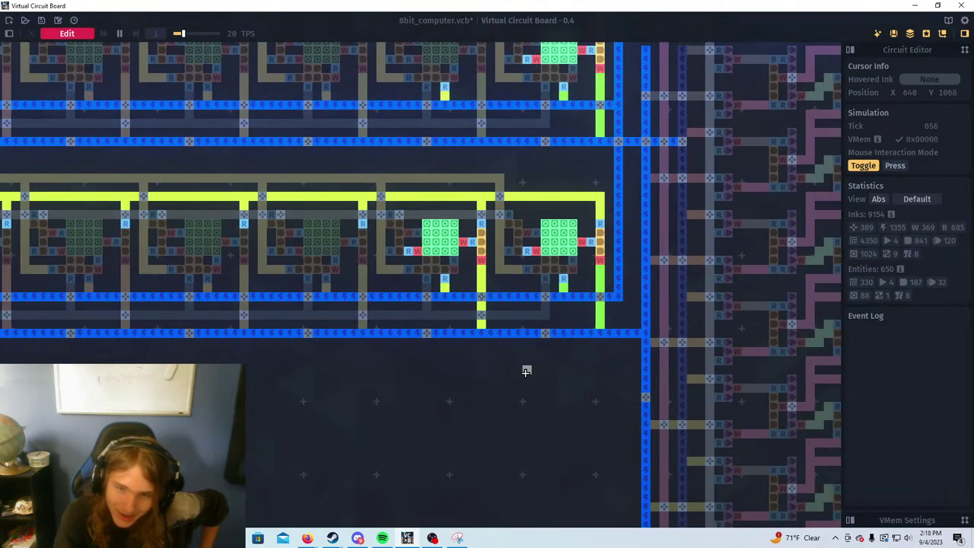
{"action": "left_click_drag", "start_coordinate": [526, 370], "coordinate": [462, 357]}
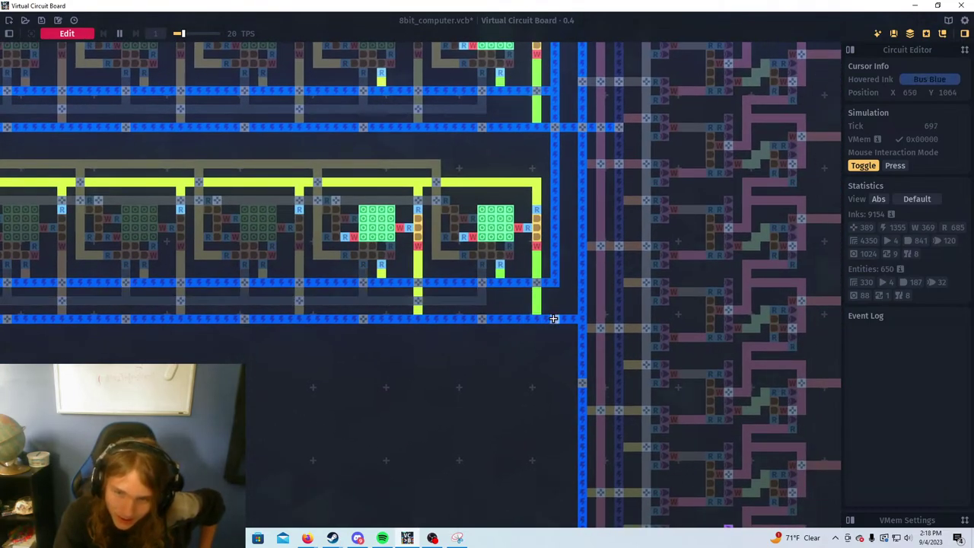
{"action": "scroll", "coordinate": [536, 323], "scroll_direction": "down", "scroll_amount": 1}
{"action": "left_click_drag", "start_coordinate": [497, 377], "coordinate": [432, 355]}
Toggle the middle row's rightmost latch and check how the lower adder stages respond
{"action": "left_click", "coordinate": [437, 120]}
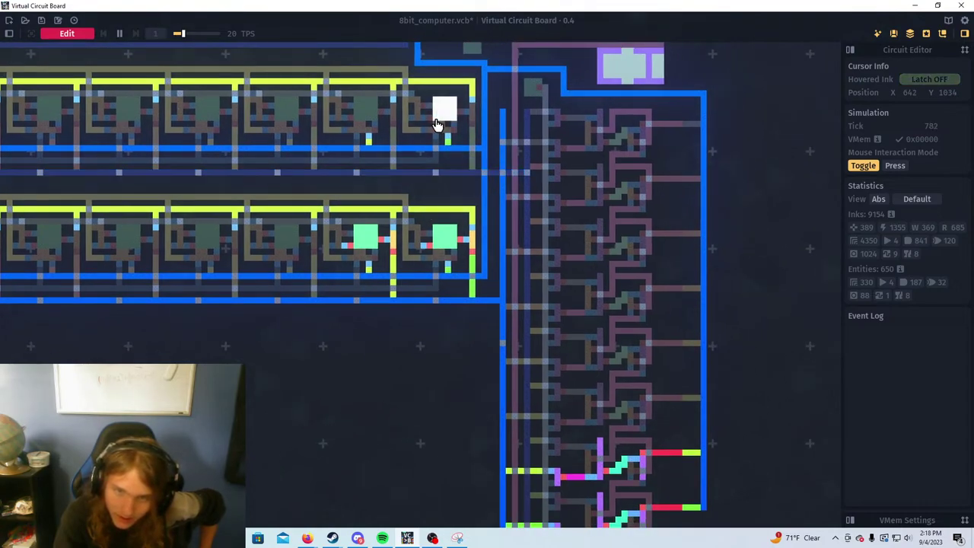
{"action": "left_click", "coordinate": [437, 120]}
{"action": "left_click", "coordinate": [437, 119]}
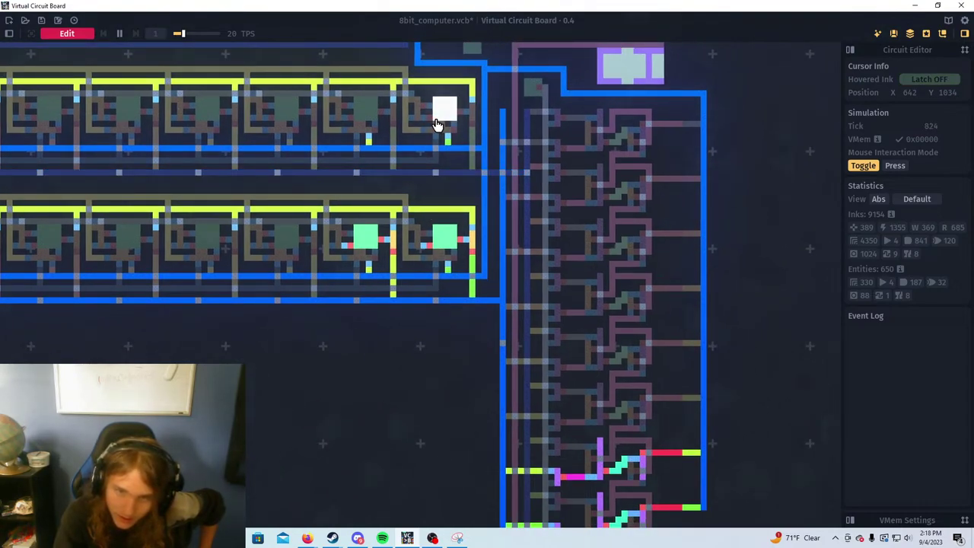
{"action": "left_click_drag", "start_coordinate": [400, 415], "coordinate": [362, 316]}
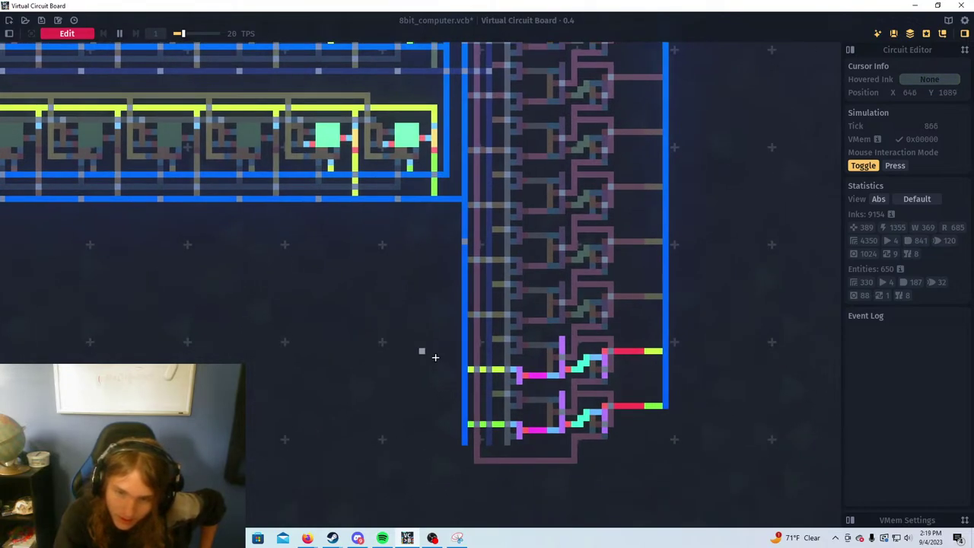
{"action": "left_click_drag", "start_coordinate": [436, 308], "coordinate": [416, 374]}
{"action": "key", "text": "w"}
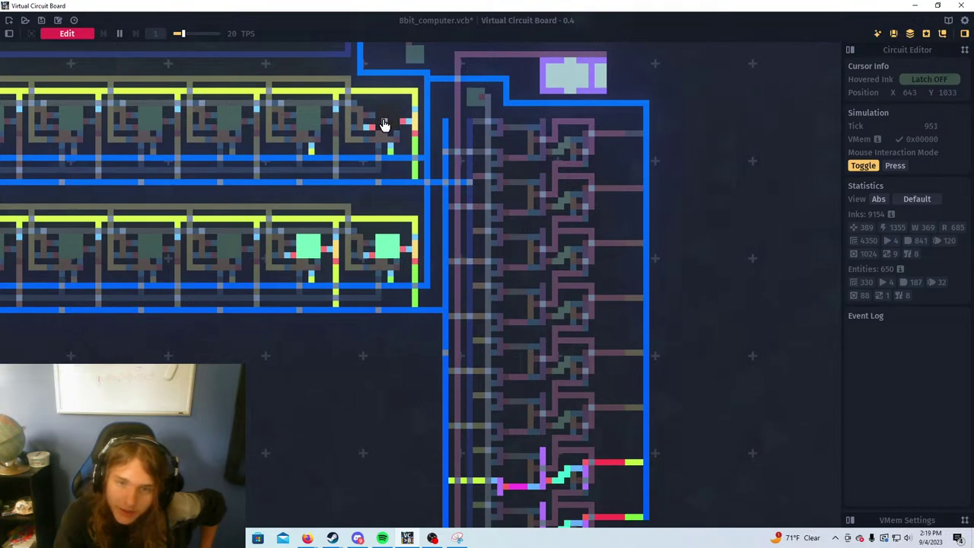
Stop the simulation and replace the Cross where the middle row's bus meets the adder's second input bus with Bus ink
{"action": "scroll", "coordinate": [396, 140], "scroll_direction": "up", "scroll_amount": 5}
{"action": "key", "text": "w"}
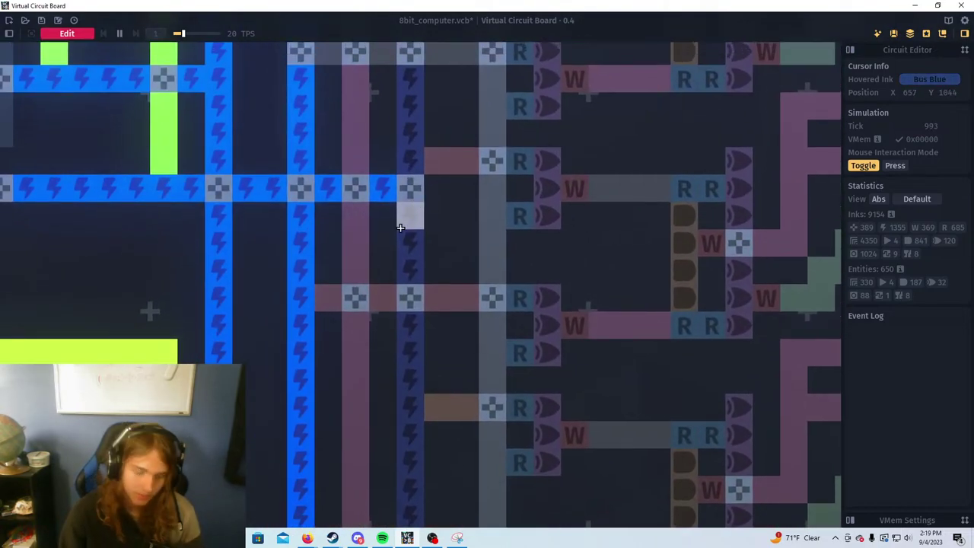
{"action": "key", "text": "Tab"}
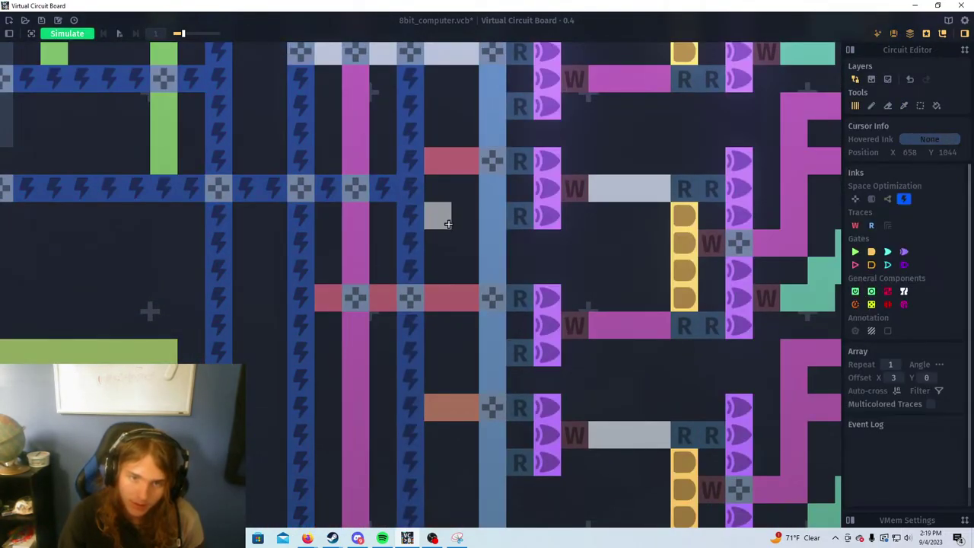
{"action": "scroll", "coordinate": [425, 209], "scroll_direction": "down", "scroll_amount": 2}
{"action": "scroll", "coordinate": [425, 209], "scroll_direction": "down", "scroll_amount": 3}
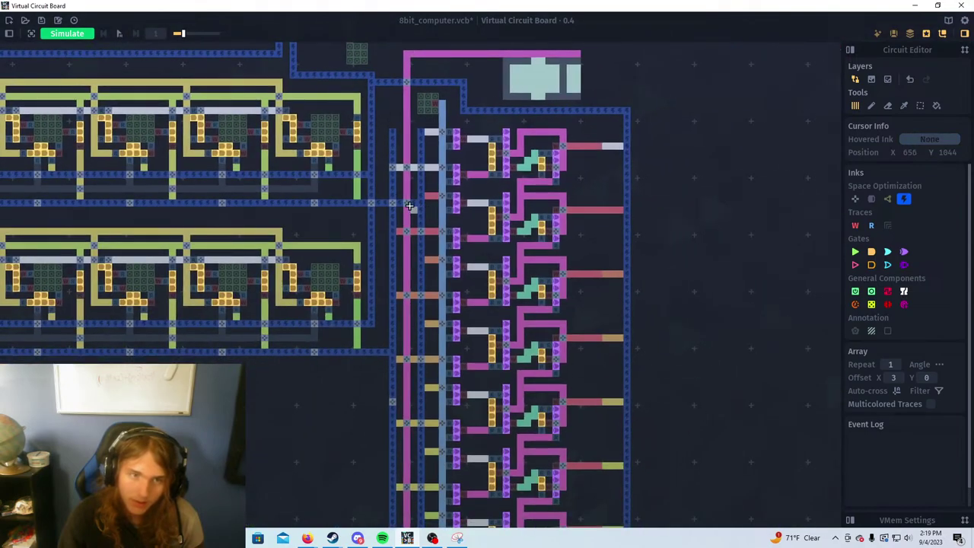
Rerun the simulation with the middle row's rightmost latch, the bottom row's two rightmost latches and the lowest control latch switched on
{"action": "left_click", "coordinate": [80, 35]}
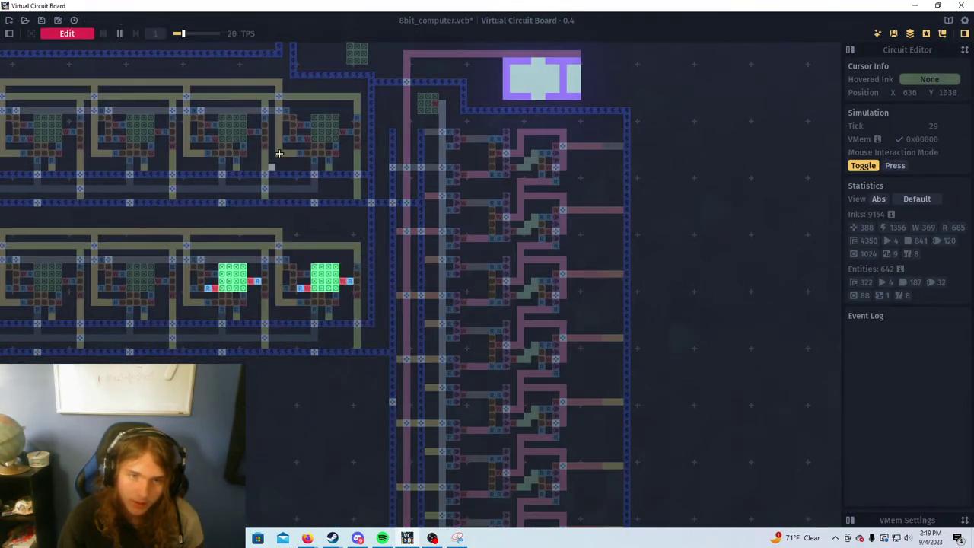
{"action": "left_click", "coordinate": [319, 134]}
{"action": "scroll", "coordinate": [343, 141], "scroll_direction": "down", "scroll_amount": 2}
{"action": "left_click_drag", "start_coordinate": [450, 162], "coordinate": [461, 285]}
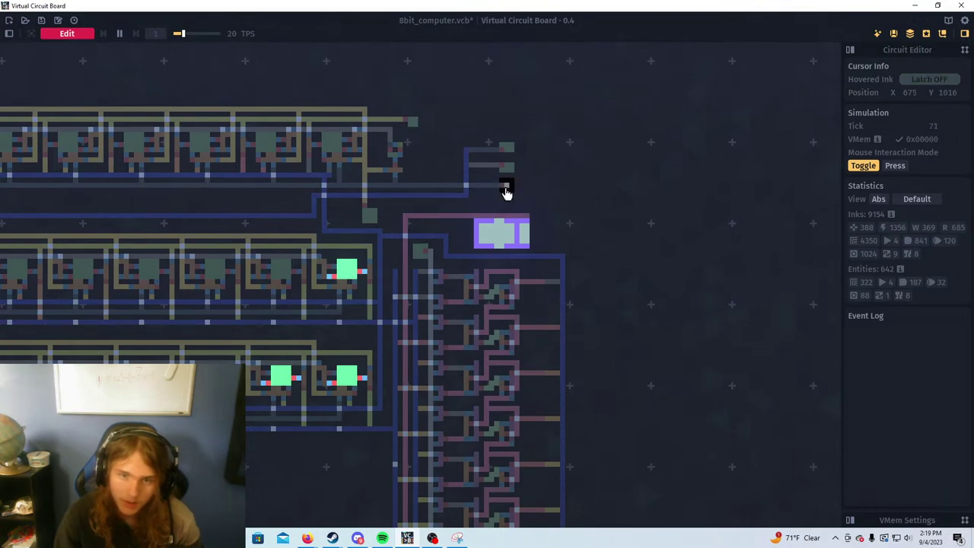
{"action": "scroll", "coordinate": [625, 294], "scroll_direction": "down", "scroll_amount": 2}
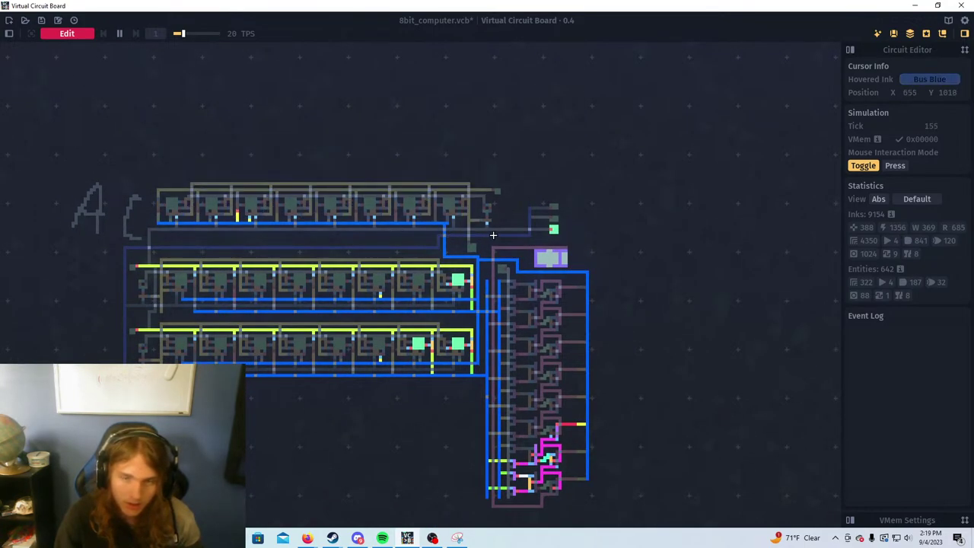
Examine the top register row's control wiring and its connection to the three control latches
{"action": "scroll", "coordinate": [242, 214], "scroll_direction": "up", "scroll_amount": 3}
{"action": "scroll", "coordinate": [242, 188], "scroll_direction": "down", "scroll_amount": 2}
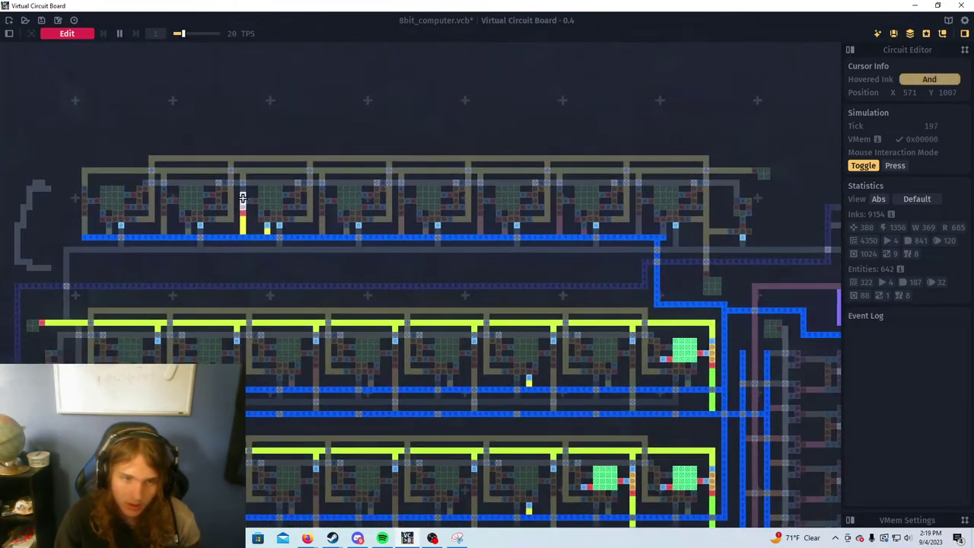
{"action": "left_click_drag", "start_coordinate": [526, 202], "coordinate": [373, 201]}
{"action": "scroll", "coordinate": [569, 239], "scroll_direction": "up", "scroll_amount": 2}
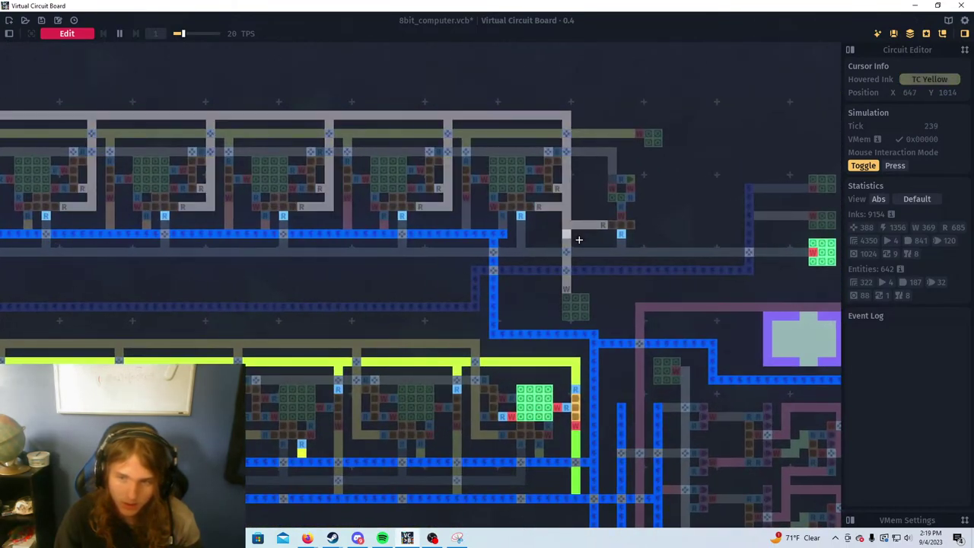
{"action": "scroll", "coordinate": [750, 246], "scroll_direction": "up", "scroll_amount": 2}
{"action": "scroll", "coordinate": [378, 252], "scroll_direction": "down", "scroll_amount": 2}
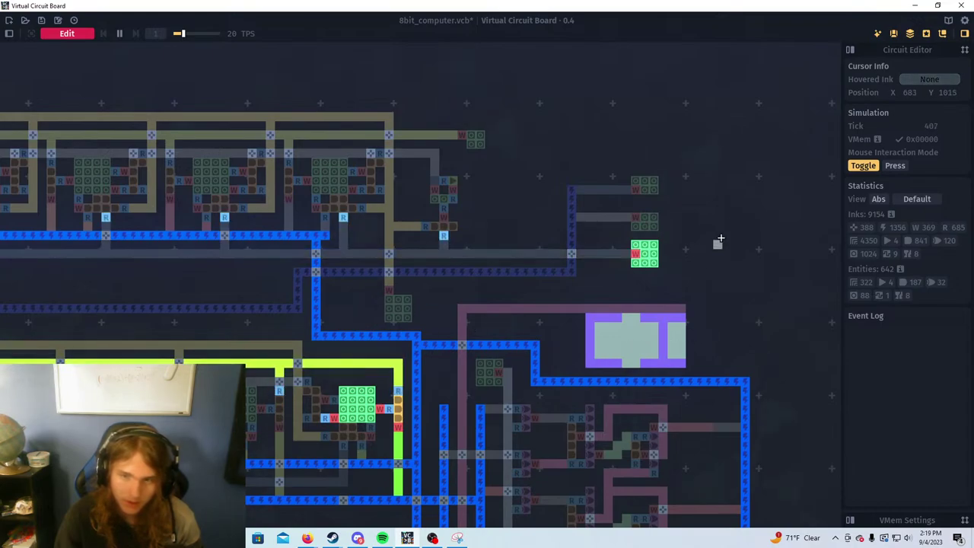
Inspect the bus and gate signals around the third cell of the top register row
{"action": "left_click", "coordinate": [647, 254]}
{"action": "left_click_drag", "start_coordinate": [413, 264], "coordinate": [711, 339]}
{"action": "left_click_drag", "start_coordinate": [400, 314], "coordinate": [584, 337]}
{"action": "scroll", "coordinate": [583, 337], "scroll_direction": "down", "scroll_amount": 1}
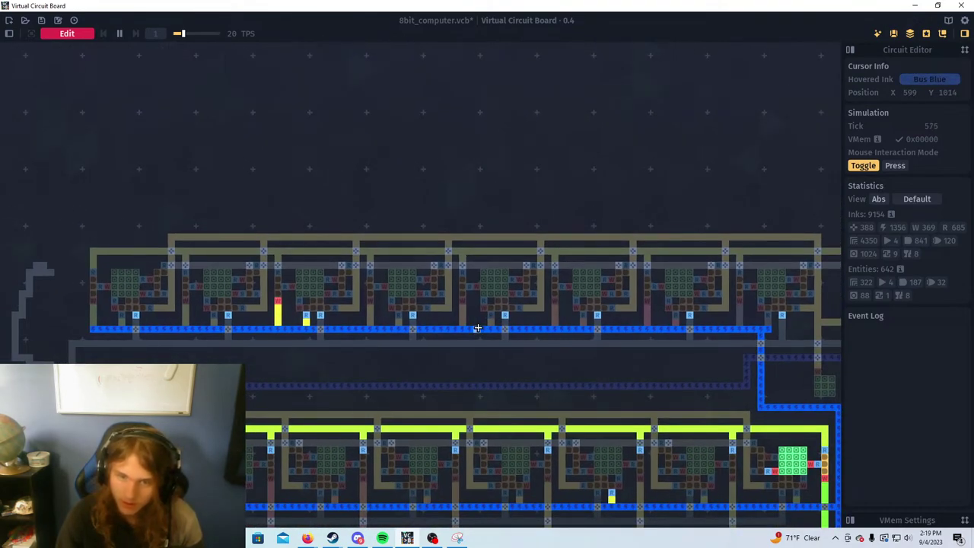
{"action": "scroll", "coordinate": [372, 297], "scroll_direction": "up", "scroll_amount": 2}
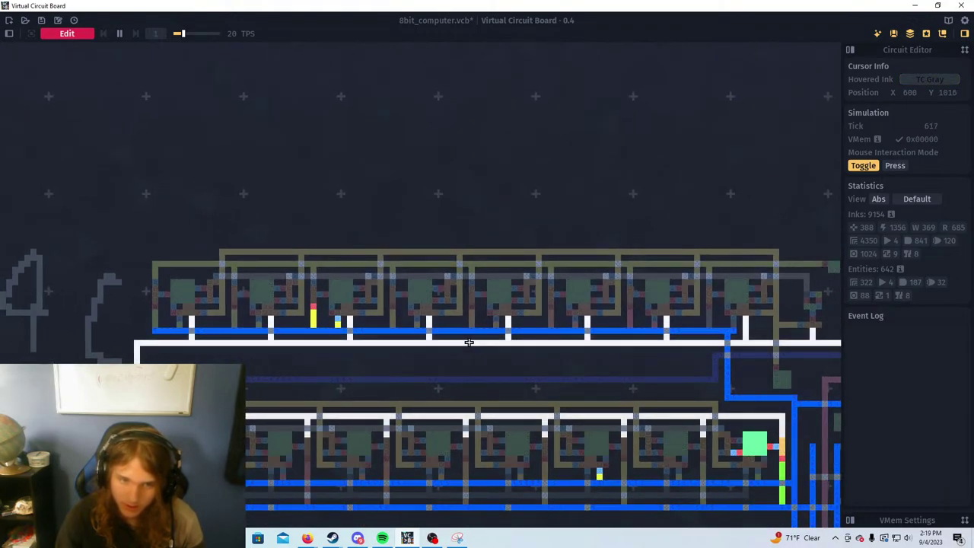
{"action": "scroll", "coordinate": [372, 320], "scroll_direction": "up", "scroll_amount": 2}
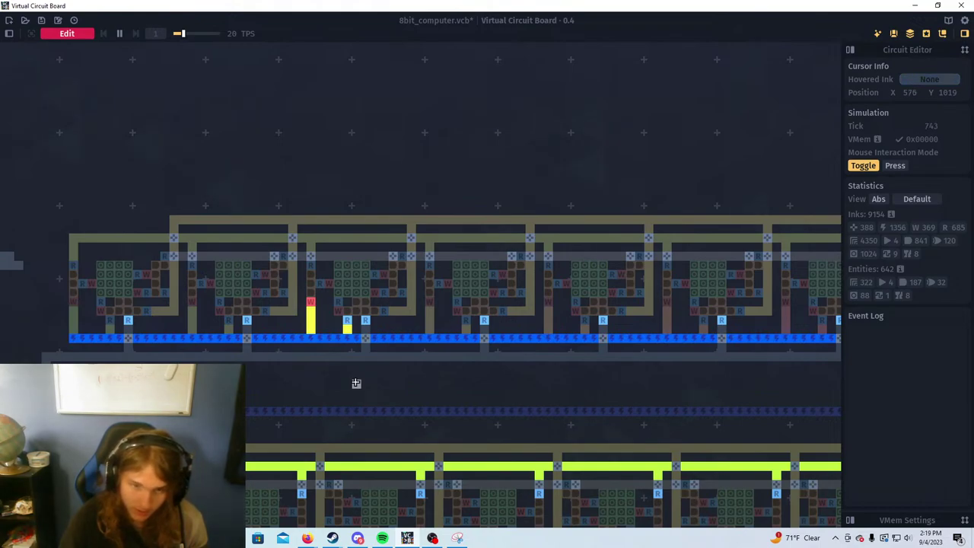
{"action": "scroll", "coordinate": [356, 383], "scroll_direction": "up", "scroll_amount": 2}
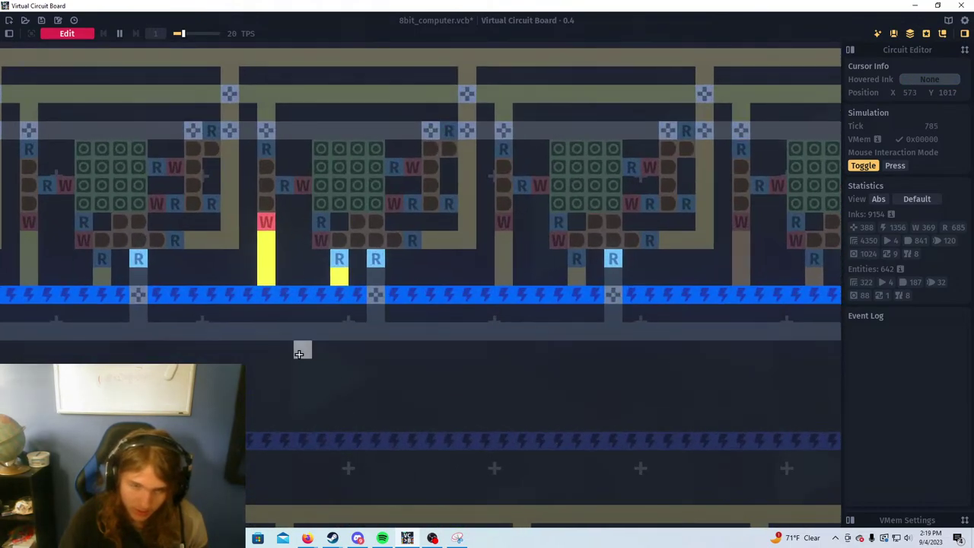
Toggle the latch at the far end of the top register row's lime line and examine the third cell's gates and bus connections
{"action": "scroll", "coordinate": [471, 297], "scroll_direction": "down", "scroll_amount": 2}
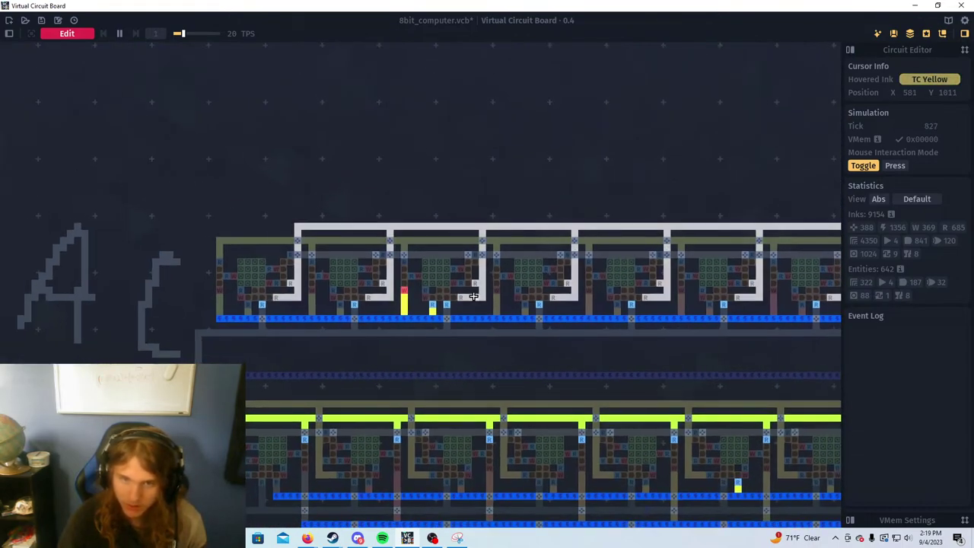
{"action": "left_click_drag", "start_coordinate": [775, 185], "coordinate": [318, 239]}
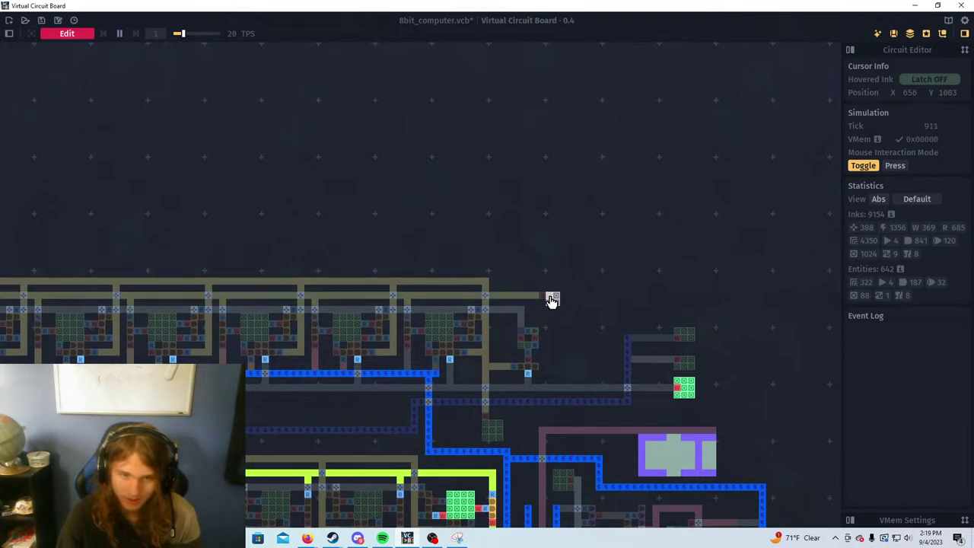
{"action": "scroll", "coordinate": [552, 301], "scroll_direction": "up", "scroll_amount": 2}
{"action": "scroll", "coordinate": [552, 301], "scroll_direction": "down", "scroll_amount": 1}
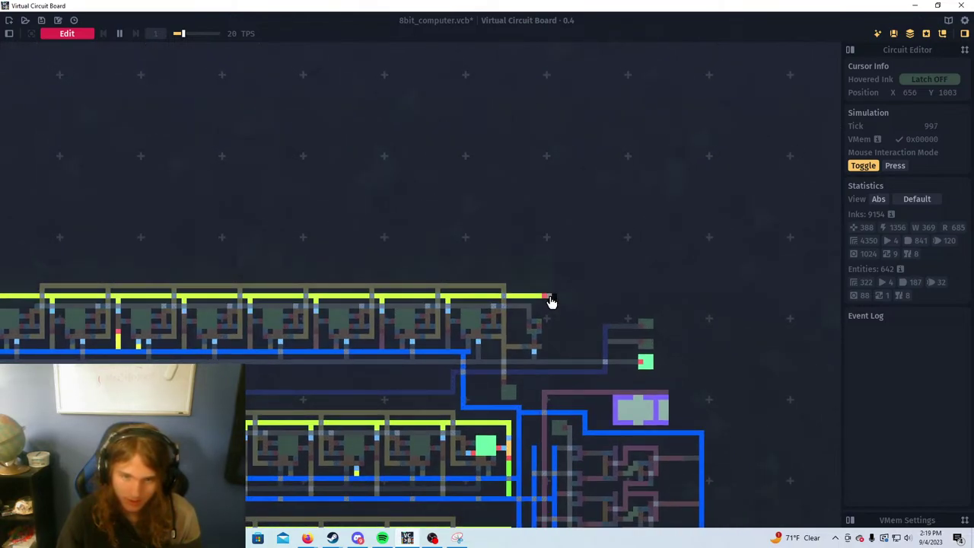
{"action": "scroll", "coordinate": [551, 301], "scroll_direction": "down", "scroll_amount": 2}
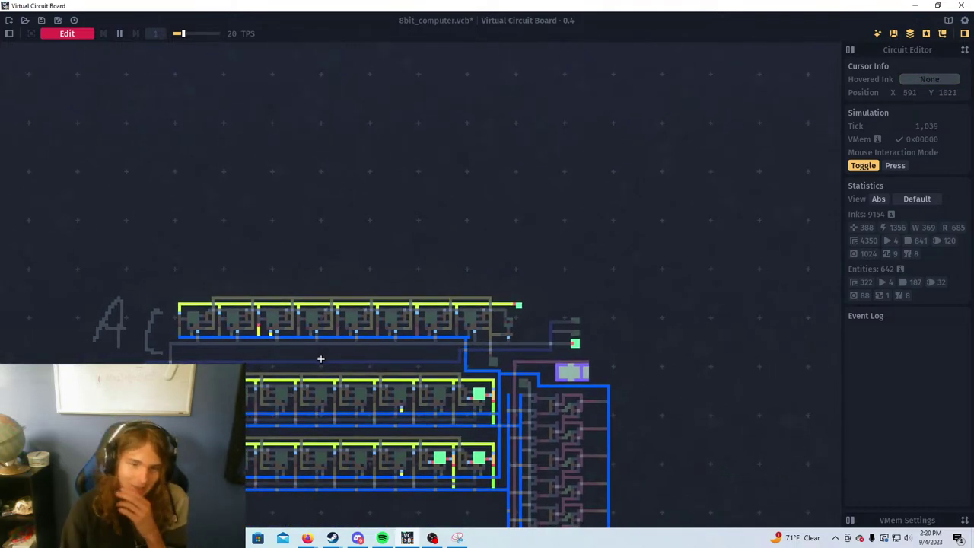
{"action": "scroll", "coordinate": [332, 377], "scroll_direction": "up", "scroll_amount": 1}
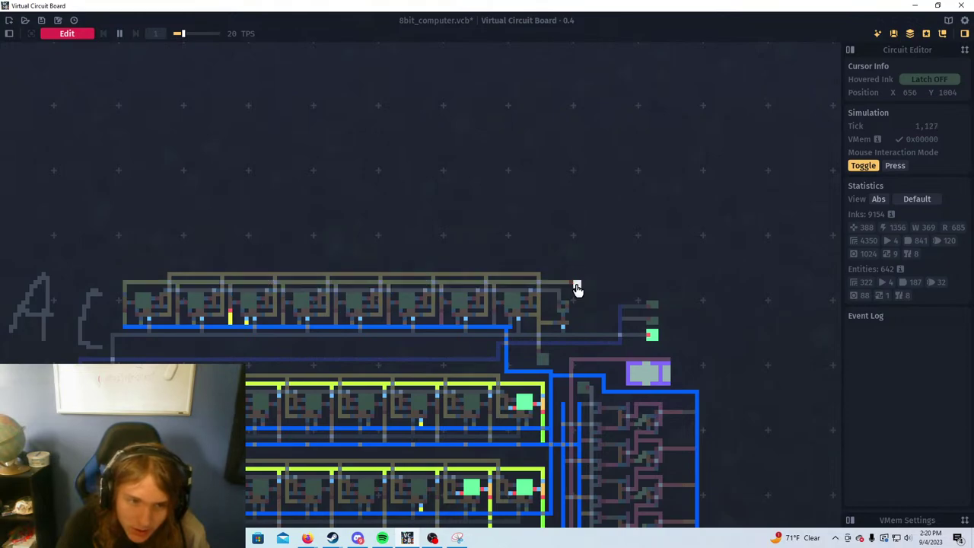
{"action": "scroll", "coordinate": [323, 330], "scroll_direction": "up", "scroll_amount": 3}
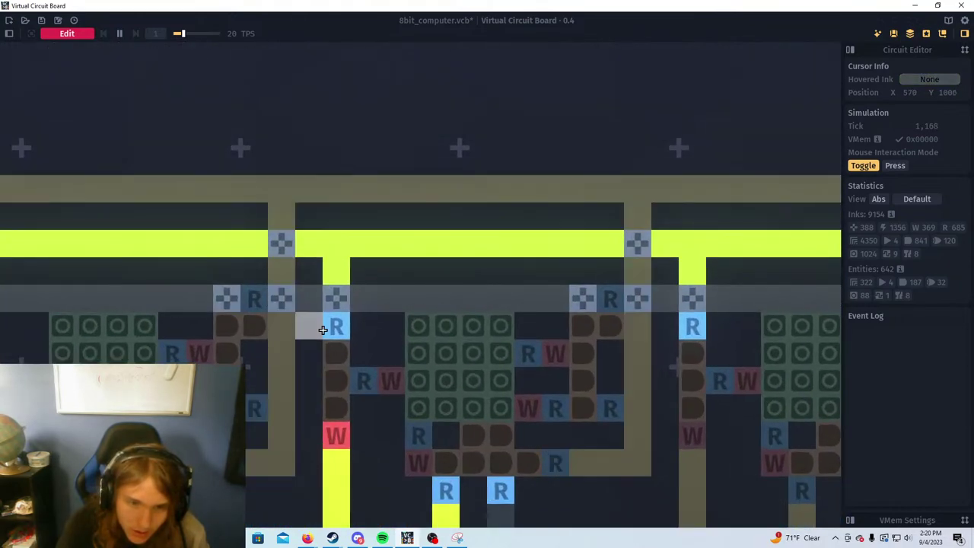
{"action": "scroll", "coordinate": [323, 330], "scroll_direction": "down", "scroll_amount": 4}
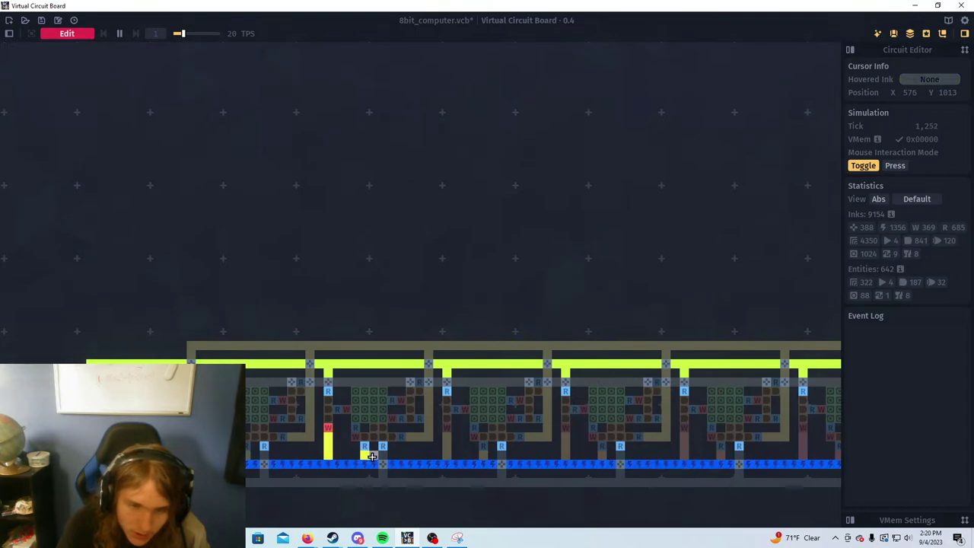
{"action": "scroll", "coordinate": [354, 463], "scroll_direction": "up", "scroll_amount": 3}
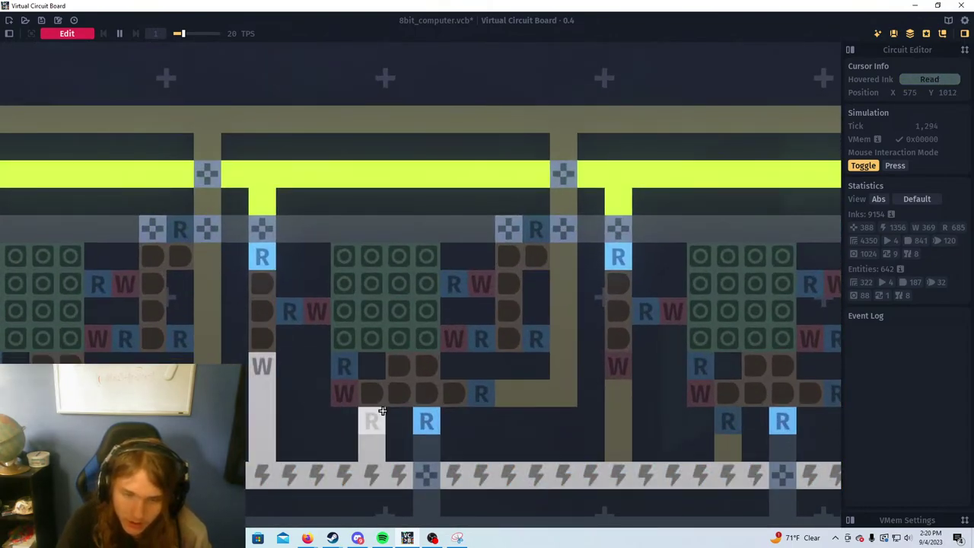
{"action": "scroll", "coordinate": [434, 432], "scroll_direction": "down", "scroll_amount": 3}
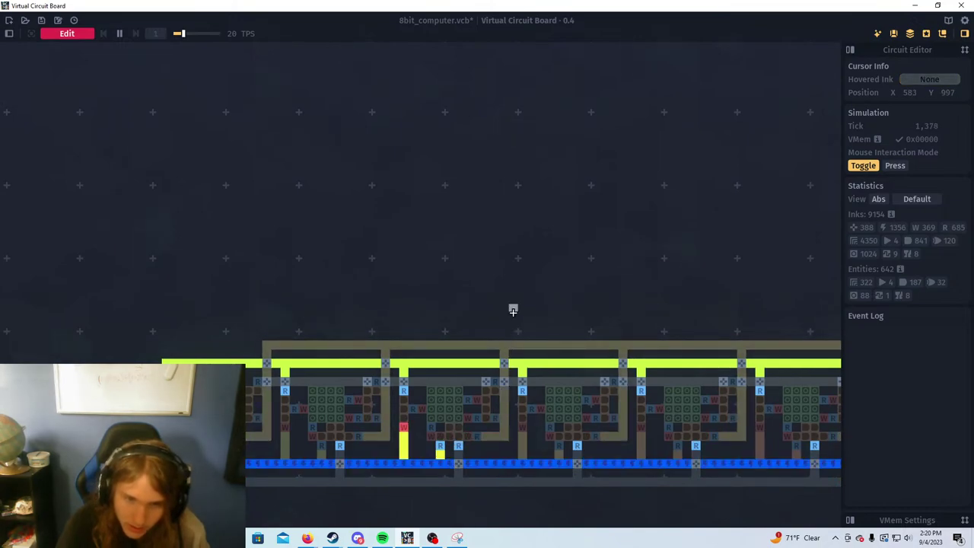
{"action": "scroll", "coordinate": [513, 311], "scroll_direction": "down", "scroll_amount": 1}
{"action": "key", "text": "d"}
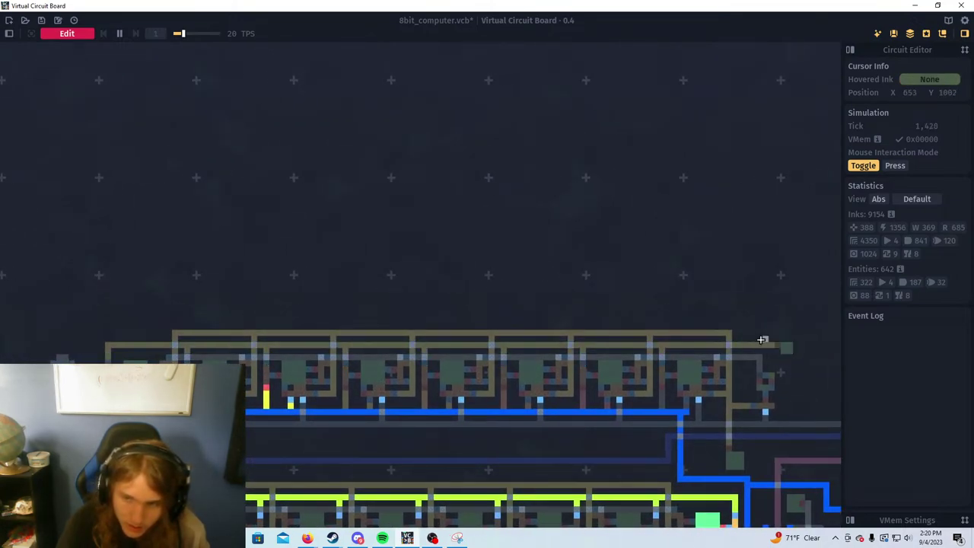
Set the mouse interaction mode to Press and pulse the latch below the top register row to store the bus value
{"action": "left_click", "coordinate": [741, 464]}
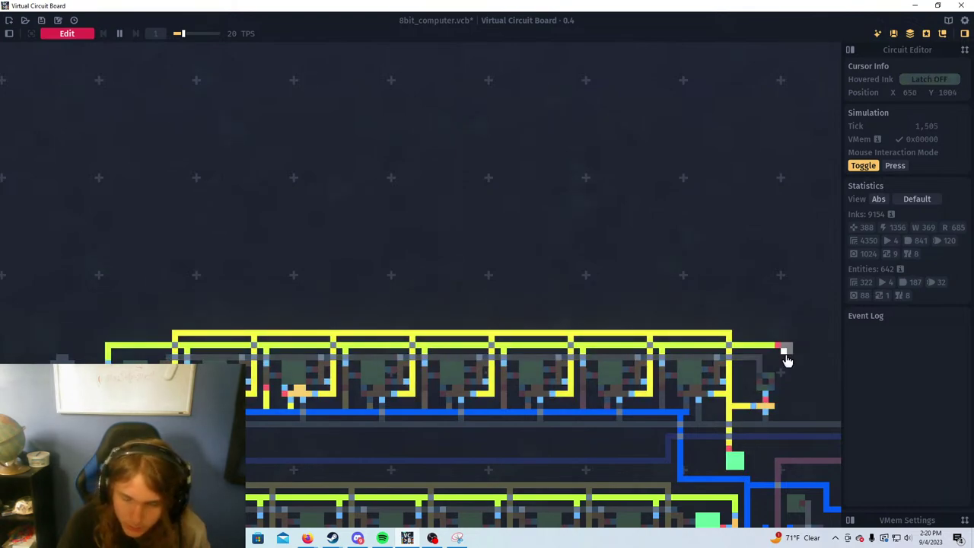
{"action": "left_click", "coordinate": [736, 462]}
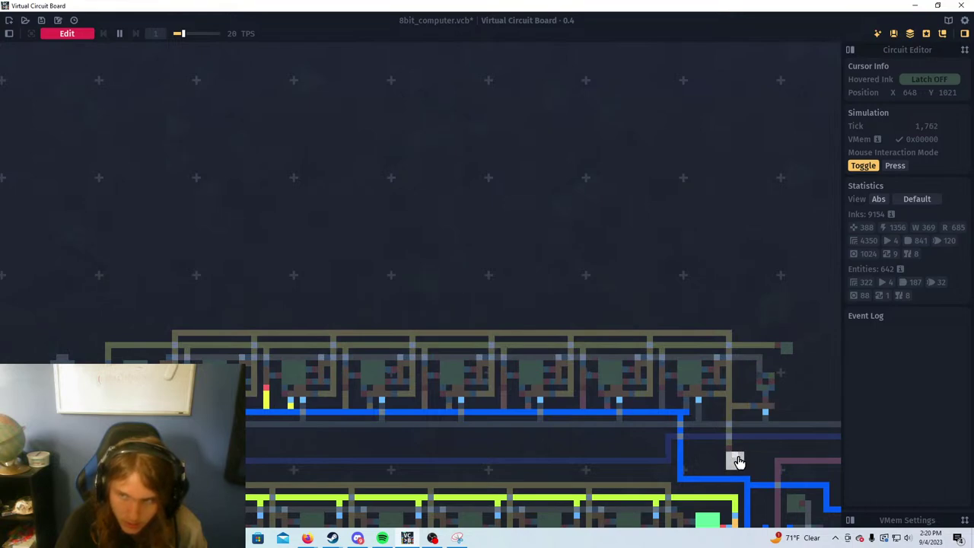
{"action": "left_click", "coordinate": [894, 166]}
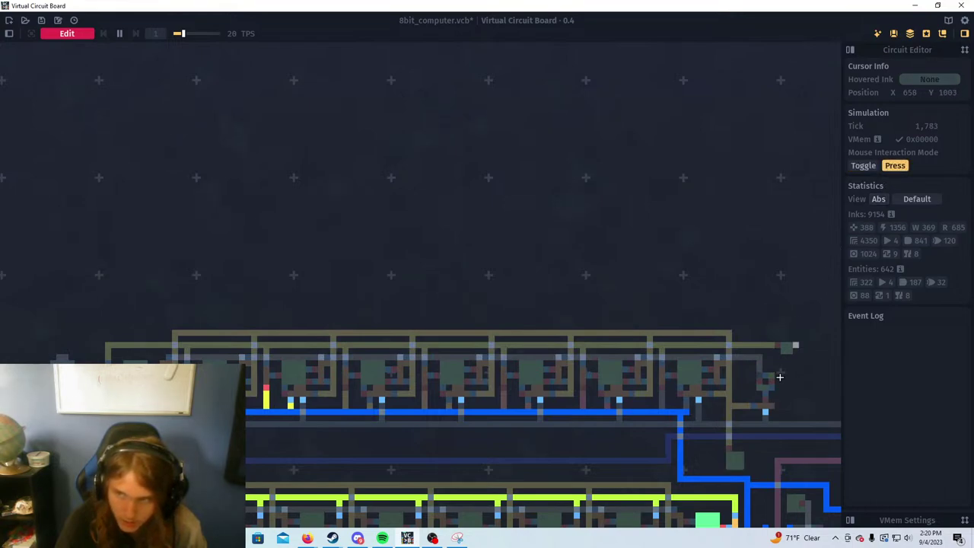
{"action": "left_click", "coordinate": [735, 468]}
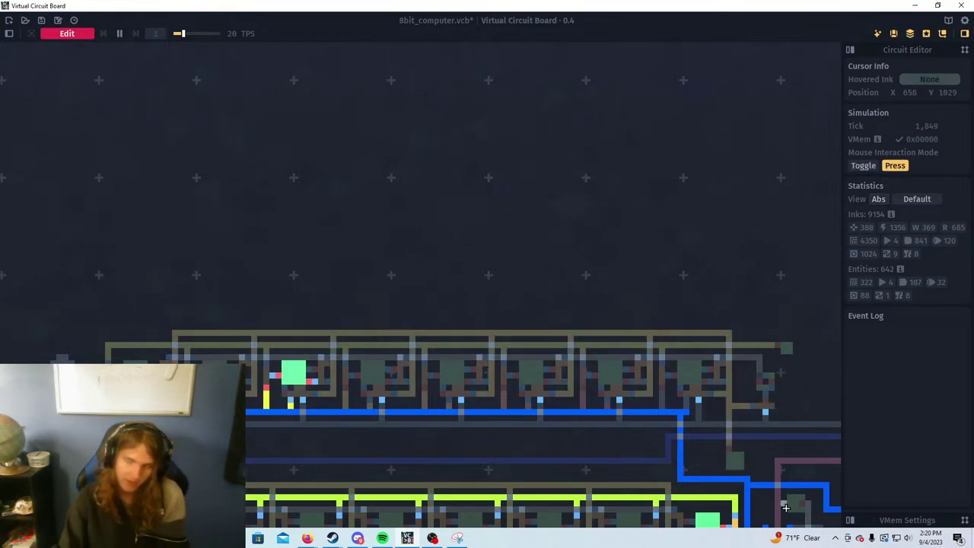
{"action": "scroll", "coordinate": [747, 473], "scroll_direction": "down", "scroll_amount": 2}
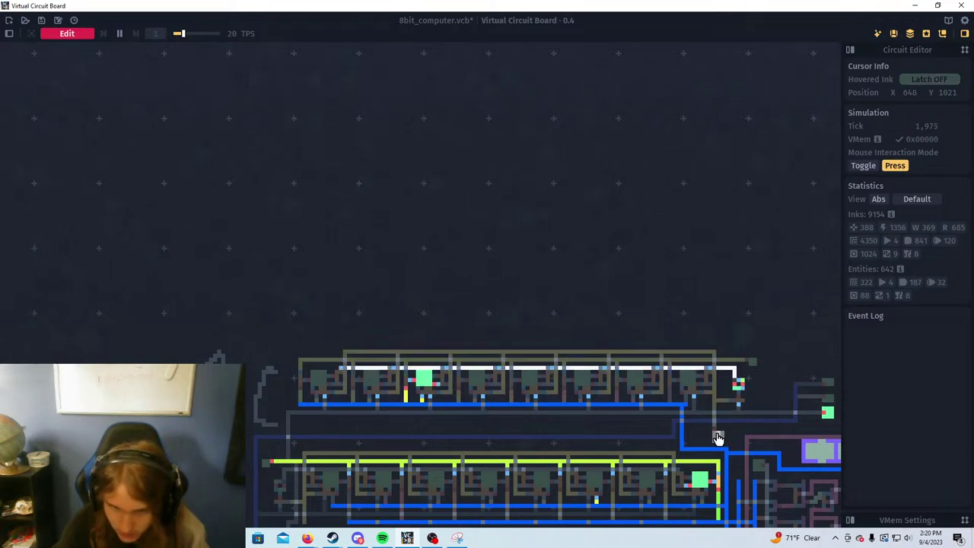
Switch off the lowest of the three control latches so the register rows stop driving the buses
{"action": "scroll", "coordinate": [533, 413], "scroll_direction": "down", "scroll_amount": 2}
{"action": "left_click_drag", "start_coordinate": [533, 413], "coordinate": [458, 338]}
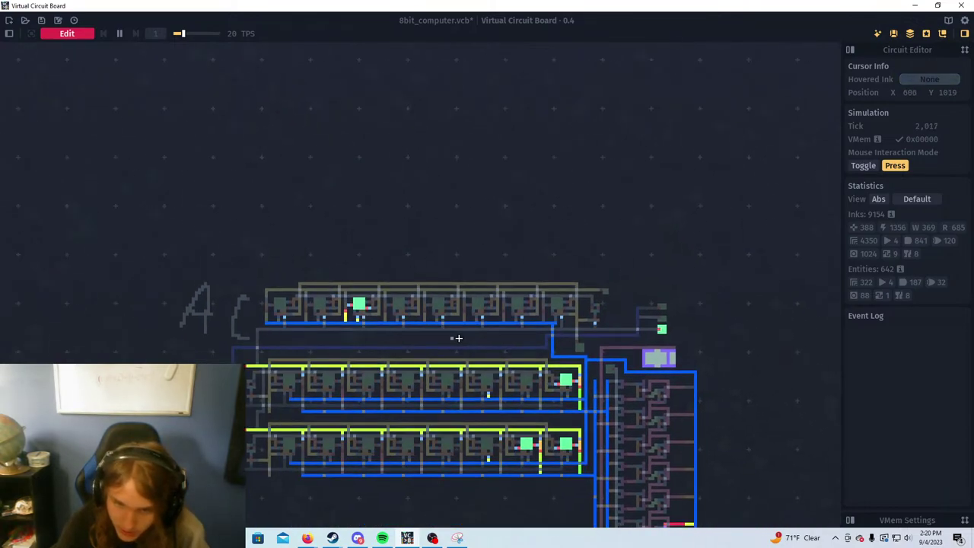
{"action": "left_click_drag", "start_coordinate": [535, 458], "coordinate": [455, 389]}
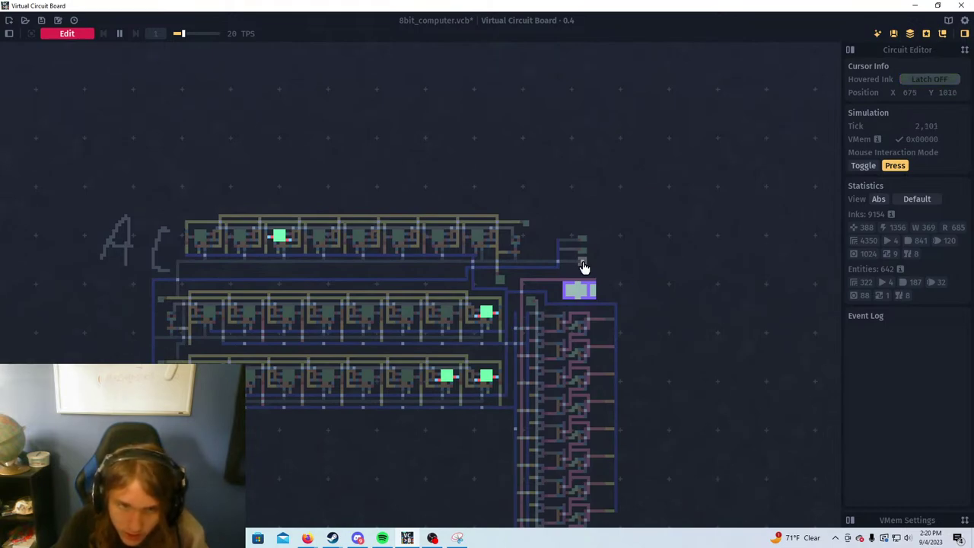
{"action": "left_click", "coordinate": [584, 262]}
{"action": "left_click_drag", "start_coordinate": [705, 334], "coordinate": [701, 289]}
{"action": "left_click", "coordinate": [581, 219]}
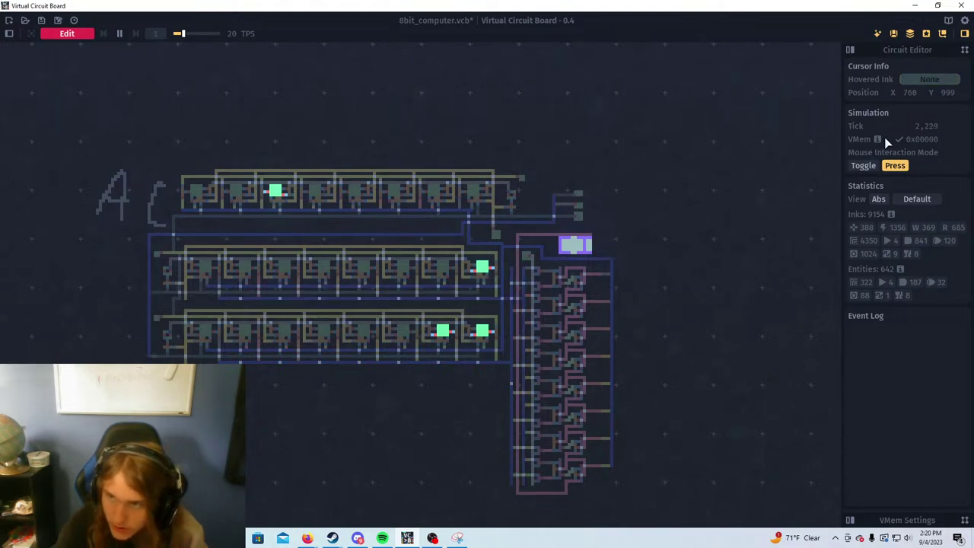
Return to Toggle mode and switch on the middle row's second latch from its adder-side end and the lowest control latch
{"action": "left_click", "coordinate": [863, 165]}
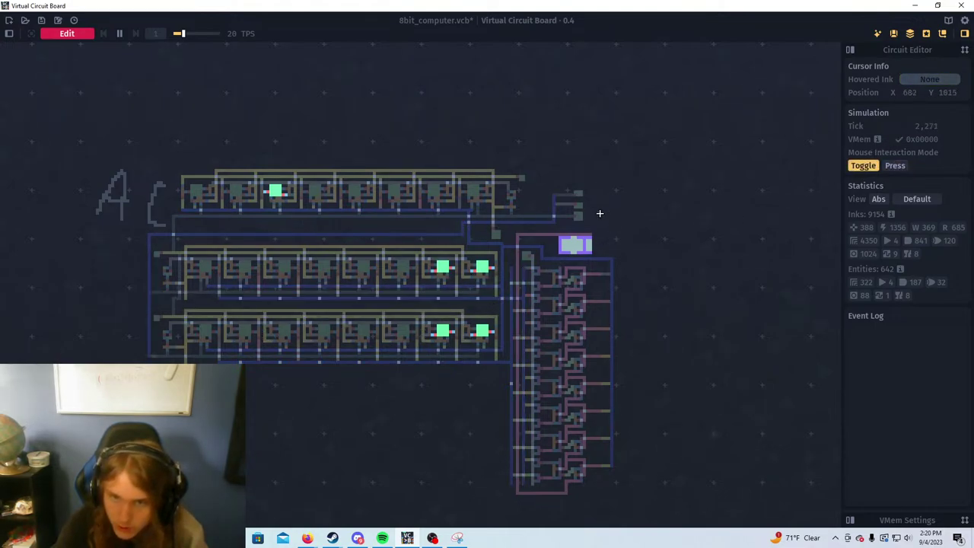
{"action": "left_click", "coordinate": [582, 217]}
{"action": "left_click_drag", "start_coordinate": [337, 213], "coordinate": [388, 294]}
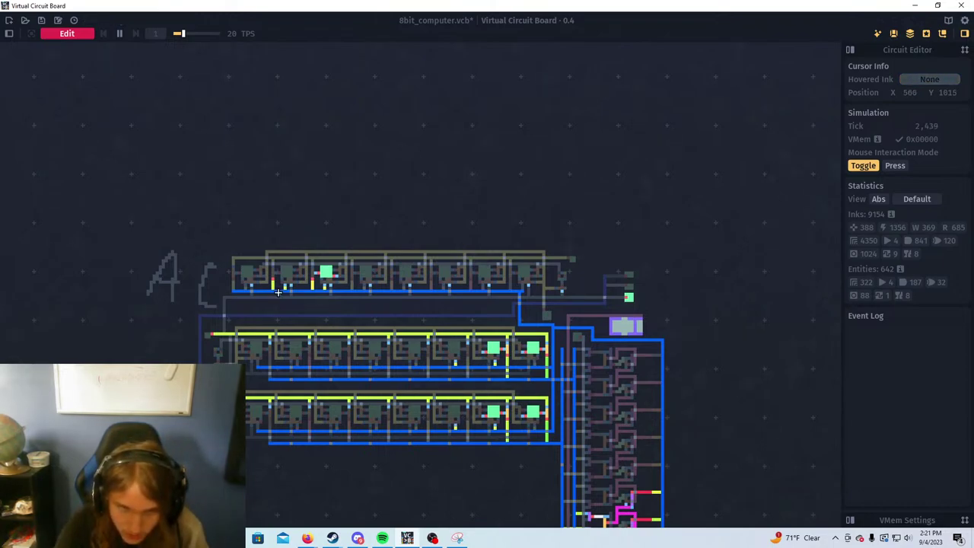
Pulse the latch below the top register row in Press mode to store the new sum, and switch off the lowest control latch
{"action": "scroll", "coordinate": [554, 283], "scroll_direction": "up", "scroll_amount": 2}
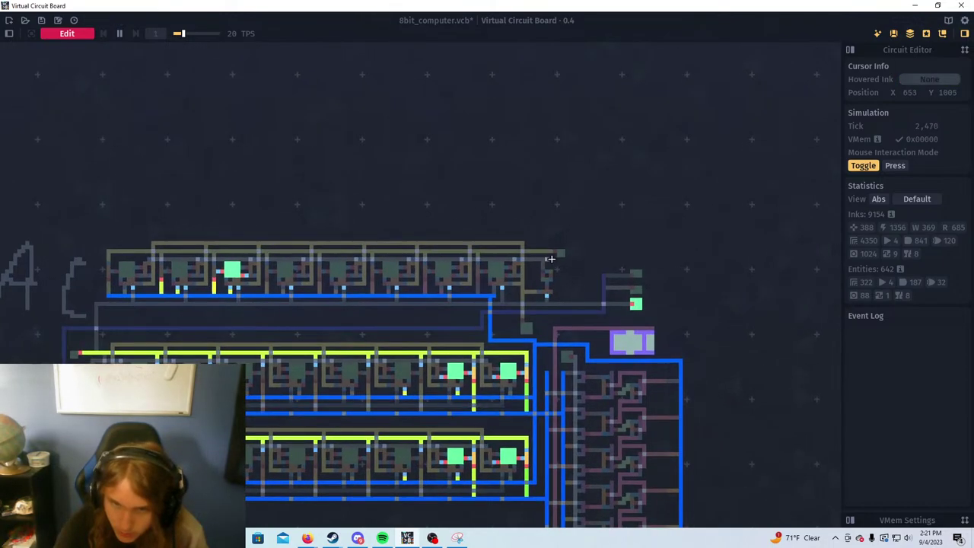
{"action": "left_click", "coordinate": [895, 165]}
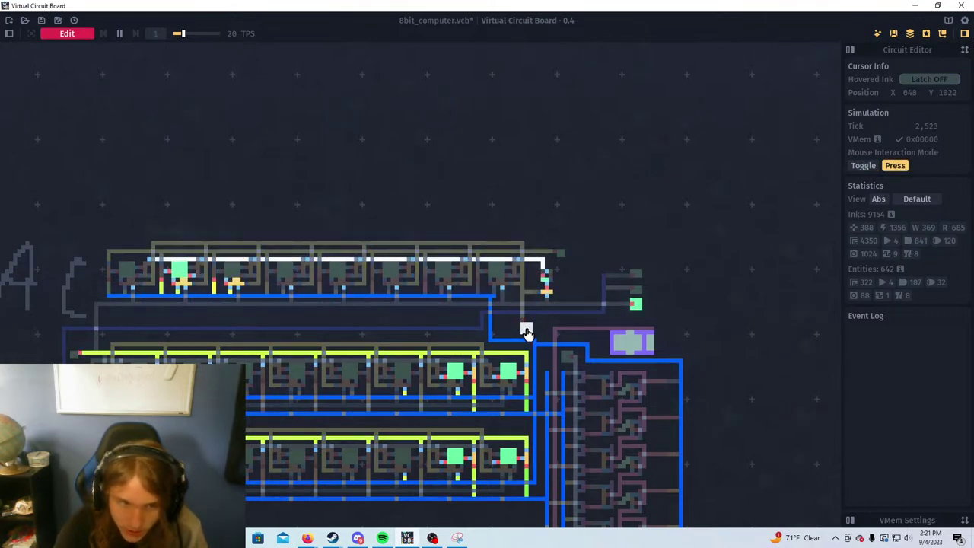
{"action": "left_click", "coordinate": [638, 305]}
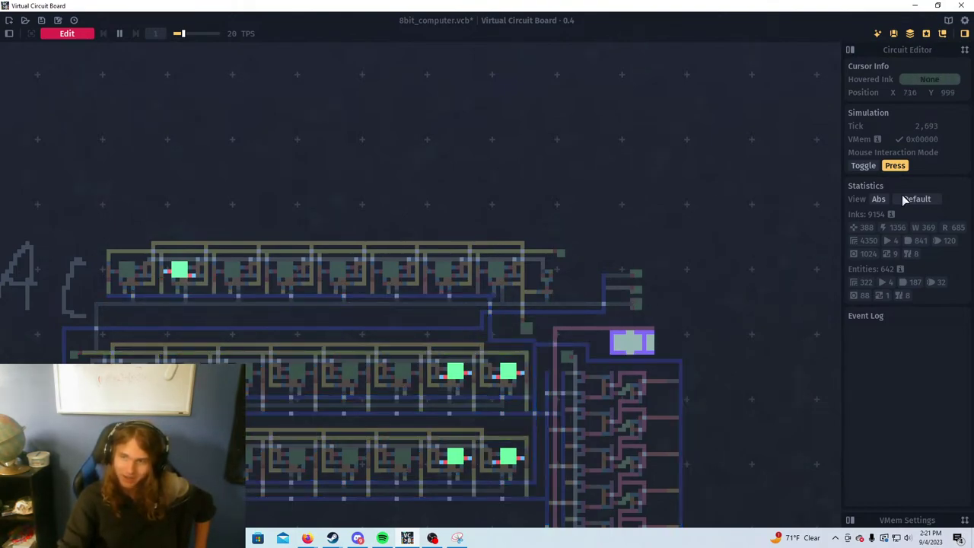
Return to Toggle mode and switch the lowest control latch on and off several times, leaving it on
{"action": "left_click", "coordinate": [865, 165]}
{"action": "left_click", "coordinate": [637, 305]}
{"action": "left_click", "coordinate": [637, 304]}
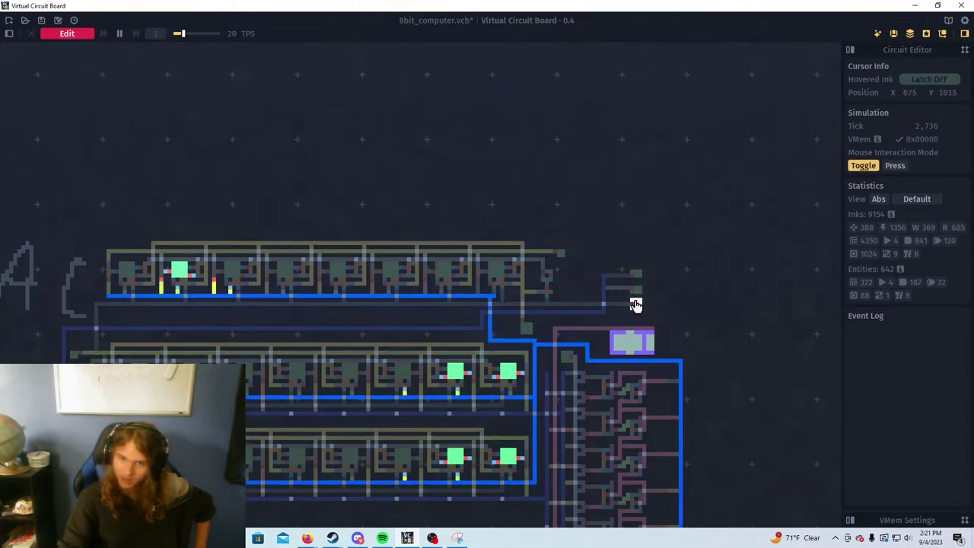
{"action": "scroll", "coordinate": [545, 259], "scroll_direction": "up", "scroll_amount": 2}
{"action": "scroll", "coordinate": [633, 366], "scroll_direction": "up", "scroll_amount": 2}
{"action": "scroll", "coordinate": [692, 333], "scroll_direction": "down", "scroll_amount": 1}
{"action": "left_click_drag", "start_coordinate": [718, 306], "coordinate": [538, 293]}
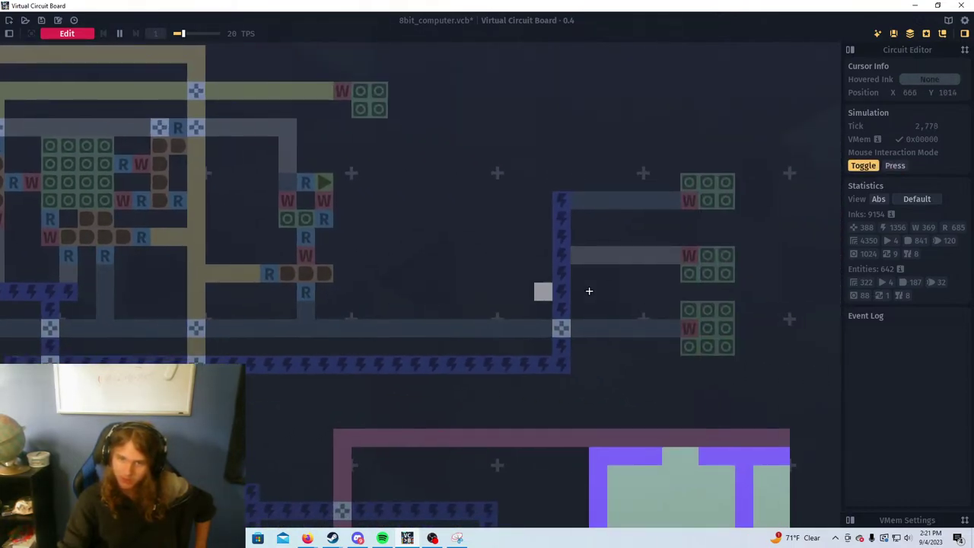
{"action": "left_click", "coordinate": [730, 328]}
{"action": "left_click", "coordinate": [730, 328]}
{"action": "left_click", "coordinate": [729, 328]}
Switch the latch at the end of the top row's lime line on and off repeatedly to test the row's output
{"action": "left_click_drag", "start_coordinate": [364, 258], "coordinate": [461, 290]}
{"action": "scroll", "coordinate": [444, 305], "scroll_direction": "down", "scroll_amount": 3}
{"action": "left_click", "coordinate": [442, 246]}
{"action": "left_click", "coordinate": [441, 249]}
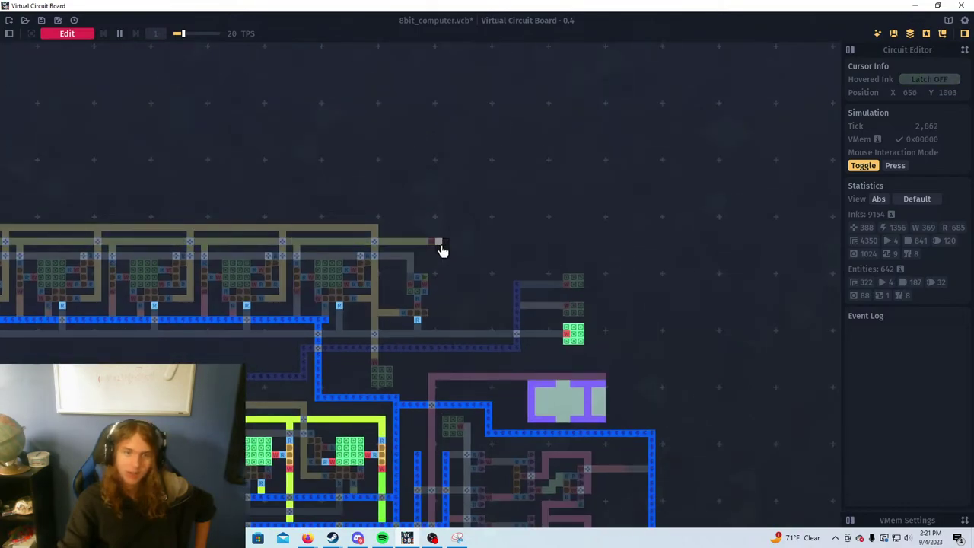
{"action": "scroll", "coordinate": [443, 277], "scroll_direction": "up", "scroll_amount": 1}
{"action": "scroll", "coordinate": [443, 277], "scroll_direction": "down", "scroll_amount": 1}
{"action": "left_click", "coordinate": [445, 258]}
{"action": "left_click", "coordinate": [444, 259]}
{"action": "left_click", "coordinate": [444, 258]}
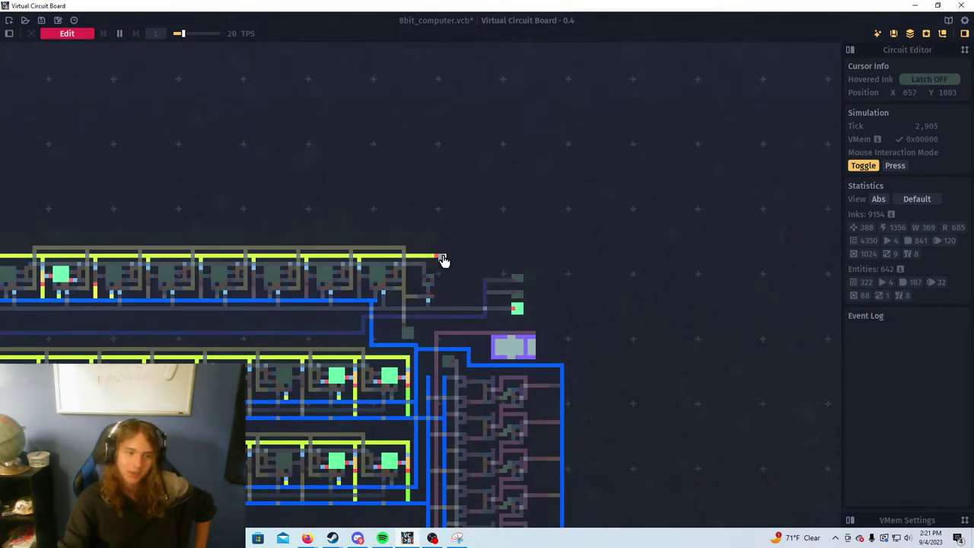
{"action": "left_click", "coordinate": [446, 260]}
{"action": "left_click", "coordinate": [444, 260]}
{"action": "left_click", "coordinate": [445, 259]}
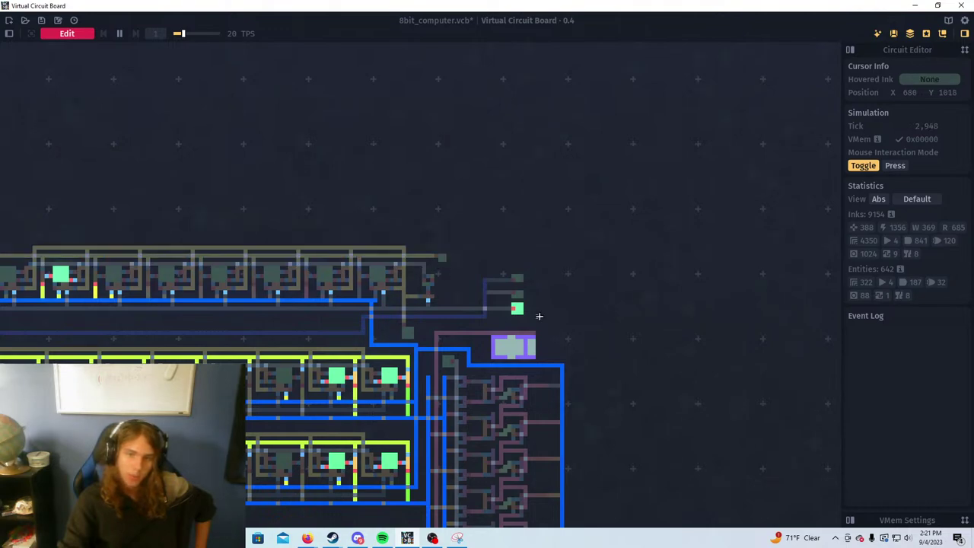
Examine the buffer circuit beside the top register row and trace the active signals through both input rows and the adder
{"action": "scroll", "coordinate": [495, 328], "scroll_direction": "down", "scroll_amount": 1}
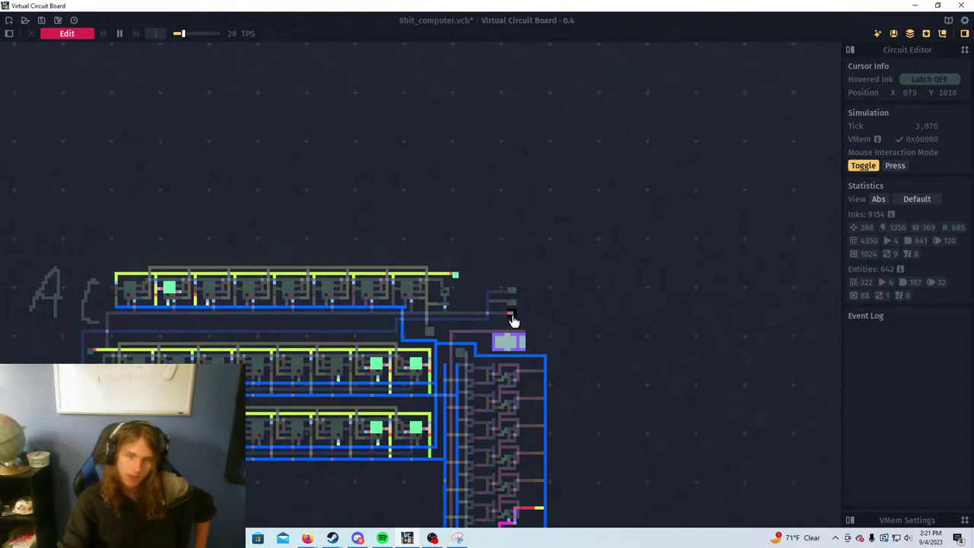
{"action": "scroll", "coordinate": [454, 298], "scroll_direction": "up", "scroll_amount": 5}
{"action": "scroll", "coordinate": [455, 298], "scroll_direction": "up", "scroll_amount": 1}
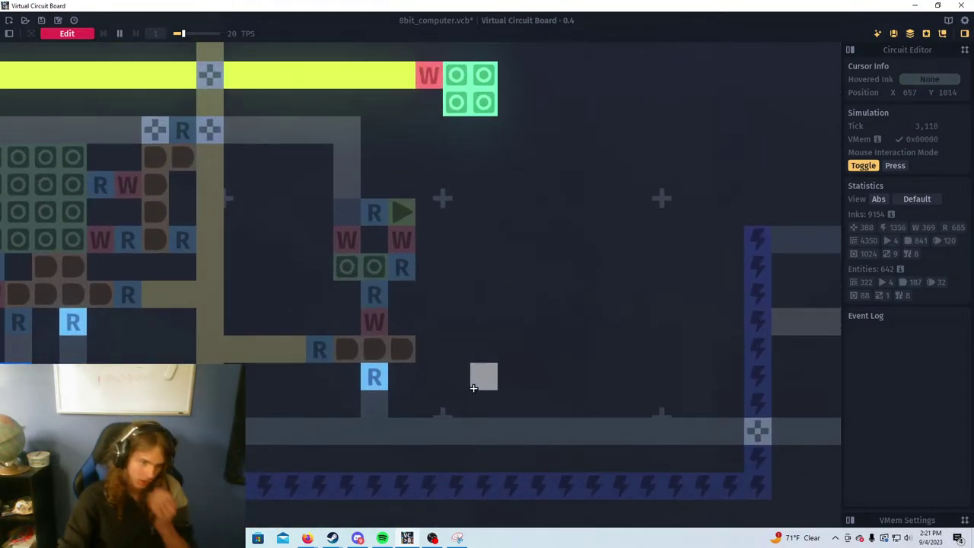
{"action": "scroll", "coordinate": [472, 345], "scroll_direction": "down", "scroll_amount": 2}
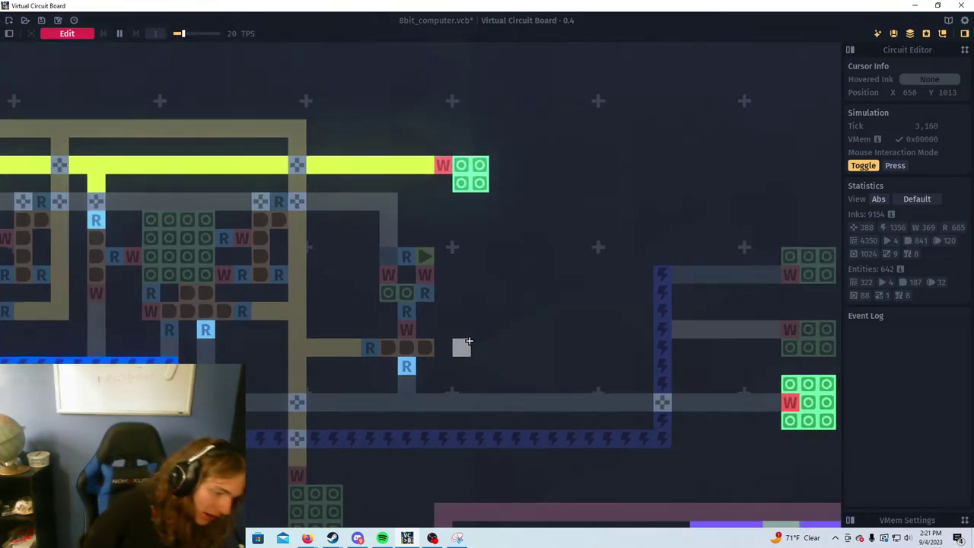
{"action": "scroll", "coordinate": [464, 290], "scroll_direction": "down", "scroll_amount": 4}
{"action": "scroll", "coordinate": [466, 241], "scroll_direction": "down", "scroll_amount": 4}
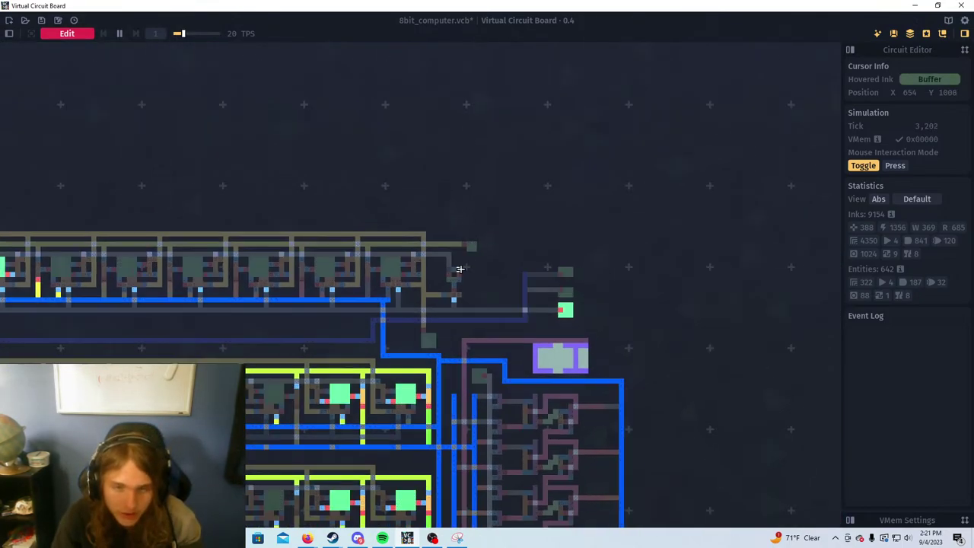
{"action": "left_click_drag", "start_coordinate": [440, 193], "coordinate": [438, 176]}
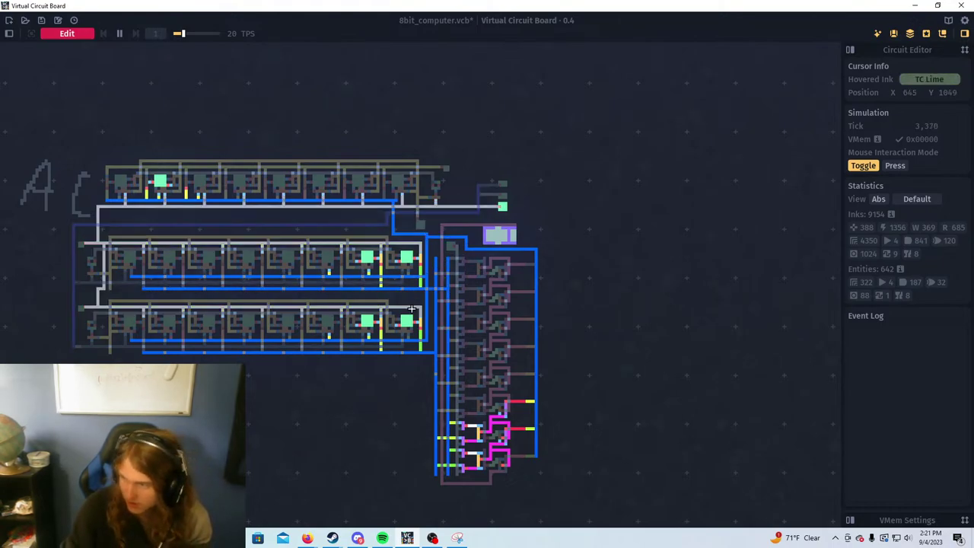
{"action": "left_click_drag", "start_coordinate": [275, 456], "coordinate": [340, 501]}
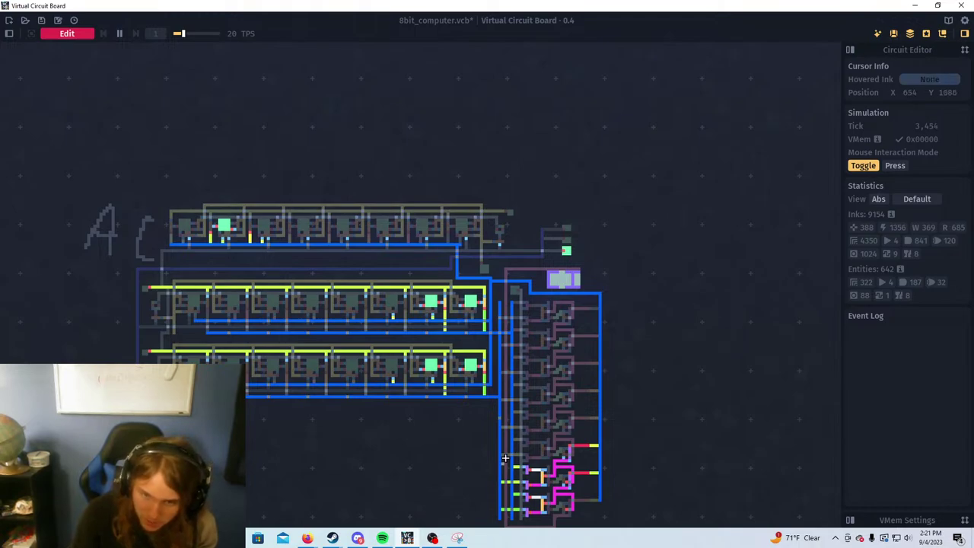
{"action": "left_click_drag", "start_coordinate": [450, 472], "coordinate": [415, 454]}
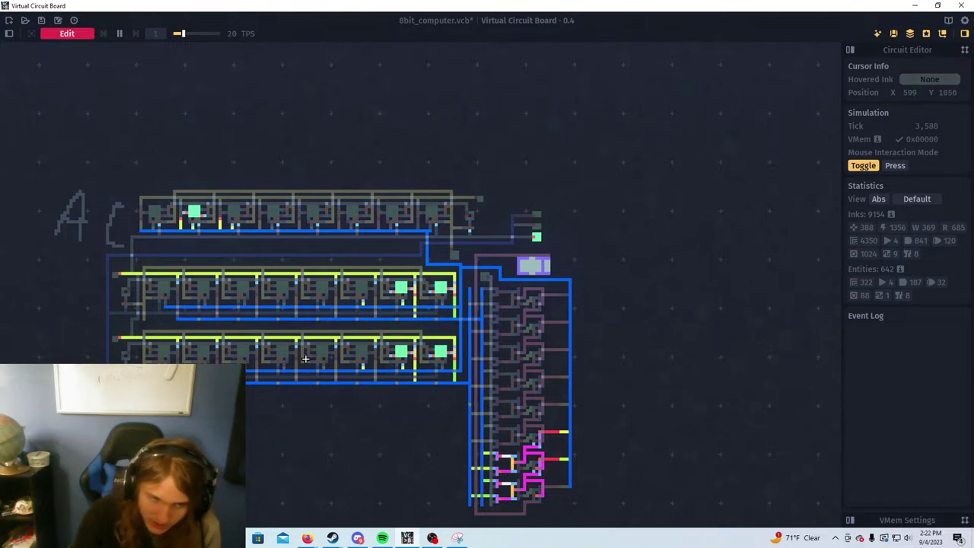
Trace the signals around the top register row, switch on its lime line's latch, and inspect the buffer circuit at the row's end
{"action": "left_click_drag", "start_coordinate": [407, 445], "coordinate": [468, 456]}
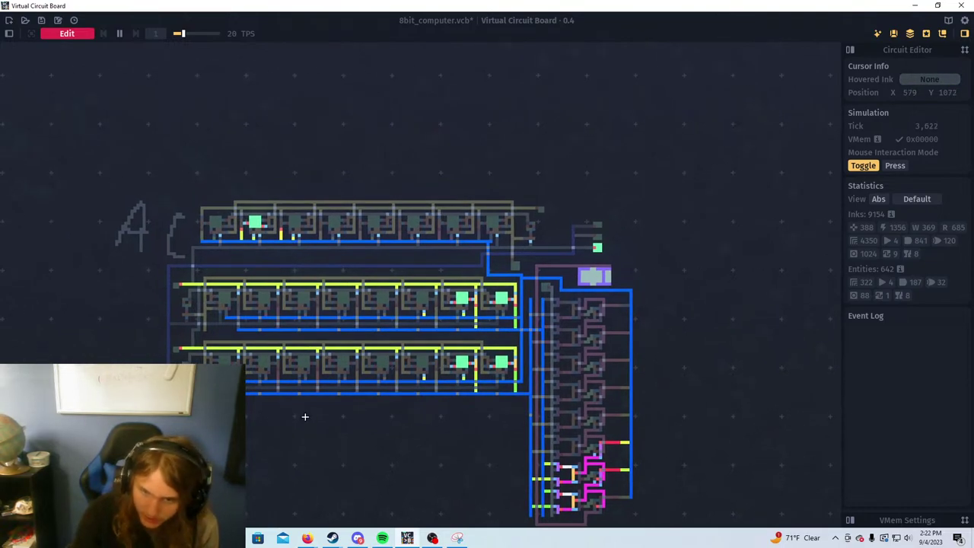
{"action": "left_click_drag", "start_coordinate": [305, 417], "coordinate": [310, 418]}
{"action": "left_click_drag", "start_coordinate": [215, 421], "coordinate": [122, 455]}
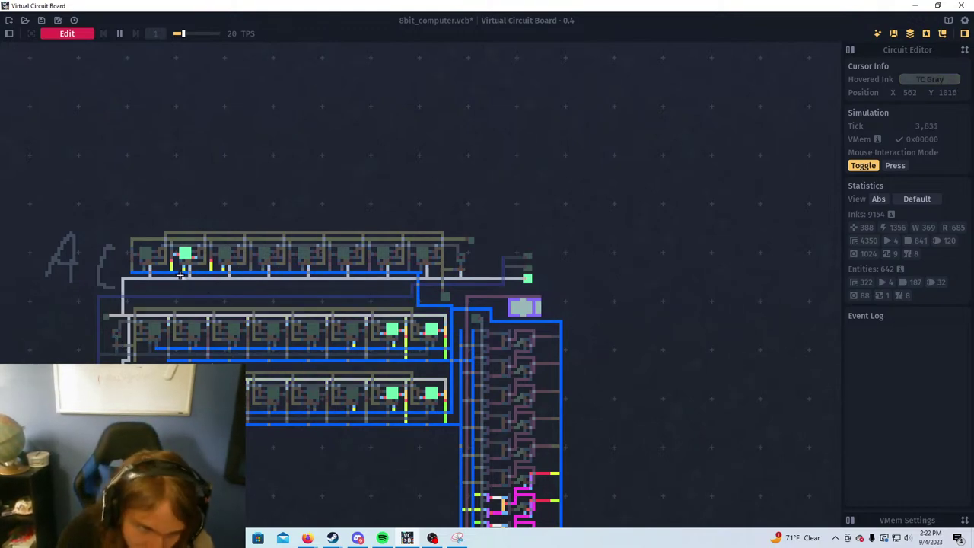
{"action": "scroll", "coordinate": [514, 239], "scroll_direction": "up", "scroll_amount": 3}
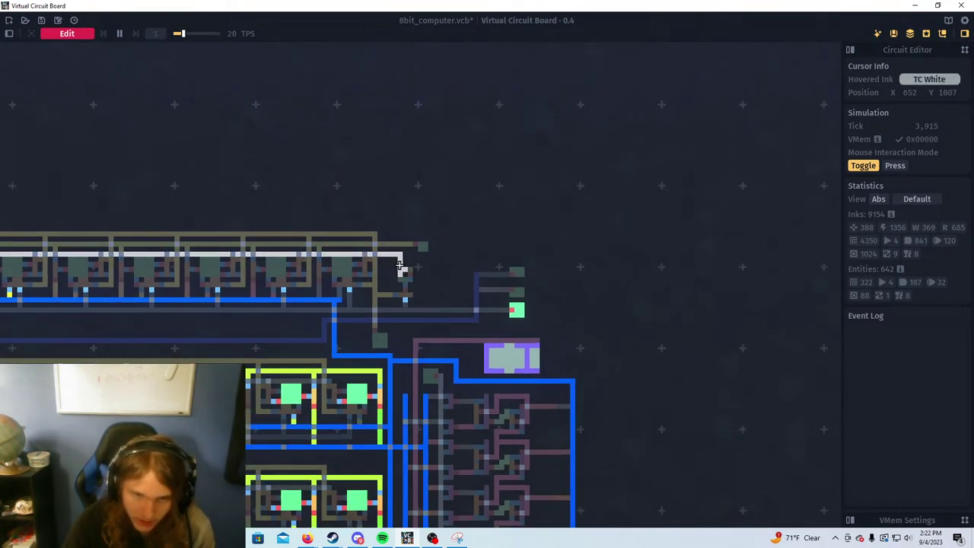
{"action": "scroll", "coordinate": [403, 285], "scroll_direction": "down", "scroll_amount": 2}
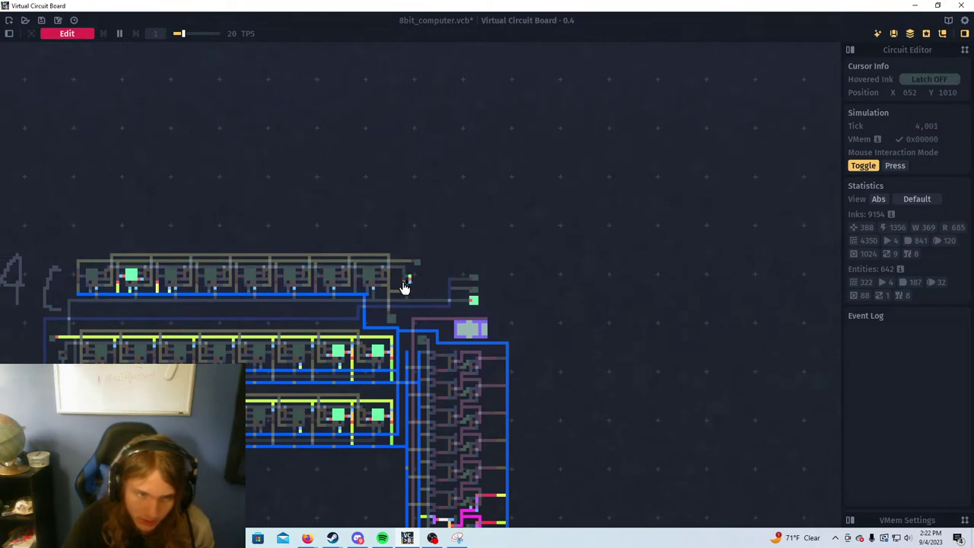
{"action": "left_click", "coordinate": [417, 264]}
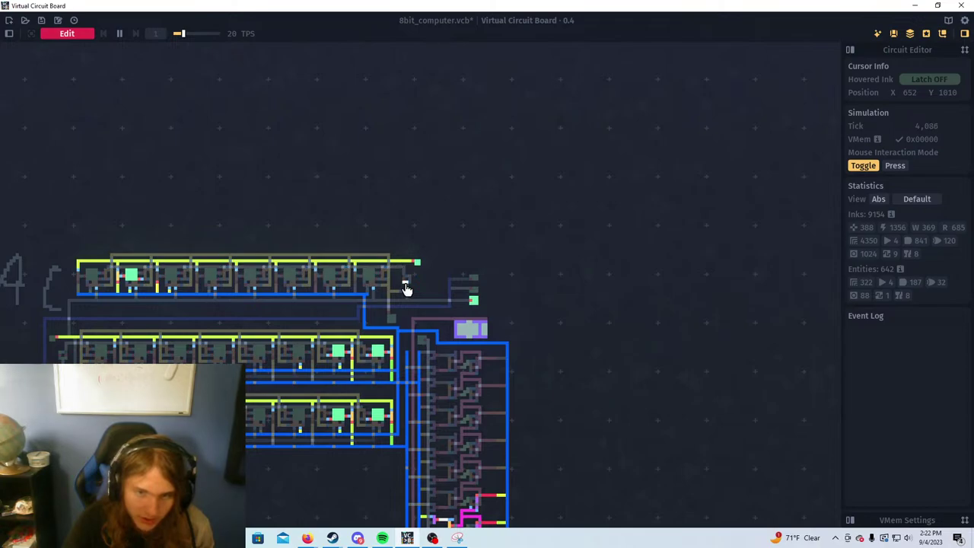
{"action": "scroll", "coordinate": [402, 295], "scroll_direction": "up", "scroll_amount": 4}
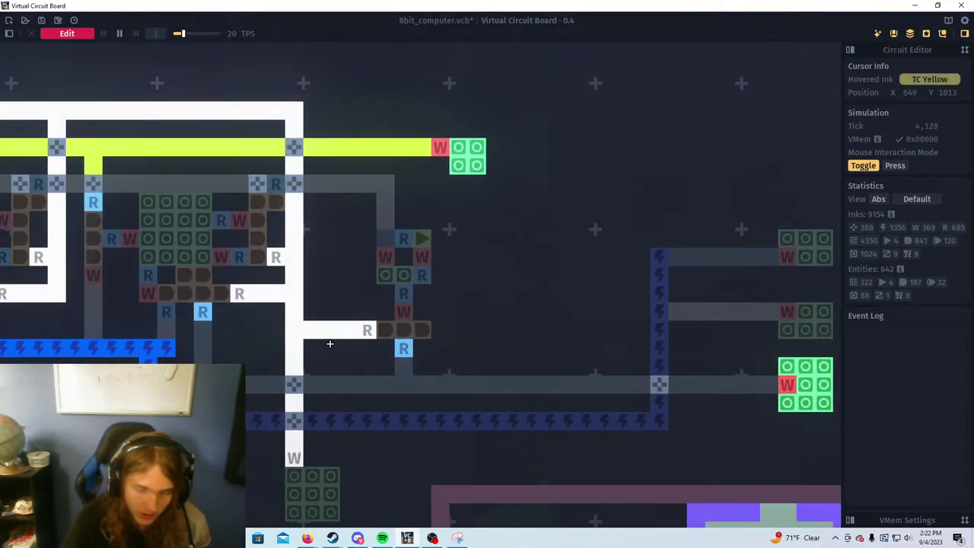
Remove the yellow branch feeding the buffer circuit's AND gate, and test the lowest control latch in a fresh simulation before returning to editing
{"action": "key", "text": "Tab"}
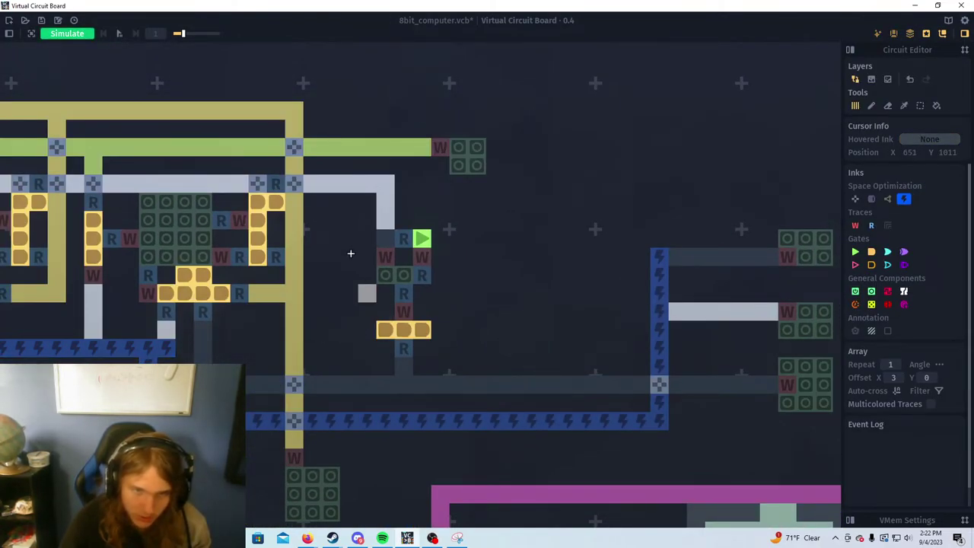
{"action": "scroll", "coordinate": [403, 281], "scroll_direction": "down", "scroll_amount": 3}
{"action": "left_click", "coordinate": [90, 35]}
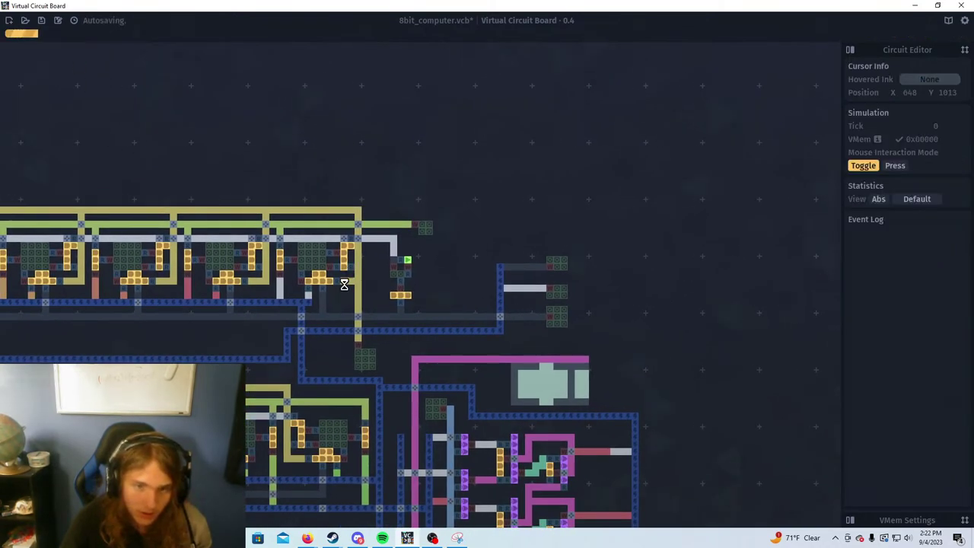
{"action": "left_click", "coordinate": [558, 317]}
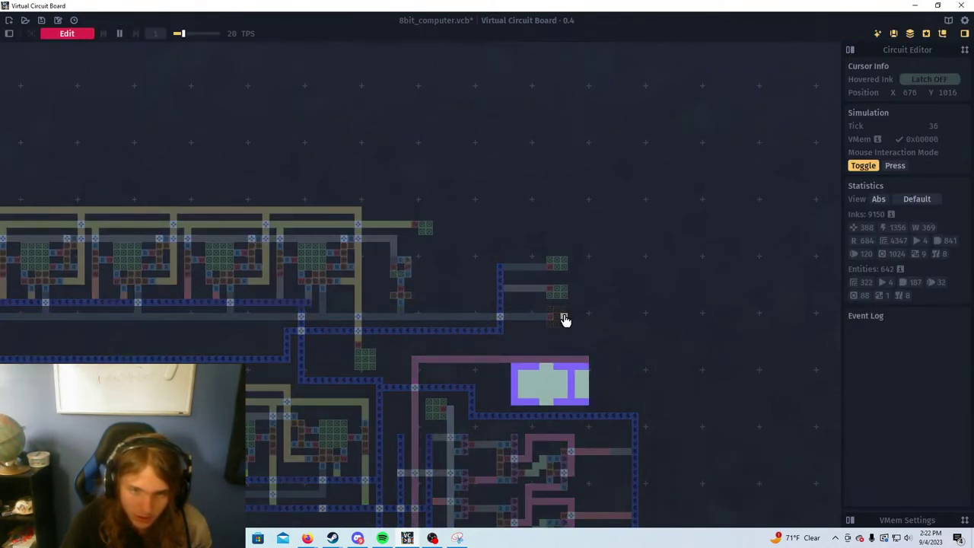
{"action": "scroll", "coordinate": [457, 293], "scroll_direction": "up", "scroll_amount": 3}
{"action": "key", "text": "space"}
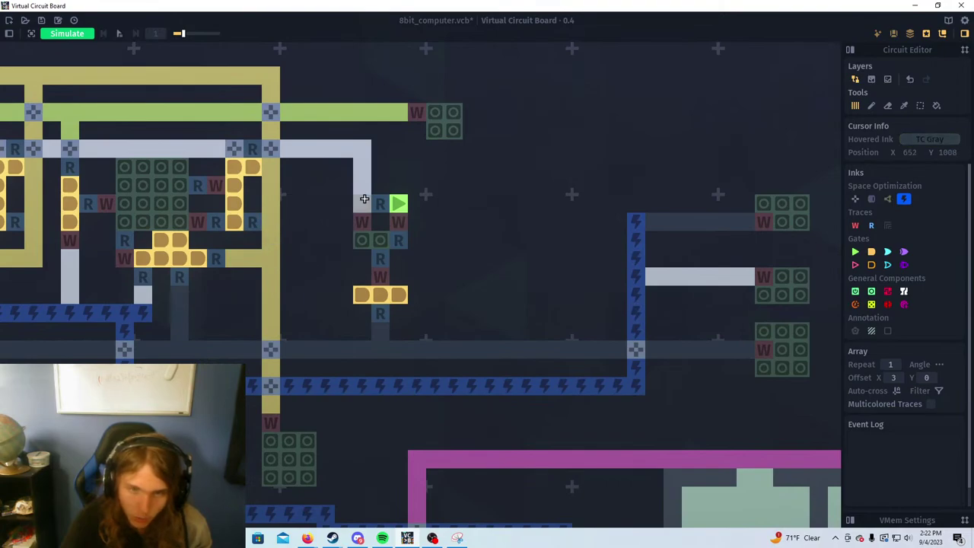
Place a vertical three-cell AND gate on the lowest control latch's gray line, between the buffer circuit and the blue bus
{"action": "scroll", "coordinate": [400, 242], "scroll_direction": "down", "scroll_amount": 2}
{"action": "scroll", "coordinate": [401, 241], "scroll_direction": "down", "scroll_amount": 1}
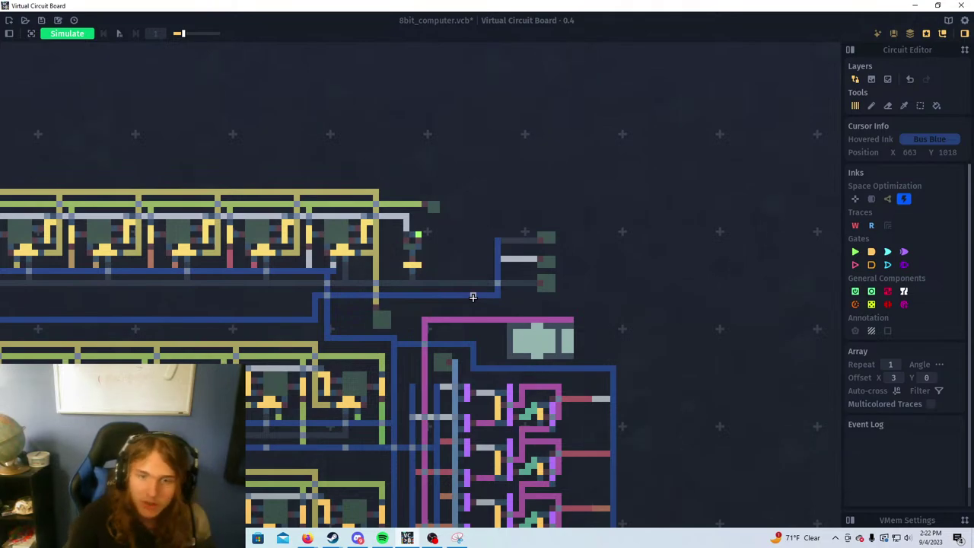
{"action": "scroll", "coordinate": [473, 297], "scroll_direction": "up", "scroll_amount": 6}
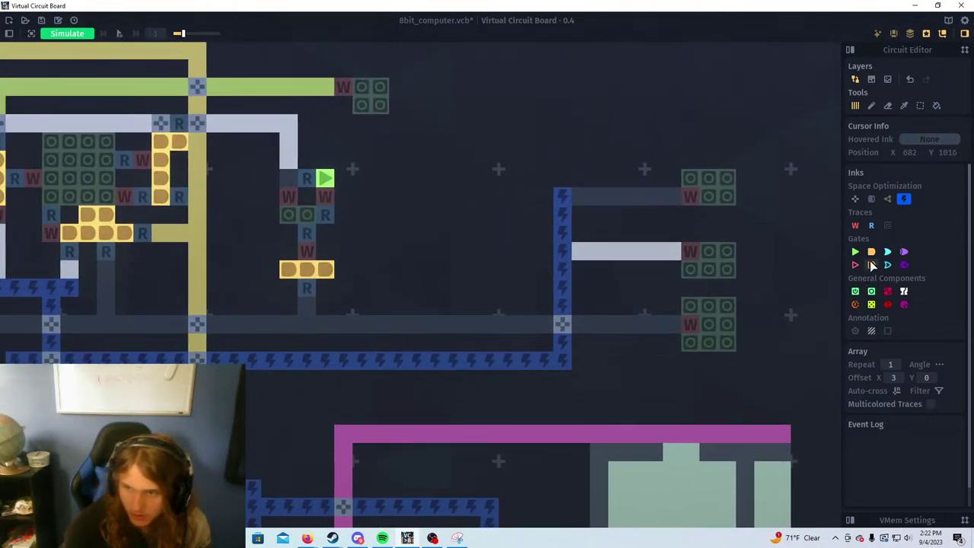
{"action": "left_click", "coordinate": [872, 252]}
{"action": "left_click_drag", "start_coordinate": [398, 325], "coordinate": [398, 288]}
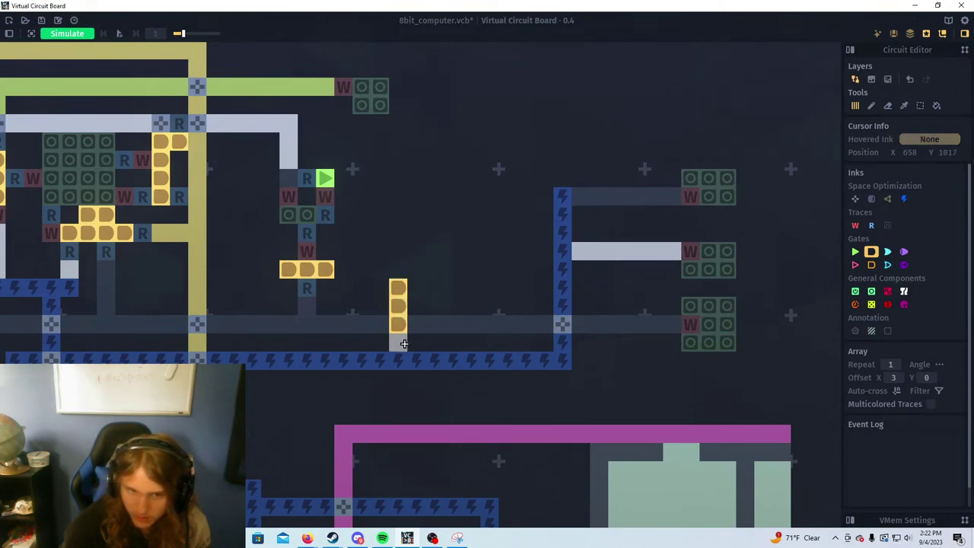
Remove the AND gate and write cell below the buffer circuit, and connect its read cell to the control line with gray trace
{"action": "mouse_move", "coordinate": [324, 272]}
{"action": "left_mouse_down"}
{"action": "mouse_move", "coordinate": [288, 269]}
{"action": "mouse_move", "coordinate": [307, 270]}
{"action": "mouse_move", "coordinate": [307, 252]}
{"action": "left_mouse_up"}
{"action": "left_click", "coordinate": [887, 228]}
{"action": "left_click_drag", "start_coordinate": [368, 211], "coordinate": [399, 262]}
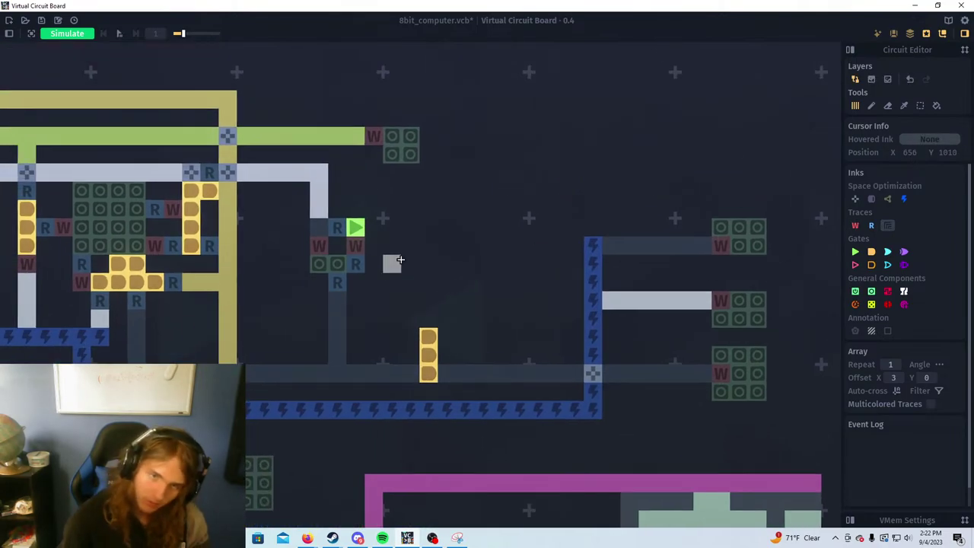
Add a read cell on the new AND gate's latch side and a write cell on its register side, joined to the gray line
{"action": "left_click", "coordinate": [855, 225]}
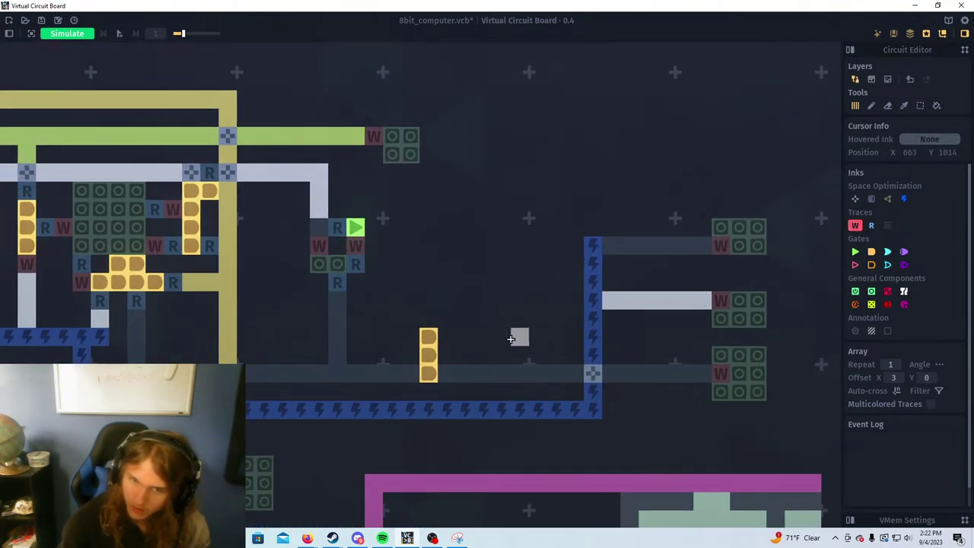
{"action": "left_click", "coordinate": [872, 226]}
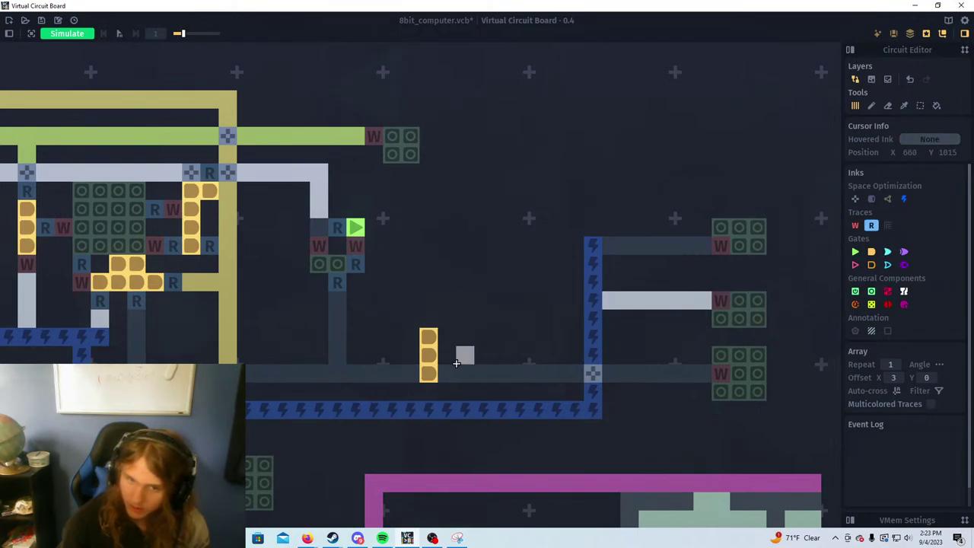
{"action": "left_click", "coordinate": [447, 373]}
{"action": "left_click", "coordinate": [855, 225]}
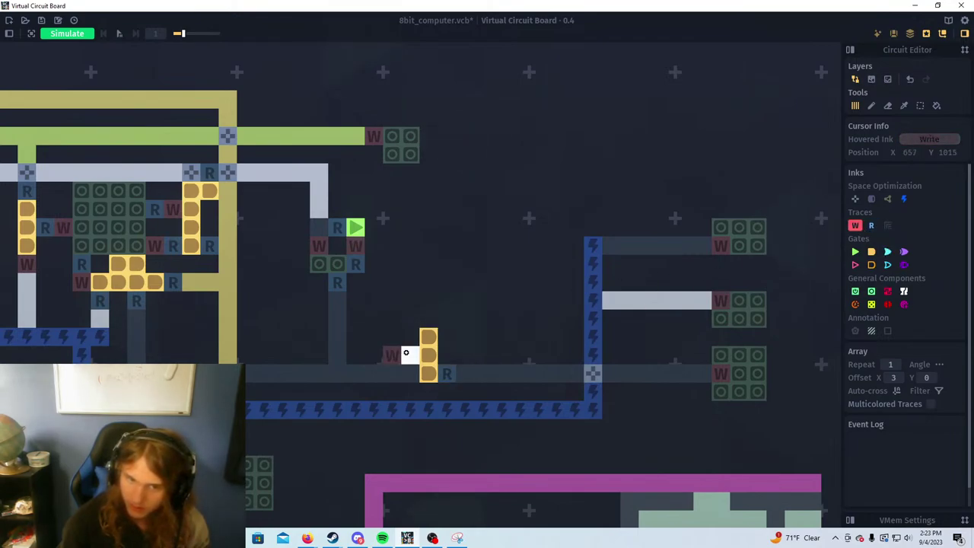
{"action": "left_click", "coordinate": [410, 356]}
{"action": "left_click", "coordinate": [888, 225]}
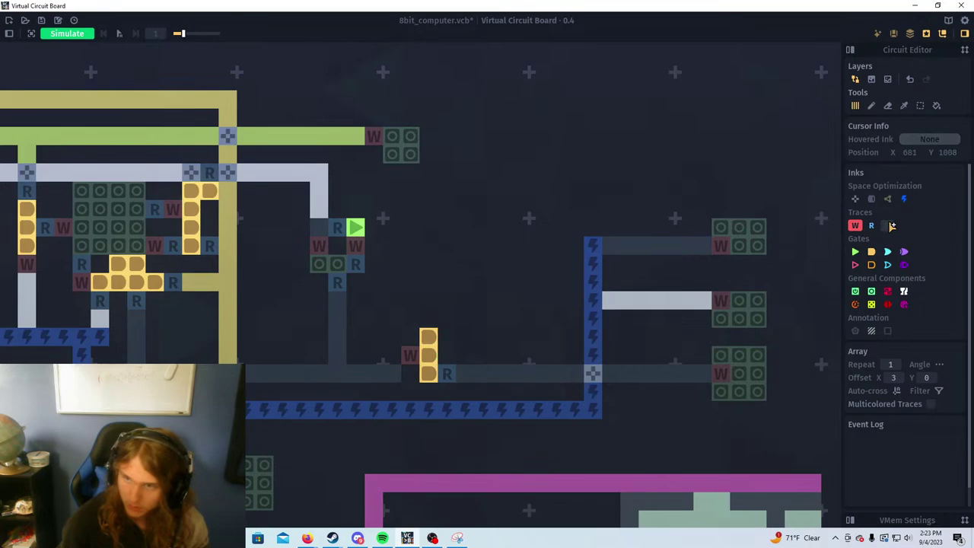
{"action": "left_click", "coordinate": [392, 355]}
Connect the lime line's latch to the new AND gate with a vertical gray trace and a read cell at each end
{"action": "left_click_drag", "start_coordinate": [429, 190], "coordinate": [428, 284]}
{"action": "left_click", "coordinate": [428, 319]}
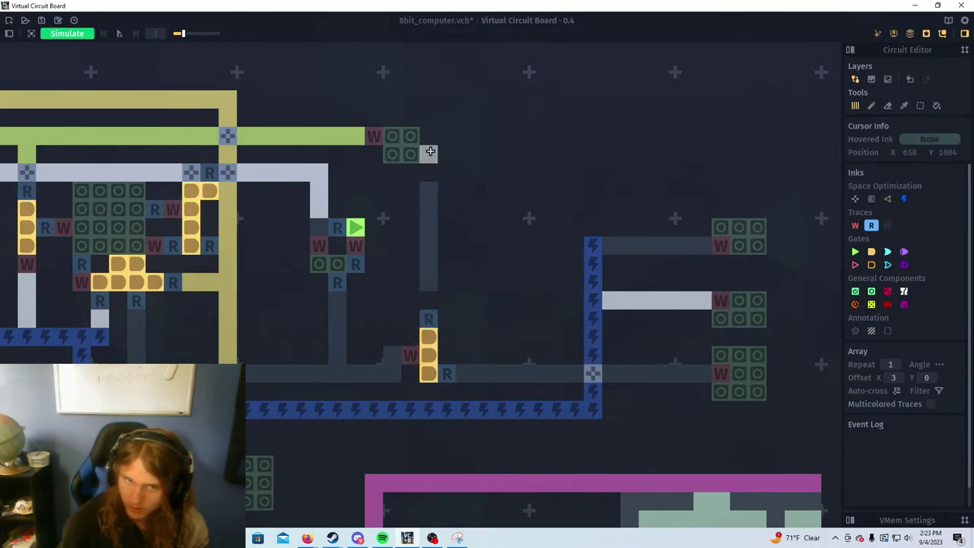
{"action": "left_click", "coordinate": [429, 154]}
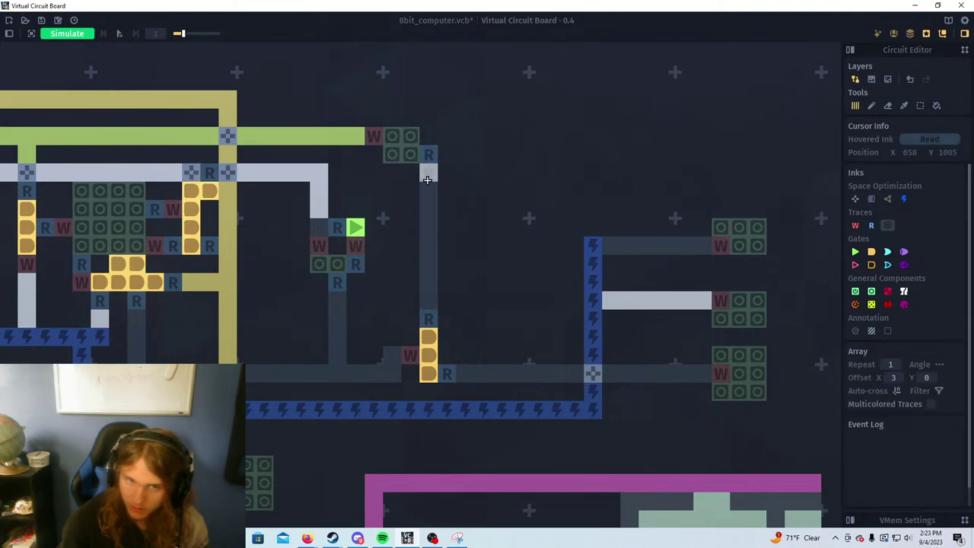
{"action": "scroll", "coordinate": [429, 175], "scroll_direction": "down", "scroll_amount": 2}
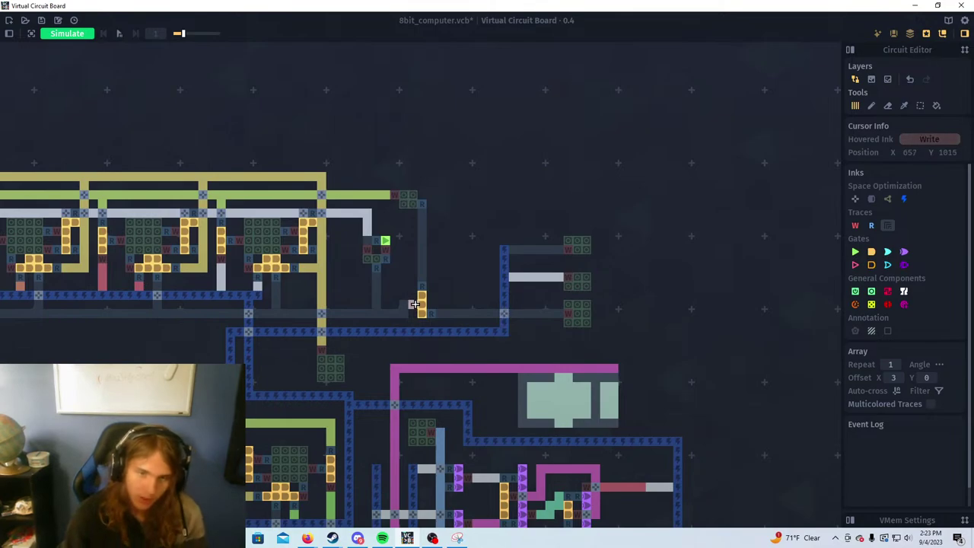
Start the simulation and switch on the two lowest bits in both adder input rows
{"action": "left_click_drag", "start_coordinate": [335, 196], "coordinate": [513, 233]}
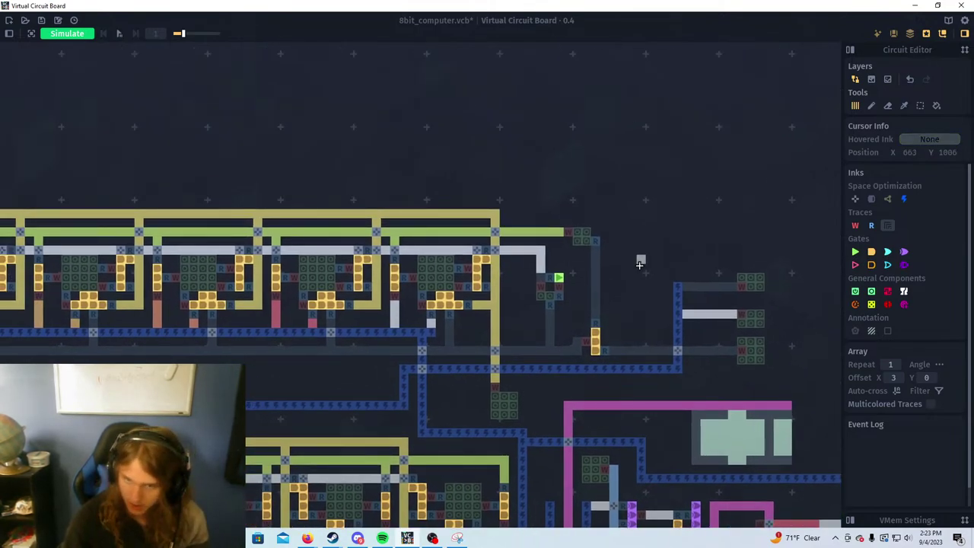
{"action": "left_click_drag", "start_coordinate": [579, 332], "coordinate": [487, 316]}
{"action": "left_click", "coordinate": [76, 34]}
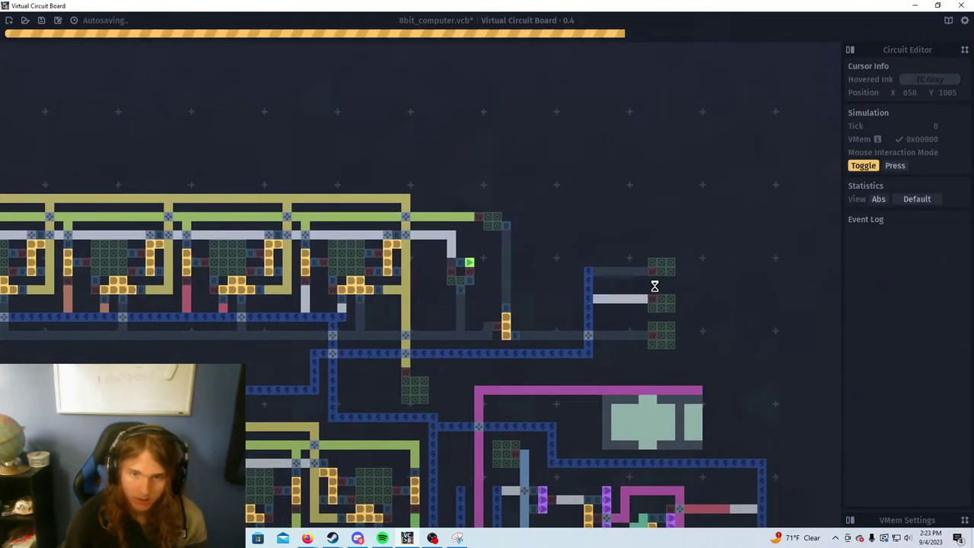
{"action": "scroll", "coordinate": [533, 291], "scroll_direction": "down", "scroll_amount": 2}
{"action": "left_click_drag", "start_coordinate": [538, 283], "coordinate": [535, 226]}
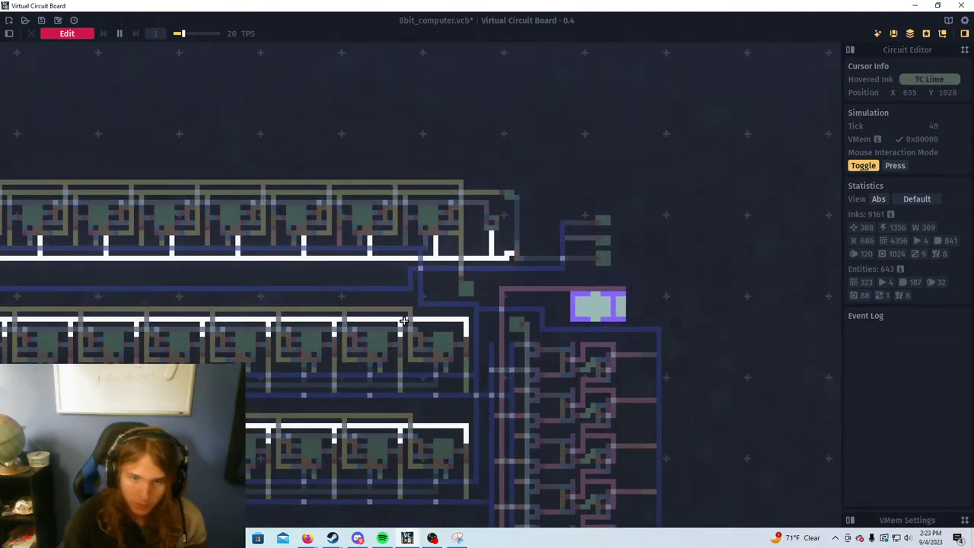
{"action": "left_click", "coordinate": [437, 347]}
{"action": "left_click", "coordinate": [380, 453]}
{"action": "left_click", "coordinate": [446, 453]}
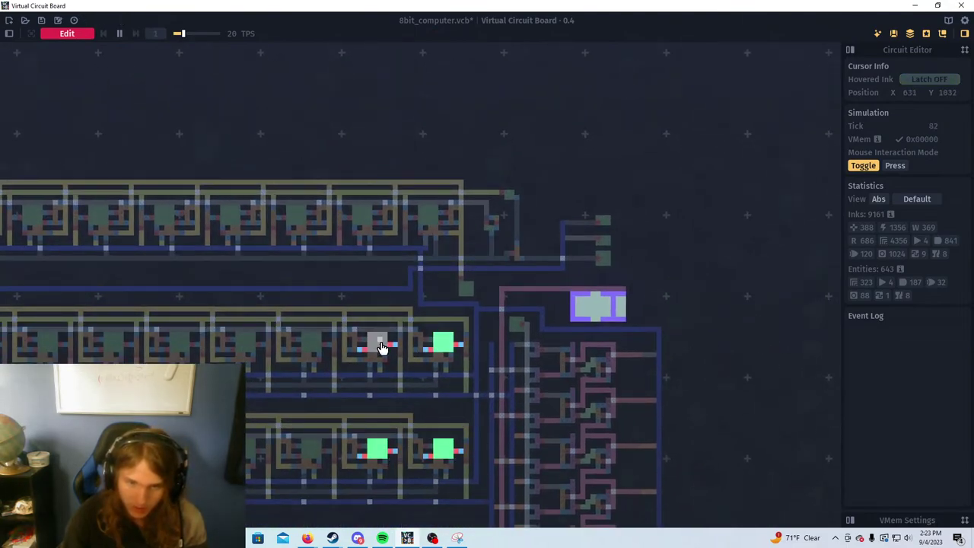
{"action": "left_click", "coordinate": [379, 343]}
Look over the PC, IR, A and B register rows, and return to the AC row and adder
{"action": "scroll", "coordinate": [265, 236], "scroll_direction": "down", "scroll_amount": 3}
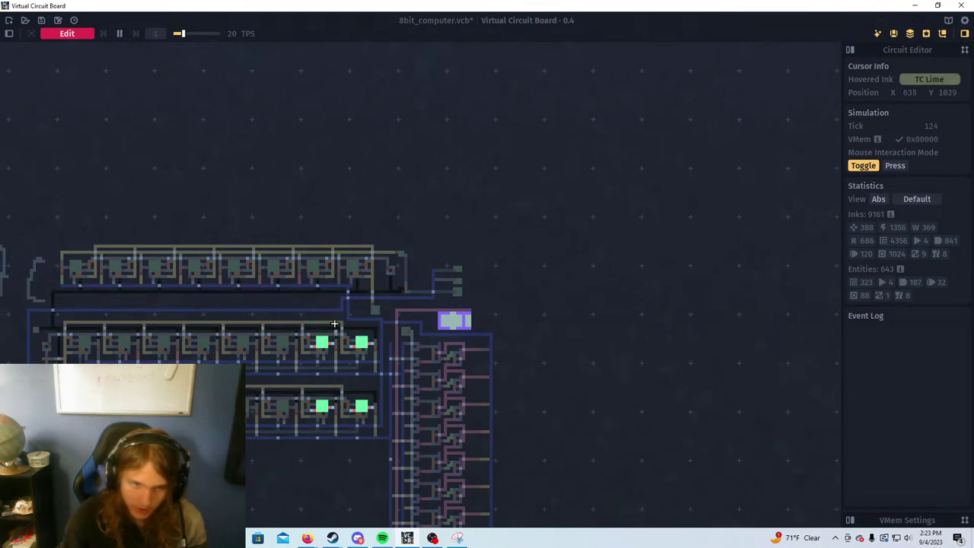
{"action": "scroll", "coordinate": [478, 365], "scroll_direction": "down", "scroll_amount": 5}
{"action": "scroll", "coordinate": [656, 370], "scroll_direction": "up", "scroll_amount": 5}
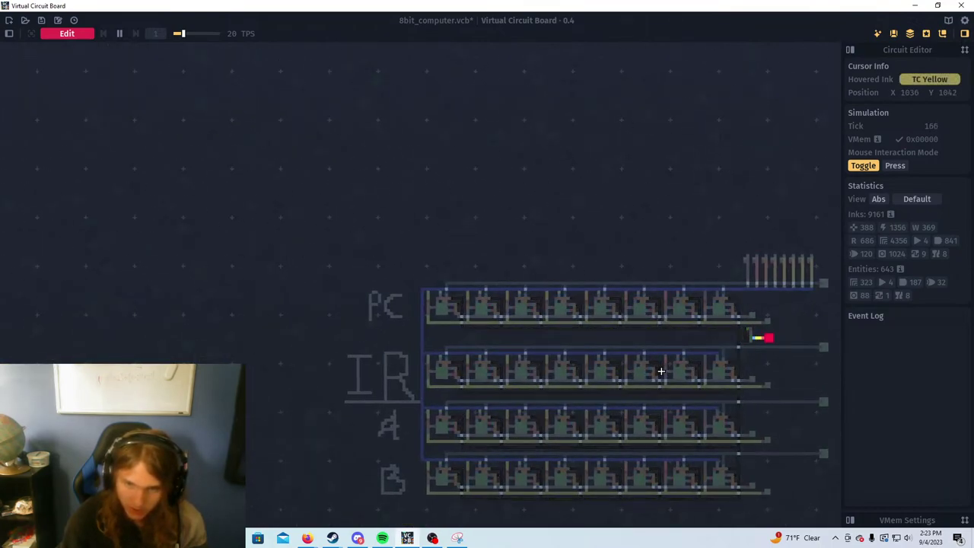
{"action": "left_click_drag", "start_coordinate": [442, 374], "coordinate": [798, 347]}
{"action": "key", "text": "a"}
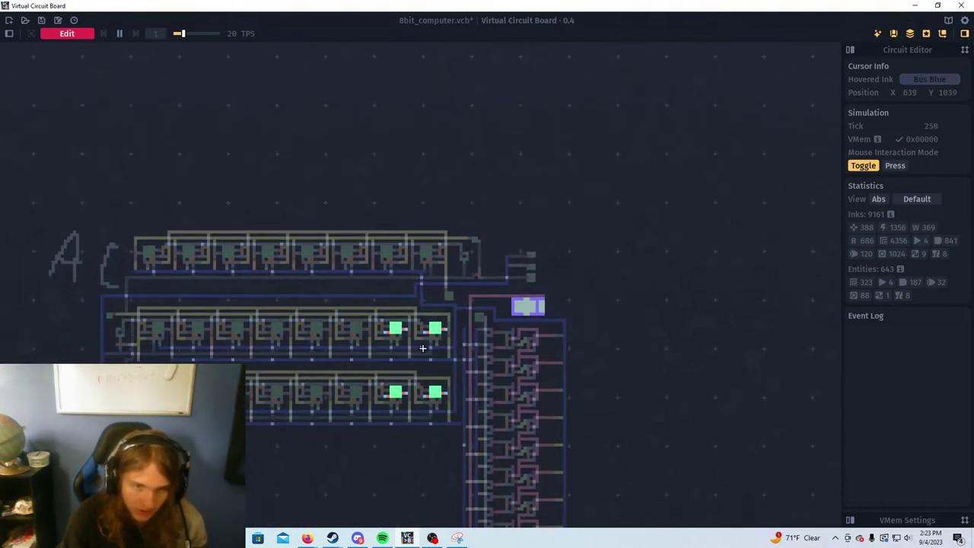
{"action": "key", "text": "w"}
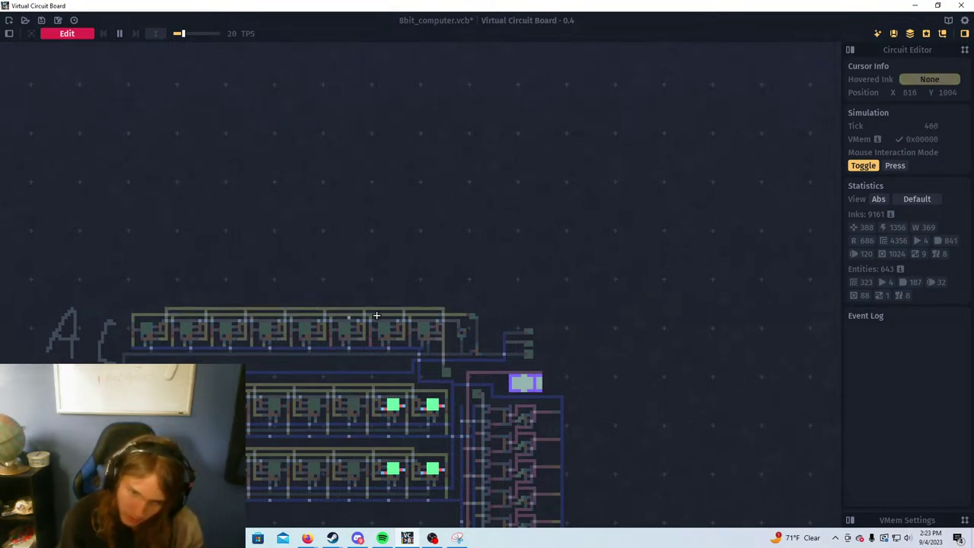
{"action": "left_click_drag", "start_coordinate": [417, 315], "coordinate": [343, 208]}
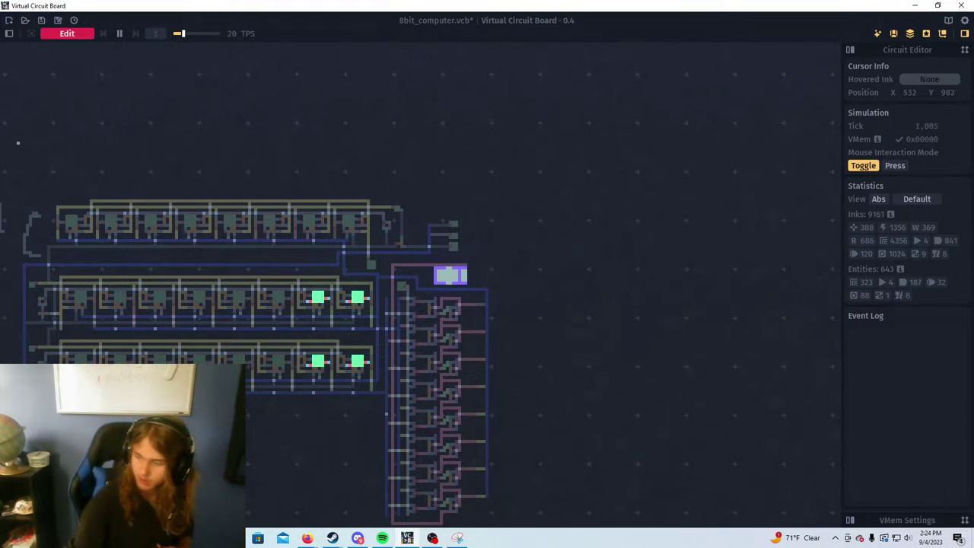
{"action": "key", "text": "XF86AudioPlay"}
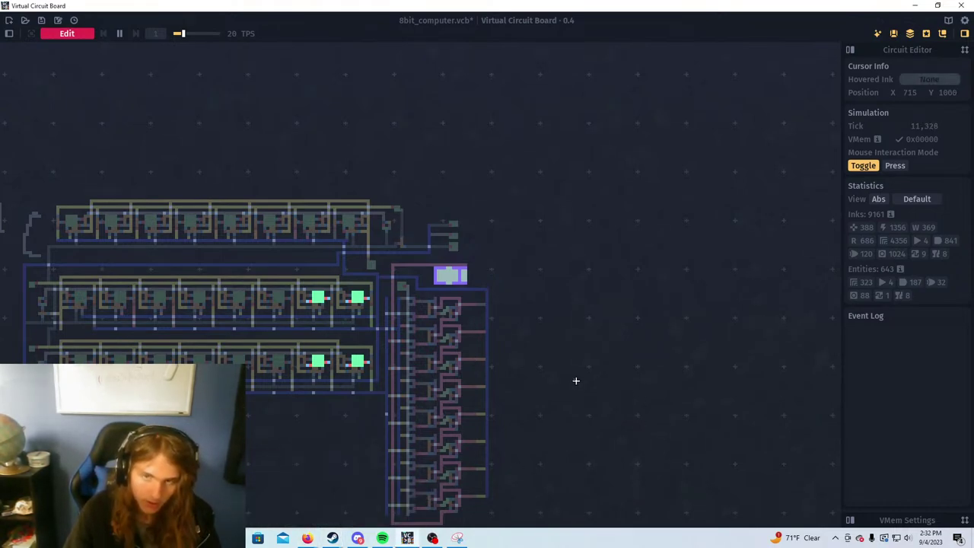
{"action": "scroll", "coordinate": [363, 405], "scroll_direction": "up", "scroll_amount": 3}
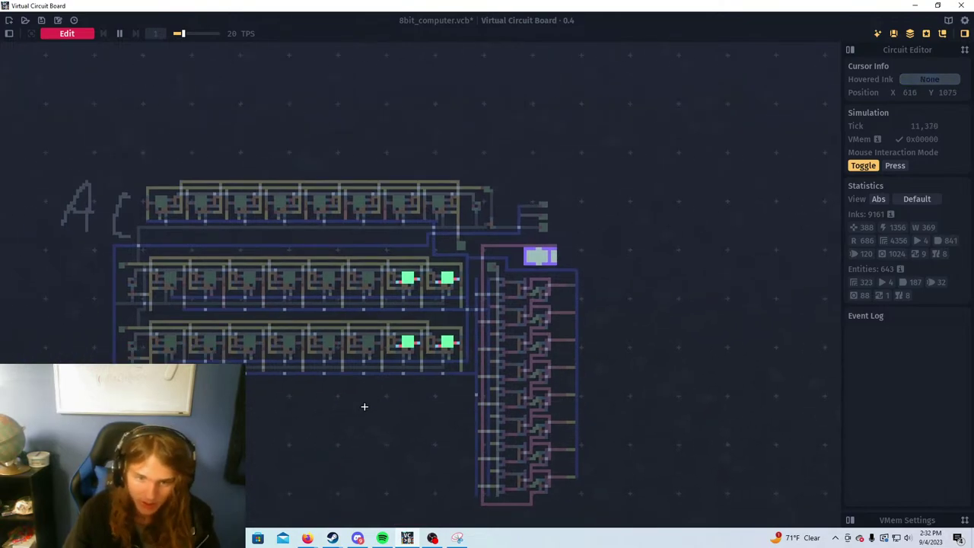
{"action": "scroll", "coordinate": [441, 393], "scroll_direction": "up", "scroll_amount": 2}
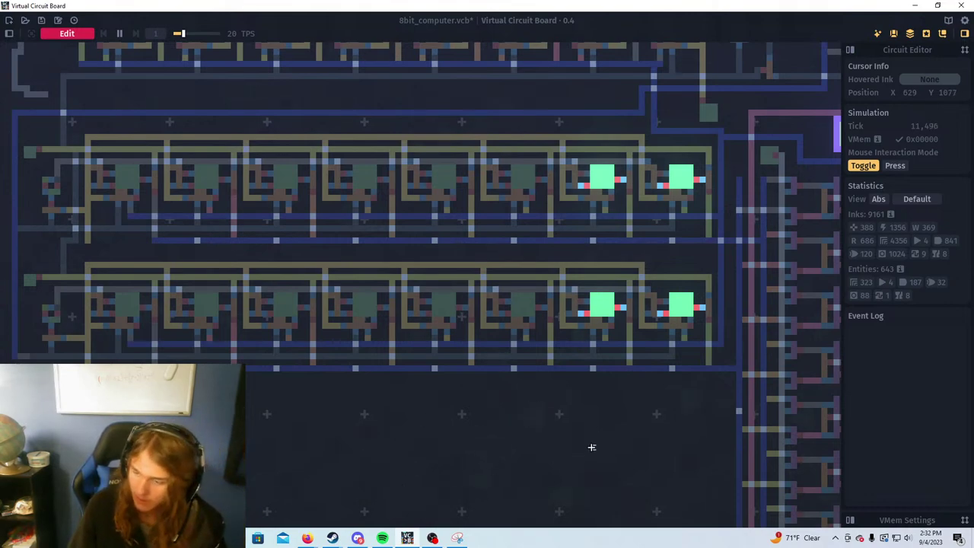
{"action": "key", "text": "XF86AudioLowerVolume"}
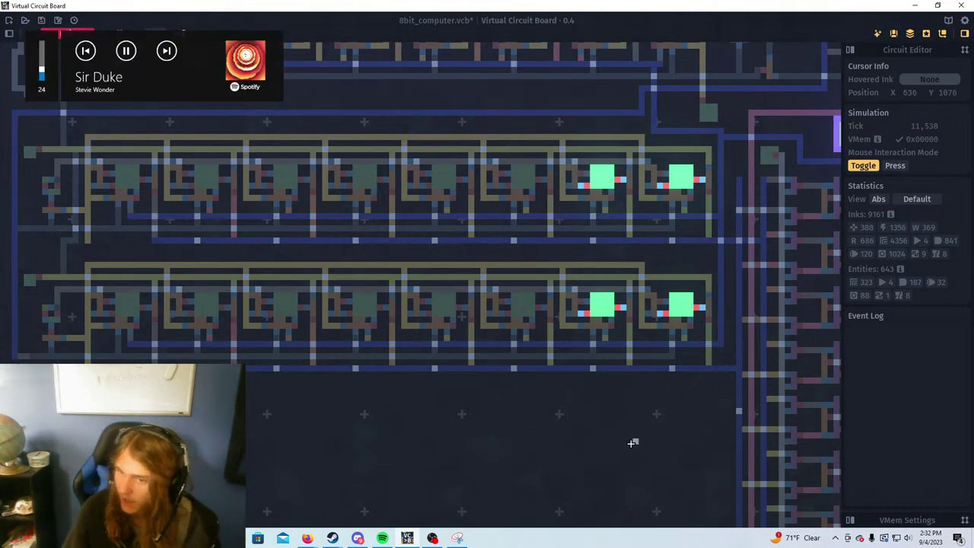
{"action": "left_click_drag", "start_coordinate": [631, 442], "coordinate": [419, 476]}
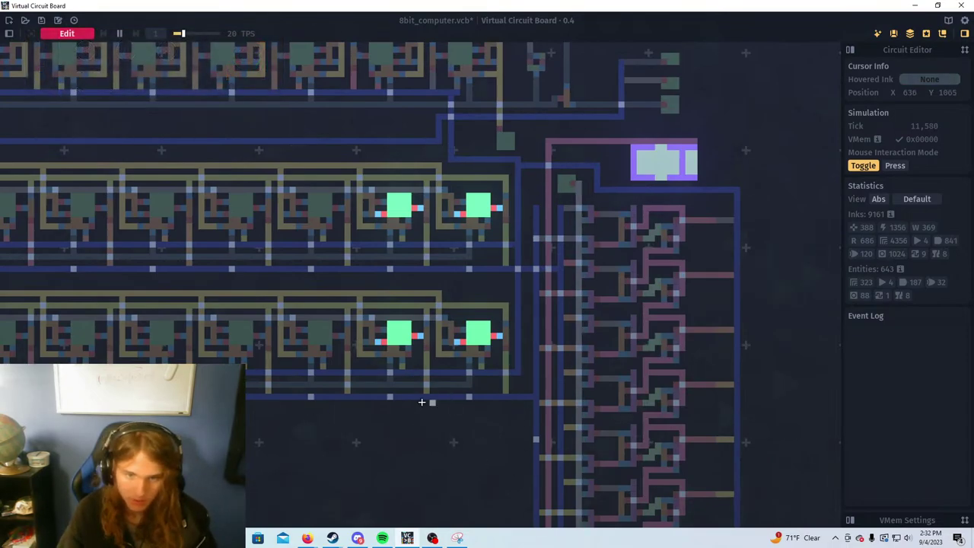
Look over the AC row, both adder input rows, the control latches and the adder block
{"action": "scroll", "coordinate": [623, 389], "scroll_direction": "down", "scroll_amount": 2}
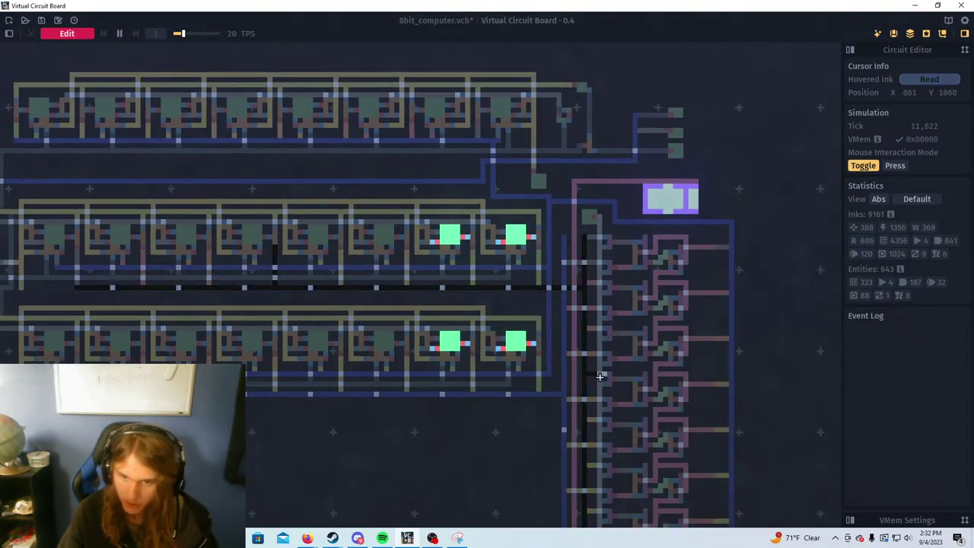
{"action": "left_click_drag", "start_coordinate": [530, 385], "coordinate": [380, 438]}
{"action": "left_click_drag", "start_coordinate": [418, 325], "coordinate": [456, 449]}
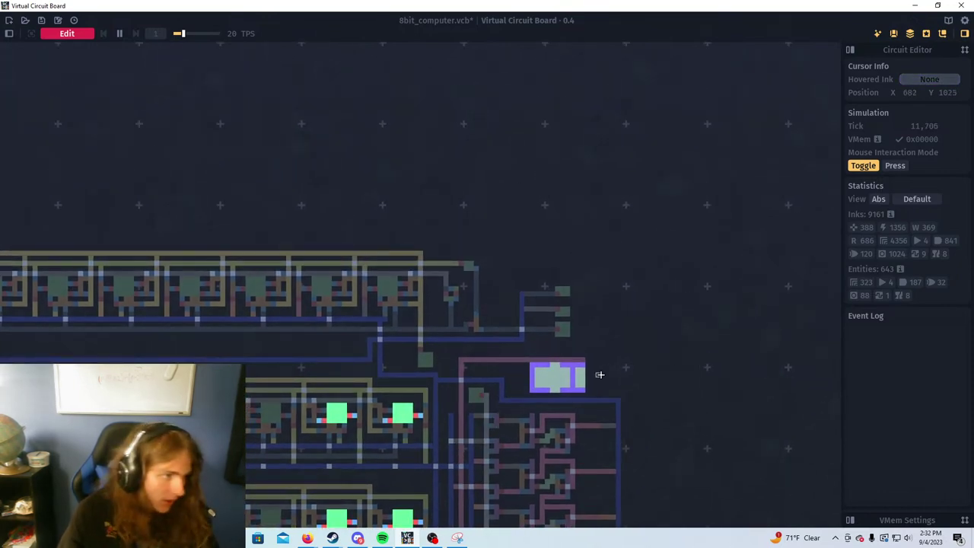
{"action": "left_click_drag", "start_coordinate": [611, 344], "coordinate": [539, 376]}
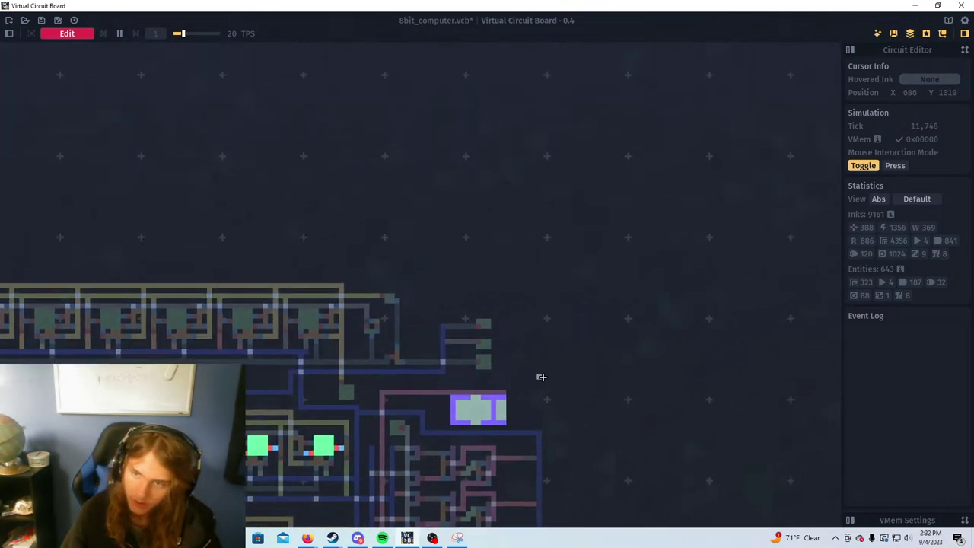
{"action": "scroll", "coordinate": [571, 370], "scroll_direction": "down", "scroll_amount": 3}
{"action": "scroll", "coordinate": [378, 382], "scroll_direction": "up", "scroll_amount": 2}
{"action": "left_click_drag", "start_coordinate": [379, 382], "coordinate": [383, 226]}
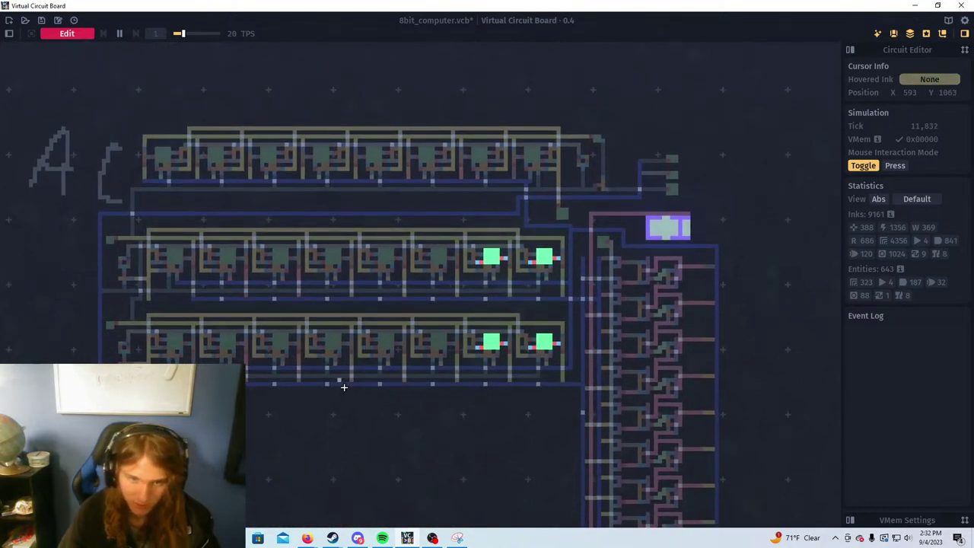
{"action": "left_click_drag", "start_coordinate": [378, 302], "coordinate": [271, 312]}
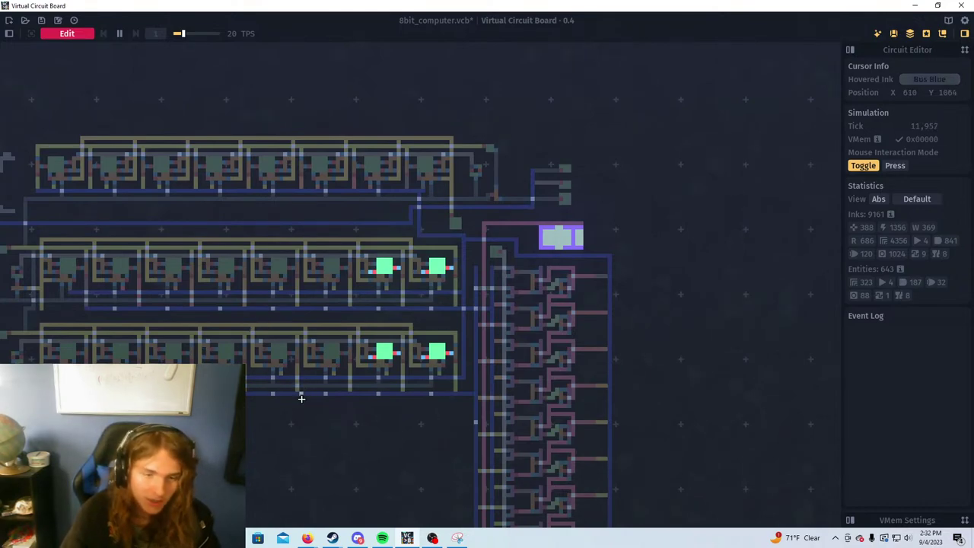
{"action": "left_click_drag", "start_coordinate": [180, 427], "coordinate": [373, 402]}
Examine the AND gates and gray control lines at the high-bit end of both adder input rows
{"action": "scroll", "coordinate": [194, 352], "scroll_direction": "up", "scroll_amount": 2}
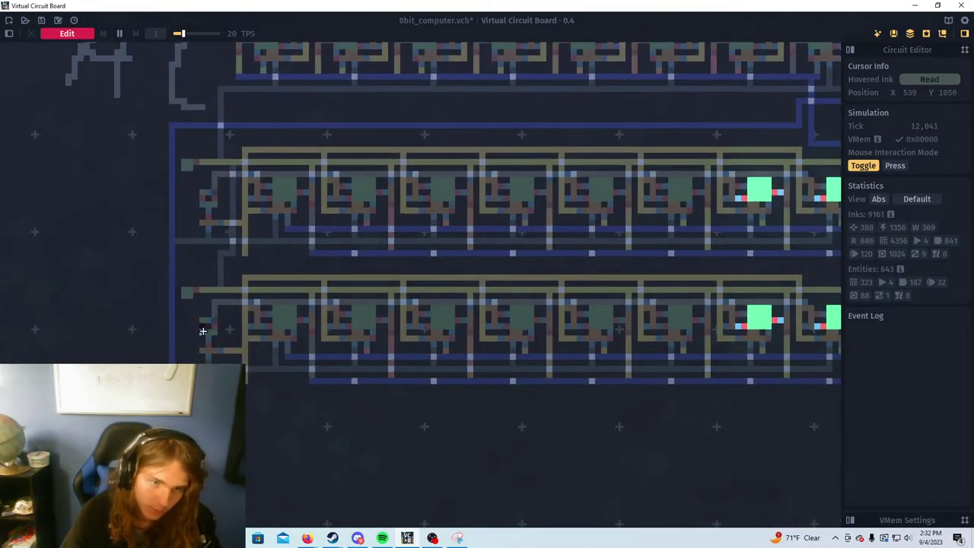
{"action": "left_click_drag", "start_coordinate": [204, 297], "coordinate": [186, 347]}
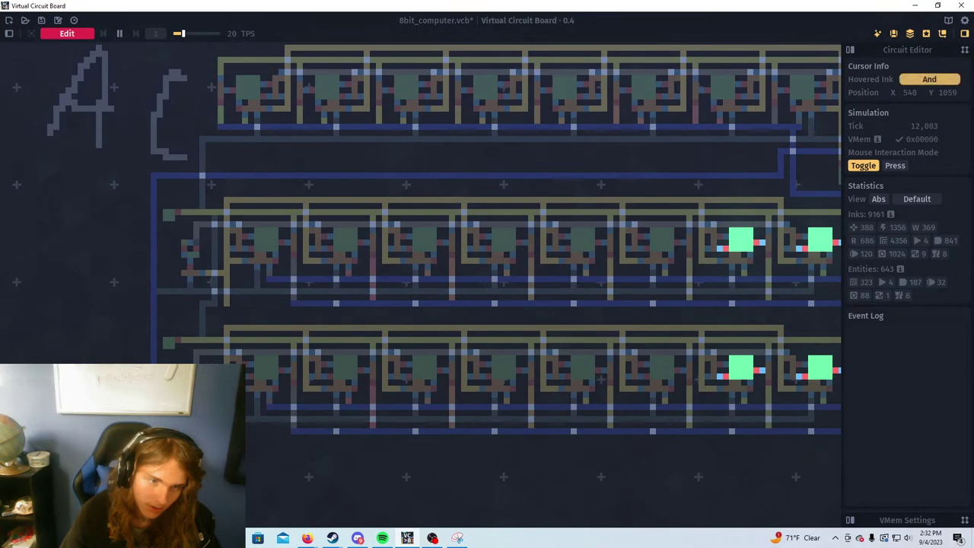
{"action": "scroll", "coordinate": [198, 364], "scroll_direction": "up", "scroll_amount": 4}
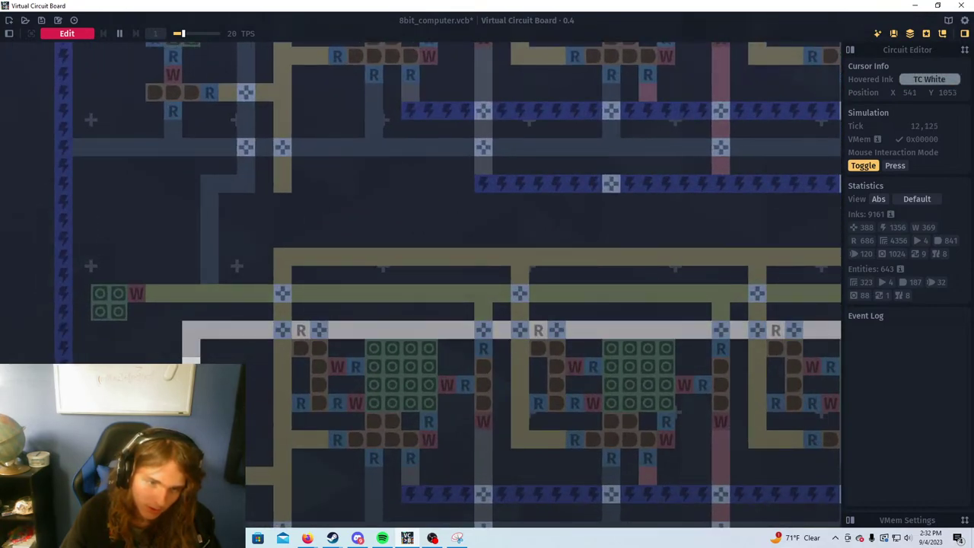
{"action": "scroll", "coordinate": [228, 445], "scroll_direction": "down", "scroll_amount": 2}
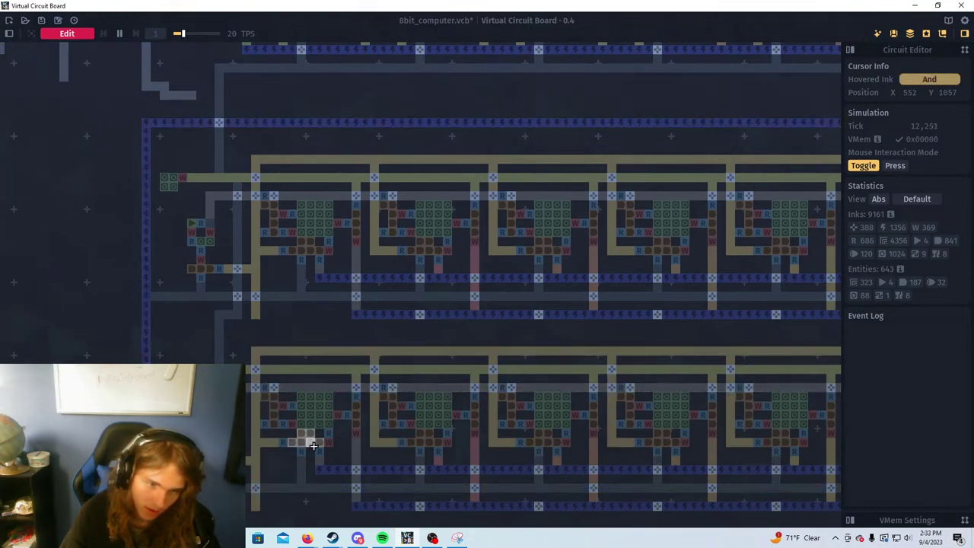
{"action": "scroll", "coordinate": [247, 405], "scroll_direction": "down", "scroll_amount": 1}
{"action": "scroll", "coordinate": [246, 405], "scroll_direction": "up", "scroll_amount": 3}
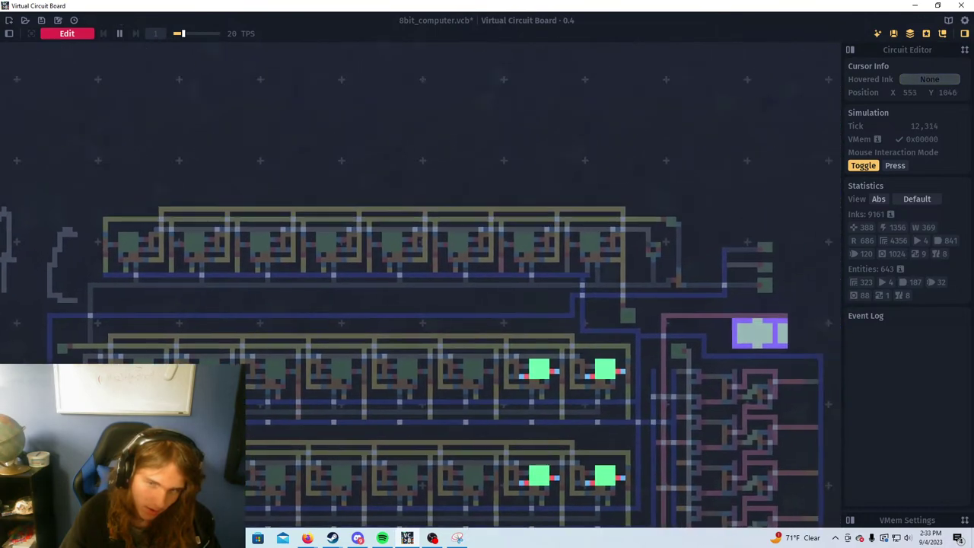
{"action": "left_click_drag", "start_coordinate": [146, 436], "coordinate": [52, 493]}
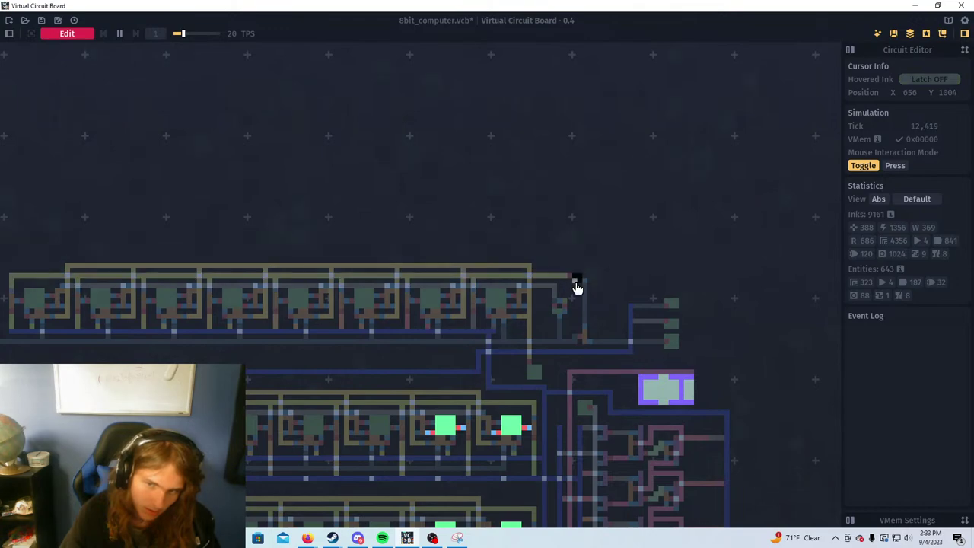
Test the lowest of the three control latches beside the AC row together with the AC lime line's latch
{"action": "scroll", "coordinate": [563, 316], "scroll_direction": "up", "scroll_amount": 3}
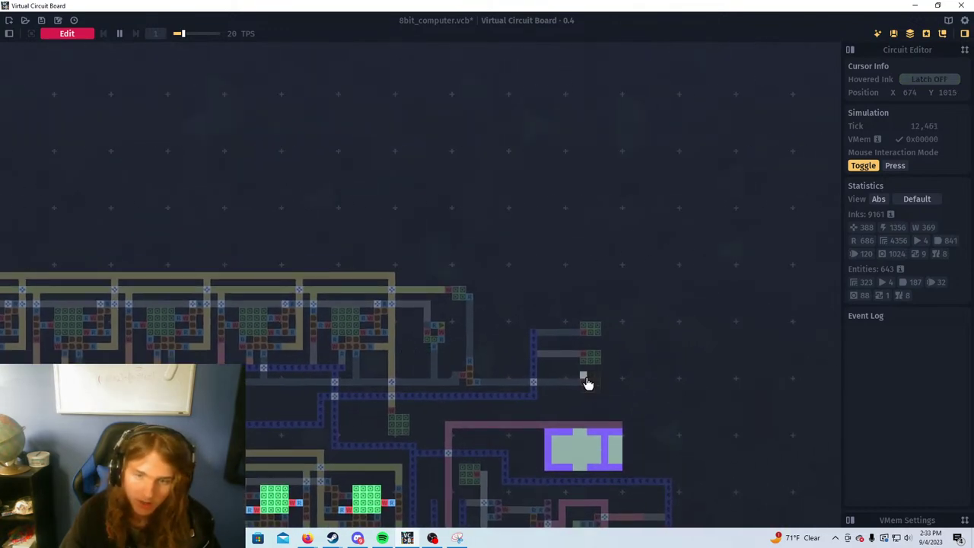
{"action": "left_click", "coordinate": [588, 382]}
{"action": "scroll", "coordinate": [587, 383], "scroll_direction": "down", "scroll_amount": 3}
{"action": "left_click", "coordinate": [548, 384]}
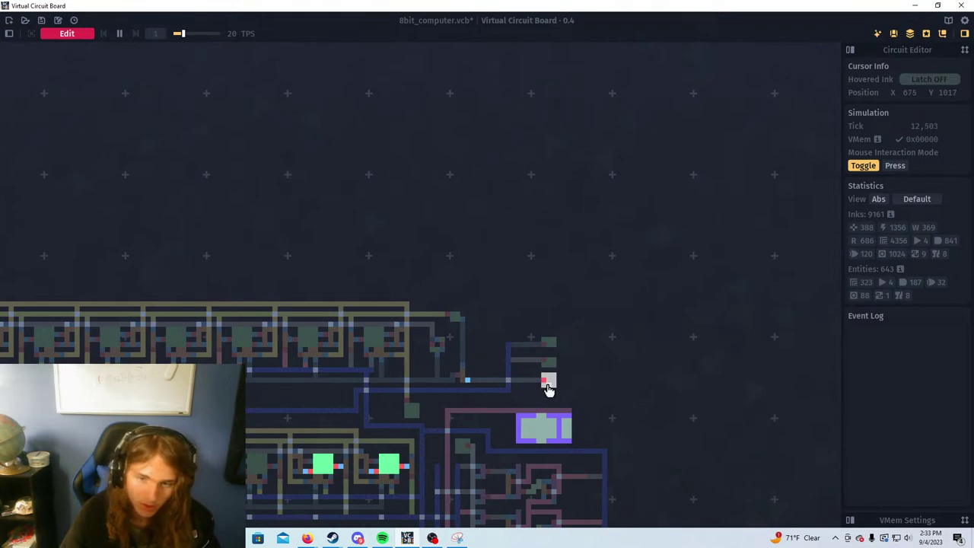
{"action": "left_click", "coordinate": [549, 387]}
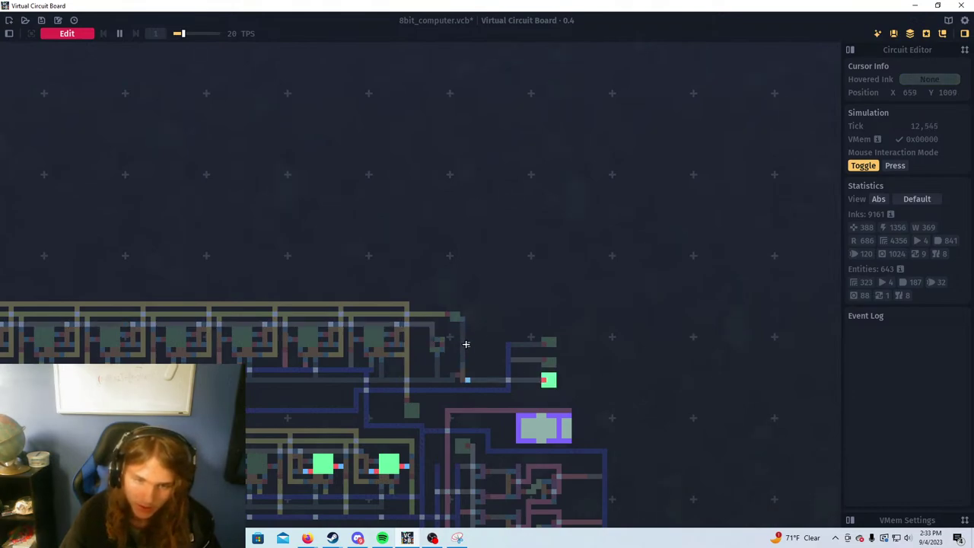
{"action": "scroll", "coordinate": [454, 316], "scroll_direction": "up", "scroll_amount": 3}
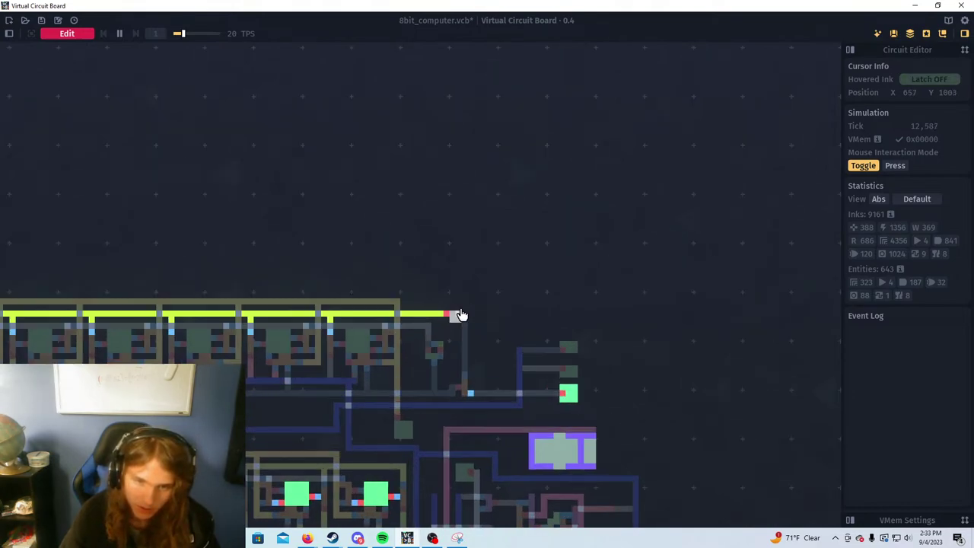
Stop the simulation and replace the read cell between the lime line's latch and the gray trace with a write cell
{"action": "left_click", "coordinate": [88, 33]}
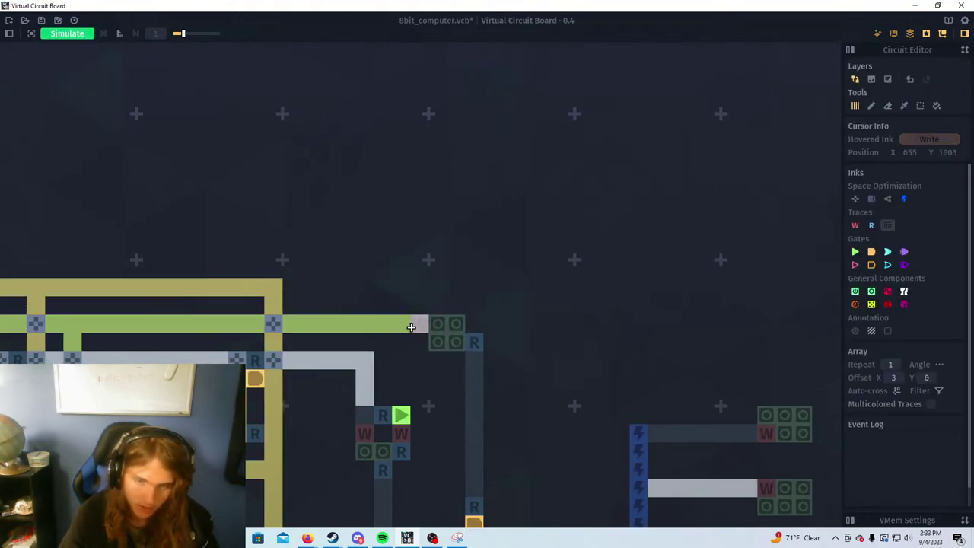
{"action": "left_click", "coordinate": [855, 226]}
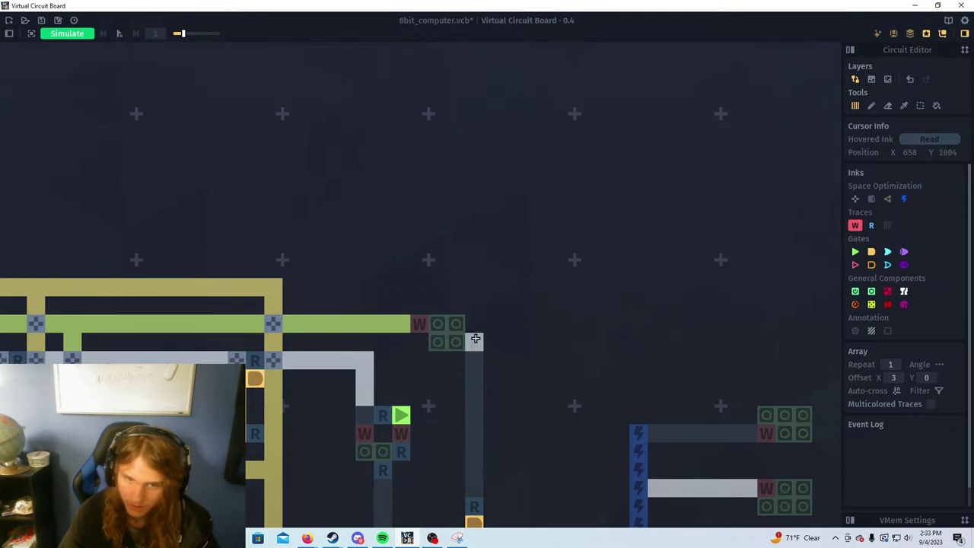
{"action": "scroll", "coordinate": [548, 305], "scroll_direction": "down", "scroll_amount": 2}
Restart the simulation and switch on the lowest control latch, the lime line's latch and the two lowest bits of both adder input rows
{"action": "left_click", "coordinate": [84, 34]}
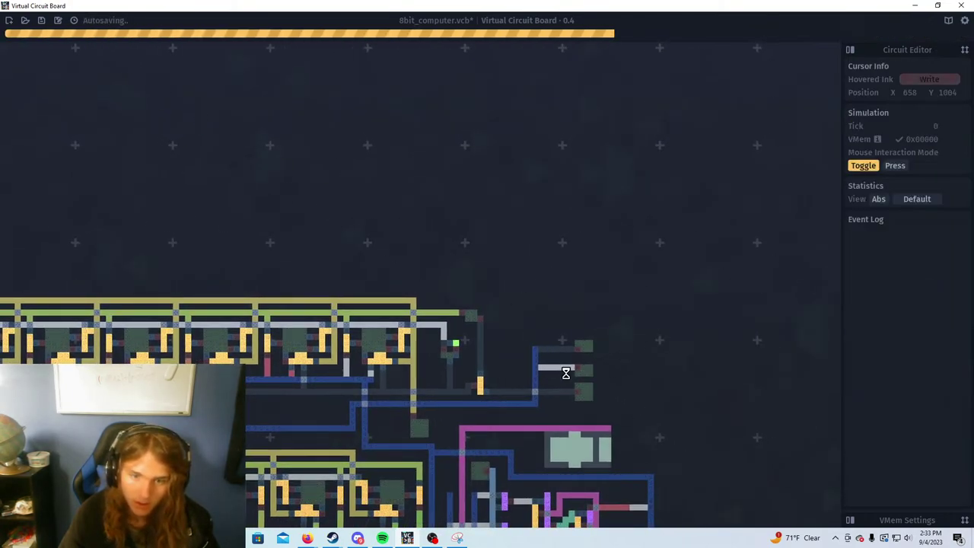
{"action": "left_click", "coordinate": [586, 392]}
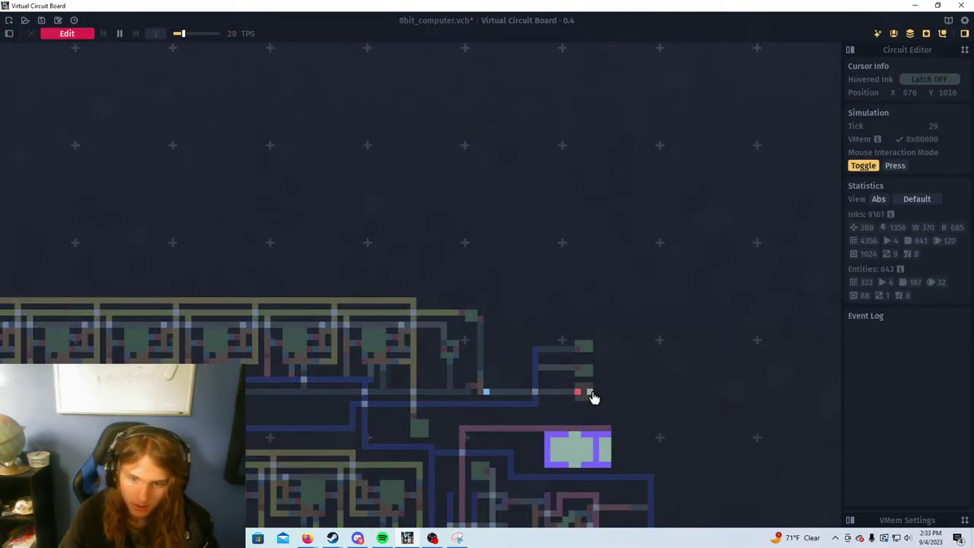
{"action": "left_click", "coordinate": [471, 317]}
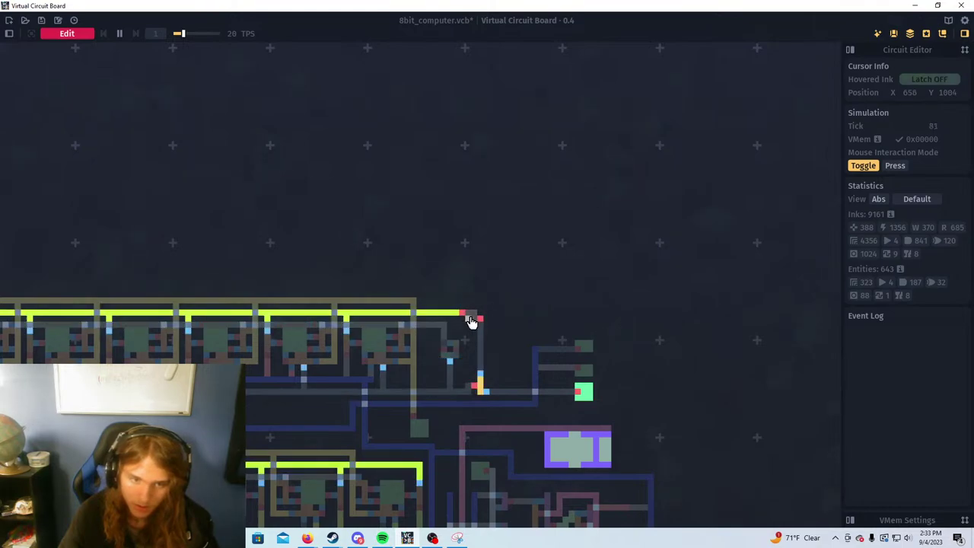
{"action": "scroll", "coordinate": [470, 321], "scroll_direction": "down", "scroll_amount": 2}
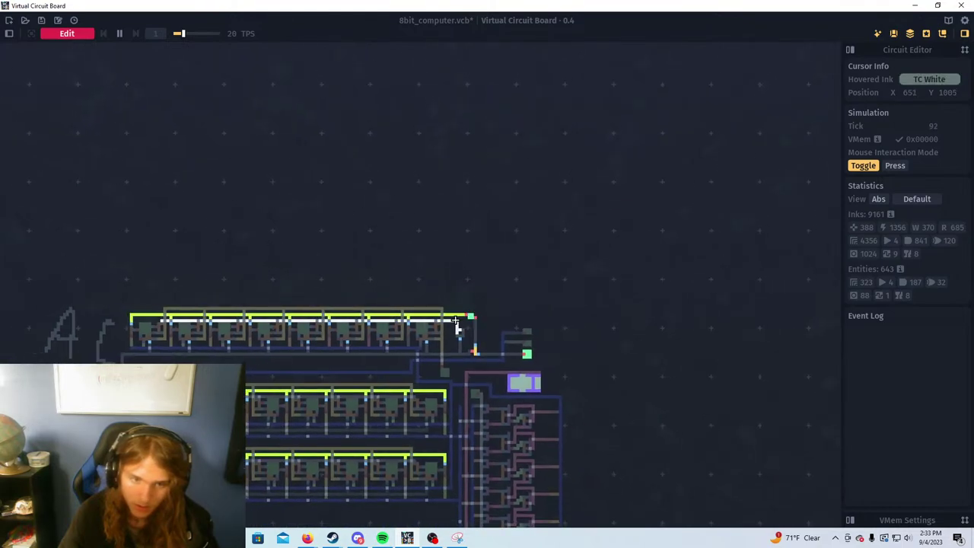
{"action": "left_click", "coordinate": [391, 469]}
{"action": "left_click", "coordinate": [431, 468]}
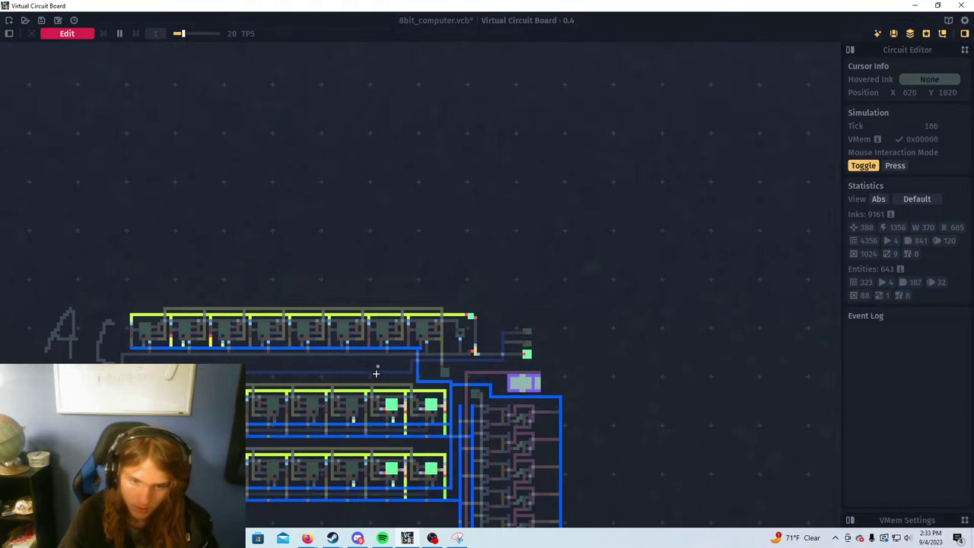
{"action": "scroll", "coordinate": [480, 350], "scroll_direction": "up", "scroll_amount": 5}
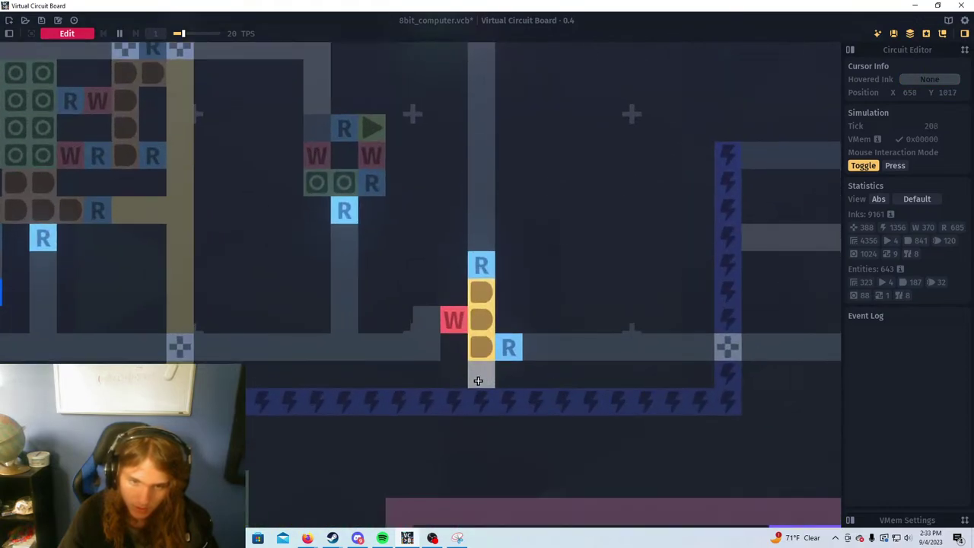
{"action": "scroll", "coordinate": [493, 344], "scroll_direction": "down", "scroll_amount": 3}
{"action": "scroll", "coordinate": [494, 345], "scroll_direction": "down", "scroll_amount": 5}
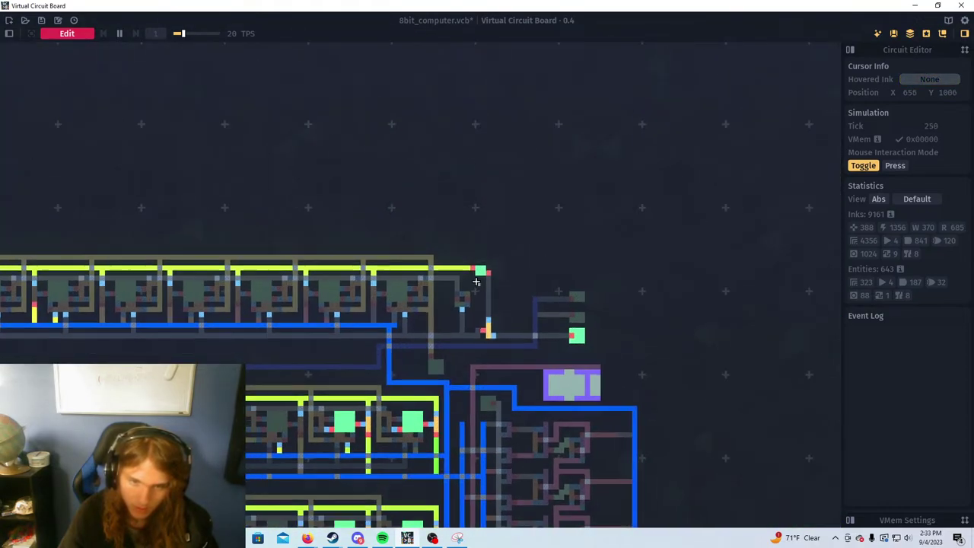
Set the mouse interaction mode to Press, pulse the lime line's latch and inspect the AND gate's output line
{"action": "left_click", "coordinate": [896, 165]}
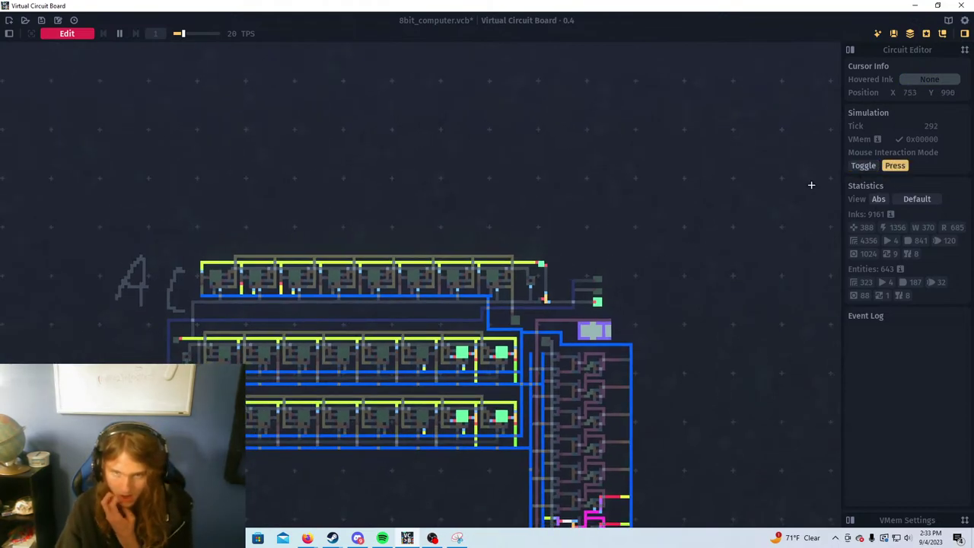
{"action": "left_click", "coordinate": [541, 268]}
{"action": "left_click", "coordinate": [542, 266]}
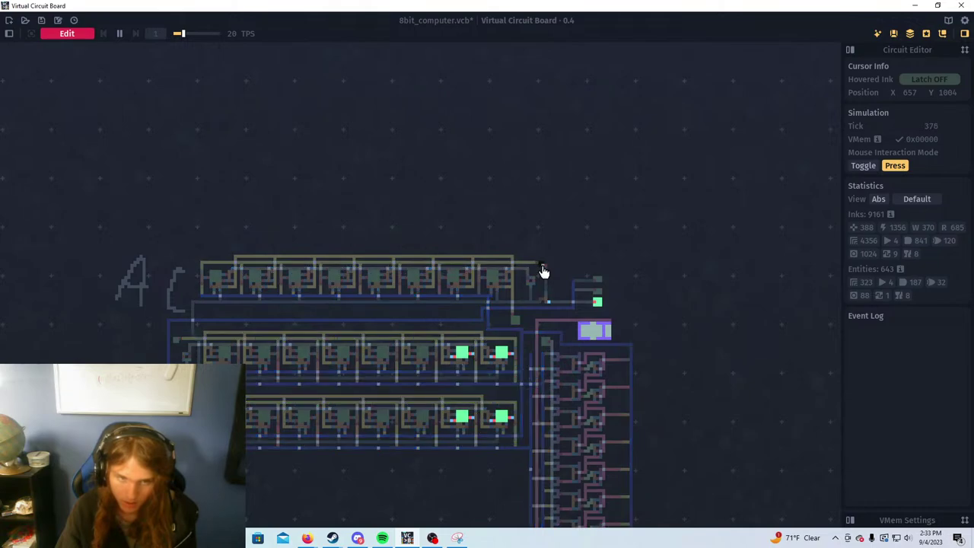
{"action": "left_click", "coordinate": [542, 265]}
{"action": "left_click", "coordinate": [542, 266]}
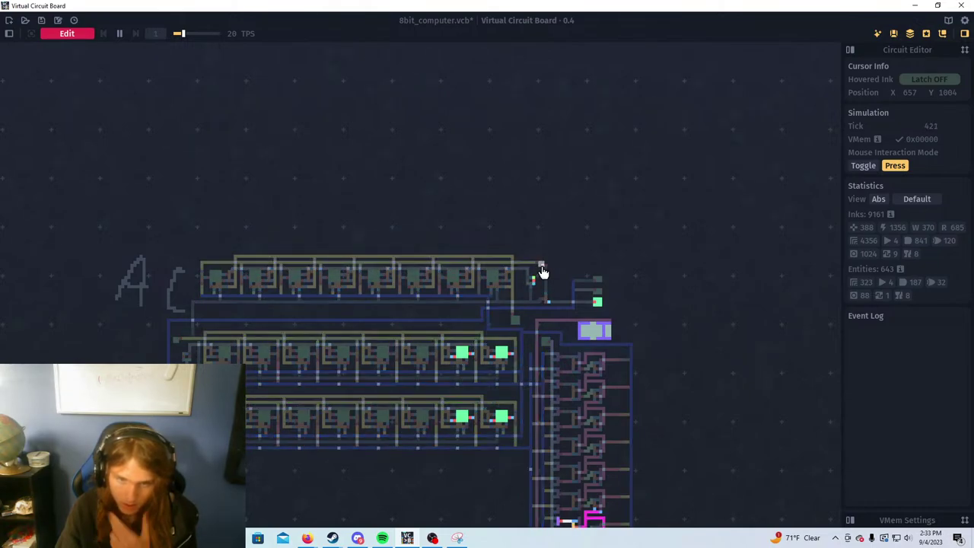
{"action": "scroll", "coordinate": [549, 311], "scroll_direction": "up", "scroll_amount": 3}
{"action": "scroll", "coordinate": [546, 301], "scroll_direction": "up", "scroll_amount": 5}
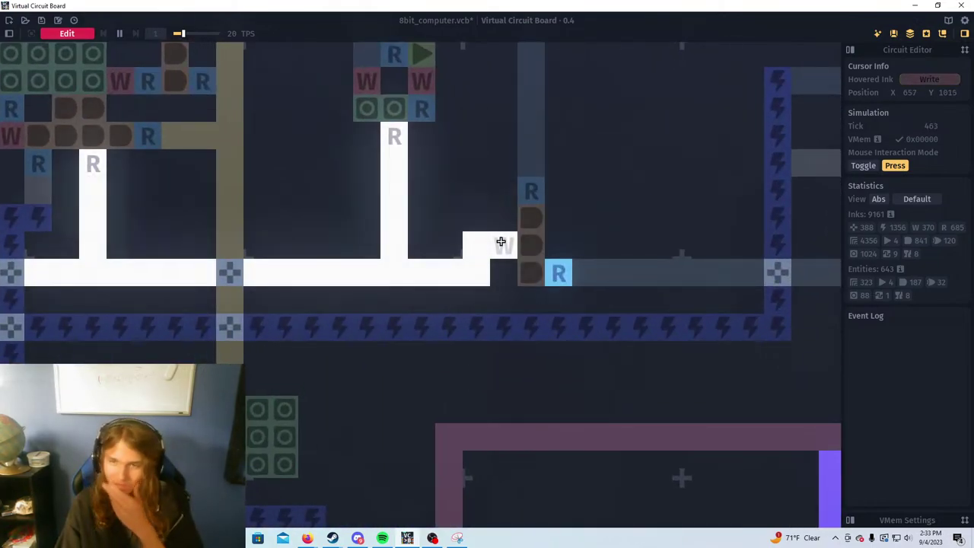
{"action": "left_click_drag", "start_coordinate": [191, 122], "coordinate": [226, 199]}
Stop the simulation and place a buffer gate in the horizontal gray line, on the register side of the branch to the small latch block
{"action": "key", "text": "Tab"}
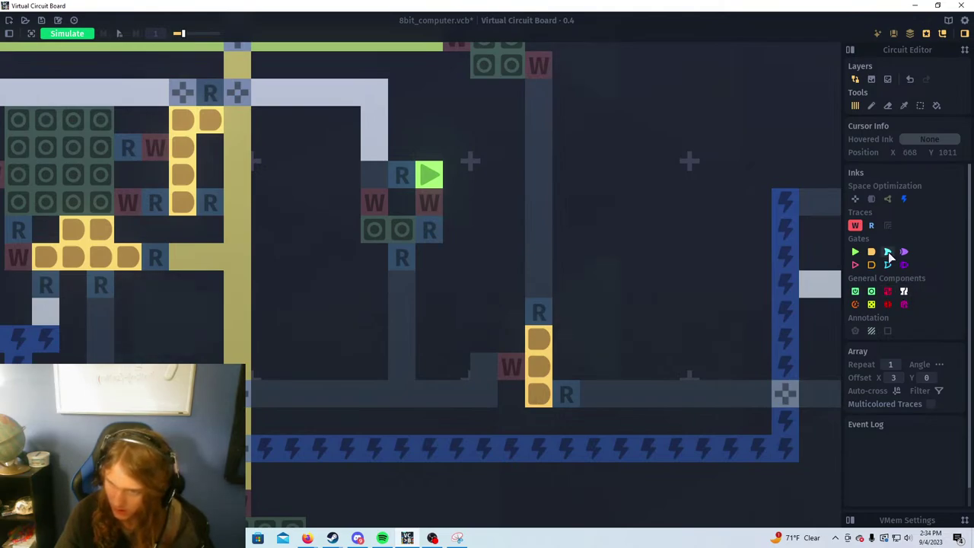
{"action": "left_click", "coordinate": [856, 252]}
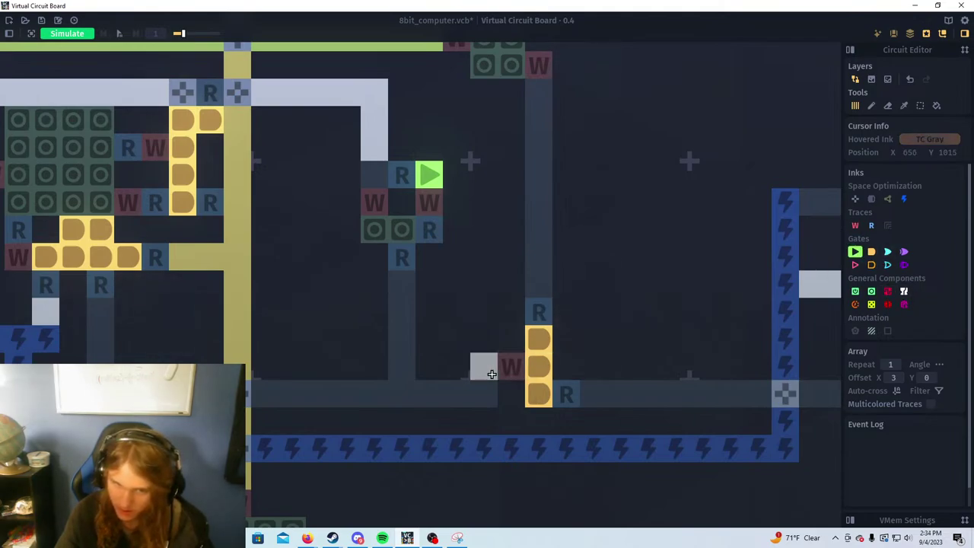
{"action": "left_click", "coordinate": [456, 395]}
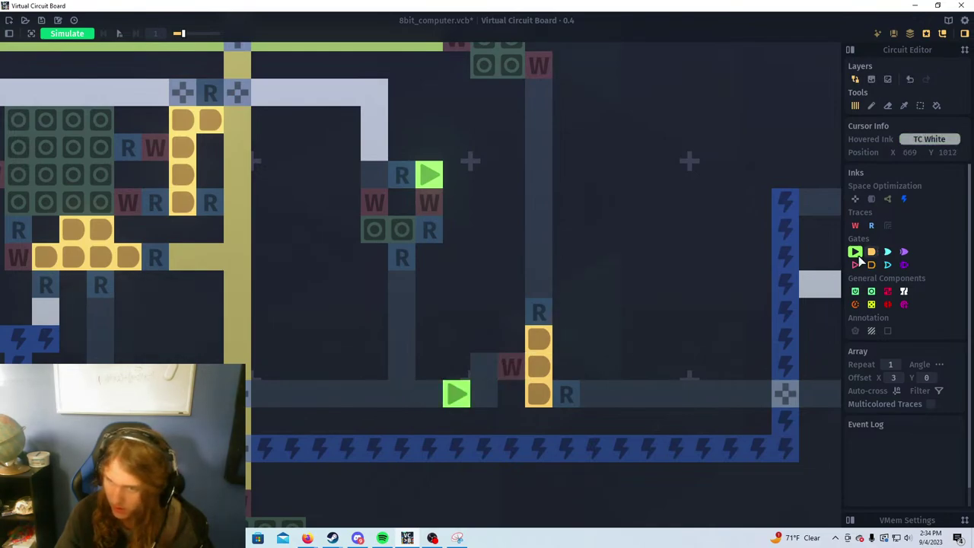
{"action": "right_click", "coordinate": [456, 395]}
{"action": "left_click", "coordinate": [347, 395]}
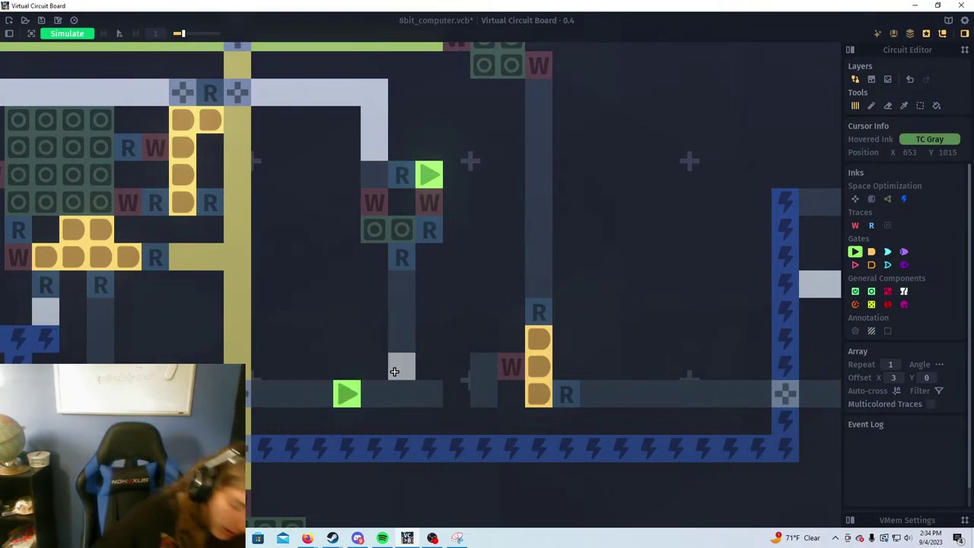
{"action": "left_click_drag", "start_coordinate": [406, 395], "coordinate": [431, 395]}
{"action": "key", "text": "ctrl+z"}
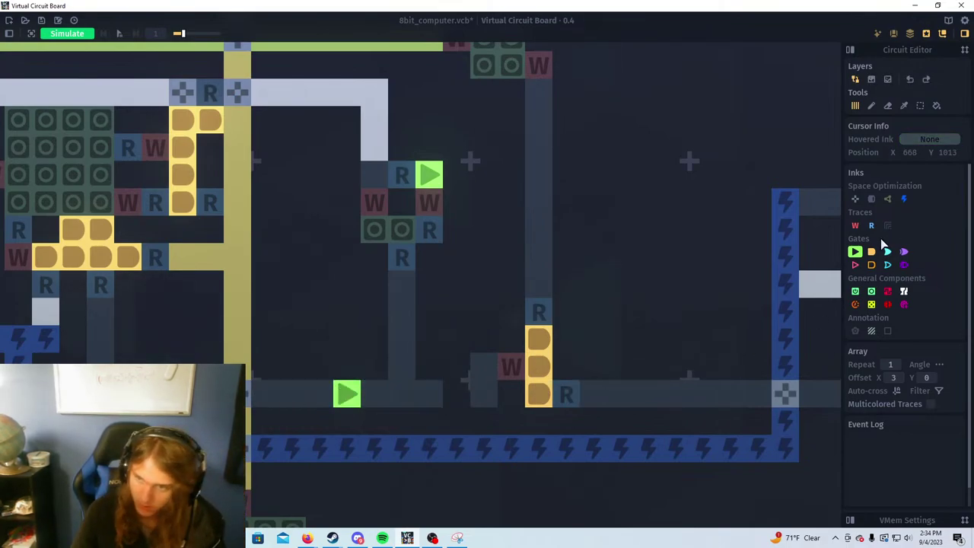
Fill the gap in the horizontal gray line with trace and place a read cell and a write cell on either side of its buffer
{"action": "left_click", "coordinate": [888, 226]}
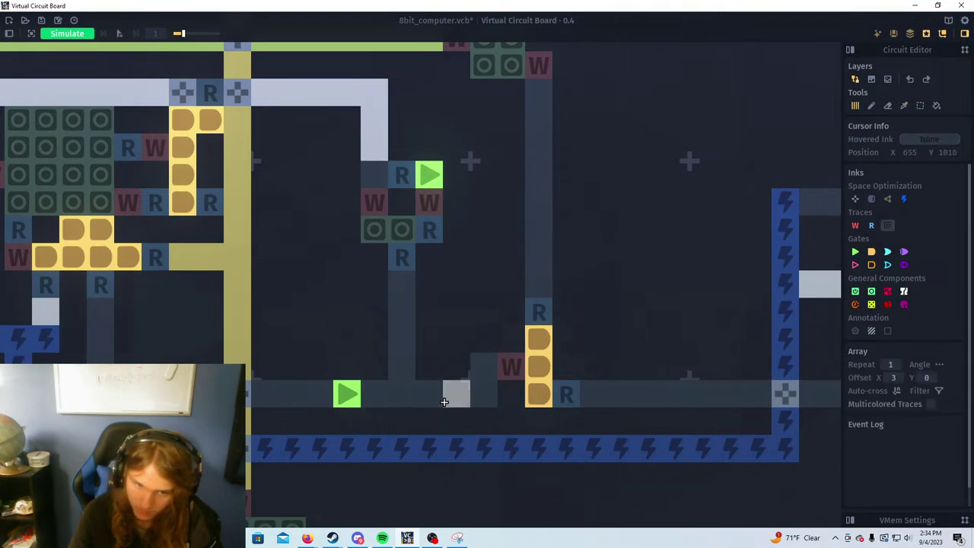
{"action": "left_click", "coordinate": [456, 394]}
{"action": "left_click", "coordinate": [541, 311], "text": "alt"}
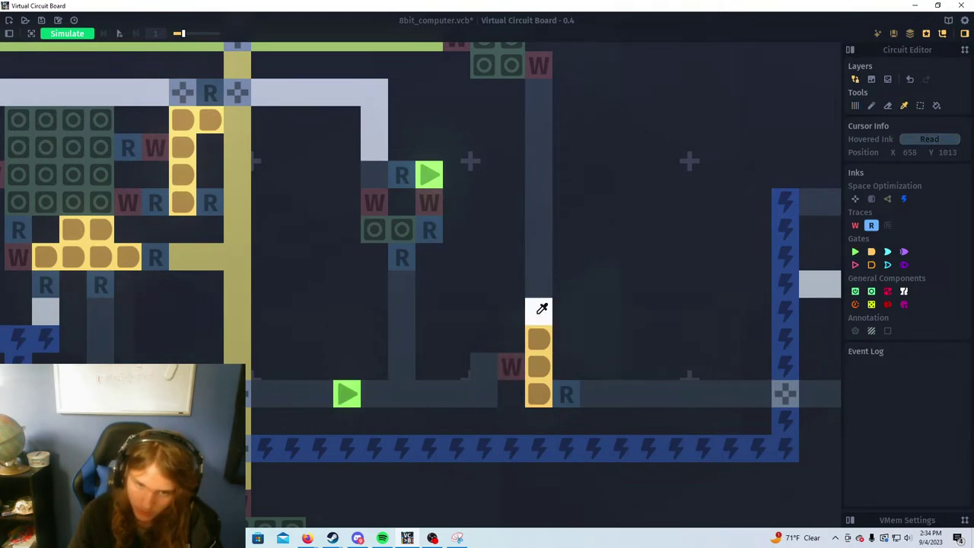
{"action": "left_click", "coordinate": [382, 390]}
{"action": "left_click", "coordinate": [509, 364], "text": "alt"}
{"action": "left_click", "coordinate": [323, 394]}
Add a second buffer with its write and read cells to the horizontal gray line, on the far side of the yellow line's crossing
{"action": "left_click_drag", "start_coordinate": [289, 343], "coordinate": [420, 365]}
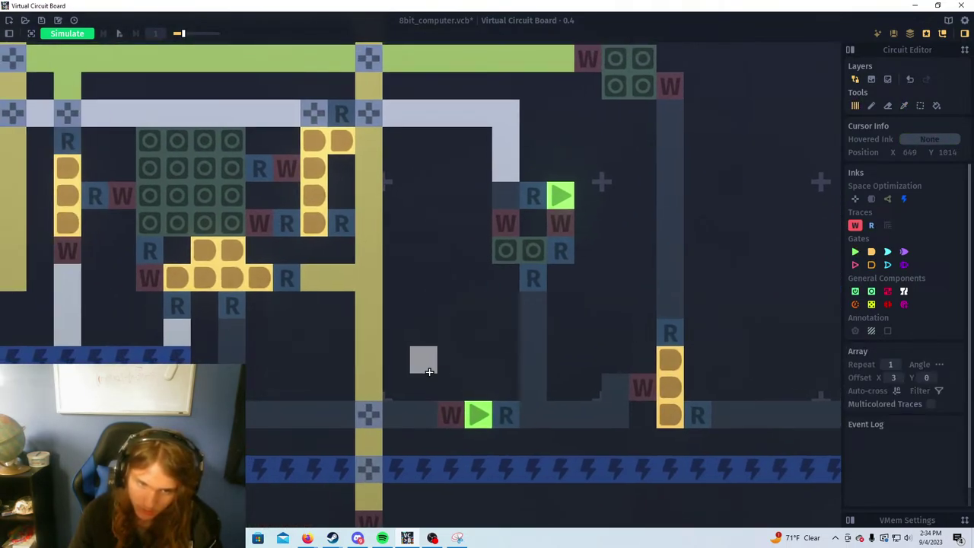
{"action": "left_click", "coordinate": [500, 411], "text": "alt"}
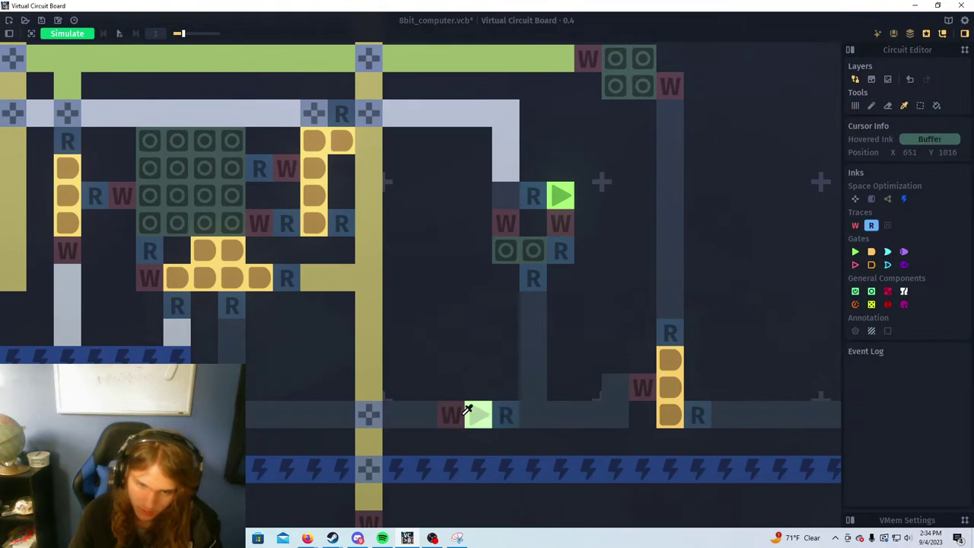
{"action": "left_click", "coordinate": [333, 411]}
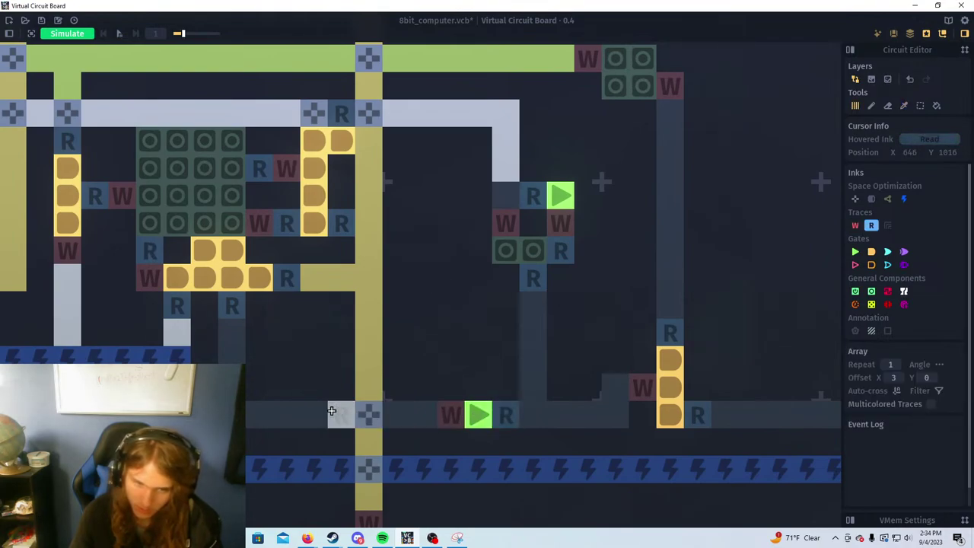
{"action": "left_click", "coordinate": [446, 412], "text": "alt"}
{"action": "left_click", "coordinate": [289, 411]}
{"action": "left_click", "coordinate": [470, 413], "text": "alt"}
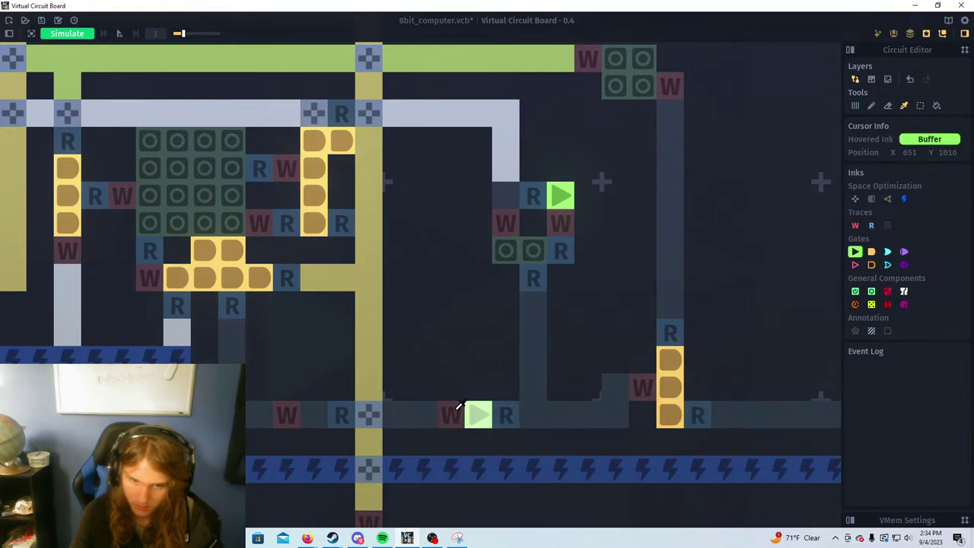
{"action": "left_click", "coordinate": [314, 413]}
Start the simulation, set the mouse interaction mode to Toggle and switch on the lowest control latch
{"action": "scroll", "coordinate": [320, 357], "scroll_direction": "down", "scroll_amount": 4}
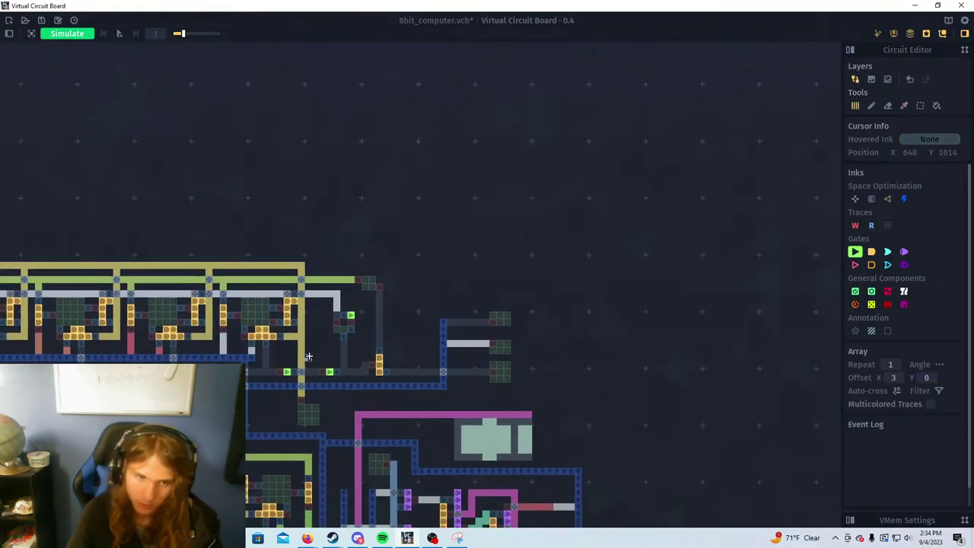
{"action": "left_click_drag", "start_coordinate": [288, 337], "coordinate": [370, 353]}
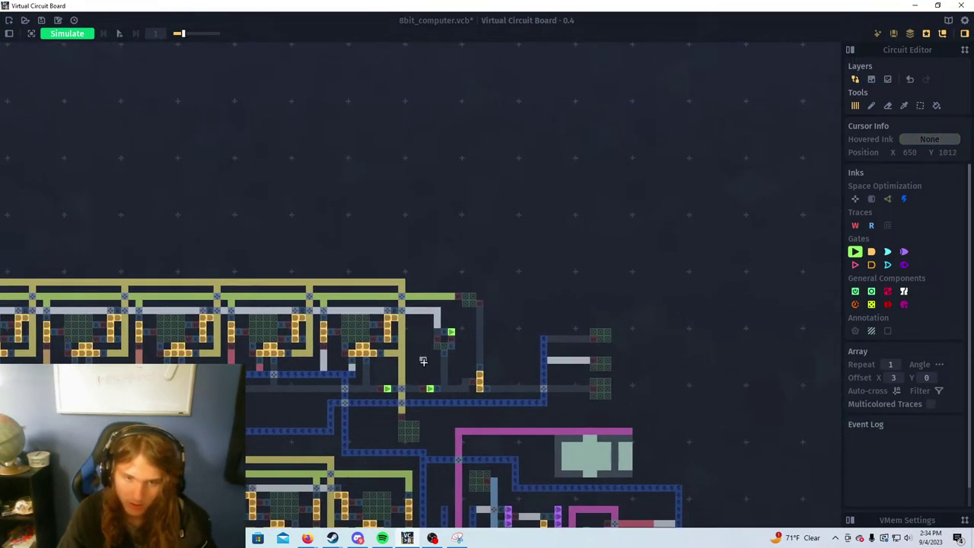
{"action": "key", "text": "space"}
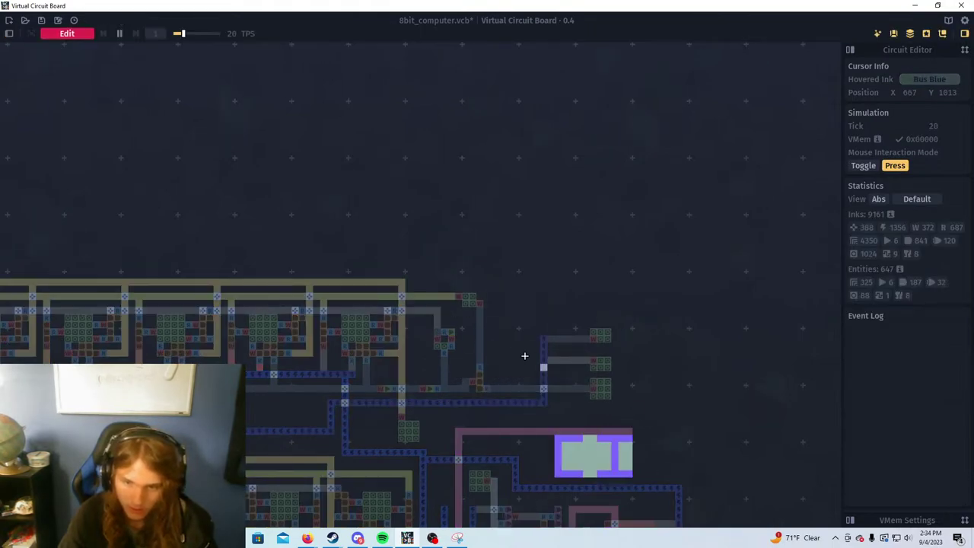
{"action": "scroll", "coordinate": [525, 355], "scroll_direction": "up", "scroll_amount": 3}
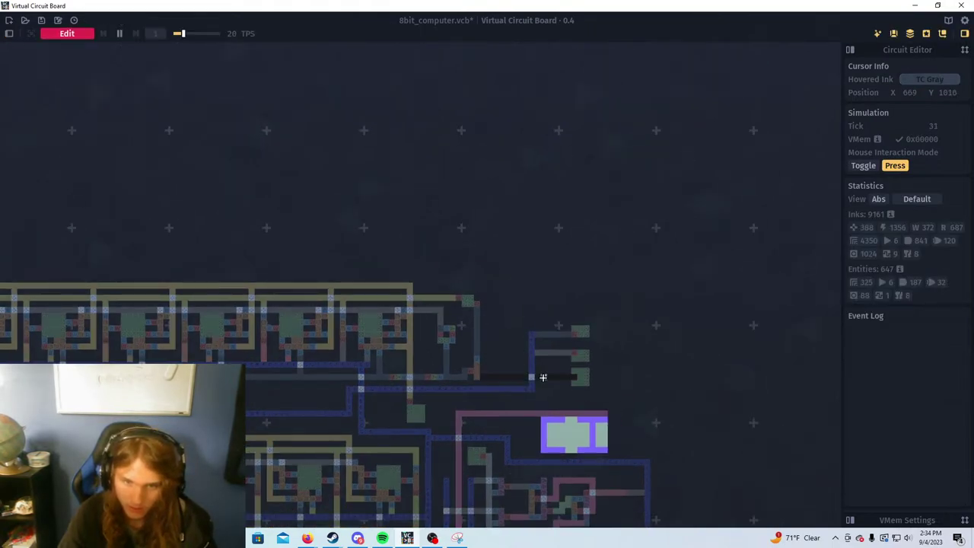
{"action": "left_click", "coordinate": [875, 169]}
{"action": "left_click", "coordinate": [583, 377]}
Switch on the two lowest bits in both adder input rows
{"action": "scroll", "coordinate": [592, 391], "scroll_direction": "down", "scroll_amount": 2}
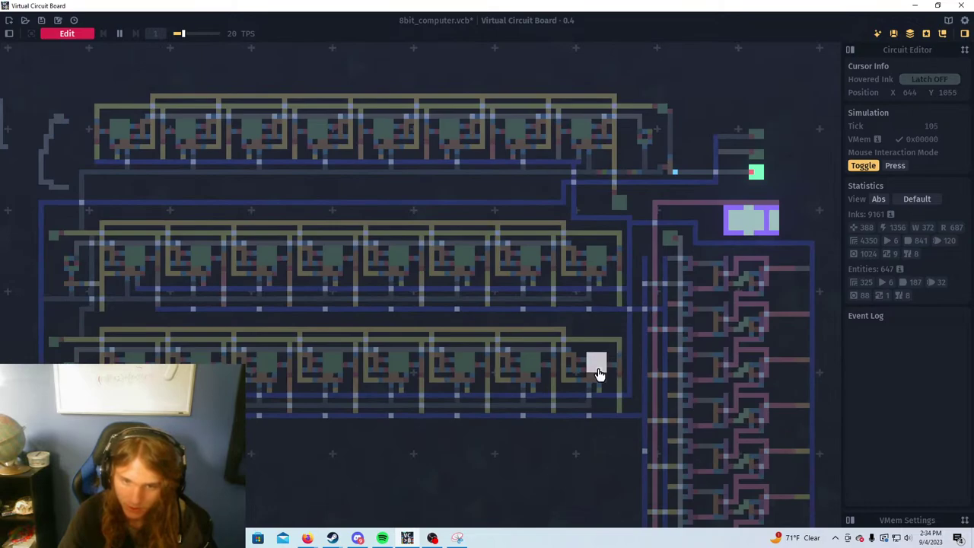
{"action": "left_click", "coordinate": [597, 364]}
{"action": "left_click", "coordinate": [530, 364]}
{"action": "left_click", "coordinate": [531, 266]}
{"action": "left_click", "coordinate": [596, 258]}
Toggle the lime line's latch on and off to test the AC row's response
{"action": "left_click_drag", "start_coordinate": [498, 236], "coordinate": [305, 398]}
{"action": "left_click", "coordinate": [469, 273]}
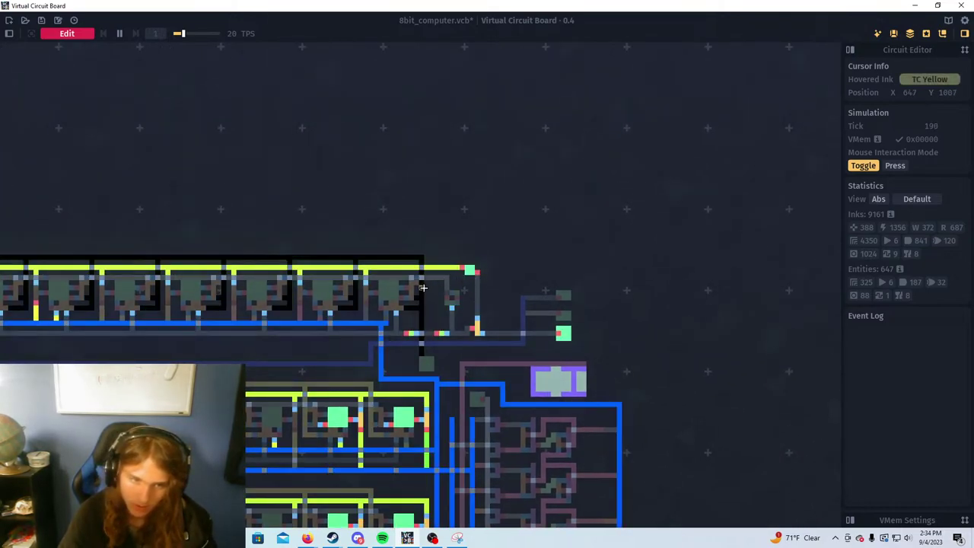
{"action": "scroll", "coordinate": [426, 286], "scroll_direction": "down", "scroll_amount": 2}
{"action": "left_click", "coordinate": [459, 275]}
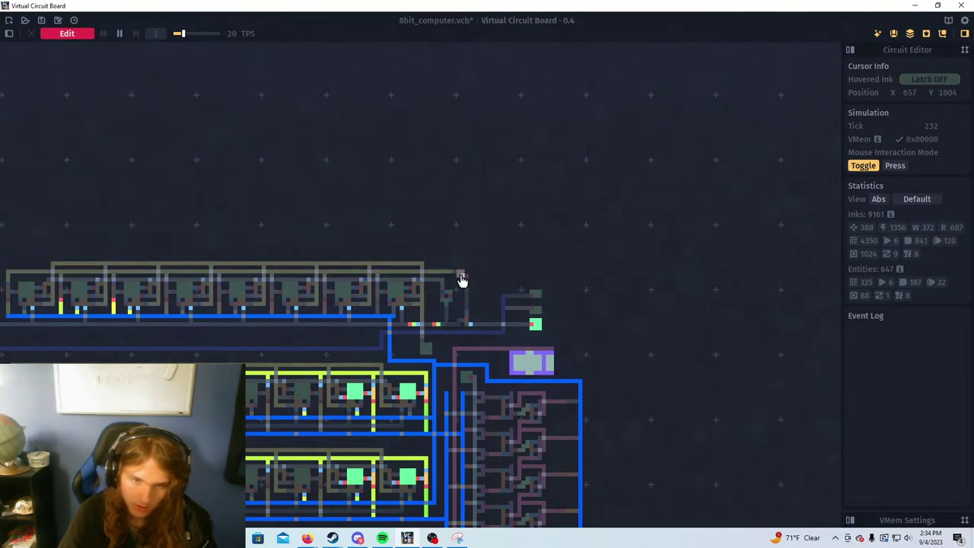
Set the mouse interaction mode to Press and pulse the lime line's latch repeatedly
{"action": "left_click", "coordinate": [895, 165]}
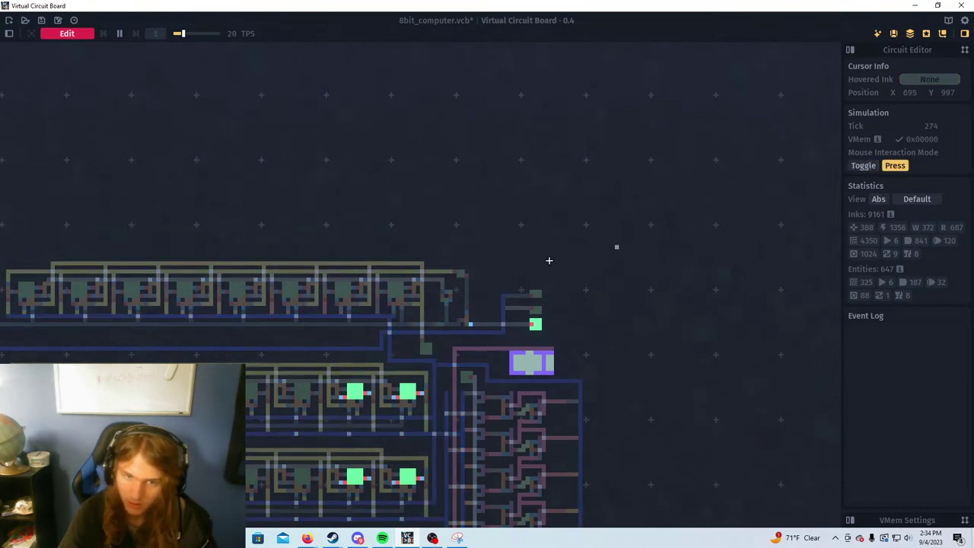
{"action": "left_click", "coordinate": [459, 276]}
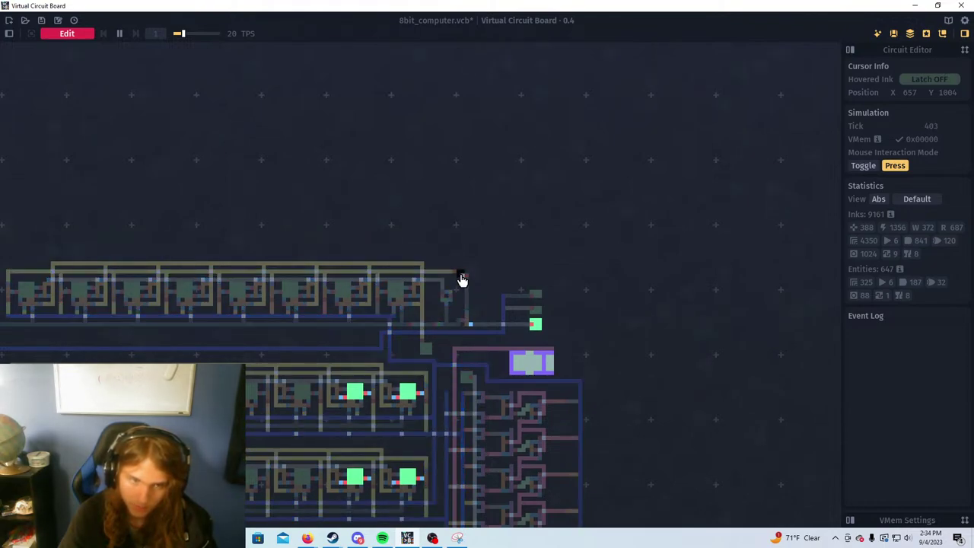
{"action": "left_click", "coordinate": [461, 276]}
{"action": "left_click", "coordinate": [461, 276]}
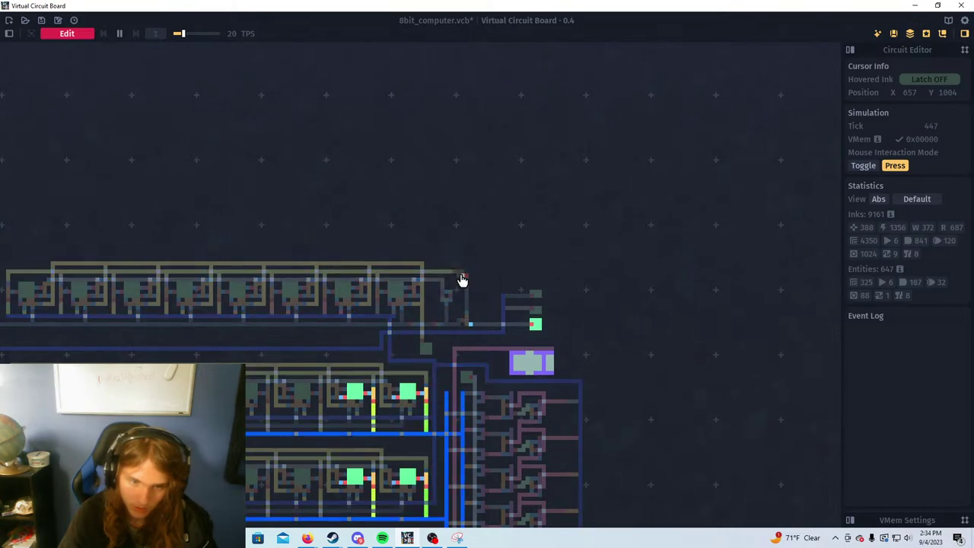
{"action": "left_click", "coordinate": [461, 276]}
Examine the AC row, its gray control line and the buffers and latch blocks feeding it in the running simulation
{"action": "scroll", "coordinate": [466, 305], "scroll_direction": "down", "scroll_amount": 5}
{"action": "scroll", "coordinate": [472, 350], "scroll_direction": "up", "scroll_amount": 6}
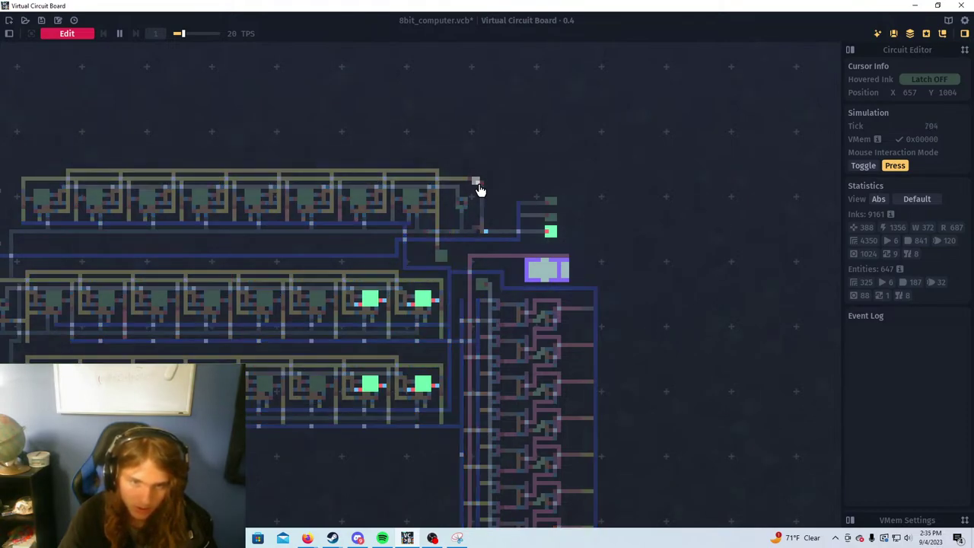
{"action": "scroll", "coordinate": [383, 236], "scroll_direction": "down", "scroll_amount": 2}
{"action": "scroll", "coordinate": [383, 237], "scroll_direction": "up", "scroll_amount": 3}
{"action": "scroll", "coordinate": [426, 229], "scroll_direction": "up", "scroll_amount": 2}
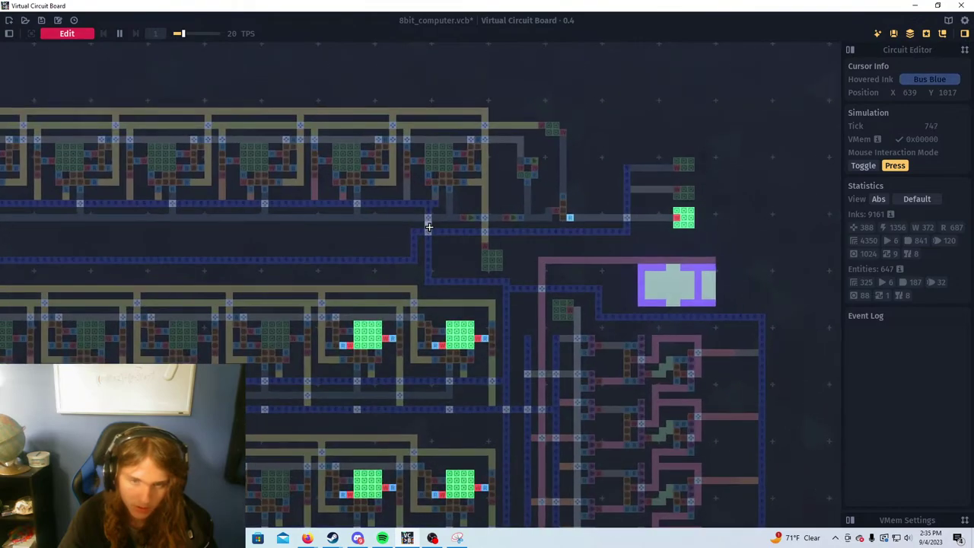
{"action": "left_click_drag", "start_coordinate": [249, 253], "coordinate": [569, 264]}
{"action": "left_click_drag", "start_coordinate": [193, 242], "coordinate": [601, 270]}
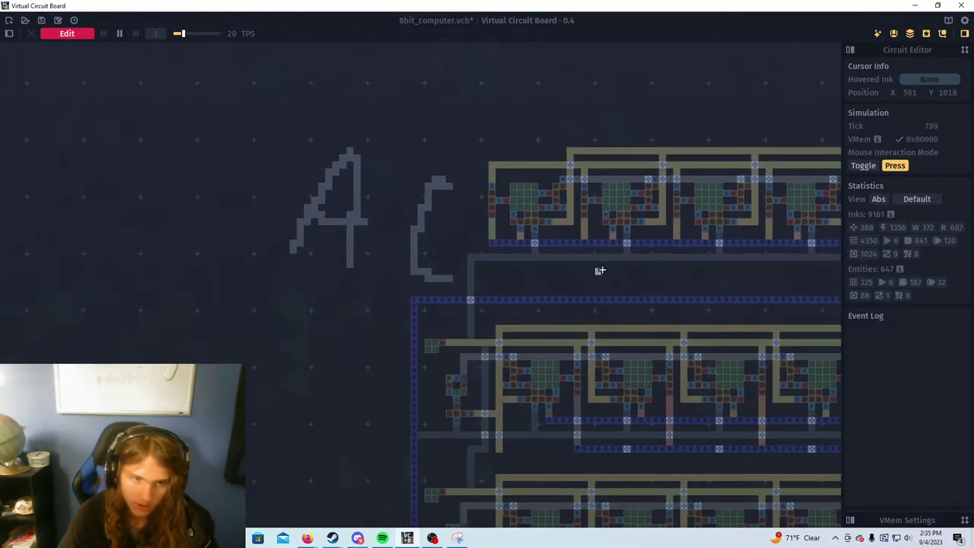
{"action": "scroll", "coordinate": [681, 356], "scroll_direction": "down", "scroll_amount": 3}
{"action": "left_click_drag", "start_coordinate": [817, 369], "coordinate": [440, 403]}
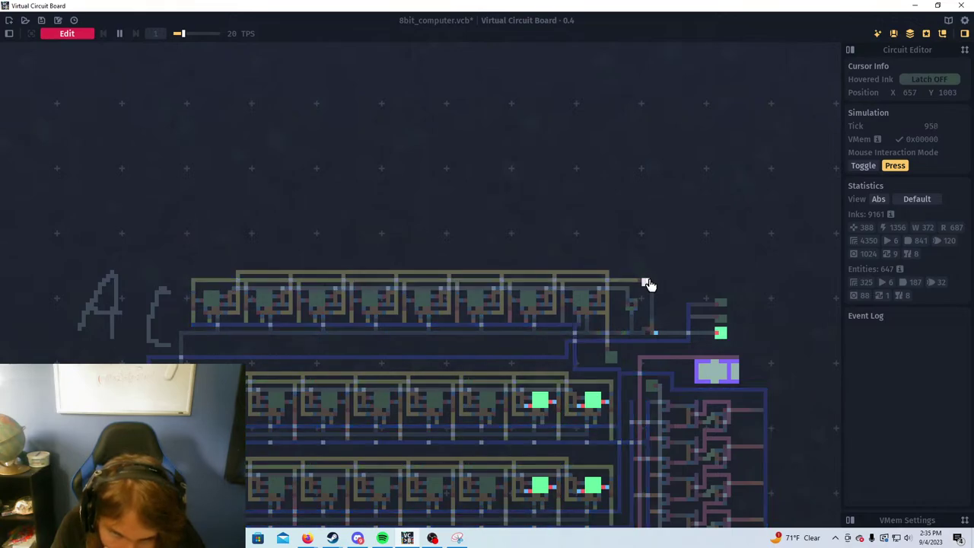
{"action": "left_click_drag", "start_coordinate": [648, 284], "coordinate": [467, 305]}
{"action": "scroll", "coordinate": [467, 306], "scroll_direction": "up", "scroll_amount": 1}
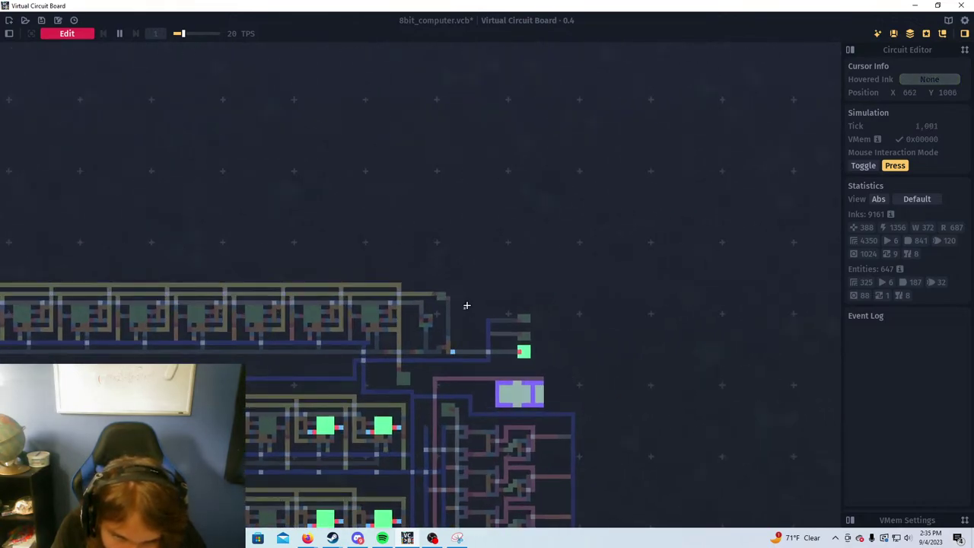
{"action": "scroll", "coordinate": [464, 297], "scroll_direction": "up", "scroll_amount": 3}
{"action": "scroll", "coordinate": [403, 266], "scroll_direction": "down", "scroll_amount": 3}
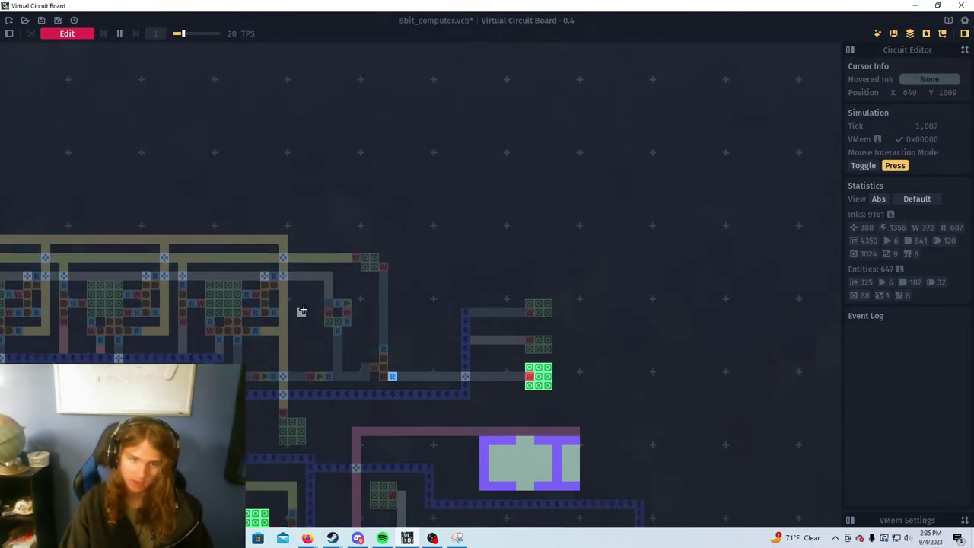
{"action": "scroll", "coordinate": [327, 322], "scroll_direction": "up", "scroll_amount": 3}
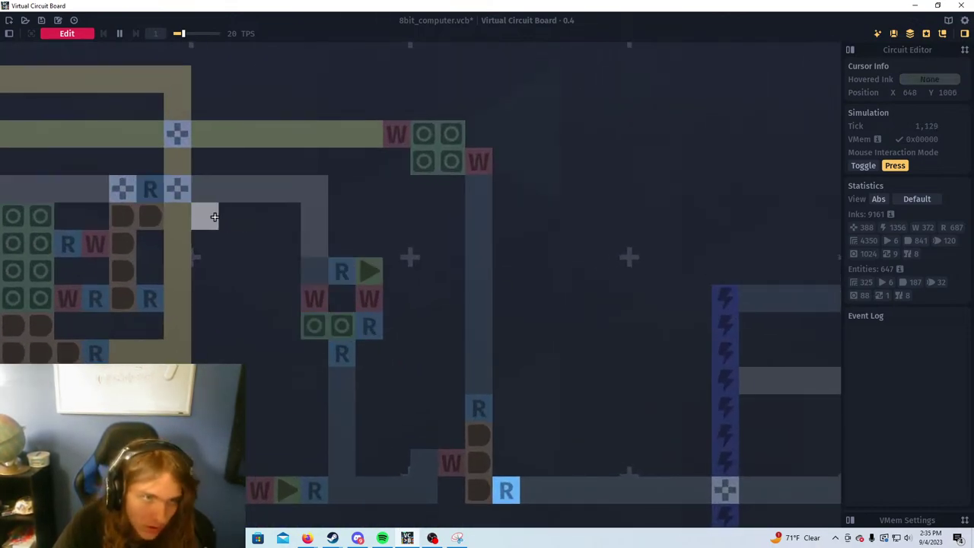
Stop the simulation, copy the small latch block with its buffer to above the lime line and rotate the copy 90° counterclockwise
{"action": "key", "text": "Tab"}
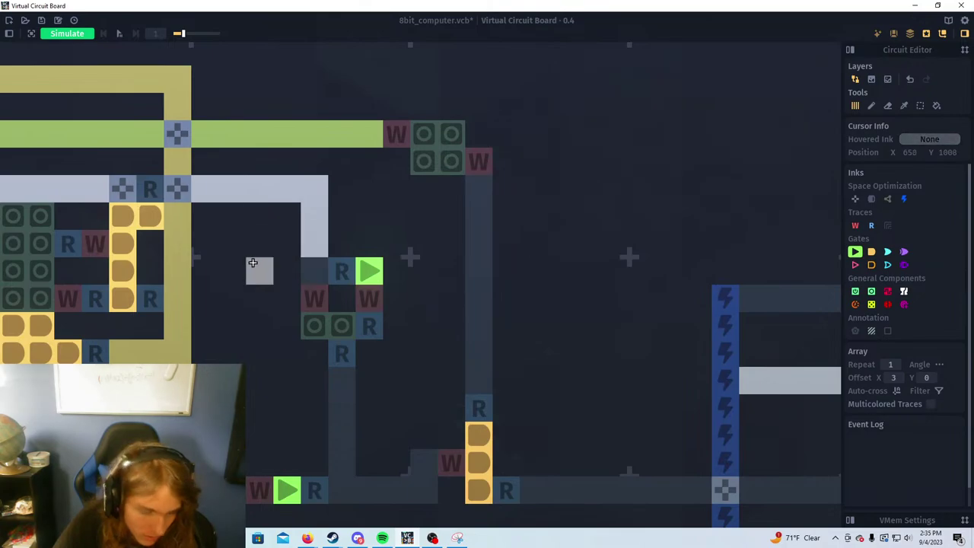
{"action": "key", "text": "s"}
{"action": "left_click_drag", "start_coordinate": [383, 361], "coordinate": [383, 364]}
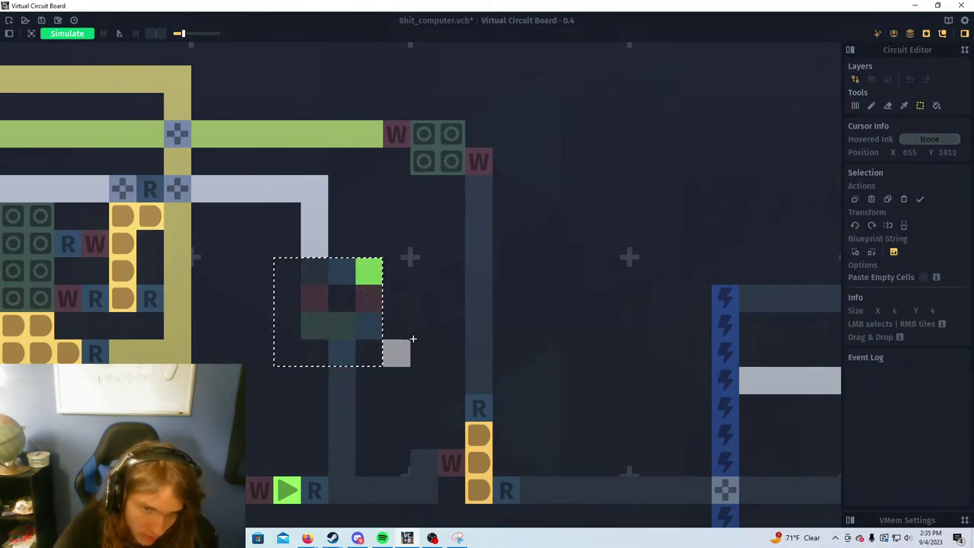
{"action": "left_click_drag", "start_coordinate": [355, 282], "coordinate": [420, 96]}
{"action": "left_click", "coordinate": [855, 225]}
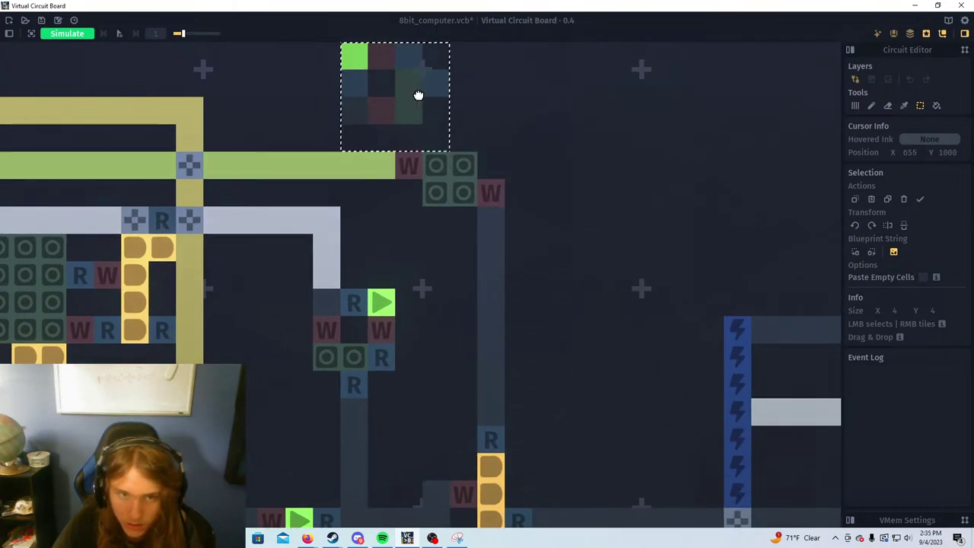
{"action": "left_click", "coordinate": [600, 171]}
Move the lime line's latch and its write cell into the empty area away from the line's end
{"action": "left_click_drag", "start_coordinate": [600, 191], "coordinate": [646, 295]}
{"action": "scroll", "coordinate": [646, 295], "scroll_direction": "down", "scroll_amount": 2}
{"action": "left_click_drag", "start_coordinate": [521, 263], "coordinate": [699, 271]}
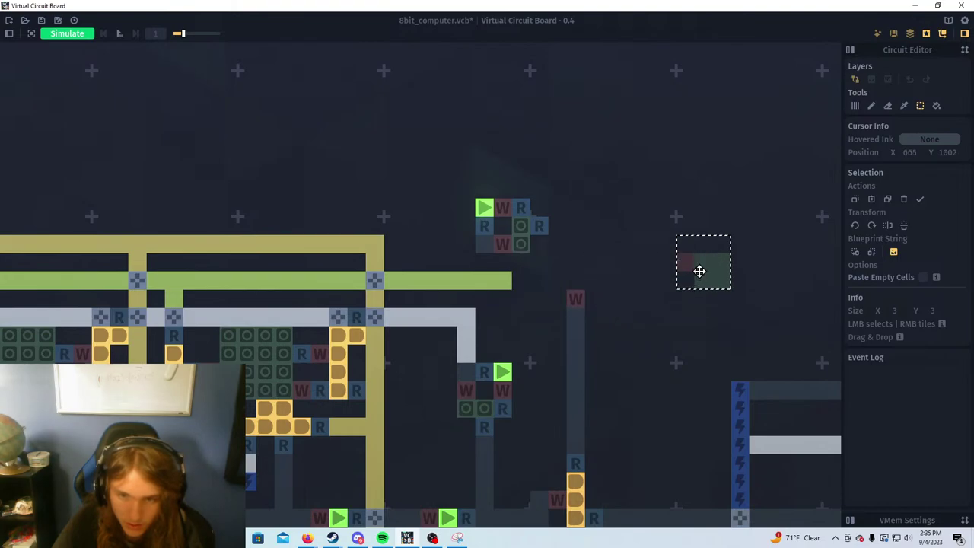
Delete the vertical trace with its AND gate, plus the leftover write cell and gray stub beside it
{"action": "scroll", "coordinate": [585, 297], "scroll_direction": "down", "scroll_amount": 2}
{"action": "scroll", "coordinate": [552, 258], "scroll_direction": "up", "scroll_amount": 1}
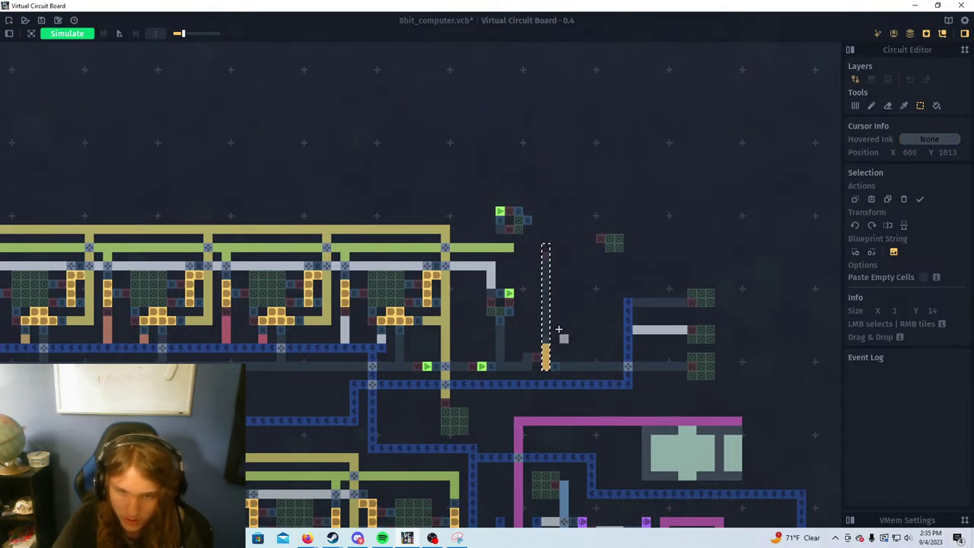
{"action": "scroll", "coordinate": [558, 329], "scroll_direction": "up", "scroll_amount": 2}
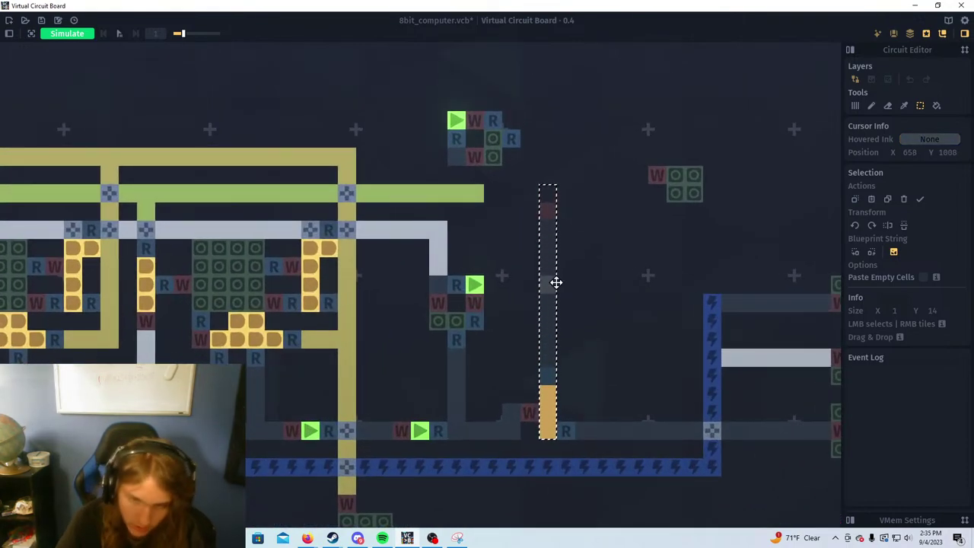
{"action": "key", "text": "Delete"}
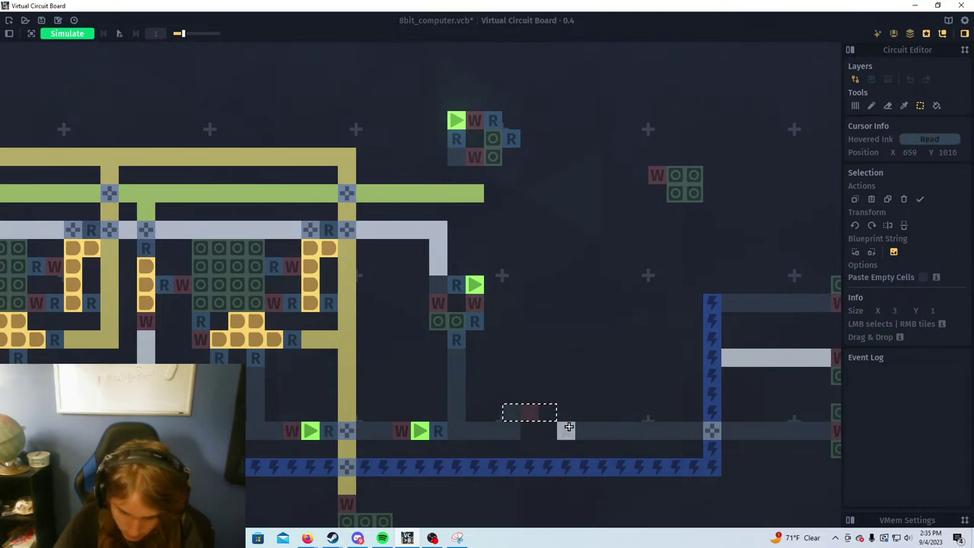
{"action": "key", "text": "Delete"}
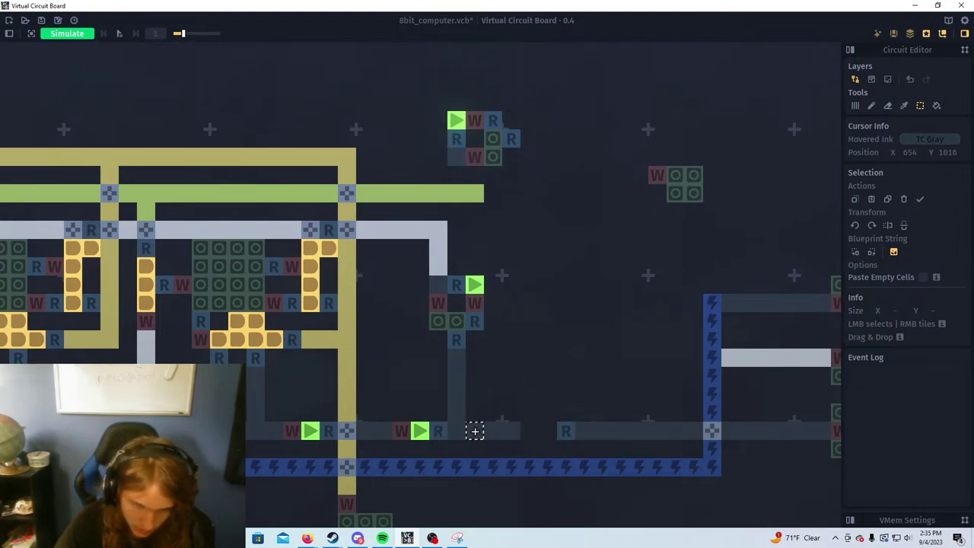
Redraw the horizontal gray line as one continuous trace, covering both buffers, their read and write cells and the gap
{"action": "key", "text": "space"}
{"action": "key", "text": "space"}
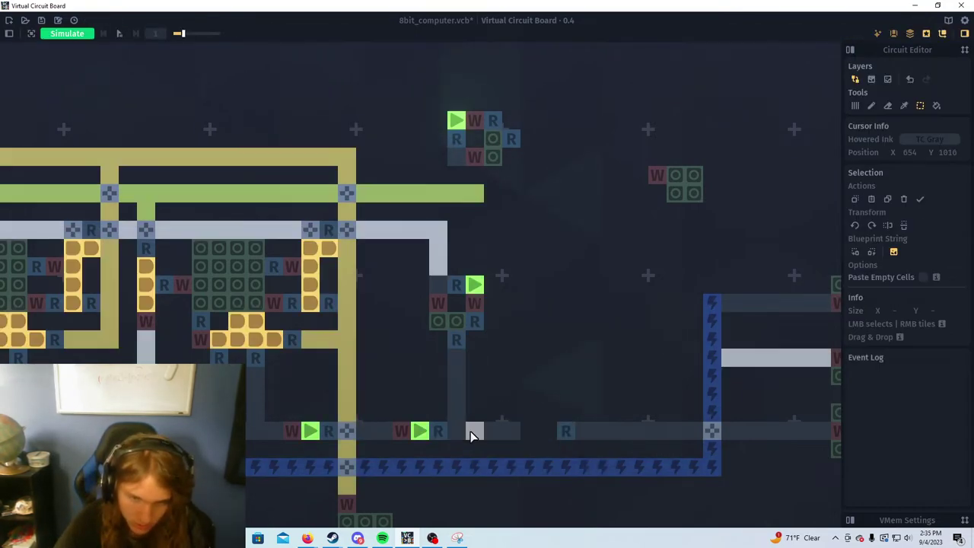
{"action": "key", "text": "a"}
{"action": "left_click", "coordinate": [470, 431]}
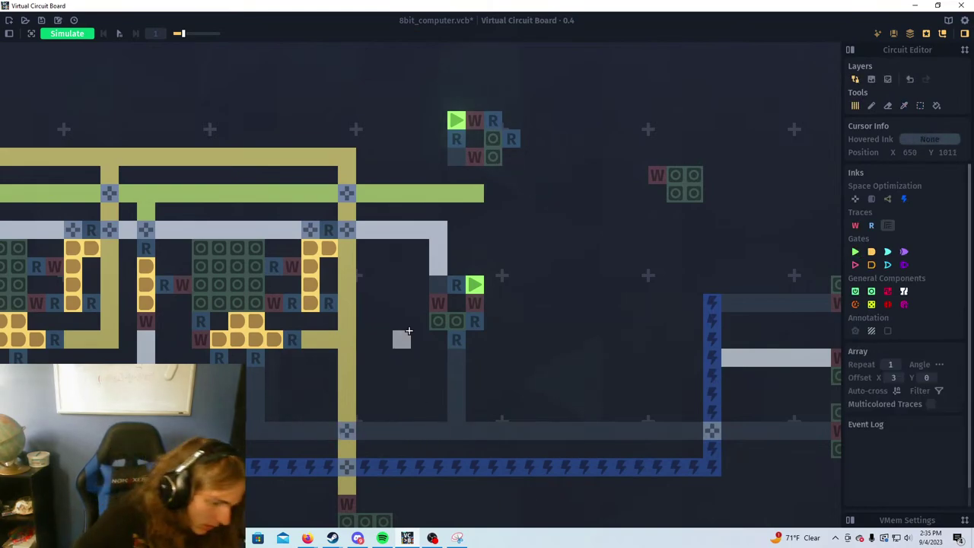
Move the rotated latch block with its buffer down to the end of the lime line, its gray stub touching the line
{"action": "left_click_drag", "start_coordinate": [513, 171], "coordinate": [506, 304]}
{"action": "key", "text": "alt"}
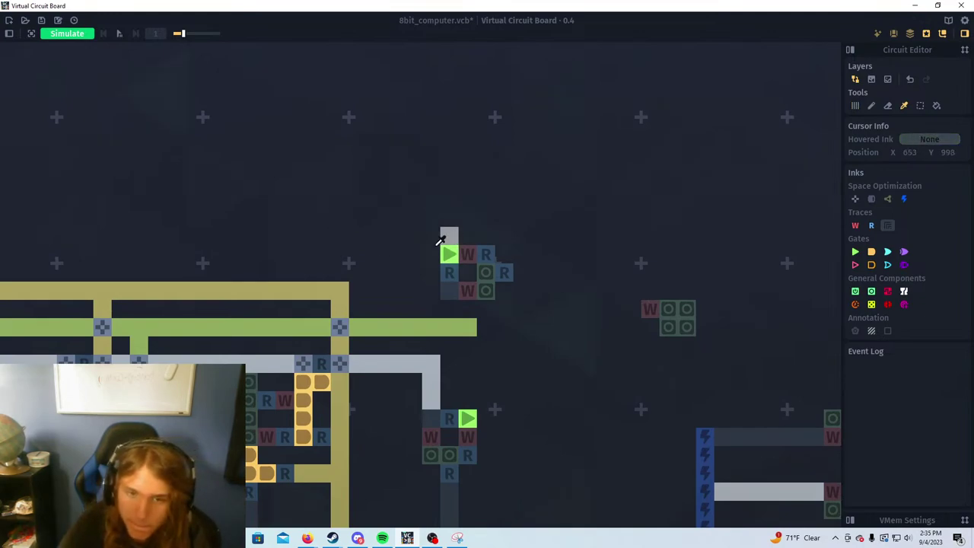
{"action": "left_click", "coordinate": [444, 240]}
{"action": "key", "text": "s"}
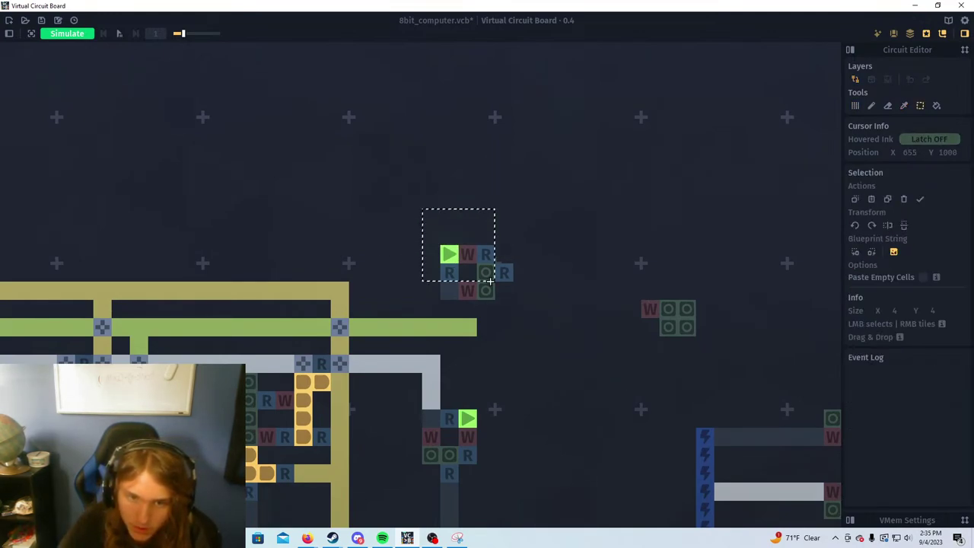
{"action": "left_click_drag", "start_coordinate": [490, 282], "coordinate": [492, 280]}
{"action": "mouse_move", "coordinate": [522, 310]}
{"action": "left_mouse_down"}
{"action": "mouse_move", "coordinate": [428, 243]}
{"action": "mouse_move", "coordinate": [517, 310]}
{"action": "left_mouse_up"}
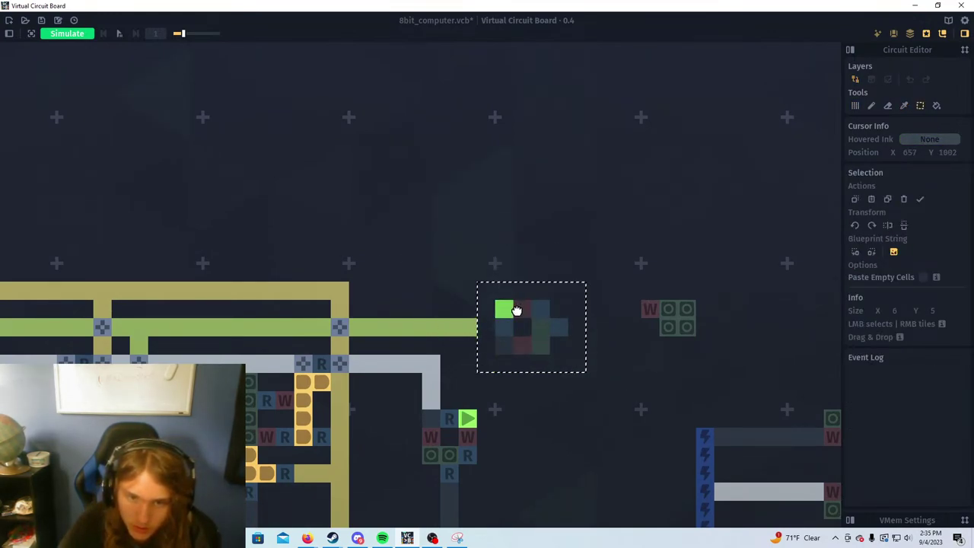
{"action": "left_click", "coordinate": [512, 244]}
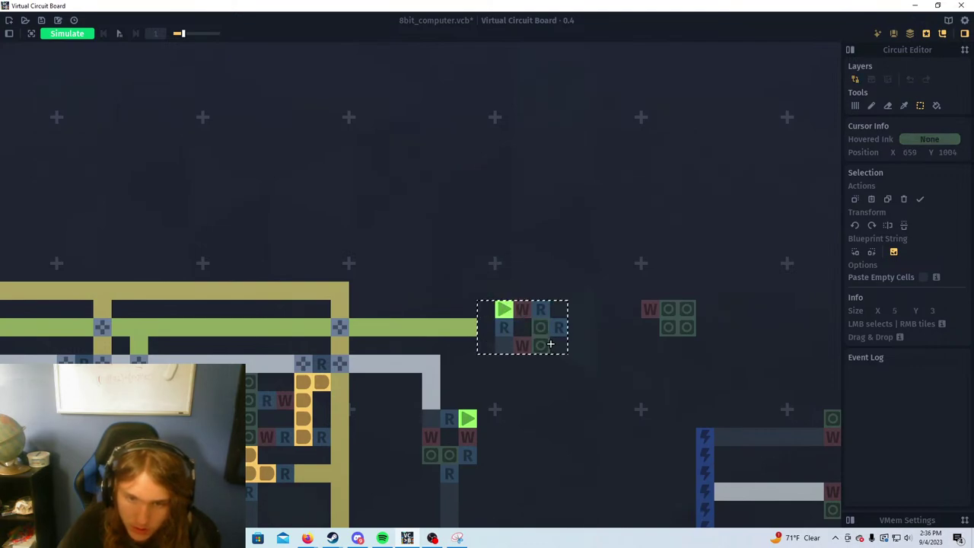
{"action": "left_click_drag", "start_coordinate": [554, 346], "coordinate": [520, 300]}
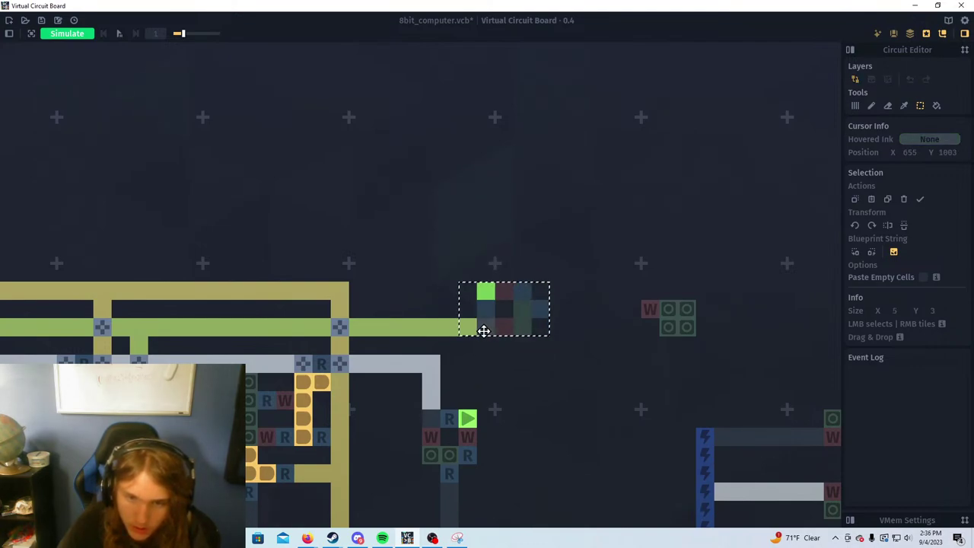
{"action": "key", "text": "Escape"}
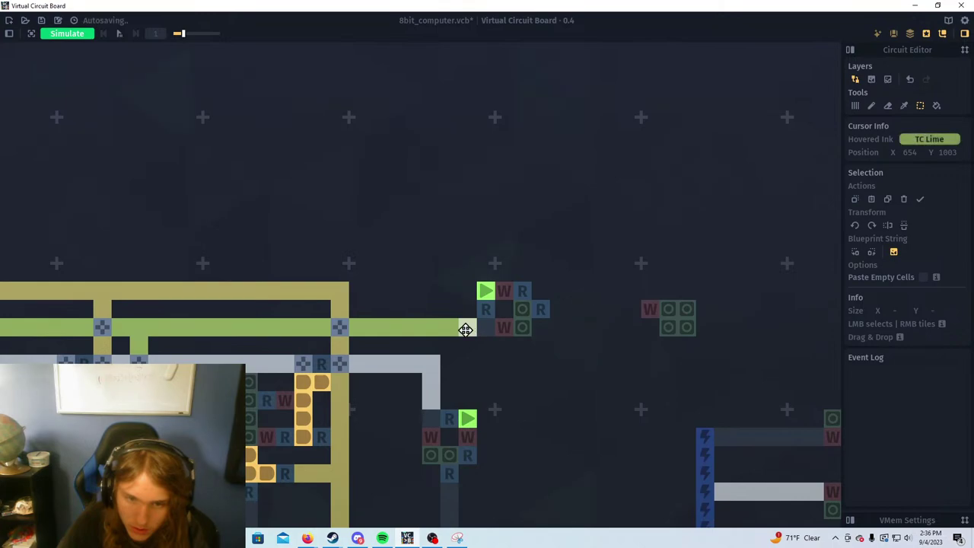
Extend the lime line over the block's gray stub up to the lower write cell
{"action": "key", "text": "a"}
{"action": "left_click", "coordinate": [470, 333], "text": "alt"}
{"action": "left_click", "coordinate": [484, 331]}
Run a lime trace from the block's output read cell to the write cell of the separate small latch
{"action": "left_click_drag", "start_coordinate": [502, 329], "coordinate": [447, 360]}
{"action": "scroll", "coordinate": [457, 353], "scroll_direction": "down", "scroll_amount": 3}
{"action": "scroll", "coordinate": [457, 342], "scroll_direction": "up", "scroll_amount": 3}
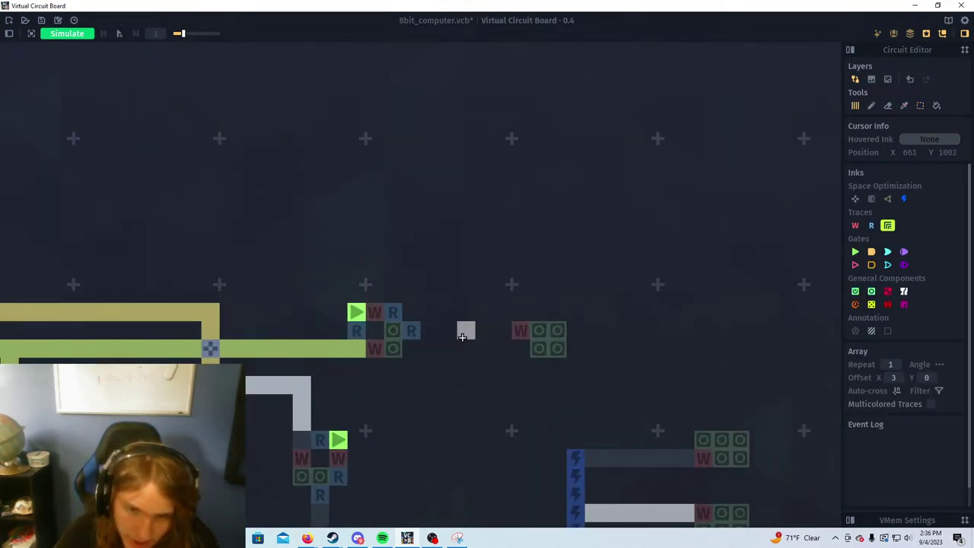
{"action": "left_click_drag", "start_coordinate": [497, 330], "coordinate": [412, 332]}
{"action": "left_click", "coordinate": [395, 310], "text": "alt"}
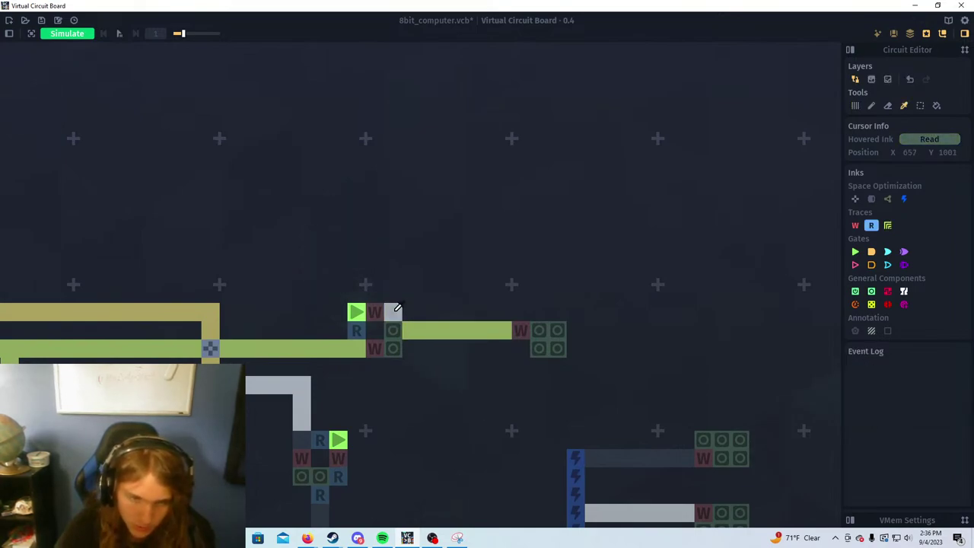
{"action": "left_click", "coordinate": [423, 332]}
{"action": "left_click", "coordinate": [465, 329], "text": "alt"}
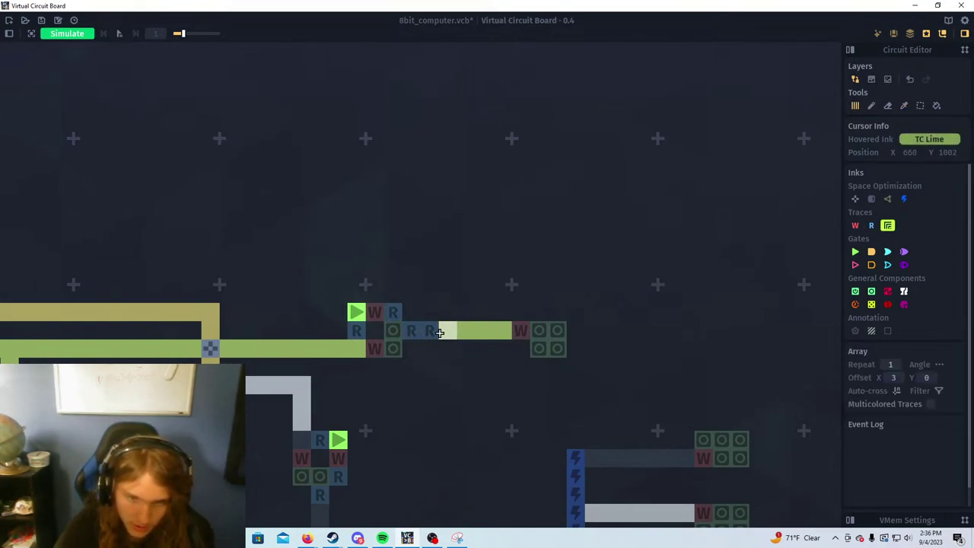
Place a buffer between the lime line and the corner of the white trace below it
{"action": "scroll", "coordinate": [438, 339], "scroll_direction": "down", "scroll_amount": 3}
{"action": "scroll", "coordinate": [413, 390], "scroll_direction": "up", "scroll_amount": 5}
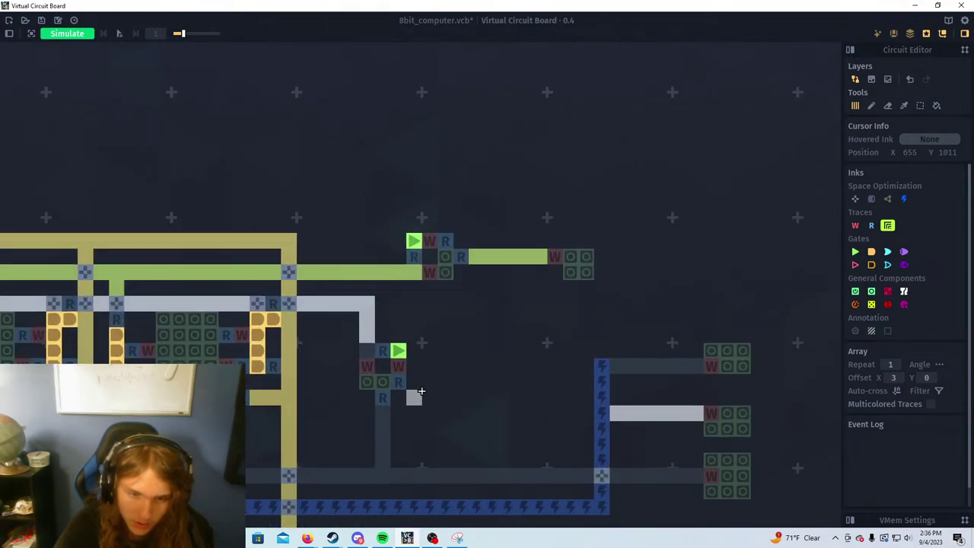
{"action": "scroll", "coordinate": [396, 378], "scroll_direction": "down", "scroll_amount": 4}
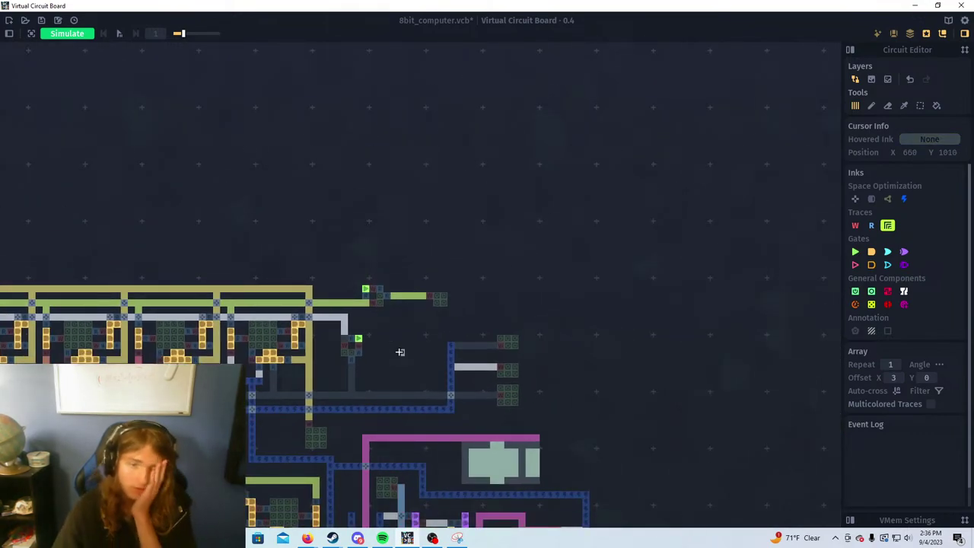
{"action": "mouse_move", "coordinate": [321, 323]}
{"action": "left_mouse_down"}
{"action": "mouse_move", "coordinate": [402, 326]}
{"action": "mouse_move", "coordinate": [309, 336]}
{"action": "mouse_move", "coordinate": [402, 346]}
{"action": "left_mouse_up"}
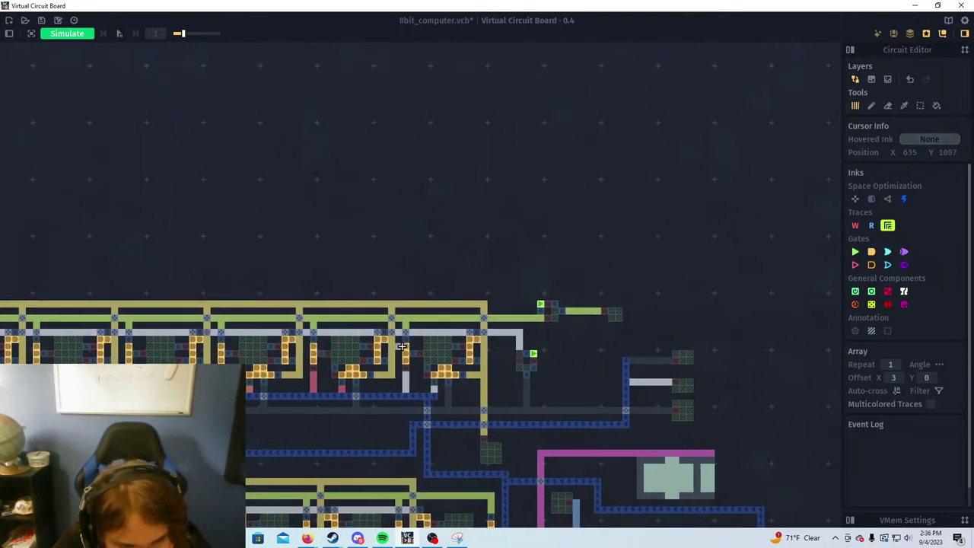
{"action": "scroll", "coordinate": [533, 339], "scroll_direction": "up", "scroll_amount": 5}
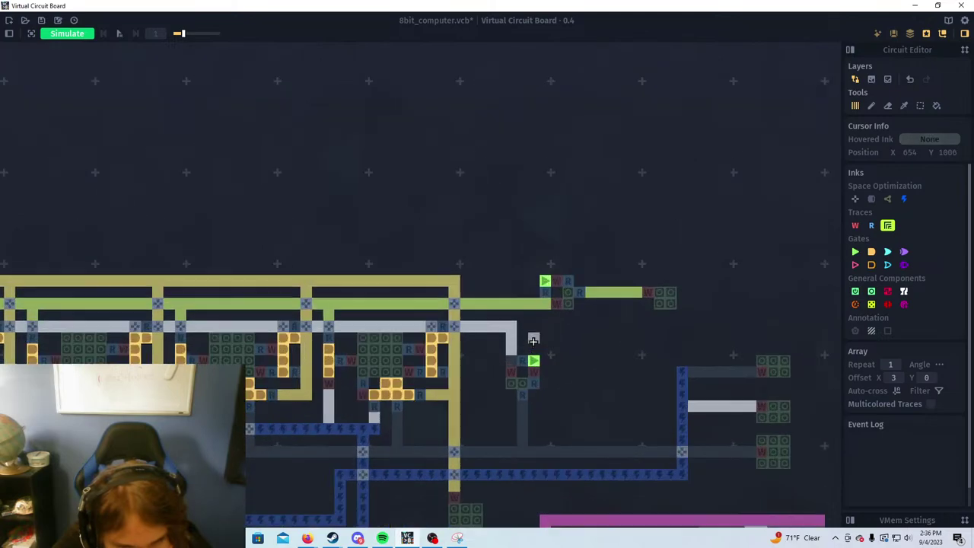
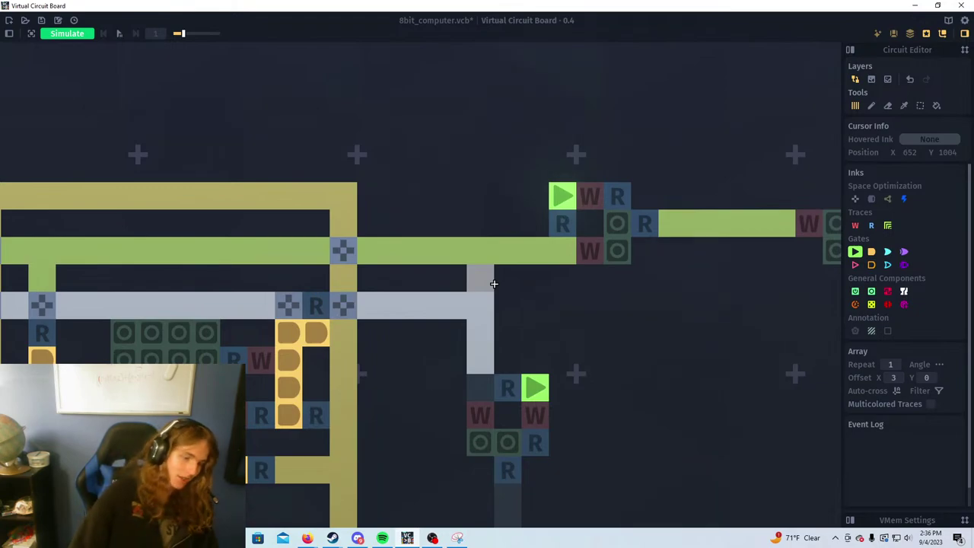
{"action": "left_click", "coordinate": [480, 278]}
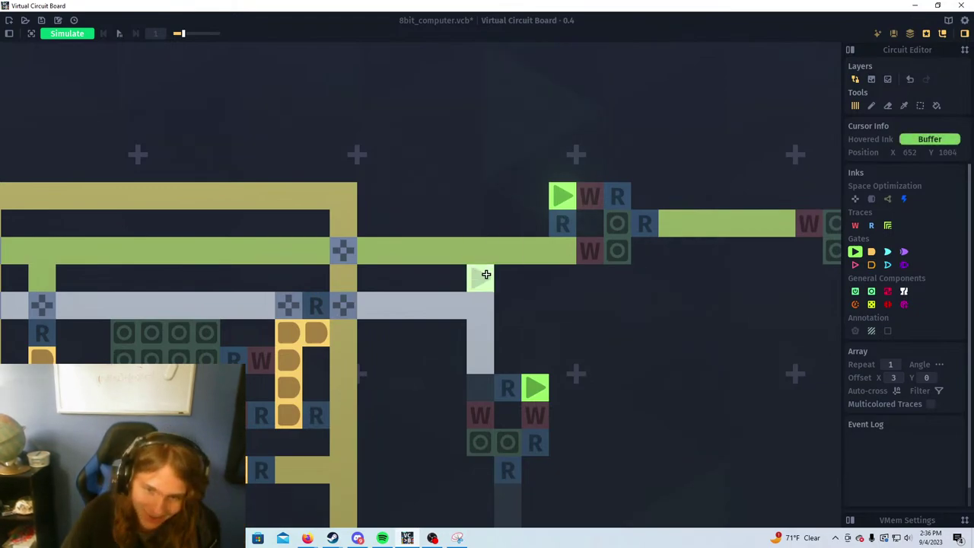
{"action": "scroll", "coordinate": [595, 198], "scroll_direction": "down", "scroll_amount": 3}
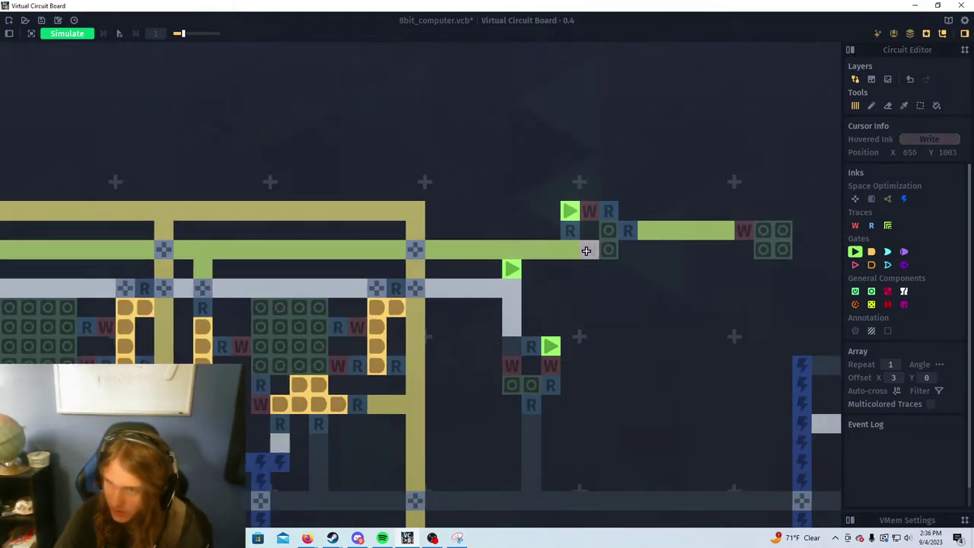
{"action": "scroll", "coordinate": [598, 288], "scroll_direction": "up", "scroll_amount": 3}
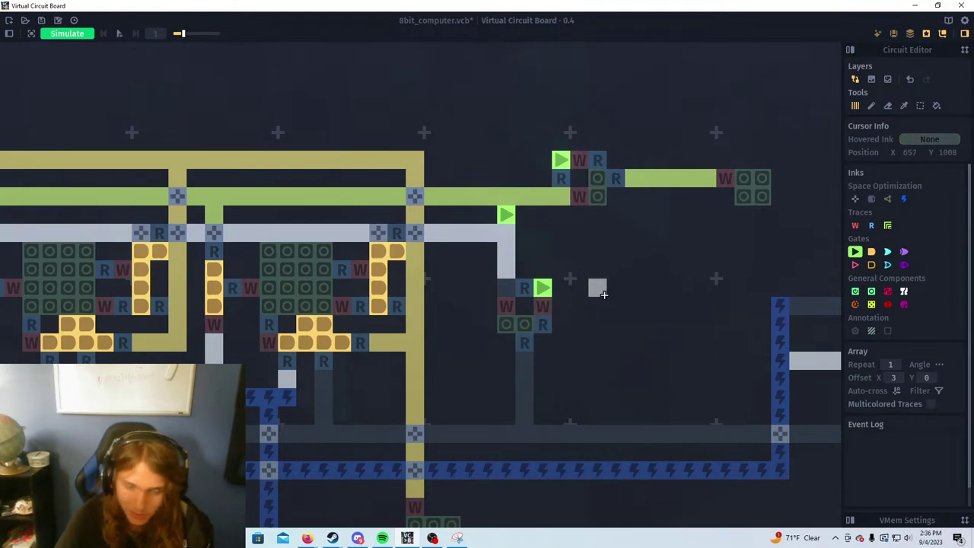
{"action": "scroll", "coordinate": [603, 293], "scroll_direction": "up", "scroll_amount": 1}
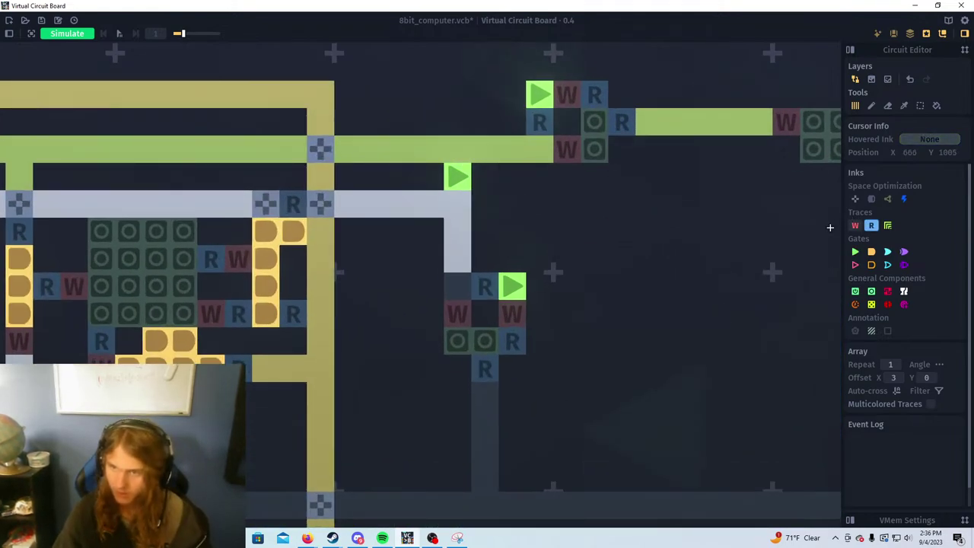
Erase the buffer below the lime line and the three white trace cells at and beside the corner
{"action": "right_click", "coordinate": [457, 179]}
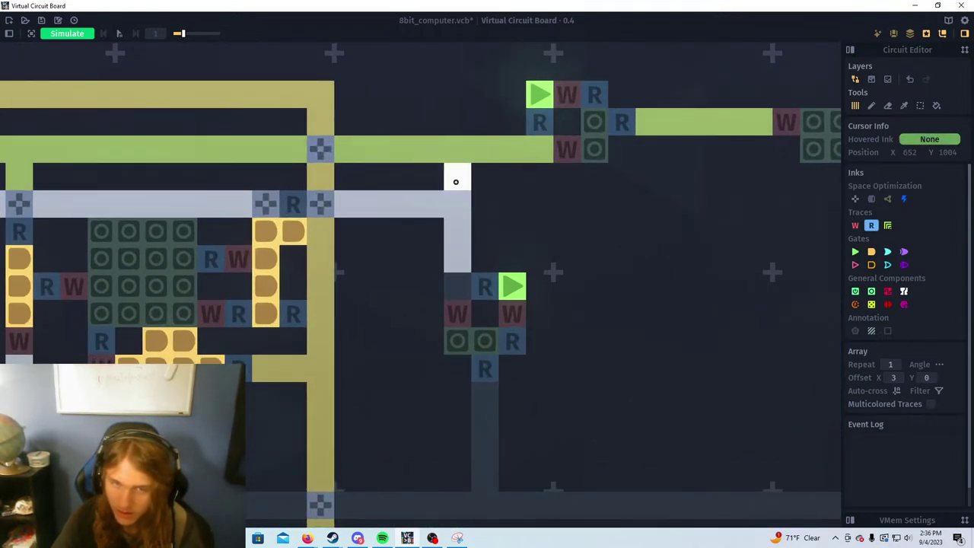
{"action": "right_click", "coordinate": [430, 207]}
{"action": "right_click", "coordinate": [457, 204]}
{"action": "right_click", "coordinate": [403, 204]}
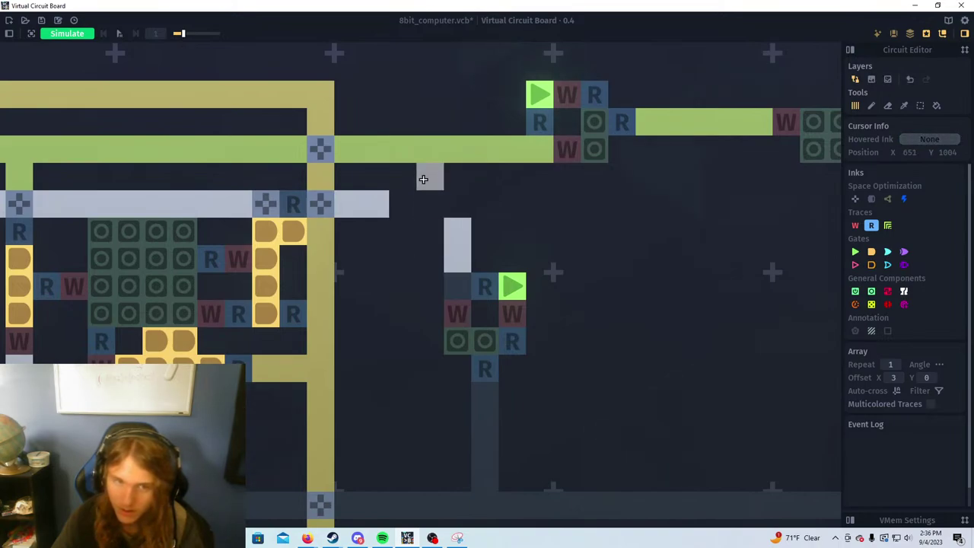
Place a buffer at the corner with a read cell below it, a write cell under the lime line and another write cell joining the white line
{"action": "left_click", "coordinate": [458, 228]}
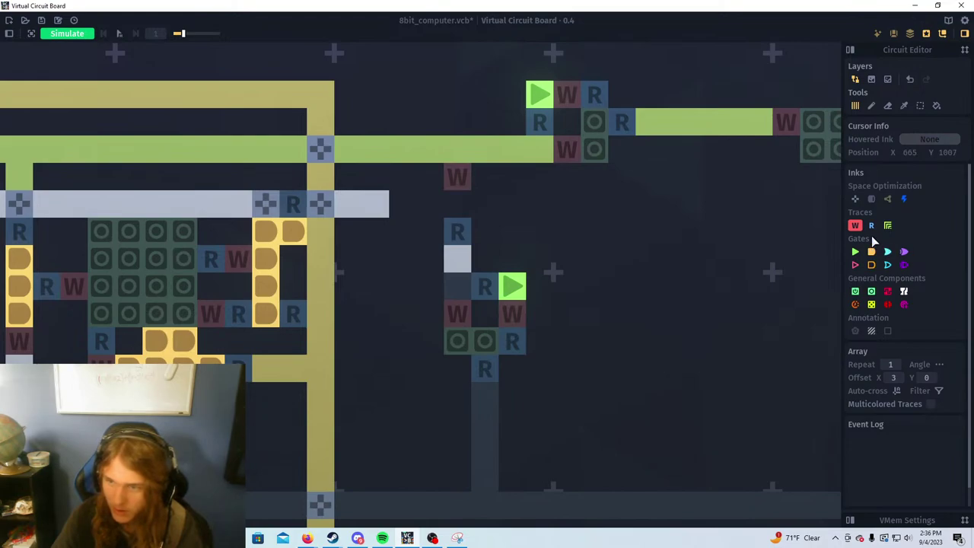
{"action": "left_click", "coordinate": [457, 204]}
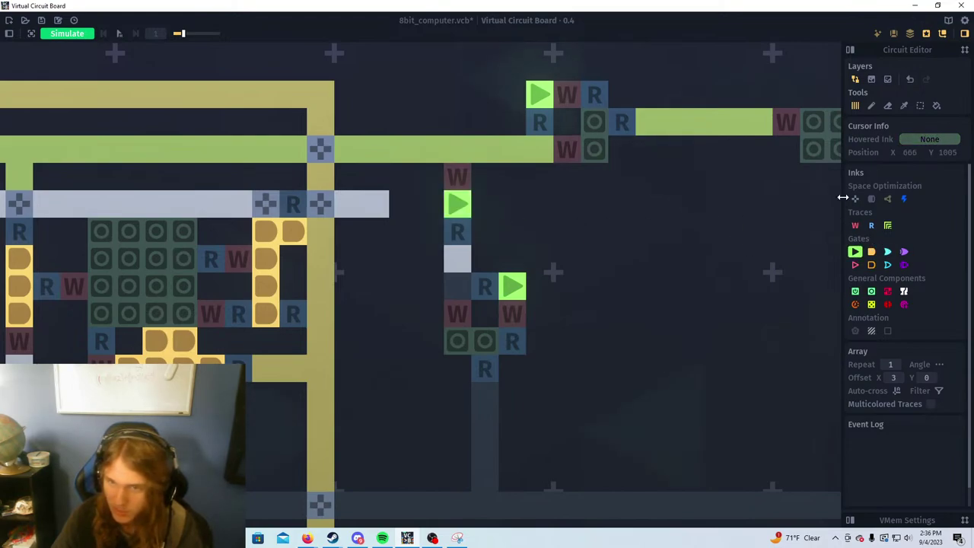
{"action": "left_click", "coordinate": [871, 225]}
{"action": "left_click", "coordinate": [430, 204]}
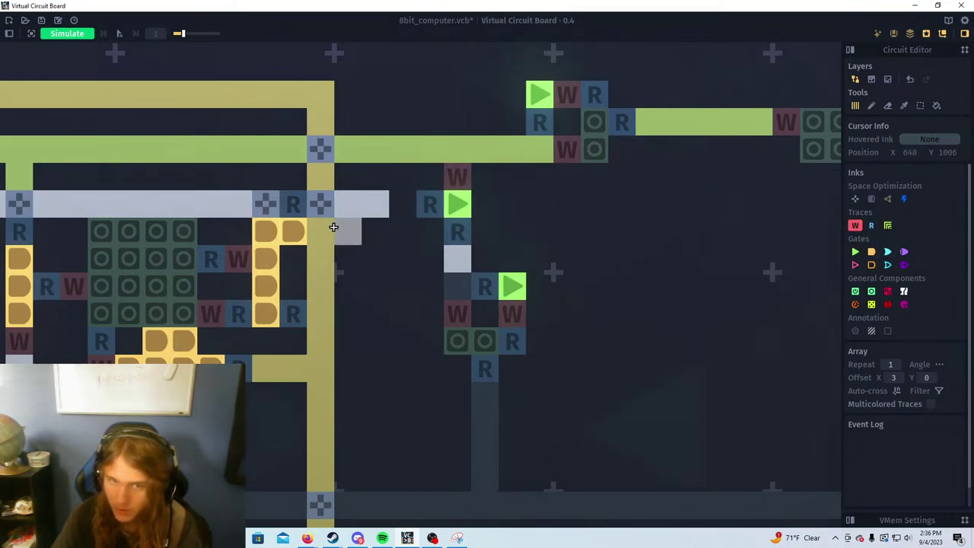
{"action": "left_click", "coordinate": [423, 204]}
{"action": "middle_click", "coordinate": [376, 204]}
{"action": "left_click", "coordinate": [403, 203]}
{"action": "scroll", "coordinate": [535, 226], "scroll_direction": "down", "scroll_amount": 2}
{"action": "left_click_drag", "start_coordinate": [547, 219], "coordinate": [521, 295]}
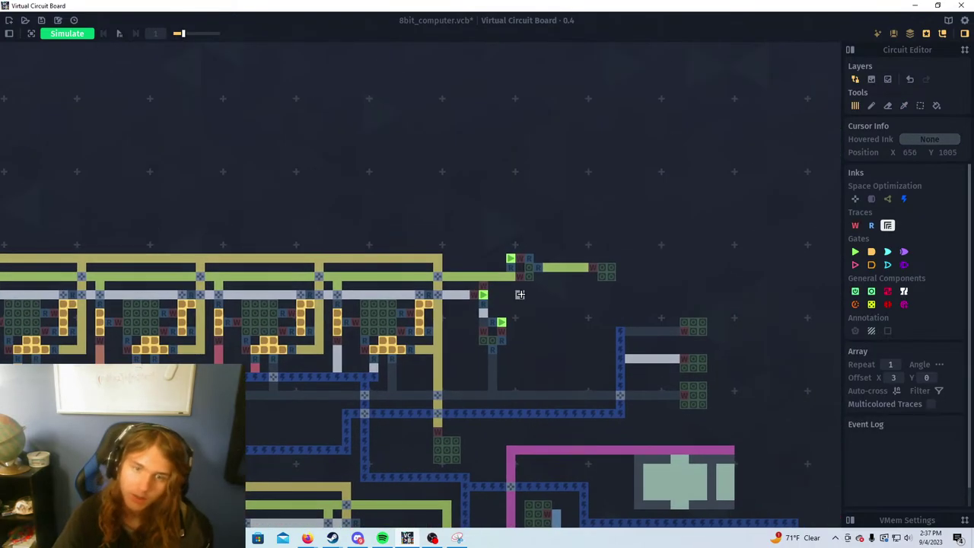
Remove the corner buffer with its side write and lower read cells, put a read cell under the remaining write cell and reconnect the white line around it
{"action": "scroll", "coordinate": [602, 257], "scroll_direction": "up", "scroll_amount": 5}
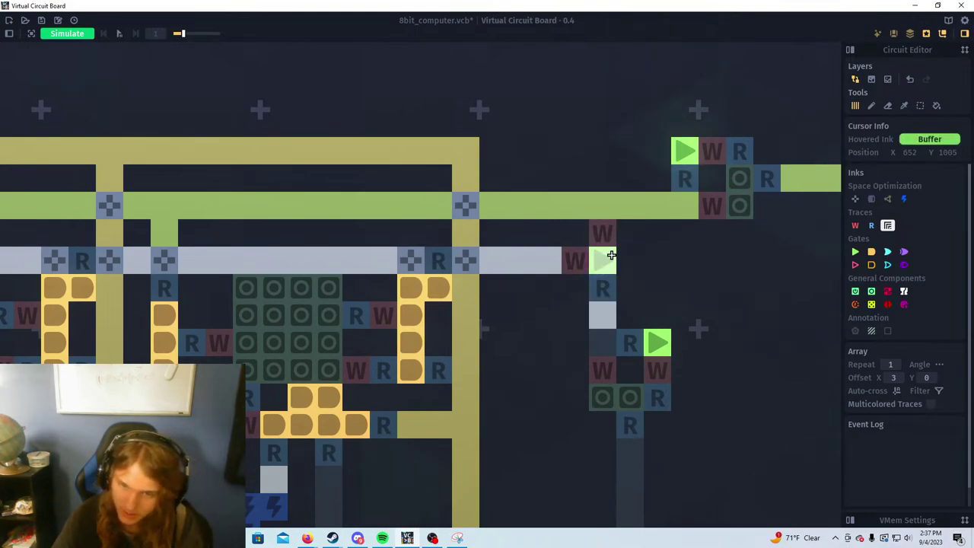
{"action": "right_click", "coordinate": [579, 260]}
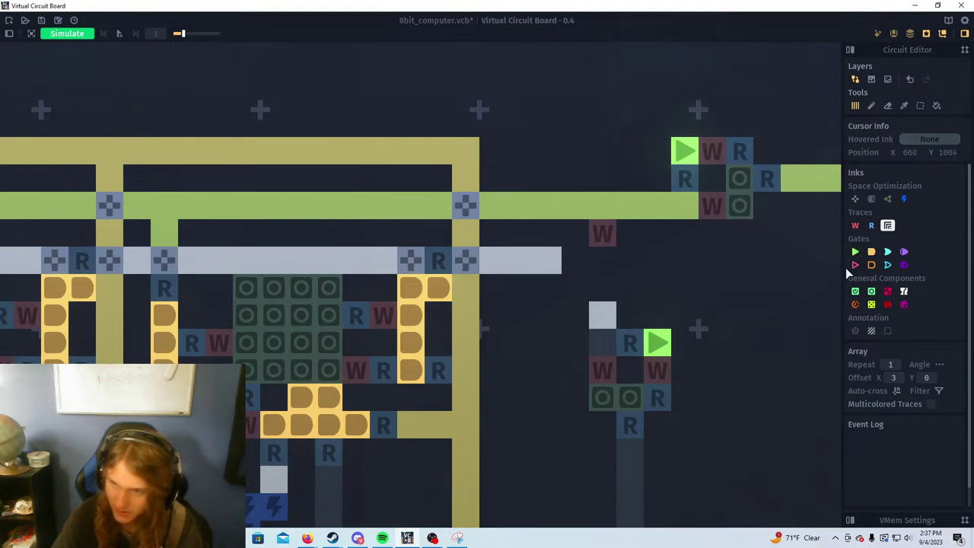
{"action": "left_click", "coordinate": [559, 257], "text": "alt"}
{"action": "mouse_move", "coordinate": [562, 259]}
{"action": "left_mouse_down"}
{"action": "mouse_move", "coordinate": [600, 265]}
{"action": "mouse_move", "coordinate": [602, 286]}
{"action": "mouse_move", "coordinate": [559, 296]}
{"action": "mouse_move", "coordinate": [580, 294]}
{"action": "left_mouse_up"}
{"action": "right_click", "coordinate": [609, 264]}
{"action": "left_click", "coordinate": [872, 227]}
{"action": "left_click", "coordinate": [604, 265]}
{"action": "left_click", "coordinate": [603, 287], "text": "alt"}
{"action": "scroll", "coordinate": [551, 294], "scroll_direction": "down", "scroll_amount": 5}
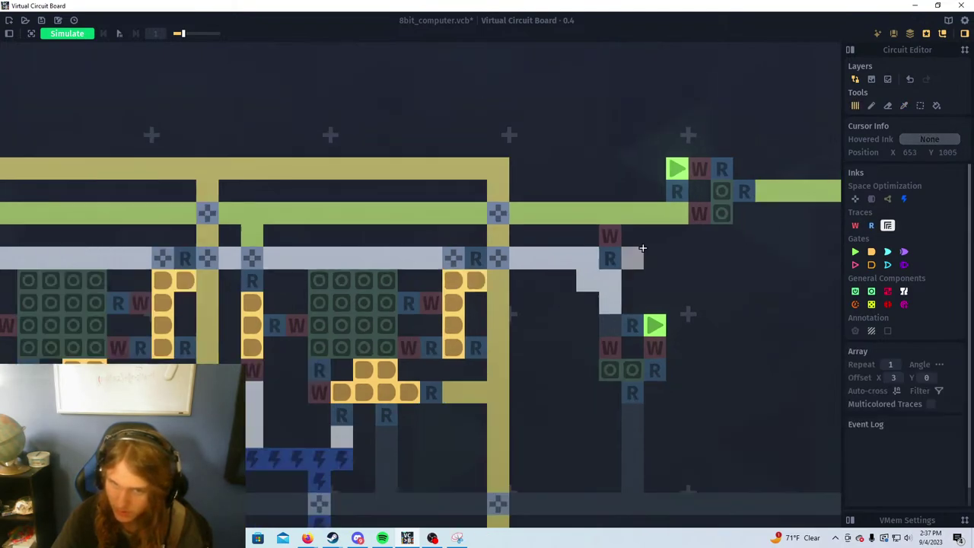
{"action": "scroll", "coordinate": [573, 311], "scroll_direction": "up", "scroll_amount": 5}
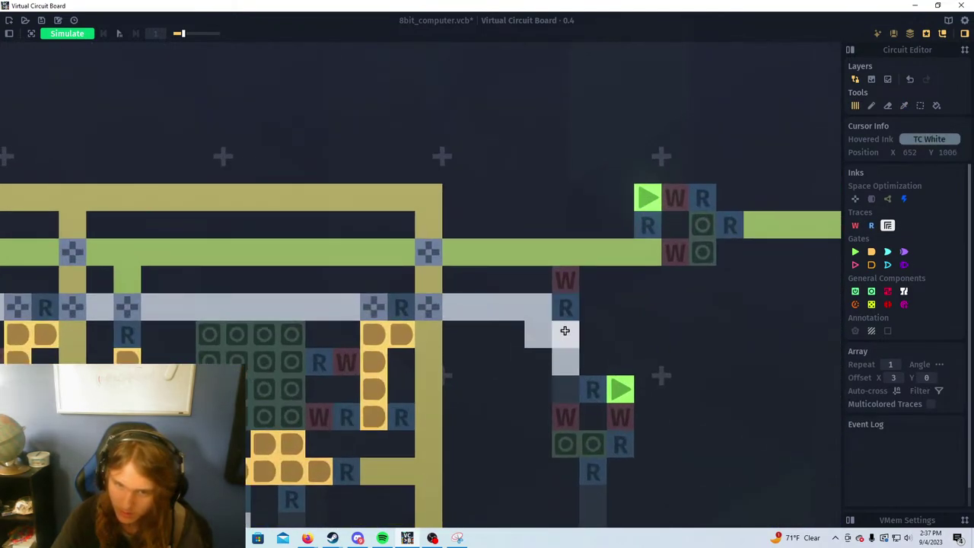
Try routing the white trace's jog one cell lower, away from the new read cell
{"action": "right_click", "coordinate": [559, 349]}
{"action": "left_click", "coordinate": [538, 362]}
{"action": "right_click", "coordinate": [528, 361]}
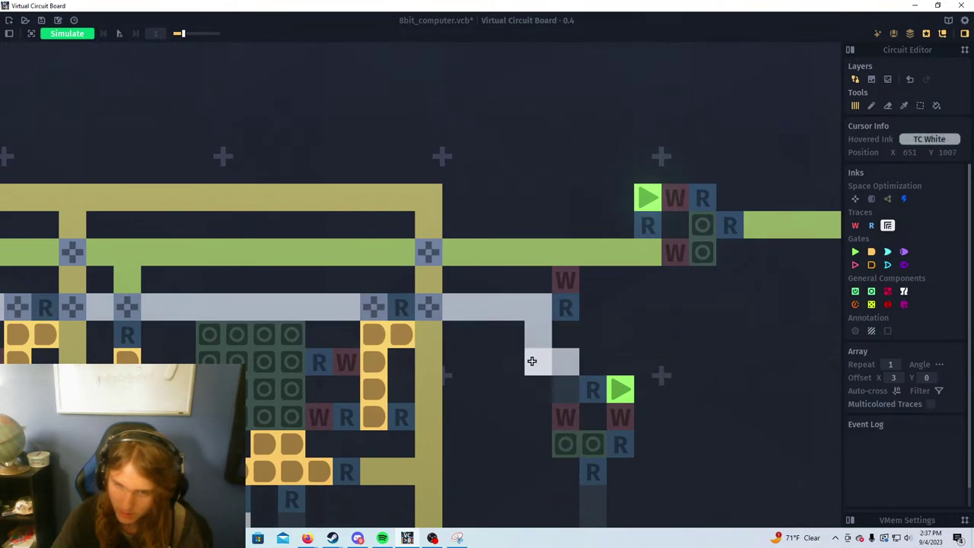
{"action": "left_click", "coordinate": [563, 344]}
{"action": "right_click", "coordinate": [564, 343]}
Simulate the board, toggle the lowest of the three stacked control latches several times to check the small latch blocks, and return to editing
{"action": "scroll", "coordinate": [659, 309], "scroll_direction": "down", "scroll_amount": 5}
{"action": "left_click_drag", "start_coordinate": [659, 308], "coordinate": [481, 292]}
{"action": "key", "text": "Return"}
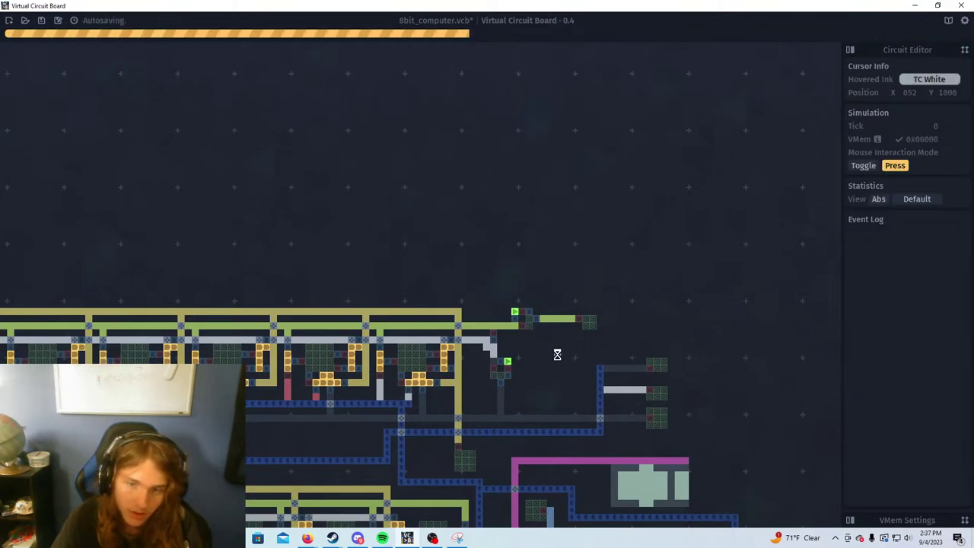
{"action": "left_click_drag", "start_coordinate": [557, 355], "coordinate": [519, 287]}
{"action": "left_click", "coordinate": [619, 356]}
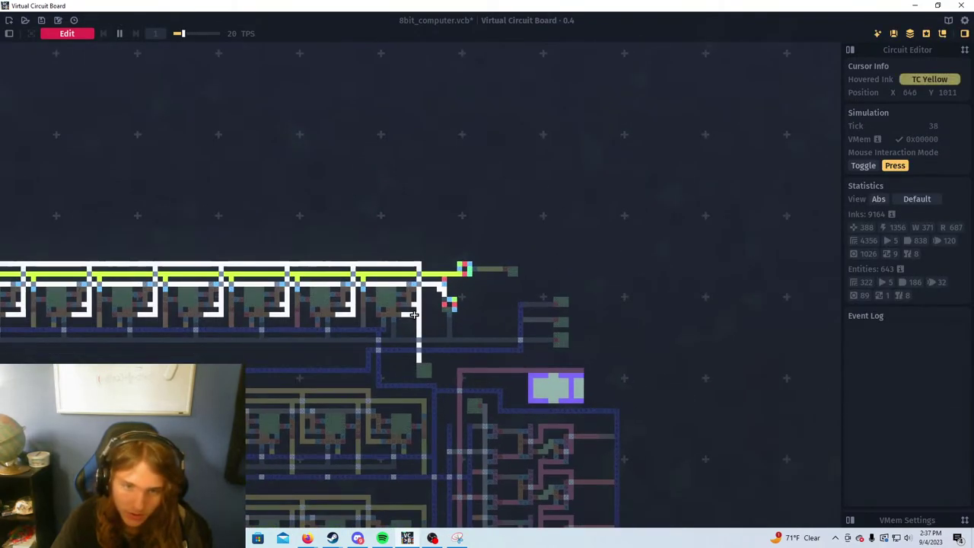
{"action": "scroll", "coordinate": [619, 355], "scroll_direction": "up", "scroll_amount": 4}
{"action": "left_click", "coordinate": [723, 407]}
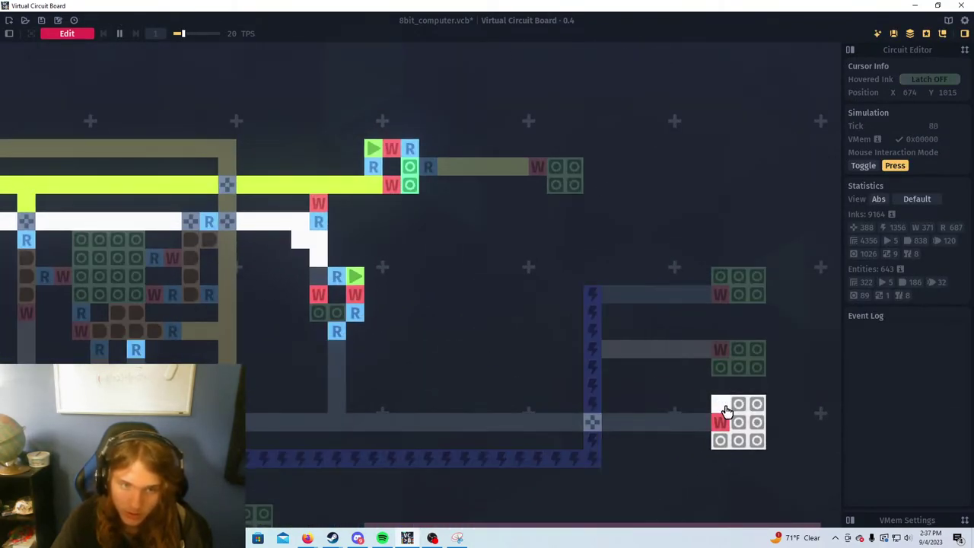
{"action": "left_click", "coordinate": [724, 407]}
{"action": "left_click", "coordinate": [723, 407]}
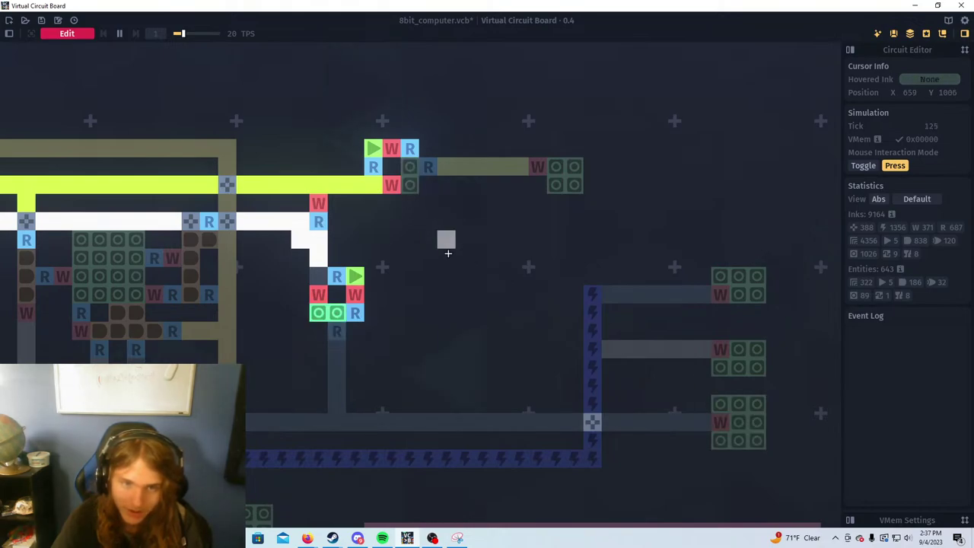
{"action": "key", "text": "Tab"}
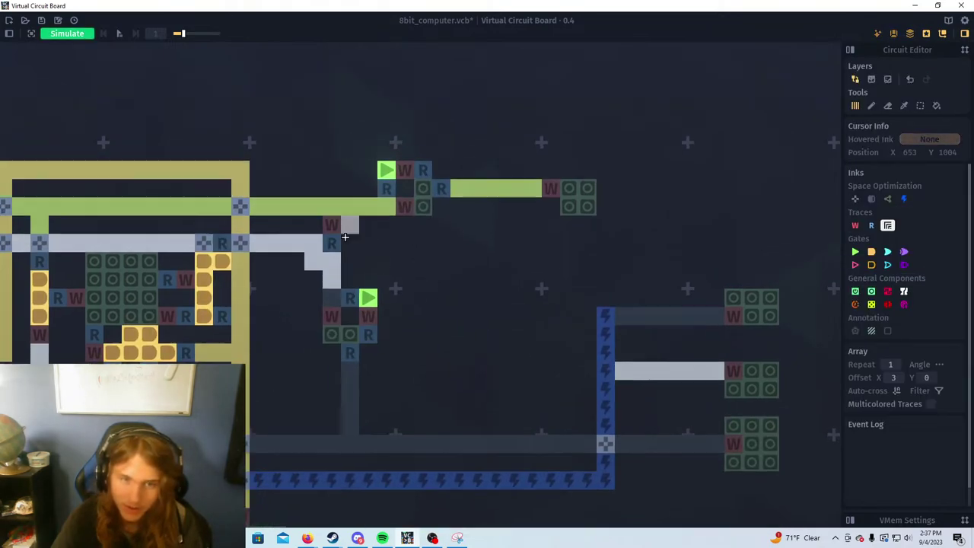
{"action": "scroll", "coordinate": [437, 250], "scroll_direction": "up", "scroll_amount": 1}
{"action": "left_click_drag", "start_coordinate": [345, 237], "coordinate": [450, 318]}
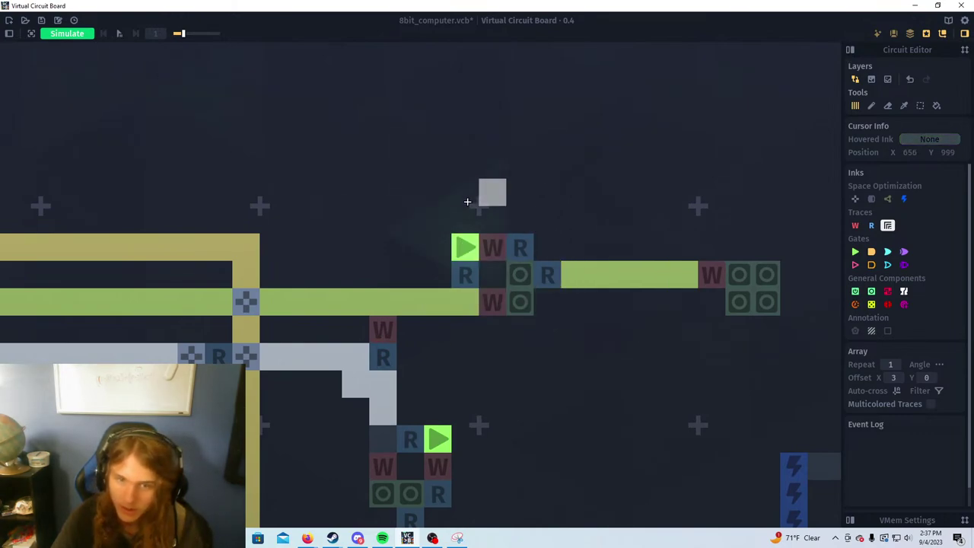
Move the small trigger block with its buffer, latch, read and write cells off the lime line into the empty space above
{"action": "key", "text": "s"}
{"action": "left_click_drag", "start_coordinate": [453, 207], "coordinate": [553, 352]}
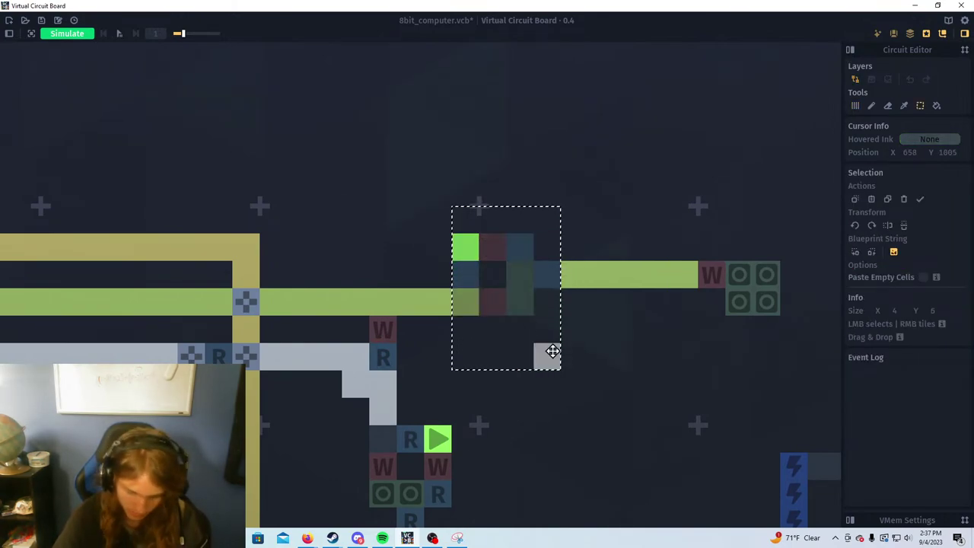
{"action": "left_click_drag", "start_coordinate": [530, 252], "coordinate": [503, 143]}
{"action": "left_click_drag", "start_coordinate": [657, 168], "coordinate": [655, 191]}
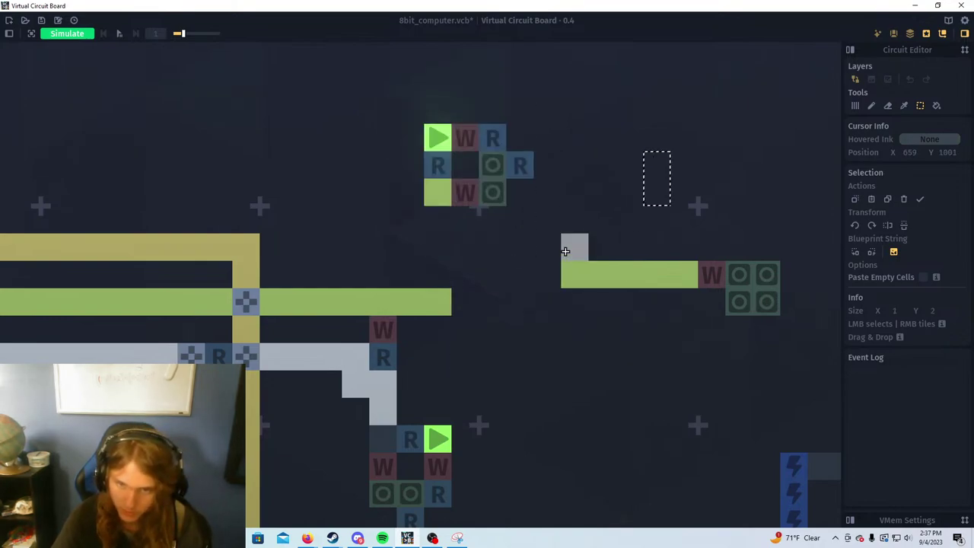
Move the 2×2 latch with its write cell and lime trace to join the AC row's lime line directly
{"action": "left_click_drag", "start_coordinate": [565, 251], "coordinate": [789, 330]}
{"action": "left_click_drag", "start_coordinate": [655, 287], "coordinate": [545, 313]}
{"action": "left_click", "coordinate": [656, 222]}
Simulate the board, set the mouse interaction mode to Toggle and turn on the lowest of the three stacked control latches
{"action": "key", "text": "space"}
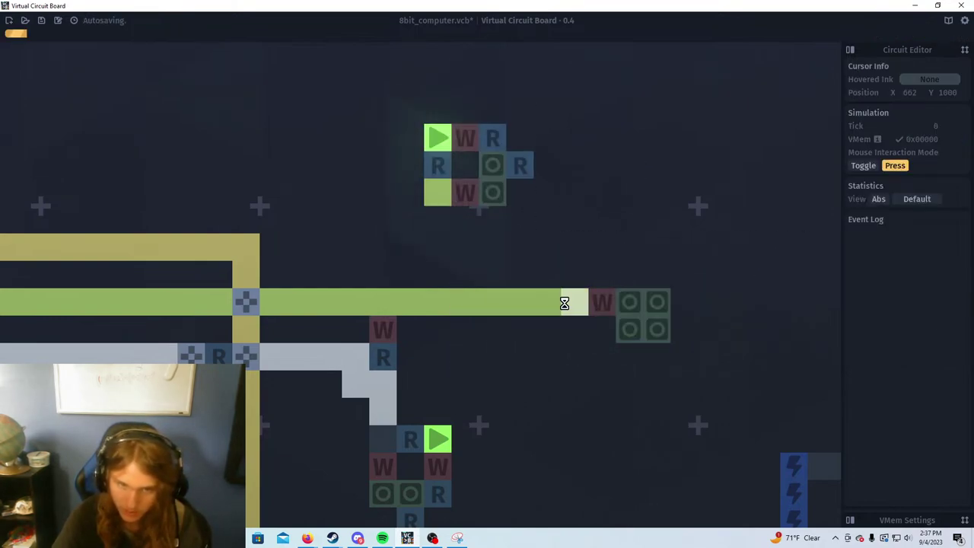
{"action": "scroll", "coordinate": [609, 327], "scroll_direction": "down", "scroll_amount": 5}
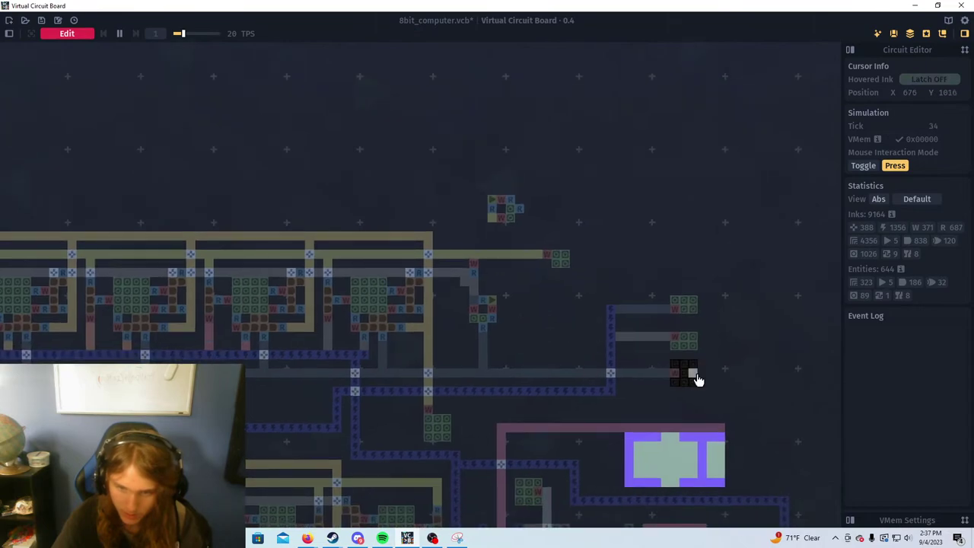
{"action": "scroll", "coordinate": [642, 361], "scroll_direction": "down", "scroll_amount": 3}
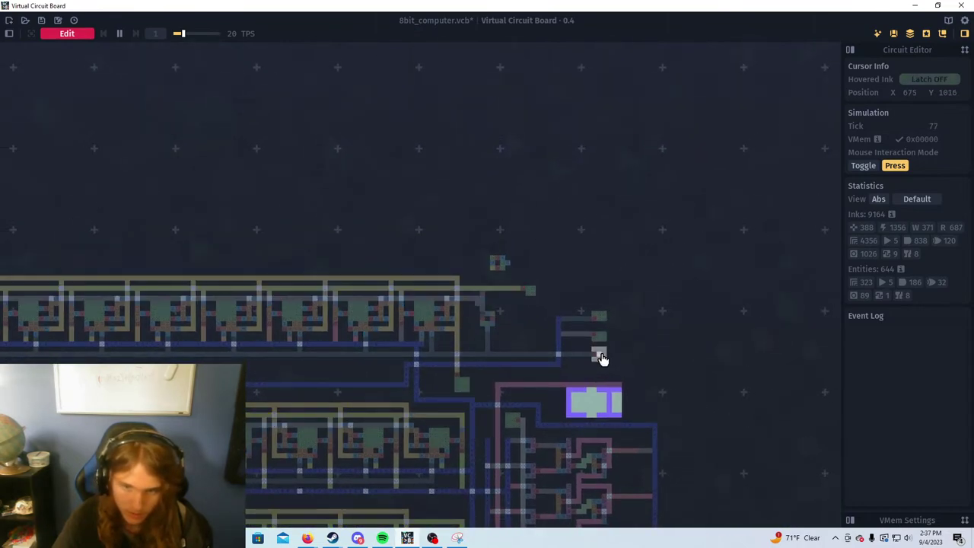
{"action": "scroll", "coordinate": [601, 358], "scroll_direction": "up", "scroll_amount": 2}
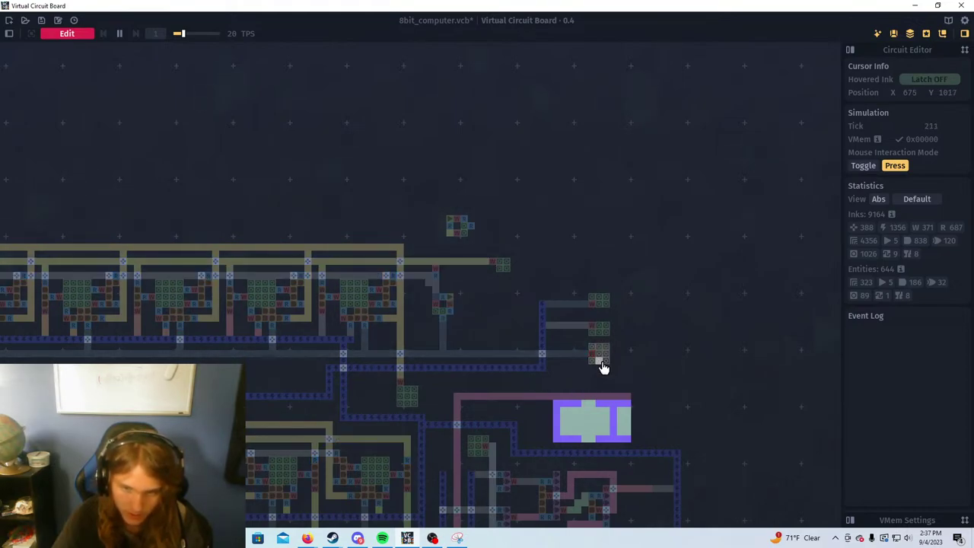
{"action": "scroll", "coordinate": [602, 365], "scroll_direction": "up", "scroll_amount": 5}
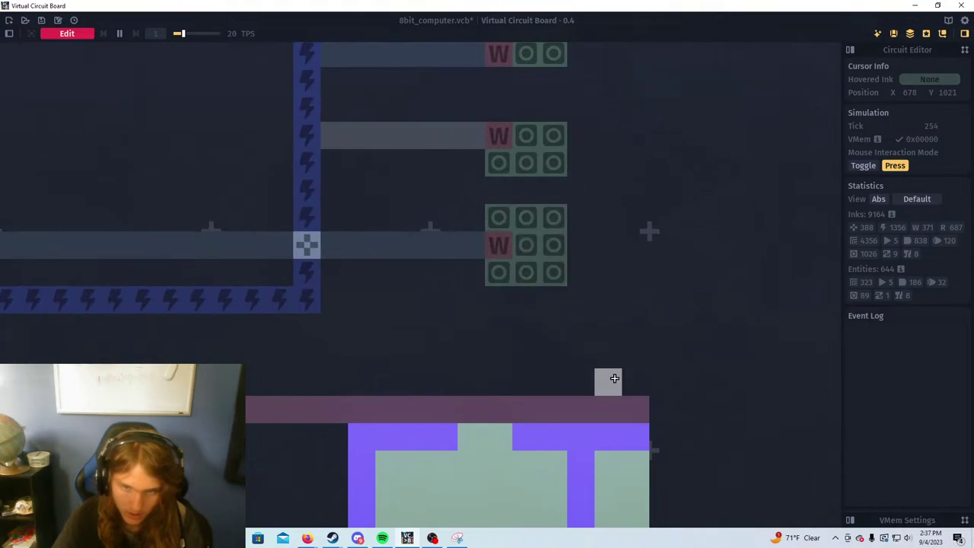
{"action": "left_click", "coordinate": [863, 166]}
{"action": "scroll", "coordinate": [609, 366], "scroll_direction": "down", "scroll_amount": 5}
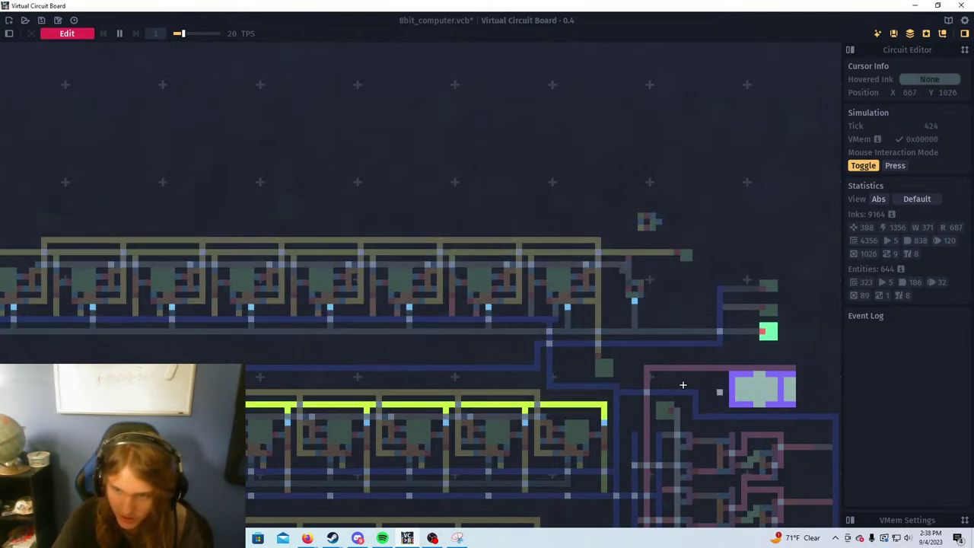
Turn on the two rightmost bit latches in both register rows below the AC row
{"action": "left_click_drag", "start_coordinate": [476, 448], "coordinate": [478, 348]}
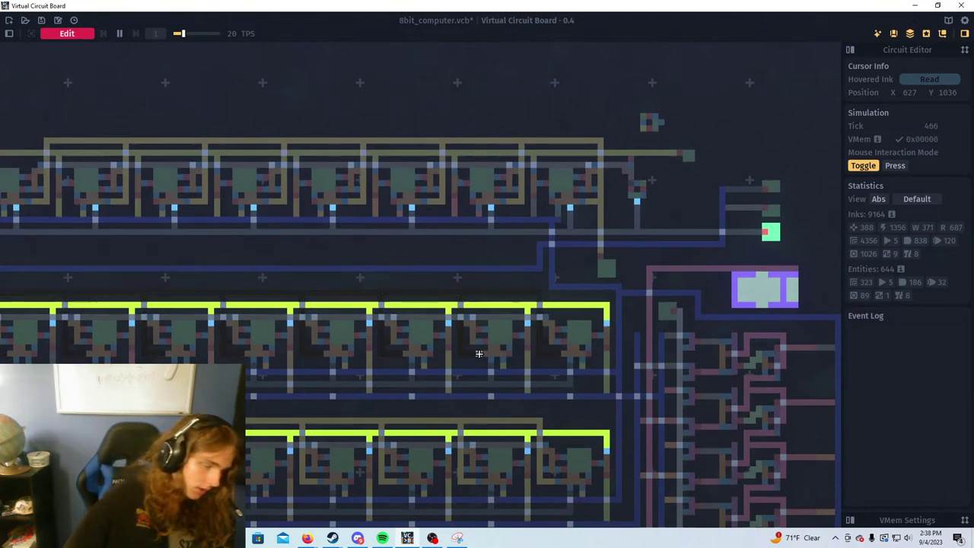
{"action": "left_click_drag", "start_coordinate": [492, 410], "coordinate": [455, 285]}
{"action": "scroll", "coordinate": [455, 285], "scroll_direction": "down", "scroll_amount": 1}
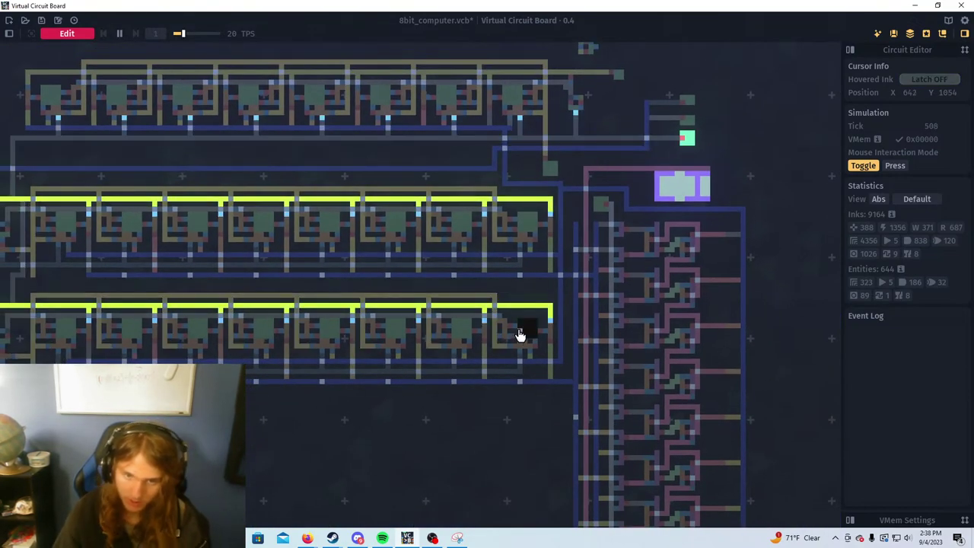
{"action": "left_click", "coordinate": [518, 327]}
{"action": "left_click", "coordinate": [460, 327]}
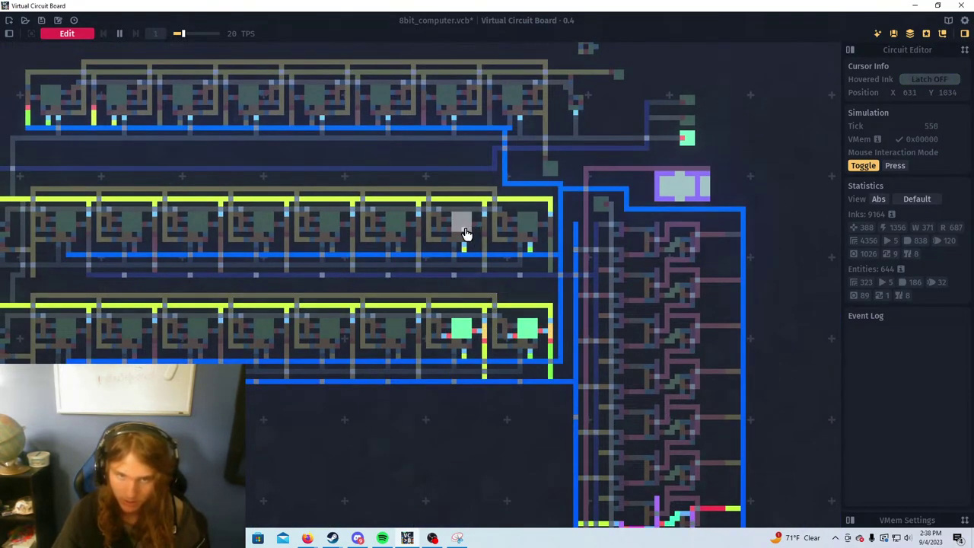
{"action": "left_click", "coordinate": [466, 232]}
{"action": "scroll", "coordinate": [537, 222], "scroll_direction": "down", "scroll_amount": 3}
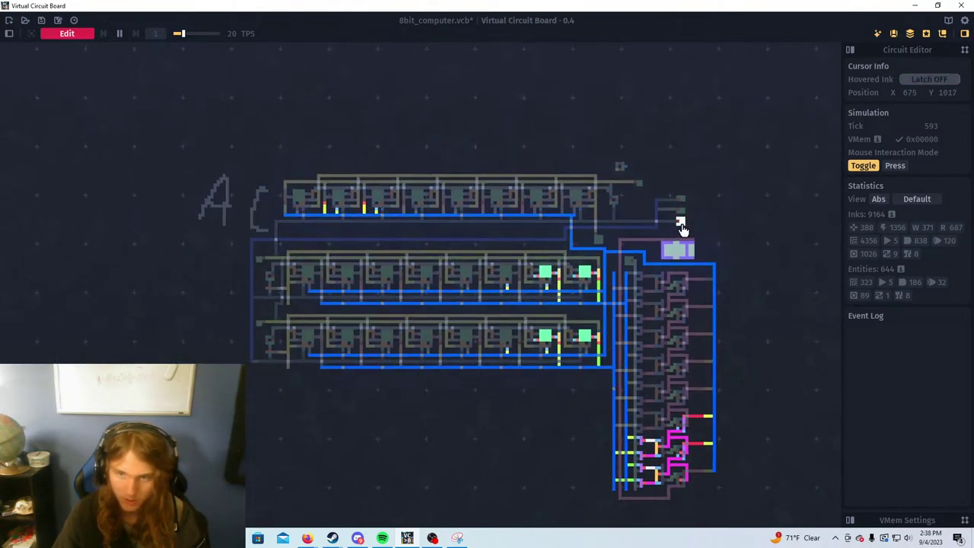
Test the 2×2 latch on the AC row's lime line in Toggle mode and again in Press mode
{"action": "left_click", "coordinate": [640, 184]}
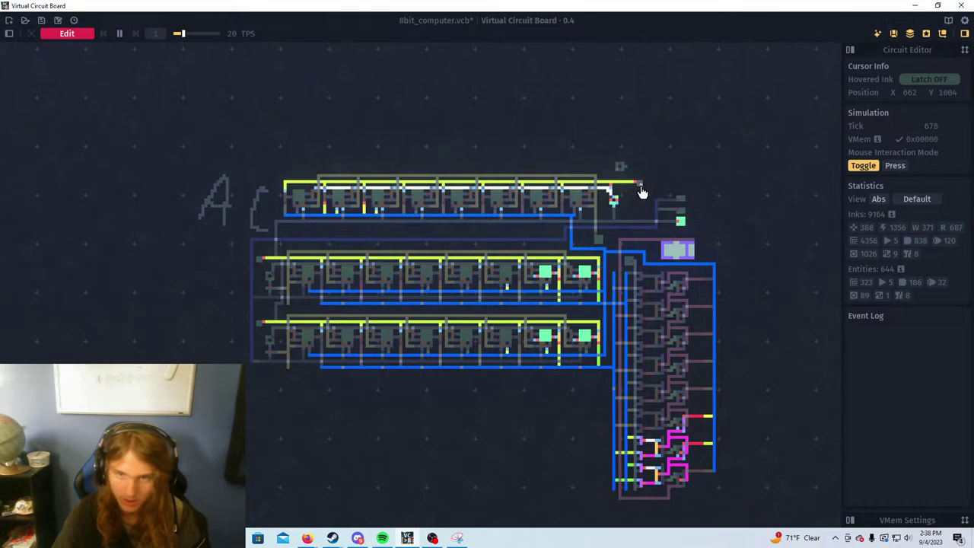
{"action": "scroll", "coordinate": [642, 193], "scroll_direction": "up", "scroll_amount": 3}
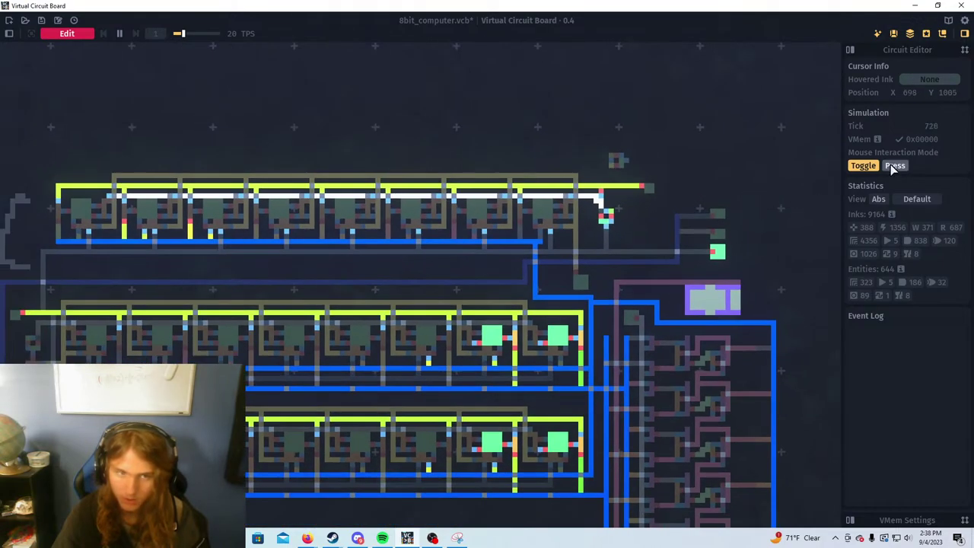
{"action": "left_click", "coordinate": [895, 166]}
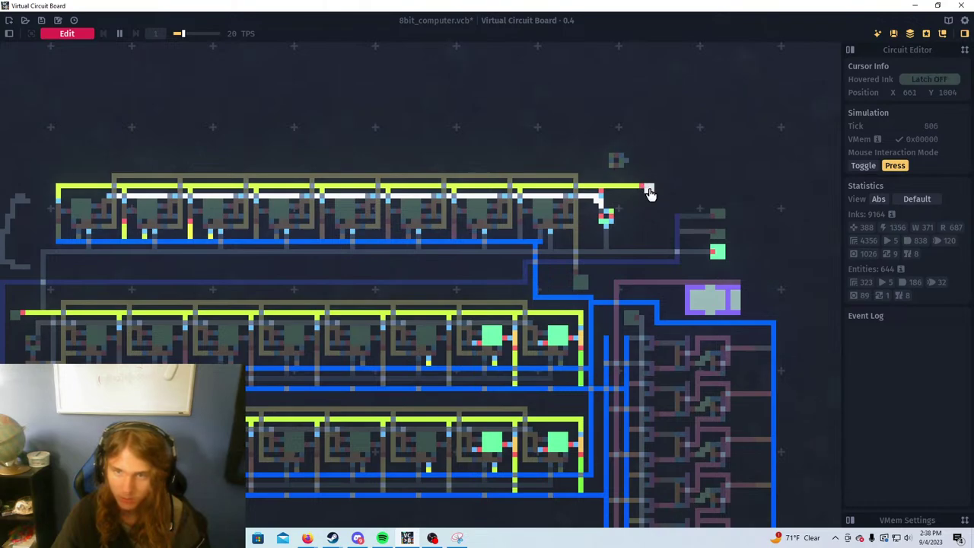
{"action": "scroll", "coordinate": [650, 200], "scroll_direction": "up", "scroll_amount": 2}
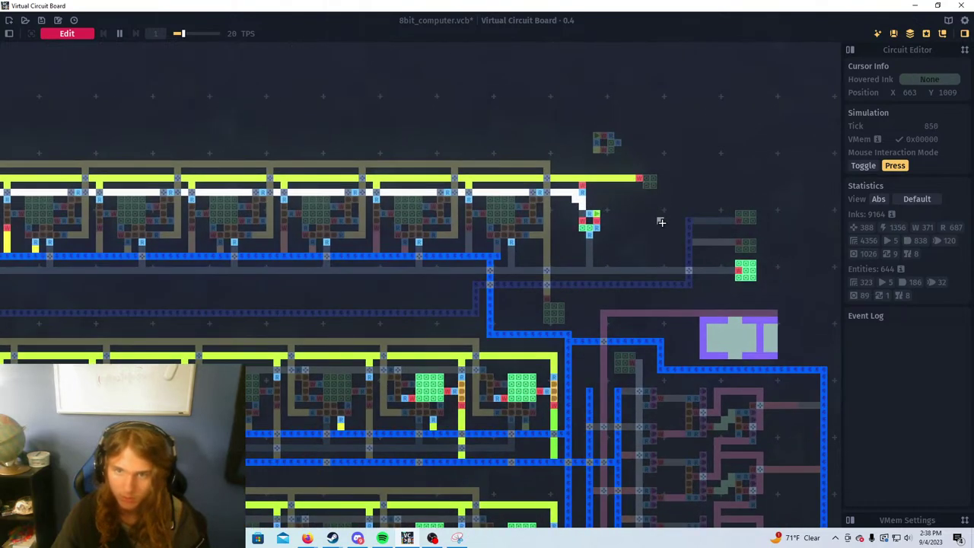
{"action": "scroll", "coordinate": [668, 198], "scroll_direction": "up", "scroll_amount": 3}
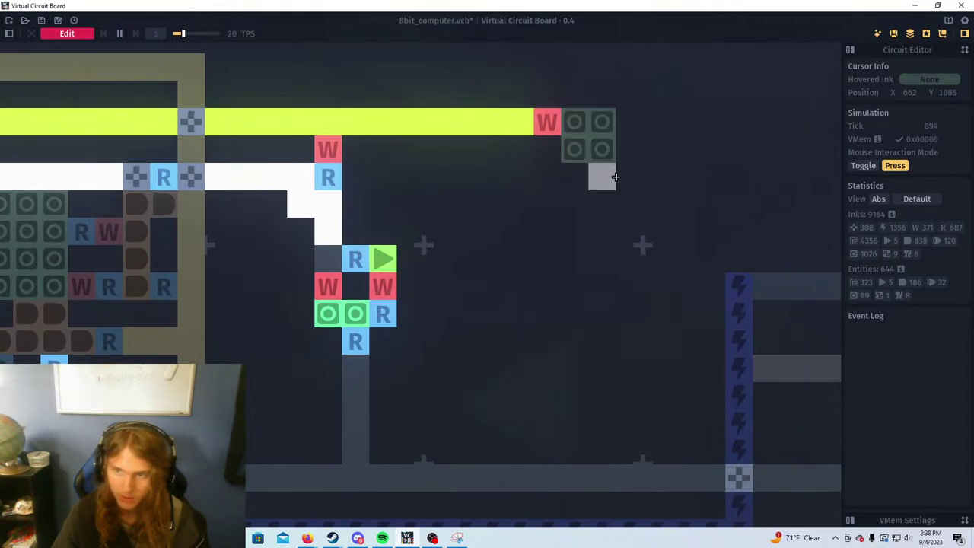
Return to Toggle mode and flip the lime line's 2×2 latch several more times
{"action": "left_click", "coordinate": [868, 166]}
{"action": "left_click", "coordinate": [584, 130]}
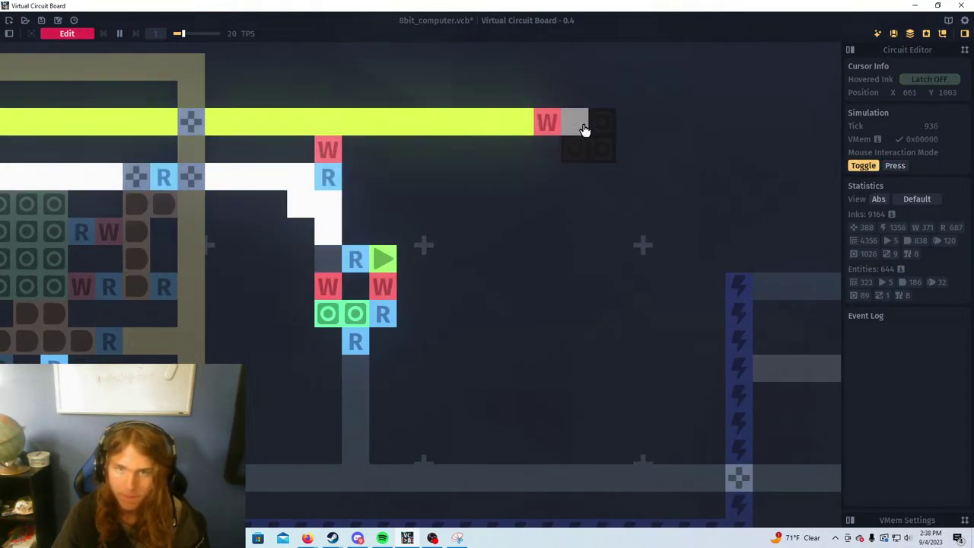
{"action": "left_click", "coordinate": [585, 129]}
{"action": "scroll", "coordinate": [592, 190], "scroll_direction": "down", "scroll_amount": 4}
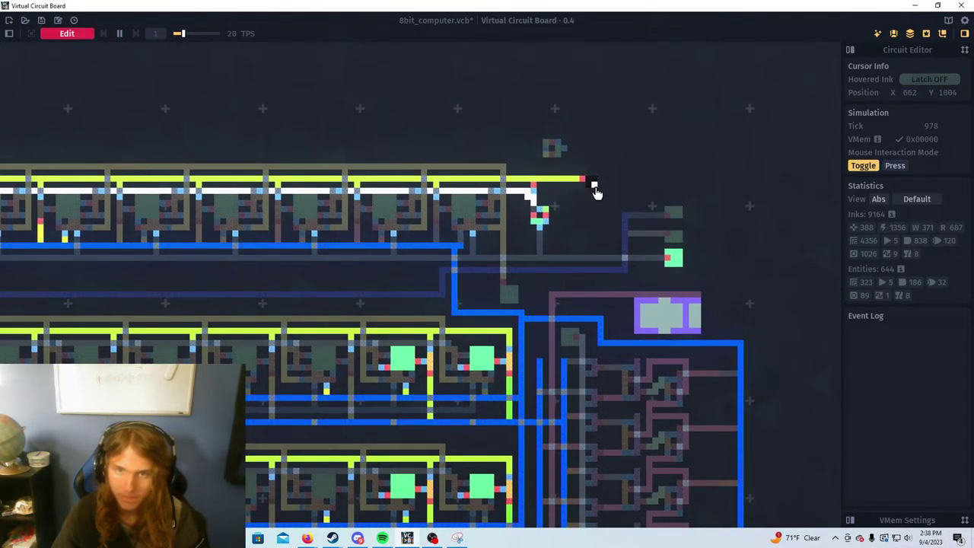
{"action": "left_click", "coordinate": [594, 187]}
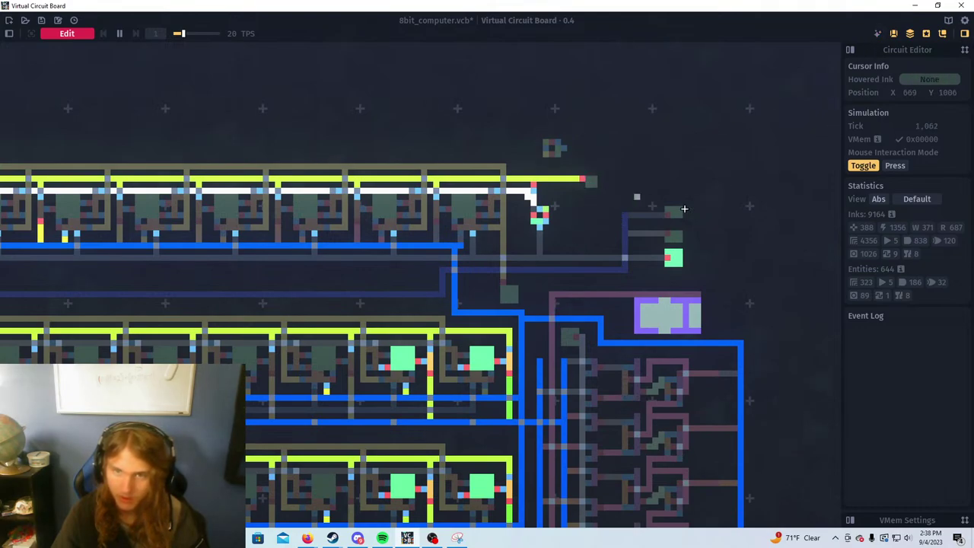
Turn off the lowest stacked control latch in Press mode and turn it back on in Toggle mode
{"action": "left_click", "coordinate": [895, 165]}
{"action": "scroll", "coordinate": [564, 183], "scroll_direction": "down", "scroll_amount": 3}
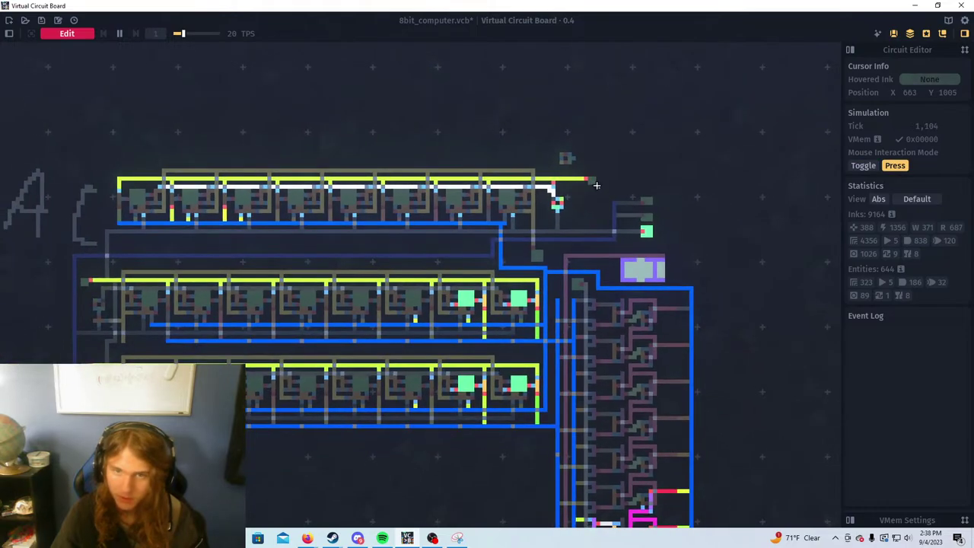
{"action": "scroll", "coordinate": [597, 190], "scroll_direction": "up", "scroll_amount": 5}
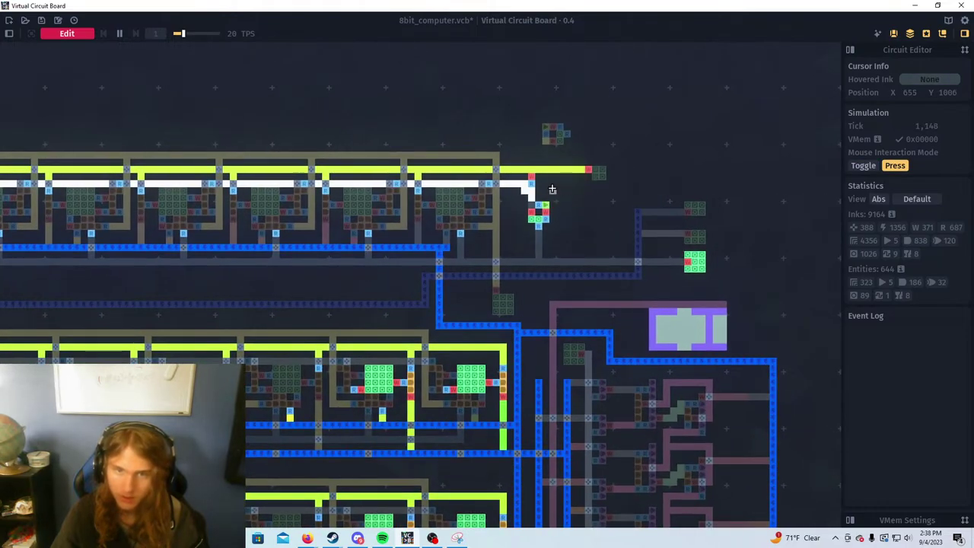
{"action": "scroll", "coordinate": [566, 364], "scroll_direction": "down", "scroll_amount": 5}
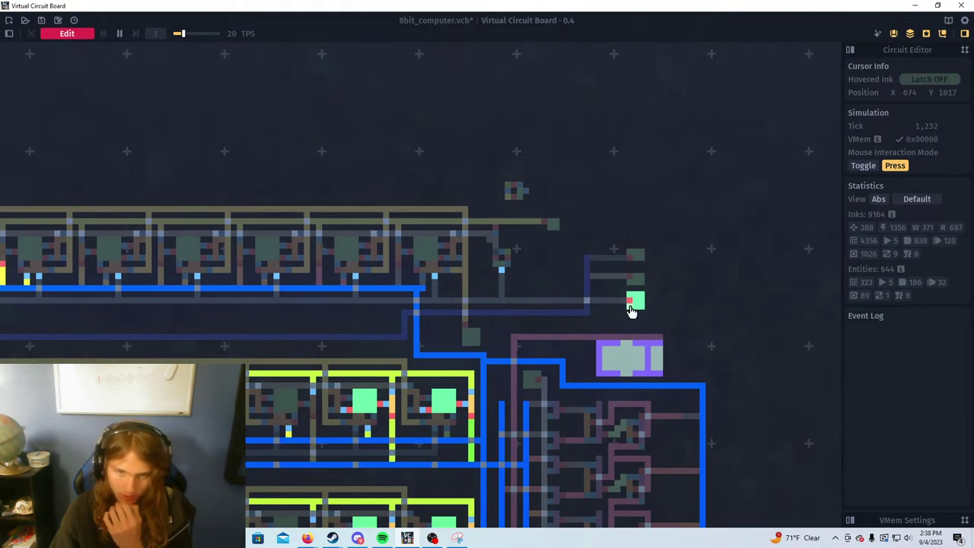
{"action": "left_click", "coordinate": [636, 306]}
{"action": "left_click", "coordinate": [863, 165]}
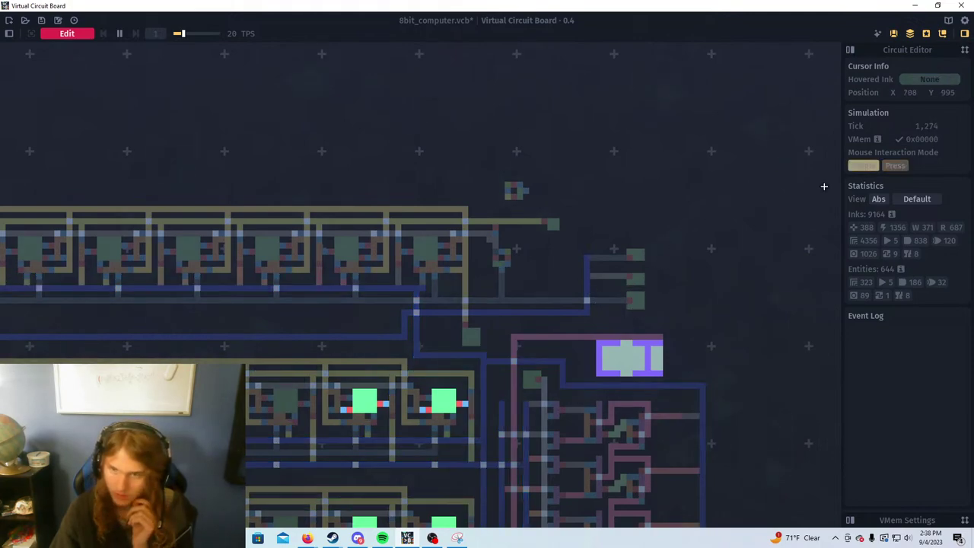
{"action": "left_click", "coordinate": [632, 303]}
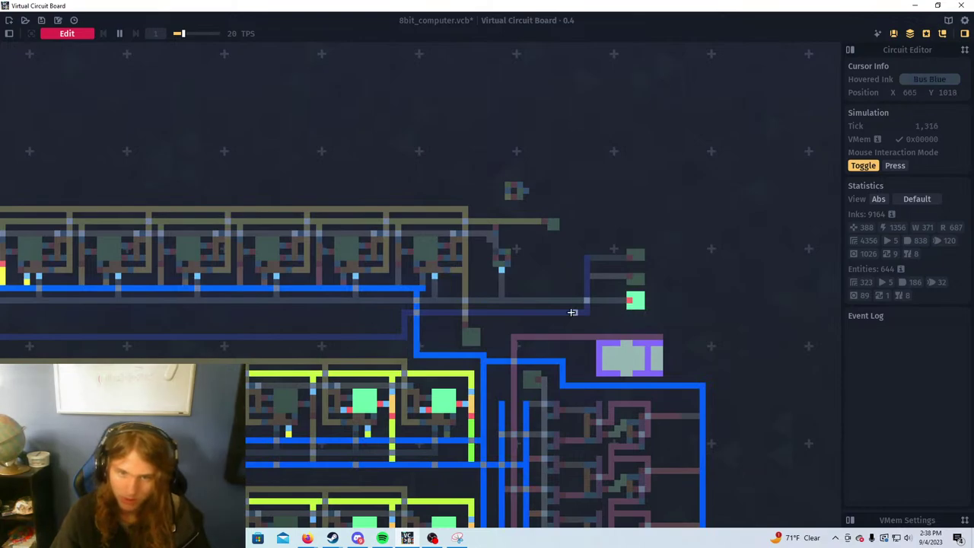
Toggle the AC row's 2×2 latch again and inspect how the lime signal reaches the white line and its trigger circuit
{"action": "scroll", "coordinate": [506, 255], "scroll_direction": "up", "scroll_amount": 5}
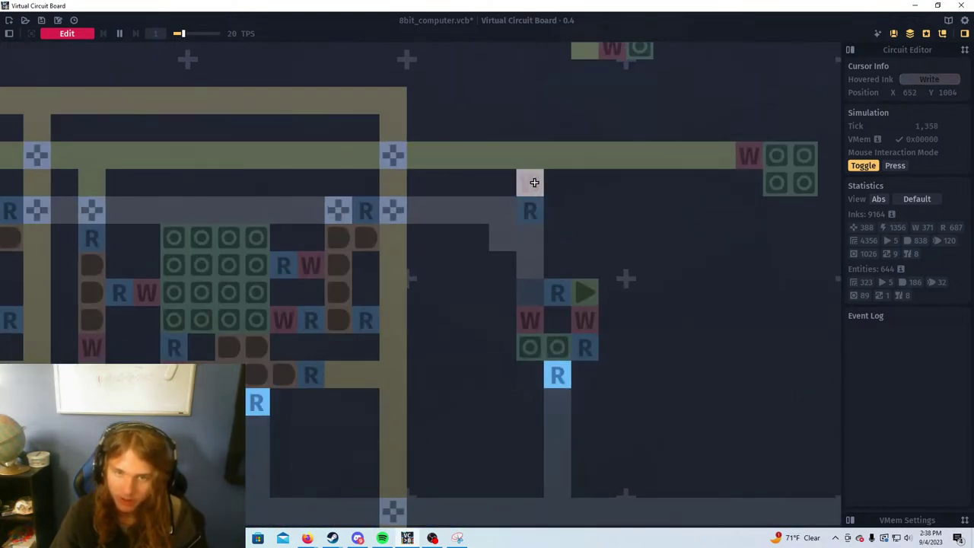
{"action": "scroll", "coordinate": [517, 229], "scroll_direction": "down", "scroll_amount": 5}
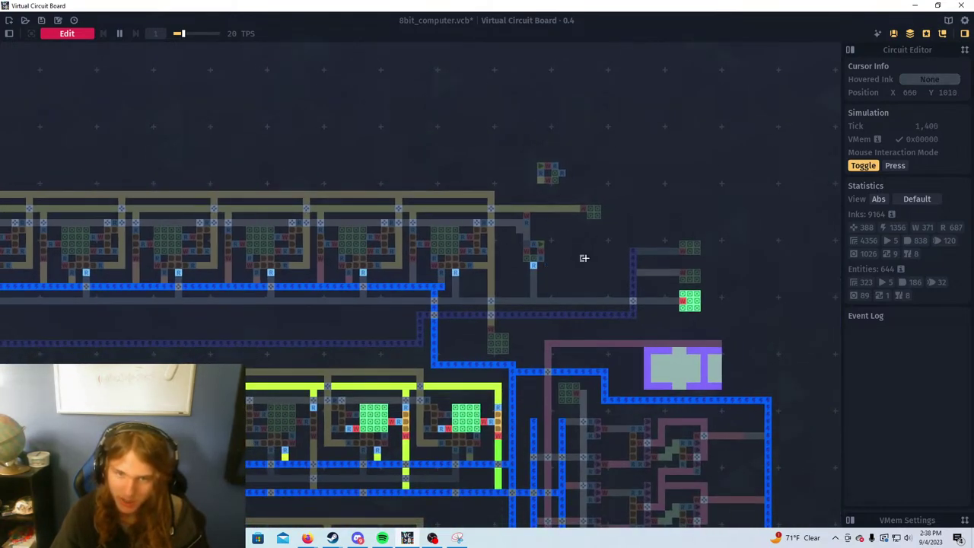
{"action": "scroll", "coordinate": [563, 259], "scroll_direction": "down", "scroll_amount": 3}
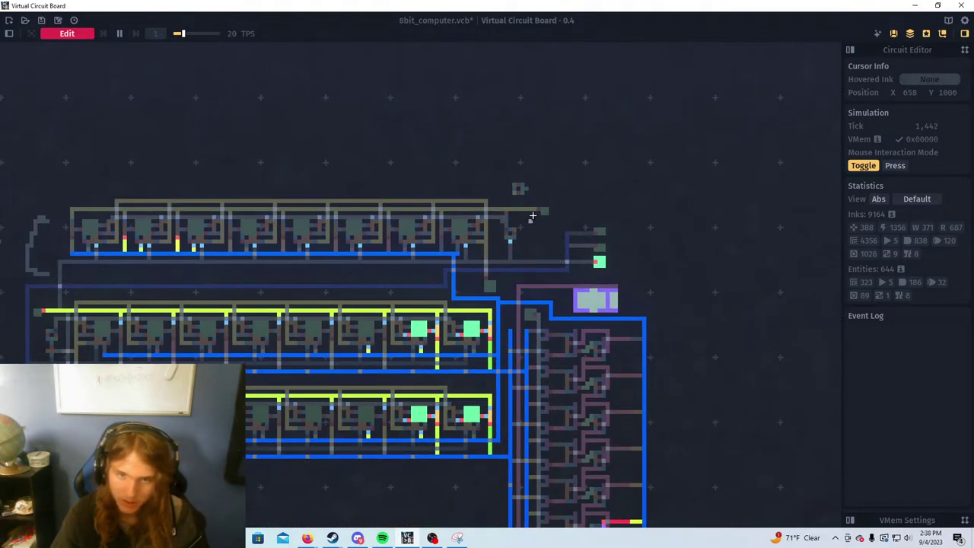
{"action": "left_click", "coordinate": [547, 213]}
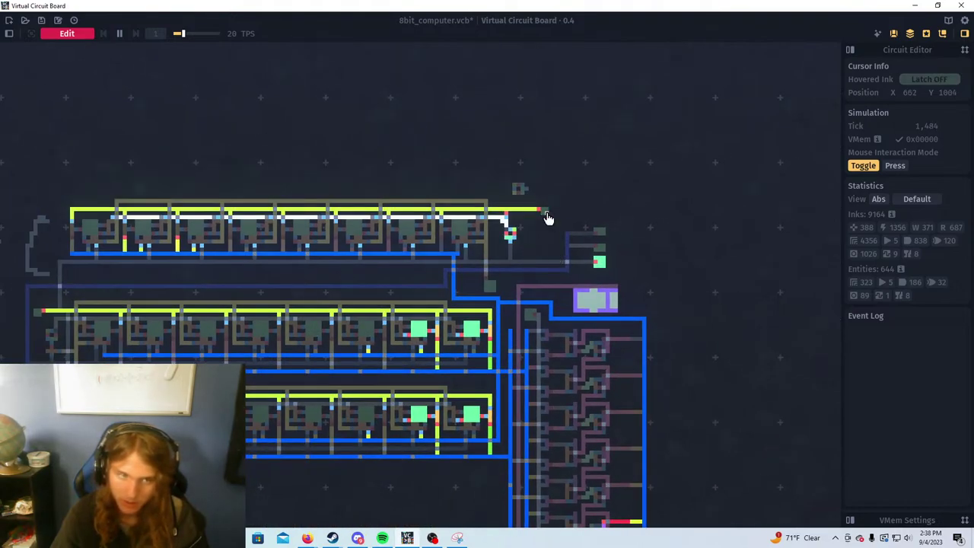
{"action": "scroll", "coordinate": [533, 222], "scroll_direction": "up", "scroll_amount": 6}
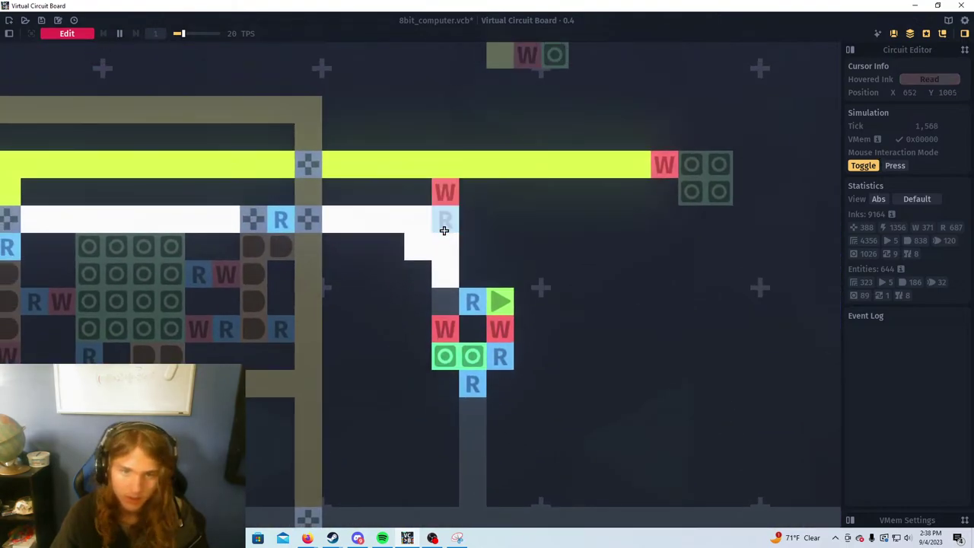
Examine which traces the write and read cells link between the lime and white lines, with the interaction mode set to Press
{"action": "scroll", "coordinate": [467, 215], "scroll_direction": "down", "scroll_amount": 2}
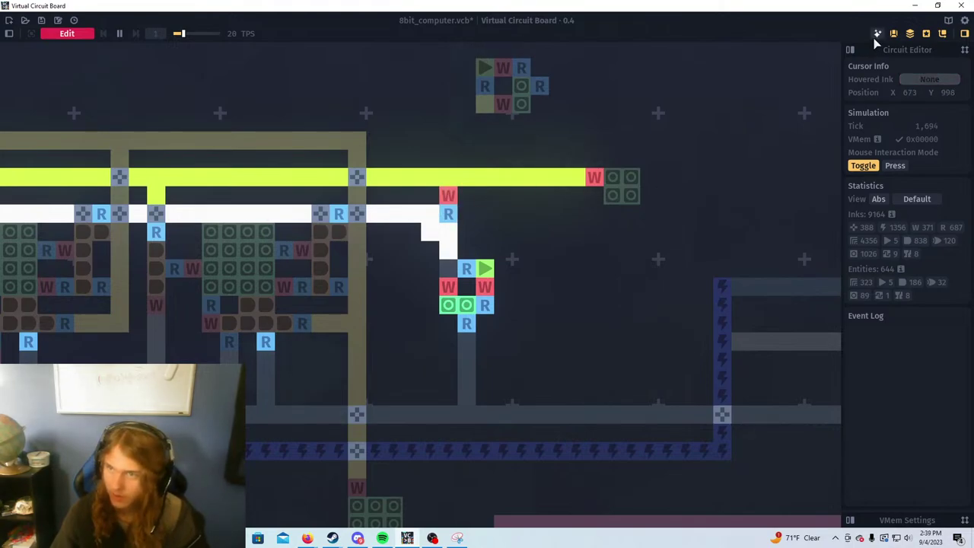
{"action": "scroll", "coordinate": [451, 207], "scroll_direction": "down", "scroll_amount": 4}
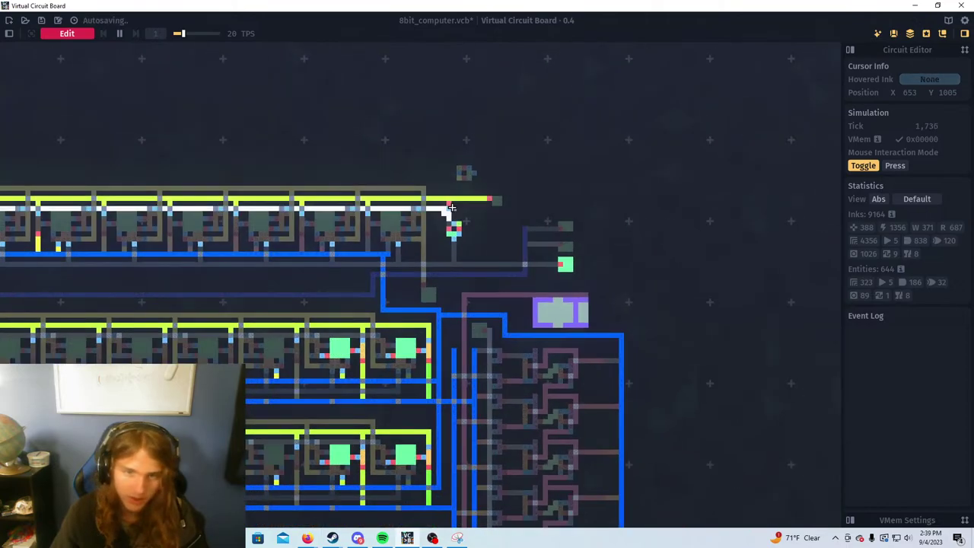
{"action": "scroll", "coordinate": [451, 206], "scroll_direction": "up", "scroll_amount": 5}
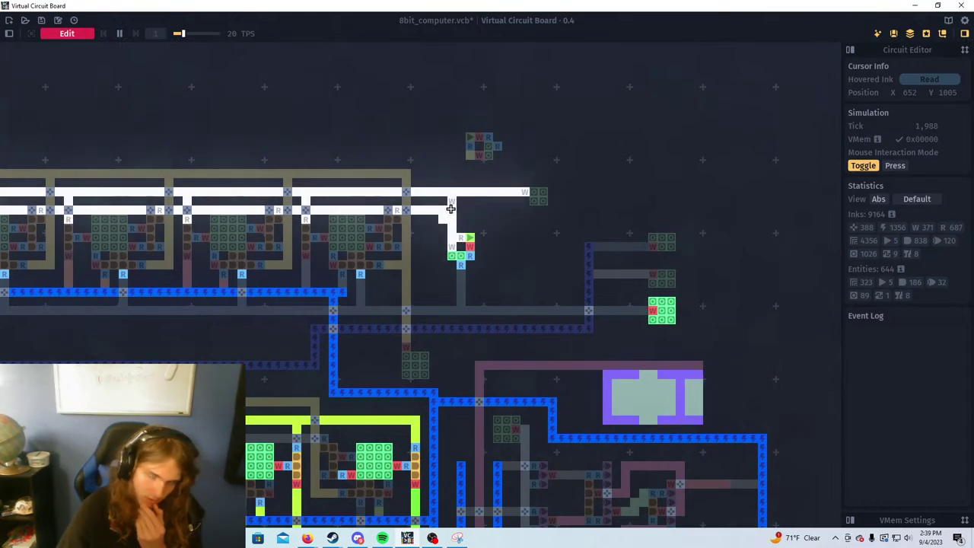
{"action": "left_click", "coordinate": [895, 165]}
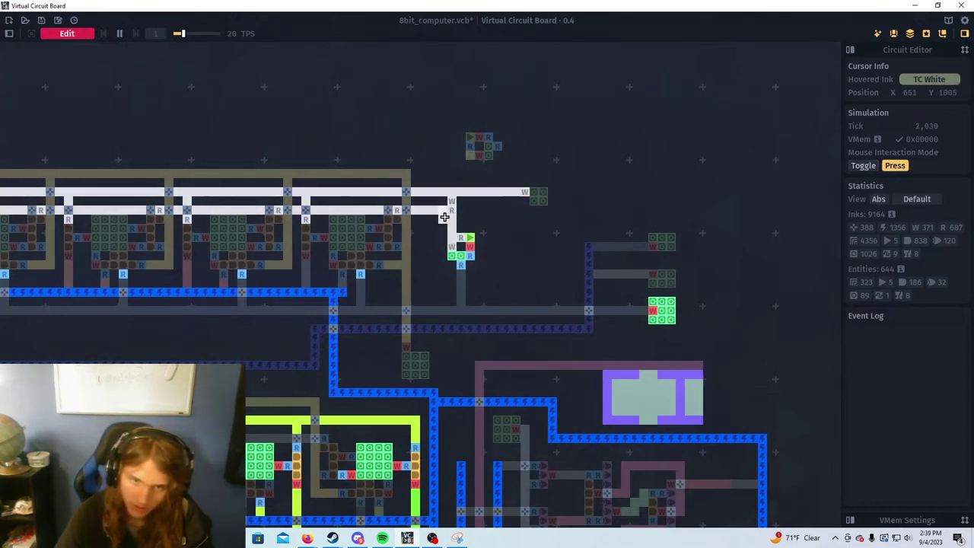
{"action": "scroll", "coordinate": [448, 211], "scroll_direction": "up", "scroll_amount": 3}
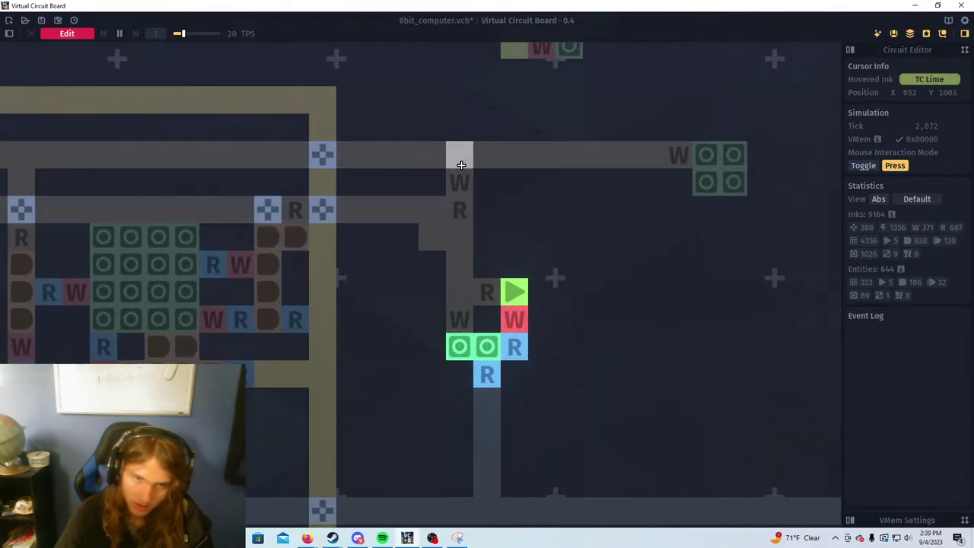
Examine how the lime and white lines feed the AC row's trigger circuit in the running simulation
{"action": "scroll", "coordinate": [462, 164], "scroll_direction": "down", "scroll_amount": 3}
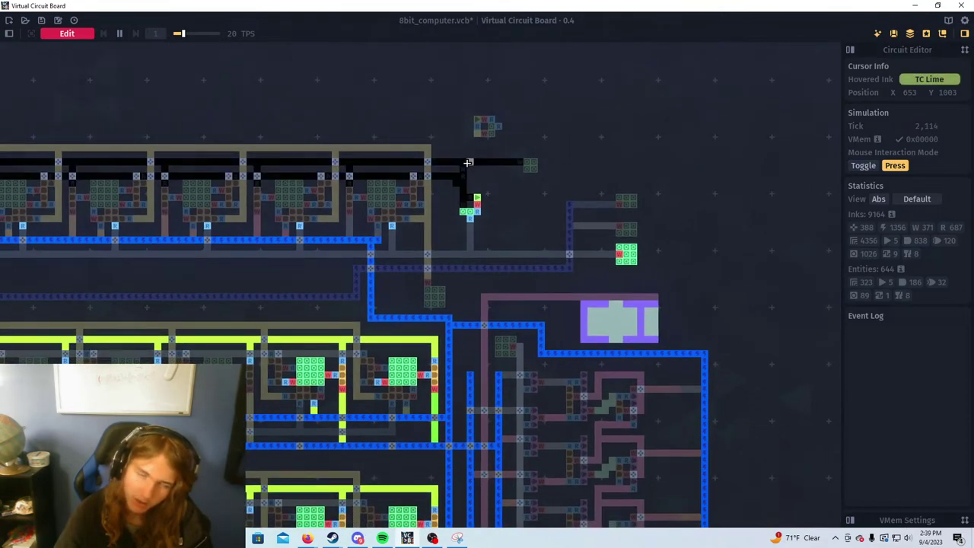
{"action": "scroll", "coordinate": [467, 162], "scroll_direction": "up", "scroll_amount": 2}
{"action": "scroll", "coordinate": [468, 161], "scroll_direction": "up", "scroll_amount": 2}
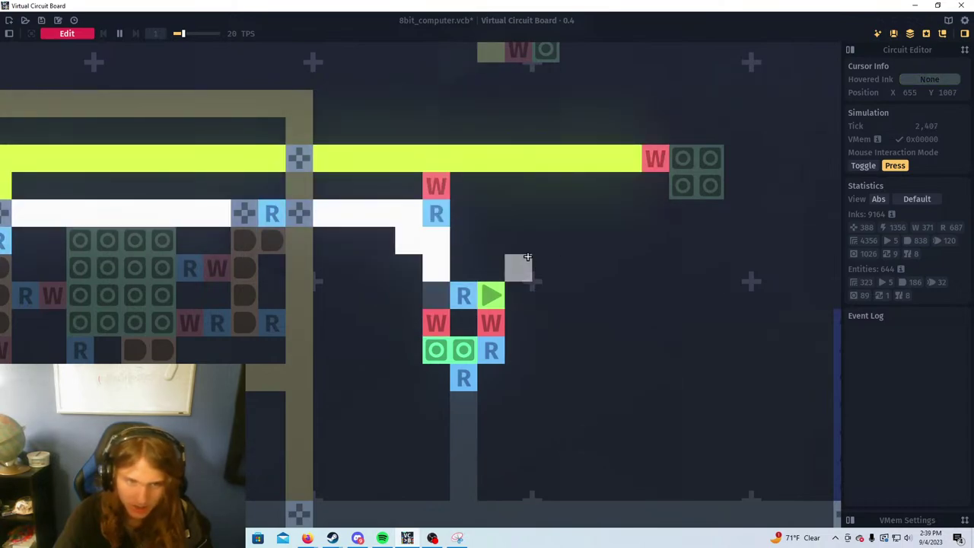
{"action": "scroll", "coordinate": [521, 262], "scroll_direction": "down", "scroll_amount": 5}
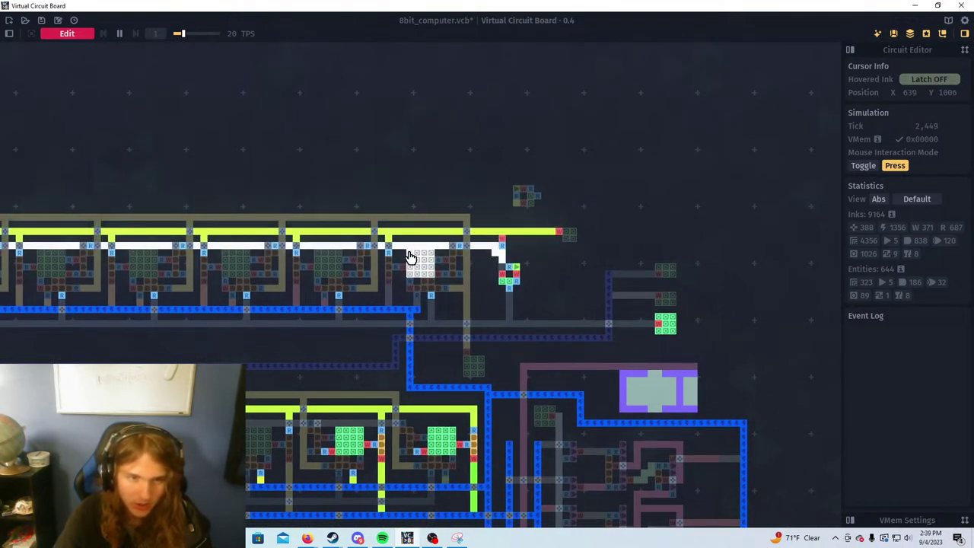
{"action": "left_click_drag", "start_coordinate": [398, 266], "coordinate": [522, 297]}
{"action": "left_click_drag", "start_coordinate": [327, 333], "coordinate": [237, 332]}
{"action": "scroll", "coordinate": [683, 296], "scroll_direction": "up", "scroll_amount": 5}
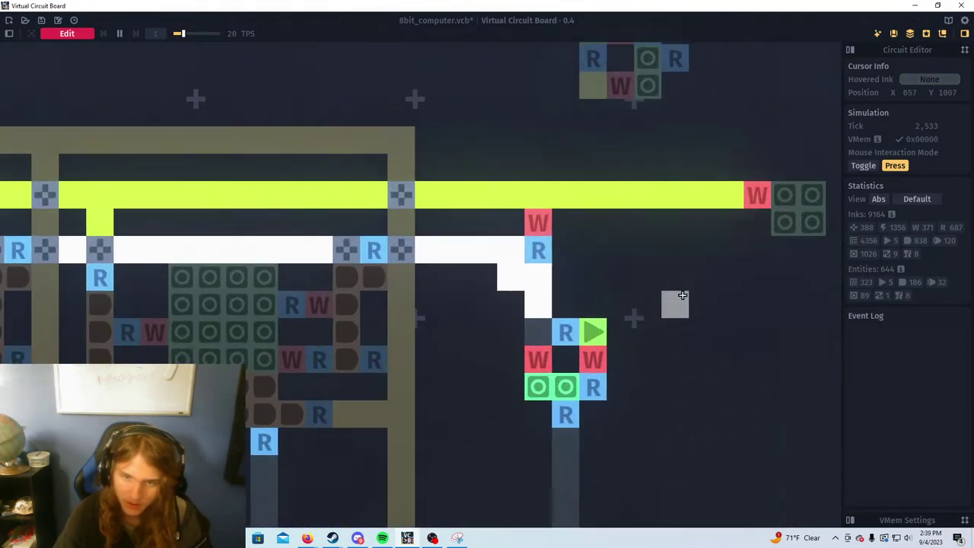
{"action": "scroll", "coordinate": [682, 296], "scroll_direction": "down", "scroll_amount": 2}
{"action": "left_click_drag", "start_coordinate": [682, 296], "coordinate": [660, 363]}
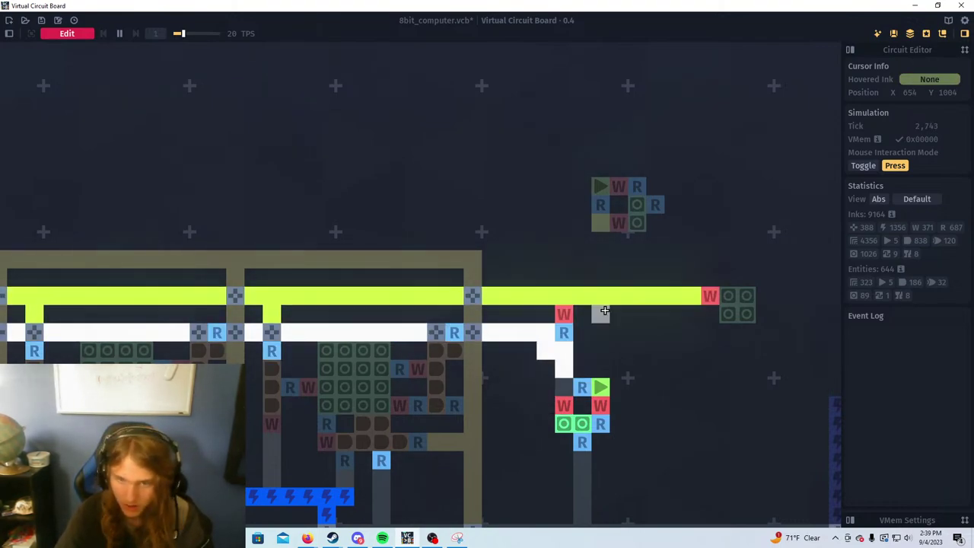
{"action": "scroll", "coordinate": [565, 301], "scroll_direction": "up", "scroll_amount": 2}
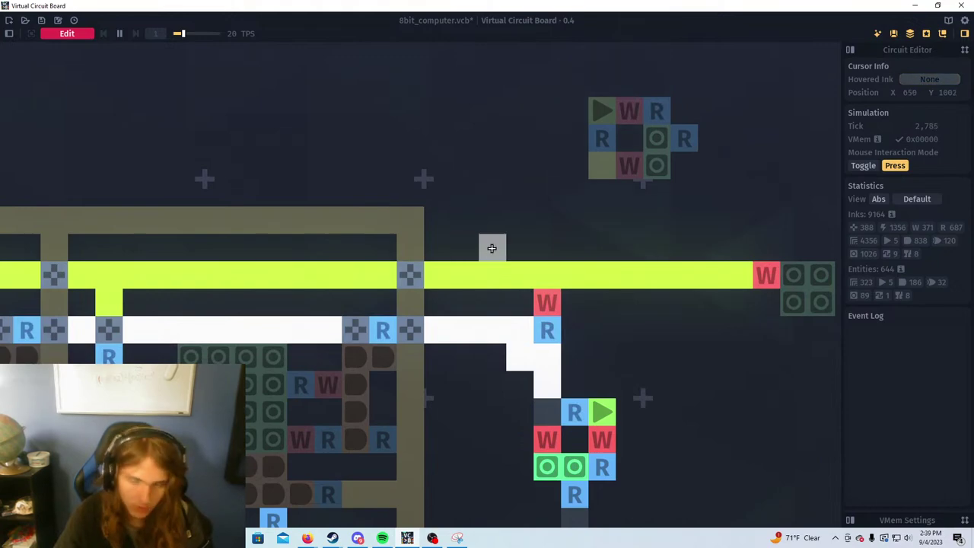
Return to editing with the Array tool and inspect the write and read cells joining the lime and white lines
{"action": "key", "text": "Tab"}
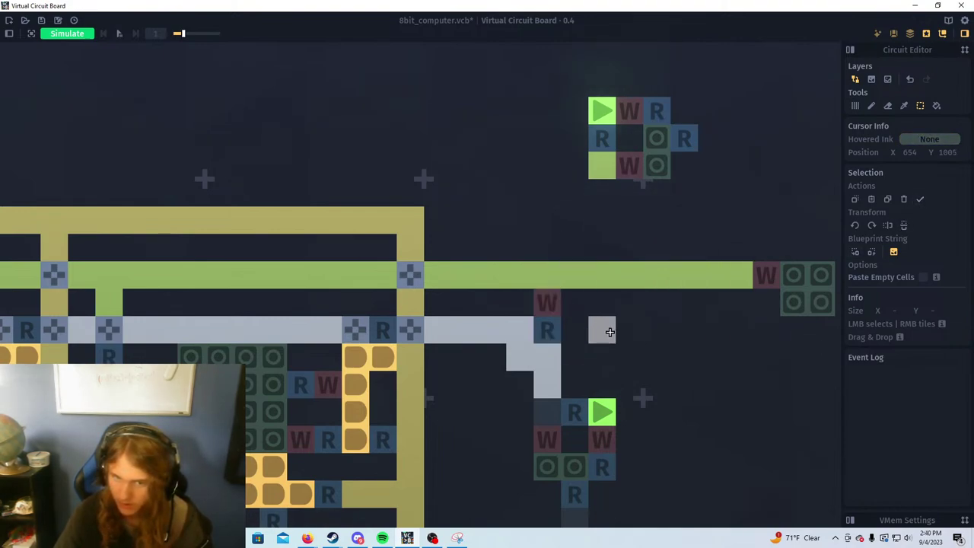
{"action": "left_click", "coordinate": [856, 107]}
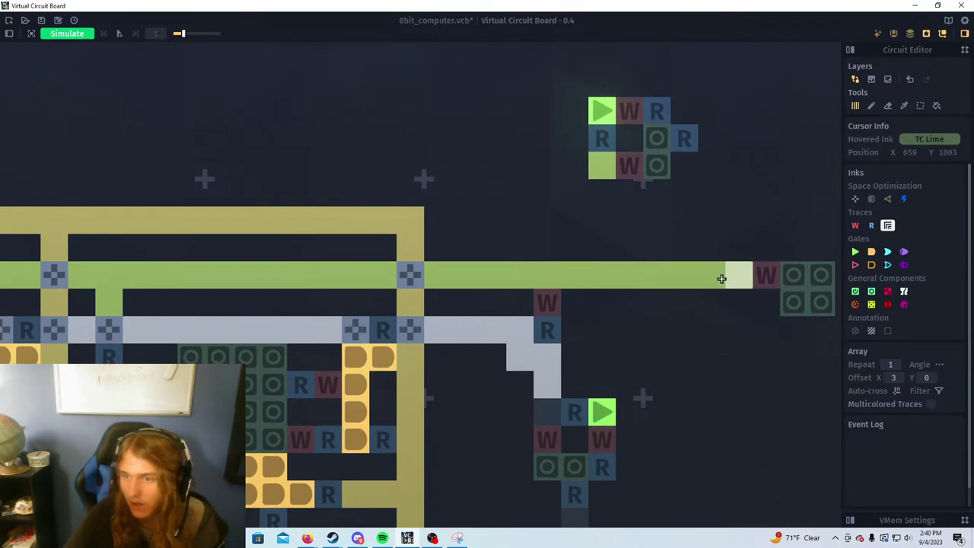
{"action": "scroll", "coordinate": [721, 278], "scroll_direction": "down", "scroll_amount": 5}
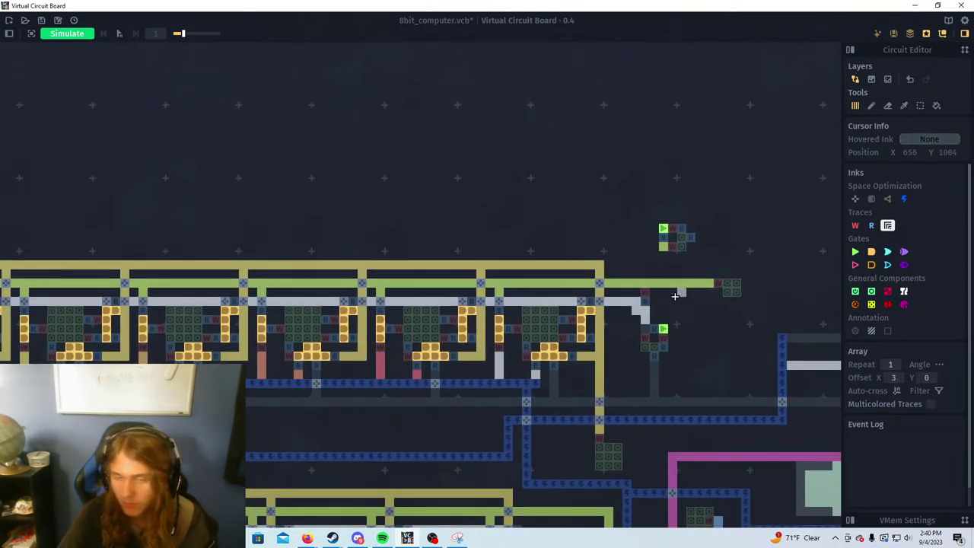
{"action": "left_click_drag", "start_coordinate": [676, 296], "coordinate": [672, 321]}
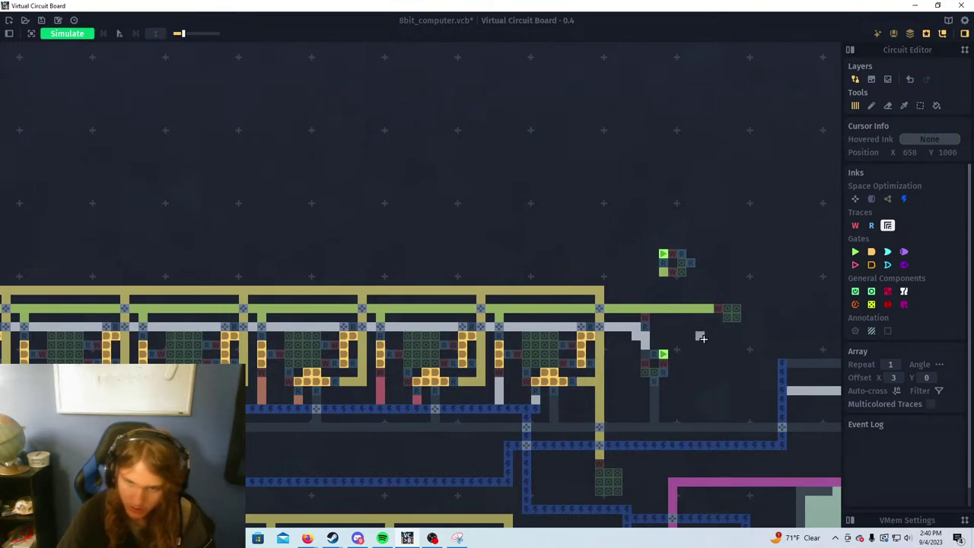
{"action": "scroll", "coordinate": [691, 354], "scroll_direction": "up", "scroll_amount": 3}
{"action": "scroll", "coordinate": [691, 354], "scroll_direction": "down", "scroll_amount": 3}
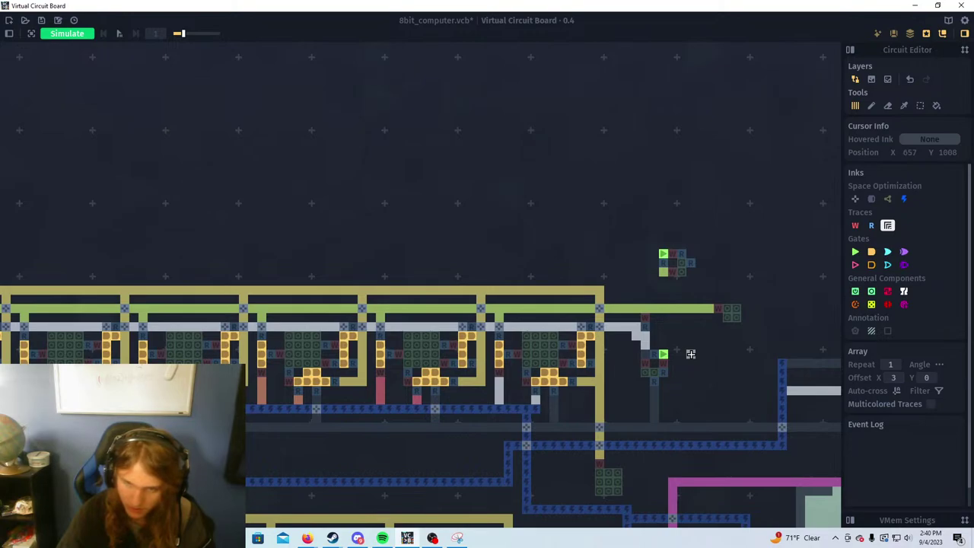
{"action": "scroll", "coordinate": [691, 354], "scroll_direction": "up", "scroll_amount": 3}
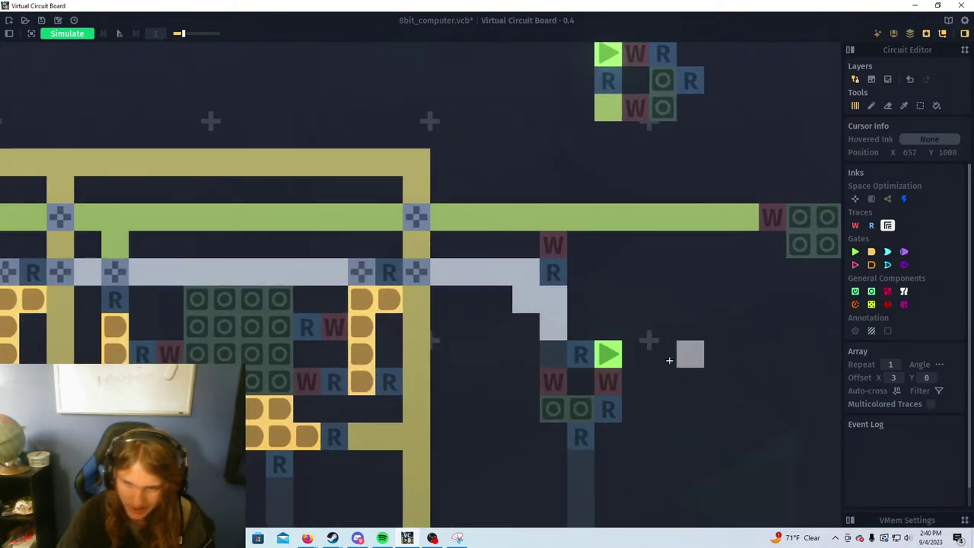
{"action": "scroll", "coordinate": [624, 365], "scroll_direction": "down", "scroll_amount": 4}
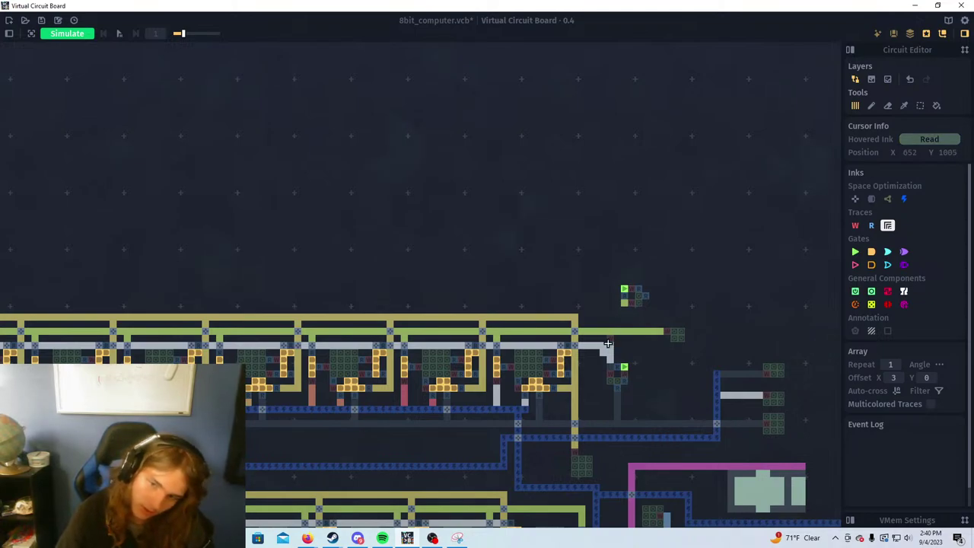
{"action": "scroll", "coordinate": [617, 364], "scroll_direction": "up", "scroll_amount": 4}
{"action": "scroll", "coordinate": [618, 365], "scroll_direction": "down", "scroll_amount": 4}
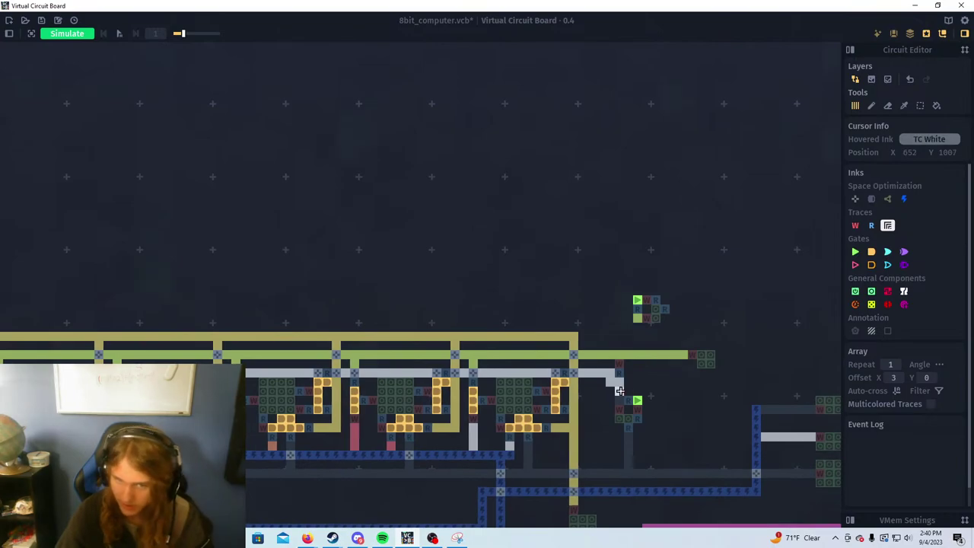
{"action": "scroll", "coordinate": [600, 367], "scroll_direction": "up", "scroll_amount": 4}
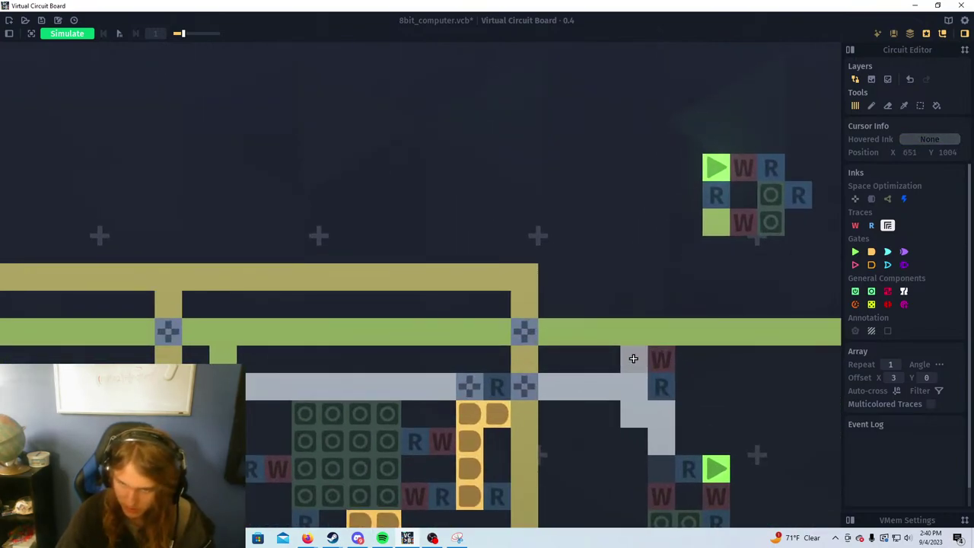
{"action": "mouse_move", "coordinate": [631, 359]}
{"action": "left_mouse_down"}
{"action": "mouse_move", "coordinate": [494, 354]}
{"action": "mouse_move", "coordinate": [507, 348]}
{"action": "mouse_move", "coordinate": [393, 324]}
{"action": "left_mouse_up"}
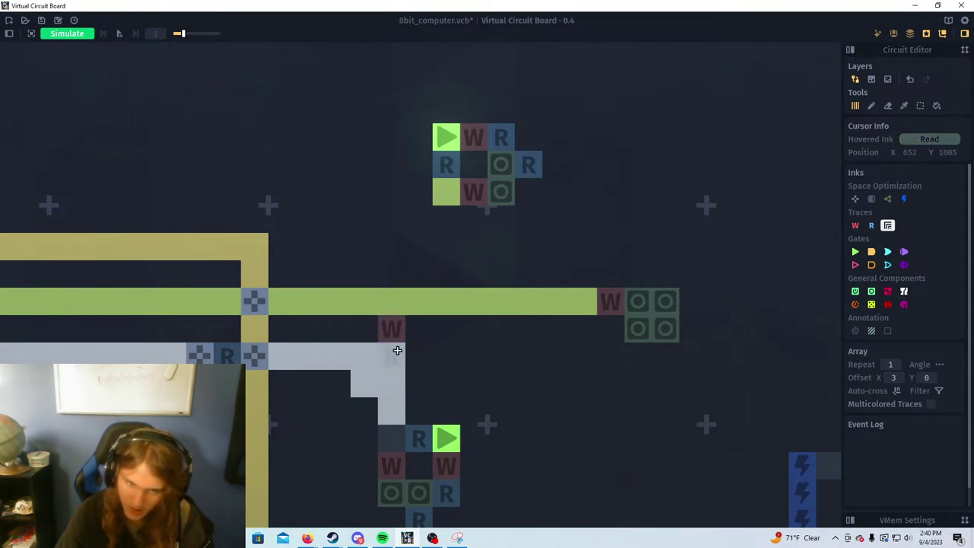
Open the user guide and read the Flow control I and Flow control II pages about Write and Read inks
{"action": "left_click", "coordinate": [9, 34]}
{"action": "scroll", "coordinate": [68, 156], "scroll_direction": "up", "scroll_amount": 2}
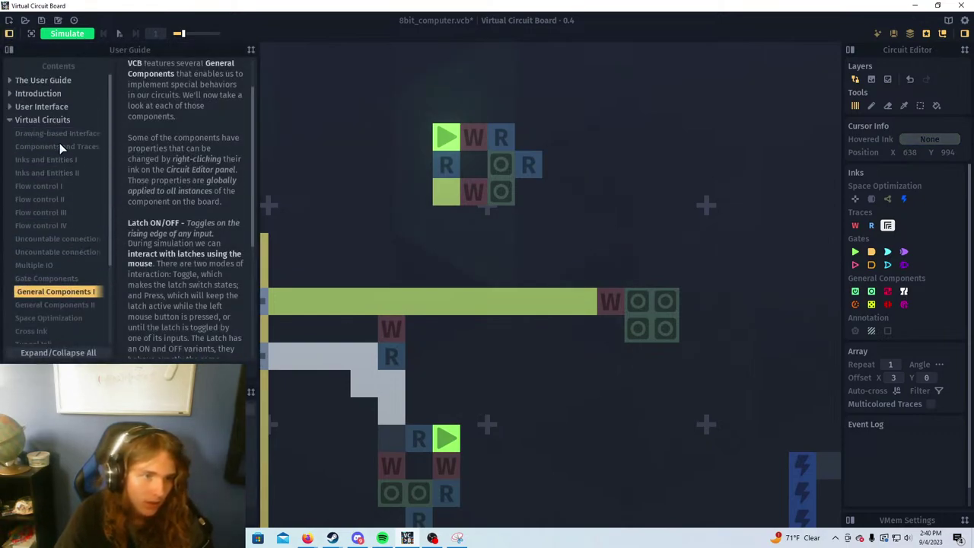
{"action": "left_click", "coordinate": [66, 185]}
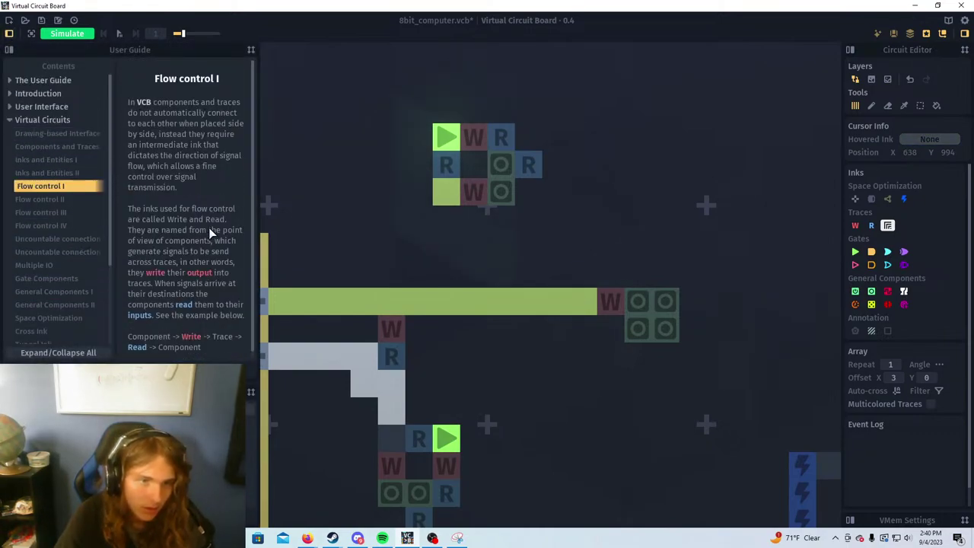
{"action": "scroll", "coordinate": [209, 228], "scroll_direction": "down", "scroll_amount": 1}
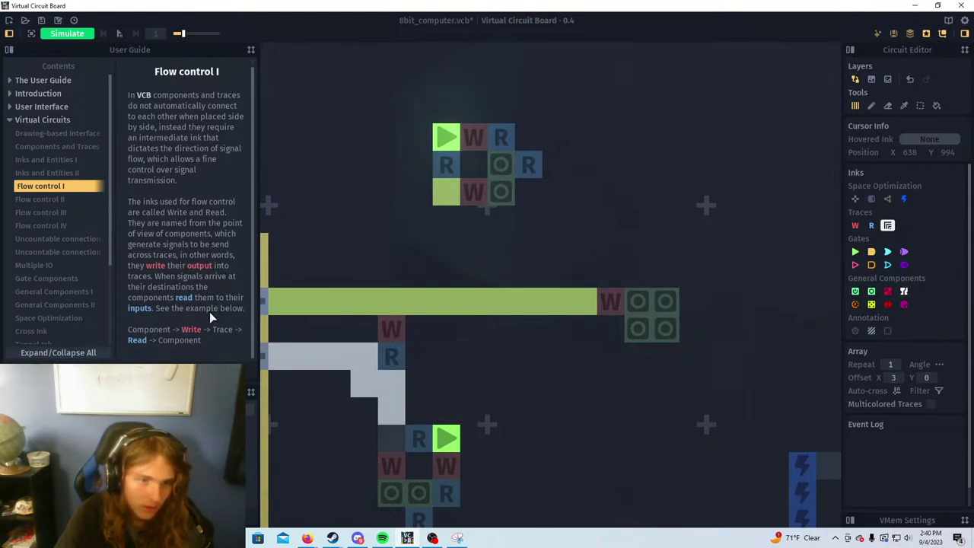
{"action": "left_click", "coordinate": [71, 200]}
{"action": "scroll", "coordinate": [171, 274], "scroll_direction": "down", "scroll_amount": 5}
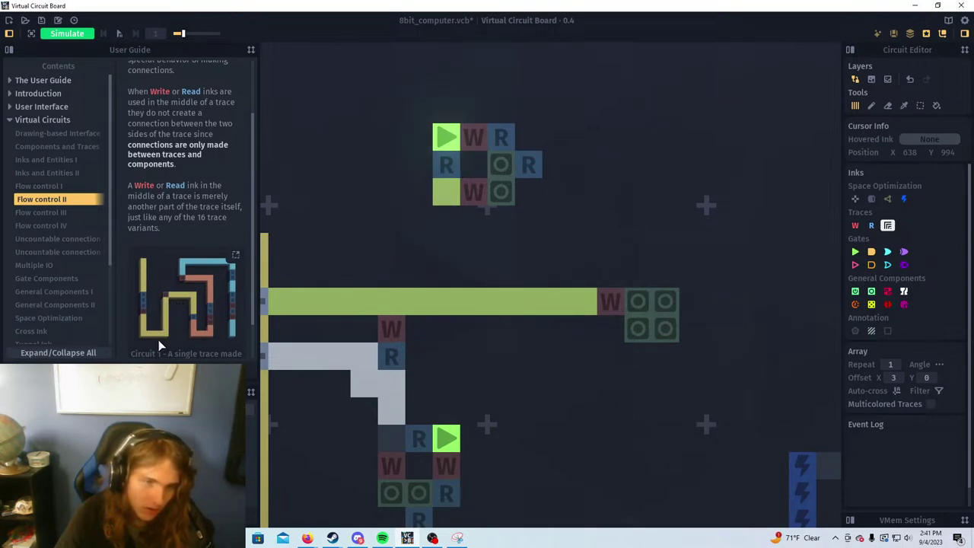
{"action": "scroll", "coordinate": [149, 268], "scroll_direction": "down", "scroll_amount": 1}
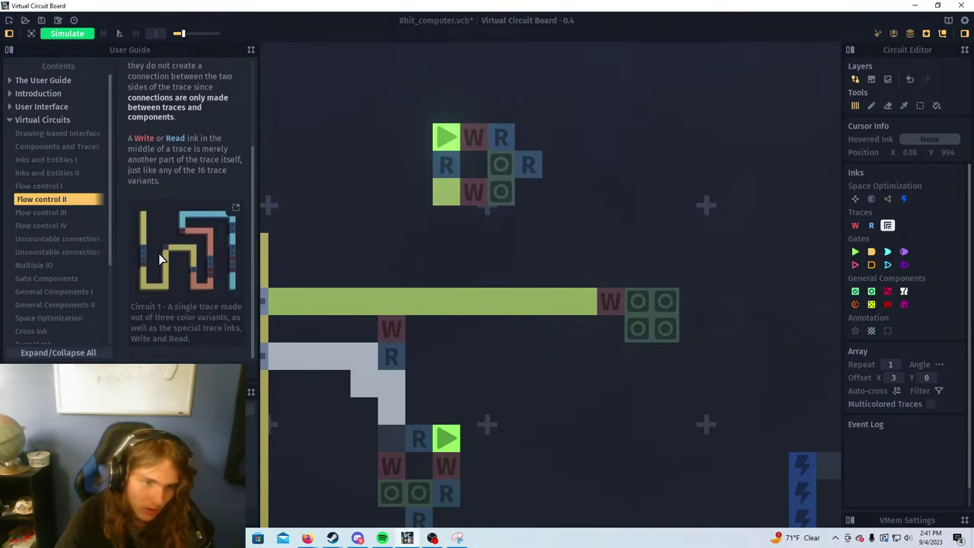
{"action": "scroll", "coordinate": [177, 288], "scroll_direction": "up", "scroll_amount": 1}
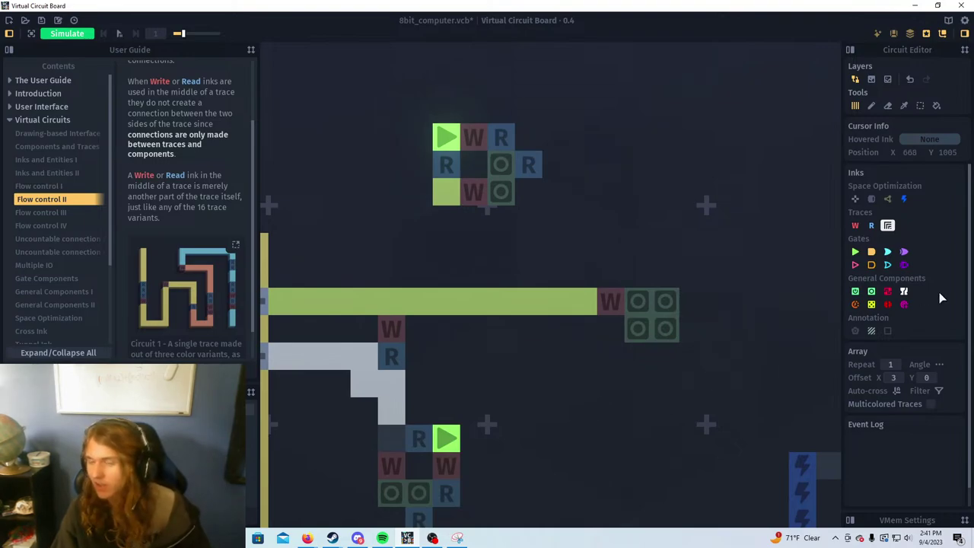
Erase the write and read cells between the lime and white lines and the white trace cell directly below them
{"action": "left_click", "coordinate": [887, 227]}
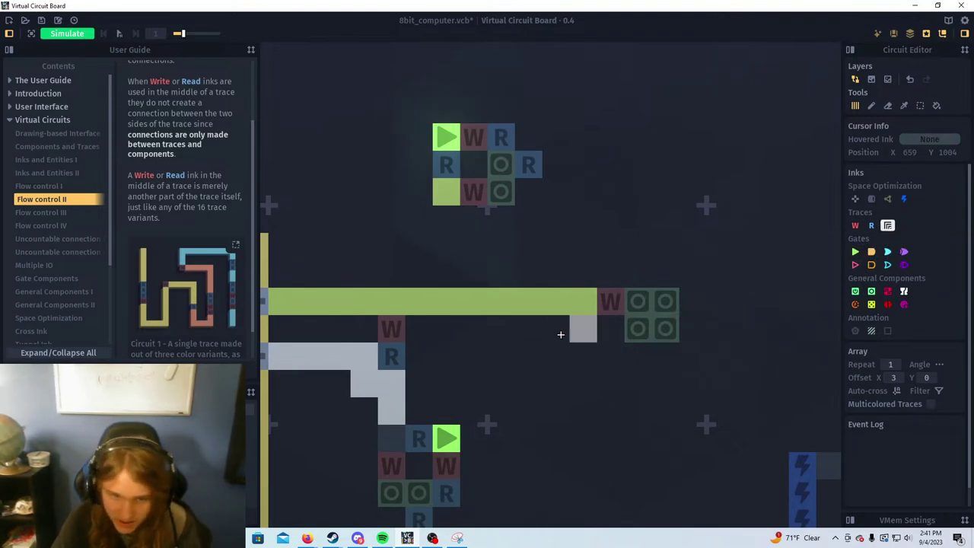
{"action": "left_click", "coordinate": [389, 328]}
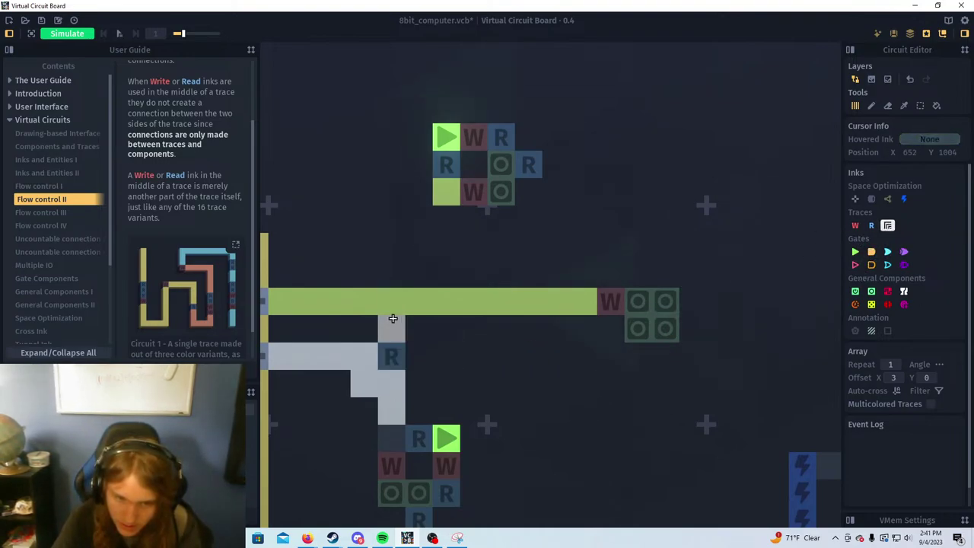
{"action": "left_click", "coordinate": [391, 355]}
{"action": "left_click", "coordinate": [391, 383]}
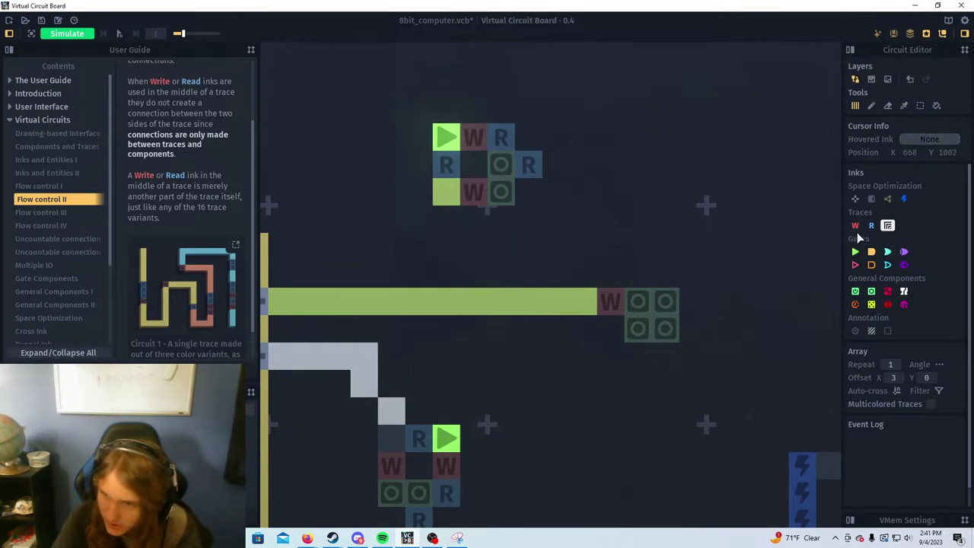
Stack a write cell, a buffer gate and a read cell below the lime line, and erase the white line's leftover corner cell
{"action": "left_click", "coordinate": [871, 226]}
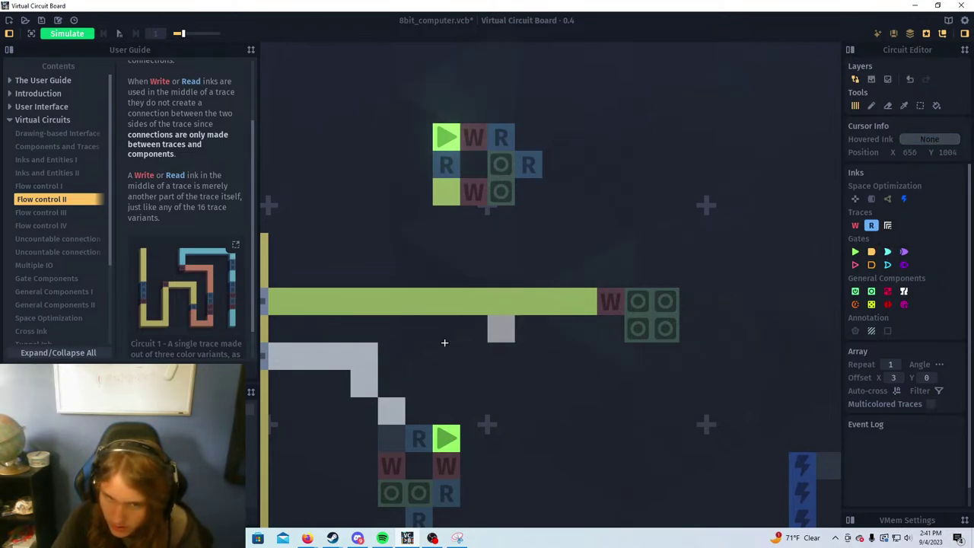
{"action": "left_click", "coordinate": [393, 381]}
{"action": "left_click", "coordinate": [391, 329]}
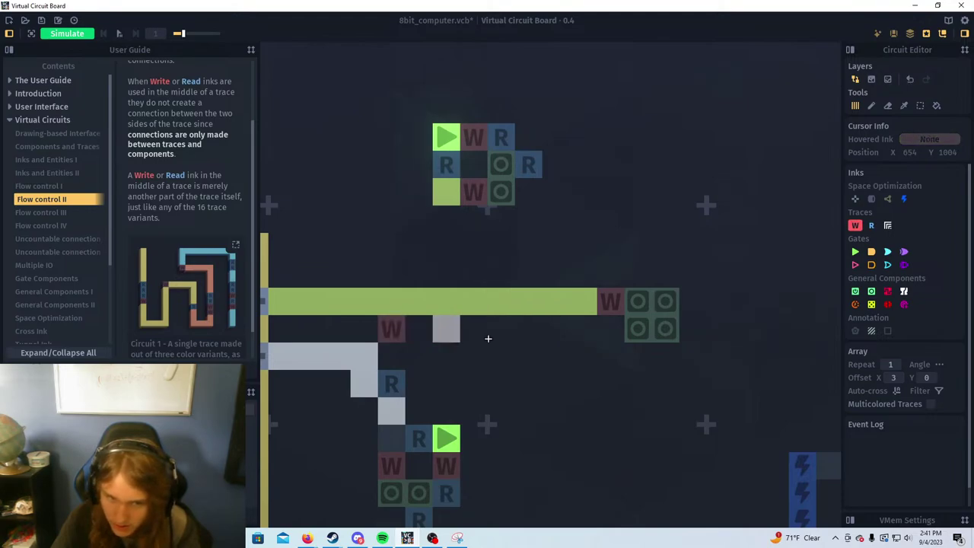
{"action": "left_click", "coordinate": [856, 252]}
{"action": "left_click", "coordinate": [402, 349]}
{"action": "left_click_drag", "start_coordinate": [420, 348], "coordinate": [536, 343]}
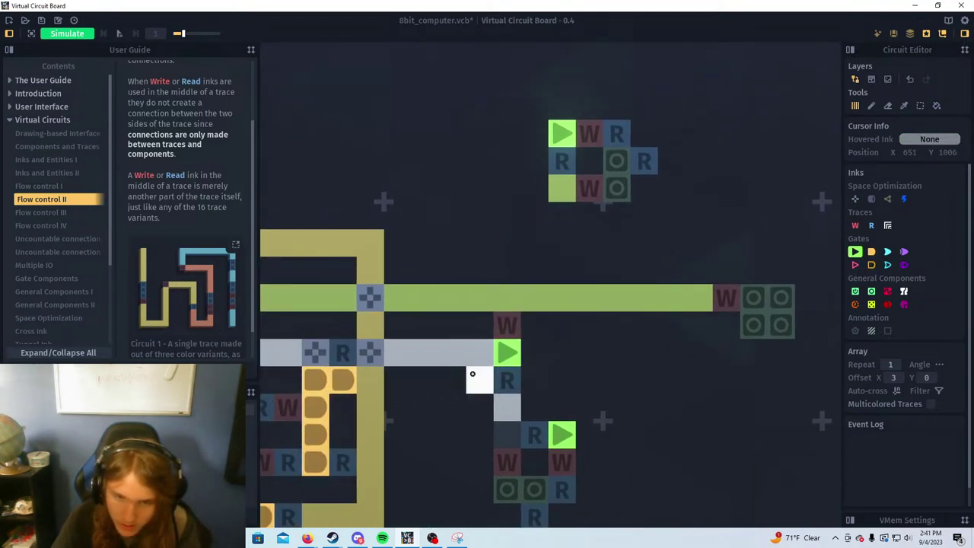
Try a read cell between the white line's end and the new buffer, with a brief simulation run
{"action": "left_click", "coordinate": [871, 225]}
{"action": "scroll", "coordinate": [547, 397], "scroll_direction": "down", "scroll_amount": 3}
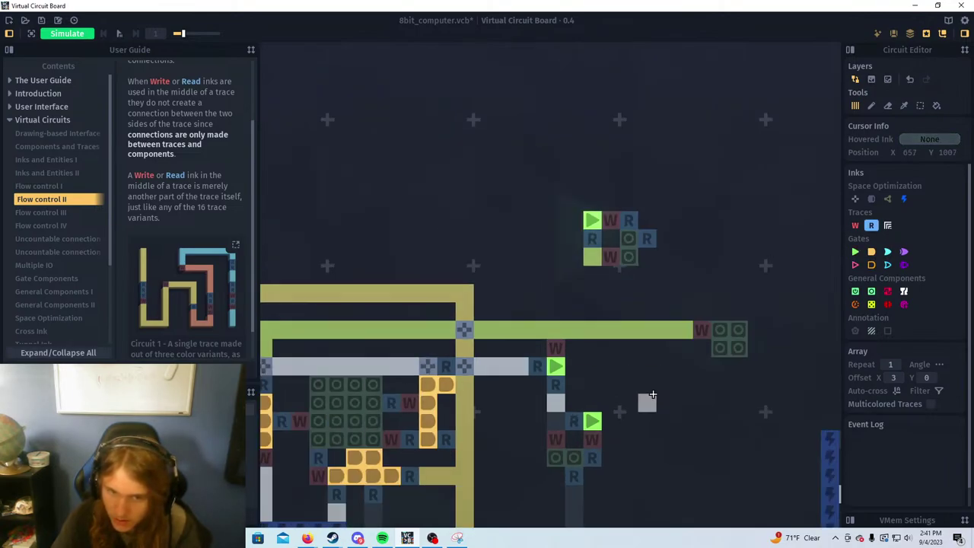
{"action": "scroll", "coordinate": [547, 396], "scroll_direction": "down", "scroll_amount": 2}
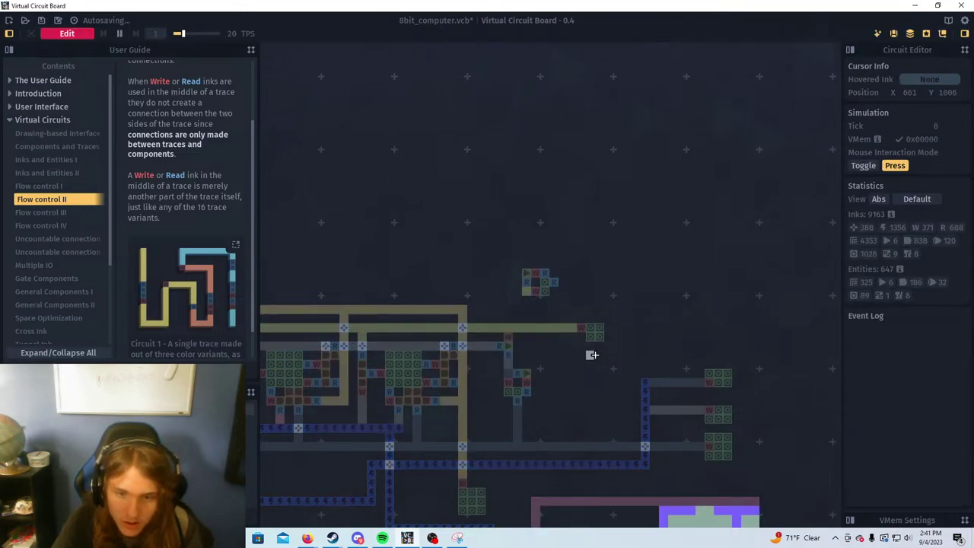
{"action": "scroll", "coordinate": [592, 354], "scroll_direction": "down", "scroll_amount": 2}
{"action": "key", "text": "space"}
{"action": "scroll", "coordinate": [554, 356], "scroll_direction": "up", "scroll_amount": 4}
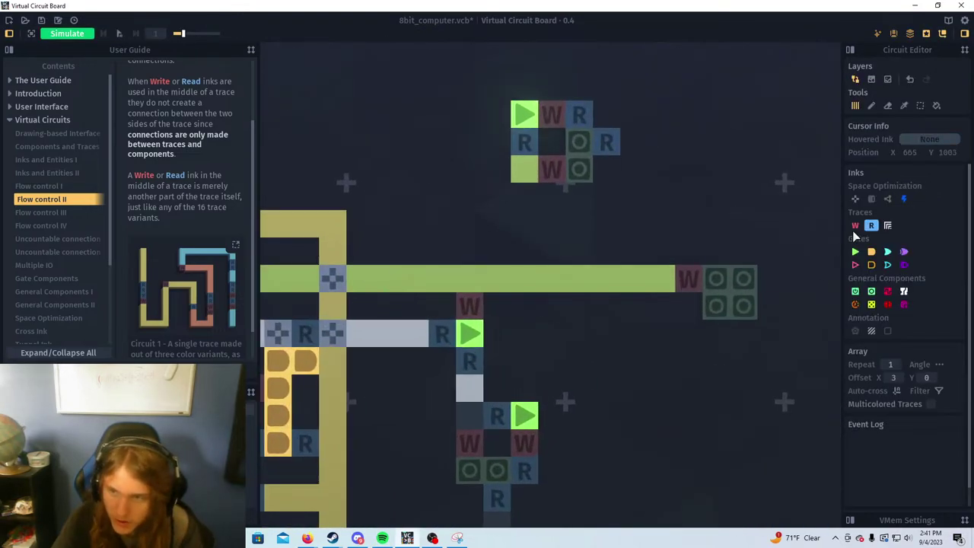
Replace the read cell between the white line and the buffer with a write cell and run the simulation to check the AC row
{"action": "left_click", "coordinate": [856, 225]}
{"action": "left_click", "coordinate": [441, 333]}
{"action": "key", "text": "space"}
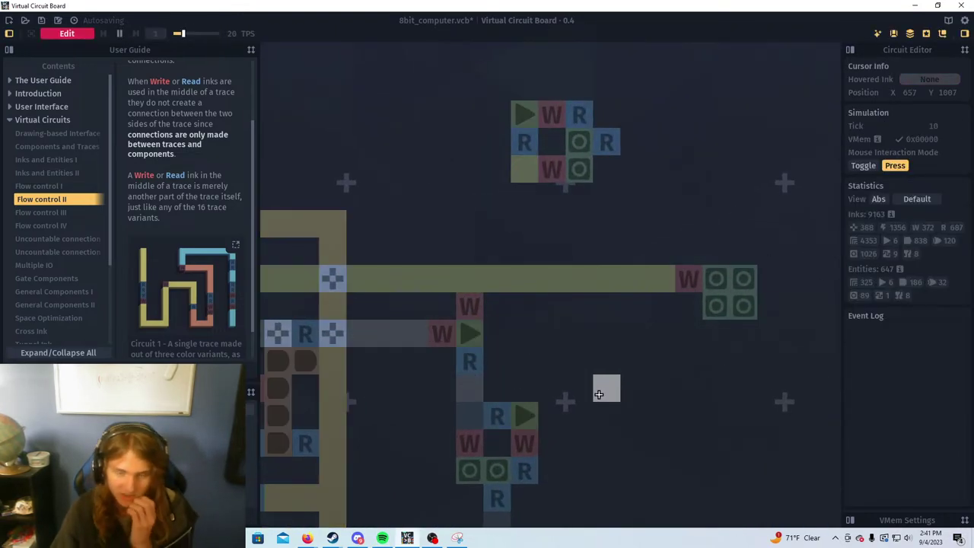
{"action": "scroll", "coordinate": [599, 394], "scroll_direction": "down", "scroll_amount": 4}
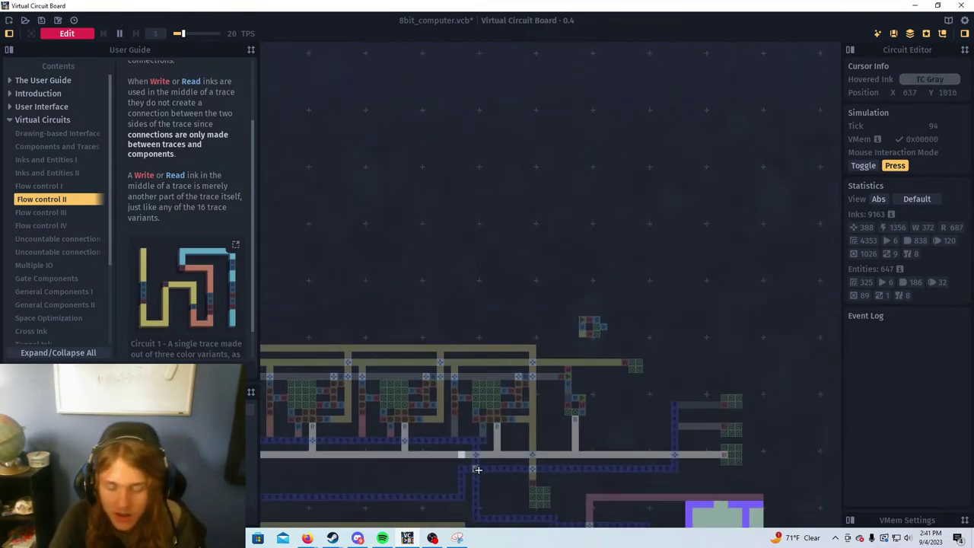
{"action": "left_click_drag", "start_coordinate": [581, 419], "coordinate": [520, 391]}
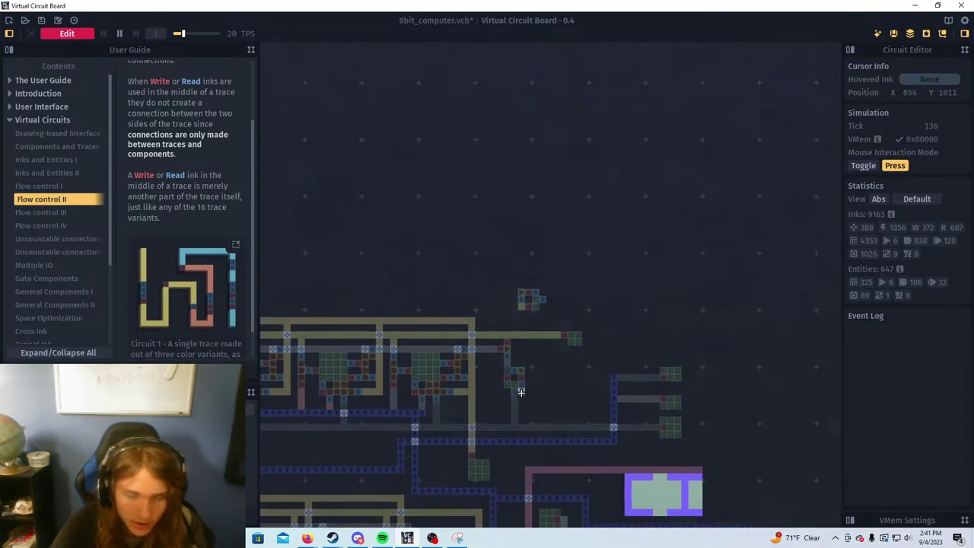
{"action": "scroll", "coordinate": [558, 363], "scroll_direction": "down", "scroll_amount": 1}
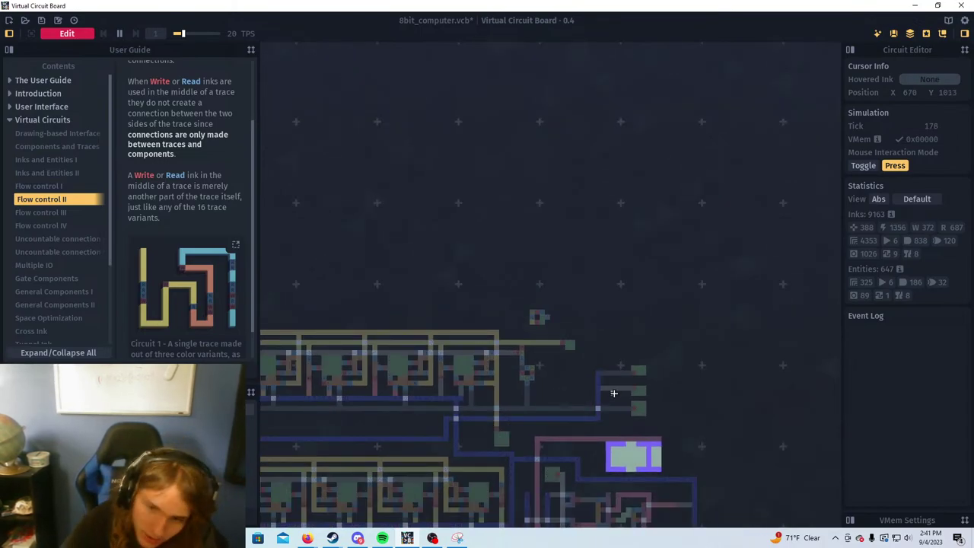
Set mouse interaction to Toggle and switch on the lowest control latch plus the two rightmost latches of both lower register rows
{"action": "left_click_drag", "start_coordinate": [630, 418], "coordinate": [612, 343]}
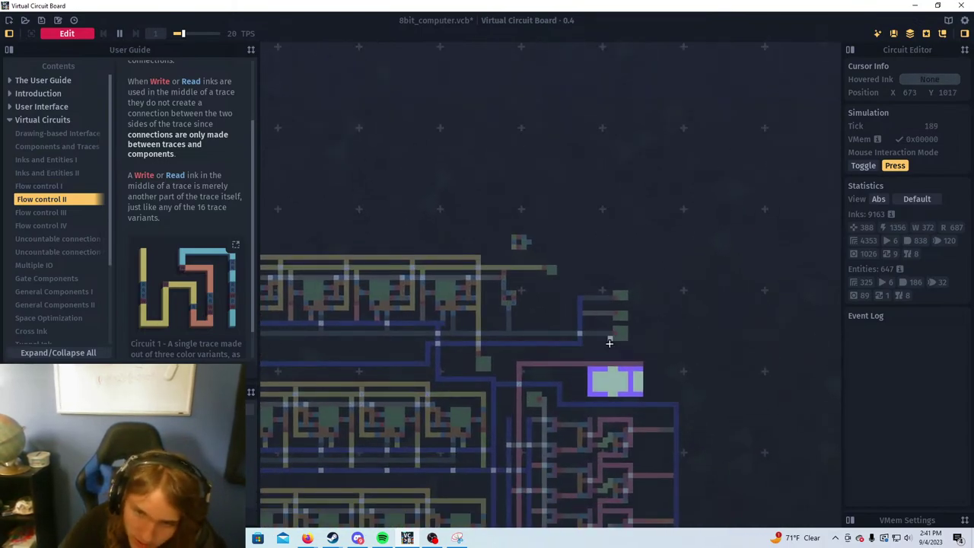
{"action": "left_click", "coordinate": [863, 166]}
{"action": "scroll", "coordinate": [670, 386], "scroll_direction": "down", "scroll_amount": 2}
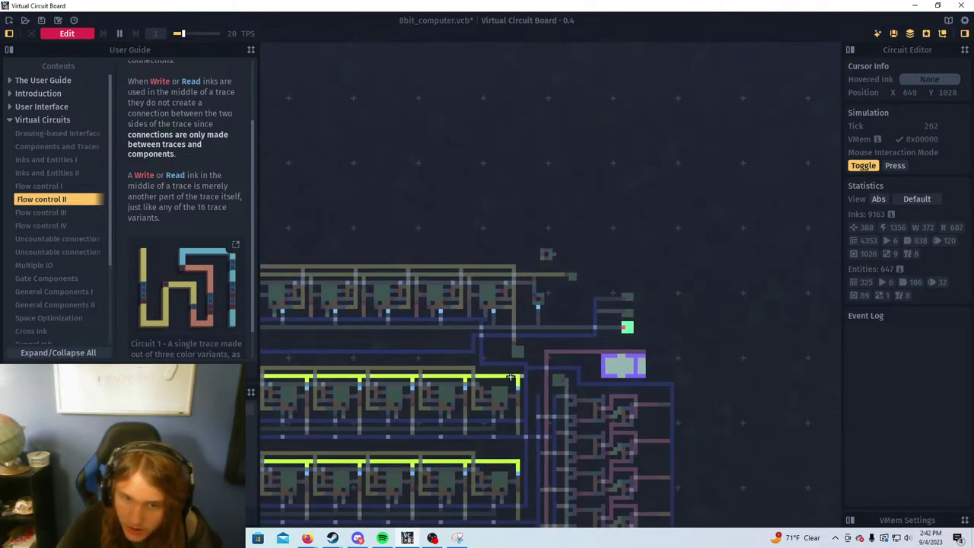
{"action": "left_click", "coordinate": [496, 393]}
{"action": "scroll", "coordinate": [455, 409], "scroll_direction": "down", "scroll_amount": 1}
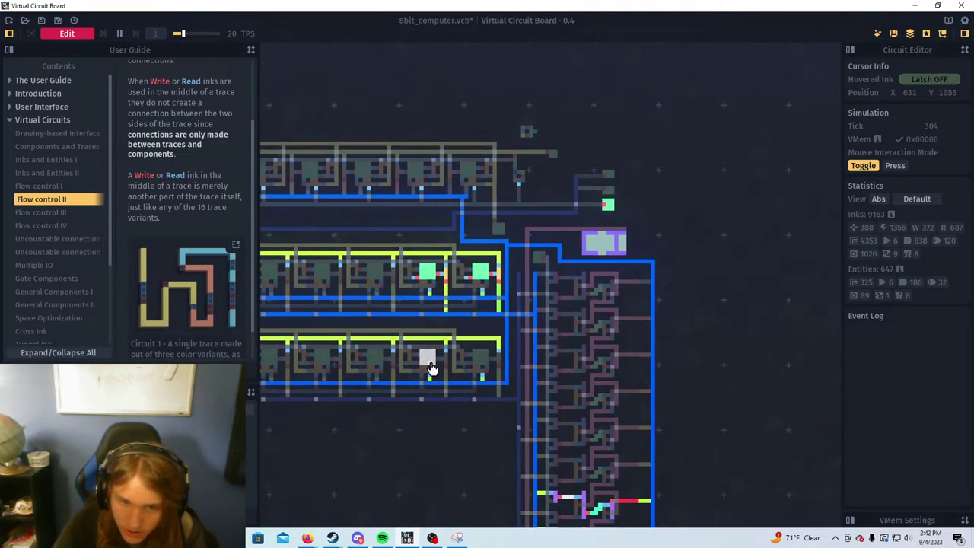
{"action": "scroll", "coordinate": [442, 372], "scroll_direction": "down", "scroll_amount": 1}
{"action": "scroll", "coordinate": [443, 373], "scroll_direction": "up", "scroll_amount": 1}
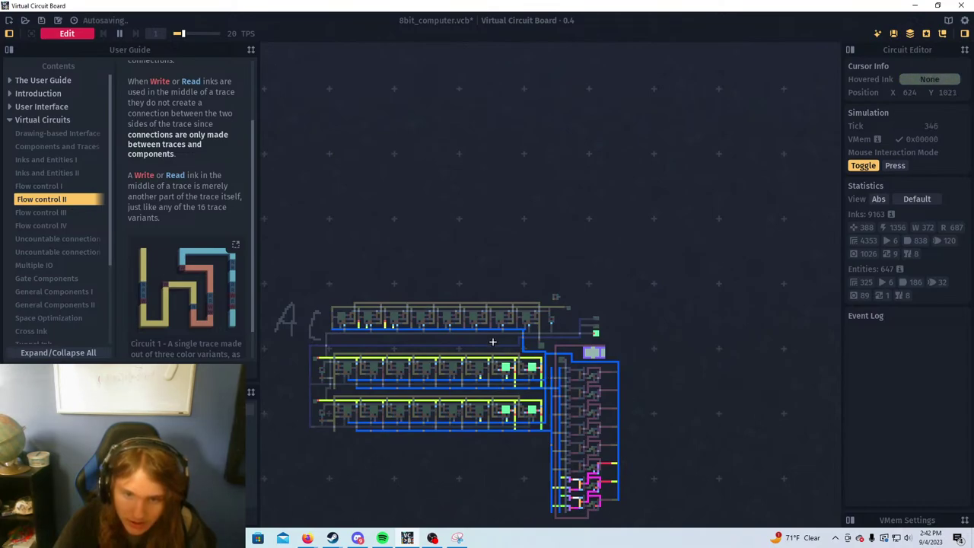
Set mouse interaction to Press, examine the AC row's latches and trigger circuit, and end the simulation
{"action": "scroll", "coordinate": [599, 315], "scroll_direction": "up", "scroll_amount": 2}
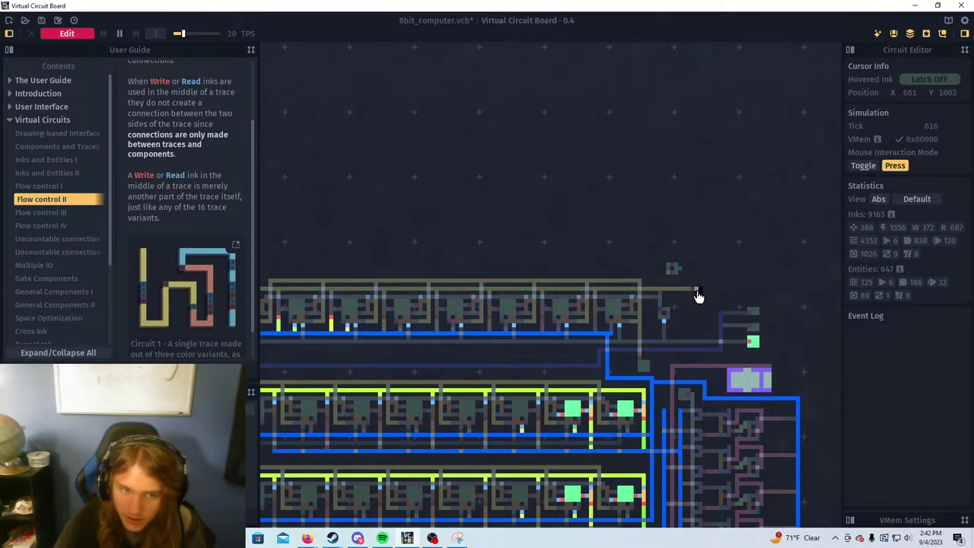
{"action": "scroll", "coordinate": [355, 320], "scroll_direction": "up", "scroll_amount": 8}
{"action": "left_click_drag", "start_coordinate": [352, 322], "coordinate": [409, 357]}
{"action": "scroll", "coordinate": [570, 396], "scroll_direction": "down", "scroll_amount": 5}
{"action": "scroll", "coordinate": [571, 393], "scroll_direction": "down", "scroll_amount": 4}
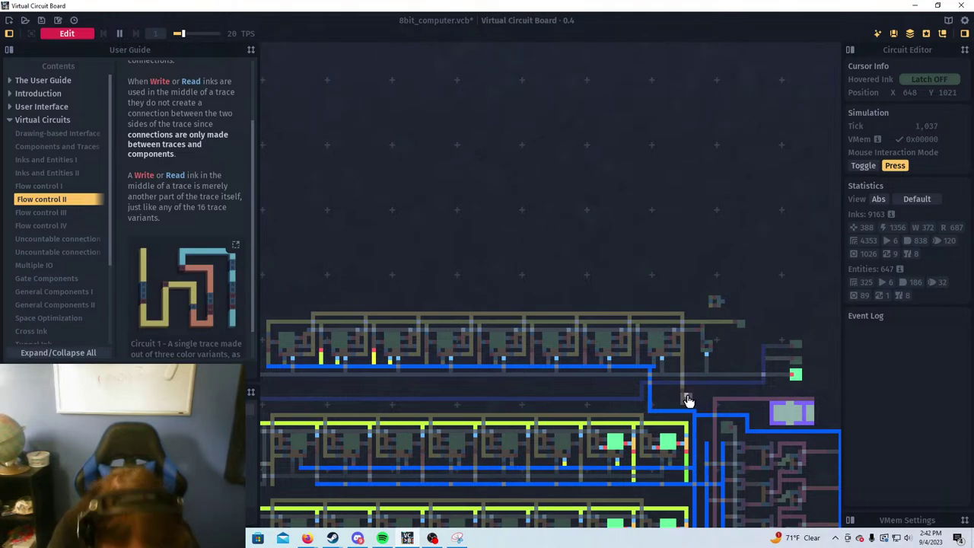
{"action": "key", "text": "space"}
Place a cross on the lime line directly above the buffer's write cell and run a brief simulation
{"action": "scroll", "coordinate": [726, 336], "scroll_direction": "up", "scroll_amount": 4}
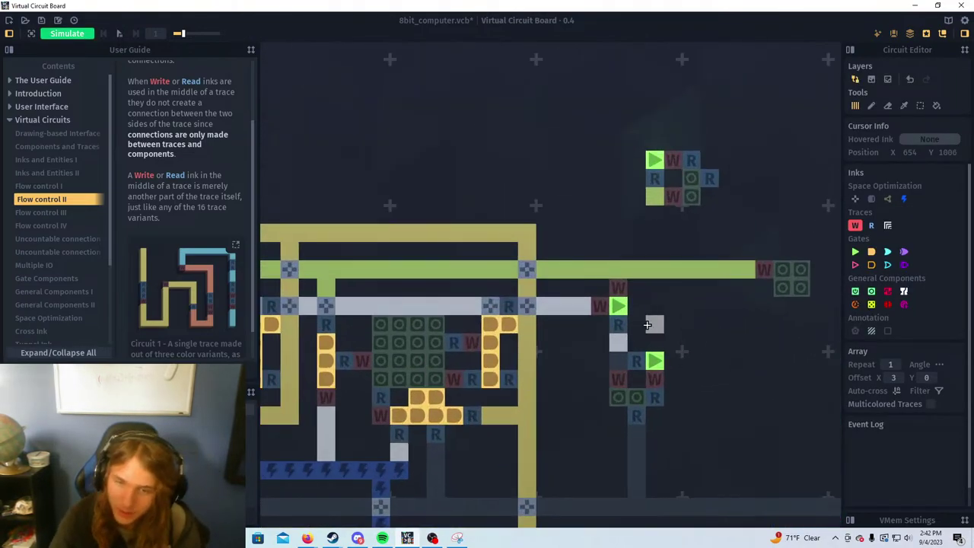
{"action": "scroll", "coordinate": [523, 287], "scroll_direction": "up", "scroll_amount": 1}
{"action": "scroll", "coordinate": [584, 290], "scroll_direction": "down", "scroll_amount": 1}
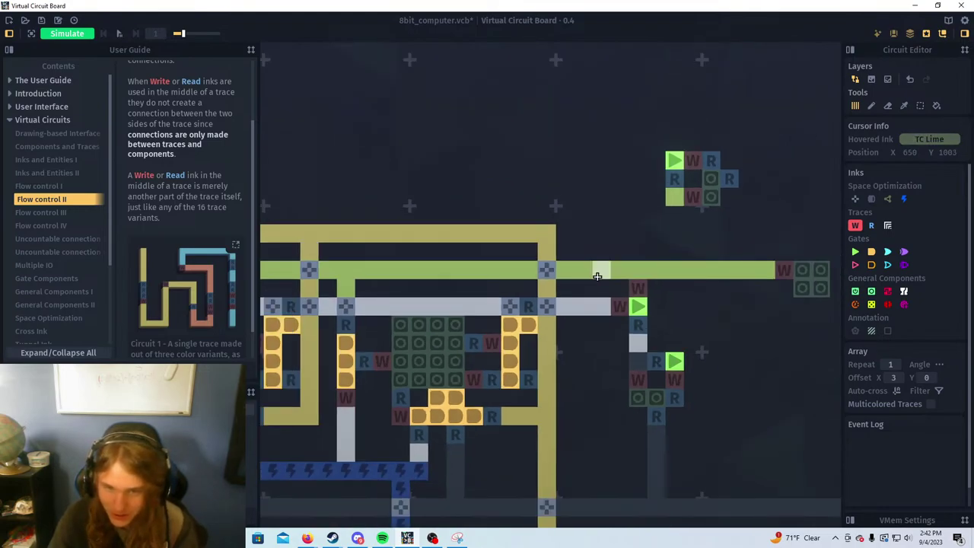
{"action": "left_click_drag", "start_coordinate": [597, 276], "coordinate": [571, 299]}
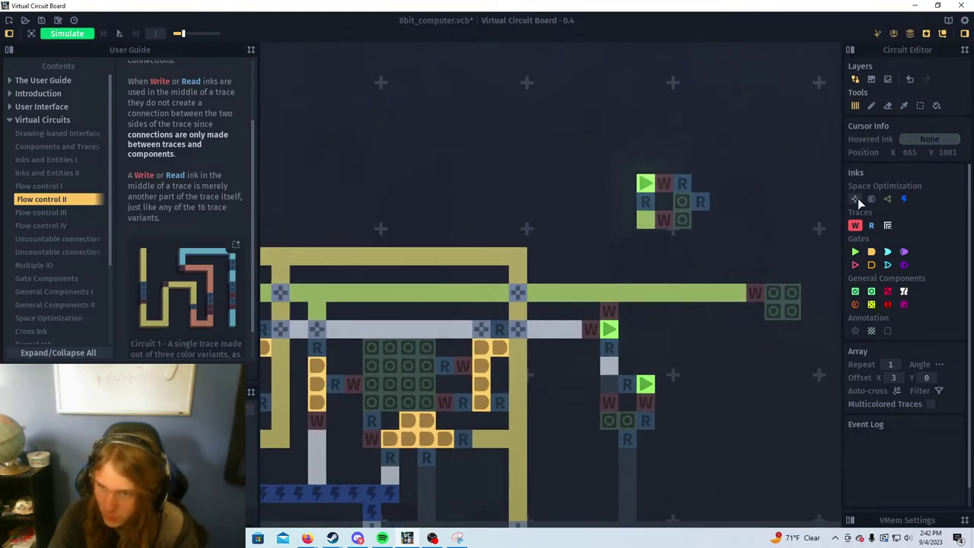
{"action": "left_click", "coordinate": [857, 199]}
{"action": "left_click", "coordinate": [609, 293]}
{"action": "key", "text": "Tab"}
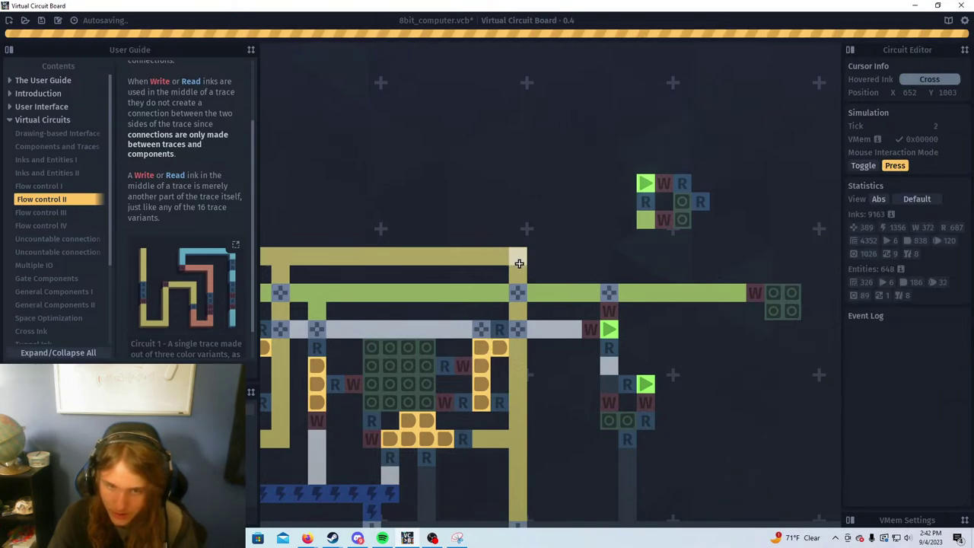
{"action": "key", "text": "Tab"}
Extend the AC row's upper yellow line past its corner and down to the new cross, erasing the stray cell
{"action": "left_click", "coordinate": [520, 259], "text": "alt"}
{"action": "left_click_drag", "start_coordinate": [609, 275], "coordinate": [532, 254]}
{"action": "right_click", "coordinate": [590, 275]}
{"action": "left_click", "coordinate": [609, 260]}
{"action": "scroll", "coordinate": [610, 292], "scroll_direction": "down", "scroll_amount": 1}
{"action": "left_click_drag", "start_coordinate": [698, 311], "coordinate": [593, 391]}
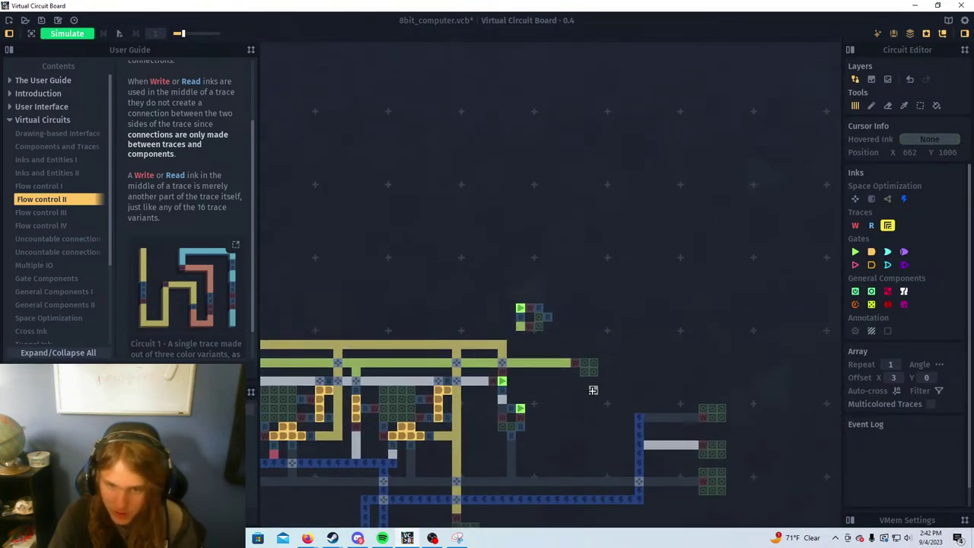
Start the simulation in Toggle mode and switch on the two rightmost latches in both lower register rows
{"action": "scroll", "coordinate": [585, 373], "scroll_direction": "up", "scroll_amount": 2}
{"action": "left_click_drag", "start_coordinate": [476, 393], "coordinate": [695, 357]}
{"action": "scroll", "coordinate": [659, 372], "scroll_direction": "down", "scroll_amount": 3}
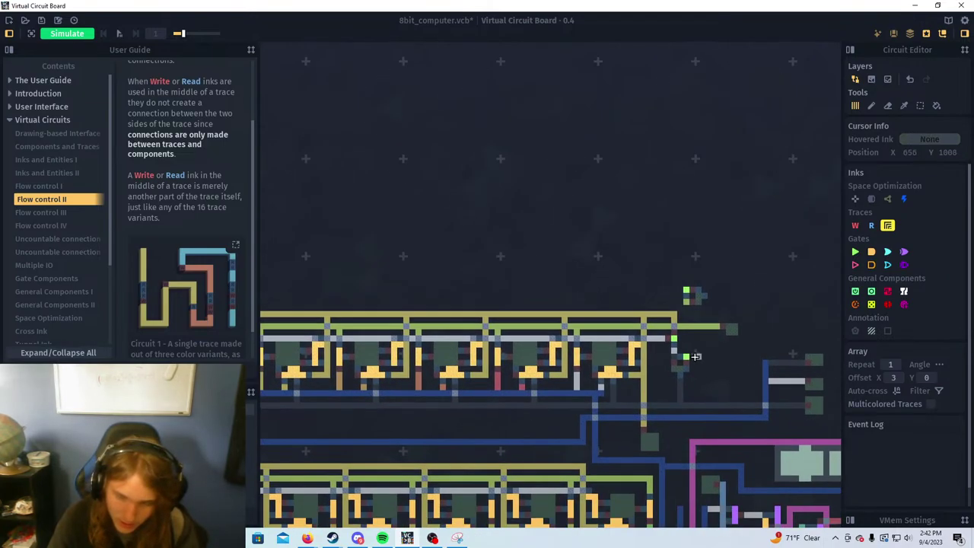
{"action": "key", "text": "Tab"}
{"action": "scroll", "coordinate": [694, 356], "scroll_direction": "down", "scroll_amount": 1}
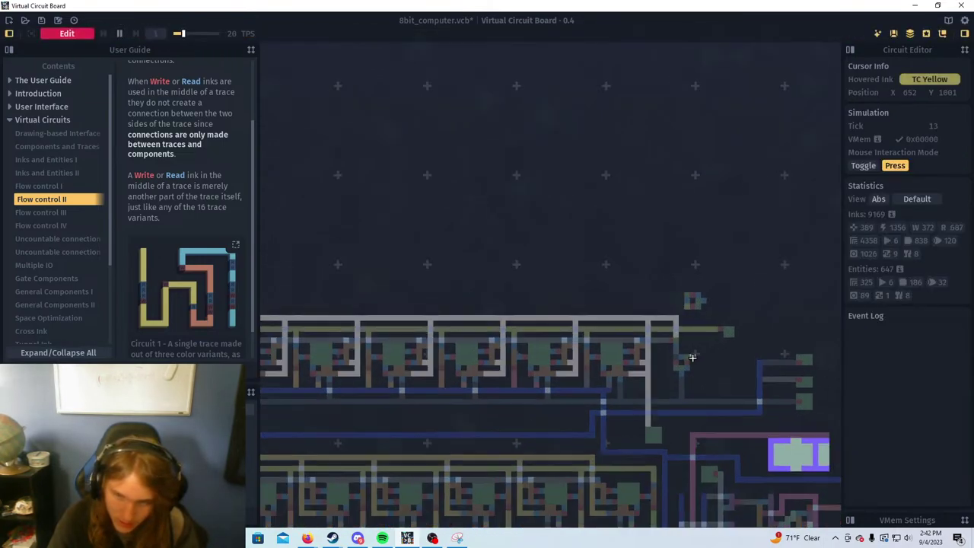
{"action": "scroll", "coordinate": [729, 368], "scroll_direction": "down", "scroll_amount": 1}
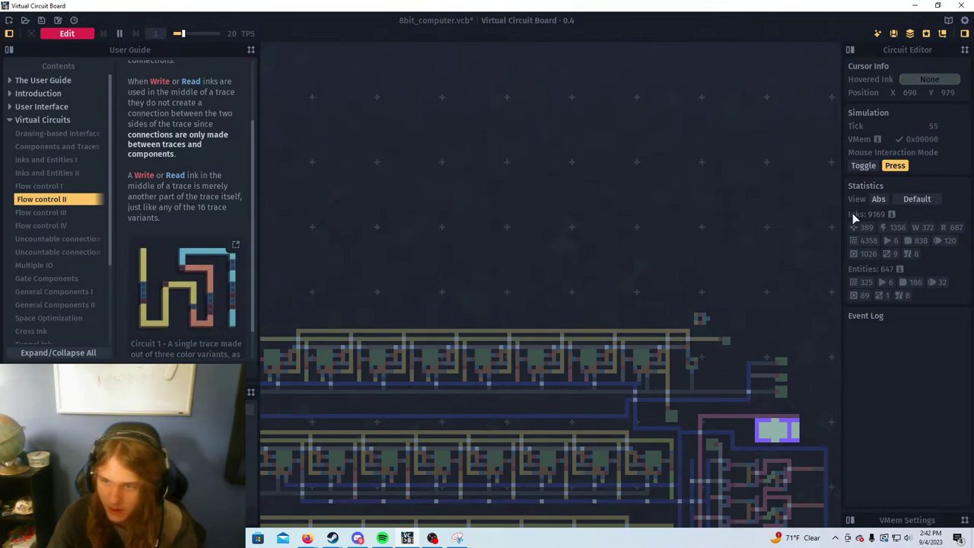
{"action": "left_click", "coordinate": [868, 168]}
{"action": "scroll", "coordinate": [658, 422], "scroll_direction": "down", "scroll_amount": 1}
{"action": "left_click", "coordinate": [671, 450]}
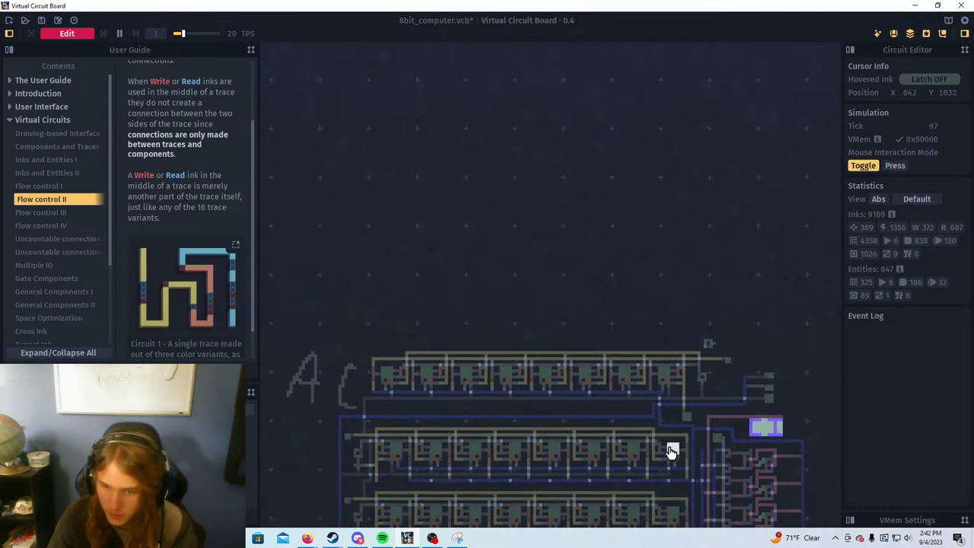
{"action": "left_click", "coordinate": [636, 452]}
{"action": "left_click_drag", "start_coordinate": [626, 406], "coordinate": [562, 295]}
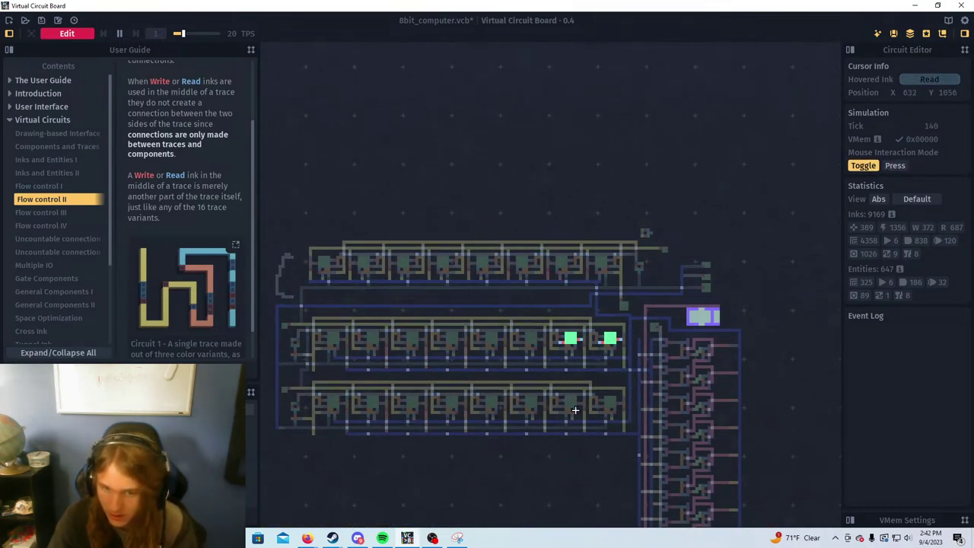
{"action": "left_click", "coordinate": [571, 403]}
{"action": "left_click", "coordinate": [611, 403]}
Switch on the lowest control latch and examine the AC row, both register rows and the adder
{"action": "left_click_drag", "start_coordinate": [687, 345], "coordinate": [757, 439]}
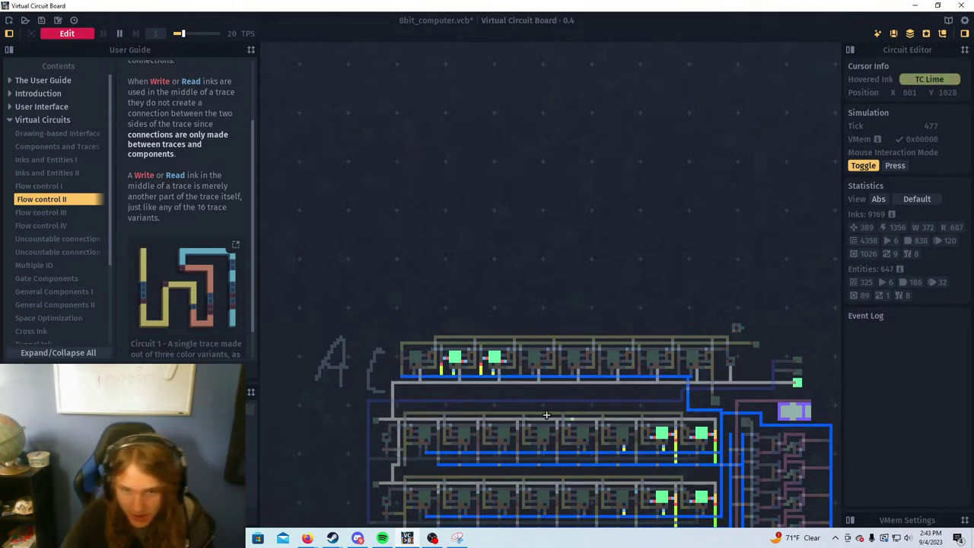
{"action": "left_click_drag", "start_coordinate": [455, 386], "coordinate": [412, 382]}
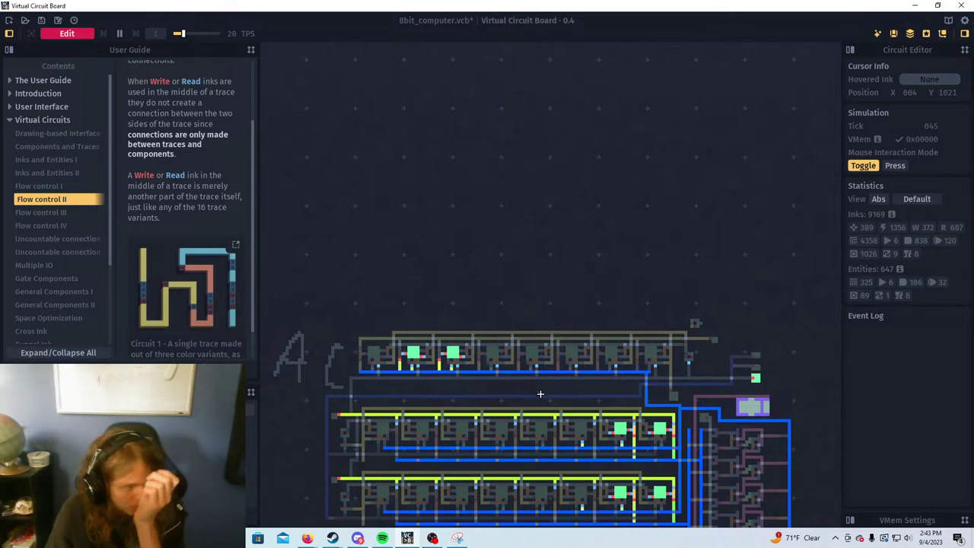
{"action": "scroll", "coordinate": [511, 361], "scroll_direction": "up", "scroll_amount": 1}
{"action": "left_click_drag", "start_coordinate": [511, 404], "coordinate": [399, 370]}
{"action": "scroll", "coordinate": [372, 353], "scroll_direction": "down", "scroll_amount": 2}
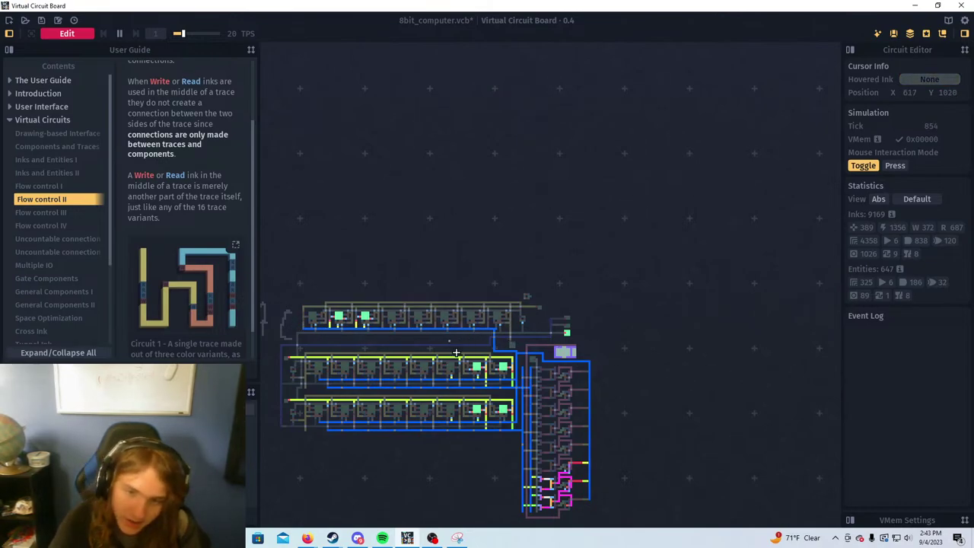
{"action": "scroll", "coordinate": [542, 485], "scroll_direction": "up", "scroll_amount": 3}
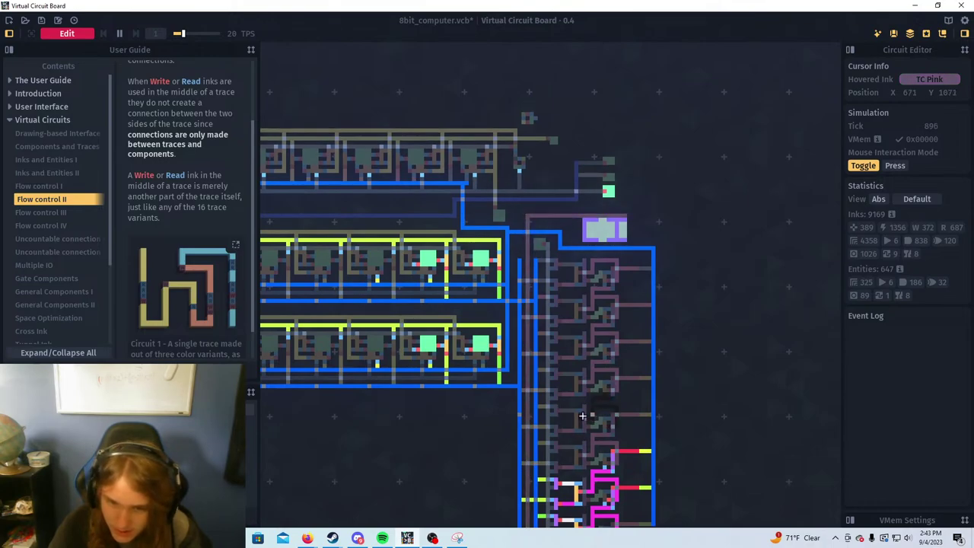
{"action": "scroll", "coordinate": [444, 456], "scroll_direction": "down", "scroll_amount": 3}
{"action": "scroll", "coordinate": [444, 457], "scroll_direction": "up", "scroll_amount": 3}
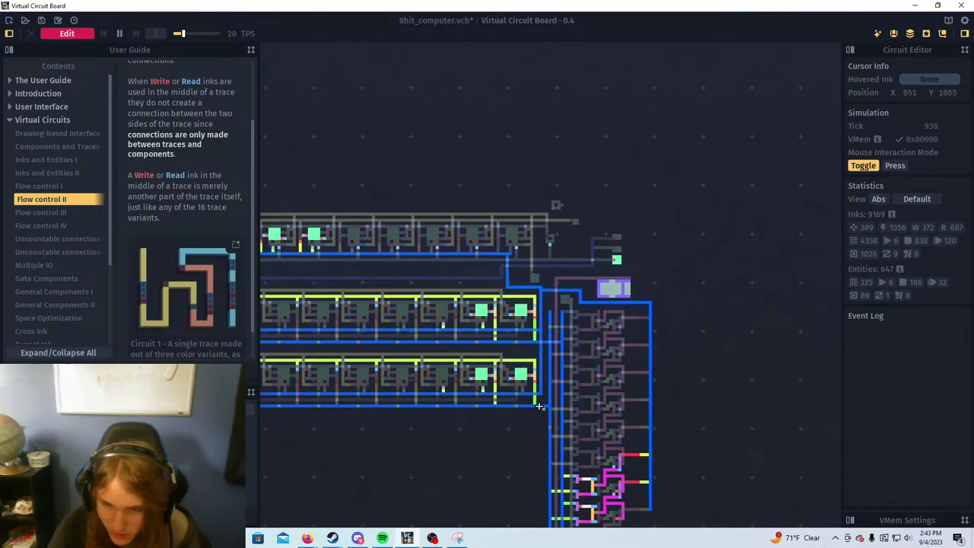
{"action": "left_click_drag", "start_coordinate": [587, 280], "coordinate": [675, 356]}
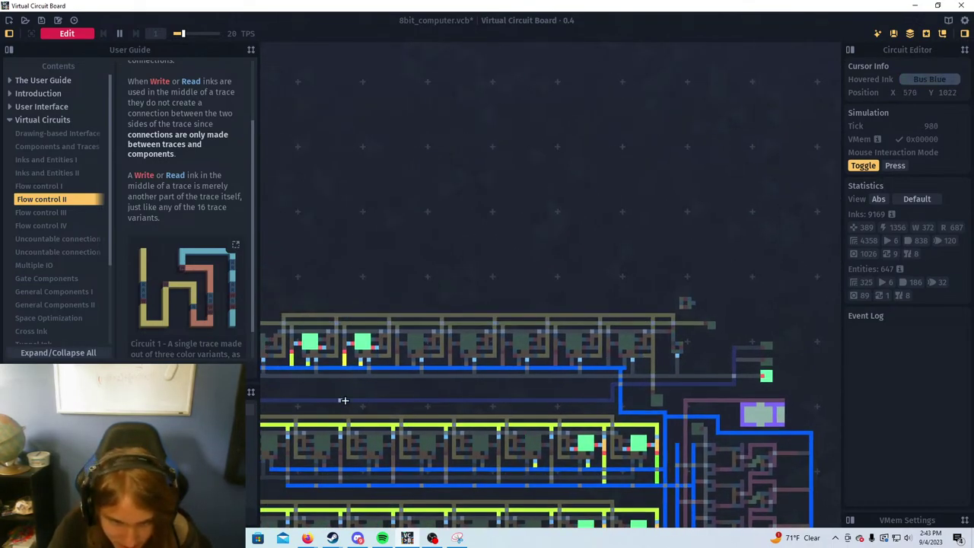
{"action": "left_click_drag", "start_coordinate": [577, 410], "coordinate": [481, 331]}
{"action": "scroll", "coordinate": [480, 377], "scroll_direction": "down", "scroll_amount": 1}
Switch off the lowest control latch, and toggle the latch at the end of the AC row's lime line on and off
{"action": "left_click", "coordinate": [619, 321]}
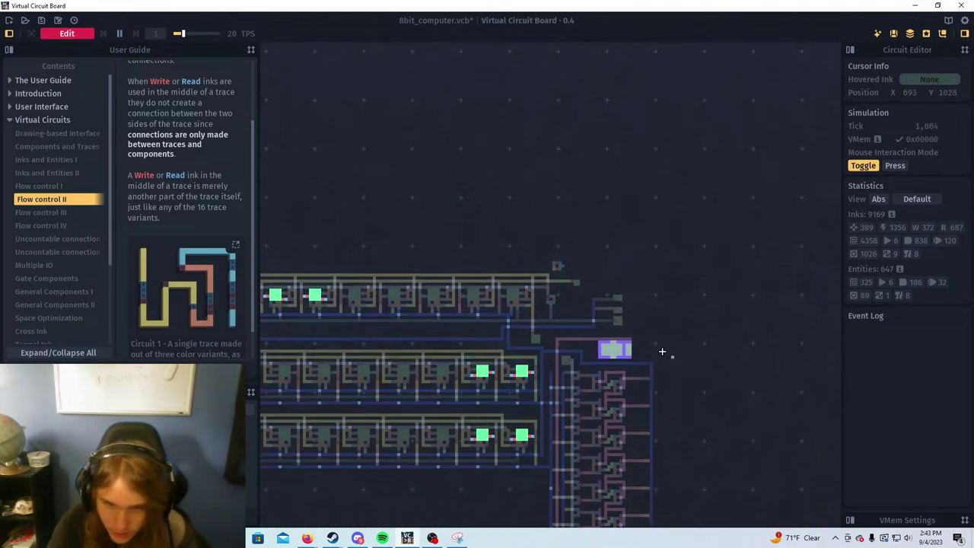
{"action": "left_click_drag", "start_coordinate": [392, 328], "coordinate": [552, 335]}
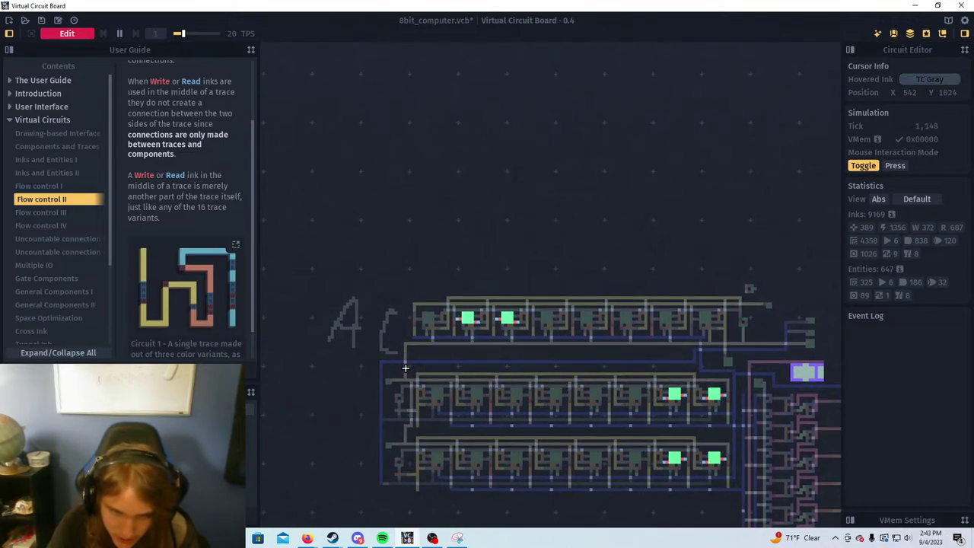
{"action": "left_click_drag", "start_coordinate": [640, 426], "coordinate": [409, 346]}
{"action": "key", "text": "w"}
{"action": "key", "text": "a"}
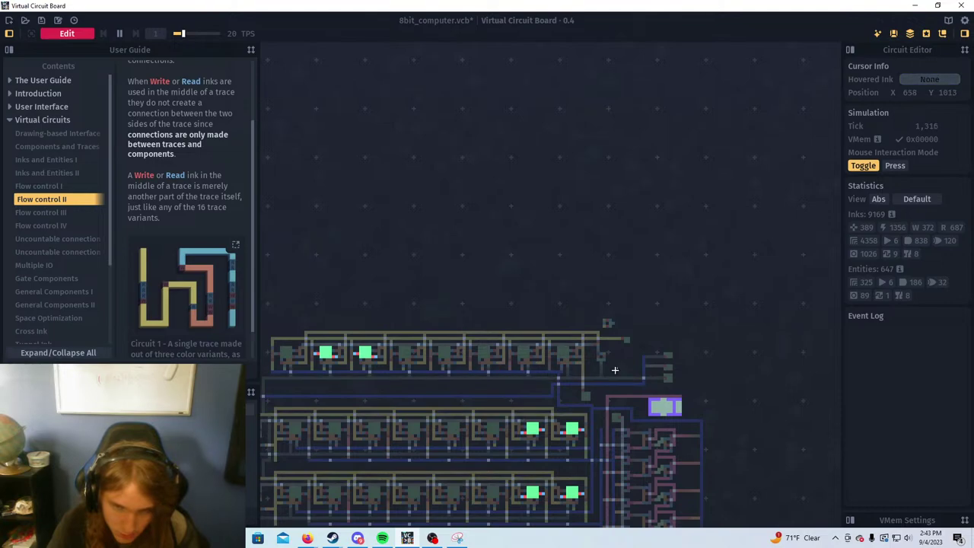
{"action": "left_click", "coordinate": [627, 341]}
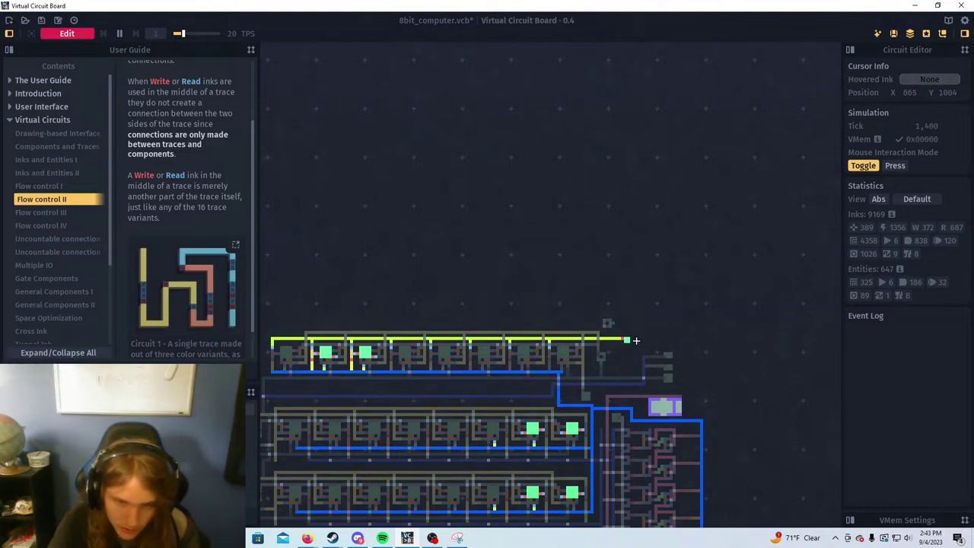
{"action": "left_click", "coordinate": [627, 341]}
Switch off the rightmost latch of the register row below AC and switch the lowest control latch back on
{"action": "mouse_move", "coordinate": [628, 333]}
{"action": "left_mouse_down"}
{"action": "mouse_move", "coordinate": [580, 358]}
{"action": "mouse_move", "coordinate": [587, 319]}
{"action": "left_mouse_up"}
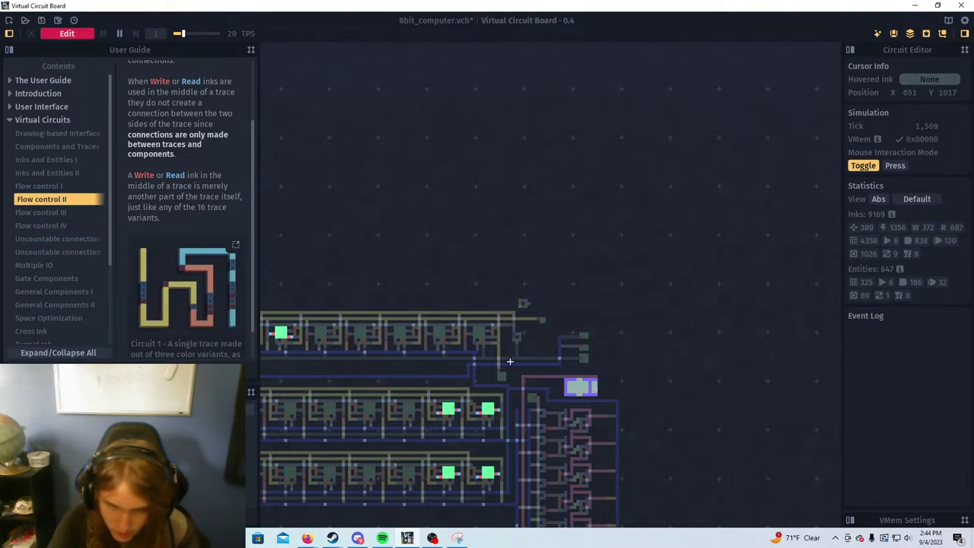
{"action": "scroll", "coordinate": [510, 361], "scroll_direction": "down", "scroll_amount": 3}
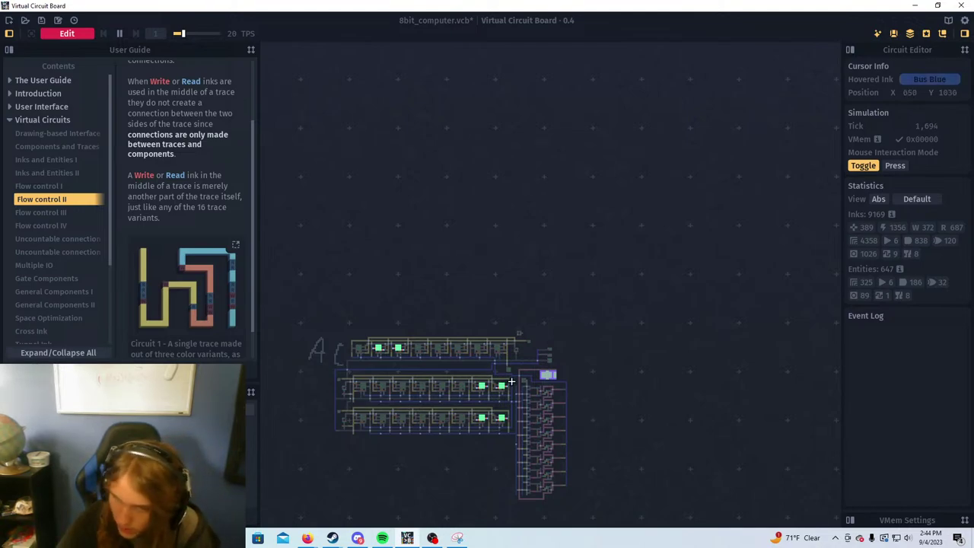
{"action": "scroll", "coordinate": [605, 335], "scroll_direction": "up", "scroll_amount": 2}
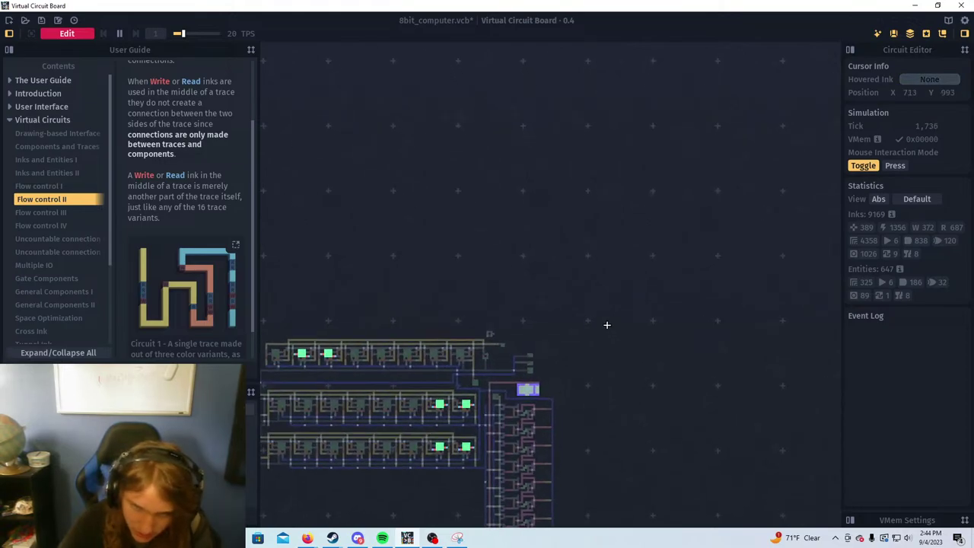
{"action": "left_click_drag", "start_coordinate": [439, 367], "coordinate": [524, 369]}
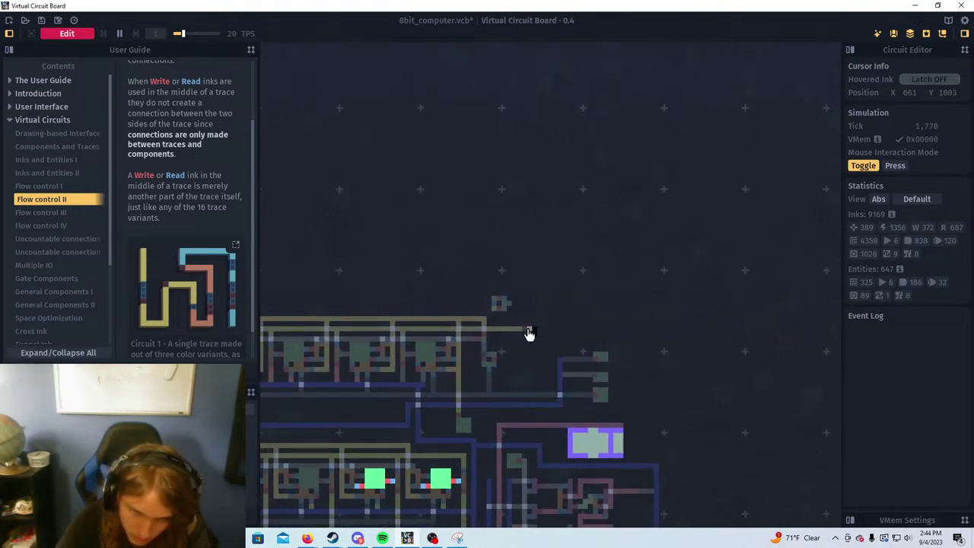
{"action": "scroll", "coordinate": [592, 392], "scroll_direction": "down", "scroll_amount": 3}
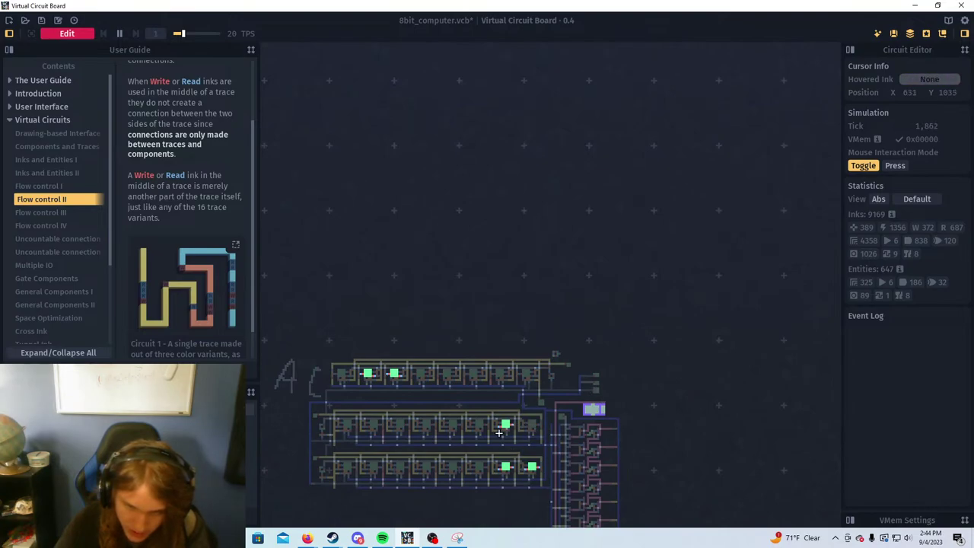
{"action": "left_click", "coordinate": [597, 392]}
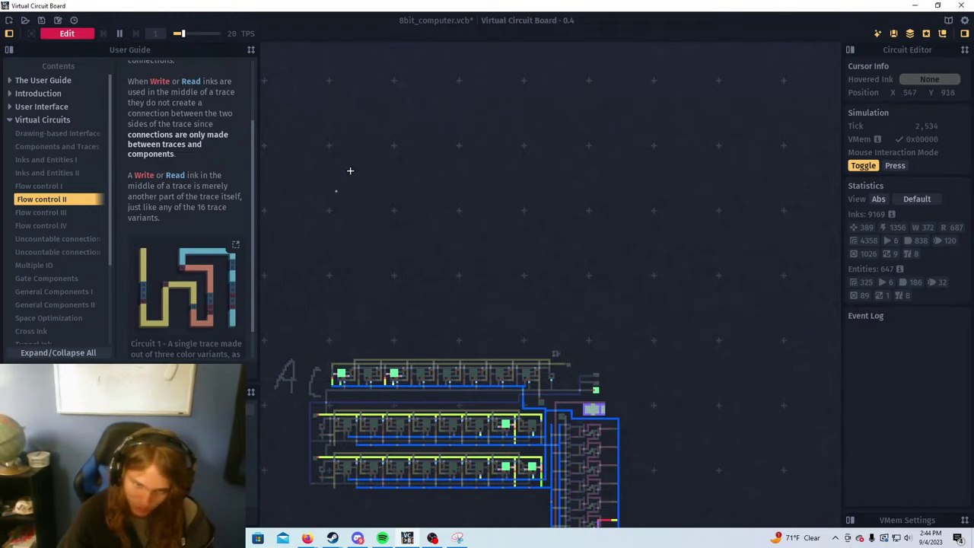
Examine the adder's gates and the output traces running to the blue bus
{"action": "left_click_drag", "start_coordinate": [555, 281], "coordinate": [492, 228]}
{"action": "scroll", "coordinate": [561, 385], "scroll_direction": "up", "scroll_amount": 10}
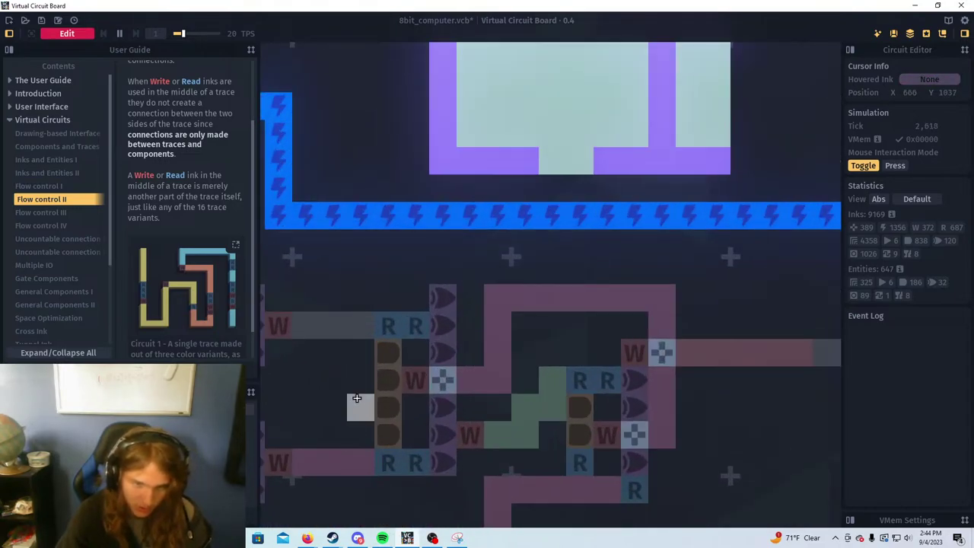
{"action": "scroll", "coordinate": [359, 402], "scroll_direction": "down", "scroll_amount": 8}
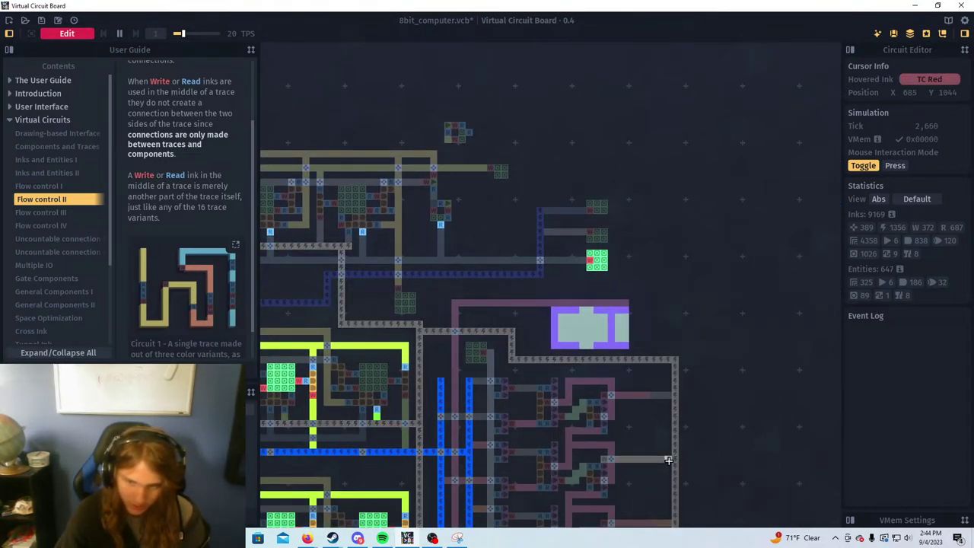
{"action": "scroll", "coordinate": [670, 398], "scroll_direction": "up", "scroll_amount": 3}
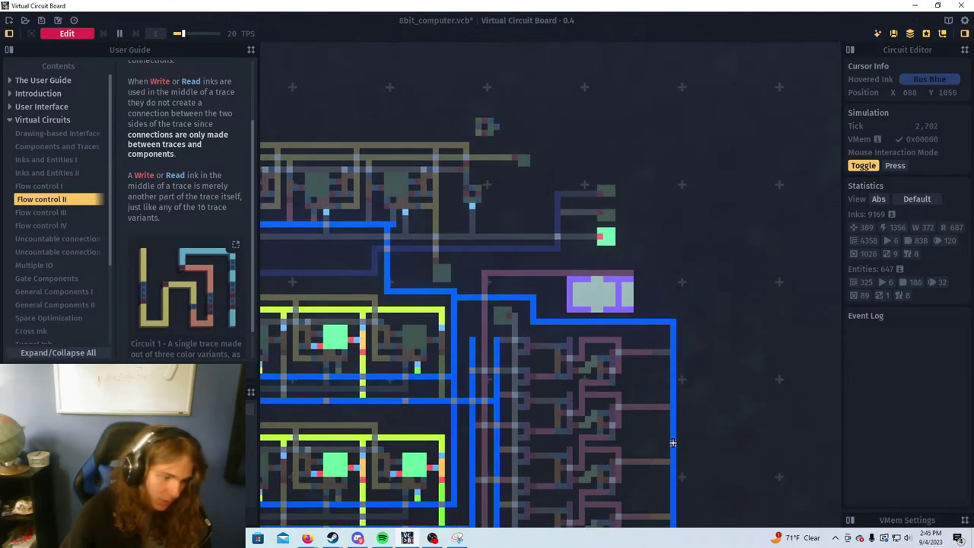
Look over the register rows and adder within the whole board, and end the simulation to return to editing
{"action": "scroll", "coordinate": [674, 415], "scroll_direction": "down", "scroll_amount": 1}
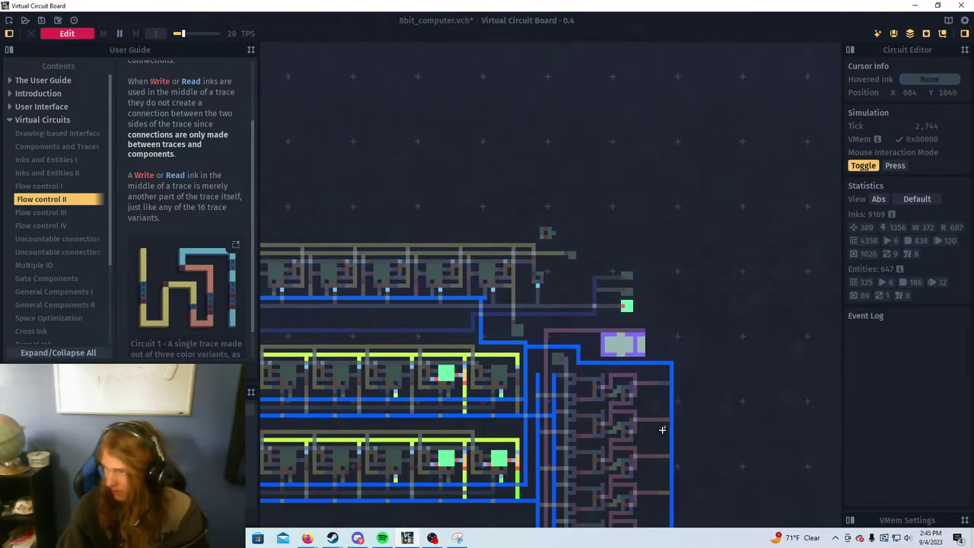
{"action": "scroll", "coordinate": [662, 430], "scroll_direction": "down", "scroll_amount": 1}
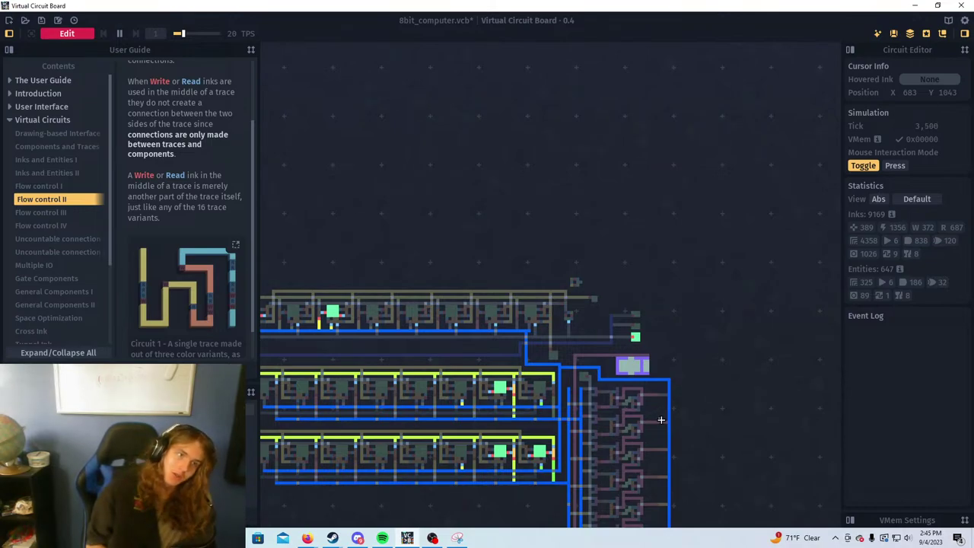
{"action": "scroll", "coordinate": [611, 300], "scroll_direction": "down", "scroll_amount": 5}
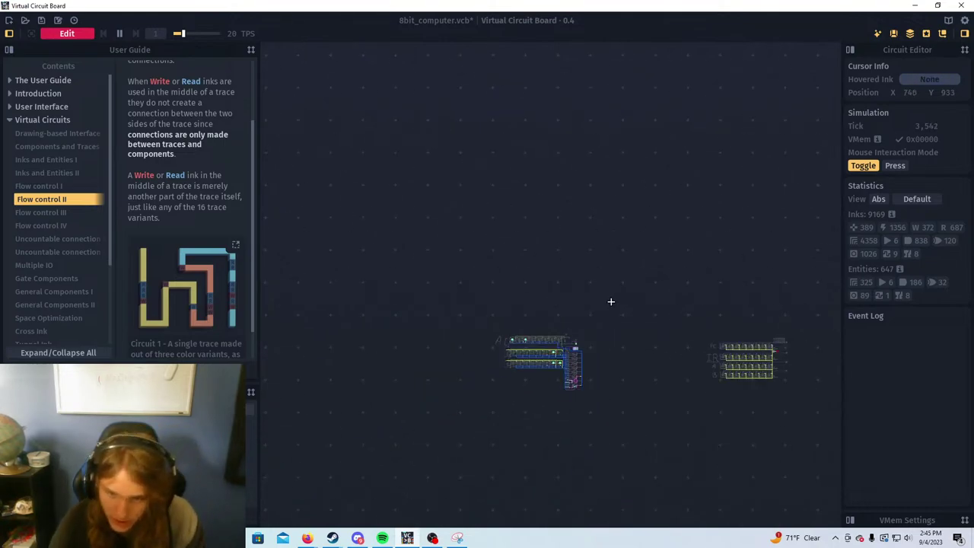
{"action": "scroll", "coordinate": [552, 300], "scroll_direction": "up", "scroll_amount": 2}
{"action": "scroll", "coordinate": [553, 300], "scroll_direction": "down", "scroll_amount": 1}
{"action": "left_click_drag", "start_coordinate": [539, 347], "coordinate": [634, 106]}
{"action": "left_click_drag", "start_coordinate": [565, 365], "coordinate": [597, 288]}
{"action": "scroll", "coordinate": [446, 319], "scroll_direction": "up", "scroll_amount": 3}
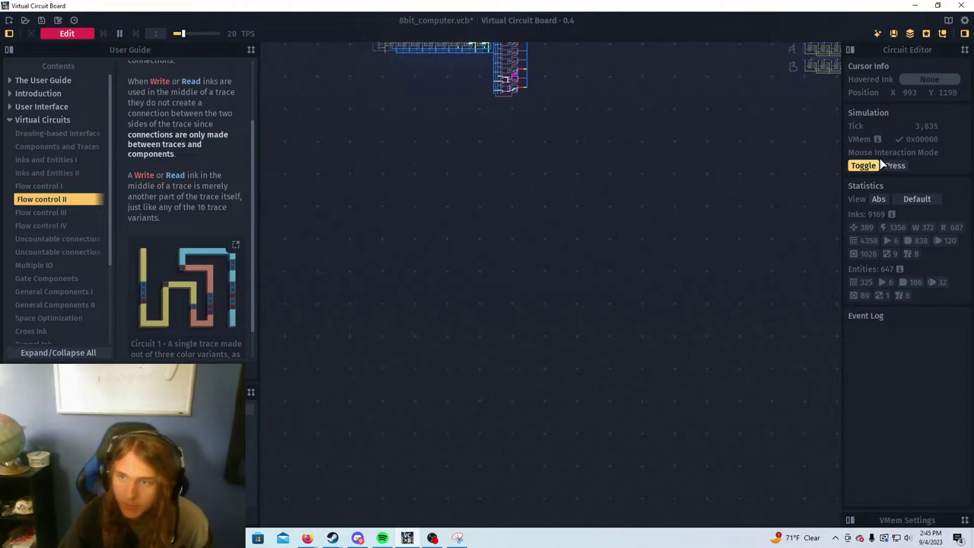
{"action": "key", "text": "Return"}
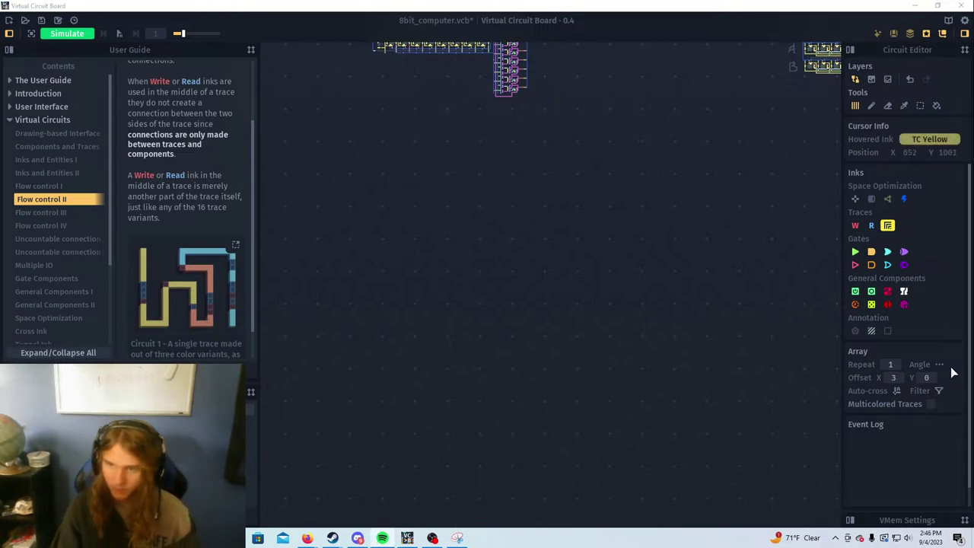
Draw two 2×2 Latch OFF blocks, one below the other, in the empty area below the adder
{"action": "left_click", "coordinate": [872, 290]}
{"action": "scroll", "coordinate": [525, 266], "scroll_direction": "up", "scroll_amount": 1}
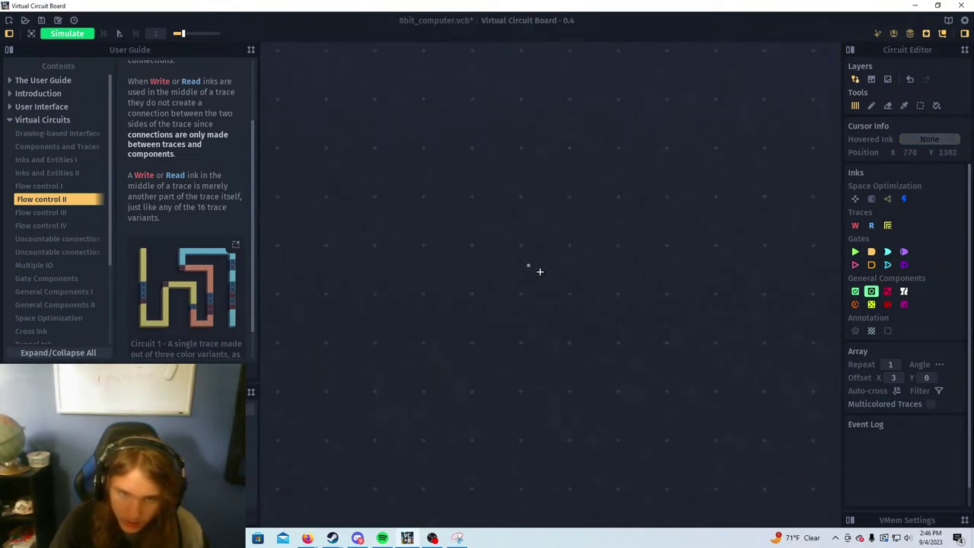
{"action": "scroll", "coordinate": [495, 251], "scroll_direction": "up", "scroll_amount": 3}
{"action": "scroll", "coordinate": [504, 233], "scroll_direction": "down", "scroll_amount": 1}
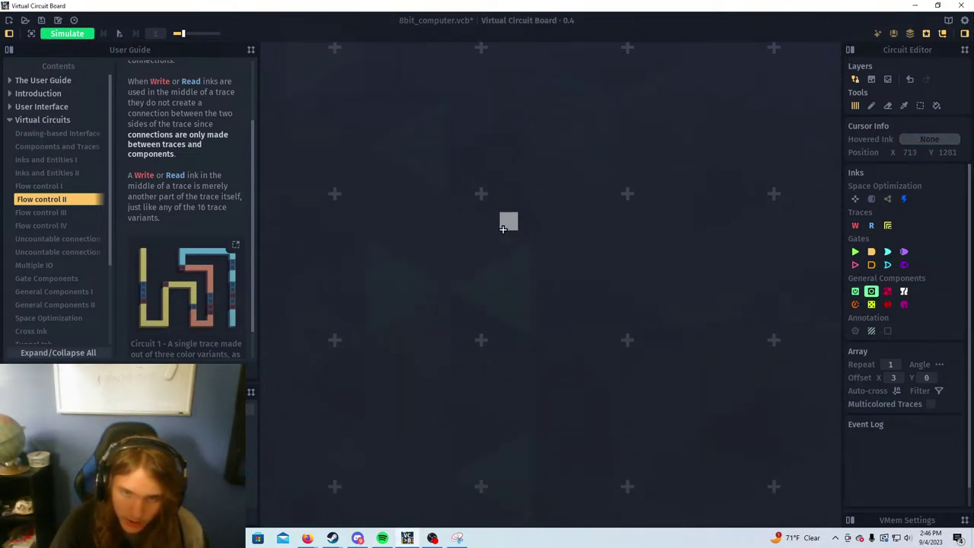
{"action": "mouse_move", "coordinate": [494, 223]}
{"action": "left_mouse_down"}
{"action": "mouse_move", "coordinate": [494, 241]}
{"action": "mouse_move", "coordinate": [511, 225]}
{"action": "left_mouse_up"}
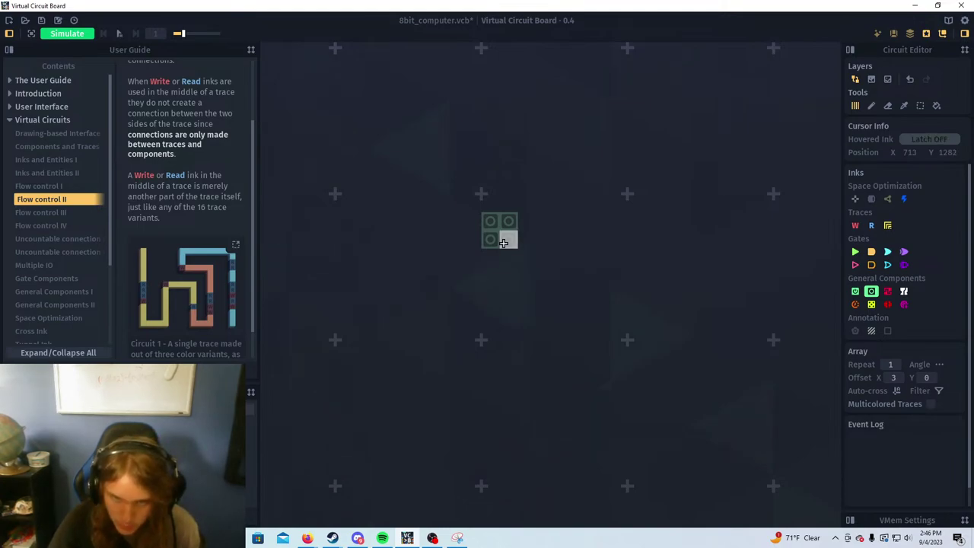
{"action": "left_click", "coordinate": [495, 295]}
{"action": "left_click_drag", "start_coordinate": [497, 296], "coordinate": [506, 311]}
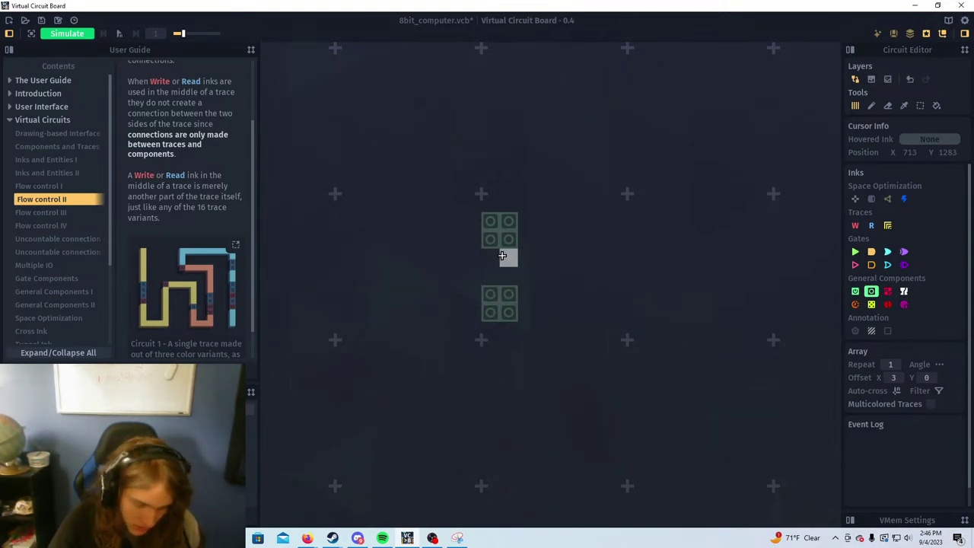
Copy the two latches and place the copy directly below them to form an evenly spaced column of four
{"action": "key", "text": "s"}
{"action": "left_click_drag", "start_coordinate": [491, 217], "coordinate": [515, 315]}
{"action": "left_click_drag", "start_coordinate": [507, 256], "coordinate": [501, 337]}
{"action": "left_click", "coordinate": [544, 236]}
{"action": "left_click_drag", "start_coordinate": [490, 221], "coordinate": [575, 266]}
{"action": "key", "text": "ctrl+c"}
{"action": "key", "text": "ctrl+v"}
{"action": "left_click", "coordinate": [561, 305]}
{"action": "scroll", "coordinate": [546, 316], "scroll_direction": "down", "scroll_amount": 1}
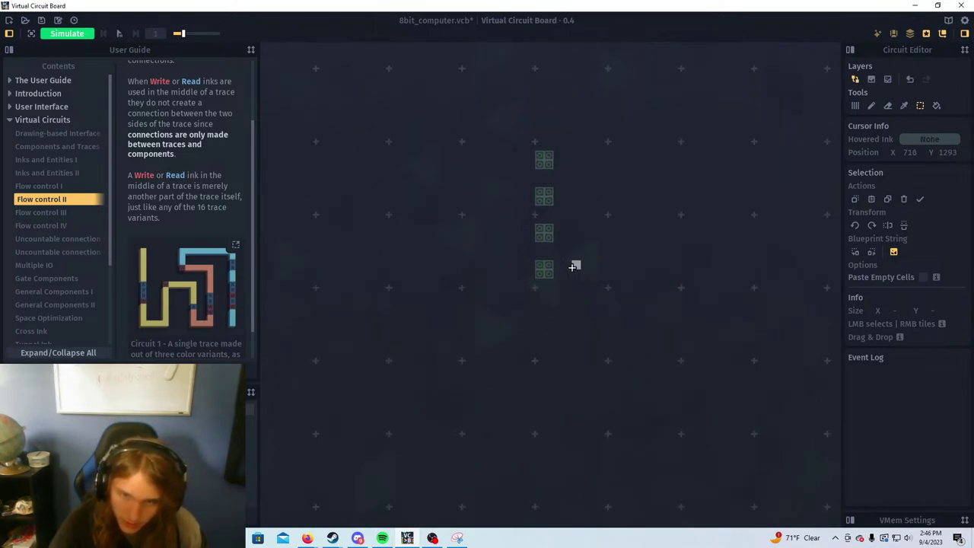
Duplicate the column of four latches below itself to make a column of eight at the same spacing
{"action": "left_click_drag", "start_coordinate": [531, 146], "coordinate": [549, 278]}
{"action": "key", "text": "ctrl+v"}
{"action": "left_click_drag", "start_coordinate": [551, 235], "coordinate": [532, 352]}
{"action": "left_click", "coordinate": [711, 347]}
{"action": "scroll", "coordinate": [640, 313], "scroll_direction": "down", "scroll_amount": 1}
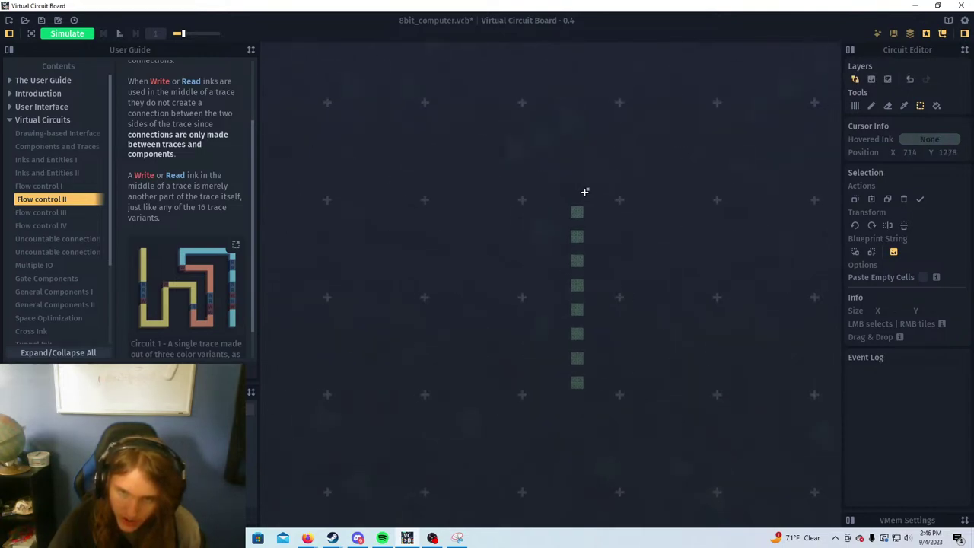
Copy the column of eight latches and place the copy beside the original as a parallel second column, about 7 cells apart
{"action": "left_click_drag", "start_coordinate": [648, 300], "coordinate": [573, 218]}
{"action": "left_click_drag", "start_coordinate": [491, 119], "coordinate": [511, 306]}
{"action": "key", "text": "ctrl+c"}
{"action": "key", "text": "ctrl+v"}
{"action": "left_click_drag", "start_coordinate": [505, 217], "coordinate": [491, 461]}
{"action": "left_click_drag", "start_coordinate": [538, 404], "coordinate": [407, 203]}
{"action": "left_click_drag", "start_coordinate": [415, 216], "coordinate": [532, 319]}
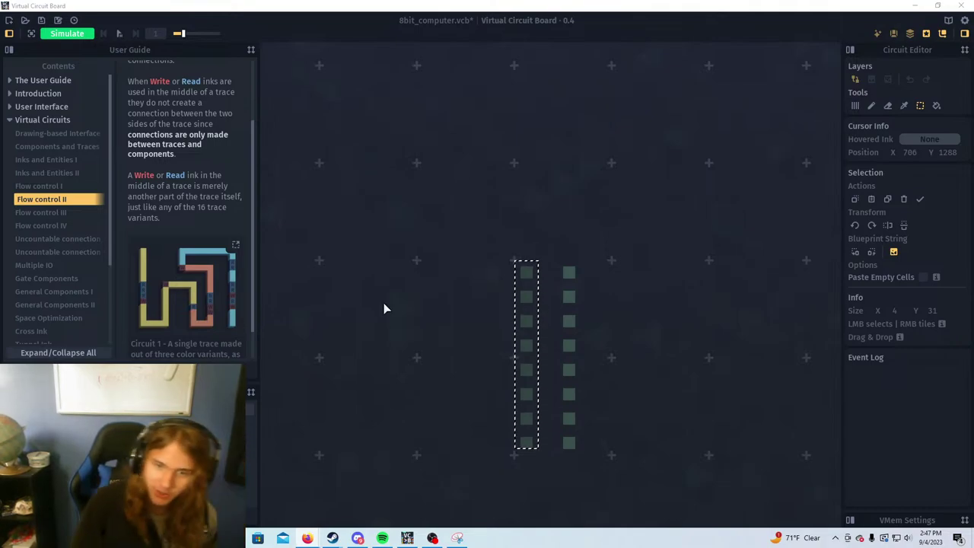
{"action": "left_click", "coordinate": [612, 406]}
Add a Write cell to the right side of each left-column latch, using an array of 8 repeats with offset X 0, Y 4
{"action": "scroll", "coordinate": [608, 433], "scroll_direction": "up", "scroll_amount": 4}
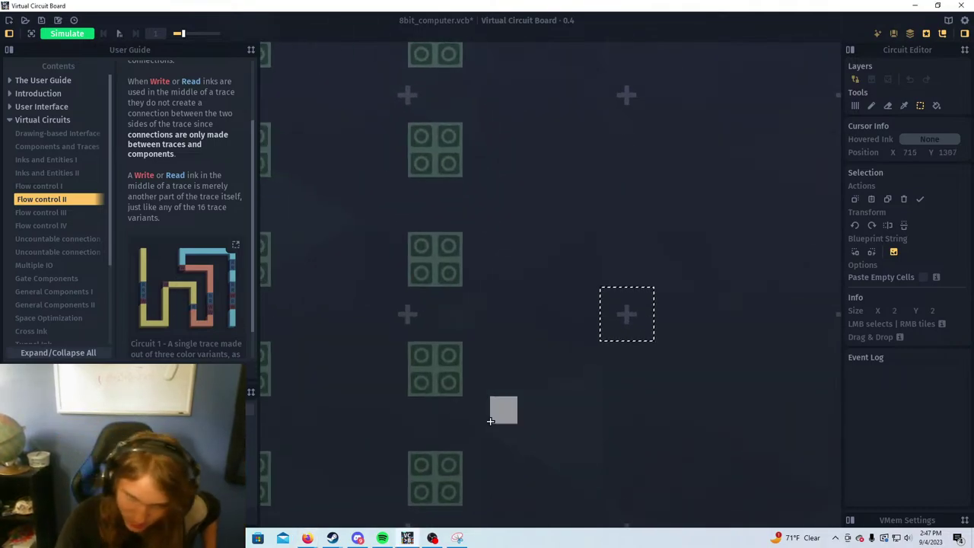
{"action": "scroll", "coordinate": [491, 423], "scroll_direction": "down", "scroll_amount": 1}
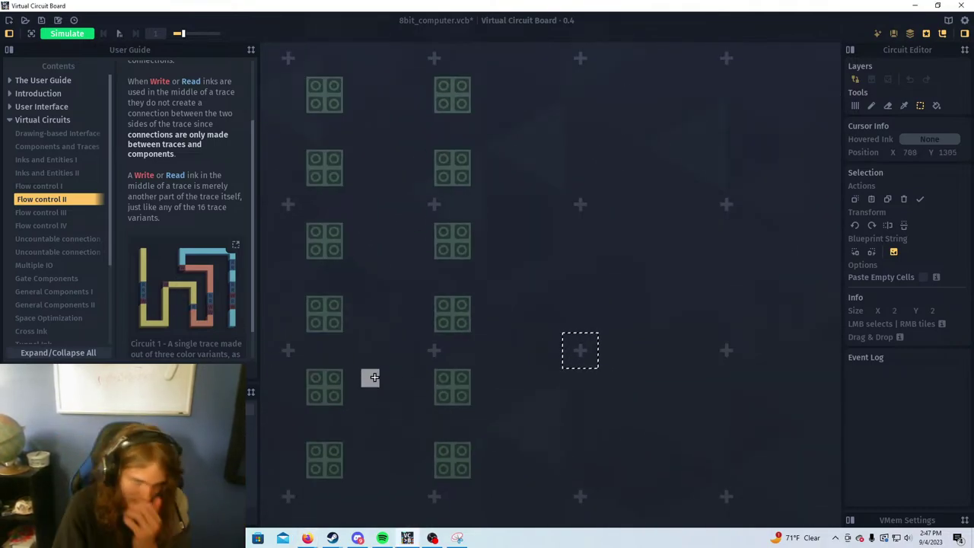
{"action": "left_click_drag", "start_coordinate": [373, 376], "coordinate": [369, 381]}
{"action": "left_click_drag", "start_coordinate": [368, 233], "coordinate": [420, 239]}
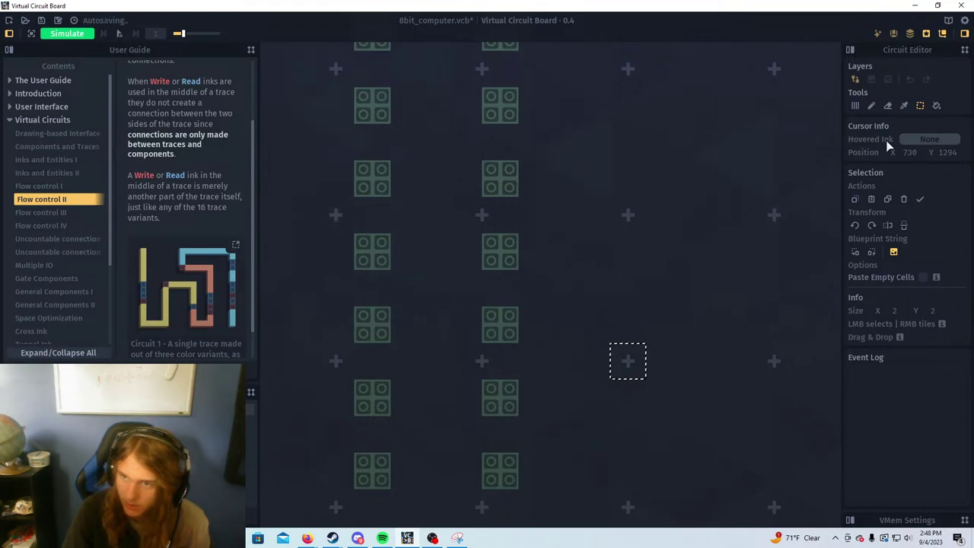
{"action": "left_click", "coordinate": [854, 107]}
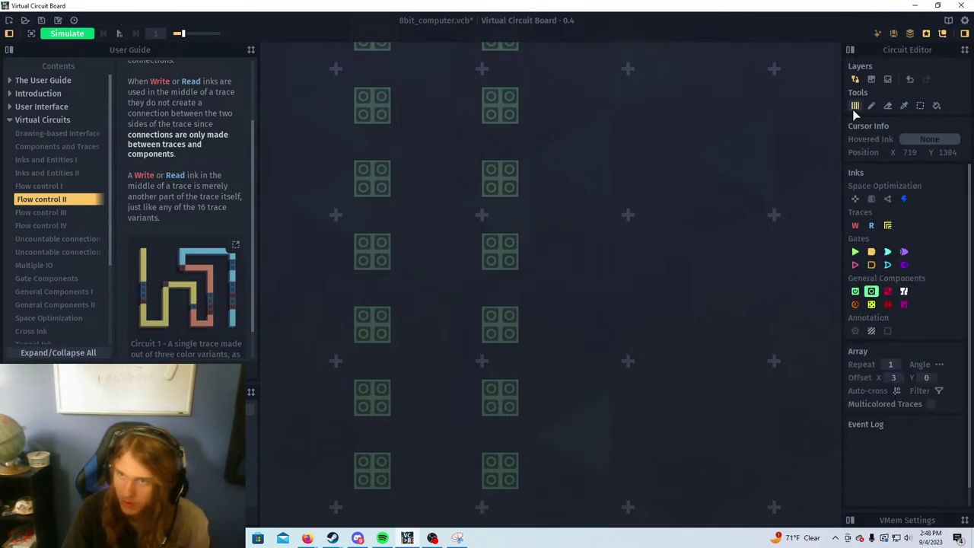
{"action": "left_click", "coordinate": [855, 225]}
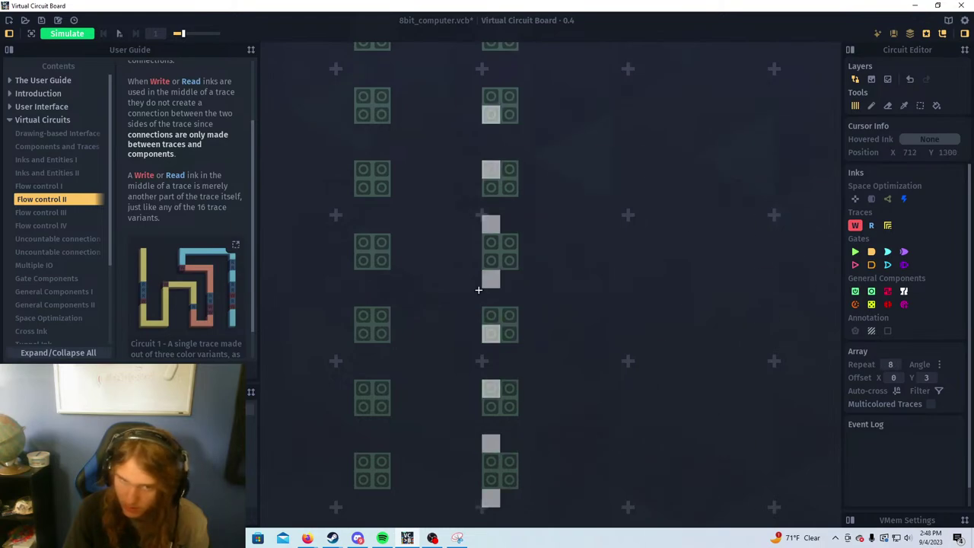
{"action": "scroll", "coordinate": [408, 251], "scroll_direction": "down", "scroll_amount": 2}
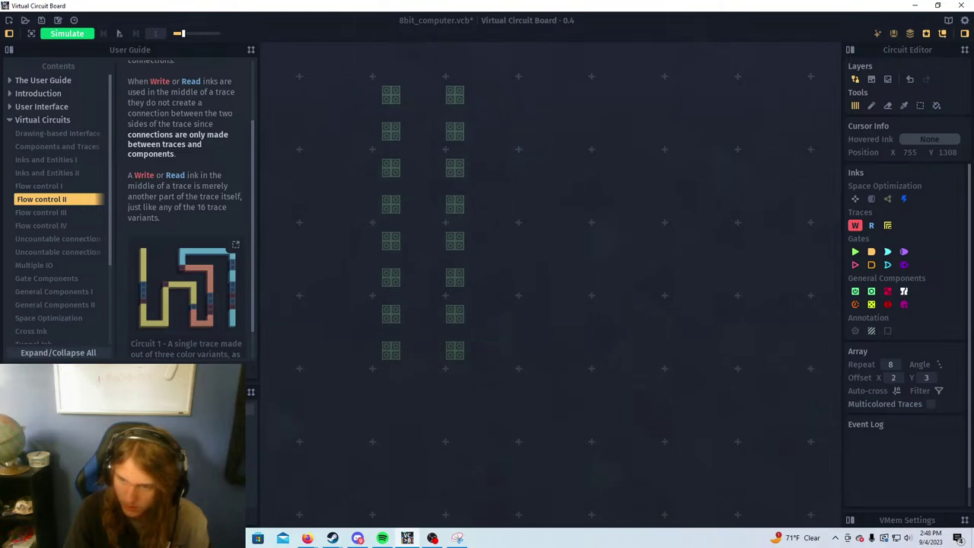
{"action": "mouse_move", "coordinate": [893, 377]}
{"action": "left_mouse_down"}
{"action": "mouse_move", "coordinate": [907, 378]}
{"action": "mouse_move", "coordinate": [884, 375]}
{"action": "left_mouse_up"}
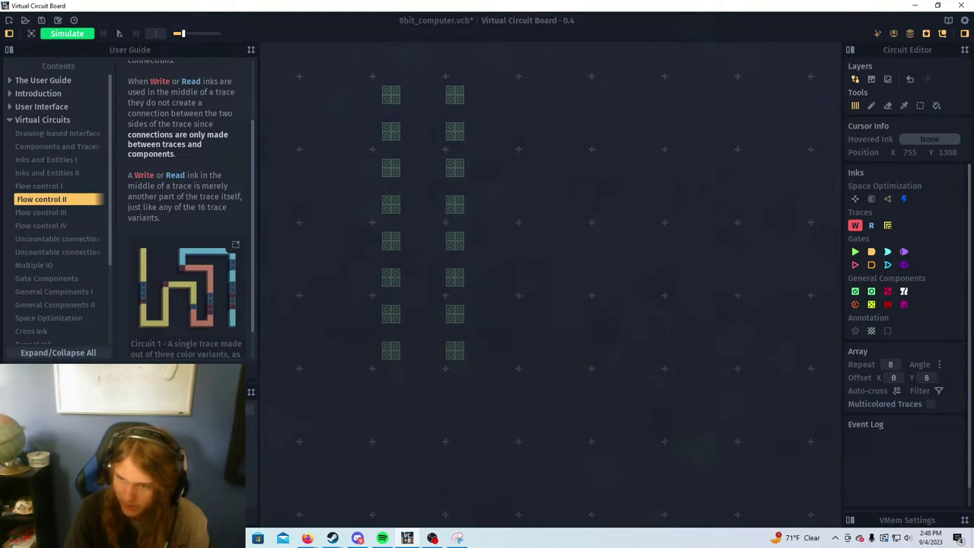
{"action": "left_click_drag", "start_coordinate": [930, 378], "coordinate": [912, 378]}
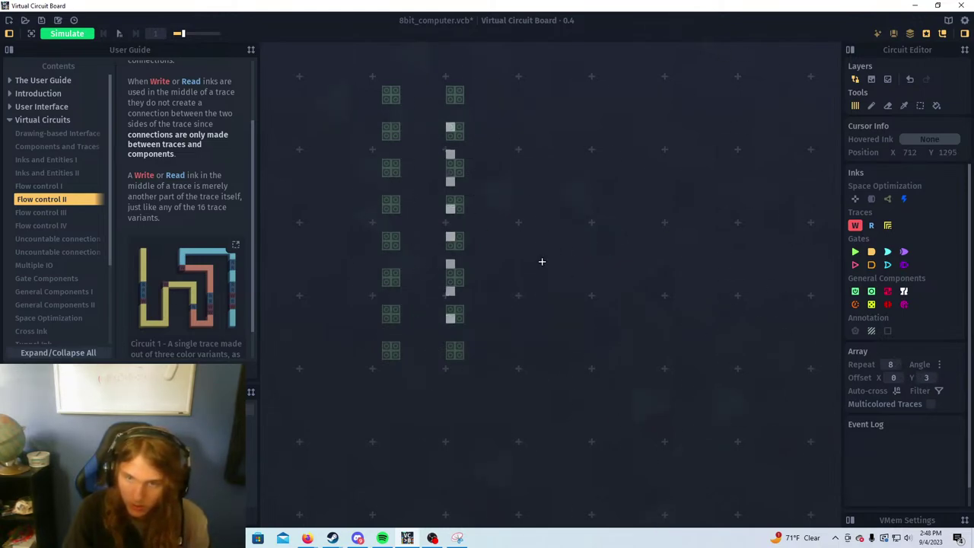
{"action": "left_click_drag", "start_coordinate": [926, 377], "coordinate": [931, 378]}
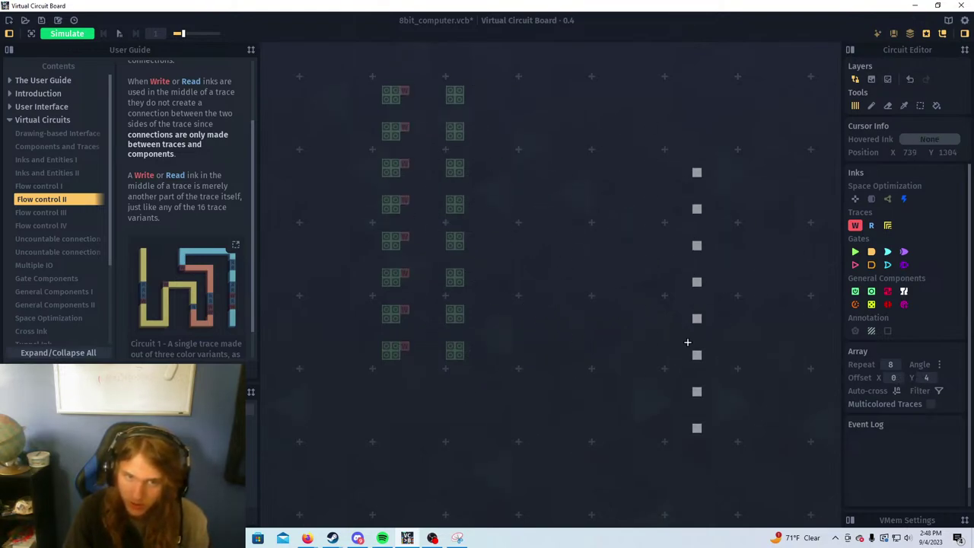
{"action": "left_click_drag", "start_coordinate": [389, 213], "coordinate": [410, 233]}
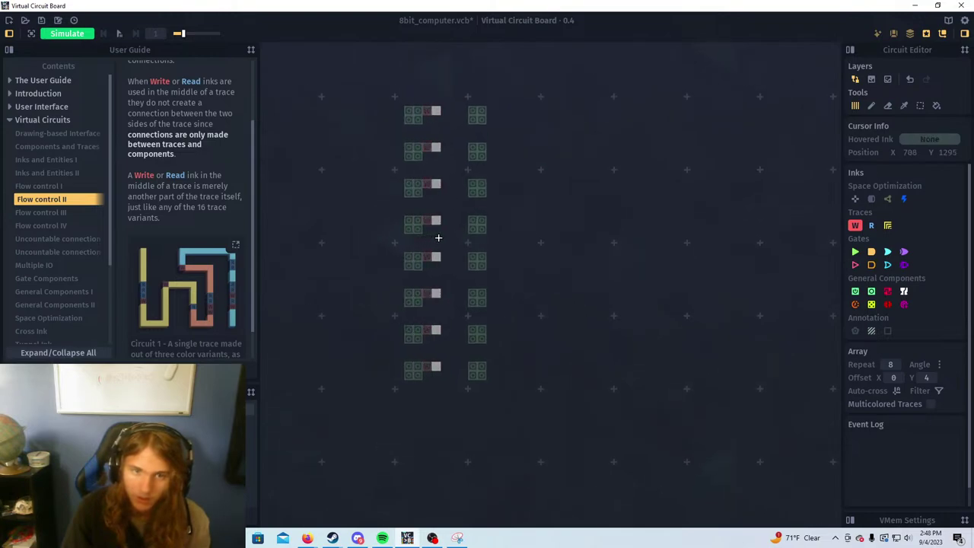
Add a yellow trace beside each of the eight Write inks and draw a vertical blue bus connecting all eight traces
{"action": "left_click", "coordinate": [888, 225]}
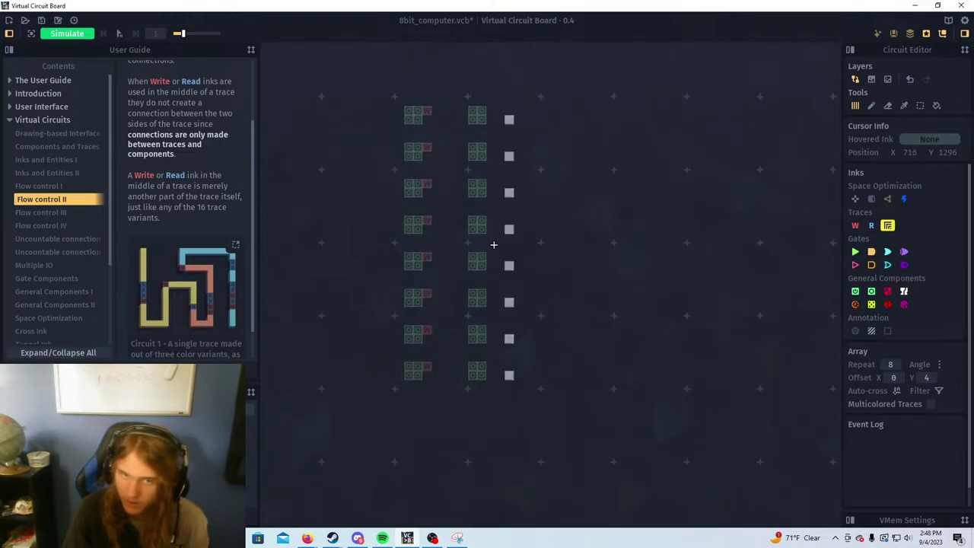
{"action": "left_click", "coordinate": [436, 242]}
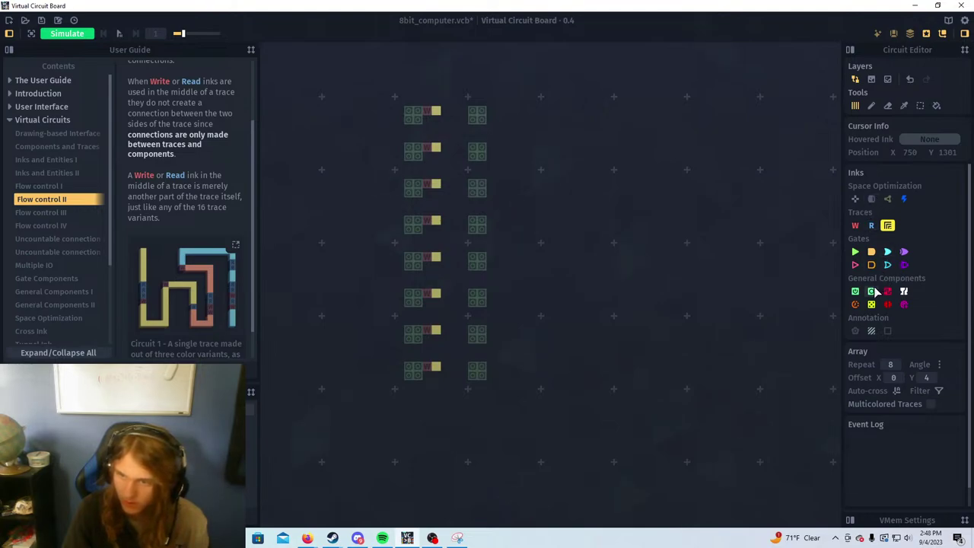
{"action": "left_click", "coordinate": [904, 198]}
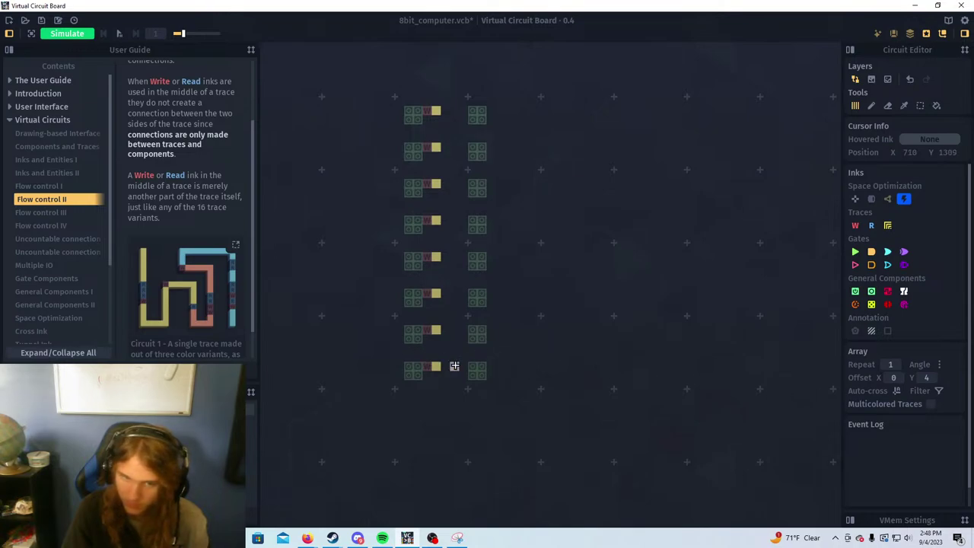
{"action": "left_click_drag", "start_coordinate": [454, 366], "coordinate": [454, 110]}
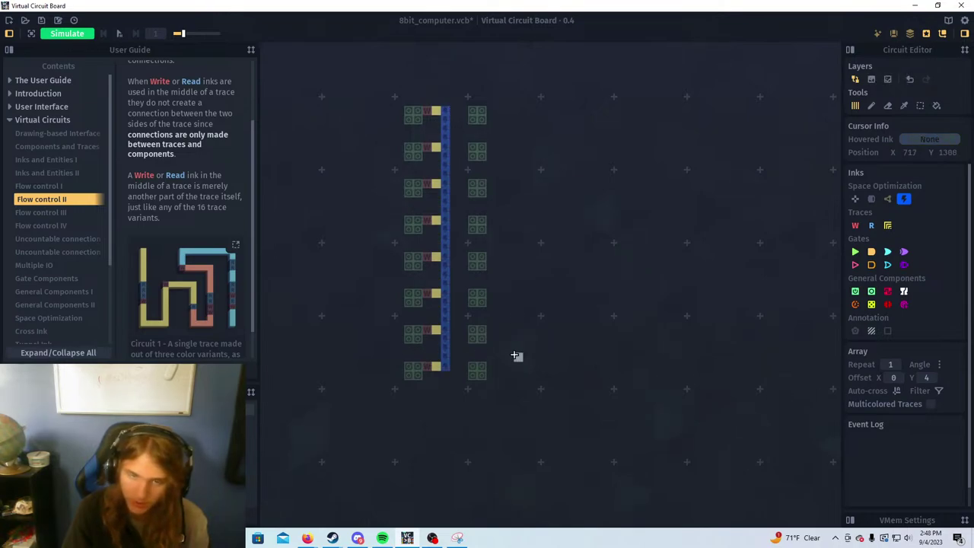
Extend the vertical blue bus upward beyond the top latch row
{"action": "scroll", "coordinate": [537, 358], "scroll_direction": "up", "scroll_amount": 3}
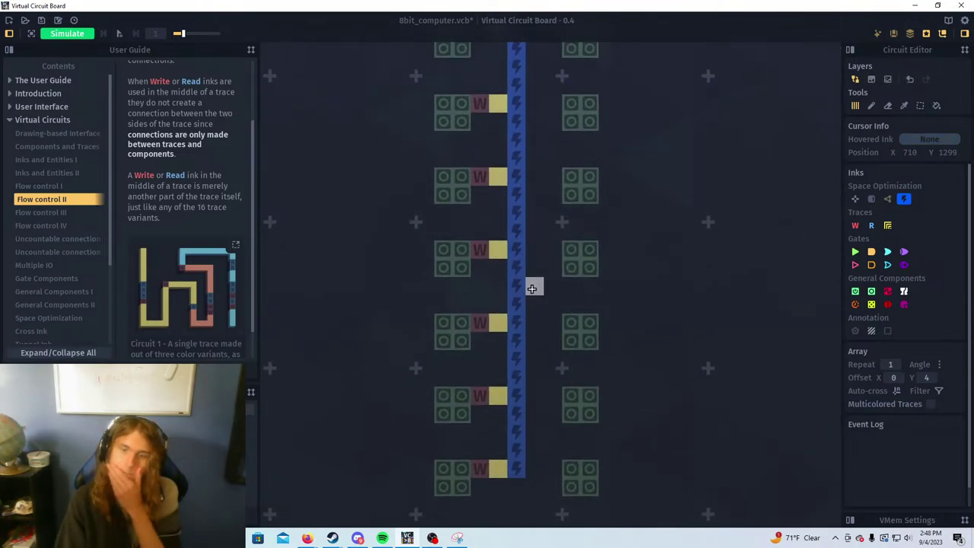
{"action": "scroll", "coordinate": [563, 266], "scroll_direction": "down", "scroll_amount": 5}
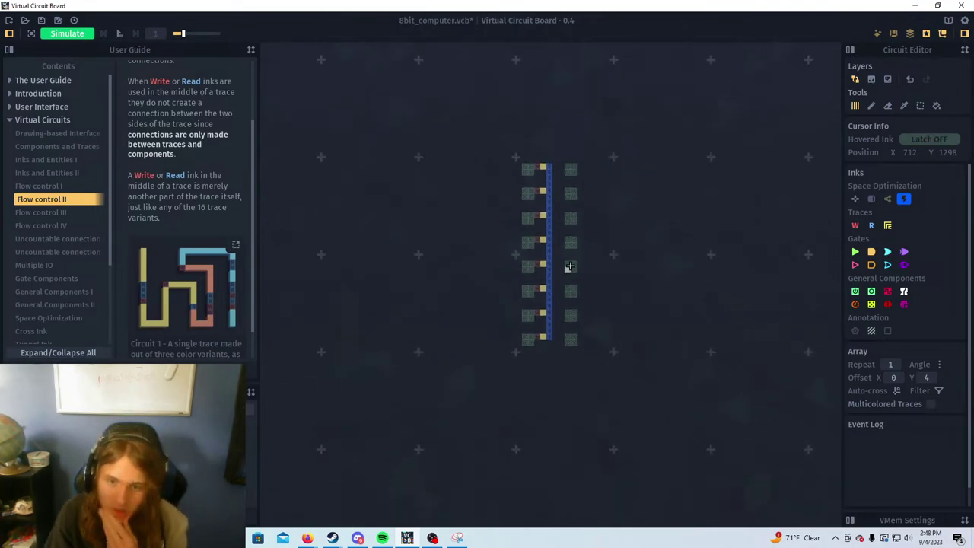
{"action": "scroll", "coordinate": [624, 304], "scroll_direction": "up", "scroll_amount": 2}
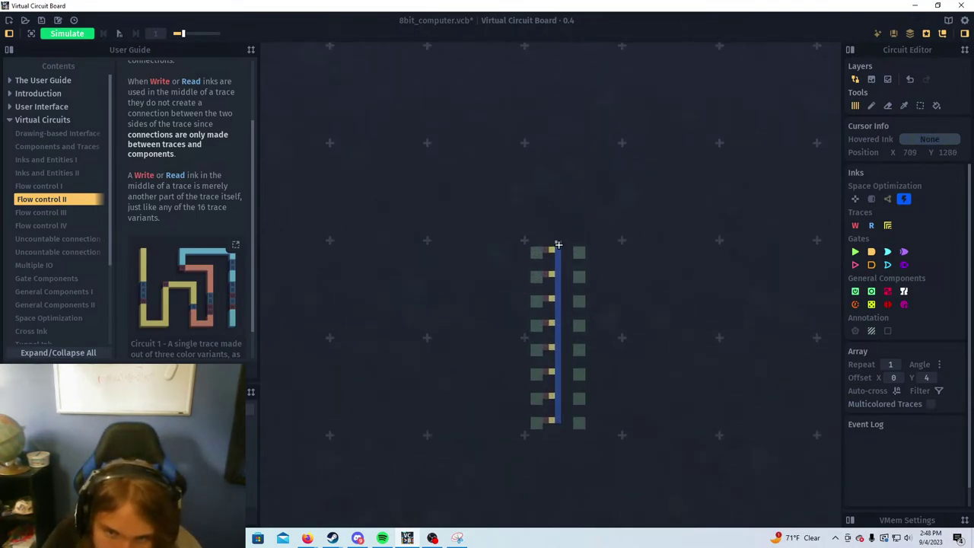
{"action": "left_click_drag", "start_coordinate": [558, 245], "coordinate": [559, 207]}
Sample the white trace ink from the existing adder circuit's top output and recolour the bottom latch row's trace white
{"action": "left_click_drag", "start_coordinate": [568, 296], "coordinate": [540, 443]}
{"action": "left_click_drag", "start_coordinate": [530, 93], "coordinate": [544, 353]}
{"action": "scroll", "coordinate": [554, 254], "scroll_direction": "down", "scroll_amount": 6}
{"action": "scroll", "coordinate": [550, 211], "scroll_direction": "up", "scroll_amount": 3}
{"action": "left_click_drag", "start_coordinate": [429, 106], "coordinate": [490, 287]}
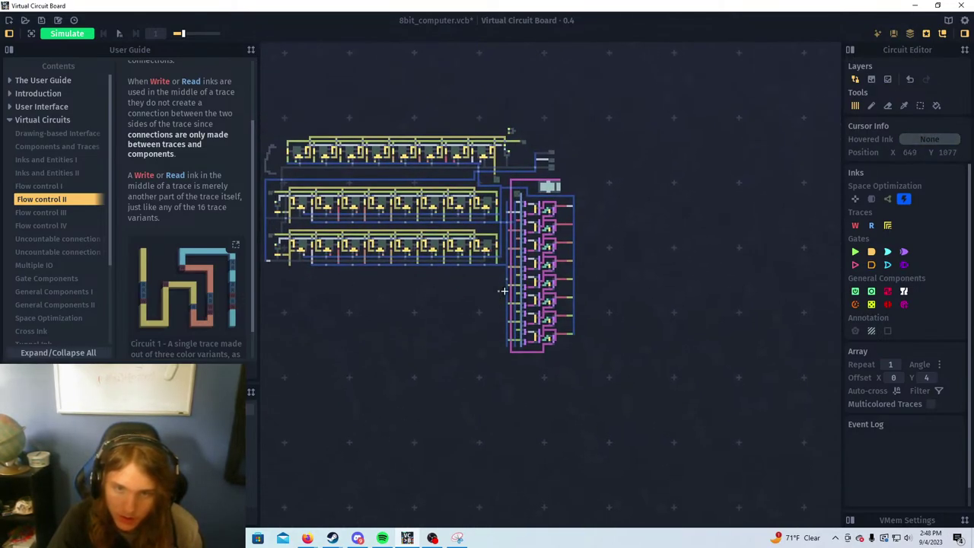
{"action": "scroll", "coordinate": [561, 279], "scroll_direction": "up", "scroll_amount": 3}
{"action": "key", "text": "i"}
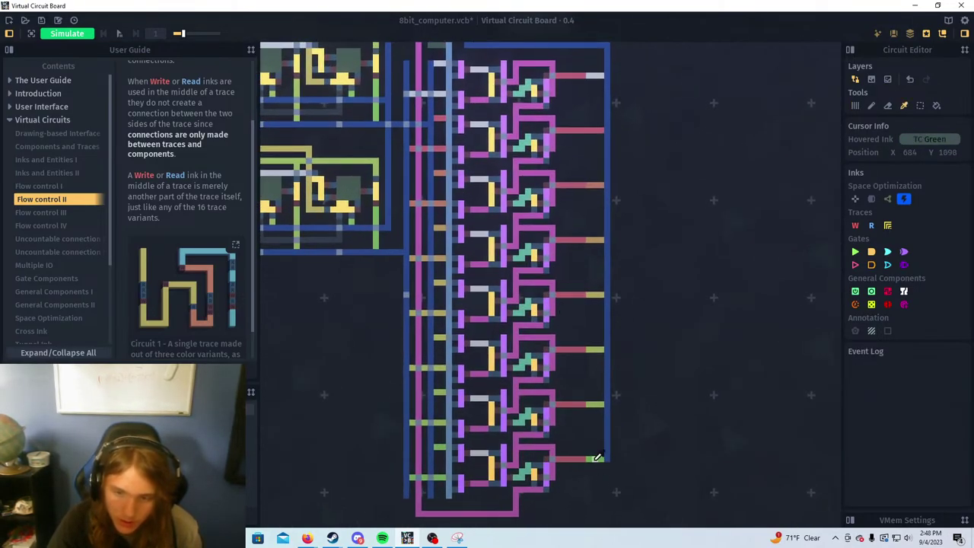
{"action": "left_click", "coordinate": [597, 76]}
{"action": "scroll", "coordinate": [719, 369], "scroll_direction": "down", "scroll_amount": 3}
{"action": "left_click_drag", "start_coordinate": [670, 335], "coordinate": [626, 210]}
{"action": "left_click_drag", "start_coordinate": [660, 415], "coordinate": [610, 196]}
{"action": "key", "text": "s"}
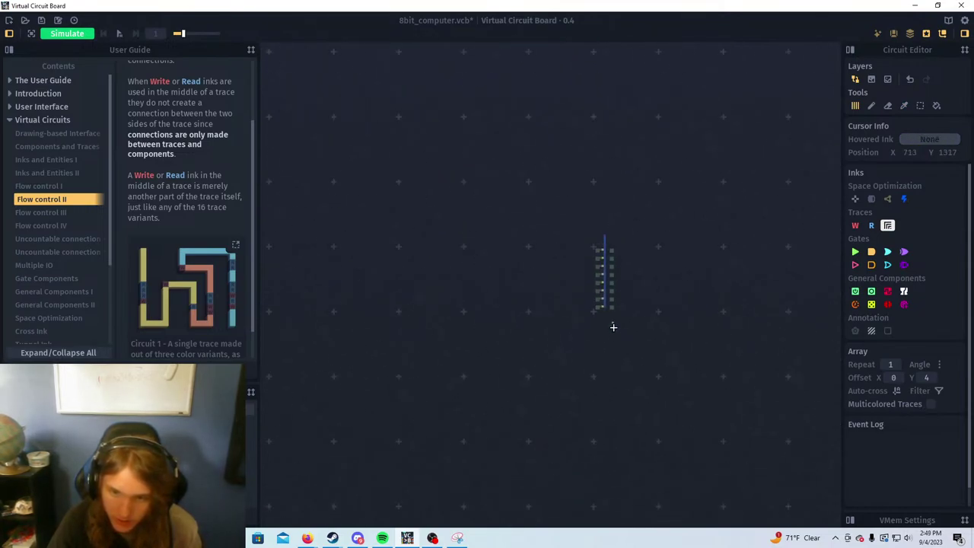
{"action": "scroll", "coordinate": [614, 331], "scroll_direction": "up", "scroll_amount": 5}
{"action": "left_click", "coordinate": [615, 353]}
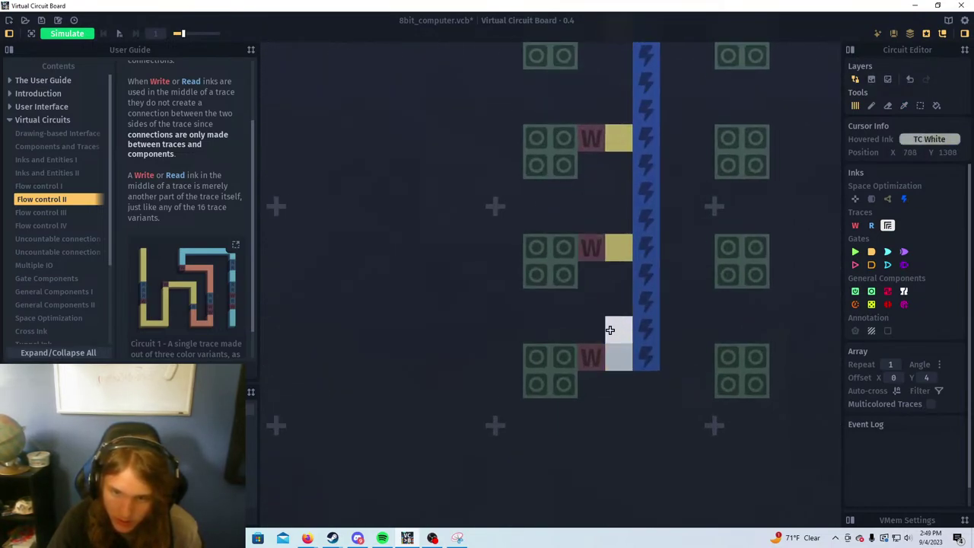
Sample the red trace ink from the existing circuit's second output and recolour the second-lowest latch row's trace red
{"action": "scroll", "coordinate": [605, 254], "scroll_direction": "down", "scroll_amount": 5}
{"action": "left_click_drag", "start_coordinate": [581, 127], "coordinate": [600, 469]}
{"action": "scroll", "coordinate": [555, 266], "scroll_direction": "down", "scroll_amount": 3}
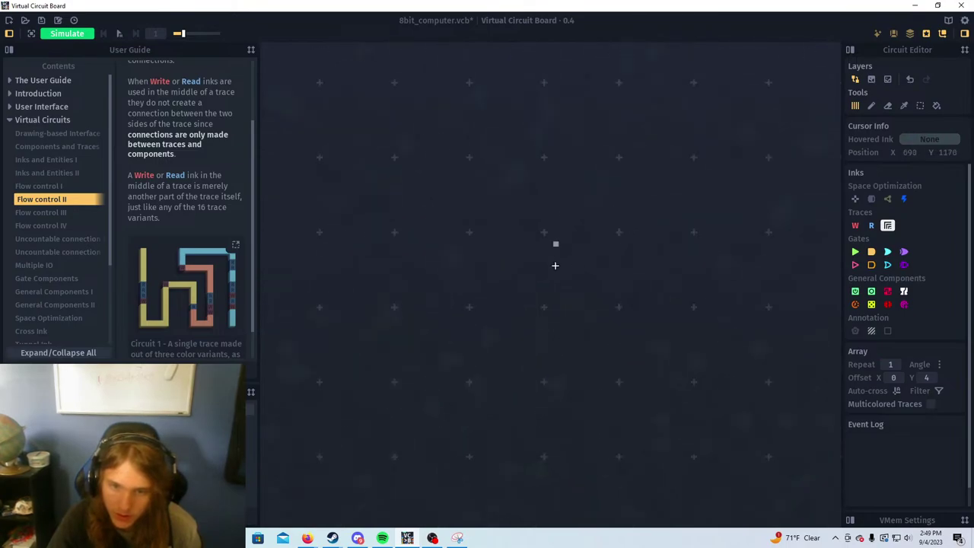
{"action": "left_click_drag", "start_coordinate": [515, 74], "coordinate": [542, 339]}
{"action": "scroll", "coordinate": [556, 283], "scroll_direction": "up", "scroll_amount": 2}
{"action": "key", "text": "i"}
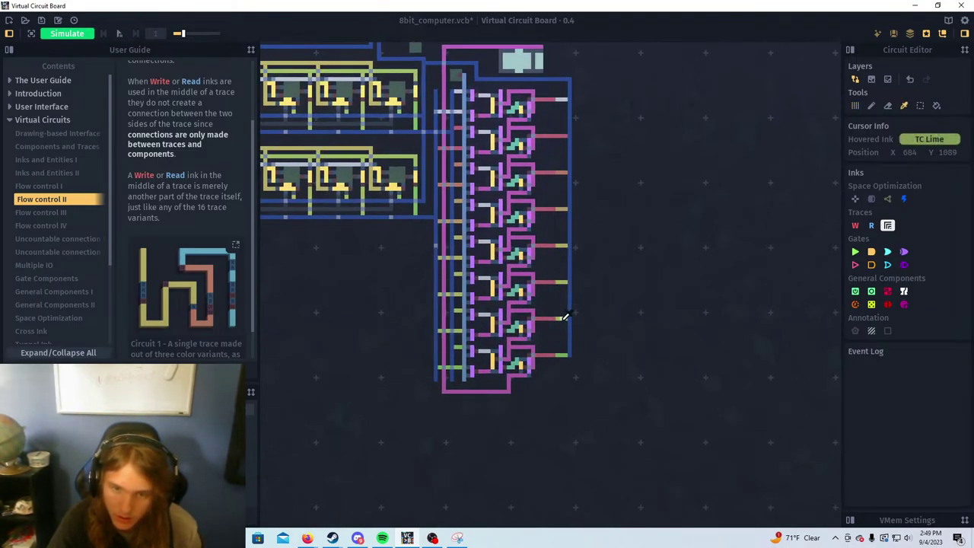
{"action": "left_click", "coordinate": [563, 136]}
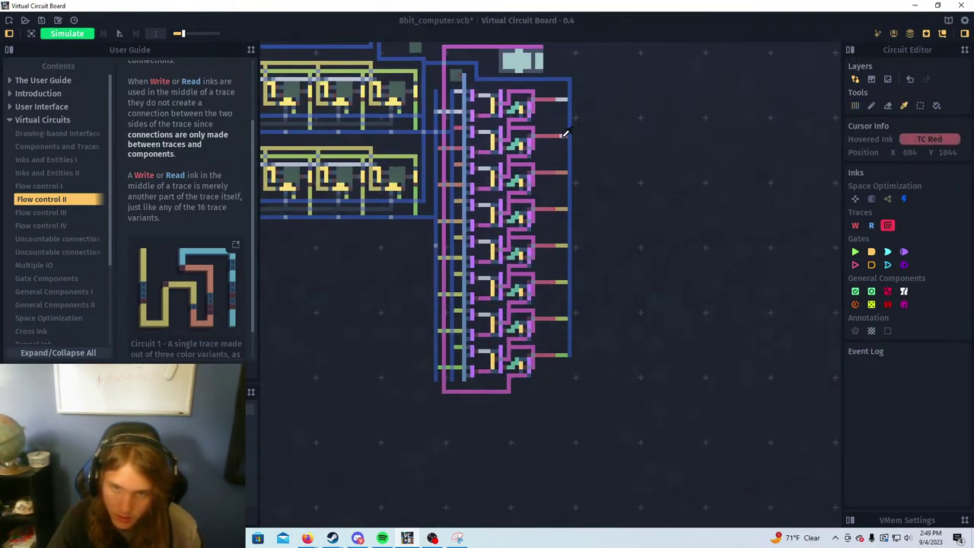
{"action": "scroll", "coordinate": [653, 362], "scroll_direction": "down", "scroll_amount": 3}
{"action": "left_click_drag", "start_coordinate": [627, 170], "coordinate": [619, 120]}
{"action": "scroll", "coordinate": [618, 120], "scroll_direction": "up", "scroll_amount": 5}
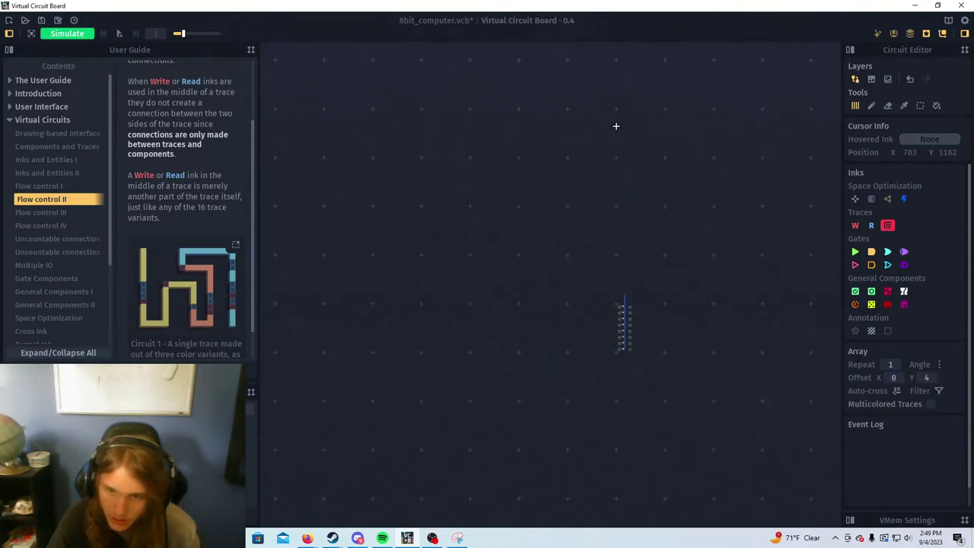
{"action": "left_click", "coordinate": [570, 296]}
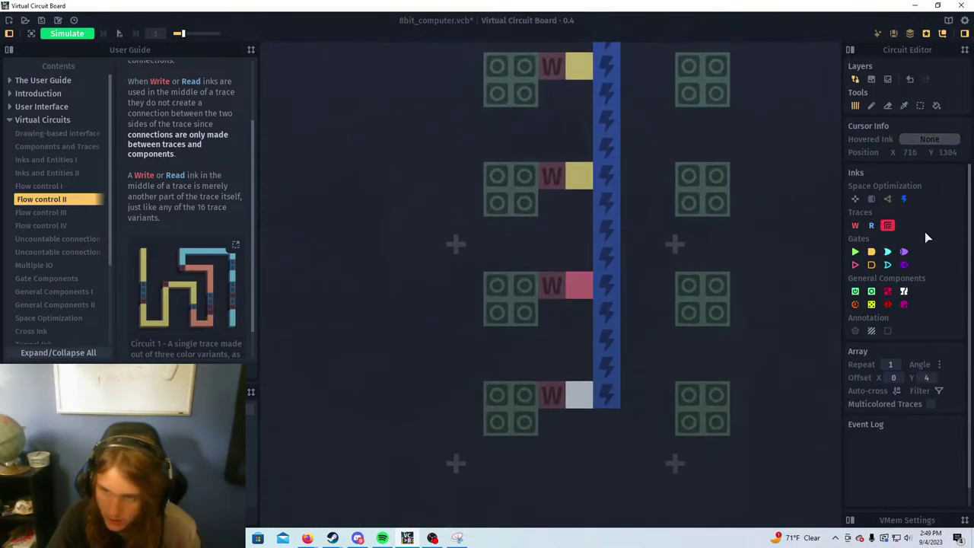
Recolour the third latch row's trace from the bottom orange and the fourth row's trace light orange
{"action": "left_click", "coordinate": [888, 226]}
{"action": "left_click", "coordinate": [908, 167]}
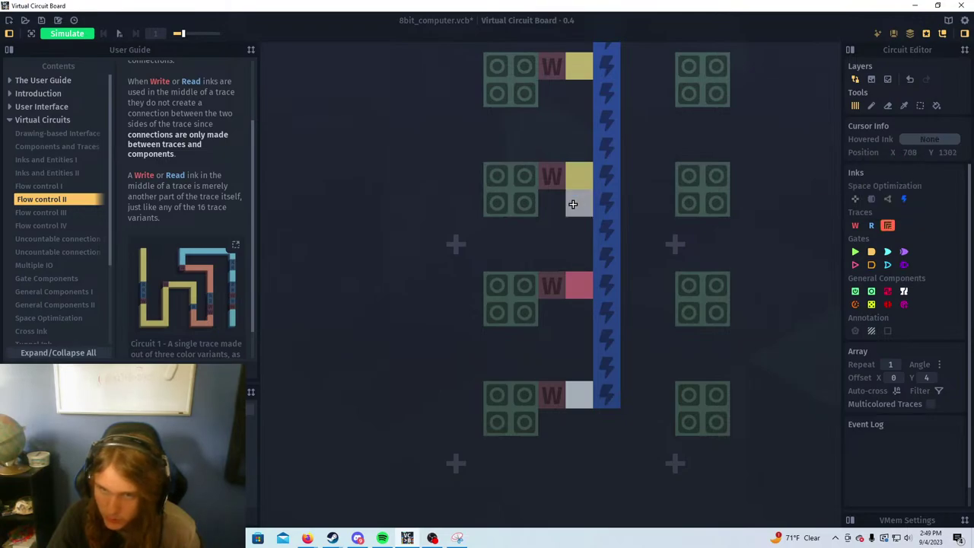
{"action": "left_click", "coordinate": [588, 183]}
{"action": "left_click", "coordinate": [888, 228]}
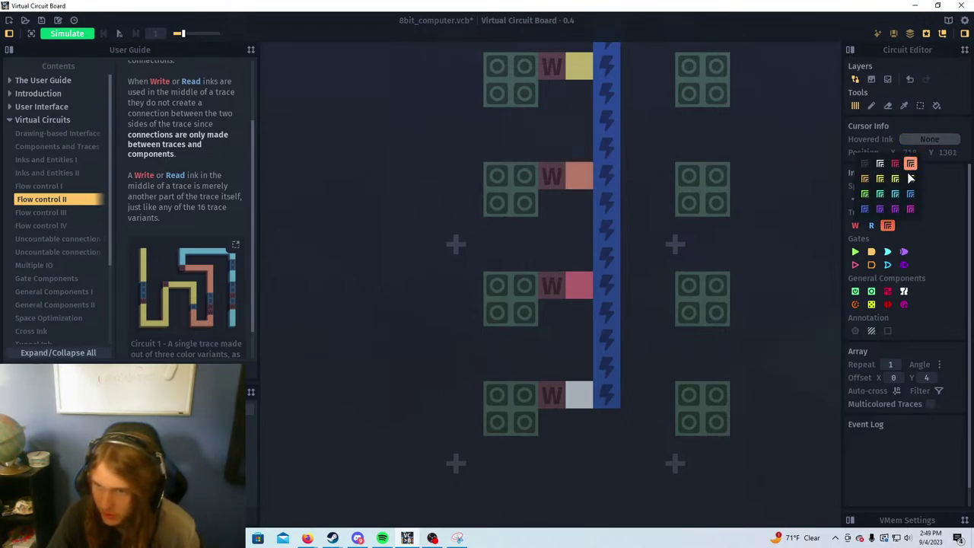
{"action": "left_click", "coordinate": [860, 181]}
{"action": "left_click", "coordinate": [571, 69]}
Keep yellow for the fifth latch row's trace from the bottom and recolour the sixth row's trace yellow-green
{"action": "left_click_drag", "start_coordinate": [568, 119], "coordinate": [569, 129]}
{"action": "scroll", "coordinate": [569, 130], "scroll_direction": "up", "scroll_amount": 2}
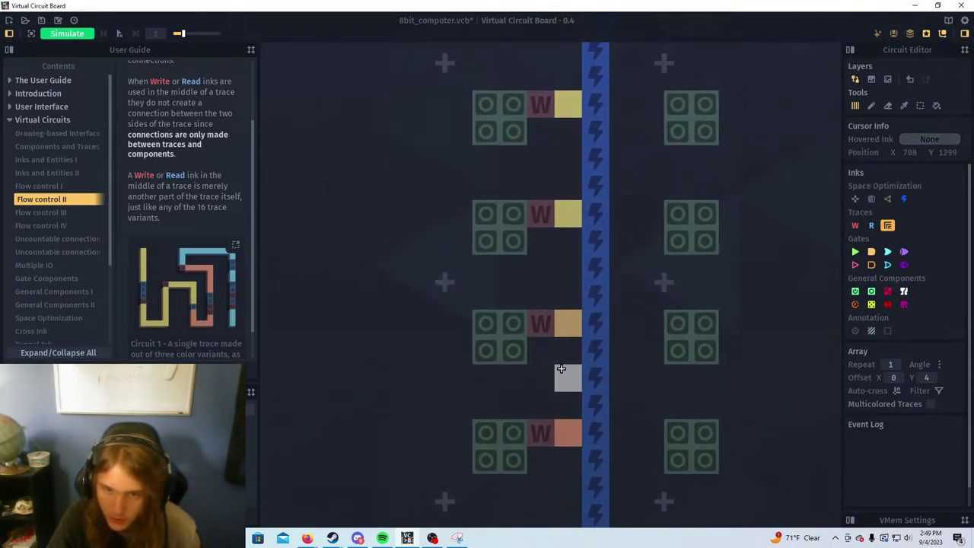
{"action": "left_click", "coordinate": [885, 226]}
{"action": "left_click", "coordinate": [897, 183]}
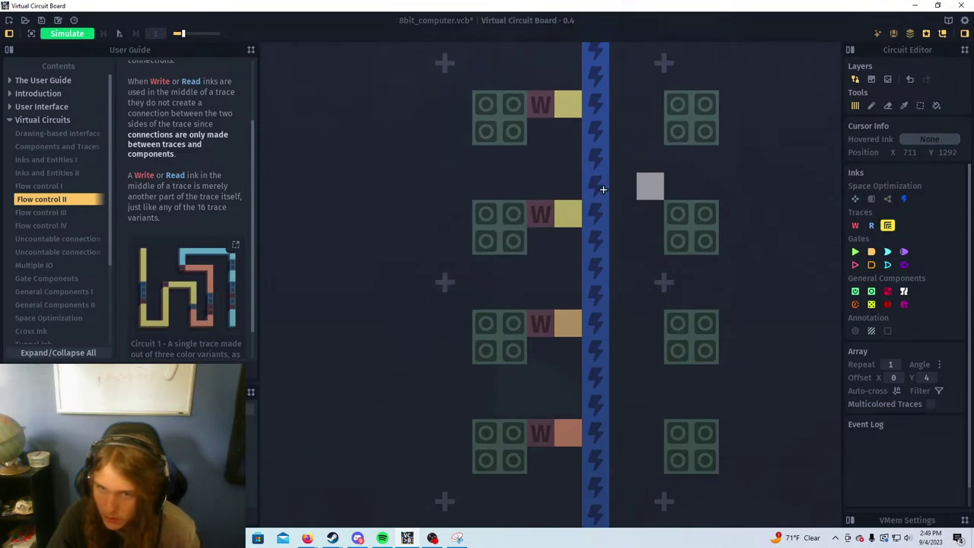
{"action": "scroll", "coordinate": [541, 159], "scroll_direction": "up", "scroll_amount": 2}
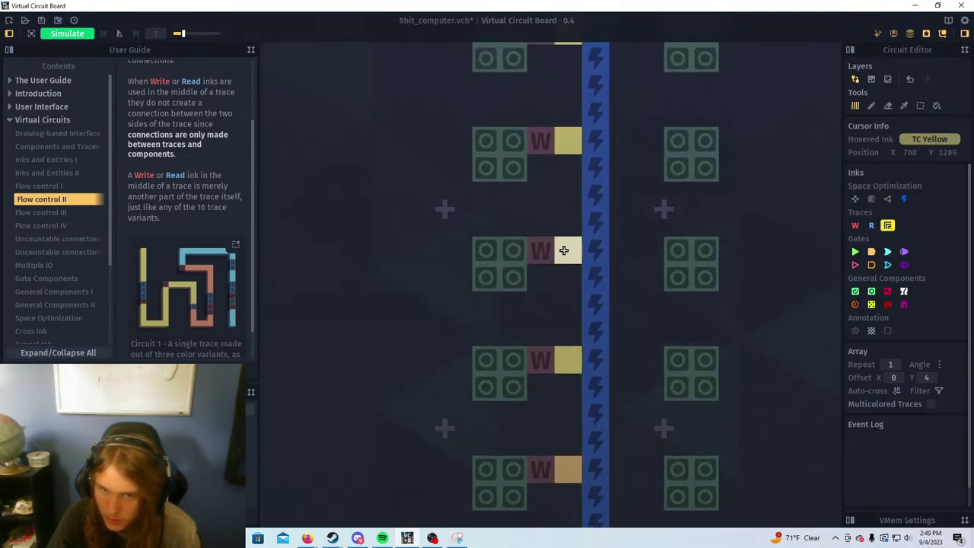
{"action": "left_click", "coordinate": [889, 227]}
{"action": "left_click", "coordinate": [897, 181]}
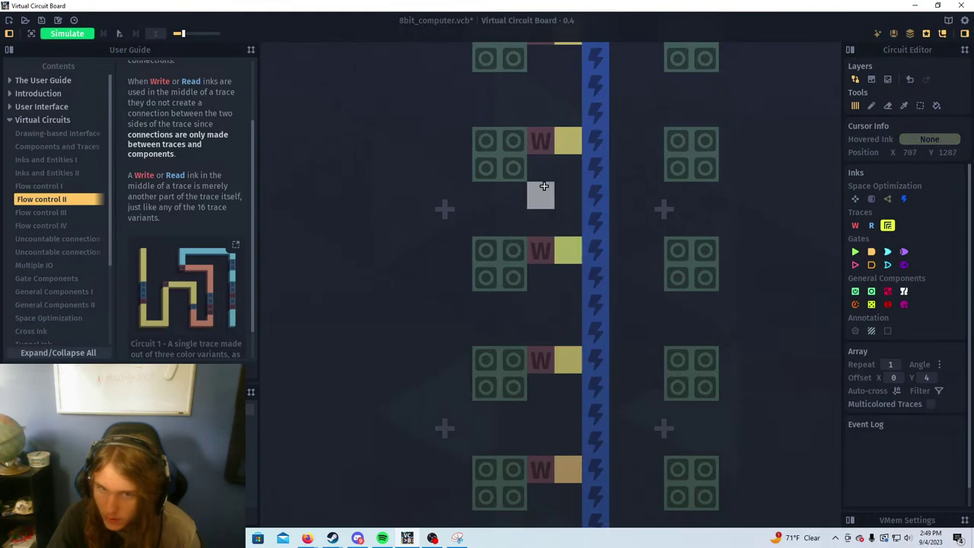
Recolour the seventh latch row's trace from the bottom lime and the topmost row's trace green
{"action": "left_click_drag", "start_coordinate": [540, 191], "coordinate": [522, 370]}
{"action": "left_click", "coordinate": [888, 225]}
{"action": "left_click", "coordinate": [901, 185]}
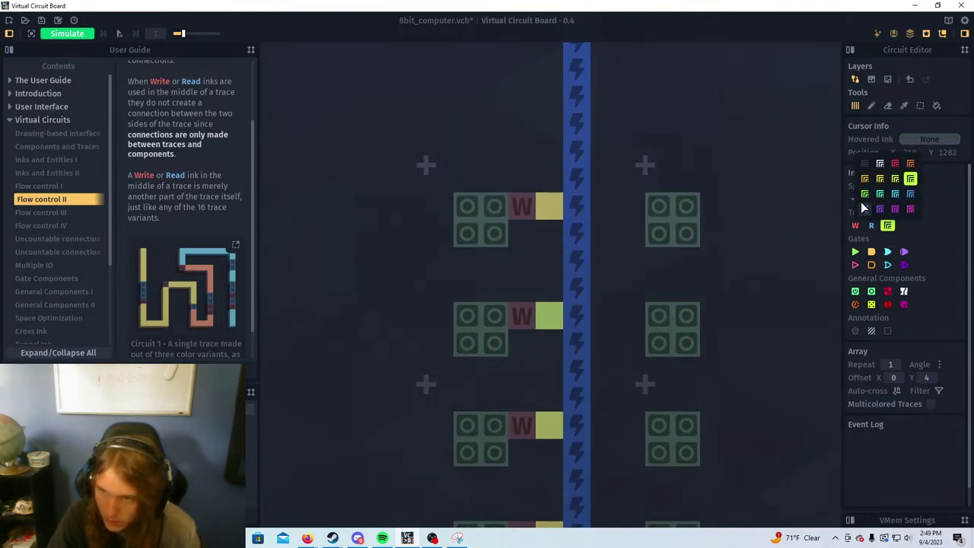
{"action": "scroll", "coordinate": [653, 328], "scroll_direction": "down", "scroll_amount": 3}
{"action": "scroll", "coordinate": [651, 330], "scroll_direction": "down", "scroll_amount": 1}
{"action": "left_click_drag", "start_coordinate": [704, 426], "coordinate": [659, 296]}
Enable virtual memory and resize its settings so they show together with the circuit editor options
{"action": "left_click", "coordinate": [965, 520]}
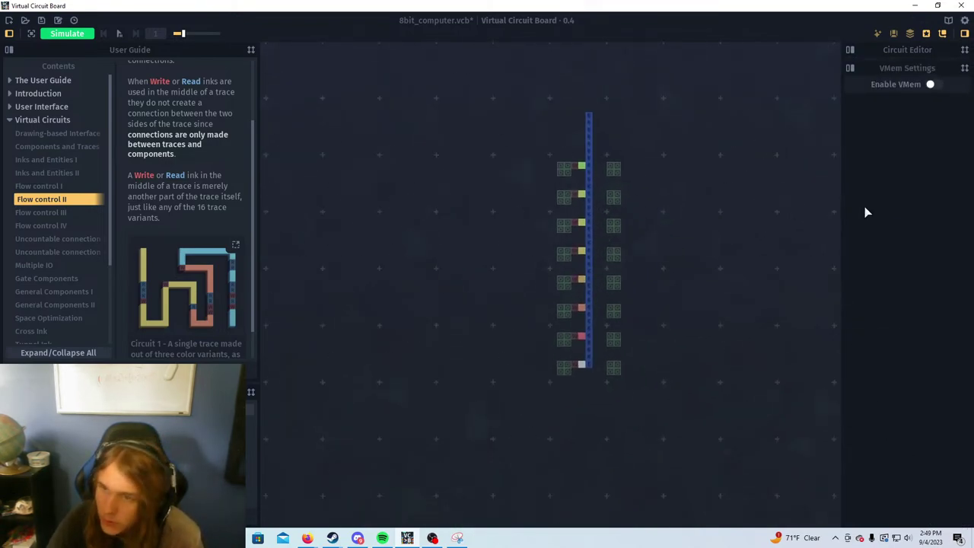
{"action": "left_click", "coordinate": [931, 84]}
{"action": "scroll", "coordinate": [603, 301], "scroll_direction": "up", "scroll_amount": 1}
{"action": "scroll", "coordinate": [539, 128], "scroll_direction": "up", "scroll_amount": 2}
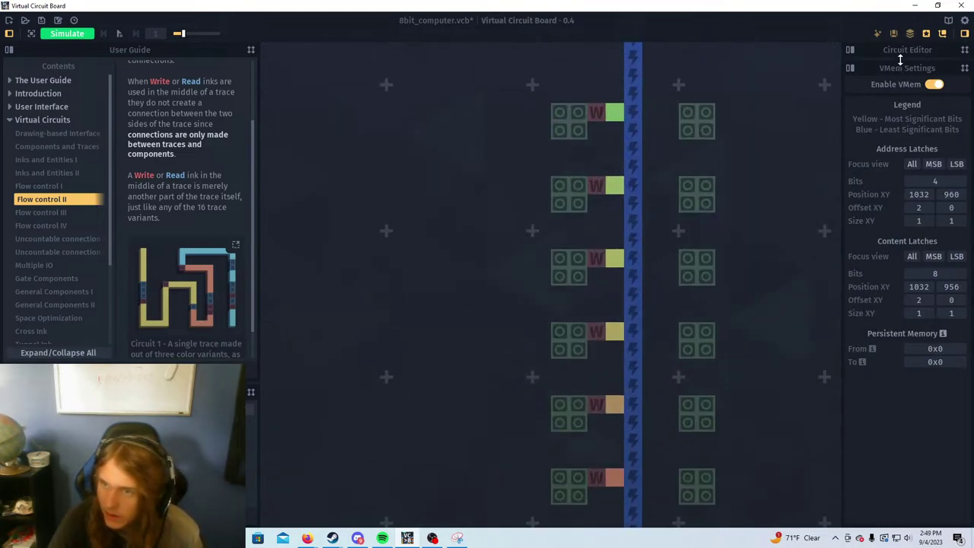
{"action": "left_click_drag", "start_coordinate": [900, 60], "coordinate": [886, 211]}
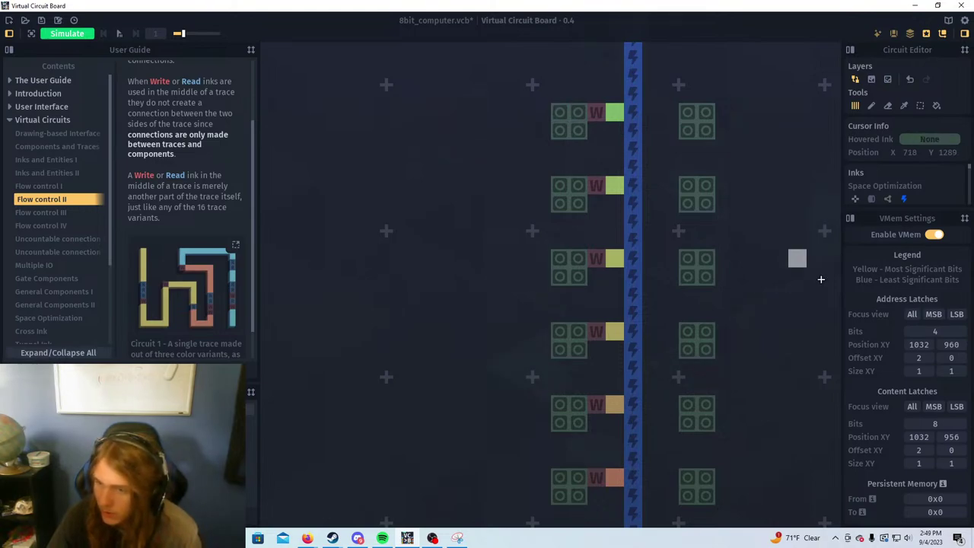
Set the address latches' X position to 705 and the content latches' position to X 705, Y 1281
{"action": "left_click", "coordinate": [924, 343]}
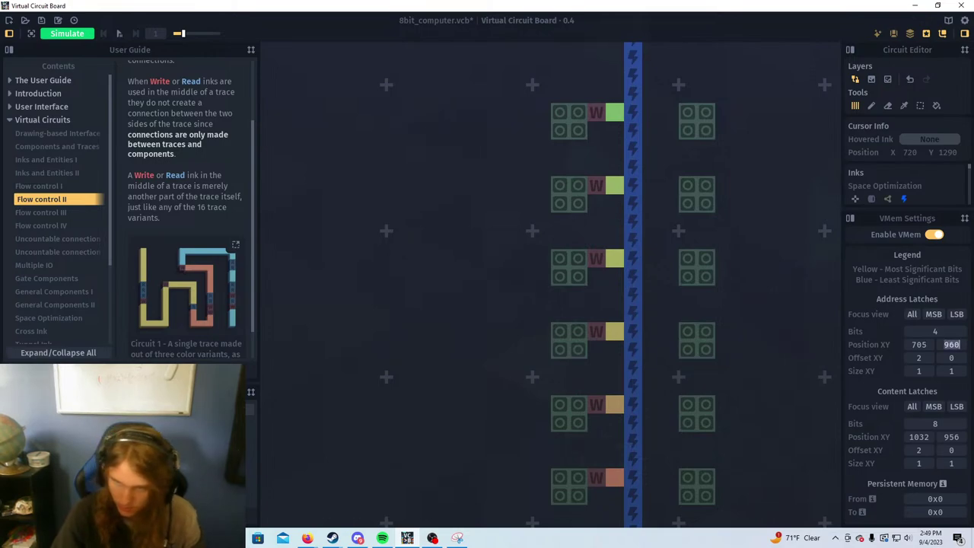
{"action": "left_click", "coordinate": [925, 438]}
{"action": "type", "text": "705"}
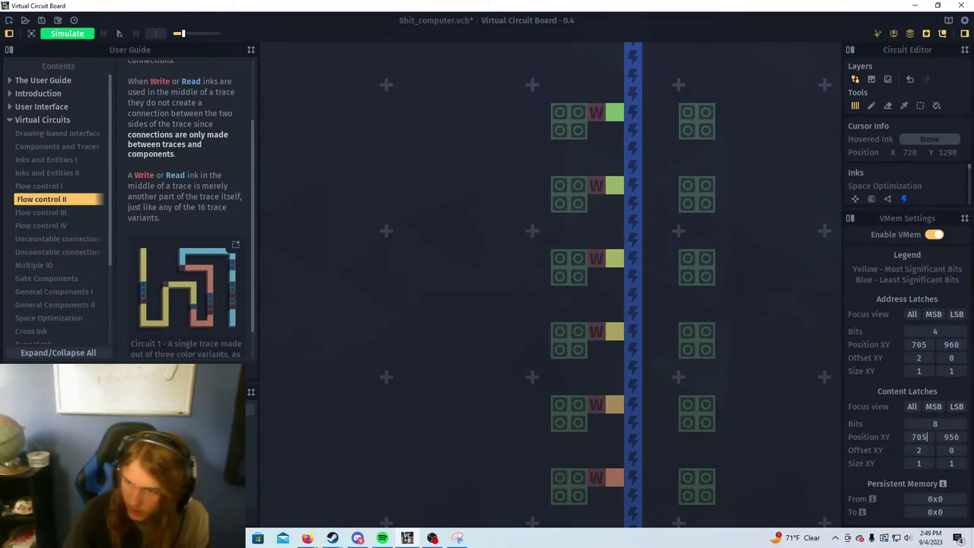
{"action": "type", "text": "1281"}
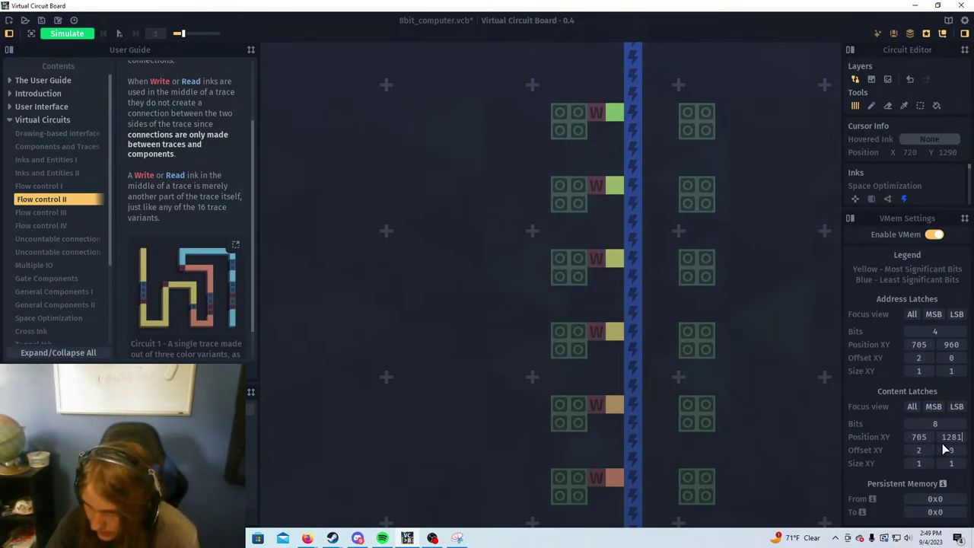
Set the content latches' offset to X 0, Y 4 and their size to 2 by 2
{"action": "mouse_move", "coordinate": [949, 450]}
{"action": "left_mouse_down"}
{"action": "mouse_move", "coordinate": [959, 450]}
{"action": "mouse_move", "coordinate": [912, 450]}
{"action": "mouse_move", "coordinate": [968, 450]}
{"action": "left_mouse_up"}
{"action": "scroll", "coordinate": [579, 352], "scroll_direction": "down", "scroll_amount": 1}
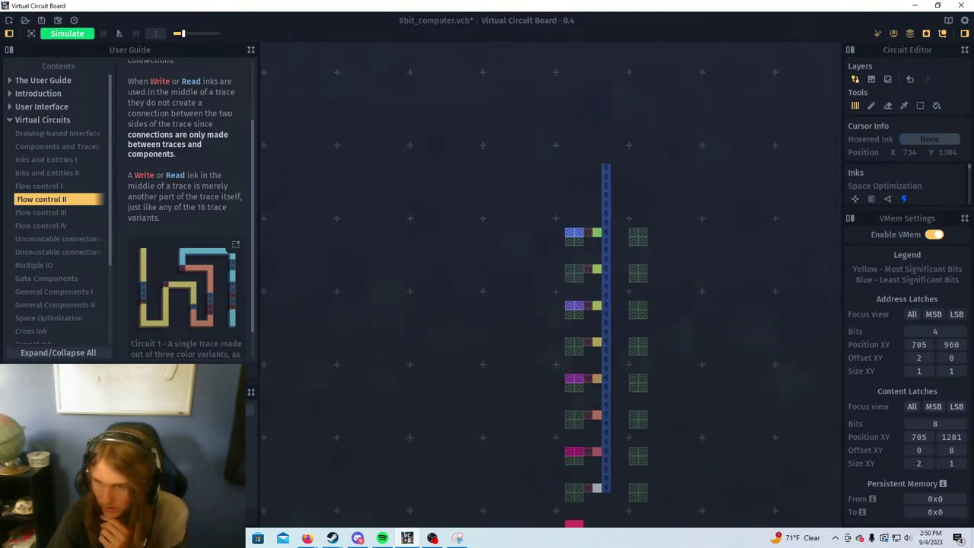
{"action": "left_click_drag", "start_coordinate": [951, 463], "coordinate": [956, 463]}
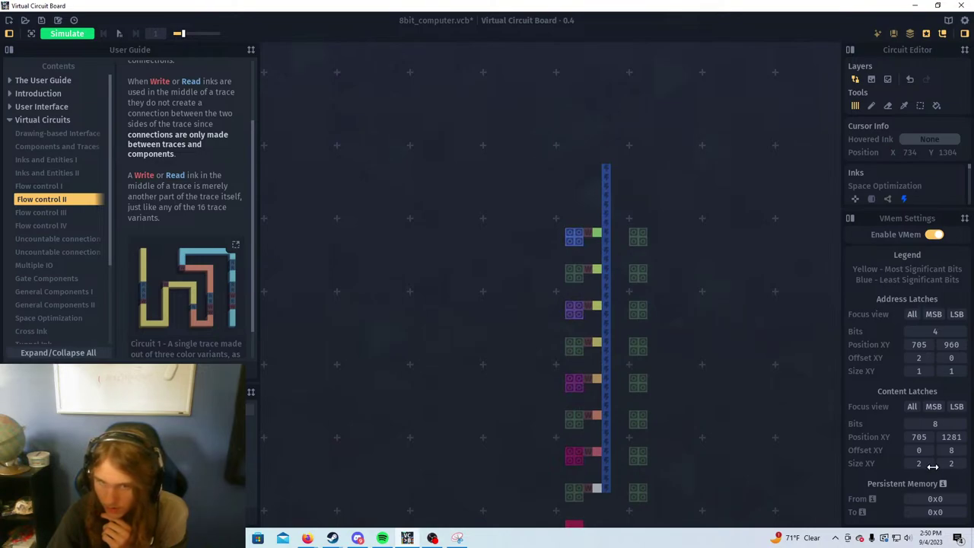
{"action": "left_click_drag", "start_coordinate": [752, 387], "coordinate": [765, 298]}
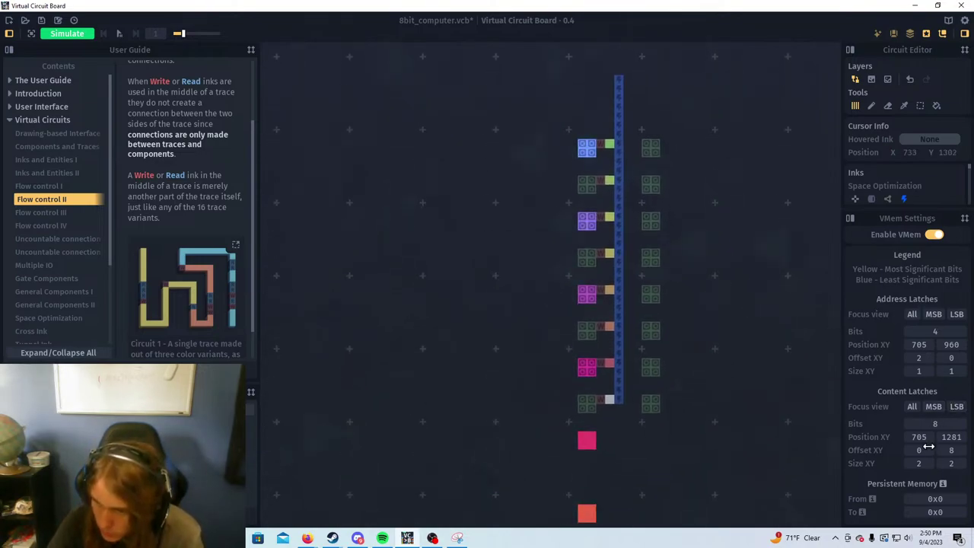
{"action": "left_click_drag", "start_coordinate": [955, 449], "coordinate": [940, 449]}
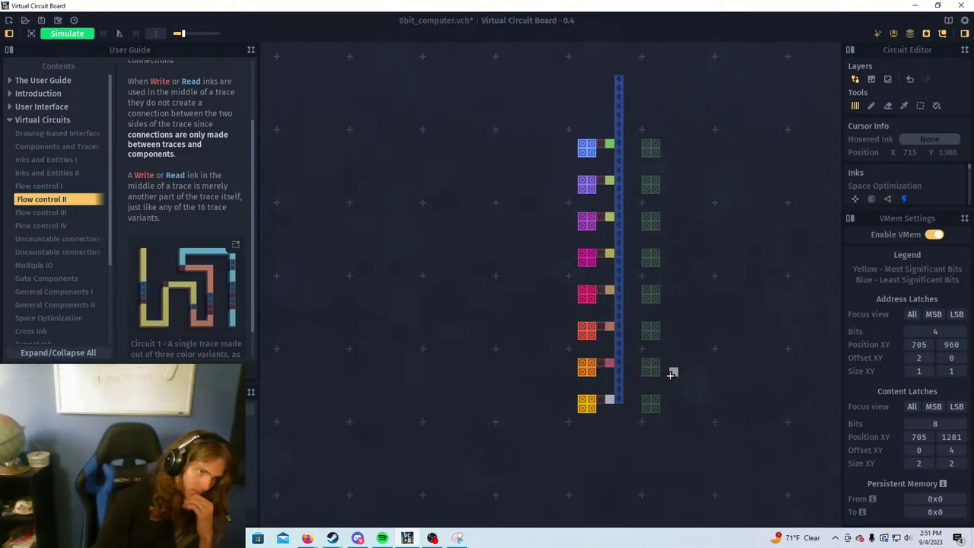
{"action": "scroll", "coordinate": [618, 382], "scroll_direction": "up", "scroll_amount": 5}
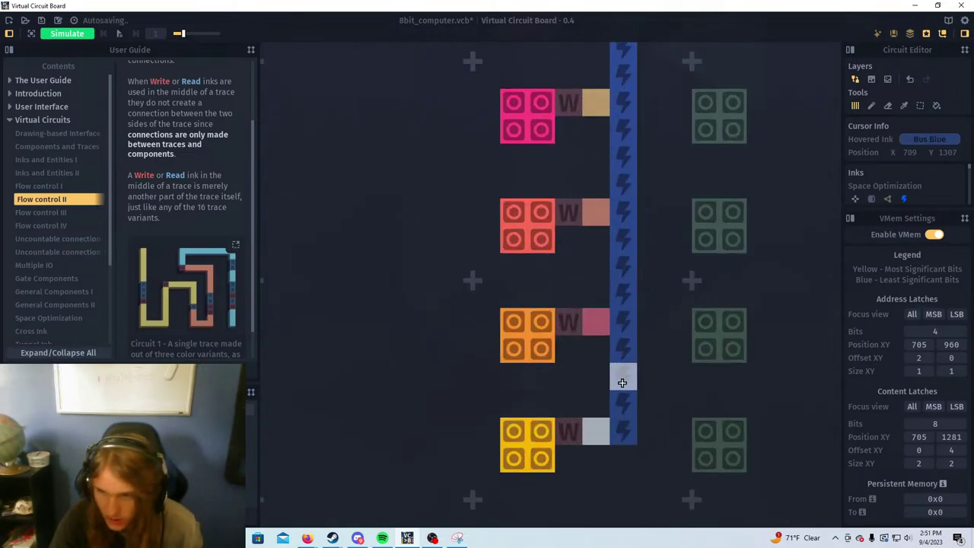
{"action": "left_click_drag", "start_coordinate": [618, 242], "coordinate": [516, 373]}
{"action": "scroll", "coordinate": [517, 373], "scroll_direction": "down", "scroll_amount": 1}
{"action": "scroll", "coordinate": [516, 373], "scroll_direction": "down", "scroll_amount": 4}
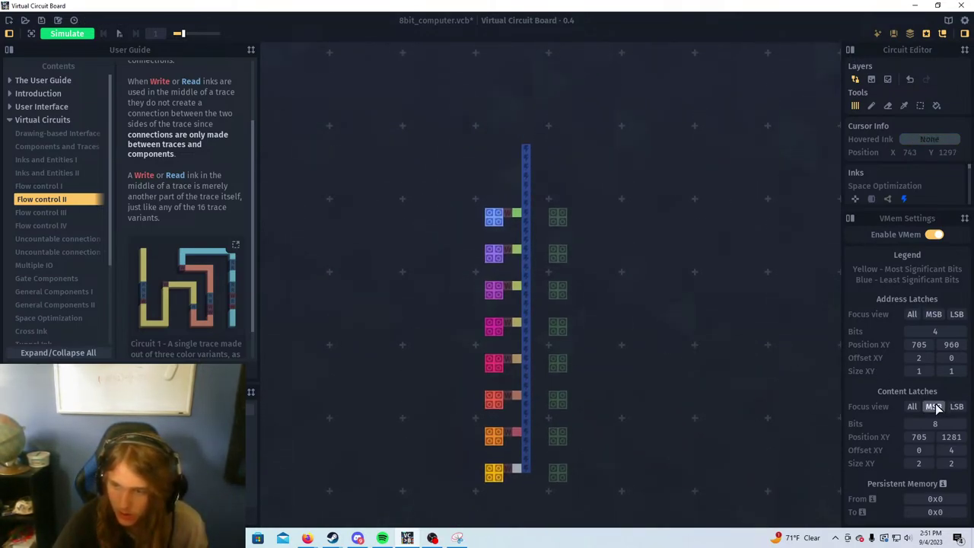
Expand the virtual memory editor to its full height and display the memory contents in binary
{"action": "left_click_drag", "start_coordinate": [924, 450], "coordinate": [917, 450]}
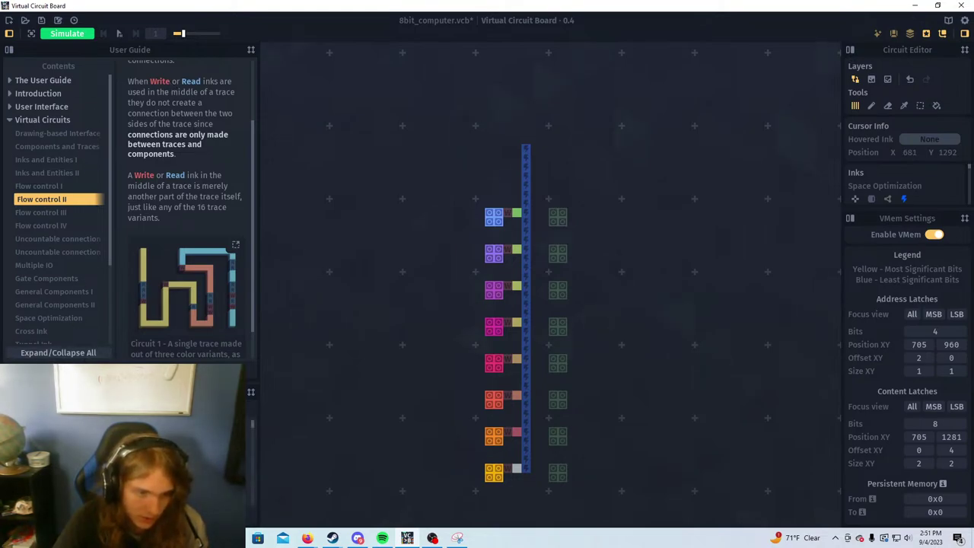
{"action": "left_click_drag", "start_coordinate": [114, 382], "coordinate": [119, 75]}
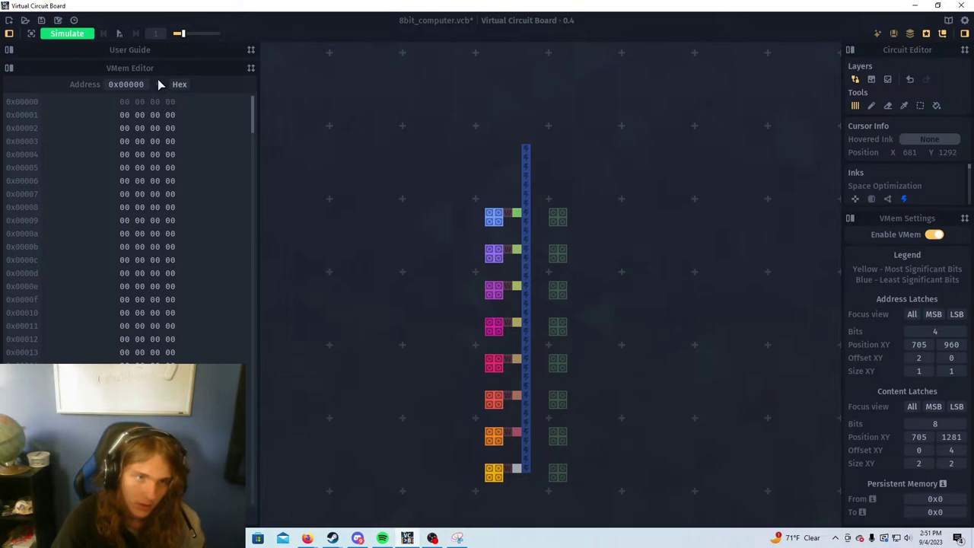
{"action": "left_click", "coordinate": [137, 84]}
{"action": "left_click", "coordinate": [178, 85]}
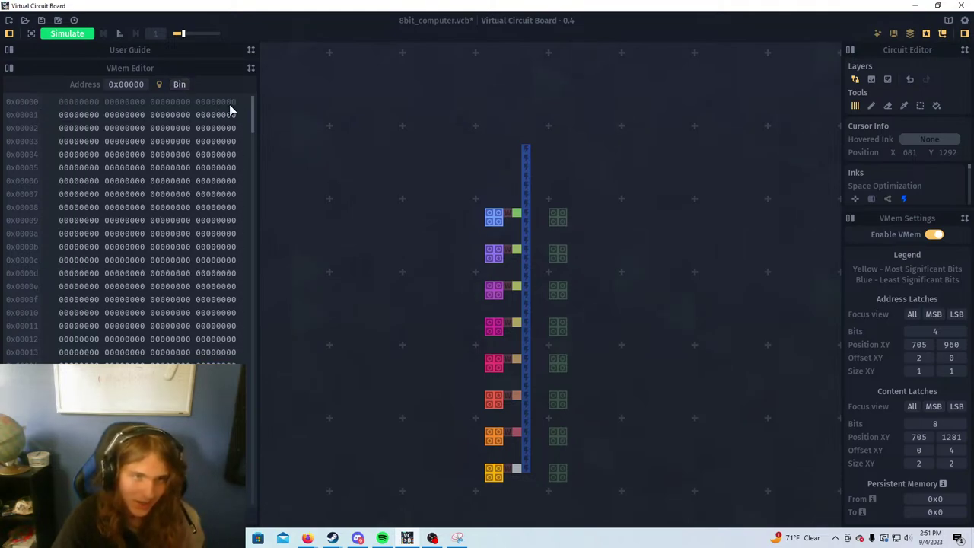
{"action": "left_click", "coordinate": [120, 86]}
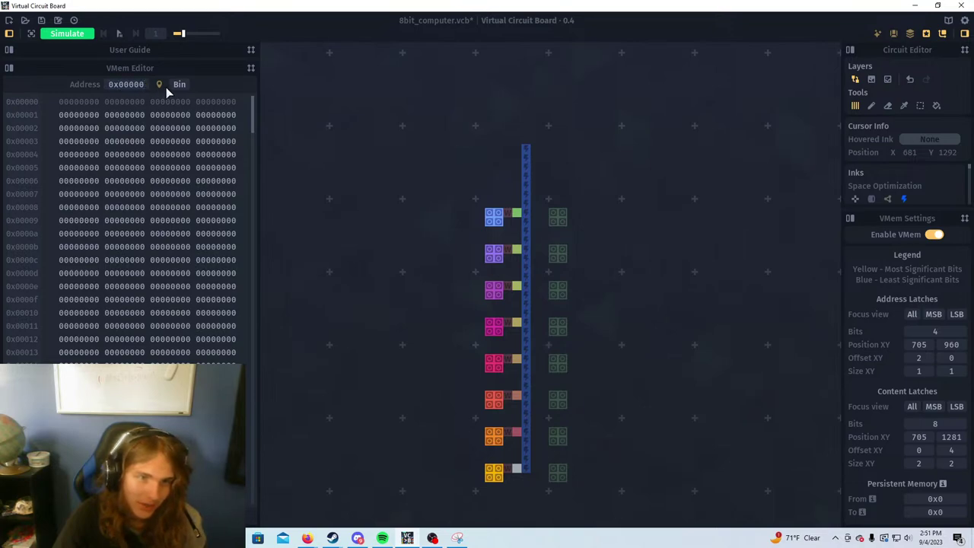
{"action": "left_click", "coordinate": [178, 84]}
{"action": "left_click", "coordinate": [178, 84]}
Set the last byte at memory address 0x00001 to 00000001
{"action": "double_click", "coordinate": [142, 87]}
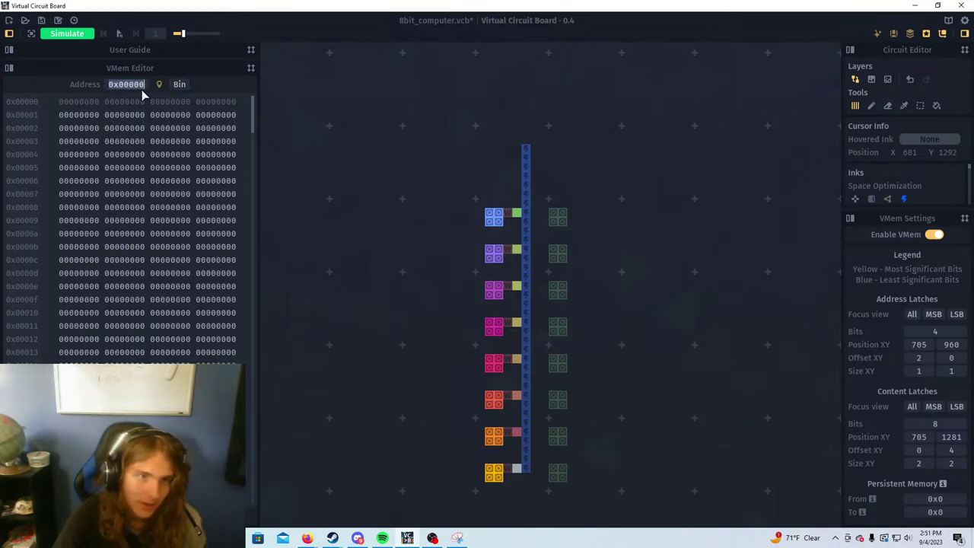
{"action": "type", "text": "1"}
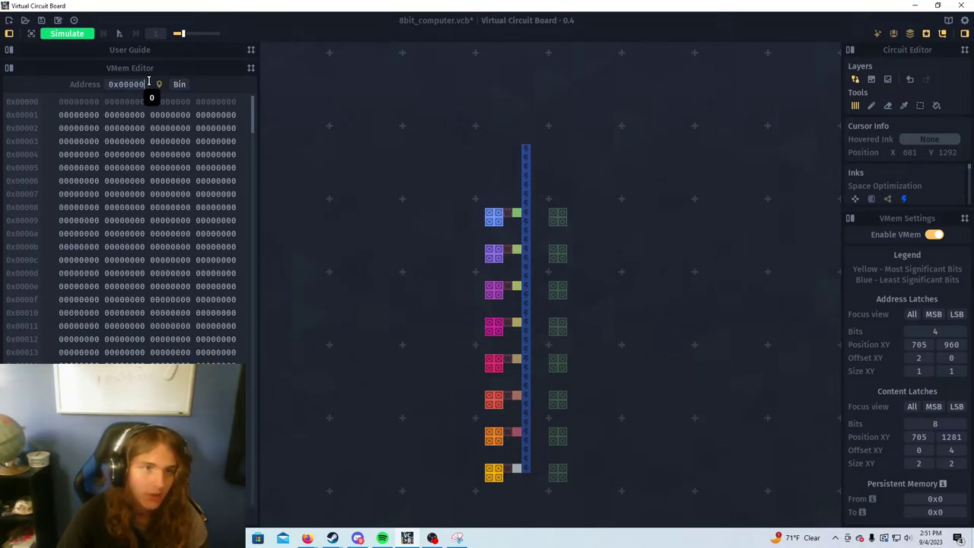
{"action": "key", "text": "Return"}
{"action": "scroll", "coordinate": [166, 107], "scroll_direction": "up", "scroll_amount": 1}
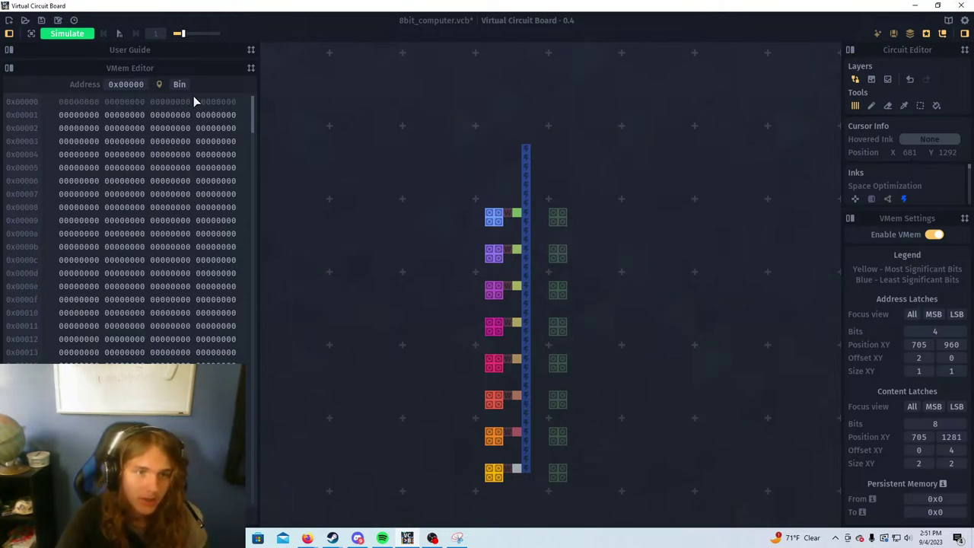
{"action": "left_click", "coordinate": [233, 116]}
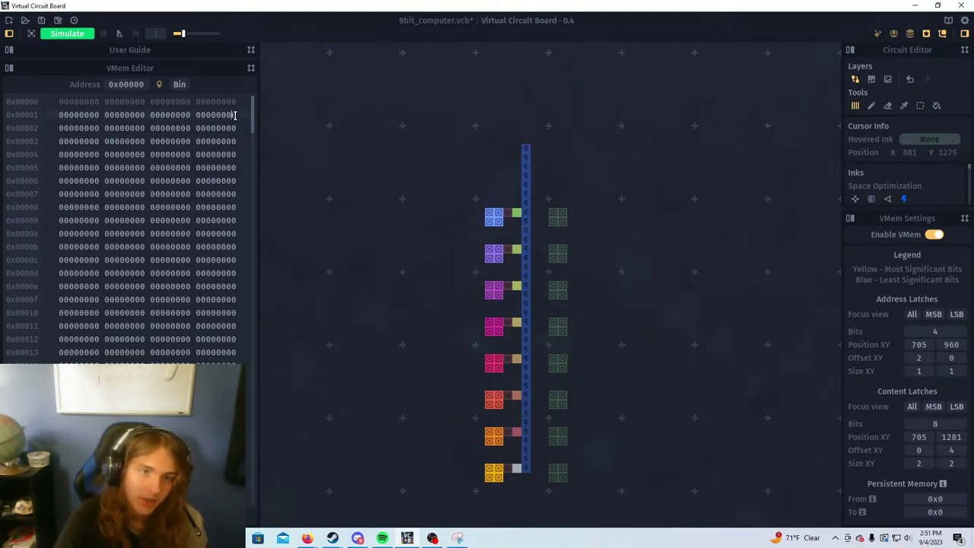
{"action": "key", "text": "shift+Right"}
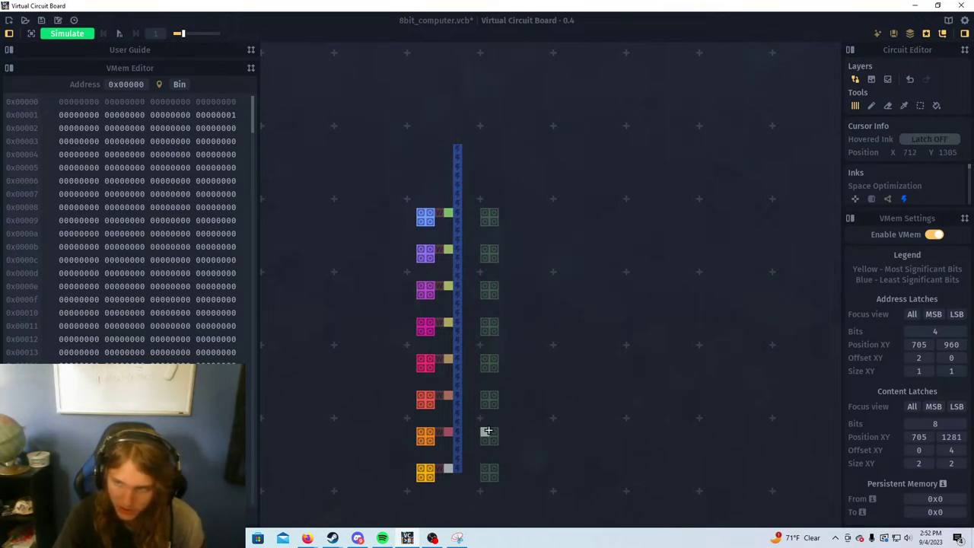
Set the address latches' position to X 712, Y 1281 to match the uppermost latch across the bus
{"action": "left_click_drag", "start_coordinate": [551, 348], "coordinate": [526, 331]}
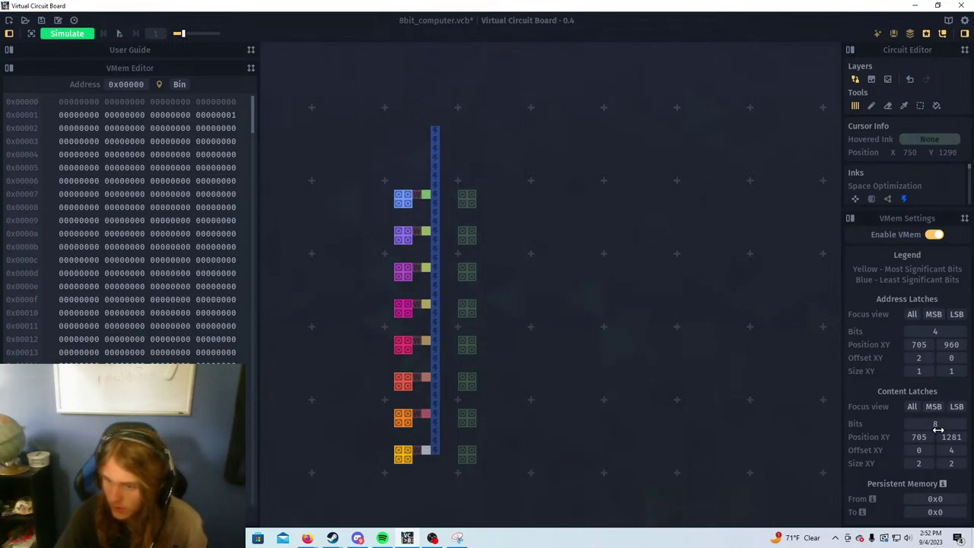
{"action": "left_click", "coordinate": [916, 345]}
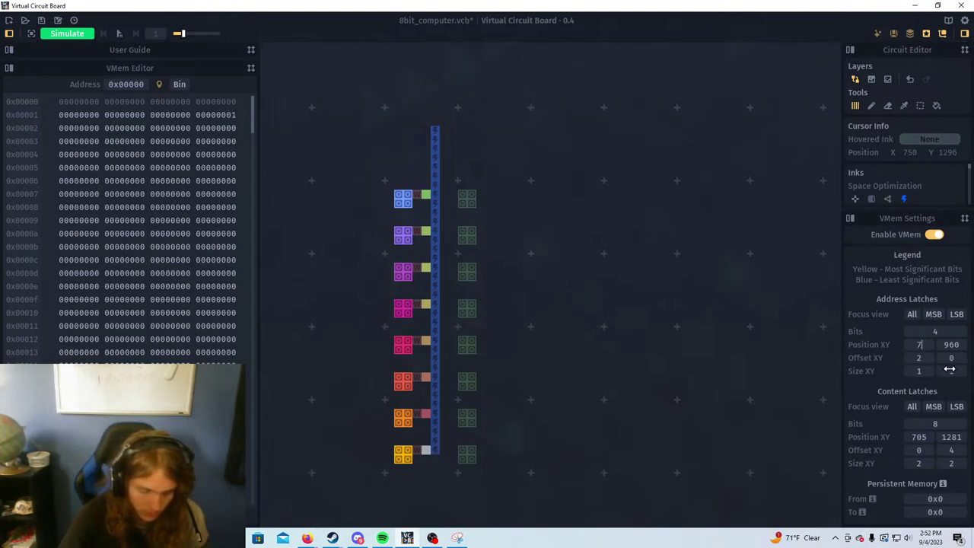
{"action": "type", "text": "712"}
{"action": "left_click", "coordinate": [951, 345]}
{"action": "type", "text": "1281"}
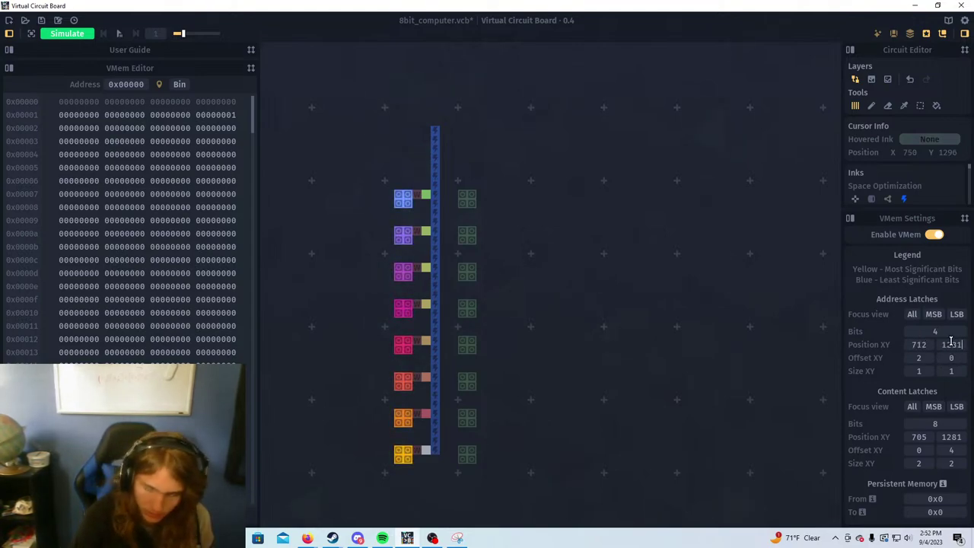
{"action": "key", "text": "Return"}
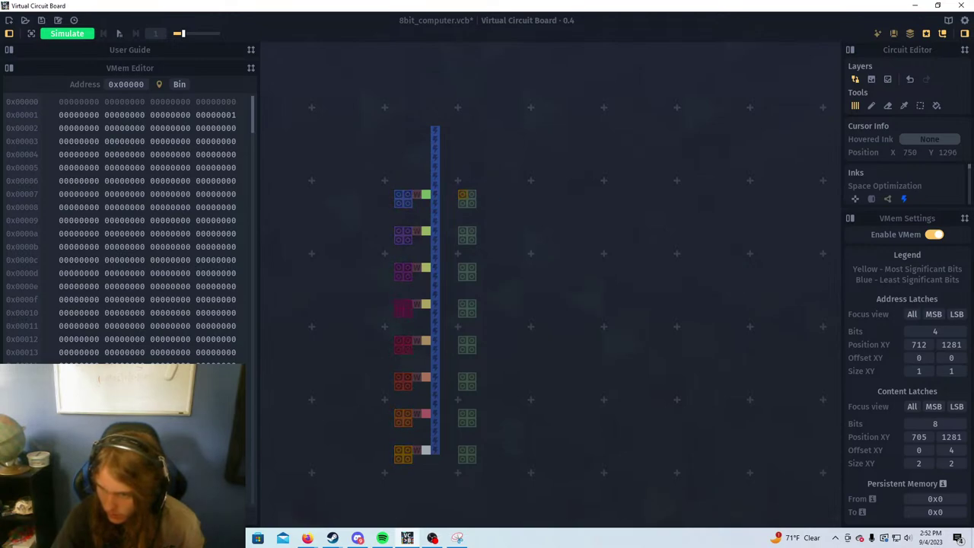
Configure the address latches with 8 bits, an offset of X 0, Y 4 and a size of 2 by 2
{"action": "mouse_move", "coordinate": [931, 370]}
{"action": "left_mouse_down"}
{"action": "mouse_move", "coordinate": [953, 358]}
{"action": "mouse_move", "coordinate": [946, 332]}
{"action": "mouse_move", "coordinate": [962, 333]}
{"action": "mouse_move", "coordinate": [956, 356]}
{"action": "left_mouse_up"}
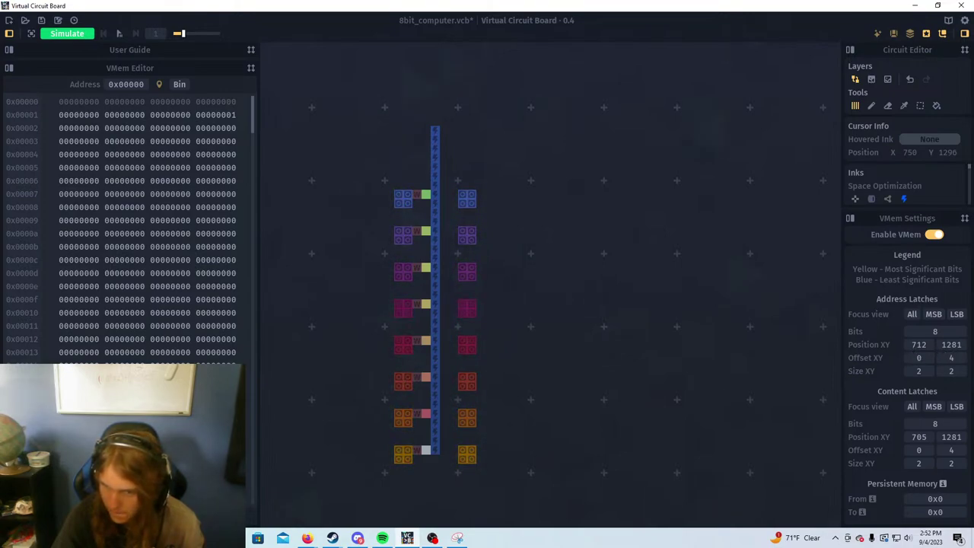
{"action": "scroll", "coordinate": [446, 220], "scroll_direction": "up", "scroll_amount": 3}
{"action": "scroll", "coordinate": [482, 277], "scroll_direction": "down", "scroll_amount": 2}
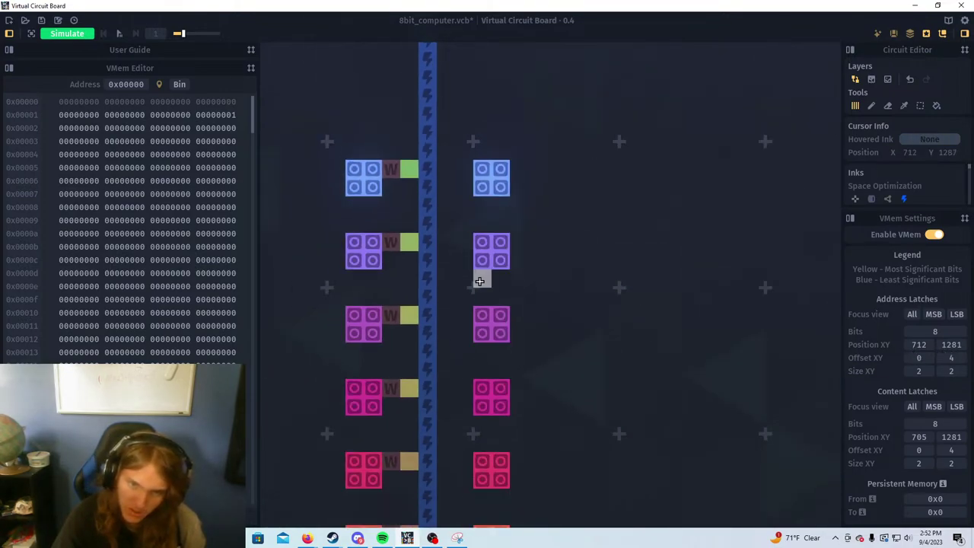
{"action": "scroll", "coordinate": [487, 239], "scroll_direction": "down", "scroll_amount": 3}
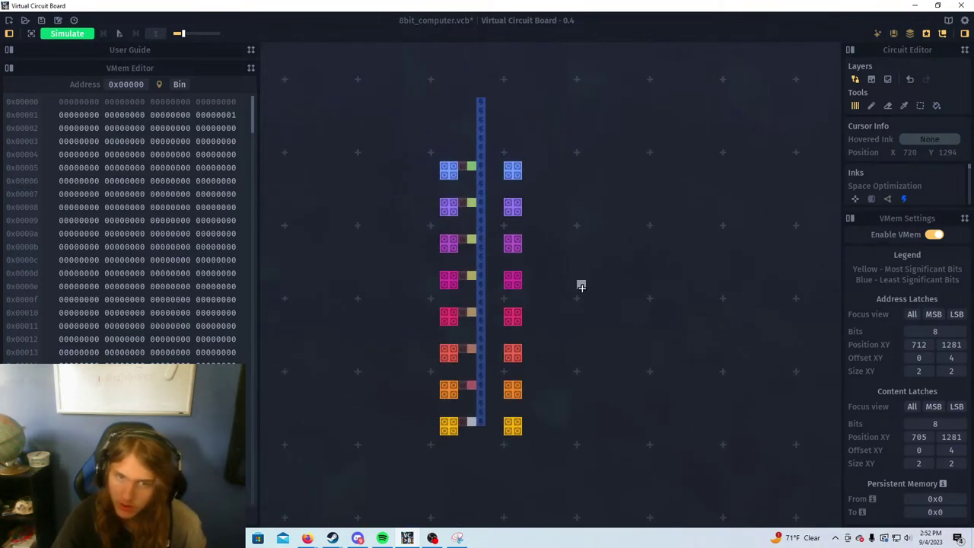
Simulate the circuit and toggle the topmost address latch on and off to test reading address 0x00001
{"action": "left_click", "coordinate": [75, 34]}
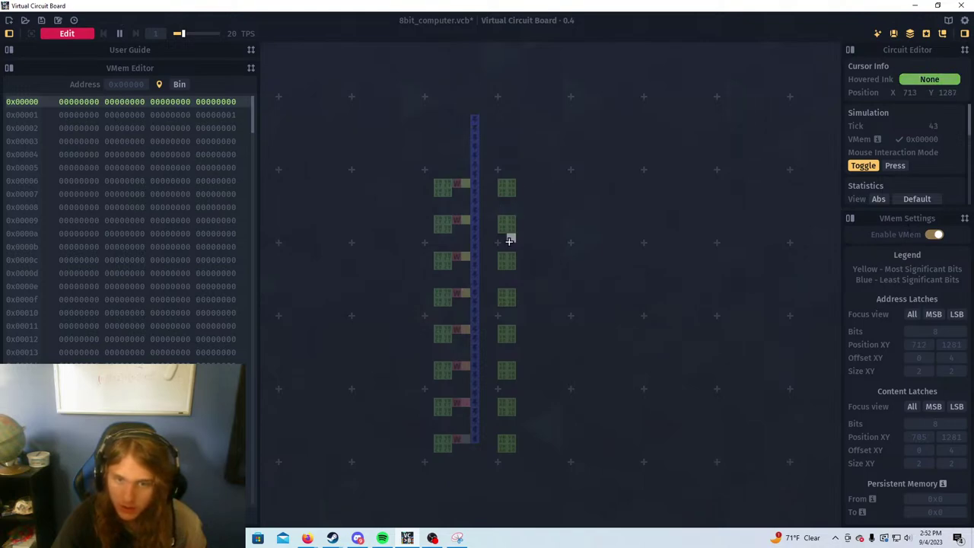
{"action": "left_click", "coordinate": [507, 189]}
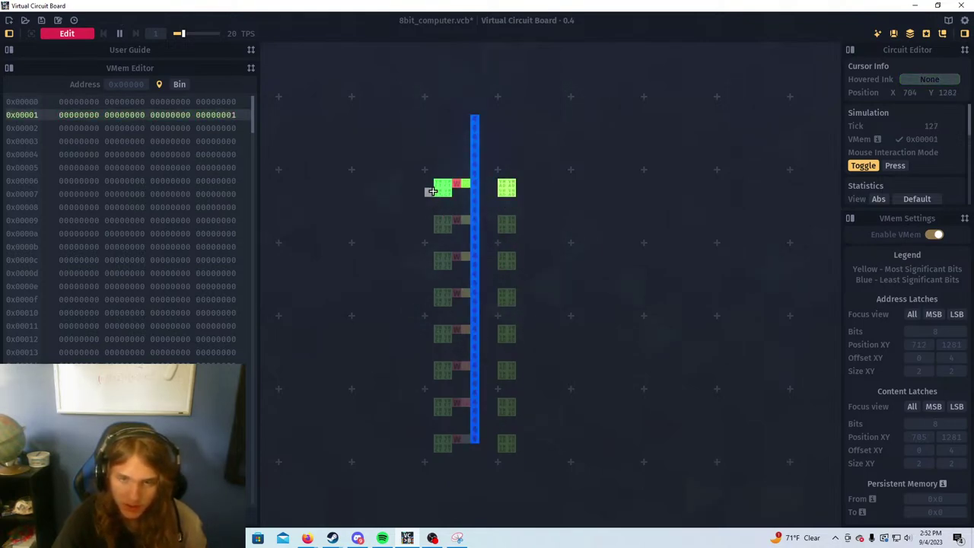
{"action": "left_click", "coordinate": [507, 190]}
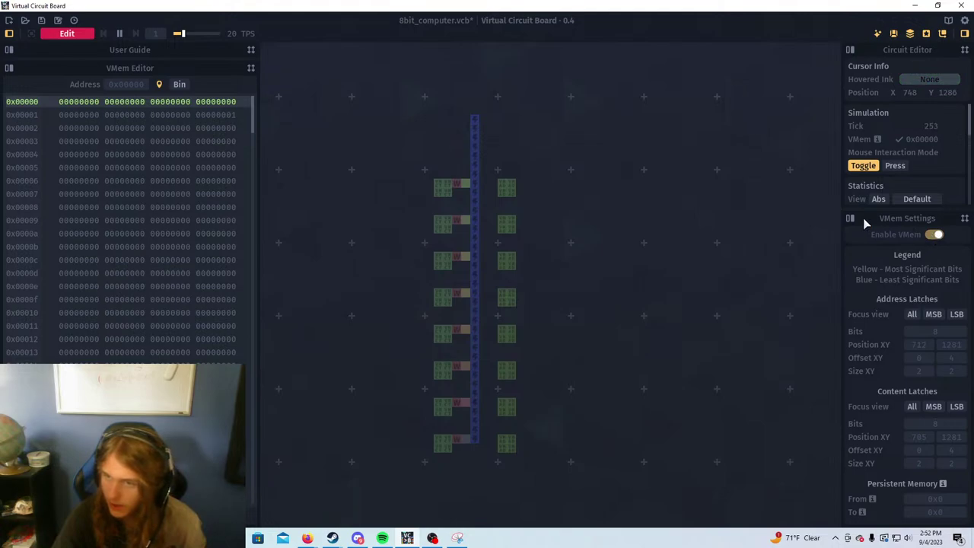
Enlarge the virtual memory settings, stop the simulation, and set the content latches' Y position to 1210 and Y offset to -4
{"action": "left_click_drag", "start_coordinate": [912, 209], "coordinate": [912, 144]}
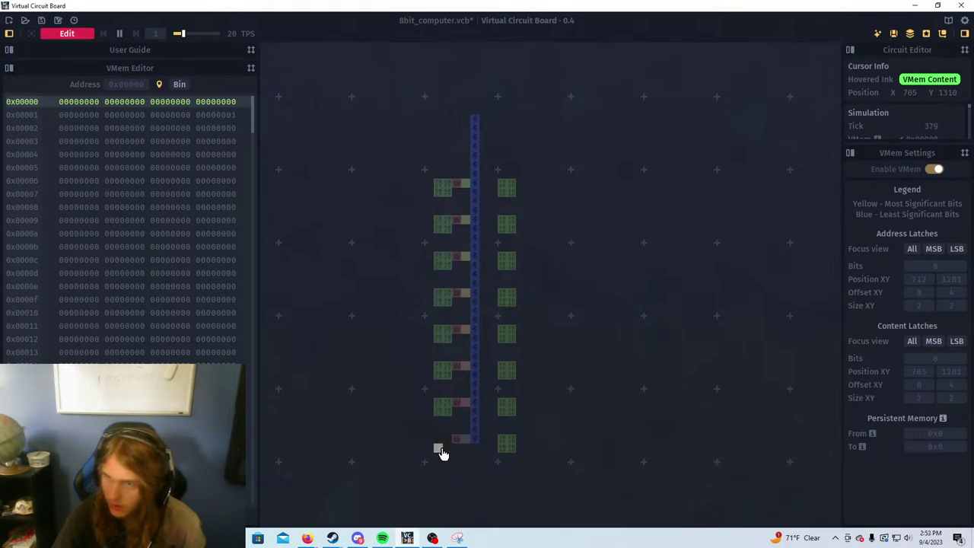
{"action": "key", "text": "space"}
{"action": "left_click", "coordinate": [951, 373]}
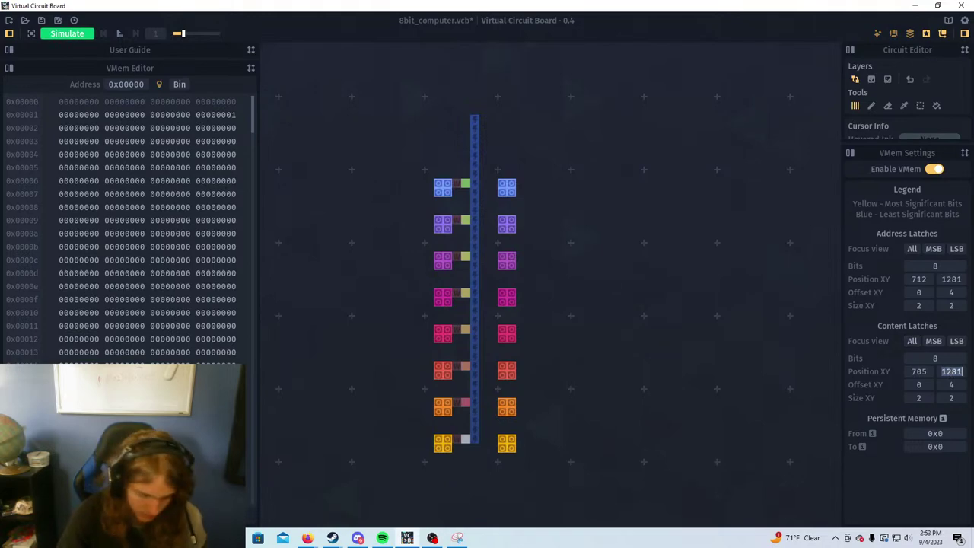
{"action": "type", "text": "12"}
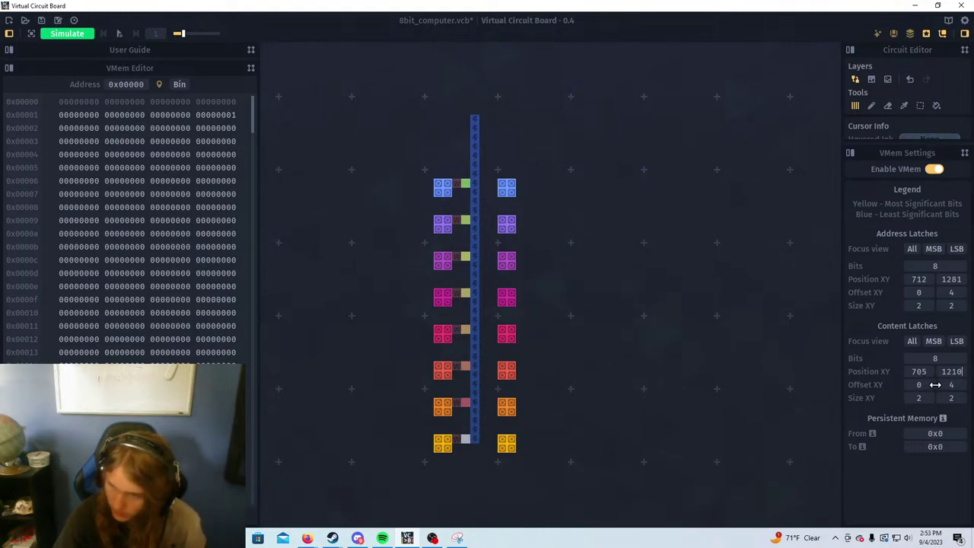
{"action": "left_click_drag", "start_coordinate": [935, 384], "coordinate": [920, 384]}
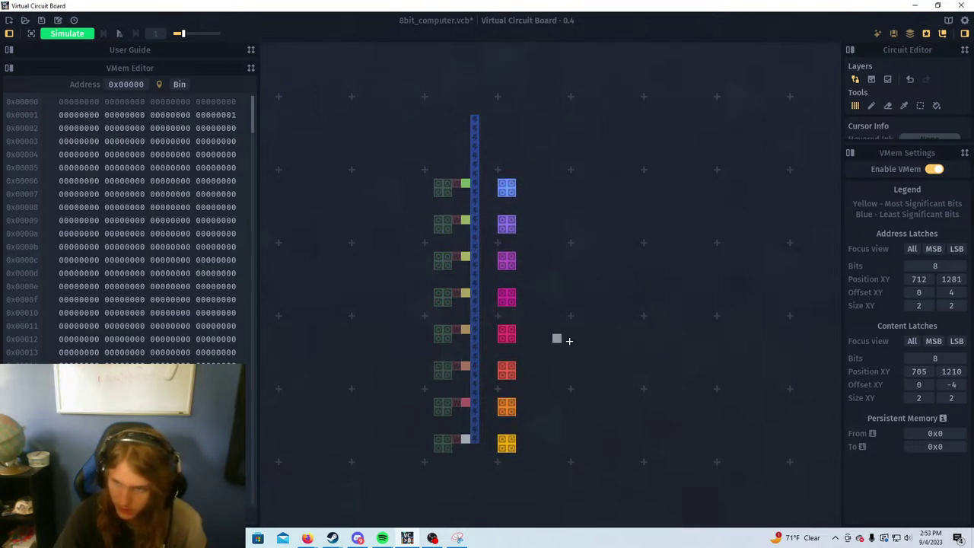
Change the content latches' Y position to 1310 and refine it to 1309 so the mapping aligns with the latches
{"action": "left_click_drag", "start_coordinate": [957, 372], "coordinate": [766, 375]}
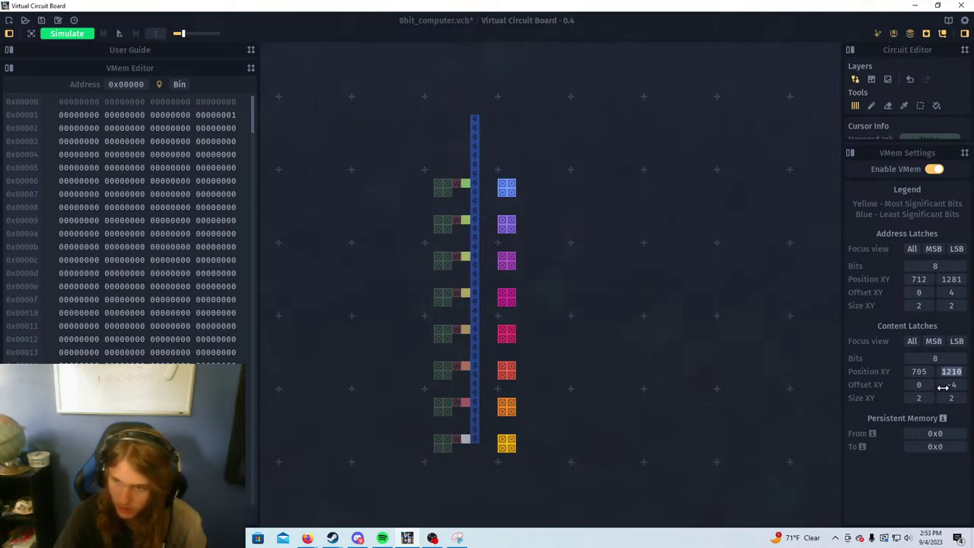
{"action": "key", "text": "BackSpace"}
{"action": "type", "text": "3"}
{"action": "key", "text": "Return"}
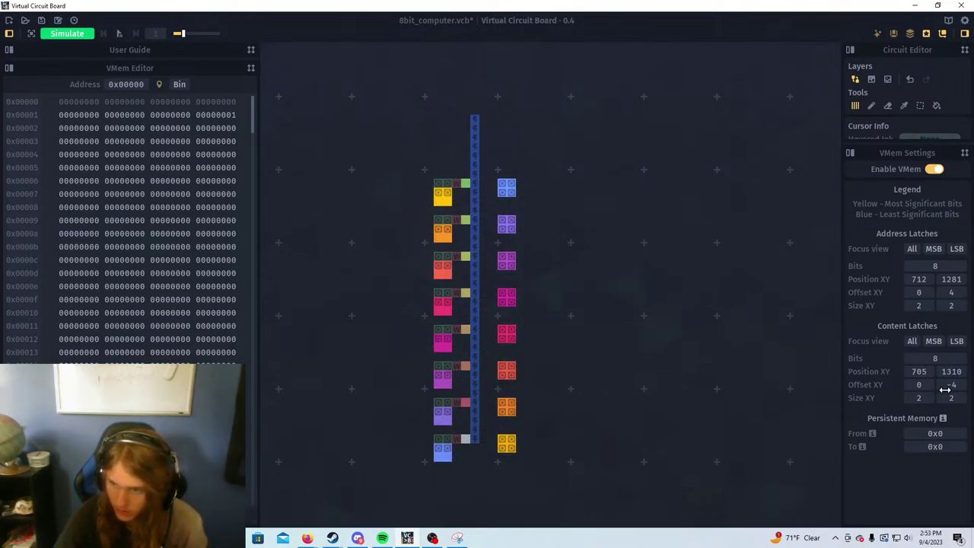
{"action": "mouse_move", "coordinate": [926, 398]}
{"action": "left_mouse_down"}
{"action": "mouse_move", "coordinate": [941, 399]}
{"action": "mouse_move", "coordinate": [926, 398]}
{"action": "left_mouse_up"}
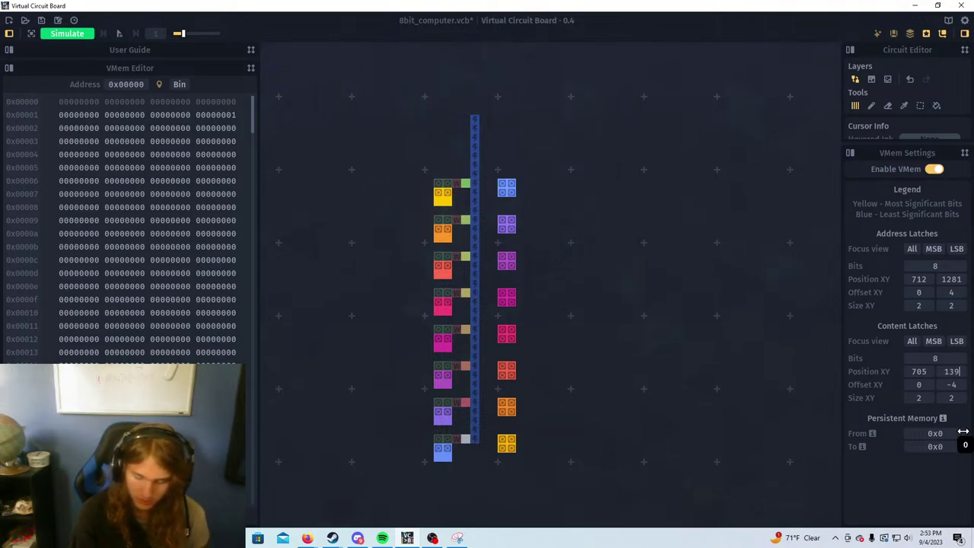
{"action": "type", "text": "09"}
{"action": "key", "text": "Return"}
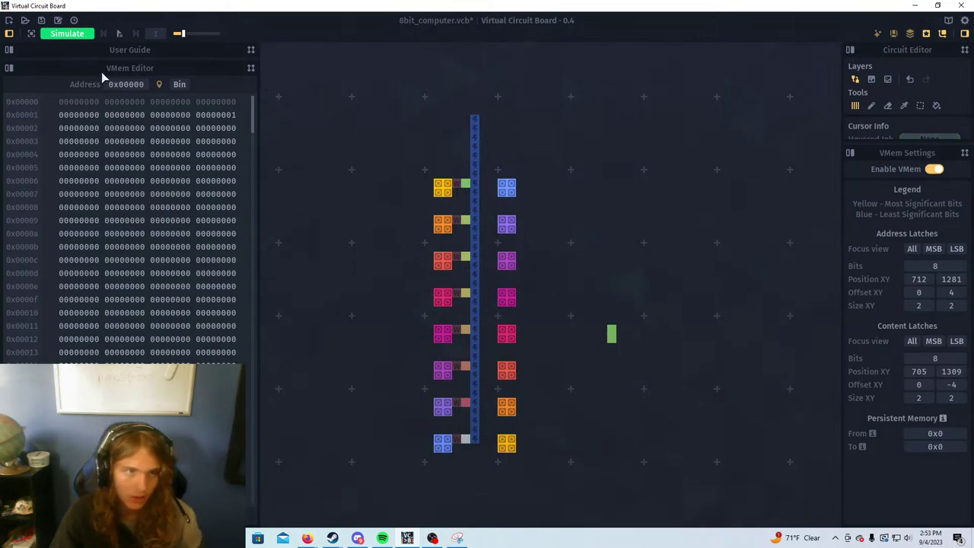
Run the simulation briefly, return to editing, and examine the reversed content latch mapping and the surrounding board
{"action": "left_click", "coordinate": [67, 33]}
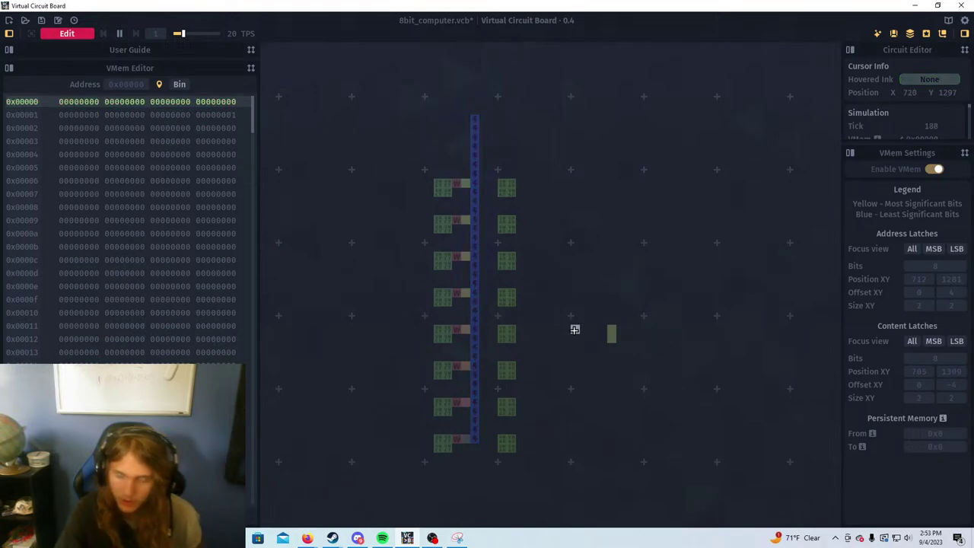
{"action": "key", "text": "space"}
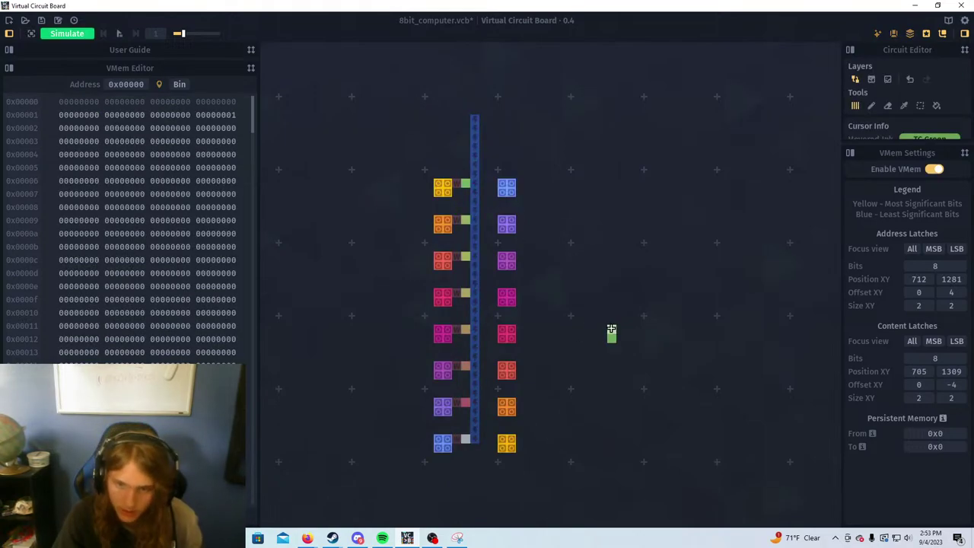
{"action": "scroll", "coordinate": [611, 339], "scroll_direction": "up", "scroll_amount": 5}
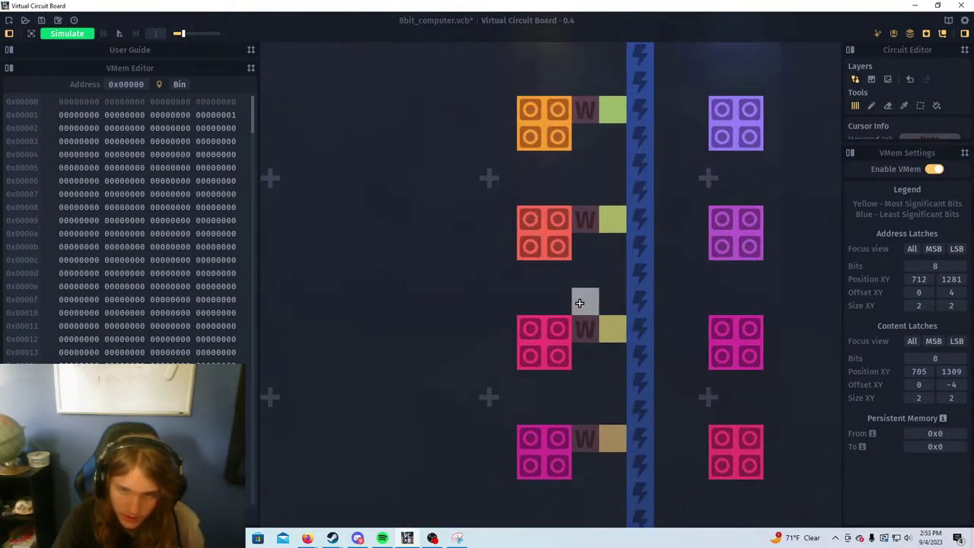
{"action": "scroll", "coordinate": [579, 303], "scroll_direction": "down", "scroll_amount": 5}
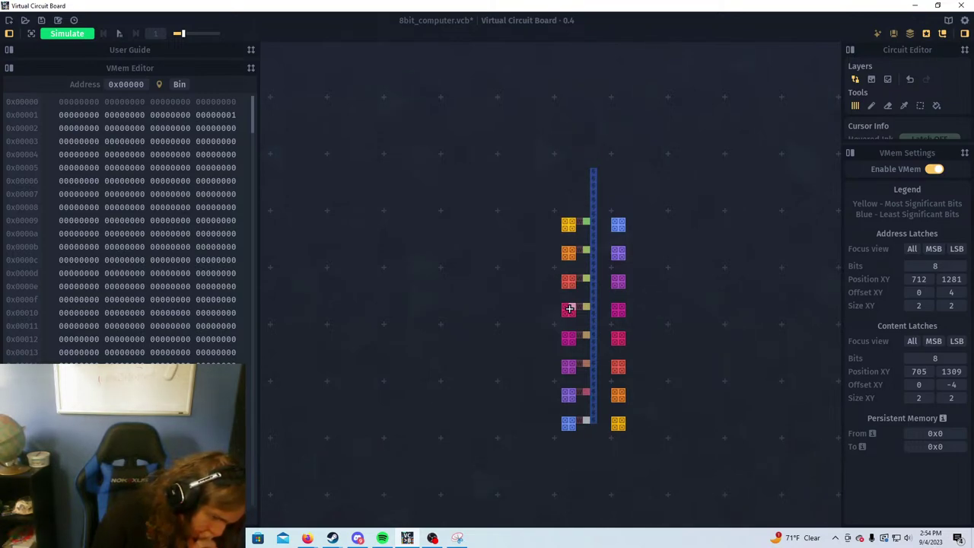
{"action": "scroll", "coordinate": [754, 165], "scroll_direction": "up", "scroll_amount": 5}
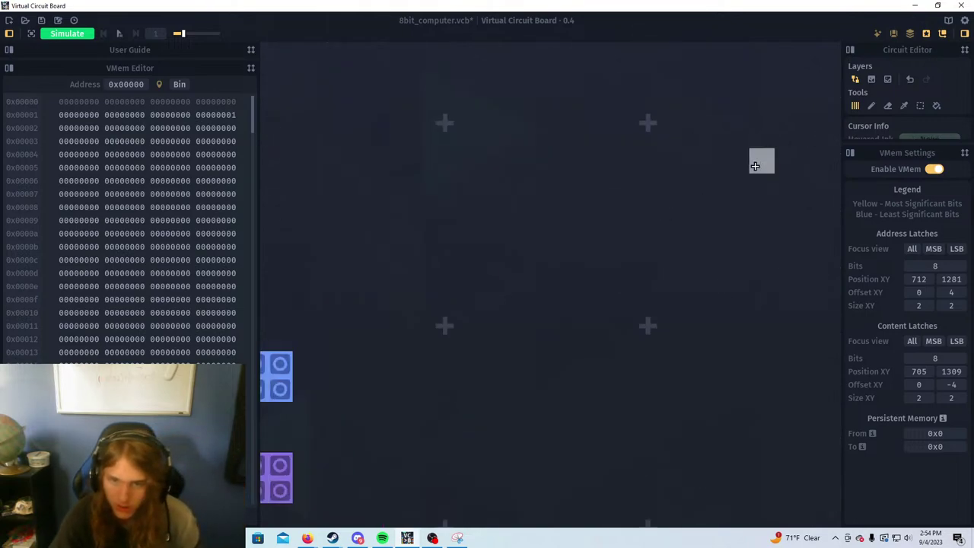
{"action": "scroll", "coordinate": [550, 293], "scroll_direction": "down", "scroll_amount": 4}
{"action": "left_click_drag", "start_coordinate": [514, 306], "coordinate": [675, 223]}
{"action": "scroll", "coordinate": [564, 179], "scroll_direction": "down", "scroll_amount": 2}
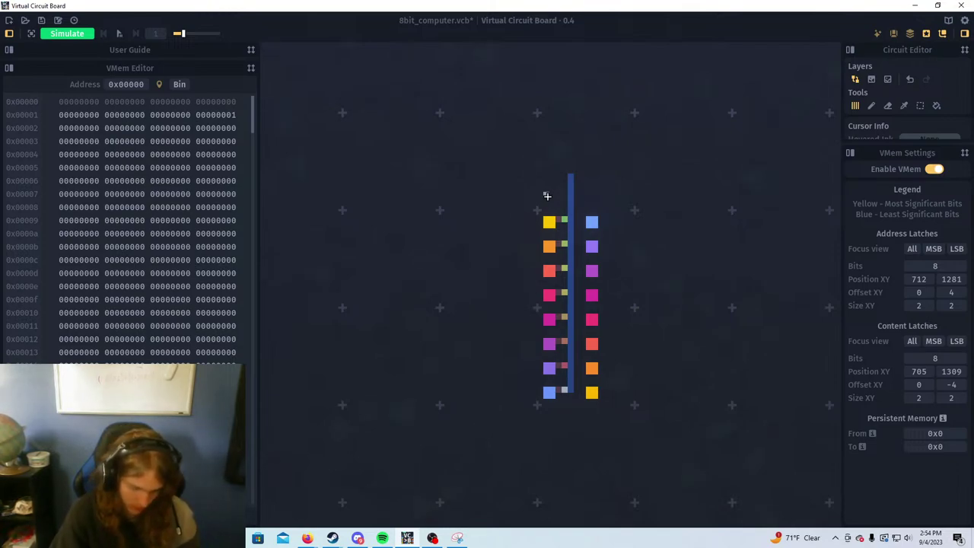
Select the area around both latch columns and the bus, and delete all the circuit ink inside it
{"action": "left_click_drag", "start_coordinate": [522, 179], "coordinate": [636, 328]}
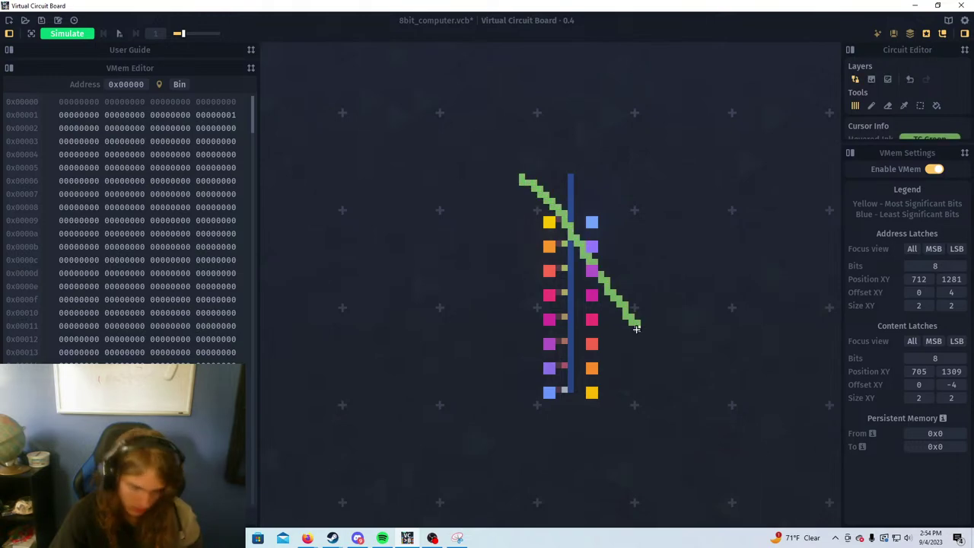
{"action": "key", "text": "s"}
{"action": "left_click_drag", "start_coordinate": [508, 148], "coordinate": [652, 399]}
{"action": "key", "text": "Delete"}
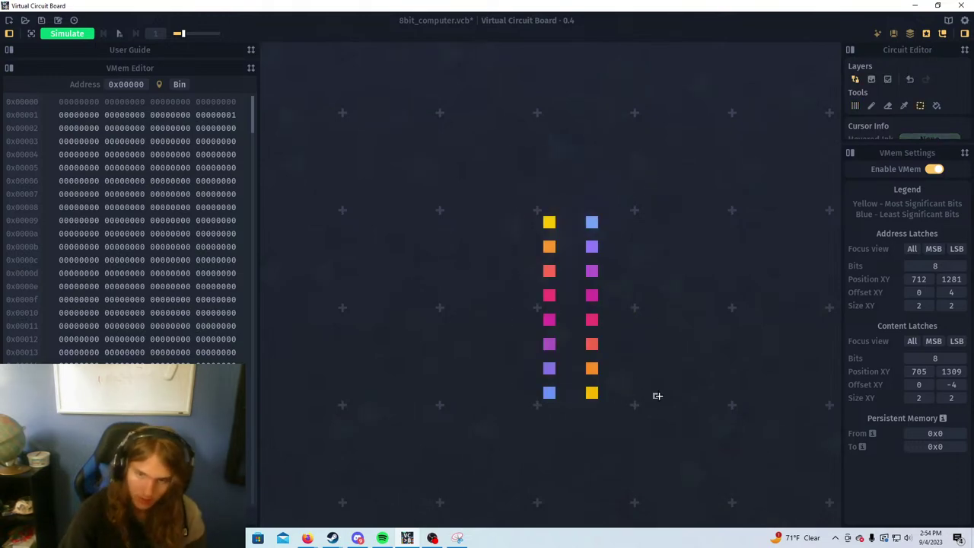
Select the complete B register row with its label and output wiring, and copy it
{"action": "scroll", "coordinate": [577, 268], "scroll_direction": "down", "scroll_amount": 5}
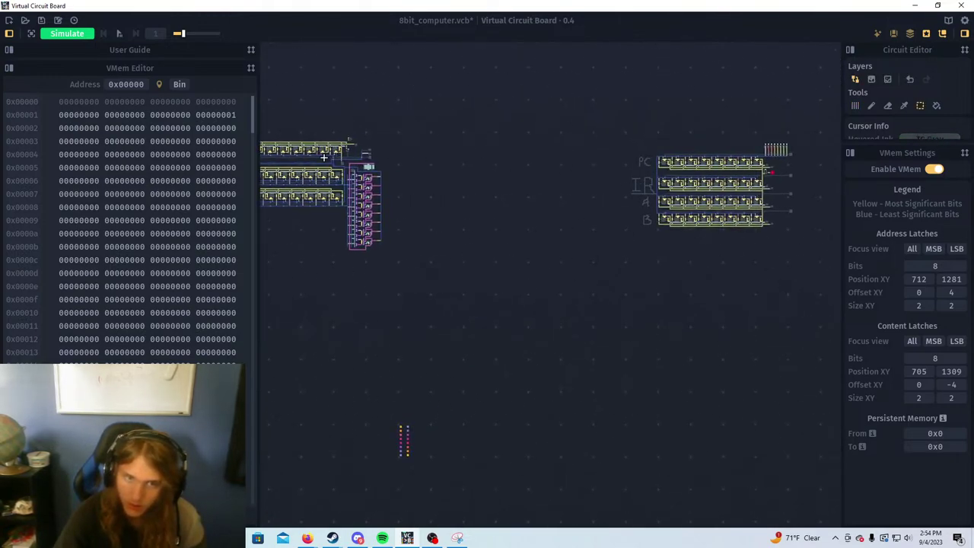
{"action": "scroll", "coordinate": [623, 257], "scroll_direction": "up", "scroll_amount": 4}
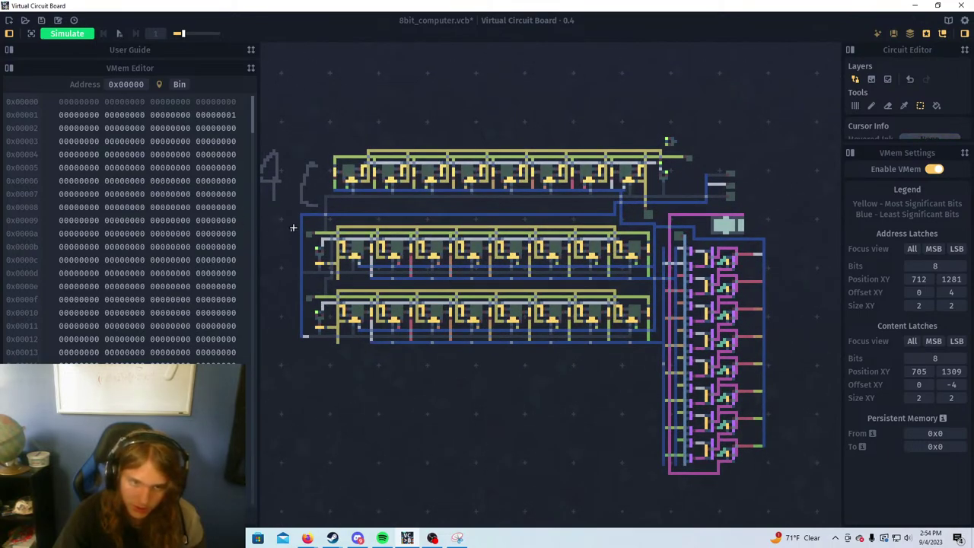
{"action": "scroll", "coordinate": [573, 249], "scroll_direction": "down", "scroll_amount": 5}
{"action": "scroll", "coordinate": [701, 262], "scroll_direction": "up", "scroll_amount": 5}
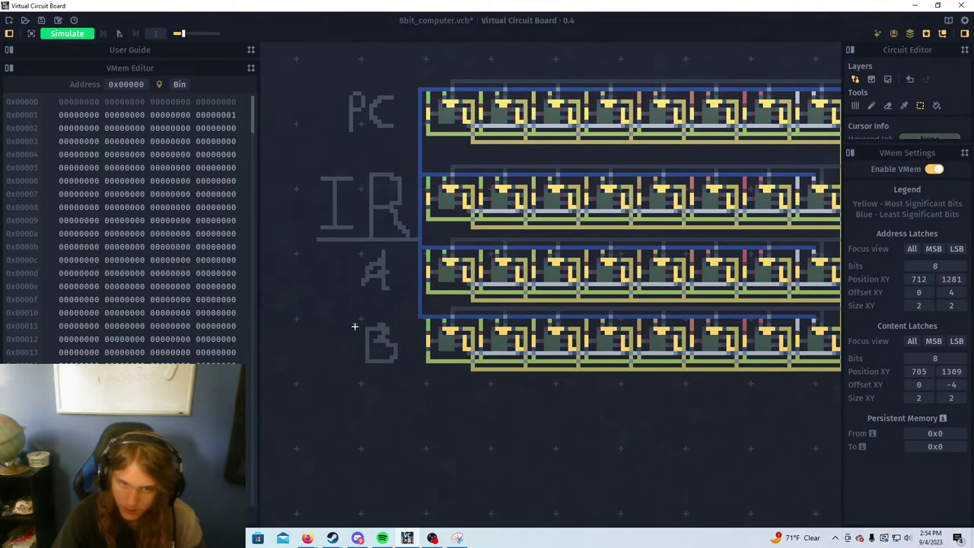
{"action": "left_click_drag", "start_coordinate": [363, 308], "coordinate": [840, 392]}
{"action": "scroll", "coordinate": [692, 408], "scroll_direction": "down", "scroll_amount": 3}
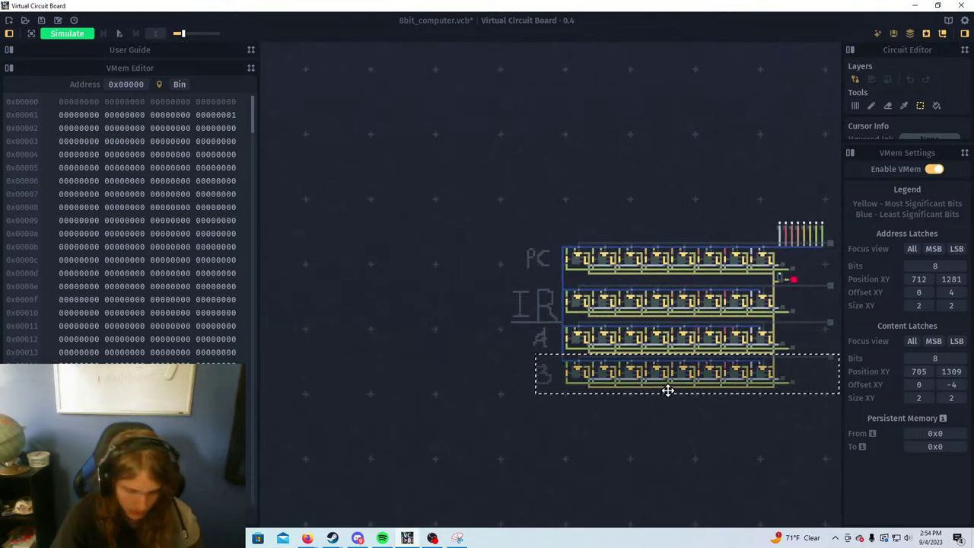
{"action": "left_click", "coordinate": [508, 413]}
Paste two copies of the B register beneath the memory latch columns, aligned one above the other
{"action": "left_click_drag", "start_coordinate": [509, 412], "coordinate": [728, 278]}
{"action": "left_click_drag", "start_coordinate": [396, 449], "coordinate": [507, 131]}
{"action": "scroll", "coordinate": [507, 130], "scroll_direction": "down", "scroll_amount": 1}
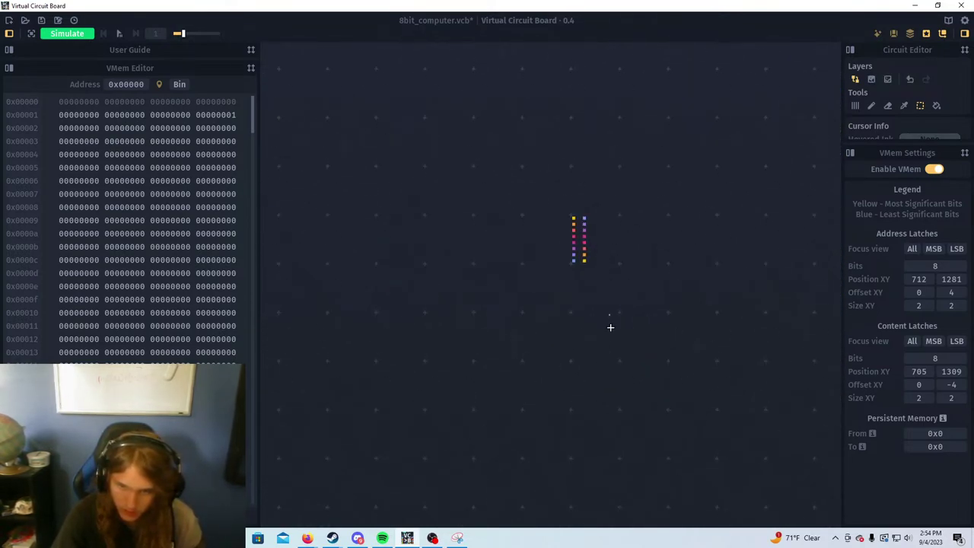
{"action": "key", "text": "ctrl+v"}
{"action": "left_click", "coordinate": [592, 317]}
{"action": "scroll", "coordinate": [590, 389], "scroll_direction": "up", "scroll_amount": 3}
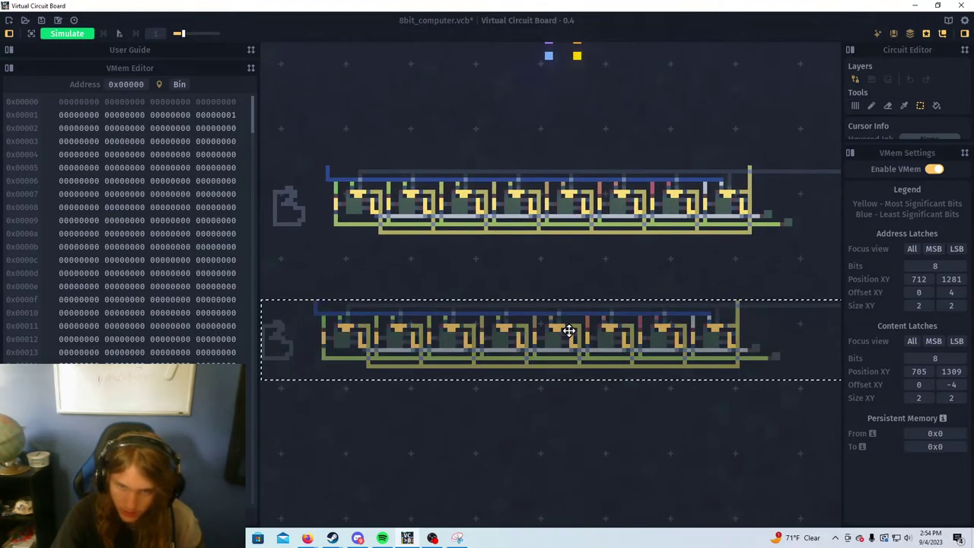
{"action": "left_click_drag", "start_coordinate": [616, 292], "coordinate": [583, 277]}
{"action": "left_click_drag", "start_coordinate": [608, 257], "coordinate": [591, 322]}
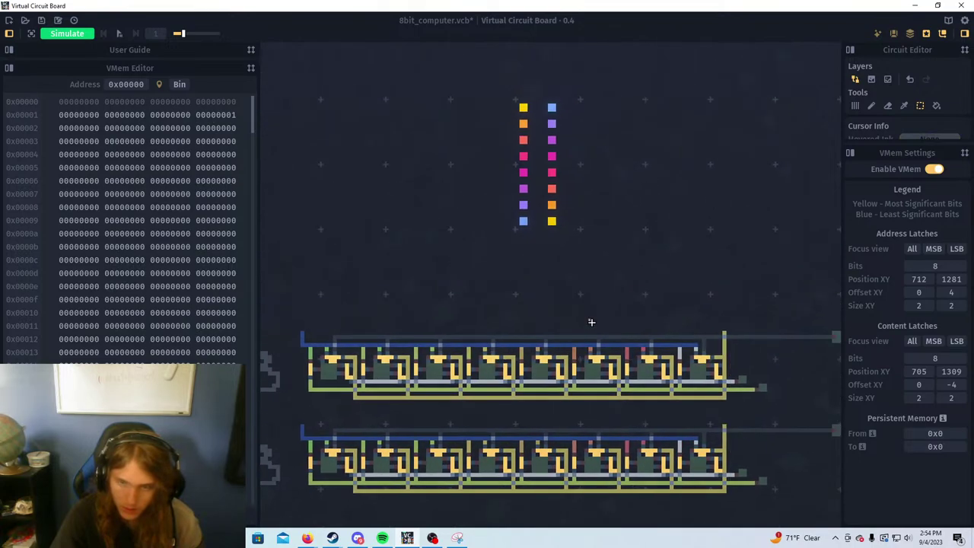
Delete the B labels beside both pasted register rows
{"action": "left_click_drag", "start_coordinate": [692, 349], "coordinate": [703, 314]}
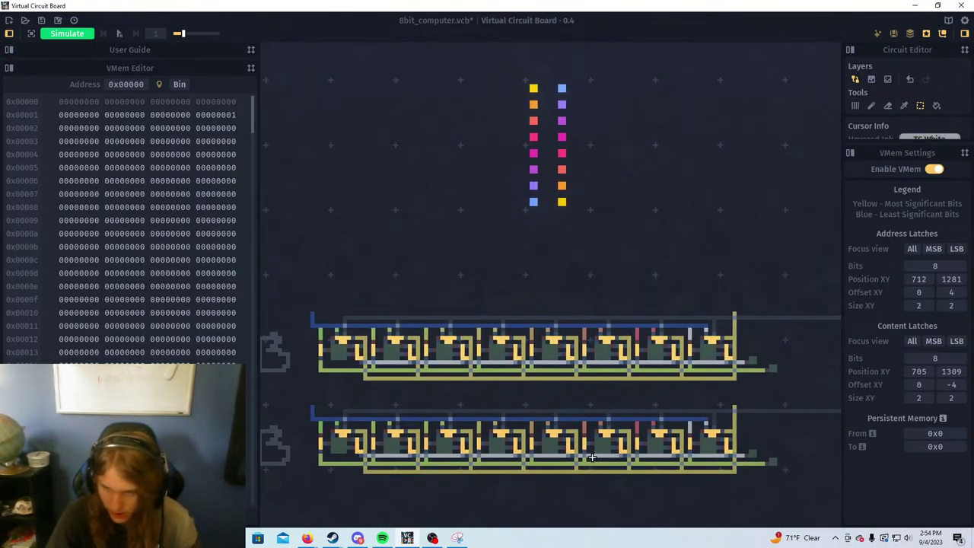
{"action": "left_click_drag", "start_coordinate": [787, 431], "coordinate": [601, 405]}
{"action": "left_click_drag", "start_coordinate": [441, 370], "coordinate": [559, 356]}
{"action": "left_click_drag", "start_coordinate": [441, 352], "coordinate": [620, 348]}
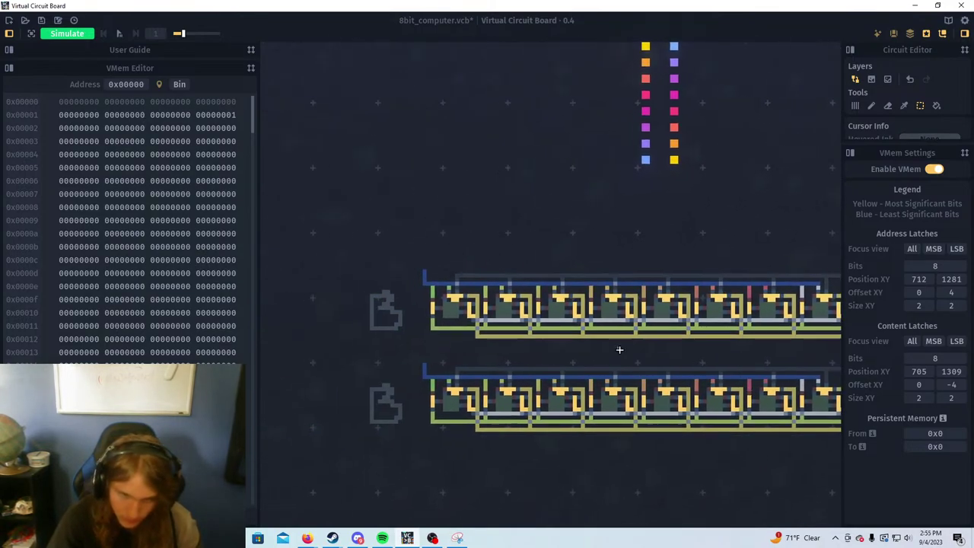
{"action": "left_click_drag", "start_coordinate": [358, 270], "coordinate": [410, 435]}
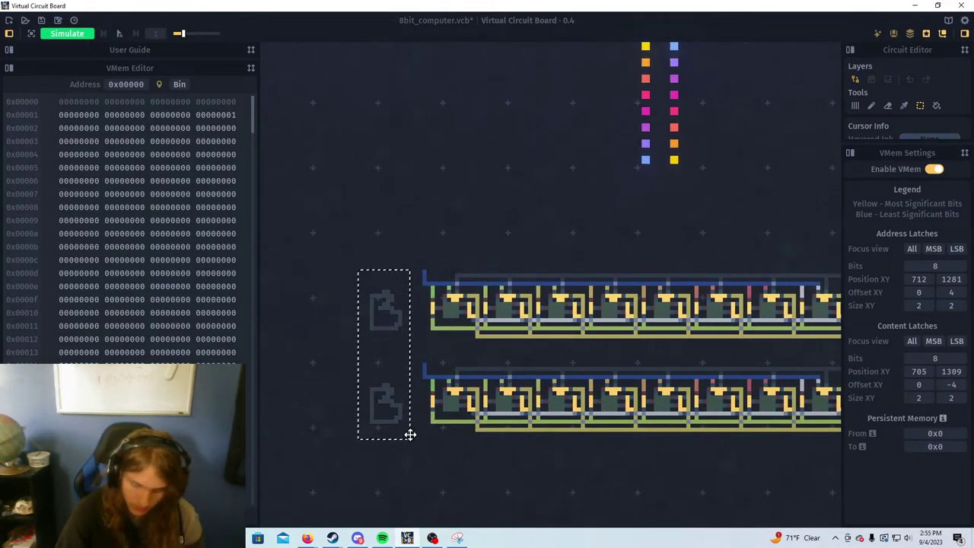
{"action": "key", "text": "Delete"}
{"action": "left_click_drag", "start_coordinate": [622, 366], "coordinate": [651, 352]}
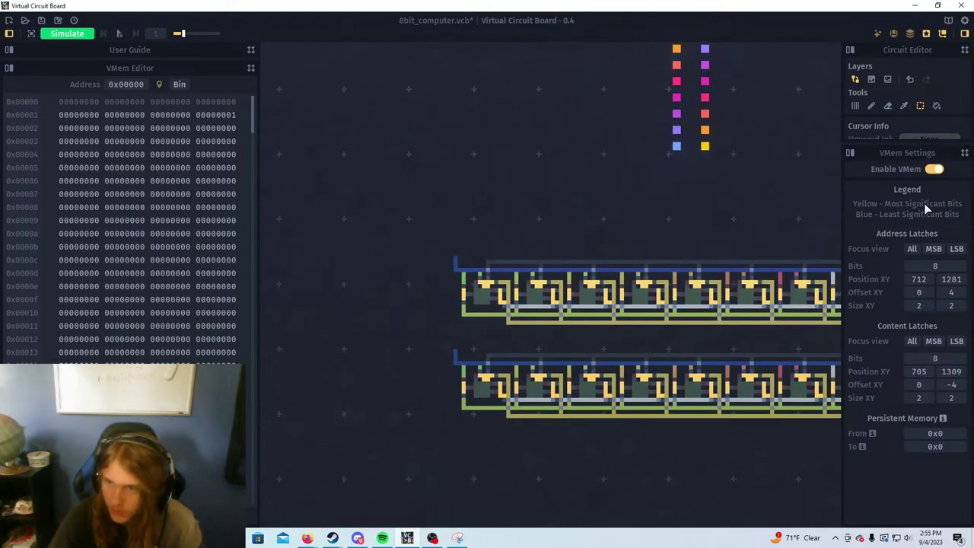
Enlarge the circuit editor settings and hand-draw annotation labels, "ADR" beside the lower register and "Mem" beside the upper one
{"action": "left_click_drag", "start_coordinate": [913, 143], "coordinate": [913, 518]}
{"action": "left_click_drag", "start_coordinate": [737, 314], "coordinate": [698, 294]}
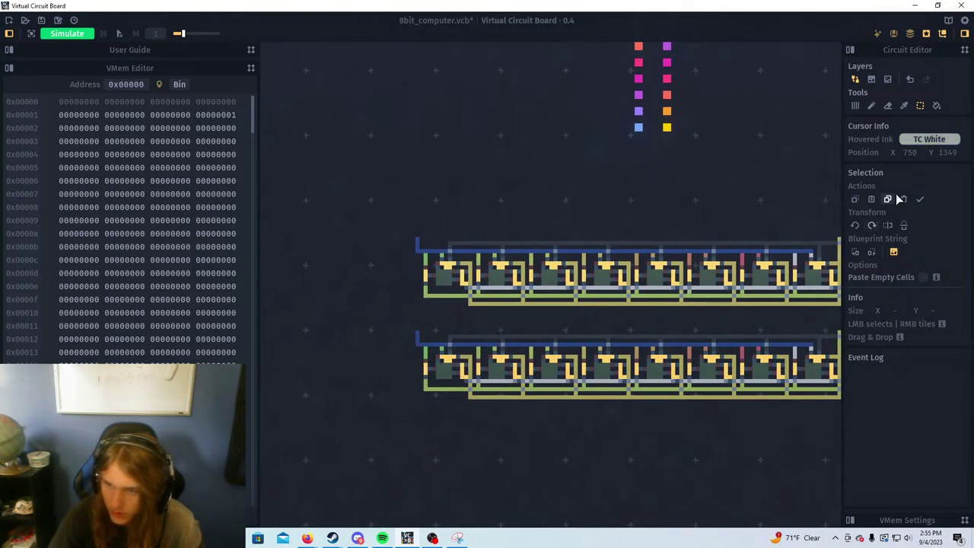
{"action": "left_click", "coordinate": [855, 106]}
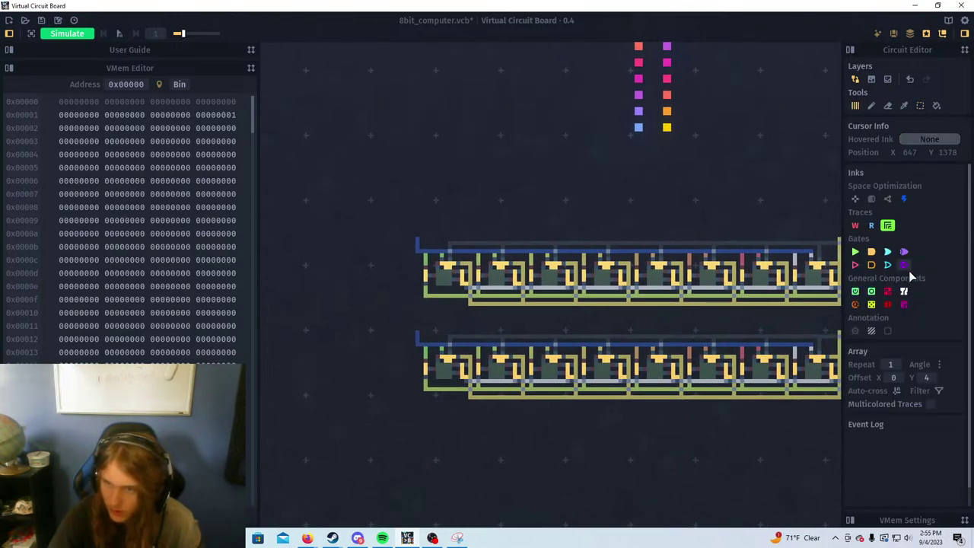
{"action": "left_click", "coordinate": [855, 330]}
{"action": "mouse_move", "coordinate": [330, 394]}
{"action": "left_mouse_down"}
{"action": "mouse_move", "coordinate": [345, 341]}
{"action": "mouse_move", "coordinate": [361, 393]}
{"action": "left_mouse_up"}
{"action": "mouse_move", "coordinate": [361, 344]}
{"action": "left_mouse_down"}
{"action": "mouse_move", "coordinate": [372, 386]}
{"action": "mouse_move", "coordinate": [364, 392]}
{"action": "left_mouse_up"}
{"action": "left_click_drag", "start_coordinate": [391, 355], "coordinate": [389, 394]}
{"action": "mouse_move", "coordinate": [392, 356]}
{"action": "left_mouse_down"}
{"action": "mouse_move", "coordinate": [397, 349]}
{"action": "mouse_move", "coordinate": [403, 411]}
{"action": "left_mouse_up"}
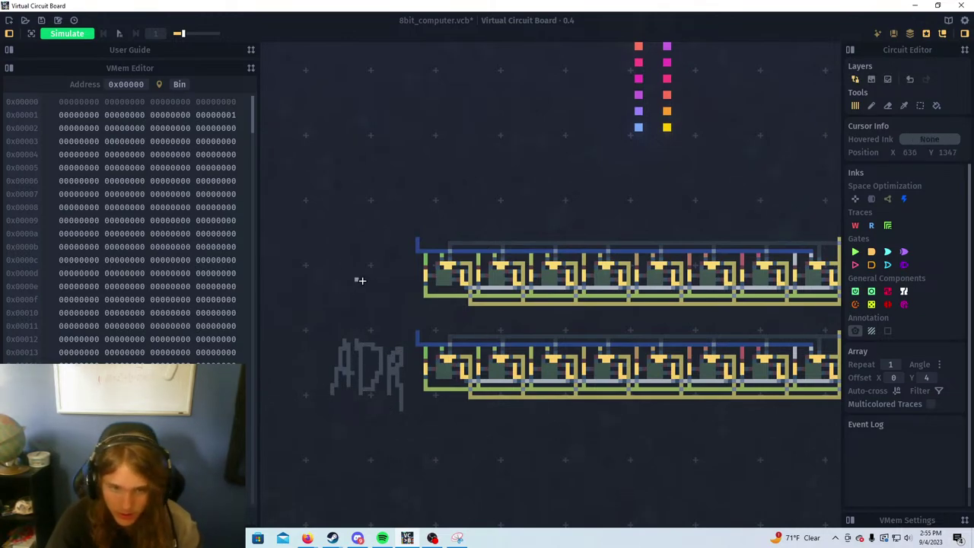
{"action": "mouse_move", "coordinate": [335, 294]}
{"action": "left_mouse_down"}
{"action": "mouse_move", "coordinate": [355, 276]}
{"action": "mouse_move", "coordinate": [390, 300]}
{"action": "mouse_move", "coordinate": [413, 283]}
{"action": "mouse_move", "coordinate": [417, 310]}
{"action": "mouse_move", "coordinate": [378, 318]}
{"action": "left_mouse_up"}
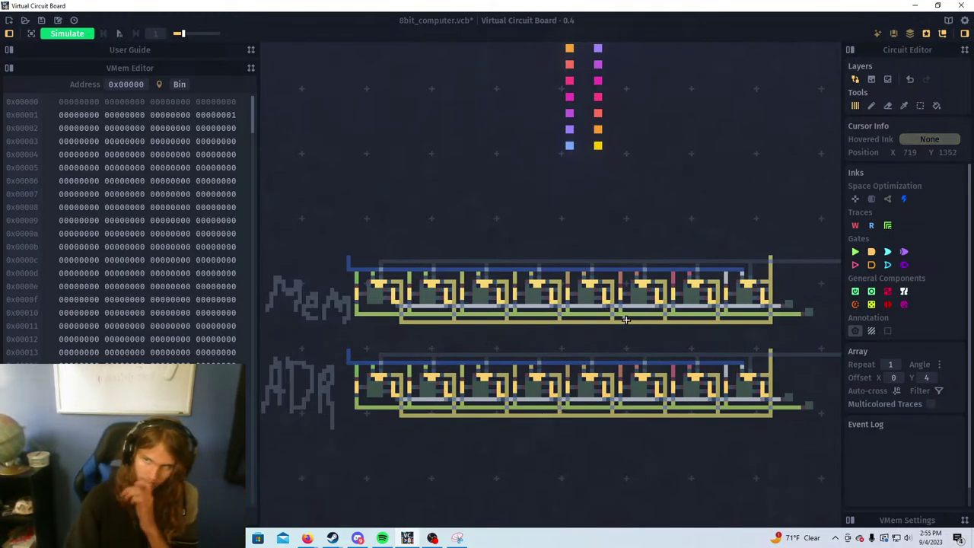
Extend the blue bus from the ADR register up to the Mem register's bus so both rows share it
{"action": "left_click_drag", "start_coordinate": [582, 341], "coordinate": [552, 337]}
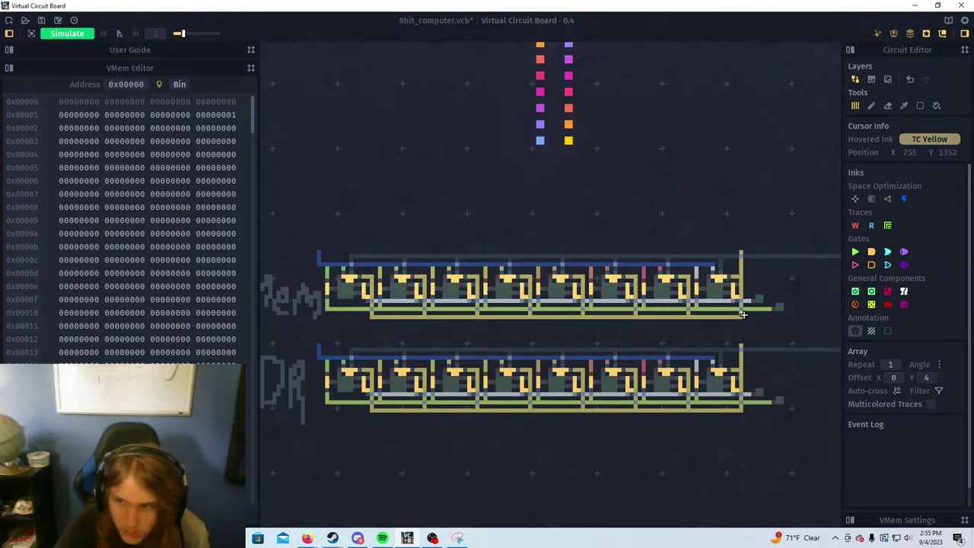
{"action": "left_click_drag", "start_coordinate": [577, 326], "coordinate": [586, 389]}
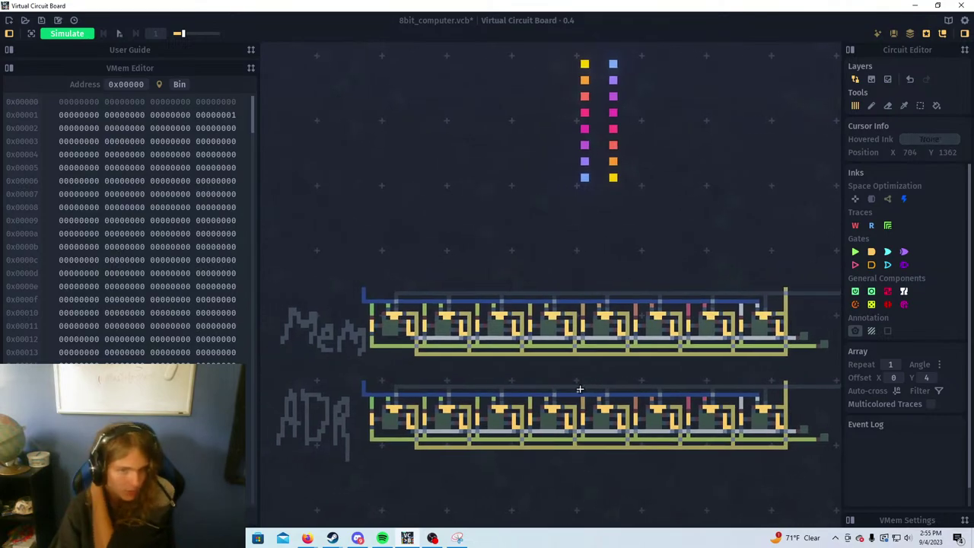
{"action": "left_click_drag", "start_coordinate": [421, 382], "coordinate": [413, 382]}
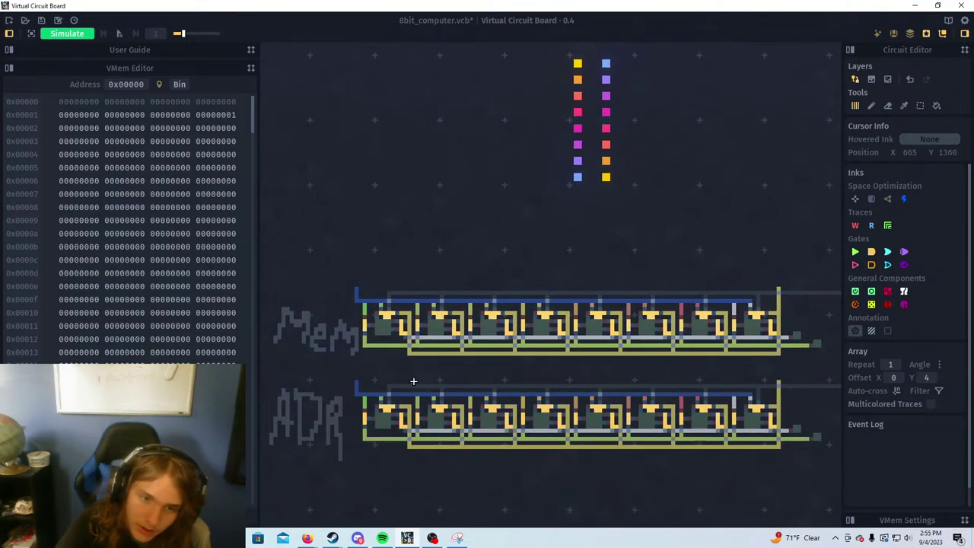
{"action": "scroll", "coordinate": [385, 358], "scroll_direction": "up", "scroll_amount": 4}
{"action": "scroll", "coordinate": [352, 334], "scroll_direction": "down", "scroll_amount": 3}
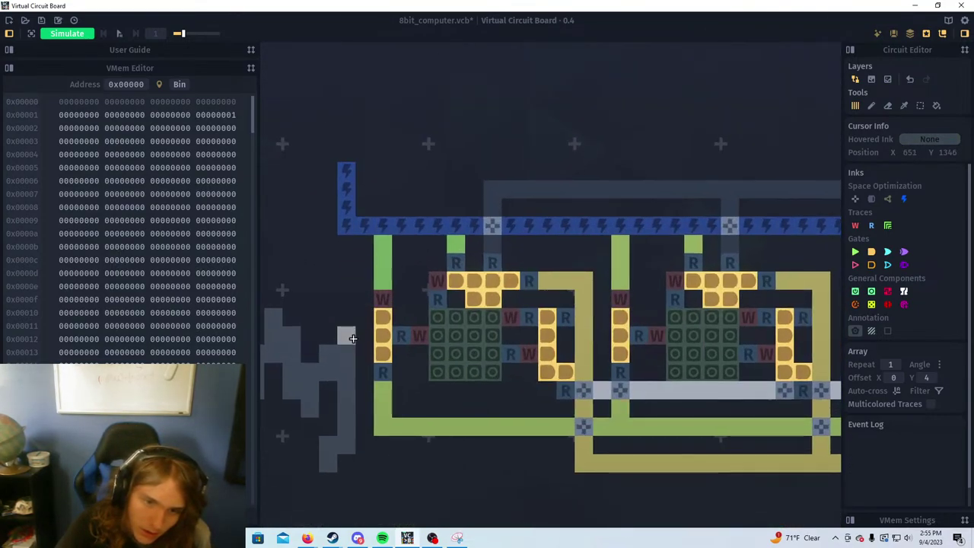
{"action": "left_click_drag", "start_coordinate": [547, 411], "coordinate": [615, 424]}
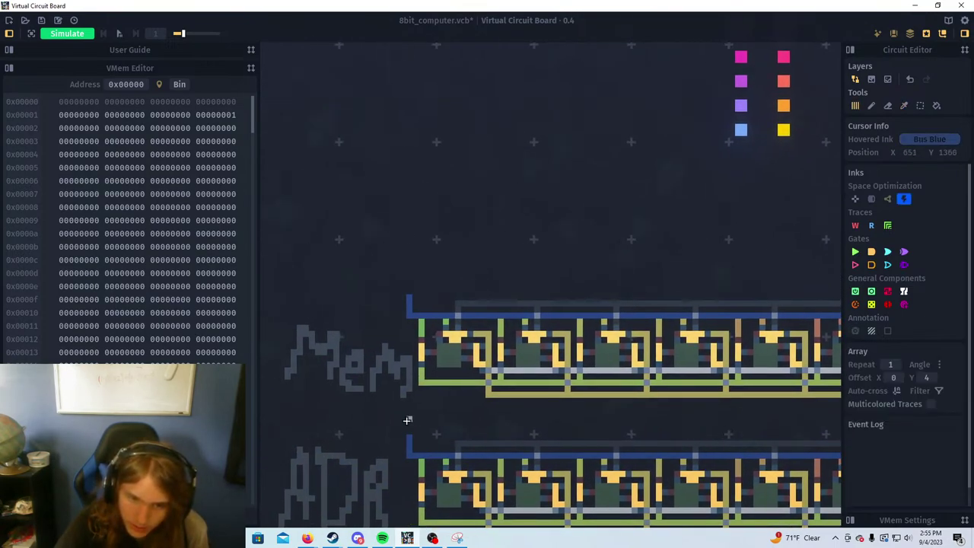
{"action": "left_click_drag", "start_coordinate": [410, 436], "coordinate": [410, 393]}
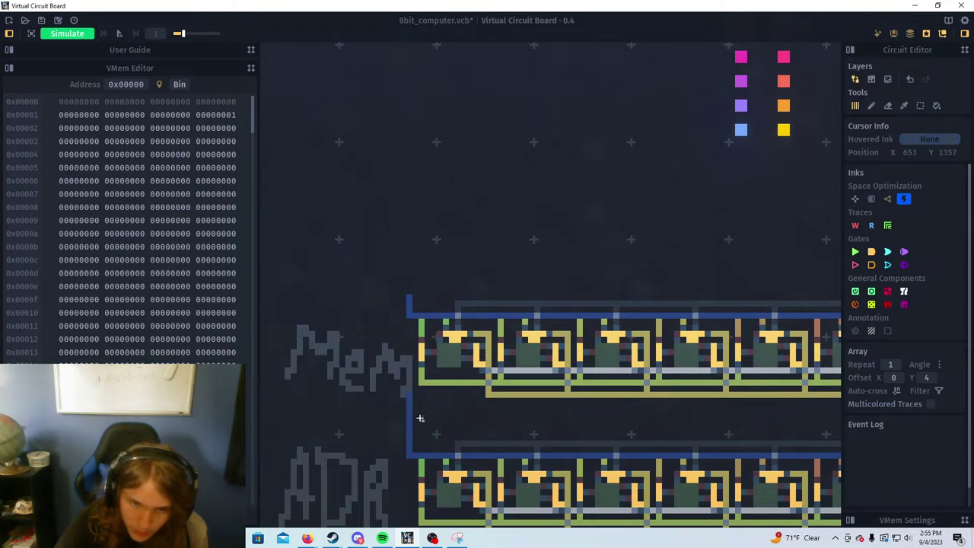
{"action": "scroll", "coordinate": [420, 418], "scroll_direction": "up", "scroll_amount": 3}
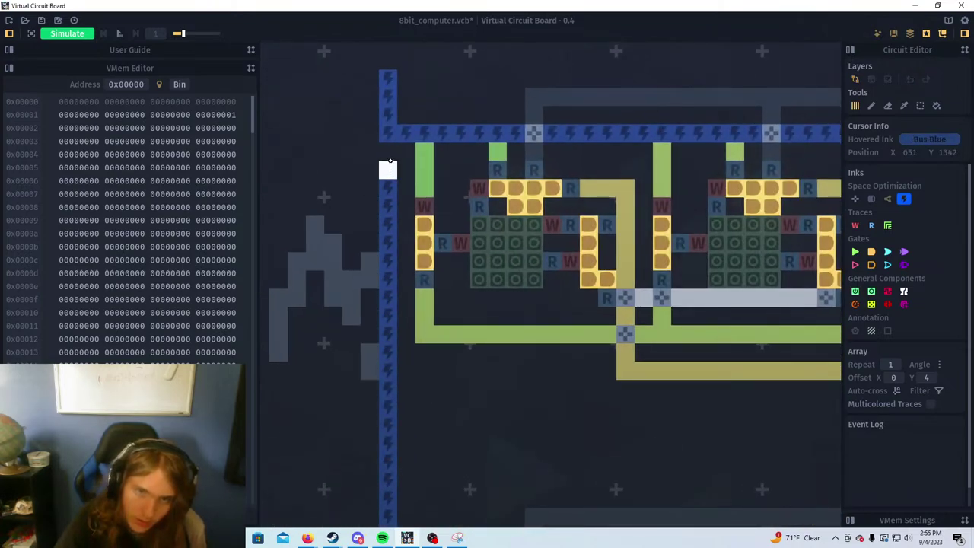
{"action": "scroll", "coordinate": [418, 255], "scroll_direction": "down", "scroll_amount": 3}
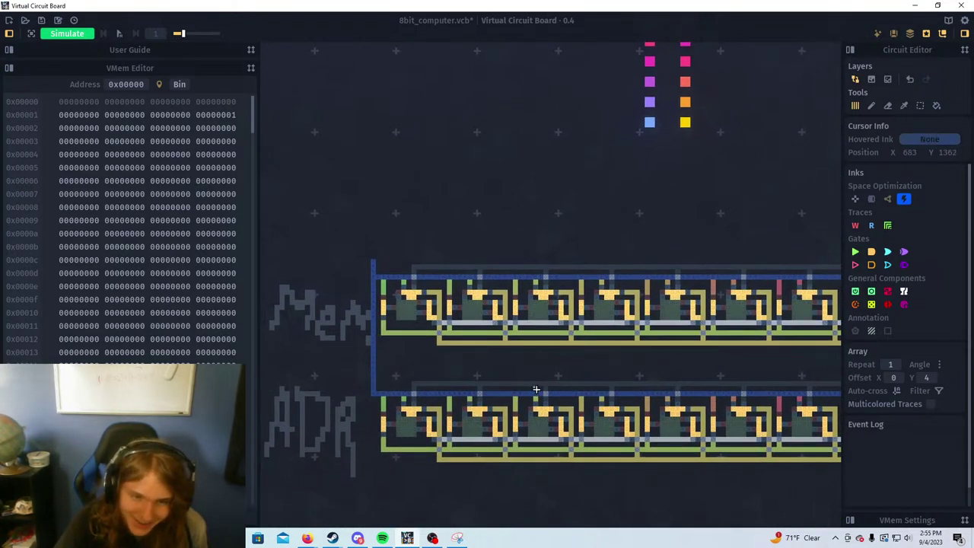
Extend the shared blue bus upward past the Mem register and turn it right toward the latch columns, undoing a stray stroke
{"action": "scroll", "coordinate": [536, 389], "scroll_direction": "down", "scroll_amount": 5}
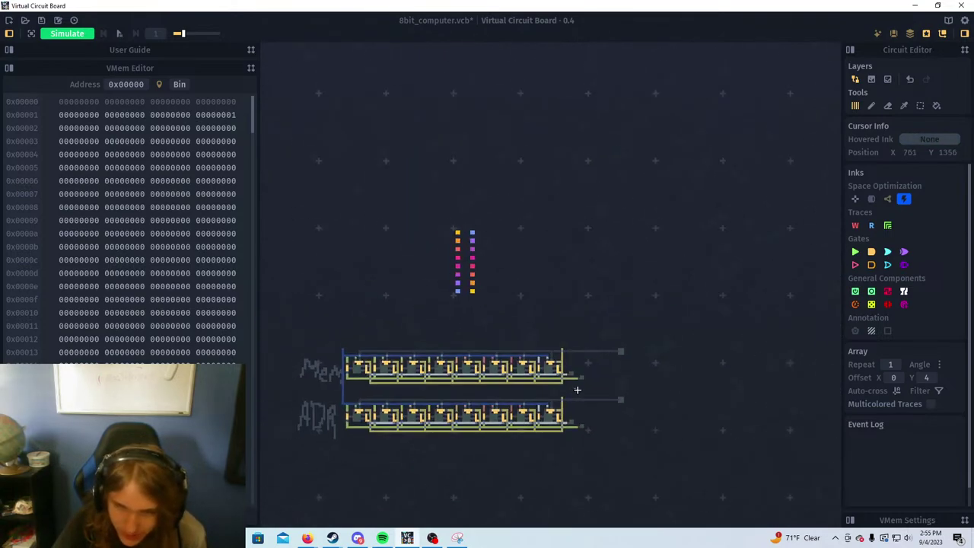
{"action": "scroll", "coordinate": [577, 389], "scroll_direction": "up", "scroll_amount": 3}
{"action": "mouse_move", "coordinate": [411, 342]}
{"action": "left_mouse_down"}
{"action": "mouse_move", "coordinate": [411, 326]}
{"action": "mouse_move", "coordinate": [537, 325]}
{"action": "left_mouse_up"}
{"action": "key", "text": "ctrl+z"}
{"action": "scroll", "coordinate": [711, 349], "scroll_direction": "down", "scroll_amount": 1}
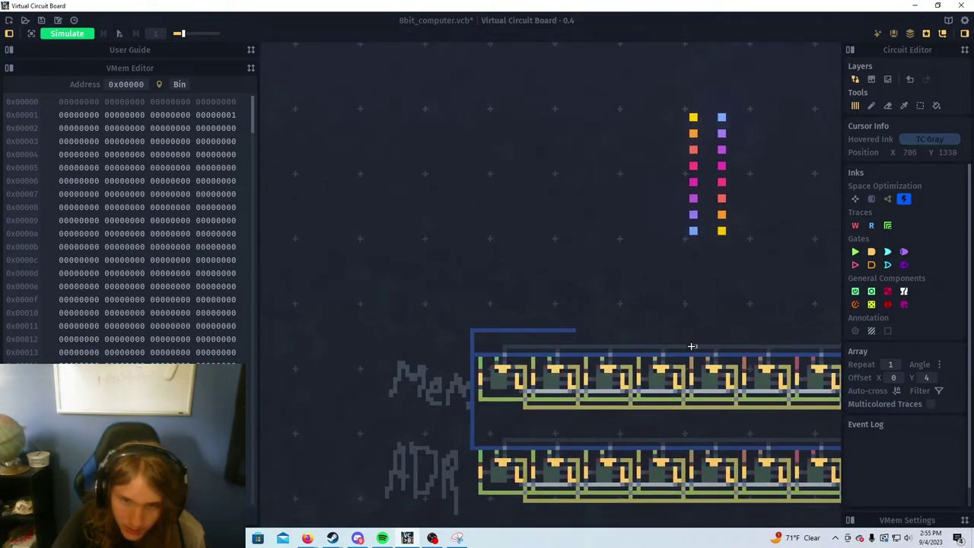
{"action": "left_click_drag", "start_coordinate": [613, 376], "coordinate": [399, 361]}
{"action": "left_click_drag", "start_coordinate": [470, 413], "coordinate": [563, 412]}
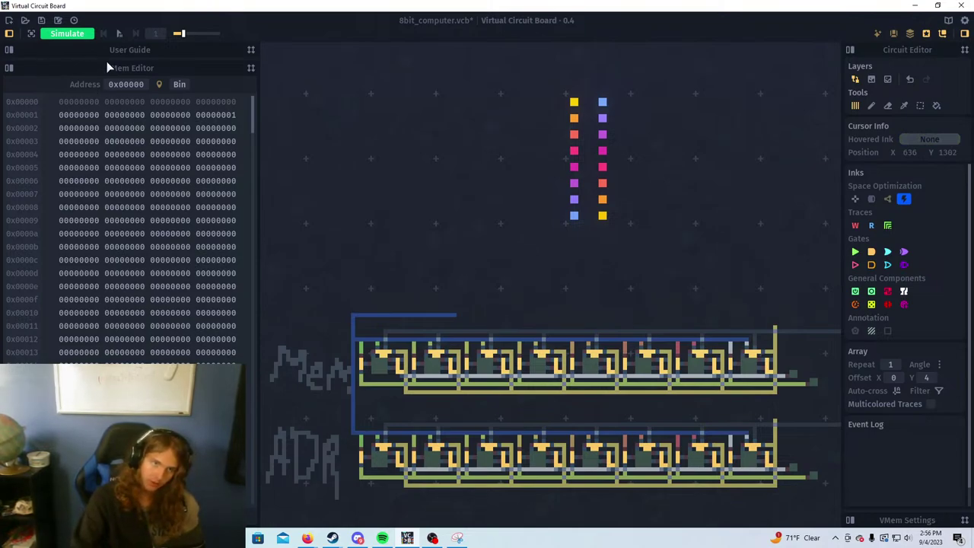
{"action": "scroll", "coordinate": [128, 305], "scroll_direction": "down", "scroll_amount": 5}
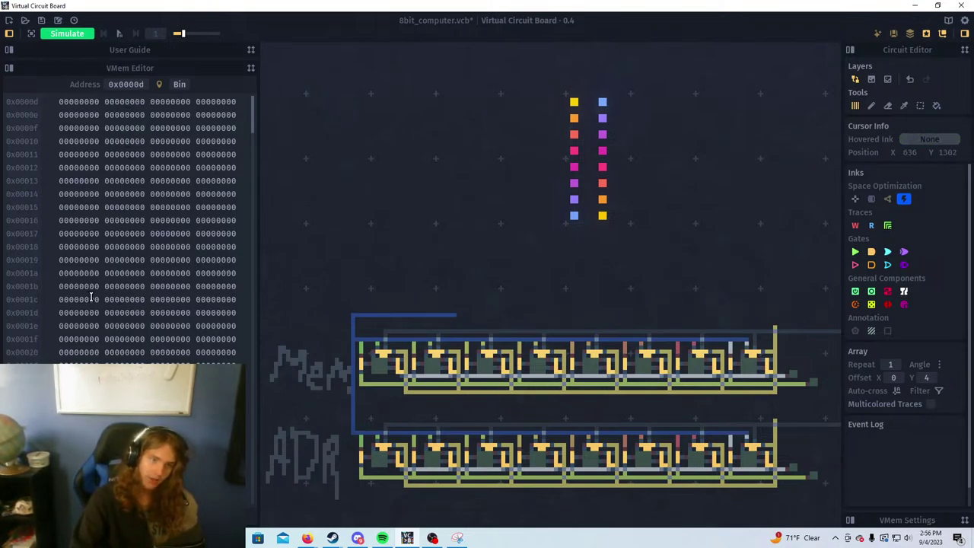
{"action": "left_click_drag", "start_coordinate": [166, 67], "coordinate": [162, 26]}
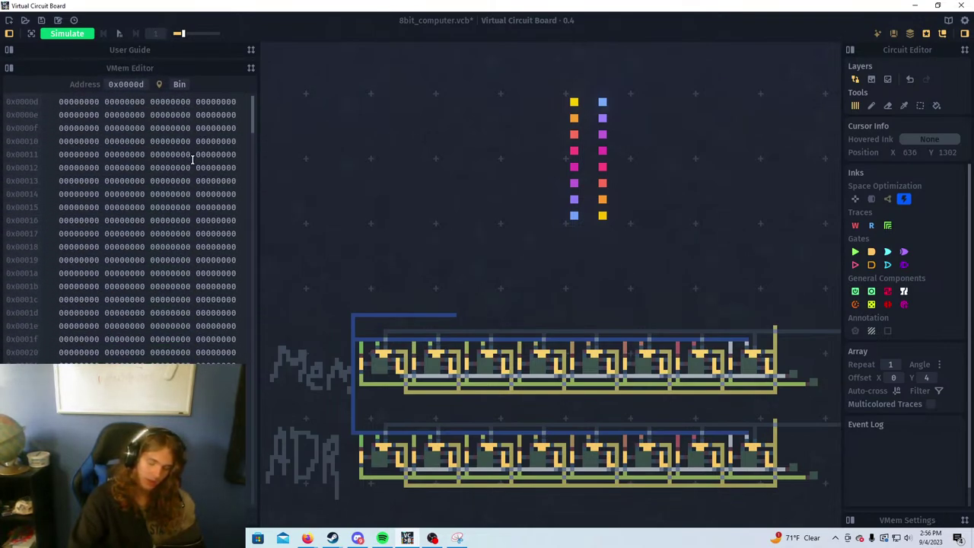
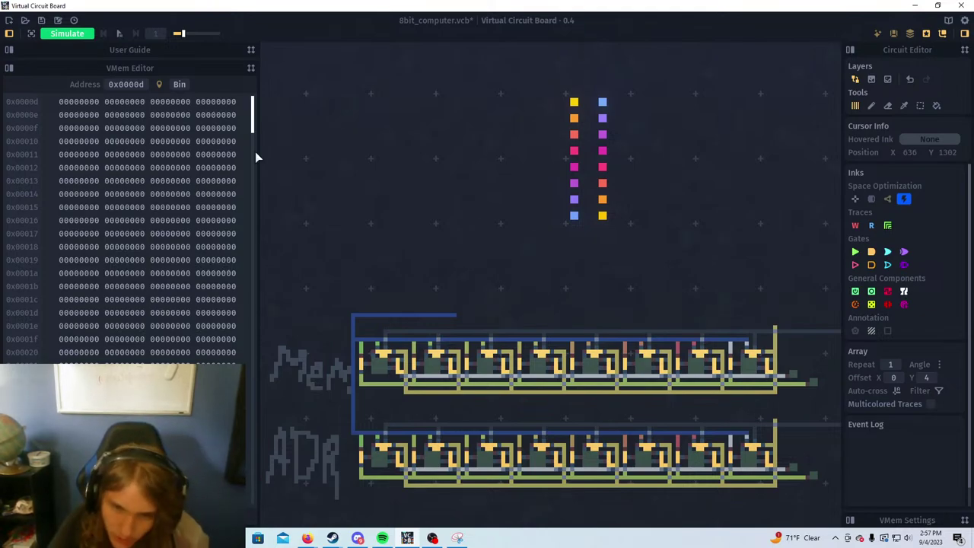
Lengthen the horizontal blue bus above the Mem register by about 11 cells toward the latch columns
{"action": "scroll", "coordinate": [595, 239], "scroll_direction": "down", "scroll_amount": 1}
{"action": "scroll", "coordinate": [482, 261], "scroll_direction": "down", "scroll_amount": 4}
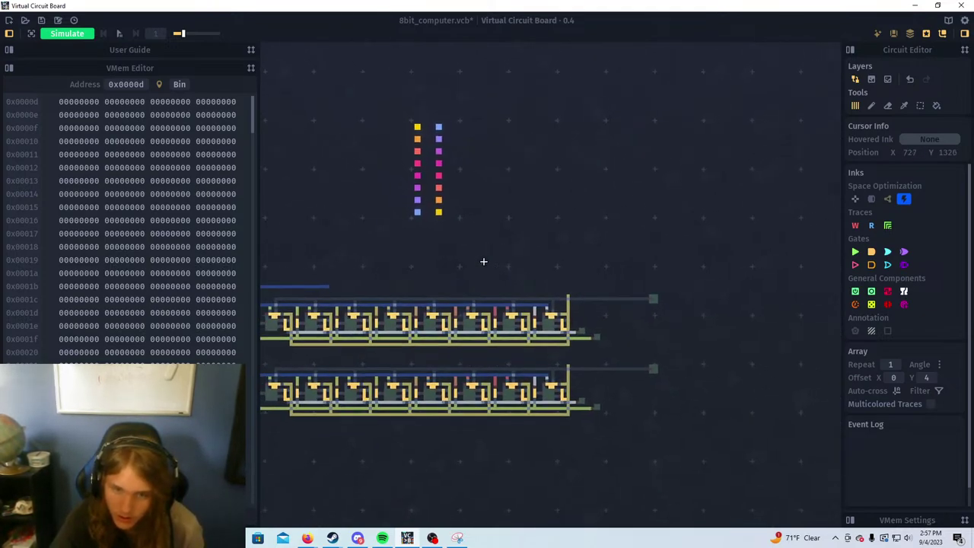
{"action": "scroll", "coordinate": [483, 261], "scroll_direction": "up", "scroll_amount": 5}
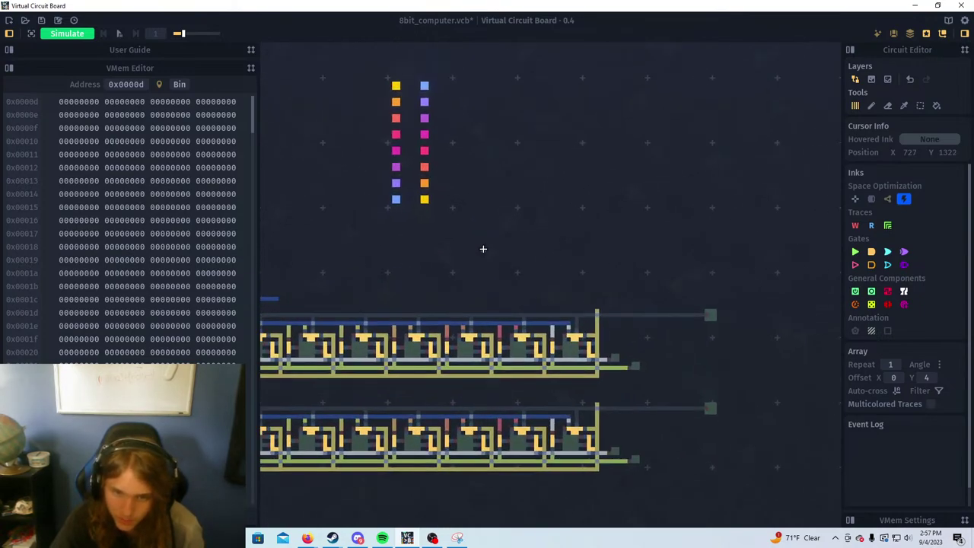
{"action": "left_click_drag", "start_coordinate": [504, 271], "coordinate": [553, 267]}
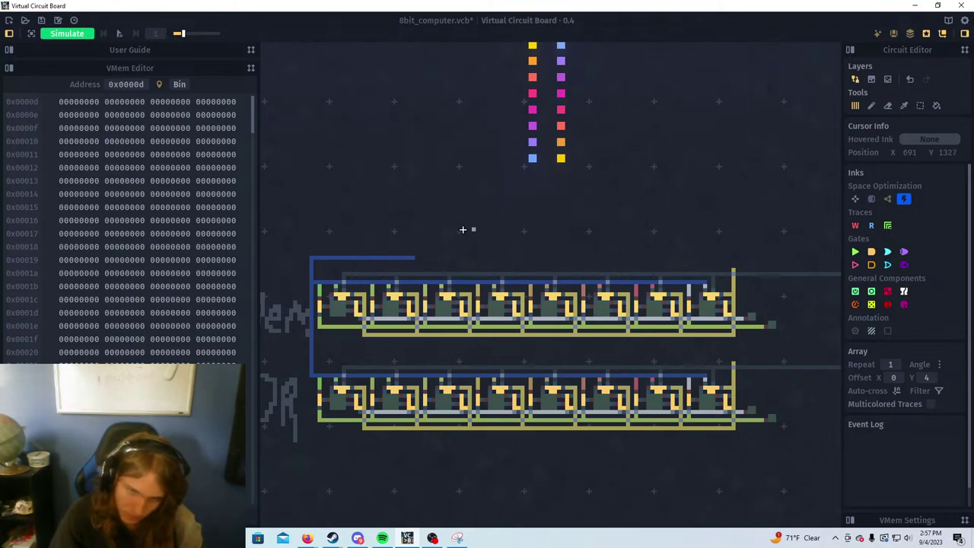
{"action": "scroll", "coordinate": [417, 260], "scroll_direction": "up", "scroll_amount": 4}
{"action": "scroll", "coordinate": [402, 260], "scroll_direction": "down", "scroll_amount": 3}
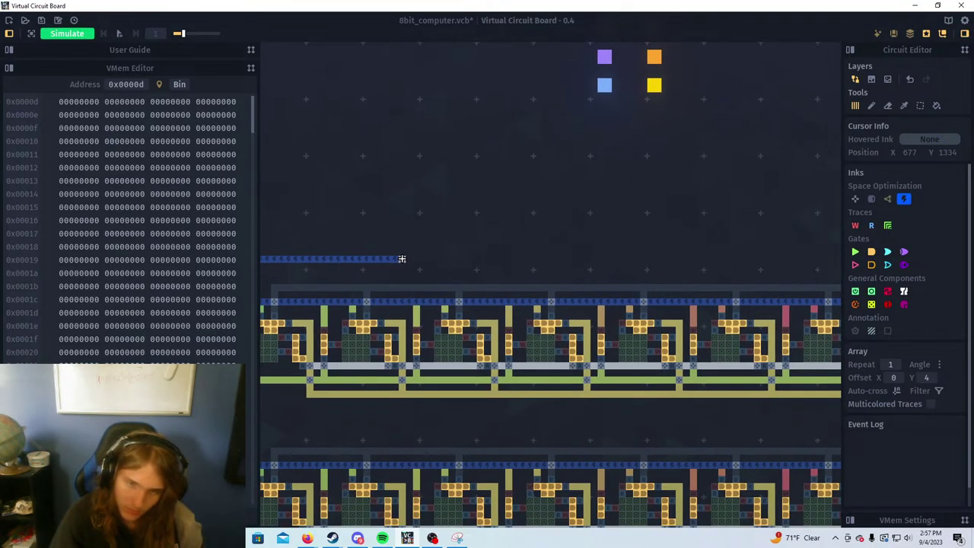
{"action": "left_click_drag", "start_coordinate": [402, 259], "coordinate": [480, 259]}
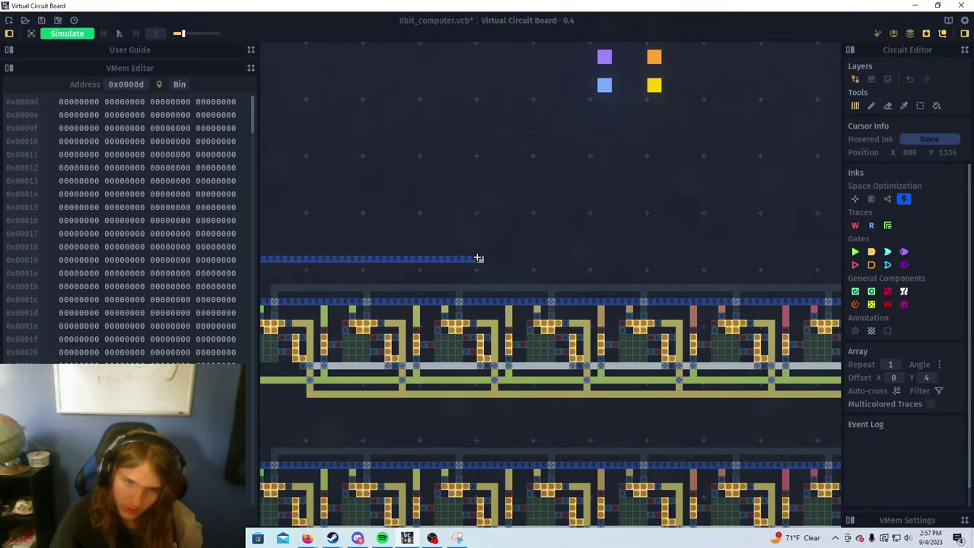
{"action": "scroll", "coordinate": [598, 216], "scroll_direction": "down", "scroll_amount": 4}
{"action": "left_click_drag", "start_coordinate": [763, 207], "coordinate": [282, 259]}
{"action": "scroll", "coordinate": [594, 229], "scroll_direction": "down", "scroll_amount": 8}
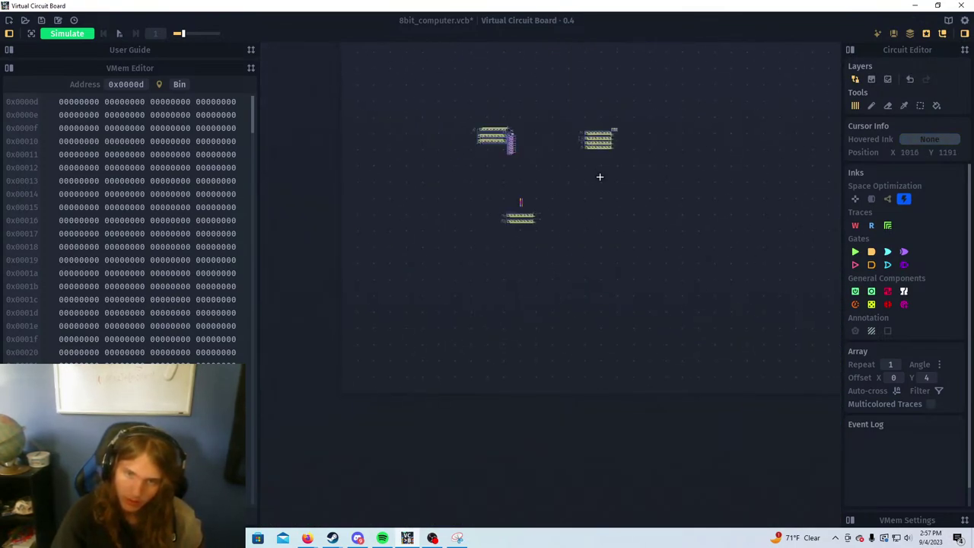
Copy the eight white-capped coloured trace columns standing above the PC register's blue bus
{"action": "scroll", "coordinate": [618, 114], "scroll_direction": "up", "scroll_amount": 9}
{"action": "scroll", "coordinate": [501, 191], "scroll_direction": "up", "scroll_amount": 4}
{"action": "key", "text": "s"}
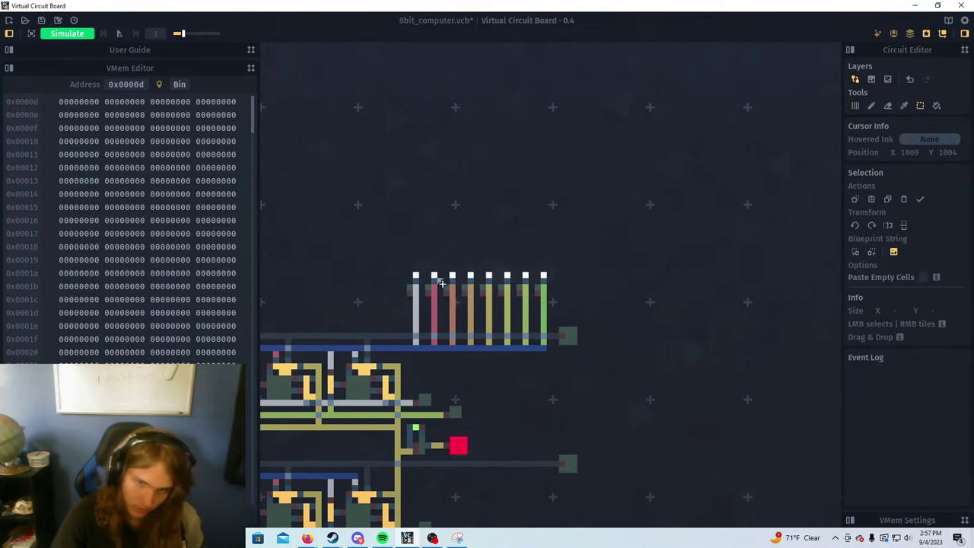
{"action": "left_click_drag", "start_coordinate": [403, 263], "coordinate": [633, 254]}
{"action": "key", "text": "ctrl+c"}
Paste the eight coloured columns onto the horizontal blue bus above the Mem register
{"action": "scroll", "coordinate": [494, 333], "scroll_direction": "down", "scroll_amount": 5}
{"action": "scroll", "coordinate": [524, 347], "scroll_direction": "up", "scroll_amount": 4}
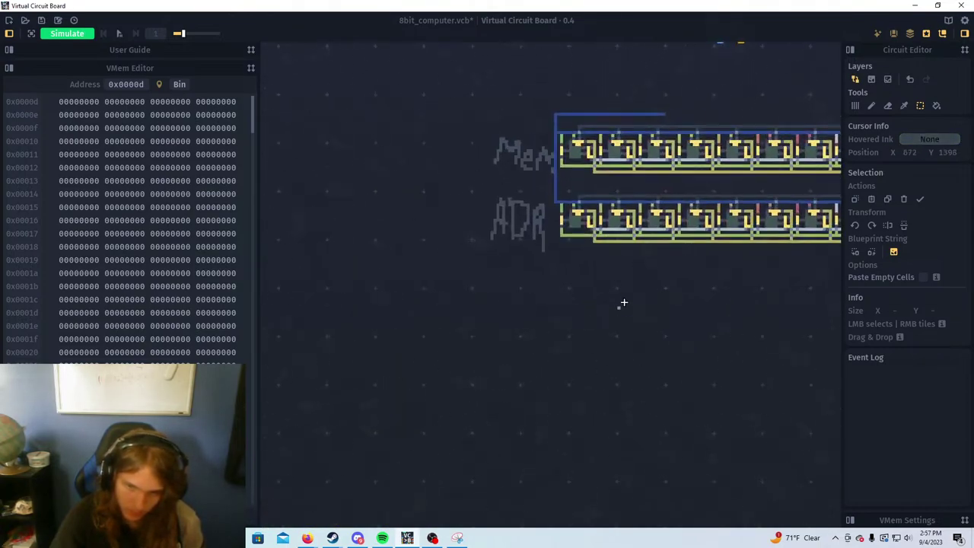
{"action": "left_click_drag", "start_coordinate": [655, 196], "coordinate": [622, 287]}
{"action": "scroll", "coordinate": [622, 211], "scroll_direction": "up", "scroll_amount": 3}
{"action": "key", "text": "ctrl+v"}
{"action": "mouse_move", "coordinate": [612, 145]}
{"action": "left_mouse_down"}
{"action": "mouse_move", "coordinate": [561, 160]}
{"action": "mouse_move", "coordinate": [571, 156]}
{"action": "left_mouse_up"}
{"action": "left_click", "coordinate": [766, 179]}
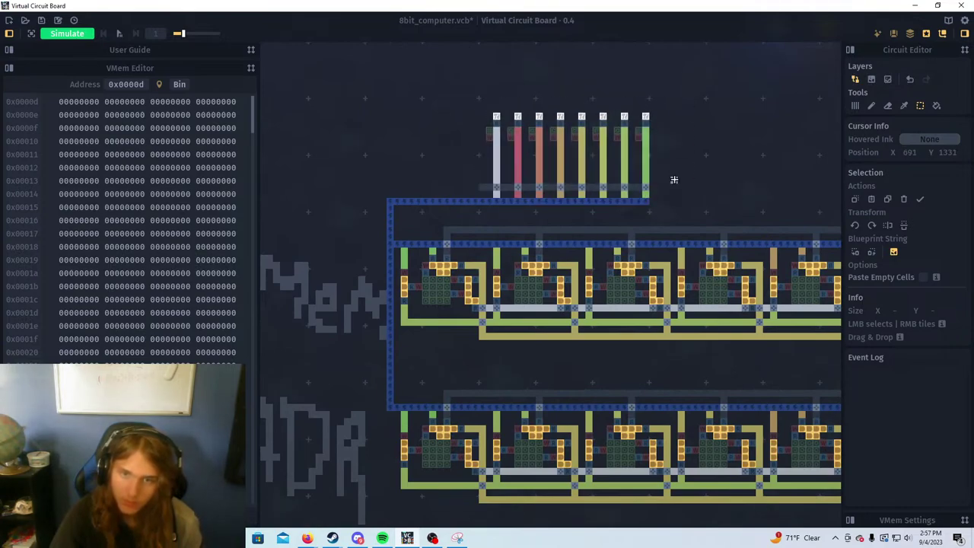
Inspect the Mem register's grey line out to its far end and the grey line across the pasted columns
{"action": "left_click_drag", "start_coordinate": [668, 103], "coordinate": [550, 152]}
{"action": "scroll", "coordinate": [550, 152], "scroll_direction": "down", "scroll_amount": 1}
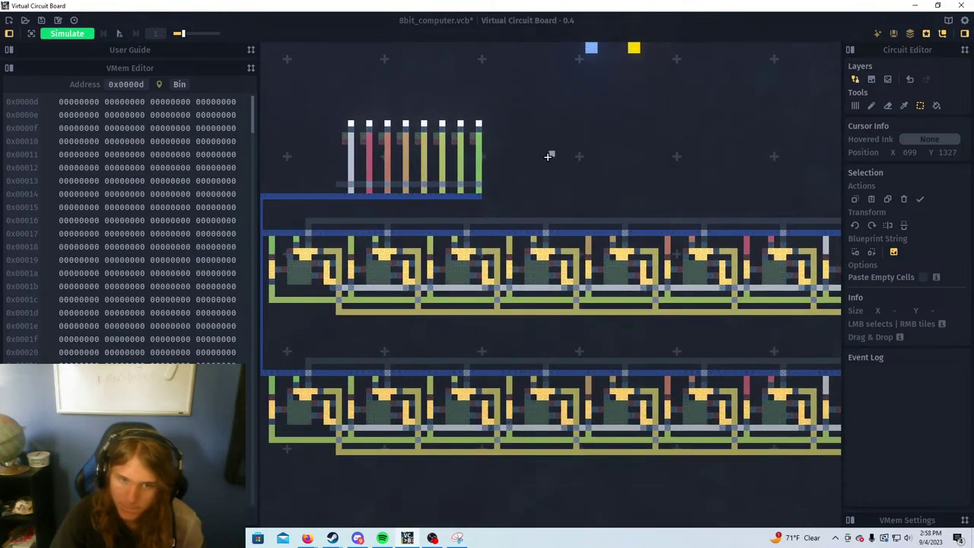
{"action": "scroll", "coordinate": [344, 215], "scroll_direction": "down", "scroll_amount": 2}
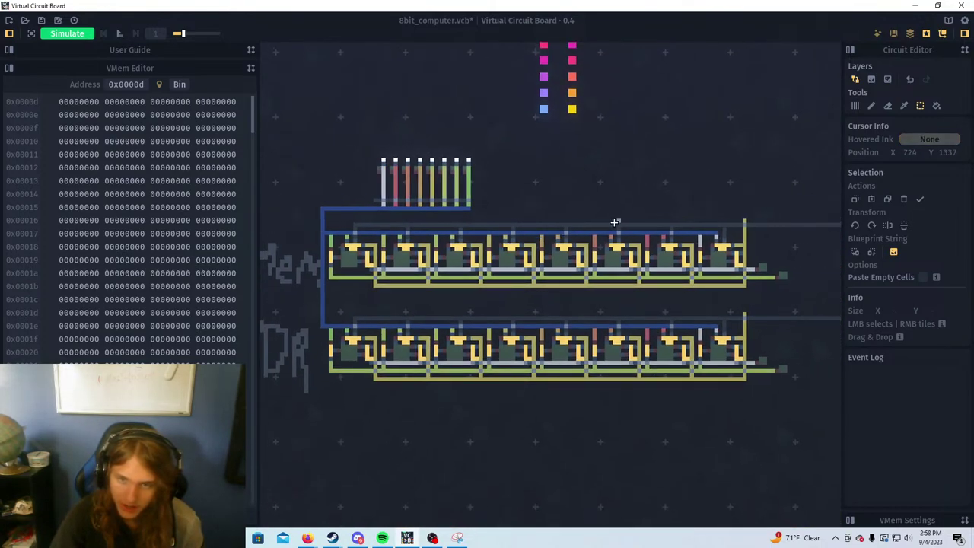
{"action": "scroll", "coordinate": [487, 202], "scroll_direction": "down", "scroll_amount": 4}
{"action": "scroll", "coordinate": [602, 205], "scroll_direction": "up", "scroll_amount": 5}
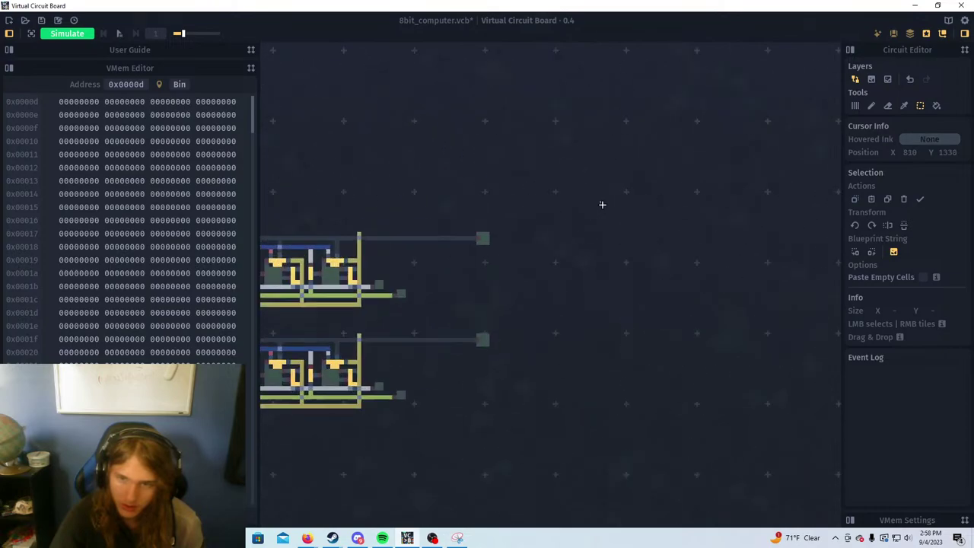
{"action": "left_click_drag", "start_coordinate": [410, 247], "coordinate": [648, 264]}
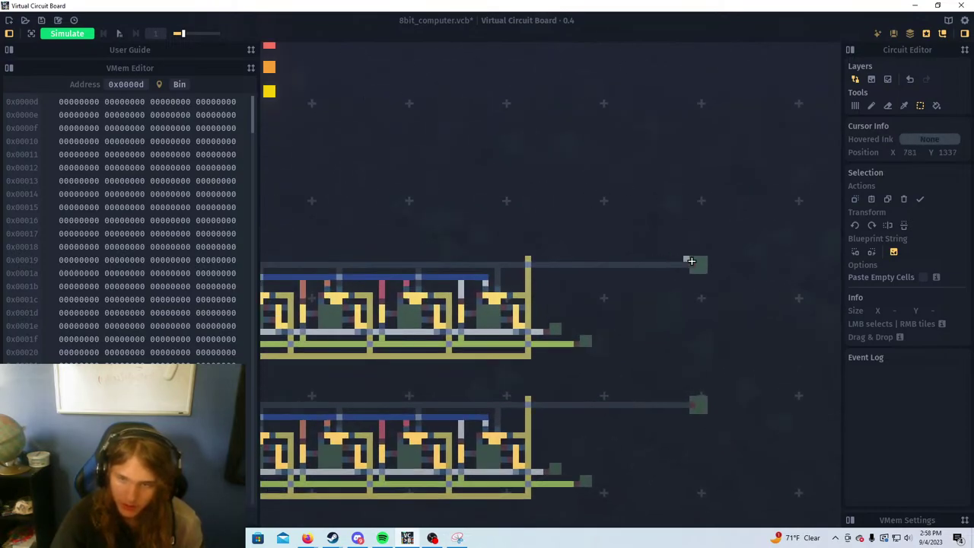
{"action": "scroll", "coordinate": [658, 264], "scroll_direction": "down", "scroll_amount": 4}
{"action": "scroll", "coordinate": [495, 267], "scroll_direction": "up", "scroll_amount": 5}
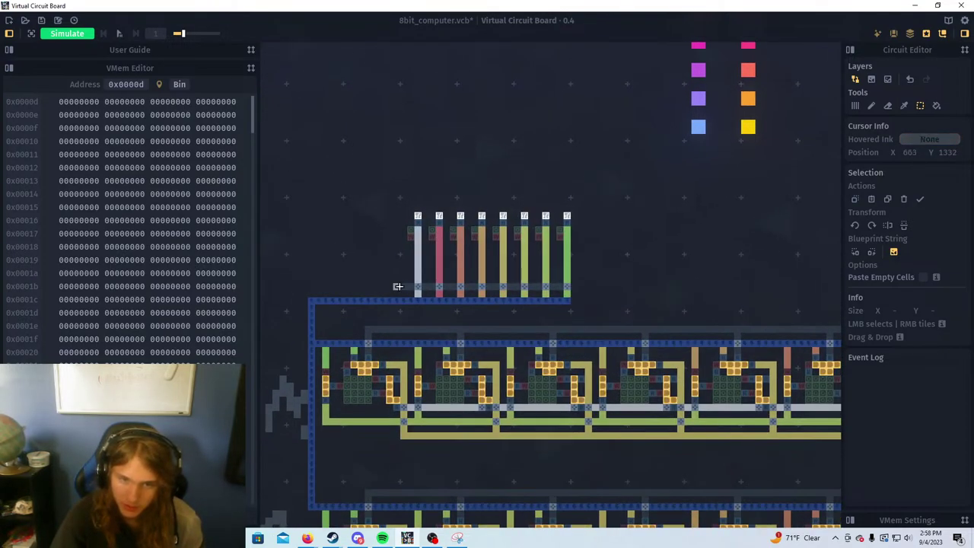
Erase the grey trace segments beside and between the eight pasted columns just above the blue bus
{"action": "scroll", "coordinate": [409, 287], "scroll_direction": "up", "scroll_amount": 5}
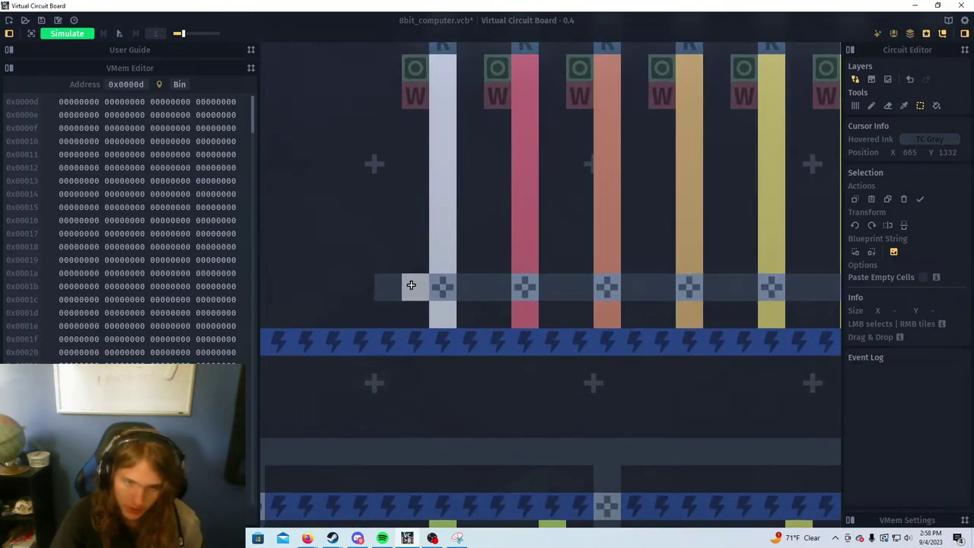
{"action": "key", "text": "a"}
{"action": "right_click", "coordinate": [411, 284]}
{"action": "right_click", "coordinate": [472, 281]}
{"action": "right_click", "coordinate": [551, 280]}
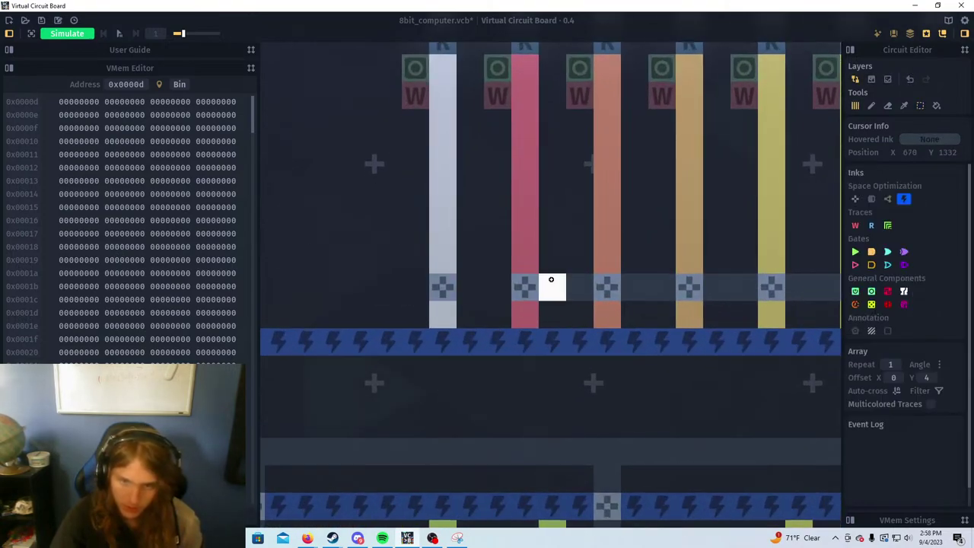
{"action": "left_click_drag", "start_coordinate": [717, 284], "coordinate": [742, 284]}
{"action": "left_click_drag", "start_coordinate": [689, 276], "coordinate": [501, 292]}
{"action": "left_click_drag", "start_coordinate": [629, 293], "coordinate": [614, 295]}
{"action": "left_click_drag", "start_coordinate": [723, 296], "coordinate": [685, 292]}
{"action": "mouse_move", "coordinate": [682, 290]}
{"action": "left_mouse_down"}
{"action": "mouse_move", "coordinate": [541, 287]}
{"action": "mouse_move", "coordinate": [637, 292]}
{"action": "left_mouse_up"}
{"action": "scroll", "coordinate": [708, 288], "scroll_direction": "down", "scroll_amount": 5}
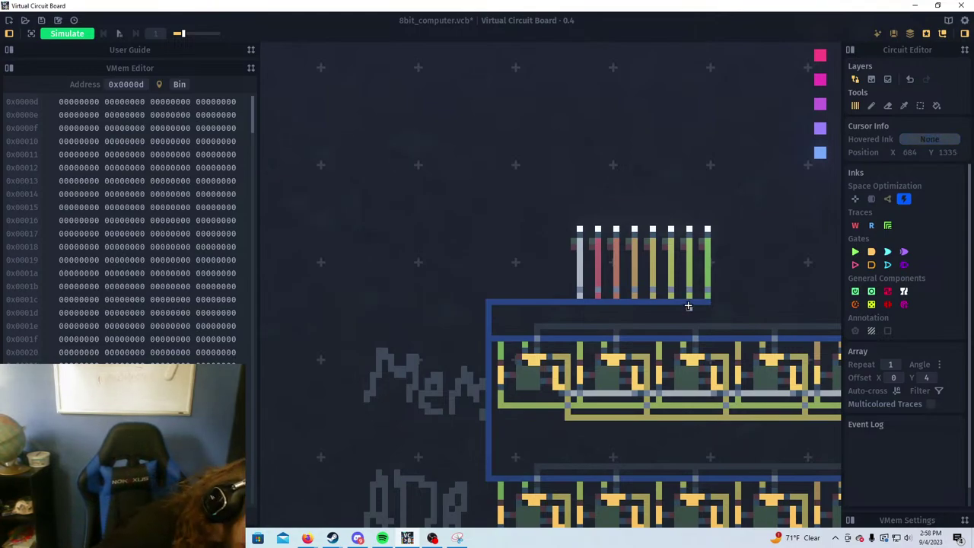
{"action": "left_click_drag", "start_coordinate": [711, 283], "coordinate": [334, 284]}
{"action": "scroll", "coordinate": [515, 342], "scroll_direction": "down", "scroll_amount": 1}
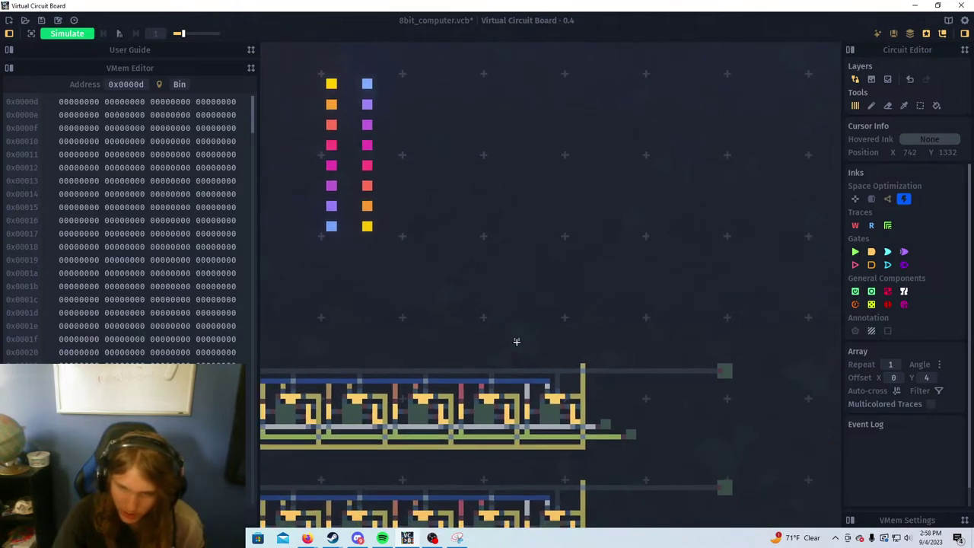
{"action": "left_click_drag", "start_coordinate": [450, 342], "coordinate": [666, 353]}
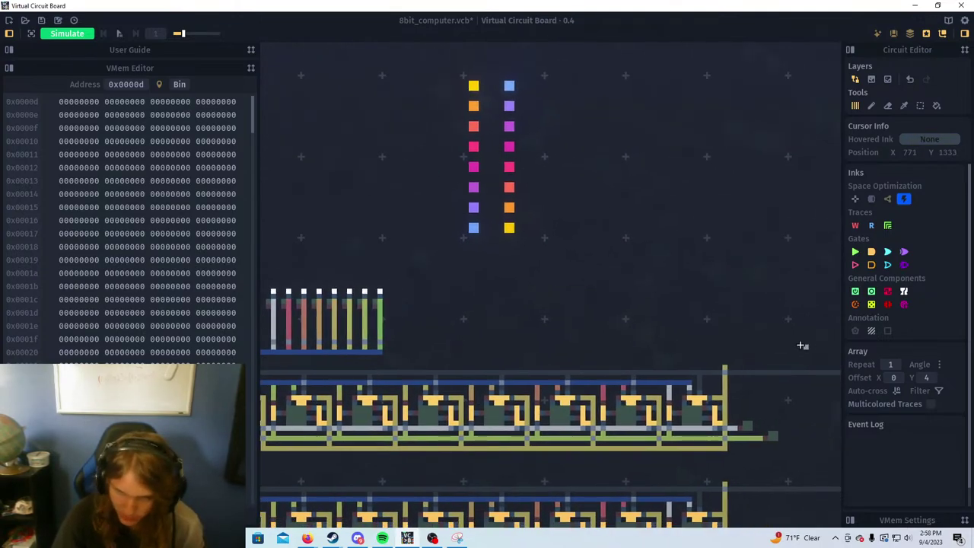
{"action": "scroll", "coordinate": [615, 342], "scroll_direction": "up", "scroll_amount": 3}
{"action": "scroll", "coordinate": [607, 311], "scroll_direction": "down", "scroll_amount": 3}
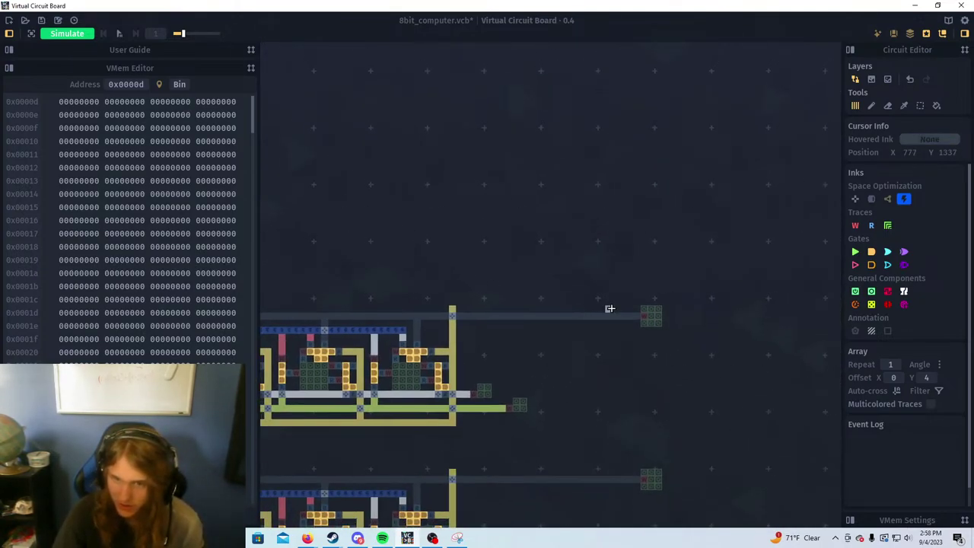
{"action": "scroll", "coordinate": [634, 309], "scroll_direction": "up", "scroll_amount": 3}
{"action": "scroll", "coordinate": [512, 338], "scroll_direction": "down", "scroll_amount": 1}
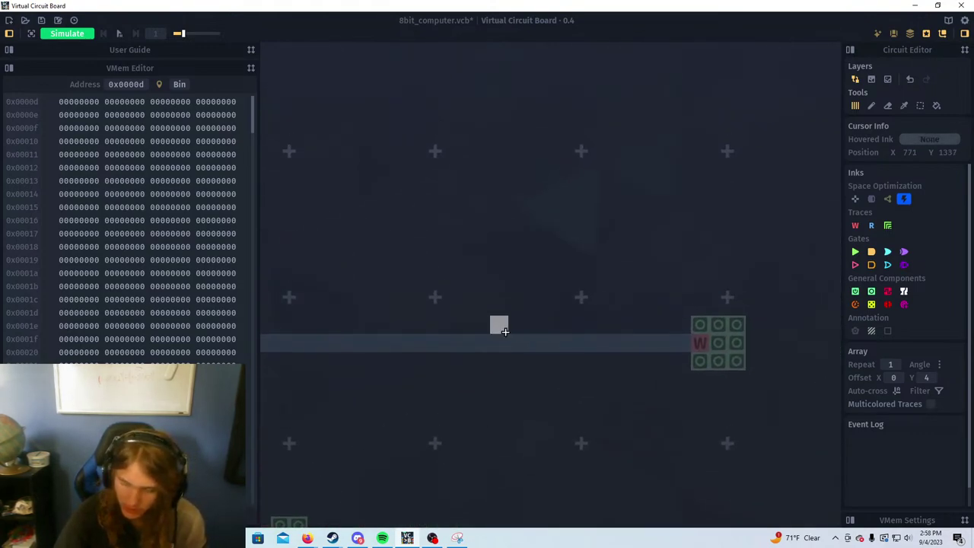
Switch to Firefox, read through the Piet article on Esolang, and view its "Hello World" image page
{"action": "mouse_move", "coordinate": [318, 540]}
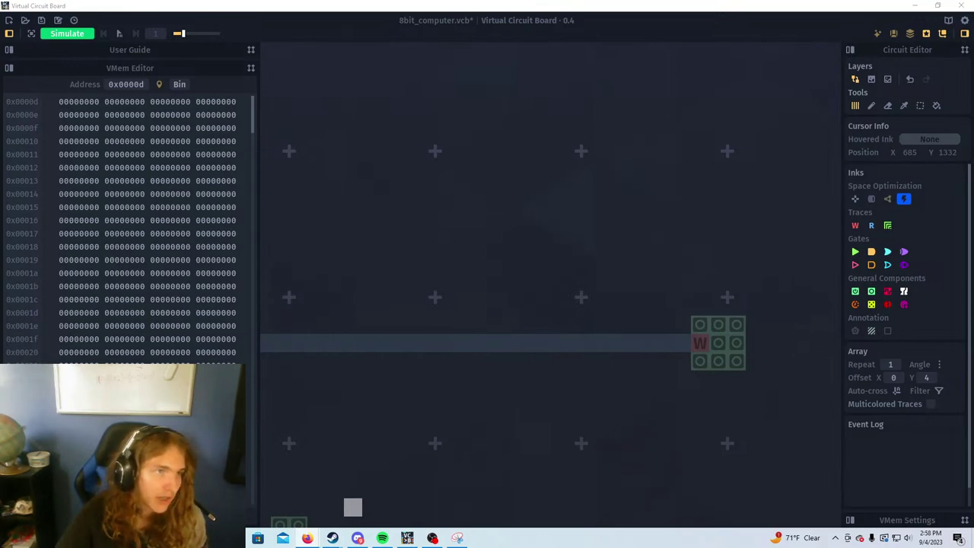
{"action": "left_click_drag", "start_coordinate": [0, 9], "coordinate": [264, 0]}
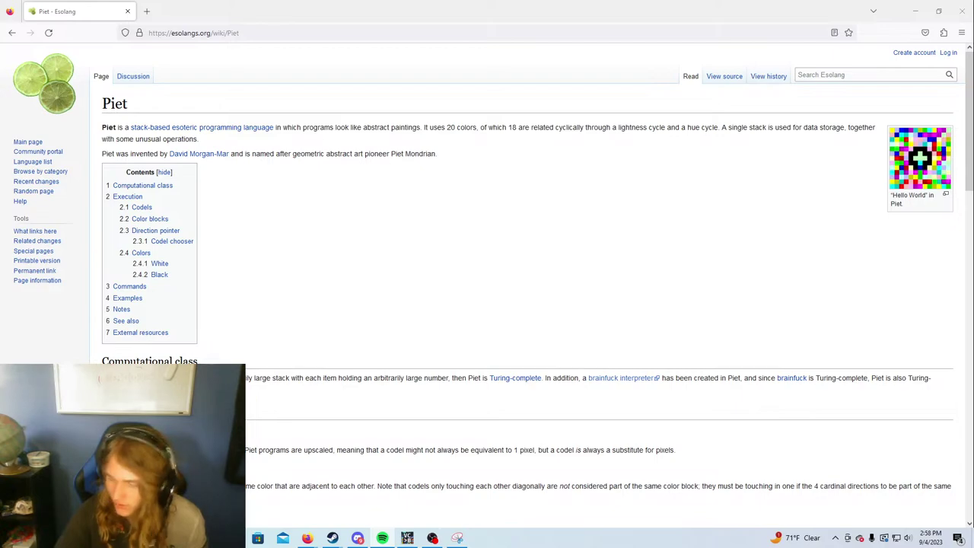
{"action": "scroll", "coordinate": [431, 249], "scroll_direction": "down", "scroll_amount": 3}
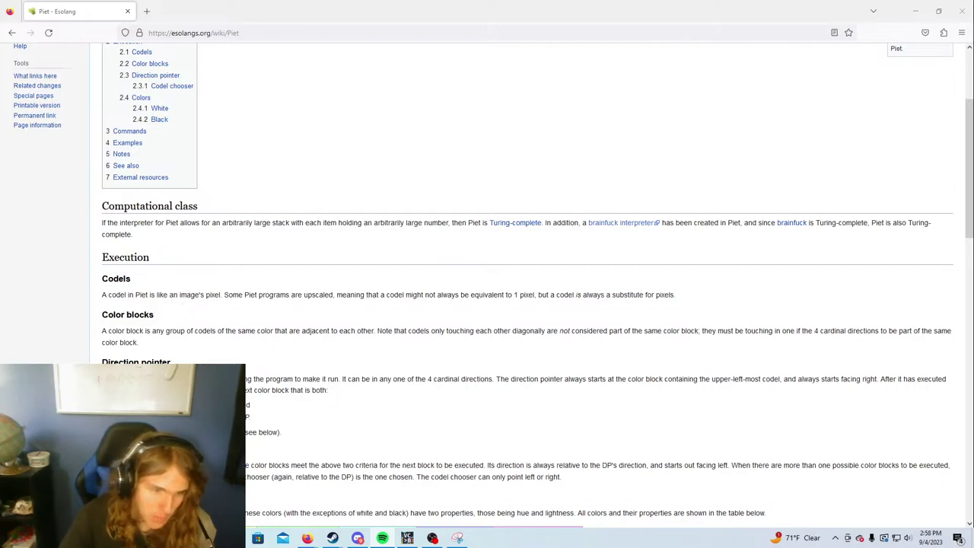
{"action": "scroll", "coordinate": [196, 296], "scroll_direction": "down", "scroll_amount": 9}
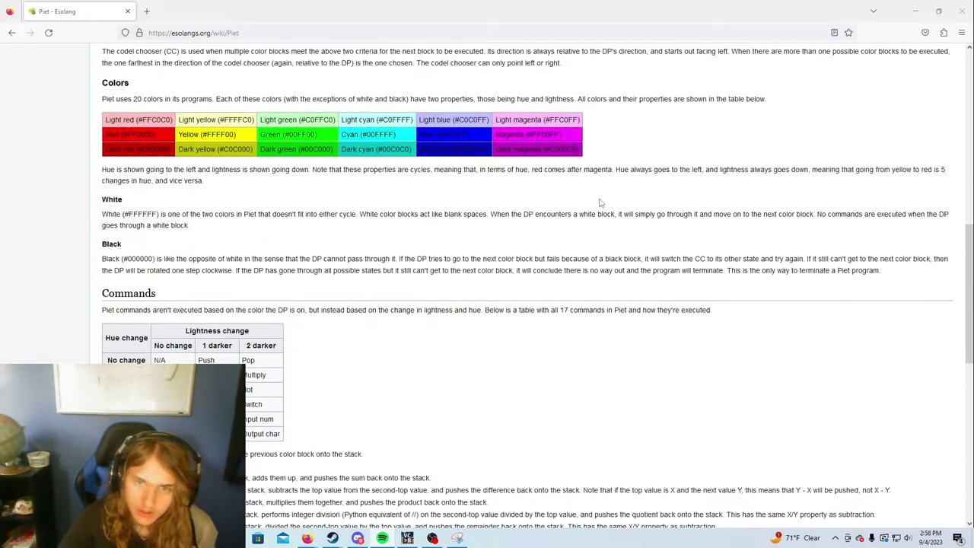
{"action": "scroll", "coordinate": [600, 203], "scroll_direction": "down", "scroll_amount": 10}
{"action": "scroll", "coordinate": [476, 248], "scroll_direction": "up", "scroll_amount": 20}
{"action": "scroll", "coordinate": [470, 263], "scroll_direction": "up", "scroll_amount": 2}
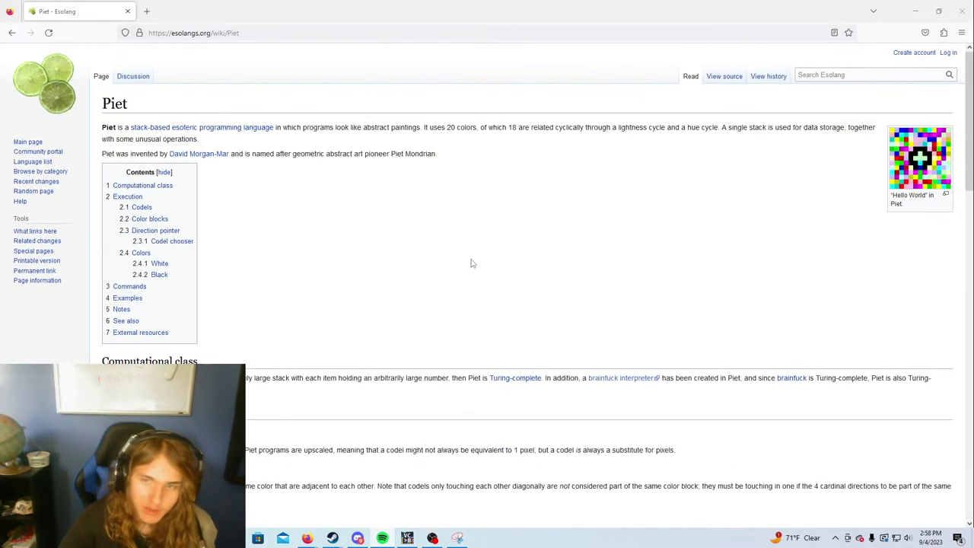
{"action": "left_click", "coordinate": [926, 172]}
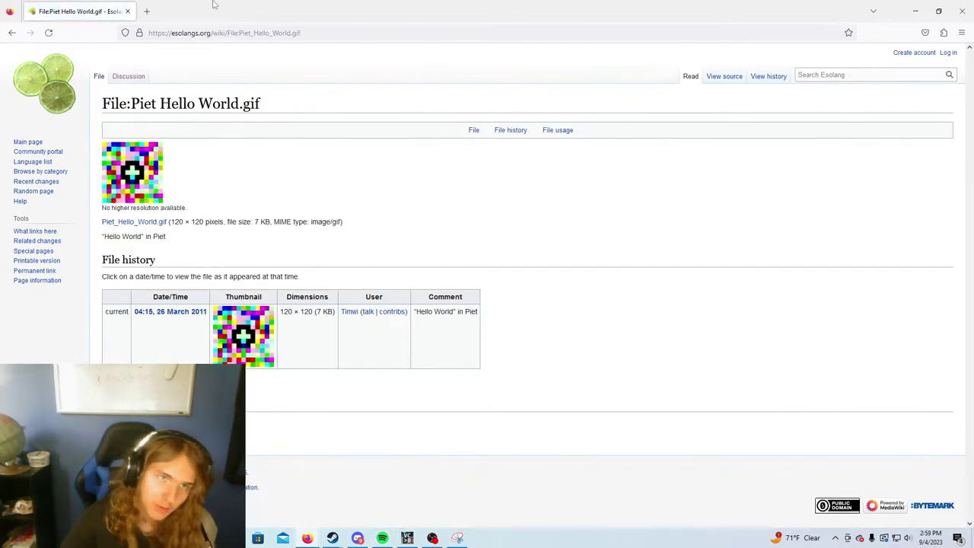
{"action": "left_click_drag", "start_coordinate": [214, 4], "coordinate": [0, 30]}
Back in Virtual Circuit Board, examine the Mem and ADR registers' connections to their blue buses
{"action": "scroll", "coordinate": [571, 294], "scroll_direction": "down", "scroll_amount": 3}
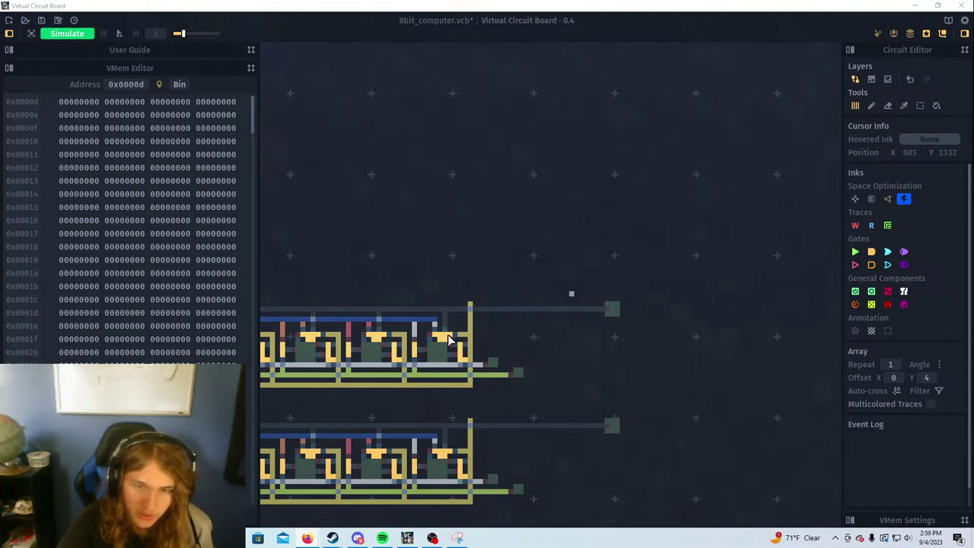
{"action": "left_click_drag", "start_coordinate": [330, 274], "coordinate": [425, 256]}
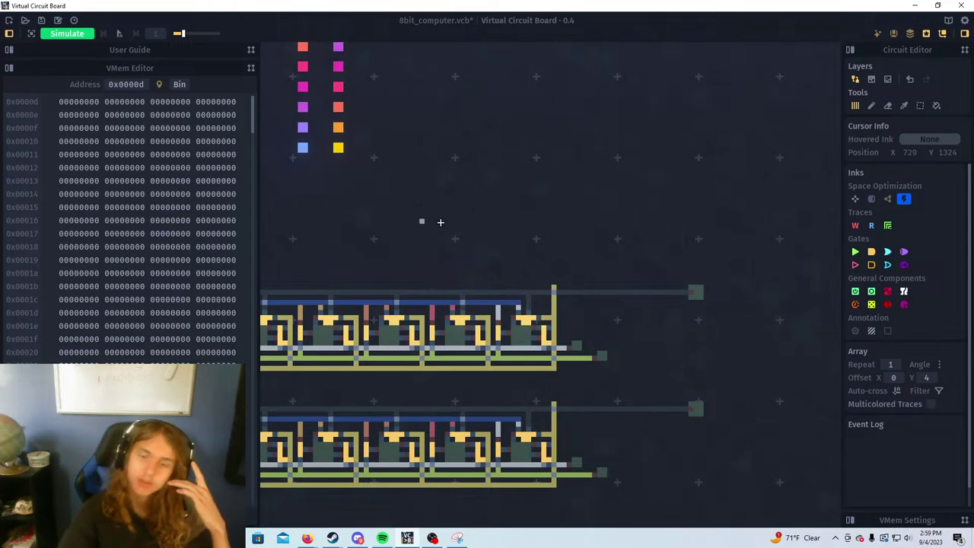
{"action": "left_click_drag", "start_coordinate": [605, 278], "coordinate": [800, 356]}
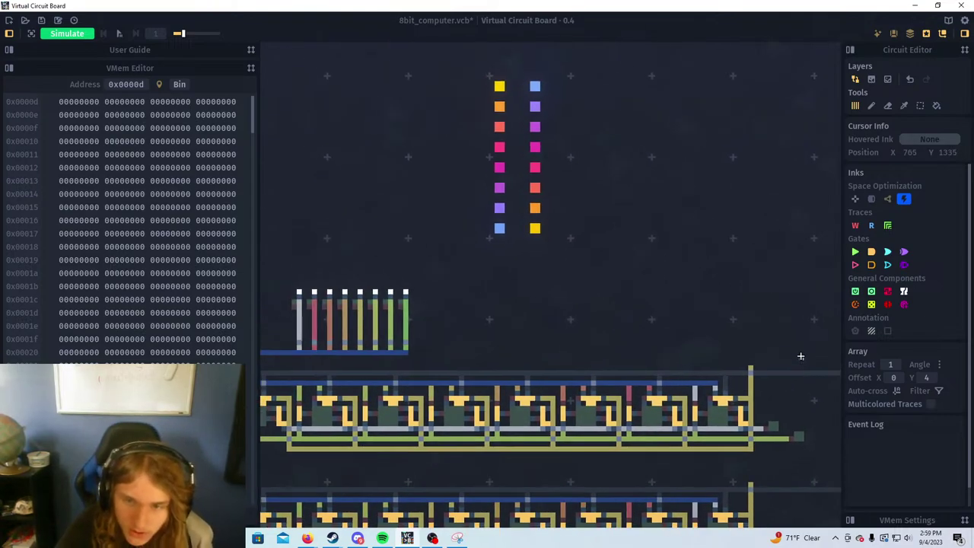
{"action": "left_click_drag", "start_coordinate": [462, 302], "coordinate": [404, 260]}
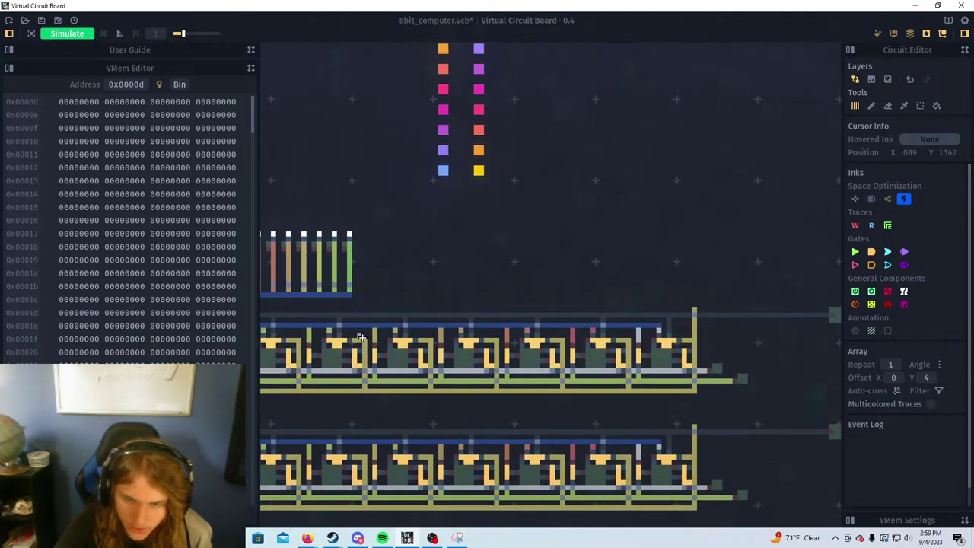
{"action": "left_click_drag", "start_coordinate": [362, 337], "coordinate": [422, 329]}
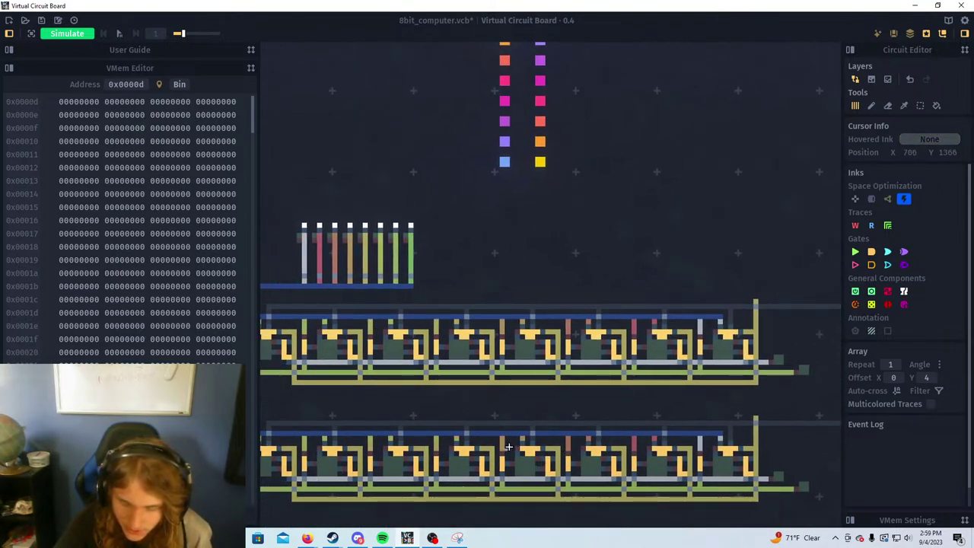
{"action": "left_click_drag", "start_coordinate": [509, 447], "coordinate": [449, 393]}
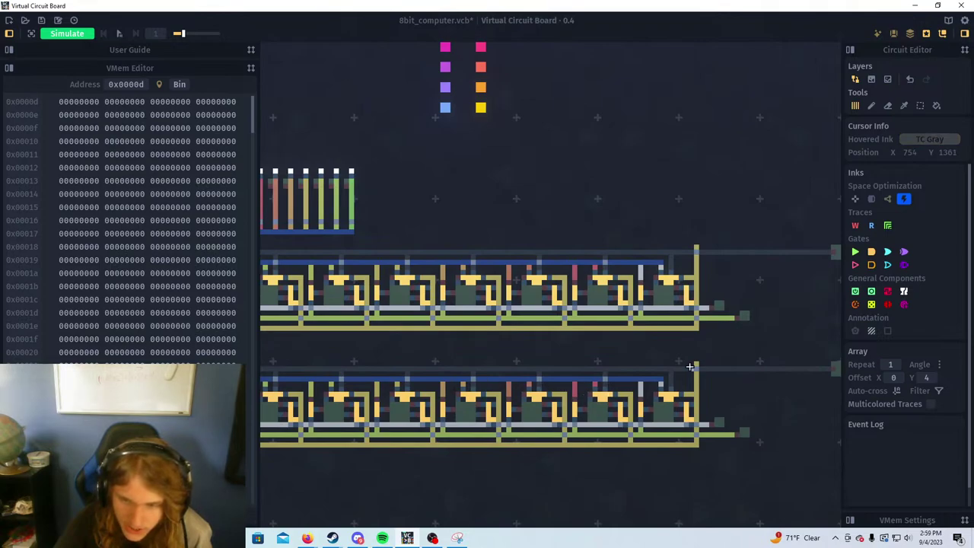
{"action": "scroll", "coordinate": [495, 383], "scroll_direction": "up", "scroll_amount": 4}
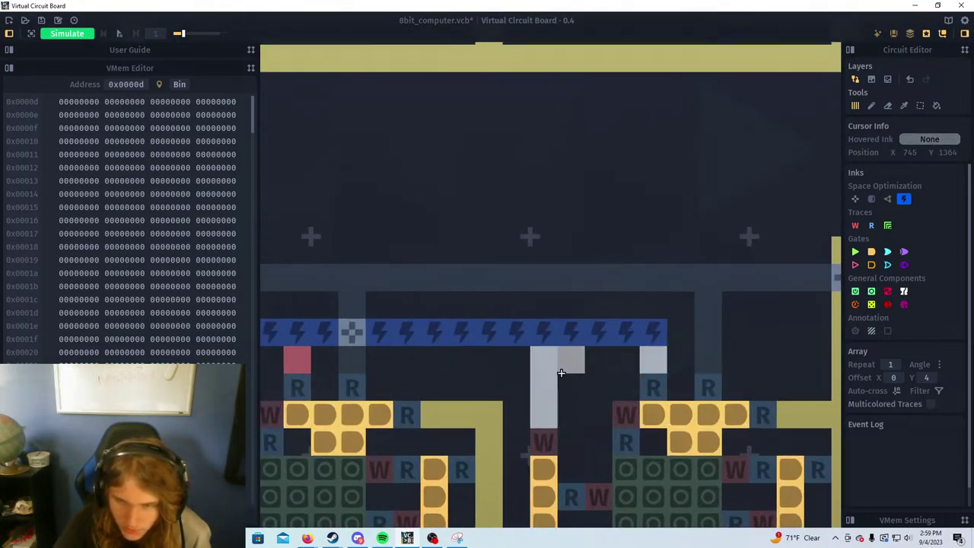
{"action": "scroll", "coordinate": [533, 374], "scroll_direction": "down", "scroll_amount": 4}
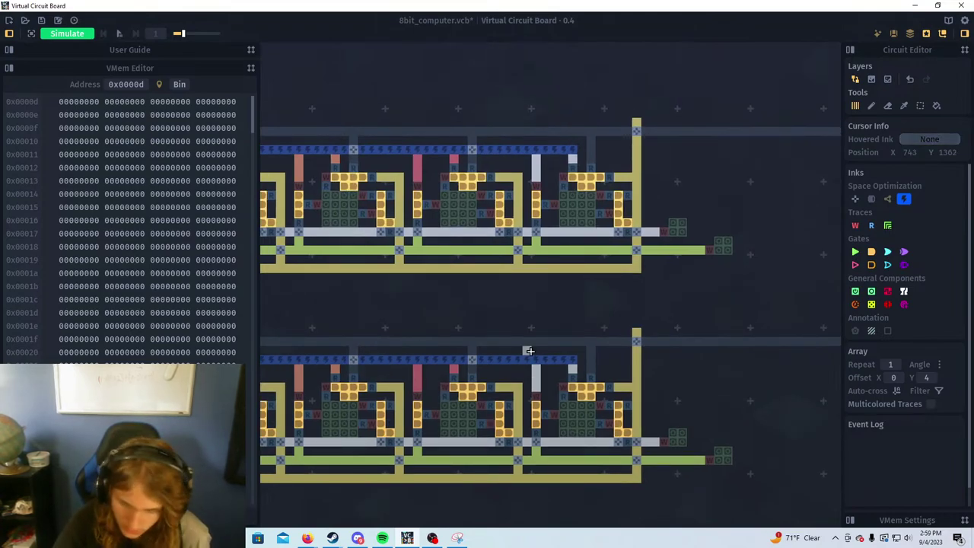
Survey the whole board's layout, comparing the positions of the Mem/ADR block, the AC block and the PC/IR register block
{"action": "scroll", "coordinate": [529, 351], "scroll_direction": "down", "scroll_amount": 7}
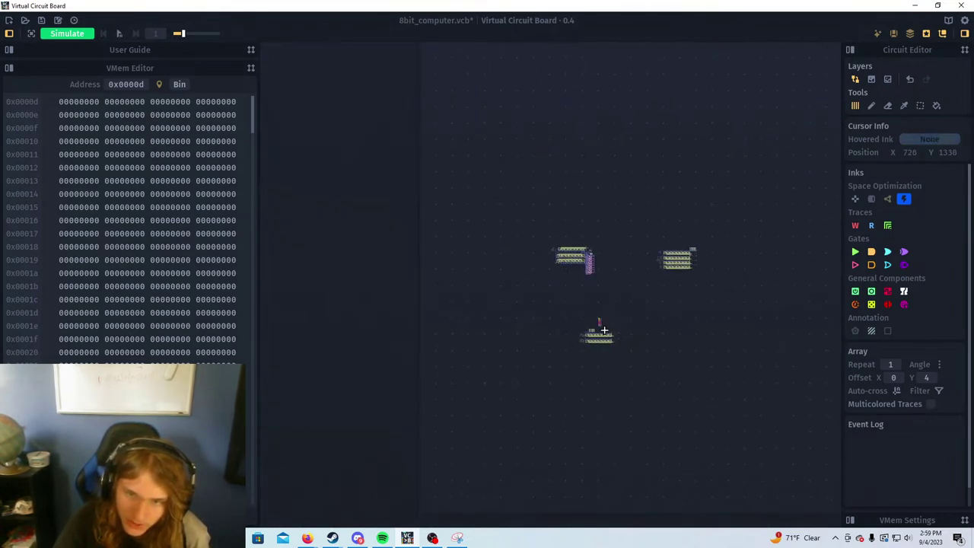
{"action": "left_click_drag", "start_coordinate": [591, 313], "coordinate": [675, 289]}
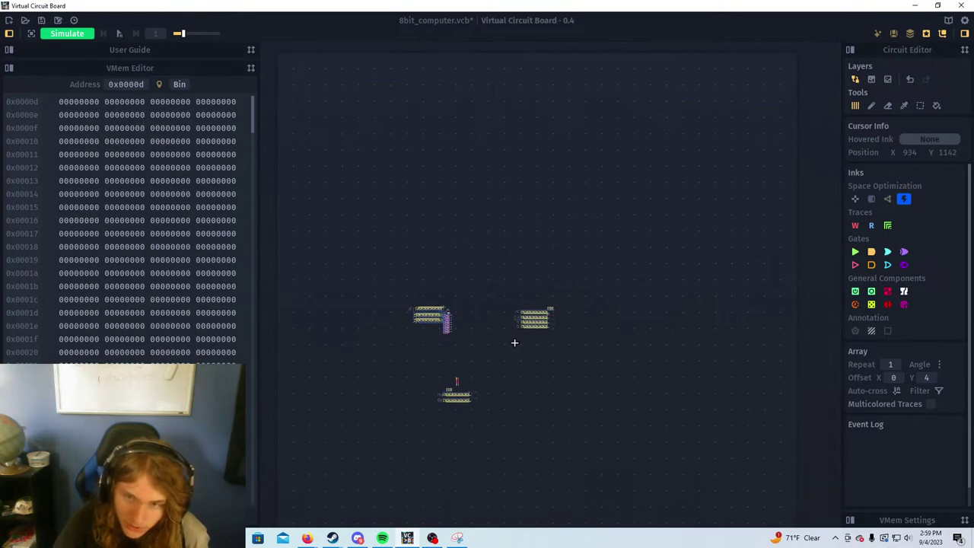
{"action": "scroll", "coordinate": [443, 412], "scroll_direction": "up", "scroll_amount": 8}
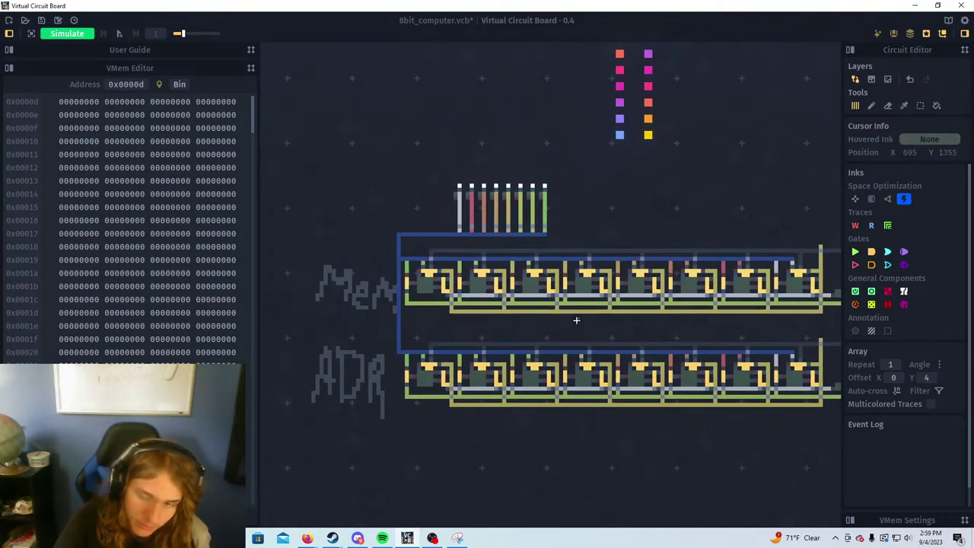
{"action": "left_click_drag", "start_coordinate": [656, 324], "coordinate": [546, 407]}
{"action": "scroll", "coordinate": [545, 407], "scroll_direction": "down", "scroll_amount": 8}
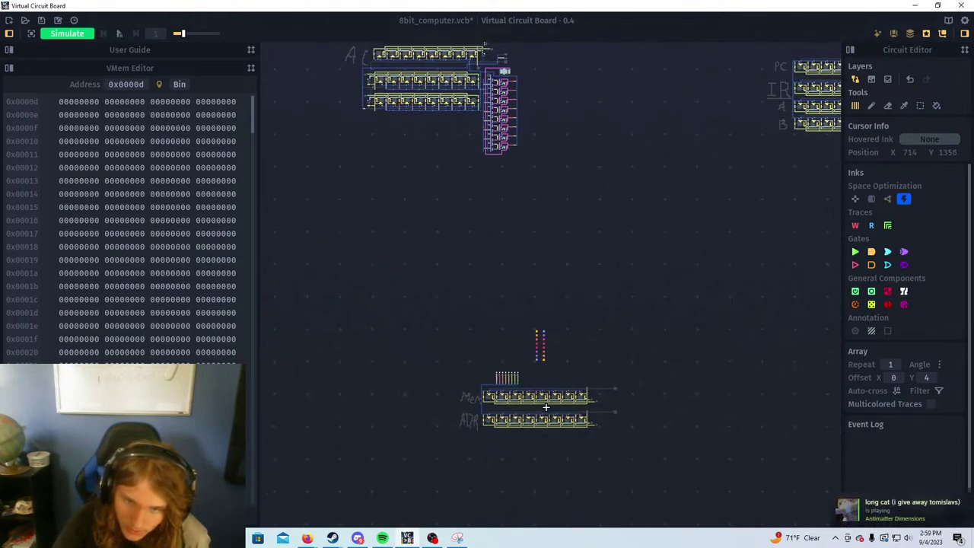
{"action": "scroll", "coordinate": [530, 398], "scroll_direction": "down", "scroll_amount": 3}
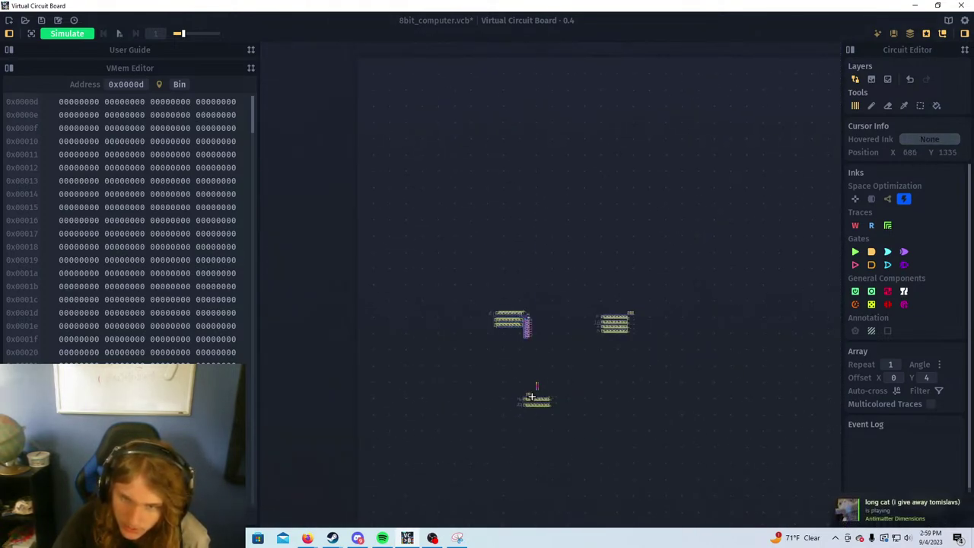
{"action": "left_click_drag", "start_coordinate": [562, 324], "coordinate": [563, 452]}
{"action": "scroll", "coordinate": [515, 392], "scroll_direction": "up", "scroll_amount": 6}
{"action": "scroll", "coordinate": [511, 391], "scroll_direction": "down", "scroll_amount": 2}
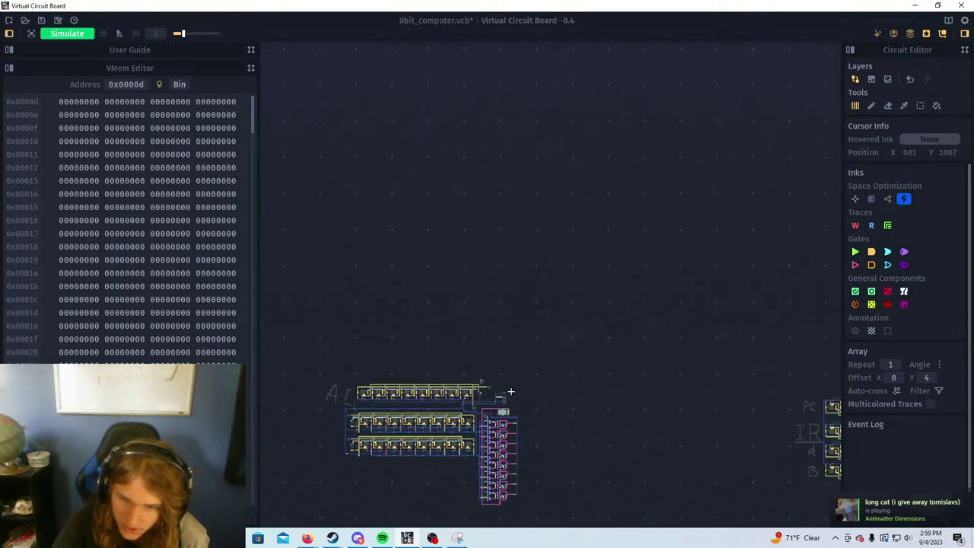
Survey the board's blocks and examine the Mem and ADR registers together with the two VMem latch marker columns above them
{"action": "scroll", "coordinate": [511, 391], "scroll_direction": "down", "scroll_amount": 1}
{"action": "left_click_drag", "start_coordinate": [648, 382], "coordinate": [647, 171]}
{"action": "left_click_drag", "start_coordinate": [561, 486], "coordinate": [558, 452]}
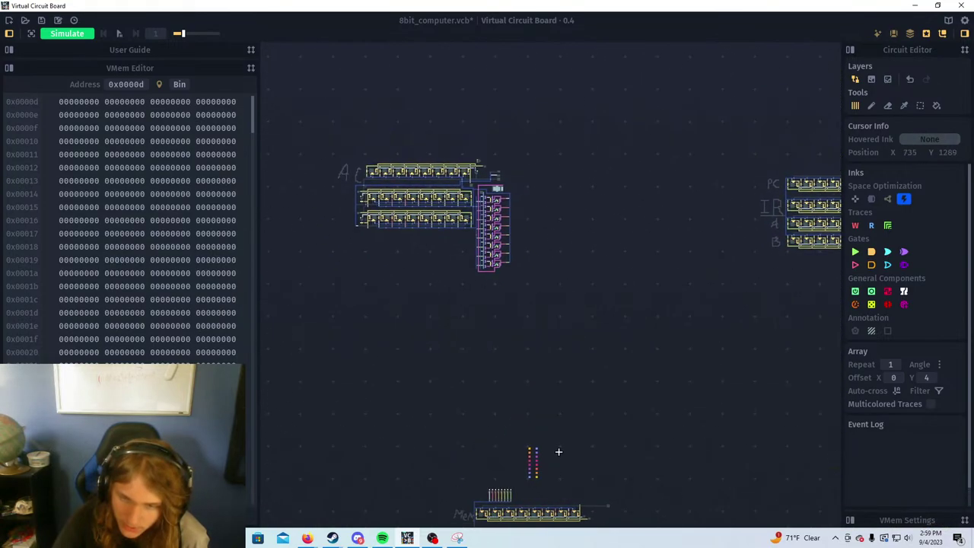
{"action": "scroll", "coordinate": [561, 335], "scroll_direction": "down", "scroll_amount": 5}
{"action": "scroll", "coordinate": [553, 254], "scroll_direction": "up", "scroll_amount": 3}
{"action": "scroll", "coordinate": [543, 226], "scroll_direction": "down", "scroll_amount": 3}
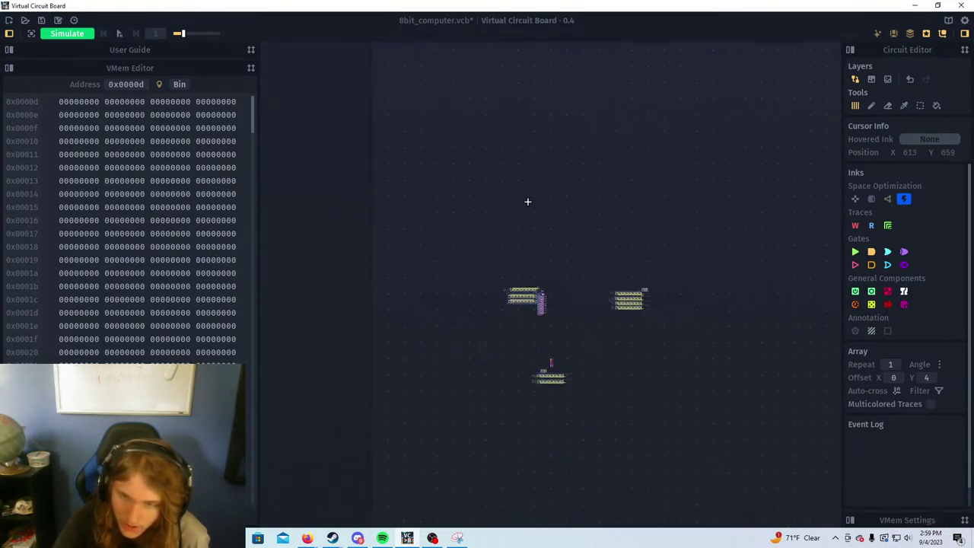
{"action": "left_click_drag", "start_coordinate": [528, 211], "coordinate": [529, 371]}
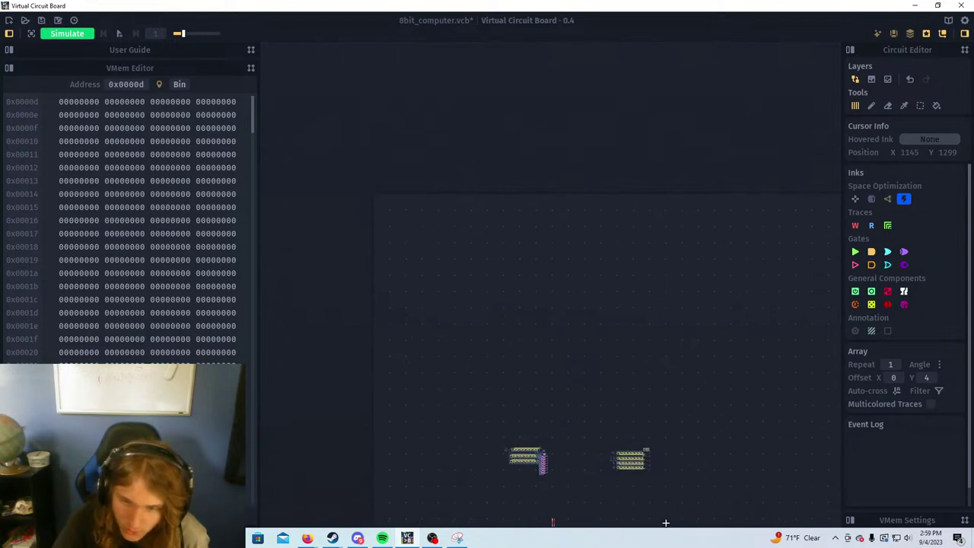
{"action": "scroll", "coordinate": [556, 300], "scroll_direction": "up", "scroll_amount": 5}
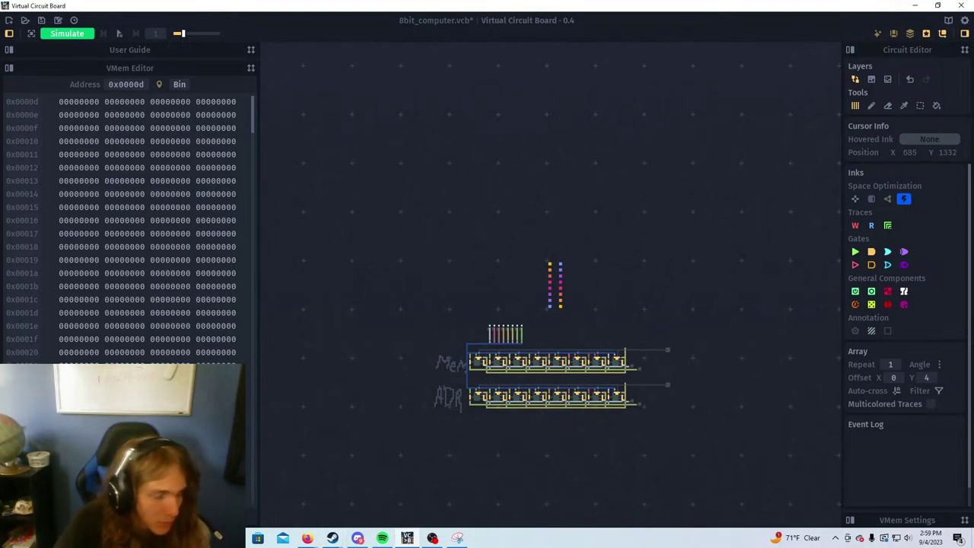
{"action": "scroll", "coordinate": [516, 306], "scroll_direction": "up", "scroll_amount": 2}
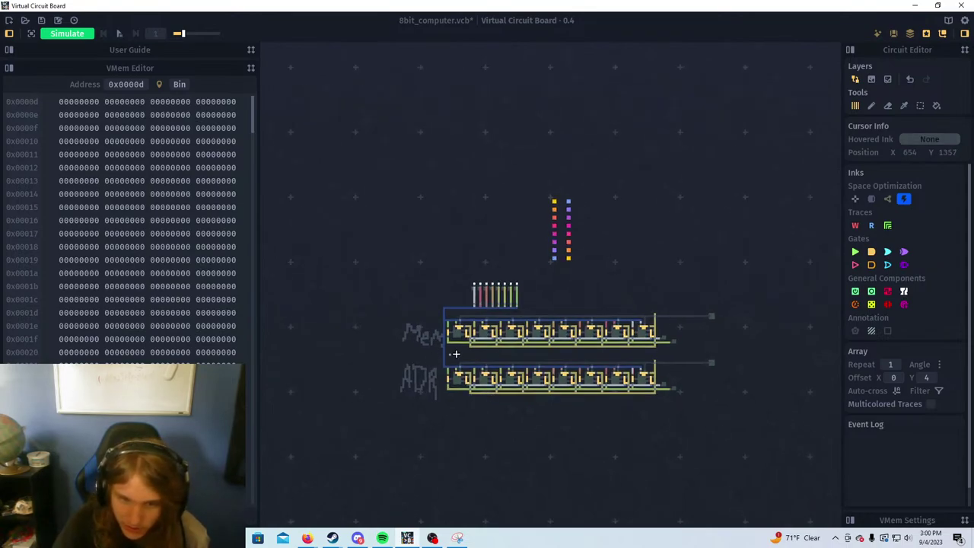
{"action": "scroll", "coordinate": [459, 350], "scroll_direction": "up", "scroll_amount": 2}
{"action": "left_click_drag", "start_coordinate": [646, 360], "coordinate": [558, 343]}
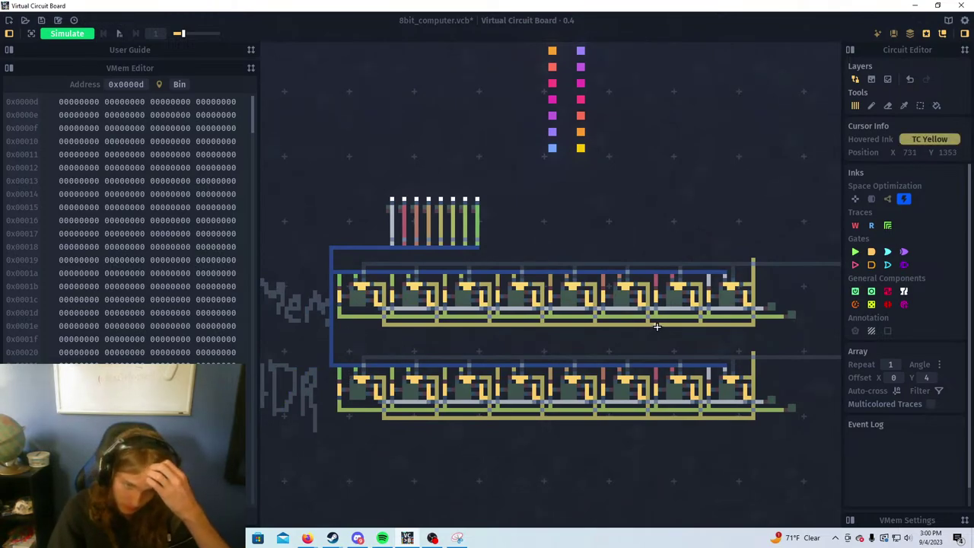
{"action": "scroll", "coordinate": [621, 346], "scroll_direction": "down", "scroll_amount": 2}
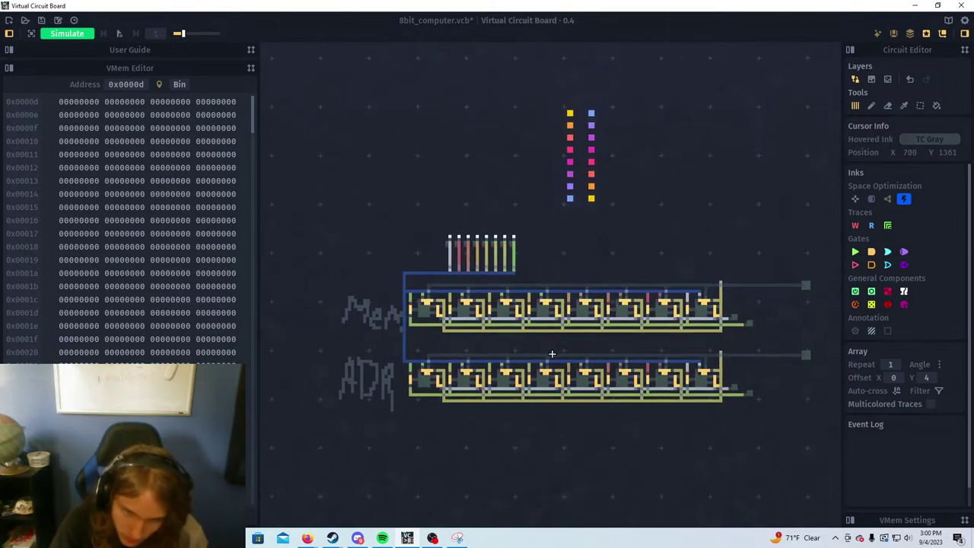
{"action": "left_click_drag", "start_coordinate": [483, 339], "coordinate": [426, 376]}
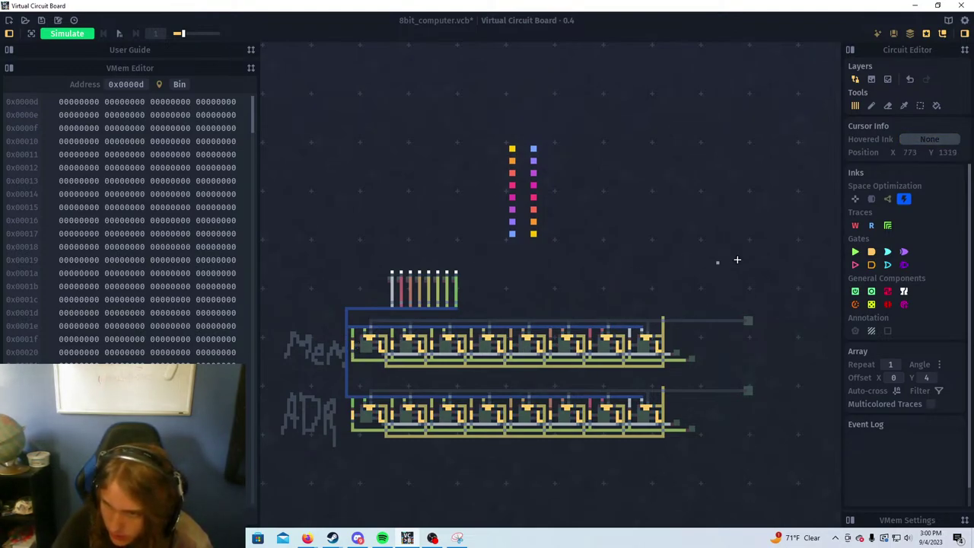
Show the VMem settings beneath the cursor position read-out and set the address latches' position to X 656, Y 1345
{"action": "left_click", "coordinate": [914, 521]}
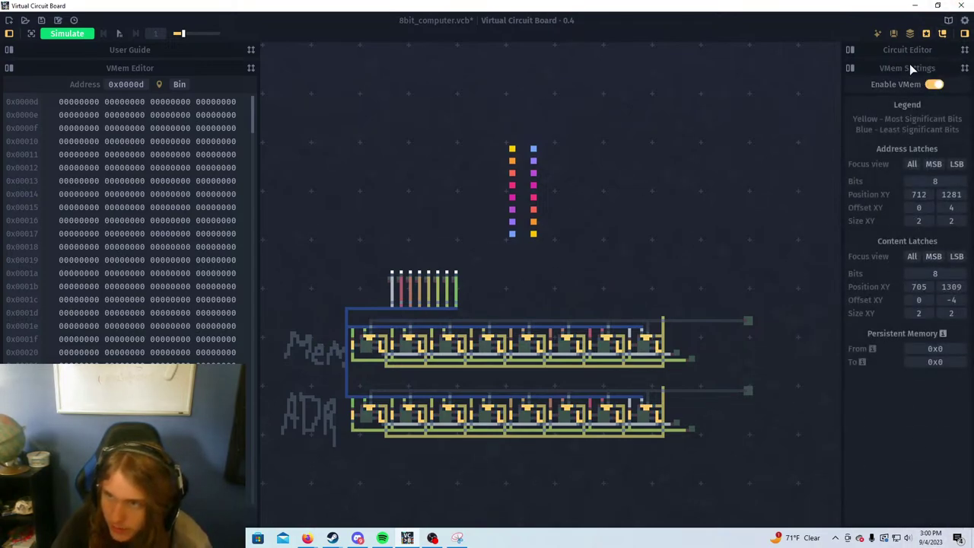
{"action": "left_click_drag", "start_coordinate": [905, 60], "coordinate": [879, 166]}
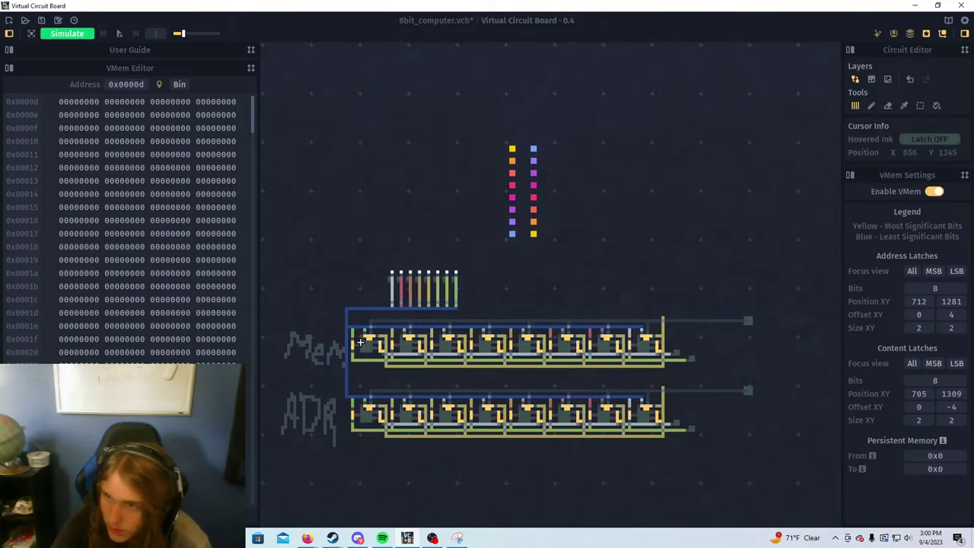
{"action": "double_click", "coordinate": [923, 301]}
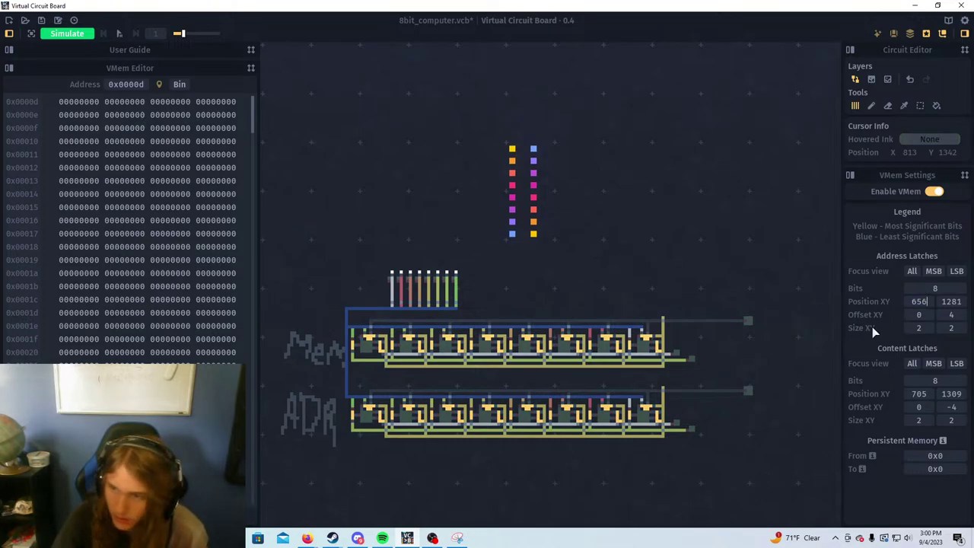
{"action": "key", "text": "Return"}
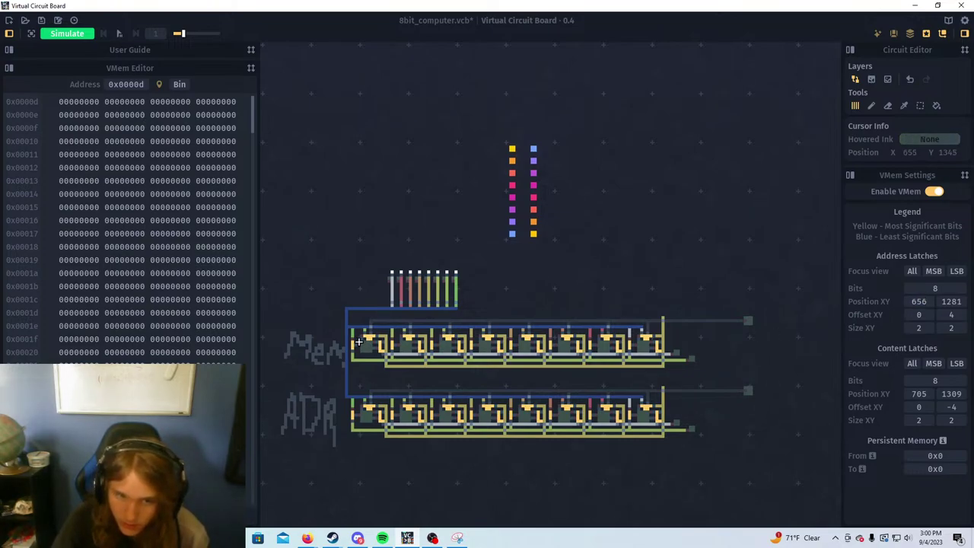
{"action": "scroll", "coordinate": [358, 342], "scroll_direction": "up", "scroll_amount": 3}
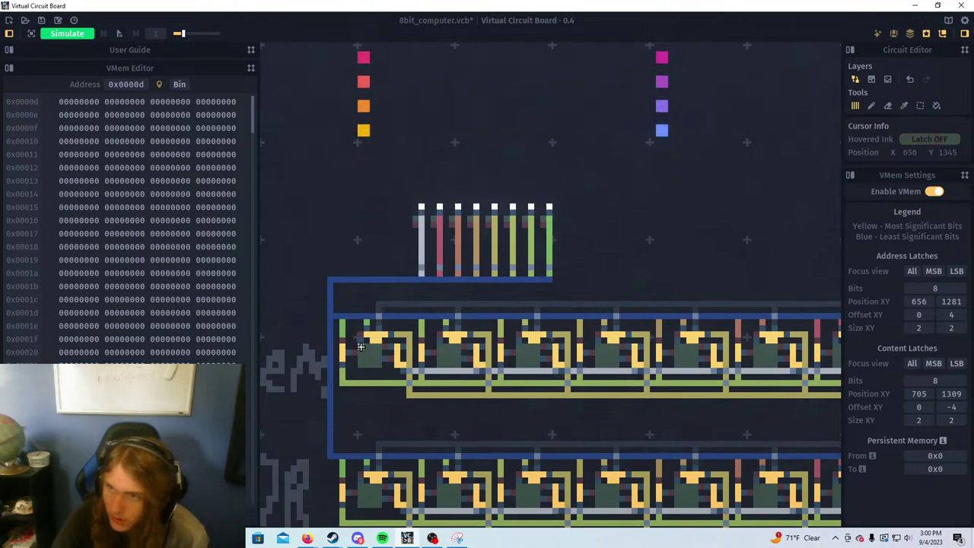
{"action": "double_click", "coordinate": [950, 301]}
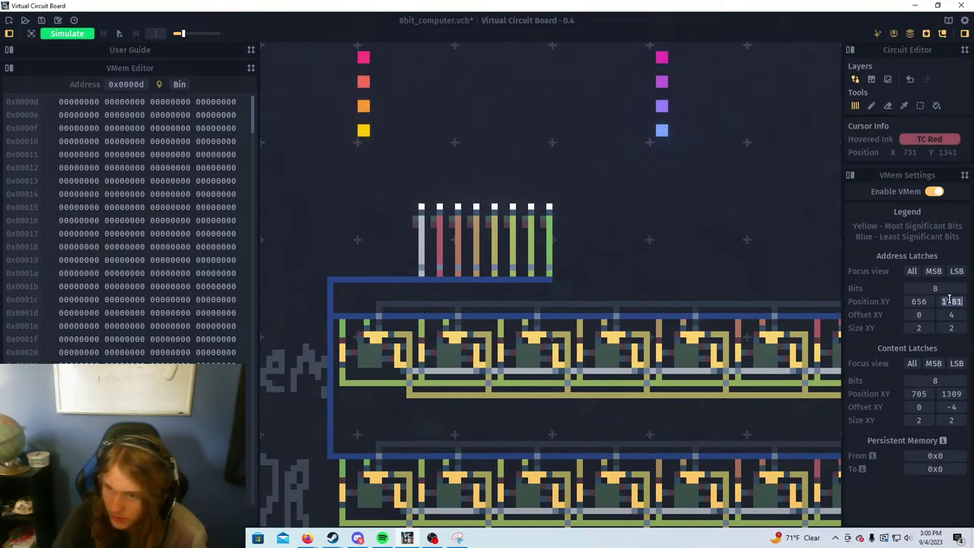
{"action": "type", "text": "1345"}
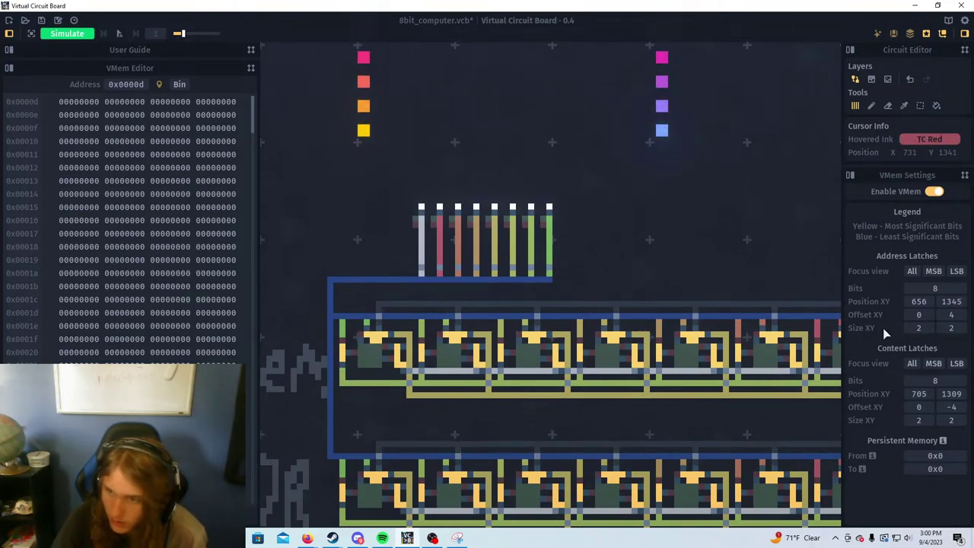
{"action": "left_click", "coordinate": [875, 334]}
Set the address latches' offset to X -13, Y 0 so the markers line up with the Mem register's eight latches
{"action": "left_click_drag", "start_coordinate": [951, 314], "coordinate": [905, 315]}
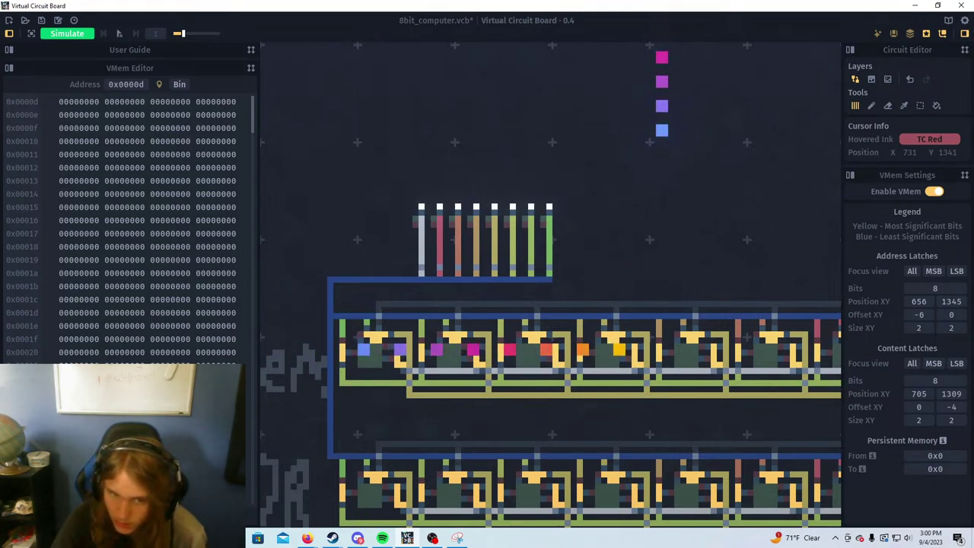
{"action": "key", "text": "BackSpace"}
{"action": "type", "text": "10"}
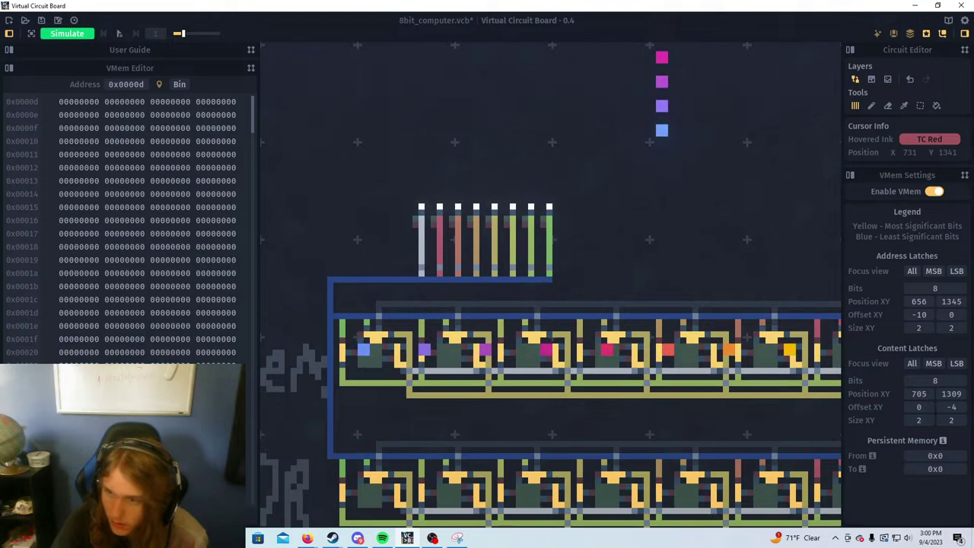
{"action": "left_click_drag", "start_coordinate": [665, 302], "coordinate": [519, 309]}
{"action": "scroll", "coordinate": [520, 309], "scroll_direction": "down", "scroll_amount": 1}
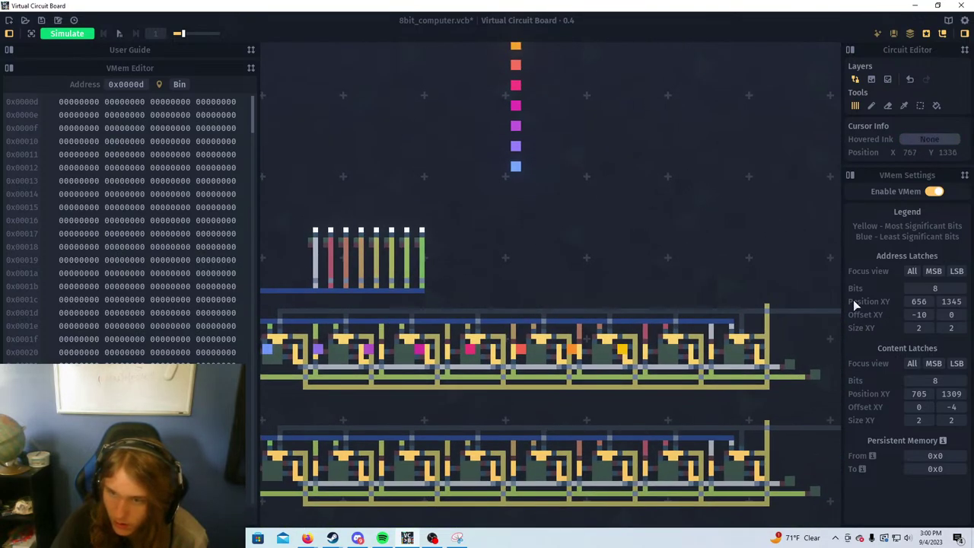
{"action": "left_click_drag", "start_coordinate": [915, 313], "coordinate": [908, 313]}
{"action": "scroll", "coordinate": [605, 290], "scroll_direction": "up", "scroll_amount": 1}
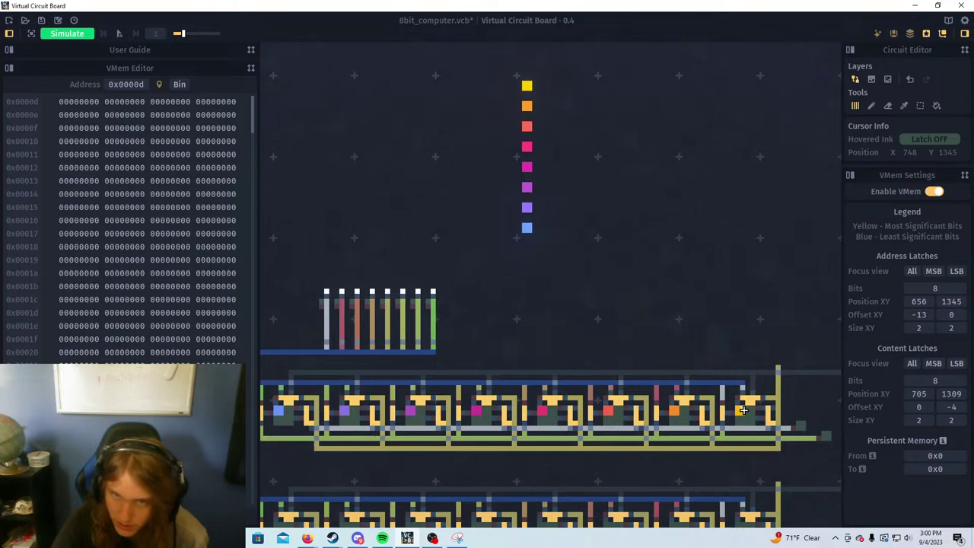
{"action": "scroll", "coordinate": [449, 356], "scroll_direction": "down", "scroll_amount": 2}
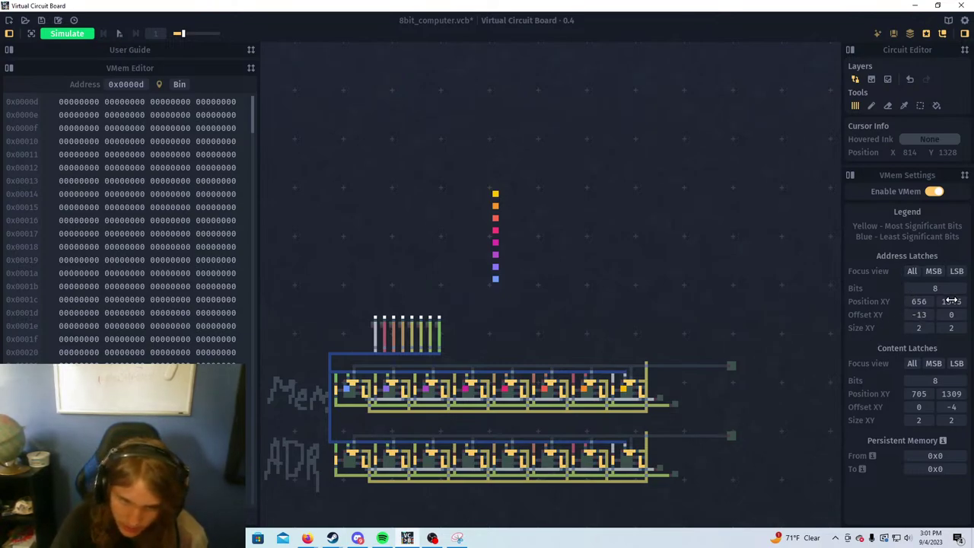
Move the address latches down to the ADR register at Y 1368 and set their size to 4 by 4
{"action": "left_click_drag", "start_coordinate": [952, 302], "coordinate": [969, 302]}
{"action": "scroll", "coordinate": [491, 481], "scroll_direction": "up", "scroll_amount": 3}
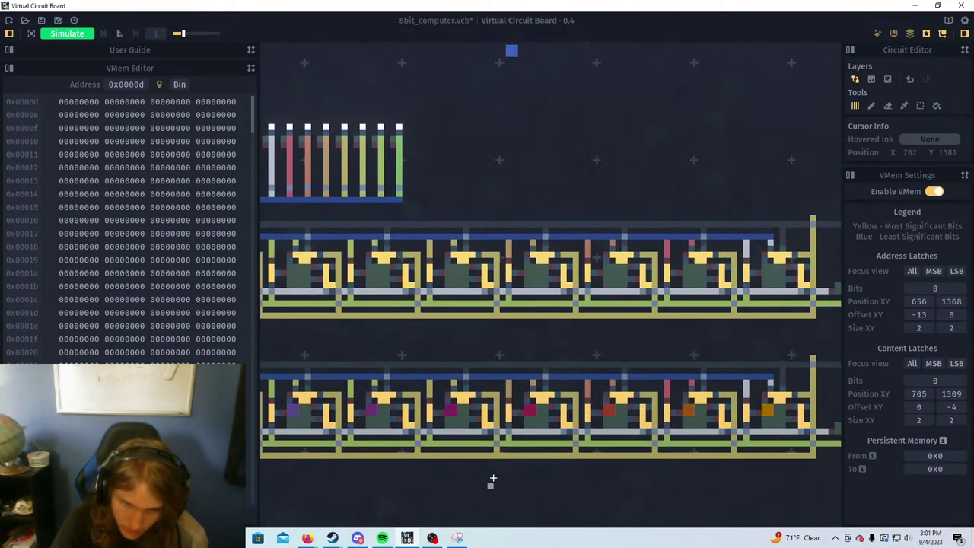
{"action": "left_click_drag", "start_coordinate": [920, 328], "coordinate": [949, 327]}
{"action": "scroll", "coordinate": [644, 340], "scroll_direction": "down", "scroll_amount": 2}
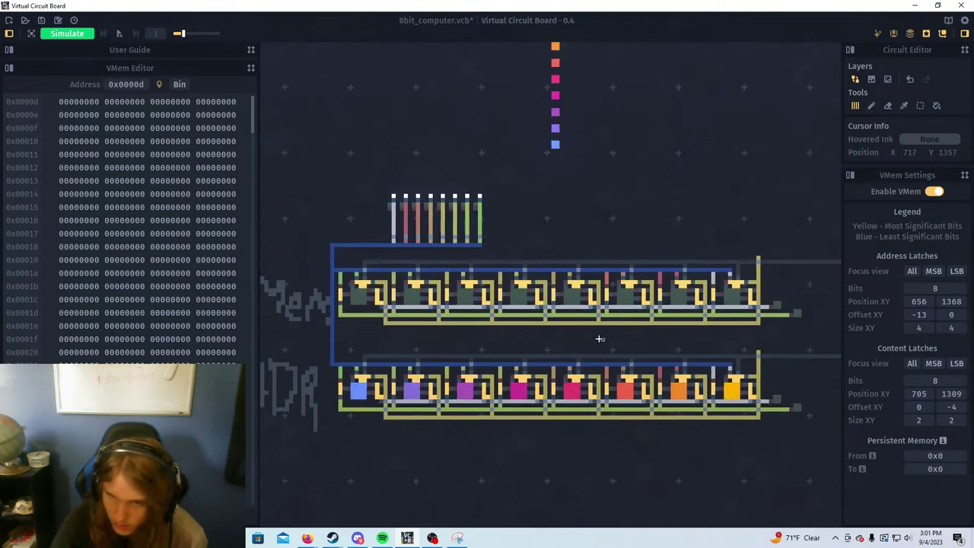
Map the content latches onto the Mem register with position 656, 1345, offset -13, 0 and size 4 by 4
{"action": "left_click_drag", "start_coordinate": [503, 337], "coordinate": [557, 345]}
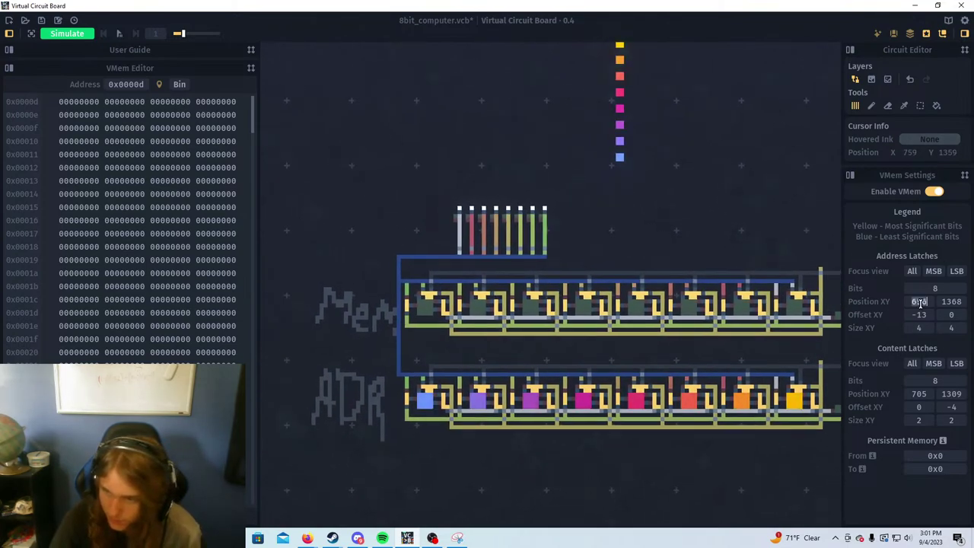
{"action": "left_click", "coordinate": [919, 394]}
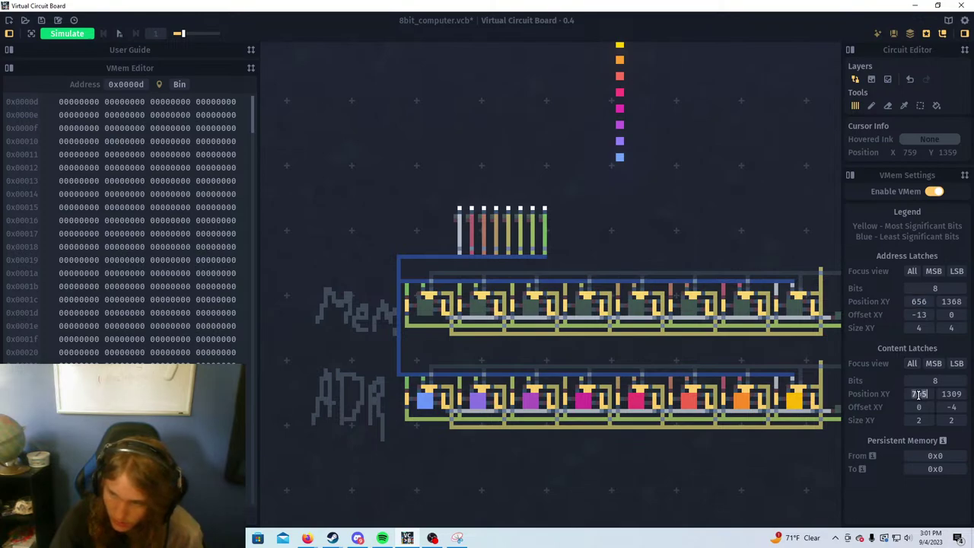
{"action": "left_click", "coordinate": [961, 393]}
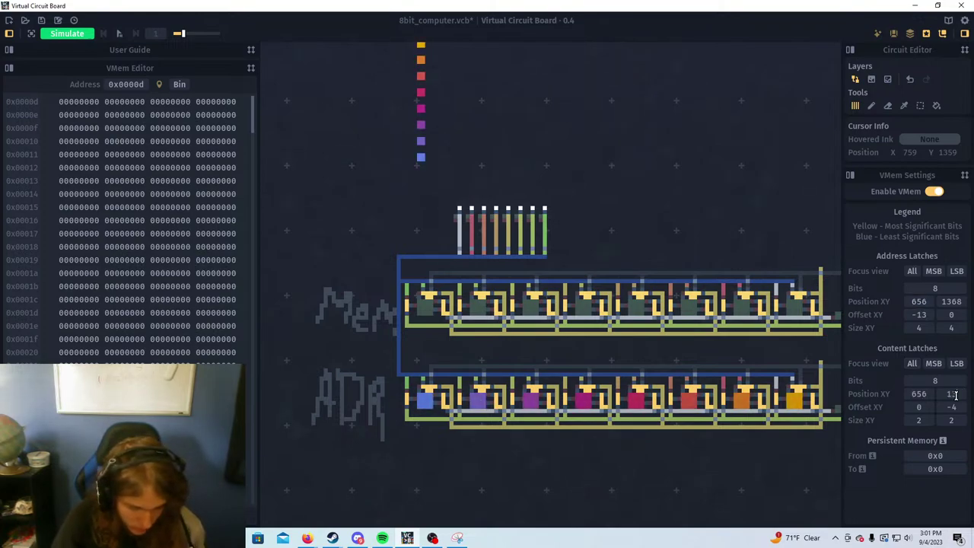
{"action": "key", "text": "Return"}
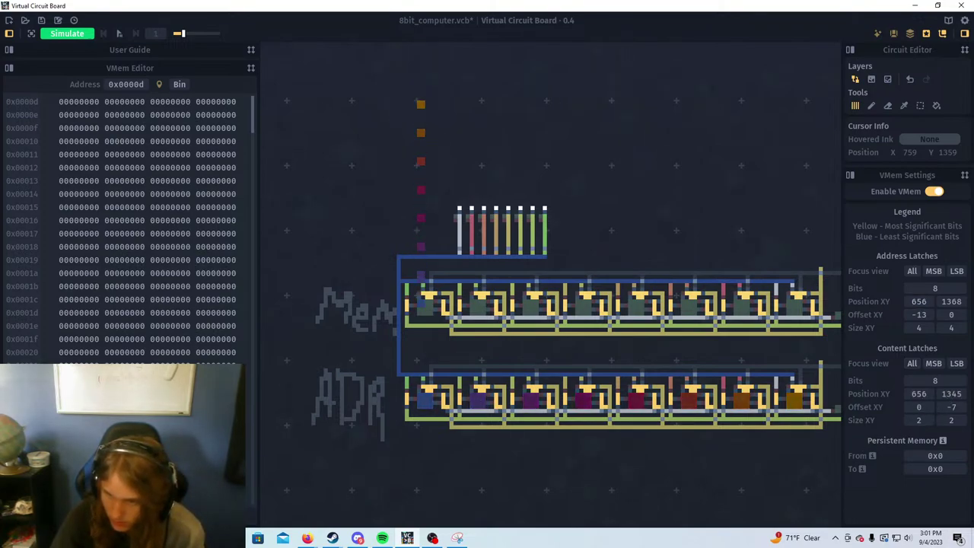
{"action": "mouse_move", "coordinate": [951, 407]}
{"action": "left_mouse_down"}
{"action": "mouse_move", "coordinate": [964, 407]}
{"action": "mouse_move", "coordinate": [879, 408]}
{"action": "mouse_move", "coordinate": [949, 422]}
{"action": "left_mouse_up"}
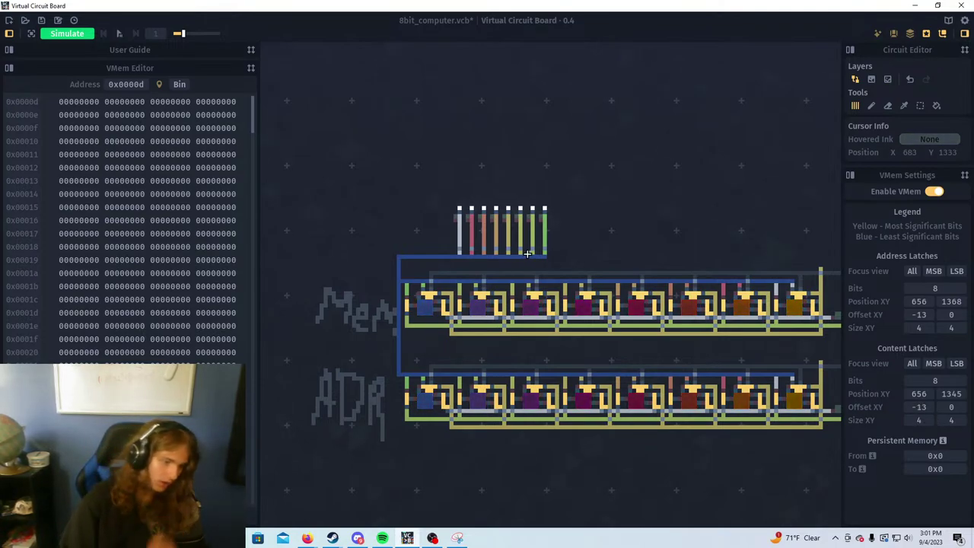
Inspect the mapped latches in both registers and the Mem register's AND gates, read/write traces and control lines
{"action": "left_click_drag", "start_coordinate": [539, 332], "coordinate": [453, 354]}
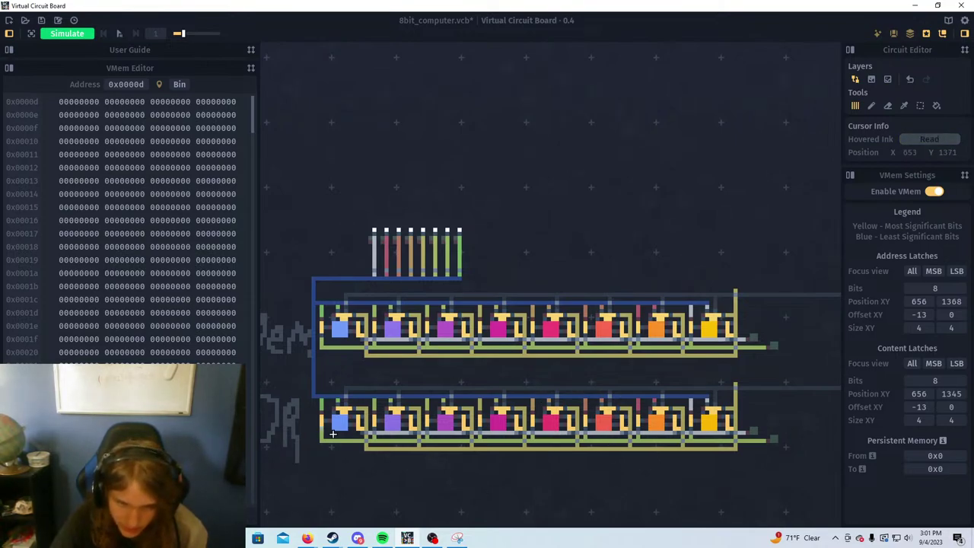
{"action": "scroll", "coordinate": [549, 454], "scroll_direction": "up", "scroll_amount": 4}
{"action": "scroll", "coordinate": [549, 454], "scroll_direction": "down", "scroll_amount": 2}
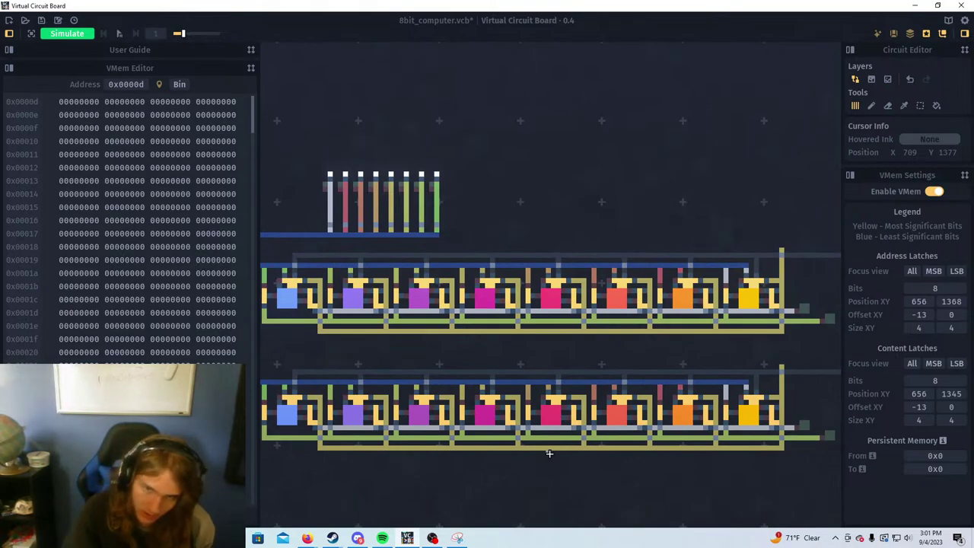
{"action": "scroll", "coordinate": [683, 419], "scroll_direction": "down", "scroll_amount": 2}
{"action": "scroll", "coordinate": [644, 348], "scroll_direction": "up", "scroll_amount": 2}
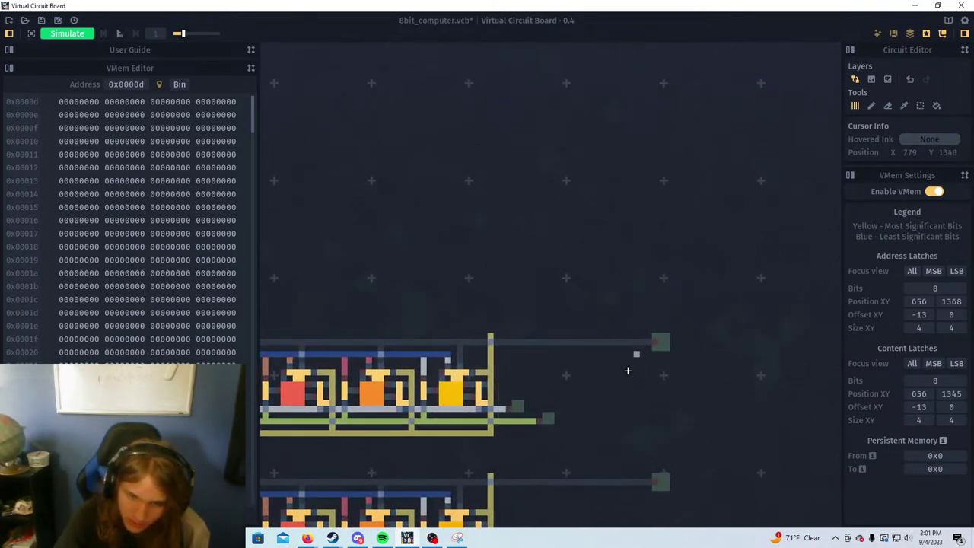
{"action": "scroll", "coordinate": [515, 381], "scroll_direction": "up", "scroll_amount": 3}
{"action": "scroll", "coordinate": [553, 303], "scroll_direction": "down", "scroll_amount": 1}
{"action": "scroll", "coordinate": [553, 302], "scroll_direction": "up", "scroll_amount": 2}
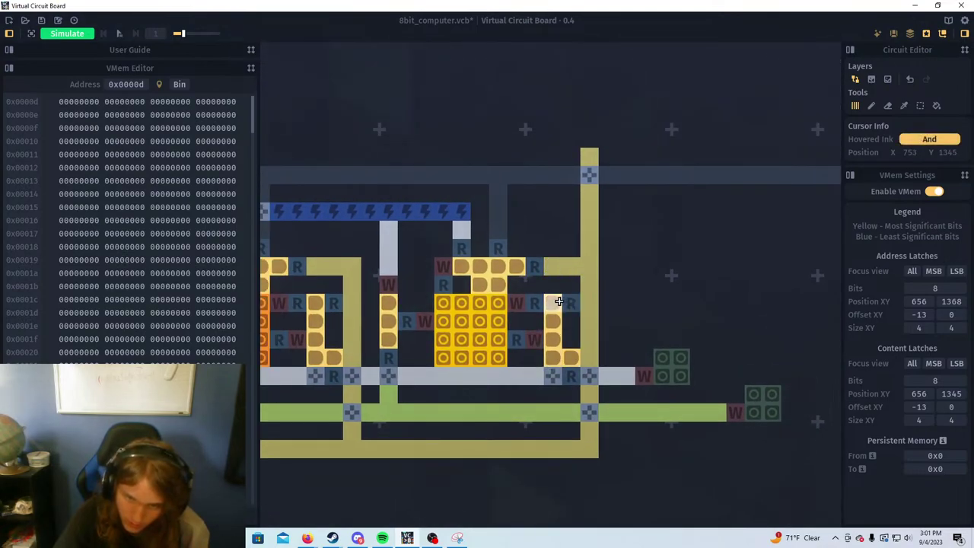
{"action": "scroll", "coordinate": [617, 373], "scroll_direction": "down", "scroll_amount": 2}
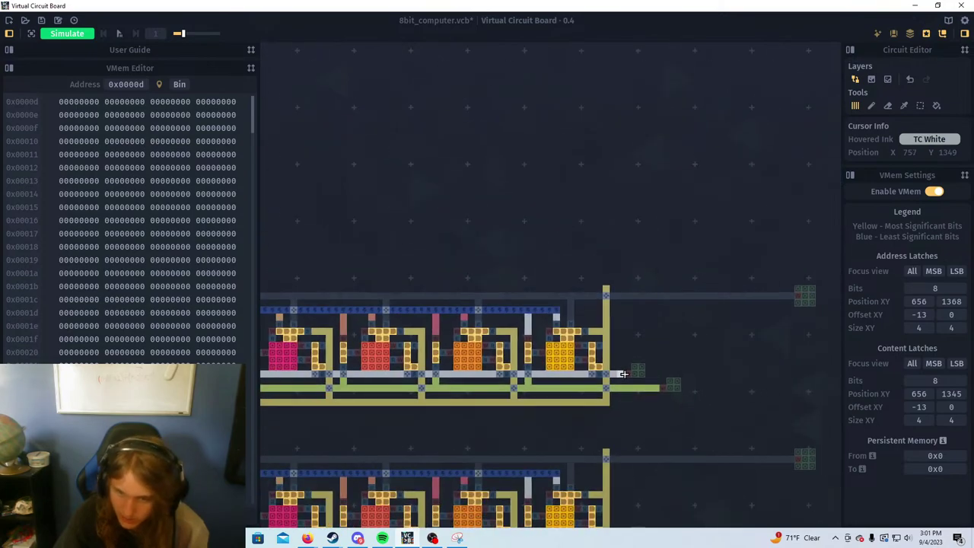
{"action": "scroll", "coordinate": [601, 381], "scroll_direction": "up", "scroll_amount": 2}
{"action": "left_click_drag", "start_coordinate": [446, 395], "coordinate": [582, 386]}
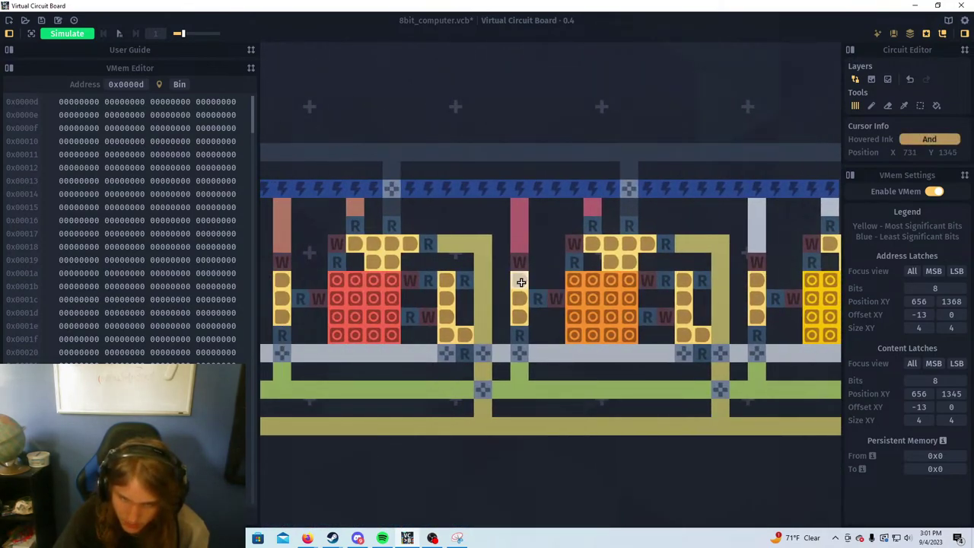
{"action": "scroll", "coordinate": [625, 348], "scroll_direction": "down", "scroll_amount": 3}
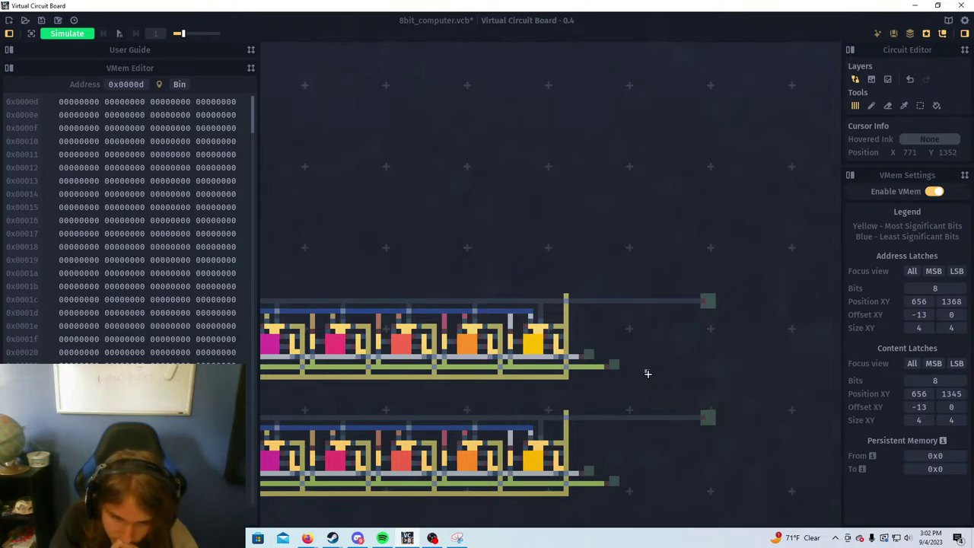
{"action": "left_click", "coordinate": [429, 542]}
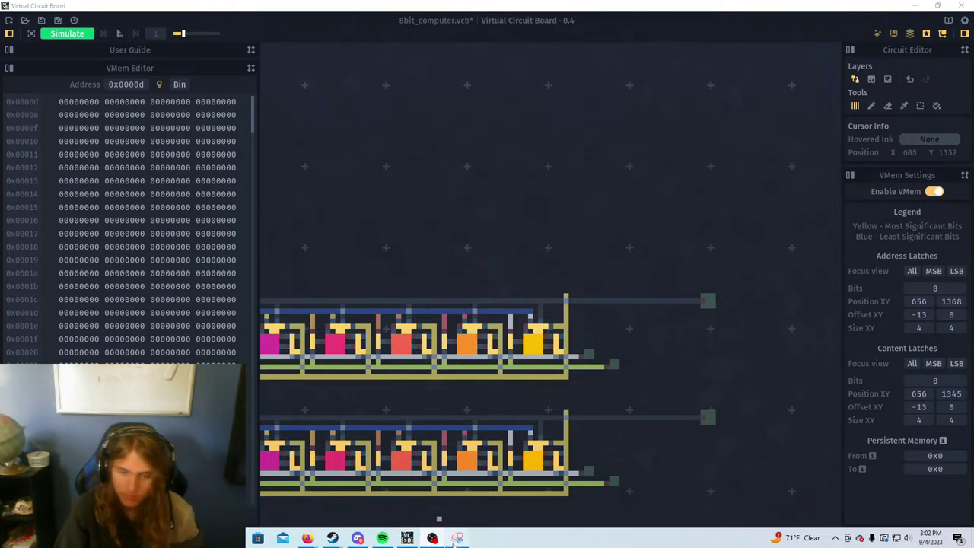
Examine the Mem and ADR registers, their shared bus wiring, the common yellow trace and the control latches at the line ends
{"action": "left_click", "coordinate": [437, 539]}
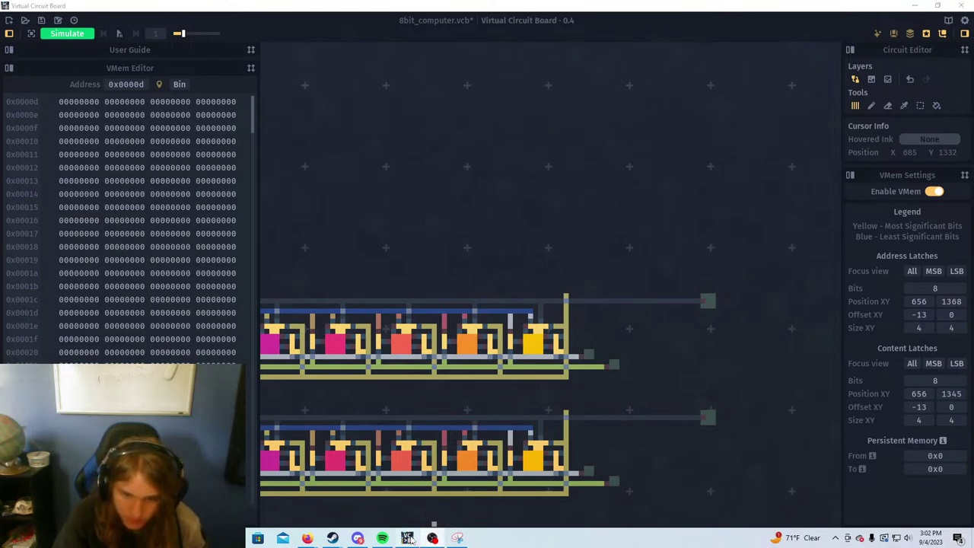
{"action": "left_click_drag", "start_coordinate": [600, 394], "coordinate": [507, 379]}
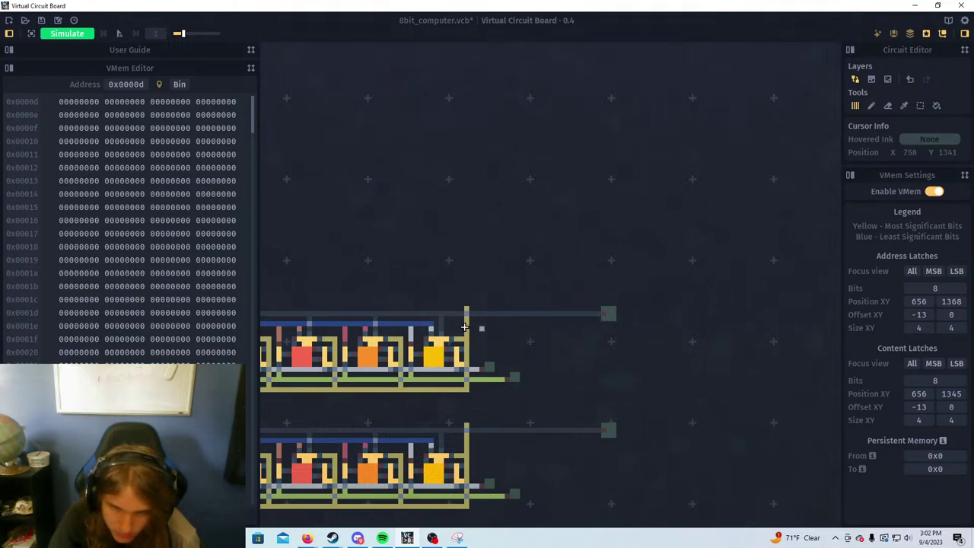
{"action": "scroll", "coordinate": [473, 350], "scroll_direction": "up", "scroll_amount": 4}
{"action": "scroll", "coordinate": [472, 388], "scroll_direction": "down", "scroll_amount": 2}
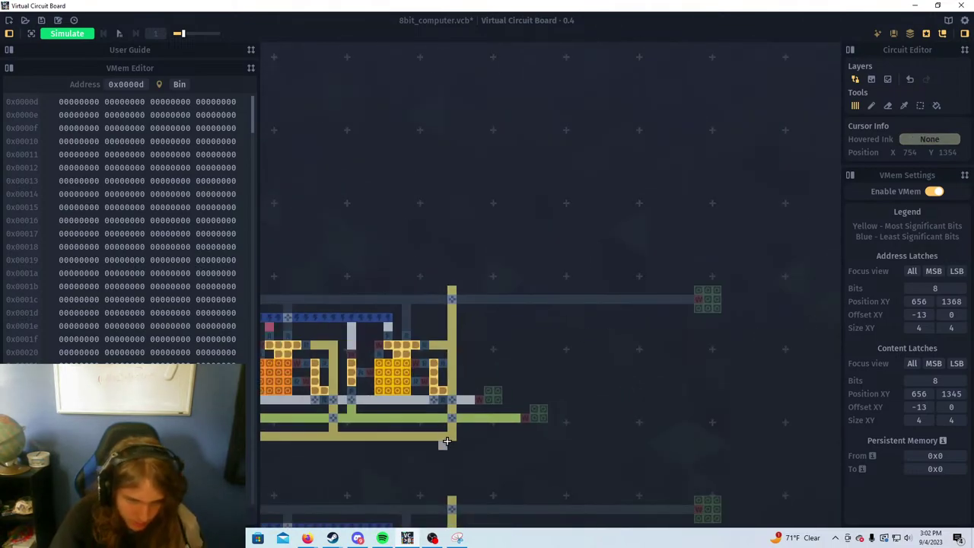
{"action": "left_click_drag", "start_coordinate": [469, 404], "coordinate": [470, 461]}
{"action": "scroll", "coordinate": [554, 371], "scroll_direction": "down", "scroll_amount": 2}
{"action": "left_click_drag", "start_coordinate": [510, 367], "coordinate": [745, 361]}
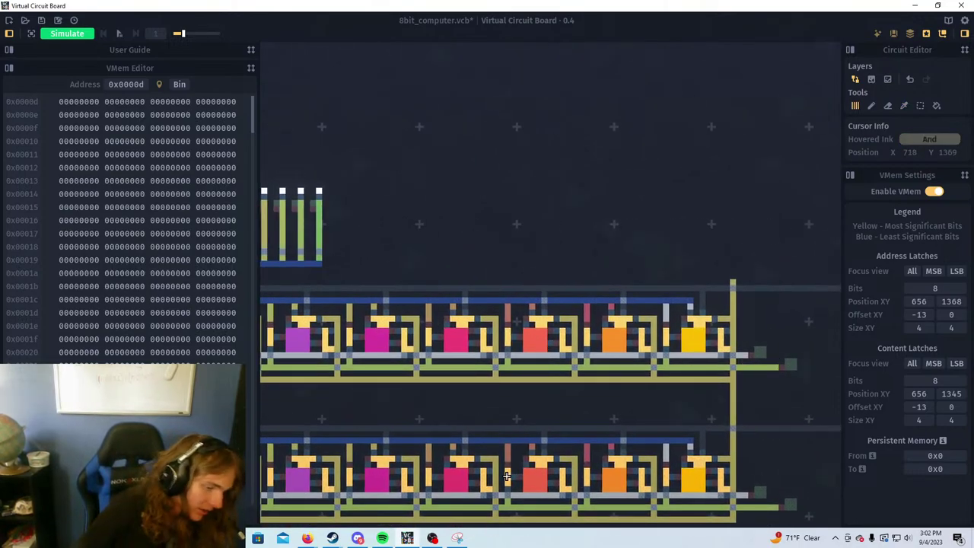
{"action": "scroll", "coordinate": [467, 366], "scroll_direction": "up", "scroll_amount": 2}
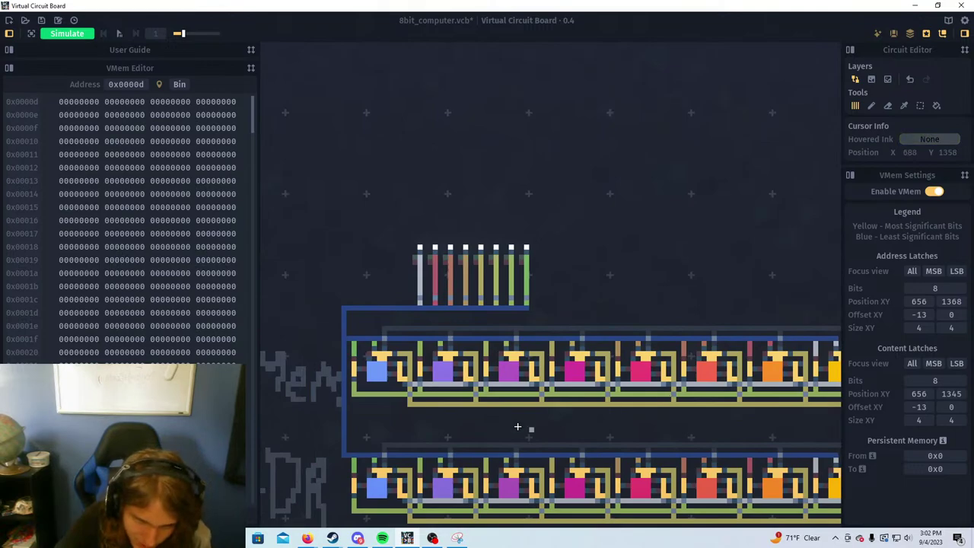
{"action": "left_click_drag", "start_coordinate": [423, 415], "coordinate": [473, 418]}
{"action": "left_click_drag", "start_coordinate": [606, 425], "coordinate": [494, 422]}
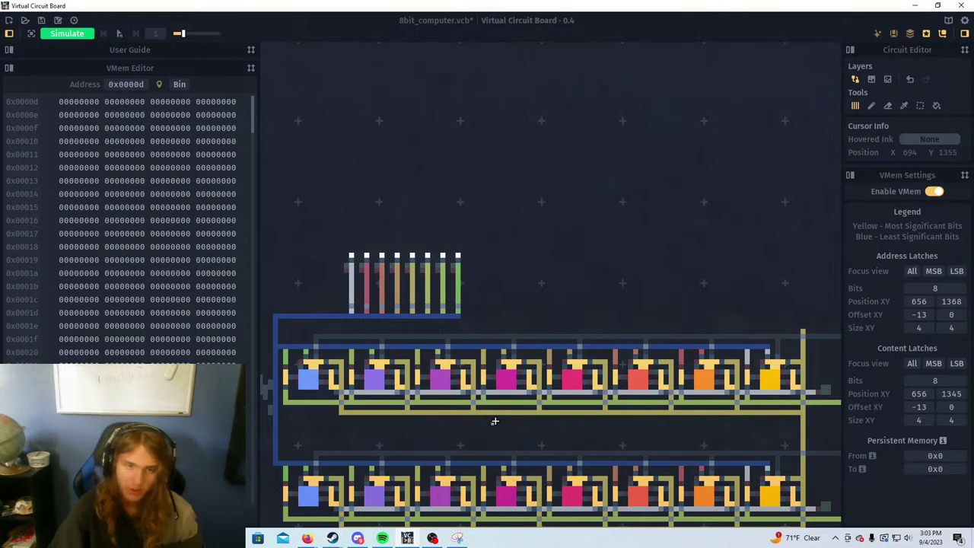
{"action": "left_click_drag", "start_coordinate": [296, 380], "coordinate": [425, 390]}
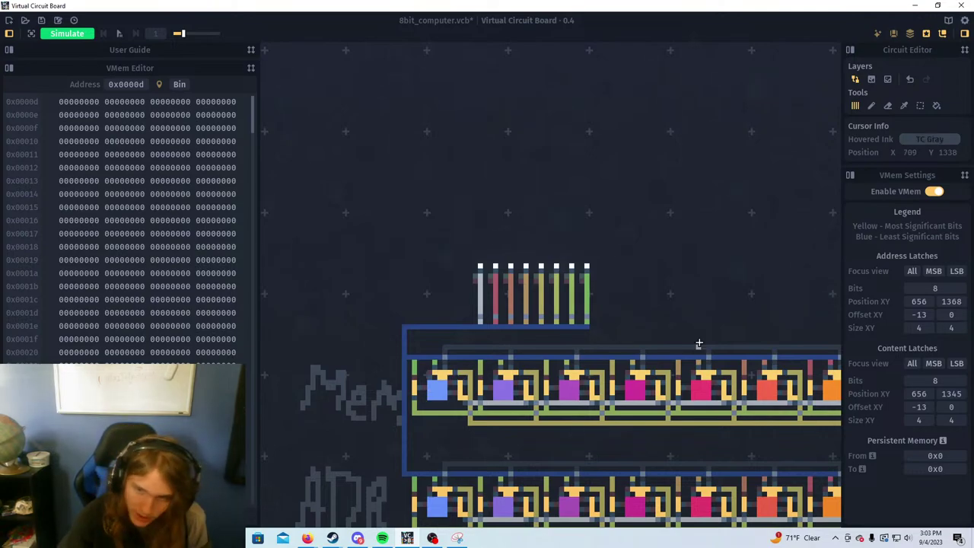
{"action": "left_click_drag", "start_coordinate": [711, 277], "coordinate": [369, 307]}
{"action": "scroll", "coordinate": [605, 413], "scroll_direction": "down", "scroll_amount": 2}
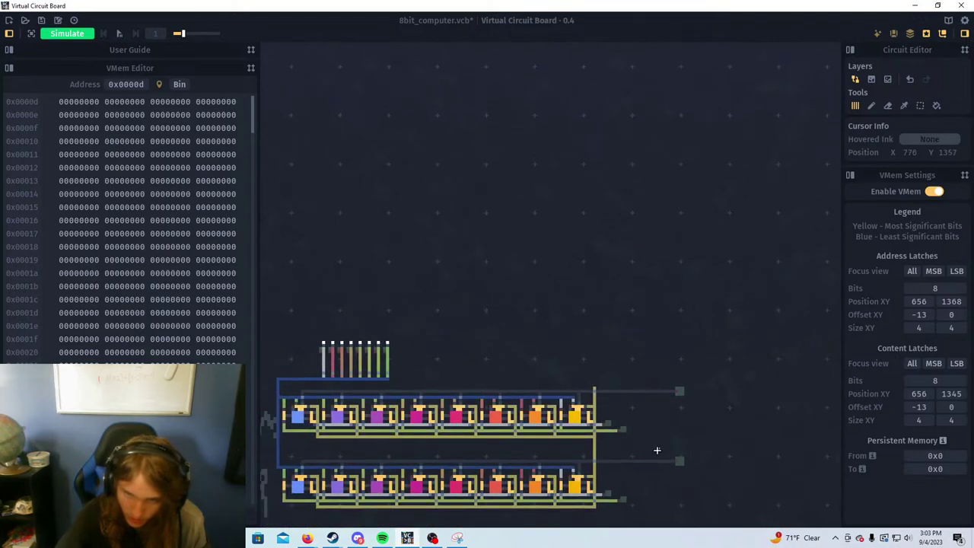
{"action": "left_click_drag", "start_coordinate": [657, 450], "coordinate": [696, 358]}
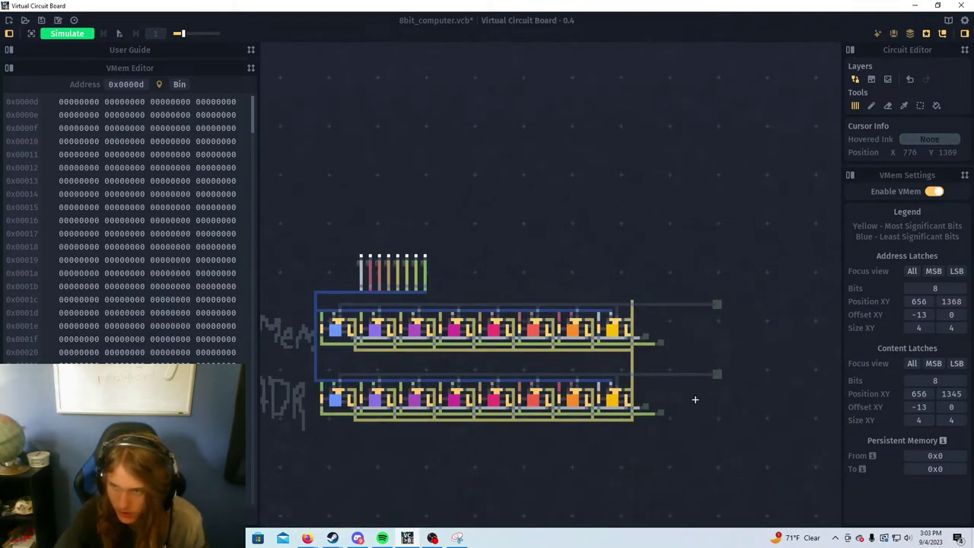
{"action": "left_click_drag", "start_coordinate": [690, 403], "coordinate": [674, 404]}
{"action": "scroll", "coordinate": [612, 411], "scroll_direction": "up", "scroll_amount": 1}
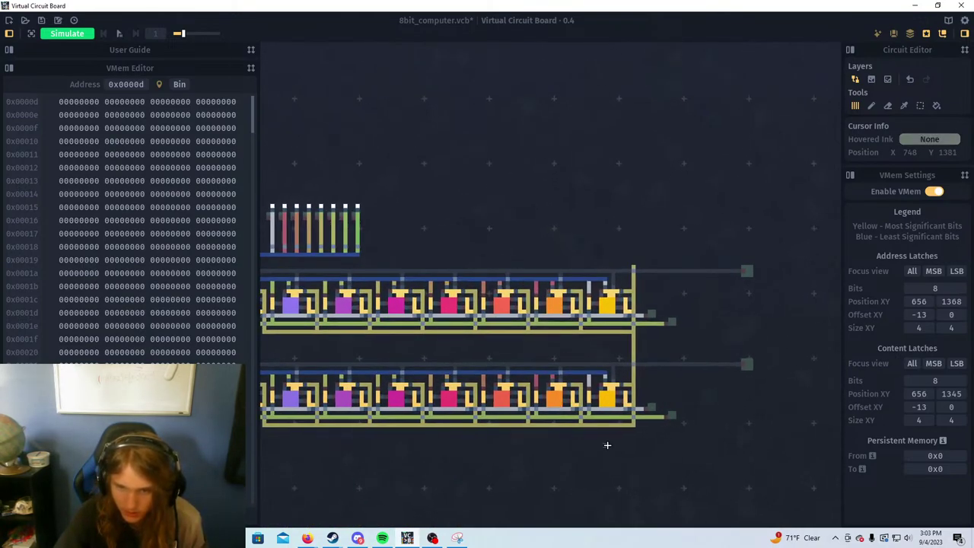
{"action": "scroll", "coordinate": [609, 446], "scroll_direction": "up", "scroll_amount": 1}
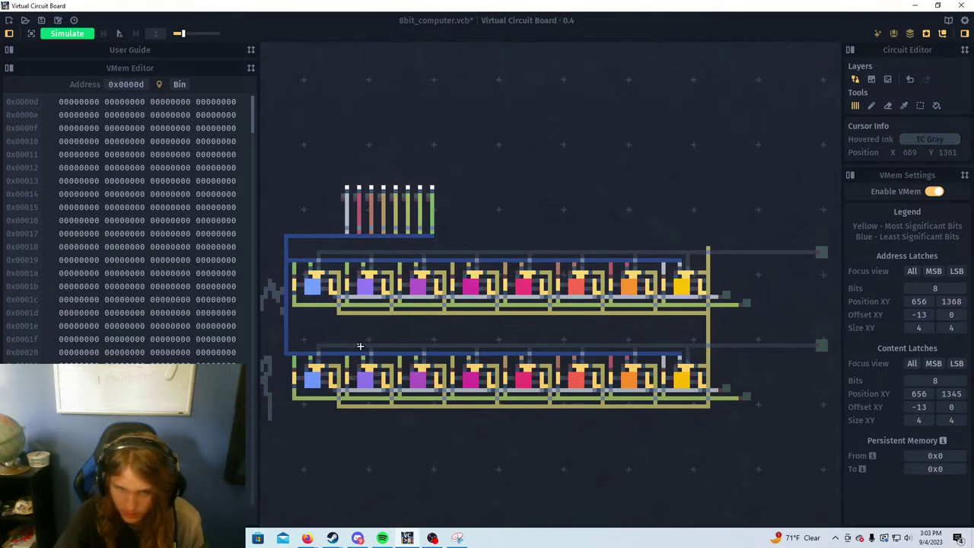
{"action": "left_click_drag", "start_coordinate": [452, 326], "coordinate": [506, 436]}
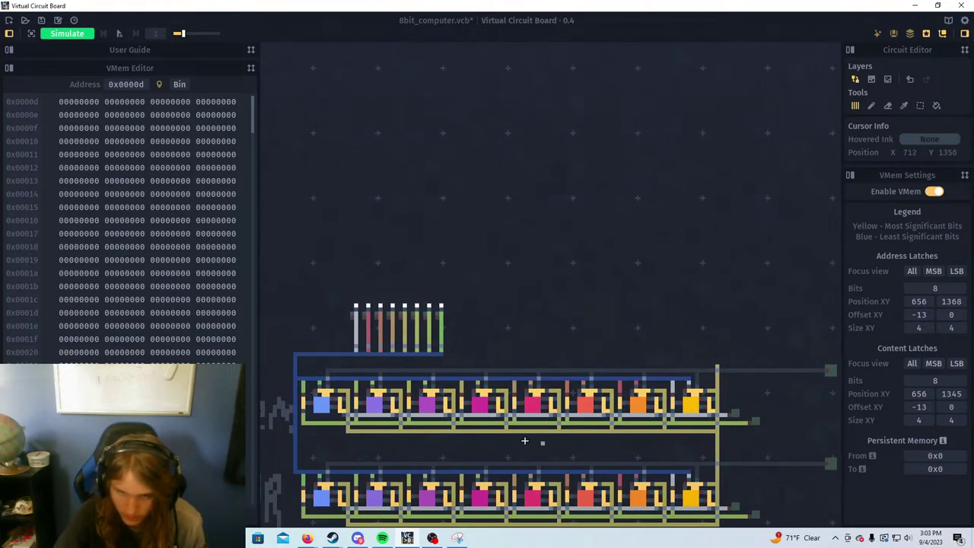
{"action": "scroll", "coordinate": [601, 438], "scroll_direction": "up", "scroll_amount": 1}
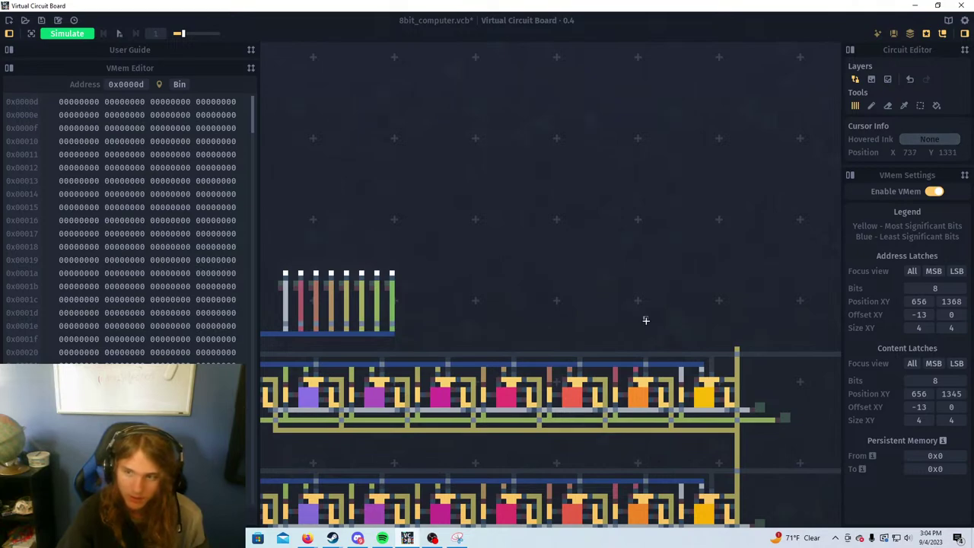
{"action": "left_click_drag", "start_coordinate": [693, 294], "coordinate": [496, 297]}
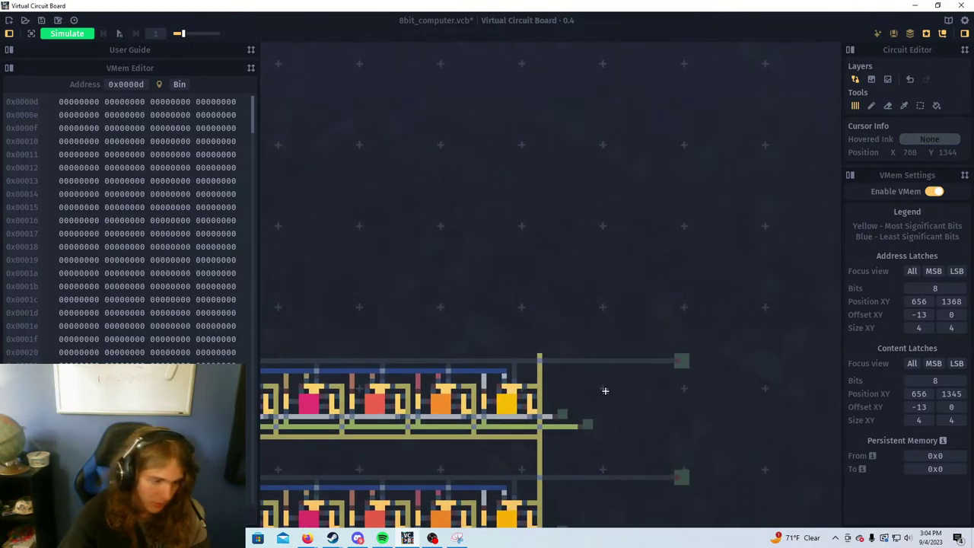
{"action": "scroll", "coordinate": [622, 429], "scroll_direction": "down", "scroll_amount": 3}
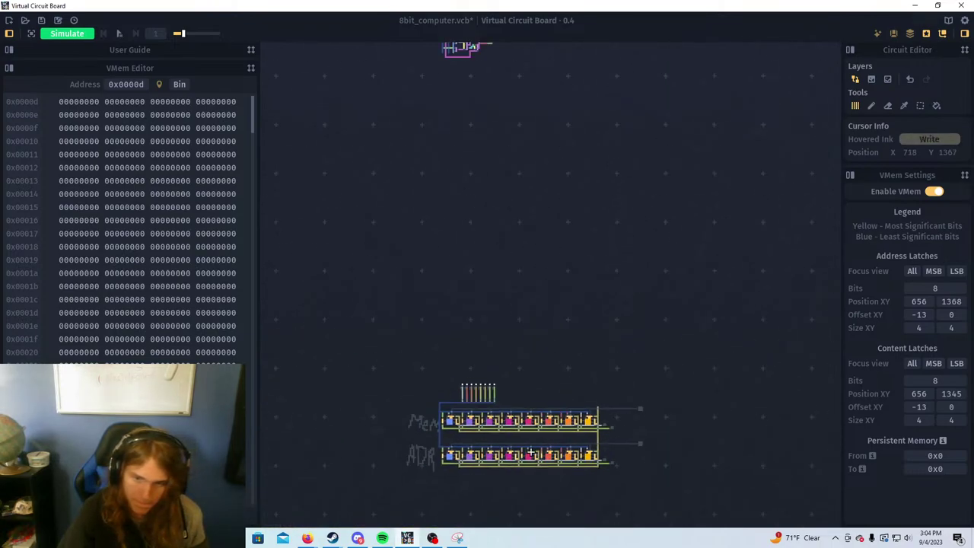
{"action": "scroll", "coordinate": [493, 431], "scroll_direction": "up", "scroll_amount": 1}
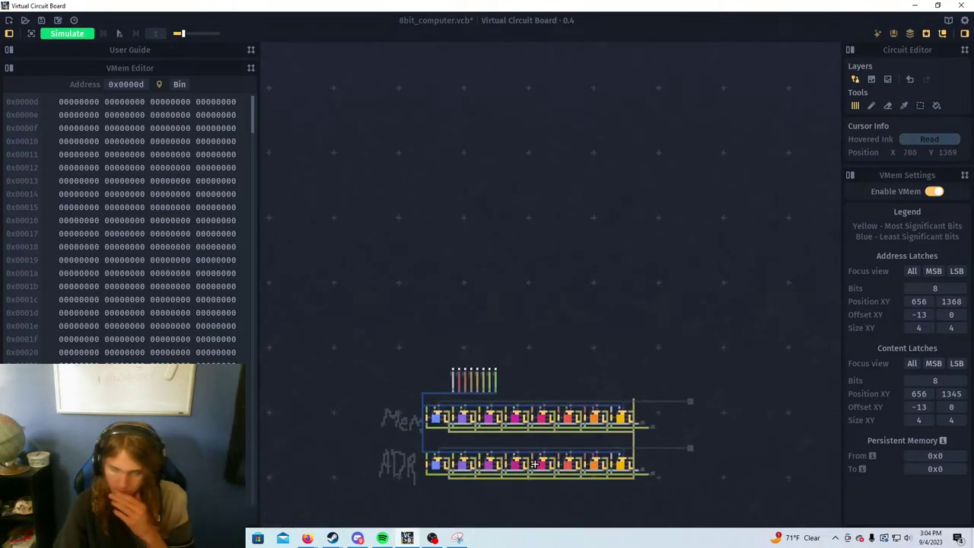
Erase the last pixel of the ADR register's lime trace, directly before the Write ink of its control latch
{"action": "scroll", "coordinate": [654, 472], "scroll_direction": "up", "scroll_amount": 3}
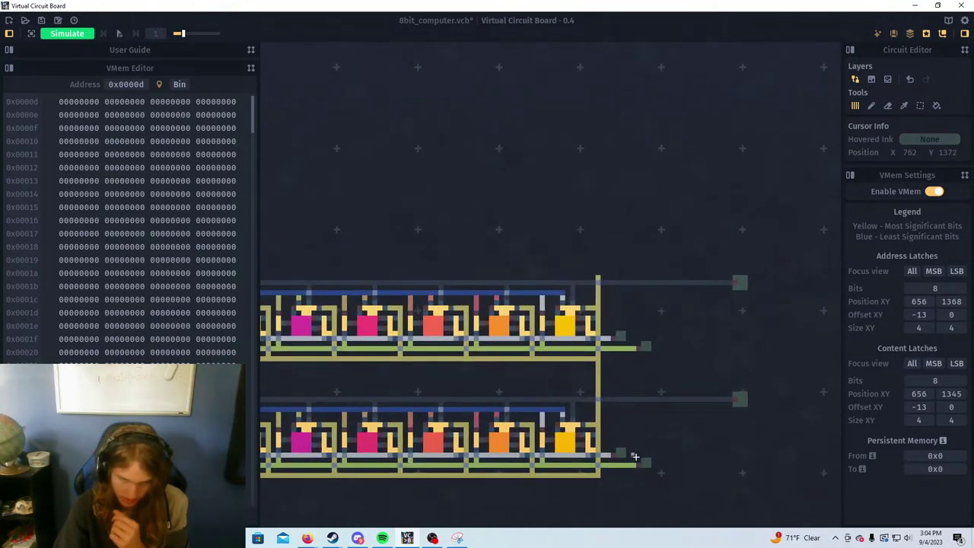
{"action": "scroll", "coordinate": [637, 463], "scroll_direction": "up", "scroll_amount": 4}
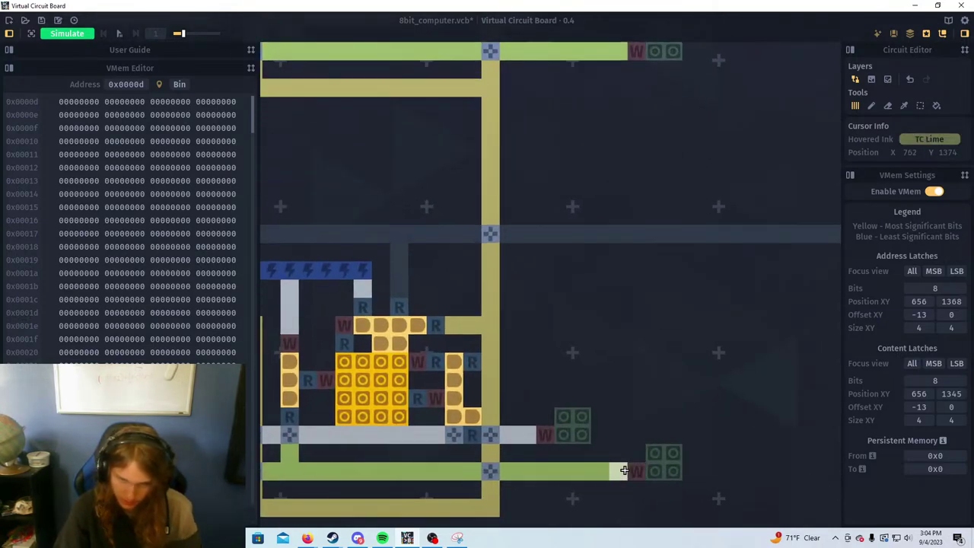
{"action": "right_click", "coordinate": [623, 470]}
{"action": "scroll", "coordinate": [704, 366], "scroll_direction": "down", "scroll_amount": 3}
{"action": "left_click_drag", "start_coordinate": [674, 350], "coordinate": [599, 480]}
{"action": "scroll", "coordinate": [631, 411], "scroll_direction": "down", "scroll_amount": 2}
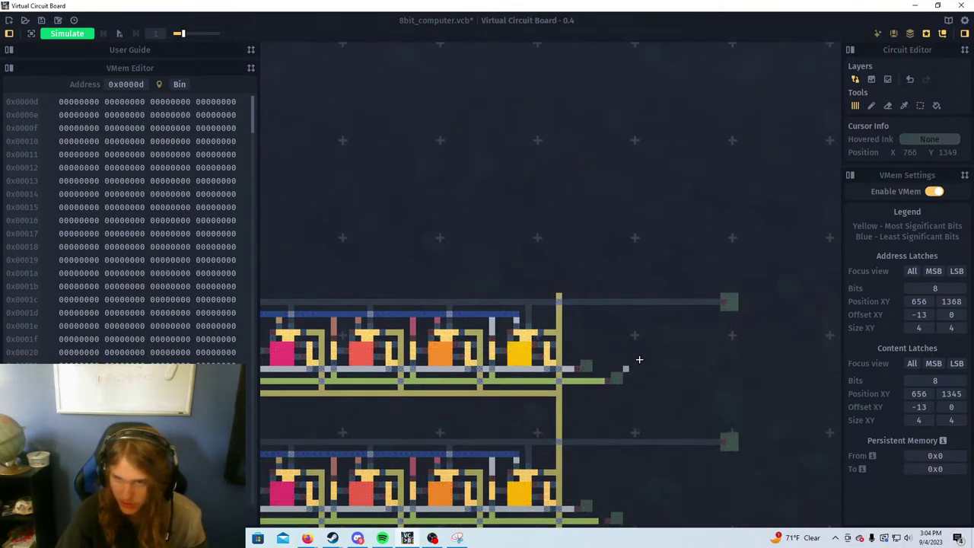
Run the simulation briefly to check both registers and return to editing the circuit
{"action": "left_click_drag", "start_coordinate": [534, 291], "coordinate": [537, 272]}
{"action": "scroll", "coordinate": [518, 319], "scroll_direction": "down", "scroll_amount": 1}
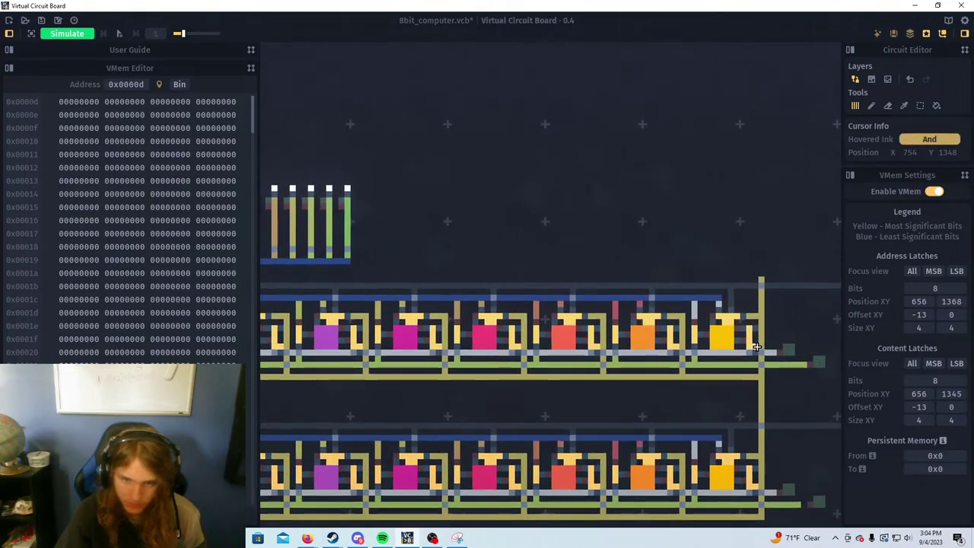
{"action": "scroll", "coordinate": [472, 351], "scroll_direction": "up", "scroll_amount": 1}
{"action": "scroll", "coordinate": [622, 350], "scroll_direction": "down", "scroll_amount": 3}
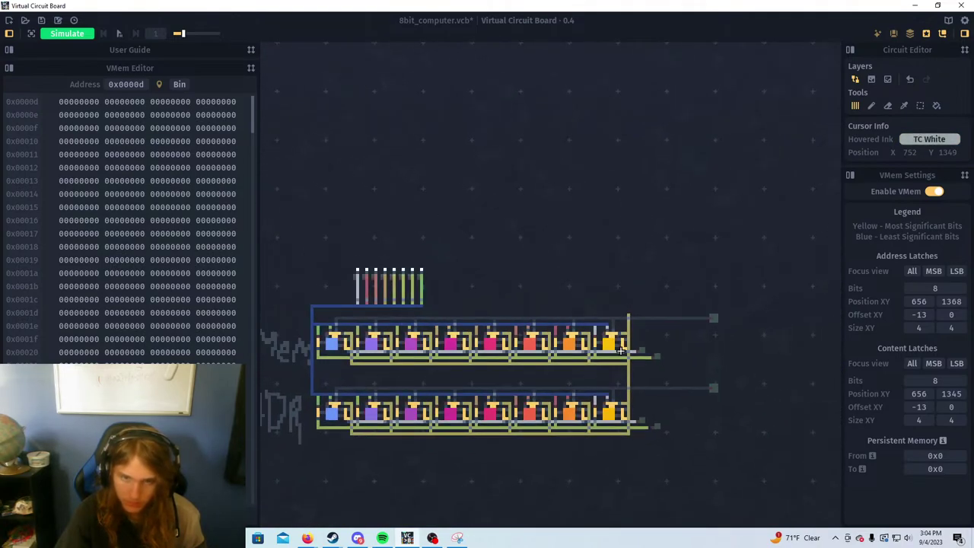
{"action": "key", "text": "space"}
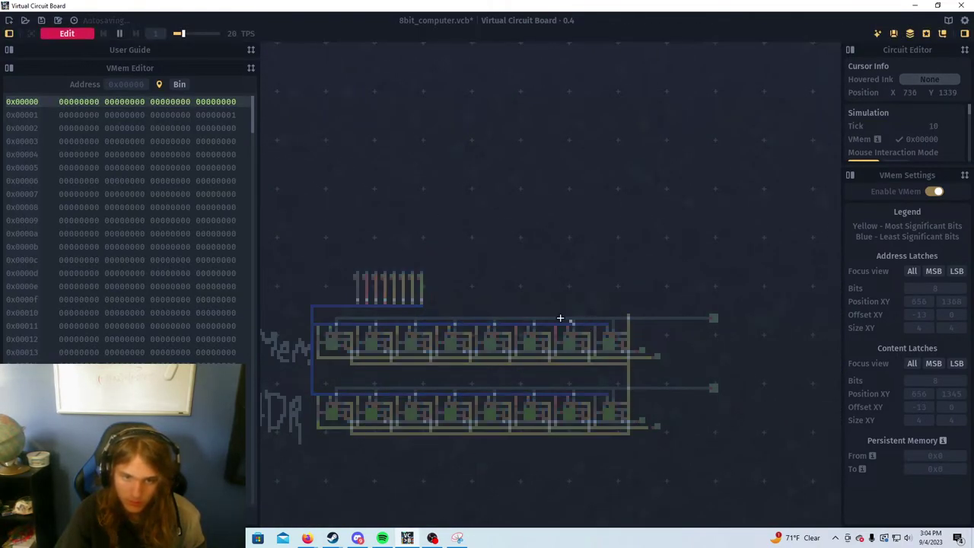
{"action": "scroll", "coordinate": [414, 289], "scroll_direction": "up", "scroll_amount": 3}
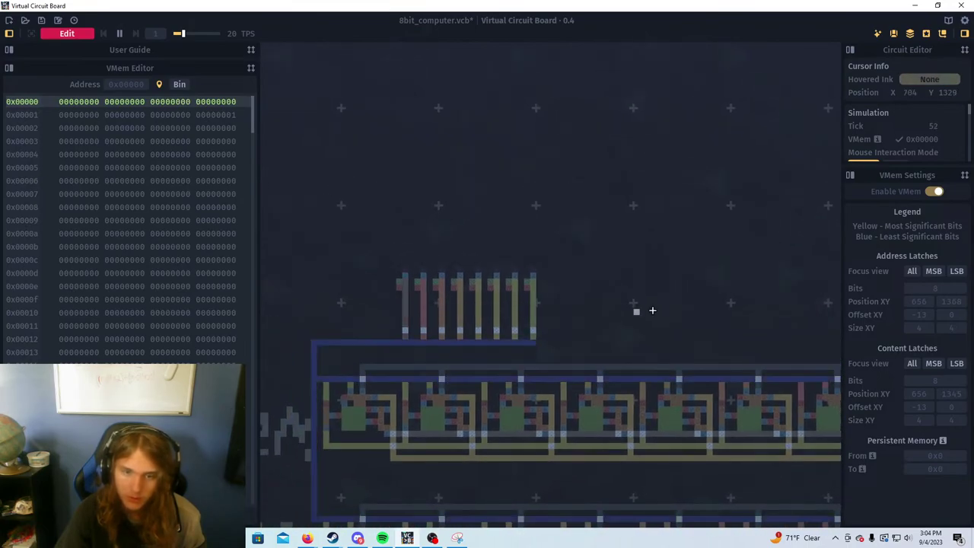
{"action": "key", "text": "Tab"}
Extend the shared yellow trace about 8 pixels above the Mem register and draw a 3-pixel-wide Latch Off block around its end
{"action": "scroll", "coordinate": [580, 339], "scroll_direction": "up", "scroll_amount": 3}
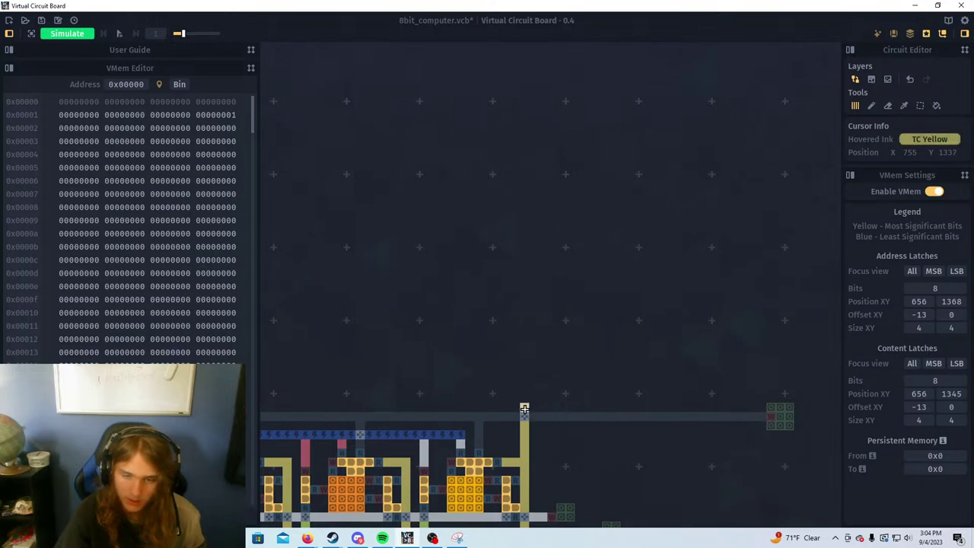
{"action": "left_click_drag", "start_coordinate": [523, 406], "coordinate": [524, 331]}
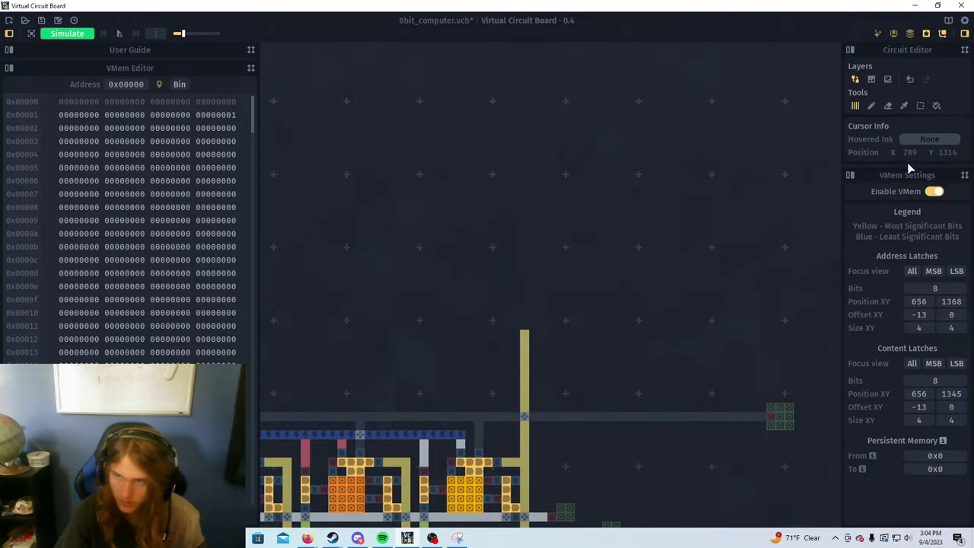
{"action": "left_click", "coordinate": [965, 175]}
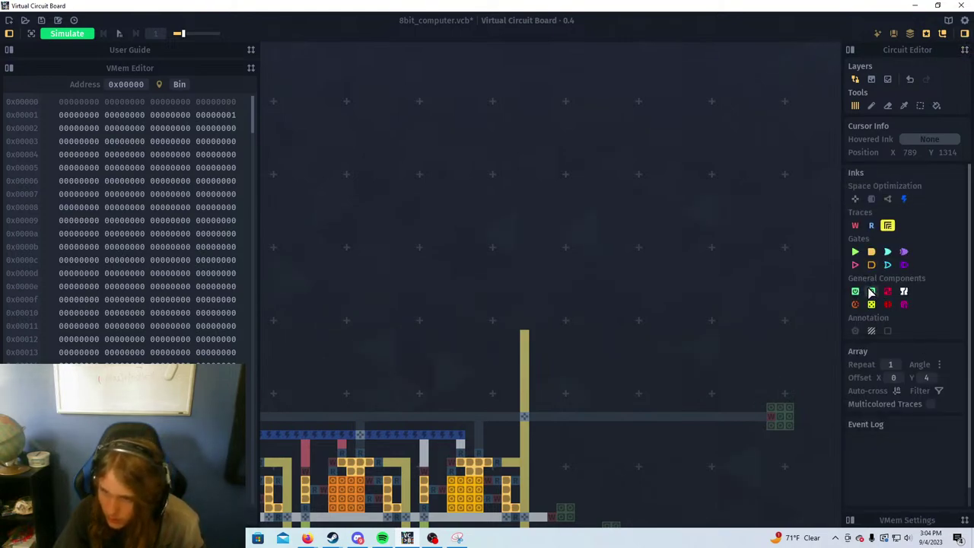
{"action": "left_click", "coordinate": [871, 291]}
{"action": "scroll", "coordinate": [493, 332], "scroll_direction": "up", "scroll_amount": 3}
{"action": "left_click_drag", "start_coordinate": [553, 312], "coordinate": [614, 287]}
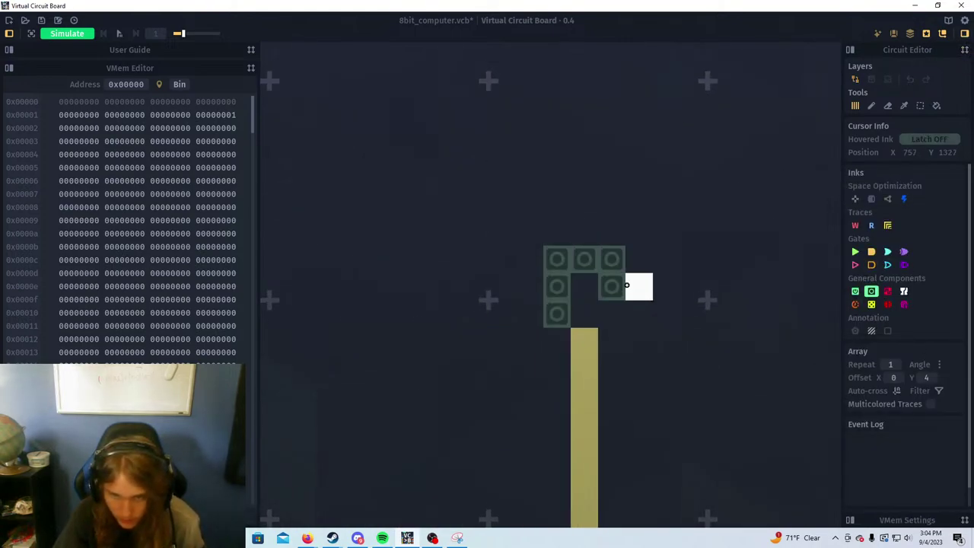
{"action": "left_click", "coordinate": [612, 313]}
{"action": "left_click", "coordinate": [585, 286]}
Join the yellow trace to the new latch with a Write ink pixel and enlarge the Latch Off block to 5 by 4 pixels
{"action": "left_click", "coordinate": [855, 225]}
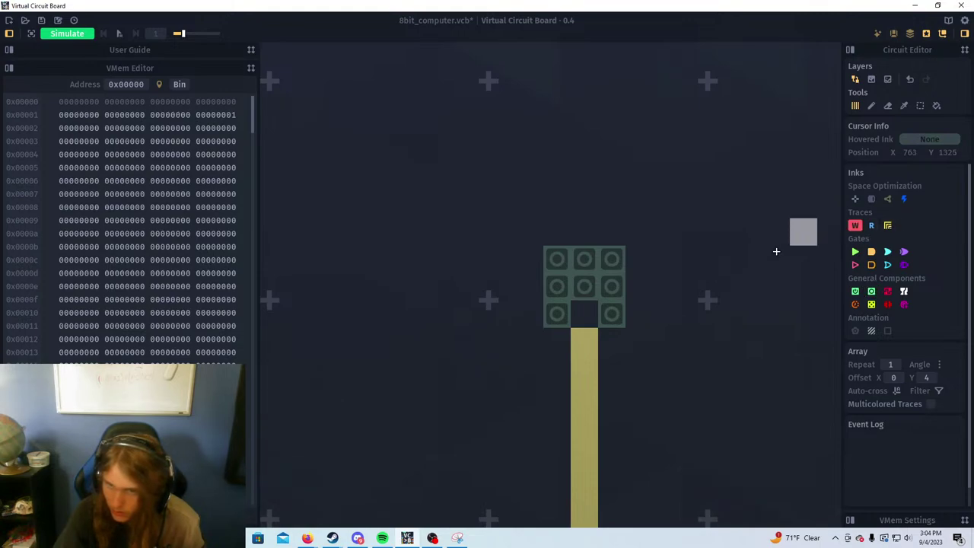
{"action": "left_click", "coordinate": [588, 313]}
{"action": "left_click", "coordinate": [871, 291]}
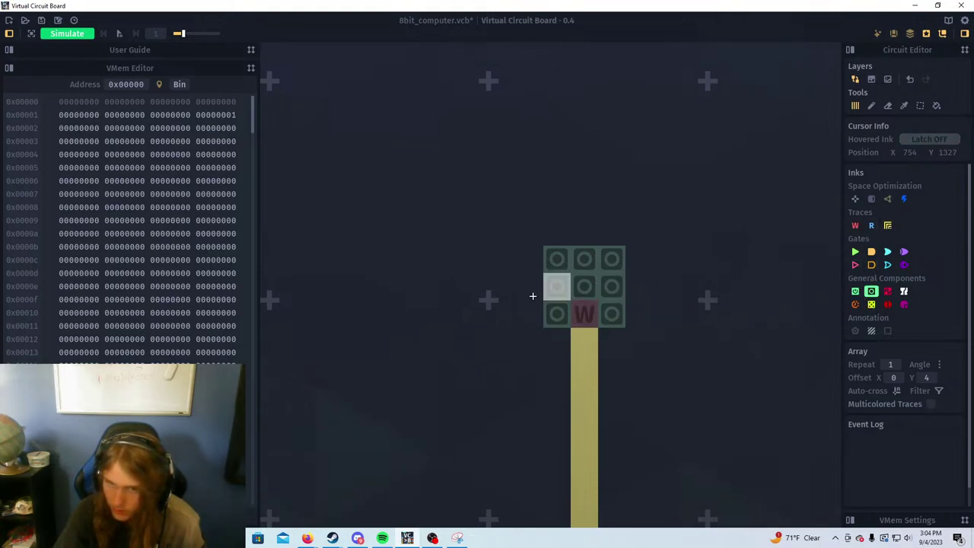
{"action": "mouse_move", "coordinate": [533, 294]}
{"action": "left_mouse_down"}
{"action": "mouse_move", "coordinate": [556, 284]}
{"action": "mouse_move", "coordinate": [528, 259]}
{"action": "mouse_move", "coordinate": [618, 245]}
{"action": "mouse_move", "coordinate": [639, 313]}
{"action": "mouse_move", "coordinate": [640, 231]}
{"action": "left_mouse_up"}
{"action": "scroll", "coordinate": [610, 242], "scroll_direction": "down", "scroll_amount": 2}
{"action": "scroll", "coordinate": [618, 252], "scroll_direction": "down", "scroll_amount": 1}
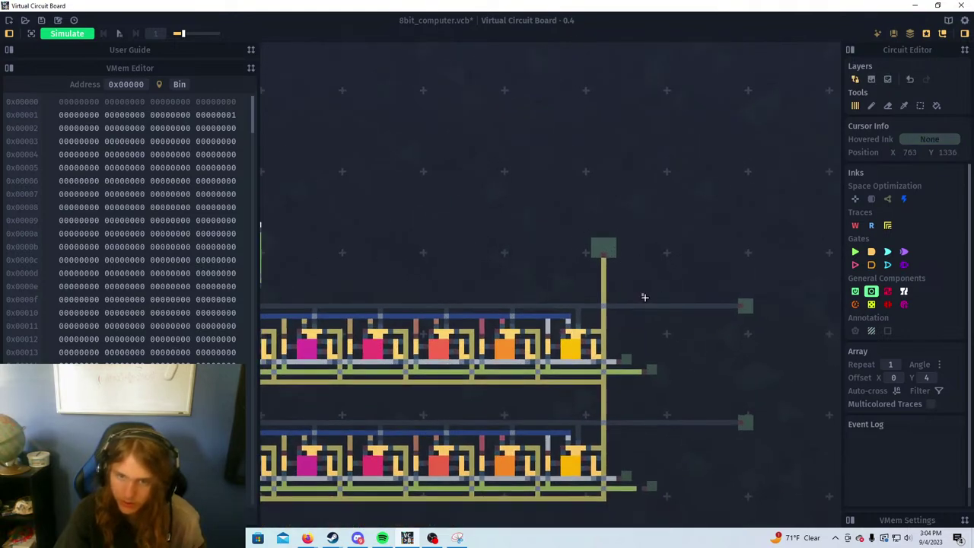
Run the simulation and toggle the ADR register's last latch, the one closest to the shared yellow trace
{"action": "left_click_drag", "start_coordinate": [644, 297], "coordinate": [675, 256]}
{"action": "key", "text": "space"}
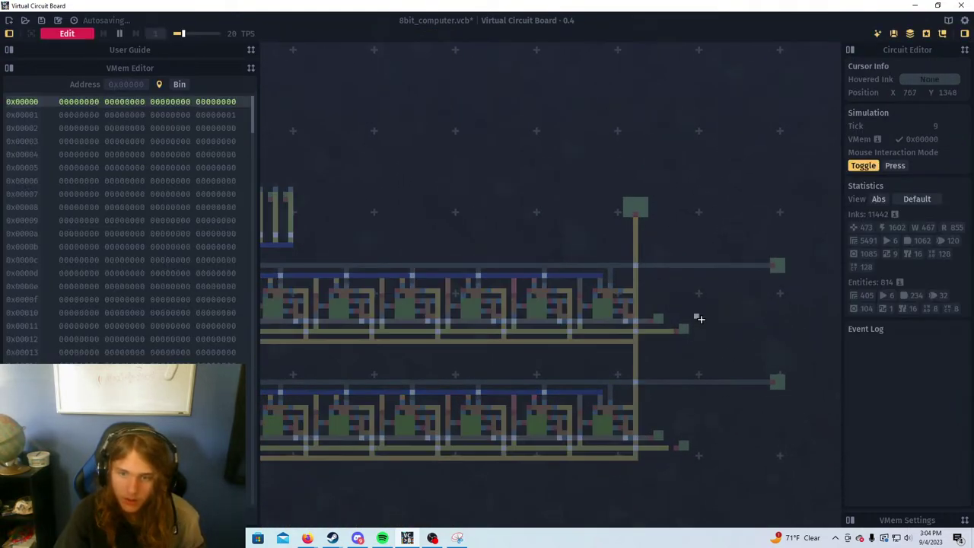
{"action": "scroll", "coordinate": [696, 320], "scroll_direction": "down", "scroll_amount": 1}
{"action": "left_click_drag", "start_coordinate": [746, 319], "coordinate": [693, 347]}
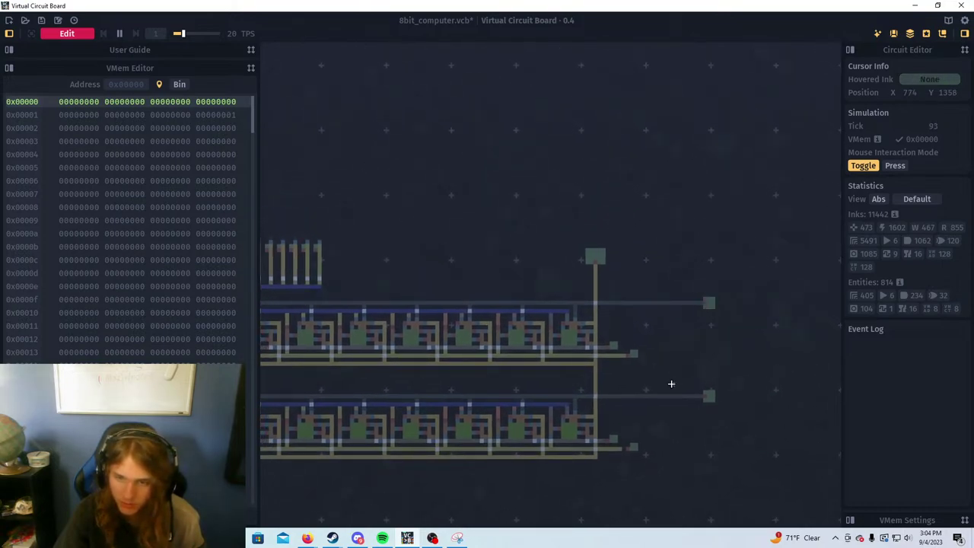
{"action": "key", "text": "s"}
{"action": "key", "text": "a"}
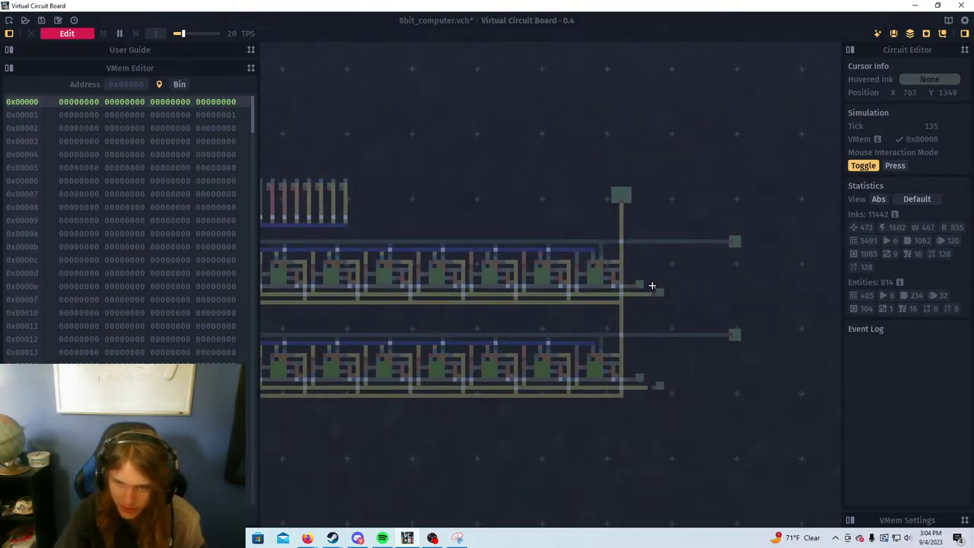
{"action": "key", "text": "s"}
{"action": "key", "text": "a"}
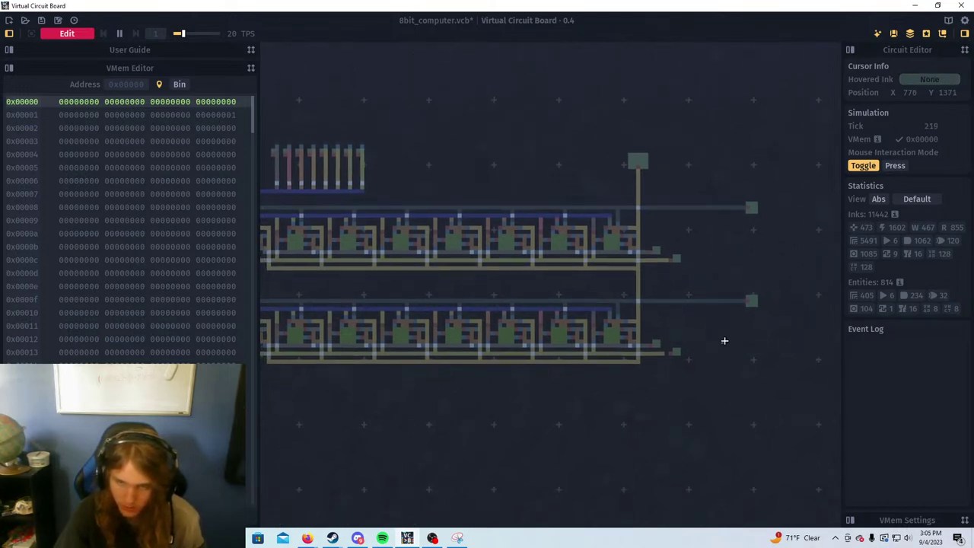
{"action": "left_click", "coordinate": [611, 338]}
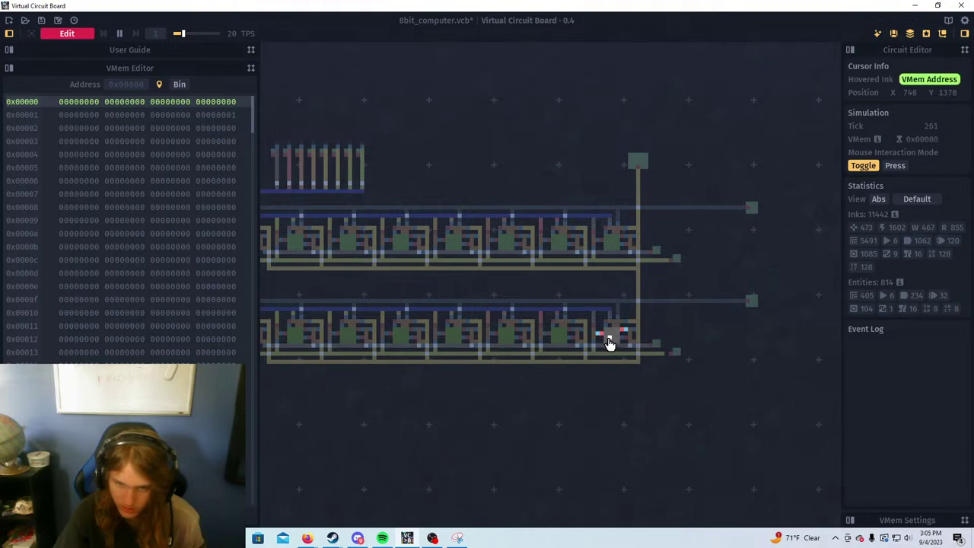
Turn off the ADR register's last latch to return the VMem address to 0x00000
{"action": "scroll", "coordinate": [661, 357], "scroll_direction": "down", "scroll_amount": 2}
{"action": "scroll", "coordinate": [662, 357], "scroll_direction": "down", "scroll_amount": 1}
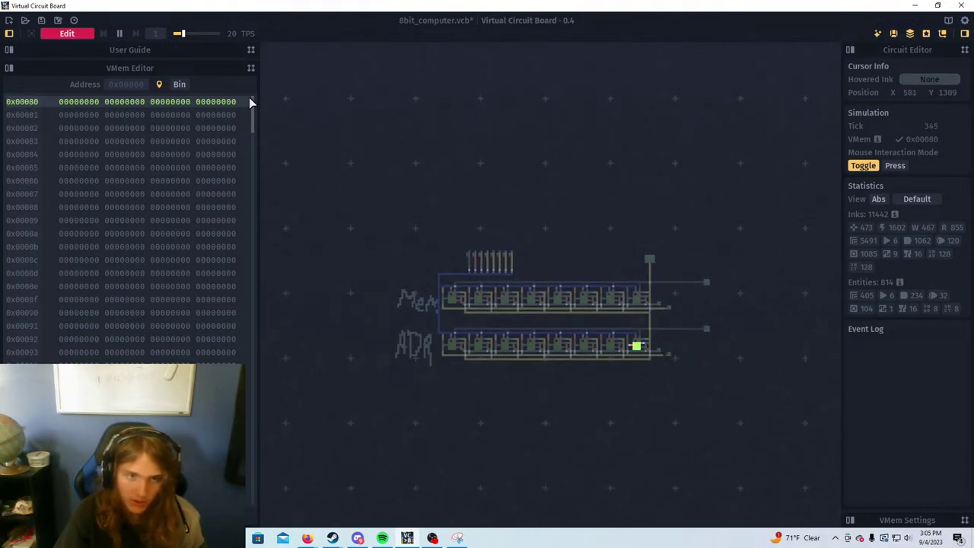
{"action": "scroll", "coordinate": [642, 353], "scroll_direction": "up", "scroll_amount": 3}
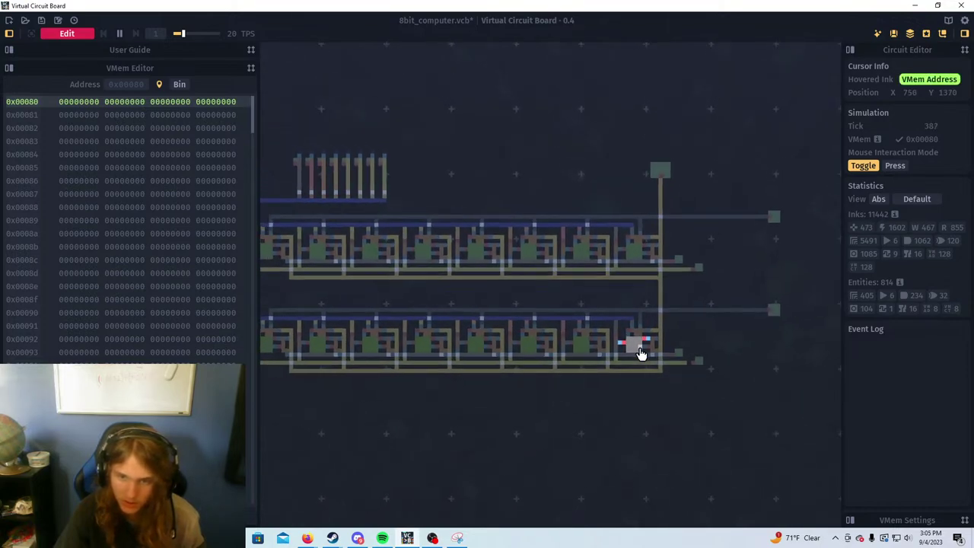
{"action": "scroll", "coordinate": [642, 353], "scroll_direction": "down", "scroll_amount": 2}
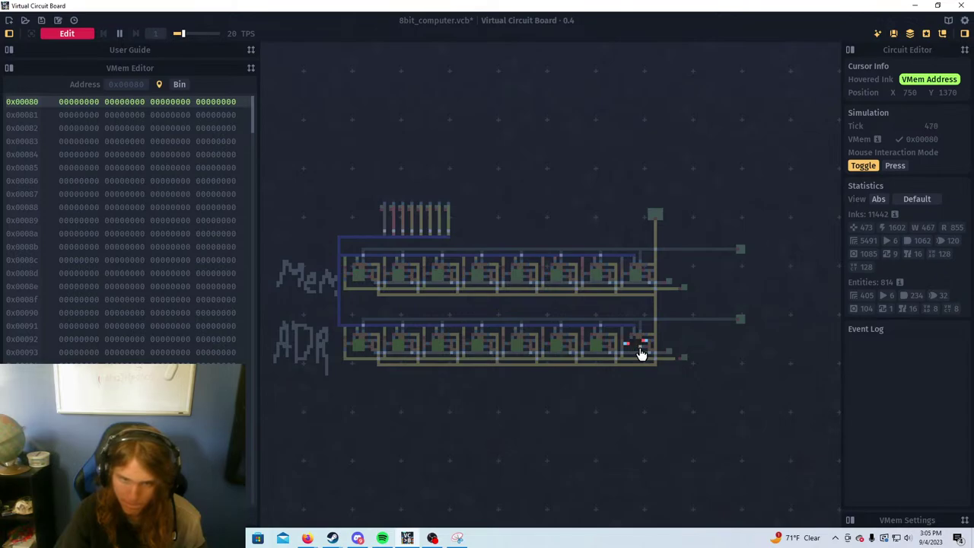
{"action": "left_click", "coordinate": [641, 353]}
Compare the layout of the PC, IR, A and B register block with the ends of the Mem and ADR registers
{"action": "scroll", "coordinate": [689, 267], "scroll_direction": "down", "scroll_amount": 5}
{"action": "left_click_drag", "start_coordinate": [721, 250], "coordinate": [504, 387]}
{"action": "scroll", "coordinate": [615, 243], "scroll_direction": "up", "scroll_amount": 2}
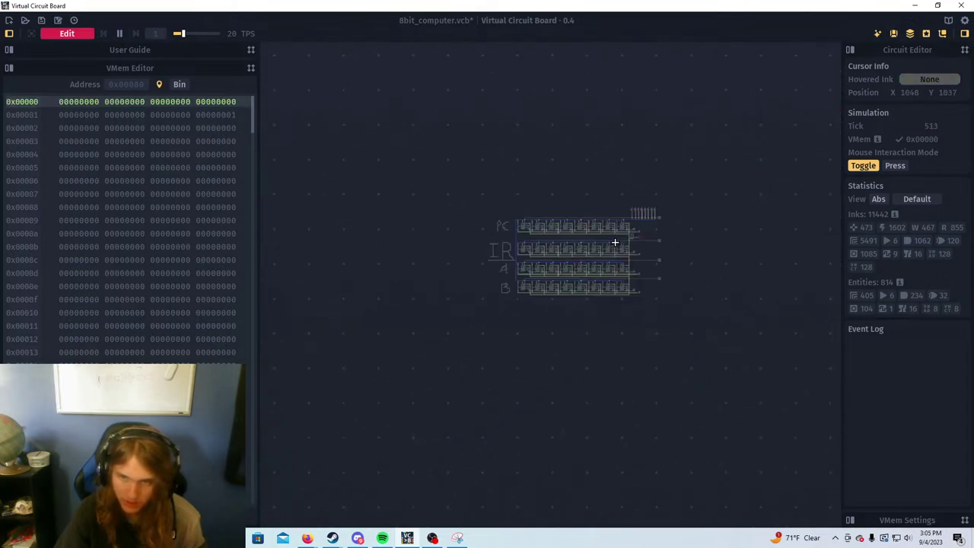
{"action": "scroll", "coordinate": [616, 242], "scroll_direction": "up", "scroll_amount": 3}
{"action": "scroll", "coordinate": [654, 229], "scroll_direction": "up", "scroll_amount": 2}
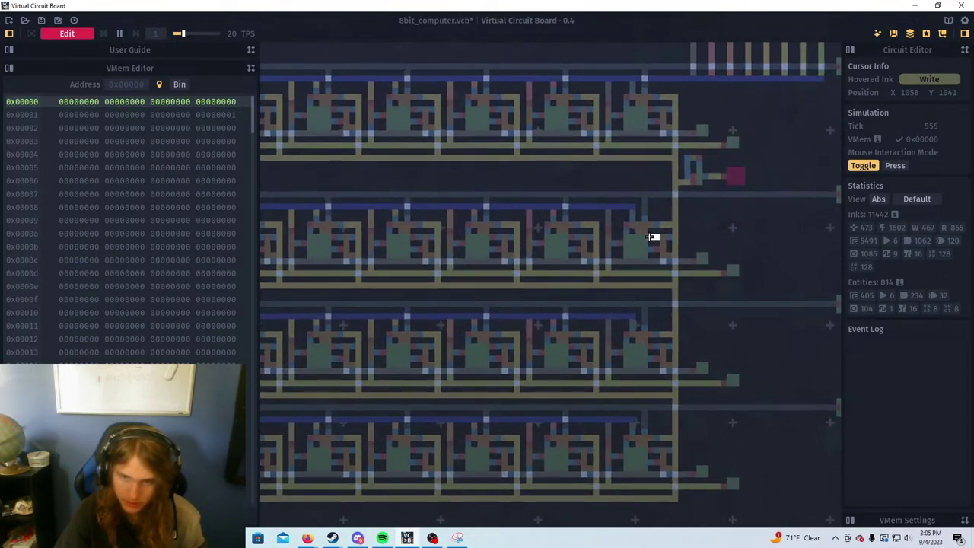
{"action": "scroll", "coordinate": [644, 225], "scroll_direction": "up", "scroll_amount": 4}
{"action": "scroll", "coordinate": [579, 267], "scroll_direction": "down", "scroll_amount": 6}
{"action": "scroll", "coordinate": [696, 201], "scroll_direction": "up", "scroll_amount": 2}
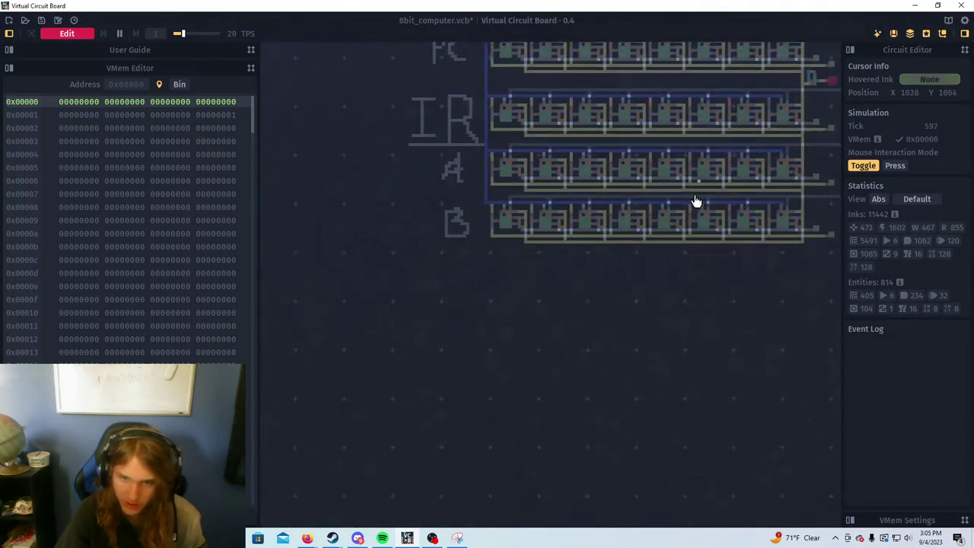
{"action": "left_click_drag", "start_coordinate": [594, 335], "coordinate": [784, 91]}
{"action": "left_click_drag", "start_coordinate": [487, 381], "coordinate": [654, 122]}
{"action": "left_click_drag", "start_coordinate": [437, 358], "coordinate": [560, 210]}
{"action": "scroll", "coordinate": [427, 410], "scroll_direction": "up", "scroll_amount": 3}
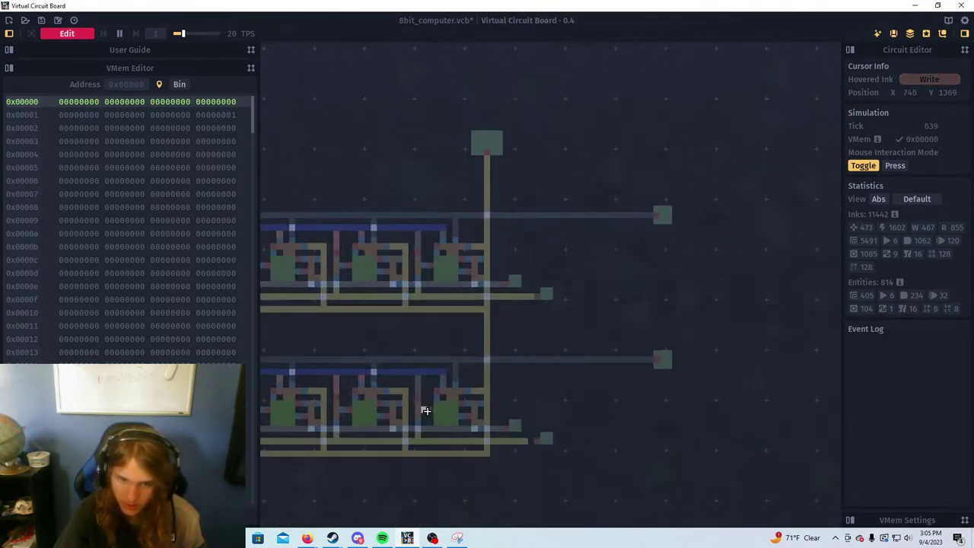
{"action": "scroll", "coordinate": [461, 401], "scroll_direction": "up", "scroll_amount": 2}
{"action": "scroll", "coordinate": [465, 397], "scroll_direction": "down", "scroll_amount": 5}
Examine the AC register circuit and the bus input latches above the PC register
{"action": "left_click_drag", "start_coordinate": [676, 249], "coordinate": [768, 438]}
{"action": "left_click_drag", "start_coordinate": [636, 199], "coordinate": [761, 386]}
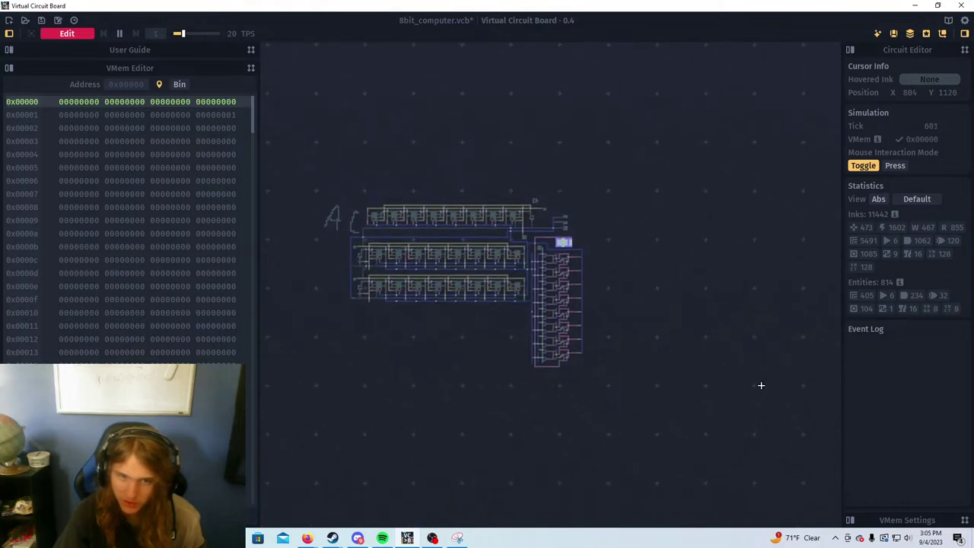
{"action": "scroll", "coordinate": [495, 238], "scroll_direction": "up", "scroll_amount": 3}
{"action": "left_click_drag", "start_coordinate": [594, 423], "coordinate": [607, 194]}
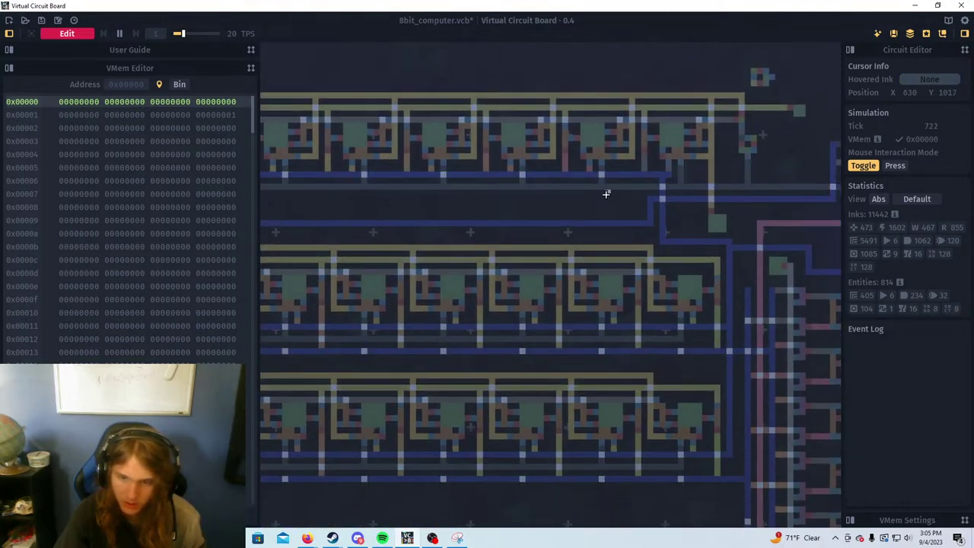
{"action": "scroll", "coordinate": [616, 219], "scroll_direction": "down", "scroll_amount": 4}
{"action": "left_click_drag", "start_coordinate": [797, 234], "coordinate": [354, 428]}
{"action": "scroll", "coordinate": [441, 370], "scroll_direction": "up", "scroll_amount": 1}
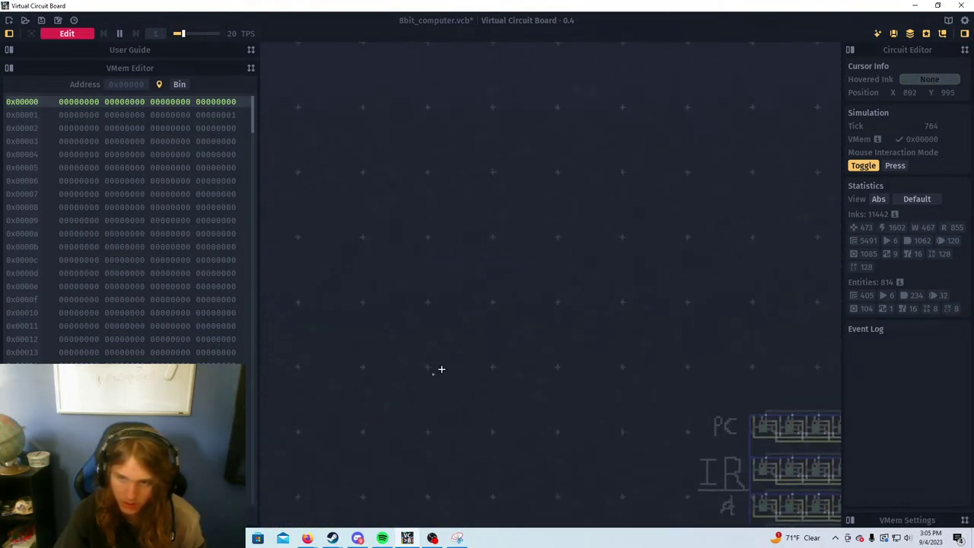
{"action": "left_click_drag", "start_coordinate": [732, 405], "coordinate": [530, 342]}
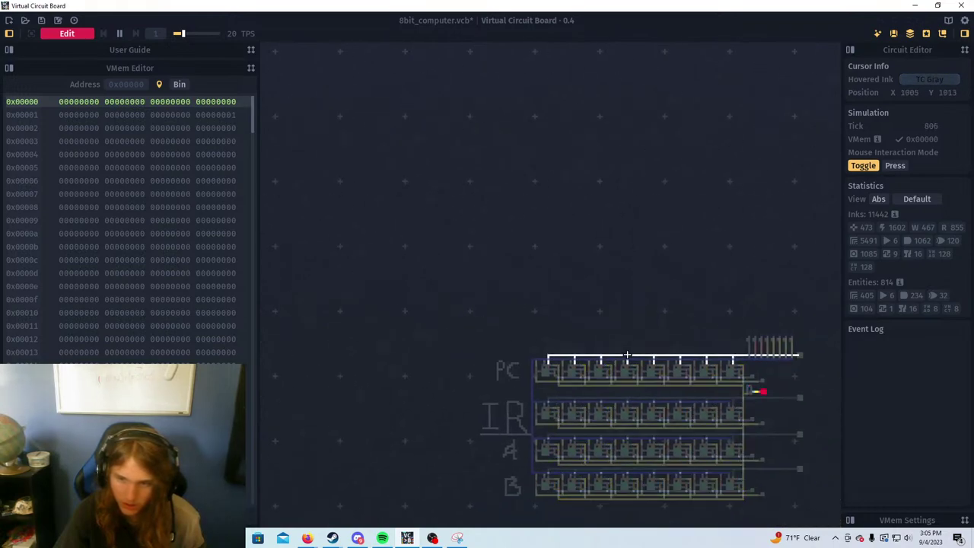
{"action": "scroll", "coordinate": [790, 357], "scroll_direction": "up", "scroll_amount": 4}
{"action": "scroll", "coordinate": [681, 319], "scroll_direction": "up", "scroll_amount": 3}
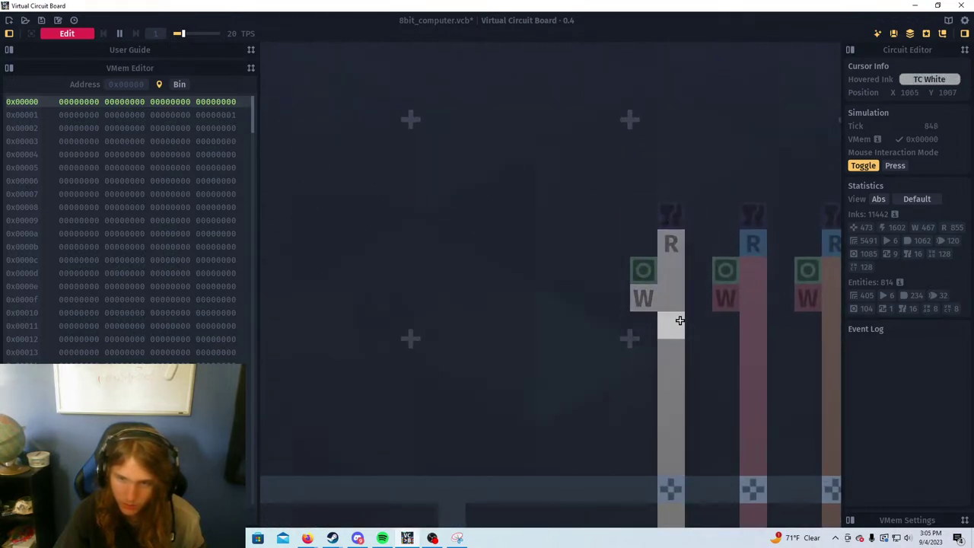
Turn on Mem's first latch at address 0x00000, switch the ADR register to 0x00001, and clear Mem's first latch there
{"action": "scroll", "coordinate": [680, 320], "scroll_direction": "down", "scroll_amount": 3}
{"action": "scroll", "coordinate": [664, 427], "scroll_direction": "down", "scroll_amount": 5}
{"action": "left_click_drag", "start_coordinate": [467, 511], "coordinate": [516, 295]}
{"action": "scroll", "coordinate": [515, 296], "scroll_direction": "up", "scroll_amount": 5}
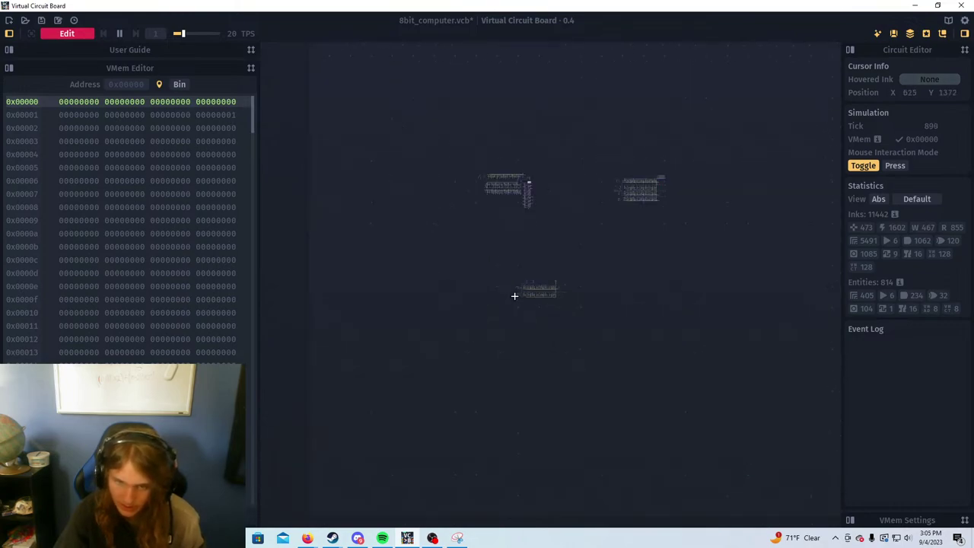
{"action": "left_click", "coordinate": [637, 174]}
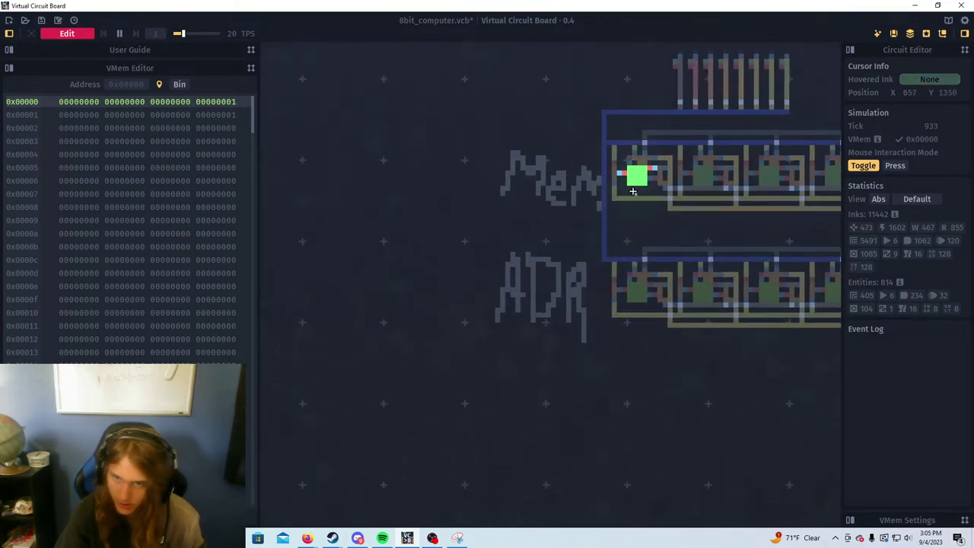
{"action": "left_click", "coordinate": [638, 292]}
{"action": "left_click", "coordinate": [640, 183]}
Turn on the first three Mem latches to write 00000111 at address 0x00001
{"action": "scroll", "coordinate": [640, 183], "scroll_direction": "down", "scroll_amount": 3}
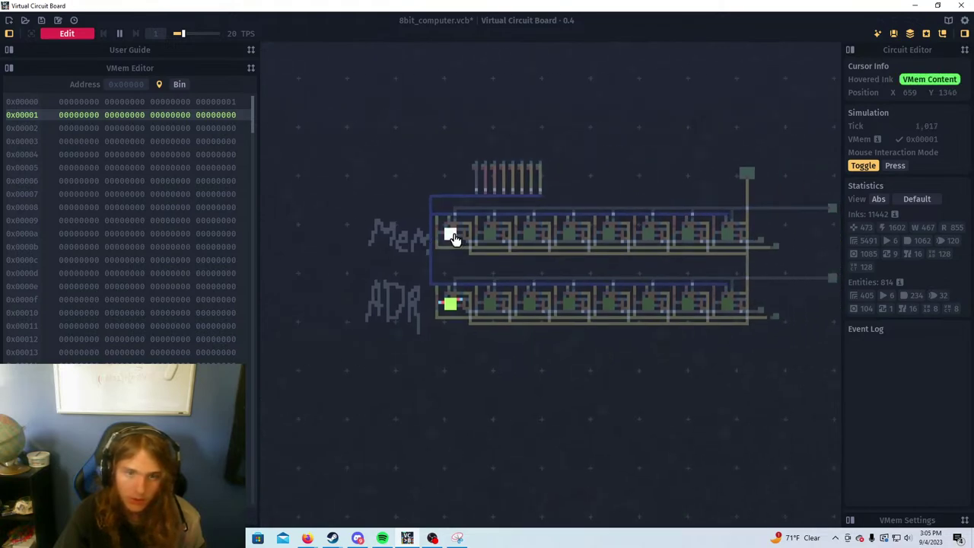
{"action": "left_click", "coordinate": [453, 237]}
{"action": "left_click", "coordinate": [492, 235]}
{"action": "left_click", "coordinate": [533, 237]}
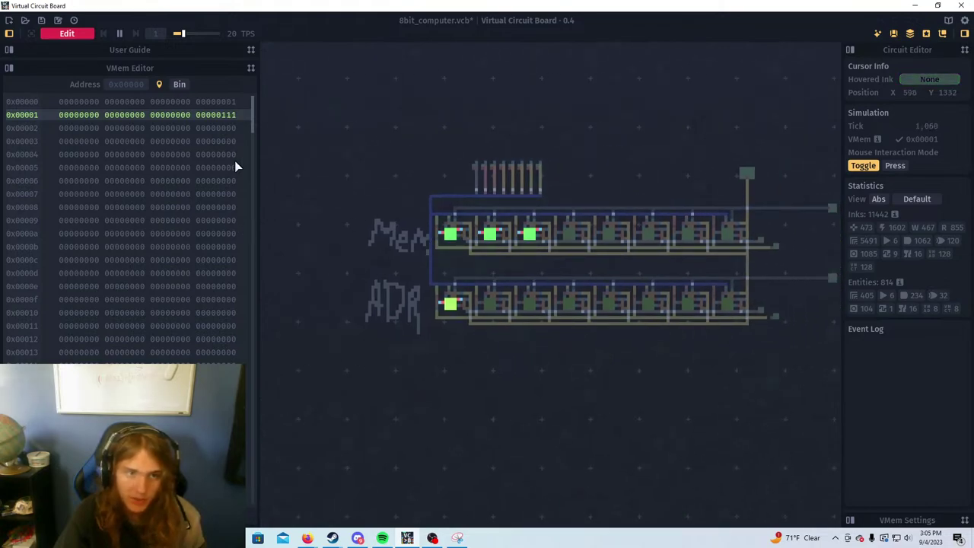
Clear the three Mem latches, return the ADR register to 0x00000, and clear the Mem latch at that address
{"action": "left_click", "coordinate": [454, 238]}
{"action": "left_click", "coordinate": [492, 236]}
{"action": "left_click", "coordinate": [531, 238]}
{"action": "left_click_drag", "start_coordinate": [500, 287], "coordinate": [356, 306]}
{"action": "left_click", "coordinate": [307, 324]}
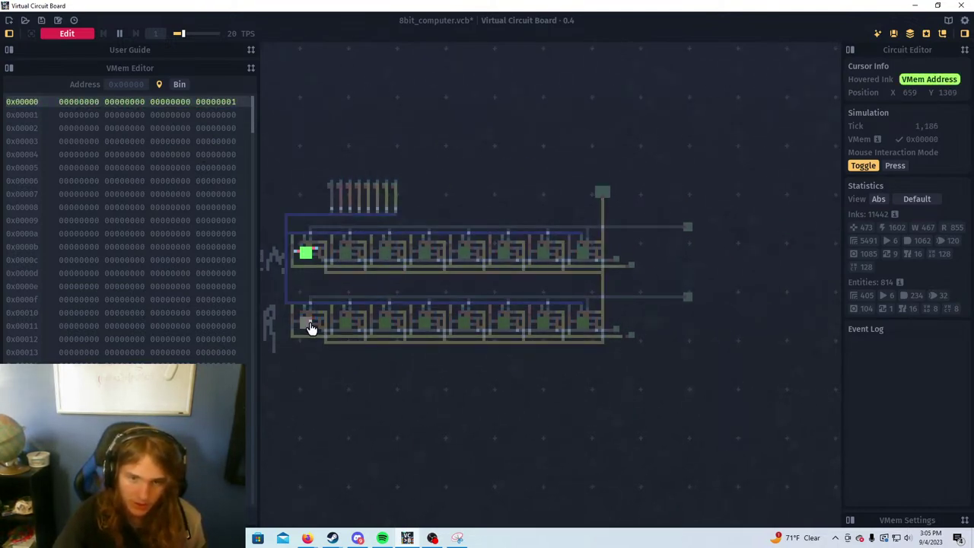
{"action": "left_click", "coordinate": [308, 257]}
Turn on the first, third, fourth and sixth bus input latches to drive their traces onto the shared bus
{"action": "scroll", "coordinate": [327, 290], "scroll_direction": "up", "scroll_amount": 4}
{"action": "left_click", "coordinate": [370, 217]}
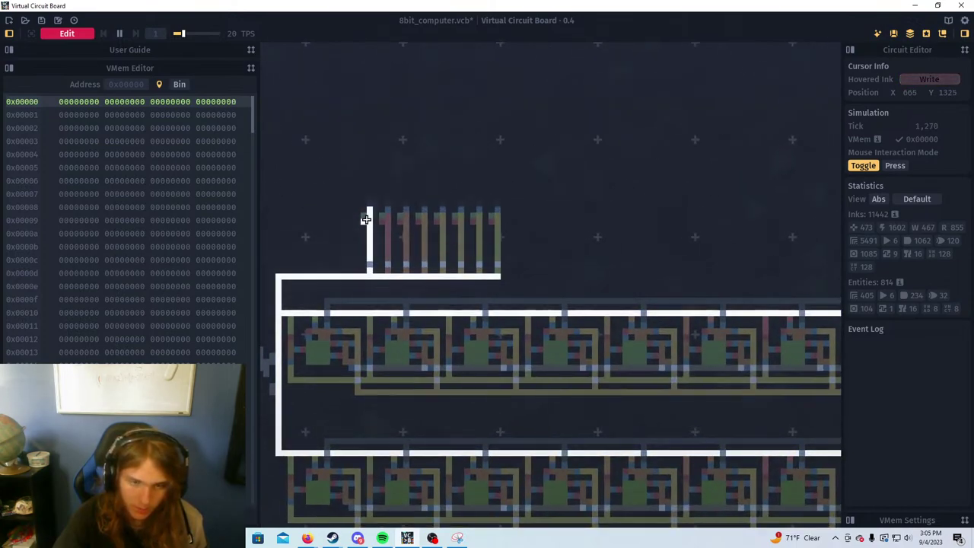
{"action": "left_click", "coordinate": [365, 218]}
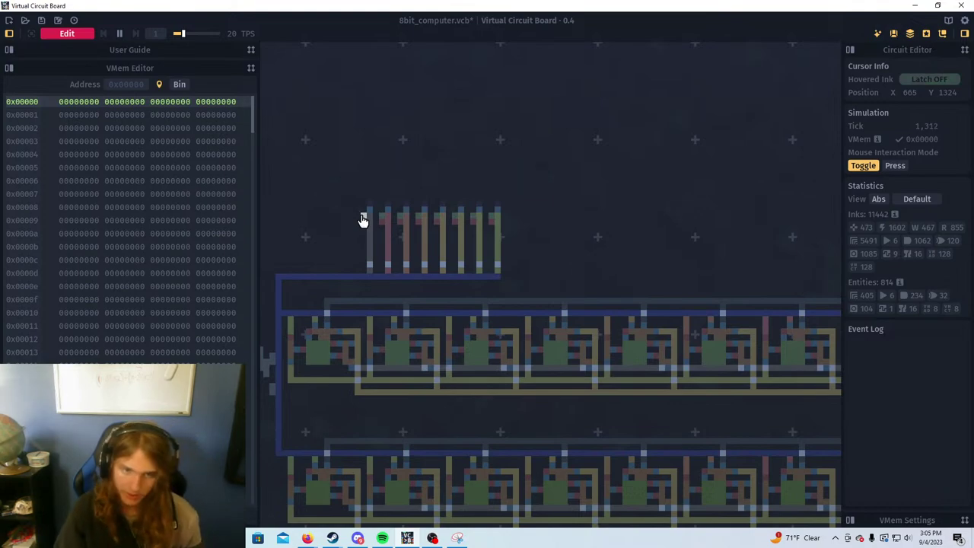
{"action": "left_click", "coordinate": [368, 218]}
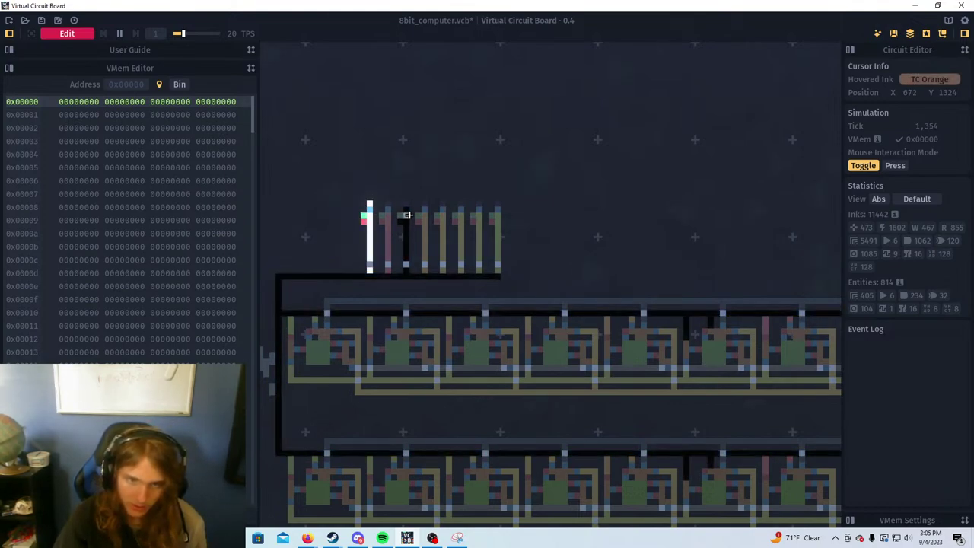
{"action": "left_click", "coordinate": [403, 220]}
{"action": "left_click", "coordinate": [423, 218]}
{"action": "left_click", "coordinate": [460, 218]}
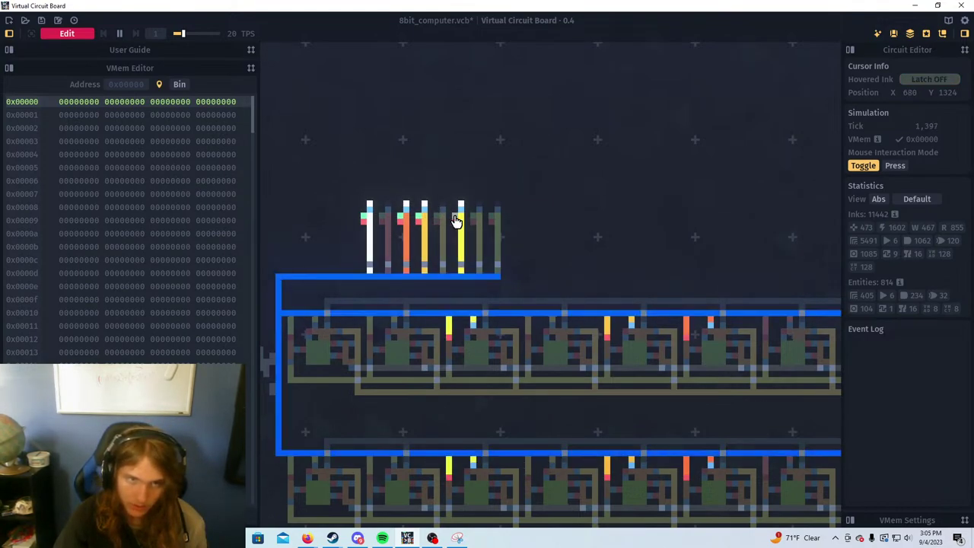
Turn off the sixth, fourth, third and first bus input latches
{"action": "left_click", "coordinate": [459, 218]}
{"action": "left_click", "coordinate": [423, 220]}
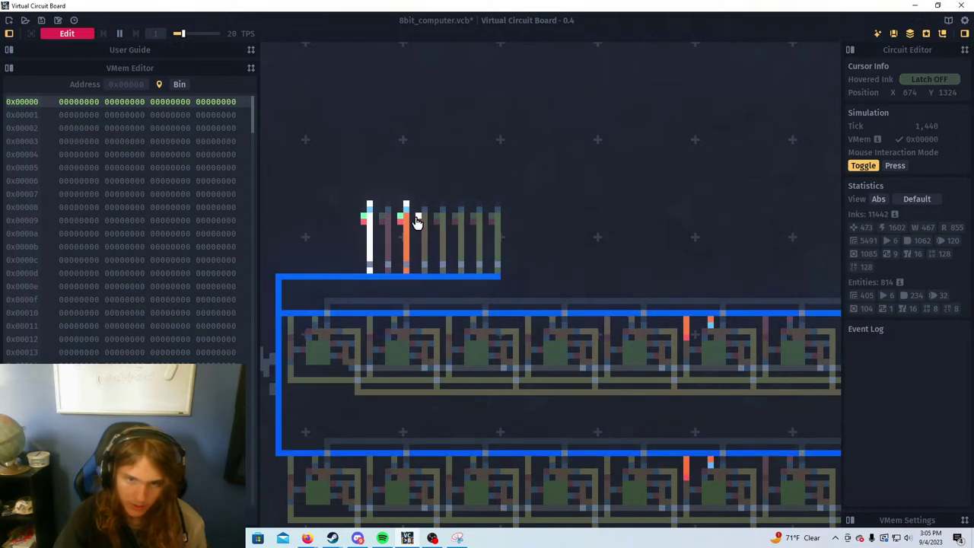
{"action": "left_click", "coordinate": [403, 221]}
{"action": "left_click", "coordinate": [368, 218]}
Drive the eighth bus input line and load it into the enabled ADR register, selecting VMem address 0x00001
{"action": "left_click", "coordinate": [496, 218]}
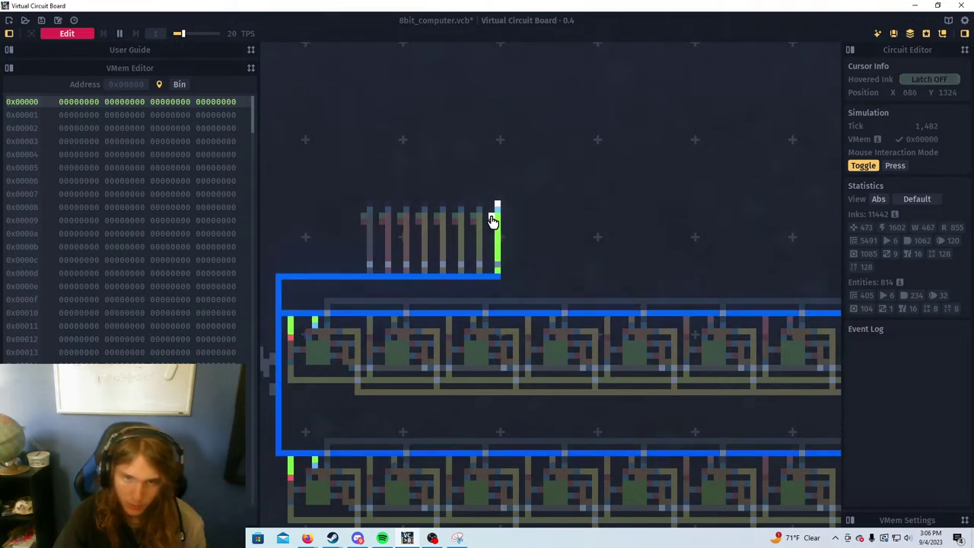
{"action": "scroll", "coordinate": [583, 254], "scroll_direction": "down", "scroll_amount": 1}
{"action": "scroll", "coordinate": [548, 236], "scroll_direction": "down", "scroll_amount": 2}
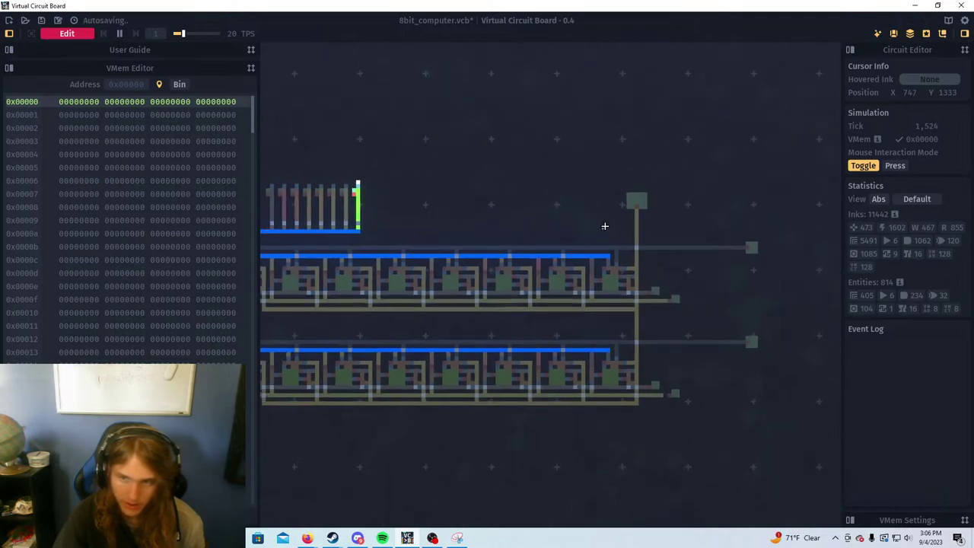
{"action": "left_click", "coordinate": [751, 341]}
{"action": "scroll", "coordinate": [680, 366], "scroll_direction": "down", "scroll_amount": 2}
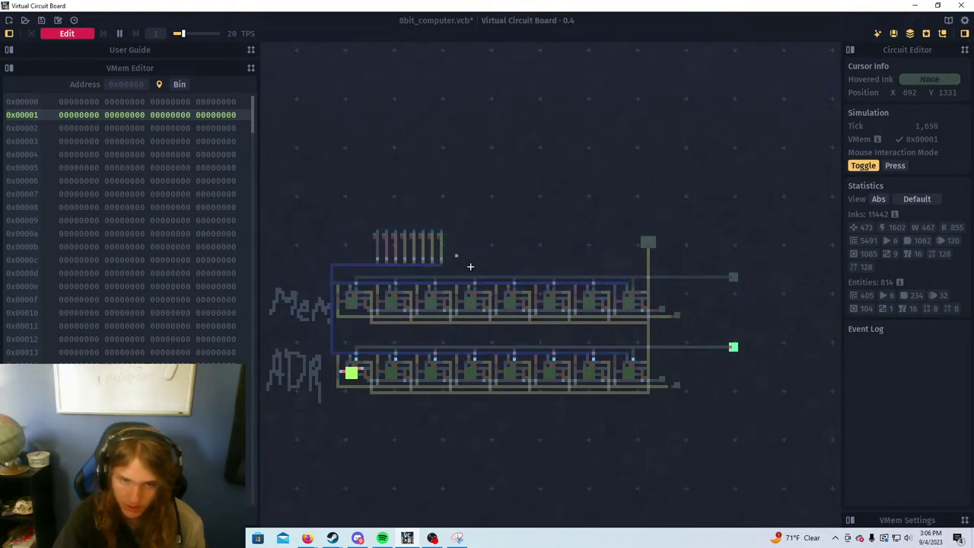
{"action": "scroll", "coordinate": [493, 258], "scroll_direction": "up", "scroll_amount": 1}
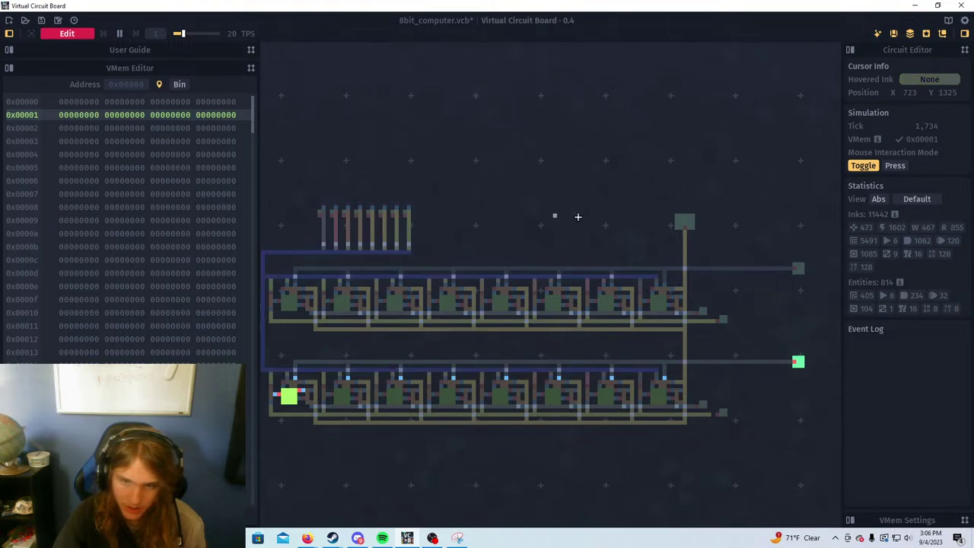
Turn on the first, third, fifth and seventh bus input latches to place 10101010 on the shared bus
{"action": "left_click_drag", "start_coordinate": [613, 277], "coordinate": [658, 278]}
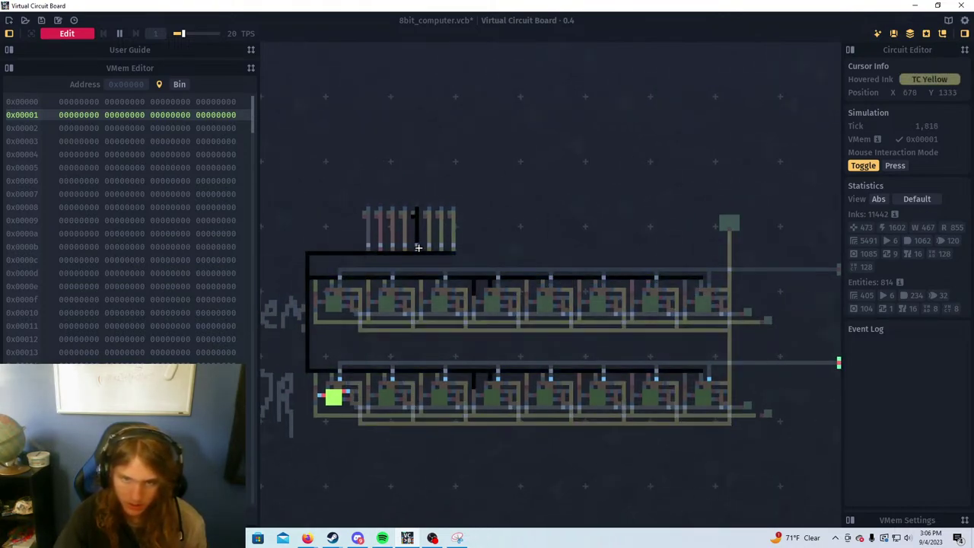
{"action": "left_click", "coordinate": [415, 217]}
{"action": "left_click", "coordinate": [391, 217]}
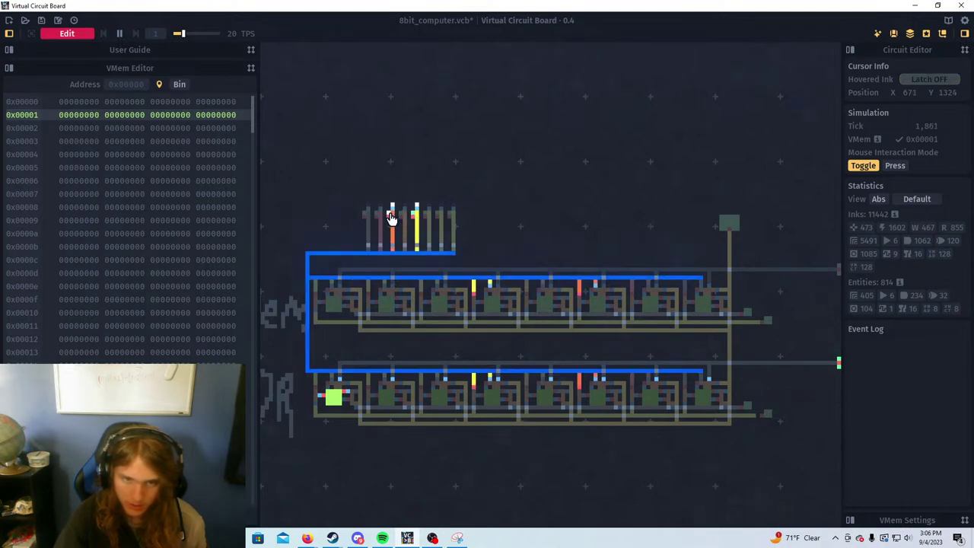
{"action": "left_click", "coordinate": [367, 217]}
{"action": "left_click", "coordinate": [440, 217]}
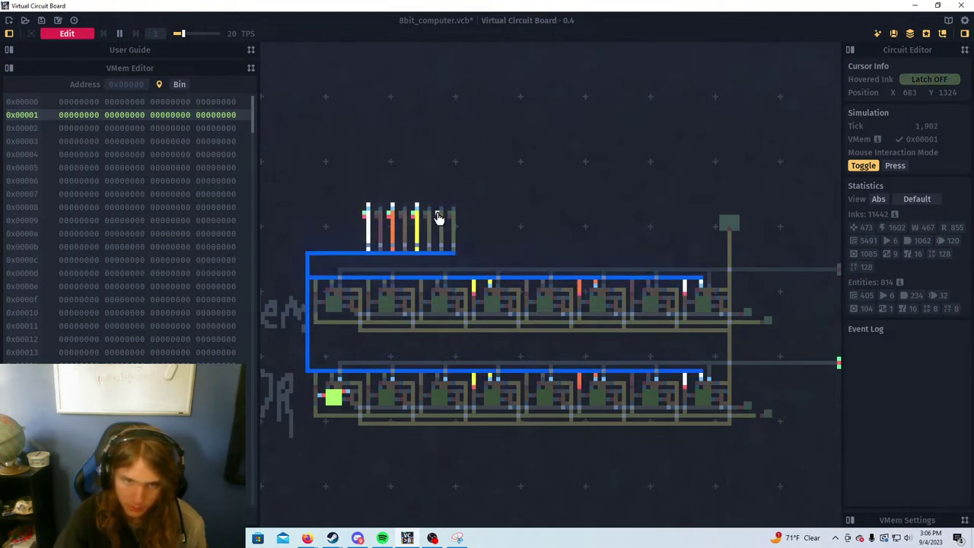
Turn on the Mem register's enable latch and turn off the ADR register's enable latch
{"action": "left_click_drag", "start_coordinate": [611, 232], "coordinate": [537, 230]}
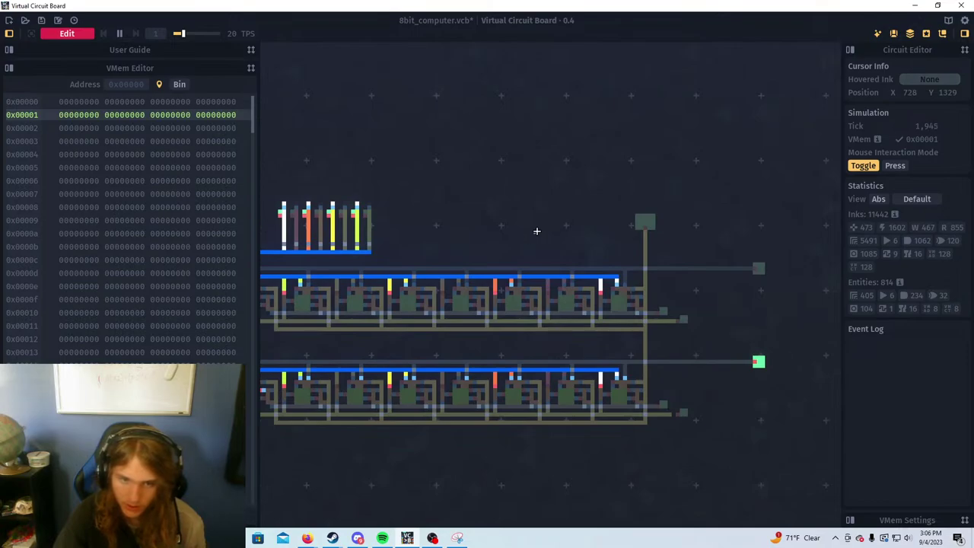
{"action": "left_click", "coordinate": [759, 269]}
{"action": "left_click", "coordinate": [762, 365]}
{"action": "scroll", "coordinate": [682, 283], "scroll_direction": "down", "scroll_amount": 1}
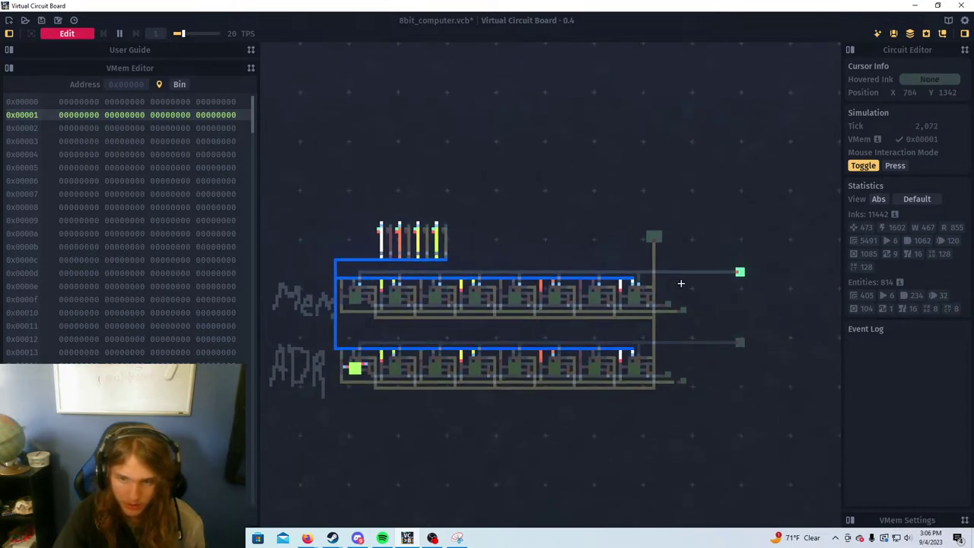
{"action": "left_click_drag", "start_coordinate": [691, 284], "coordinate": [693, 327]}
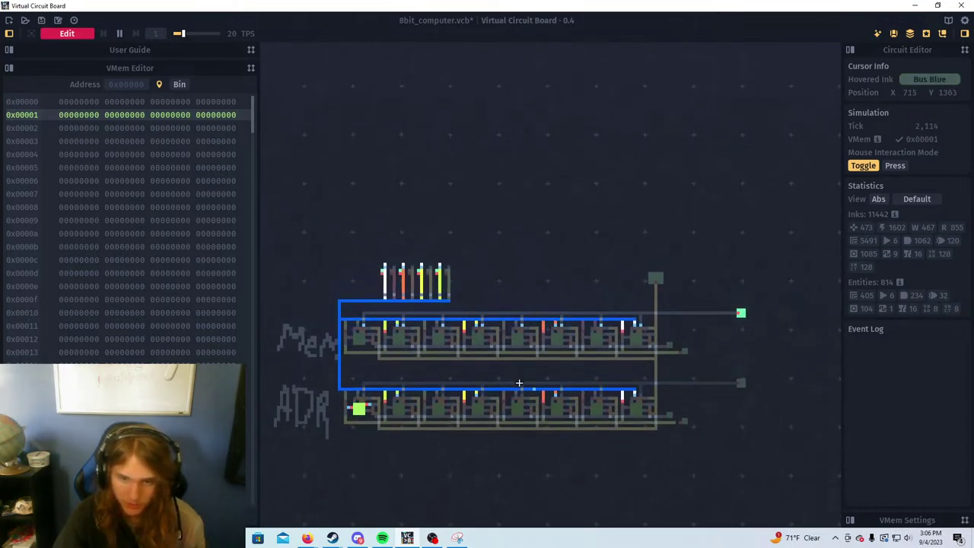
Pulse the shared yellow trace's latch to store 10101010 at address 0x00001 and turn off the Mem register's enable latch
{"action": "double_click", "coordinate": [660, 286]}
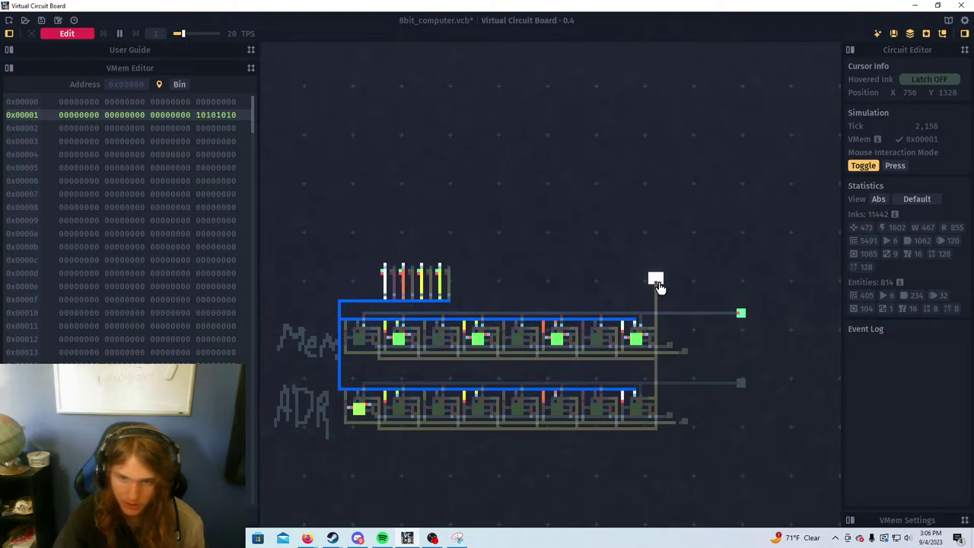
{"action": "scroll", "coordinate": [762, 307], "scroll_direction": "up", "scroll_amount": 1}
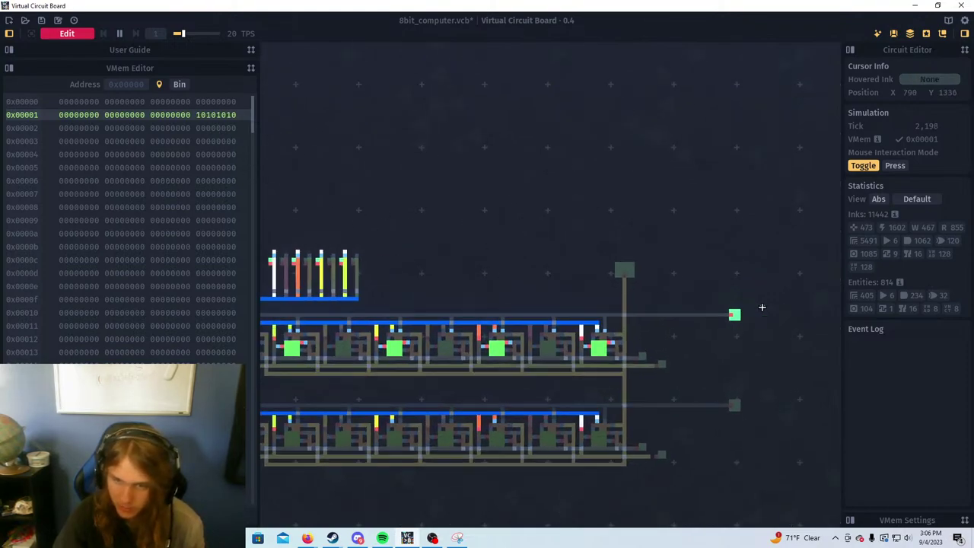
{"action": "left_click", "coordinate": [734, 316]}
{"action": "scroll", "coordinate": [718, 377], "scroll_direction": "down", "scroll_amount": 1}
{"action": "left_click_drag", "start_coordinate": [697, 377], "coordinate": [703, 324]}
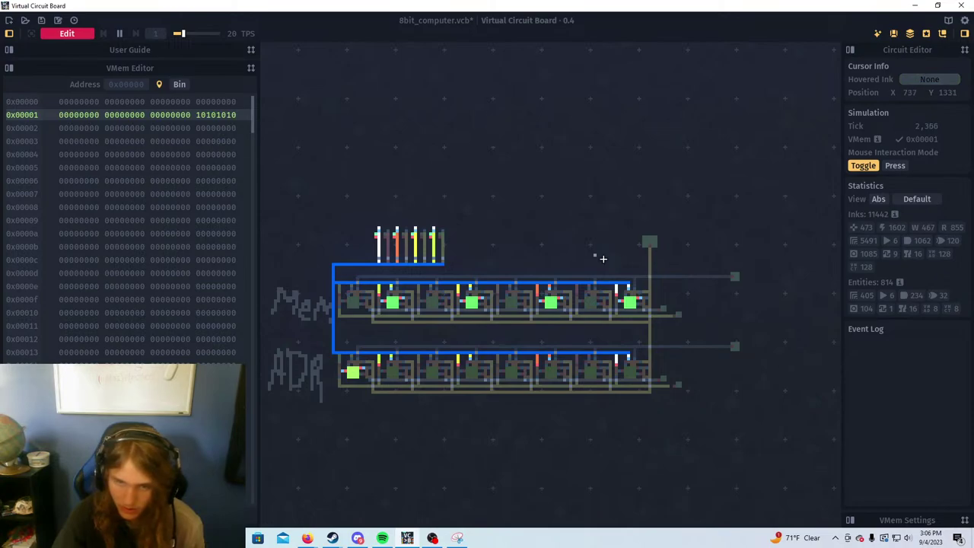
Turn off the first, third, fifth and seventh bus input latches to clear the shared bus
{"action": "scroll", "coordinate": [407, 207], "scroll_direction": "up", "scroll_amount": 2}
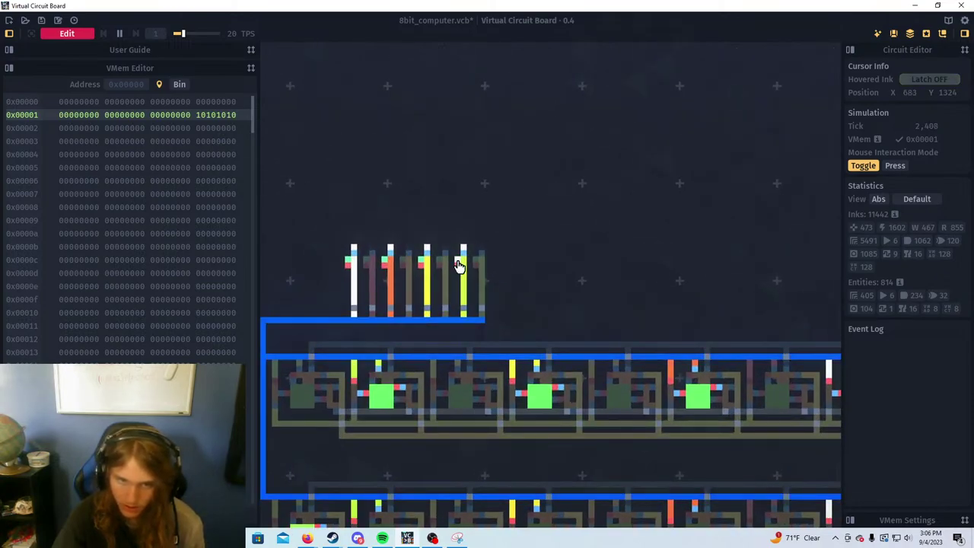
{"action": "scroll", "coordinate": [459, 265], "scroll_direction": "down", "scroll_amount": 1}
{"action": "left_click", "coordinate": [459, 265]}
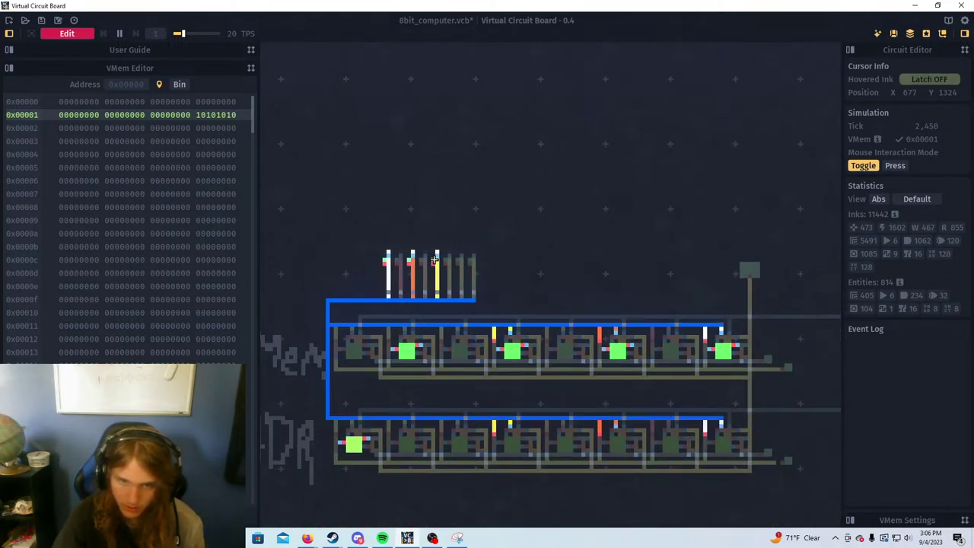
{"action": "left_click", "coordinate": [434, 260]}
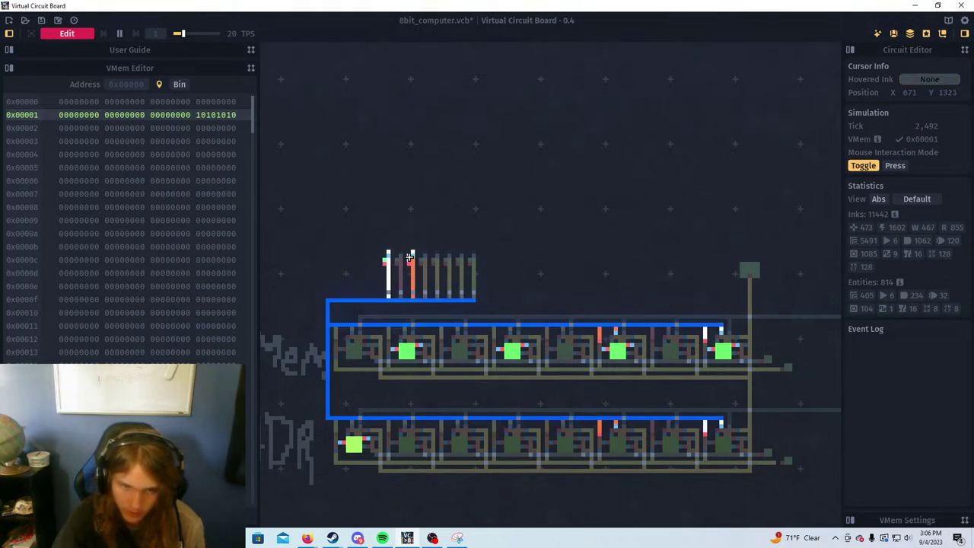
{"action": "left_click", "coordinate": [411, 262]}
{"action": "left_click", "coordinate": [386, 264]}
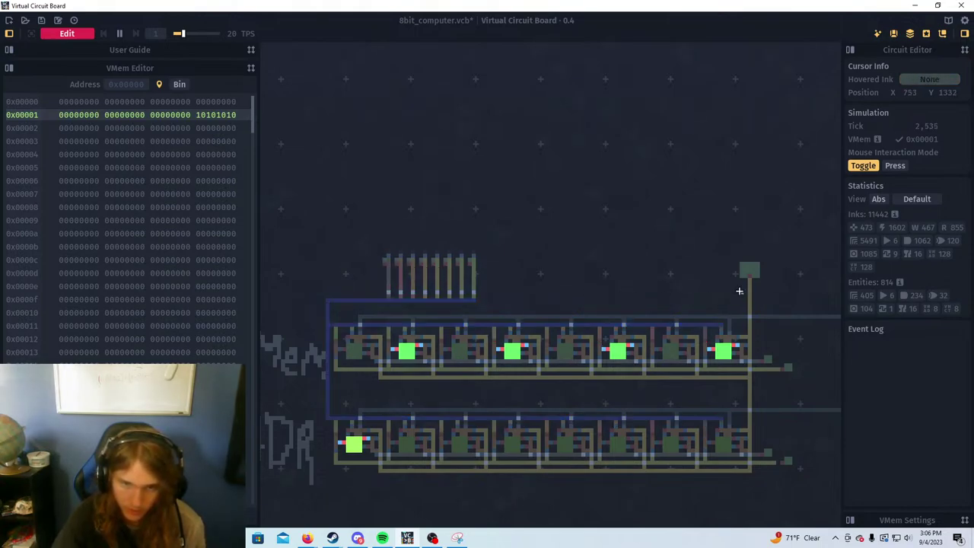
Test reading the Mem register onto the shared bus by switching its output latch on and off again
{"action": "left_click_drag", "start_coordinate": [728, 290], "coordinate": [478, 272]}
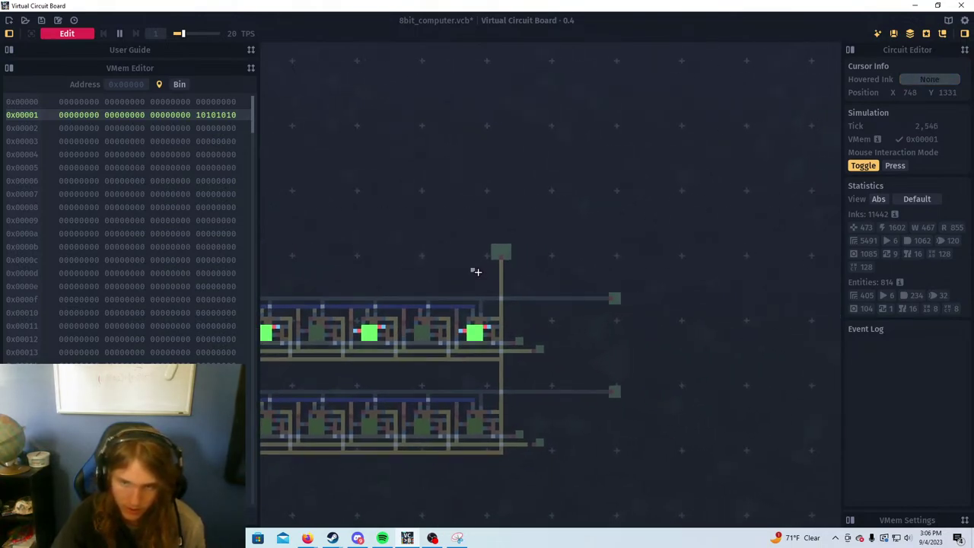
{"action": "left_click", "coordinate": [539, 351]}
{"action": "scroll", "coordinate": [540, 349], "scroll_direction": "down", "scroll_amount": 2}
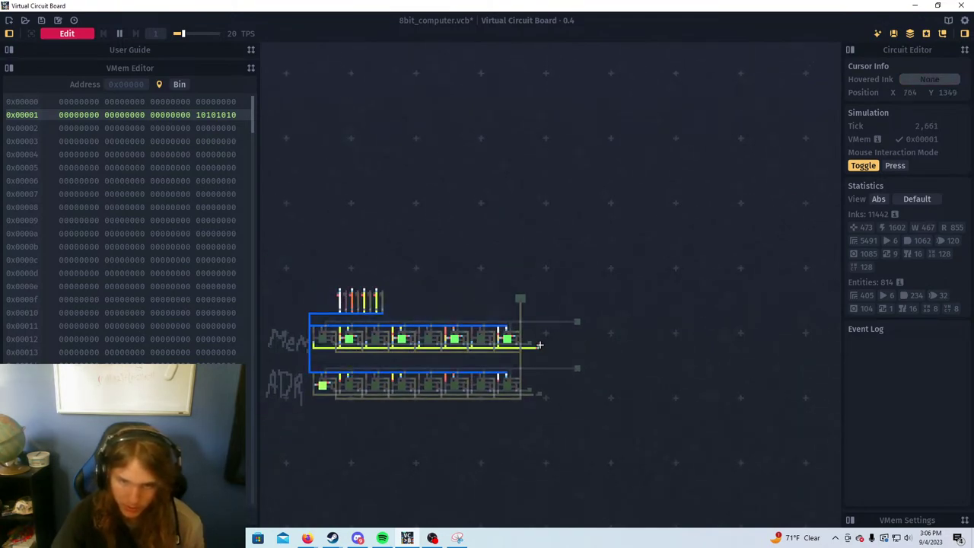
{"action": "left_click", "coordinate": [539, 350]}
Turn on the ADR register's clear latch and pulse the shared yellow trace's latch to select VMem address 0x00000
{"action": "scroll", "coordinate": [552, 394], "scroll_direction": "up", "scroll_amount": 2}
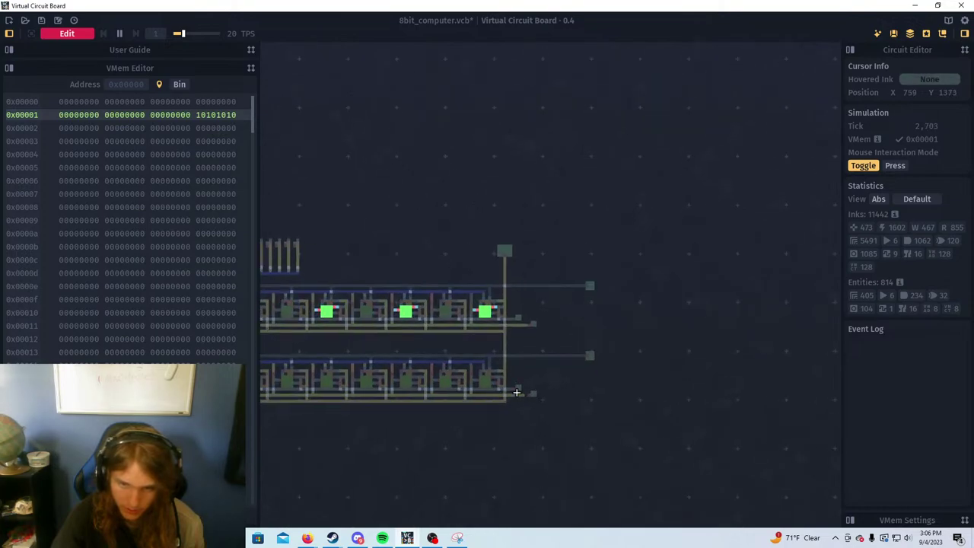
{"action": "scroll", "coordinate": [522, 393], "scroll_direction": "down", "scroll_amount": 4}
{"action": "scroll", "coordinate": [531, 367], "scroll_direction": "up", "scroll_amount": 3}
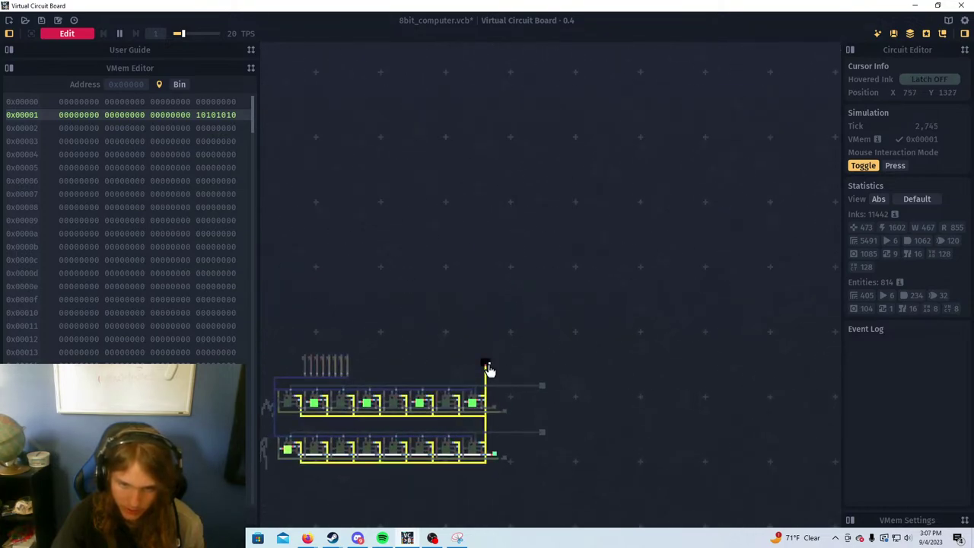
{"action": "left_click_drag", "start_coordinate": [542, 406], "coordinate": [562, 362]}
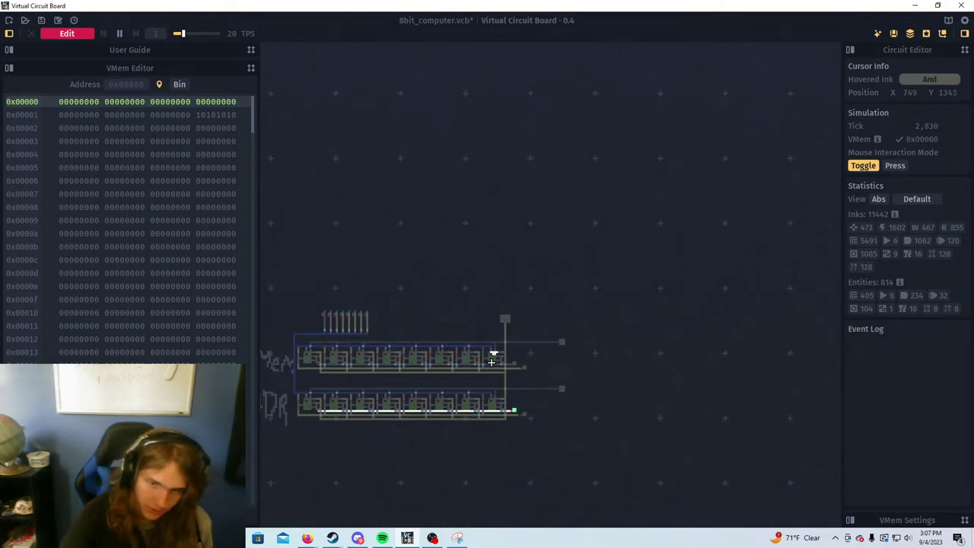
Switch the Mem register's output latch on and off to test reading address 0x00000 onto the bus
{"action": "scroll", "coordinate": [495, 352], "scroll_direction": "up", "scroll_amount": 3}
{"action": "scroll", "coordinate": [545, 335], "scroll_direction": "down", "scroll_amount": 3}
{"action": "scroll", "coordinate": [601, 333], "scroll_direction": "up", "scroll_amount": 4}
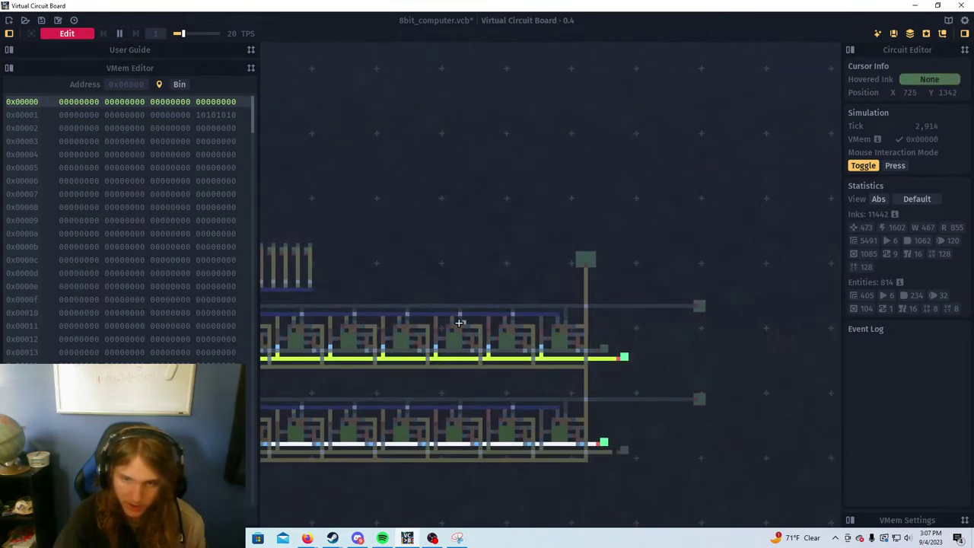
{"action": "left_click_drag", "start_coordinate": [459, 323], "coordinate": [624, 352]}
{"action": "left_click", "coordinate": [789, 389]}
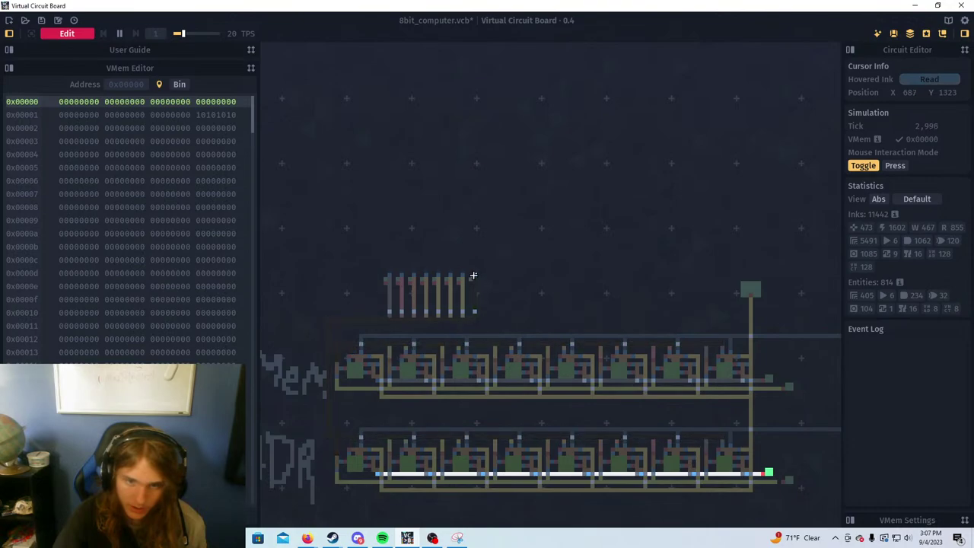
Turn on the third, fourth, seventh and eighth bus input latches to place 00110011 on the shared bus
{"action": "left_click", "coordinate": [459, 283]}
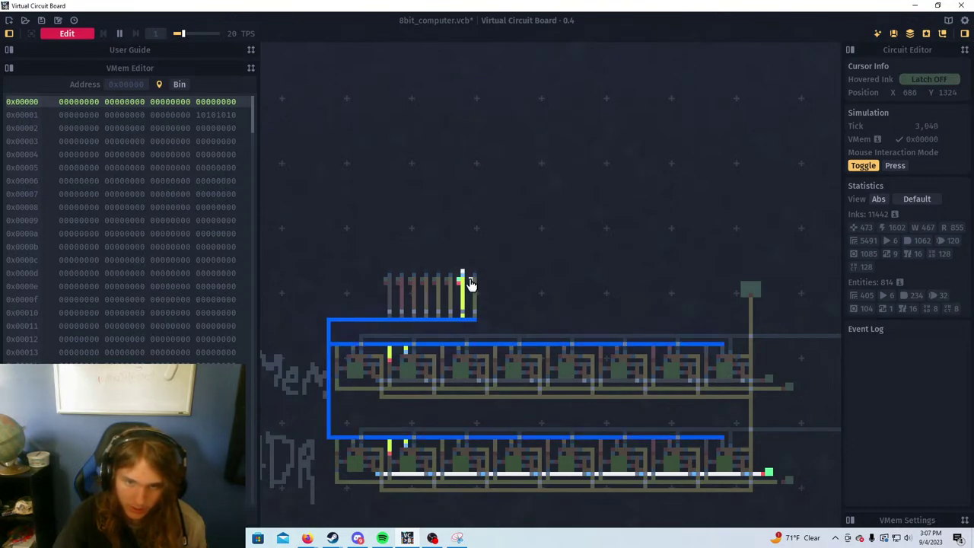
{"action": "left_click", "coordinate": [471, 283]}
{"action": "left_click", "coordinate": [424, 284]}
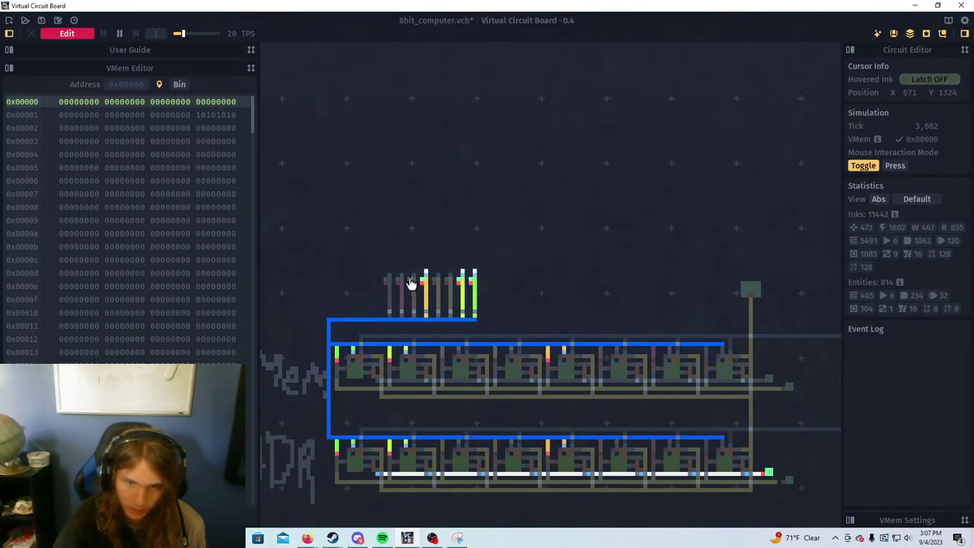
{"action": "left_click", "coordinate": [413, 281]}
Enable the Mem register, turn off the ADR register's clear latch and pulse the shared latch to store 00110011 at address 0x00000
{"action": "left_click_drag", "start_coordinate": [639, 314], "coordinate": [500, 284]}
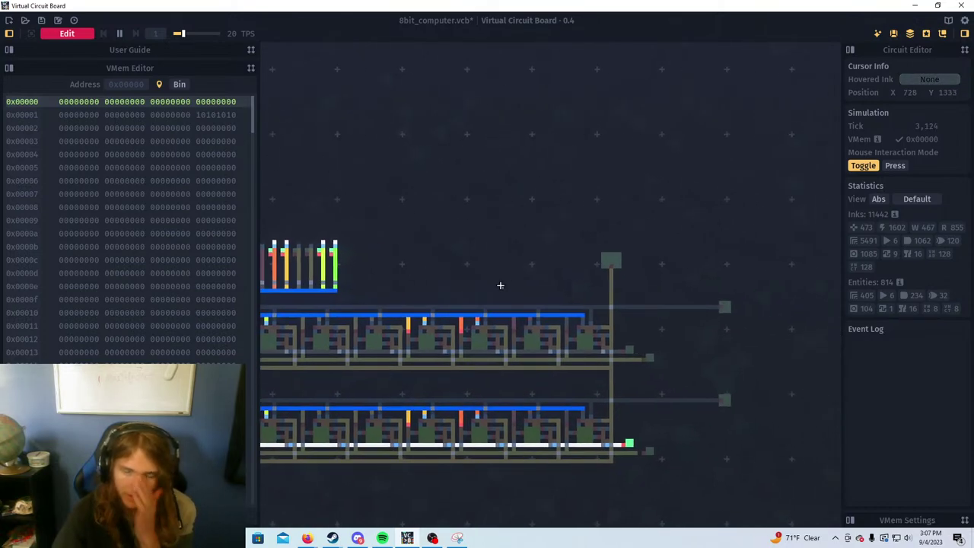
{"action": "left_click", "coordinate": [724, 310]}
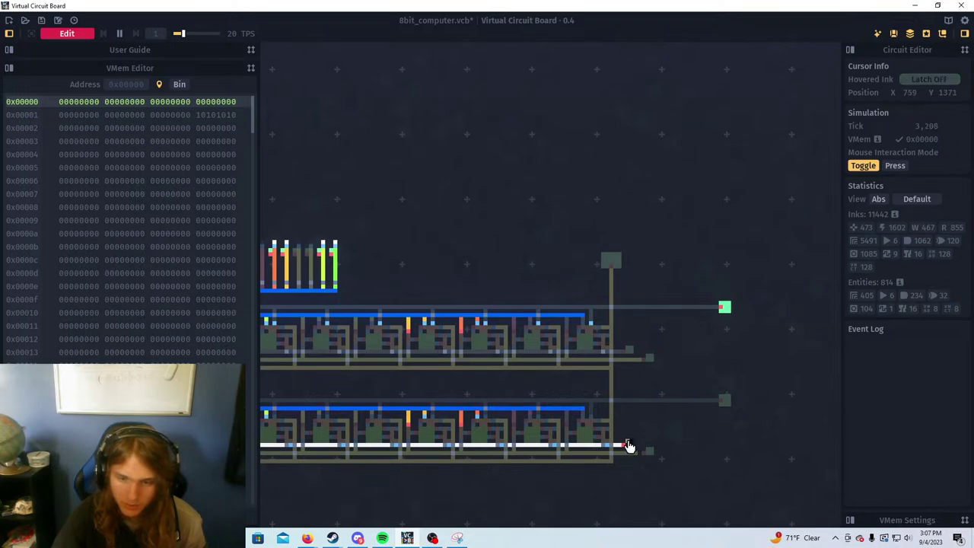
{"action": "left_click", "coordinate": [630, 445]}
{"action": "scroll", "coordinate": [590, 374], "scroll_direction": "down", "scroll_amount": 2}
{"action": "scroll", "coordinate": [591, 367], "scroll_direction": "up", "scroll_amount": 1}
{"action": "left_click", "coordinate": [605, 299]}
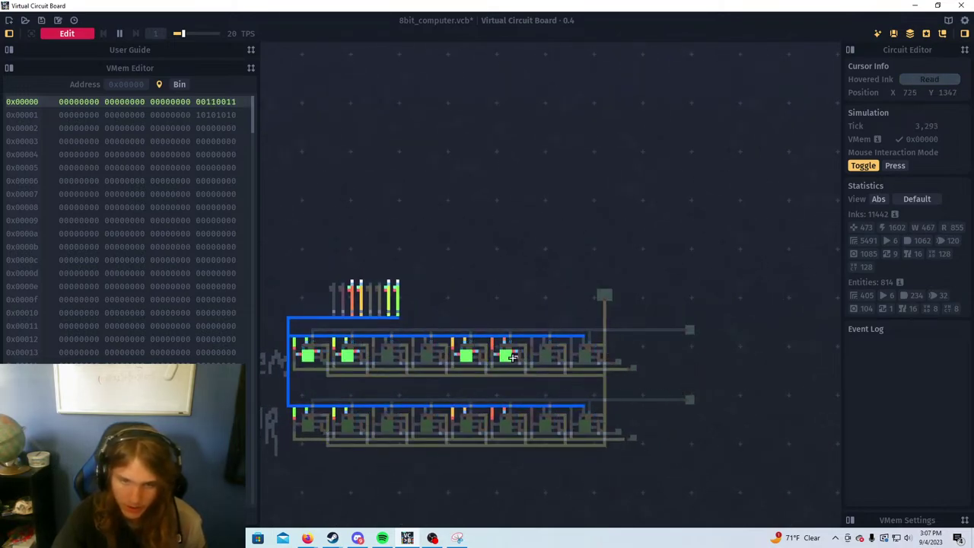
Turn off the active bus inputs and clear the Mem register at address 0x00000 using its clear latch and the shared latch
{"action": "left_click", "coordinate": [386, 289]}
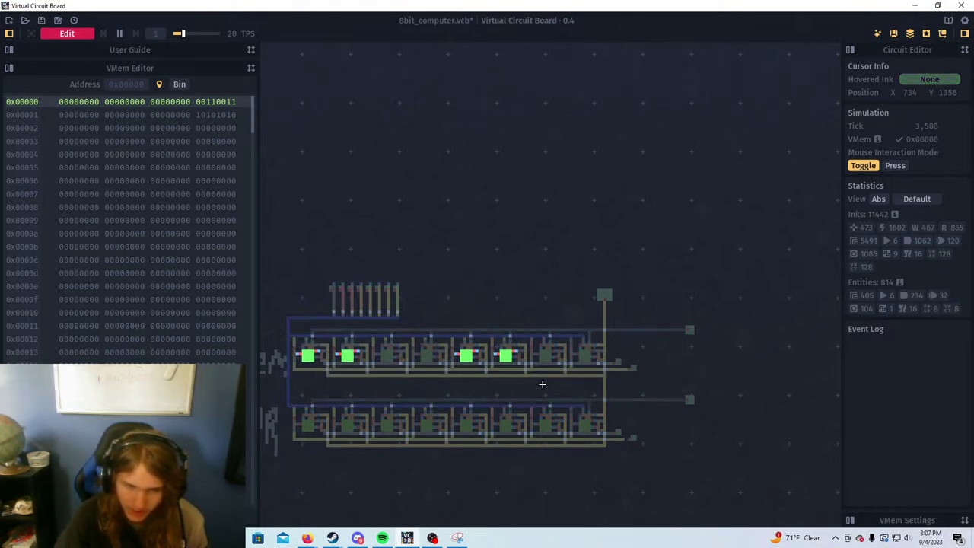
{"action": "scroll", "coordinate": [544, 383], "scroll_direction": "up", "scroll_amount": 2}
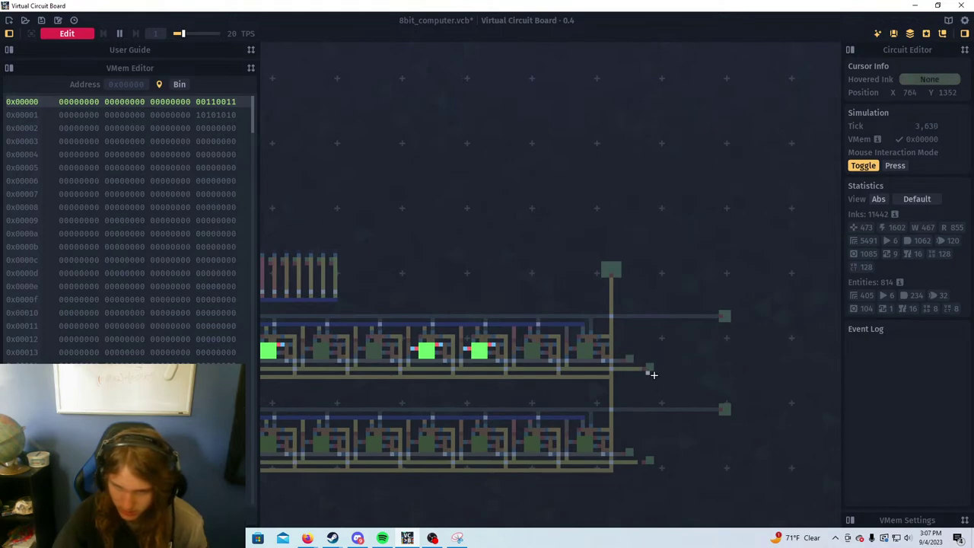
{"action": "scroll", "coordinate": [647, 368], "scroll_direction": "down", "scroll_amount": 1}
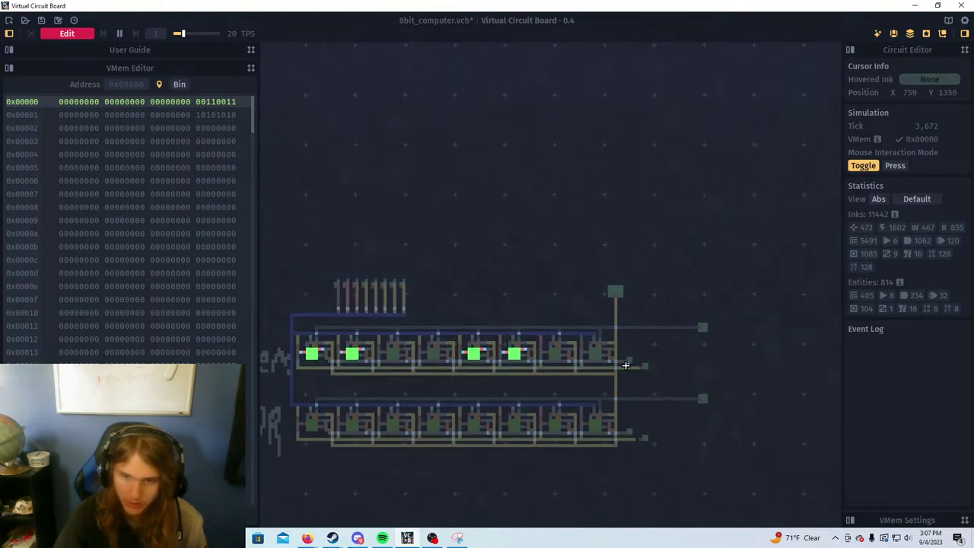
{"action": "left_click", "coordinate": [615, 293]}
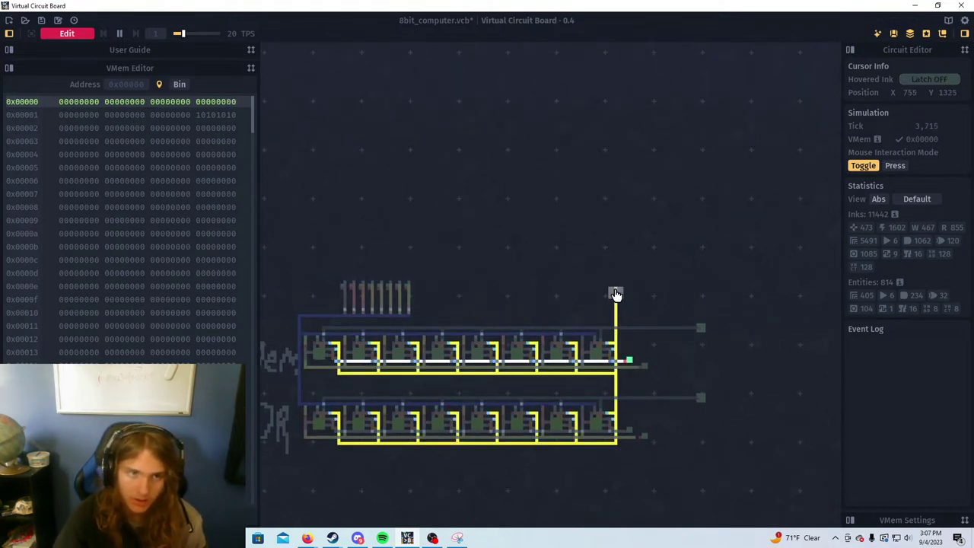
Examine the board layout around the Mem and ADR registers, the PC, IR, A and B registers and the arithmetic circuits
{"action": "scroll", "coordinate": [631, 366], "scroll_direction": "down", "scroll_amount": 4}
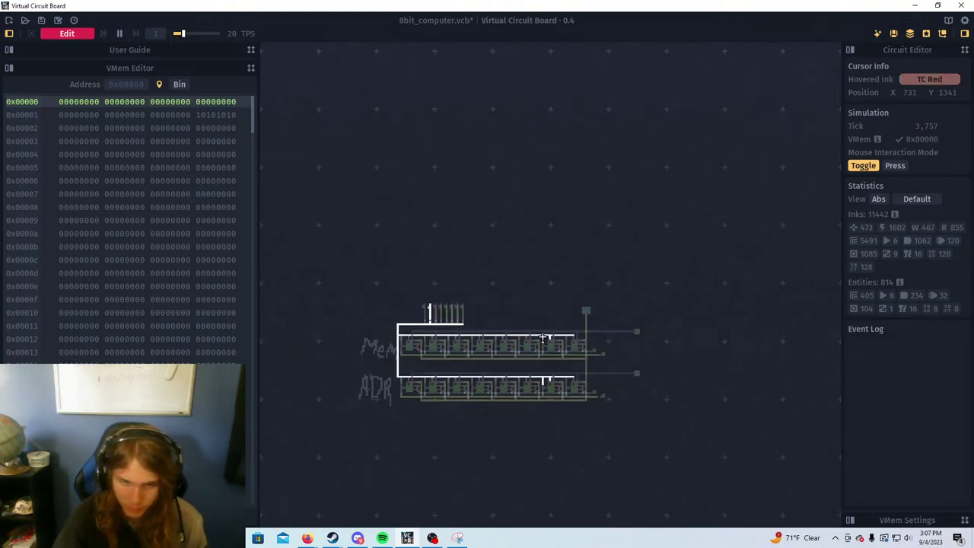
{"action": "scroll", "coordinate": [585, 320], "scroll_direction": "up", "scroll_amount": 2}
{"action": "scroll", "coordinate": [581, 304], "scroll_direction": "up", "scroll_amount": 2}
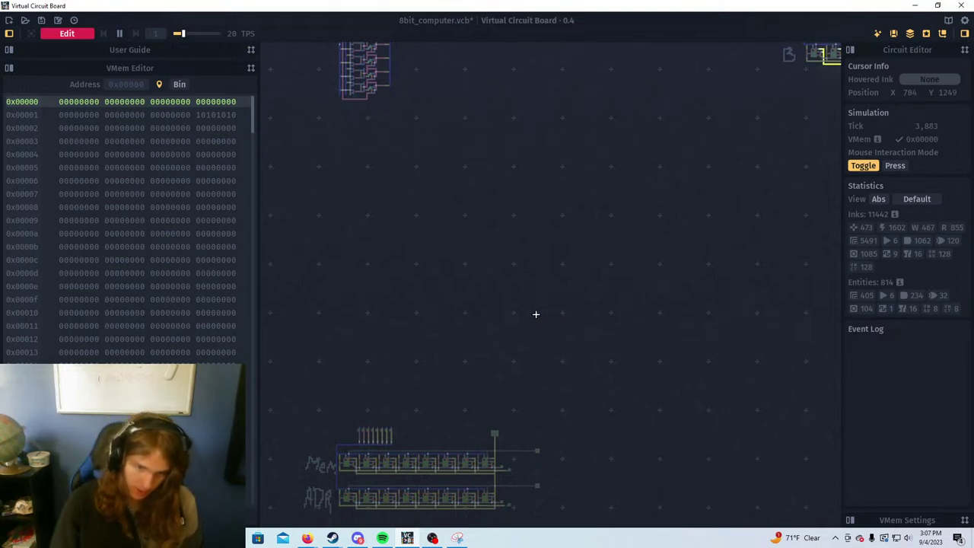
{"action": "scroll", "coordinate": [501, 373], "scroll_direction": "down", "scroll_amount": 1}
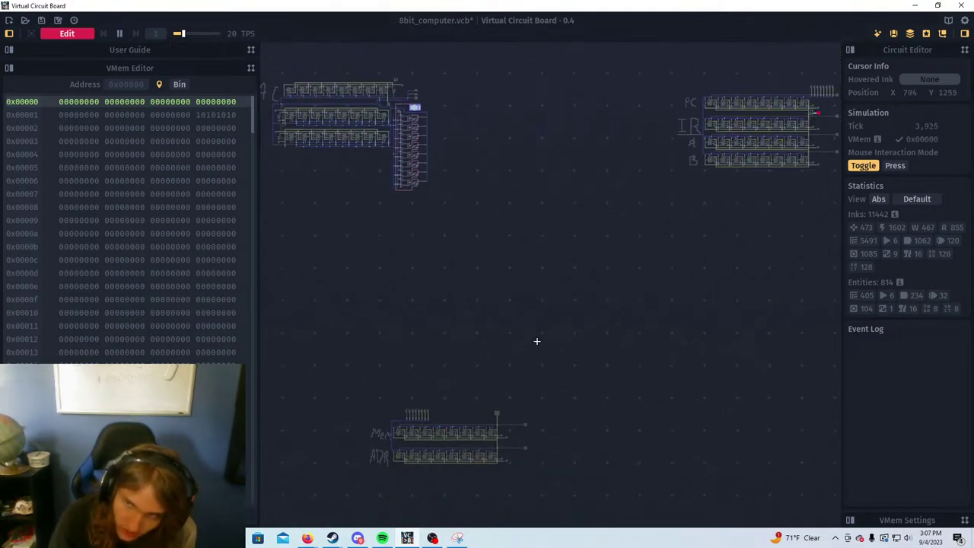
{"action": "scroll", "coordinate": [537, 342], "scroll_direction": "down", "scroll_amount": 1}
{"action": "left_click_drag", "start_coordinate": [543, 445], "coordinate": [520, 360]}
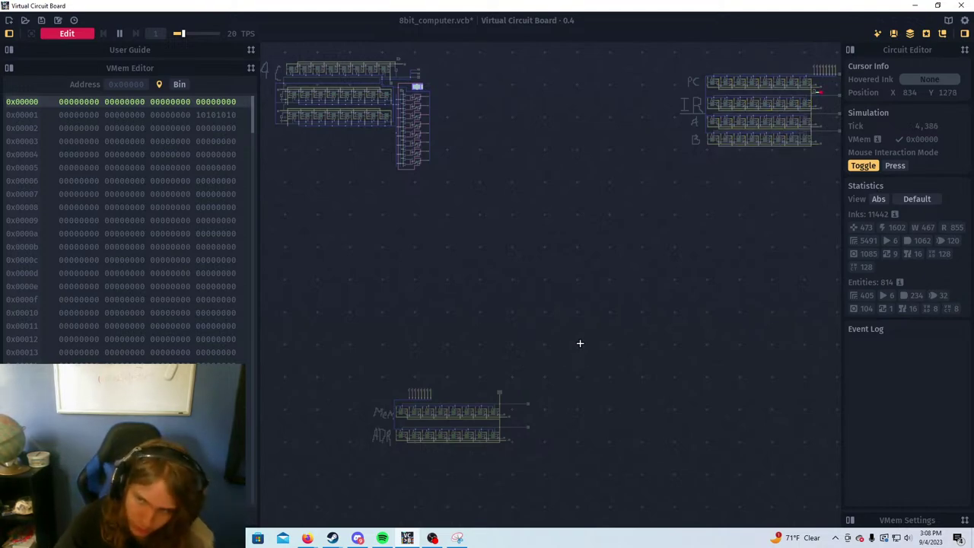
{"action": "left_click_drag", "start_coordinate": [640, 345], "coordinate": [419, 342]}
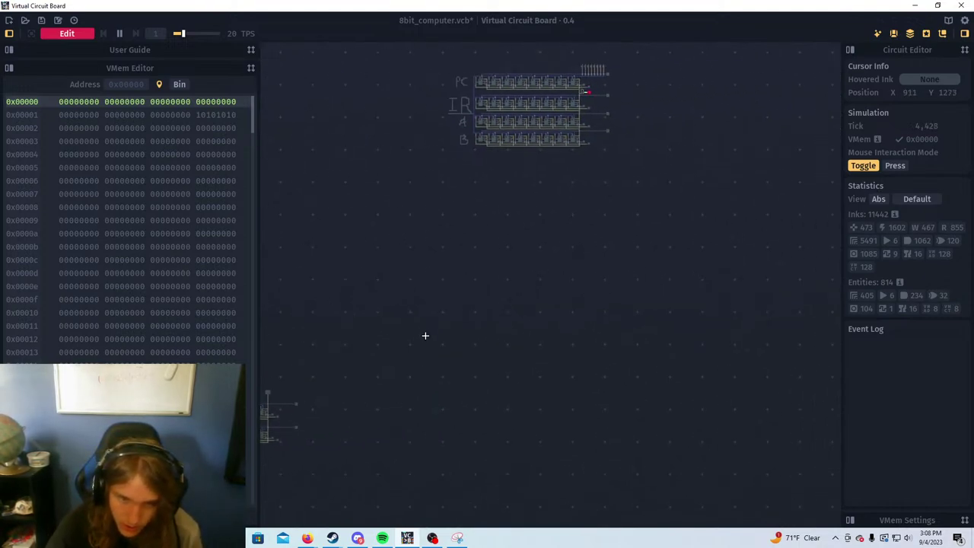
{"action": "left_click_drag", "start_coordinate": [385, 283], "coordinate": [431, 307]}
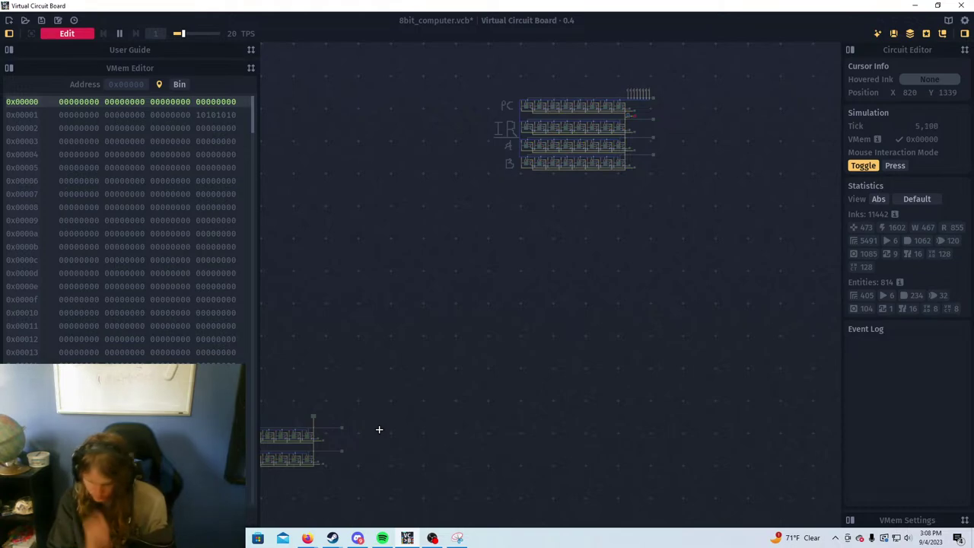
{"action": "left_click_drag", "start_coordinate": [379, 429], "coordinate": [518, 328]}
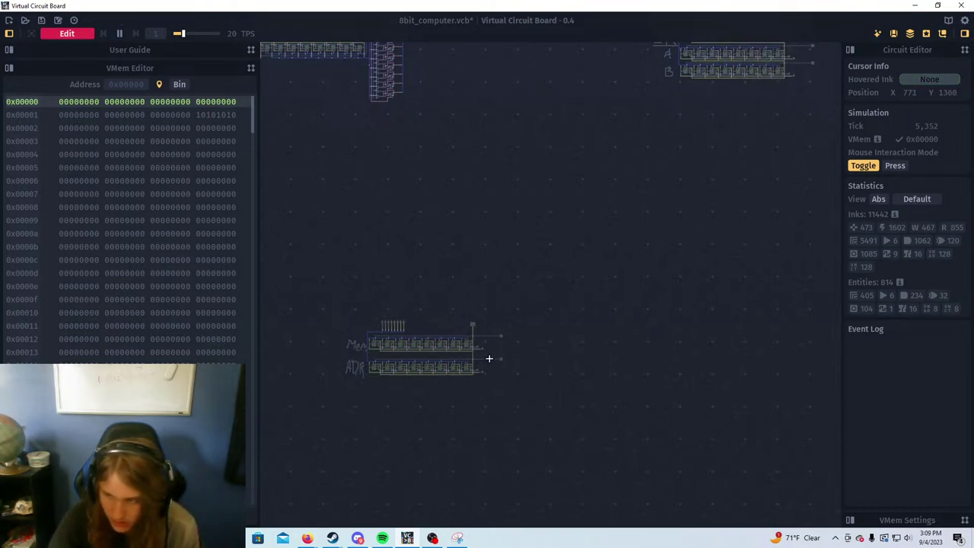
{"action": "scroll", "coordinate": [489, 358], "scroll_direction": "down", "scroll_amount": 2}
{"action": "scroll", "coordinate": [484, 341], "scroll_direction": "up", "scroll_amount": 2}
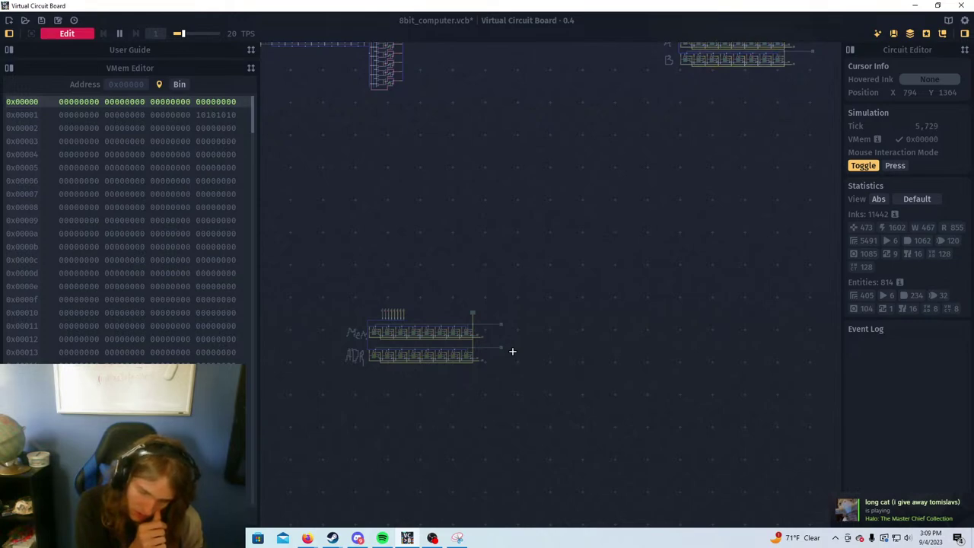
Return to edit mode and draw a block of Latch OFF ink, 3 wide and 4 high, in the empty area beside the memory registers
{"action": "scroll", "coordinate": [512, 351], "scroll_direction": "up", "scroll_amount": 5}
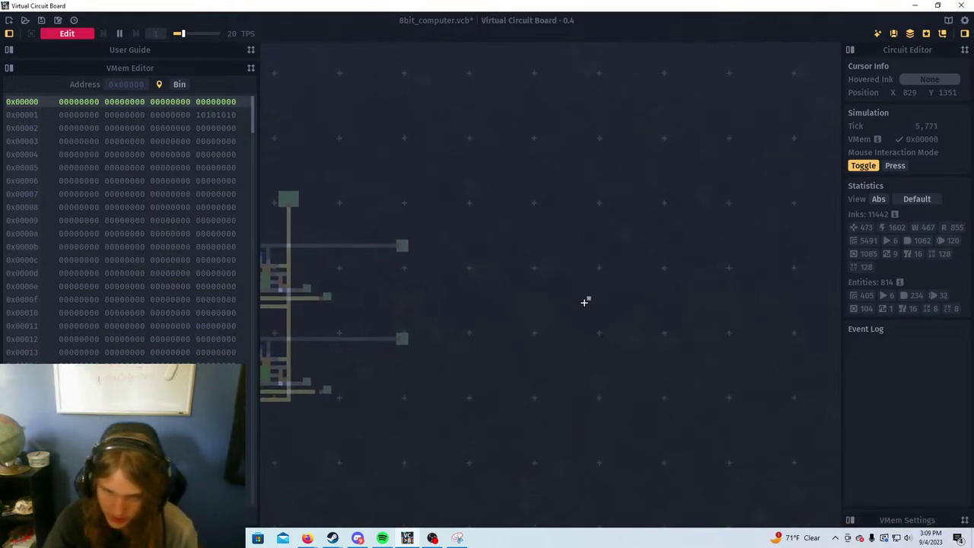
{"action": "scroll", "coordinate": [545, 335], "scroll_direction": "up", "scroll_amount": 3}
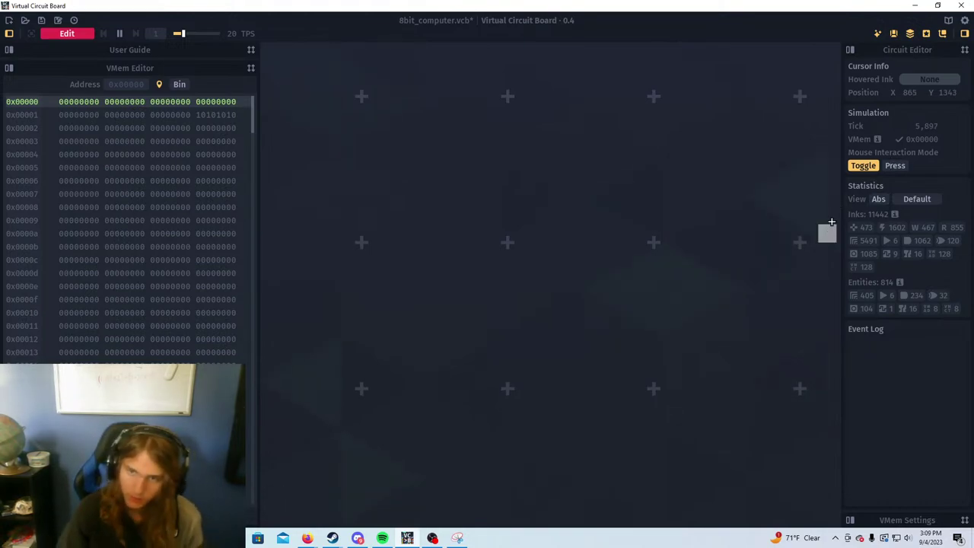
{"action": "key", "text": "Tab"}
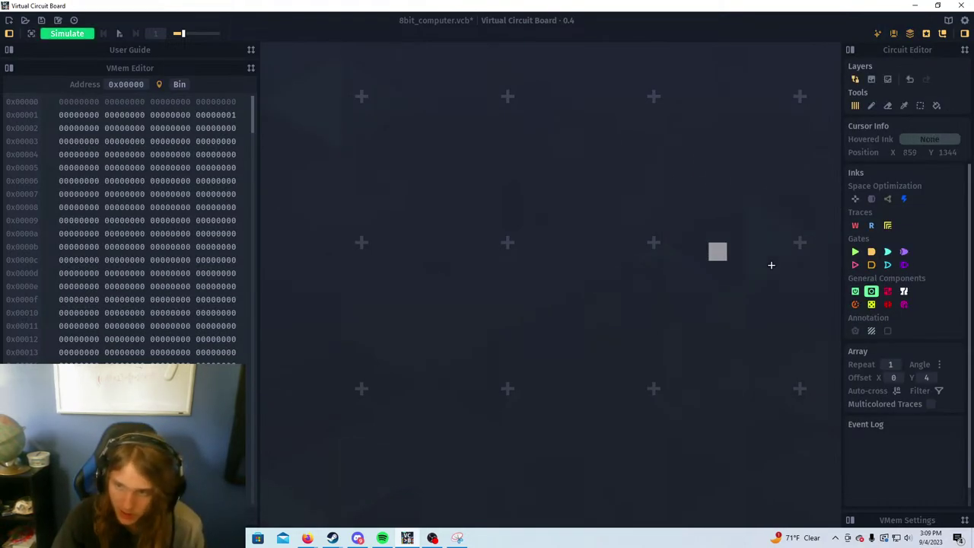
{"action": "left_click", "coordinate": [872, 291]}
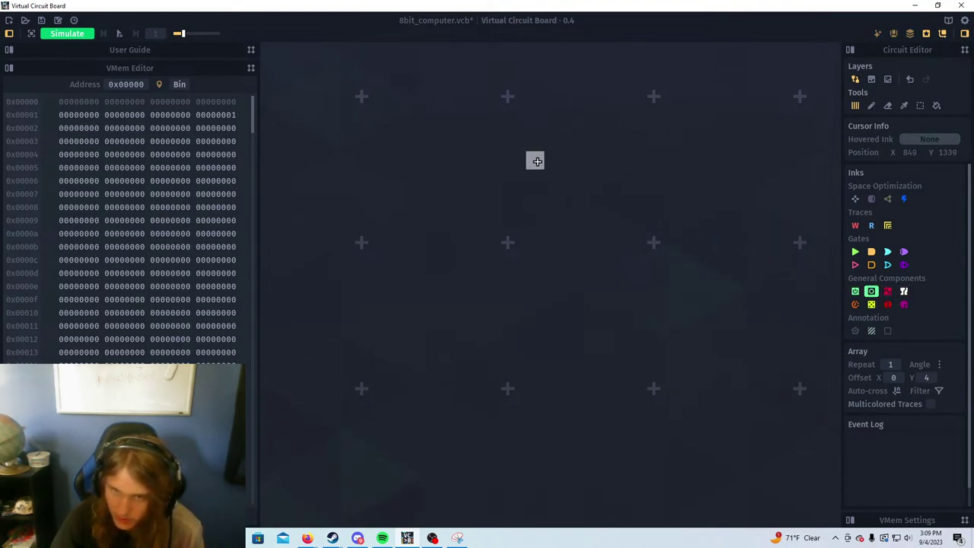
{"action": "mouse_move", "coordinate": [545, 154]}
{"action": "left_mouse_down"}
{"action": "mouse_move", "coordinate": [545, 210]}
{"action": "mouse_move", "coordinate": [520, 160]}
{"action": "left_mouse_up"}
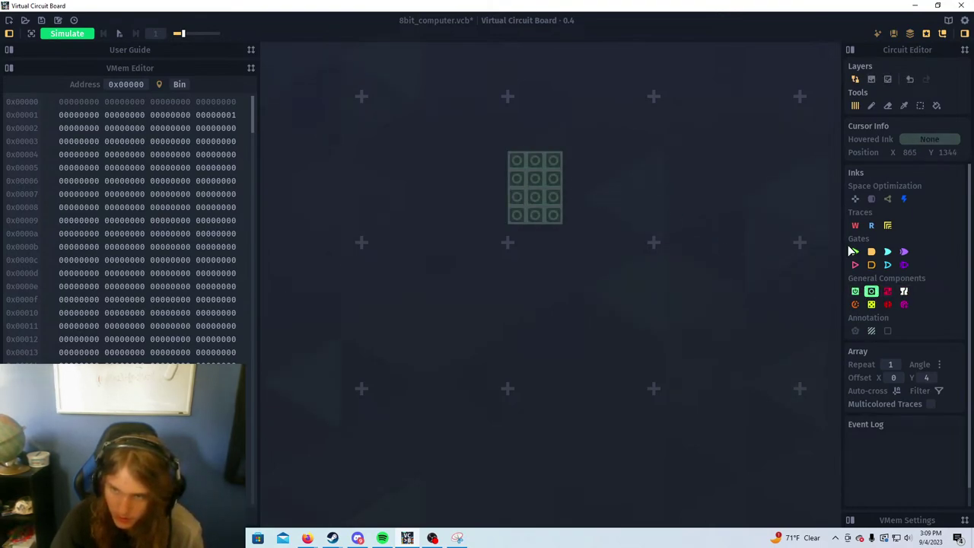
Place a Read trace beside the latch's upper right corner, a Write trace below the latch's middle and a Read trace beneath it
{"action": "left_click", "coordinate": [871, 227]}
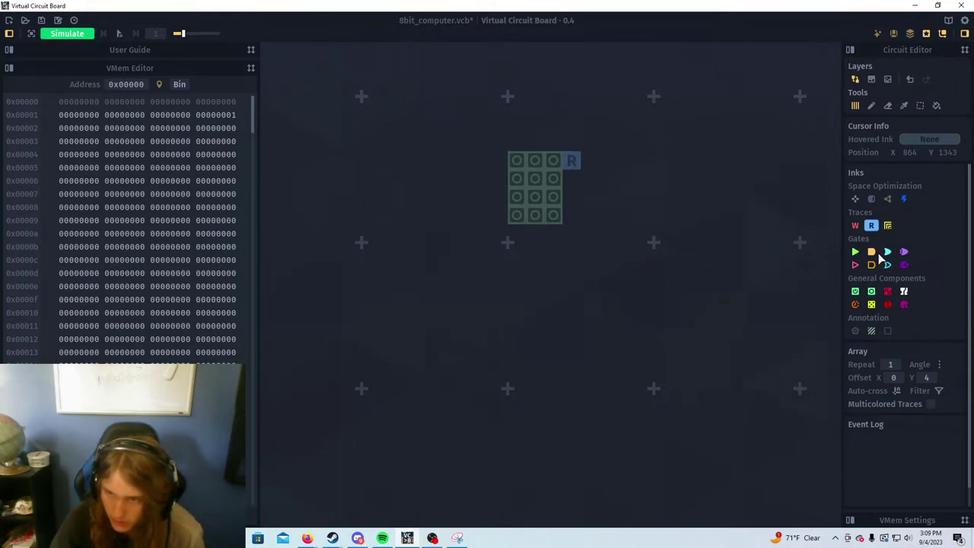
{"action": "left_click", "coordinate": [856, 227]}
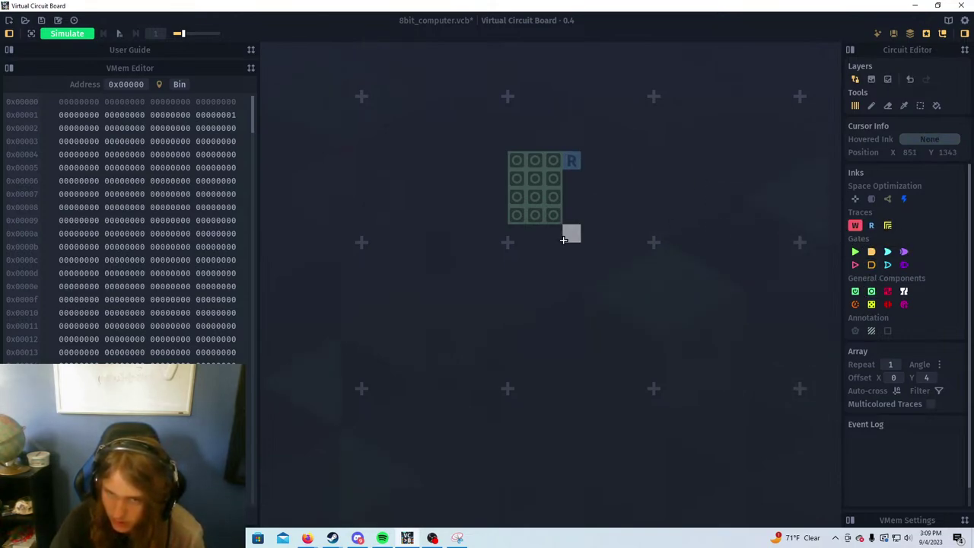
{"action": "left_click", "coordinate": [536, 238]}
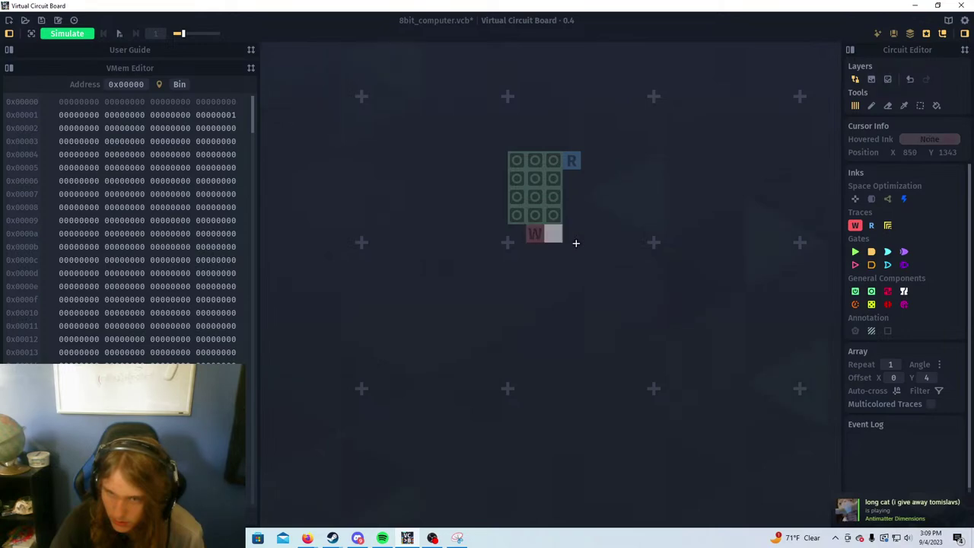
{"action": "left_click", "coordinate": [872, 225]}
{"action": "left_click", "coordinate": [535, 252]}
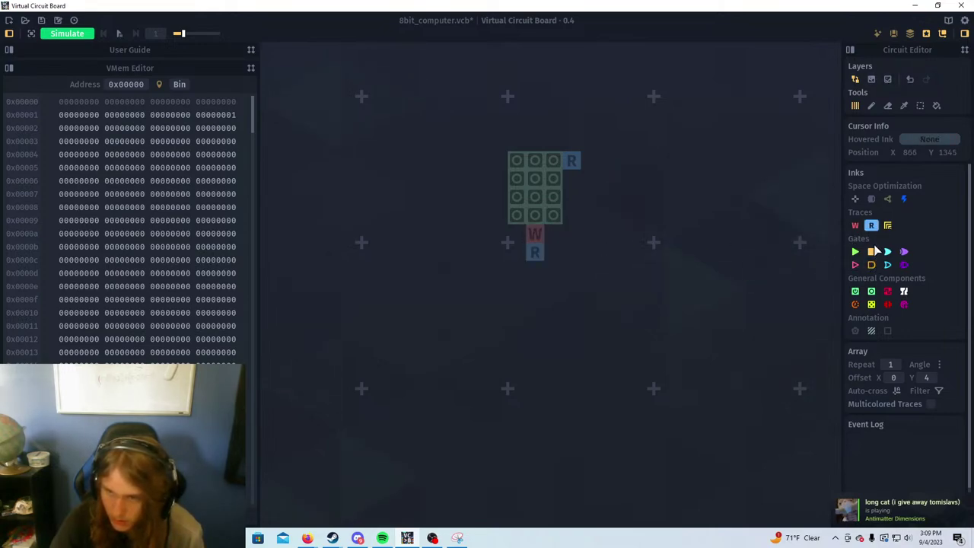
Draw a five-cell-wide AND gate under the lower Read trace, with a Read trace at its right end and a Write trace at its left
{"action": "left_click", "coordinate": [871, 251]}
{"action": "left_click_drag", "start_coordinate": [499, 270], "coordinate": [571, 269]}
{"action": "left_click", "coordinate": [855, 225]}
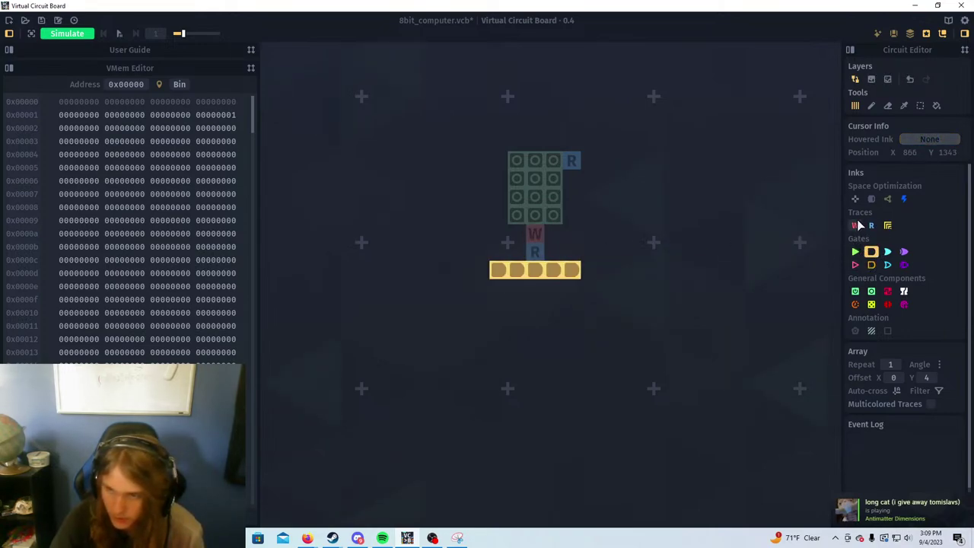
{"action": "left_click", "coordinate": [590, 270]}
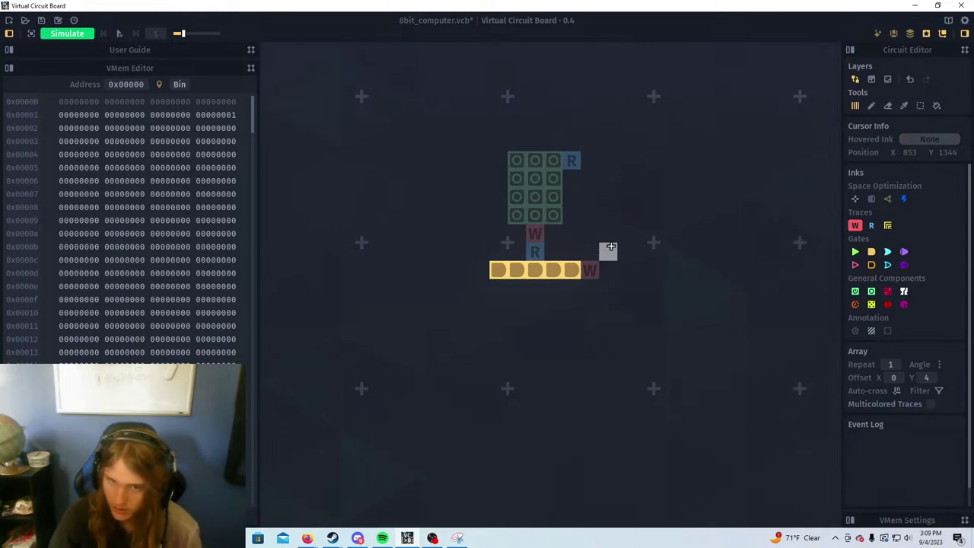
{"action": "left_click", "coordinate": [872, 225]}
{"action": "left_click", "coordinate": [590, 269]}
{"action": "left_click", "coordinate": [855, 225]}
{"action": "left_click", "coordinate": [481, 270]}
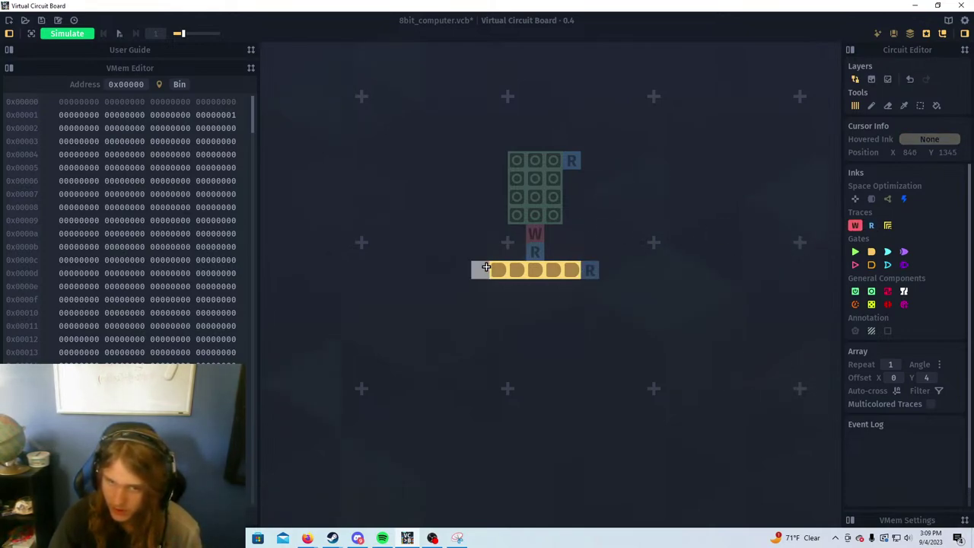
{"action": "scroll", "coordinate": [553, 215], "scroll_direction": "up", "scroll_amount": 2}
{"action": "scroll", "coordinate": [609, 315], "scroll_direction": "up", "scroll_amount": 1}
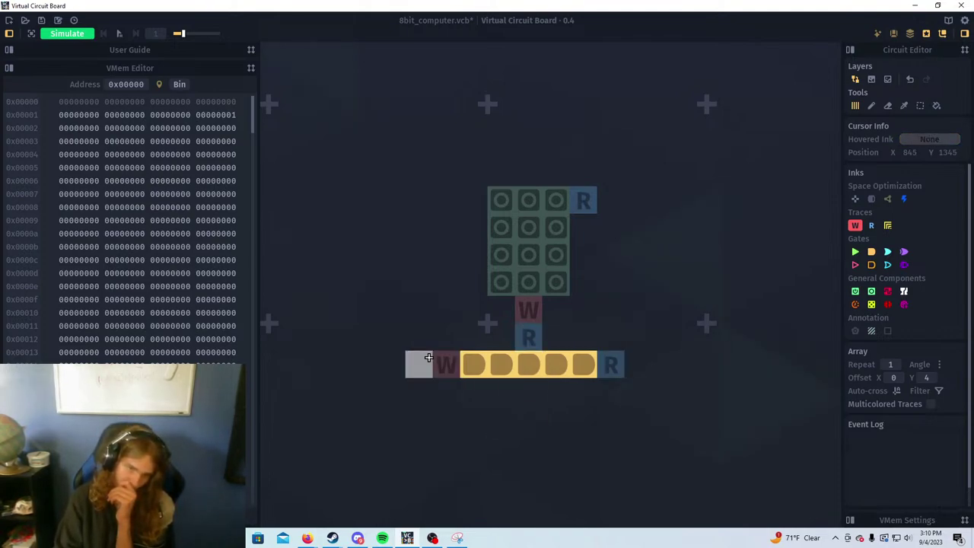
Connect the Read traces of the latch and the AND gate with a green trace, and branch it three cells outward to the right
{"action": "left_click", "coordinate": [888, 225]}
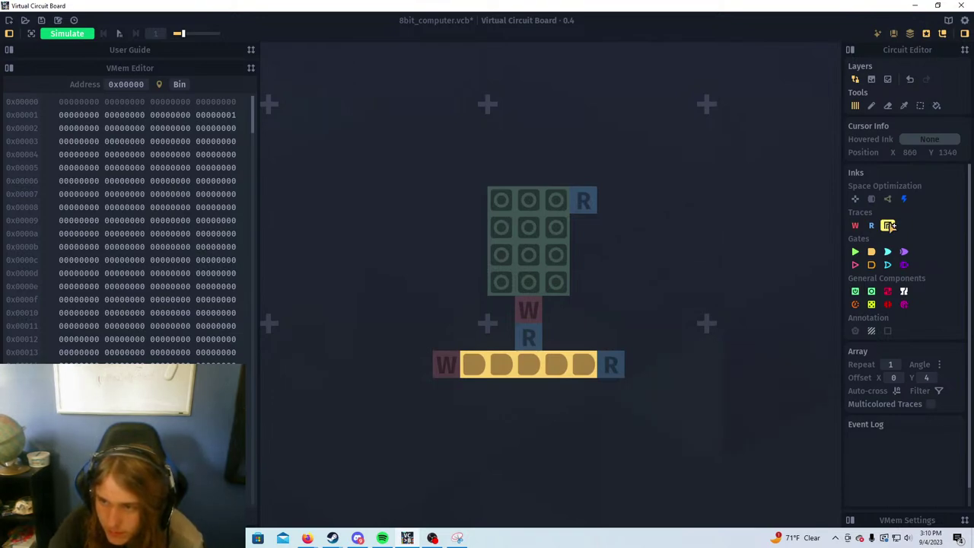
{"action": "left_click", "coordinate": [890, 227]}
{"action": "left_click", "coordinate": [864, 194]}
{"action": "mouse_move", "coordinate": [609, 200]}
{"action": "left_mouse_down"}
{"action": "mouse_move", "coordinate": [636, 267]}
{"action": "mouse_move", "coordinate": [642, 357]}
{"action": "left_mouse_up"}
{"action": "left_click_drag", "start_coordinate": [667, 282], "coordinate": [720, 280]}
{"action": "left_click_drag", "start_coordinate": [505, 300], "coordinate": [637, 293]}
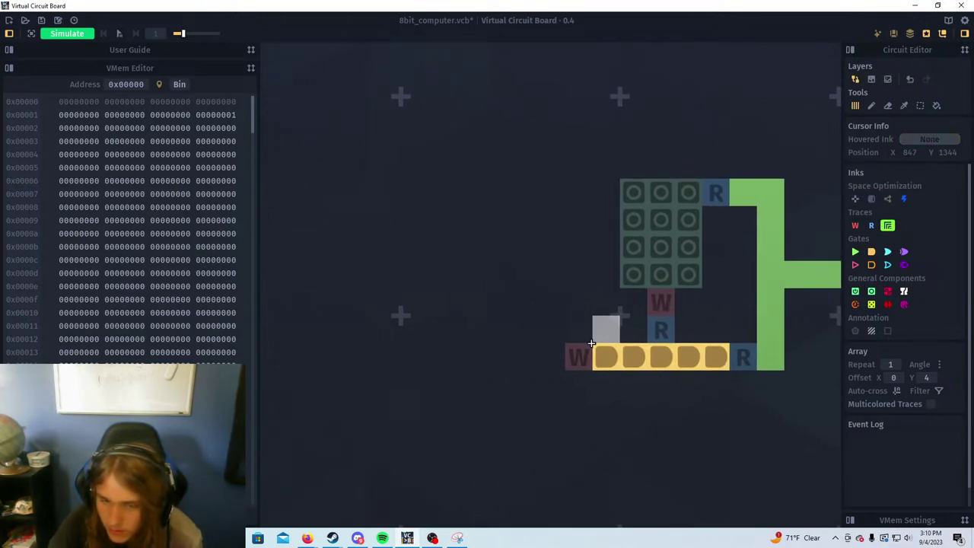
Add one green trace cell outside the AND gate's Write trace and erase the extra cells drawn above it
{"action": "left_click", "coordinate": [551, 357]}
{"action": "scroll", "coordinate": [629, 324], "scroll_direction": "down", "scroll_amount": 1}
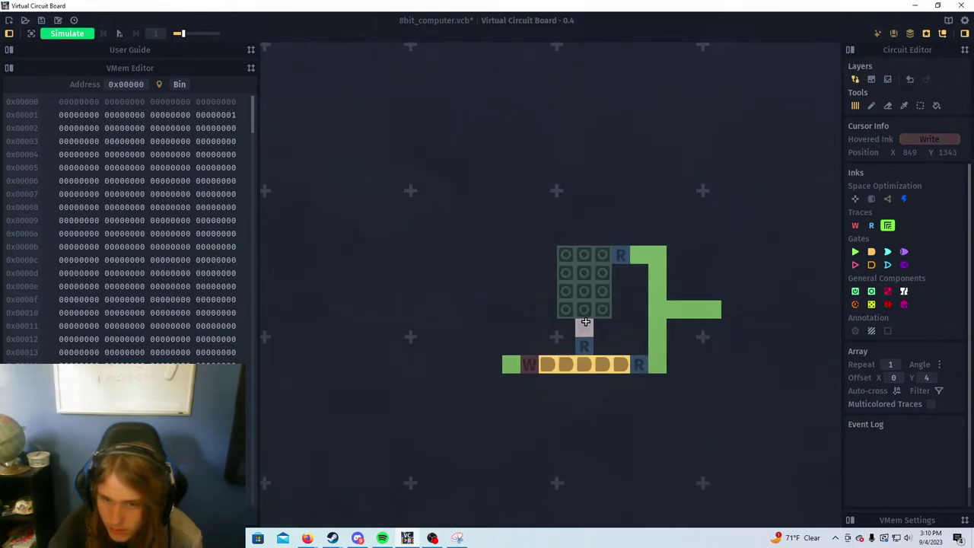
{"action": "scroll", "coordinate": [597, 312], "scroll_direction": "up", "scroll_amount": 1}
{"action": "left_click_drag", "start_coordinate": [465, 367], "coordinate": [468, 338]}
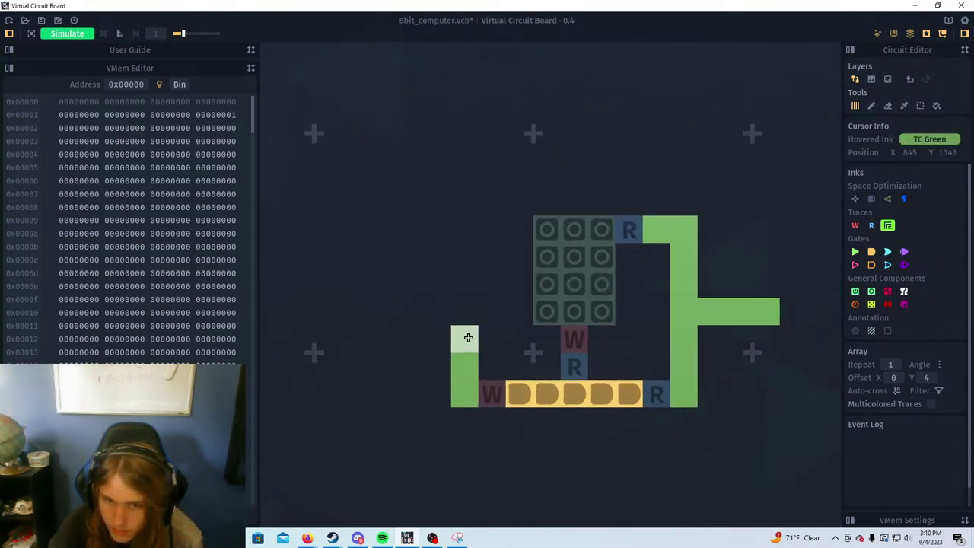
{"action": "right_click", "coordinate": [469, 338]}
{"action": "right_click", "coordinate": [466, 363]}
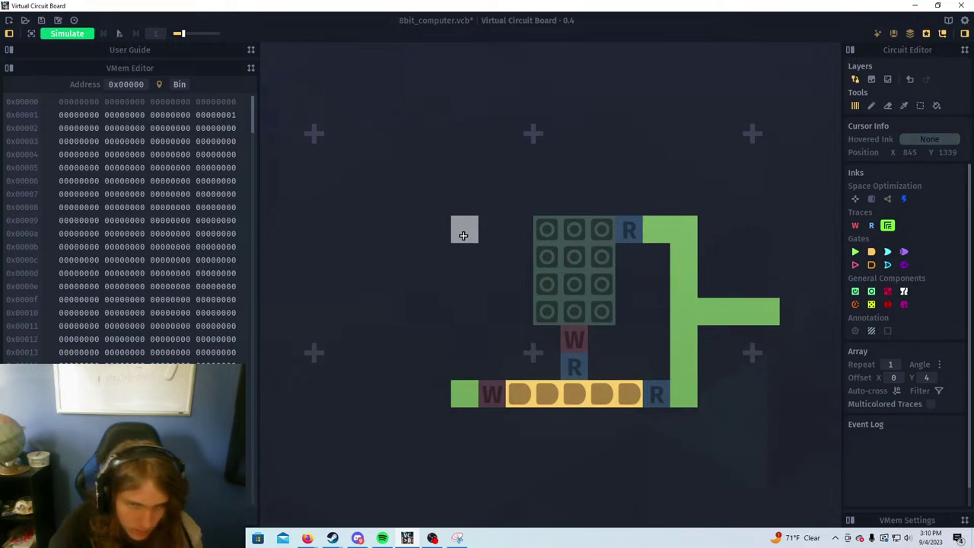
Copy the 9 by 7 cell latch unit without its output branch and paste a second unit joined to its left side
{"action": "key", "text": "s"}
{"action": "left_click_drag", "start_coordinate": [463, 221], "coordinate": [682, 396]}
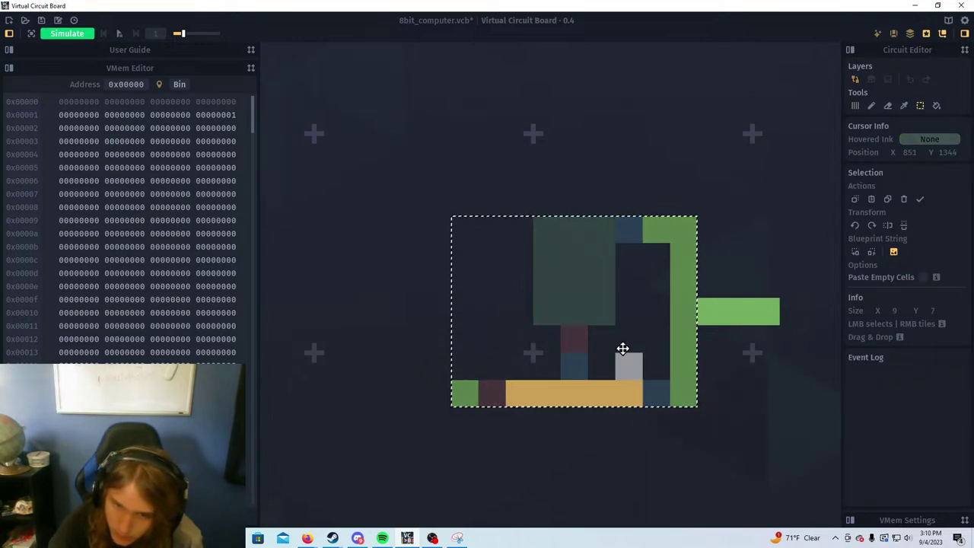
{"action": "key", "text": "ctrl+c"}
{"action": "left_click_drag", "start_coordinate": [624, 321], "coordinate": [520, 332]}
{"action": "left_click", "coordinate": [492, 298]}
{"action": "key", "text": "ctrl+v"}
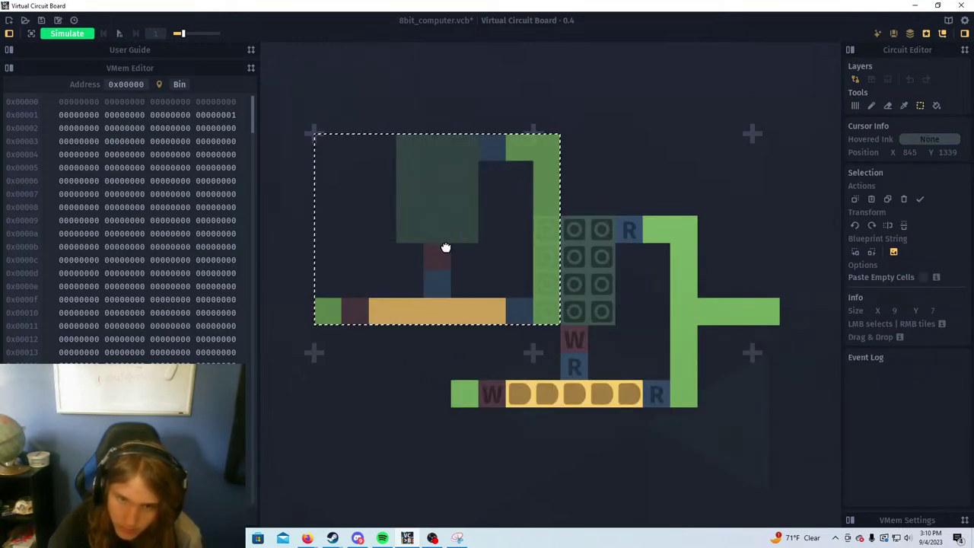
{"action": "left_click_drag", "start_coordinate": [446, 247], "coordinate": [393, 315]}
Paste the third and fourth latch units end to end on the left of the row
{"action": "scroll", "coordinate": [447, 268], "scroll_direction": "down", "scroll_amount": 3}
{"action": "left_click_drag", "start_coordinate": [450, 268], "coordinate": [538, 301]}
{"action": "key", "text": "ctrl+v"}
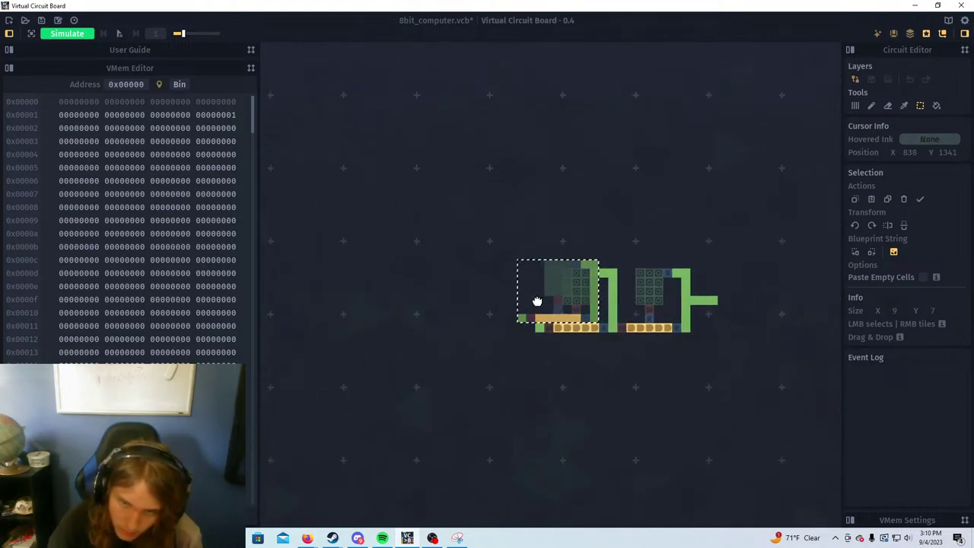
{"action": "left_click", "coordinate": [496, 304]}
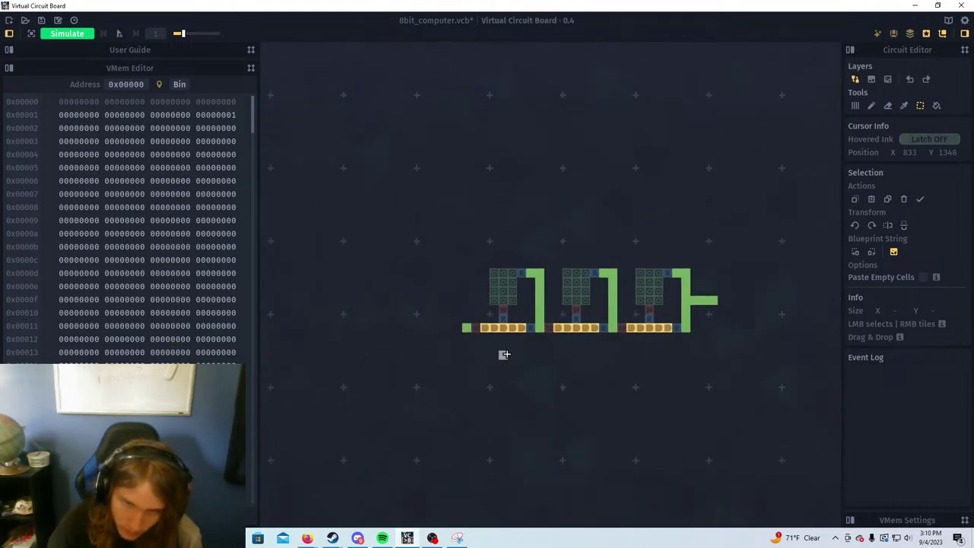
{"action": "key", "text": "ctrl+v"}
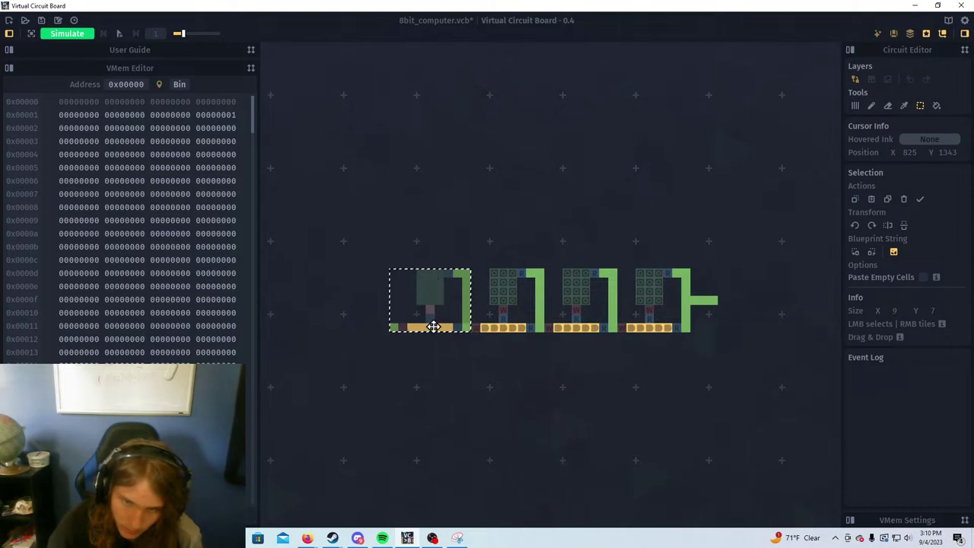
{"action": "left_click_drag", "start_coordinate": [448, 356], "coordinate": [534, 378]}
{"action": "left_click", "coordinate": [531, 374]}
Extend the row leftward with pasted copies as the fifth and sixth latch units
{"action": "key", "text": "ctrl+v"}
{"action": "left_click_drag", "start_coordinate": [520, 330], "coordinate": [450, 300]}
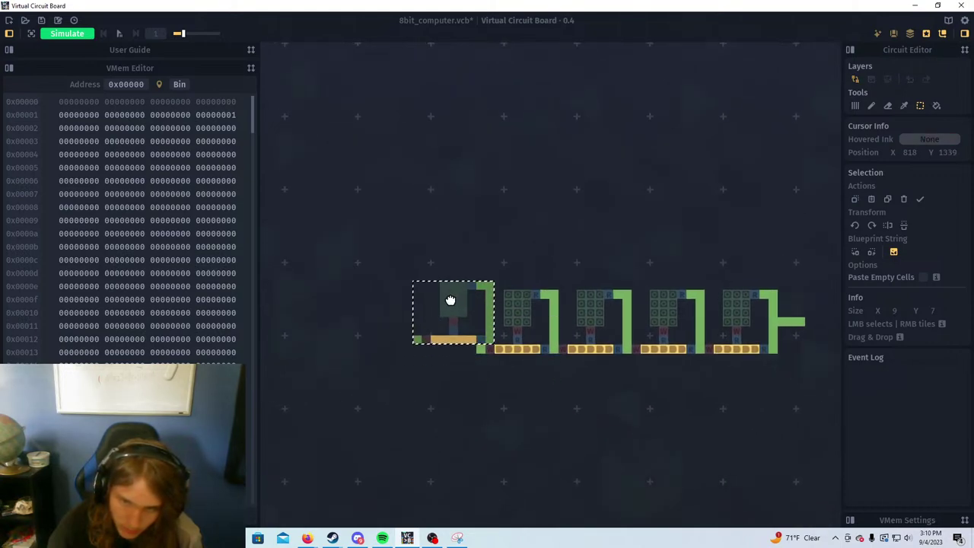
{"action": "left_click", "coordinate": [450, 316]}
{"action": "key", "text": "ctrl+v"}
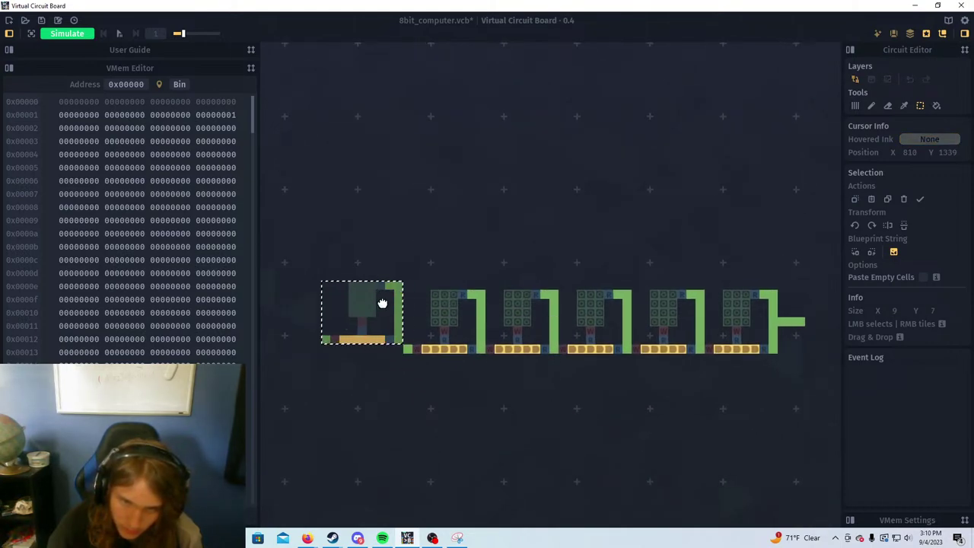
{"action": "left_click", "coordinate": [391, 300]}
Paste the seventh and eighth latch units onto the left end to complete the eight-bit row
{"action": "scroll", "coordinate": [556, 384], "scroll_direction": "down", "scroll_amount": 3}
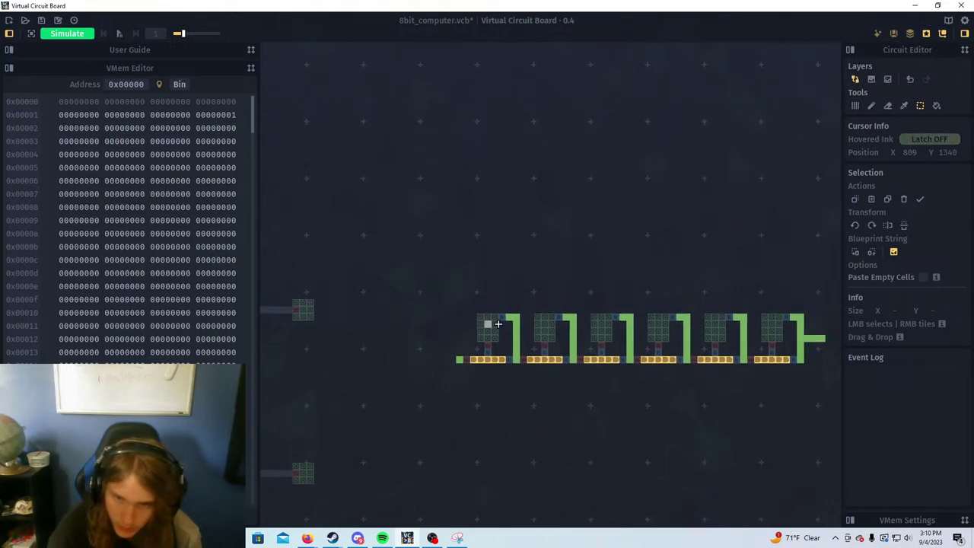
{"action": "left_click_drag", "start_coordinate": [498, 354], "coordinate": [662, 357]}
{"action": "key", "text": "ctrl+v"}
{"action": "left_click", "coordinate": [594, 342]}
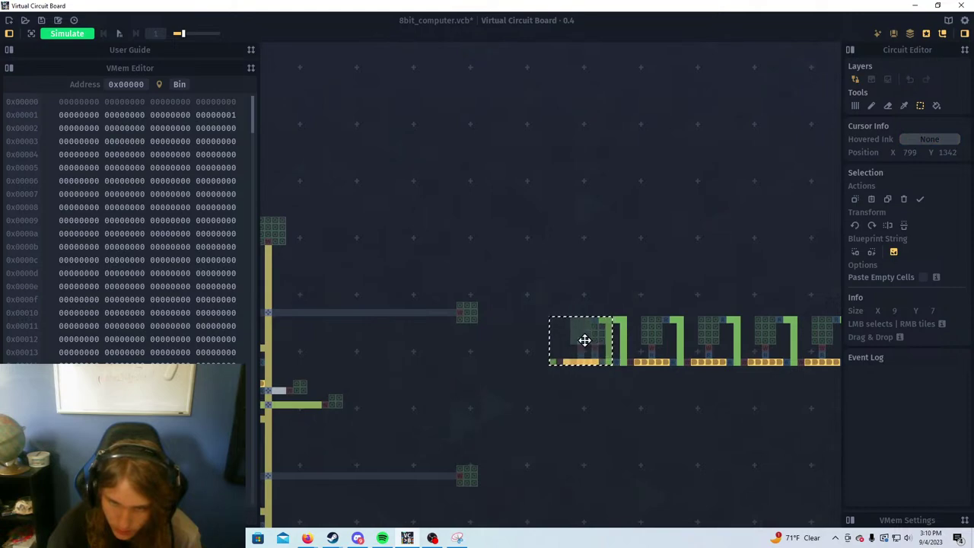
{"action": "left_click_drag", "start_coordinate": [560, 350], "coordinate": [560, 340]}
{"action": "scroll", "coordinate": [564, 345], "scroll_direction": "down", "scroll_amount": 1}
{"action": "left_click", "coordinate": [589, 298]}
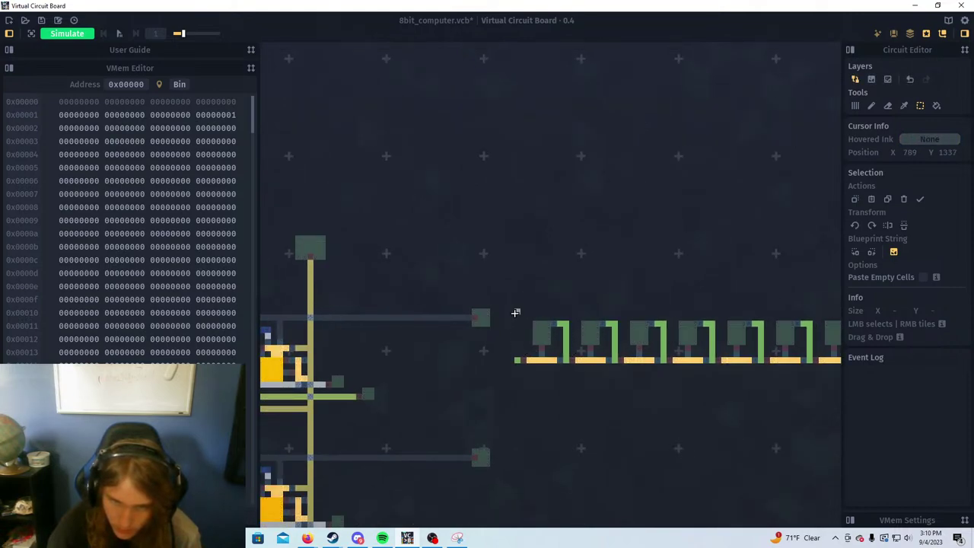
Select the entire row of eight latch units and move it about 8 cells up and 8 cells to the right
{"action": "left_click_drag", "start_coordinate": [512, 312], "coordinate": [667, 413]}
{"action": "left_click_drag", "start_coordinate": [788, 381], "coordinate": [800, 385]}
{"action": "left_click_drag", "start_coordinate": [761, 391], "coordinate": [629, 379]}
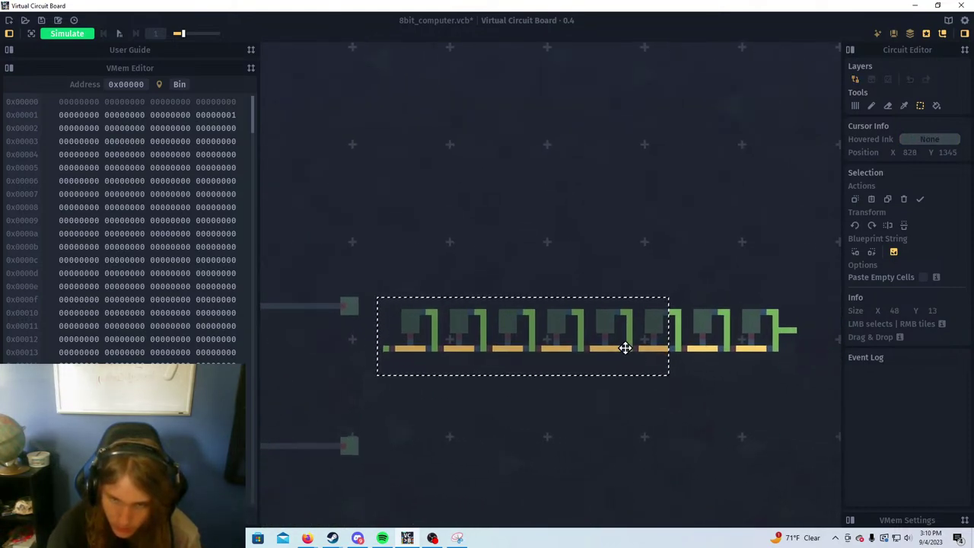
{"action": "scroll", "coordinate": [627, 346], "scroll_direction": "down", "scroll_amount": 1}
{"action": "left_click", "coordinate": [457, 276]}
{"action": "left_click_drag", "start_coordinate": [420, 302], "coordinate": [790, 381]}
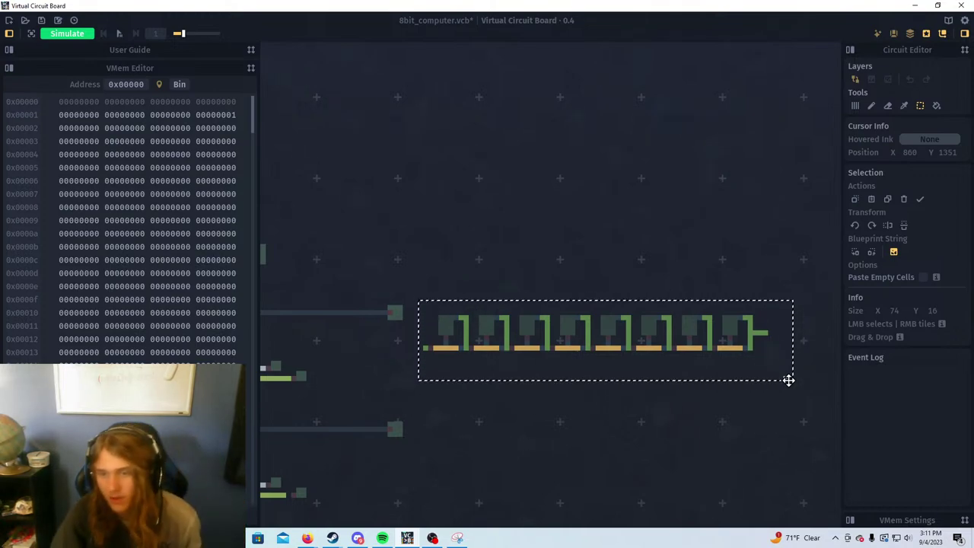
{"action": "left_click_drag", "start_coordinate": [661, 358], "coordinate": [701, 318]}
{"action": "left_click", "coordinate": [715, 461]}
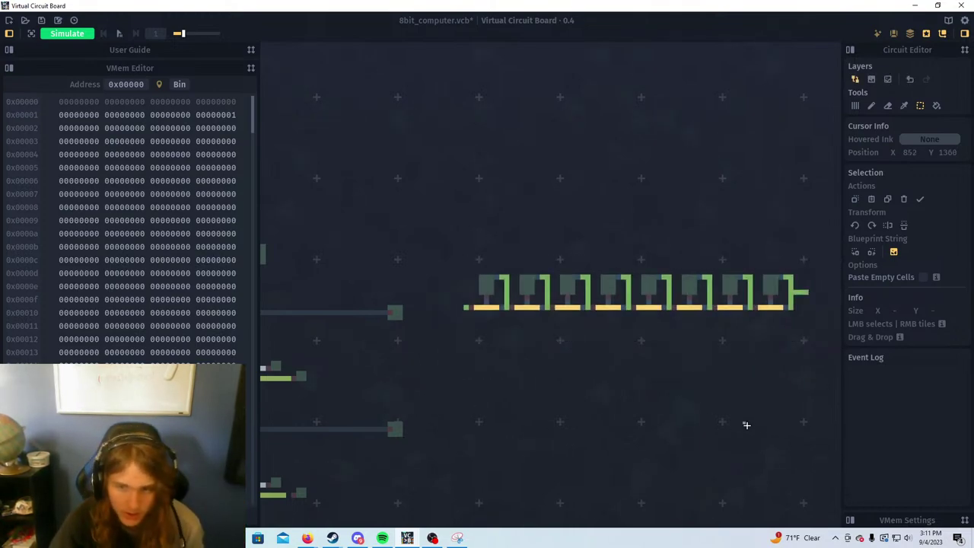
Examine the new eight-unit latch row and its placement relative to the Mem, ADR, PC, IR, A and B registers and arithmetic circuits
{"action": "scroll", "coordinate": [745, 419], "scroll_direction": "down", "scroll_amount": 2}
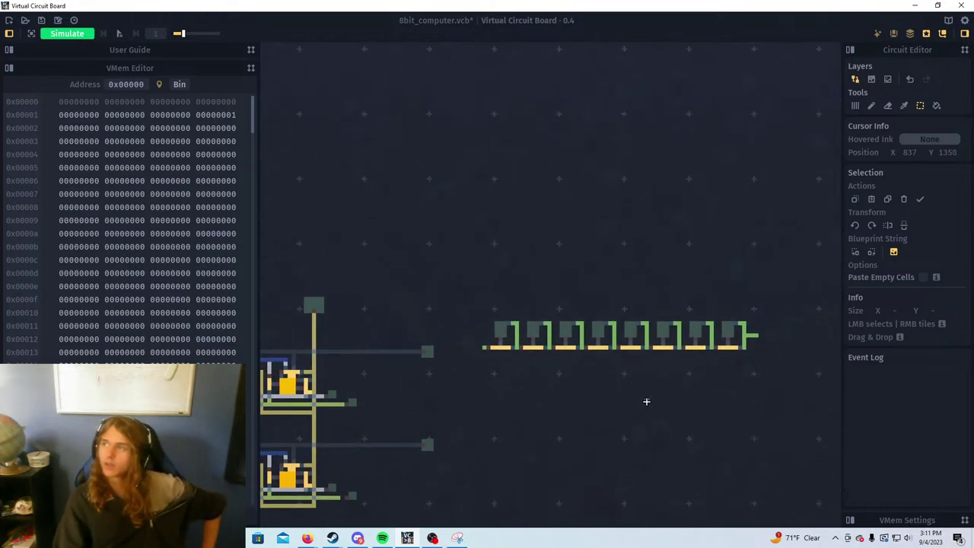
{"action": "scroll", "coordinate": [654, 370], "scroll_direction": "up", "scroll_amount": 3}
{"action": "left_click_drag", "start_coordinate": [635, 245], "coordinate": [604, 368]}
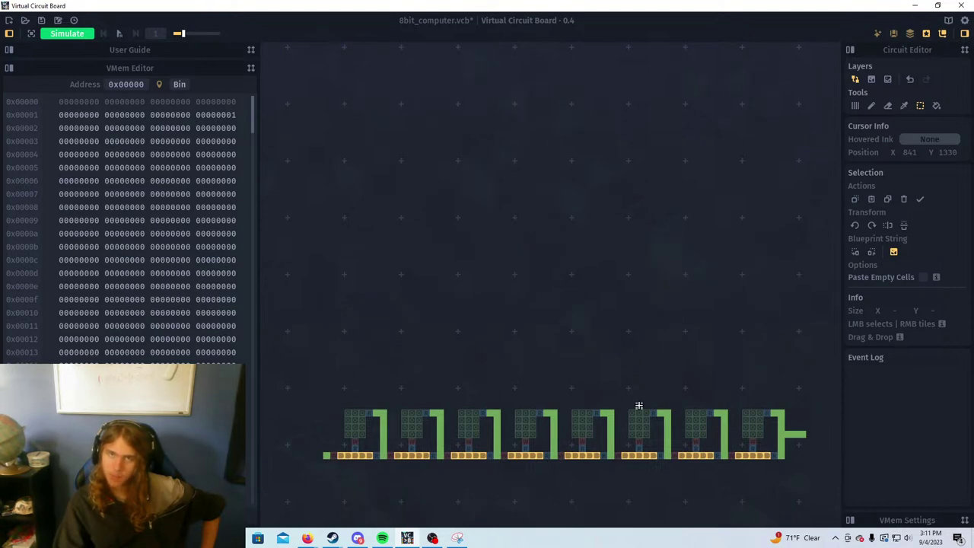
{"action": "scroll", "coordinate": [639, 406], "scroll_direction": "up", "scroll_amount": 4}
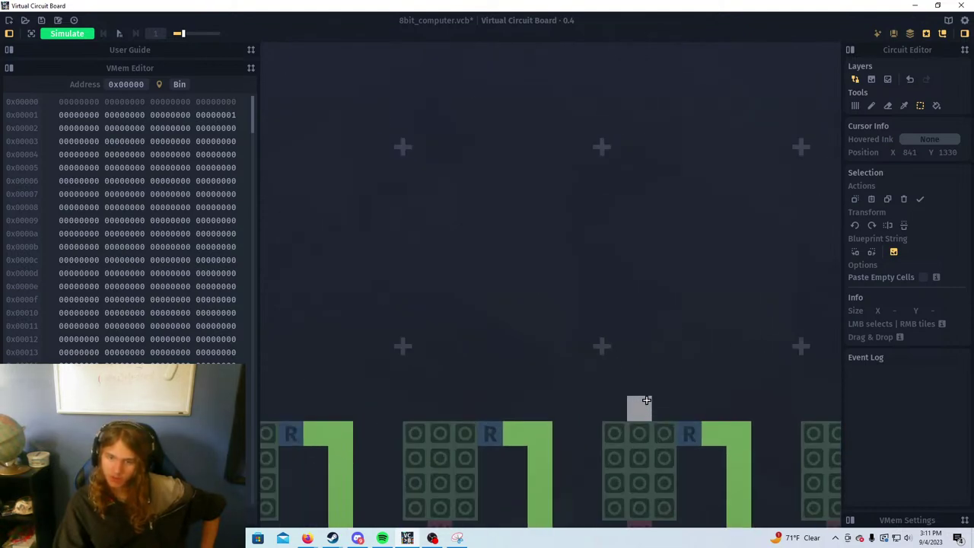
{"action": "scroll", "coordinate": [611, 407], "scroll_direction": "down", "scroll_amount": 3}
{"action": "scroll", "coordinate": [620, 410], "scroll_direction": "down", "scroll_amount": 3}
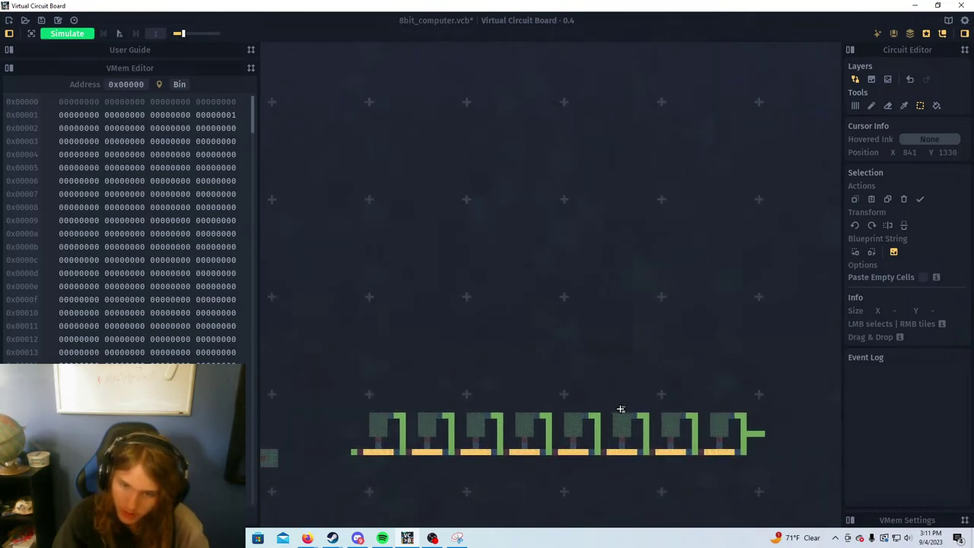
{"action": "scroll", "coordinate": [620, 410], "scroll_direction": "up", "scroll_amount": 1}
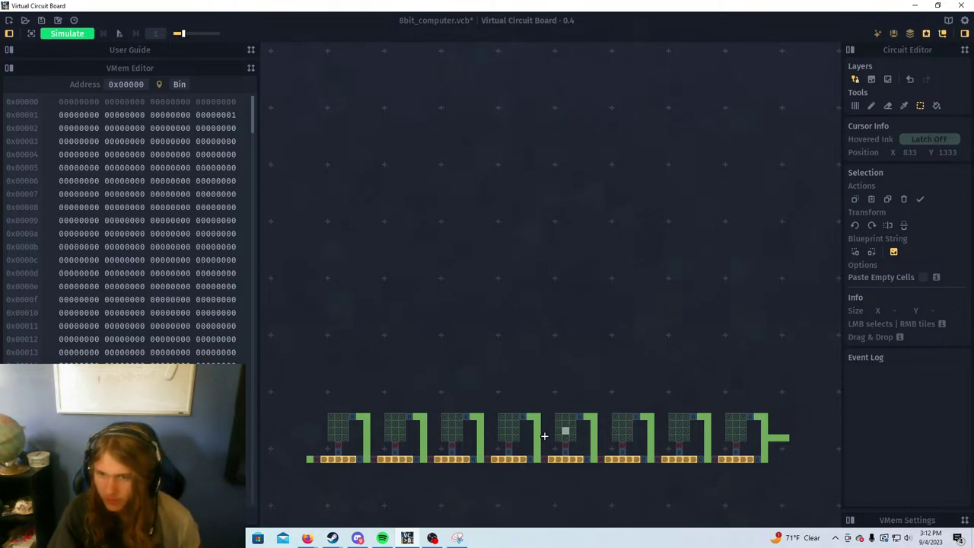
{"action": "scroll", "coordinate": [544, 436], "scroll_direction": "down", "scroll_amount": 5}
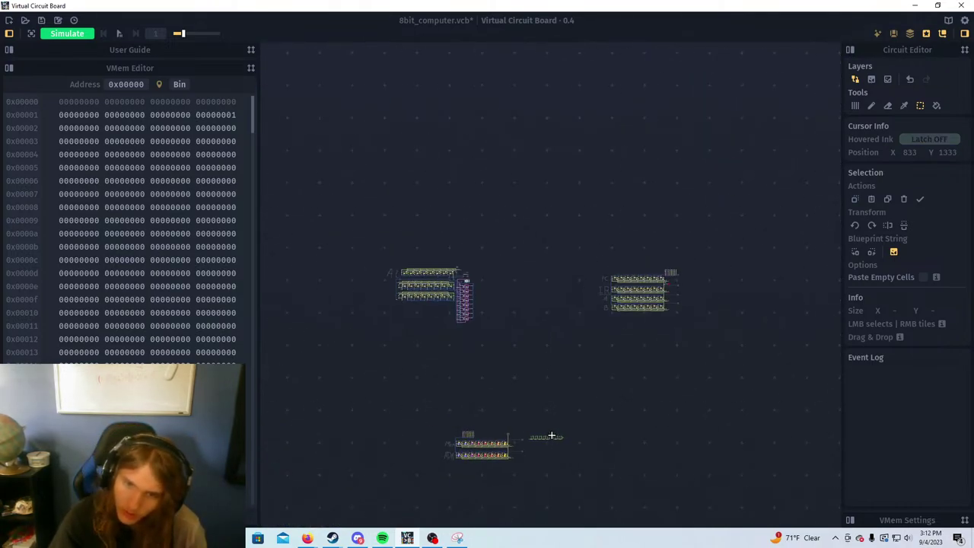
{"action": "scroll", "coordinate": [577, 407], "scroll_direction": "up", "scroll_amount": 5}
{"action": "scroll", "coordinate": [587, 376], "scroll_direction": "down", "scroll_amount": 1}
{"action": "left_click_drag", "start_coordinate": [640, 270], "coordinate": [574, 481]}
{"action": "scroll", "coordinate": [623, 371], "scroll_direction": "down", "scroll_amount": 1}
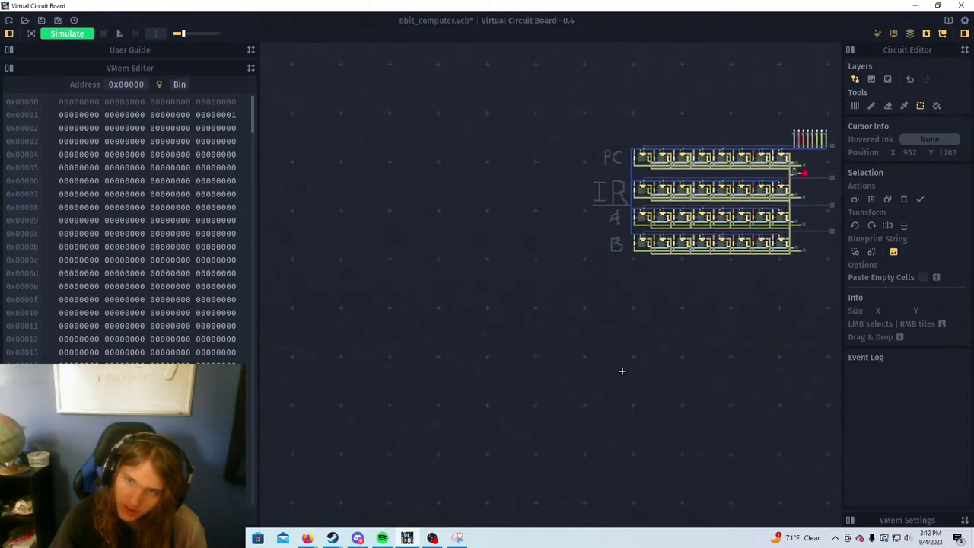
{"action": "left_click_drag", "start_coordinate": [446, 338], "coordinate": [542, 274]}
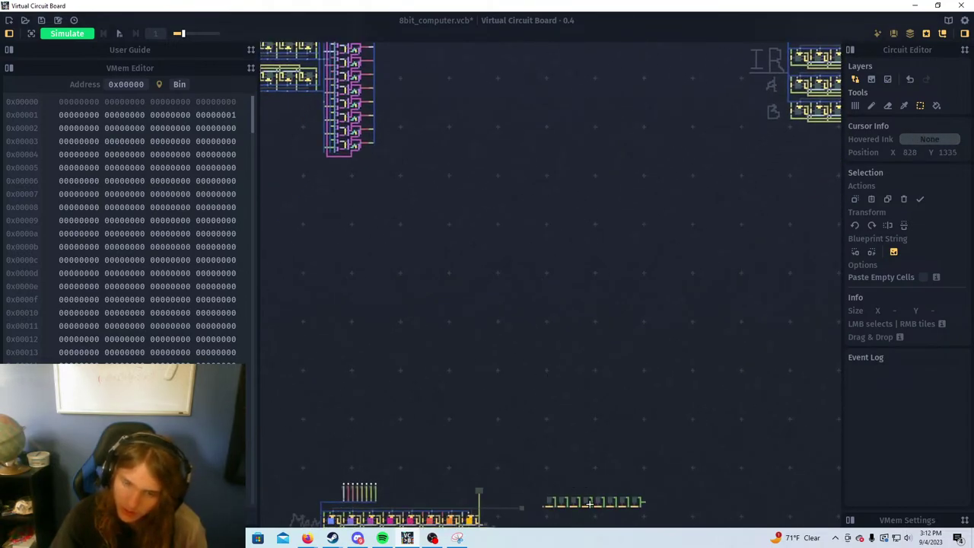
{"action": "scroll", "coordinate": [579, 492], "scroll_direction": "up", "scroll_amount": 5}
{"action": "left_click_drag", "start_coordinate": [610, 513], "coordinate": [622, 387]}
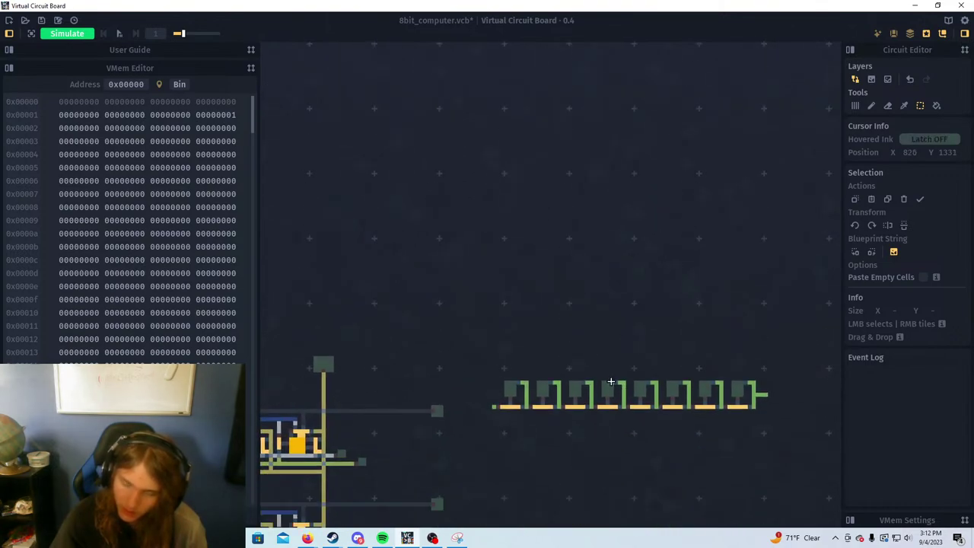
Compare the PC, IR, A and B registers with the Mem and ADR registers around the latch row
{"action": "scroll", "coordinate": [611, 383], "scroll_direction": "down", "scroll_amount": 5}
{"action": "left_click_drag", "start_coordinate": [635, 308], "coordinate": [574, 459]}
{"action": "left_click_drag", "start_coordinate": [610, 363], "coordinate": [572, 420]}
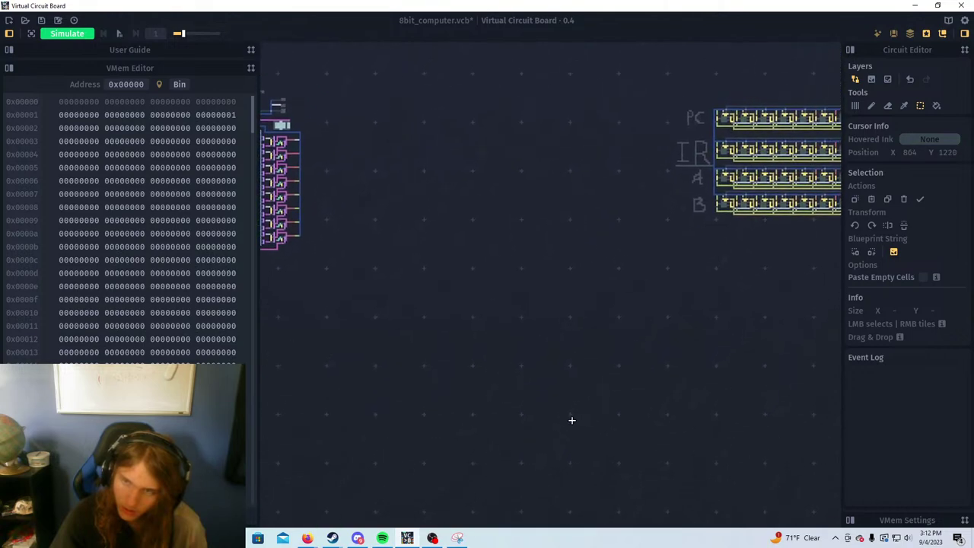
{"action": "left_click_drag", "start_coordinate": [610, 339], "coordinate": [516, 390]}
{"action": "scroll", "coordinate": [667, 219], "scroll_direction": "up", "scroll_amount": 2}
{"action": "left_click_drag", "start_coordinate": [665, 147], "coordinate": [429, 321]}
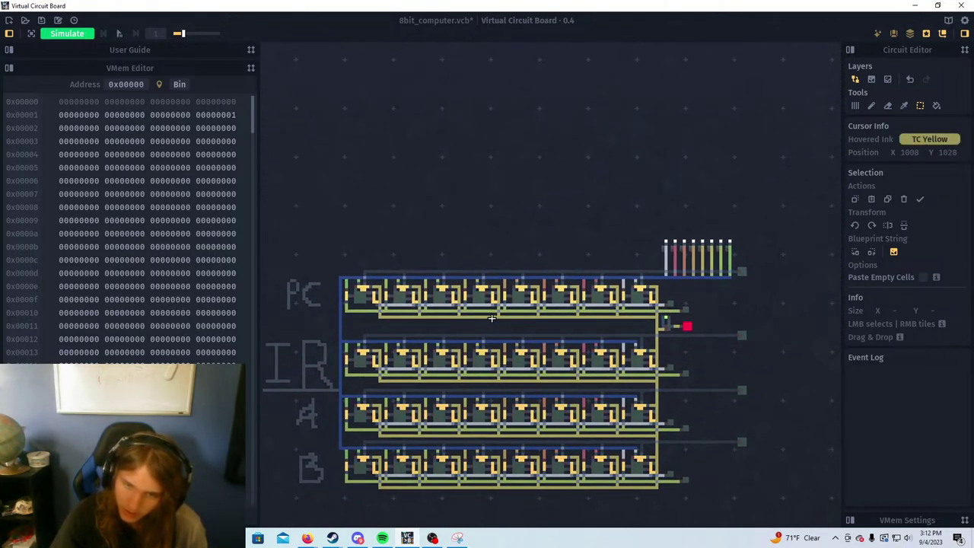
{"action": "scroll", "coordinate": [550, 375], "scroll_direction": "down", "scroll_amount": 2}
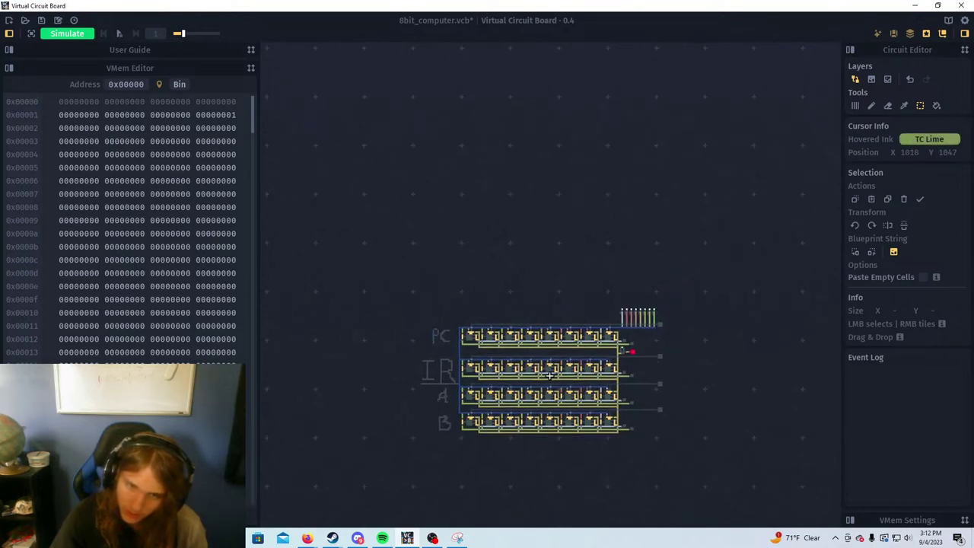
{"action": "scroll", "coordinate": [550, 376], "scroll_direction": "down", "scroll_amount": 3}
{"action": "left_click_drag", "start_coordinate": [500, 431], "coordinate": [525, 370]}
{"action": "scroll", "coordinate": [526, 372], "scroll_direction": "up", "scroll_amount": 4}
{"action": "scroll", "coordinate": [525, 396], "scroll_direction": "down", "scroll_amount": 2}
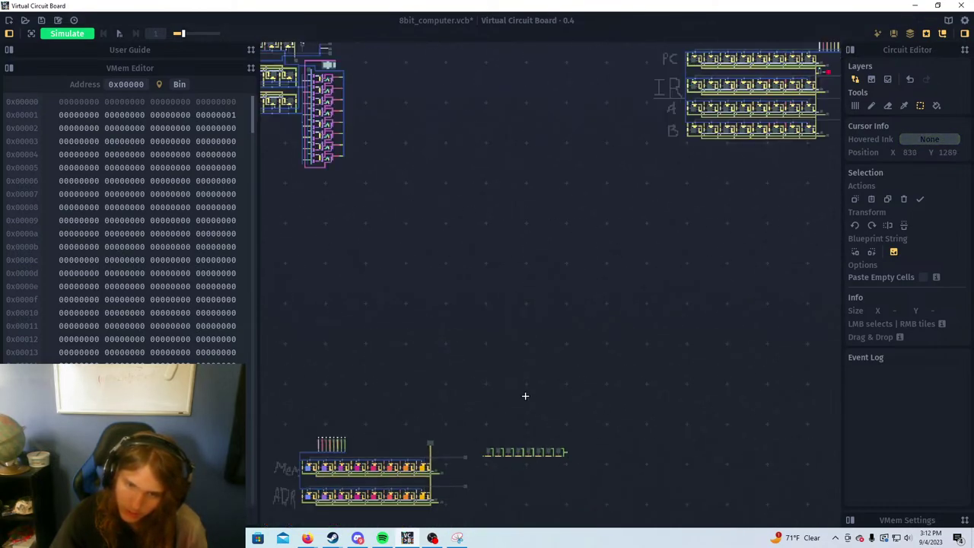
{"action": "scroll", "coordinate": [525, 395], "scroll_direction": "down", "scroll_amount": 3}
{"action": "scroll", "coordinate": [564, 363], "scroll_direction": "up", "scroll_amount": 2}
{"action": "left_click_drag", "start_coordinate": [397, 473], "coordinate": [444, 389]}
{"action": "scroll", "coordinate": [444, 389], "scroll_direction": "up", "scroll_amount": 1}
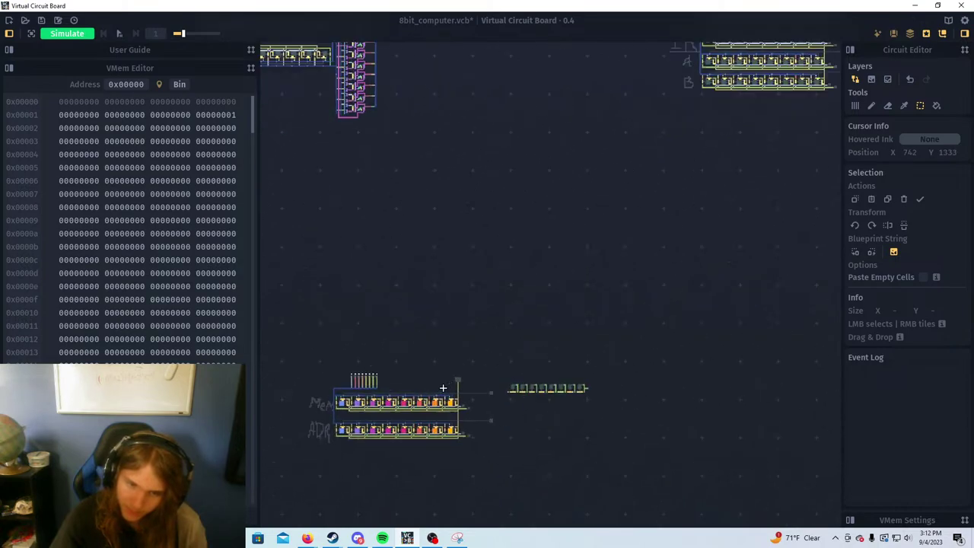
Copy the ADR register row with its traces, without the label, and place the copy directly below the eight-unit latch row
{"action": "left_click_drag", "start_coordinate": [393, 424], "coordinate": [491, 382]}
{"action": "scroll", "coordinate": [489, 381], "scroll_direction": "up", "scroll_amount": 1}
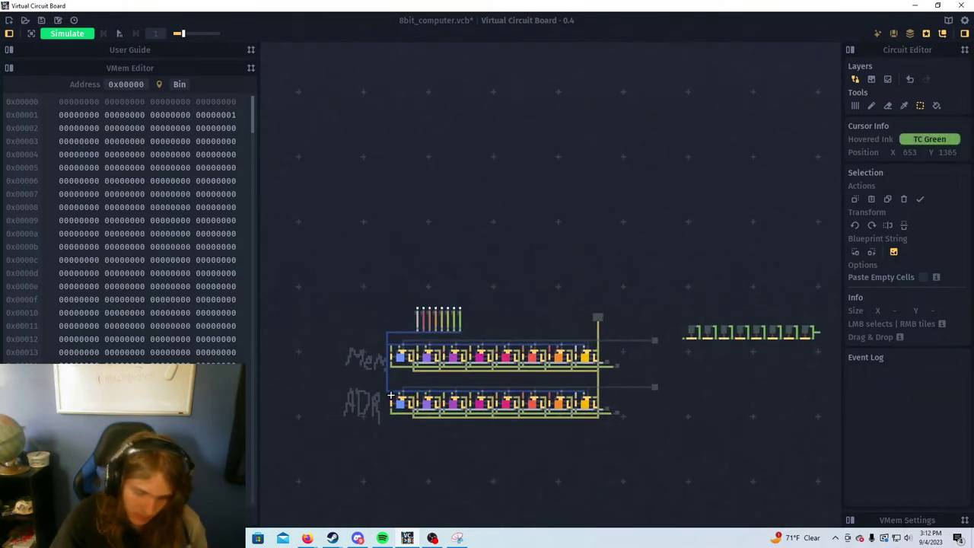
{"action": "left_click_drag", "start_coordinate": [385, 385], "coordinate": [669, 426]}
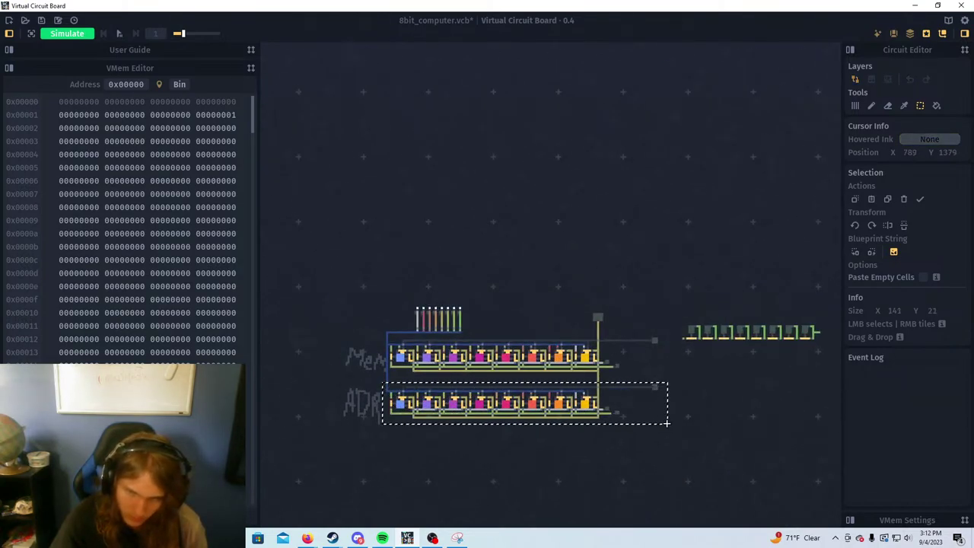
{"action": "scroll", "coordinate": [524, 430], "scroll_direction": "up", "scroll_amount": 2}
{"action": "key", "text": "ctrl+c"}
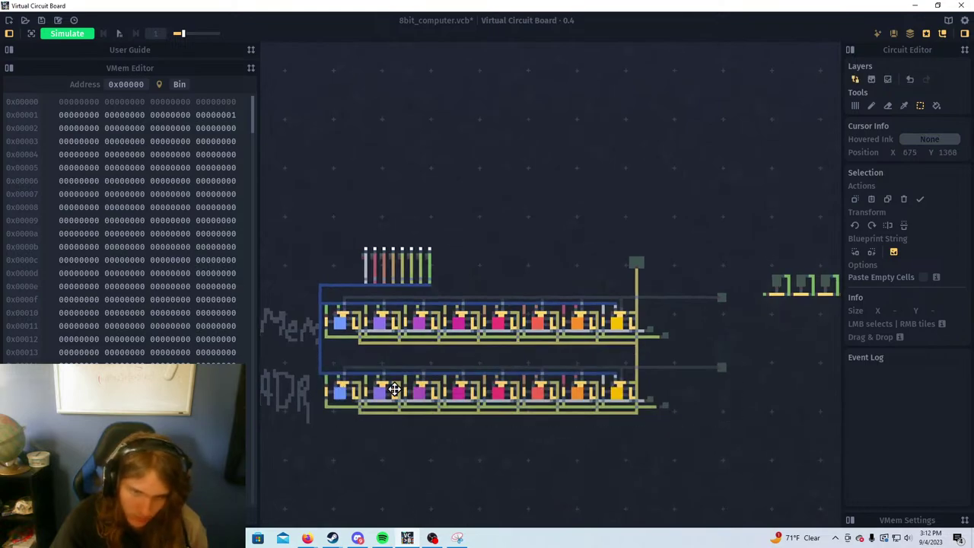
{"action": "key", "text": "ctrl+v"}
{"action": "left_click_drag", "start_coordinate": [735, 354], "coordinate": [418, 324]}
{"action": "left_click_drag", "start_coordinate": [417, 377], "coordinate": [591, 192]}
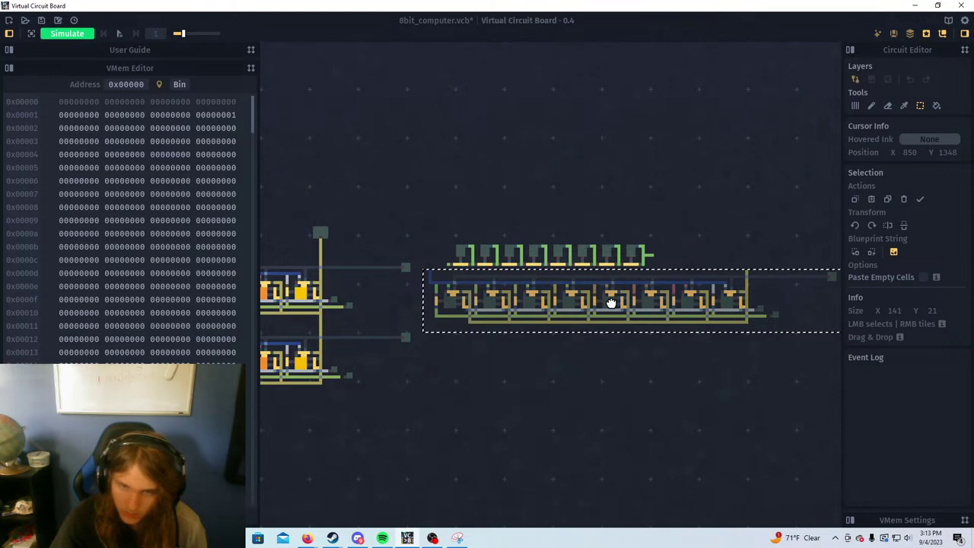
{"action": "left_click", "coordinate": [621, 303]}
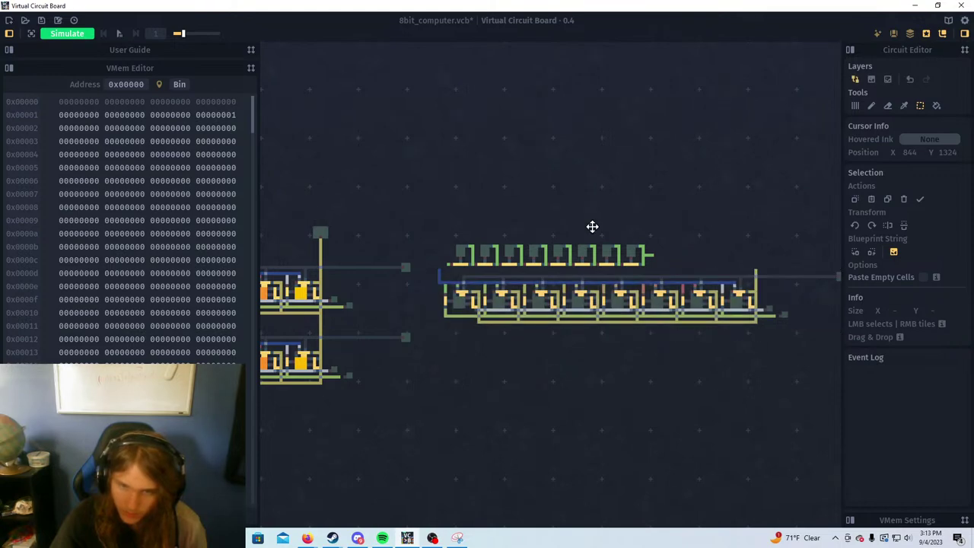
Select every latch unit except the first and move them 5 cells to the right to match the register spacing
{"action": "scroll", "coordinate": [521, 244], "scroll_direction": "up", "scroll_amount": 2}
{"action": "scroll", "coordinate": [448, 244], "scroll_direction": "up", "scroll_amount": 2}
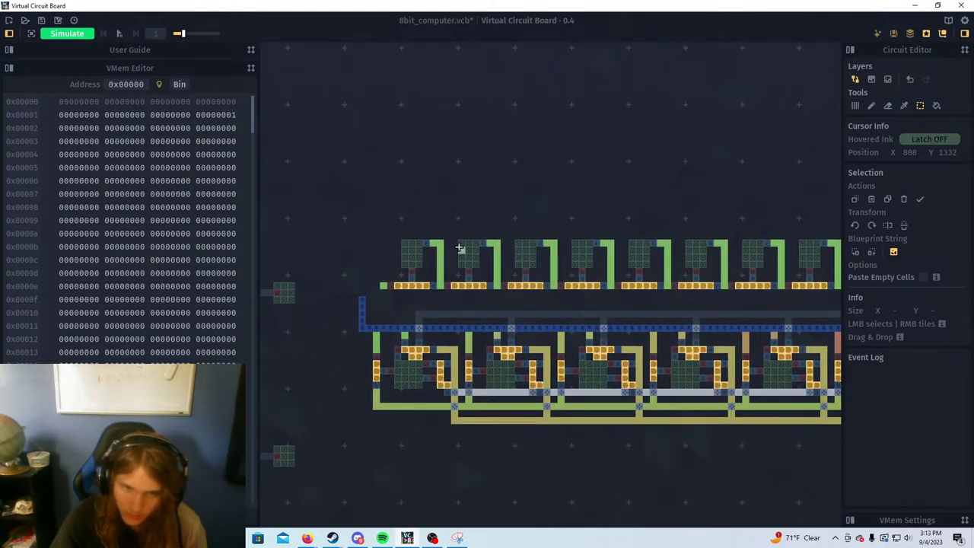
{"action": "left_click_drag", "start_coordinate": [455, 243], "coordinate": [805, 313]}
{"action": "scroll", "coordinate": [830, 292], "scroll_direction": "down", "scroll_amount": 1}
{"action": "scroll", "coordinate": [787, 274], "scroll_direction": "up", "scroll_amount": 1}
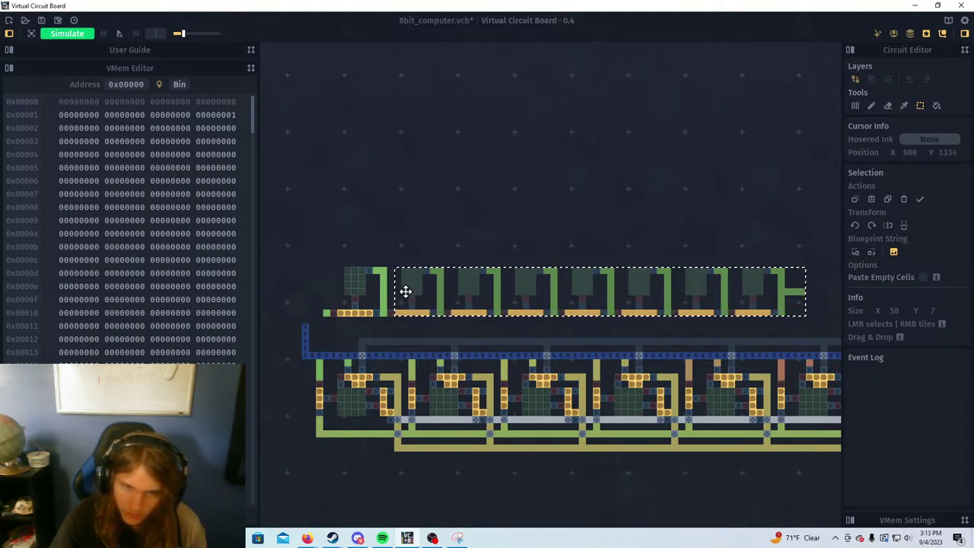
{"action": "left_click_drag", "start_coordinate": [418, 288], "coordinate": [454, 309]}
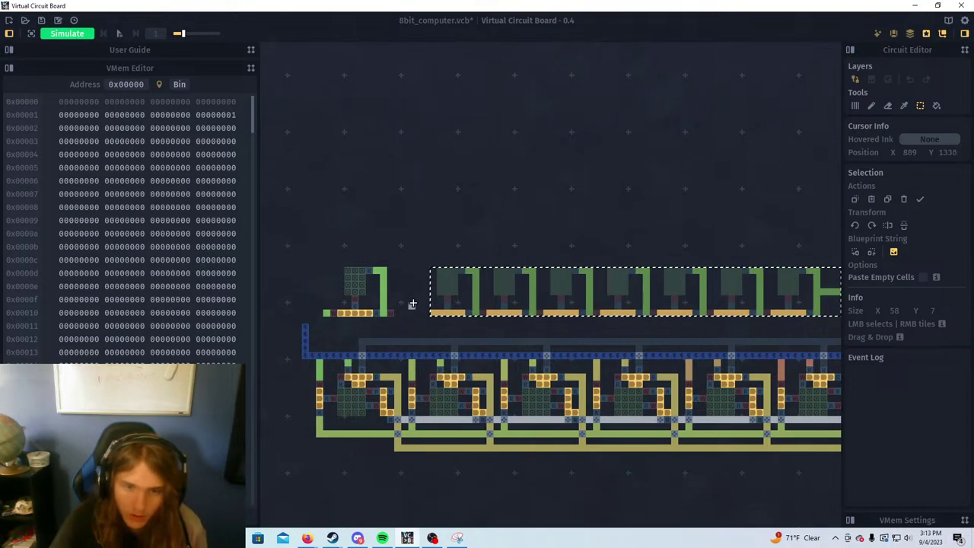
{"action": "left_click", "coordinate": [412, 304]}
Extend the second latch unit's AND gate leftward with And ink to the first unit's write trace
{"action": "scroll", "coordinate": [462, 313], "scroll_direction": "up", "scroll_amount": 5}
{"action": "scroll", "coordinate": [421, 317], "scroll_direction": "down", "scroll_amount": 4}
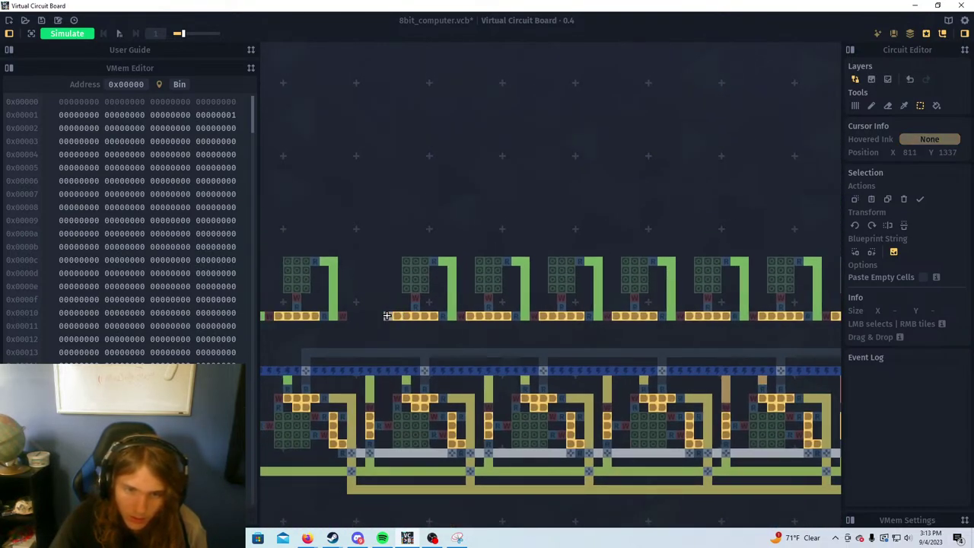
{"action": "key", "text": "1"}
{"action": "key", "text": "4"}
{"action": "left_click", "coordinate": [399, 316]}
{"action": "left_click_drag", "start_coordinate": [388, 317], "coordinate": [352, 317]}
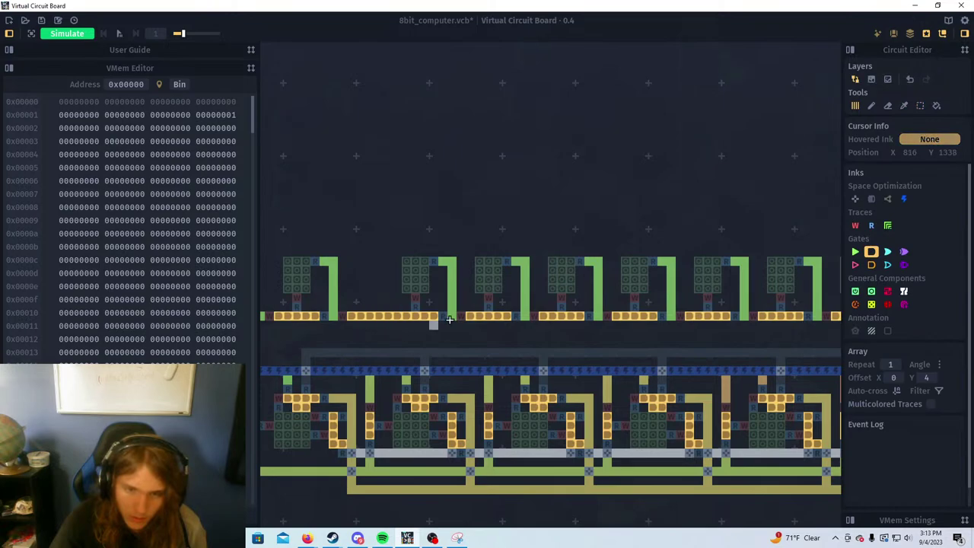
Select the third through eighth latch units and move them 4 cells to the right
{"action": "scroll", "coordinate": [450, 320], "scroll_direction": "down", "scroll_amount": 2}
{"action": "left_click_drag", "start_coordinate": [467, 306], "coordinate": [372, 313]}
{"action": "key", "text": "5"}
{"action": "left_click_drag", "start_coordinate": [372, 279], "coordinate": [723, 323]}
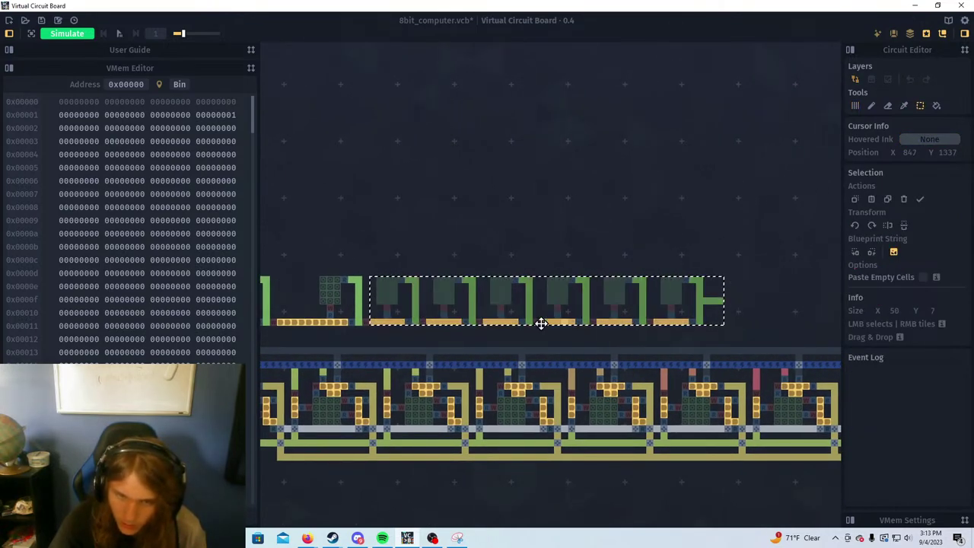
{"action": "left_click_drag", "start_coordinate": [421, 311], "coordinate": [453, 311]}
{"action": "scroll", "coordinate": [453, 305], "scroll_direction": "up", "scroll_amount": 5}
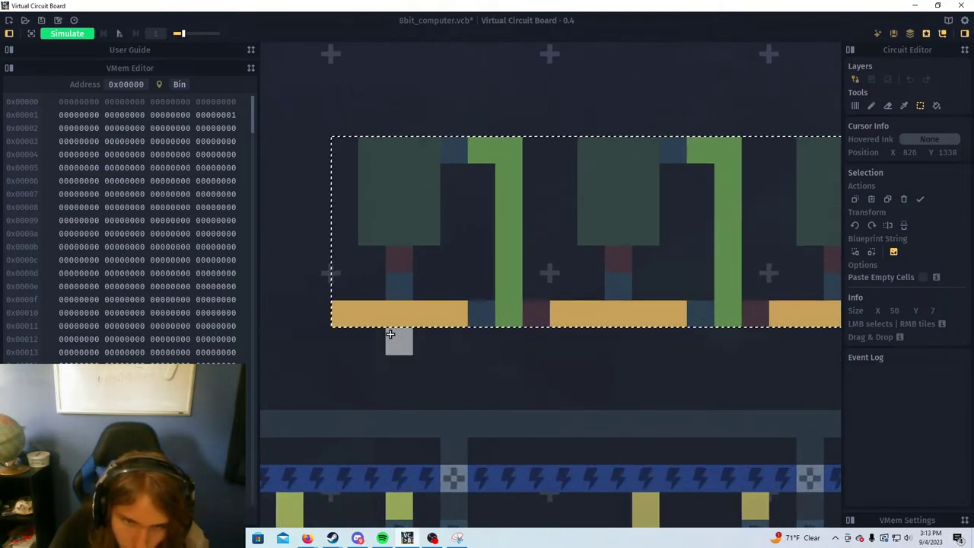
{"action": "scroll", "coordinate": [439, 193], "scroll_direction": "down", "scroll_amount": 4}
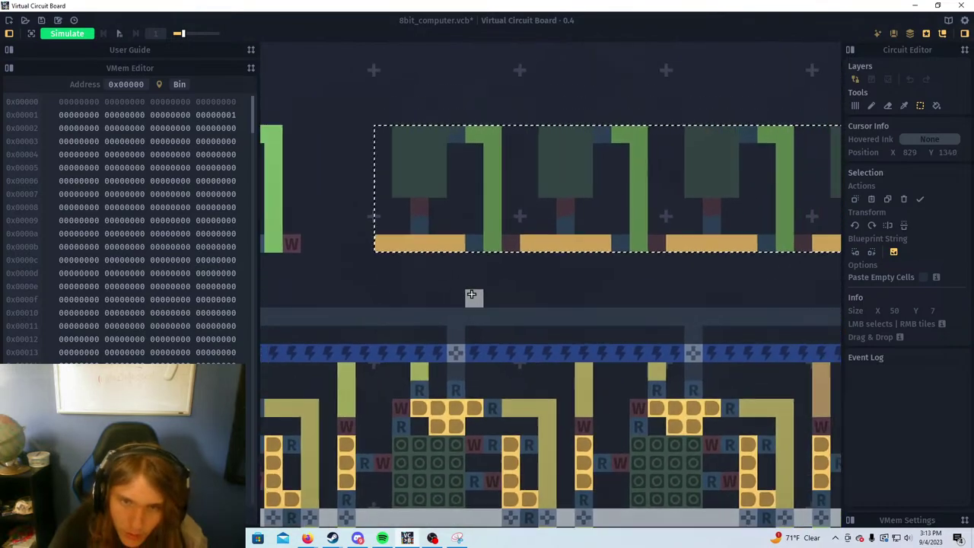
{"action": "left_click_drag", "start_coordinate": [533, 328], "coordinate": [683, 330]}
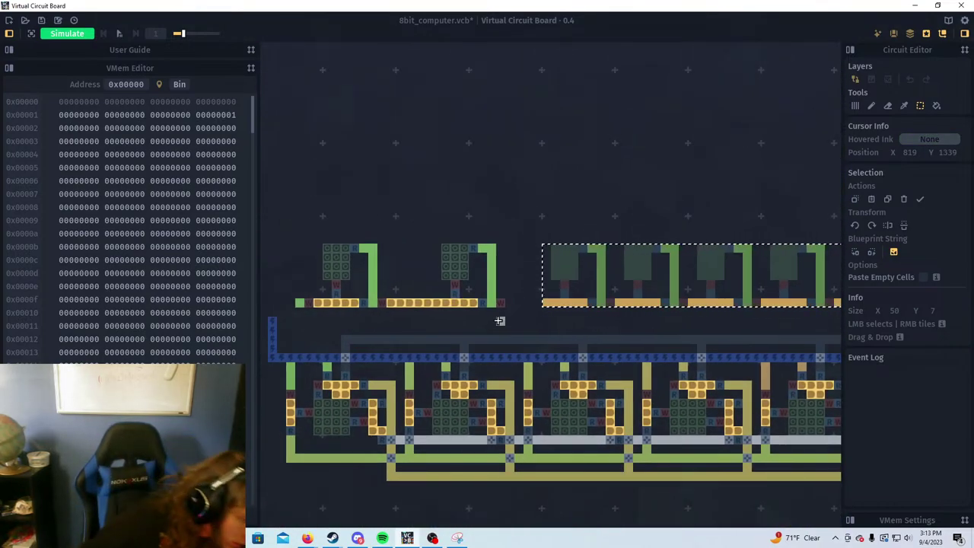
{"action": "left_click", "coordinate": [526, 294]}
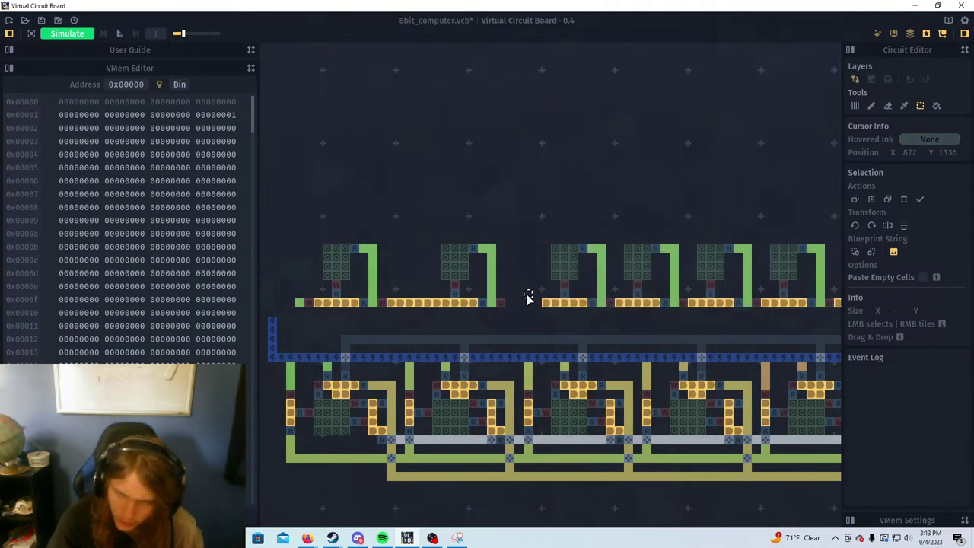
Space out the fourth and fifth latch units by moving each, with all units after it, 5 cells to the right
{"action": "left_click_drag", "start_coordinate": [531, 293], "coordinate": [438, 312]}
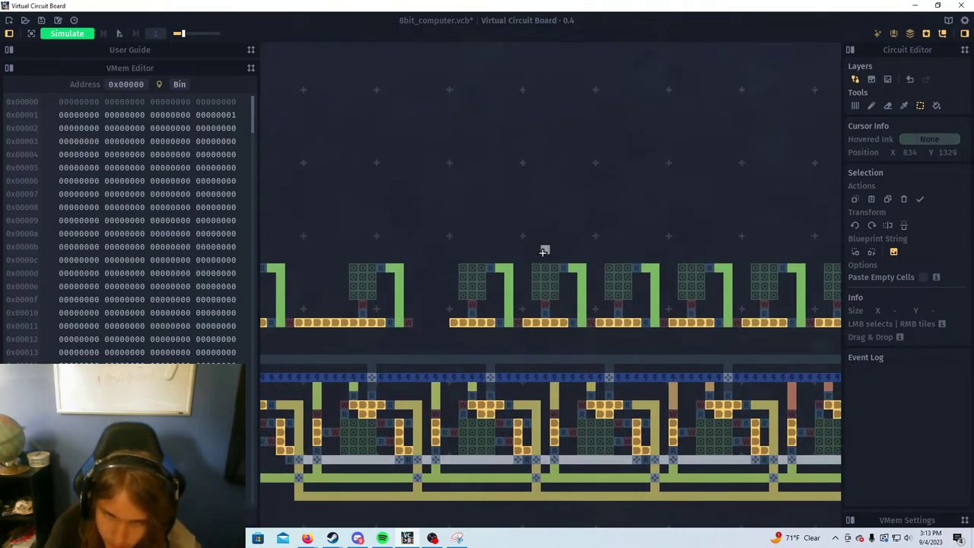
{"action": "left_click_drag", "start_coordinate": [544, 251], "coordinate": [767, 291]}
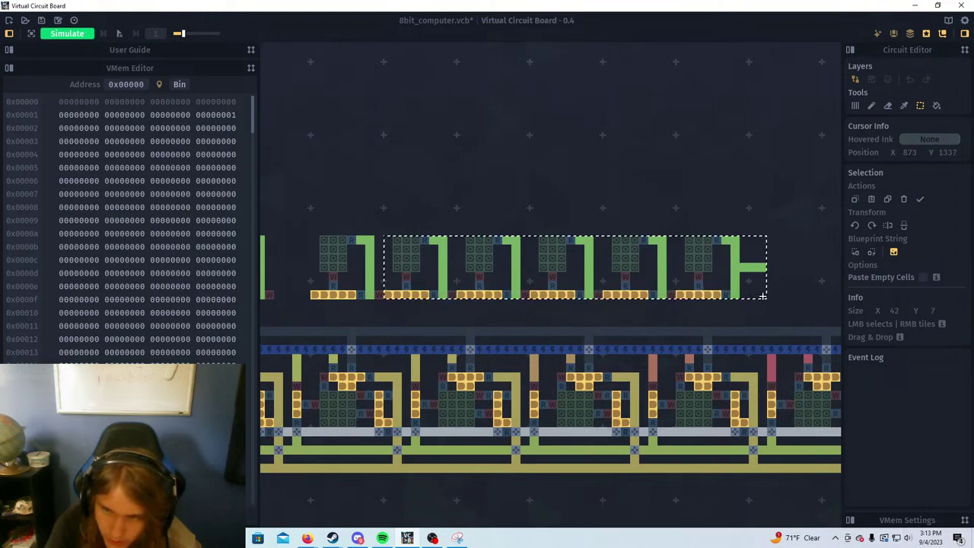
{"action": "left_click_drag", "start_coordinate": [446, 269], "coordinate": [470, 272]}
{"action": "left_click_drag", "start_coordinate": [502, 236], "coordinate": [811, 297]}
{"action": "left_click_drag", "start_coordinate": [529, 260], "coordinate": [570, 264]}
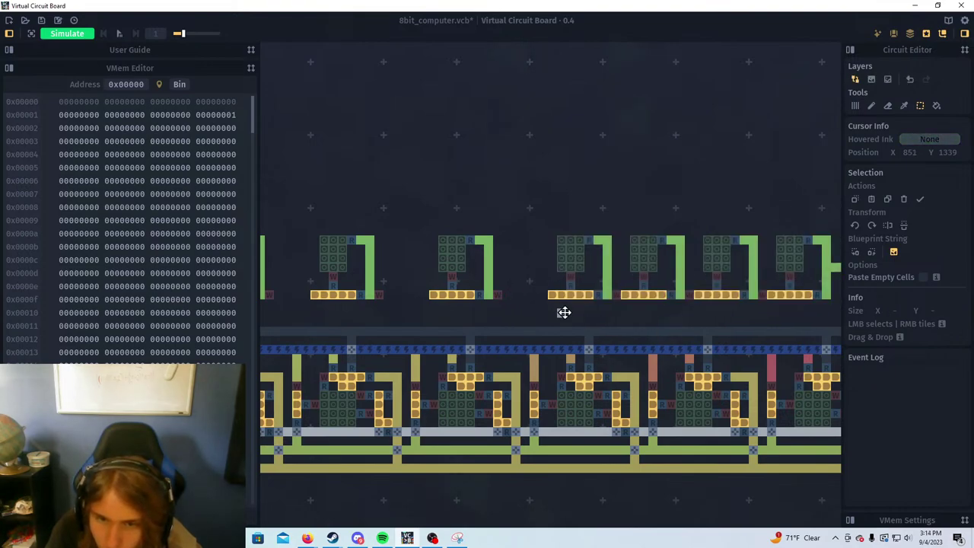
Select the last three latch units and move them 5 cells to the right
{"action": "left_click_drag", "start_coordinate": [562, 312], "coordinate": [372, 323]}
{"action": "left_click_drag", "start_coordinate": [416, 250], "coordinate": [648, 307]}
{"action": "left_click_drag", "start_coordinate": [437, 265], "coordinate": [479, 269]}
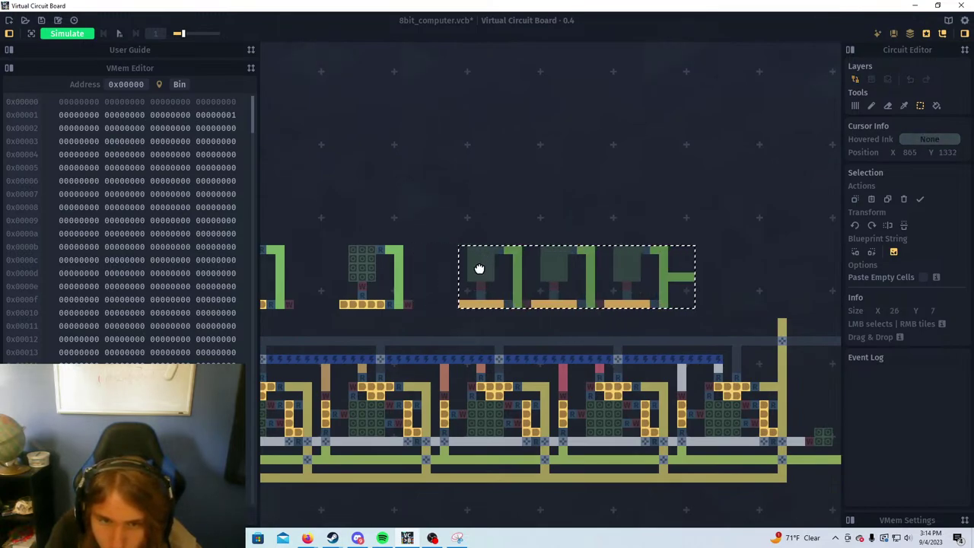
{"action": "left_click", "coordinate": [510, 318]}
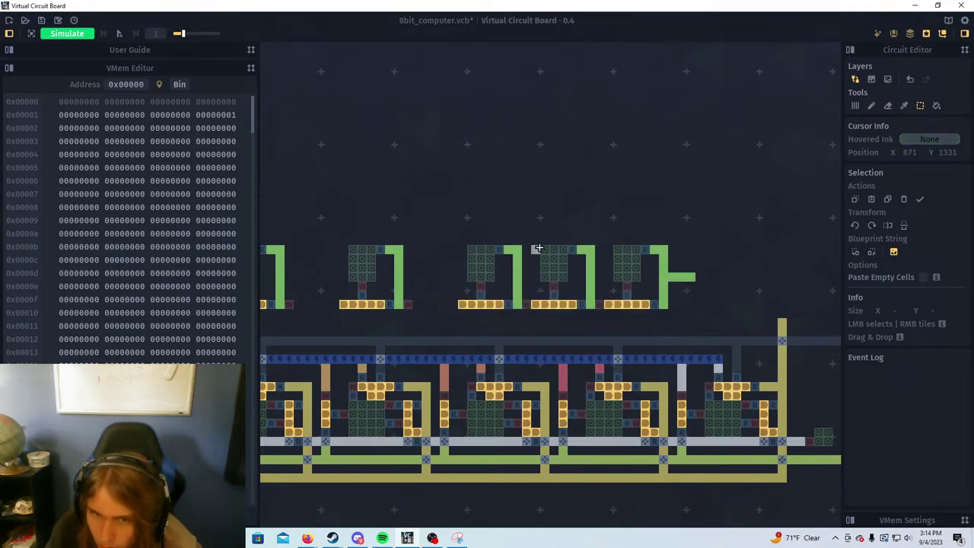
Move the last two latch units 5 cells right, and shift the eighth unit another 5 cells into line with the register's last bit
{"action": "left_click_drag", "start_coordinate": [539, 247], "coordinate": [719, 288]}
{"action": "left_click_drag", "start_coordinate": [566, 272], "coordinate": [606, 268]}
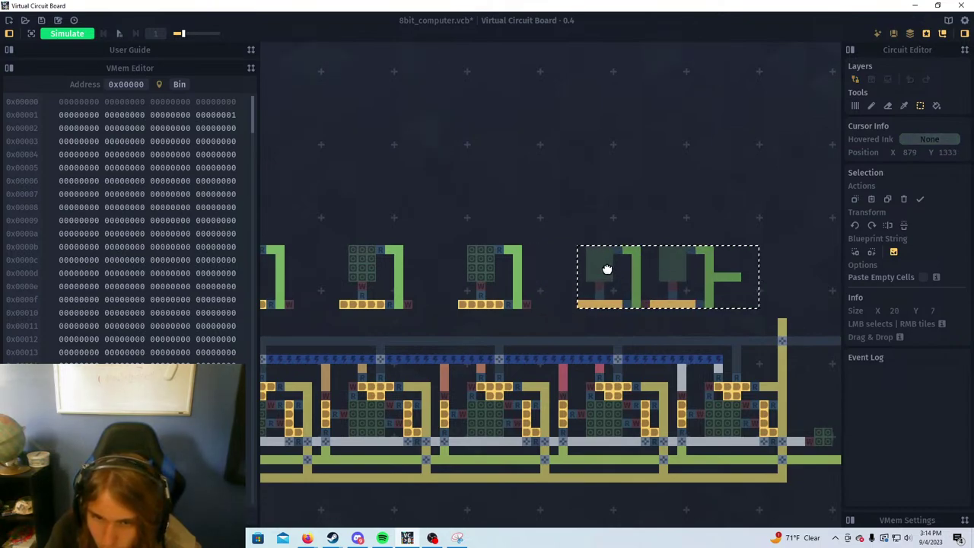
{"action": "left_click", "coordinate": [617, 320]}
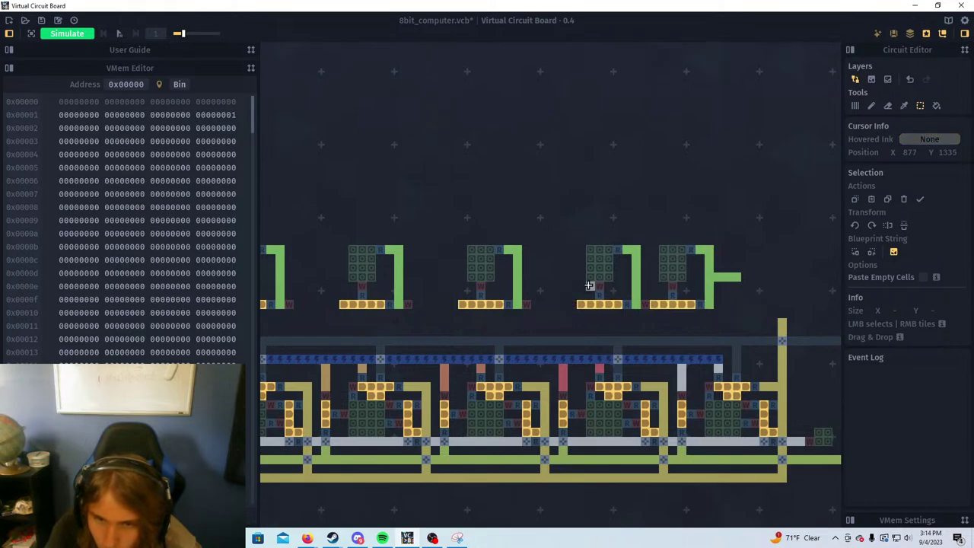
{"action": "left_click_drag", "start_coordinate": [655, 249], "coordinate": [746, 304]}
{"action": "mouse_move", "coordinate": [666, 264]}
{"action": "left_mouse_down"}
{"action": "mouse_move", "coordinate": [717, 267]}
{"action": "mouse_move", "coordinate": [709, 263]}
{"action": "left_mouse_up"}
{"action": "left_click", "coordinate": [697, 360]}
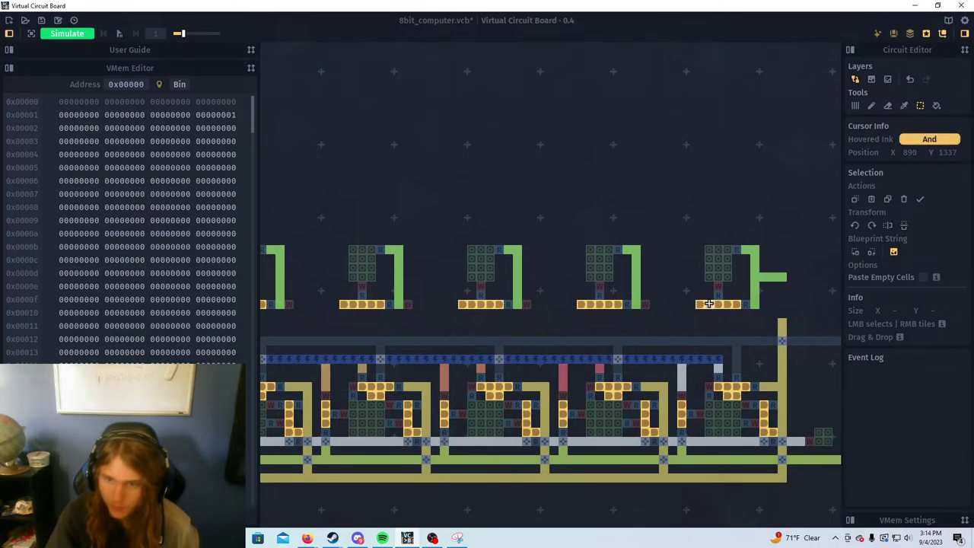
Extend the AND gates of the third through eighth latch units leftward to the preceding units' write traces
{"action": "key", "text": "a"}
{"action": "left_click_drag", "start_coordinate": [701, 305], "coordinate": [554, 304]}
{"action": "mouse_move", "coordinate": [488, 298]}
{"action": "left_mouse_down"}
{"action": "mouse_move", "coordinate": [652, 292]}
{"action": "mouse_move", "coordinate": [586, 298]}
{"action": "mouse_move", "coordinate": [680, 320]}
{"action": "mouse_move", "coordinate": [692, 310]}
{"action": "mouse_move", "coordinate": [682, 310]}
{"action": "mouse_move", "coordinate": [744, 319]}
{"action": "left_mouse_up"}
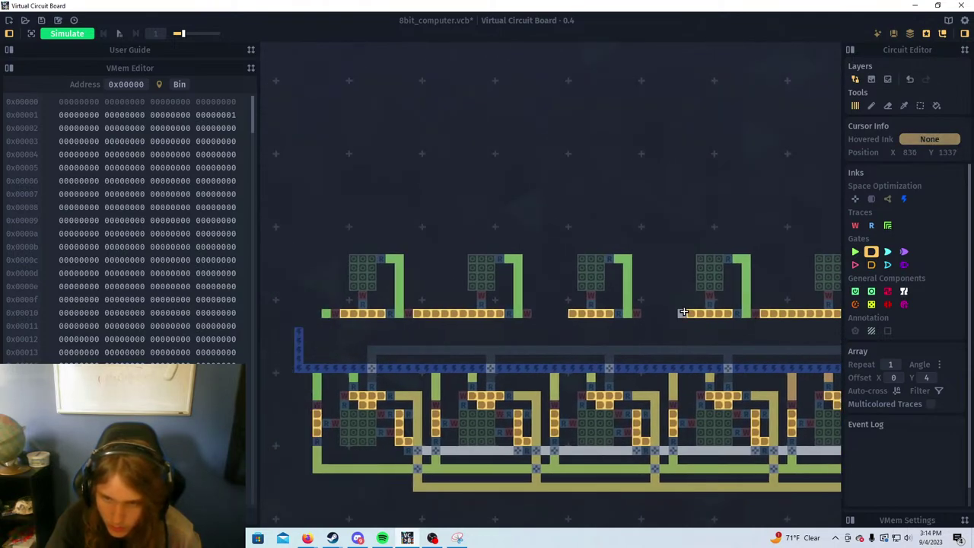
{"action": "key", "text": "Left"}
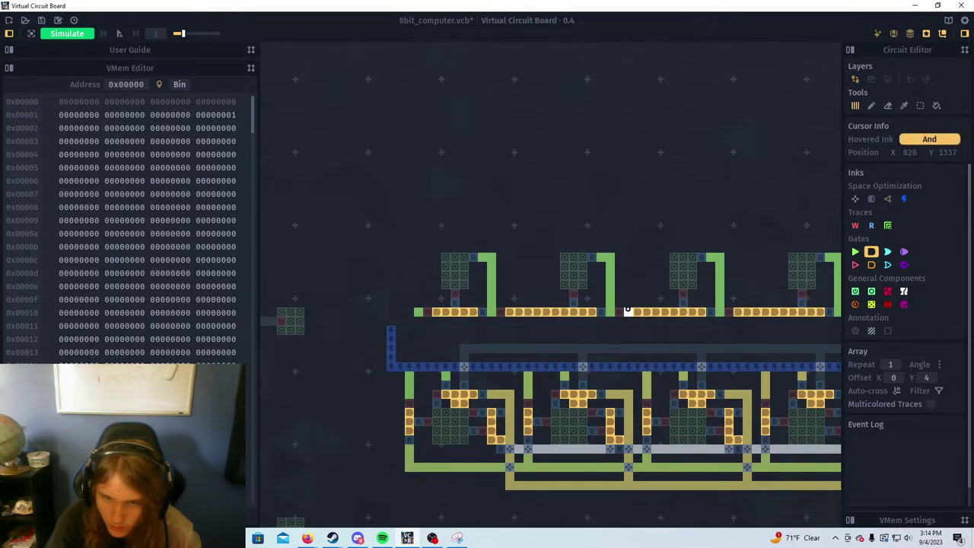
Turn on auto-cross and extend the third unit's latch 5 cells down across its AND gate with Latch OFF ink
{"action": "left_click", "coordinate": [692, 283], "text": "alt"}
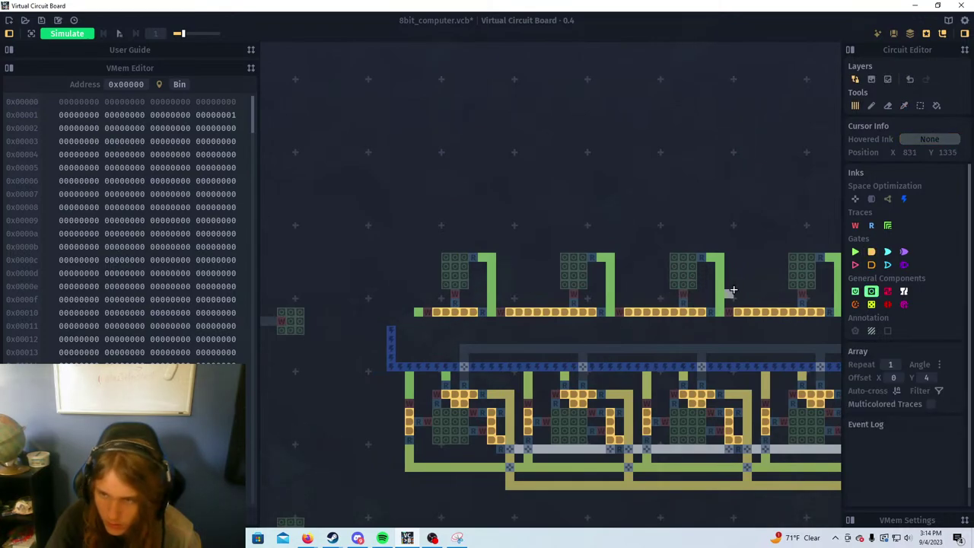
{"action": "left_click", "coordinate": [896, 392]}
{"action": "scroll", "coordinate": [639, 362], "scroll_direction": "up", "scroll_amount": 1}
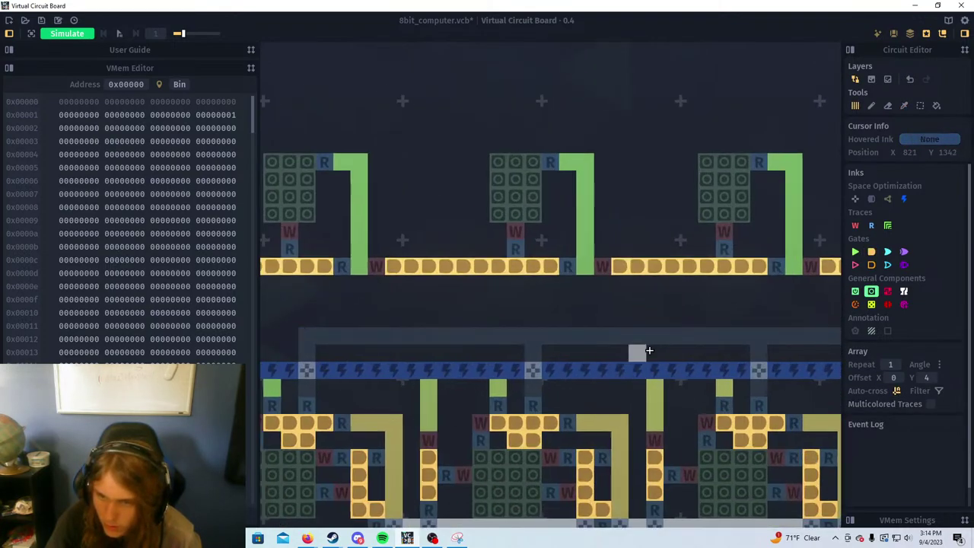
{"action": "left_click_drag", "start_coordinate": [746, 224], "coordinate": [750, 296]}
{"action": "key", "text": "ctrl+z"}
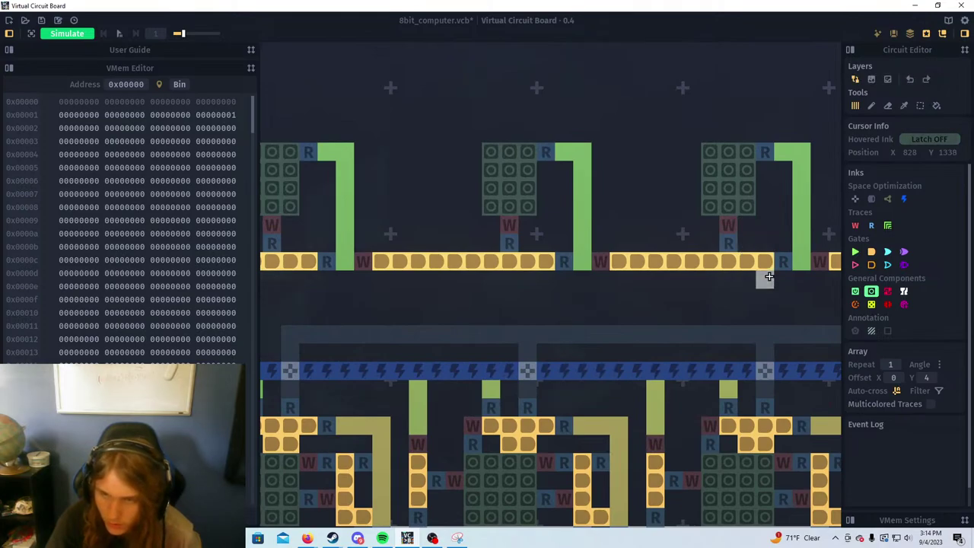
{"action": "left_click_drag", "start_coordinate": [744, 227], "coordinate": [746, 298]}
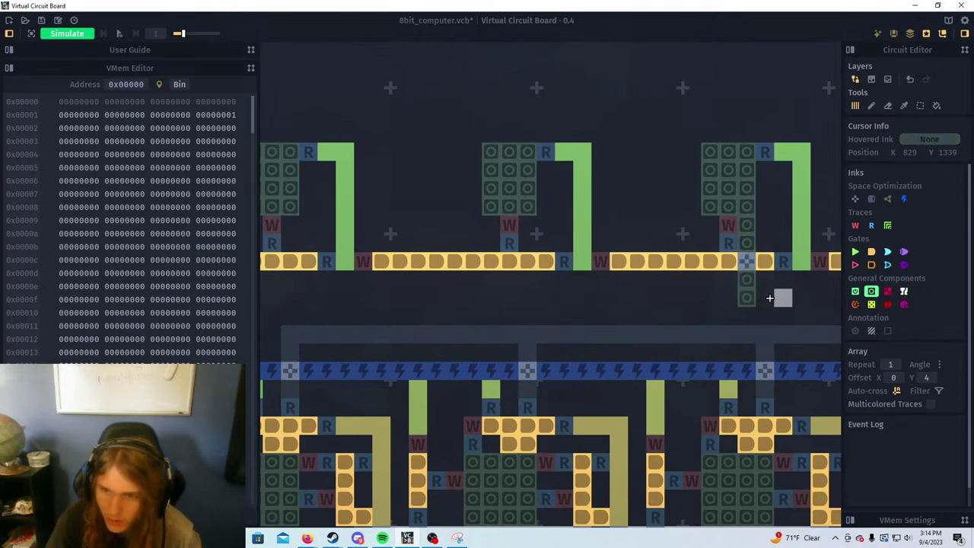
{"action": "scroll", "coordinate": [761, 300], "scroll_direction": "down", "scroll_amount": 3}
{"action": "scroll", "coordinate": [670, 320], "scroll_direction": "up", "scroll_amount": 3}
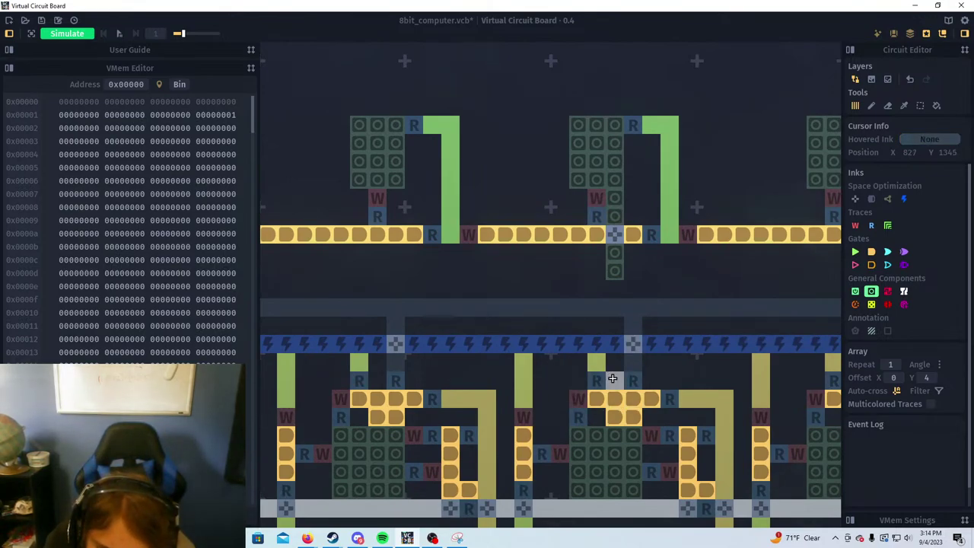
Extend the third register bit's latch upward with Latch OFF ink, adding crosses beside its write cell and on the blue bus
{"action": "scroll", "coordinate": [613, 378], "scroll_direction": "down", "scroll_amount": 3}
{"action": "scroll", "coordinate": [607, 391], "scroll_direction": "up", "scroll_amount": 3}
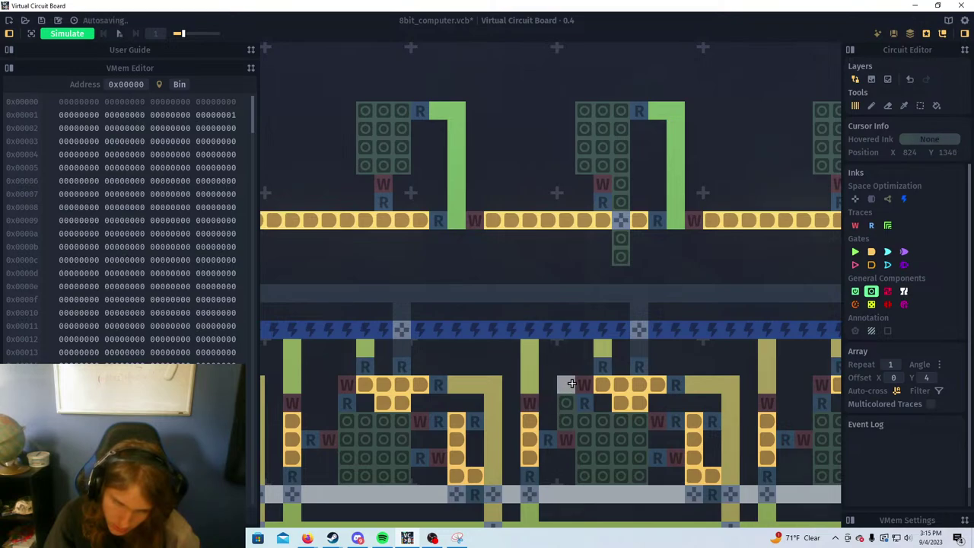
{"action": "left_click_drag", "start_coordinate": [566, 361], "coordinate": [567, 347]}
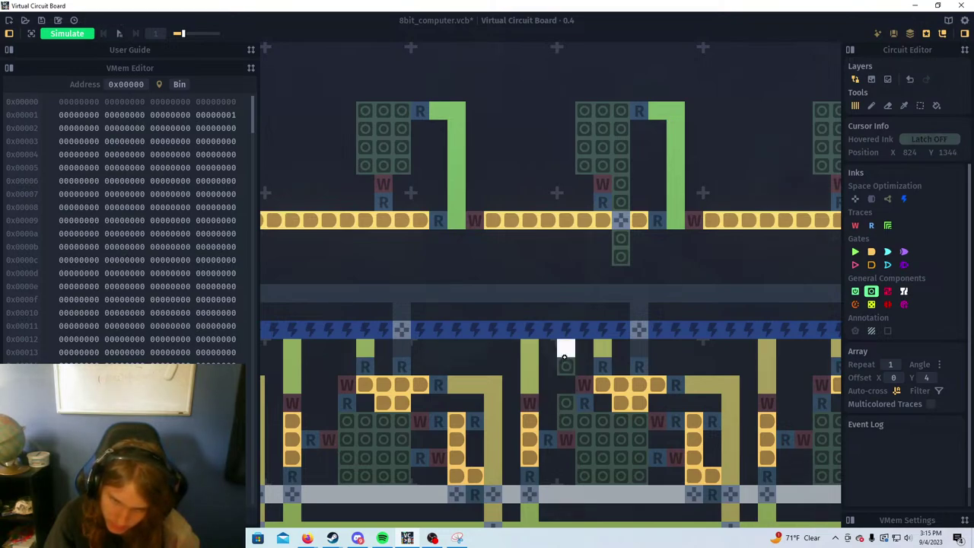
{"action": "left_click", "coordinate": [854, 199]}
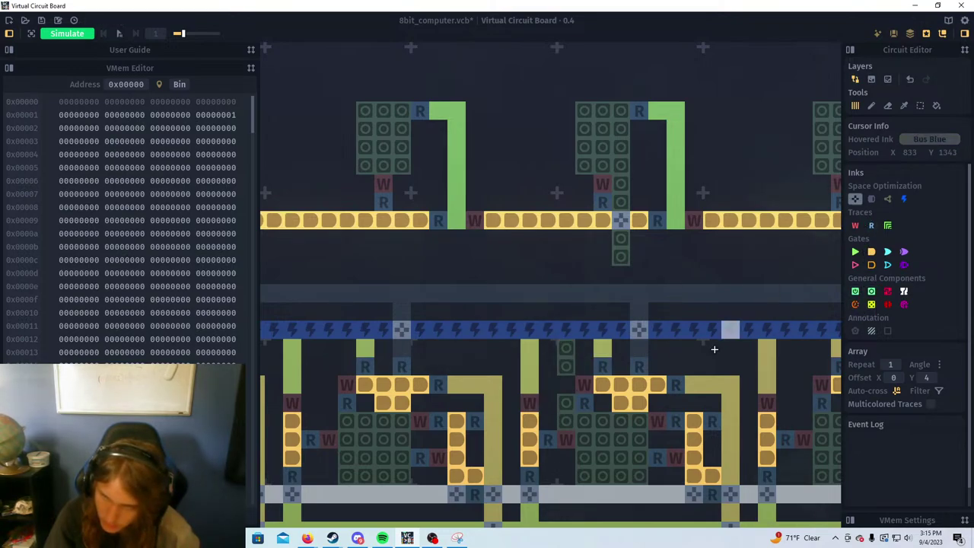
{"action": "left_click", "coordinate": [566, 383]}
{"action": "left_click", "coordinate": [566, 329]}
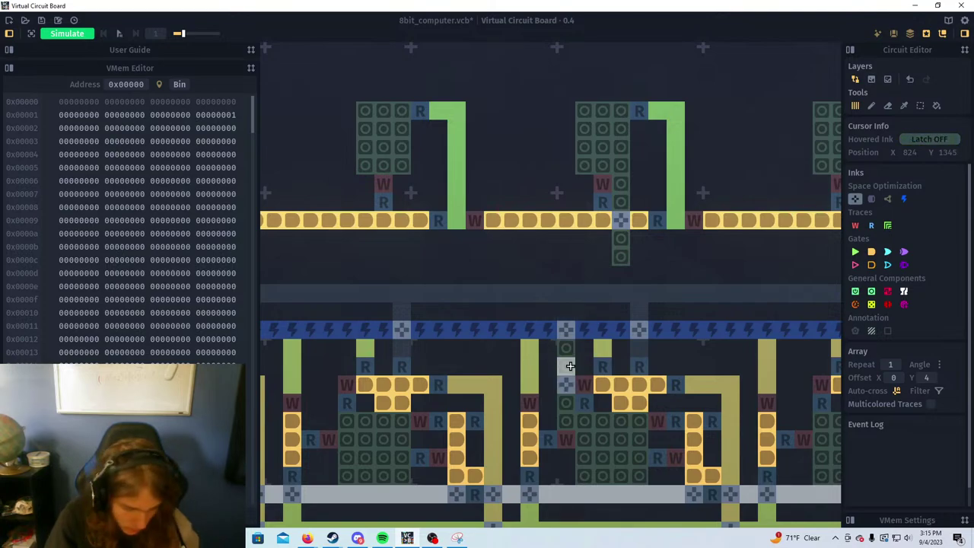
Join the third upper latch to the register's third latch with a stepped Latch OFF path crossing the grey trace
{"action": "left_click", "coordinate": [570, 366], "text": "alt"}
{"action": "left_click", "coordinate": [569, 312]}
{"action": "left_click_drag", "start_coordinate": [589, 320], "coordinate": [582, 424]}
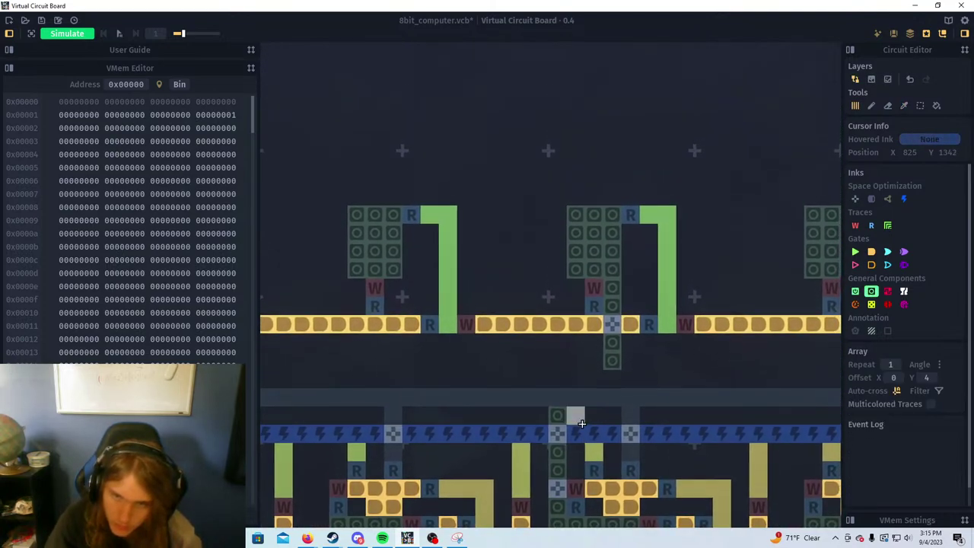
{"action": "mouse_move", "coordinate": [612, 361]}
{"action": "left_mouse_down"}
{"action": "mouse_move", "coordinate": [576, 360]}
{"action": "mouse_move", "coordinate": [556, 397]}
{"action": "left_mouse_up"}
{"action": "left_click", "coordinate": [612, 361]}
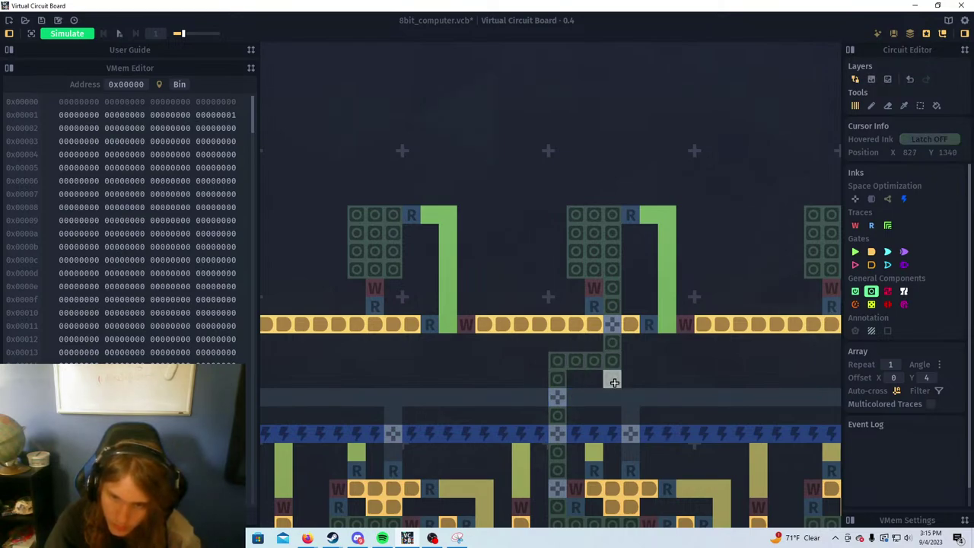
Run the simulation and test the joined third latch, setting the mouse interaction mode to Toggle
{"action": "scroll", "coordinate": [615, 382], "scroll_direction": "down", "scroll_amount": 5}
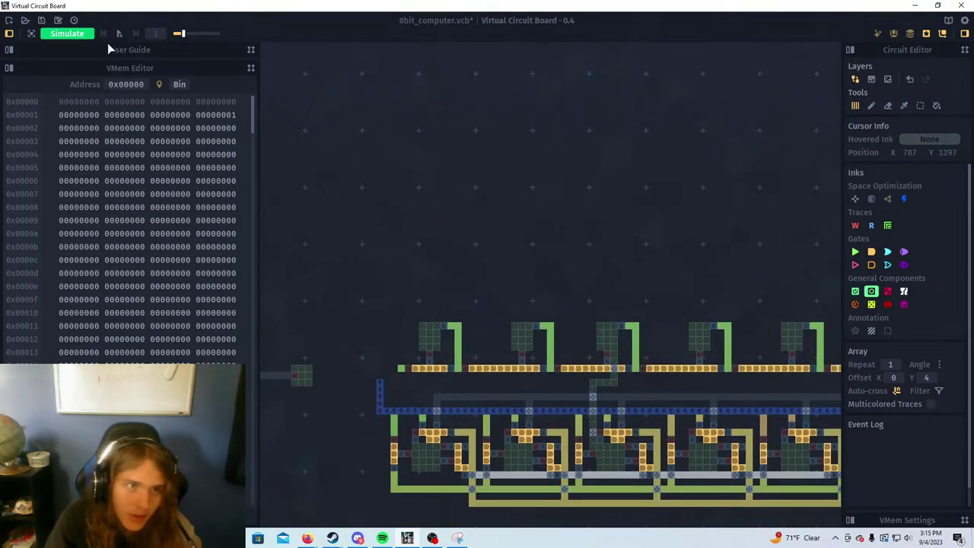
{"action": "left_click", "coordinate": [67, 33]}
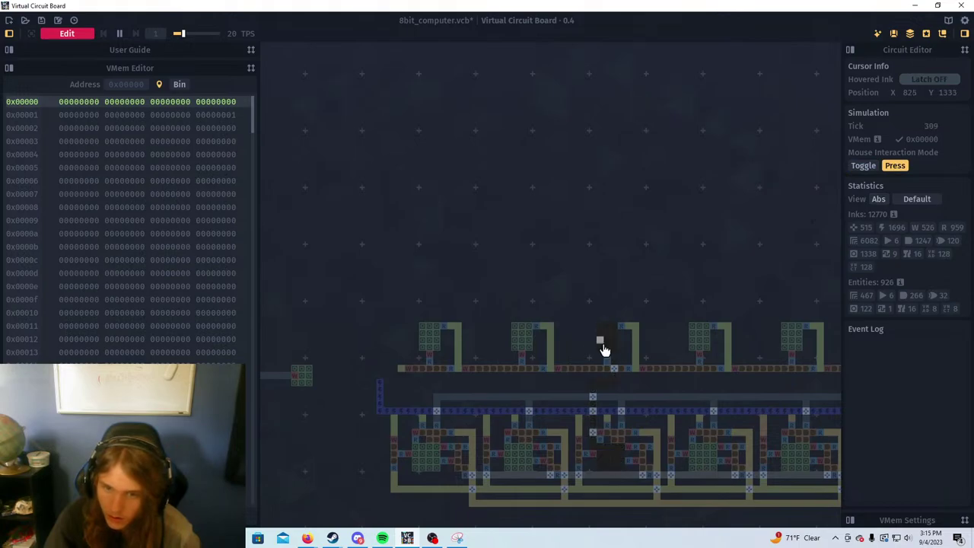
{"action": "scroll", "coordinate": [609, 348], "scroll_direction": "up", "scroll_amount": 3}
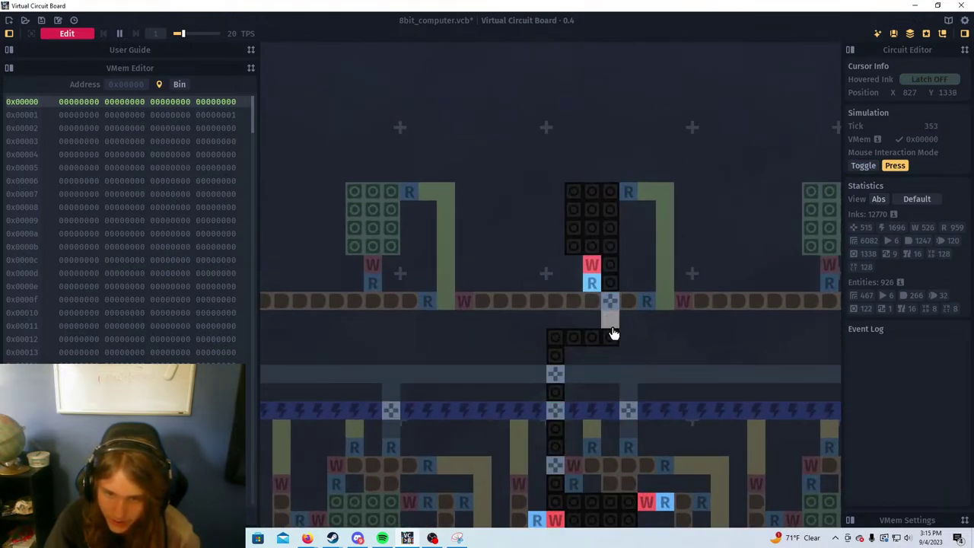
{"action": "scroll", "coordinate": [614, 296], "scroll_direction": "down", "scroll_amount": 3}
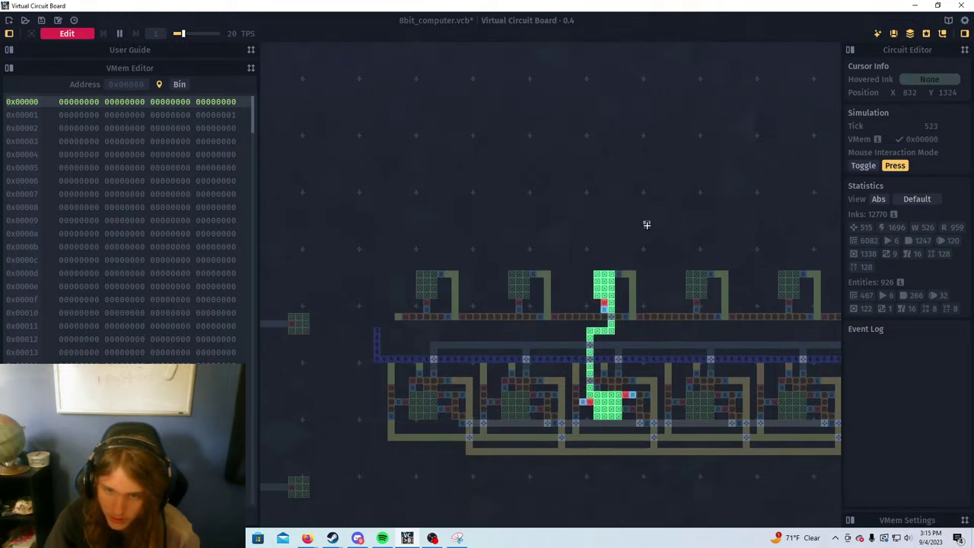
{"action": "left_click", "coordinate": [863, 165]}
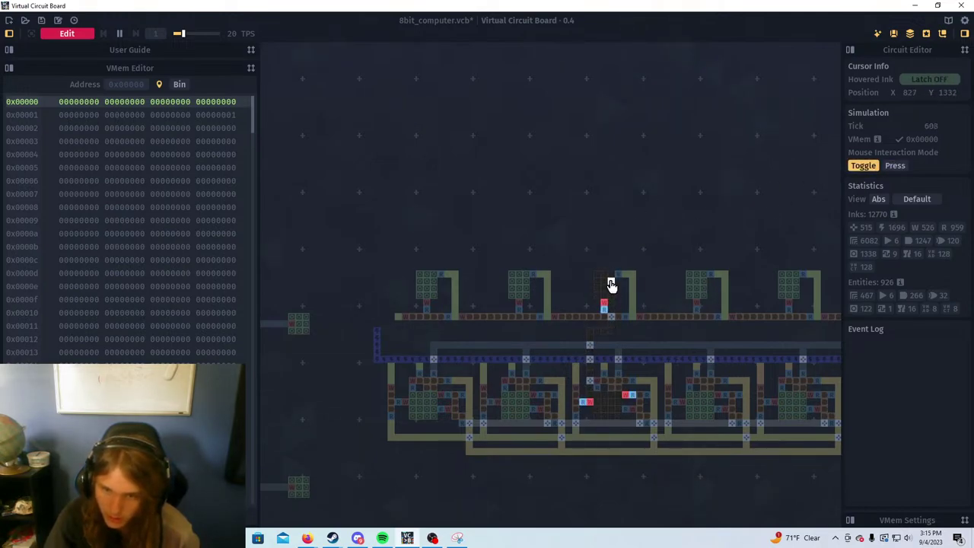
{"action": "scroll", "coordinate": [627, 421], "scroll_direction": "up", "scroll_amount": 3}
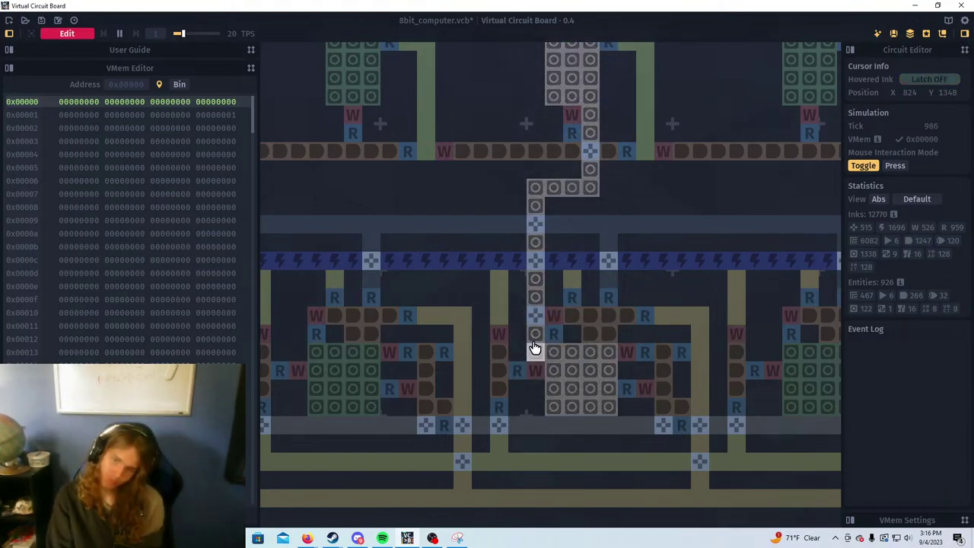
{"action": "scroll", "coordinate": [535, 348], "scroll_direction": "down", "scroll_amount": 3}
{"action": "scroll", "coordinate": [558, 277], "scroll_direction": "down", "scroll_amount": 1}
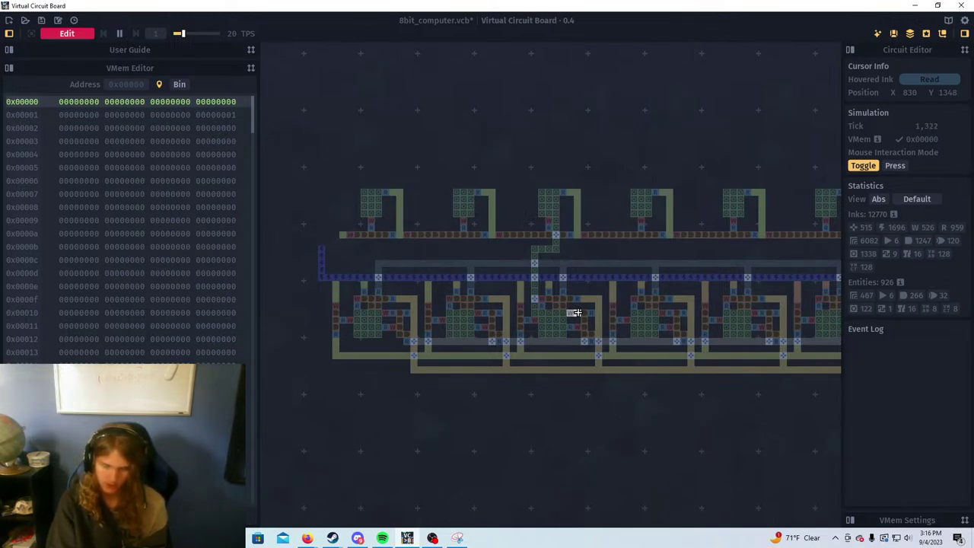
Survey the whole board, including the AC register rows and the adjoining vertical gate block
{"action": "scroll", "coordinate": [541, 241], "scroll_direction": "down", "scroll_amount": 5}
{"action": "left_click_drag", "start_coordinate": [514, 189], "coordinate": [697, 300]}
{"action": "left_click_drag", "start_coordinate": [442, 152], "coordinate": [647, 324]}
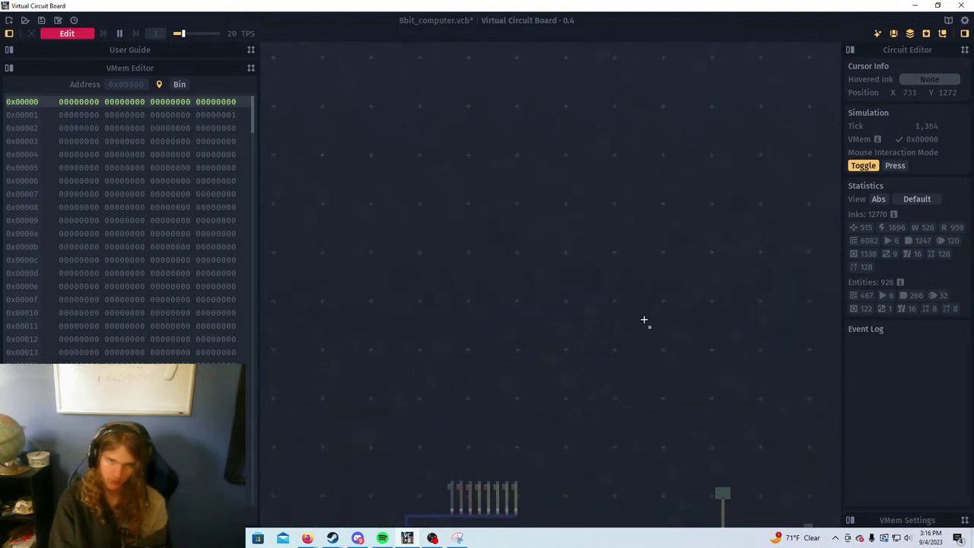
{"action": "scroll", "coordinate": [594, 271], "scroll_direction": "up", "scroll_amount": 2}
{"action": "scroll", "coordinate": [594, 272], "scroll_direction": "down", "scroll_amount": 3}
{"action": "left_click_drag", "start_coordinate": [566, 220], "coordinate": [578, 392]}
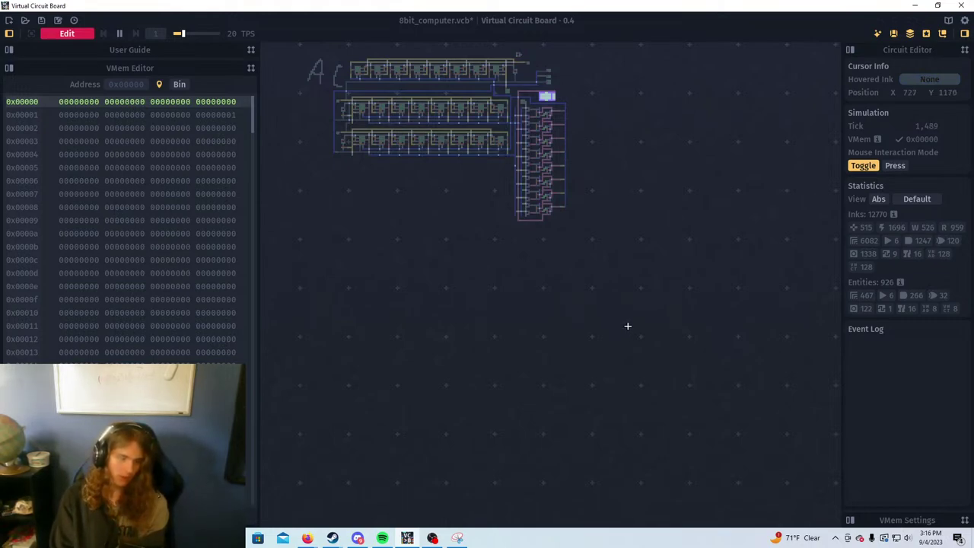
{"action": "left_click_drag", "start_coordinate": [798, 416], "coordinate": [585, 282]}
{"action": "scroll", "coordinate": [350, 315], "scroll_direction": "up", "scroll_amount": 1}
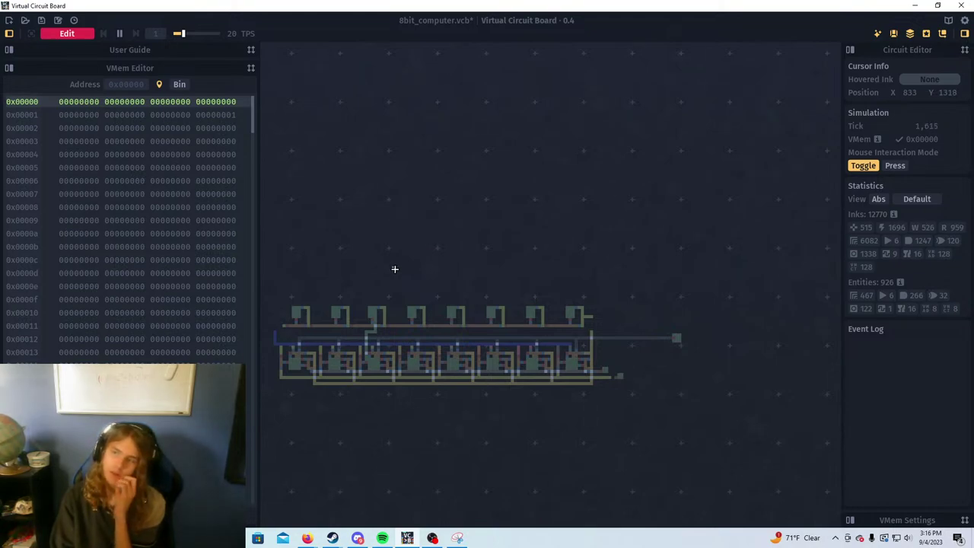
Examine how the upper latch row lines up with the register row along its eight bits
{"action": "scroll", "coordinate": [398, 330], "scroll_direction": "up", "scroll_amount": 2}
{"action": "scroll", "coordinate": [658, 312], "scroll_direction": "up", "scroll_amount": 1}
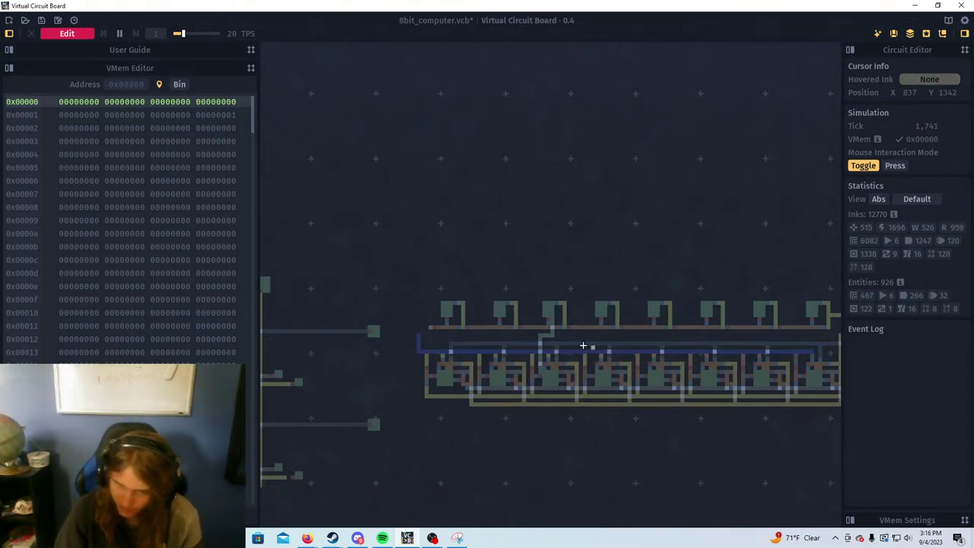
{"action": "scroll", "coordinate": [472, 344], "scroll_direction": "up", "scroll_amount": 1}
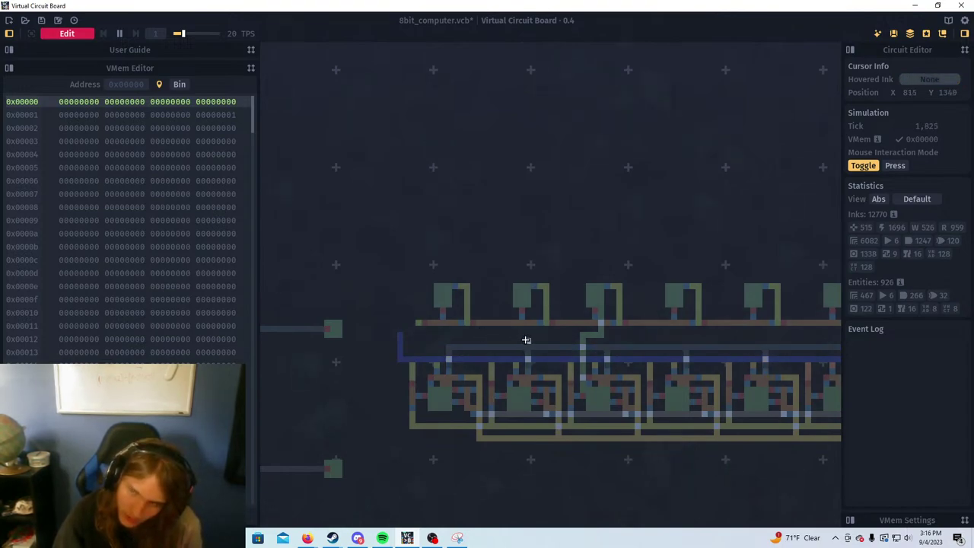
{"action": "left_click_drag", "start_coordinate": [526, 341], "coordinate": [423, 333]}
{"action": "left_click_drag", "start_coordinate": [509, 316], "coordinate": [372, 317]}
{"action": "left_click_drag", "start_coordinate": [523, 328], "coordinate": [612, 353]}
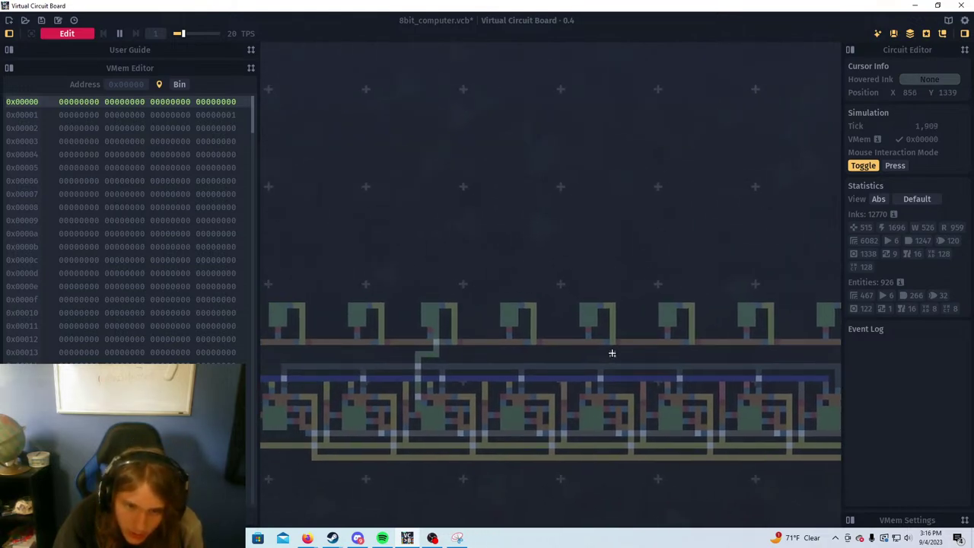
{"action": "key", "text": "a"}
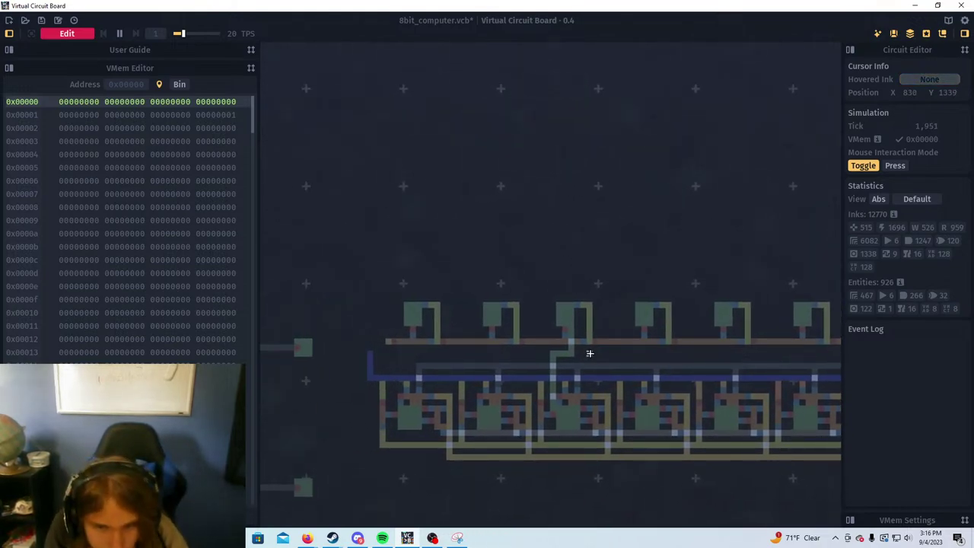